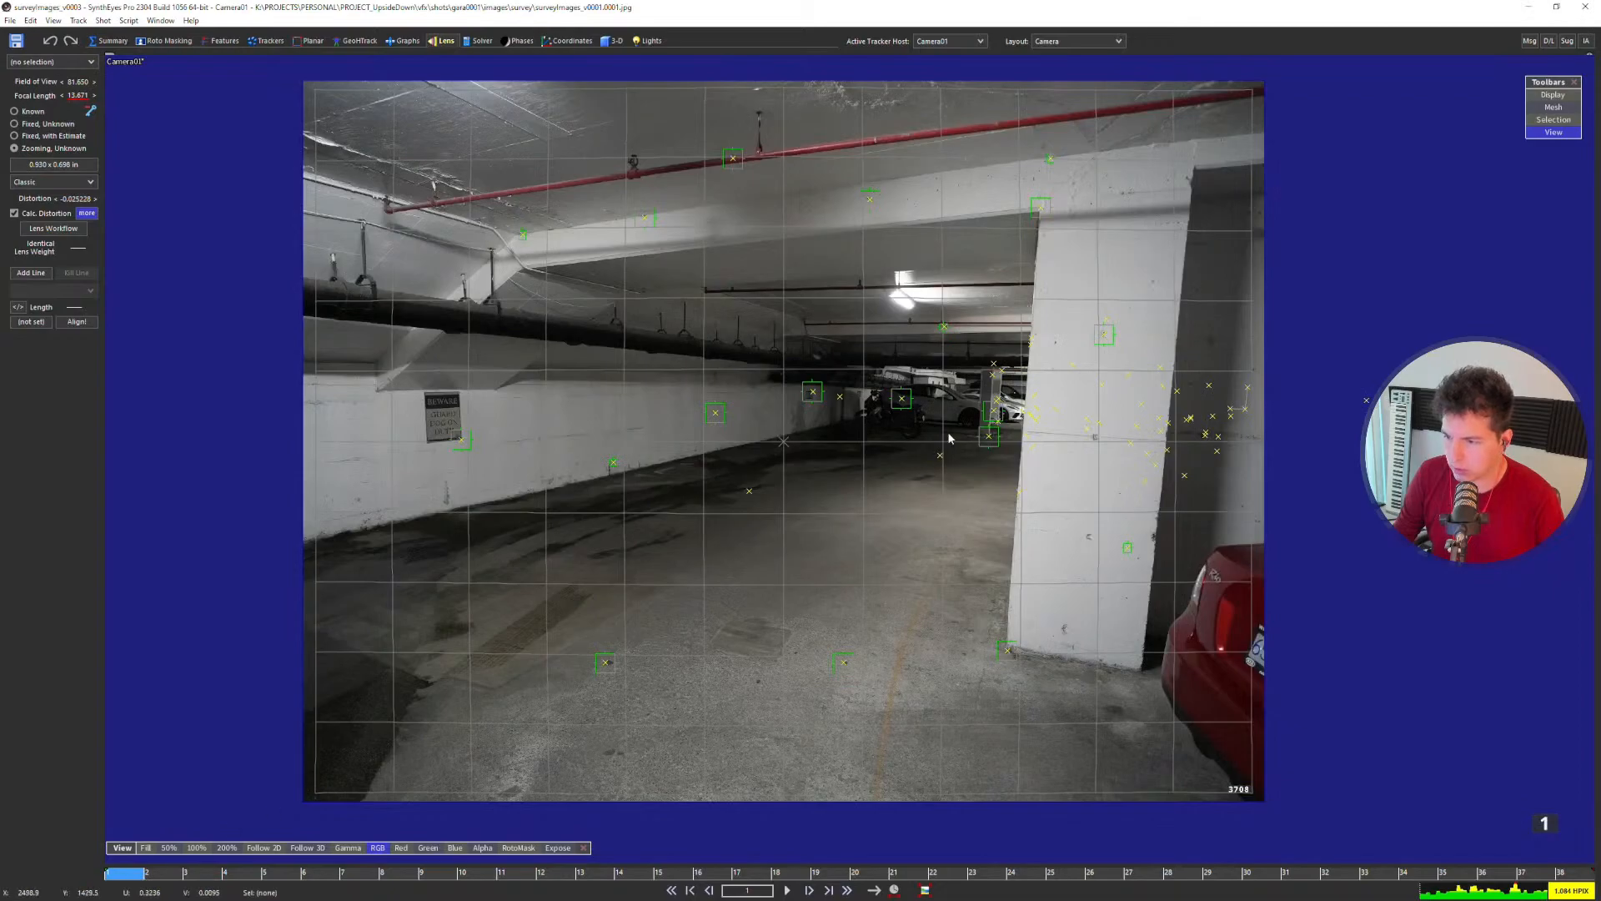
Step: Play through the garage survey images in the camera view and return to the first frame
{"action": "left_click_drag", "start_coordinate": [247, 875], "coordinate": [157, 852]}
{"action": "left_click", "coordinate": [116, 873]}
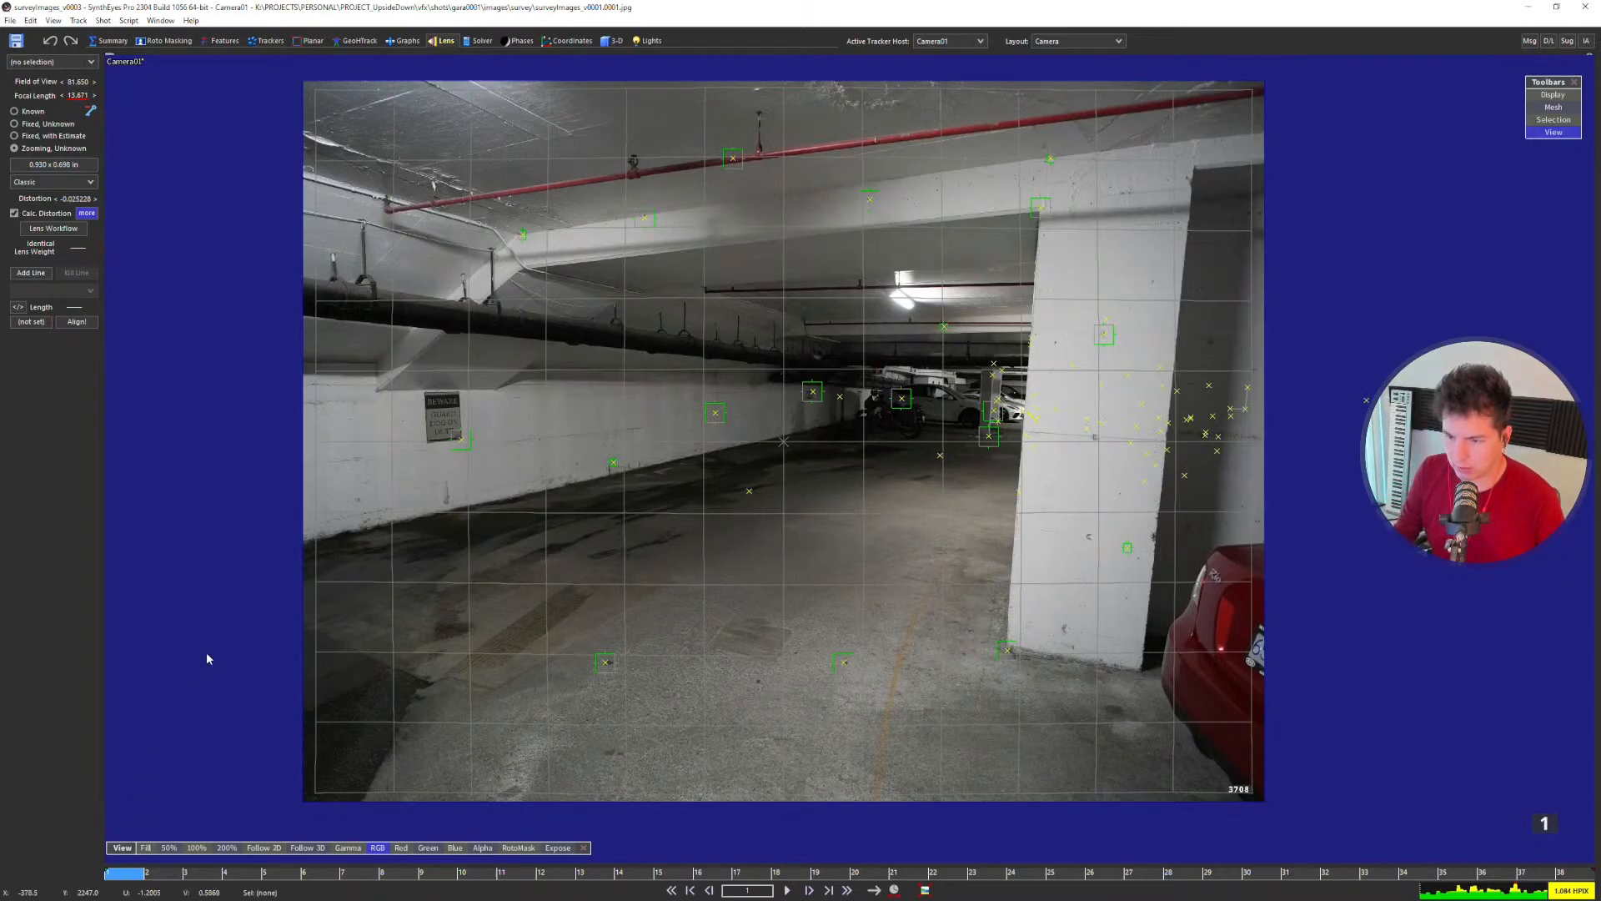
{"action": "scroll", "coordinate": [759, 521], "scroll_direction": "up", "scroll_amount": 2}
{"action": "scroll", "coordinate": [747, 550], "scroll_direction": "down", "scroll_amount": 1}
{"action": "middle_click_drag", "start_coordinate": [747, 550], "coordinate": [733, 557]}
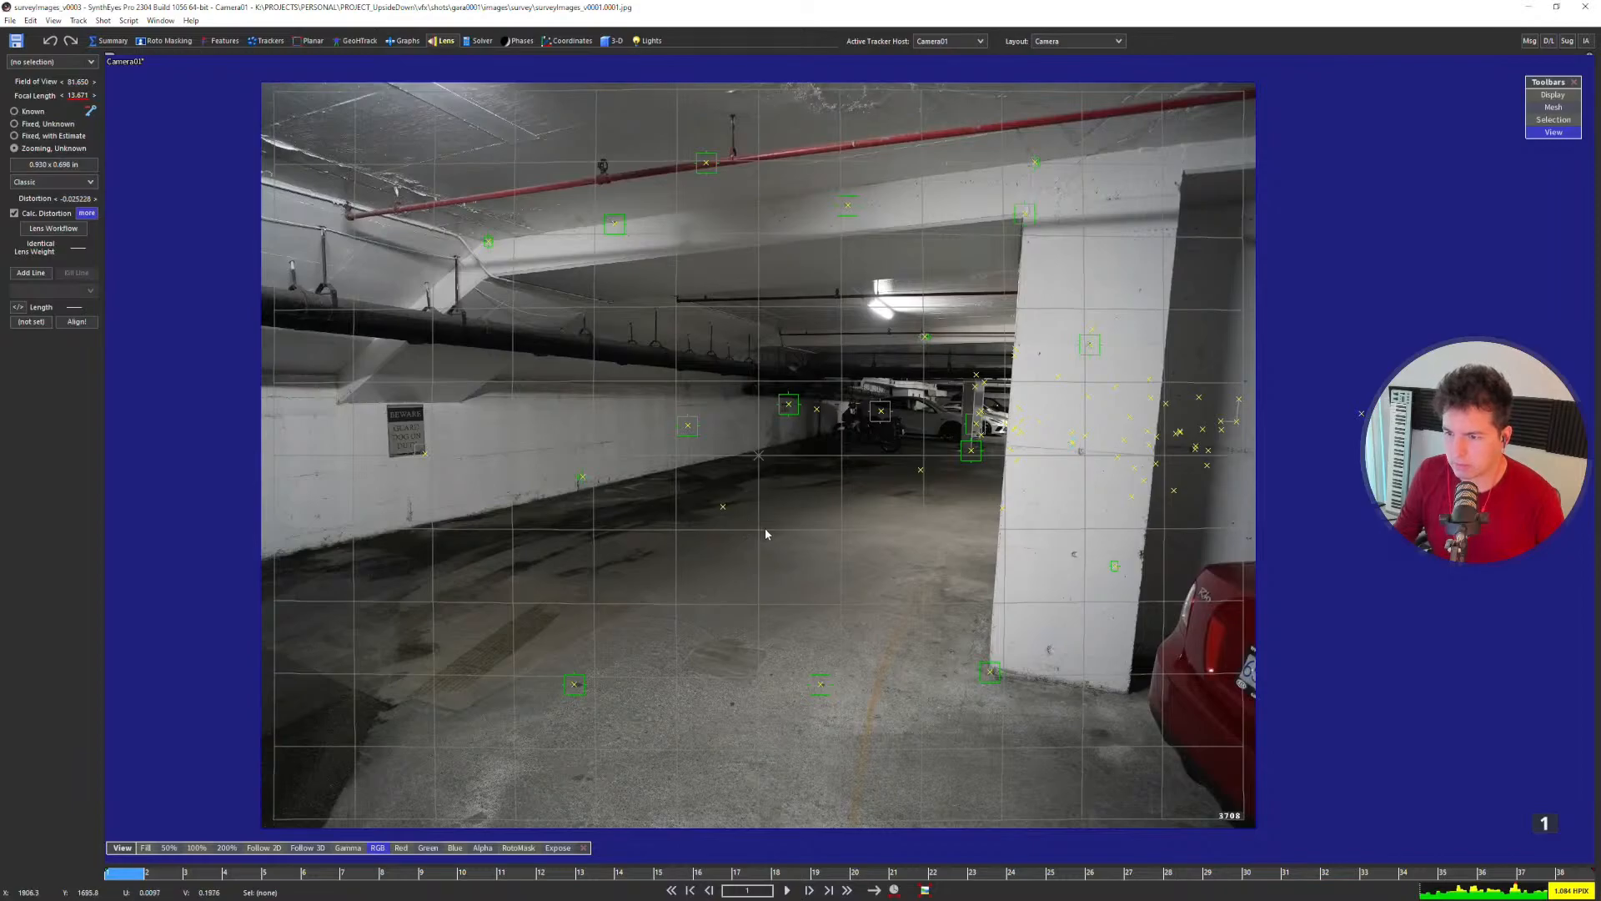
{"action": "key", "text": "space"}
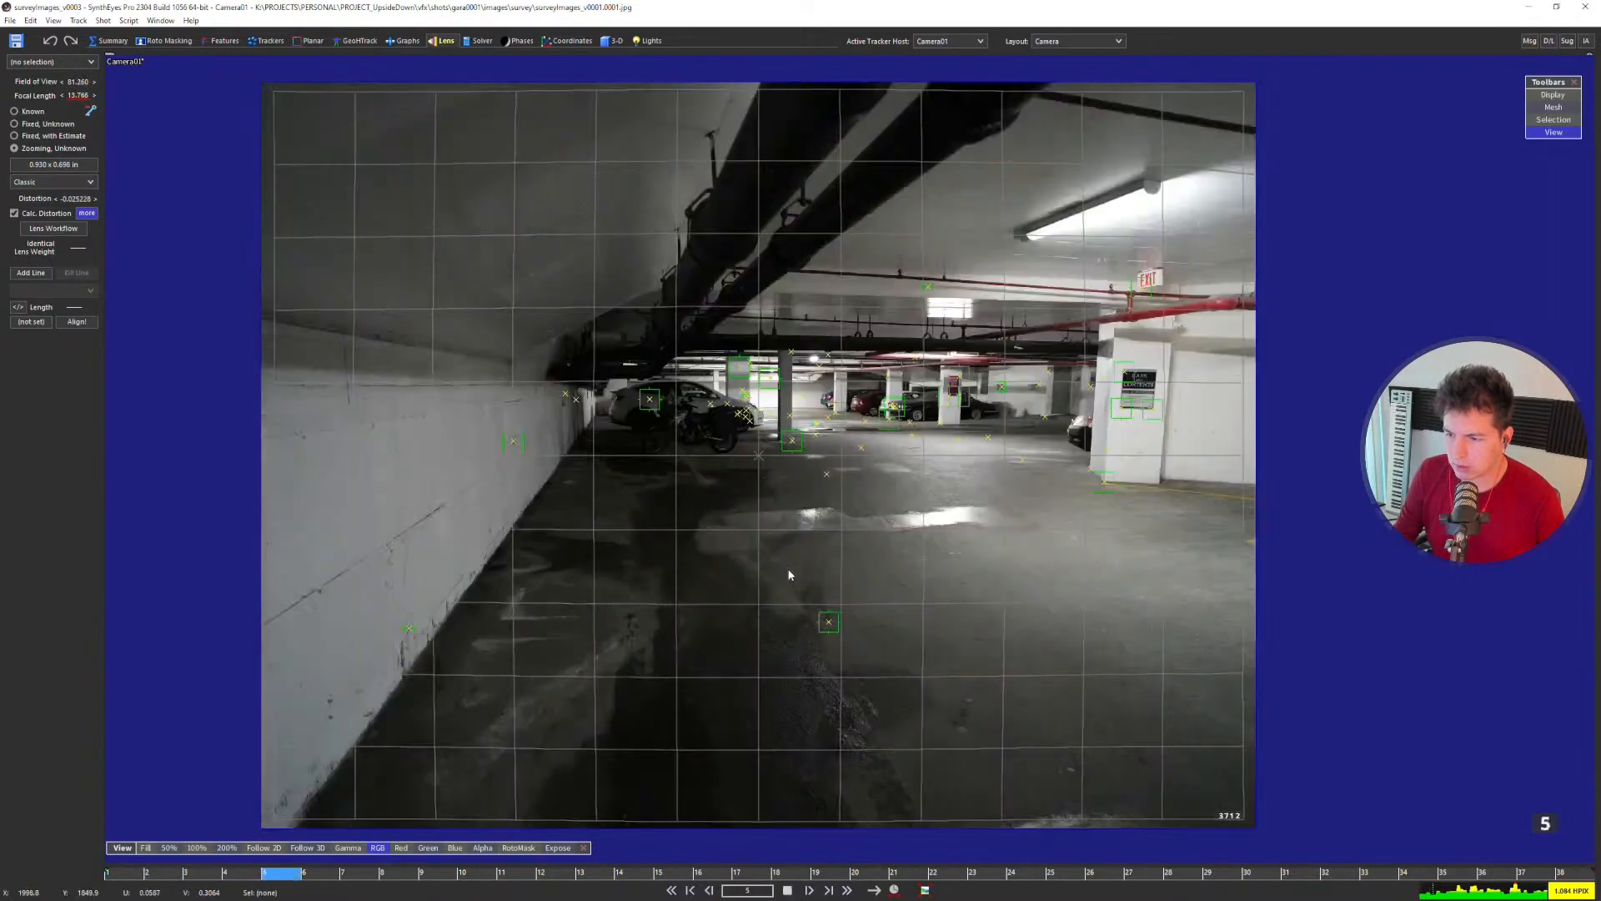
{"action": "key", "text": "space"}
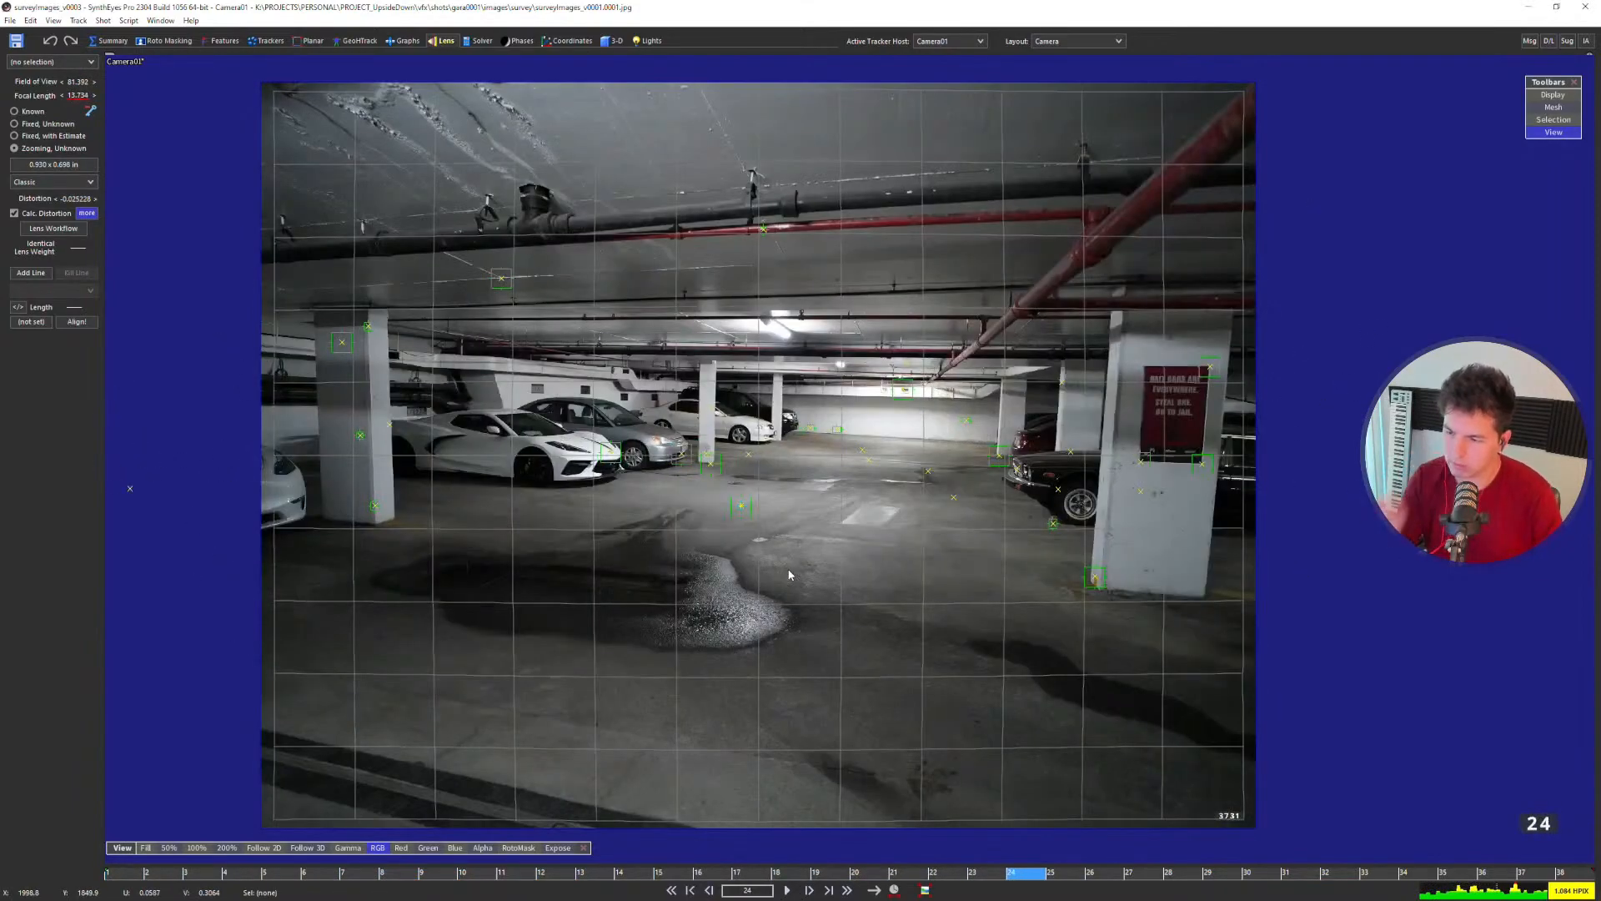
{"action": "key", "text": "Home"}
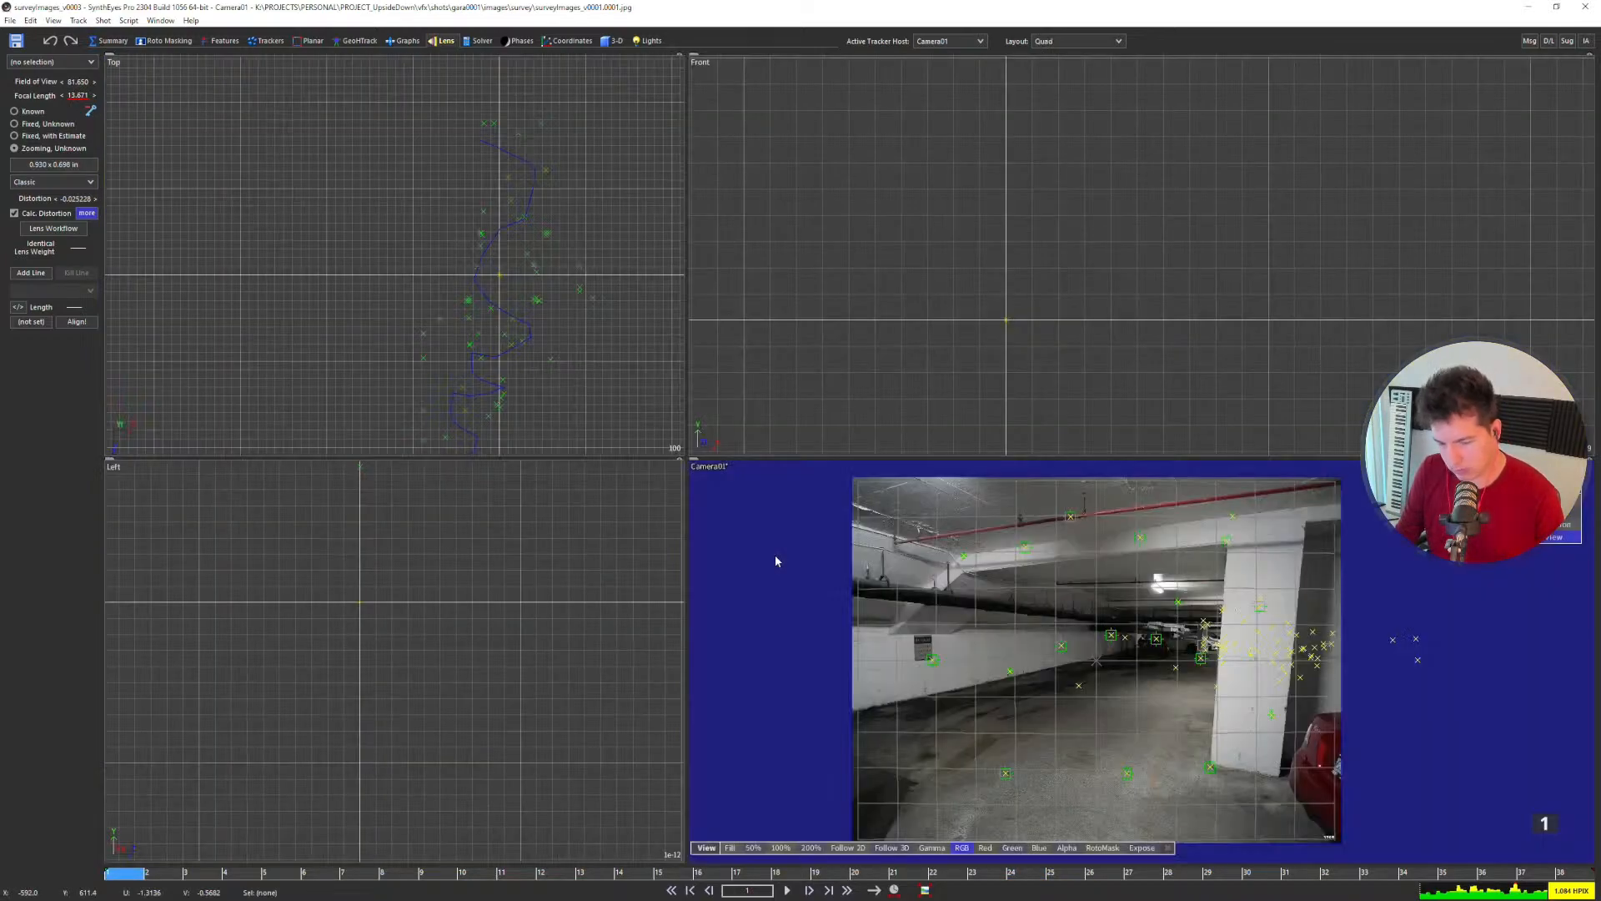
Step: Inspect the solved camera path and tracker points from above in the quad layout
{"action": "key", "text": "q"}
{"action": "scroll", "coordinate": [521, 290], "scroll_direction": "down", "scroll_amount": 2}
{"action": "middle_click_drag", "start_coordinate": [504, 343], "coordinate": [486, 290]}
{"action": "scroll", "coordinate": [486, 290], "scroll_direction": "down", "scroll_amount": 1}
{"action": "scroll", "coordinate": [486, 289], "scroll_direction": "up", "scroll_amount": 3}
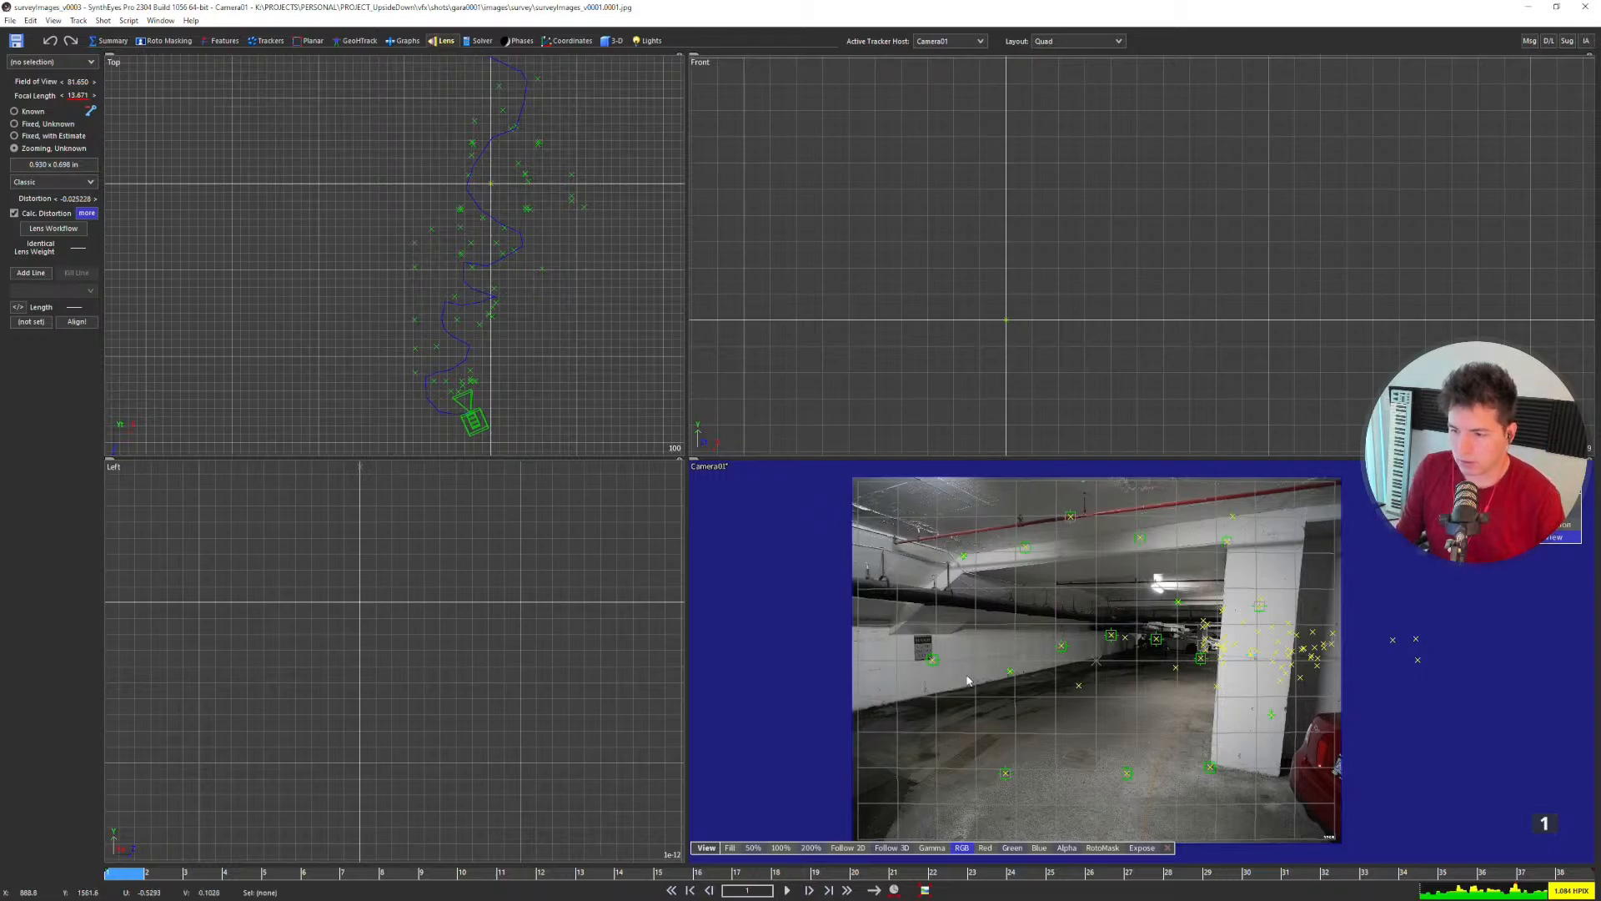
{"action": "scroll", "coordinate": [967, 683], "scroll_direction": "up", "scroll_amount": 2}
{"action": "scroll", "coordinate": [955, 612], "scroll_direction": "down", "scroll_amount": 2}
Step: Go back to the single camera view and step through the survey images to frame 15
{"action": "key", "text": "c"}
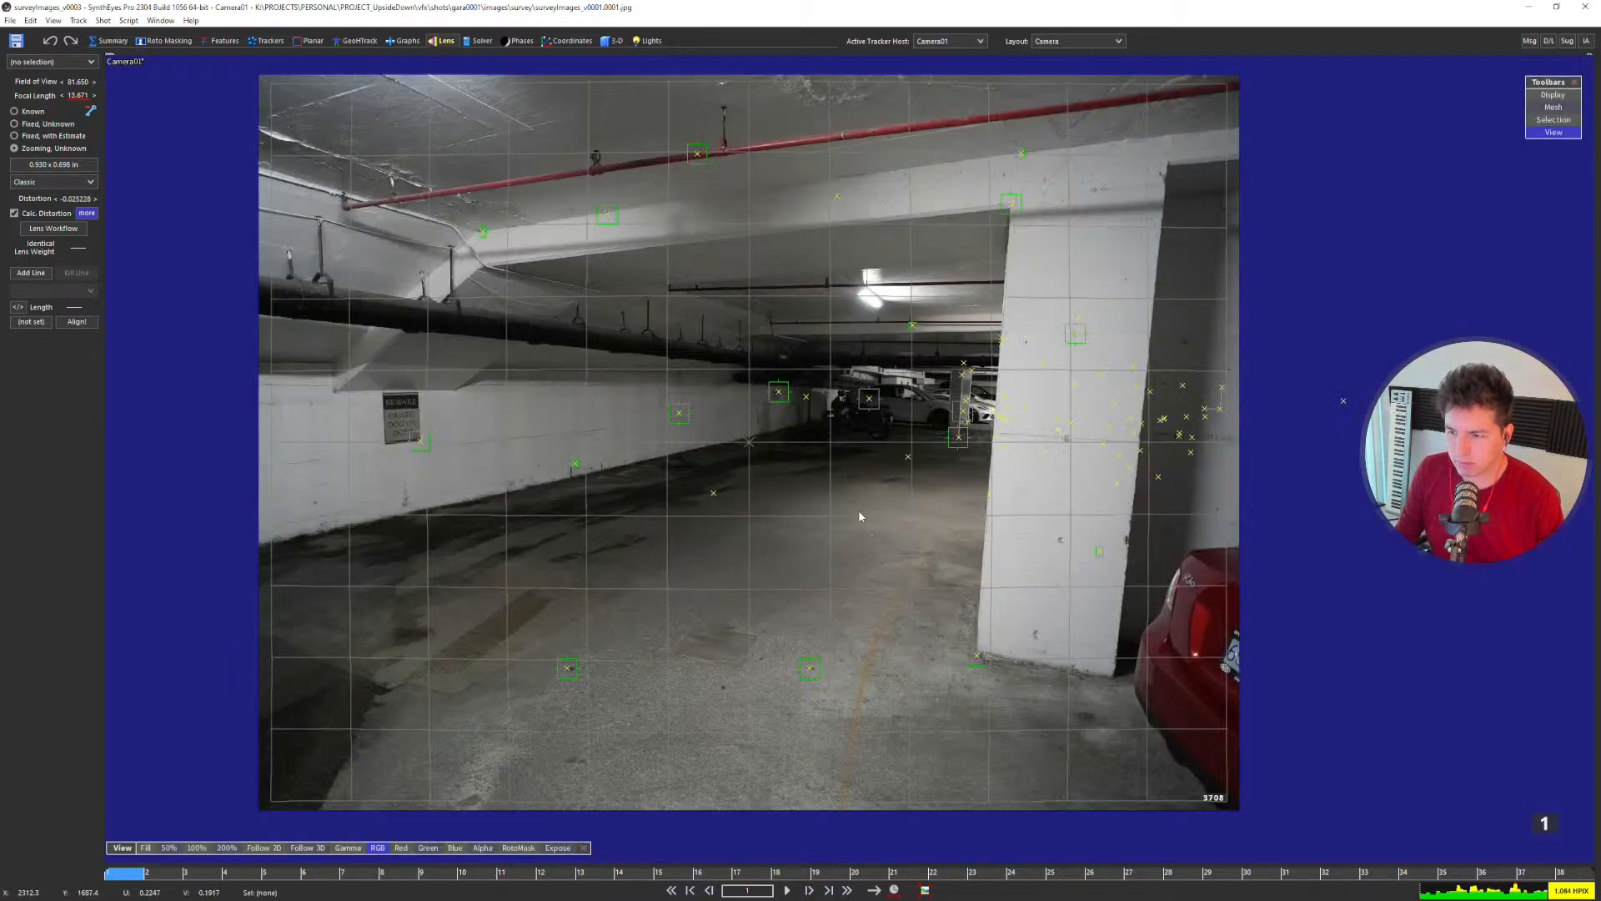
{"action": "middle_click_drag", "start_coordinate": [843, 498], "coordinate": [799, 495]}
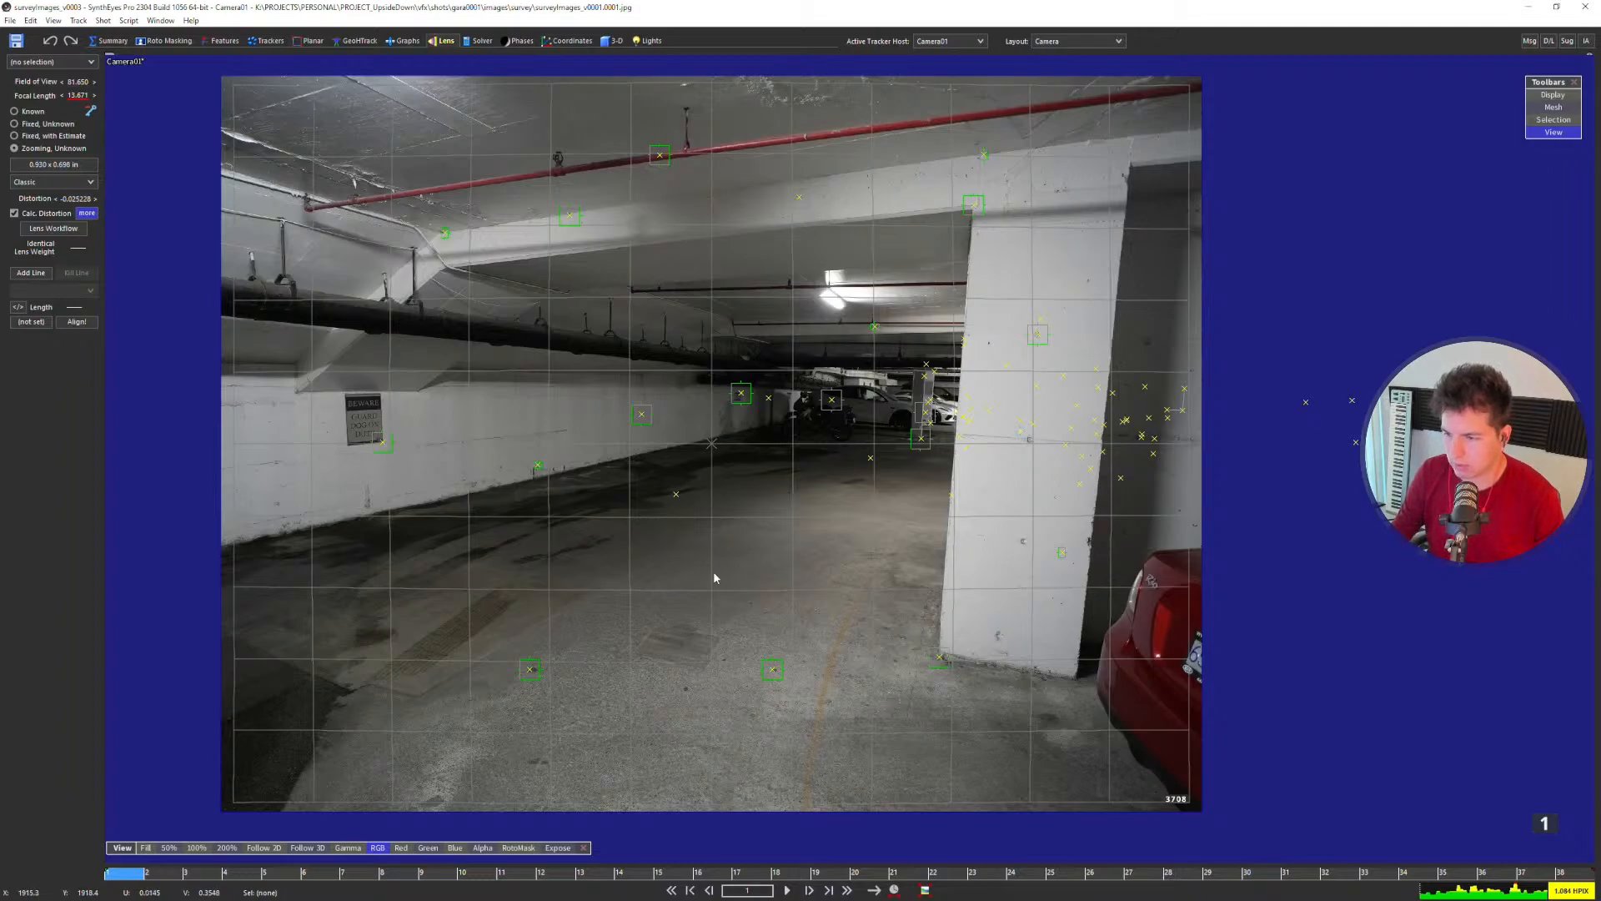
{"action": "scroll", "coordinate": [716, 561], "scroll_direction": "up", "scroll_amount": 1}
{"action": "middle_click_drag", "start_coordinate": [747, 528], "coordinate": [772, 531]}
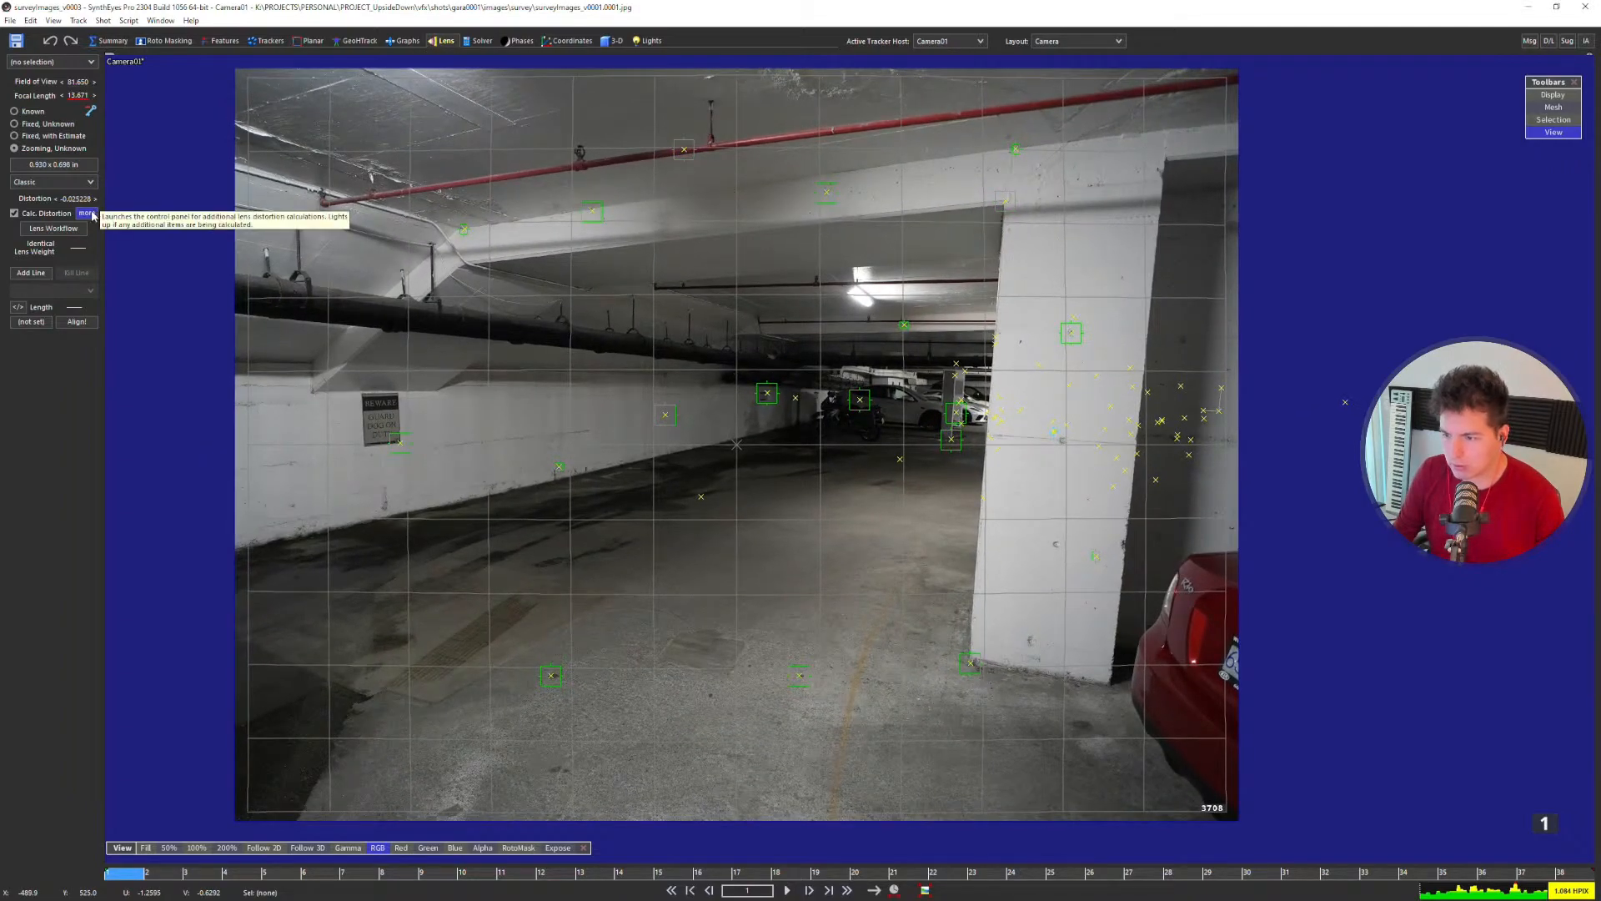
{"action": "scroll", "coordinate": [649, 439], "scroll_direction": "down", "scroll_amount": 10, "text": "shift"}
{"action": "scroll", "coordinate": [651, 438], "scroll_direction": "down", "scroll_amount": 2, "text": "shift"}
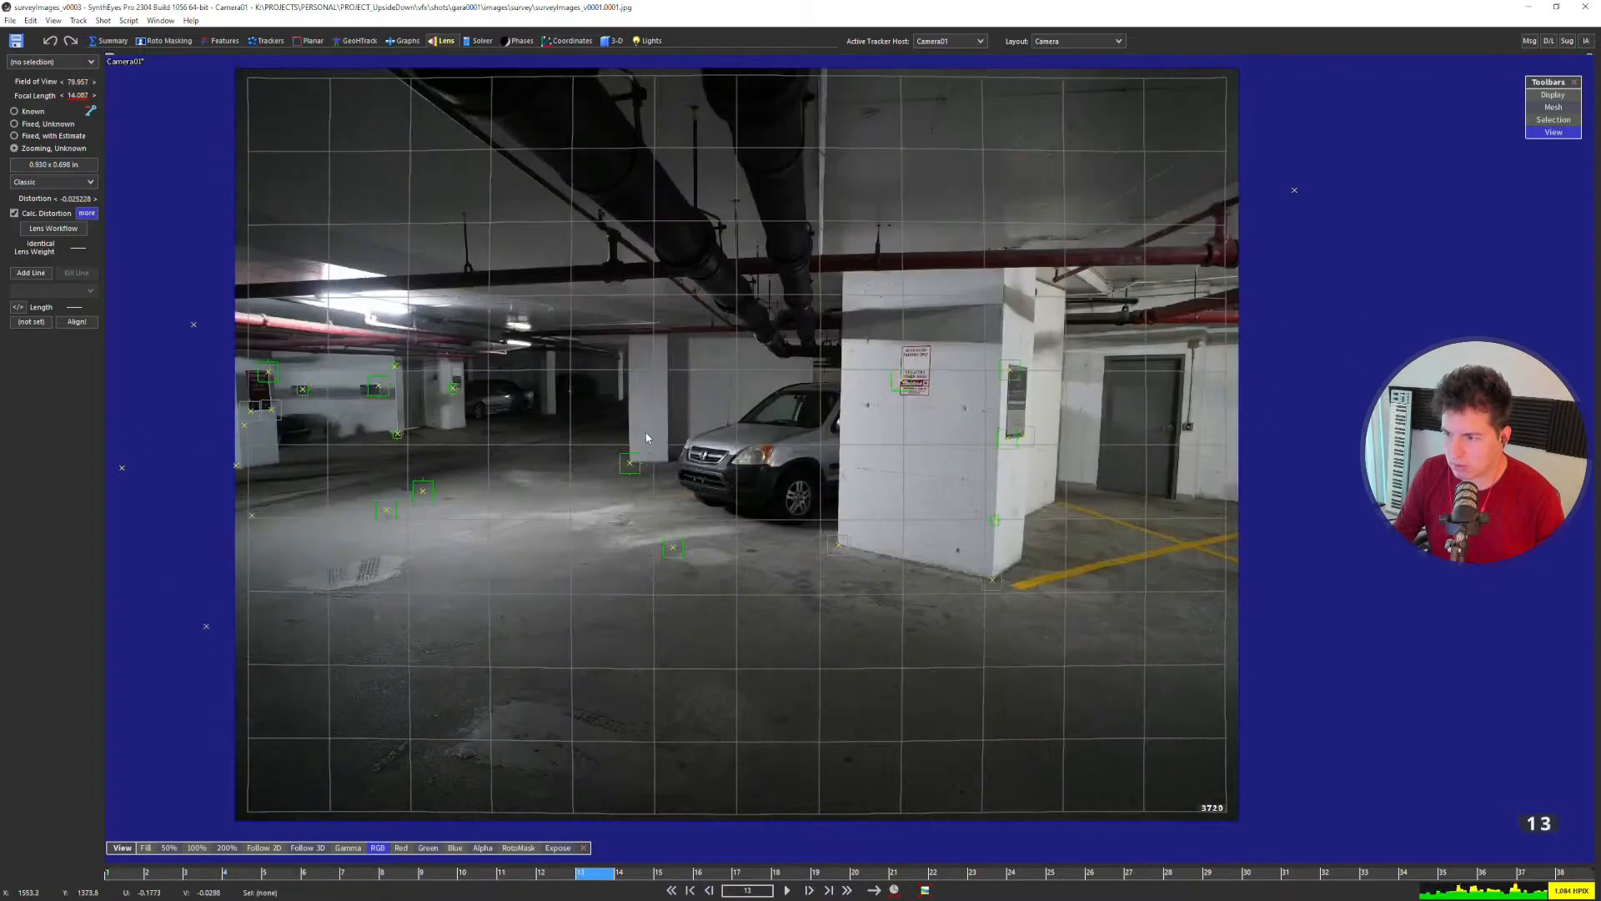
{"action": "key", "text": "d"}
{"action": "key", "text": "d"}
Step: Open the advanced lens distortion controls and change the lens model to Radial 4th-order
{"action": "left_click", "coordinate": [87, 213]}
{"action": "left_click_drag", "start_coordinate": [1234, 459], "coordinate": [557, 204]}
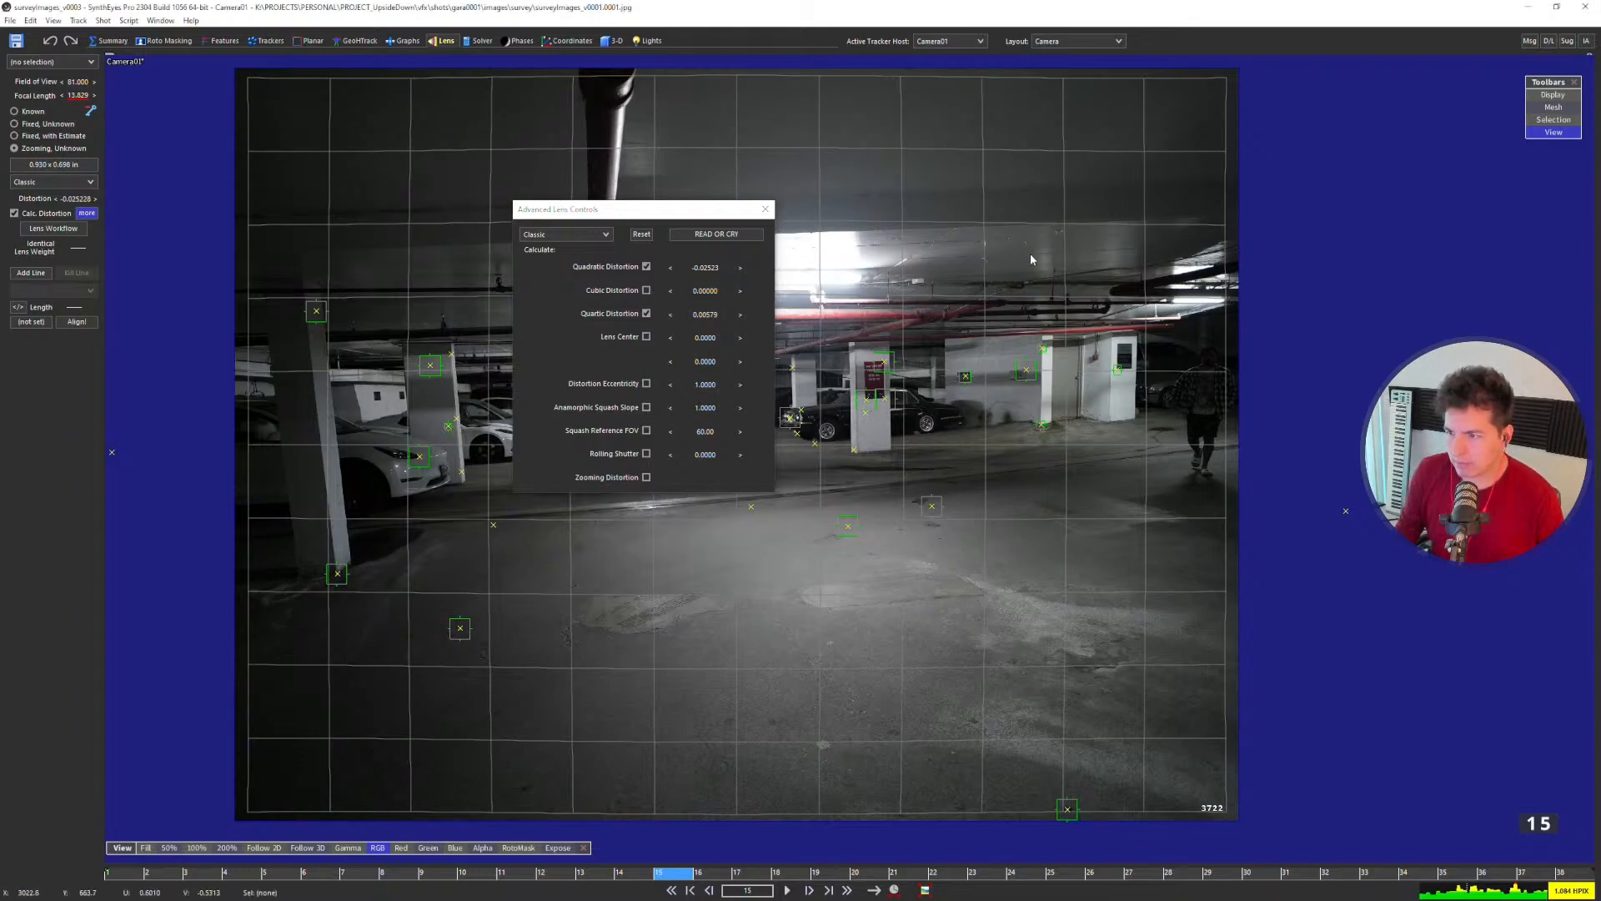
{"action": "left_click_drag", "start_coordinate": [673, 211], "coordinate": [704, 276]}
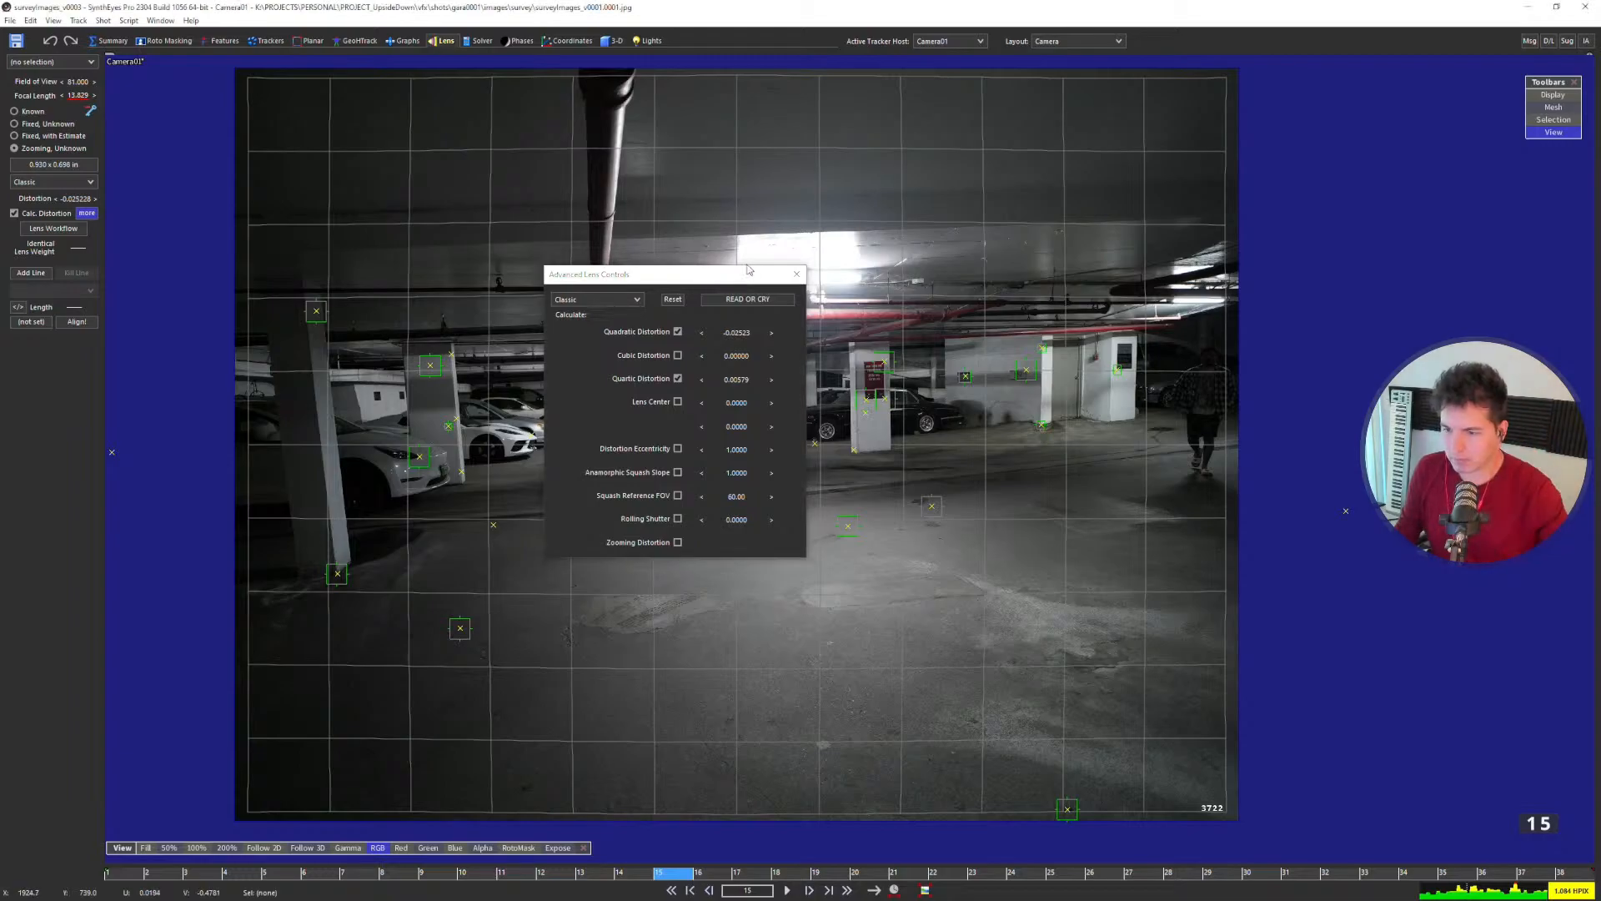
{"action": "left_click", "coordinate": [639, 303]}
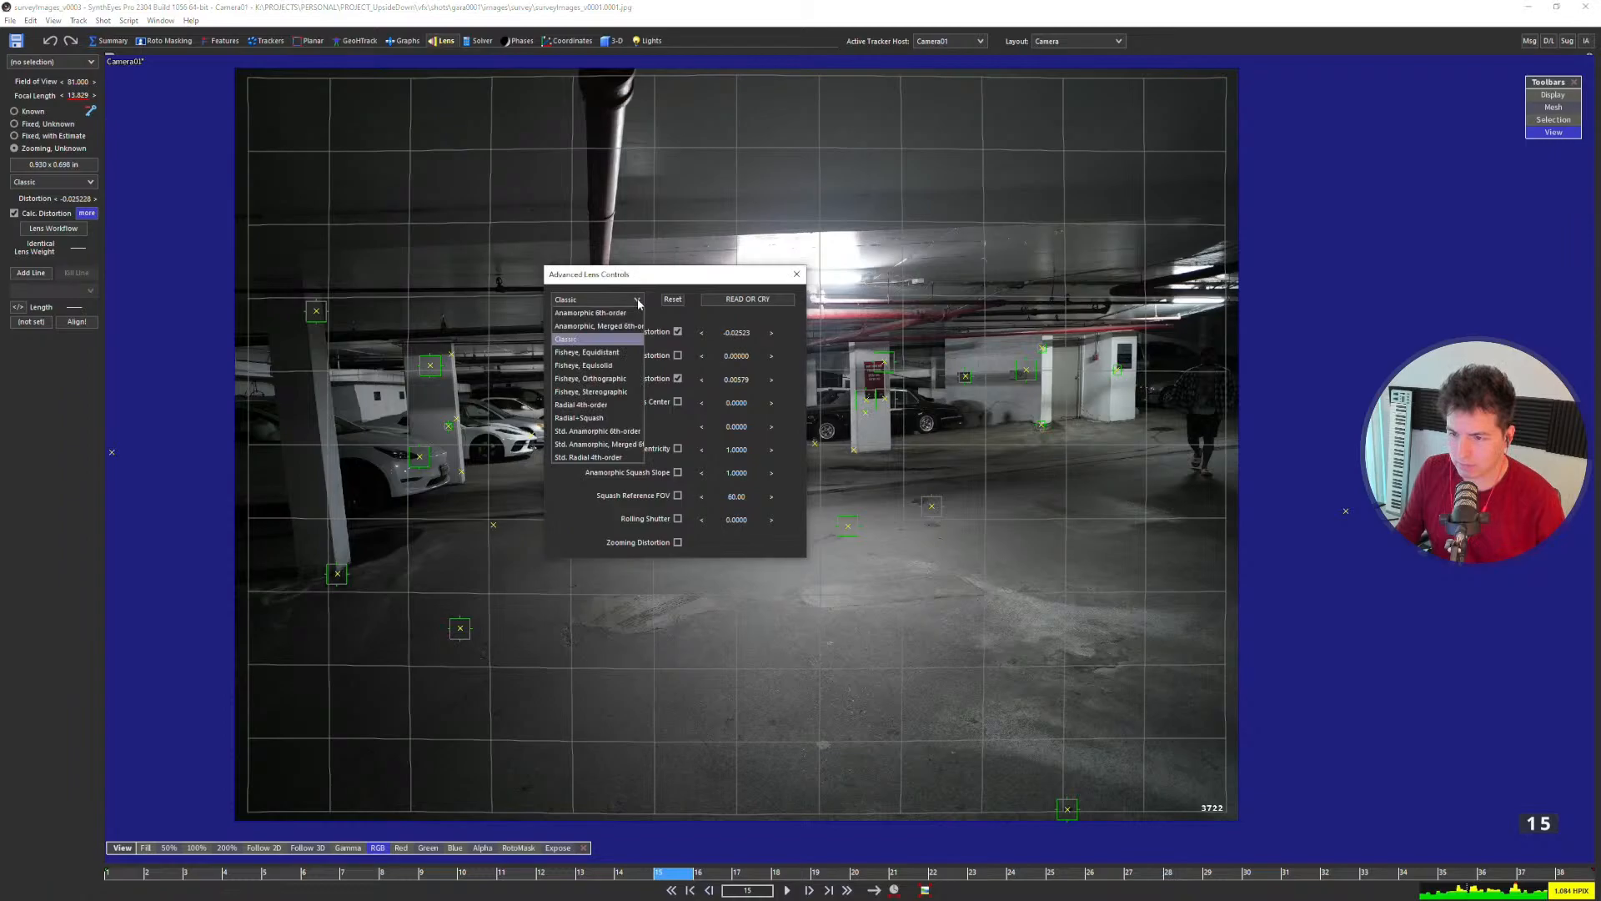
{"action": "left_click", "coordinate": [607, 406]}
Step: Try out the radial distortion and lens centre coefficients on the lens grid and reset each one to zero
{"action": "left_click_drag", "start_coordinate": [664, 349], "coordinate": [666, 428]}
{"action": "right_click", "coordinate": [669, 347]}
{"action": "right_click", "coordinate": [671, 367]}
{"action": "right_click", "coordinate": [670, 389]}
{"action": "right_click", "coordinate": [670, 409]}
{"action": "right_click", "coordinate": [669, 427]}
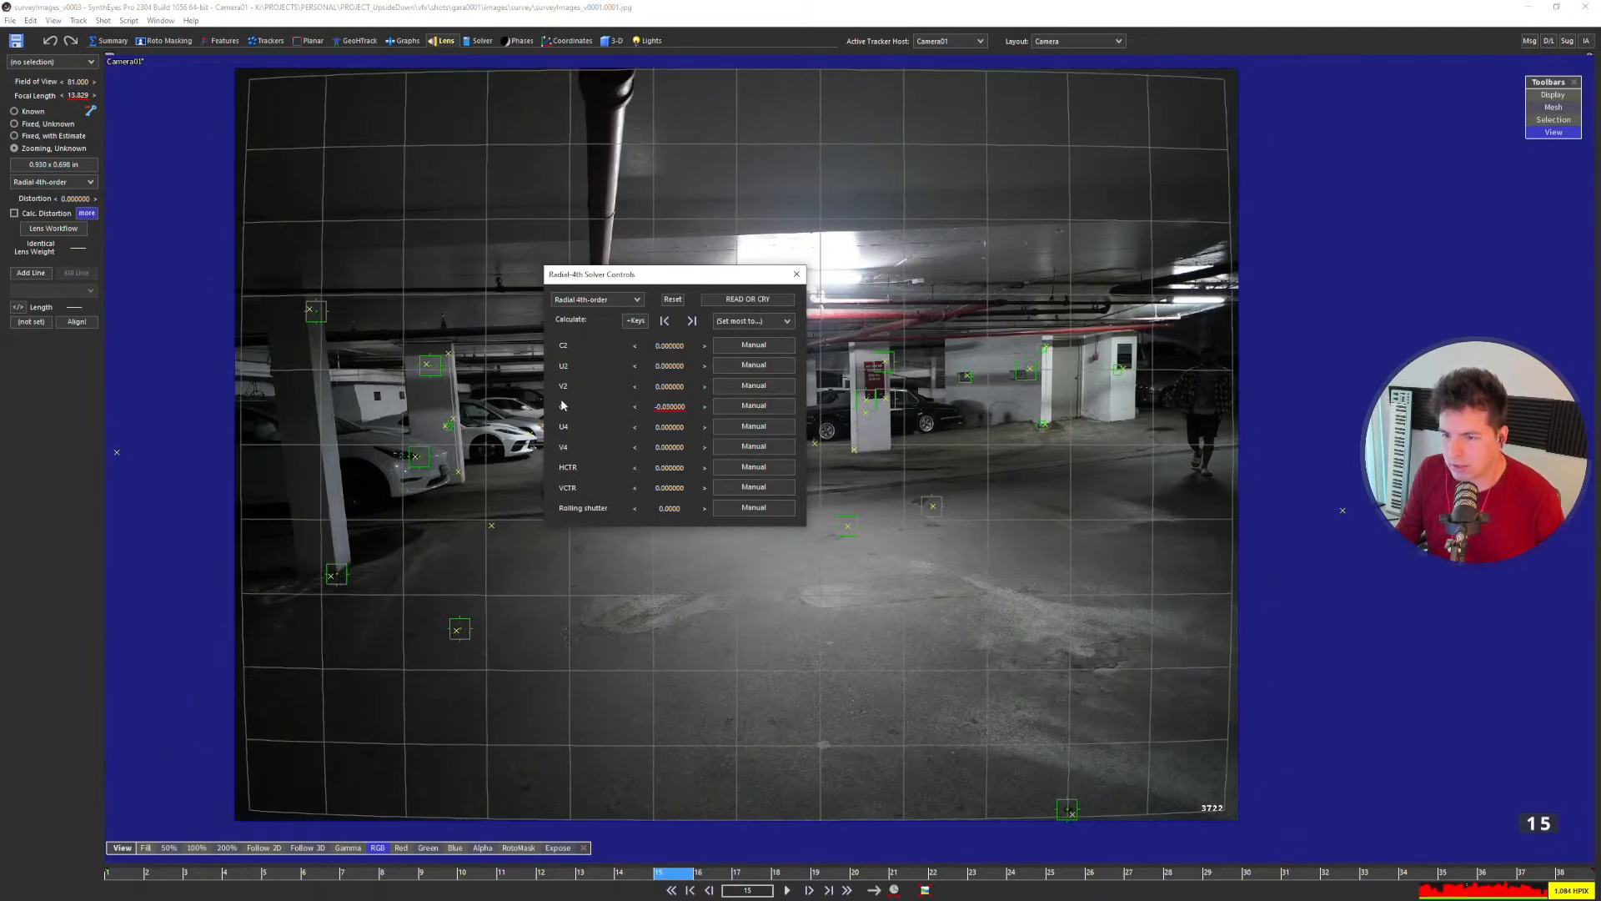
{"action": "left_click_drag", "start_coordinate": [670, 408], "coordinate": [661, 467]}
{"action": "right_click", "coordinate": [668, 406]}
{"action": "right_click", "coordinate": [669, 448]}
{"action": "right_click", "coordinate": [669, 468]}
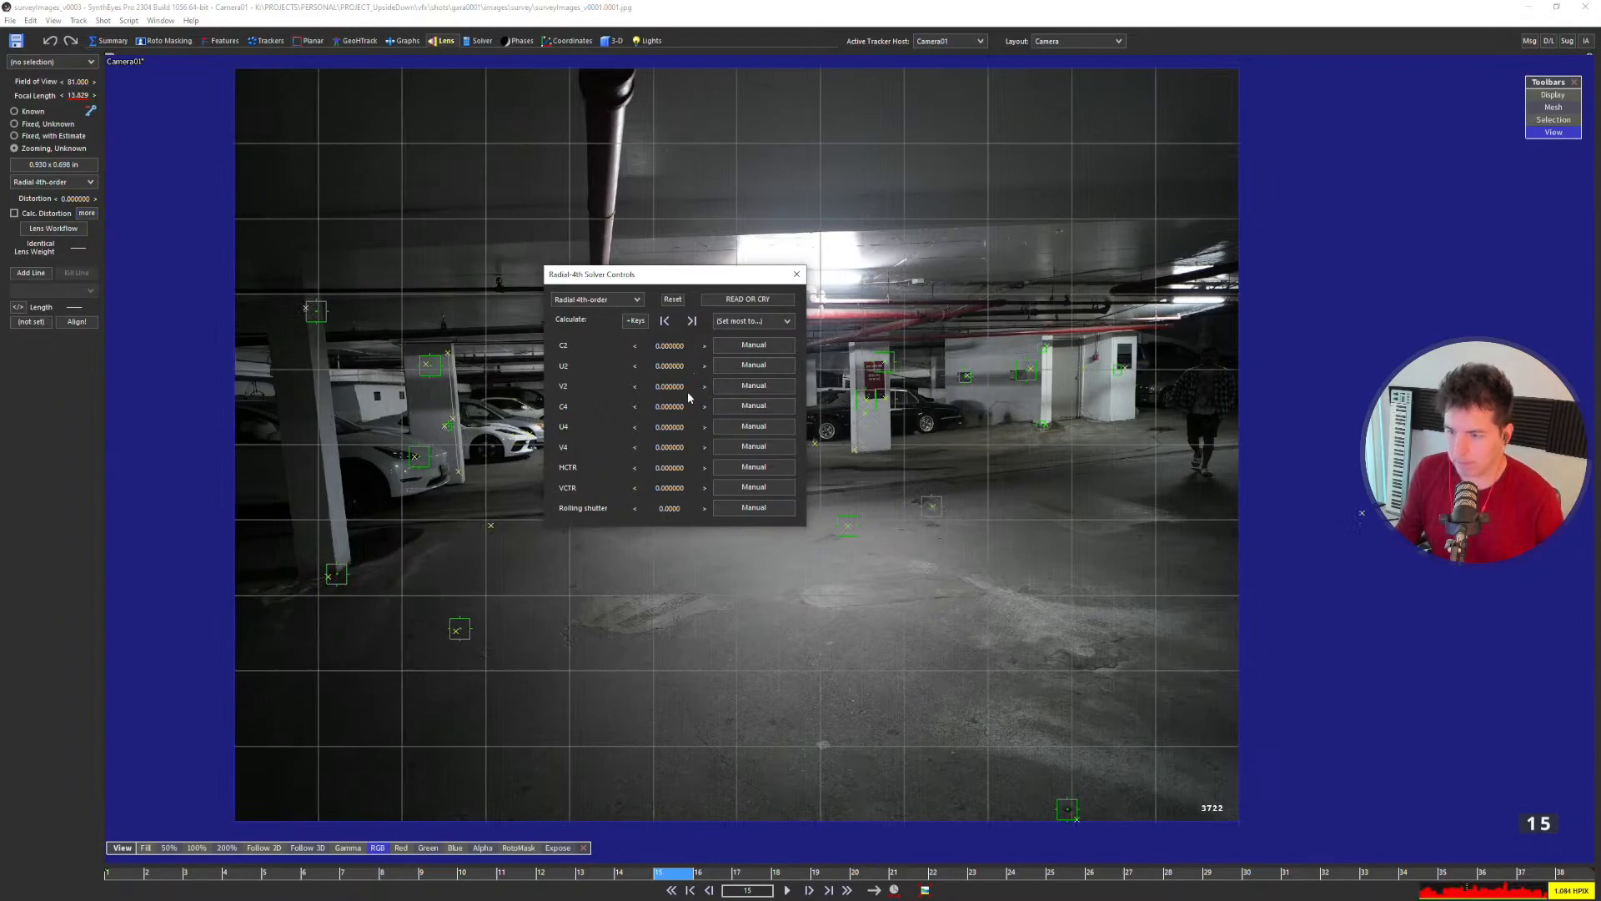
Step: Set the C2 coefficient to -0.027 in Calculate mode and re-solve the scene in the quad layout
{"action": "left_click_drag", "start_coordinate": [667, 347], "coordinate": [666, 347]}
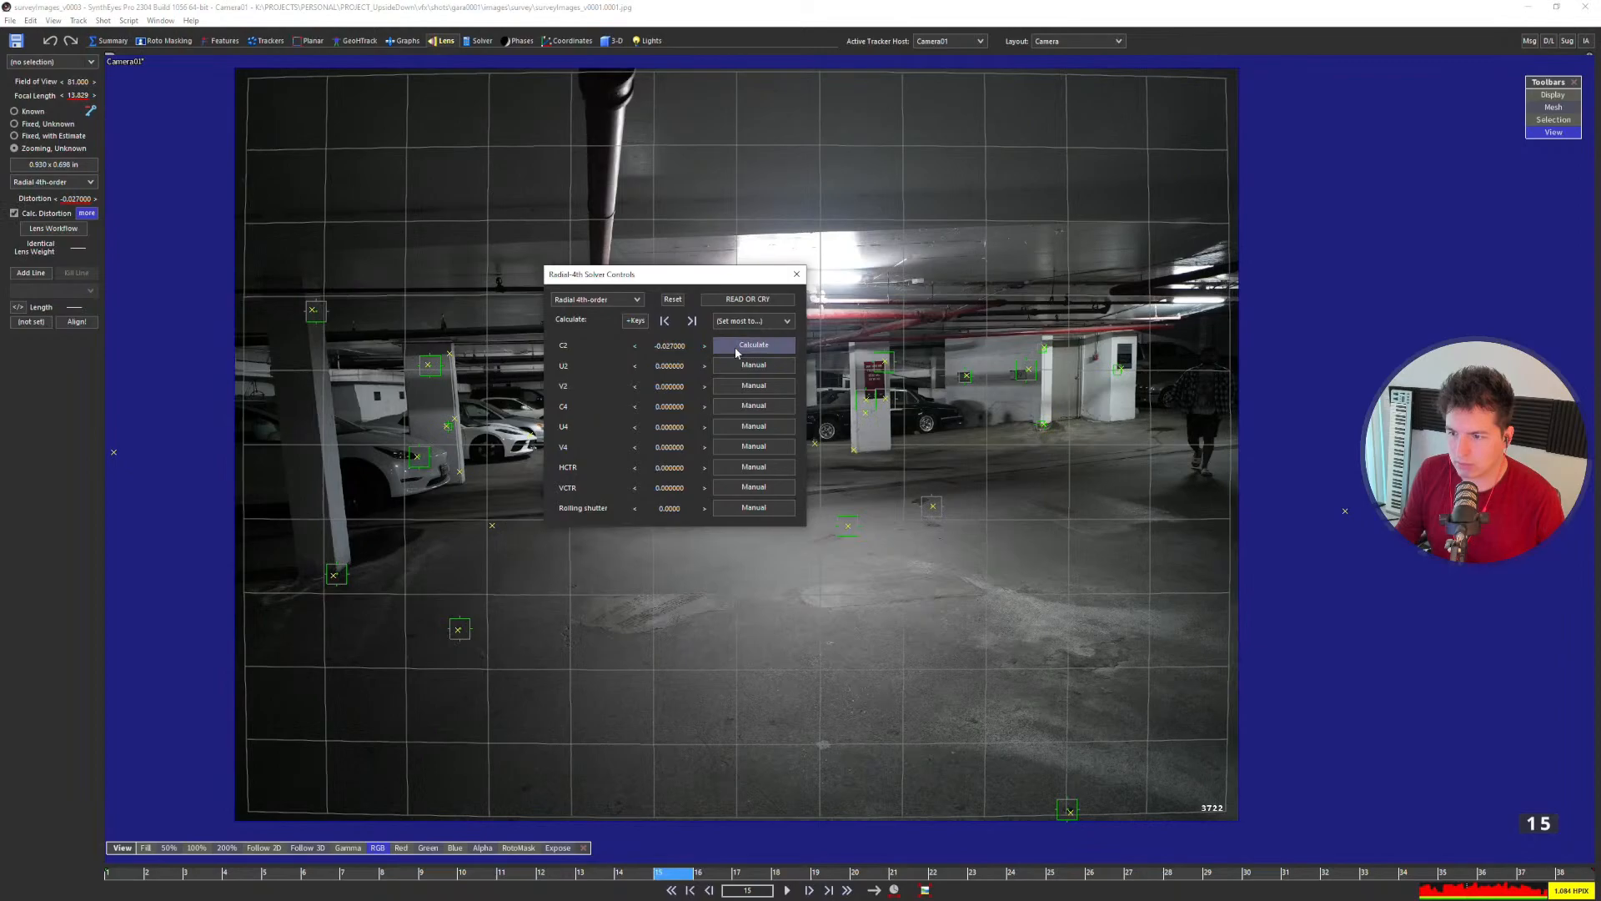
{"action": "left_click", "coordinate": [747, 345]}
{"action": "key", "text": "q"}
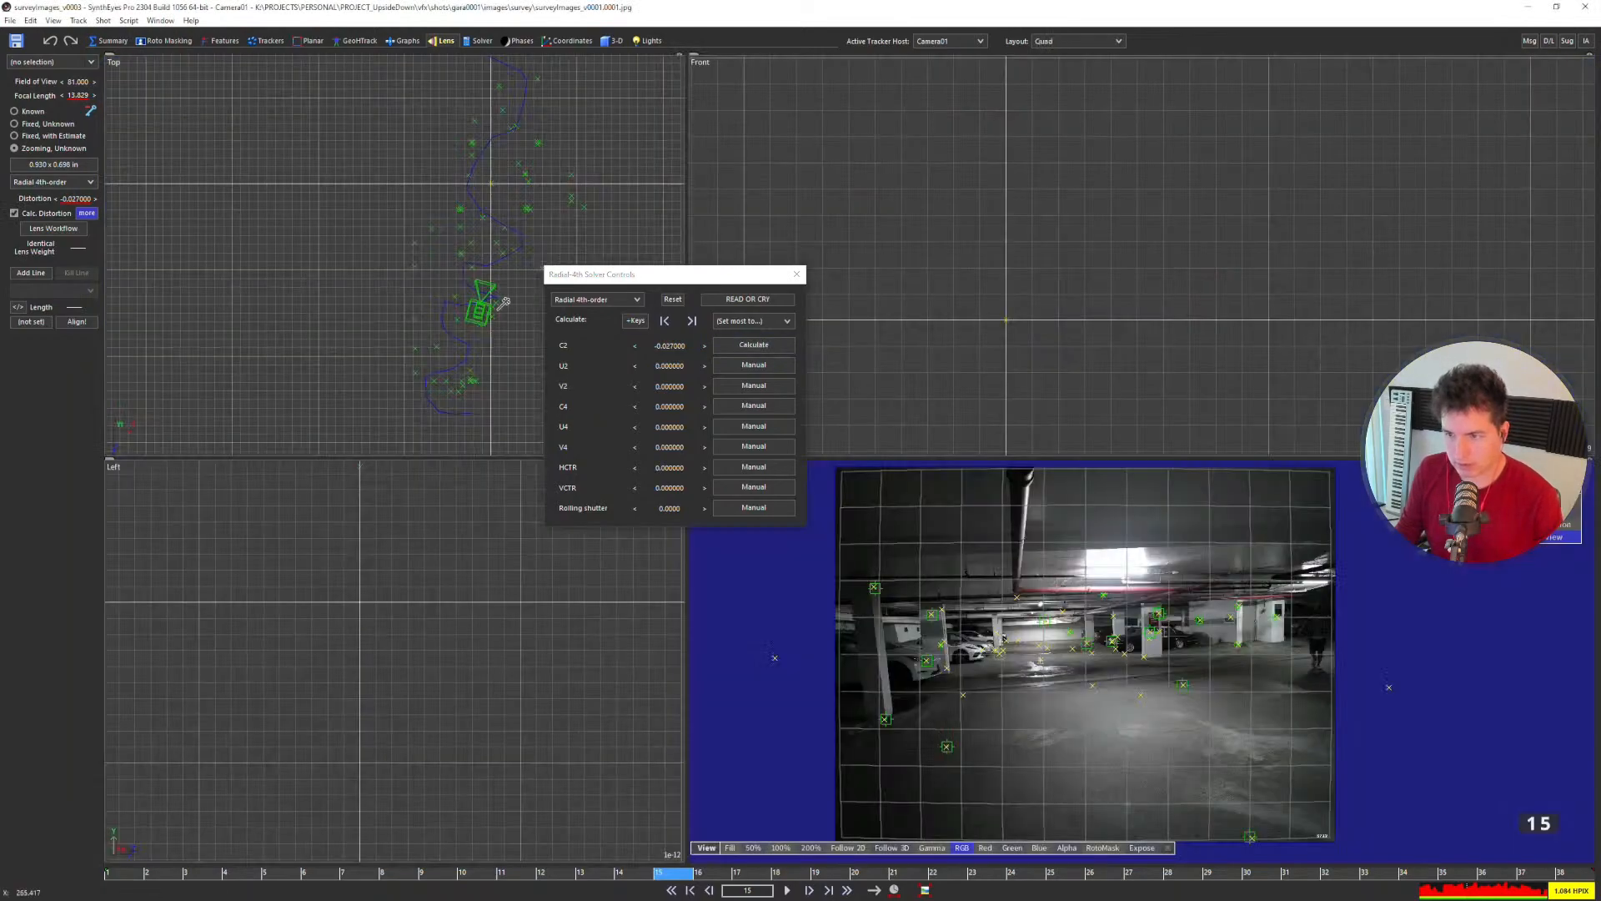
{"action": "middle_click_drag", "start_coordinate": [480, 278], "coordinate": [410, 307]}
{"action": "key", "text": "shift+g"}
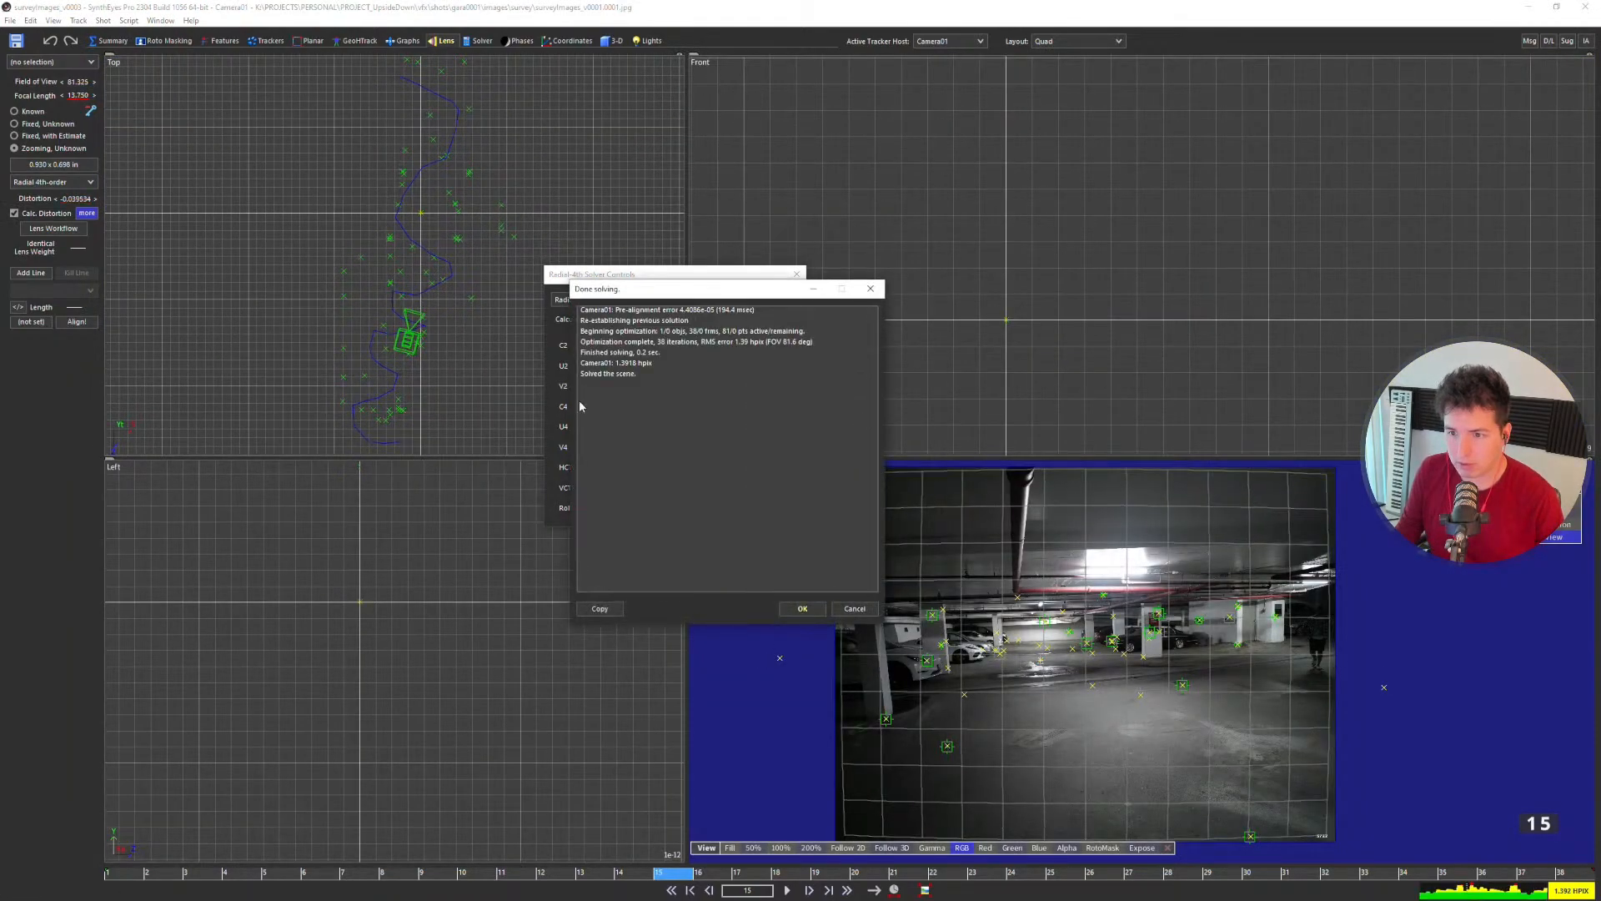
{"action": "left_click", "coordinate": [796, 607]}
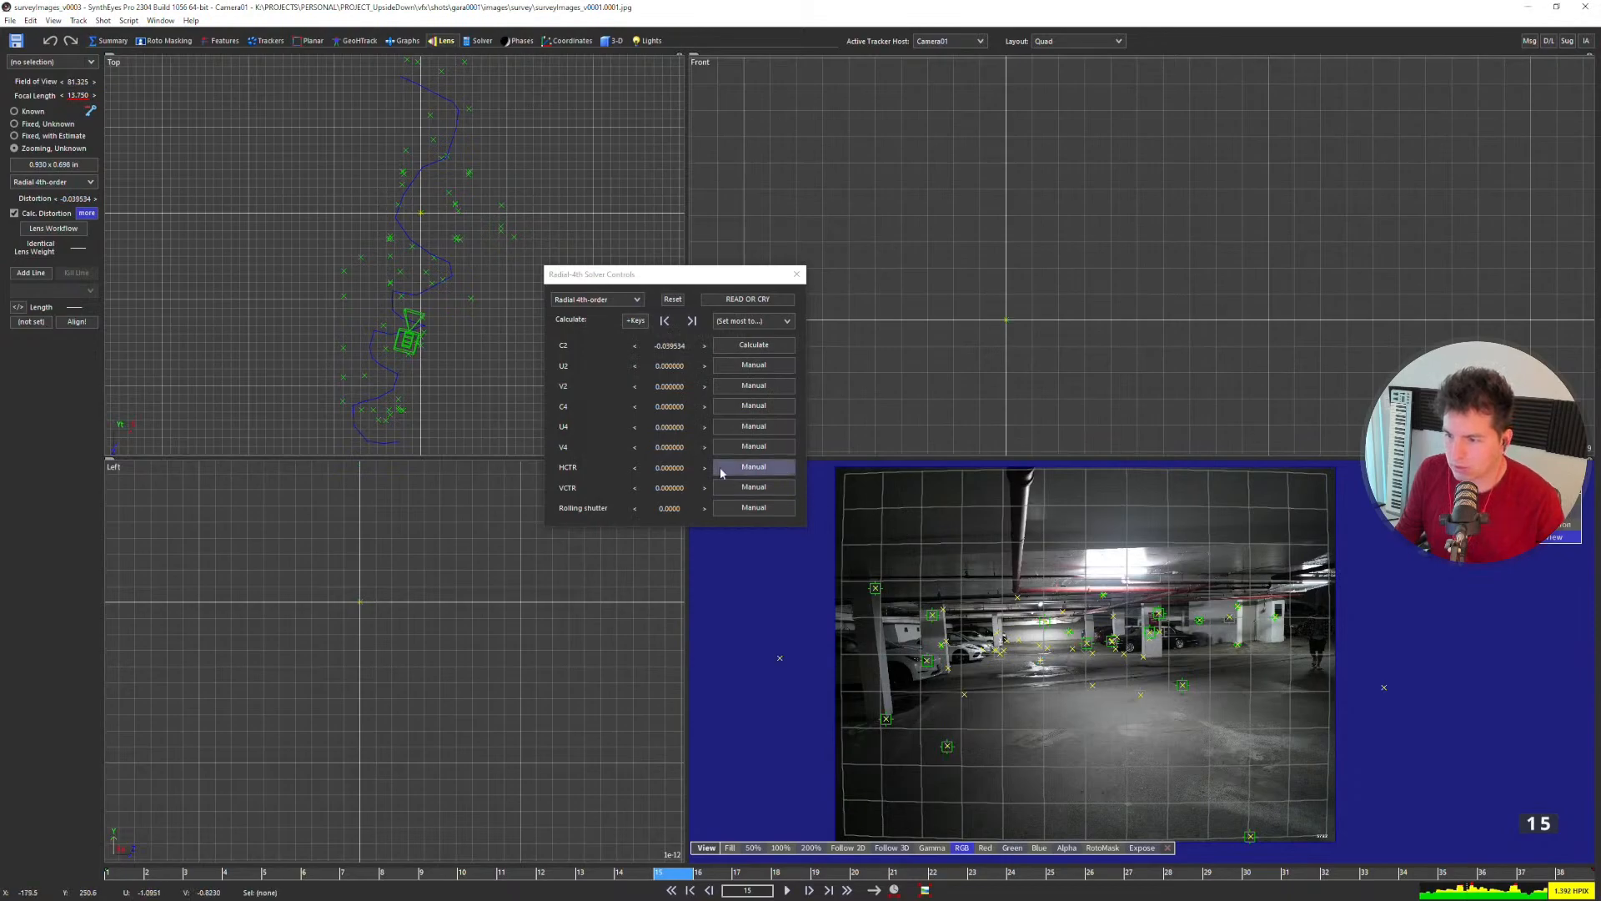
Step: Enlarge the camera viewport within the quad layout and move the lens solver controls clear of it
{"action": "left_click_drag", "start_coordinate": [678, 278], "coordinate": [506, 551]}
{"action": "left_click_drag", "start_coordinate": [683, 457], "coordinate": [505, 248]}
{"action": "left_click_drag", "start_coordinate": [559, 547], "coordinate": [420, 407]}
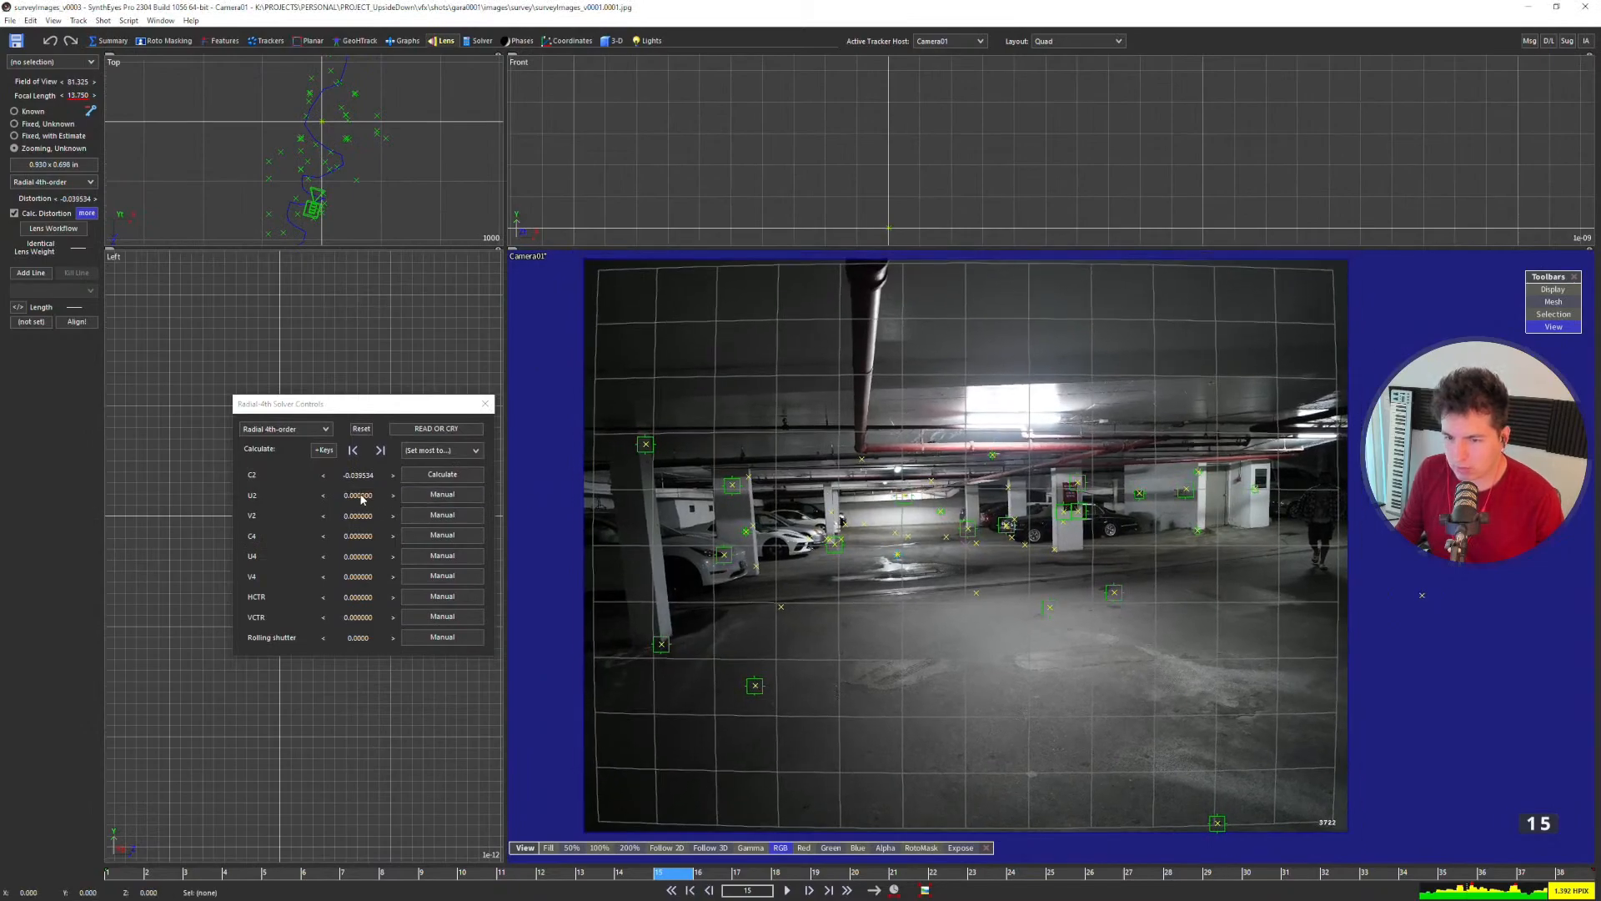
Step: Give the C4 coefficient a small positive starting value in Calculate mode and re-solve the scene
{"action": "left_click_drag", "start_coordinate": [358, 532], "coordinate": [425, 545]}
{"action": "left_click", "coordinate": [425, 544]}
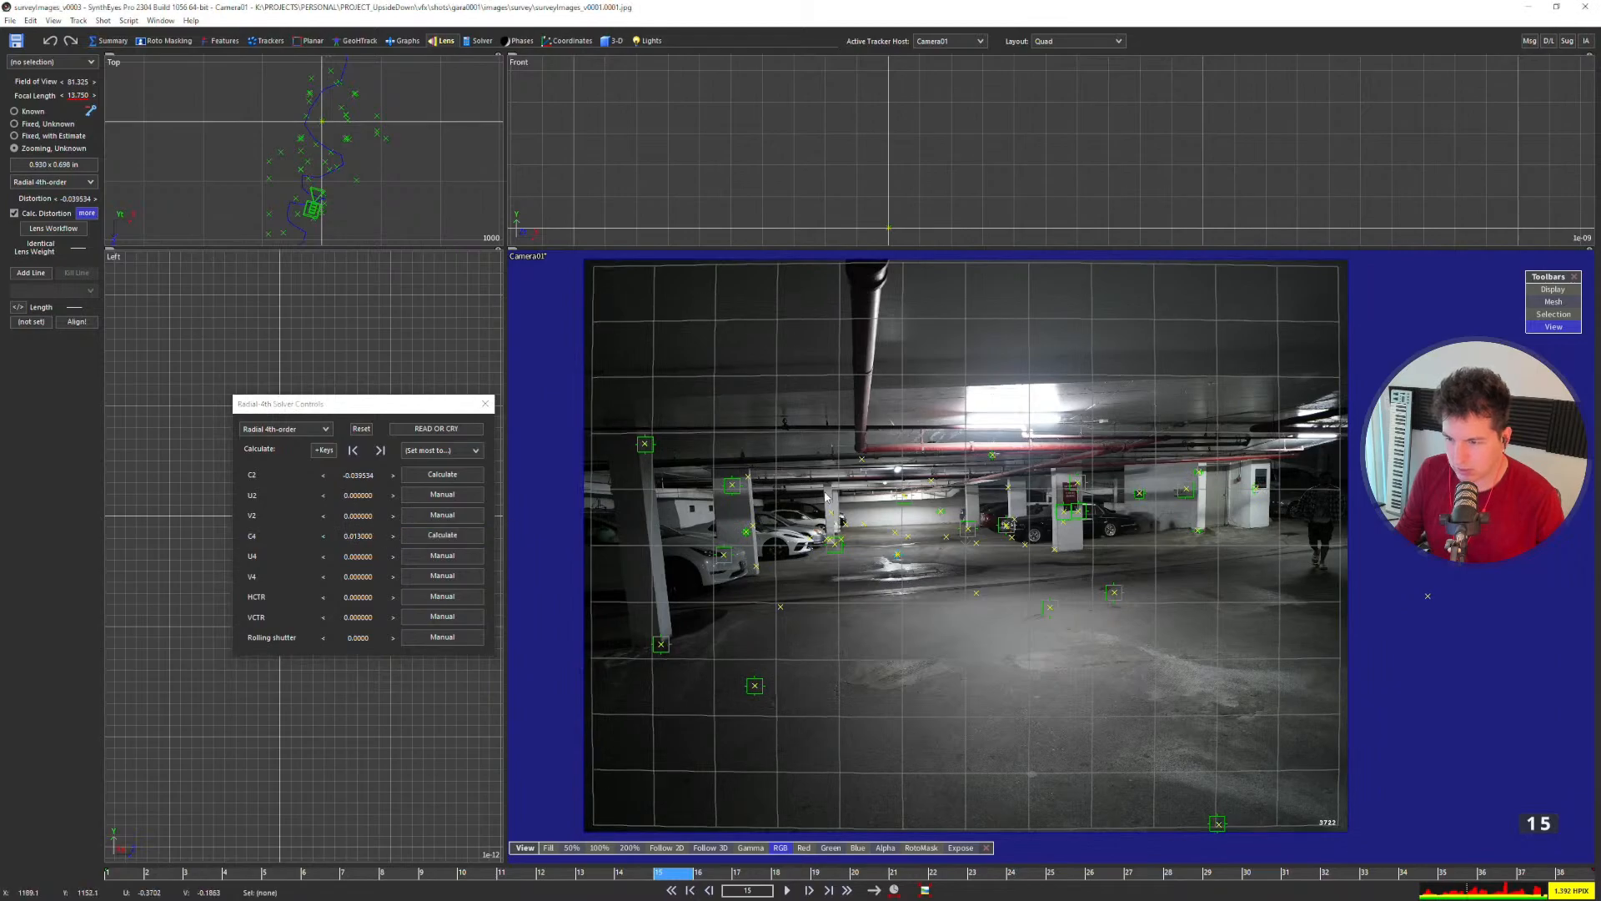
{"action": "left_click", "coordinate": [803, 610]}
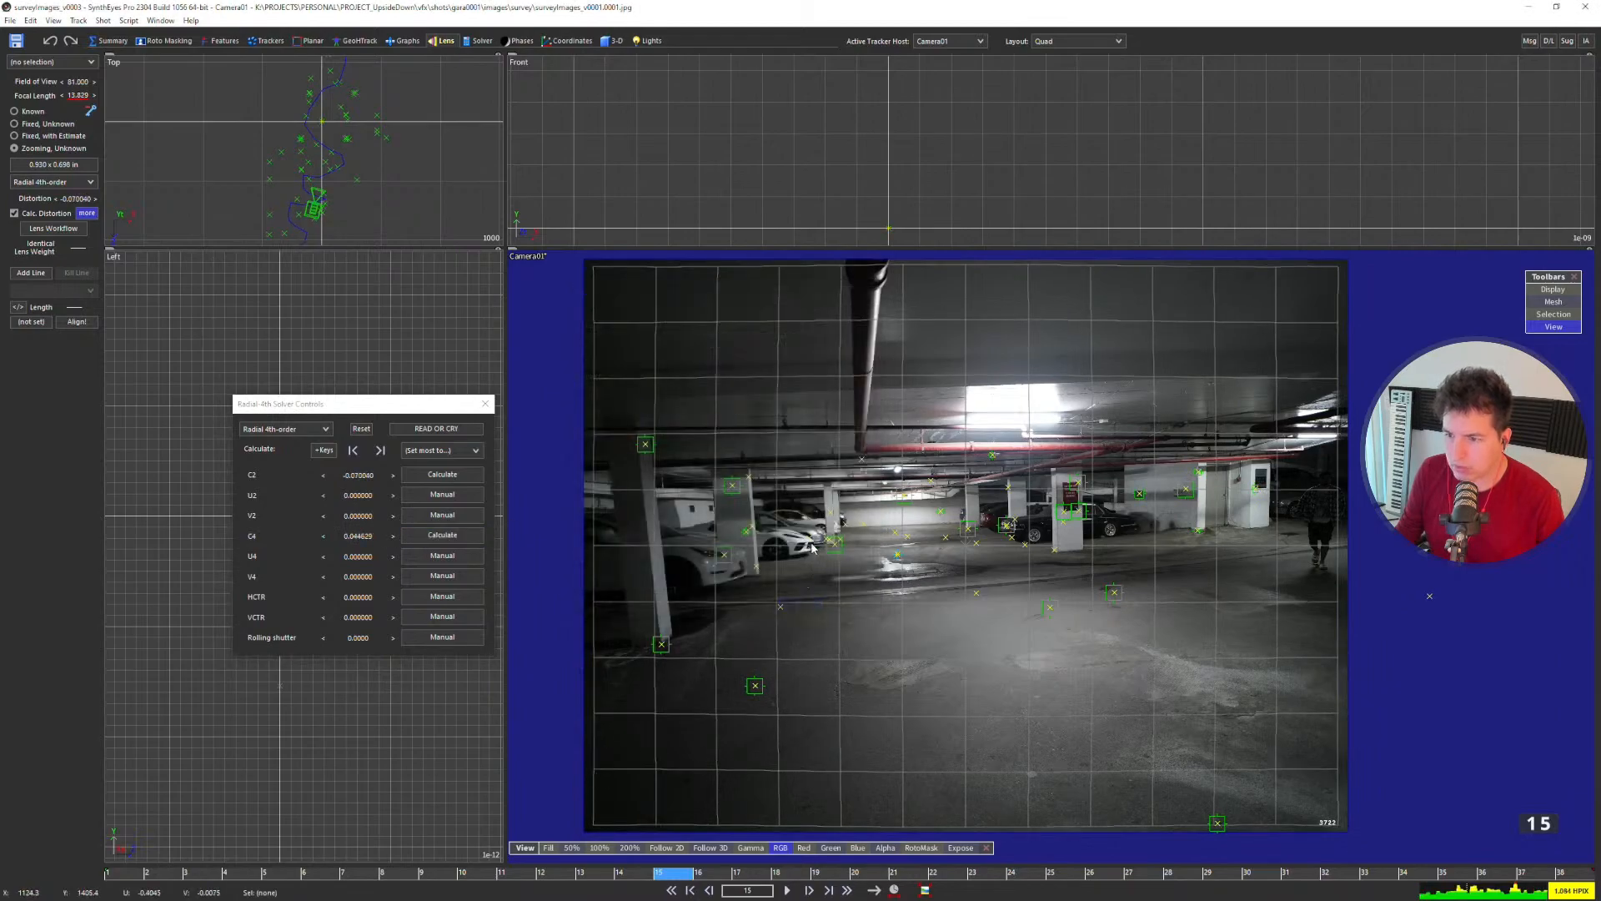
Step: Step through the survey images from frame 15 to 34 in the full camera view to check the trackers
{"action": "key", "text": "grave"}
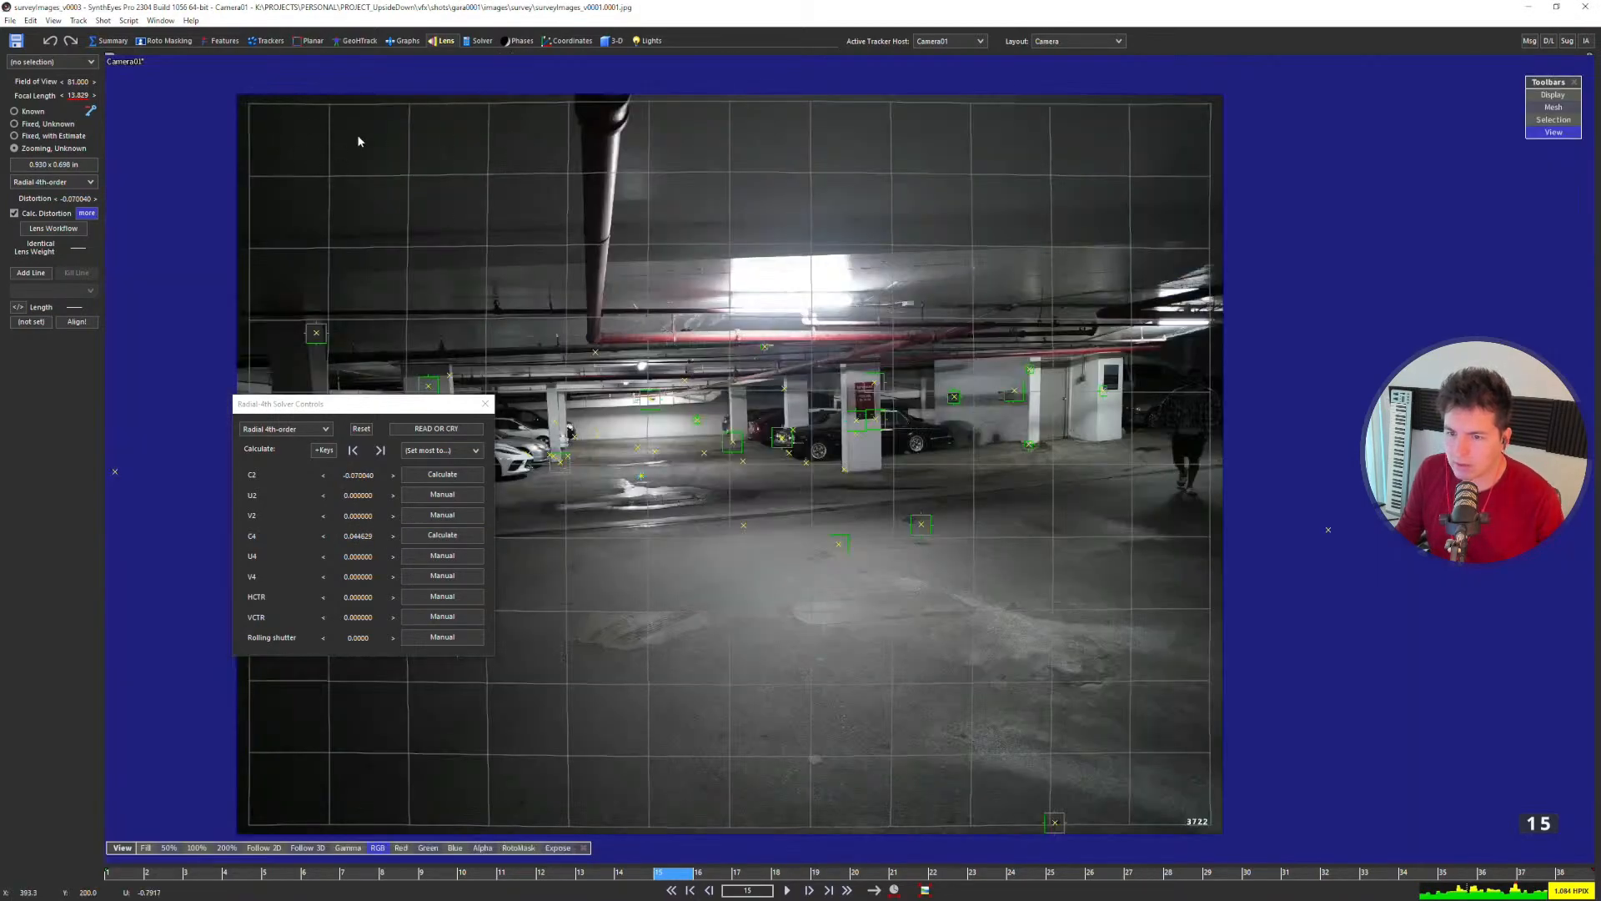
{"action": "key", "text": "d"}
{"action": "key", "text": "d"}
{"action": "key", "text": "d"}
{"action": "key", "text": "d"}
{"action": "key", "text": "d"}
{"action": "key", "text": "d"}
{"action": "key", "text": "d"}
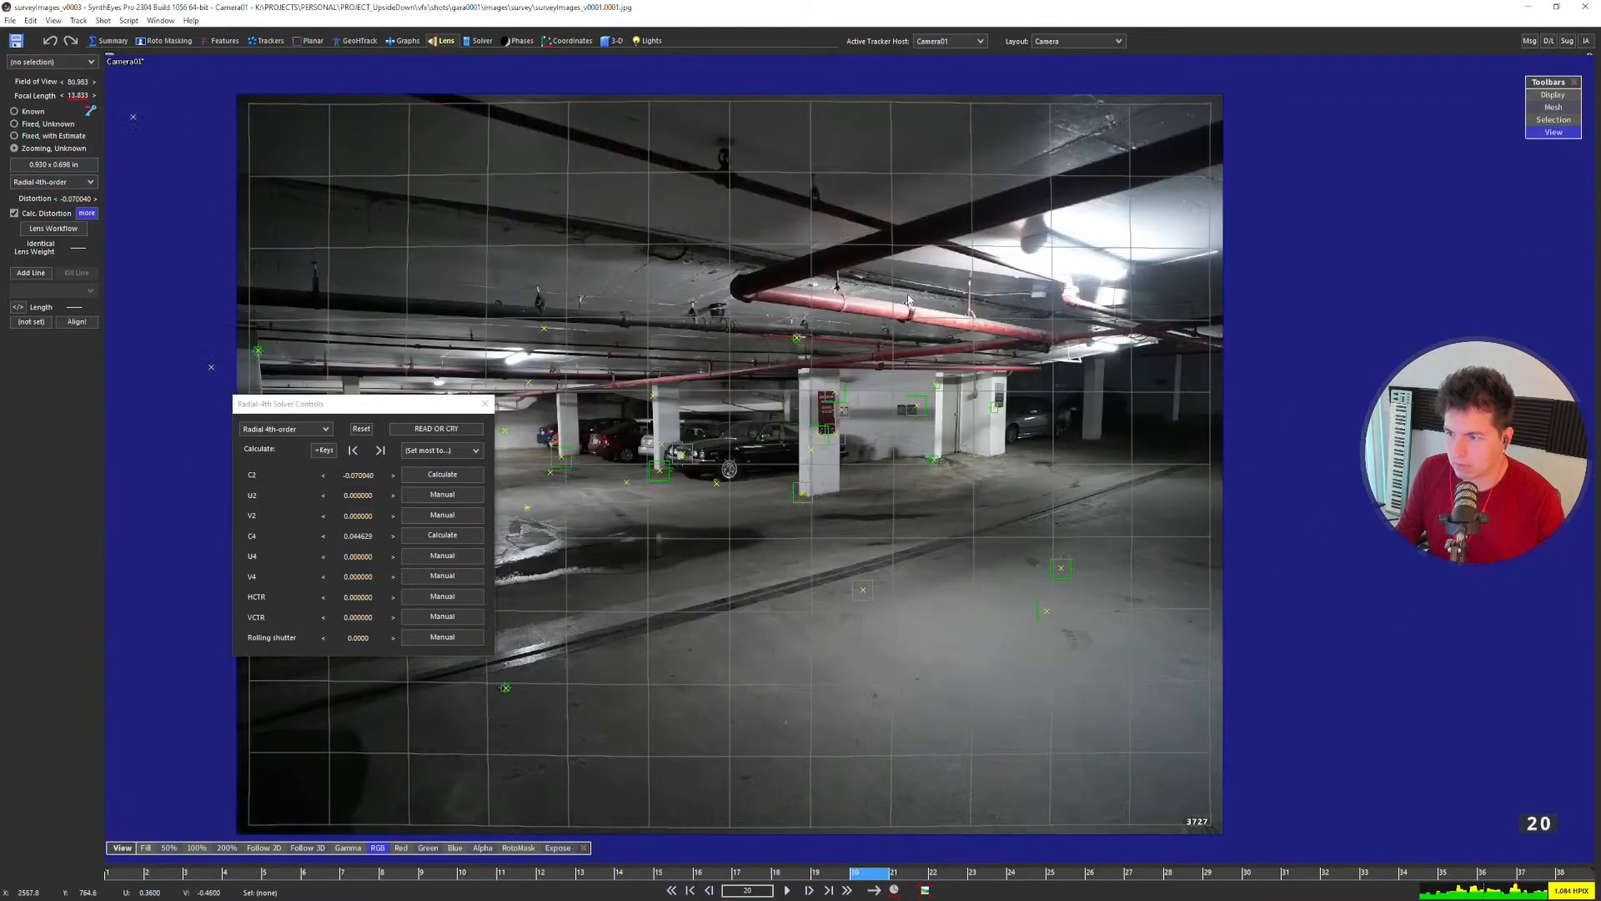
{"action": "key", "text": "d"}
{"action": "key", "text": "d"}
{"action": "key", "text": "d"}
{"action": "key", "text": "d"}
{"action": "key", "text": "d"}
{"action": "key", "text": "d"}
{"action": "key", "text": "d"}
{"action": "key", "text": "d"}
{"action": "key", "text": "d"}
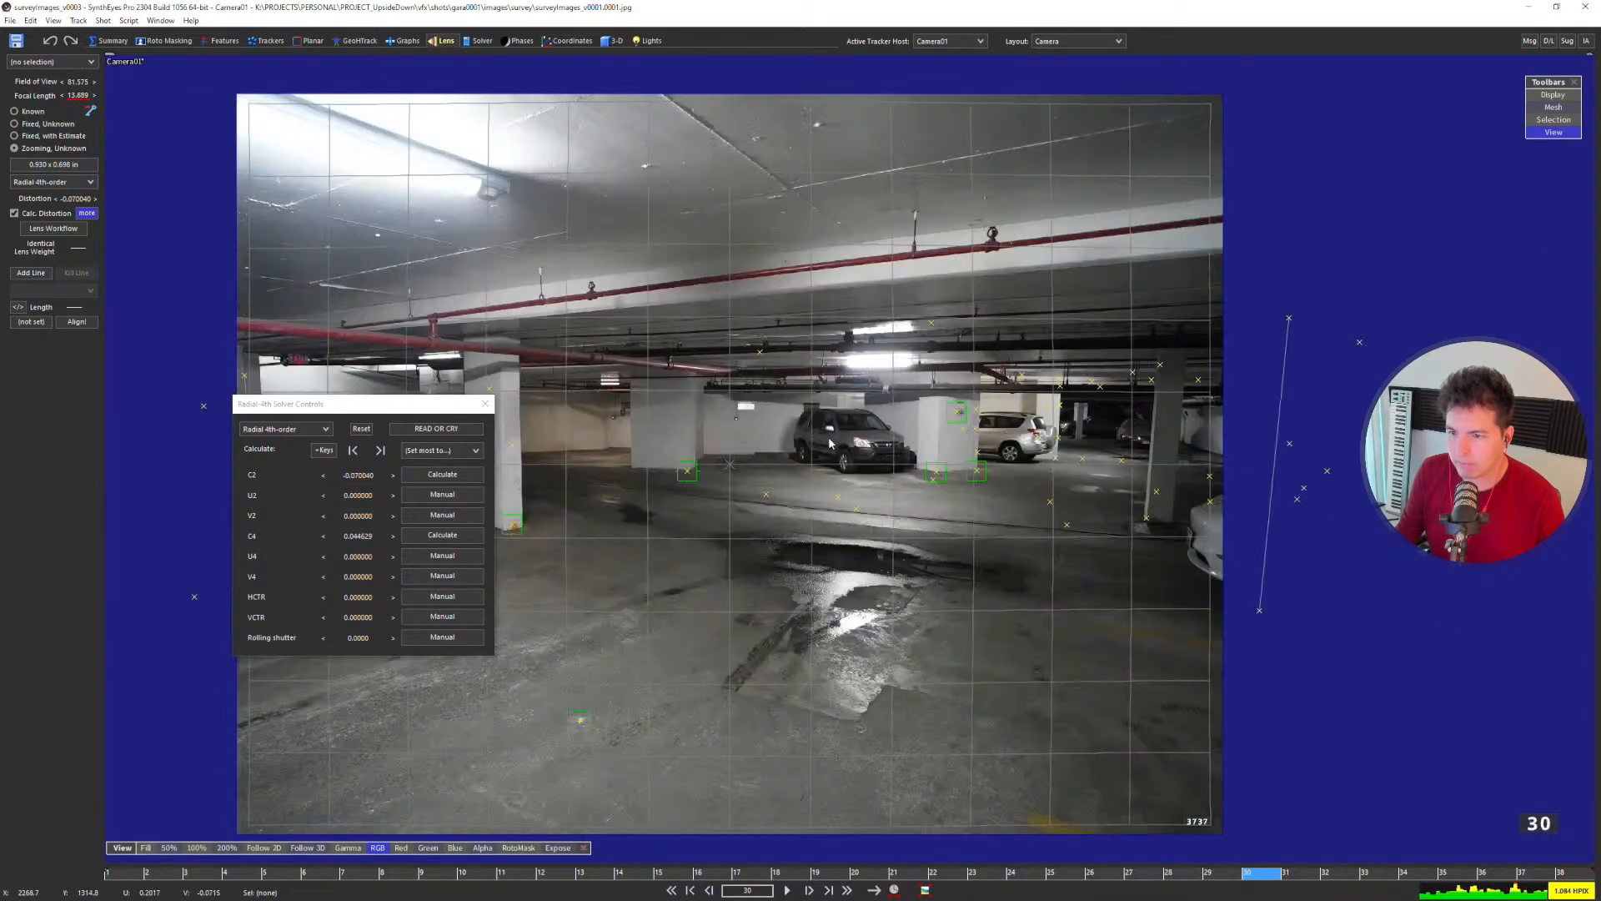
{"action": "key", "text": "d"}
{"action": "key", "text": "d"}
{"action": "key", "text": "d"}
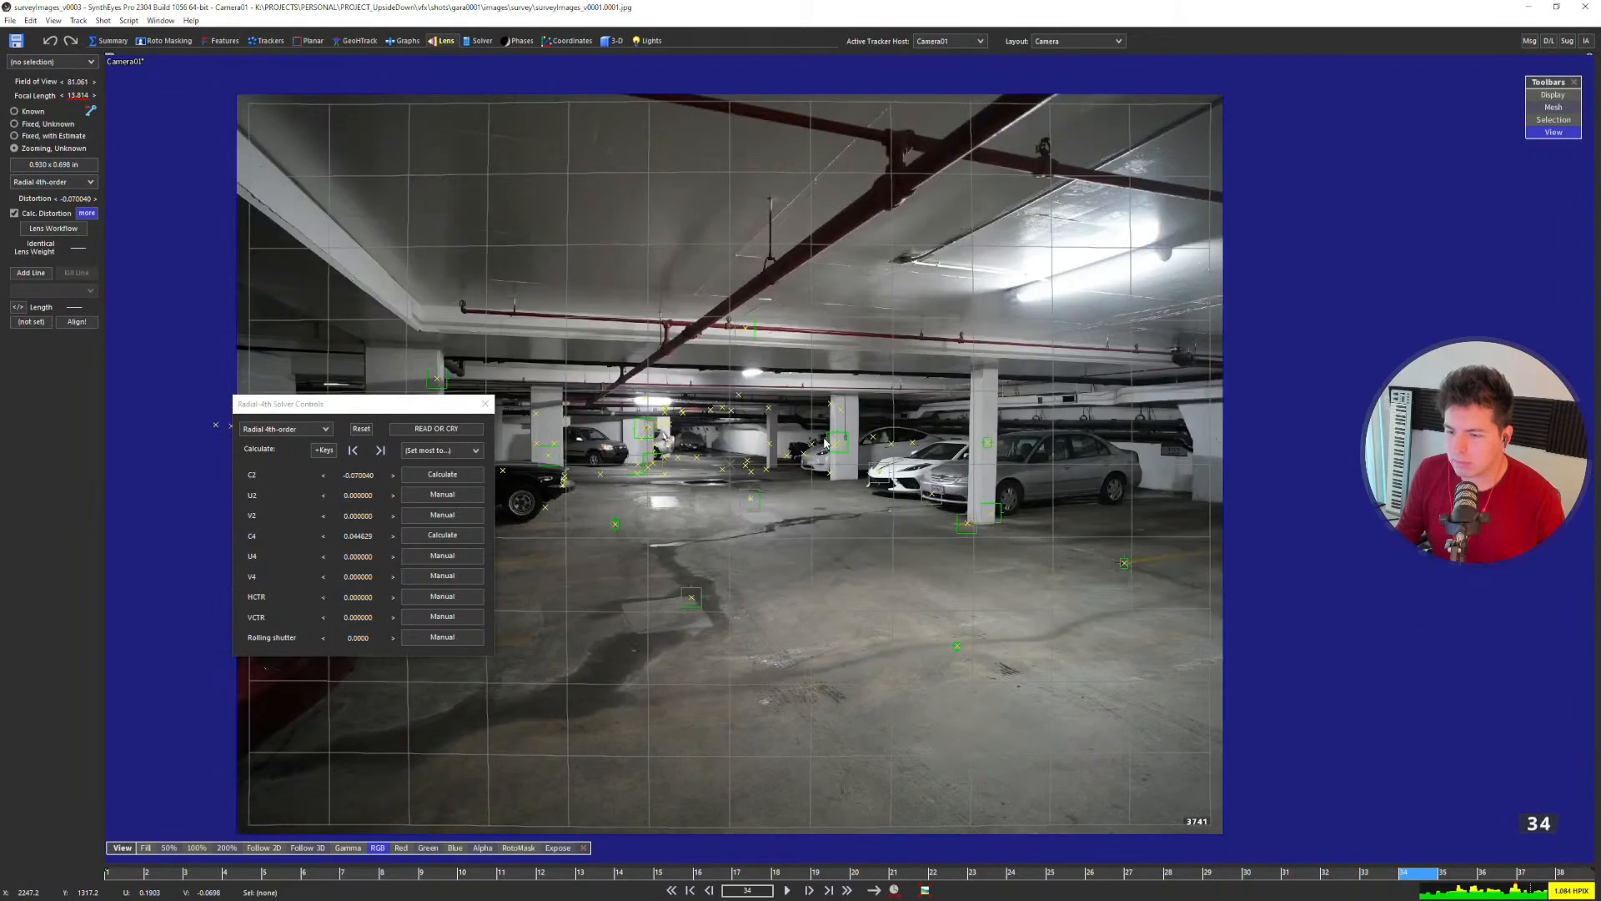
Step: Compare the camera path with and without the last solve in a full-size top view, and return to the quad layout
{"action": "key", "text": "grave"}
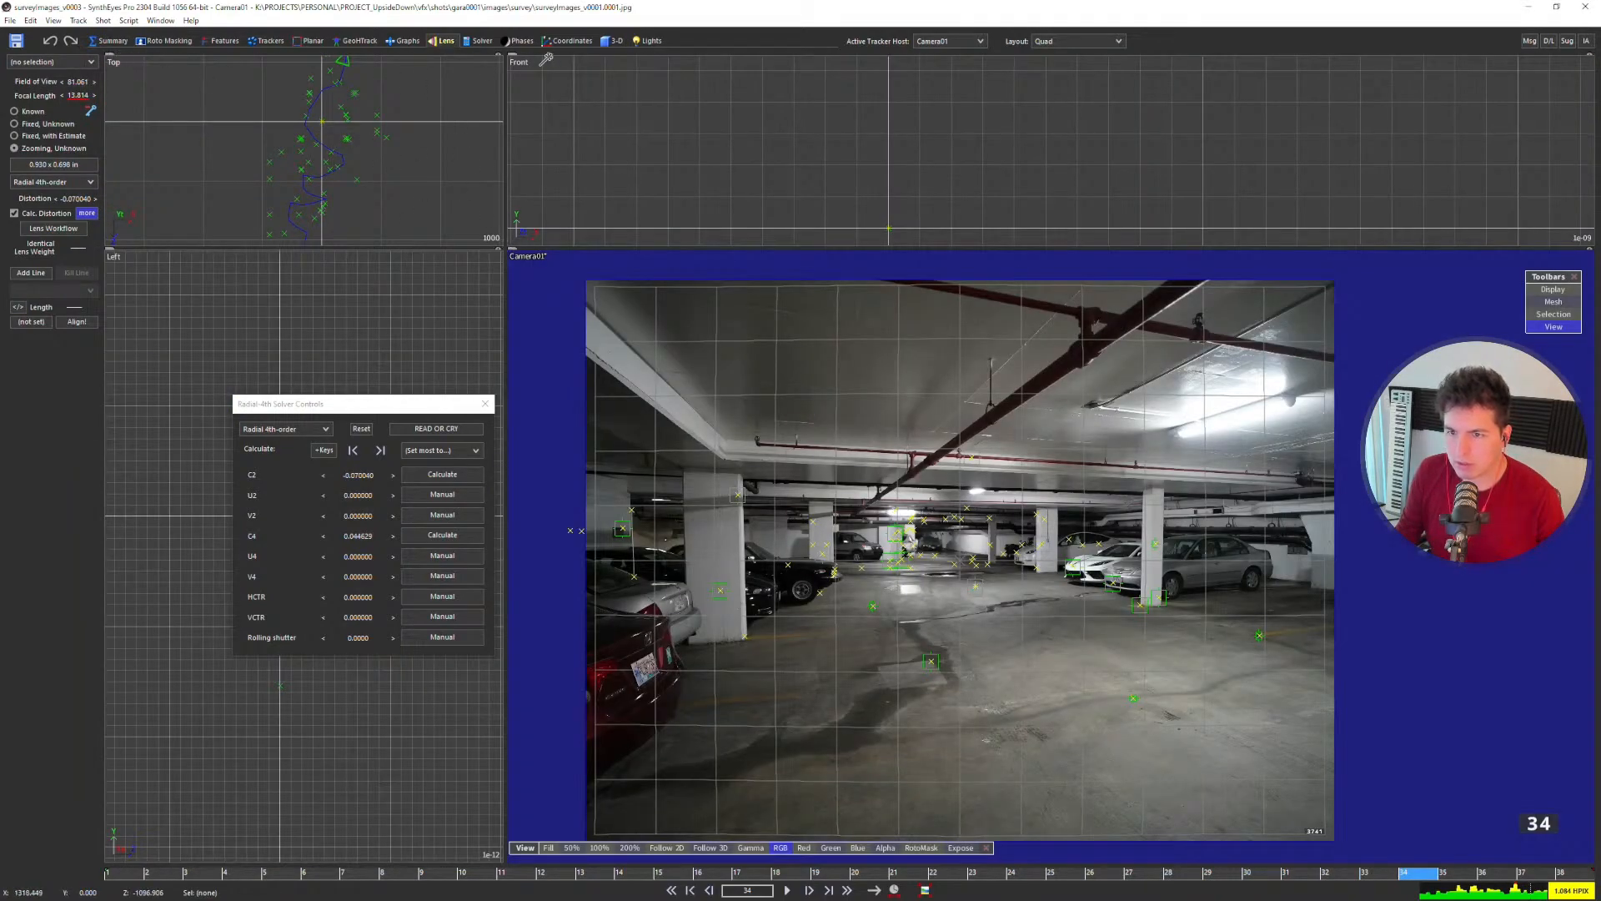
{"action": "left_click", "coordinate": [499, 56]}
{"action": "key", "text": "ctrl+z"}
{"action": "scroll", "coordinate": [941, 443], "scroll_direction": "down", "scroll_amount": 2}
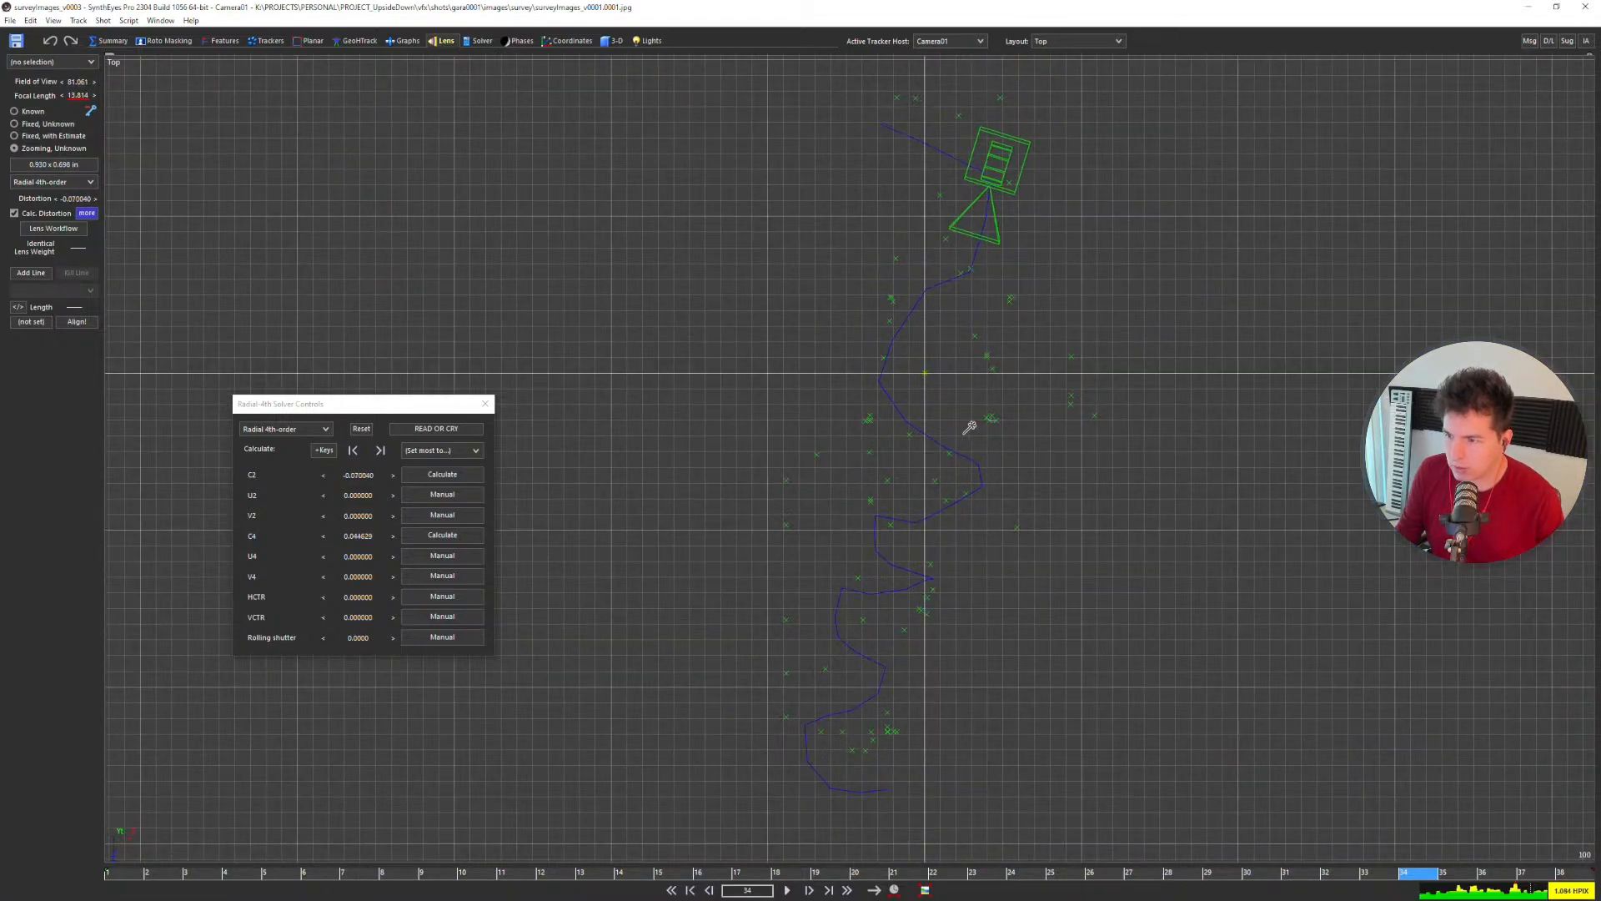
{"action": "key", "text": "ctrl+y"}
{"action": "key", "text": "ctrl+z"}
{"action": "key", "text": "ctrl+y"}
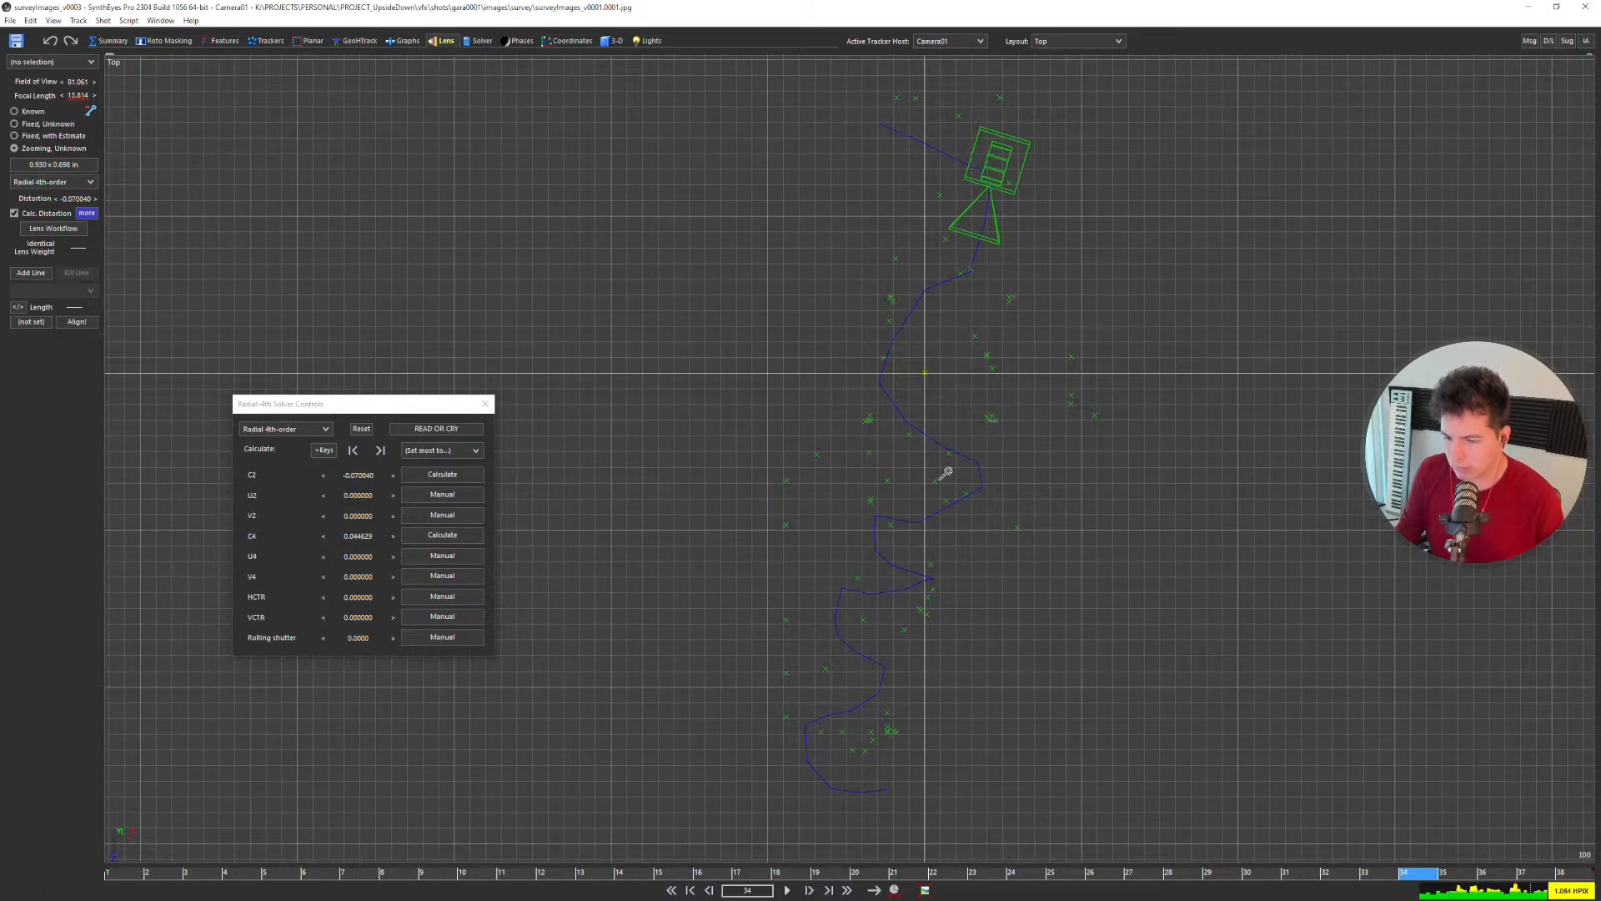
{"action": "key", "text": "q"}
{"action": "left_click_drag", "start_coordinate": [435, 408], "coordinate": [416, 478]}
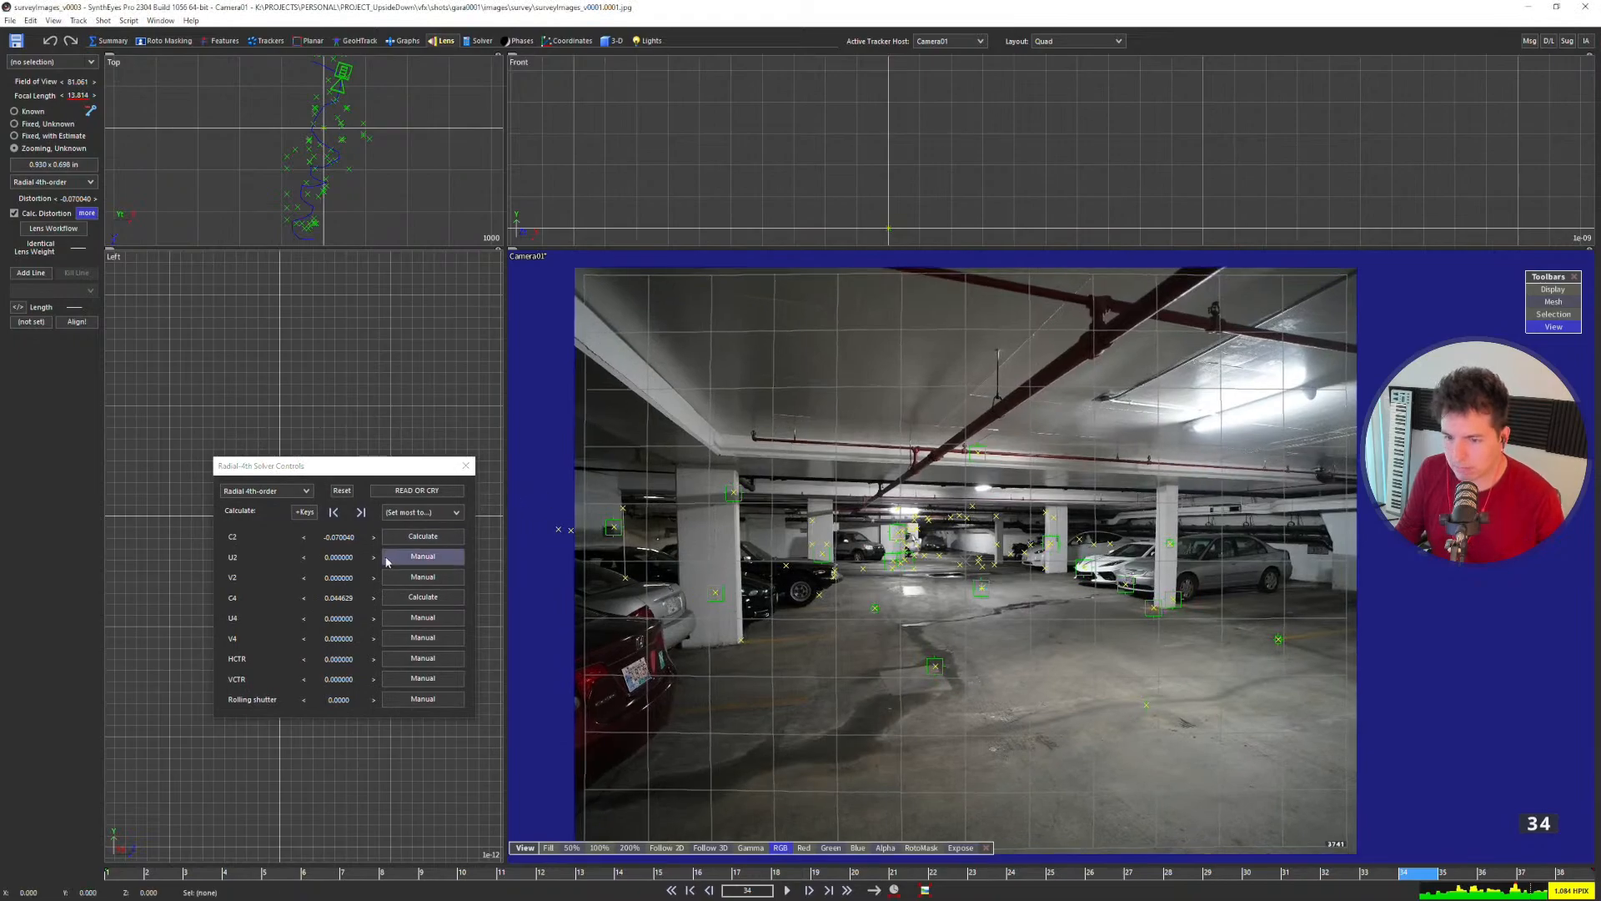
Step: Try out the U2 coefficient on the camera view's distortion grid and undo the changes
{"action": "left_click_drag", "start_coordinate": [335, 557], "coordinate": [398, 575]}
{"action": "key", "text": "ctrl+z"}
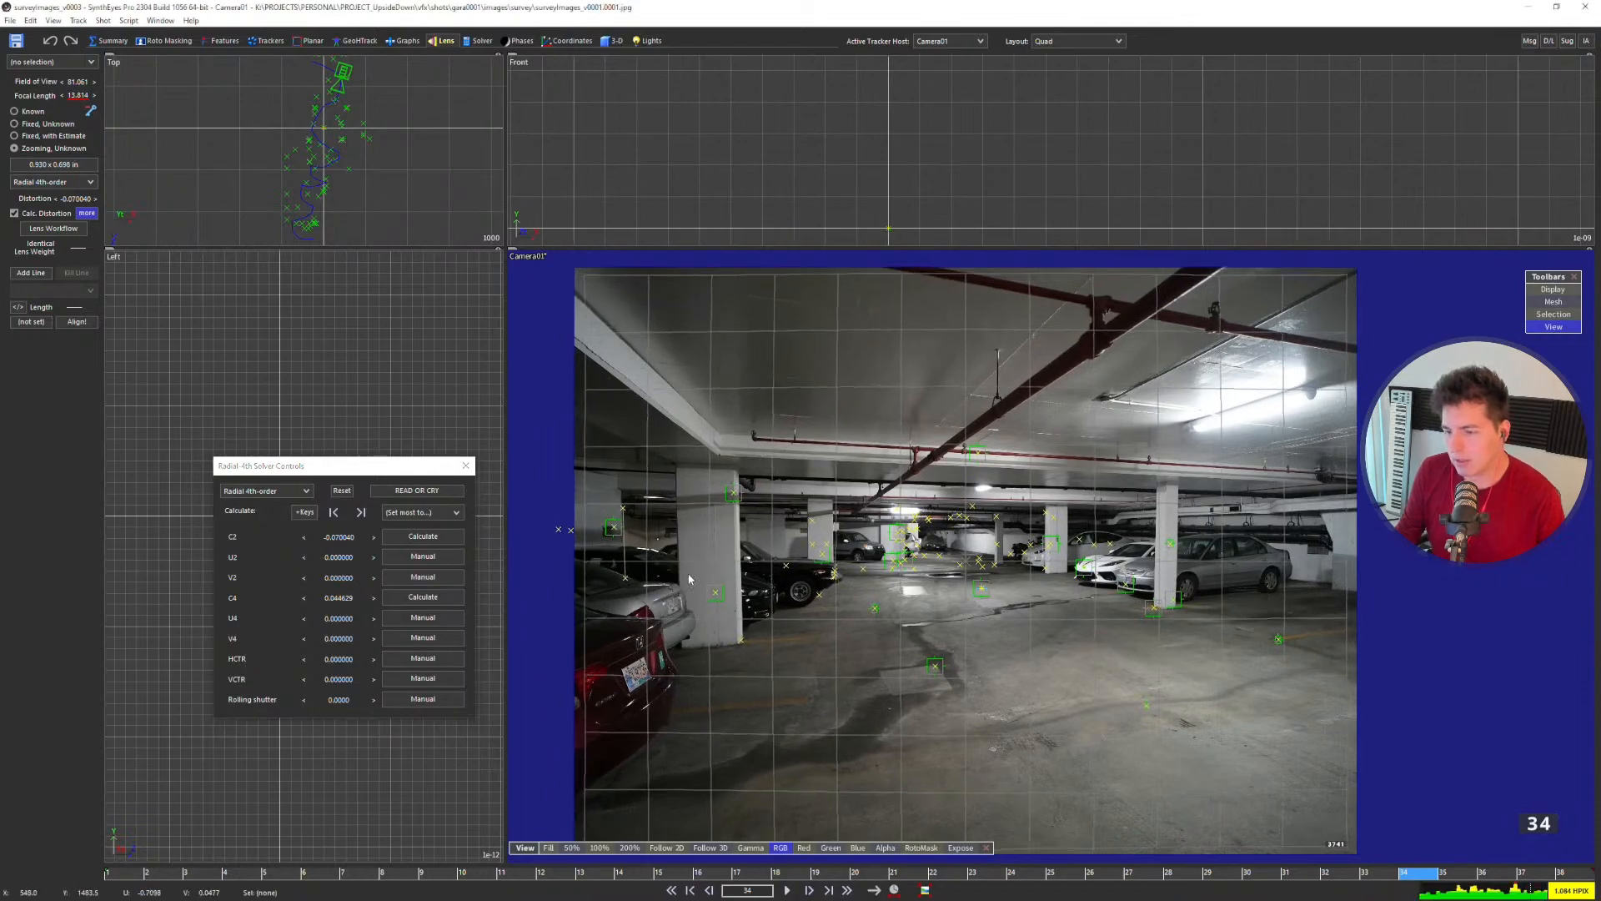
{"action": "left_click_drag", "start_coordinate": [350, 556], "coordinate": [339, 556]}
{"action": "key", "text": "ctrl+z"}
Step: Show the solver settings and cycle the U2 coefficient's mode through Calculate to Animate at keys
{"action": "left_click", "coordinate": [392, 559]}
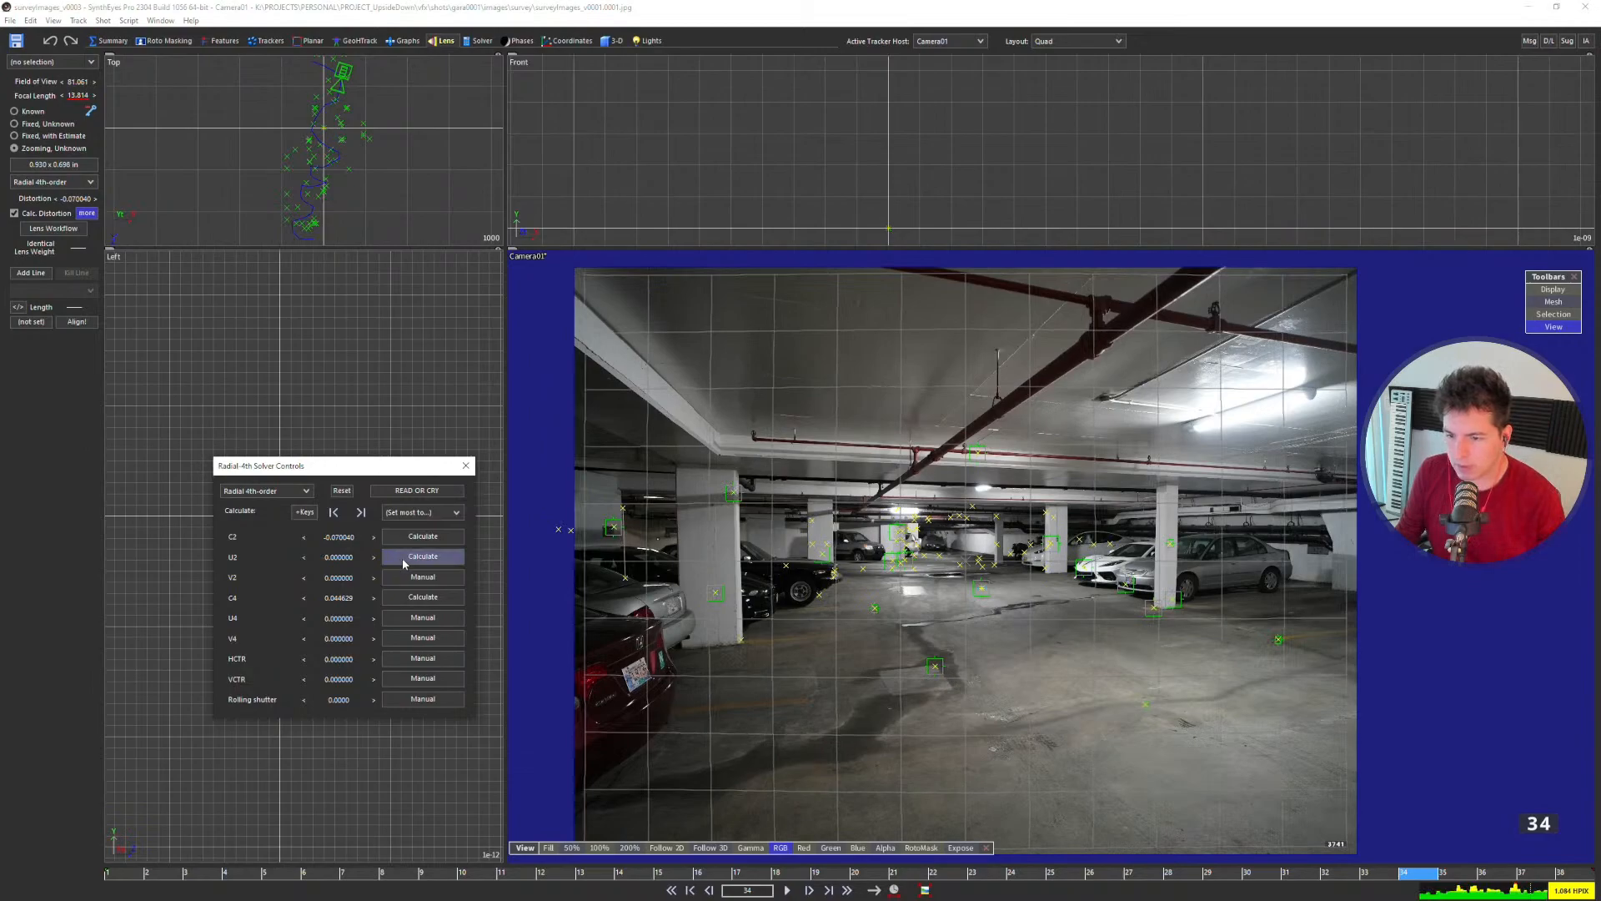
{"action": "left_click", "coordinate": [479, 40]}
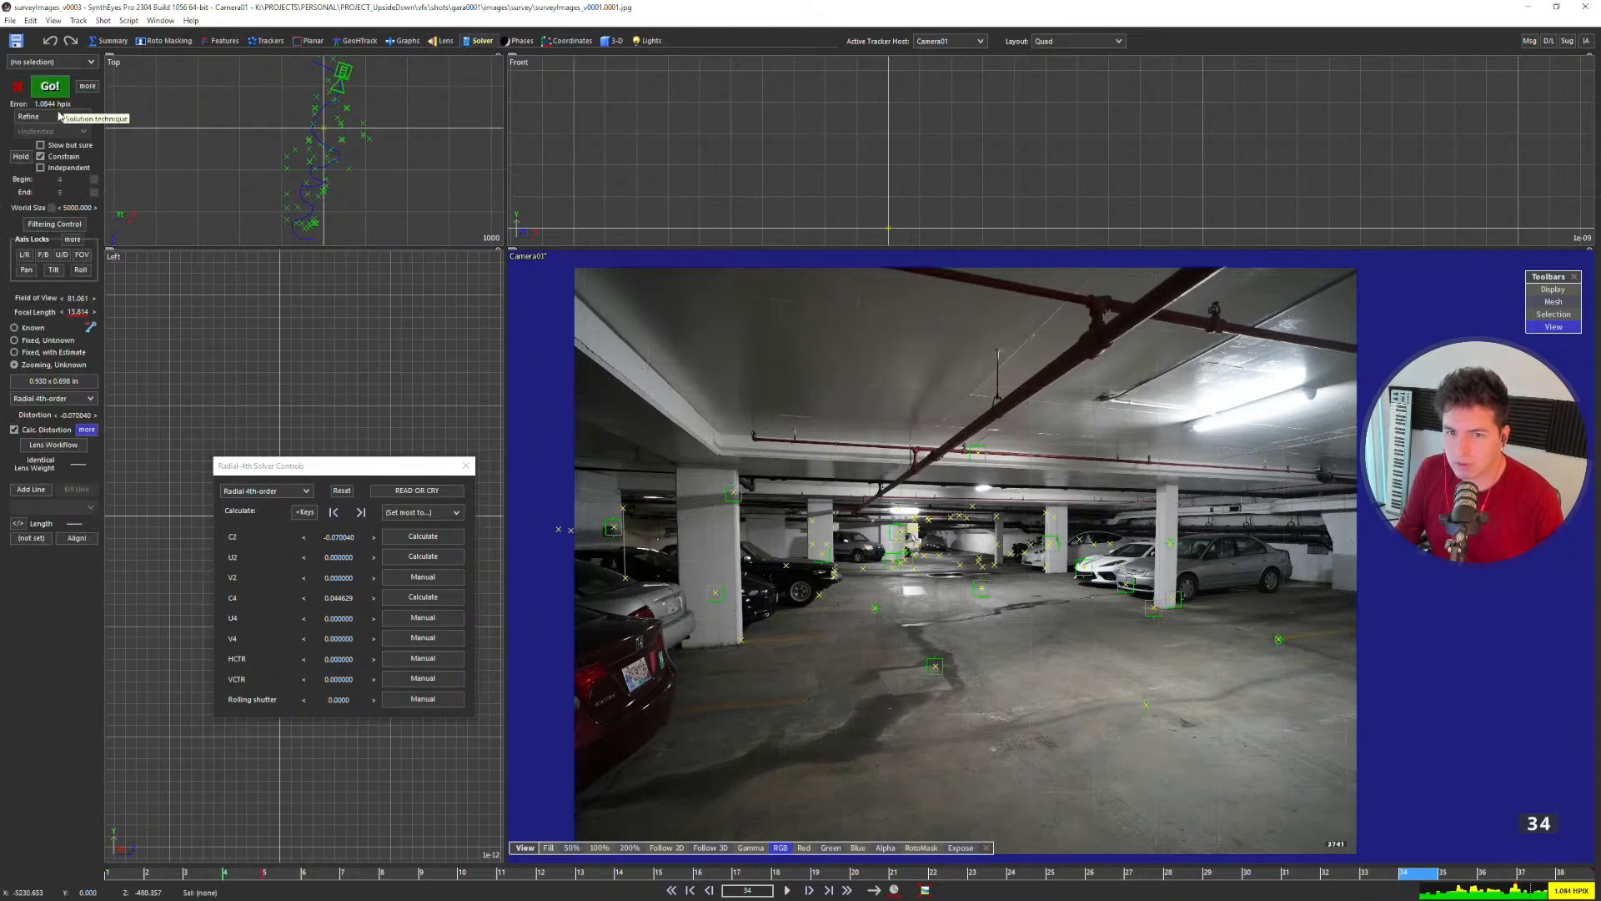
{"action": "left_click", "coordinate": [412, 556]}
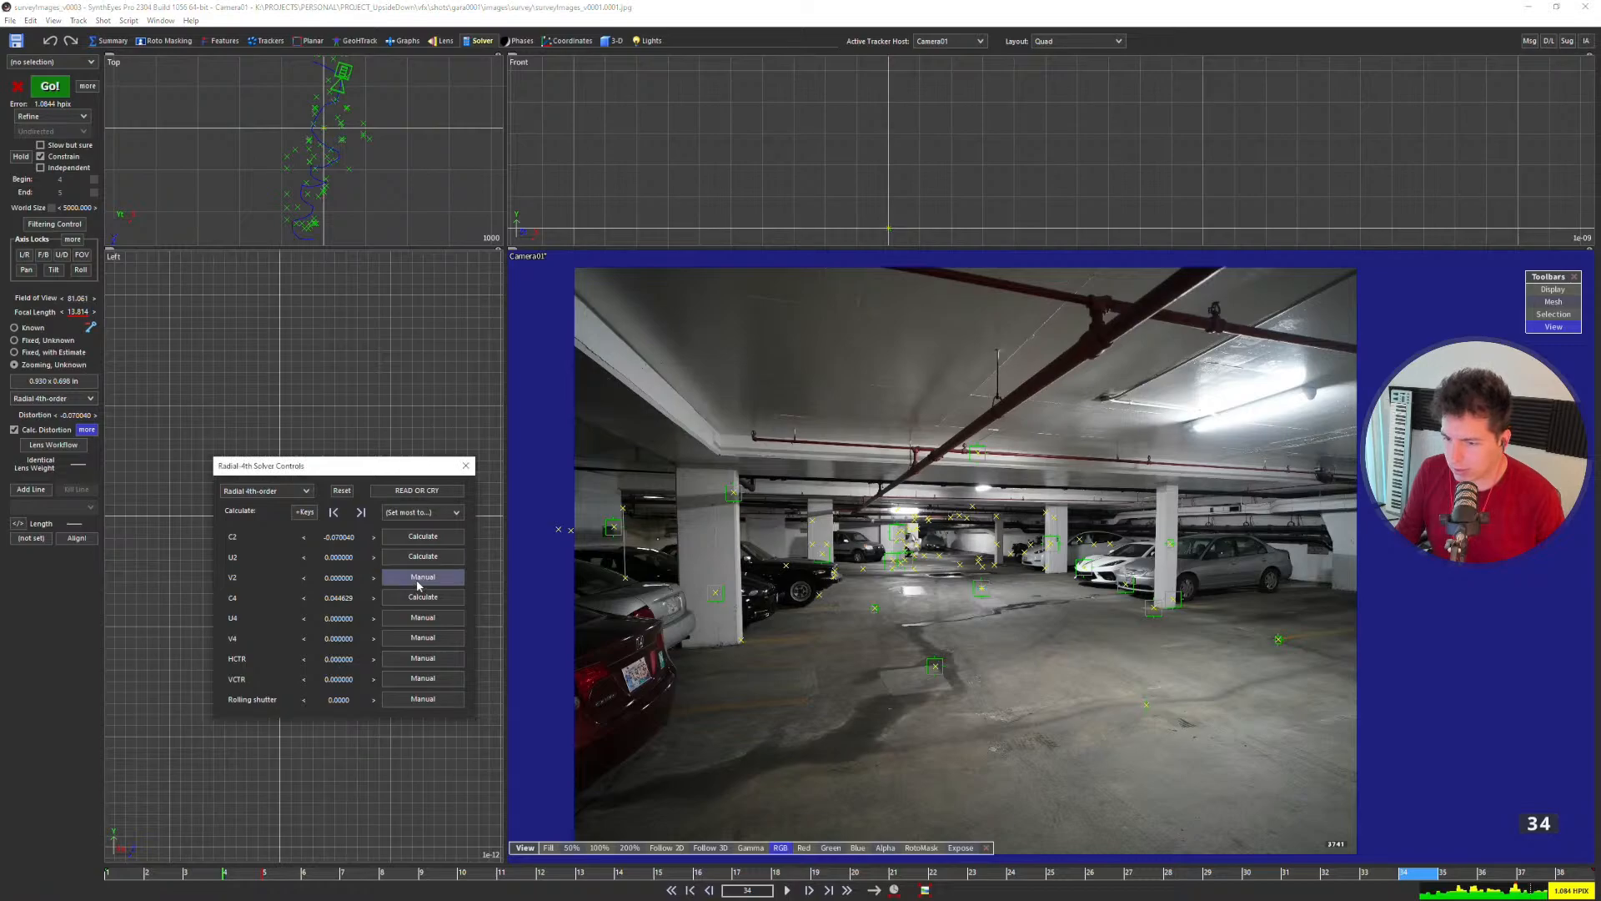
{"action": "left_click", "coordinate": [421, 559]}
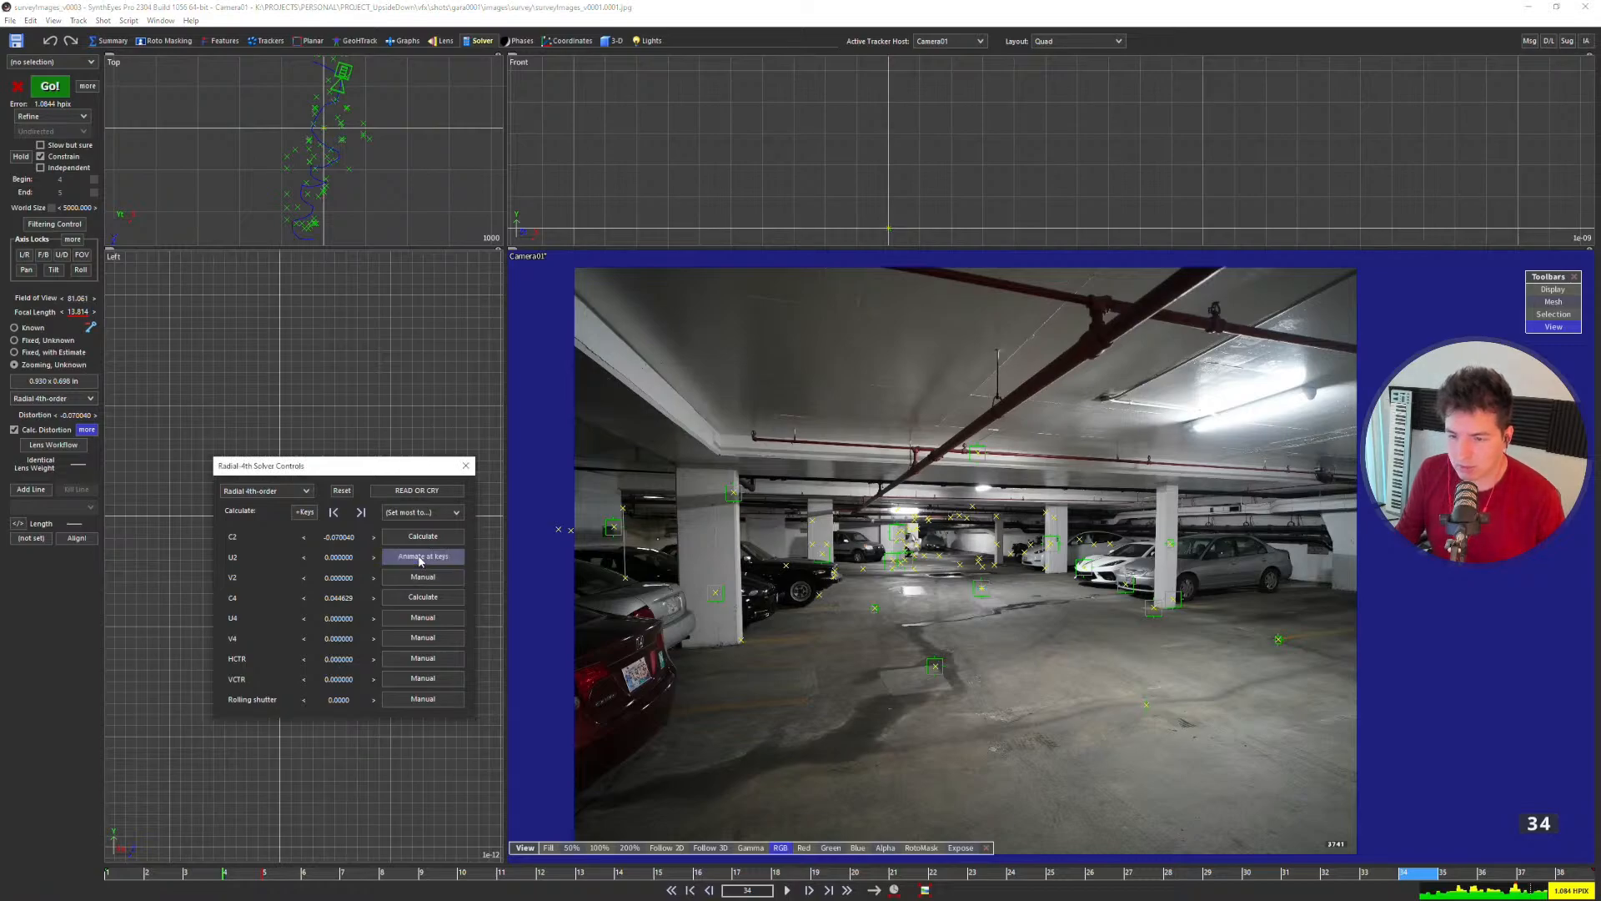
Step: Set the U2 and V2 coefficients to Animate by frame and refine the camera solve while showing the perspective view
{"action": "left_click", "coordinate": [419, 558]}
{"action": "left_click", "coordinate": [424, 576]}
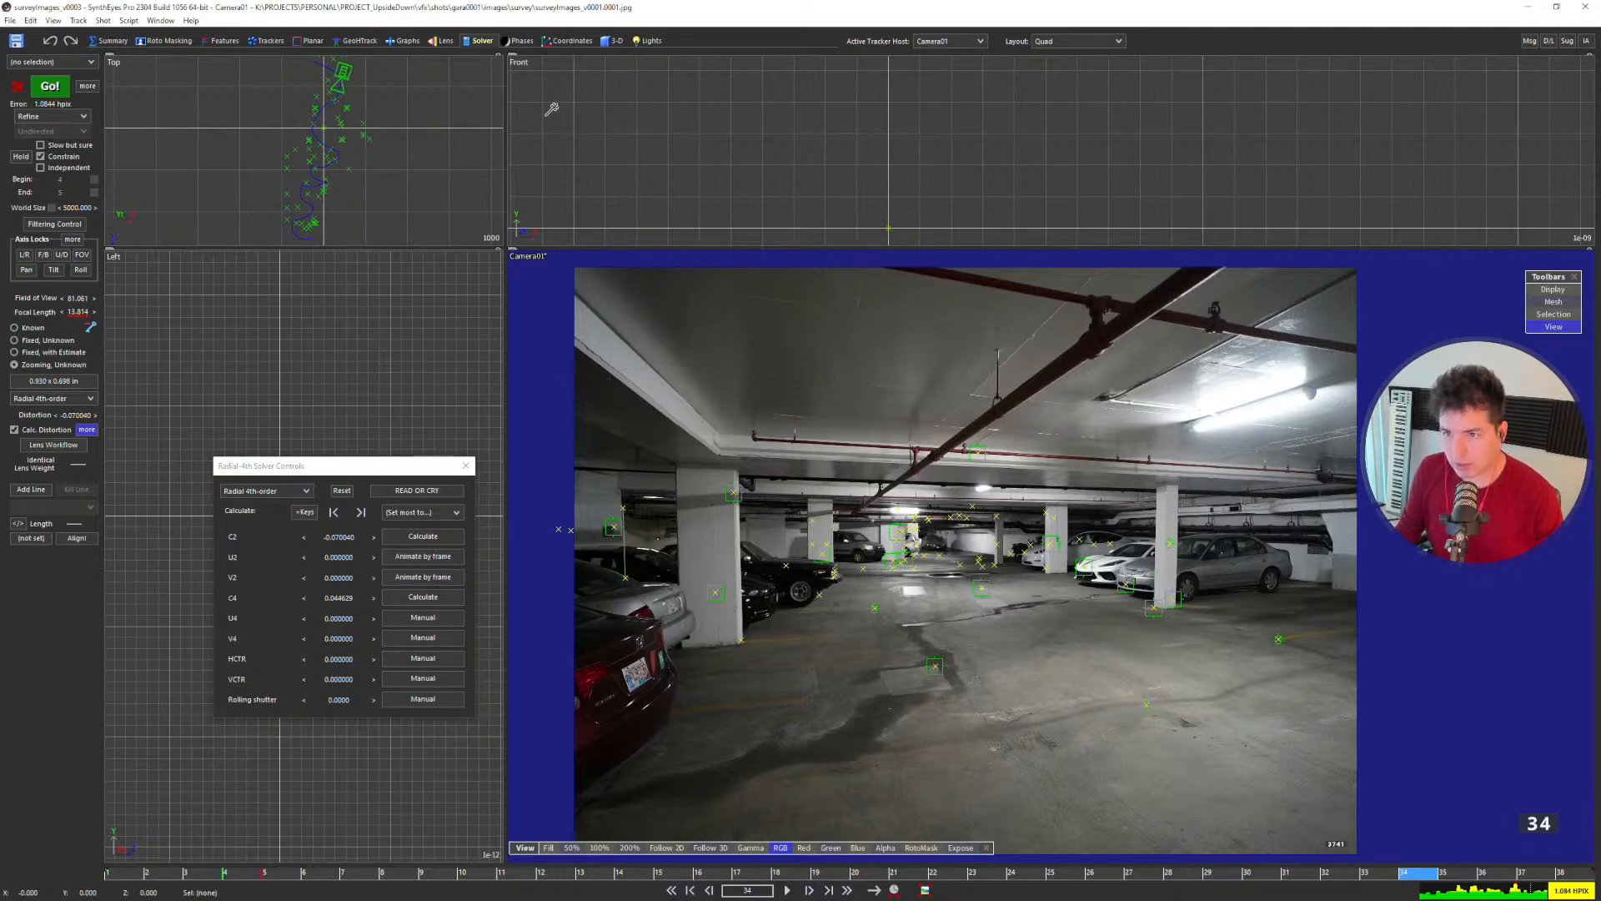
{"action": "key", "text": "5"}
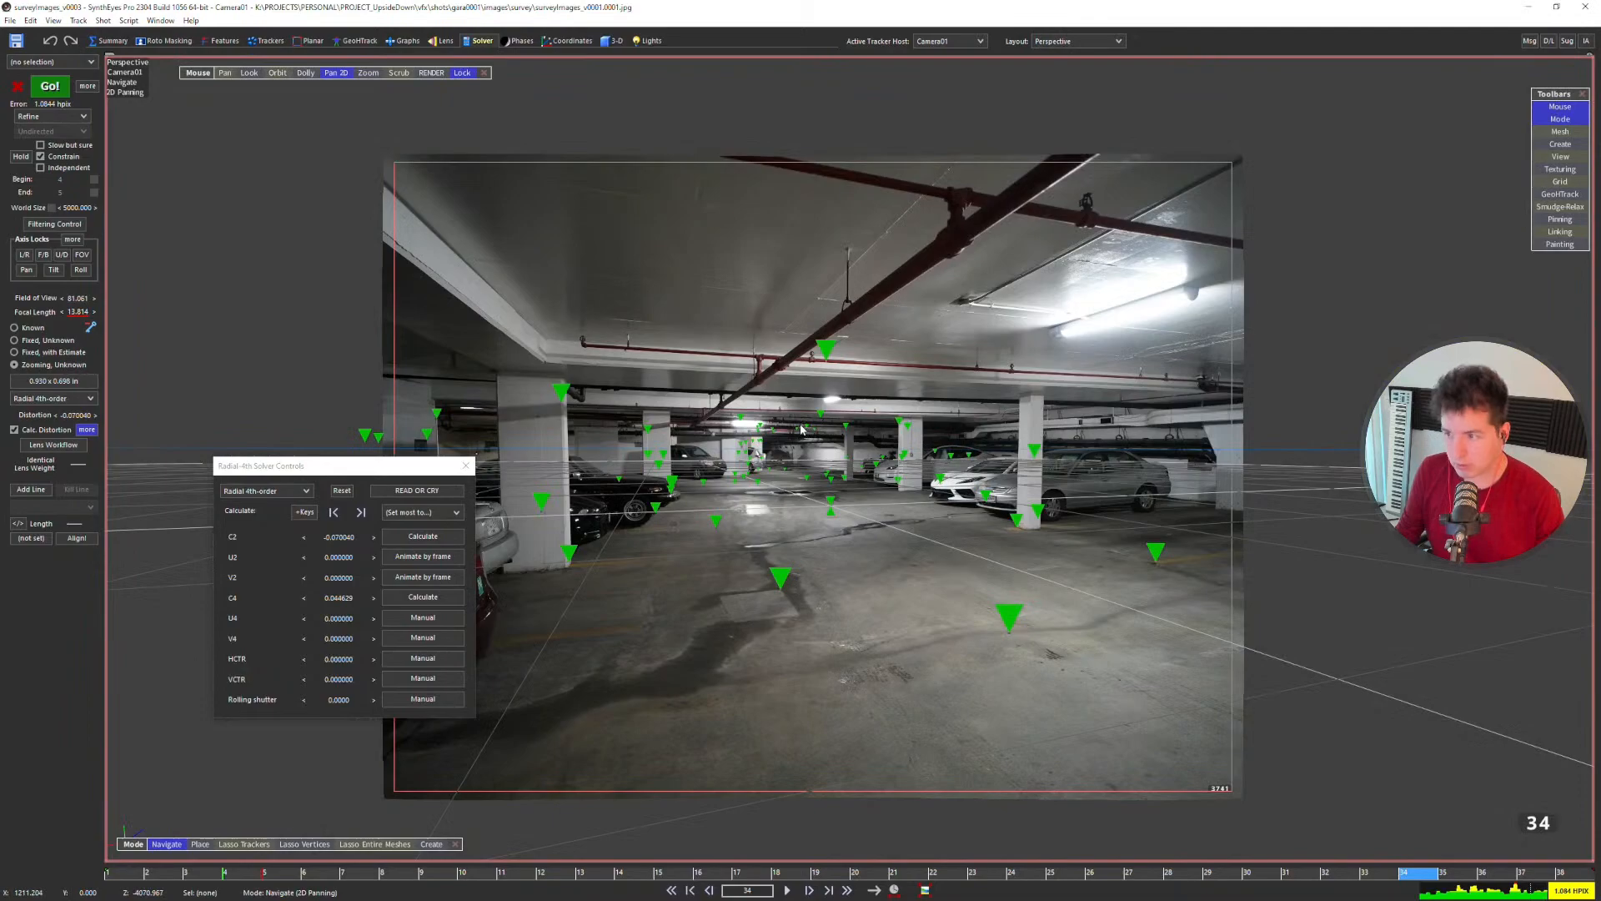
{"action": "key", "text": "F9"}
{"action": "left_click", "coordinate": [801, 608]}
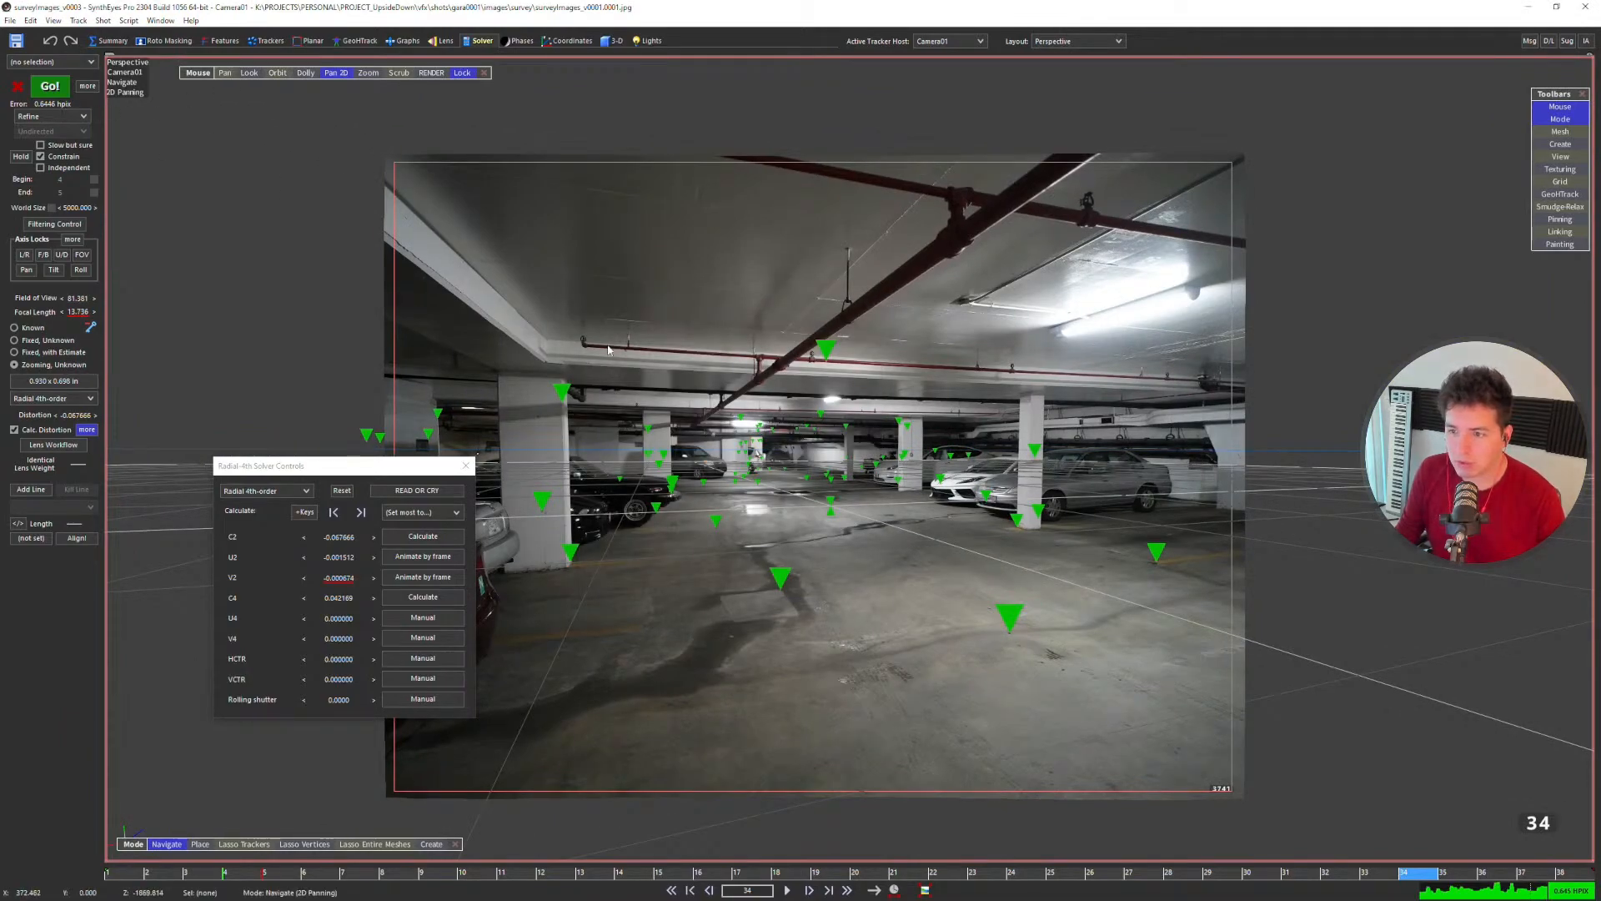
Step: Step through frames 31 to 38 and the first few frames to examine how the trackers line up in perspective
{"action": "key", "text": "Right"}
{"action": "key", "text": "Right"}
{"action": "key", "text": "Right"}
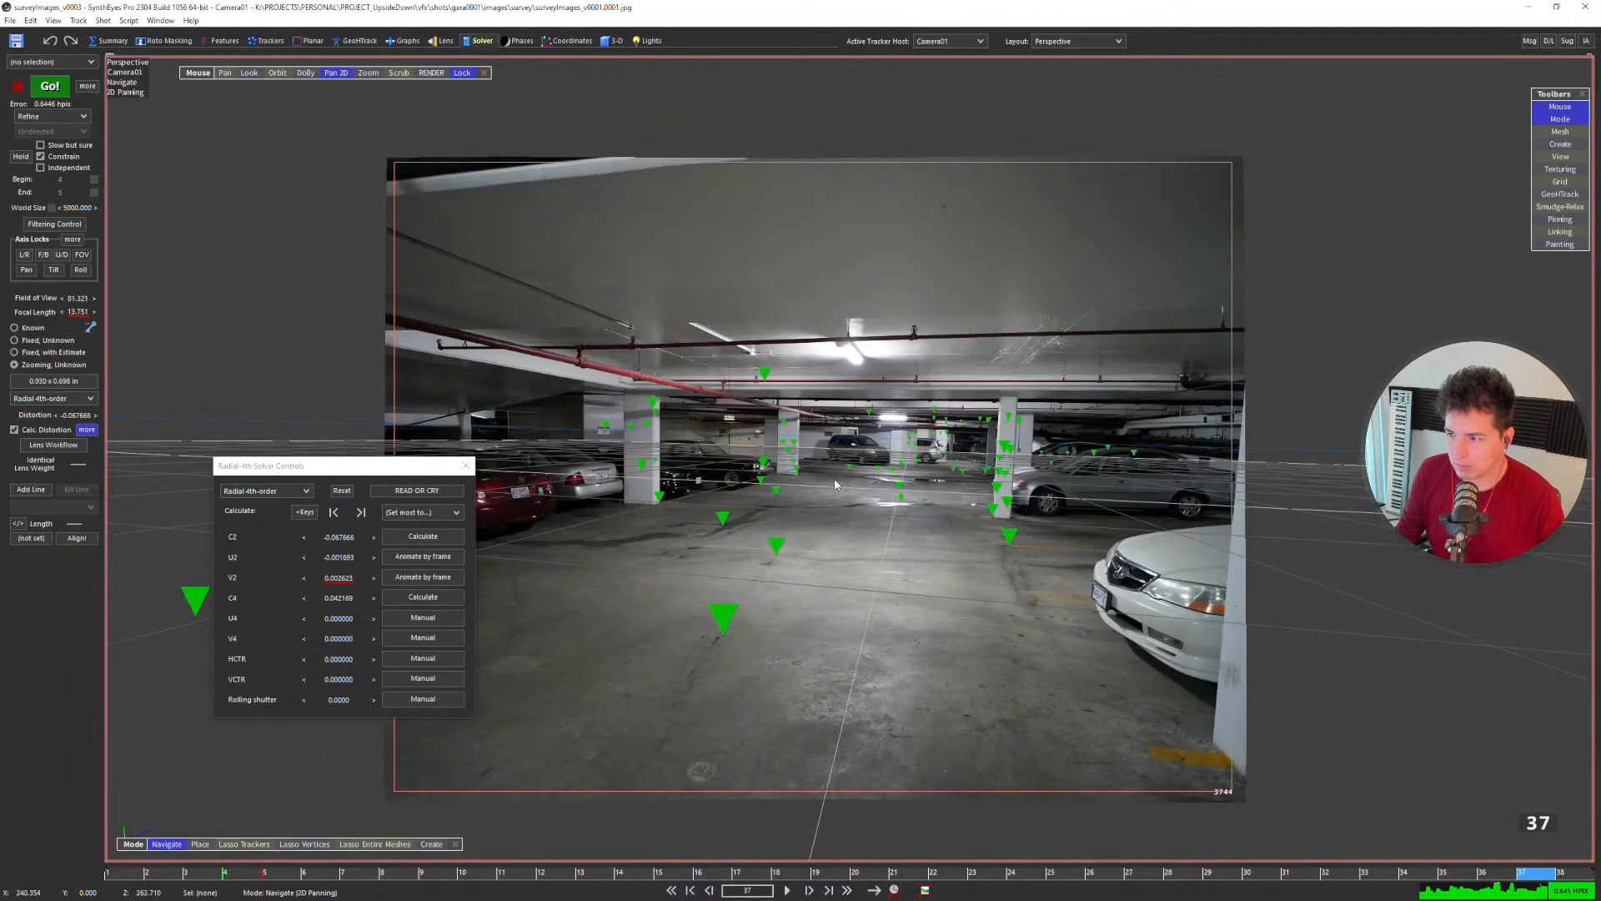
{"action": "key", "text": "Right"}
{"action": "key", "text": "Left"}
{"action": "key", "text": "Left"}
{"action": "key", "text": "Left"}
{"action": "key", "text": "Left"}
{"action": "key", "text": "Left"}
{"action": "key", "text": "Left"}
{"action": "key", "text": "Left"}
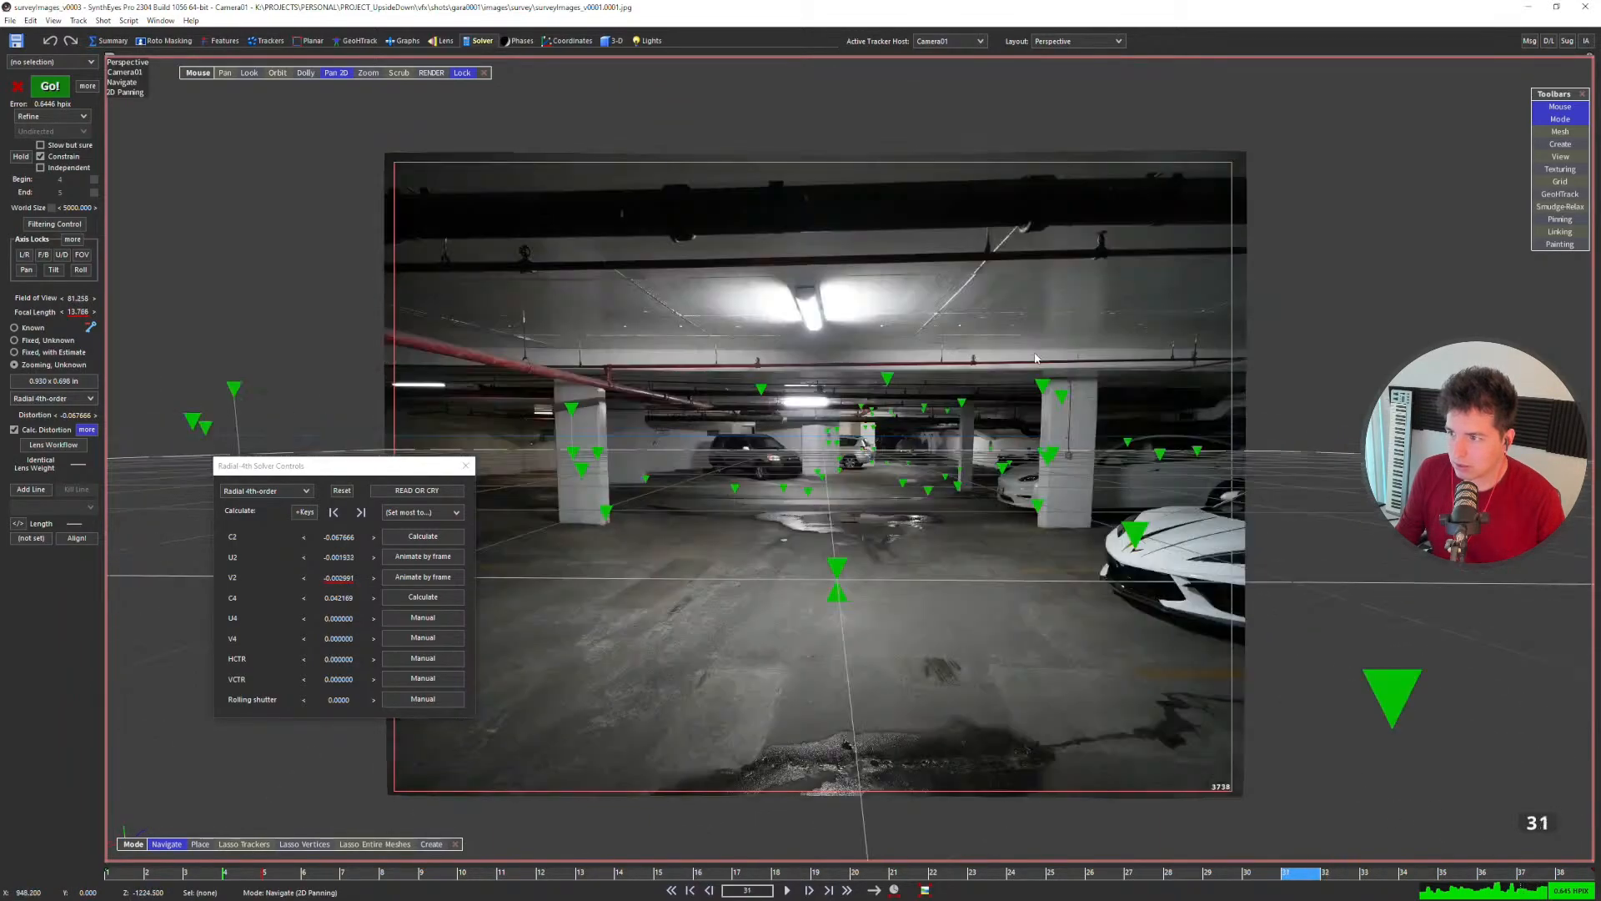
{"action": "key", "text": "shift+a"}
{"action": "key", "text": "Right"}
{"action": "key", "text": "Right"}
{"action": "key", "text": "Right"}
Step: Set the playback rate to Quarter Speed and play the survey images from frame 1 in the perspective view
{"action": "key", "text": "shift+a"}
{"action": "left_click", "coordinate": [55, 24]}
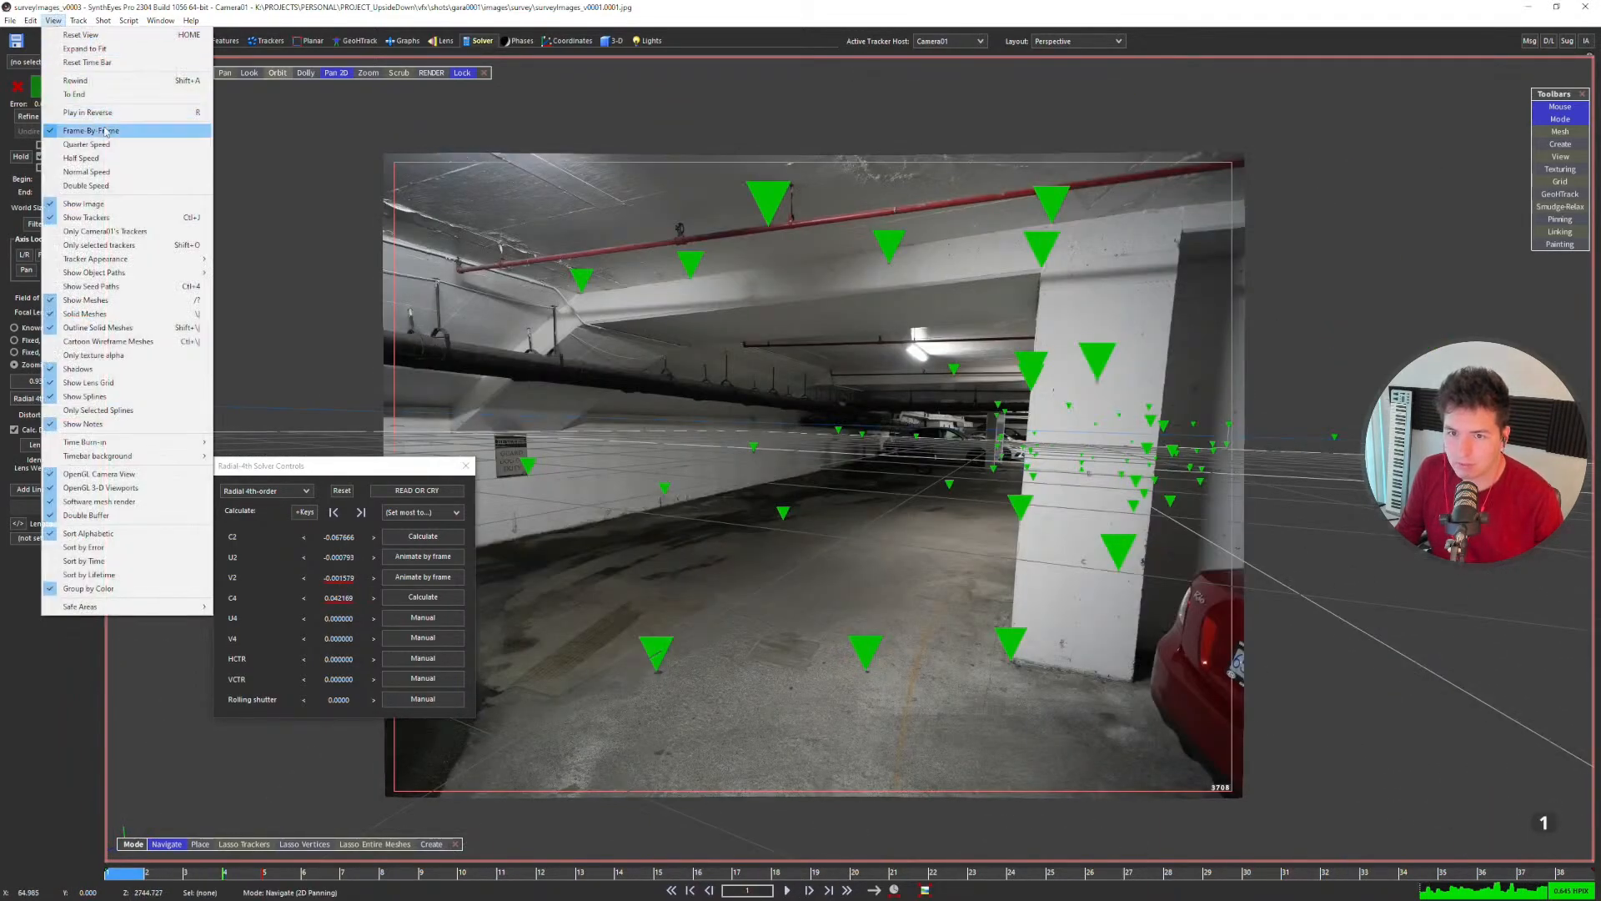
{"action": "left_click", "coordinate": [107, 145]}
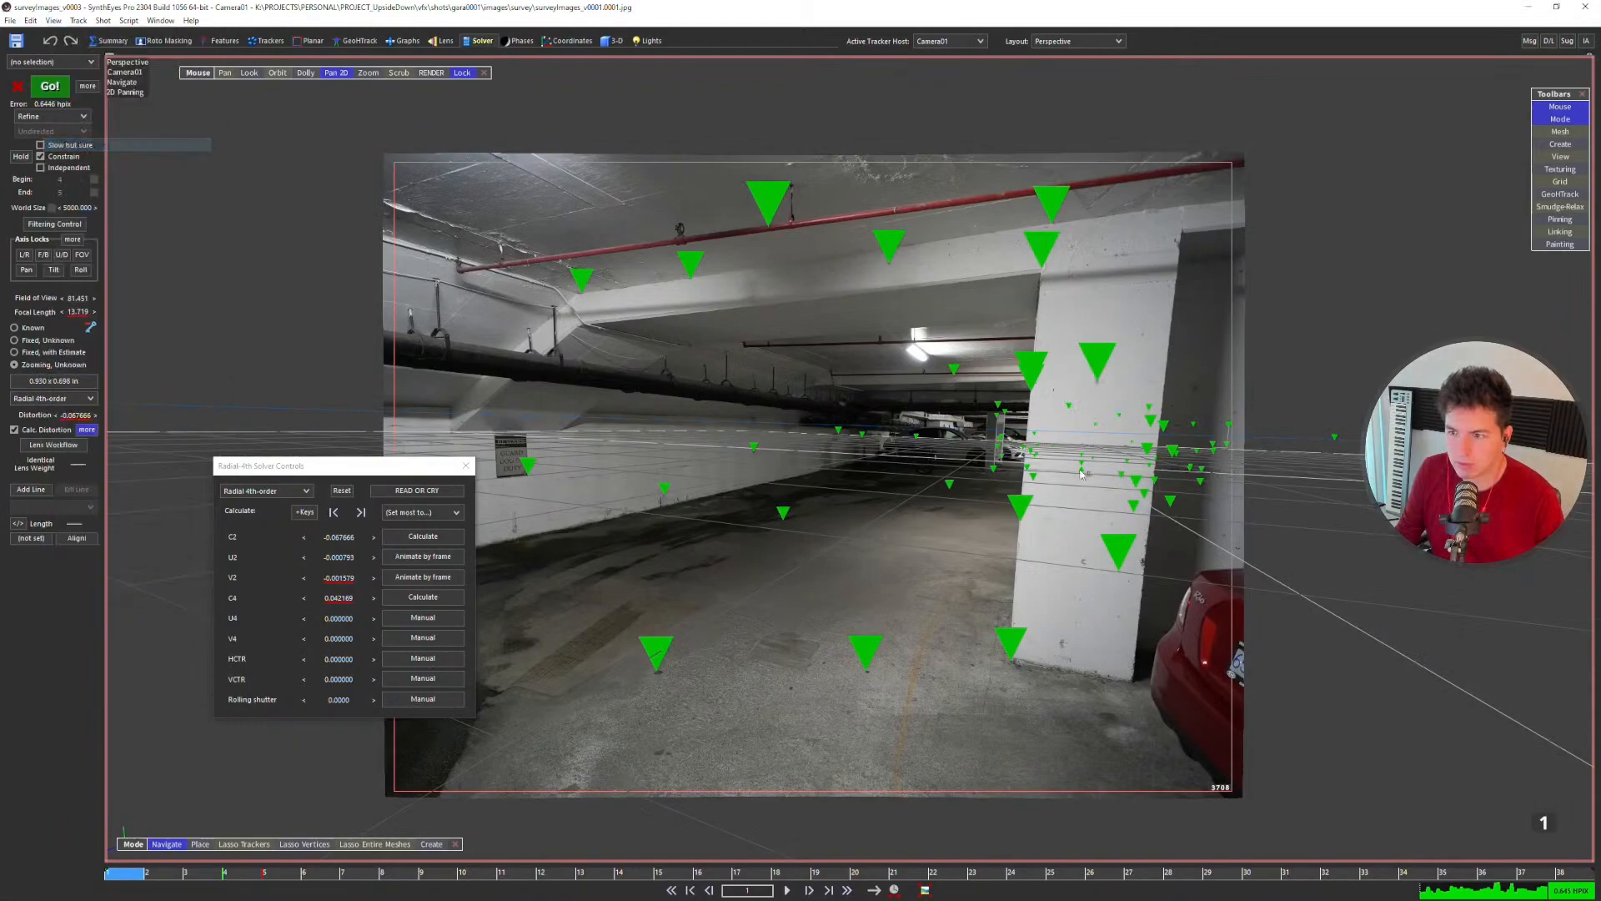
{"action": "key", "text": "space"}
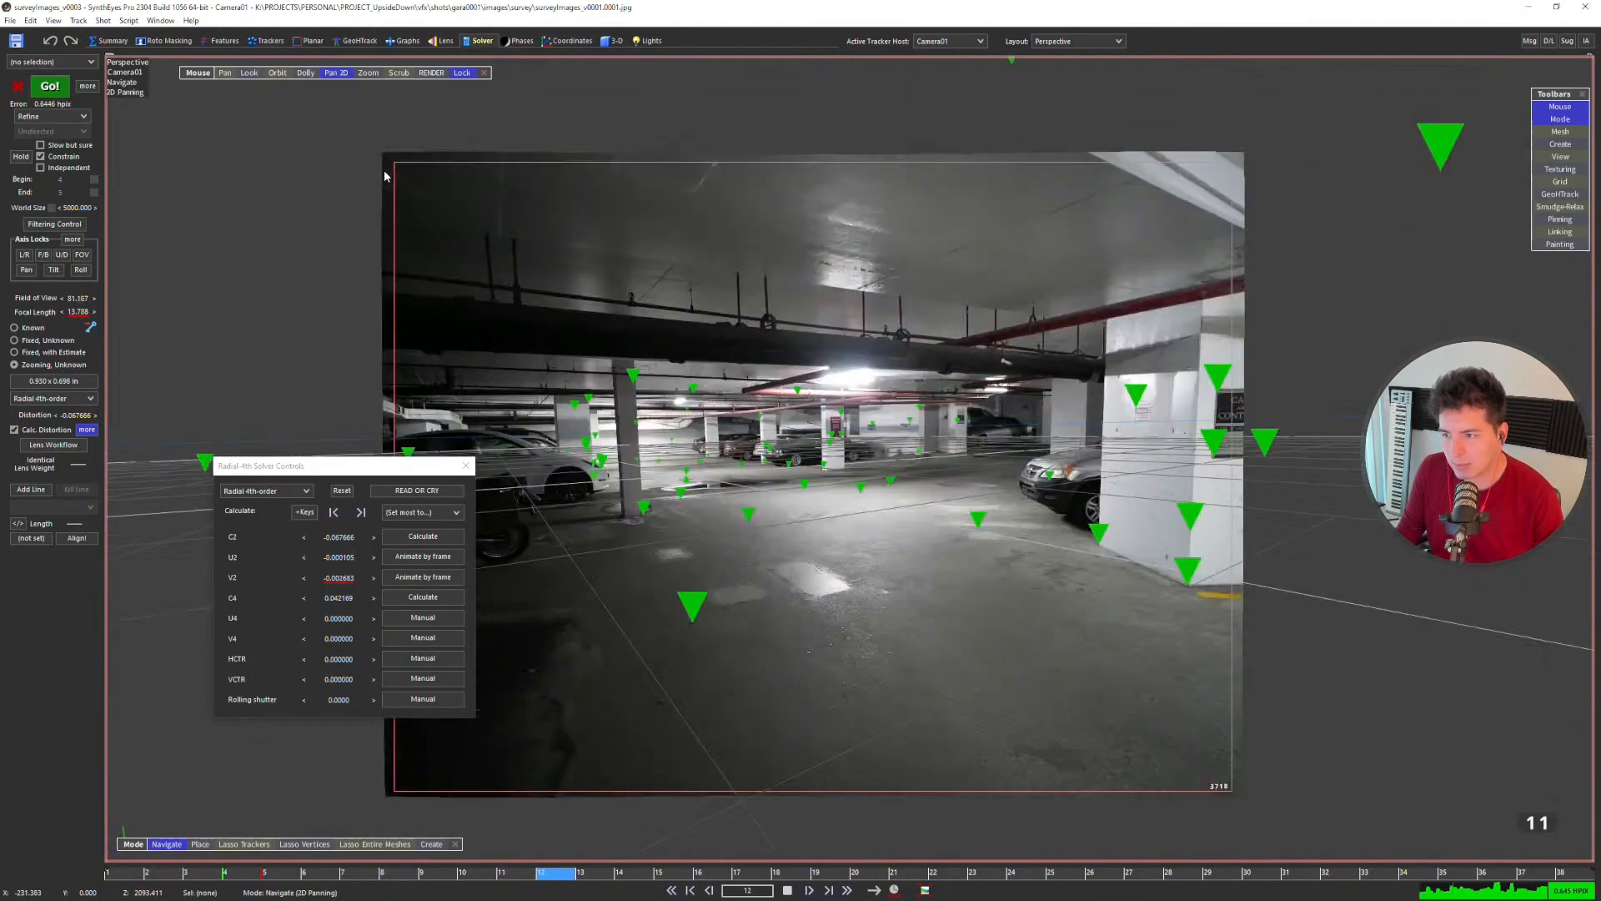
Step: Play the survey images from frame 1 in the full camera view to check the trackers
{"action": "key", "text": "5"}
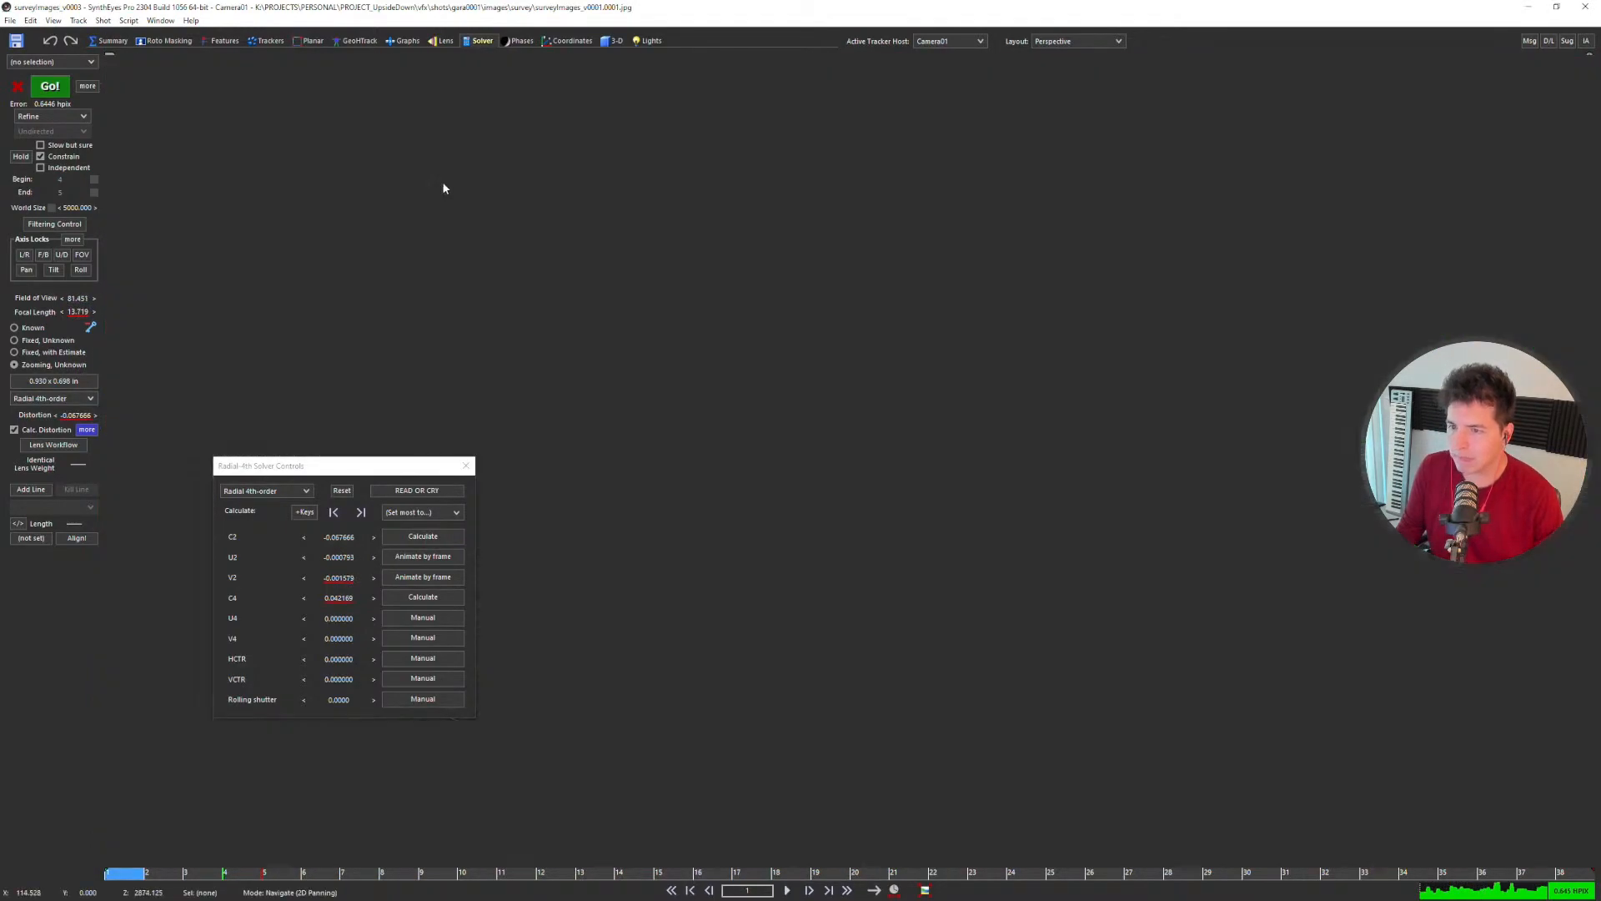
{"action": "key", "text": "shift+a"}
{"action": "scroll", "coordinate": [658, 314], "scroll_direction": "down", "scroll_amount": 1}
{"action": "middle_click_drag", "start_coordinate": [667, 332], "coordinate": [719, 325]}
{"action": "key", "text": "space"}
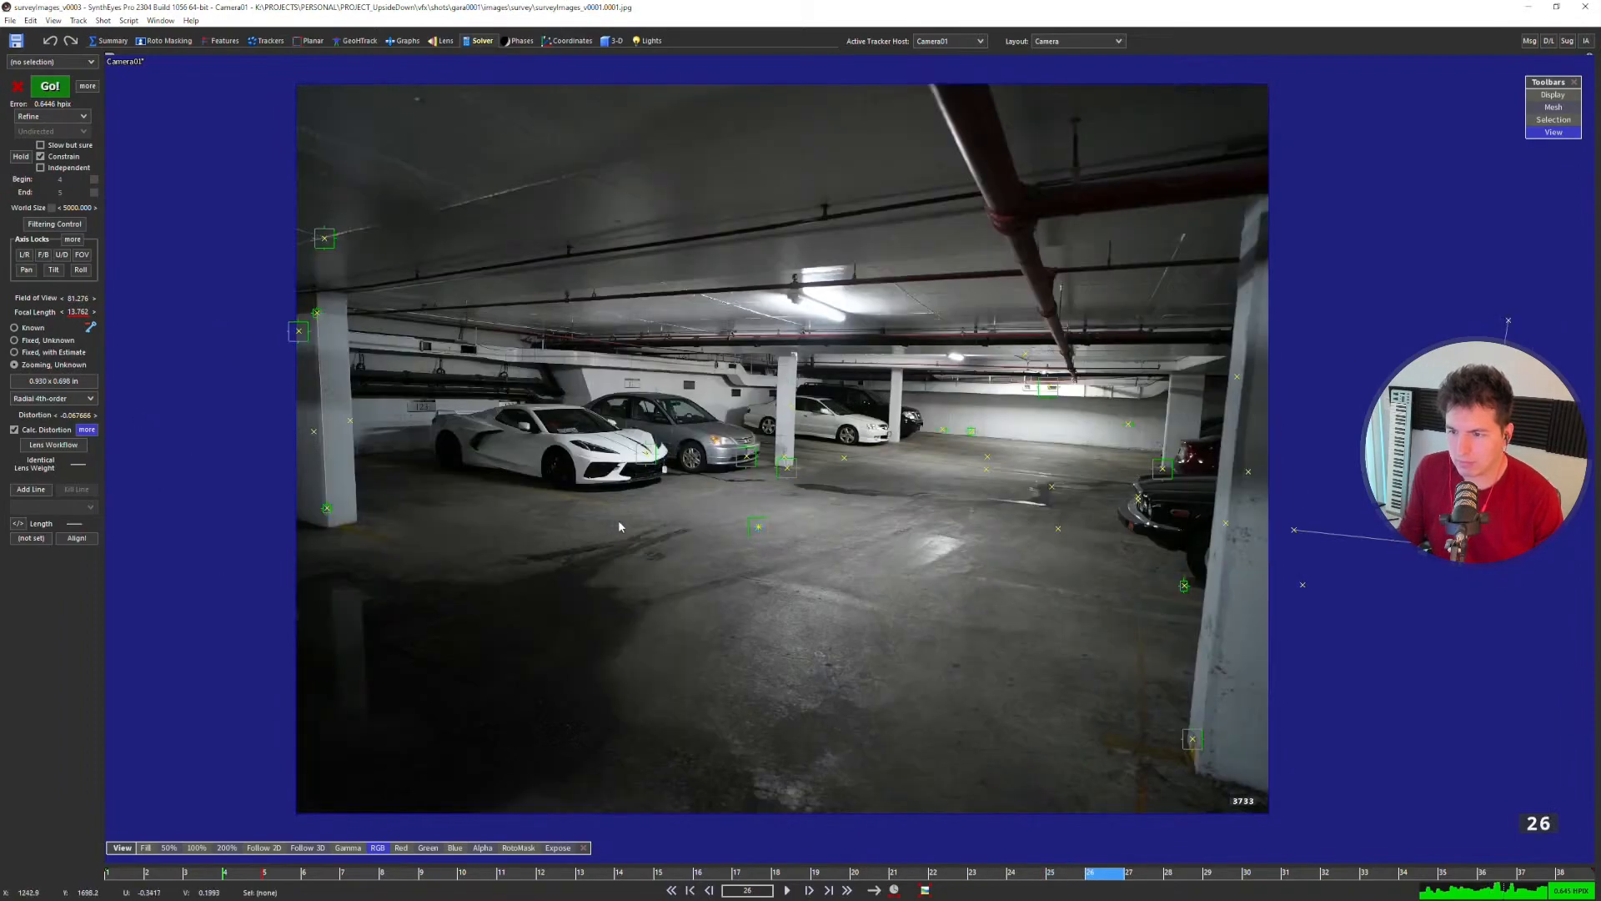
Step: Inspect two trackers on the white back wall at frame 27 by selecting each of them up close
{"action": "scroll", "coordinate": [656, 447], "scroll_direction": "up", "scroll_amount": 3}
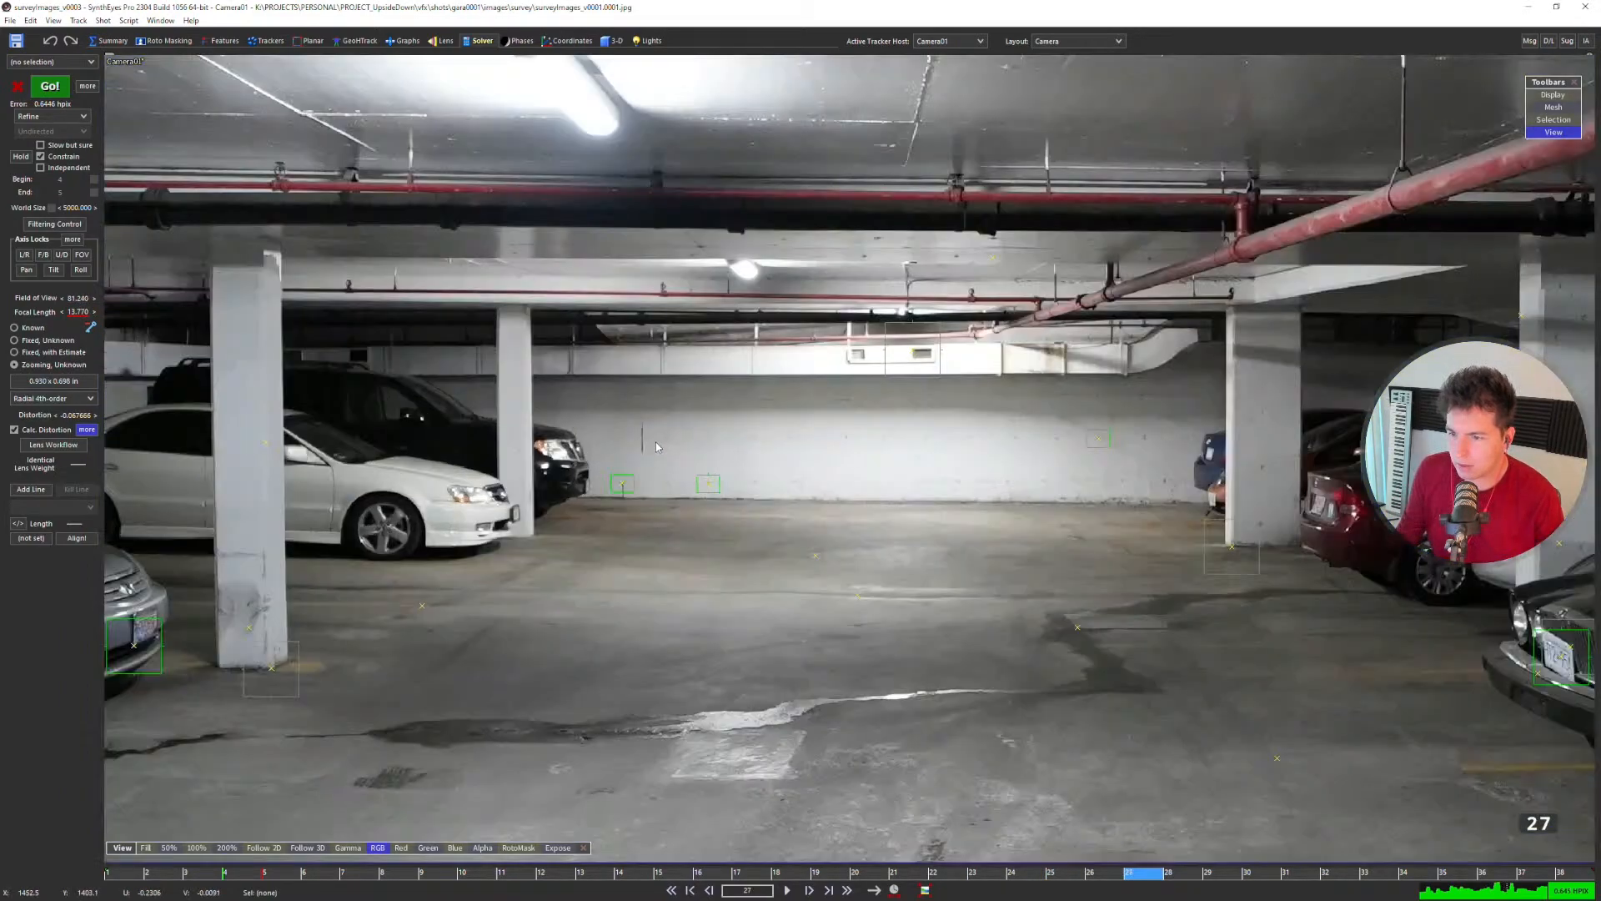
{"action": "left_click", "coordinate": [624, 483]}
{"action": "scroll", "coordinate": [1092, 446], "scroll_direction": "down", "scroll_amount": 5}
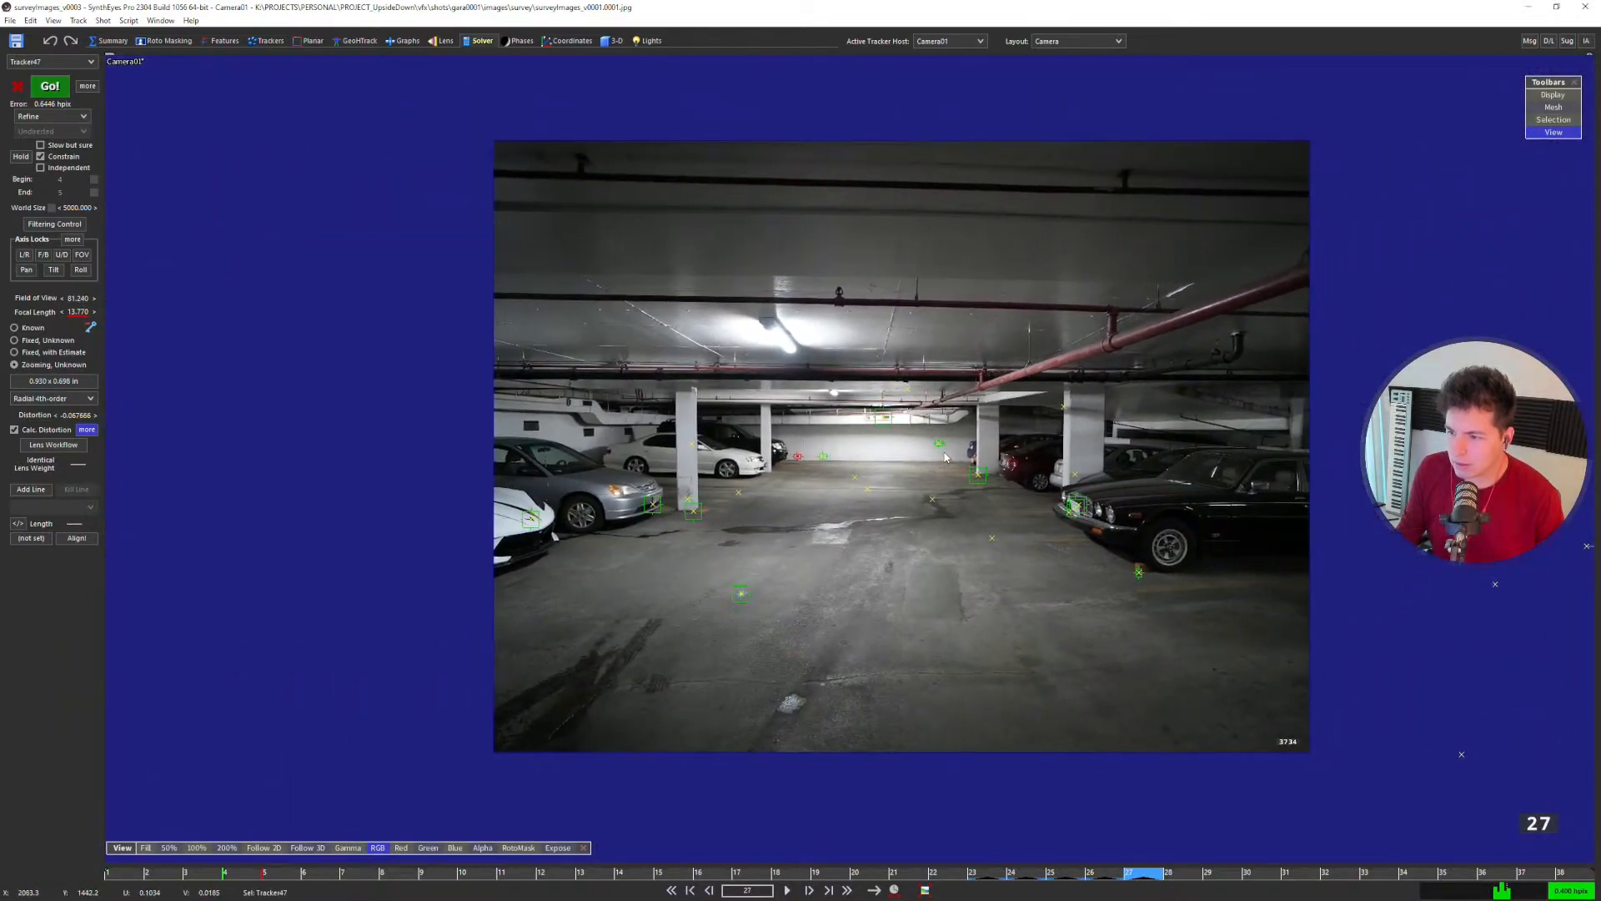
{"action": "scroll", "coordinate": [944, 457], "scroll_direction": "up", "scroll_amount": 4}
{"action": "left_click", "coordinate": [931, 418]}
{"action": "scroll", "coordinate": [811, 365], "scroll_direction": "down", "scroll_amount": 4}
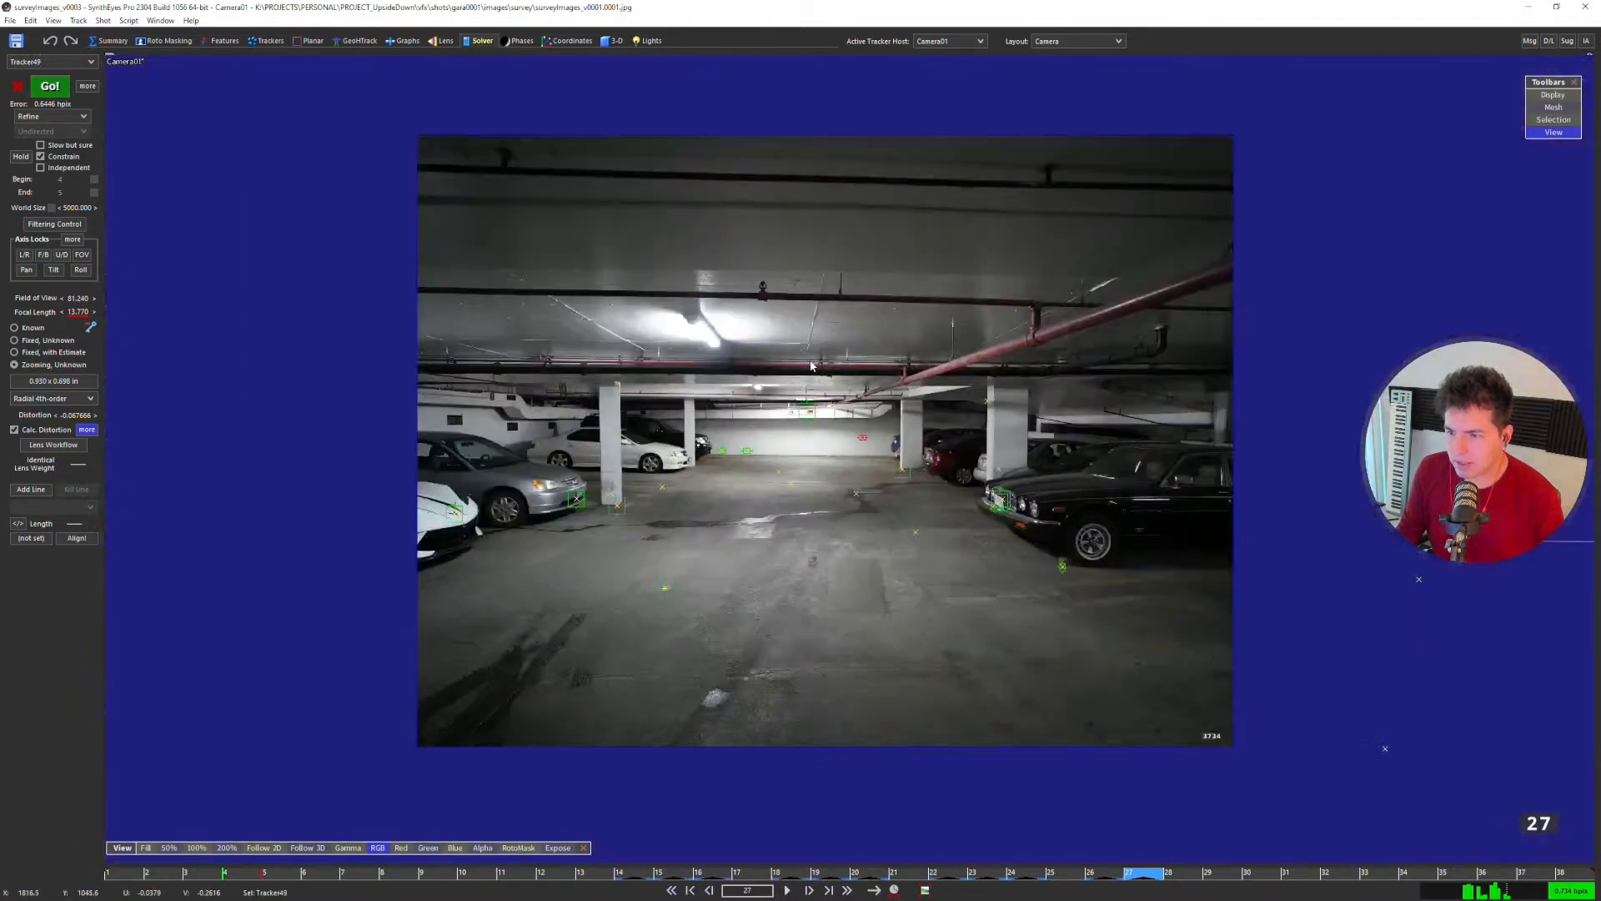
{"action": "scroll", "coordinate": [761, 472], "scroll_direction": "down", "scroll_amount": 3}
{"action": "left_click", "coordinate": [734, 207]}
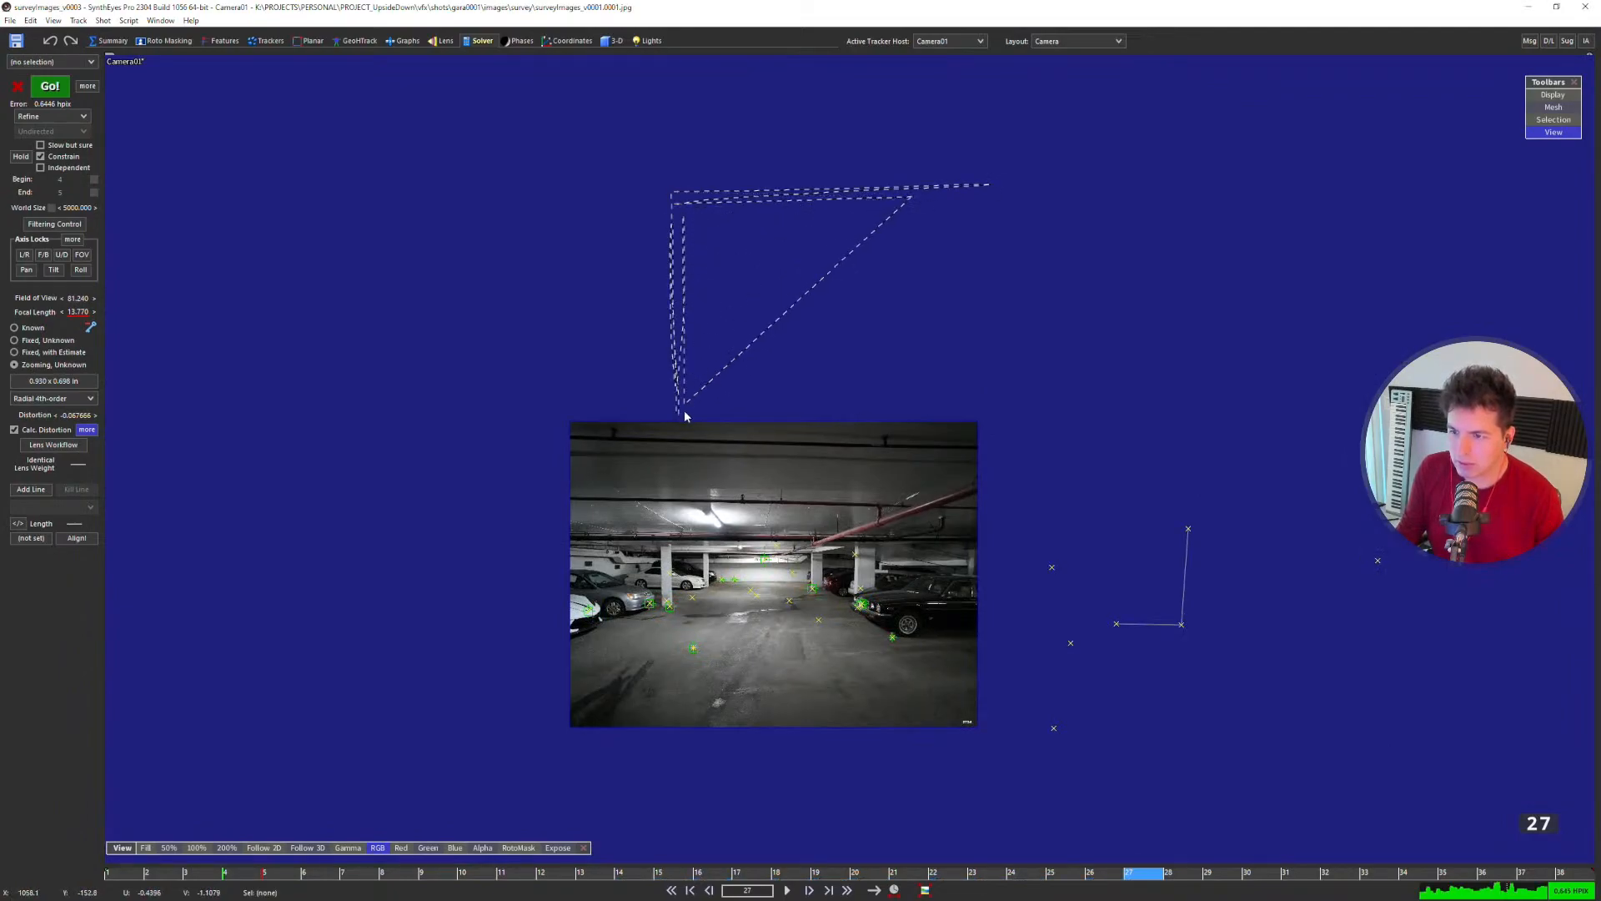
{"action": "mouse_move", "coordinate": [671, 211]}
{"action": "left_mouse_down"}
{"action": "mouse_move", "coordinate": [950, 189]}
{"action": "mouse_move", "coordinate": [671, 196]}
{"action": "mouse_move", "coordinate": [666, 265]}
{"action": "left_mouse_up"}
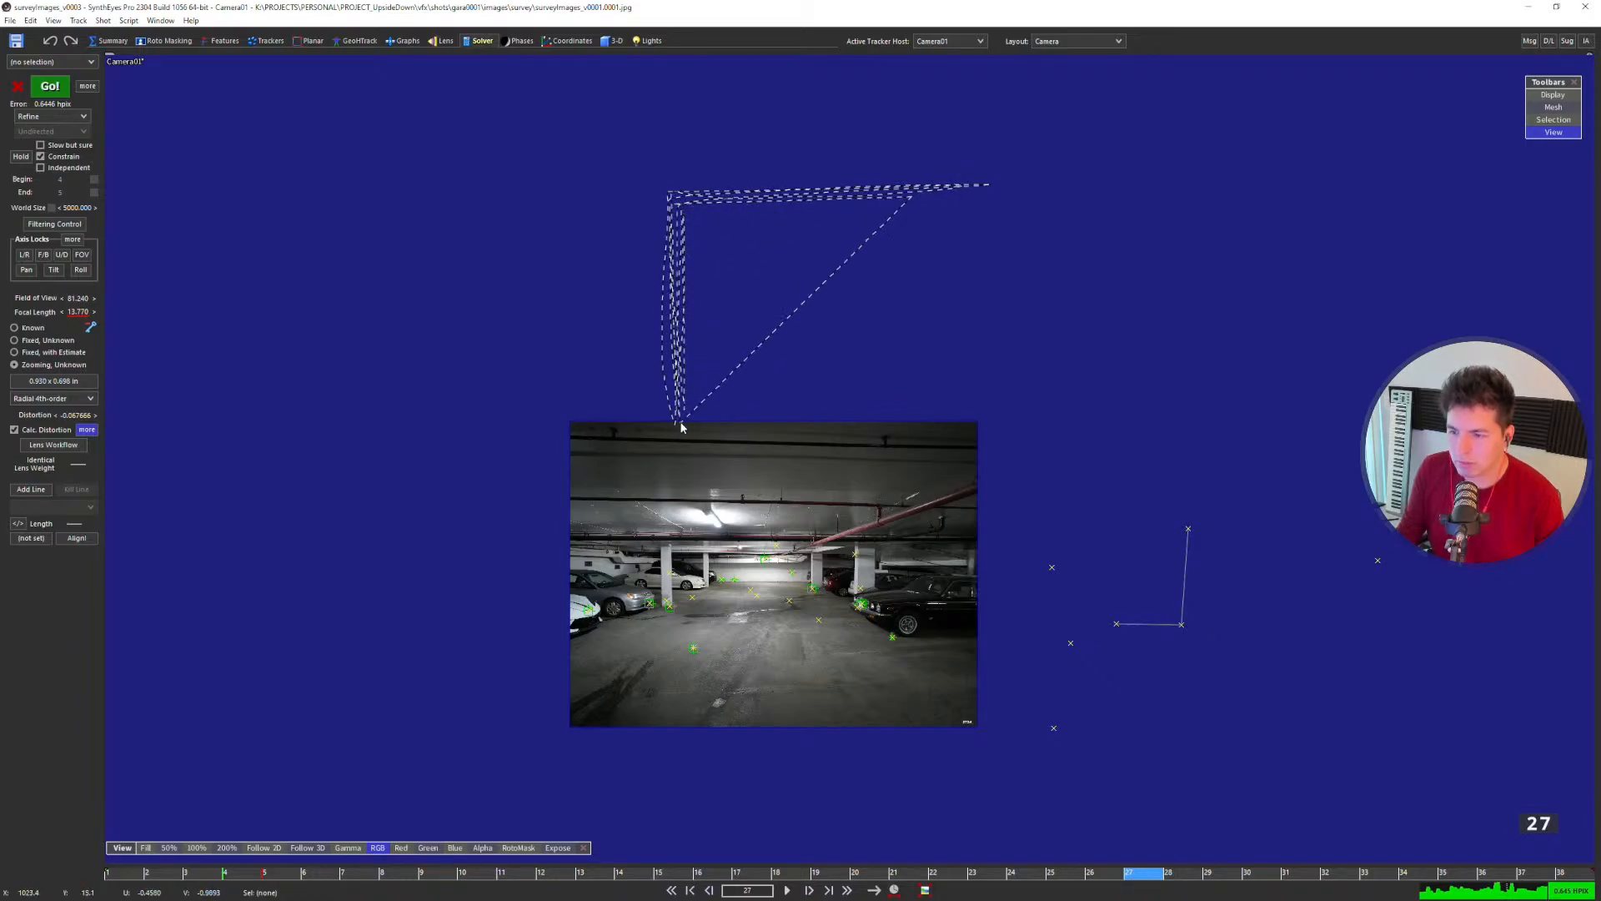
{"action": "mouse_move", "coordinate": [675, 205]}
{"action": "left_mouse_down"}
{"action": "mouse_move", "coordinate": [879, 189]}
{"action": "mouse_move", "coordinate": [862, 202]}
{"action": "mouse_move", "coordinate": [1007, 172]}
{"action": "mouse_move", "coordinate": [708, 175]}
{"action": "mouse_move", "coordinate": [558, 369]}
{"action": "mouse_move", "coordinate": [629, 229]}
{"action": "mouse_move", "coordinate": [652, 292]}
{"action": "left_mouse_up"}
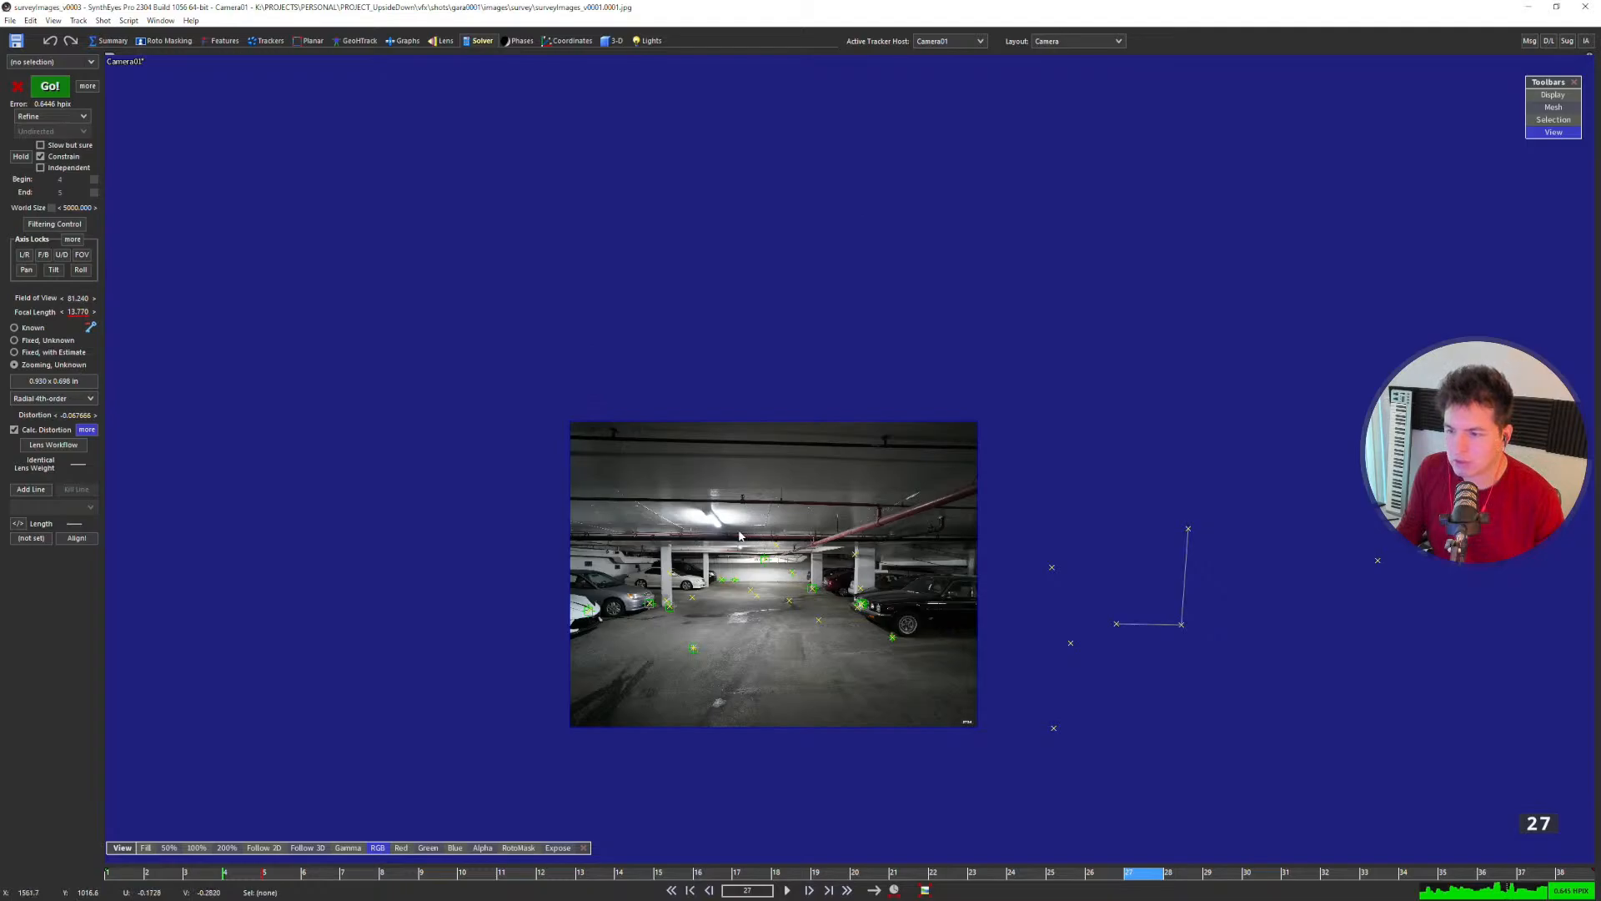
Step: Scrub the survey images back from frame 27 to frame 2 to find the trackers on the side wall
{"action": "middle_click_drag", "start_coordinate": [807, 569], "coordinate": [773, 480]}
{"action": "scroll", "coordinate": [788, 511], "scroll_direction": "up", "scroll_amount": 1}
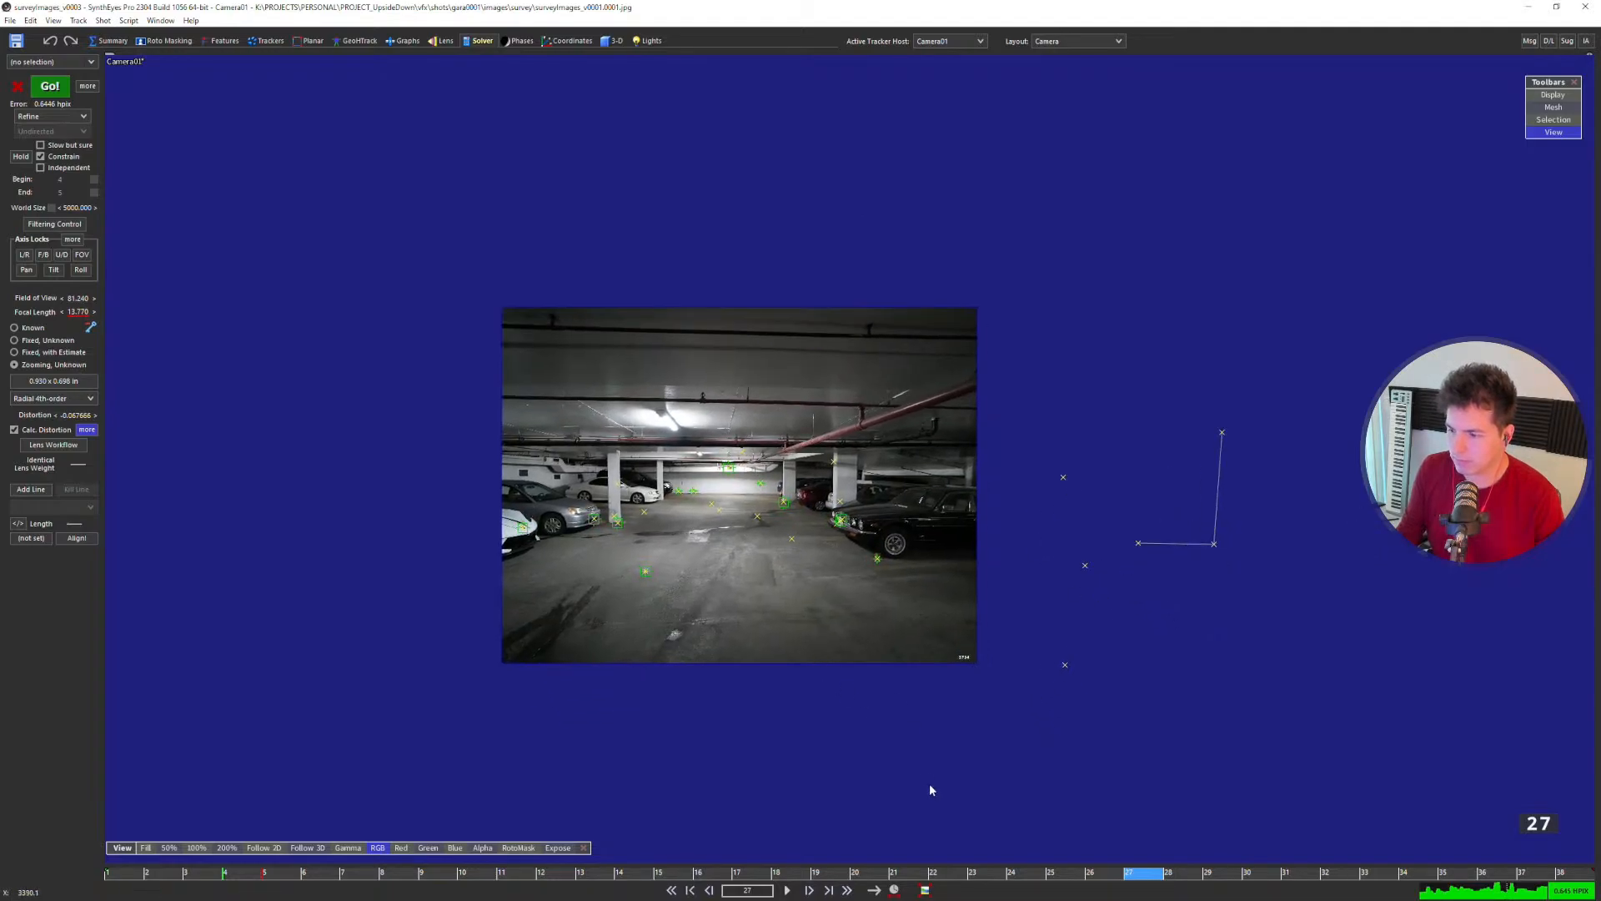
{"action": "left_click", "coordinate": [998, 872]}
{"action": "left_click_drag", "start_coordinate": [991, 872], "coordinate": [500, 809]}
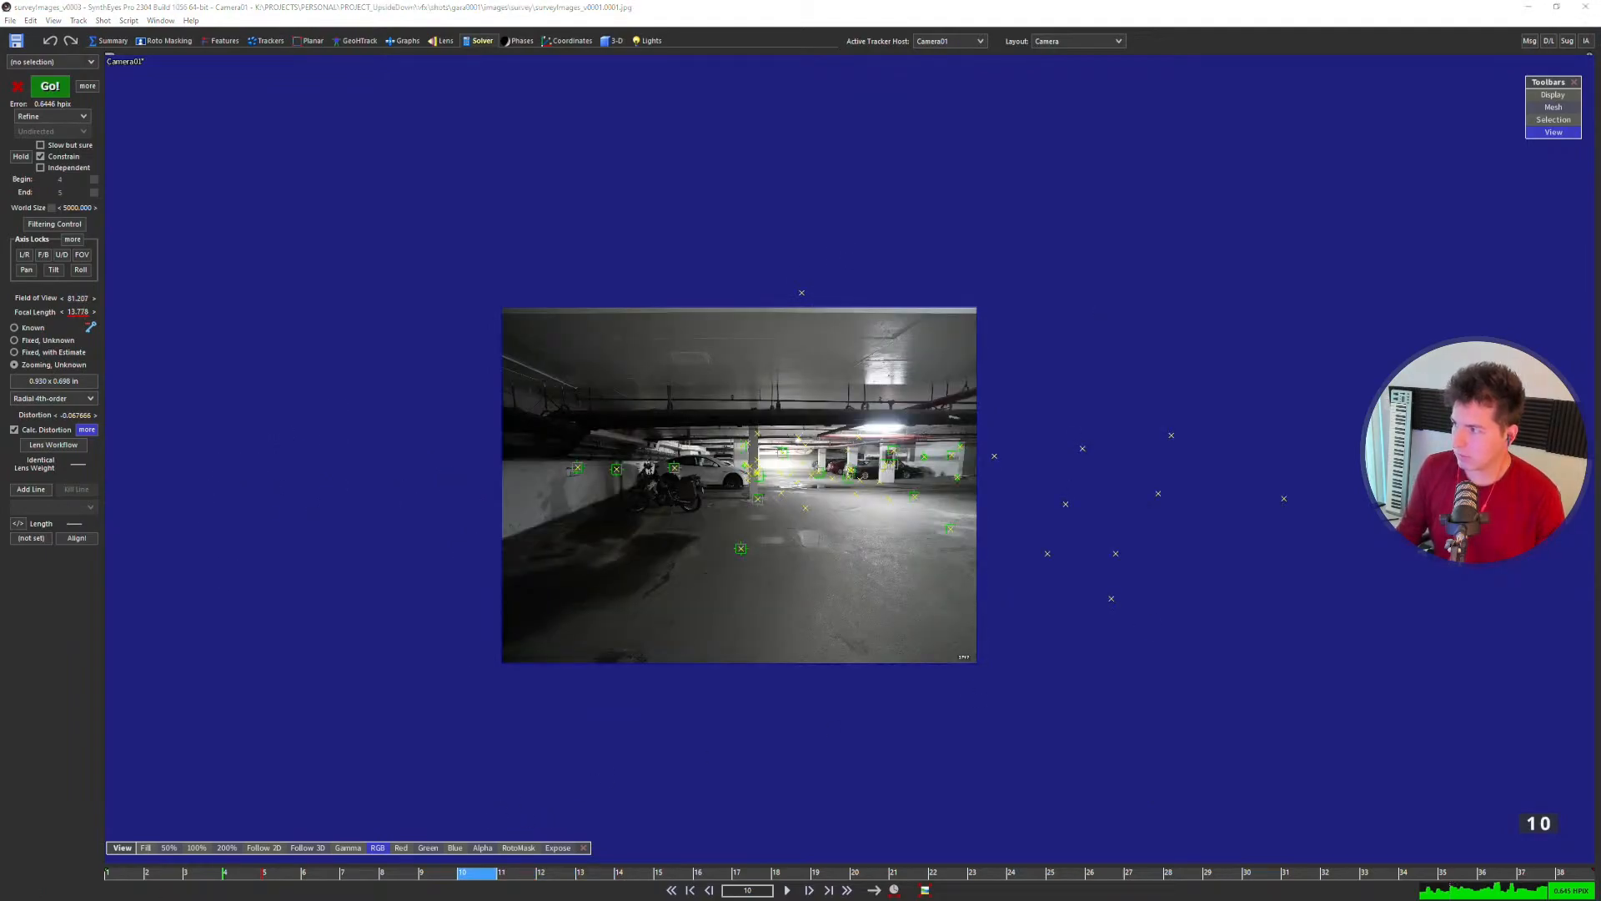
{"action": "scroll", "coordinate": [701, 489], "scroll_direction": "up", "scroll_amount": 6}
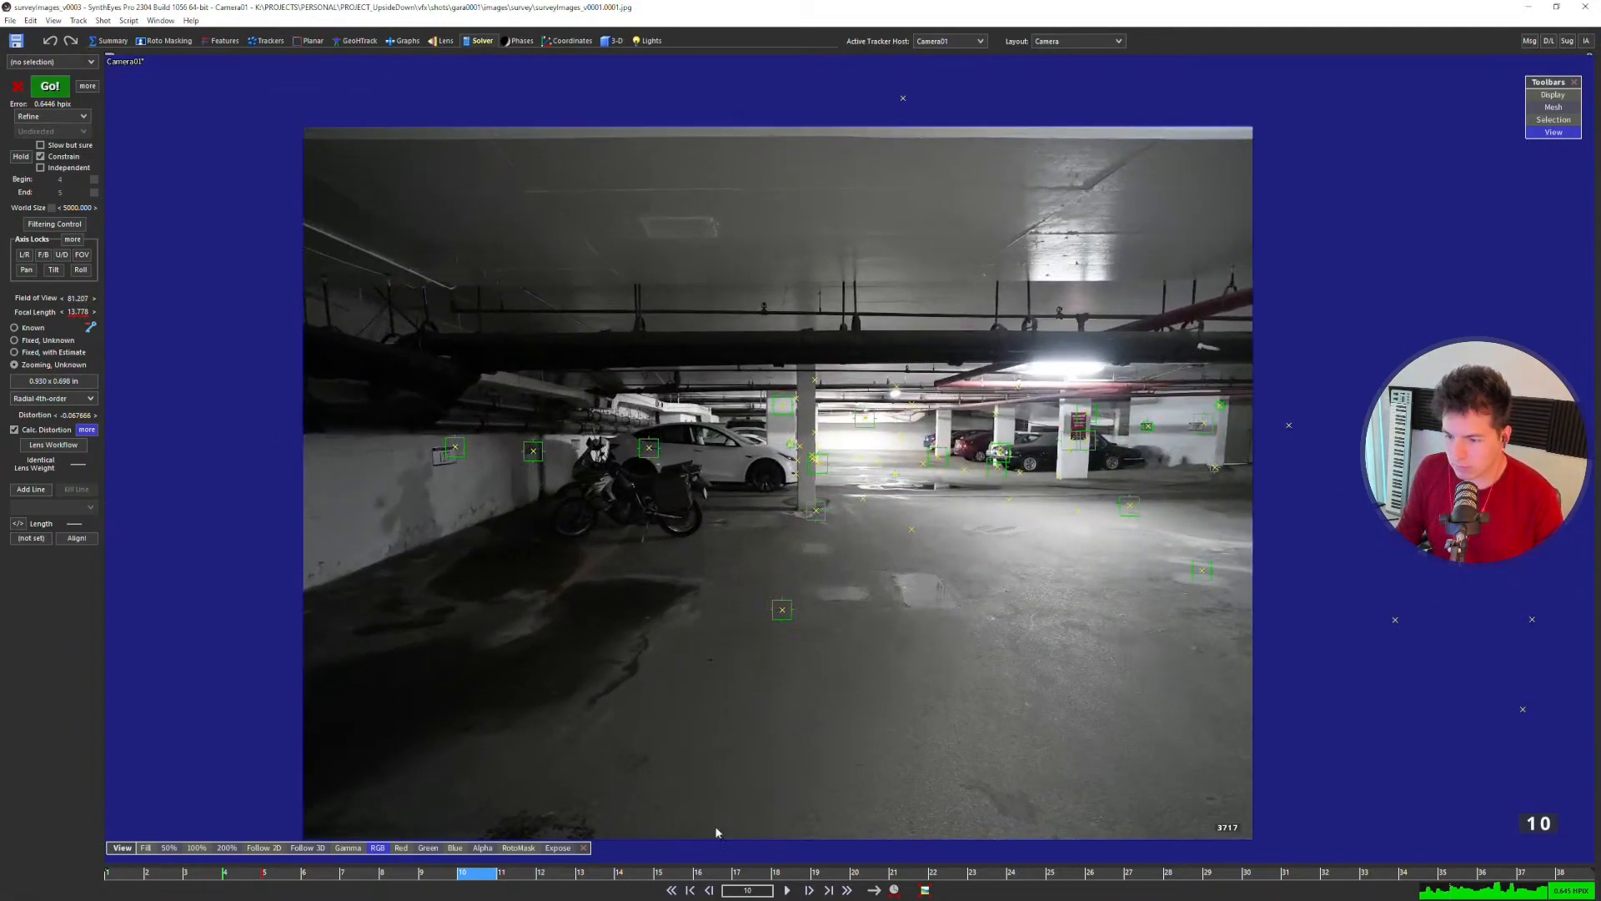
{"action": "left_click_drag", "start_coordinate": [451, 879], "coordinate": [154, 874]}
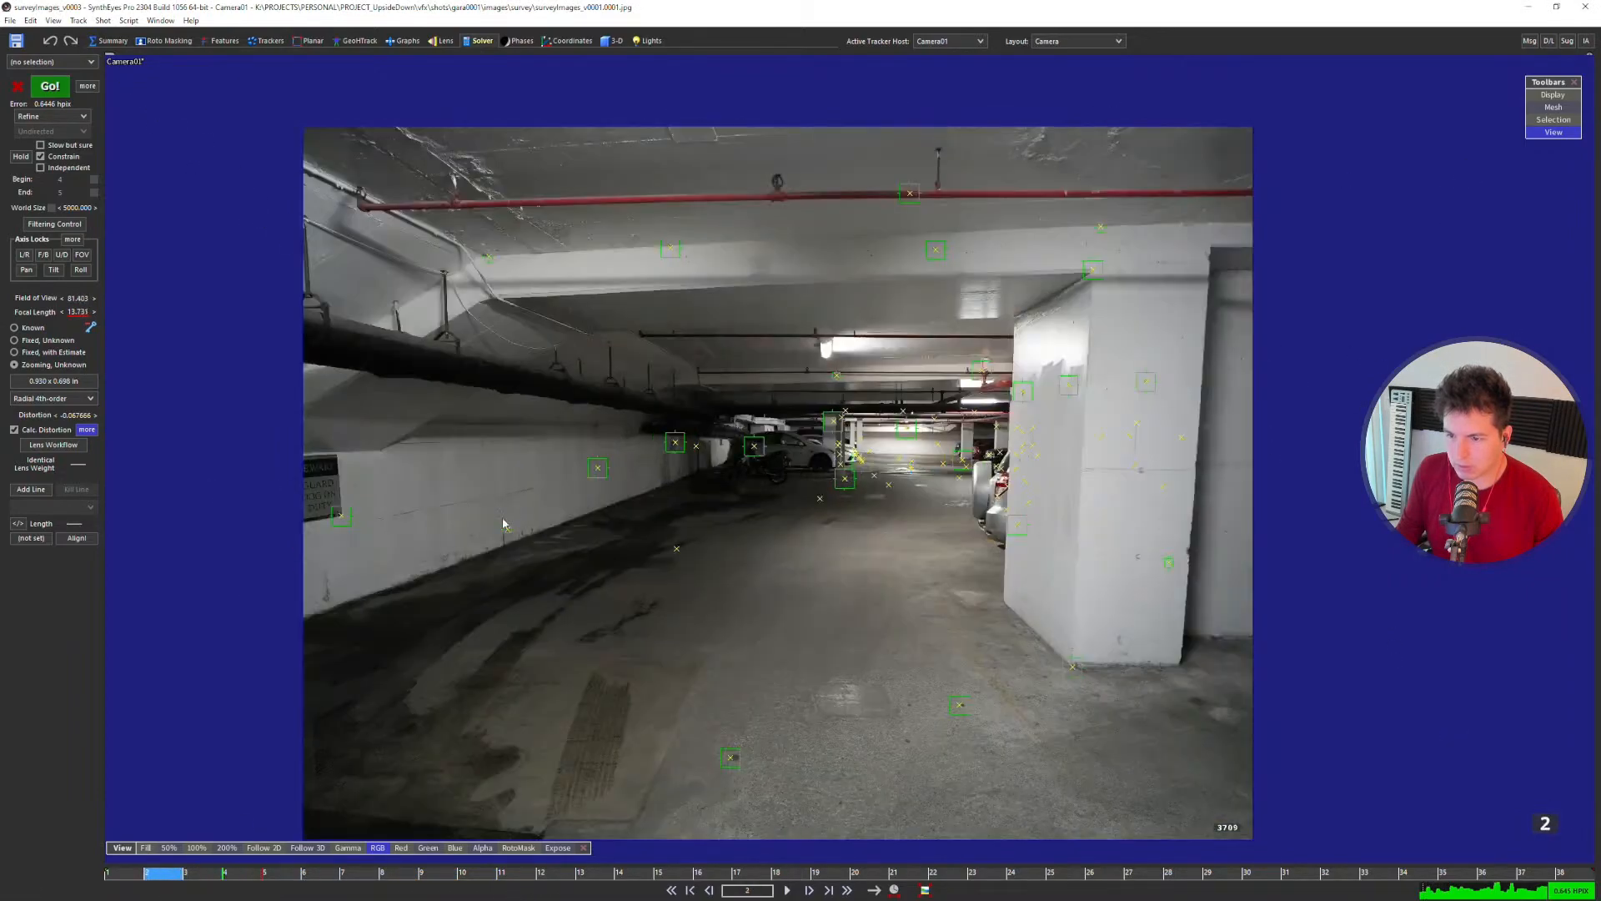
Step: Select the four trackers along the concrete wall beside the warning sign at frame 2 and colour them yellow
{"action": "middle_click_drag", "start_coordinate": [503, 527], "coordinate": [748, 479]}
{"action": "left_click", "coordinate": [588, 467]}
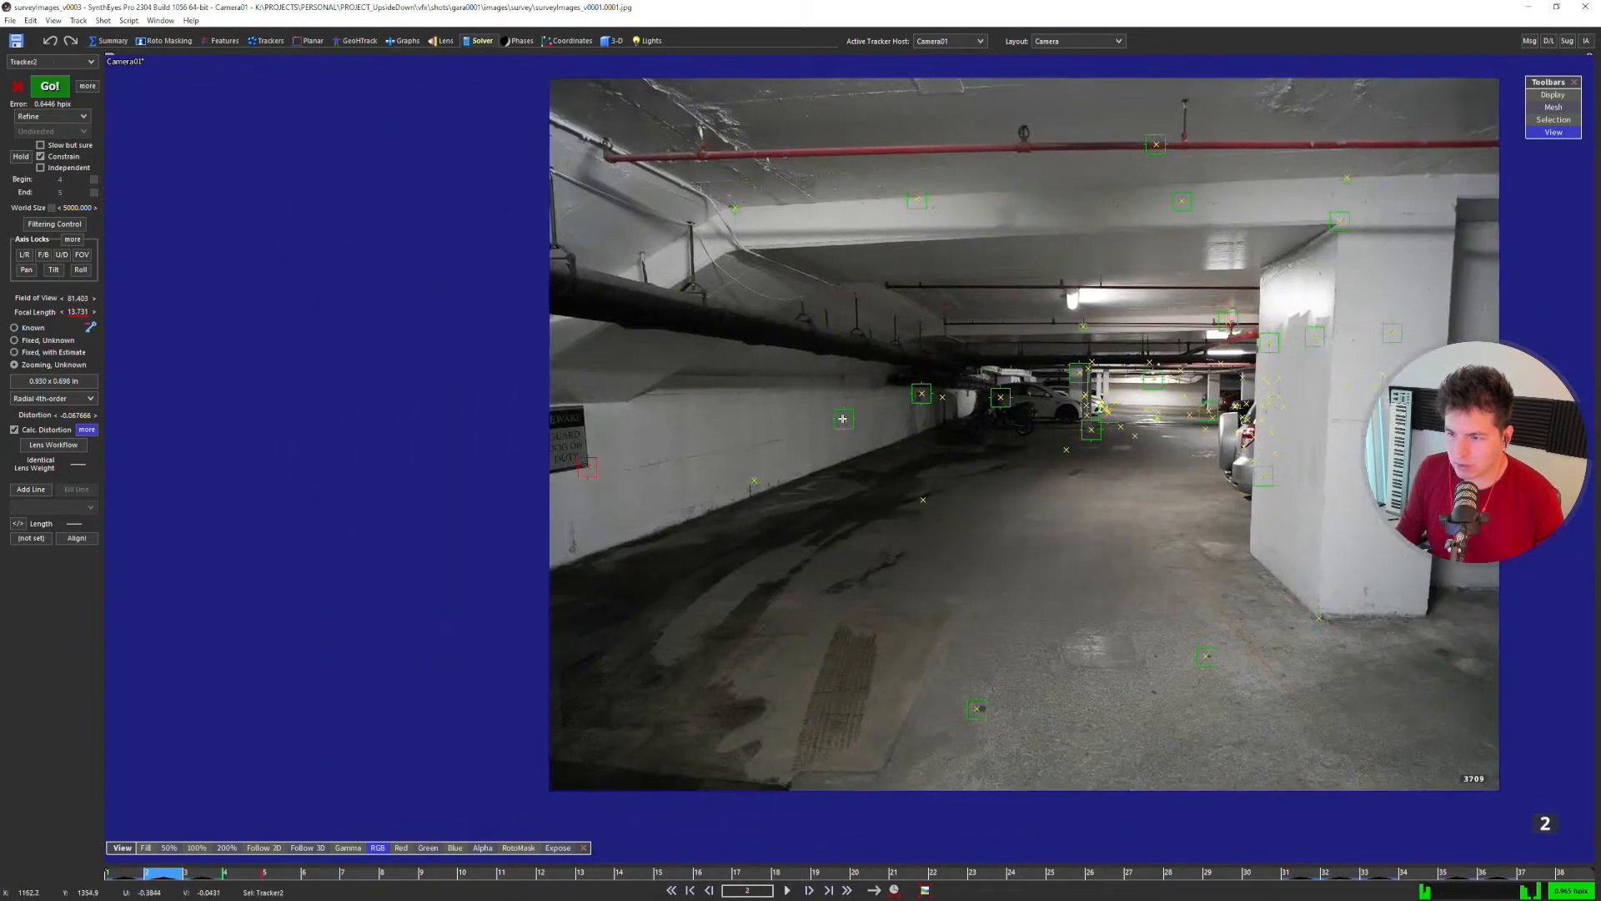
{"action": "left_click", "coordinate": [842, 419], "text": "ctrl"}
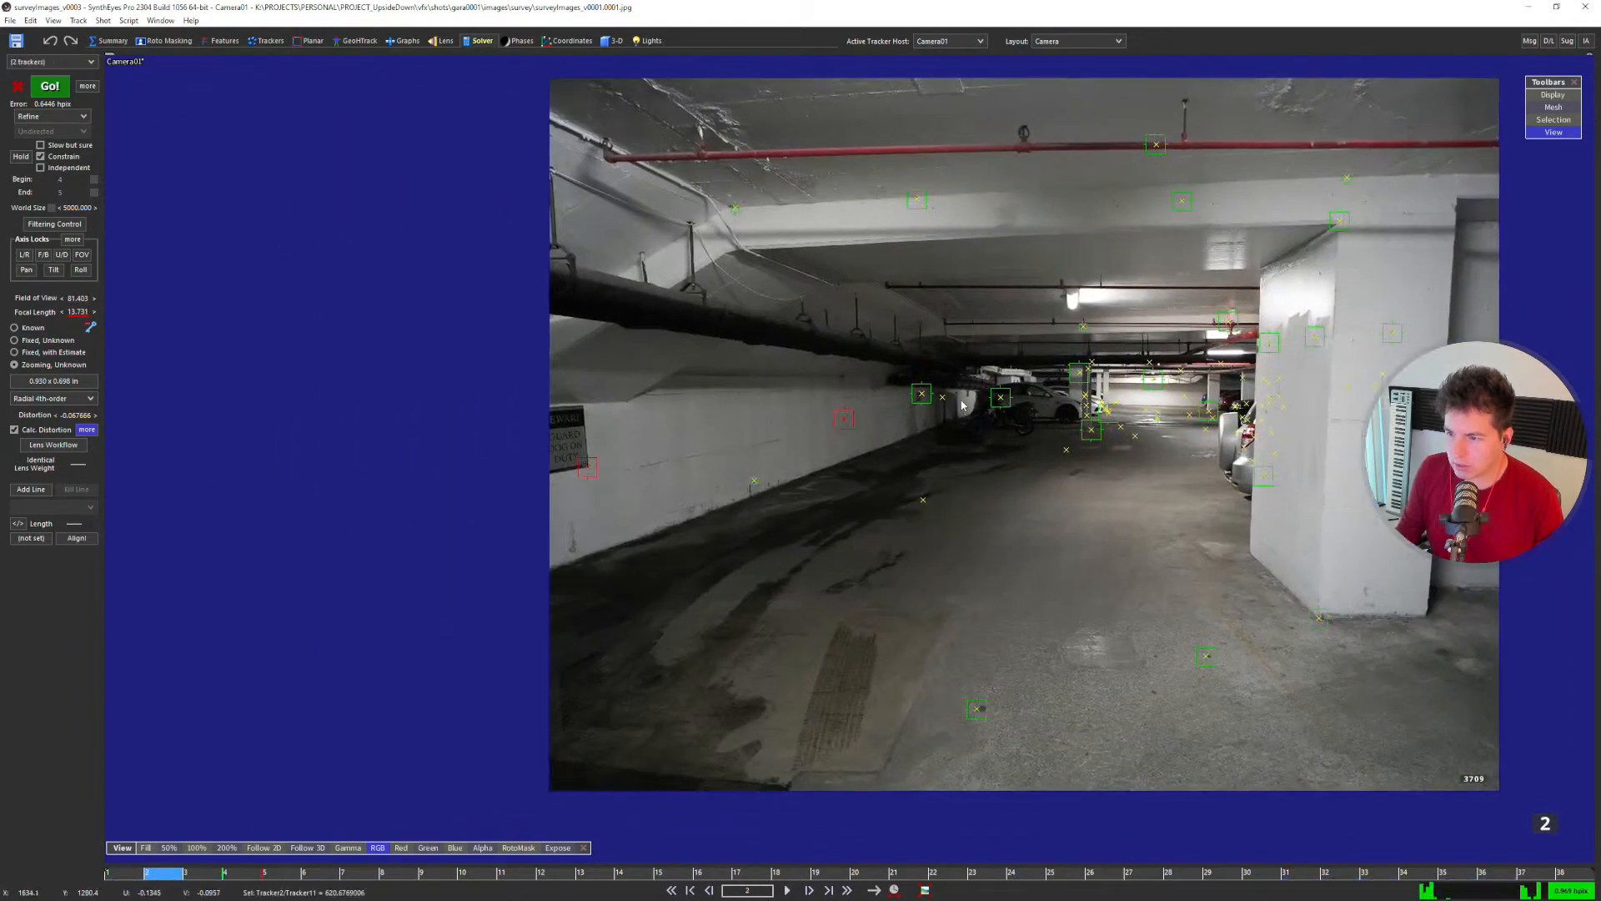
{"action": "scroll", "coordinate": [959, 402], "scroll_direction": "up", "scroll_amount": 10}
{"action": "left_click", "coordinate": [842, 402], "text": "ctrl"}
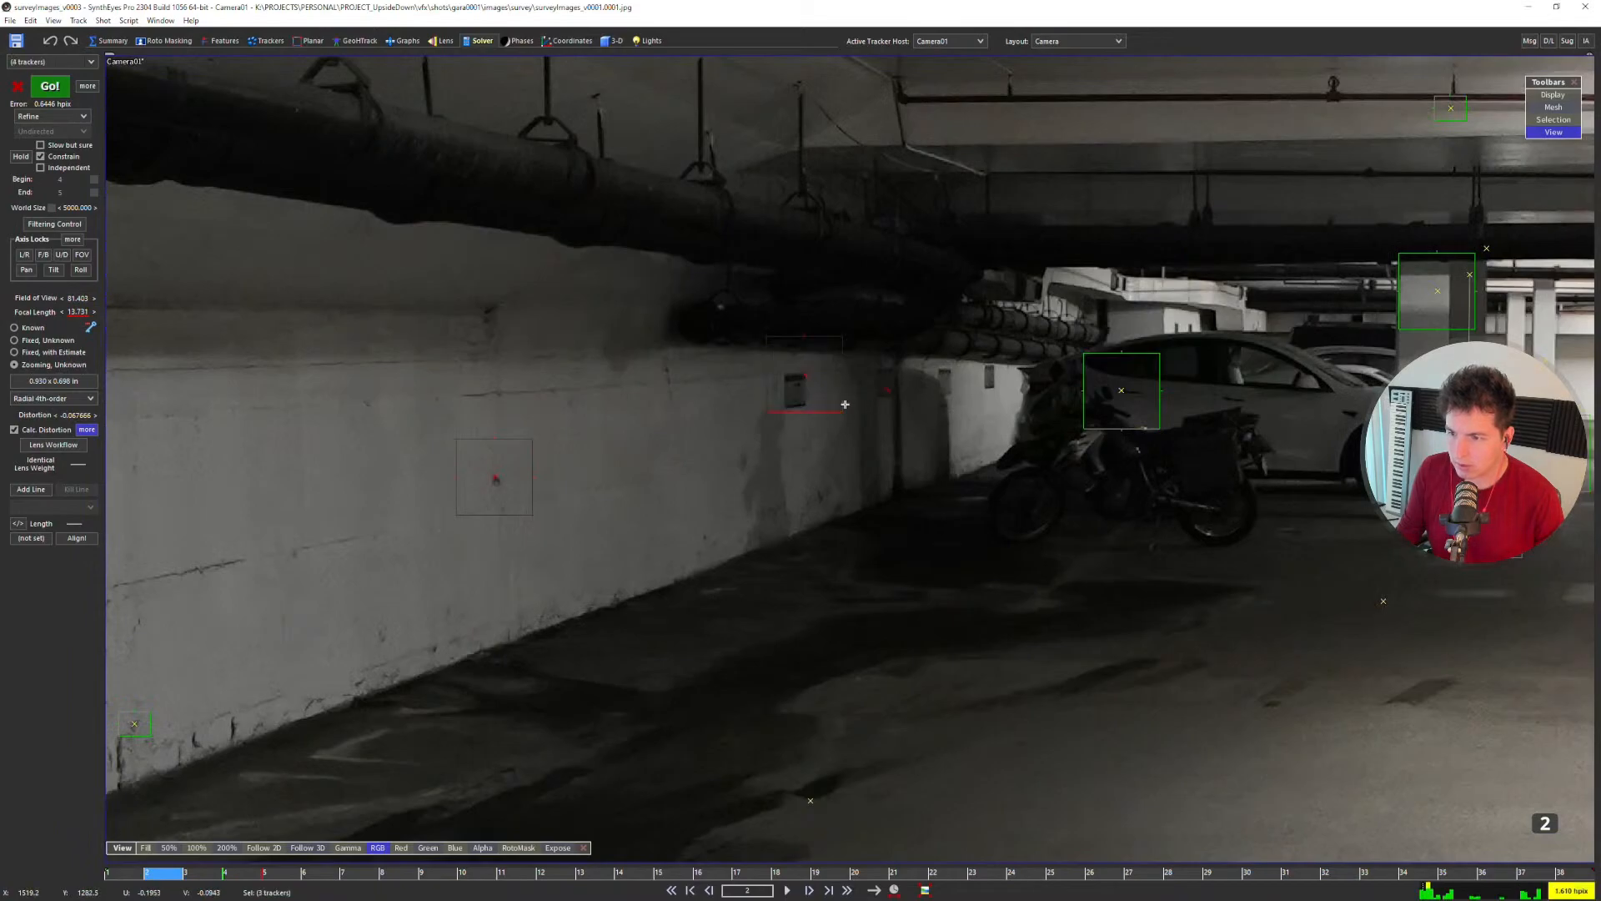
{"action": "scroll", "coordinate": [845, 403], "scroll_direction": "down", "scroll_amount": 5}
{"action": "key", "text": "f"}
{"action": "key", "text": "f"}
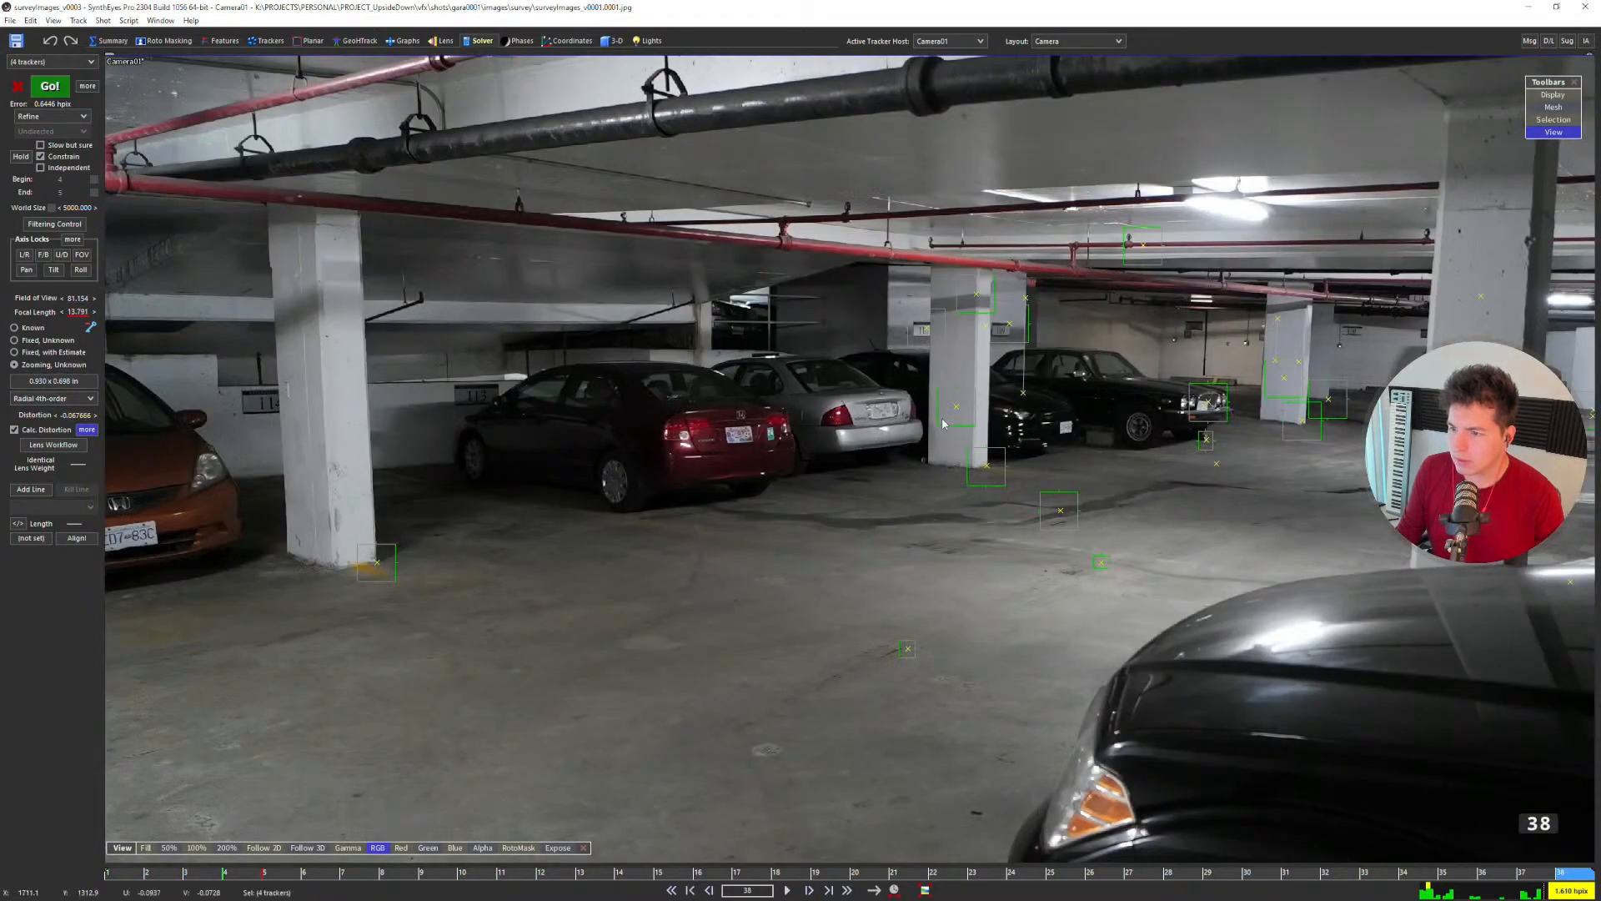
{"action": "scroll", "coordinate": [674, 400], "scroll_direction": "down", "scroll_amount": 3}
{"action": "key", "text": "a"}
{"action": "left_click", "coordinate": [608, 45]}
{"action": "left_click", "coordinate": [46, 124]}
{"action": "left_click", "coordinate": [35, 81]}
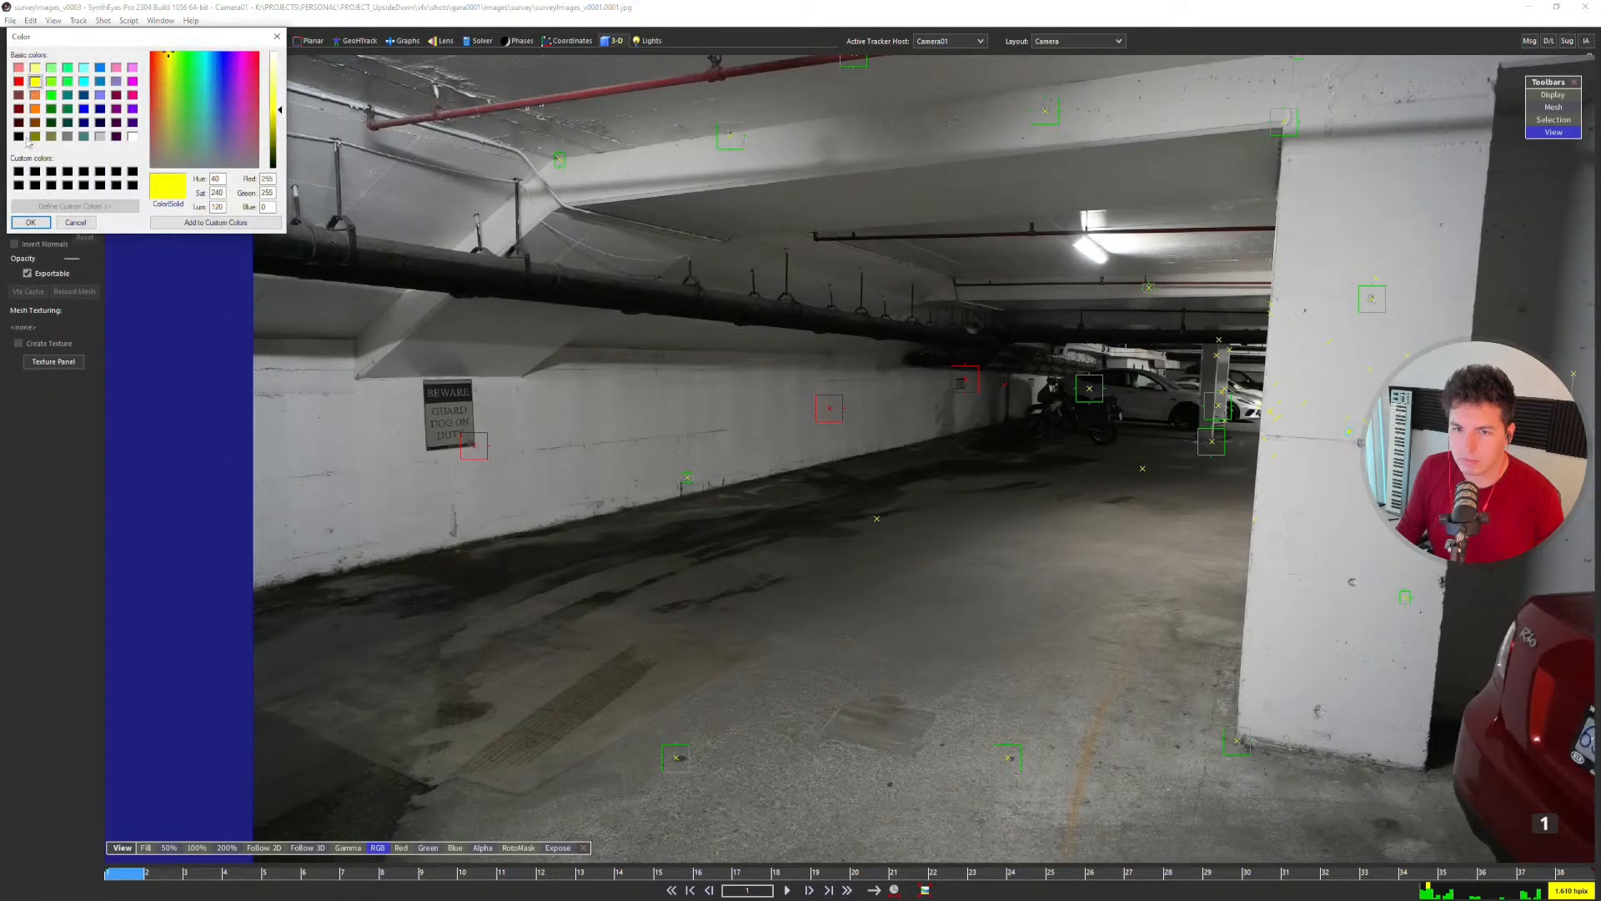
{"action": "left_click", "coordinate": [28, 223]}
Step: Examine the yellow wall trackers and the camera path in enlarged top and front views of the quad layout at frame 38
{"action": "key", "text": "f"}
{"action": "key", "text": "7"}
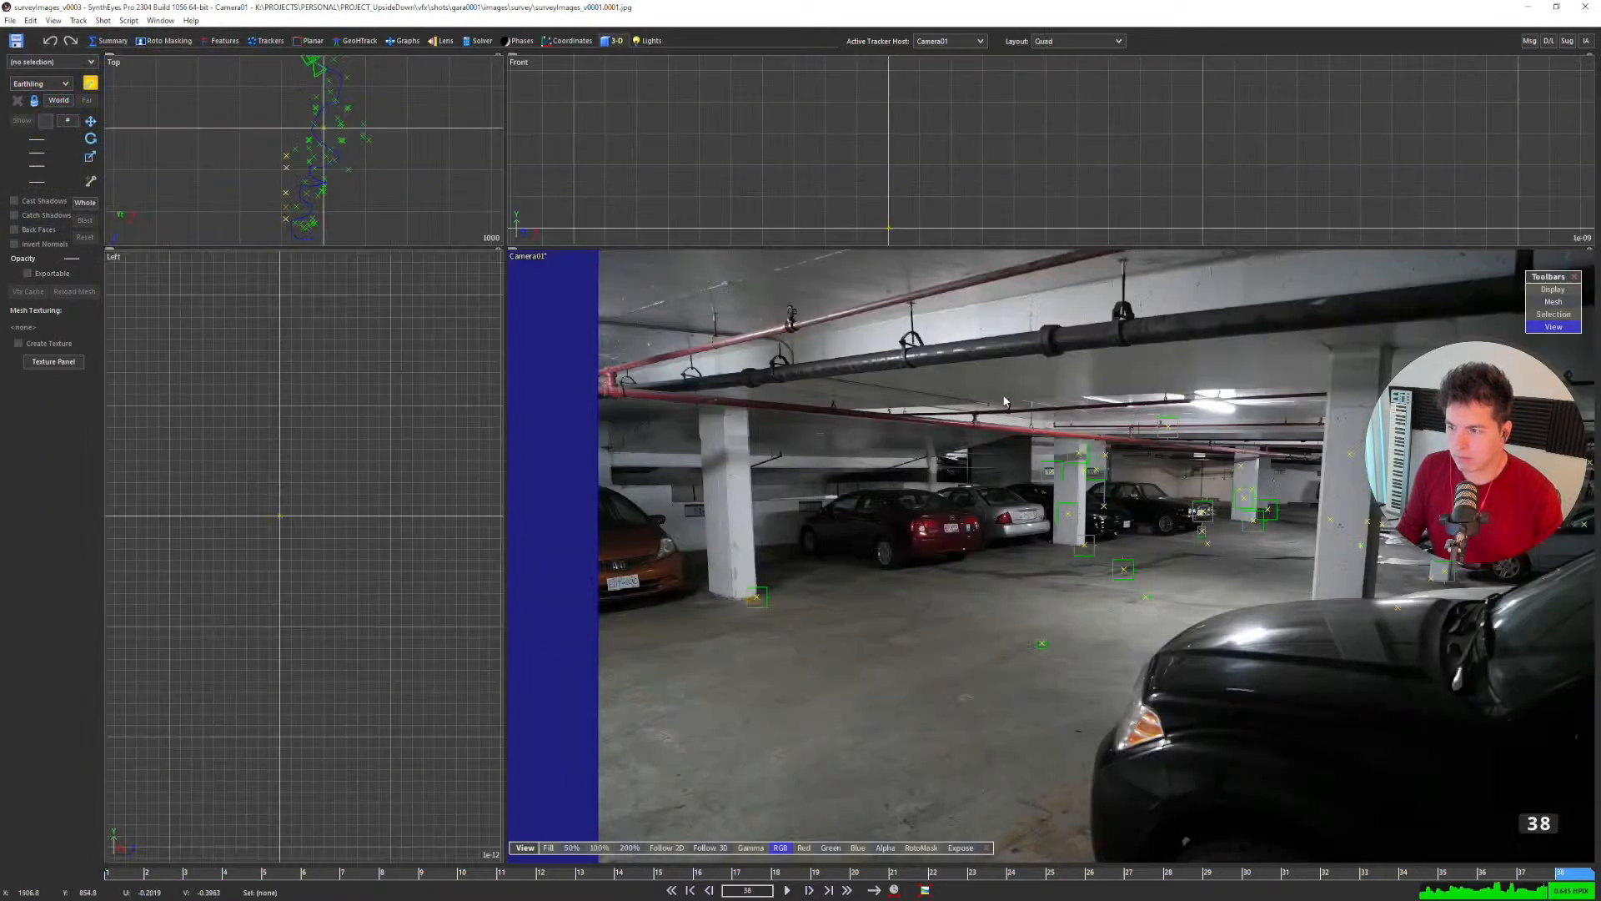
{"action": "scroll", "coordinate": [391, 164], "scroll_direction": "down", "scroll_amount": 2}
{"action": "scroll", "coordinate": [345, 144], "scroll_direction": "up", "scroll_amount": 3}
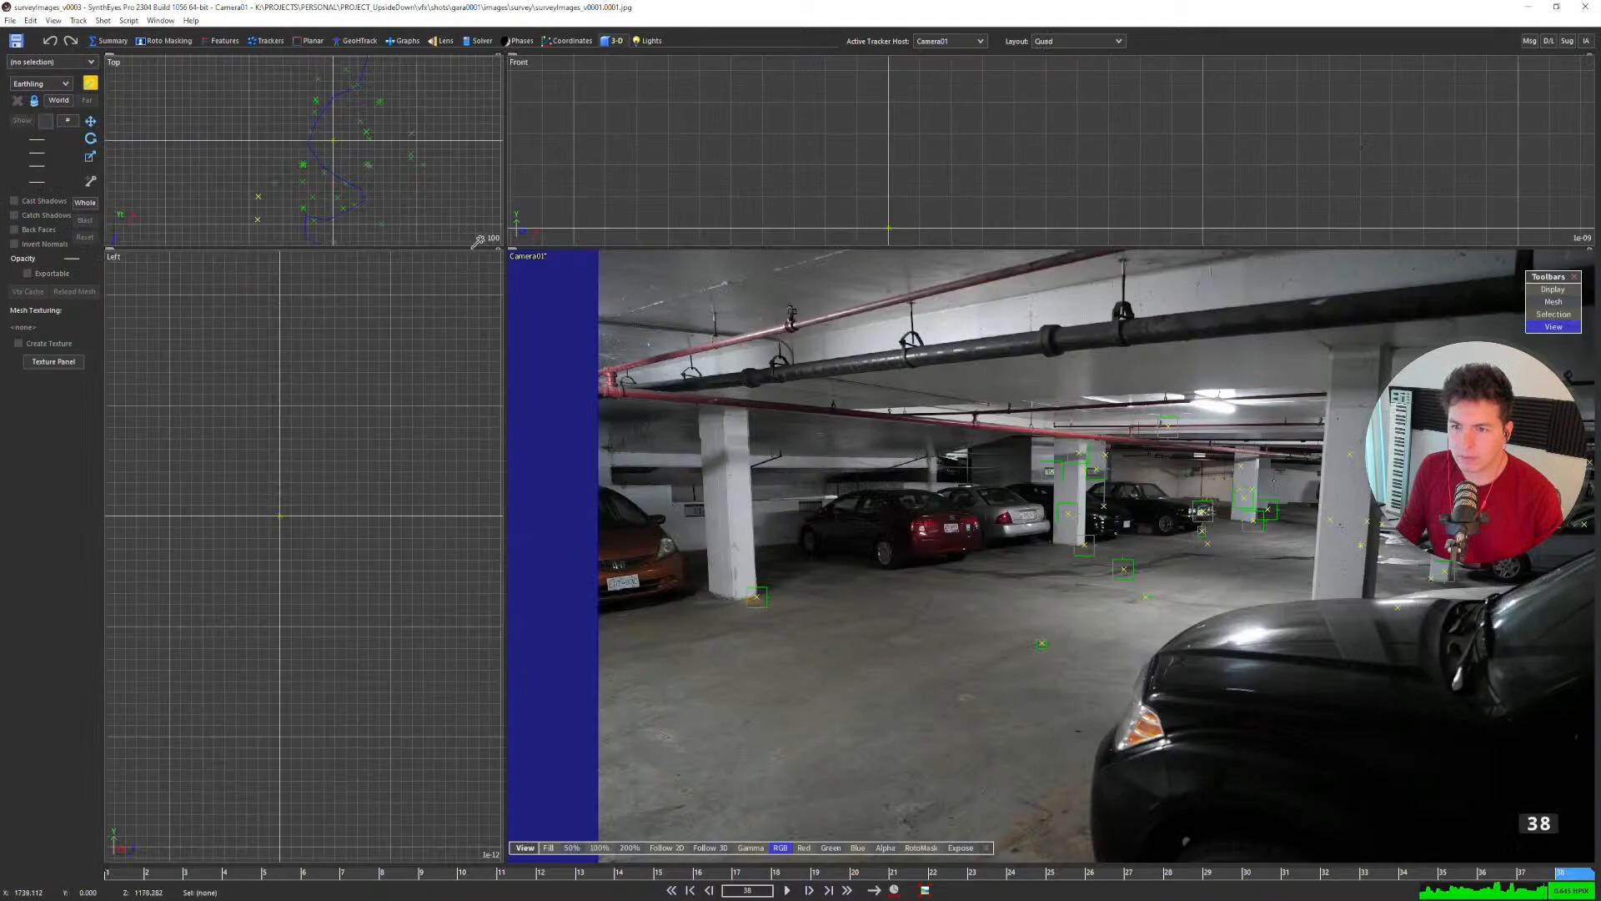
{"action": "left_click_drag", "start_coordinate": [505, 250], "coordinate": [701, 494]}
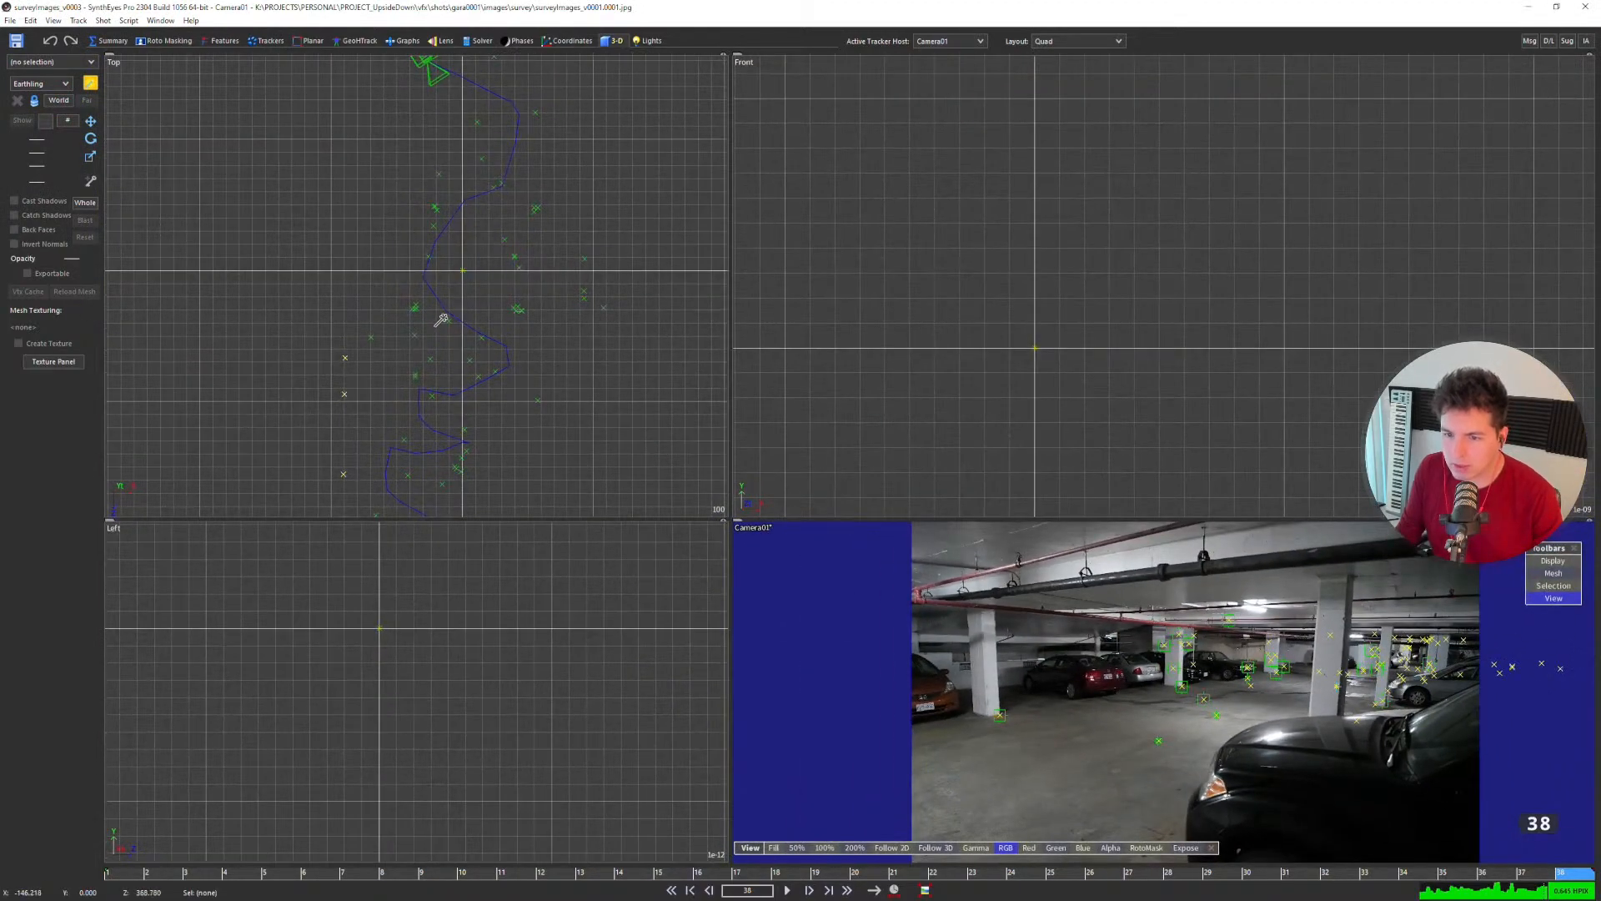
{"action": "scroll", "coordinate": [1027, 338], "scroll_direction": "down", "scroll_amount": 15}
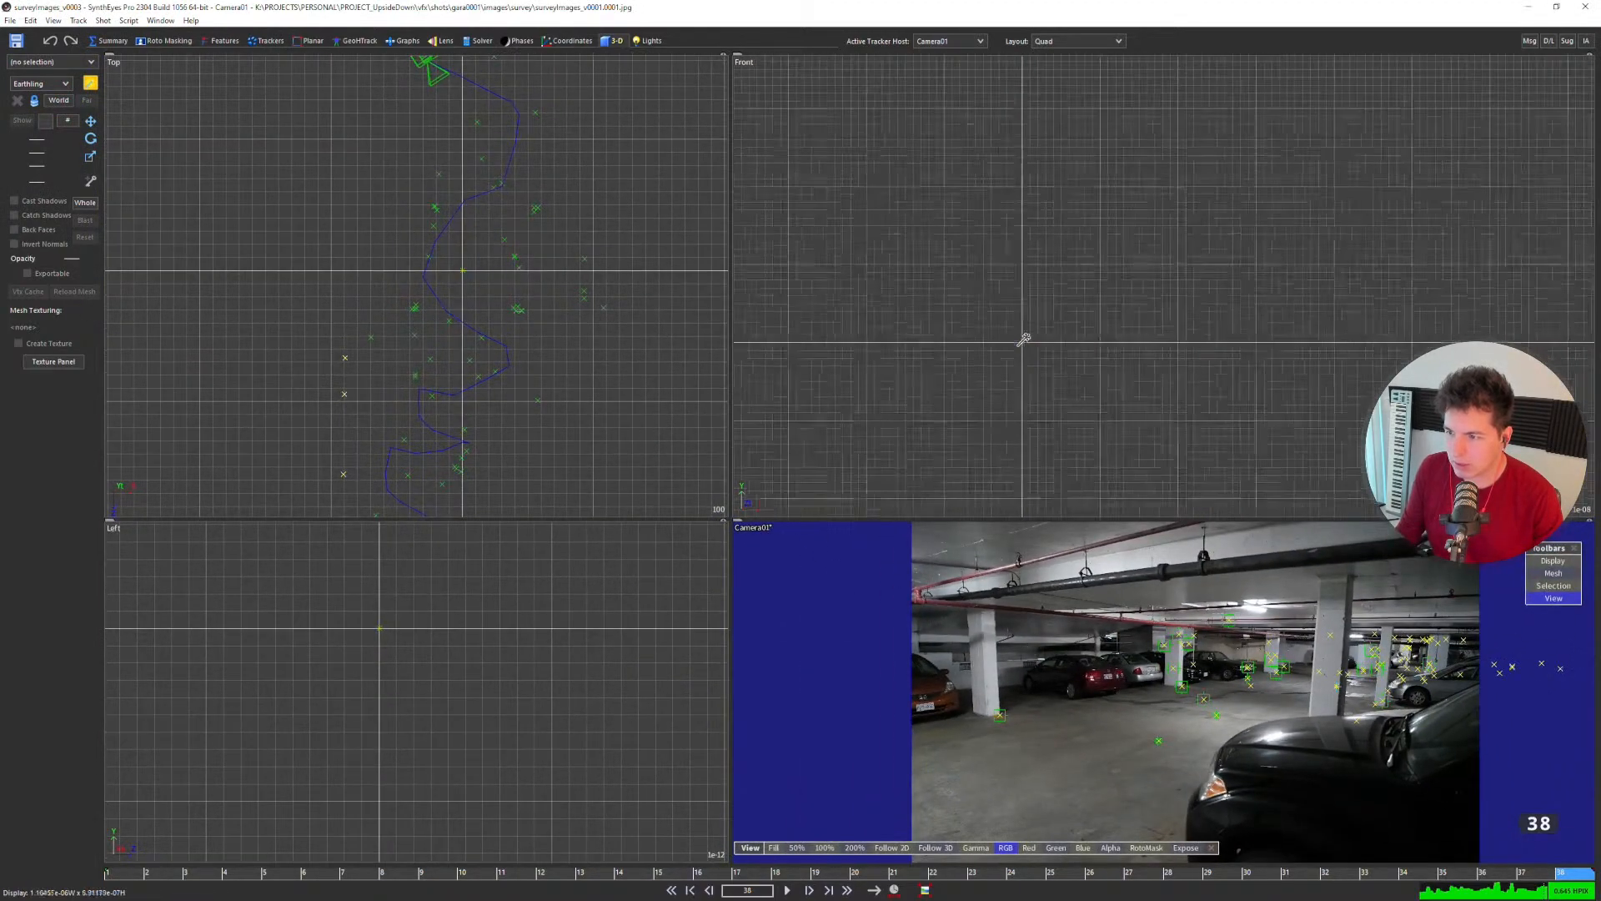
{"action": "scroll", "coordinate": [1025, 336], "scroll_direction": "down", "scroll_amount": 15}
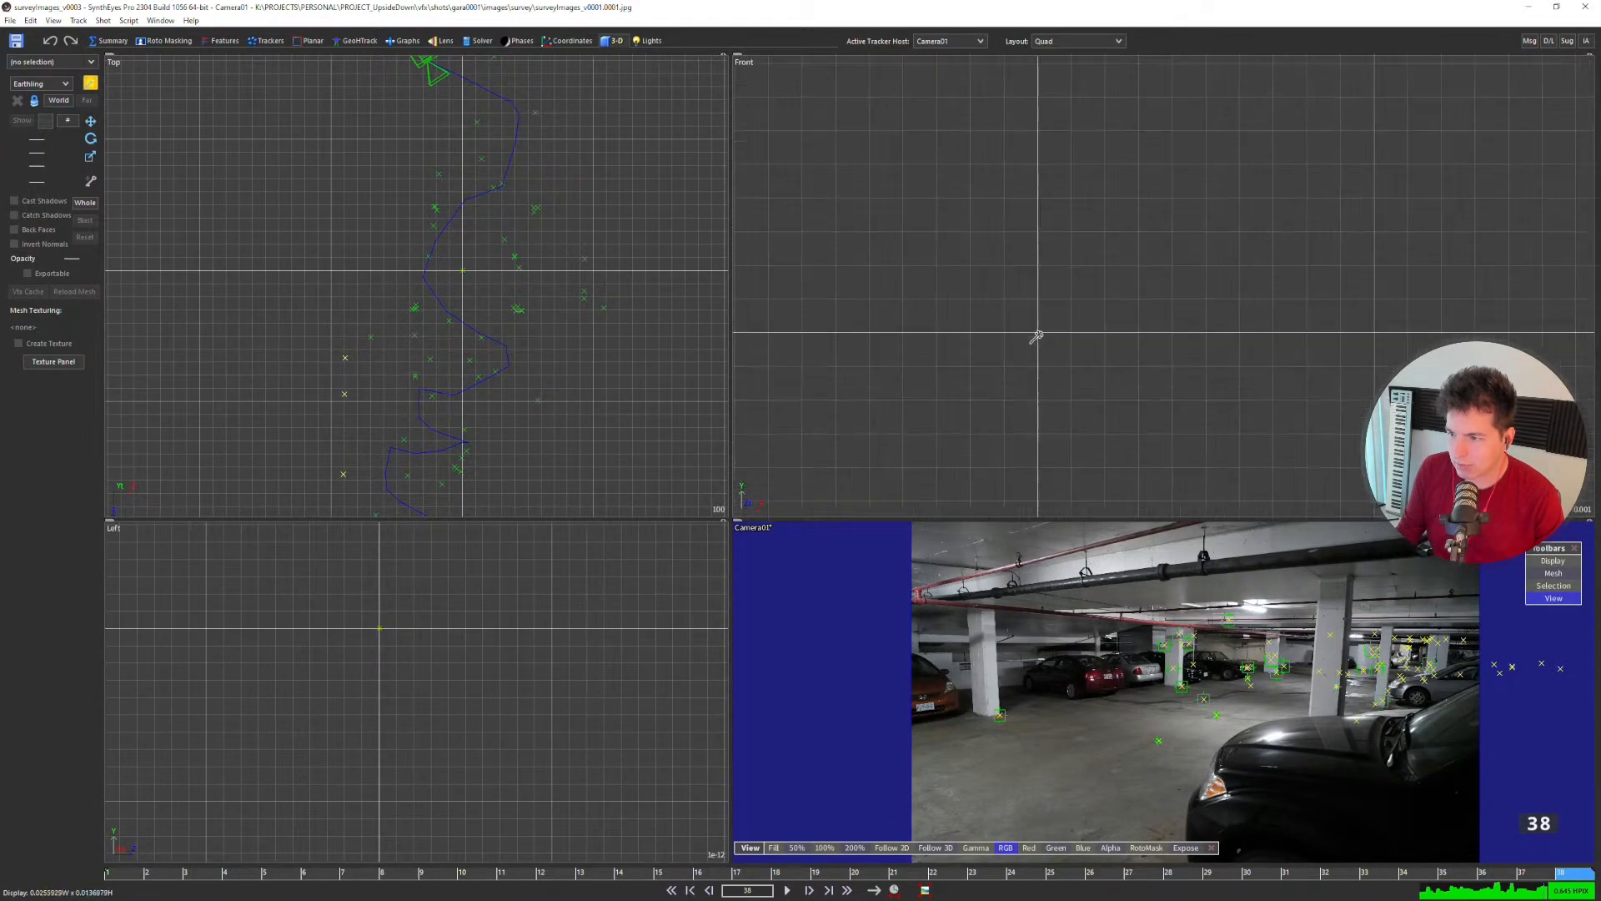
{"action": "scroll", "coordinate": [1043, 333], "scroll_direction": "down", "scroll_amount": 10}
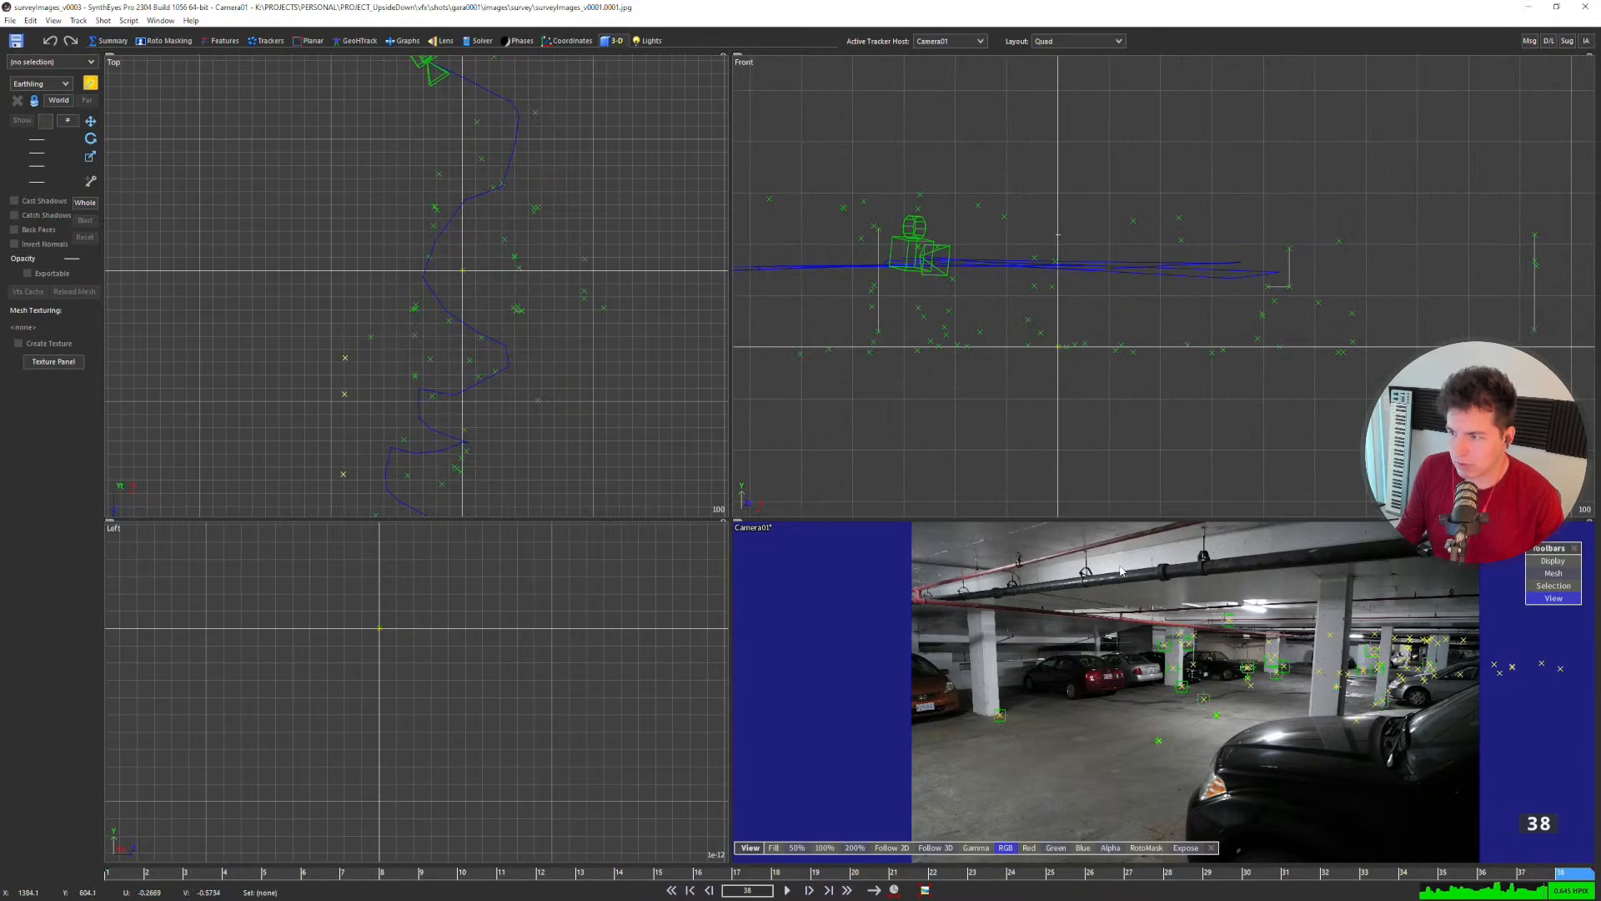
Step: Select the two trackers on the white back wall at frame 16 and colour them cyan
{"action": "key", "text": "7"}
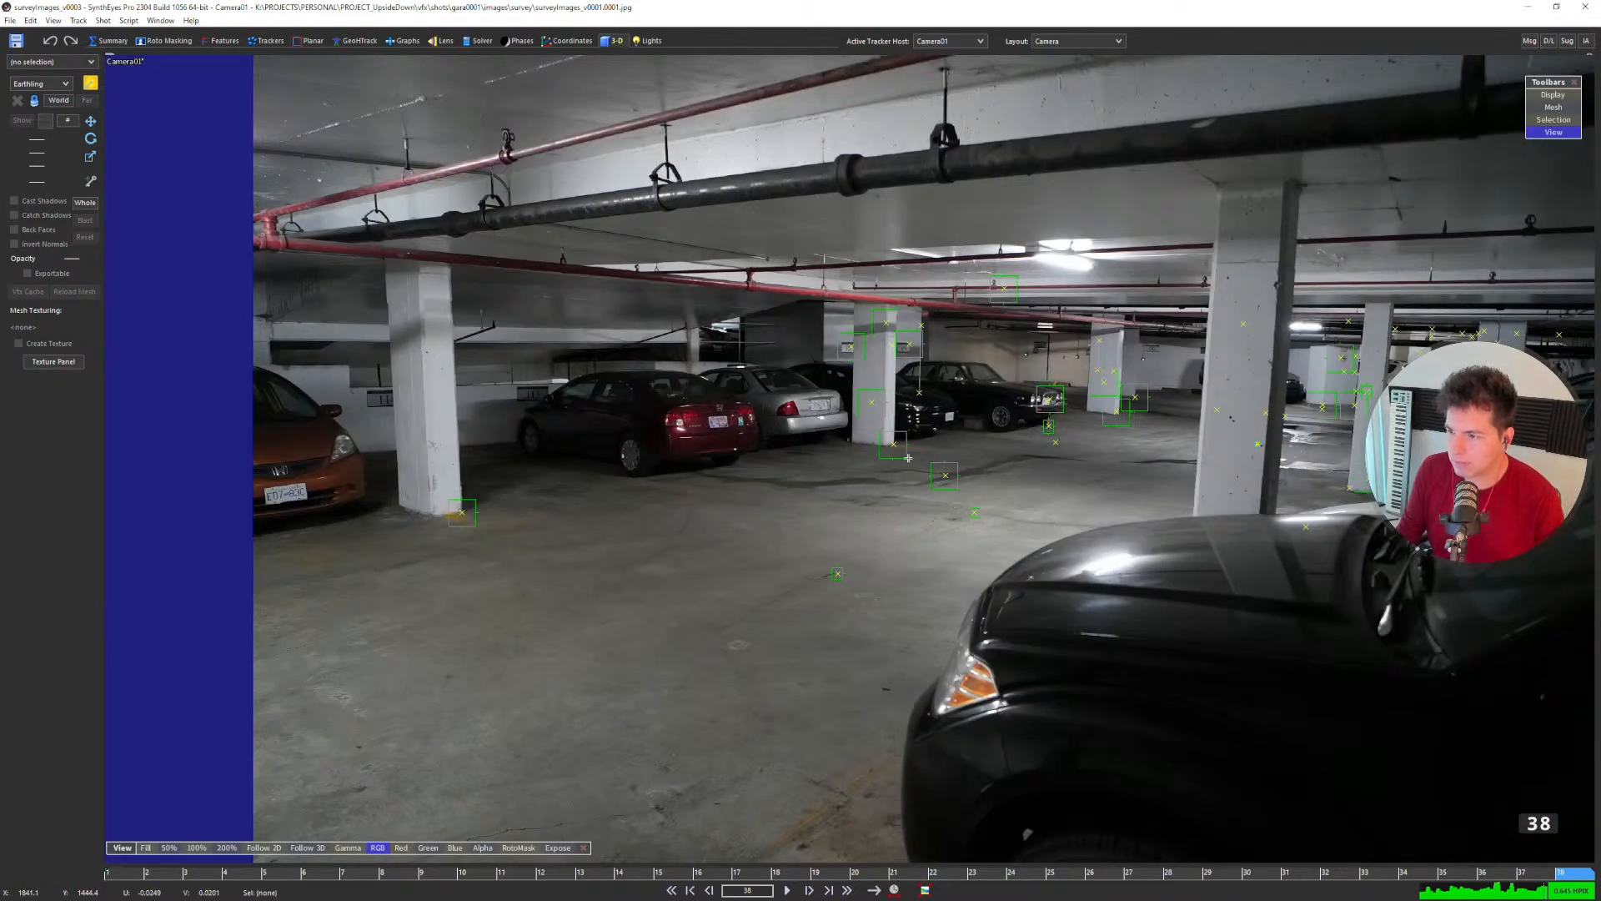
{"action": "key", "text": "Home"}
{"action": "key", "text": "space"}
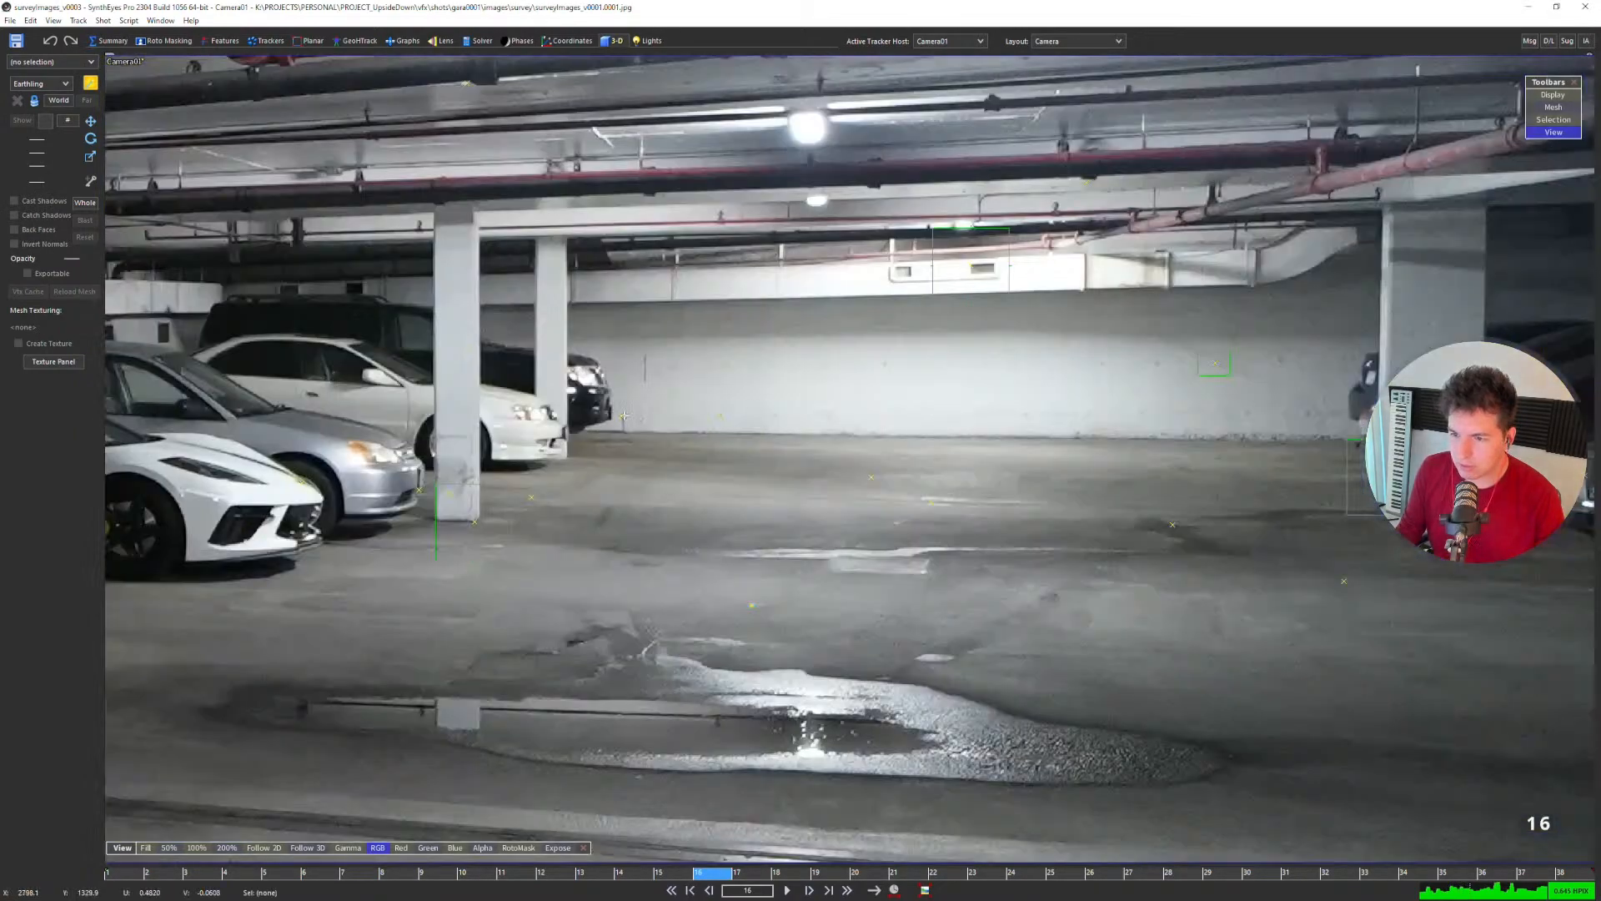
{"action": "left_click", "coordinate": [624, 414]}
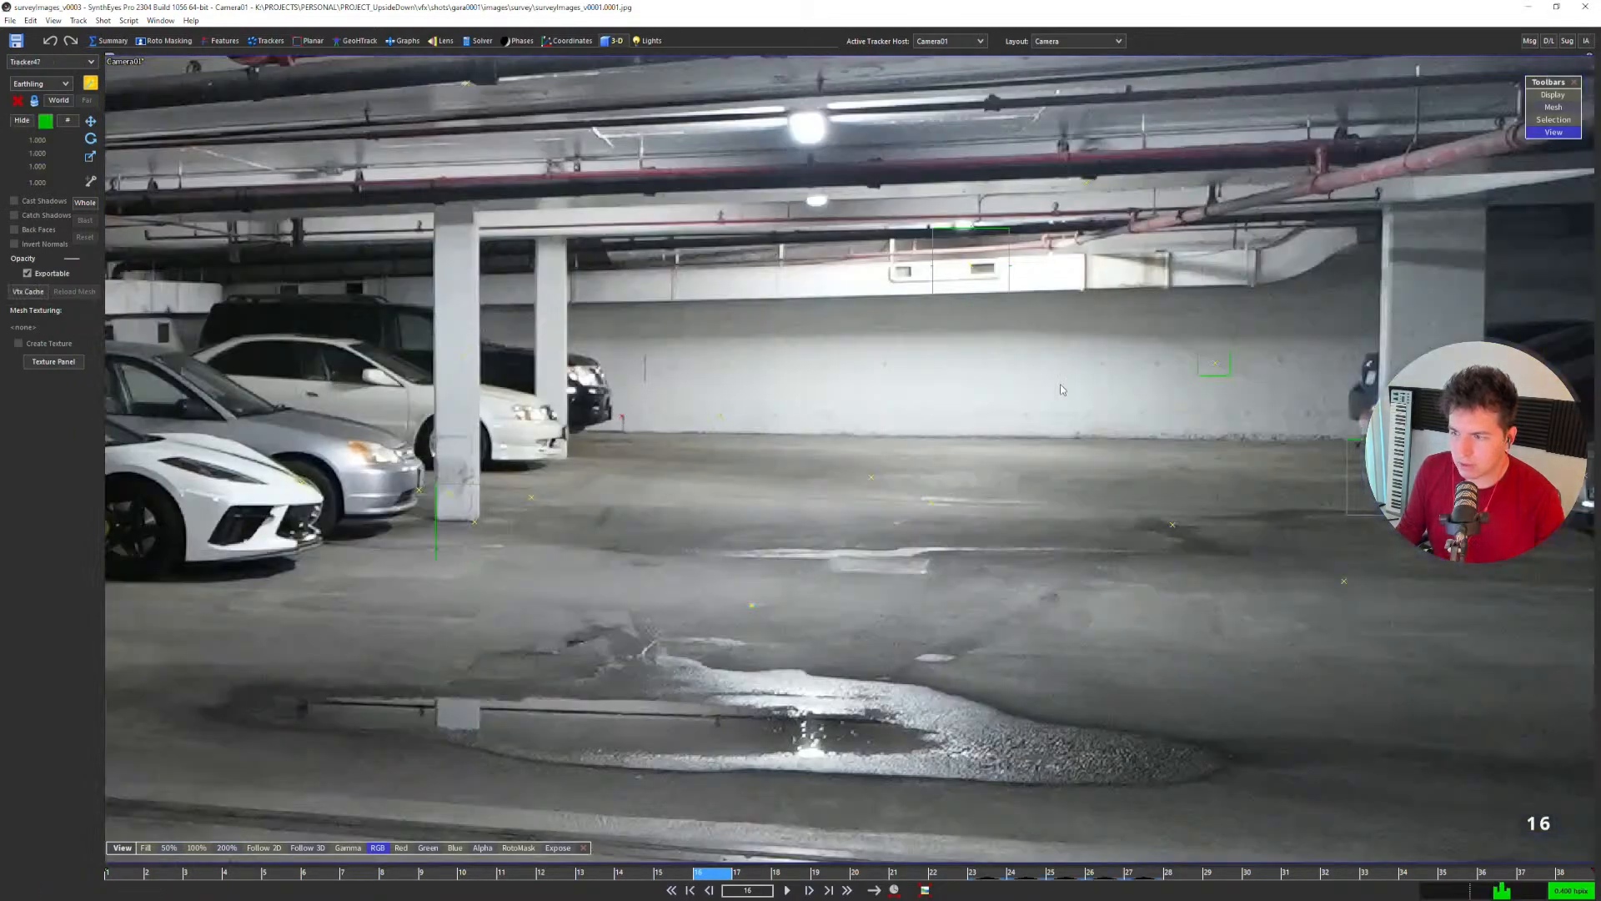
{"action": "left_click", "coordinate": [1201, 372], "text": "shift"}
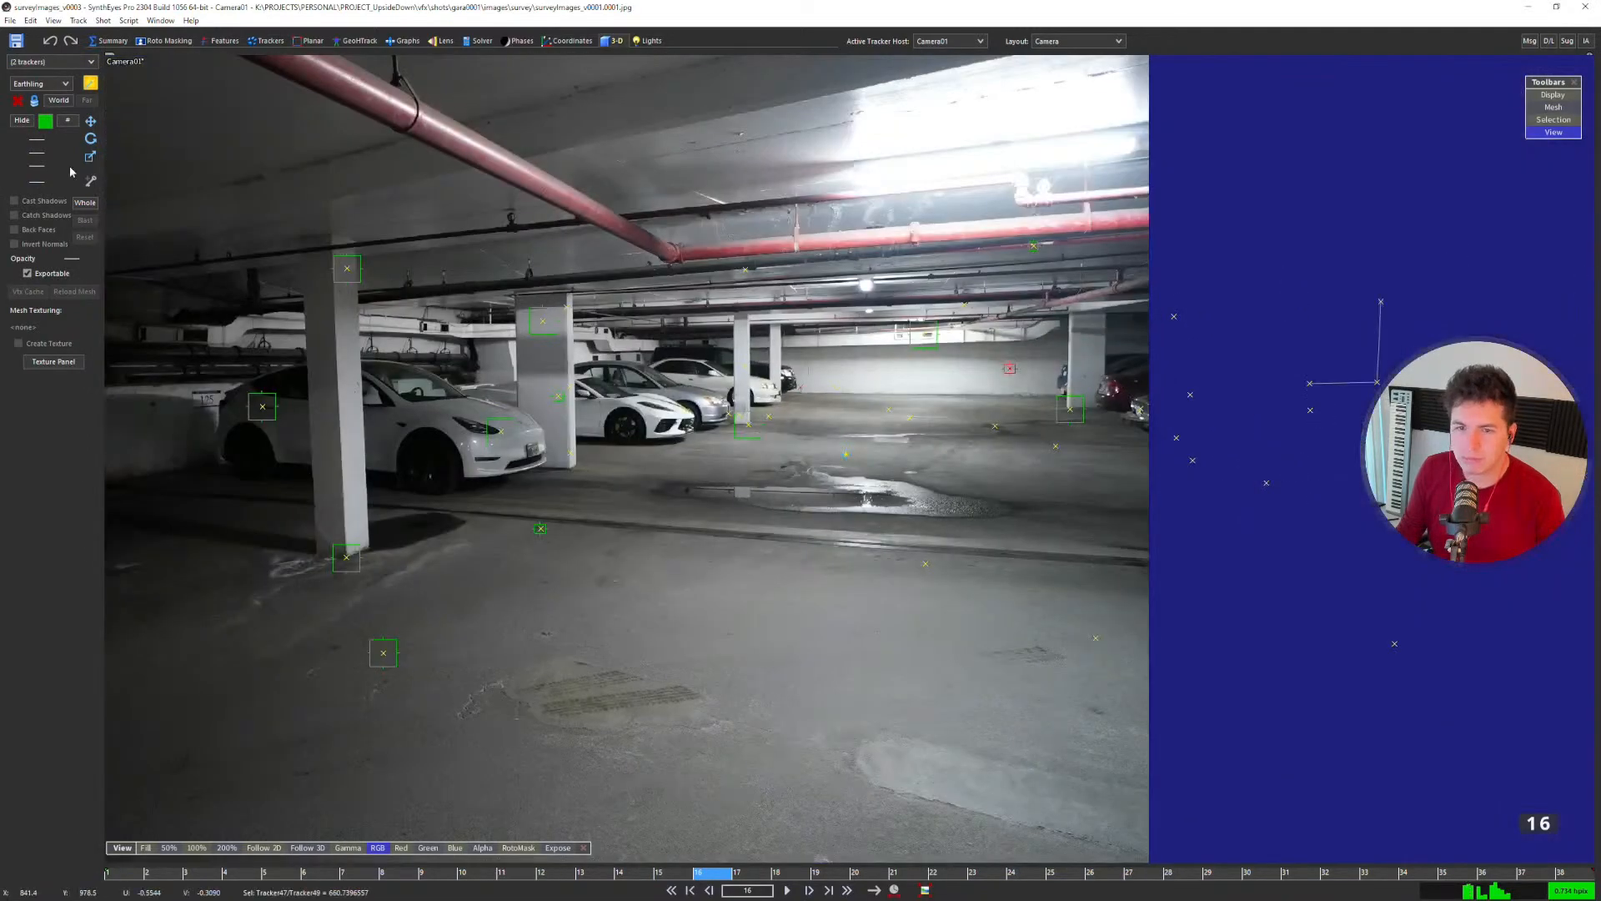
{"action": "left_click", "coordinate": [45, 121]}
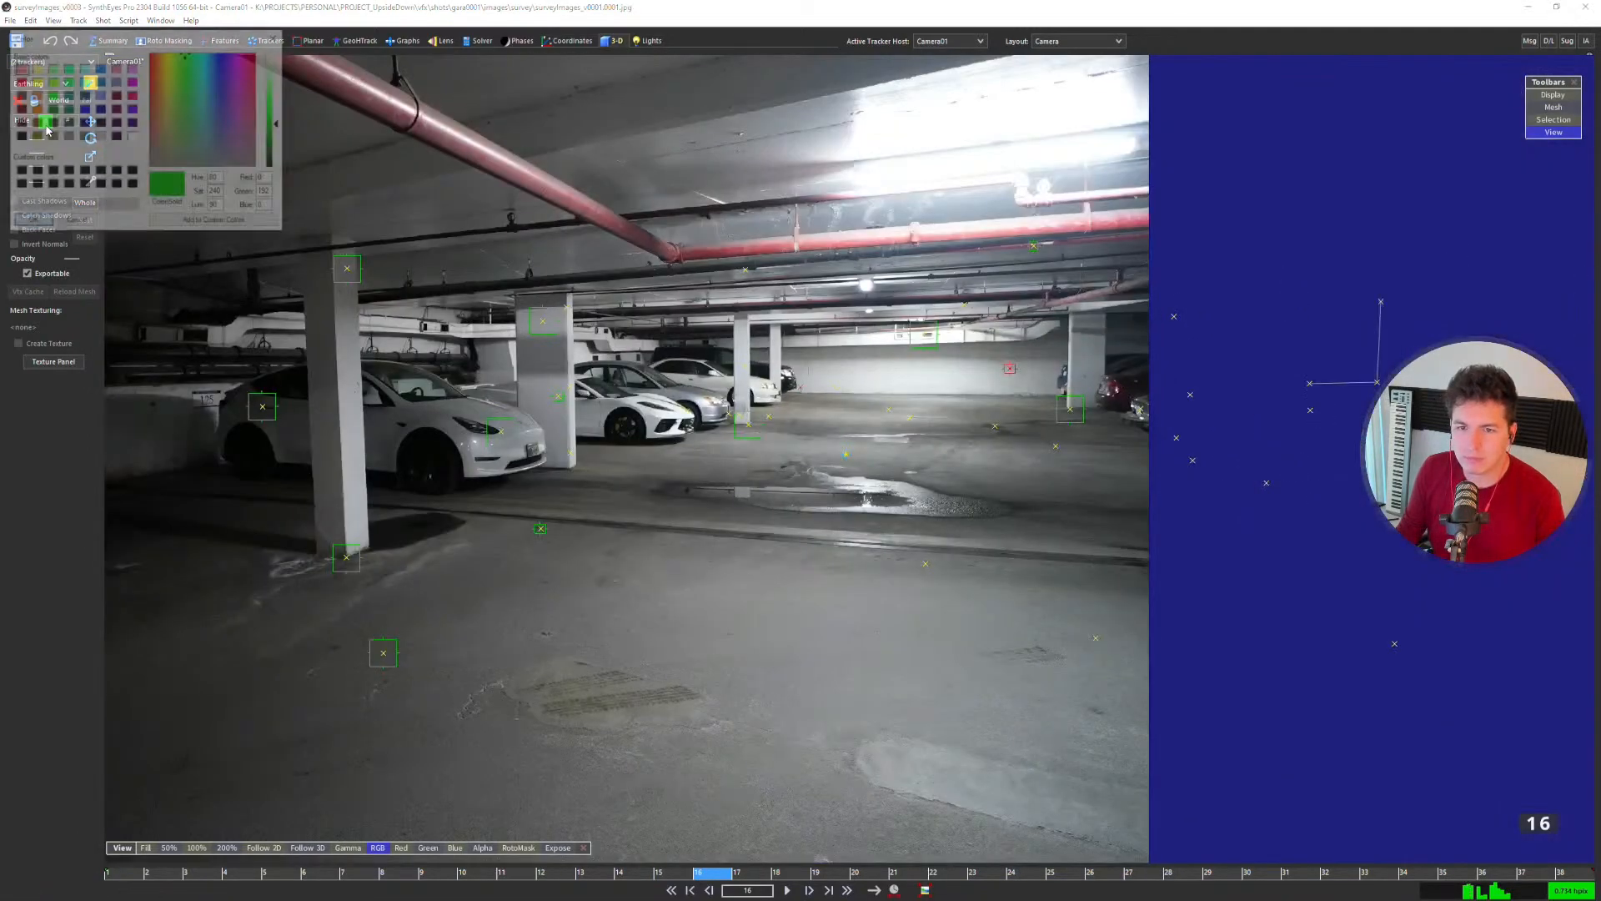
{"action": "left_click", "coordinate": [84, 81]}
{"action": "left_click", "coordinate": [30, 223]}
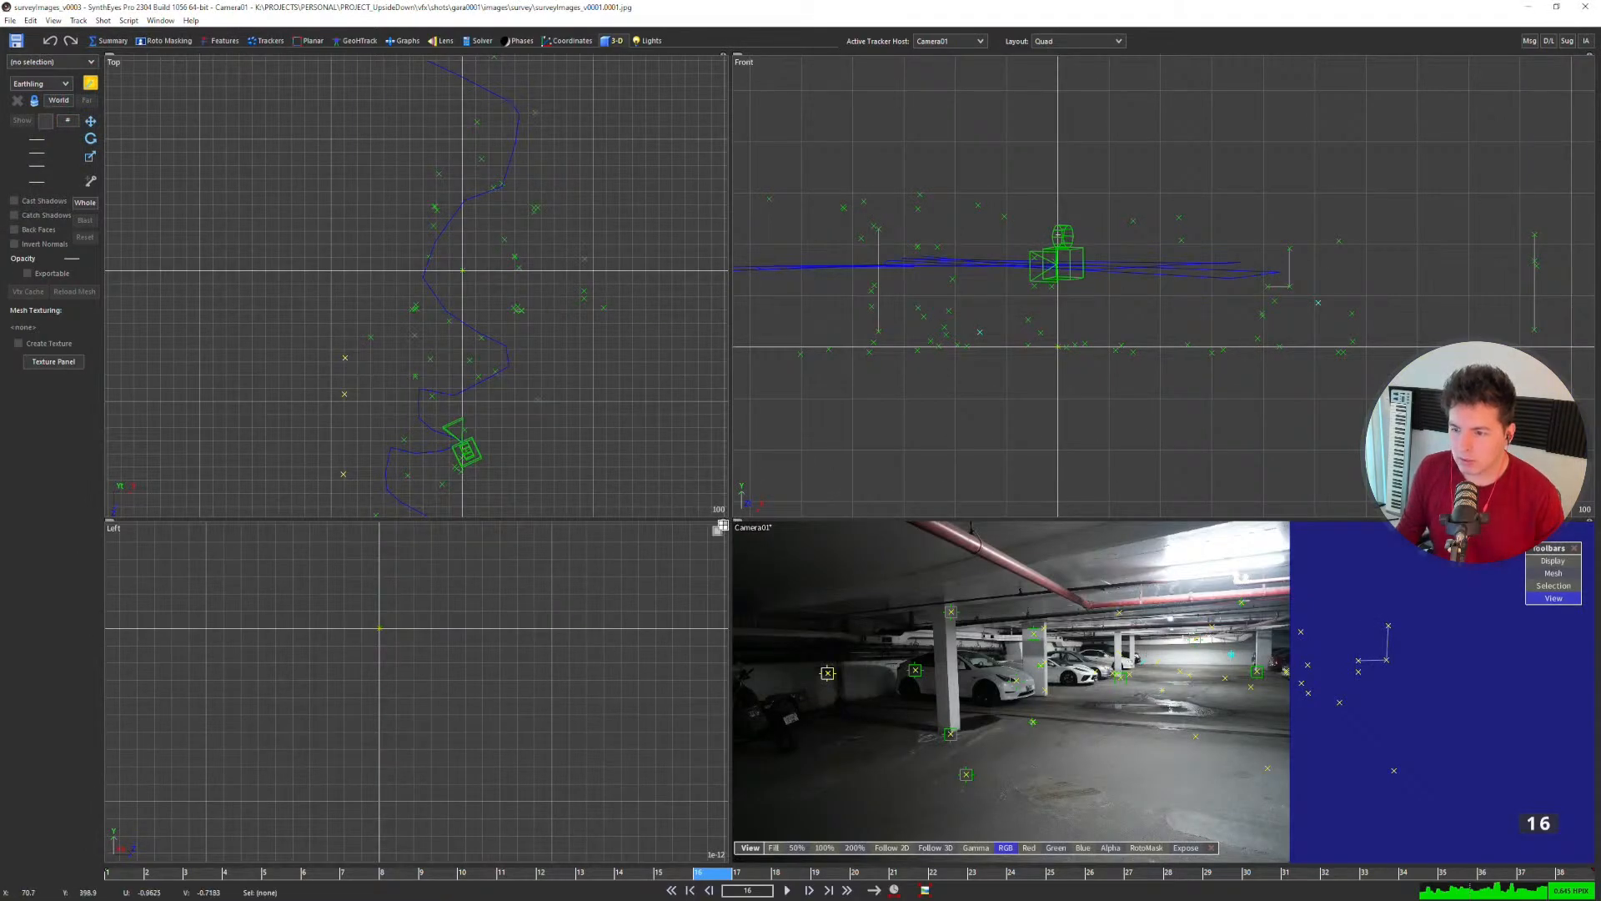
Step: Examine the wall trackers and the camera path in an enlarged left view of the scene
{"action": "left_click", "coordinate": [720, 529]}
{"action": "scroll", "coordinate": [755, 383], "scroll_direction": "down", "scroll_amount": 10}
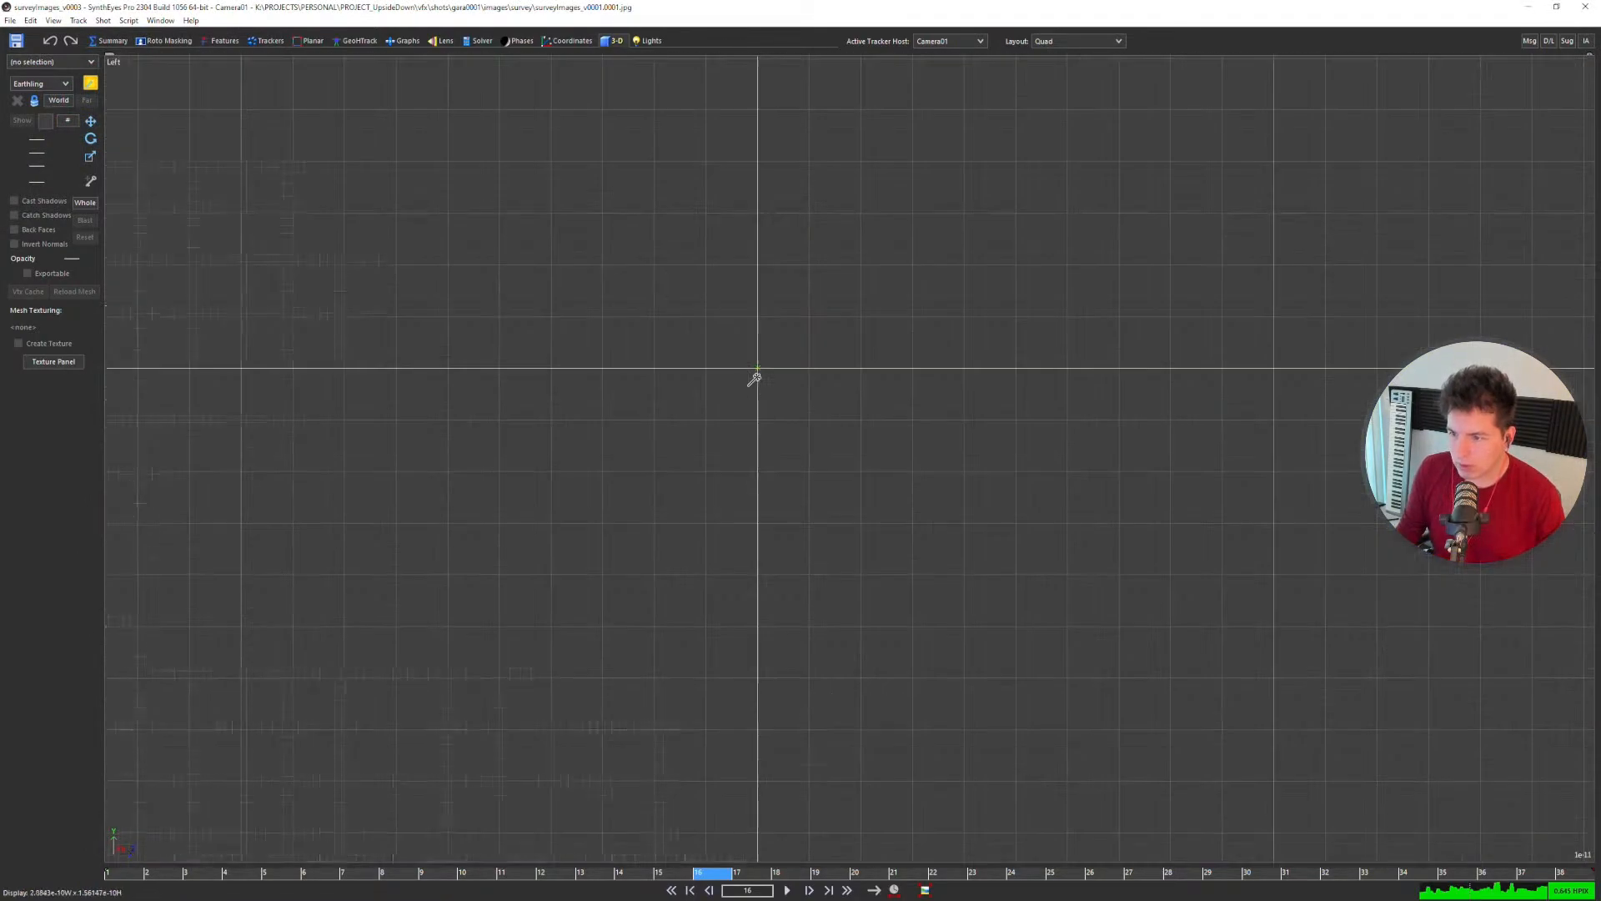
{"action": "scroll", "coordinate": [749, 498], "scroll_direction": "down", "scroll_amount": 10}
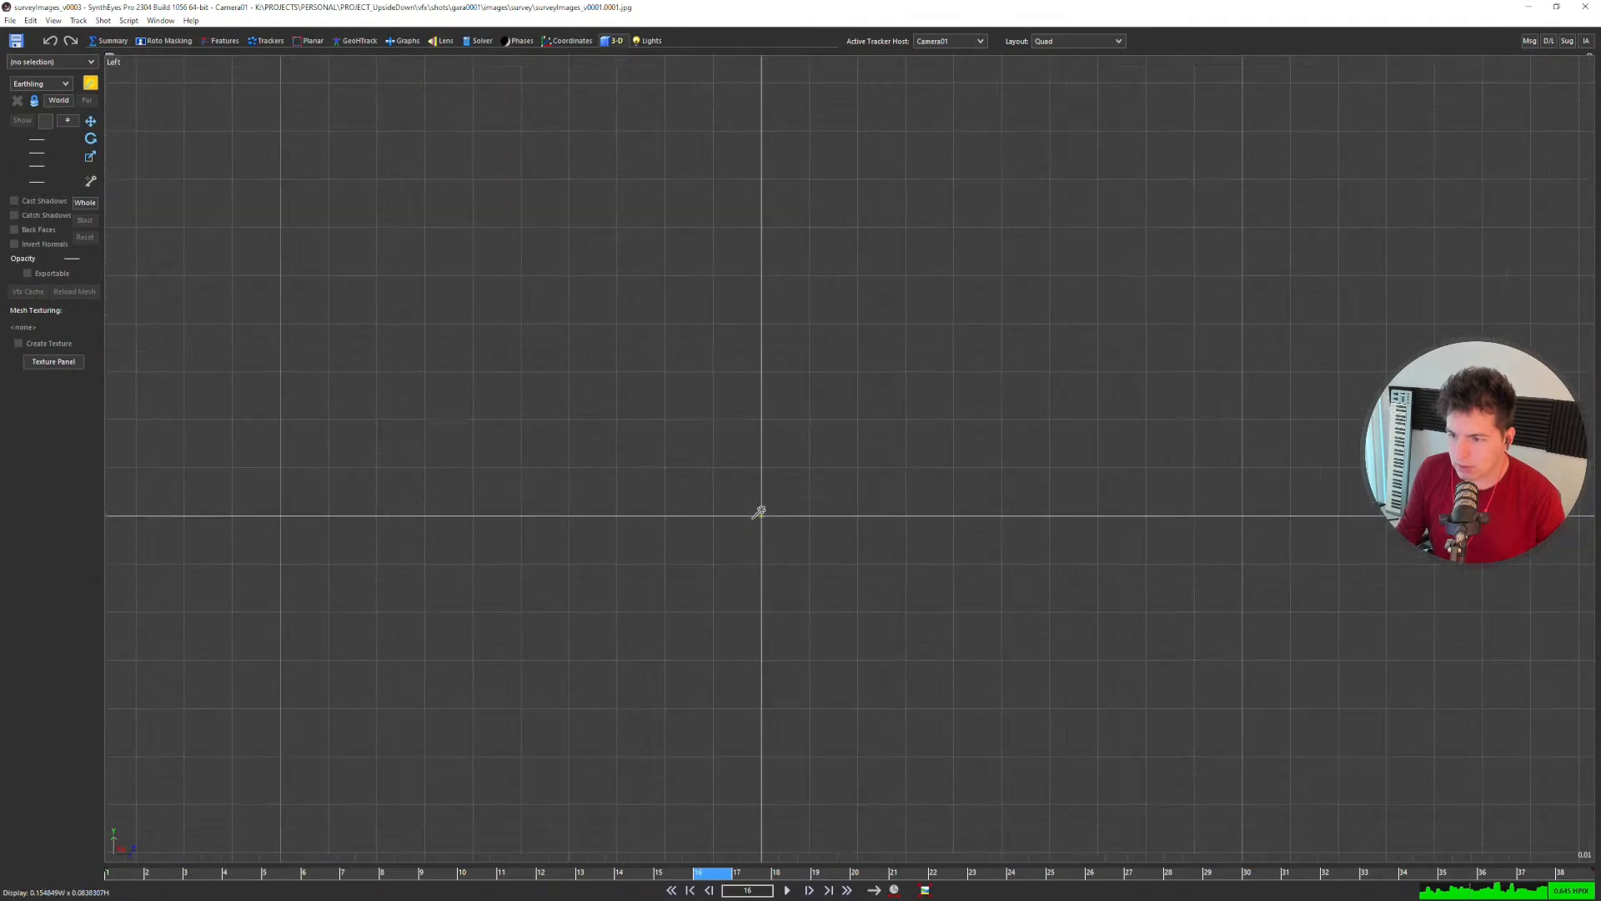
{"action": "middle_click_drag", "start_coordinate": [711, 516], "coordinate": [721, 490]}
{"action": "scroll", "coordinate": [236, 540], "scroll_direction": "up", "scroll_amount": 8}
{"action": "middle_click_drag", "start_coordinate": [271, 535], "coordinate": [553, 509]}
{"action": "scroll", "coordinate": [517, 484], "scroll_direction": "up", "scroll_amount": 2}
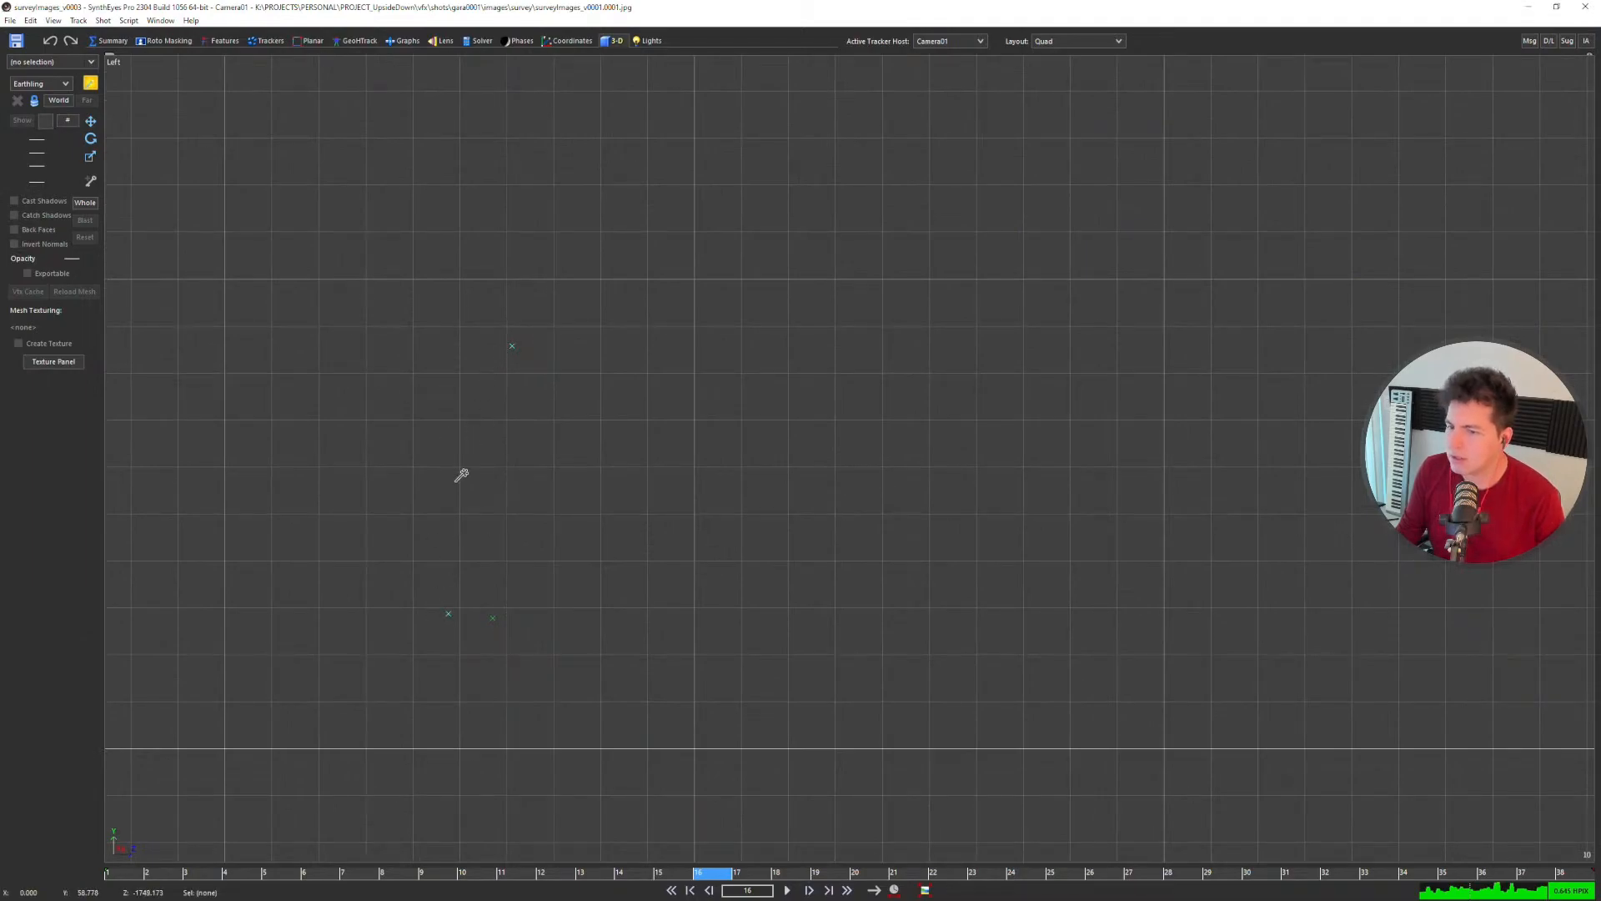
{"action": "scroll", "coordinate": [501, 492], "scroll_direction": "down", "scroll_amount": 3}
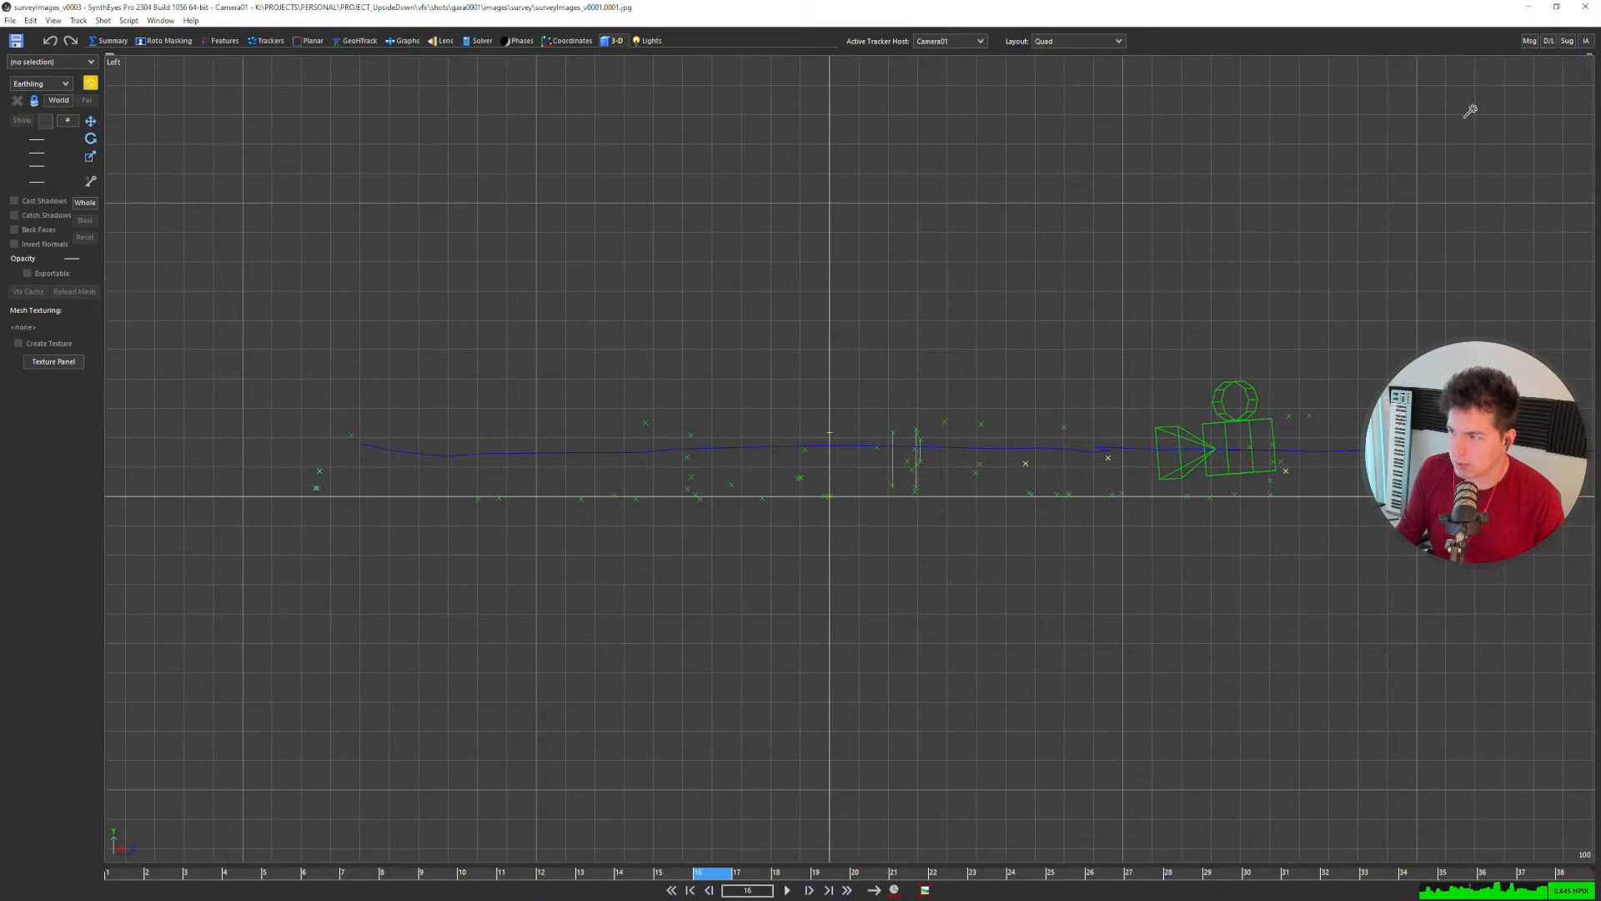
Step: Restore the quad layout and examine the trackers around the whole camera path in the top view
{"action": "left_click", "coordinate": [1584, 61]}
{"action": "middle_click_drag", "start_coordinate": [636, 458], "coordinate": [587, 300]}
{"action": "scroll", "coordinate": [586, 300], "scroll_direction": "down", "scroll_amount": 2}
{"action": "middle_click_drag", "start_coordinate": [531, 350], "coordinate": [460, 345]}
{"action": "scroll", "coordinate": [454, 279], "scroll_direction": "down", "scroll_amount": 3}
{"action": "middle_click_drag", "start_coordinate": [462, 246], "coordinate": [458, 306]}
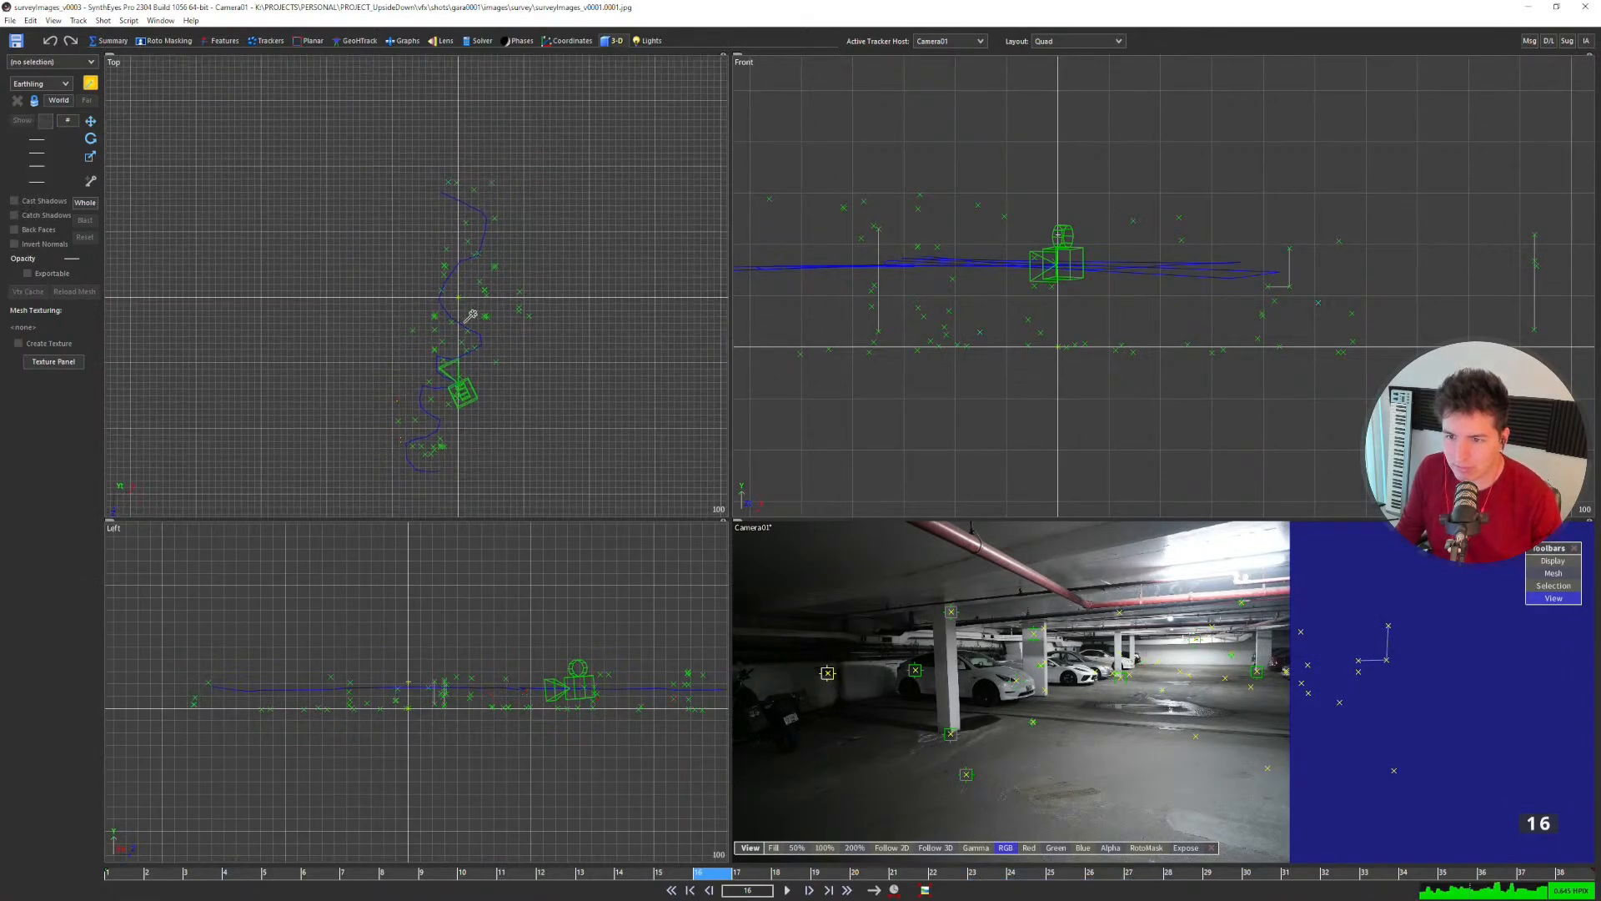
{"action": "scroll", "coordinate": [450, 454], "scroll_direction": "up", "scroll_amount": 6}
{"action": "mouse_move", "coordinate": [451, 398]}
{"action": "middle_mouse_down"}
{"action": "mouse_move", "coordinate": [522, 363]}
{"action": "mouse_move", "coordinate": [475, 398]}
{"action": "middle_mouse_up"}
{"action": "scroll", "coordinate": [425, 353], "scroll_direction": "down", "scroll_amount": 4}
{"action": "scroll", "coordinate": [462, 250], "scroll_direction": "down", "scroll_amount": 2}
{"action": "middle_click_drag", "start_coordinate": [488, 305], "coordinate": [481, 353]}
Step: Select both cyan back-wall trackers in the top view to check how they align with each other
{"action": "scroll", "coordinate": [453, 161], "scroll_direction": "up", "scroll_amount": 6}
{"action": "left_click", "coordinate": [90, 84]}
{"action": "left_click", "coordinate": [293, 220]}
{"action": "left_click", "coordinate": [541, 227], "text": "ctrl"}
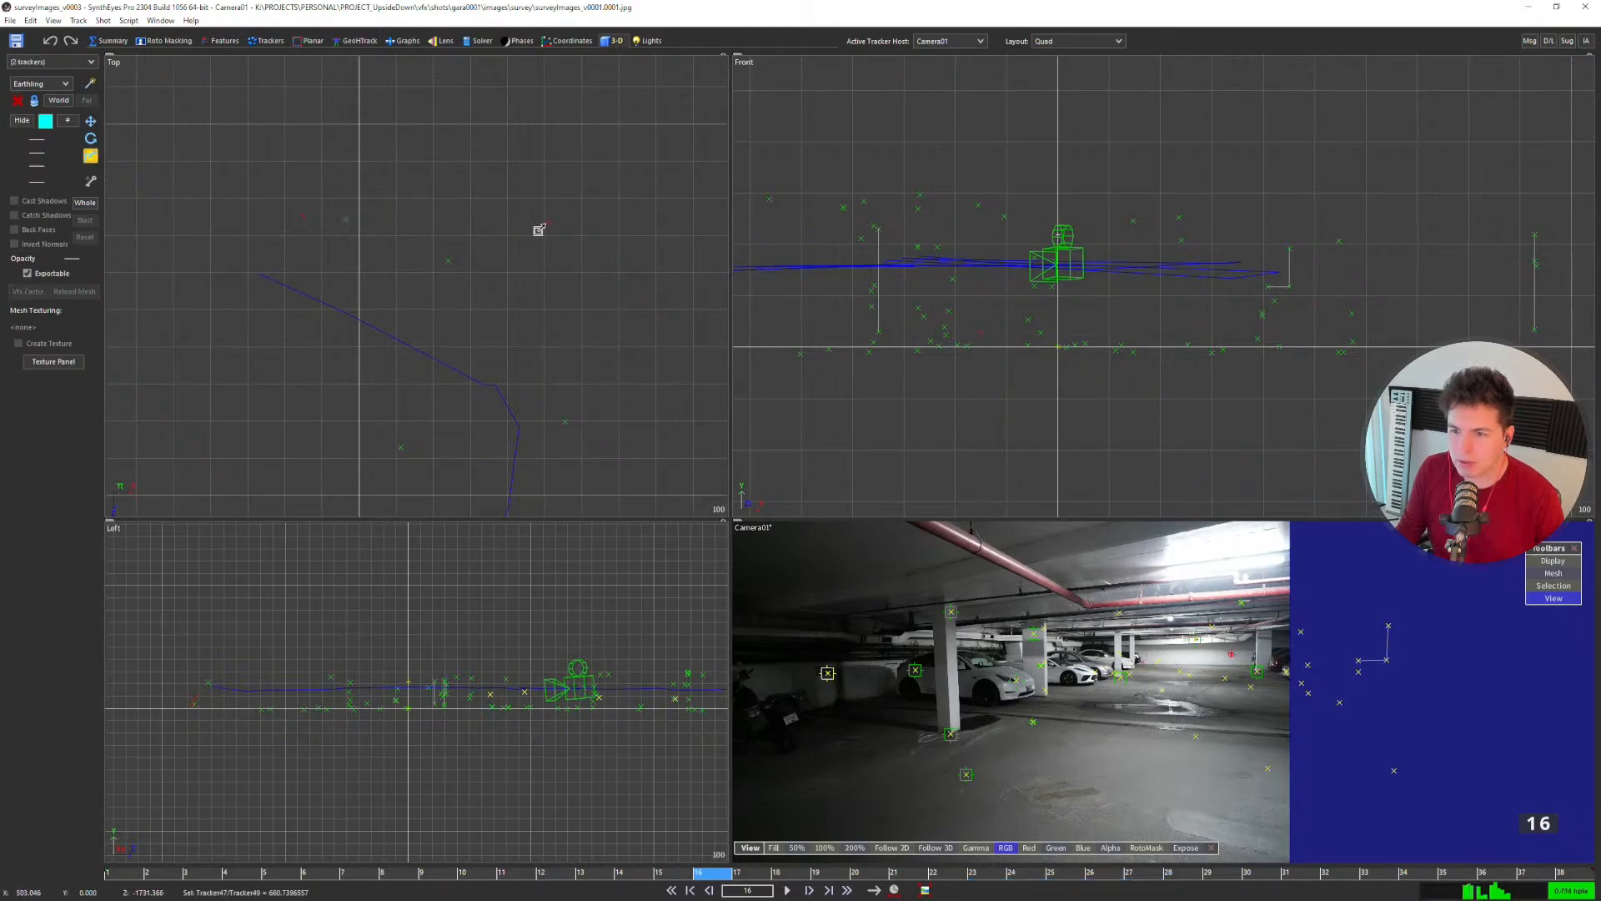
{"action": "scroll", "coordinate": [352, 217], "scroll_direction": "down", "scroll_amount": 3}
{"action": "scroll", "coordinate": [1157, 692], "scroll_direction": "up", "scroll_amount": 3}
Step: Clear the selection and inspect the pillar and back-wall trackers in the enlarged camera view at frame 15
{"action": "left_click", "coordinate": [1158, 692]}
{"action": "middle_click_drag", "start_coordinate": [1158, 692], "coordinate": [1047, 692]}
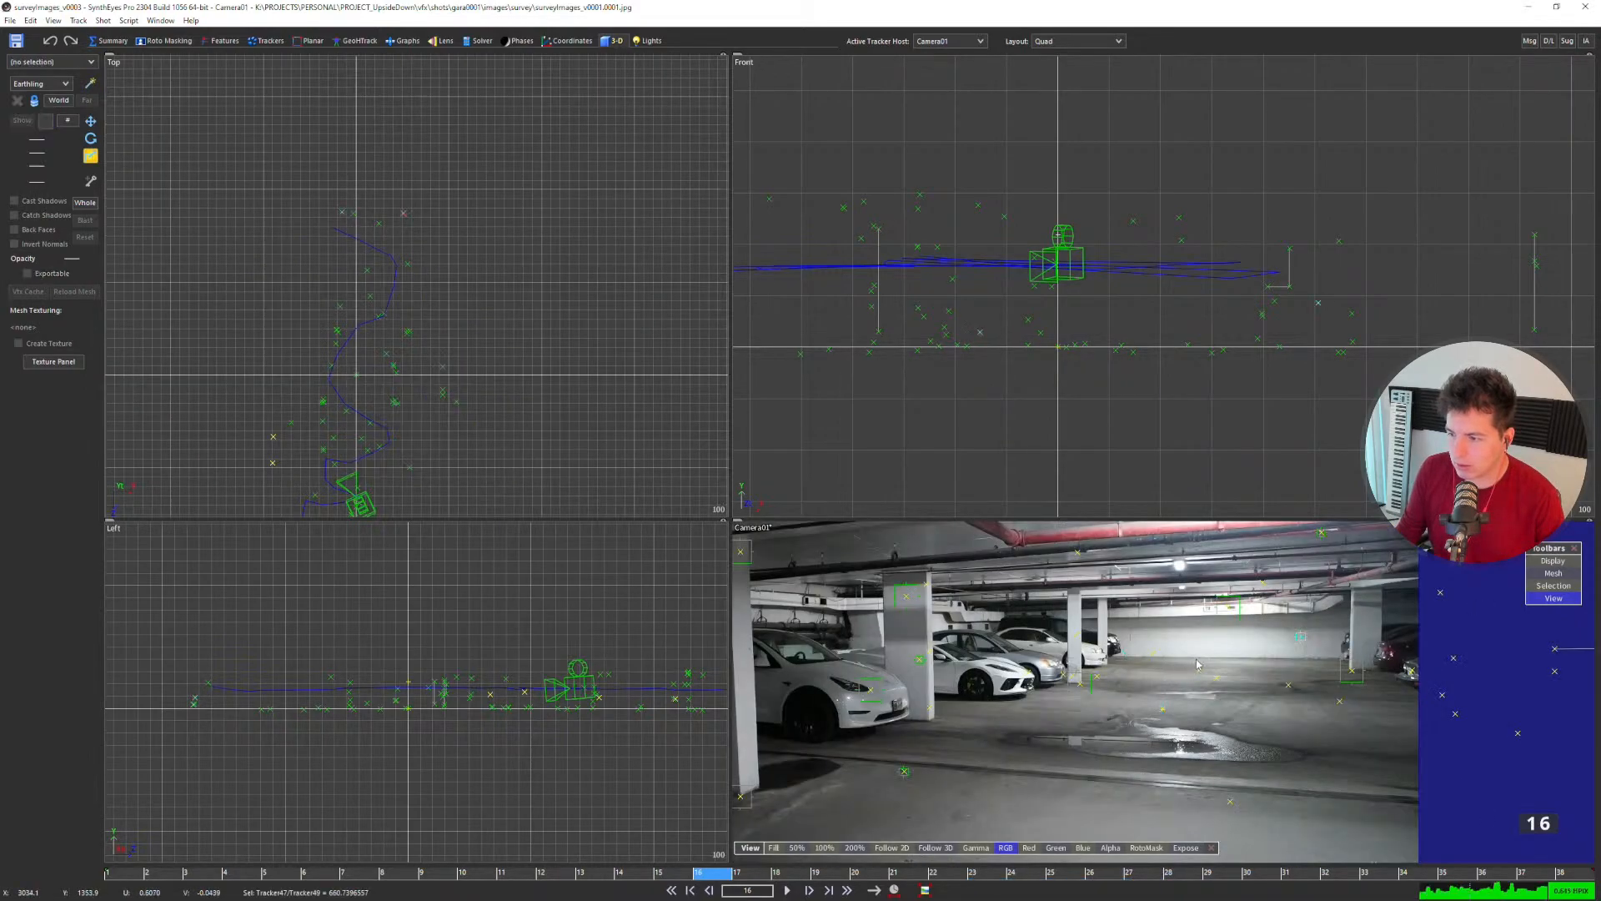
{"action": "key", "text": "5"}
{"action": "scroll", "coordinate": [597, 400], "scroll_direction": "down", "scroll_amount": 3}
{"action": "middle_click_drag", "start_coordinate": [575, 407], "coordinate": [866, 417]}
{"action": "key", "text": "s"}
{"action": "scroll", "coordinate": [701, 306], "scroll_direction": "up", "scroll_amount": 2}
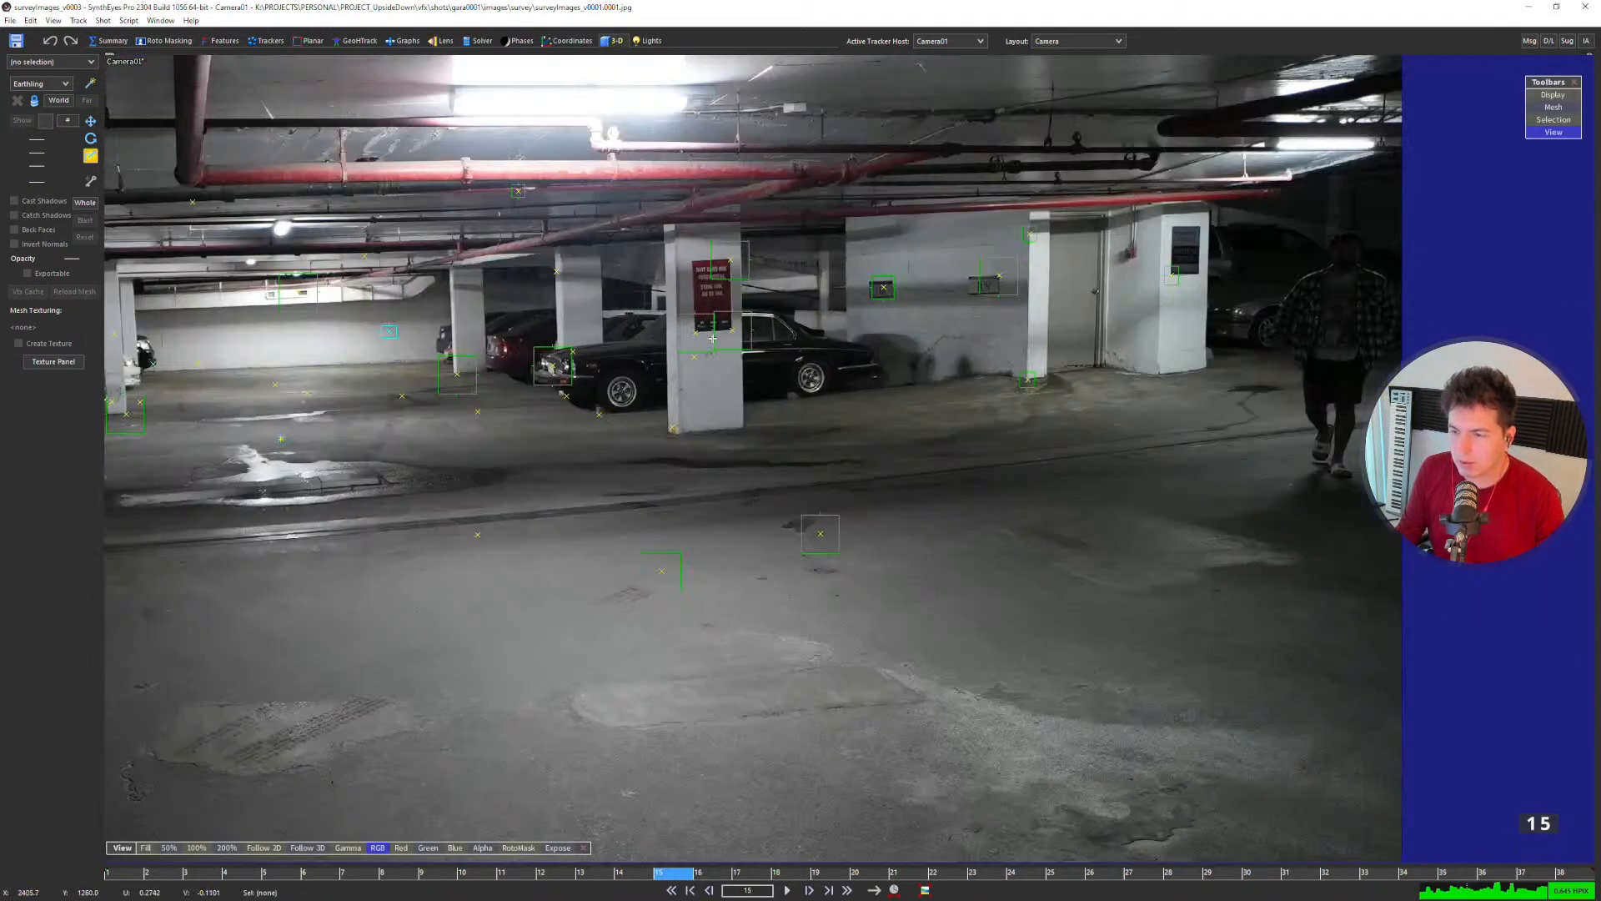
{"action": "middle_click_drag", "start_coordinate": [713, 338], "coordinate": [776, 356]}
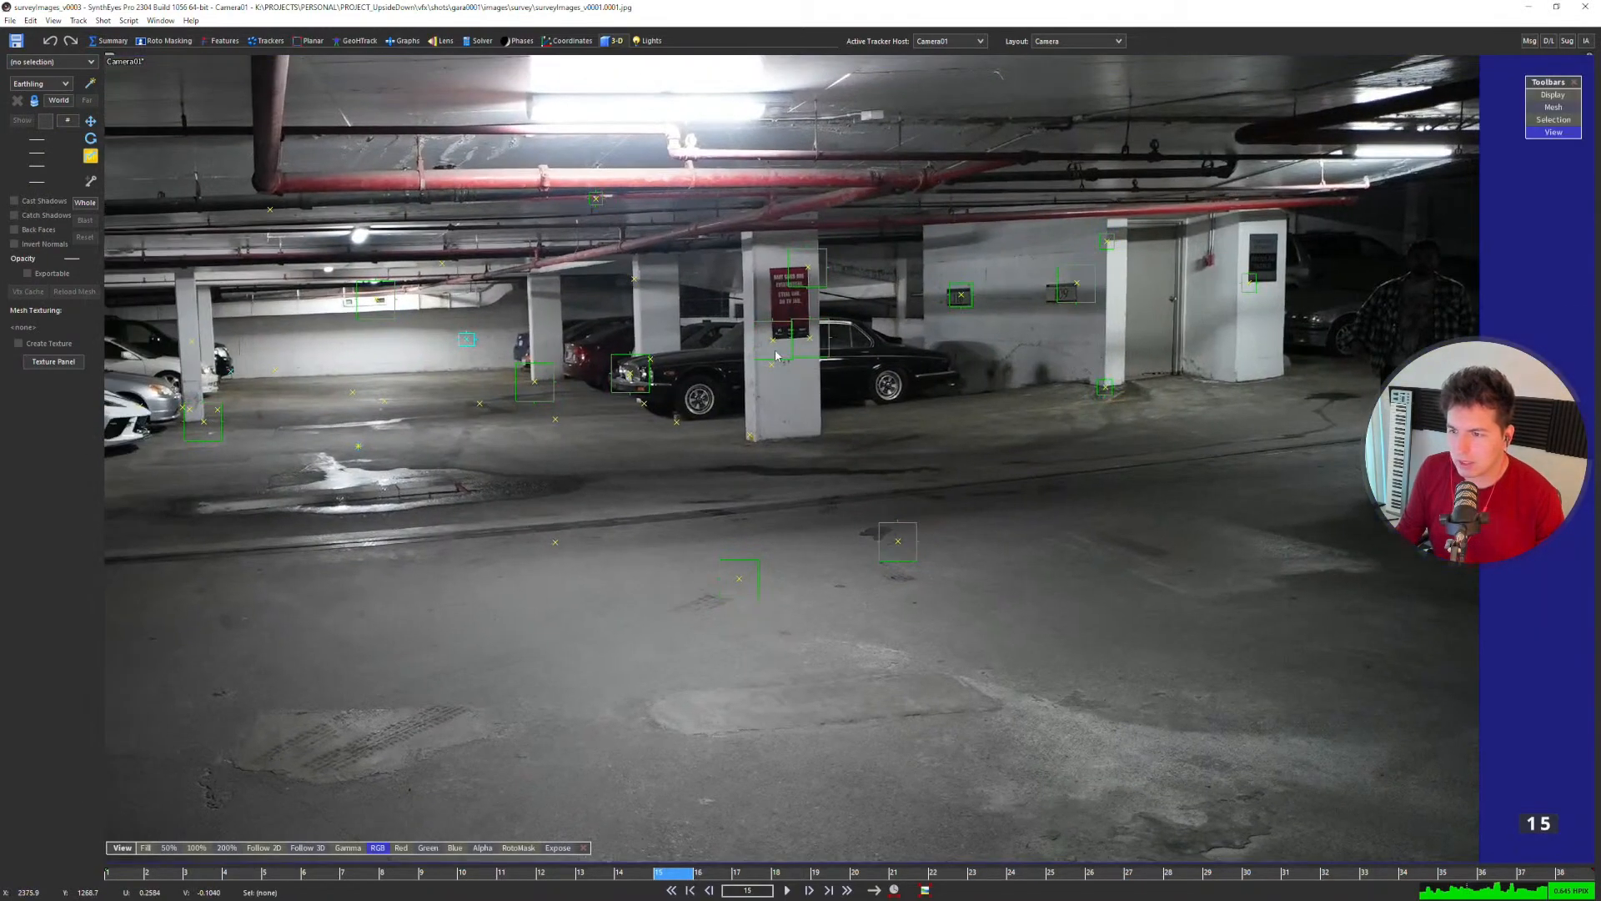
Step: Review the constrained points list and locate tracker #55 by the warning sign on the pillar in the camera view
{"action": "key", "text": "9"}
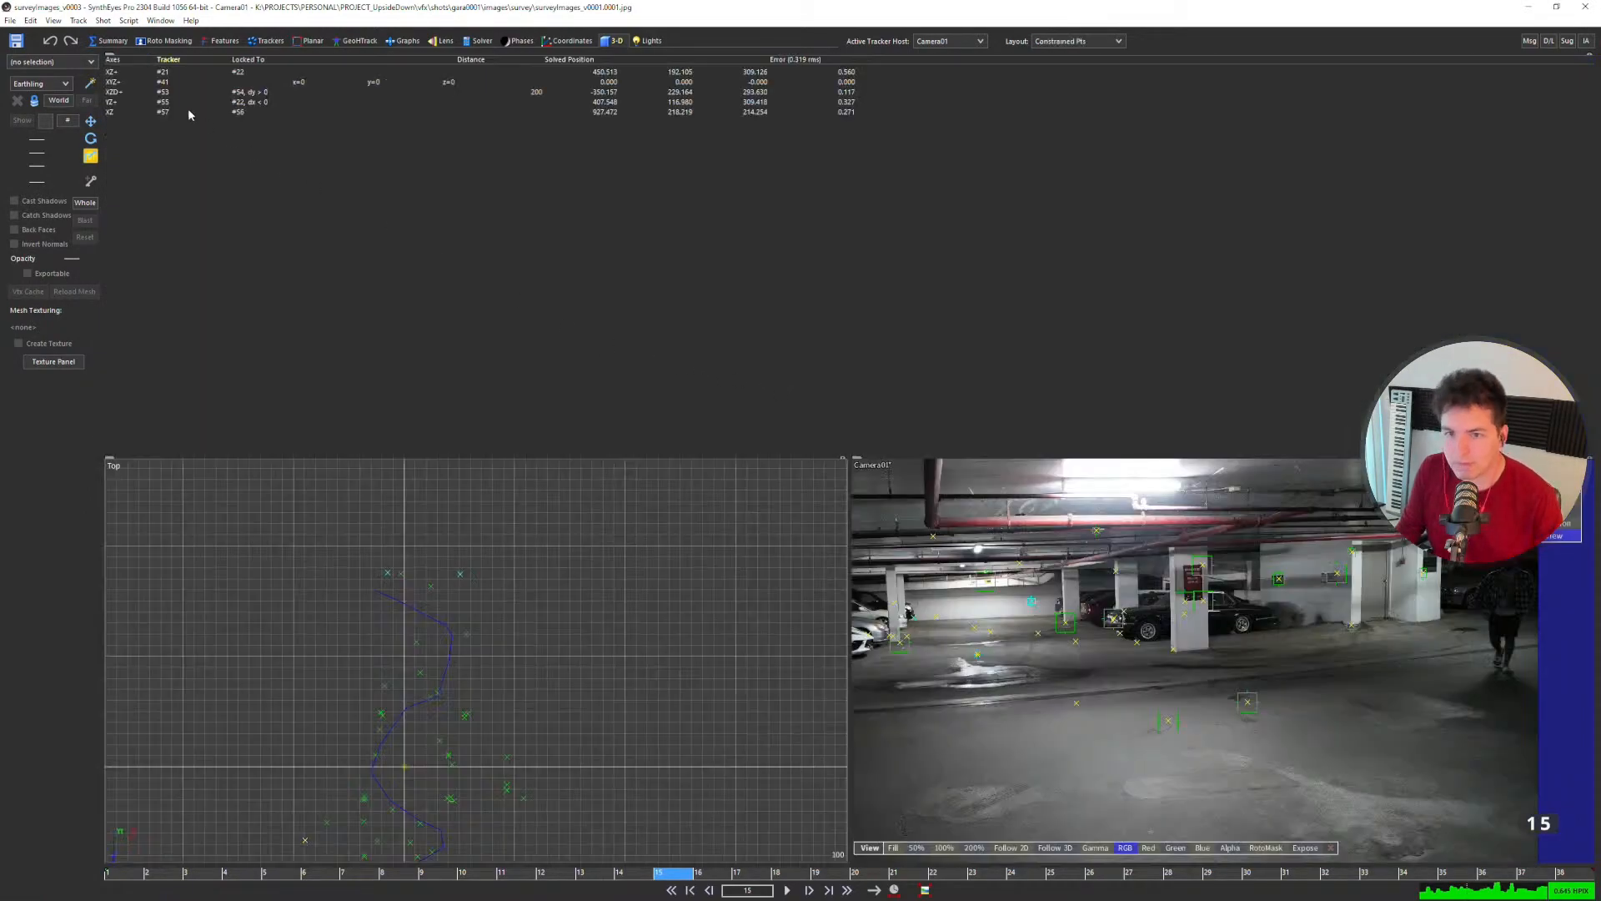
{"action": "left_click", "coordinate": [122, 102]}
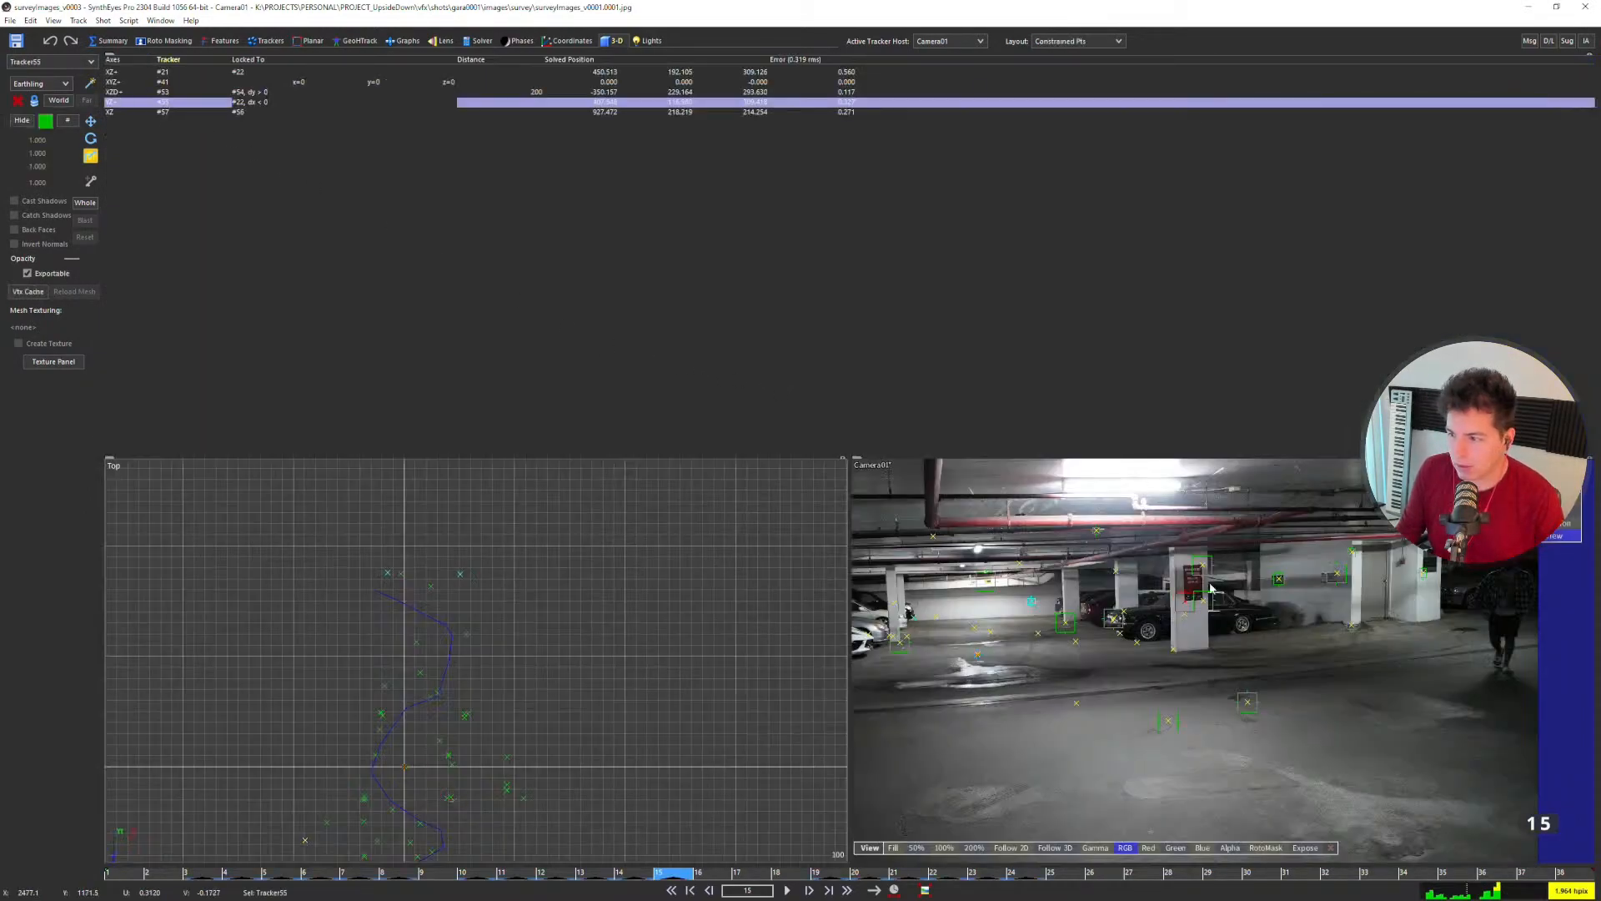
{"action": "scroll", "coordinate": [1214, 586], "scroll_direction": "up", "scroll_amount": 5}
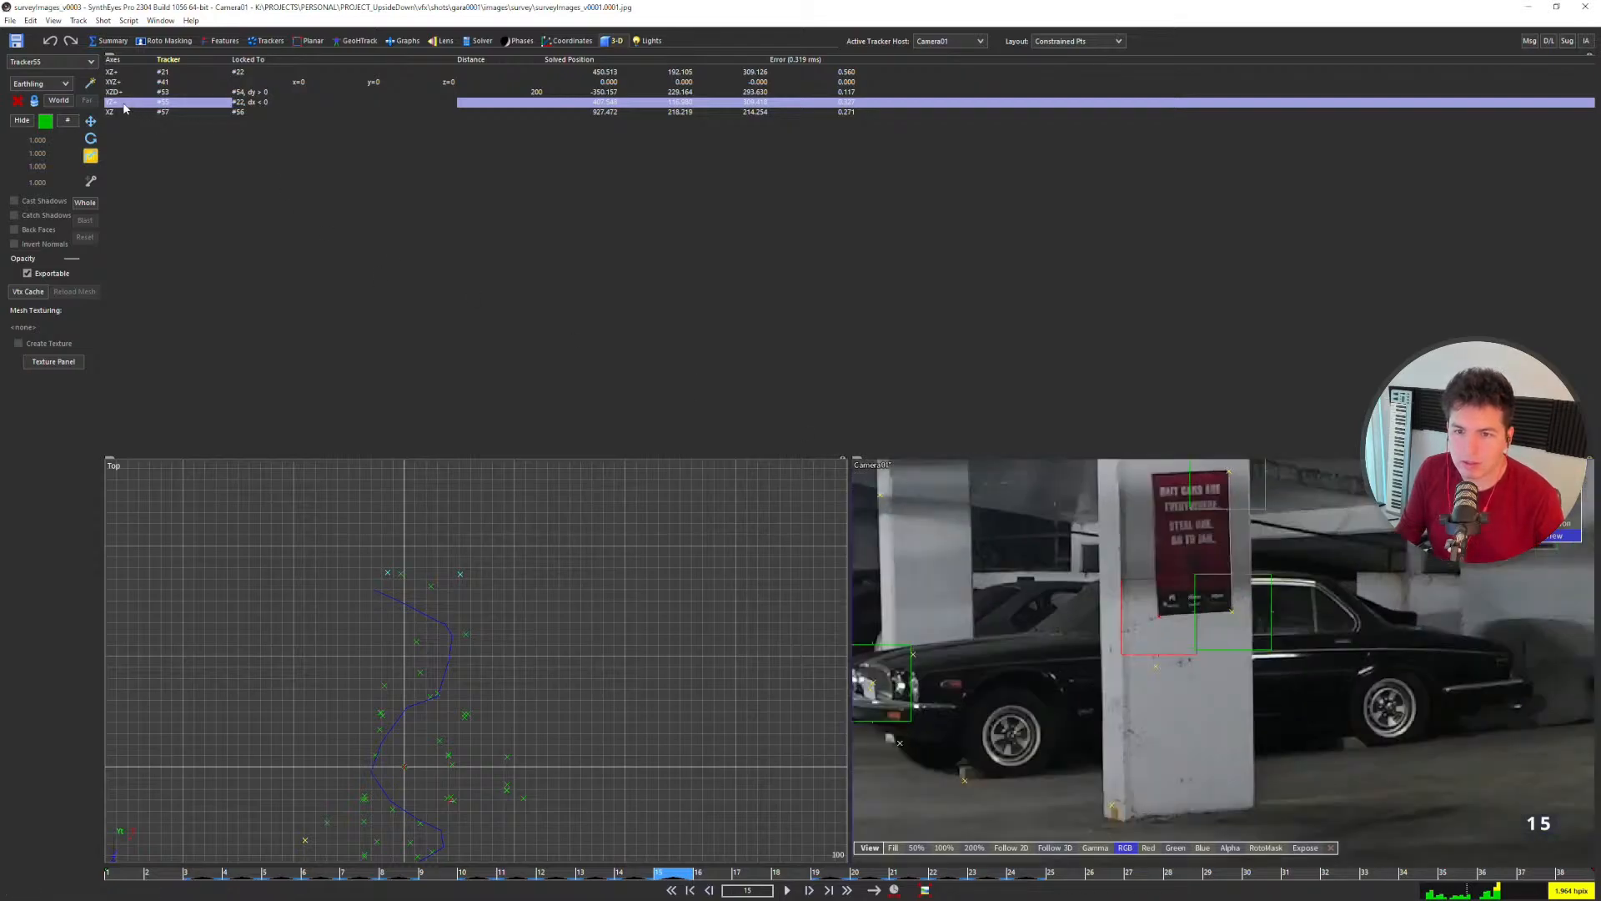
{"action": "key", "text": "1"}
{"action": "scroll", "coordinate": [768, 337], "scroll_direction": "down", "scroll_amount": 5}
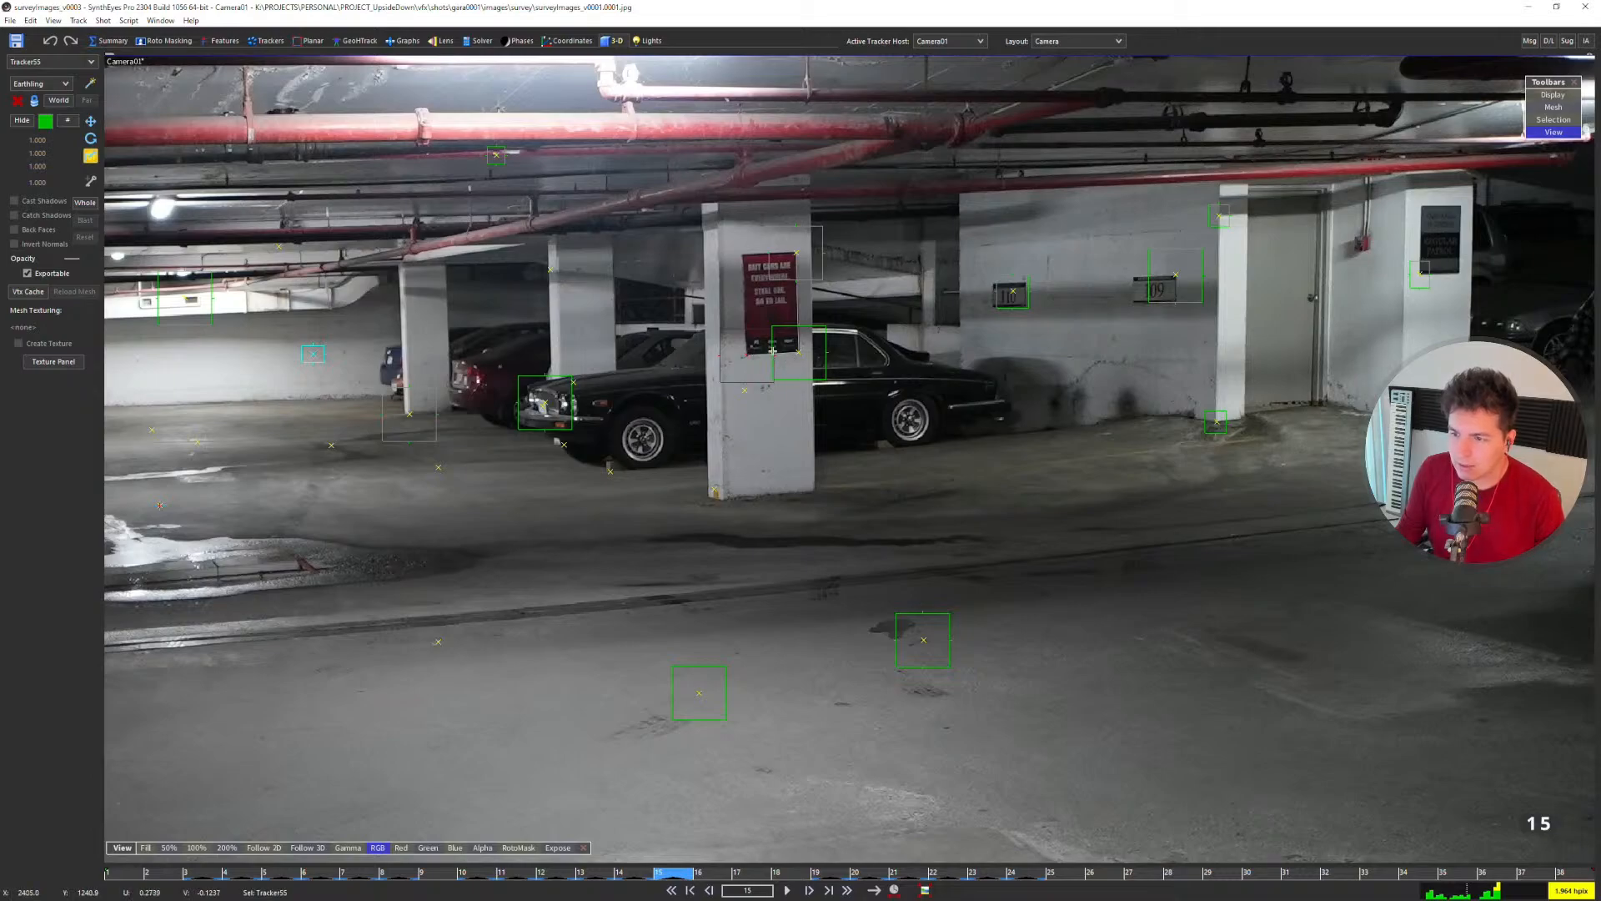
{"action": "scroll", "coordinate": [772, 353], "scroll_direction": "down", "scroll_amount": 4}
{"action": "left_click_drag", "start_coordinate": [784, 353], "coordinate": [1094, 363]}
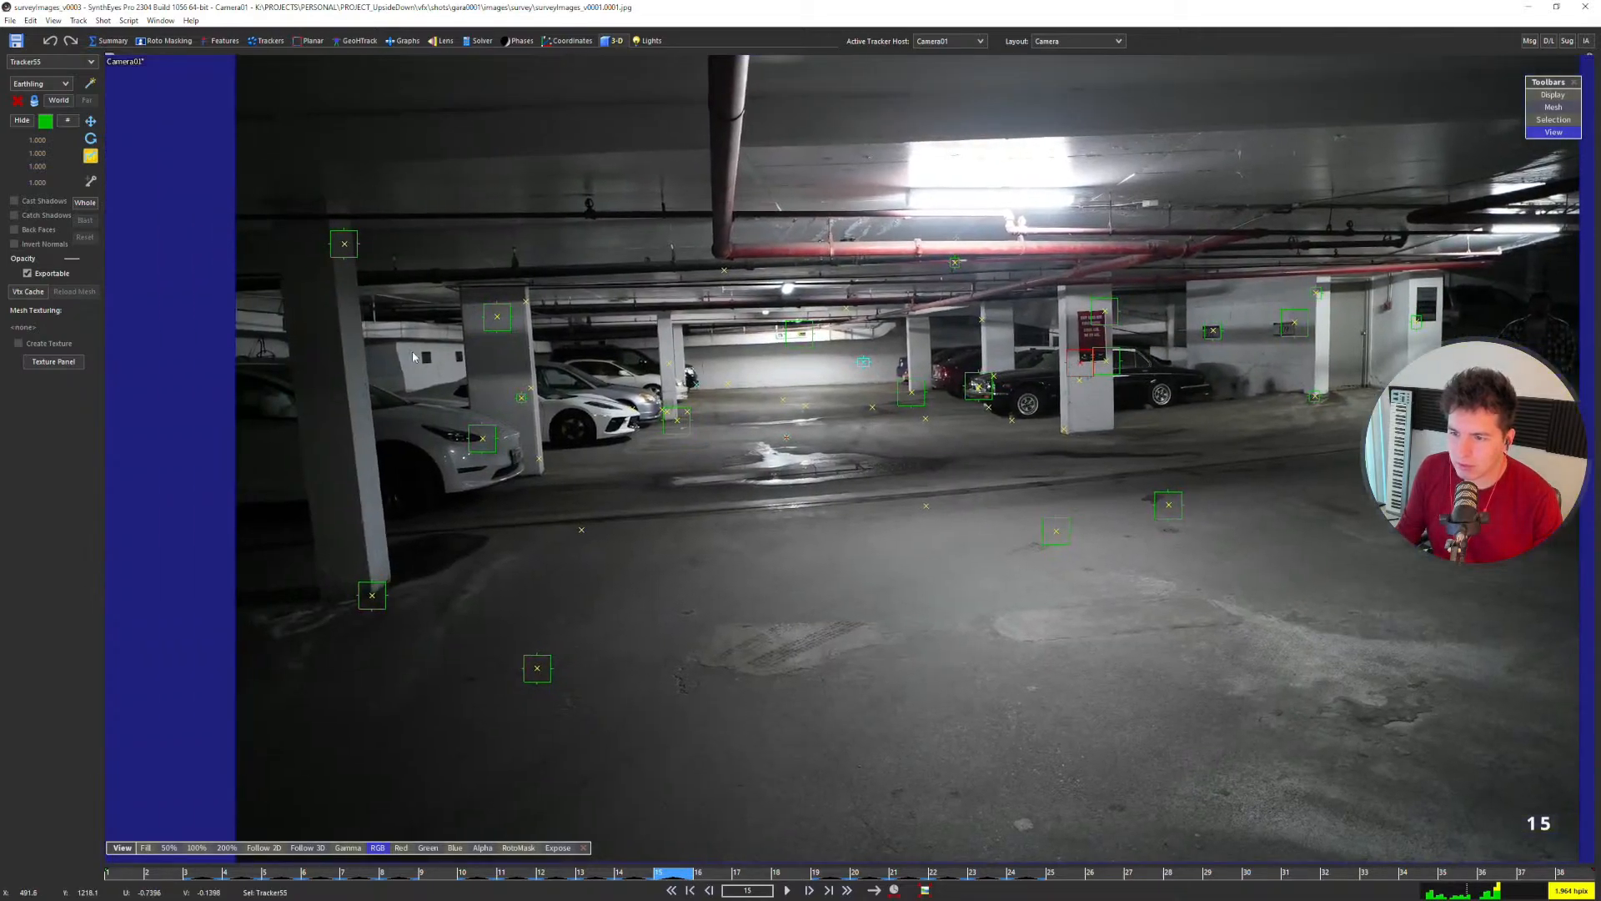
Step: Select cyan Tracker49 on the back wall, go to frame 23 and link it to Tracker47 as its target
{"action": "left_click", "coordinate": [863, 361]}
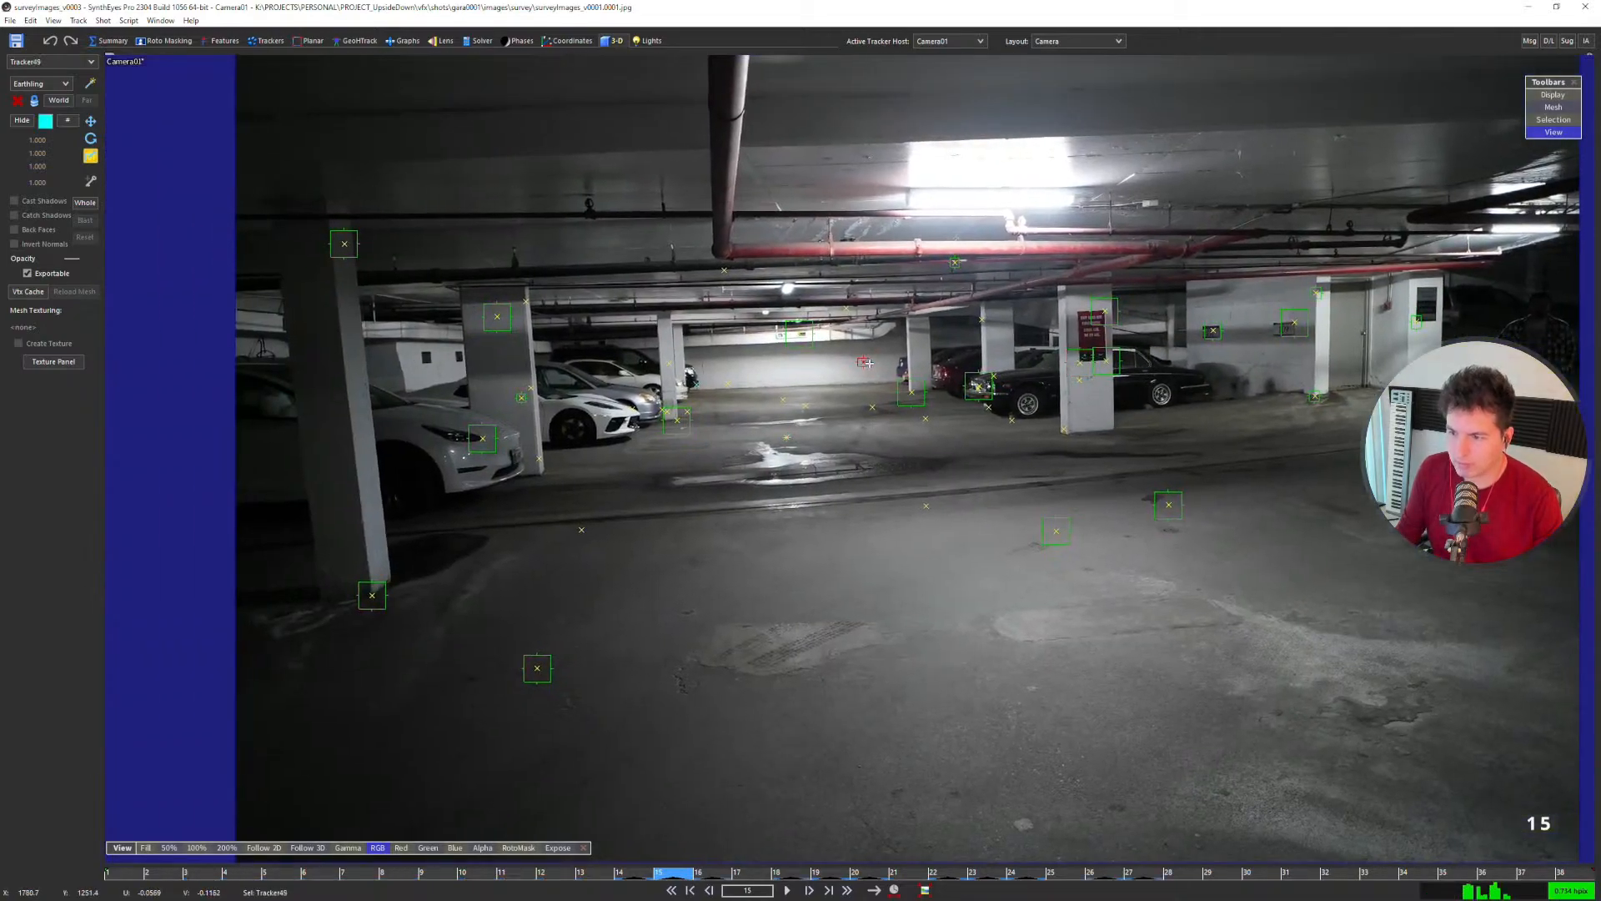
{"action": "scroll", "coordinate": [815, 386], "scroll_direction": "up", "scroll_amount": 2}
{"action": "key", "text": "d"}
{"action": "key", "text": "s"}
{"action": "key", "text": "s"}
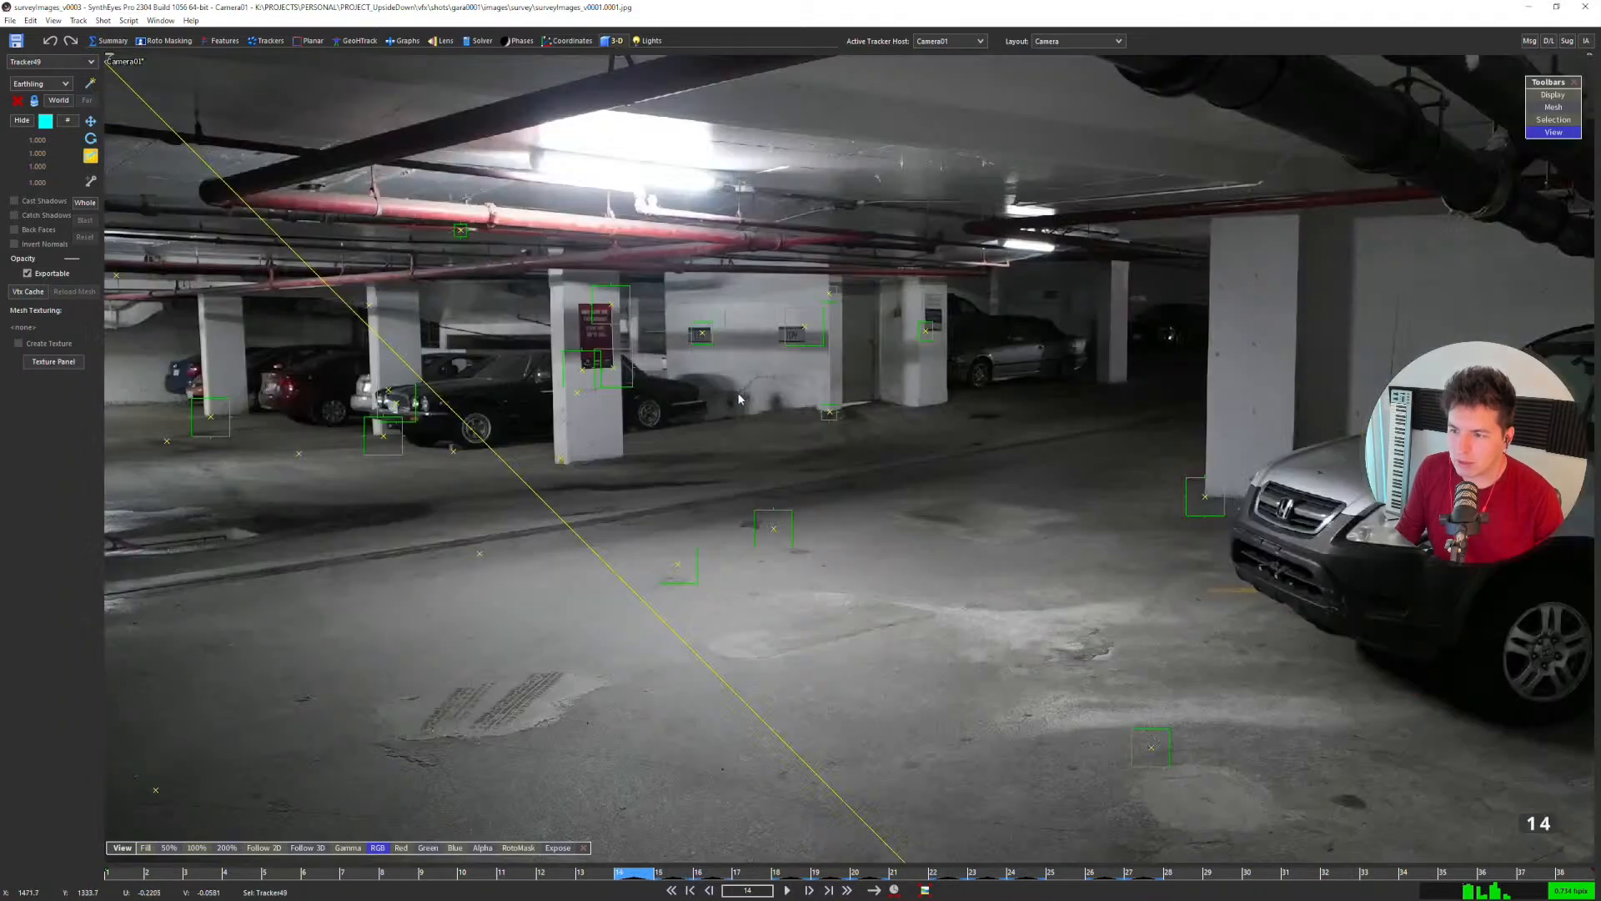
{"action": "key", "text": "d"}
{"action": "key", "text": "d"}
{"action": "key", "text": "d"}
{"action": "key", "text": "d"}
{"action": "key", "text": "d"}
{"action": "key", "text": "d"}
{"action": "key", "text": "d"}
{"action": "key", "text": "d"}
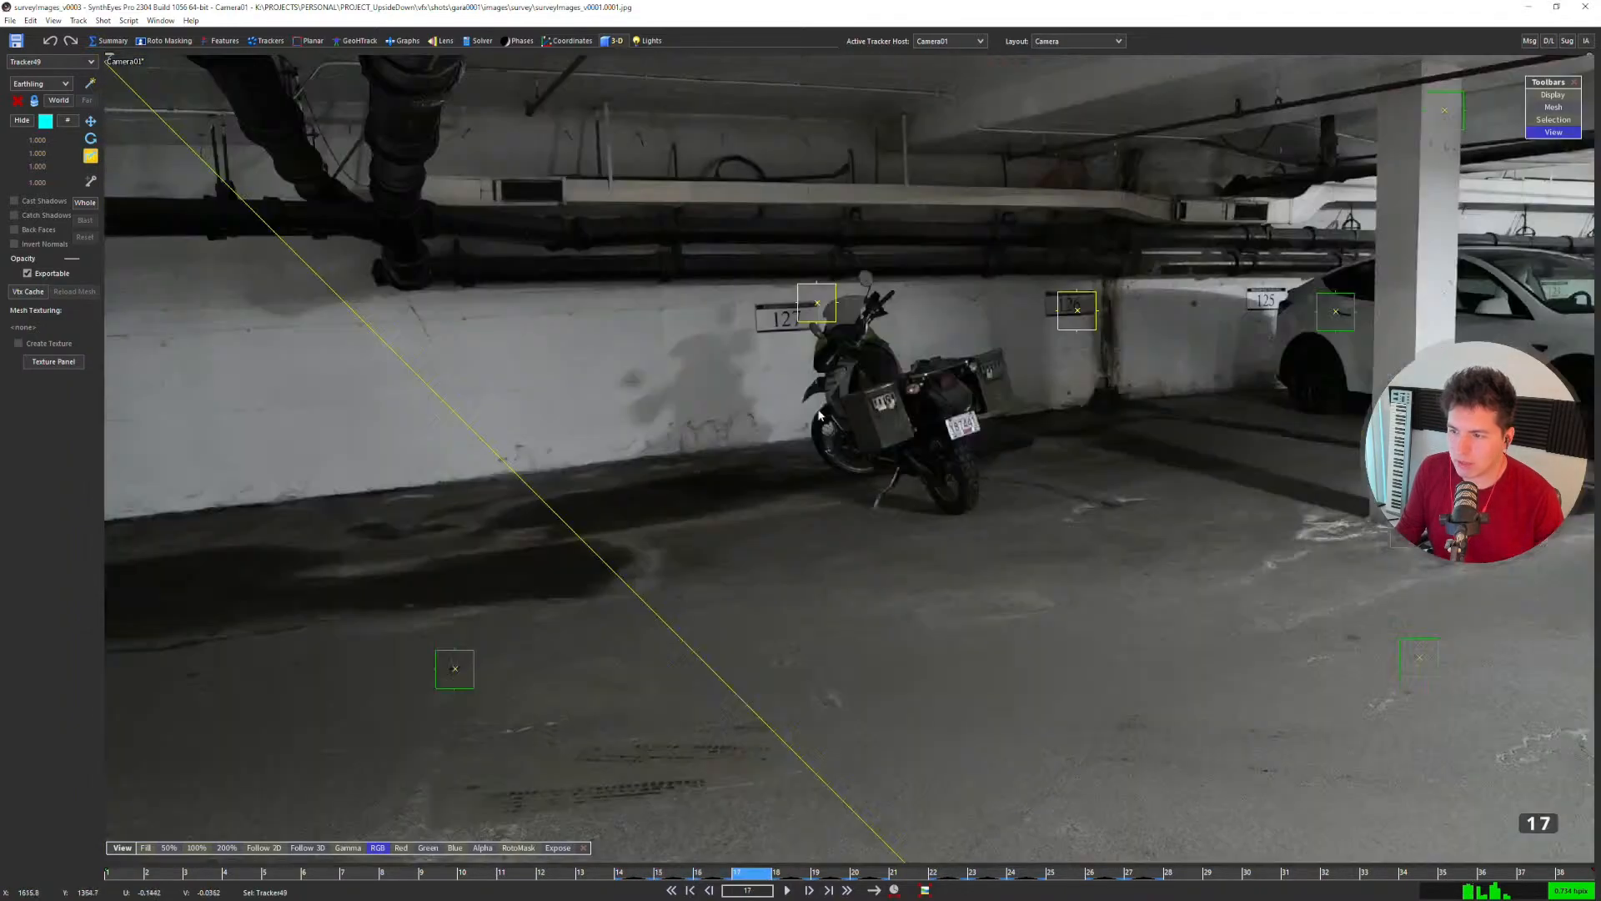
{"action": "key", "text": "d"}
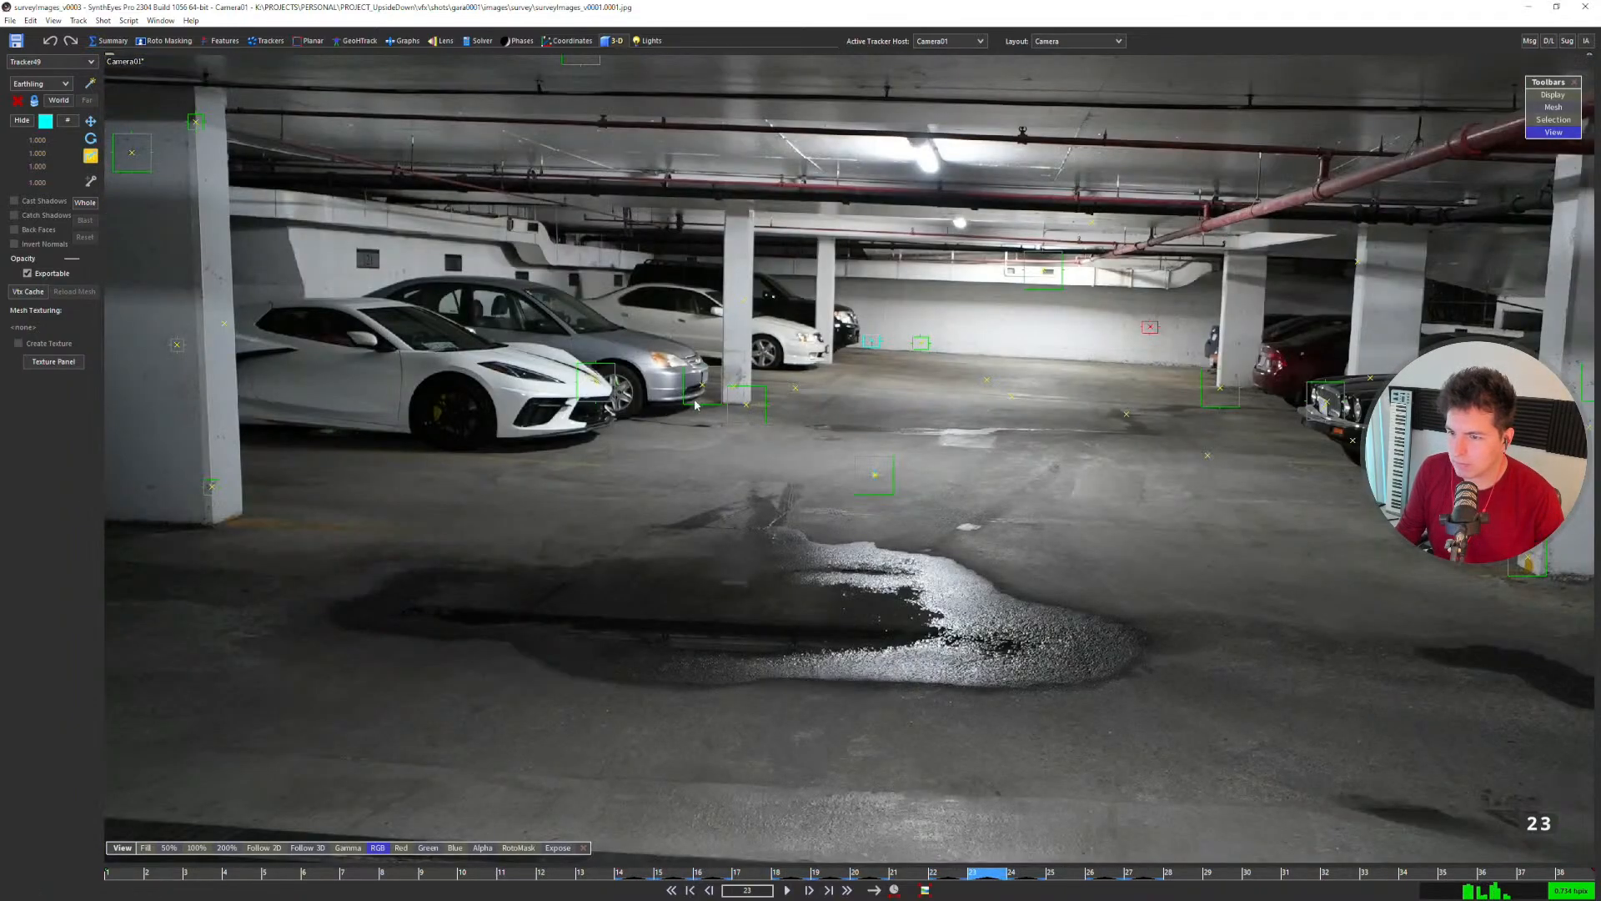
{"action": "scroll", "coordinate": [871, 346], "scroll_direction": "up", "scroll_amount": 2}
{"action": "middle_click_drag", "start_coordinate": [882, 347], "coordinate": [666, 401]}
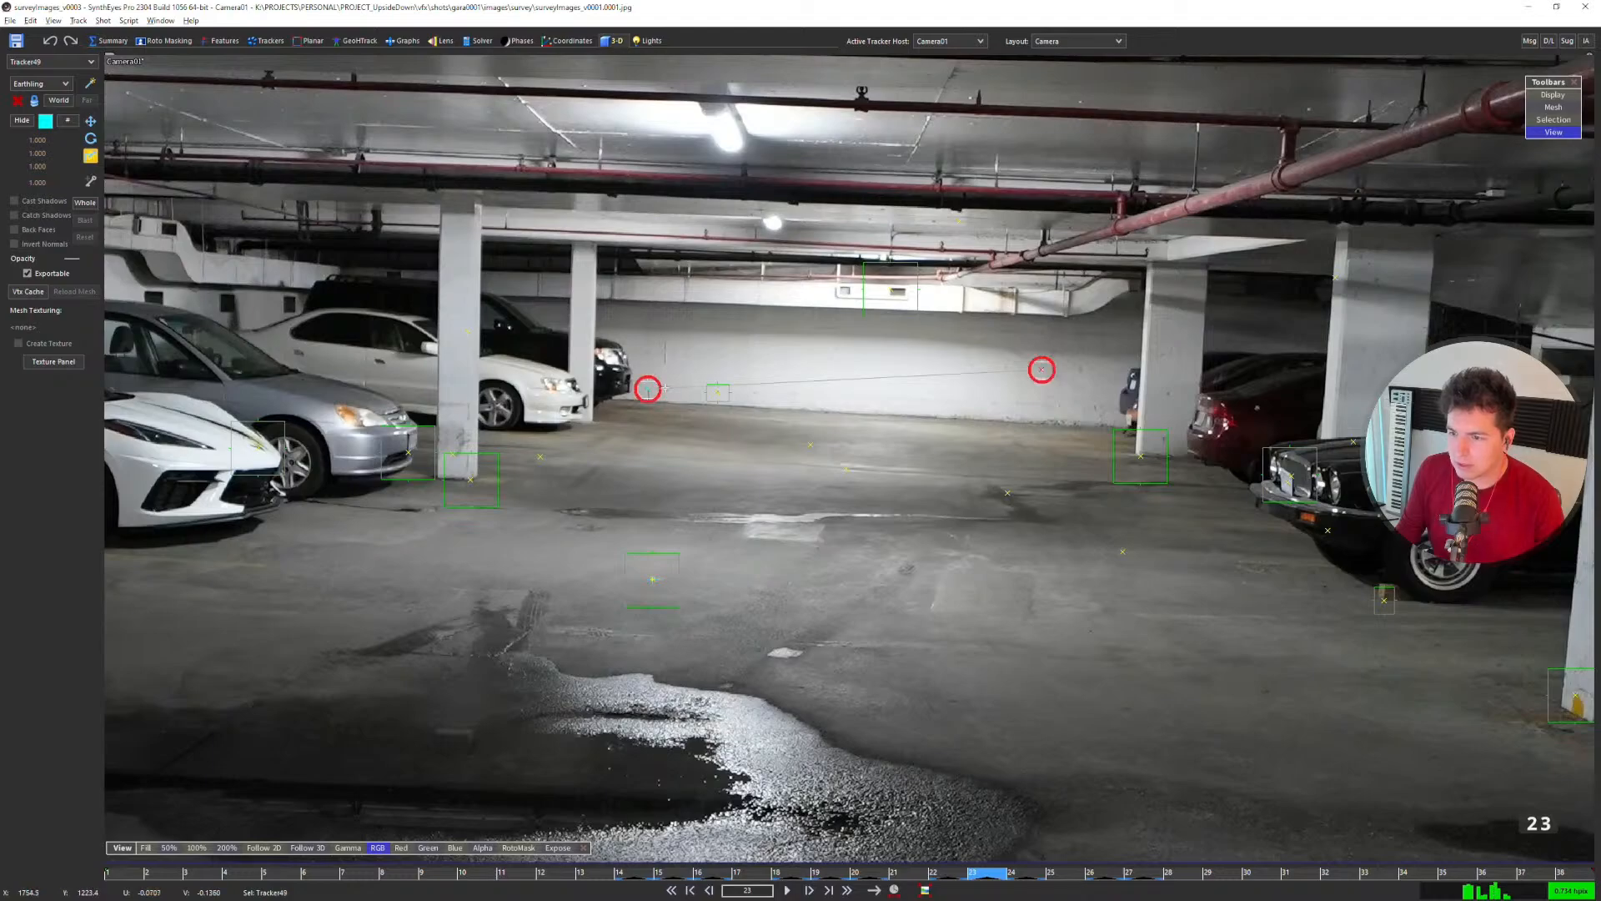
Step: Constrain Tracker49 to the Same XY Plane (back) as Tracker47 and solve the scene again
{"action": "key", "text": "7"}
{"action": "scroll", "coordinate": [377, 226], "scroll_direction": "up", "scroll_amount": 3}
{"action": "scroll", "coordinate": [312, 204], "scroll_direction": "up", "scroll_amount": 2}
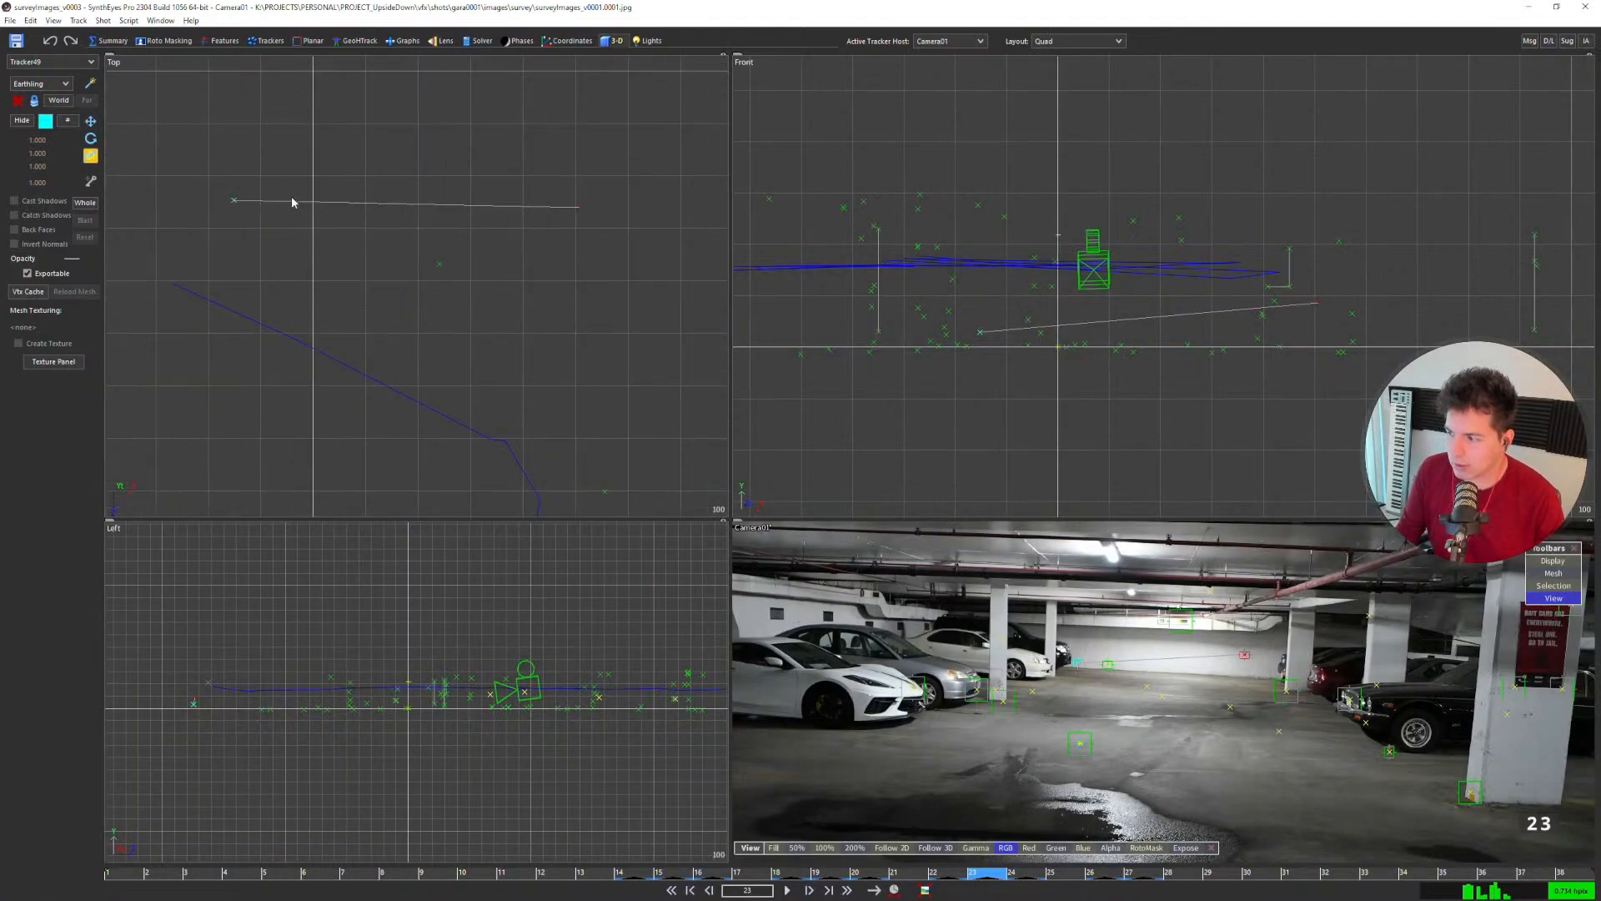
{"action": "left_click", "coordinate": [267, 41]}
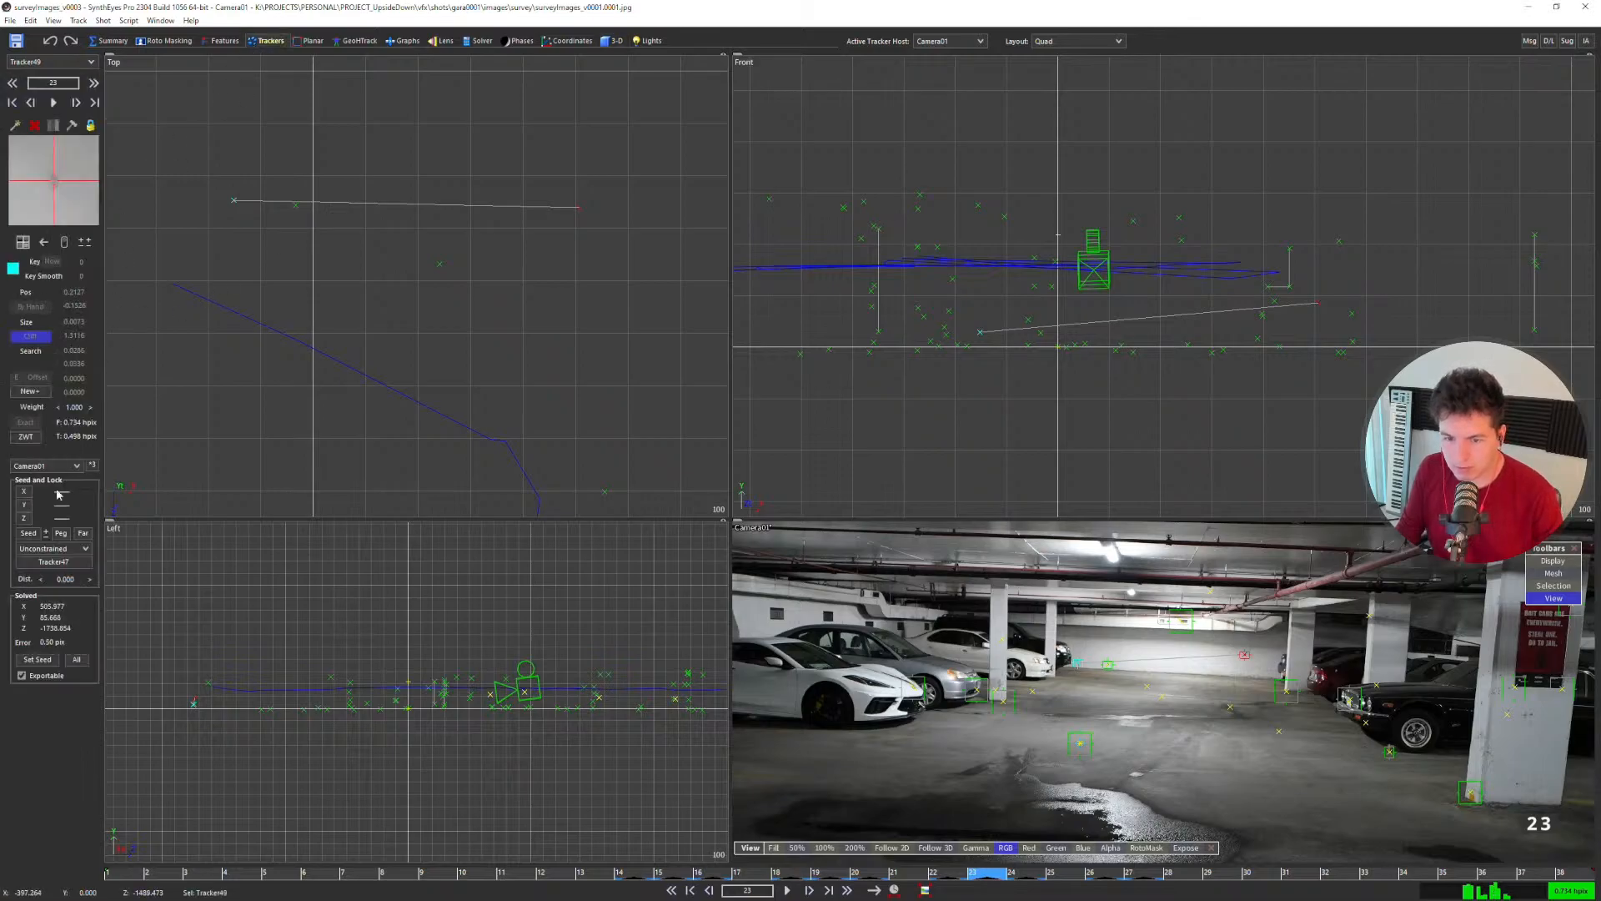
{"action": "left_click", "coordinate": [57, 547]}
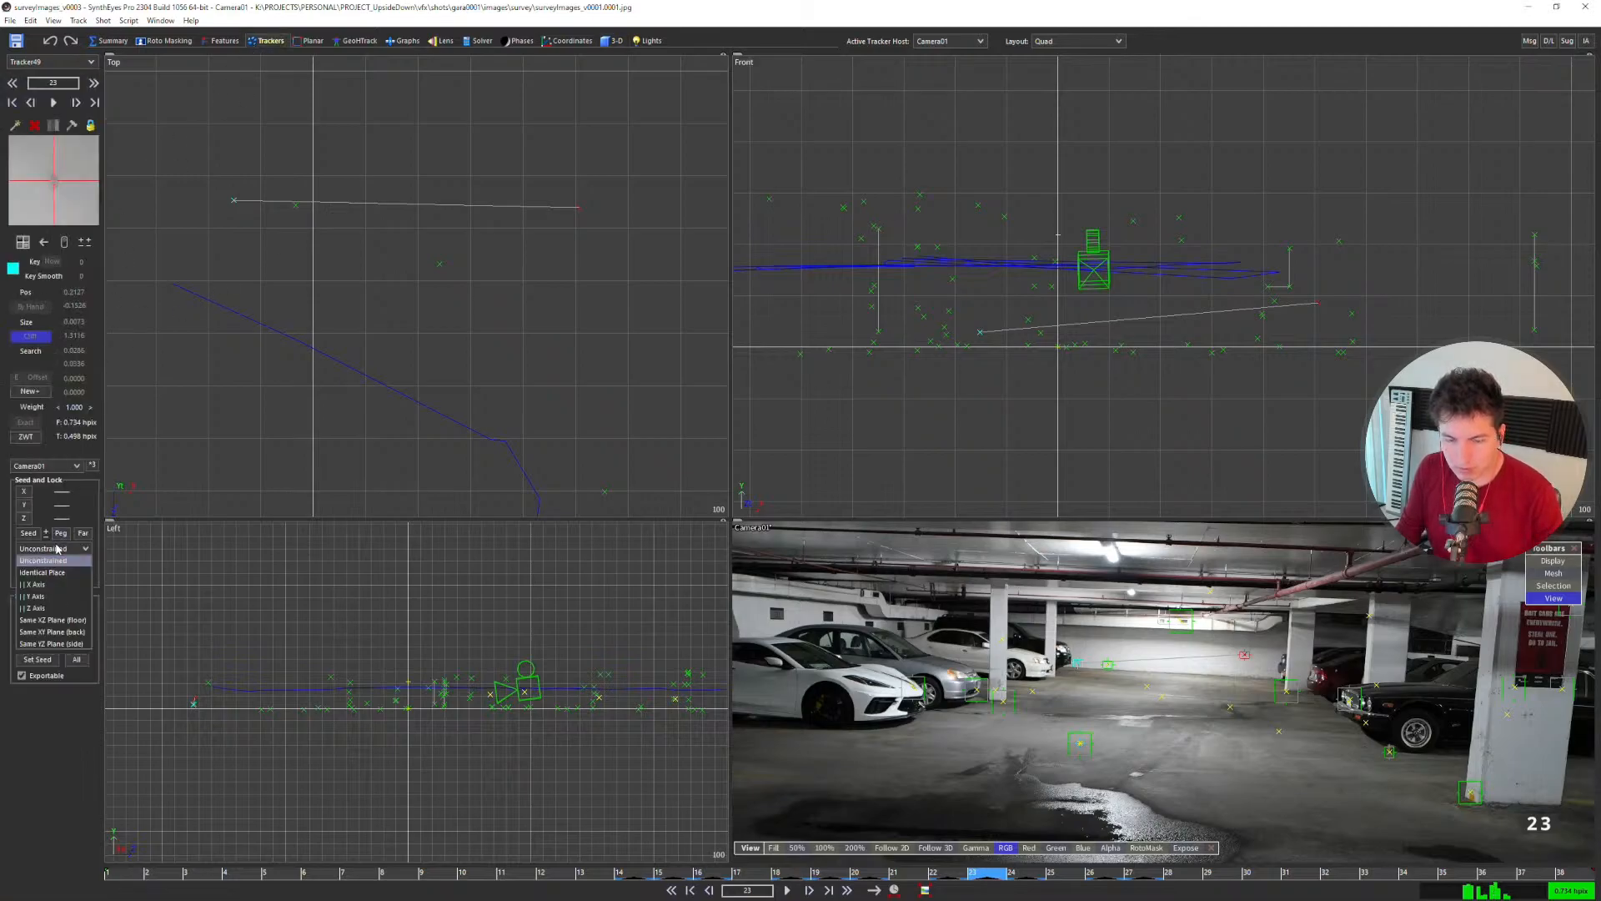
{"action": "left_click", "coordinate": [63, 632]}
{"action": "scroll", "coordinate": [464, 341], "scroll_direction": "down", "scroll_amount": 1}
{"action": "key", "text": "shift+g"}
{"action": "left_click", "coordinate": [793, 607]}
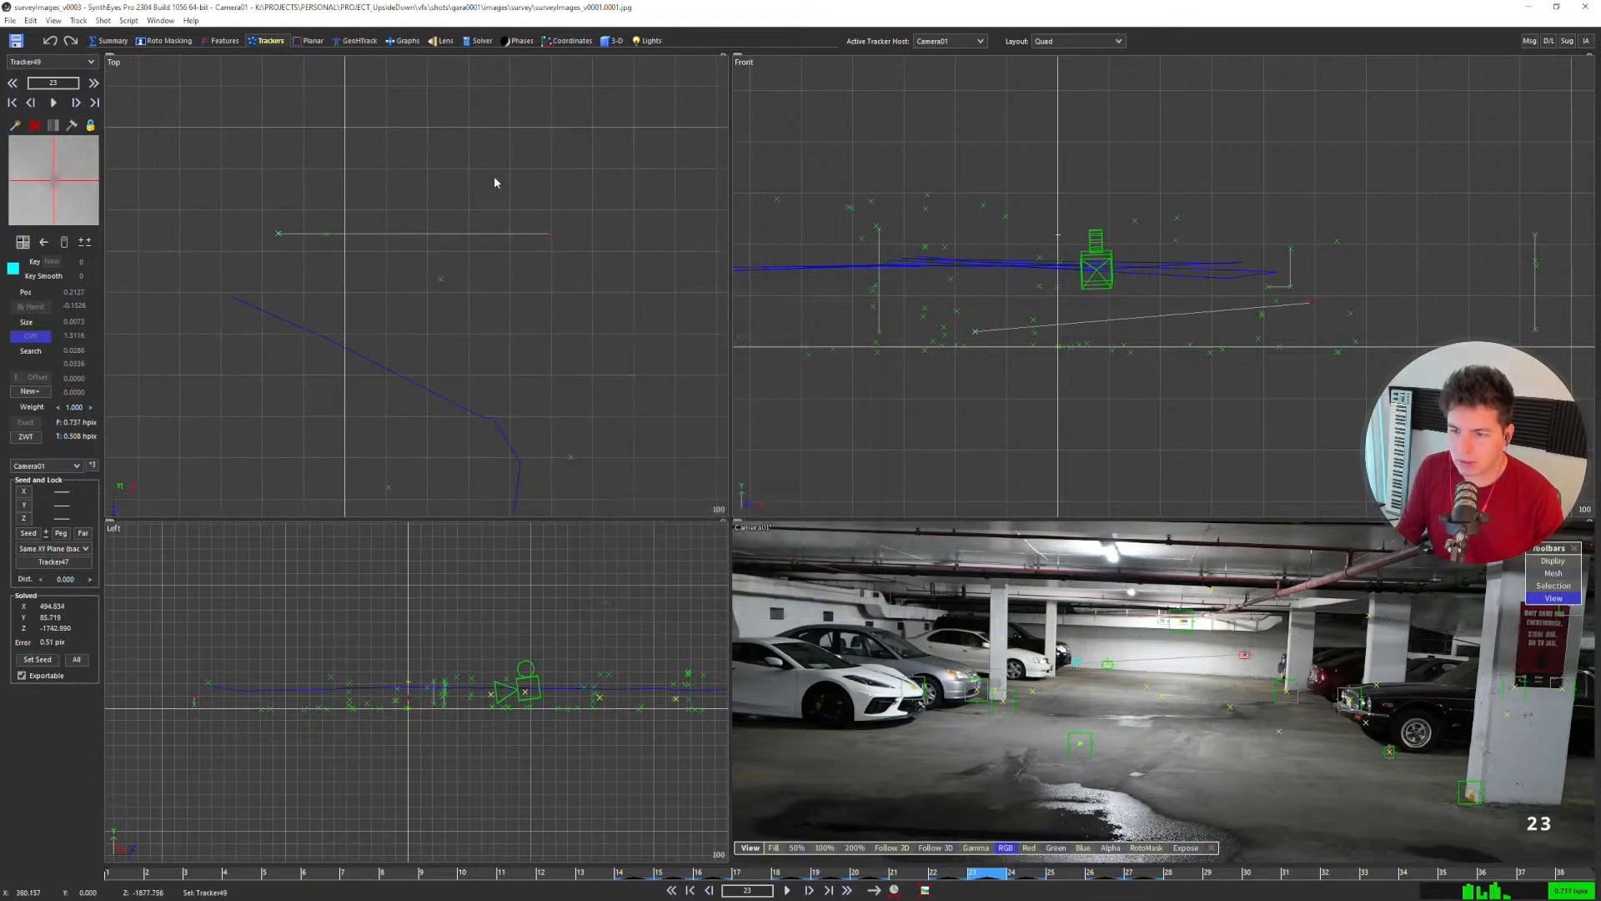
Step: Check the alignment of the back-wall link and the yellow side-wall trackers in the top view at frame 22
{"action": "key", "text": "Left"}
{"action": "scroll", "coordinate": [513, 351], "scroll_direction": "down", "scroll_amount": 1}
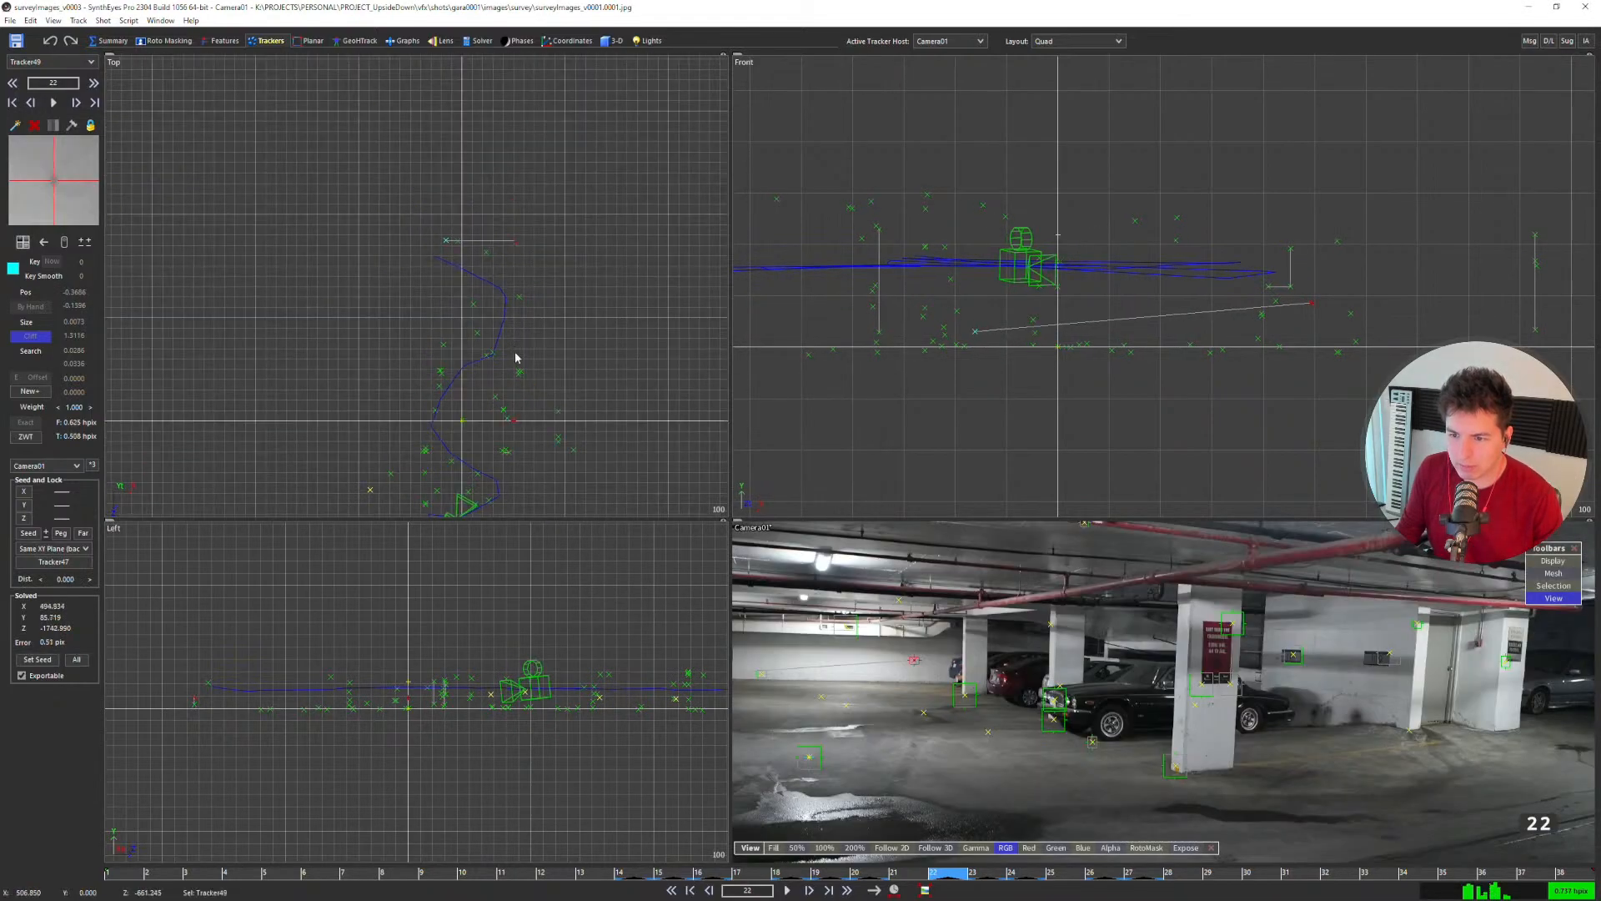
{"action": "scroll", "coordinate": [484, 242], "scroll_direction": "up", "scroll_amount": 4}
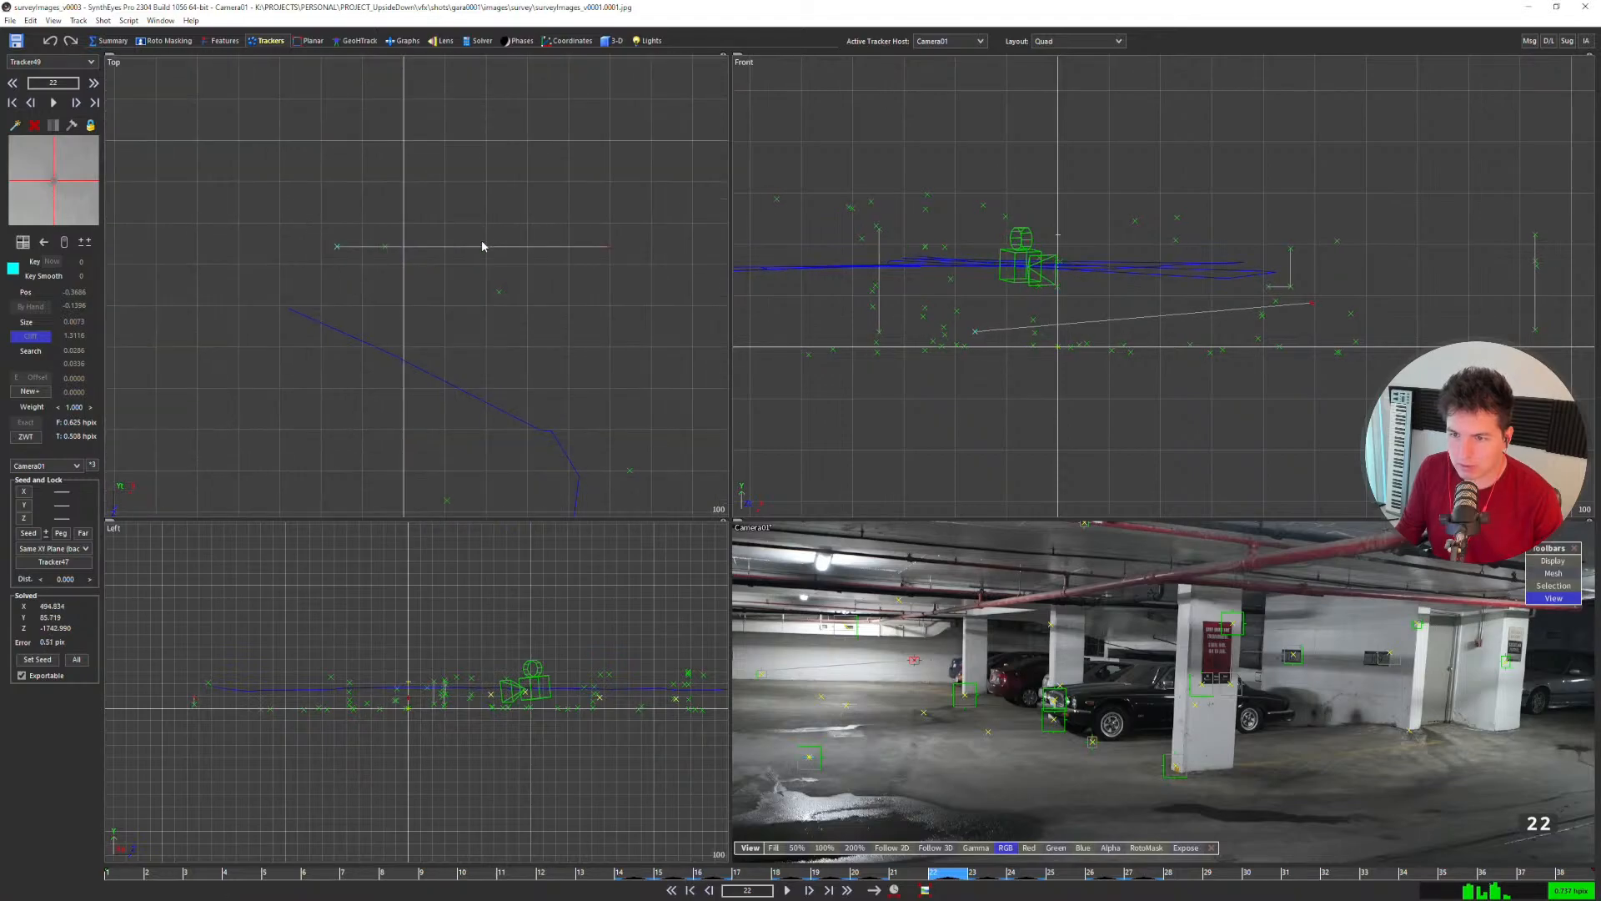
{"action": "scroll", "coordinate": [484, 252], "scroll_direction": "down", "scroll_amount": 5}
{"action": "middle_click_drag", "start_coordinate": [456, 392], "coordinate": [472, 210]}
{"action": "scroll", "coordinate": [417, 289], "scroll_direction": "up", "scroll_amount": 3}
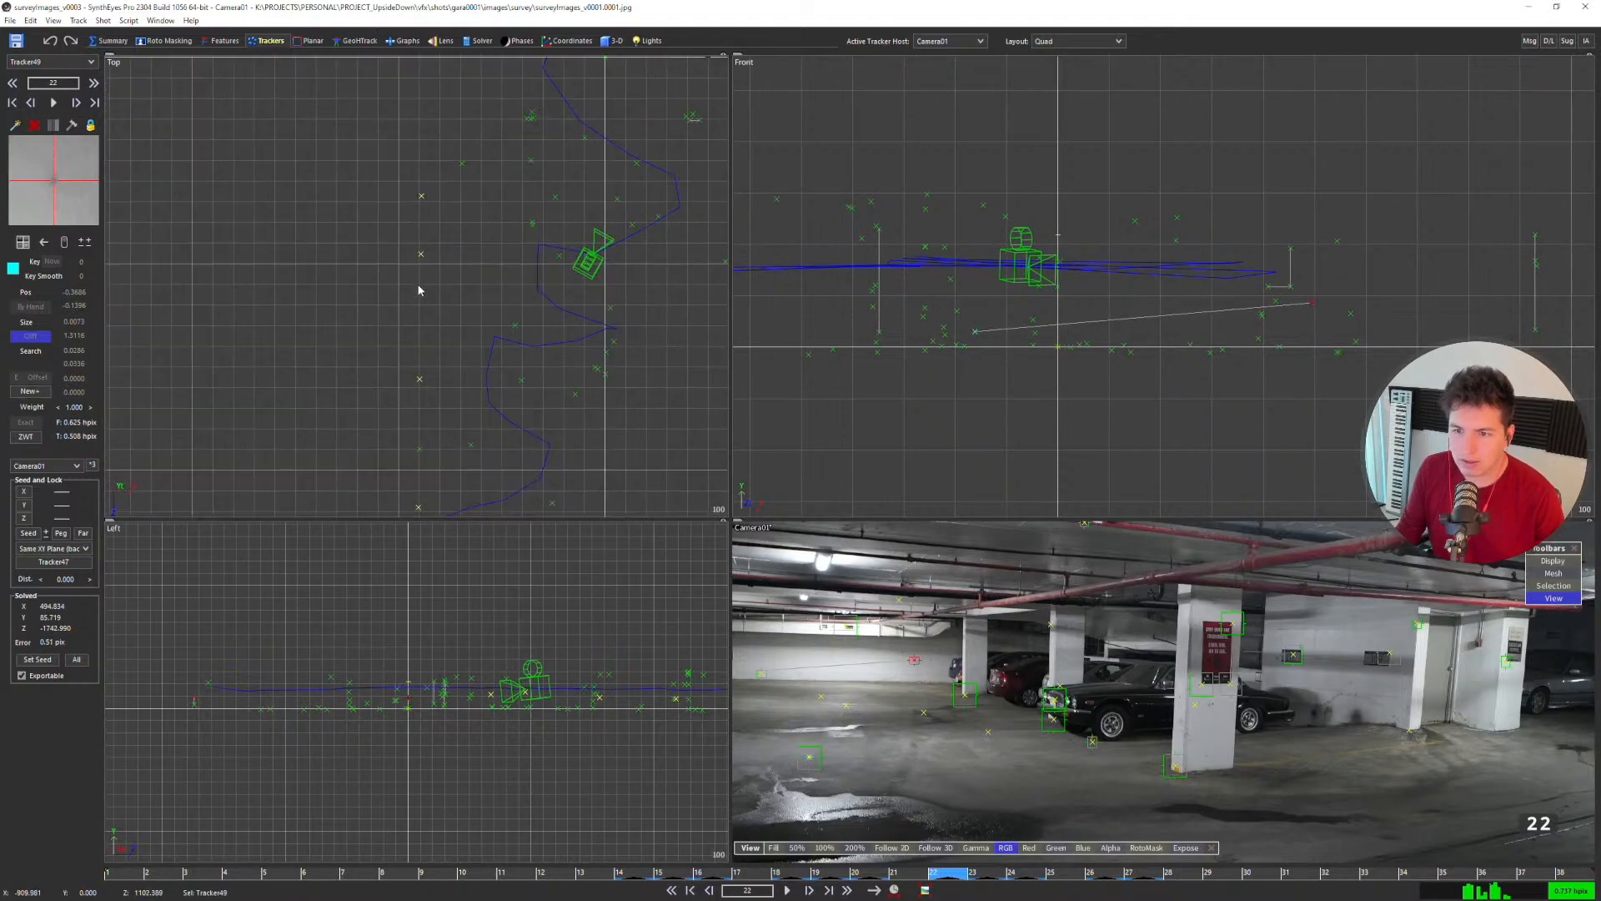
Step: Select the two yellow side-wall trackers Tracker2 and Tracker43 and examine their positions in the camera view at frame 2
{"action": "left_click", "coordinate": [418, 416]}
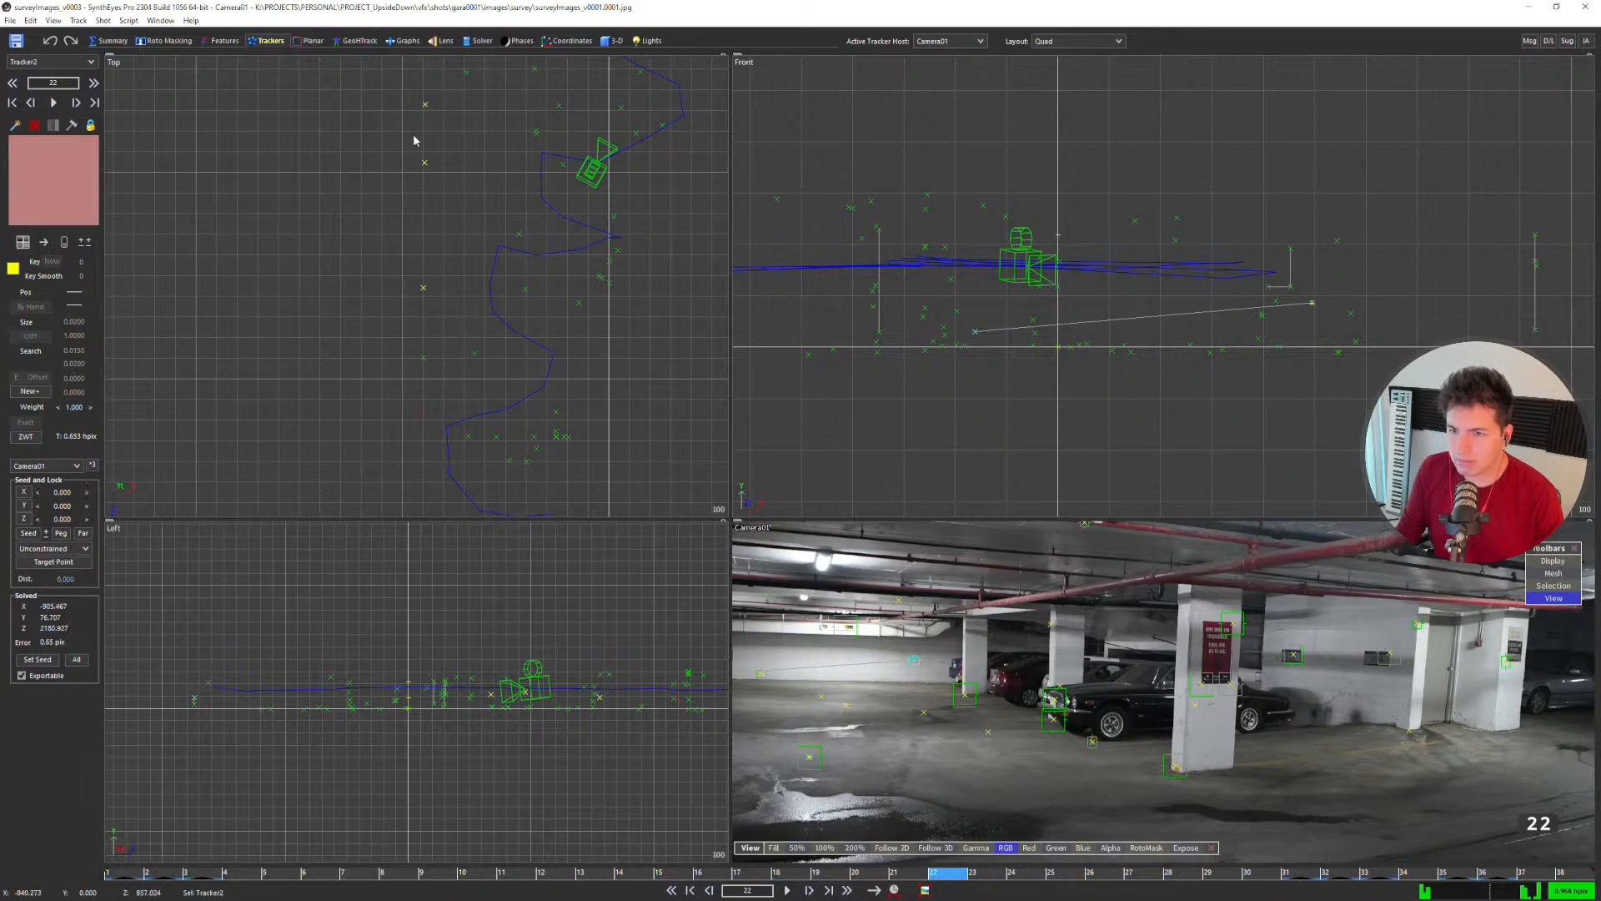
{"action": "left_click", "coordinate": [422, 106], "text": "shift"}
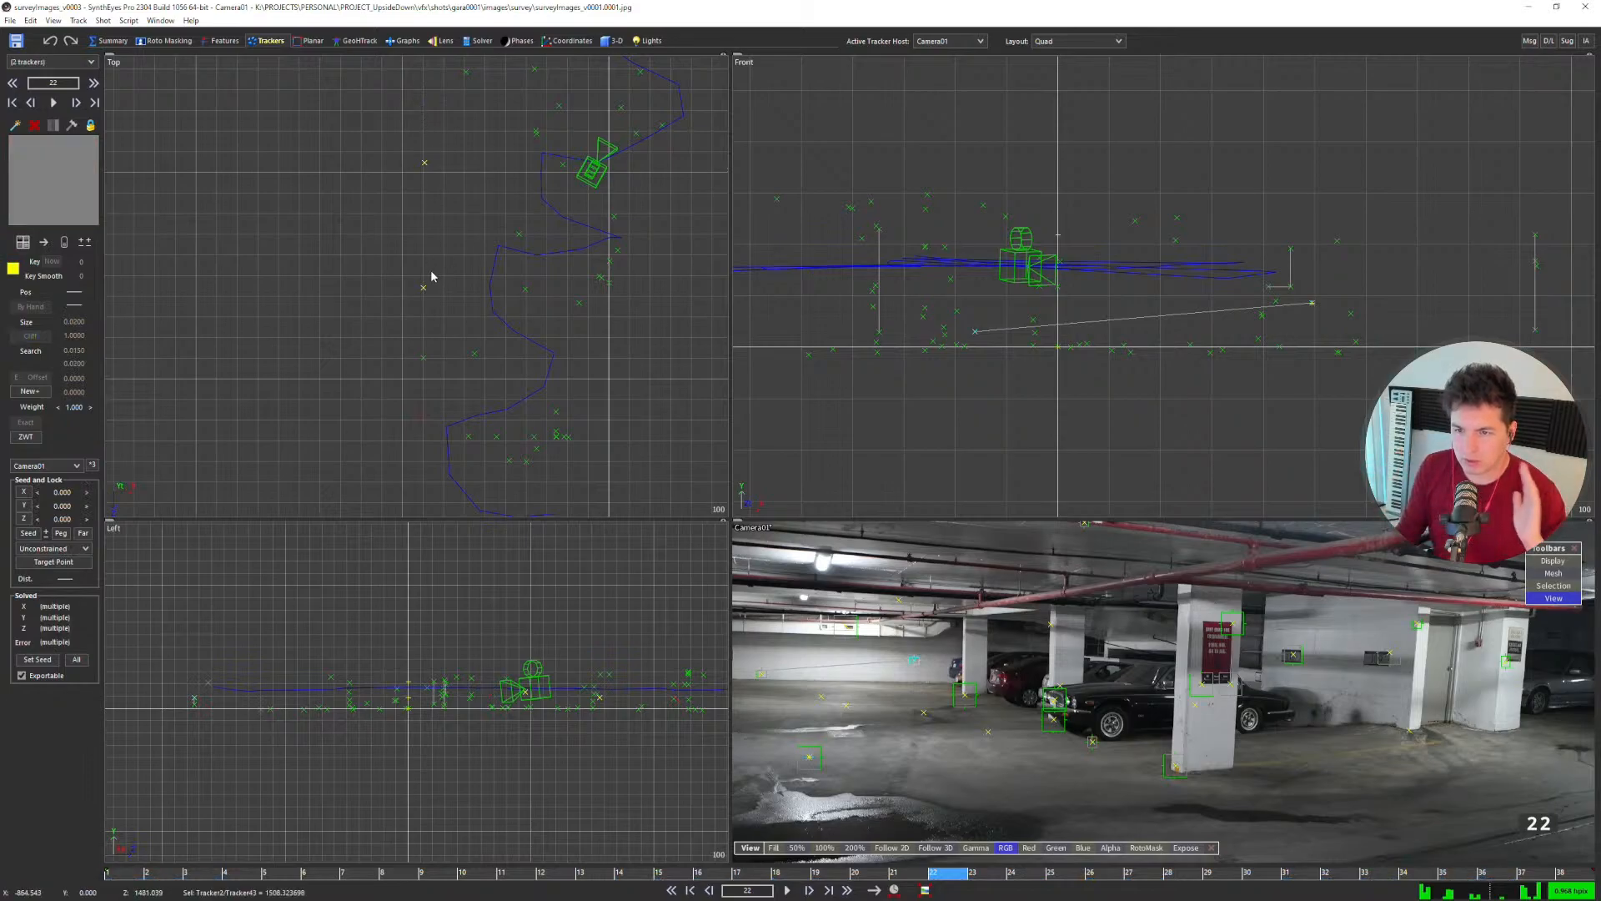
{"action": "scroll", "coordinate": [1140, 709], "scroll_direction": "down", "scroll_amount": 5}
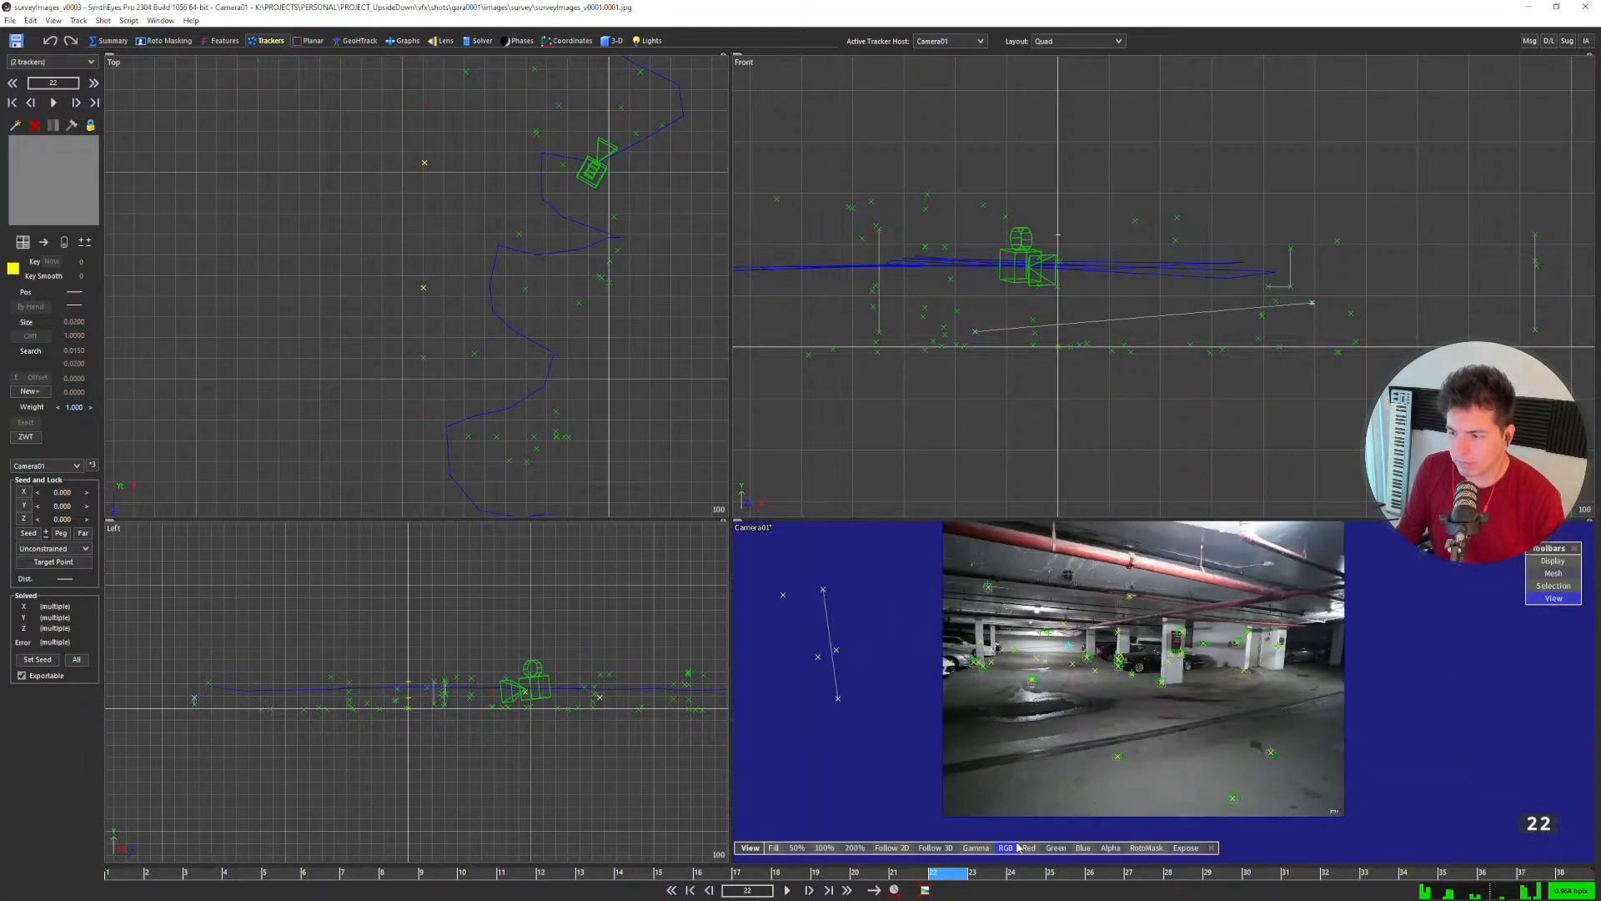
{"action": "left_click", "coordinate": [1027, 874]}
{"action": "left_click_drag", "start_coordinate": [1027, 874], "coordinate": [949, 874]}
{"action": "key", "text": "Tab"}
{"action": "key", "text": "shift+a"}
{"action": "middle_click_drag", "start_coordinate": [799, 366], "coordinate": [809, 372]}
{"action": "key", "text": "s"}
{"action": "middle_click_drag", "start_coordinate": [833, 284], "coordinate": [814, 364]}
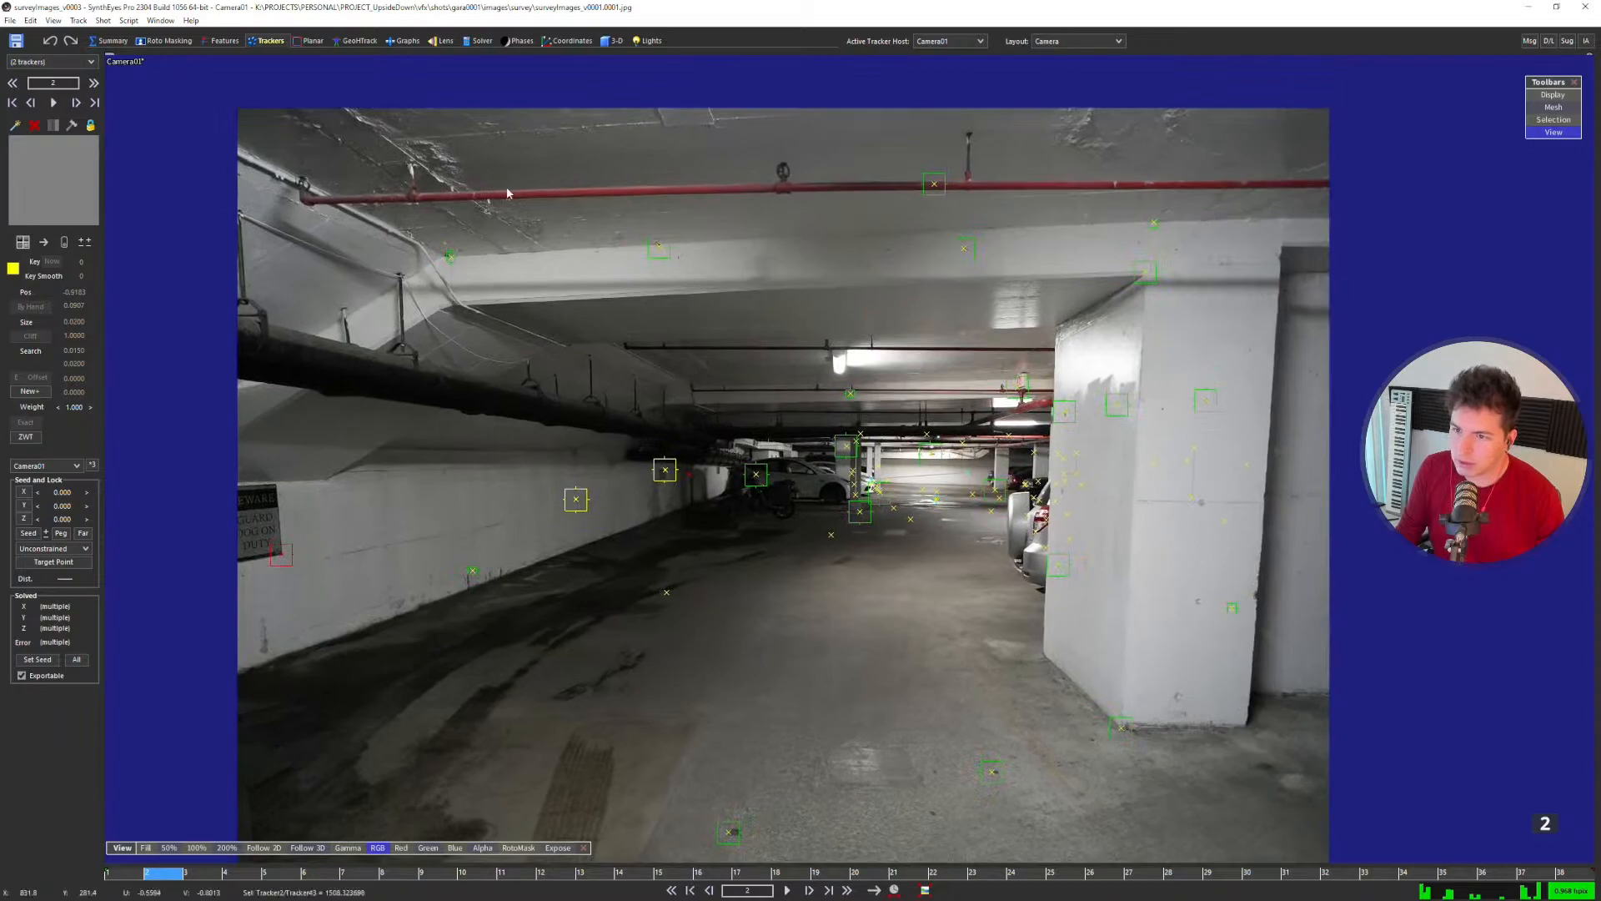
{"action": "scroll", "coordinate": [896, 350], "scroll_direction": "up", "scroll_amount": 3}
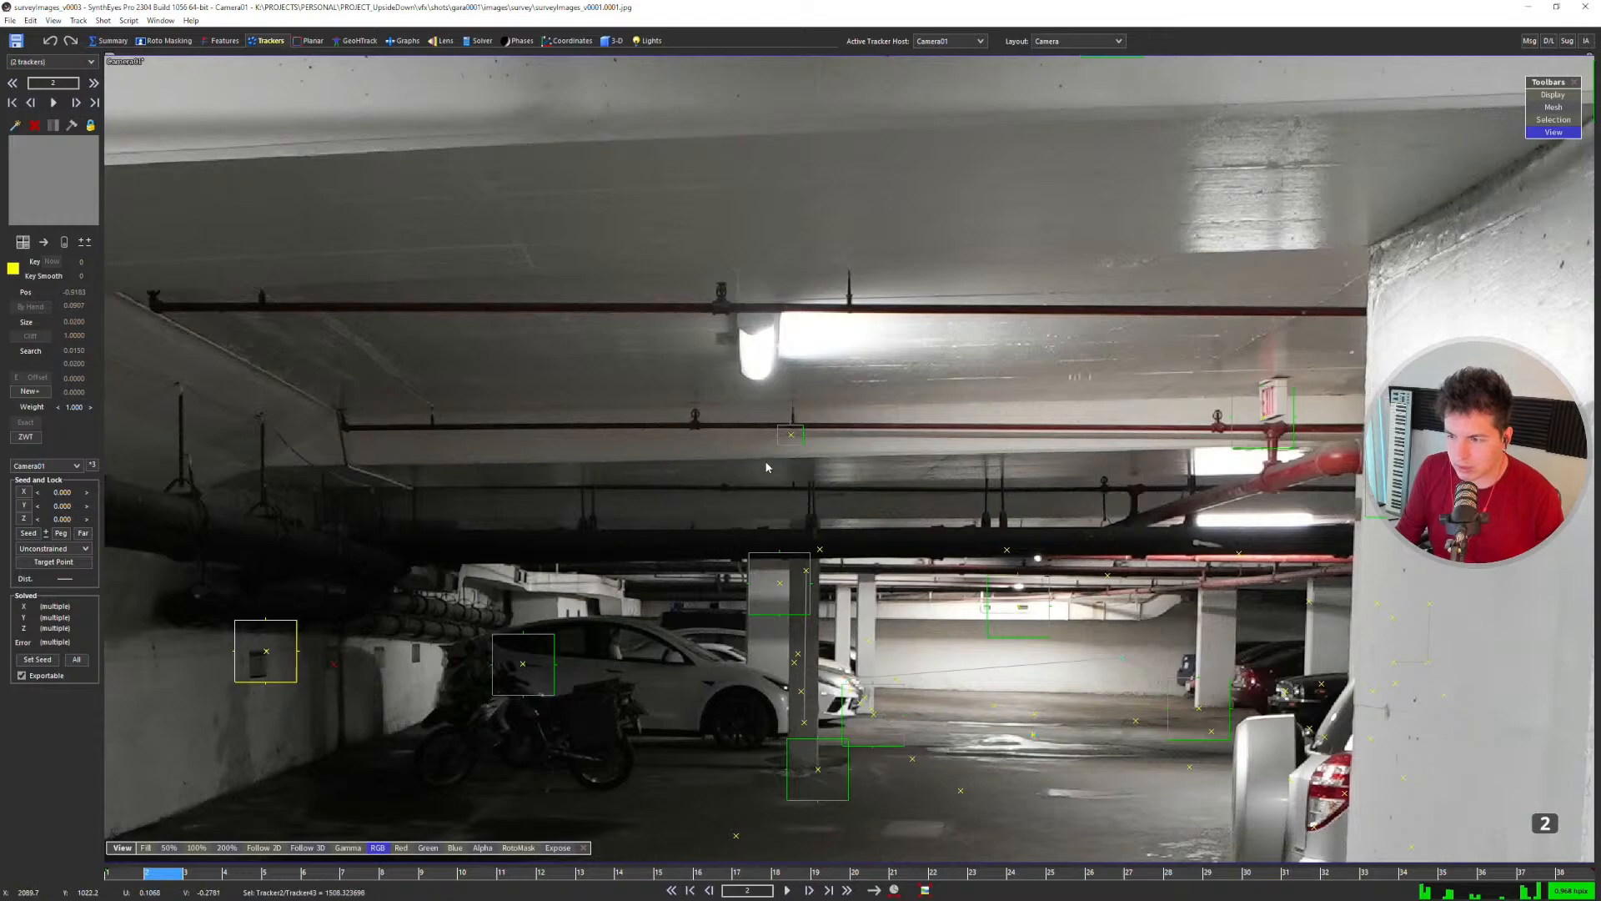
Step: Examine the two yellow trackers against the side wall in the perspective view at frame 2
{"action": "key", "text": "2"}
{"action": "scroll", "coordinate": [814, 399], "scroll_direction": "up", "scroll_amount": 6}
{"action": "middle_click_drag", "start_coordinate": [986, 394], "coordinate": [781, 488]}
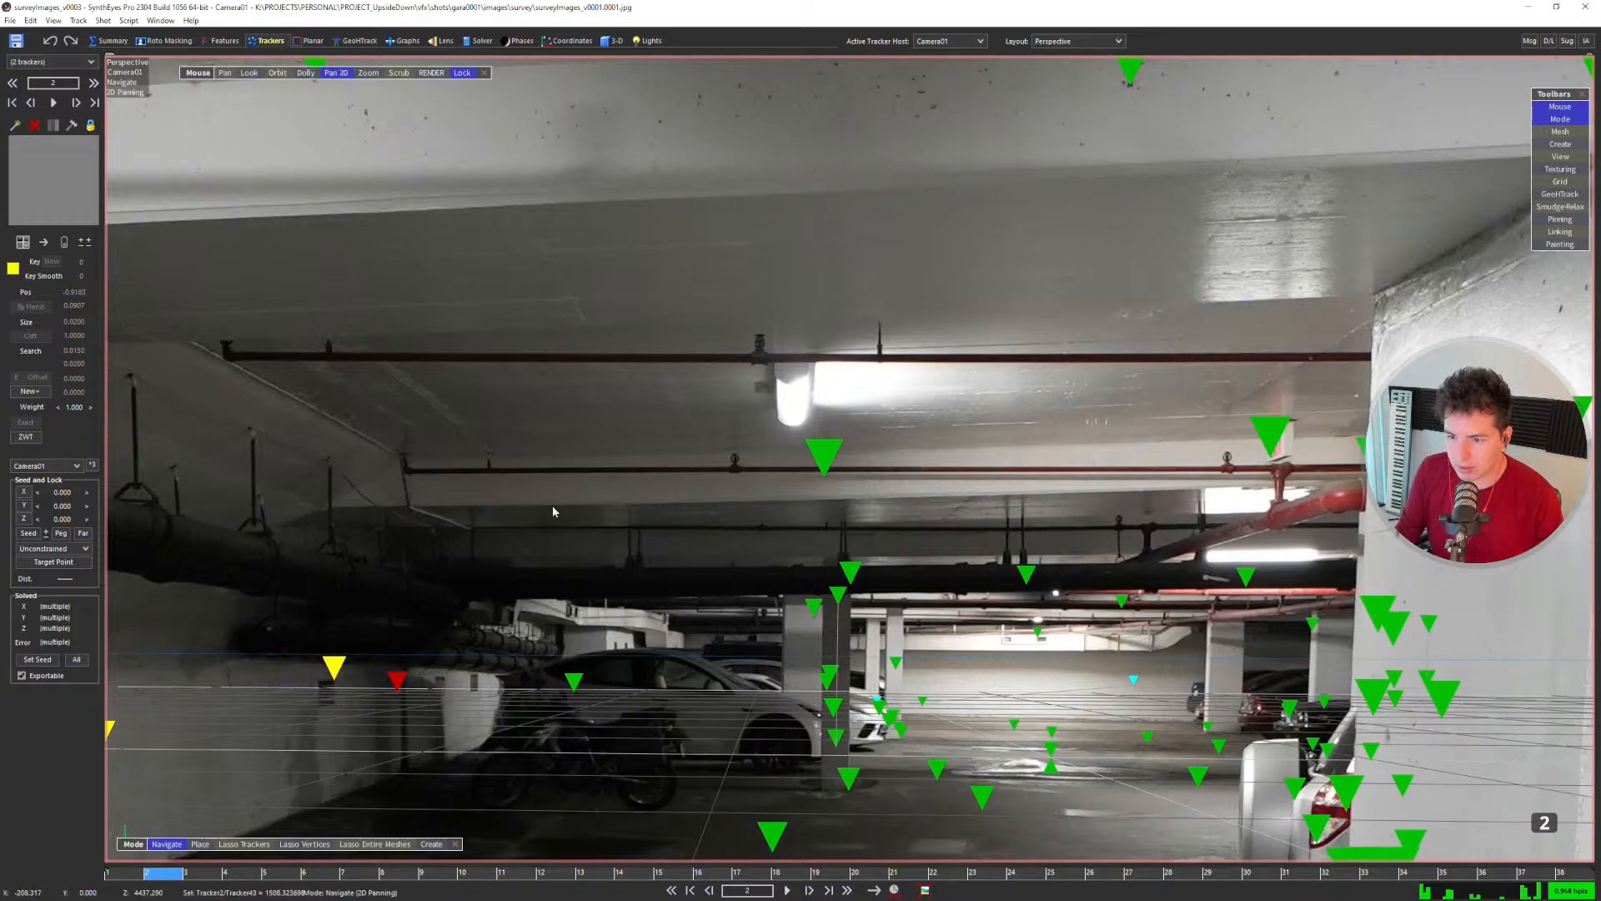
{"action": "scroll", "coordinate": [992, 553], "scroll_direction": "down", "scroll_amount": 4}
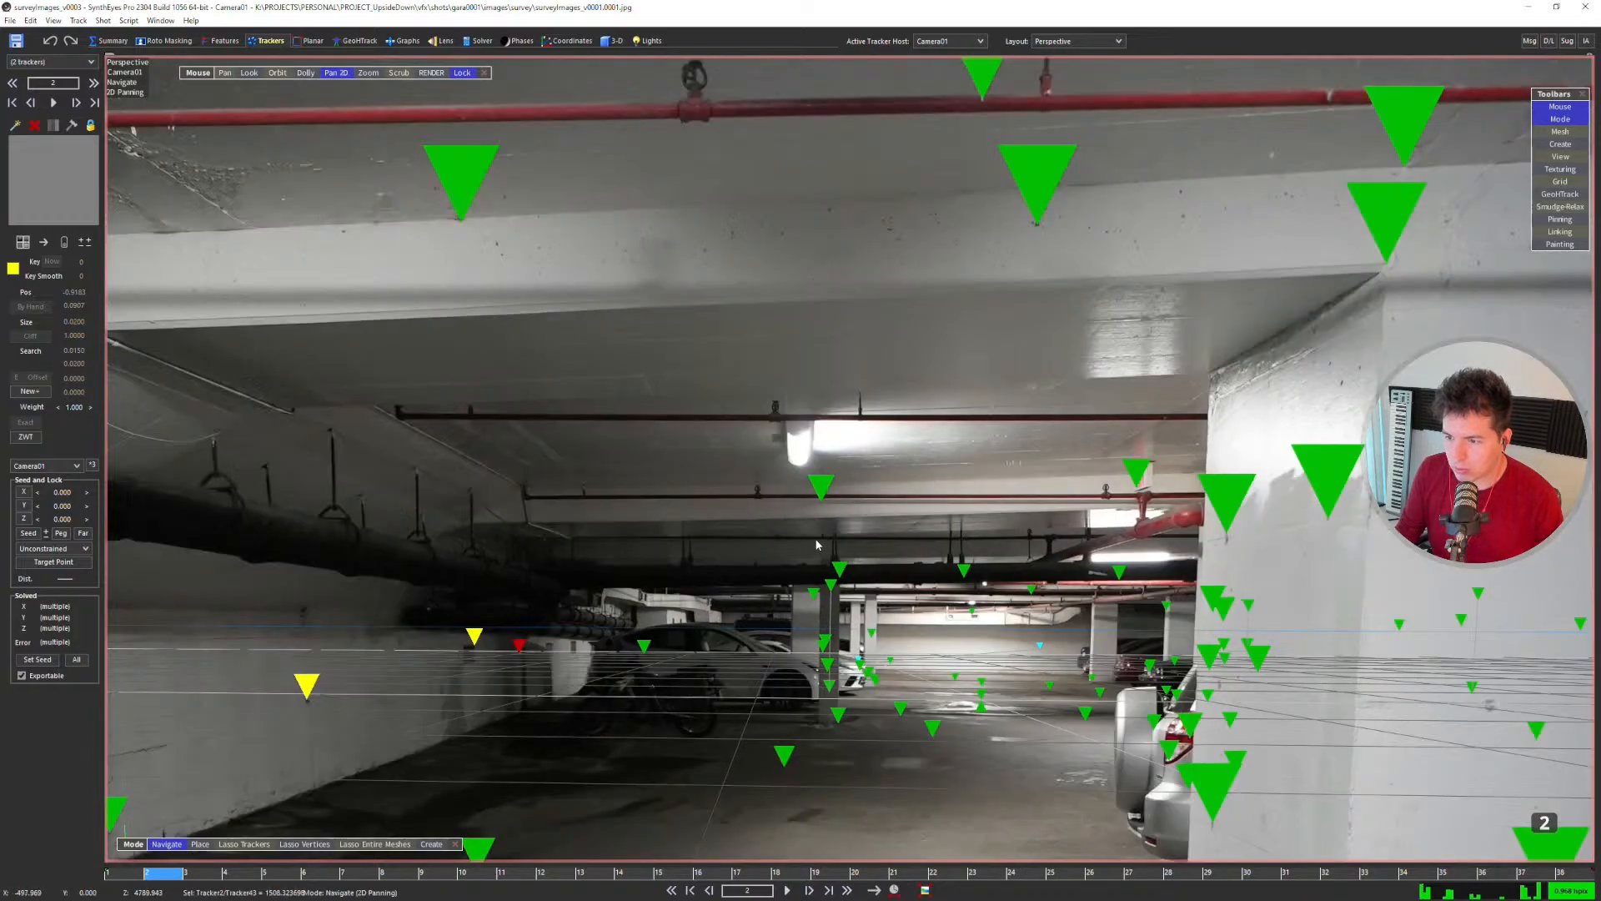
{"action": "key", "text": "d"}
{"action": "key", "text": "s"}
{"action": "middle_click_drag", "start_coordinate": [1162, 562], "coordinate": [972, 385]}
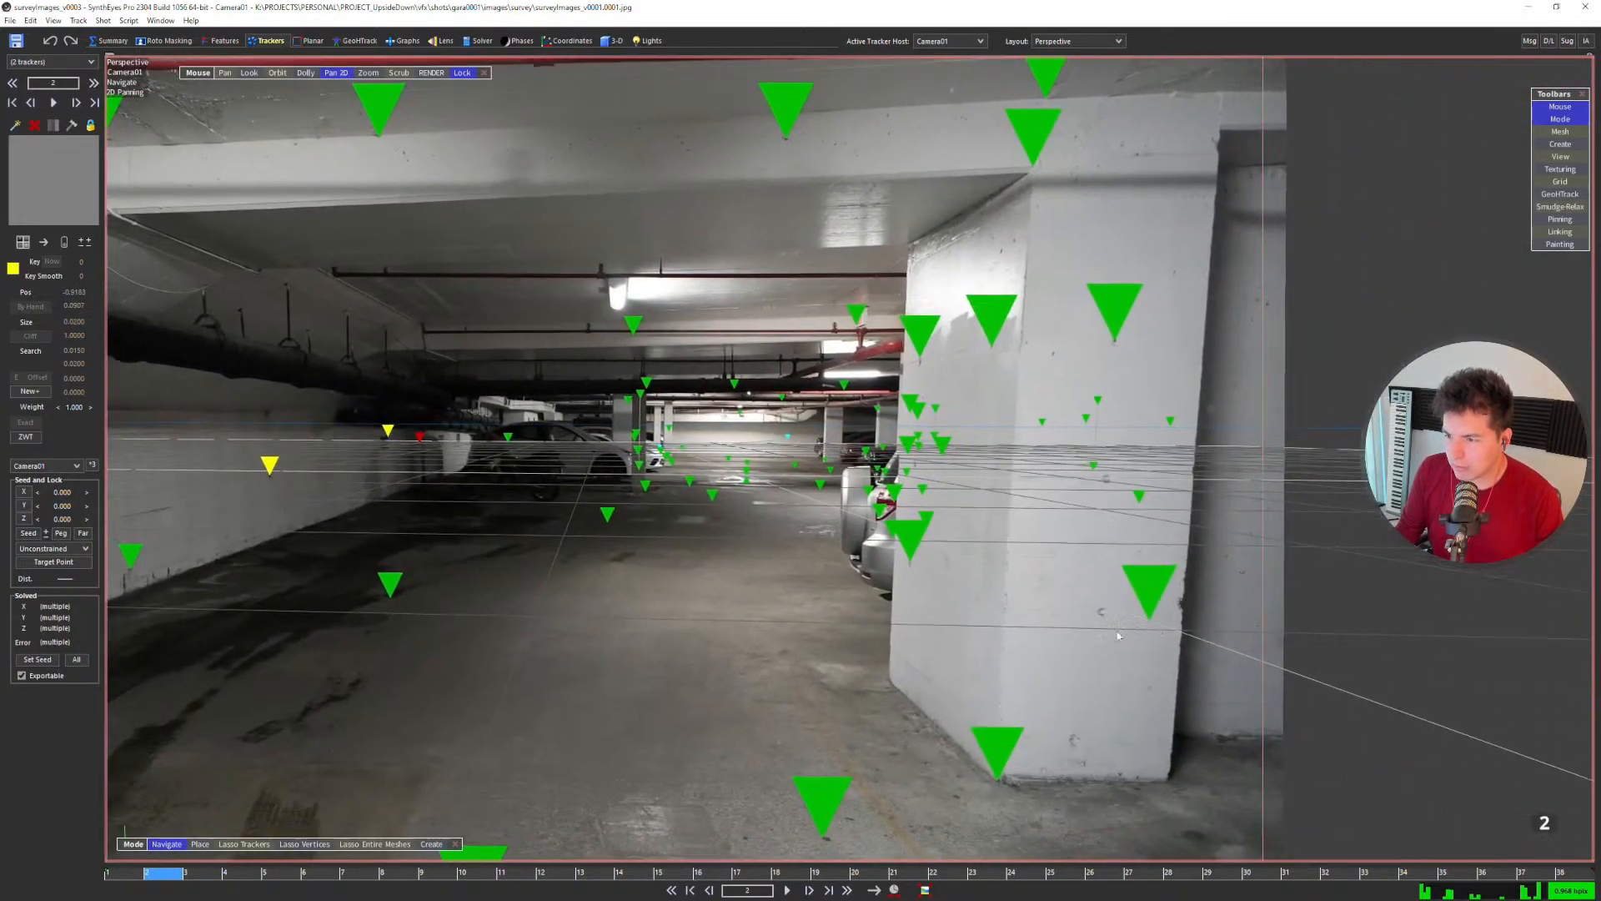
{"action": "scroll", "coordinate": [932, 295], "scroll_direction": "up", "scroll_amount": 5}
{"action": "scroll", "coordinate": [861, 312], "scroll_direction": "down", "scroll_amount": 8}
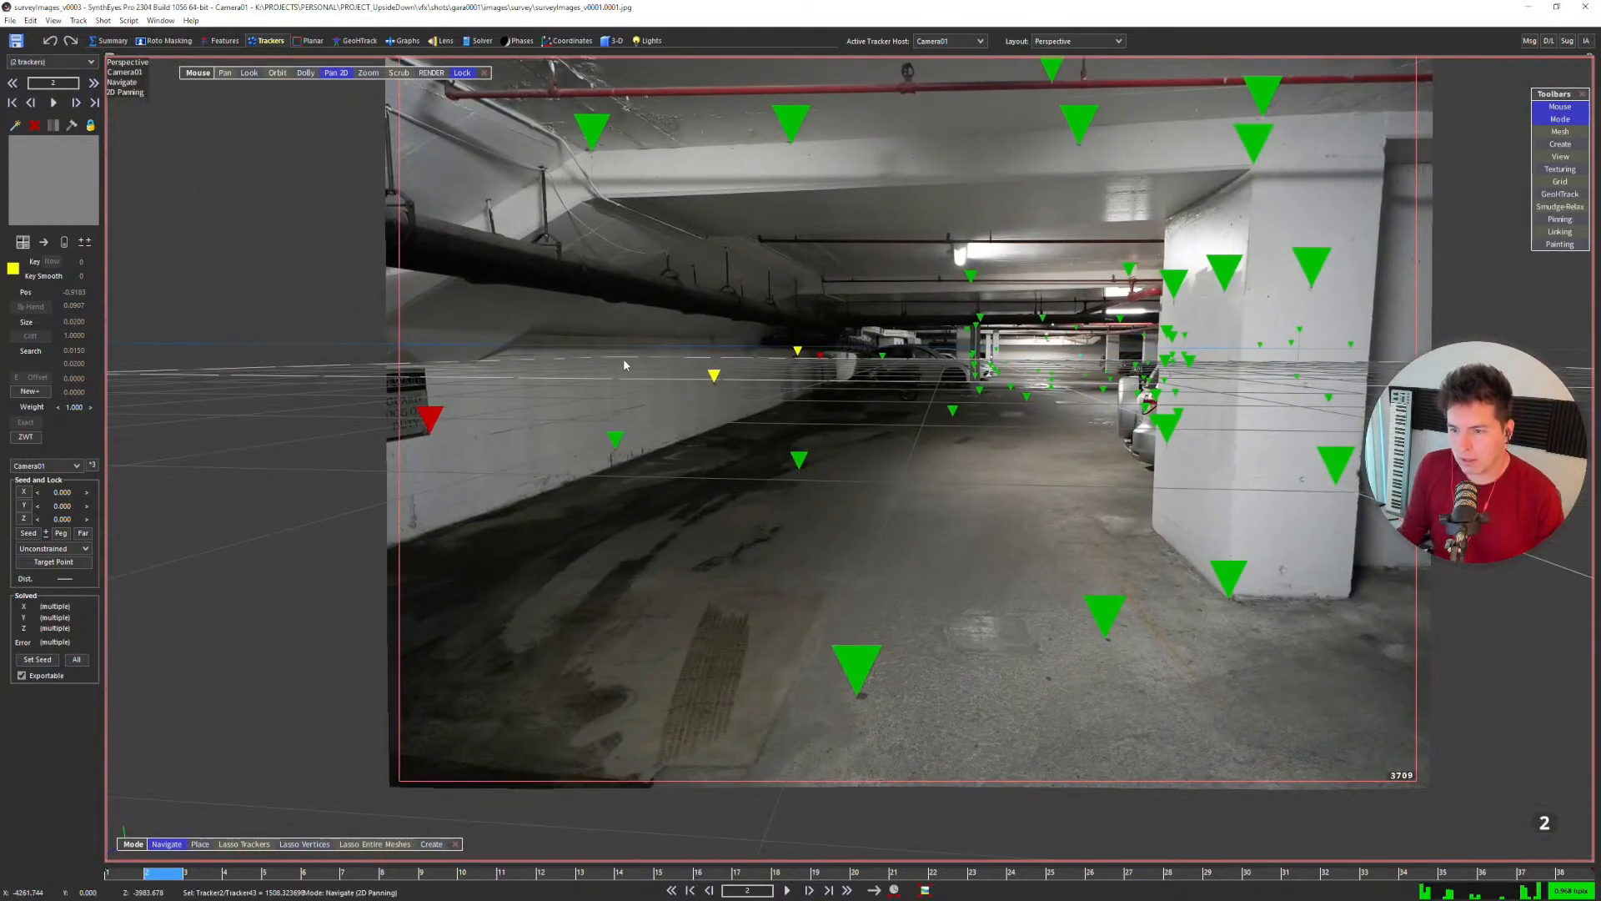
{"action": "key", "text": "Tab"}
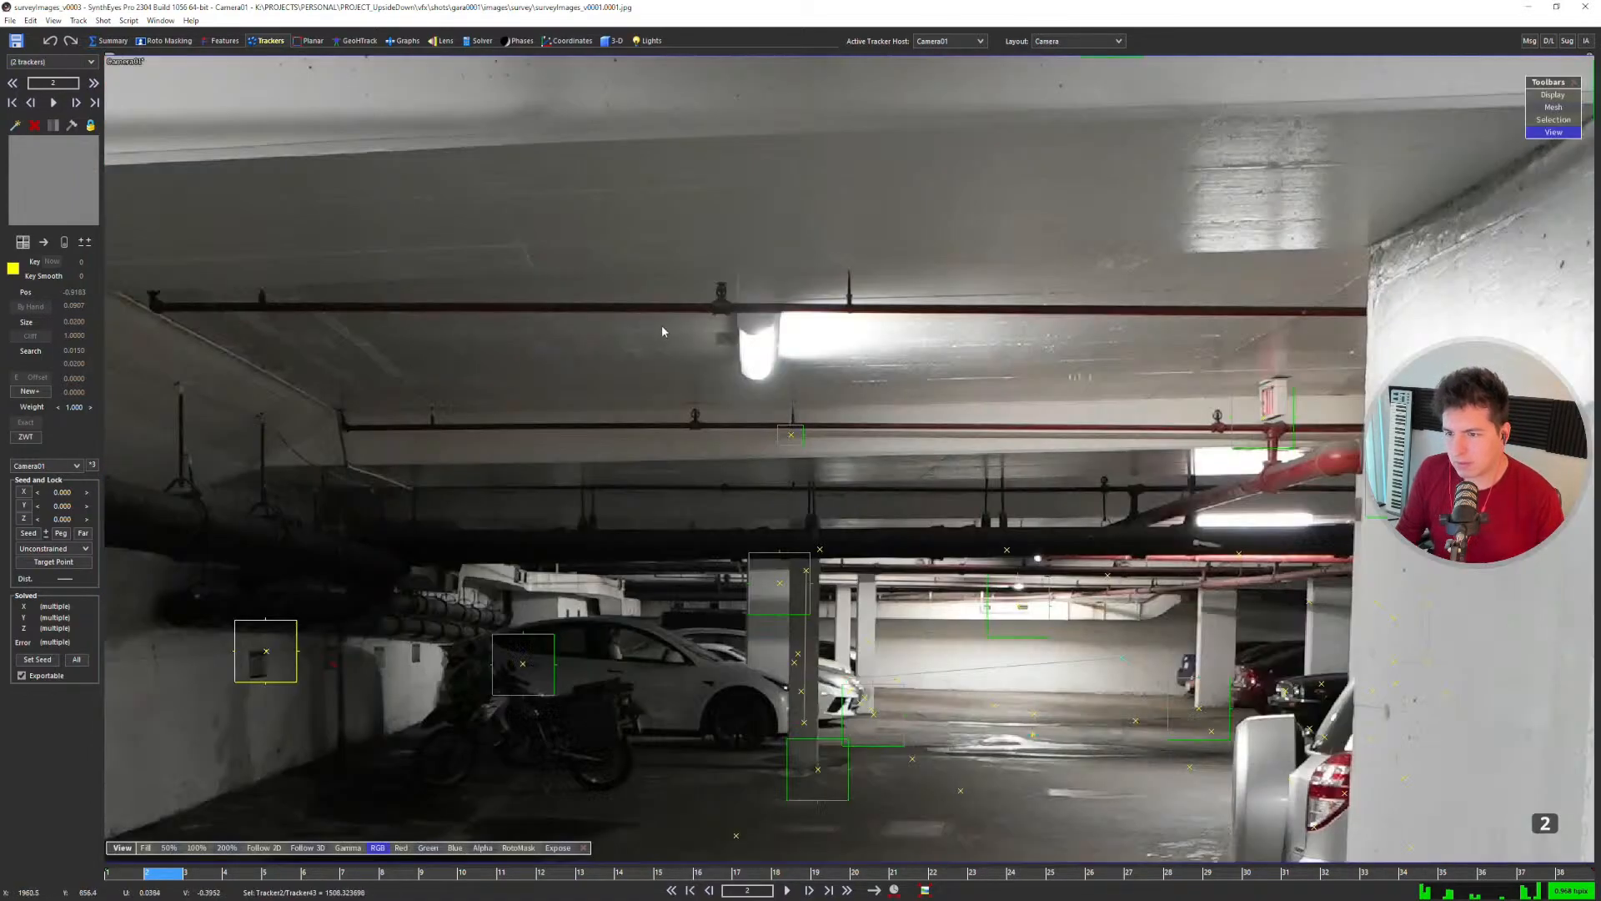
{"action": "key", "text": "Tab"}
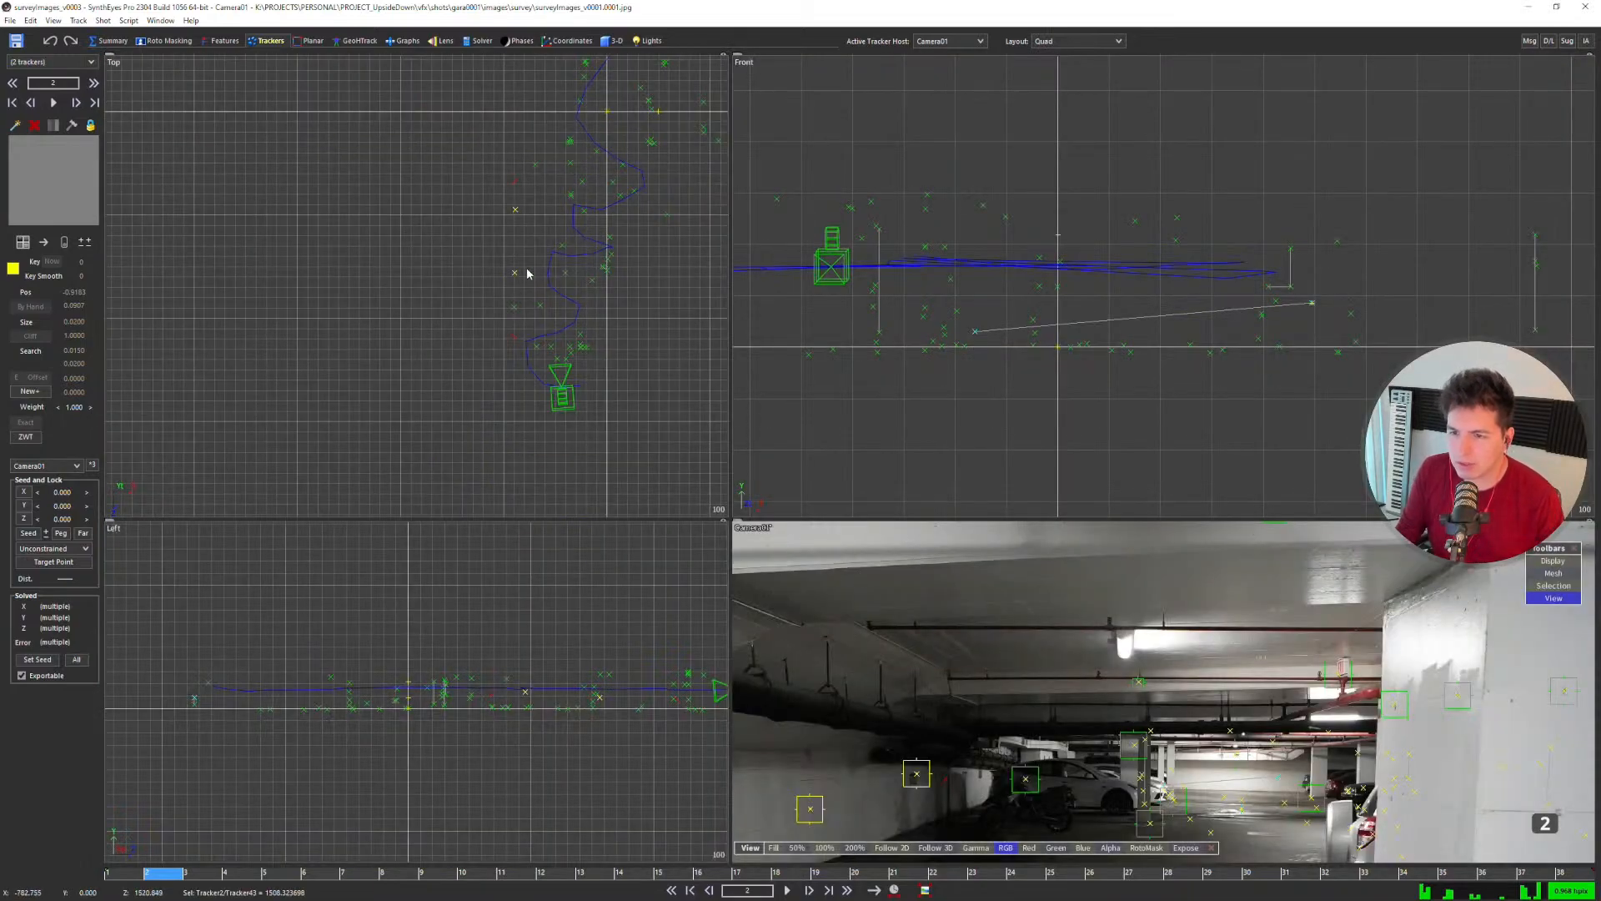
Step: Select Tracker43 and step through the frames to 37, comparing the camera path with the tracker layout in the top view
{"action": "scroll", "coordinate": [523, 251], "scroll_direction": "up", "scroll_amount": 3}
{"action": "left_click", "coordinate": [505, 109]}
{"action": "scroll", "coordinate": [507, 114], "scroll_direction": "down", "scroll_amount": 8}
{"action": "scroll", "coordinate": [533, 257], "scroll_direction": "up", "scroll_amount": 3}
{"action": "scroll", "coordinate": [532, 239], "scroll_direction": "down", "scroll_amount": 3}
{"action": "key", "text": "Right"}
{"action": "key", "text": "Right"}
{"action": "key", "text": "Right"}
{"action": "key", "text": "Right"}
{"action": "key", "text": "Right"}
{"action": "key", "text": "Right"}
{"action": "key", "text": "Right"}
{"action": "key", "text": "Right"}
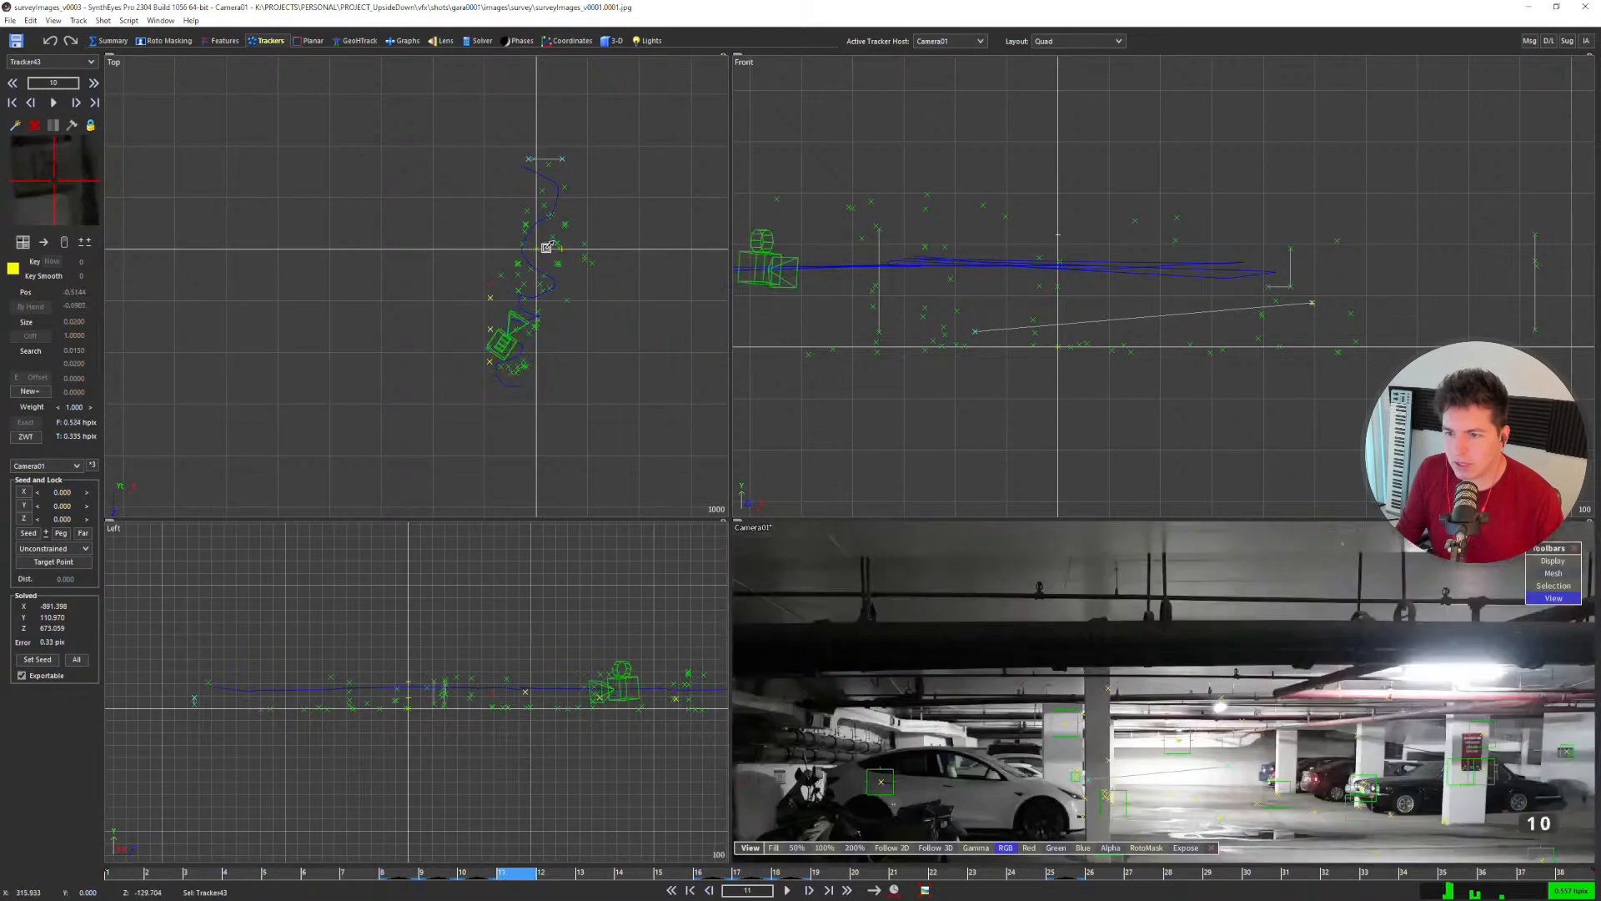
{"action": "key", "text": "Right"}
{"action": "key", "text": "Right"}
{"action": "key", "text": "Right"}
{"action": "key", "text": "Right"}
{"action": "key", "text": "Right"}
{"action": "key", "text": "Right"}
{"action": "key", "text": "Right"}
{"action": "key", "text": "Right"}
{"action": "key", "text": "Right"}
{"action": "key", "text": "Right"}
{"action": "key", "text": "Right"}
{"action": "key", "text": "Right"}
{"action": "key", "text": "Right"}
{"action": "key", "text": "Right"}
{"action": "key", "text": "Right"}
{"action": "key", "text": "Right"}
{"action": "key", "text": "Right"}
{"action": "key", "text": "Right"}
{"action": "key", "text": "Right"}
{"action": "key", "text": "Right"}
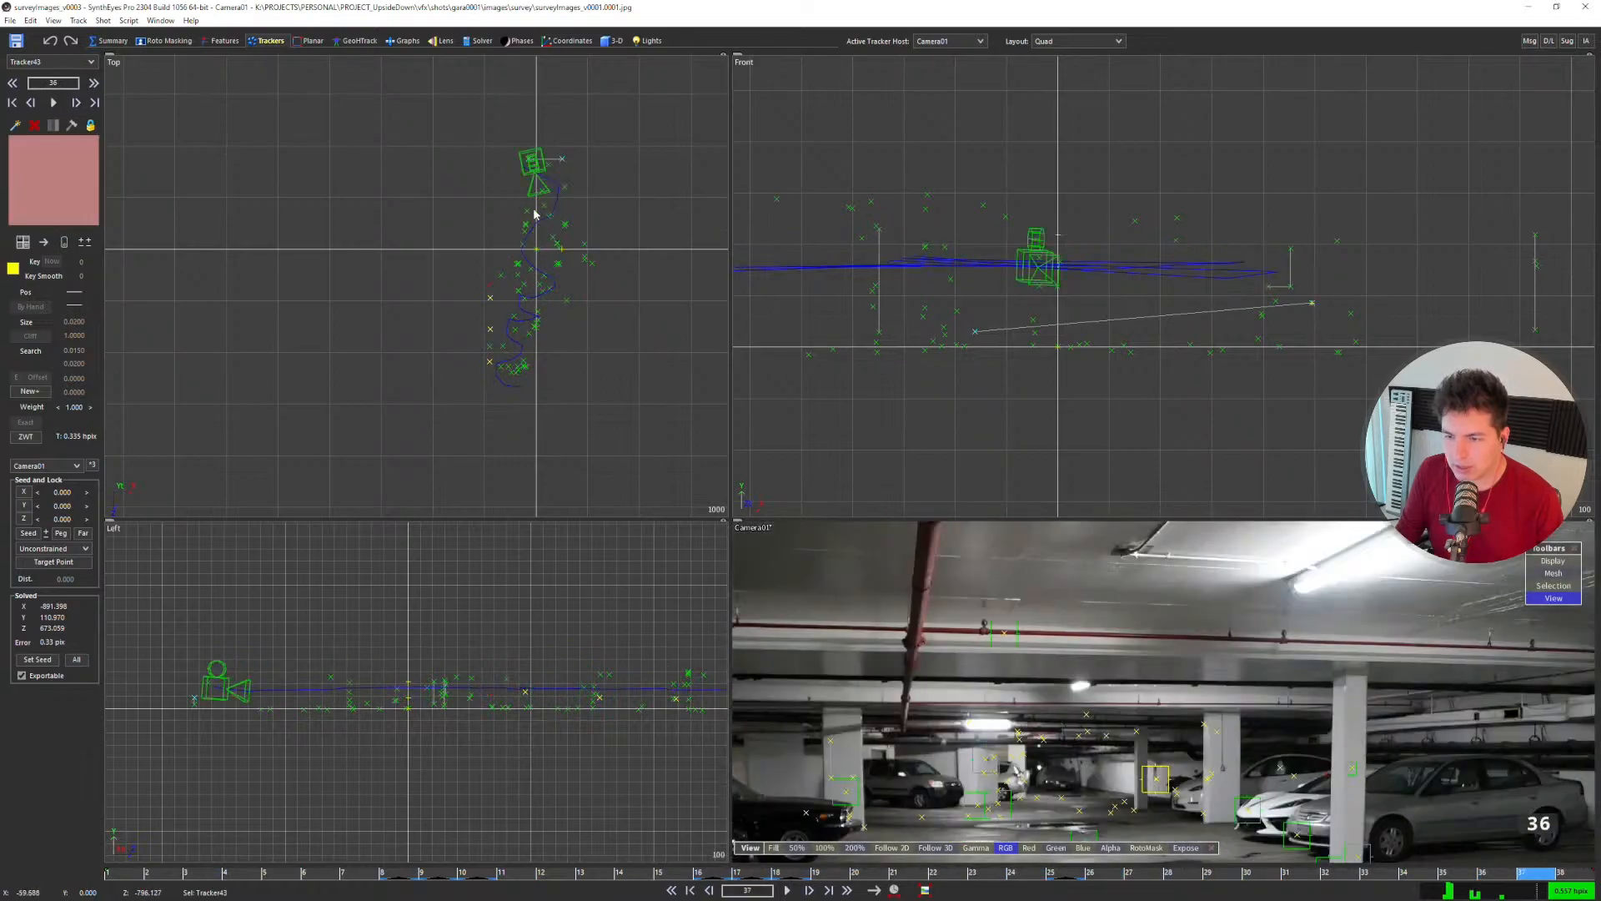
{"action": "key", "text": "Right"}
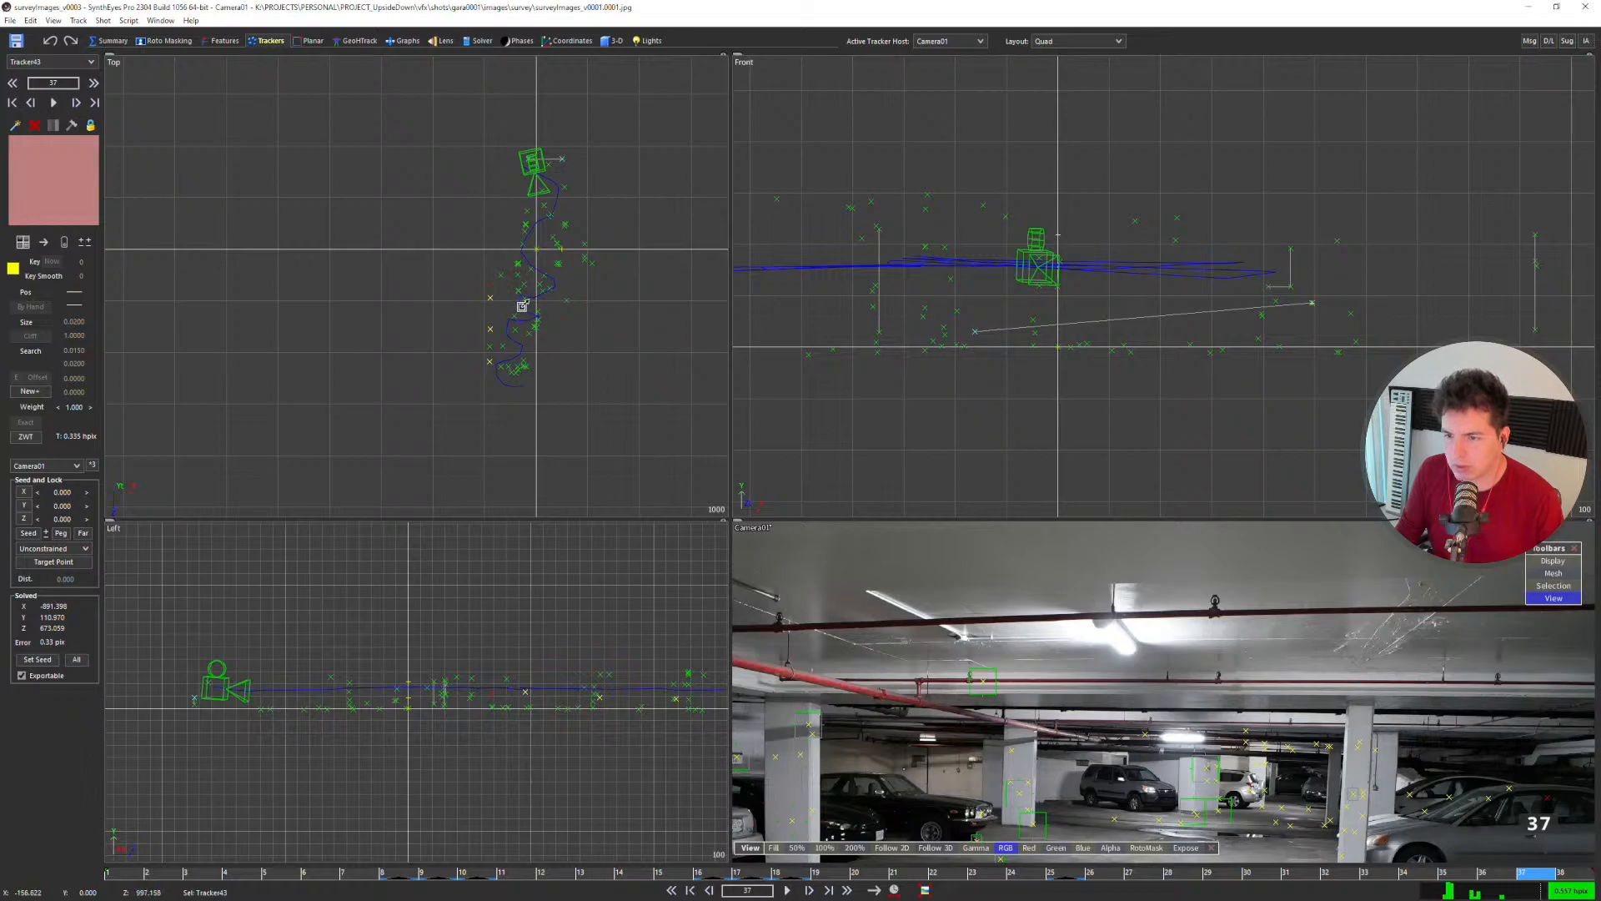
Step: Return to frame 20 and examine the trackers around the linked back-wall pair in the top view
{"action": "key", "text": "Left"}
{"action": "key", "text": "Left"}
{"action": "key", "text": "Left"}
{"action": "key", "text": "Left"}
{"action": "key", "text": "Left"}
{"action": "key", "text": "Left"}
{"action": "key", "text": "Left"}
{"action": "key", "text": "Left"}
{"action": "key", "text": "Left"}
{"action": "key", "text": "Left"}
{"action": "key", "text": "Left"}
{"action": "key", "text": "Left"}
{"action": "key", "text": "Left"}
{"action": "key", "text": "Left"}
{"action": "key", "text": "Left"}
{"action": "key", "text": "Left"}
{"action": "key", "text": "Left"}
{"action": "scroll", "coordinate": [517, 299], "scroll_direction": "up", "scroll_amount": 2}
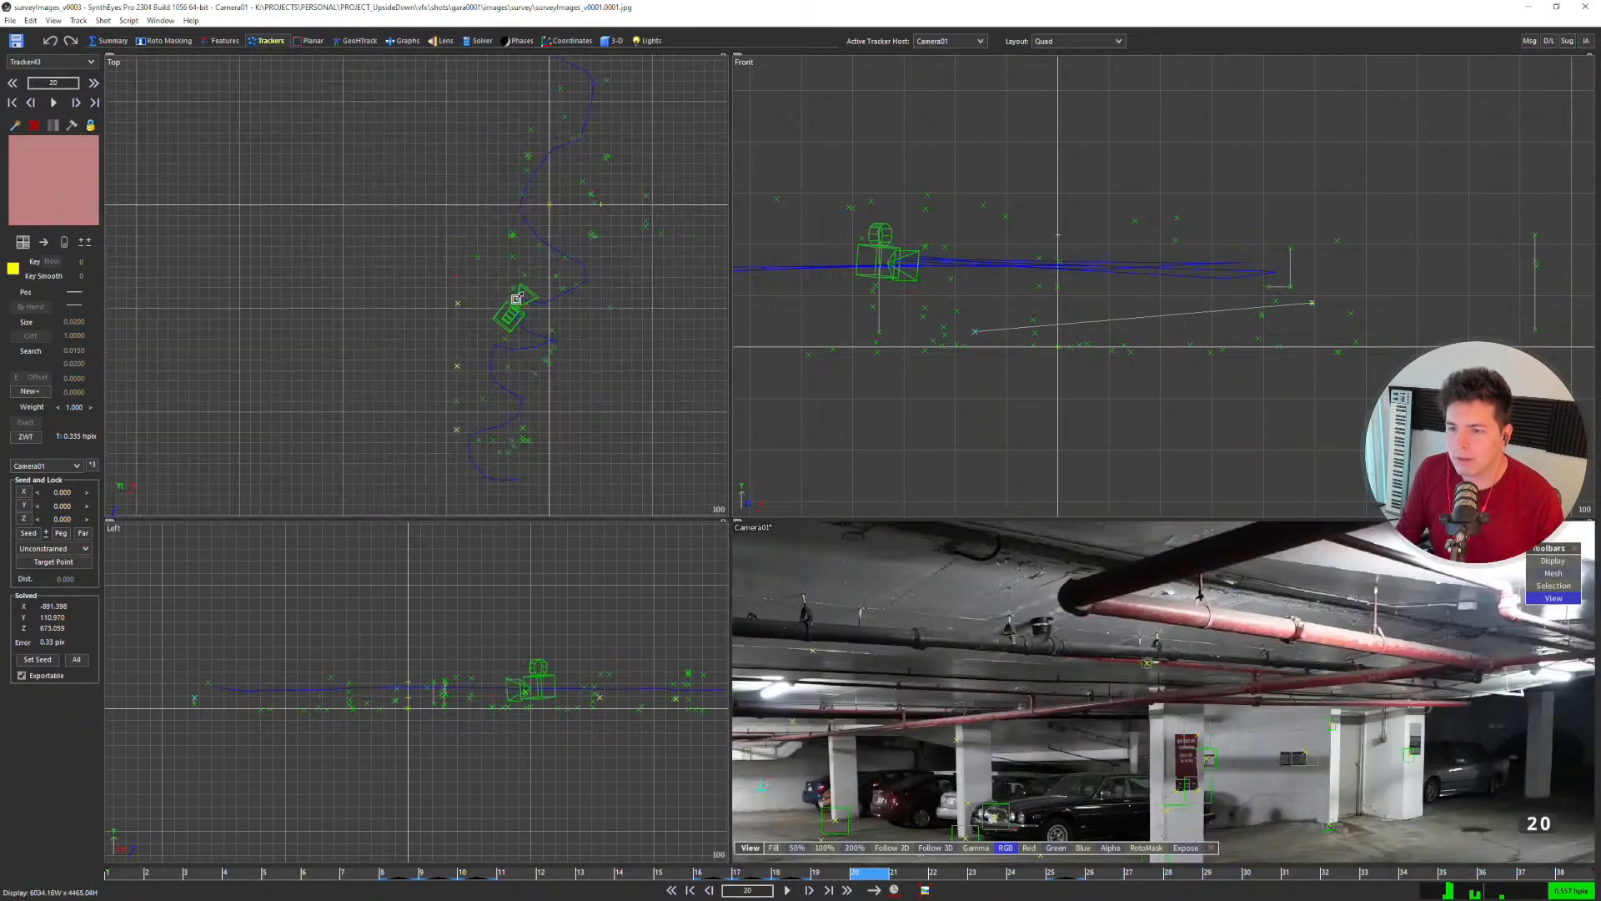
{"action": "scroll", "coordinate": [538, 146], "scroll_direction": "down", "scroll_amount": 3}
{"action": "scroll", "coordinate": [446, 301], "scroll_direction": "up", "scroll_amount": 3}
{"action": "middle_click_drag", "start_coordinate": [514, 175], "coordinate": [437, 412]}
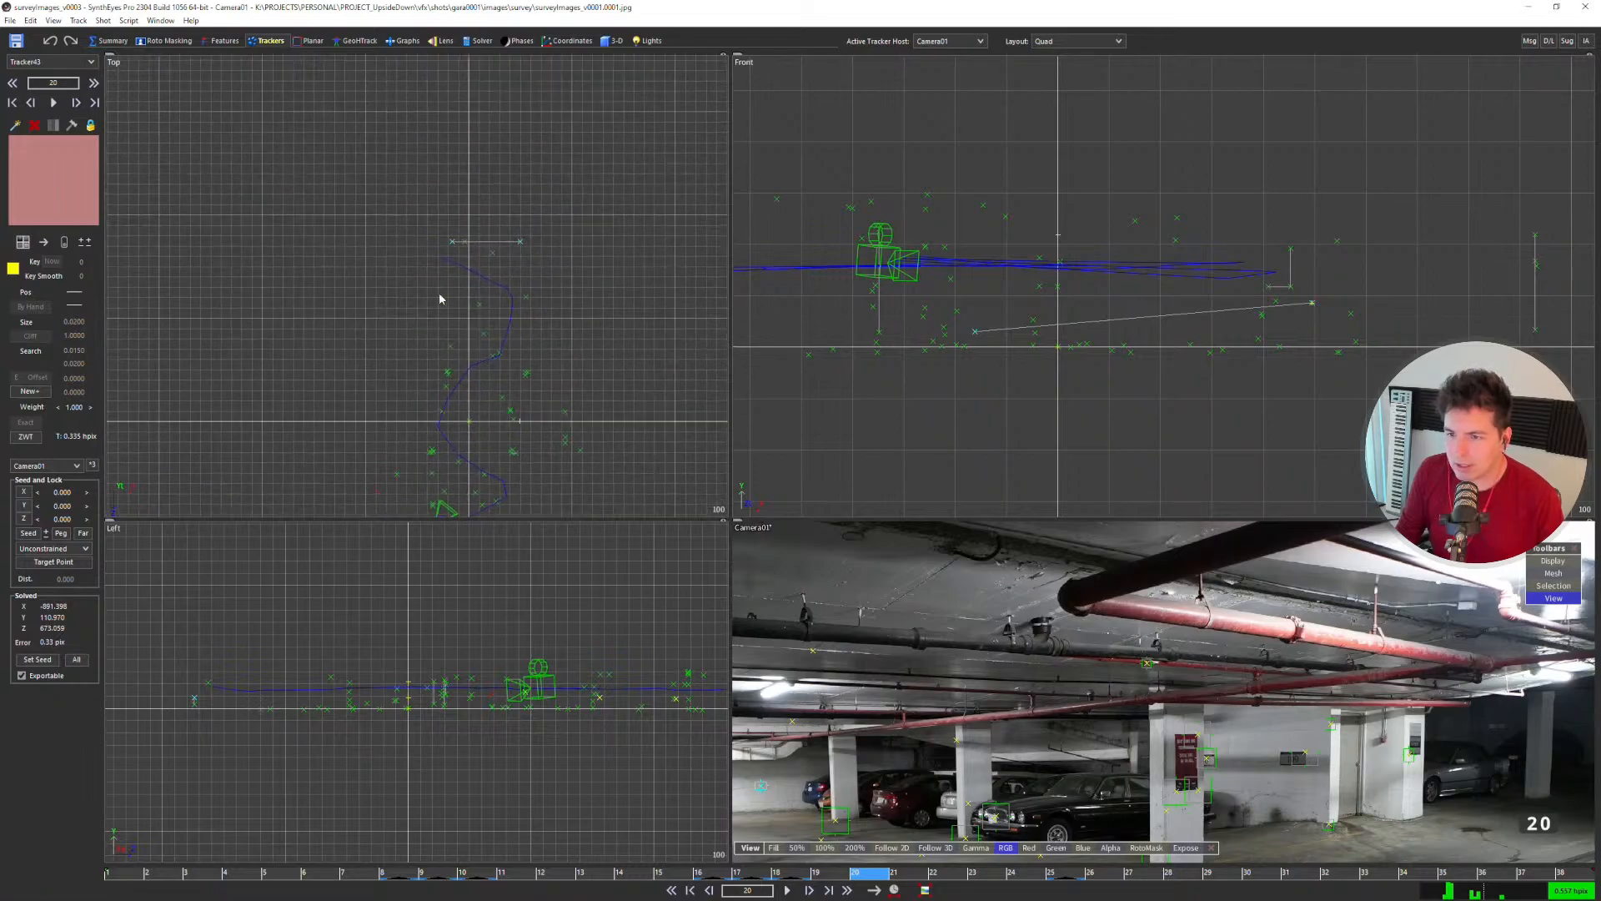
{"action": "scroll", "coordinate": [495, 246], "scroll_direction": "up", "scroll_amount": 3}
{"action": "scroll", "coordinate": [417, 247], "scroll_direction": "up", "scroll_amount": 6}
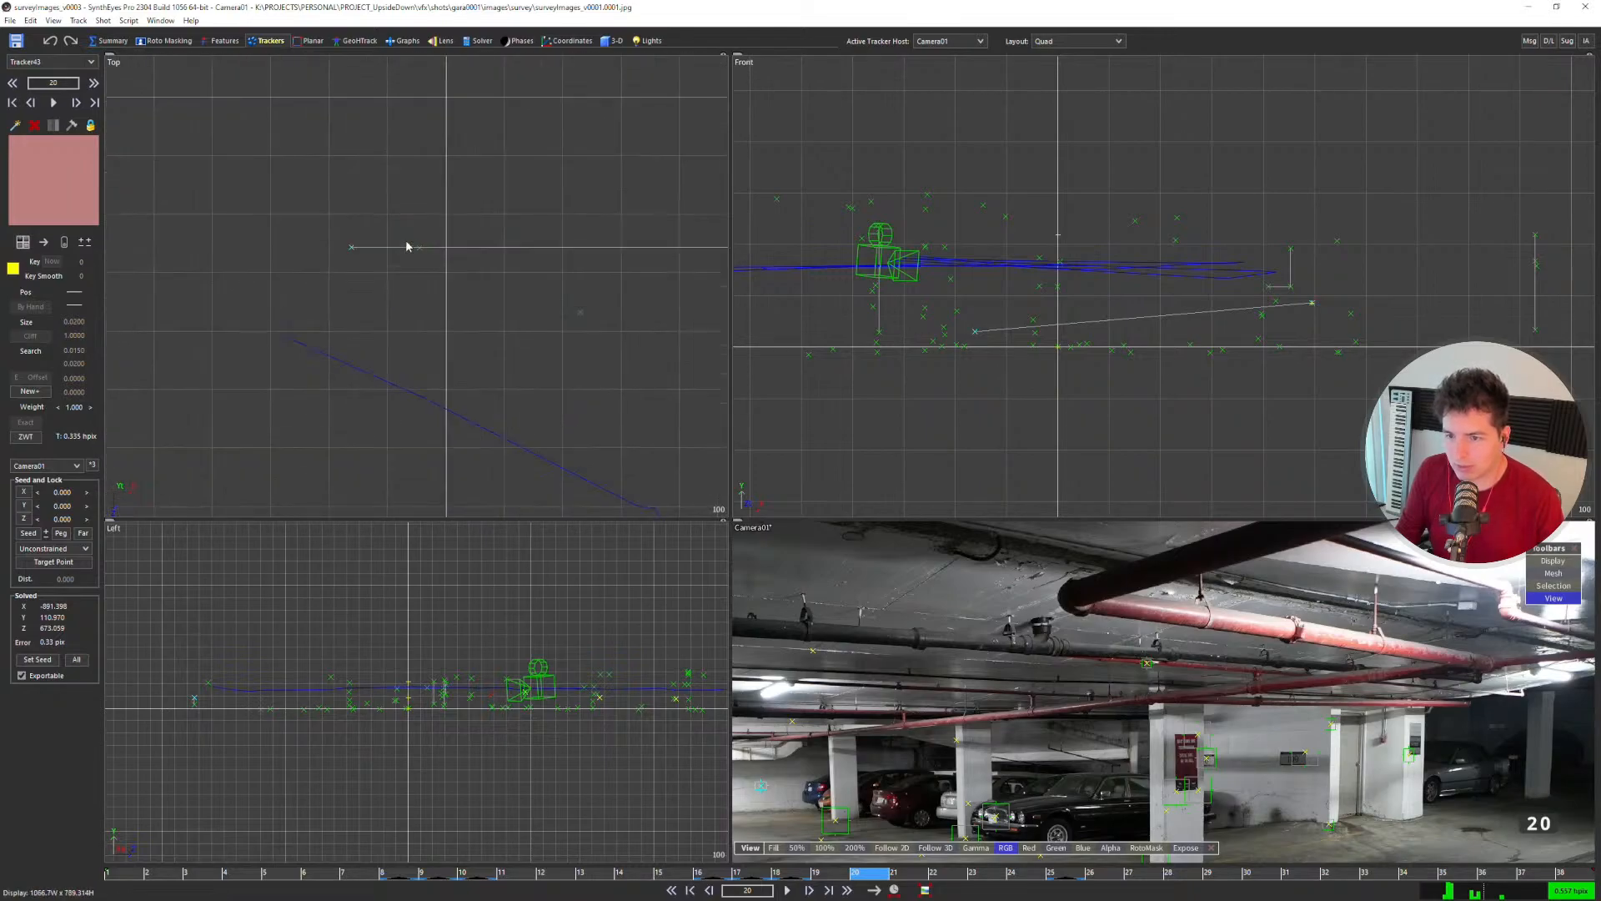
Step: Select Tracker48 on the back wall, go to frame 23 and link it to Tracker49 as its target
{"action": "left_click", "coordinate": [424, 244]}
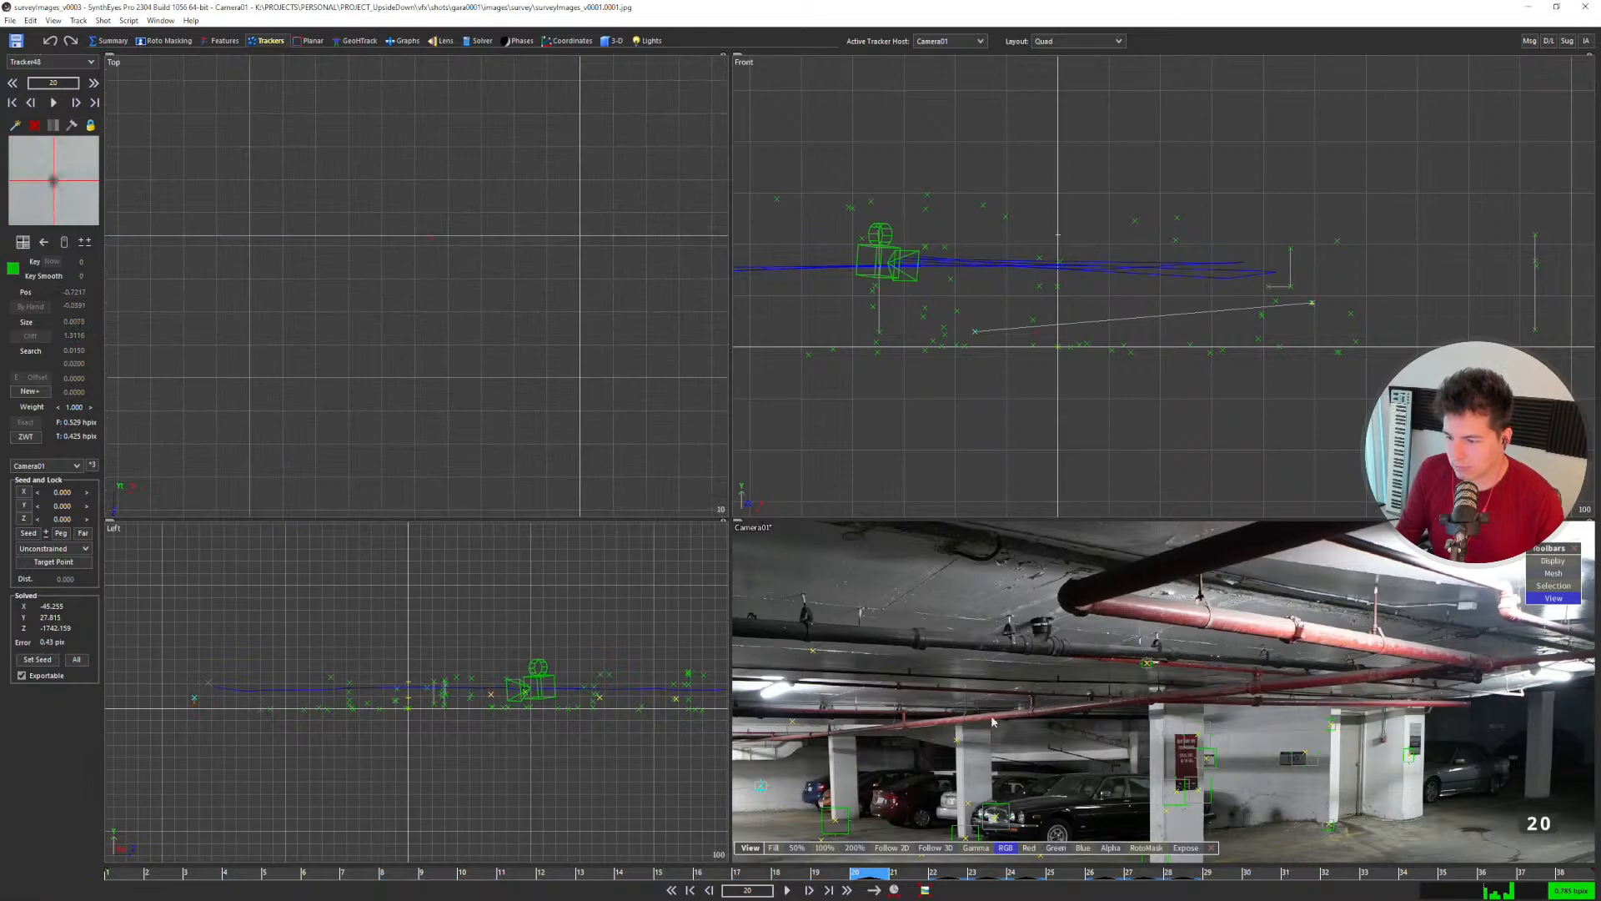
{"action": "key", "text": "m"}
{"action": "key", "text": "d"}
{"action": "key", "text": "d"}
{"action": "key", "text": "d"}
{"action": "middle_click_drag", "start_coordinate": [587, 647], "coordinate": [619, 493]}
{"action": "scroll", "coordinate": [576, 488], "scroll_direction": "up", "scroll_amount": 3}
{"action": "scroll", "coordinate": [575, 486], "scroll_direction": "down", "scroll_amount": 3}
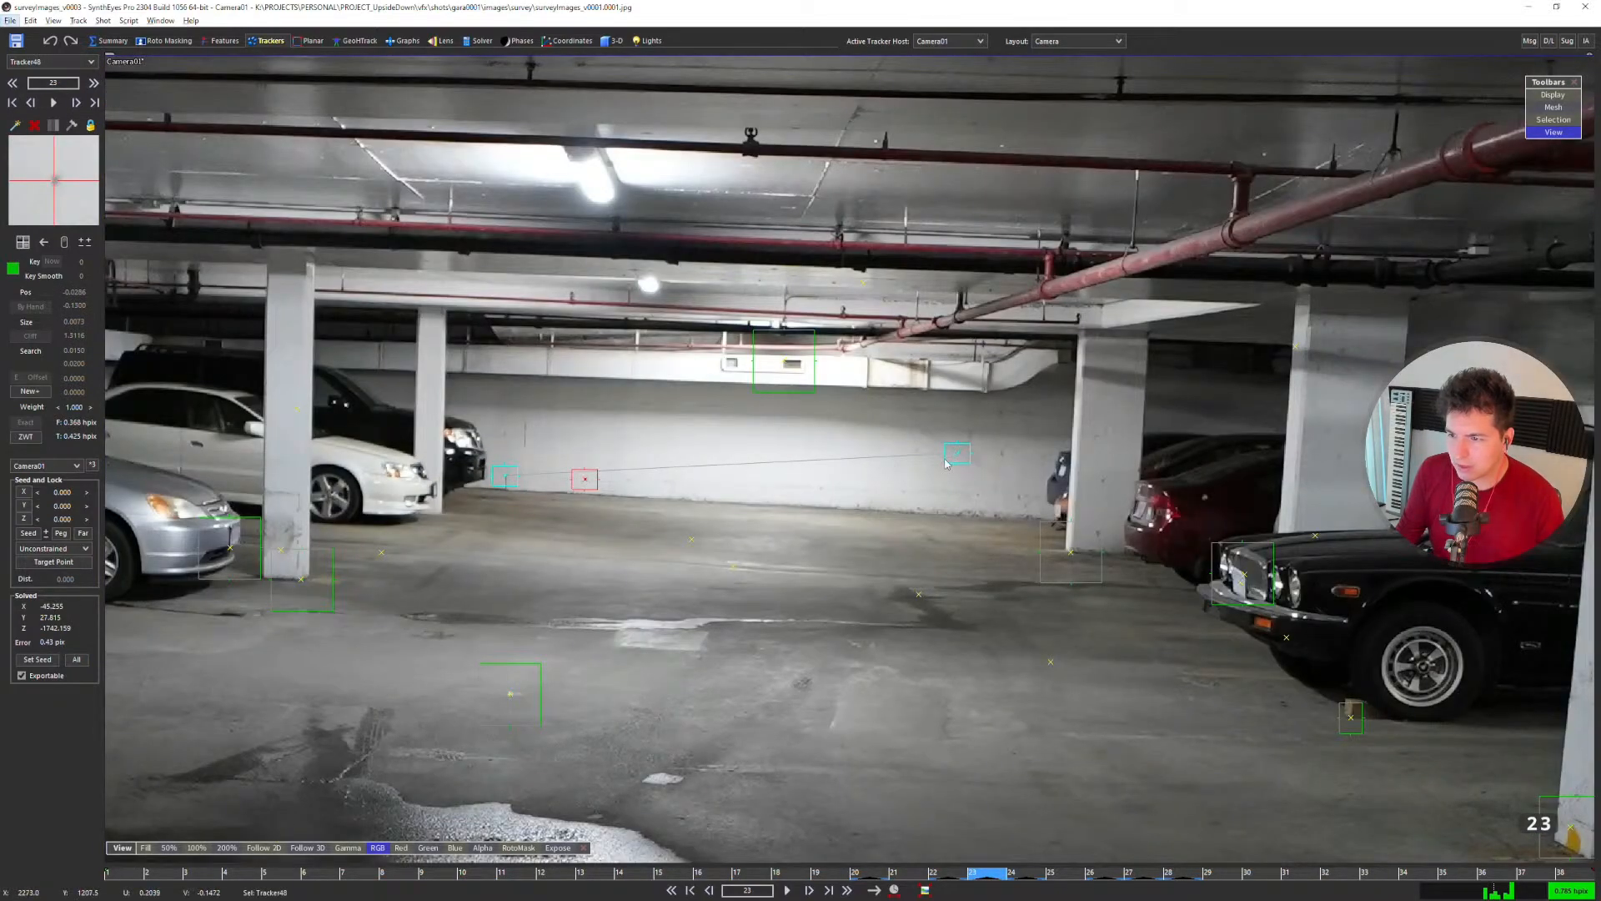
{"action": "left_click", "coordinate": [951, 456]}
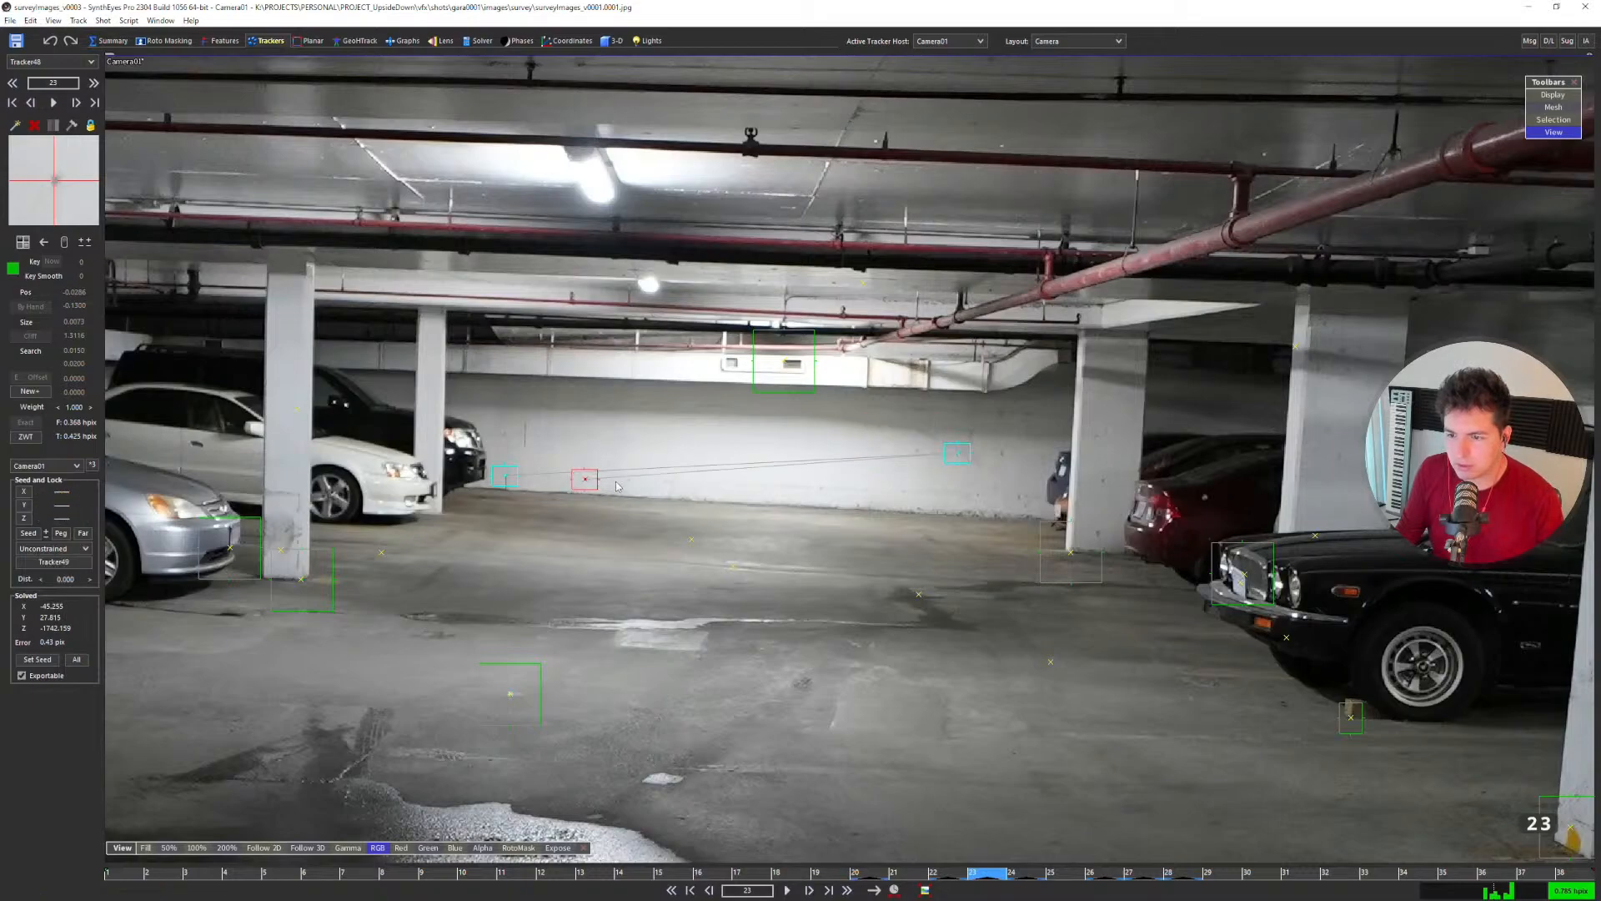
Step: Constrain Tracker48 to the Same XY Plane (back) as Tracker49 and solve the scene again
{"action": "left_click", "coordinate": [45, 548]}
{"action": "left_click", "coordinate": [55, 631]}
{"action": "key", "text": "q"}
{"action": "scroll", "coordinate": [538, 193], "scroll_direction": "down", "scroll_amount": 3}
{"action": "middle_click_drag", "start_coordinate": [578, 288], "coordinate": [434, 356]}
{"action": "key", "text": "shift+g"}
{"action": "left_click", "coordinate": [797, 601]}
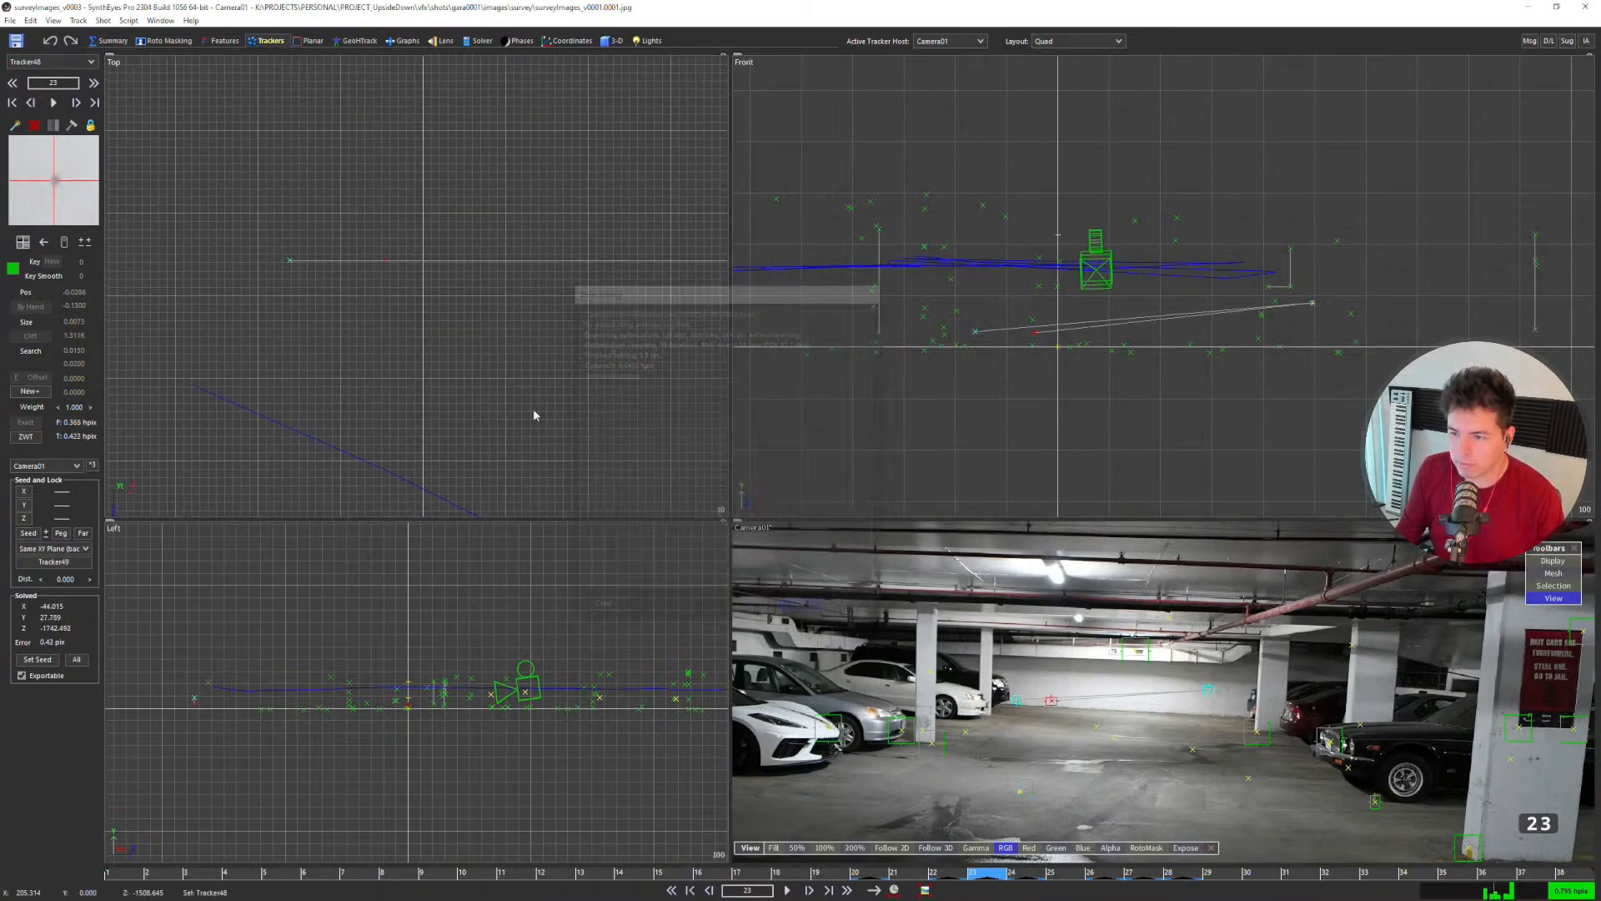
{"action": "scroll", "coordinate": [399, 276], "scroll_direction": "down", "scroll_amount": 7}
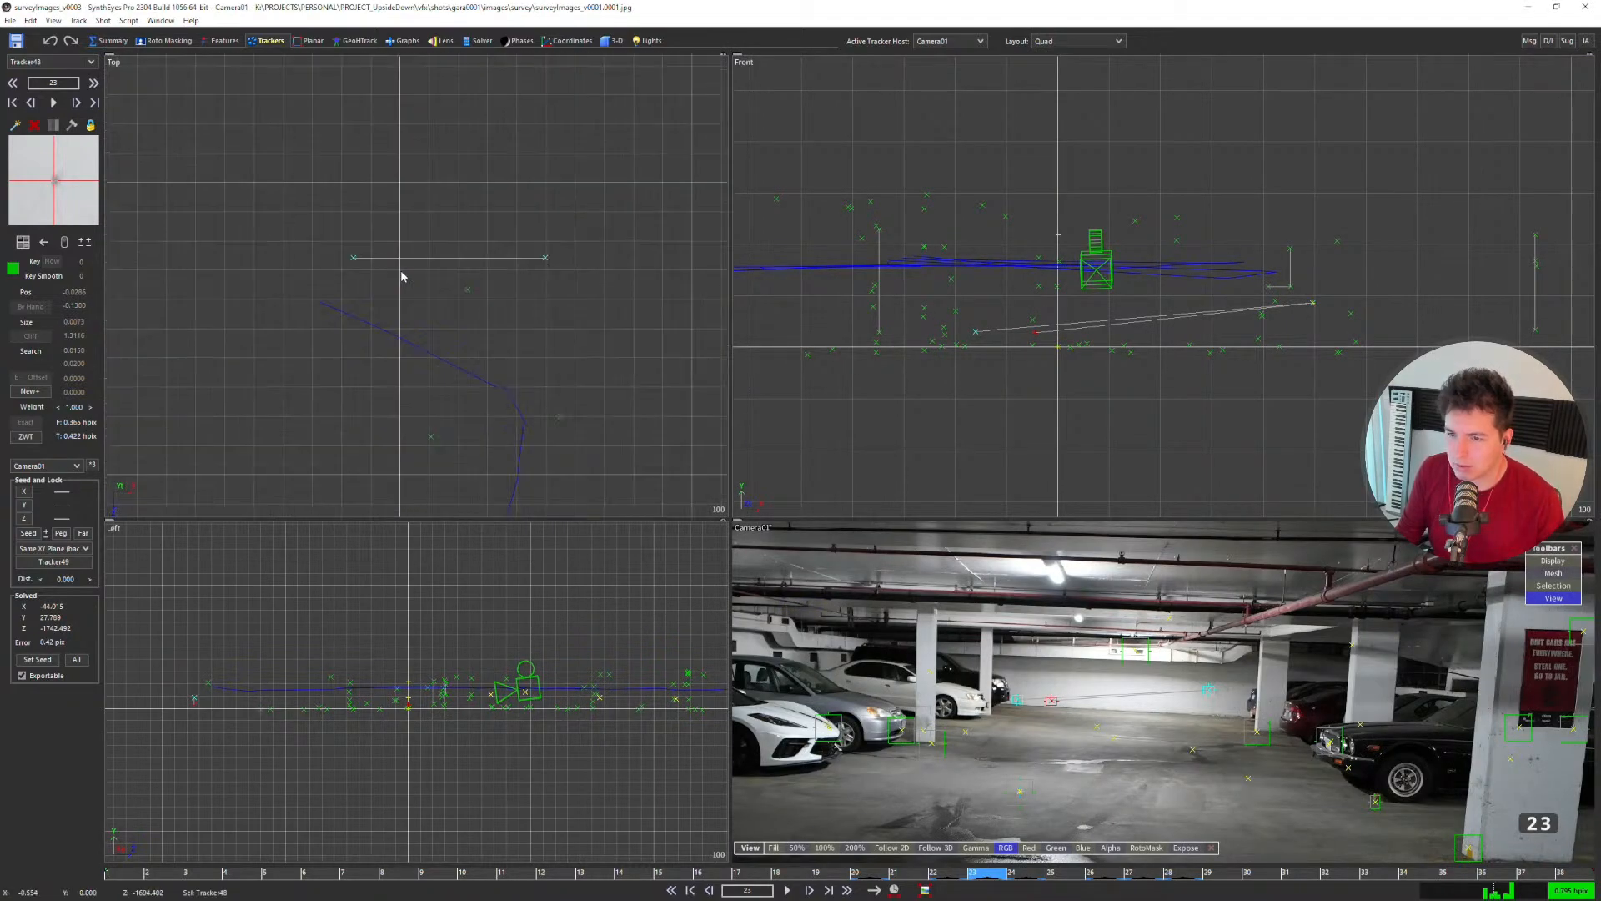
{"action": "middle_click_drag", "start_coordinate": [428, 278], "coordinate": [382, 147]}
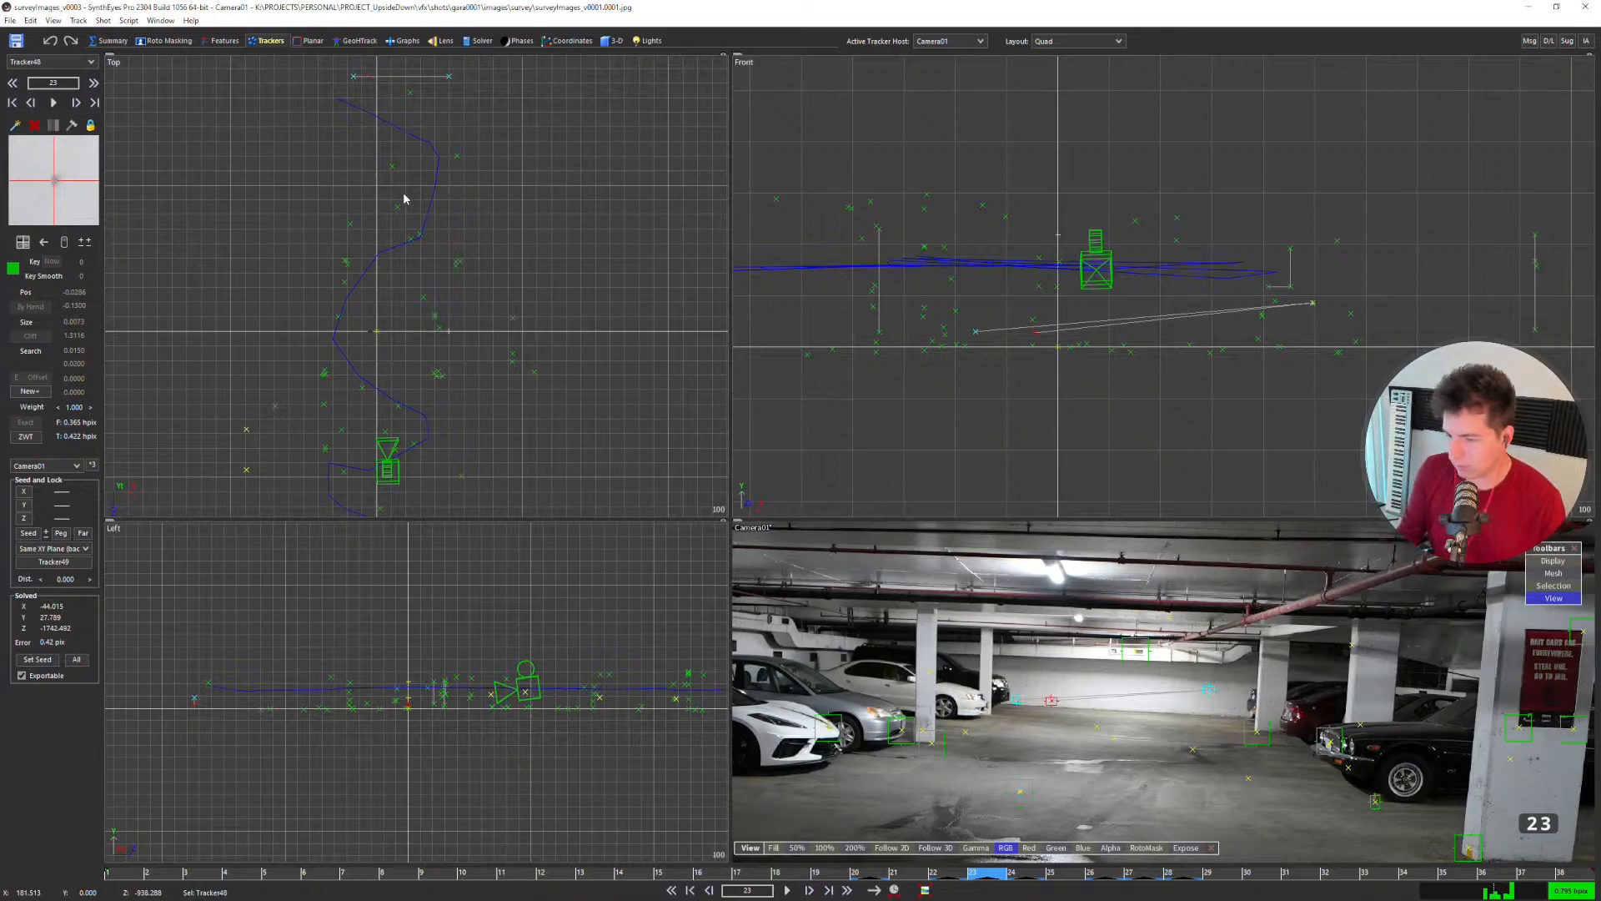
{"action": "scroll", "coordinate": [443, 211], "scroll_direction": "down", "scroll_amount": 2}
{"action": "scroll", "coordinate": [433, 267], "scroll_direction": "down", "scroll_amount": 1}
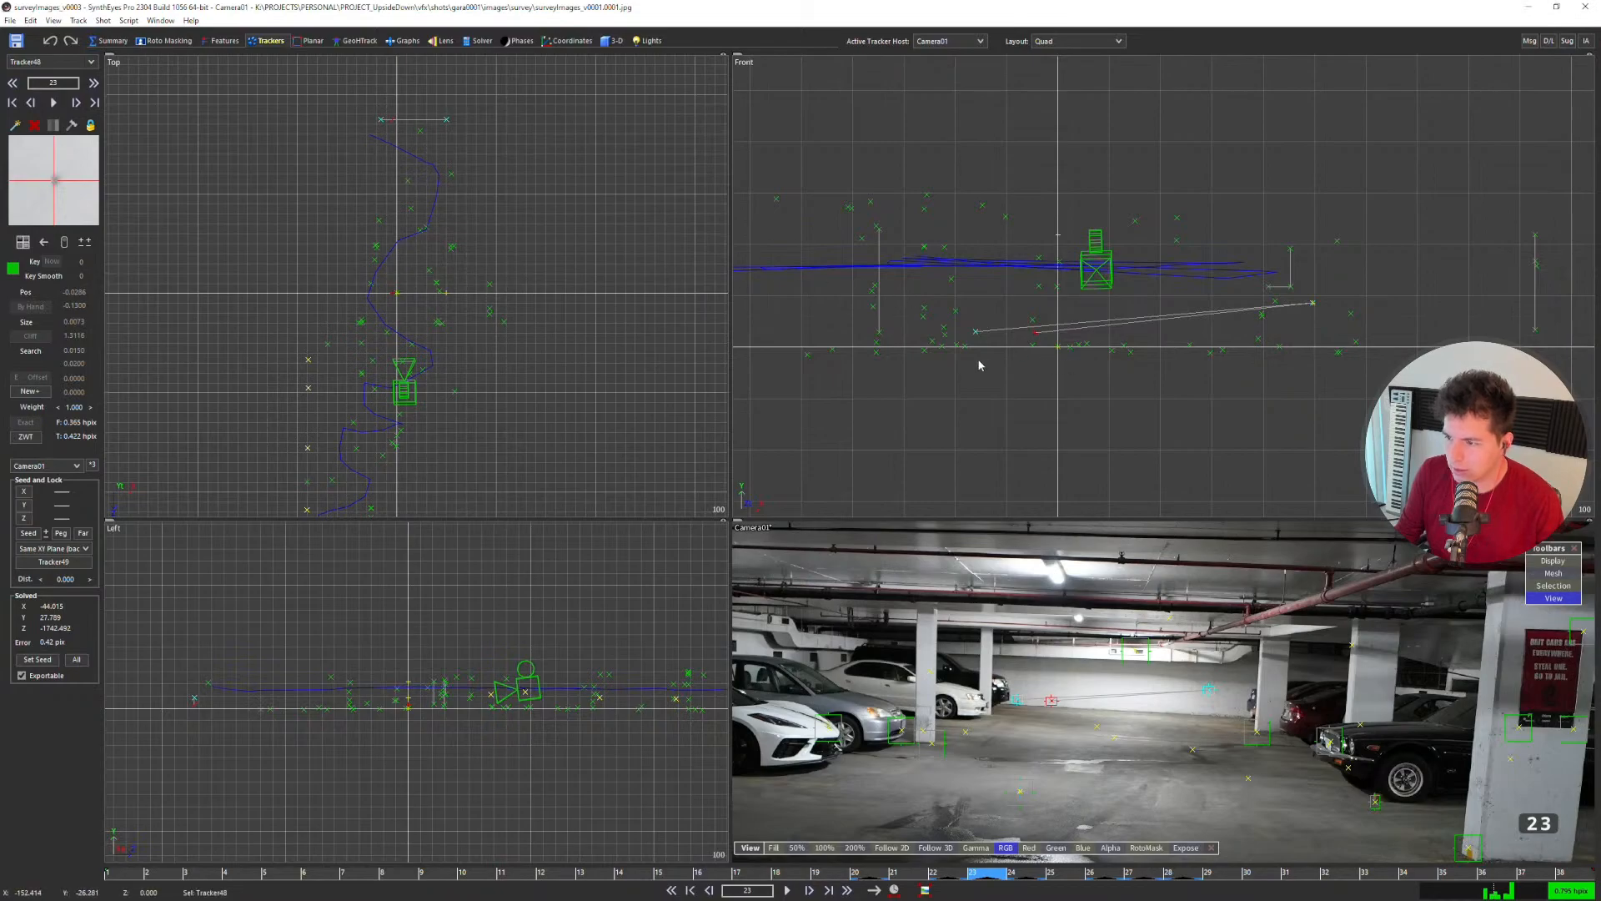
Step: Search the camera view around frames 24 to 26 for a trackable feature on the wall behind the parked cars
{"action": "key", "text": "5"}
{"action": "scroll", "coordinate": [976, 367], "scroll_direction": "down", "scroll_amount": 2}
{"action": "key", "text": "Right"}
{"action": "key", "text": "Right"}
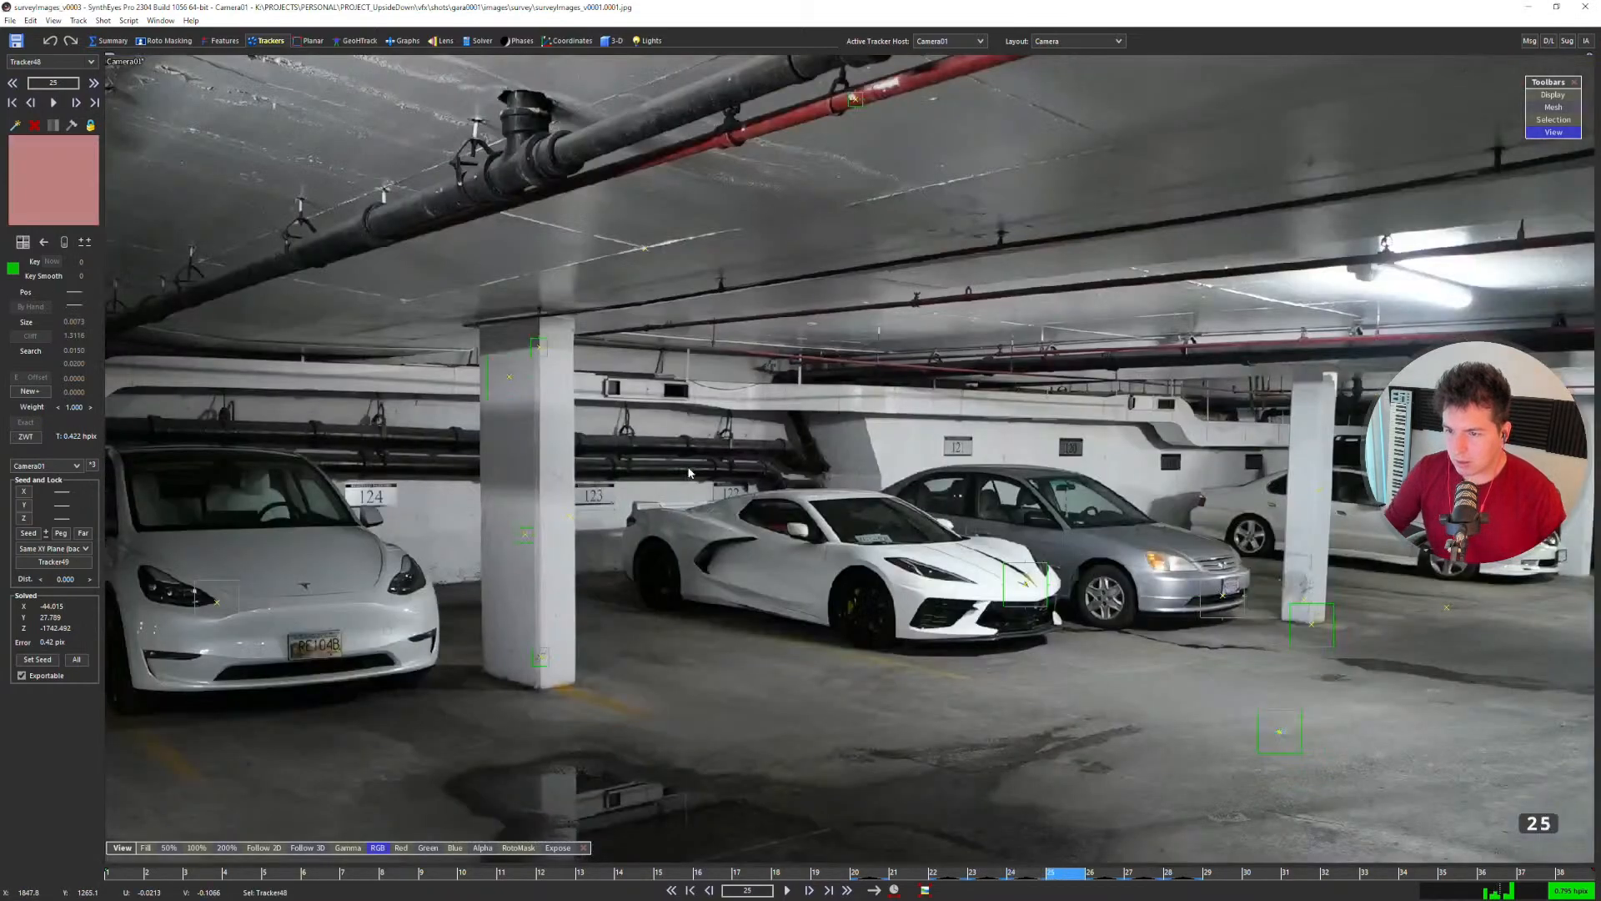
{"action": "middle_click_drag", "start_coordinate": [976, 464], "coordinate": [824, 377]}
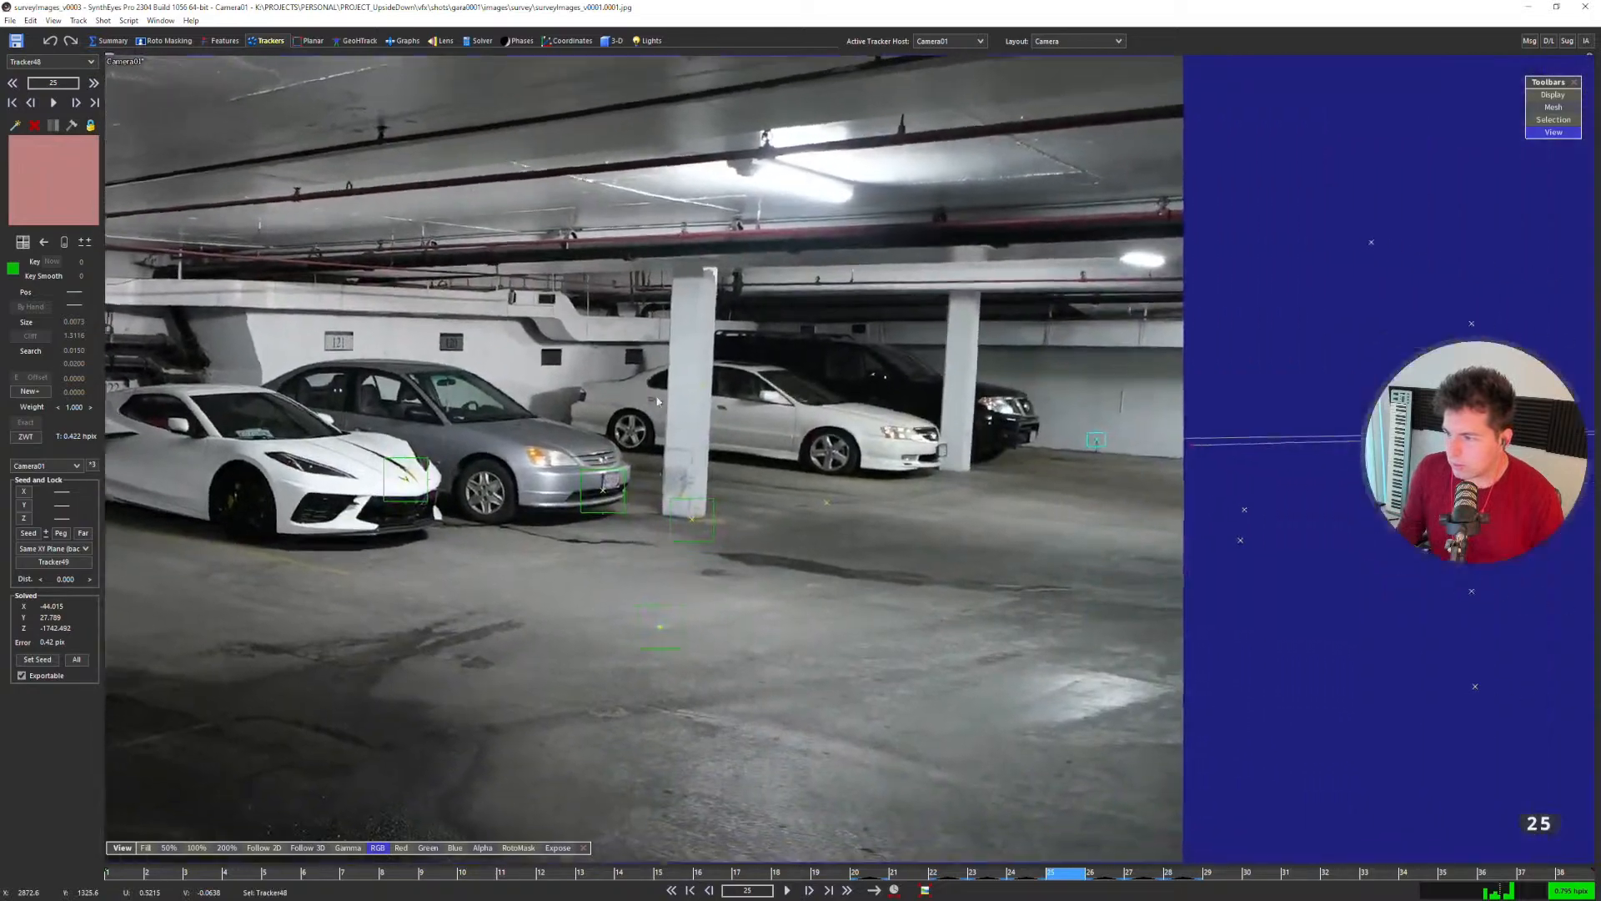
{"action": "key", "text": "Right"}
{"action": "key", "text": "Left"}
{"action": "key", "text": "Left"}
{"action": "middle_click_drag", "start_coordinate": [367, 355], "coordinate": [781, 371]}
{"action": "scroll", "coordinate": [424, 338], "scroll_direction": "up", "scroll_amount": 2}
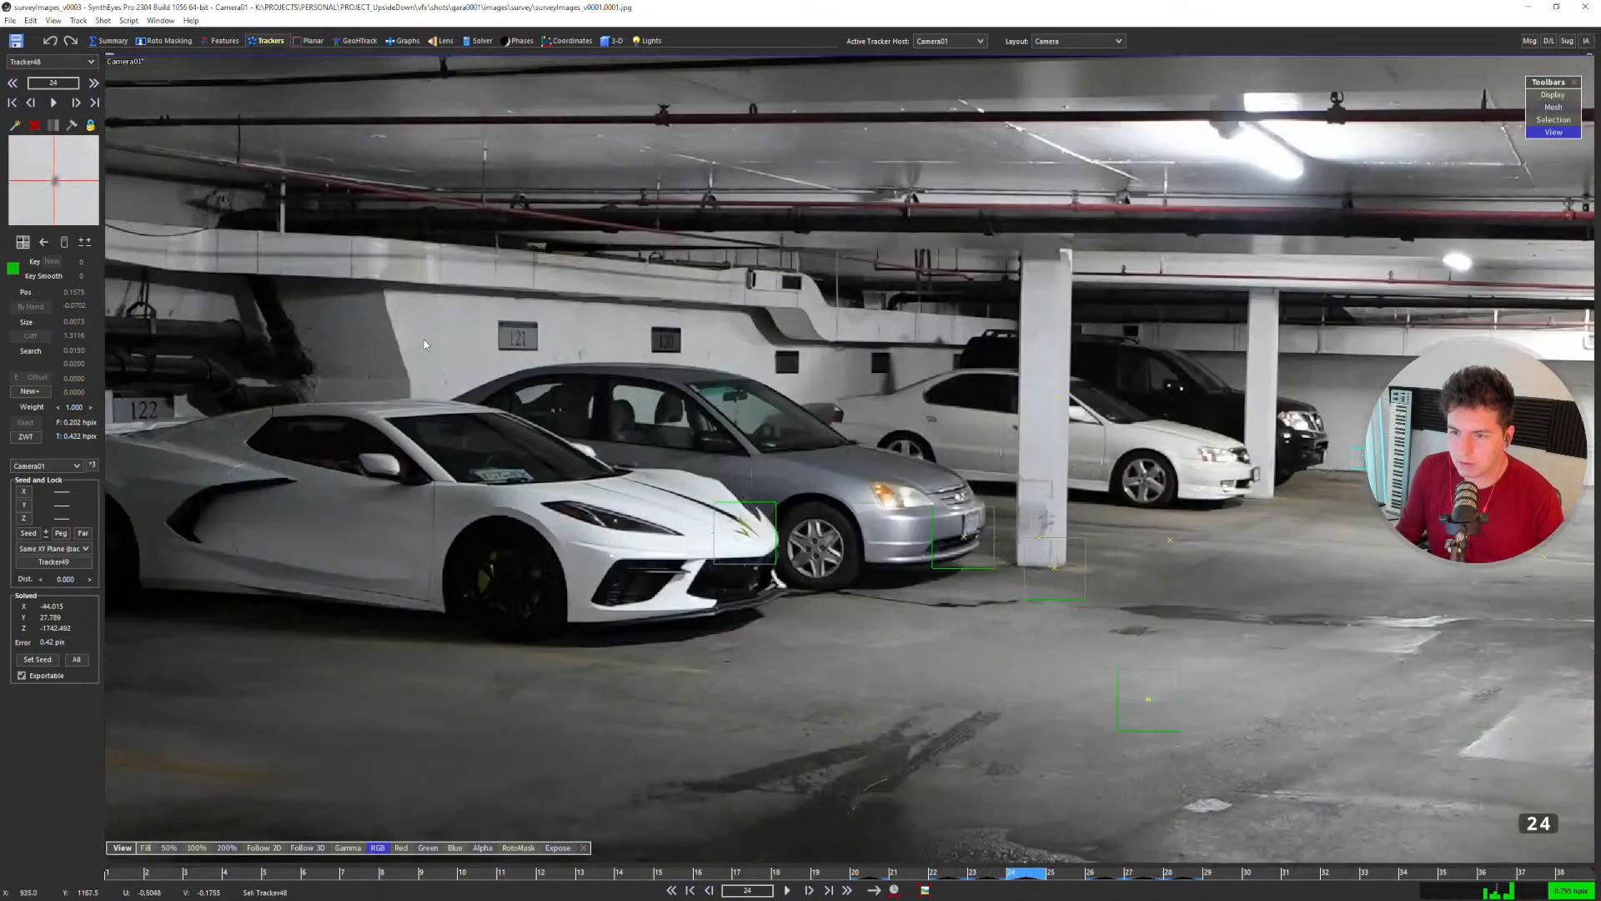
Step: Add a tracker on the upper-left corner of the 121 parking sign at frame 24 and place it on that corner at frame 25
{"action": "scroll", "coordinate": [644, 314], "scroll_direction": "up", "scroll_amount": 2}
{"action": "scroll", "coordinate": [608, 313], "scroll_direction": "up", "scroll_amount": 3}
{"action": "left_click", "coordinate": [608, 307]}
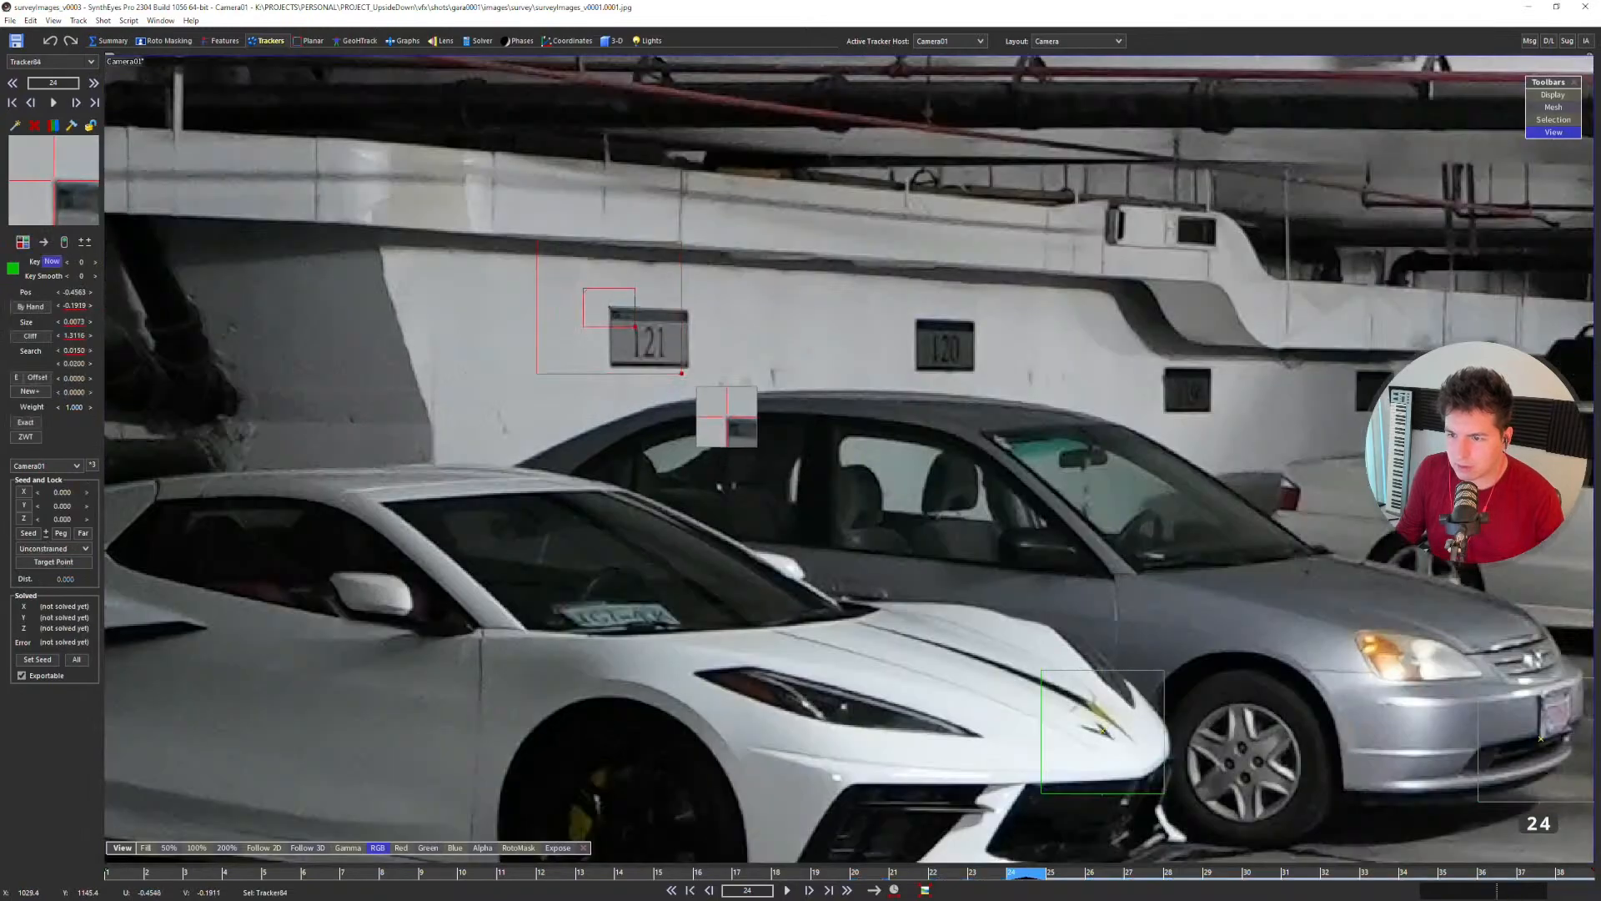
{"action": "scroll", "coordinate": [700, 342], "scroll_direction": "down", "scroll_amount": 4}
{"action": "key", "text": "Right"}
{"action": "scroll", "coordinate": [1155, 312], "scroll_direction": "up", "scroll_amount": 5}
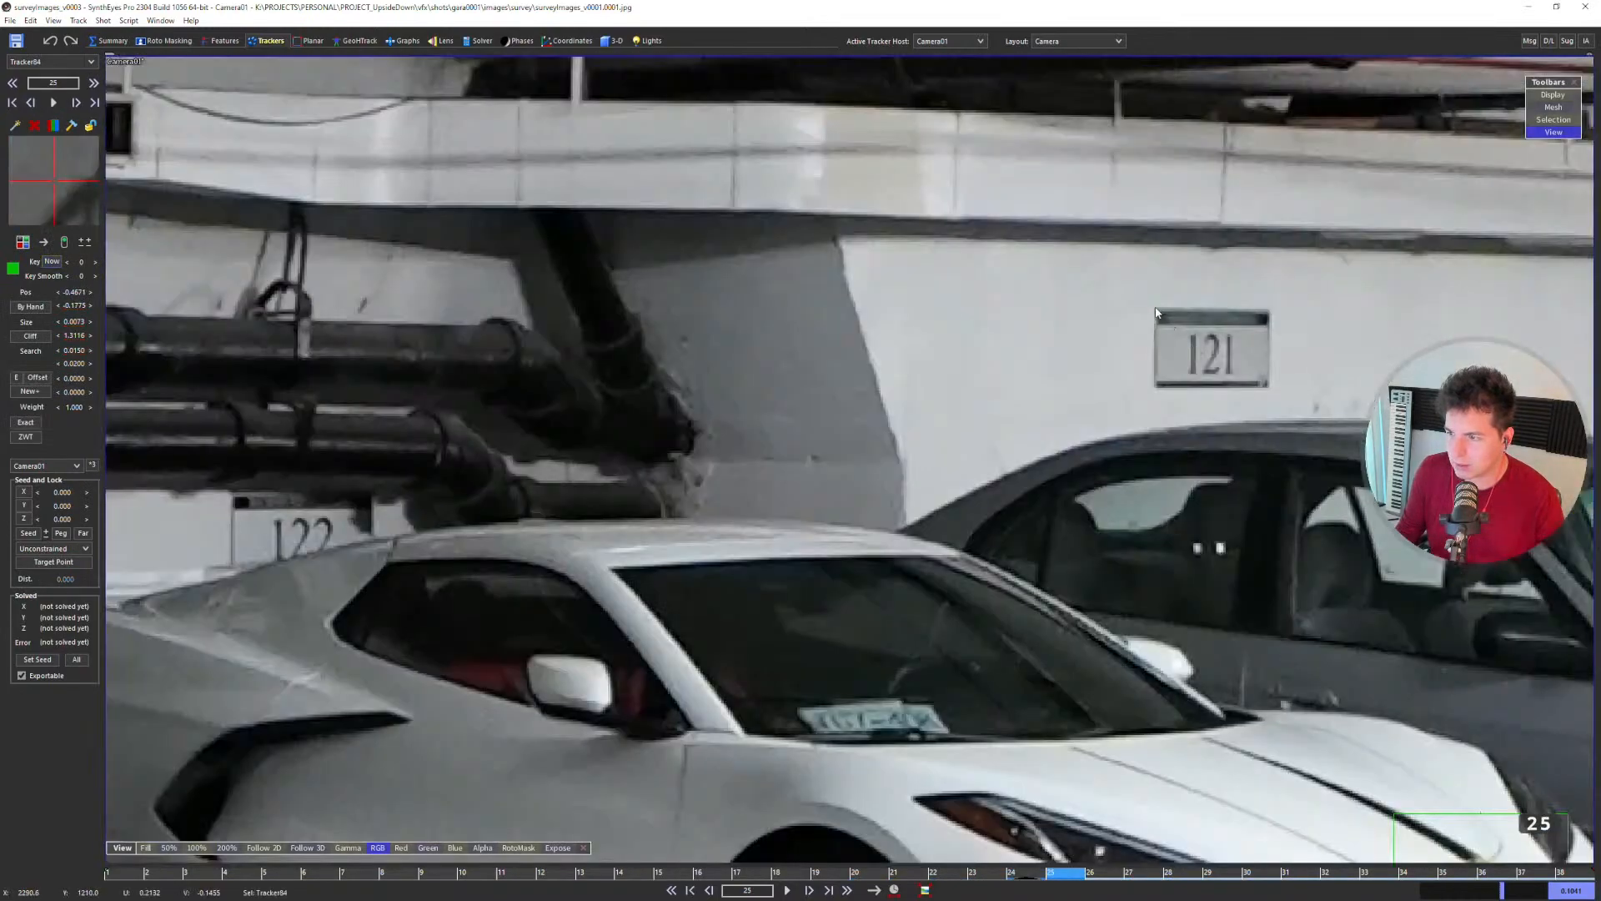
{"action": "left_click", "coordinate": [1156, 312]}
{"action": "key", "text": "Left"}
{"action": "key", "text": "Right"}
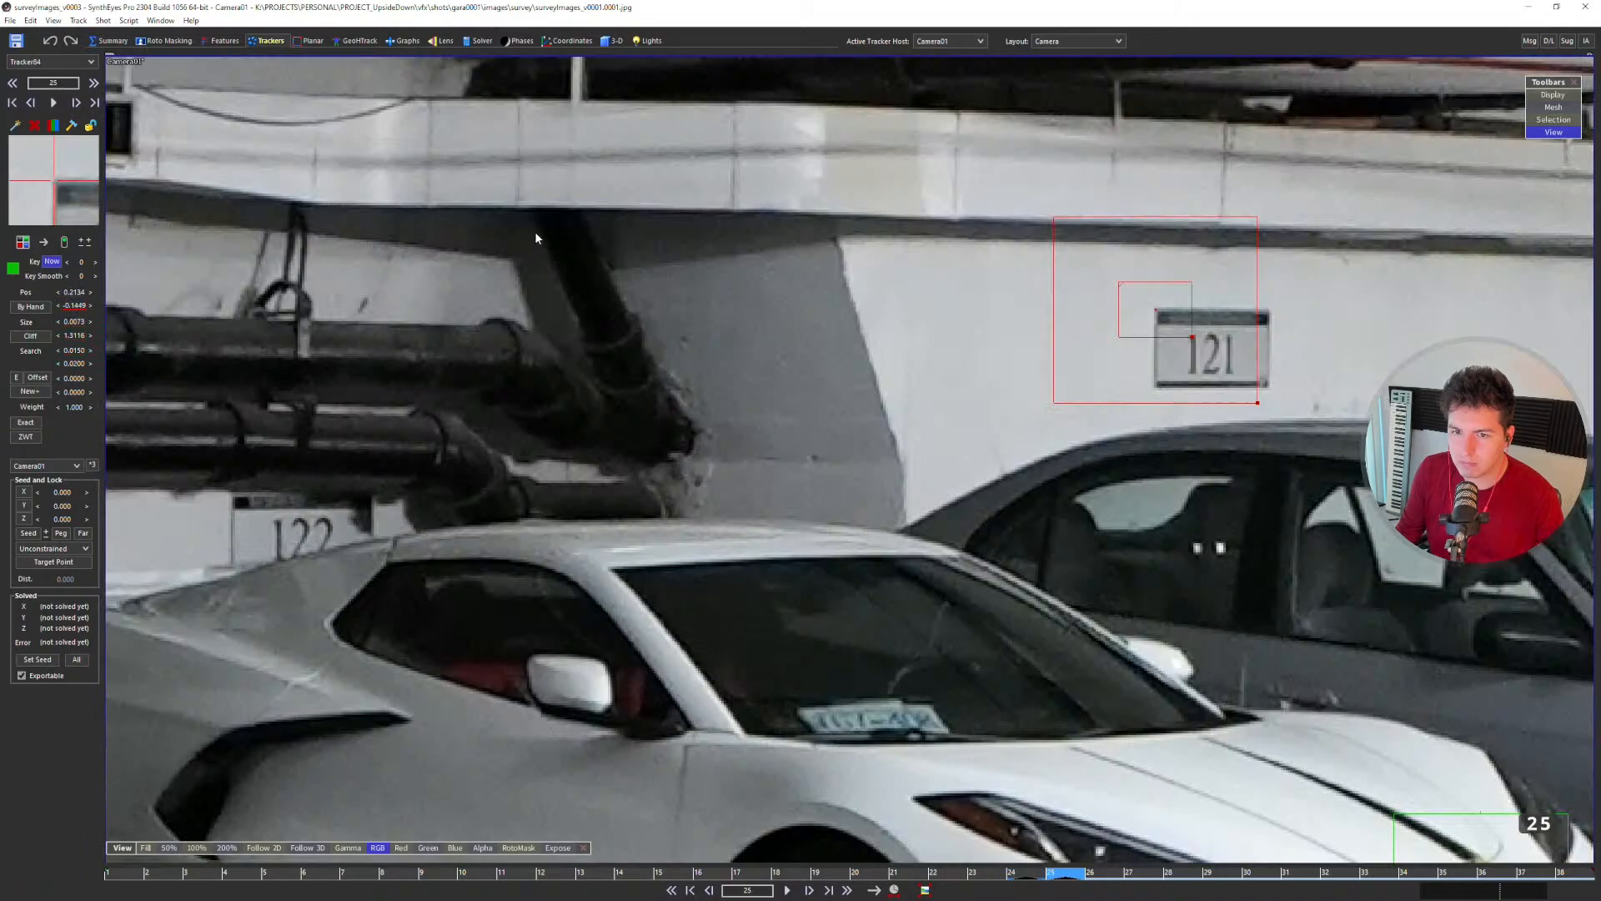
Step: Place the 121 sign tracker on the sign's upper-left corner at frame 26
{"action": "scroll", "coordinate": [531, 239], "scroll_direction": "down", "scroll_amount": 4}
{"action": "key", "text": "Right"}
{"action": "scroll", "coordinate": [508, 269], "scroll_direction": "up", "scroll_amount": 5}
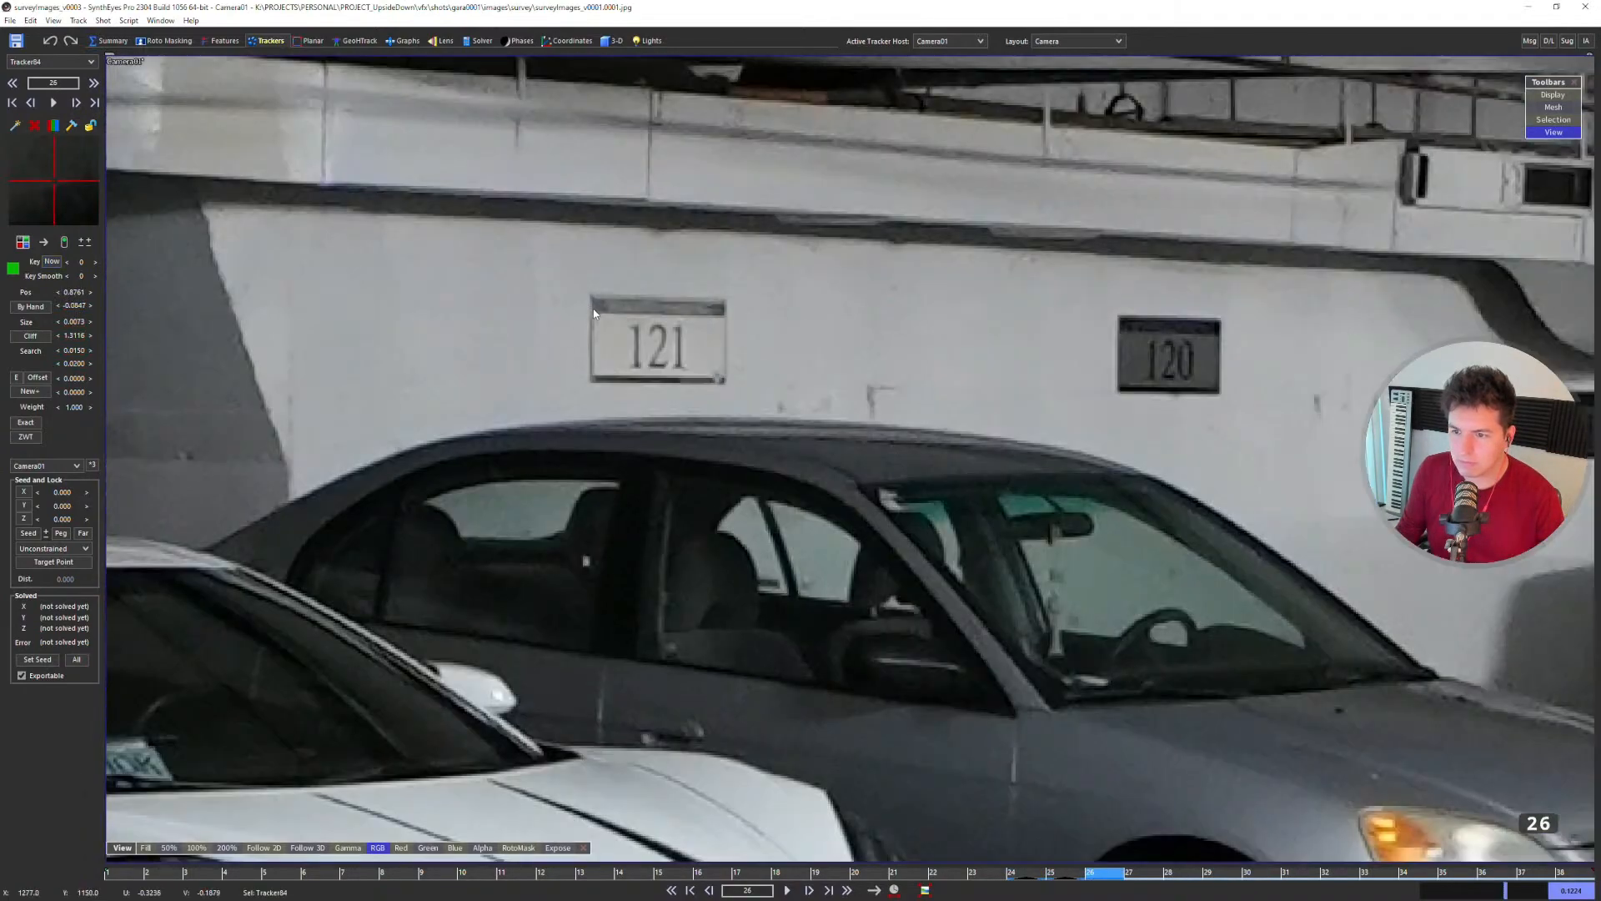
{"action": "left_click", "coordinate": [593, 314]}
Step: Check frame 27 for the 121 sign, then place its tracker on the sign's upper-left corner at frame 23
{"action": "scroll", "coordinate": [704, 386], "scroll_direction": "down", "scroll_amount": 4}
{"action": "key", "text": "Right"}
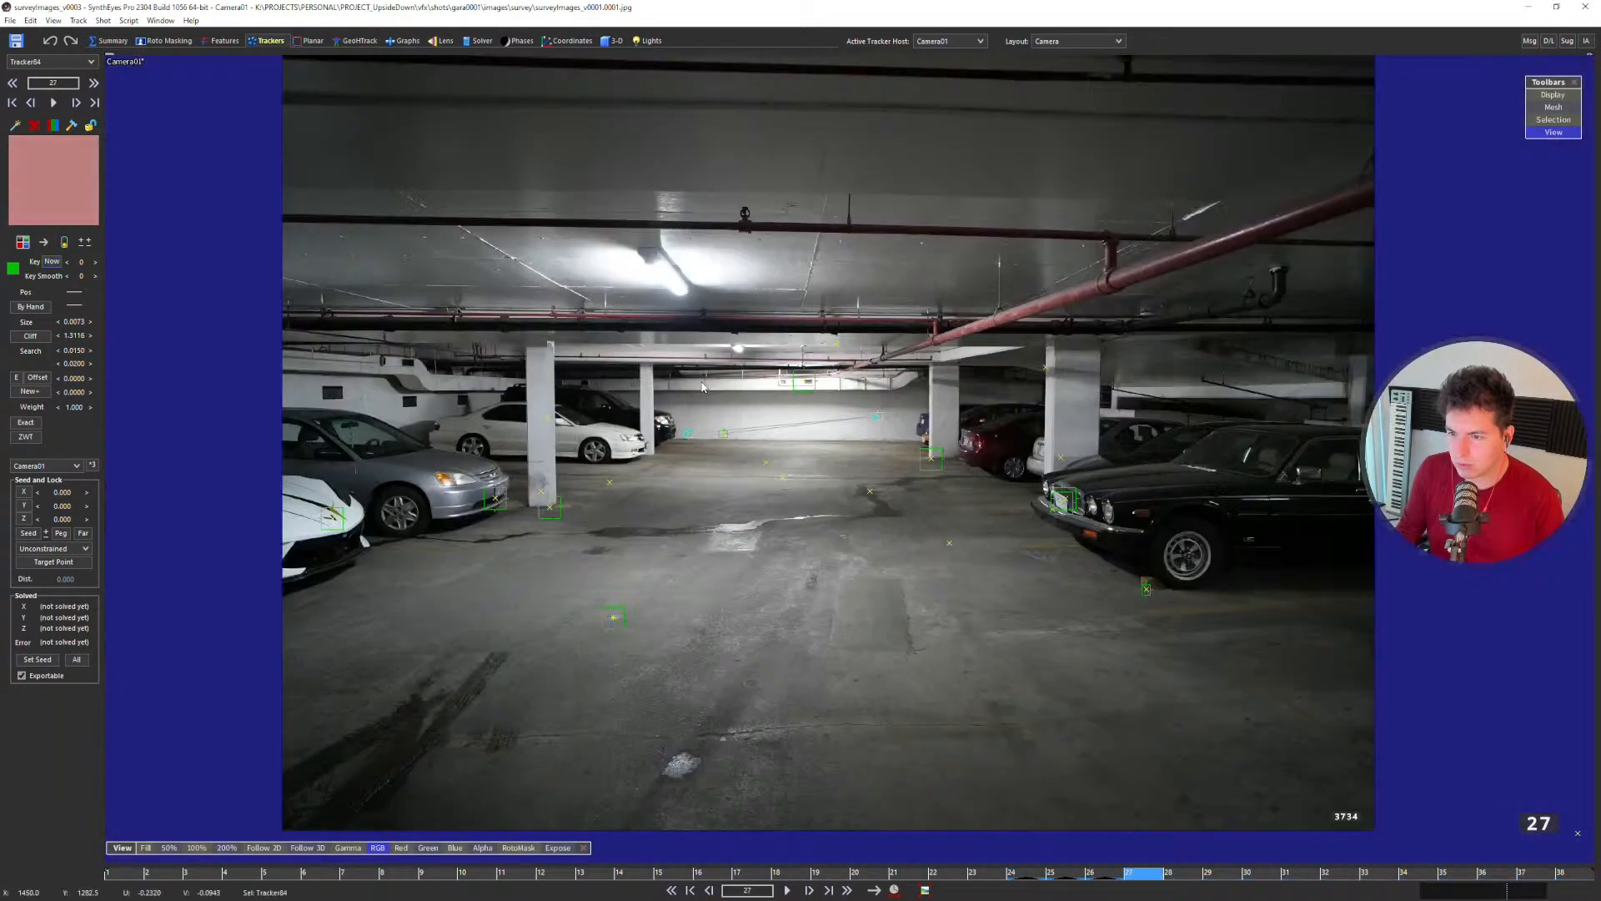
{"action": "middle_click_drag", "start_coordinate": [359, 386], "coordinate": [513, 374]}
{"action": "key", "text": "Left"}
{"action": "key", "text": "Right"}
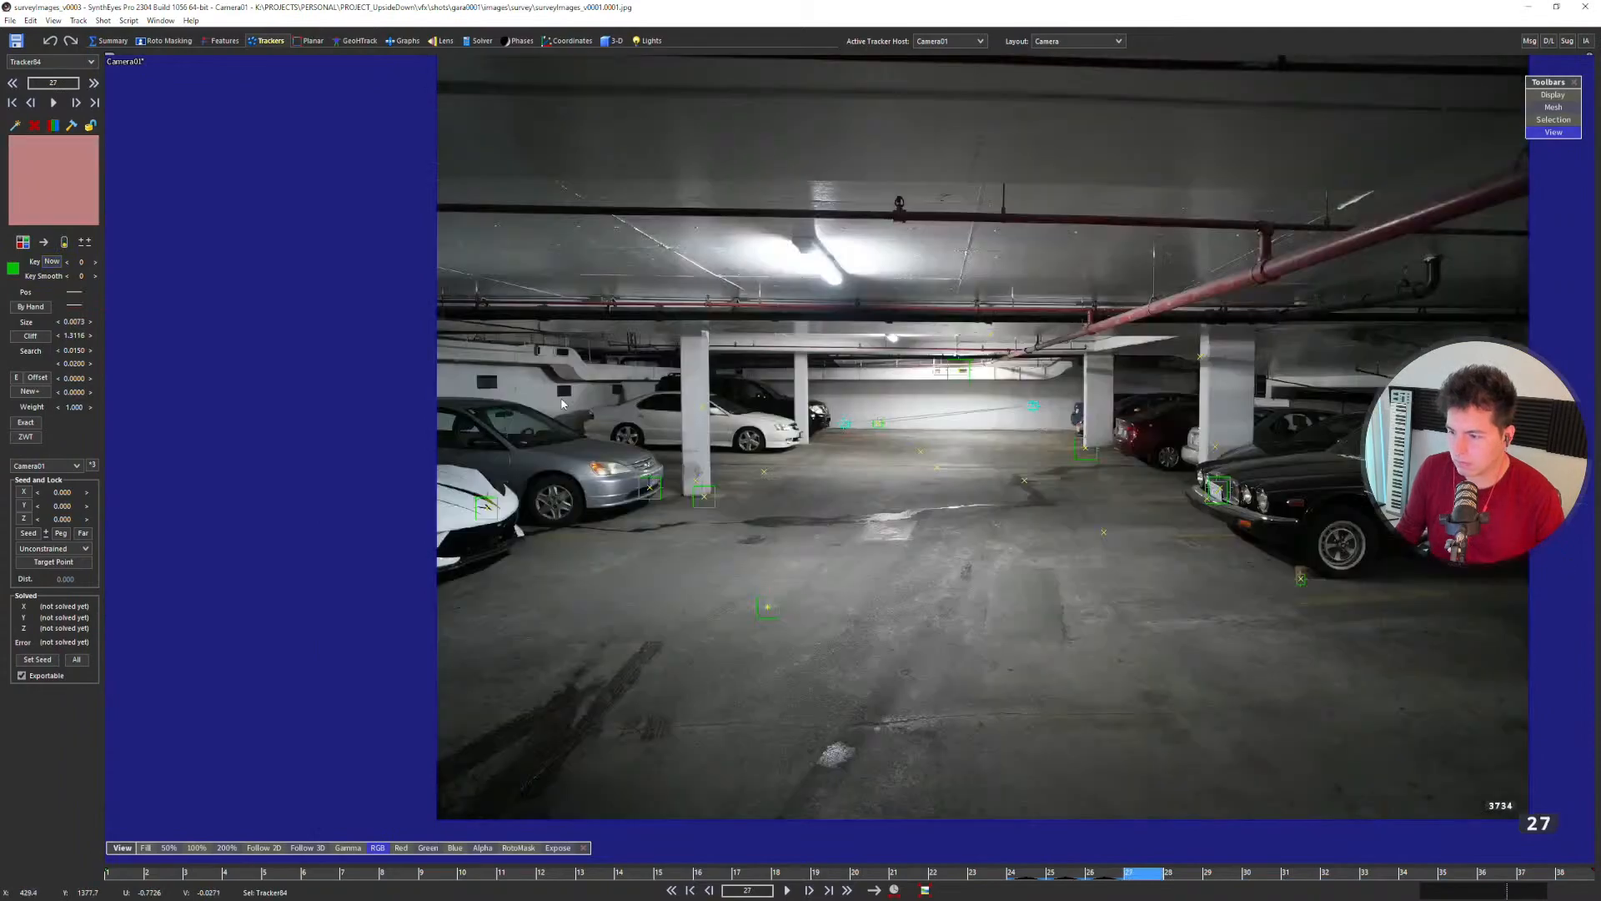
{"action": "key", "text": "Left"}
{"action": "key", "text": "Left"}
{"action": "key", "text": "Left"}
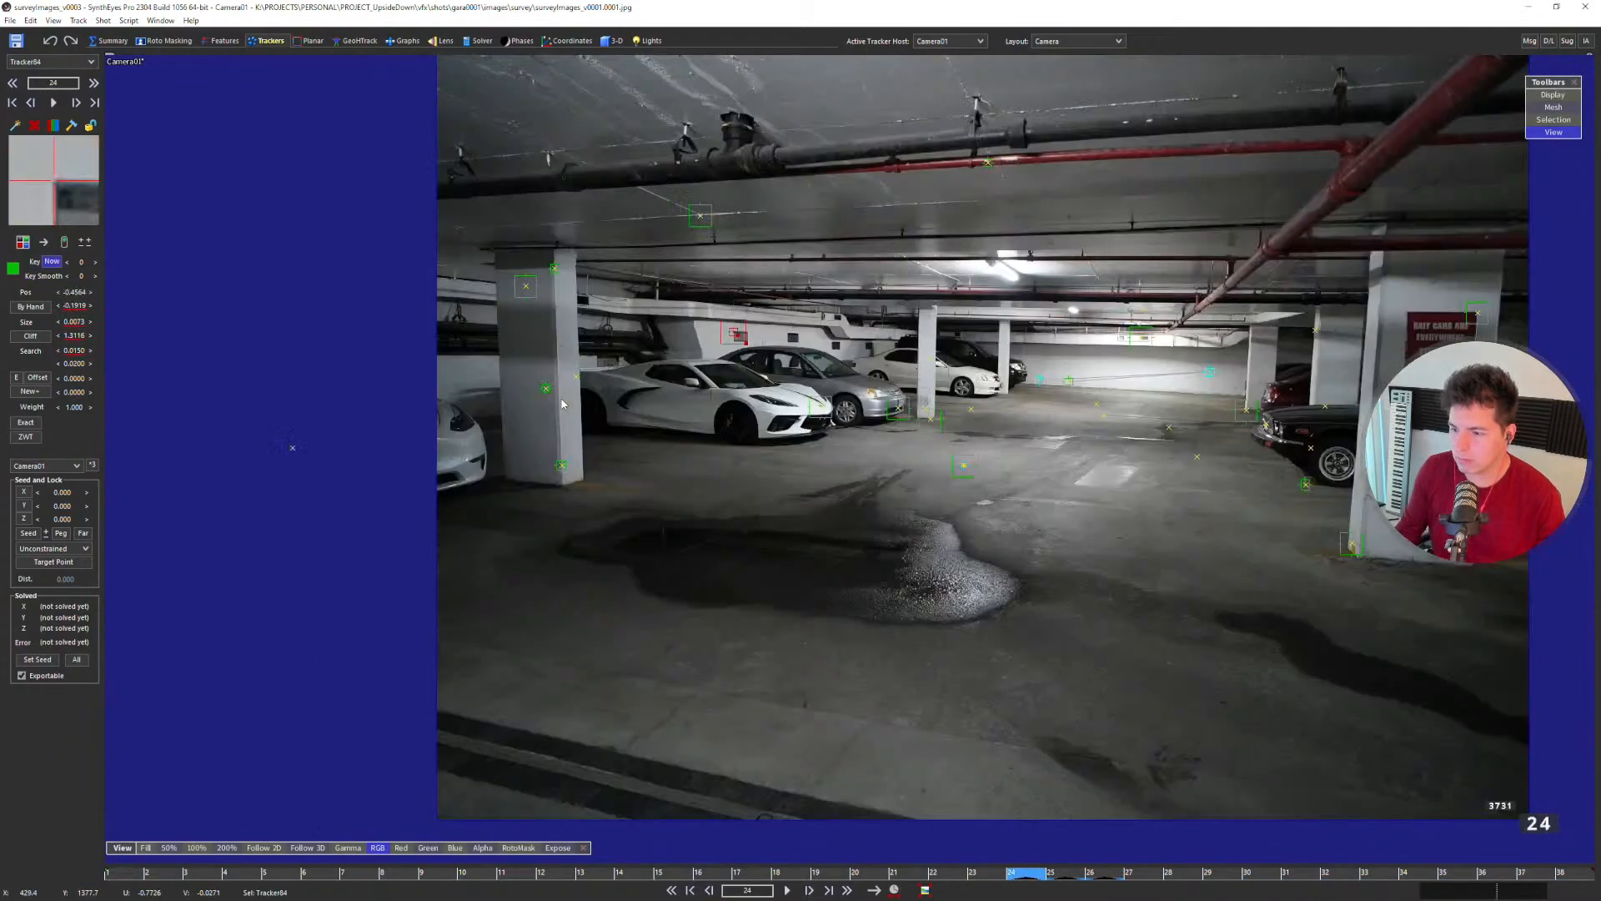
{"action": "key", "text": "Left"}
{"action": "scroll", "coordinate": [643, 303], "scroll_direction": "up", "scroll_amount": 10}
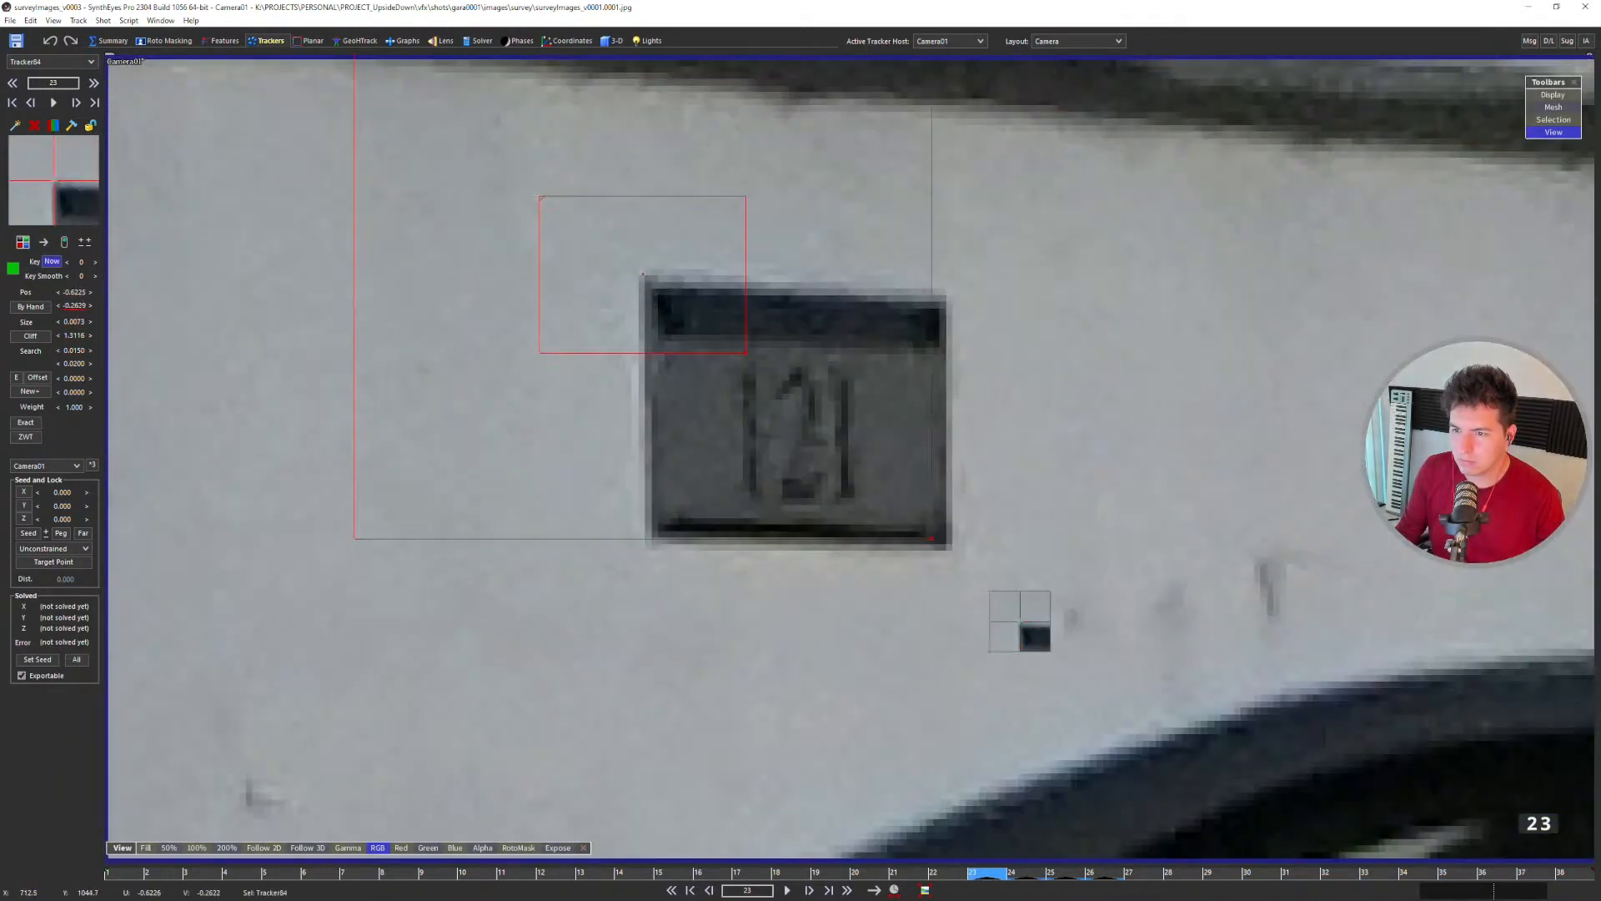
Step: Go back to frame 19 and place the 121 sign tracker on the sign's upper-left corner
{"action": "scroll", "coordinate": [689, 288], "scroll_direction": "down", "scroll_amount": 10}
{"action": "key", "text": "Left"}
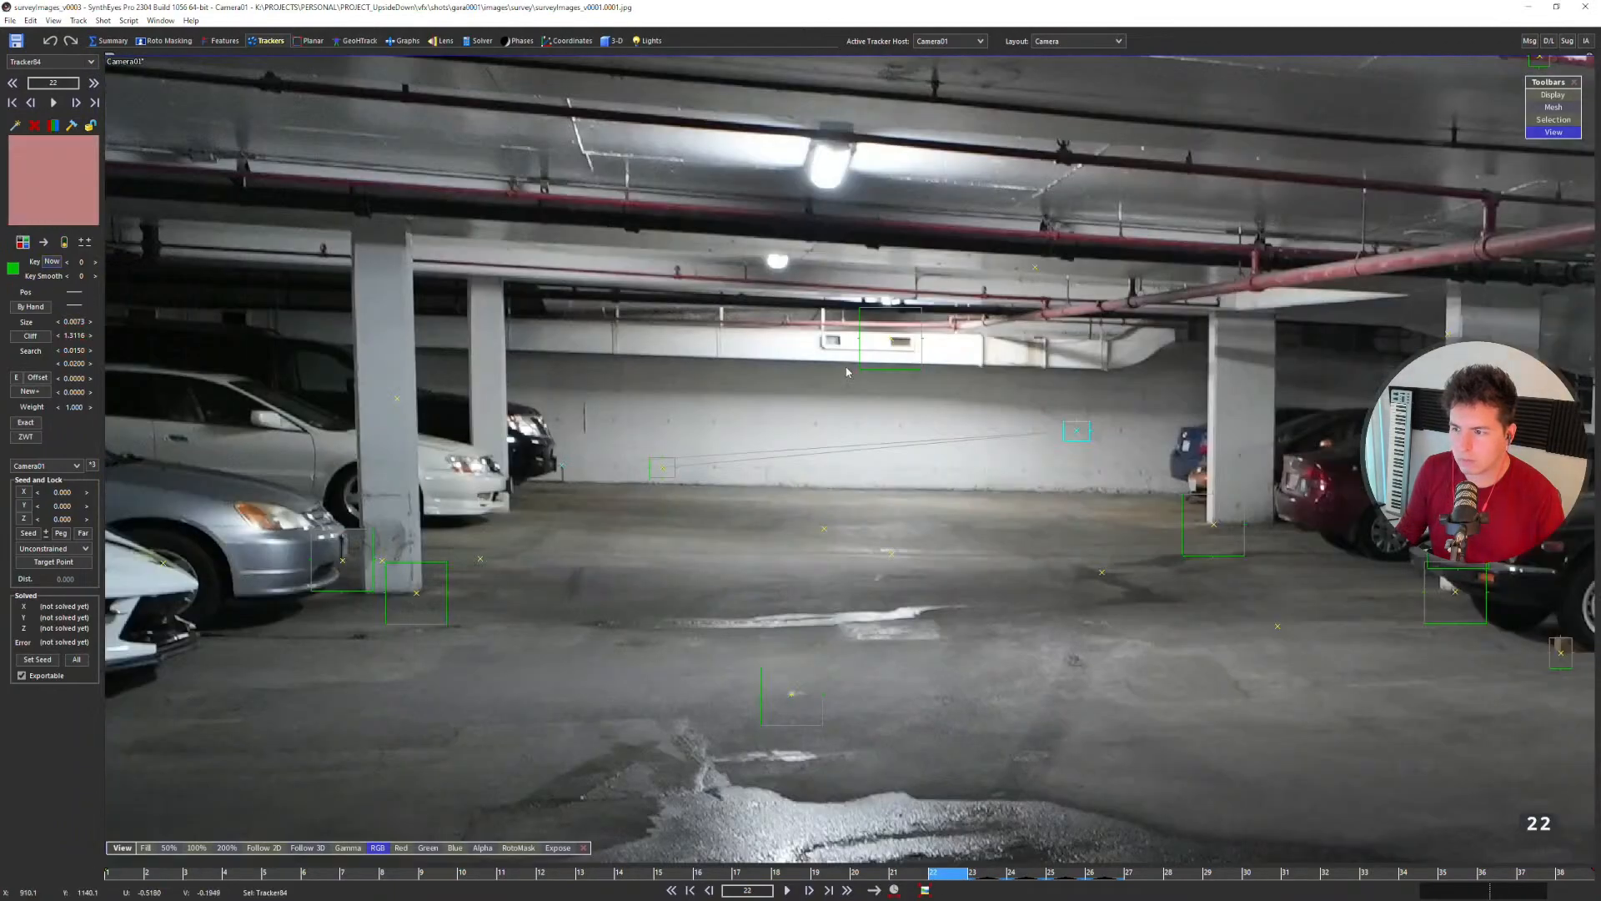
{"action": "scroll", "coordinate": [959, 356], "scroll_direction": "down", "scroll_amount": 3}
{"action": "key", "text": "Left"}
{"action": "key", "text": "Left"}
{"action": "key", "text": "Right"}
{"action": "key", "text": "Left"}
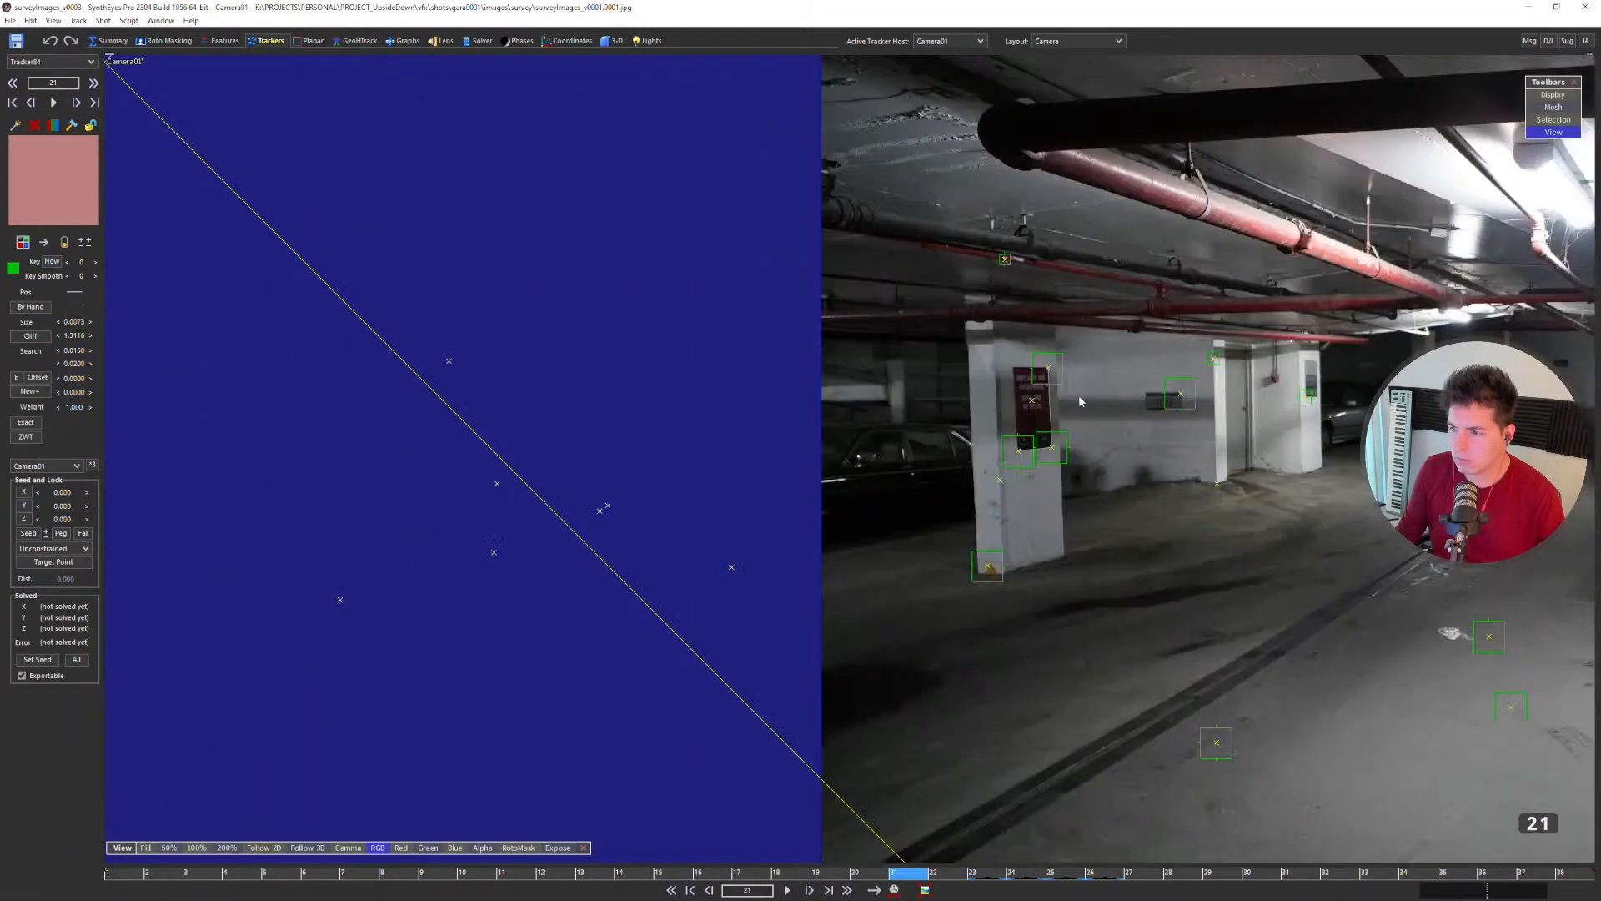
{"action": "middle_click_drag", "start_coordinate": [1173, 407], "coordinate": [823, 367]}
{"action": "key", "text": "Left"}
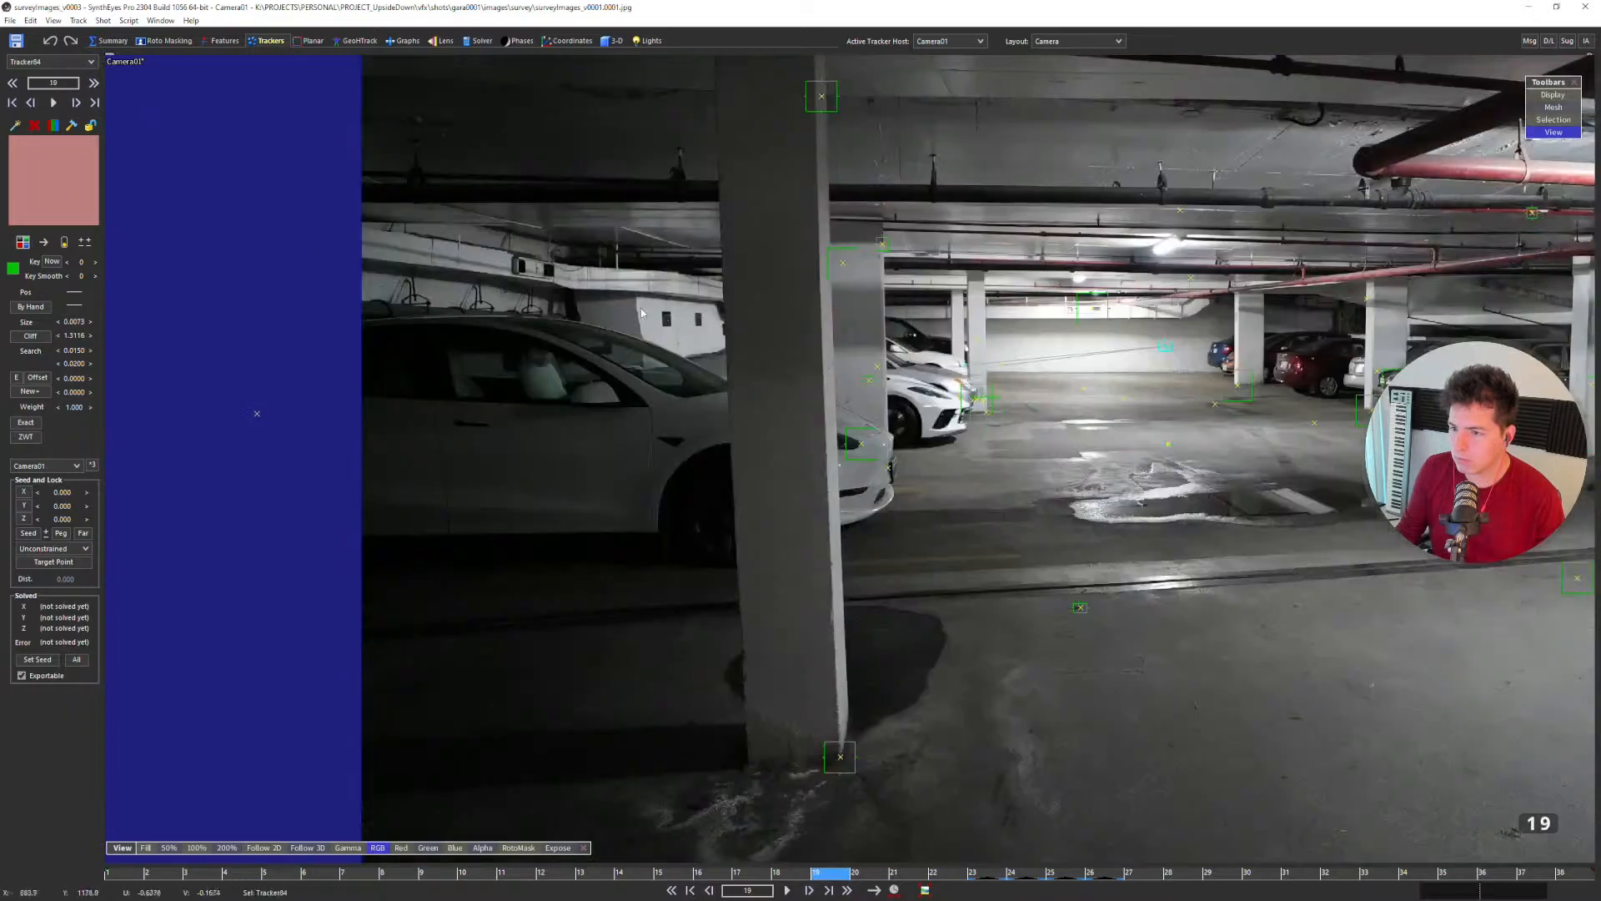
{"action": "scroll", "coordinate": [645, 315], "scroll_direction": "up", "scroll_amount": 5}
{"action": "left_click", "coordinate": [755, 326]}
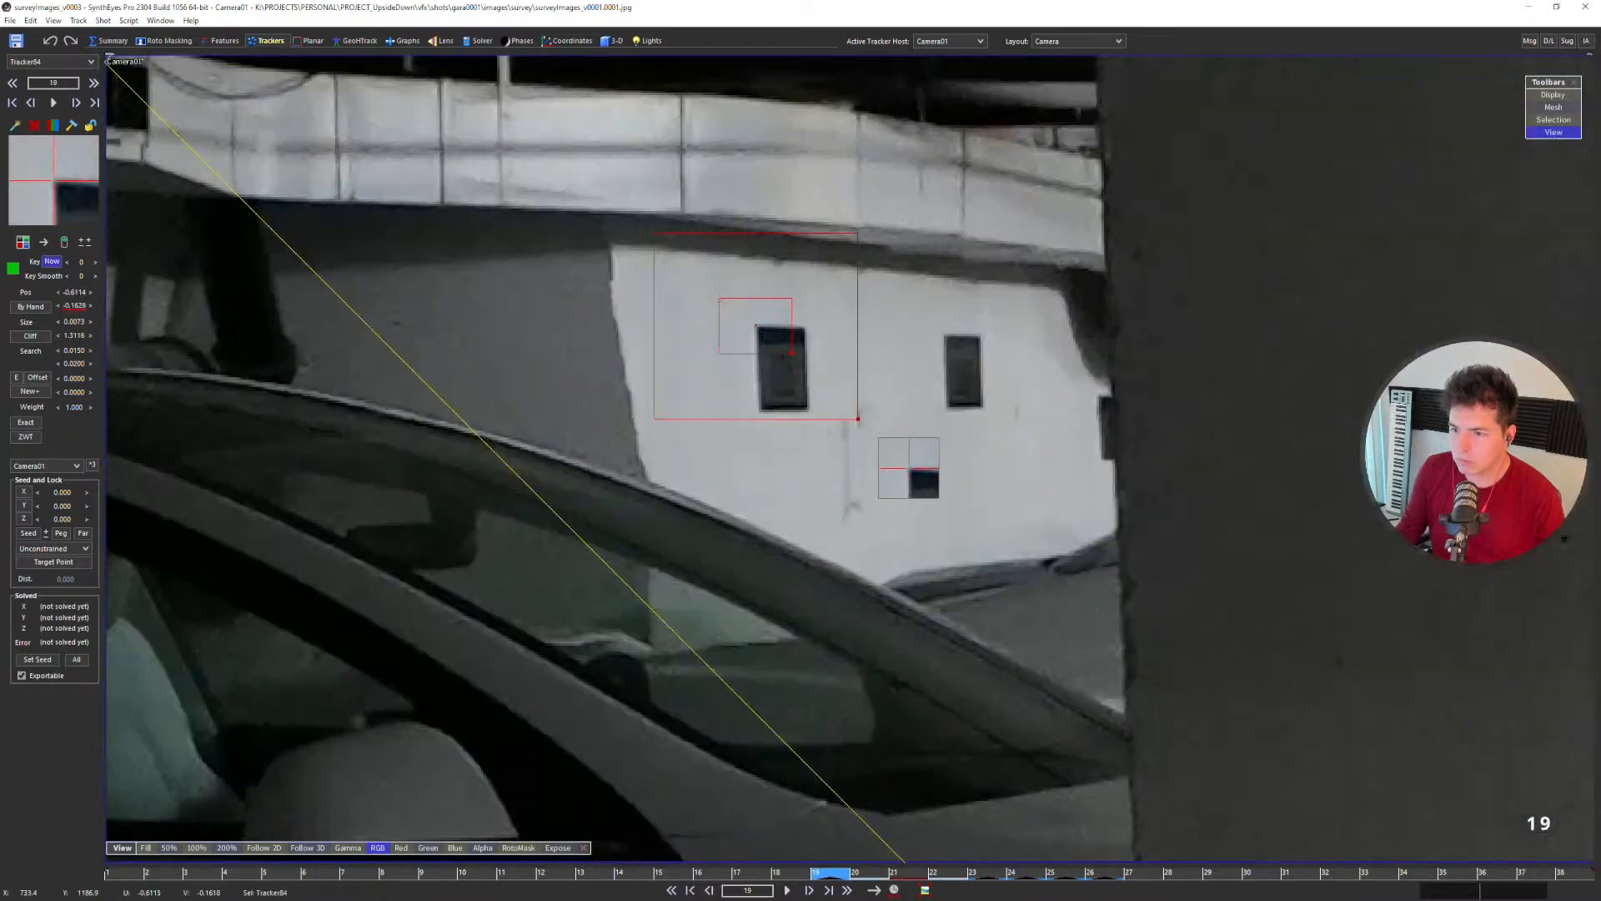
Step: Place the 121 sign tracker on the sign's upper-left corner at frame 18
{"action": "scroll", "coordinate": [756, 327], "scroll_direction": "down", "scroll_amount": 5}
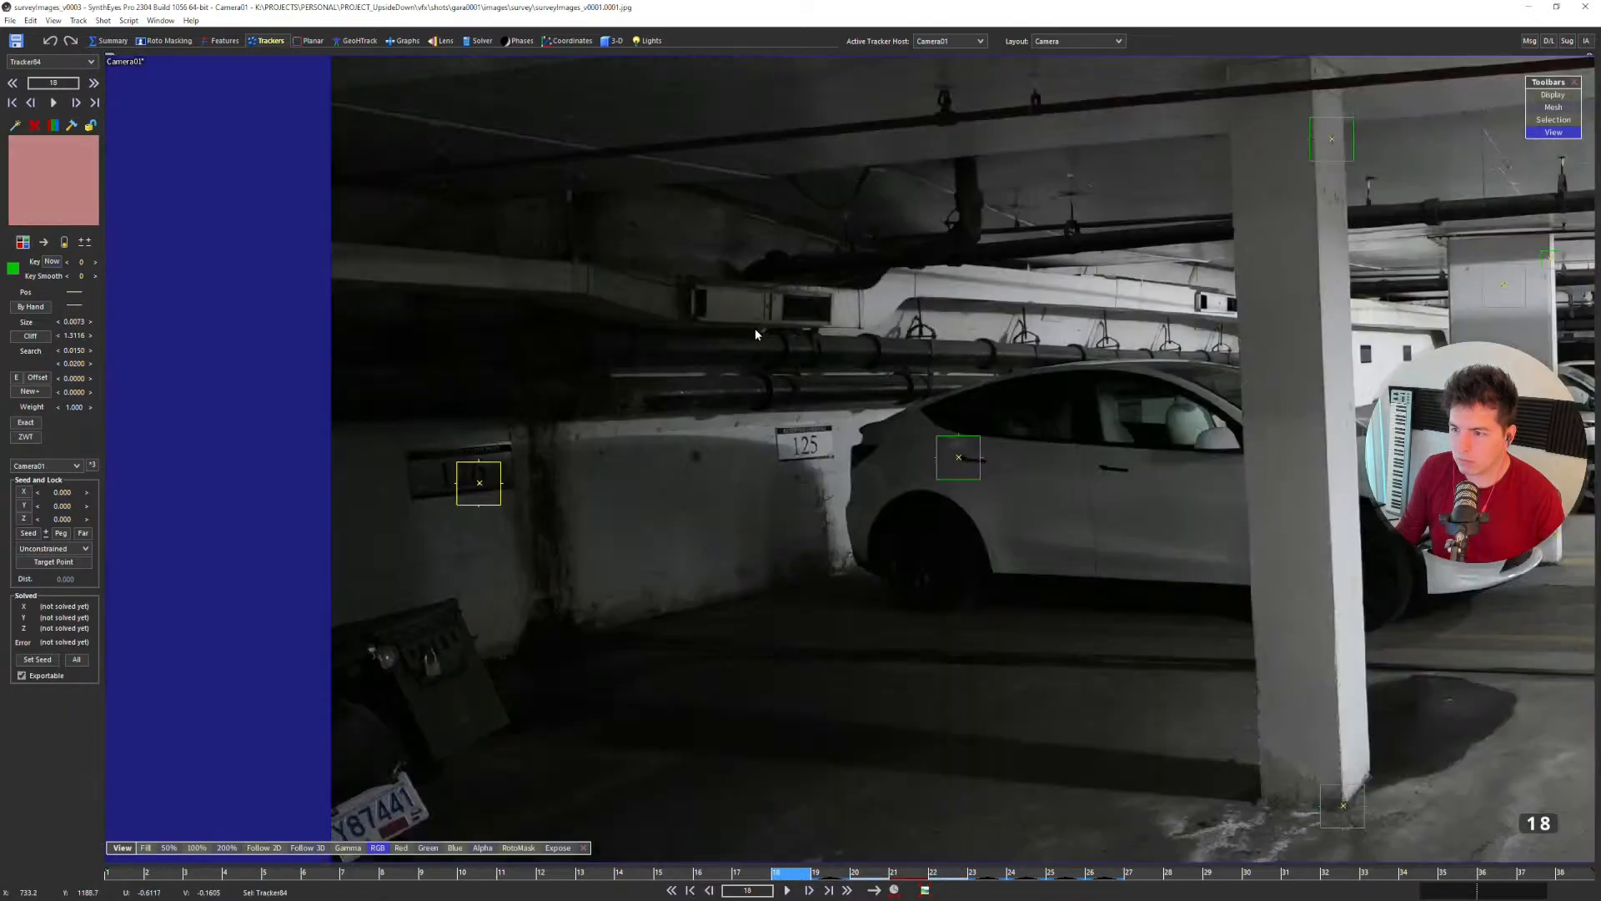
{"action": "key", "text": "Left"}
{"action": "scroll", "coordinate": [1057, 339], "scroll_direction": "up", "scroll_amount": 6}
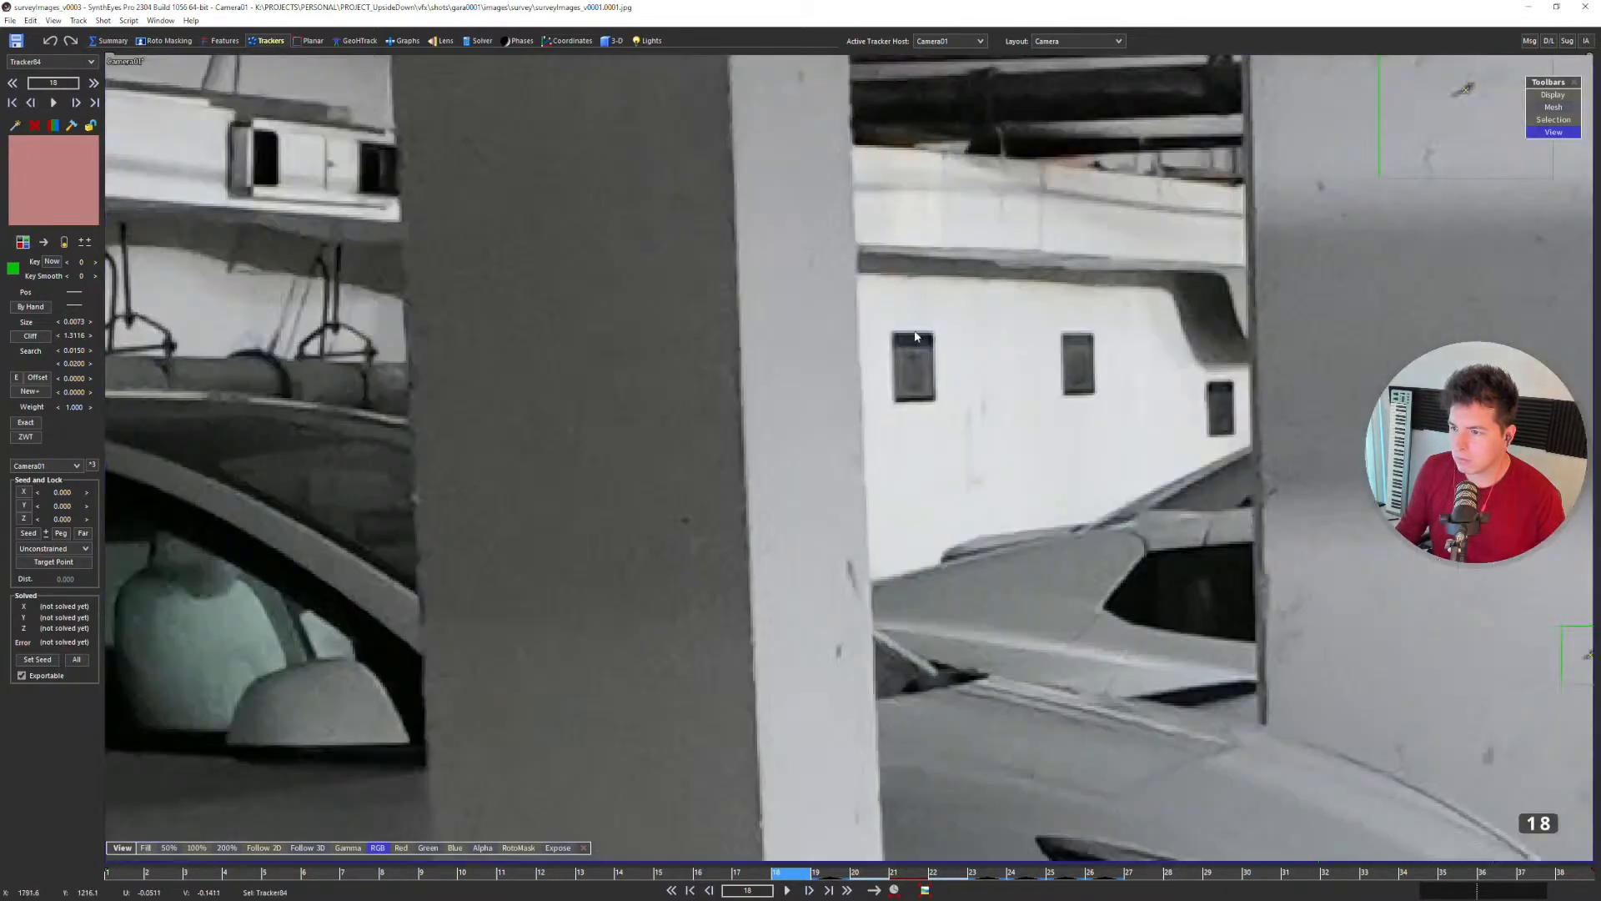
{"action": "left_click", "coordinate": [915, 336]}
{"action": "scroll", "coordinate": [915, 338], "scroll_direction": "down", "scroll_amount": 2}
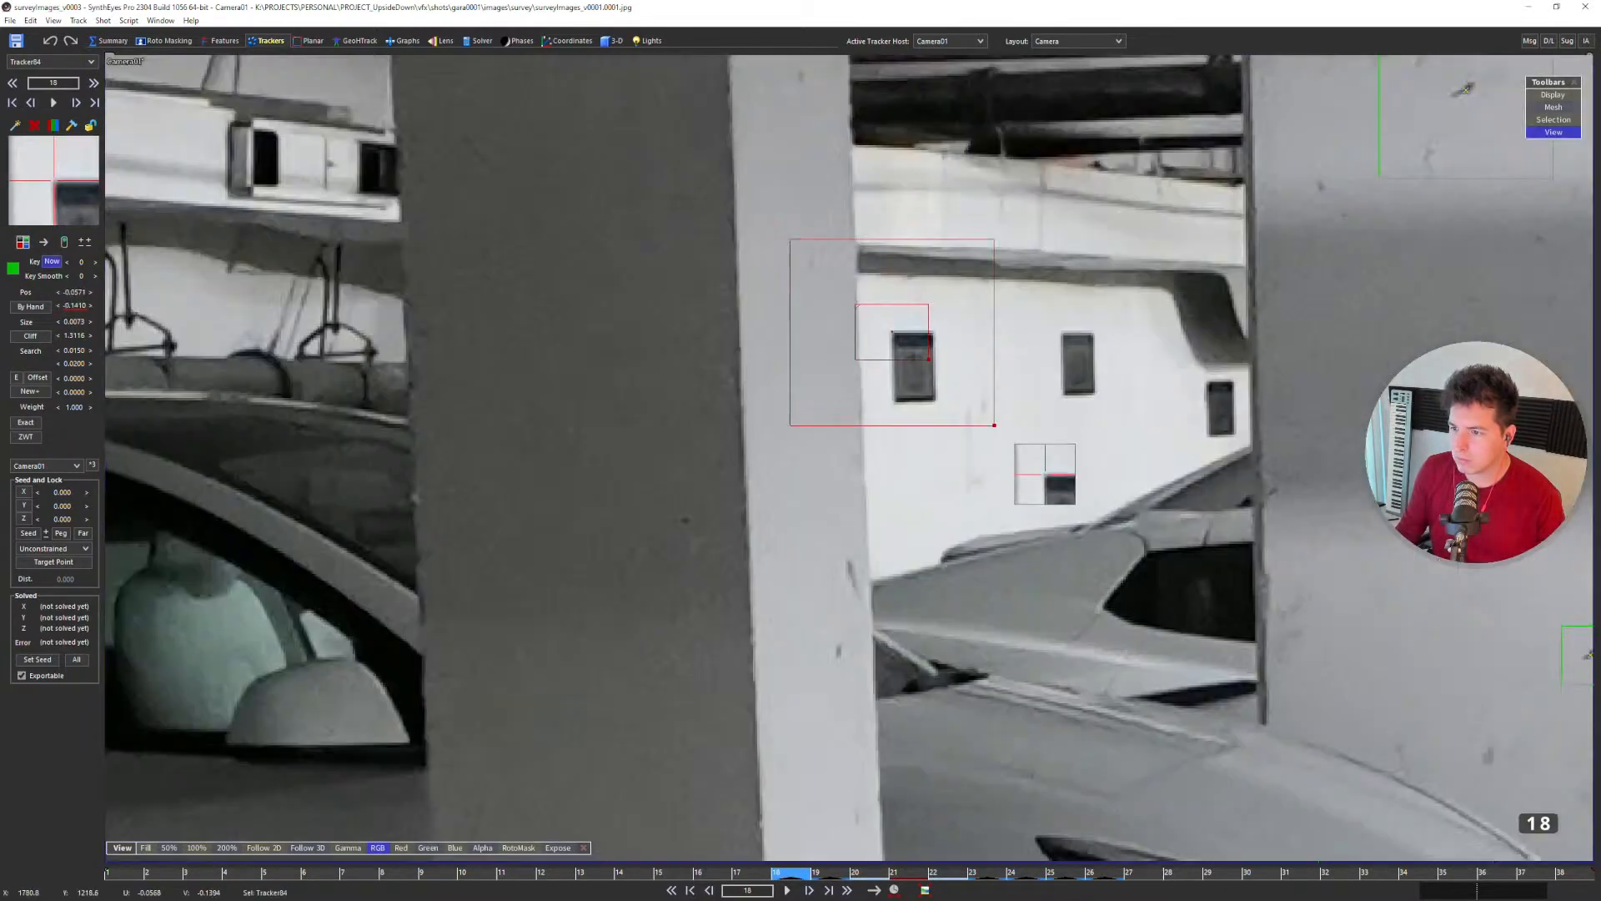
Step: Check frames 19 back to 16 for another usable view of the 121 sign
{"action": "scroll", "coordinate": [909, 350], "scroll_direction": "down", "scroll_amount": 4}
{"action": "key", "text": "Right"}
{"action": "key", "text": "Left"}
{"action": "key", "text": "Right"}
{"action": "key", "text": "Left"}
{"action": "key", "text": "Left"}
{"action": "middle_click_drag", "start_coordinate": [1335, 341], "coordinate": [807, 372]}
{"action": "scroll", "coordinate": [900, 372], "scroll_direction": "down", "scroll_amount": 2}
{"action": "key", "text": "Left"}
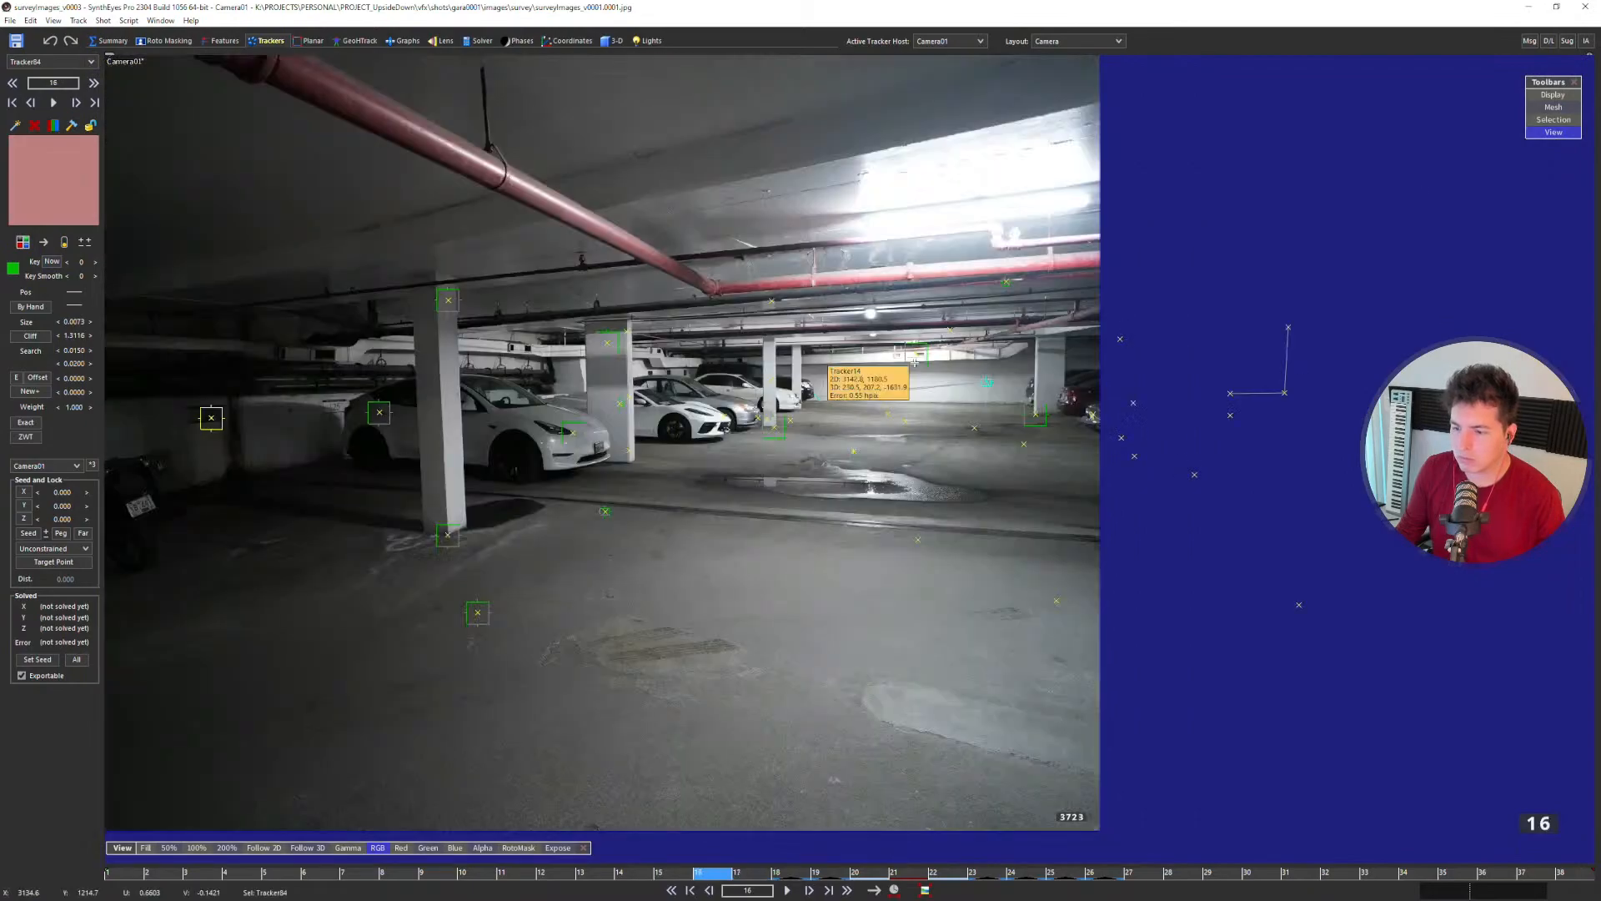
Step: Review the survey images forward to frame 24 and lock the 121 sign tracker
{"action": "key", "text": "Right"}
{"action": "key", "text": "Right"}
{"action": "key", "text": "Right"}
{"action": "key", "text": "Right"}
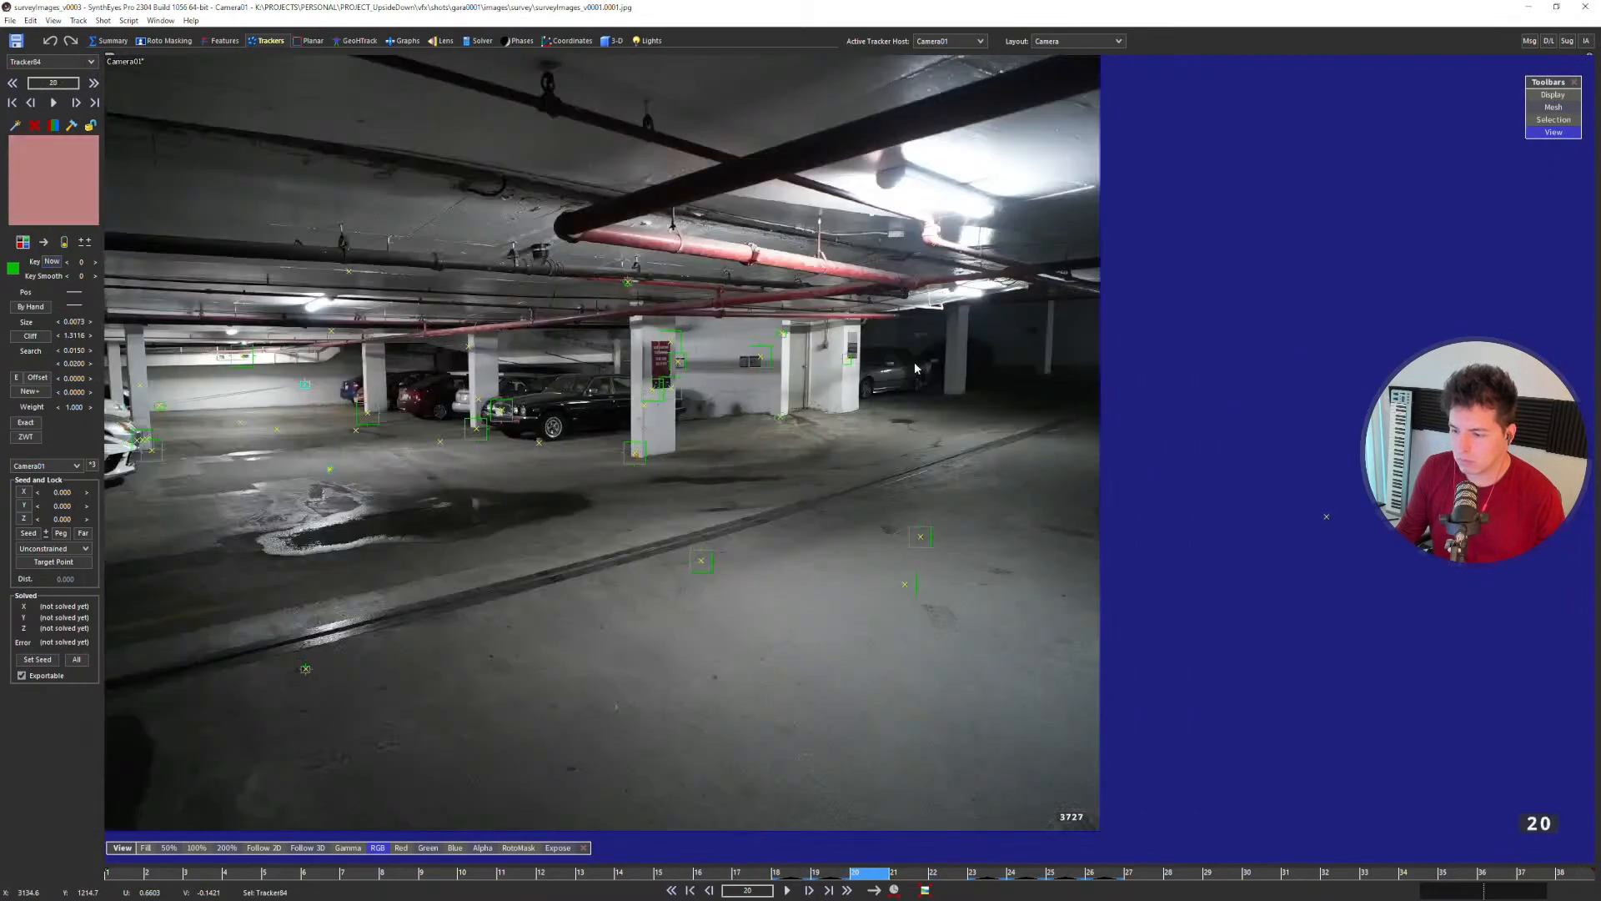
{"action": "key", "text": "Right"}
{"action": "key", "text": "Right"}
{"action": "key", "text": "Right"}
{"action": "key", "text": "Right"}
{"action": "key", "text": "l"}
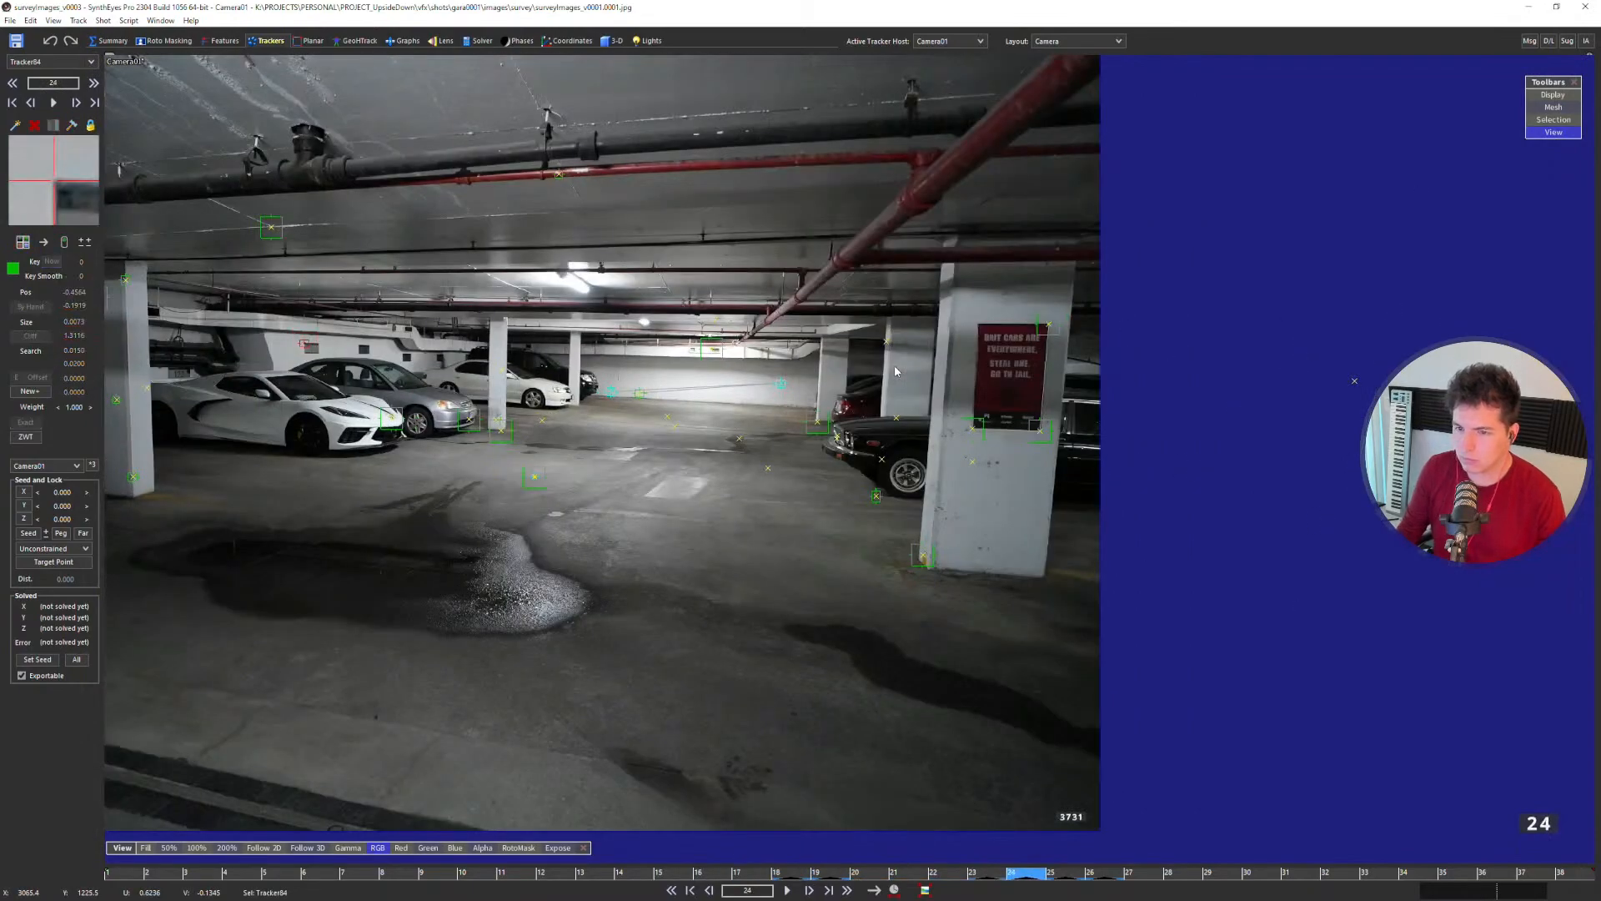
Step: Add a new tracker on the upper-right corner of the 119 parking sign at frame 18
{"action": "key", "text": "5"}
{"action": "scroll", "coordinate": [909, 441], "scroll_direction": "up", "scroll_amount": 10}
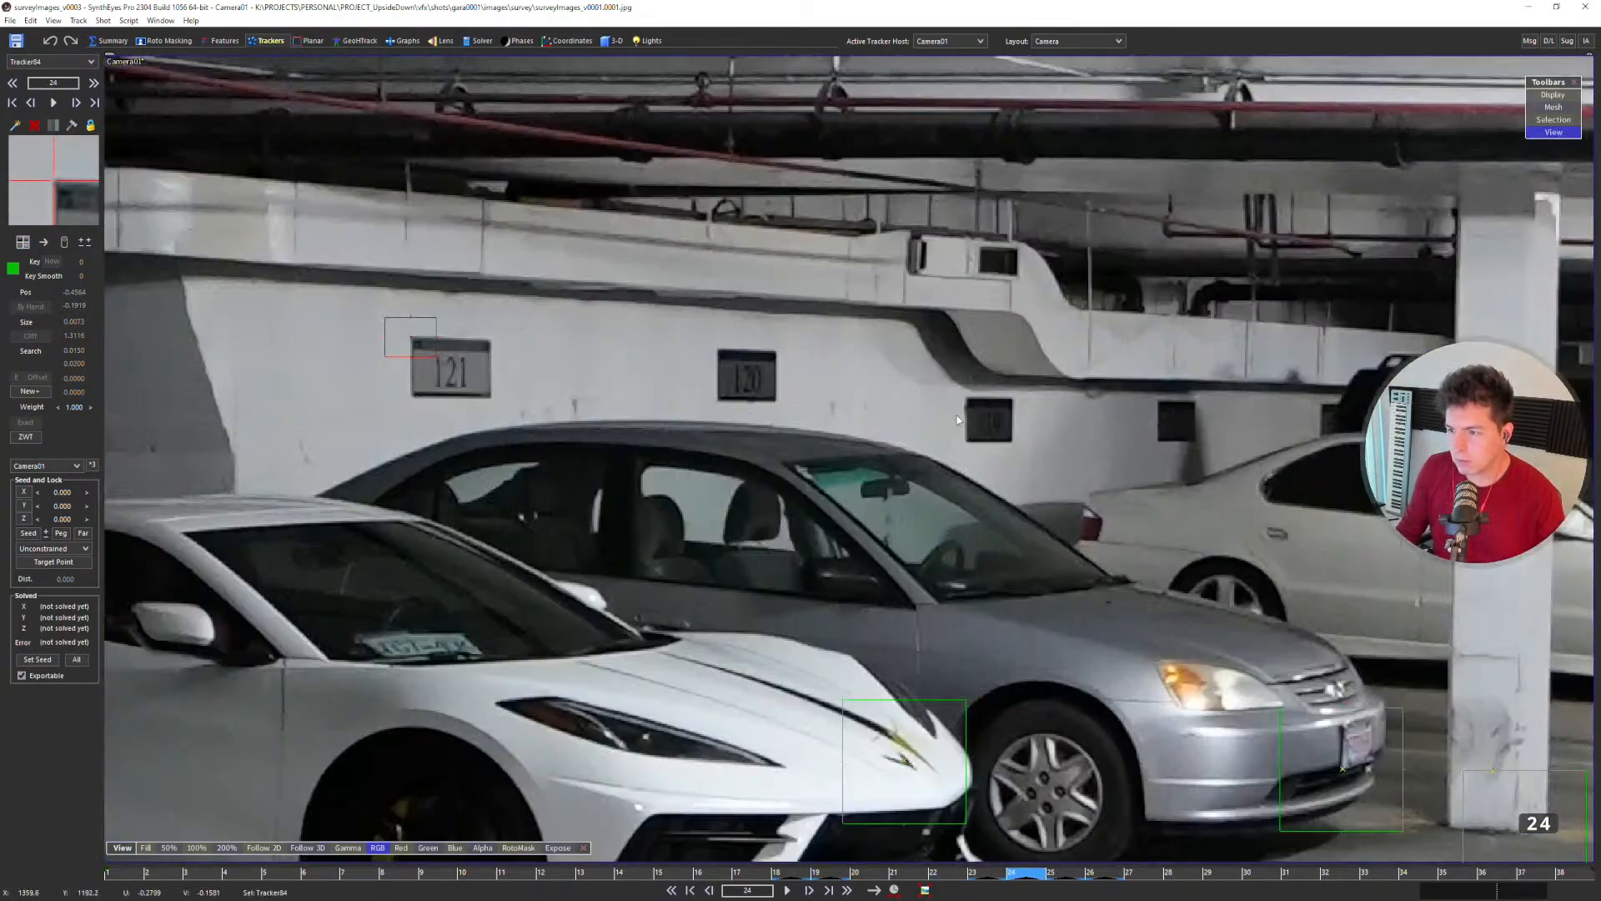
{"action": "scroll", "coordinate": [957, 415], "scroll_direction": "down", "scroll_amount": 8}
{"action": "key", "text": "Left"}
{"action": "key", "text": "Left"}
{"action": "key", "text": "Left"}
{"action": "key", "text": "Left"}
{"action": "key", "text": "Left"}
{"action": "key", "text": "Left"}
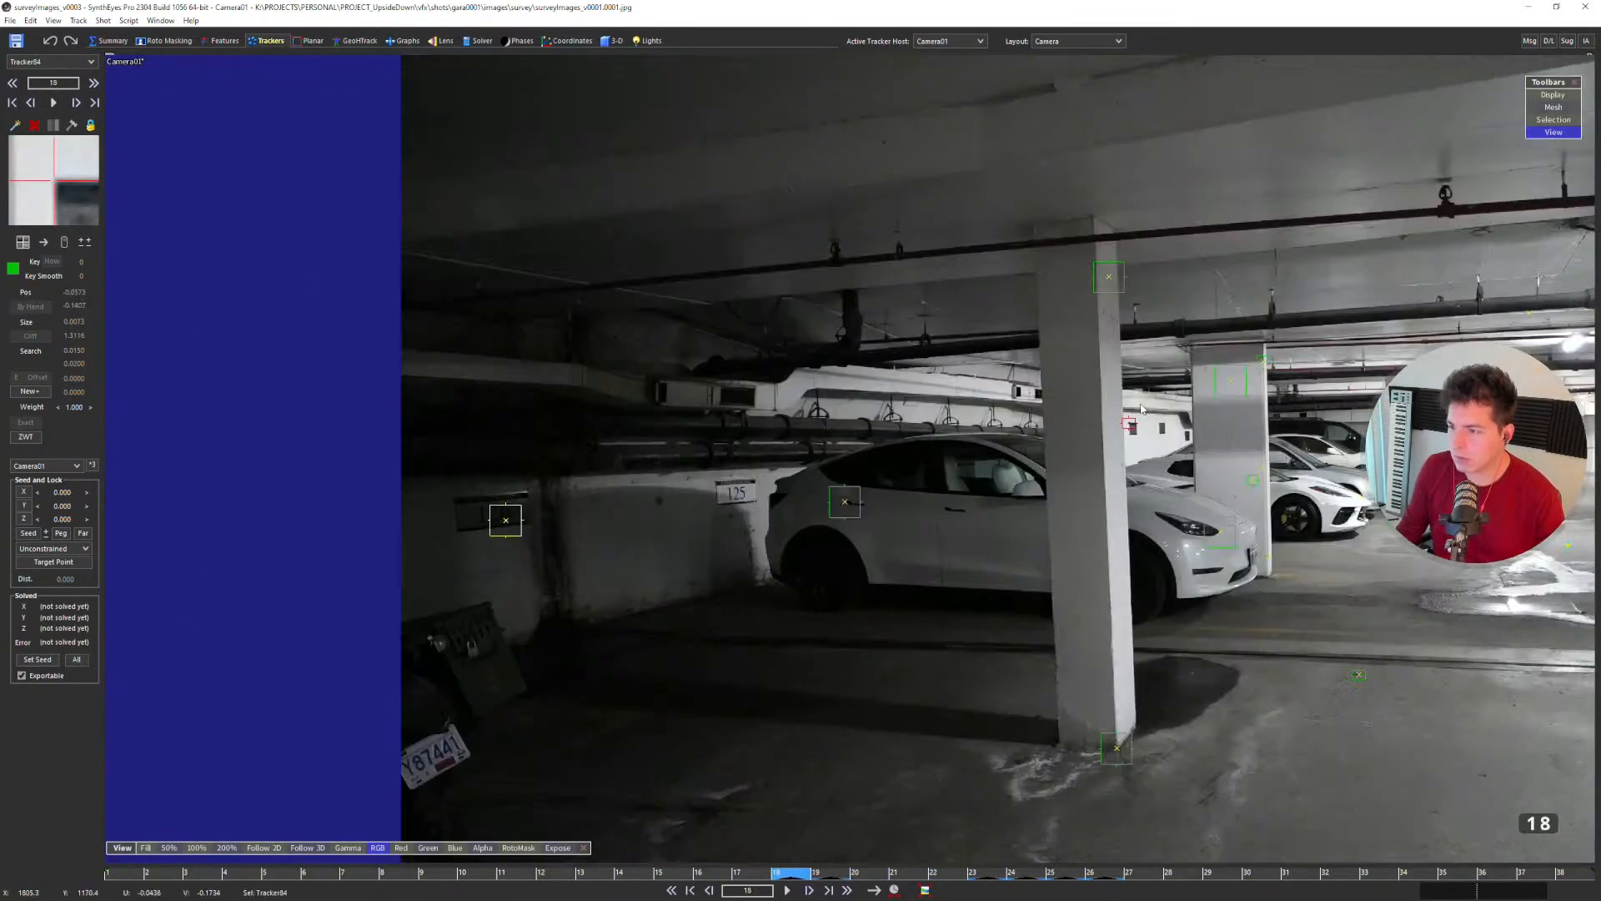
{"action": "scroll", "coordinate": [1140, 408], "scroll_direction": "up", "scroll_amount": 6}
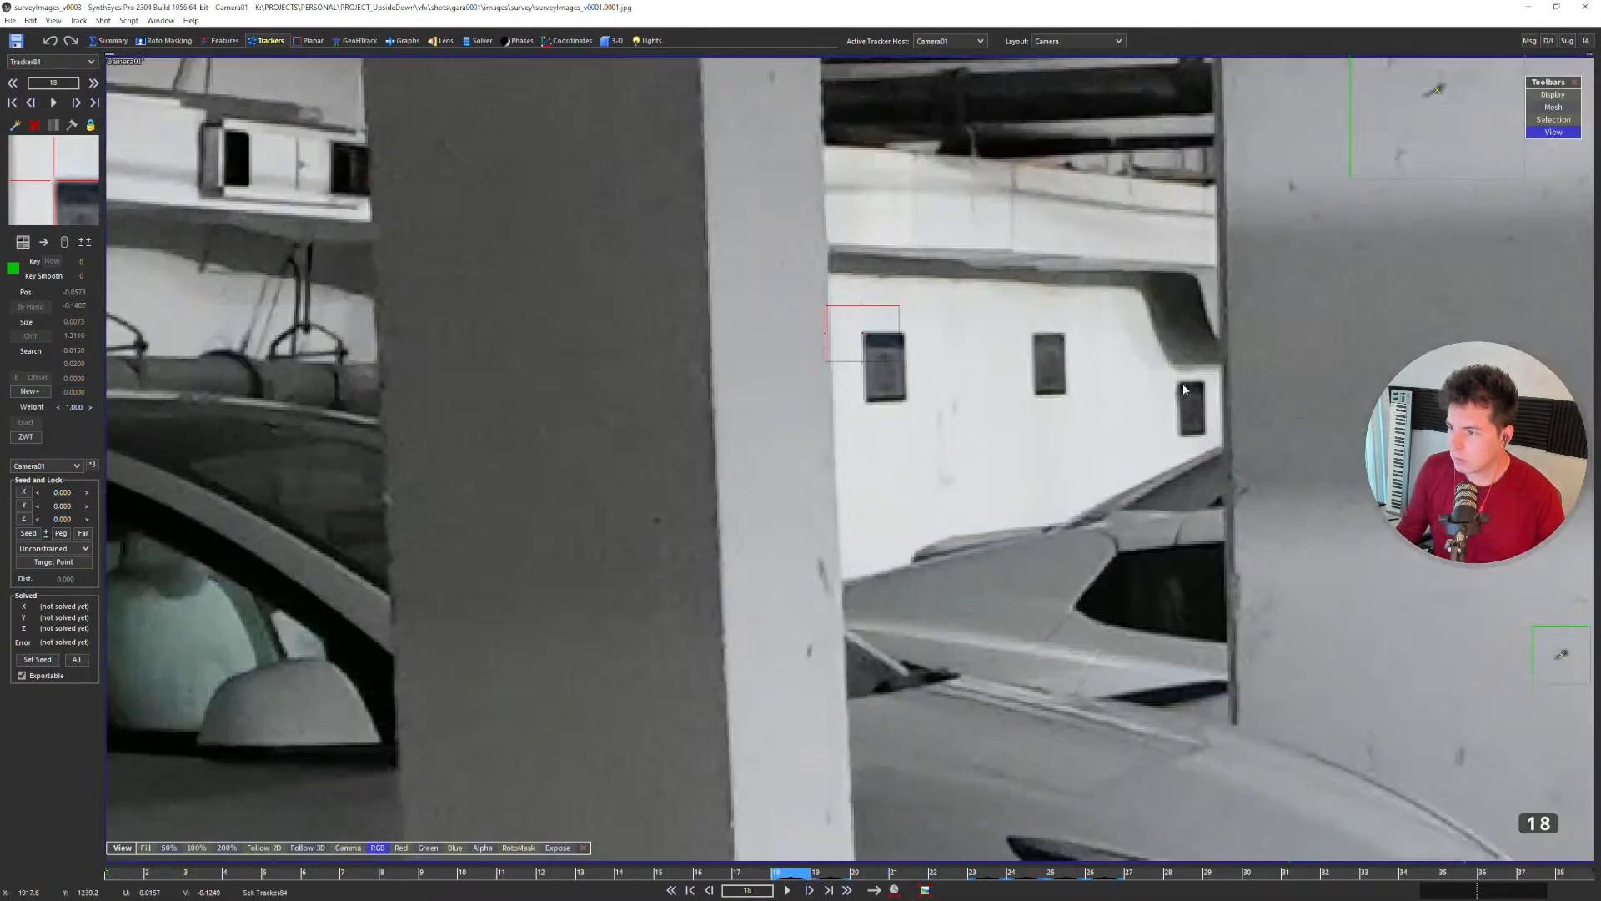
{"action": "left_click", "coordinate": [1203, 382]}
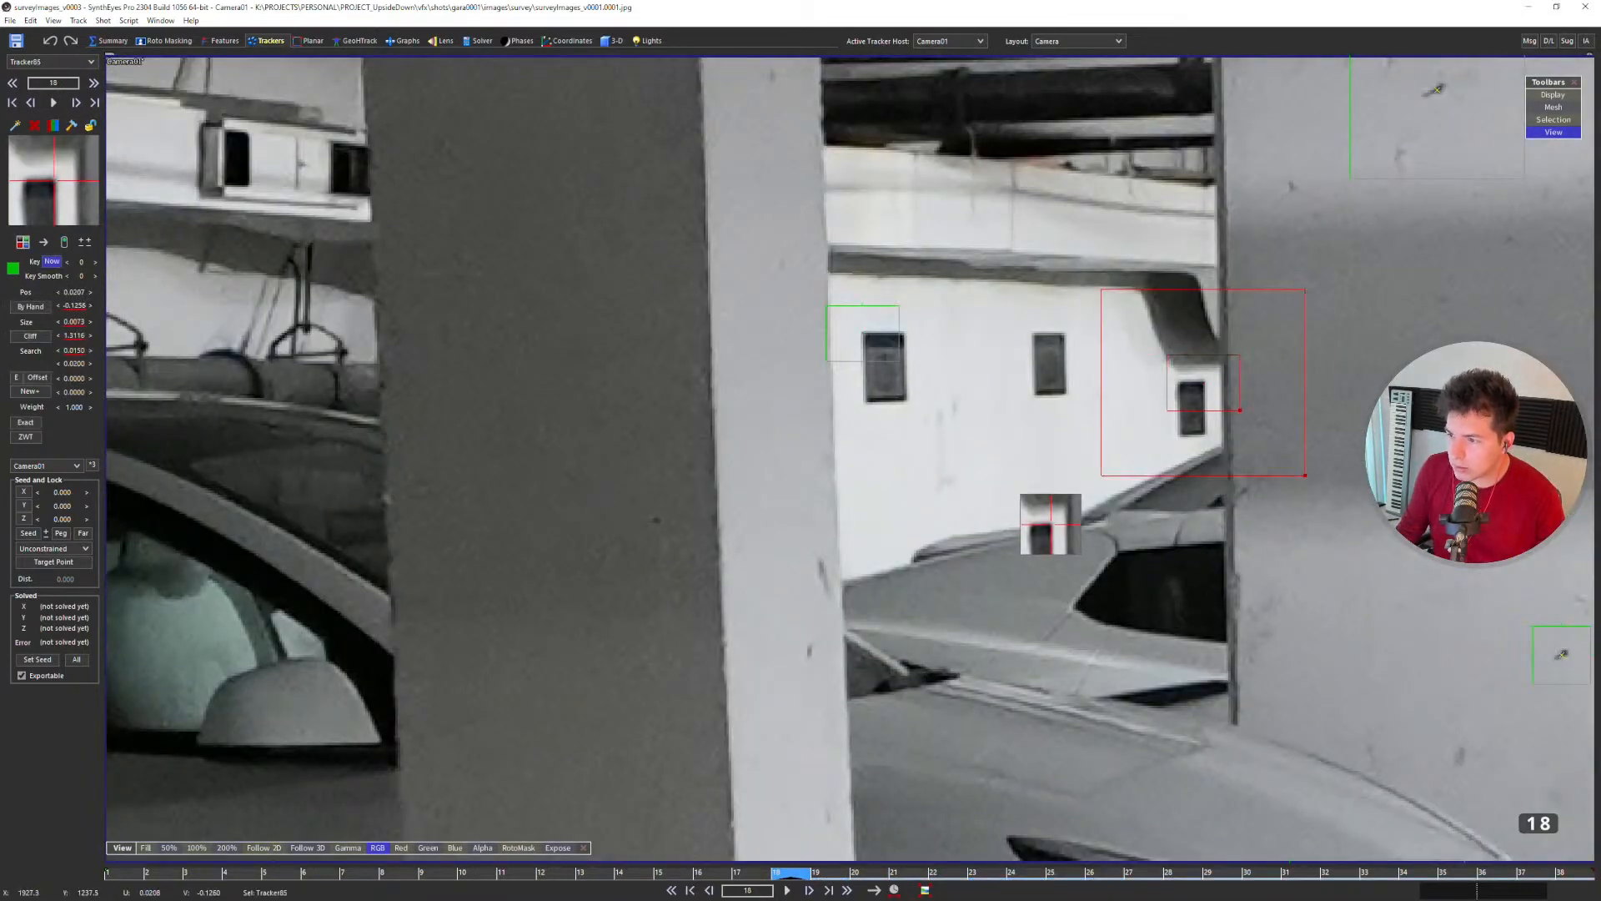
Step: Look through frames 19 to 23 for the next clear view of the 119 sign
{"action": "scroll", "coordinate": [1118, 395], "scroll_direction": "down", "scroll_amount": 6}
{"action": "key", "text": "Right"}
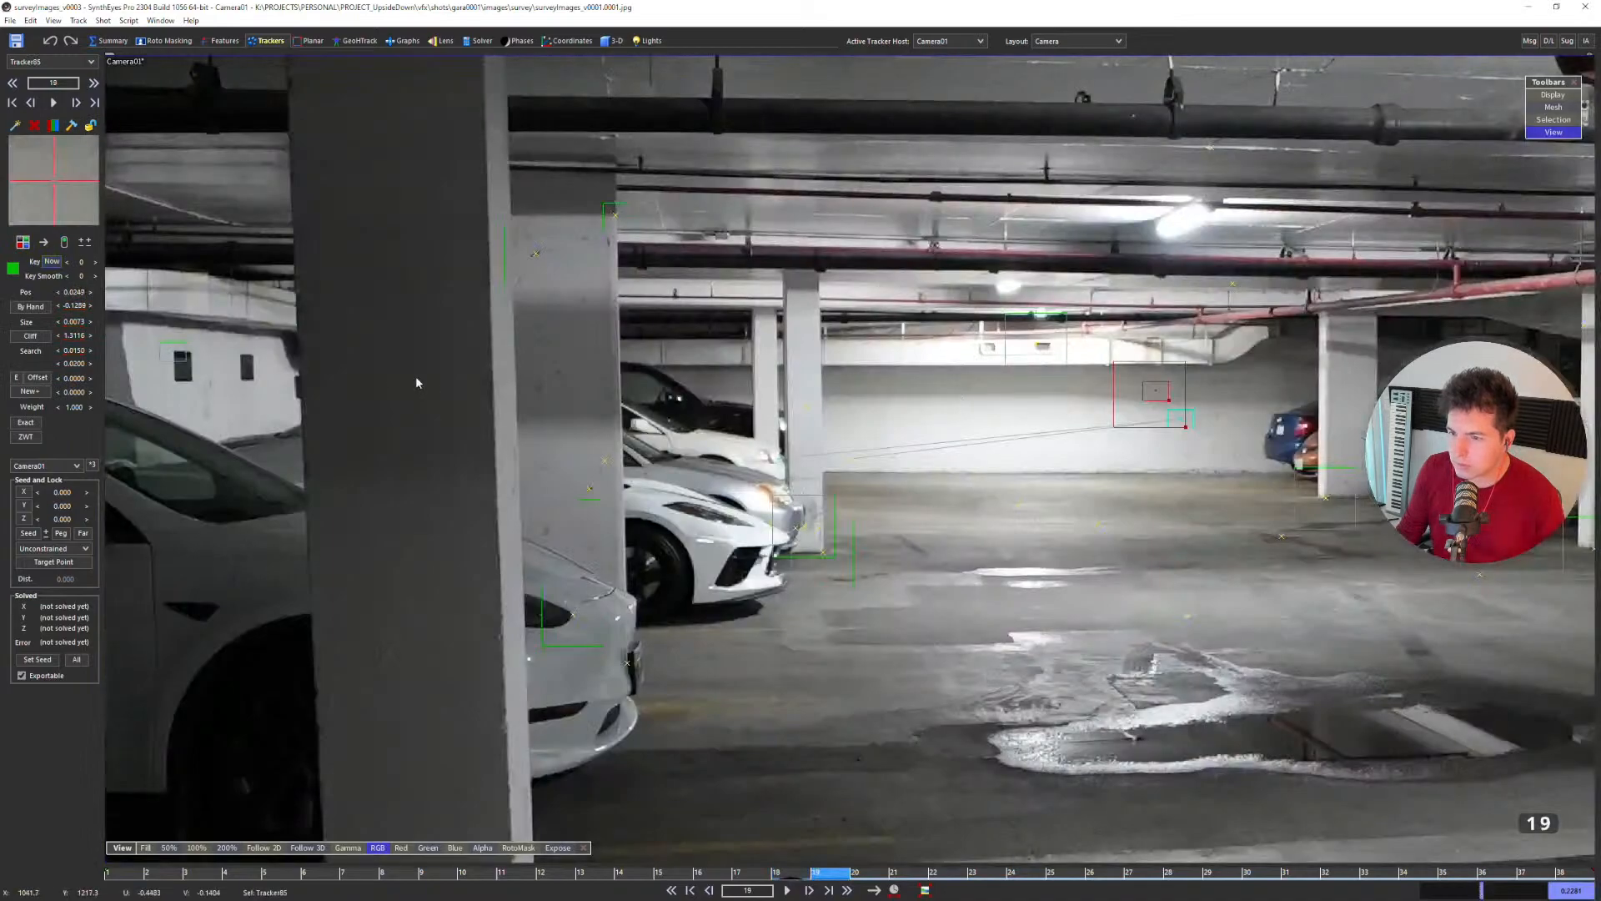
{"action": "middle_click_drag", "start_coordinate": [417, 383], "coordinate": [611, 397]}
{"action": "scroll", "coordinate": [499, 395], "scroll_direction": "down", "scroll_amount": 3}
{"action": "key", "text": "Right"}
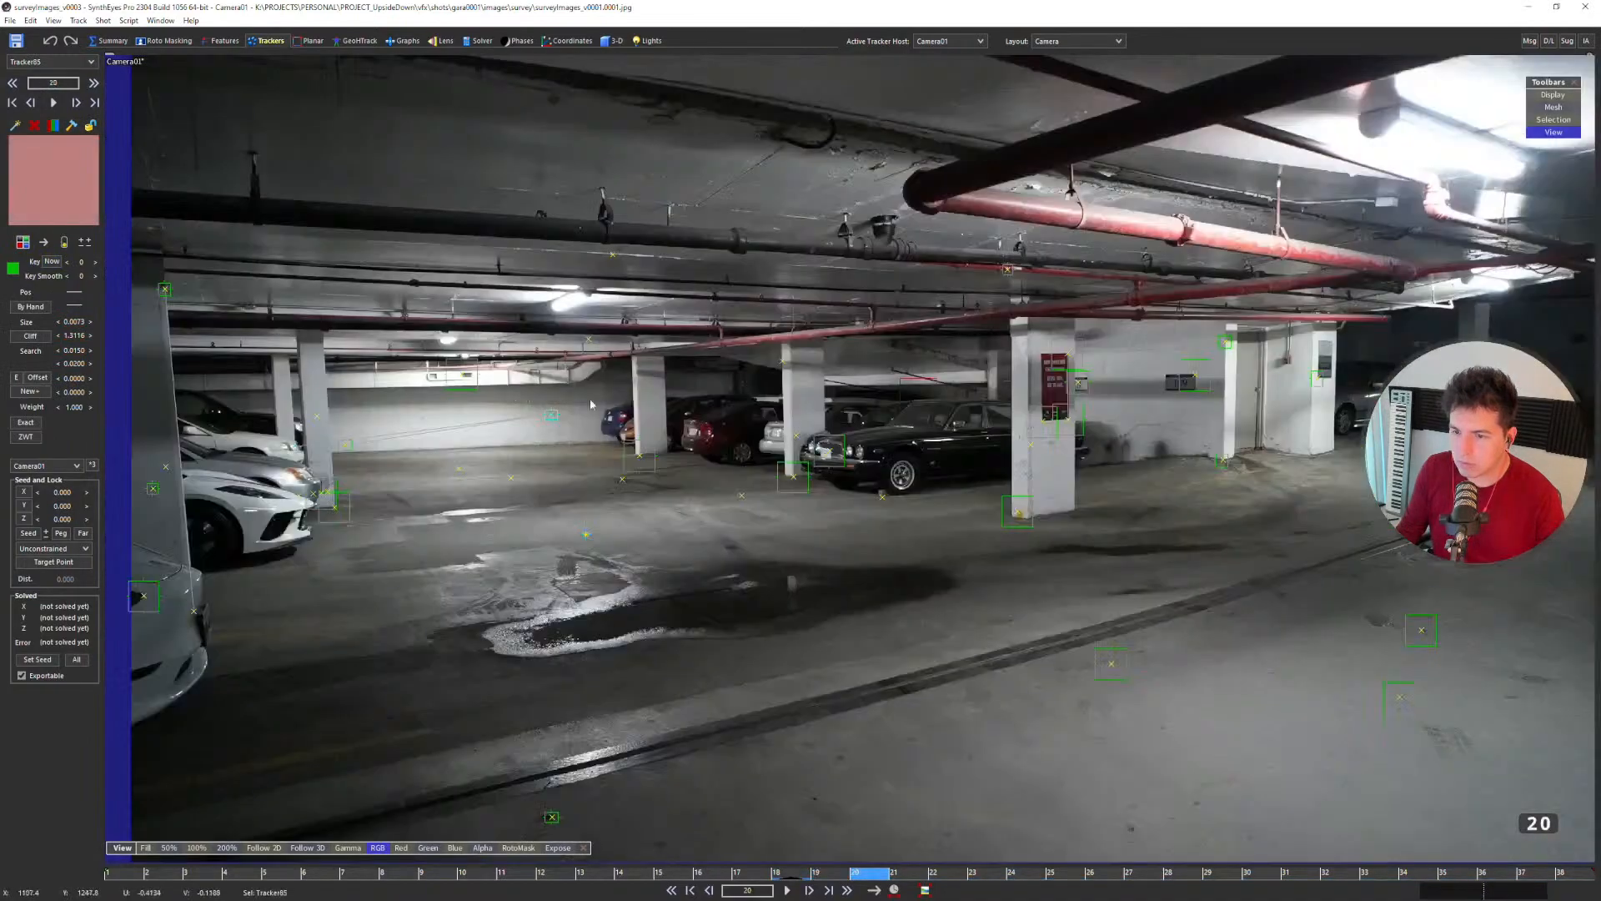
{"action": "middle_click_drag", "start_coordinate": [715, 413], "coordinate": [735, 415]}
{"action": "key", "text": "Right"}
{"action": "middle_click_drag", "start_coordinate": [350, 421], "coordinate": [764, 425]}
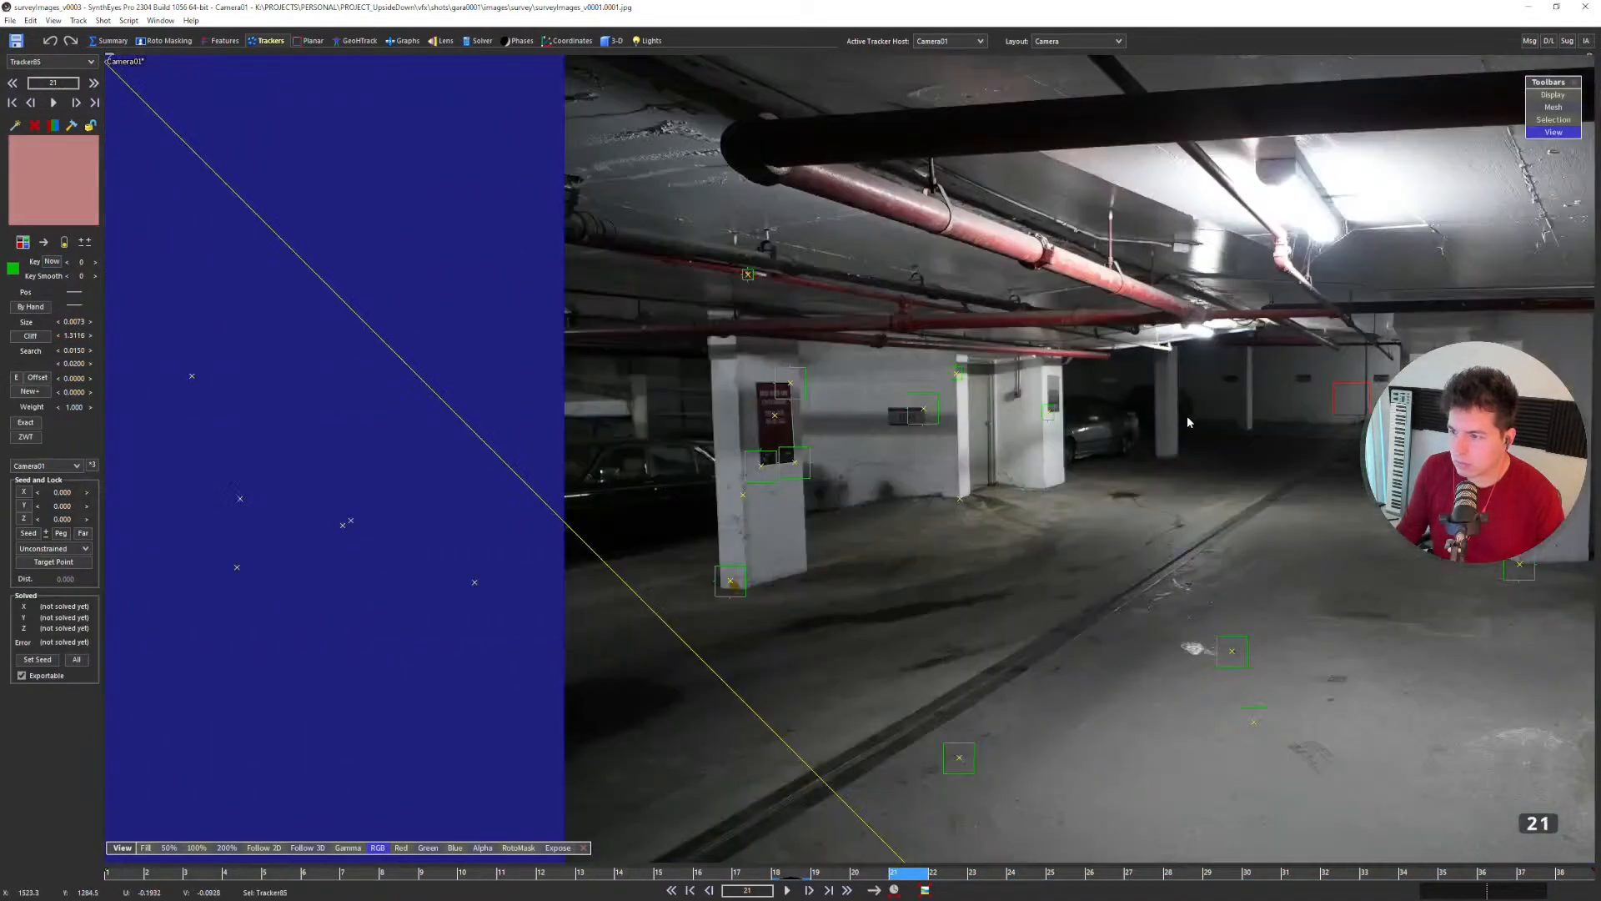
{"action": "key", "text": "Right"}
{"action": "middle_click_drag", "start_coordinate": [1188, 422], "coordinate": [648, 406]}
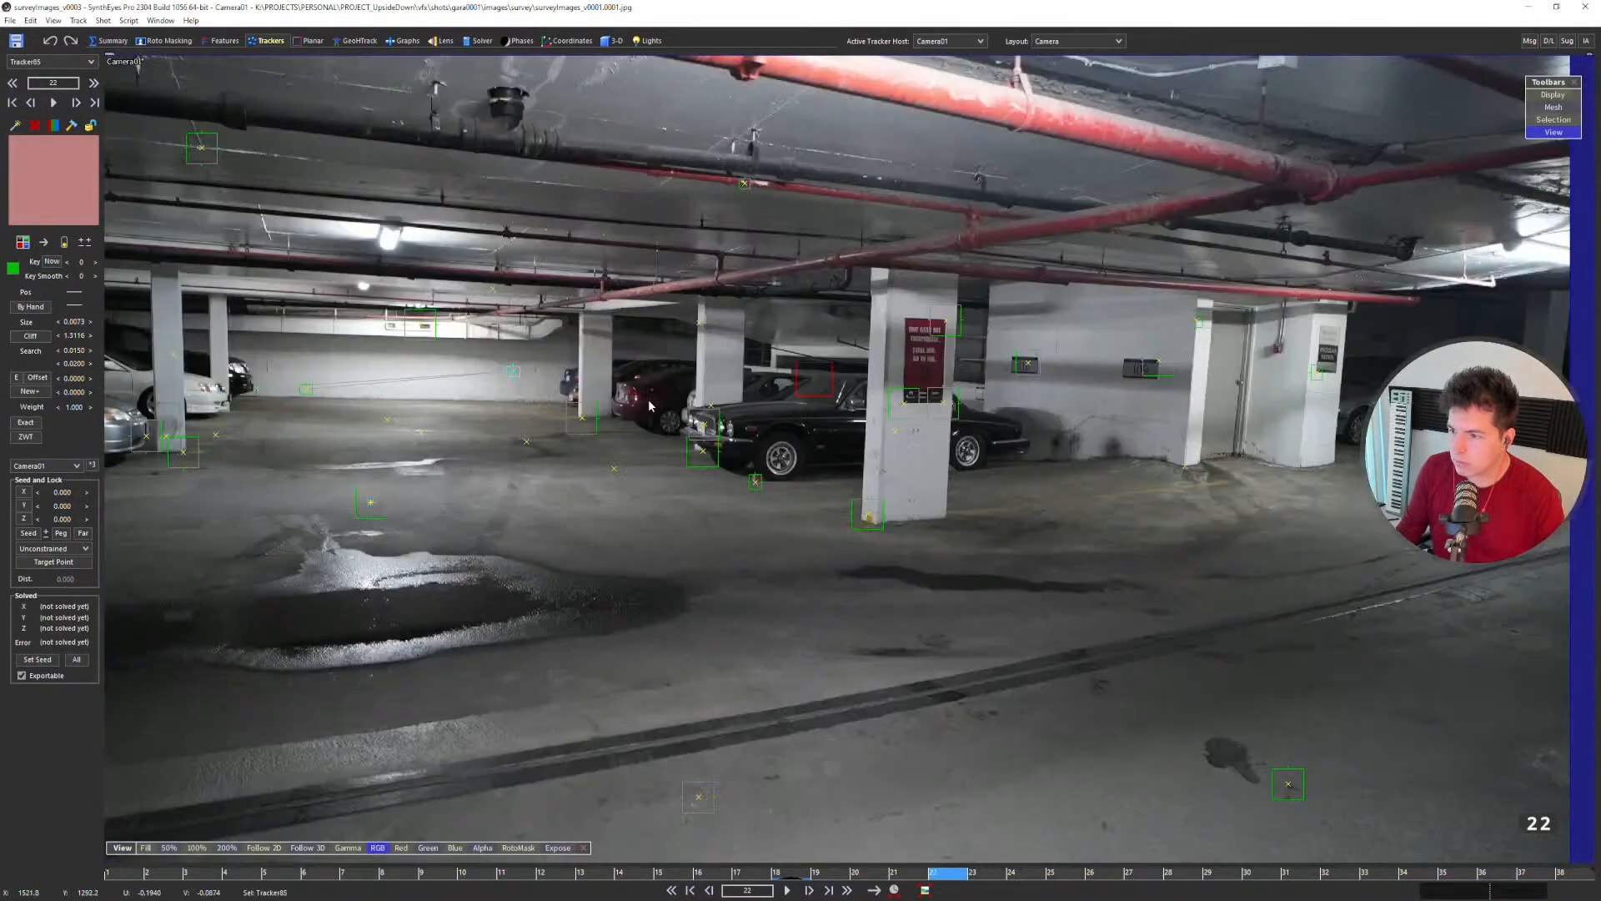
{"action": "key", "text": "Right"}
Step: Place the 119 sign tracker on the sign's upper-right corner at frame 23
{"action": "scroll", "coordinate": [400, 382], "scroll_direction": "up", "scroll_amount": 5}
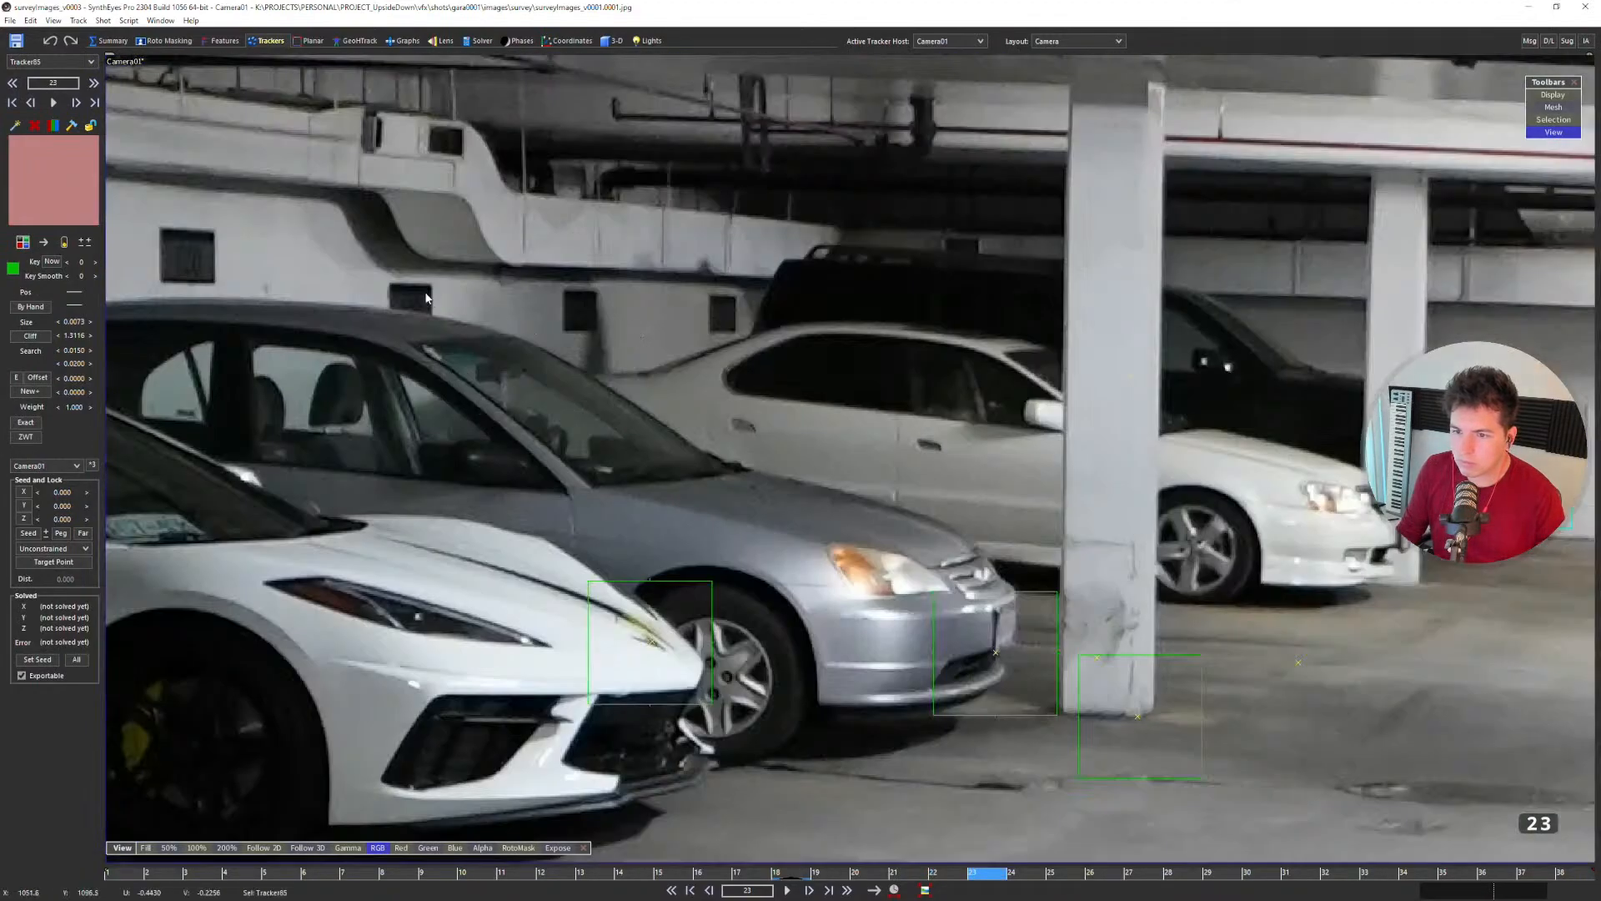
{"action": "left_click_drag", "start_coordinate": [434, 285], "coordinate": [437, 283]}
{"action": "key", "text": "5"}
{"action": "key", "text": "a"}
{"action": "key", "text": "f"}
{"action": "scroll", "coordinate": [676, 392], "scroll_direction": "up", "scroll_amount": 3}
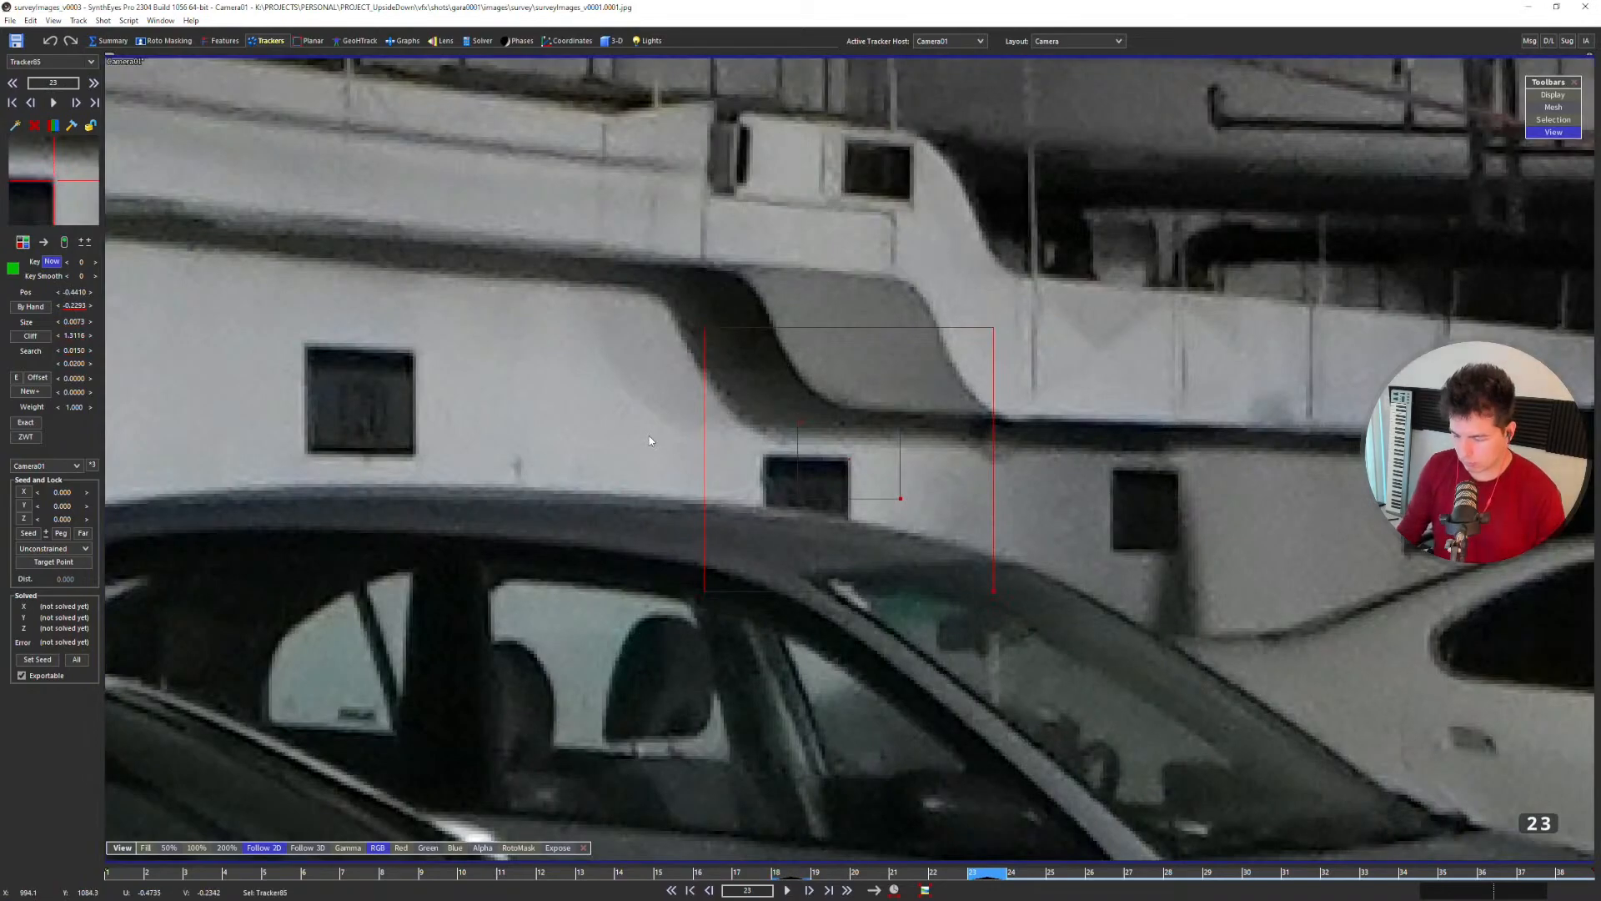
{"action": "key", "text": "a"}
{"action": "key", "text": "f"}
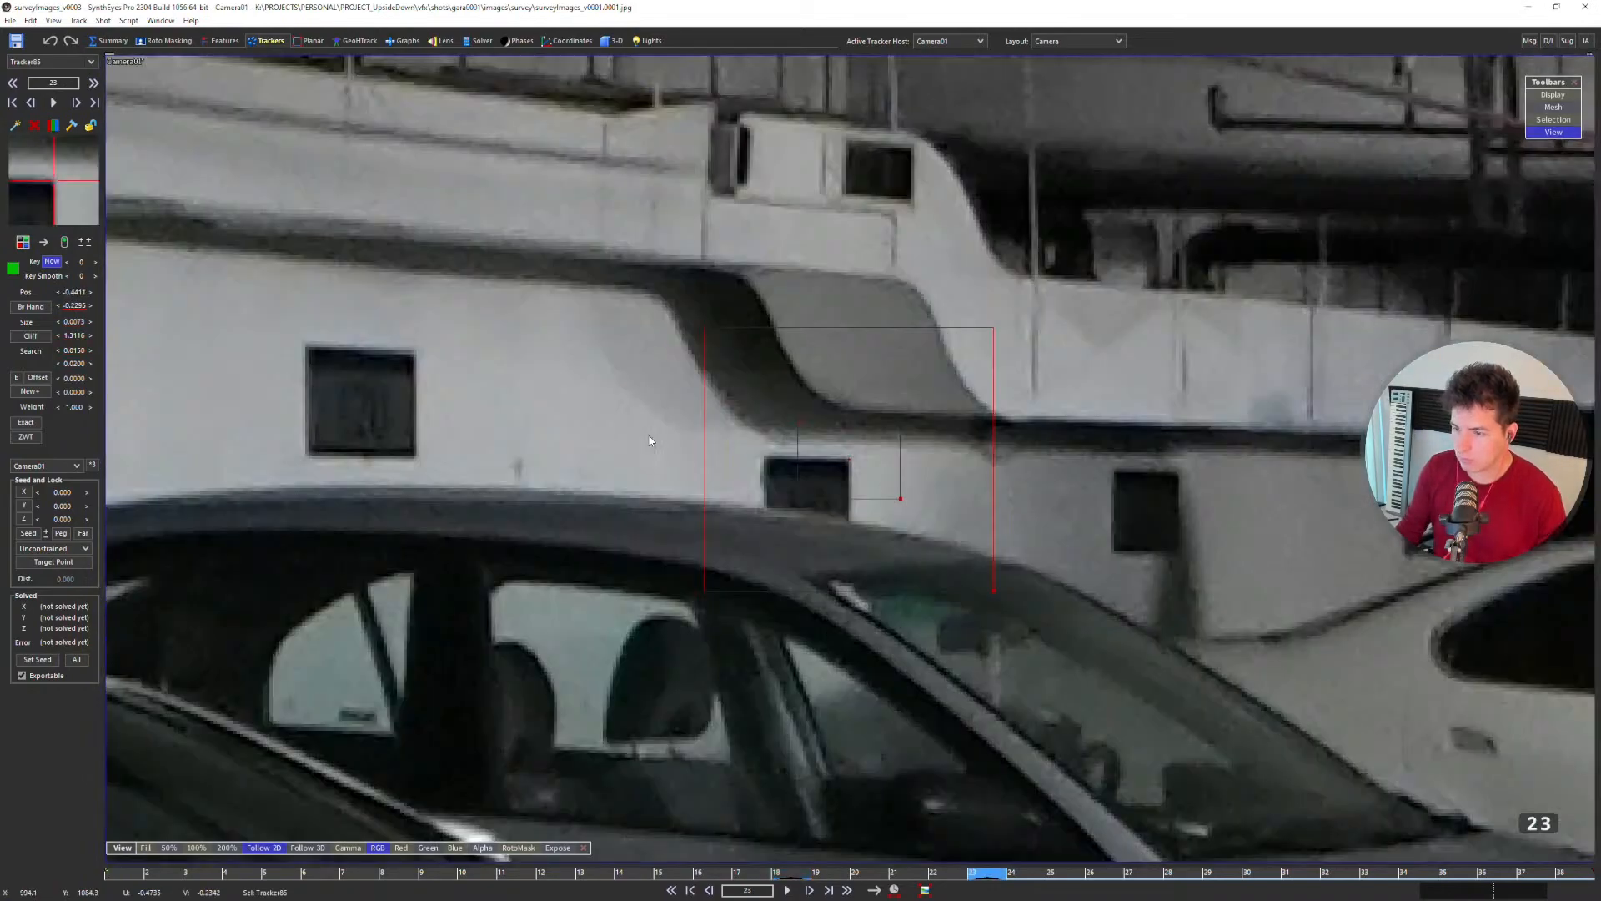
Step: Place the 119 sign tracker on the sign's upper-right corner at frame 24
{"action": "key", "text": "d"}
{"action": "scroll", "coordinate": [651, 440], "scroll_direction": "down", "scroll_amount": 7}
{"action": "scroll", "coordinate": [650, 440], "scroll_direction": "up", "scroll_amount": 7}
{"action": "scroll", "coordinate": [1173, 549], "scroll_direction": "down", "scroll_amount": 3}
{"action": "key", "text": "5"}
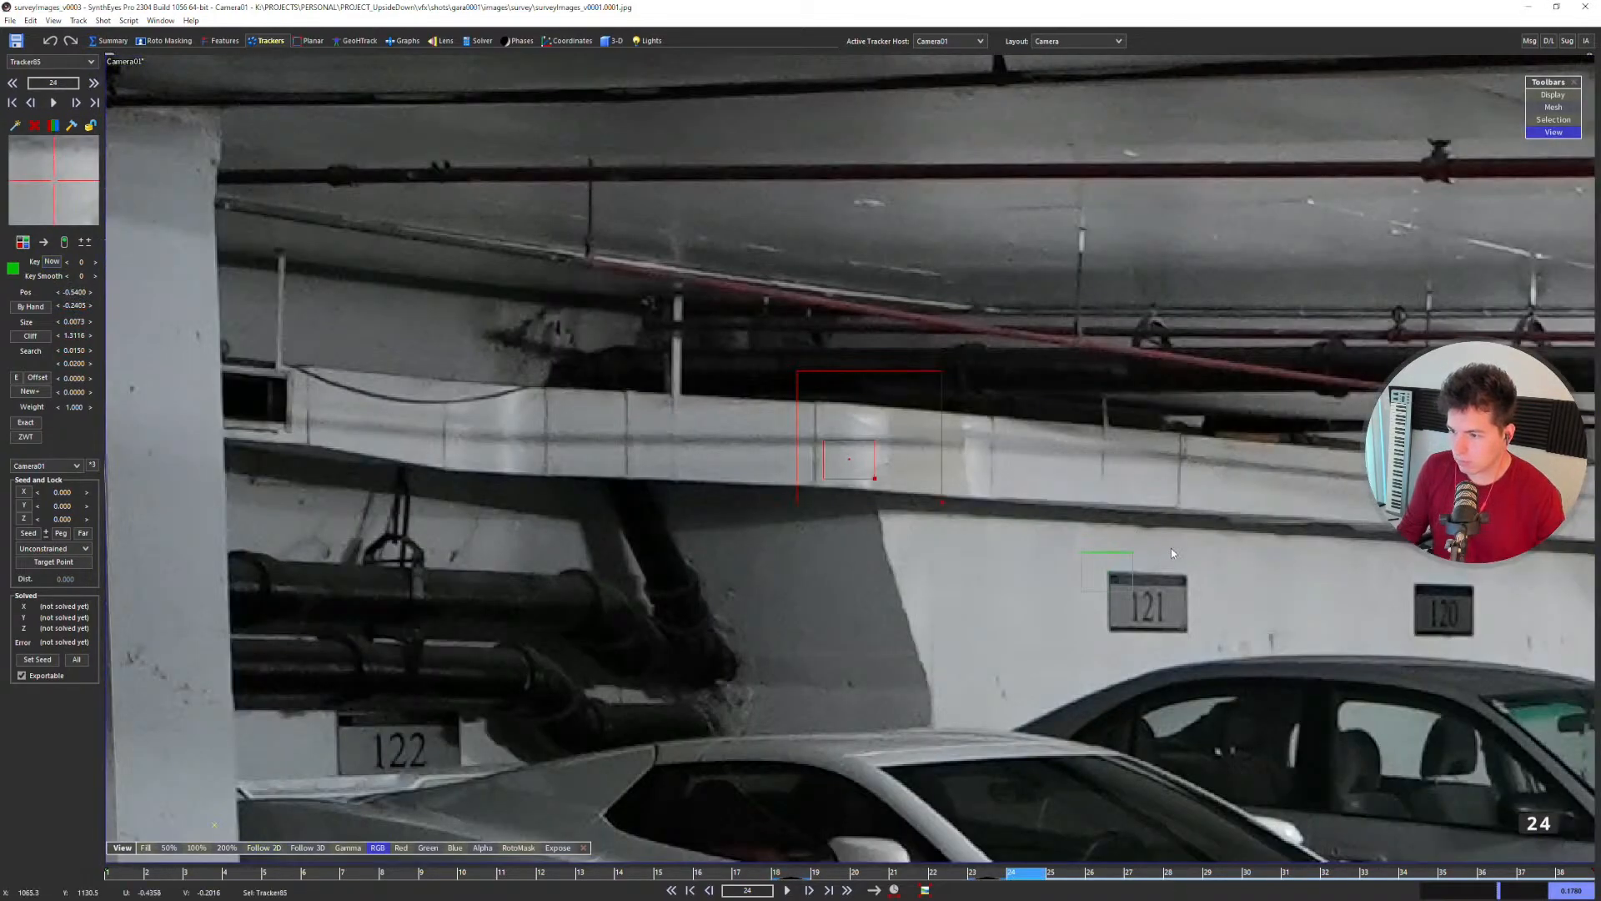
{"action": "middle_click_drag", "start_coordinate": [1278, 567], "coordinate": [773, 408]}
{"action": "middle_click_drag", "start_coordinate": [1190, 471], "coordinate": [977, 427]}
{"action": "scroll", "coordinate": [990, 429], "scroll_direction": "up", "scroll_amount": 3}
{"action": "left_click_drag", "start_coordinate": [1000, 425], "coordinate": [993, 430]}
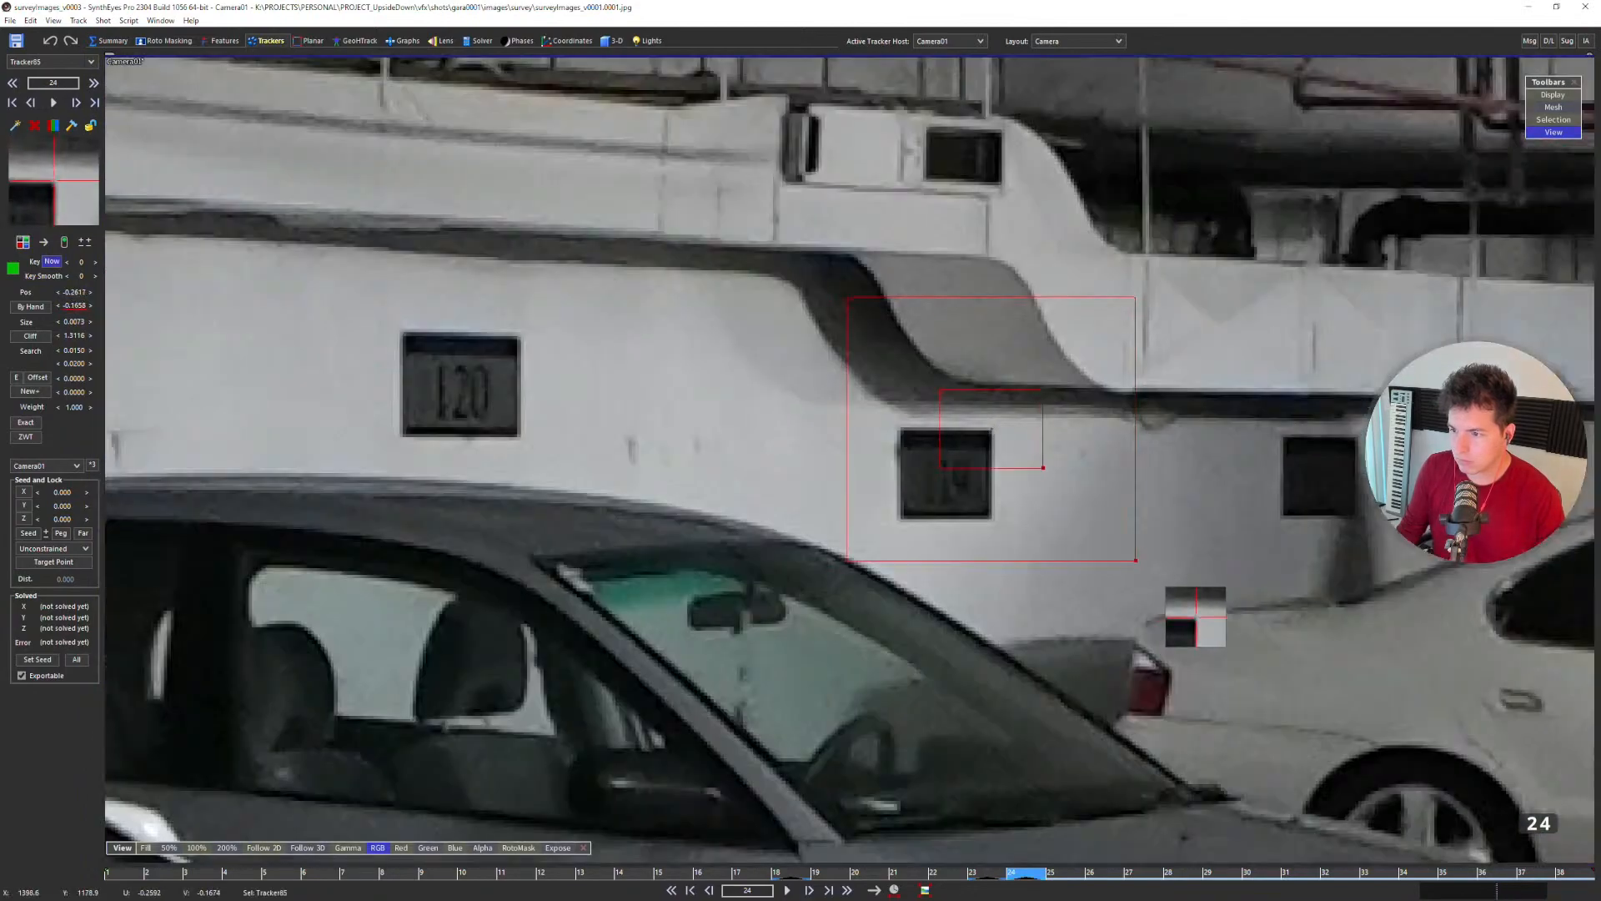
Step: Place the 119 sign tracker on the sign's upper-right corner at frame 25
{"action": "key", "text": "d"}
{"action": "scroll", "coordinate": [944, 437], "scroll_direction": "down", "scroll_amount": 7}
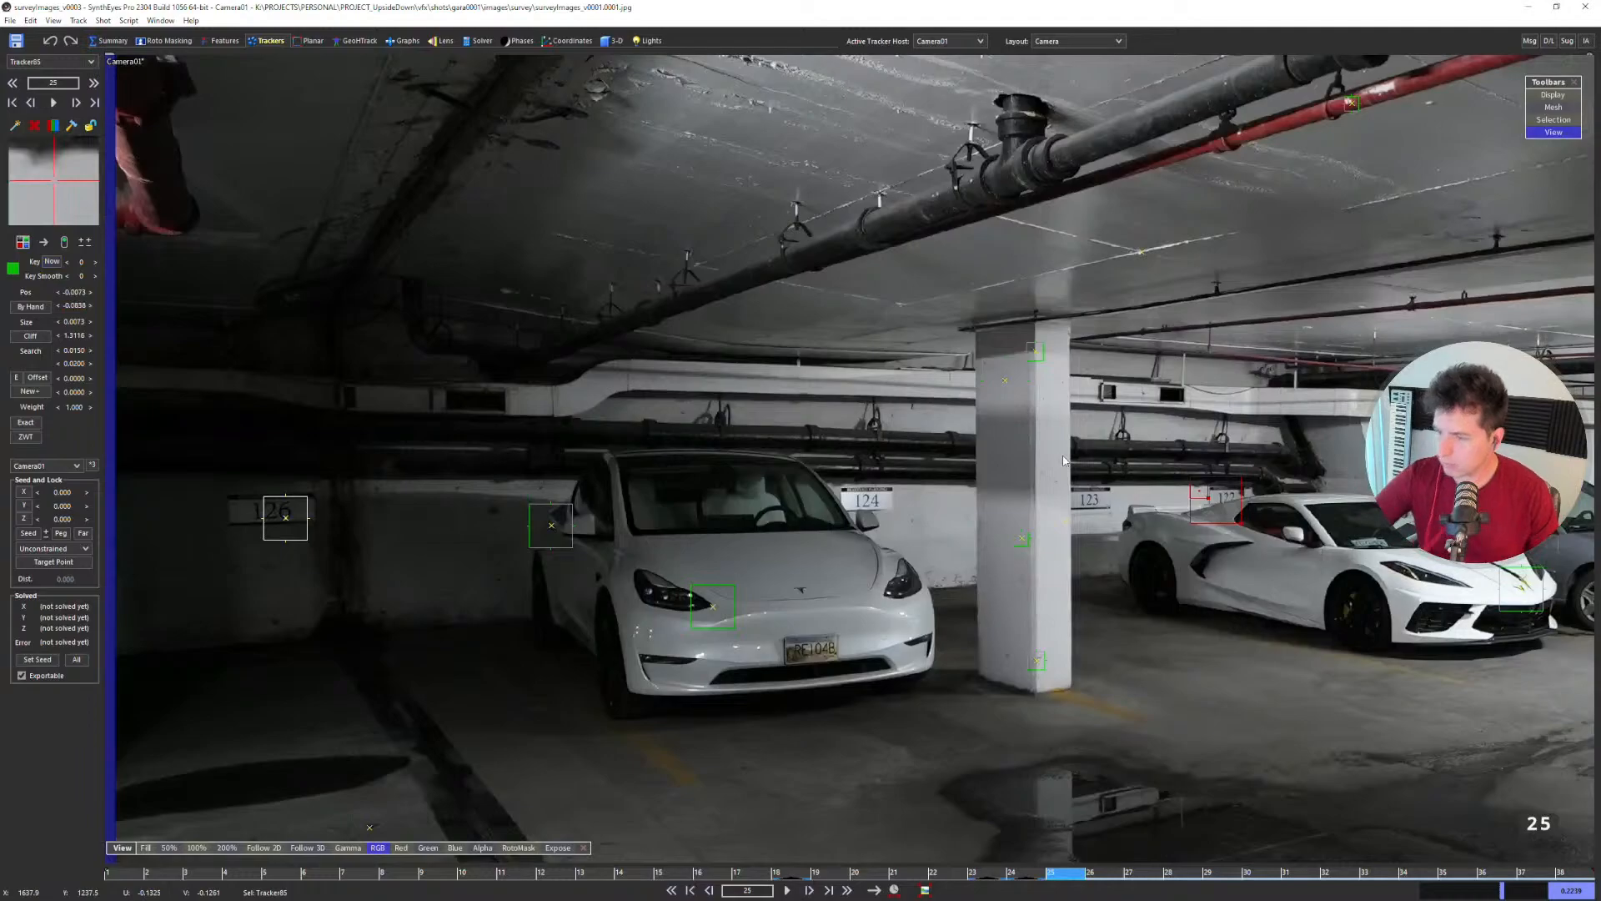
{"action": "middle_click_drag", "start_coordinate": [1082, 452], "coordinate": [607, 356]}
{"action": "scroll", "coordinate": [1201, 358], "scroll_direction": "up", "scroll_amount": 6}
{"action": "left_click_drag", "start_coordinate": [1187, 388], "coordinate": [1186, 384]}
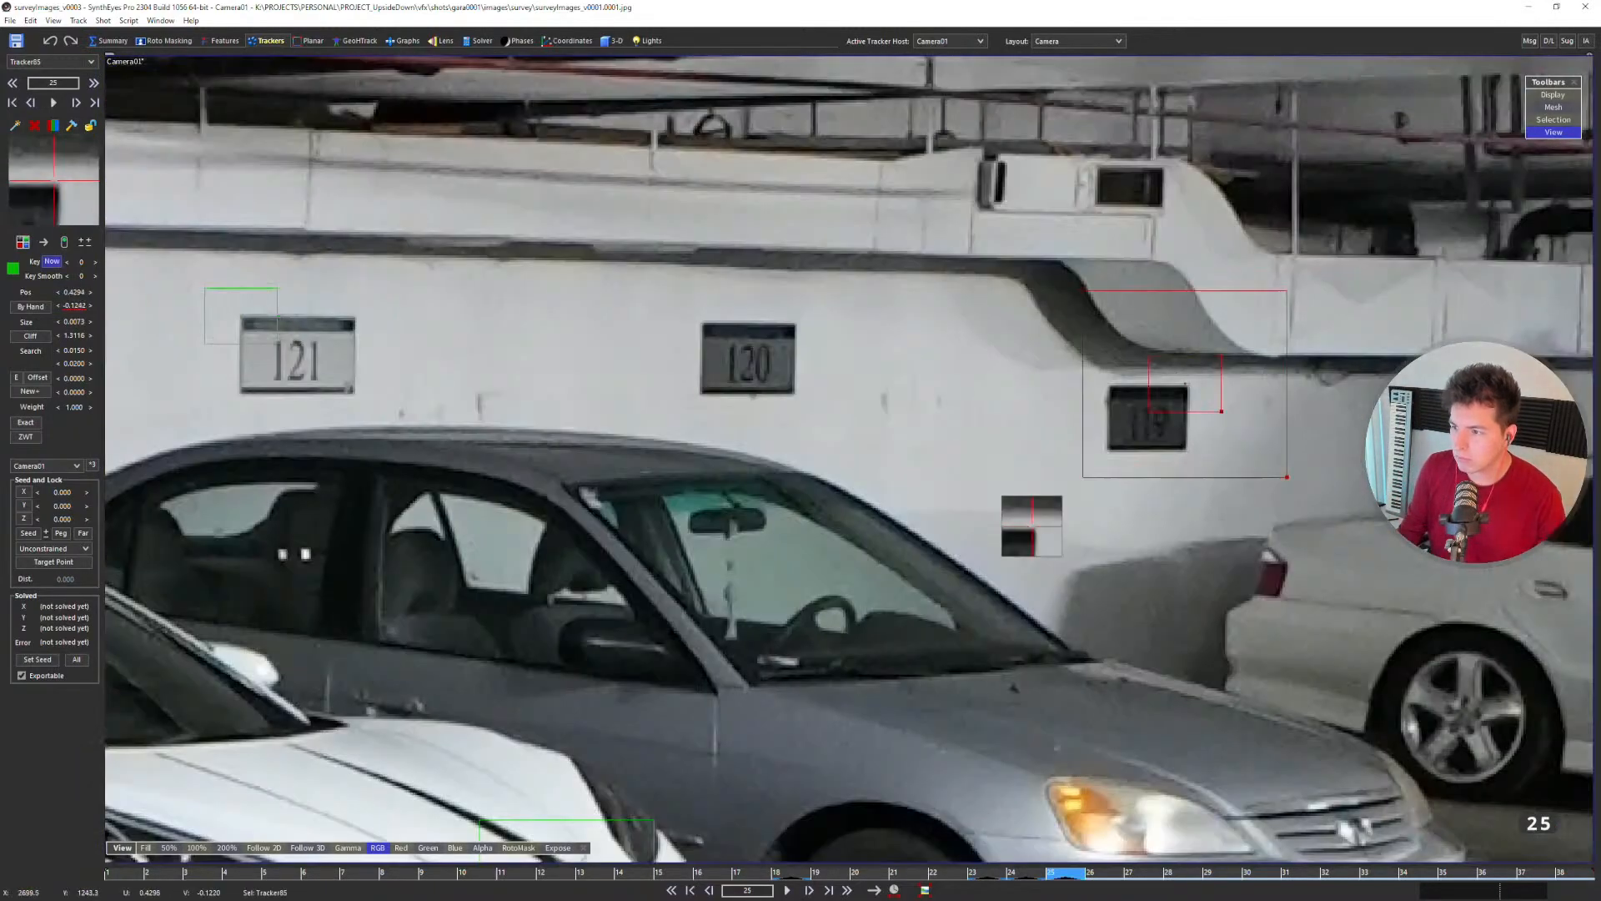
Step: Place the 119 sign tracker on the sign's upper-right corner at frame 26
{"action": "scroll", "coordinate": [1185, 384], "scroll_direction": "down", "scroll_amount": 6}
{"action": "key", "text": "d"}
{"action": "scroll", "coordinate": [627, 380], "scroll_direction": "up", "scroll_amount": 6}
{"action": "left_click_drag", "start_coordinate": [575, 364], "coordinate": [555, 350]}
{"action": "scroll", "coordinate": [575, 362], "scroll_direction": "down", "scroll_amount": 6}
Step: Place the 119 sign tracker on the sign's upper-right corner at frame 27
{"action": "key", "text": "d"}
{"action": "scroll", "coordinate": [417, 394], "scroll_direction": "up", "scroll_amount": 4}
{"action": "scroll", "coordinate": [409, 392], "scroll_direction": "up", "scroll_amount": 5}
{"action": "scroll", "coordinate": [699, 355], "scroll_direction": "down", "scroll_amount": 6}
Step: Search the survey images after frame 27 for further views of the 119 sign
{"action": "key", "text": "d"}
{"action": "key", "text": "e"}
{"action": "key", "text": "d"}
{"action": "key", "text": "d"}
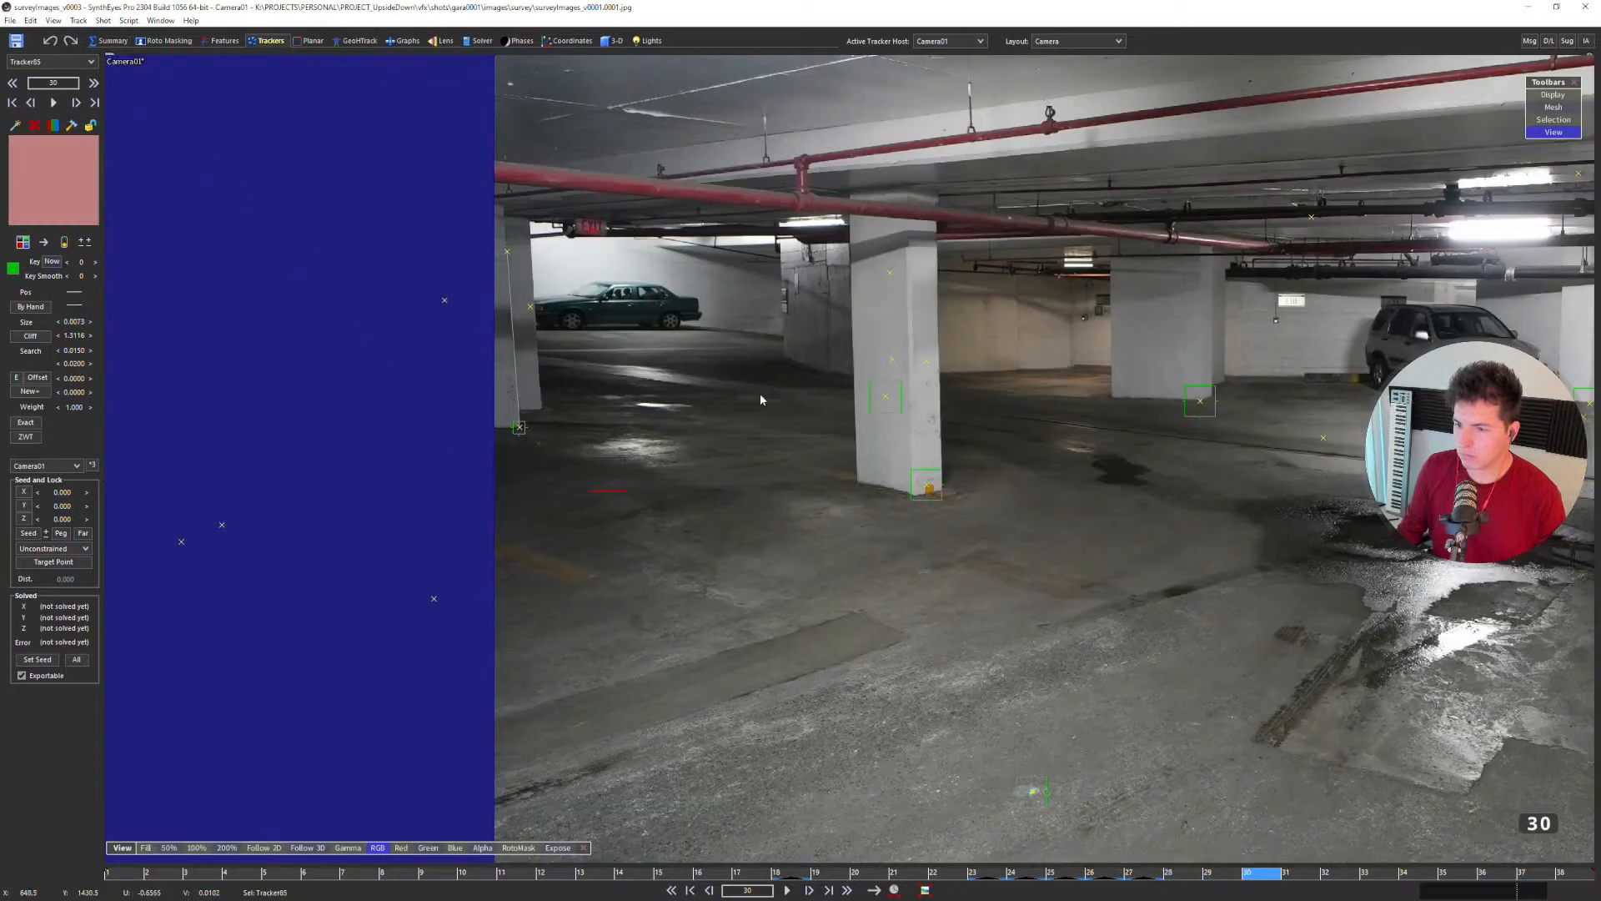
{"action": "scroll", "coordinate": [759, 403], "scroll_direction": "down", "scroll_amount": 6}
{"action": "key", "text": "d"}
{"action": "key", "text": "d"}
{"action": "key", "text": "d"}
{"action": "key", "text": "d"}
{"action": "key", "text": "d"}
{"action": "key", "text": "d"}
{"action": "key", "text": "d"}
Step: Return to frame 23, lock the 119 sign tracker and re-solve the scene
{"action": "key", "text": "a"}
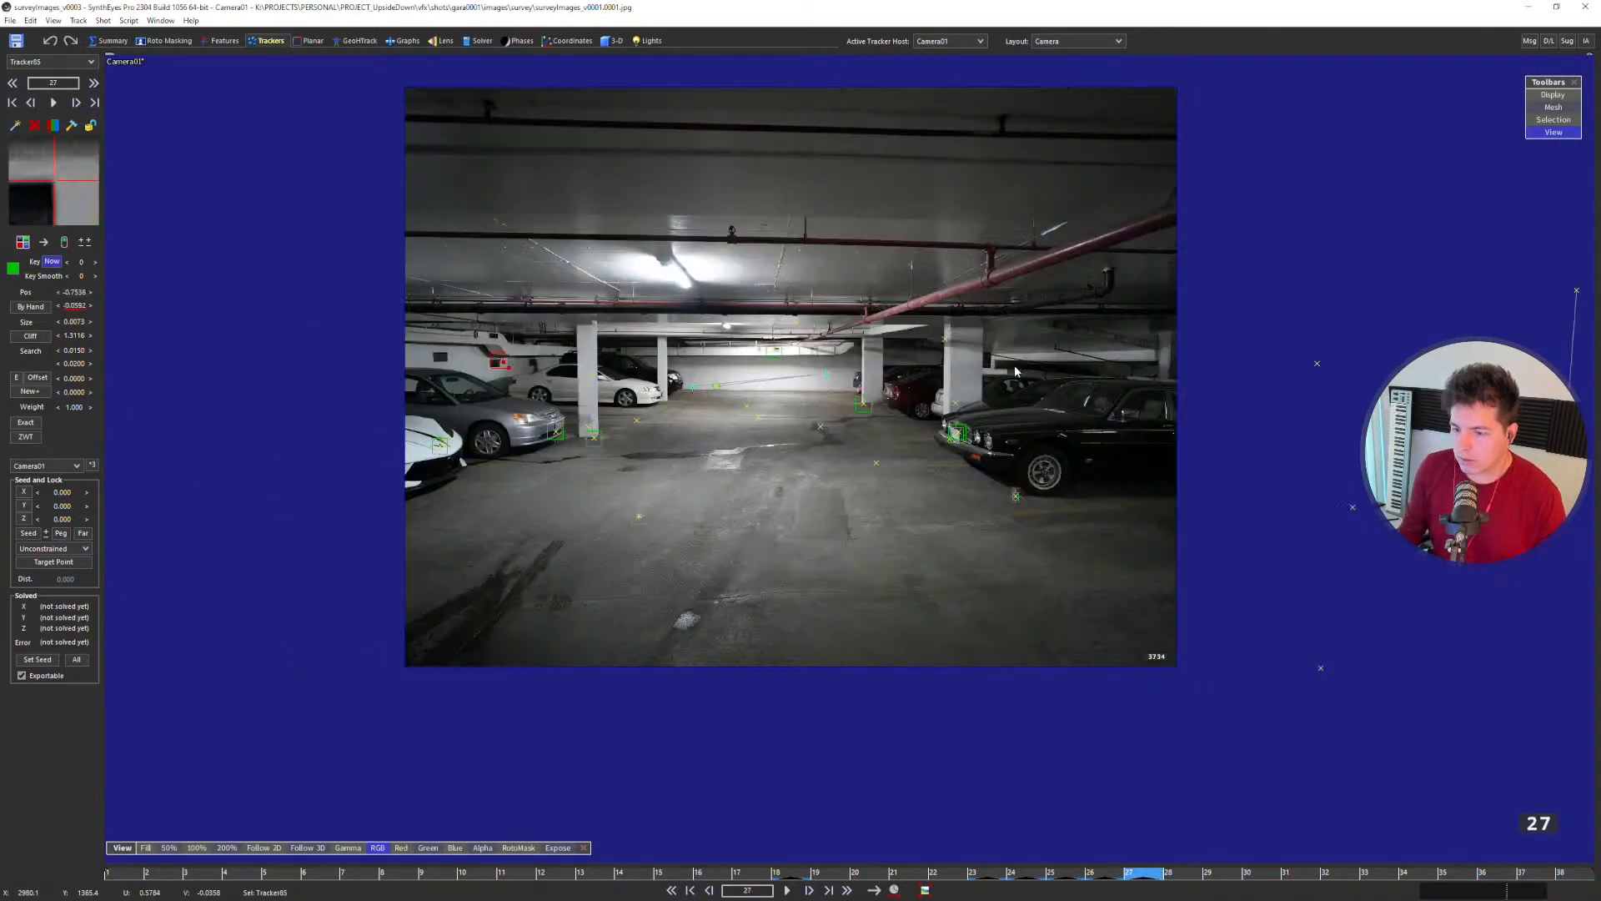
{"action": "key", "text": "a"}
{"action": "key", "text": "a"}
{"action": "key", "text": "a"}
{"action": "key", "text": "a"}
{"action": "key", "text": "l"}
{"action": "key", "text": "shift+g"}
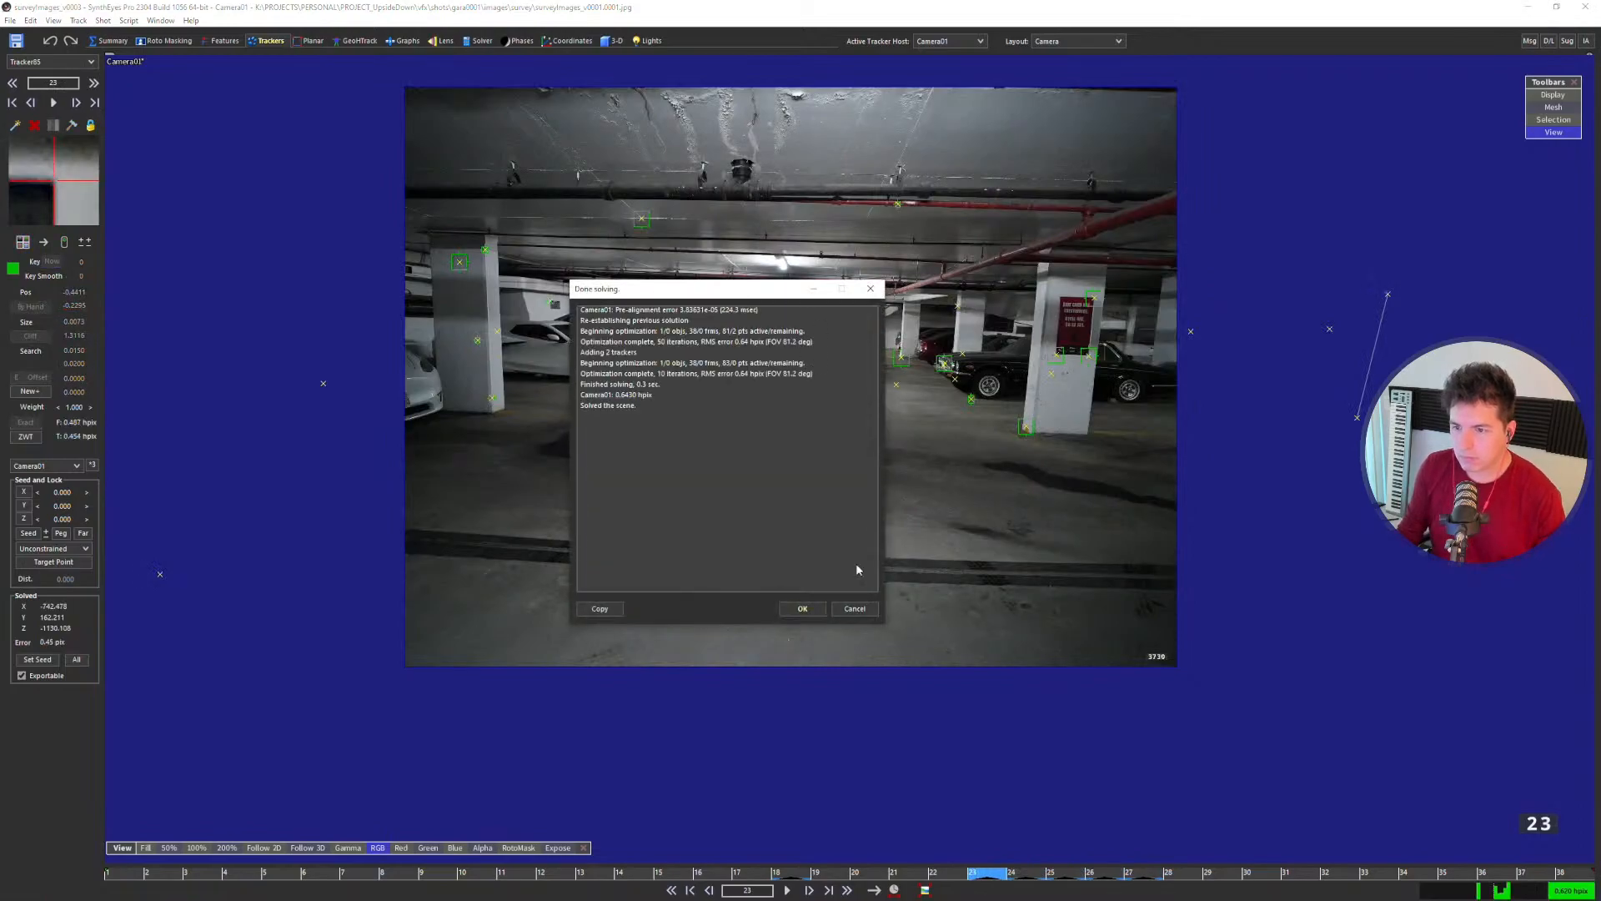
{"action": "left_click", "coordinate": [800, 610]}
Step: Select the 121 and 119 sign trackers together and change their color to pink
{"action": "scroll", "coordinate": [540, 306], "scroll_direction": "up", "scroll_amount": 3}
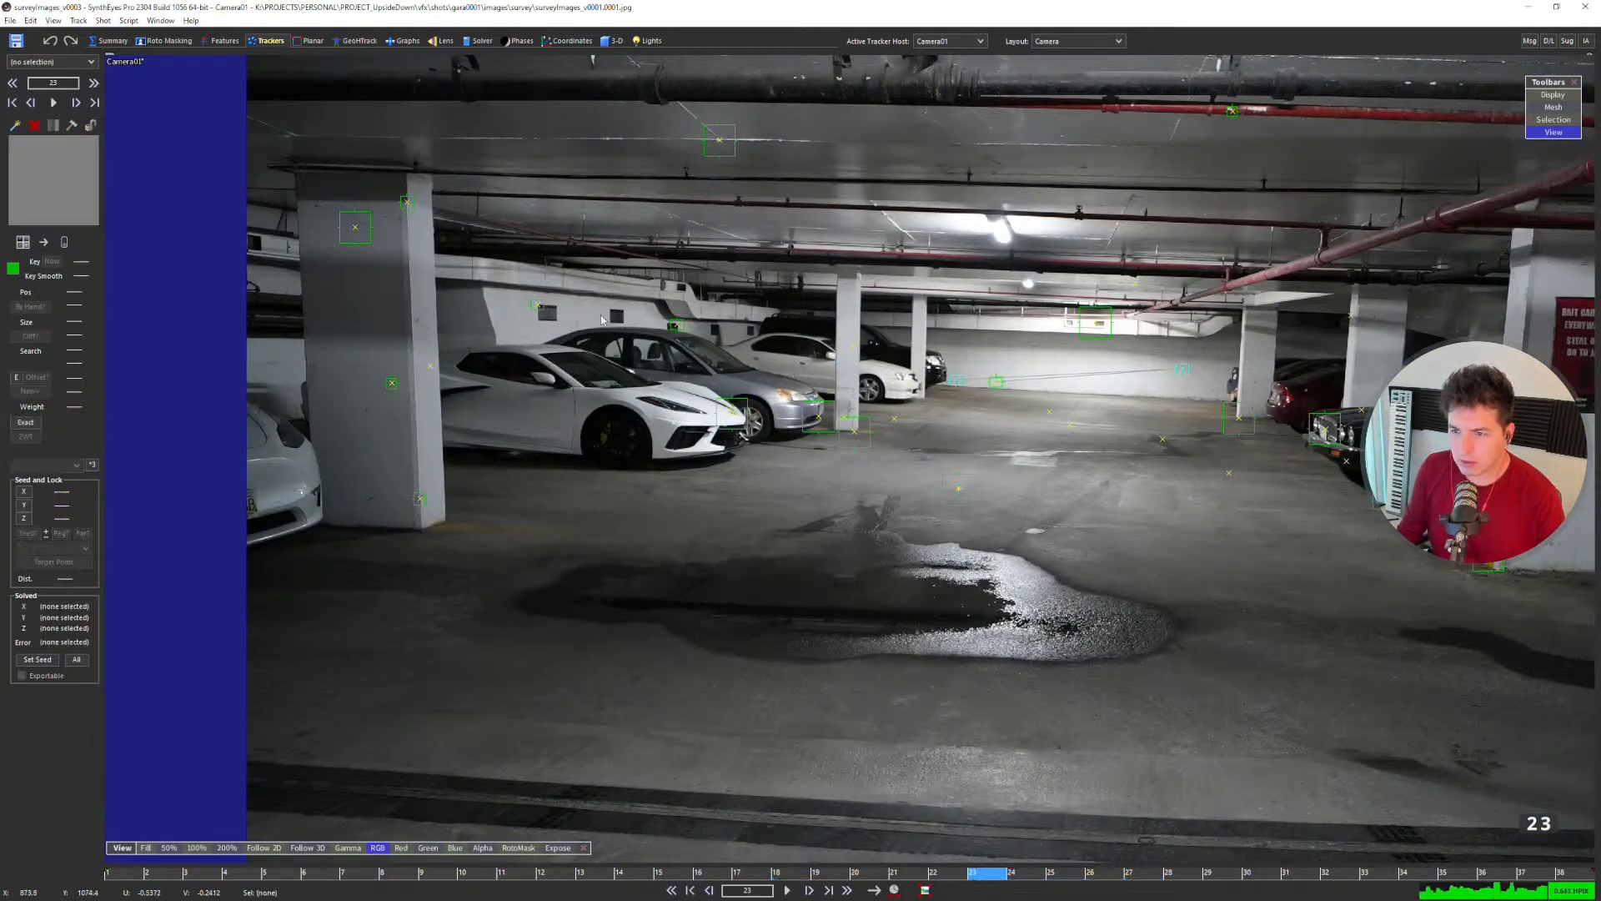
{"action": "left_click", "coordinate": [537, 305]}
{"action": "left_click", "coordinate": [676, 325], "text": "shift"}
{"action": "left_click", "coordinate": [14, 265]}
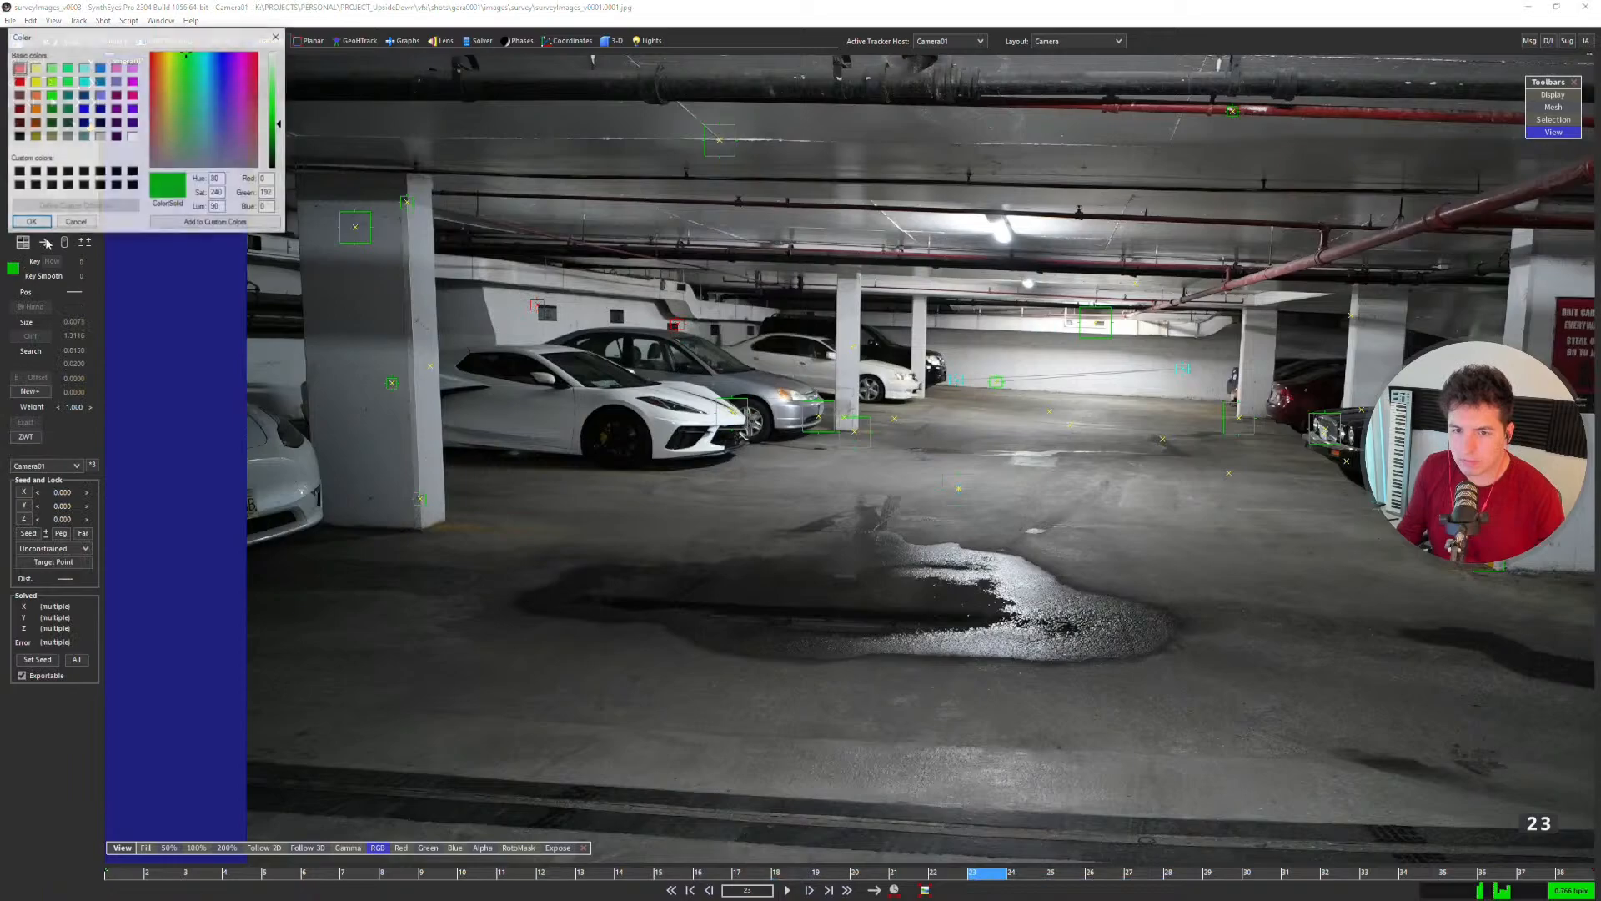
{"action": "left_click", "coordinate": [132, 95]}
{"action": "left_click", "coordinate": [46, 226]}
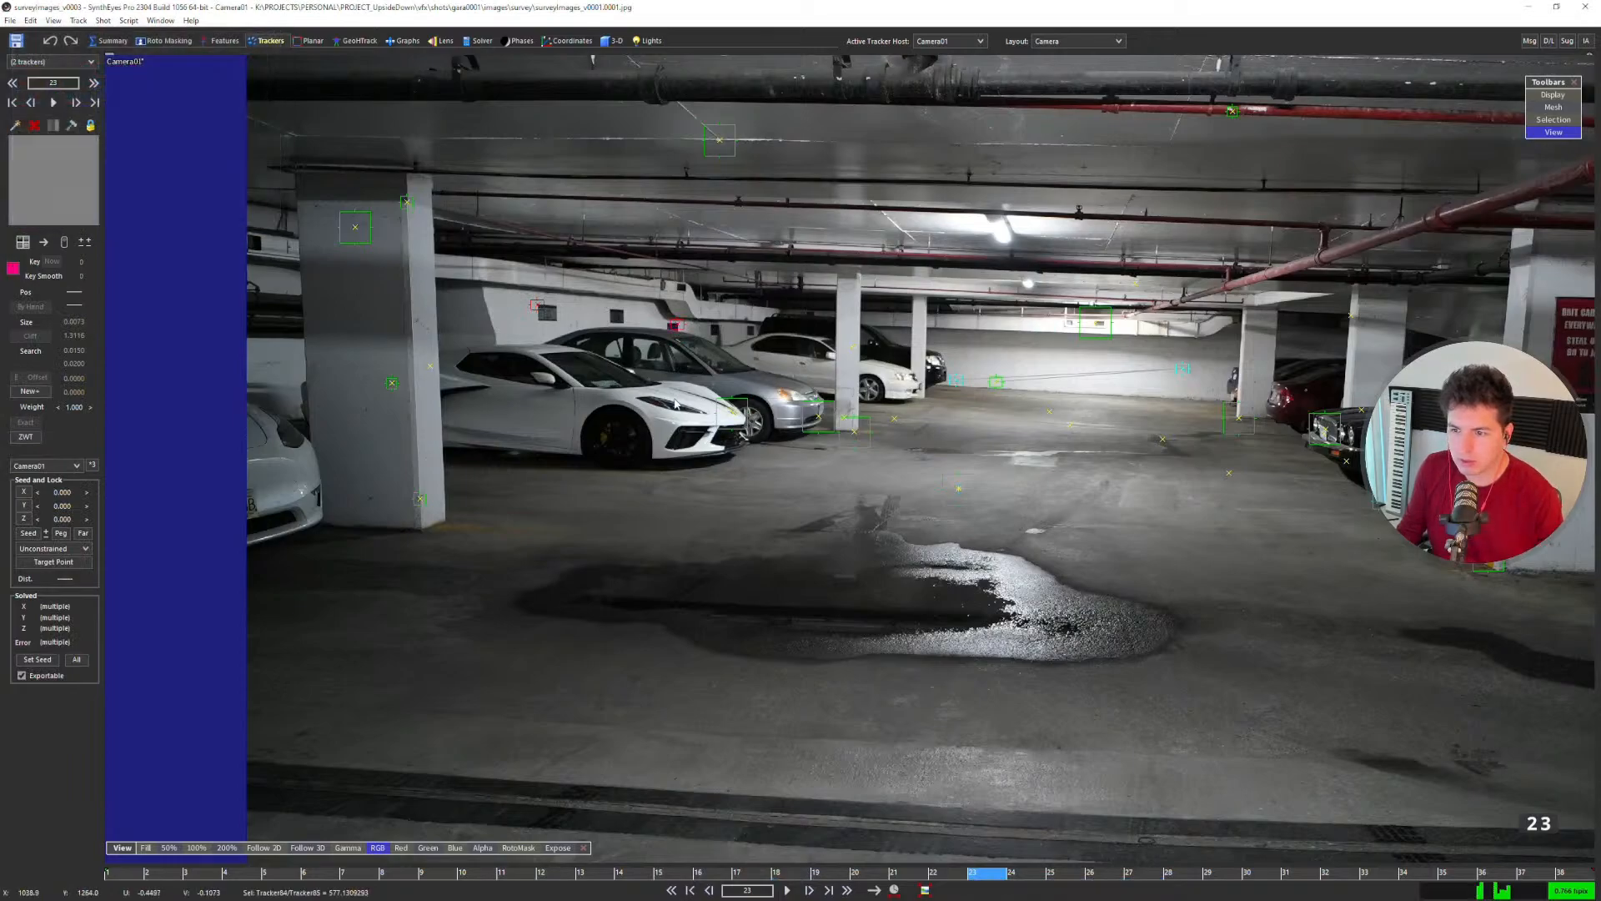
{"action": "left_click", "coordinate": [645, 408]}
Step: Switch to the quad layout, examine the sign trackers' positions in the top view, and go to frame 1
{"action": "key", "text": "7"}
{"action": "scroll", "coordinate": [317, 212], "scroll_direction": "up", "scroll_amount": 6}
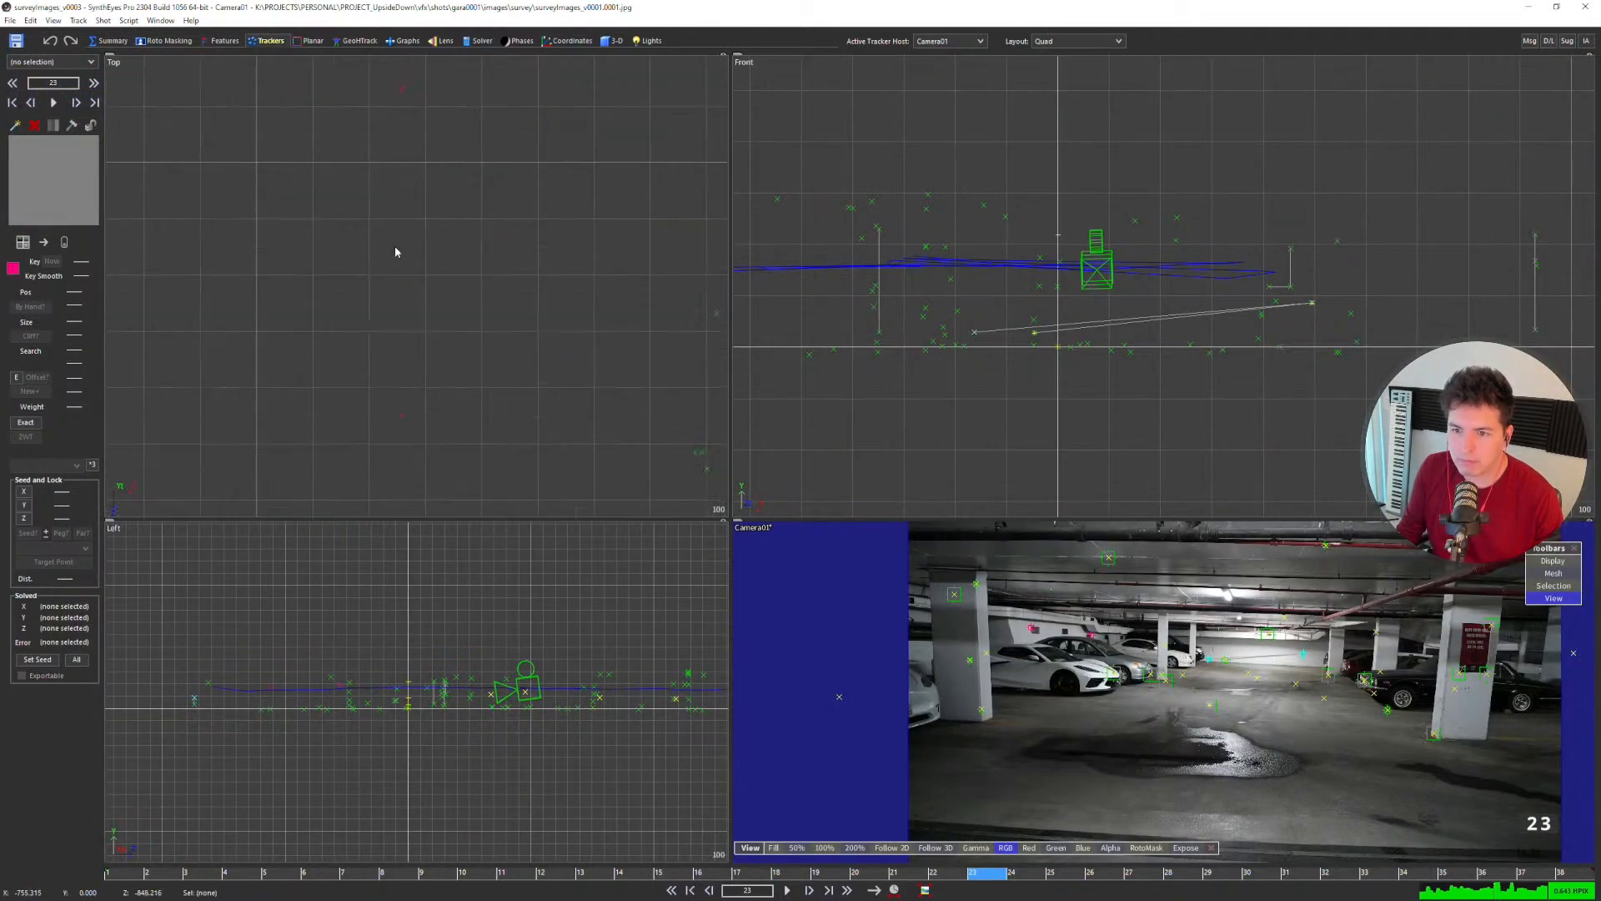
{"action": "scroll", "coordinate": [403, 251], "scroll_direction": "down", "scroll_amount": 6}
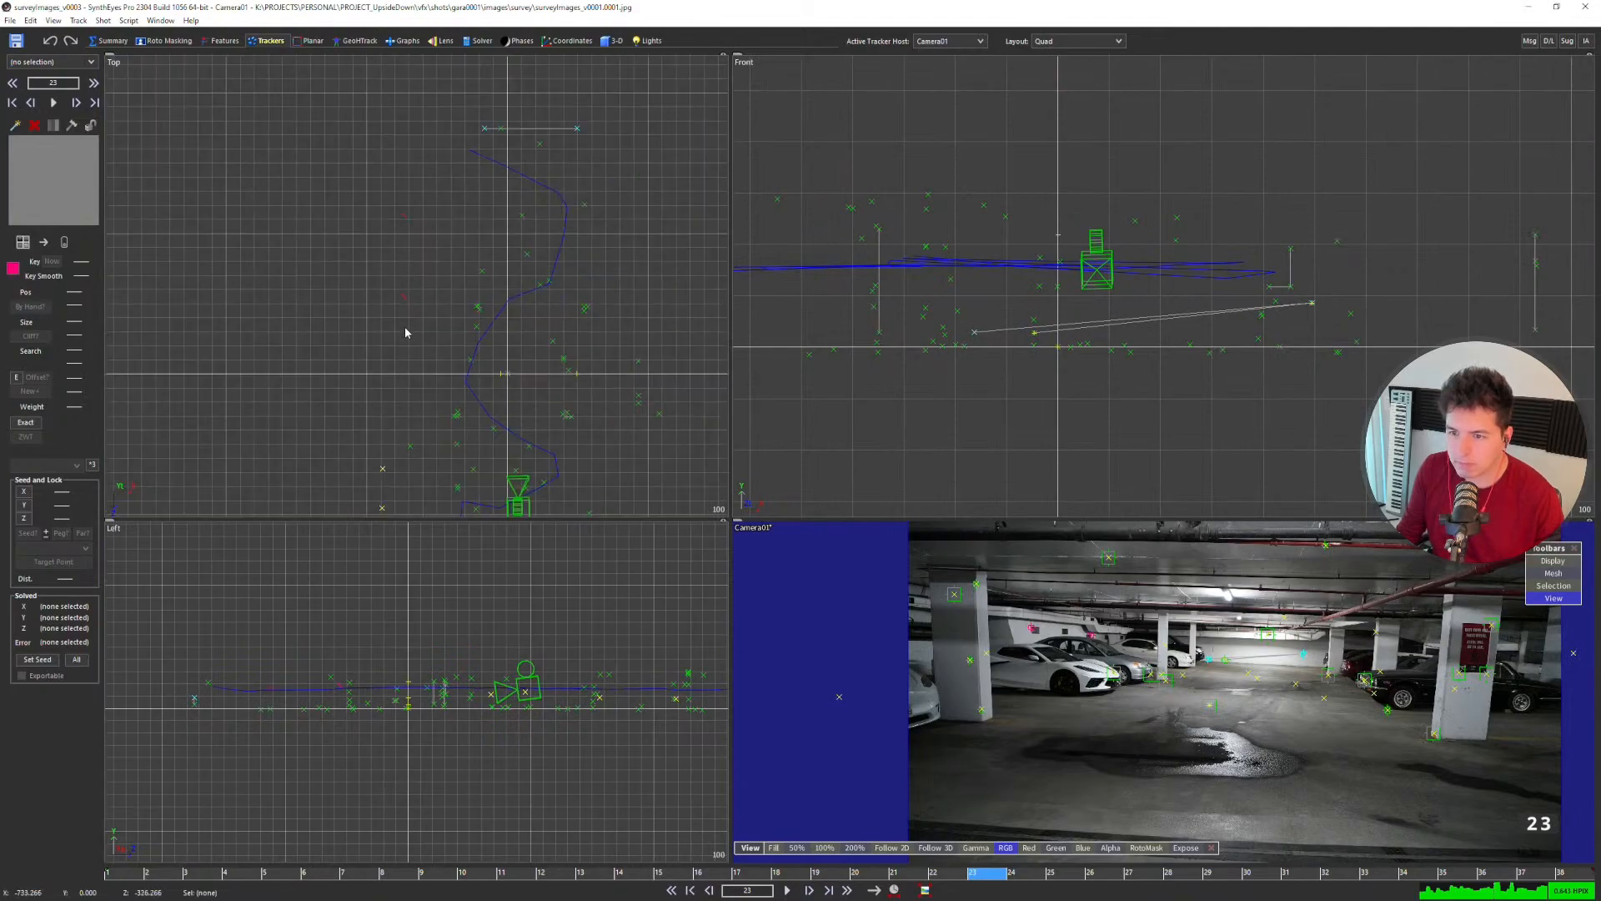
{"action": "key", "text": "Home"}
{"action": "scroll", "coordinate": [447, 326], "scroll_direction": "up", "scroll_amount": 2}
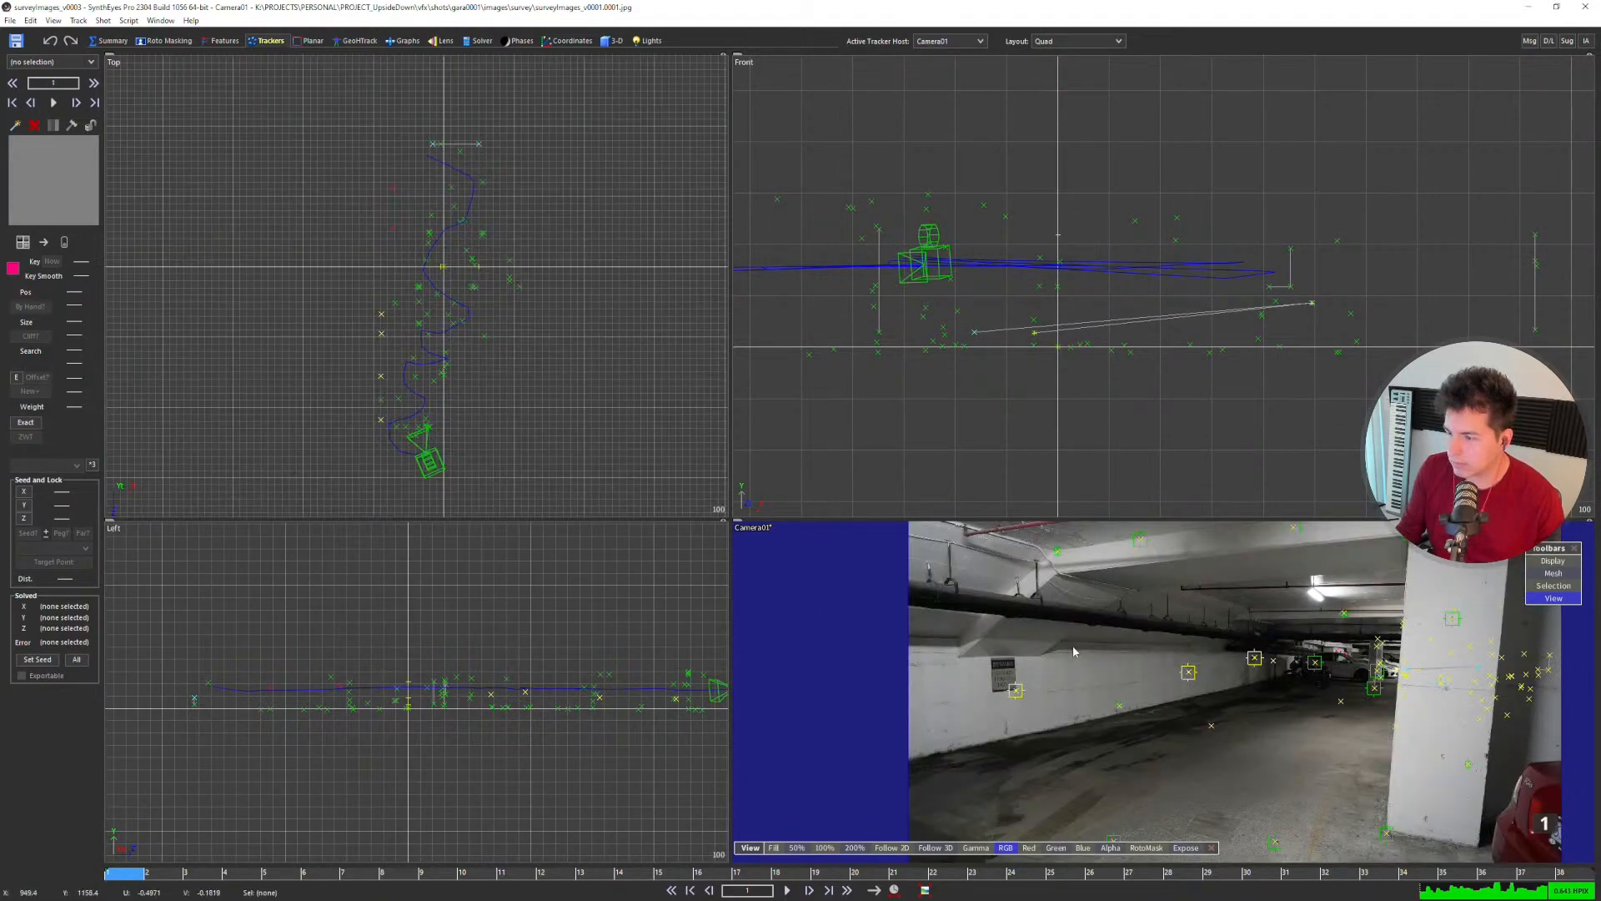
Step: Switch to the perspective layout and step through the survey frames from frame 1, checking how the solved trackers sit on the garage geometry
{"action": "key", "text": "p"}
{"action": "scroll", "coordinate": [898, 470], "scroll_direction": "down", "scroll_amount": 2}
{"action": "key", "text": "Right"}
{"action": "key", "text": "Right"}
{"action": "key", "text": "Right"}
{"action": "key", "text": "Right"}
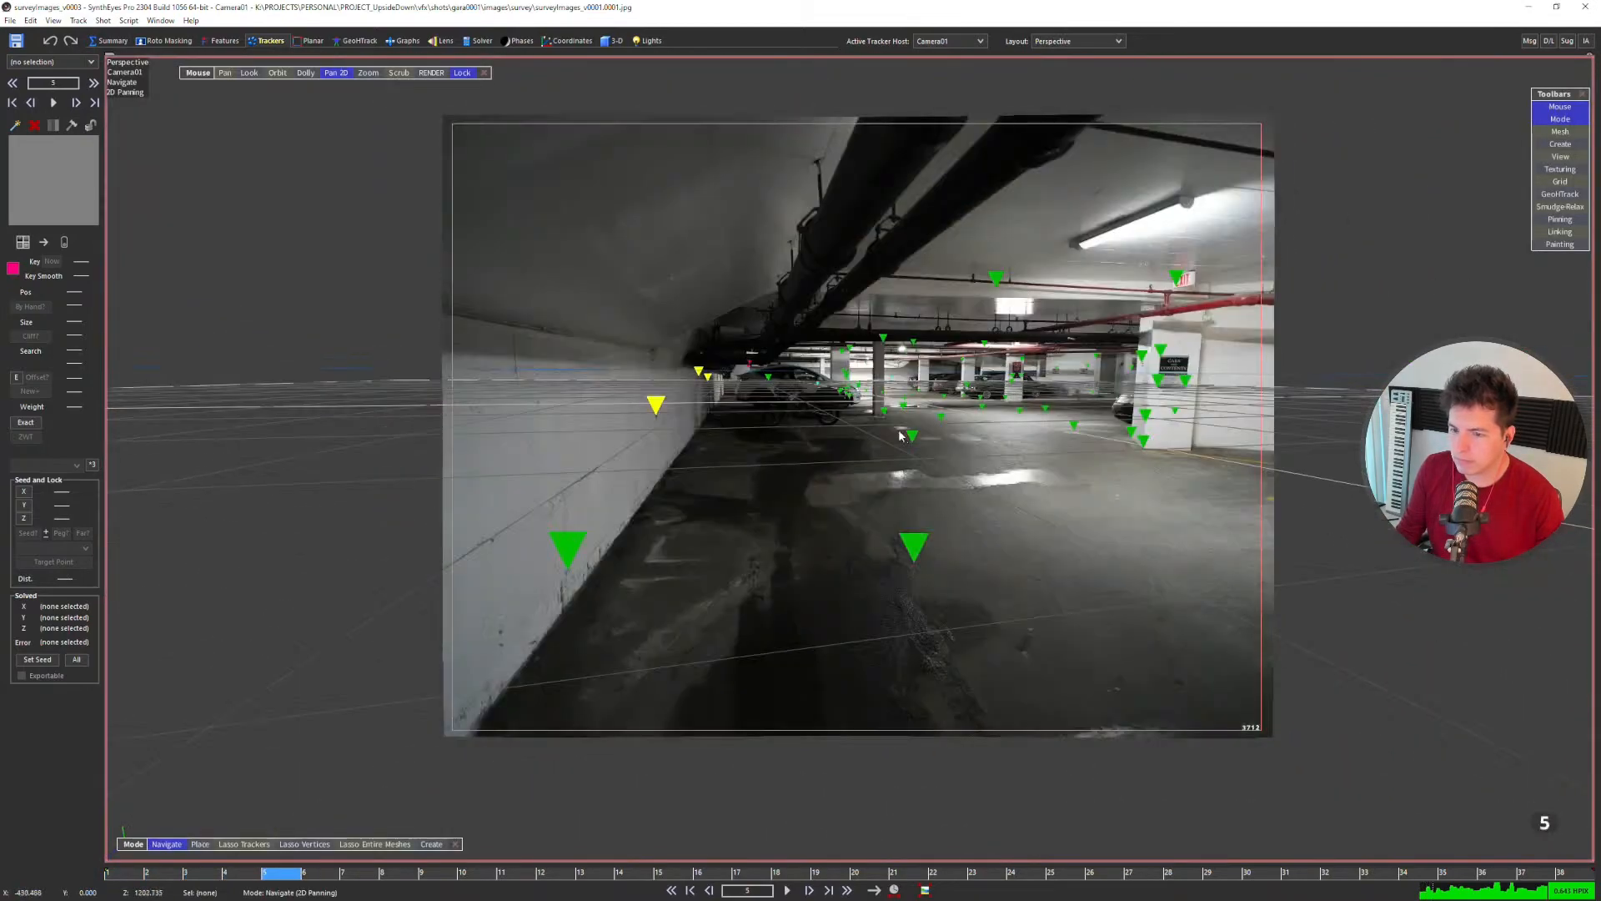
{"action": "key", "text": "Right"}
{"action": "key", "text": "Right"}
{"action": "key", "text": "Right"}
{"action": "key", "text": "Right"}
{"action": "key", "text": "Right"}
{"action": "key", "text": "Right"}
{"action": "key", "text": "Right"}
{"action": "key", "text": "Right"}
{"action": "key", "text": "Right"}
{"action": "key", "text": "Right"}
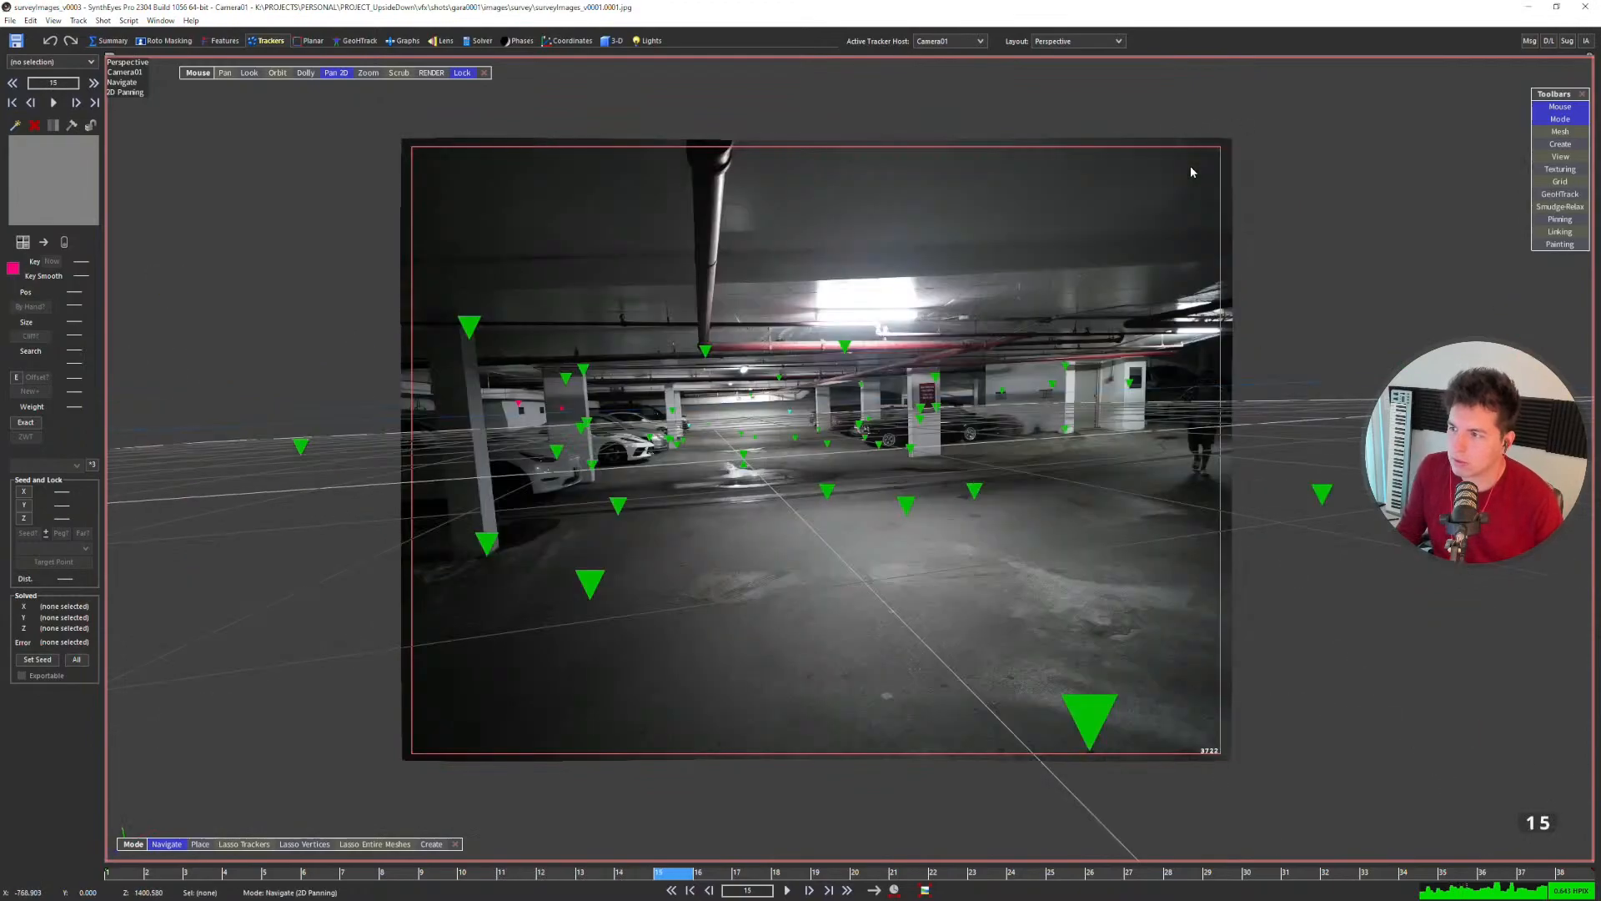
{"action": "key", "text": "Right"}
{"action": "key", "text": "Right"}
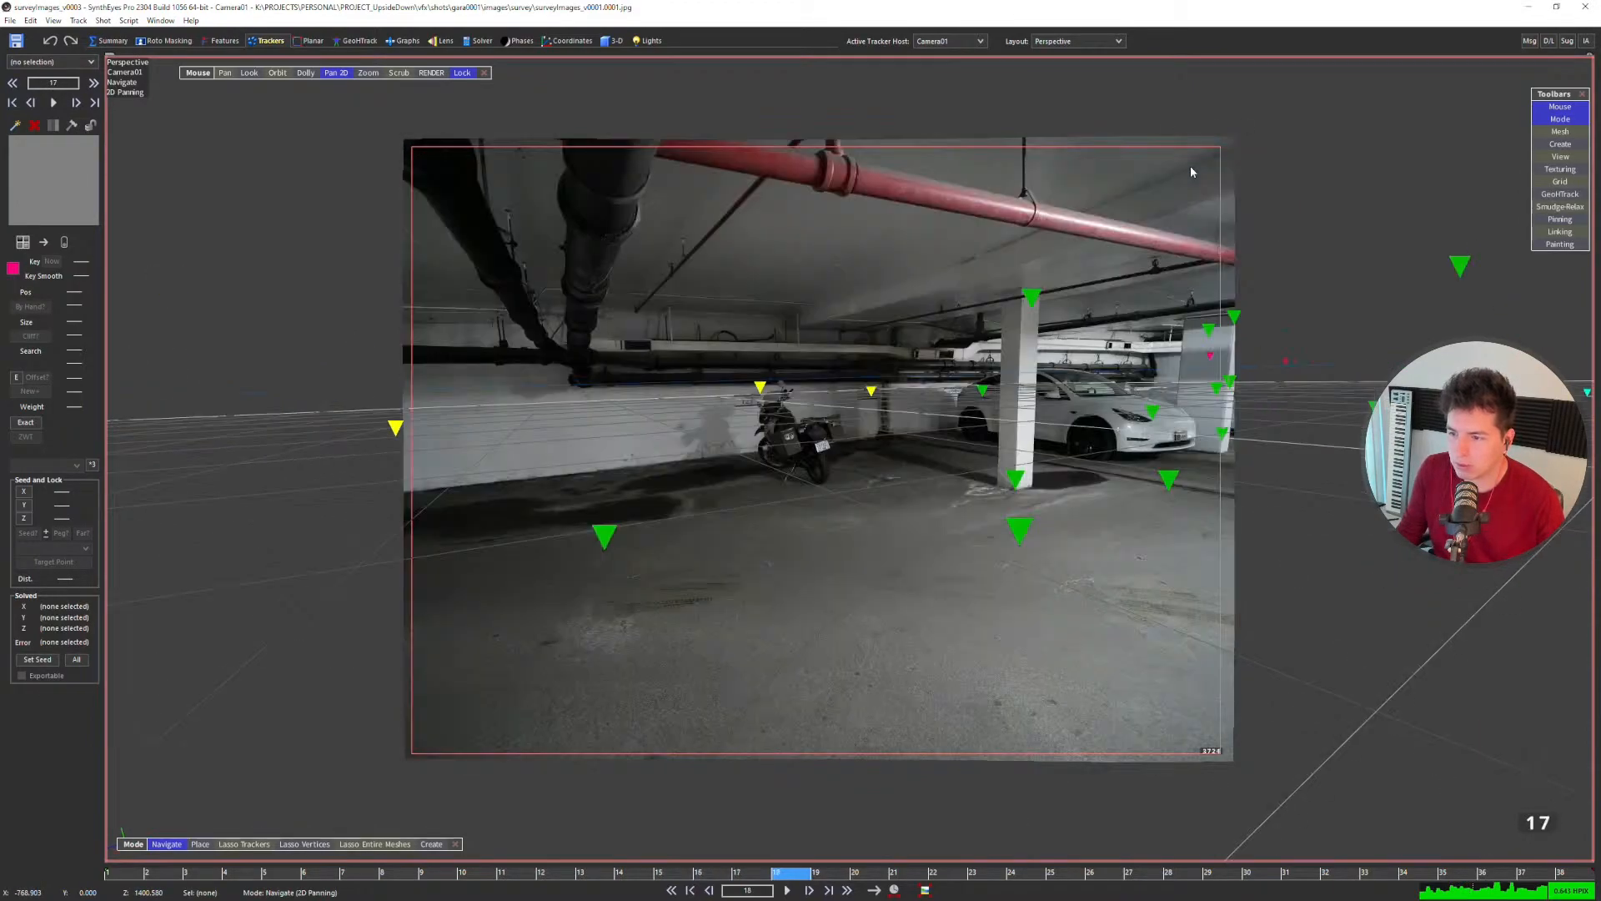
{"action": "key", "text": "Right"}
{"action": "key", "text": "Right"}
{"action": "key", "text": "Right"}
{"action": "key", "text": "Right"}
{"action": "key", "text": "Right"}
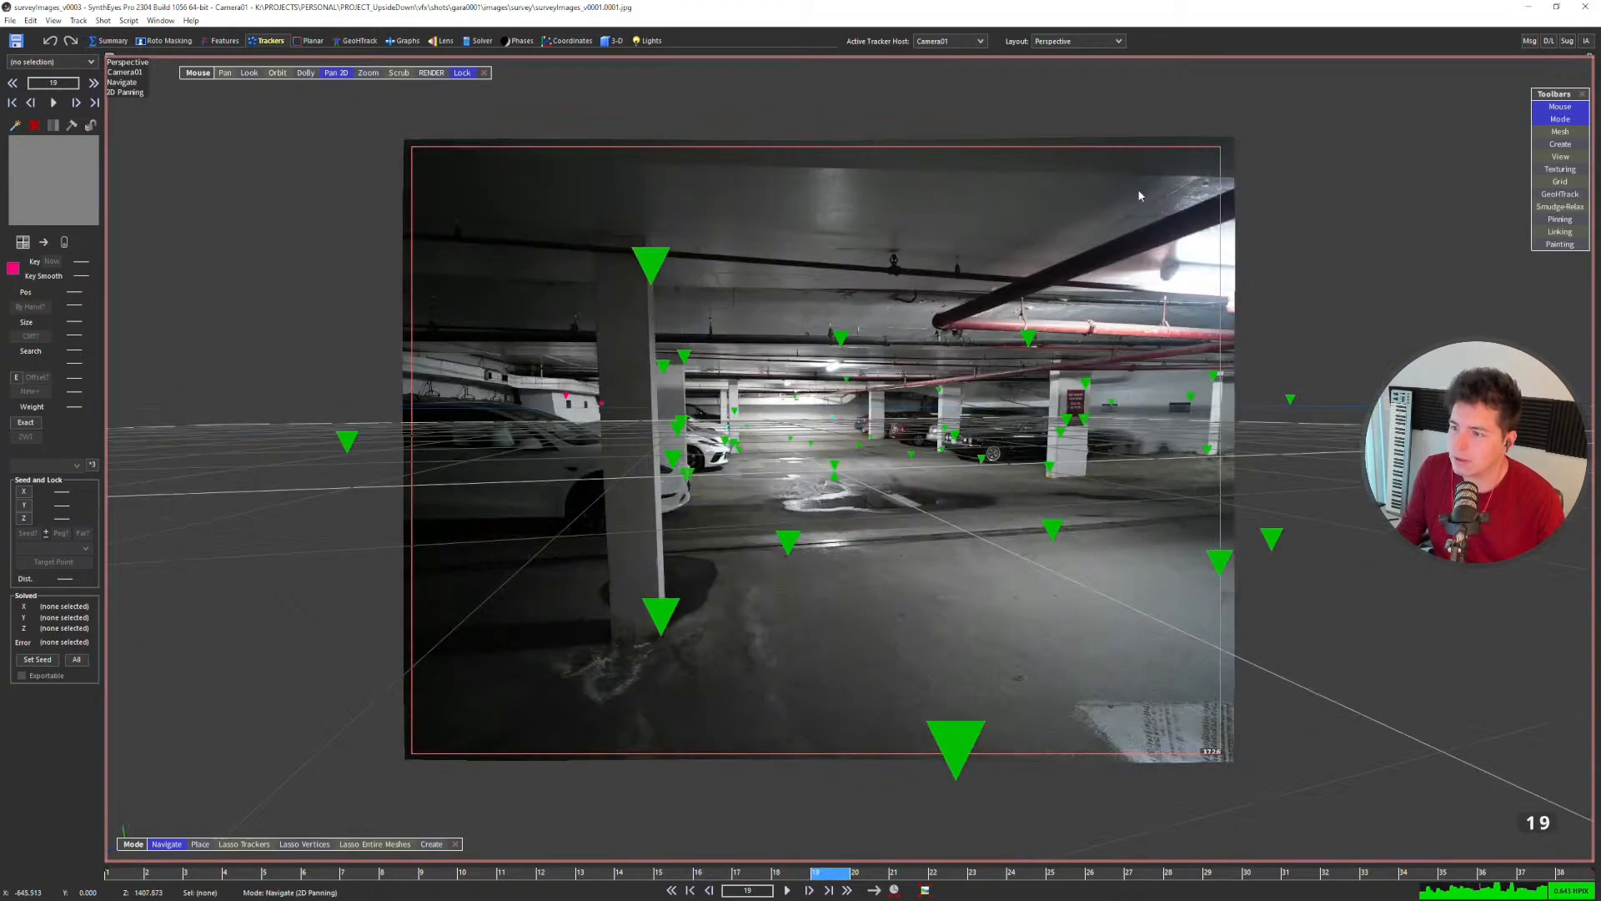
{"action": "key", "text": "Right"}
{"action": "key", "text": "Right"}
{"action": "key", "text": "Right"}
{"action": "key", "text": "Right"}
{"action": "key", "text": "Right"}
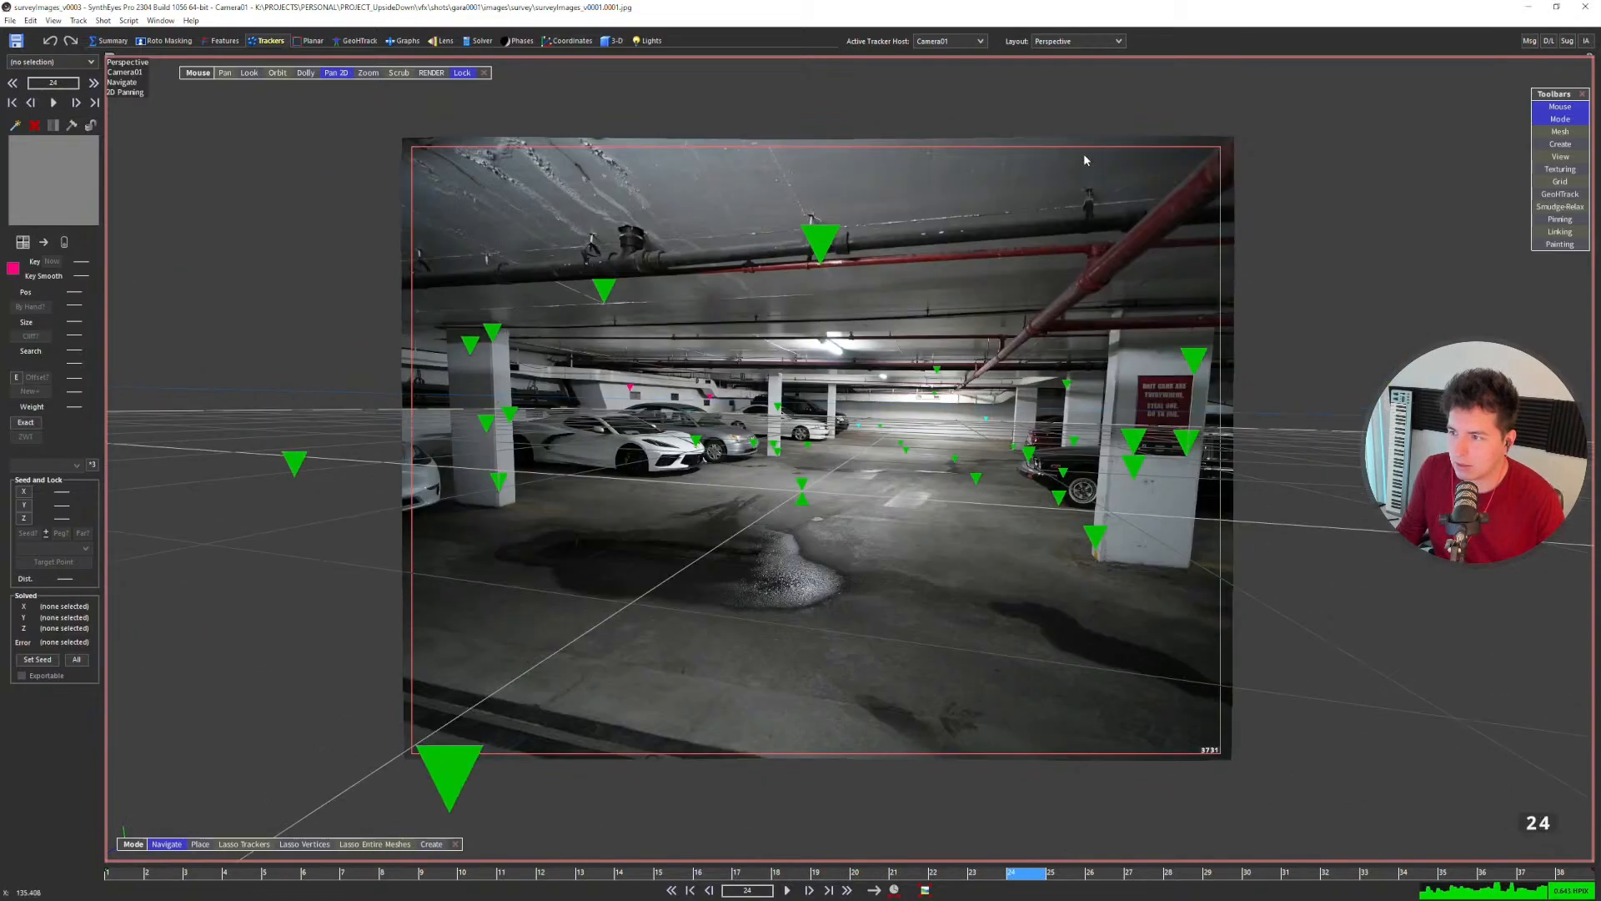
{"action": "key", "text": "Right"}
{"action": "key", "text": "Right"}
{"action": "key", "text": "Right"}
{"action": "key", "text": "Right"}
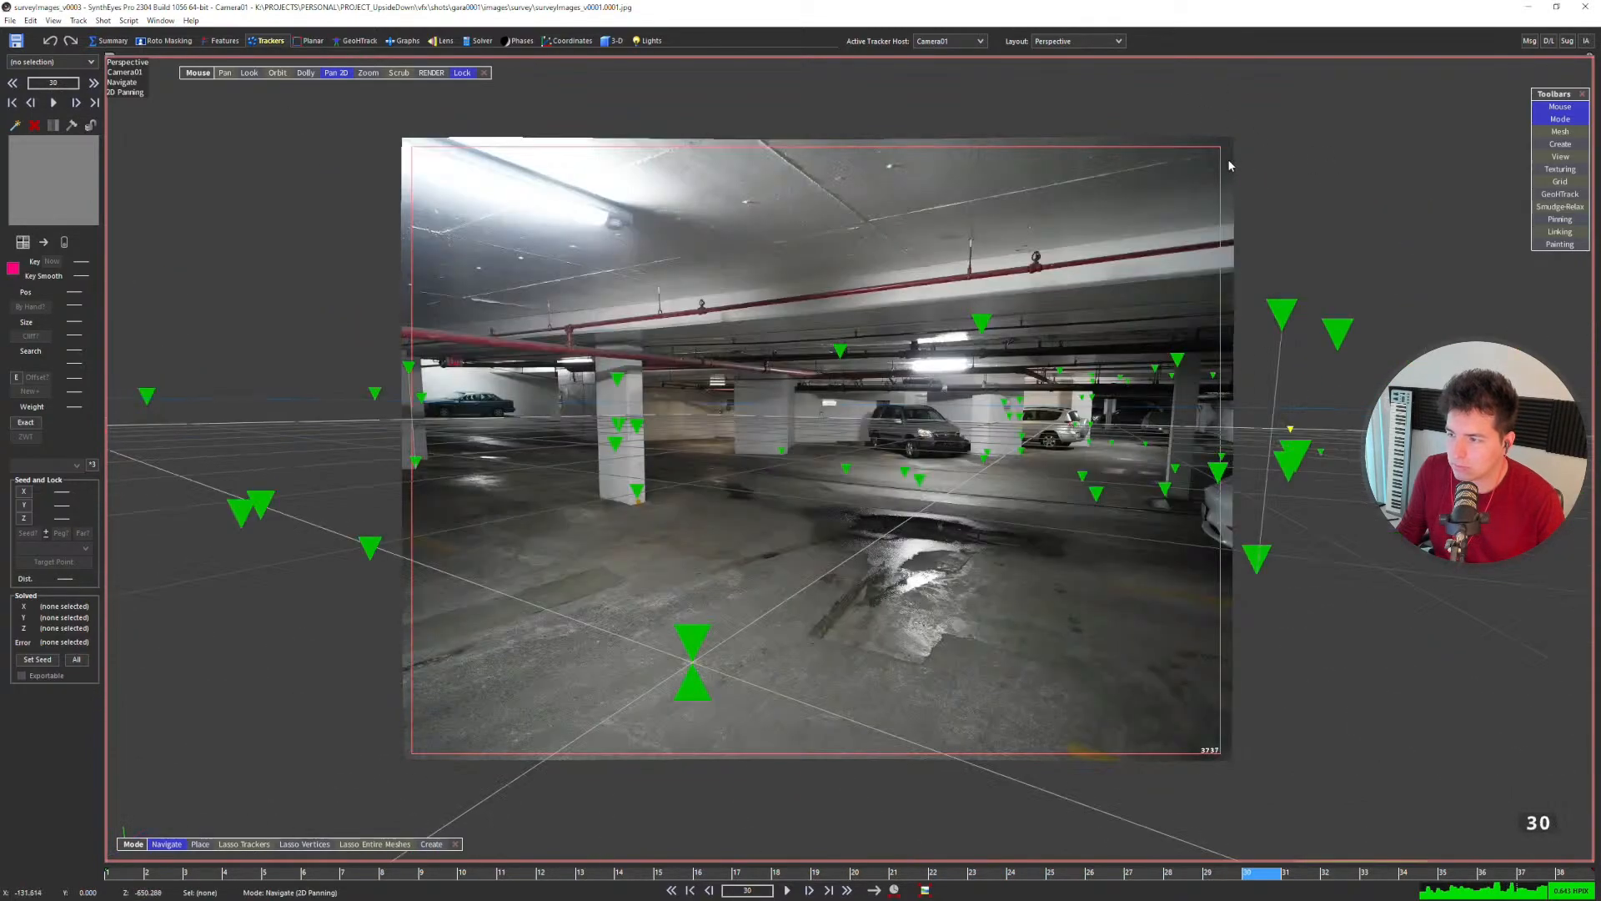
{"action": "key", "text": "Right"}
{"action": "key", "text": "Right"}
{"action": "key", "text": "Right"}
{"action": "key", "text": "Right"}
{"action": "key", "text": "Right"}
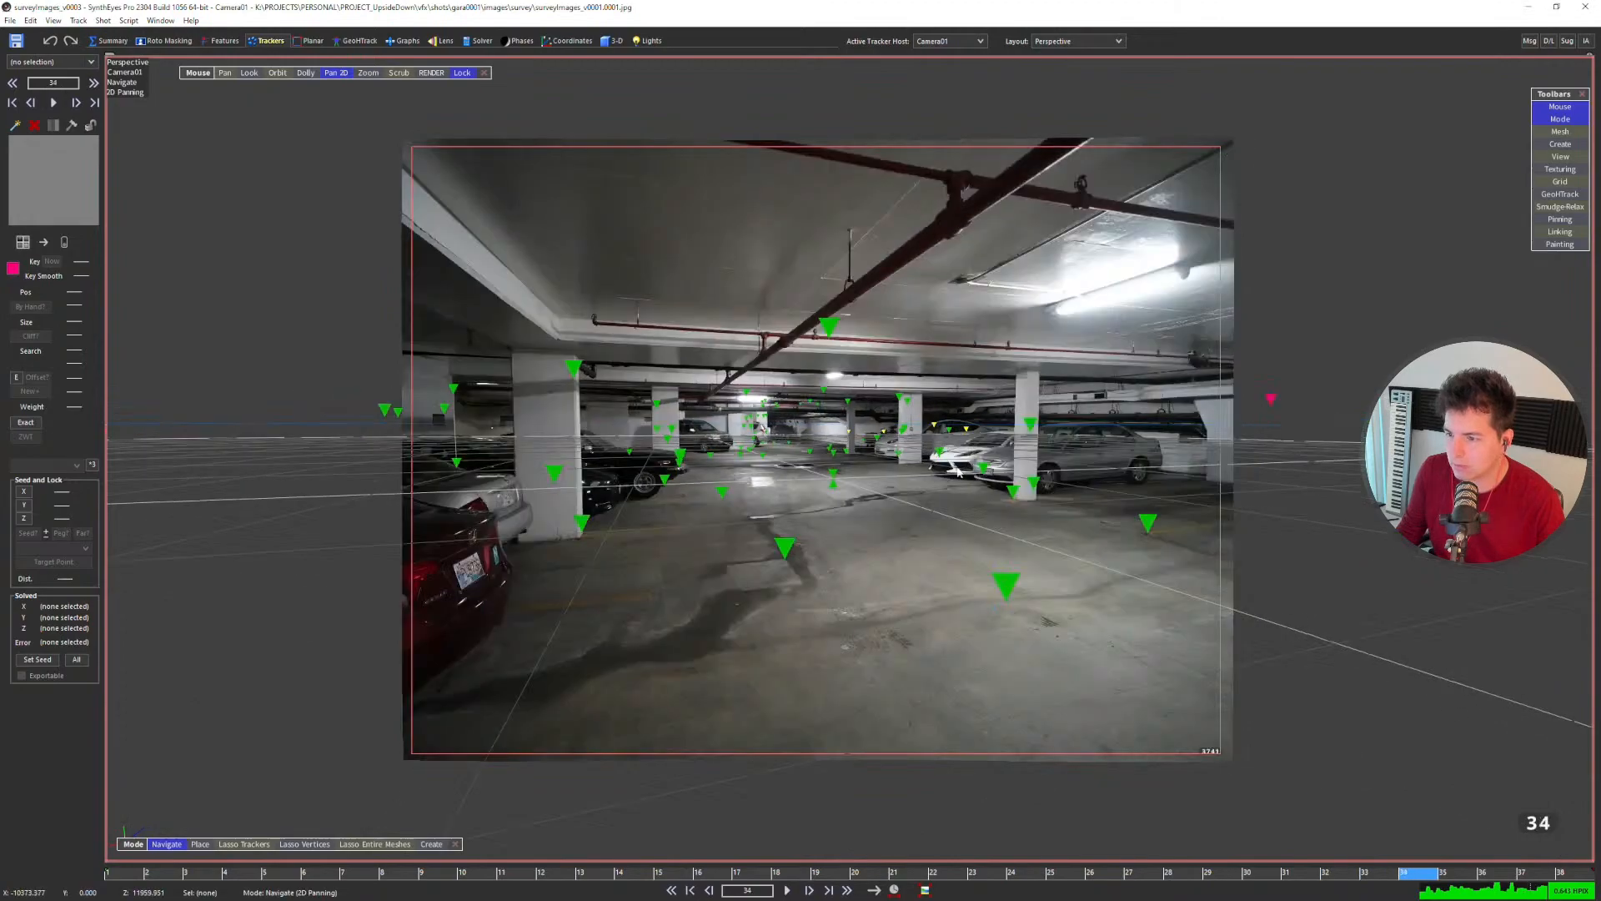
{"action": "key", "text": "Right"}
{"action": "key", "text": "Left"}
{"action": "key", "text": "Left"}
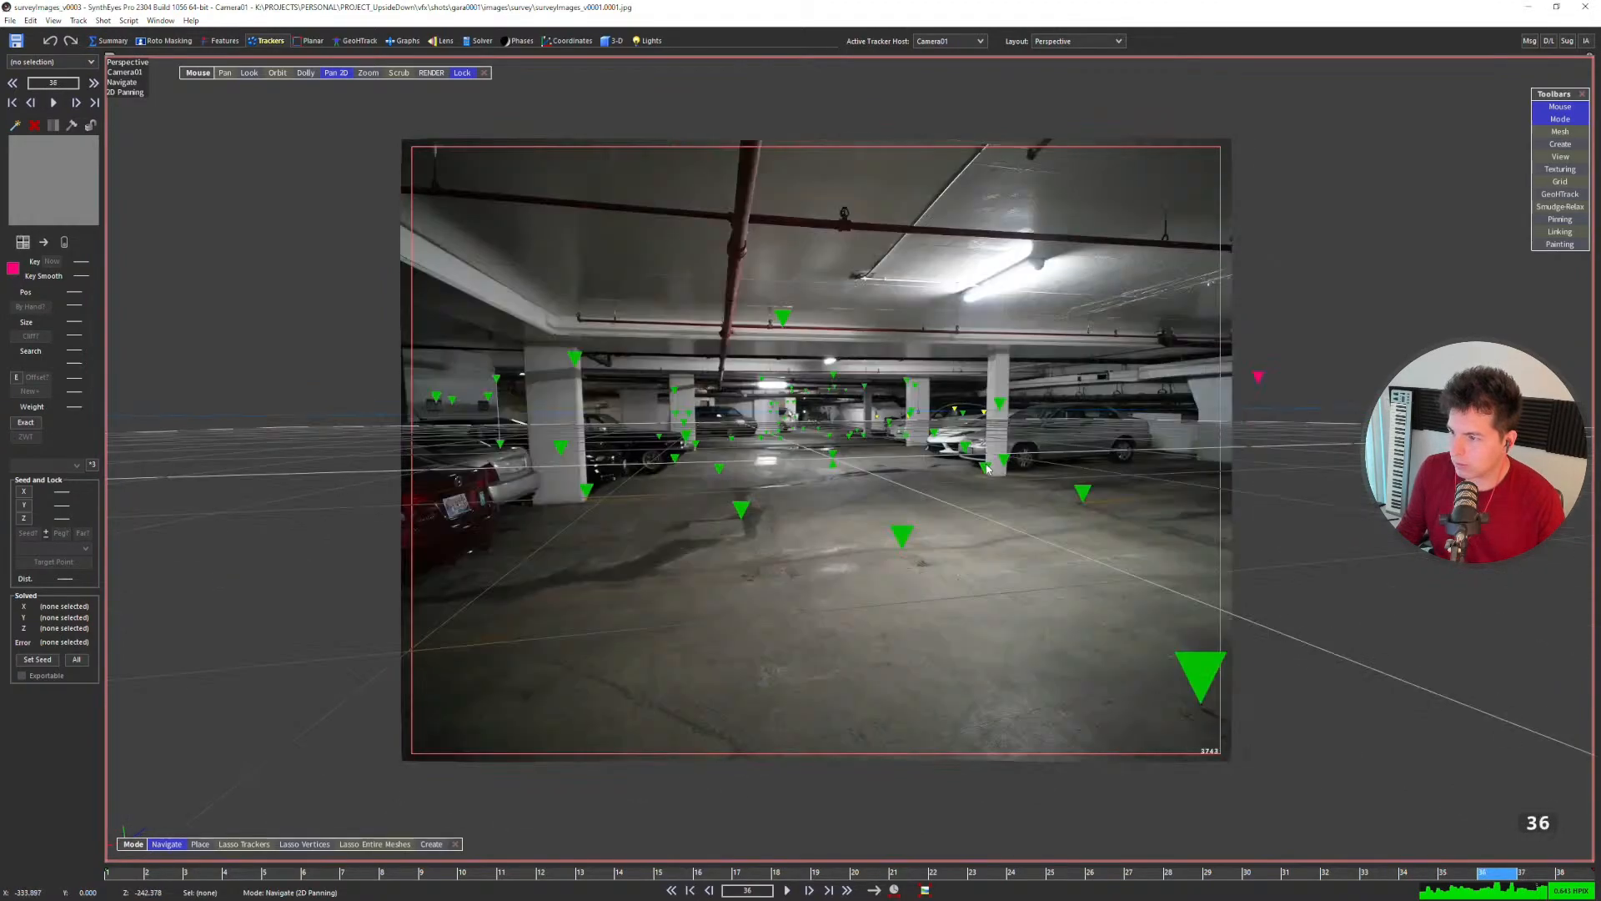
{"action": "key", "text": "Left"}
{"action": "key", "text": "Left"}
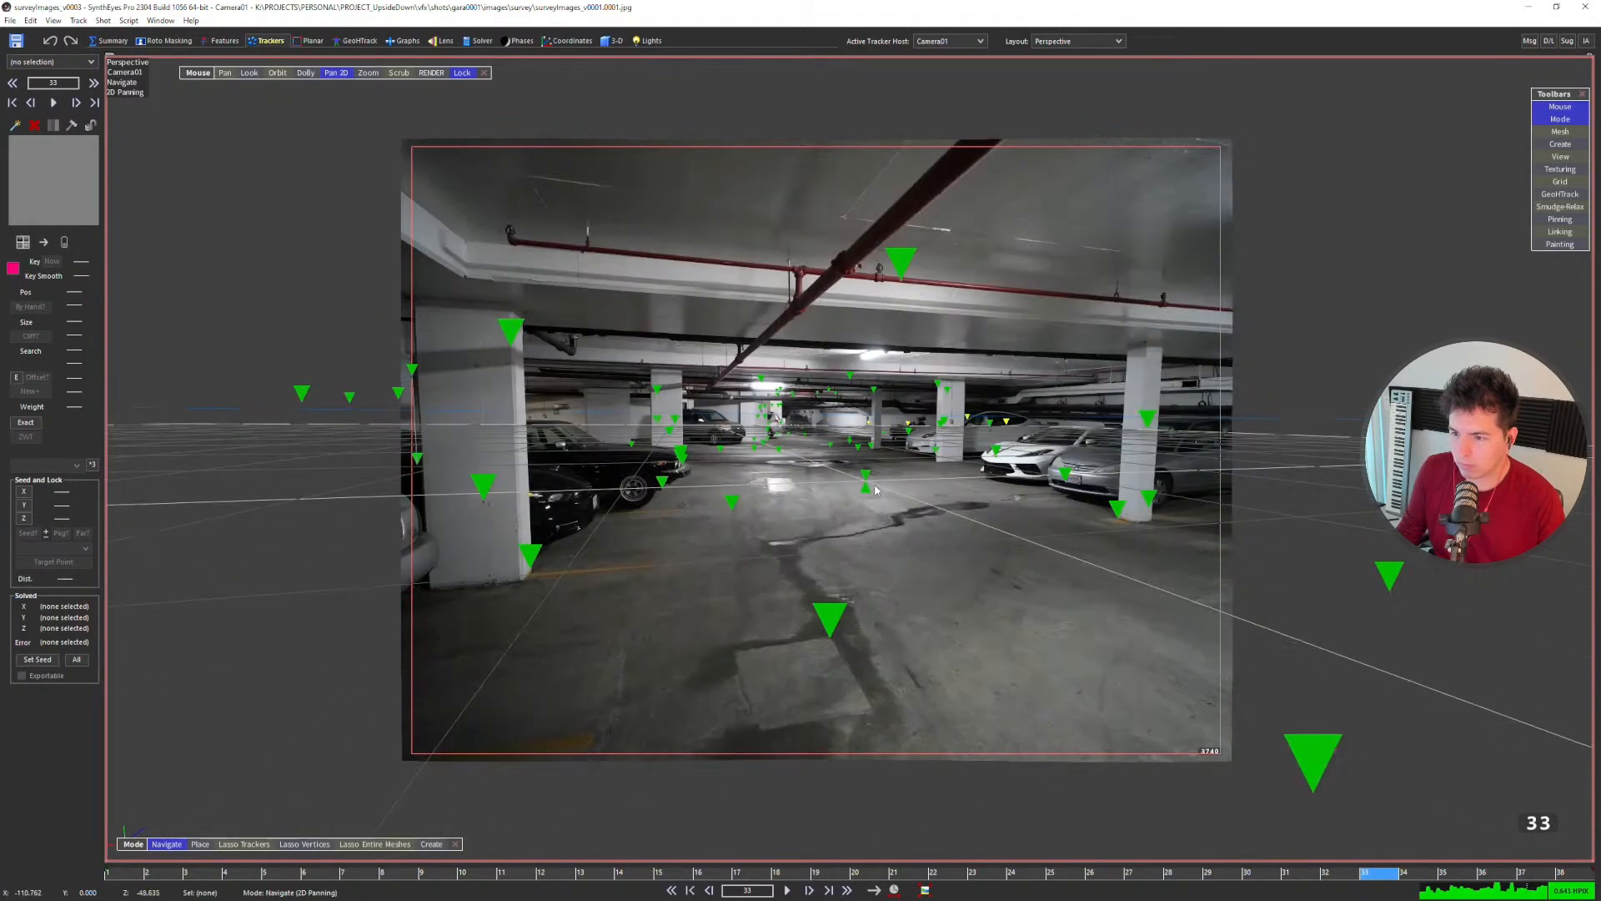
{"action": "key", "text": "Right"}
Step: Return to frame 1 and review the tracker alignment across the frames again, stopping at frame 24
{"action": "key", "text": "Home"}
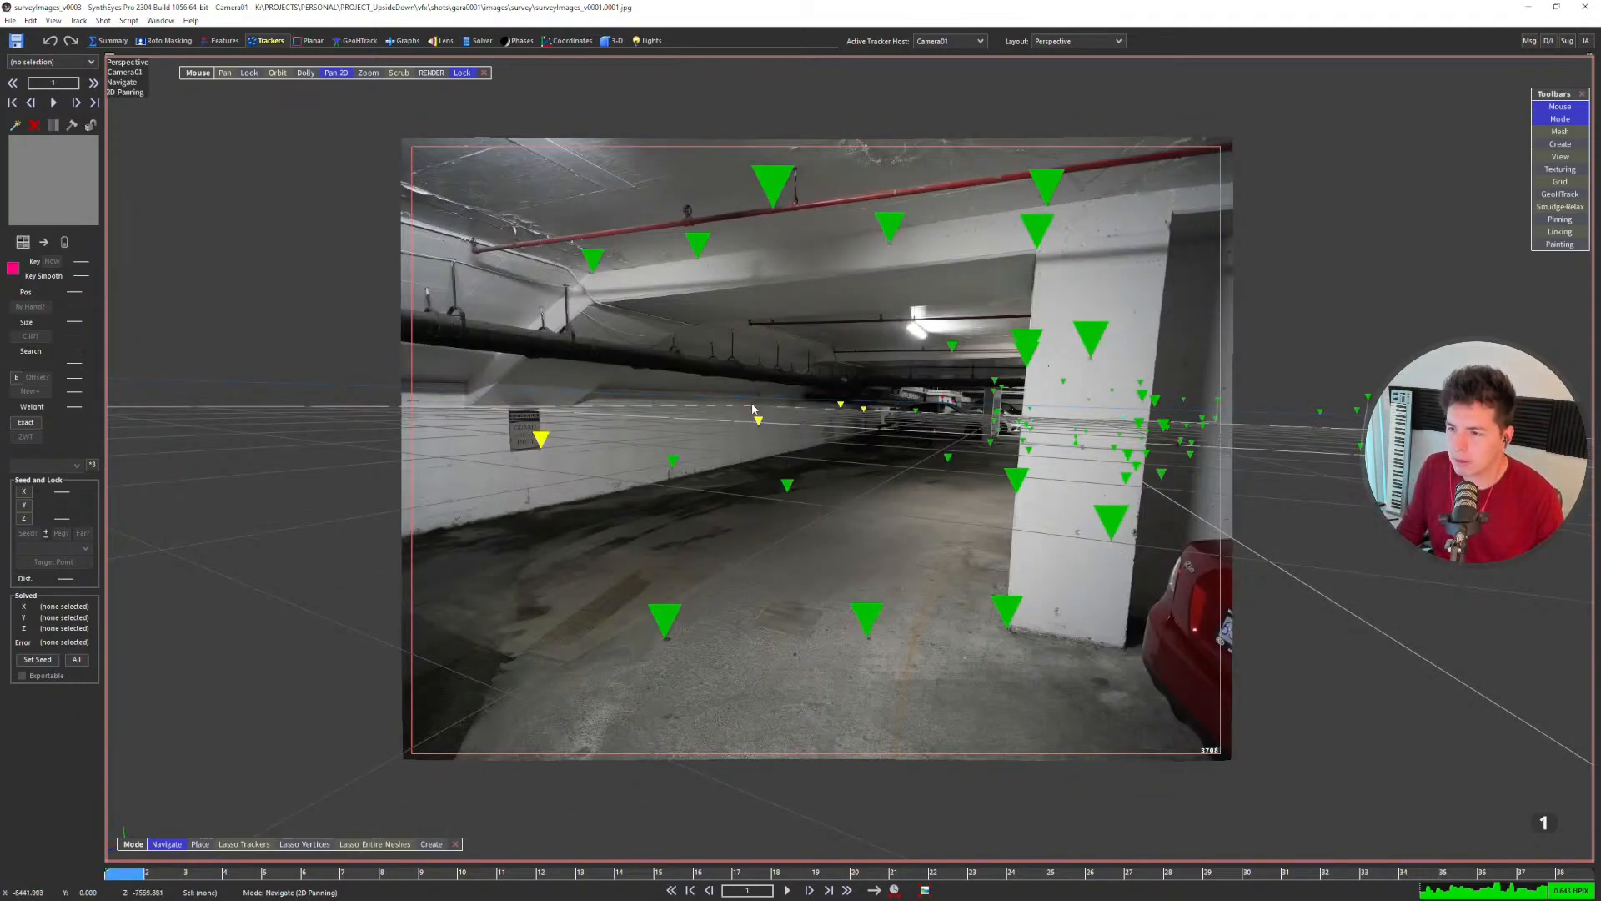
{"action": "key", "text": "Right"}
{"action": "key", "text": "Right"}
{"action": "key", "text": "Right"}
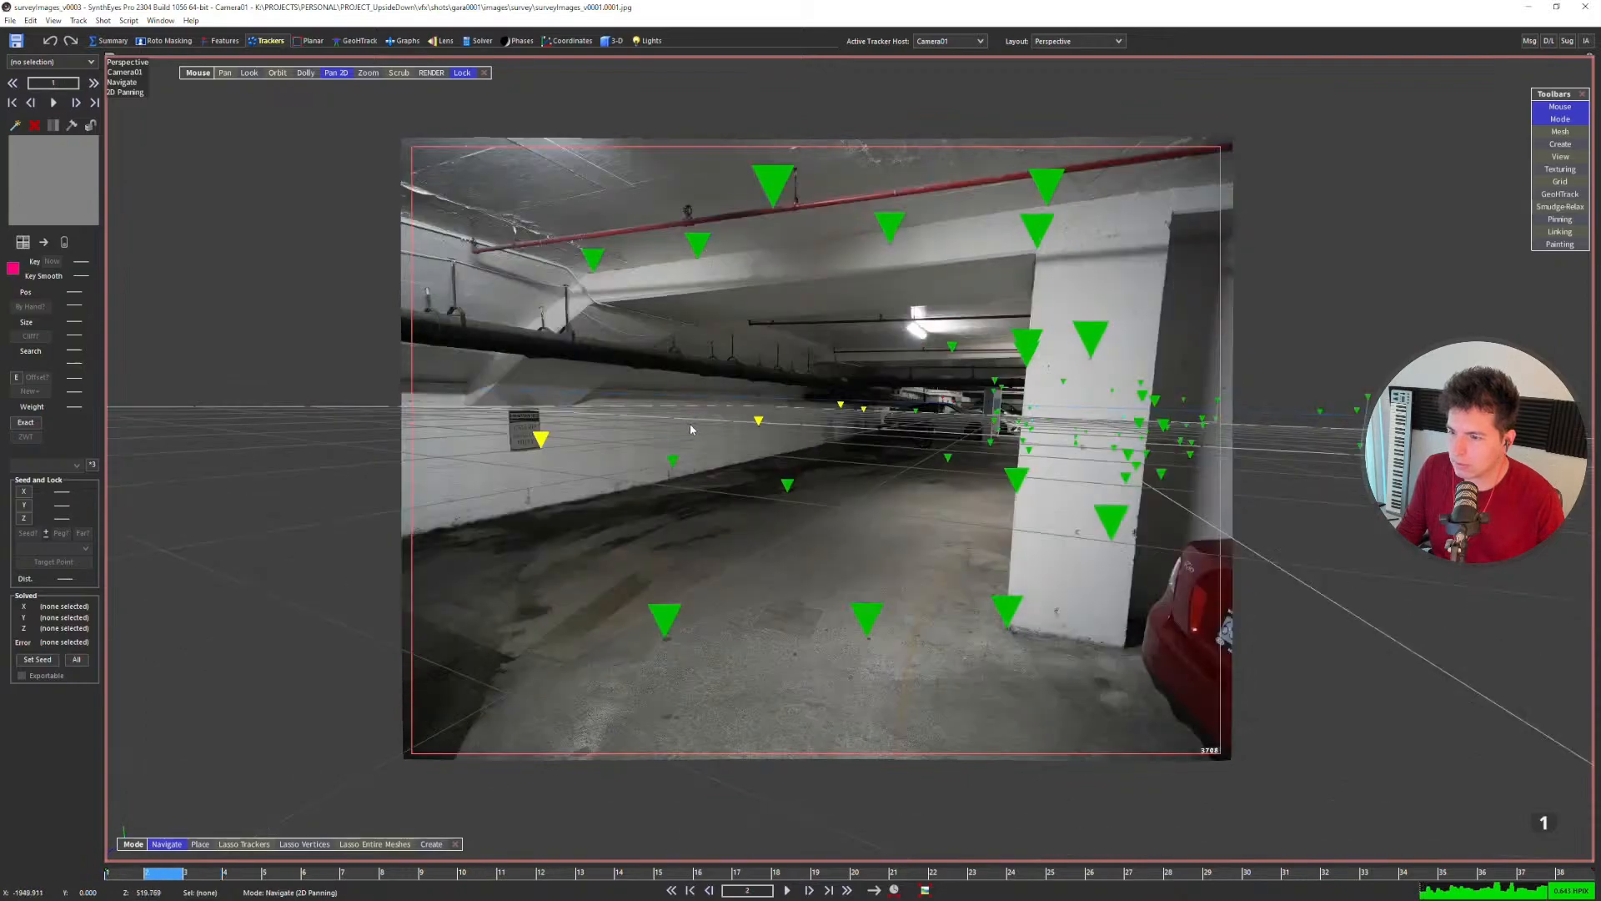
{"action": "key", "text": "Right"}
{"action": "key", "text": "Right"}
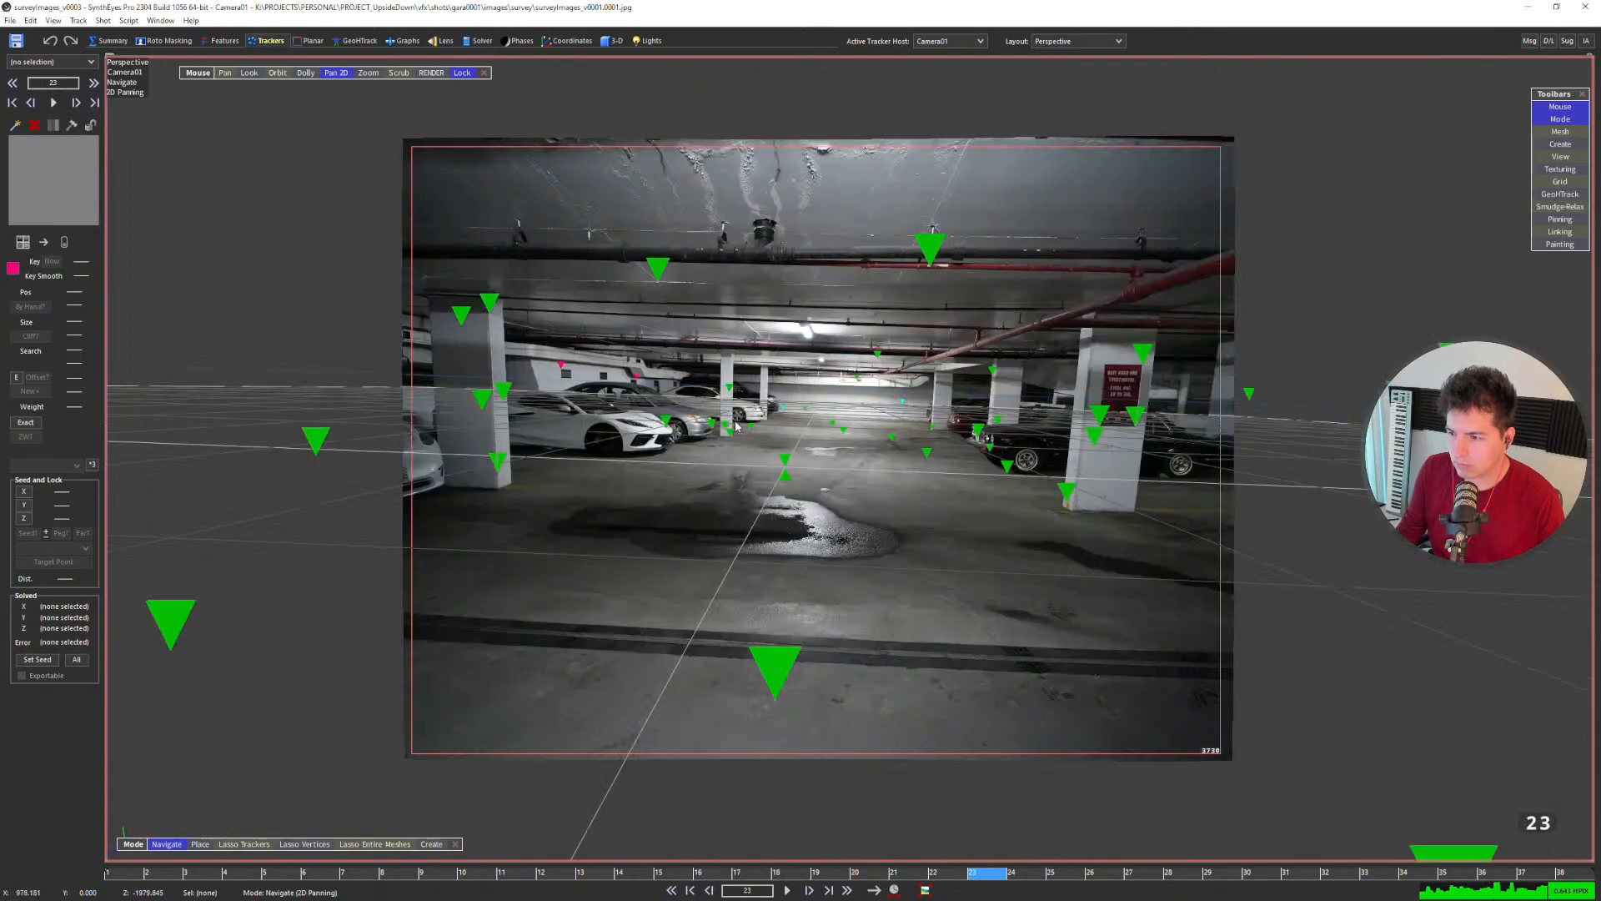
{"action": "key", "text": "Right"}
{"action": "key", "text": "Left"}
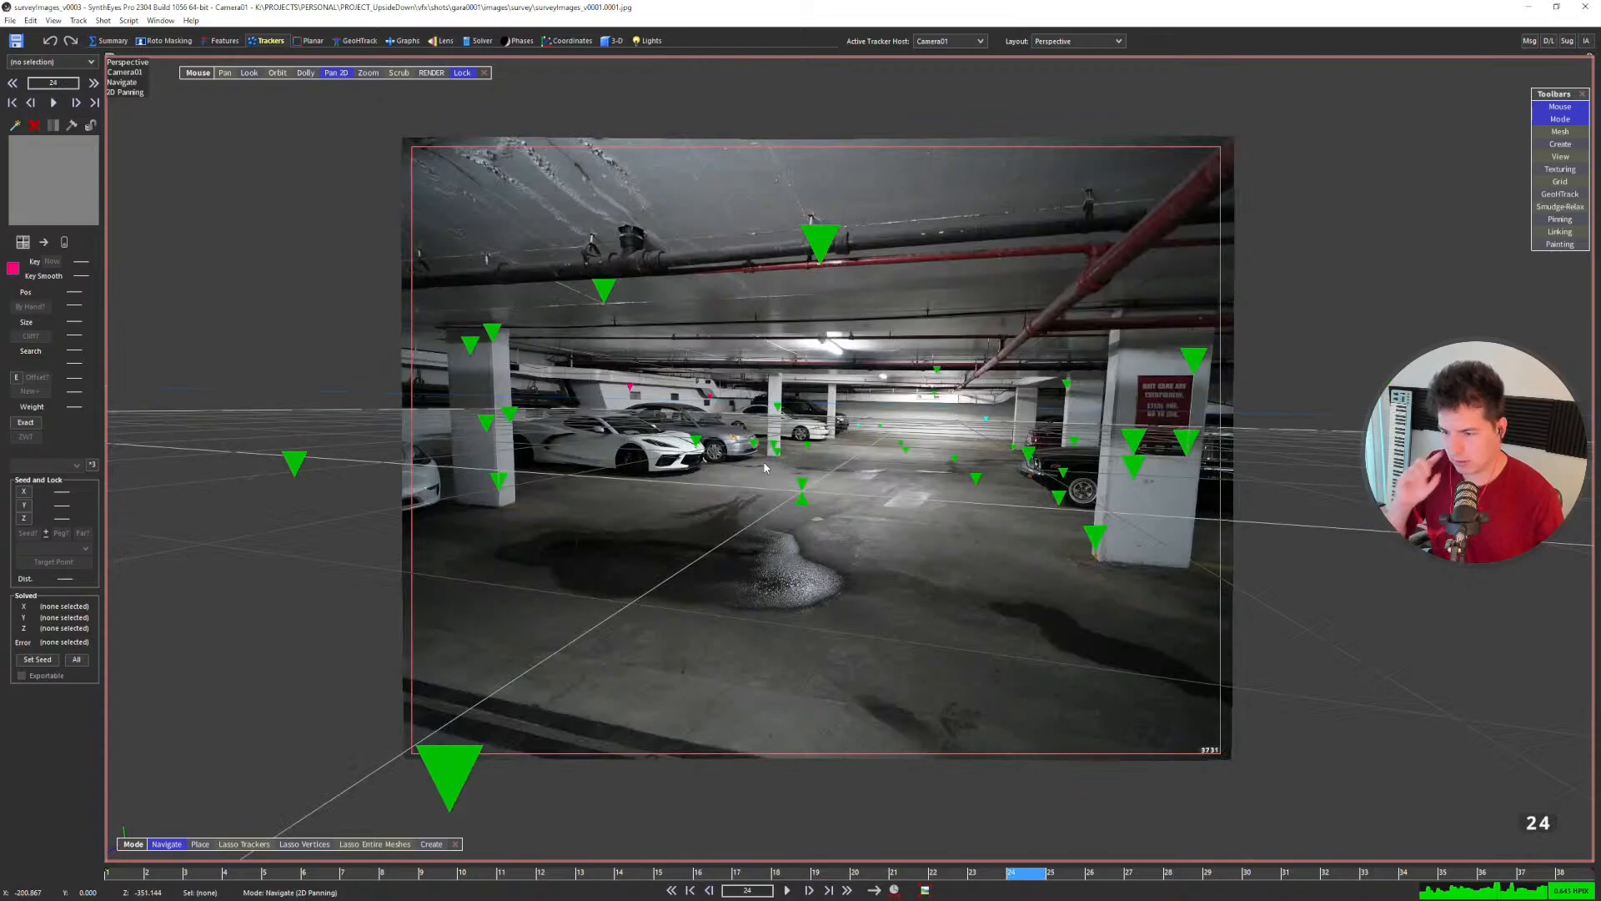
Step: Switch back to the quad layout and enlarge the camera view so the whole garage image fits comfortably
{"action": "key", "text": "7"}
{"action": "scroll", "coordinate": [435, 259], "scroll_direction": "up", "scroll_amount": 5}
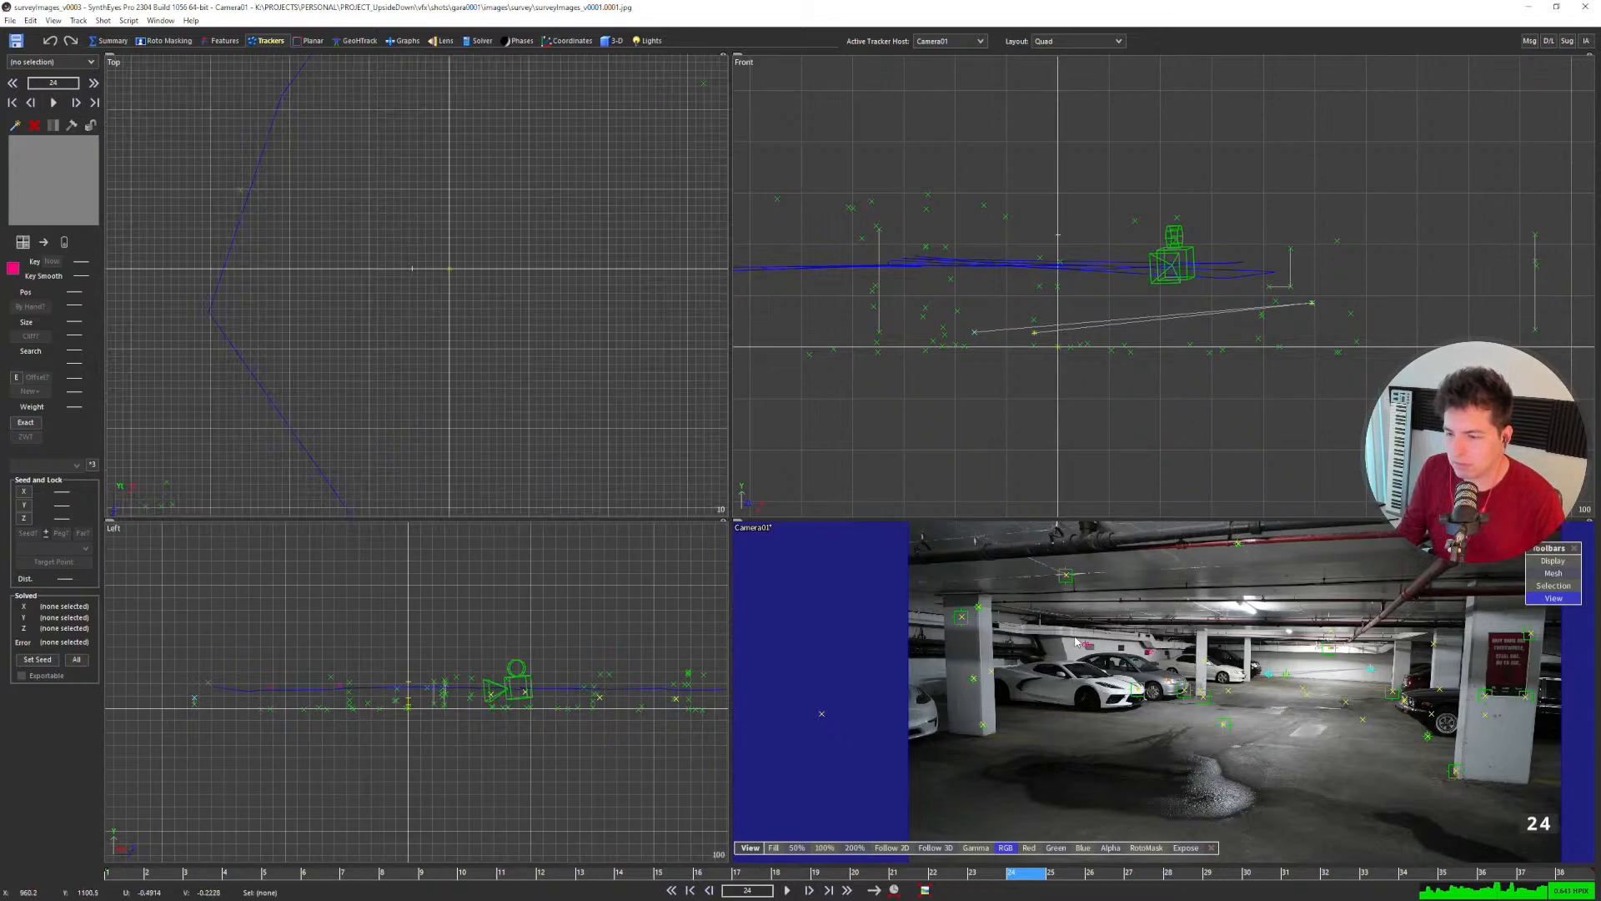
{"action": "scroll", "coordinate": [1075, 642], "scroll_direction": "down", "scroll_amount": 2}
{"action": "middle_click_drag", "start_coordinate": [1076, 642], "coordinate": [1012, 632]}
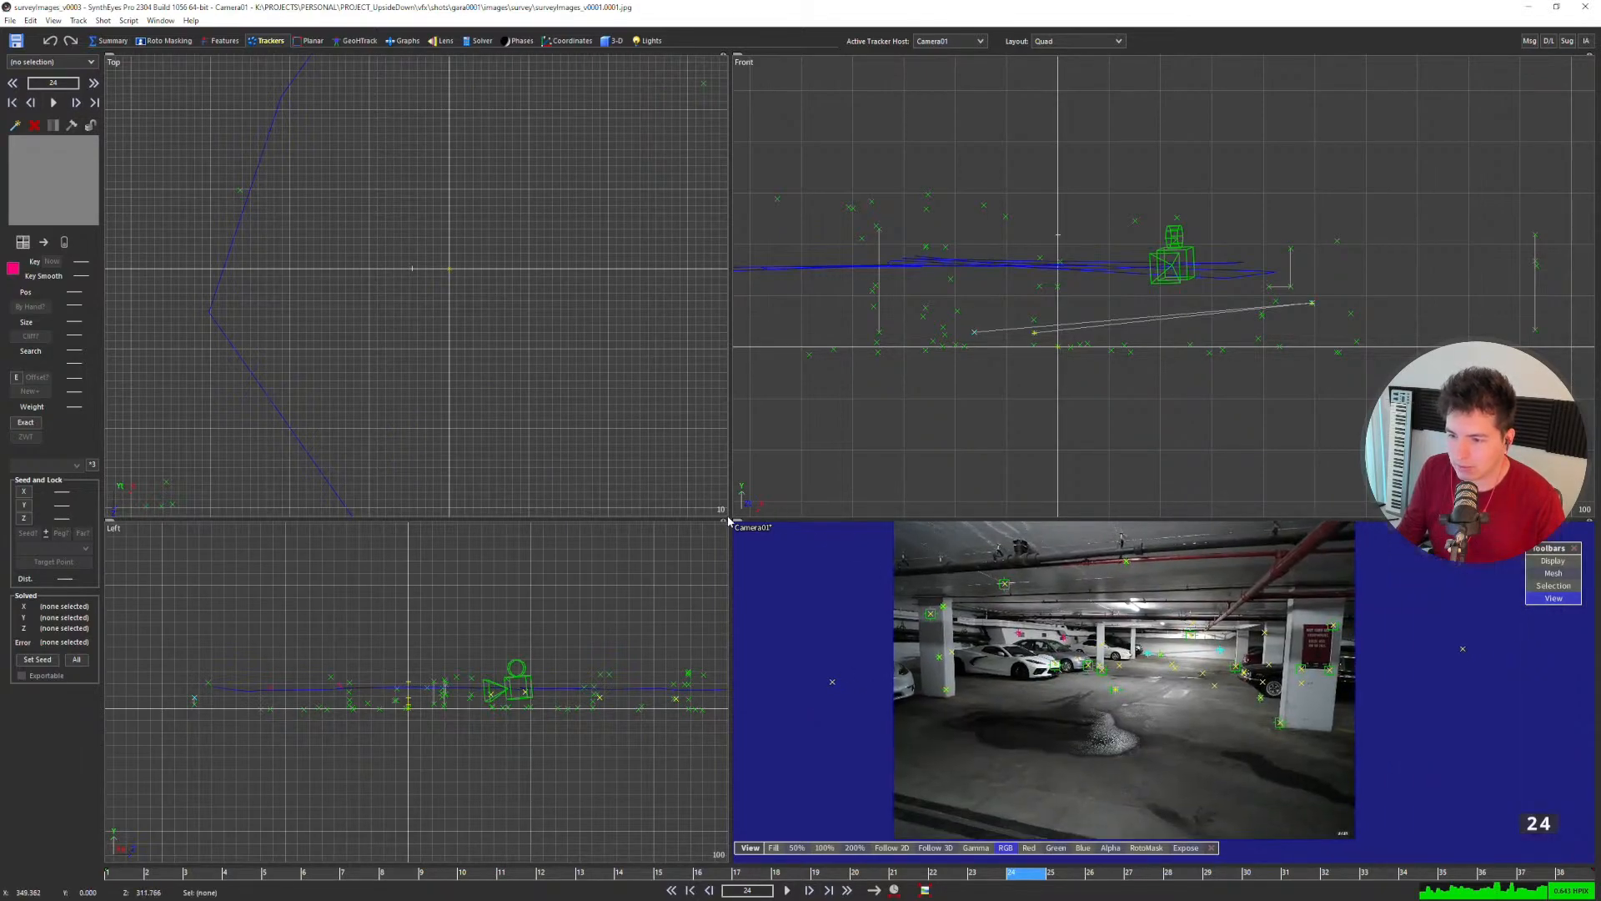
{"action": "left_click_drag", "start_coordinate": [729, 517], "coordinate": [713, 333]}
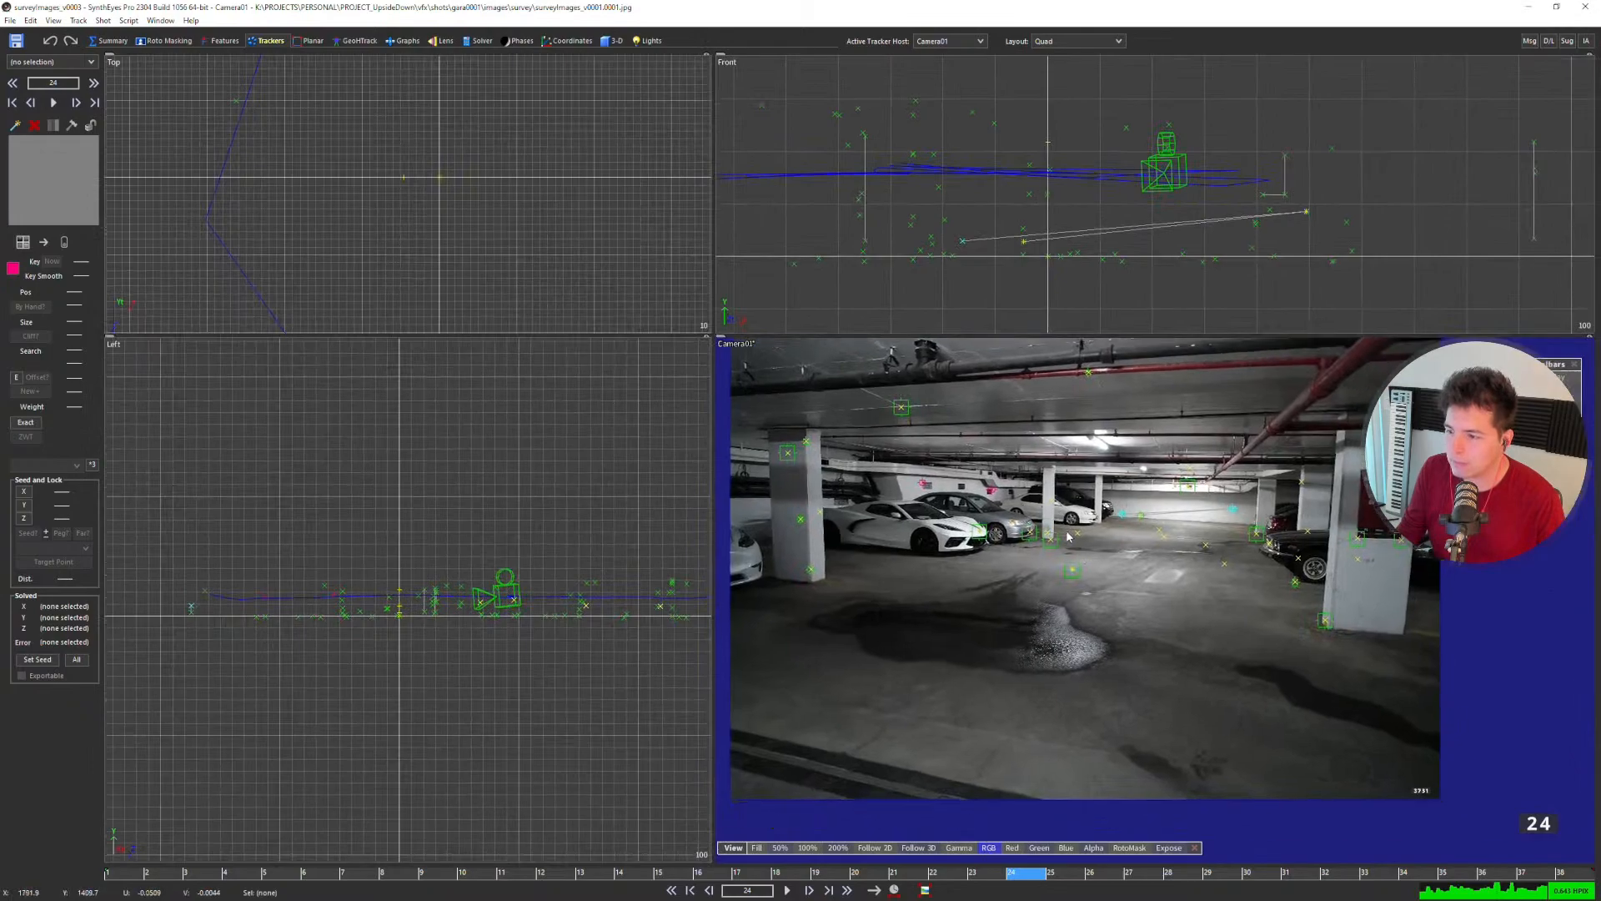
Step: Create an Earthling mesh standing at the scene origin in the top view
{"action": "left_click", "coordinate": [610, 41]}
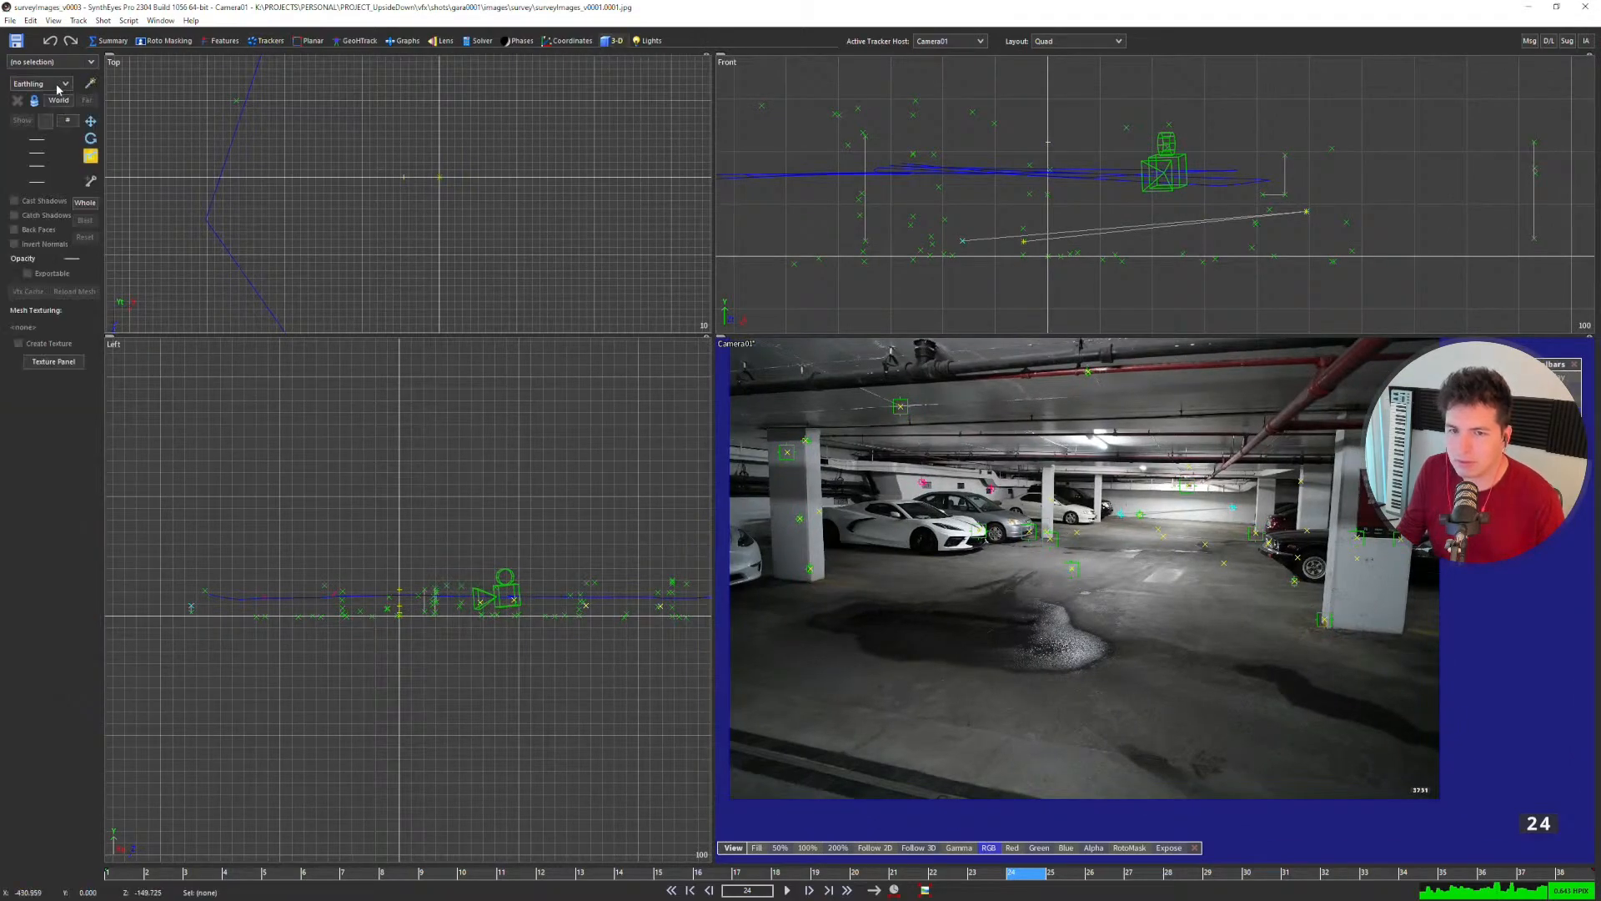
{"action": "left_click", "coordinate": [90, 83]}
{"action": "scroll", "coordinate": [431, 165], "scroll_direction": "down", "scroll_amount": 5}
{"action": "left_click", "coordinate": [433, 166]}
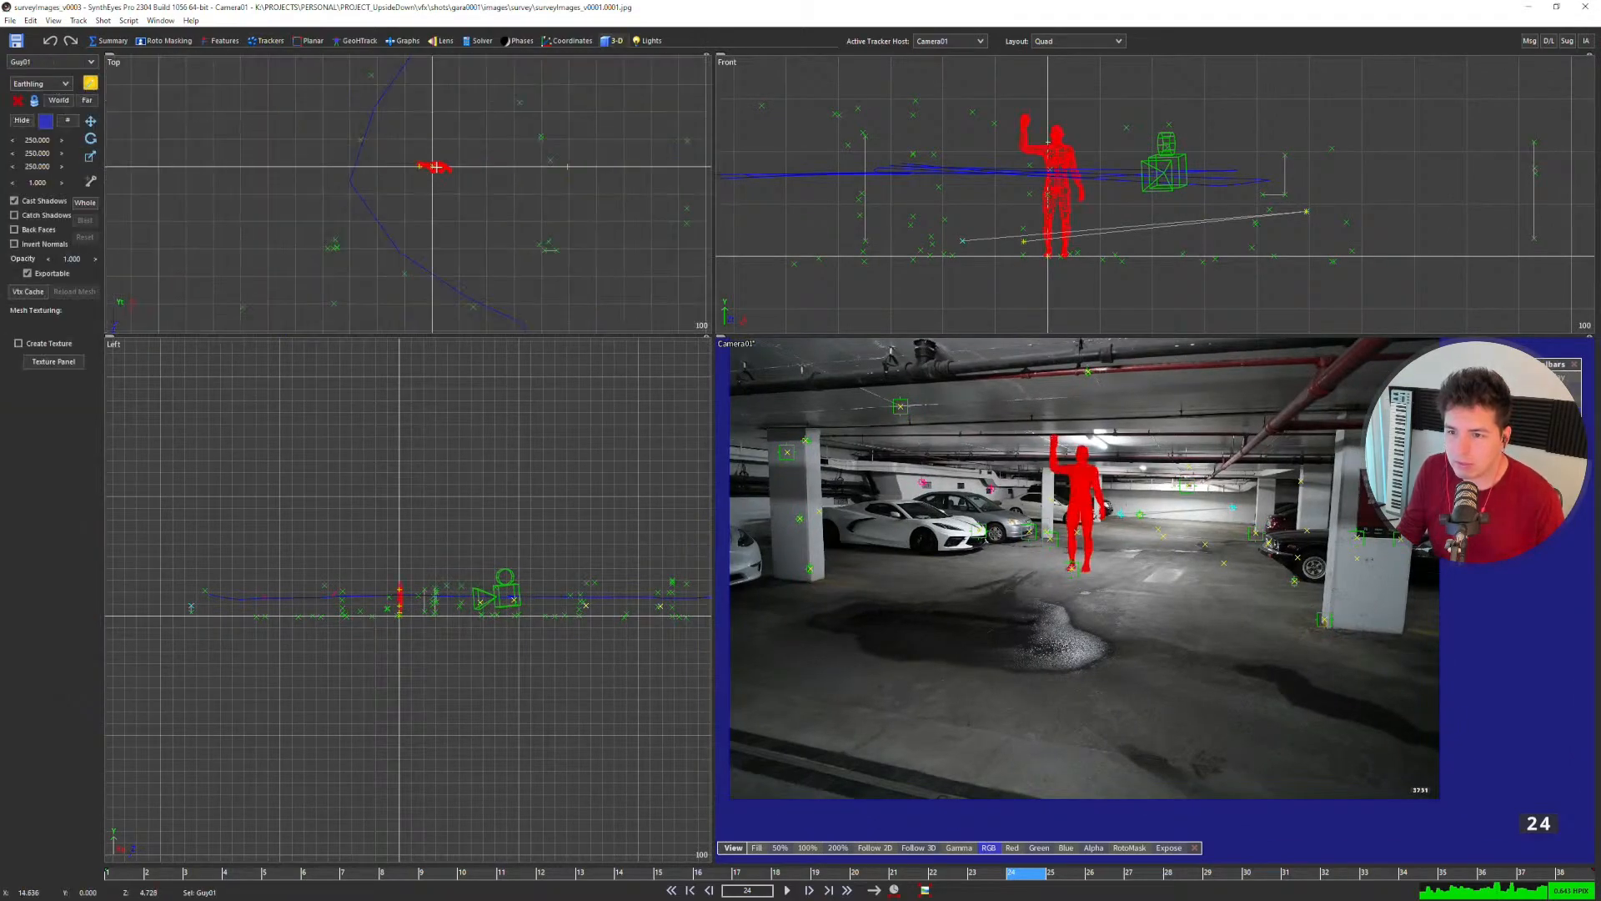
{"action": "left_click_drag", "start_coordinate": [442, 166], "coordinate": [481, 149]}
Step: Set the Earthling mesh's scale to 170 as a human height reference and view it closely in the camera view
{"action": "left_click", "coordinate": [38, 140]}
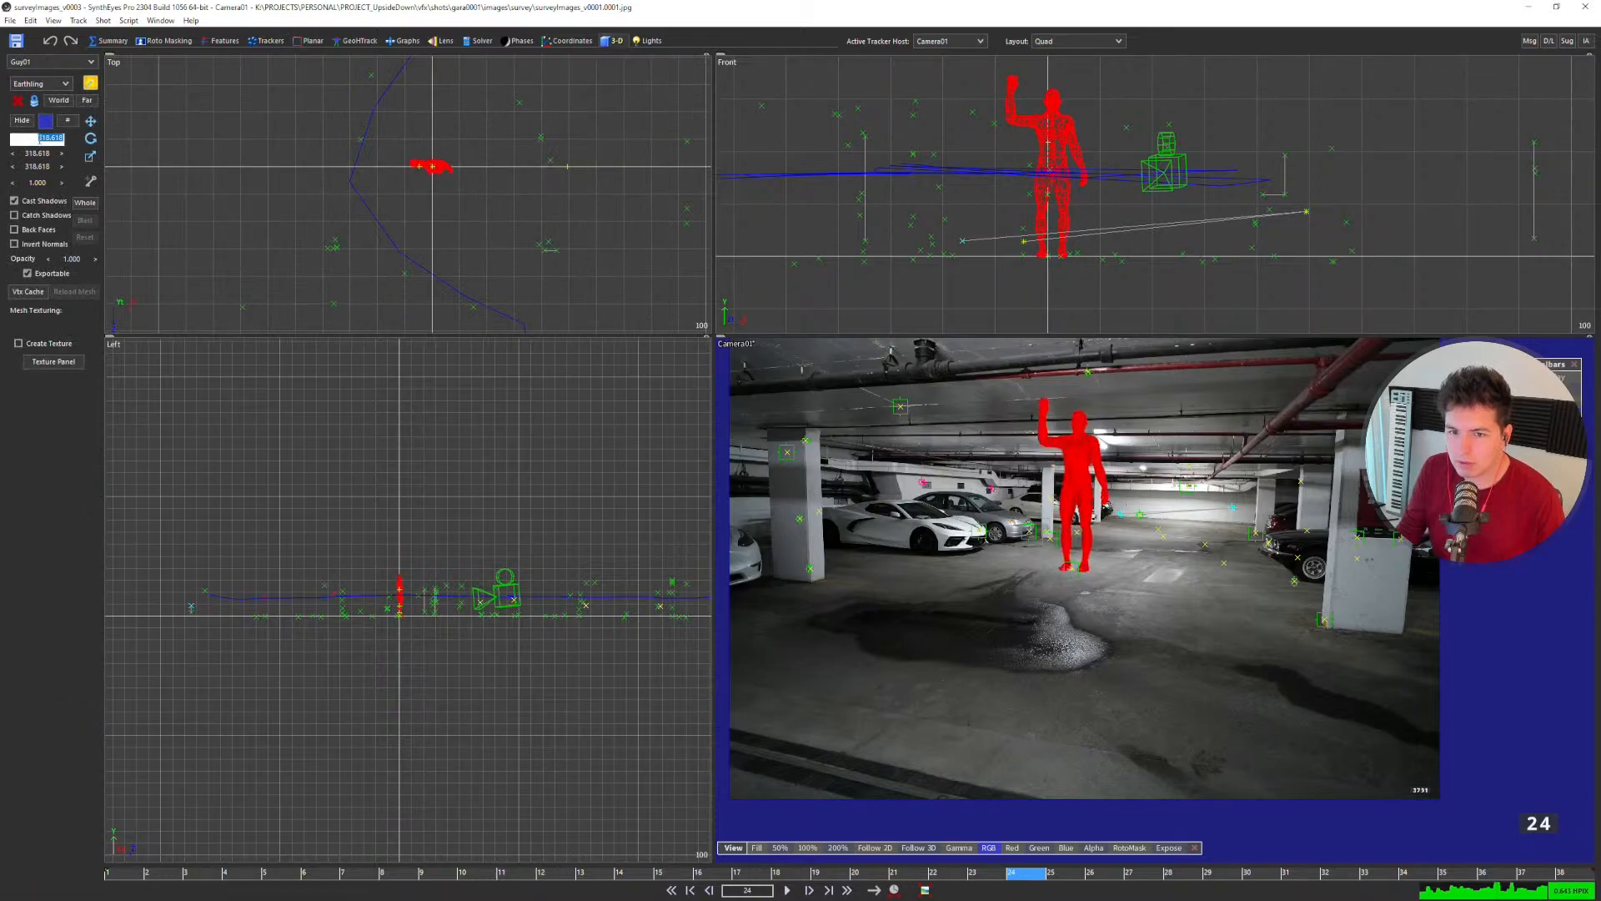
{"action": "type", "text": "17"}
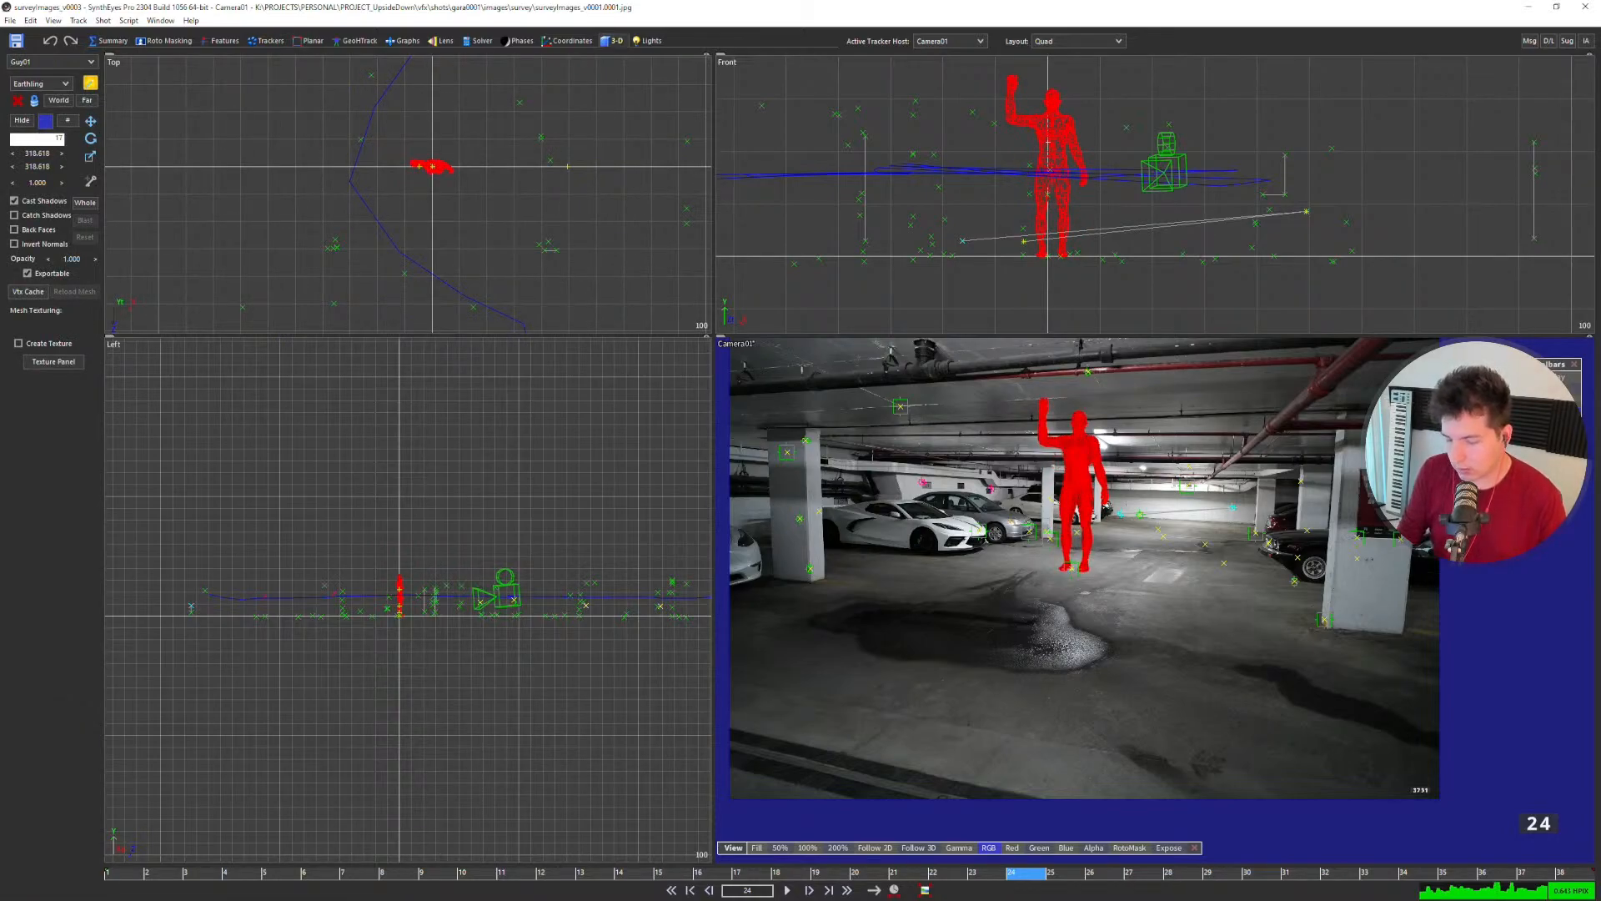
{"action": "type", "text": "0"}
{"action": "key", "text": "Return"}
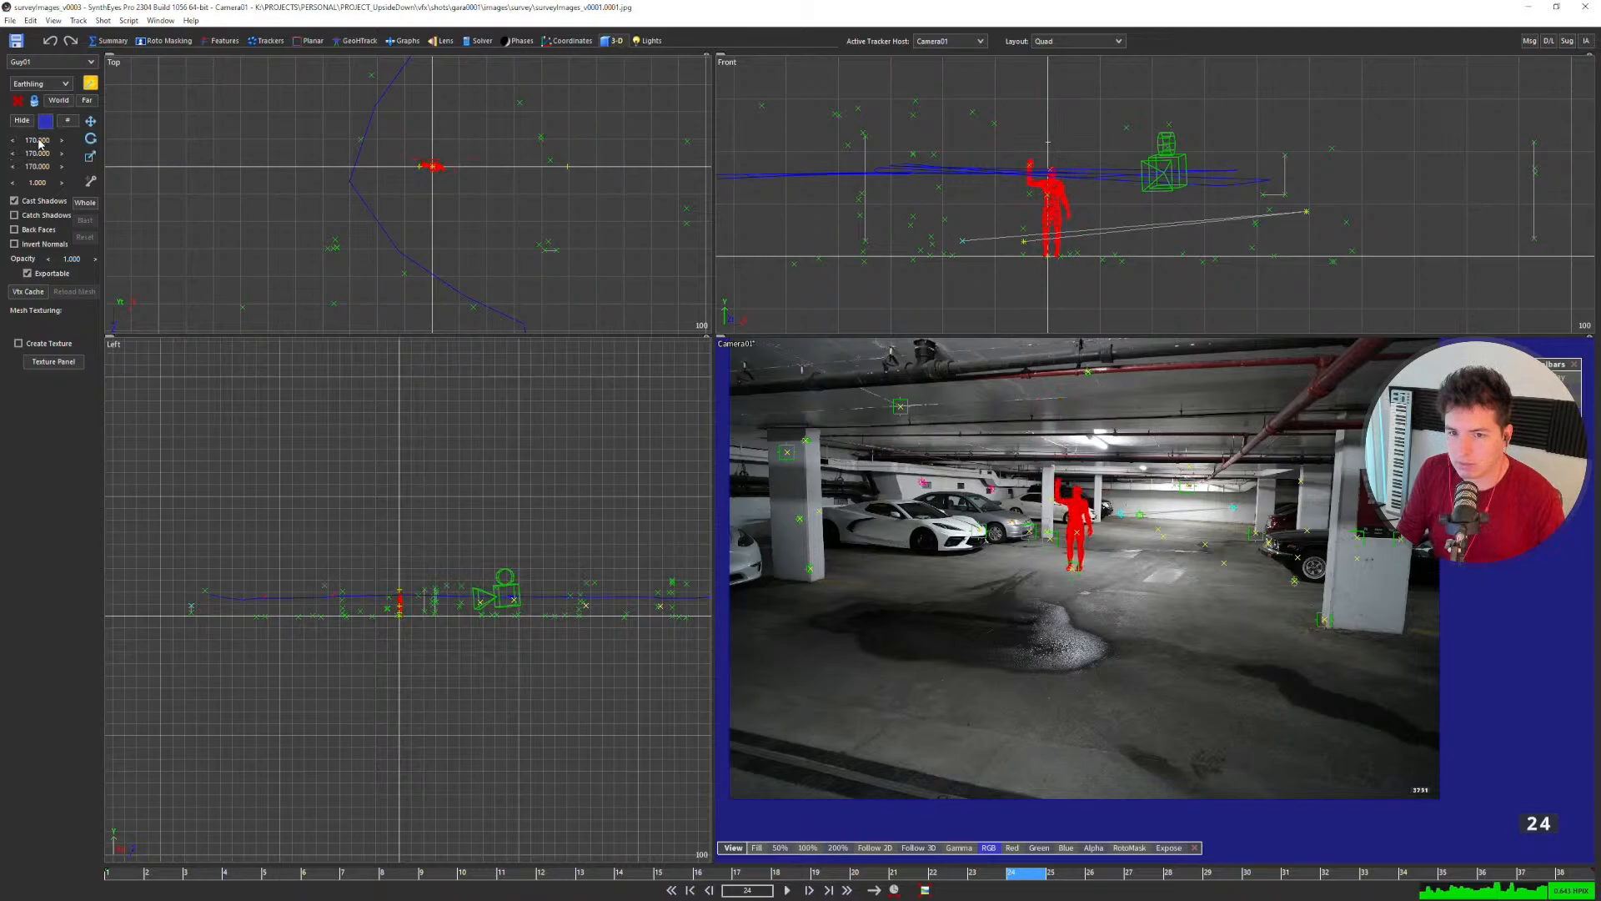
{"action": "scroll", "coordinate": [995, 512], "scroll_direction": "up", "scroll_amount": 3}
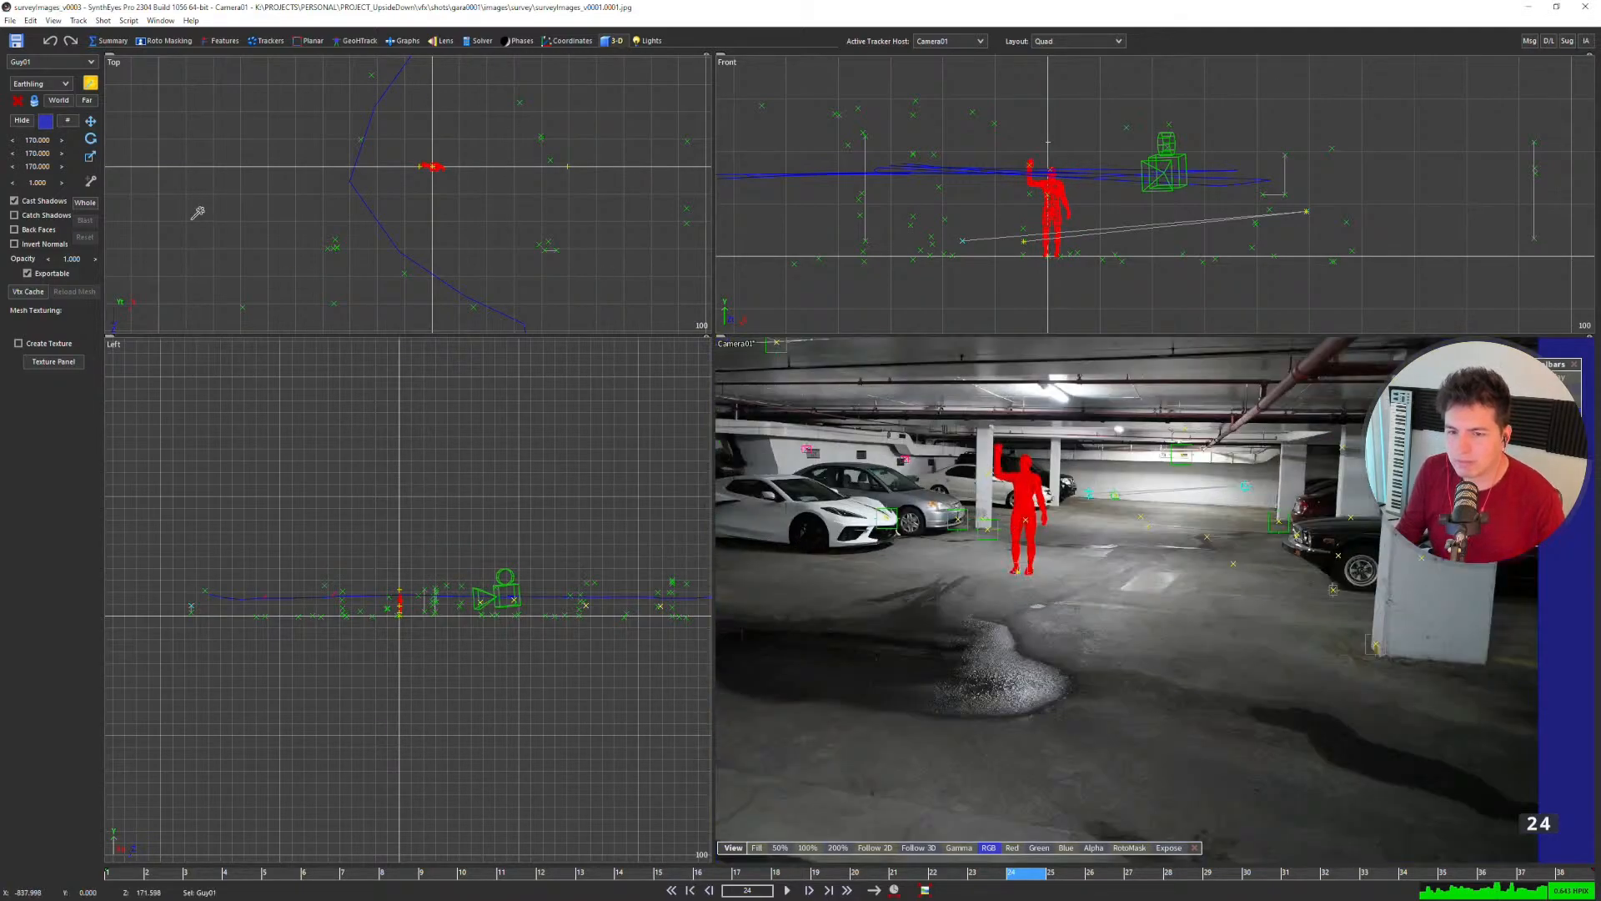
Step: Activate the Scale tool in Whole mode for Camera01, try scaling the scene in the top view, and undo the attempts
{"action": "scroll", "coordinate": [391, 212], "scroll_direction": "down", "scroll_amount": 2}
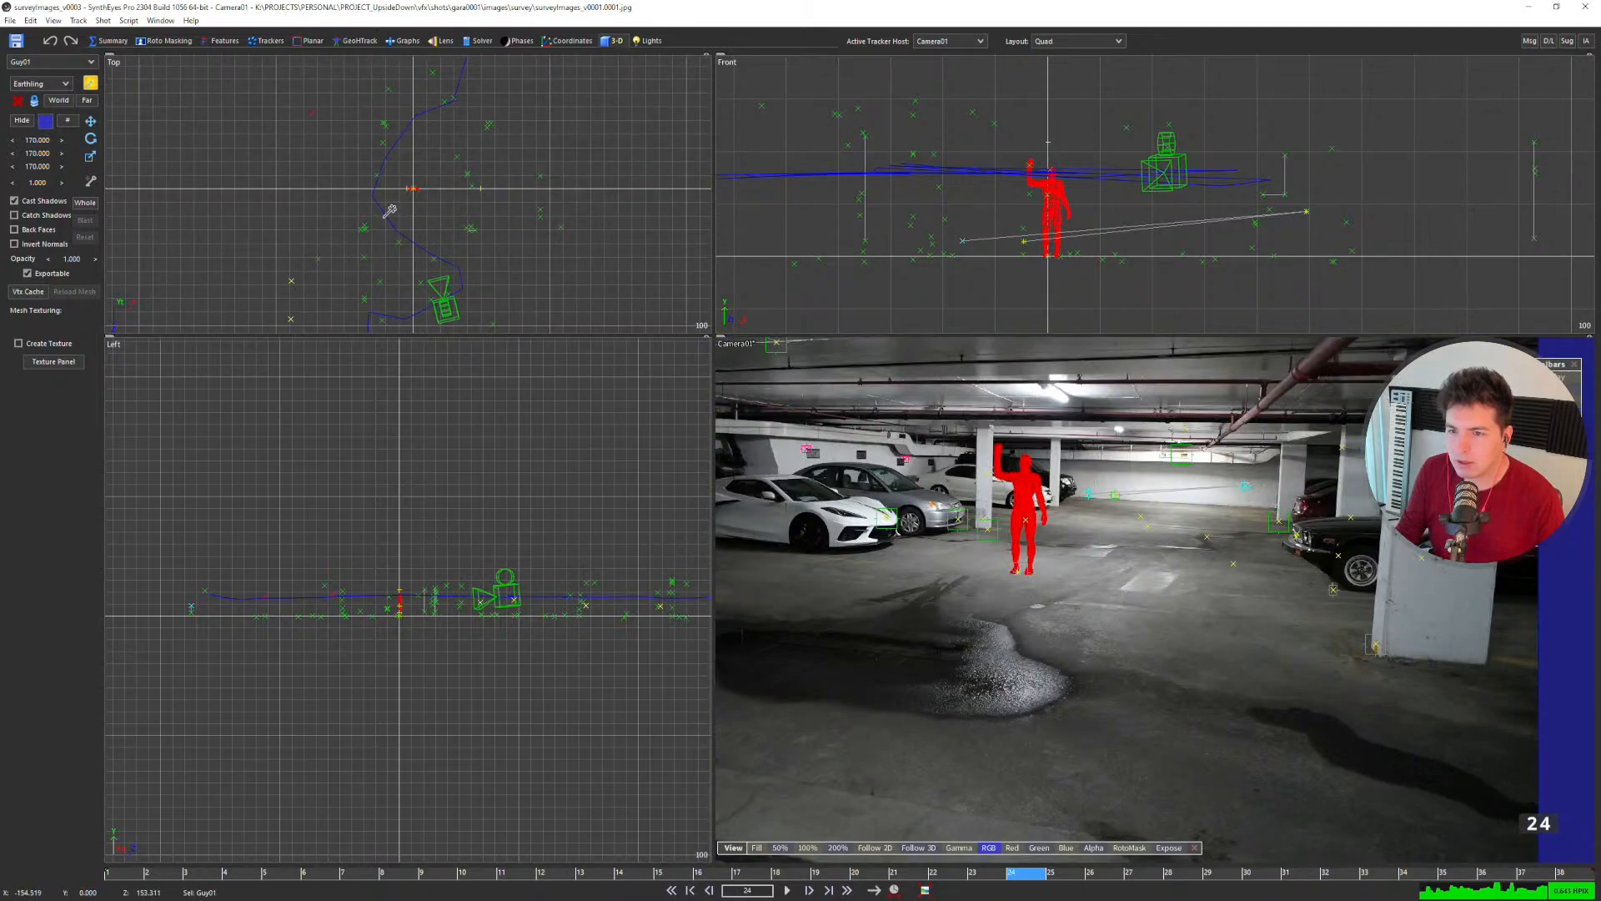
{"action": "left_click", "coordinate": [86, 203]}
{"action": "left_click", "coordinate": [91, 157]}
{"action": "scroll", "coordinate": [400, 187], "scroll_direction": "up", "scroll_amount": 2}
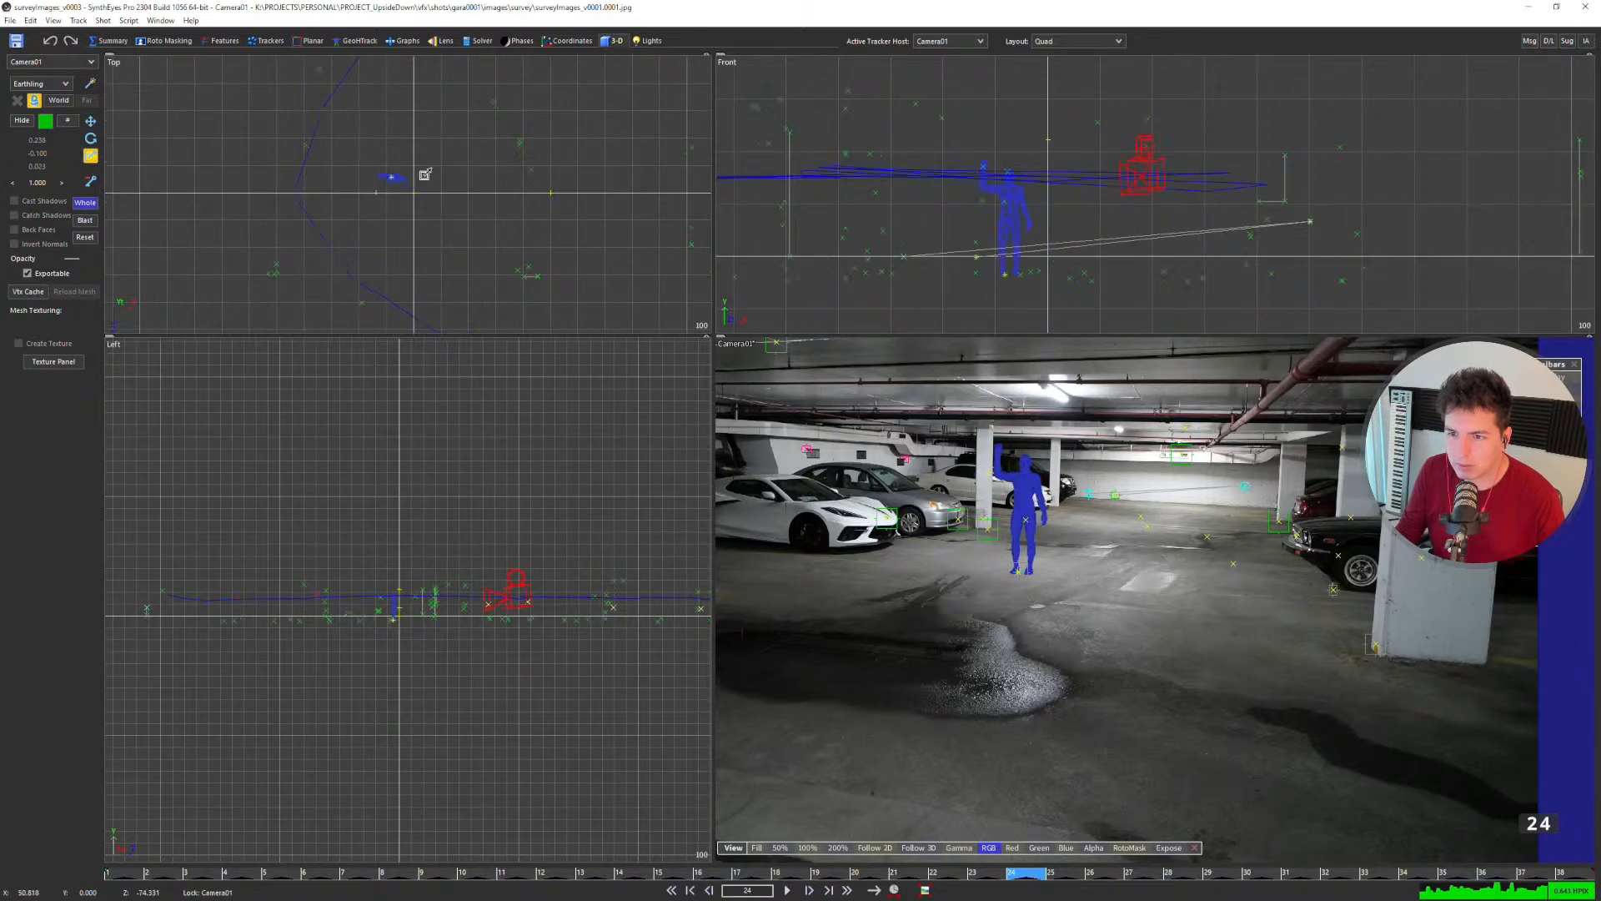
{"action": "mouse_move", "coordinate": [416, 192]}
{"action": "left_mouse_down"}
{"action": "mouse_move", "coordinate": [436, 150]}
{"action": "mouse_move", "coordinate": [408, 176]}
{"action": "left_mouse_up"}
{"action": "key", "text": "ctrl+z"}
{"action": "scroll", "coordinate": [415, 195], "scroll_direction": "up", "scroll_amount": 4}
{"action": "key", "text": "ctrl+z"}
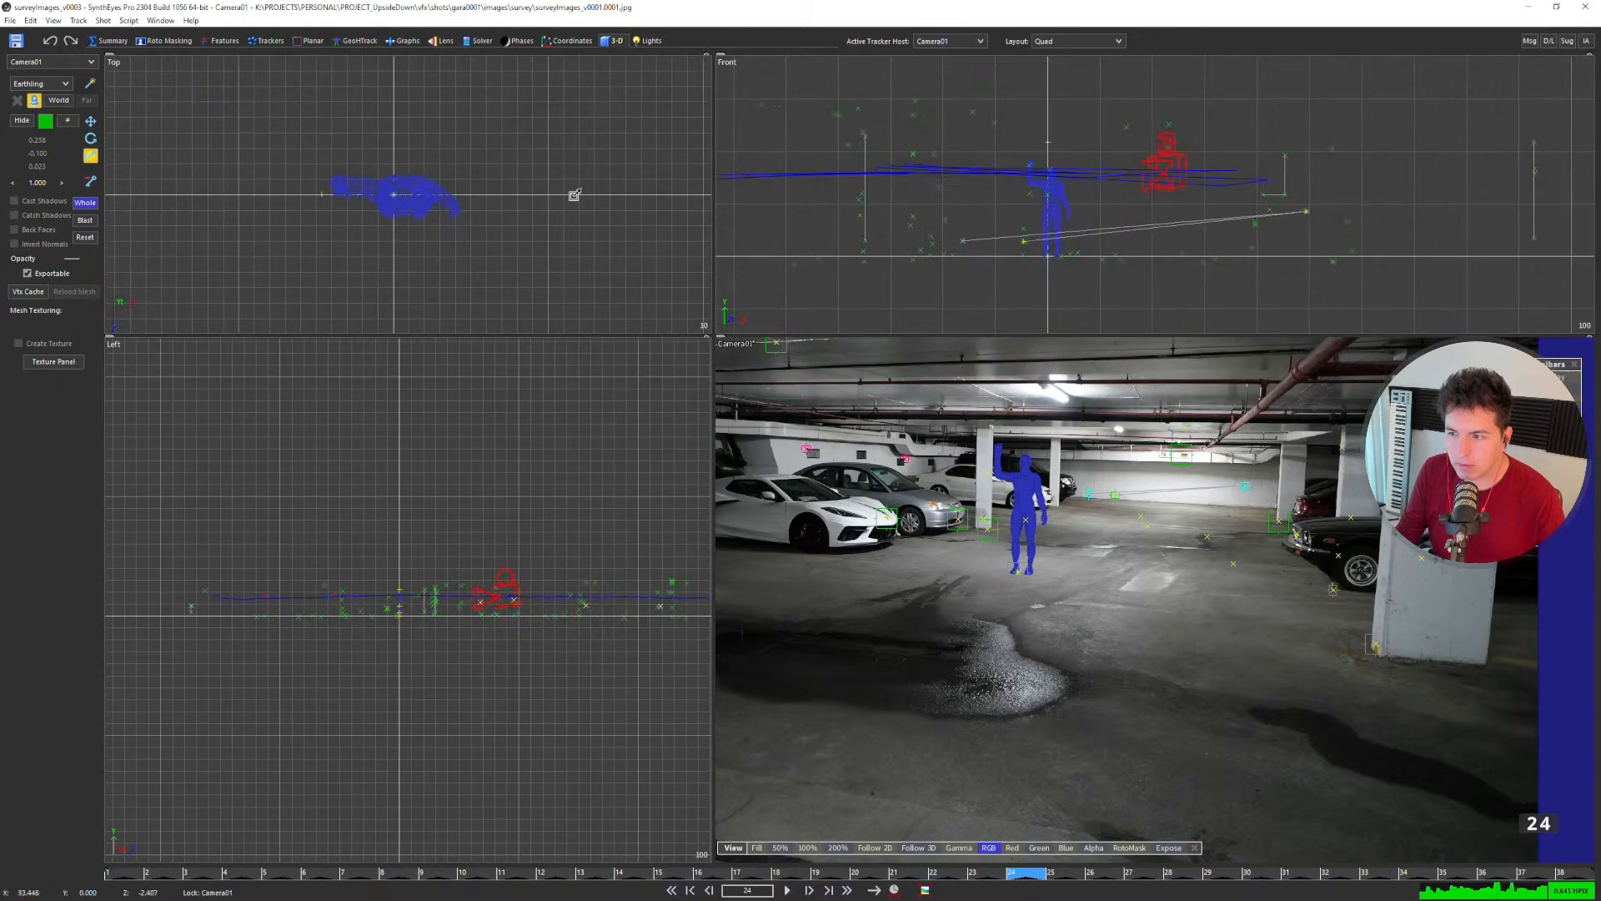
Step: Try to scale the whole scene from the origin in the front, left and top views
{"action": "left_click_drag", "start_coordinate": [1043, 255], "coordinate": [1055, 250]}
{"action": "key", "text": "ctrl+z"}
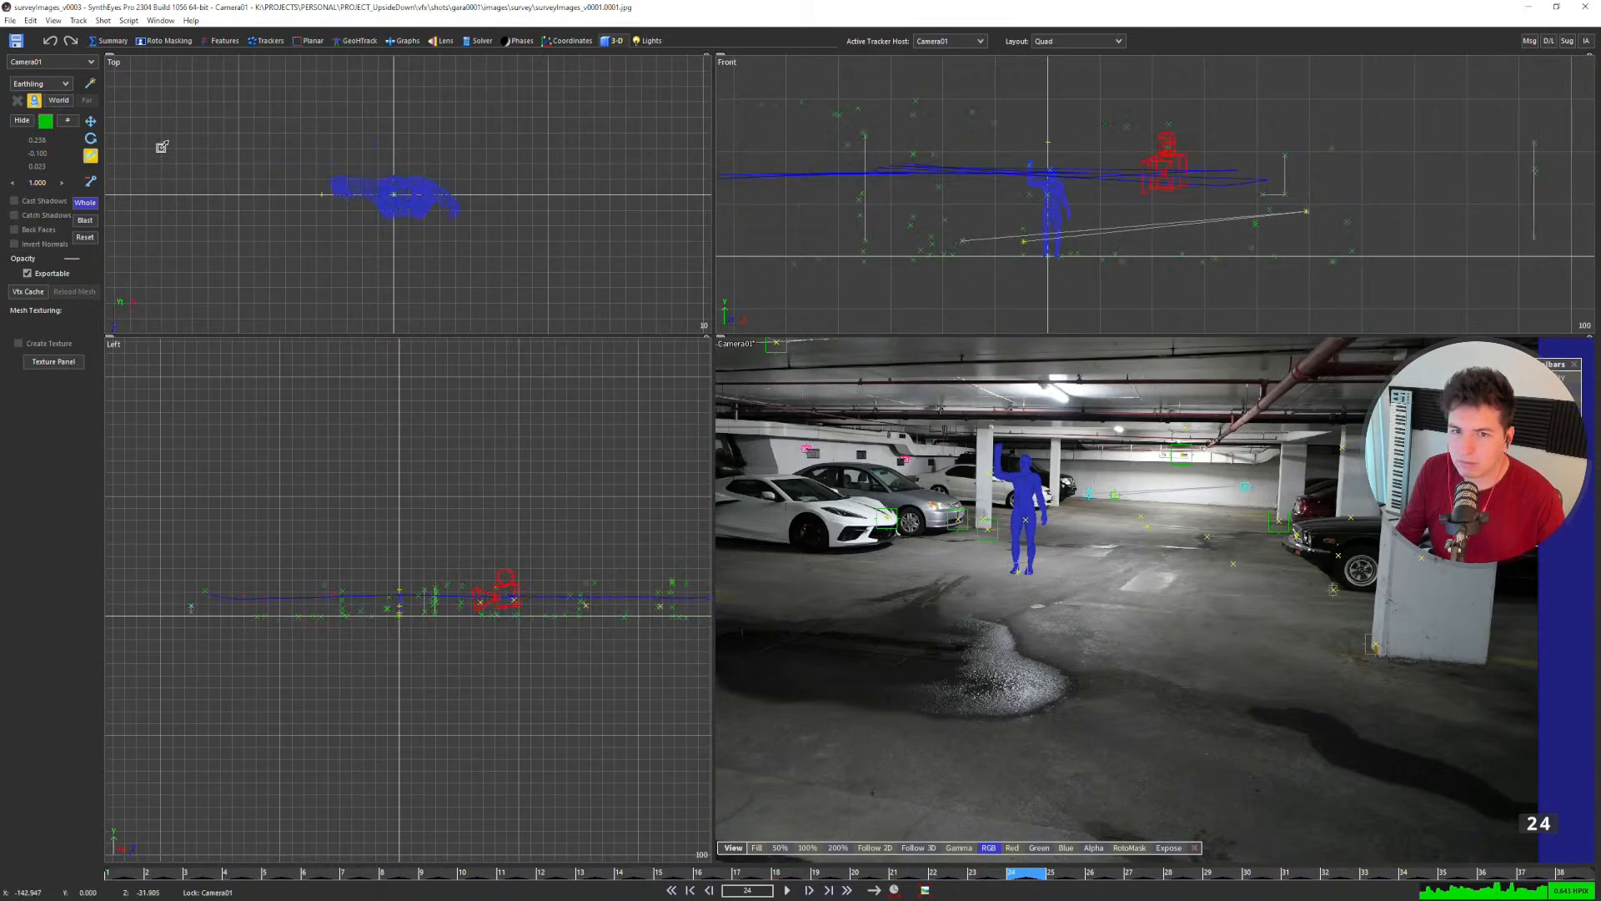
{"action": "left_click_drag", "start_coordinate": [385, 614], "coordinate": [437, 600]}
{"action": "key", "text": "ctrl+z"}
{"action": "scroll", "coordinate": [437, 601], "scroll_direction": "up", "scroll_amount": 6}
{"action": "scroll", "coordinate": [354, 660], "scroll_direction": "up", "scroll_amount": 4}
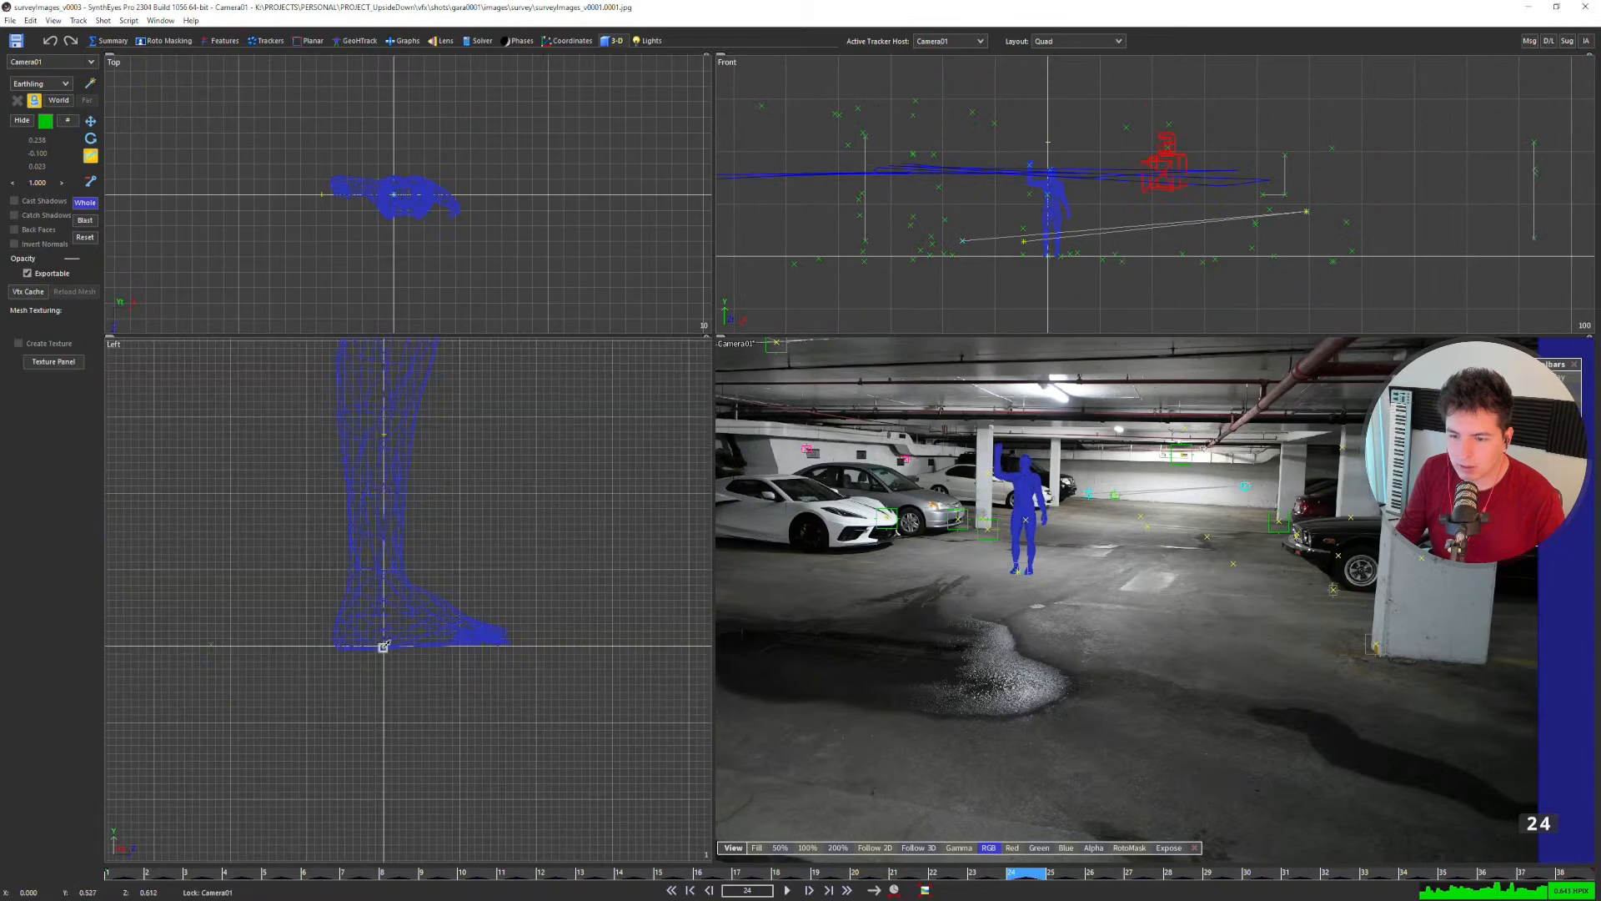
{"action": "scroll", "coordinate": [356, 633], "scroll_direction": "down", "scroll_amount": 8}
{"action": "mouse_move", "coordinate": [360, 614]}
{"action": "left_mouse_down"}
{"action": "mouse_move", "coordinate": [365, 589]}
{"action": "mouse_move", "coordinate": [342, 632]}
{"action": "mouse_move", "coordinate": [390, 622]}
{"action": "left_mouse_up"}
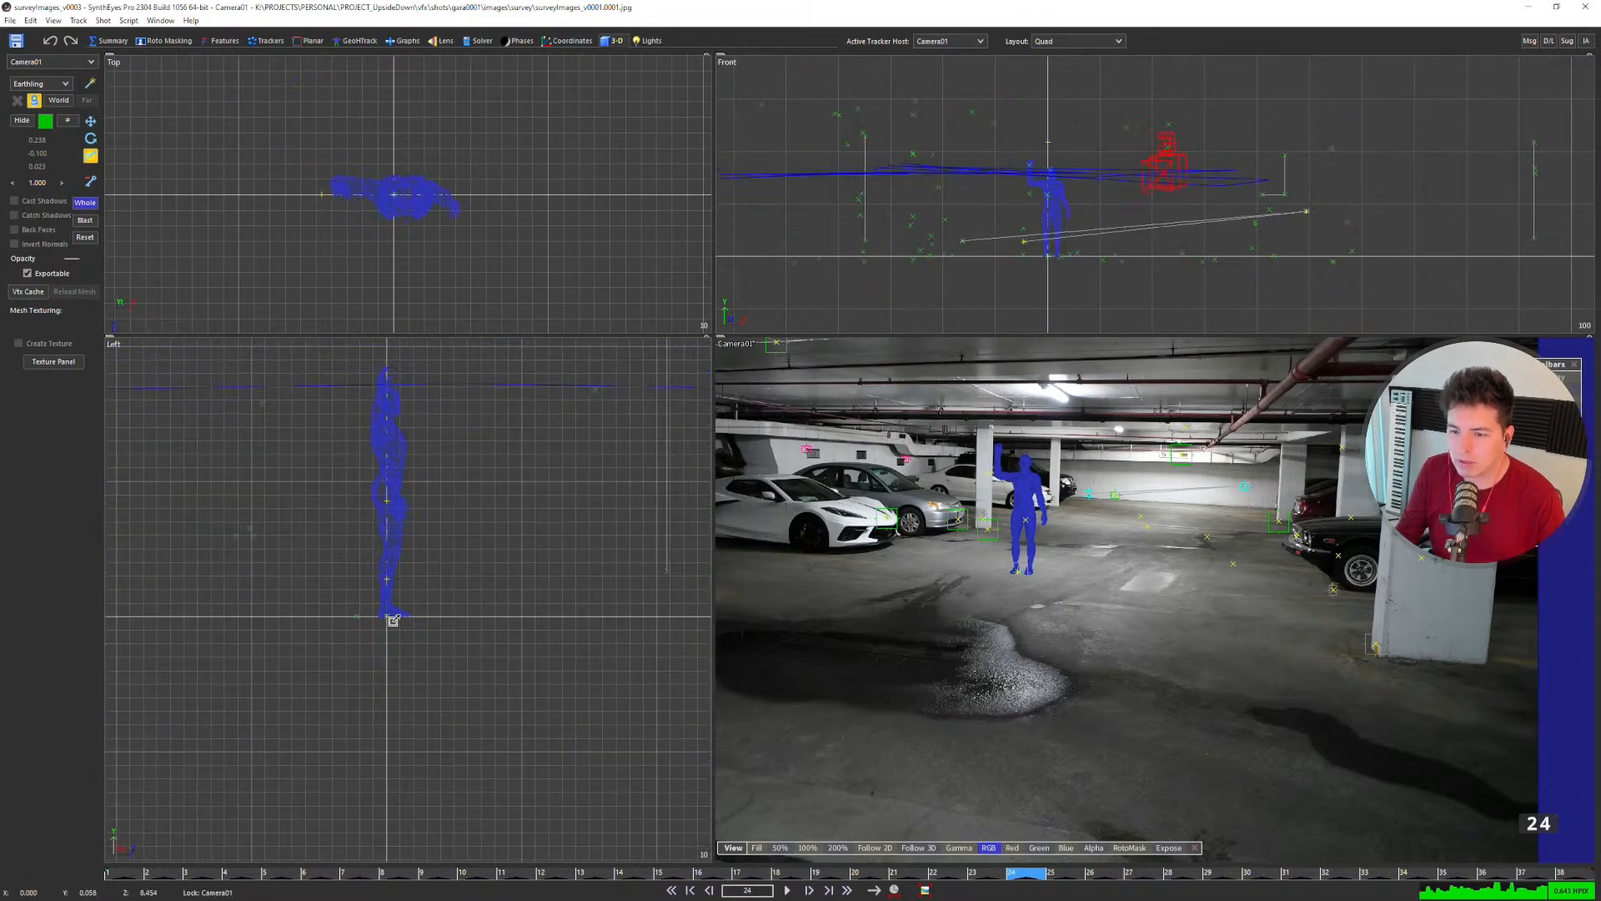
{"action": "scroll", "coordinate": [424, 176], "scroll_direction": "down", "scroll_amount": 5}
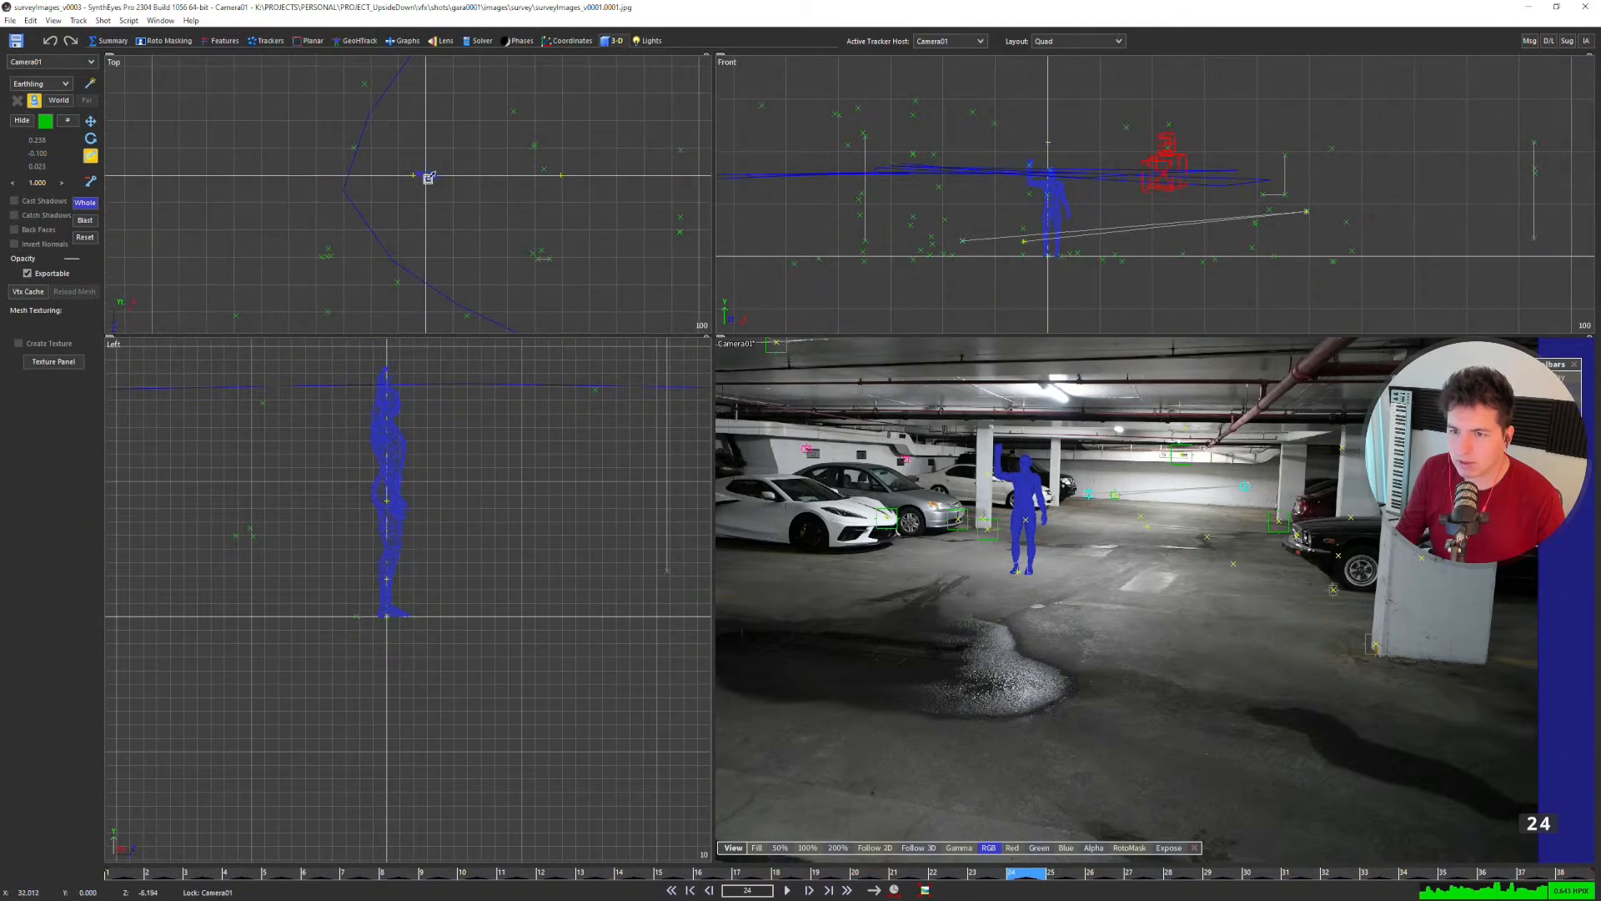
{"action": "mouse_move", "coordinate": [429, 173]}
{"action": "left_mouse_down"}
{"action": "mouse_move", "coordinate": [453, 146]}
{"action": "mouse_move", "coordinate": [372, 225]}
{"action": "mouse_move", "coordinate": [450, 153]}
{"action": "mouse_move", "coordinate": [430, 175]}
{"action": "left_mouse_up"}
{"action": "scroll", "coordinate": [404, 497], "scroll_direction": "down", "scroll_amount": 5}
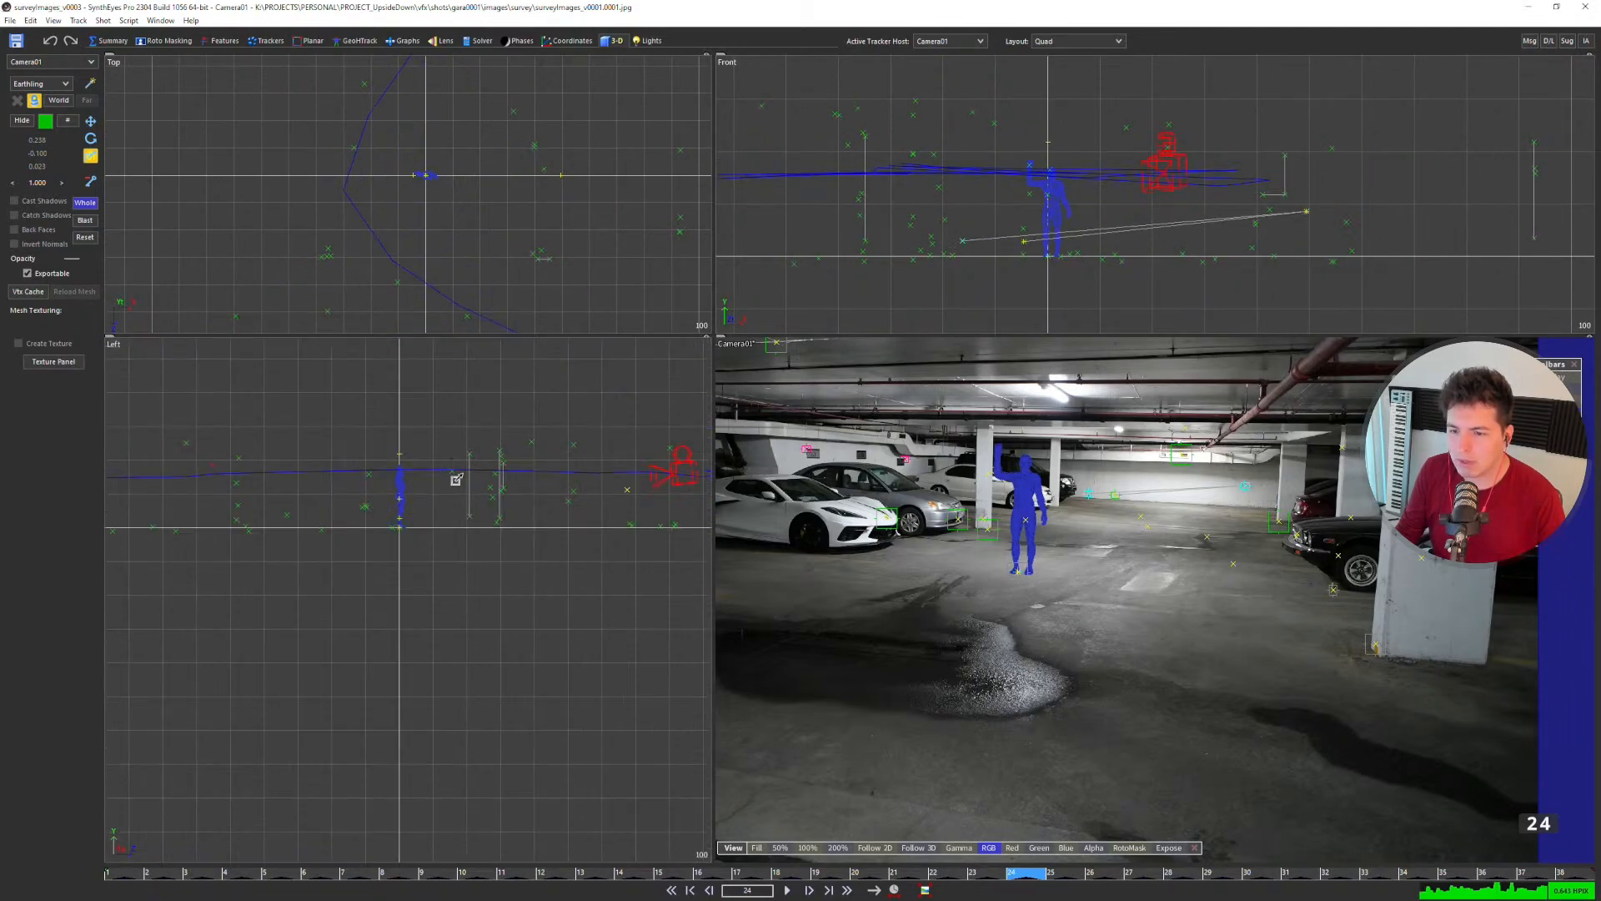
Step: Turn off Whole affects meshes and try scaling the scene from the origin in the left and front views
{"action": "right_click", "coordinate": [422, 466]}
{"action": "mouse_move", "coordinate": [531, 473]}
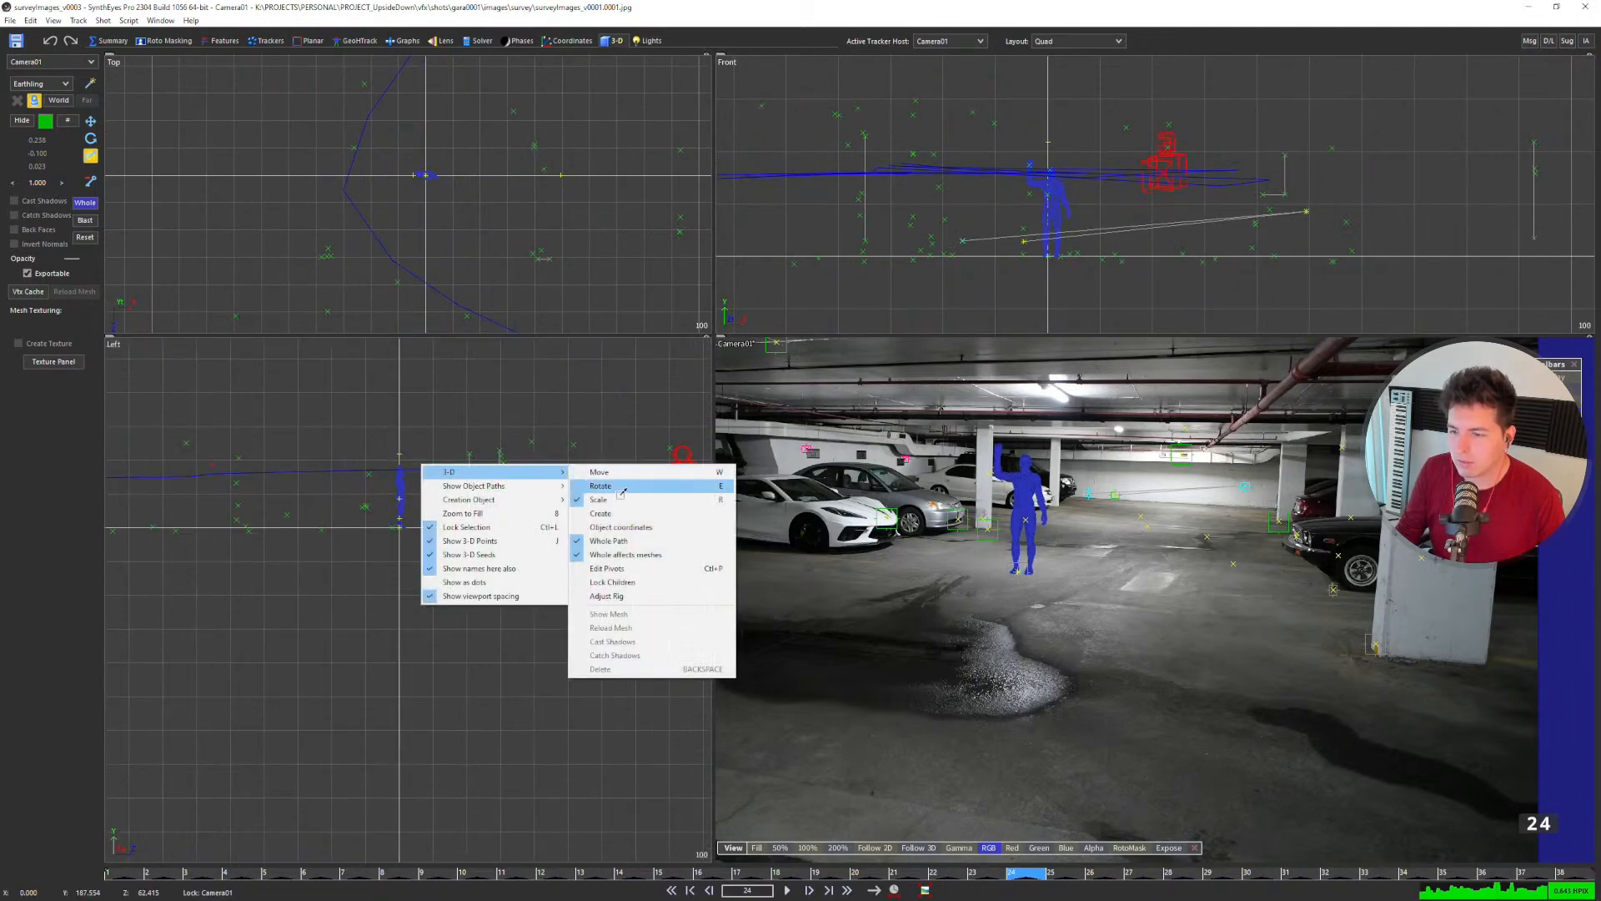
{"action": "left_click", "coordinate": [608, 556]}
{"action": "mouse_move", "coordinate": [393, 528]}
{"action": "left_mouse_down"}
{"action": "mouse_move", "coordinate": [413, 501]}
{"action": "mouse_move", "coordinate": [395, 530]}
{"action": "left_mouse_up"}
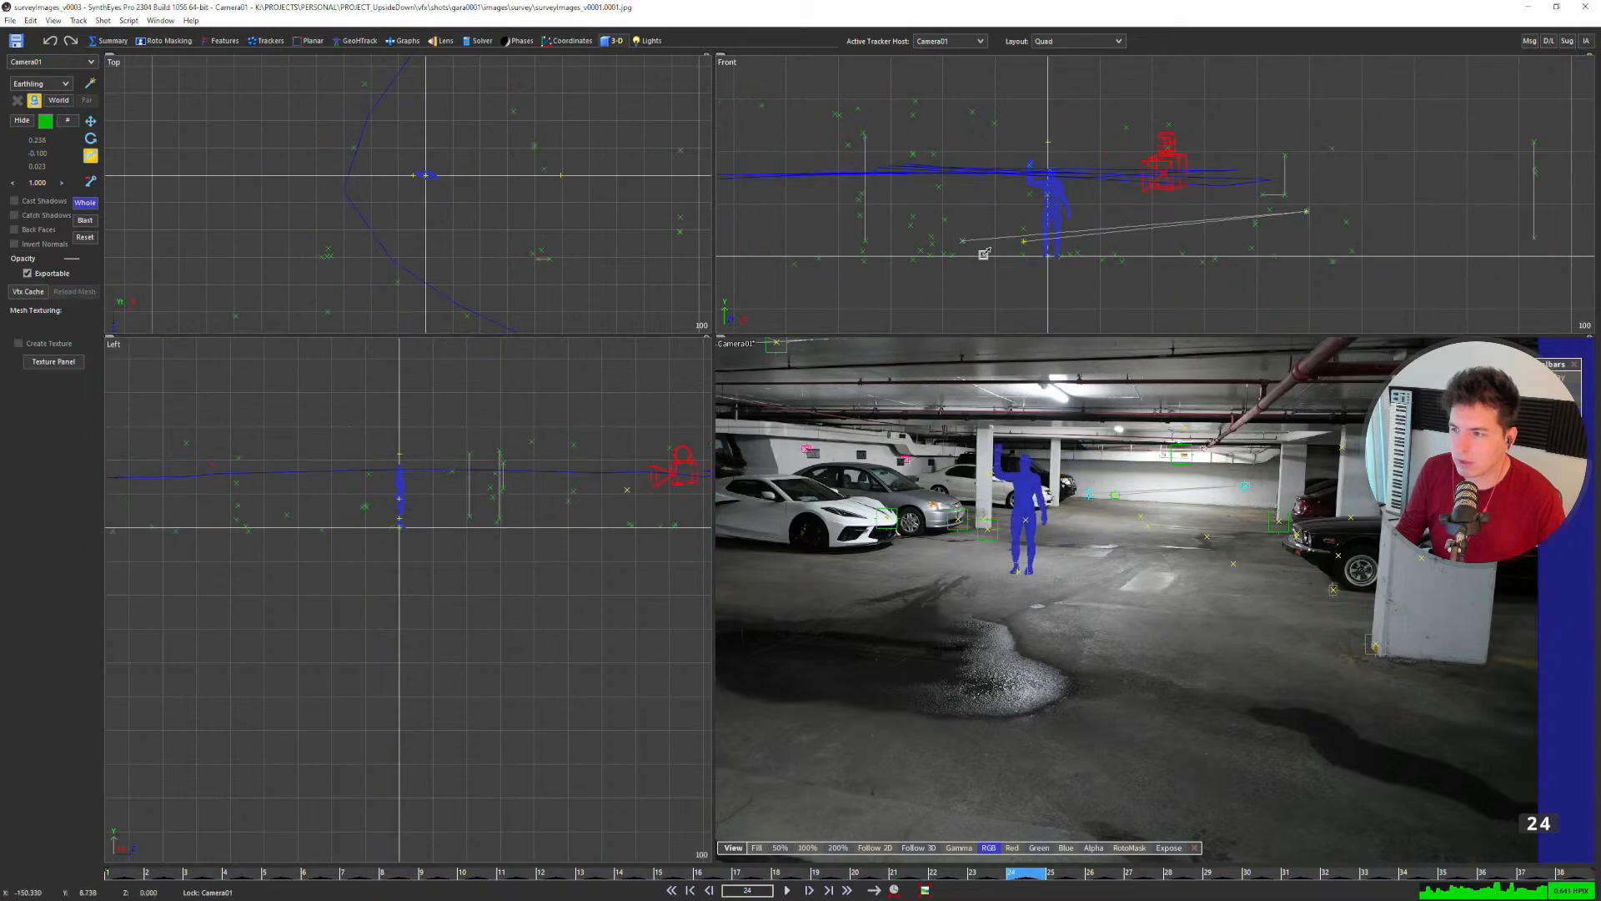
{"action": "left_click_drag", "start_coordinate": [1044, 259], "coordinate": [1012, 270]}
{"action": "scroll", "coordinate": [1048, 259], "scroll_direction": "up", "scroll_amount": 8}
{"action": "scroll", "coordinate": [1008, 236], "scroll_direction": "down", "scroll_amount": 2}
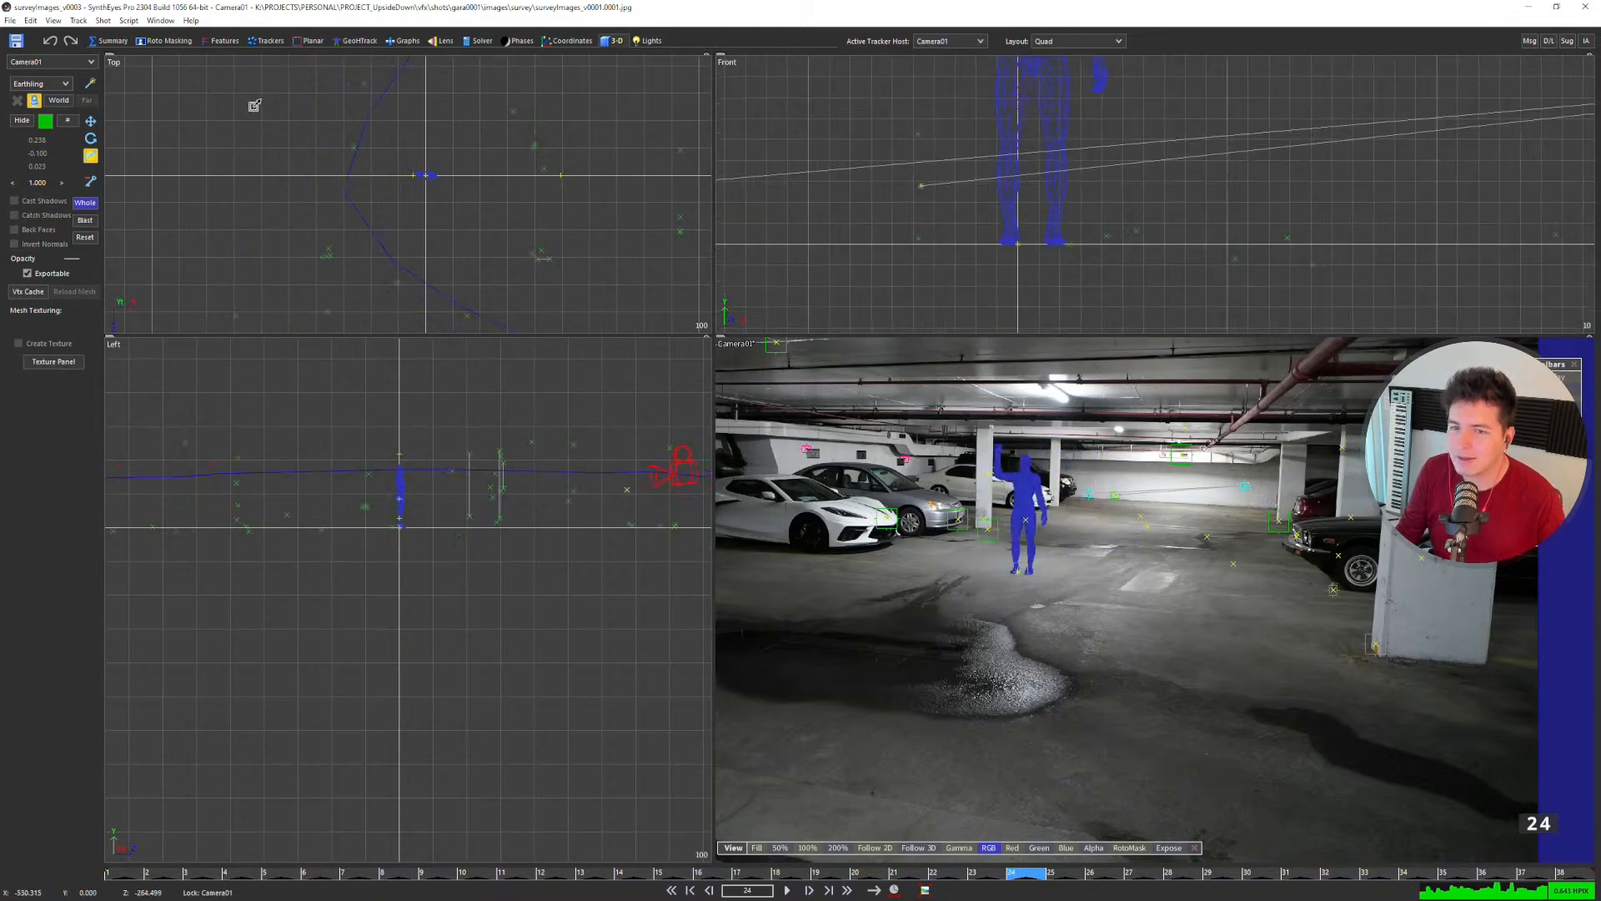
Step: Recenter the Earthling mesh on the scene origin and try scaling the whole scene with Camera01 in the front view
{"action": "left_click", "coordinate": [425, 175]}
{"action": "scroll", "coordinate": [429, 175], "scroll_direction": "up", "scroll_amount": 3}
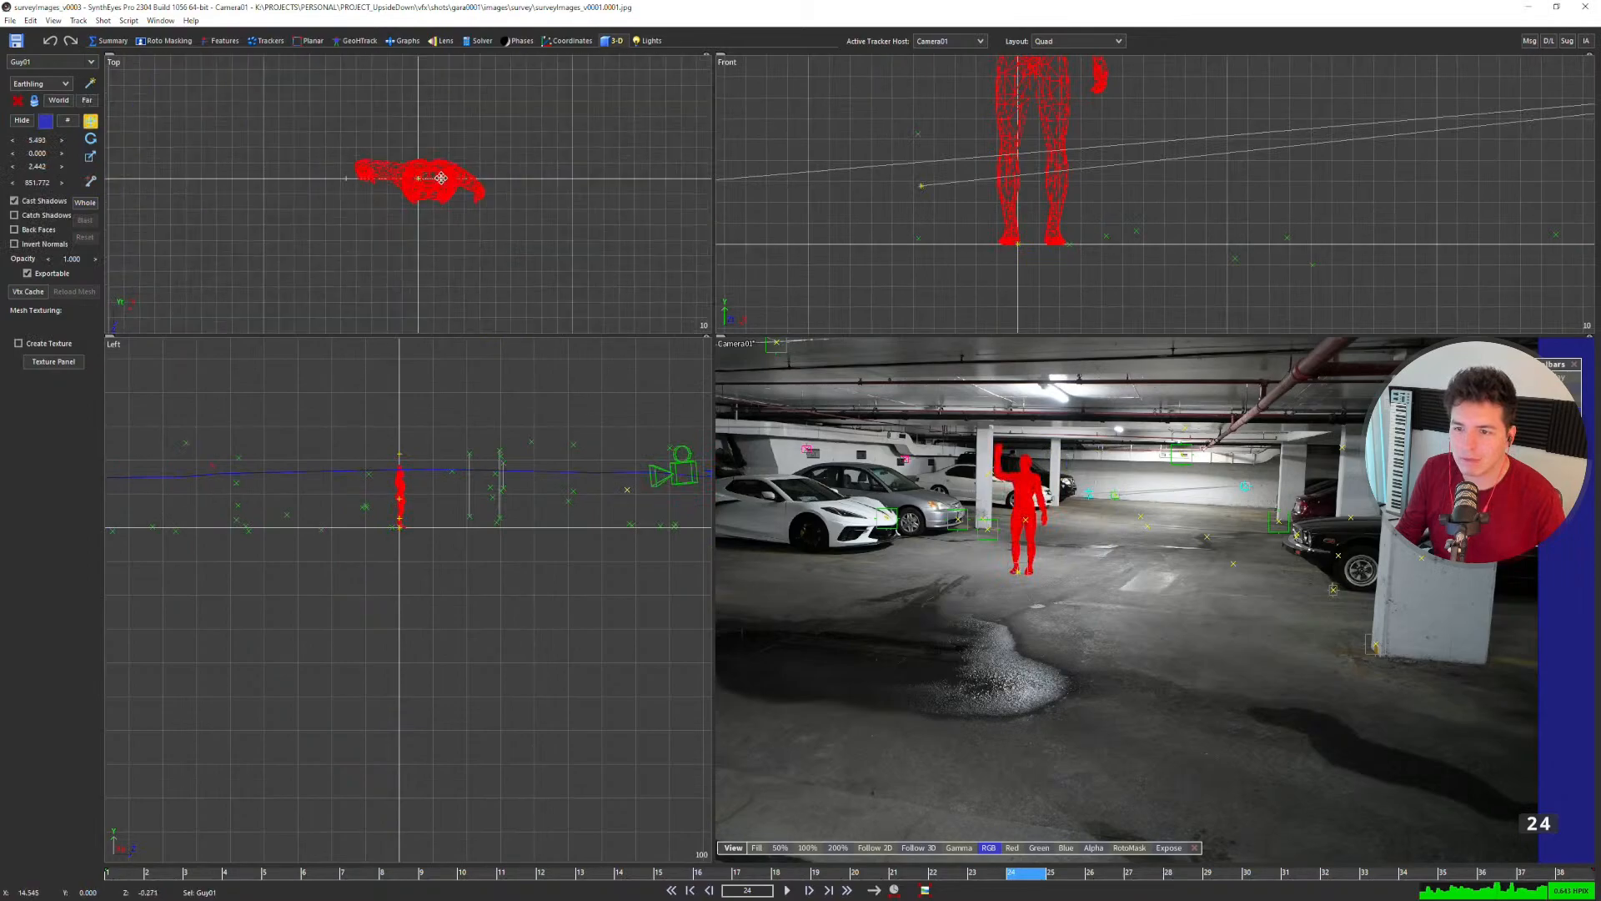
{"action": "left_click", "coordinate": [934, 250]}
{"action": "left_click", "coordinate": [90, 156]}
{"action": "mouse_move", "coordinate": [1010, 247]}
{"action": "left_mouse_down"}
{"action": "mouse_move", "coordinate": [1034, 217]}
{"action": "mouse_move", "coordinate": [1019, 242]}
{"action": "left_mouse_up"}
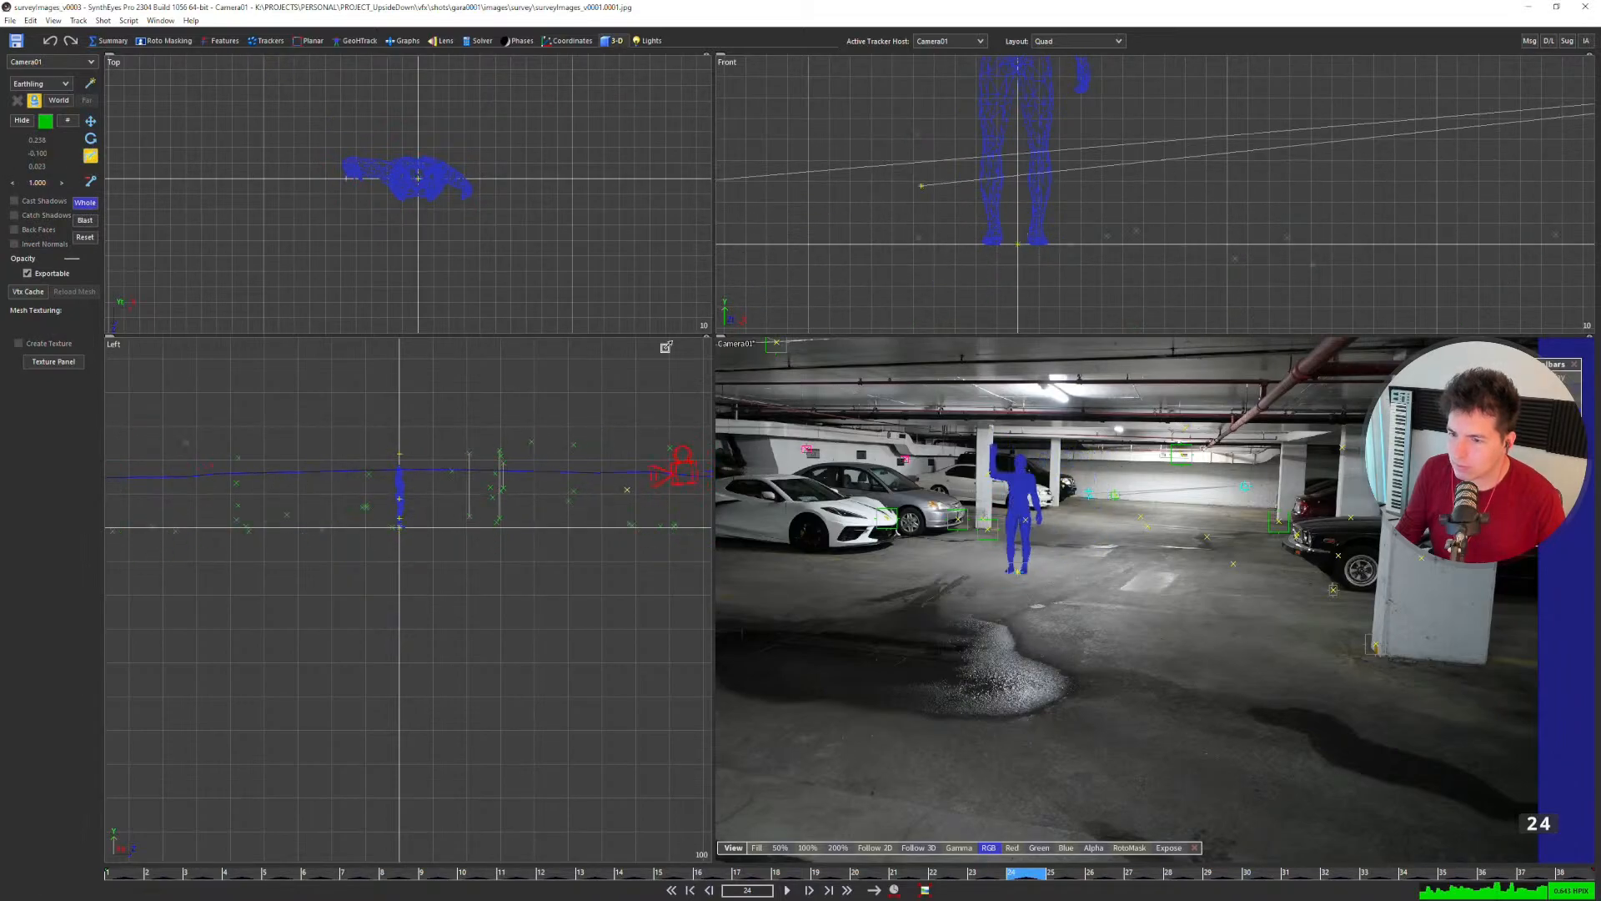
Step: Scale the whole scene with Camera01 from the origin in the front view against the Earthling mesh
{"action": "scroll", "coordinate": [388, 525], "scroll_direction": "up", "scroll_amount": 5}
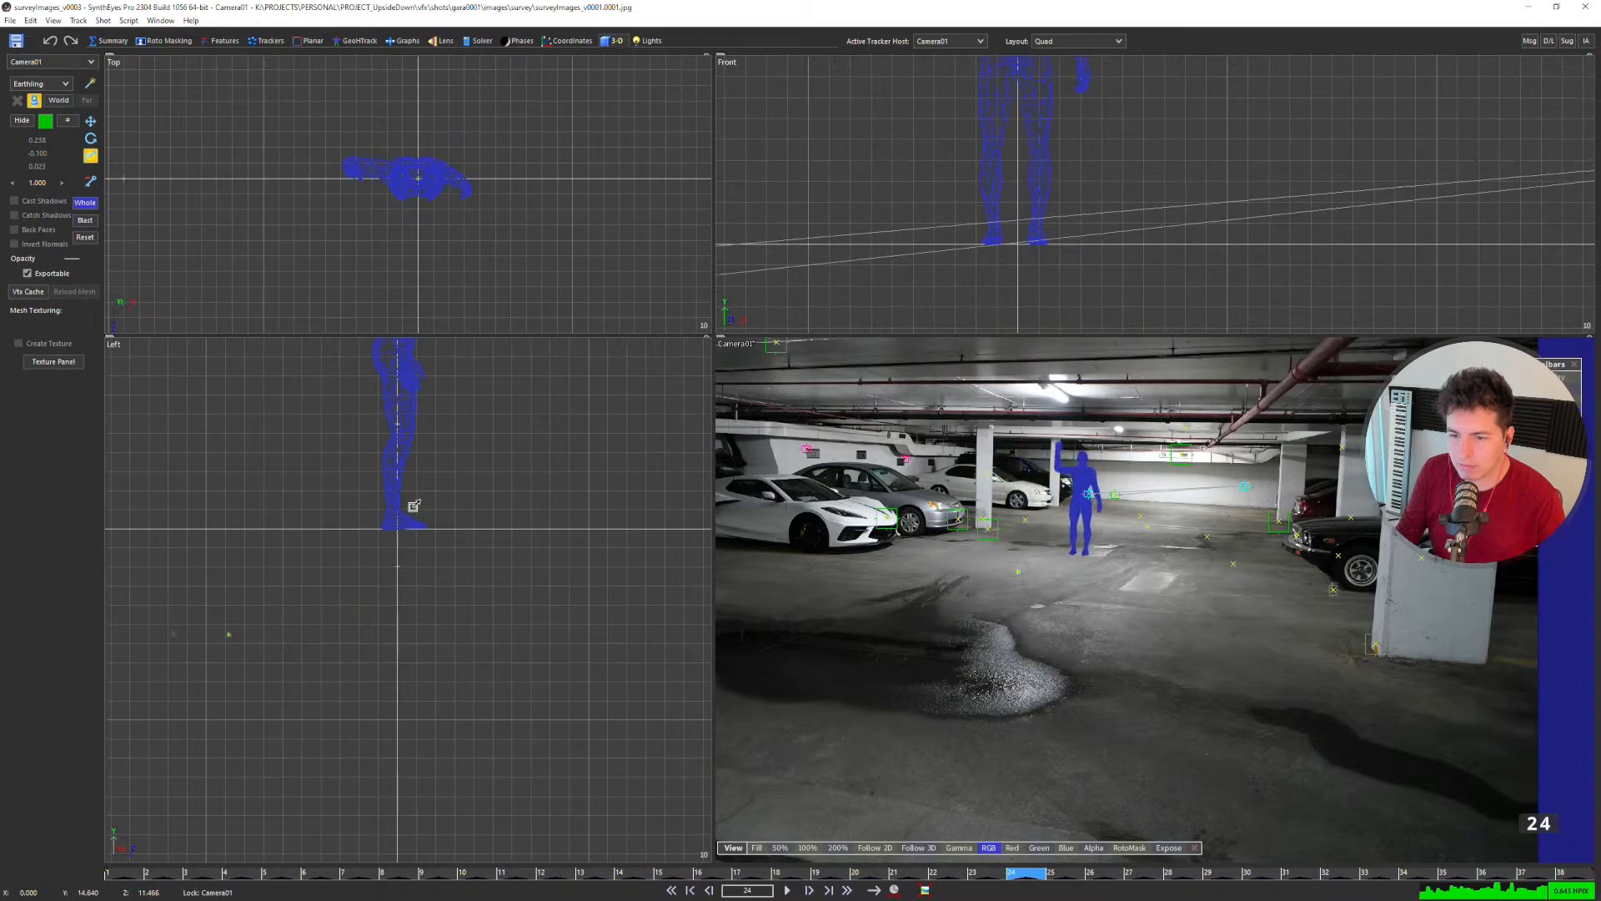
{"action": "scroll", "coordinate": [400, 407], "scroll_direction": "down", "scroll_amount": 1}
{"action": "scroll", "coordinate": [1030, 530], "scroll_direction": "down", "scroll_amount": 3}
{"action": "right_click_drag", "start_coordinate": [992, 549], "coordinate": [1034, 479]}
{"action": "left_click_drag", "start_coordinate": [1065, 250], "coordinate": [1192, 251]}
{"action": "scroll", "coordinate": [1064, 518], "scroll_direction": "up", "scroll_amount": 3}
Step: Examine the trackers on the bait-car sign at frame 24 and inspect the Y-axis alignment constraint of its upper corner tracker
{"action": "key", "text": "5"}
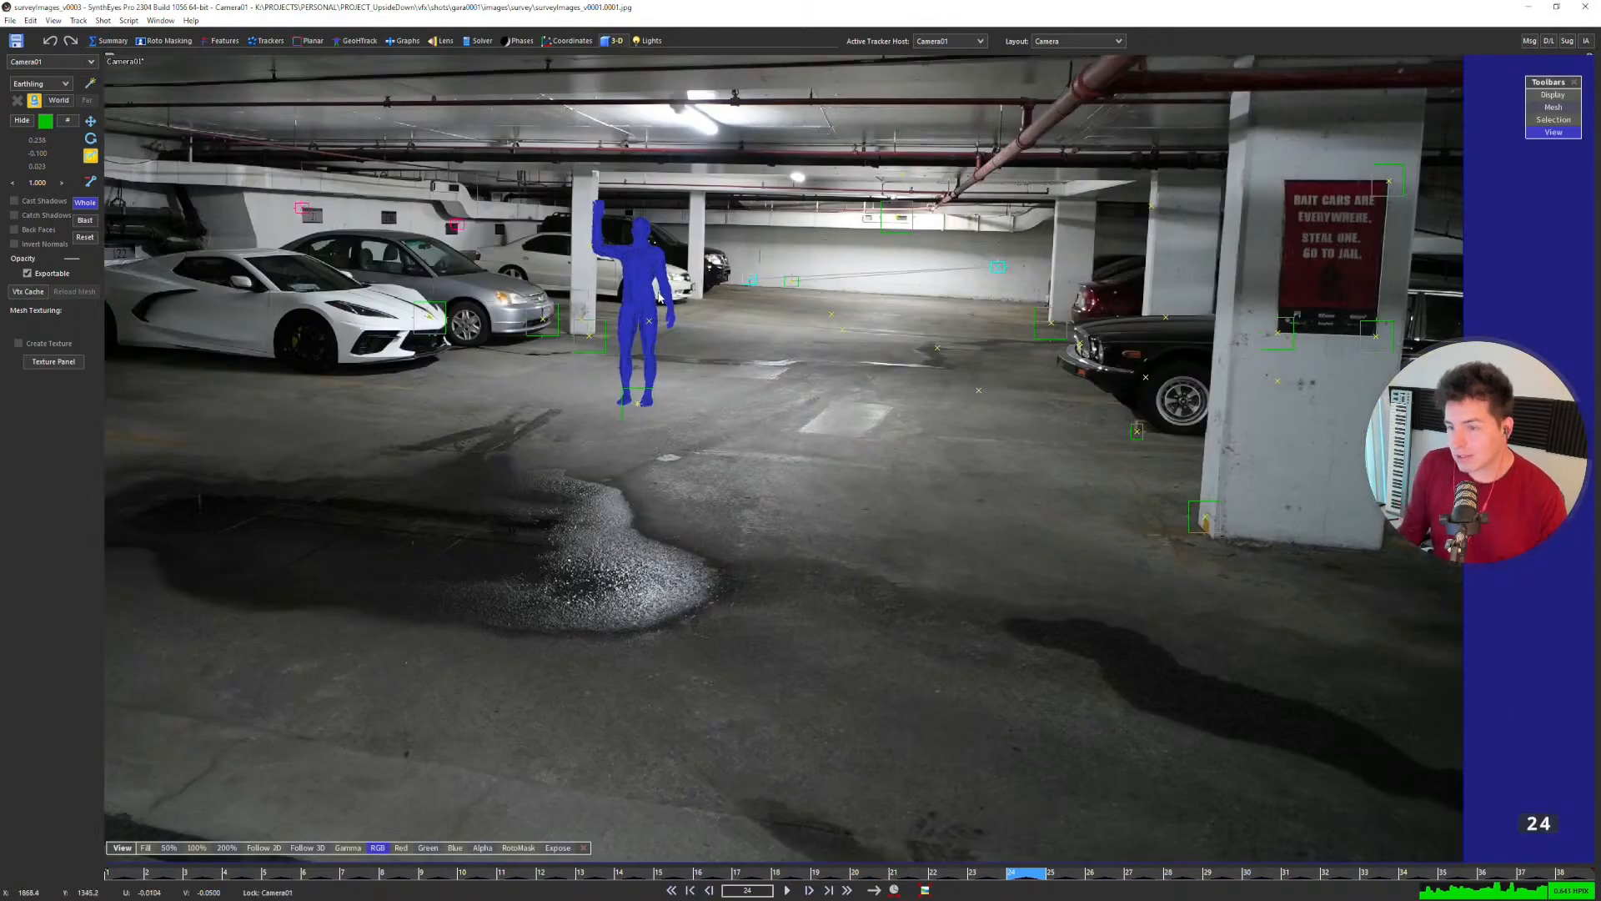
{"action": "middle_click_drag", "start_coordinate": [974, 391], "coordinate": [545, 475]}
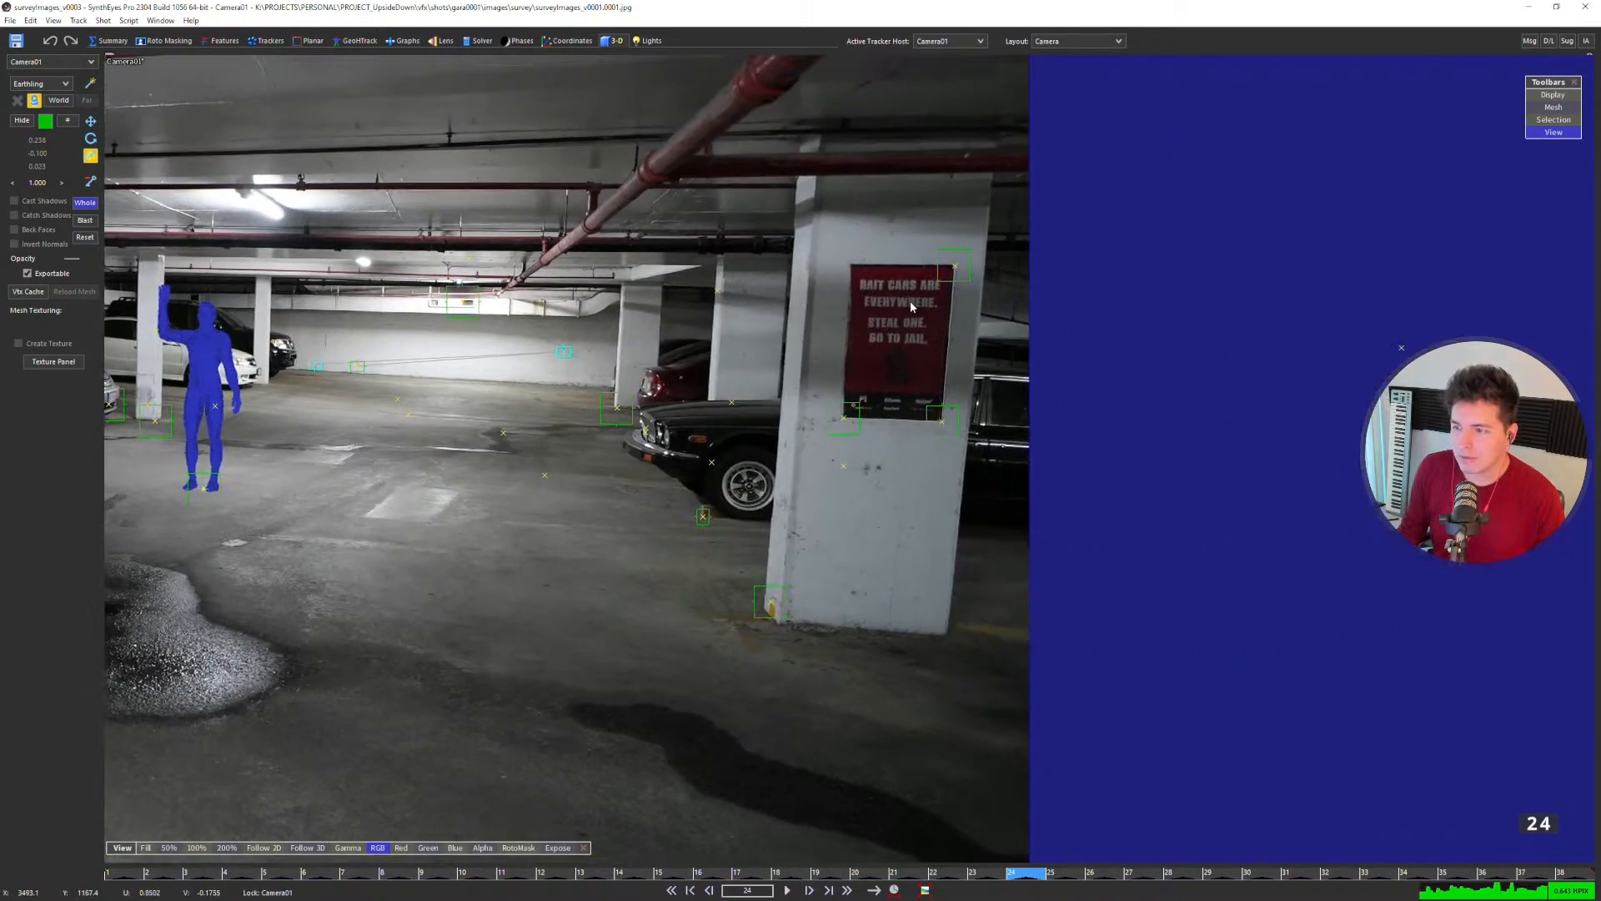
{"action": "scroll", "coordinate": [911, 301], "scroll_direction": "up", "scroll_amount": 3}
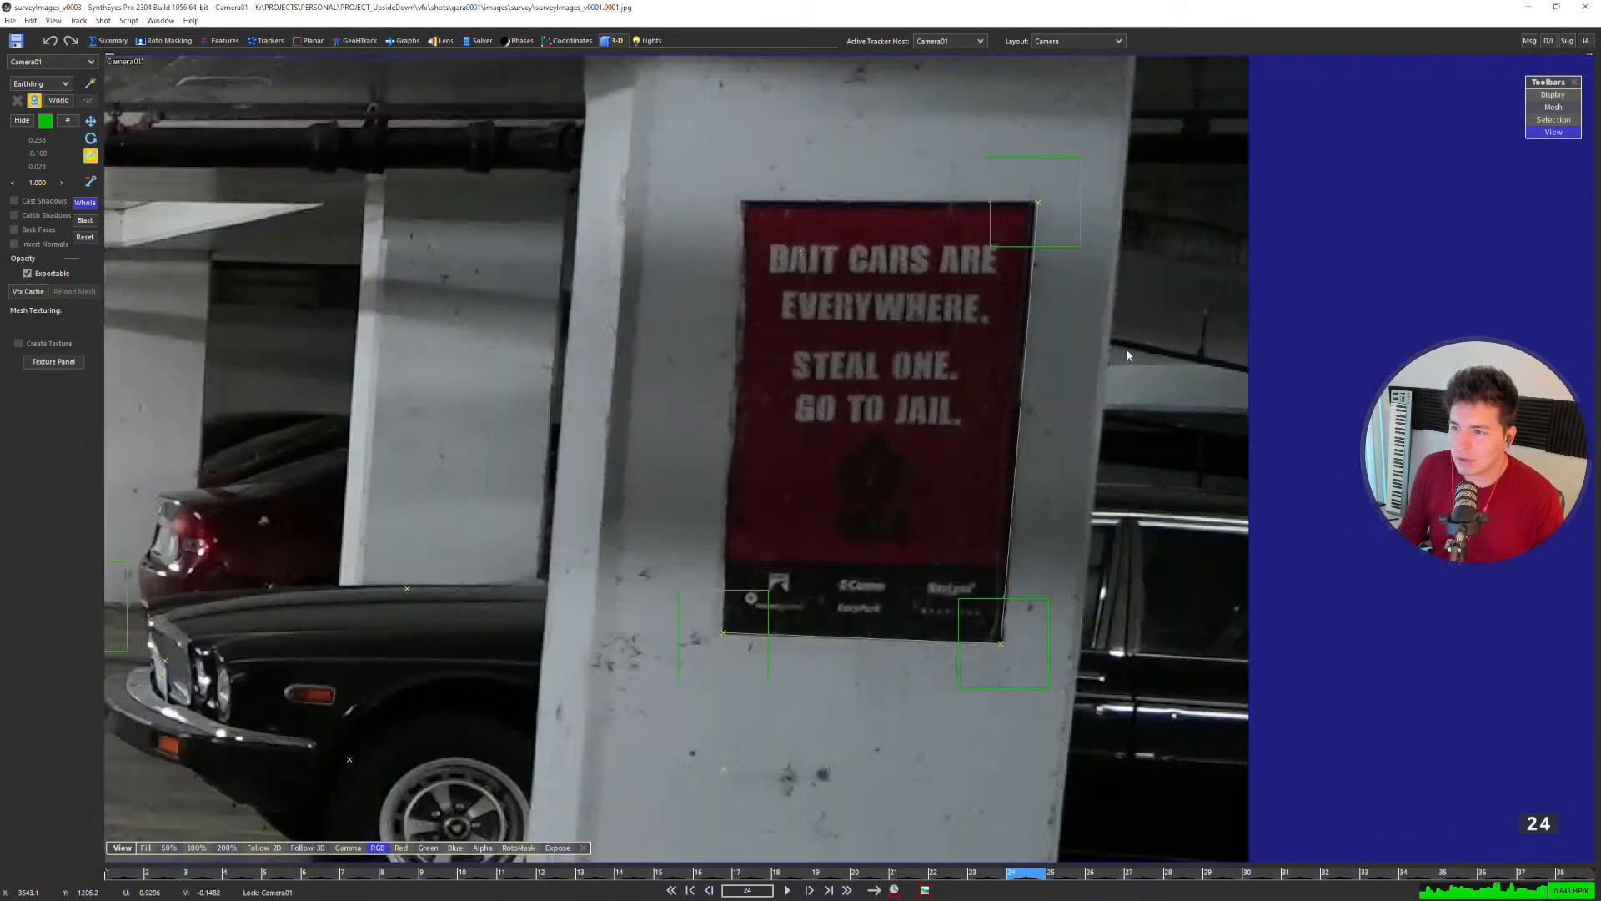
{"action": "middle_click_drag", "start_coordinate": [991, 549], "coordinate": [768, 497]}
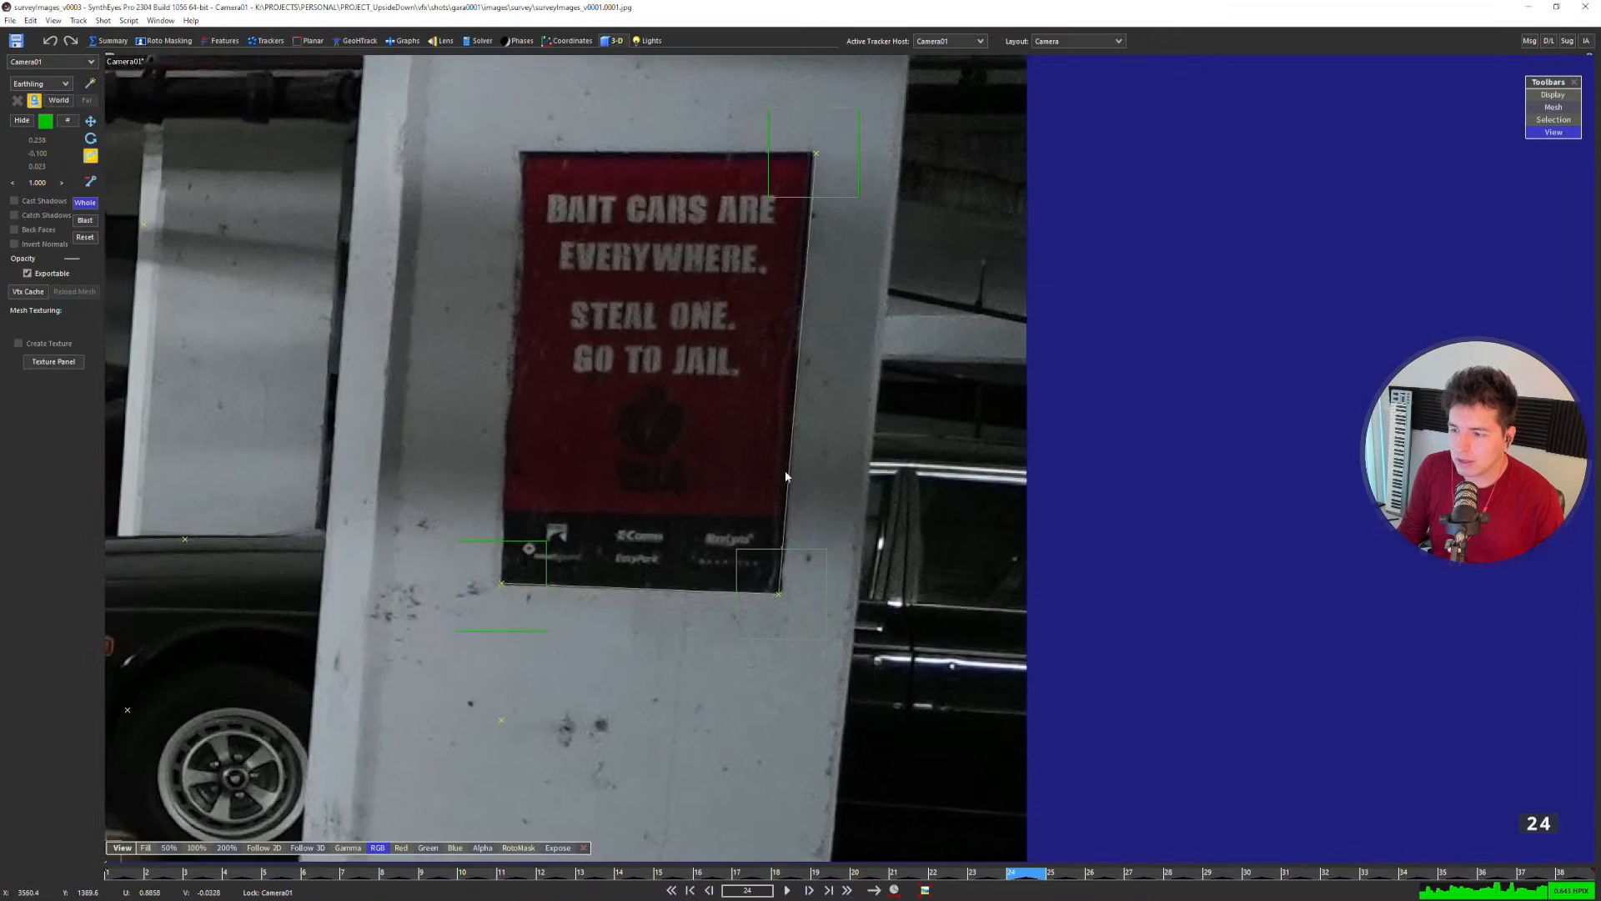
{"action": "scroll", "coordinate": [807, 363], "scroll_direction": "up", "scroll_amount": 1}
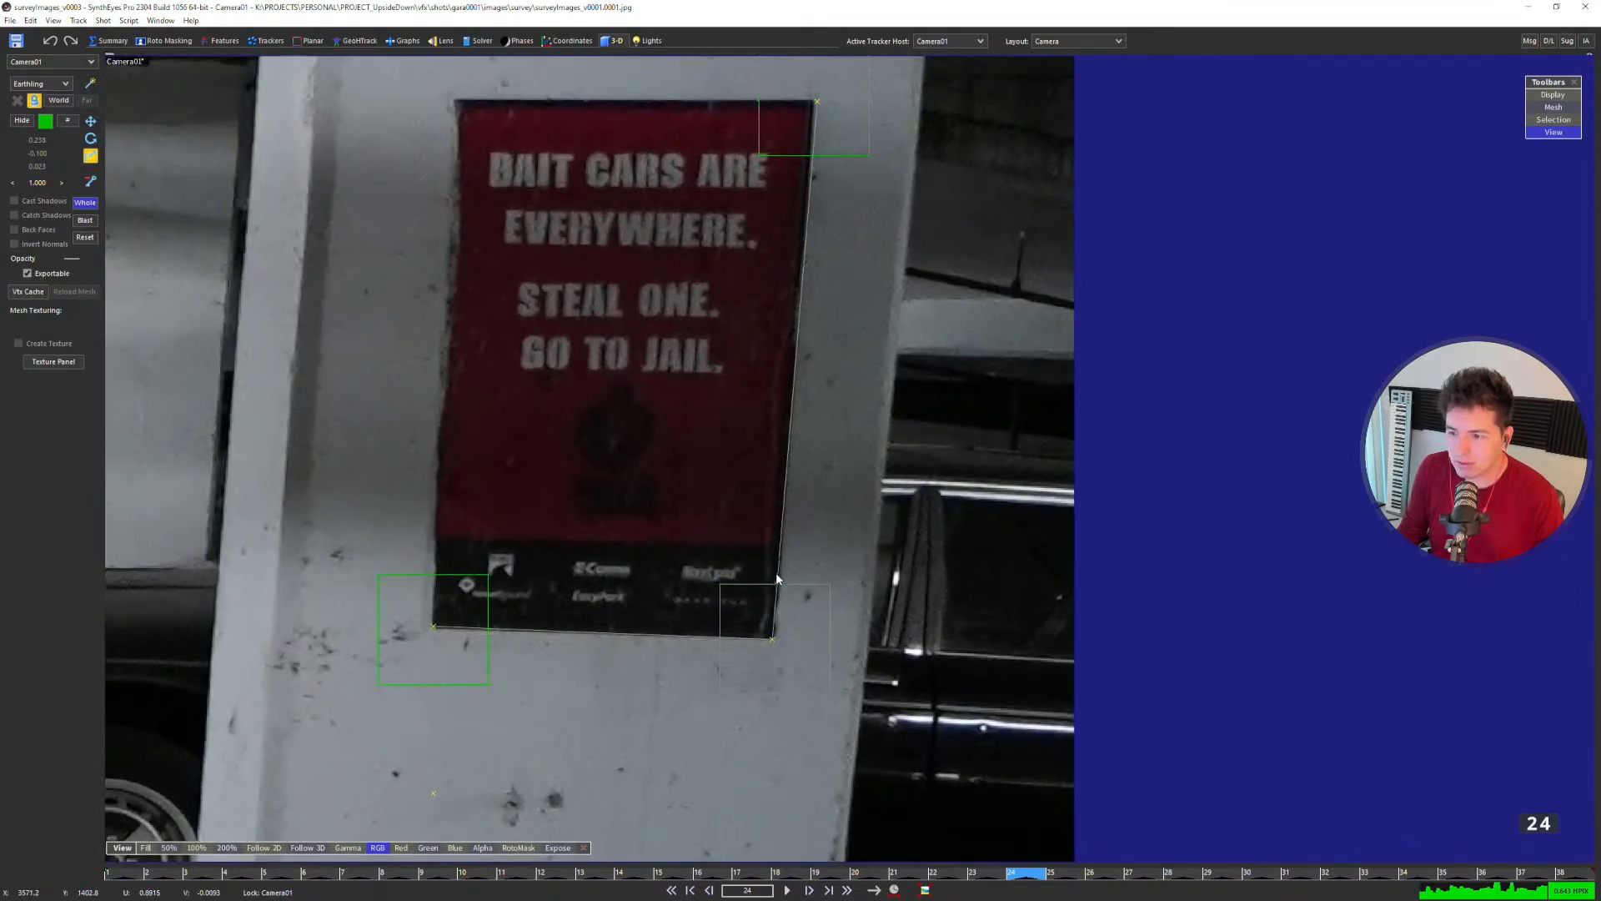
{"action": "left_click", "coordinate": [264, 41]}
{"action": "left_click", "coordinate": [816, 102]}
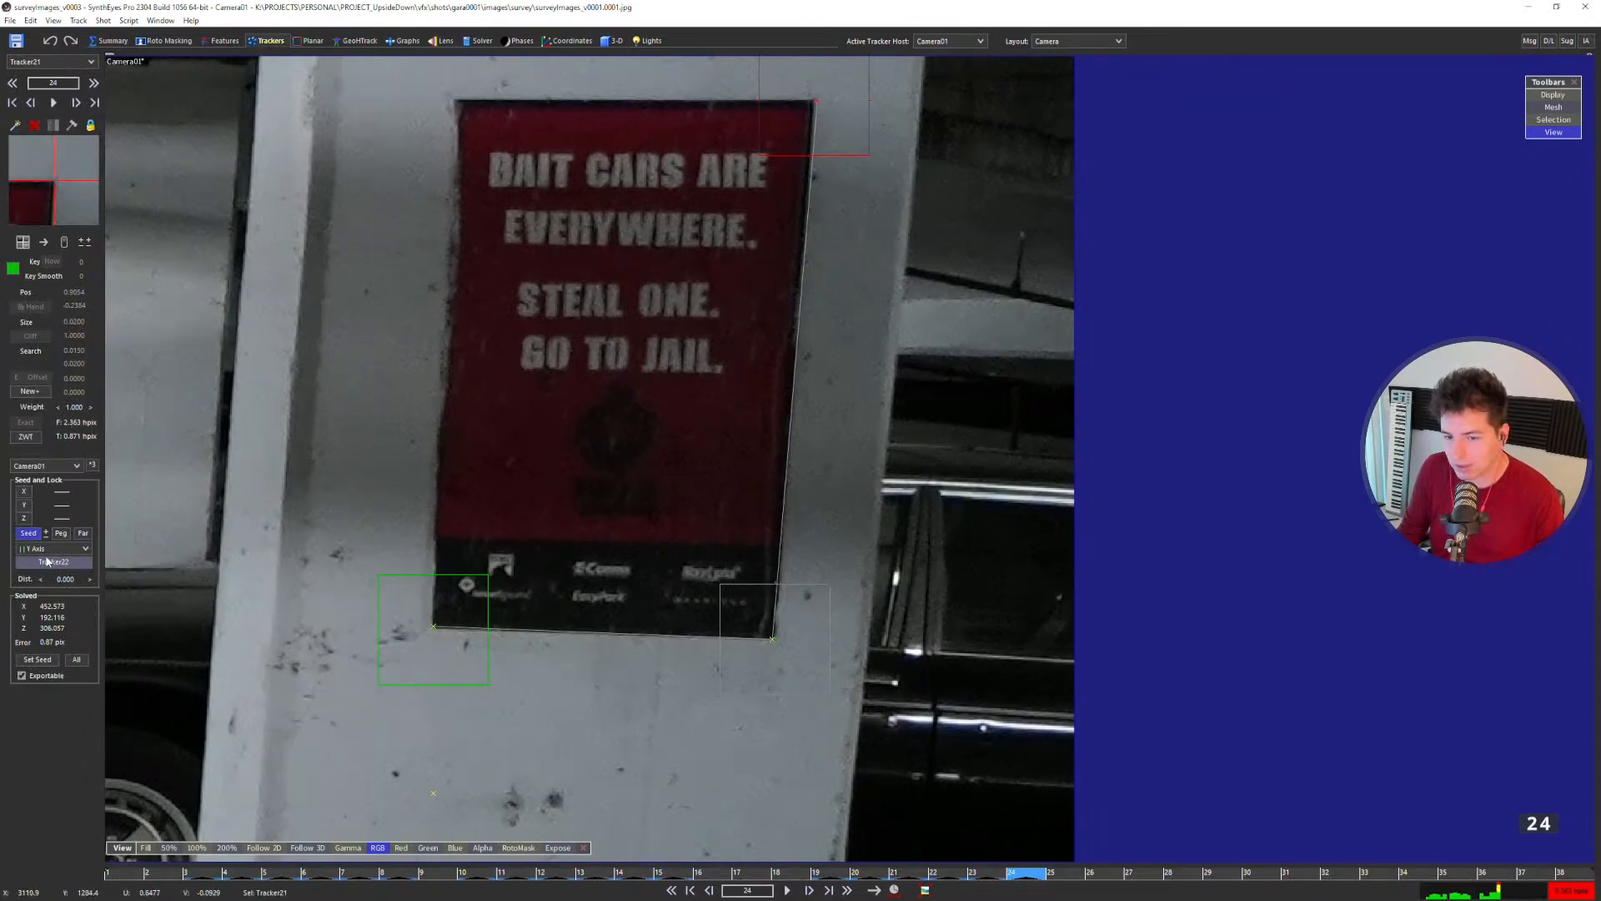
{"action": "scroll", "coordinate": [807, 226], "scroll_direction": "down", "scroll_amount": 4}
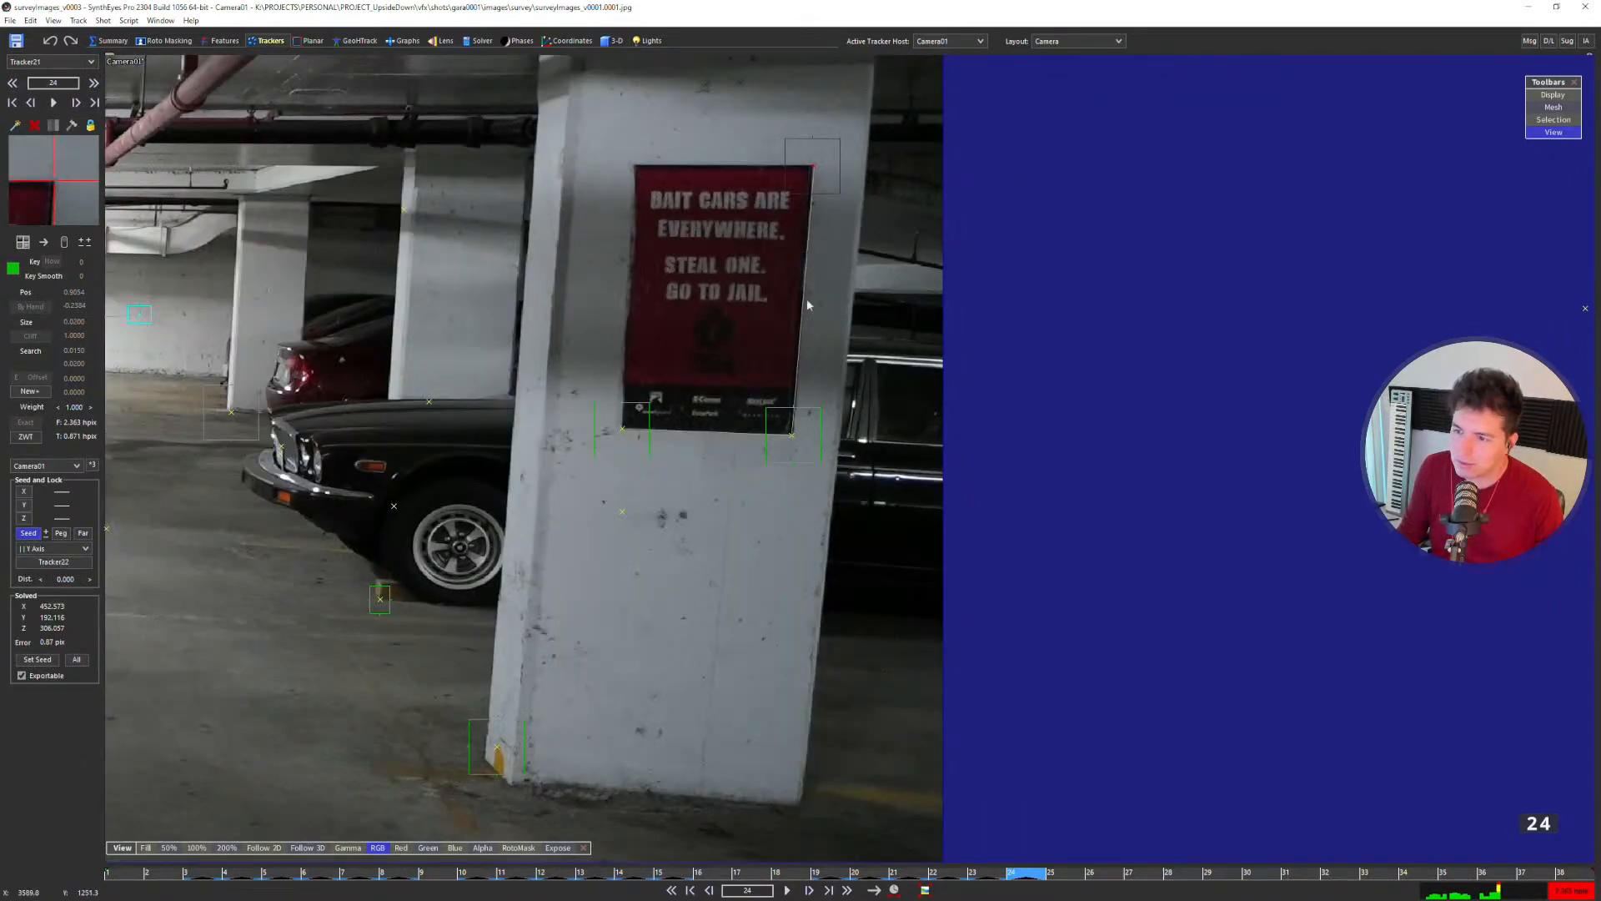
{"action": "scroll", "coordinate": [798, 244], "scroll_direction": "down", "scroll_amount": 5}
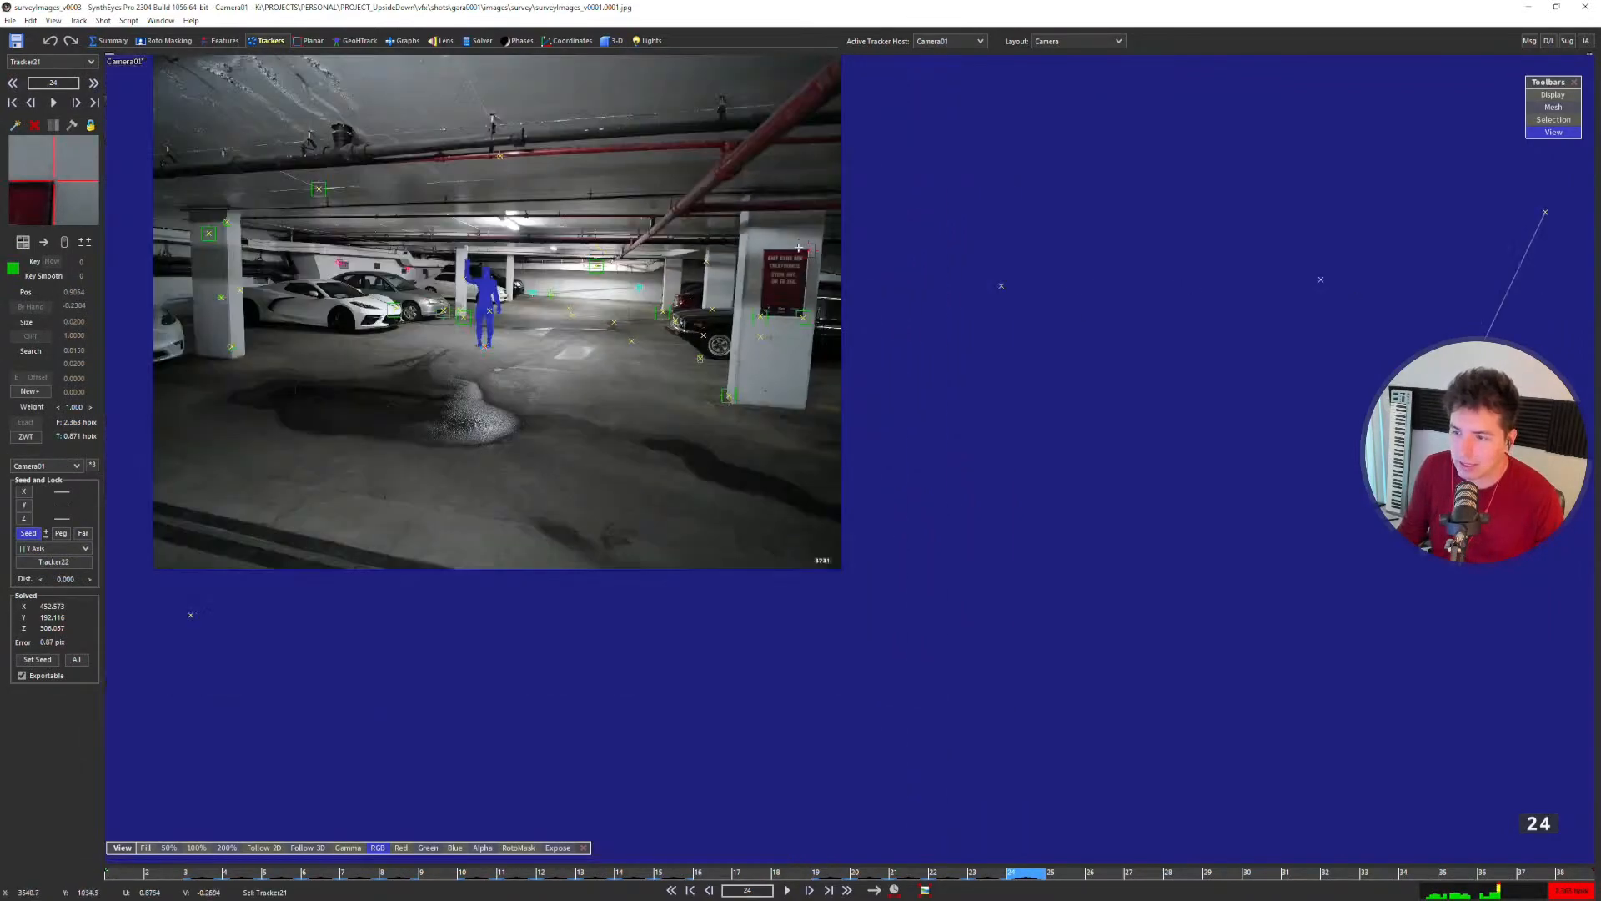
Step: Step through the survey images from frame 1, using the locked perspective view to check how the Earthling mesh and trackers sit
{"action": "key", "text": "7"}
{"action": "scroll", "coordinate": [502, 239], "scroll_direction": "down", "scroll_amount": 12}
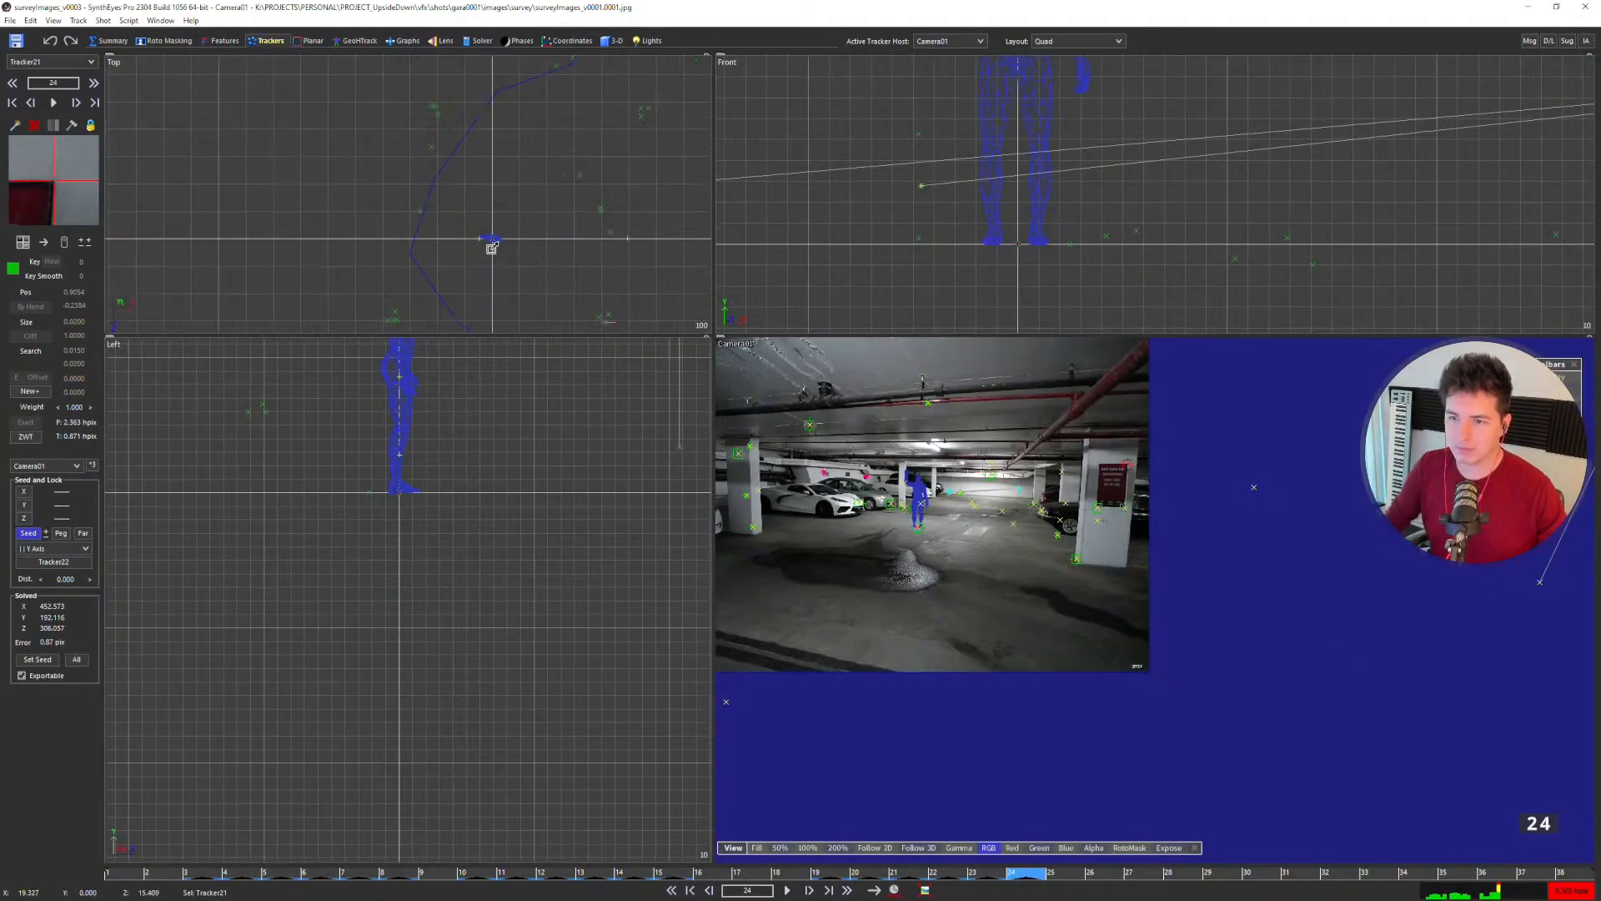
{"action": "key", "text": "Home"}
{"action": "key", "text": "5"}
{"action": "middle_click_drag", "start_coordinate": [536, 329], "coordinate": [700, 444]}
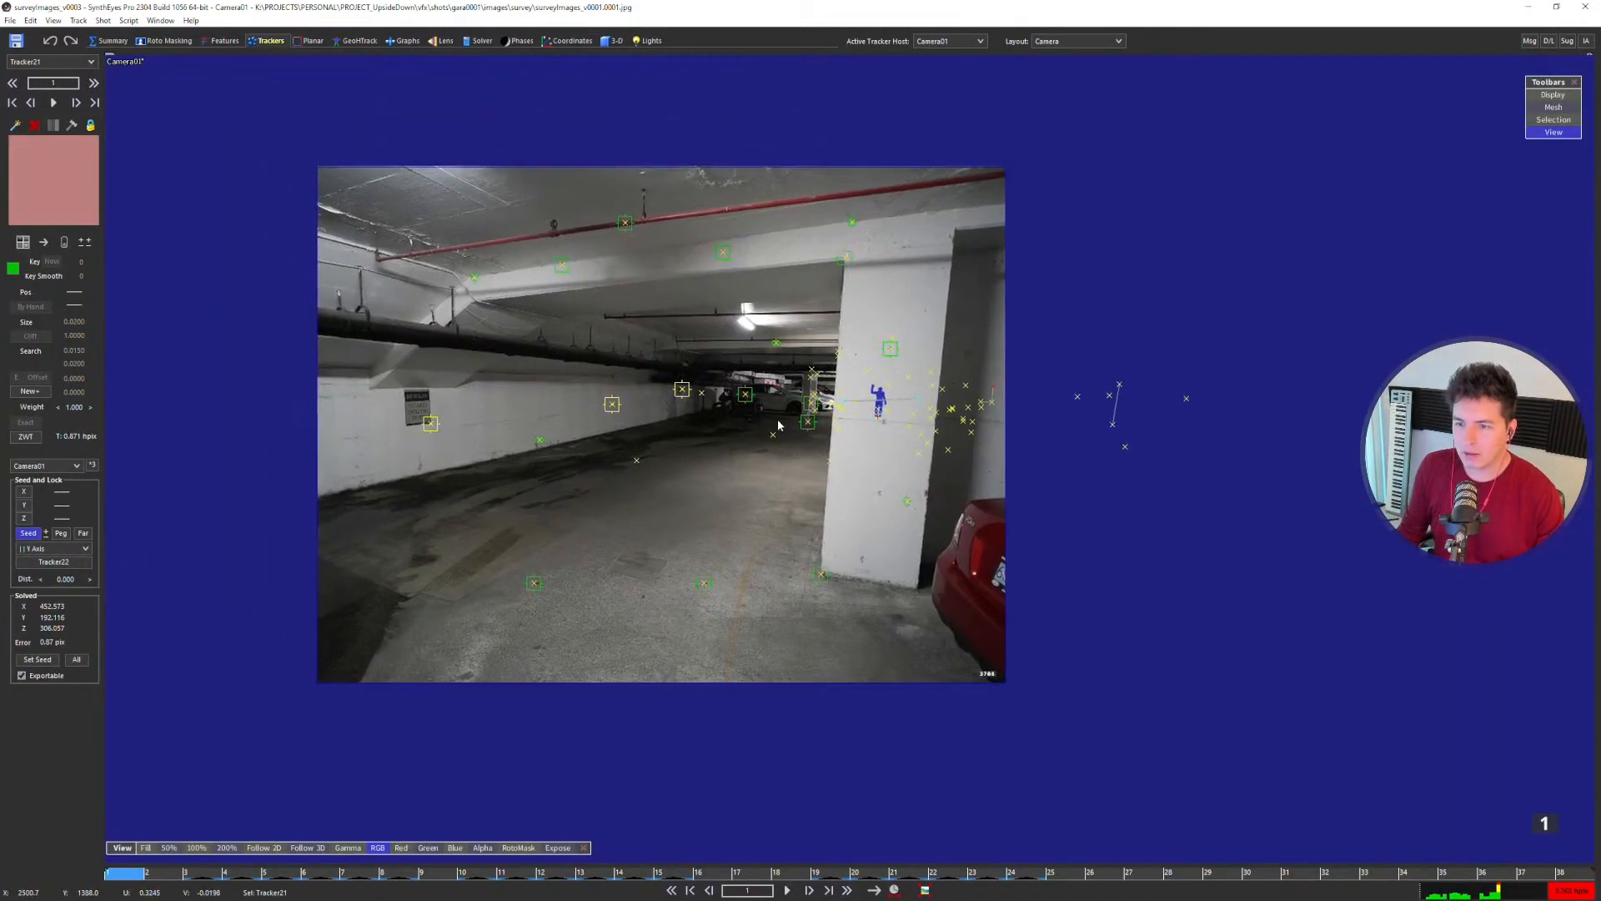
{"action": "key", "text": "d"}
{"action": "key", "text": "d"}
{"action": "key", "text": "d"}
{"action": "key", "text": "d"}
{"action": "key", "text": "6"}
{"action": "key", "text": "d"}
{"action": "key", "text": "d"}
{"action": "key", "text": "d"}
{"action": "key", "text": "d"}
{"action": "key", "text": "d"}
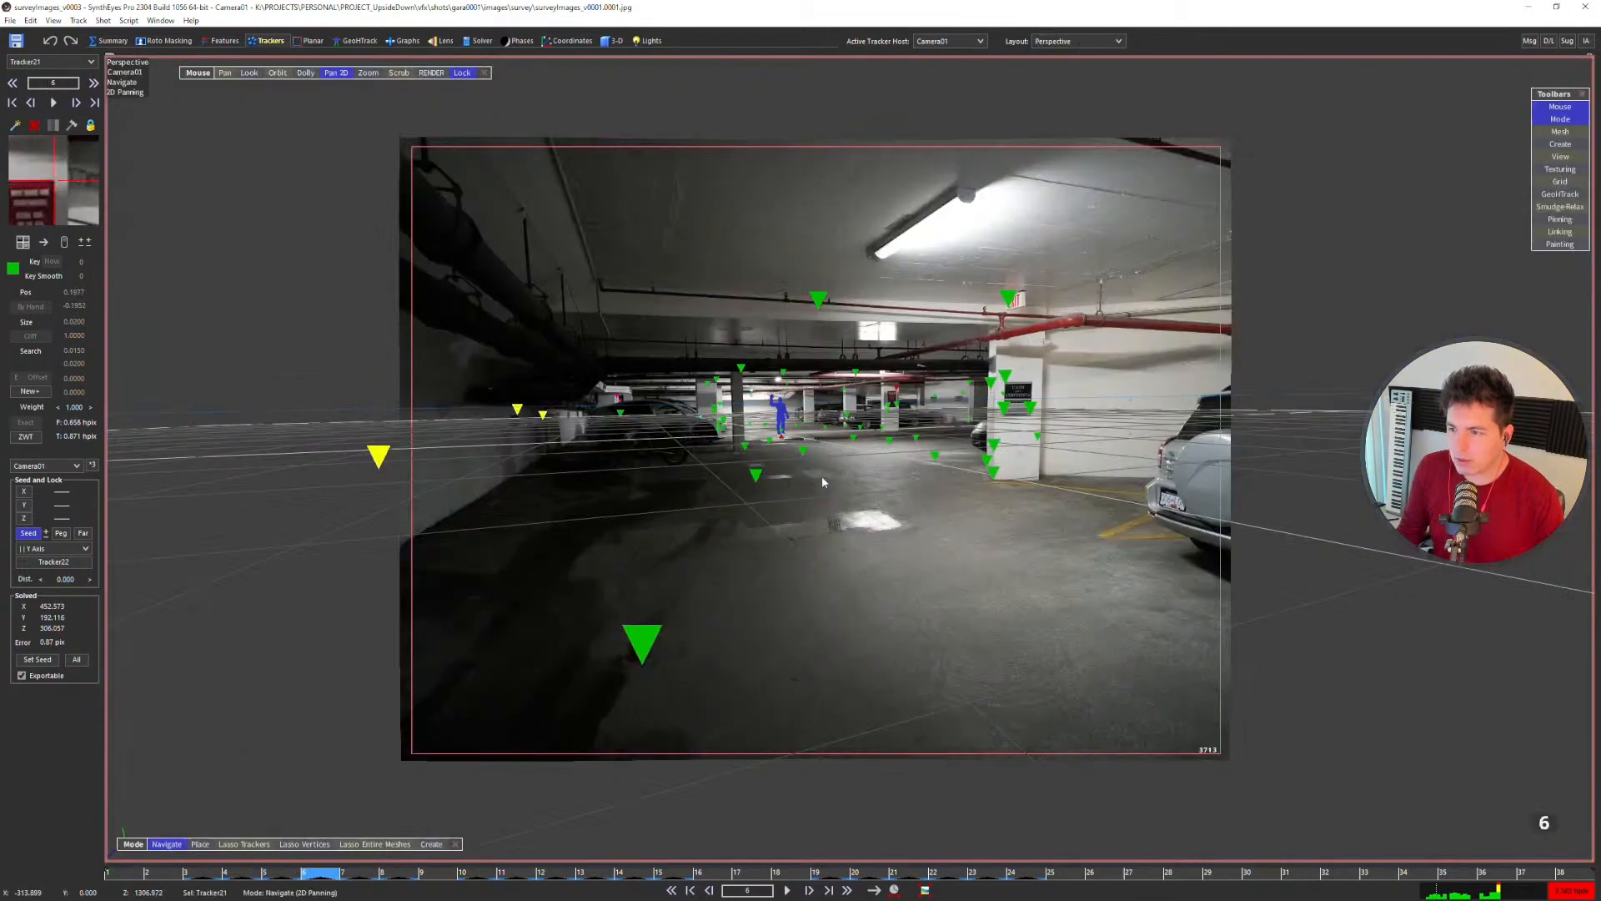
{"action": "key", "text": "d"}
{"action": "key", "text": "d"}
{"action": "key", "text": "d"}
{"action": "key", "text": "d"}
{"action": "key", "text": "d"}
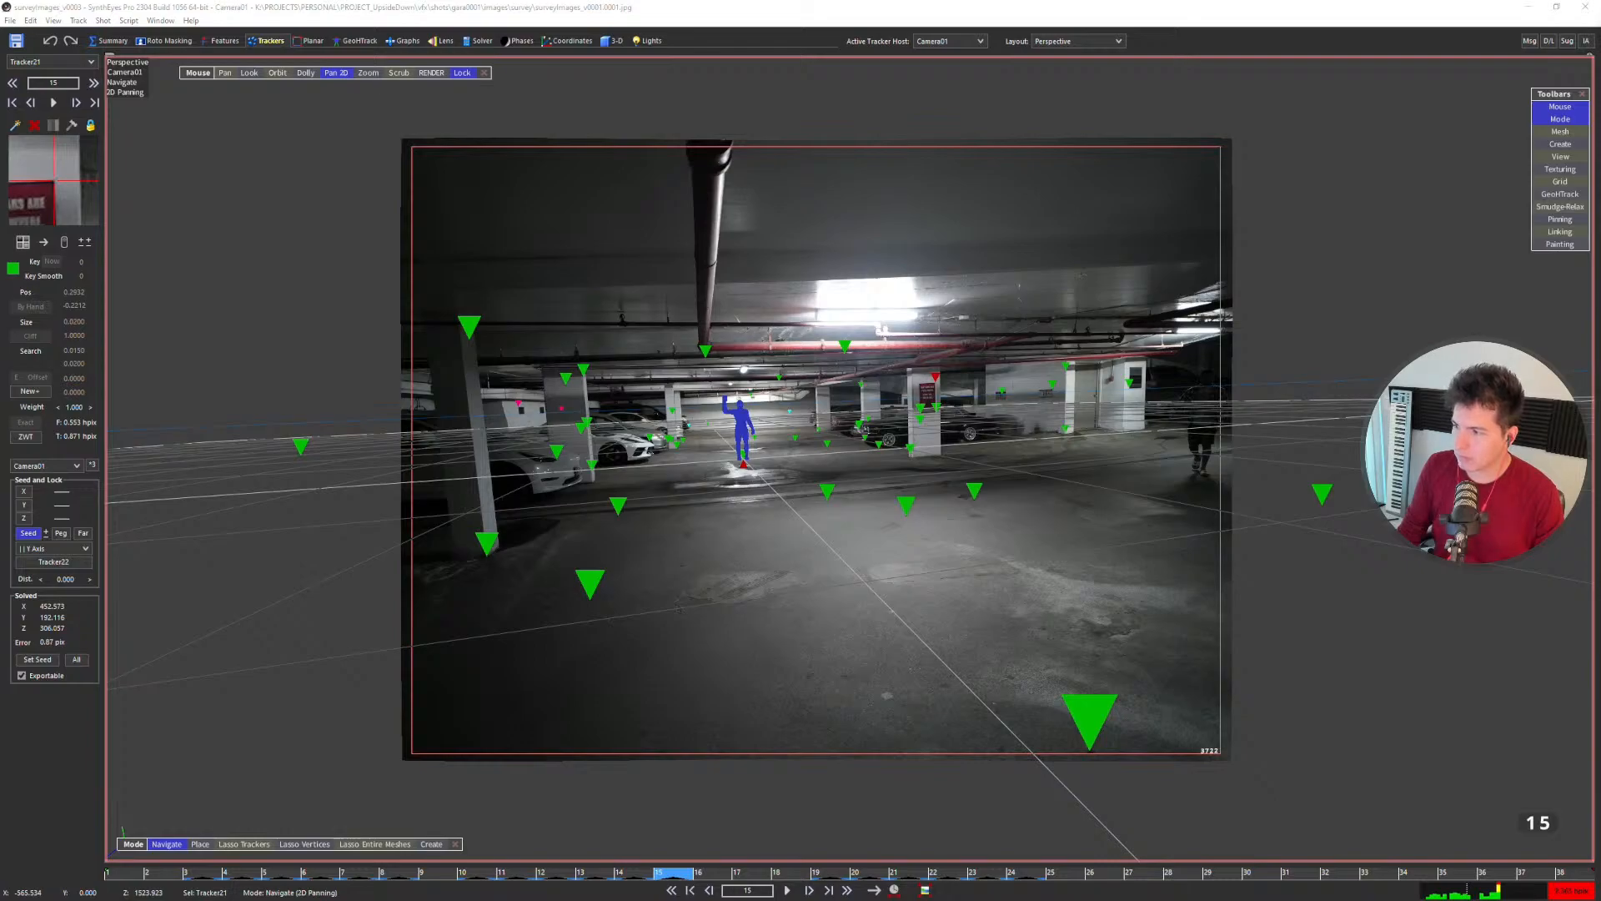
{"action": "key", "text": "d"}
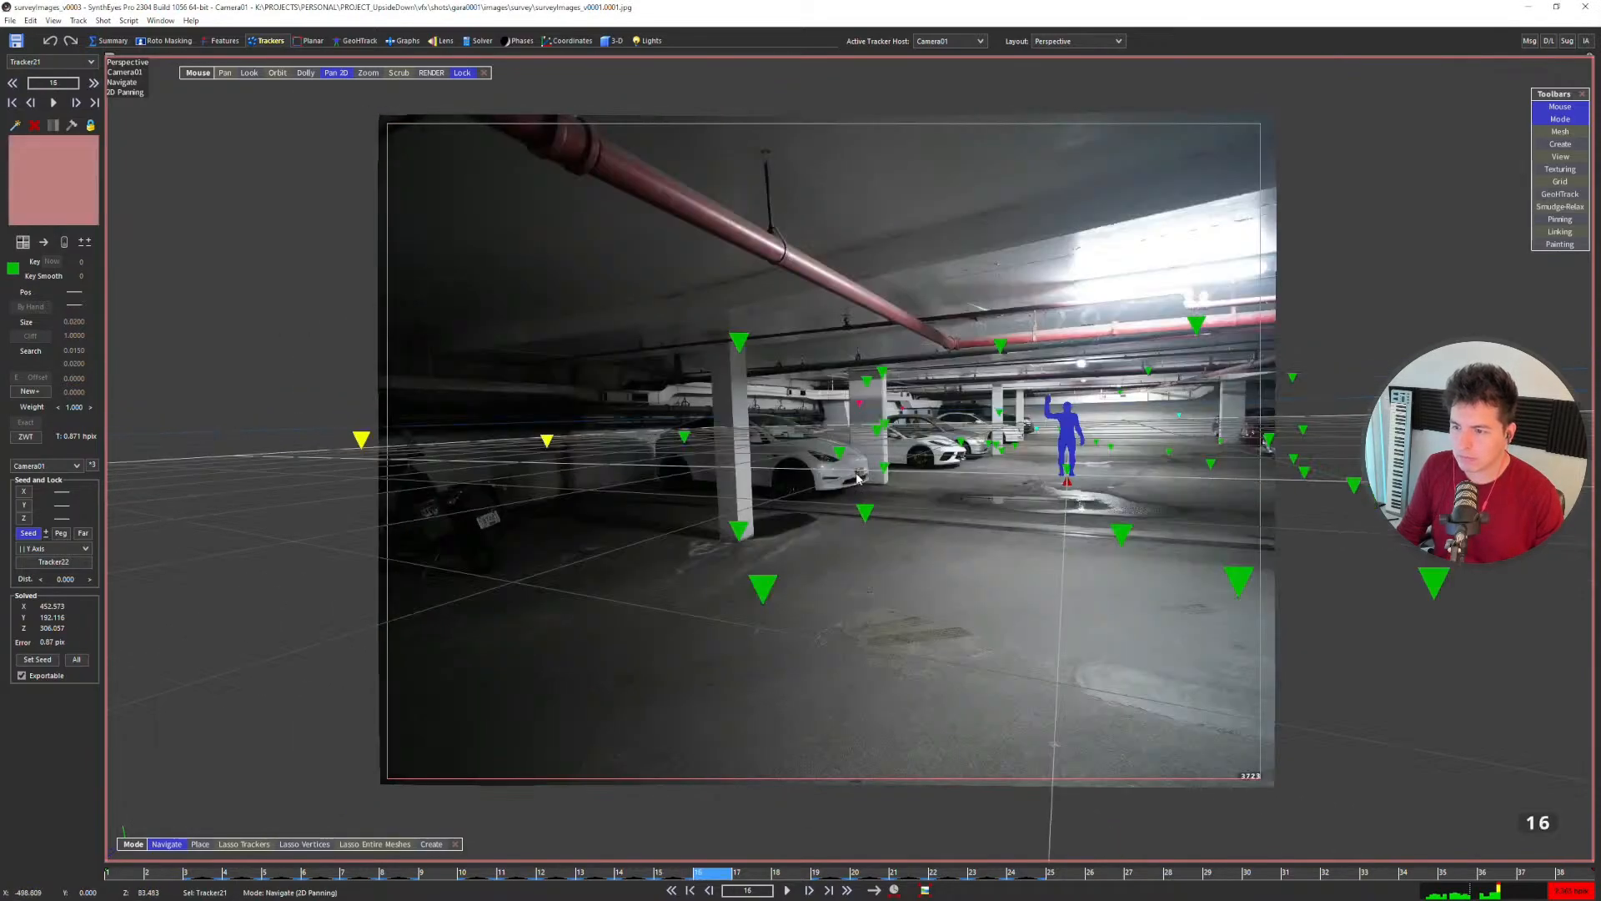
{"action": "key", "text": "d"}
{"action": "key", "text": "d"}
{"action": "key", "text": "d"}
{"action": "key", "text": "d"}
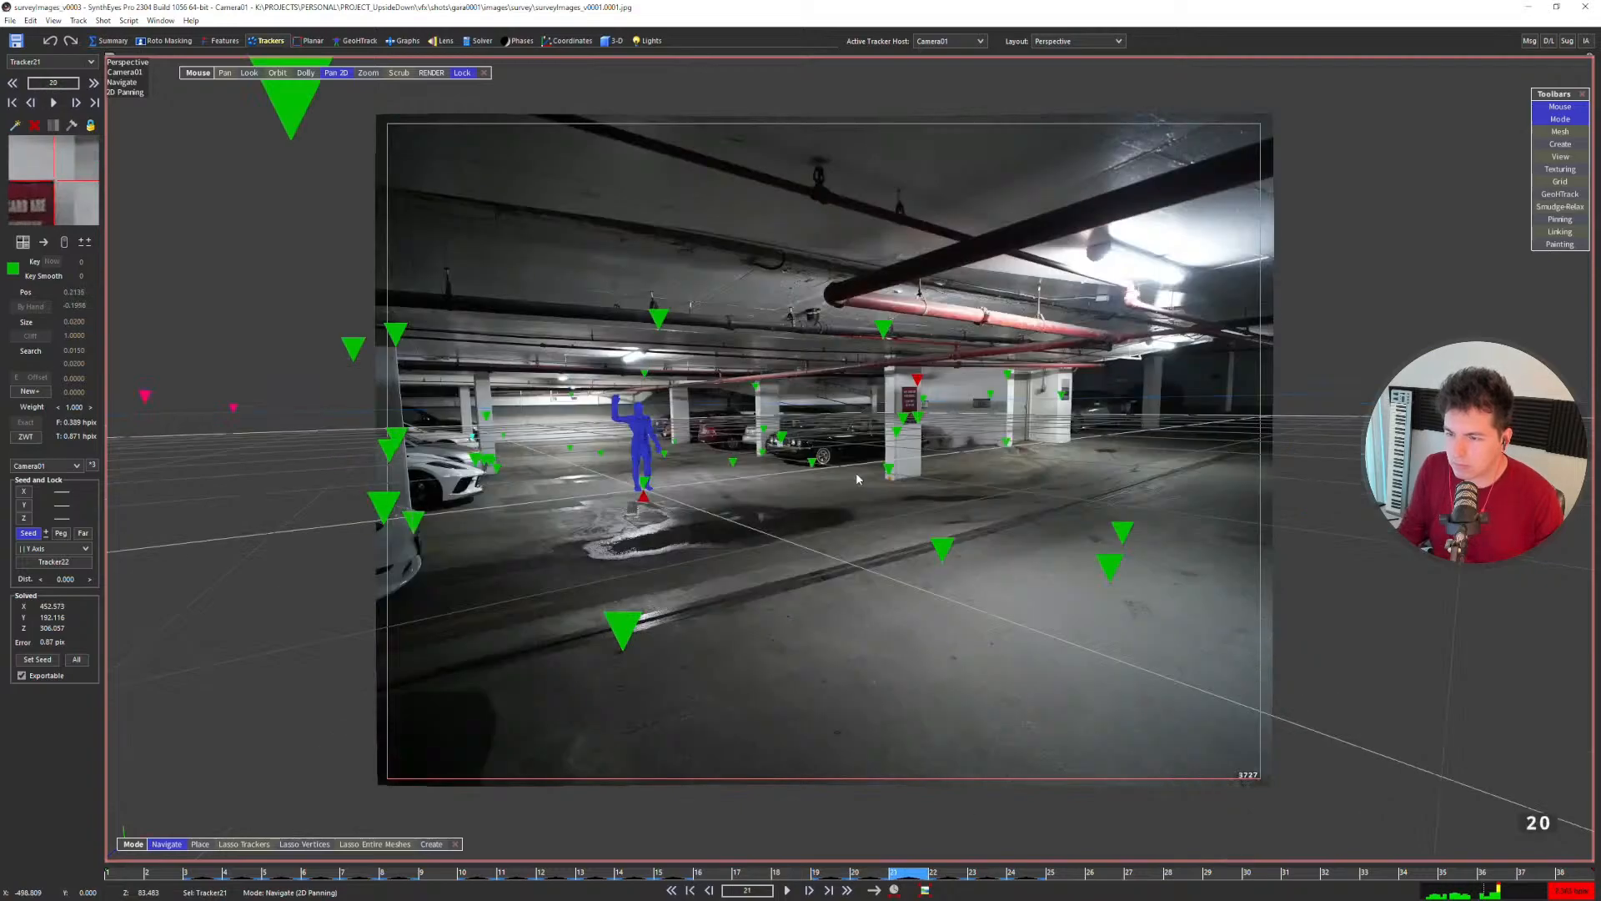
{"action": "key", "text": "d"}
{"action": "key", "text": "d"}
{"action": "key", "text": "d"}
{"action": "key", "text": "d"}
{"action": "key", "text": "d"}
{"action": "key", "text": "d"}
{"action": "key", "text": "d"}
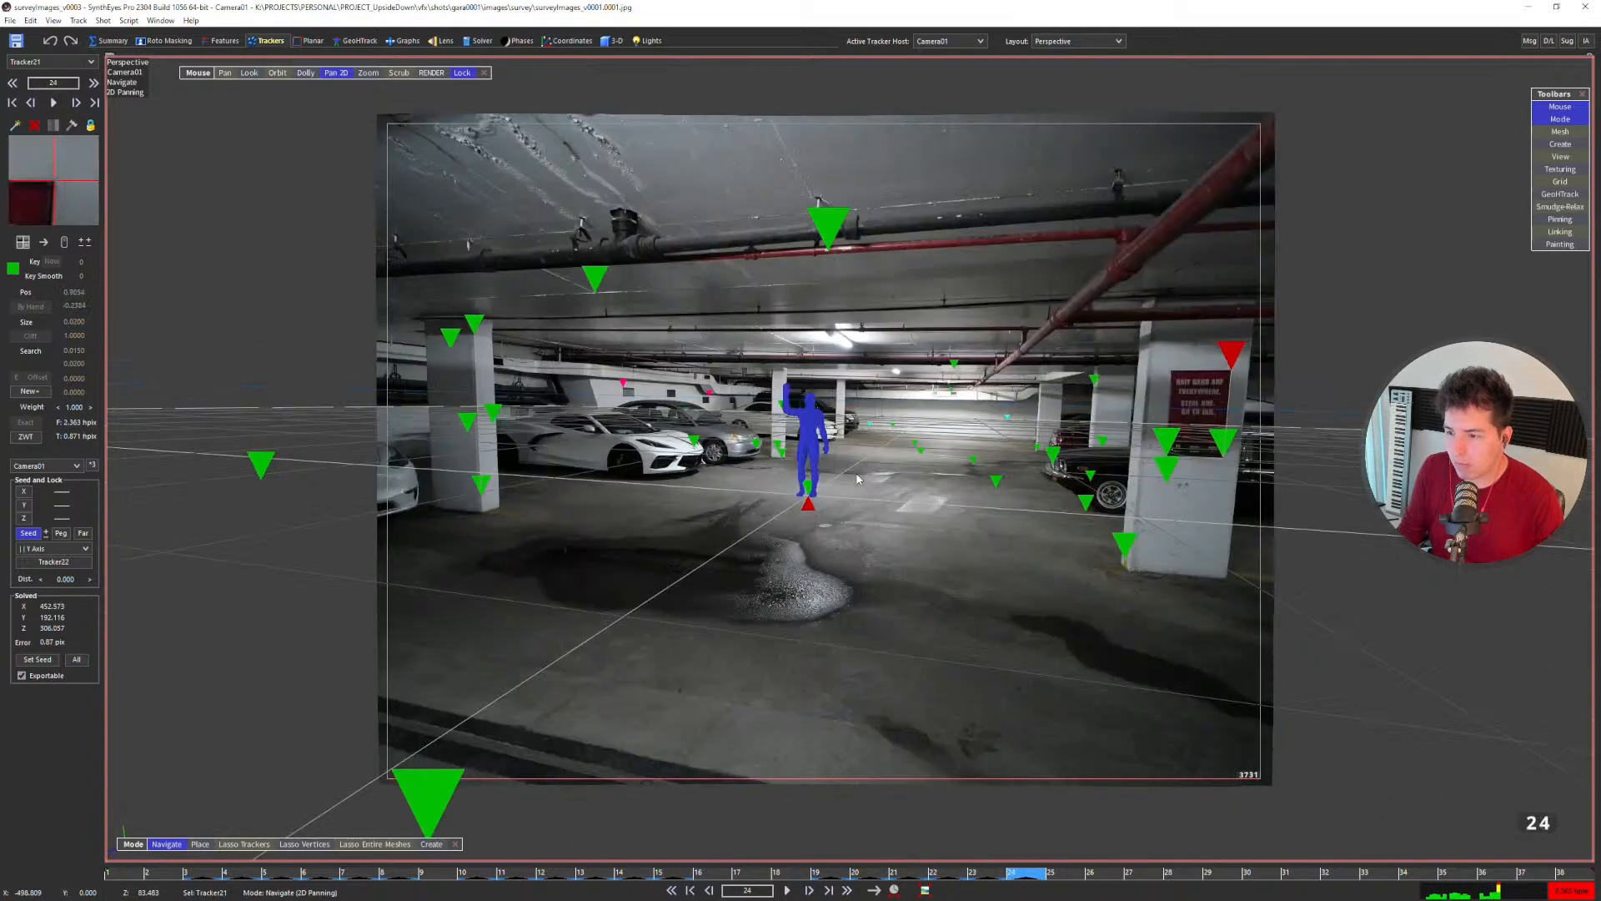
{"action": "key", "text": "s"}
{"action": "key", "text": "d"}
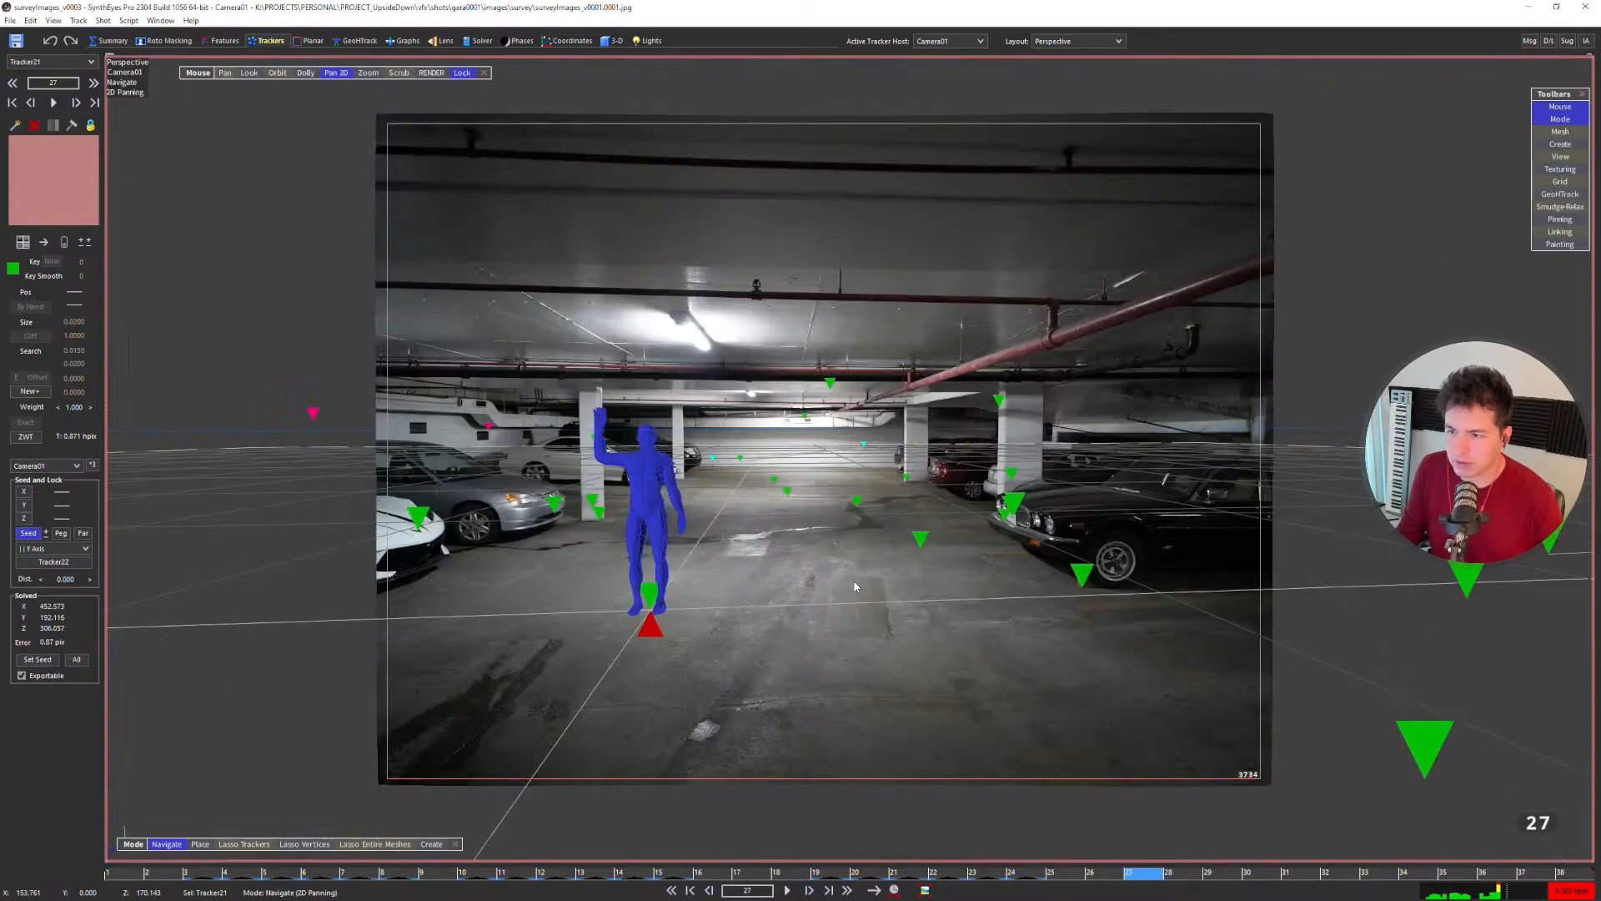
{"action": "key", "text": "d"}
{"action": "key", "text": "d"}
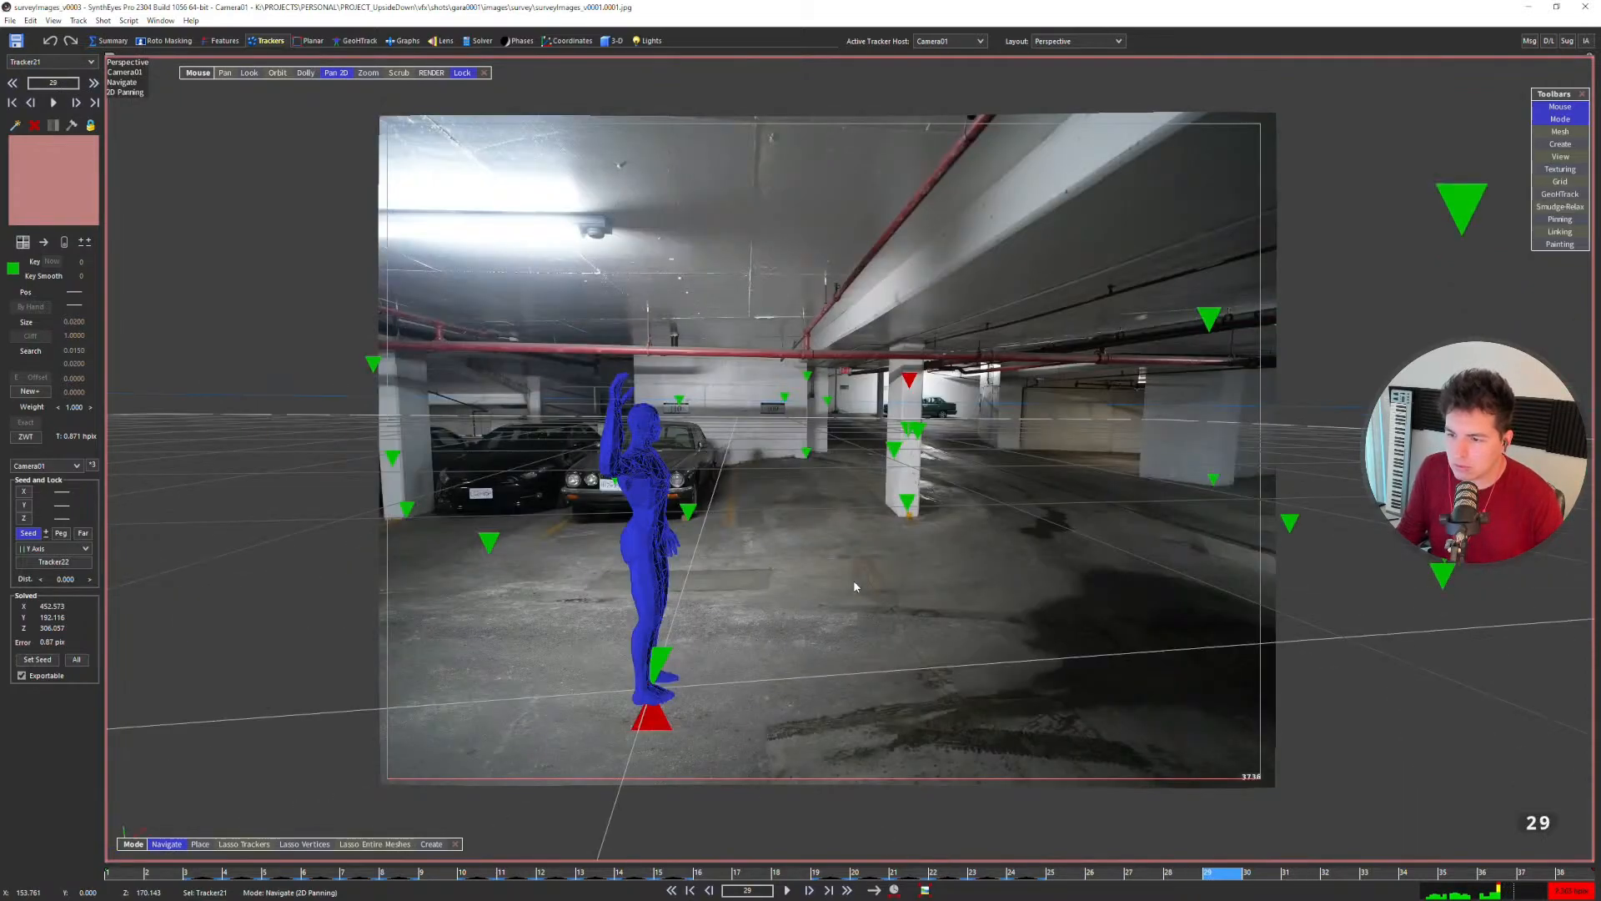
{"action": "key", "text": "d"}
{"action": "key", "text": "d"}
{"action": "key", "text": "d"}
{"action": "key", "text": "d"}
{"action": "key", "text": "d"}
{"action": "key", "text": "d"}
{"action": "key", "text": "d"}
{"action": "key", "text": "d"}
{"action": "key", "text": "d"}
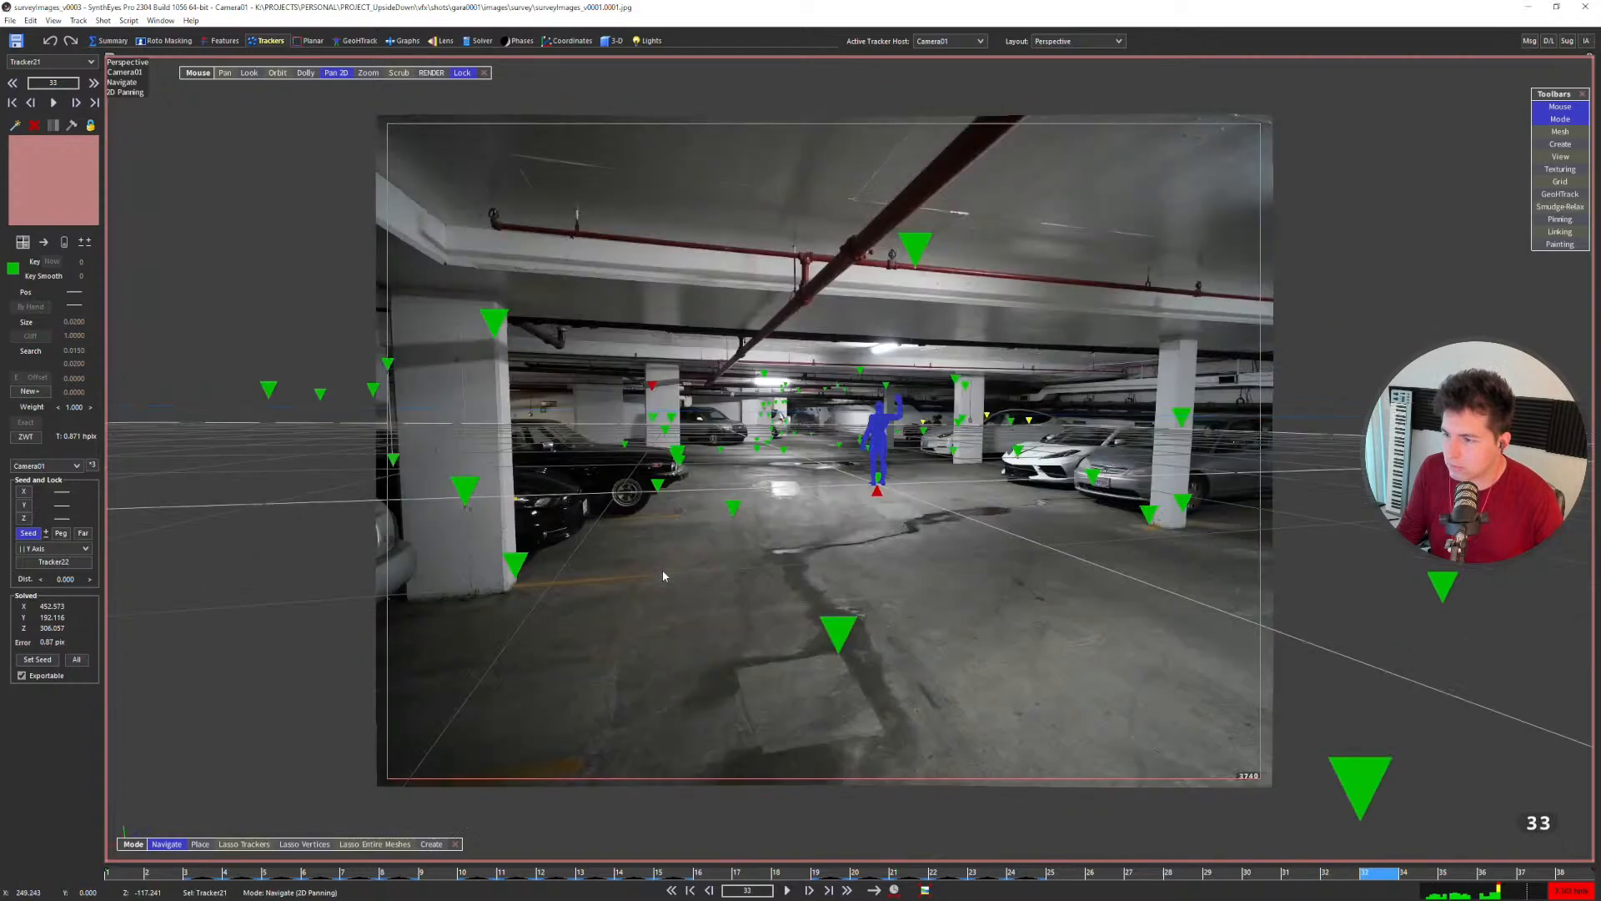
{"action": "key", "text": "d"}
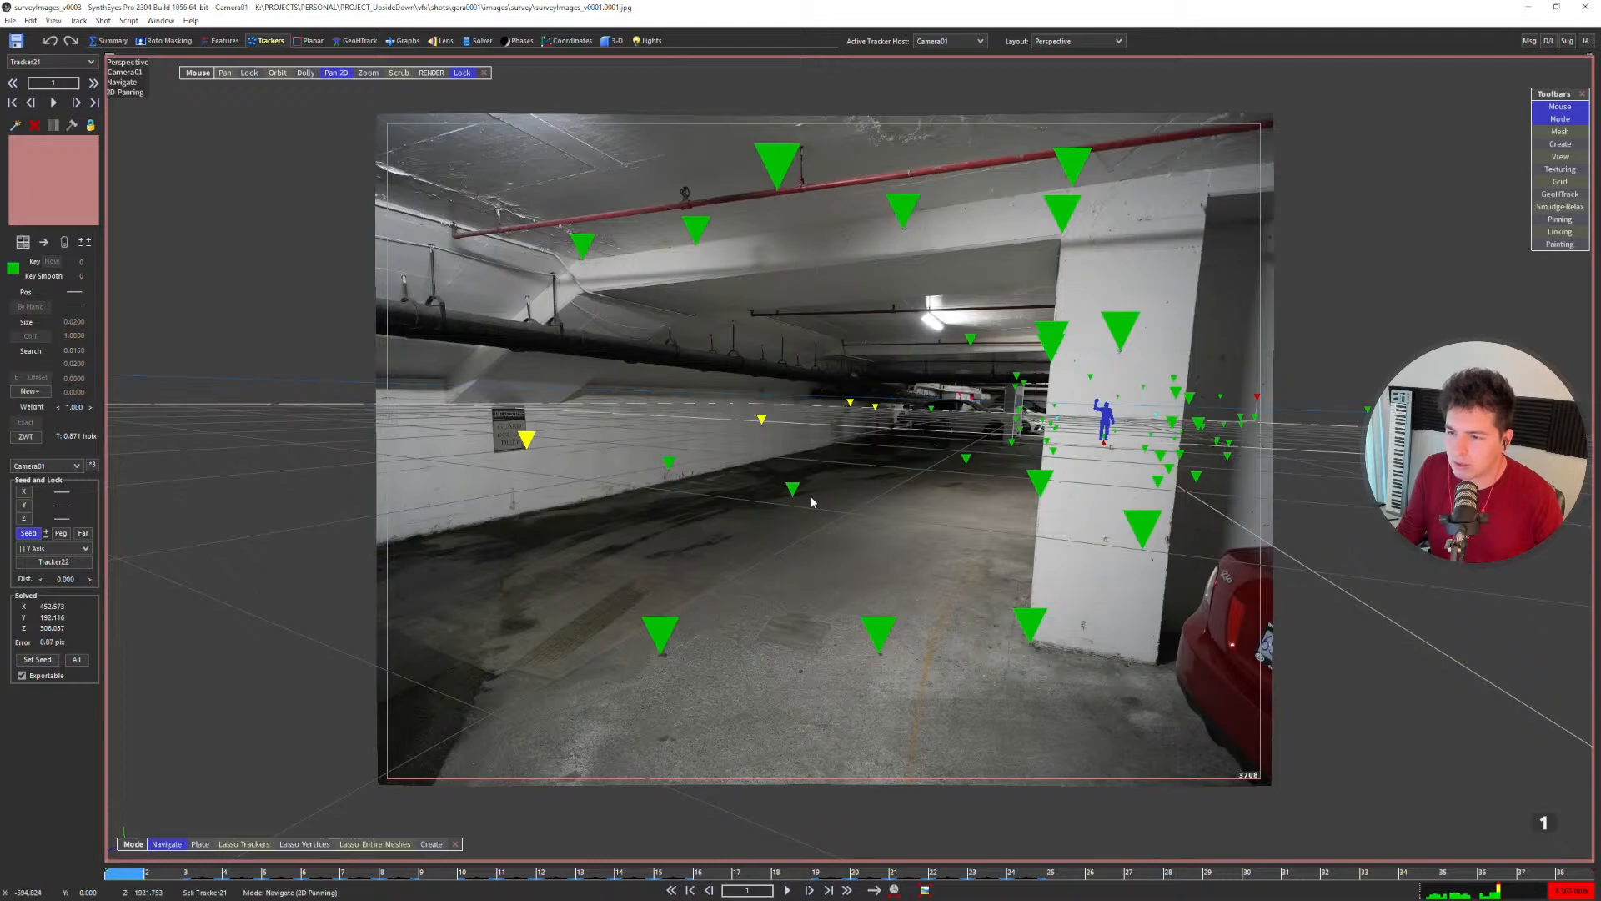
Step: Review frames 1 to 30 again to compare the Earthling mesh's height with the cars and columns, and return to the first frame
{"action": "key", "text": "d"}
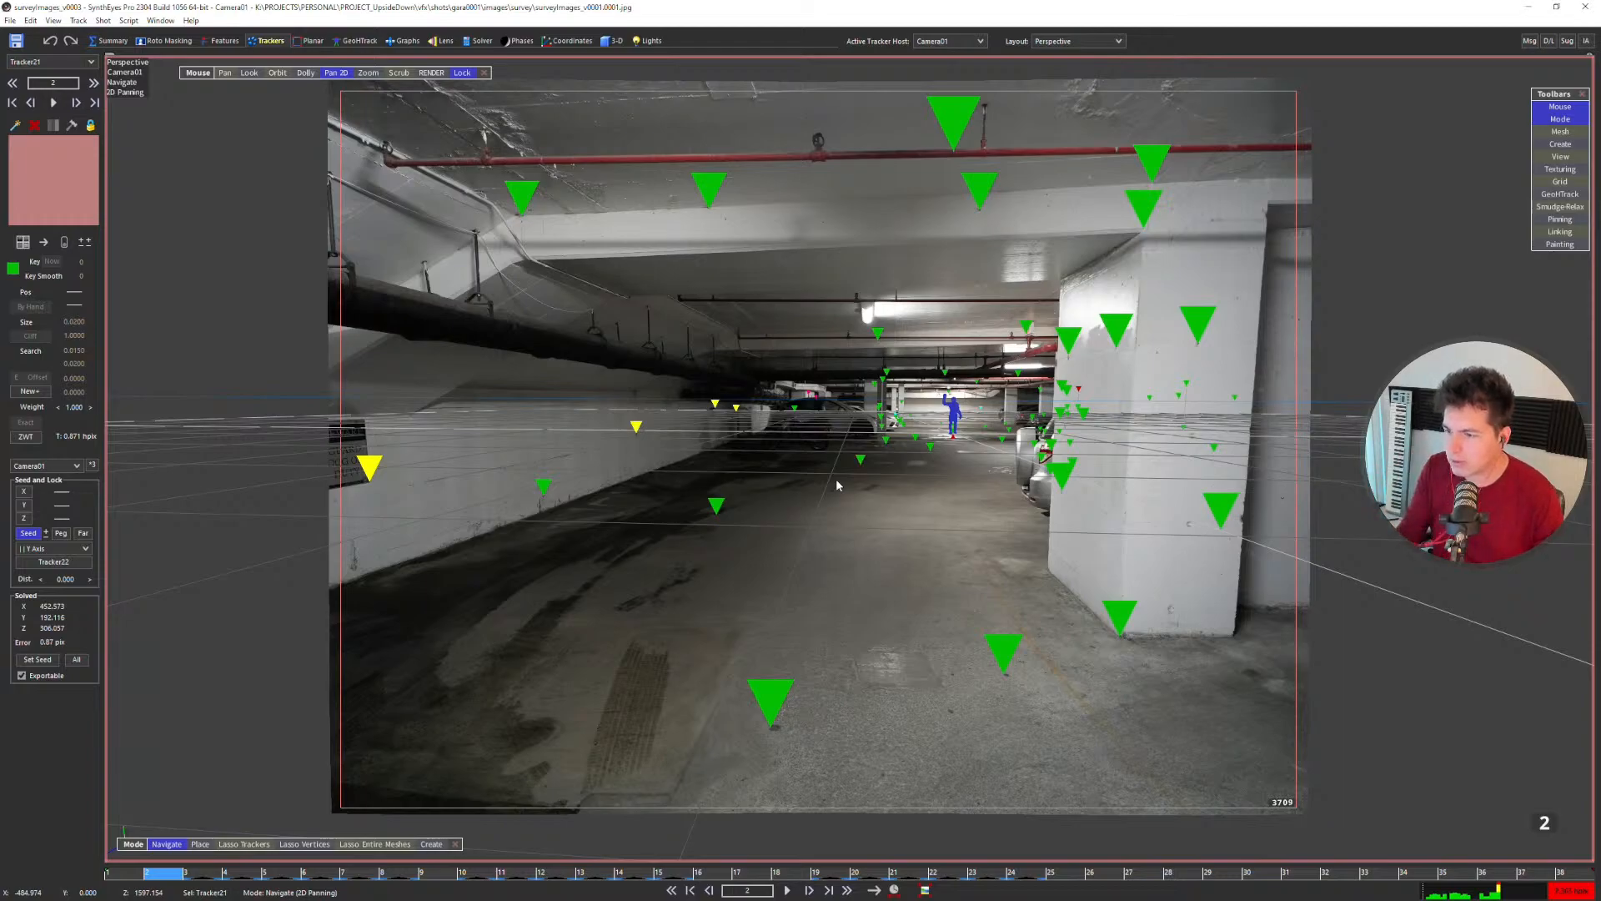
{"action": "key", "text": "d"}
{"action": "key", "text": "d"}
{"action": "key", "text": "d"}
{"action": "key", "text": "d"}
{"action": "key", "text": "d"}
{"action": "key", "text": "d"}
{"action": "key", "text": "d"}
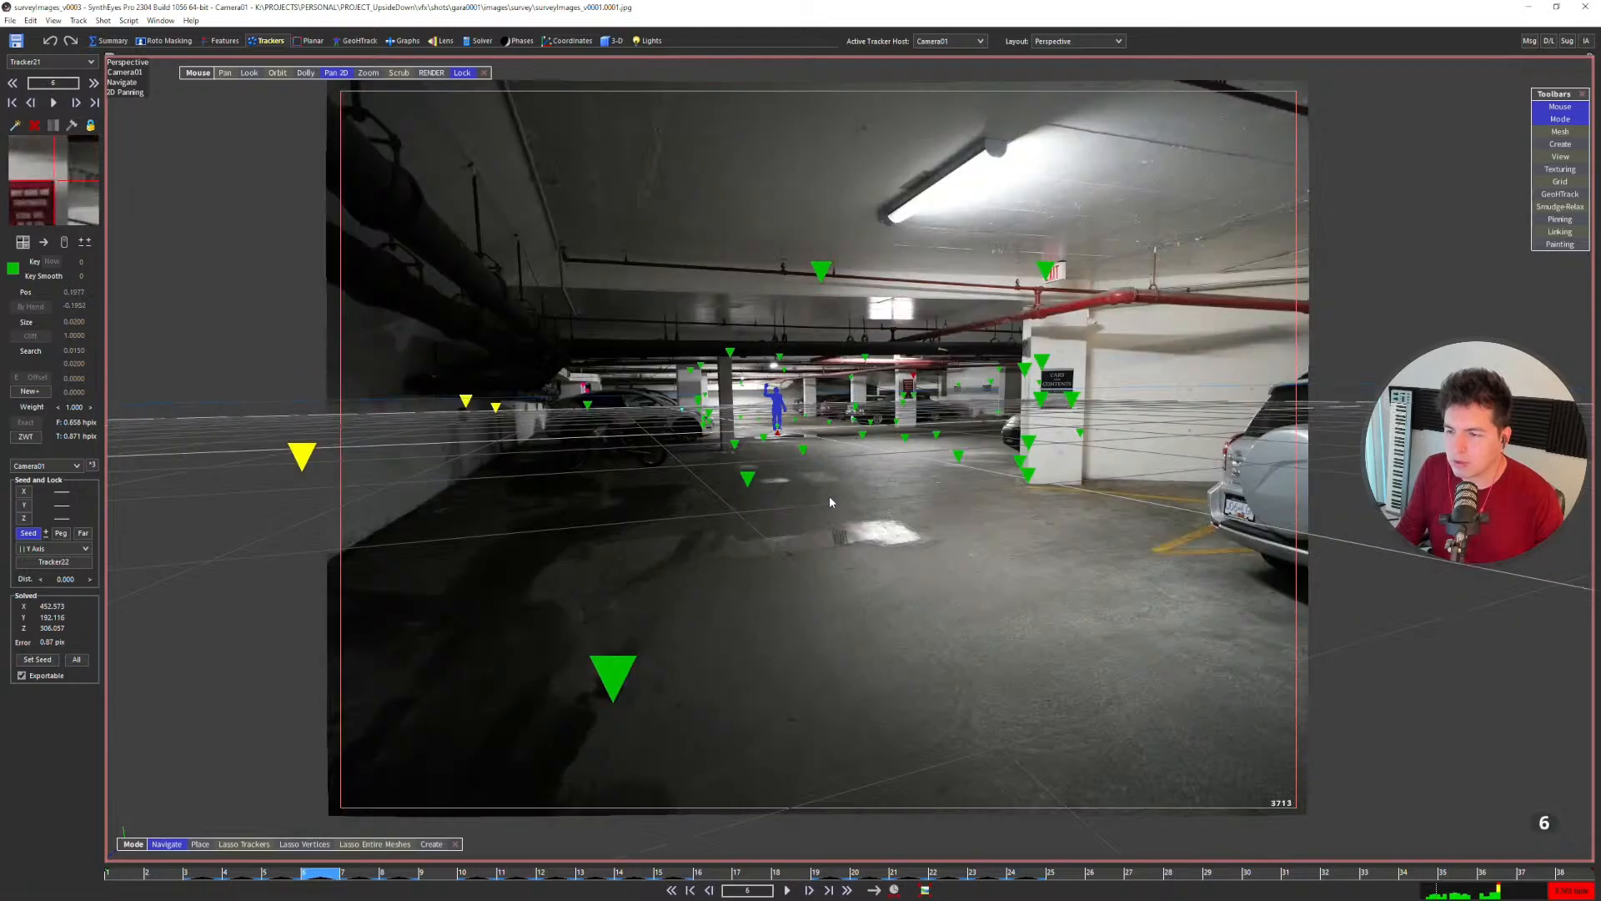
{"action": "key", "text": "d"}
{"action": "key", "text": "d"}
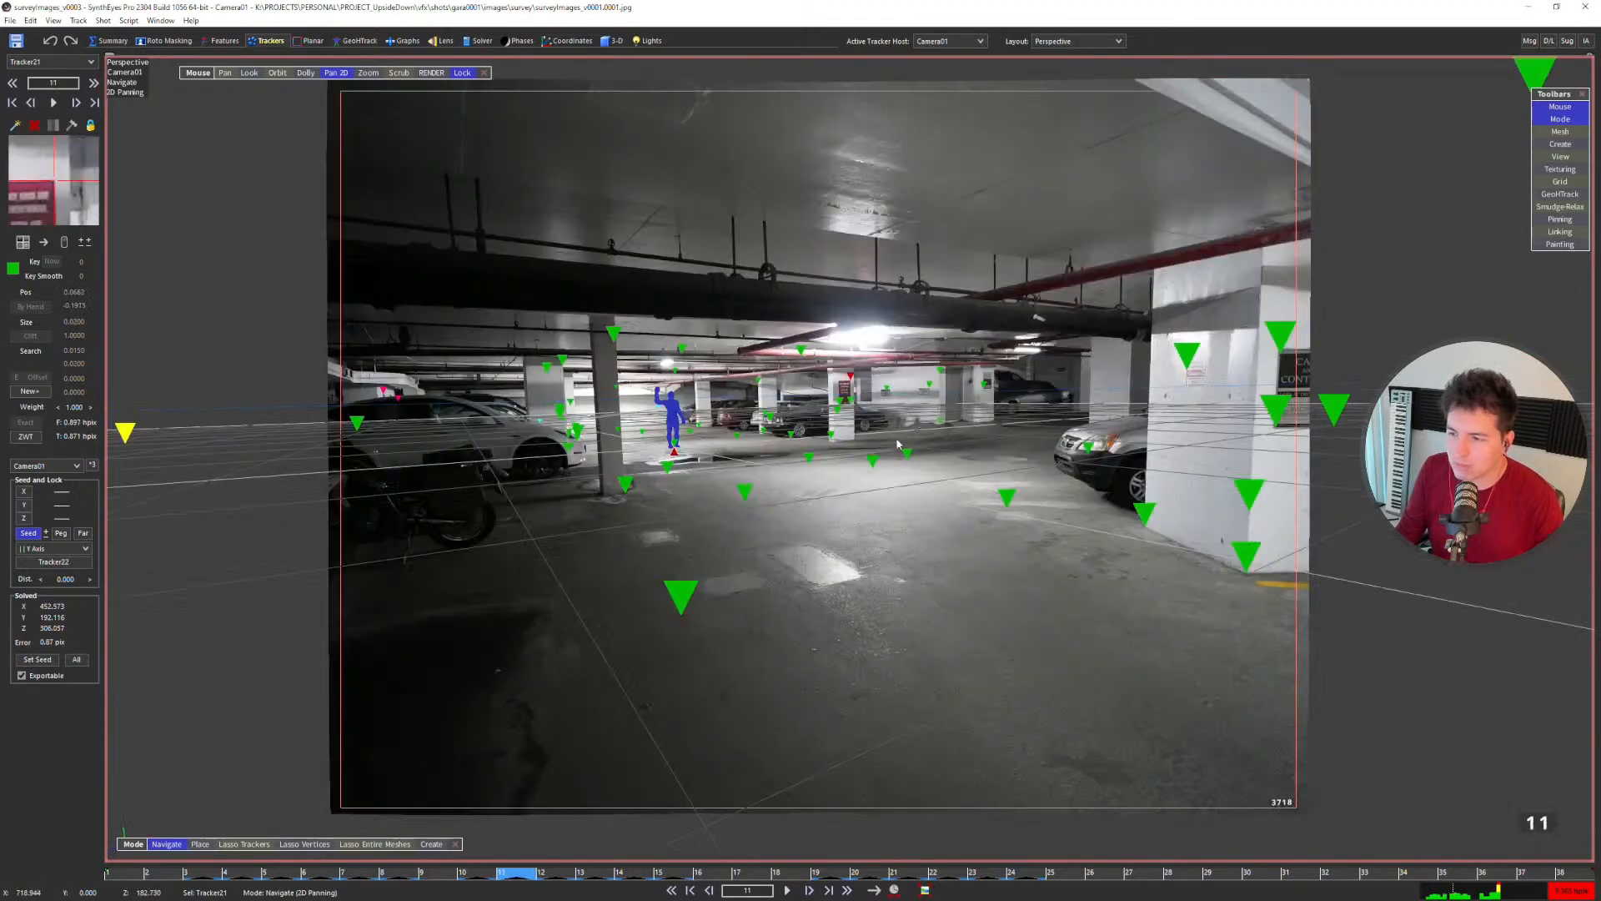
{"action": "key", "text": "d"}
{"action": "key", "text": "d"}
{"action": "key", "text": "d"}
{"action": "key", "text": "d"}
{"action": "key", "text": "d"}
{"action": "key", "text": "d"}
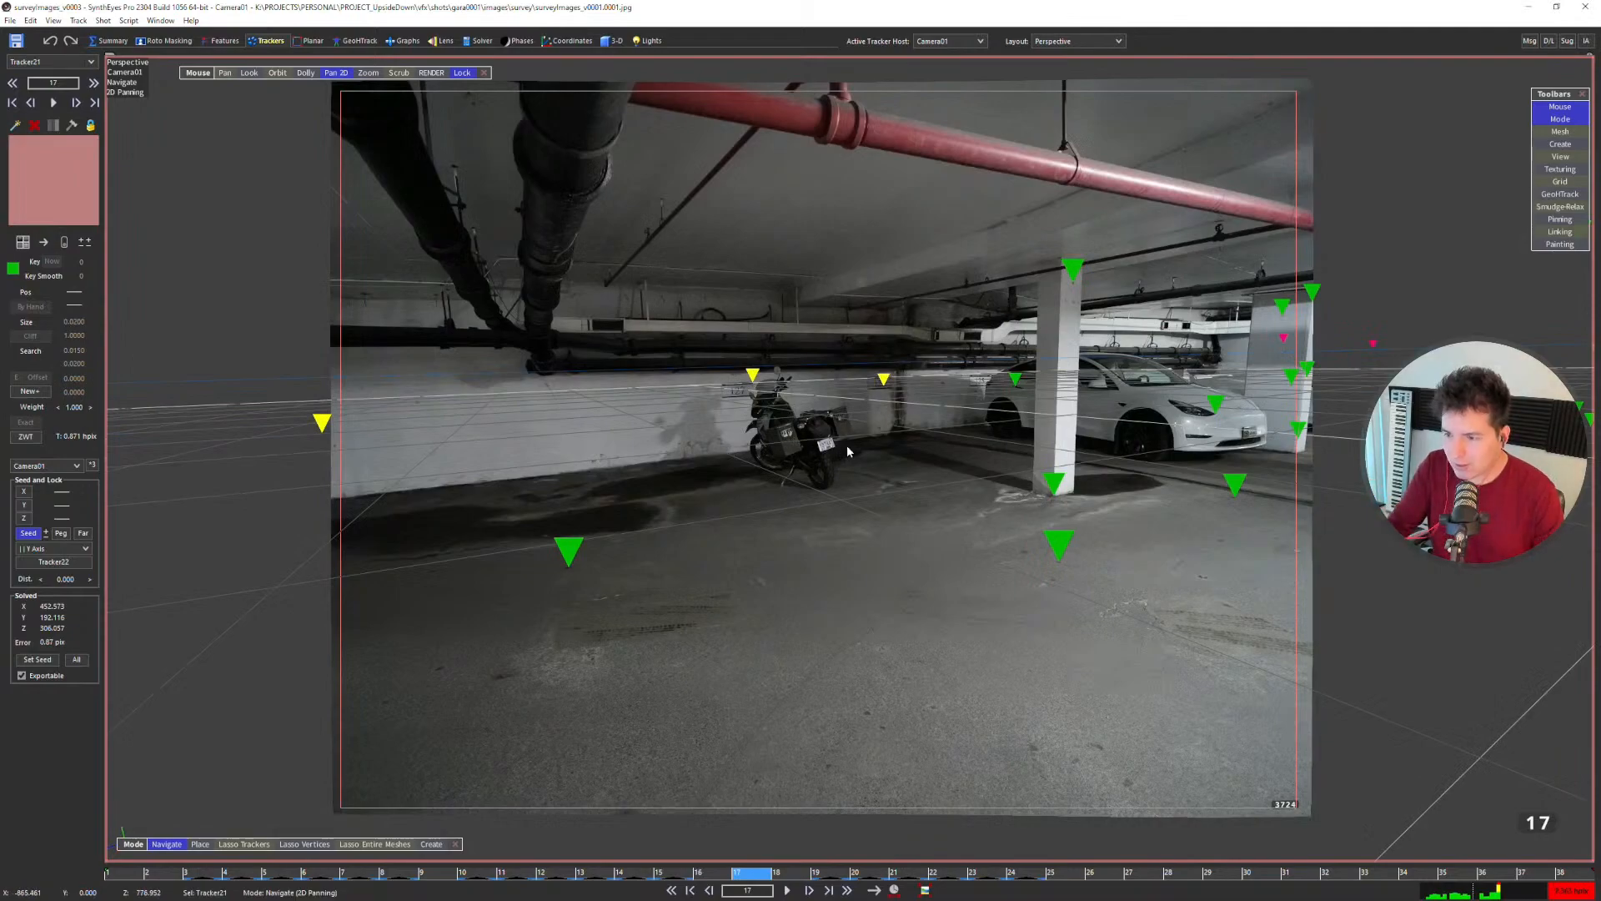
{"action": "key", "text": "d"}
{"action": "key", "text": "d"}
{"action": "key", "text": "d"}
{"action": "key", "text": "d"}
{"action": "key", "text": "d"}
{"action": "key", "text": "d"}
{"action": "key", "text": "d"}
{"action": "key", "text": "d"}
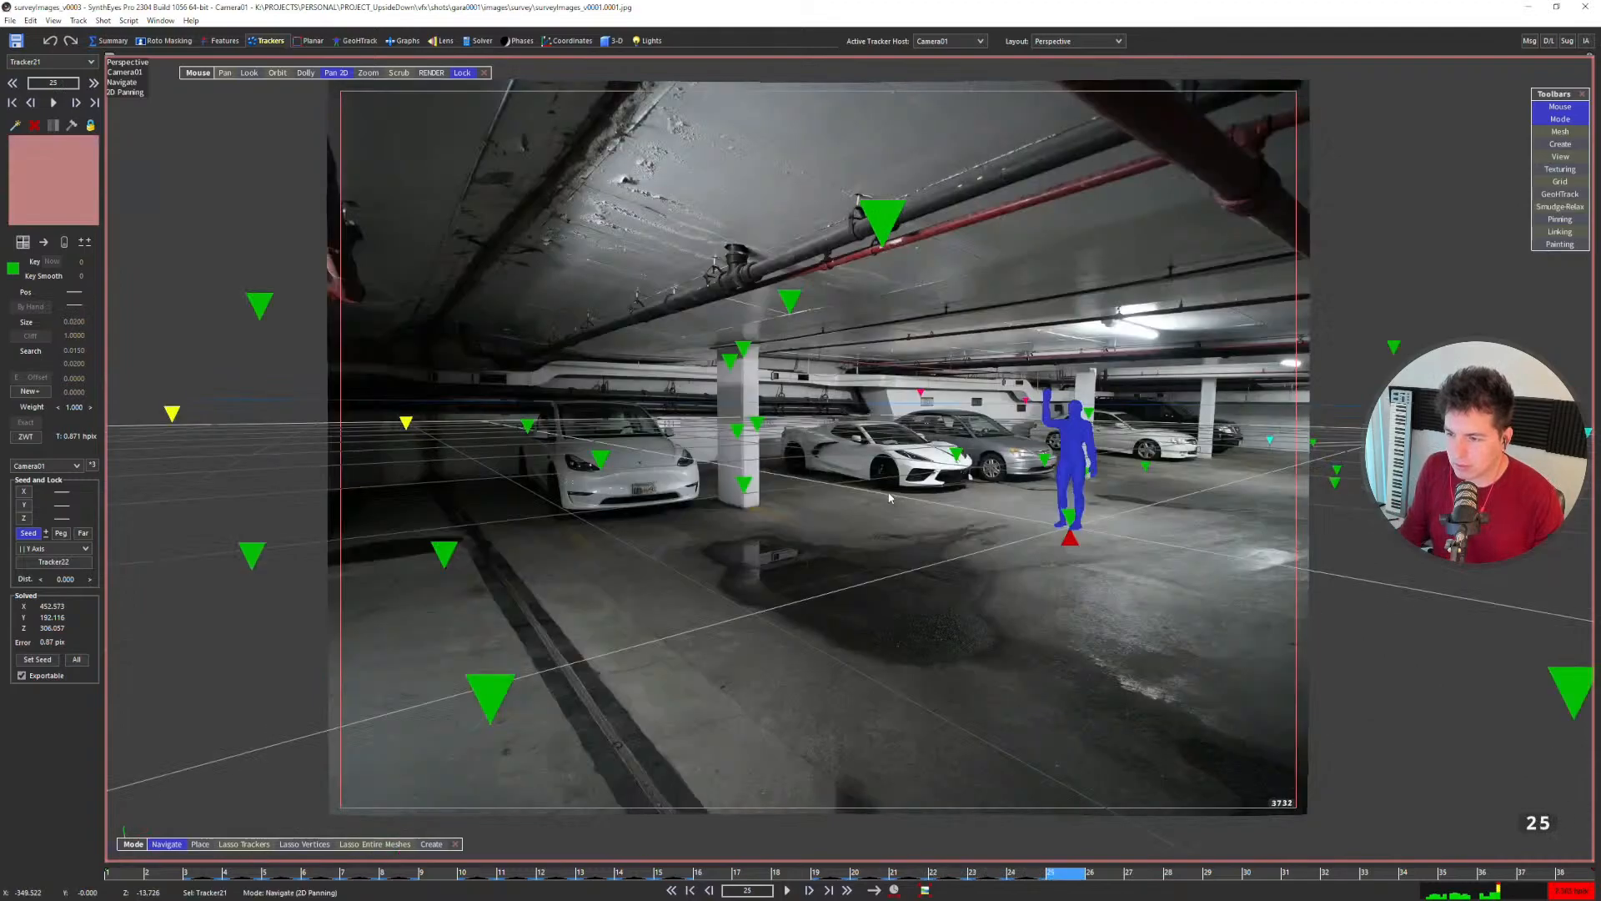
{"action": "key", "text": "d"}
{"action": "key", "text": "d"}
{"action": "key", "text": "d"}
{"action": "key", "text": "d"}
{"action": "key", "text": "d"}
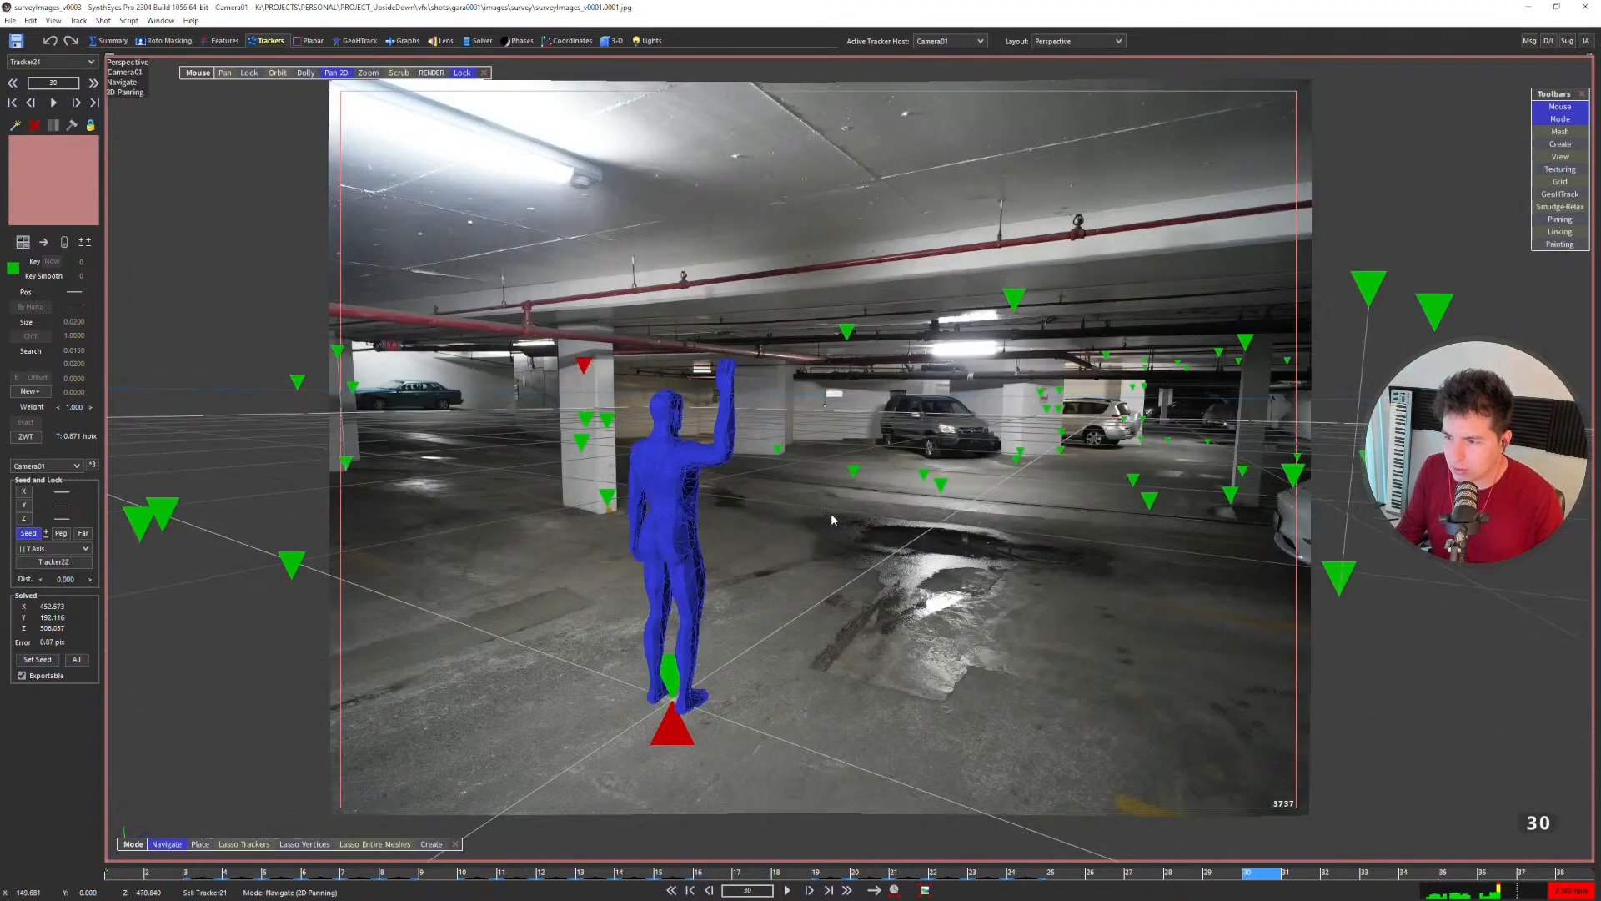
{"action": "key", "text": "Home"}
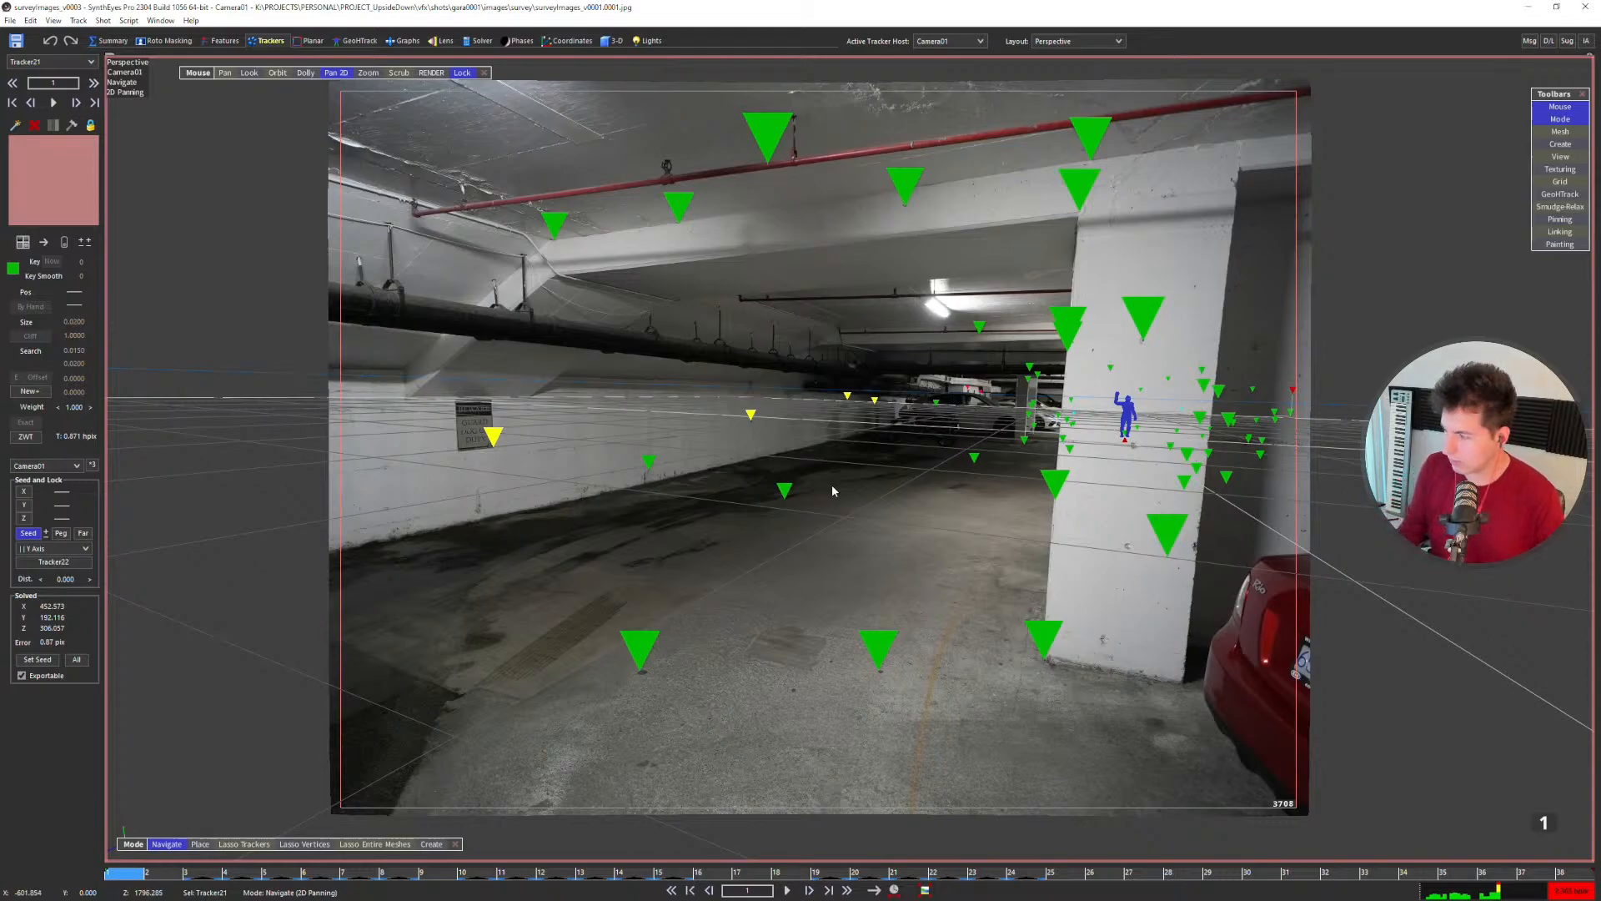
{"action": "scroll", "coordinate": [796, 461], "scroll_direction": "up", "scroll_amount": 1}
{"action": "scroll", "coordinate": [801, 469], "scroll_direction": "down", "scroll_amount": 2}
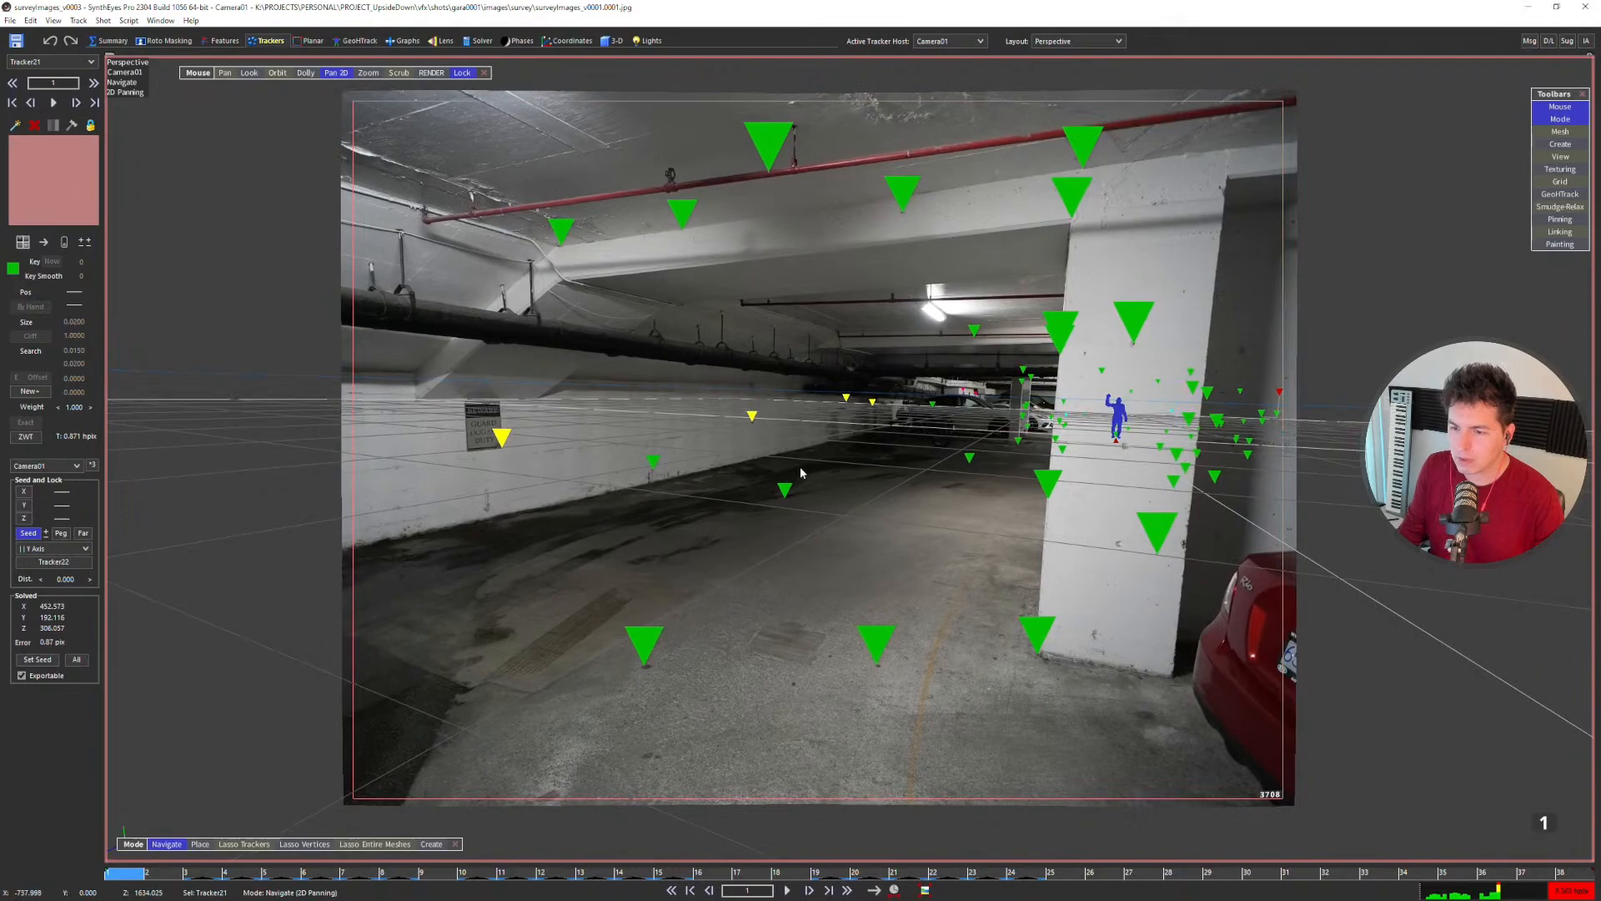
{"action": "scroll", "coordinate": [792, 461], "scroll_direction": "down", "scroll_amount": 1}
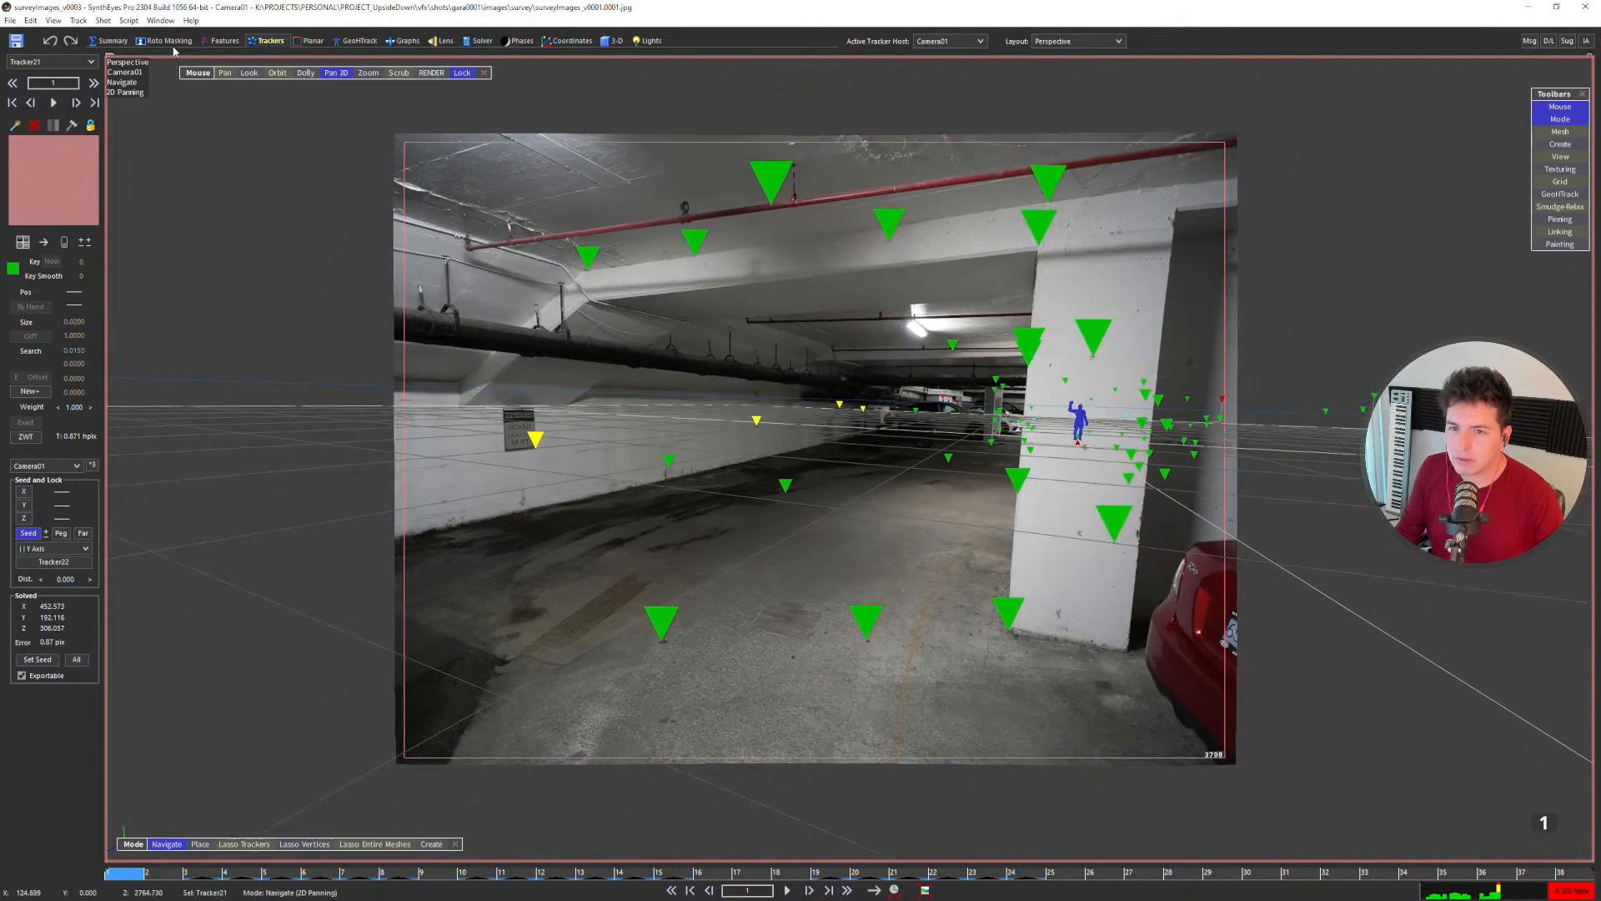
Step: Run the advanced lens workflow on the shot with Redistorted(2) as the final output
{"action": "left_click", "coordinate": [111, 40]}
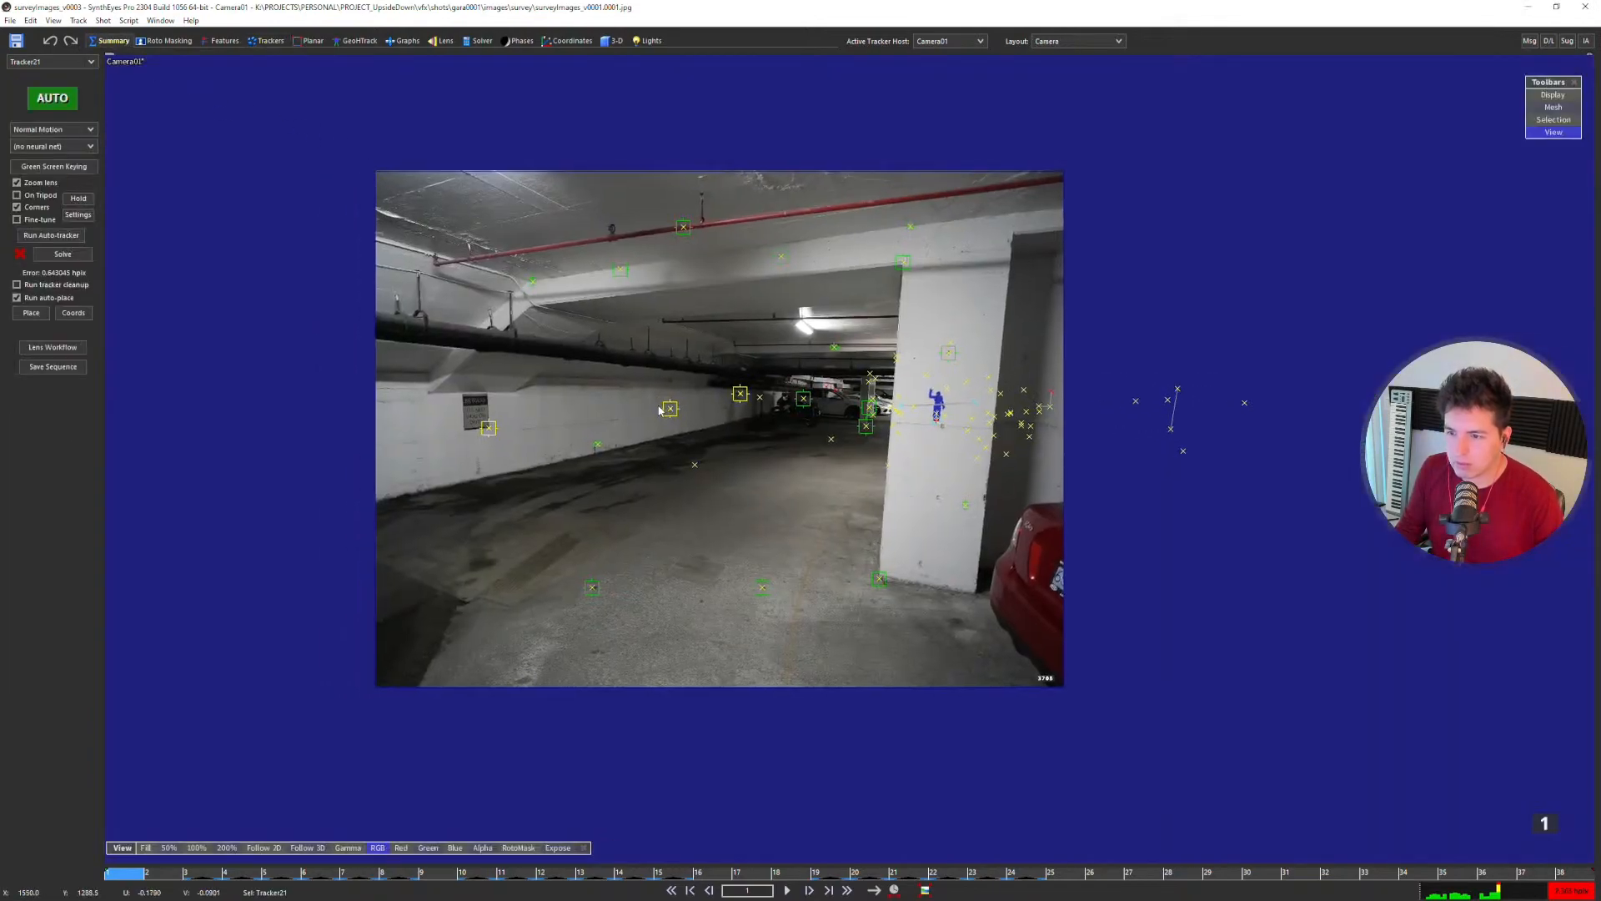
{"action": "scroll", "coordinate": [675, 381], "scroll_direction": "up", "scroll_amount": 2}
{"action": "middle_click_drag", "start_coordinate": [676, 381], "coordinate": [756, 383]}
{"action": "left_click", "coordinate": [53, 347]}
{"action": "left_click", "coordinate": [189, 87]}
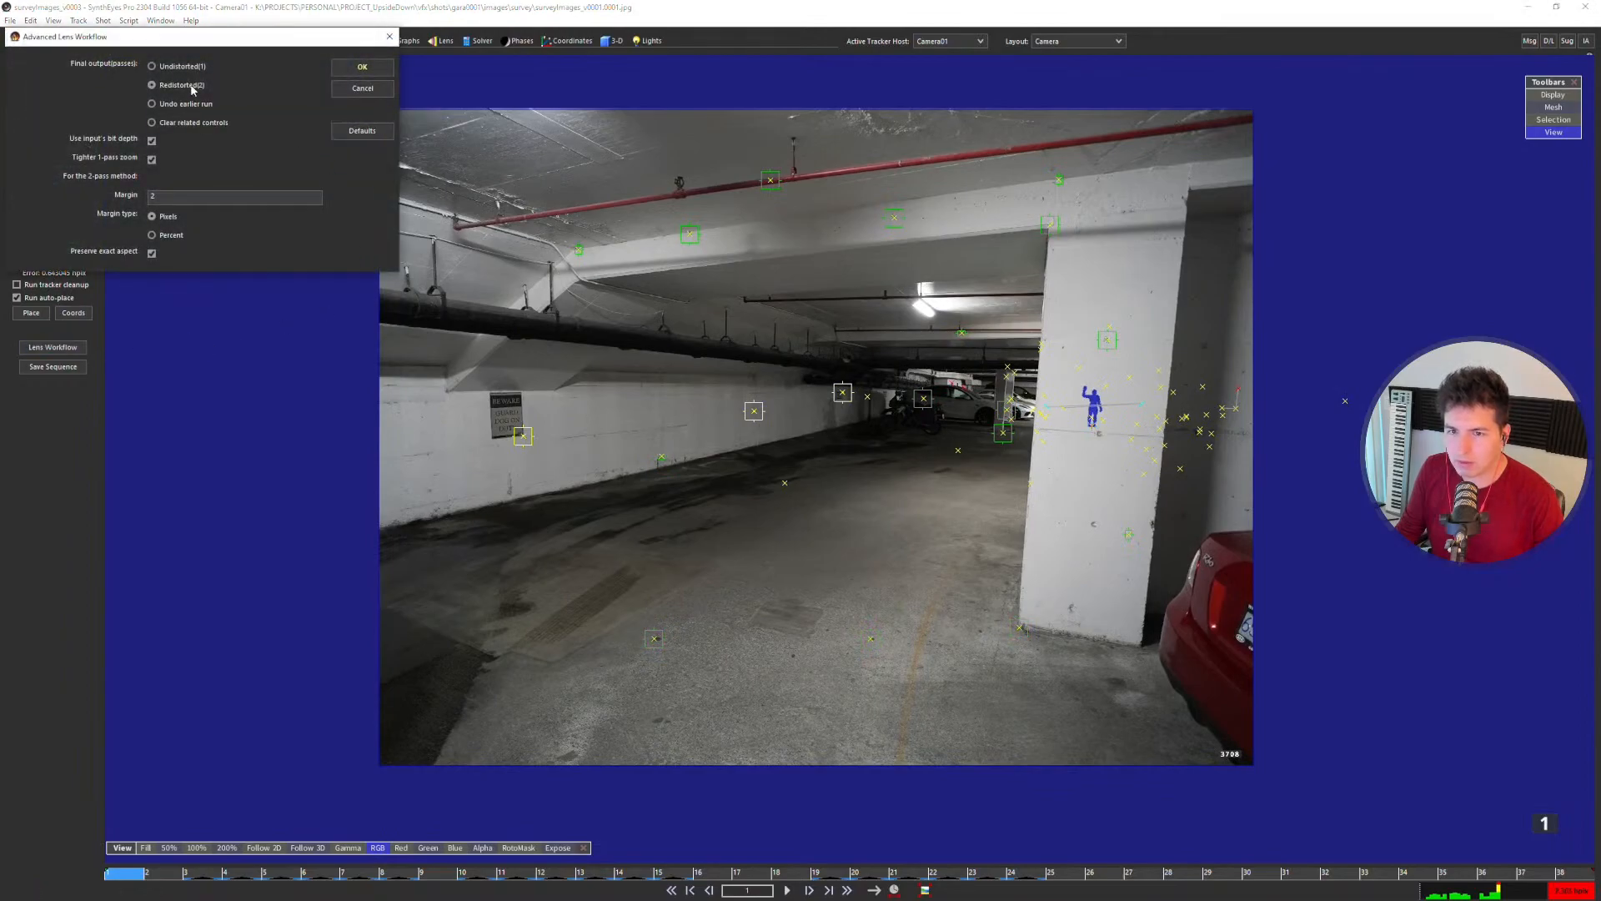
{"action": "left_click", "coordinate": [361, 70]}
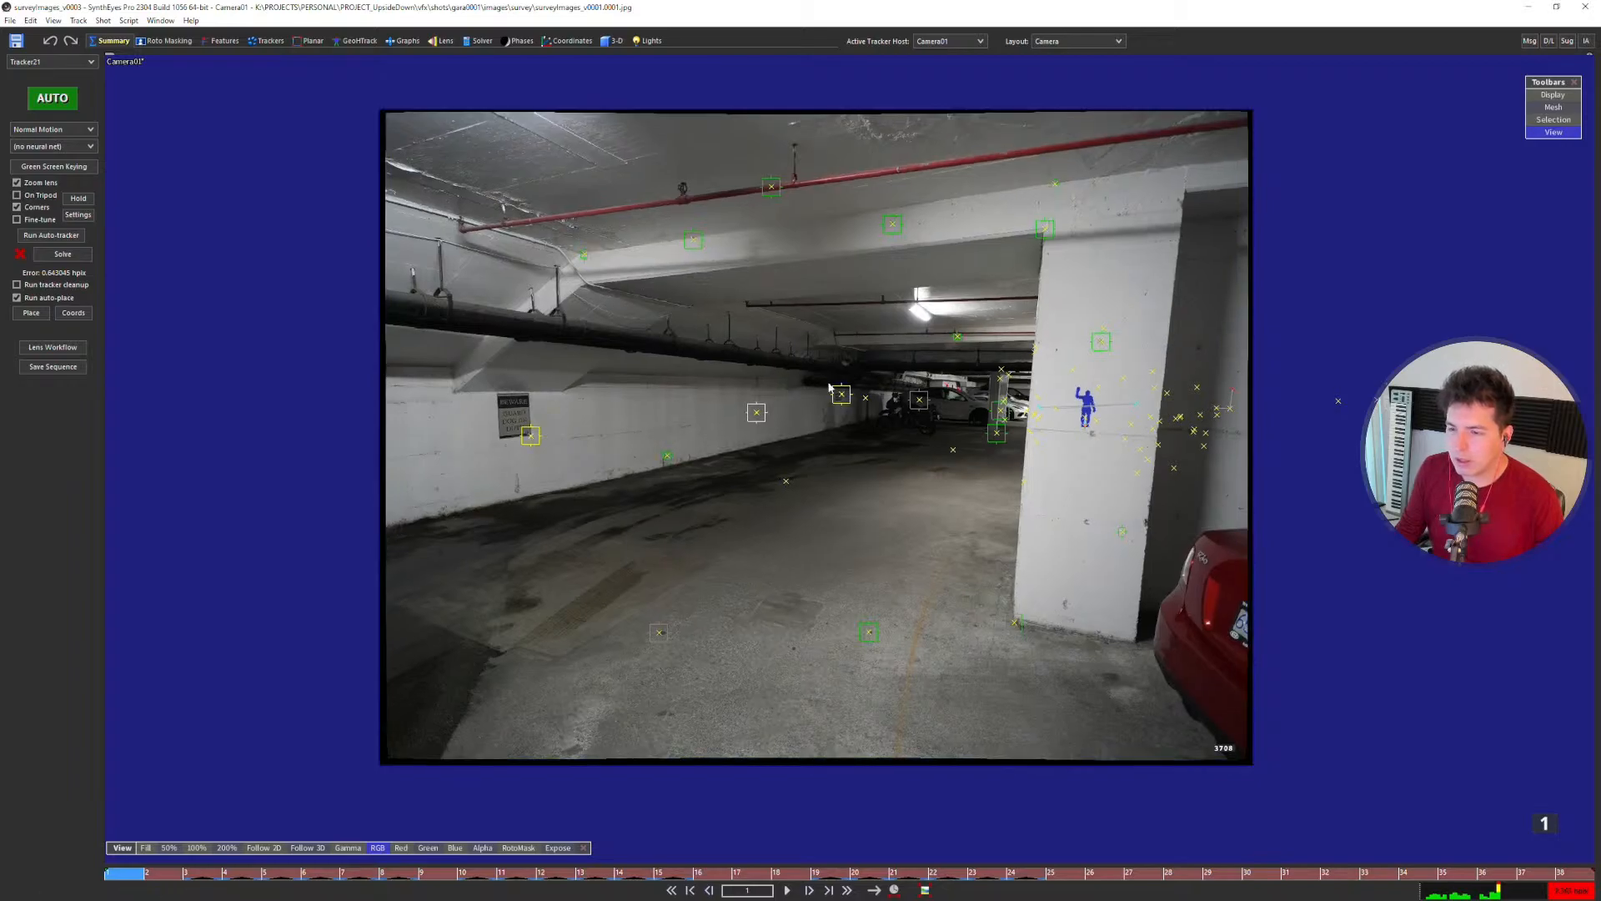
Step: Save the processed image sequence as surveyImages_UD_v0001.0001.jpg with RGB included and without meshes or frame burn-in
{"action": "left_click_drag", "start_coordinate": [166, 874], "coordinate": [108, 877]}
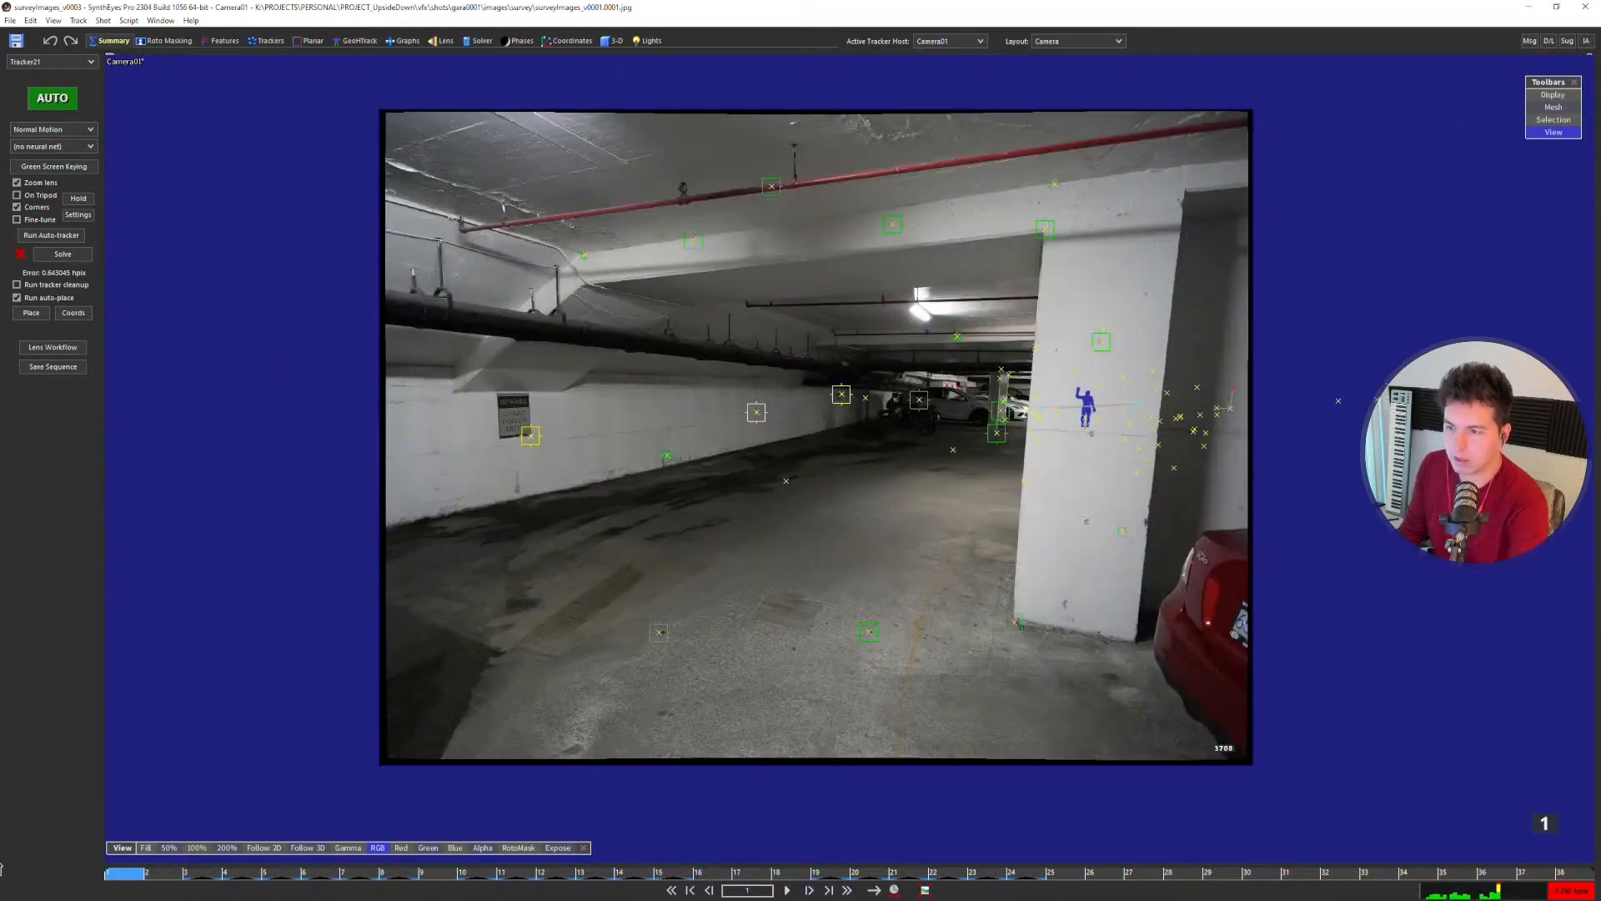
{"action": "left_click", "coordinate": [53, 367]}
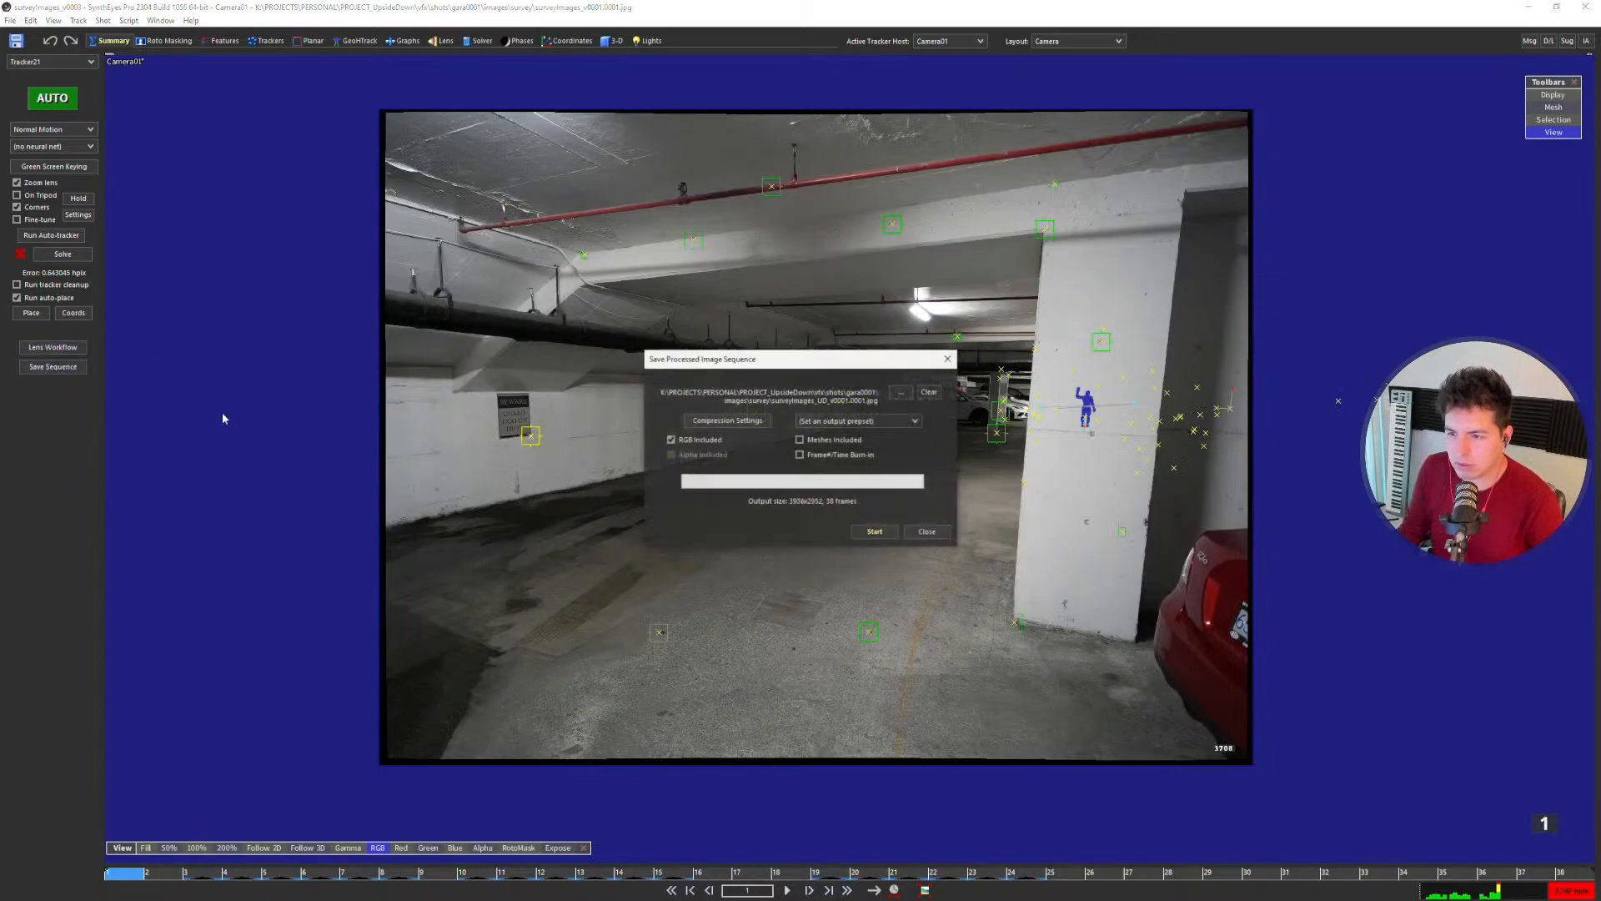
{"action": "left_click", "coordinate": [874, 532]}
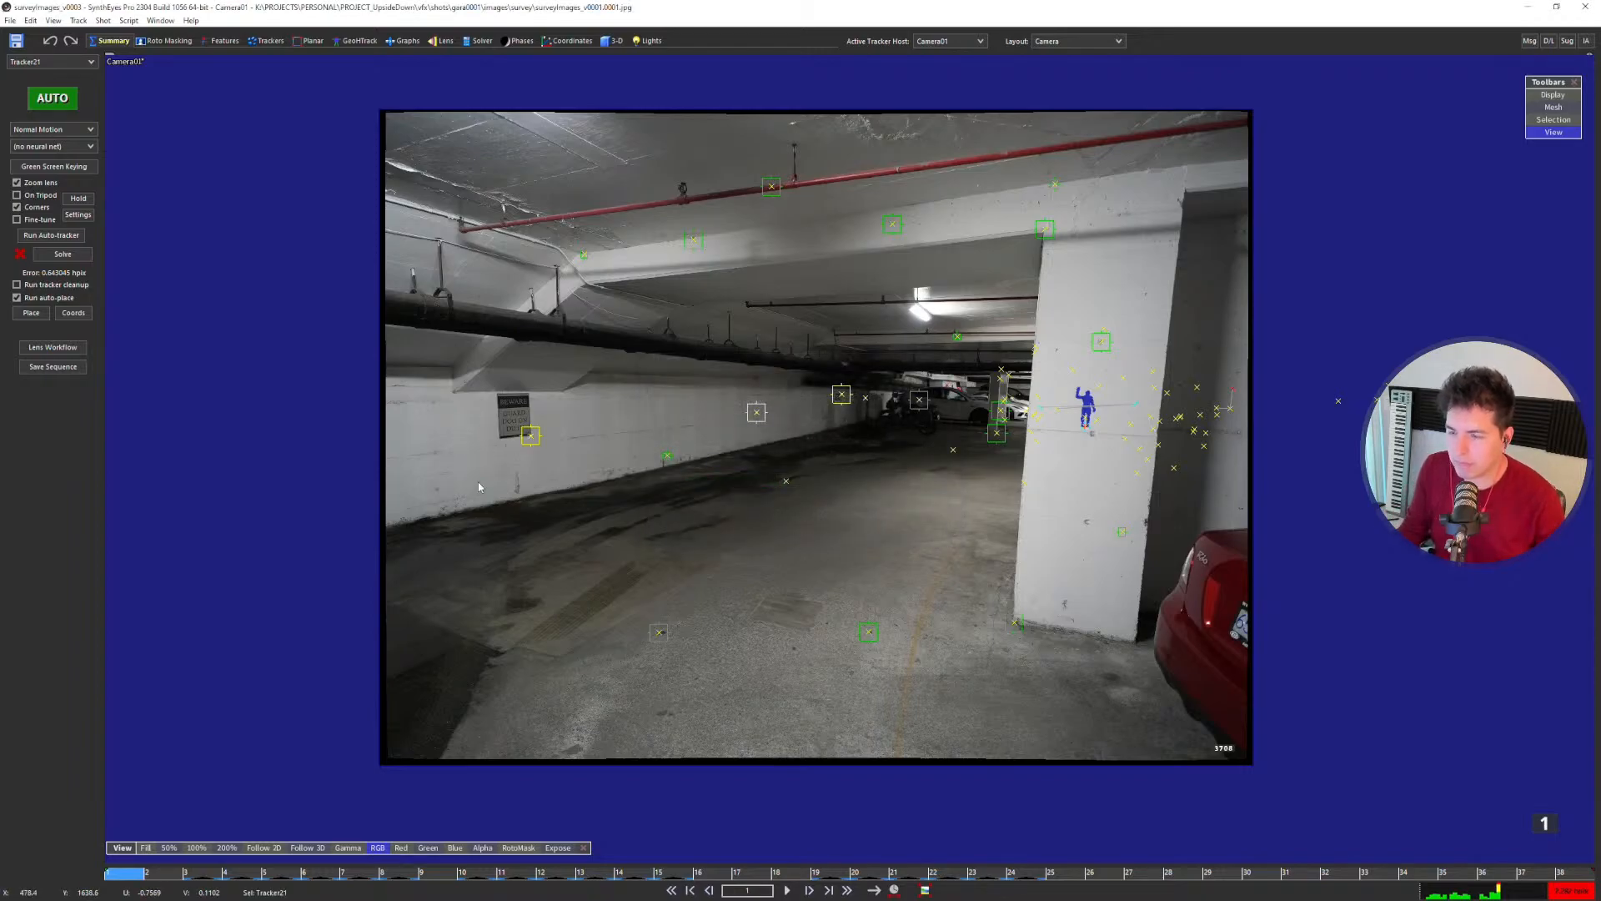
Step: Play through the survey images to check the tracker and mesh alignment, and return to frame 1
{"action": "key", "text": "space"}
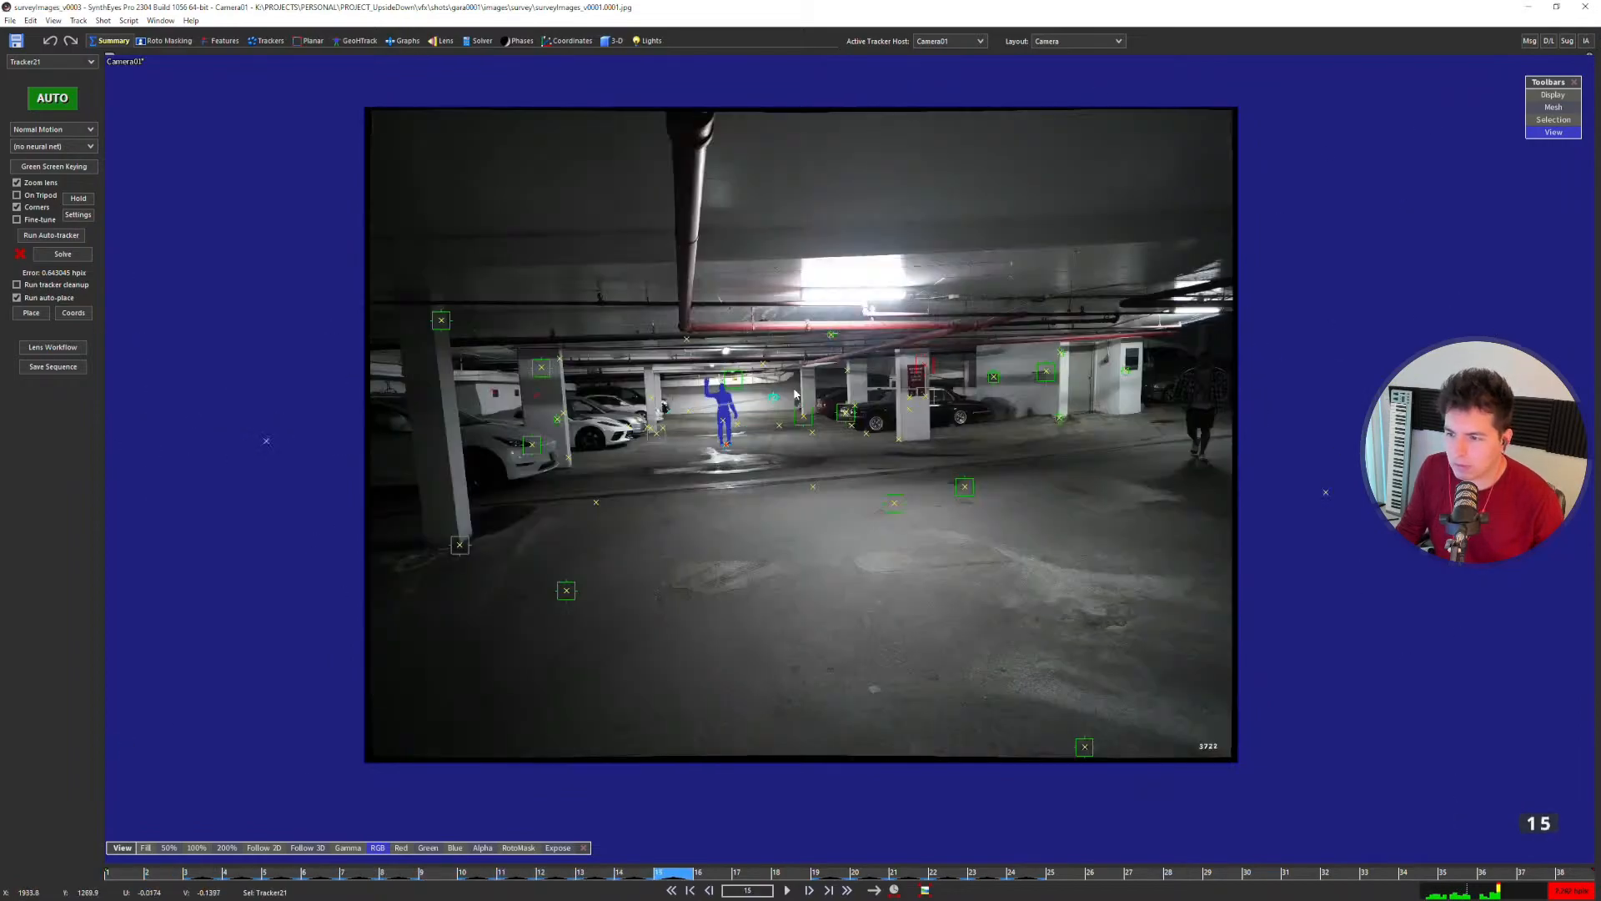
{"action": "key", "text": "Home"}
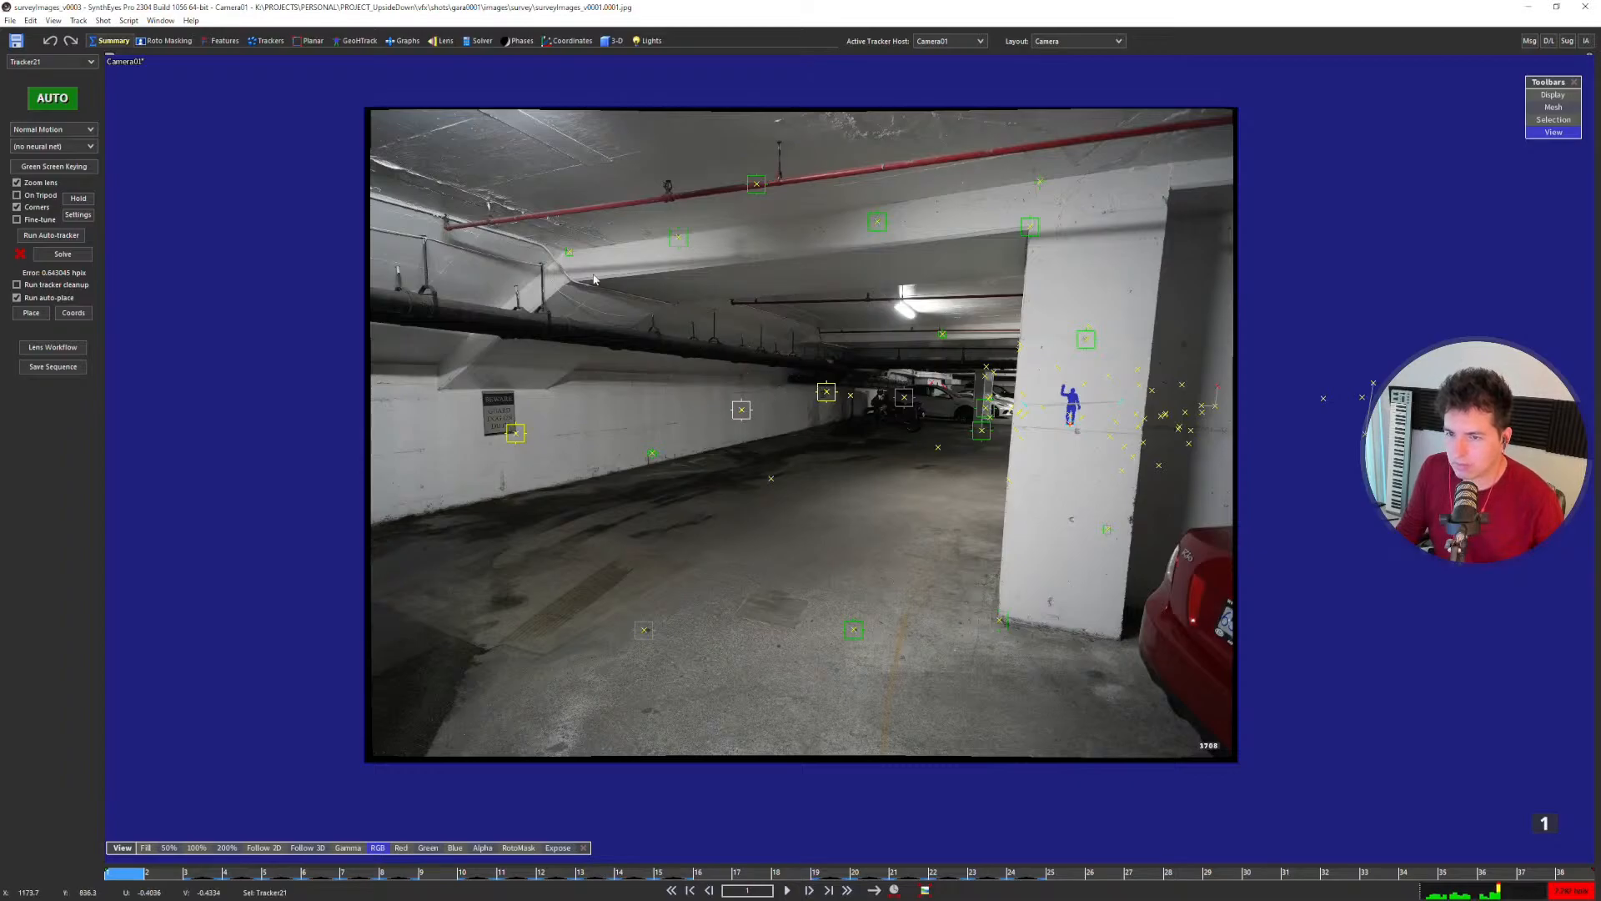
Step: Export the solve as Blender Python script surveyImages_v0004.py for version 3.2+, creating a new scene, rescaling by 0.01, and deleting pre-existing meshes
{"action": "left_click", "coordinate": [10, 20]}
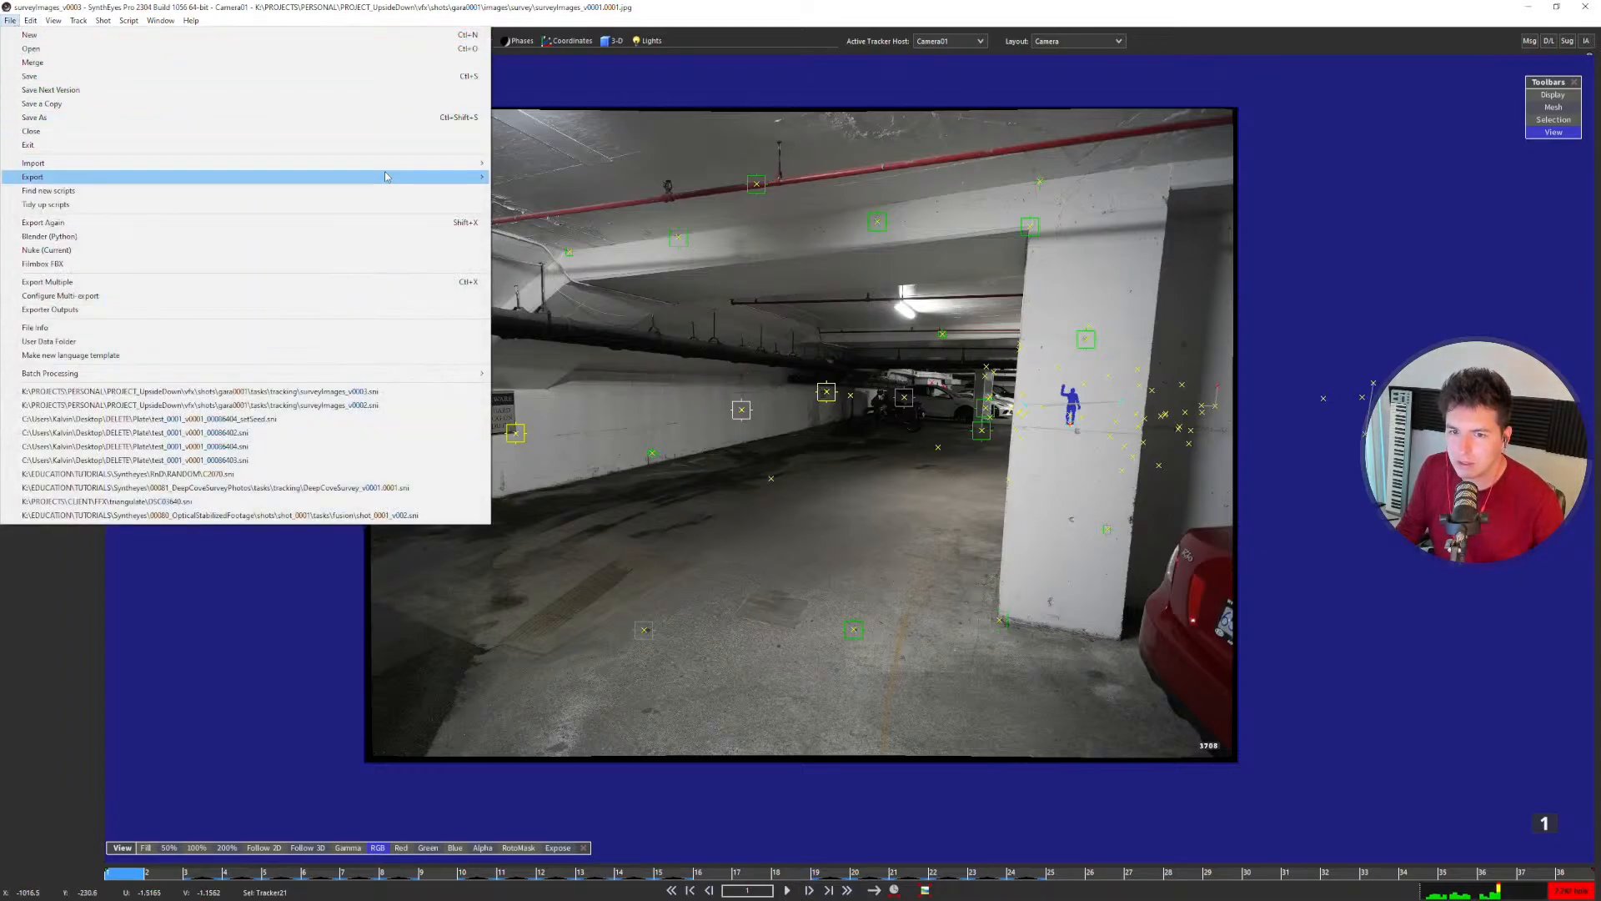
{"action": "mouse_move", "coordinate": [387, 177]}
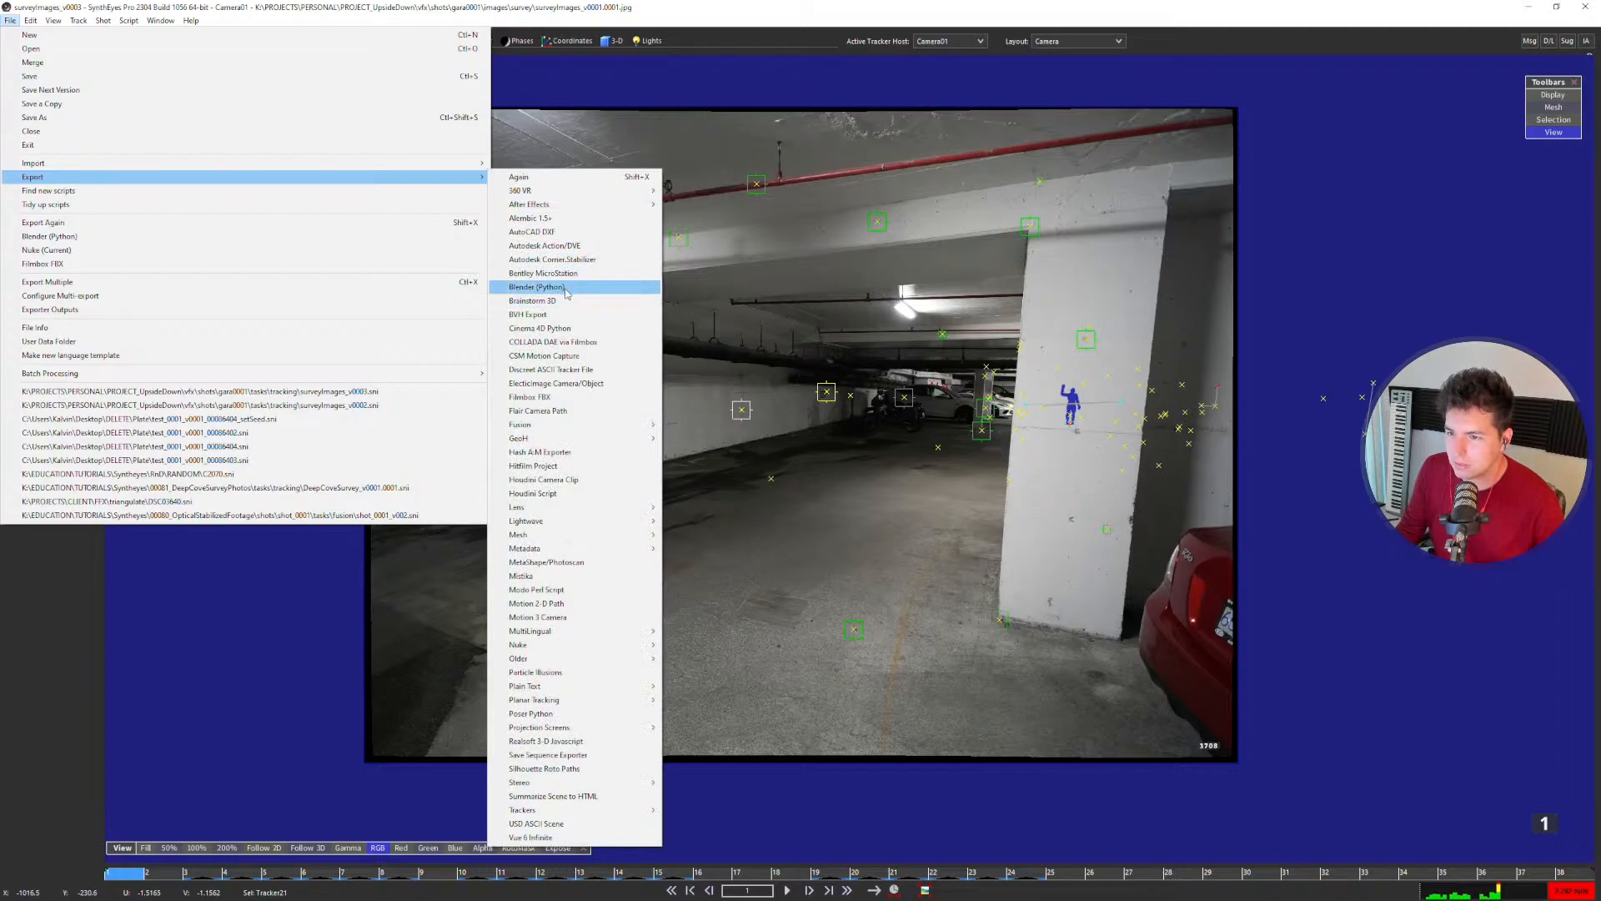
{"action": "left_click", "coordinate": [817, 306]}
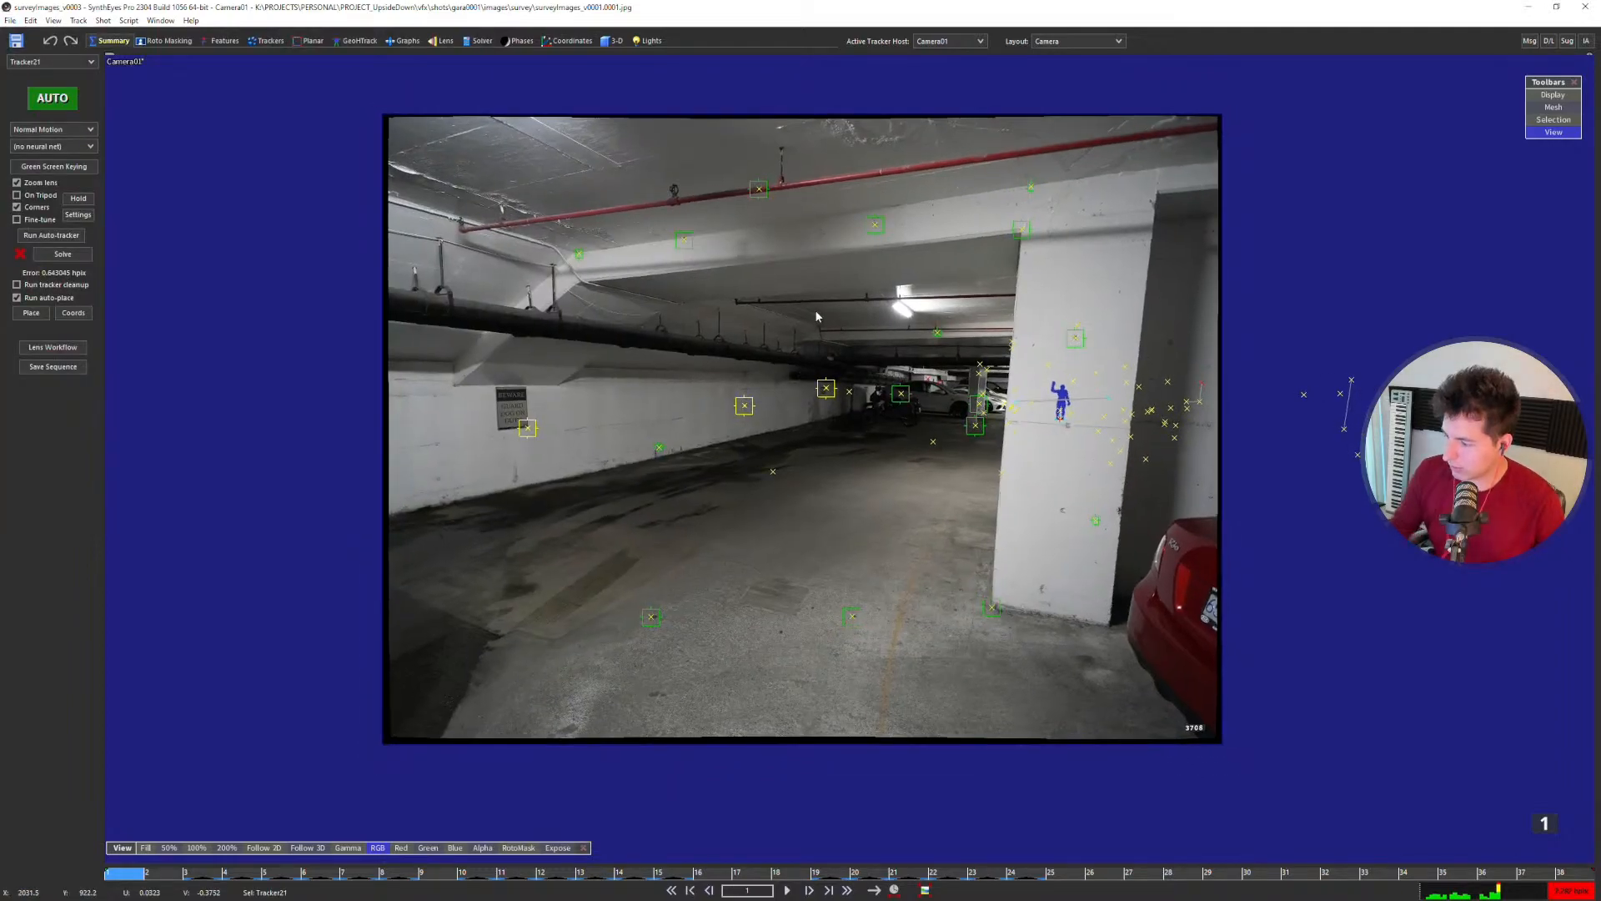
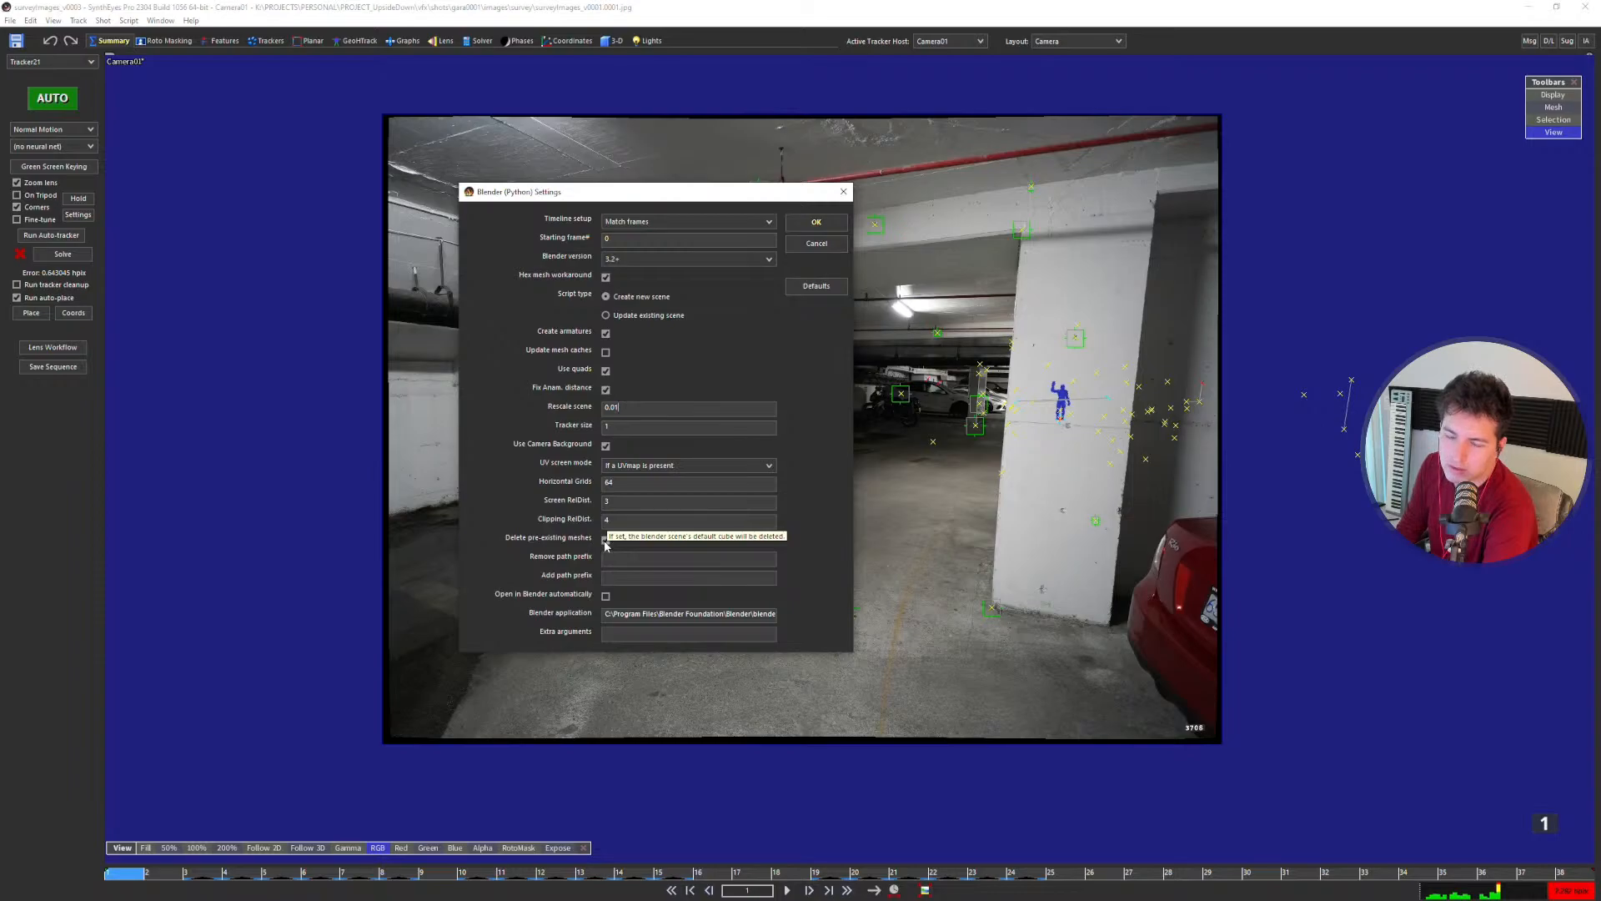
{"action": "left_click", "coordinate": [604, 542]}
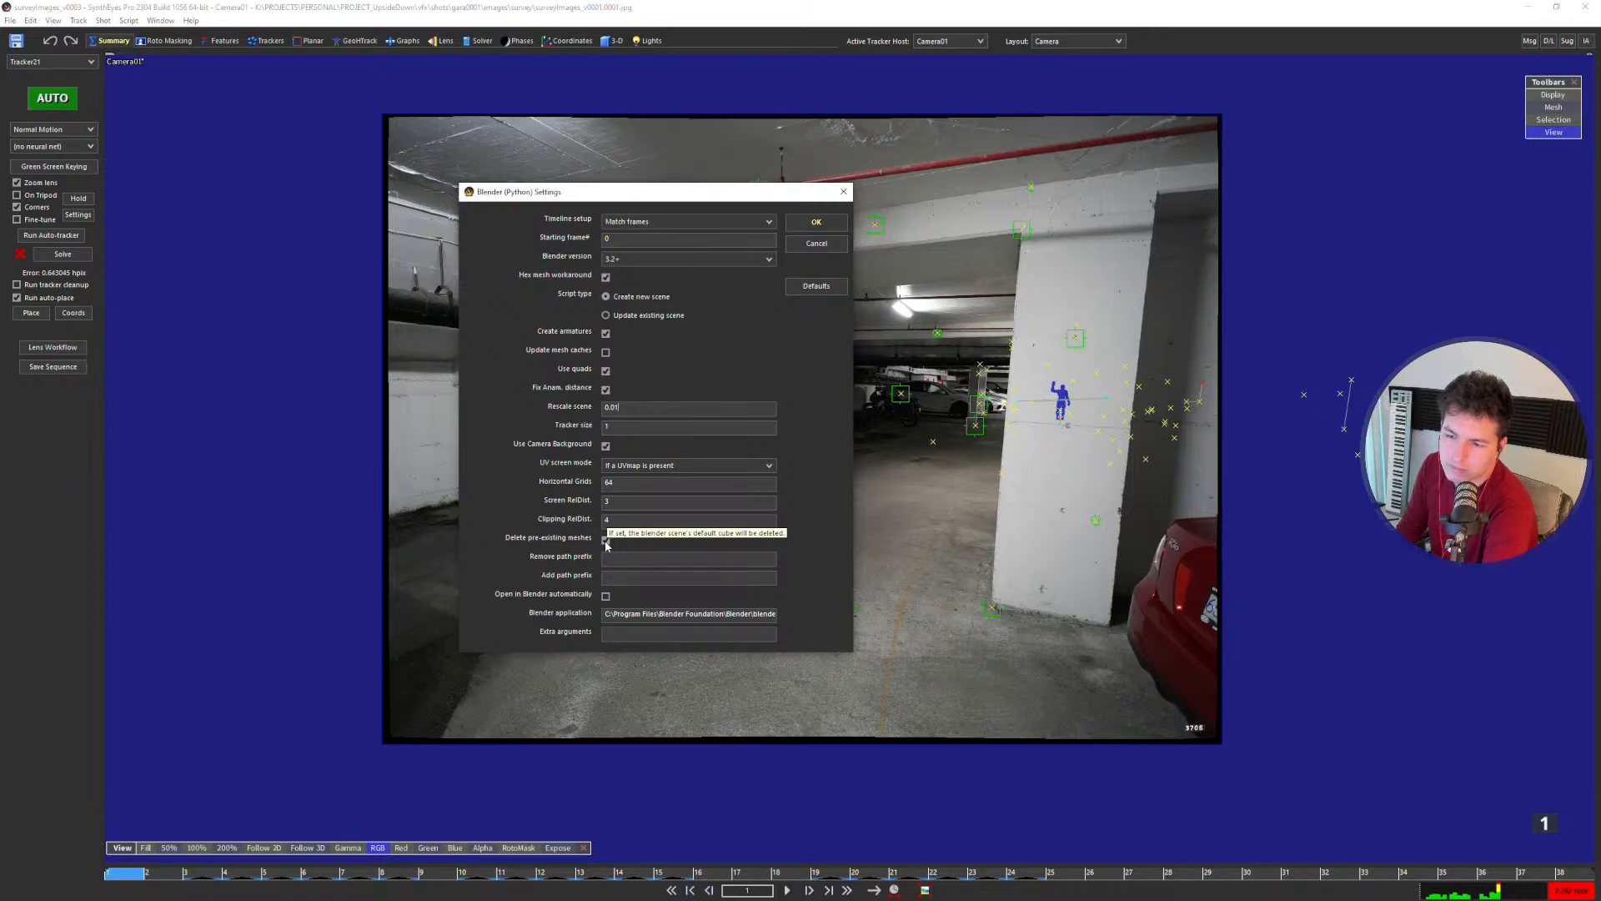
{"action": "left_click", "coordinate": [607, 540]}
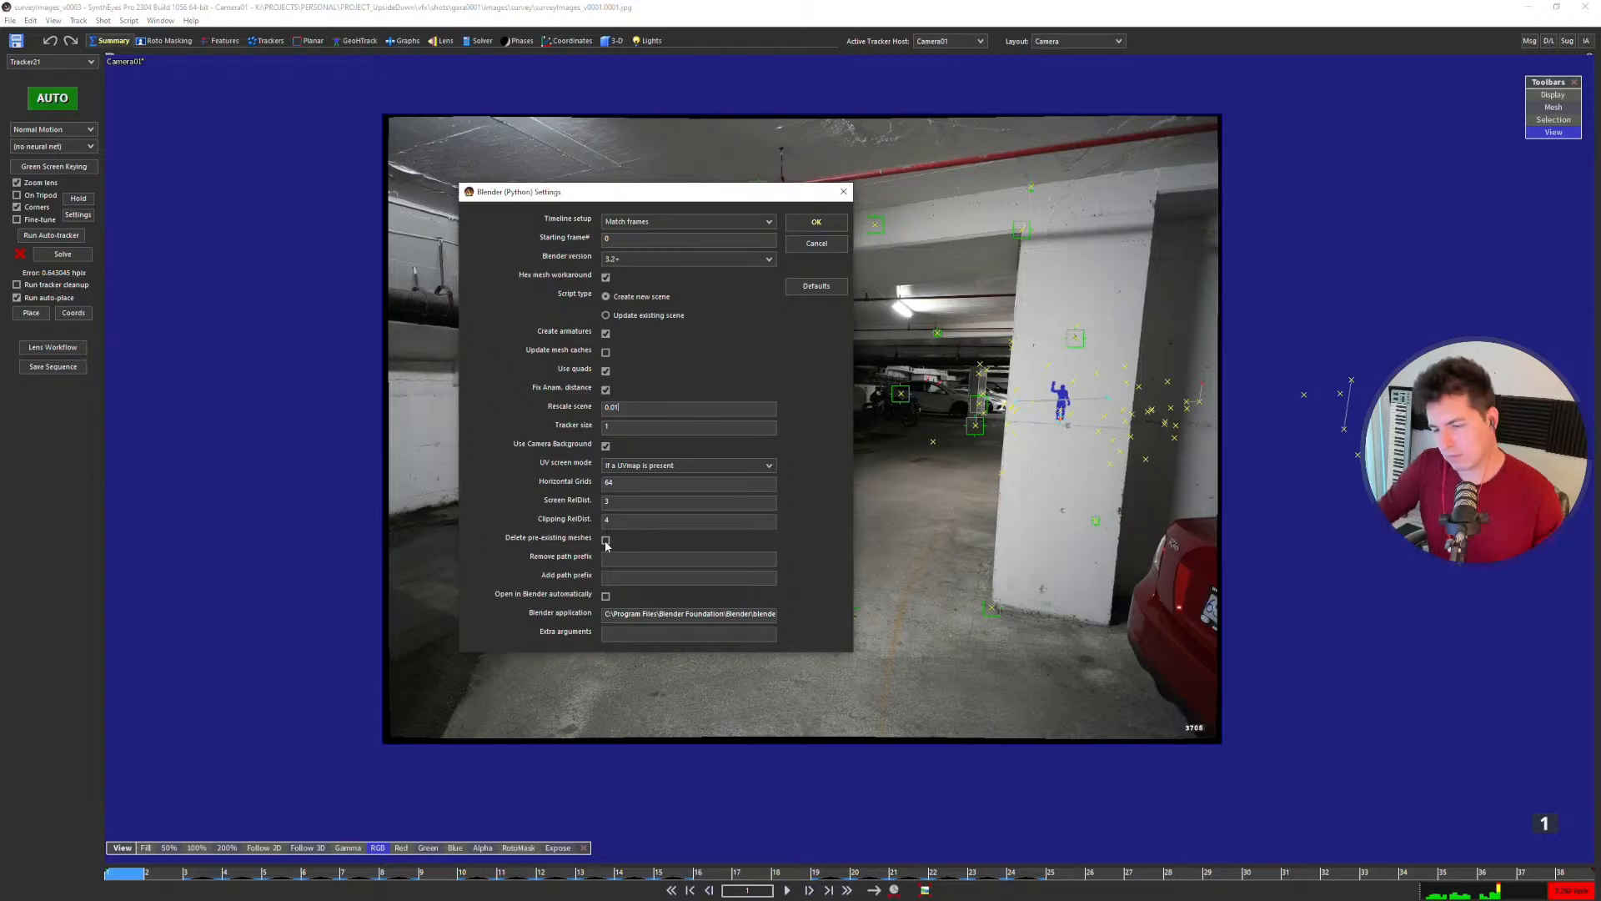
{"action": "left_click", "coordinate": [606, 540]}
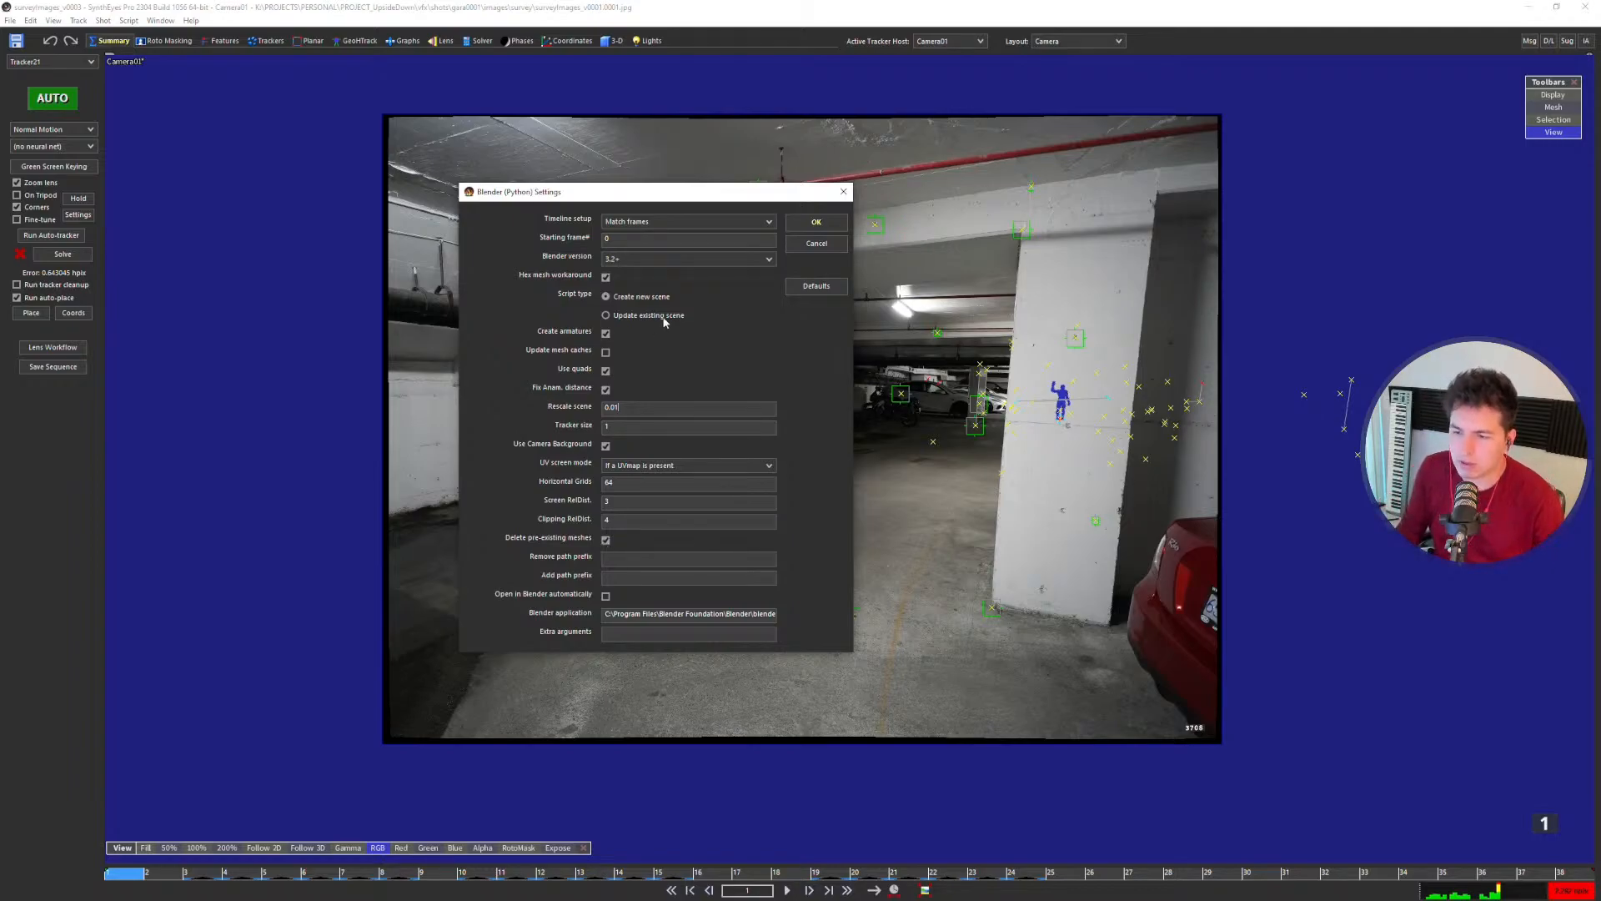
{"action": "left_click", "coordinate": [813, 223]}
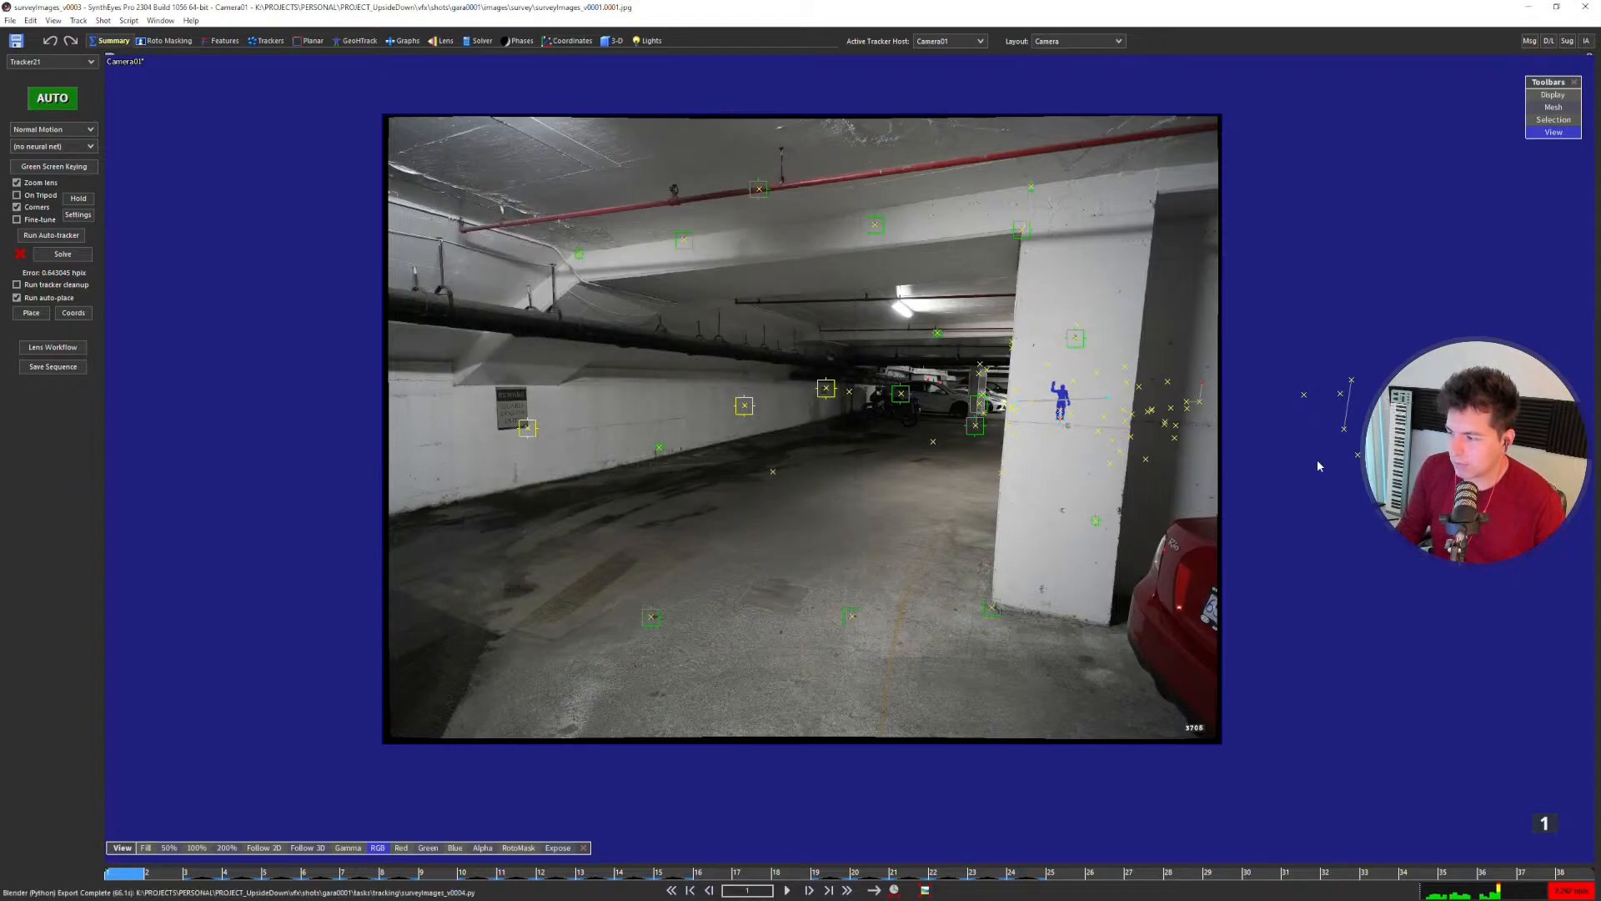
Step: Switch to Blender and examine the default camera, cube and light in the Layout workspace, leaving everything deselected
{"action": "key", "text": "alt+Tab"}
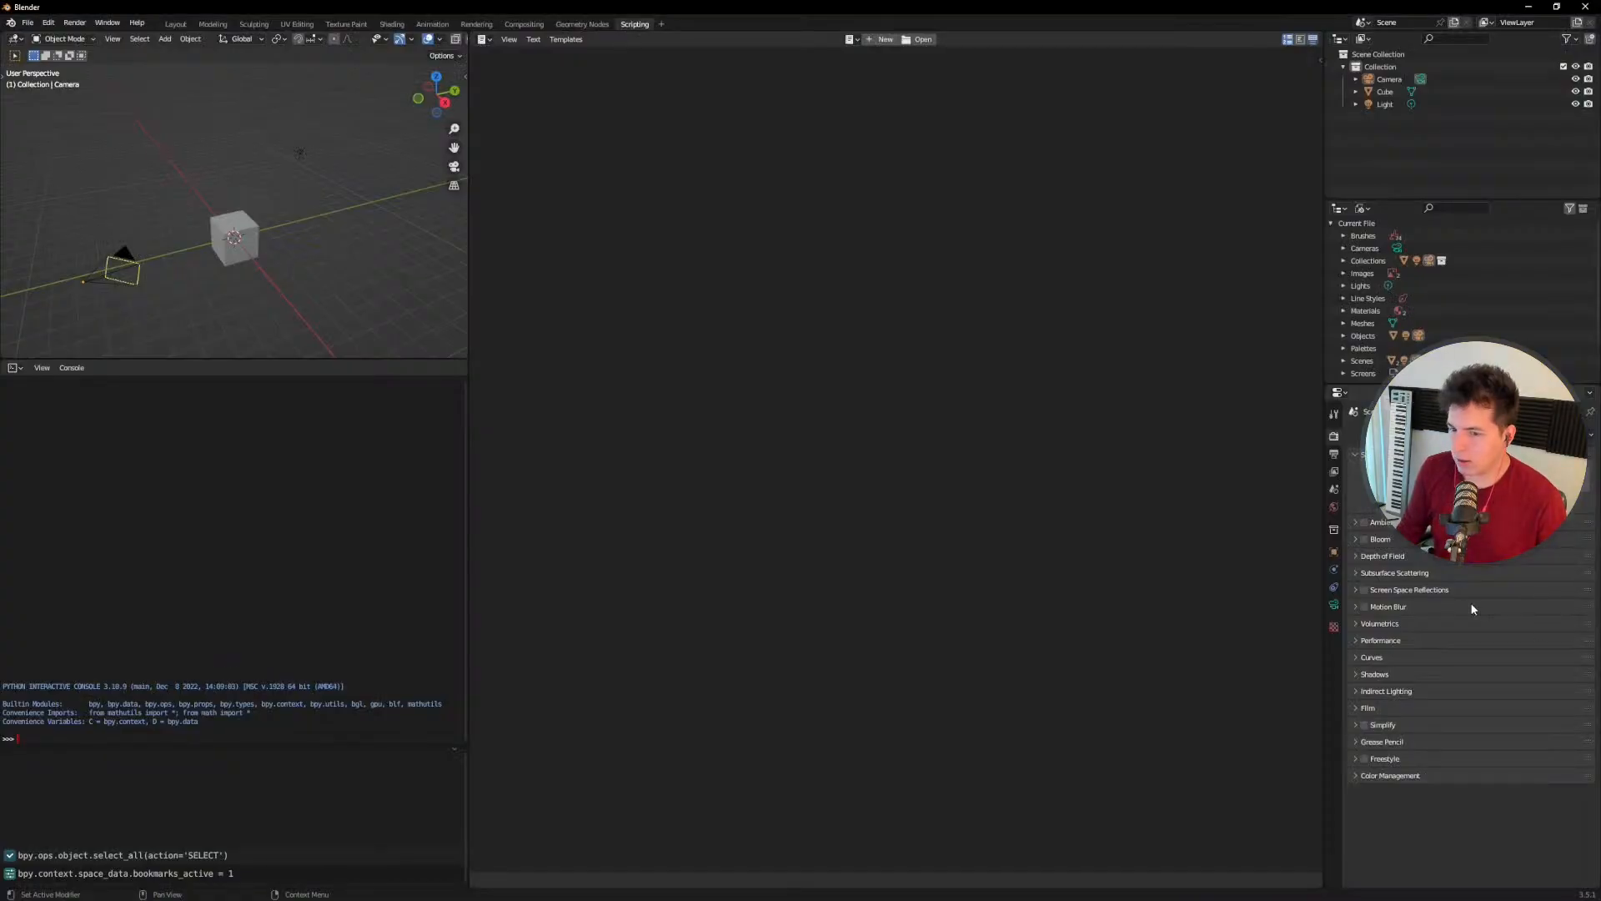
{"action": "left_click", "coordinate": [175, 24]}
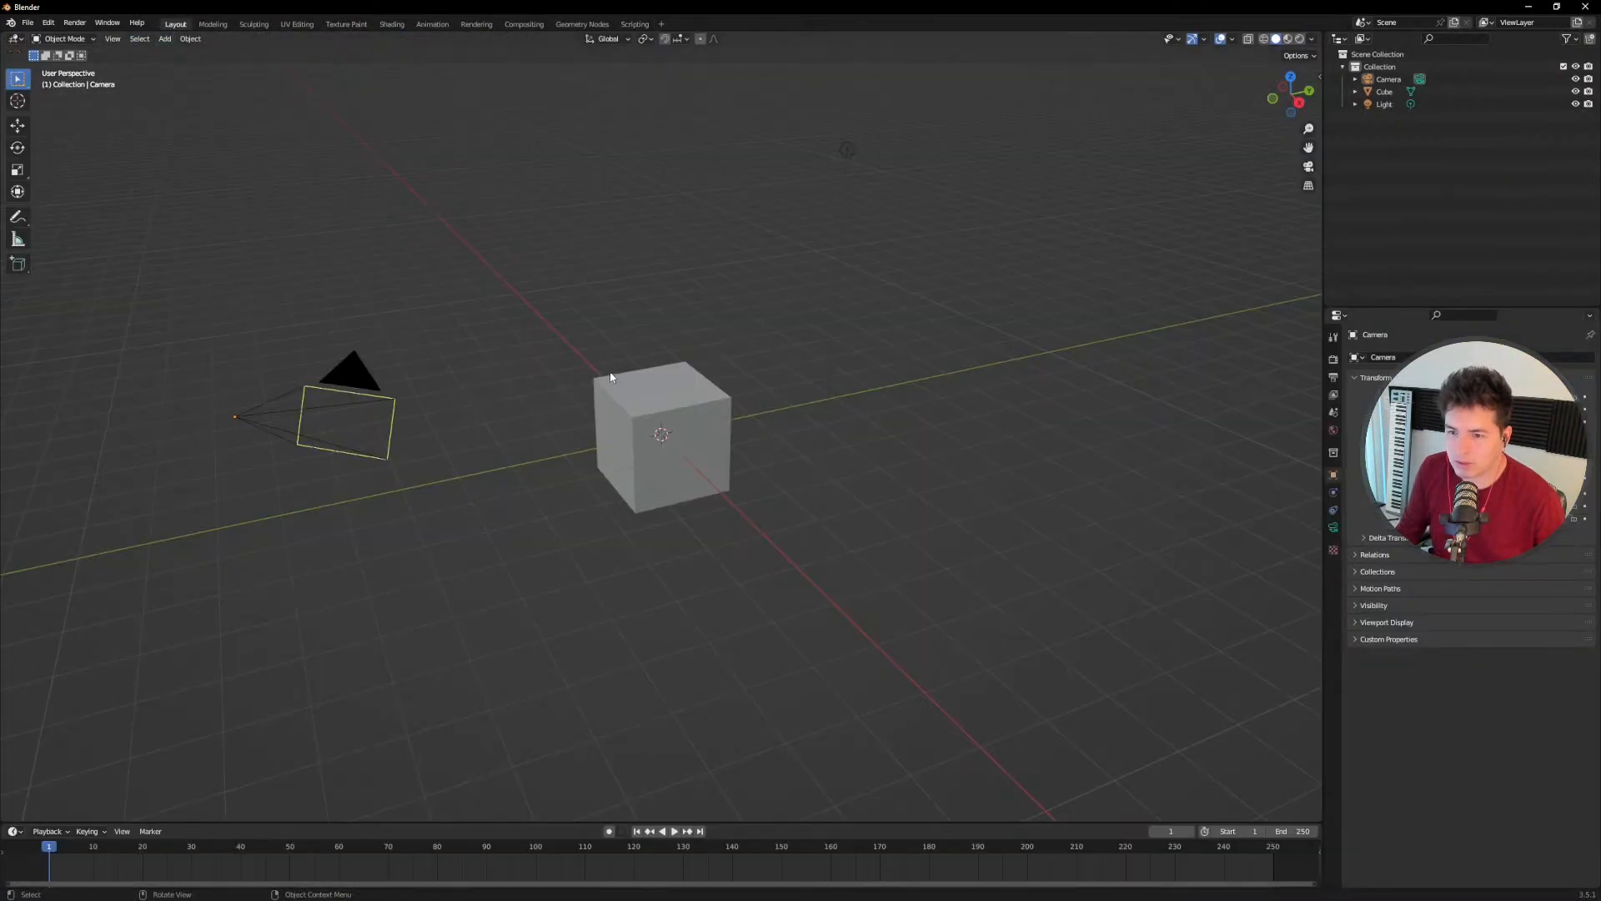
{"action": "middle_click_drag", "start_coordinate": [593, 377], "coordinate": [724, 420]}
{"action": "left_click", "coordinate": [656, 421]}
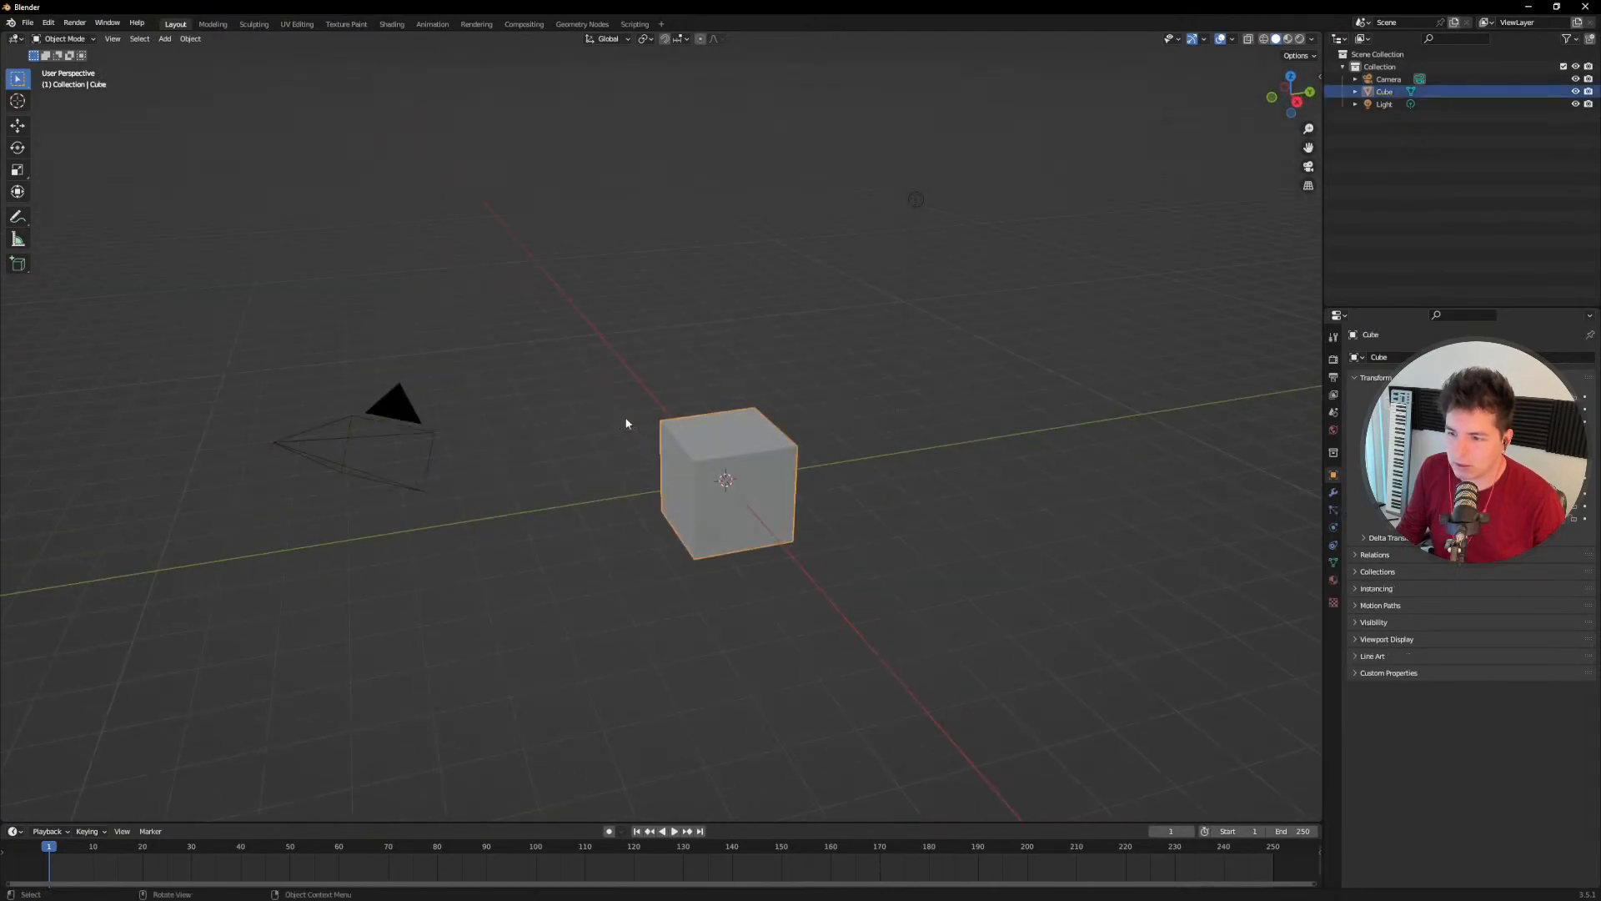
{"action": "left_click", "coordinate": [403, 404]}
{"action": "left_click", "coordinate": [912, 201], "text": "shift"}
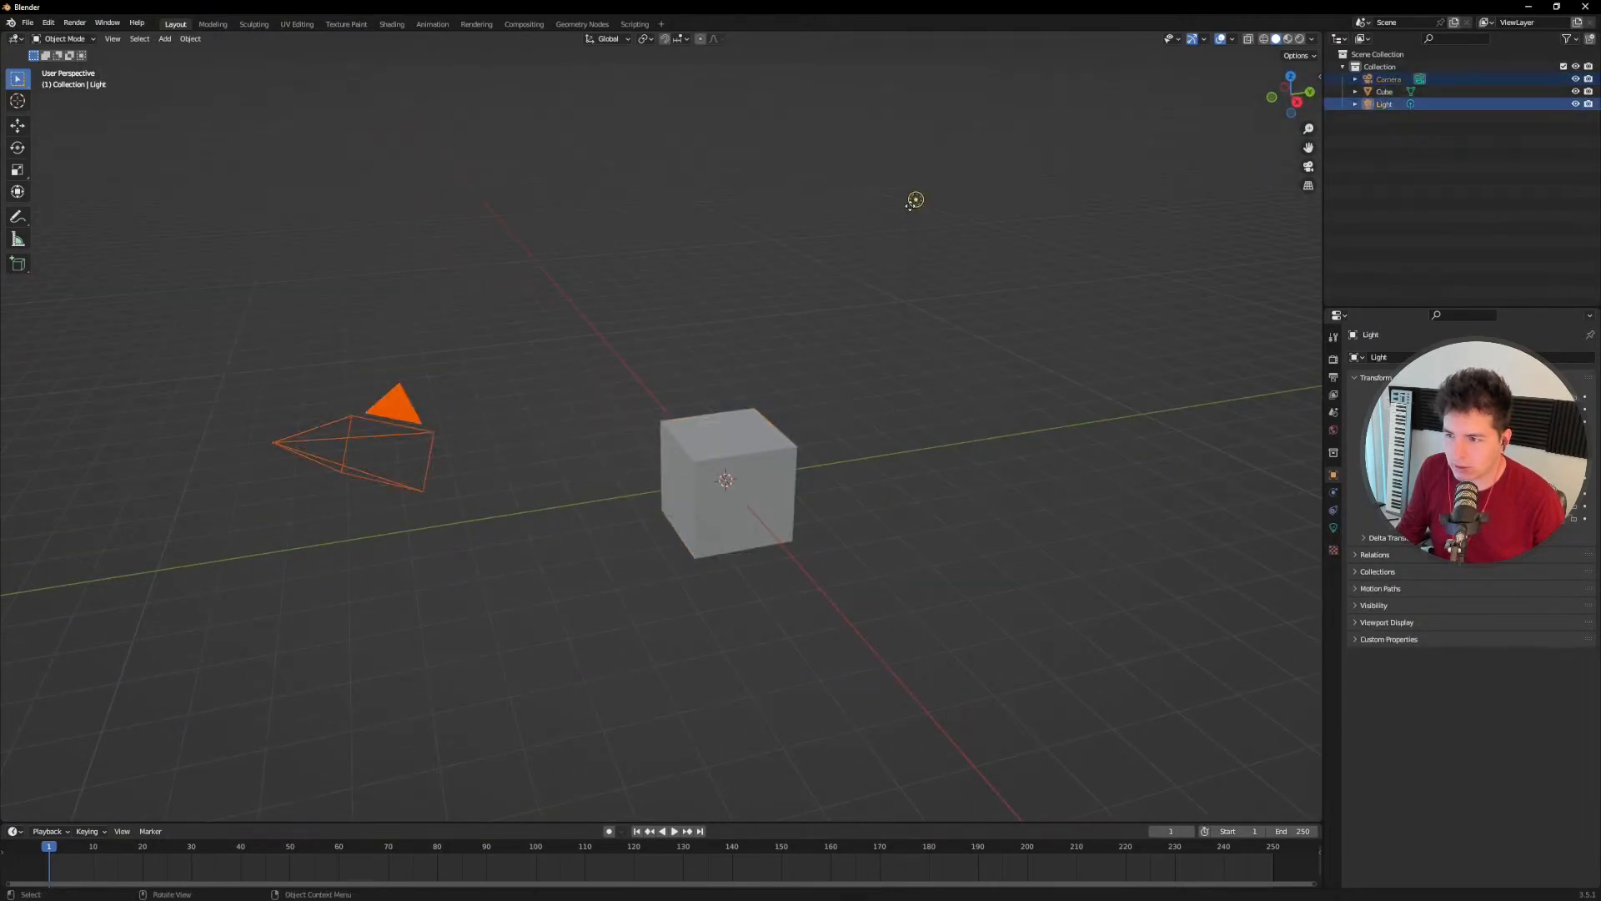
{"action": "left_click", "coordinate": [847, 292]}
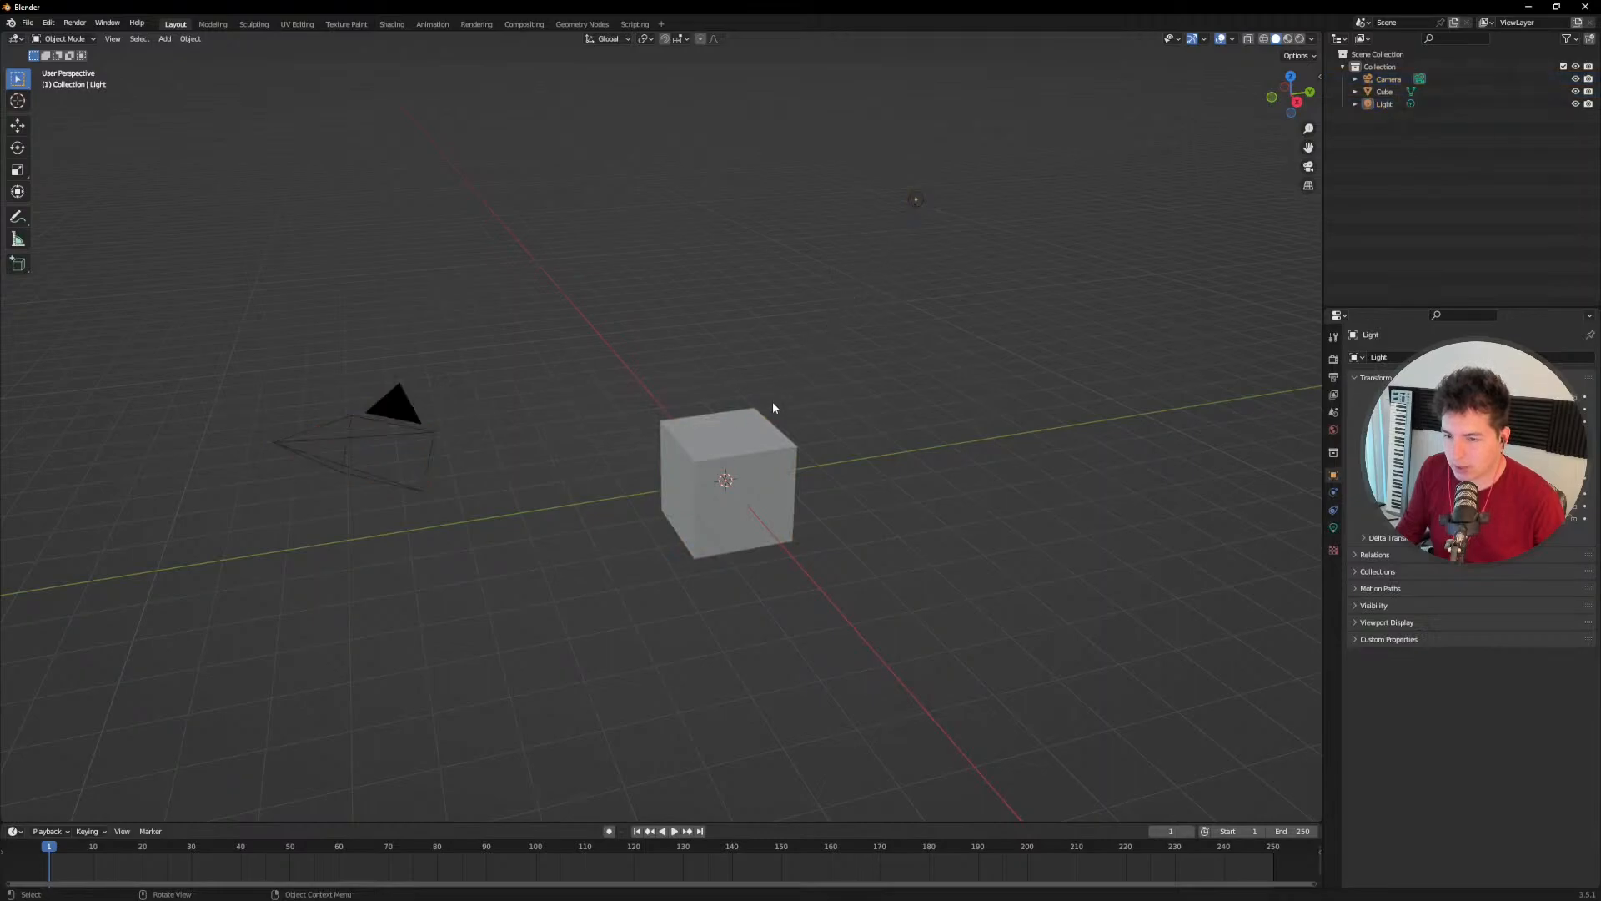
{"action": "left_click_drag", "start_coordinate": [539, 181], "coordinate": [842, 617]}
{"action": "left_click_drag", "start_coordinate": [1027, 131], "coordinate": [185, 628]}
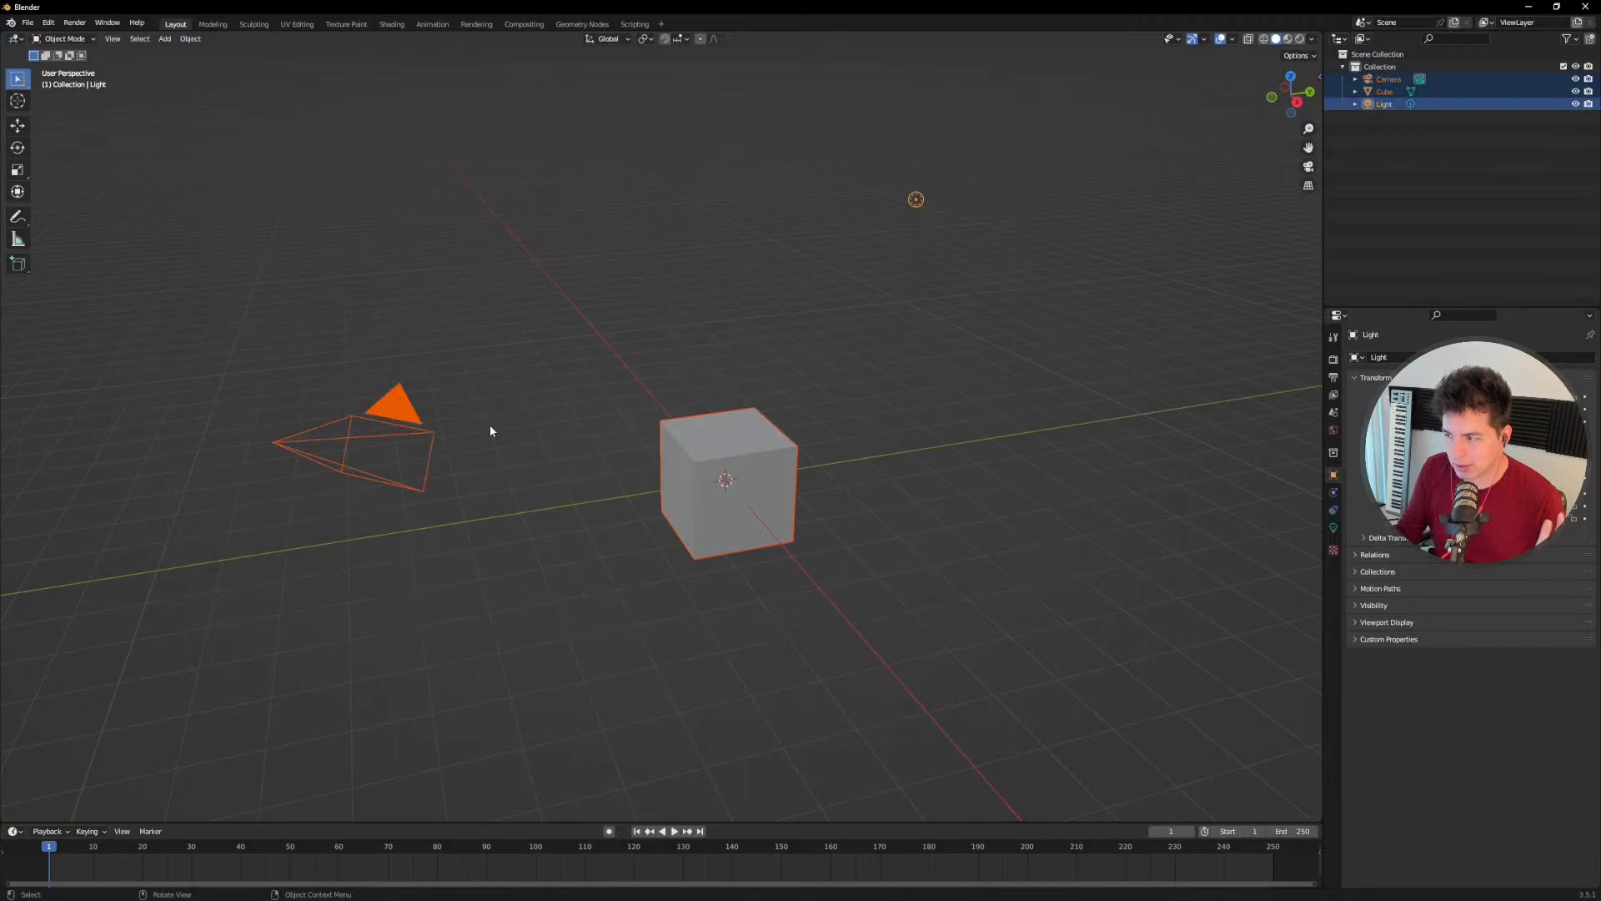
{"action": "left_click", "coordinate": [561, 313]}
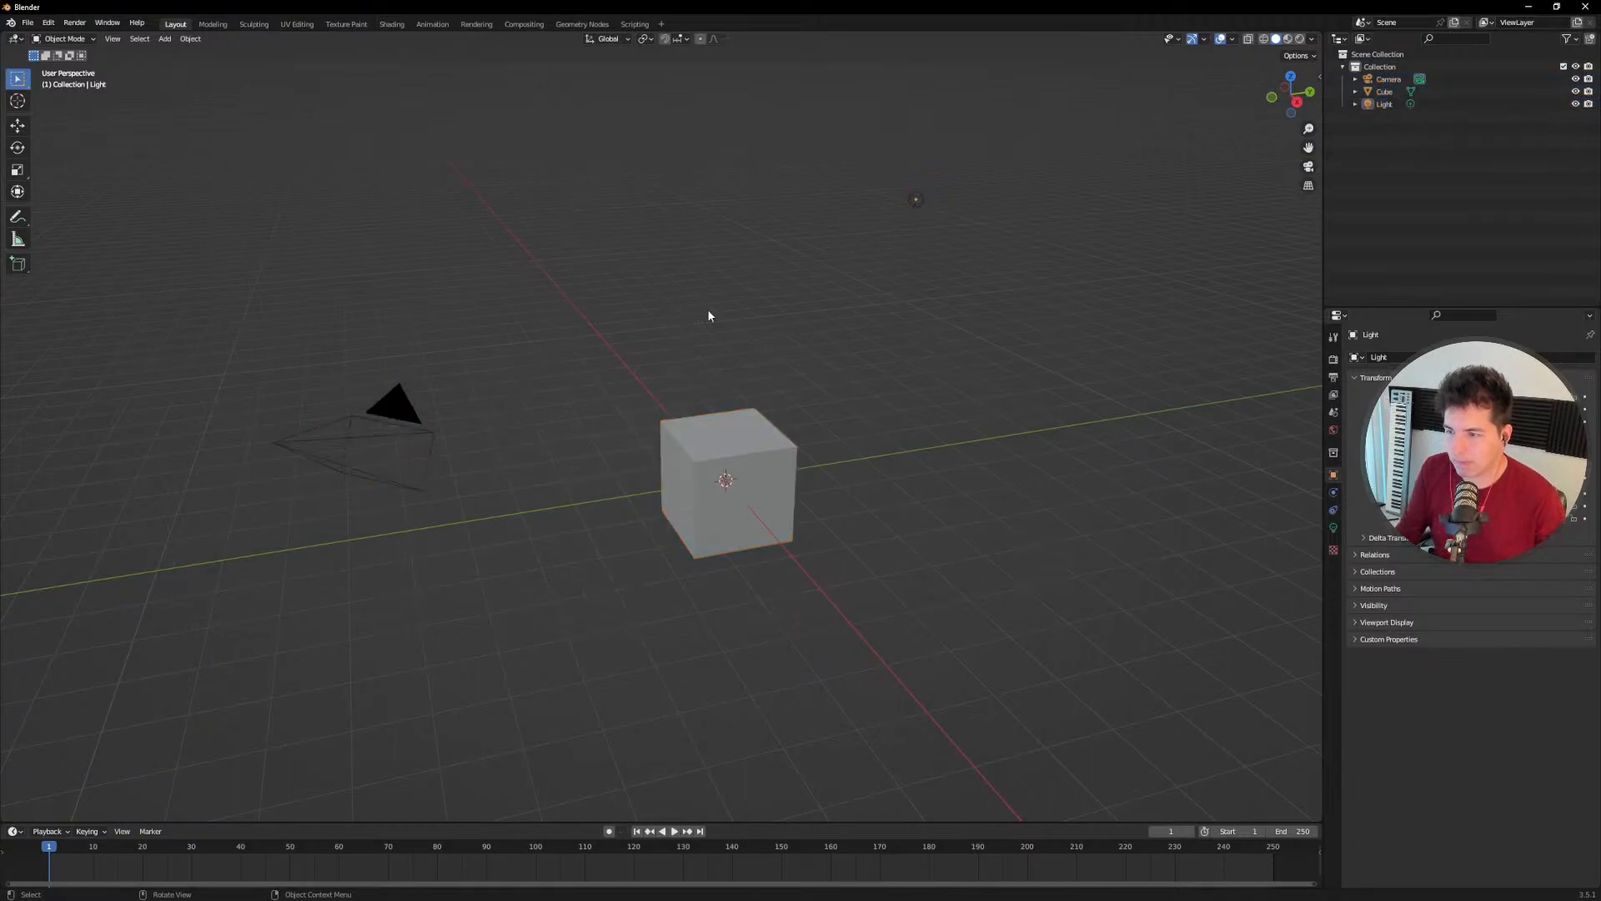
{"action": "left_click_drag", "start_coordinate": [949, 167], "coordinate": [250, 584]}
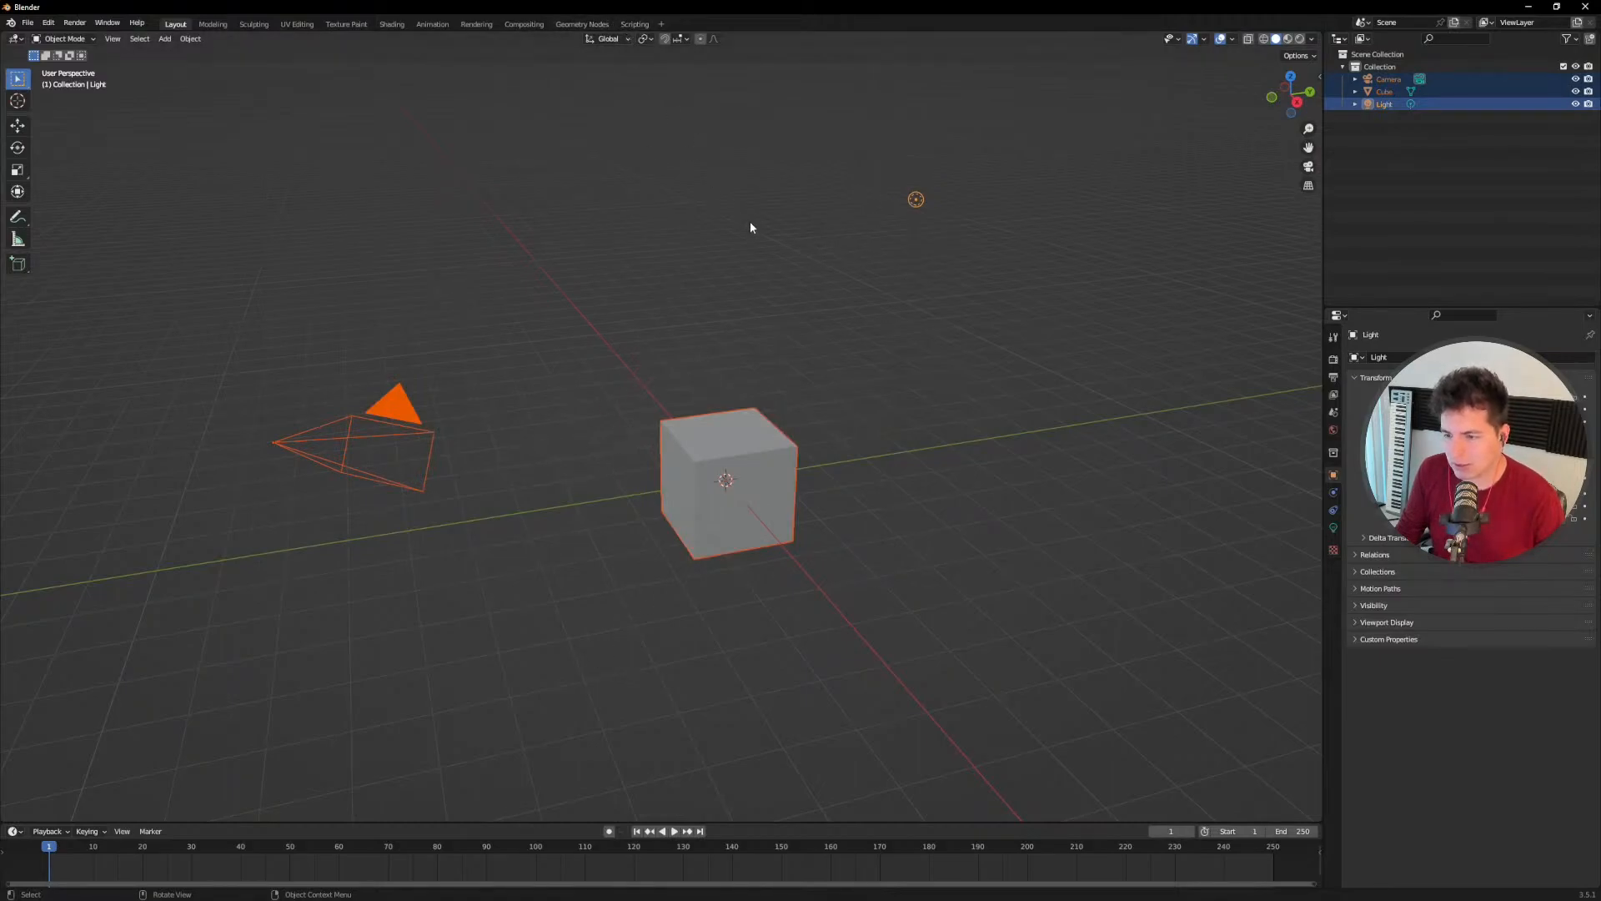
{"action": "left_click", "coordinate": [836, 222]}
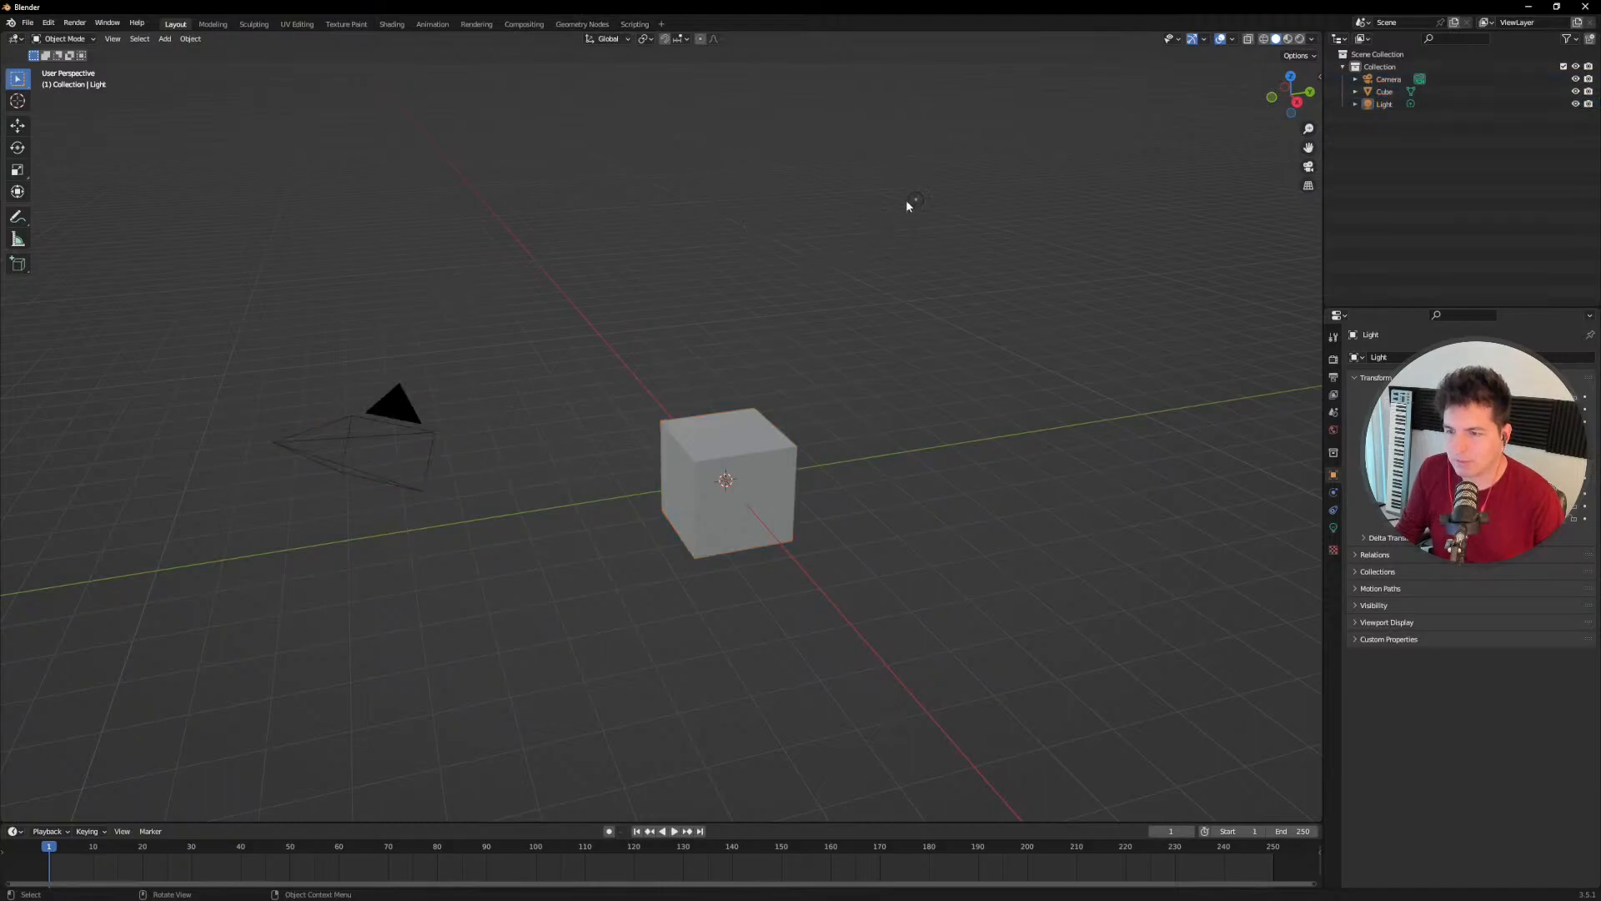
{"action": "key", "text": "a"}
{"action": "key", "text": "alt+a"}
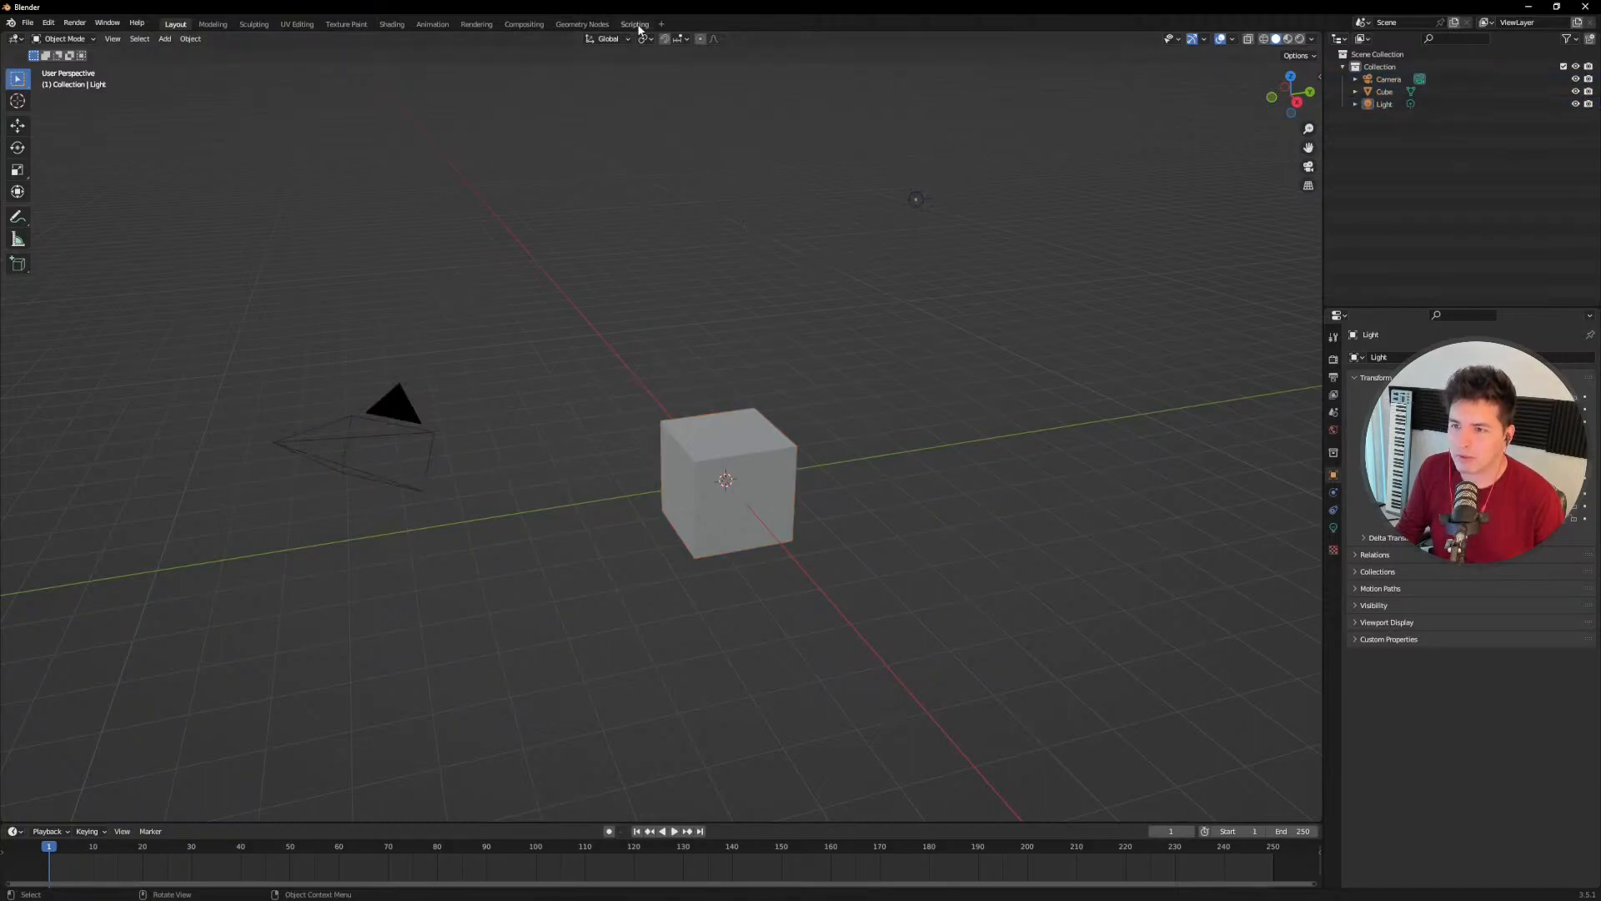
Step: Open surveyImages_v0004.py from the tracking folder in the Scripting workspace and run it to import the SynthEyes scene
{"action": "left_click", "coordinate": [636, 24]}
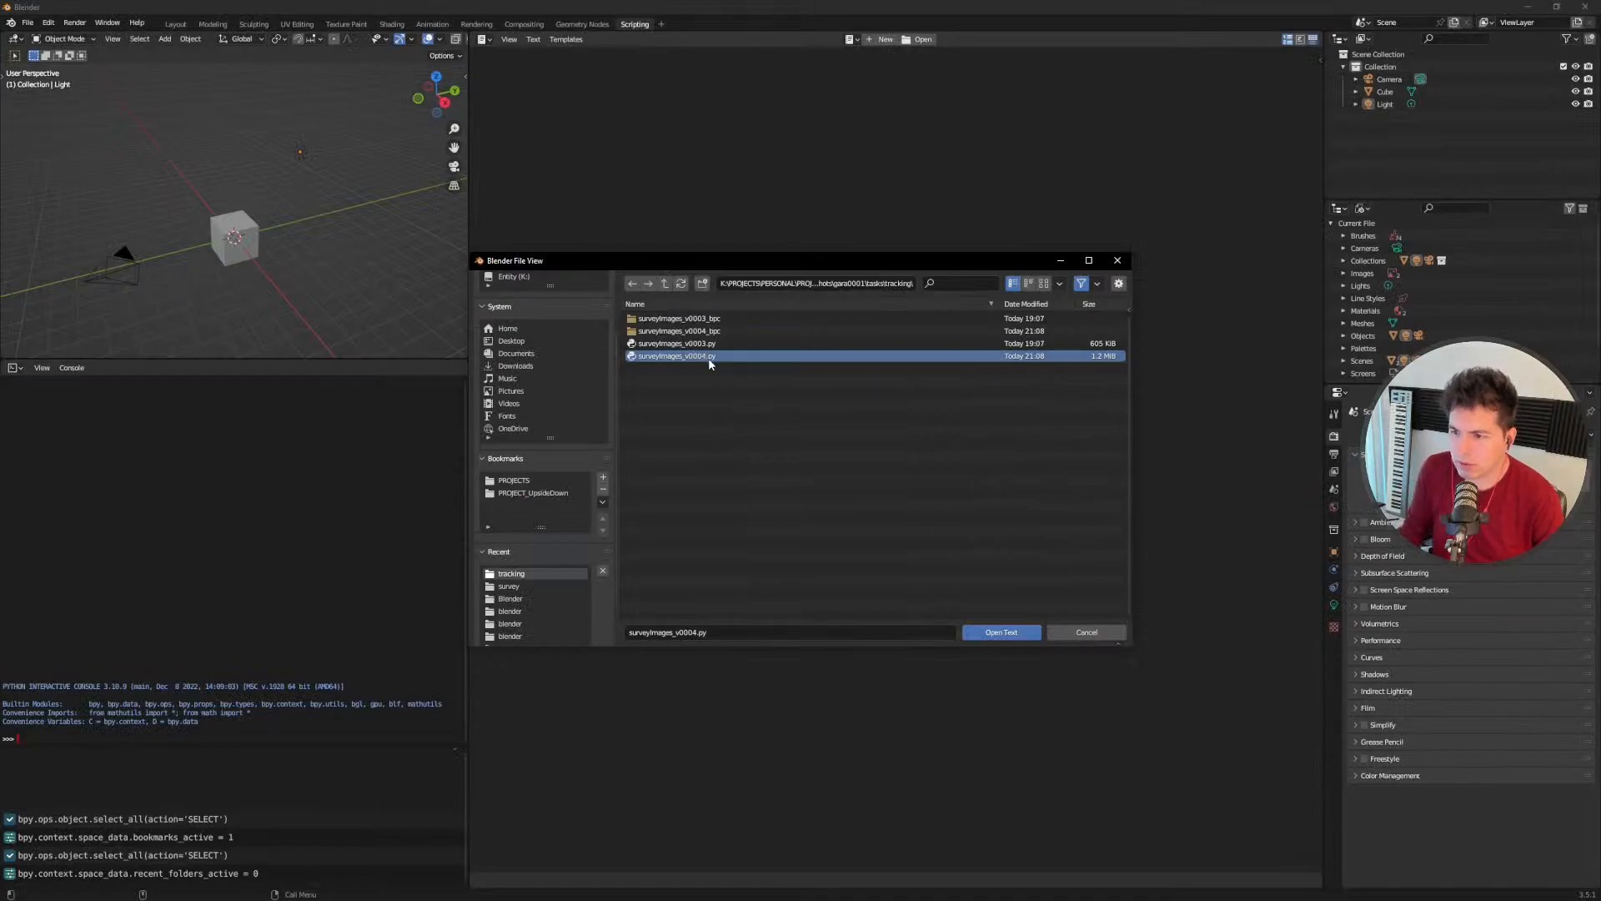
{"action": "left_click", "coordinate": [993, 632]}
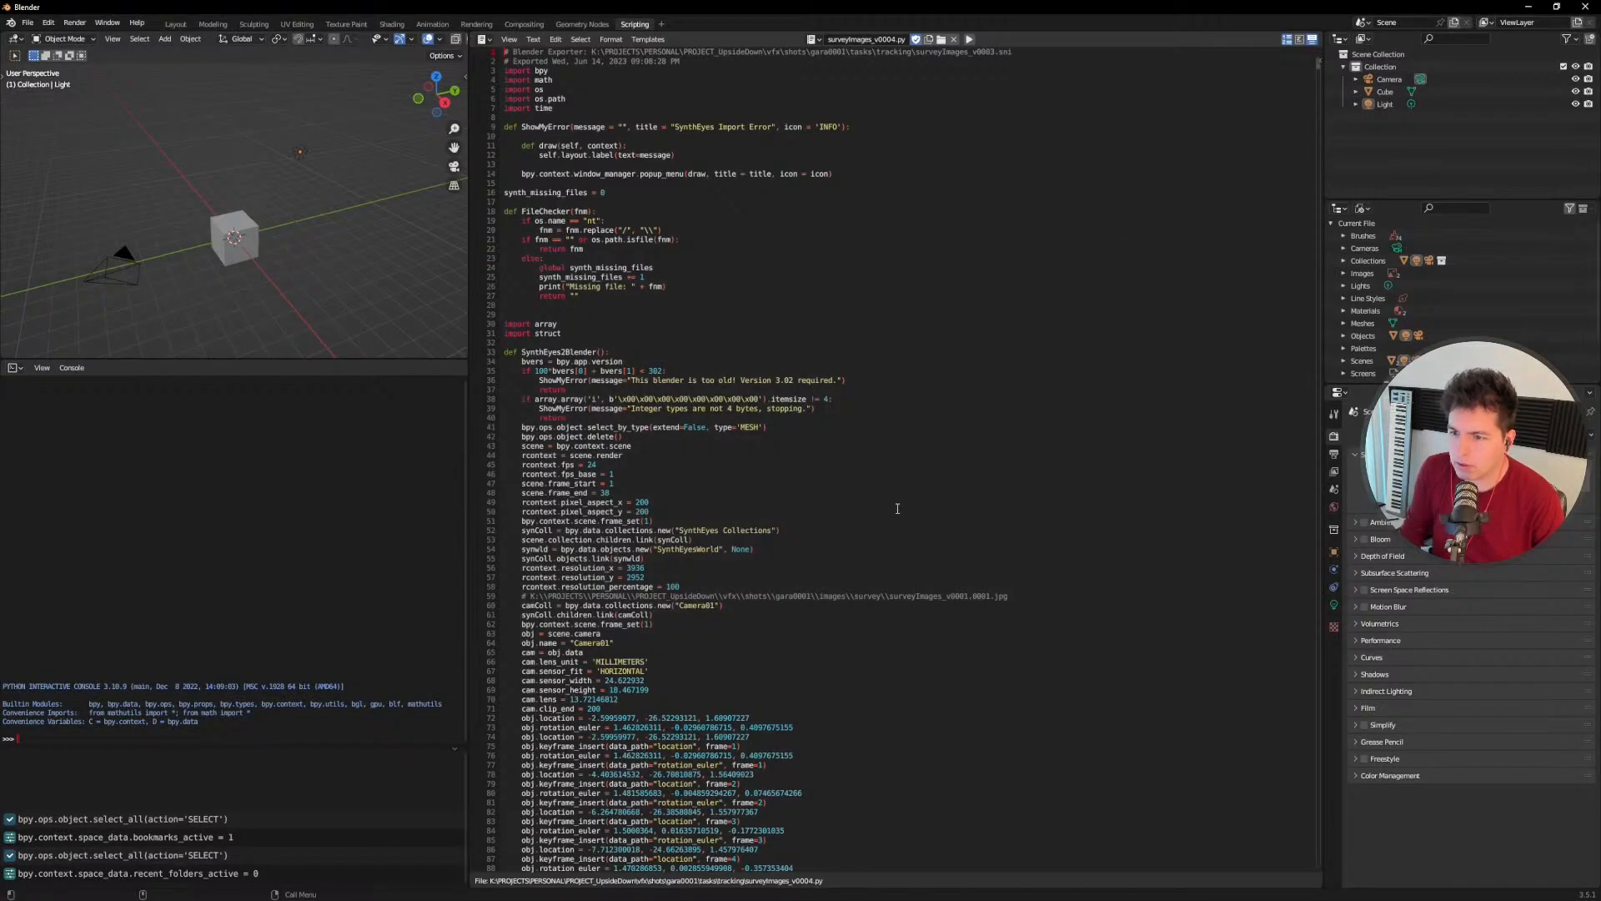
{"action": "scroll", "coordinate": [897, 509], "scroll_direction": "down", "scroll_amount": 5}
{"action": "scroll", "coordinate": [887, 501], "scroll_direction": "up", "scroll_amount": 5}
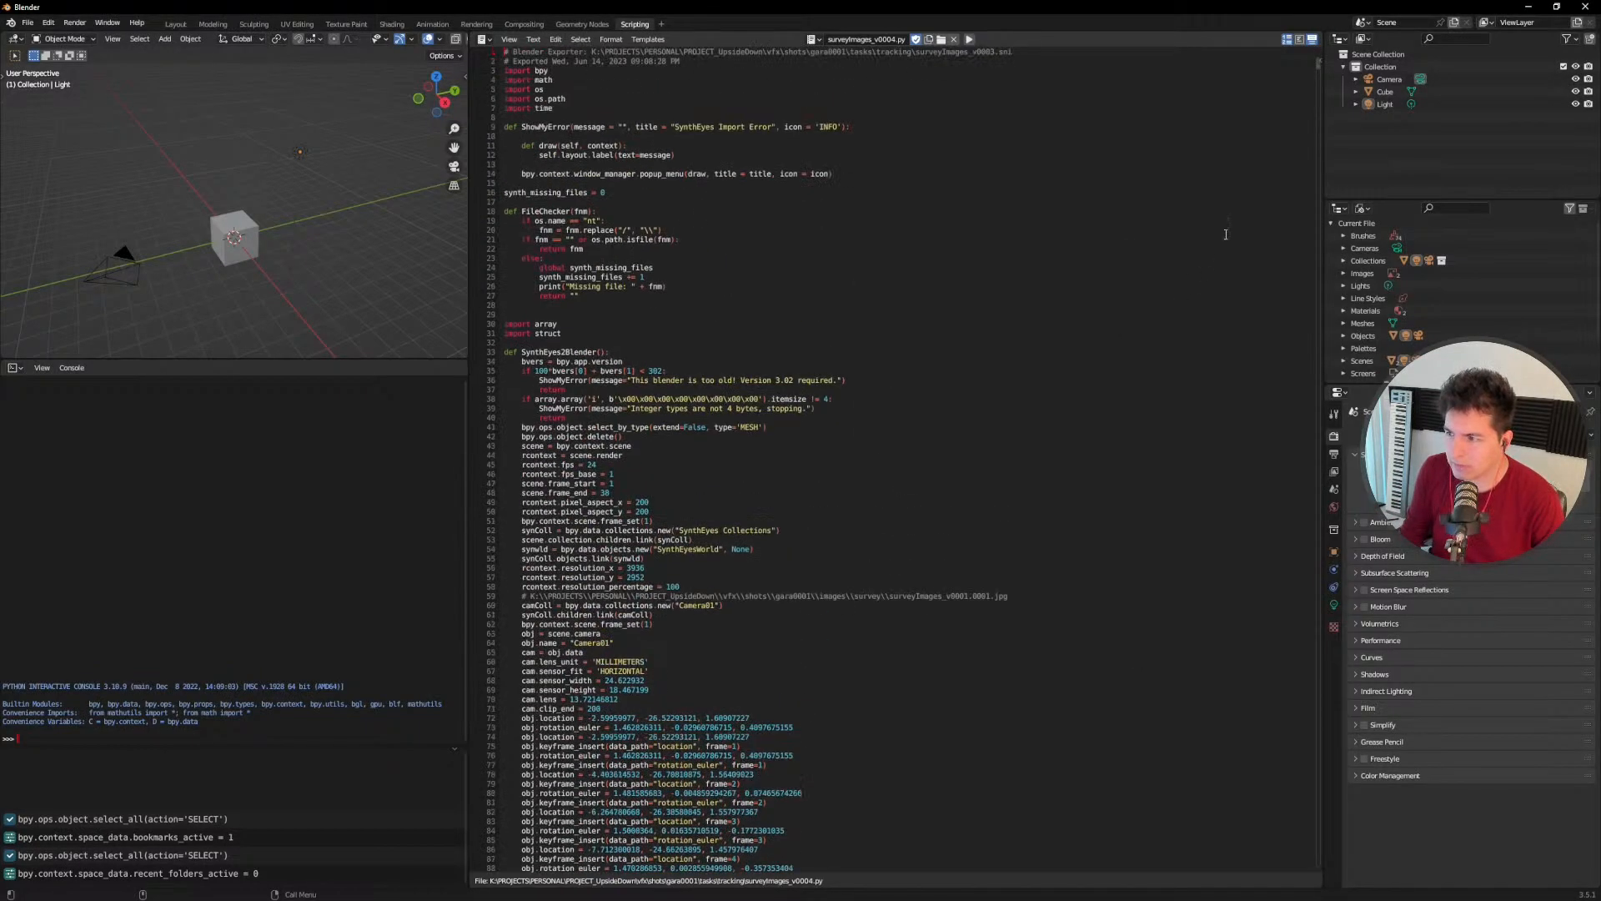
{"action": "left_click_drag", "start_coordinate": [1317, 65], "coordinate": [1353, 52]}
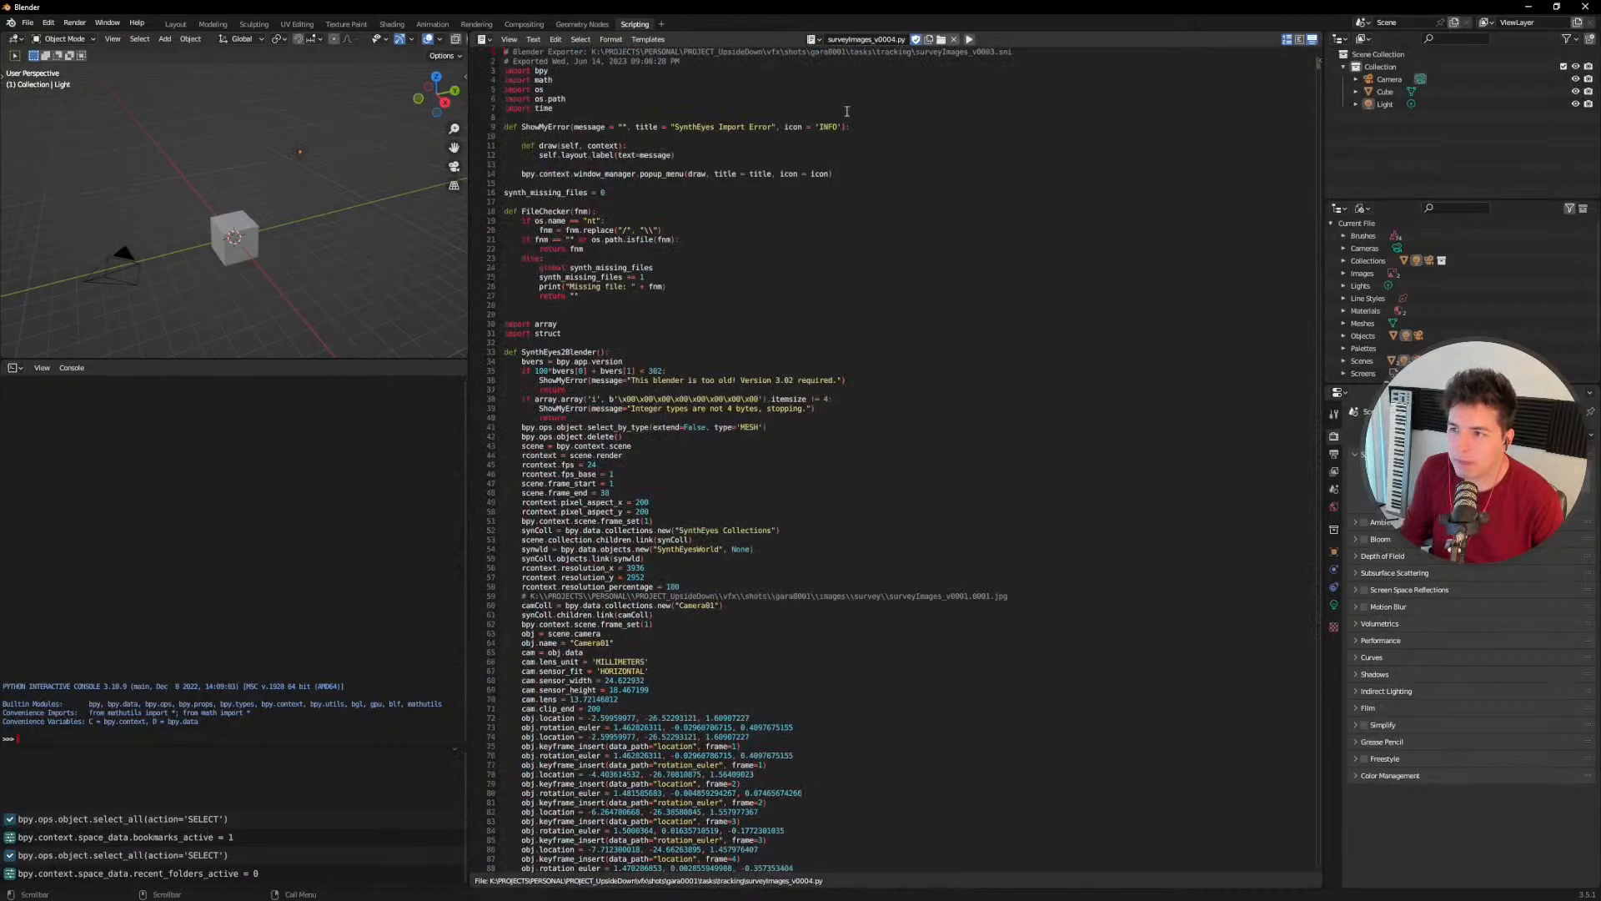
{"action": "left_click", "coordinate": [968, 40]}
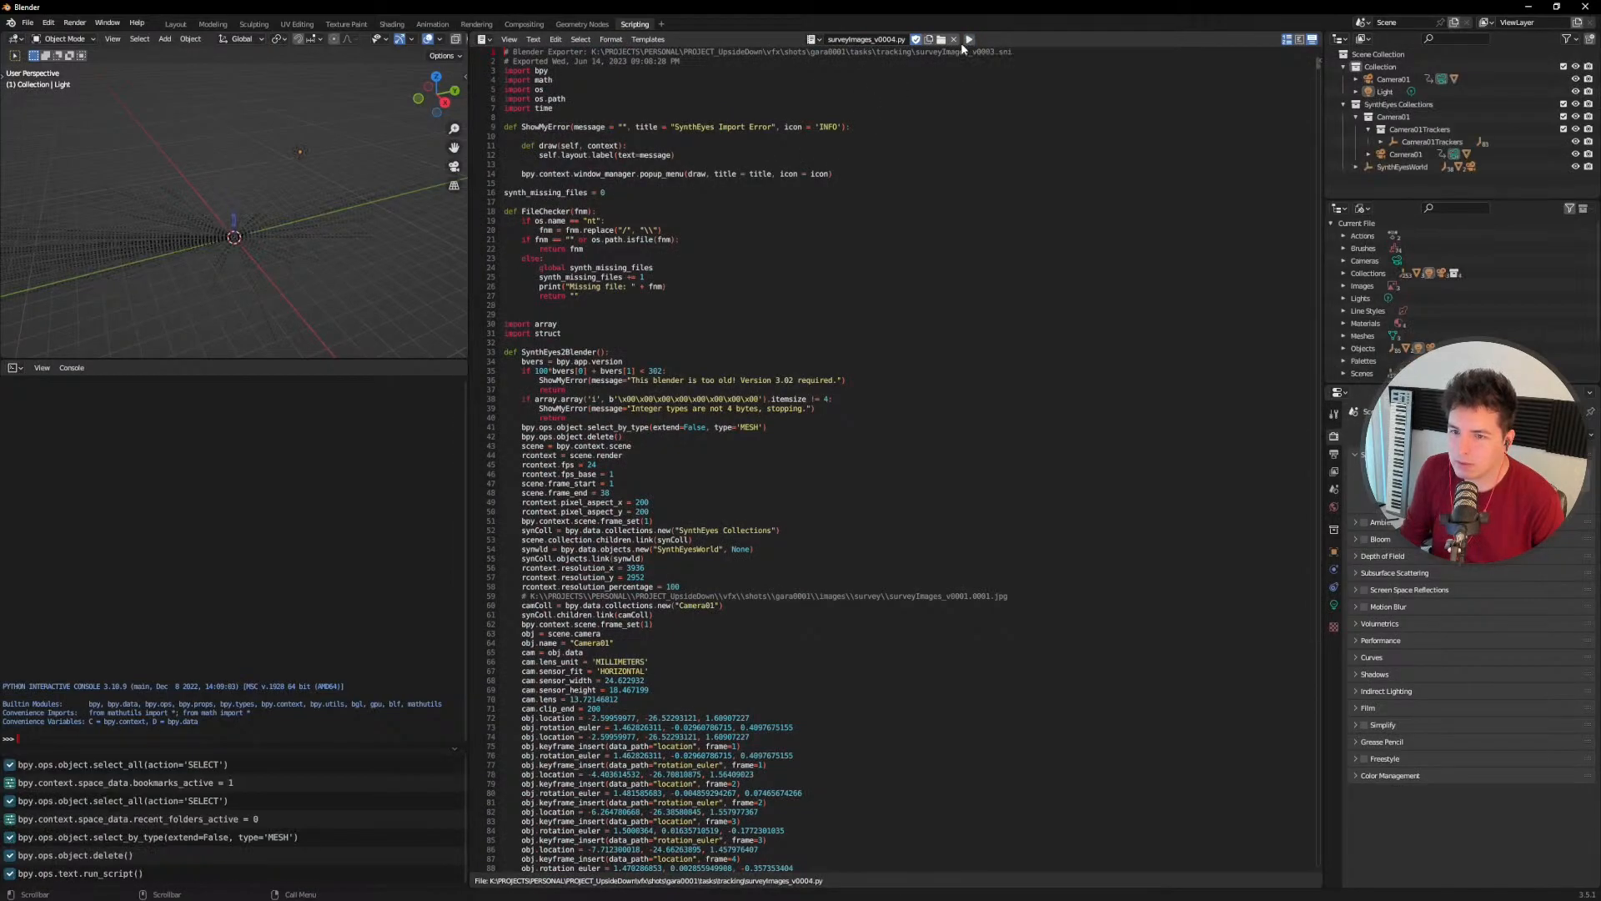
{"action": "mouse_move", "coordinate": [467, 358]}
{"action": "left_mouse_down"}
{"action": "mouse_move", "coordinate": [639, 483]}
{"action": "mouse_move", "coordinate": [418, 297]}
{"action": "mouse_move", "coordinate": [514, 329]}
{"action": "mouse_move", "coordinate": [466, 359]}
{"action": "left_mouse_up"}
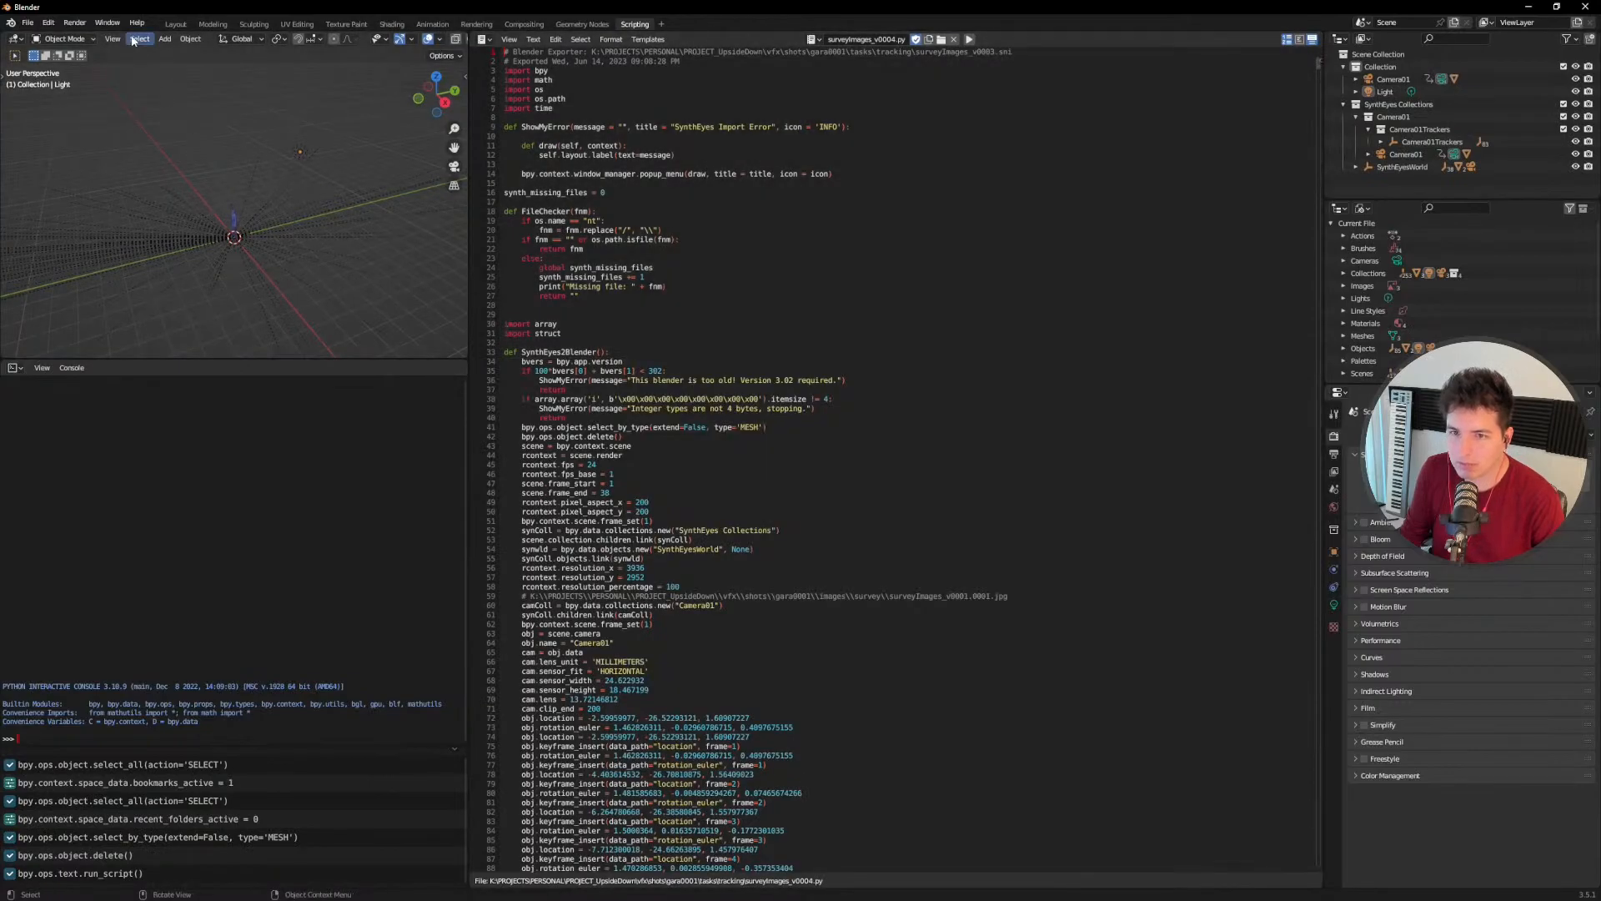
Step: View the imported scene through its camera in the Layout workspace and delete the default light
{"action": "left_click", "coordinate": [175, 24]}
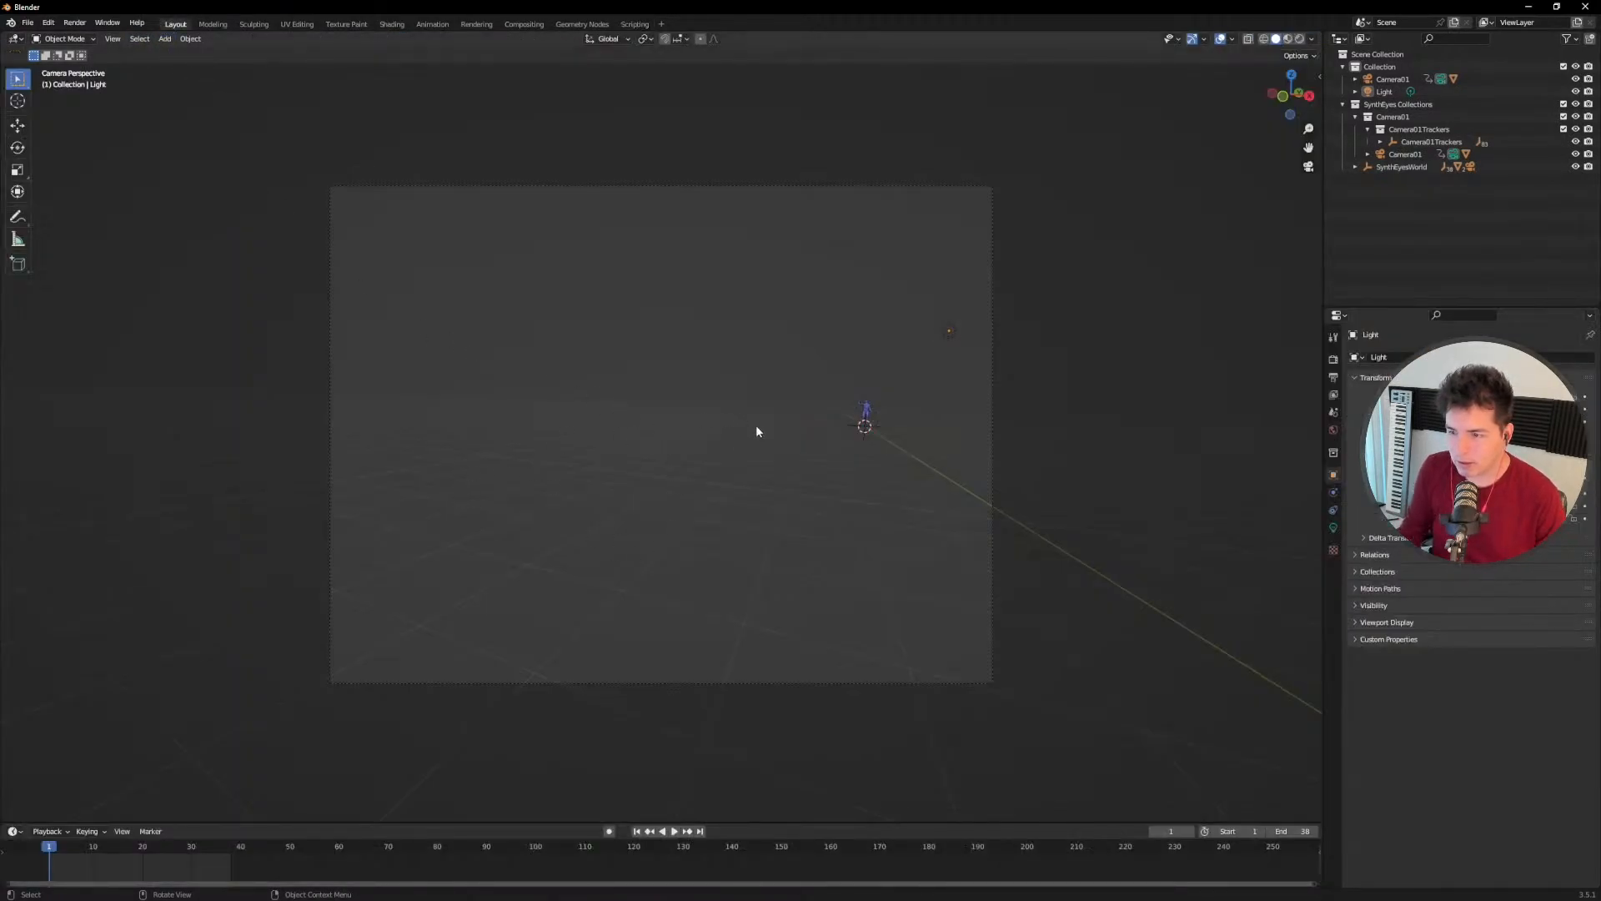
{"action": "left_click", "coordinate": [947, 332]}
{"action": "left_click", "coordinate": [935, 355]}
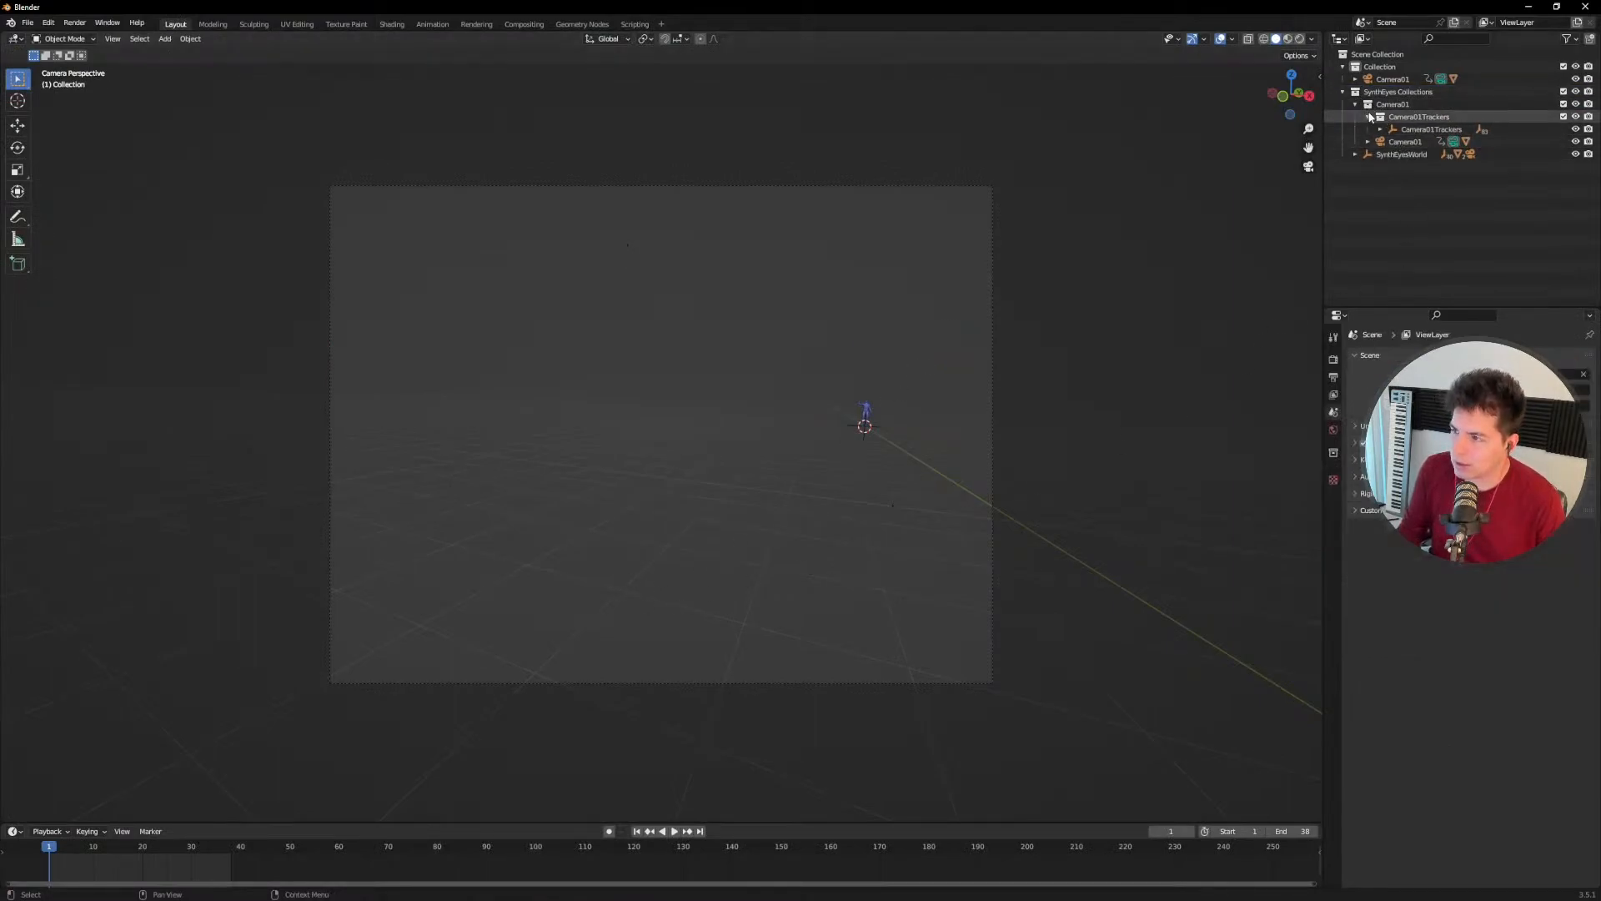
Step: Examine the imported SynthEyes camera, tracker collection and SynthEyesWorld parent in the outliner, and select everything to inspect the tracker points
{"action": "left_click", "coordinate": [1342, 40]}
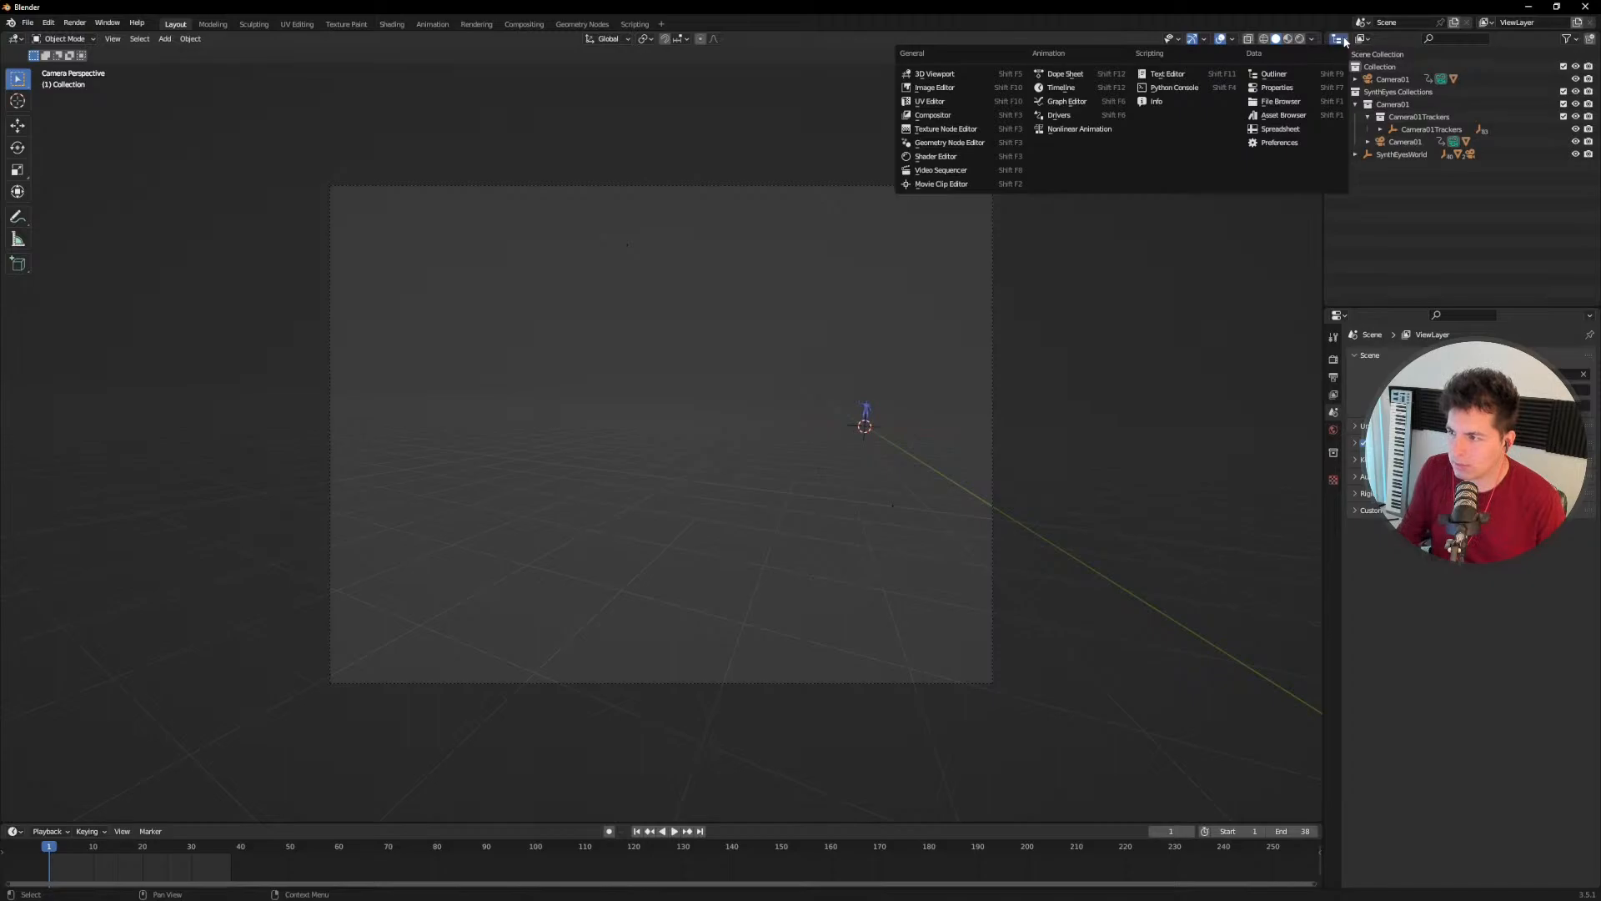
{"action": "left_click", "coordinate": [1284, 77]}
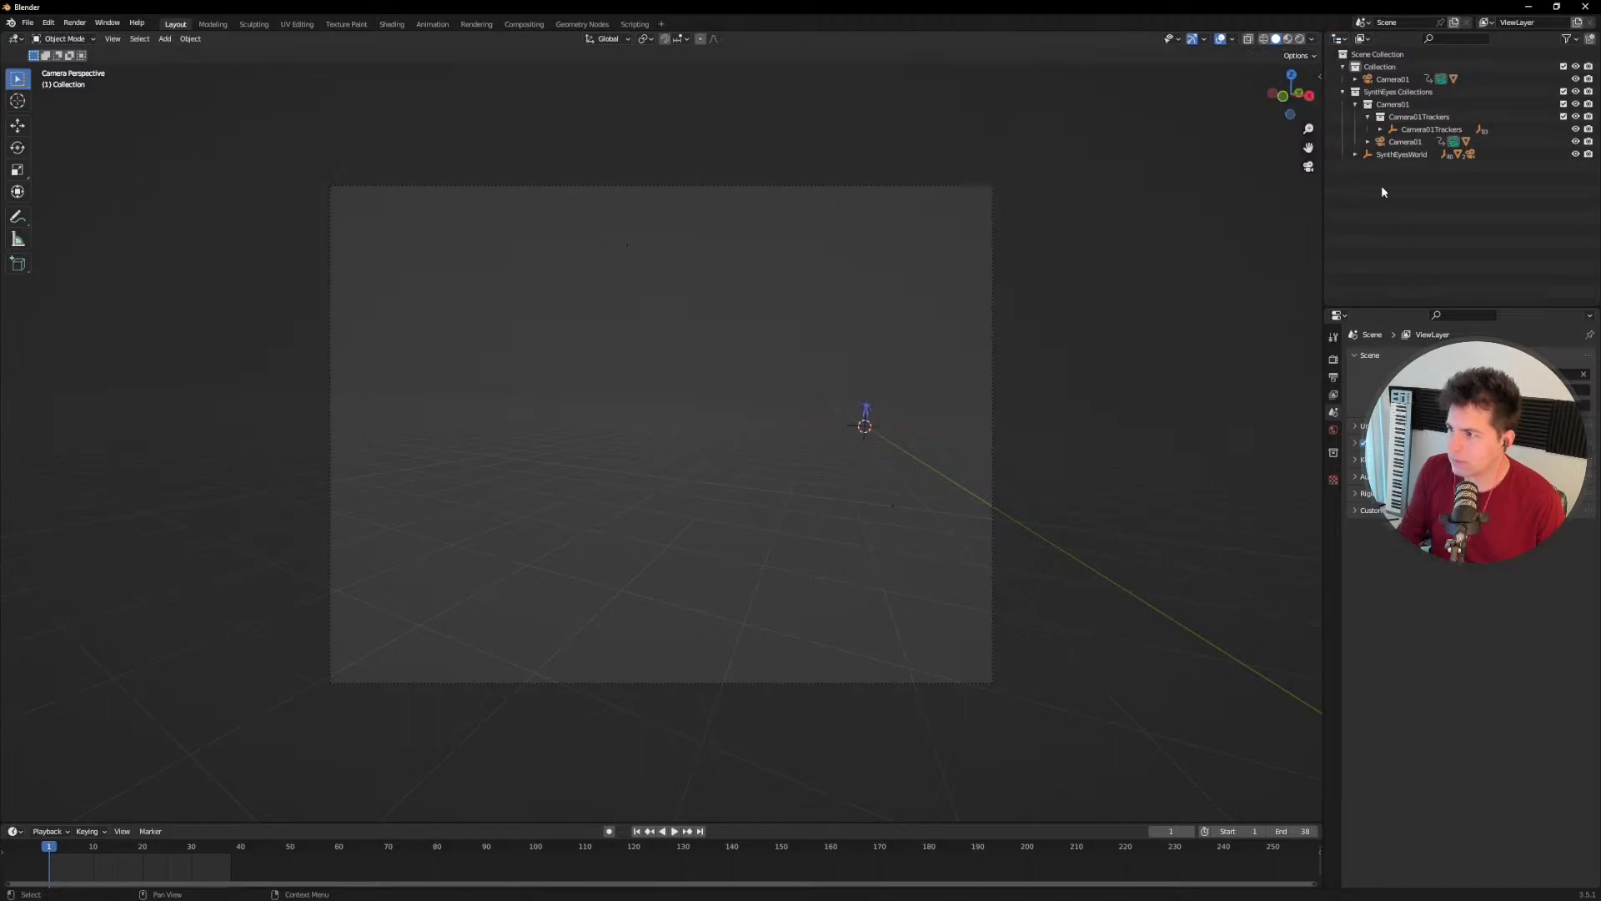
{"action": "left_click", "coordinate": [1388, 142]}
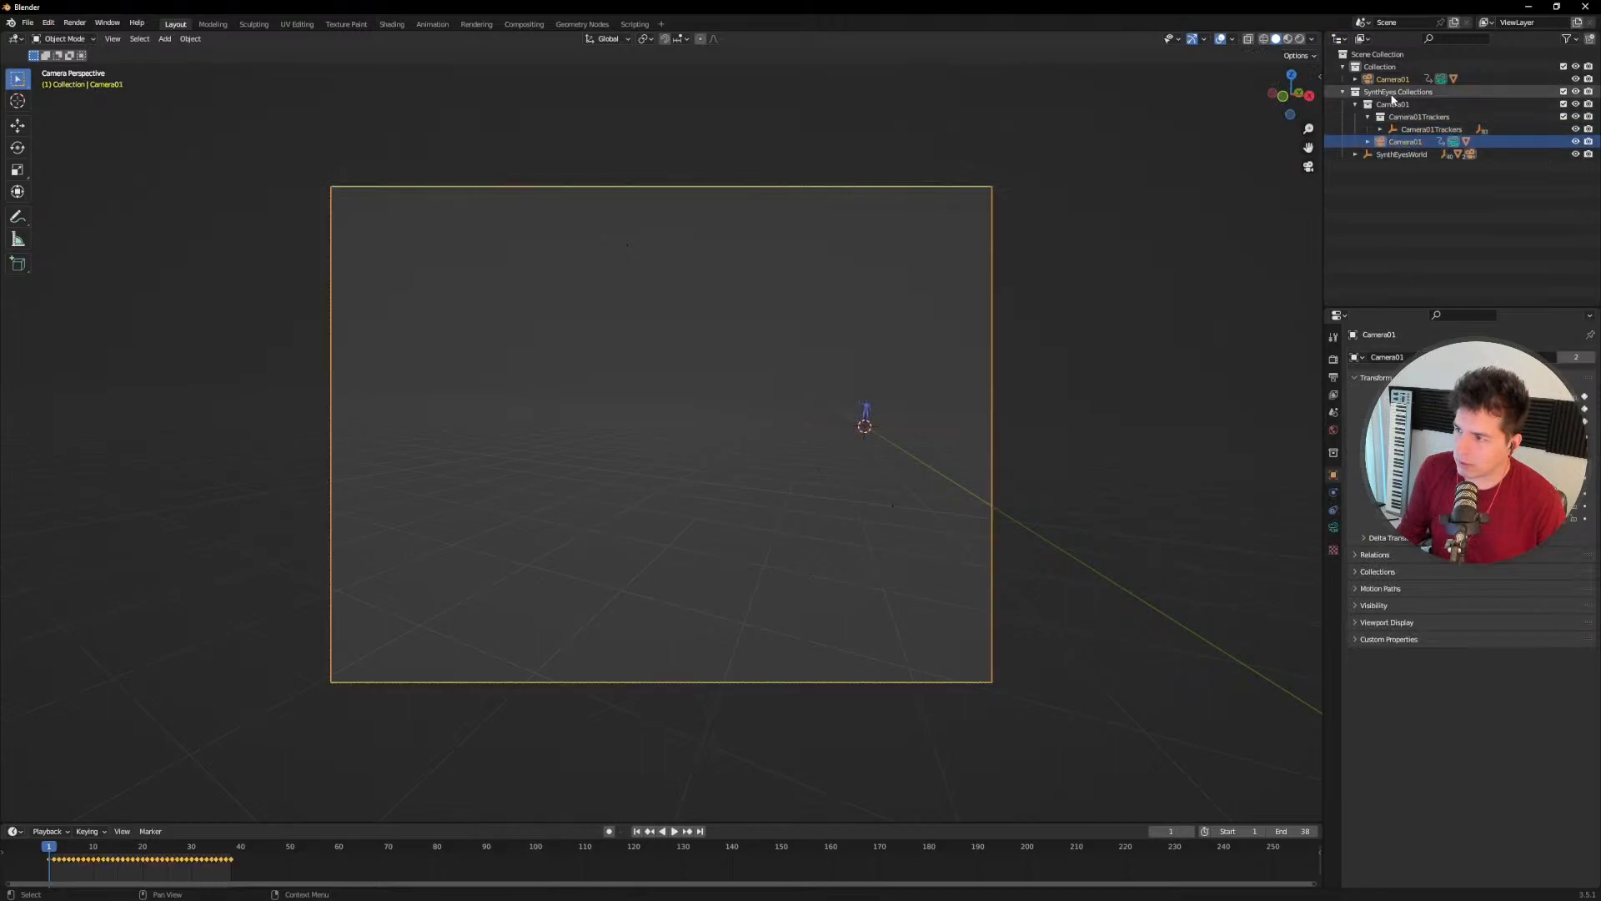
{"action": "left_click", "coordinate": [1392, 95]}
{"action": "left_click", "coordinate": [1400, 106]}
{"action": "left_click", "coordinate": [1404, 118]}
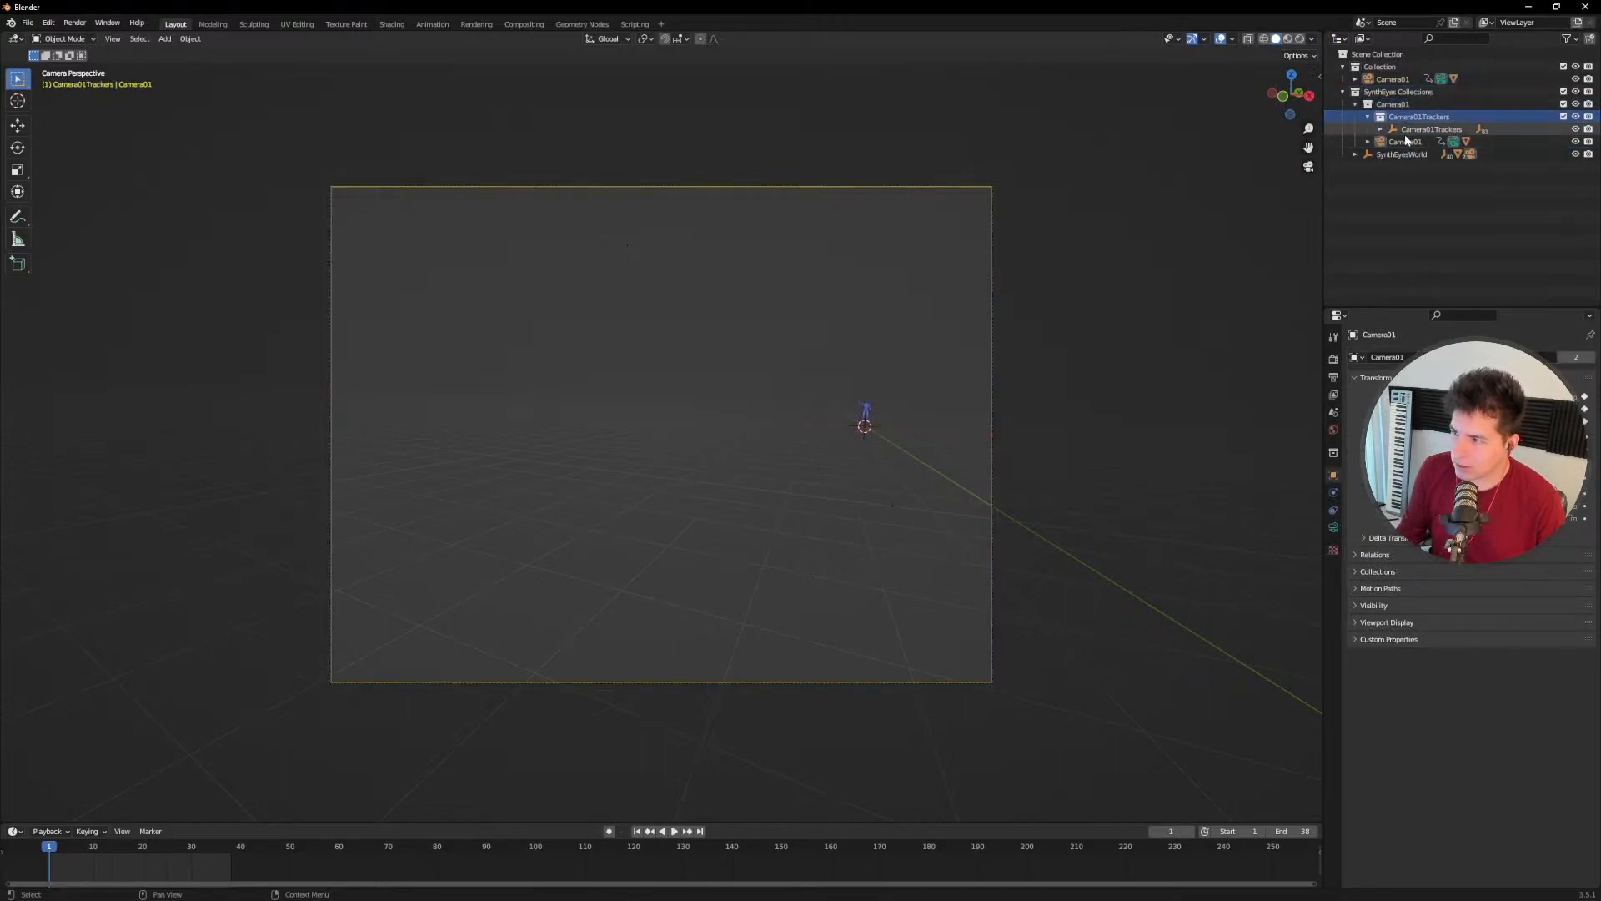
{"action": "left_click", "coordinate": [1398, 156]}
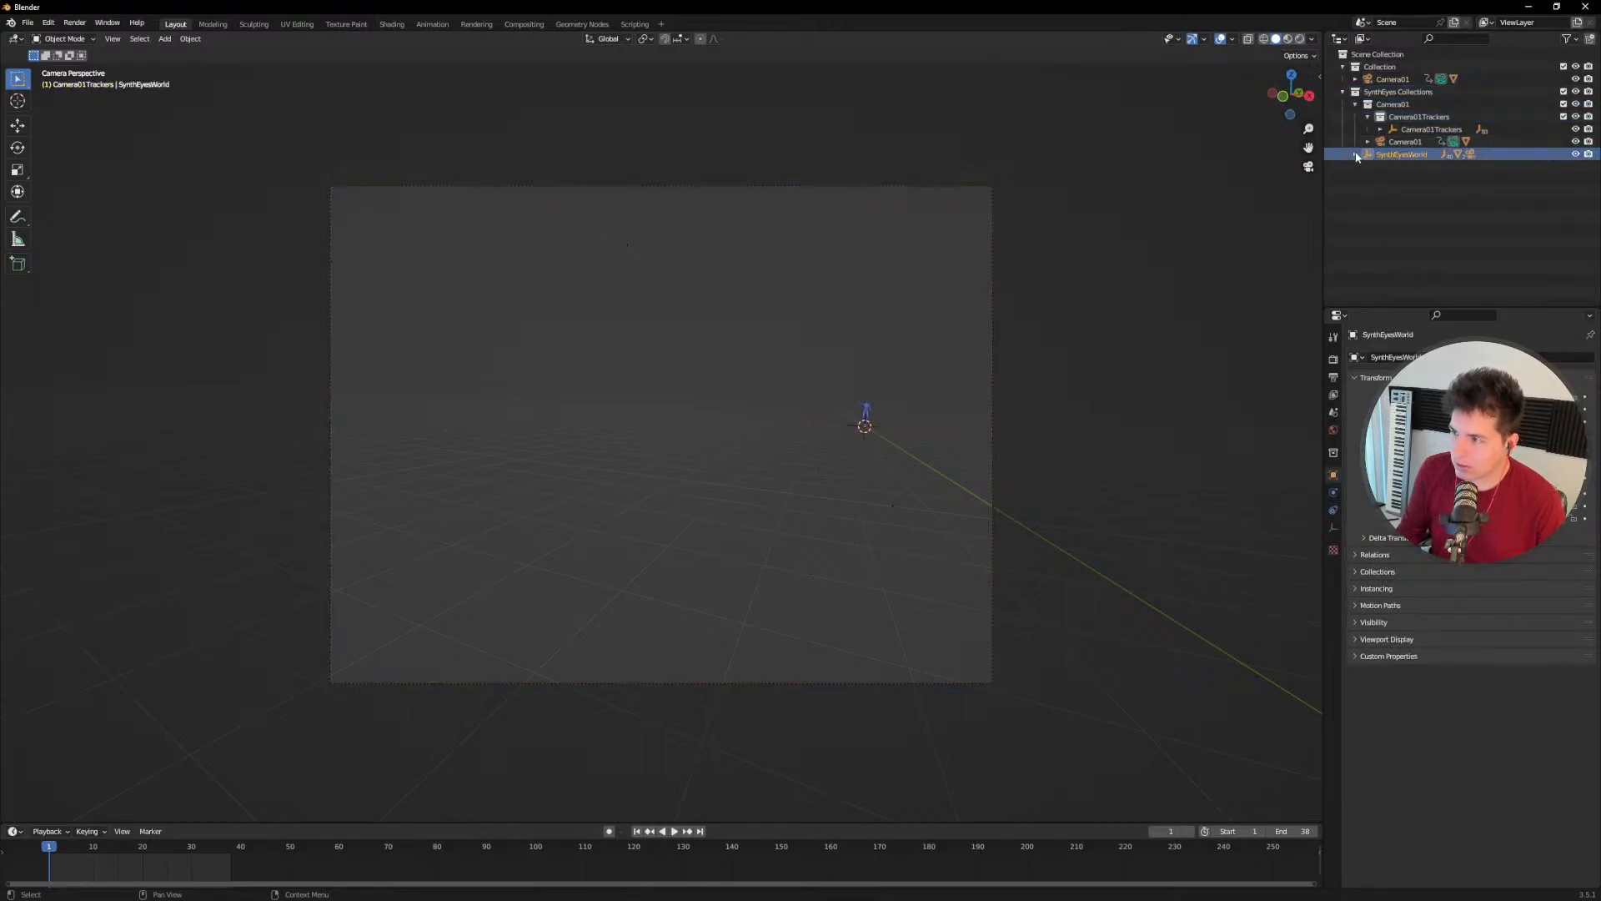
{"action": "key", "text": "g"}
{"action": "right_click", "coordinate": [789, 417]}
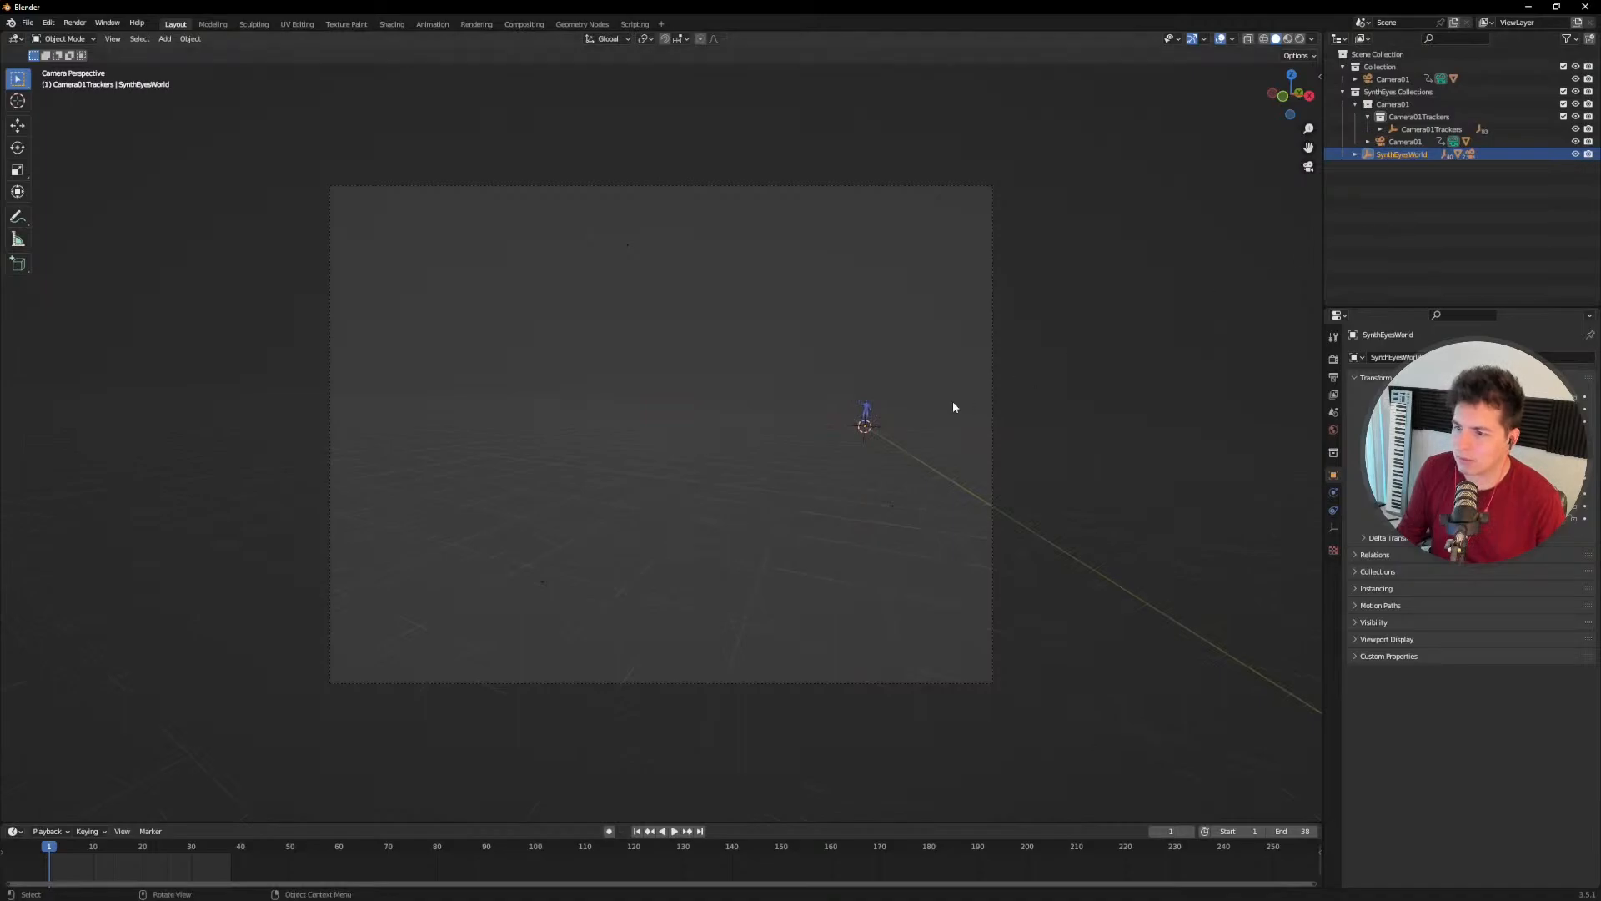
{"action": "key", "text": "a"}
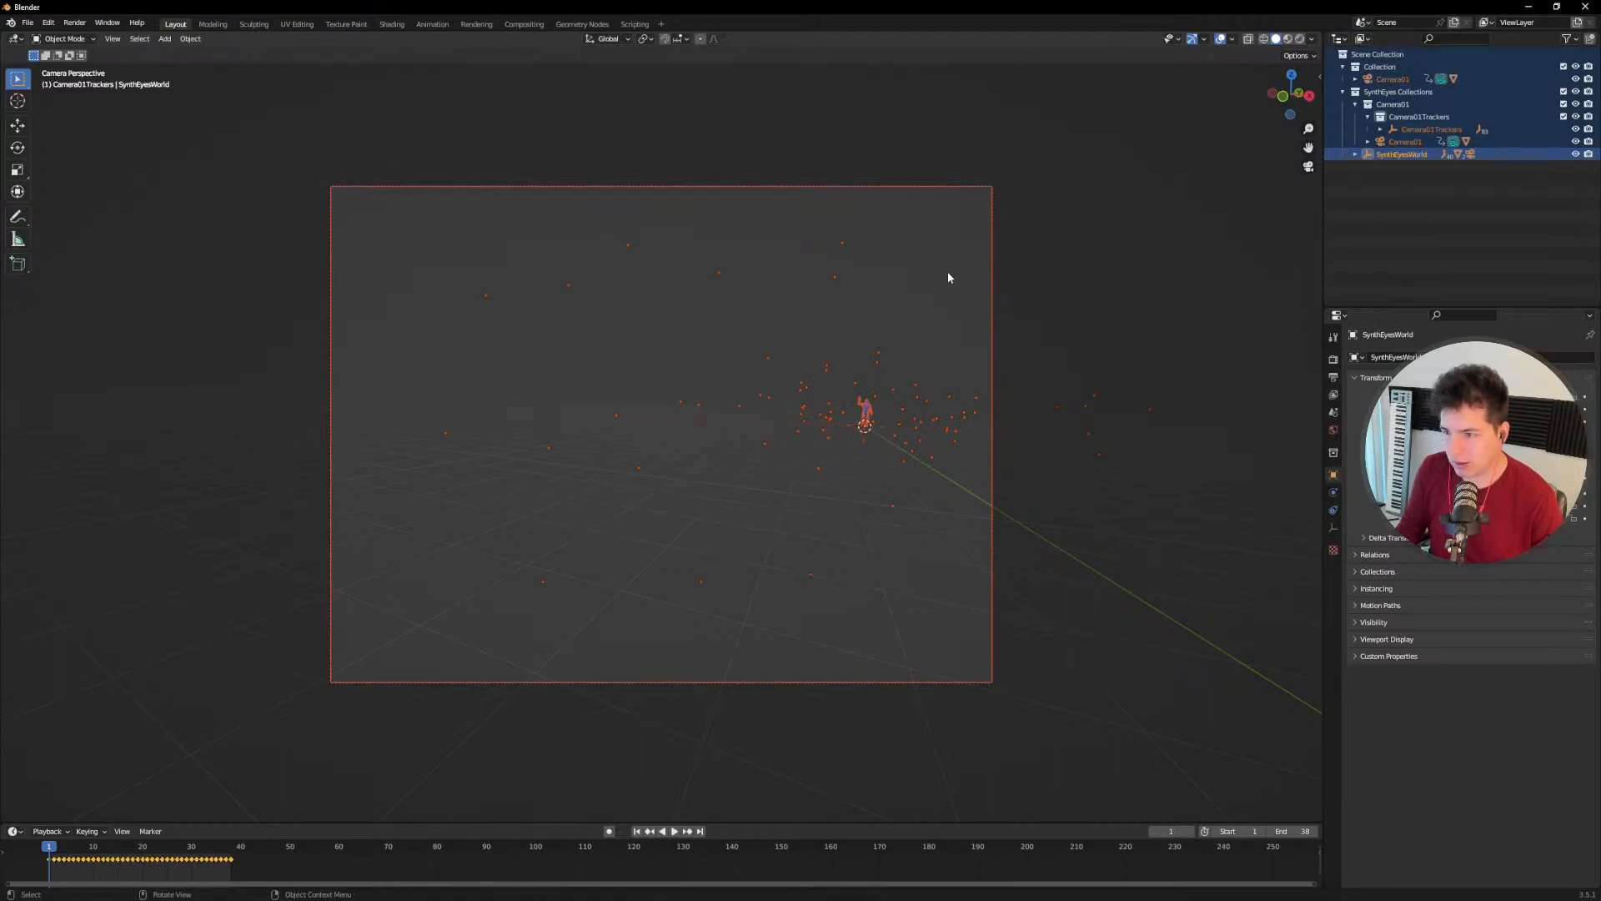
Step: Move all imported objects to the Scene Collection and delete the leftover empty collections, including the Camera01 and Camera01Trackers collections
{"action": "key", "text": "m"}
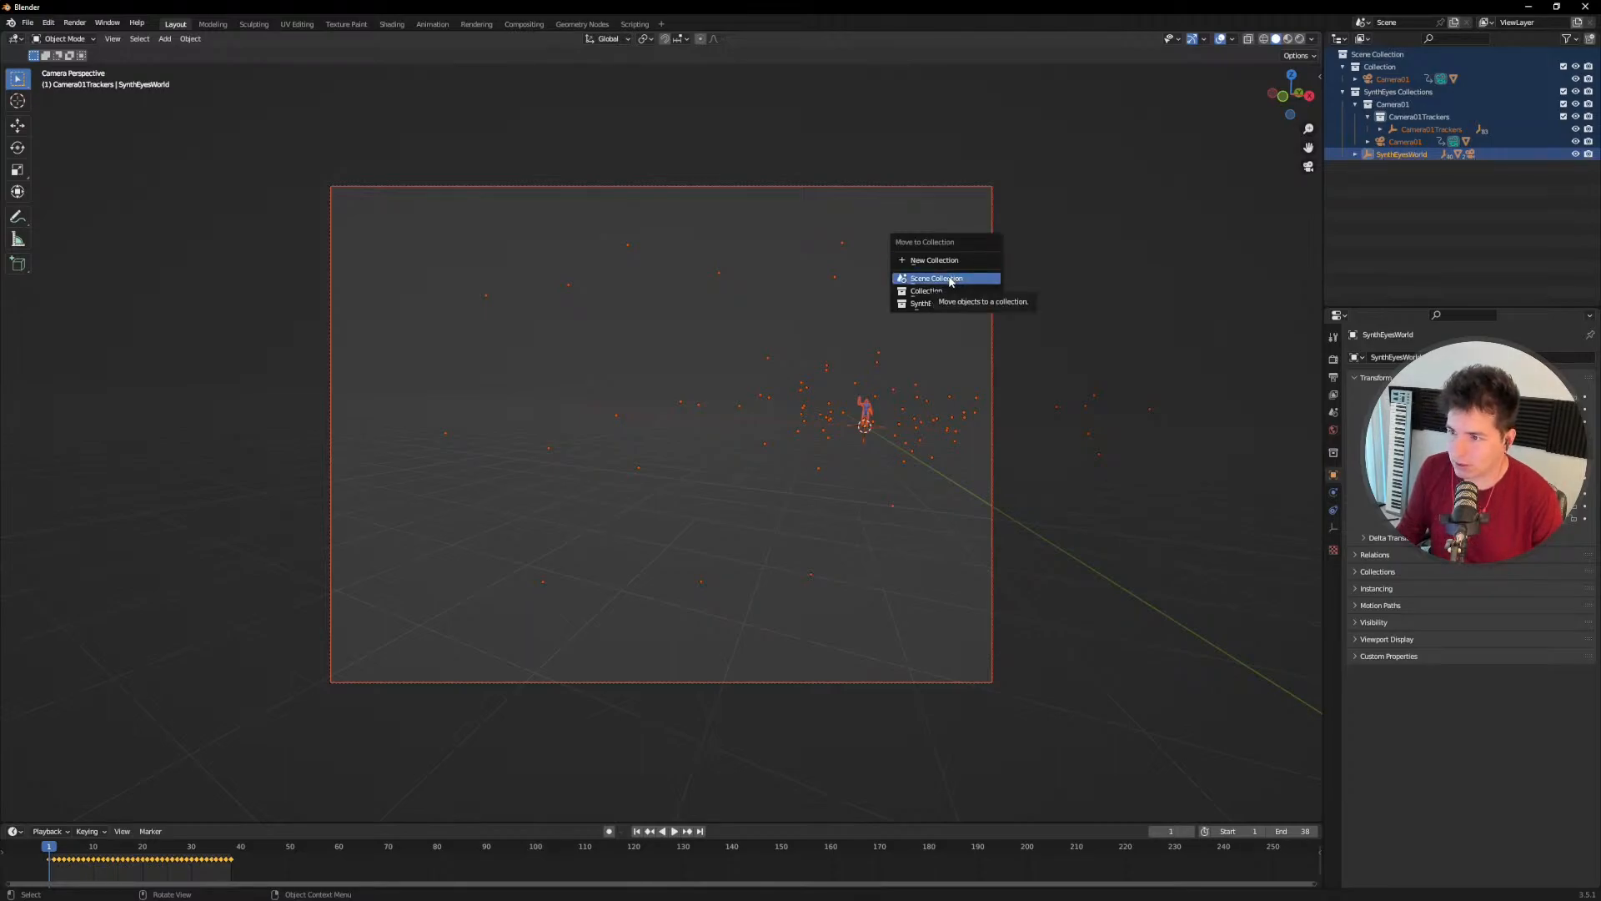
{"action": "left_click", "coordinate": [951, 280]}
{"action": "left_click", "coordinate": [1389, 143]}
{"action": "left_click", "coordinate": [1393, 101]}
{"action": "left_click", "coordinate": [1389, 72], "text": "ctrl"}
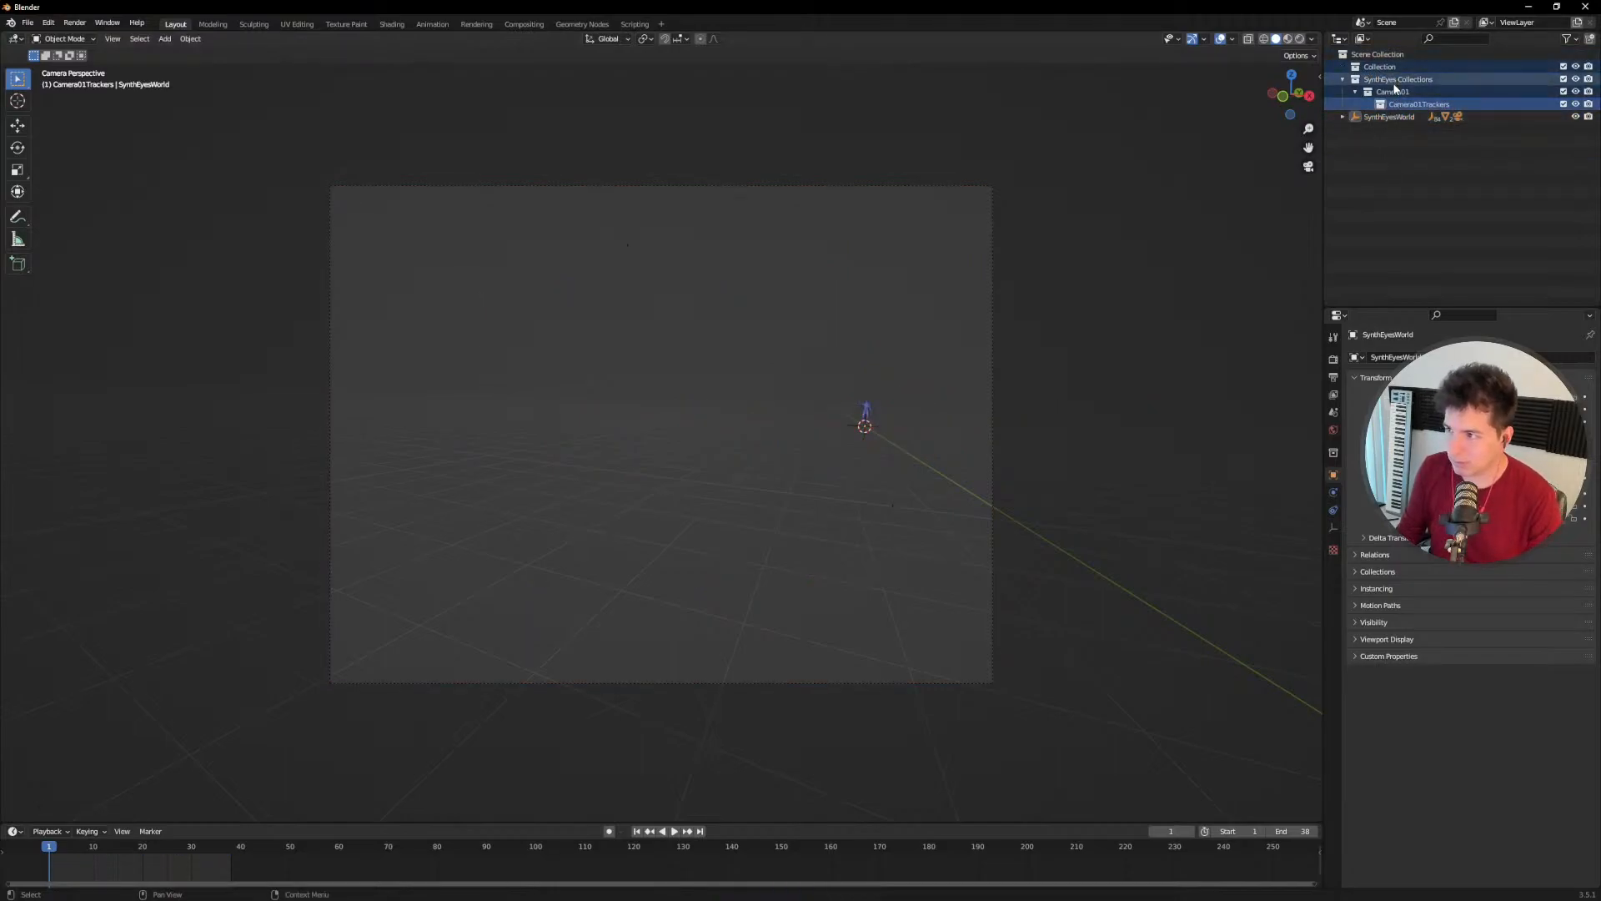
{"action": "key", "text": "Delete"}
{"action": "left_click", "coordinate": [1390, 77]}
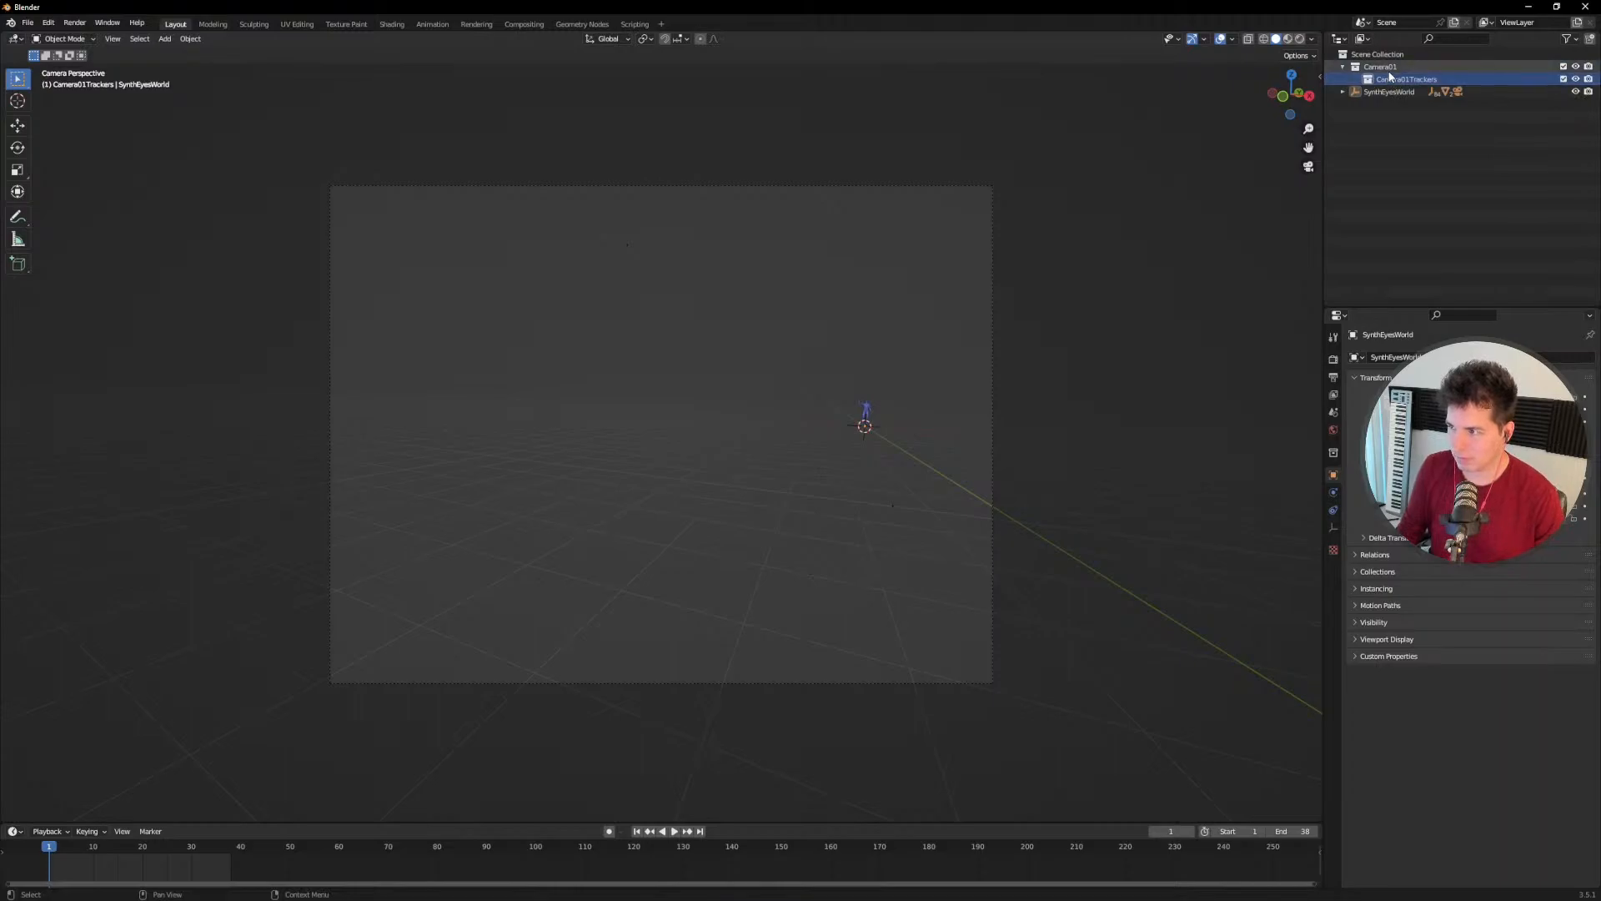
{"action": "key", "text": "Delete"}
{"action": "left_click", "coordinate": [1386, 69]}
{"action": "key", "text": "Delete"}
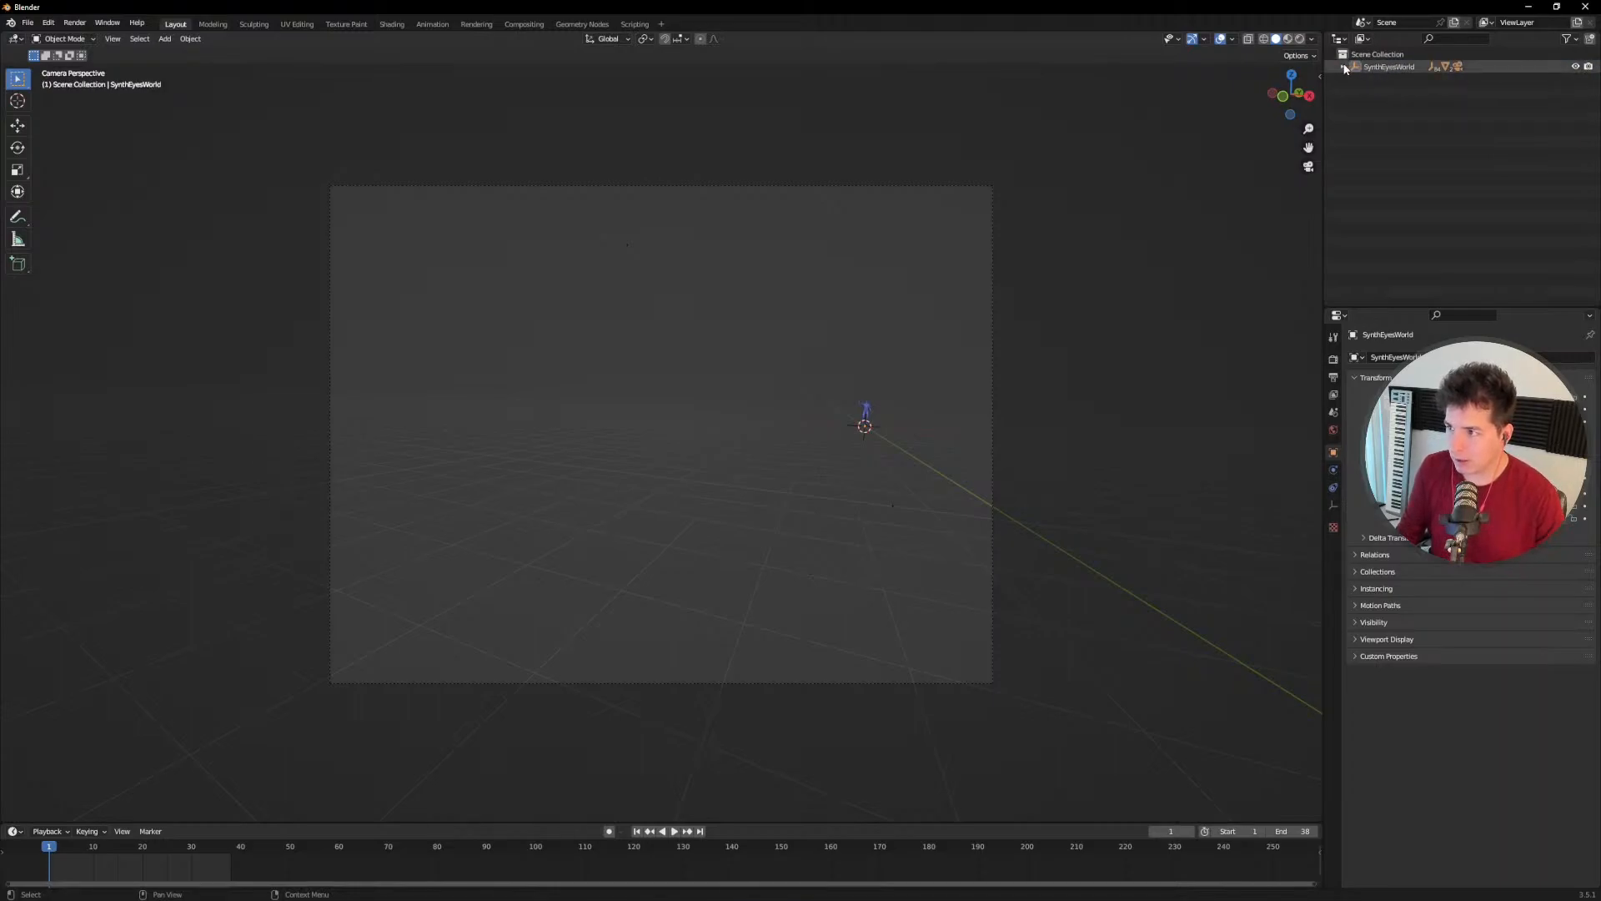
Step: Clear the SynthEyesWorld parent from the Camera01 and Camera01Trackers objects
{"action": "left_click", "coordinate": [1343, 67]}
{"action": "left_click", "coordinate": [1373, 68]}
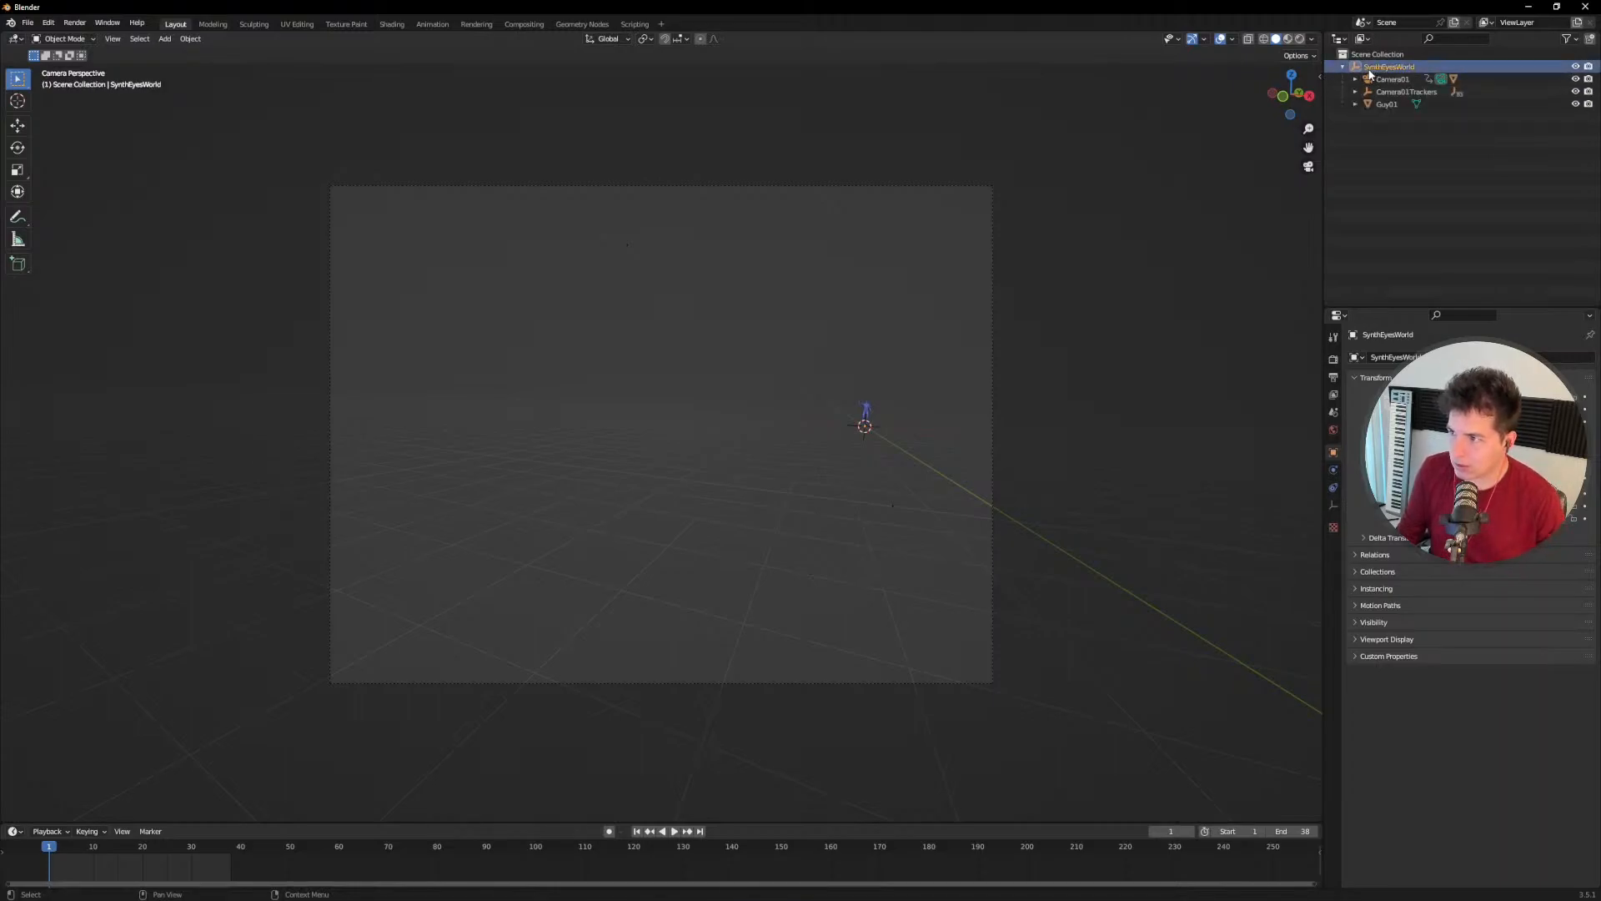
{"action": "left_click", "coordinate": [1382, 80]}
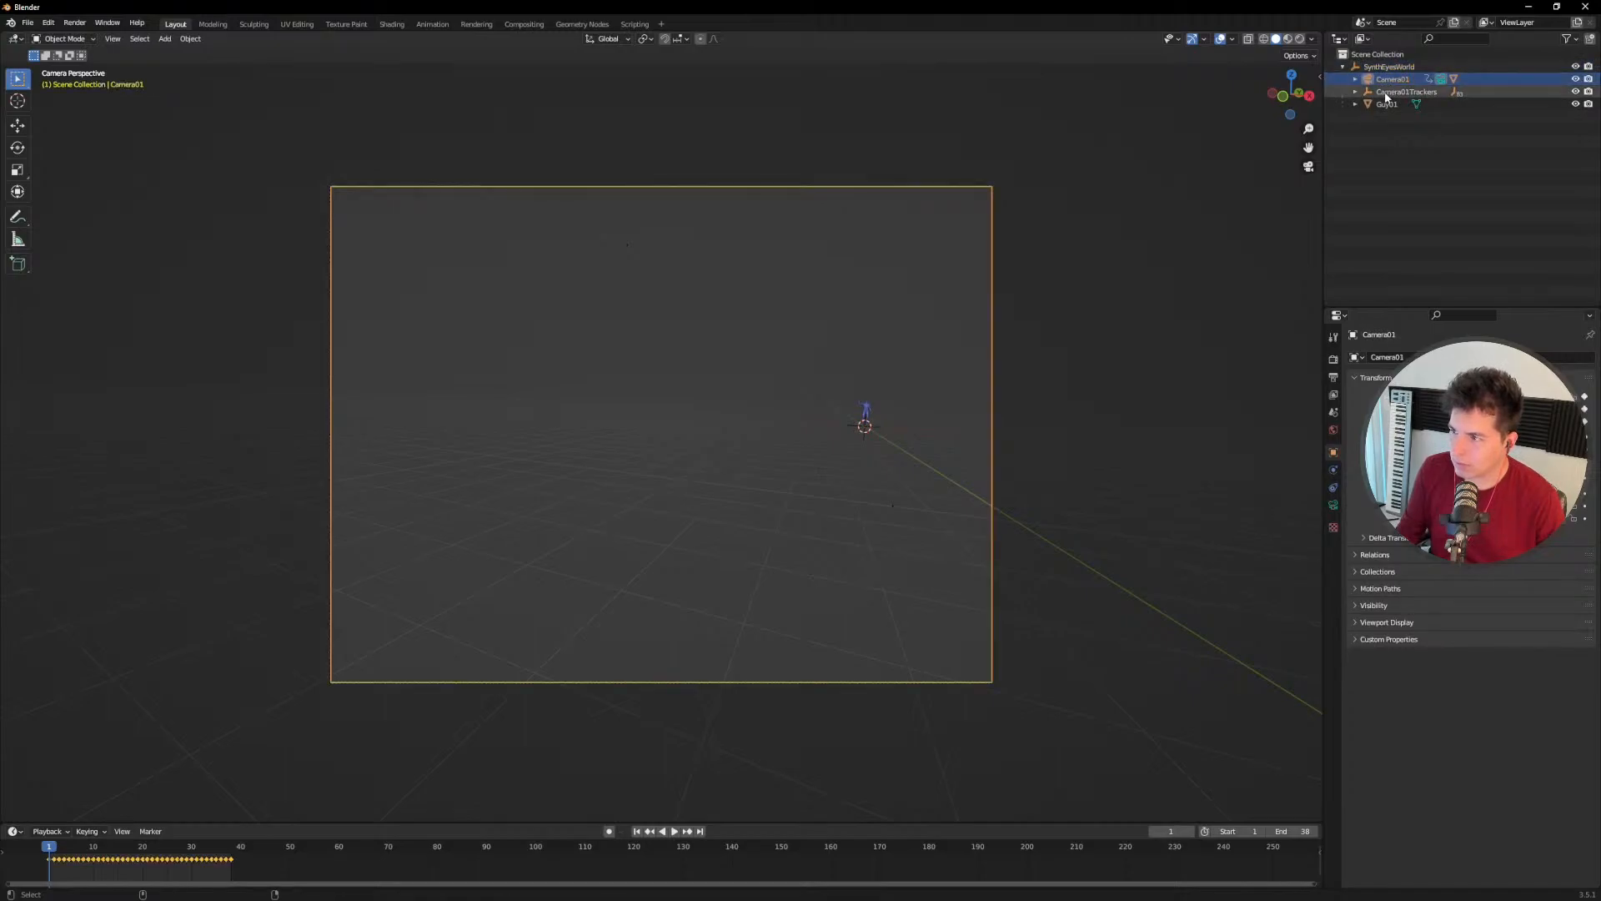
{"action": "left_click", "coordinate": [1392, 92], "text": "ctrl"}
{"action": "left_click", "coordinate": [1387, 105], "text": "ctrl"}
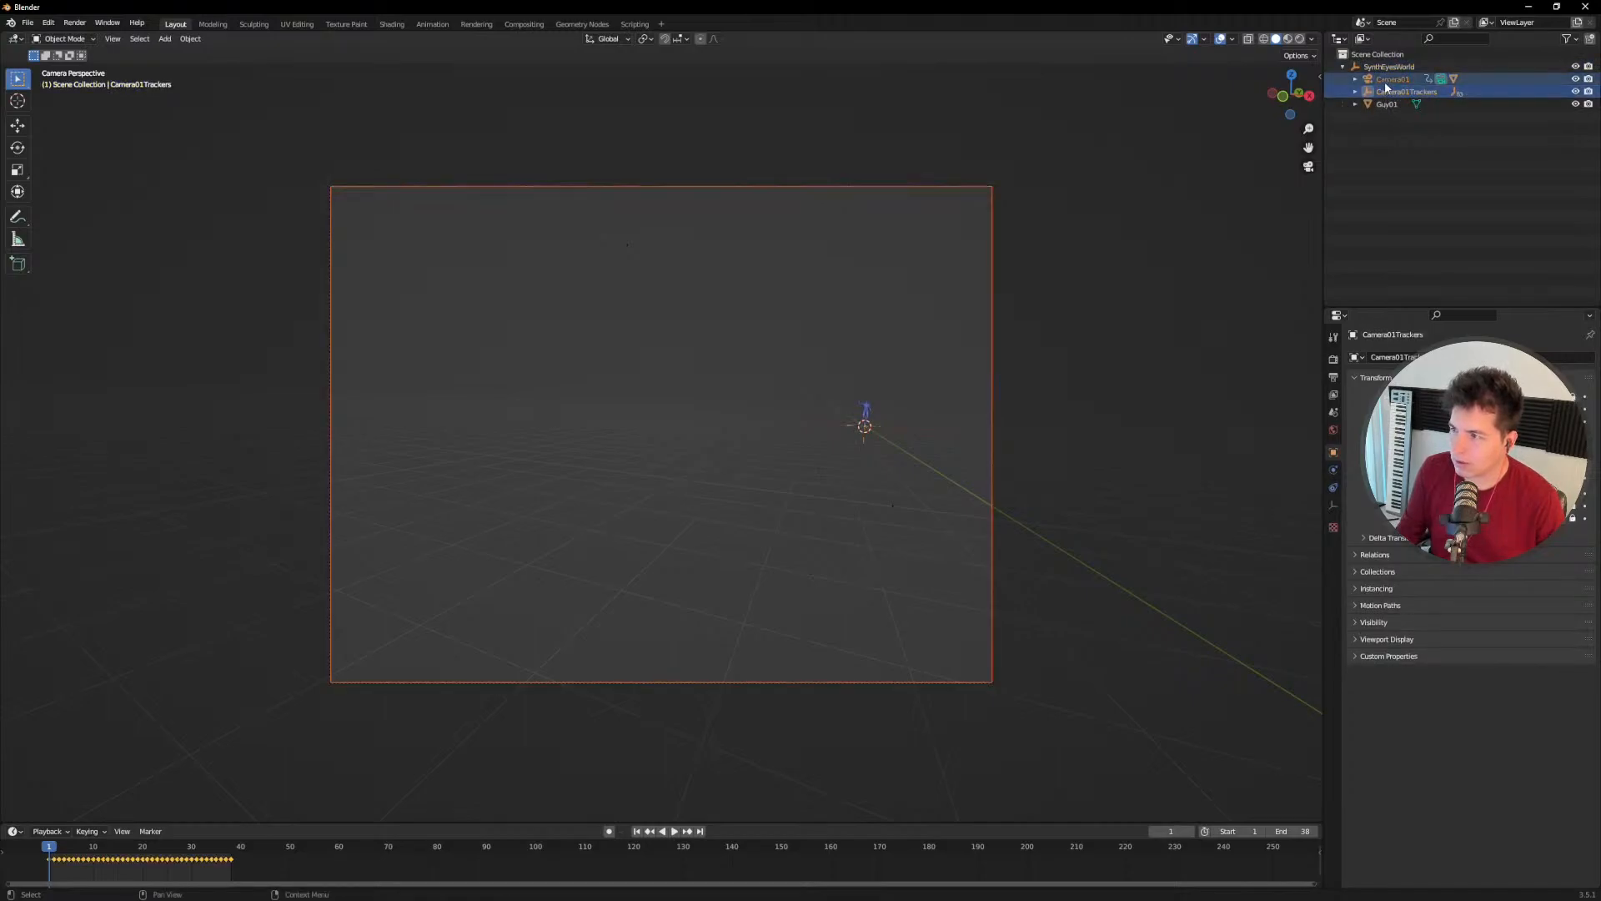
{"action": "right_click", "coordinate": [1386, 98]}
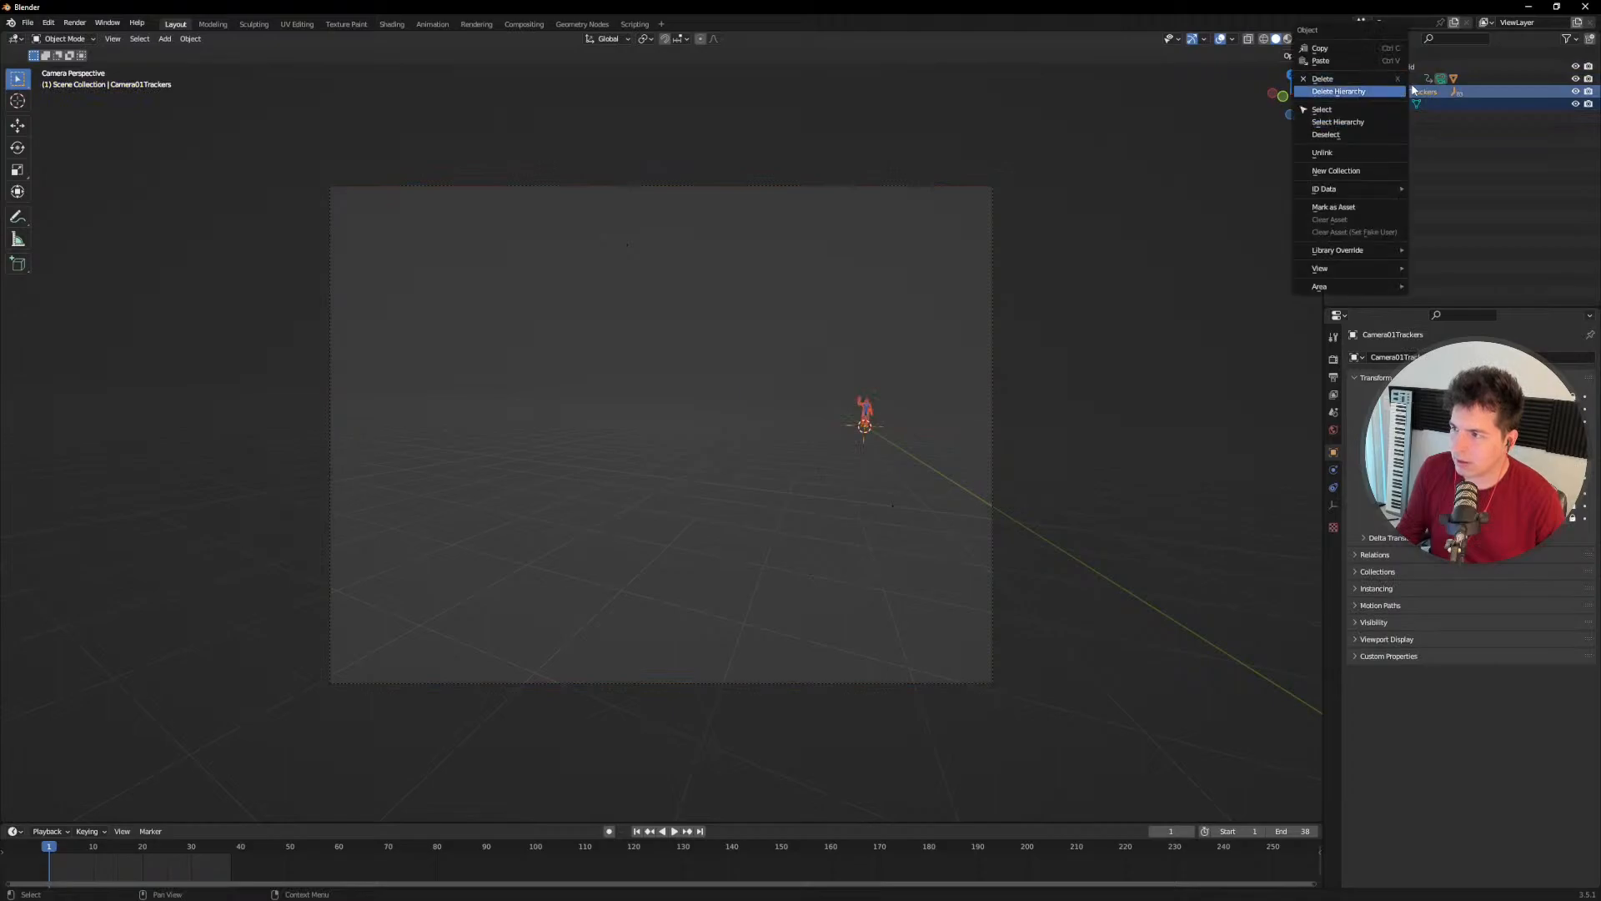
{"action": "left_click", "coordinate": [1388, 79]}
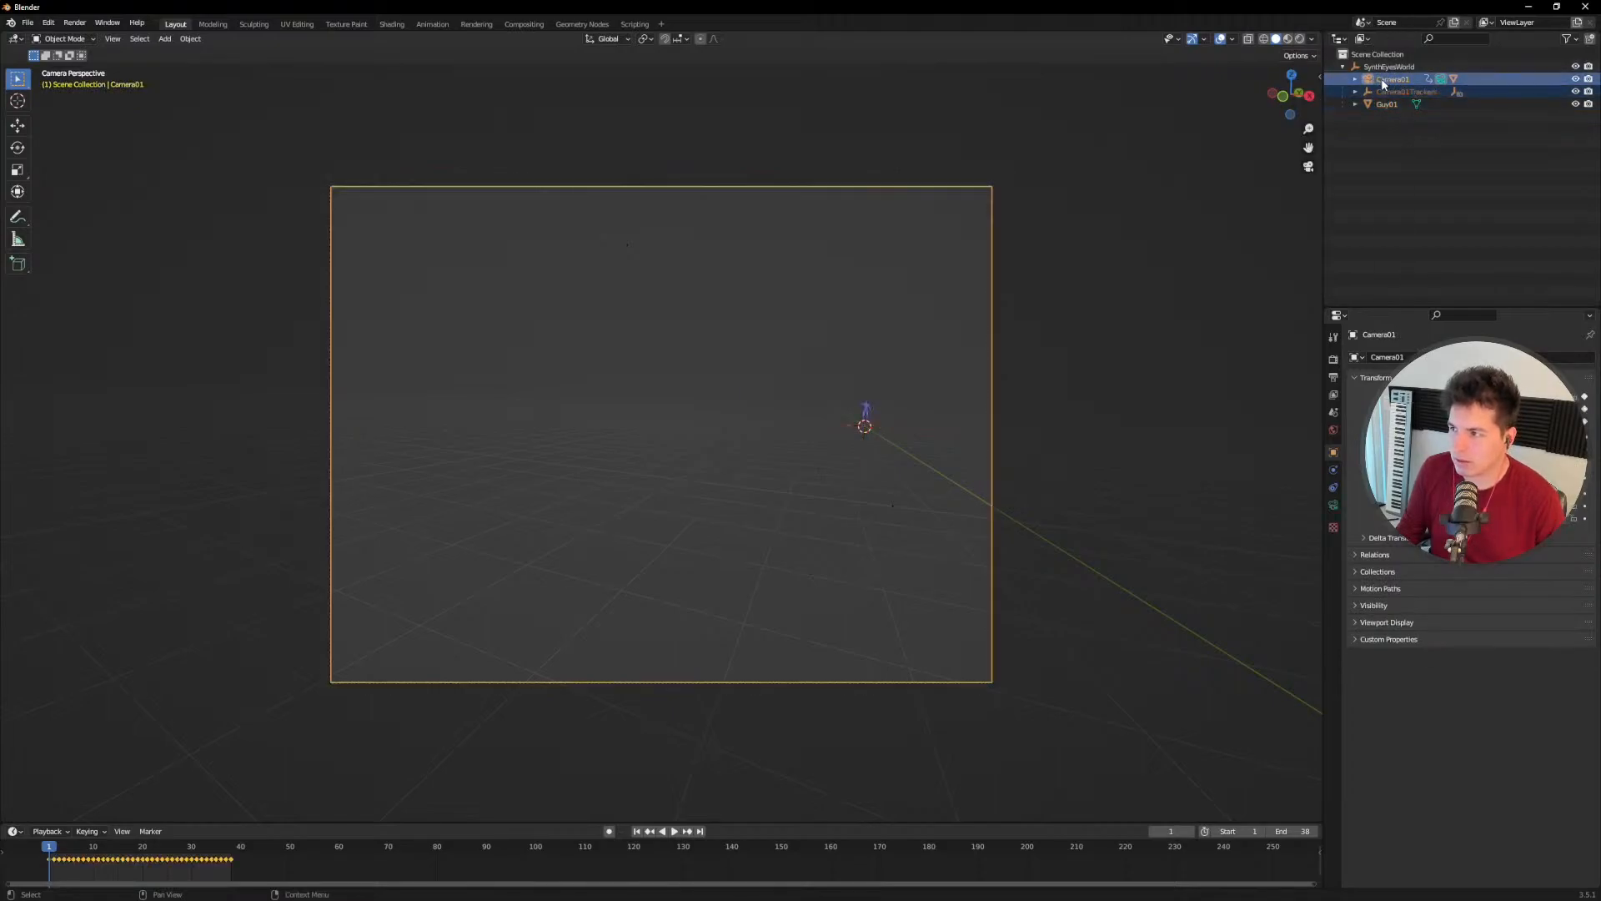
{"action": "right_click", "coordinate": [1385, 83]}
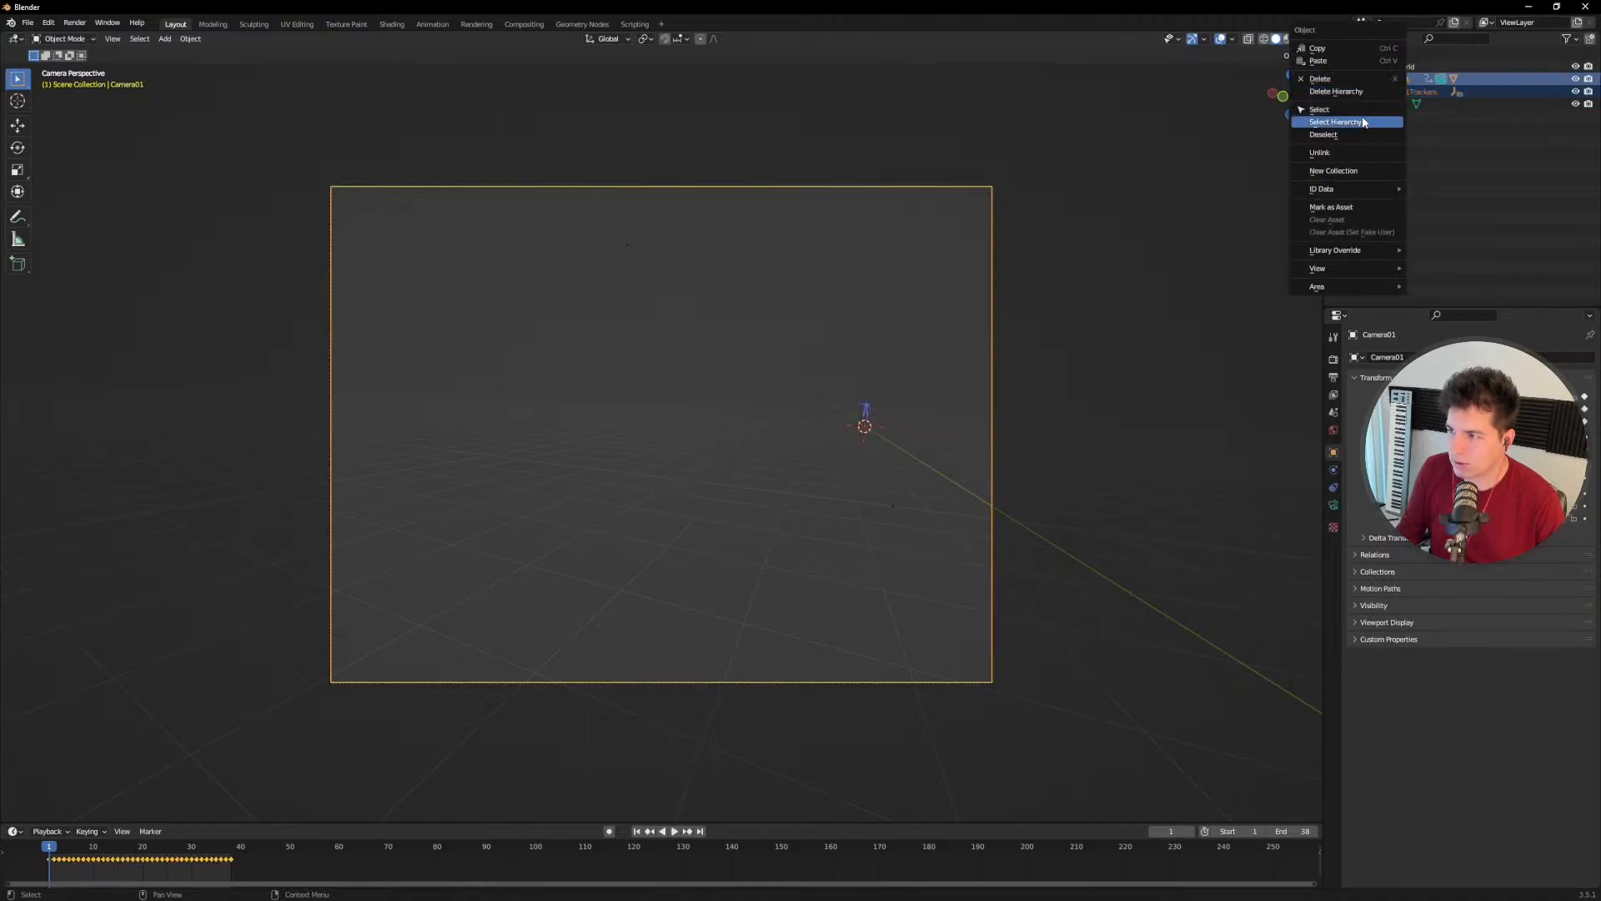
{"action": "left_click", "coordinate": [1362, 118]}
{"action": "left_click", "coordinate": [1393, 92], "text": "shift"}
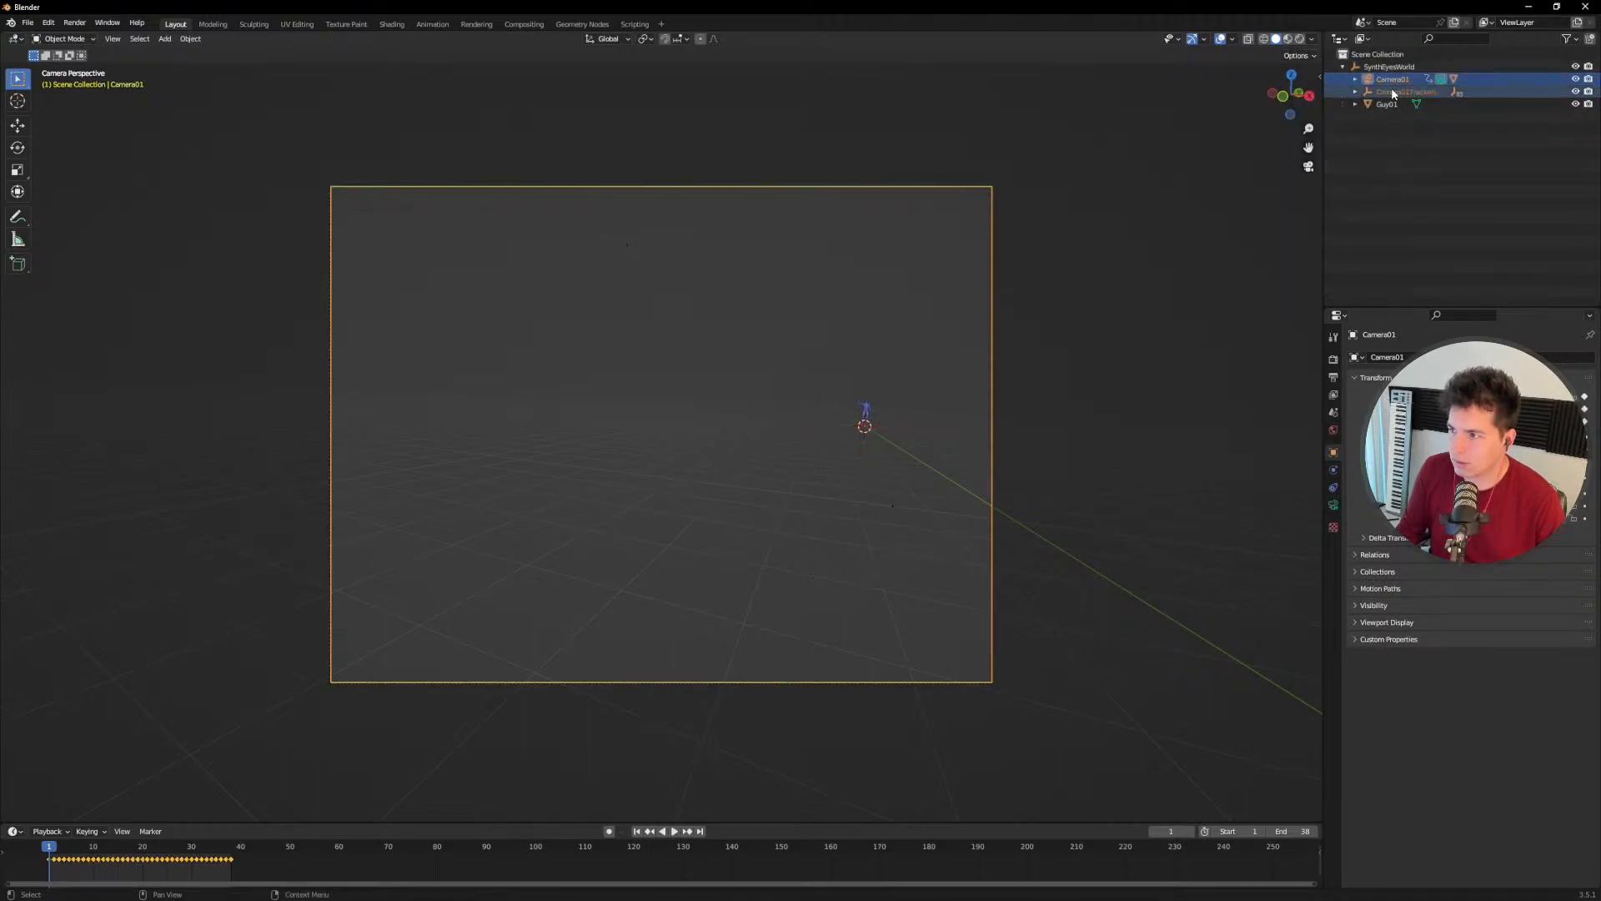
{"action": "key", "text": "alt+p"}
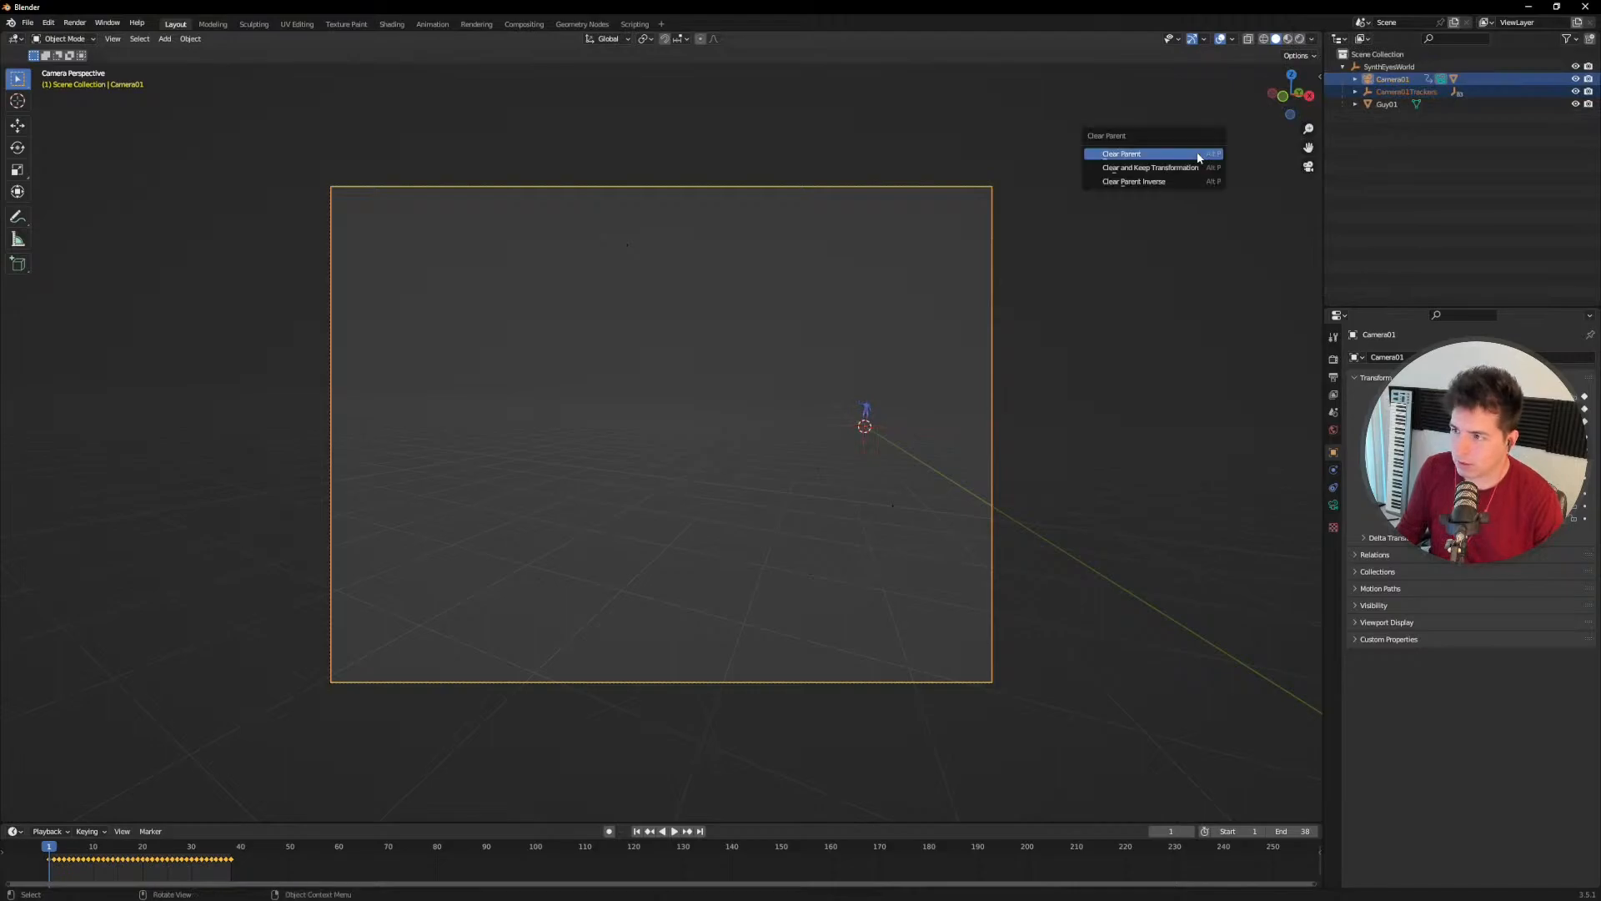
{"action": "left_click", "coordinate": [1198, 155]}
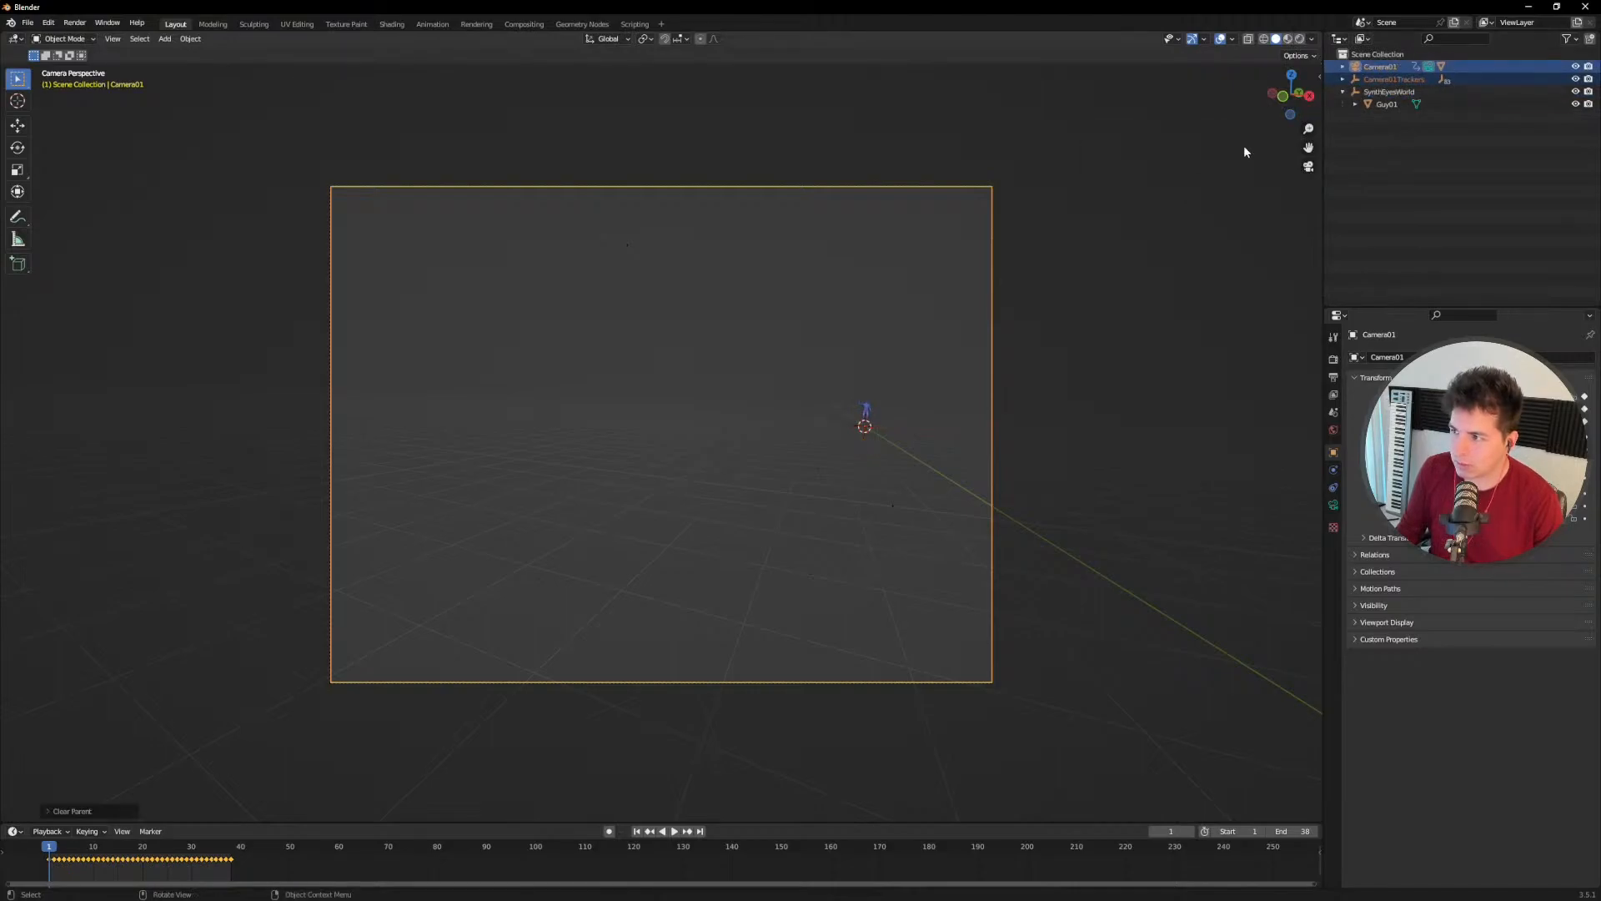
Step: Clear the parent of the Guy01 mesh and delete the SynthEyesWorld empty
{"action": "left_click", "coordinate": [1387, 92]}
{"action": "left_click", "coordinate": [1385, 104]}
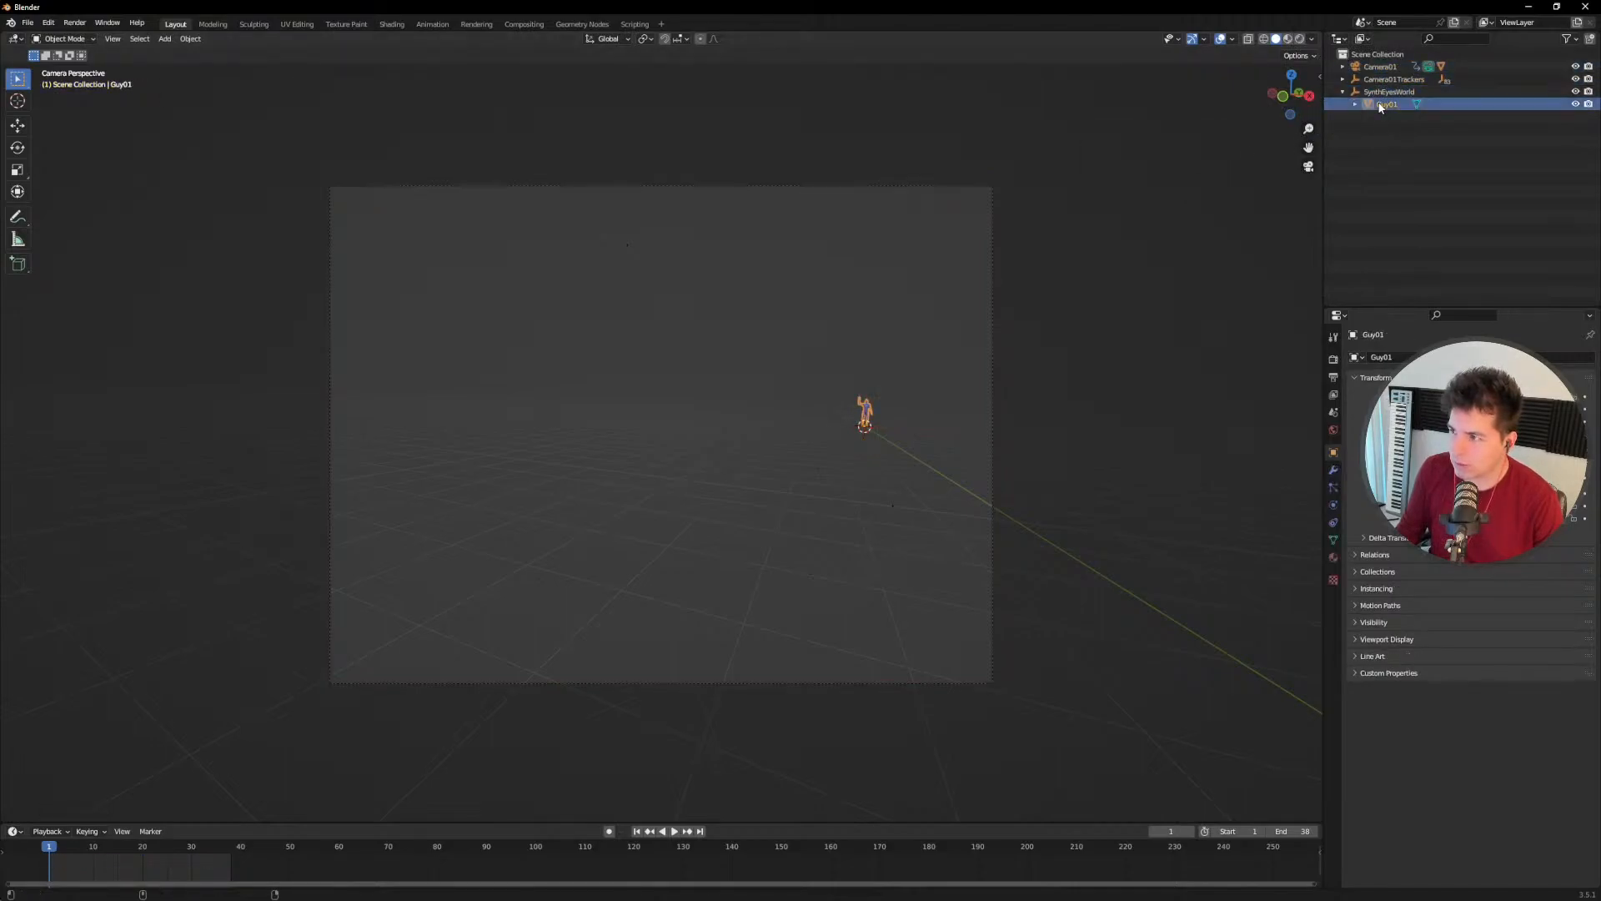
{"action": "key", "text": "alt+p"}
{"action": "left_click", "coordinate": [1201, 189]}
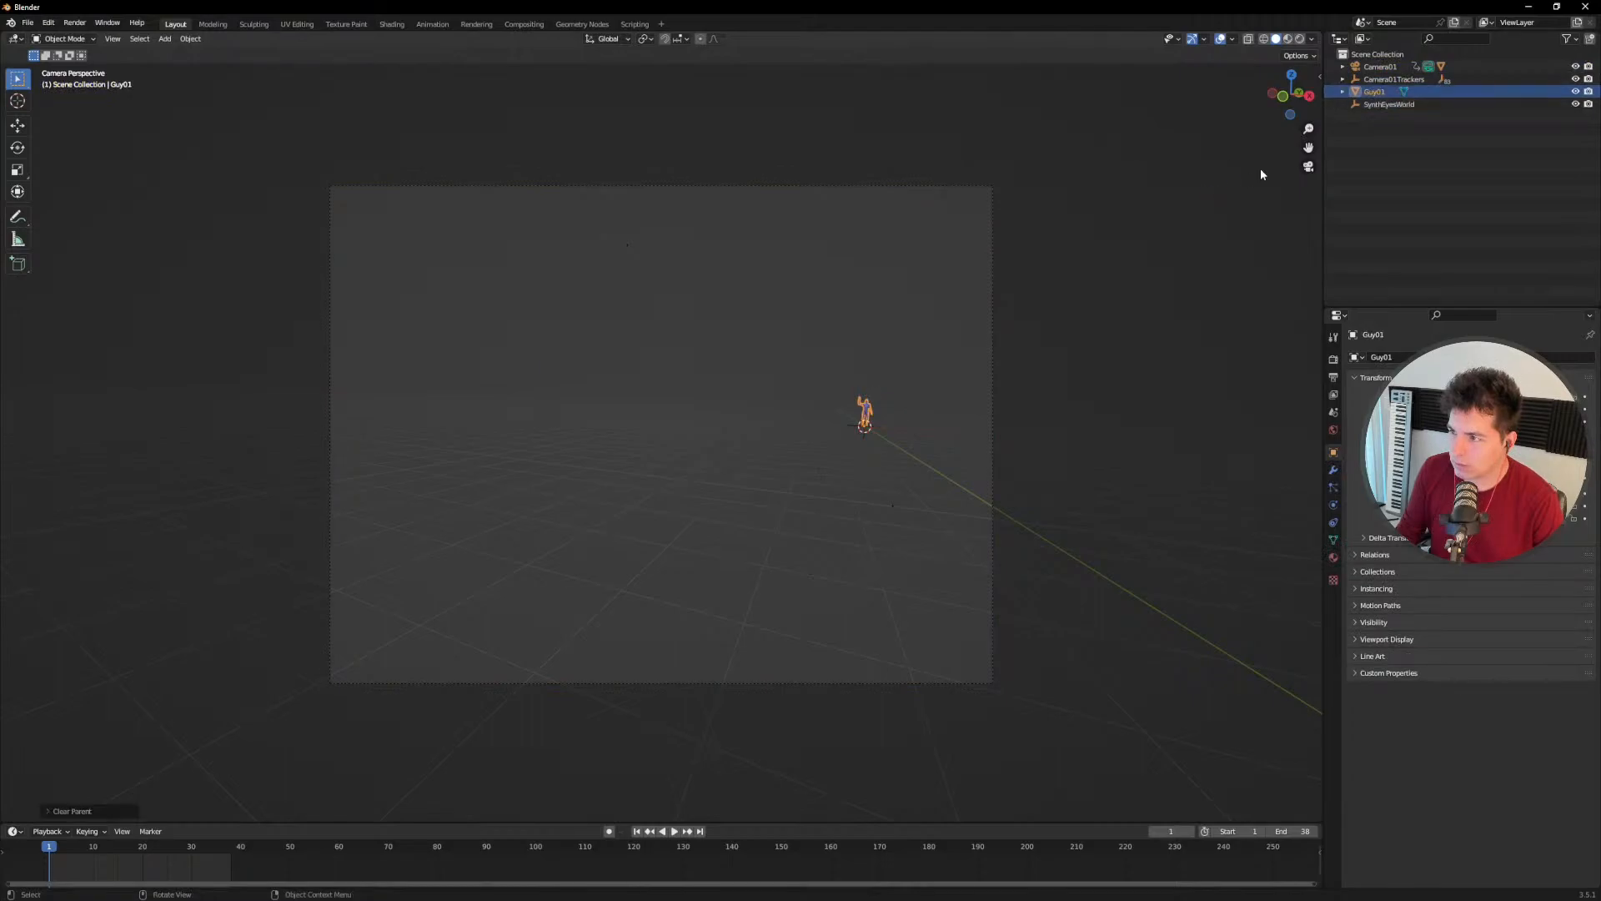
{"action": "left_click", "coordinate": [1379, 105]}
{"action": "key", "text": "Delete"}
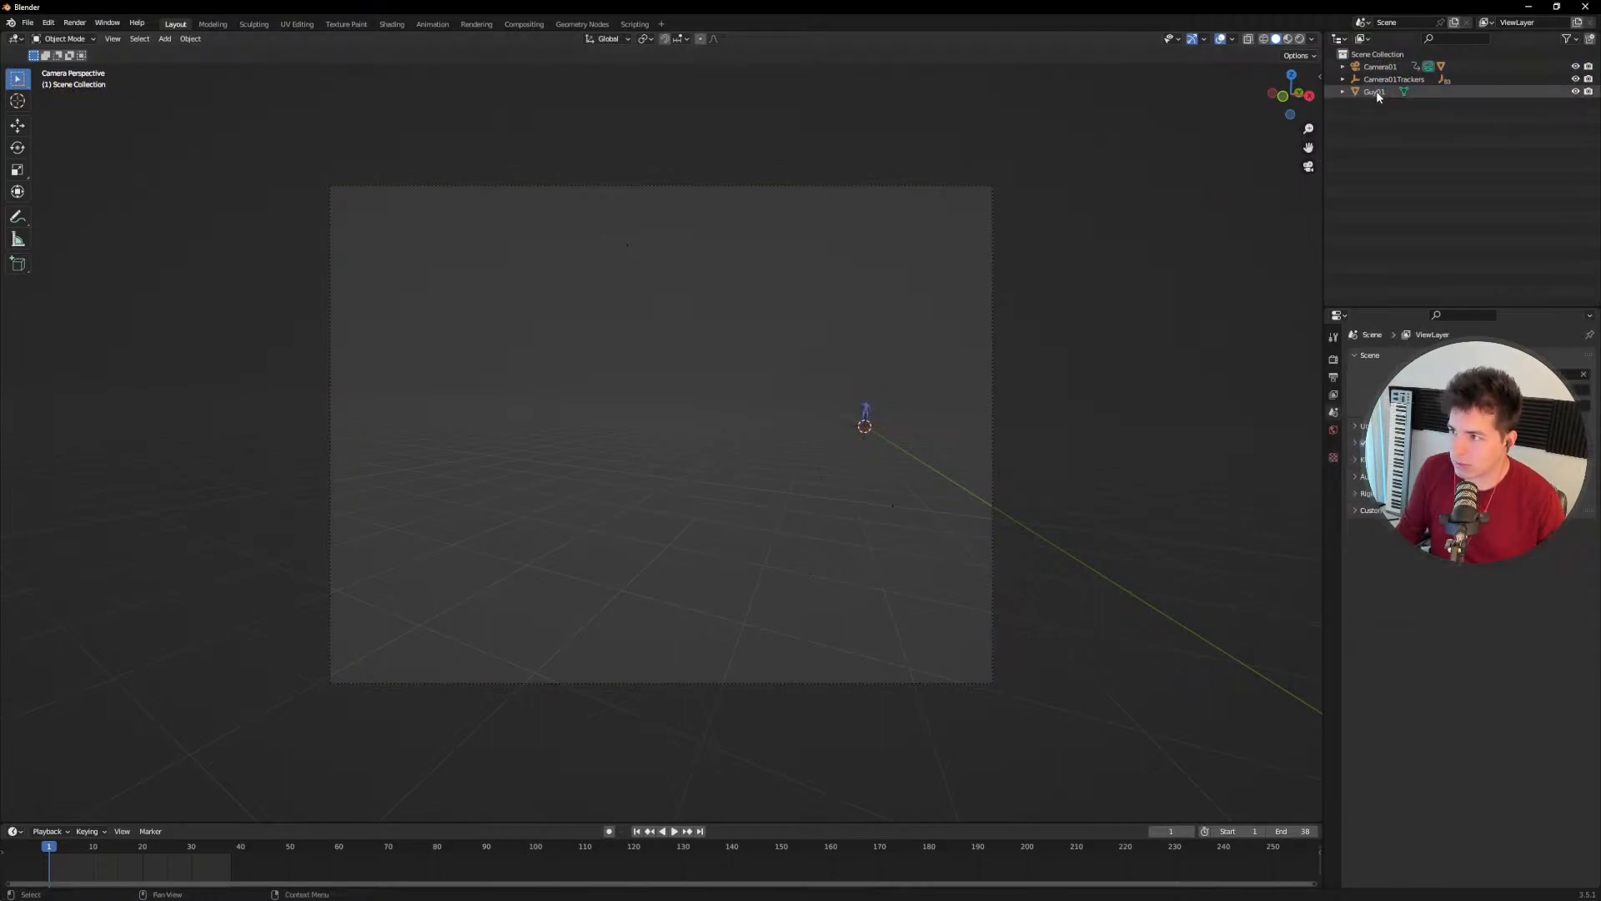
Step: Move Camera01 and the whole Camera01Trackers hierarchy into a new collection named surveyCamera
{"action": "left_click", "coordinate": [1379, 67]}
{"action": "left_click", "coordinate": [1378, 80], "text": "ctrl"}
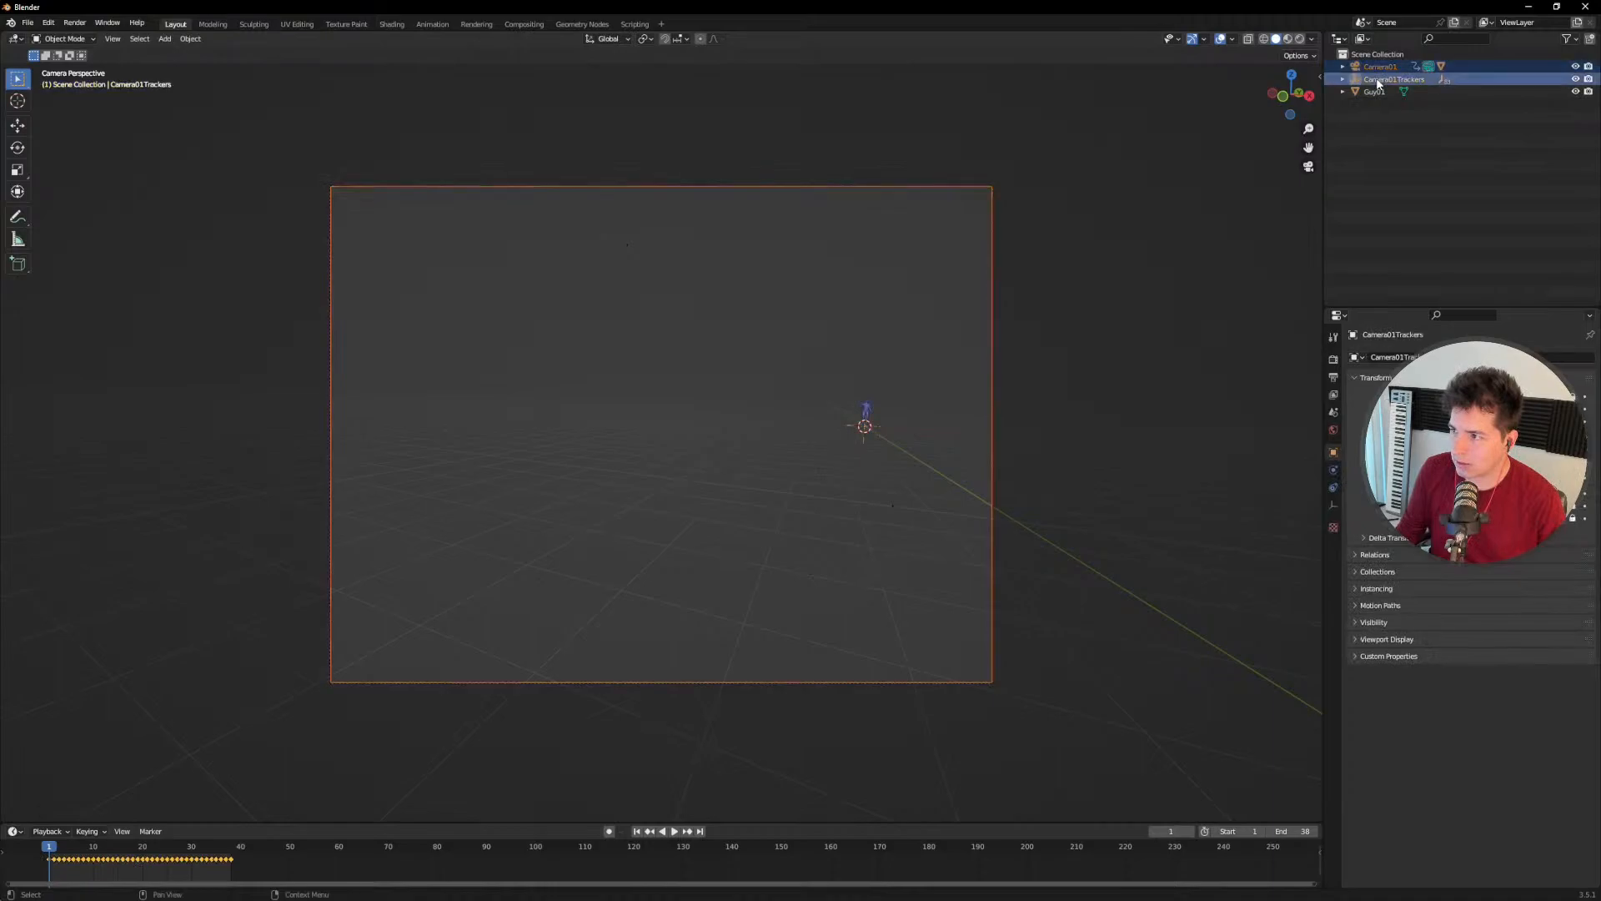
{"action": "right_click", "coordinate": [1377, 84]}
{"action": "left_click", "coordinate": [1369, 119]}
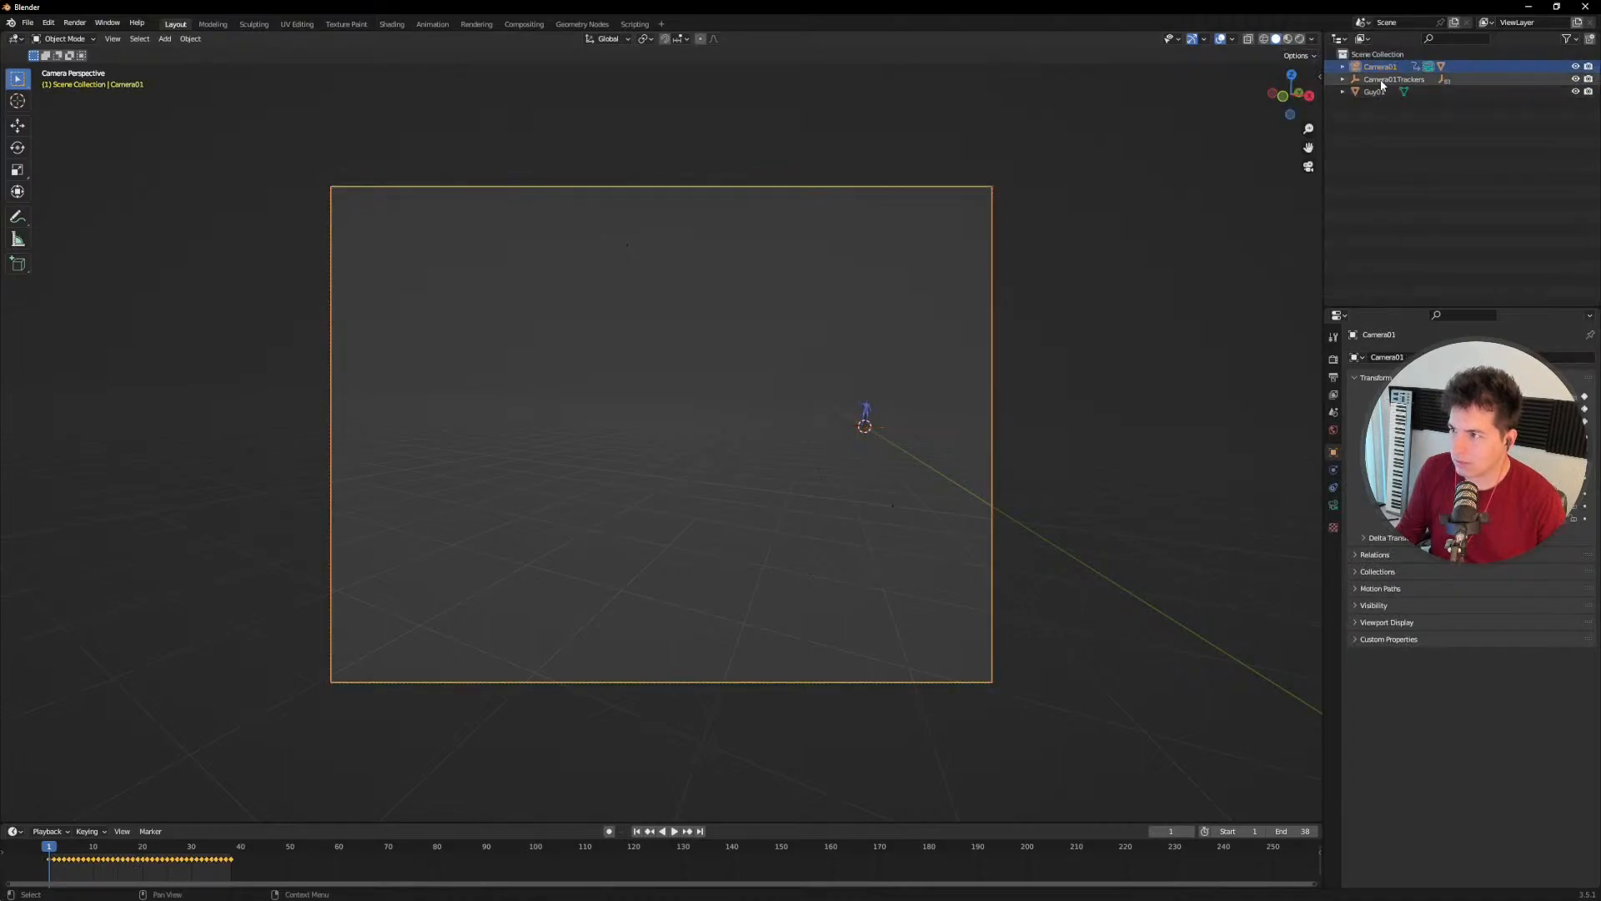
{"action": "left_click", "coordinate": [1381, 81]}
{"action": "right_click", "coordinate": [1382, 82]}
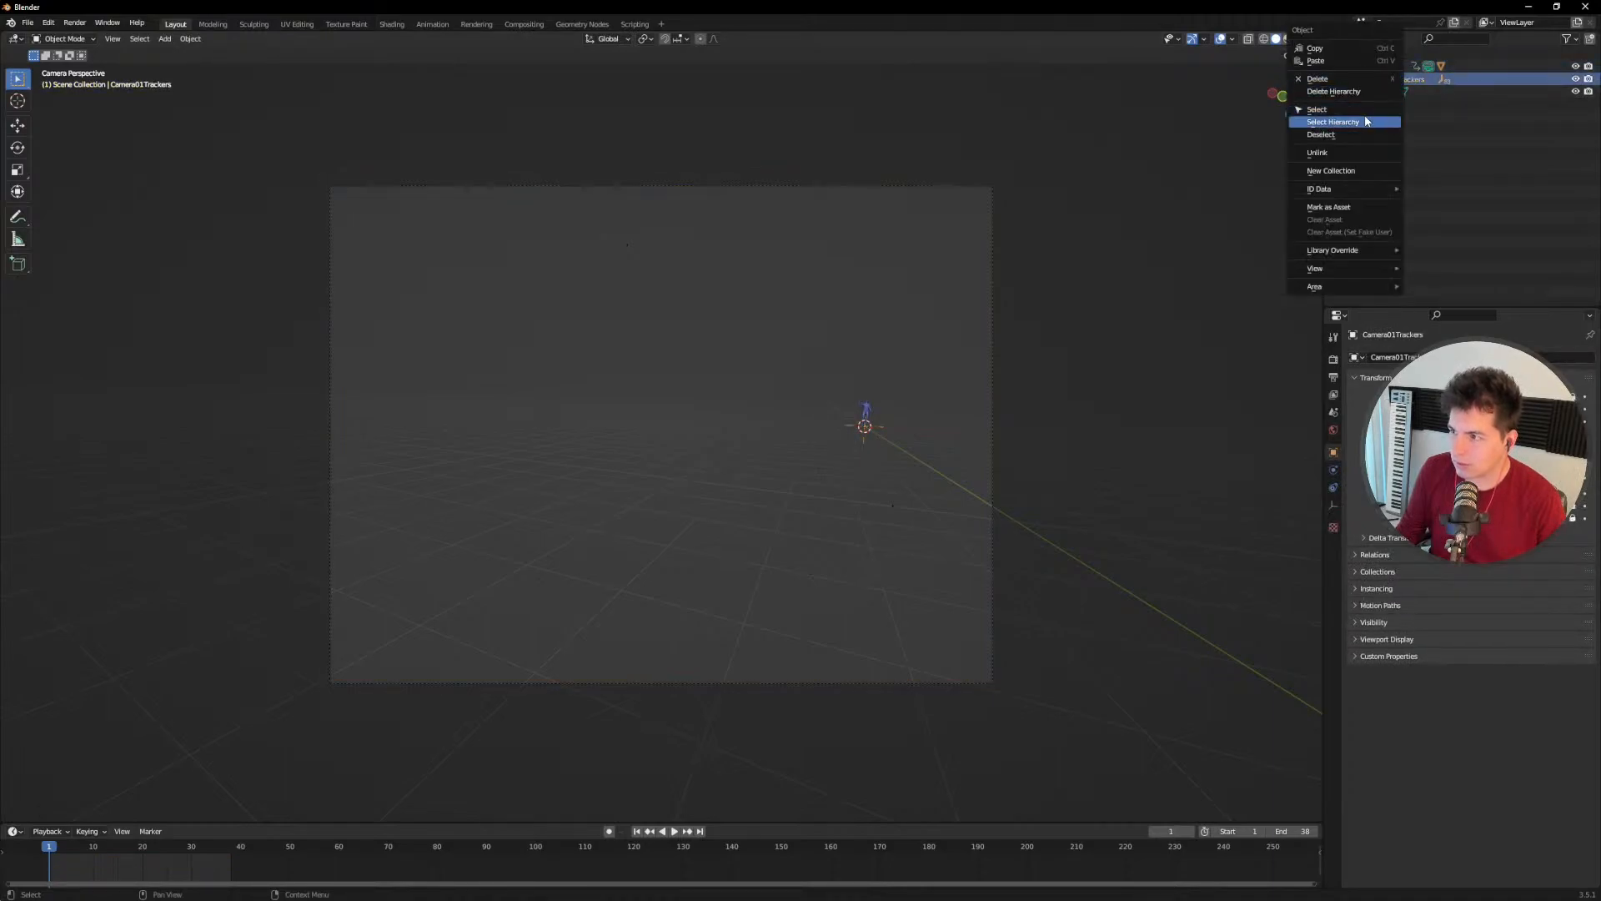
{"action": "left_click", "coordinate": [1366, 122]}
{"action": "left_click", "coordinate": [1376, 69], "text": "ctrl"}
{"action": "key", "text": "m"}
{"action": "left_click", "coordinate": [1037, 161]}
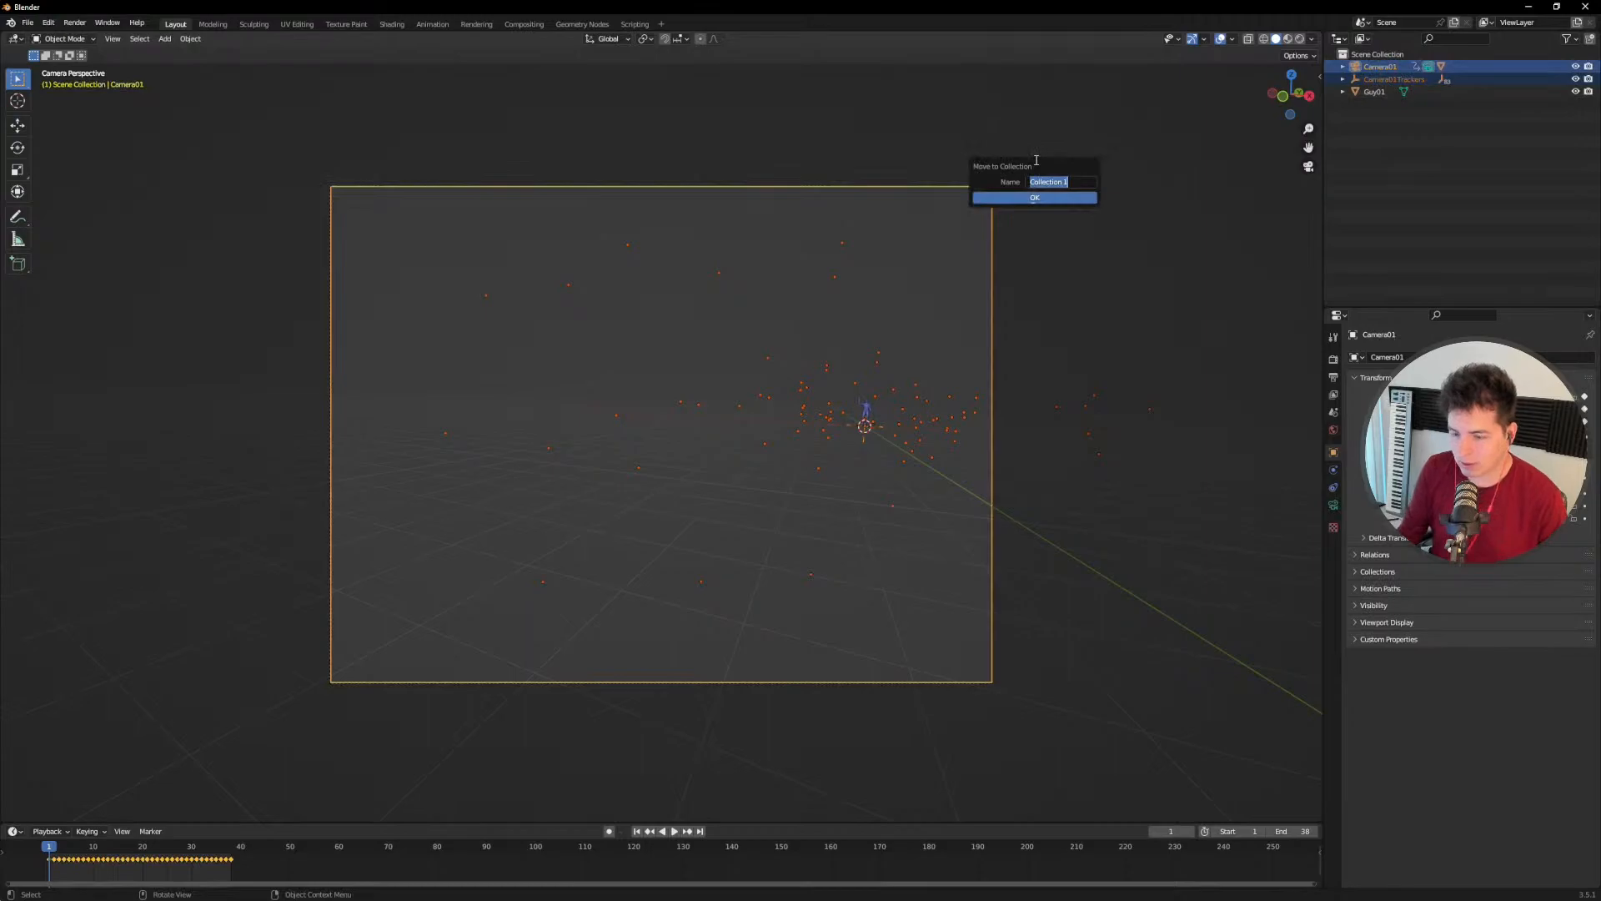
{"action": "type", "text": "shotCam"}
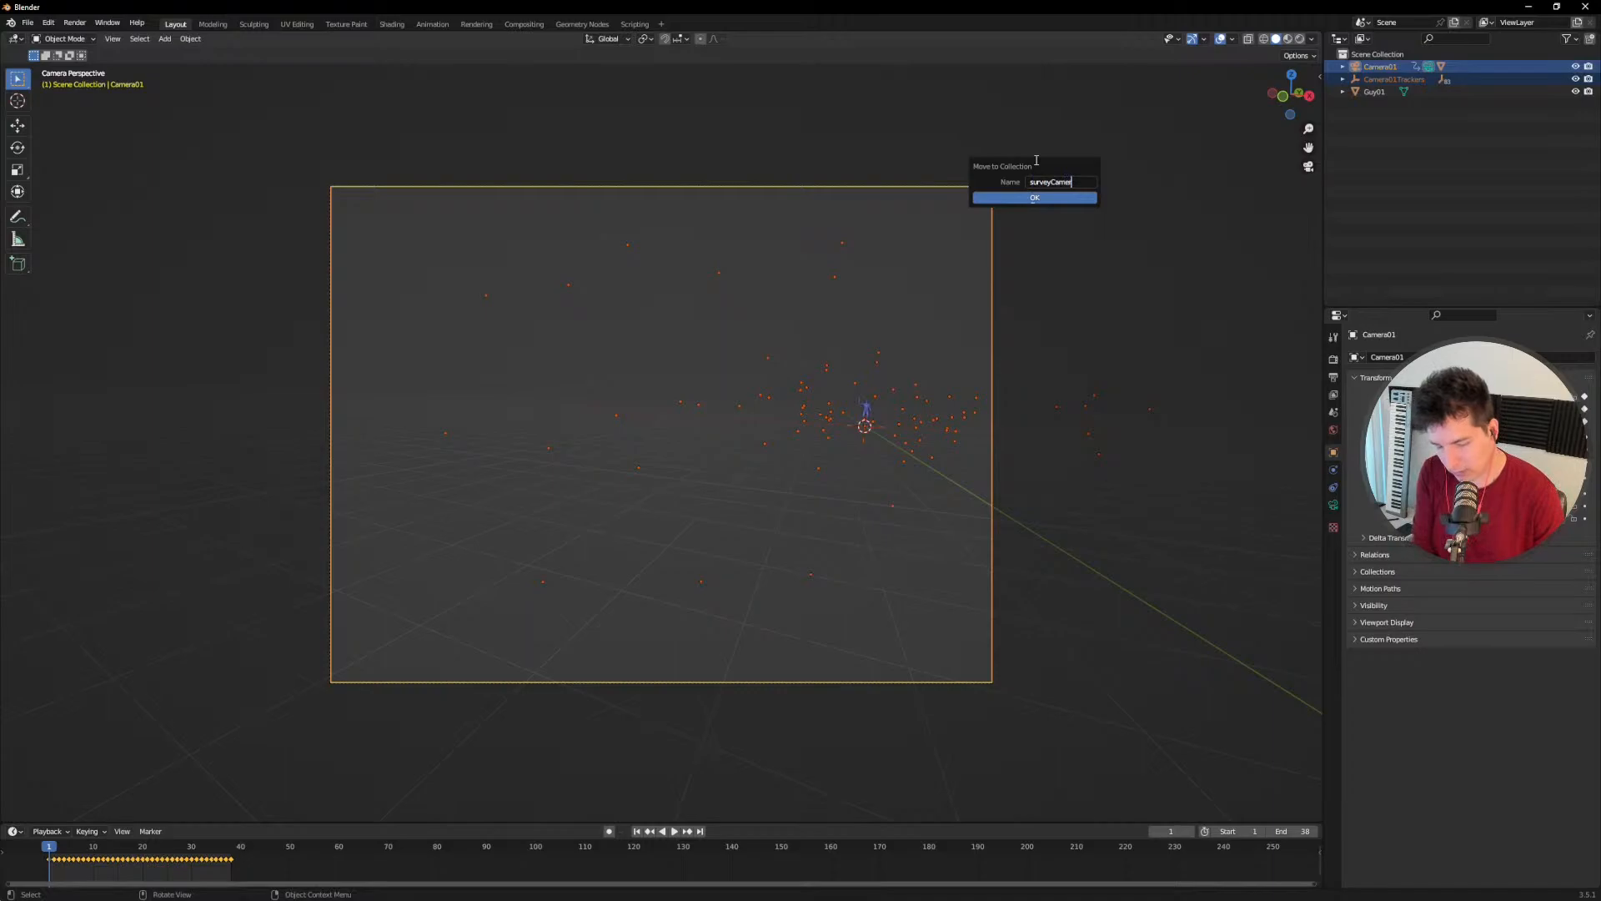
{"action": "left_click", "coordinate": [1068, 197]}
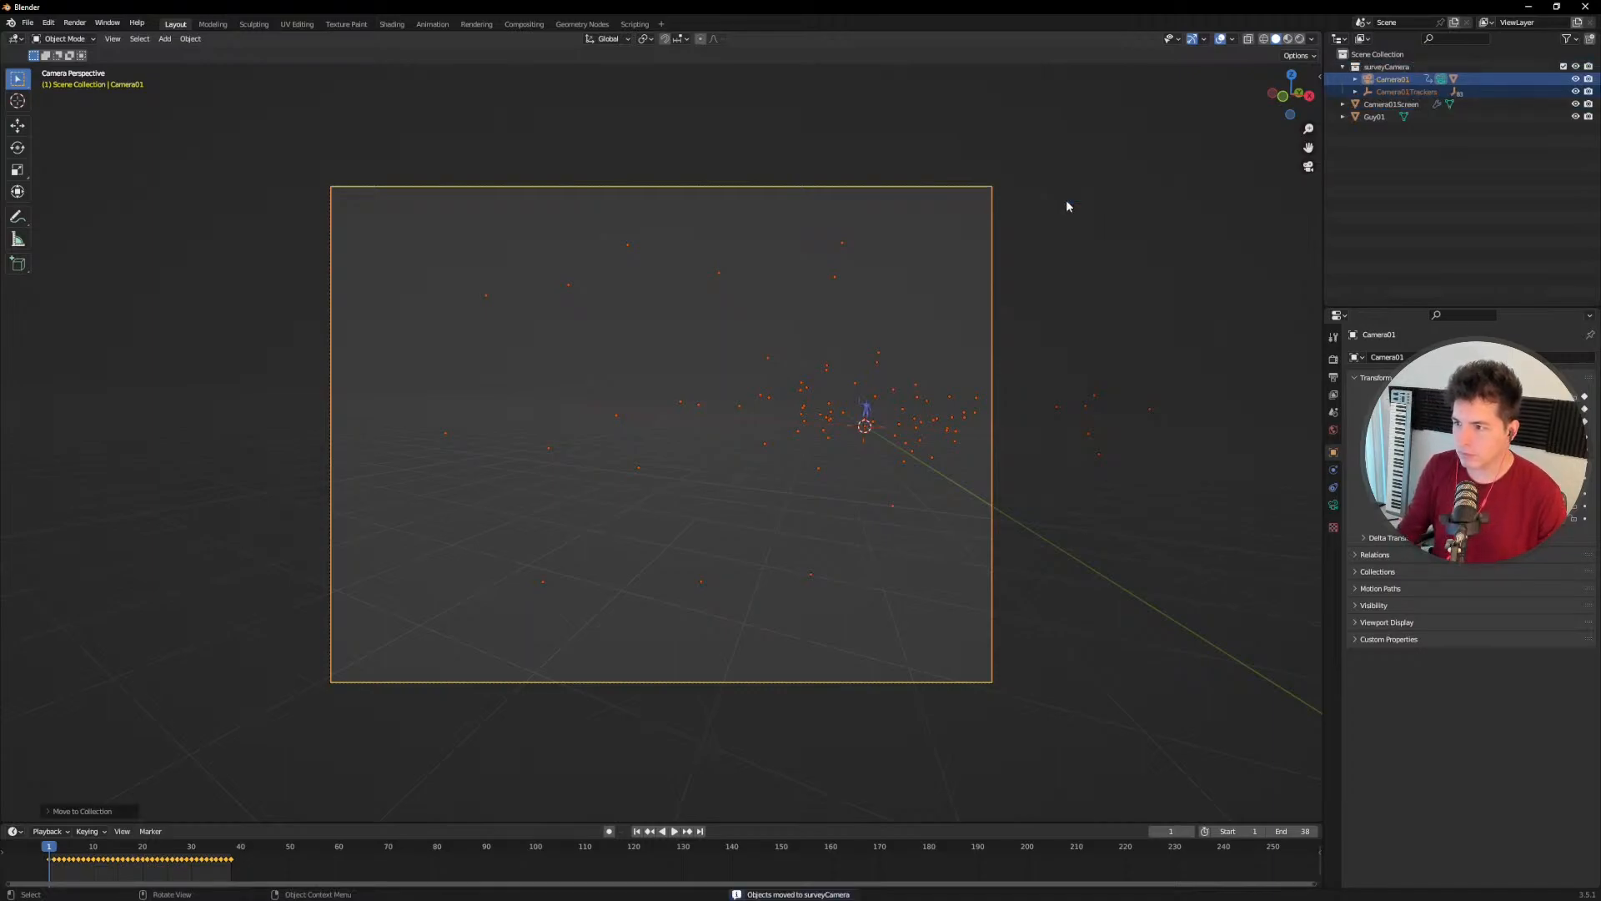
Step: Collapse the surveyCamera collection and delete the Camera01Screen object
{"action": "left_click", "coordinate": [1343, 67]}
{"action": "left_click", "coordinate": [1349, 80]}
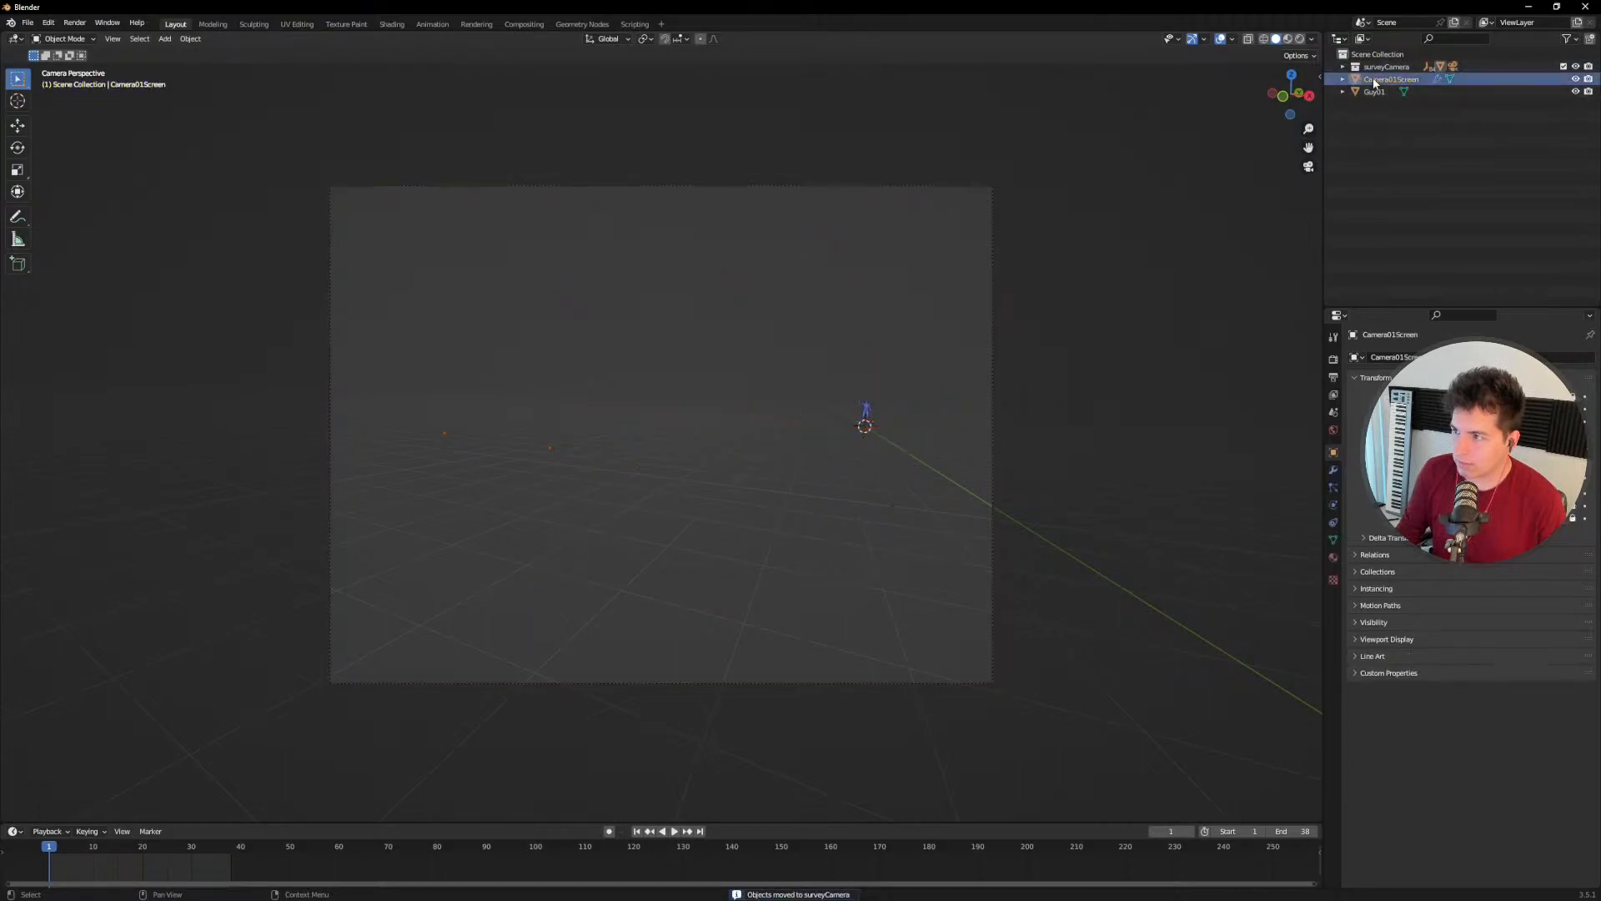
{"action": "left_click", "coordinate": [1342, 79]}
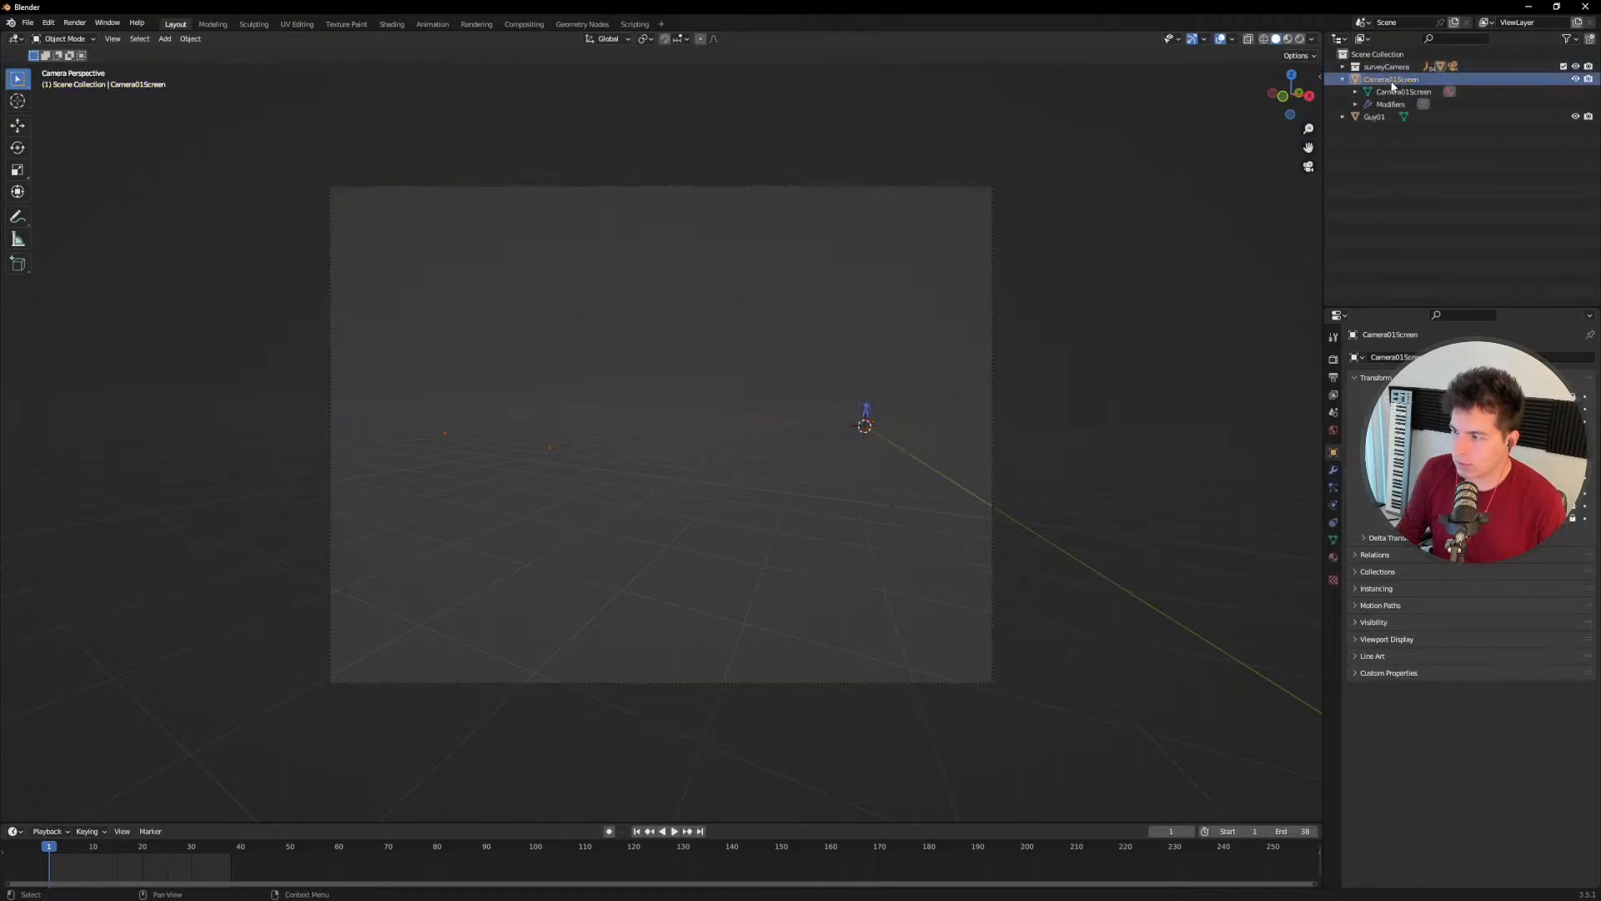
{"action": "key", "text": "Delete"}
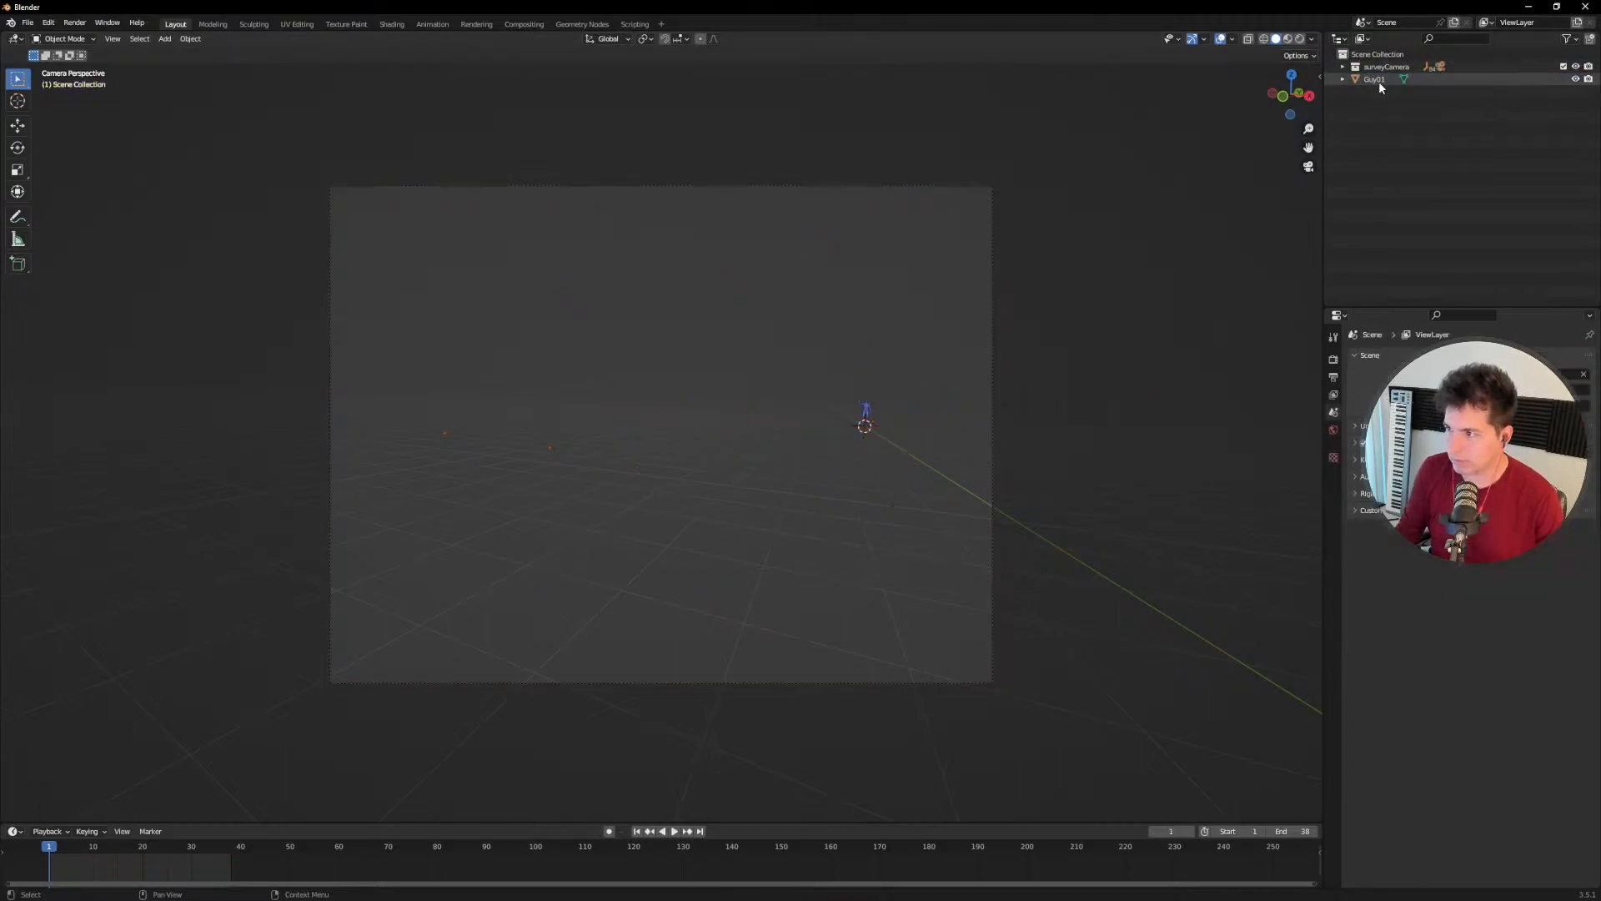
Step: Move the Guy01 mesh into a new collection named proxyGeo, then collapse that collection and deselect everything
{"action": "left_click", "coordinate": [1374, 80]}
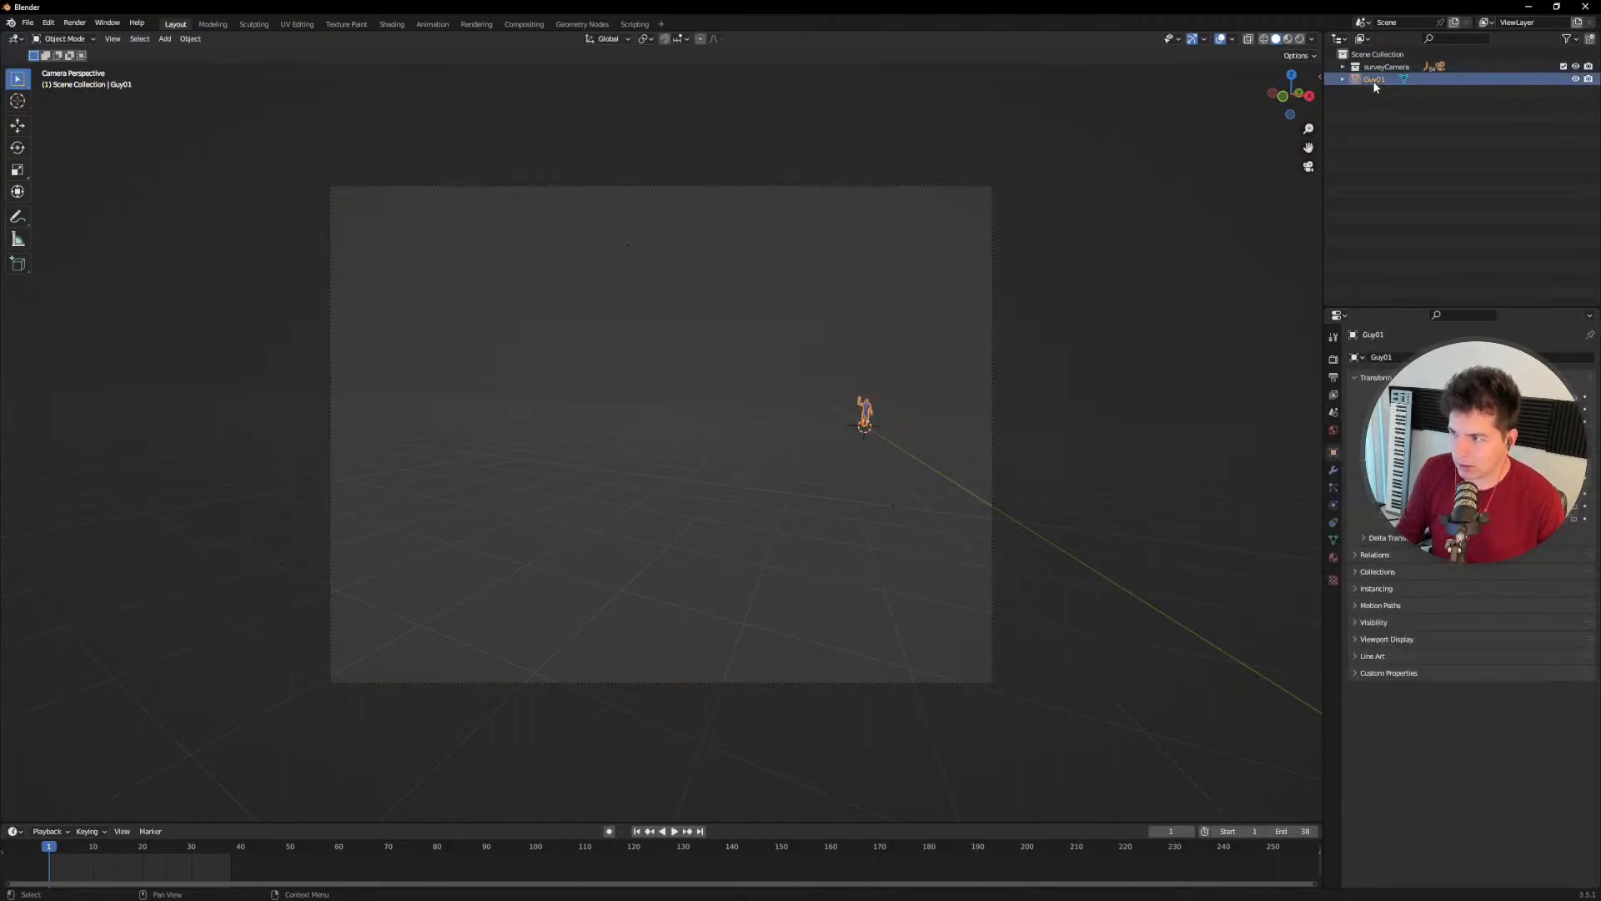
{"action": "key", "text": "m"}
{"action": "left_click", "coordinate": [932, 172]}
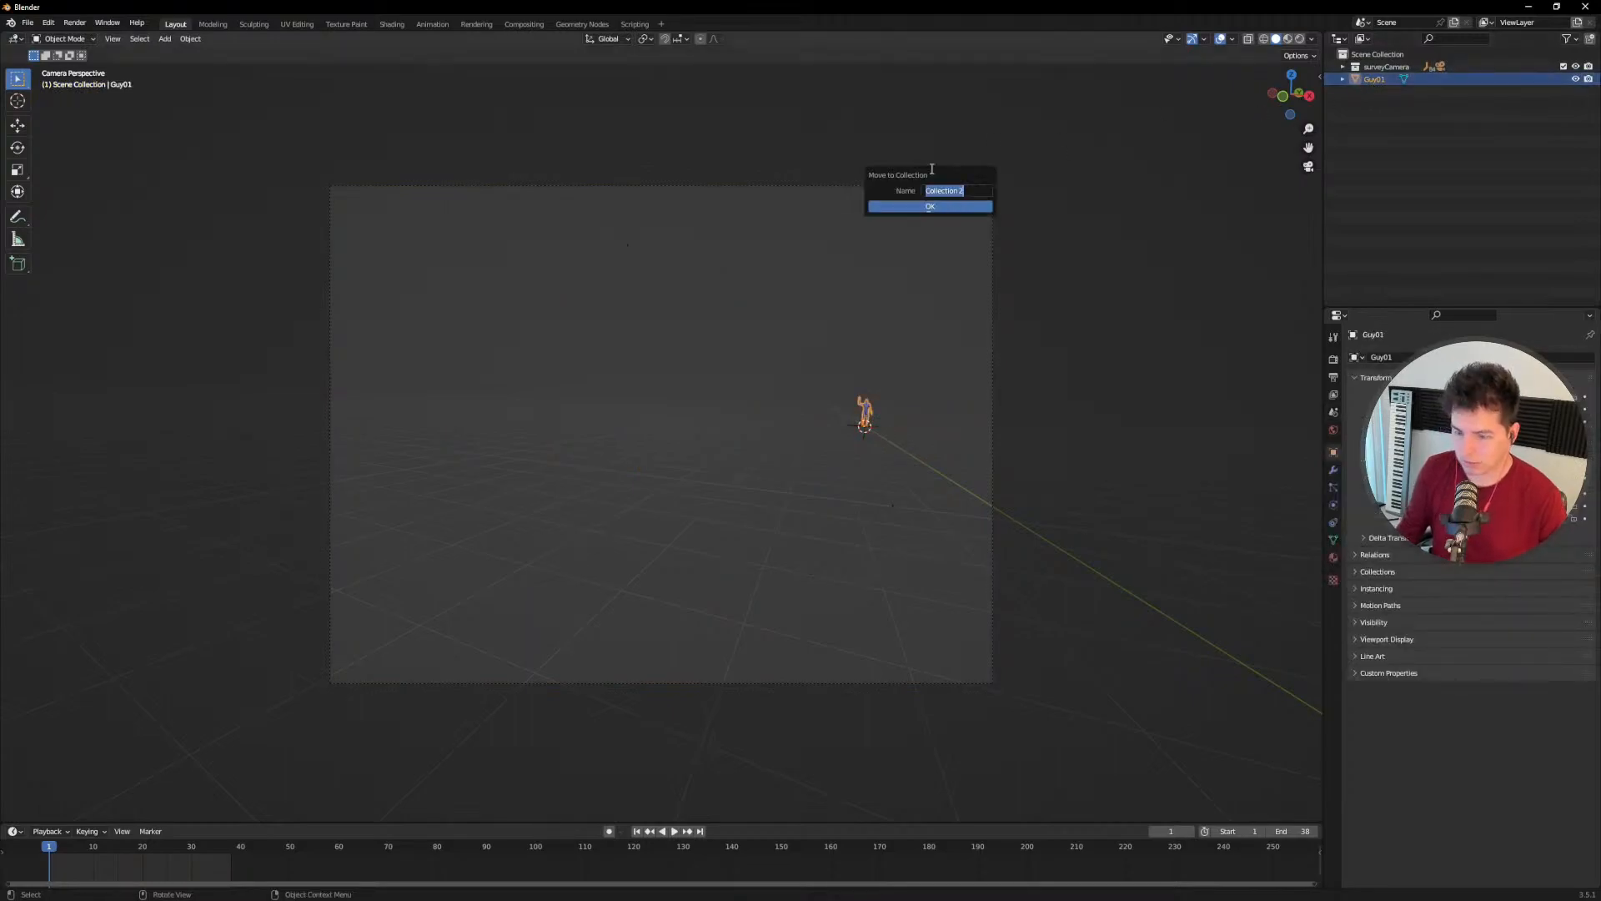
{"action": "type", "text": "proxy"}
{"action": "type", "text": "C"}
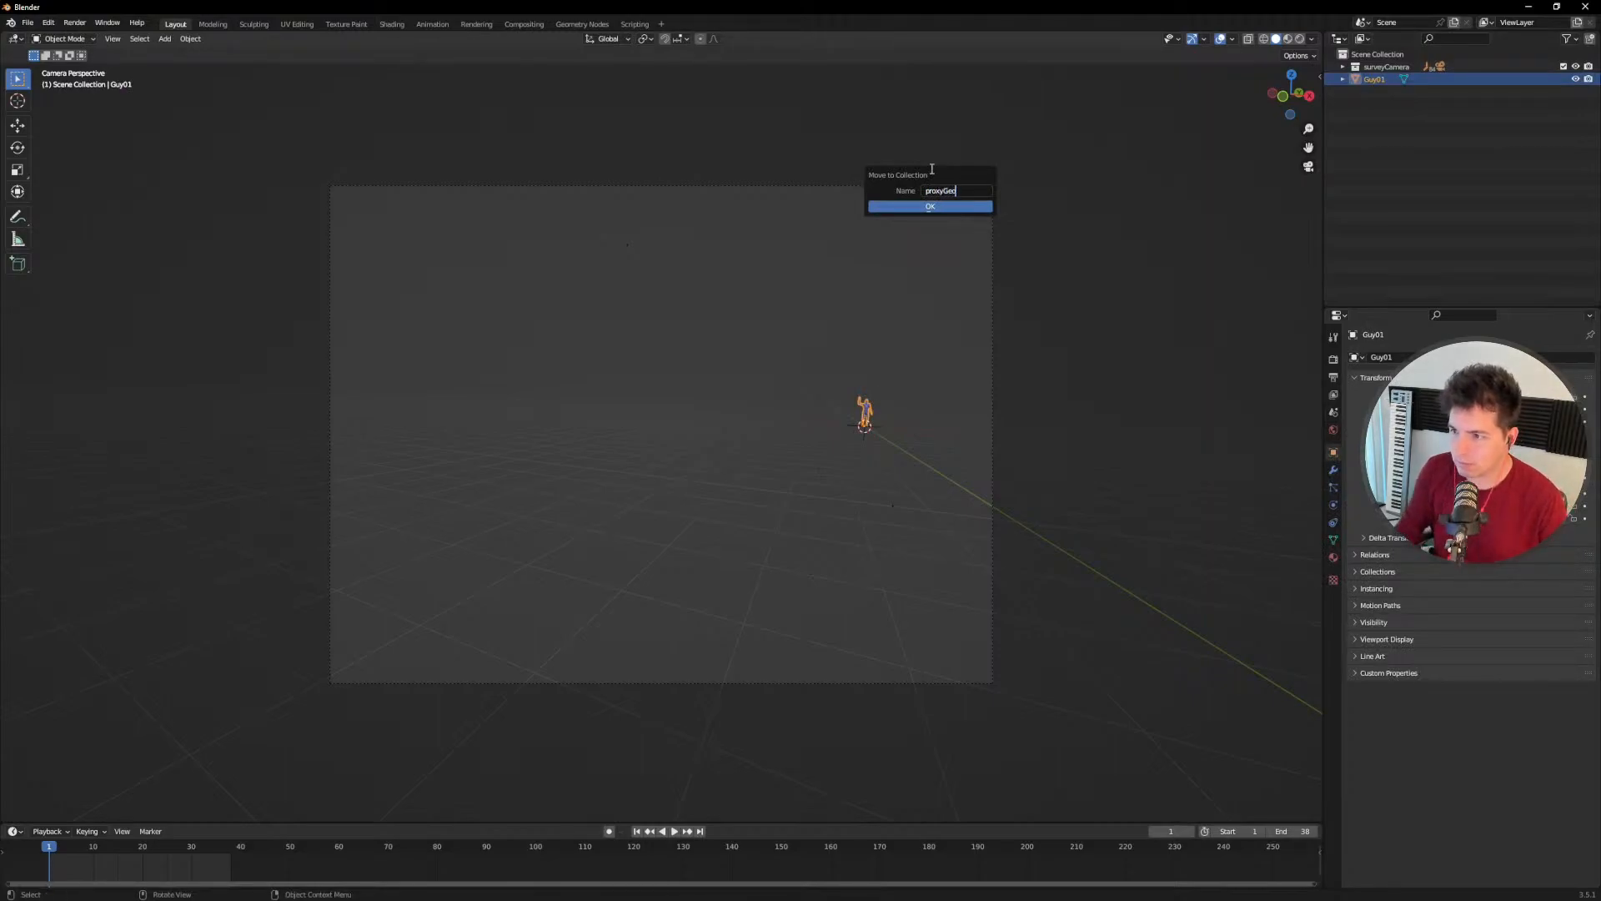
{"action": "left_click", "coordinate": [943, 204]}
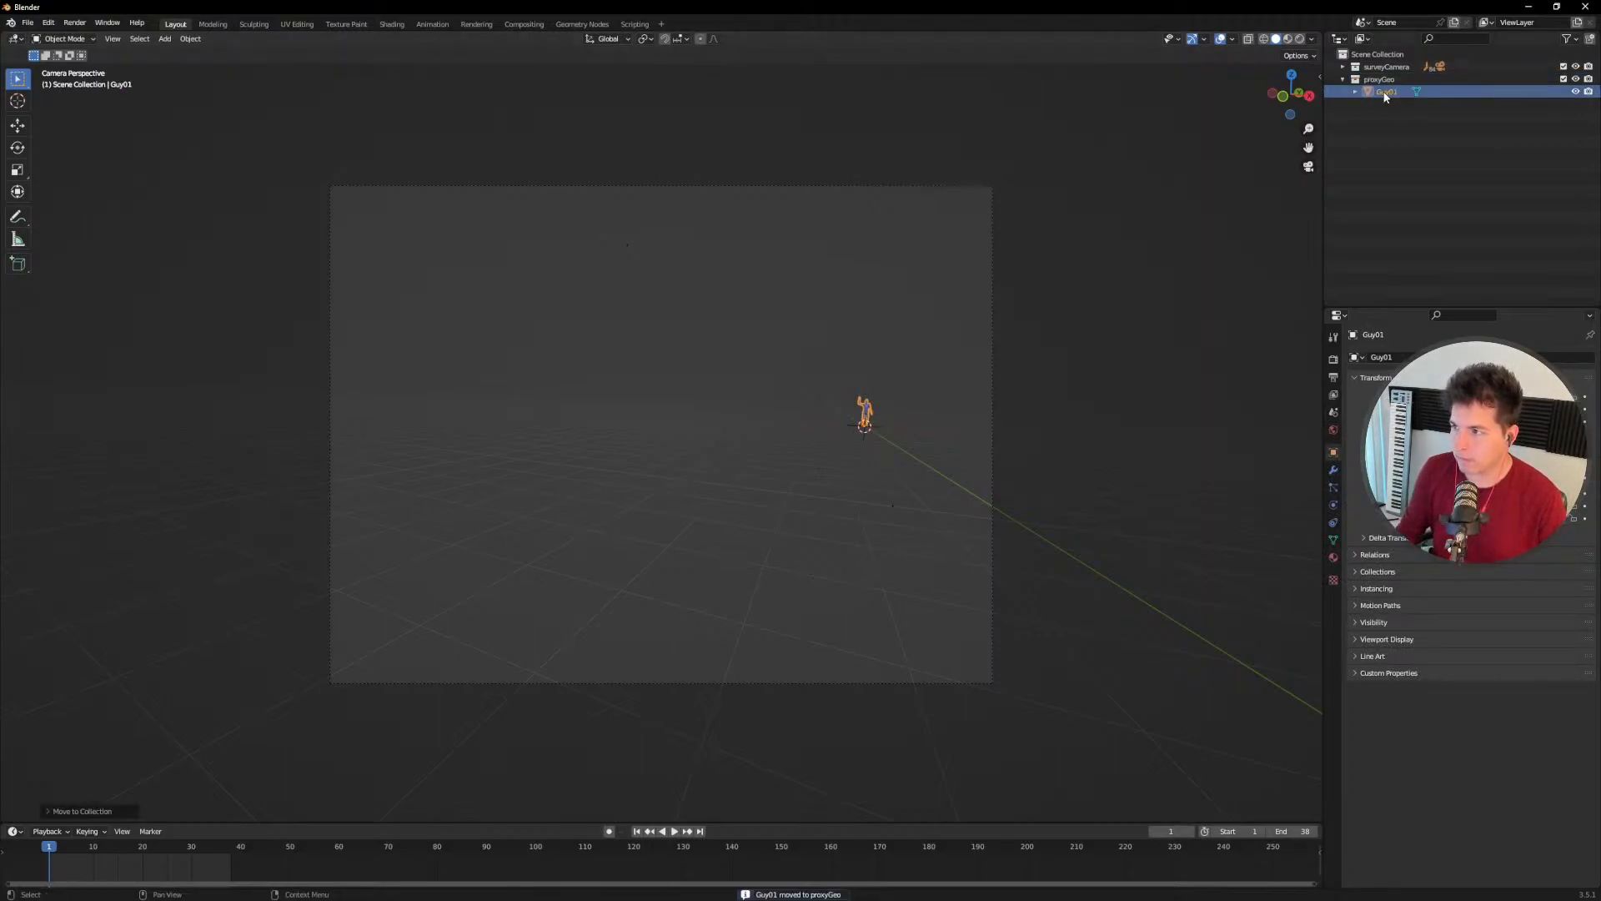
{"action": "left_click", "coordinate": [1342, 80]}
{"action": "left_click", "coordinate": [1407, 141]}
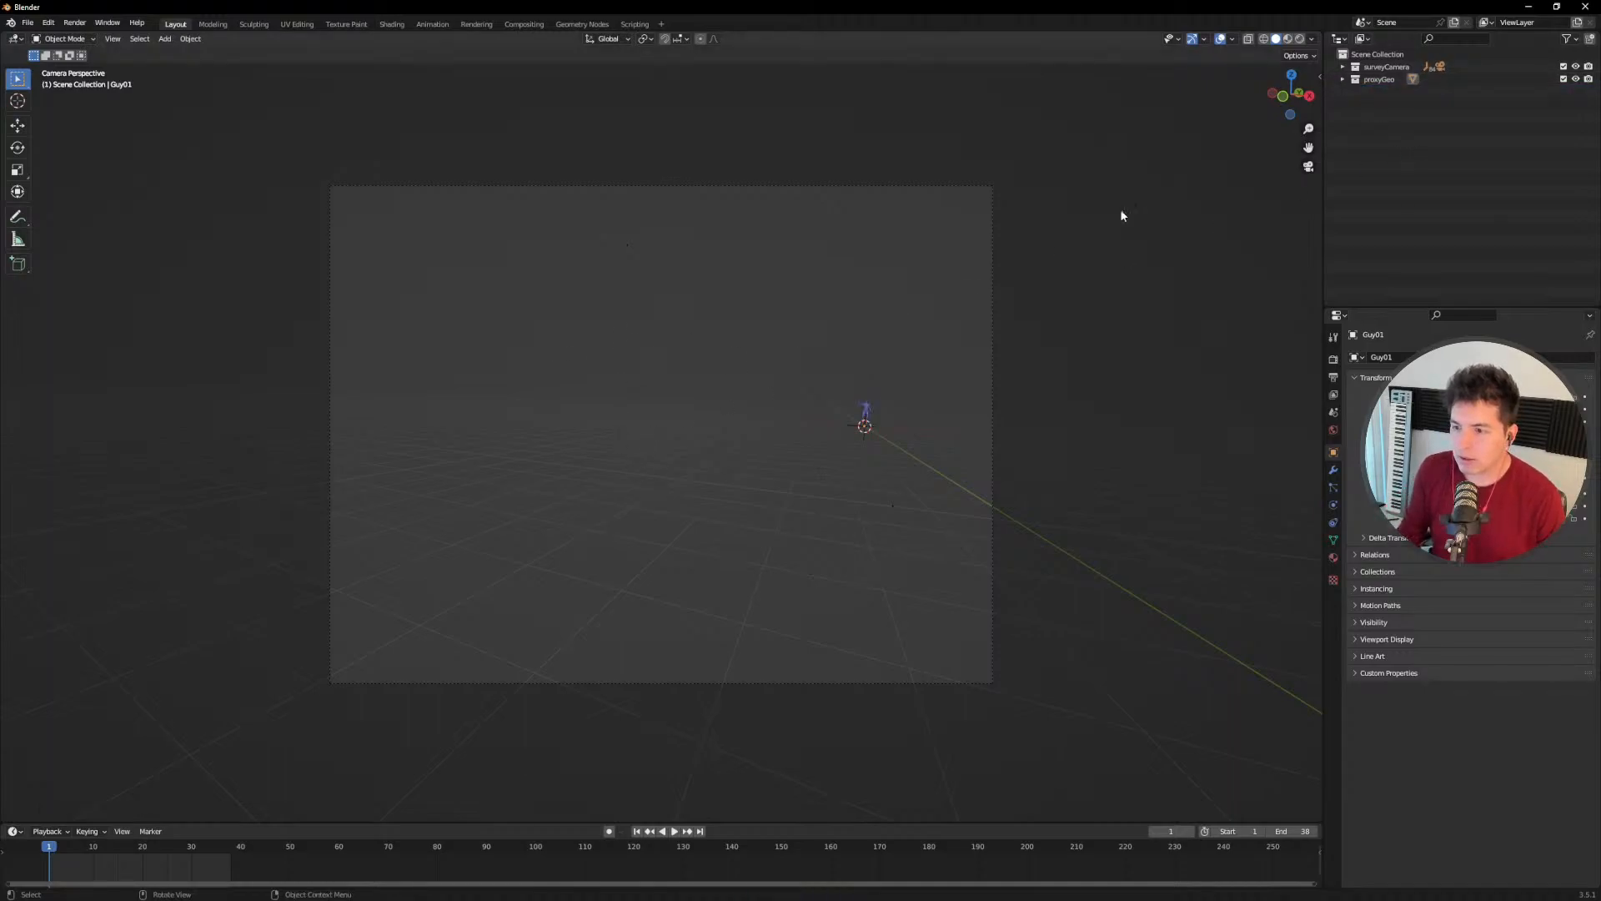
Step: Select Camera01 in the surveyCamera collection, add a background image slot to it and open the image file browser
{"action": "left_click", "coordinate": [1342, 67]}
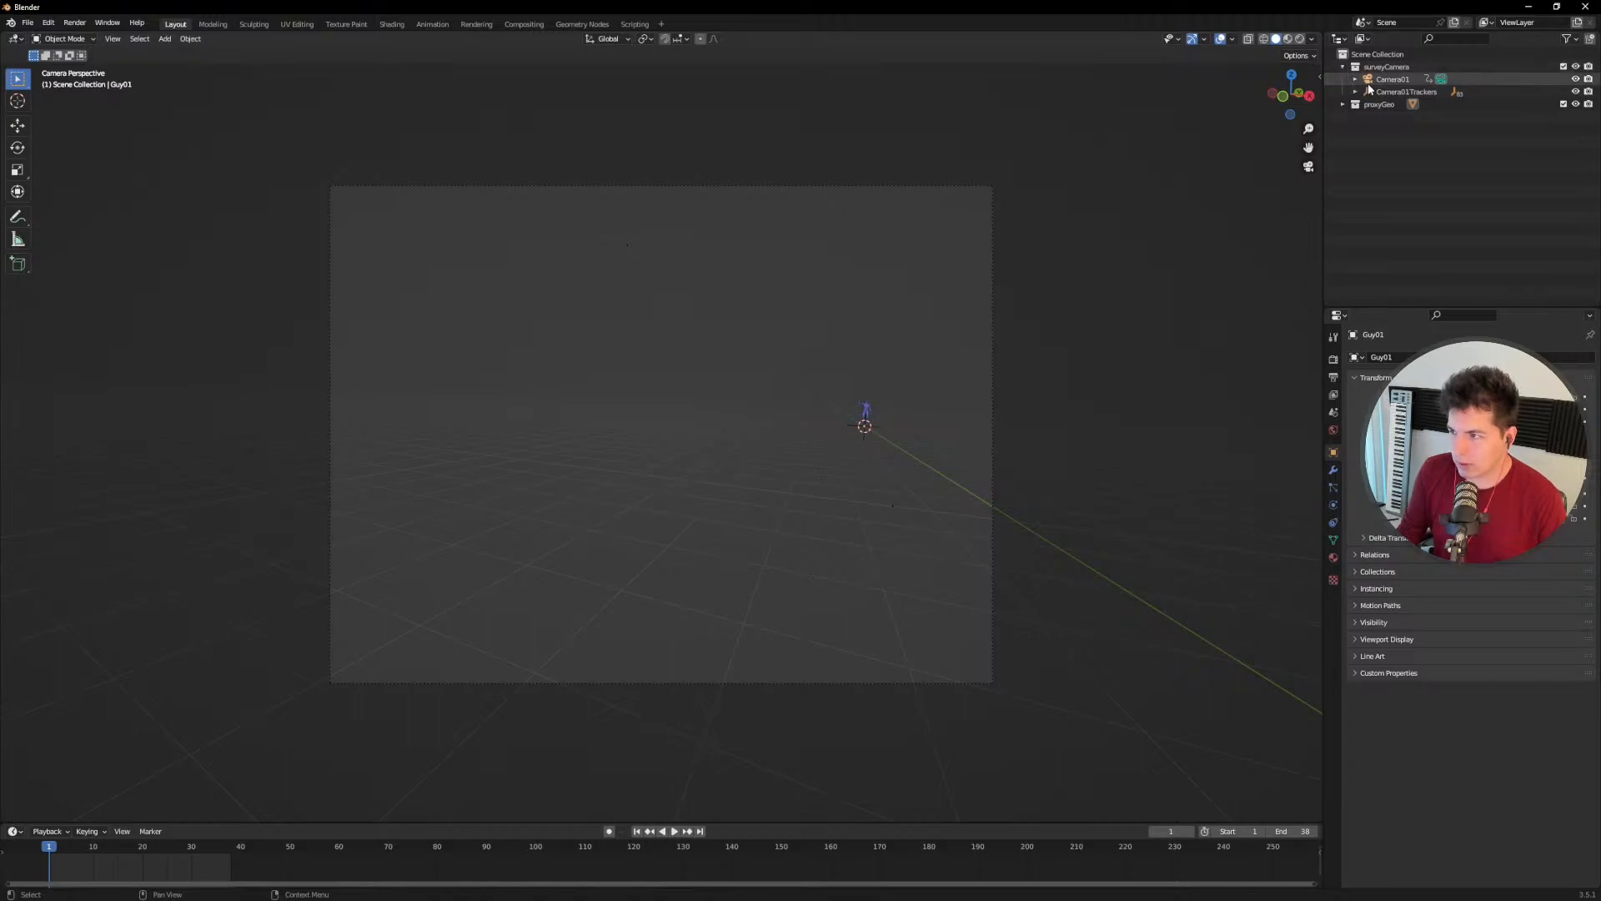
{"action": "left_click", "coordinate": [1373, 78]}
{"action": "left_click", "coordinate": [1333, 505]}
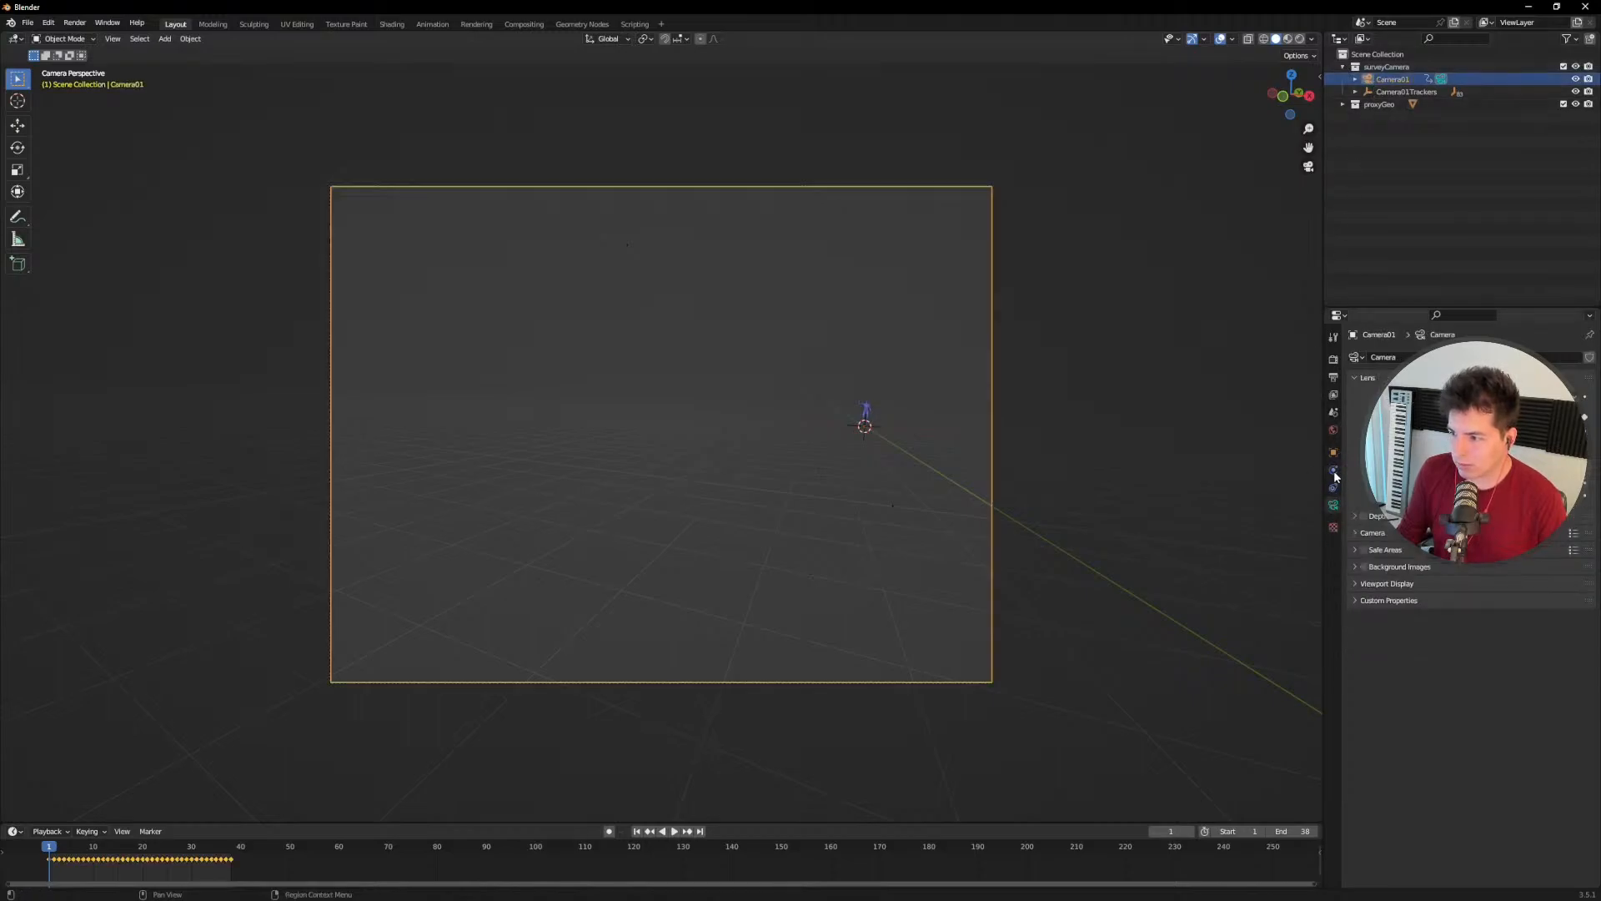
{"action": "left_click", "coordinate": [1385, 567]}
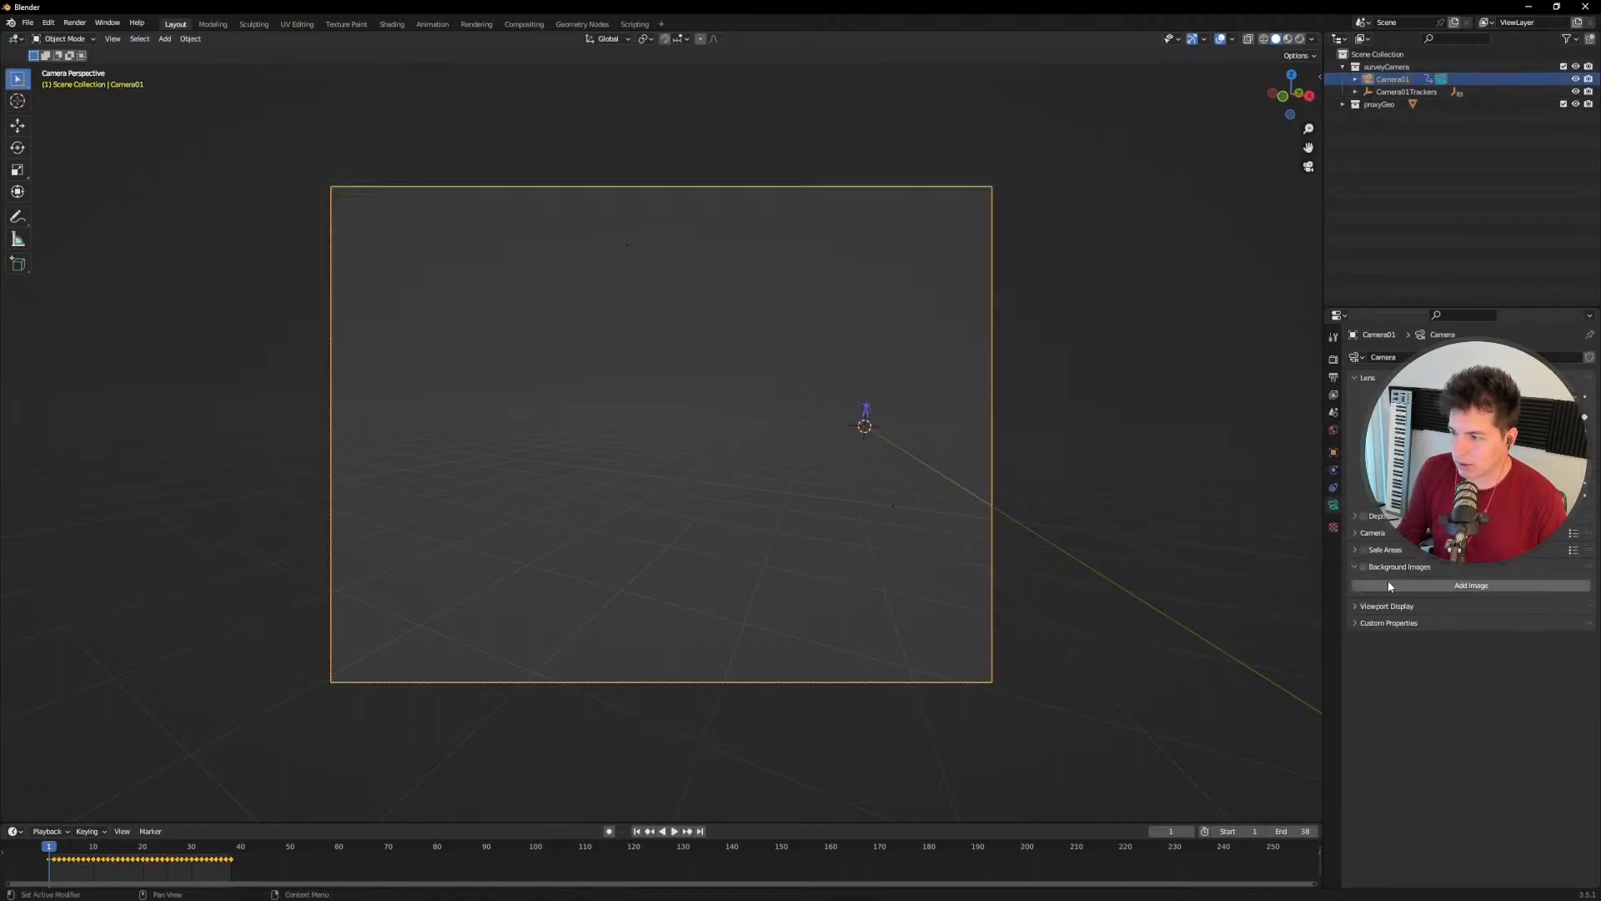
{"action": "left_click", "coordinate": [1389, 586]}
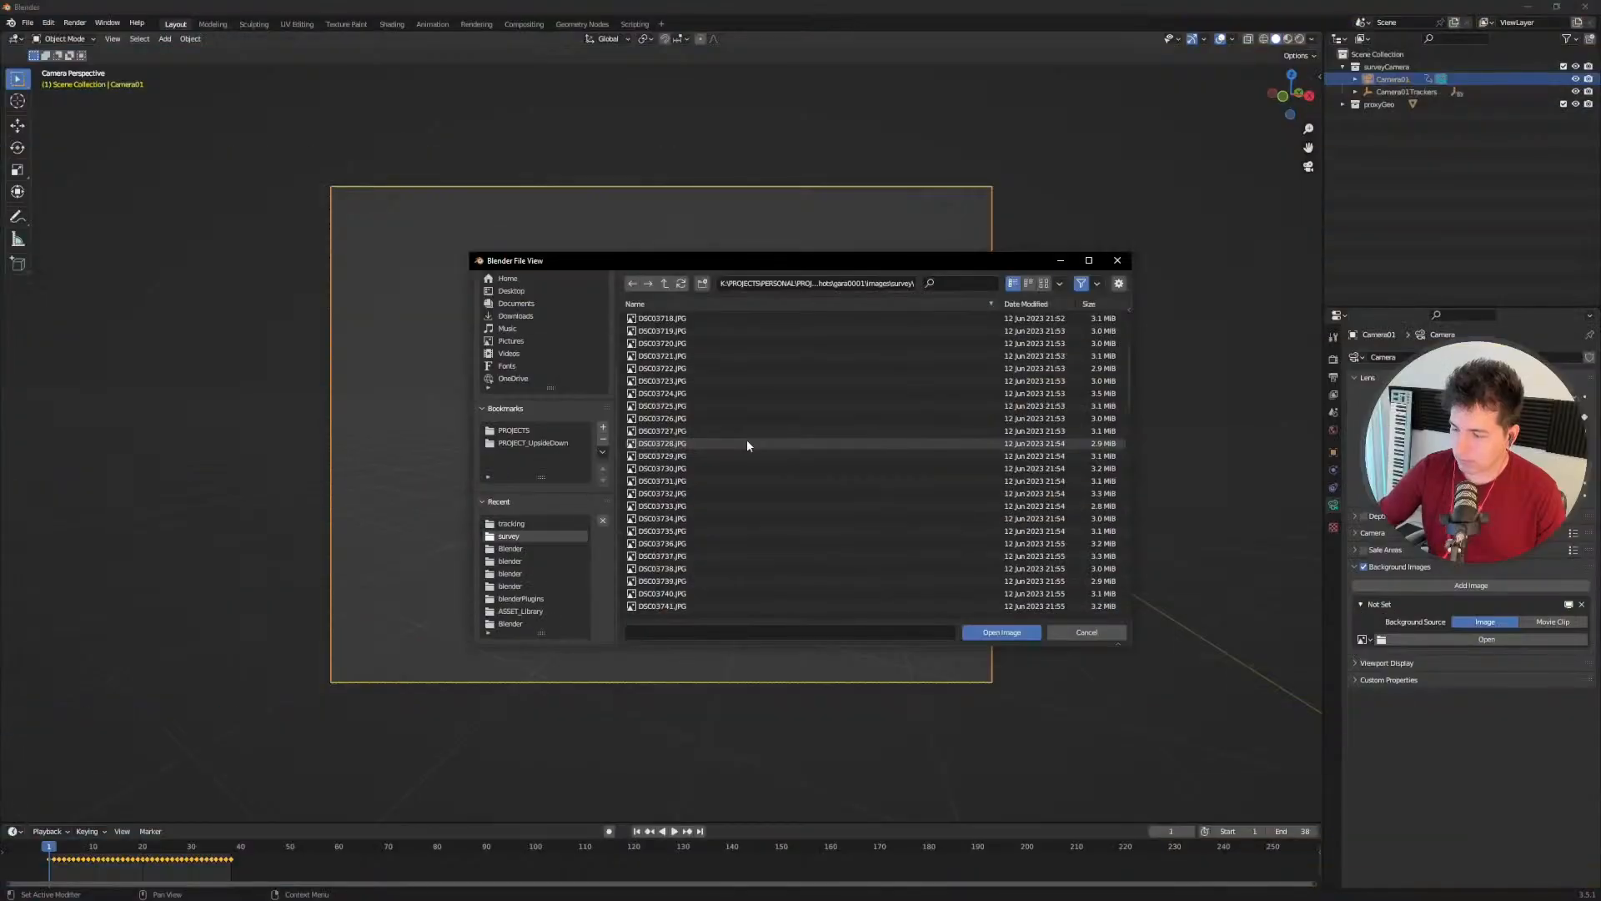
Step: Select all the images in the survey folder and load them as the camera's background image sequence
{"action": "scroll", "coordinate": [734, 445], "scroll_direction": "down", "scroll_amount": 8}
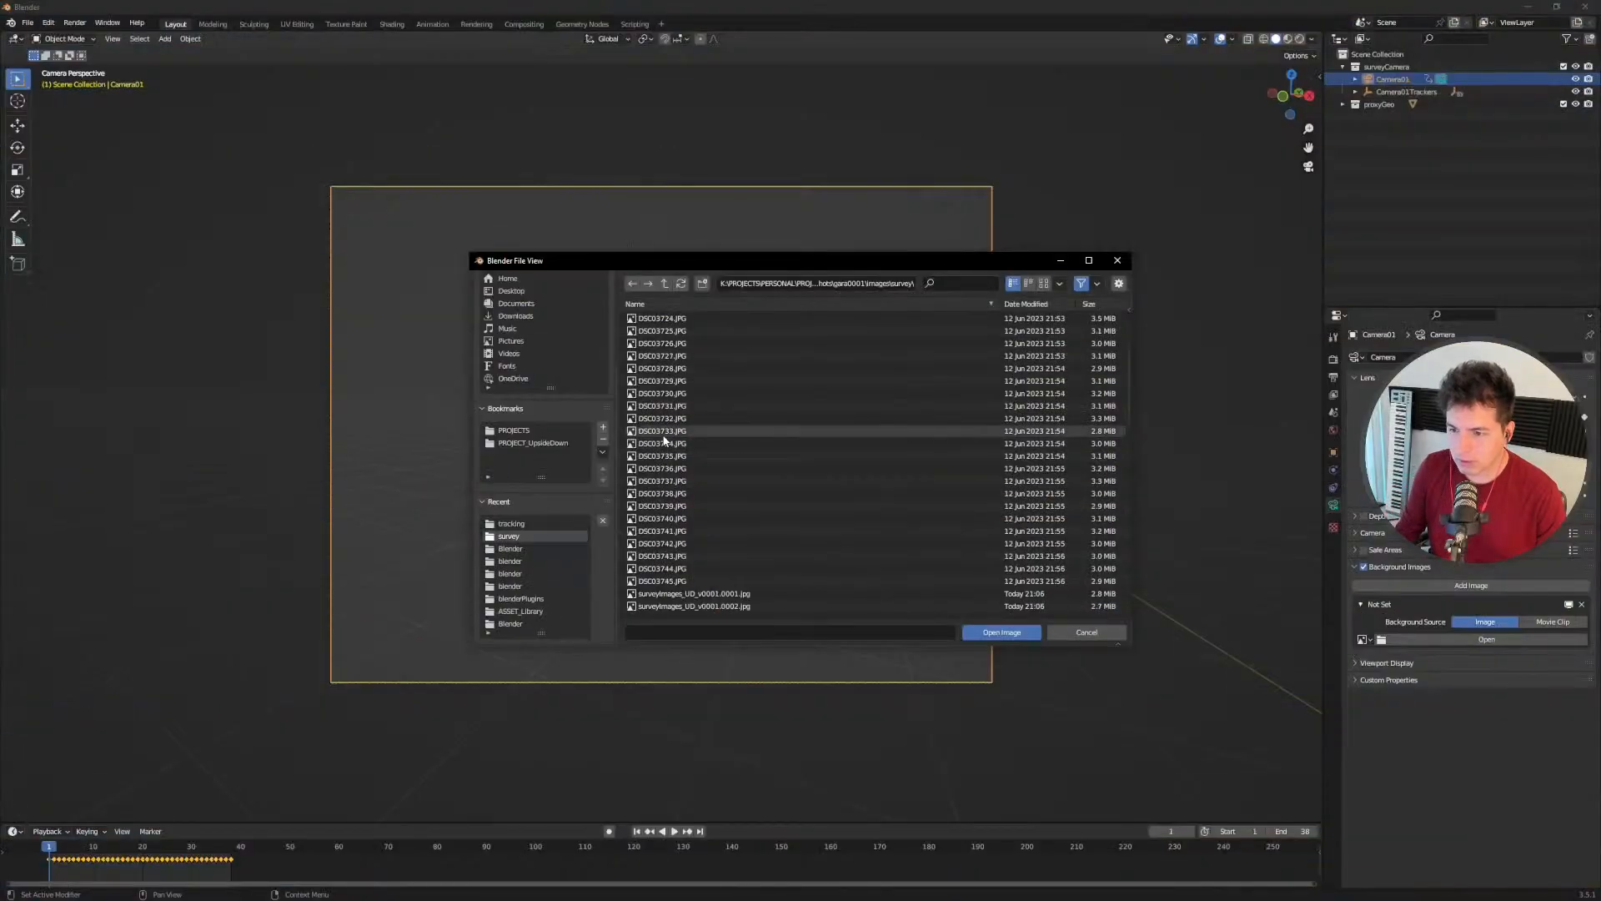
{"action": "scroll", "coordinate": [674, 417], "scroll_direction": "up", "scroll_amount": 8}
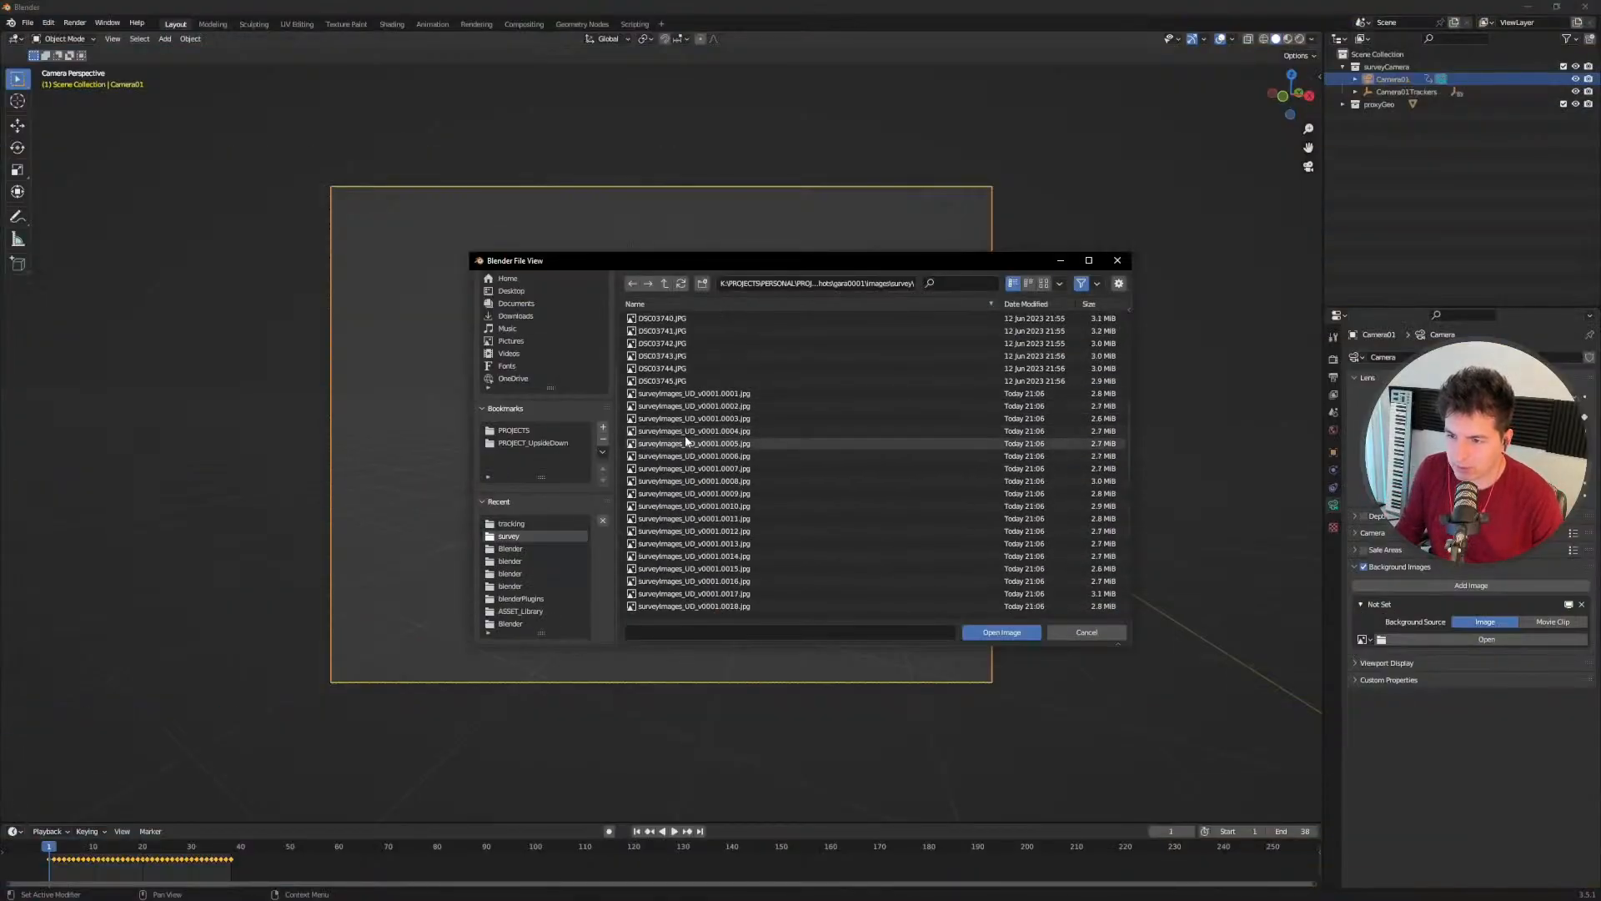
{"action": "scroll", "coordinate": [675, 383], "scroll_direction": "down", "scroll_amount": 7}
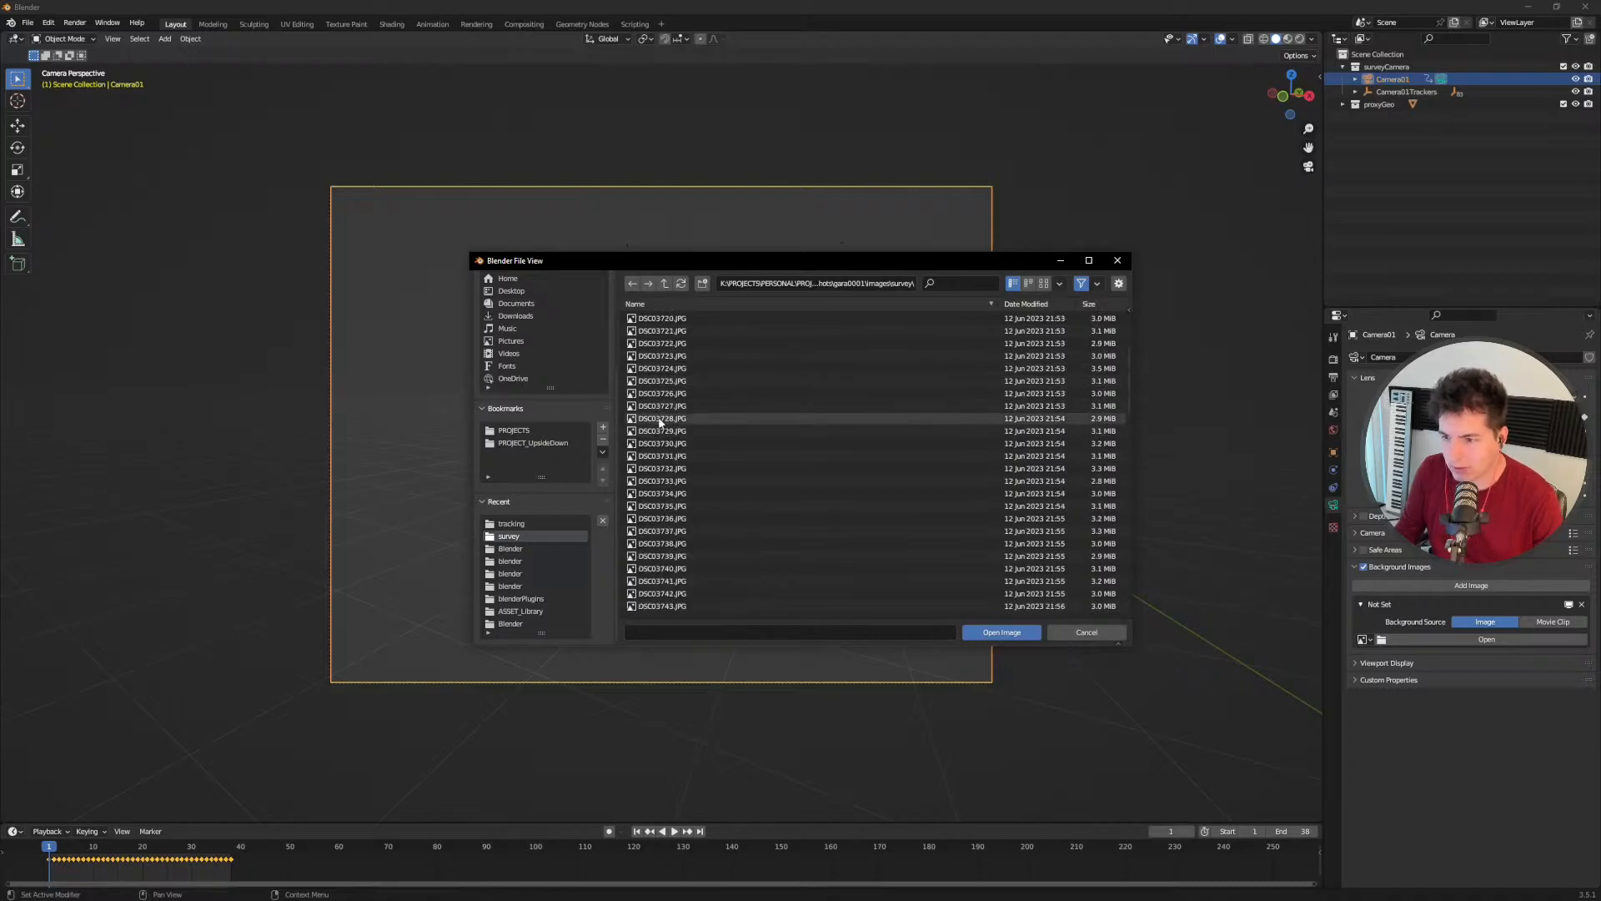
{"action": "scroll", "coordinate": [675, 450], "scroll_direction": "down", "scroll_amount": 13}
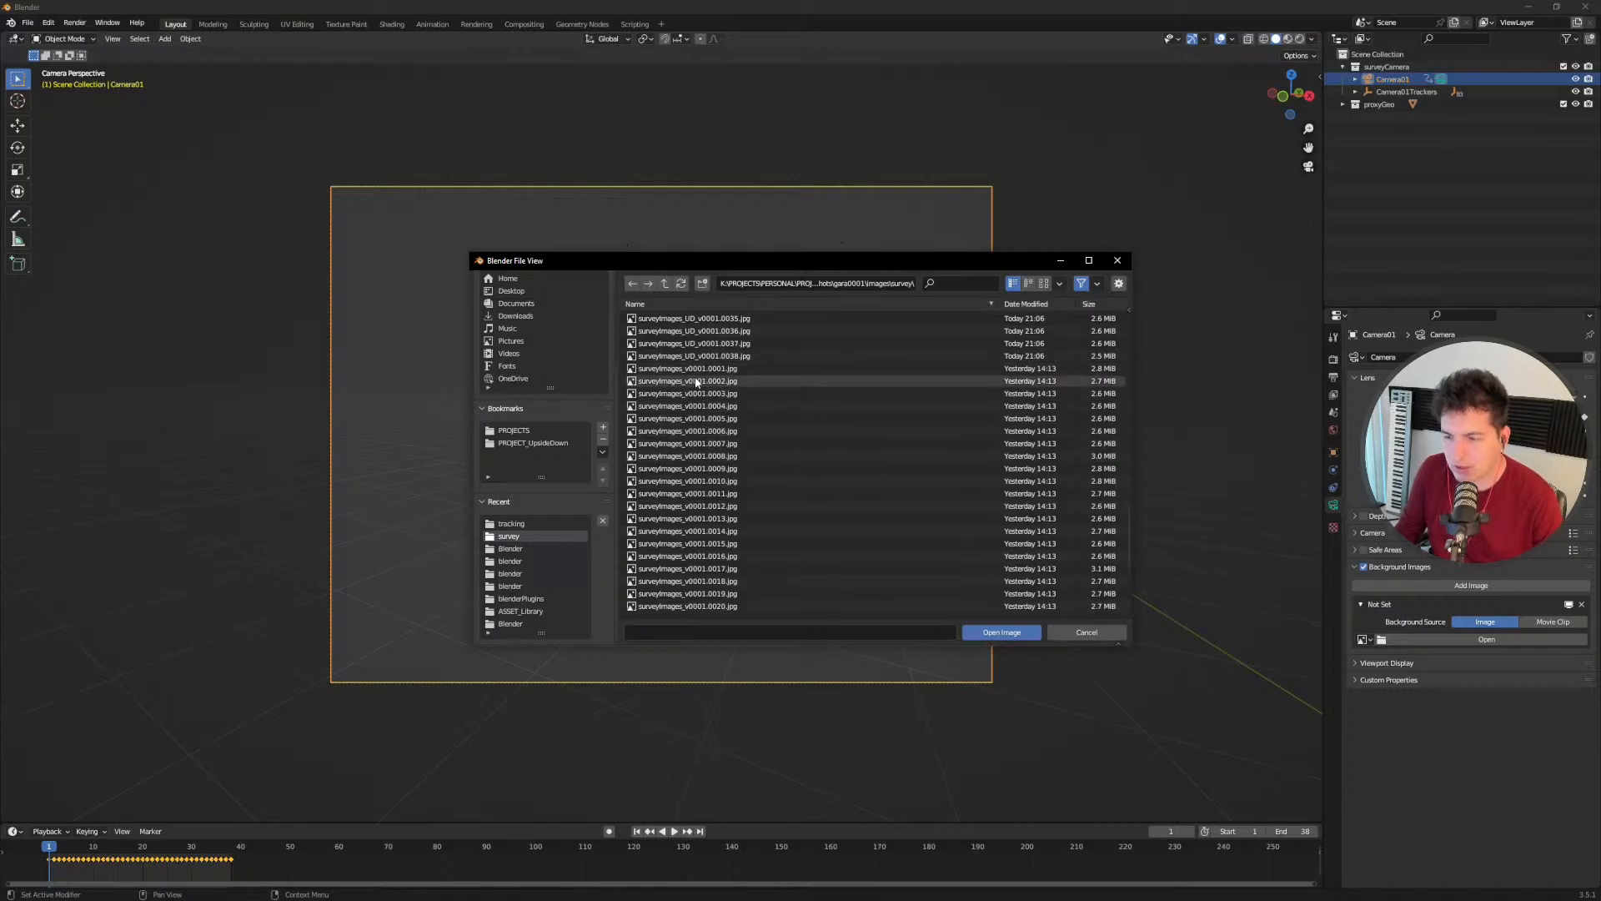
{"action": "scroll", "coordinate": [705, 371], "scroll_direction": "up", "scroll_amount": 4}
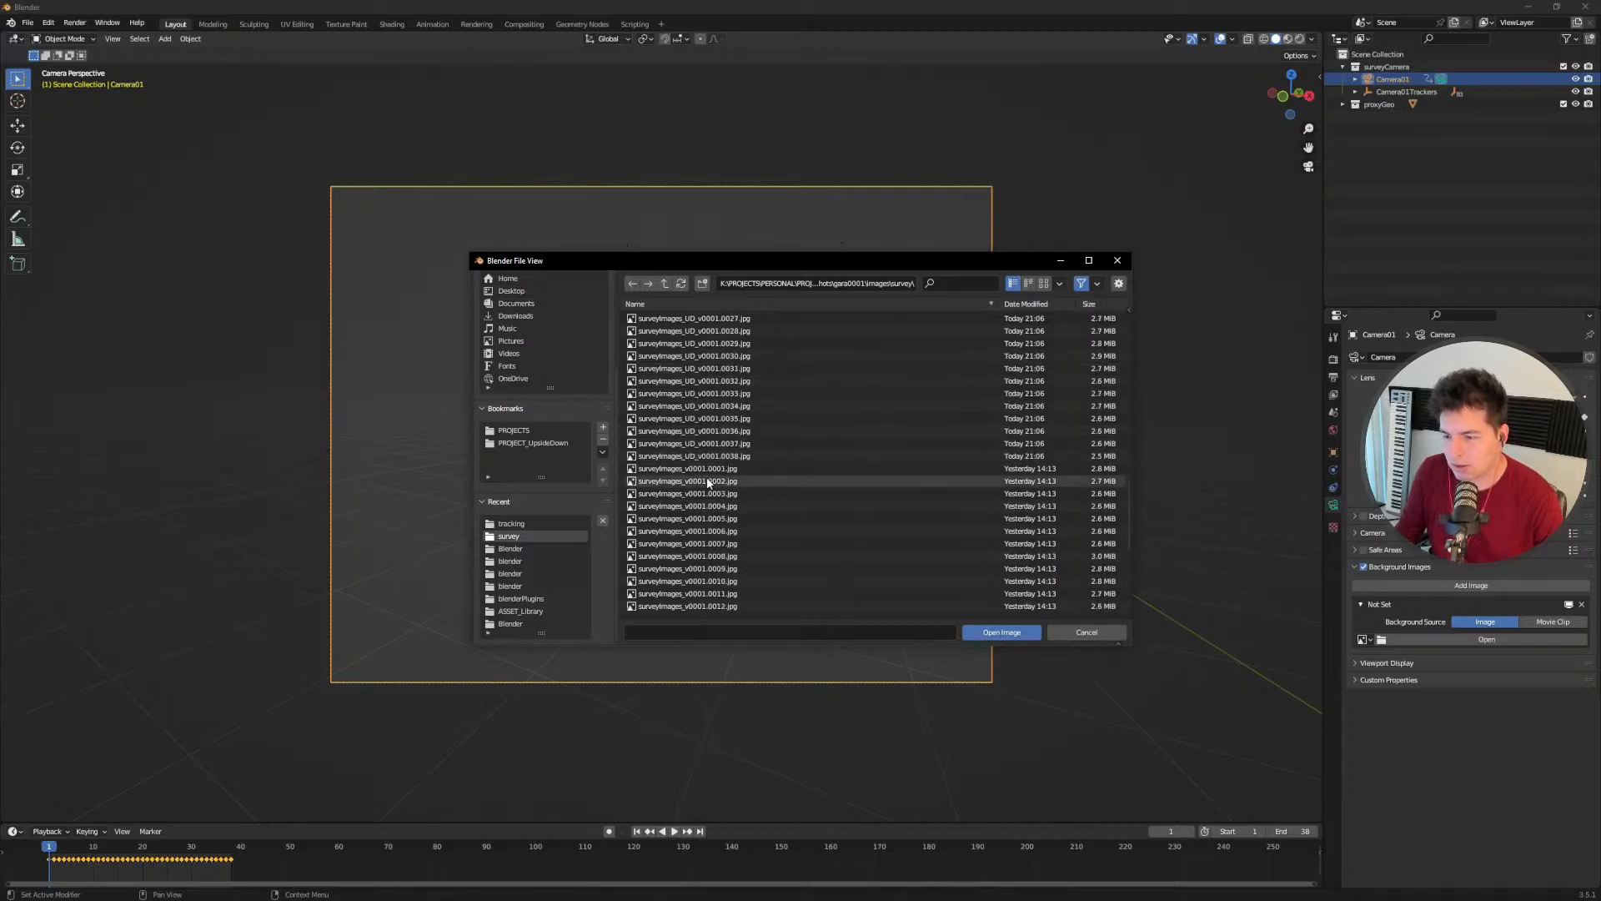
{"action": "scroll", "coordinate": [713, 492], "scroll_direction": "up", "scroll_amount": 3}
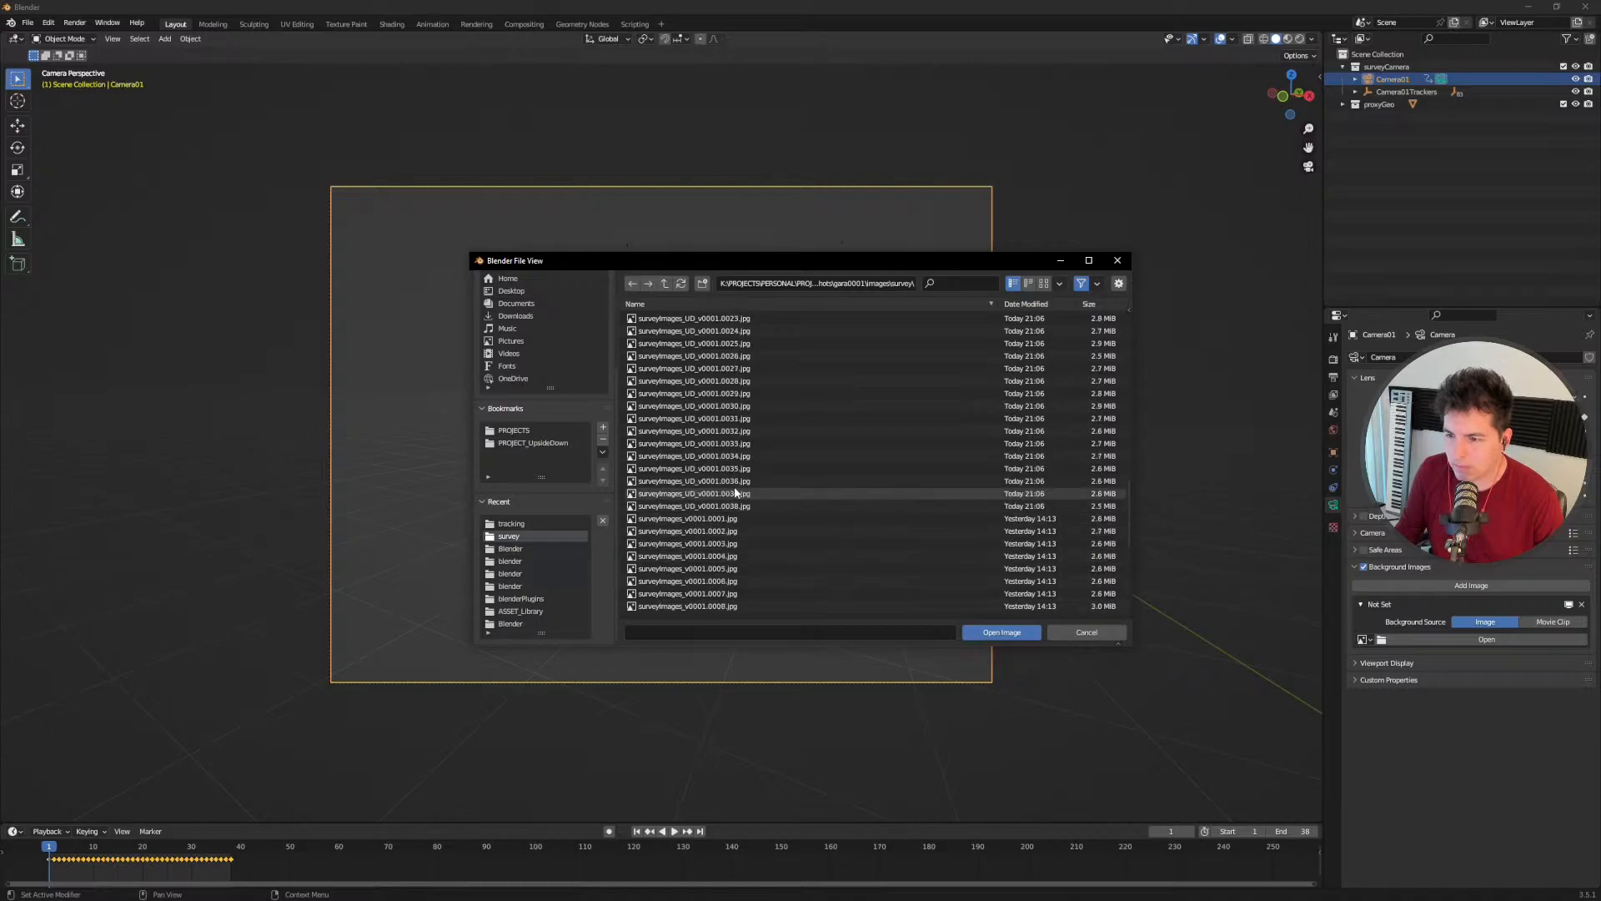
{"action": "scroll", "coordinate": [724, 451], "scroll_direction": "up", "scroll_amount": 5}
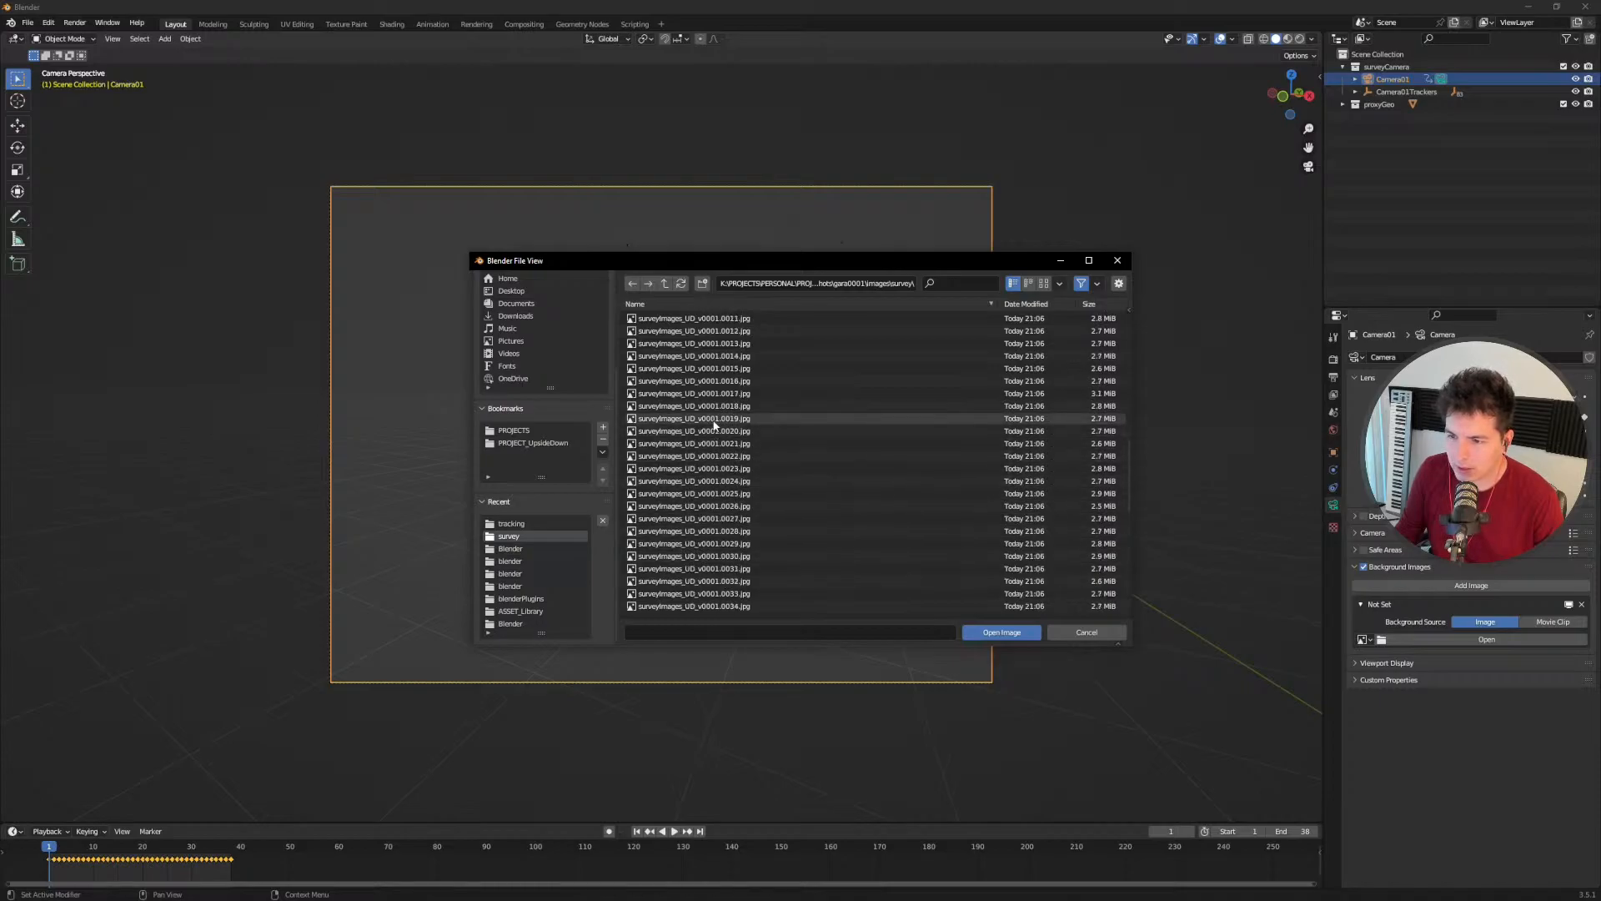
{"action": "left_click", "coordinate": [695, 382]}
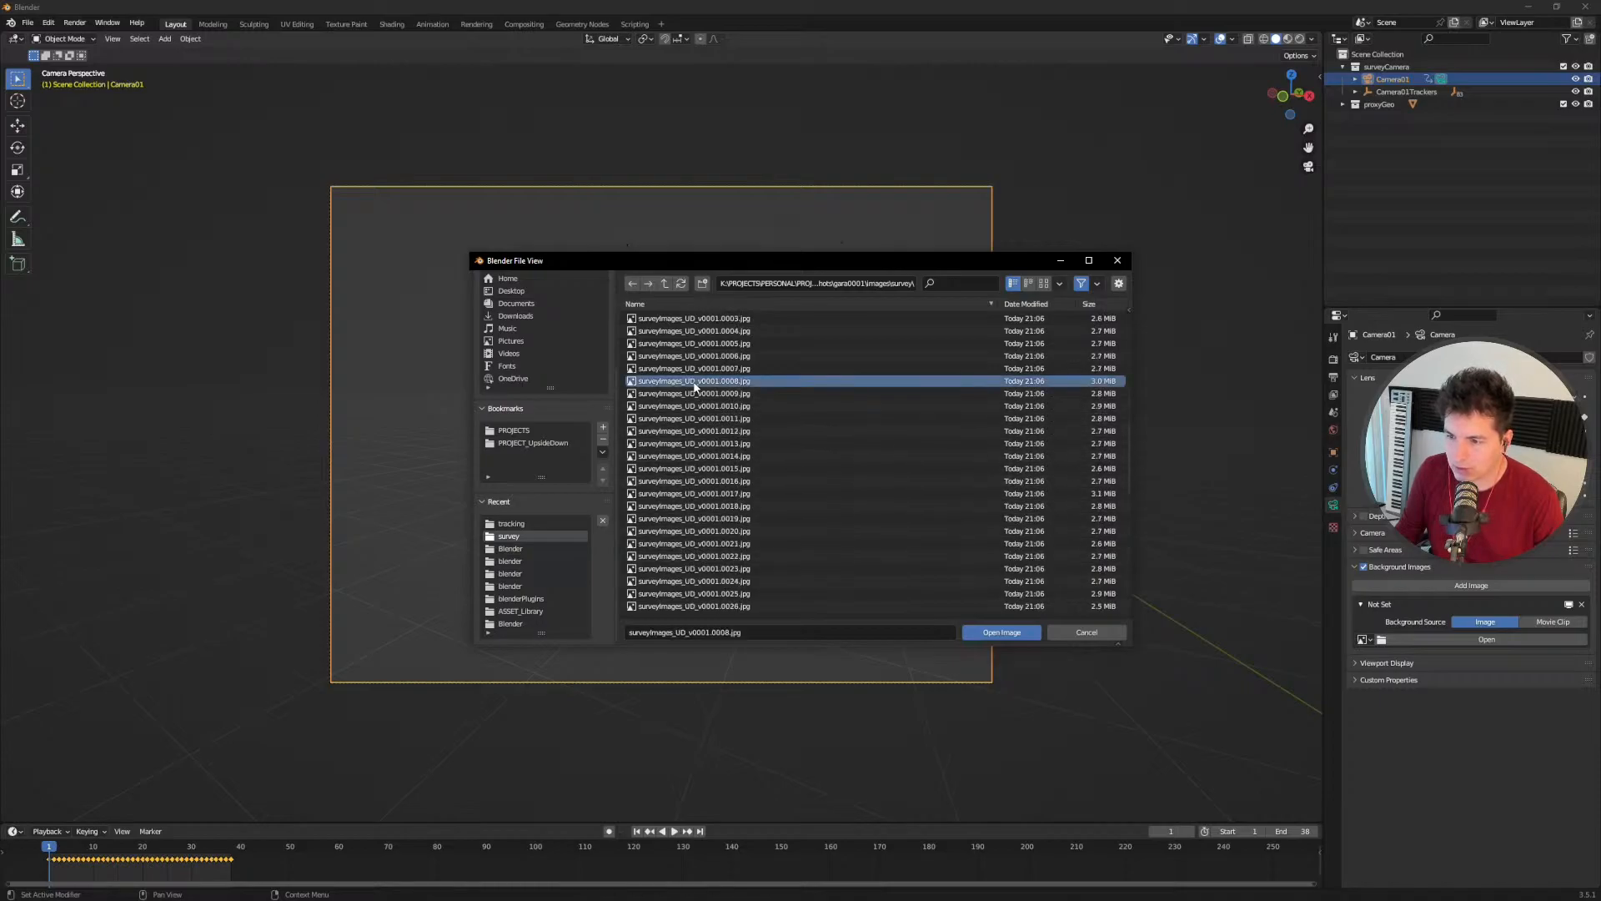
{"action": "scroll", "coordinate": [699, 400], "scroll_direction": "up", "scroll_amount": 5}
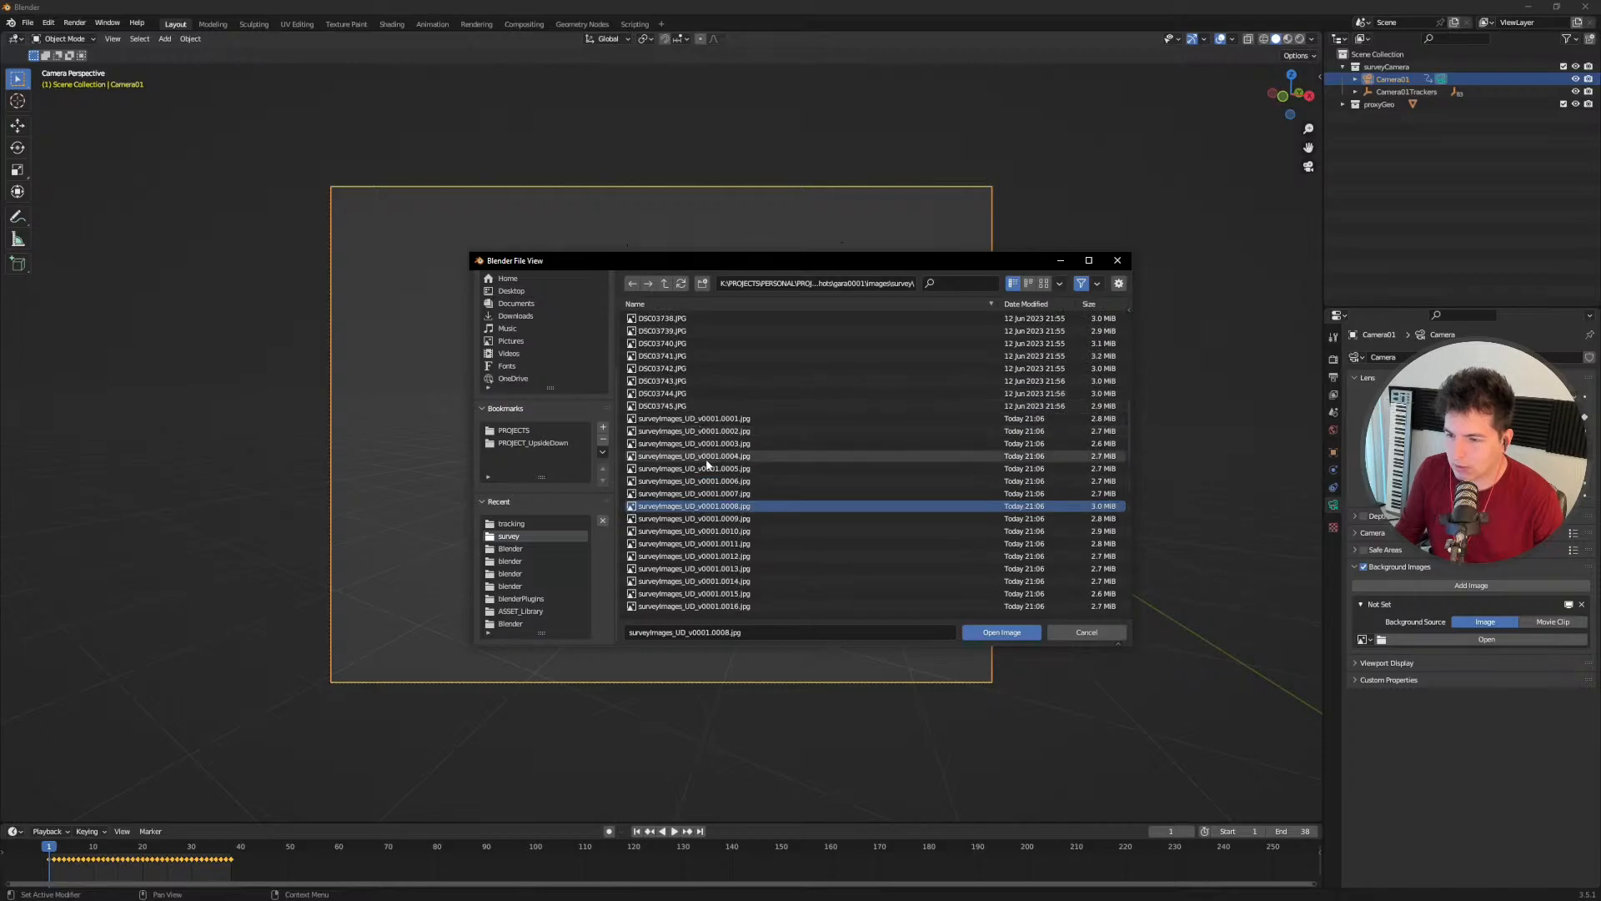
{"action": "key", "text": "a"}
{"action": "scroll", "coordinate": [704, 423], "scroll_direction": "up", "scroll_amount": 1}
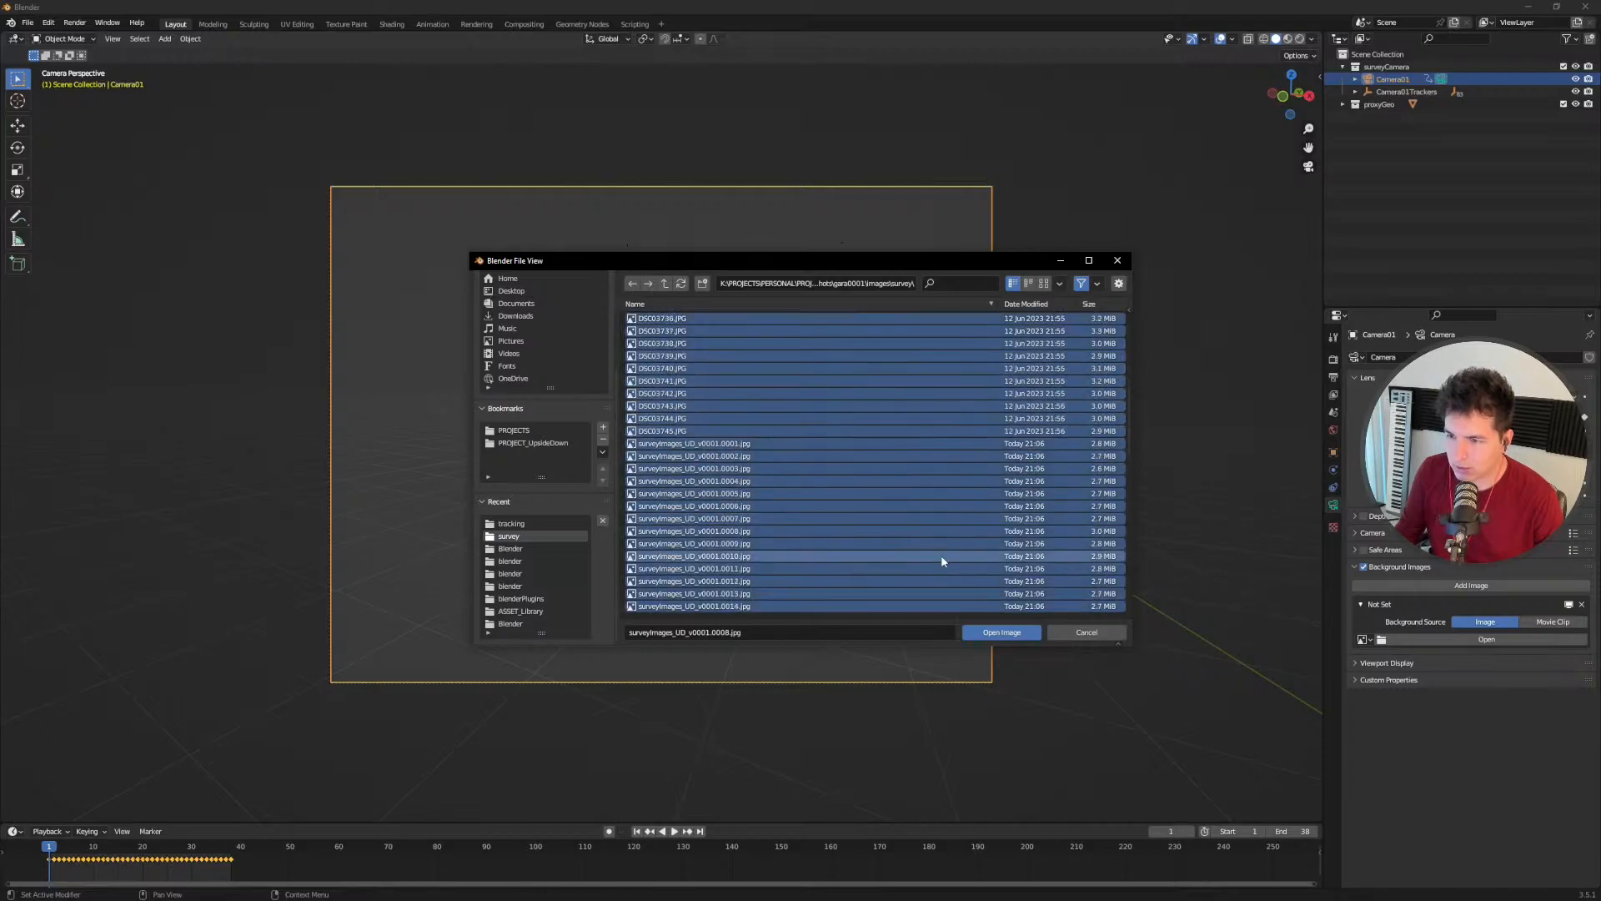
{"action": "left_click", "coordinate": [994, 633]}
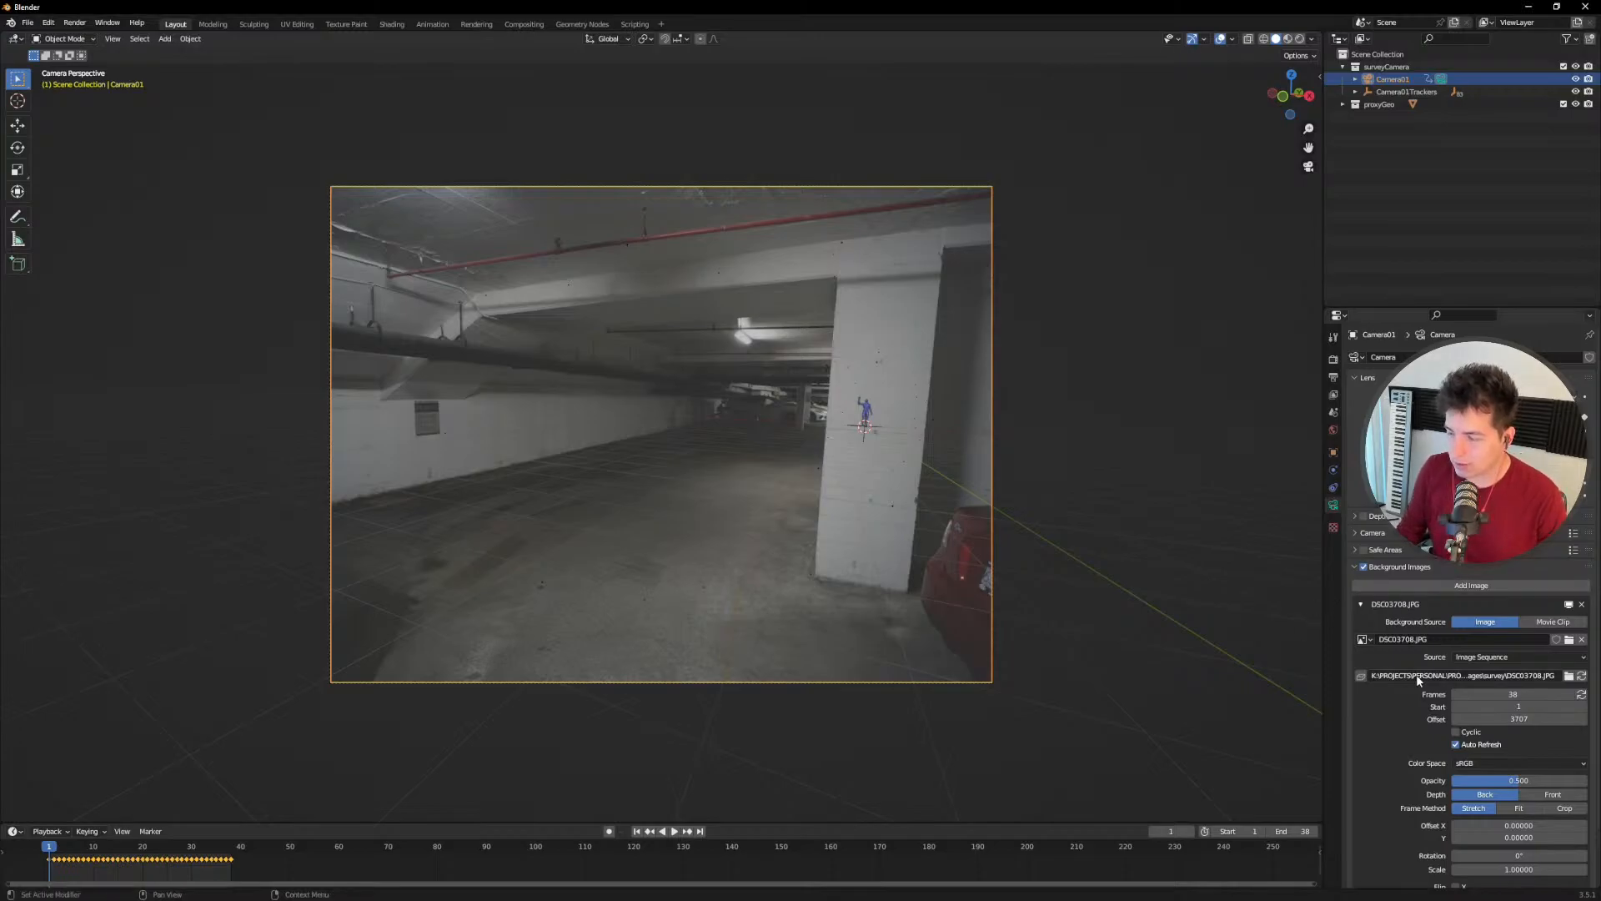
Step: Try surveyImages_UD_v0001.0001.jpg as the background, switch back to DSC03708.JPG and view it at frame 7
{"action": "left_click", "coordinate": [1363, 640]}
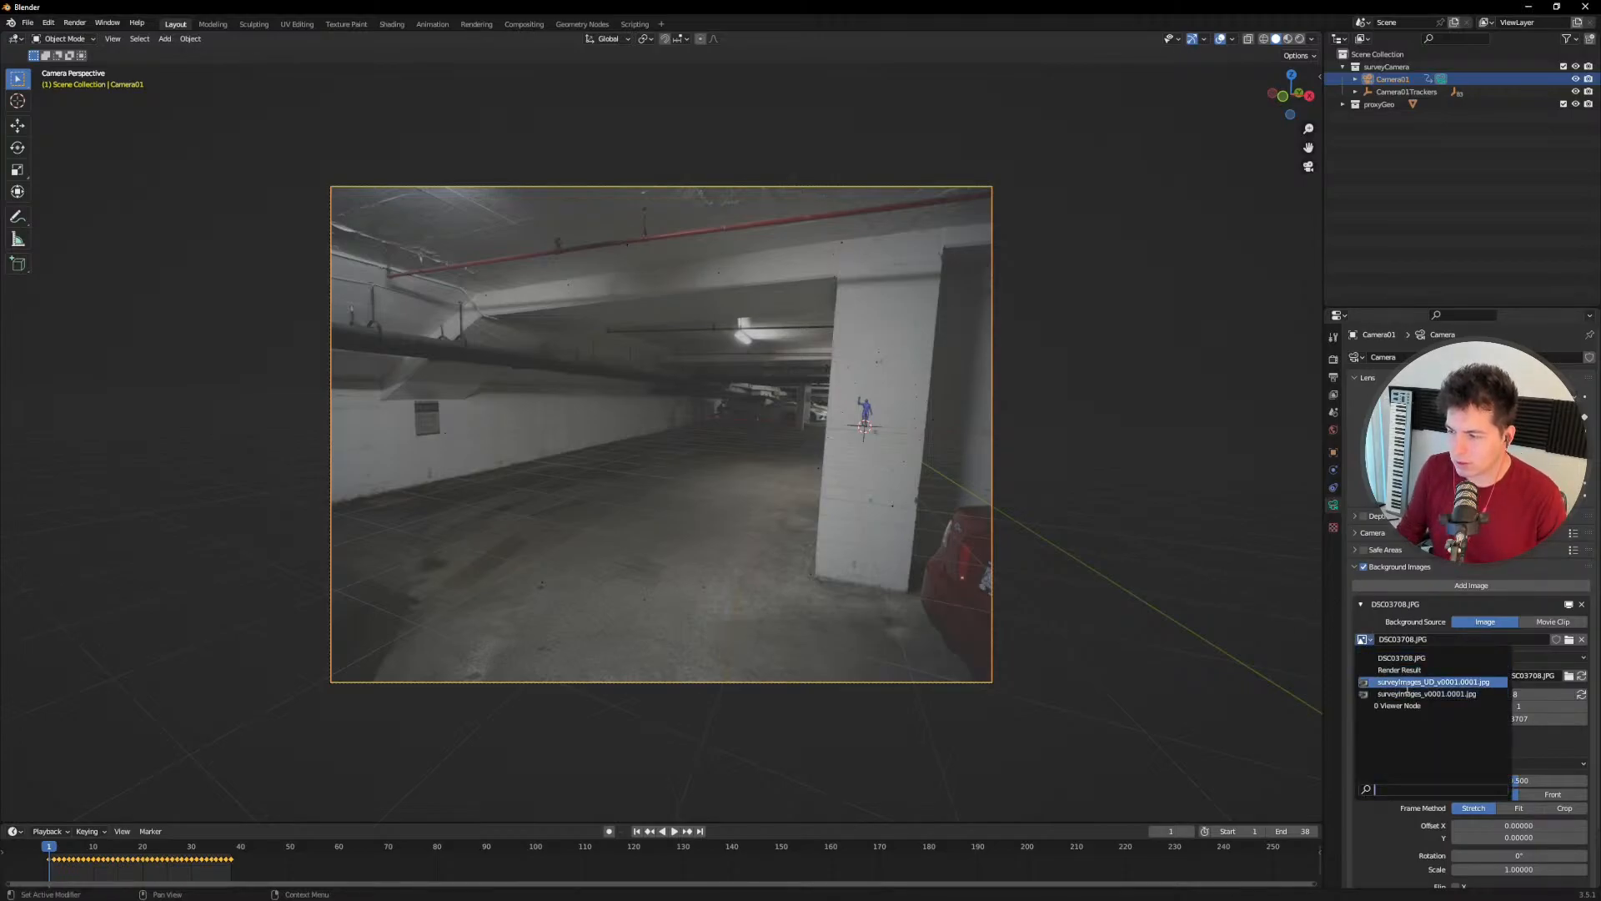
{"action": "left_click", "coordinate": [1408, 682]}
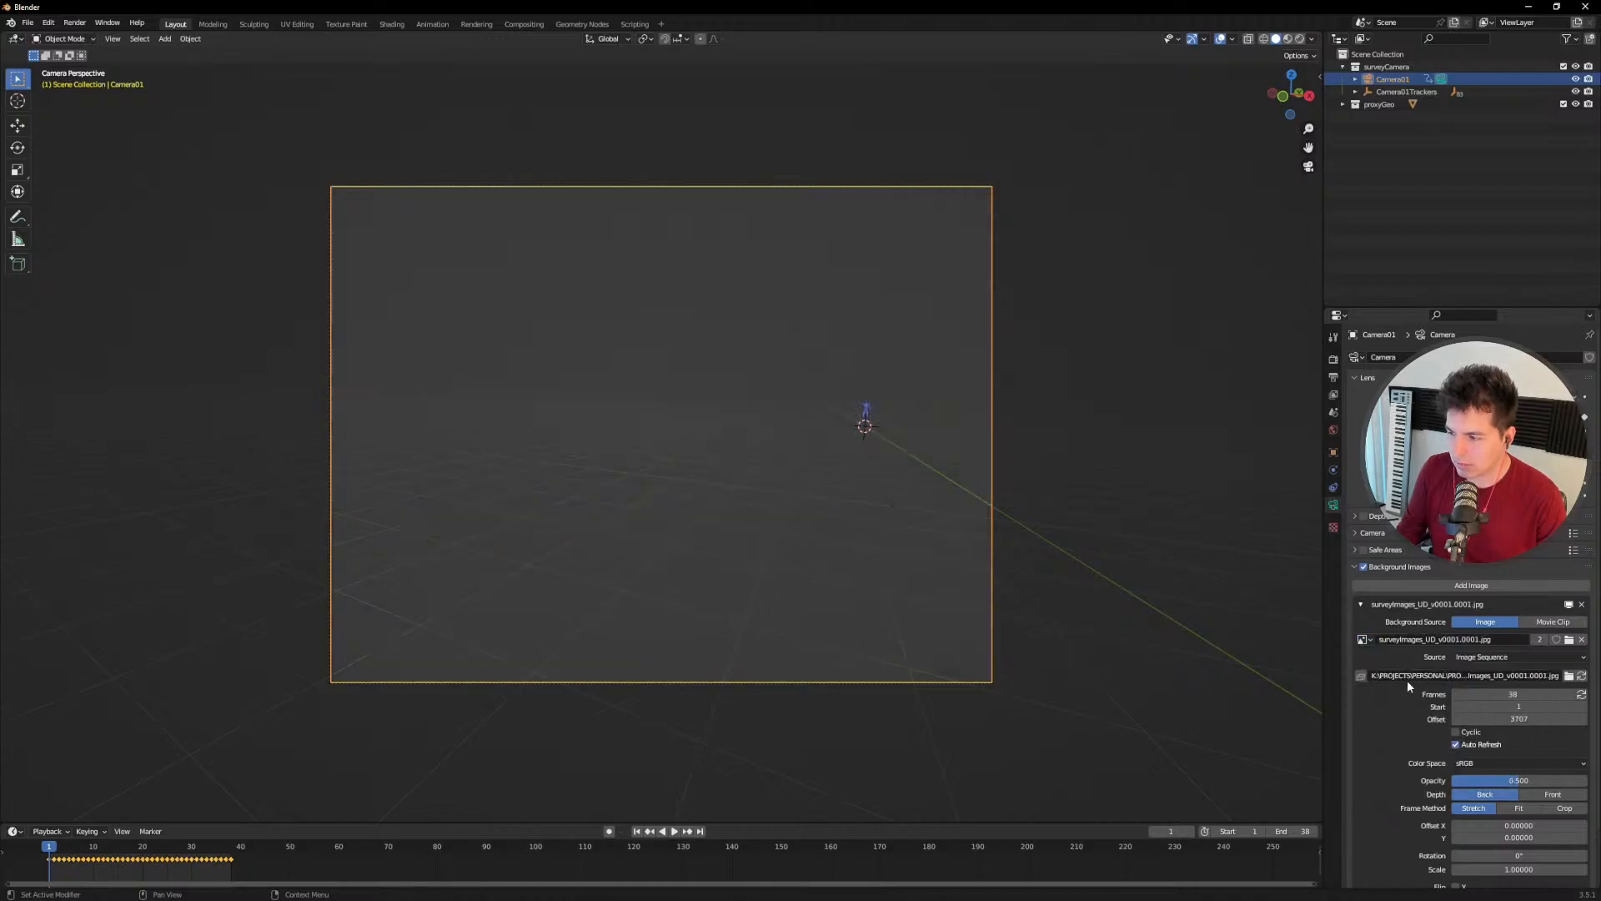
{"action": "left_click", "coordinate": [1365, 642]}
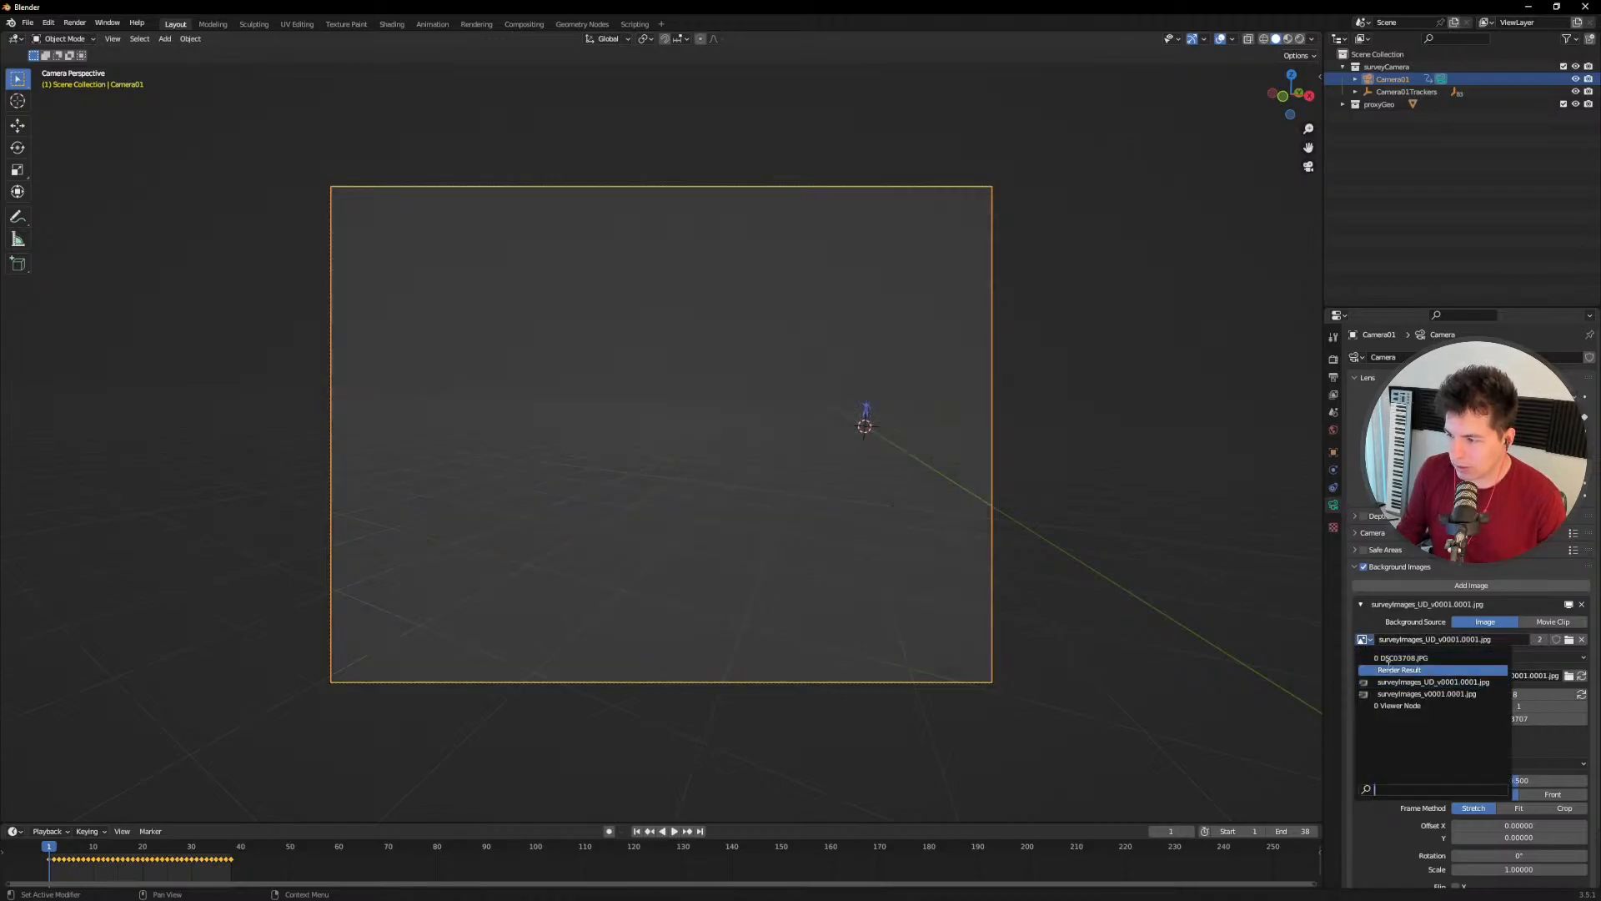
{"action": "left_click", "coordinate": [1386, 659]}
{"action": "left_click_drag", "start_coordinate": [62, 854], "coordinate": [78, 854]}
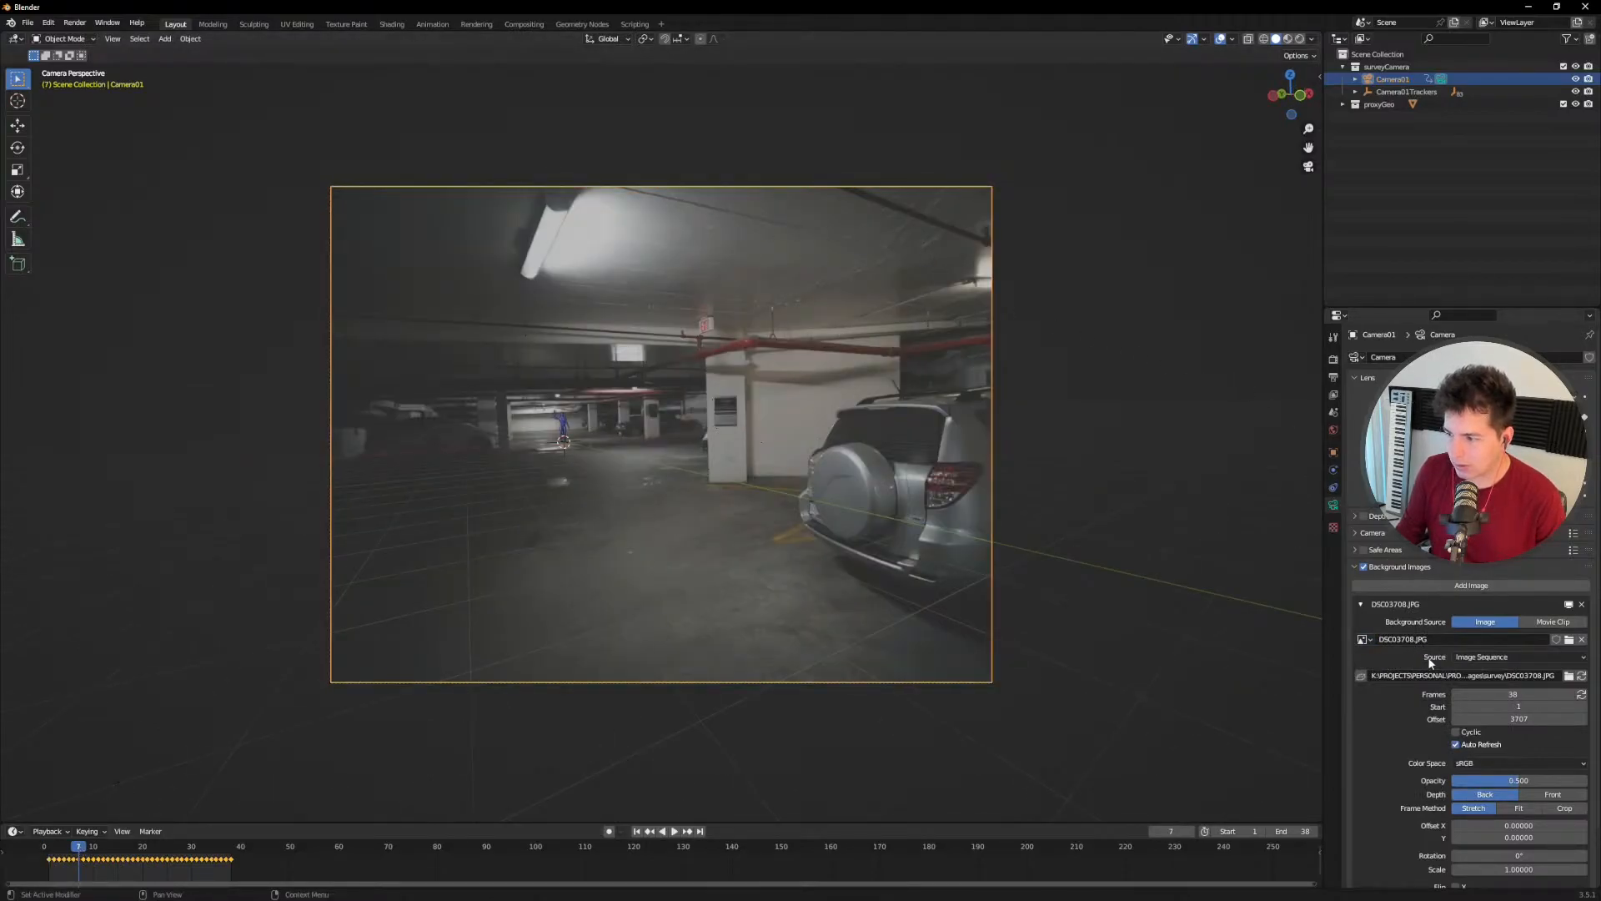
Step: Set the camera's background image to surveyImages_UD_v0001.0001.jpg and its frame offset to 0
{"action": "left_click", "coordinate": [1364, 639]}
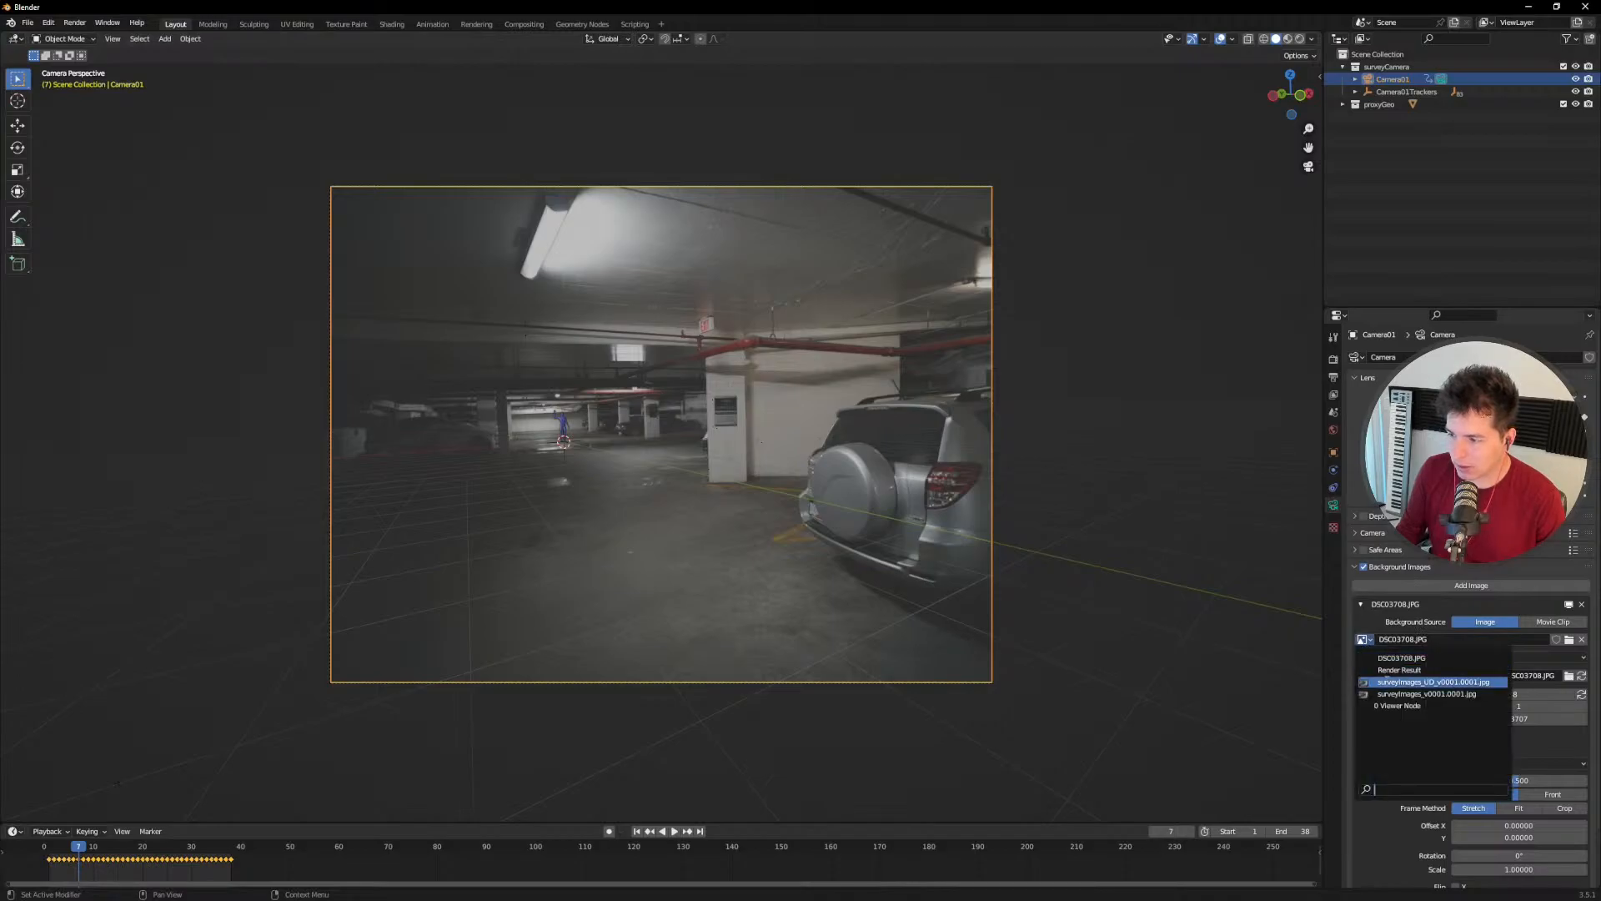
{"action": "left_click", "coordinate": [1390, 682]}
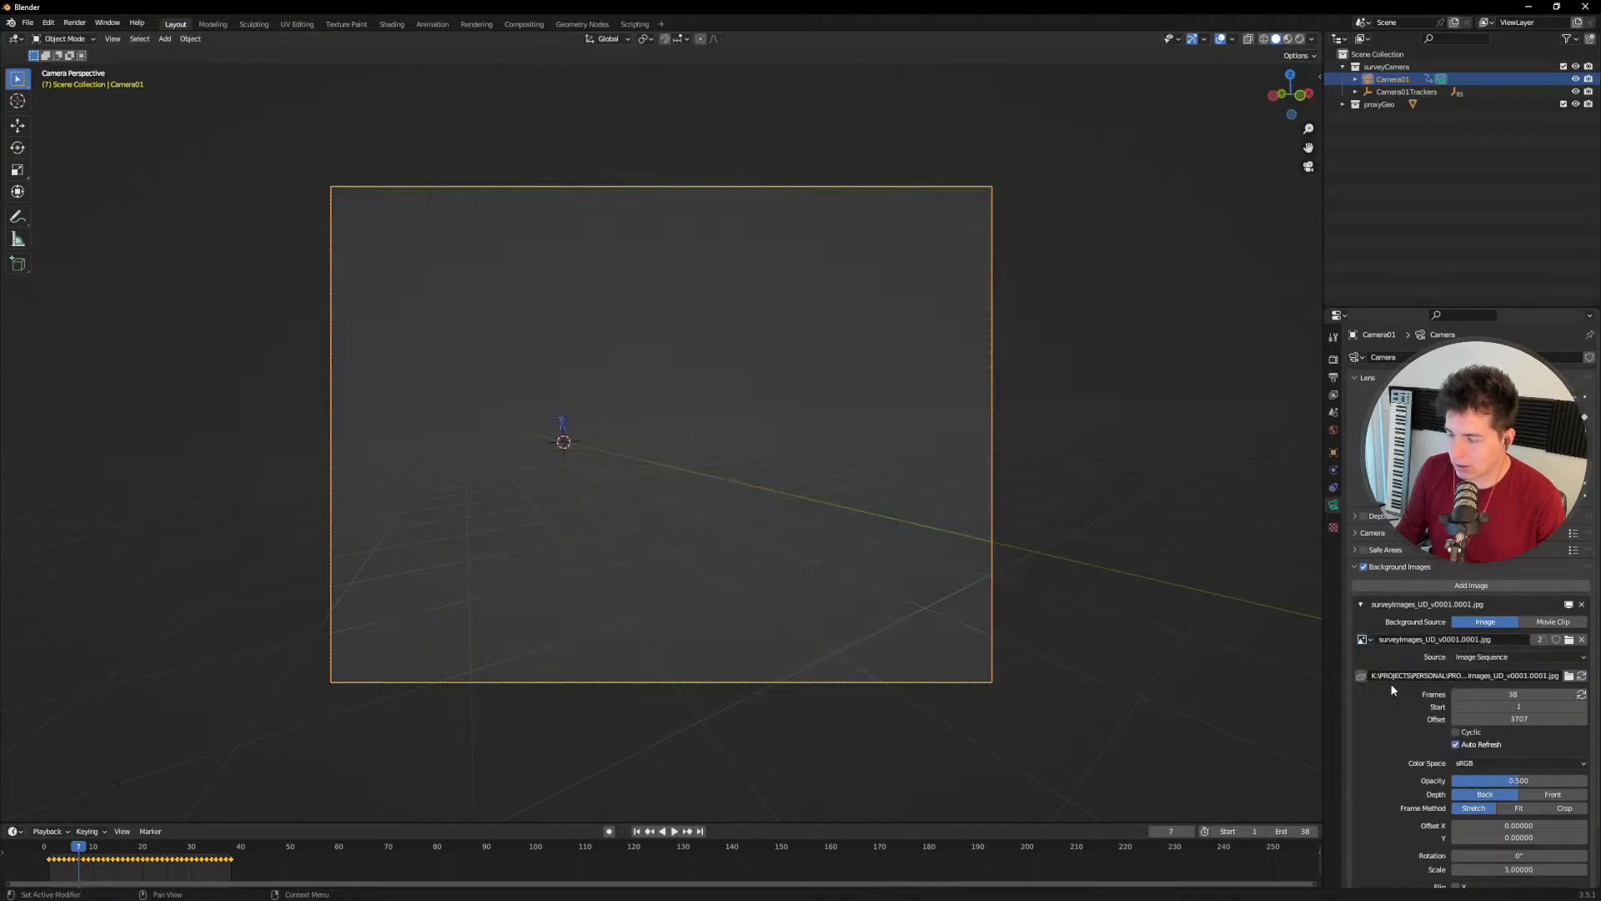
{"action": "left_click", "coordinate": [1366, 639]}
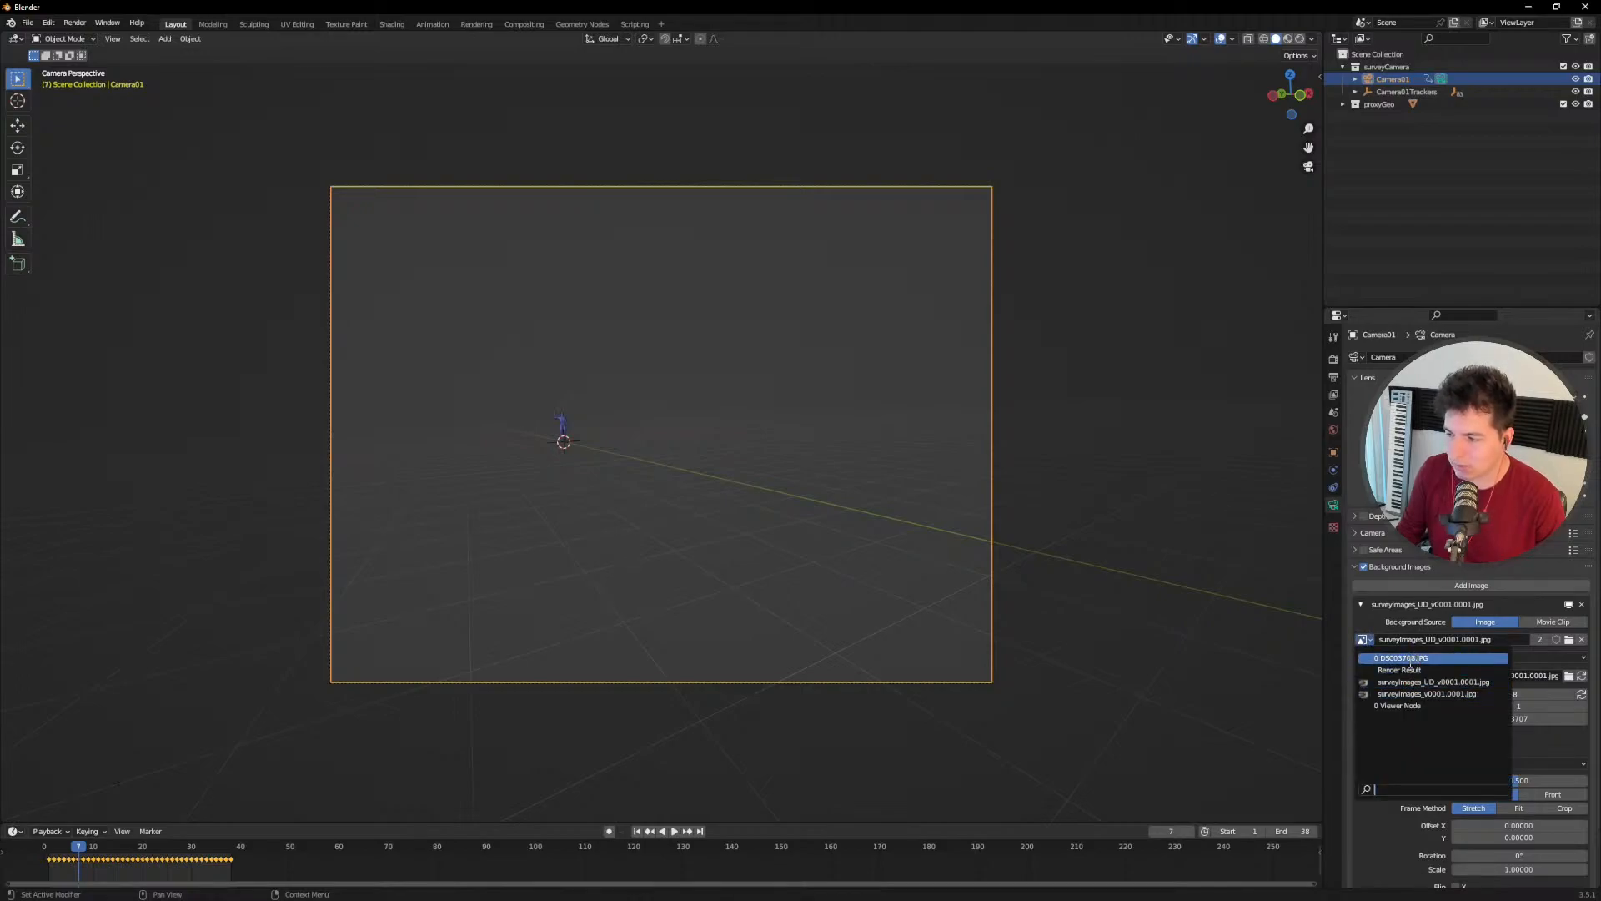
{"action": "left_click", "coordinate": [1368, 641]}
{"action": "left_click", "coordinate": [1368, 639]}
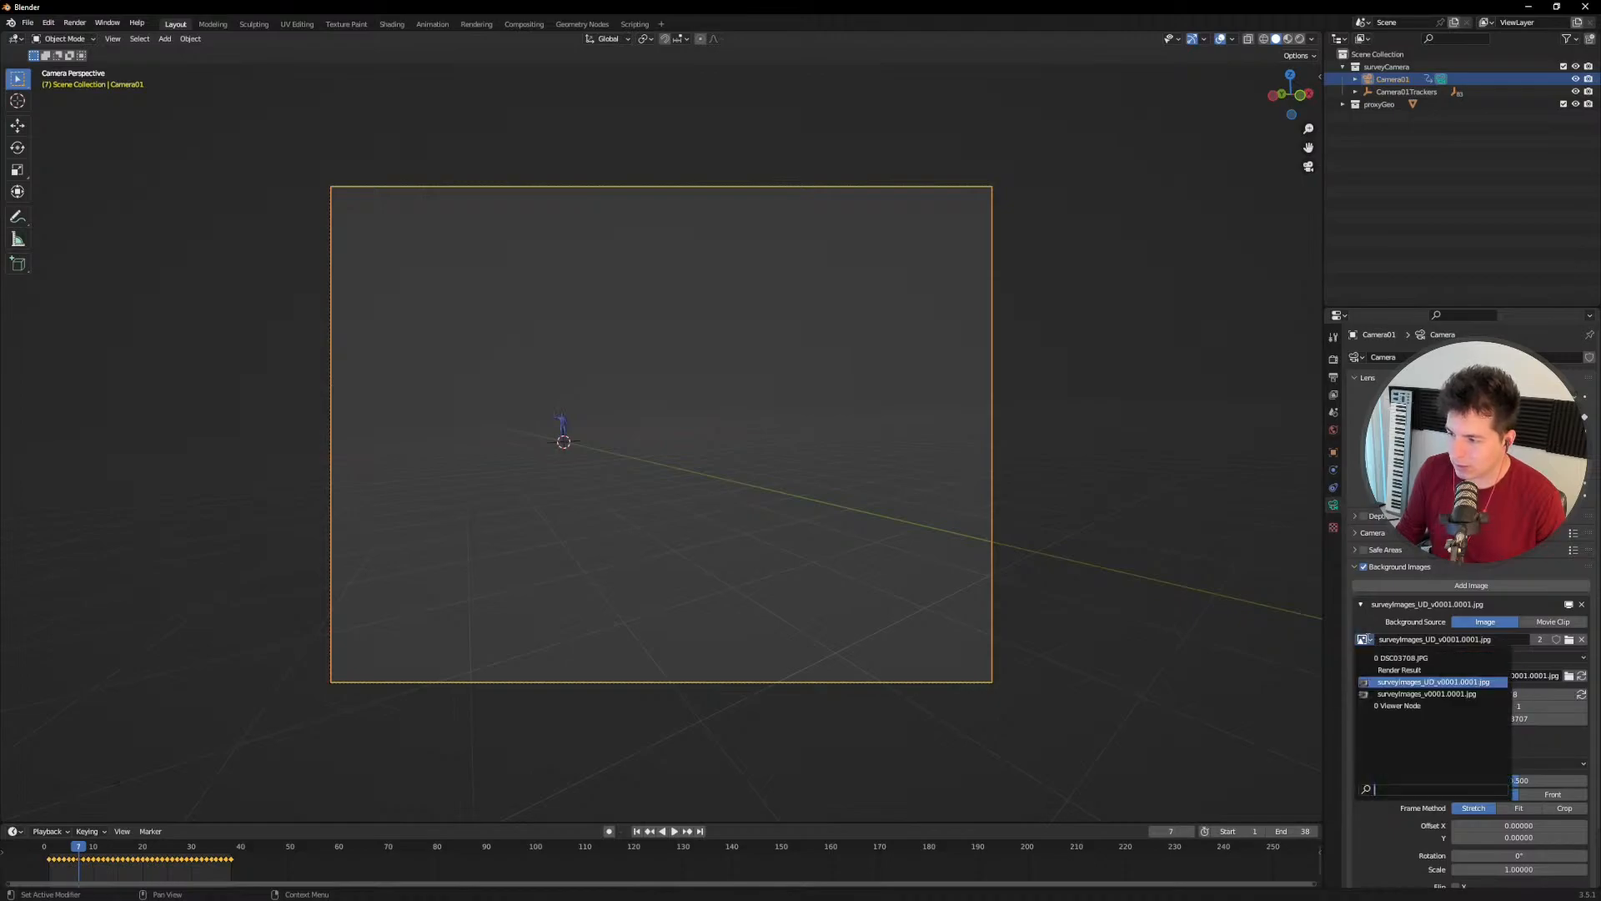
{"action": "left_click", "coordinate": [1394, 683]}
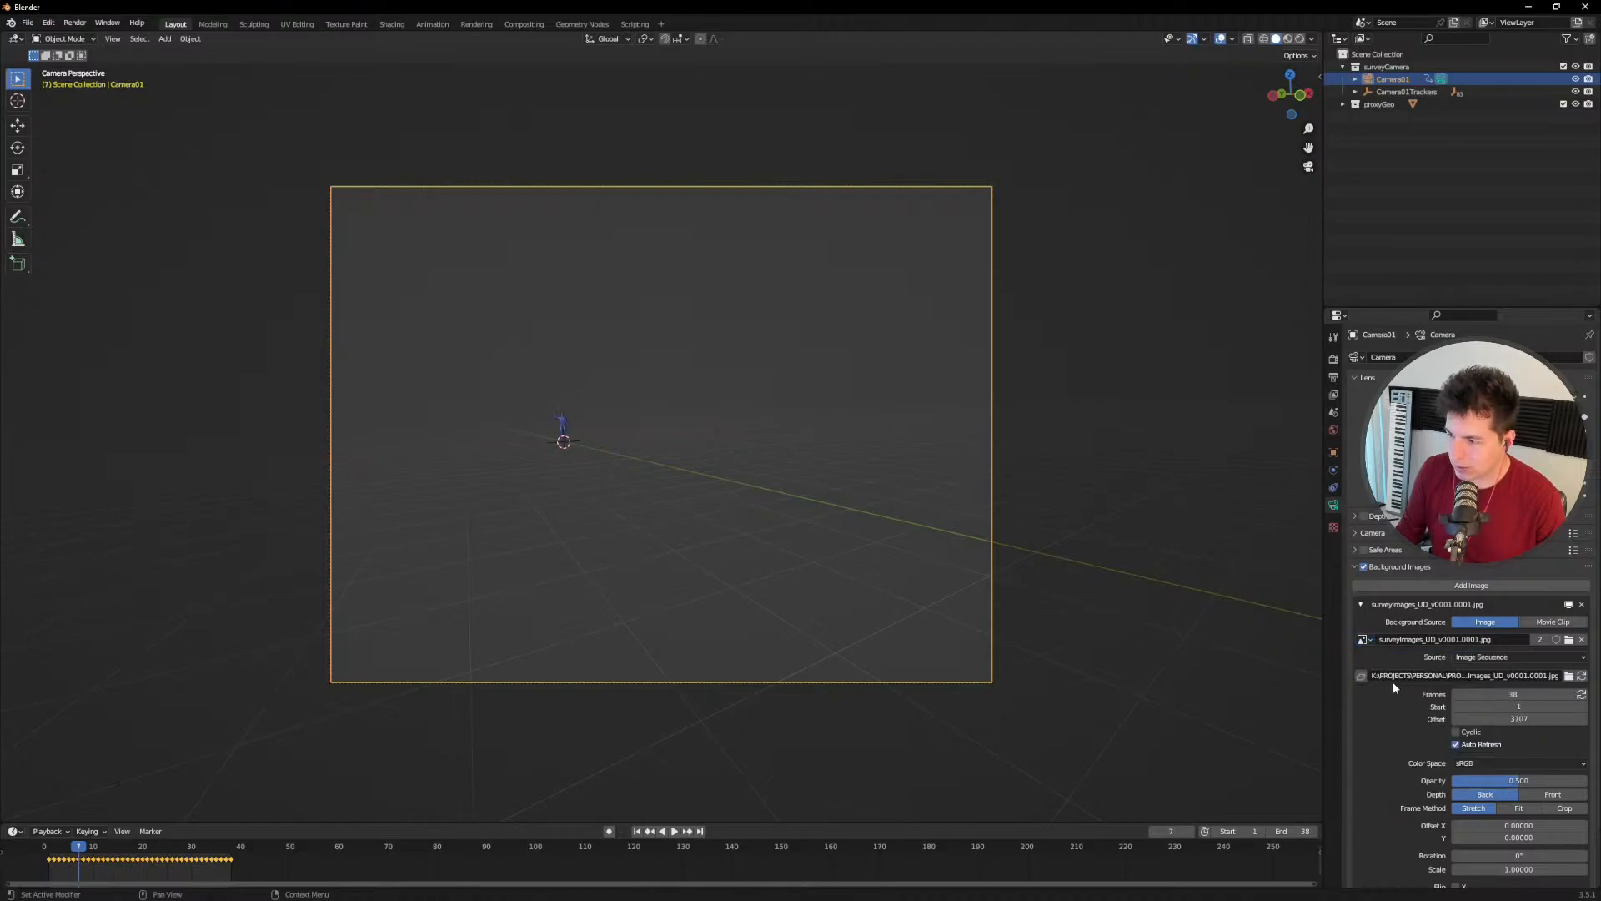
{"action": "double_click", "coordinate": [1539, 720]}
{"action": "type", "text": "0"}
{"action": "key", "text": "Return"}
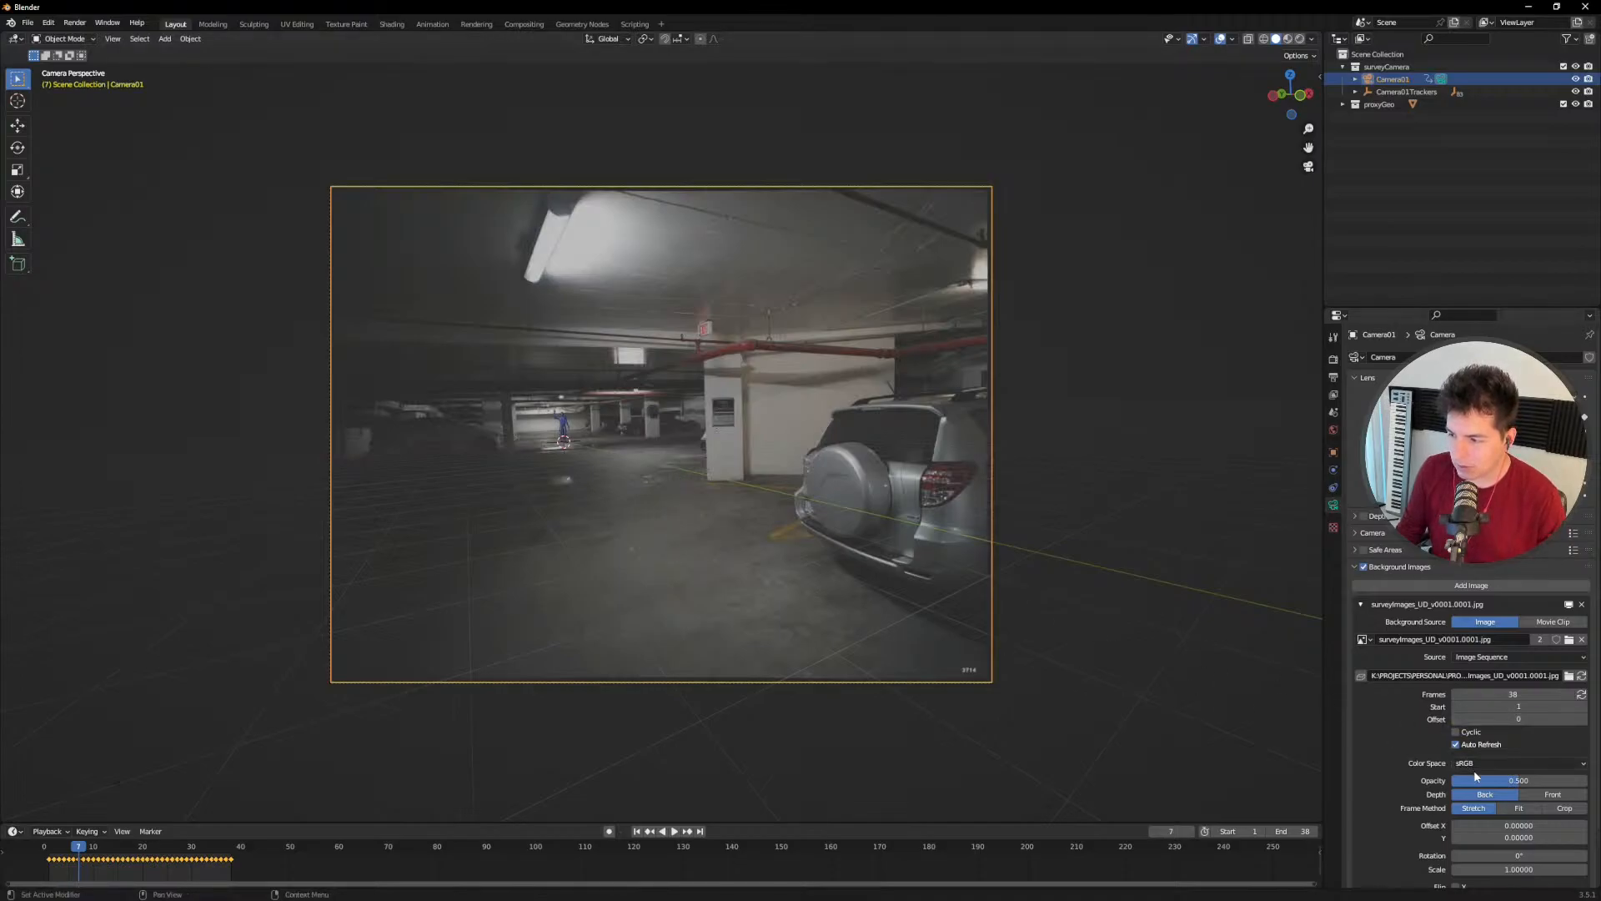
Step: Raise the background image opacity to 0.879 and play the survey sequence through the camera with nothing selected
{"action": "left_click_drag", "start_coordinate": [1474, 780], "coordinate": [1576, 780]}
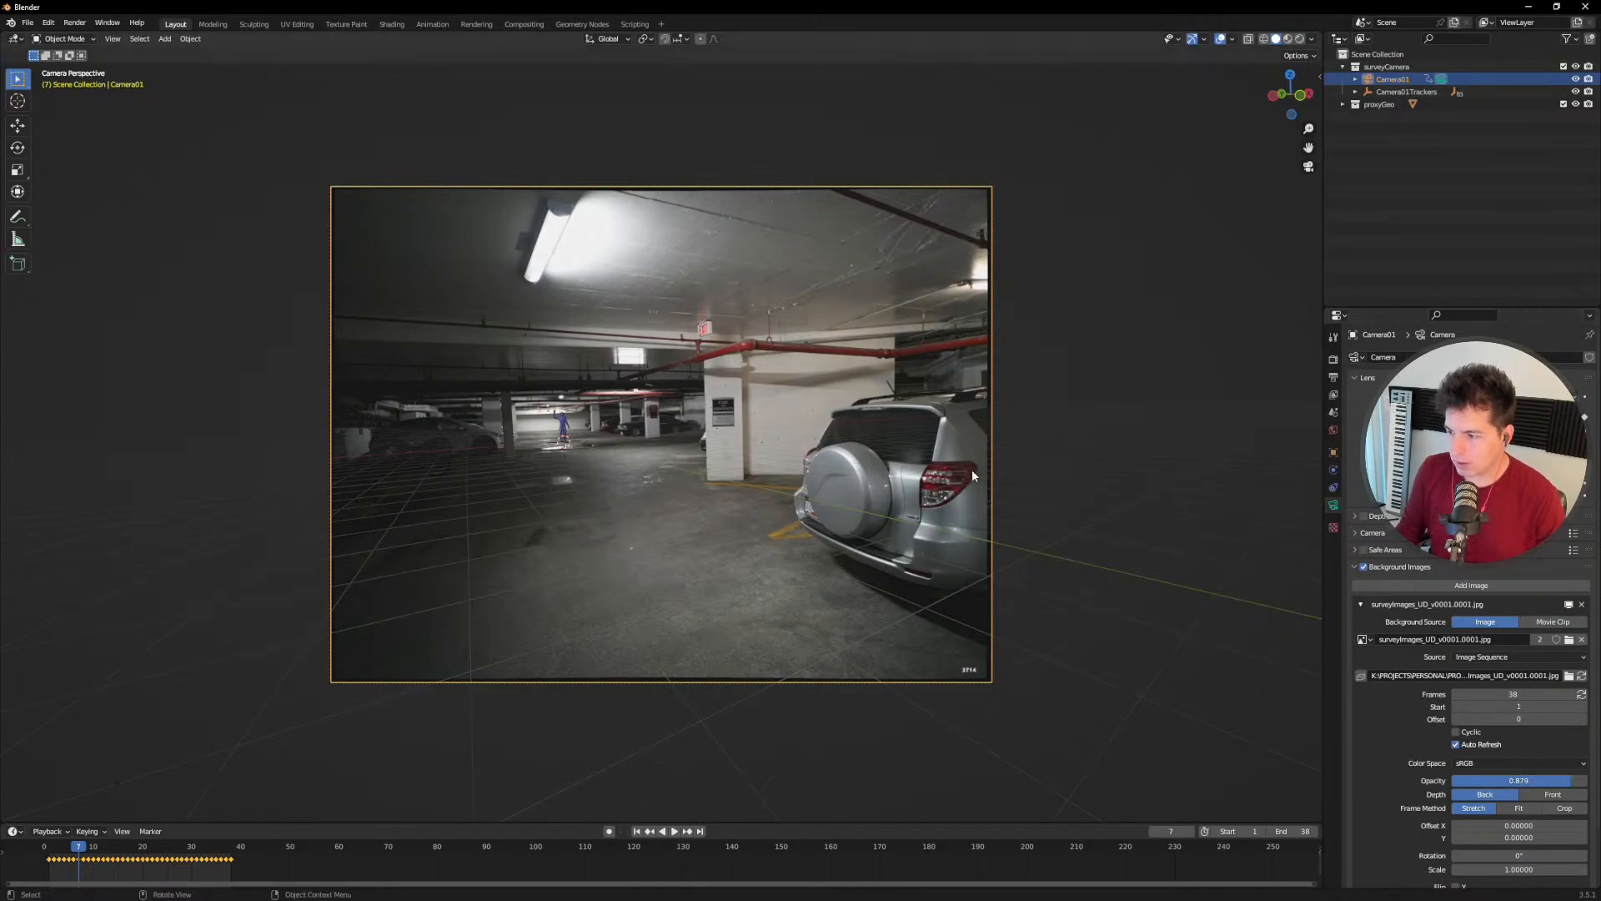
{"action": "left_click", "coordinate": [1027, 518]}
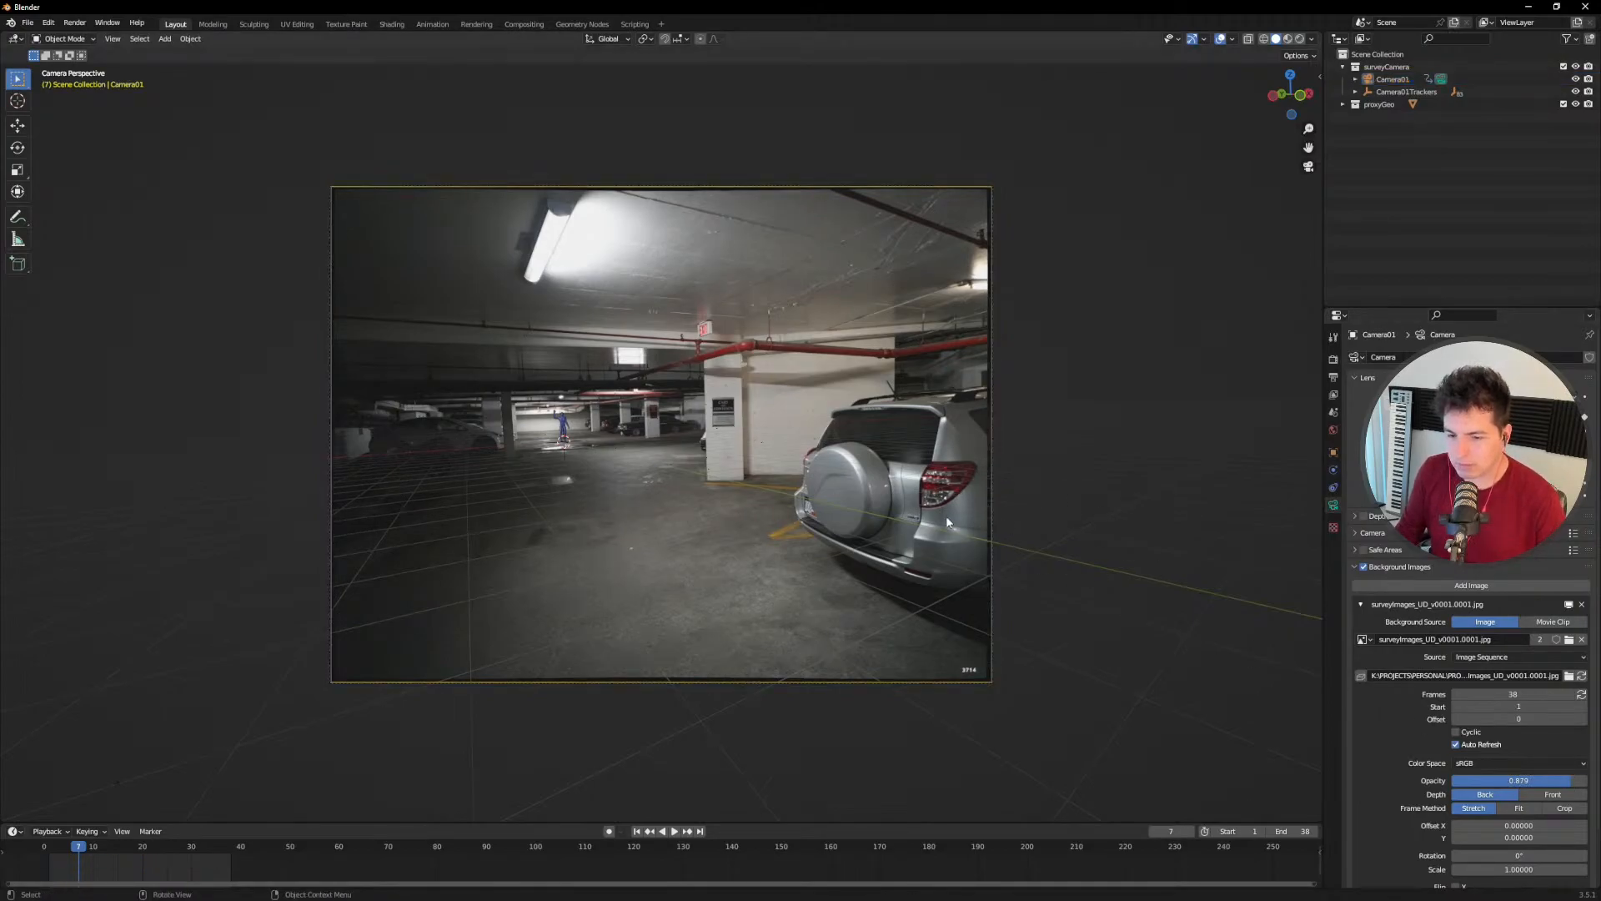
{"action": "key", "text": "space"}
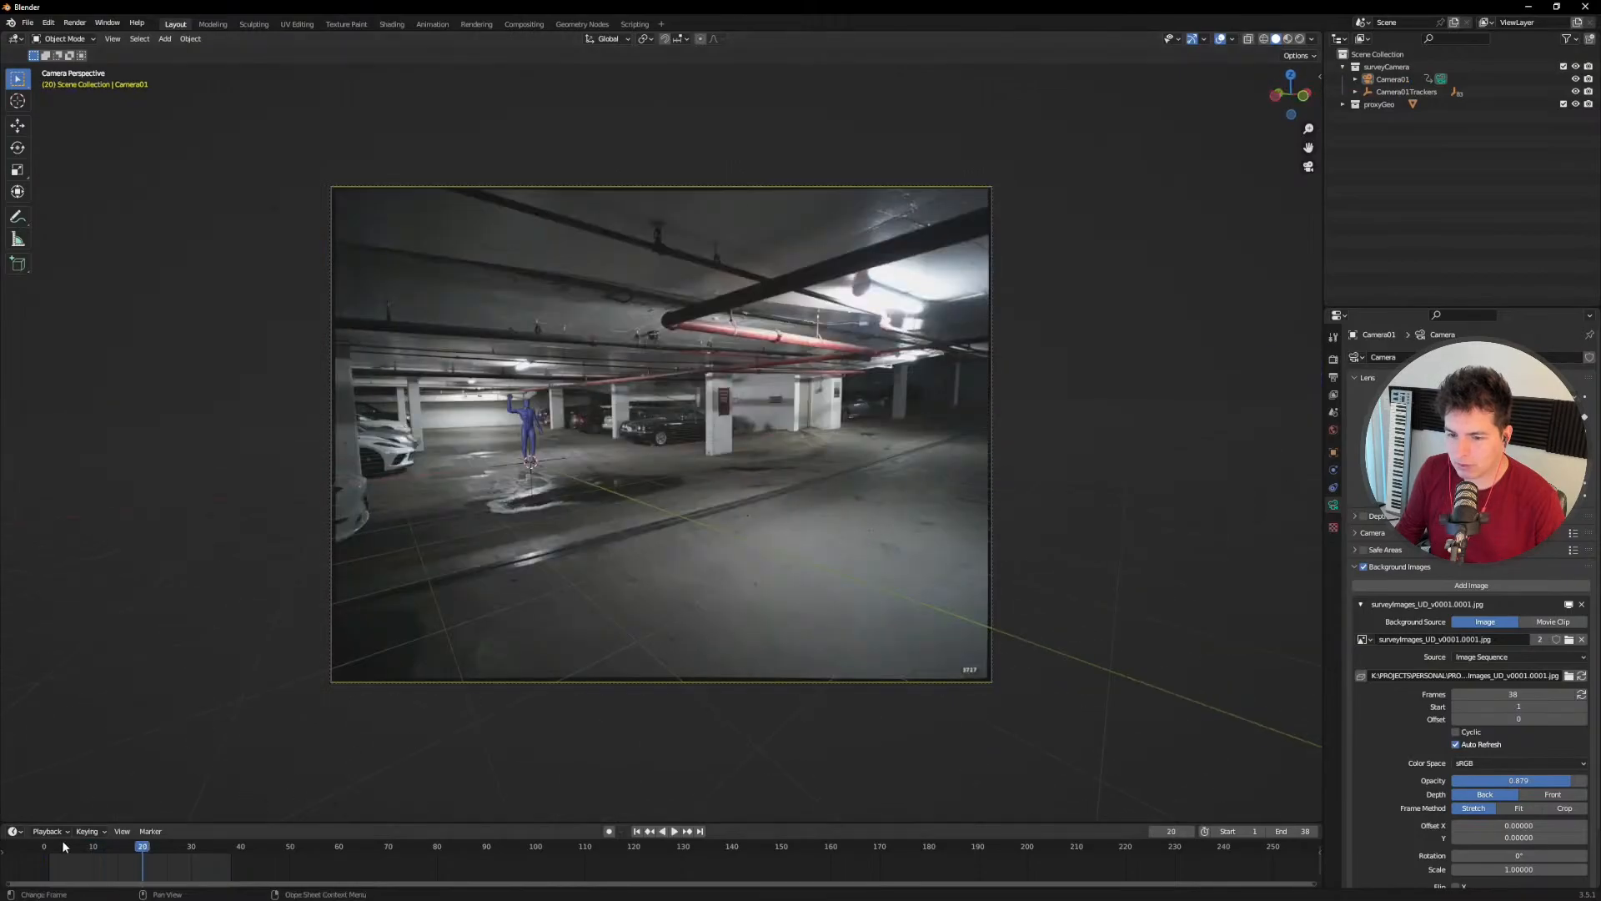
Step: Scrub and play the survey image sequence through the camera view to review the tracked frames
{"action": "left_click", "coordinate": [50, 849]}
{"action": "left_click_drag", "start_coordinate": [50, 849], "coordinate": [223, 825]}
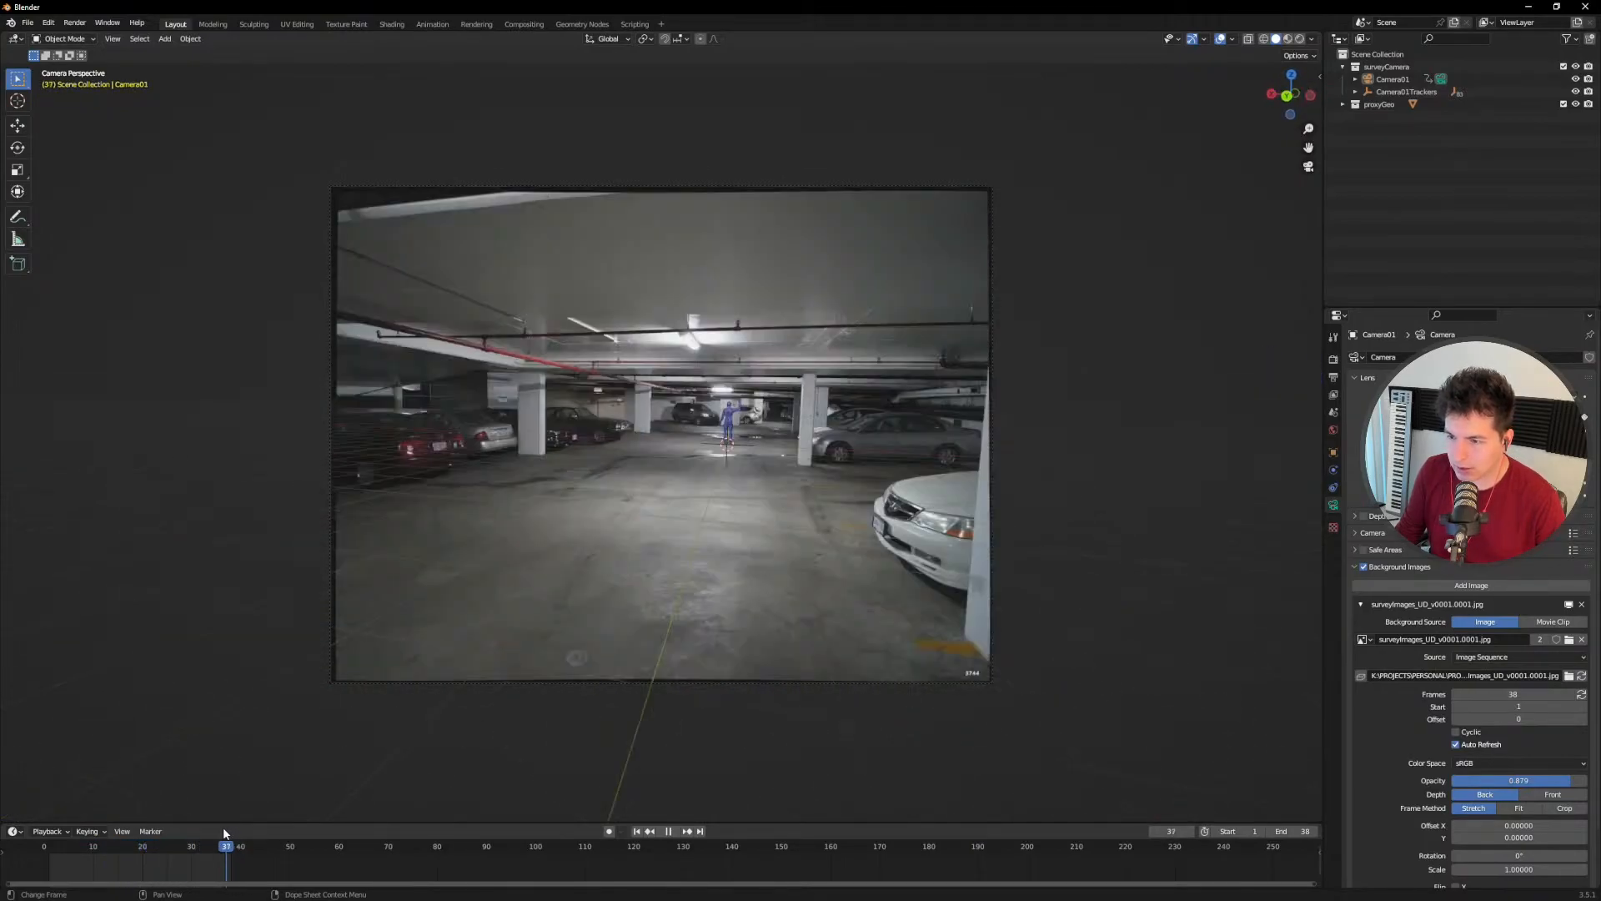
{"action": "key", "text": "space"}
Step: Select the whole Camera01Trackers hierarchy, including all its tracker empties
{"action": "left_click", "coordinate": [1355, 92]}
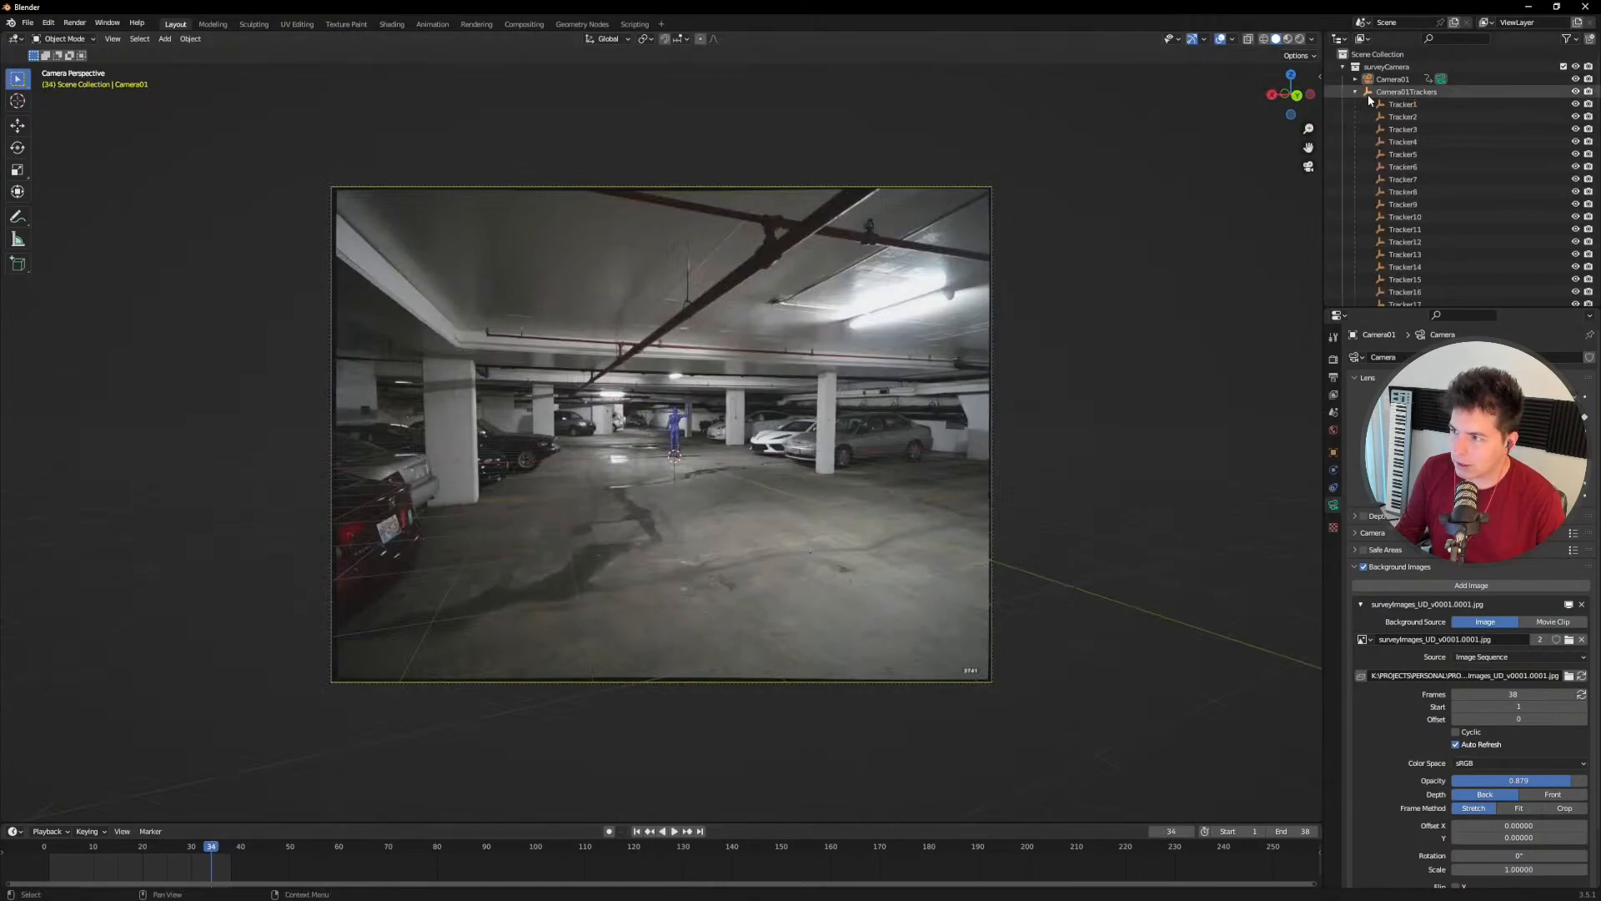
{"action": "left_click", "coordinate": [1395, 105]}
{"action": "left_click", "coordinate": [1391, 93]}
{"action": "right_click", "coordinate": [1391, 93]}
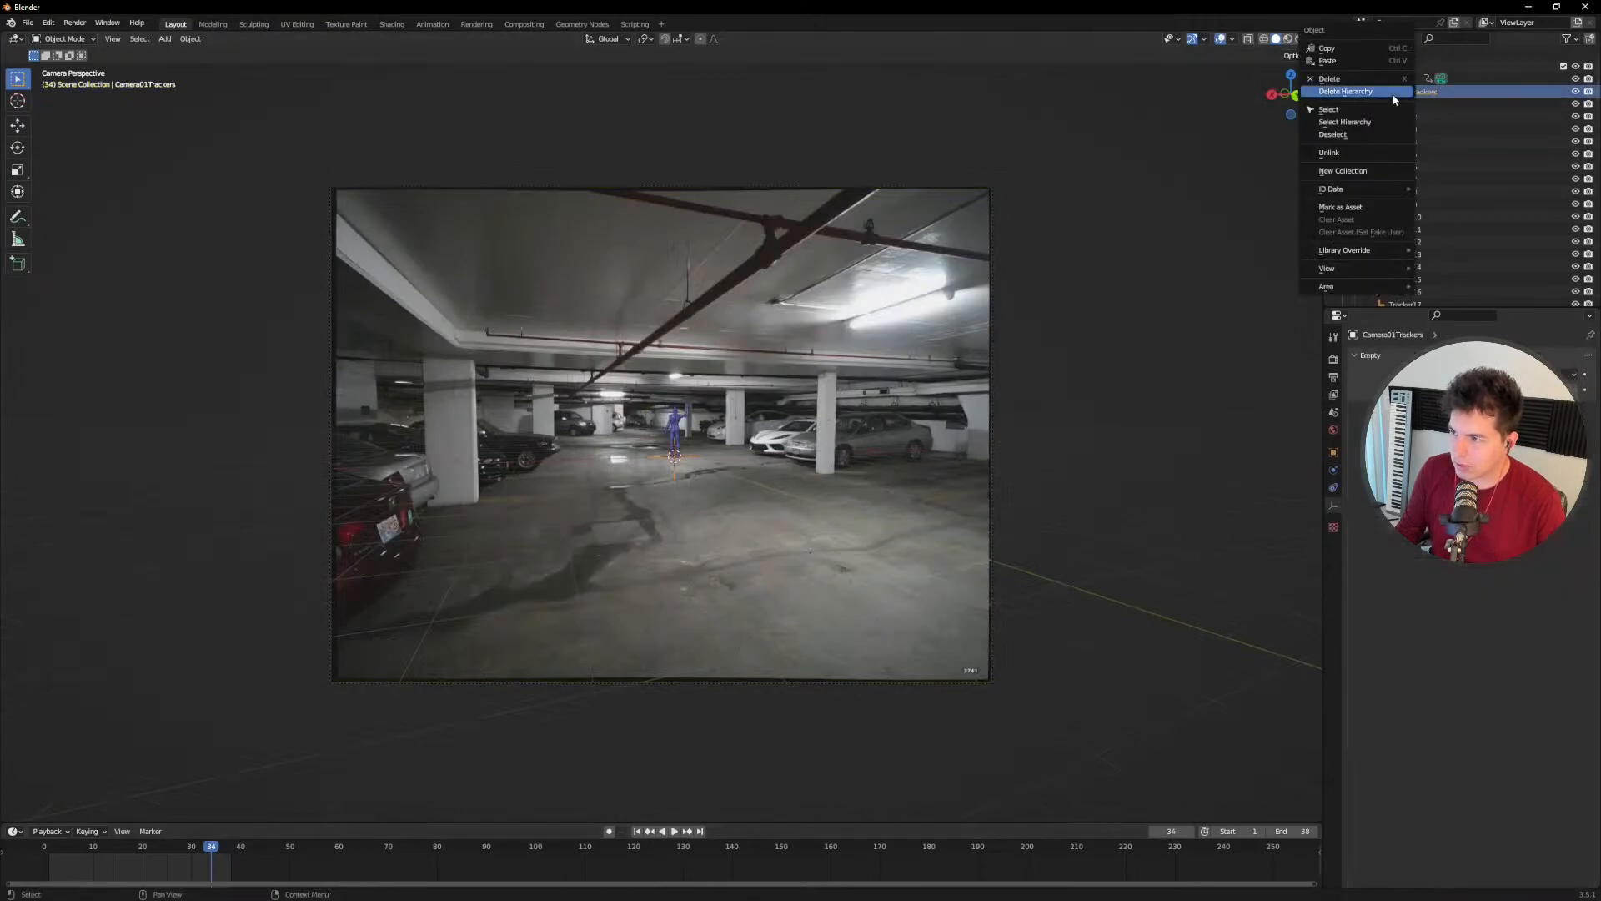
{"action": "left_click", "coordinate": [1376, 124]}
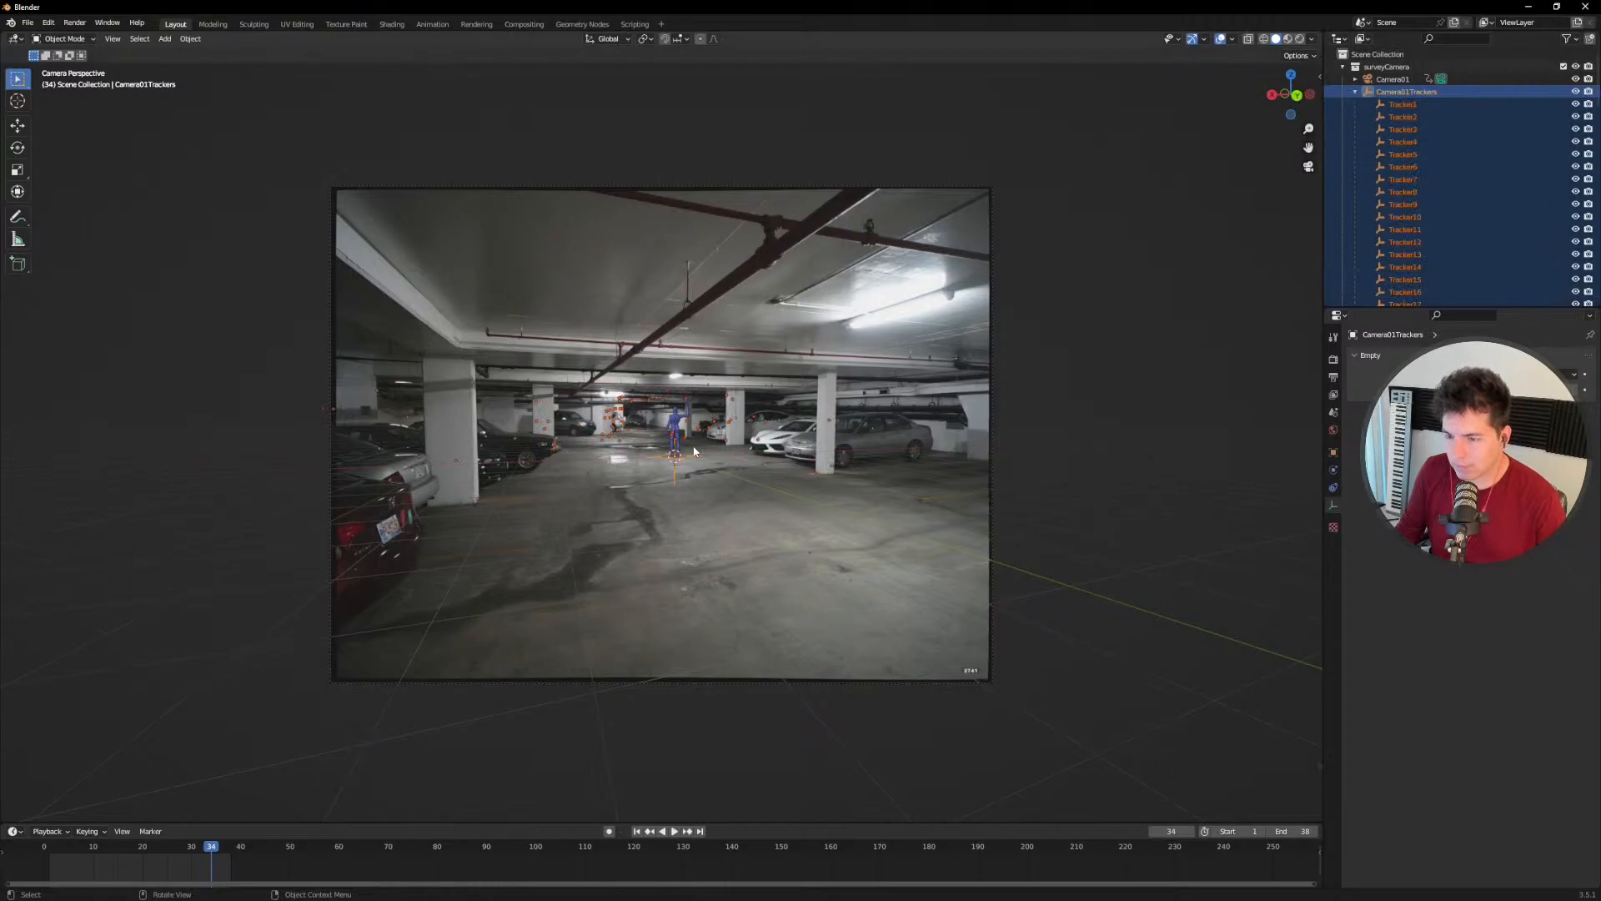
Step: At frame 27, enlarge the empty display size of the selected trackers by about 23
{"action": "left_click", "coordinate": [179, 847]}
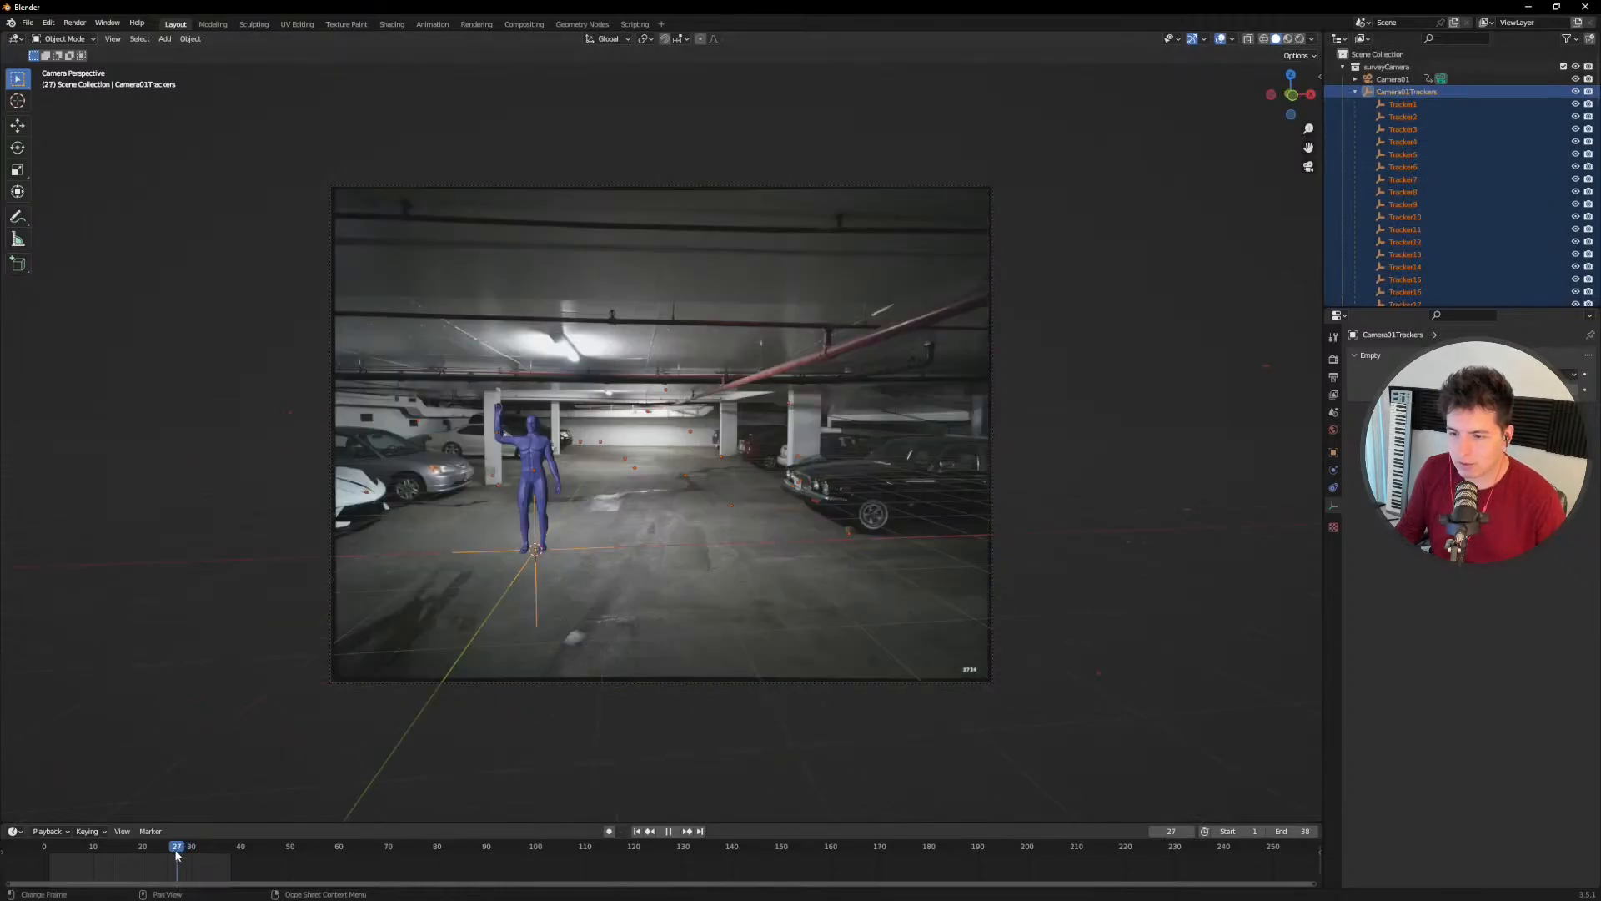
{"action": "right_click", "coordinate": [706, 486]}
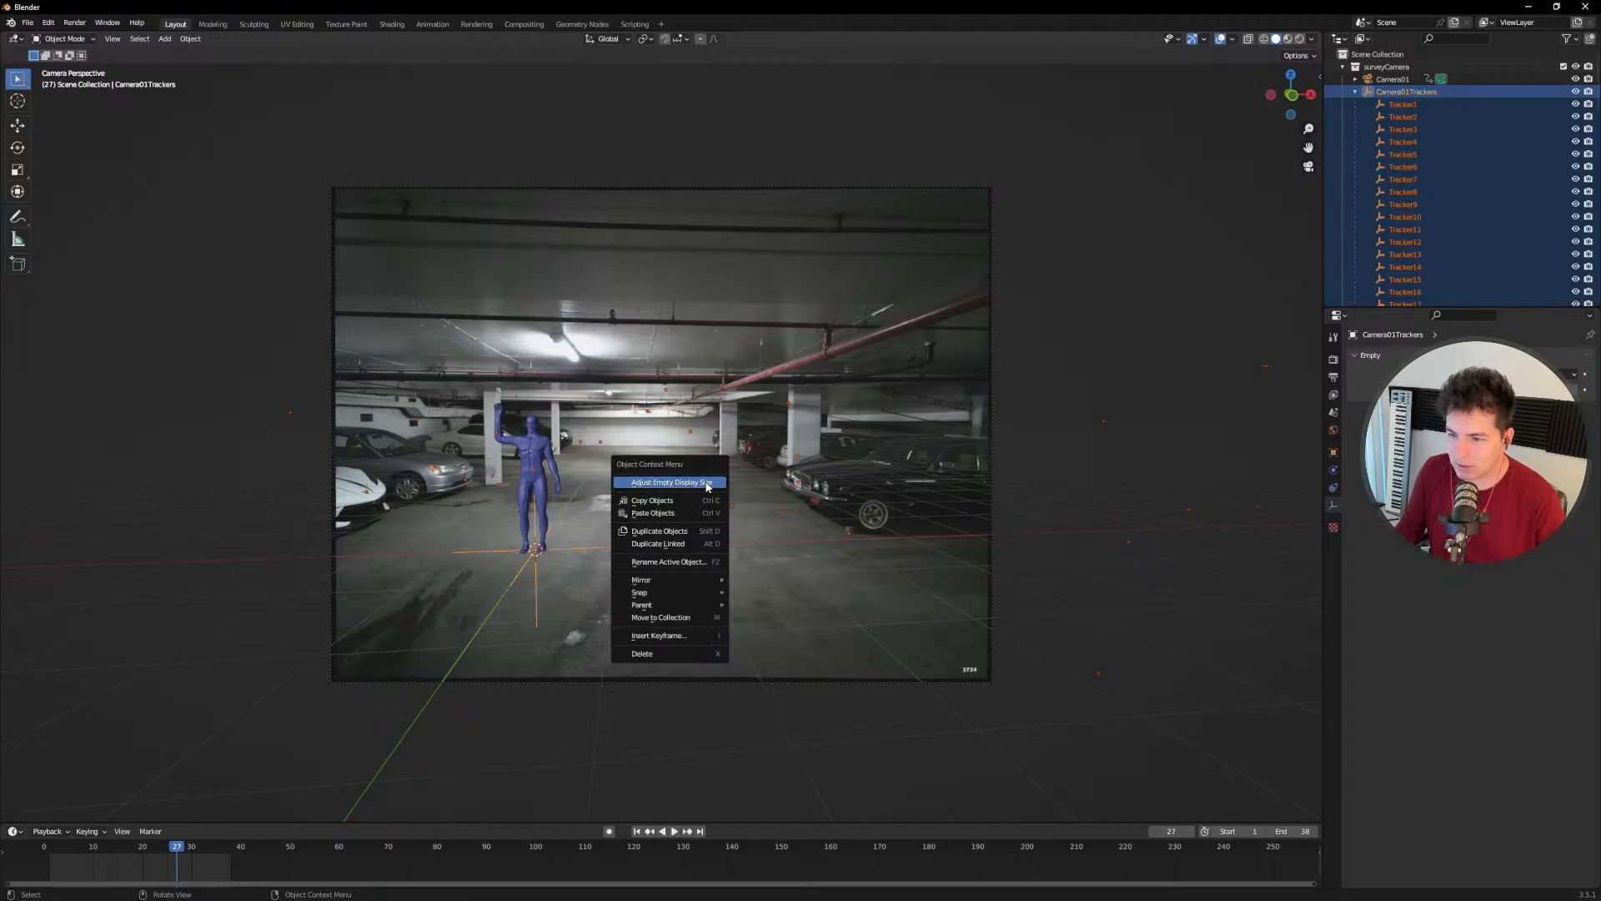
{"action": "left_click", "coordinate": [706, 483]}
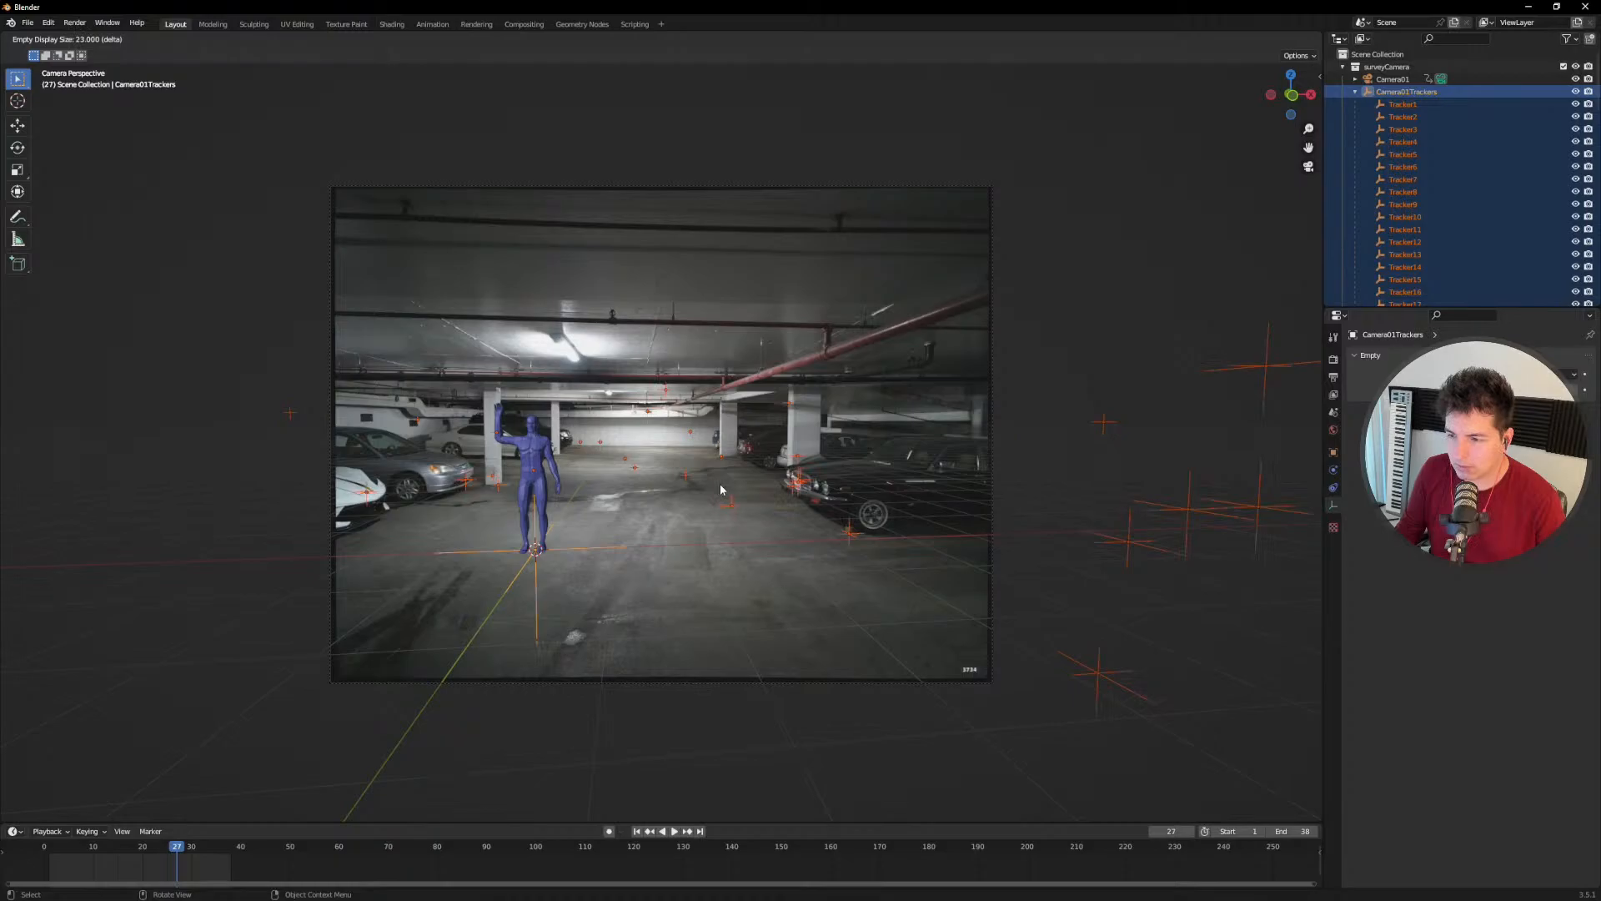
{"action": "left_click", "coordinate": [720, 486]}
{"action": "left_click", "coordinate": [707, 572]}
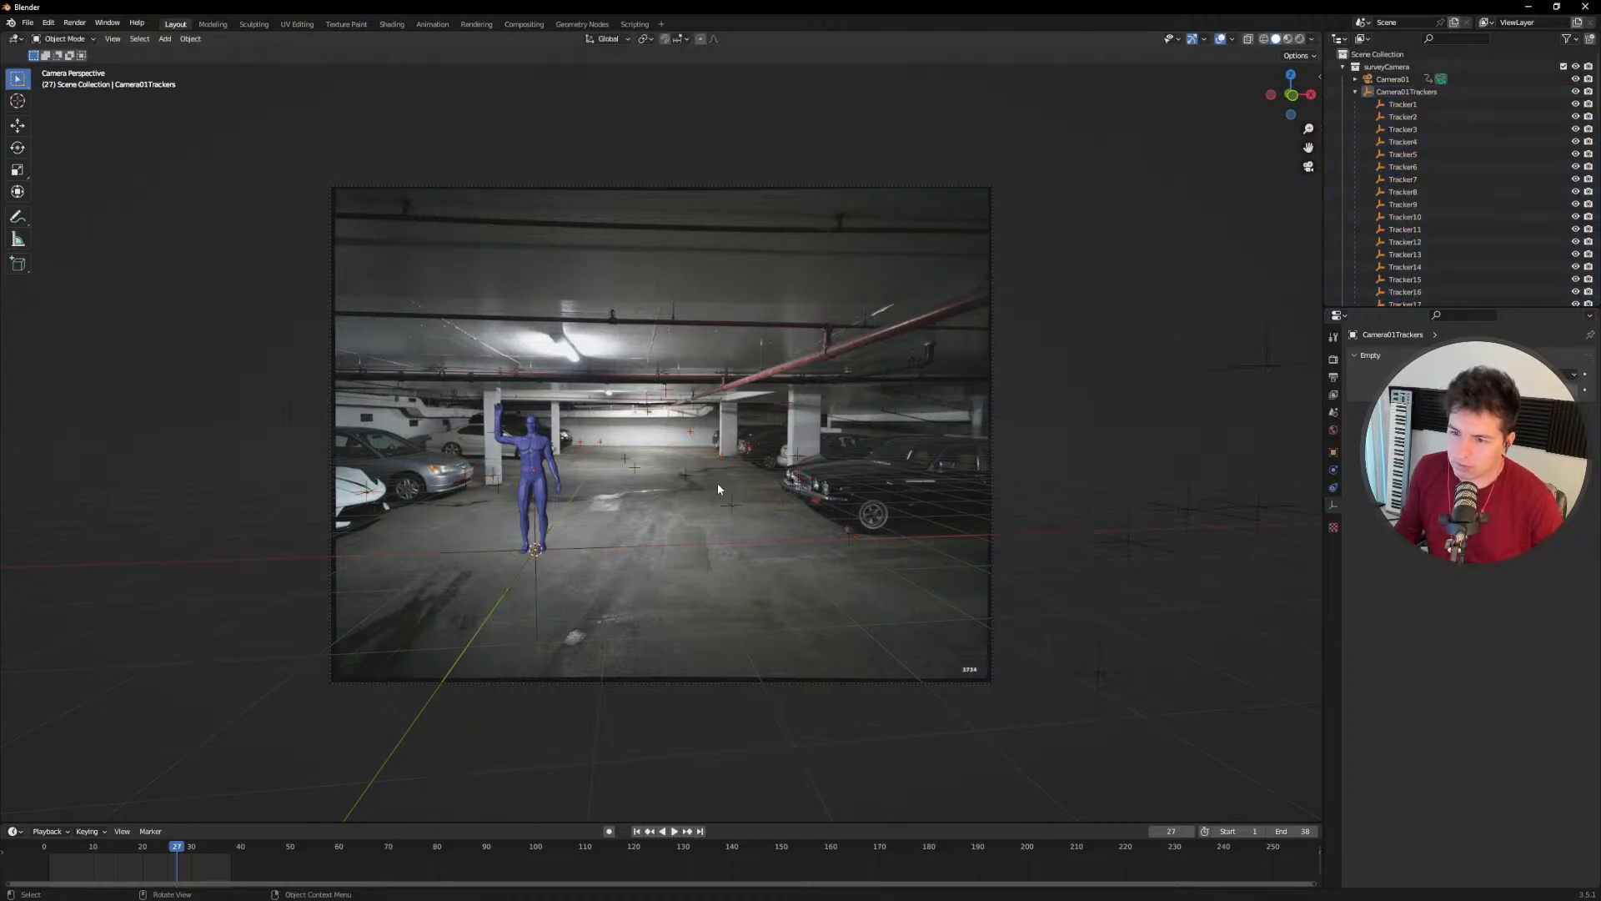
Step: Examine how the tracker empties line up with the pillars and other features across the survey frames
{"action": "key", "text": "a"}
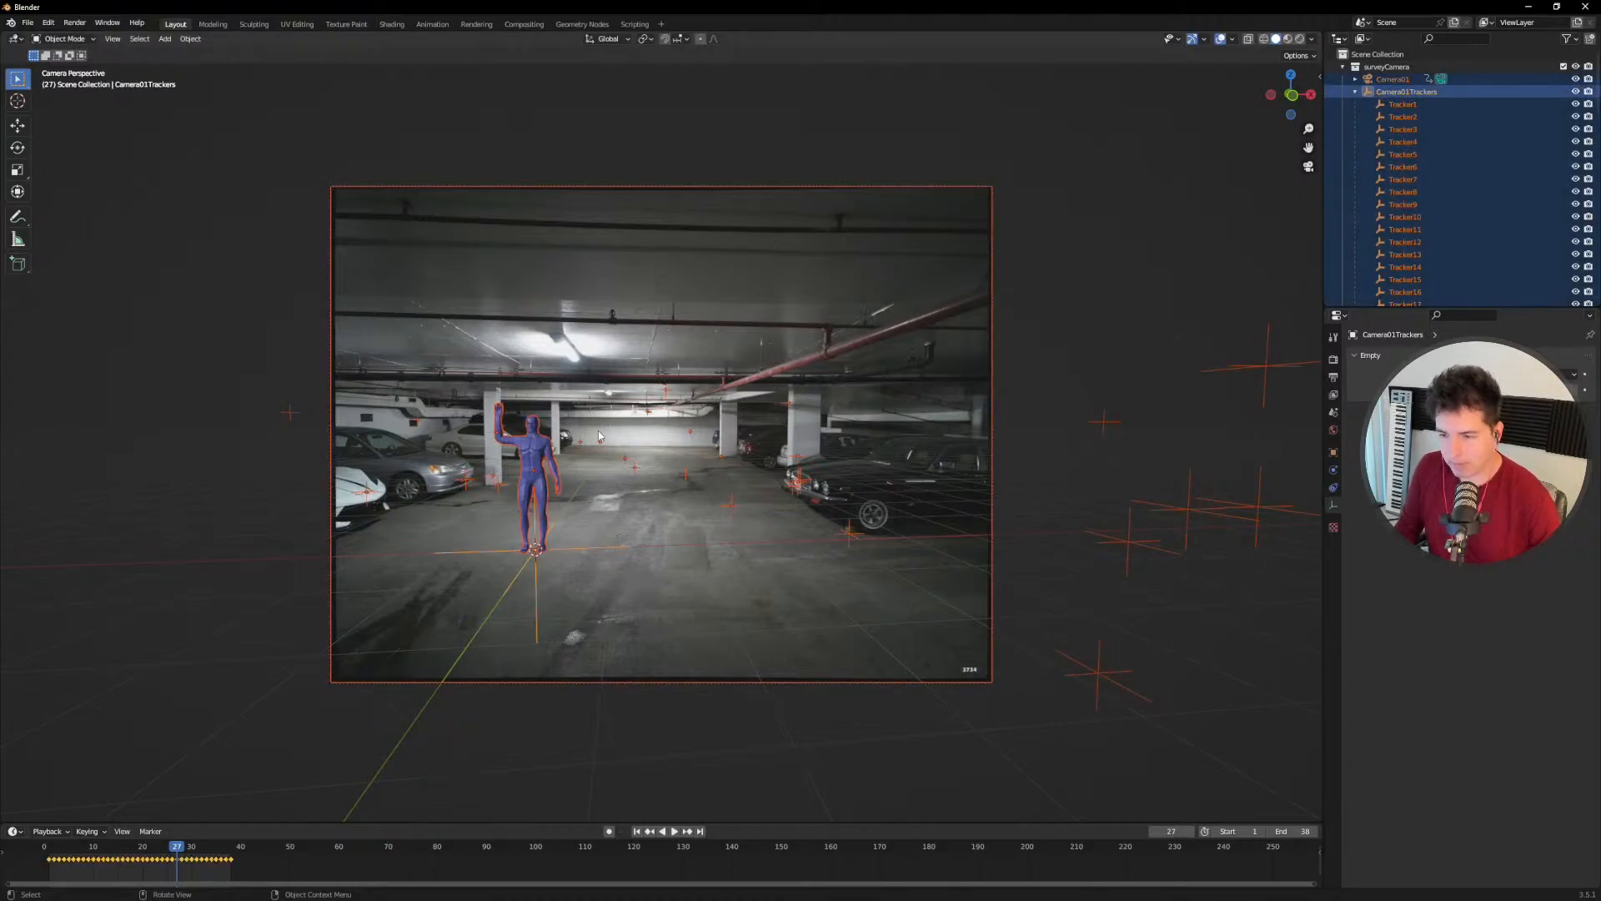
{"action": "middle_click_drag", "start_coordinate": [689, 524], "coordinate": [814, 497], "text": "shift"}
{"action": "left_click_drag", "start_coordinate": [178, 849], "coordinate": [163, 850]}
{"action": "left_click", "coordinate": [744, 579]}
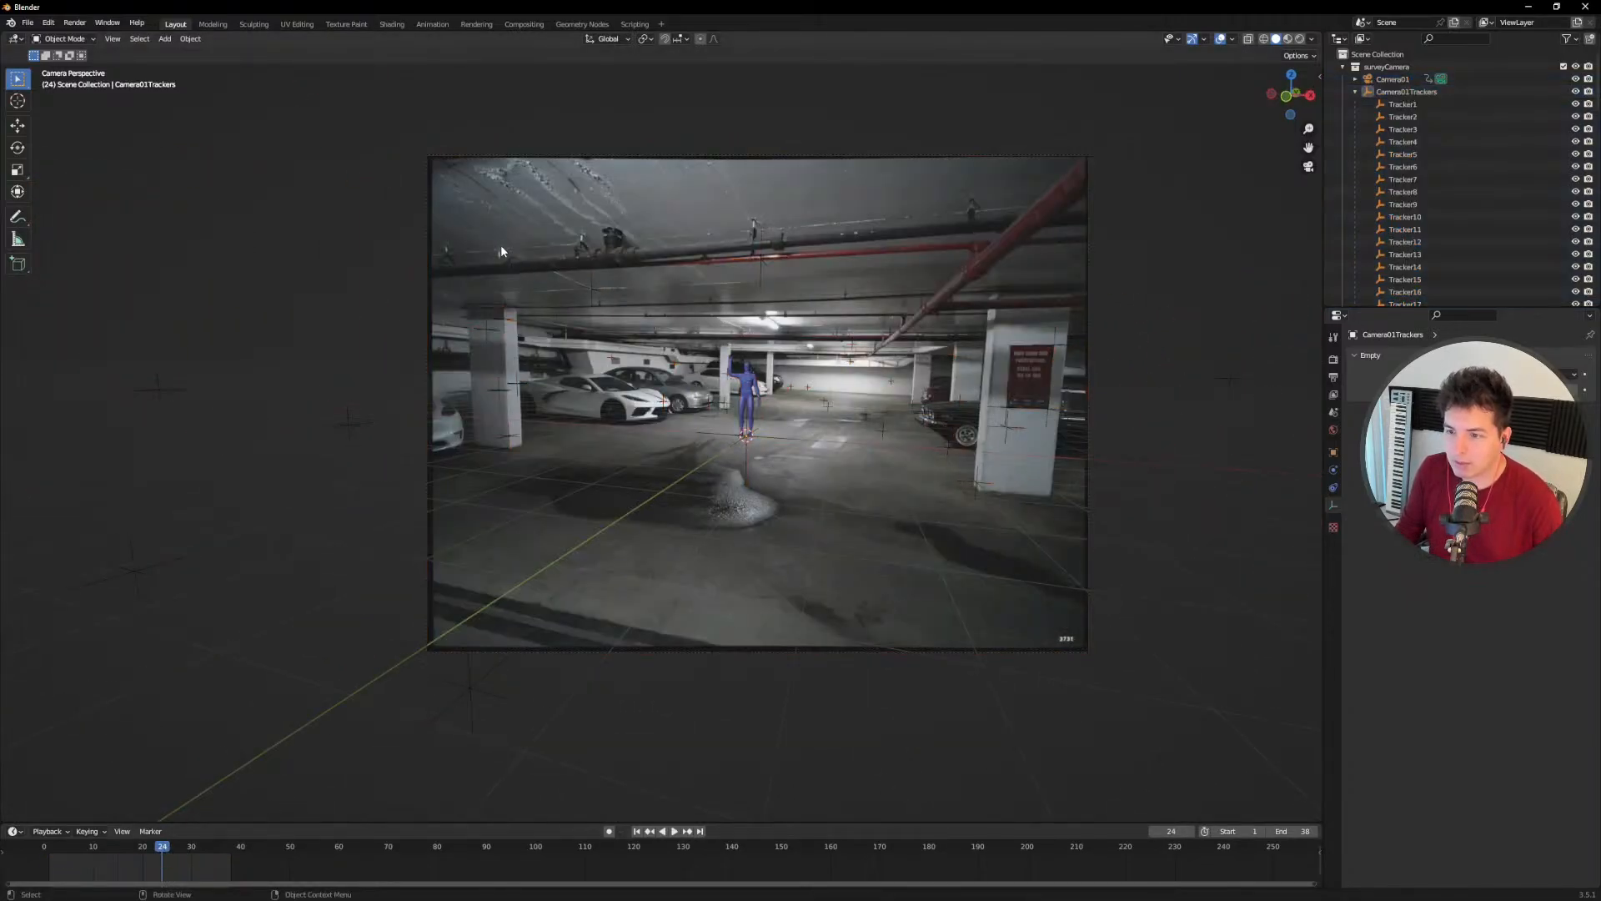
{"action": "left_click_drag", "start_coordinate": [457, 240], "coordinate": [633, 480]}
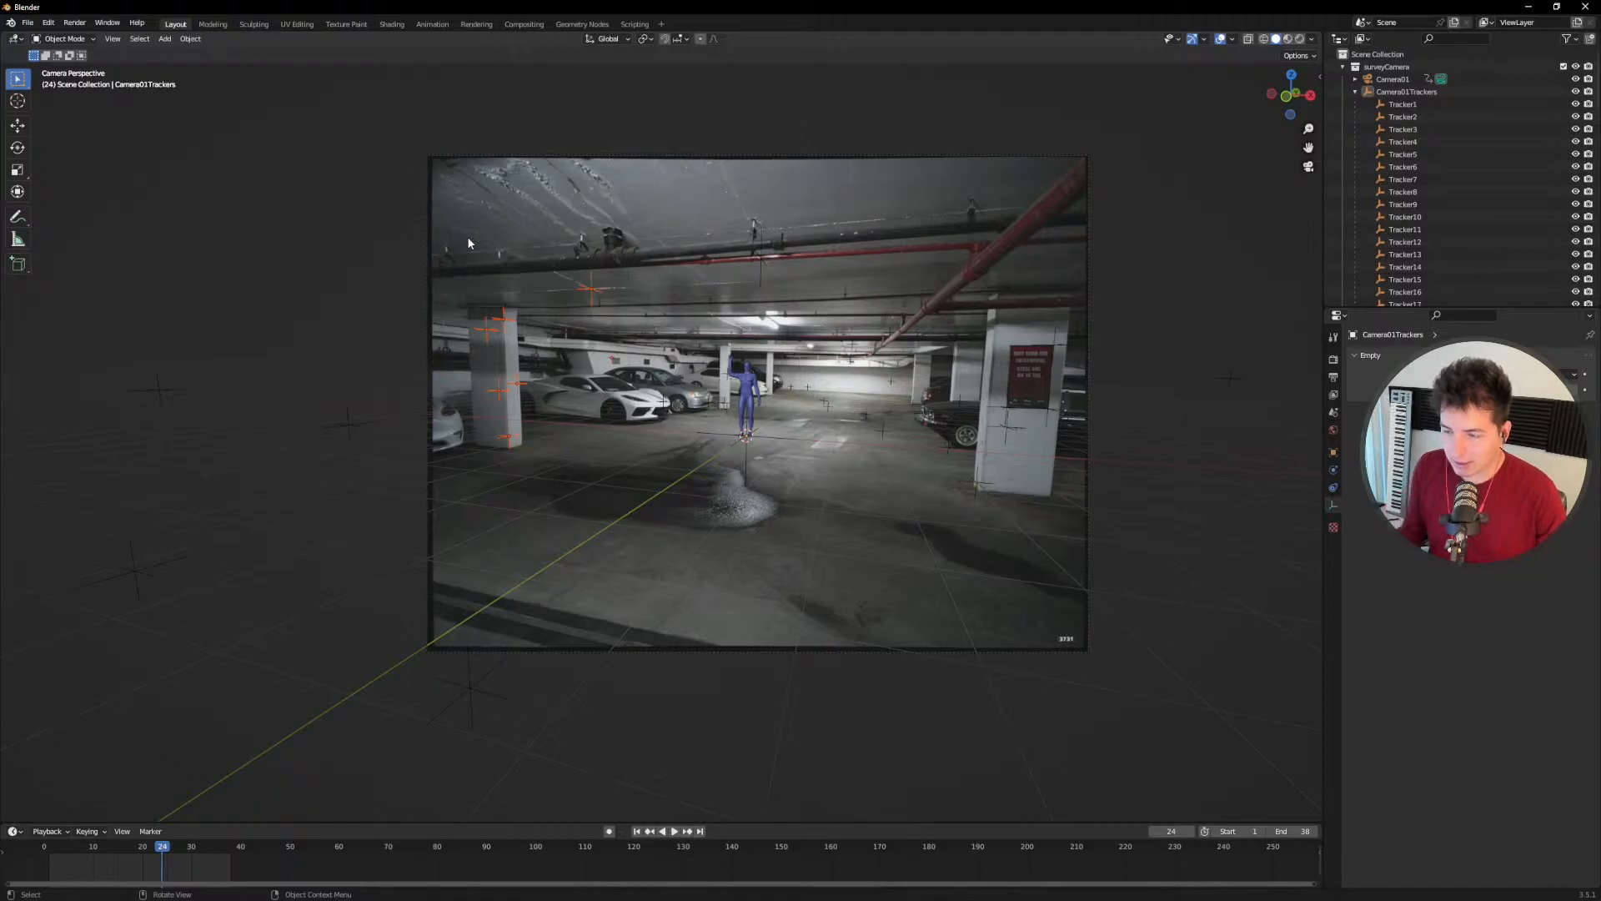
{"action": "left_click", "coordinate": [620, 425]}
{"action": "left_click_drag", "start_coordinate": [163, 850], "coordinate": [82, 833]}
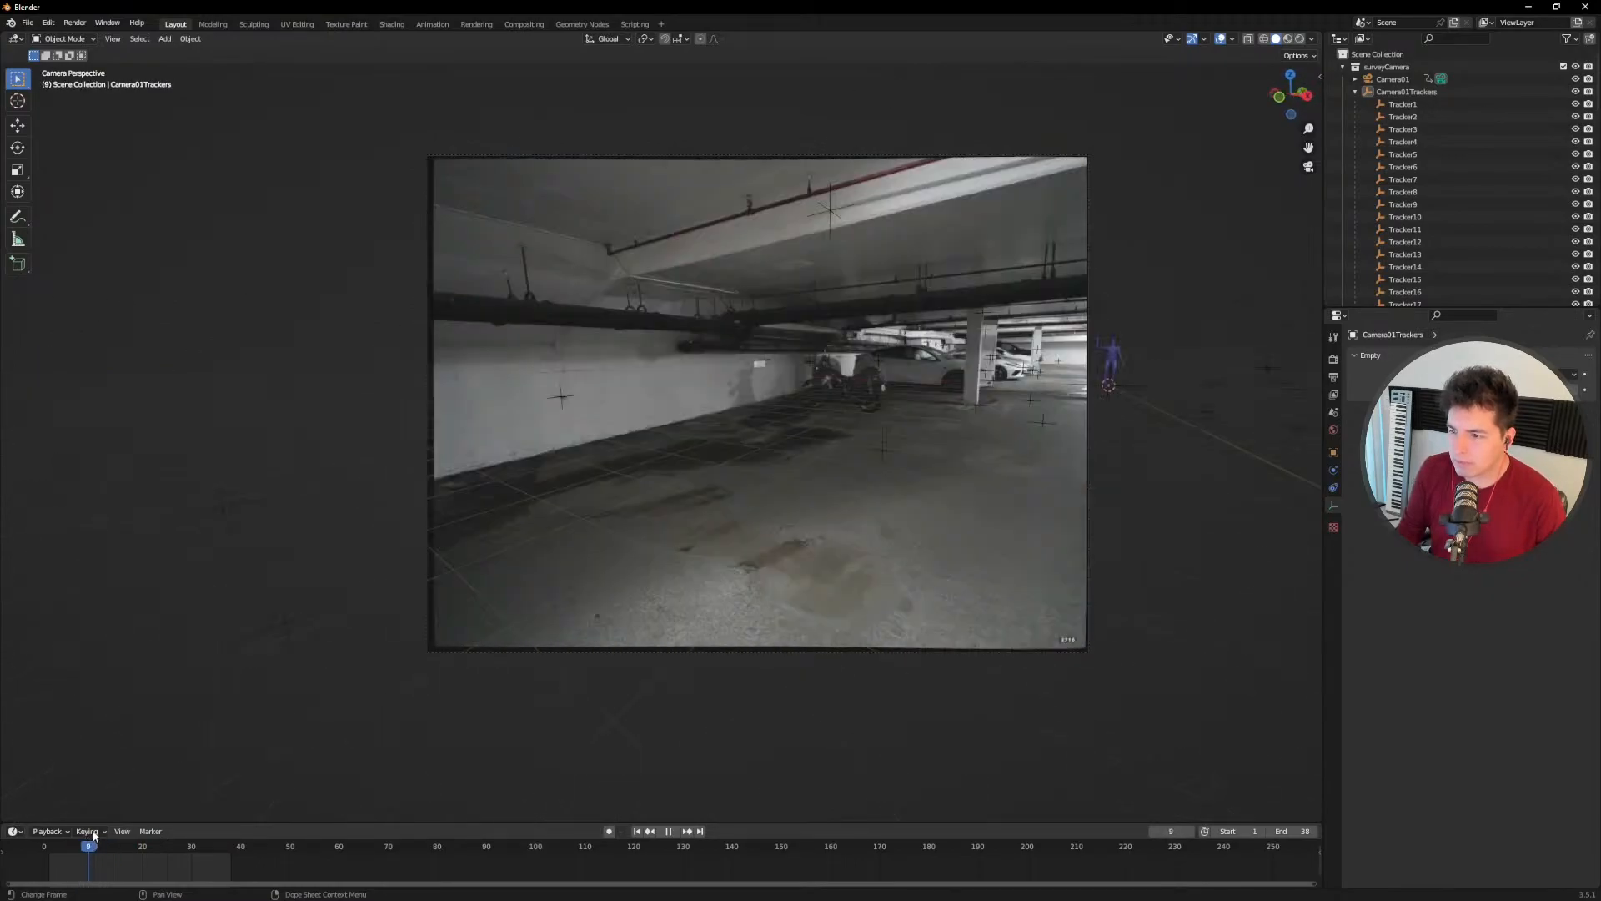
{"action": "key", "text": "space"}
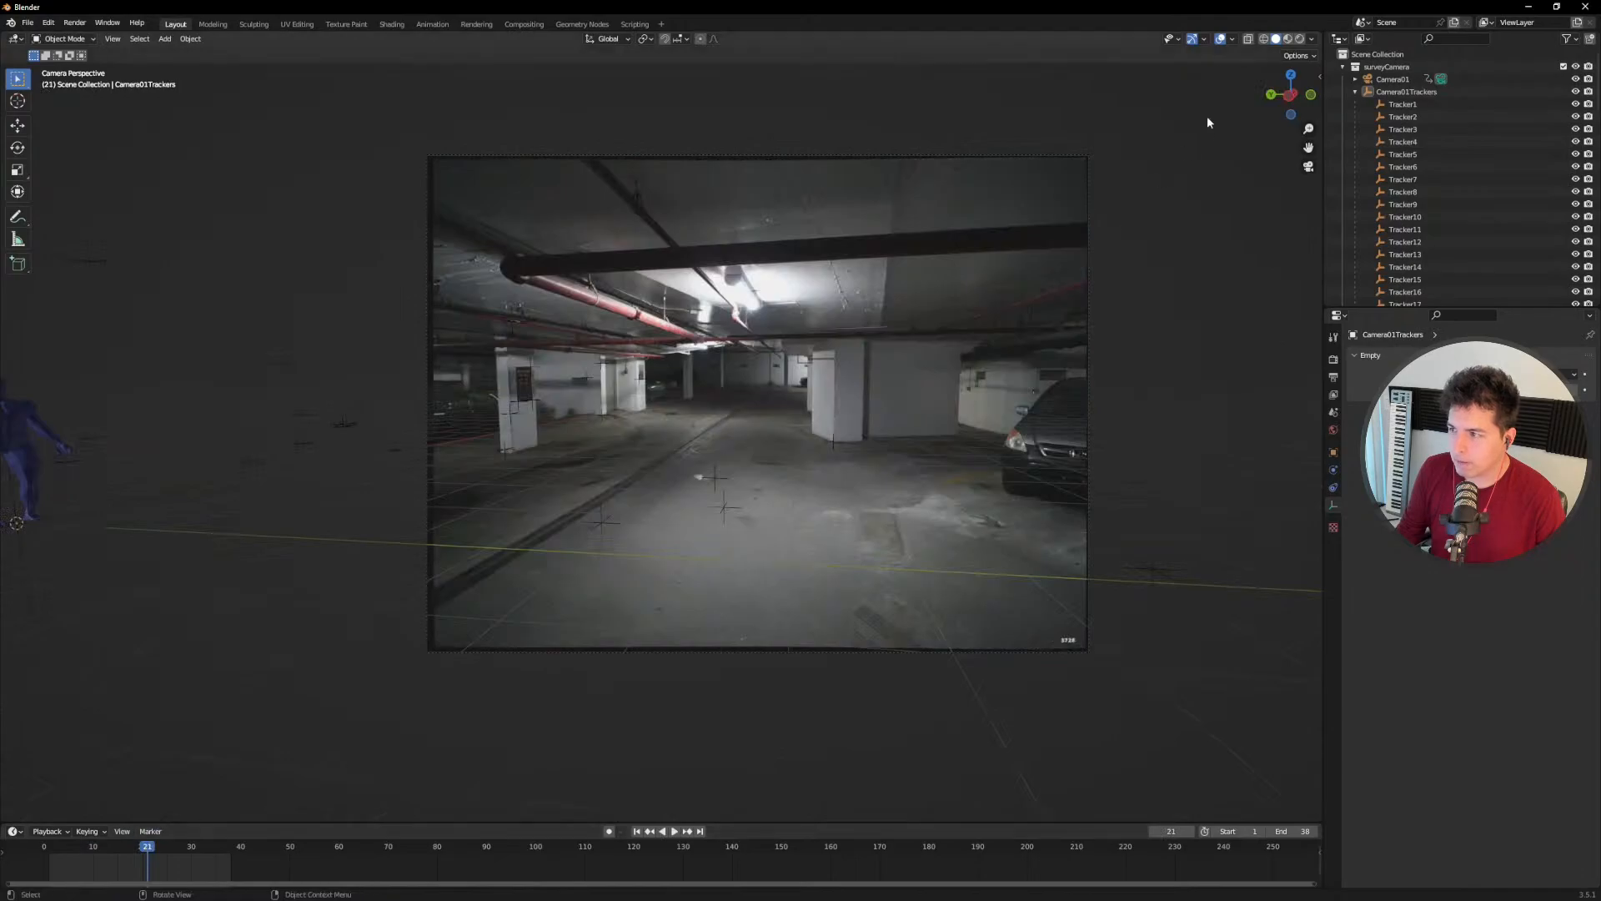
Step: Make proxyGeo the active collection and fit the timeline to the scene's frame range
{"action": "left_click", "coordinate": [1355, 92]}
{"action": "left_click", "coordinate": [1378, 104]}
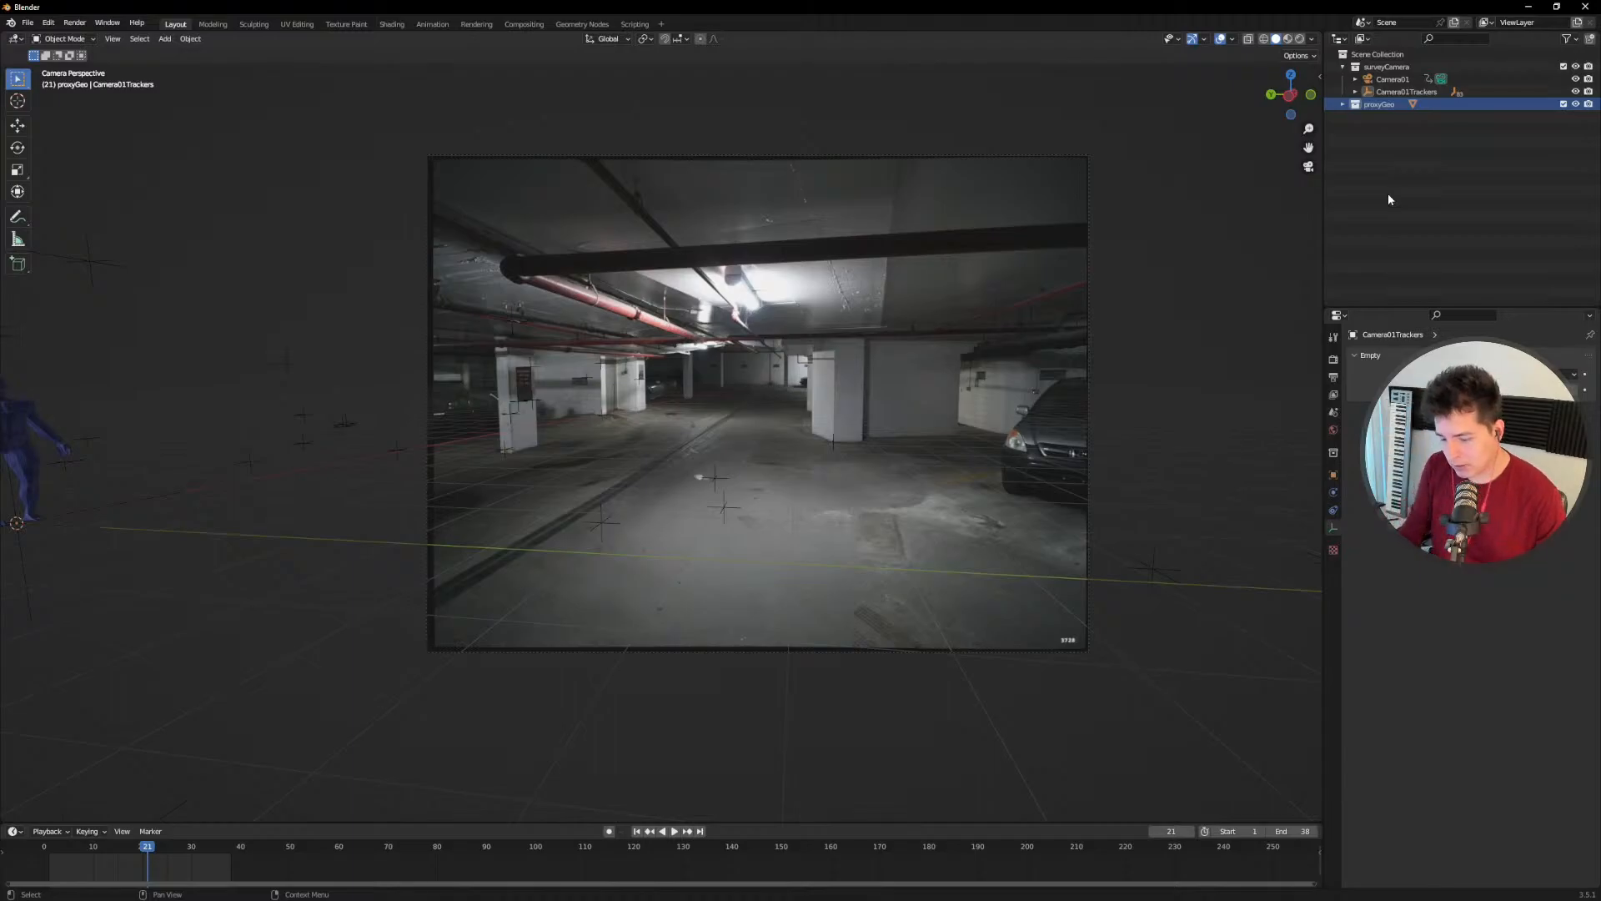
{"action": "key", "text": "Home"}
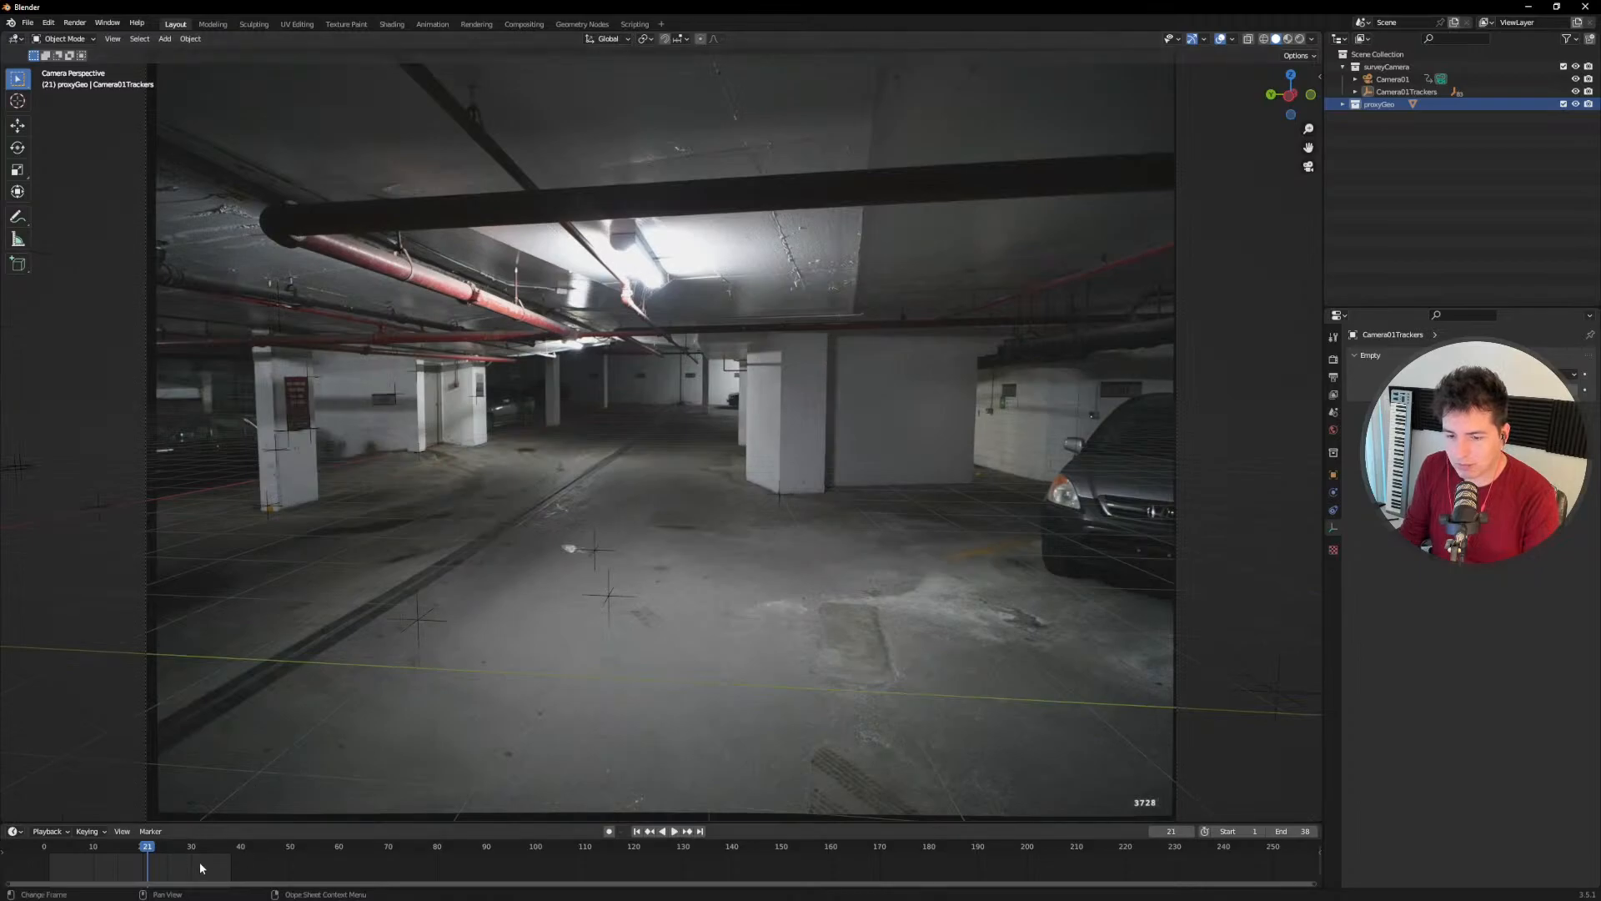
{"action": "key", "text": "Home"}
Step: Play the full survey sequence to check its playback speed
{"action": "left_click_drag", "start_coordinate": [705, 850], "coordinate": [359, 849]}
{"action": "key", "text": "space"}
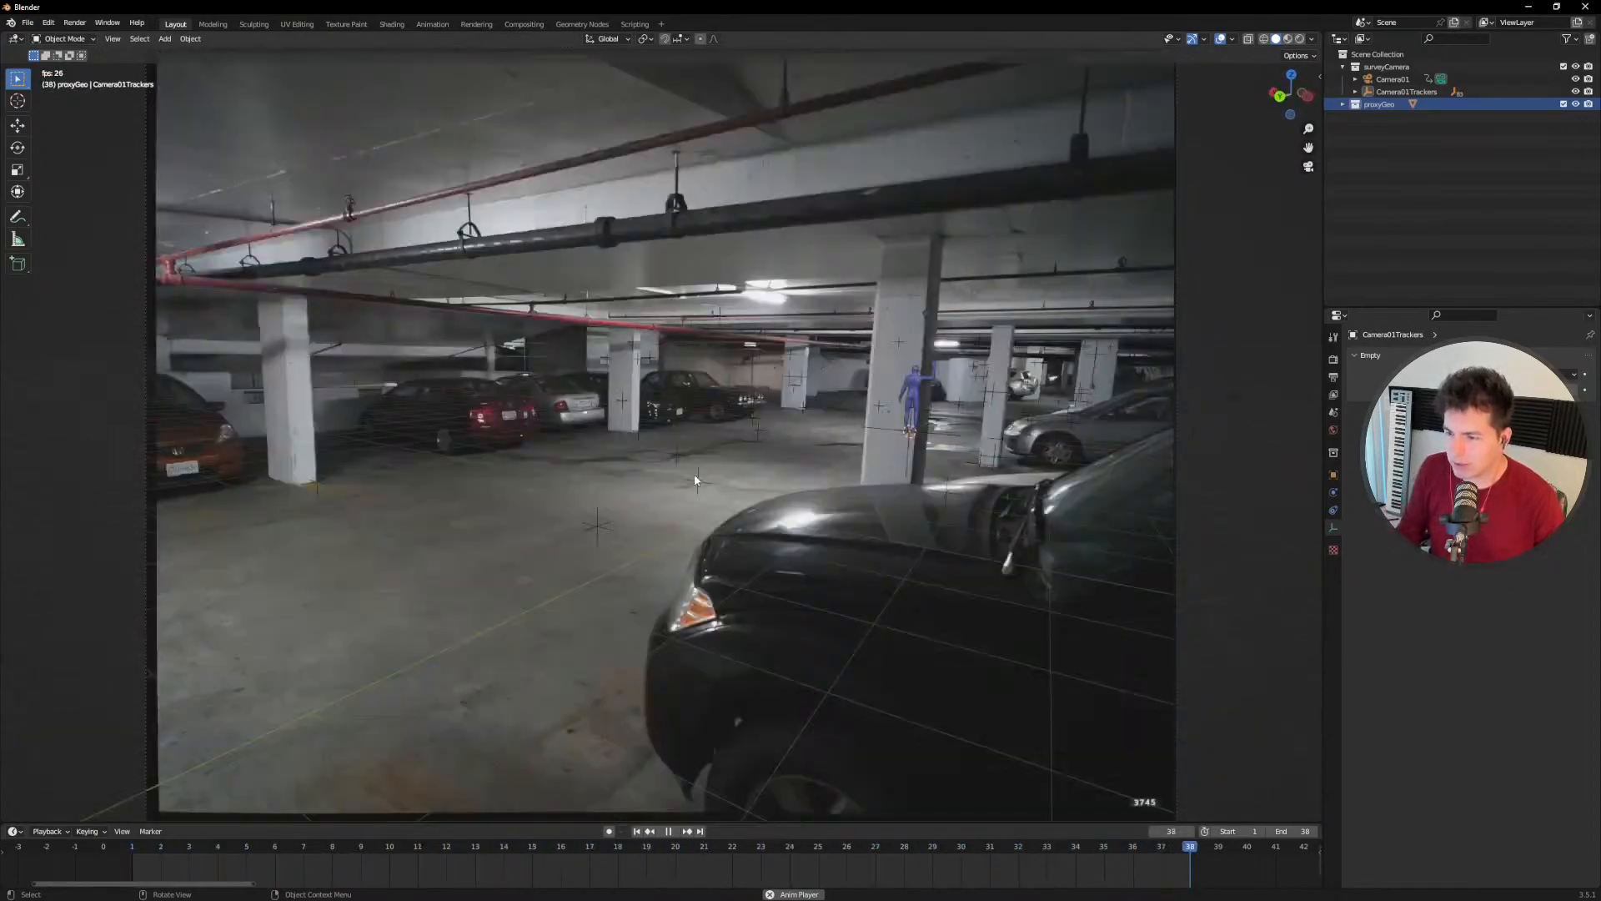
{"action": "key", "text": "space"}
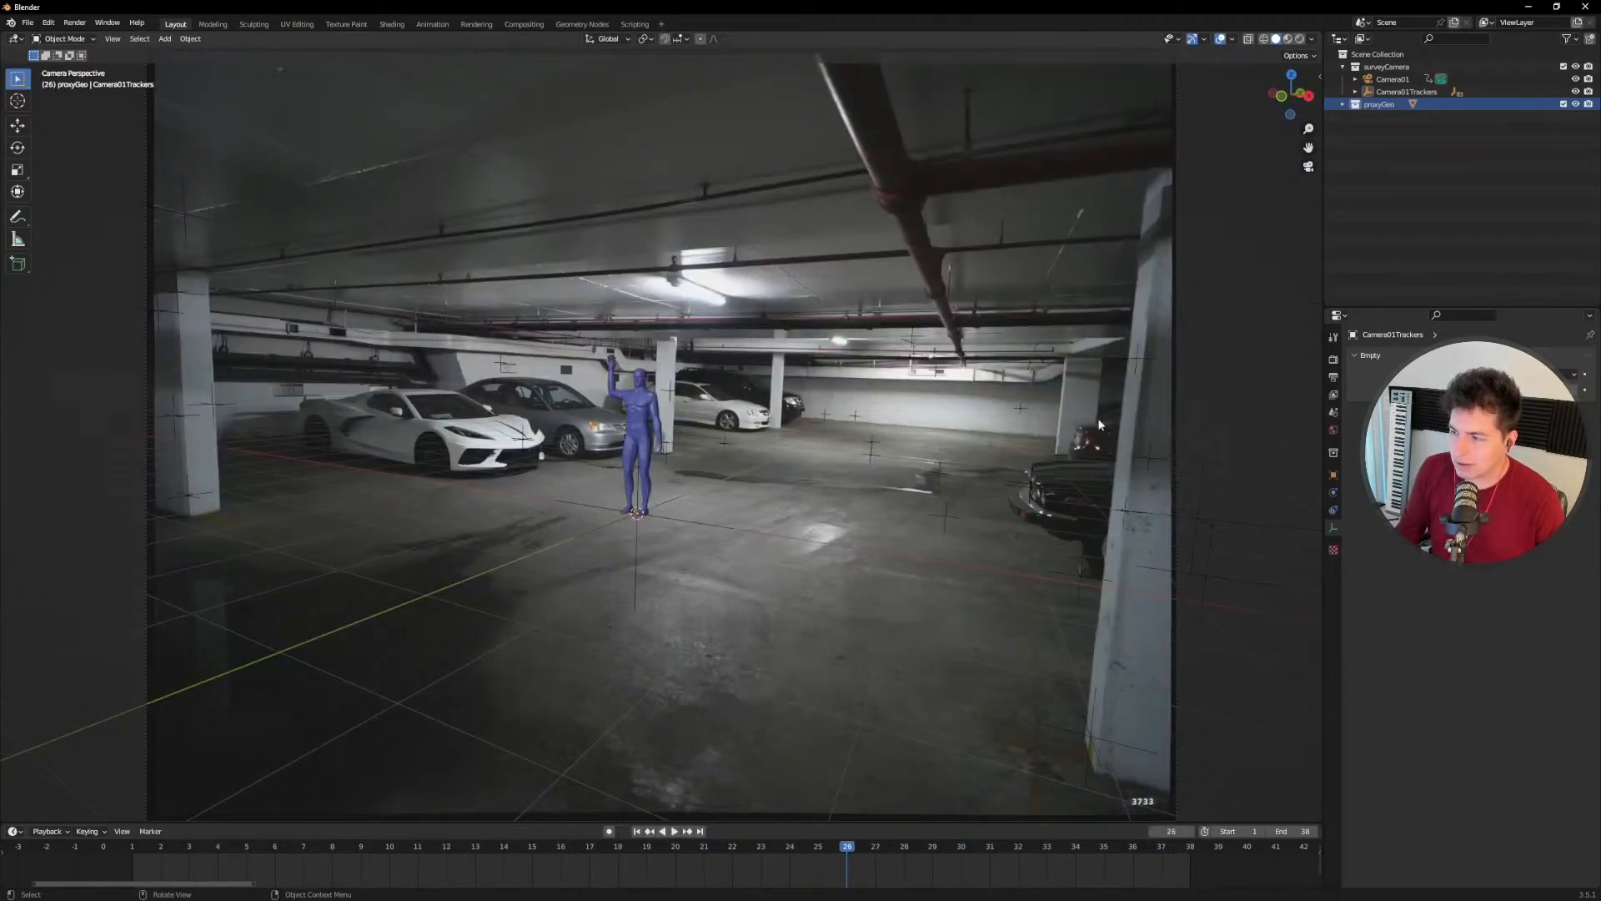
Step: Switch the scene's output frame rate to a custom setting
{"action": "left_click", "coordinate": [1334, 377]}
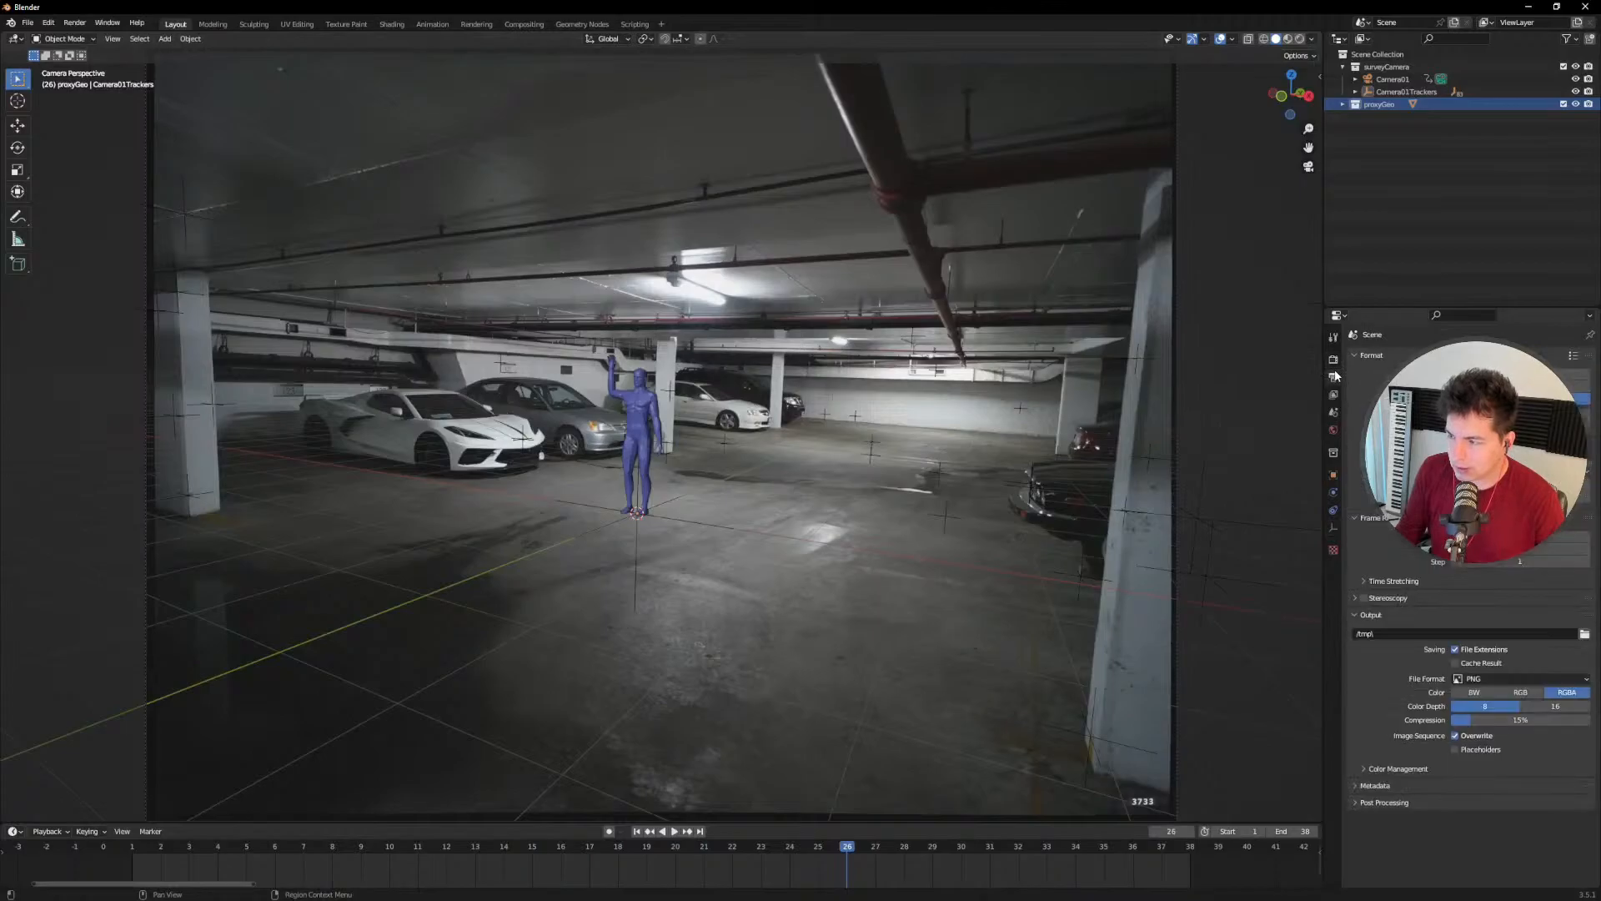
{"action": "left_click", "coordinate": [1519, 473]}
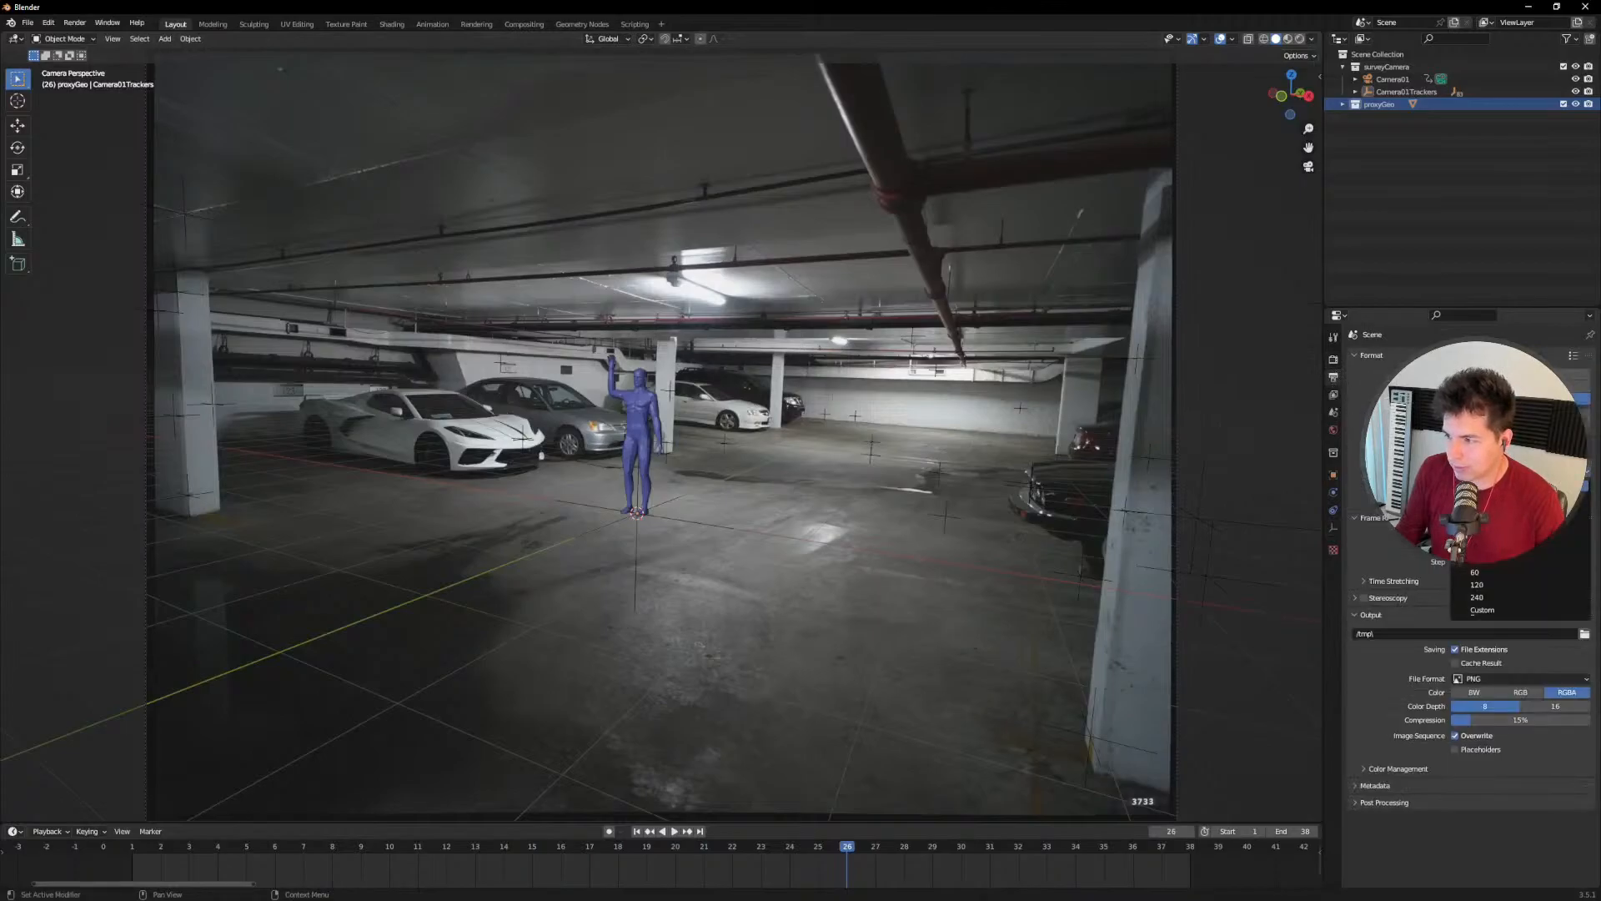
{"action": "left_click", "coordinate": [1493, 572]}
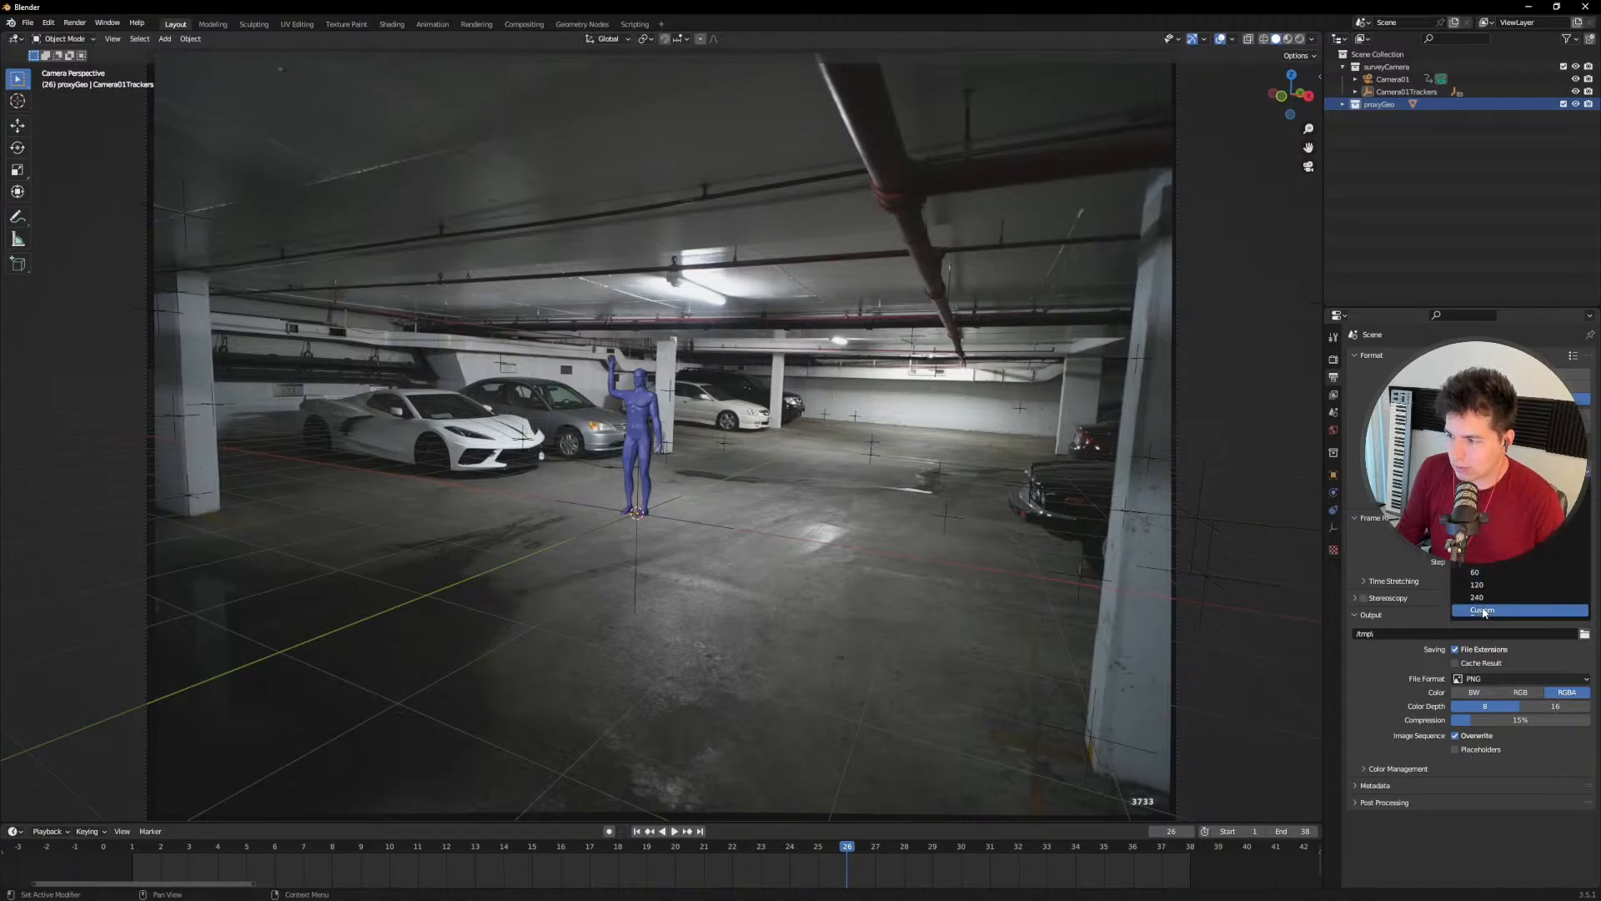
{"action": "left_click", "coordinate": [1519, 472]}
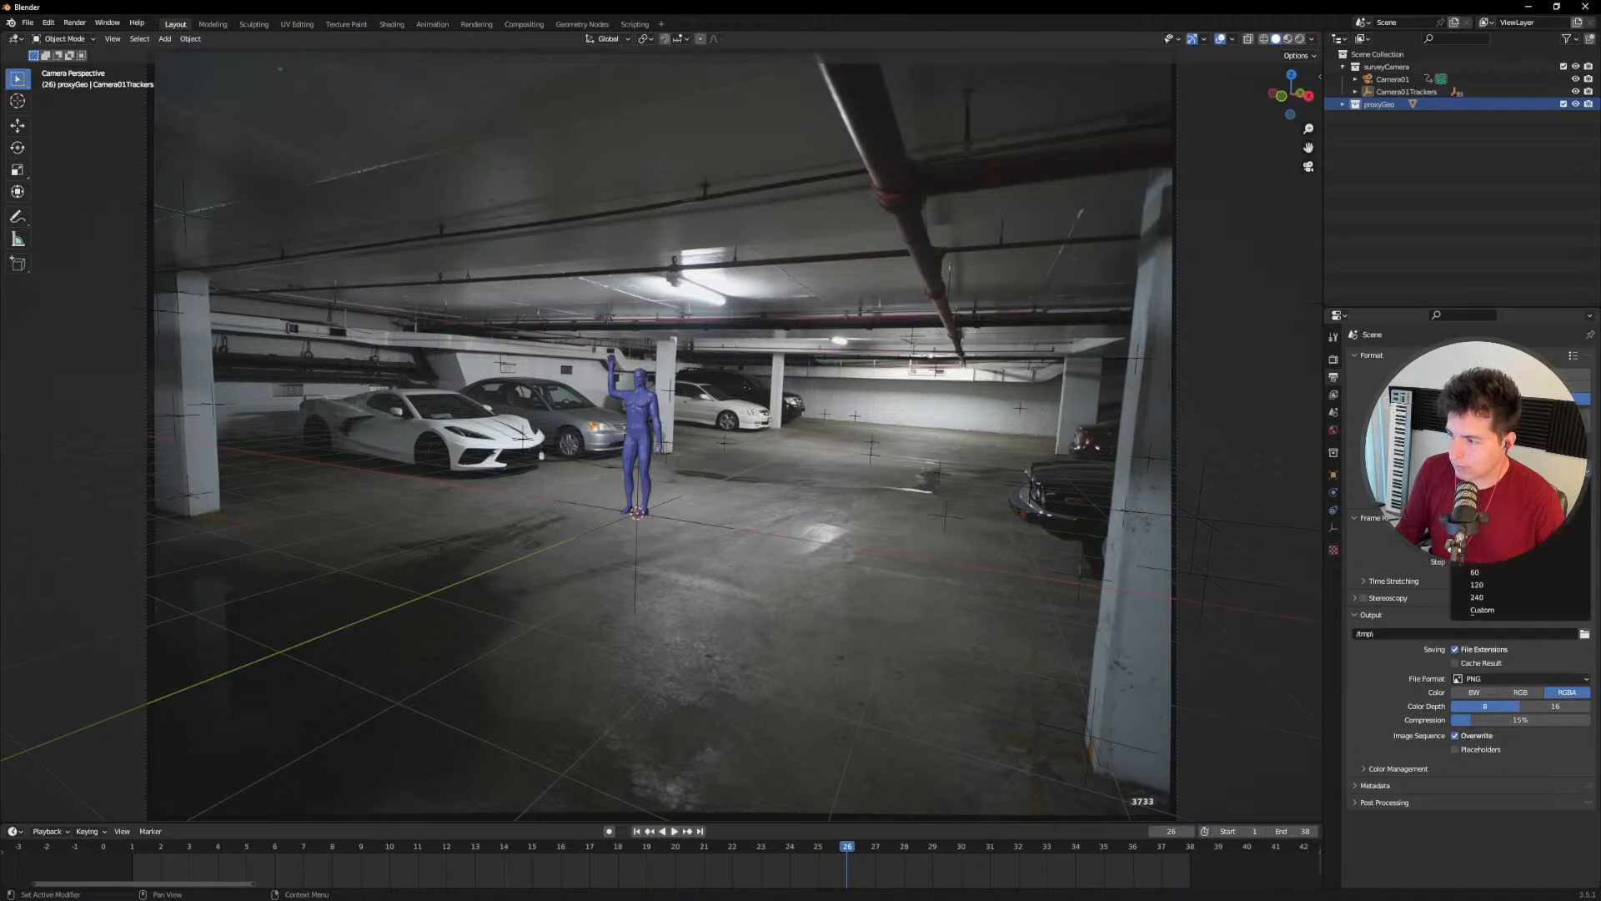
{"action": "left_click", "coordinate": [1493, 609]}
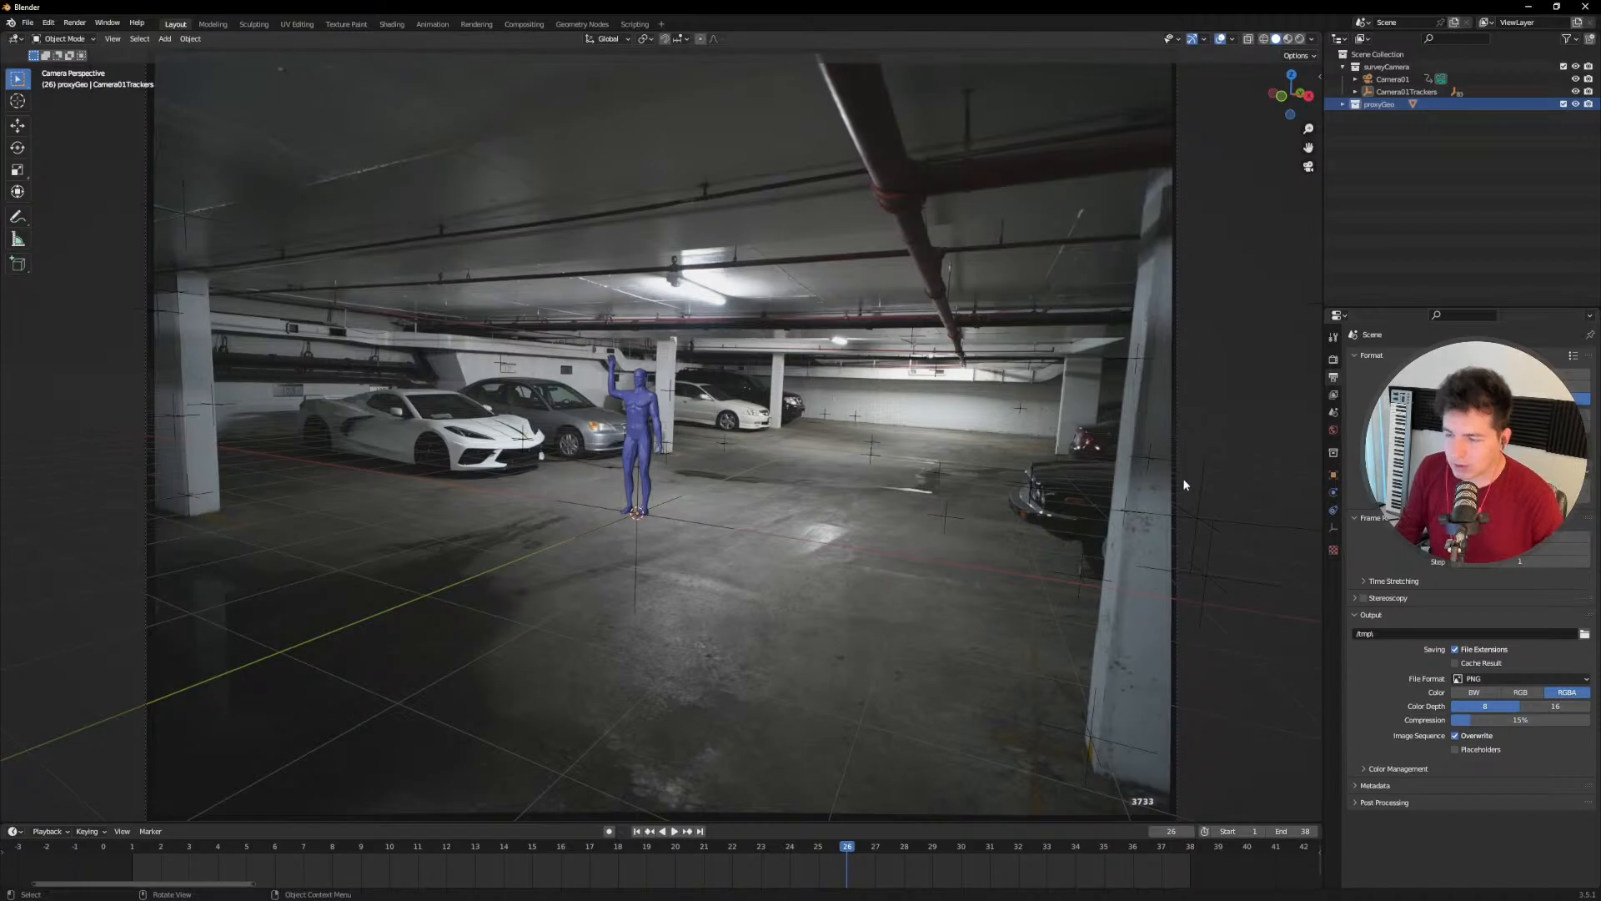
Step: Play back the survey sequence from an early frame at the custom frame rate
{"action": "left_click_drag", "start_coordinate": [833, 843], "coordinate": [231, 826]}
{"action": "key", "text": "space"}
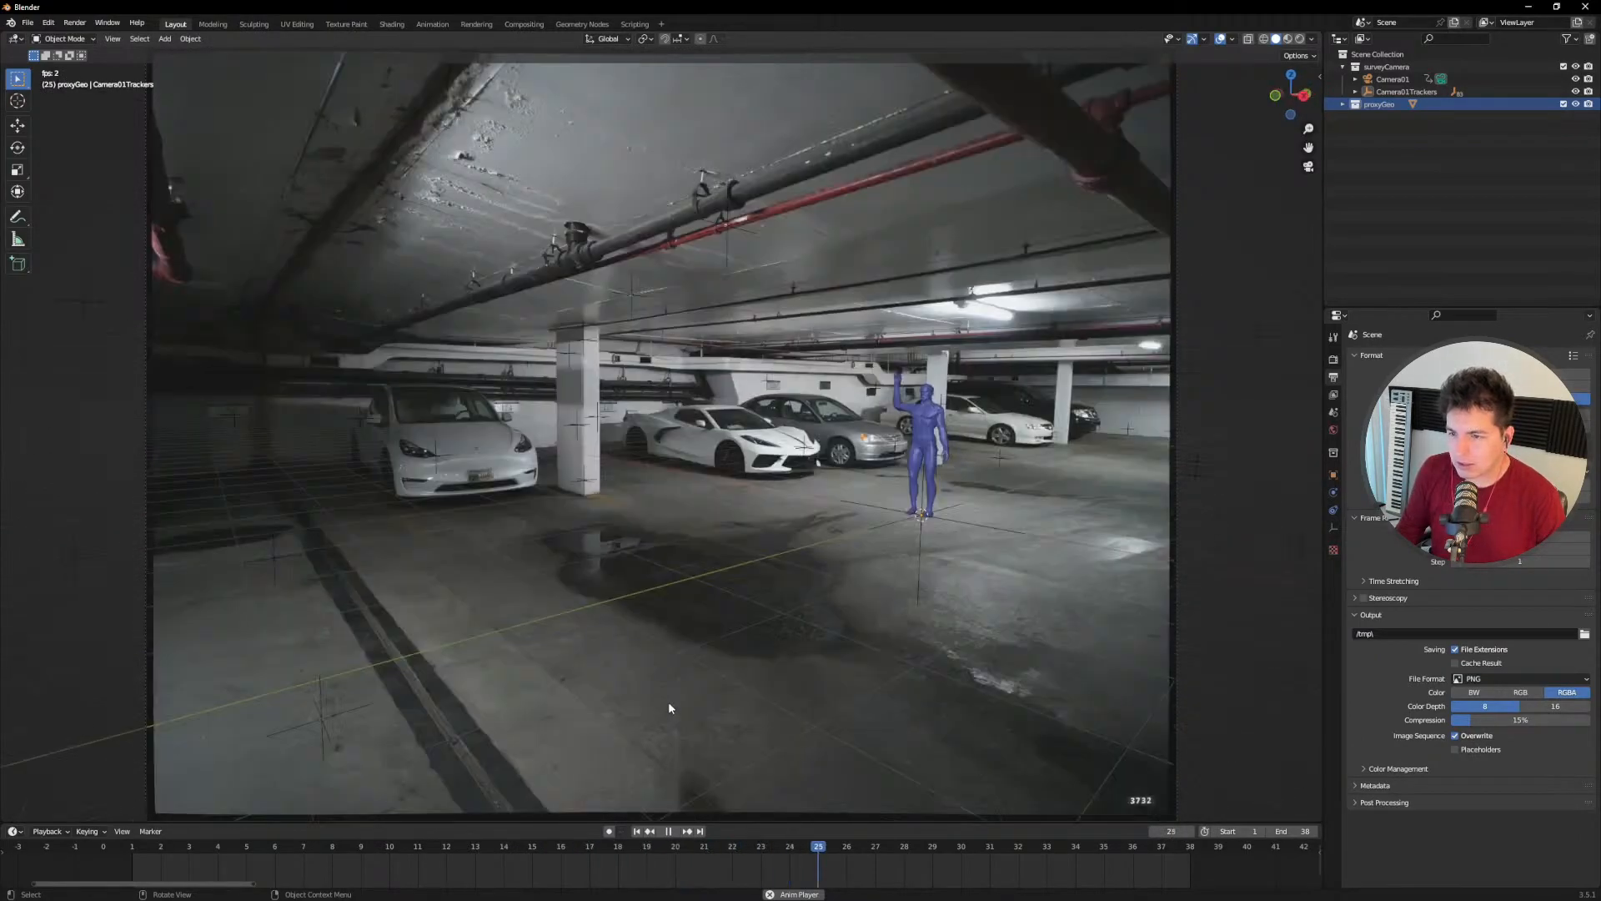
{"action": "key", "text": "space"}
Step: Go to frame 24 and add a mesh cube to the proxyGeo collection
{"action": "left_click_drag", "start_coordinate": [627, 849], "coordinate": [792, 857]}
{"action": "middle_click_drag", "start_coordinate": [879, 585], "coordinate": [713, 565], "text": "shift"}
{"action": "scroll", "coordinate": [883, 447], "scroll_direction": "up", "scroll_amount": 3}
{"action": "middle_click_drag", "start_coordinate": [908, 502], "coordinate": [1092, 469], "text": "shift"}
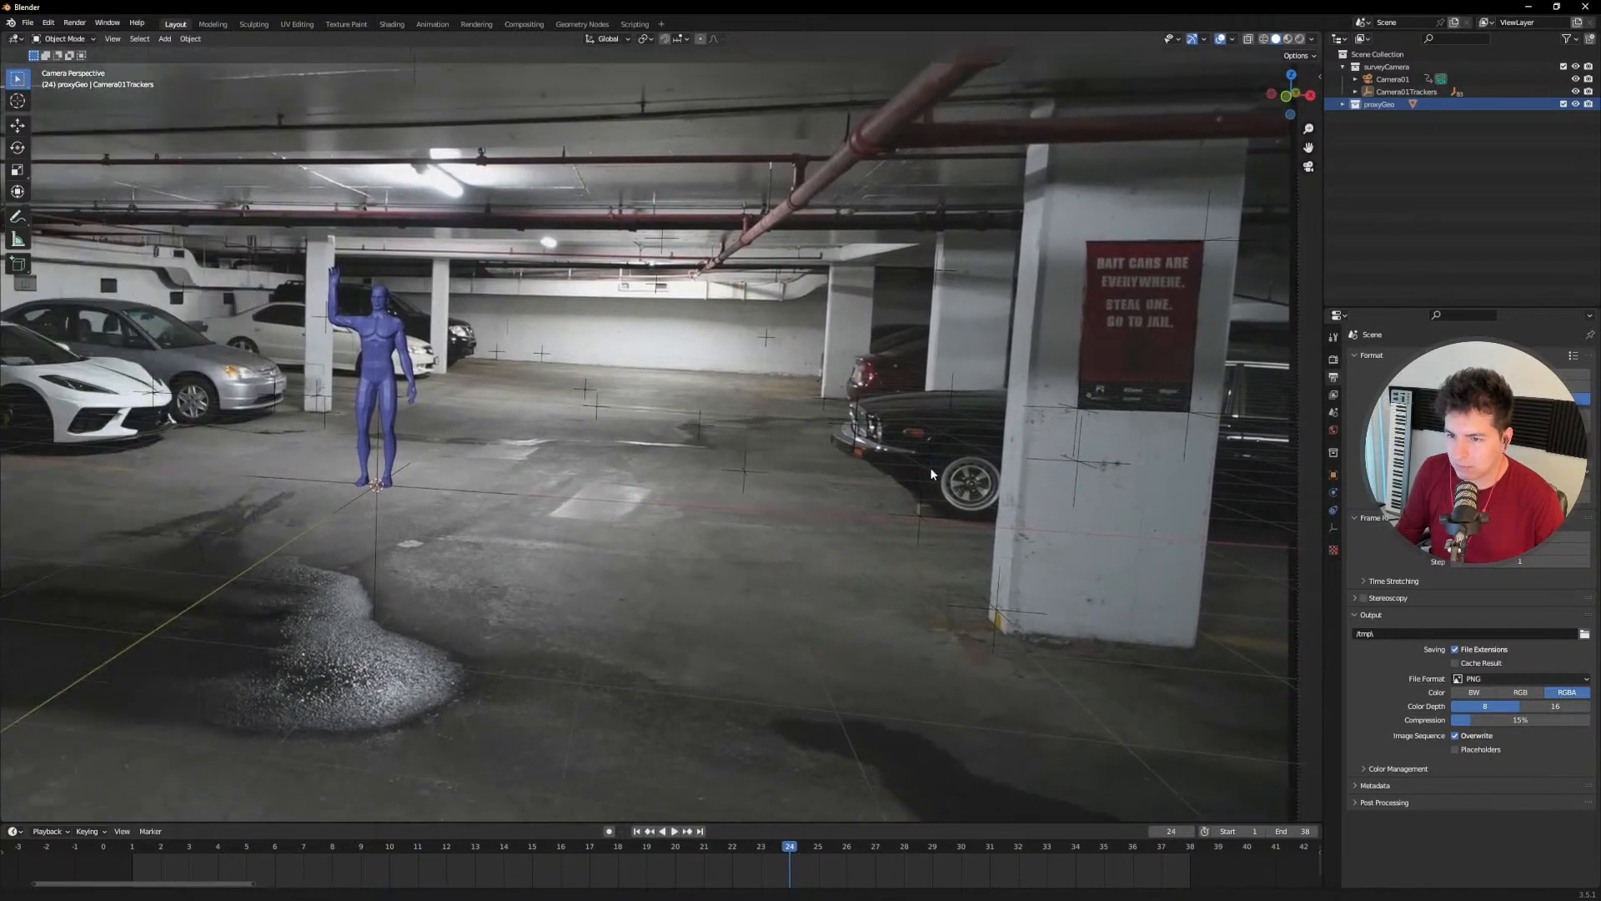
{"action": "middle_click_drag", "start_coordinate": [426, 459], "coordinate": [1014, 475], "text": "shift"}
{"action": "middle_click_drag", "start_coordinate": [481, 418], "coordinate": [583, 488], "text": "shift"}
{"action": "left_click", "coordinate": [528, 288]}
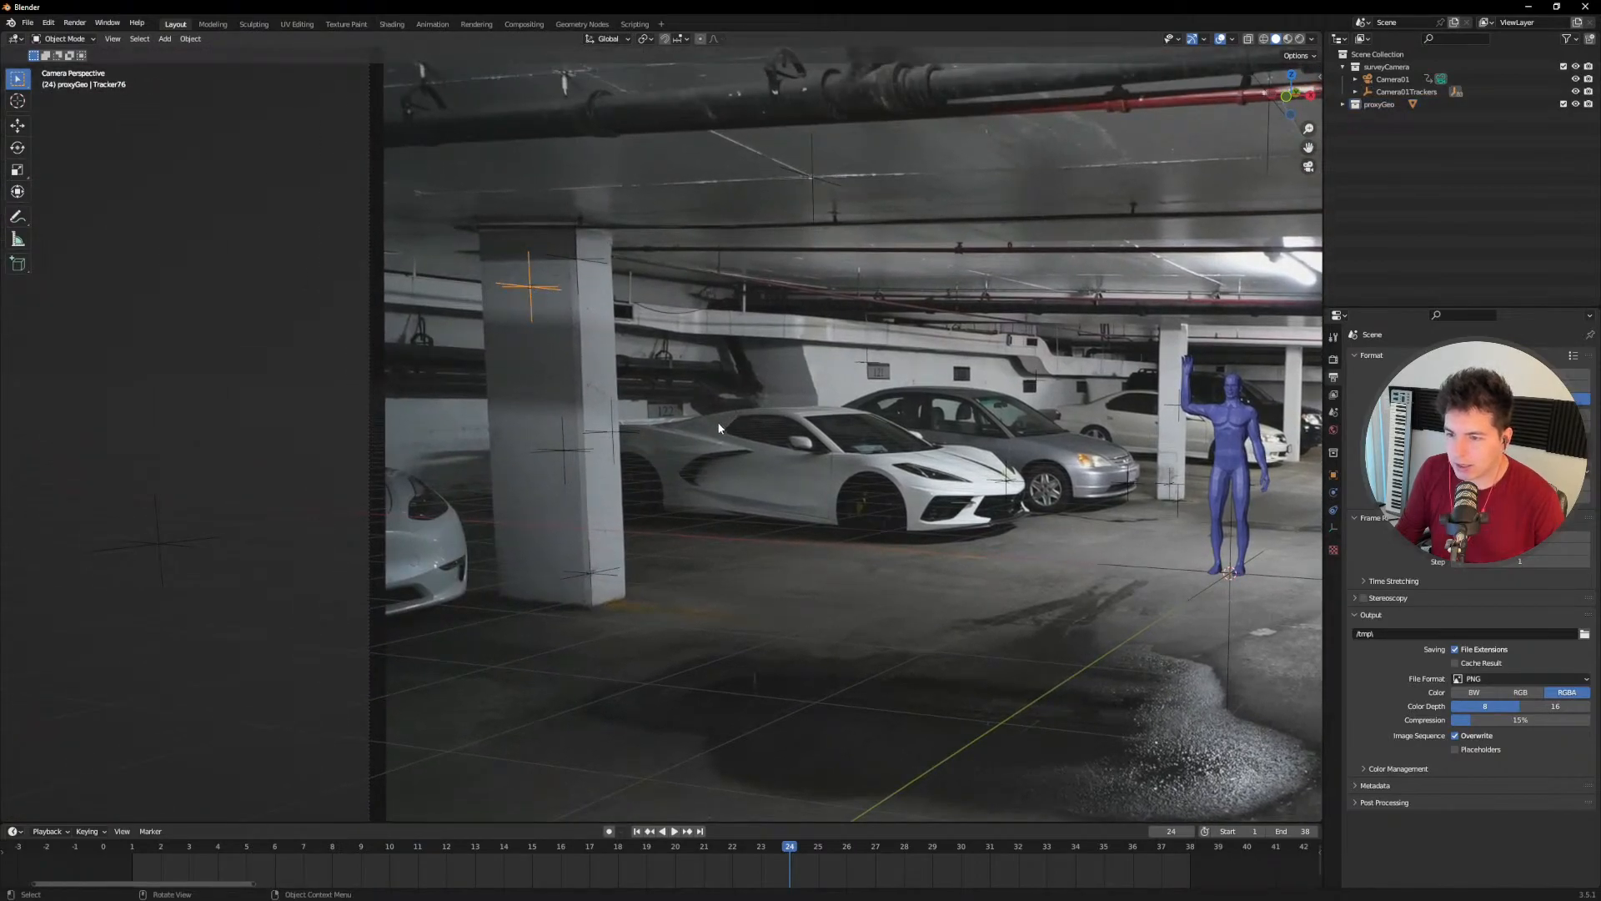
{"action": "key", "text": "shift+a"}
{"action": "mouse_move", "coordinate": [738, 467]}
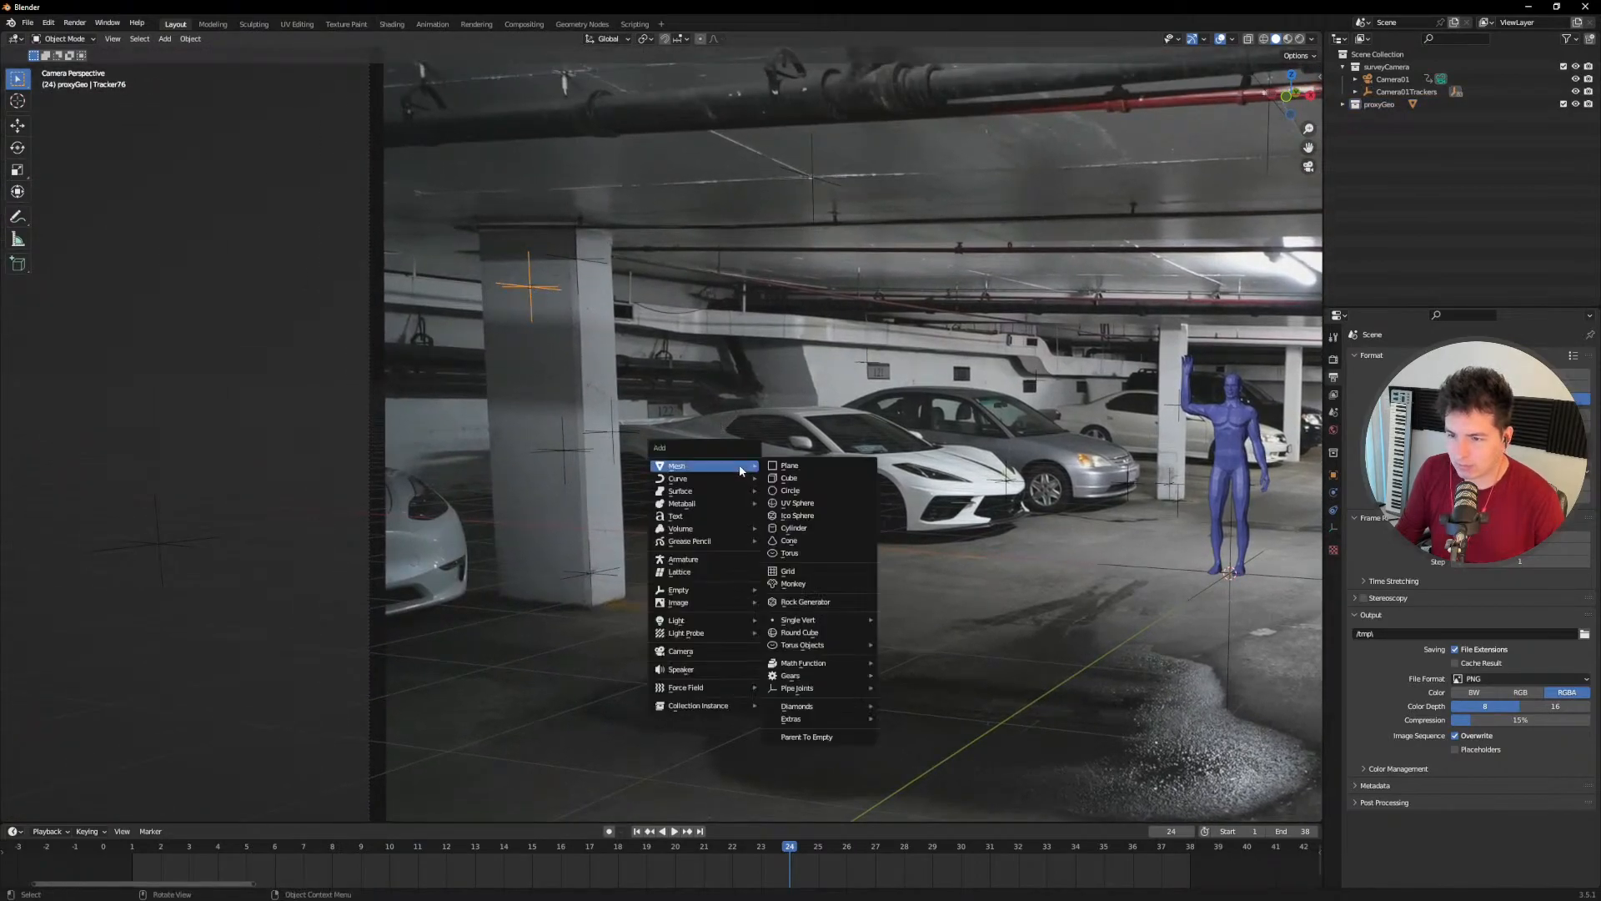
{"action": "left_click", "coordinate": [789, 482]}
{"action": "scroll", "coordinate": [786, 507], "scroll_direction": "down", "scroll_amount": 1}
Step: Scale the cube down and move it over the pillar beside the white sports car
{"action": "key", "text": "g"}
{"action": "left_click", "coordinate": [709, 513]}
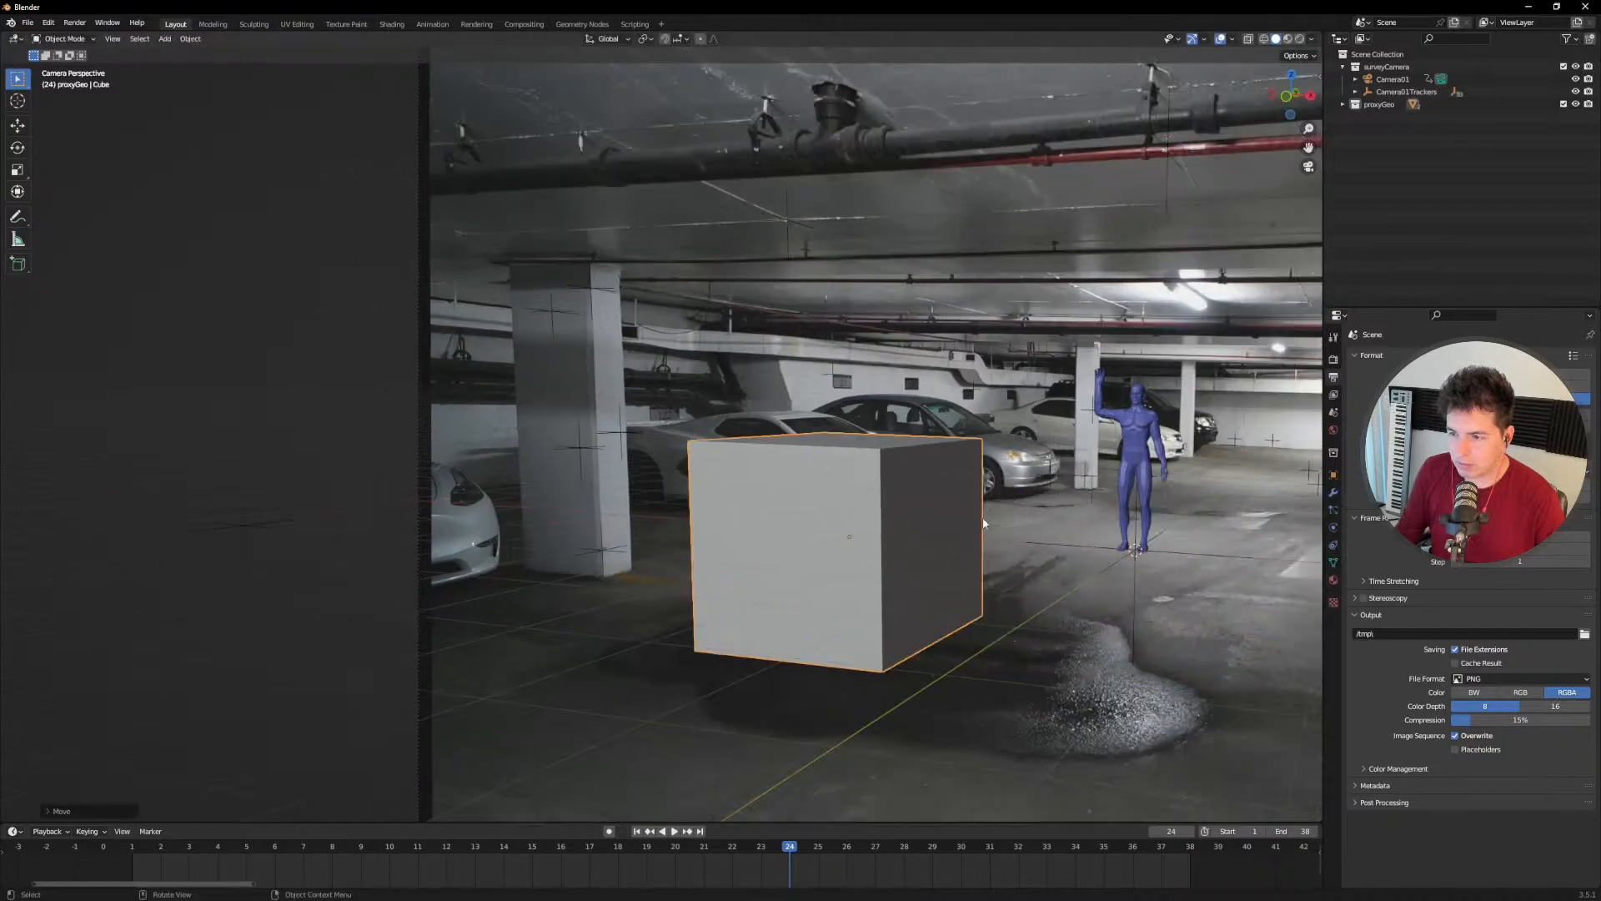
{"action": "key", "text": "s"}
{"action": "left_click", "coordinate": [970, 519]}
{"action": "key", "text": "g"}
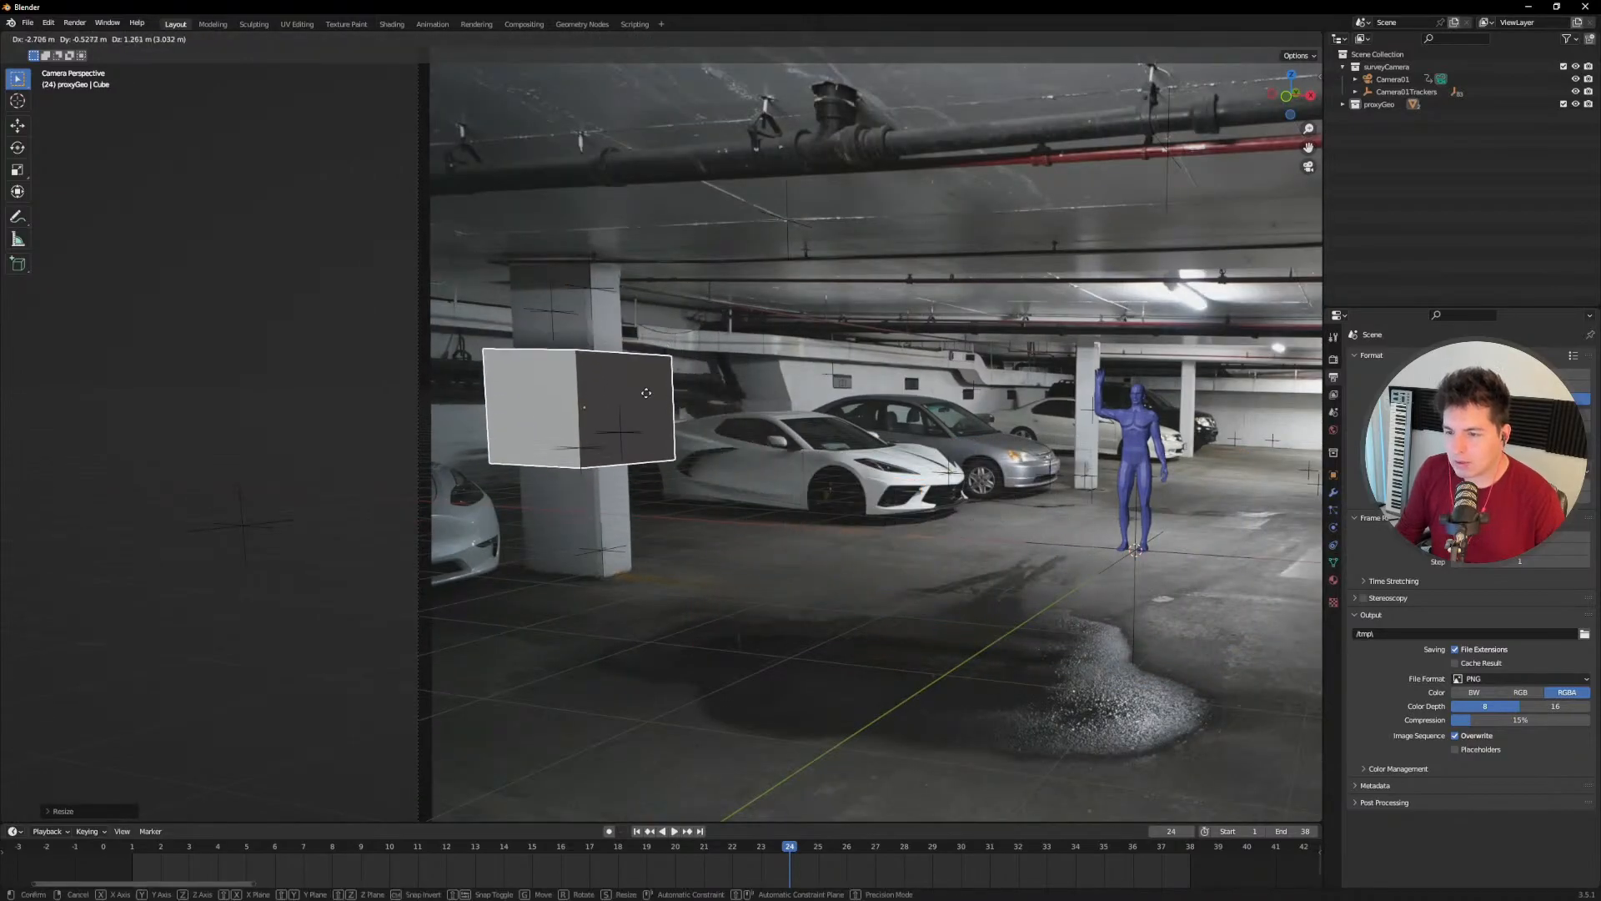
{"action": "left_click", "coordinate": [652, 390]}
Step: Switch the viewport to wireframe shading and adjust its options to hide the cube's back edges
{"action": "key", "text": "z"}
{"action": "left_click", "coordinate": [558, 403]}
{"action": "scroll", "coordinate": [559, 403], "scroll_direction": "up", "scroll_amount": 5}
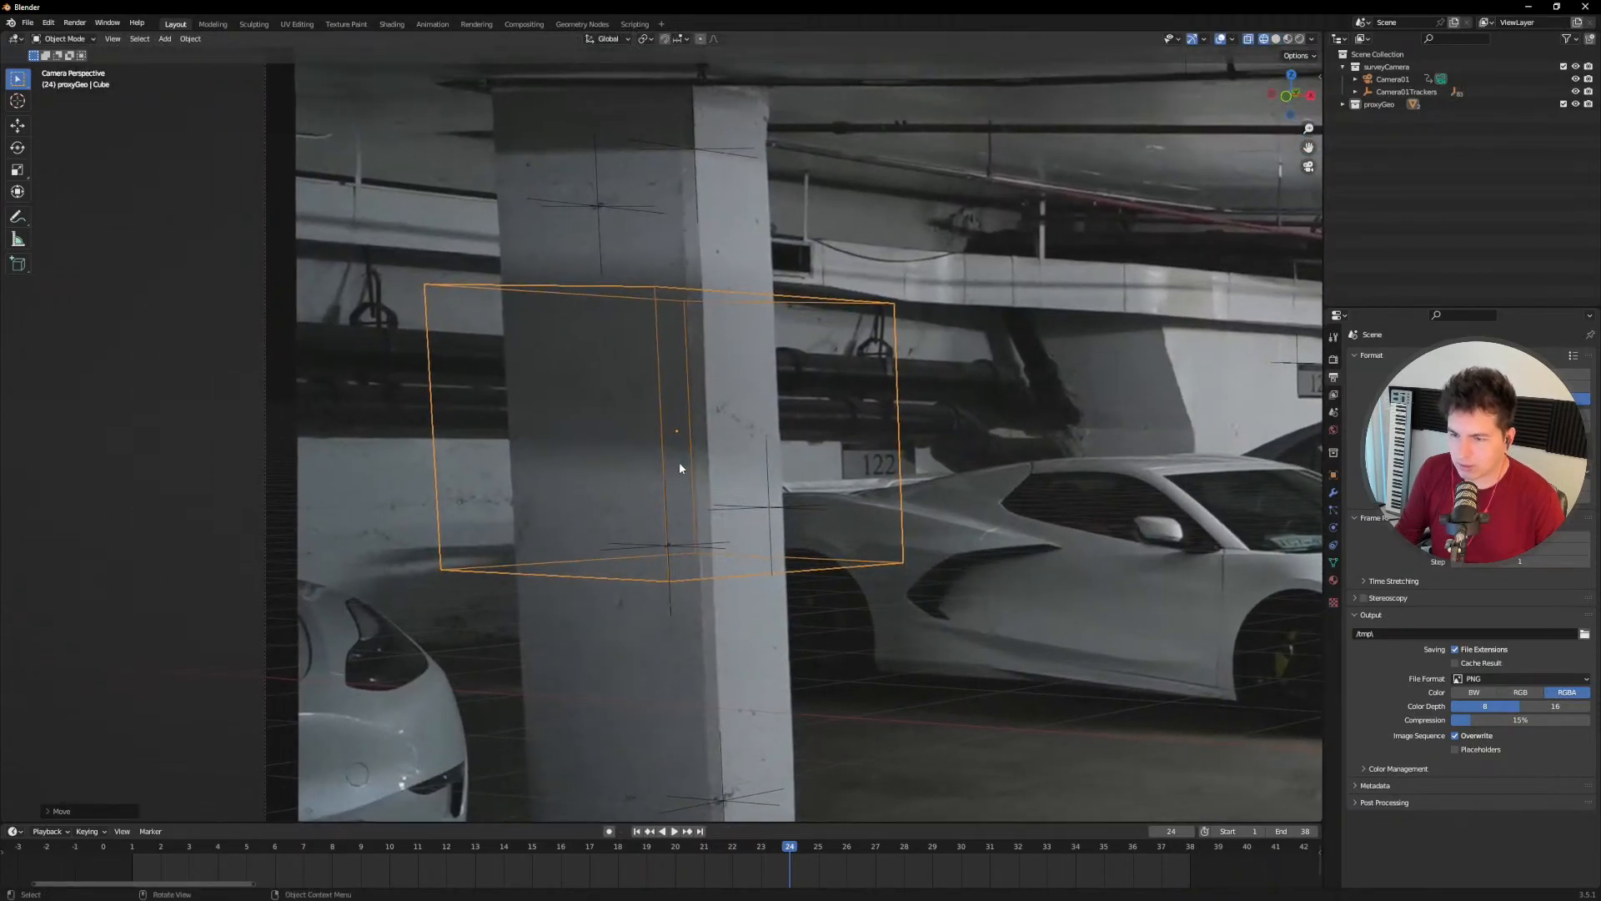
{"action": "left_click", "coordinate": [1312, 40]}
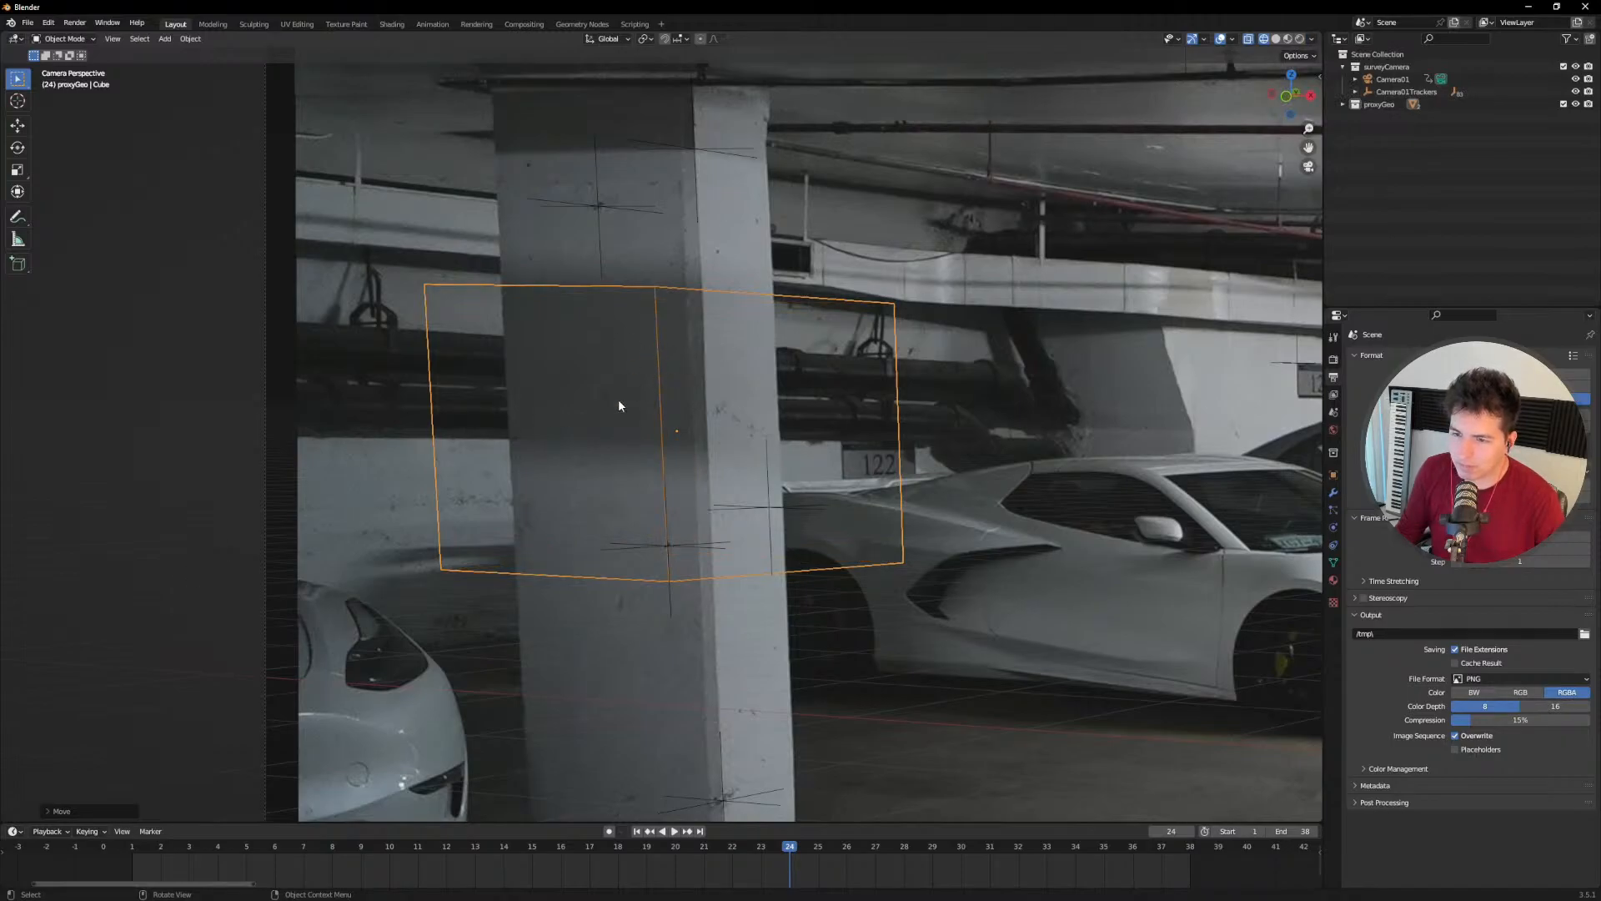
Step: In the camera view, move the cube so its outer vertical edge lines up with the pillar's outer edge
{"action": "middle_click_drag", "start_coordinate": [741, 423], "coordinate": [862, 467]}
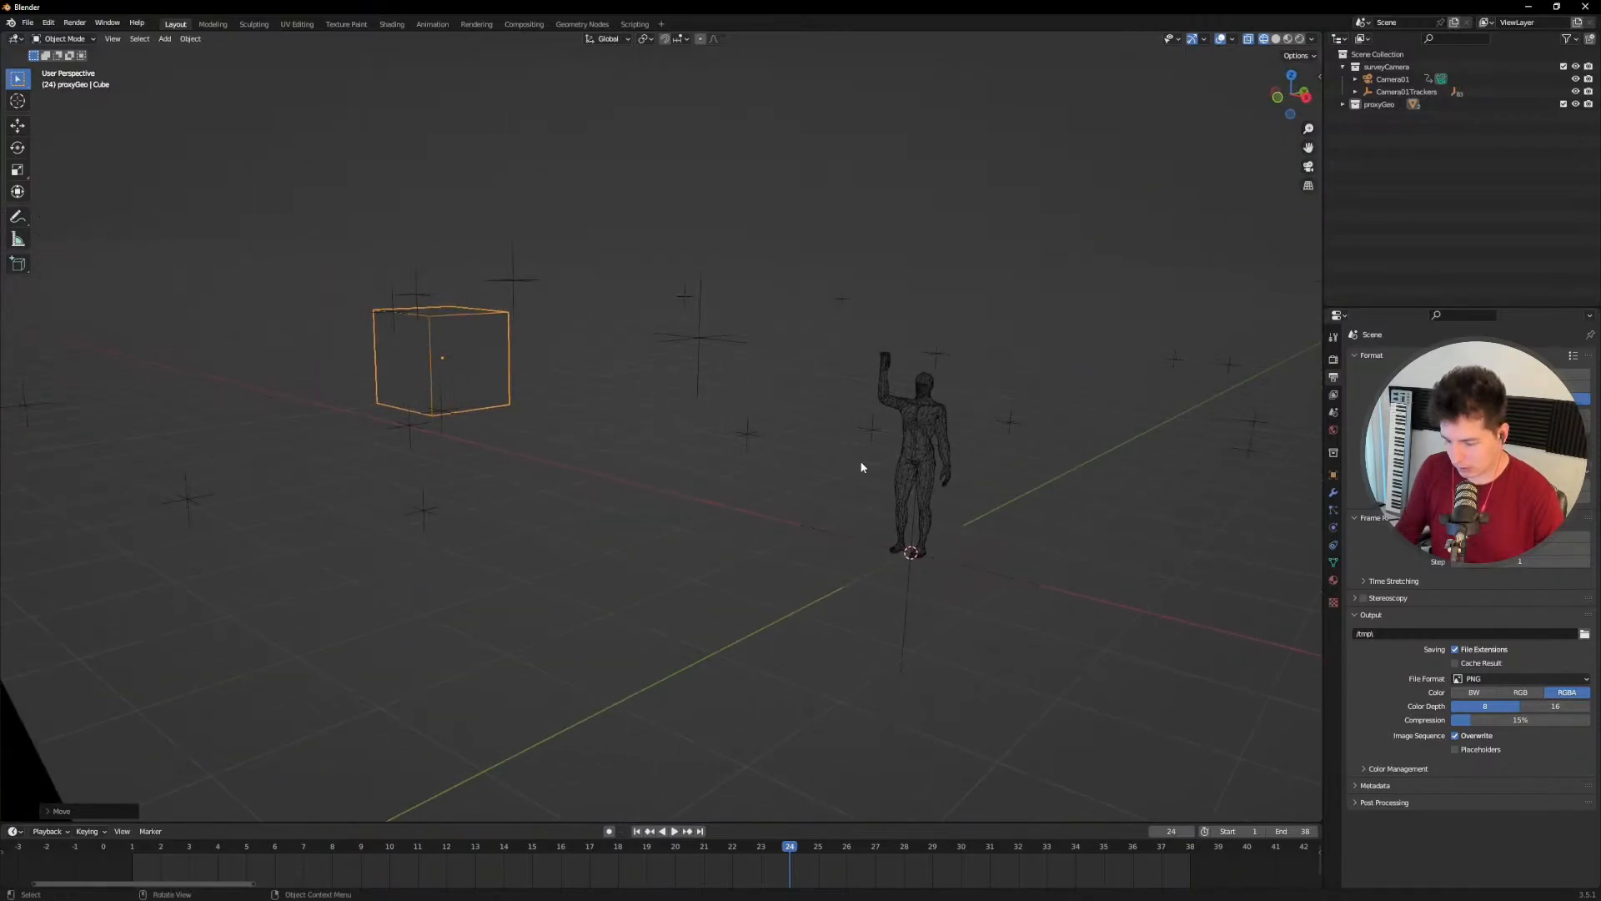
{"action": "key", "text": "KP_0"}
{"action": "middle_click_drag", "start_coordinate": [748, 398], "coordinate": [689, 431], "text": "ctrl"}
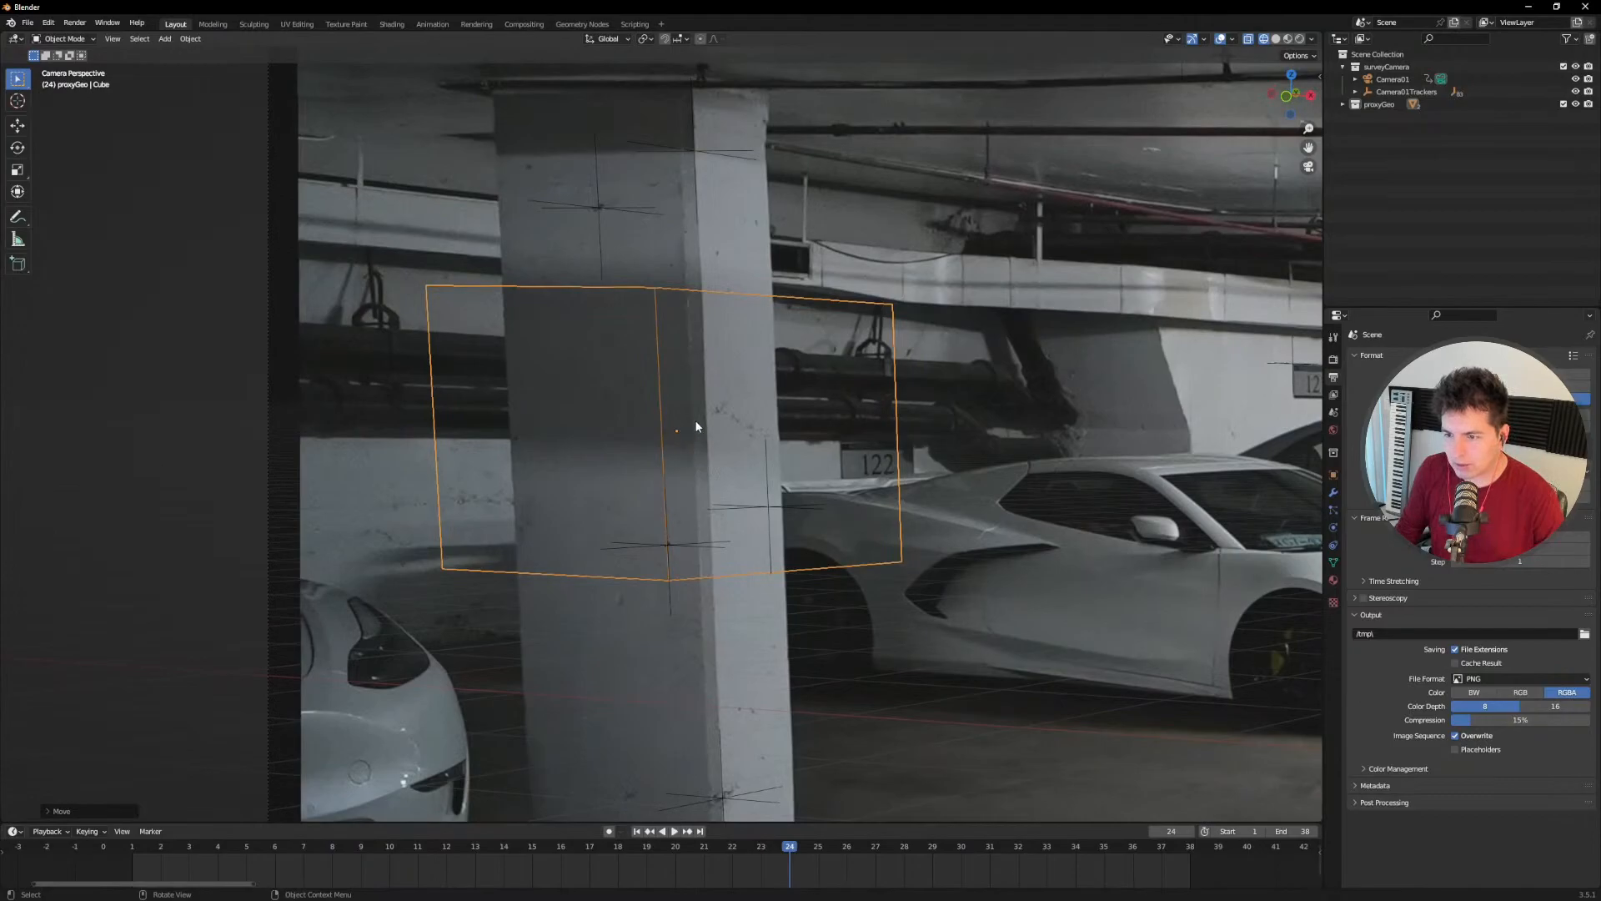
{"action": "key", "text": "g"}
{"action": "left_click", "coordinate": [789, 365]}
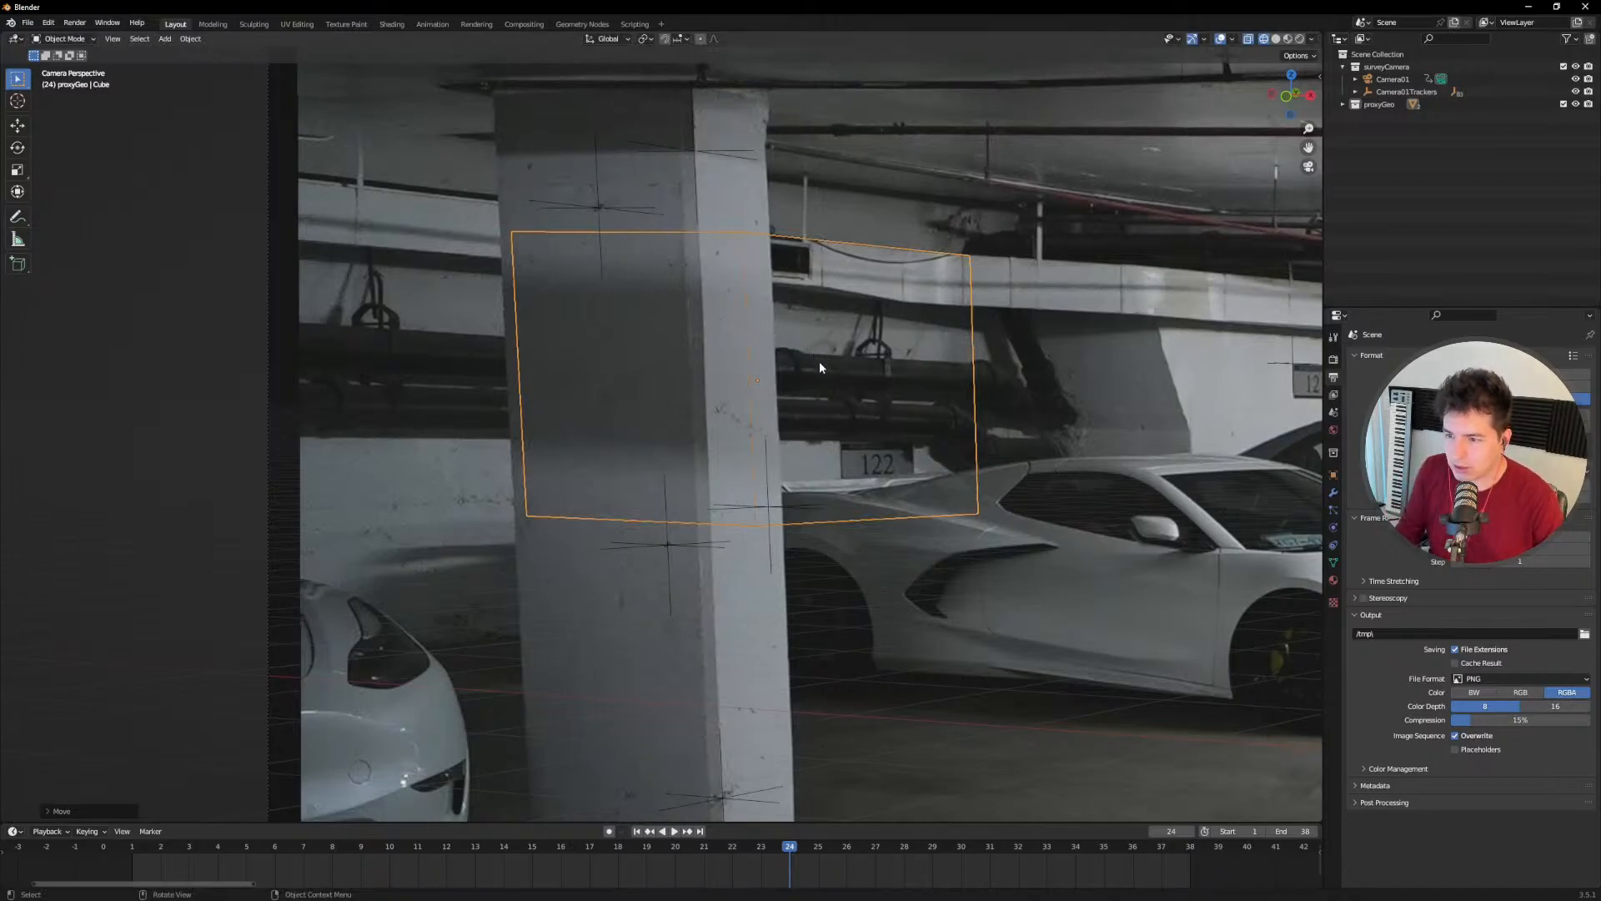
Step: Move only the cube's origin to its lower front corner, using vertex snapping
{"action": "key", "text": "period"}
{"action": "key", "text": "Escape"}
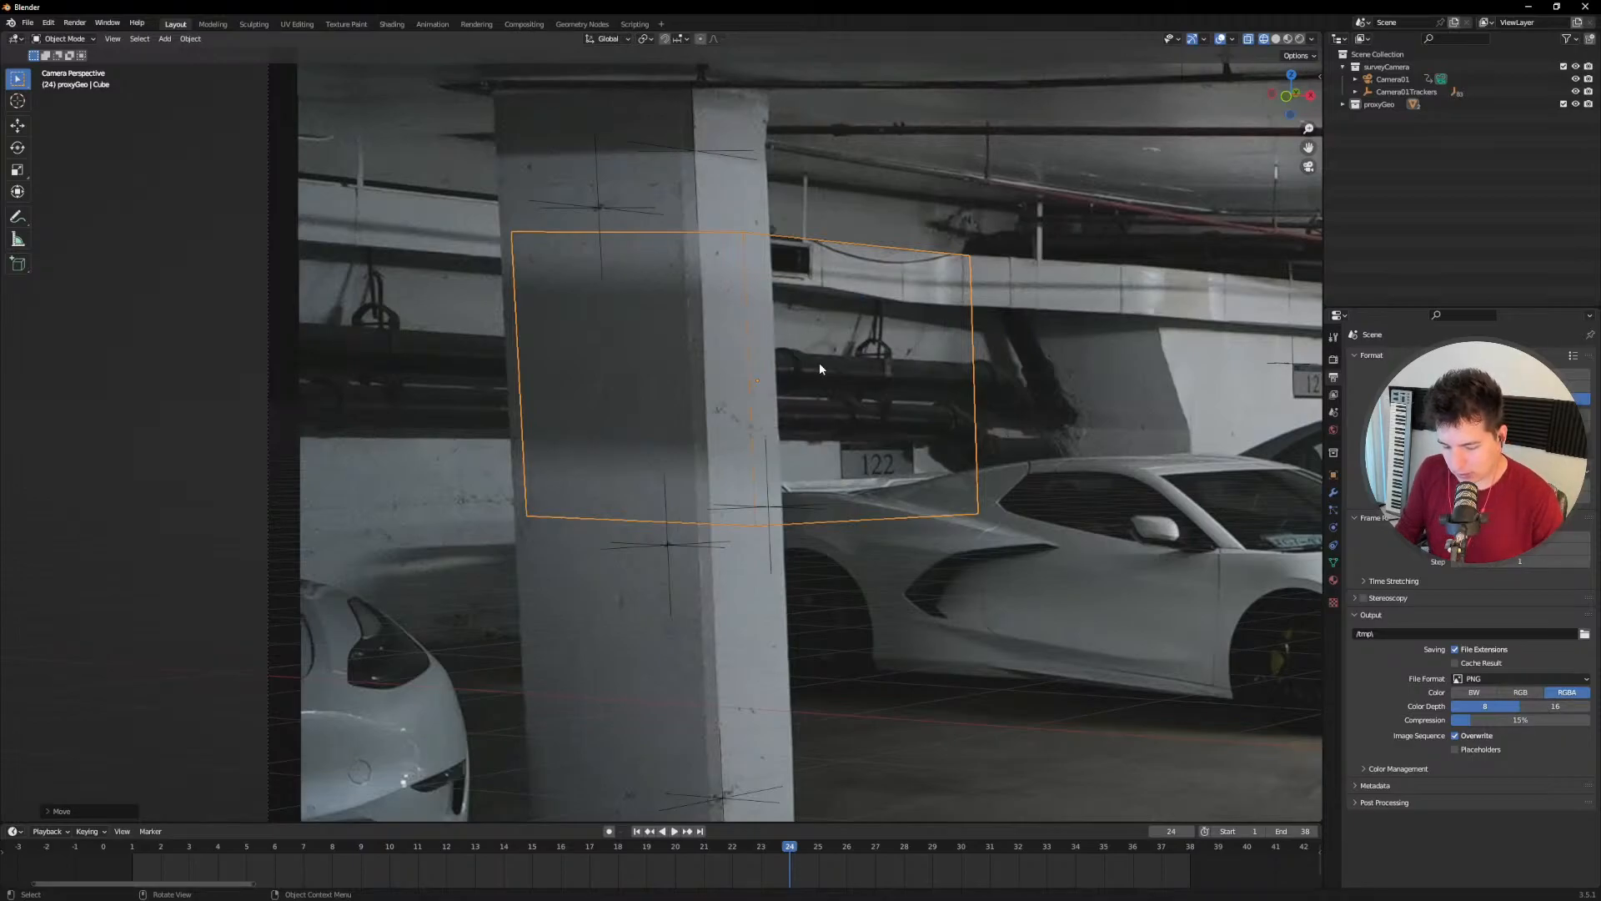
{"action": "key", "text": "ctrl+period"}
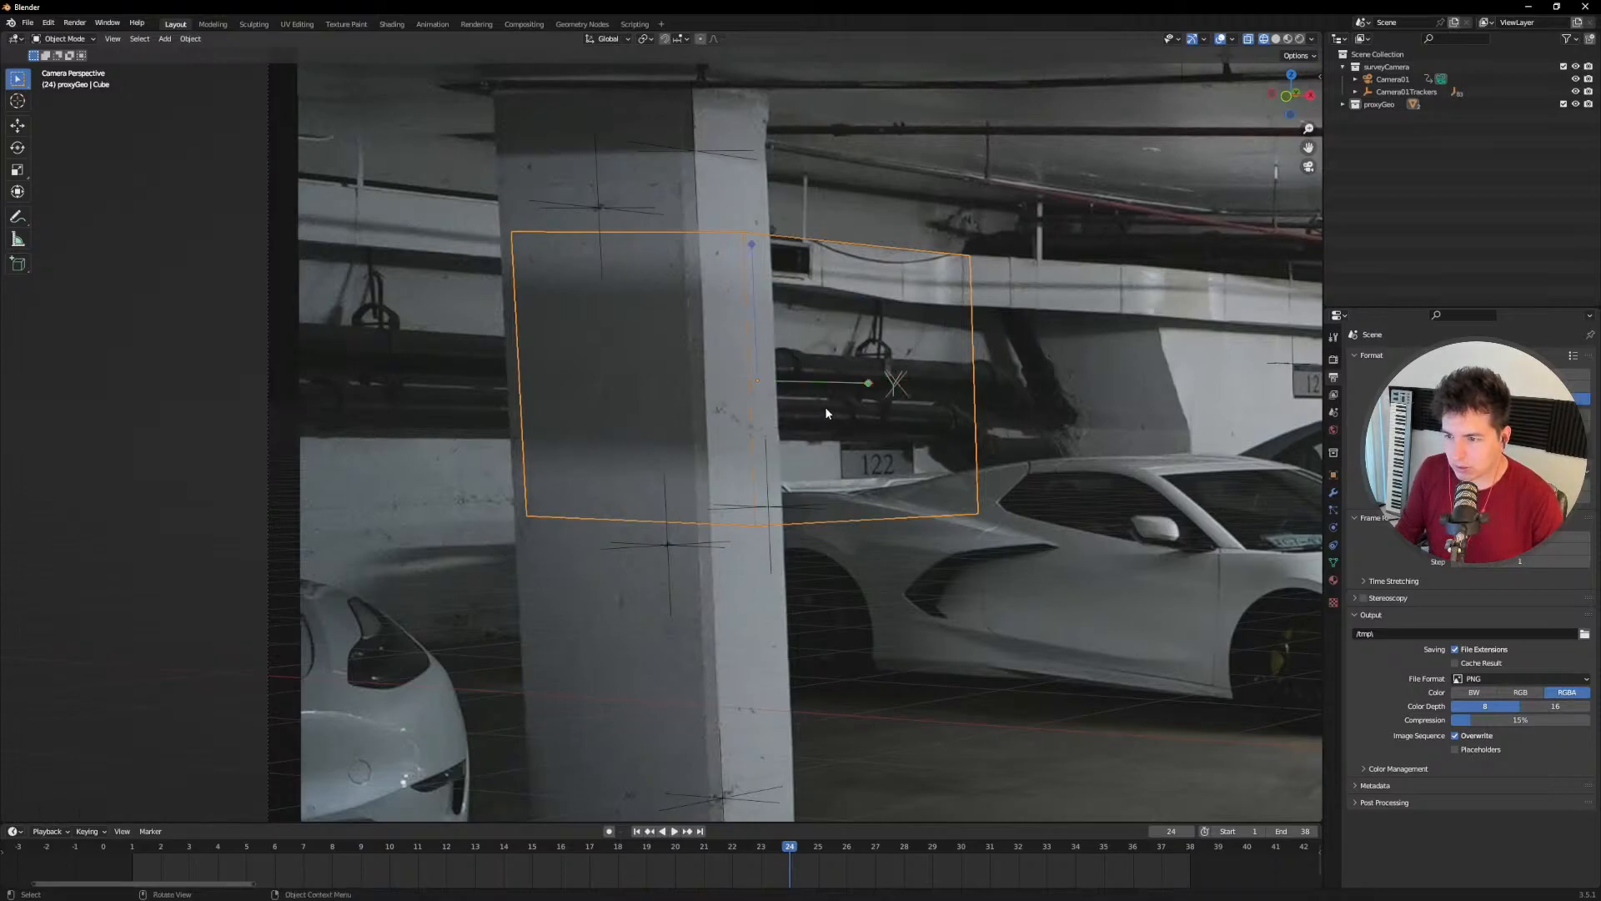
{"action": "left_click", "coordinate": [679, 38]}
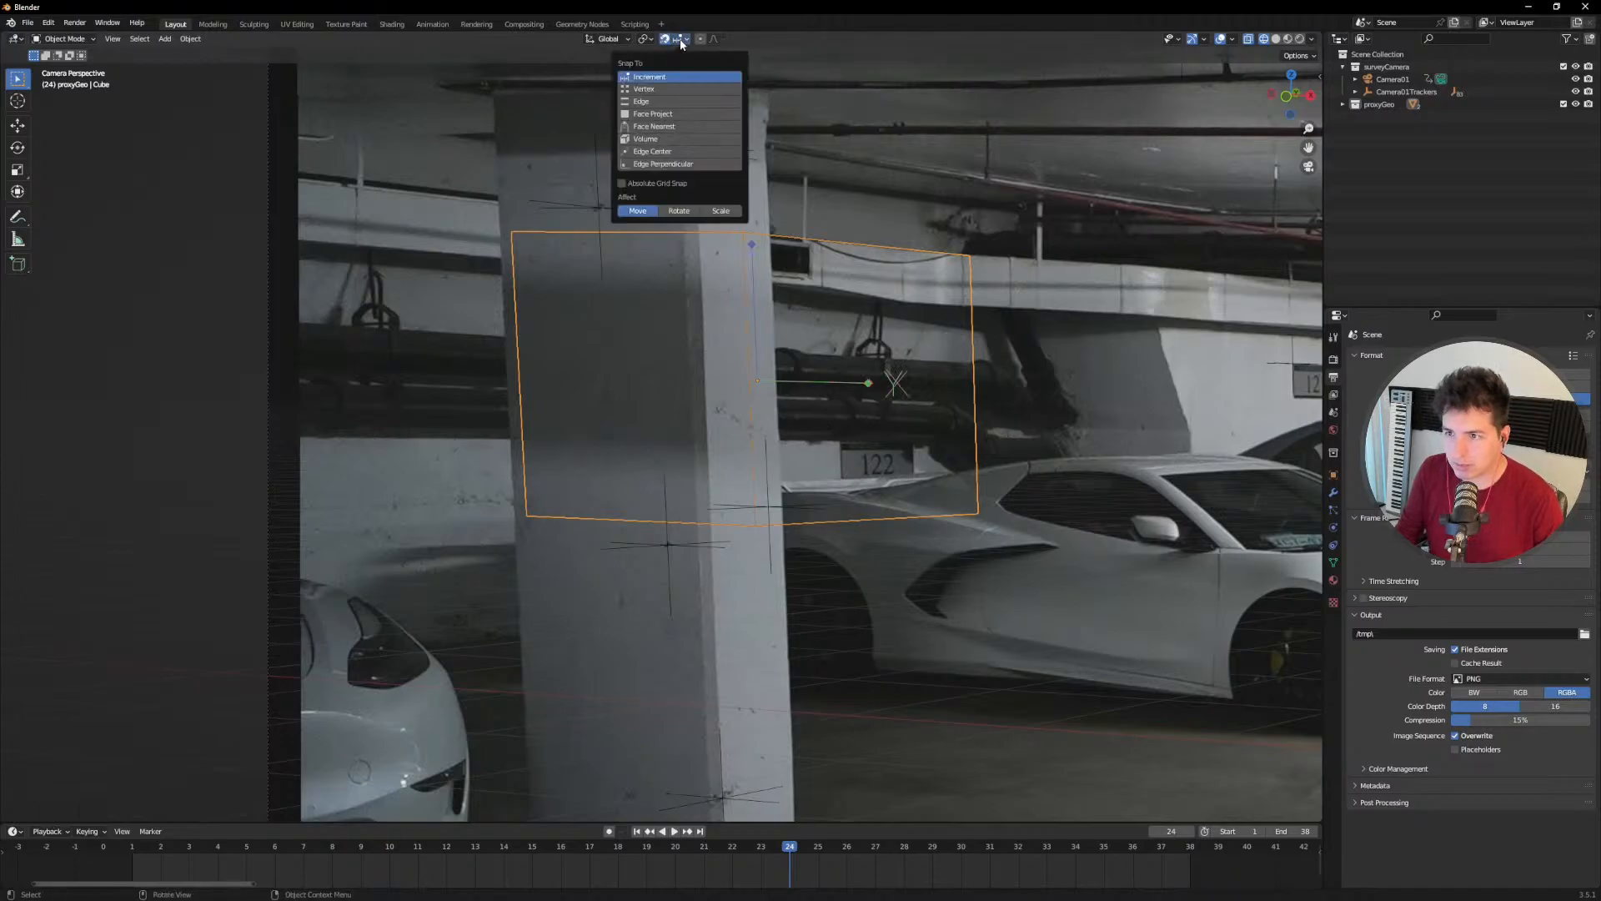
{"action": "left_click", "coordinate": [657, 89]}
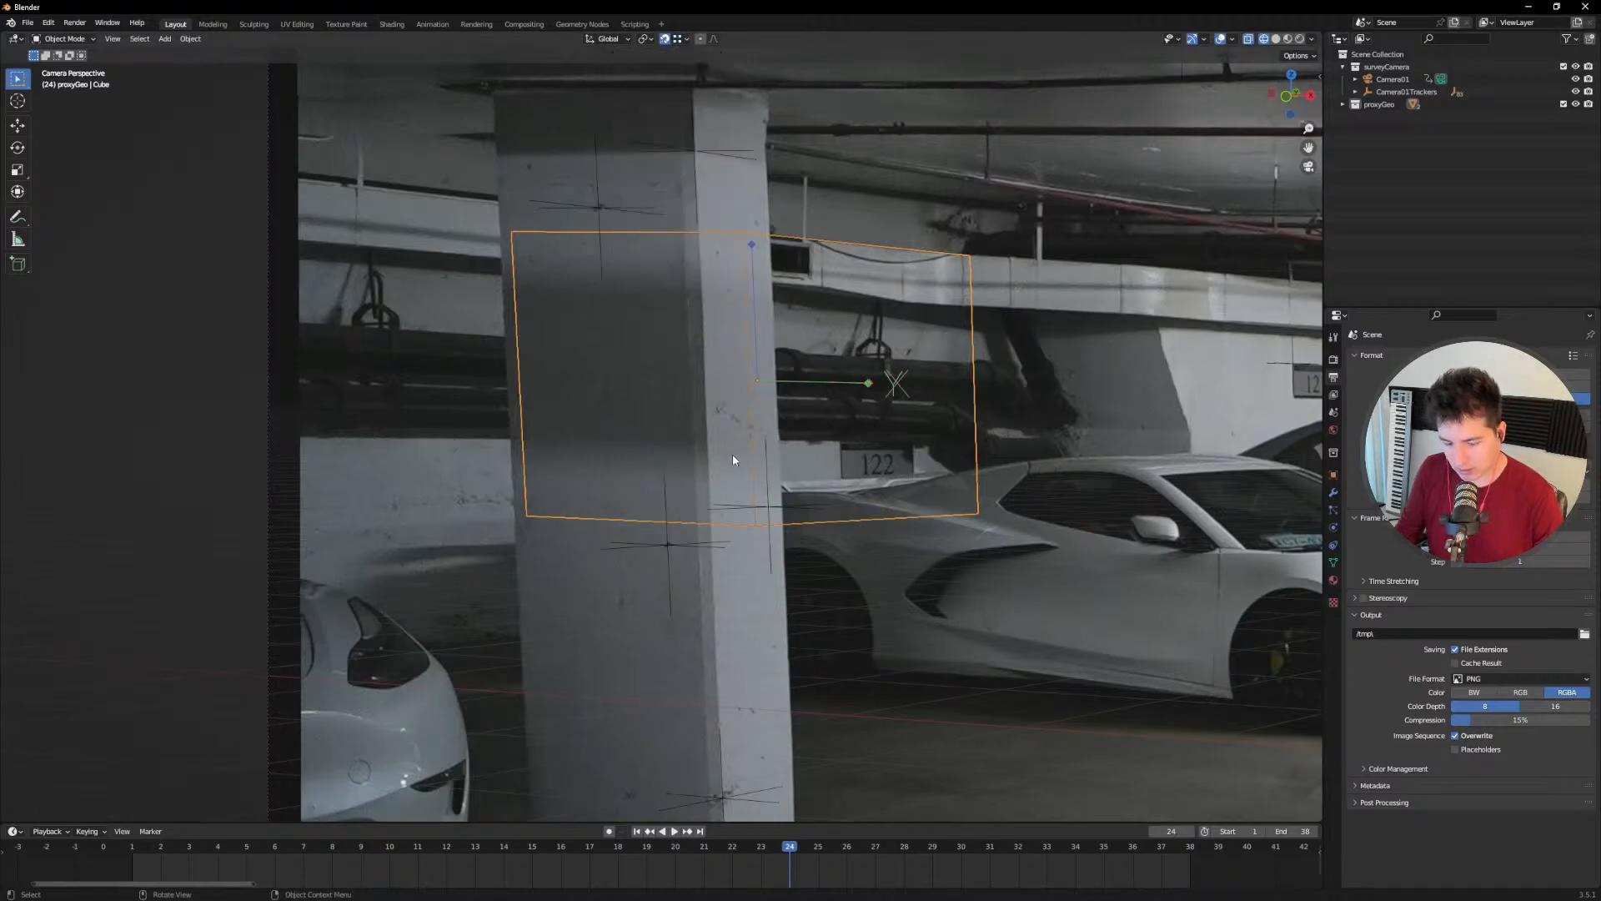
{"action": "key", "text": "g"}
{"action": "left_click", "coordinate": [751, 527]}
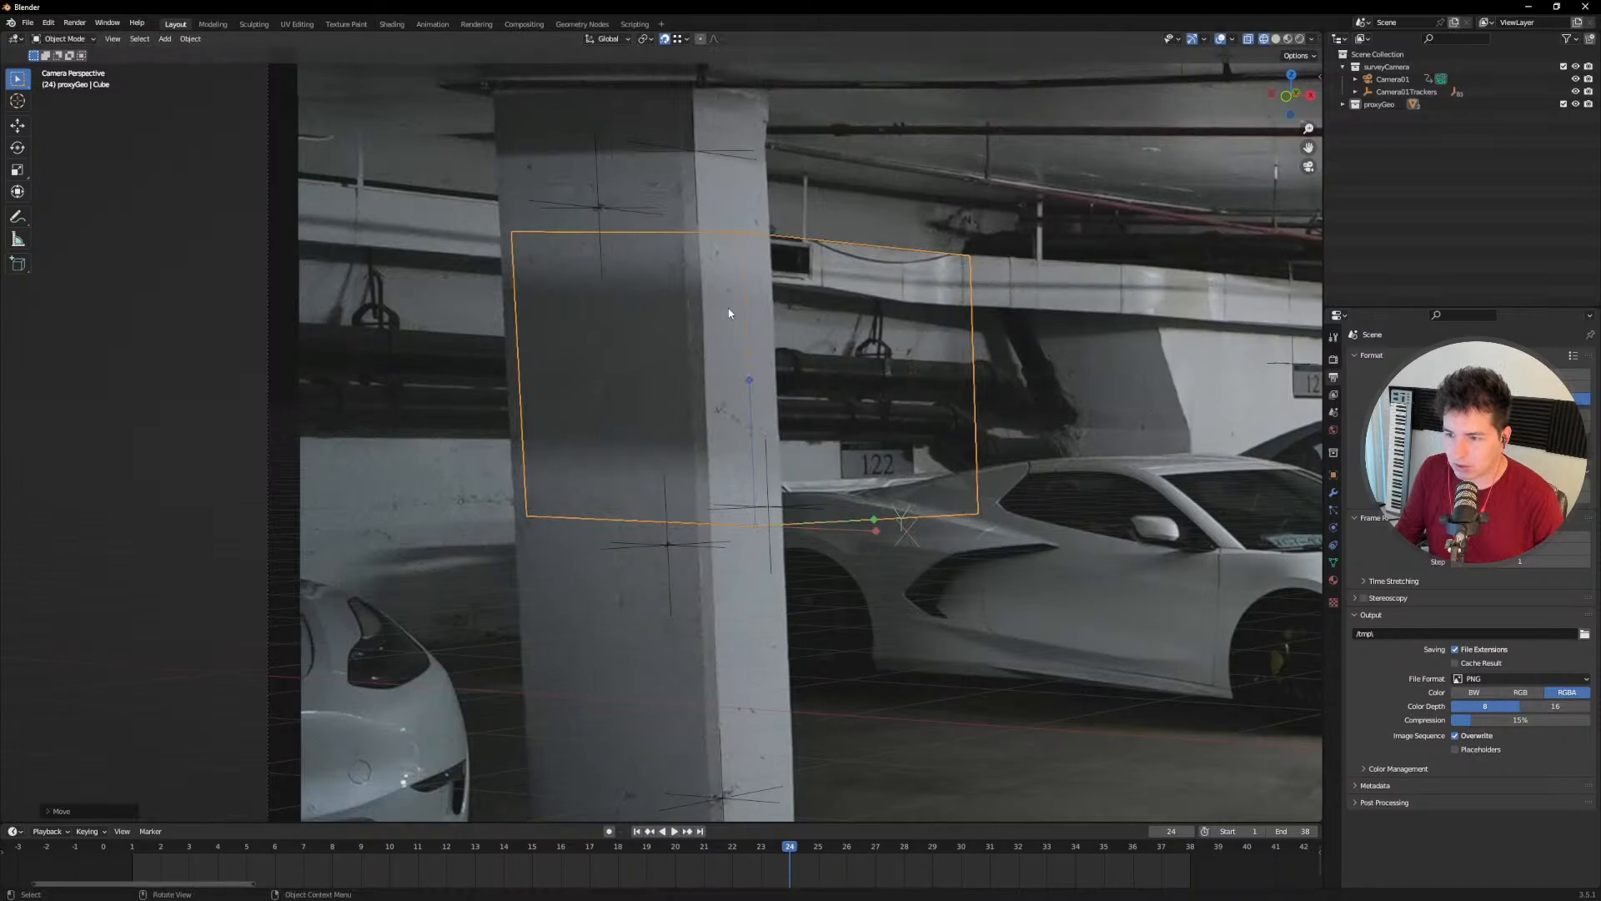
{"action": "key", "text": "ctrl+period"}
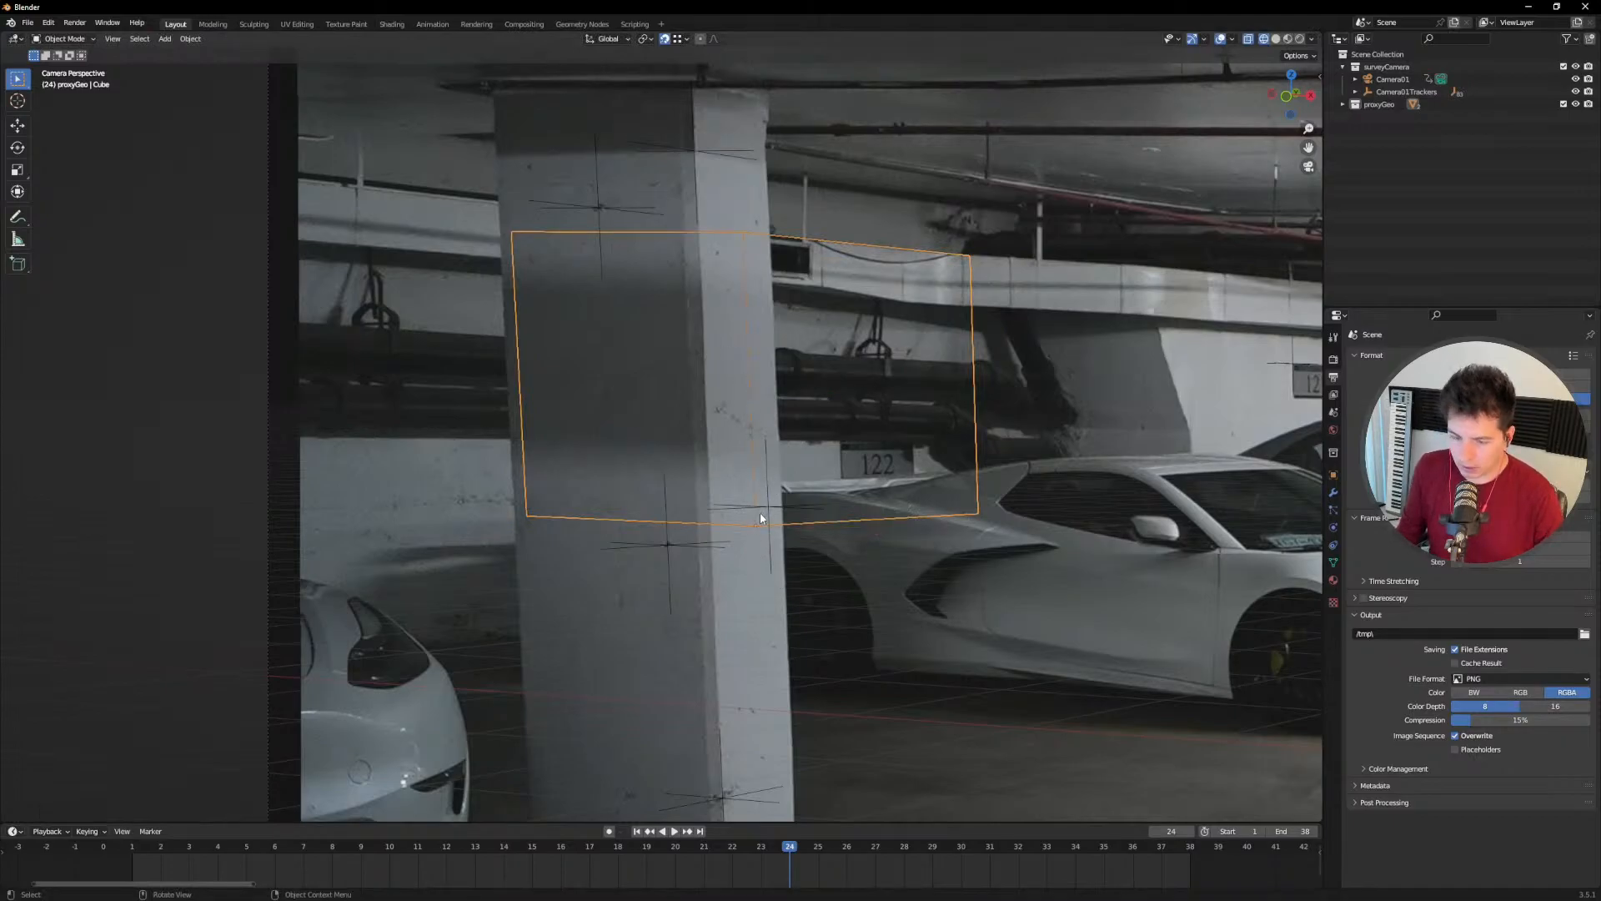
Step: Snap the cube's origin corner to the tracker on the pillar's dark face and shift it along X to the pillar's front vertical edge
{"action": "key", "text": "g"}
{"action": "key", "text": "ctrl"}
{"action": "left_click", "coordinate": [667, 546]}
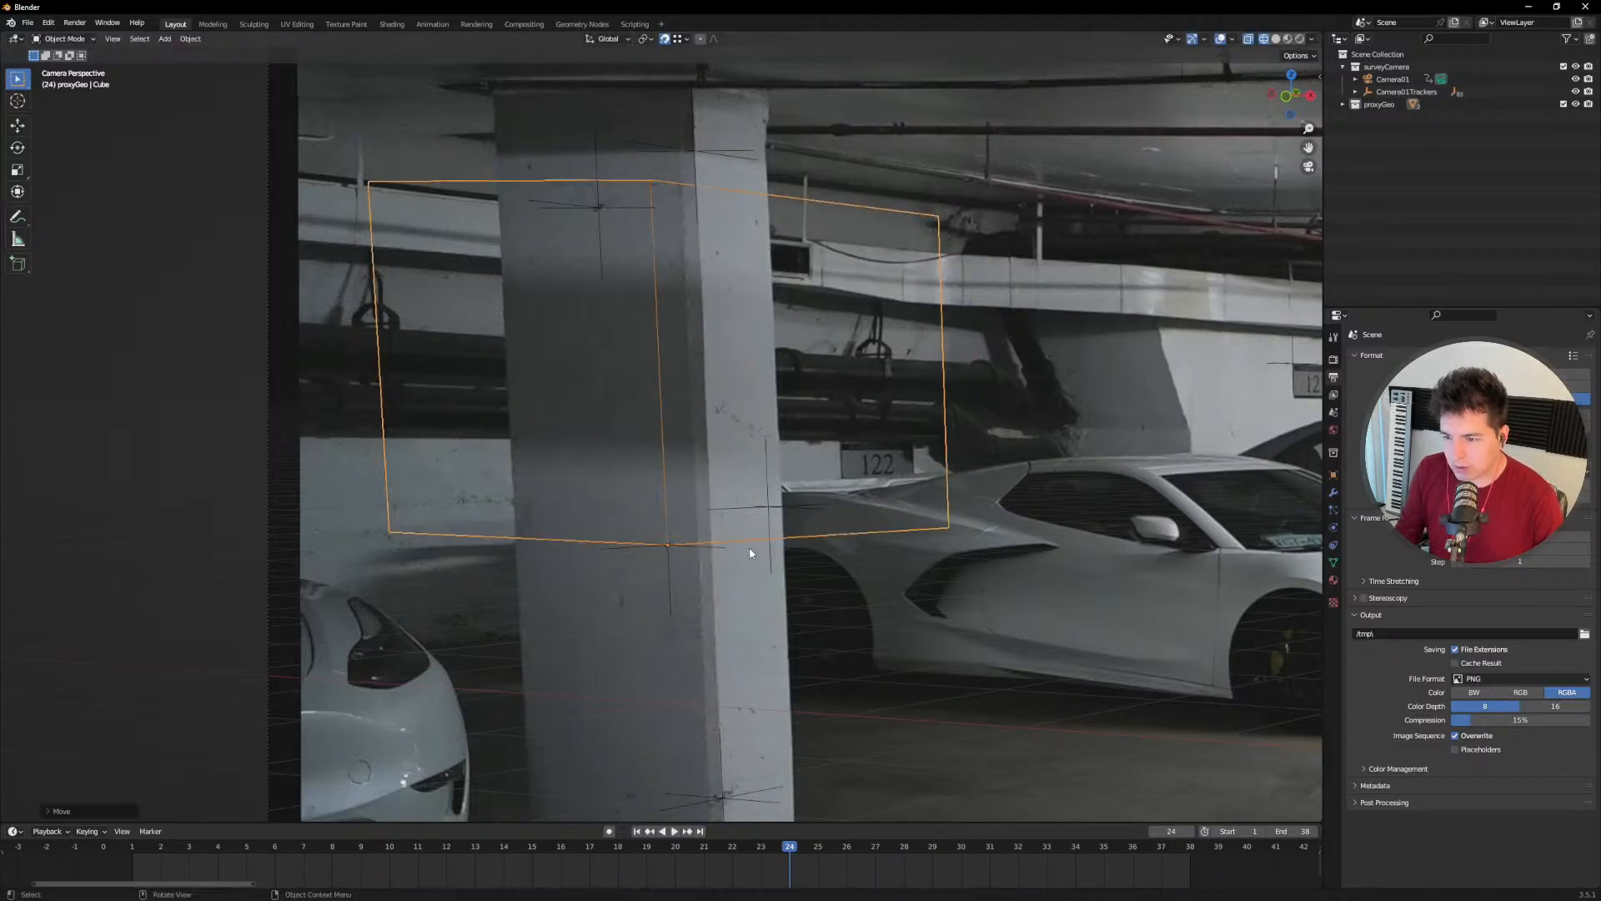
{"action": "key", "text": "g"}
{"action": "key", "text": "x"}
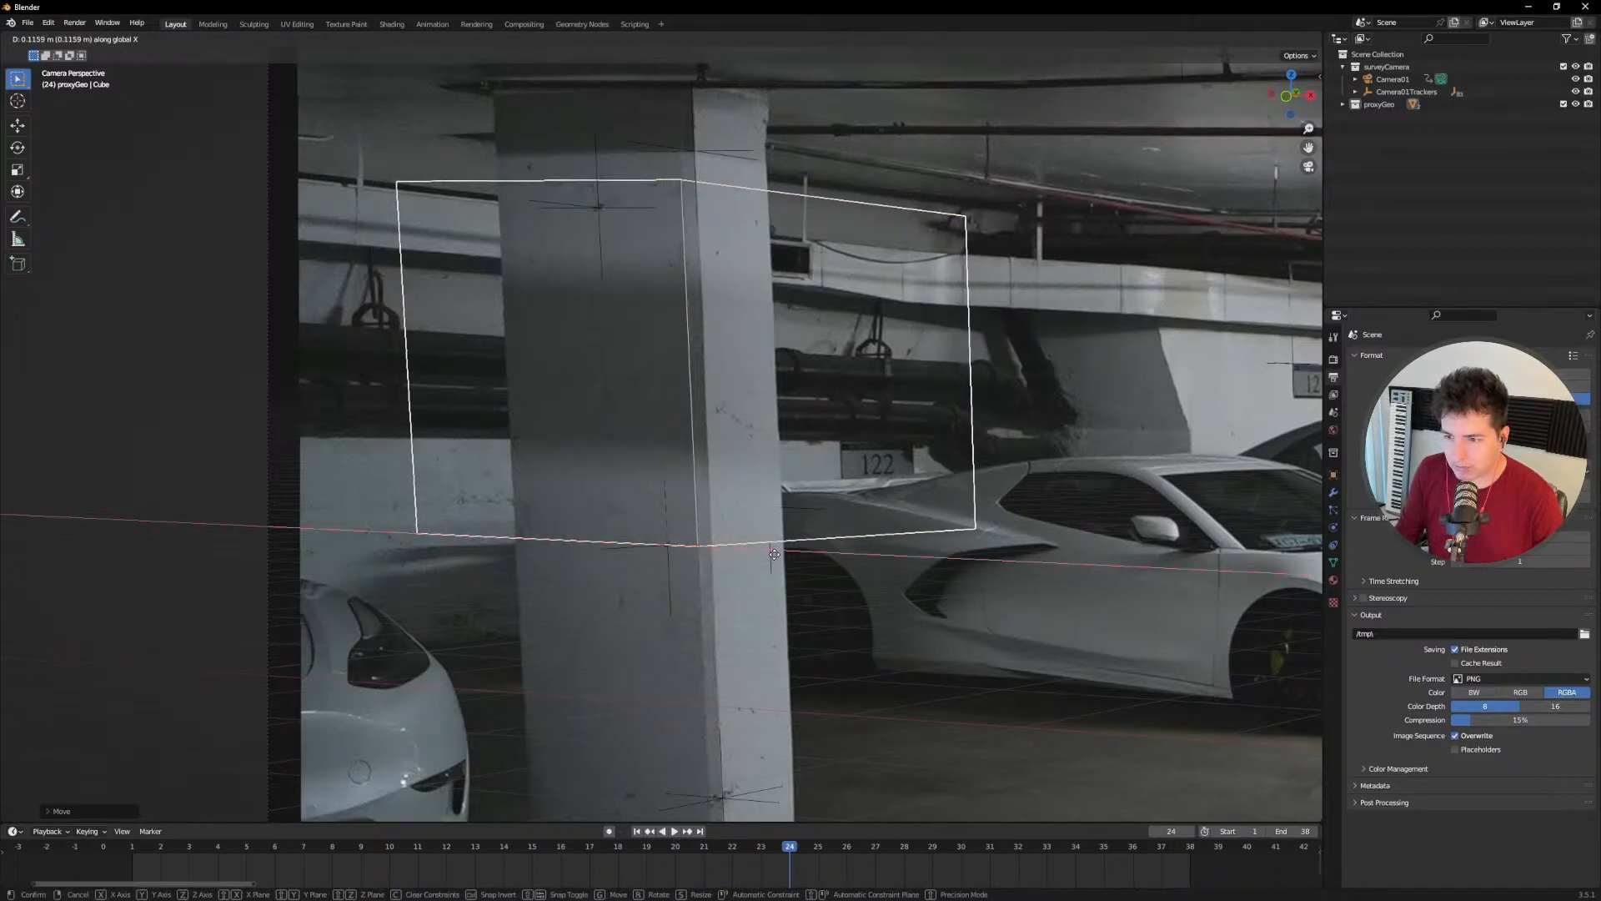
{"action": "left_click", "coordinate": [774, 554]}
Step: Lower the cube along Z to the pillar's base and scale it along Z by about 2.17 to reach the ceiling
{"action": "scroll", "coordinate": [689, 312], "scroll_direction": "down", "scroll_amount": 4}
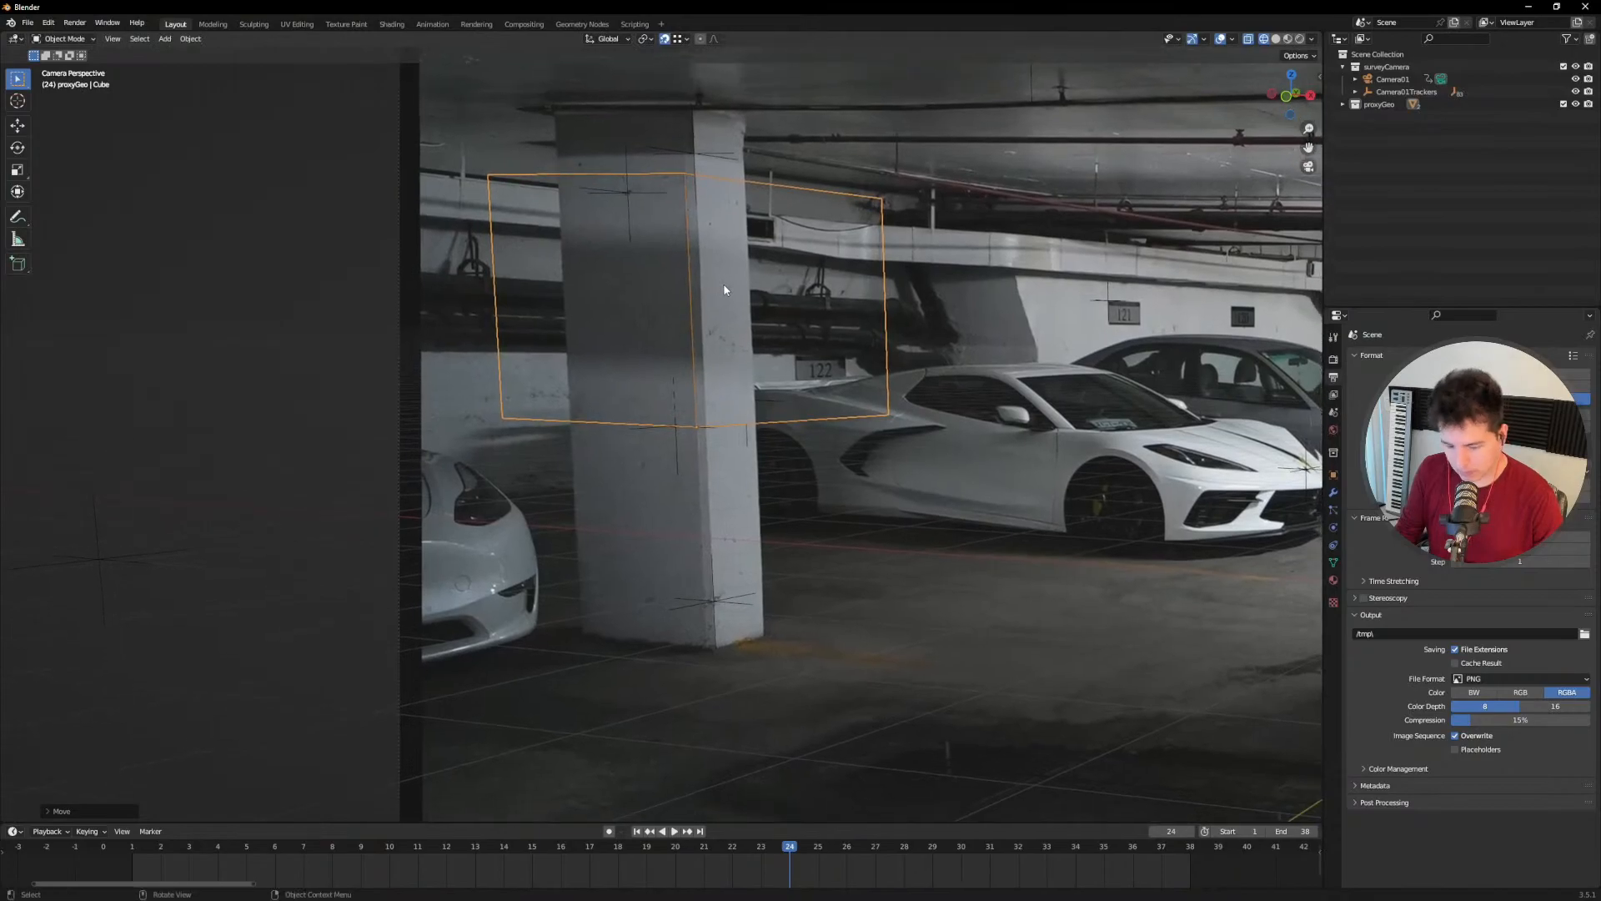
{"action": "key", "text": "g"}
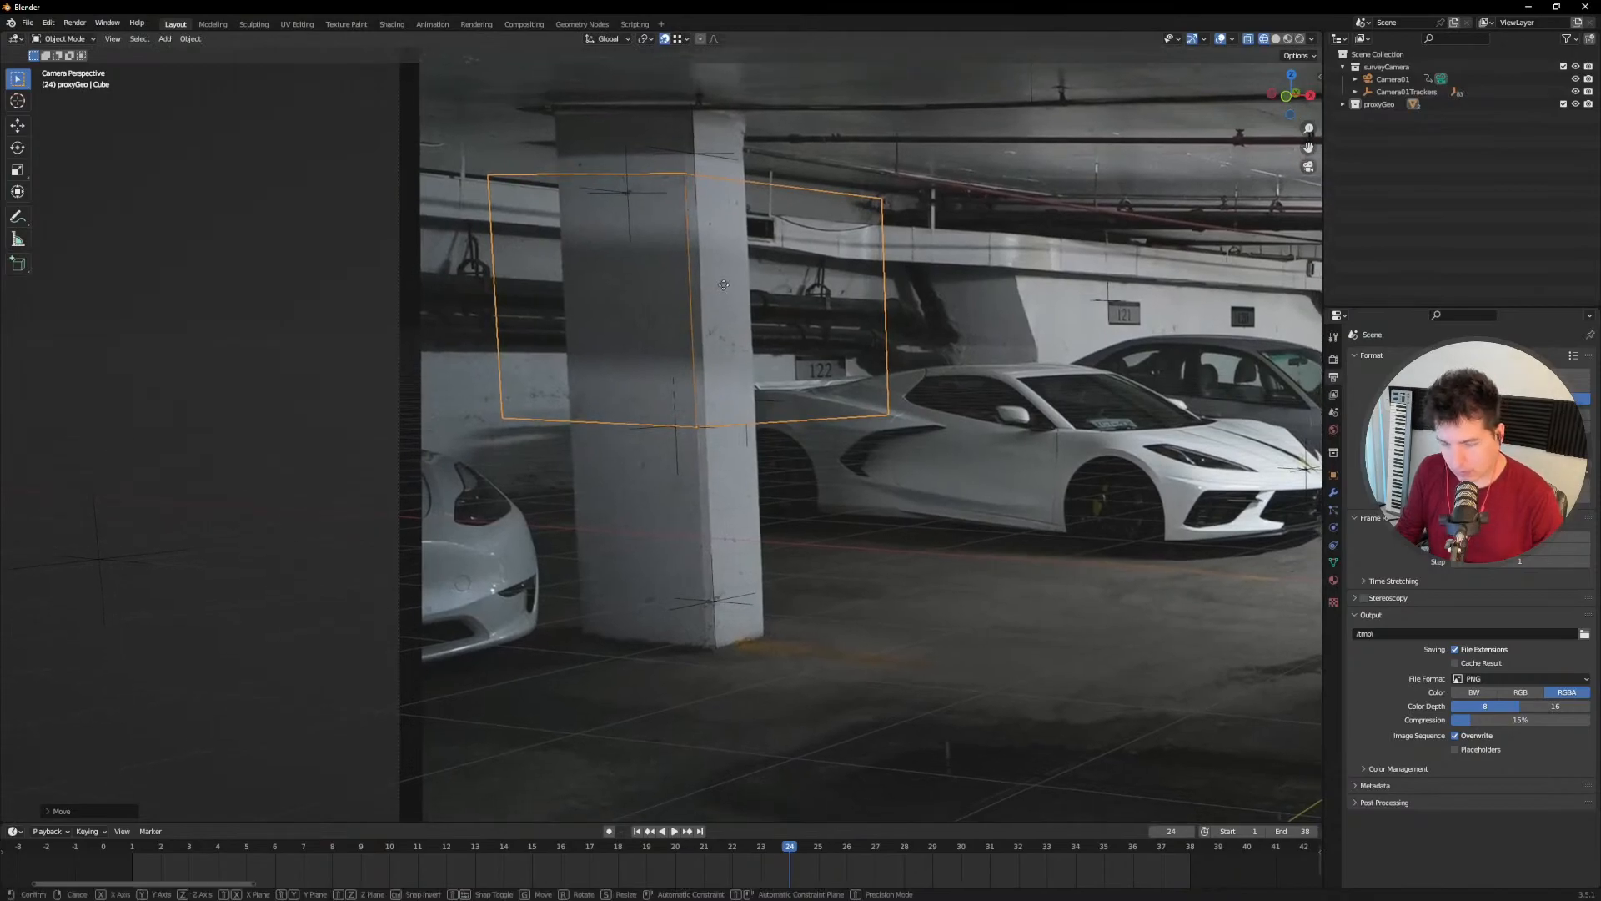
{"action": "key", "text": "z"}
{"action": "left_click", "coordinate": [727, 507]}
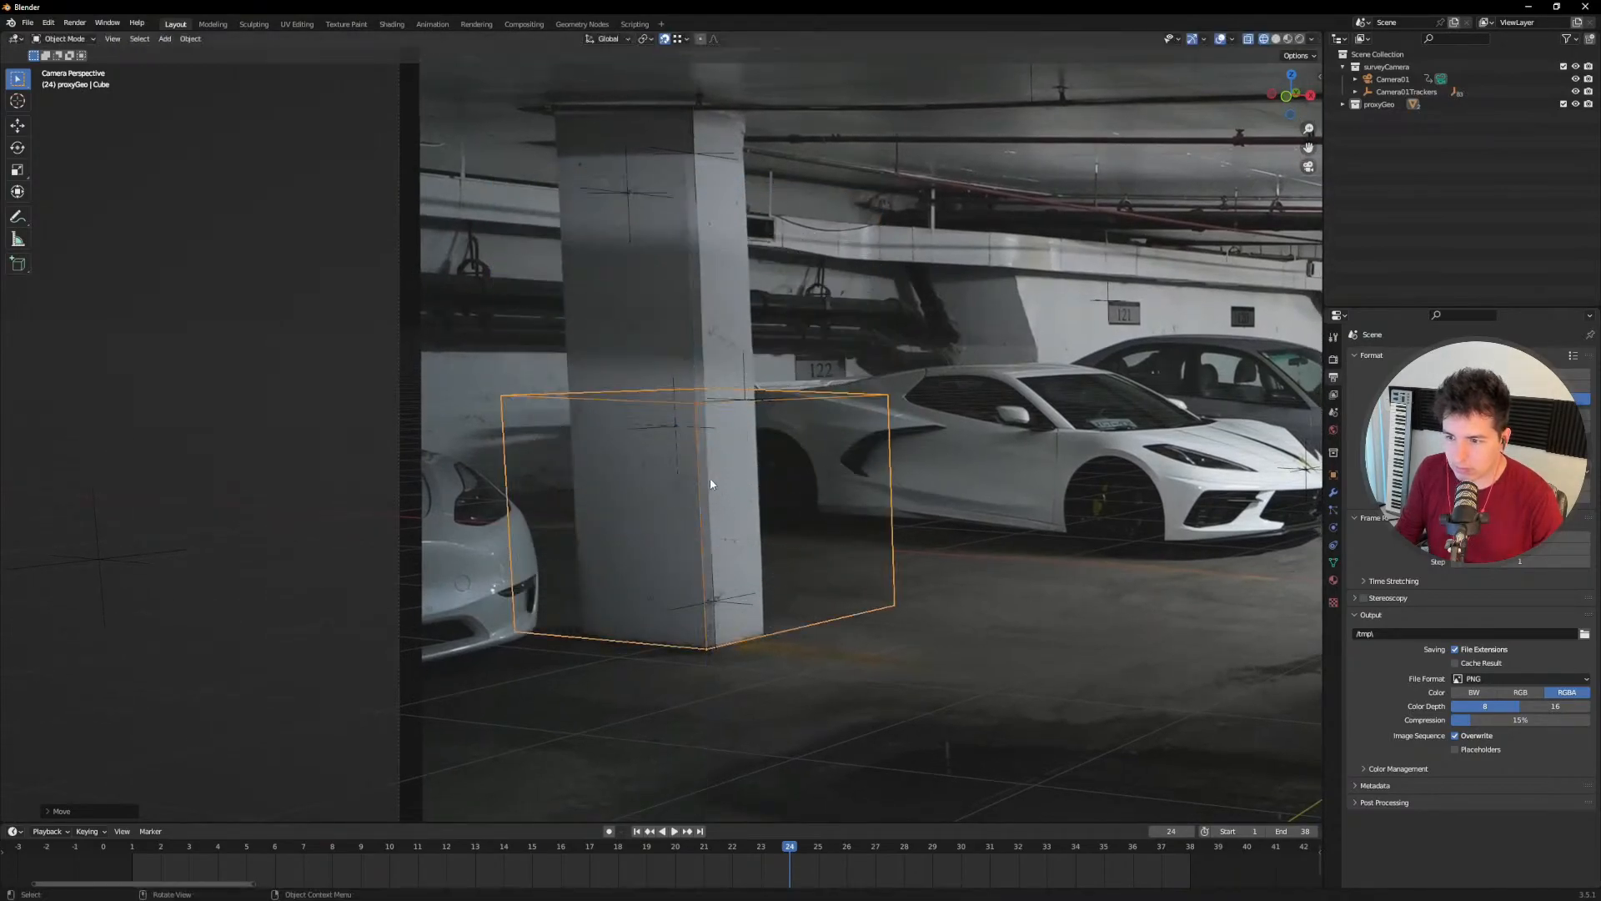
{"action": "key", "text": "s"}
{"action": "key", "text": "z"}
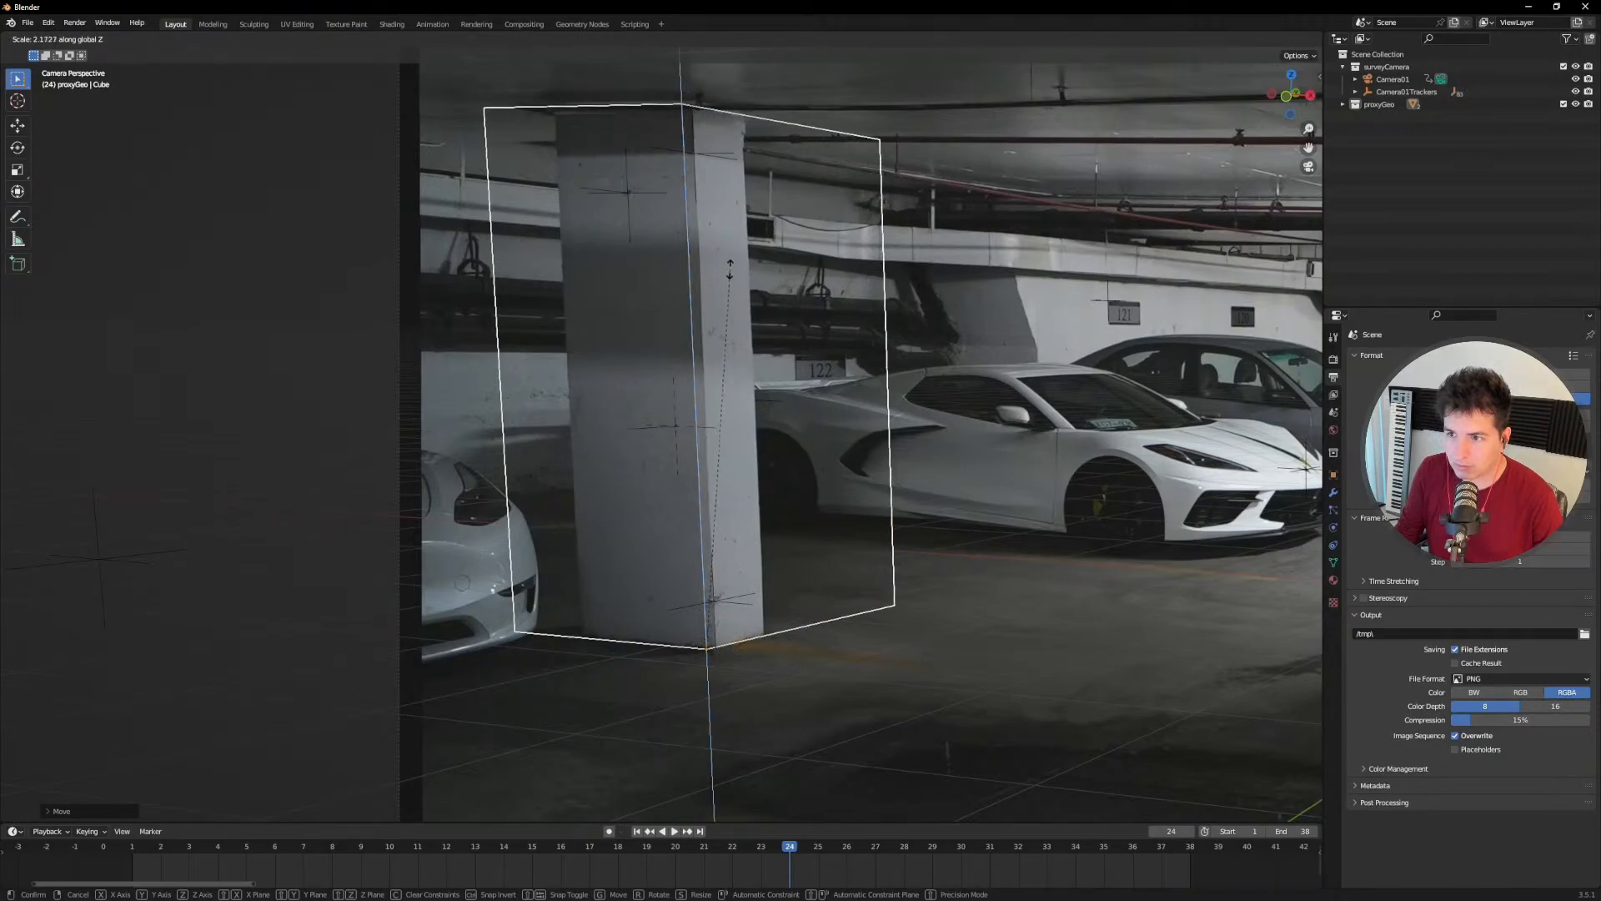
{"action": "left_click", "coordinate": [731, 268]}
Step: Scale the cube along X and then along Y by about 0.26 so its faces match both visible sides of the pillar
{"action": "key", "text": "s"}
{"action": "key", "text": "x"}
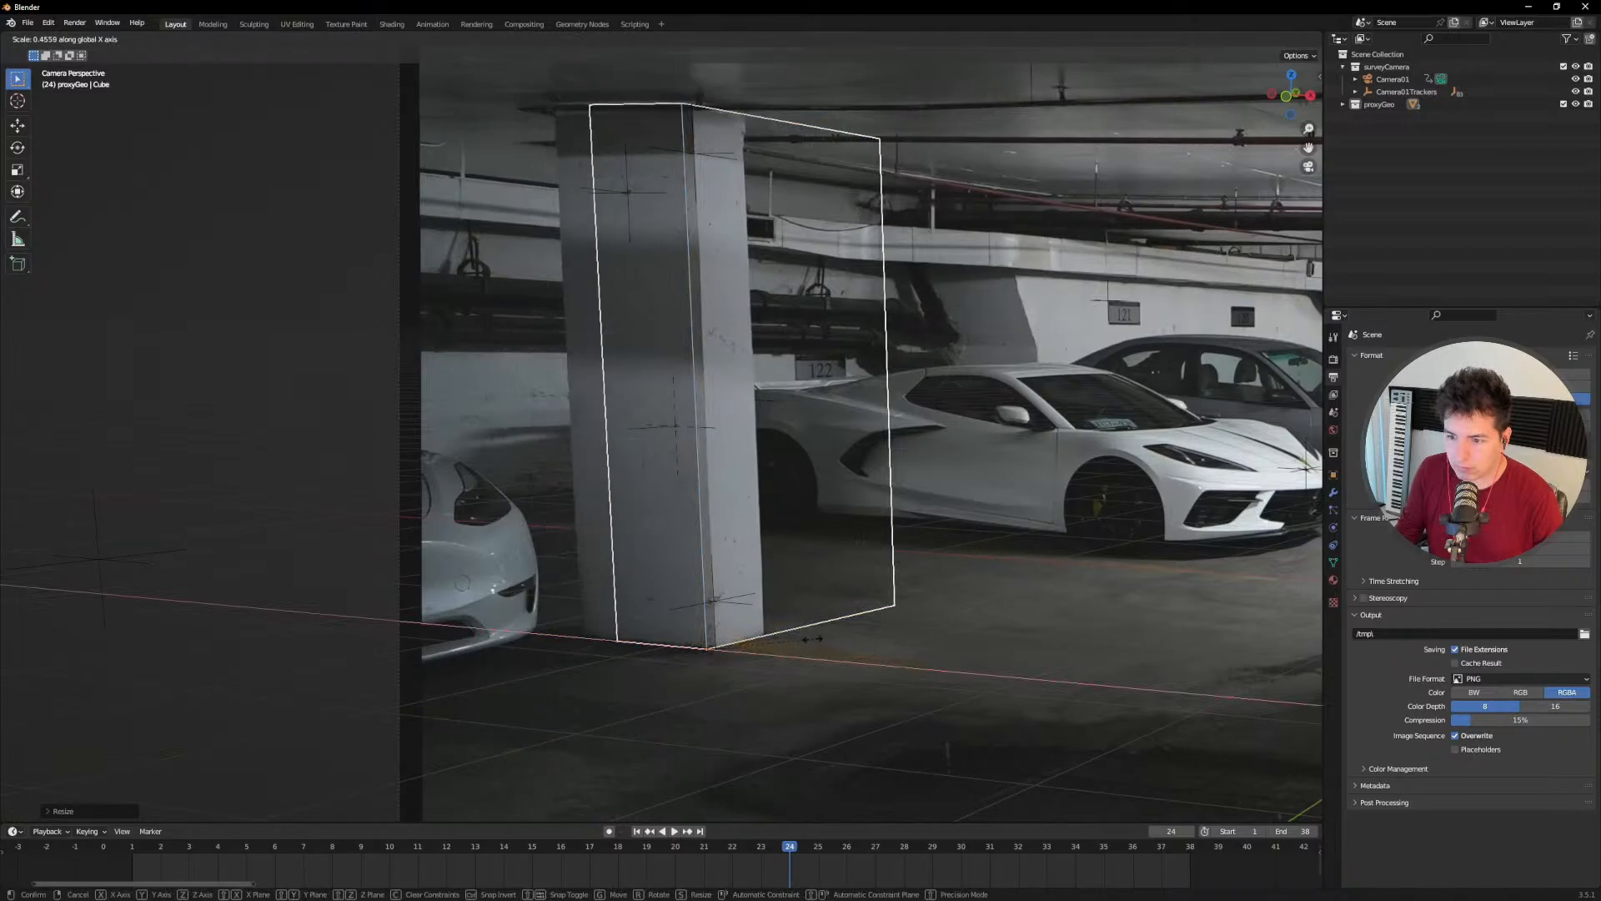
{"action": "left_click", "coordinate": [856, 652]}
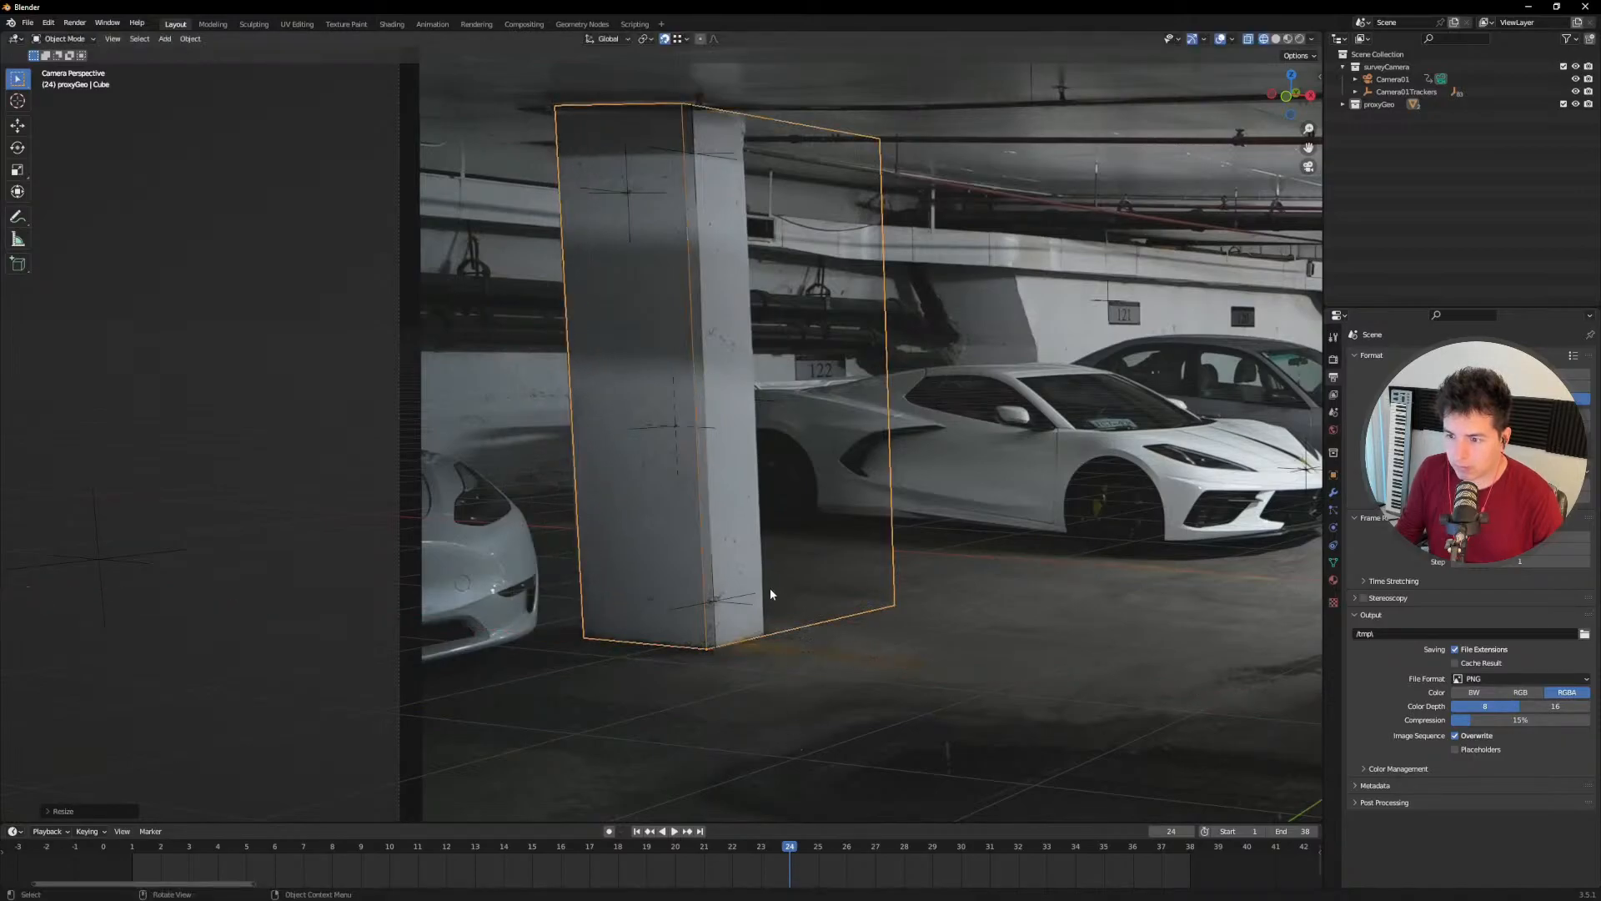
{"action": "key", "text": "s"}
{"action": "key", "text": "y"}
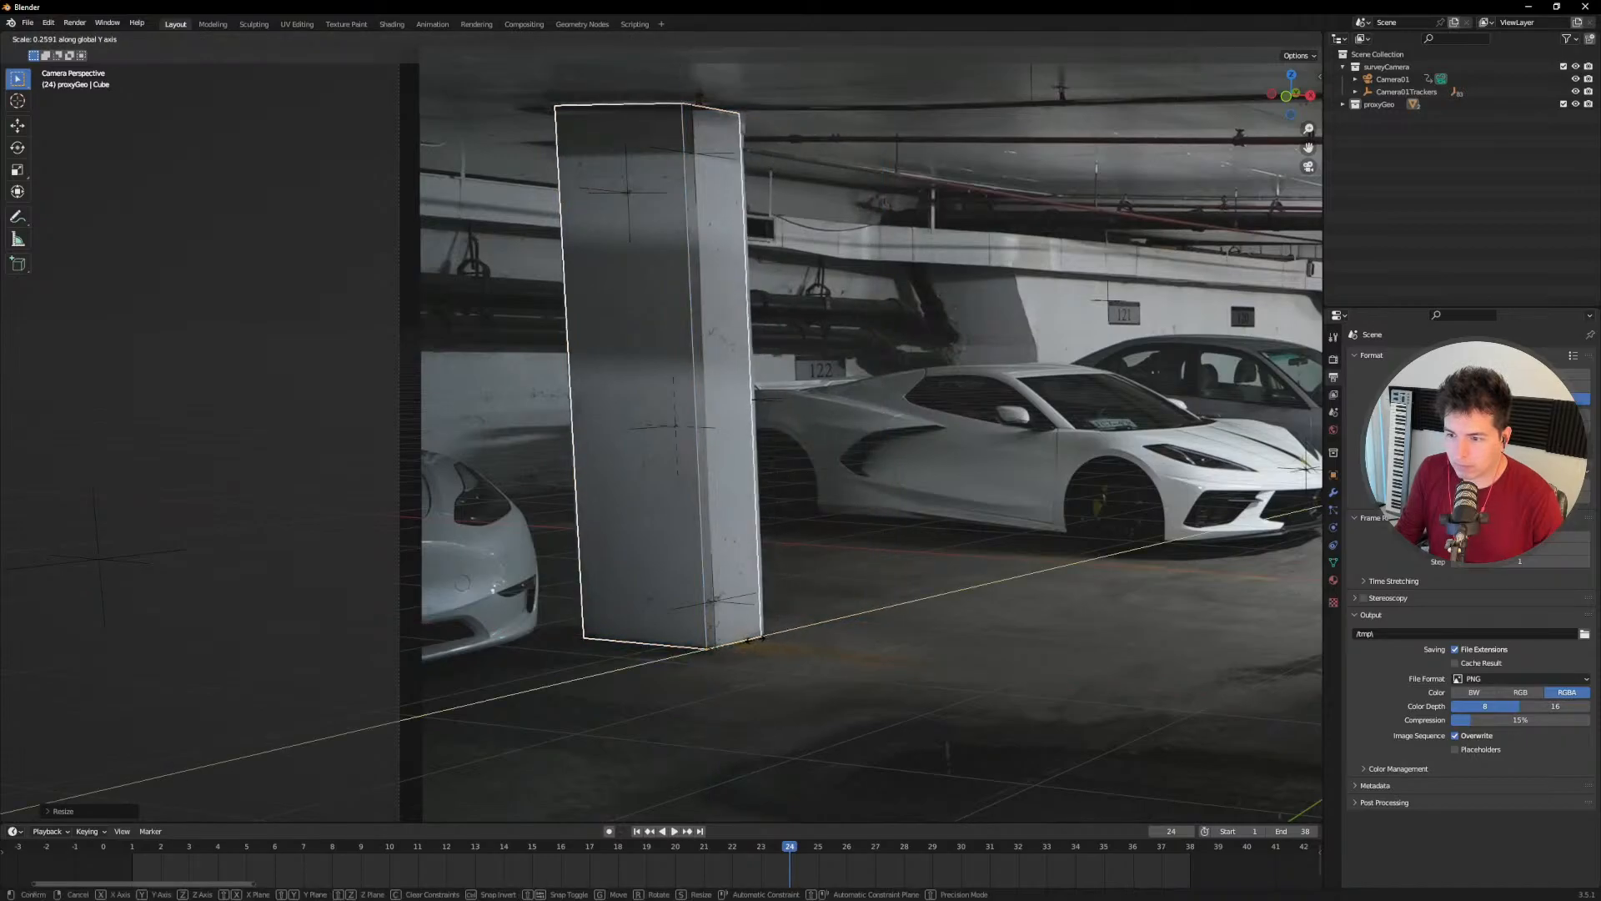
{"action": "left_click", "coordinate": [754, 638]}
Step: Go to frame 31, frame the pillar closely and scale the cube along Y to fit the pillar's outline
{"action": "left_click_drag", "start_coordinate": [767, 848], "coordinate": [961, 847]}
{"action": "key", "text": "Home"}
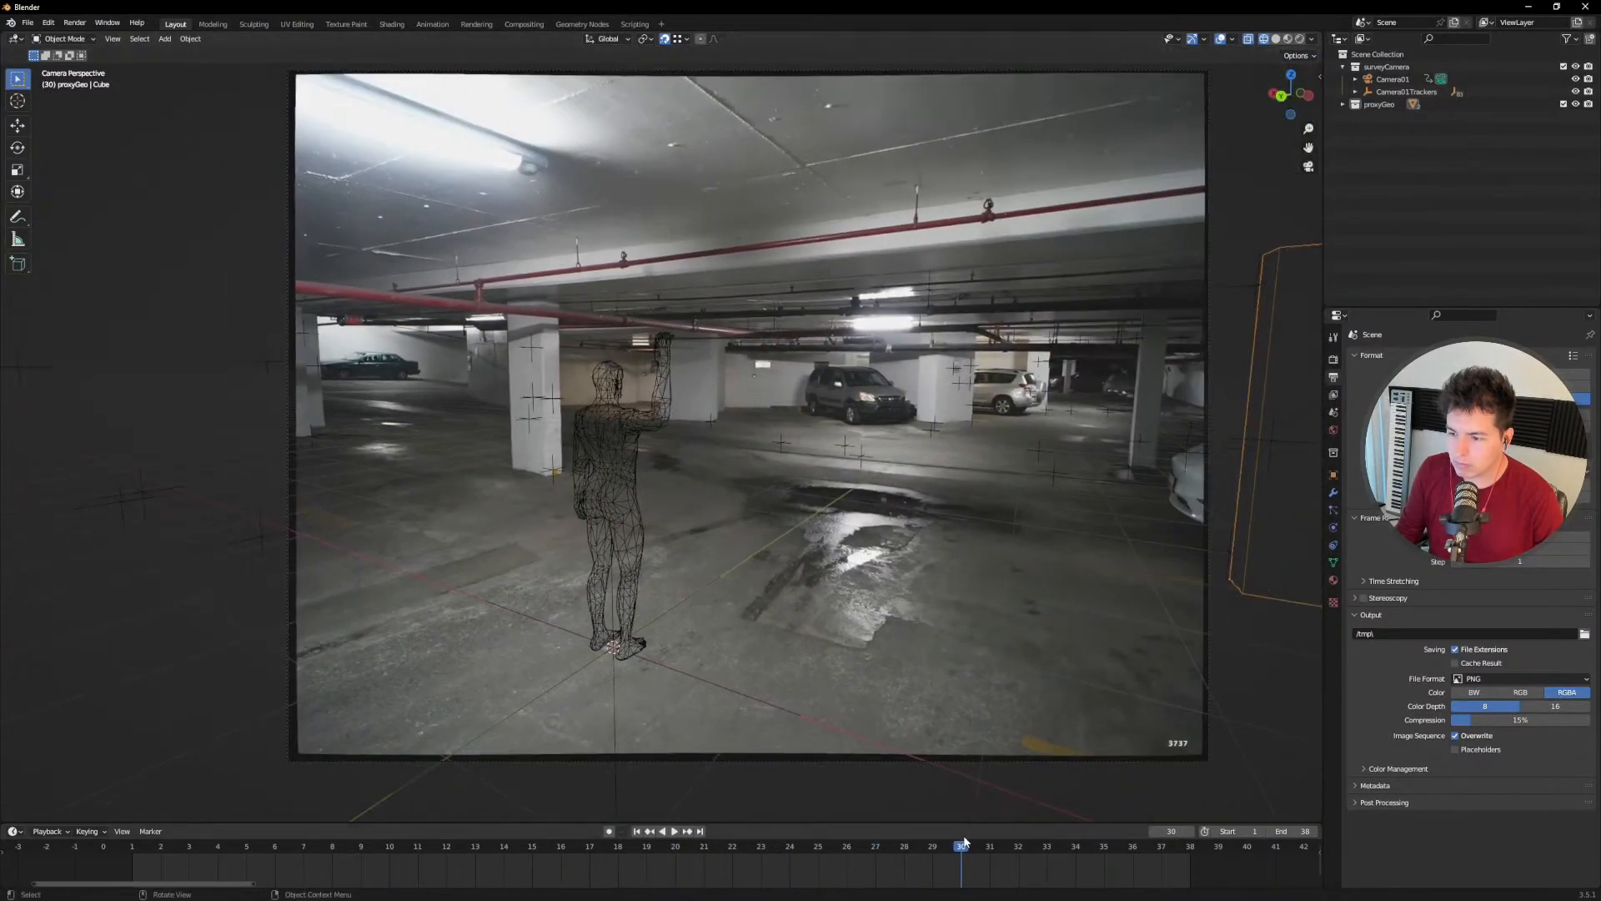
{"action": "key", "text": "space"}
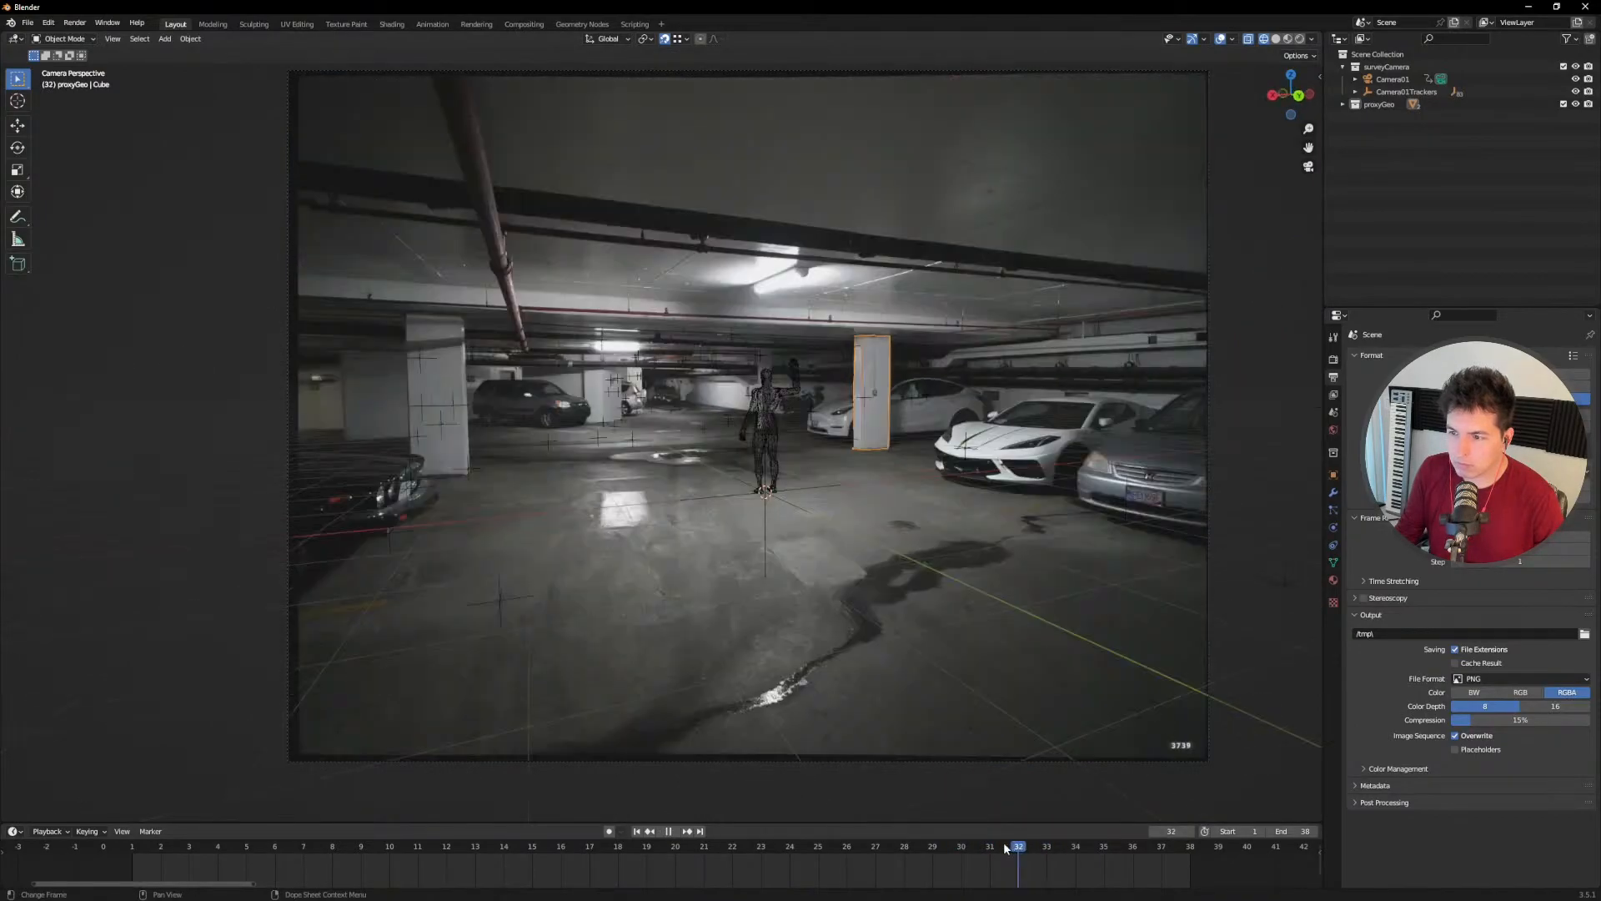
{"action": "key", "text": "space"}
{"action": "key", "text": "KP_Decimal"}
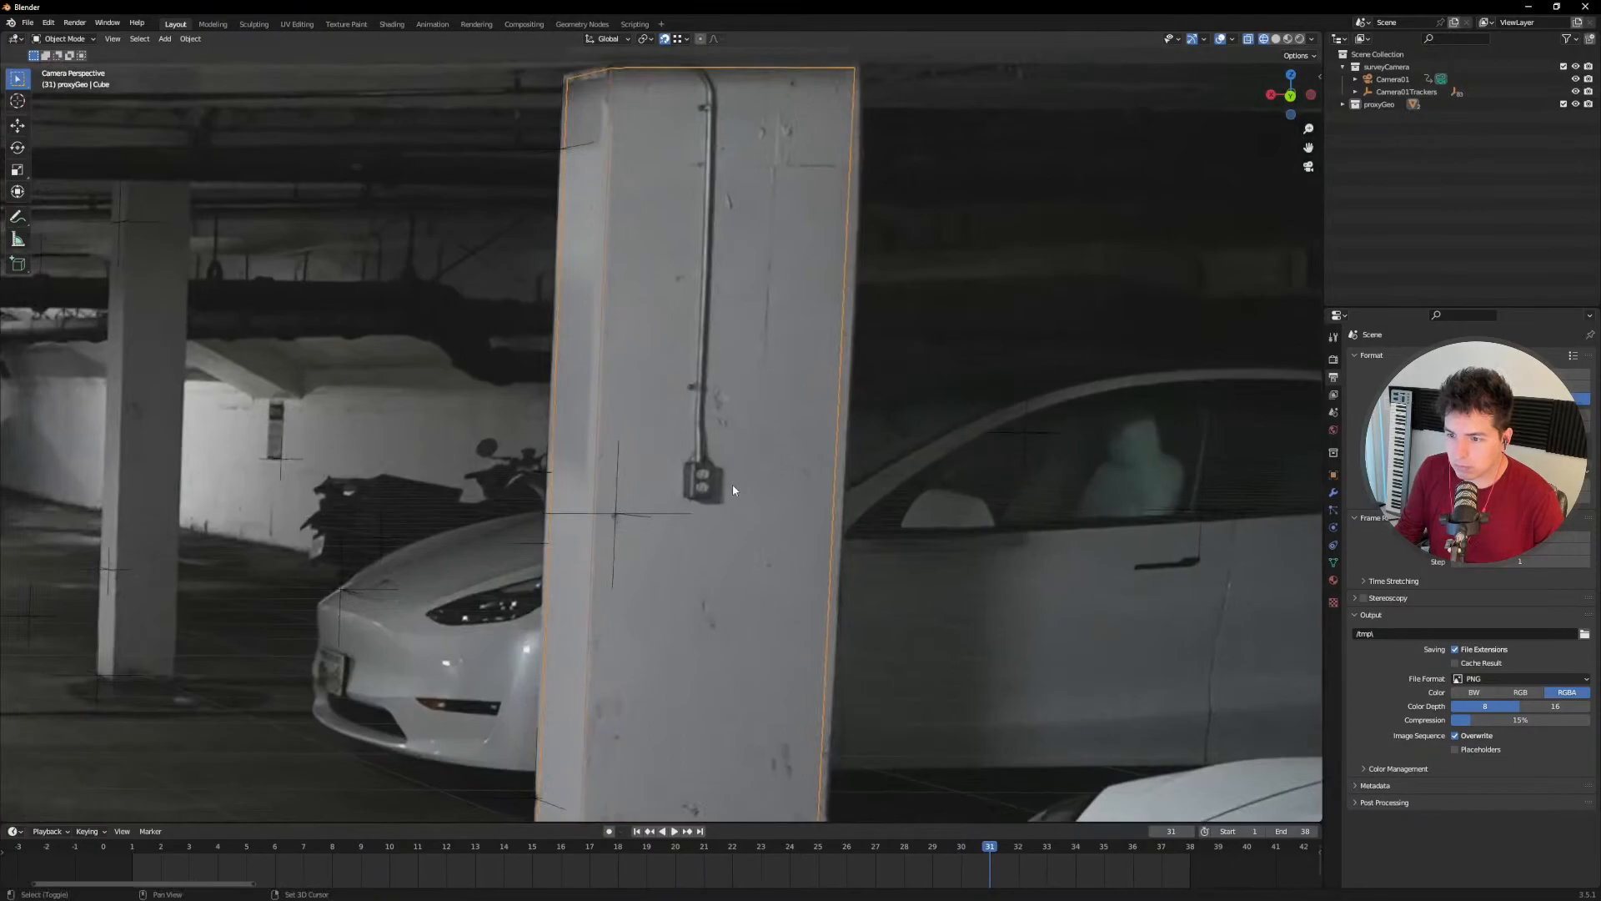
{"action": "middle_click_drag", "start_coordinate": [732, 485], "coordinate": [708, 384], "text": "shift"}
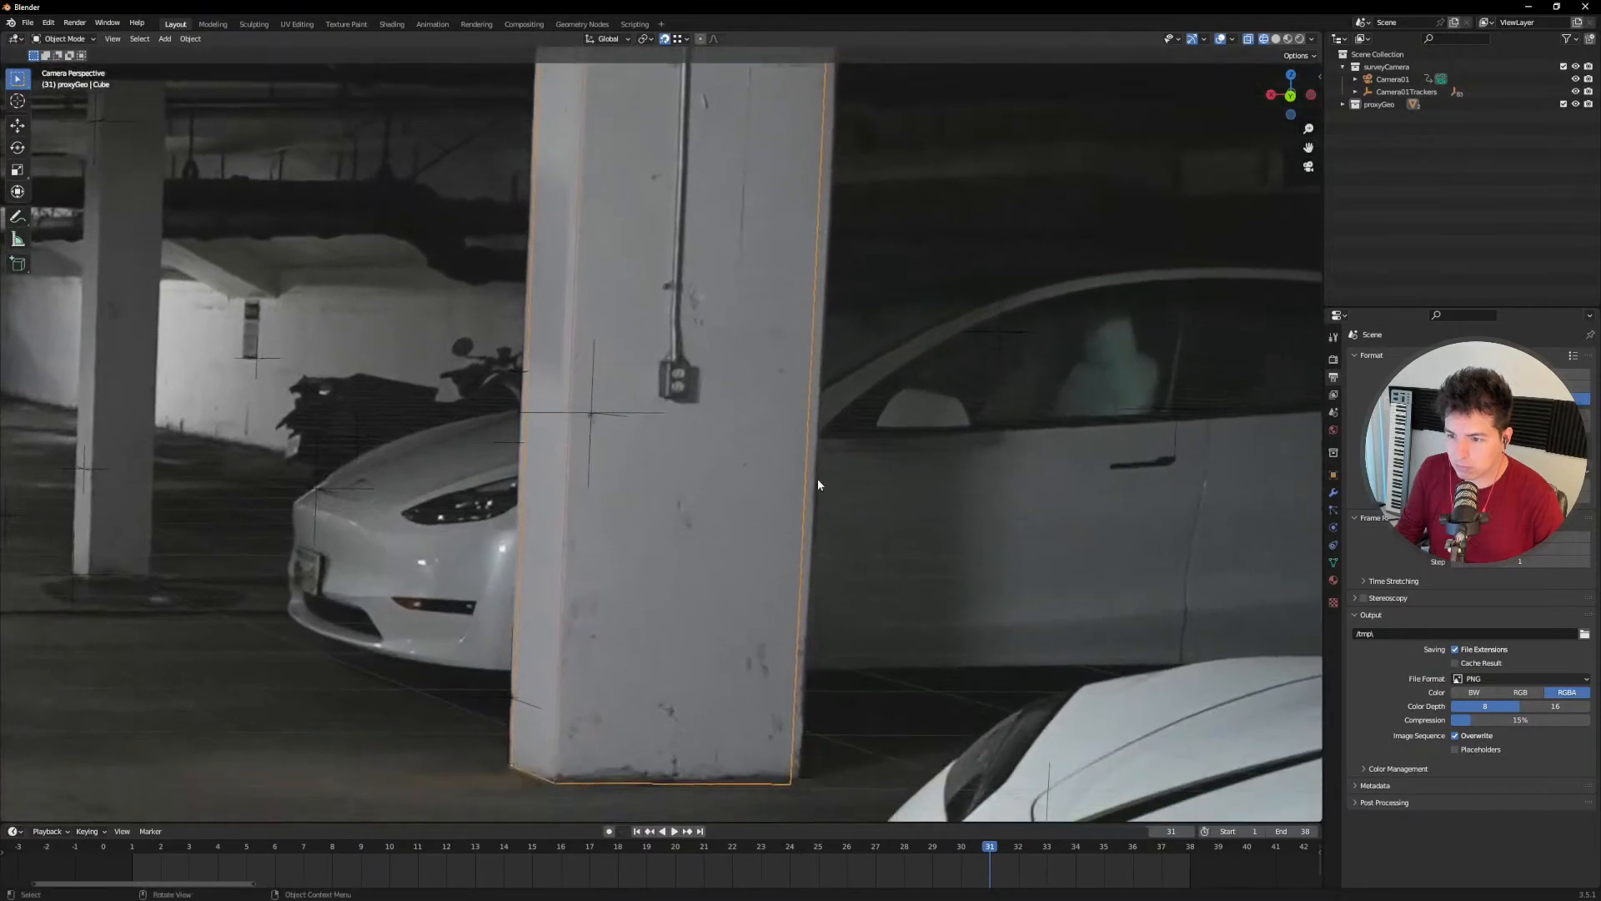
{"action": "key", "text": "s"}
{"action": "key", "text": "z"}
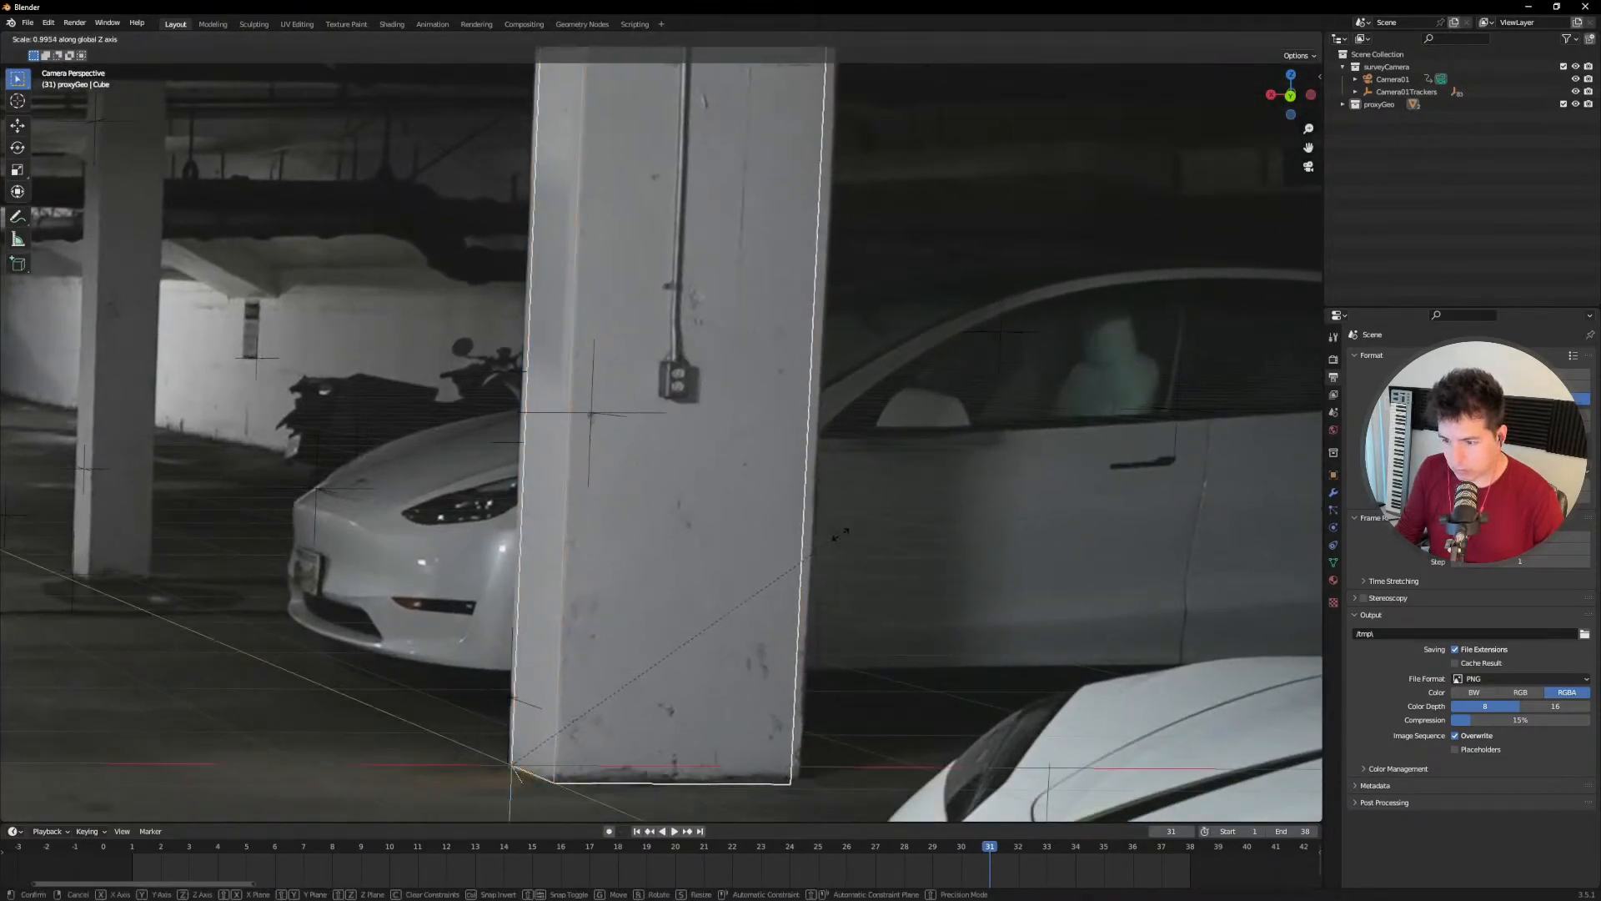
{"action": "key", "text": "y"}
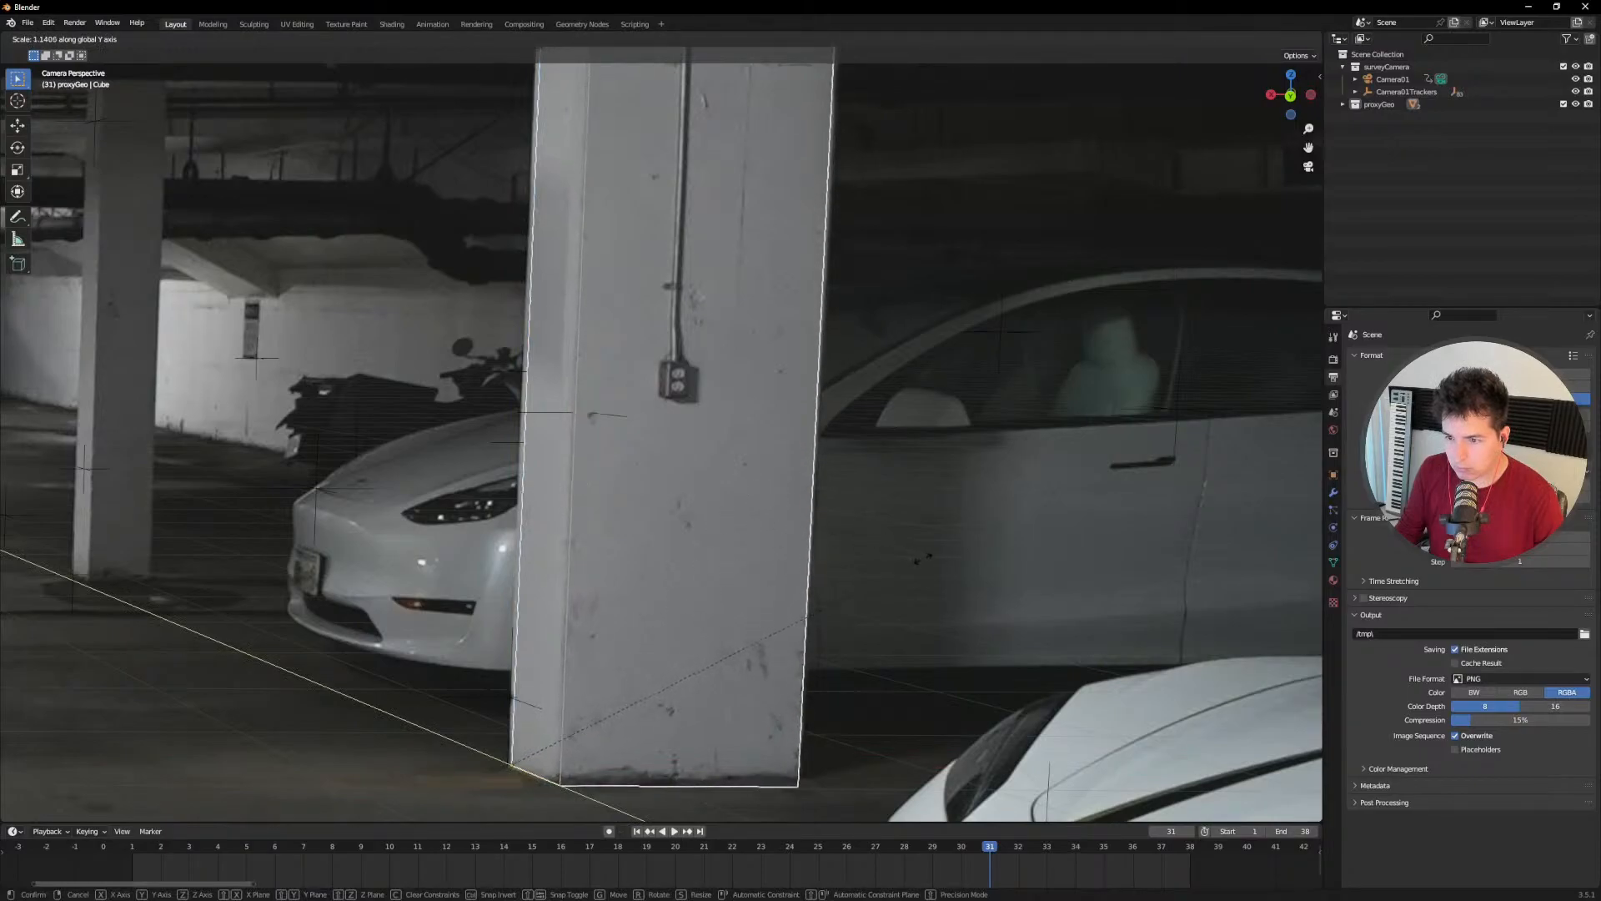
{"action": "left_click", "coordinate": [710, 465]}
Step: Examine the cube's fit from ceiling to floor at frame 31 and compare it with the survey images at frames 29 and 8
{"action": "middle_click_drag", "start_coordinate": [730, 387], "coordinate": [765, 629], "text": "shift"}
{"action": "scroll", "coordinate": [852, 313], "scroll_direction": "down", "scroll_amount": 1}
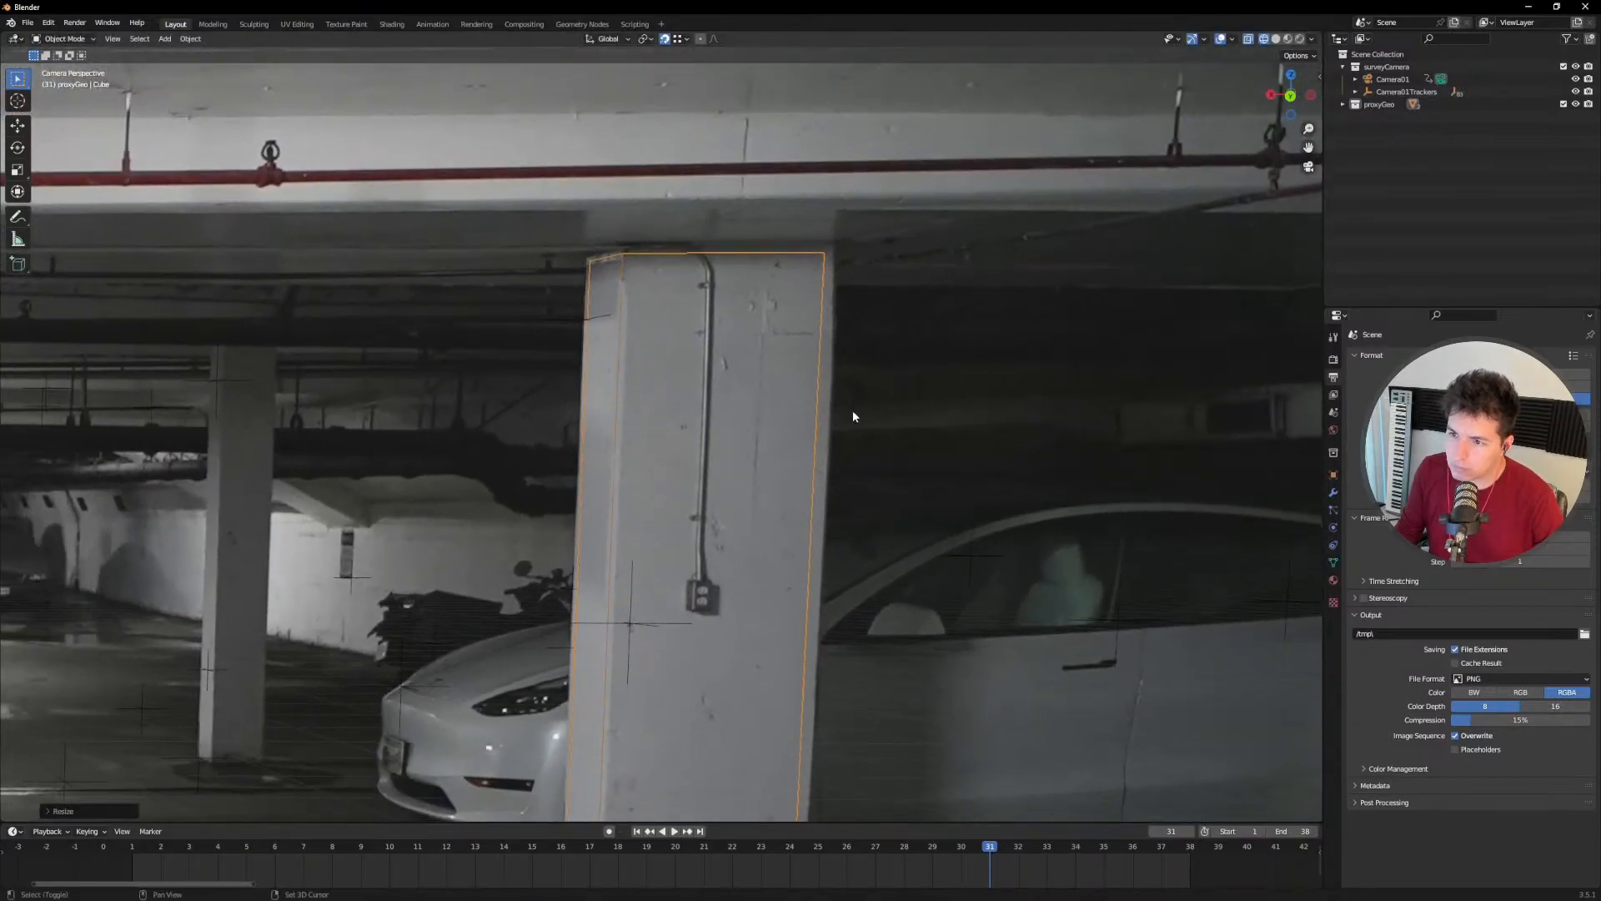
{"action": "middle_click_drag", "start_coordinate": [853, 411], "coordinate": [845, 361], "text": "shift"}
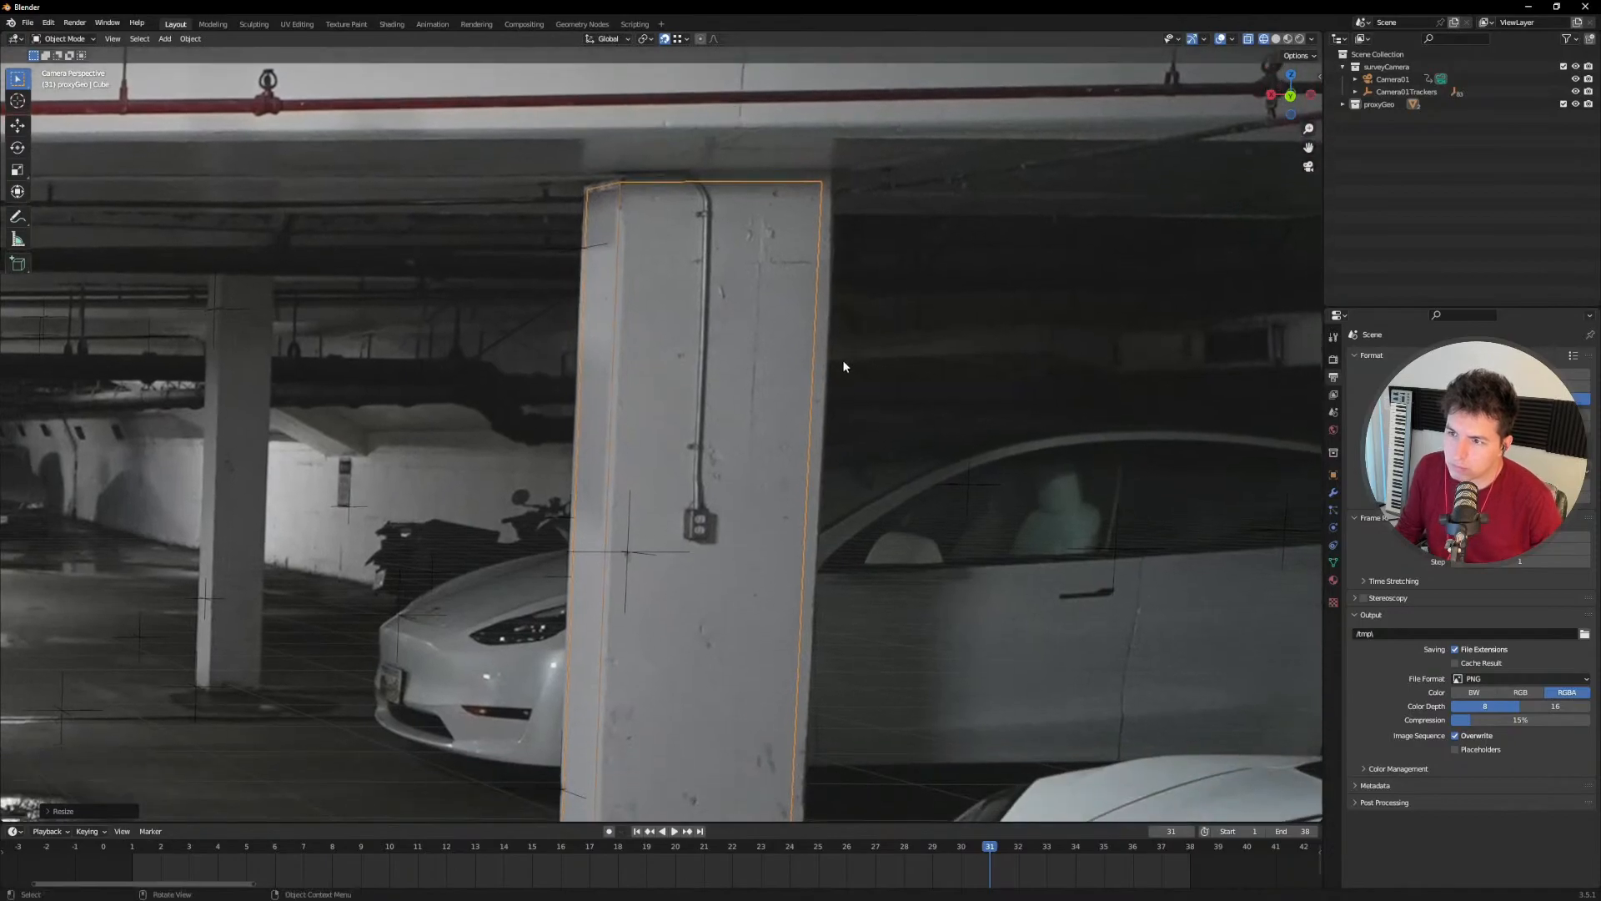
{"action": "middle_click_drag", "start_coordinate": [816, 481], "coordinate": [801, 406], "text": "shift"}
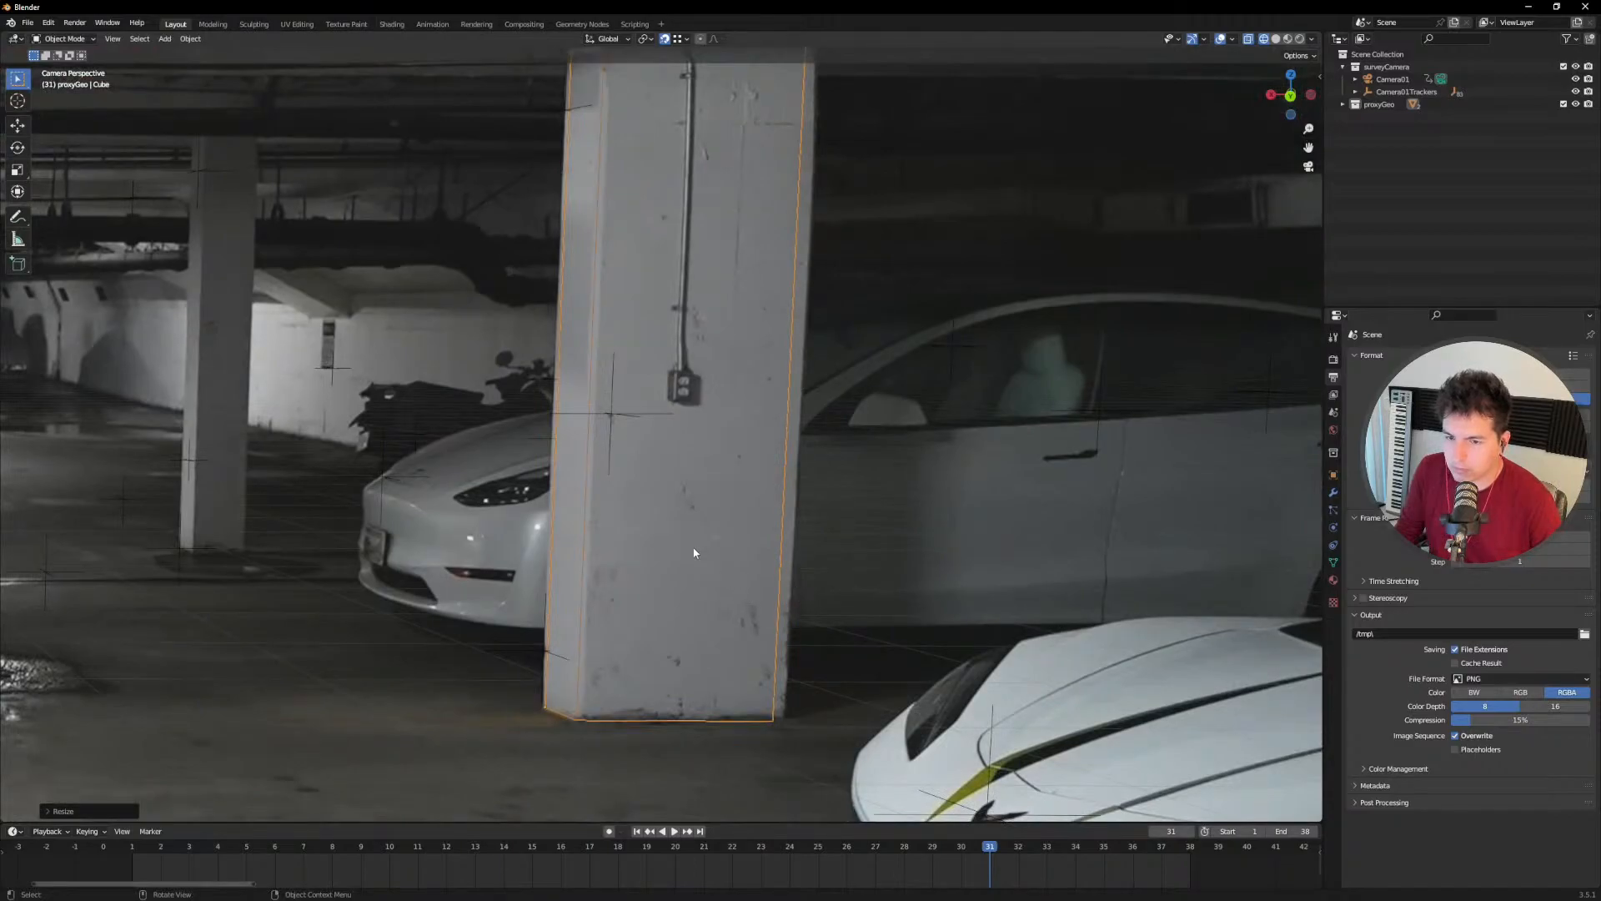
{"action": "scroll", "coordinate": [756, 392], "scroll_direction": "down", "scroll_amount": 1}
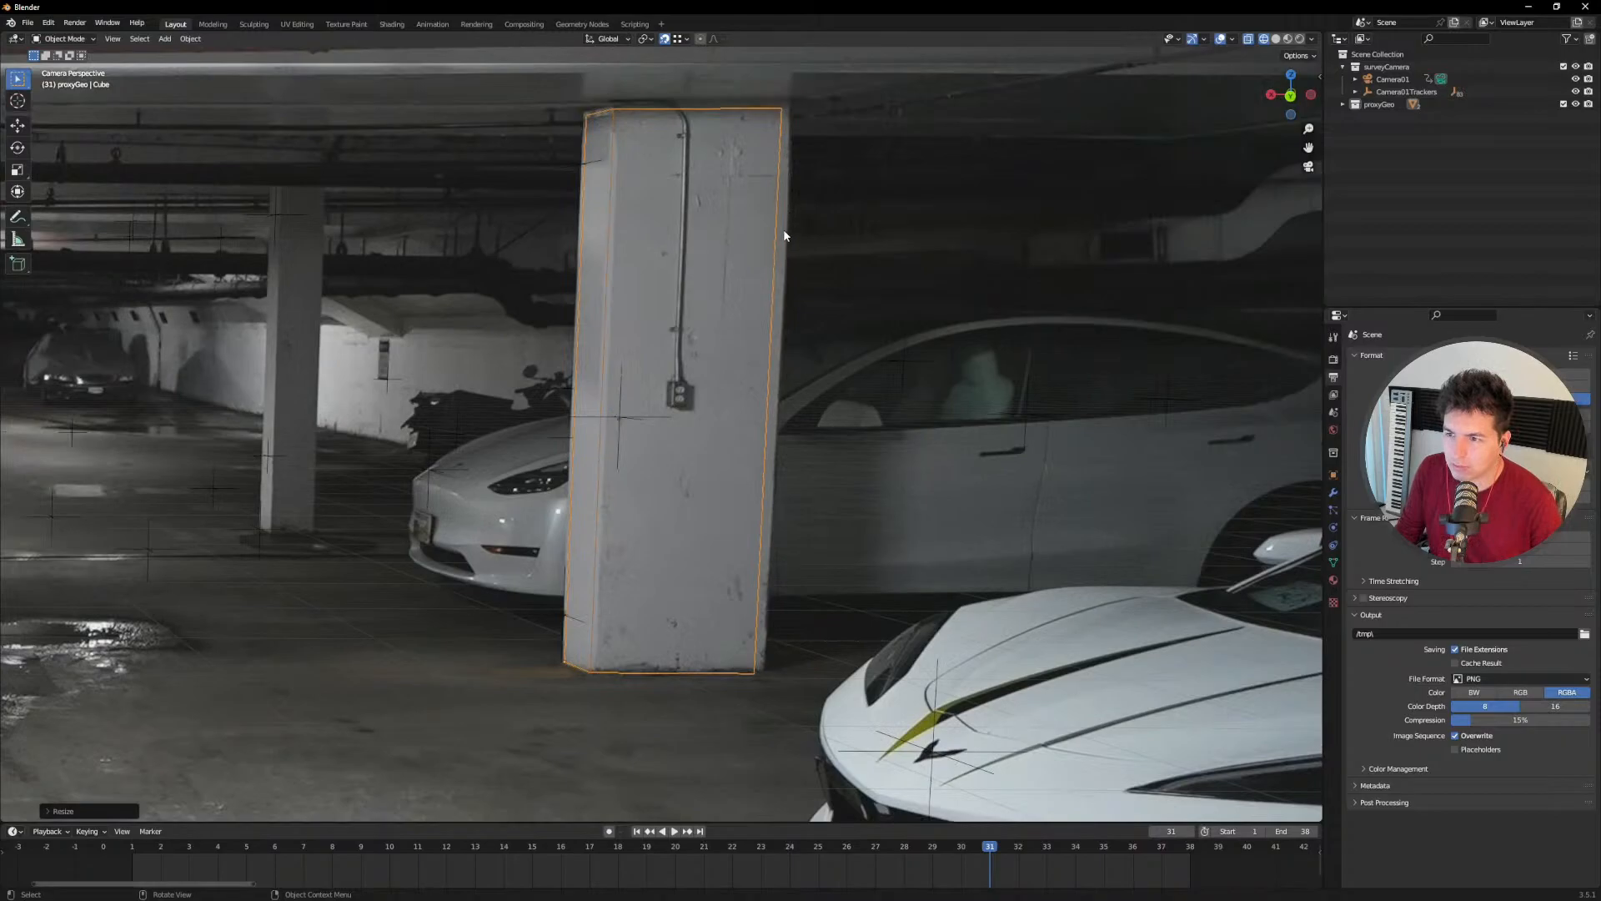
{"action": "key", "text": "space"}
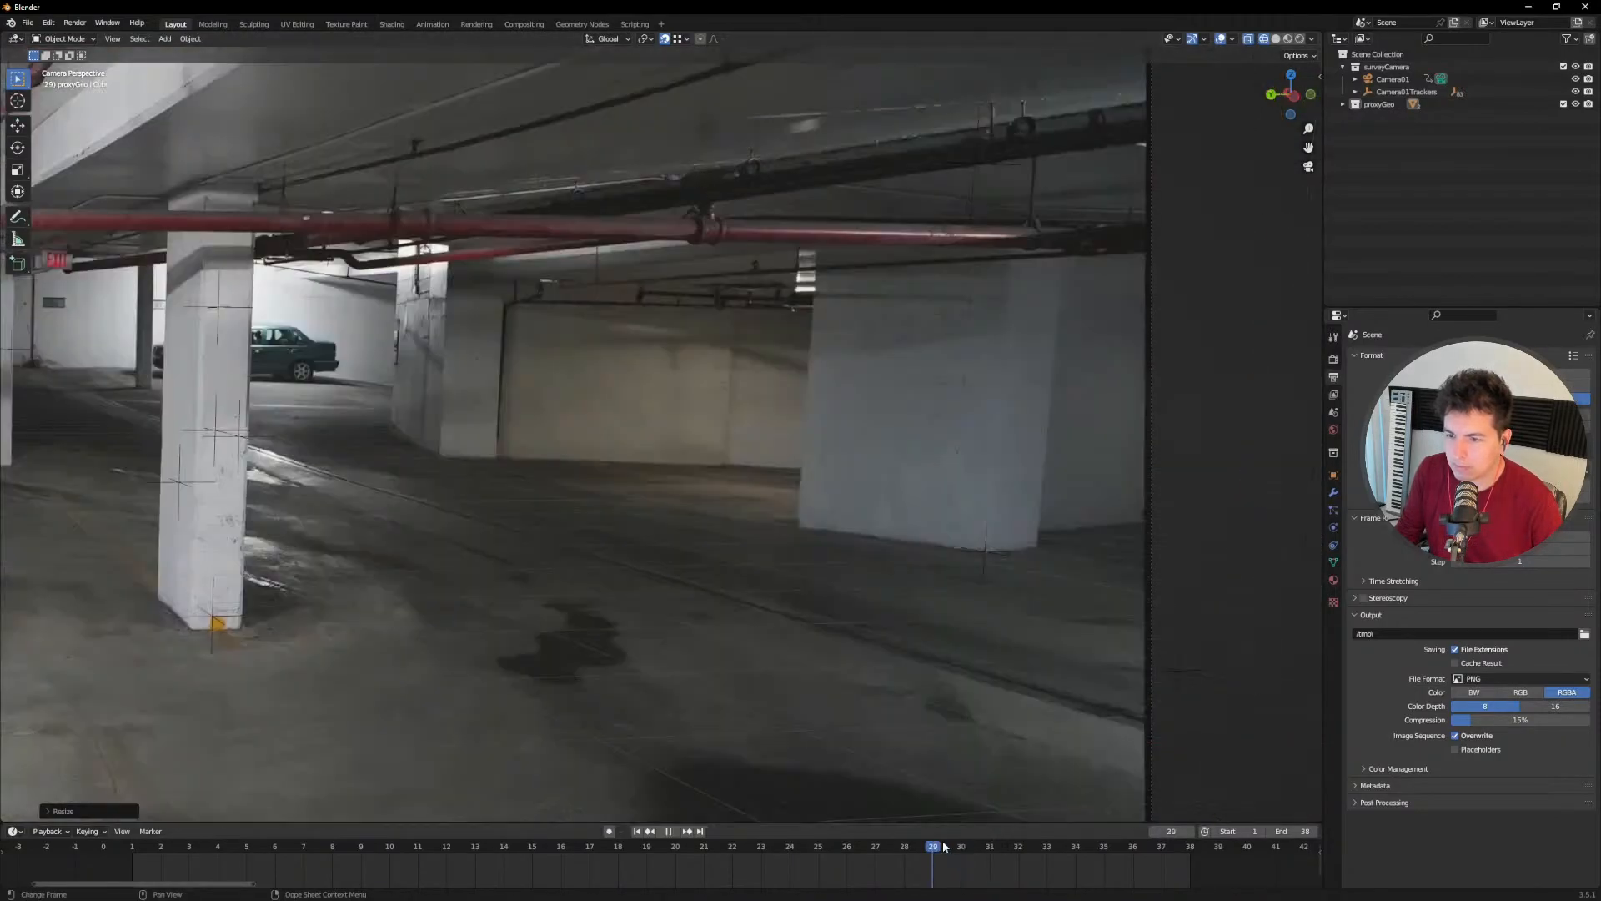
{"action": "middle_click_drag", "start_coordinate": [381, 491], "coordinate": [918, 352], "text": "shift"}
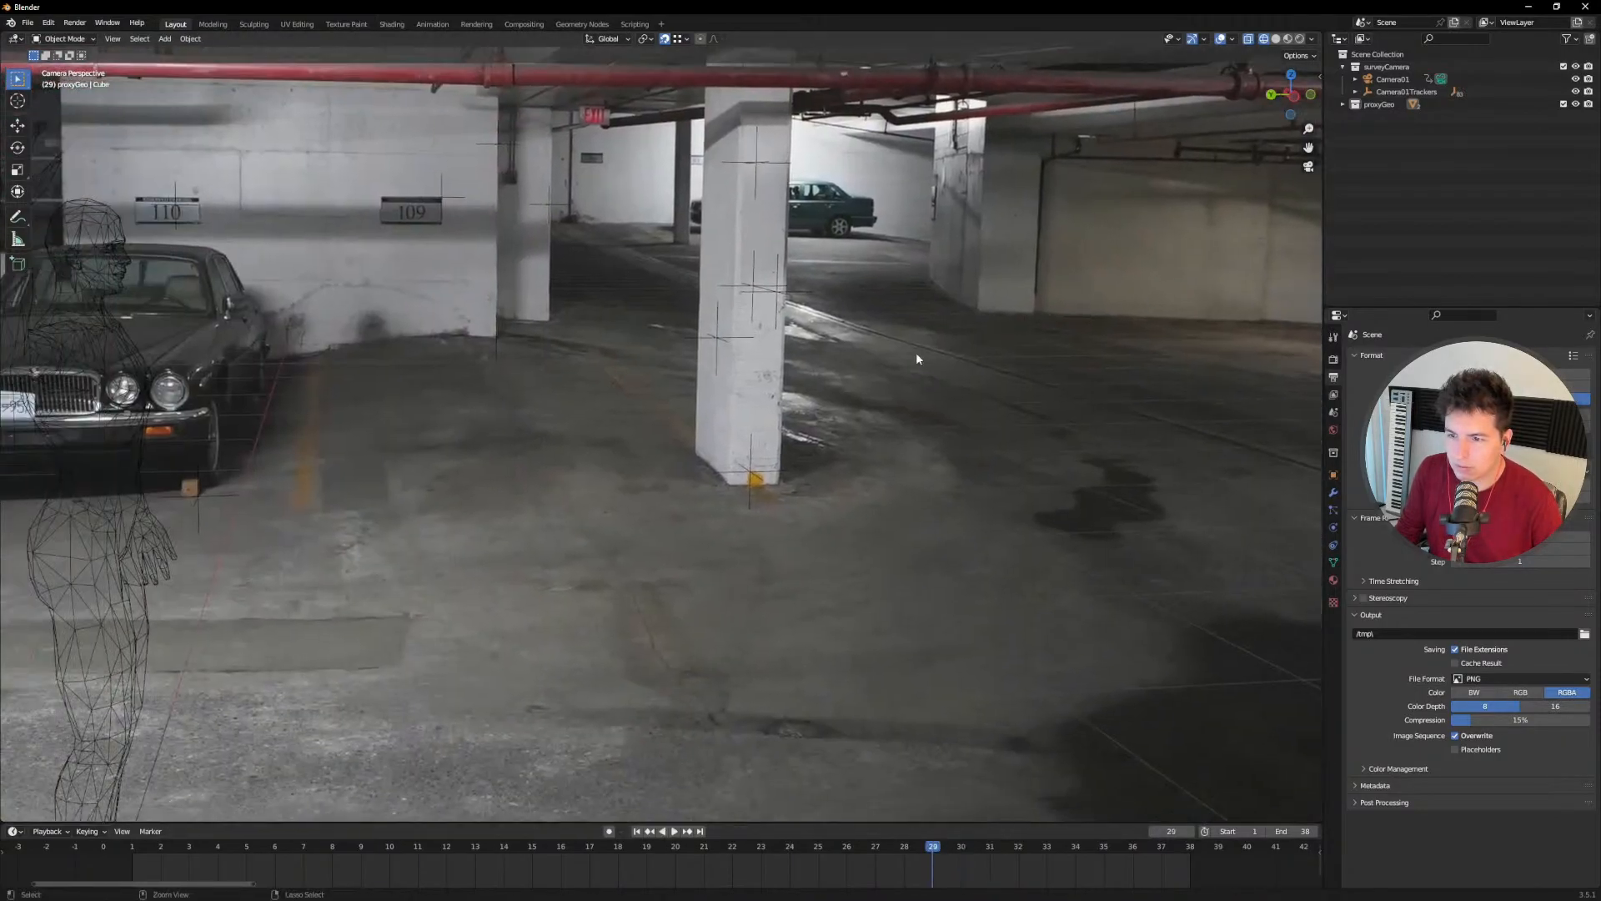
{"action": "scroll", "coordinate": [918, 353], "scroll_direction": "down", "scroll_amount": 4}
{"action": "middle_click_drag", "start_coordinate": [640, 484], "coordinate": [681, 510], "text": "shift"}
{"action": "left_click_drag", "start_coordinate": [927, 844], "coordinate": [325, 844]}
{"action": "middle_click_drag", "start_coordinate": [700, 358], "coordinate": [727, 334], "text": "ctrl"}
{"action": "middle_click_drag", "start_coordinate": [727, 334], "coordinate": [689, 193], "text": "shift"}
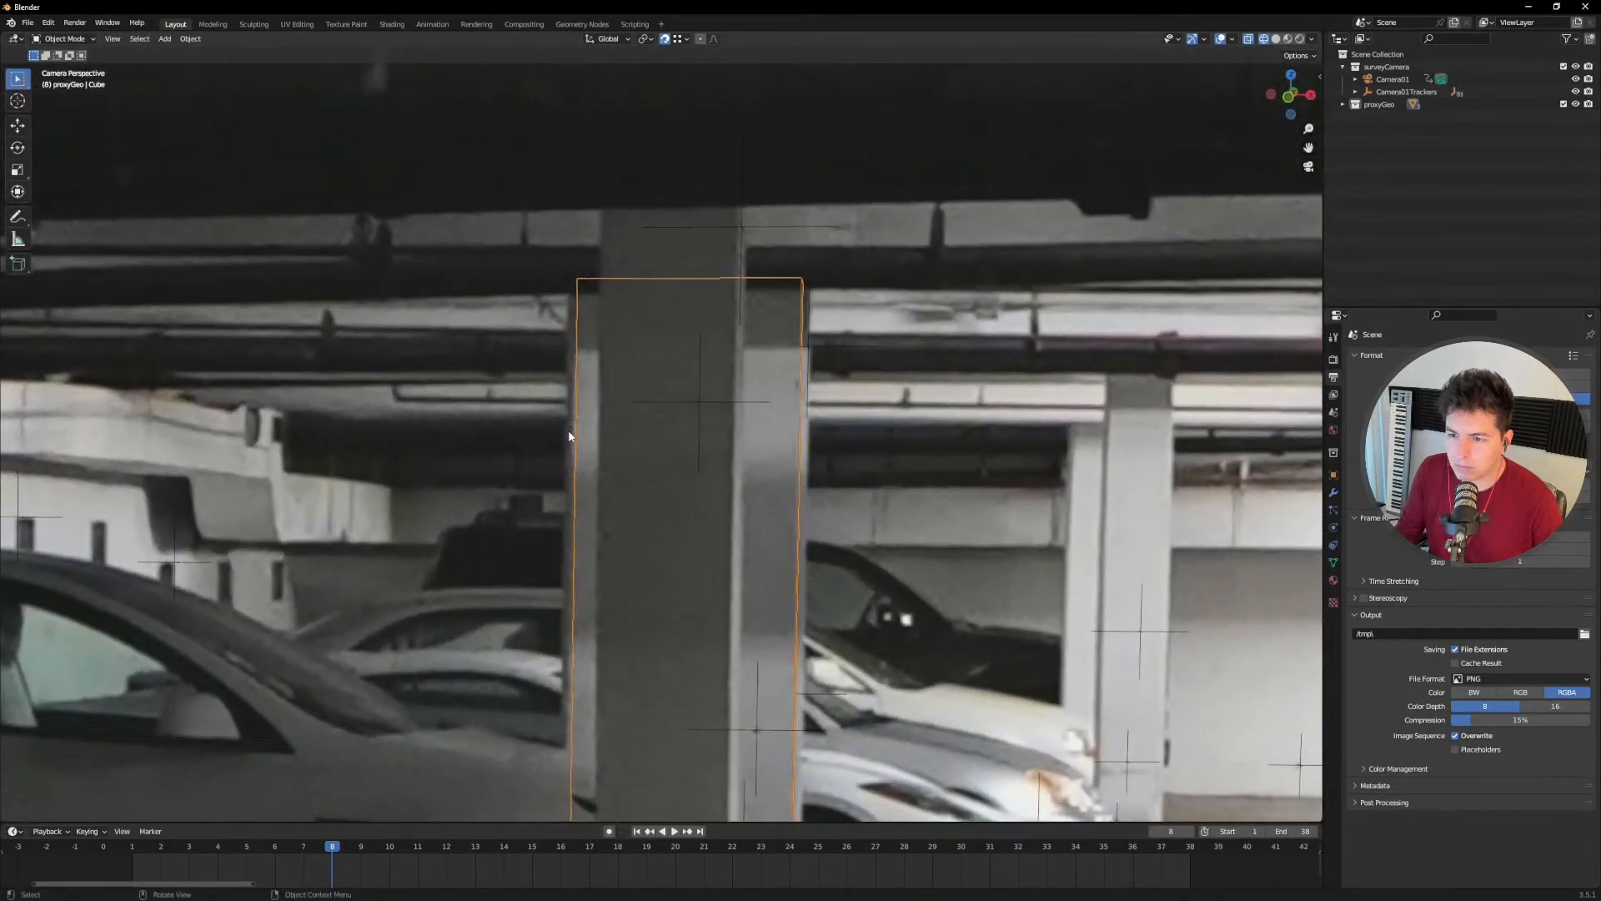
{"action": "middle_click_drag", "start_coordinate": [766, 400], "coordinate": [757, 431], "text": "ctrl"}
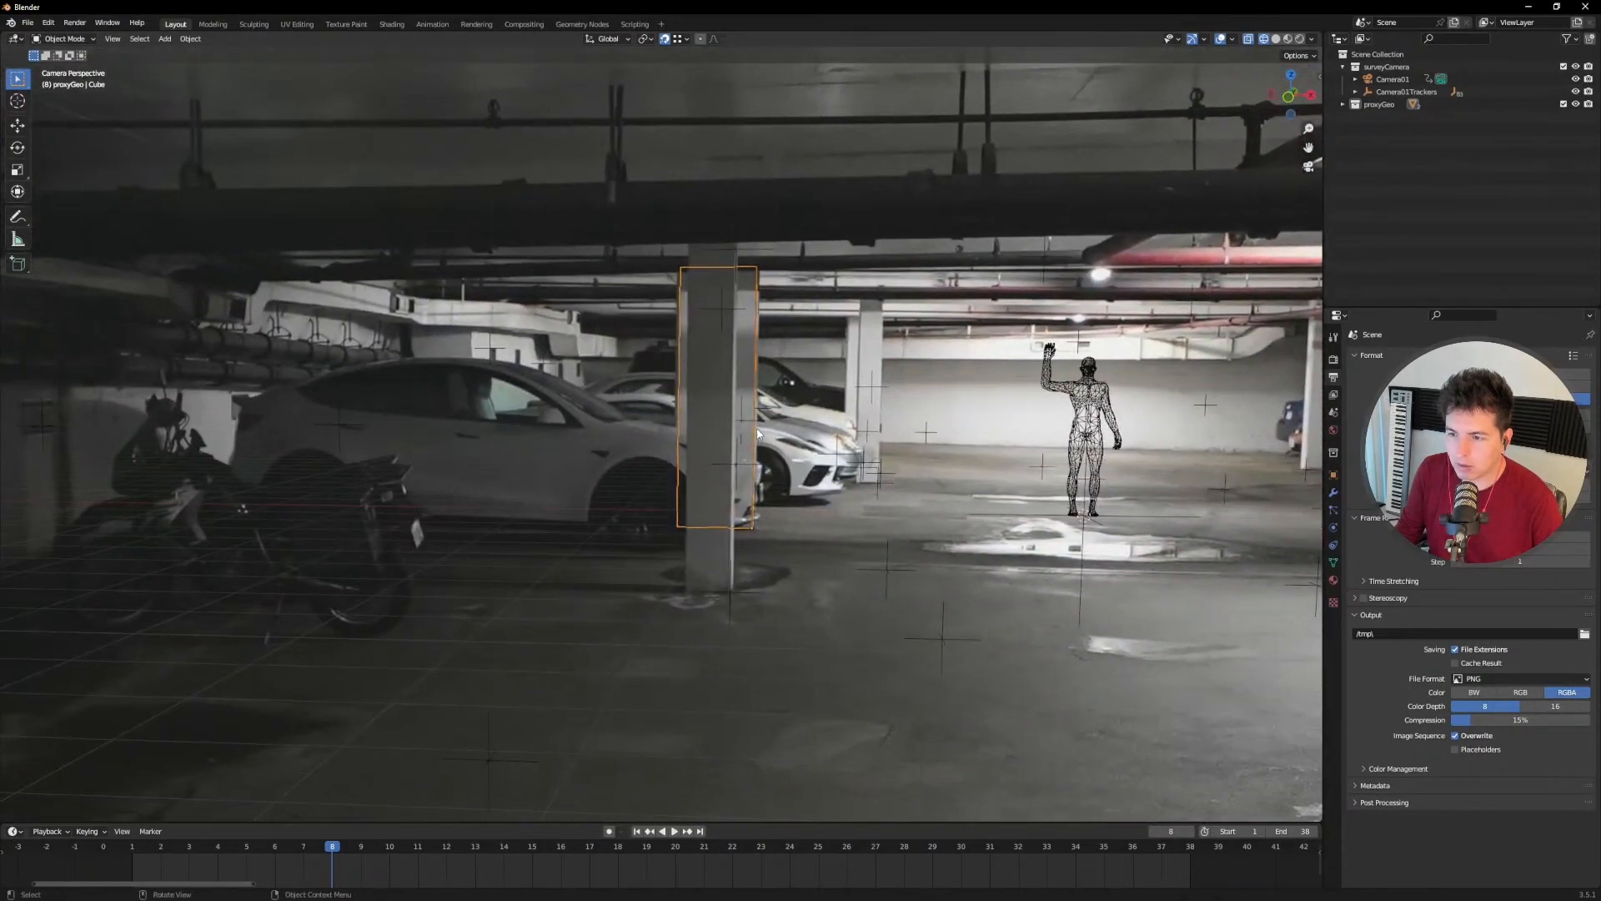
Step: Outside the camera view, scale the cube along Y to a depth of about 0.31 m from its corner origin
{"action": "middle_click_drag", "start_coordinate": [498, 642], "coordinate": [717, 400]}
{"action": "key", "text": "grave"}
{"action": "left_click", "coordinate": [801, 411]}
{"action": "key", "text": "s"}
{"action": "key", "text": "y"}
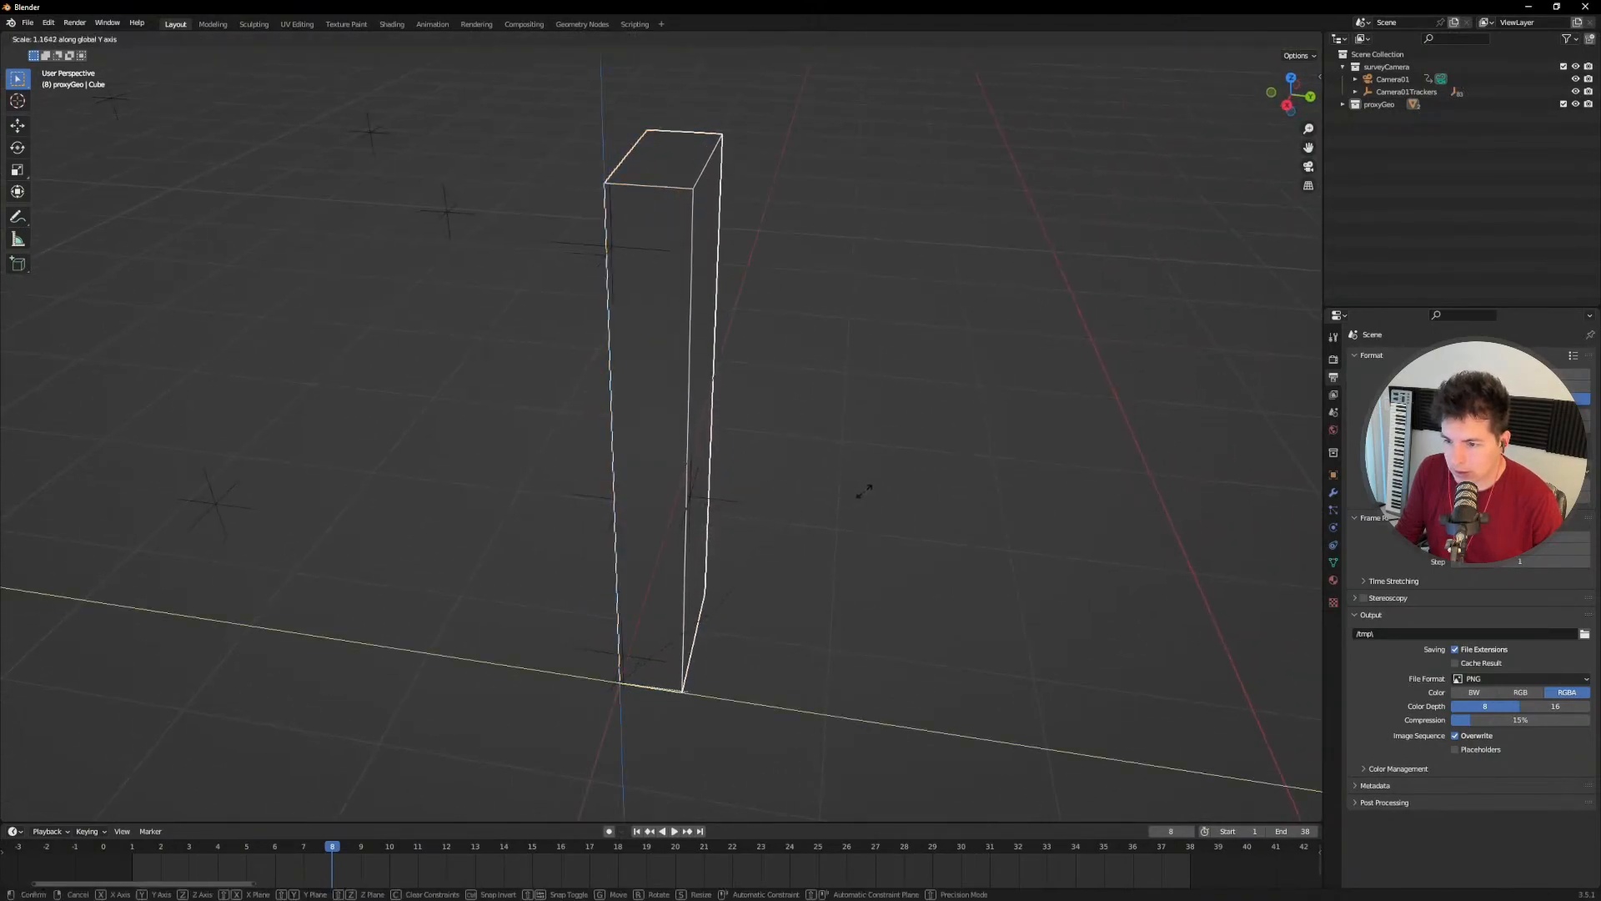
{"action": "left_click", "coordinate": [843, 482]}
{"action": "middle_click_drag", "start_coordinate": [843, 481], "coordinate": [700, 435]}
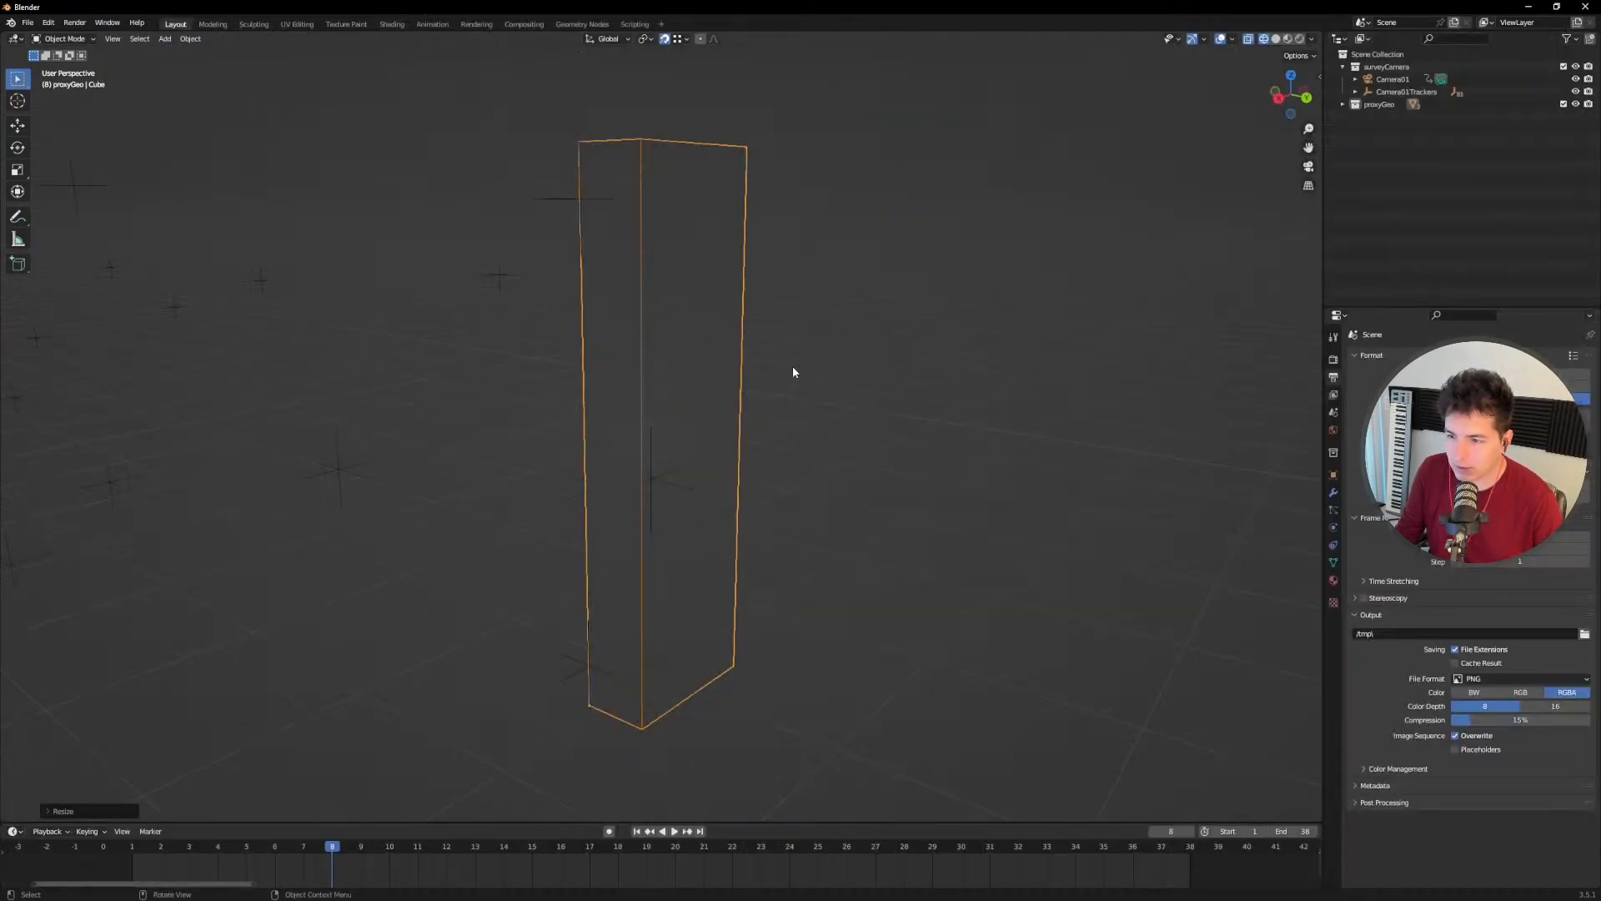
Step: Return to the camera view at frame 32 and show the cube's transform values and dimensions
{"action": "key", "text": "KP_0"}
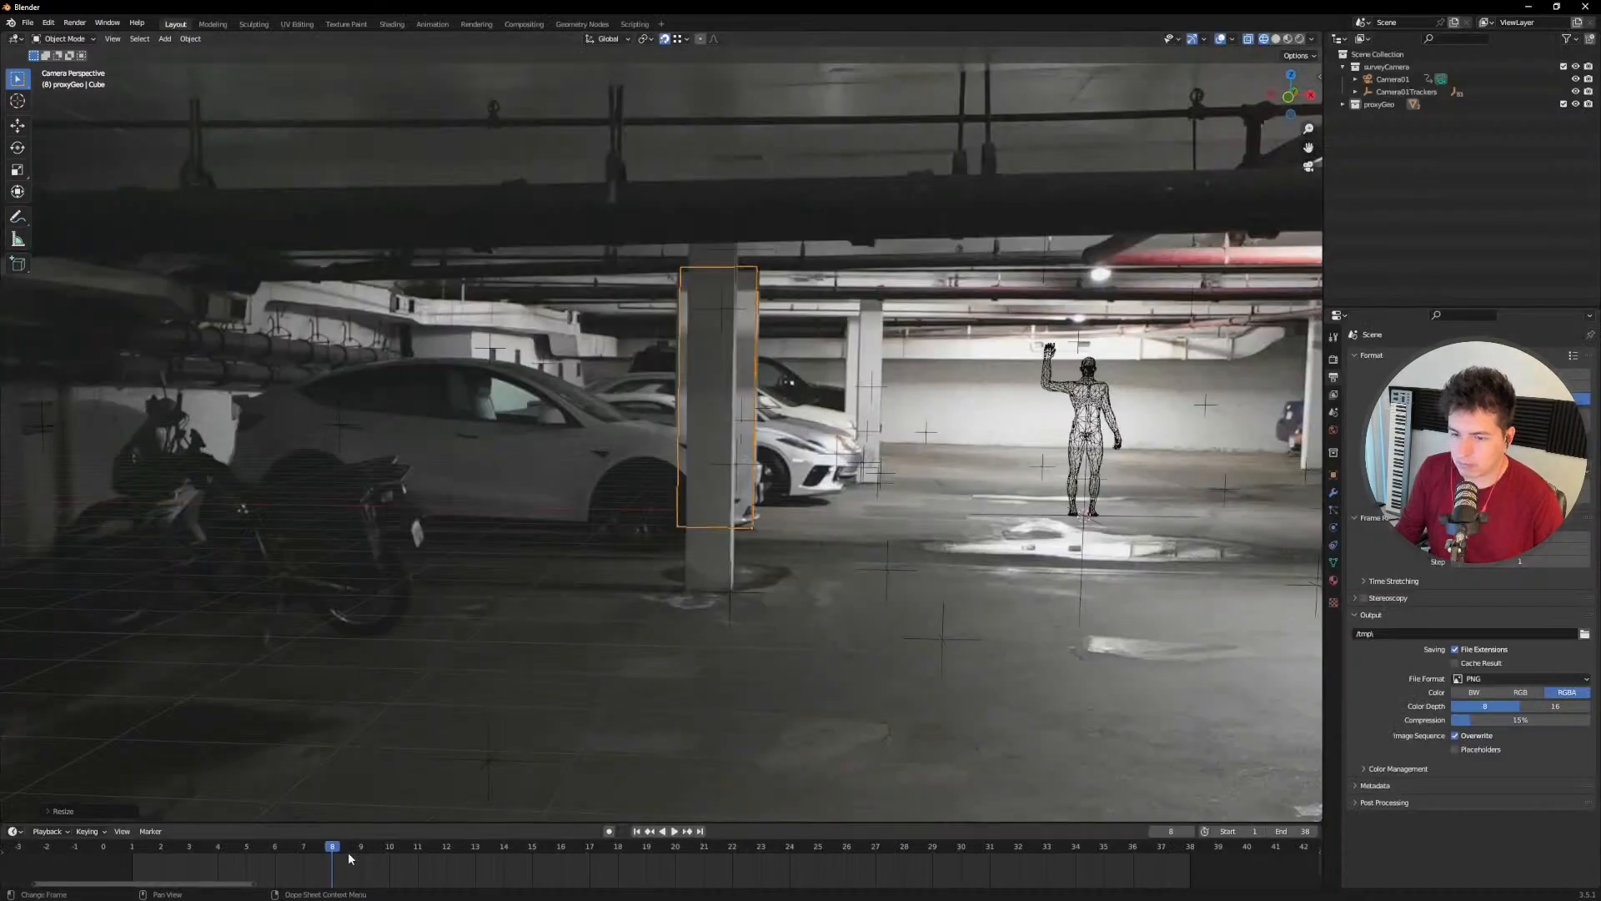
{"action": "key", "text": "space"}
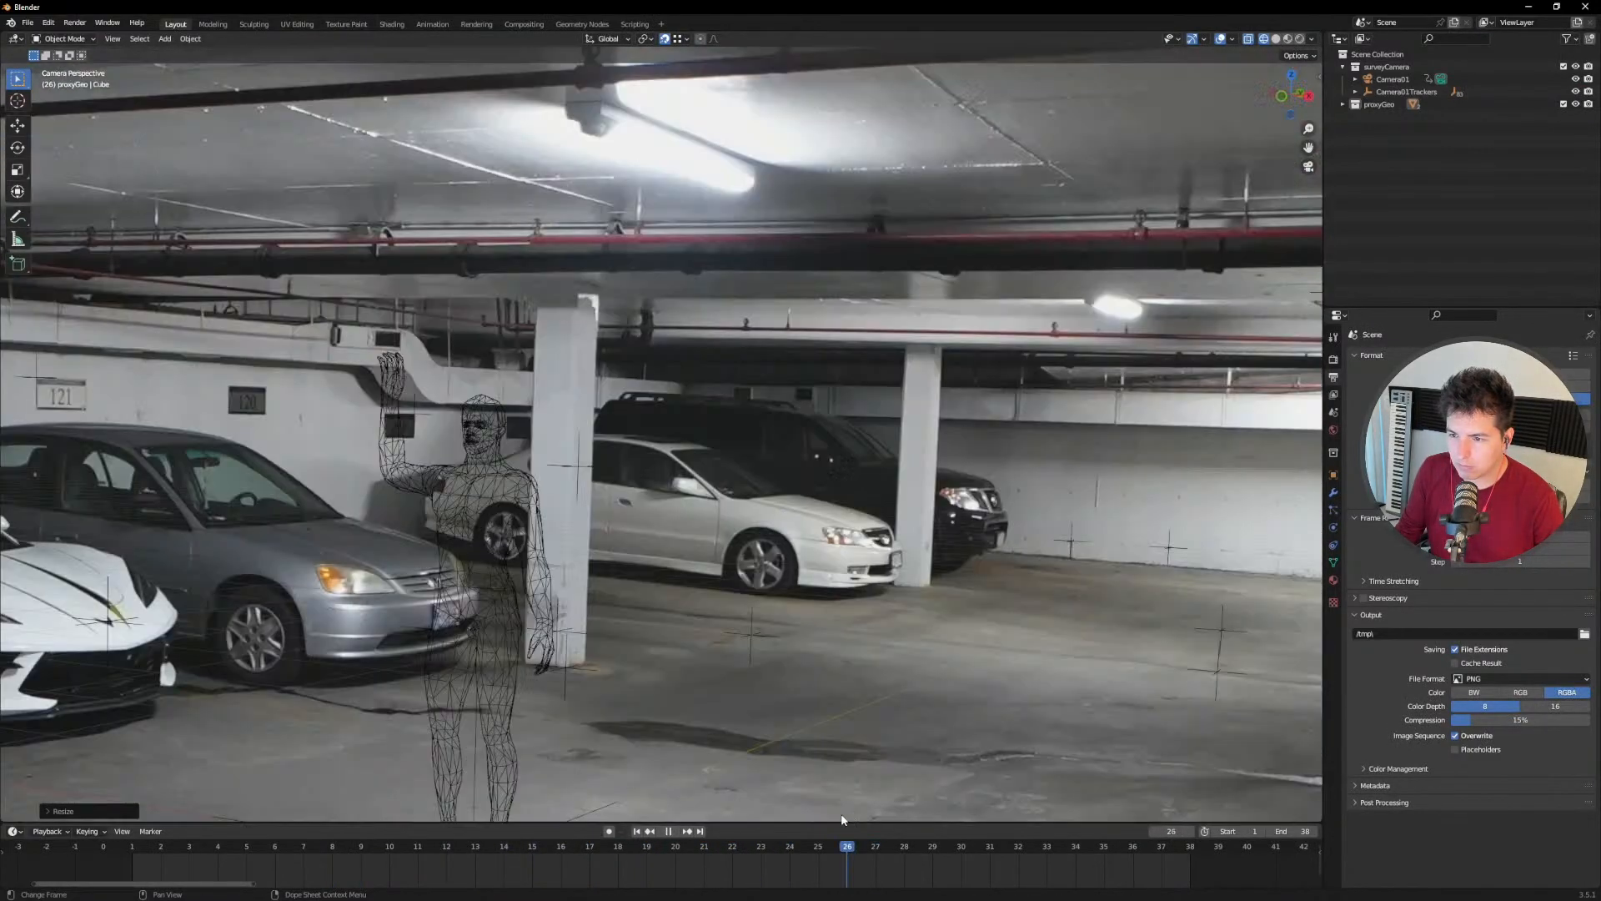
{"action": "key", "text": "space"}
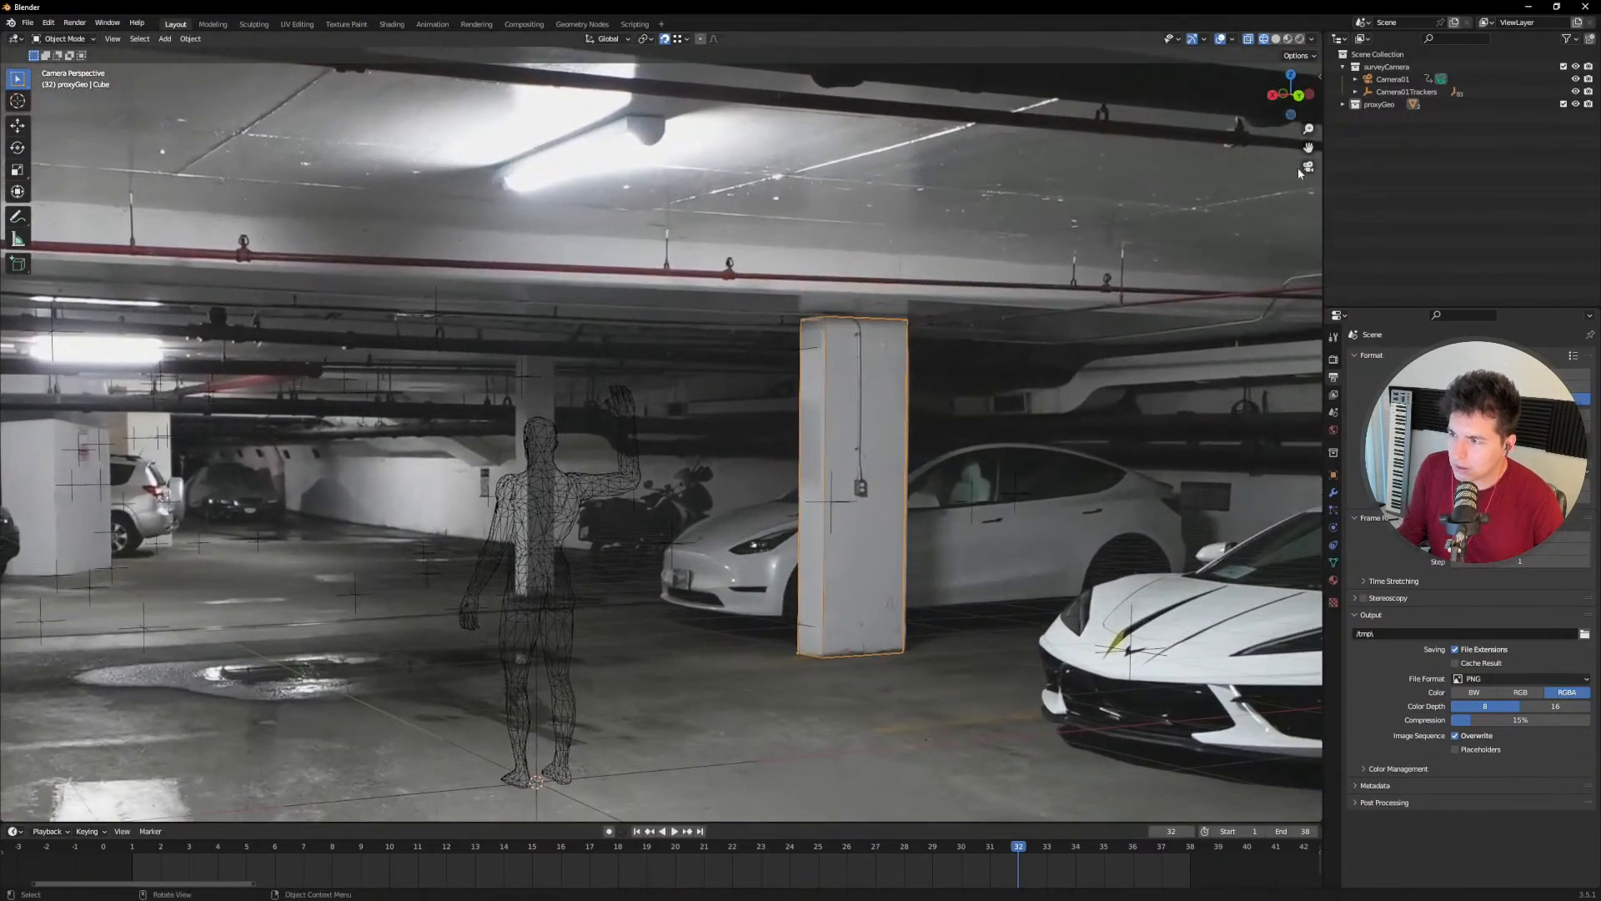
{"action": "key", "text": "n"}
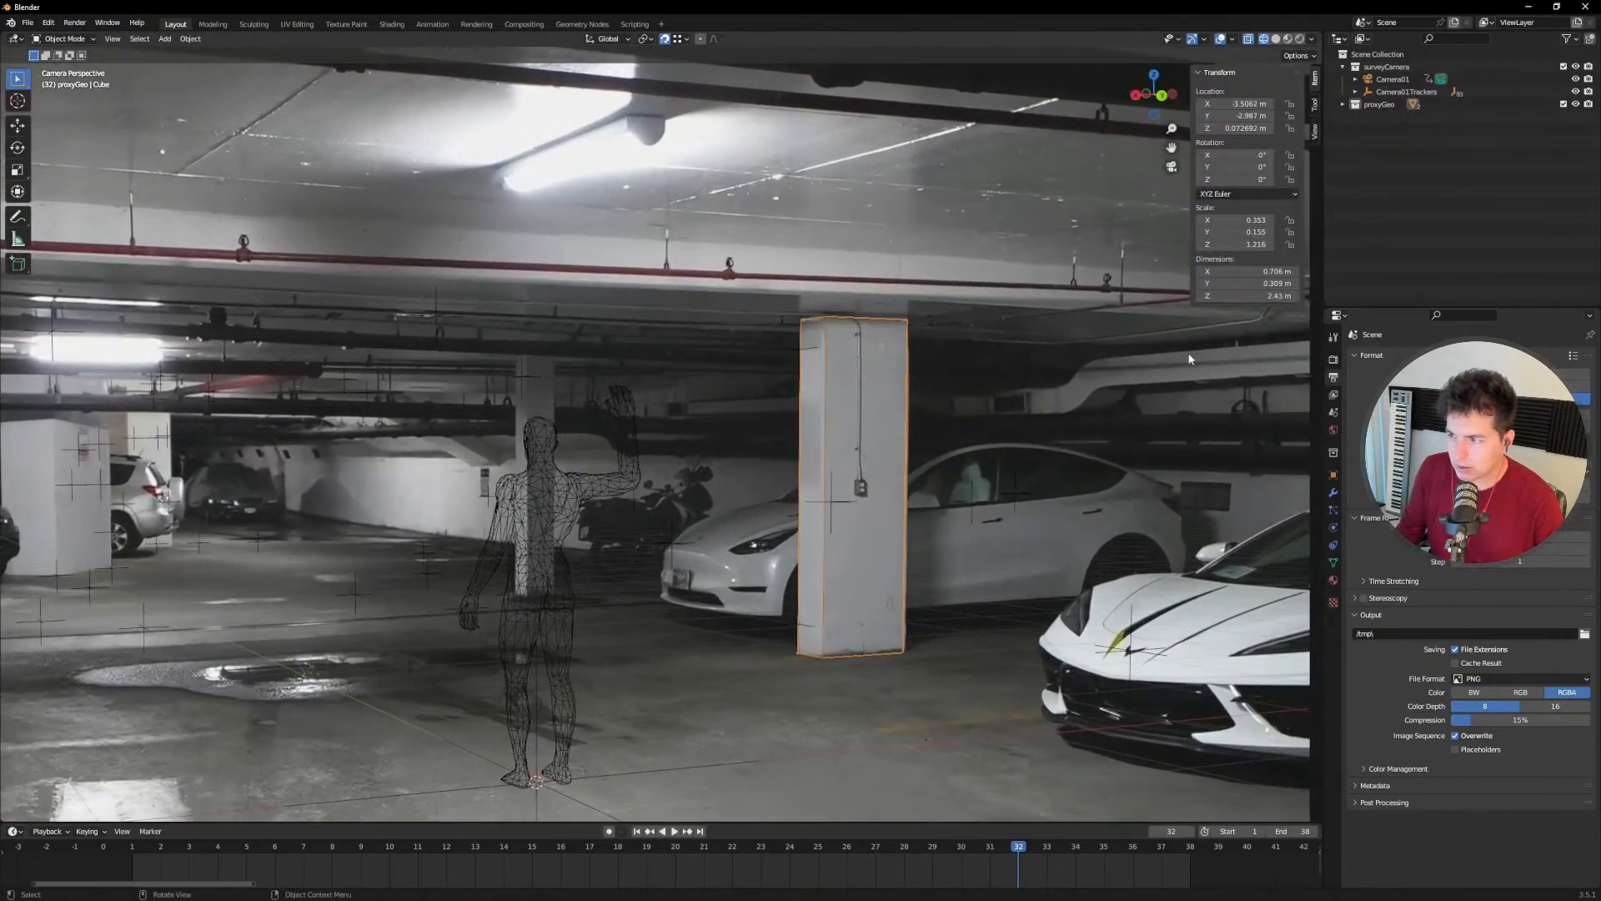
Step: Show the view settings in the sidebar and save the file as garageSurvey_0001_v0003.blend in the tracking folder
{"action": "left_click", "coordinate": [1315, 108]}
{"action": "left_click", "coordinate": [1315, 127]}
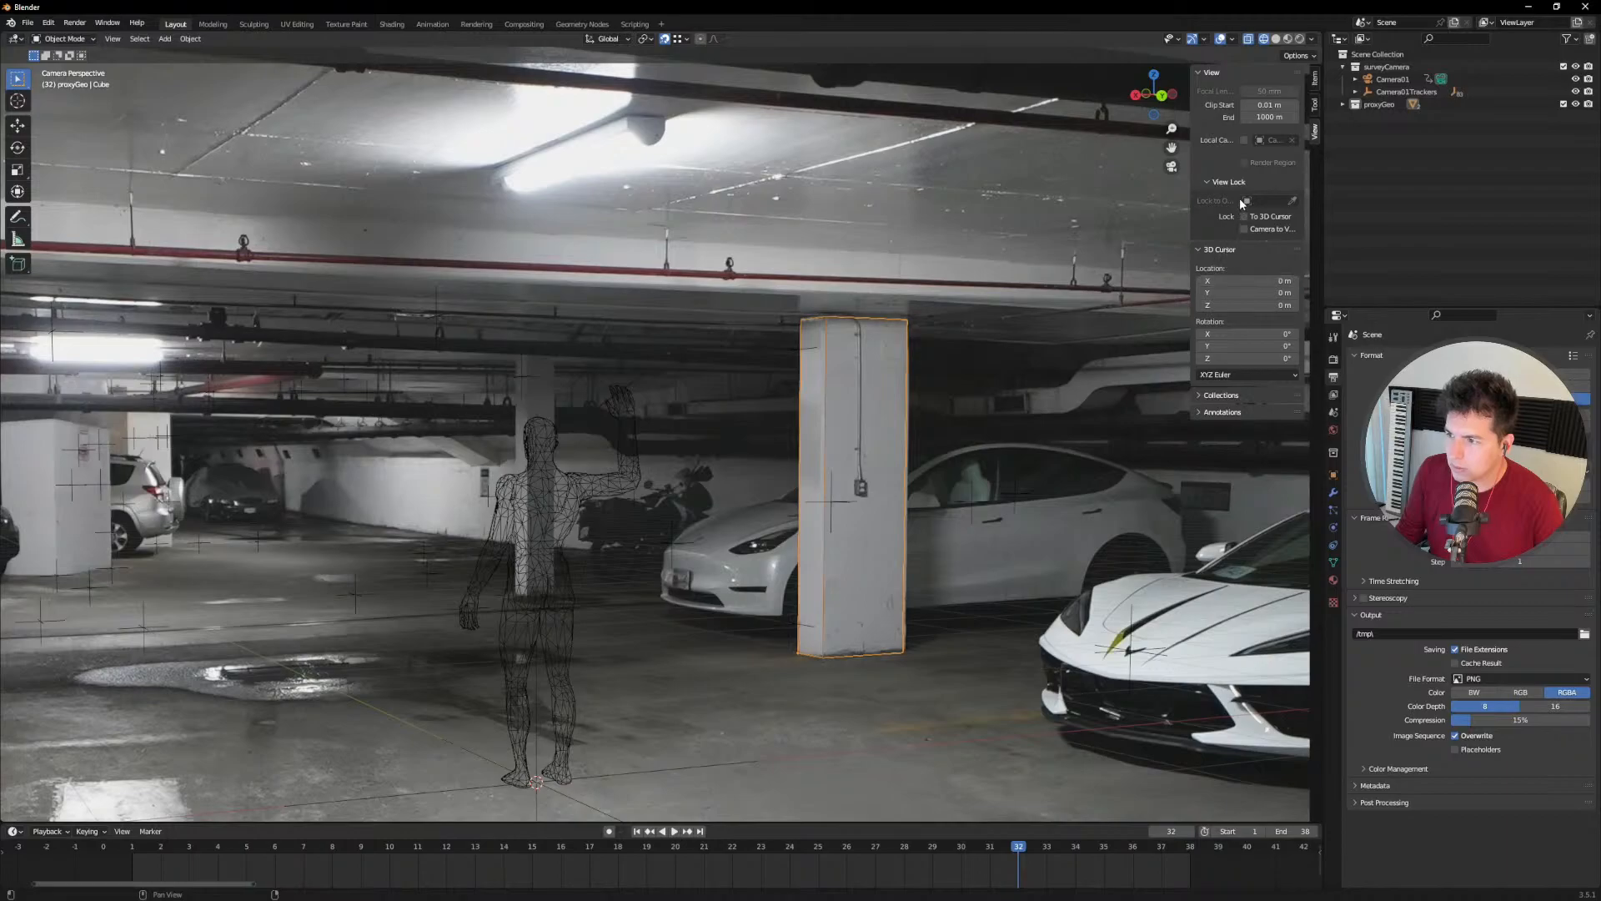
{"action": "key", "text": "ctrl+s"}
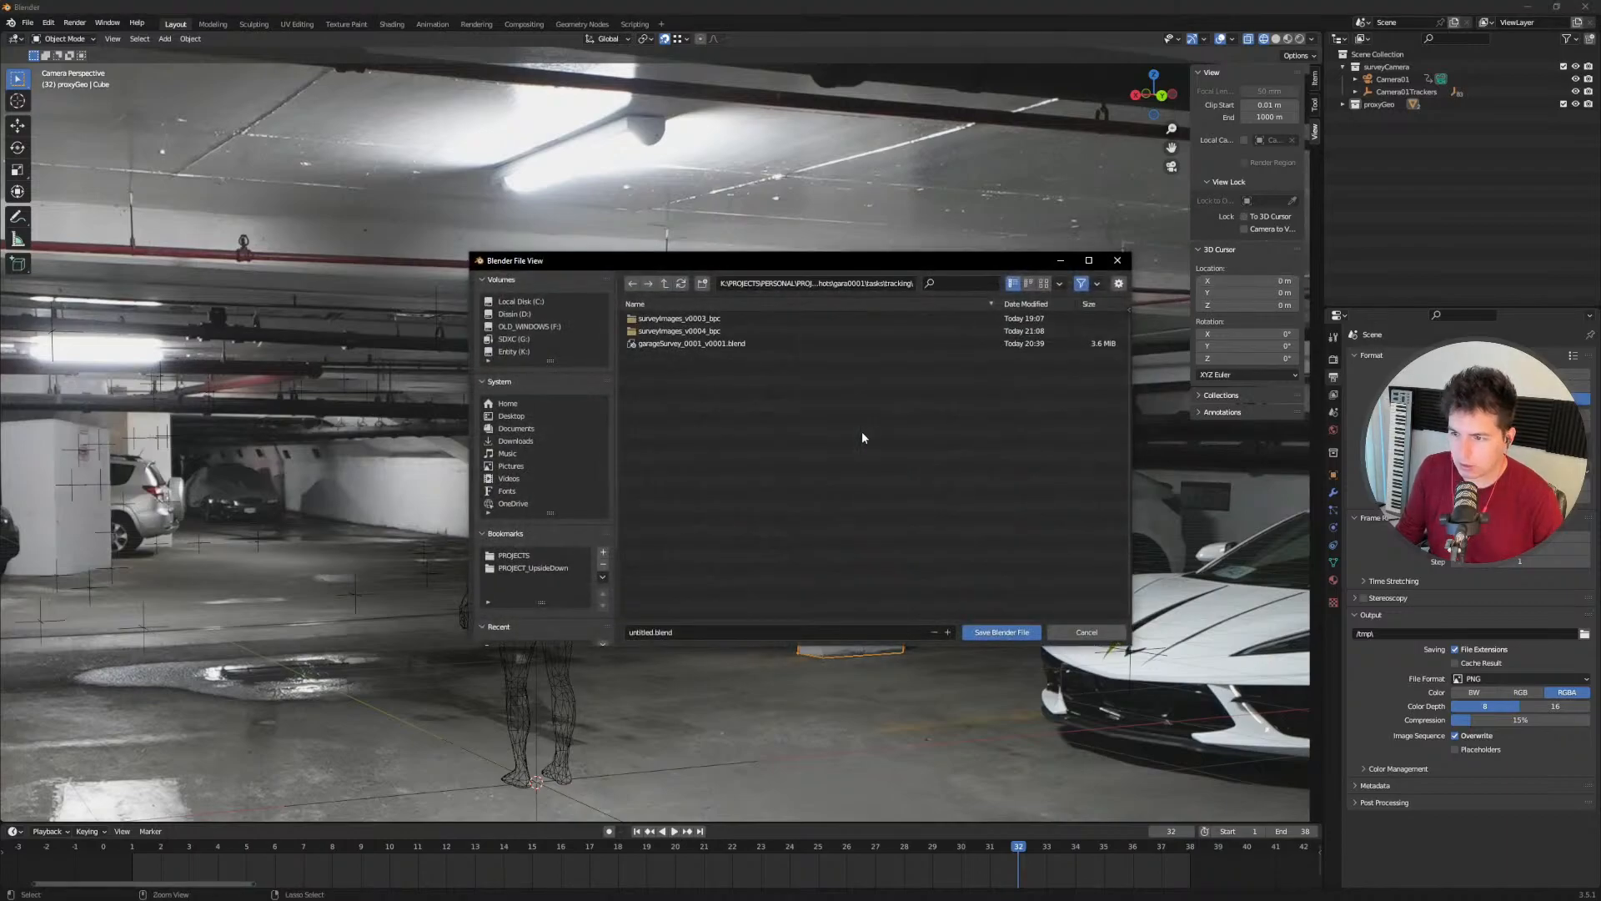
{"action": "left_click", "coordinate": [1083, 630]}
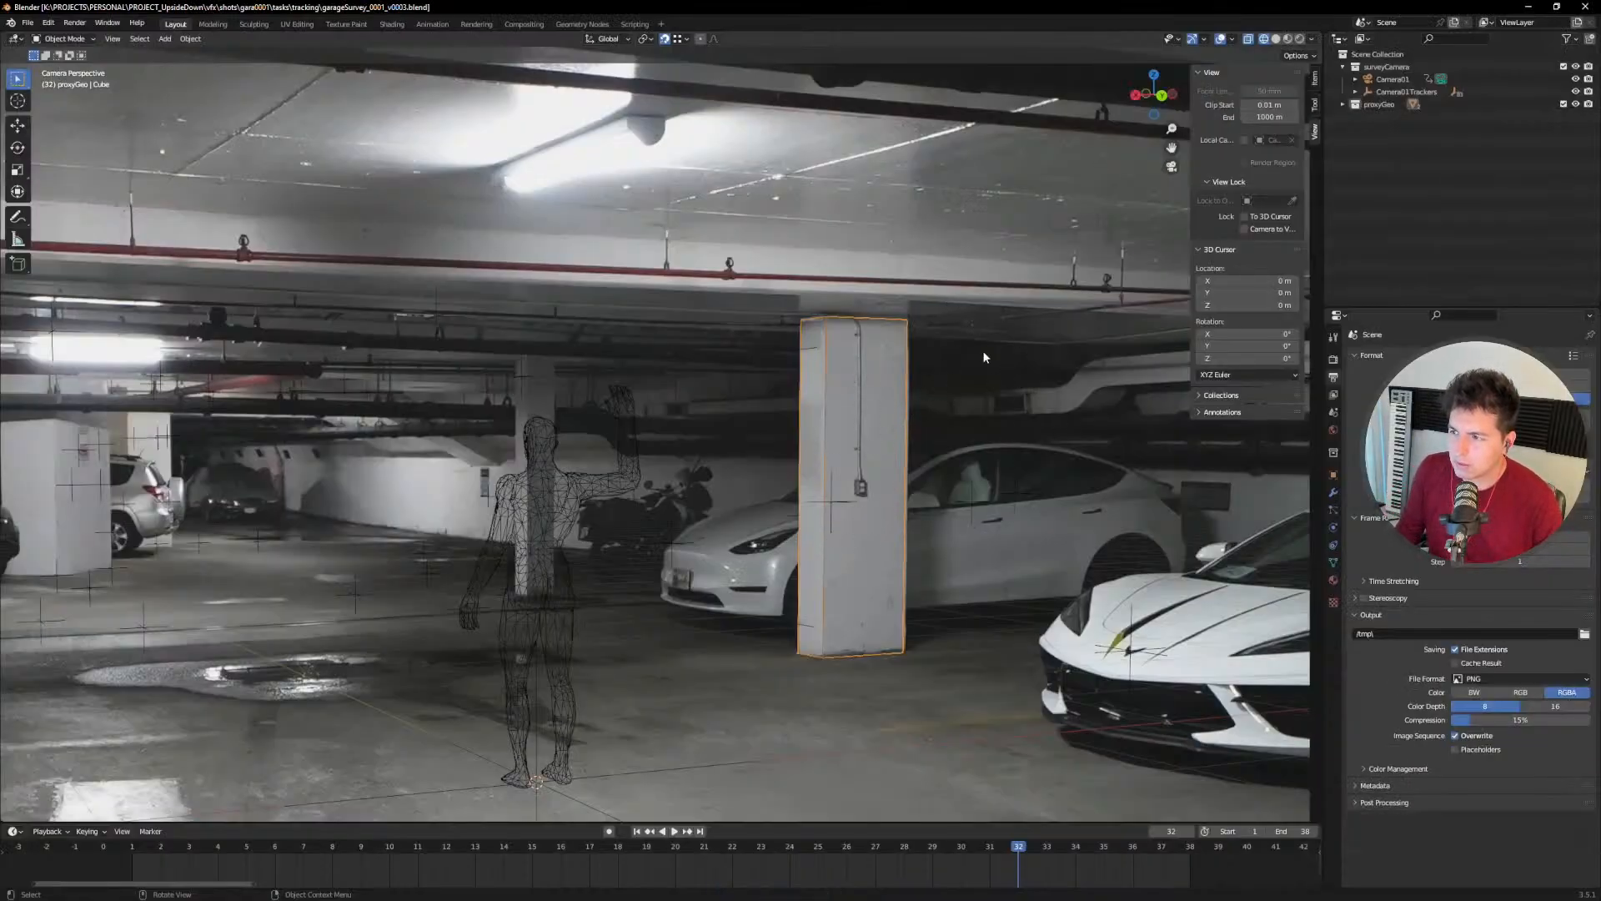
Step: Try locking the view to the pillar cube, stepping one frame back and forth, and clear the lock object
{"action": "left_click", "coordinate": [1254, 200]}
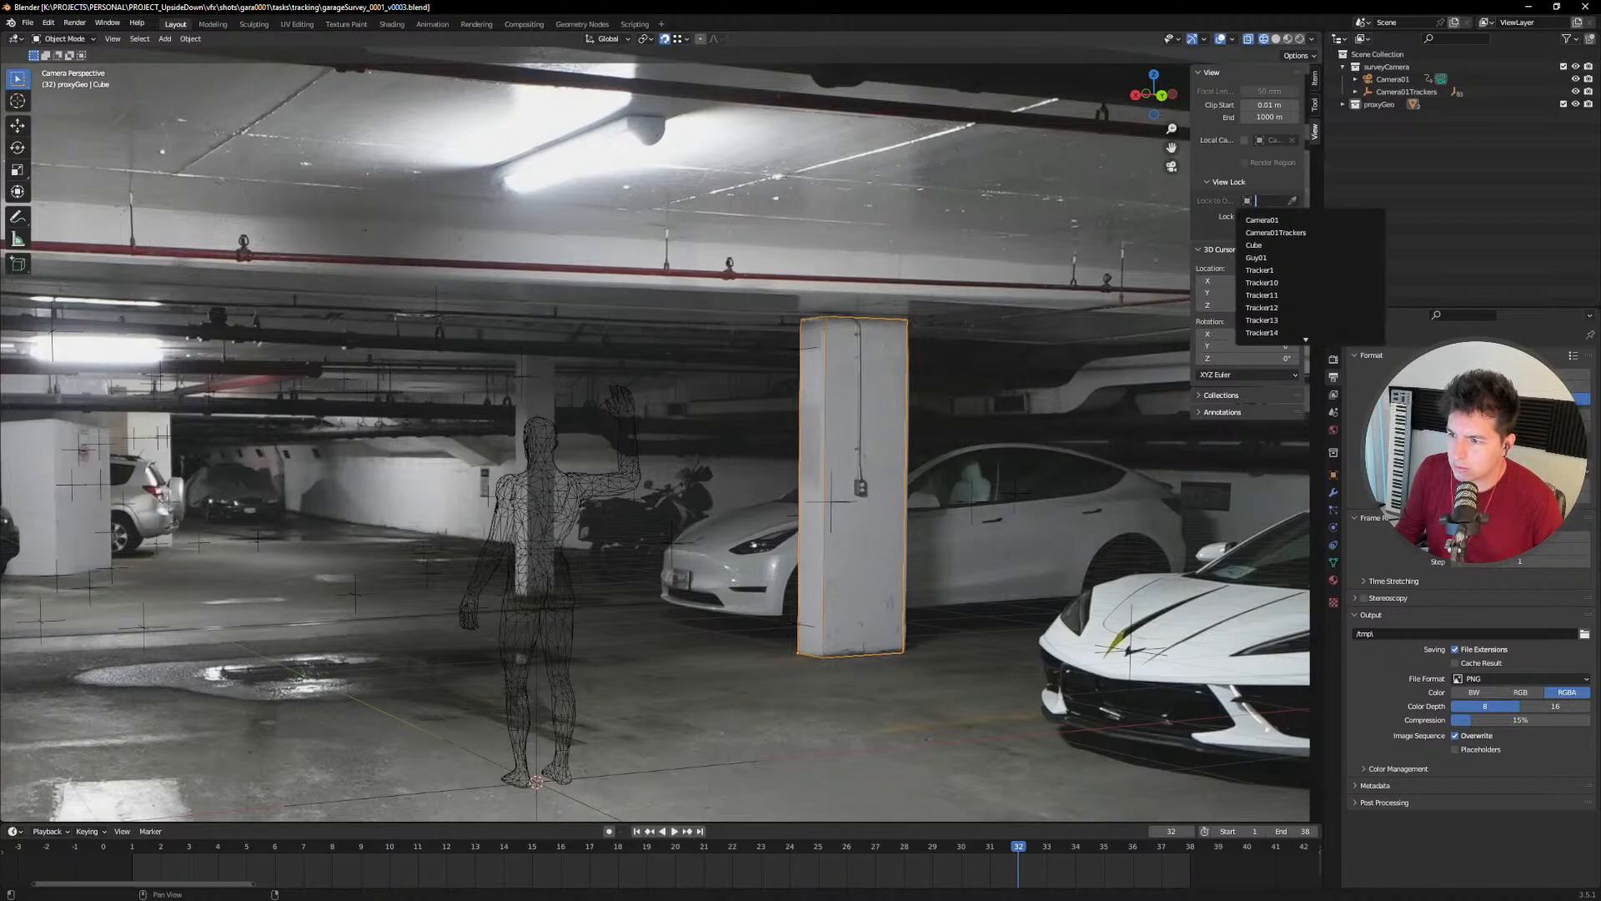
{"action": "left_click", "coordinate": [1291, 200]}
{"action": "left_click", "coordinate": [884, 397]}
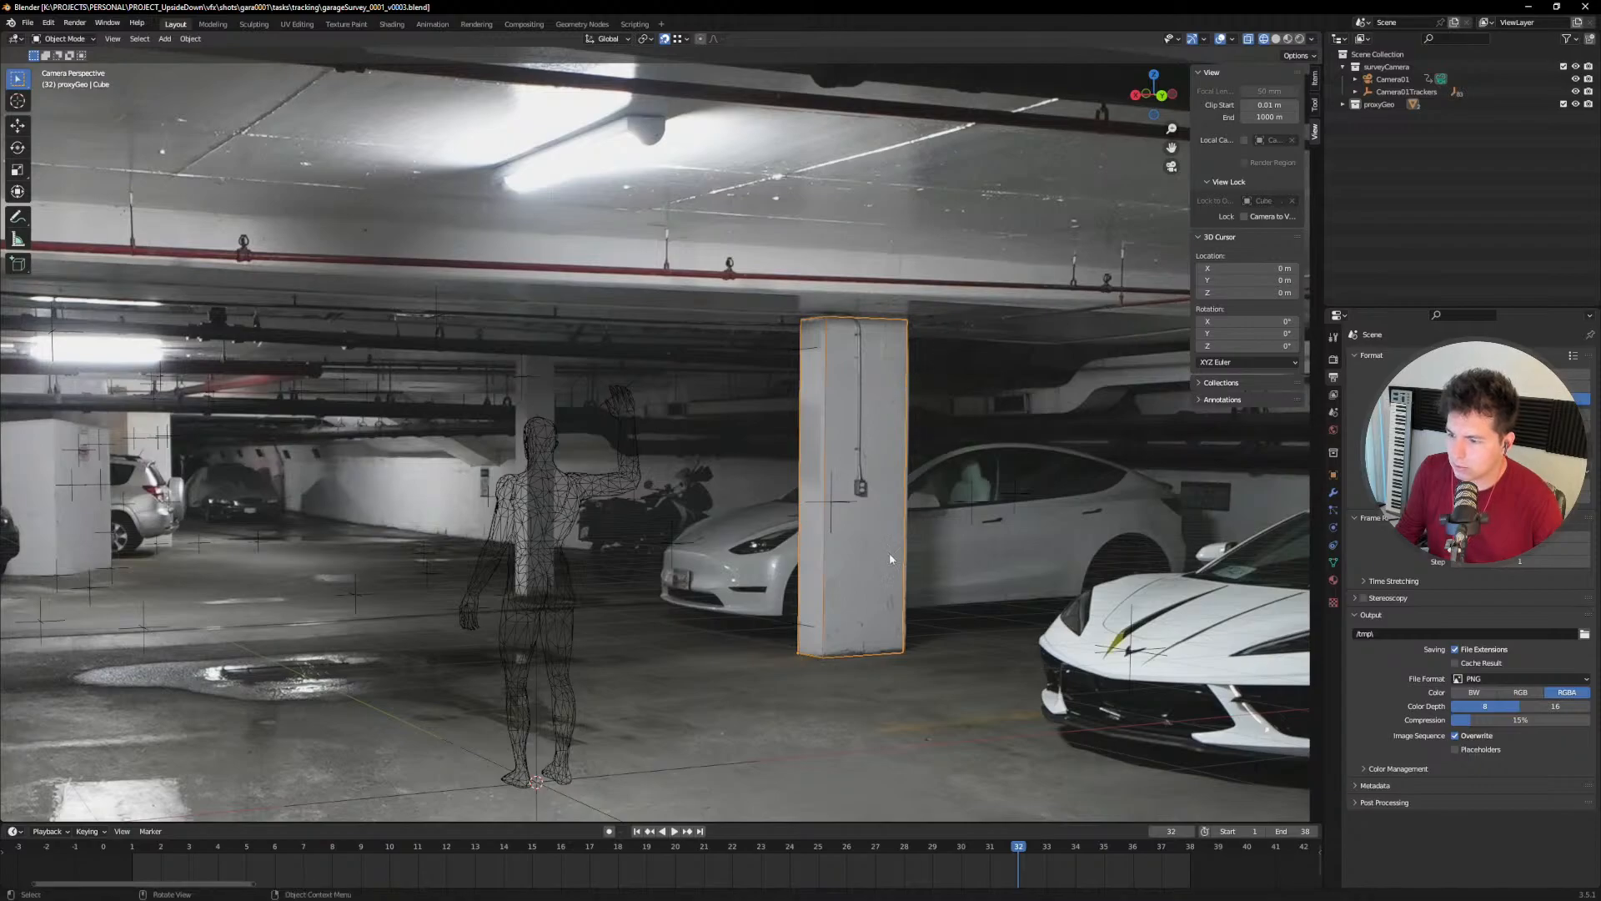
{"action": "key", "text": "Left"}
{"action": "key", "text": "Right"}
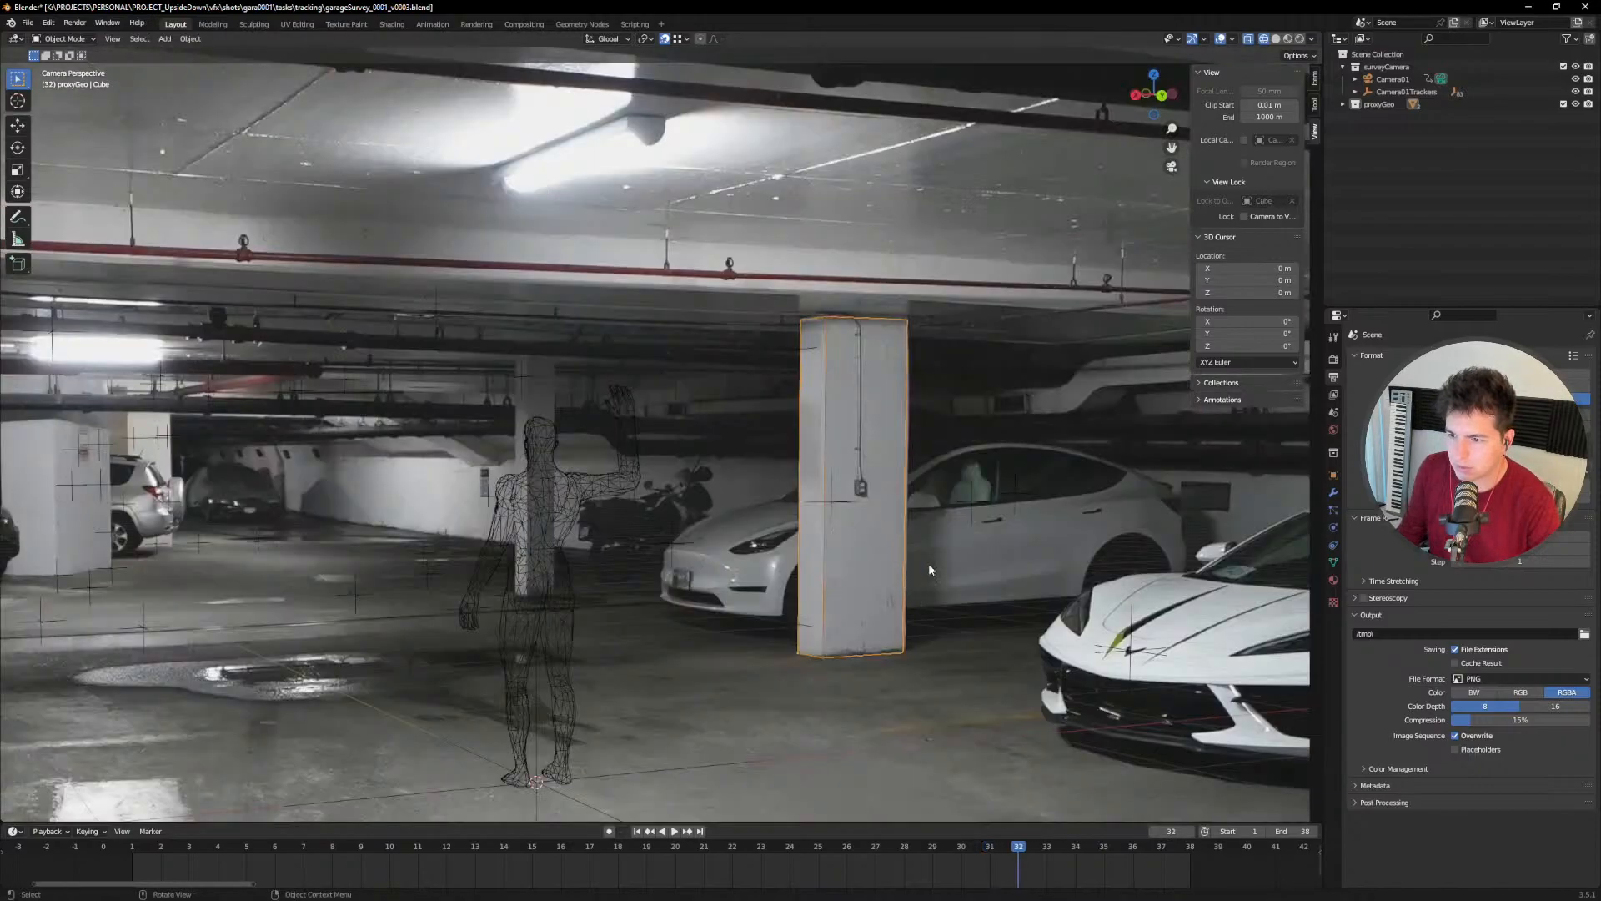
{"action": "left_click", "coordinate": [1259, 220]}
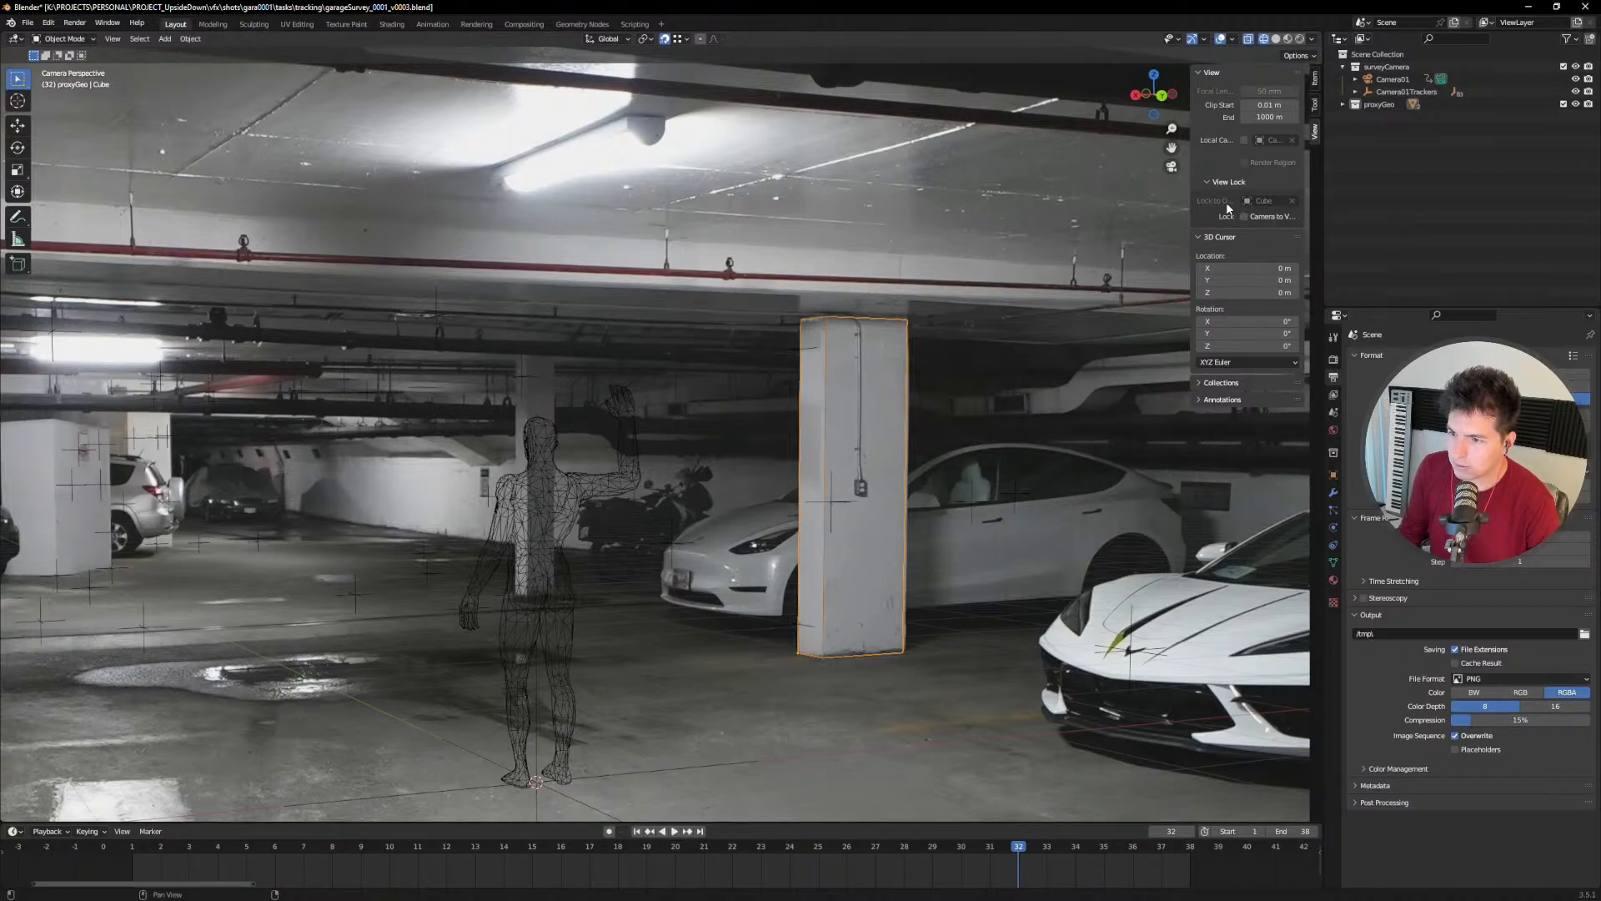
{"action": "left_click", "coordinate": [1293, 201]}
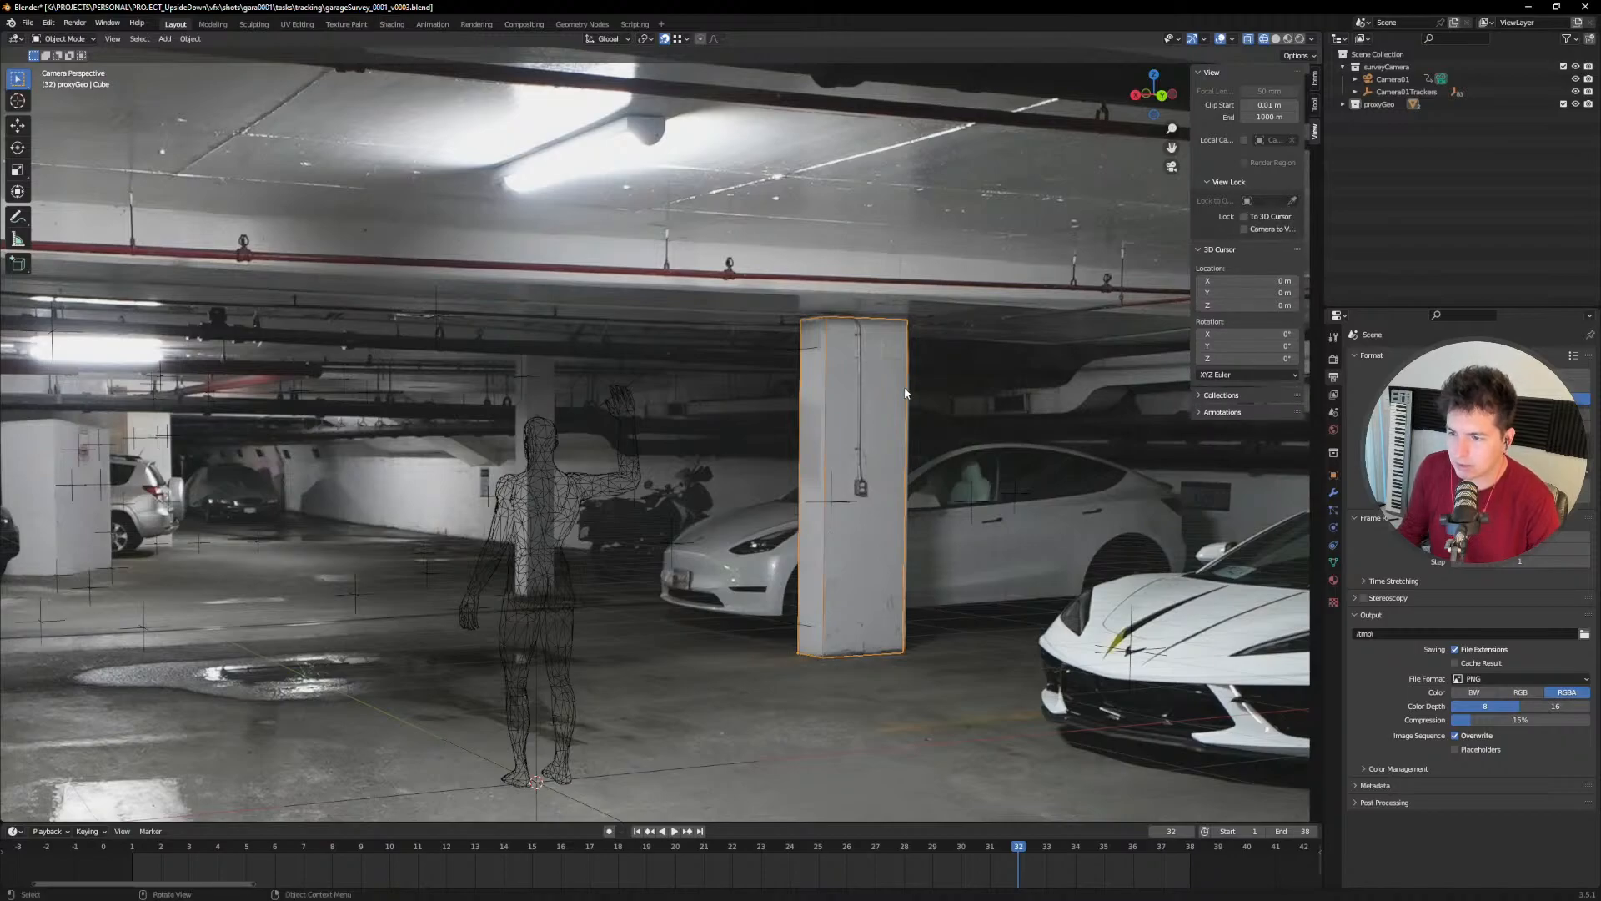
Step: Go to frame 31 and scale the cube along X to match the pillar's outer edge in the survey image
{"action": "scroll", "coordinate": [904, 394], "scroll_direction": "down", "scroll_amount": 5}
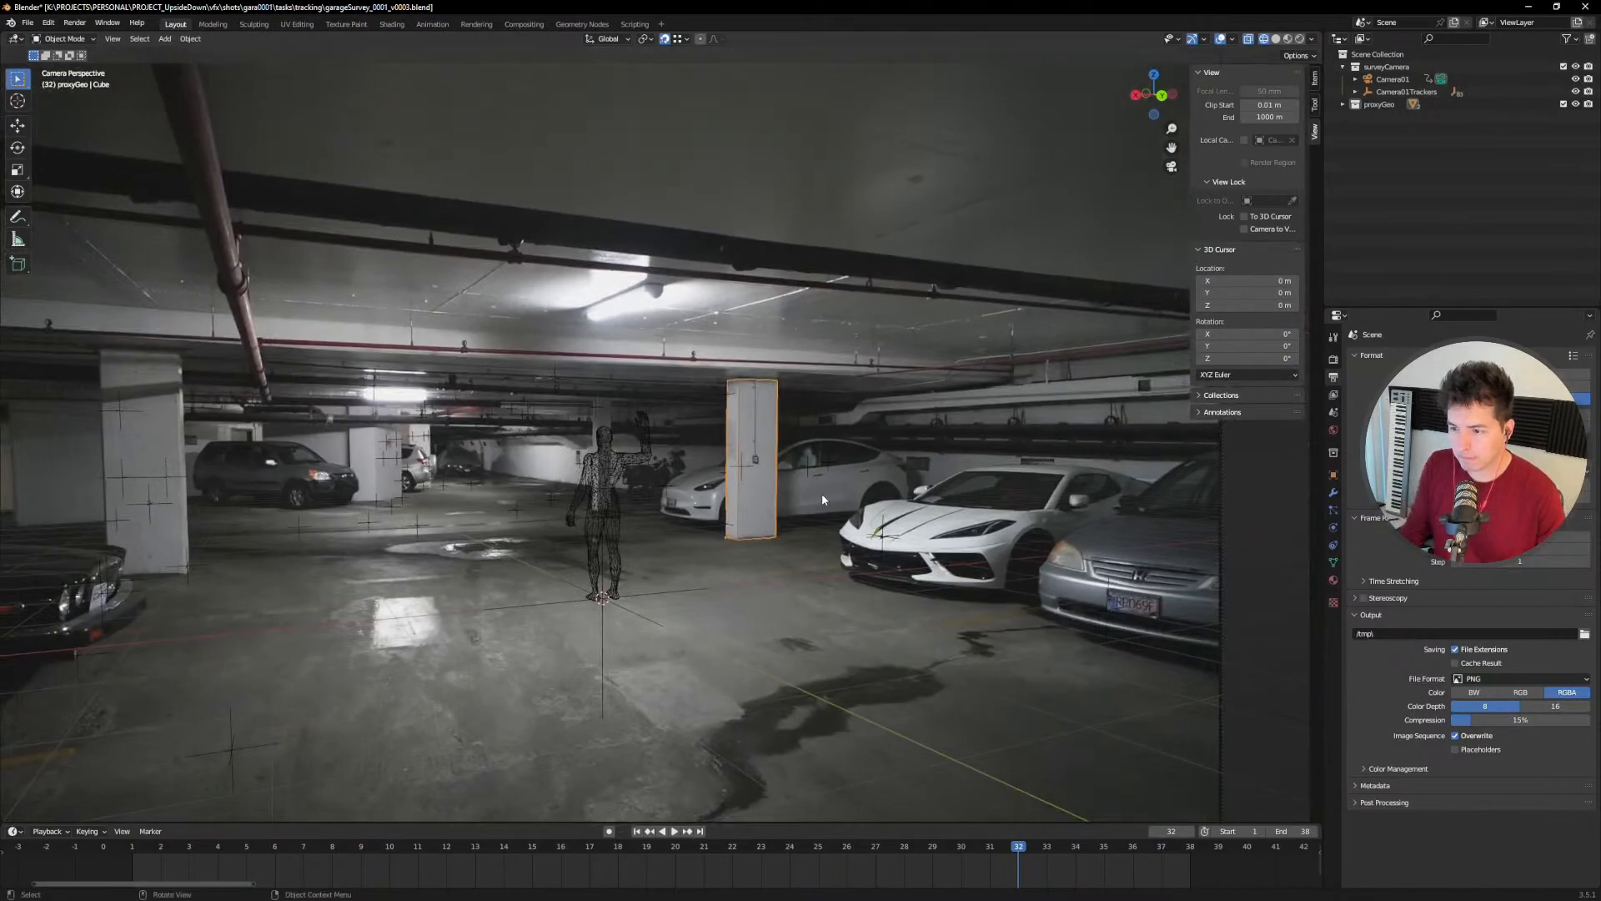
{"action": "key", "text": "space"}
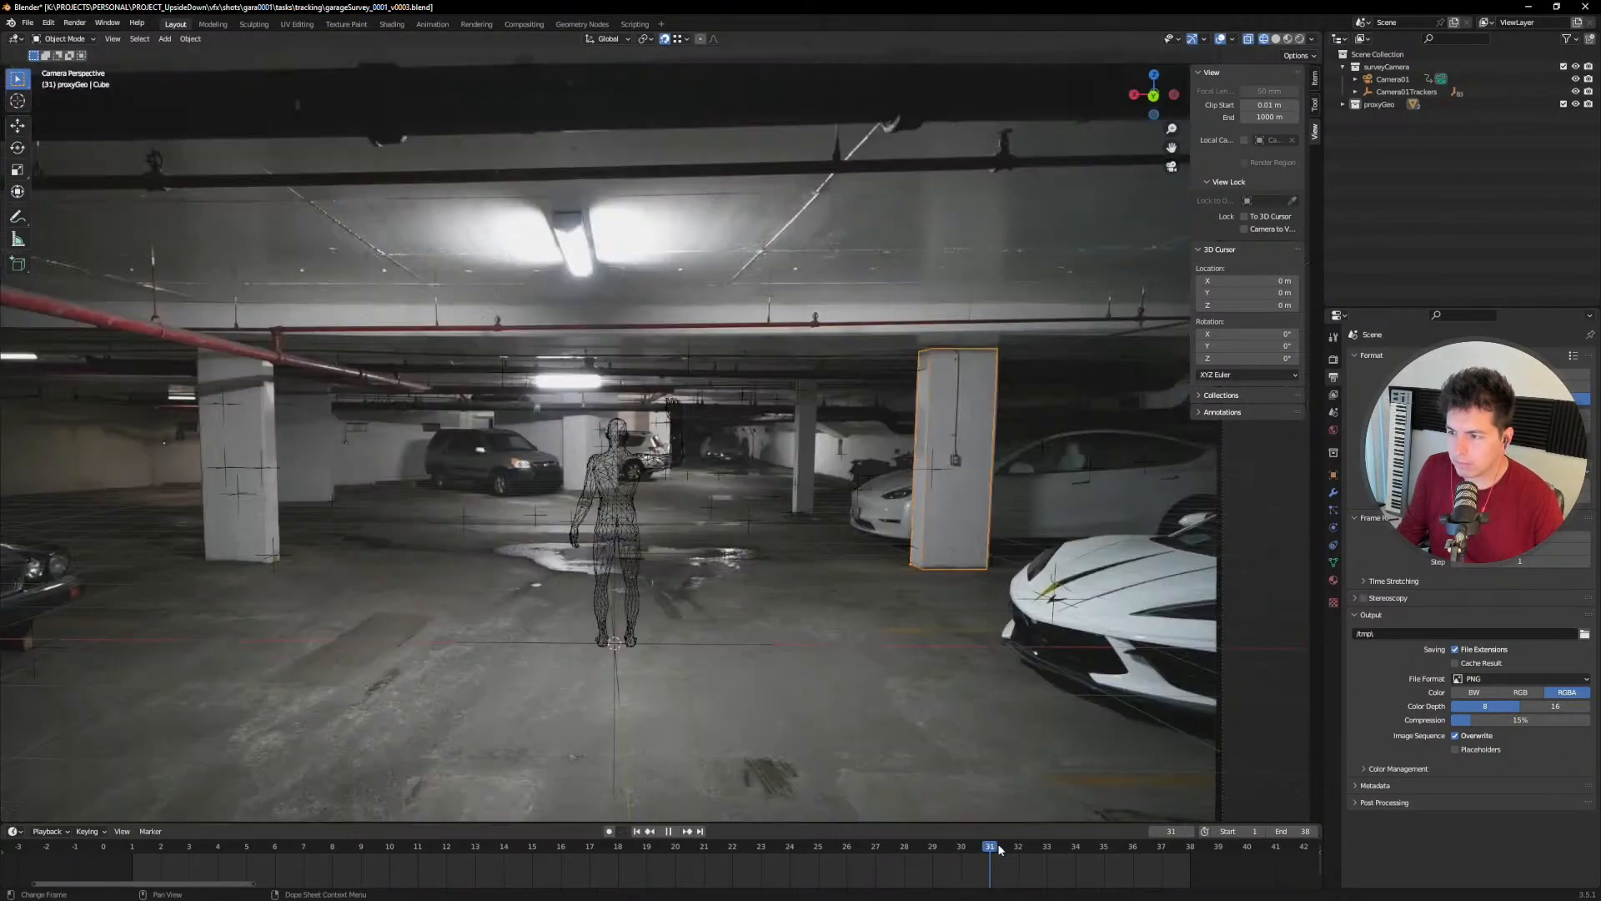
{"action": "key", "text": "space"}
{"action": "scroll", "coordinate": [998, 435], "scroll_direction": "up", "scroll_amount": 4}
{"action": "middle_click_drag", "start_coordinate": [1159, 546], "coordinate": [759, 483], "text": "shift"}
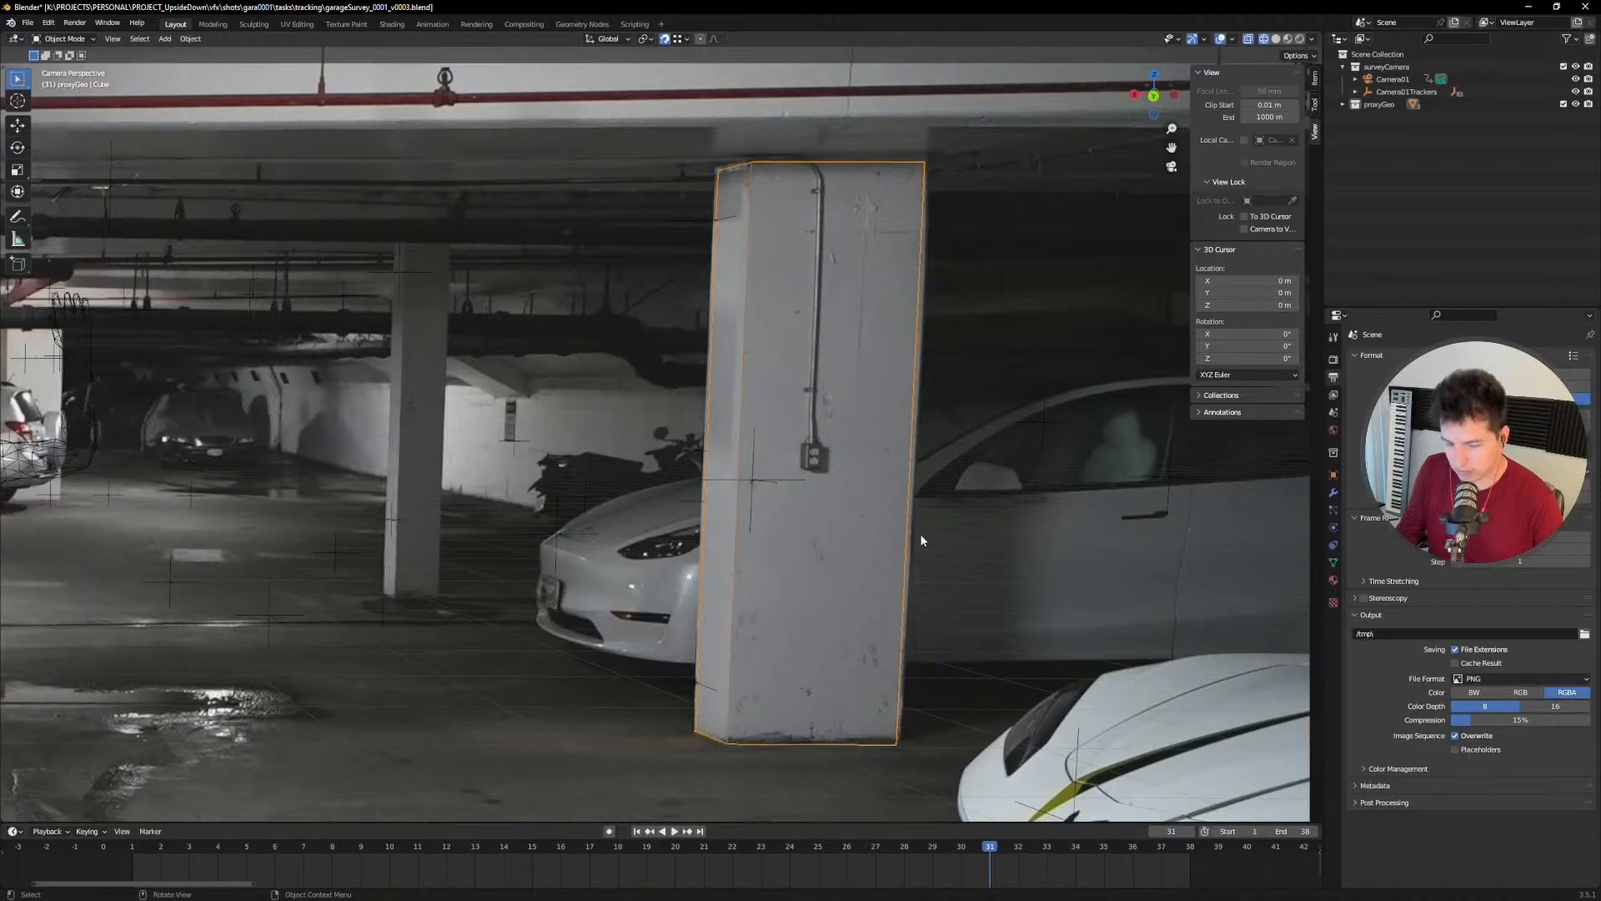
{"action": "key", "text": "s"}
{"action": "key", "text": "x"}
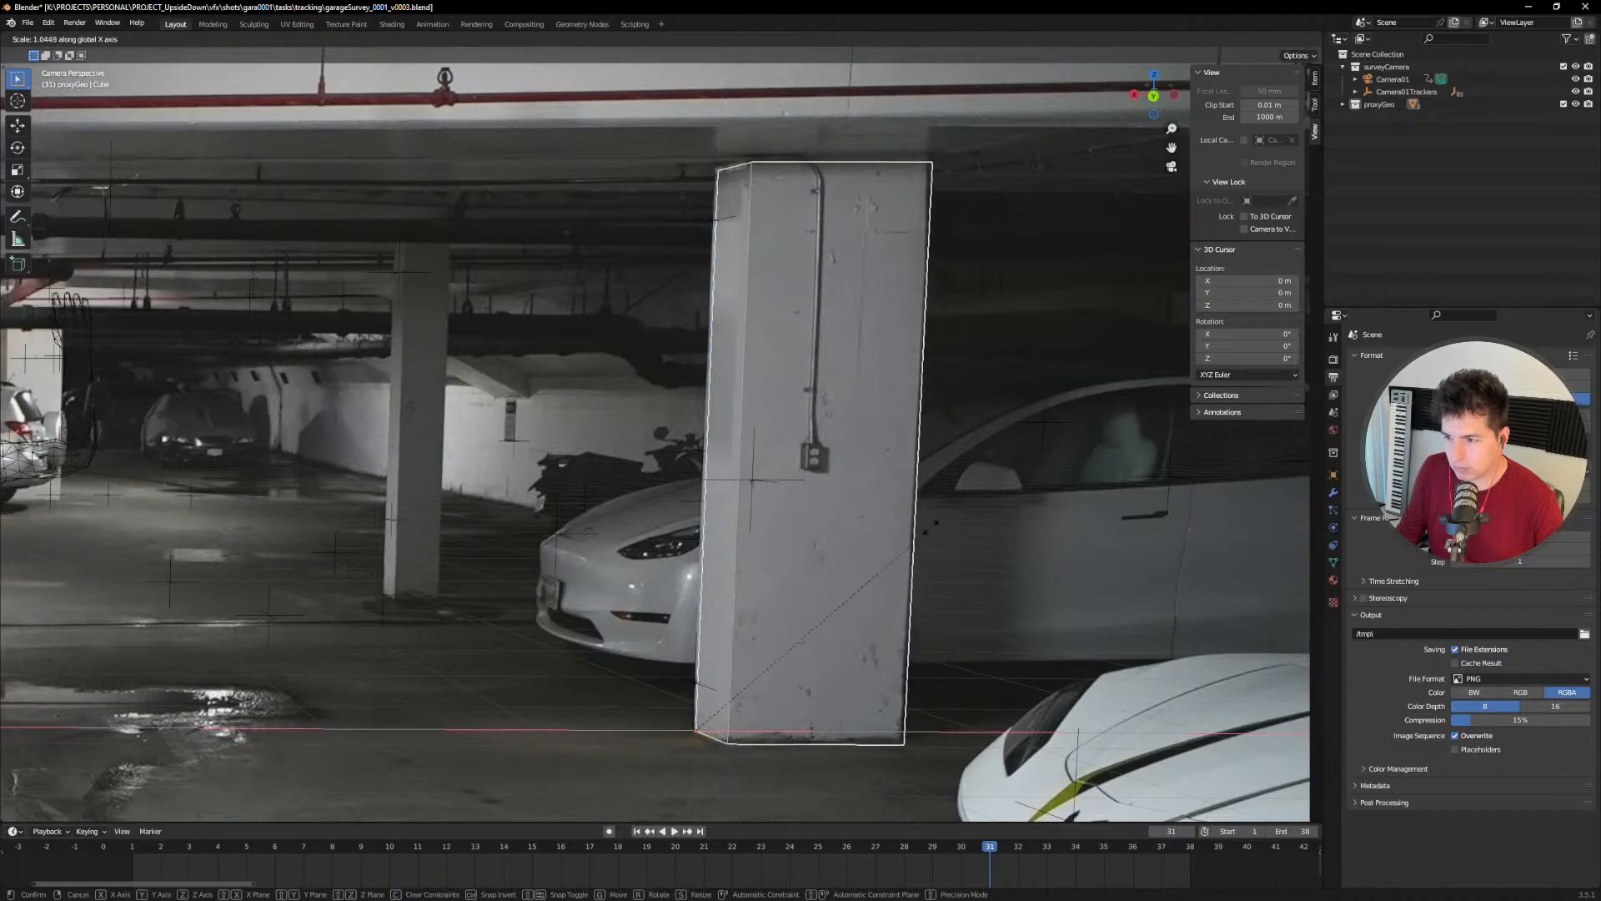
{"action": "left_click", "coordinate": [912, 523]}
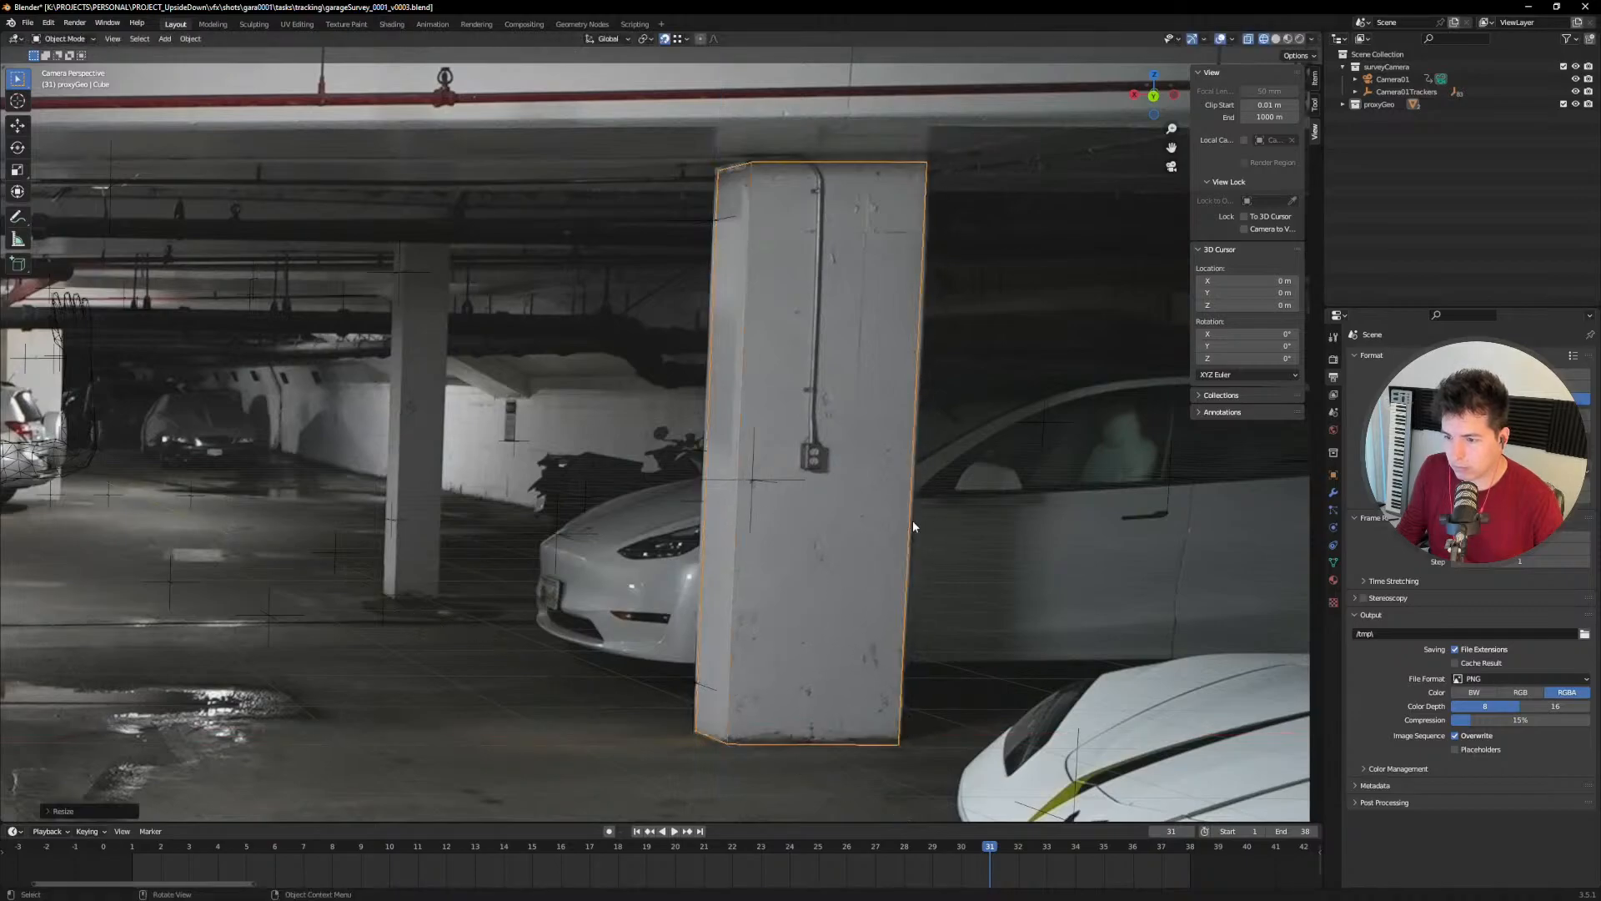
{"action": "scroll", "coordinate": [795, 385], "scroll_direction": "up", "scroll_amount": 4}
{"action": "middle_click_drag", "start_coordinate": [804, 367], "coordinate": [731, 318], "text": "shift"}
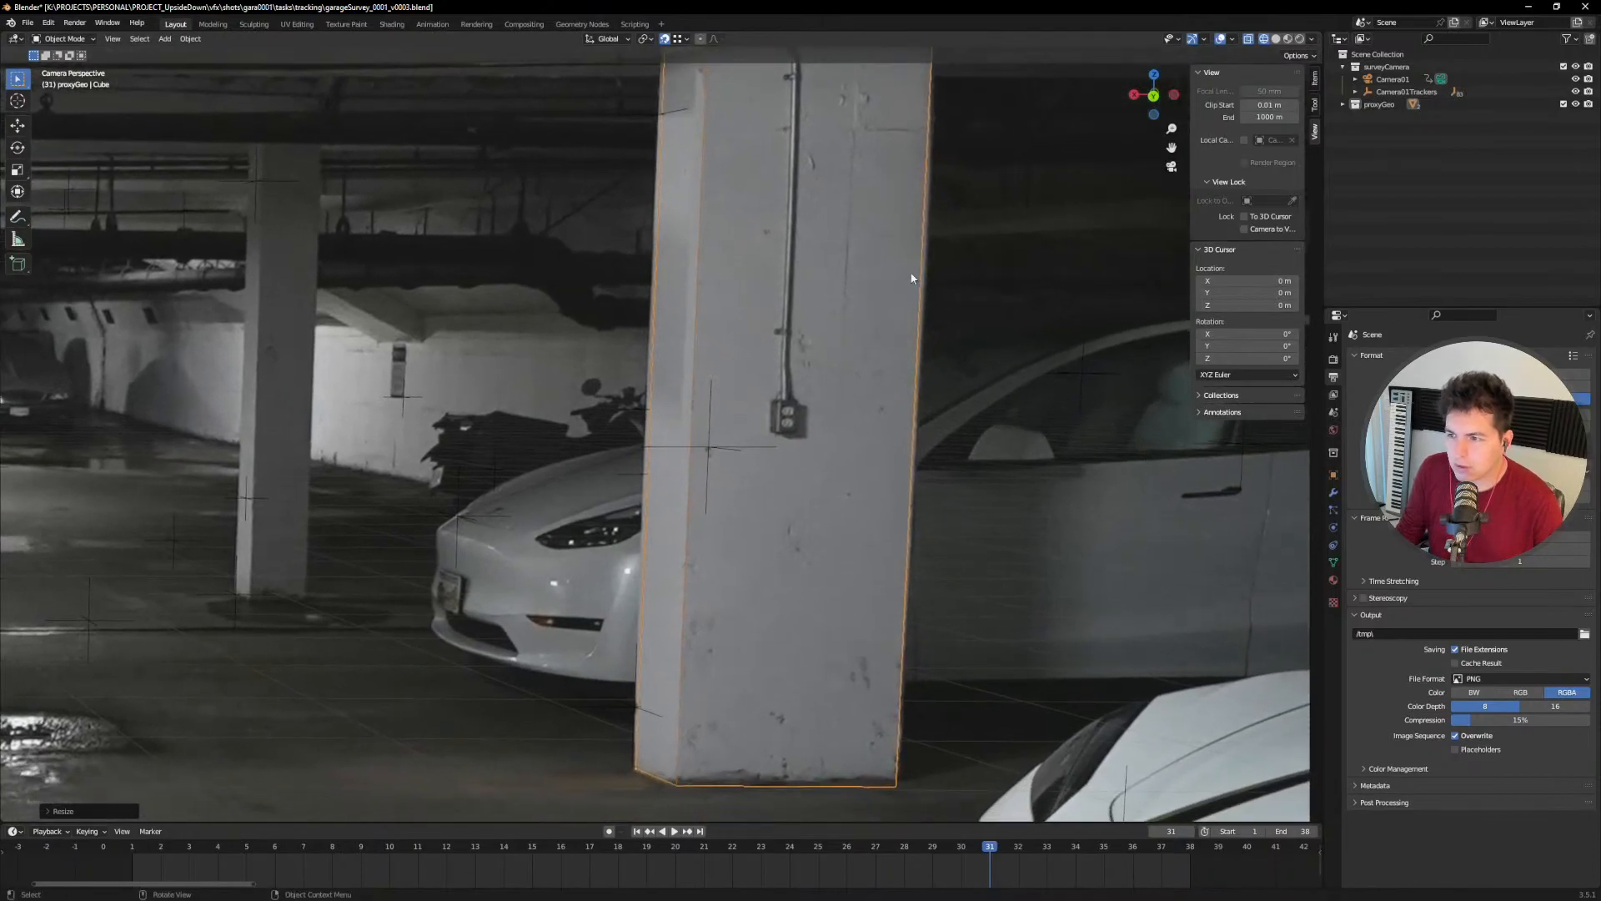
Step: Outside the camera view, frame the pillar cube and add two vertical loop cuts across its narrow side
{"action": "middle_click_drag", "start_coordinate": [642, 552], "coordinate": [750, 594]}
{"action": "middle_click_drag", "start_coordinate": [812, 402], "coordinate": [729, 467], "text": "shift"}
{"action": "key", "text": "grave"}
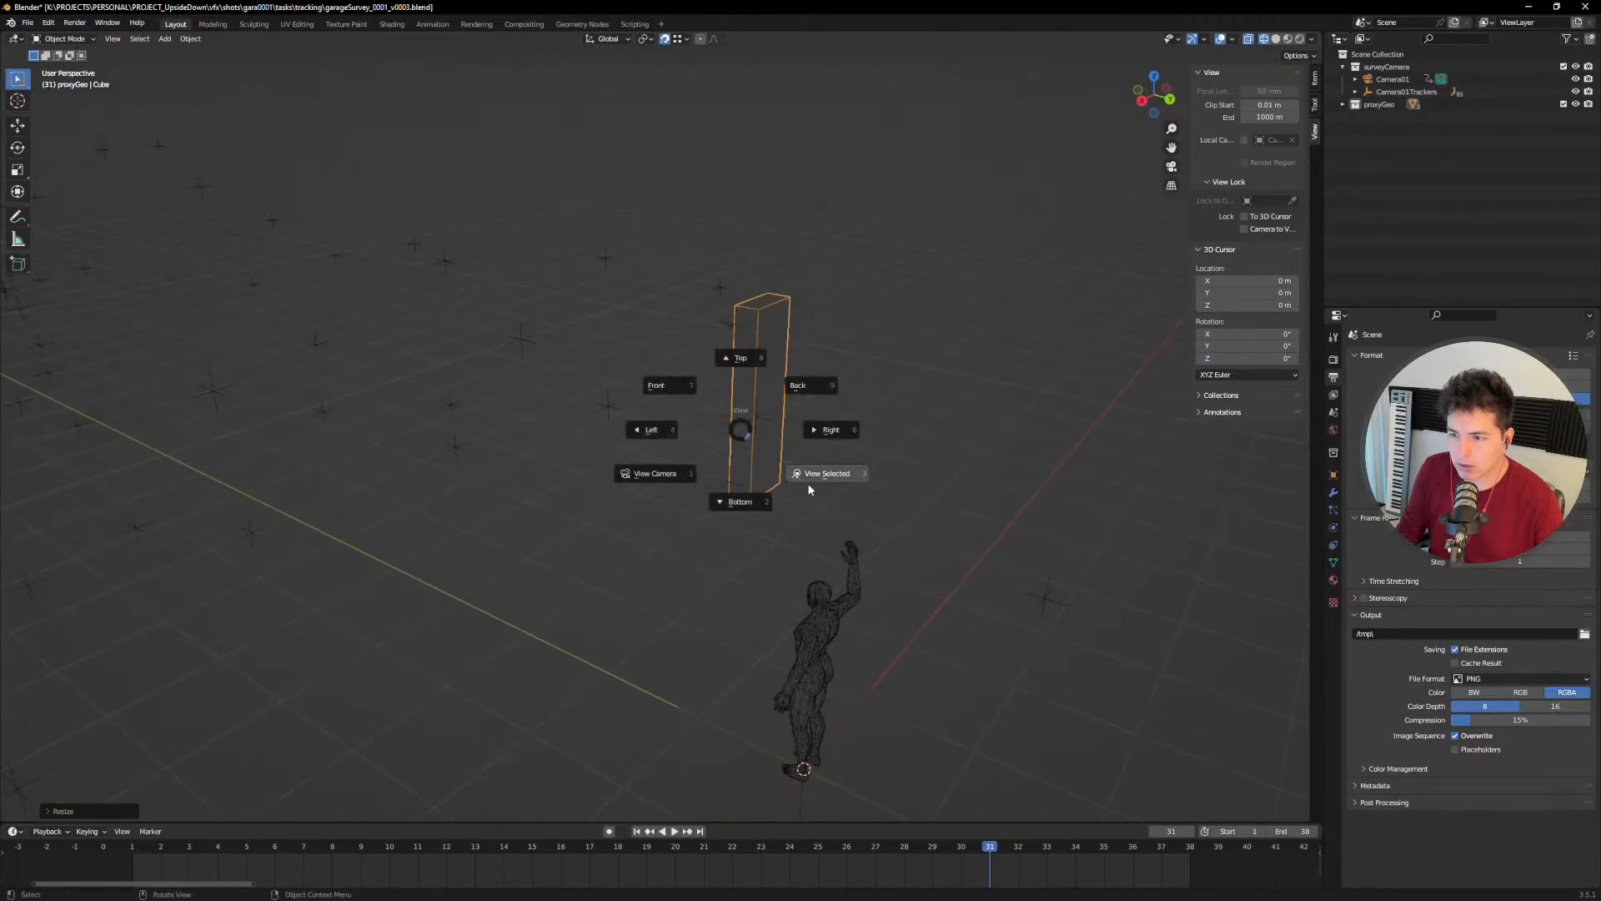
{"action": "left_click", "coordinate": [805, 482]}
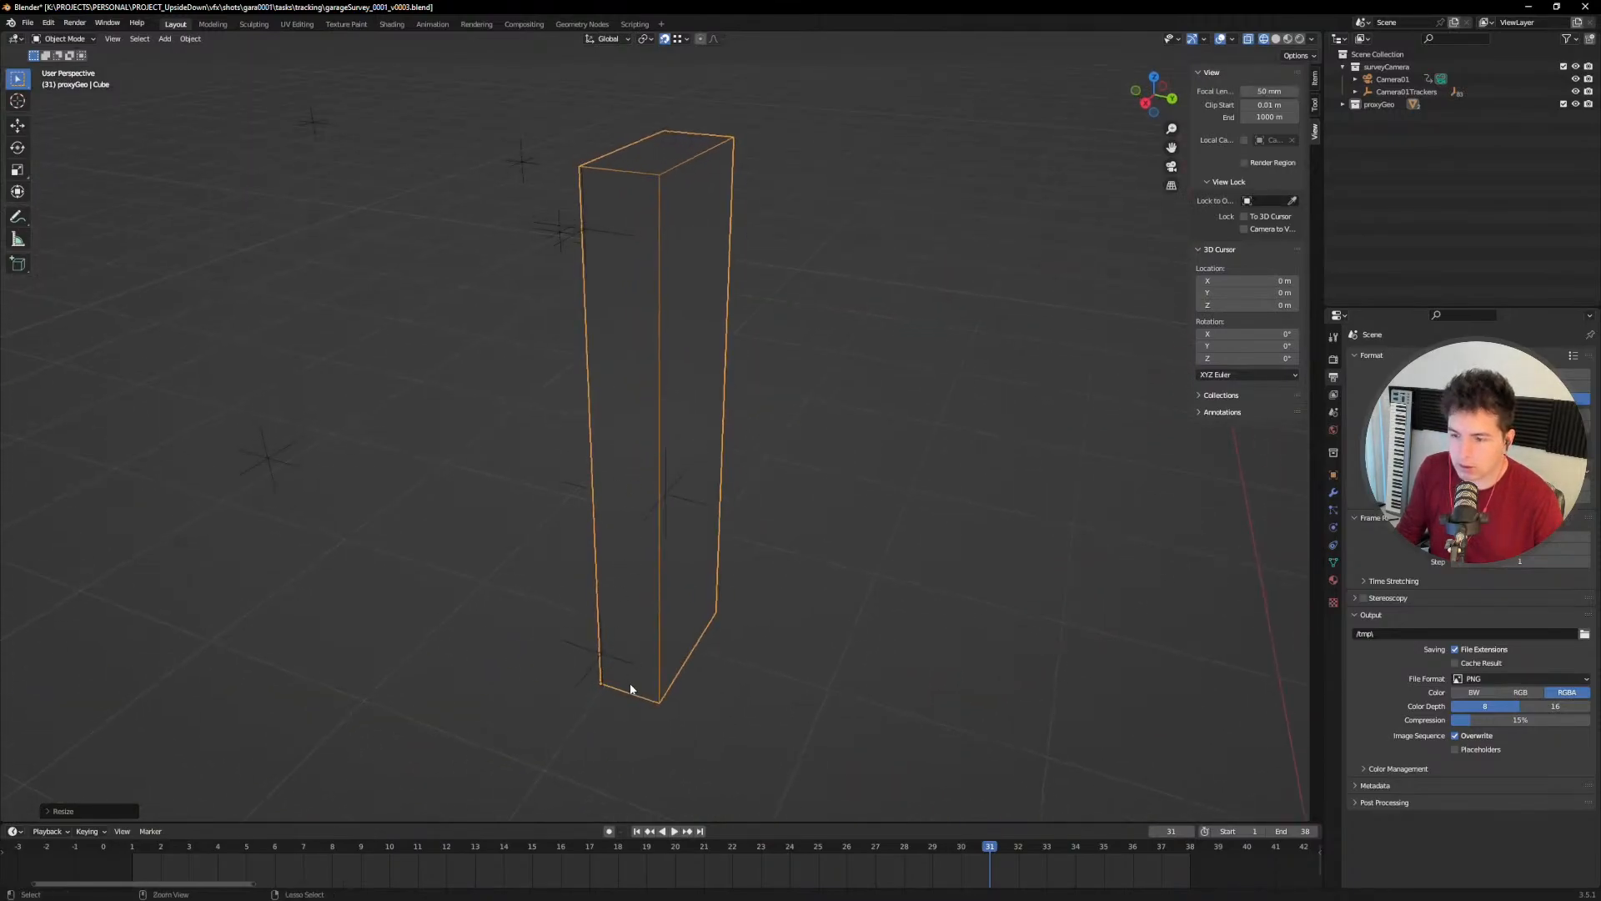
{"action": "key", "text": "Tab"}
{"action": "key", "text": "ctrl+r"}
{"action": "scroll", "coordinate": [630, 683], "scroll_direction": "up", "scroll_amount": 1}
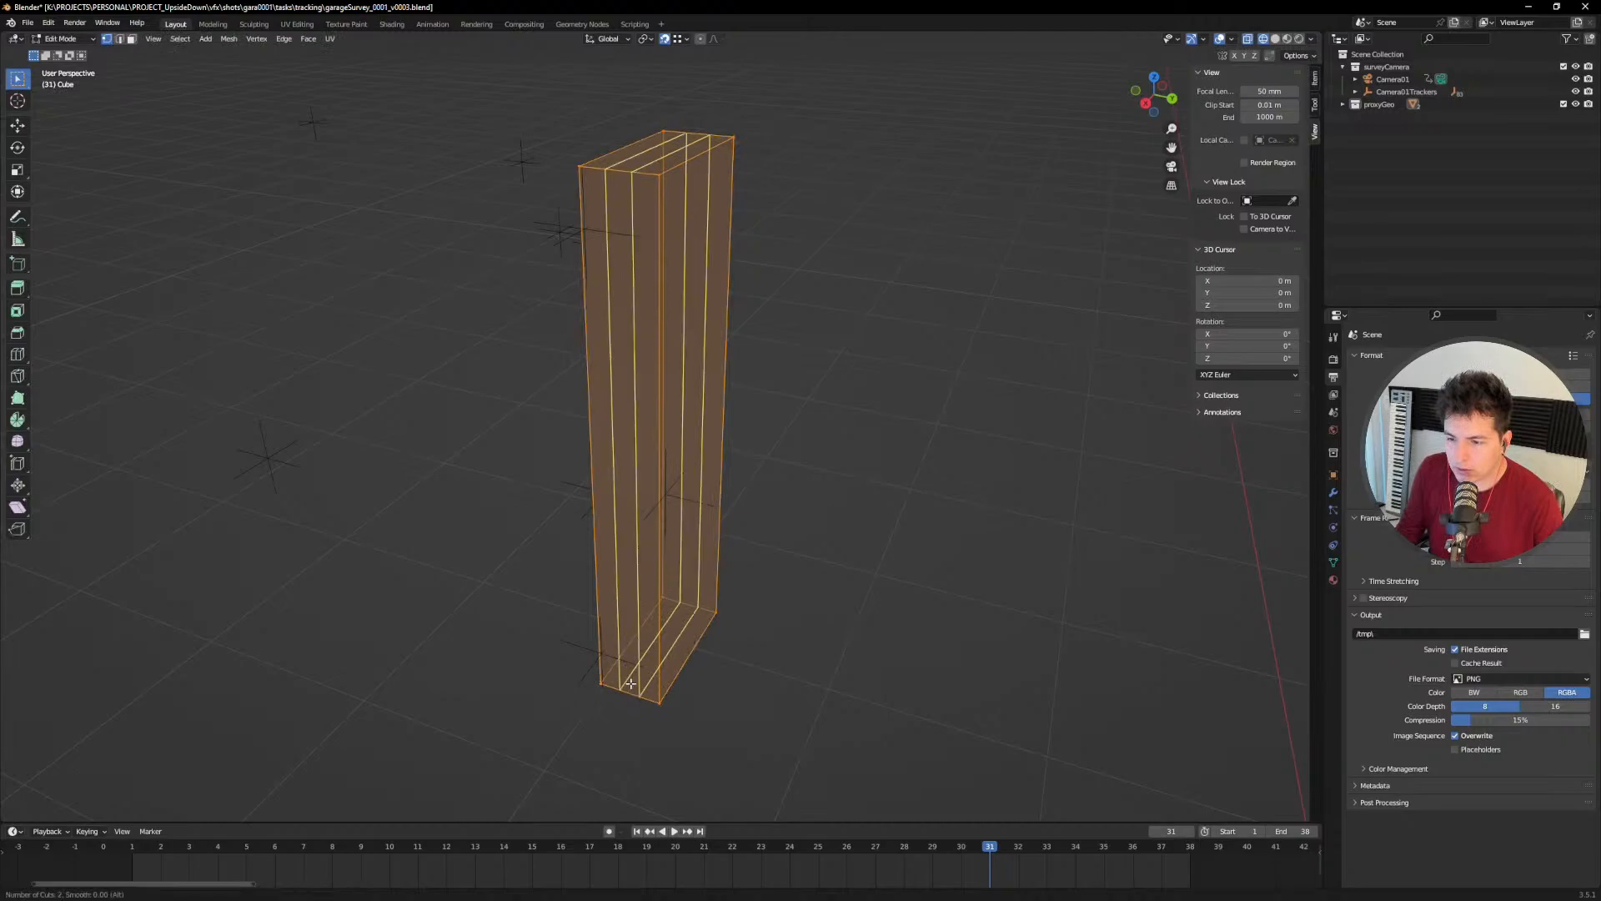
{"action": "left_click", "coordinate": [630, 683]}
Step: Spread the two loop cuts apart along Y until they lie close to the pillar's wide faces
{"action": "key", "text": "s"}
{"action": "key", "text": "y"}
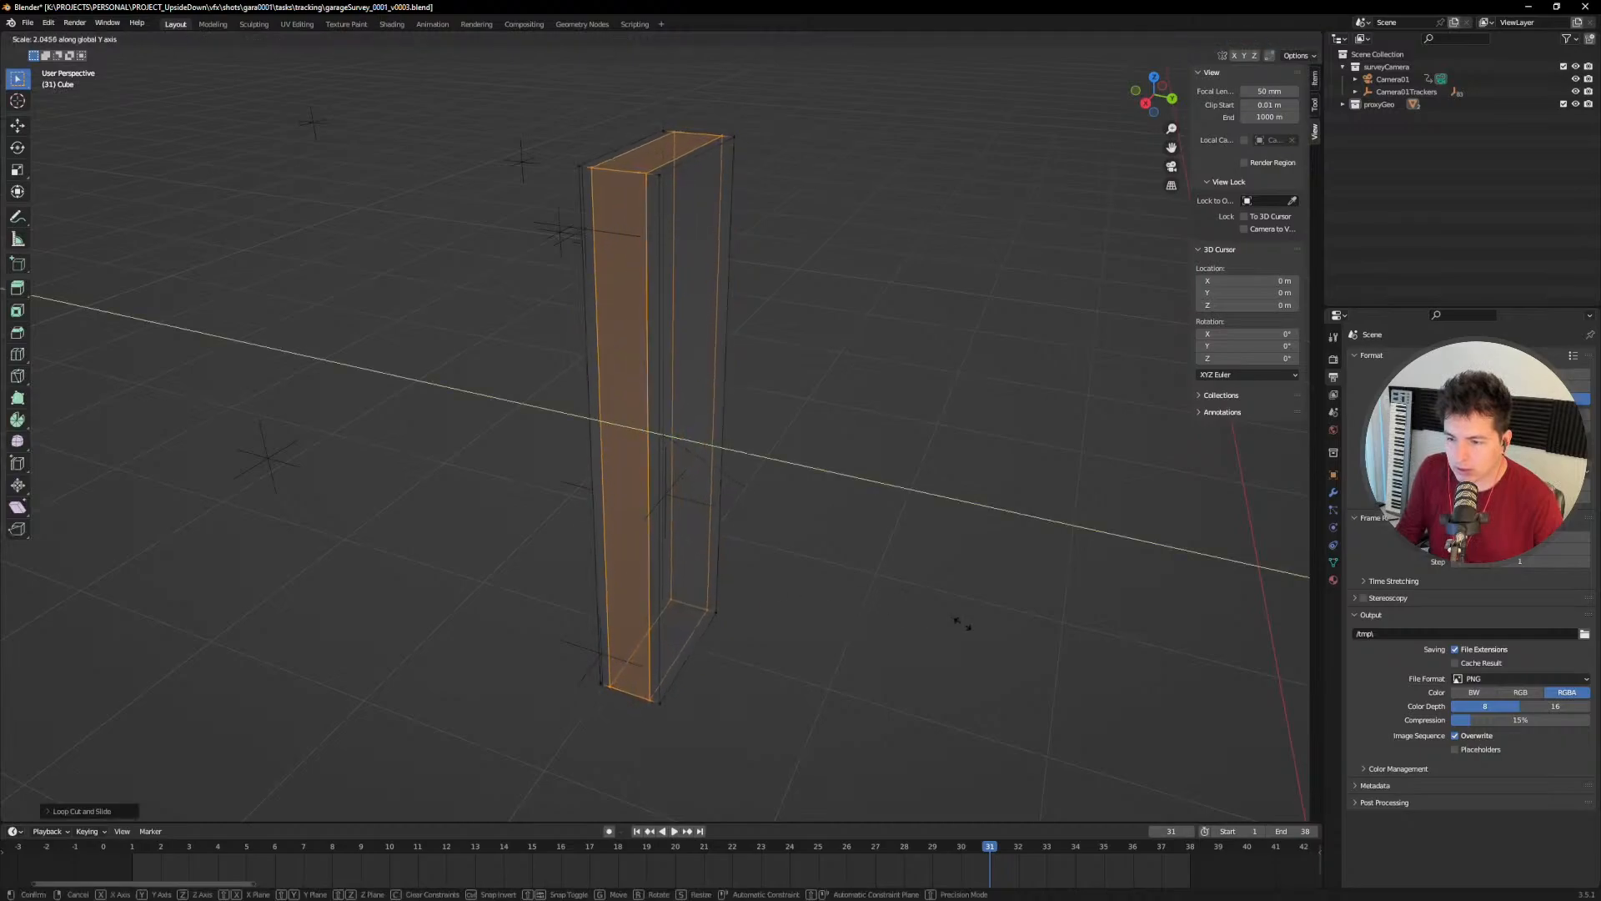
{"action": "left_click", "coordinate": [742, 484]}
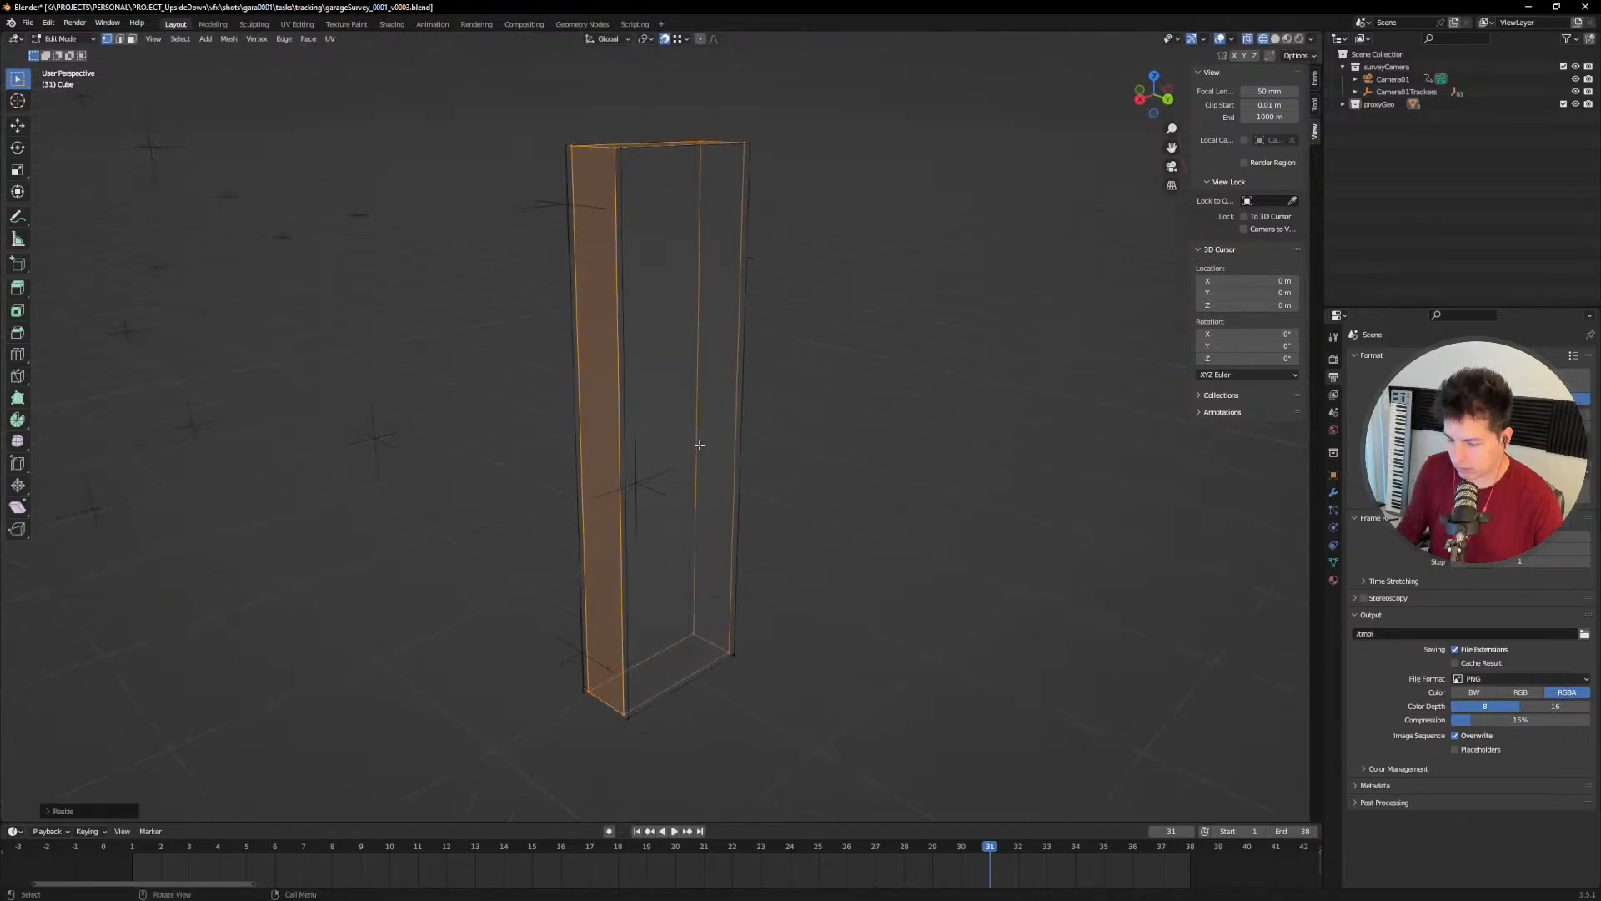
Step: Back in the camera view, scale the loop cuts along X by about 1.08 to chamfer the pillar's corners
{"action": "key", "text": "KP_0"}
{"action": "key", "text": "s"}
{"action": "key", "text": "y"}
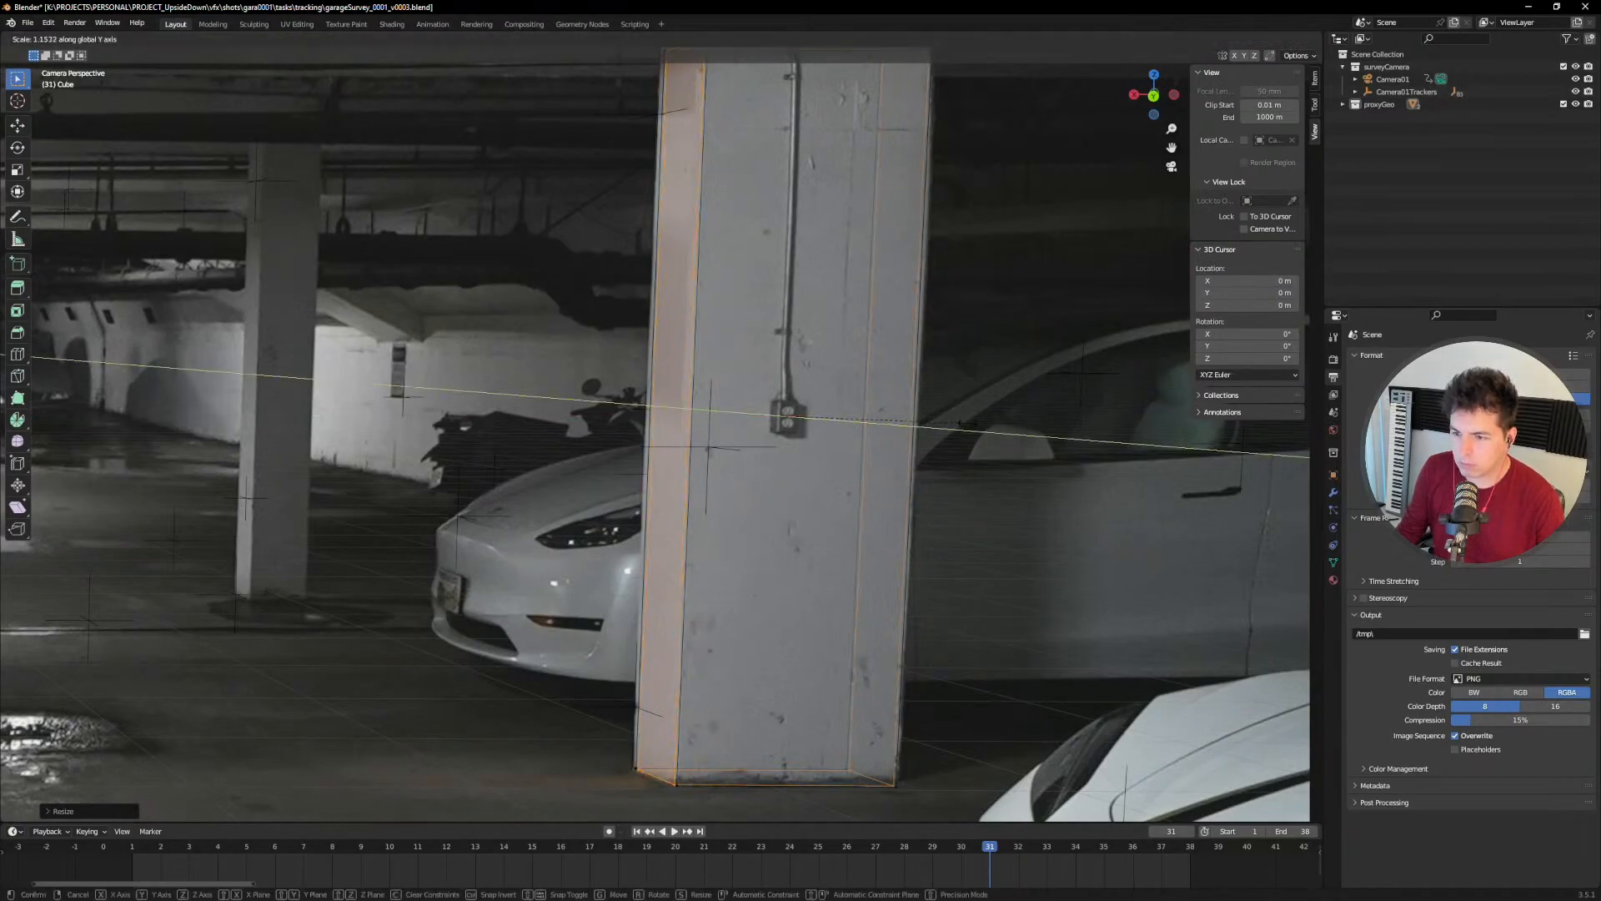
{"action": "key", "text": "x"}
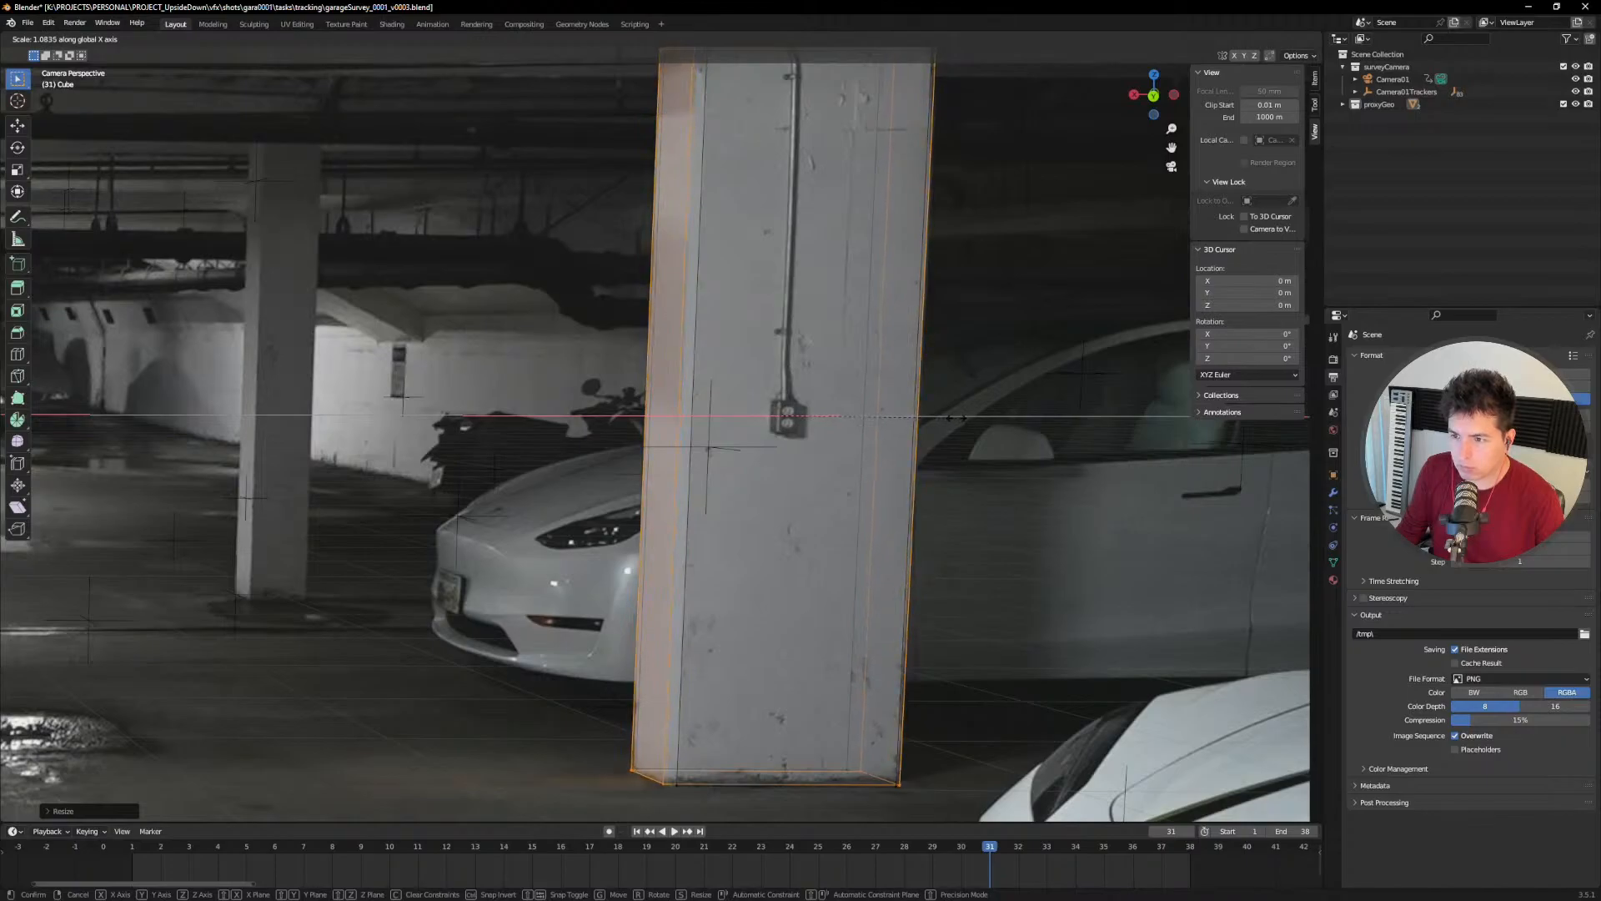
{"action": "left_click", "coordinate": [954, 417]}
{"action": "key", "text": "Tab"}
Step: Reselect the pillar cube in Object Mode and set the viewport wireframe color mode to Object
{"action": "scroll", "coordinate": [782, 477], "scroll_direction": "down", "scroll_amount": 5}
{"action": "left_click", "coordinate": [737, 477]}
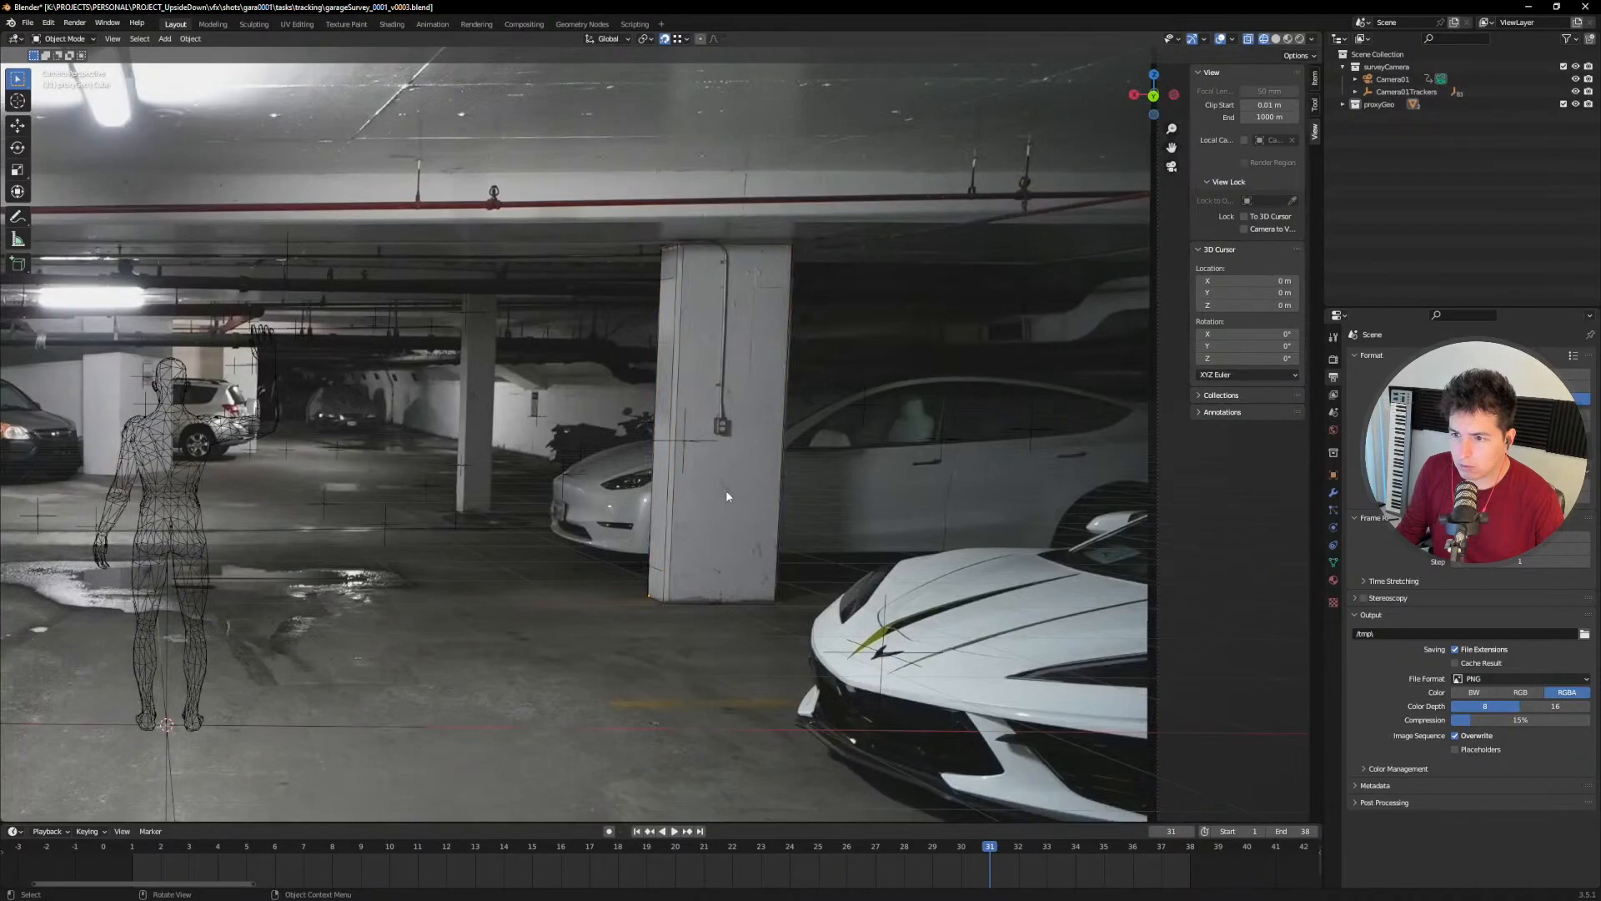
{"action": "left_click", "coordinate": [747, 540]}
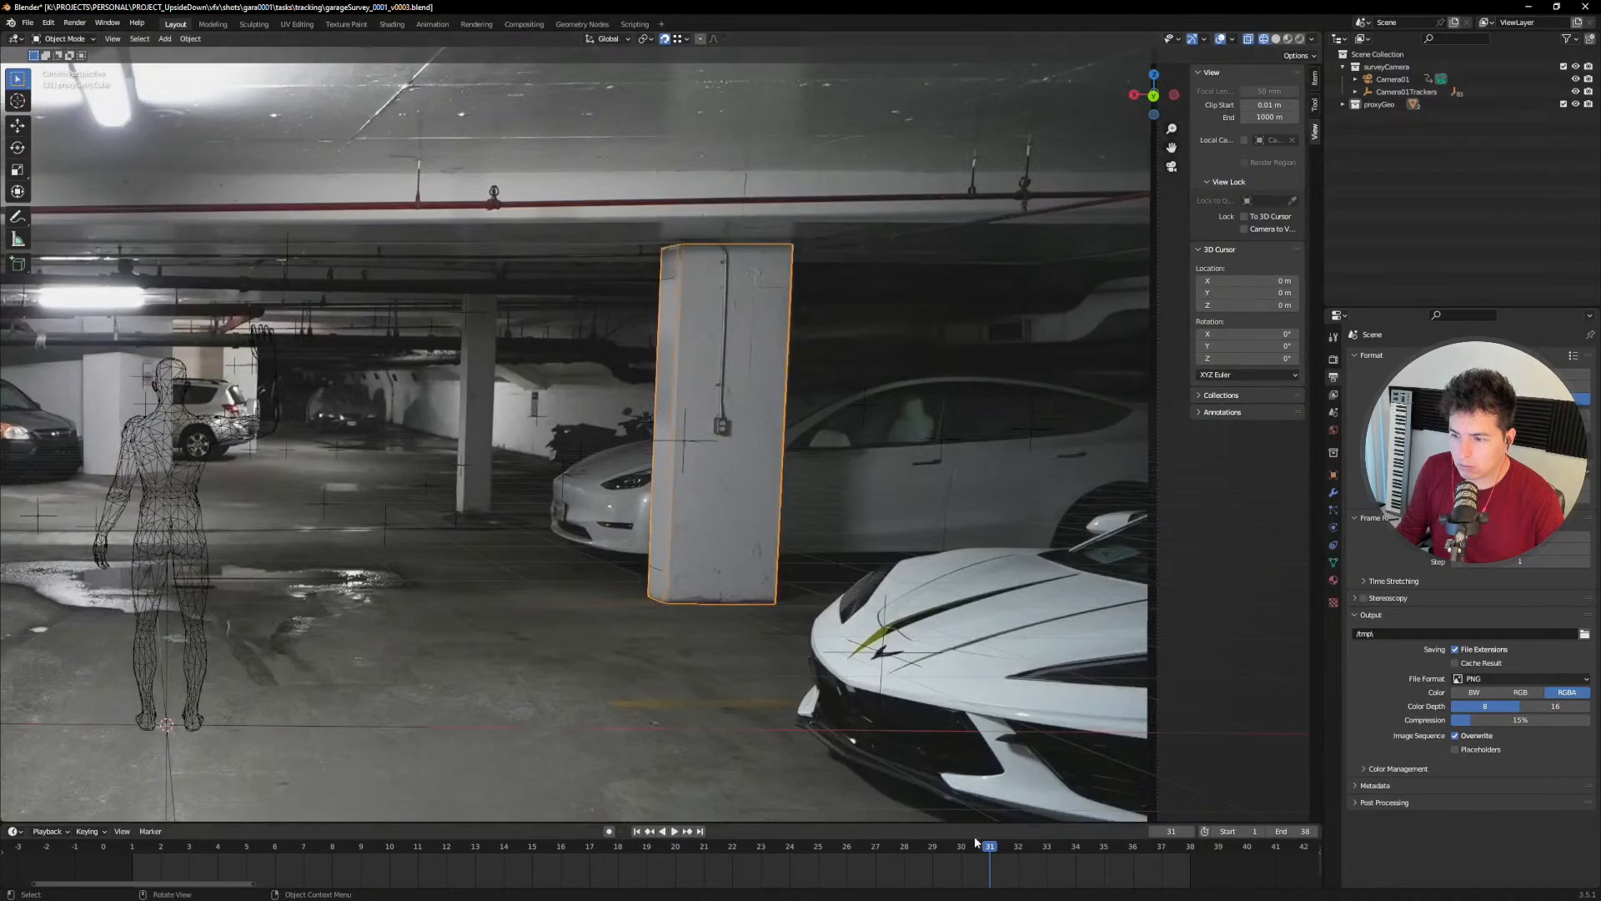
{"action": "left_click", "coordinate": [1311, 39]}
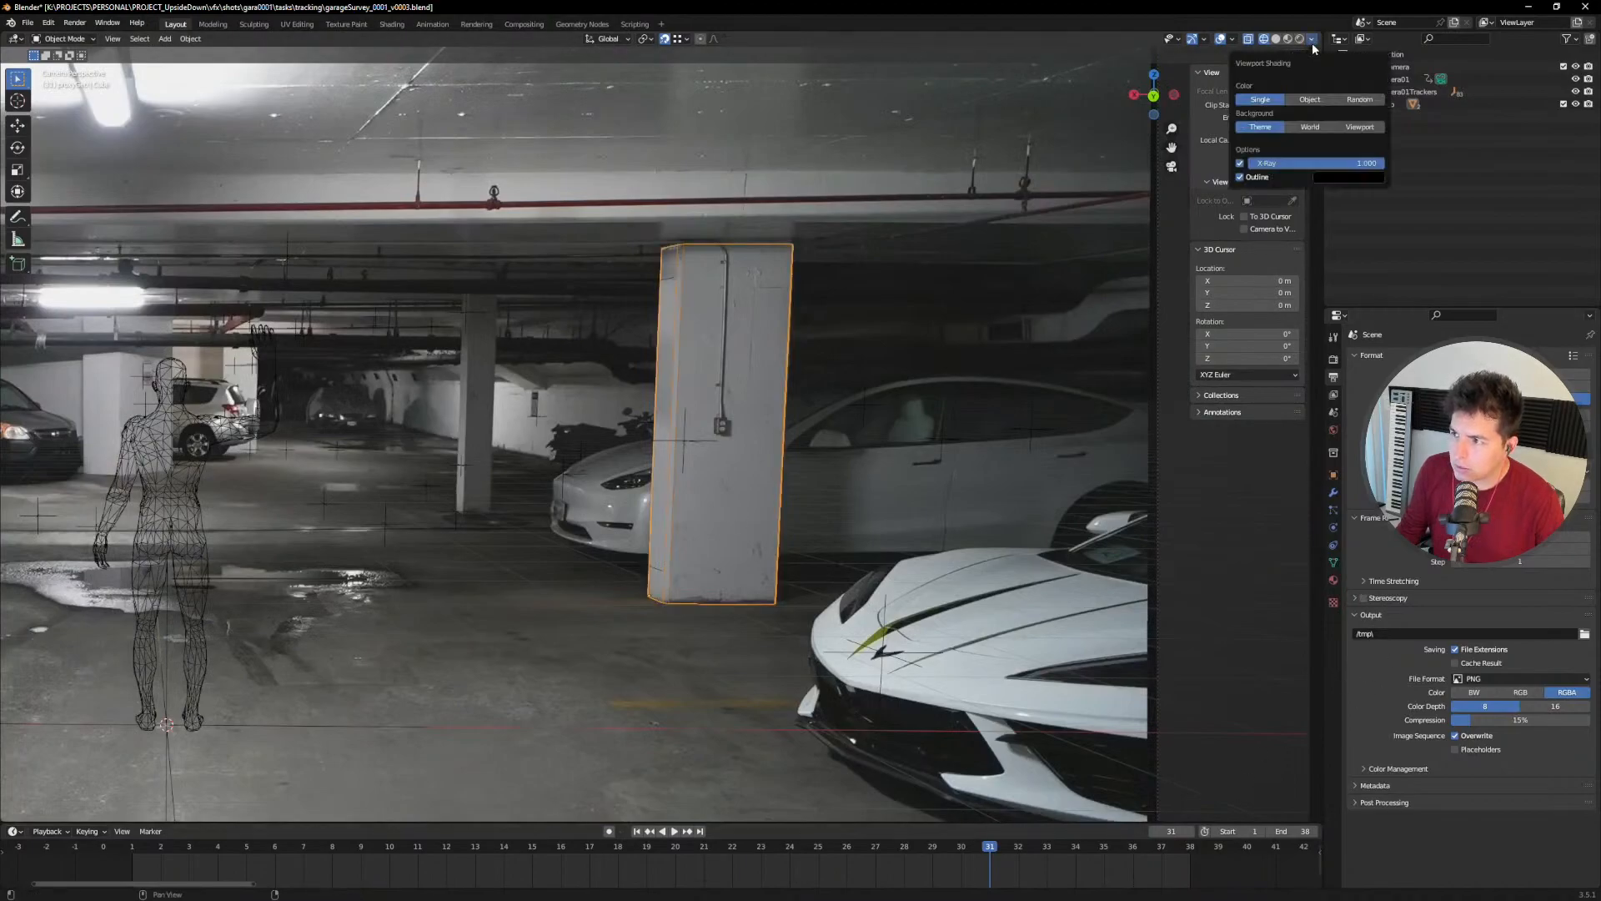
{"action": "left_click", "coordinate": [1308, 99]}
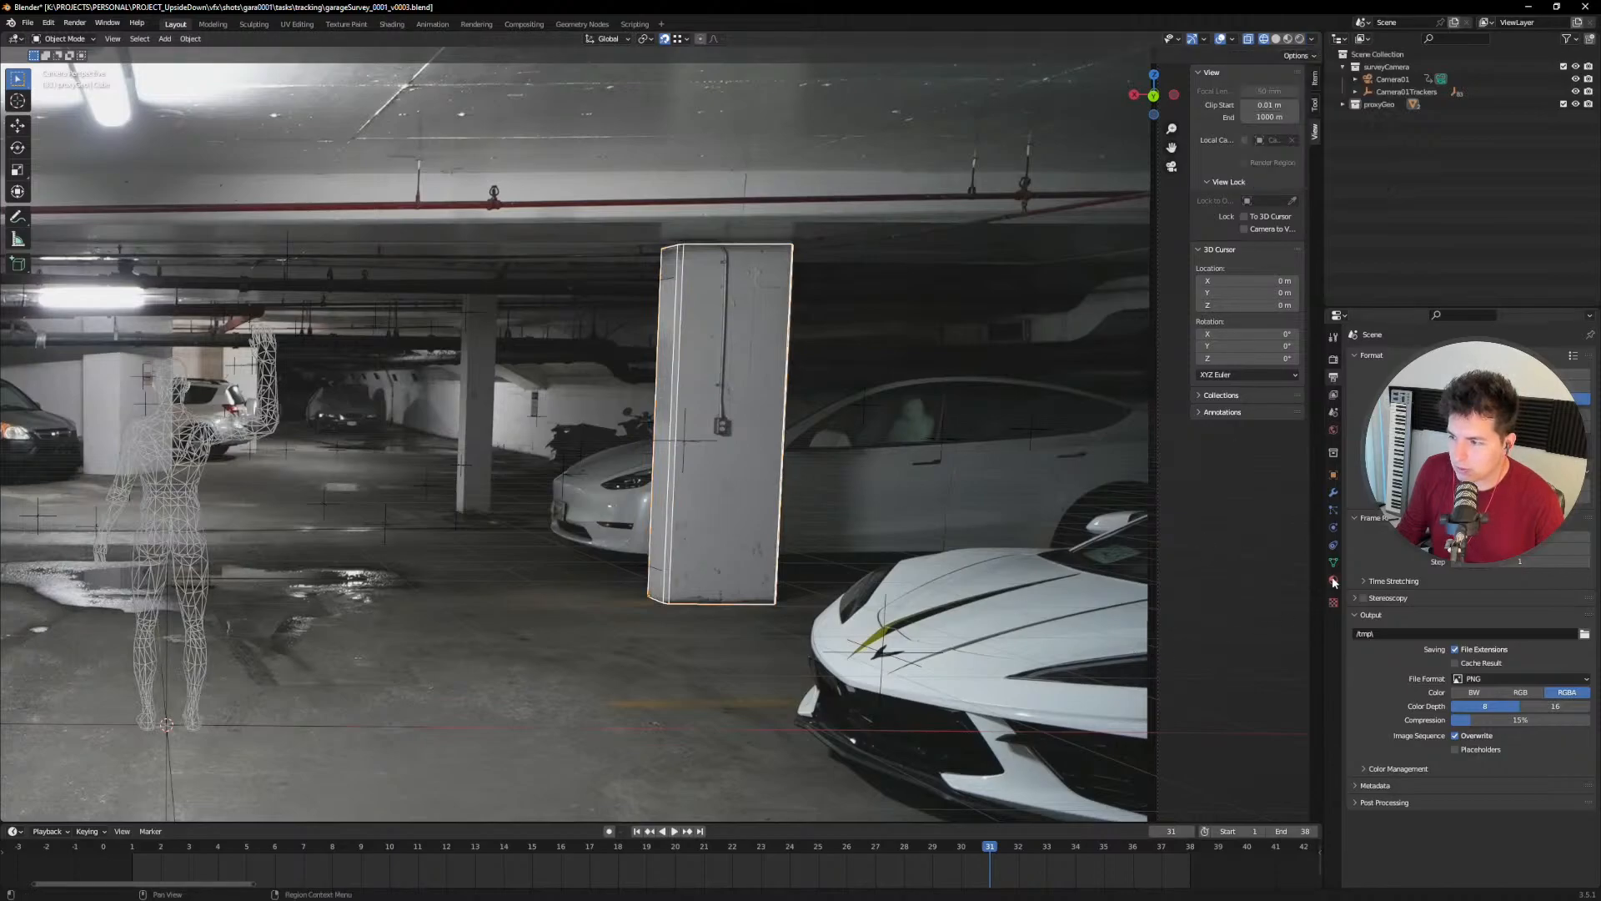
Step: Set the pillar cube's viewport display color to fully saturated red
{"action": "left_click", "coordinate": [1334, 477]}
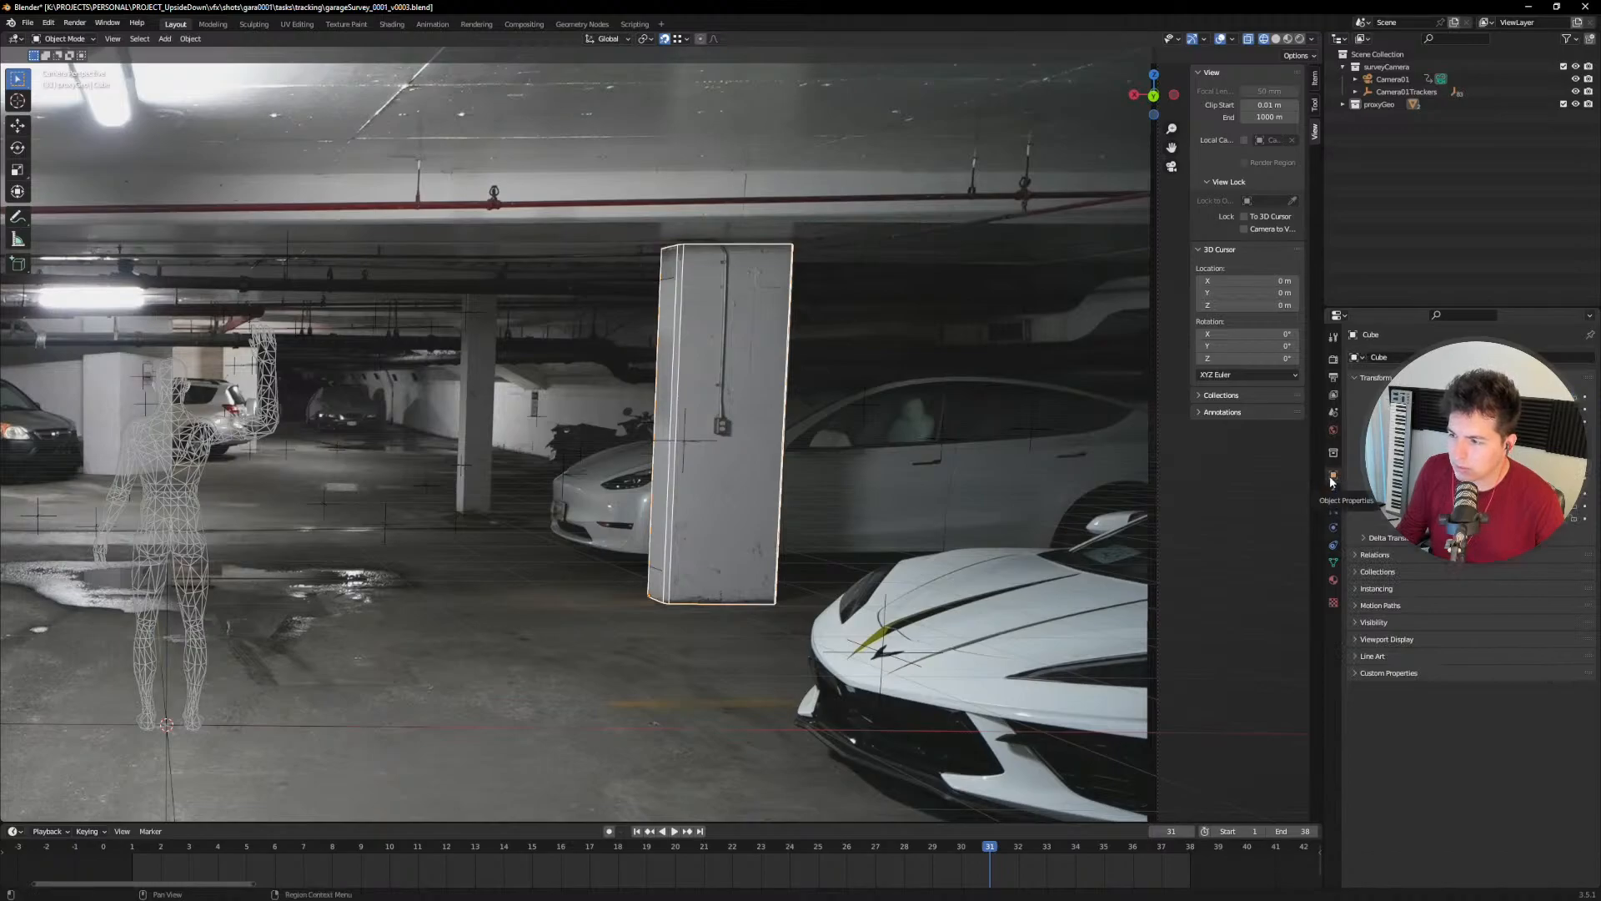
{"action": "left_click", "coordinate": [1368, 643]}
{"action": "left_click", "coordinate": [1490, 755]}
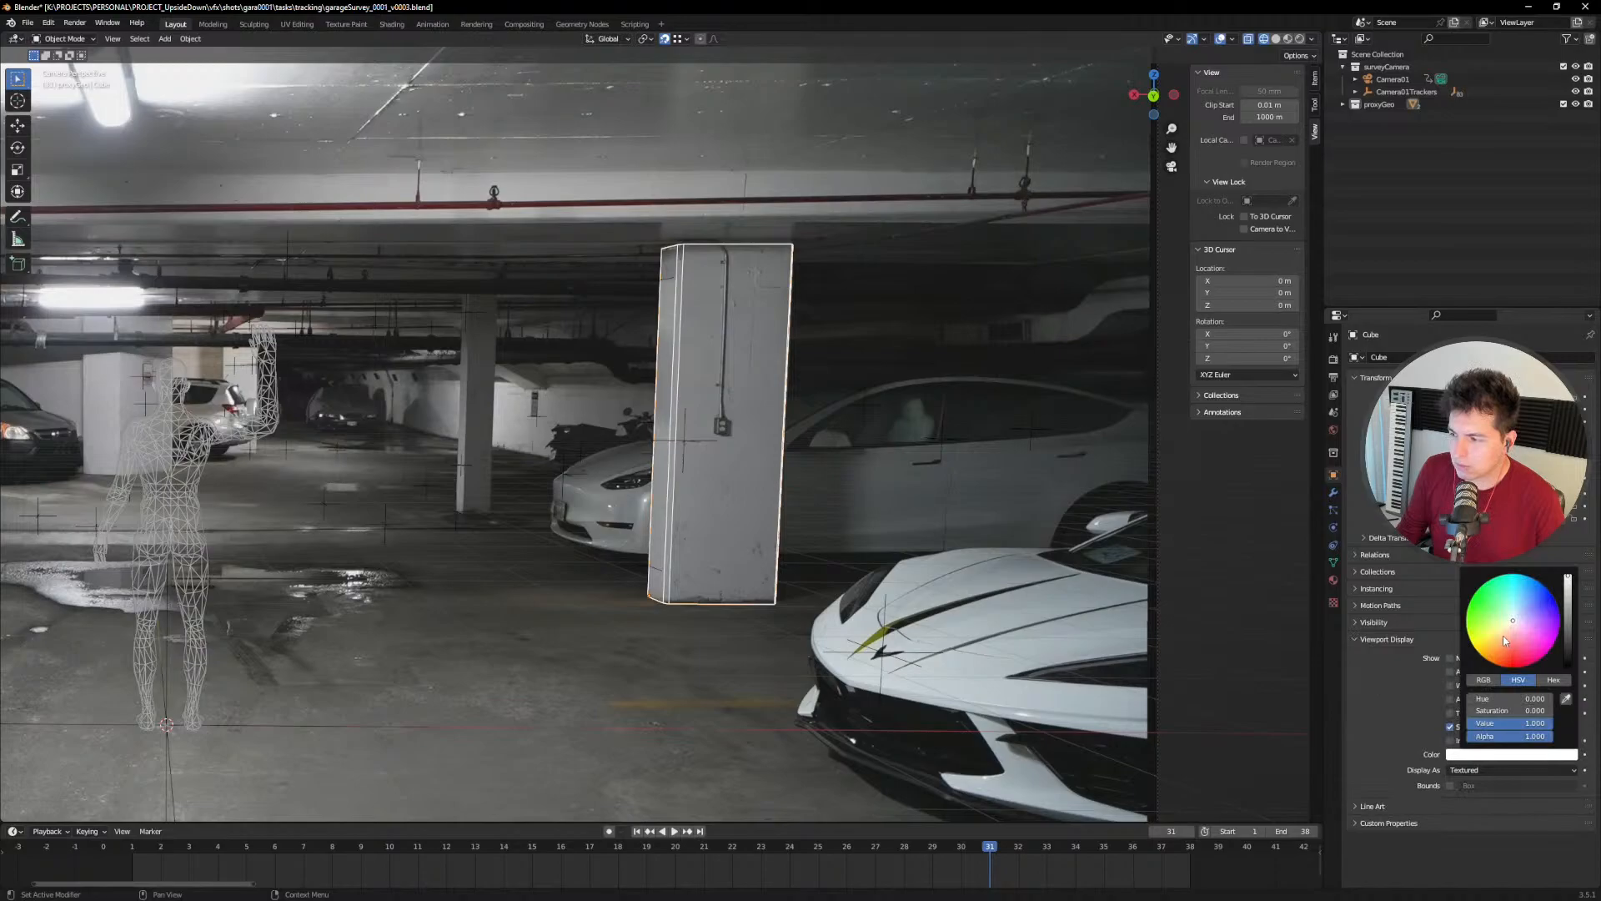
{"action": "left_click_drag", "start_coordinate": [1511, 656], "coordinate": [1511, 667]}
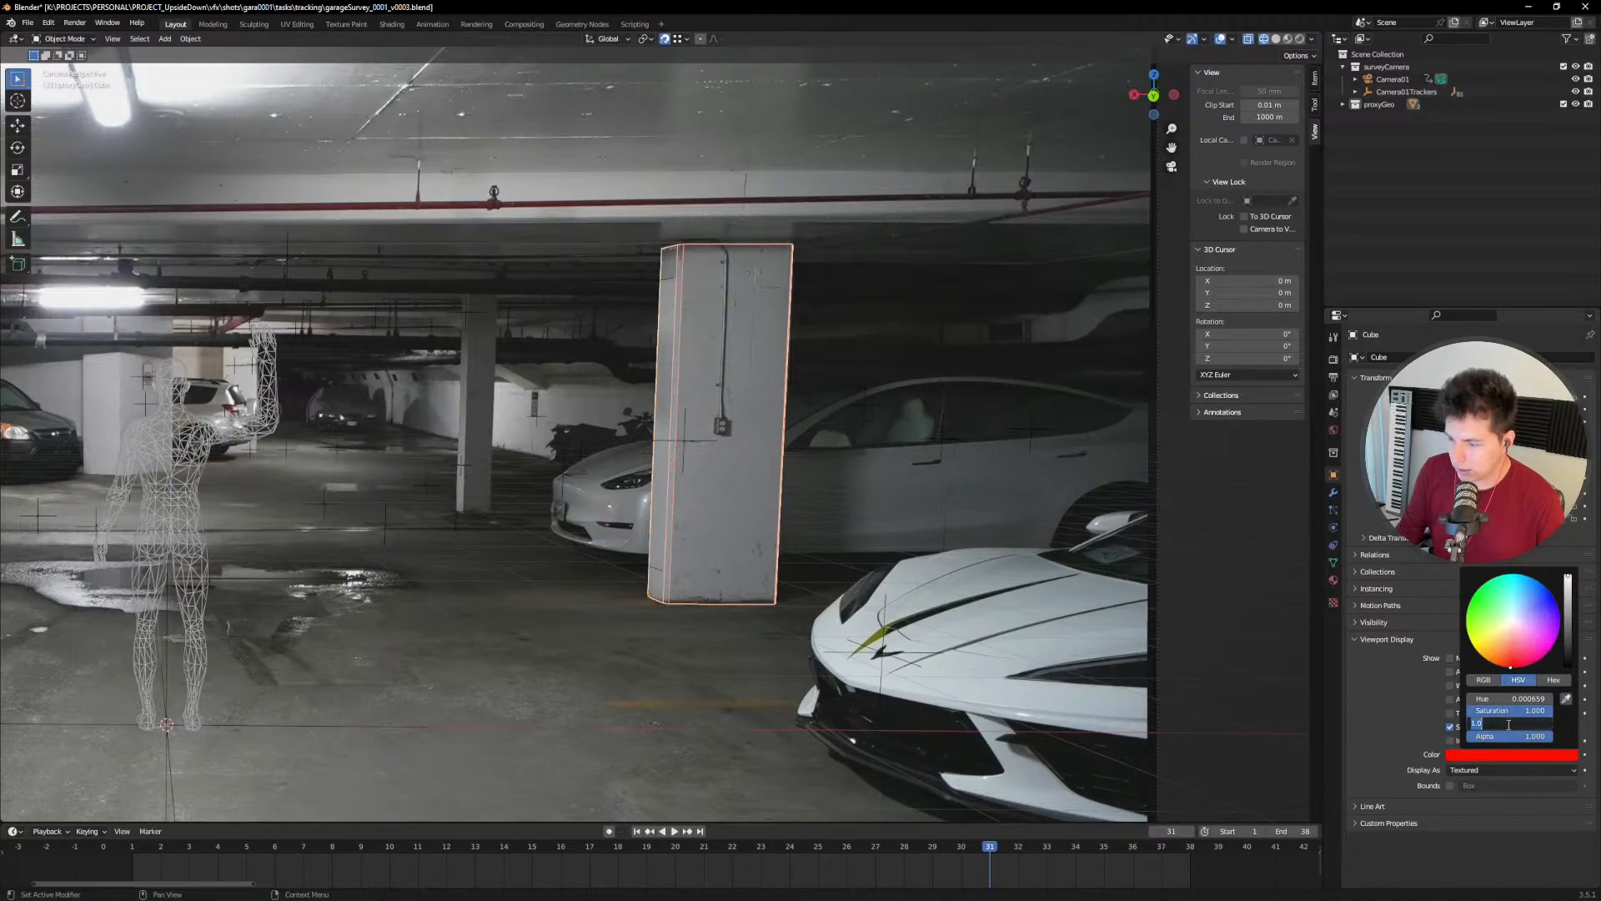
{"action": "left_click", "coordinate": [789, 494]}
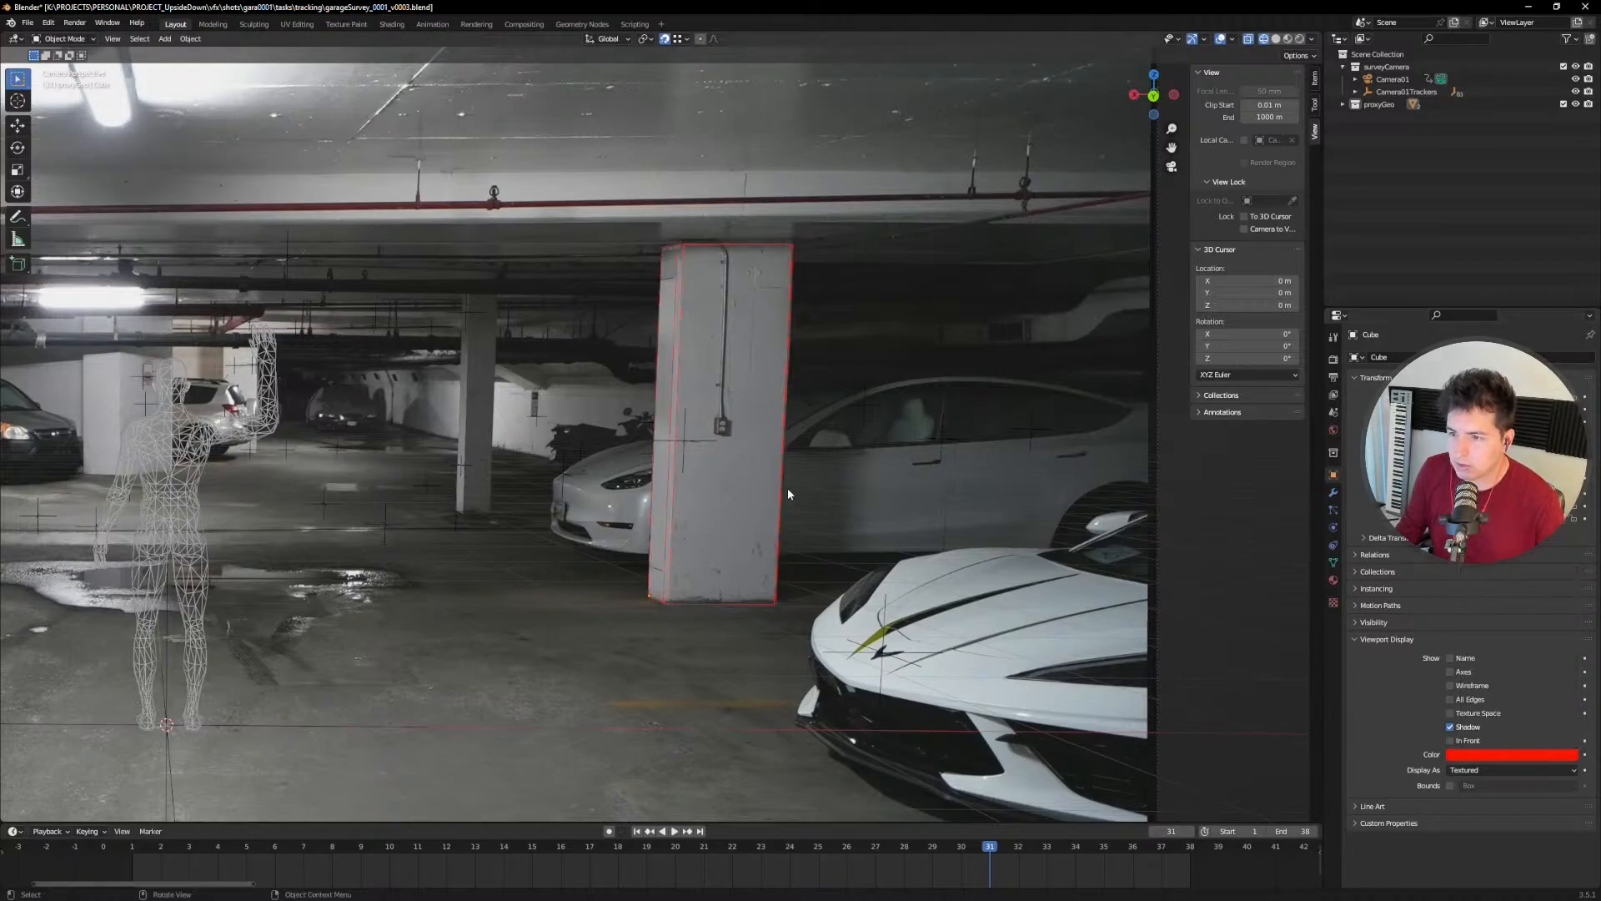
Step: Go to frame 23, examine how the red pillar outline fits the survey image, and select the cube
{"action": "scroll", "coordinate": [782, 447], "scroll_direction": "down", "scroll_amount": 5}
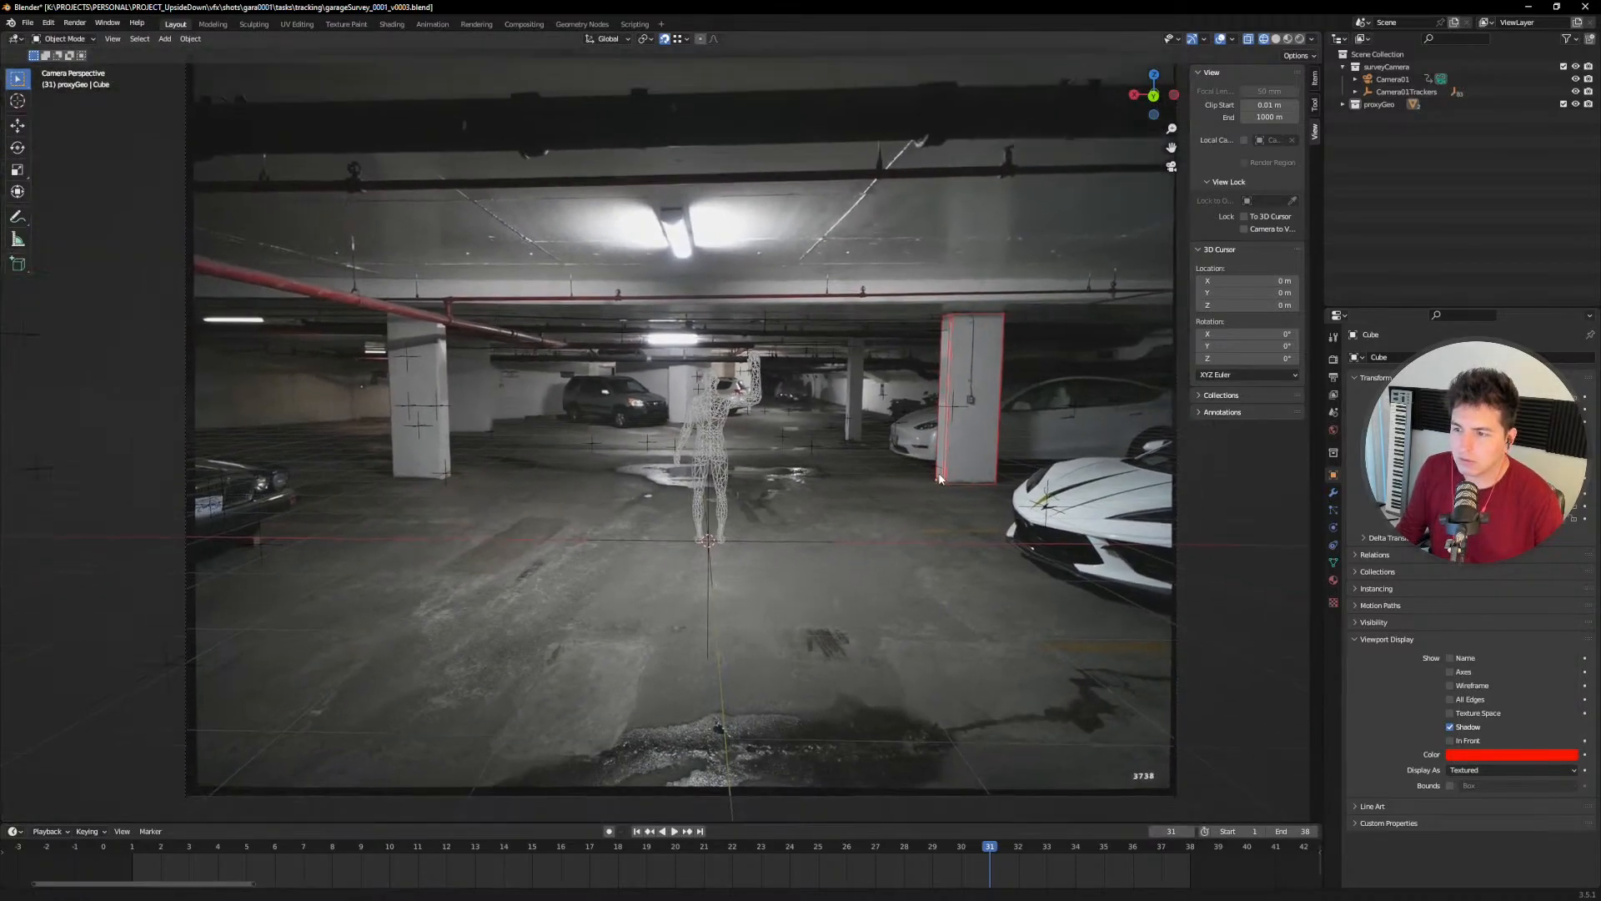
{"action": "middle_click_drag", "start_coordinate": [931, 482], "coordinate": [933, 507], "text": "shift"}
{"action": "left_click_drag", "start_coordinate": [972, 845], "coordinate": [767, 881]}
{"action": "middle_click_drag", "start_coordinate": [381, 445], "coordinate": [603, 502], "text": "shift"}
{"action": "scroll", "coordinate": [547, 305], "scroll_direction": "up", "scroll_amount": 5}
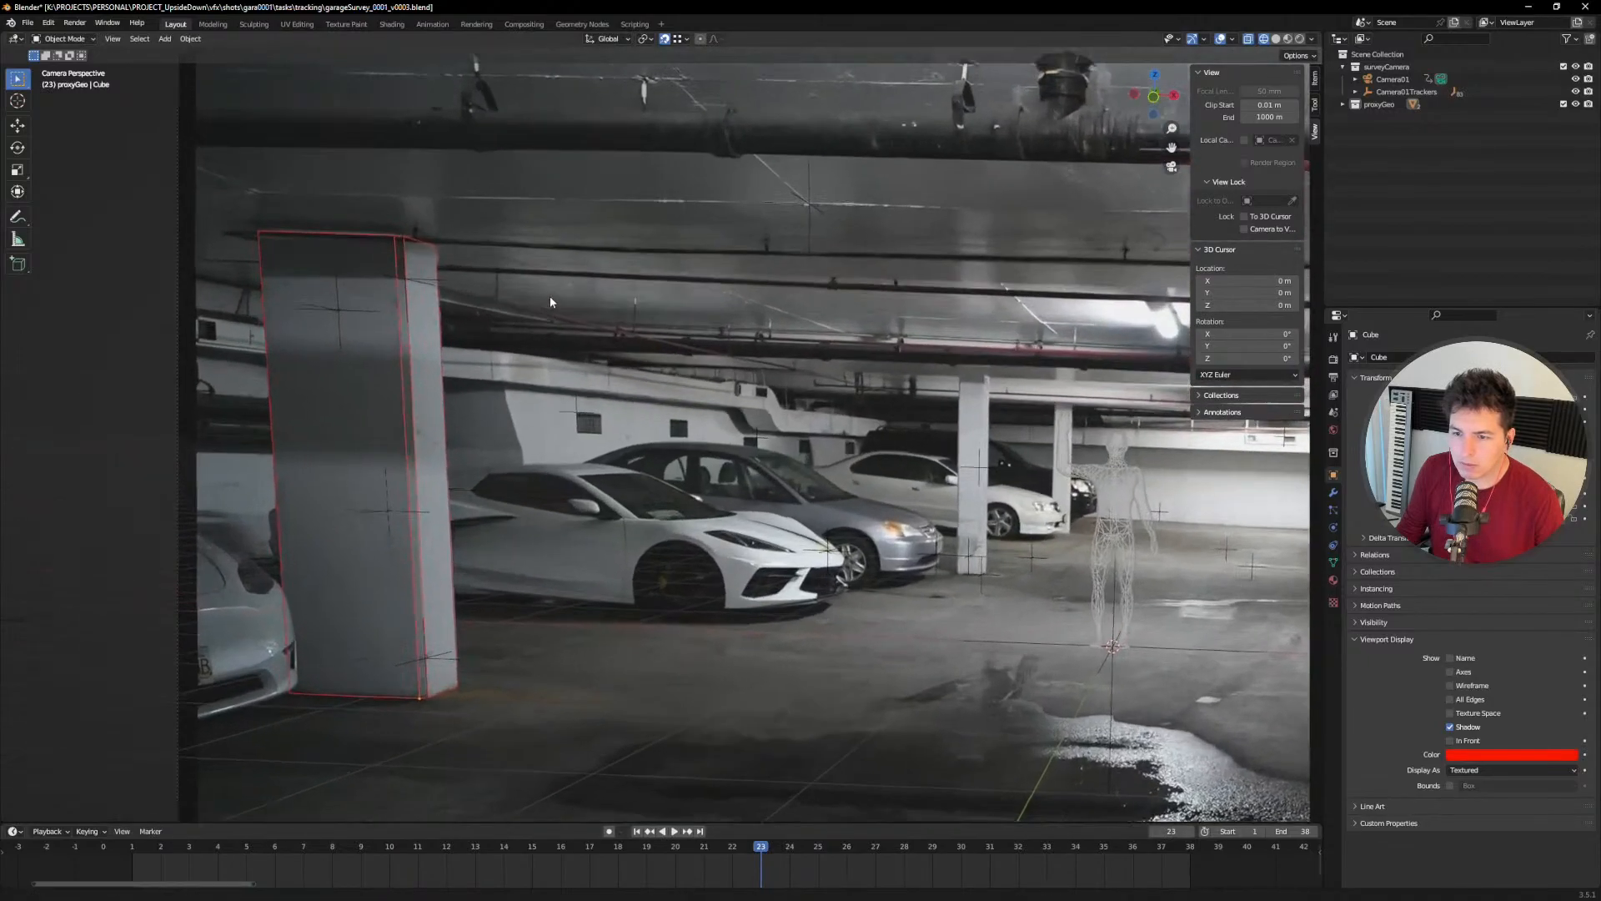
{"action": "middle_click_drag", "start_coordinate": [362, 420], "coordinate": [472, 341], "text": "shift"}
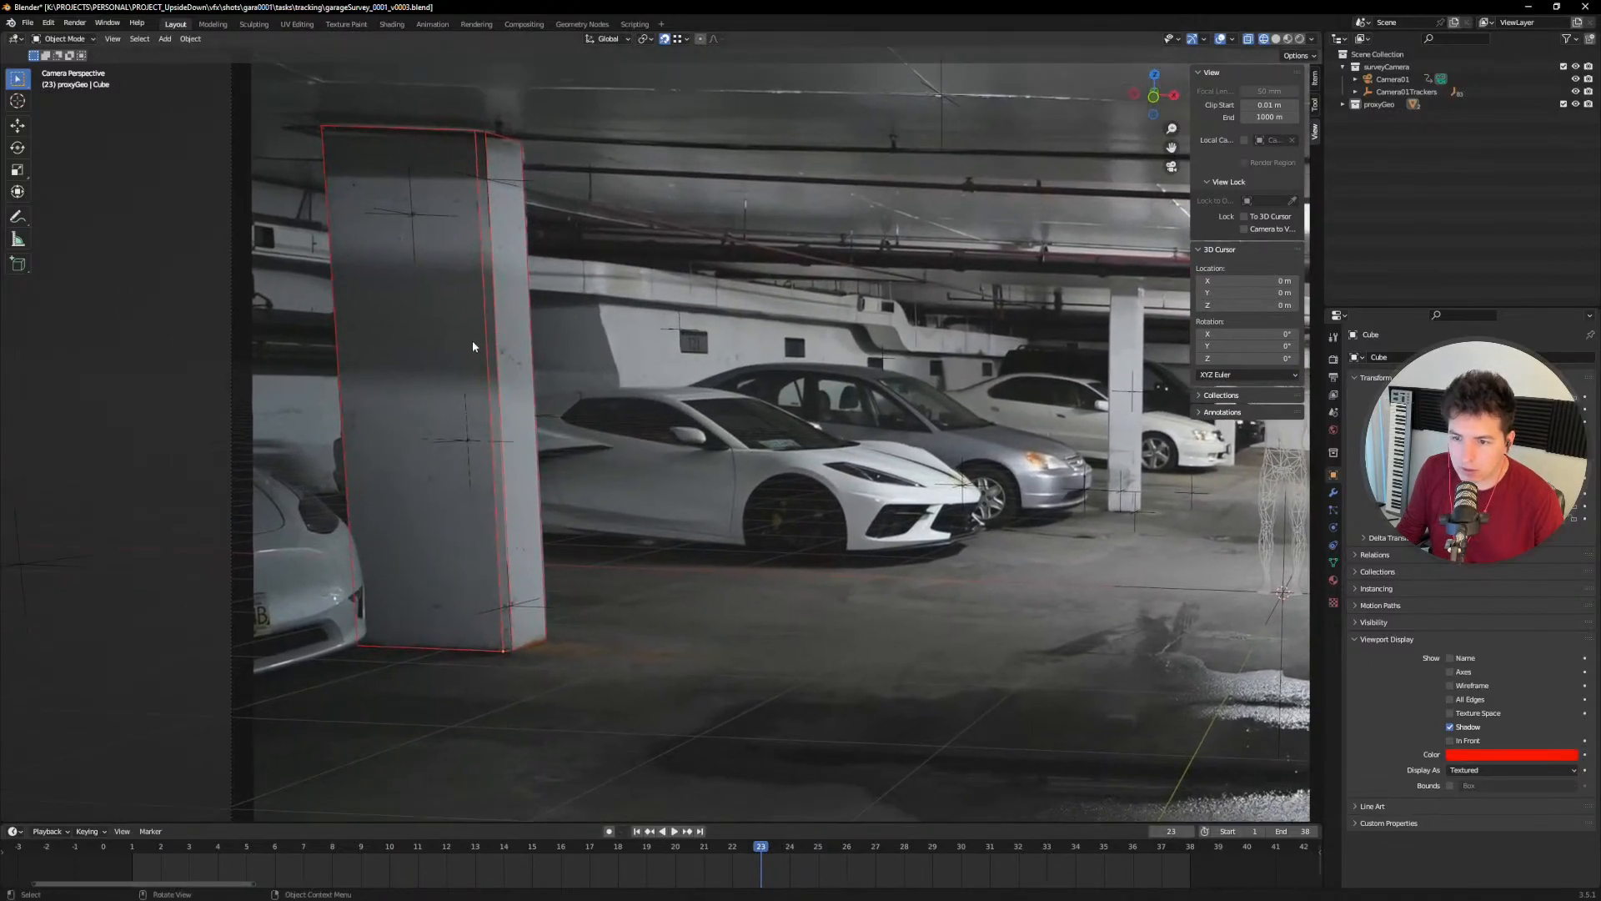
{"action": "scroll", "coordinate": [418, 353], "scroll_direction": "down", "scroll_amount": 6}
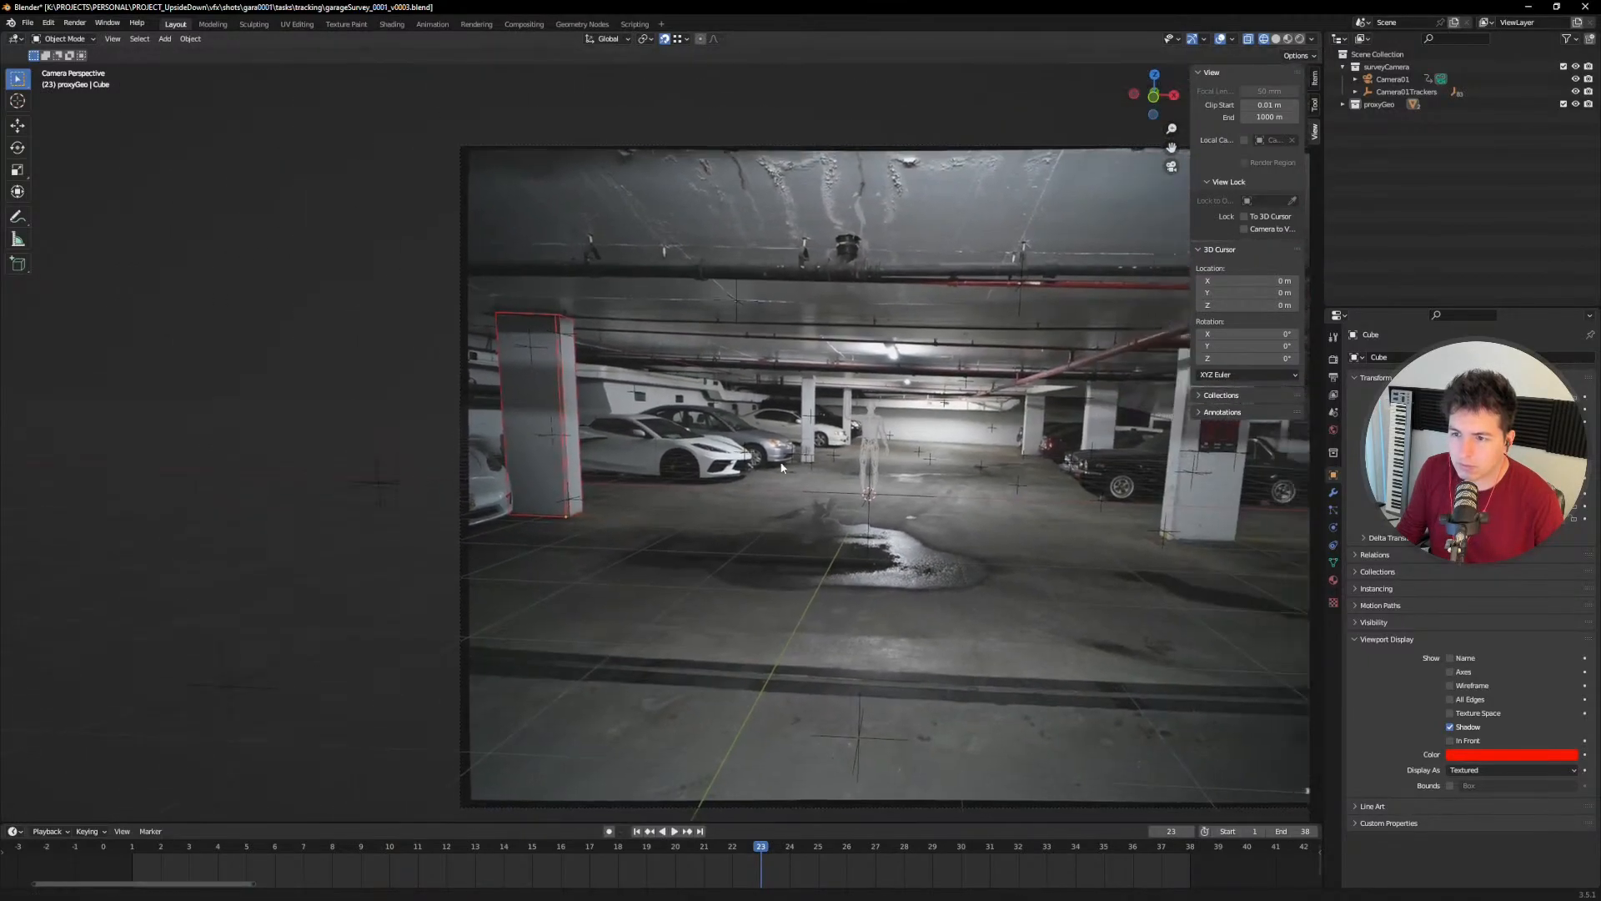
{"action": "middle_click_drag", "start_coordinate": [781, 467], "coordinate": [541, 445], "text": "shift"}
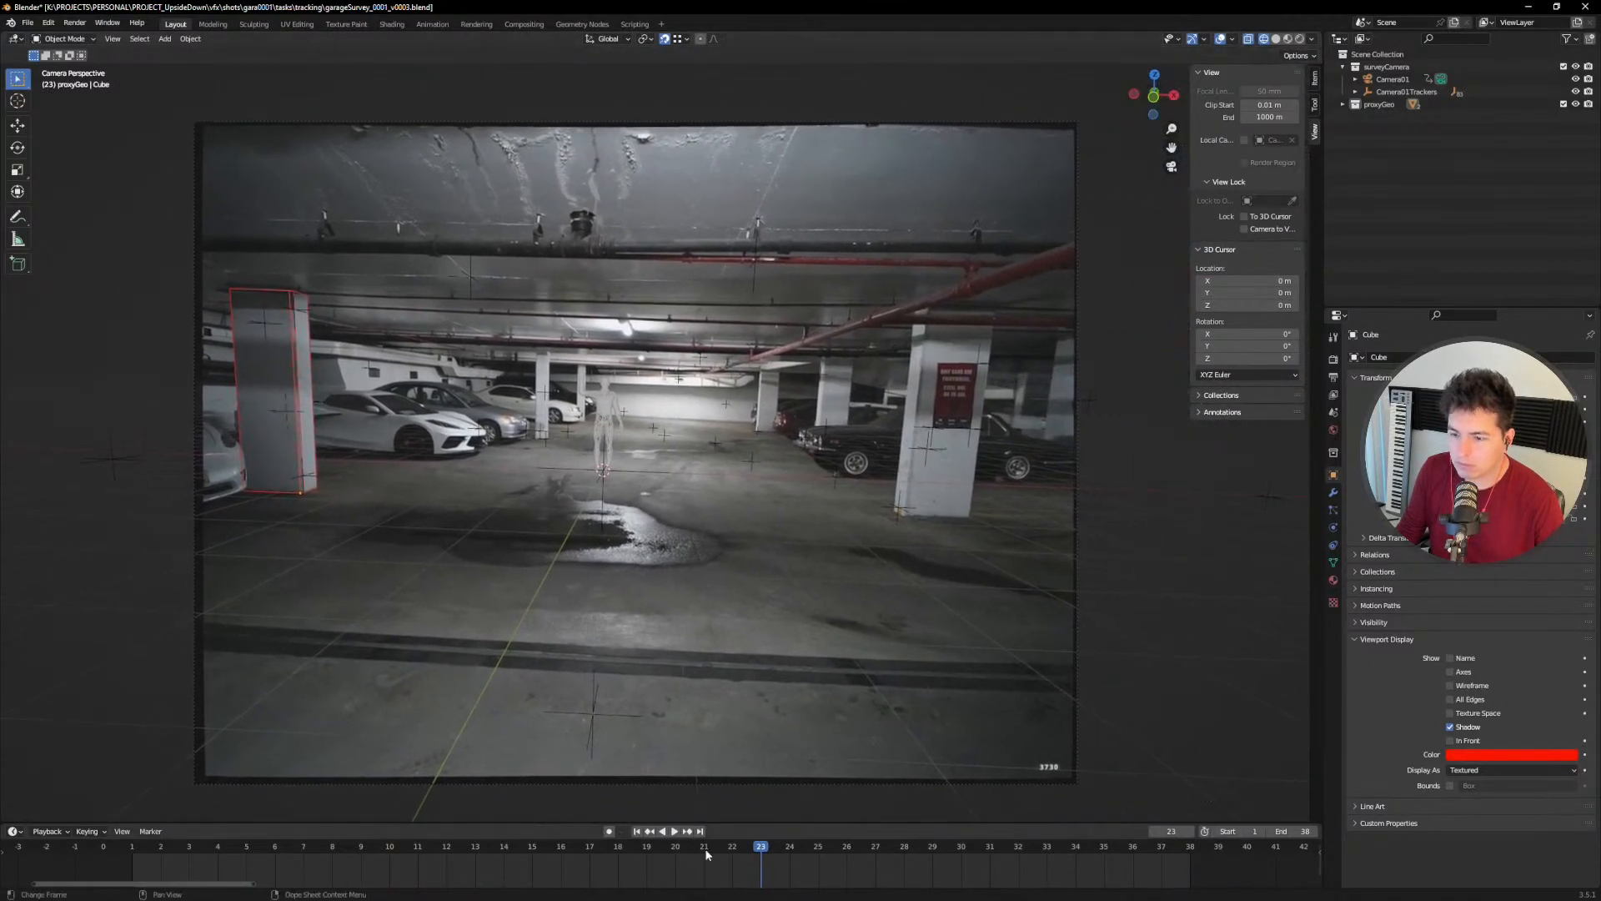
{"action": "left_click", "coordinate": [296, 459]}
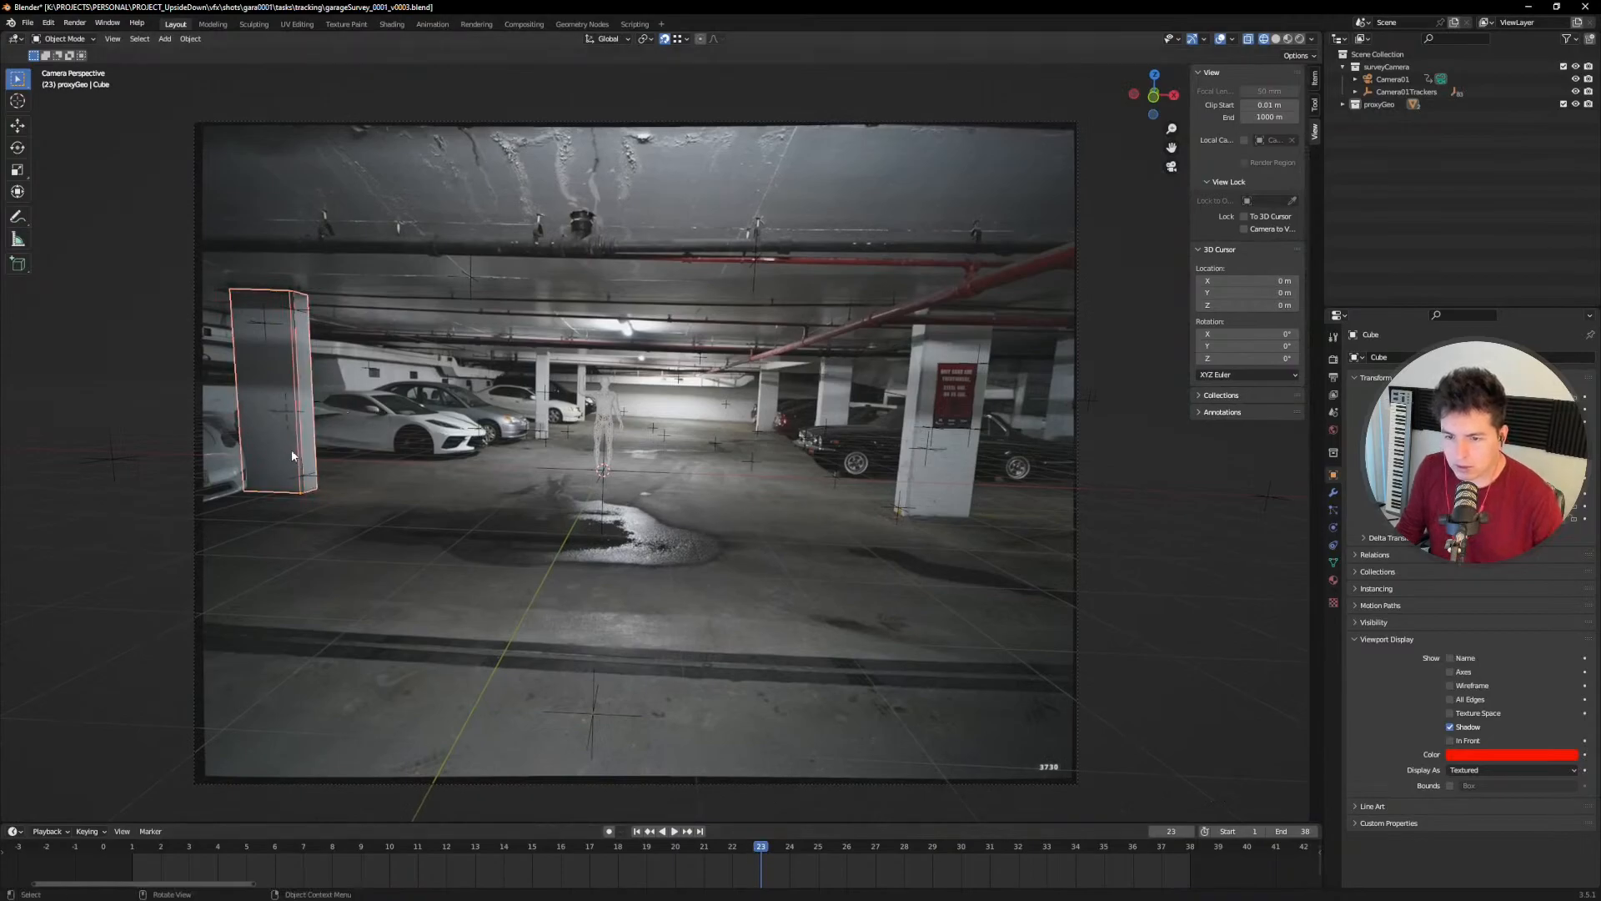
Step: Duplicate the red pillar cube and place the copy near the survey pillar carrying the red sign
{"action": "key", "text": "shift+d"}
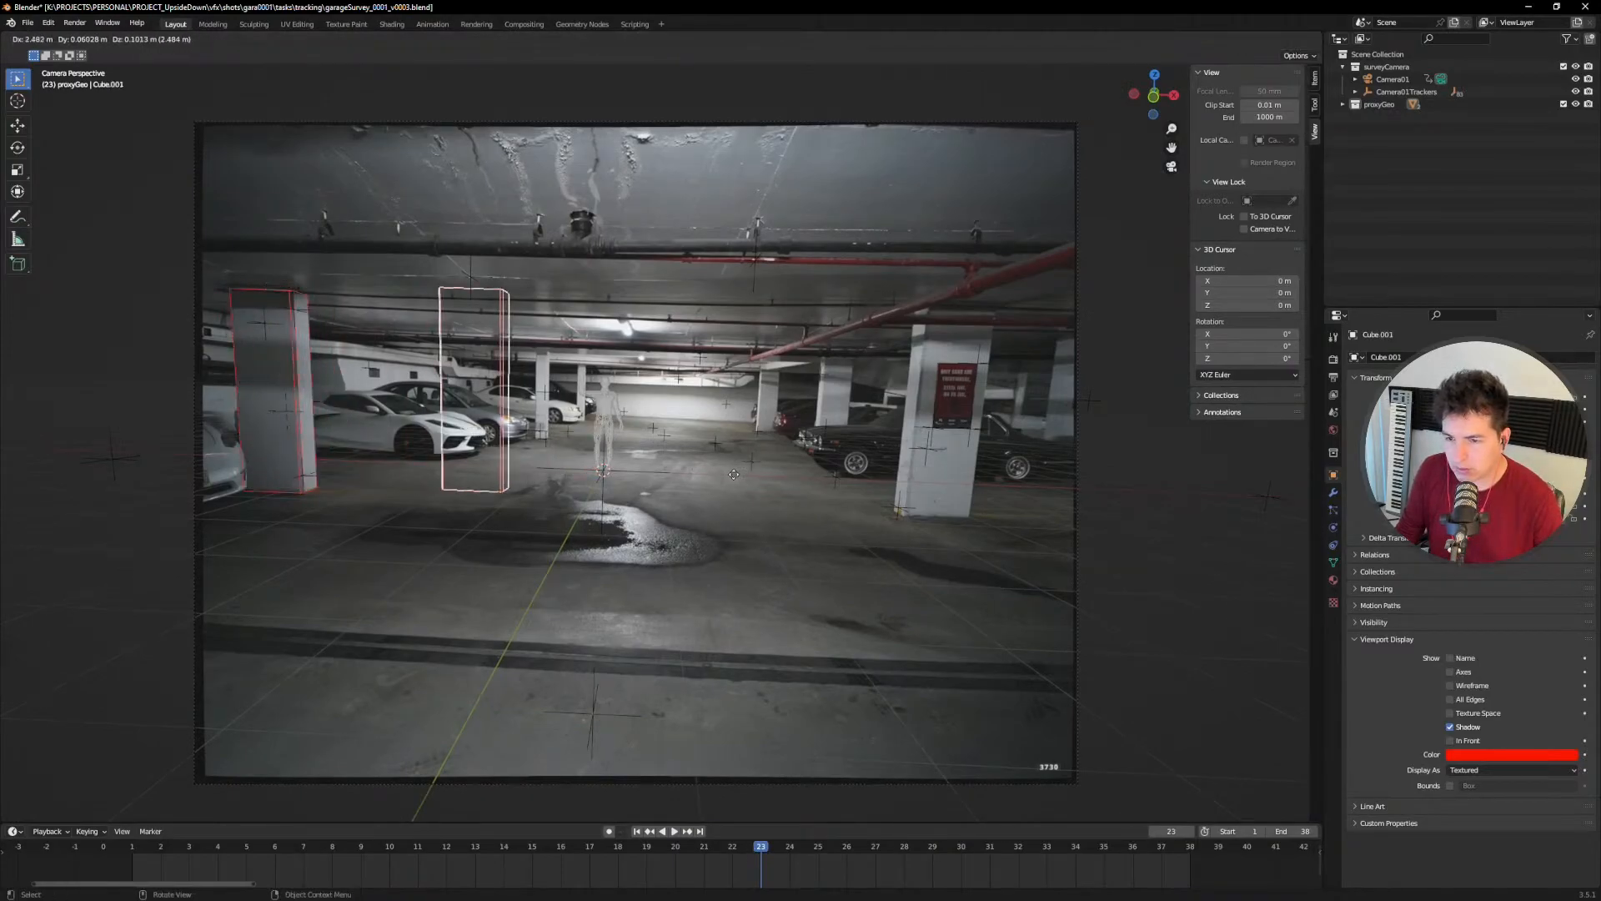
{"action": "left_click", "coordinate": [974, 431]}
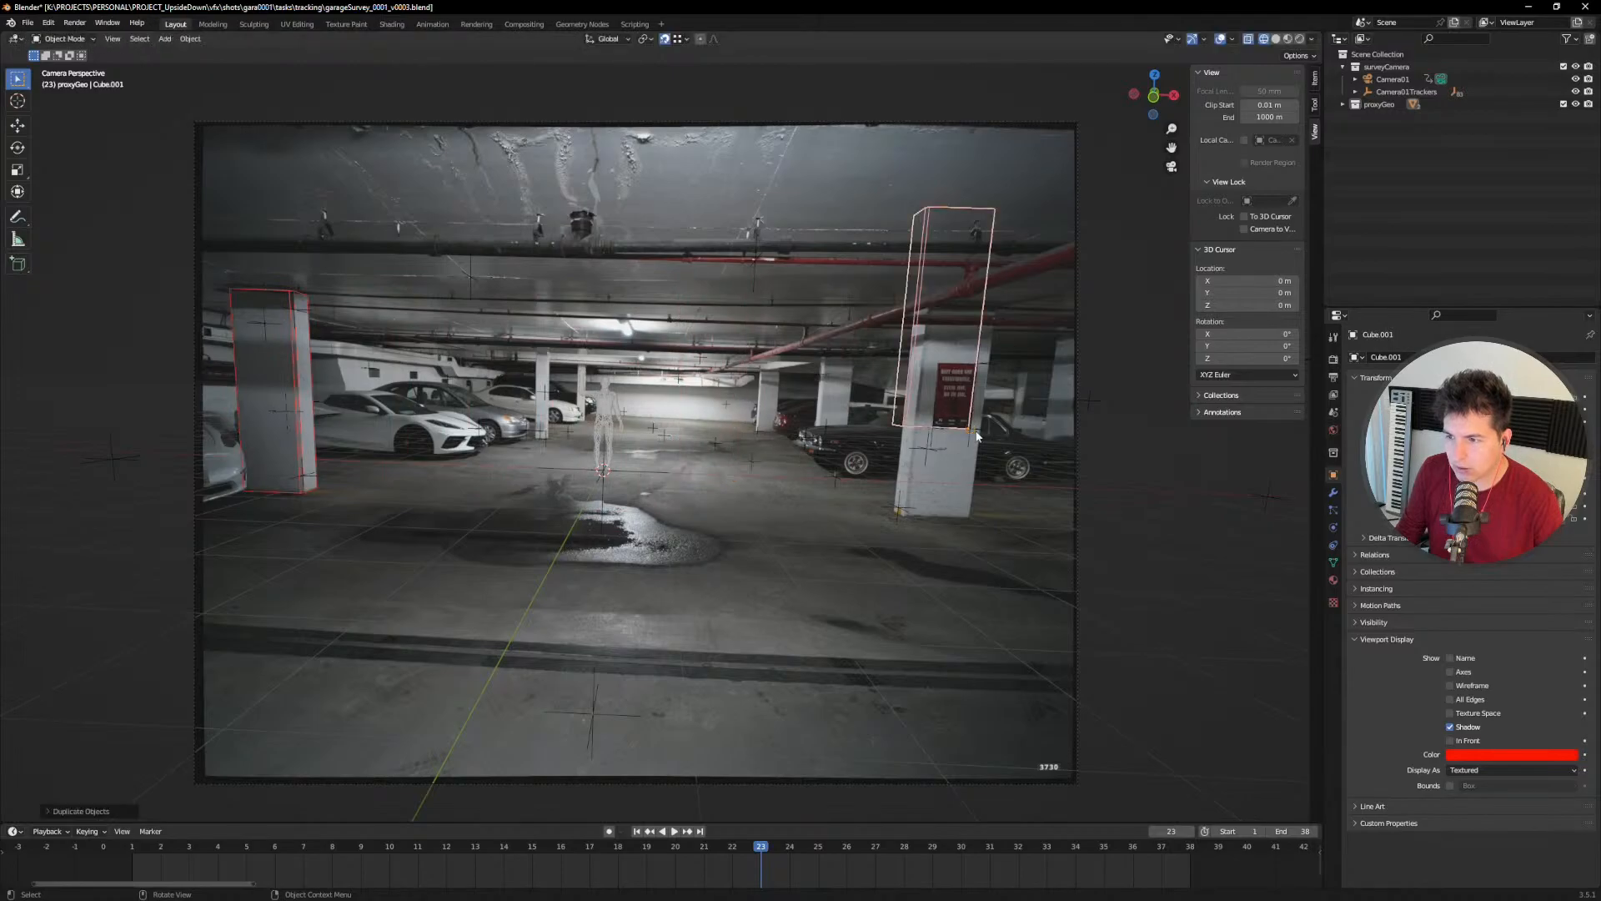
{"action": "scroll", "coordinate": [992, 405], "scroll_direction": "up", "scroll_amount": 3}
{"action": "middle_click_drag", "start_coordinate": [1000, 389], "coordinate": [528, 403], "text": "shift"}
{"action": "middle_click_drag", "start_coordinate": [637, 460], "coordinate": [701, 398], "text": "ctrl"}
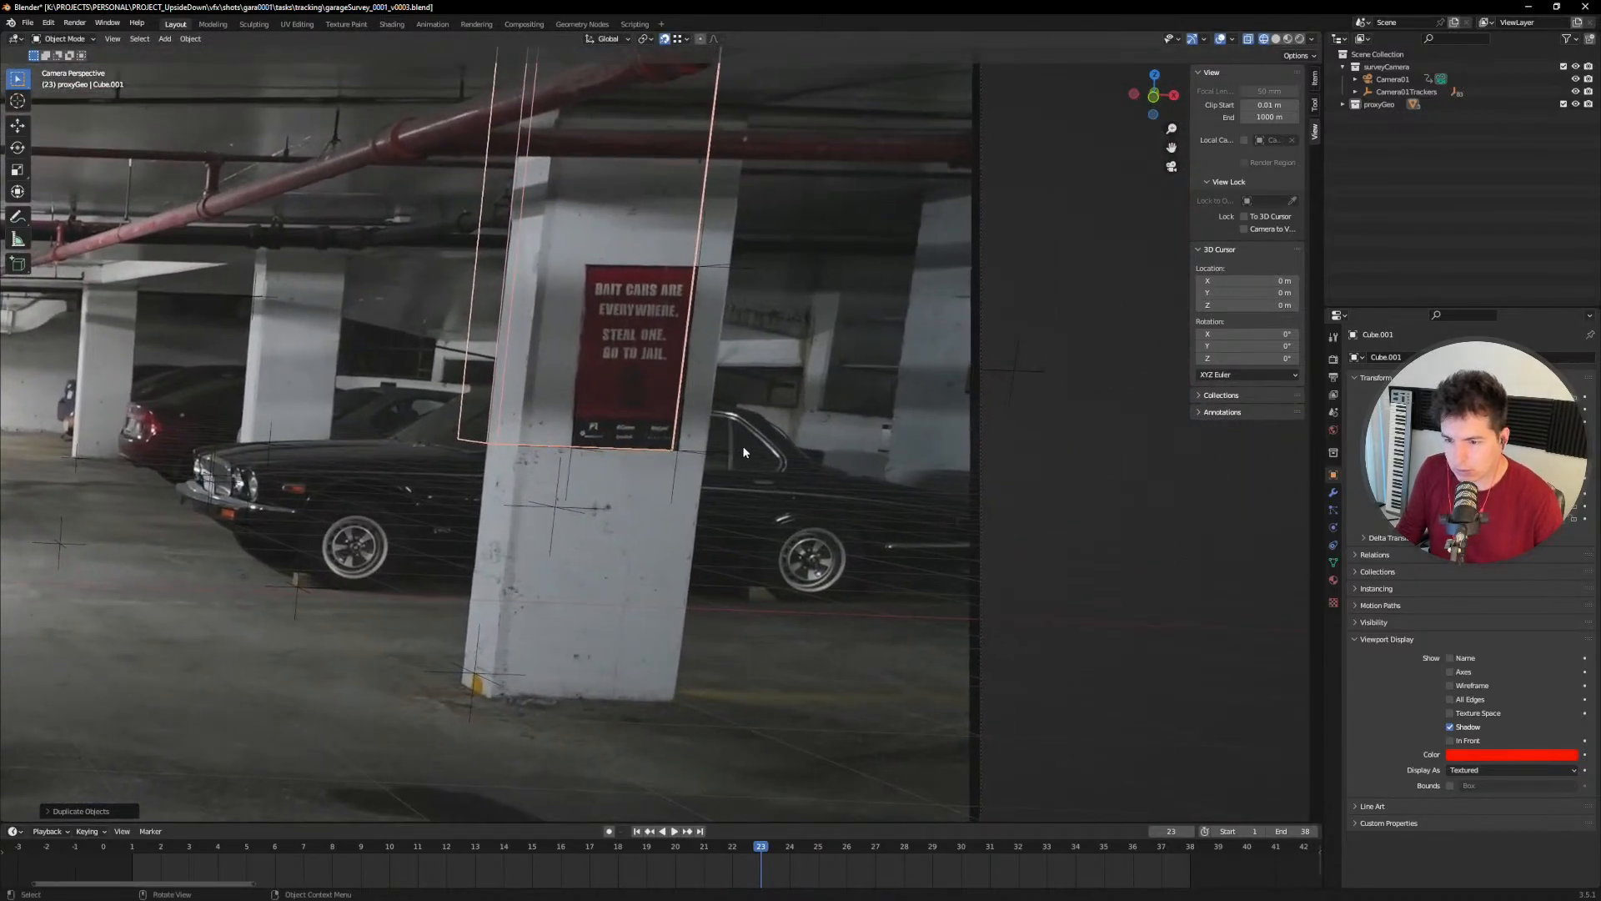
{"action": "key", "text": "g"}
{"action": "key", "text": "y"}
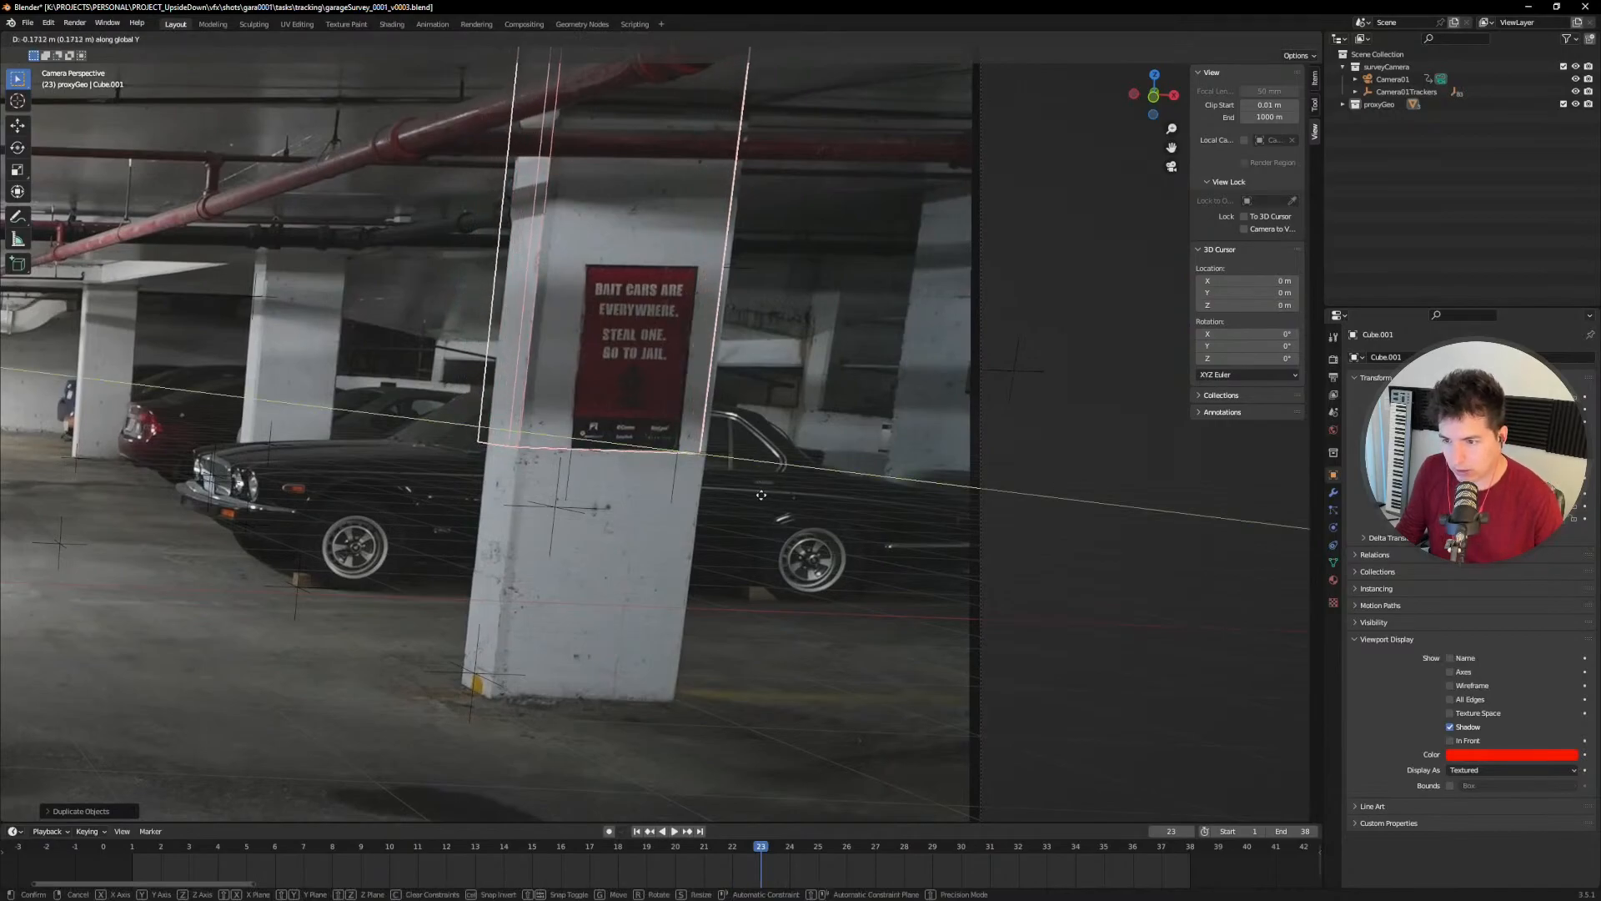
{"action": "left_click", "coordinate": [763, 505]}
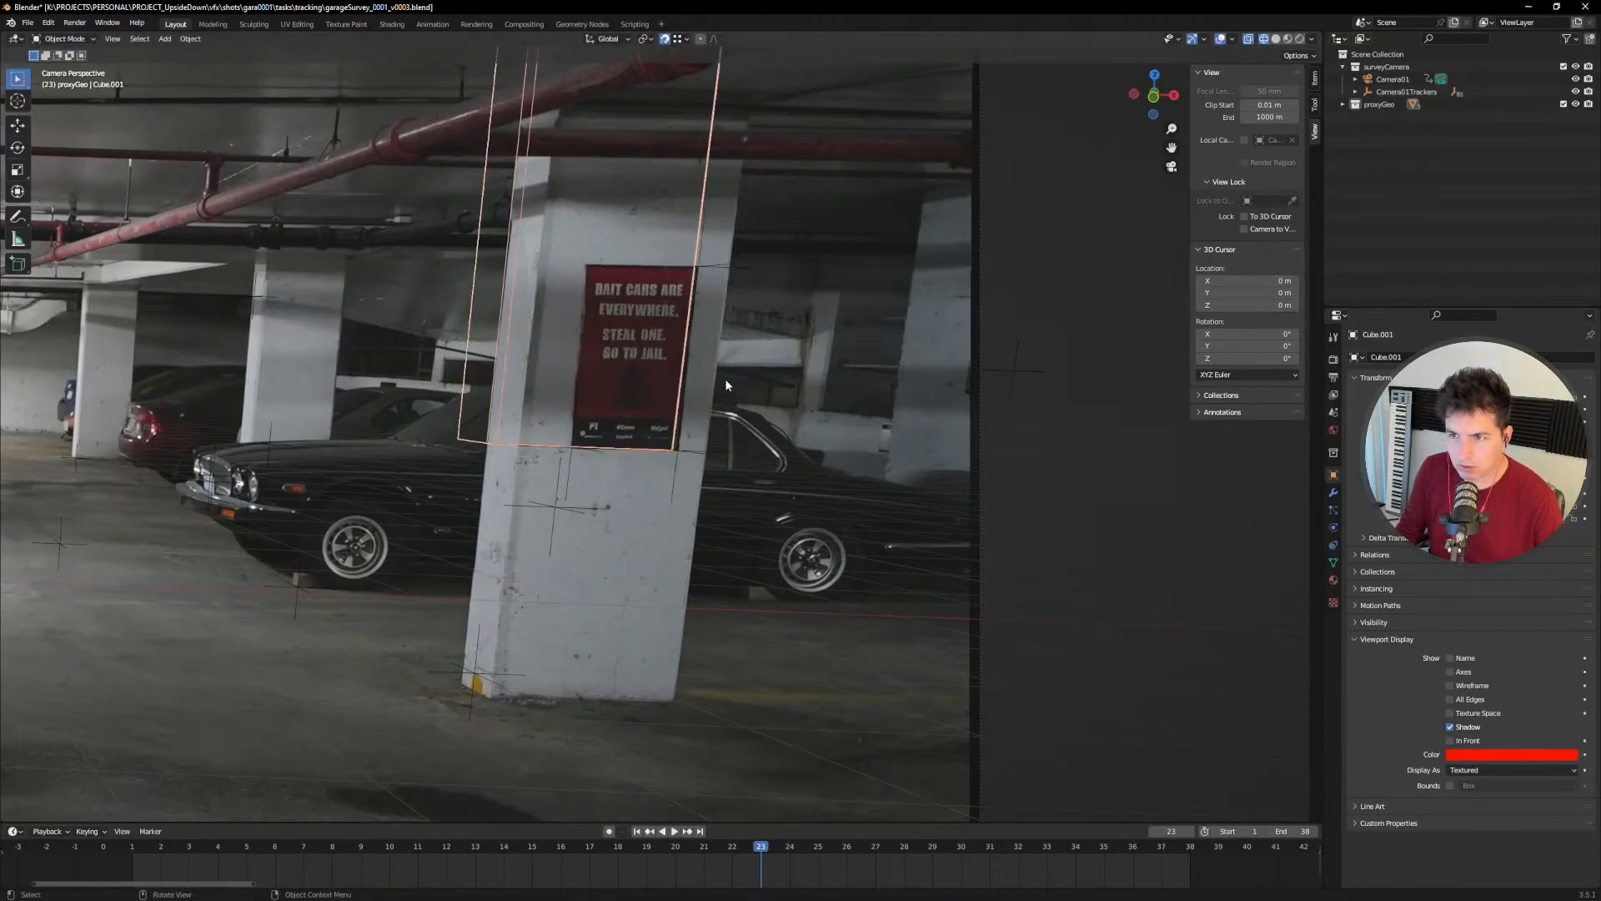
Step: Align the copied cube with the sign pillar along Y, moving it about 0.13 m in X and -1.07 m in Z
{"action": "key", "text": "g"}
{"action": "key", "text": "y"}
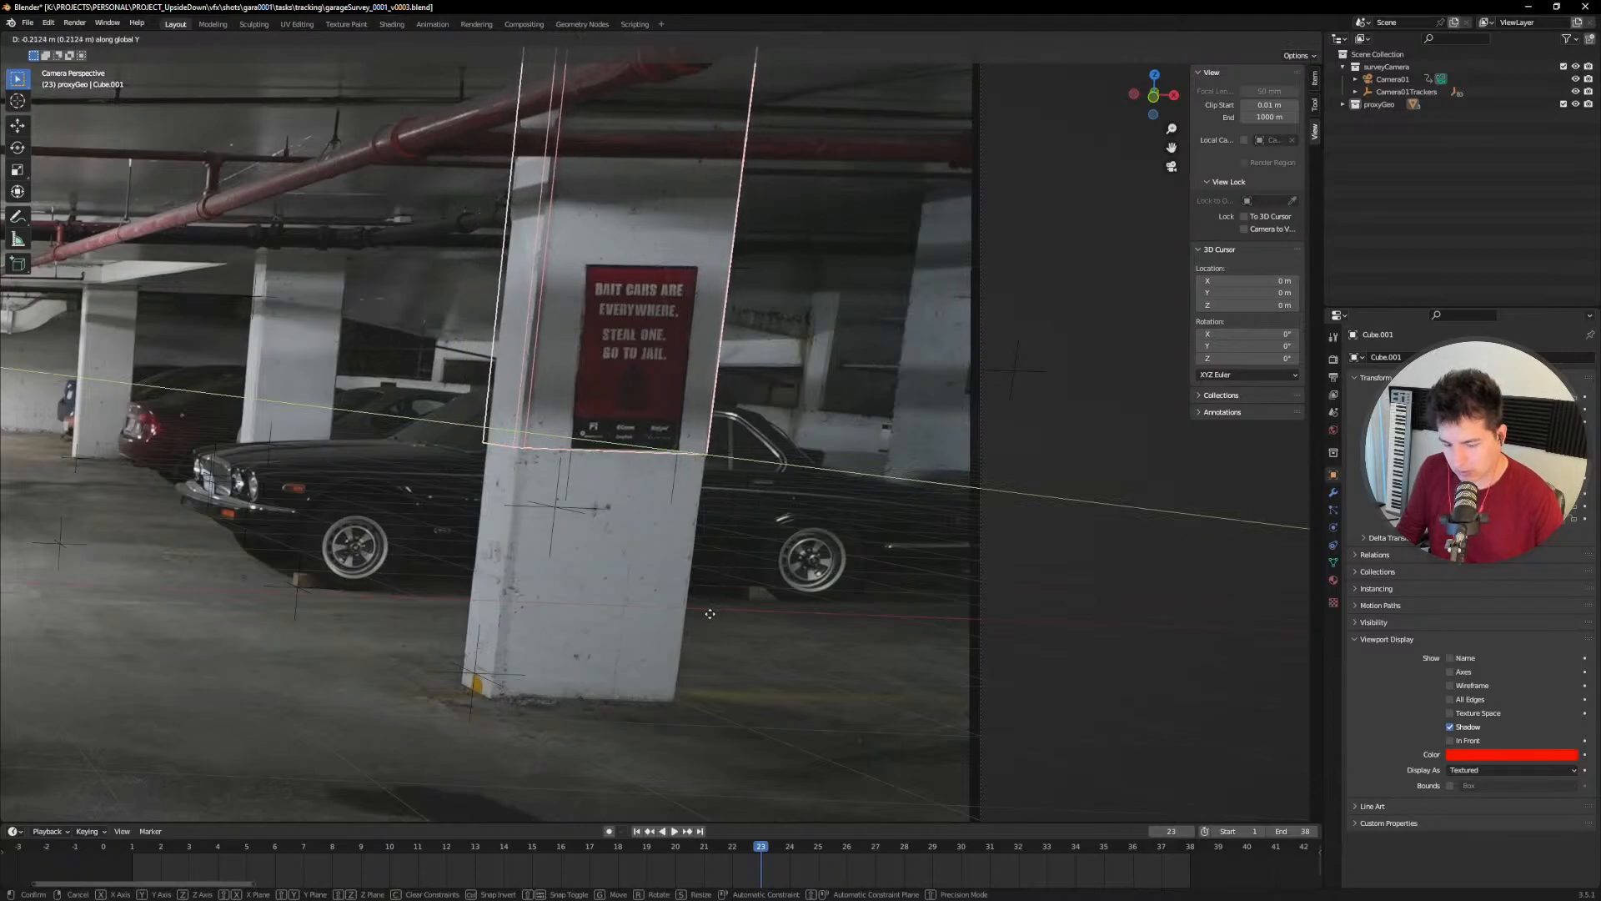
{"action": "key", "text": "shift+y"}
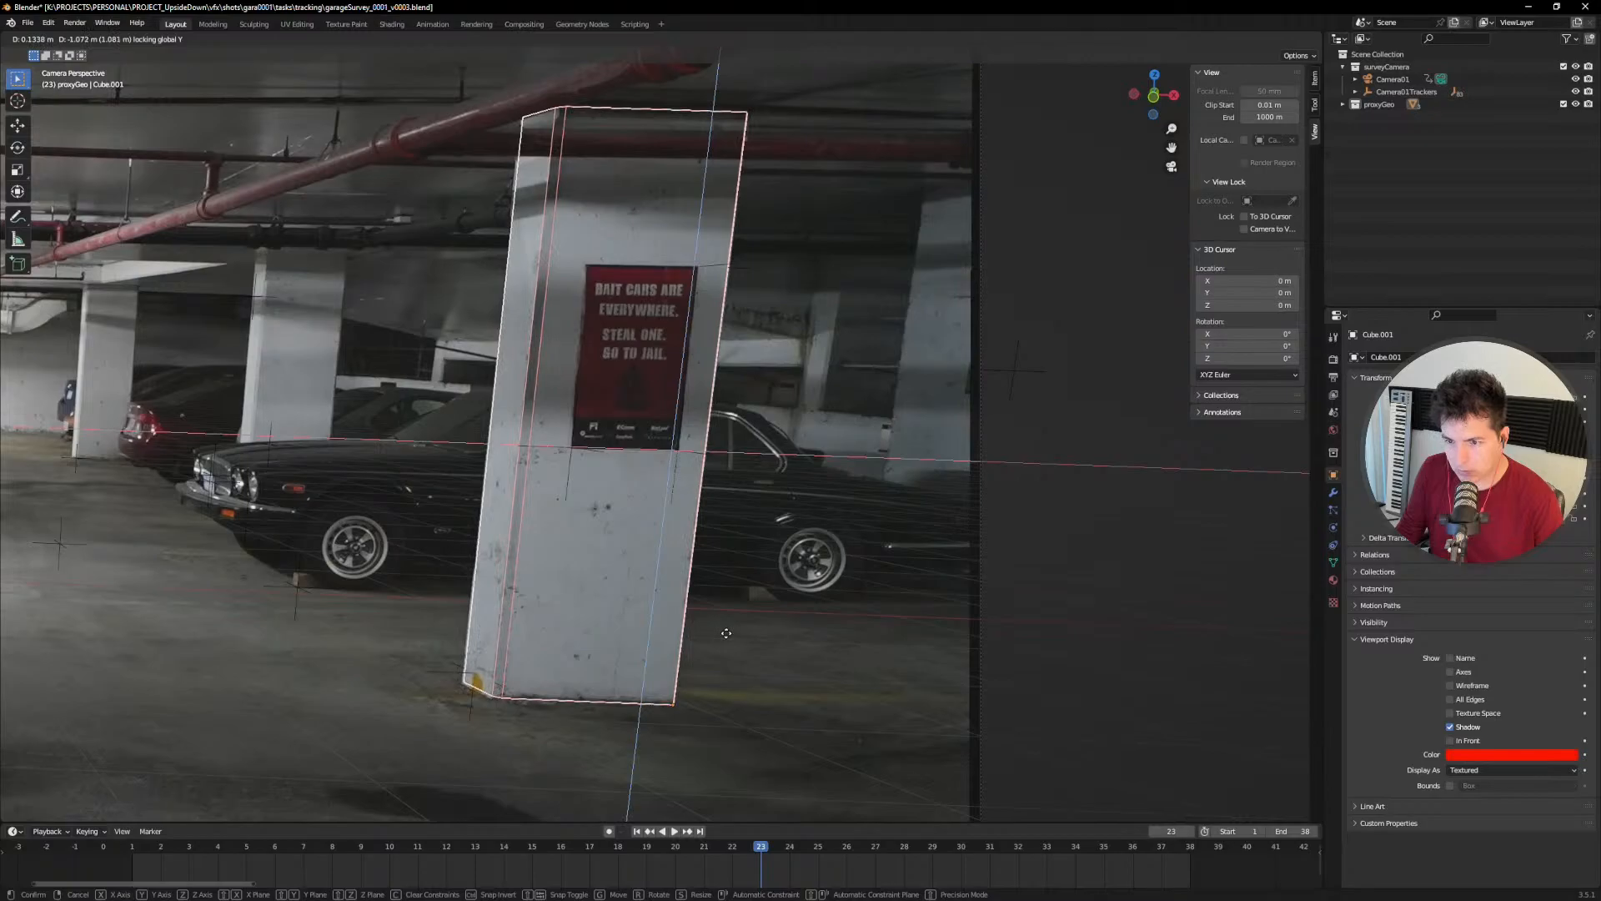
{"action": "left_click", "coordinate": [726, 633]}
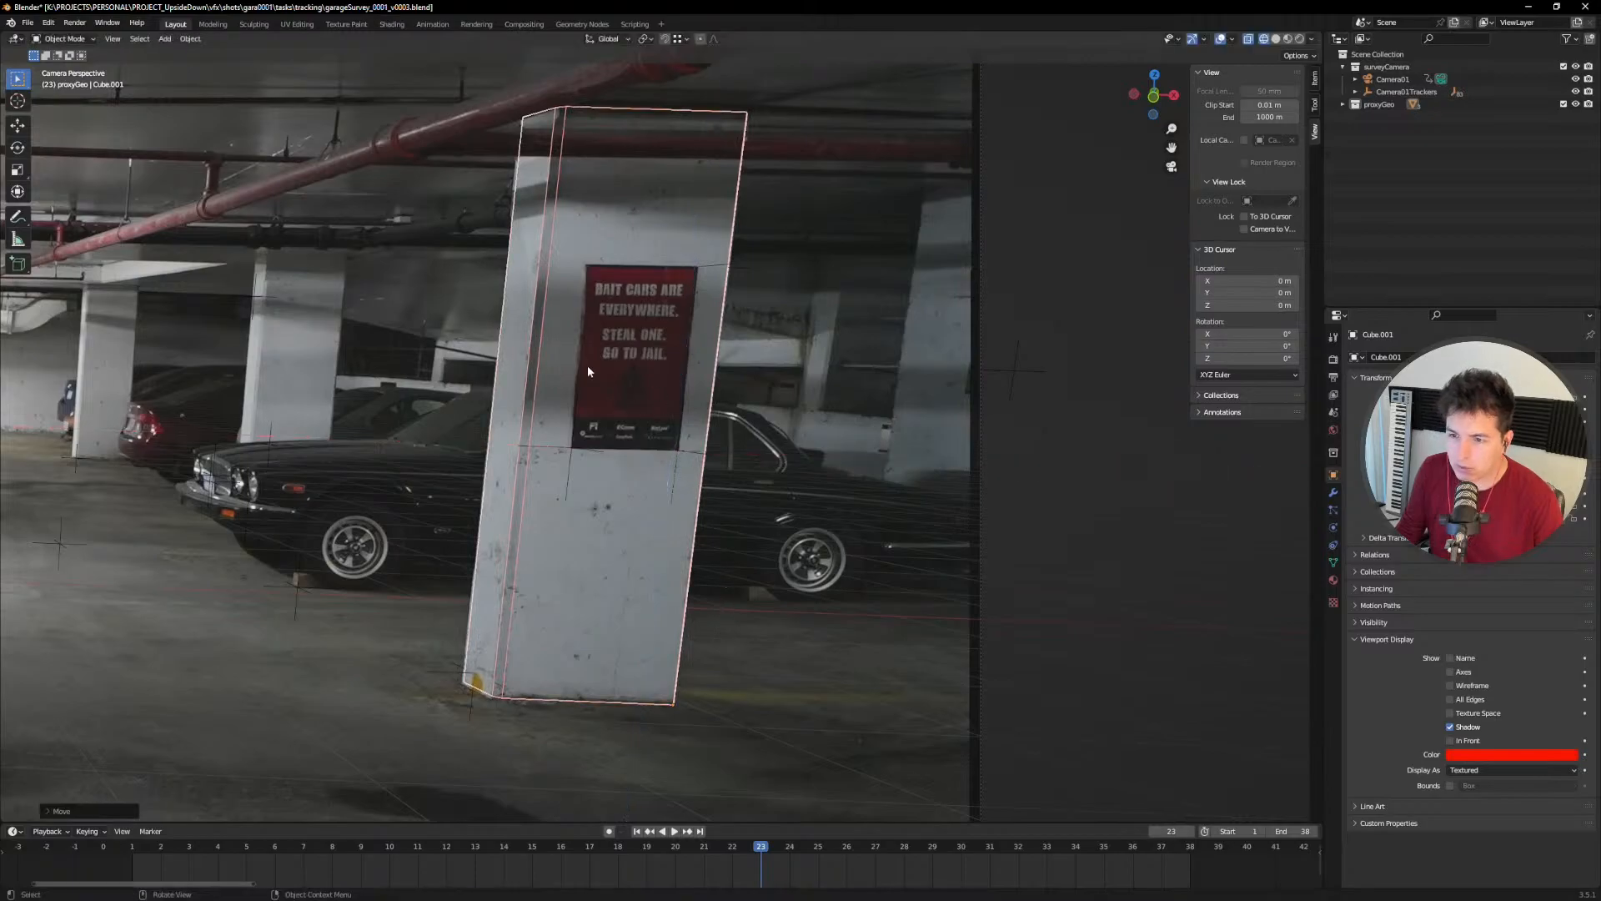
Step: Go to frame 29 and nudge the copied pillar so its base meets the foot of the survey pillar
{"action": "key", "text": "space"}
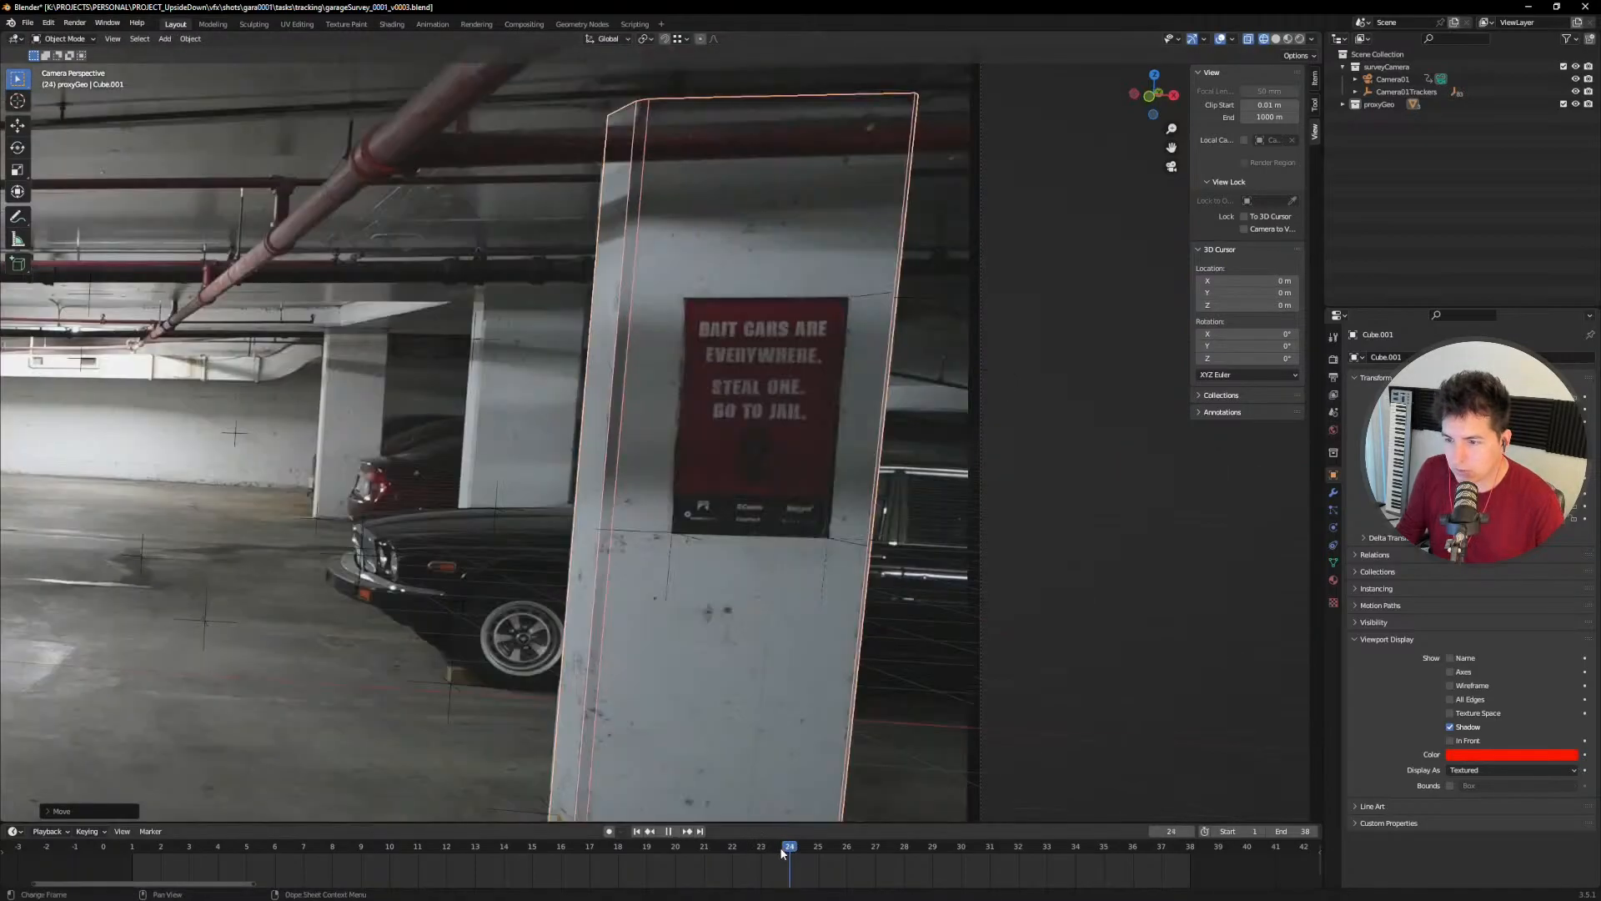
{"action": "left_click_drag", "start_coordinate": [778, 849], "coordinate": [814, 845]}
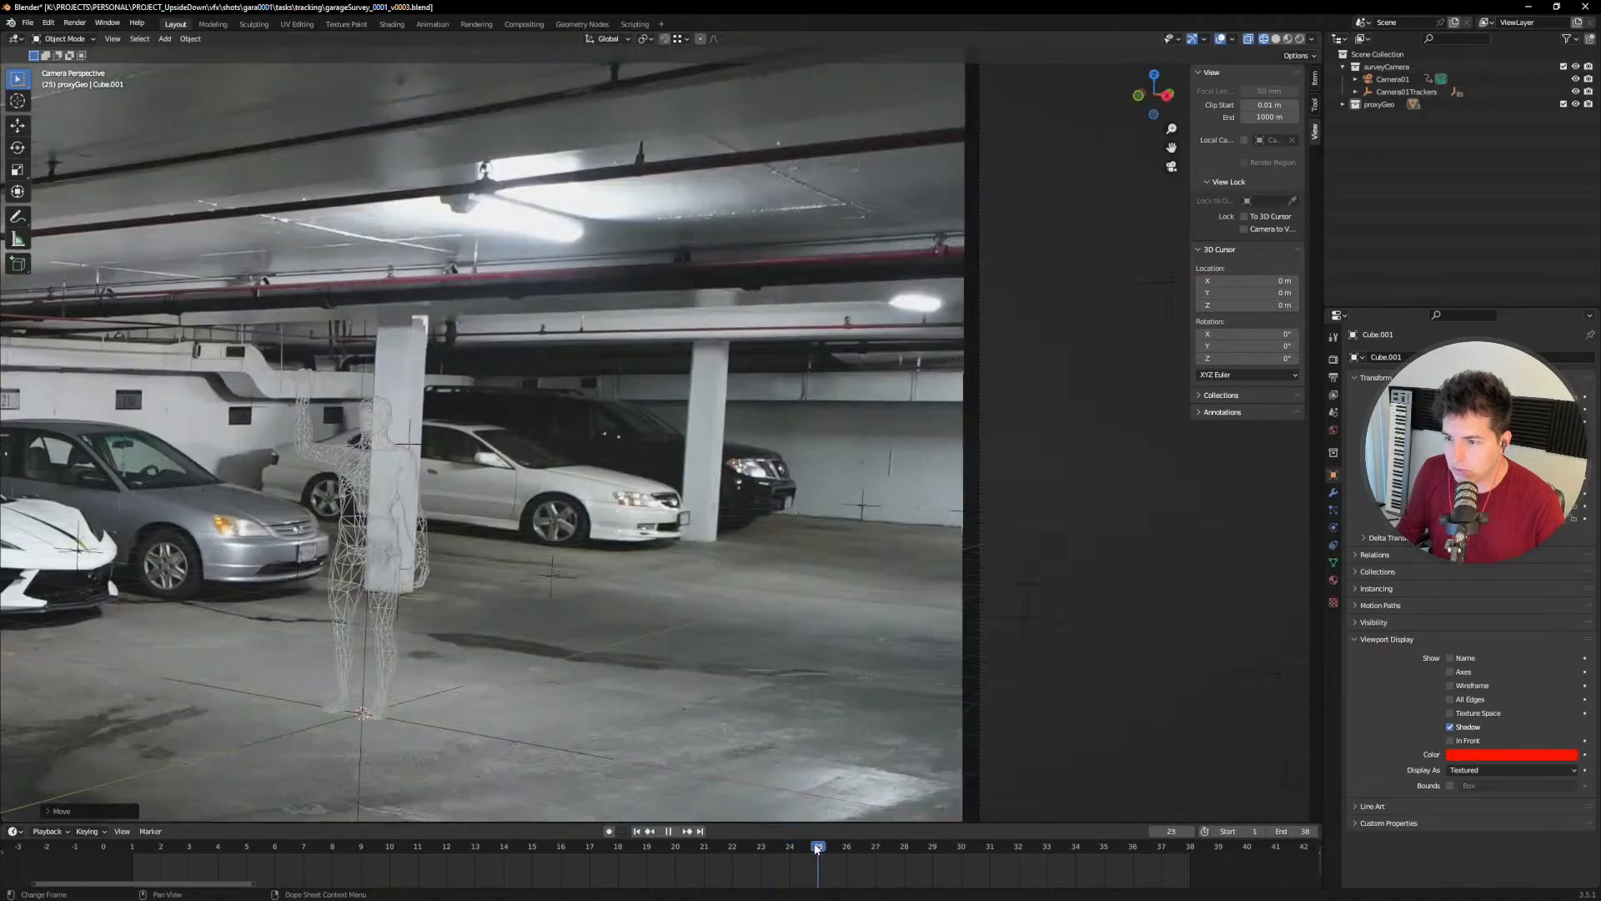
{"action": "key", "text": "space"}
{"action": "scroll", "coordinate": [866, 370], "scroll_direction": "down", "scroll_amount": 8}
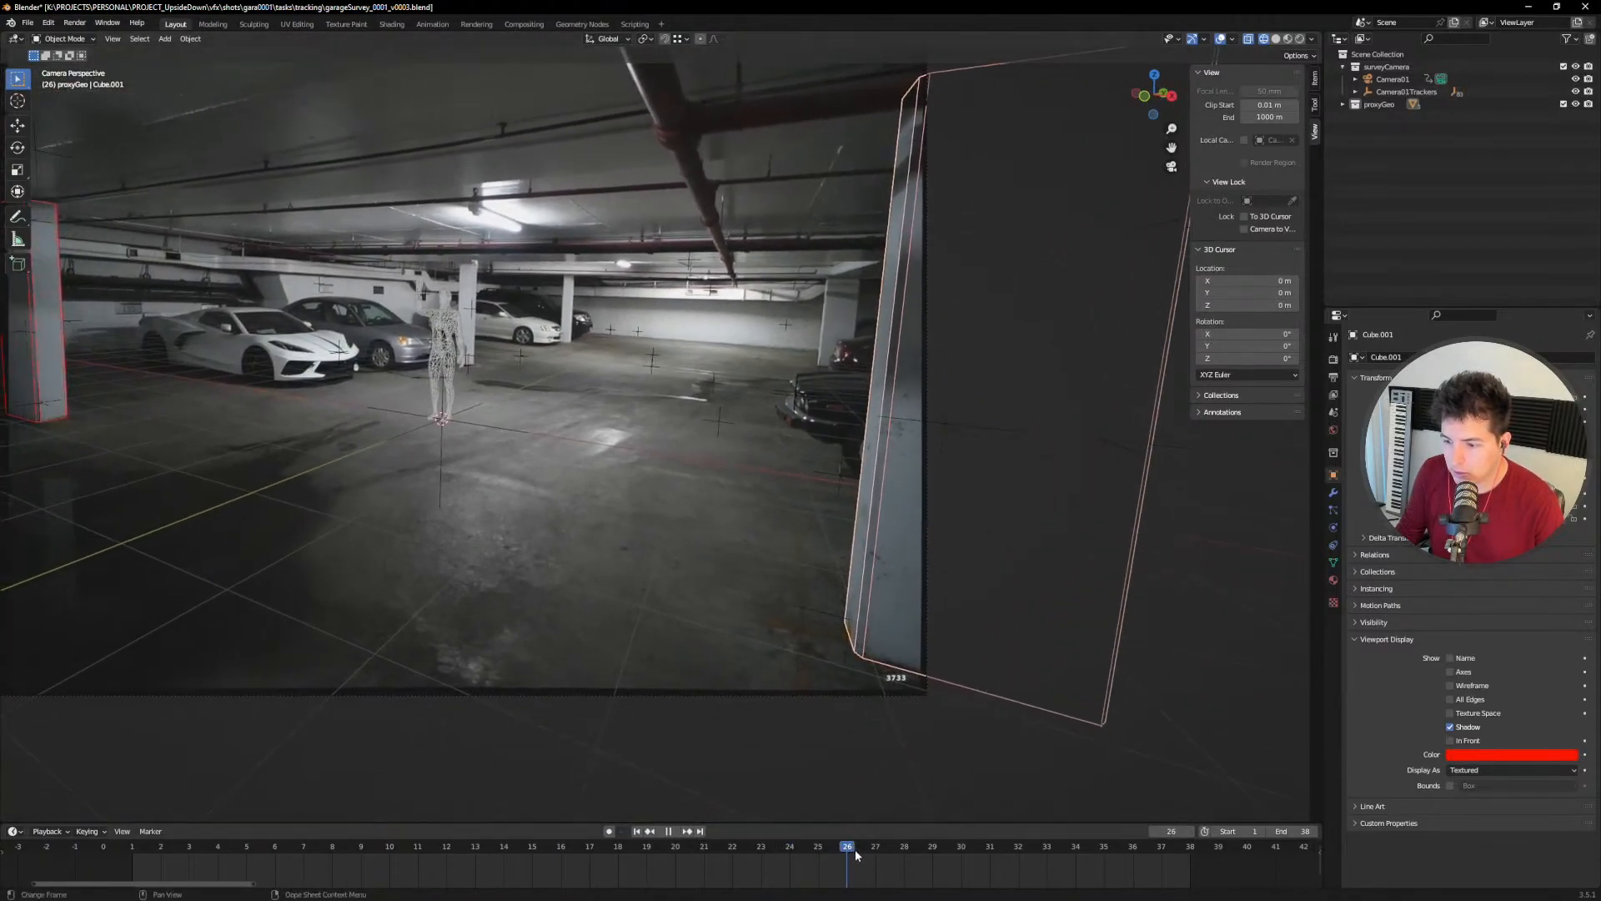
{"action": "left_click_drag", "start_coordinate": [854, 849], "coordinate": [935, 846]}
{"action": "middle_click_drag", "start_coordinate": [883, 734], "coordinate": [1179, 637], "text": "ctrl"}
{"action": "middle_click_drag", "start_coordinate": [596, 419], "coordinate": [755, 767], "text": "shift"}
{"action": "scroll", "coordinate": [769, 502], "scroll_direction": "down", "scroll_amount": 3}
{"action": "middle_click_drag", "start_coordinate": [729, 469], "coordinate": [726, 260], "text": "shift"}
{"action": "key", "text": "g"}
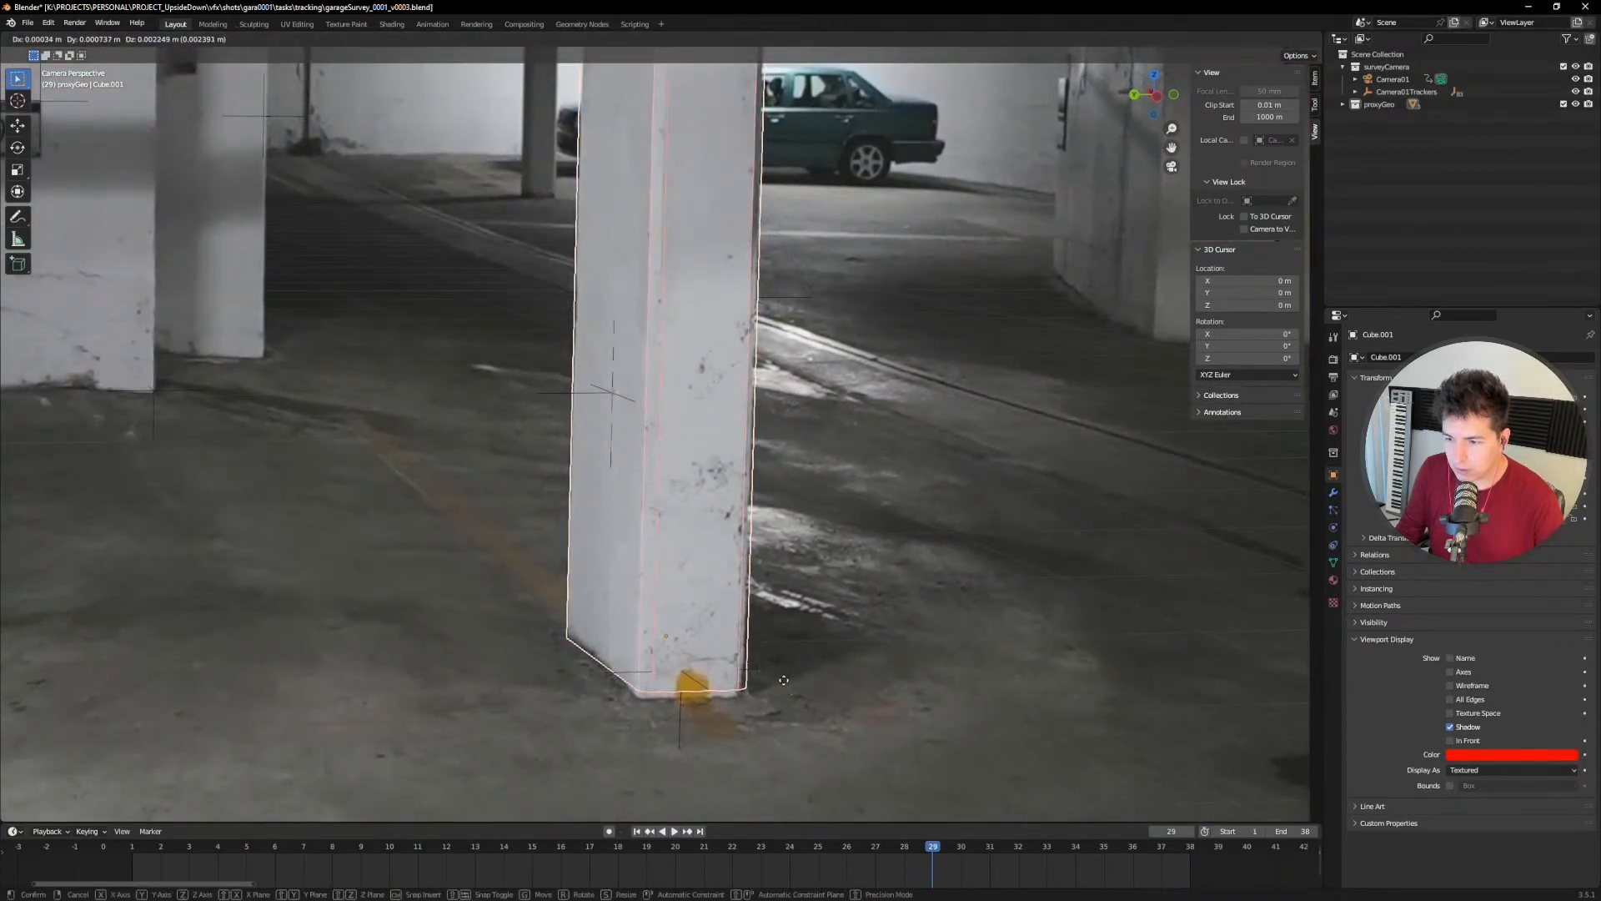
{"action": "left_click", "coordinate": [767, 681]}
Step: Rotate the copied pillar slightly so its upper edges follow the survey pillar, and deselect it
{"action": "middle_click_drag", "start_coordinate": [762, 394], "coordinate": [742, 520], "text": "shift"}
{"action": "key", "text": "r"}
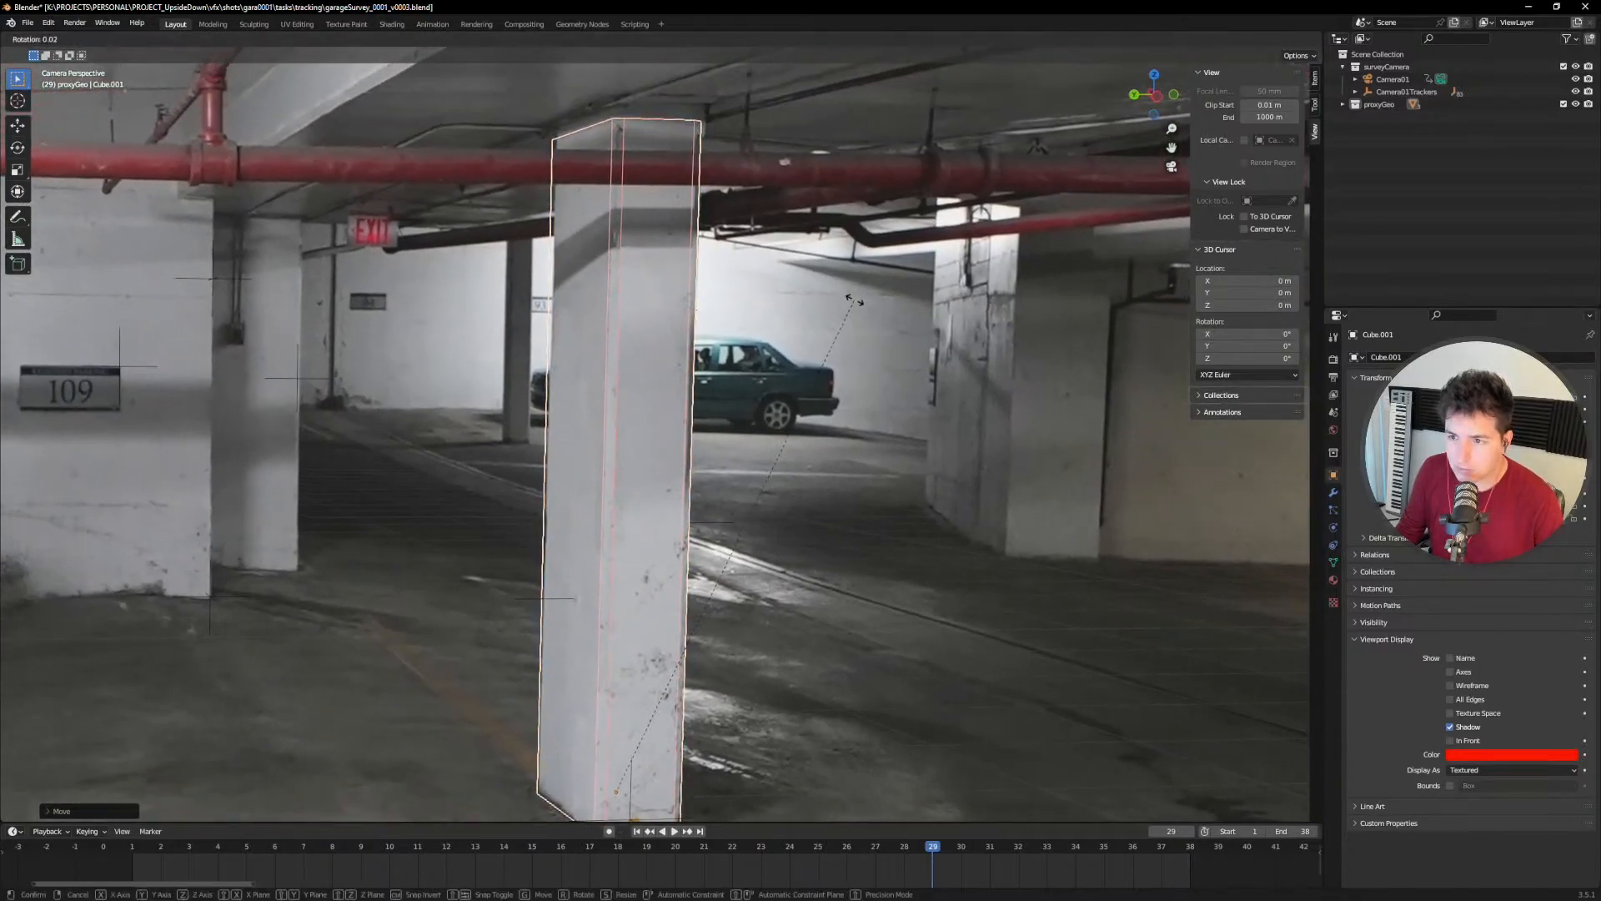
{"action": "left_click", "coordinate": [894, 350]}
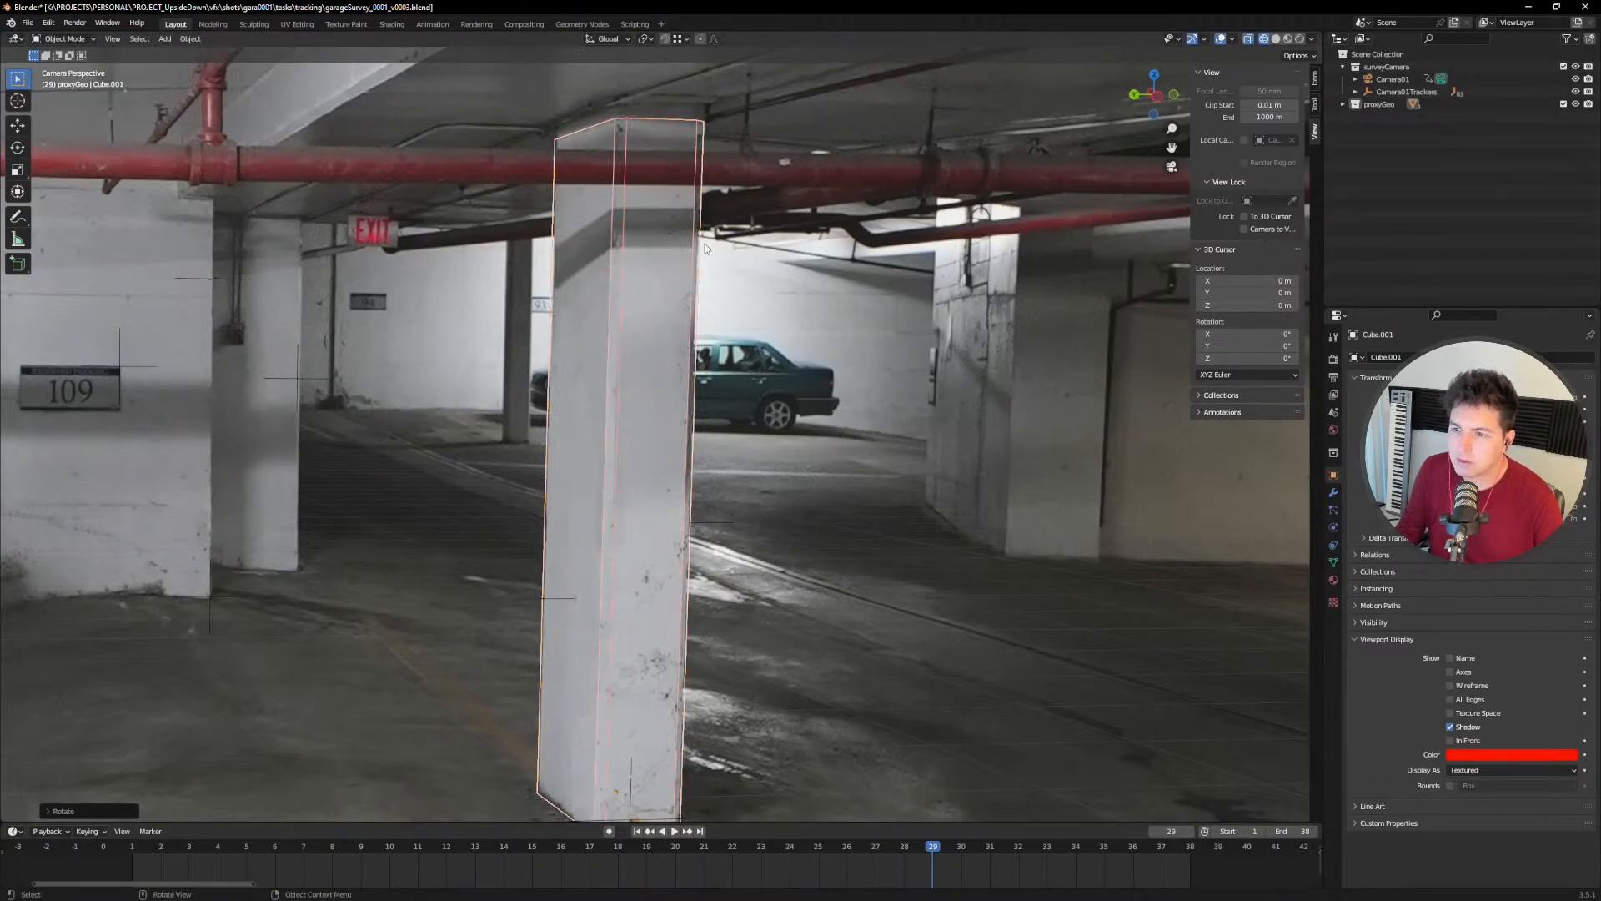
{"action": "scroll", "coordinate": [707, 248], "scroll_direction": "down", "scroll_amount": 6}
{"action": "left_click", "coordinate": [634, 436]}
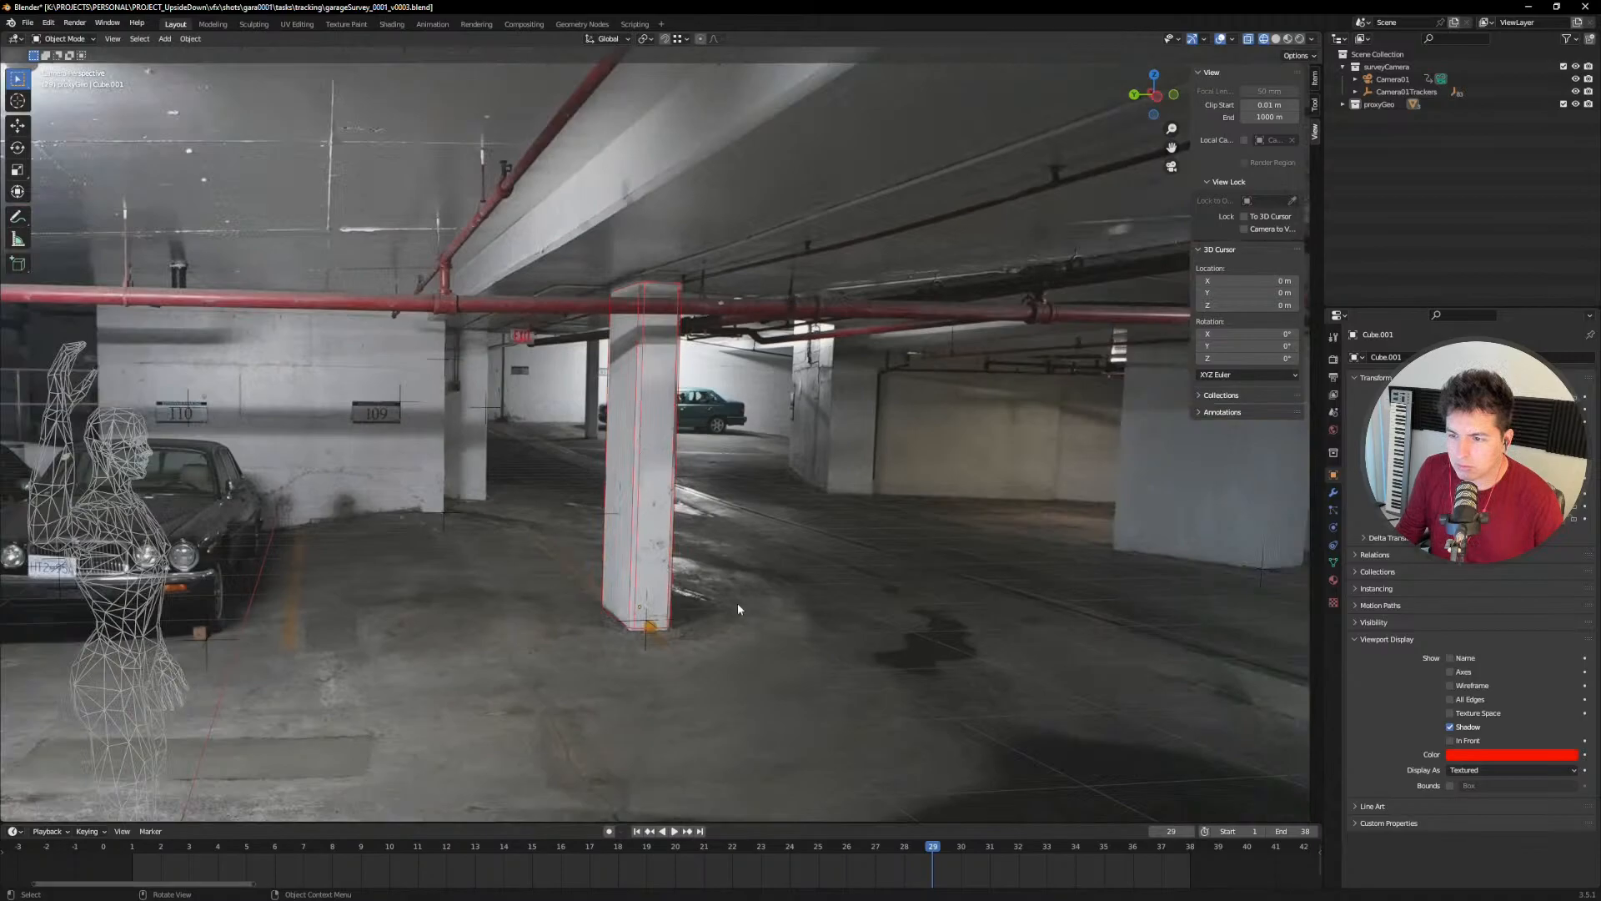
Step: Examine how both red pillar outlines fit the survey images at frame 31 and on the neighbouring frames
{"action": "left_click_drag", "start_coordinate": [937, 850], "coordinate": [992, 848]}
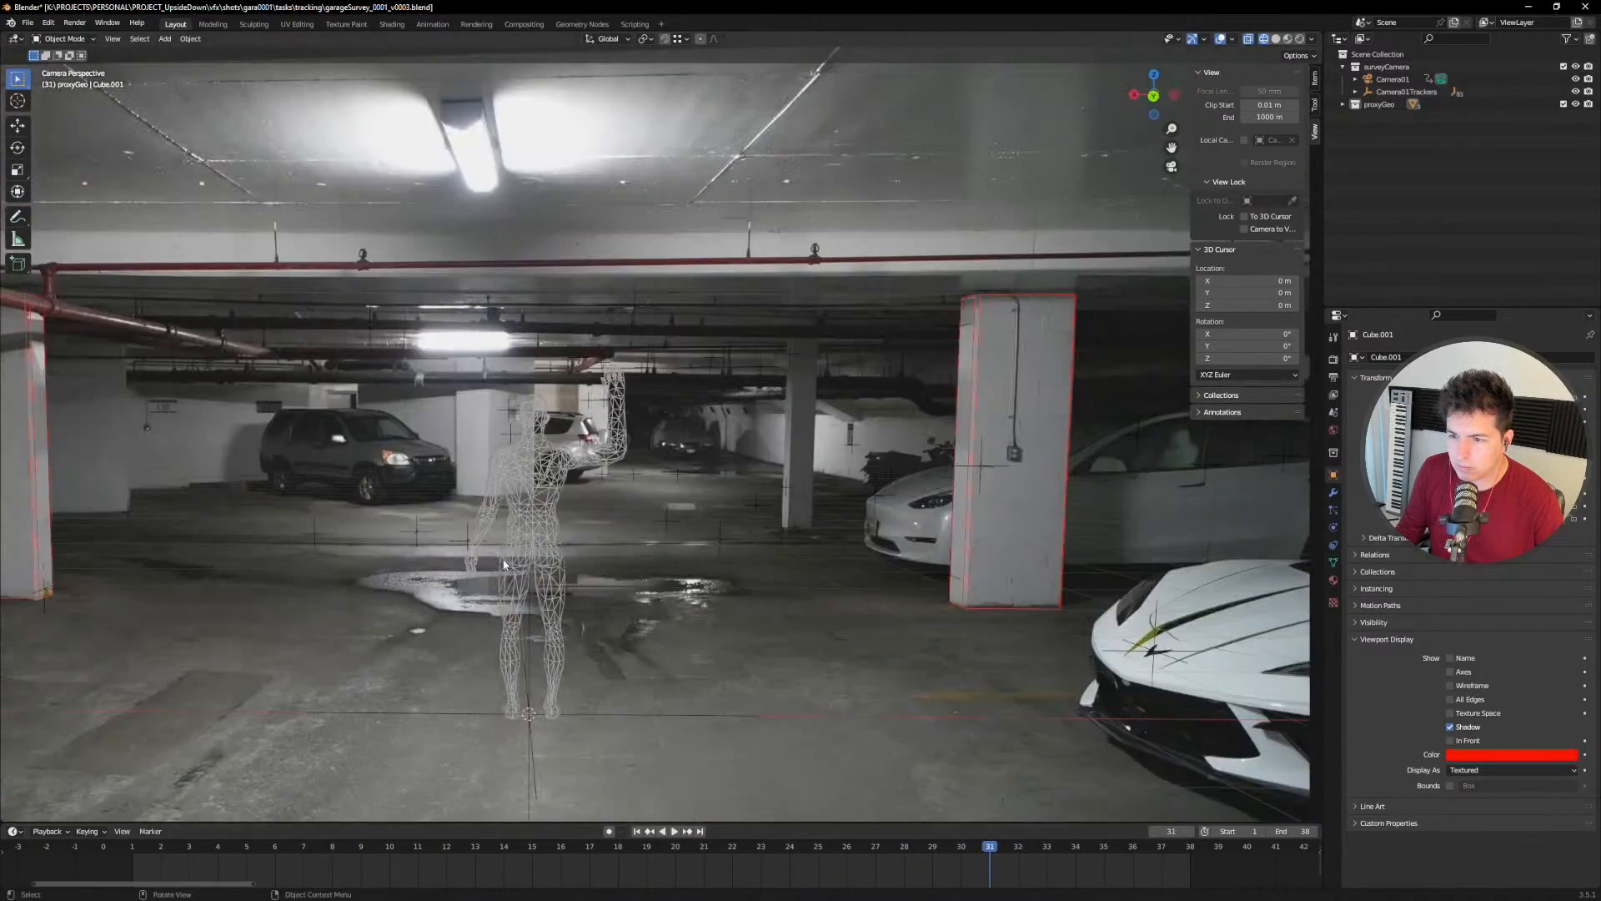
{"action": "middle_click_drag", "start_coordinate": [567, 584], "coordinate": [503, 518]}
{"action": "key", "text": "KP_0"}
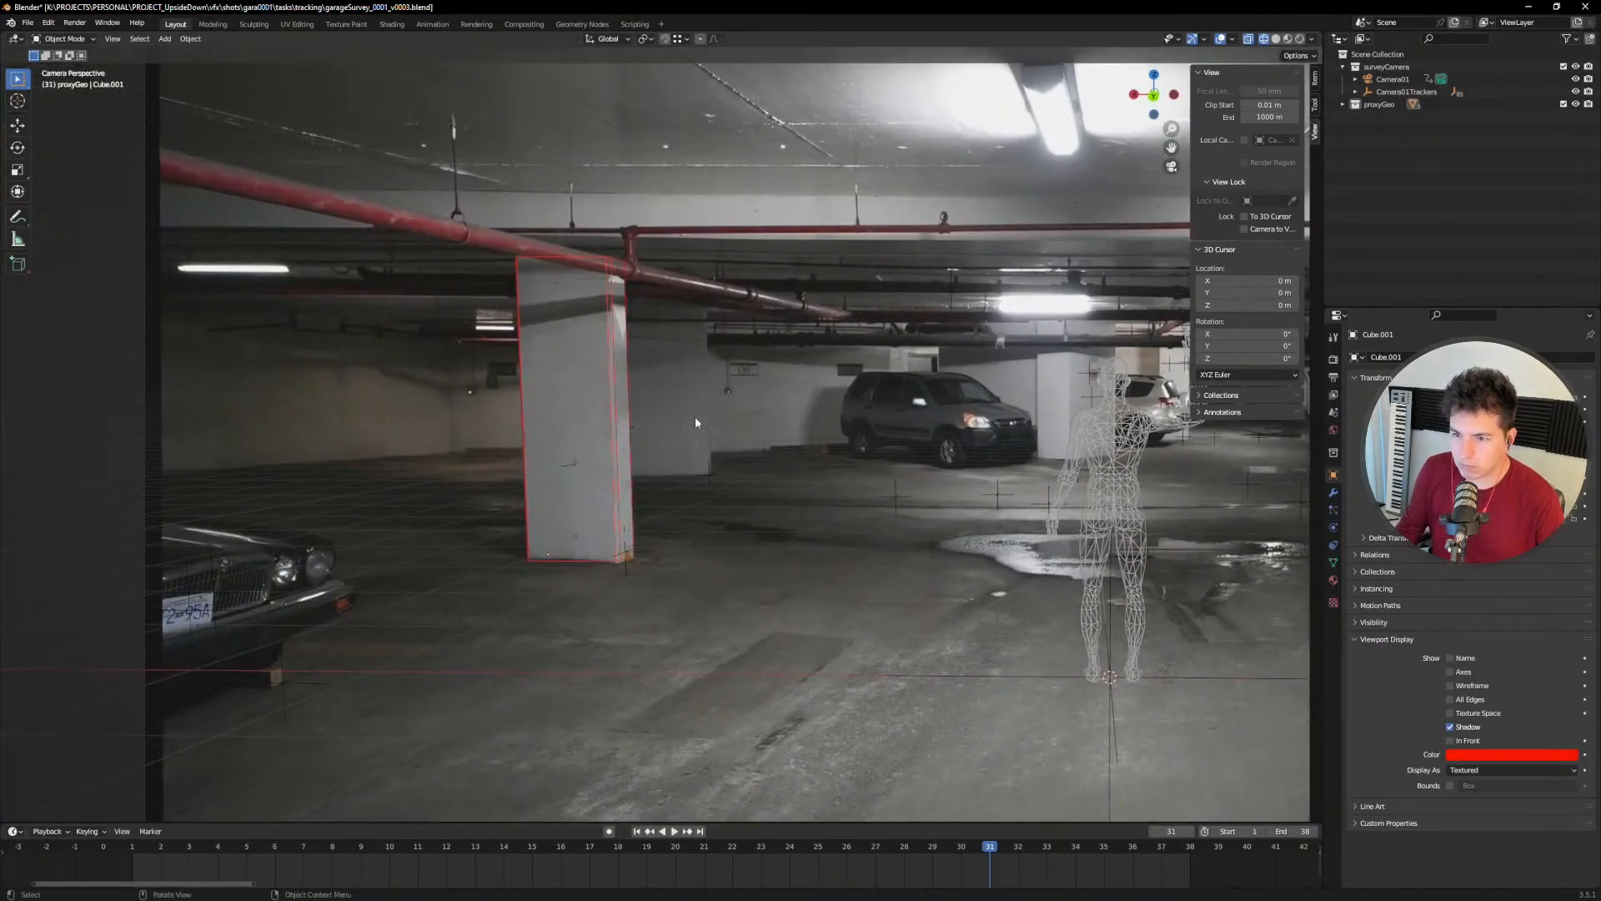
{"action": "middle_click_drag", "start_coordinate": [695, 420], "coordinate": [624, 254], "text": "ctrl"}
{"action": "middle_click_drag", "start_coordinate": [539, 327], "coordinate": [574, 530], "text": "shift"}
{"action": "middle_click_drag", "start_coordinate": [621, 471], "coordinate": [392, 438], "text": "shift"}
{"action": "middle_click_drag", "start_coordinate": [605, 417], "coordinate": [656, 486], "text": "ctrl"}
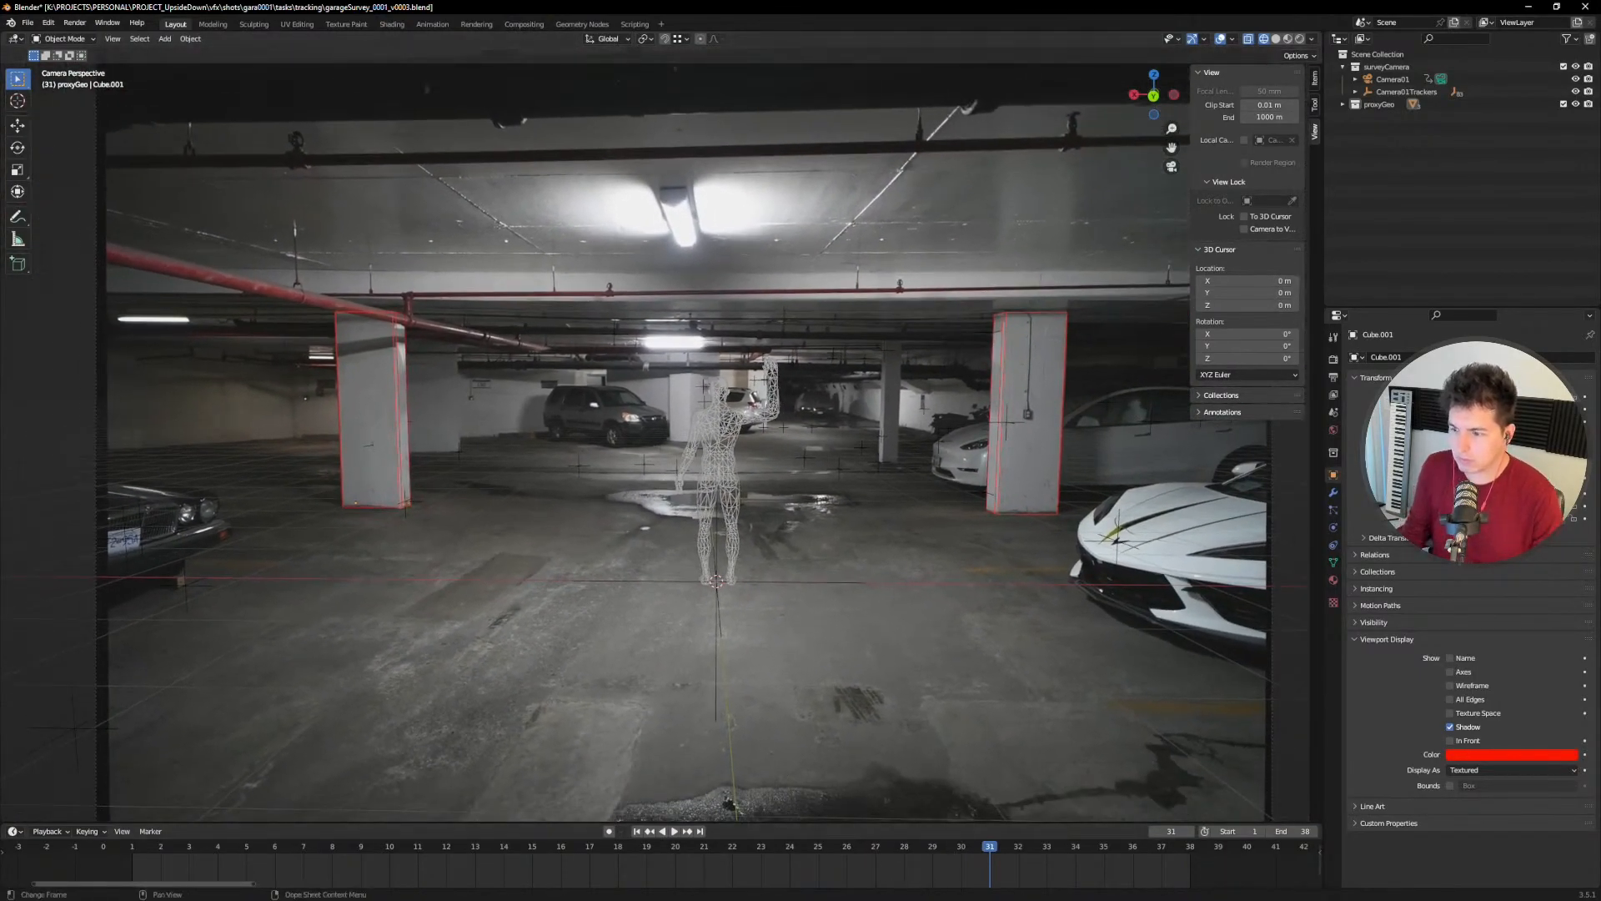
{"action": "key", "text": "space"}
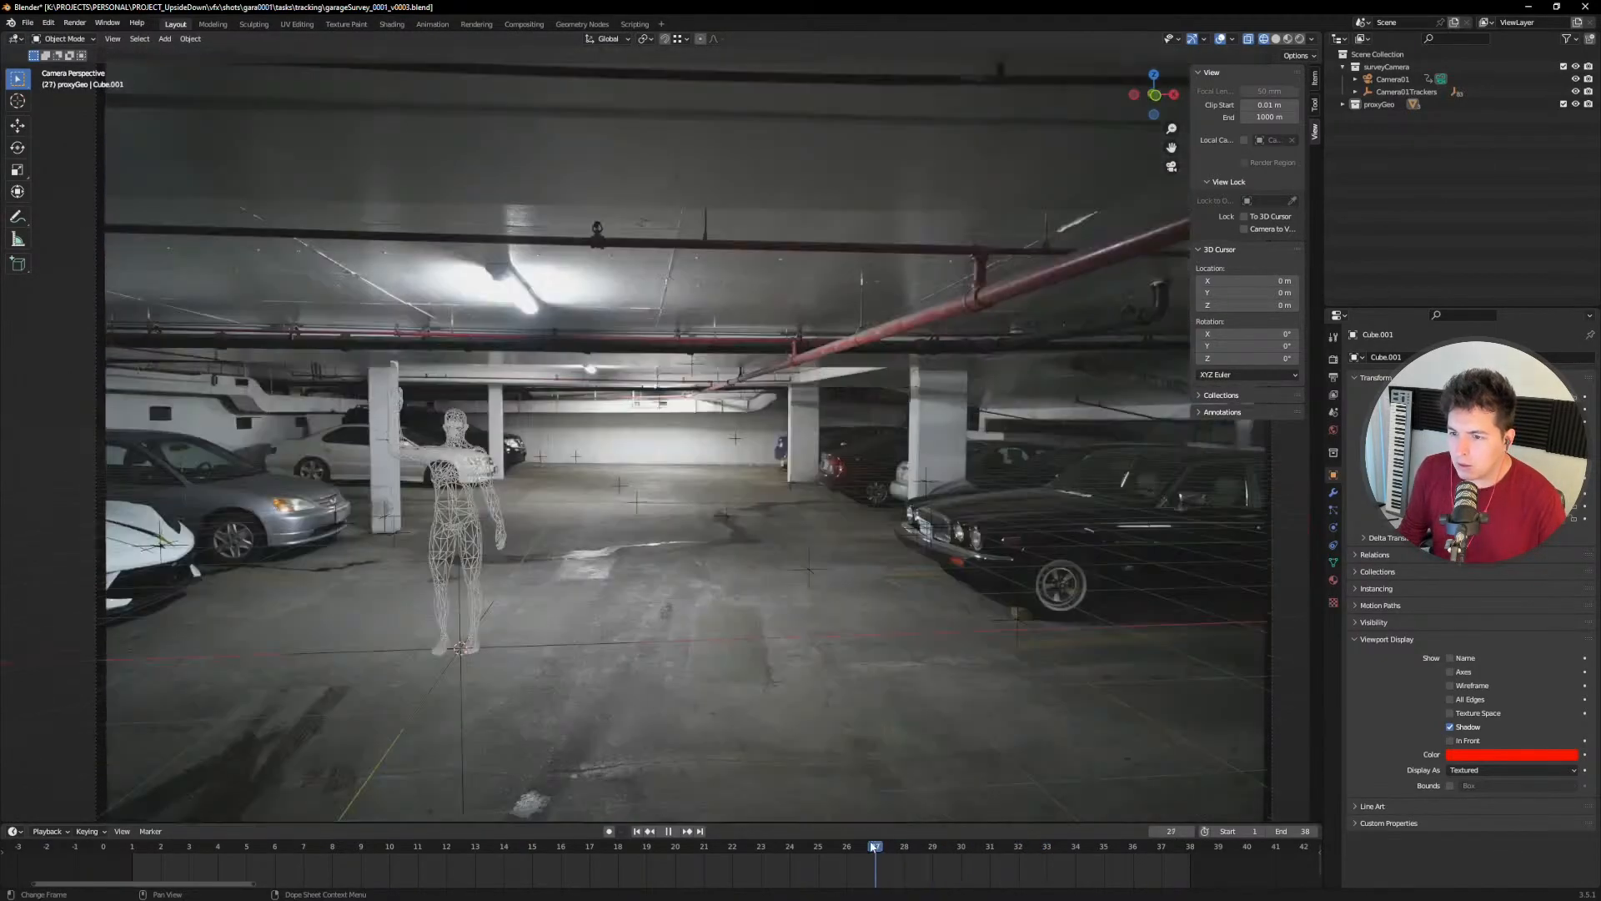
{"action": "key", "text": "space"}
Step: Leave the camera view and add a mesh plane at the world origin
{"action": "middle_click_drag", "start_coordinate": [692, 393], "coordinate": [597, 304]}
{"action": "scroll", "coordinate": [727, 419], "scroll_direction": "down", "scroll_amount": 7}
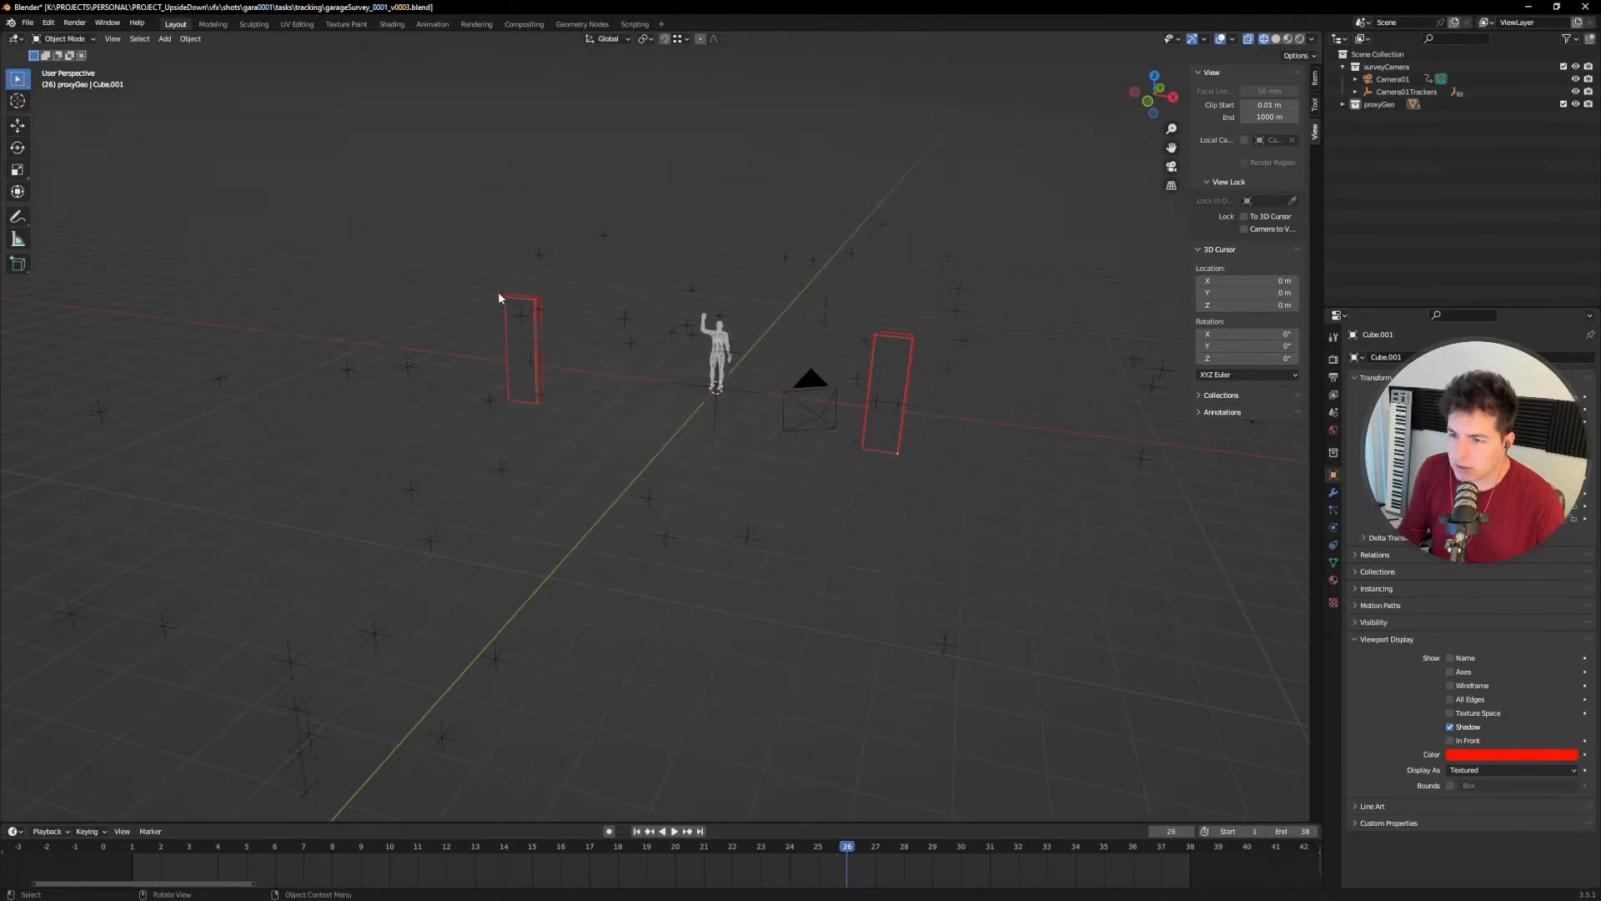
{"action": "mouse_move", "coordinate": [744, 269]}
{"action": "middle_mouse_down"}
{"action": "mouse_move", "coordinate": [869, 469]}
{"action": "mouse_move", "coordinate": [850, 350]}
{"action": "mouse_move", "coordinate": [737, 279]}
{"action": "middle_mouse_up"}
{"action": "middle_click_drag", "start_coordinate": [436, 283], "coordinate": [631, 330]}
{"action": "middle_click_drag", "start_coordinate": [490, 356], "coordinate": [611, 324]}
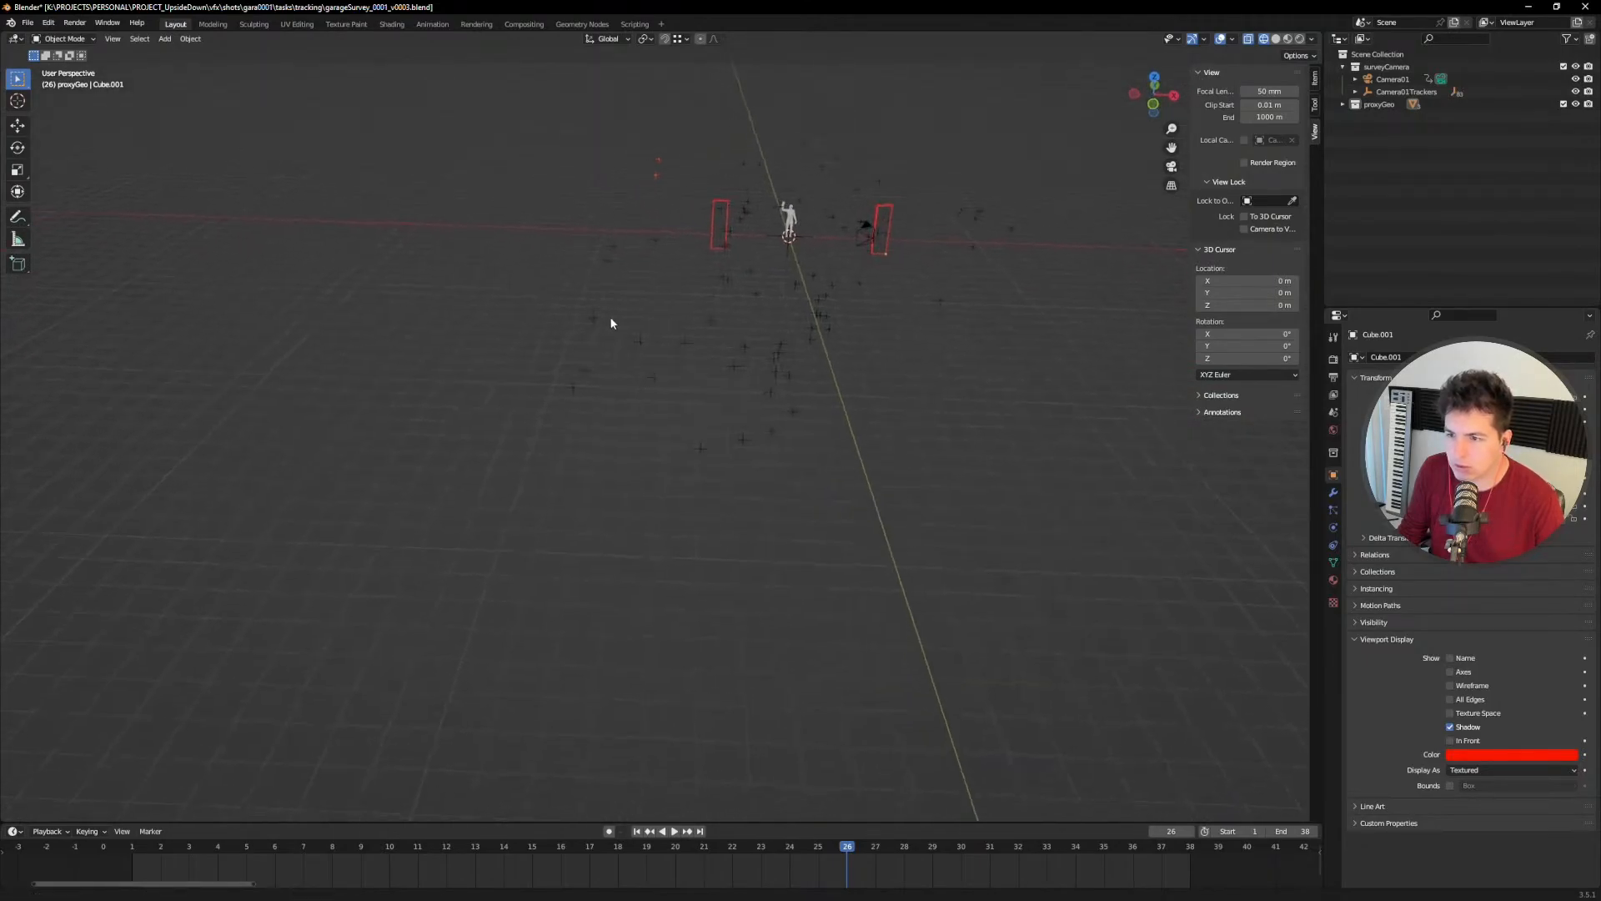
{"action": "key", "text": "shift+a"}
{"action": "mouse_move", "coordinate": [659, 291]}
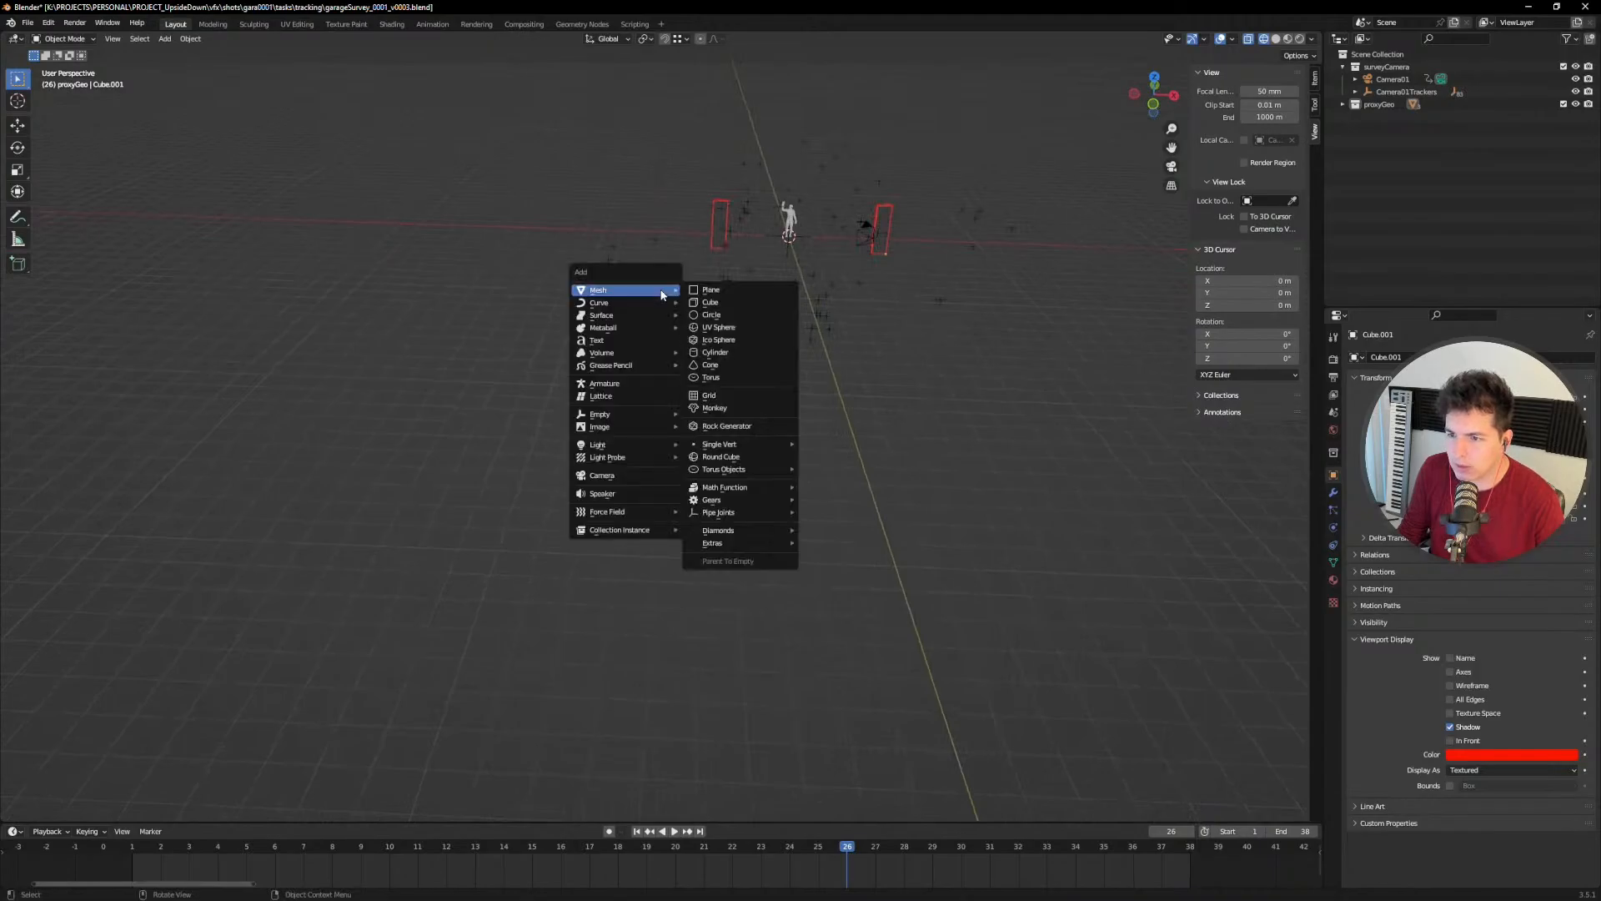
{"action": "left_click", "coordinate": [727, 292]}
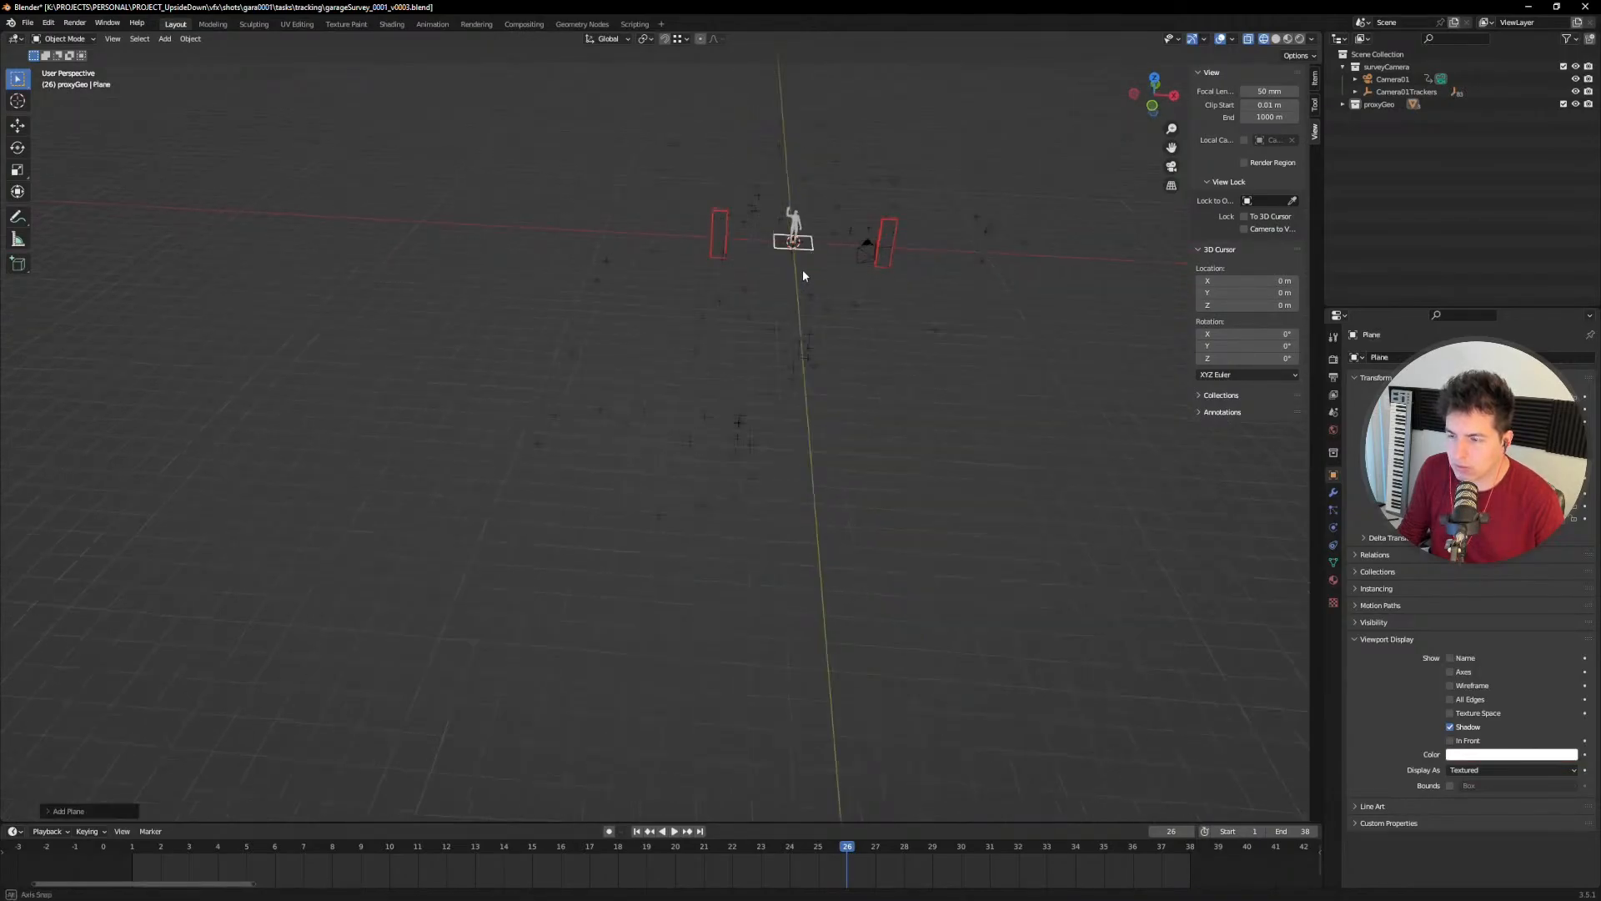
Step: Move the plane across the ground with Z locked, into the area beyond the pillars on the negative Y side, and scale it up
{"action": "middle_click_drag", "start_coordinate": [806, 265], "coordinate": [748, 310]}
{"action": "key", "text": "g"}
{"action": "key", "text": "shift+z"}
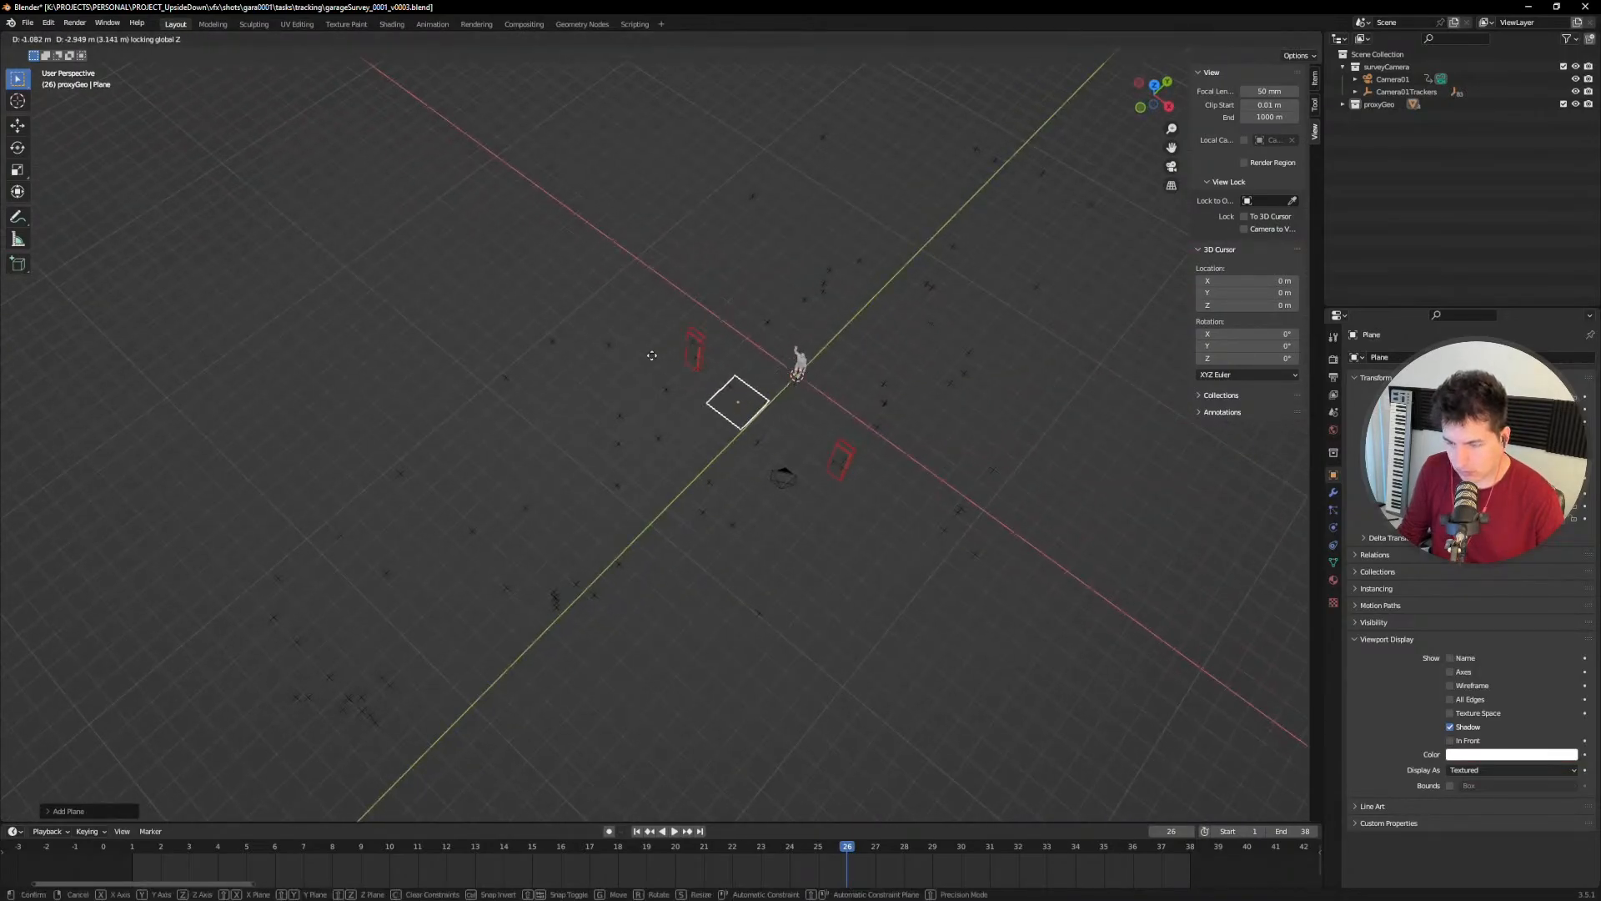
{"action": "left_click", "coordinate": [445, 461]}
{"action": "middle_click_drag", "start_coordinate": [444, 461], "coordinate": [726, 308]}
{"action": "key", "text": "s"}
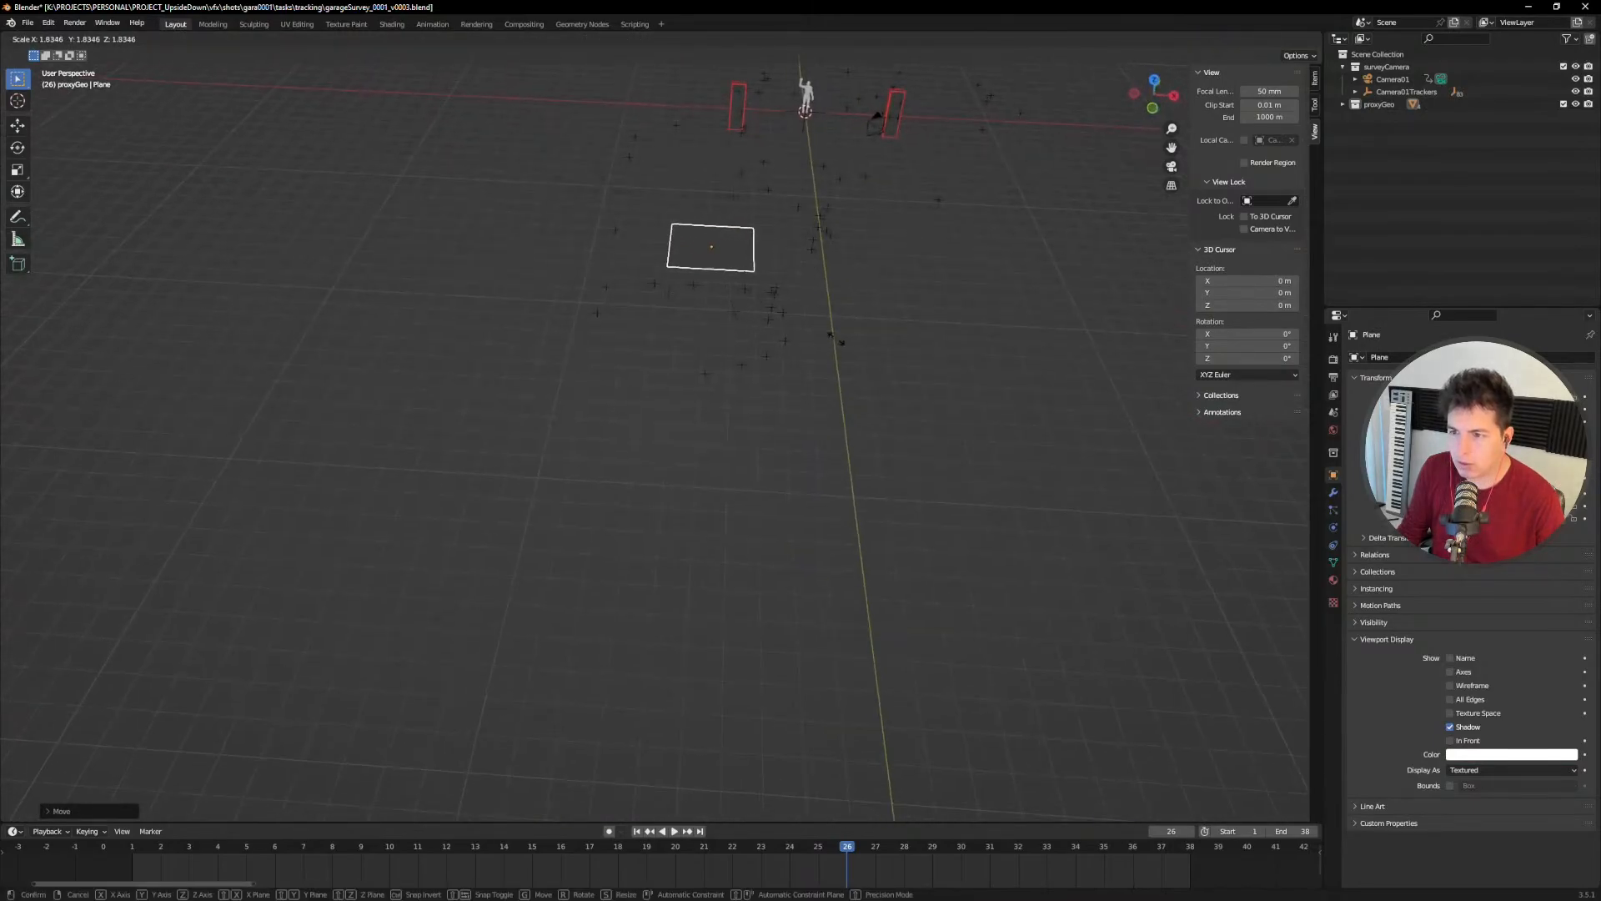
{"action": "left_click", "coordinate": [788, 283]}
Step: In Edit Mode, delete only the plane's face, and delete its two vertices nearest the Y axis to keep a single edge
{"action": "key", "text": "Tab"}
{"action": "middle_click_drag", "start_coordinate": [762, 258], "coordinate": [573, 486]}
{"action": "key", "text": "x"}
{"action": "left_click", "coordinate": [573, 486]}
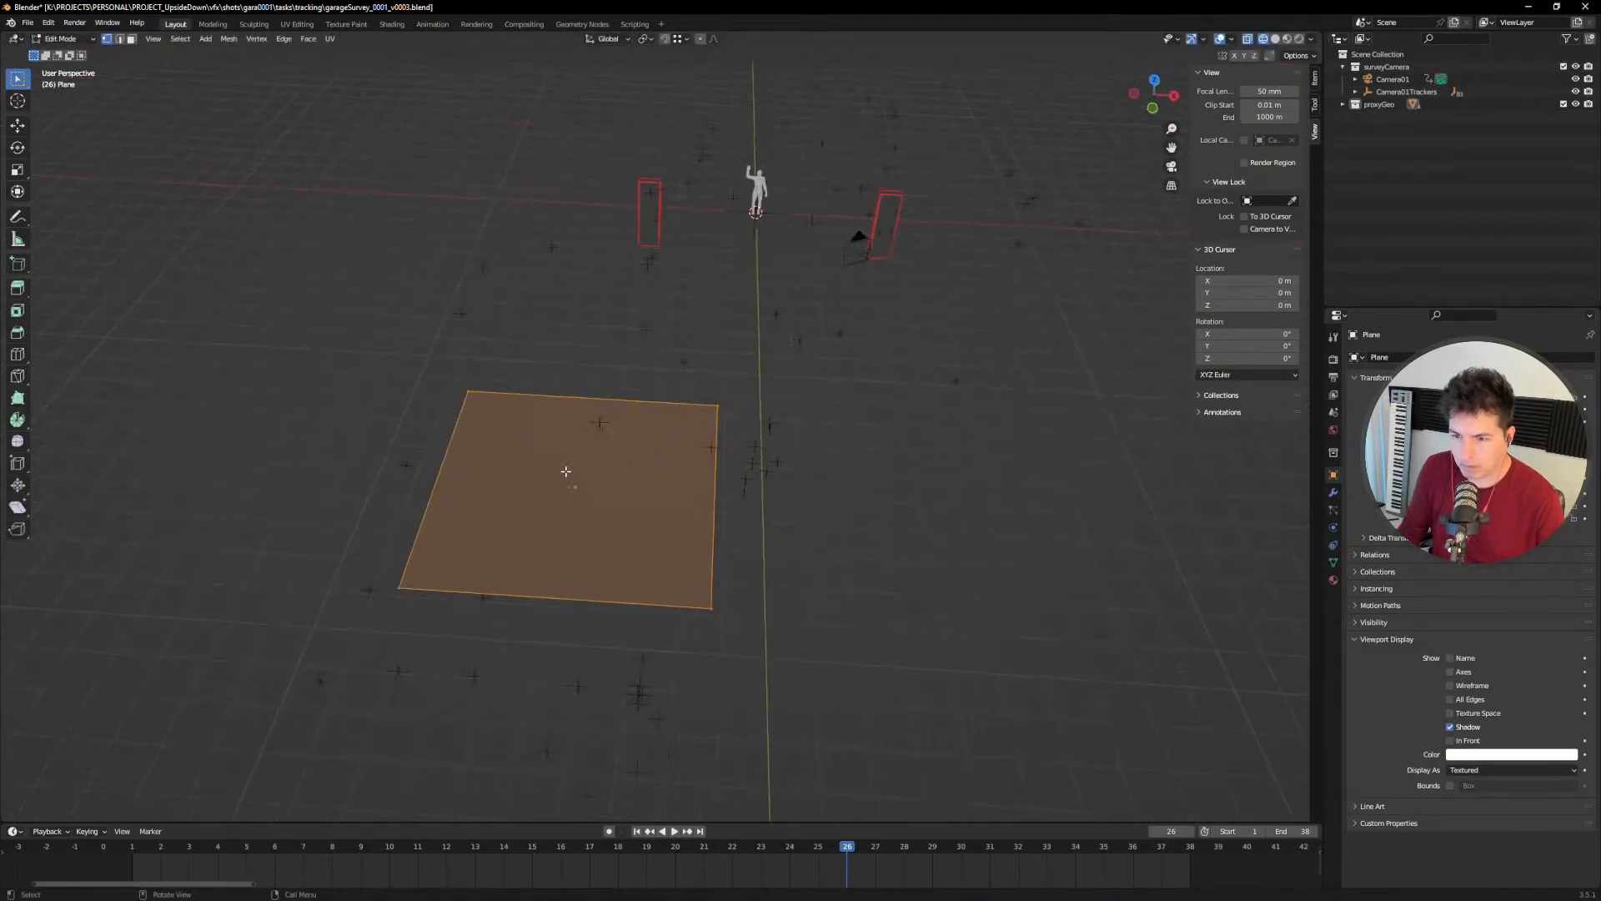
{"action": "key", "text": "x"}
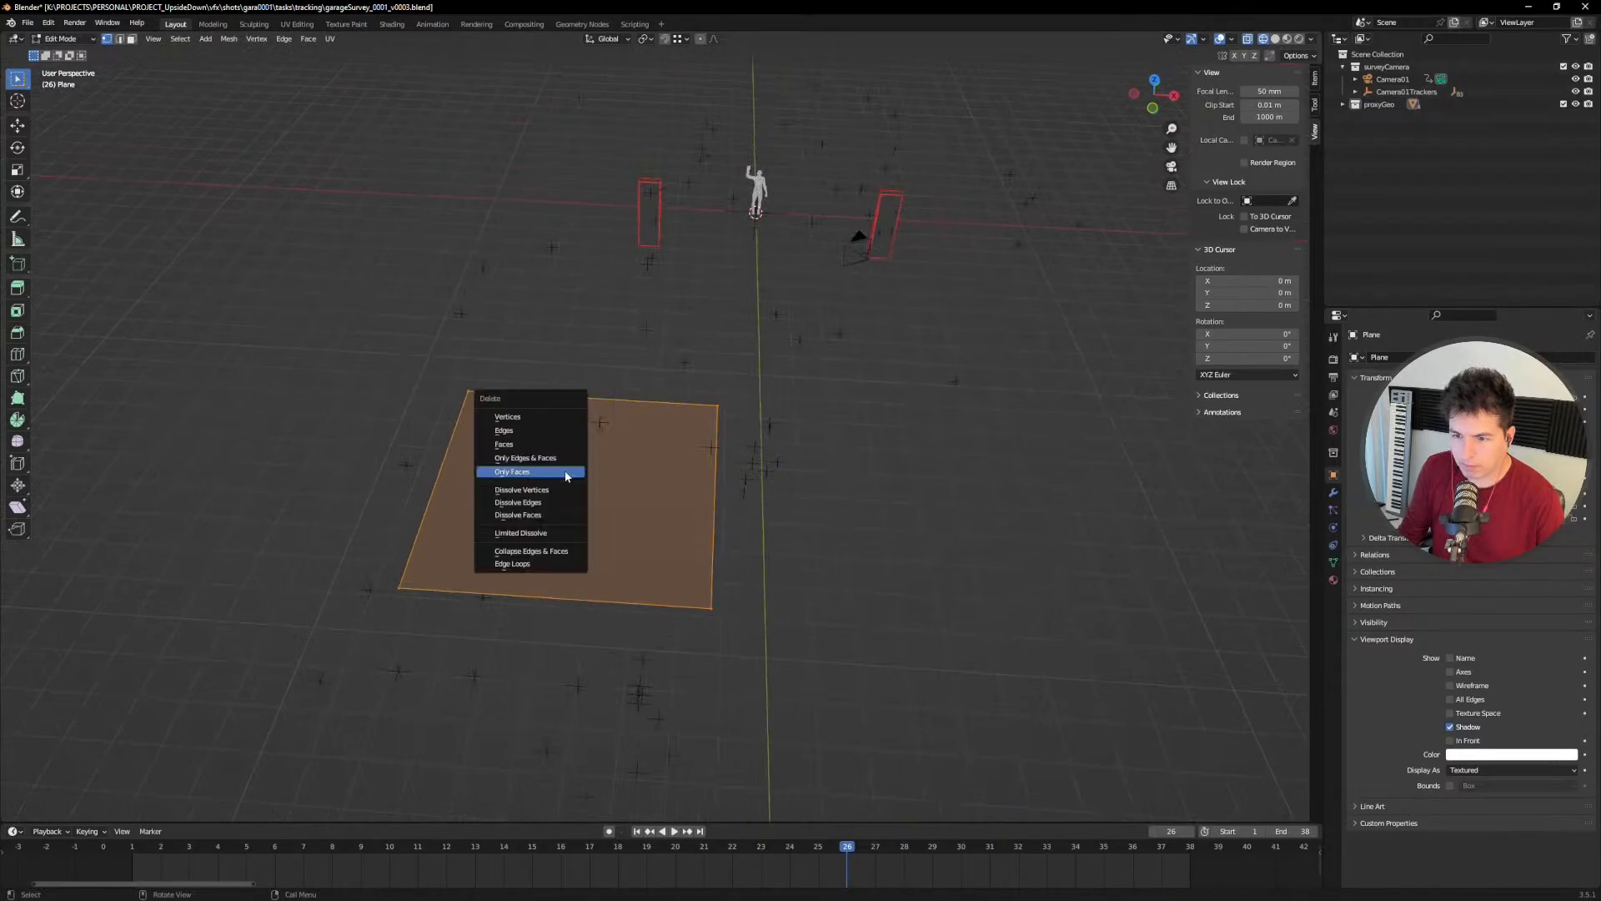
{"action": "left_click", "coordinate": [567, 468]}
{"action": "middle_click_drag", "start_coordinate": [590, 461], "coordinate": [733, 257]}
{"action": "key", "text": "x"}
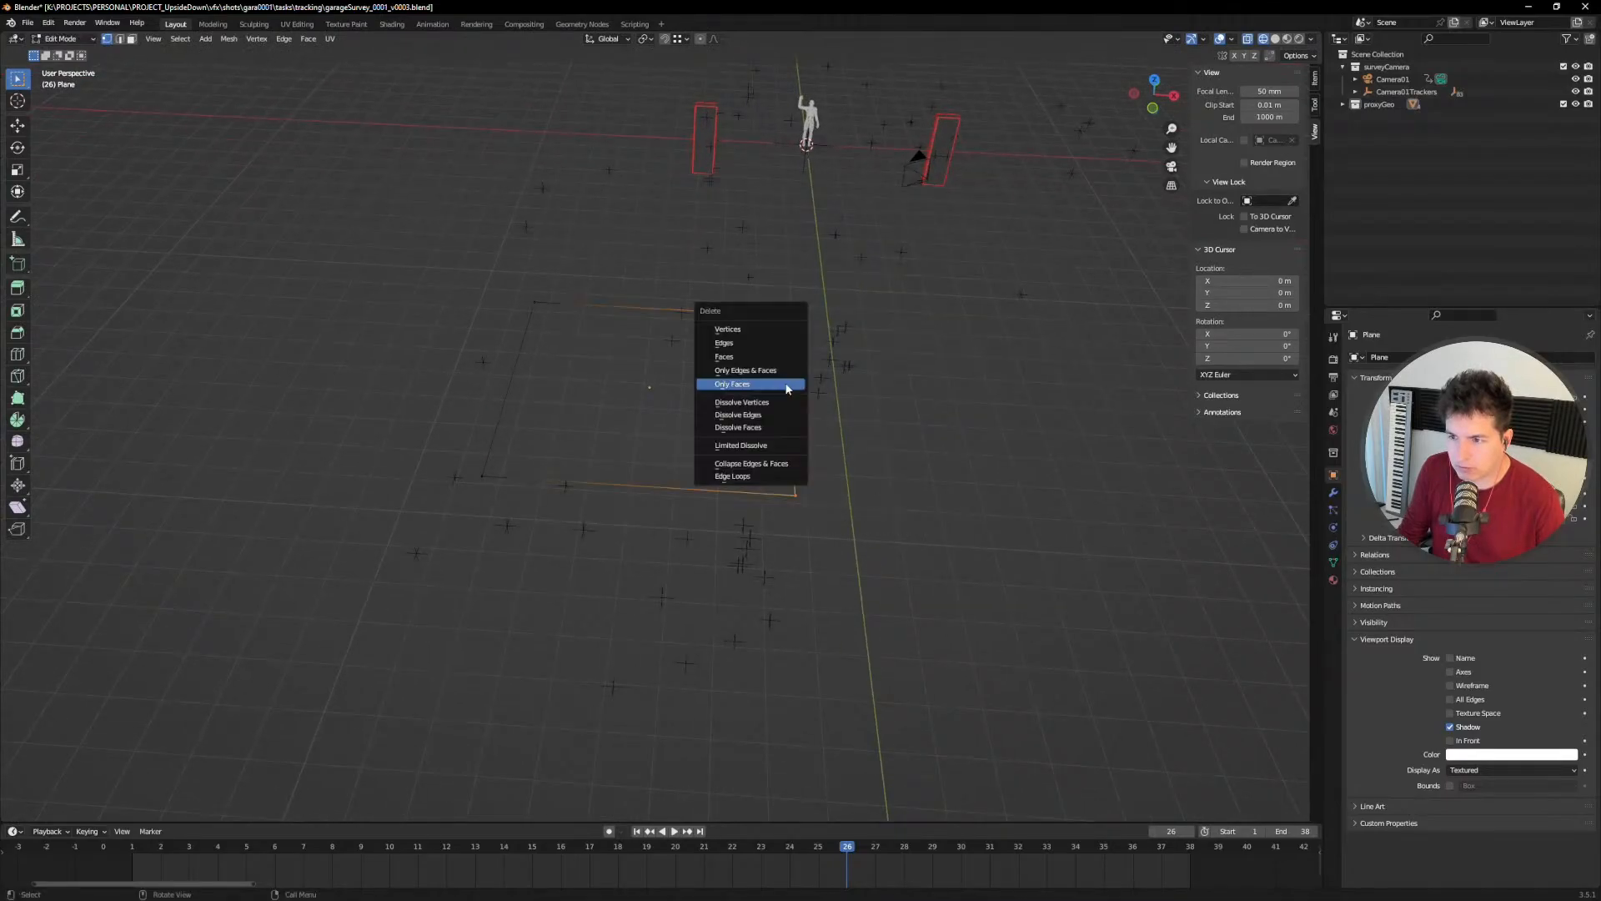
{"action": "left_click", "coordinate": [747, 329]}
Step: Scale and reposition the remaining geometry as one long edge running parallel to the Y axis beside the pillars
{"action": "key", "text": "s"}
{"action": "left_click", "coordinate": [731, 334]}
{"action": "middle_click_drag", "start_coordinate": [731, 335], "coordinate": [565, 450]}
{"action": "key", "text": "s"}
{"action": "left_click", "coordinate": [793, 422]}
{"action": "key", "text": "g"}
{"action": "left_click", "coordinate": [904, 406]}
{"action": "middle_click_drag", "start_coordinate": [895, 413], "coordinate": [808, 422], "text": "shift"}
{"action": "key", "text": "g"}
{"action": "key", "text": "s"}
{"action": "left_click", "coordinate": [1060, 414]}
Step: Adjust the snapping setting and move the selected end vertex of the edge along Y
{"action": "middle_click_drag", "start_coordinate": [1007, 400], "coordinate": [745, 322], "text": "shift"}
{"action": "left_click", "coordinate": [677, 39]}
{"action": "left_click", "coordinate": [651, 84]}
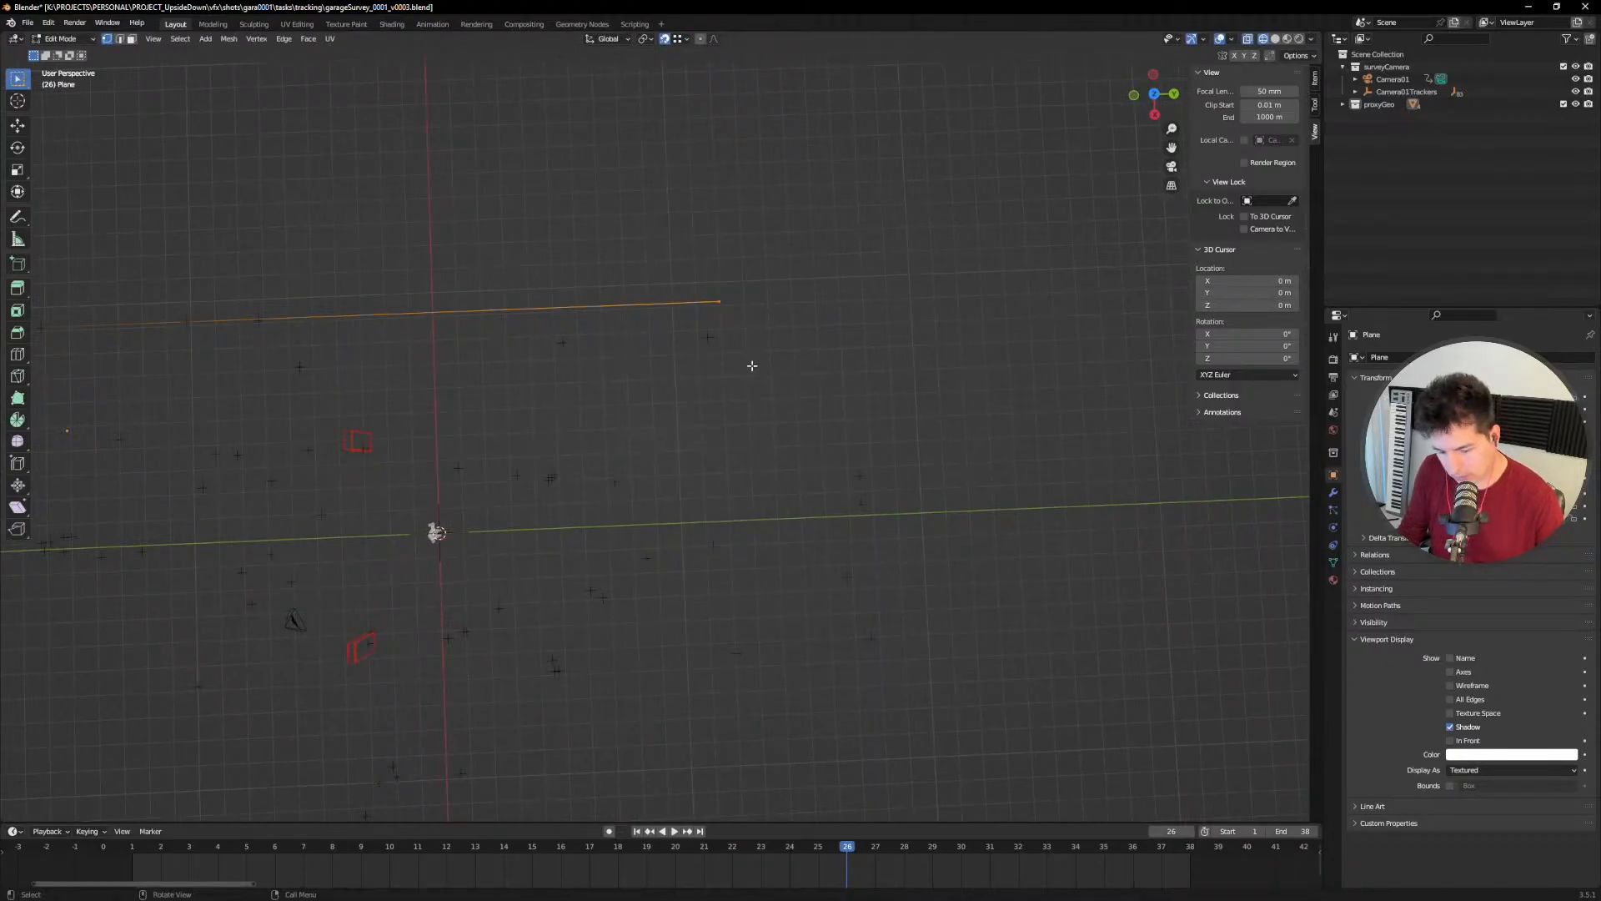
{"action": "key", "text": "g"}
{"action": "key", "text": "y"}
{"action": "left_click", "coordinate": [858, 472]}
Step: Select both ends of the edge and move it along negative X toward the outer row of trackers
{"action": "middle_click_drag", "start_coordinate": [858, 472], "coordinate": [850, 257]}
{"action": "left_click_drag", "start_coordinate": [489, 164], "coordinate": [601, 393]}
{"action": "mouse_move", "coordinate": [594, 383]}
{"action": "middle_mouse_down"}
{"action": "mouse_move", "coordinate": [597, 345]}
{"action": "mouse_move", "coordinate": [596, 378]}
{"action": "middle_mouse_up"}
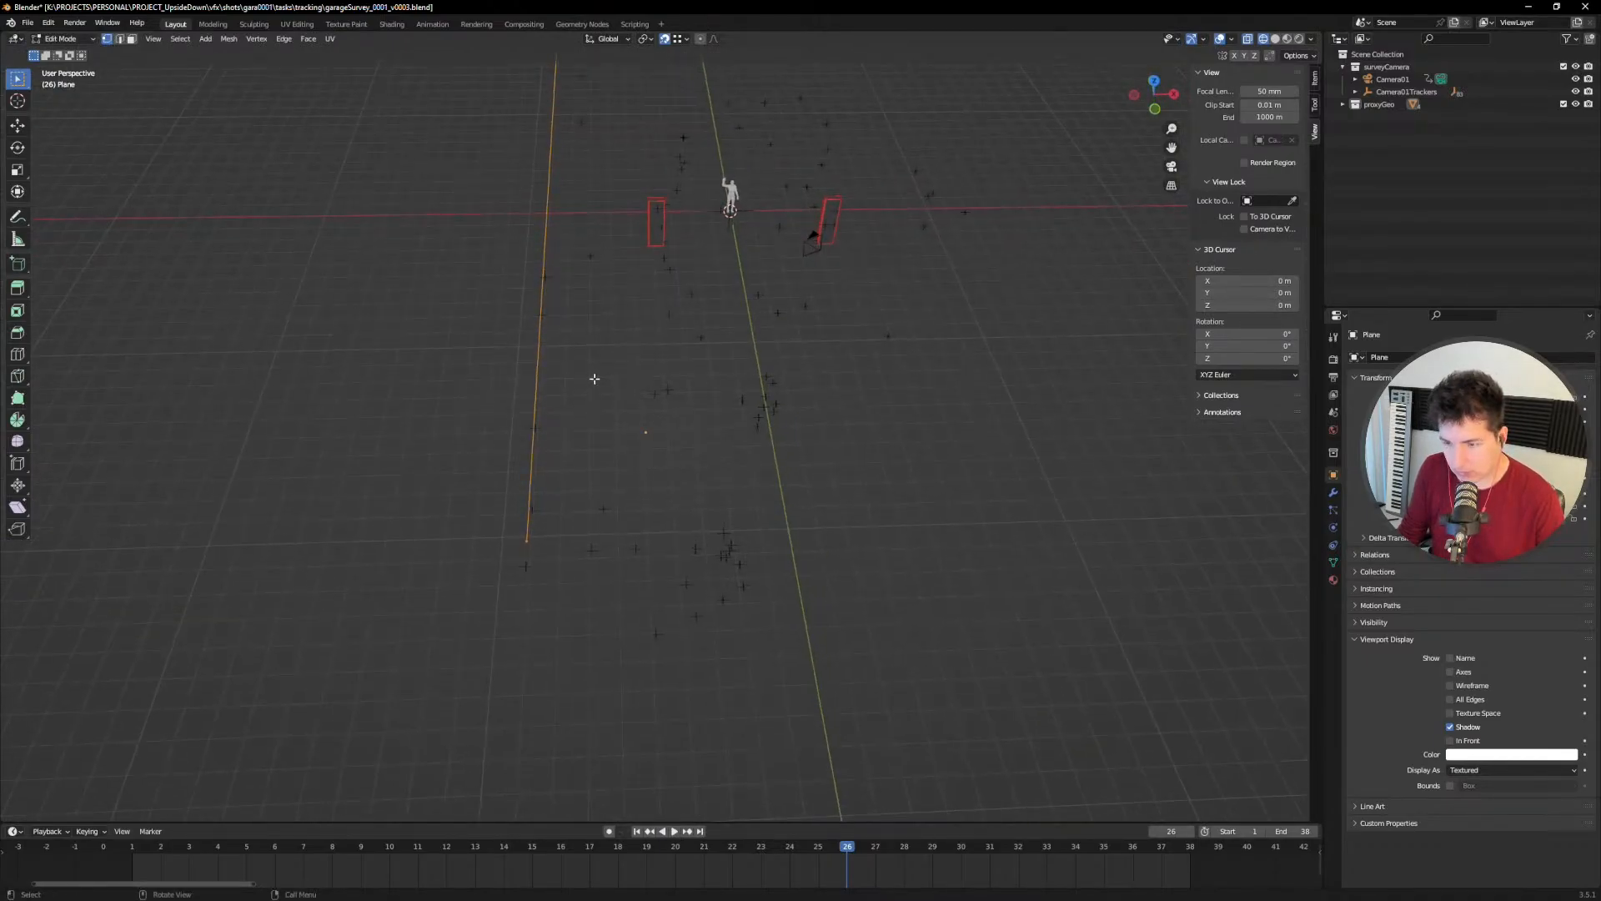
{"action": "key", "text": "g"}
{"action": "key", "text": "x"}
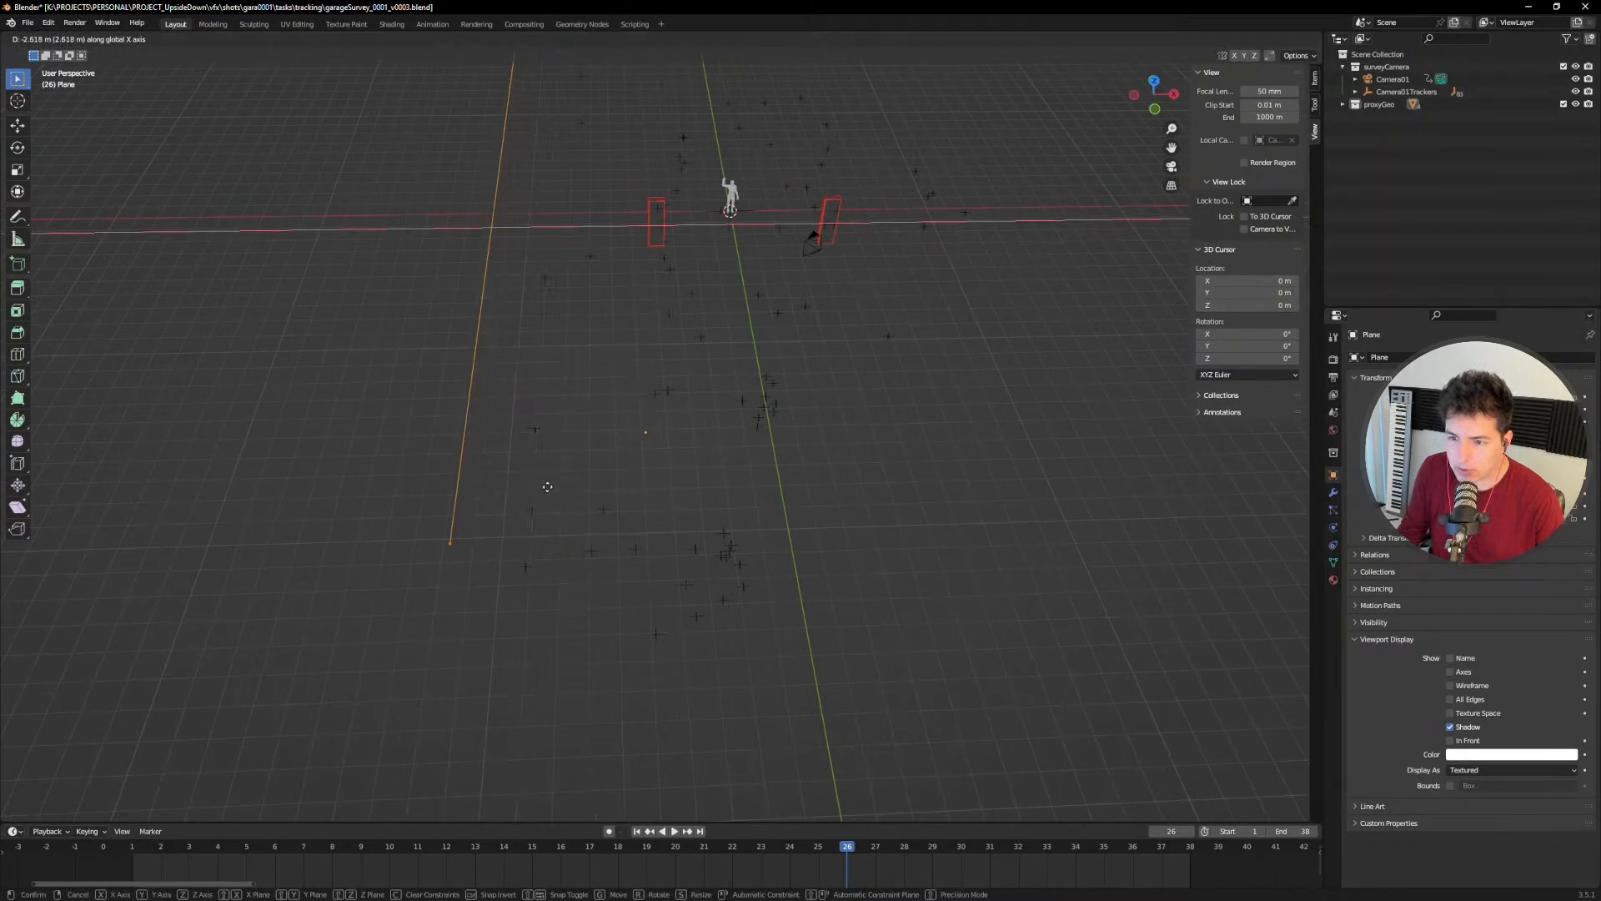
{"action": "left_click", "coordinate": [561, 463]}
Step: Examine the edge against the outer trackers from several angles and return to the camera view
{"action": "middle_click_drag", "start_coordinate": [561, 464], "coordinate": [553, 315]}
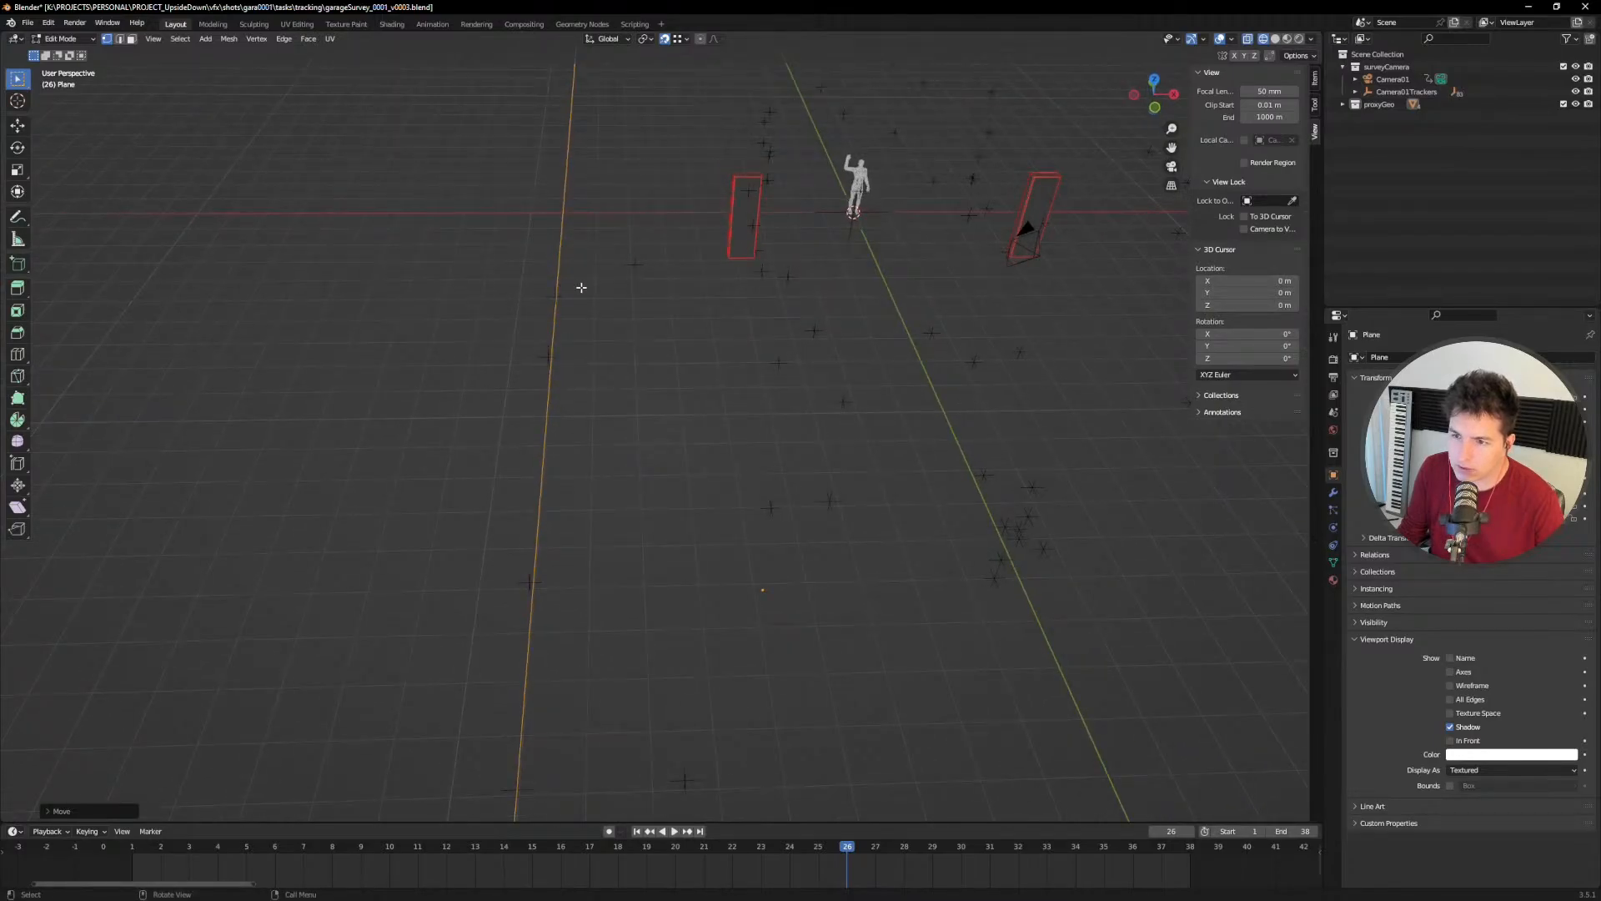
{"action": "middle_click_drag", "start_coordinate": [569, 310], "coordinate": [475, 412]}
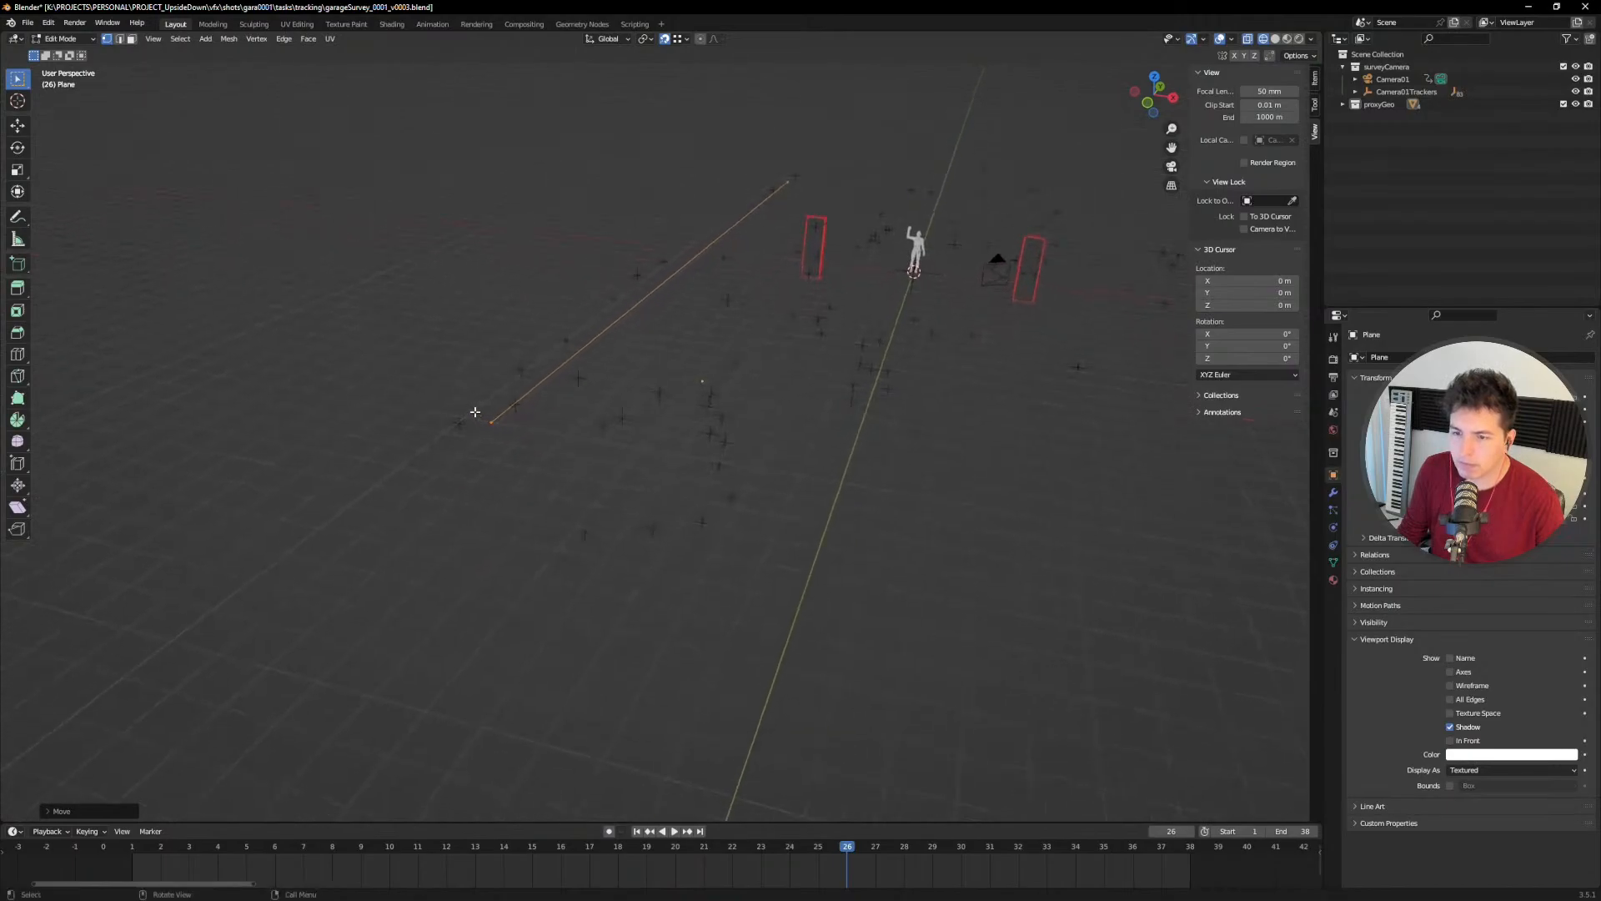
{"action": "middle_click_drag", "start_coordinate": [594, 384], "coordinate": [647, 397]}
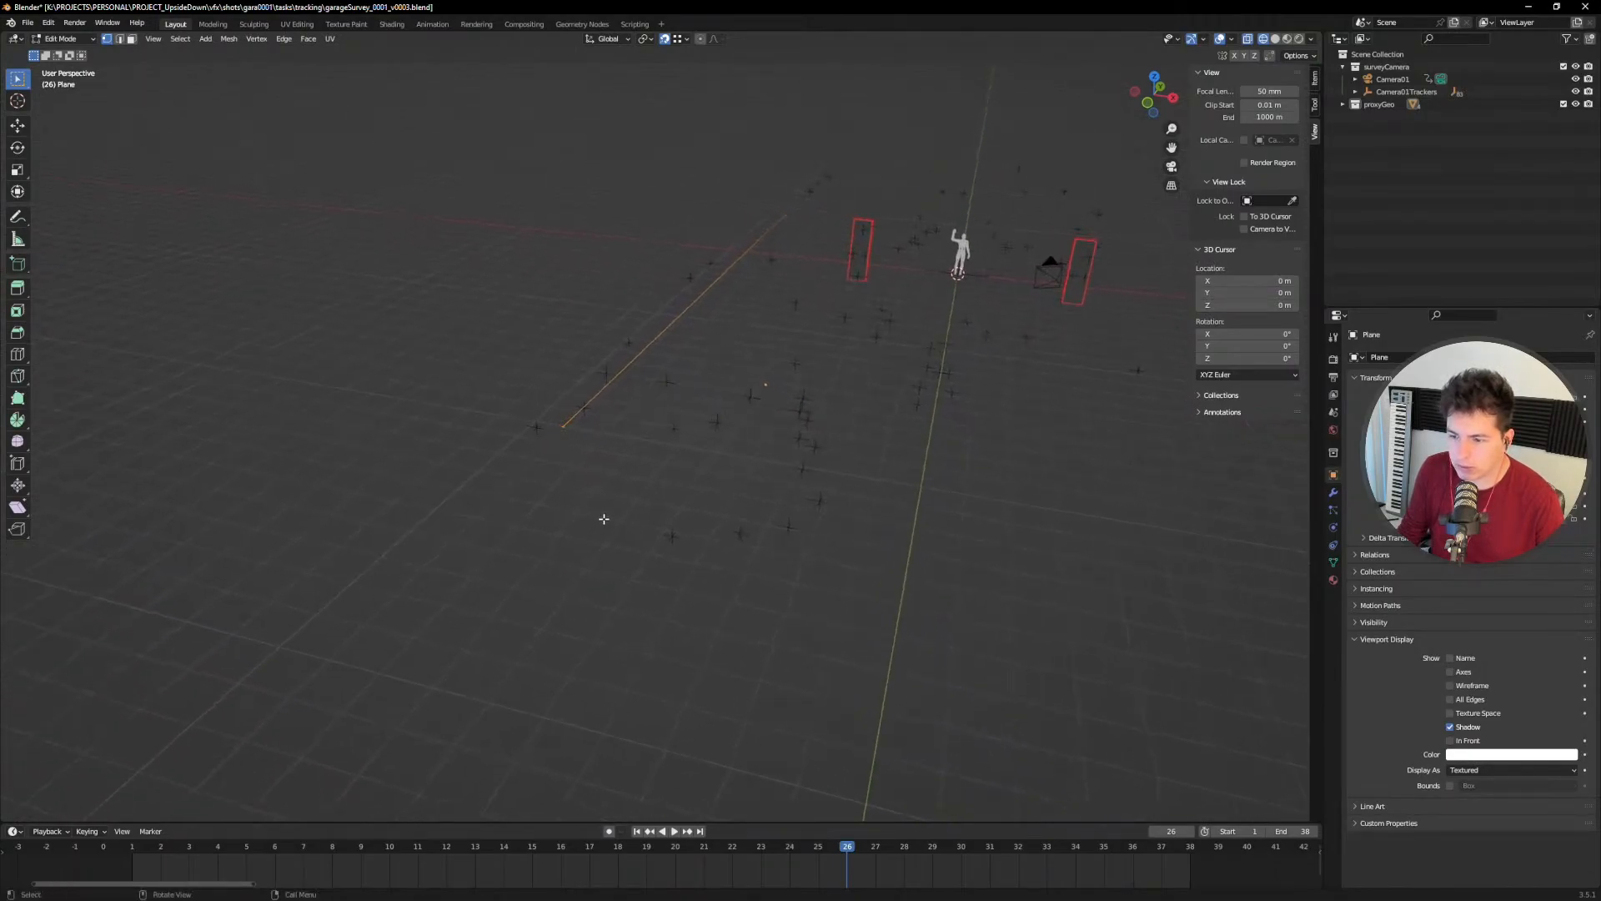
{"action": "key", "text": "KP_0"}
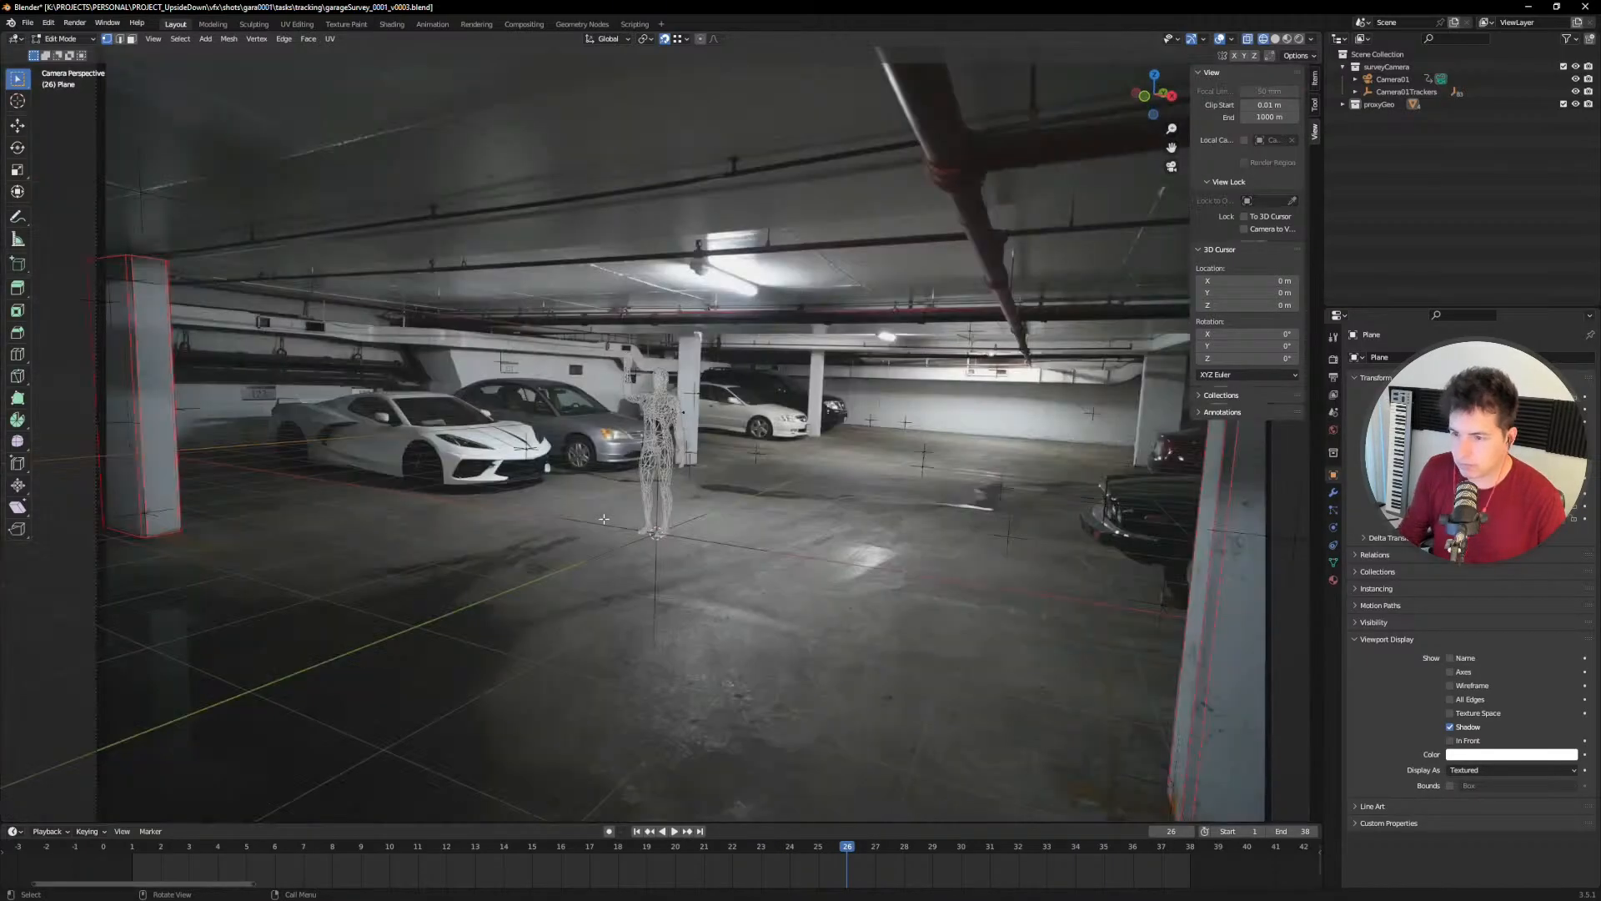
Step: At the first frame, select the far end vertex of the wall edge and snap the 3D cursor to it
{"action": "key", "text": "shift+Left"}
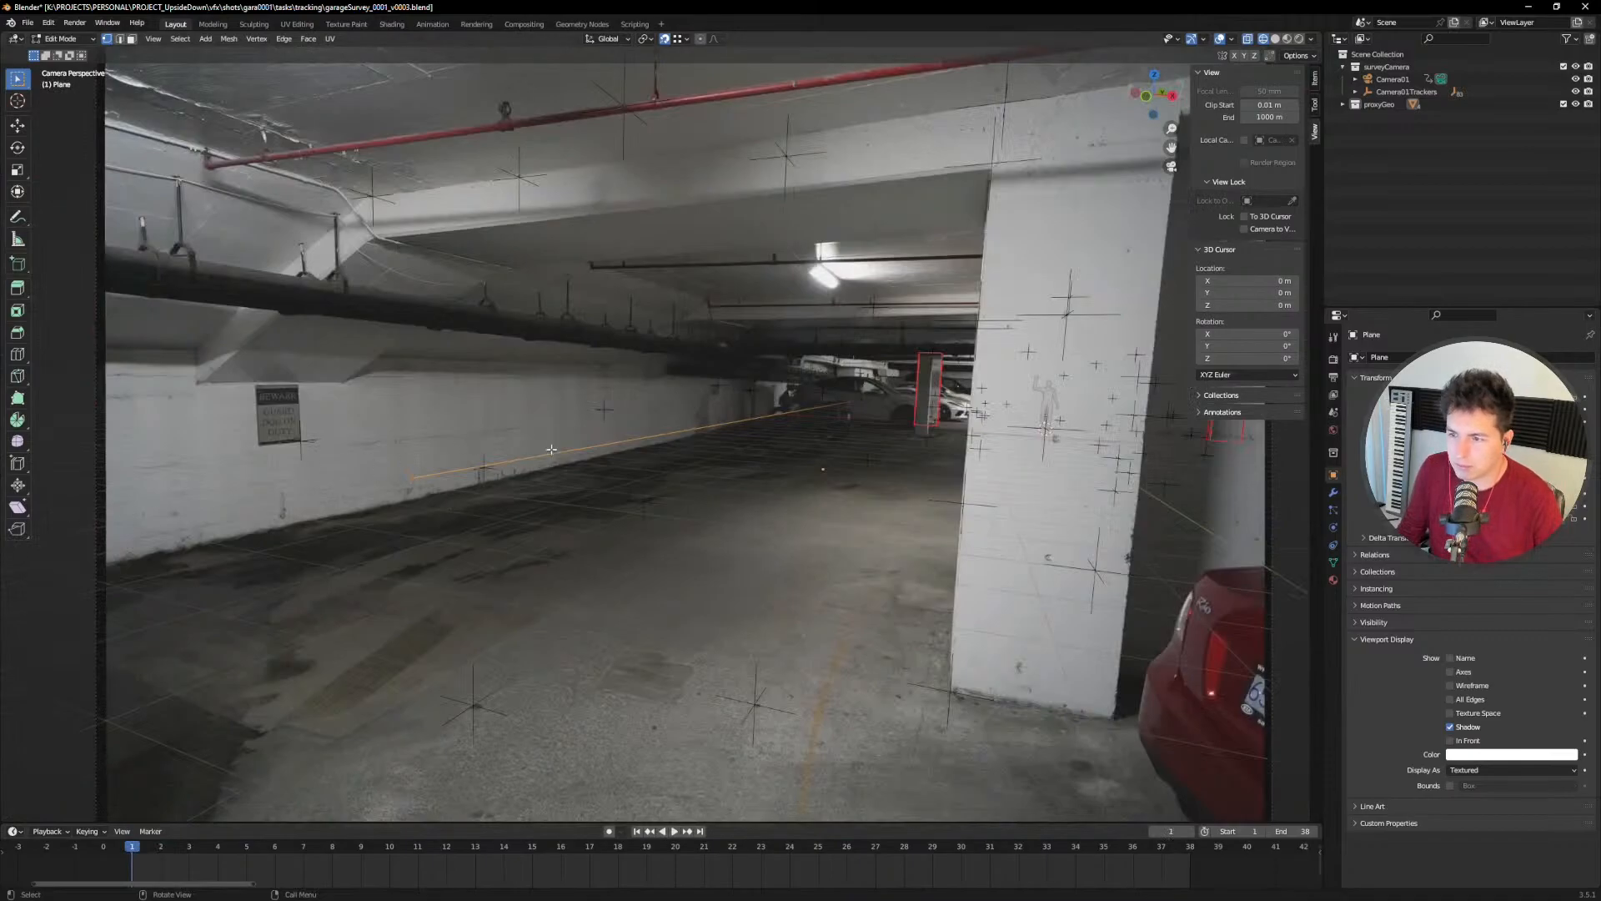
{"action": "left_click", "coordinate": [867, 402]}
{"action": "key", "text": "shift+s"}
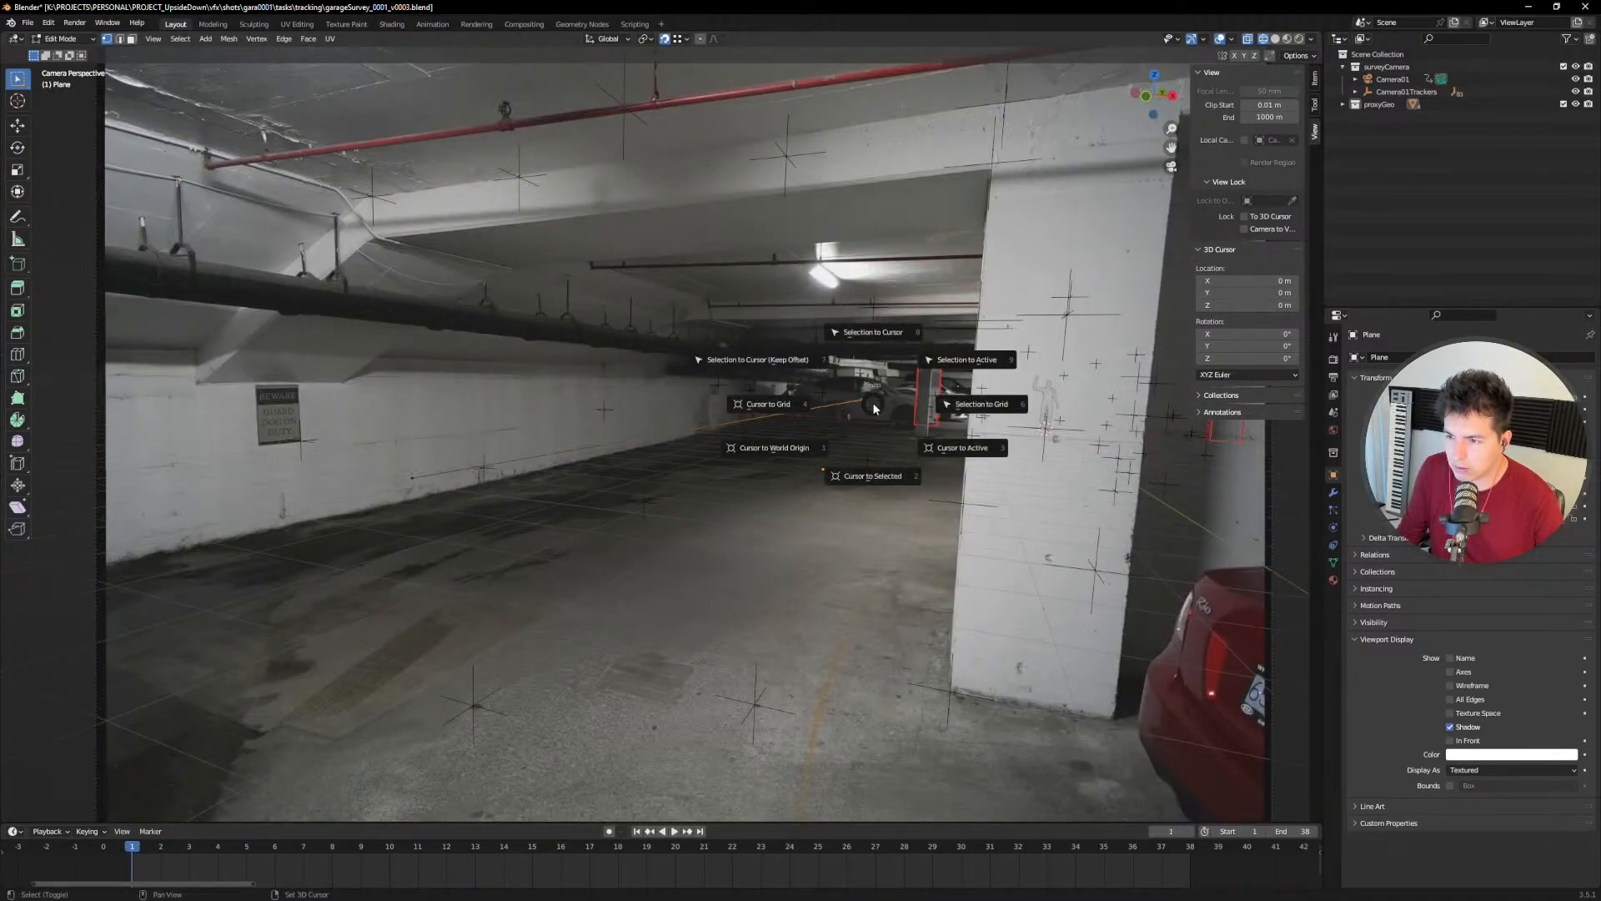
{"action": "left_click", "coordinate": [867, 462]}
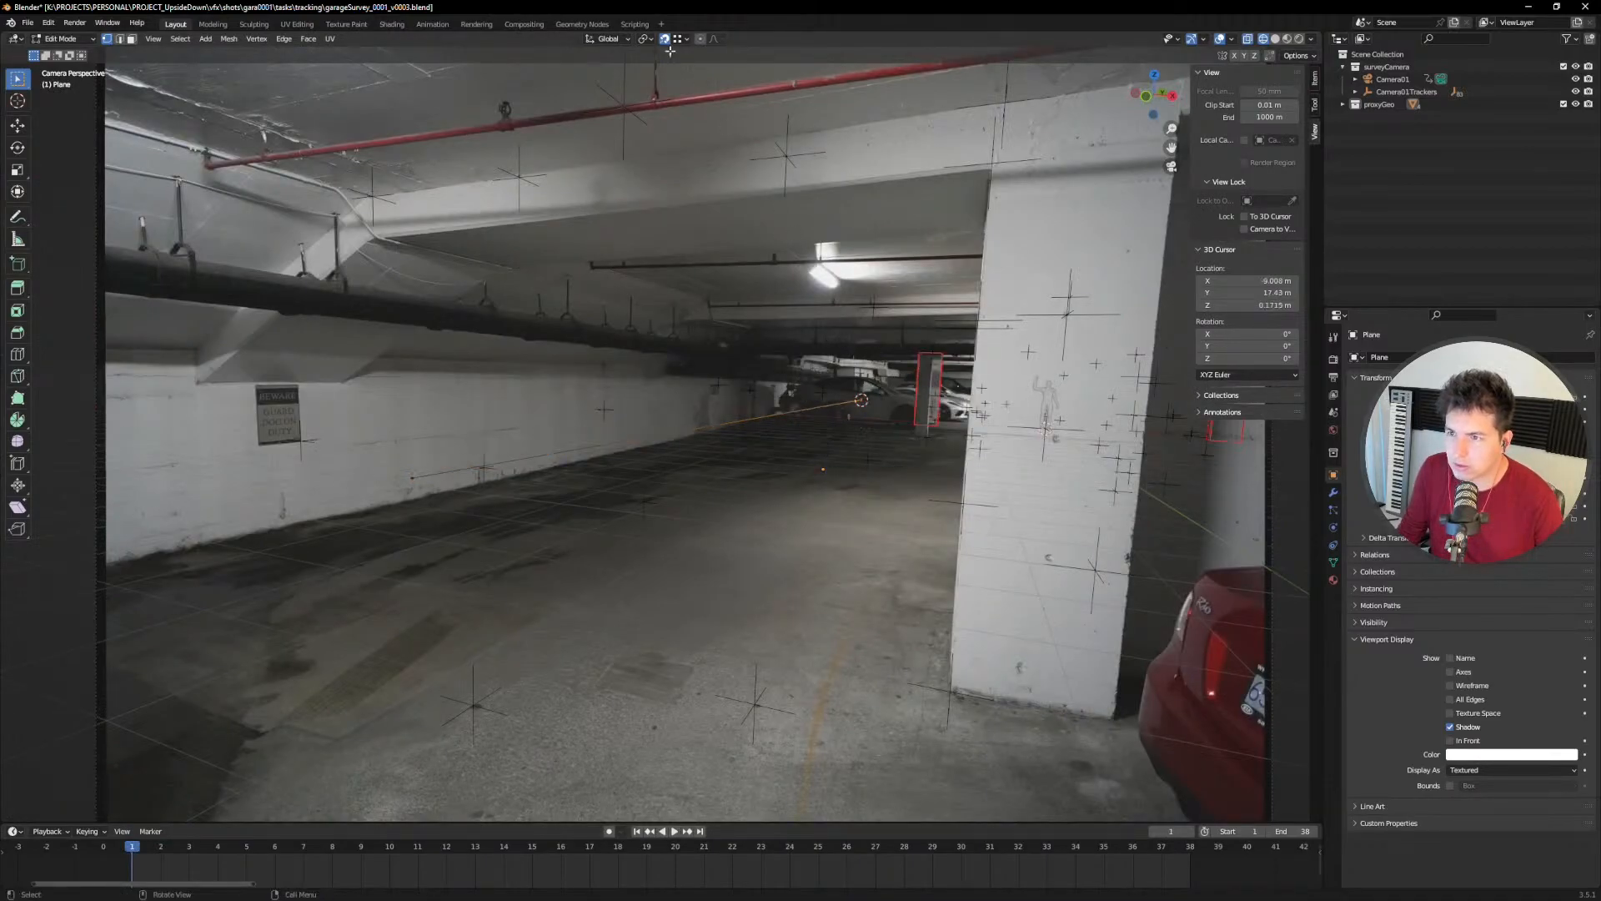
Step: Set the transform pivot to the 3D cursor and scale the whole wall edge up by about 1.11
{"action": "left_click", "coordinate": [644, 40]}
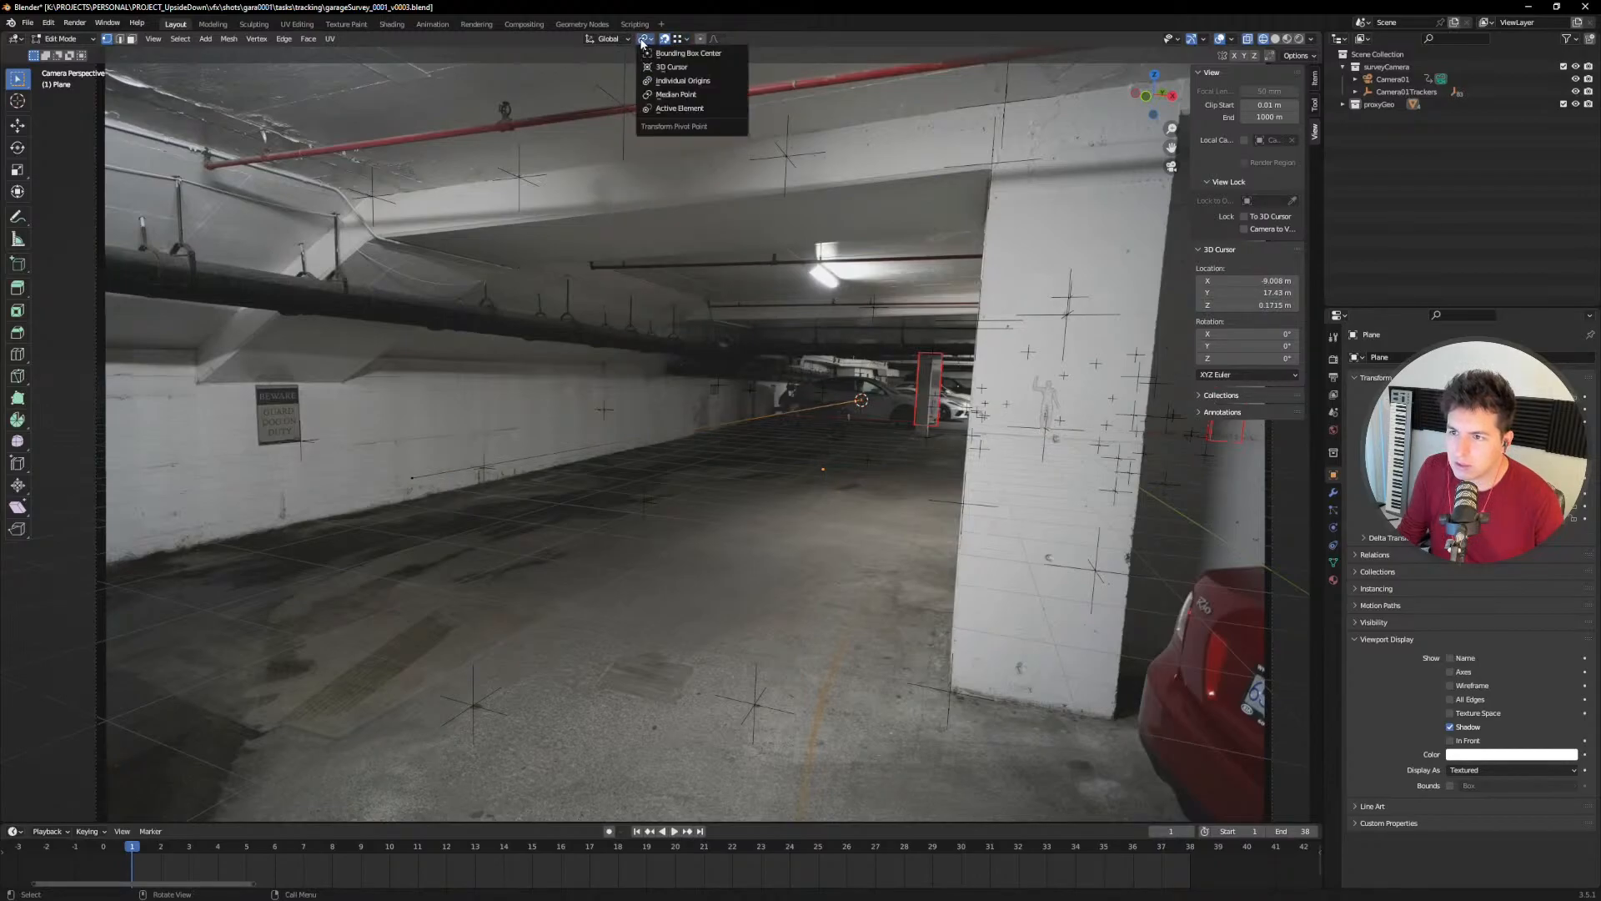
{"action": "left_click", "coordinate": [649, 43]}
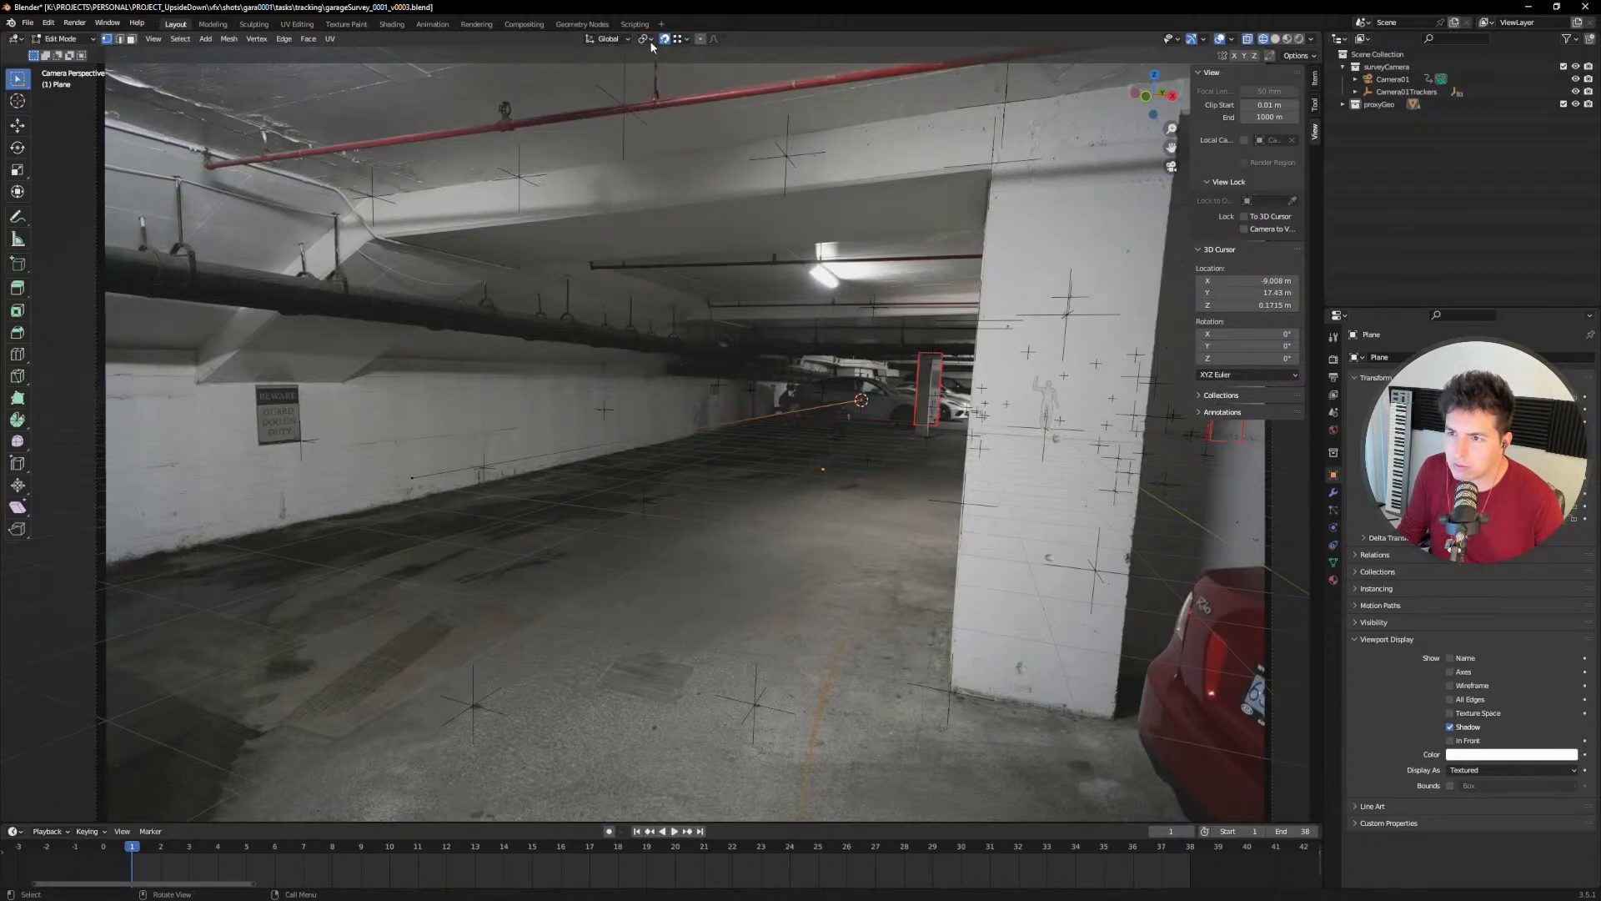
{"action": "left_click", "coordinate": [647, 41]}
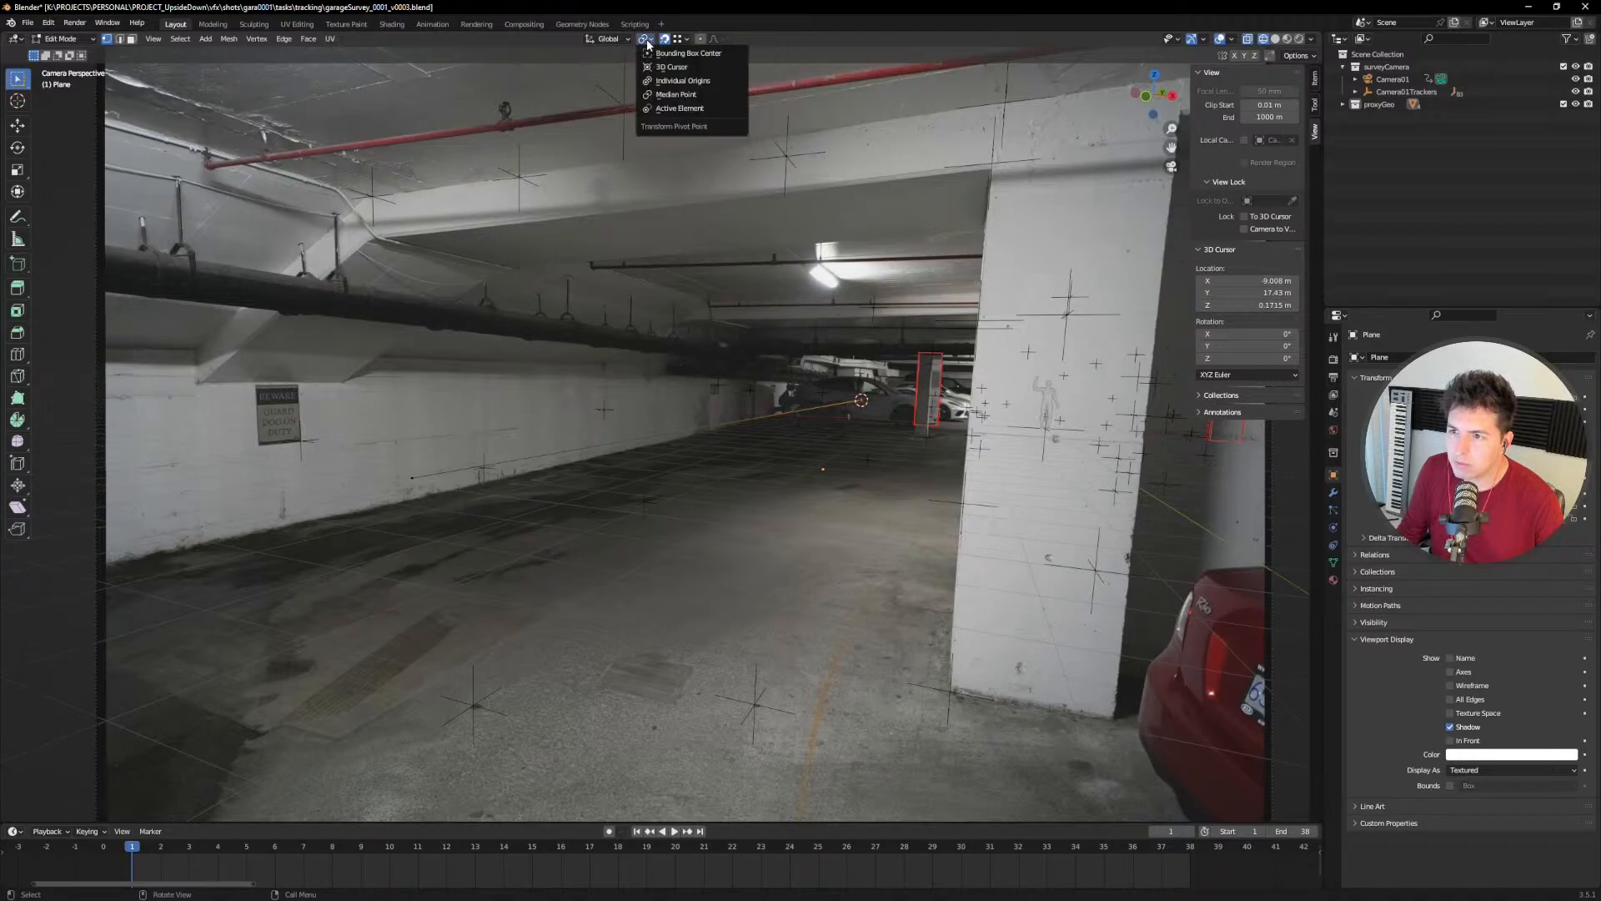
{"action": "left_click", "coordinate": [679, 68]}
{"action": "key", "text": "a"}
{"action": "key", "text": "s"}
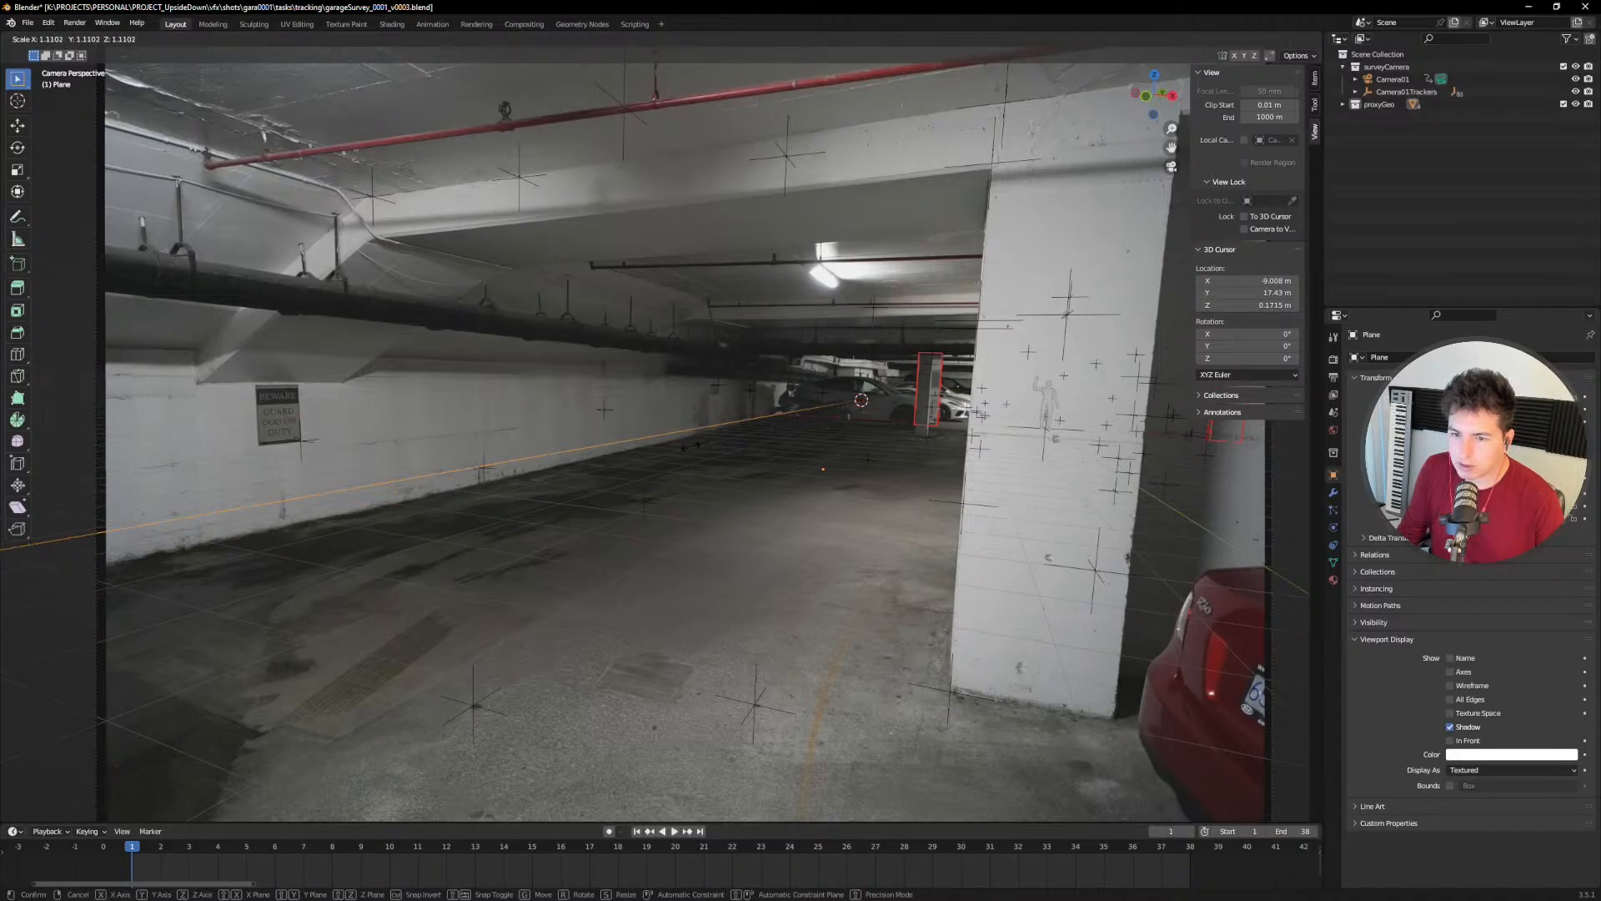
{"action": "left_click", "coordinate": [690, 446]}
Step: Lower the edge about 0.3 m along Z onto the line where the left wall meets the floor
{"action": "middle_click_drag", "start_coordinate": [485, 501], "coordinate": [971, 397], "text": "shift"}
{"action": "scroll", "coordinate": [577, 454], "scroll_direction": "up", "scroll_amount": 2}
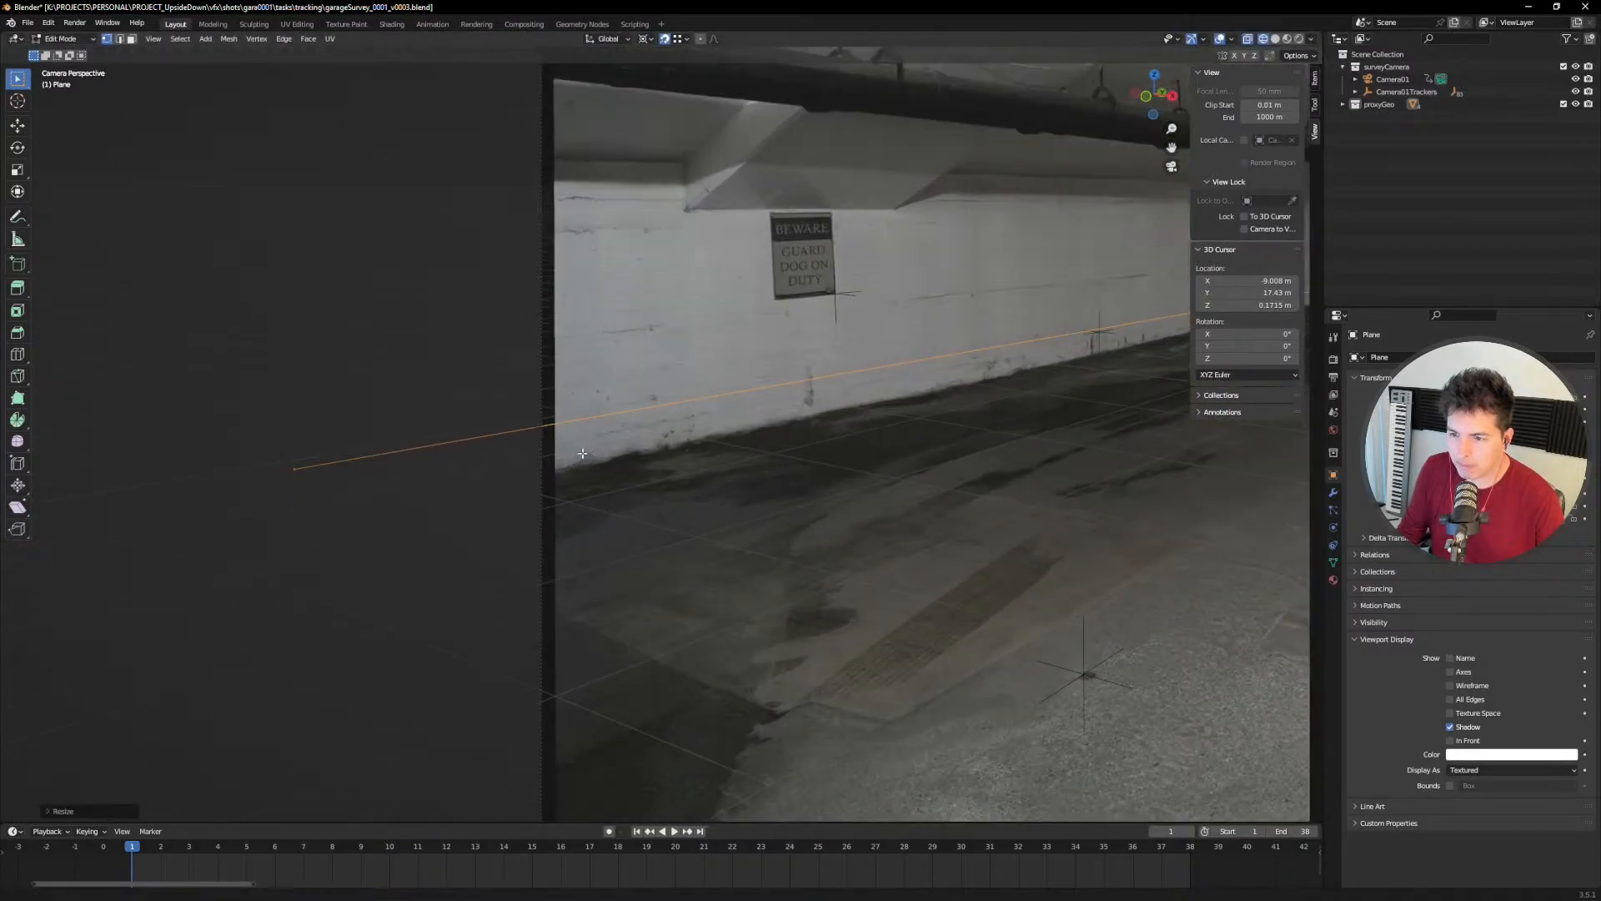
{"action": "middle_click_drag", "start_coordinate": [576, 454], "coordinate": [688, 421], "text": "shift"}
{"action": "key", "text": "g"}
{"action": "key", "text": "z"}
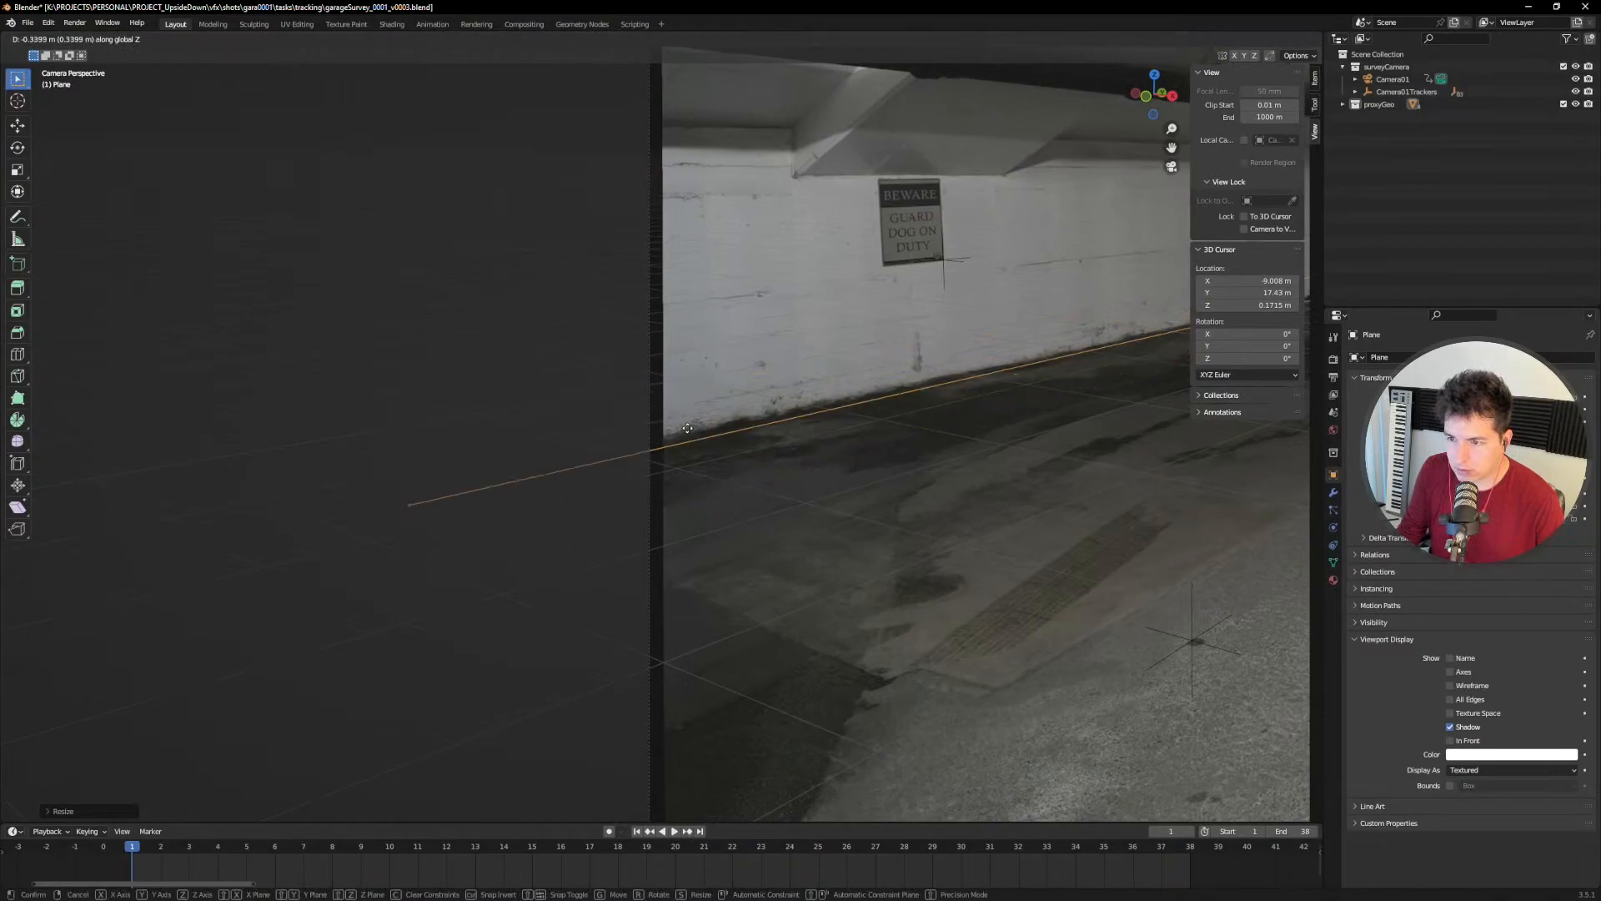
{"action": "left_click", "coordinate": [691, 419]}
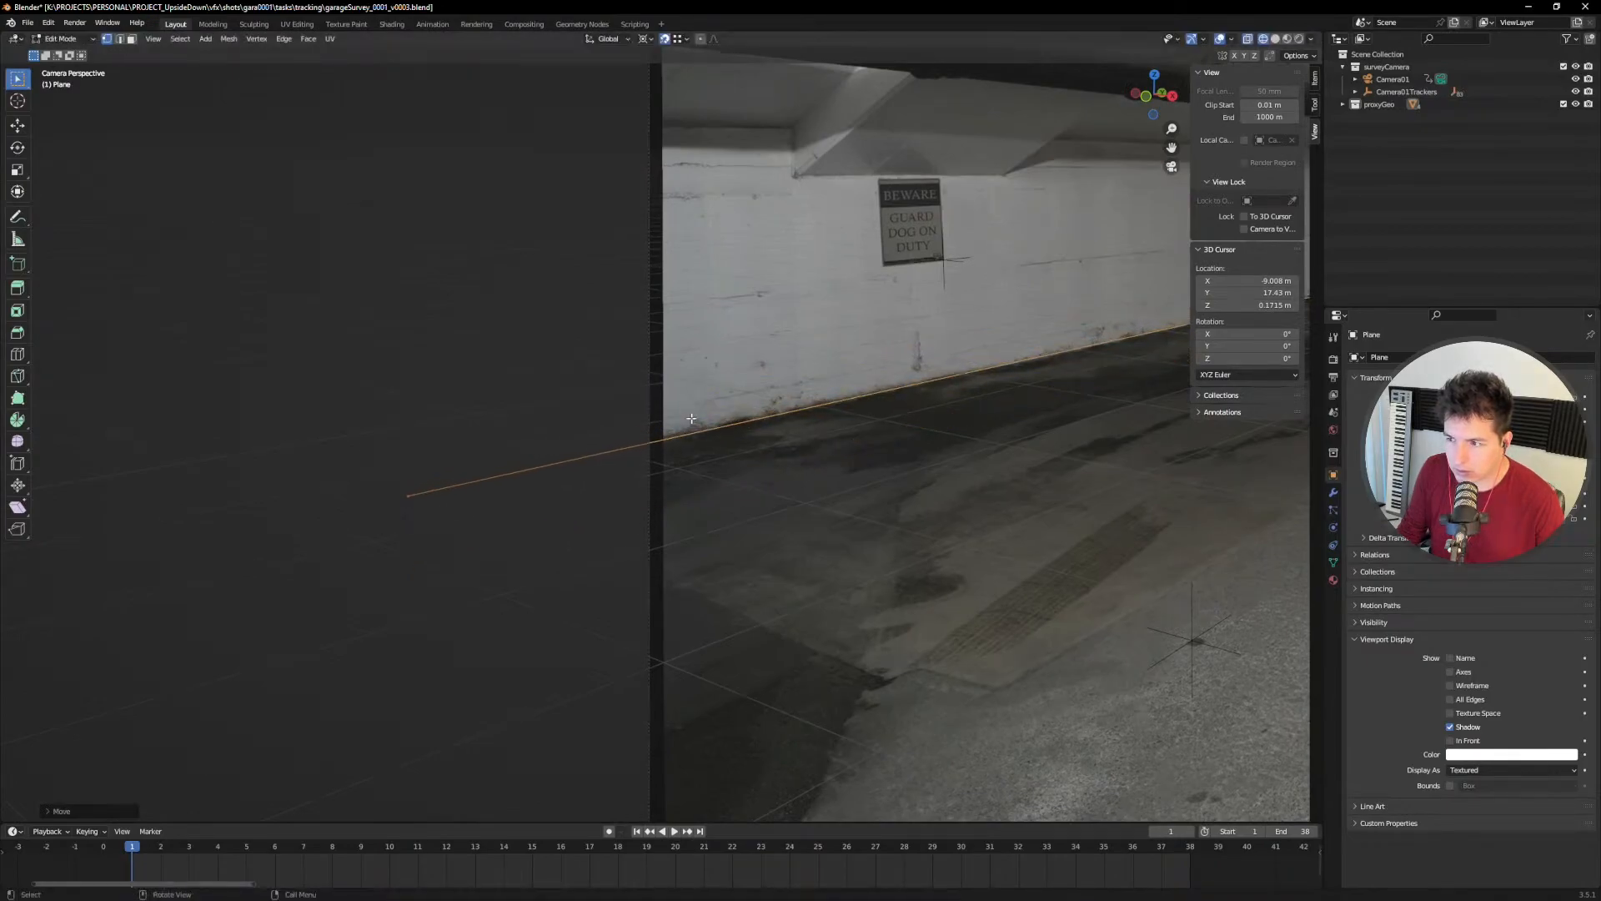
Step: Adjust the height of the wall edge's far end vertex along Z to follow the floor line in the image
{"action": "middle_click_drag", "start_coordinate": [905, 437], "coordinate": [438, 517], "text": "shift"}
{"action": "middle_click_drag", "start_coordinate": [768, 475], "coordinate": [493, 550], "text": "shift"}
{"action": "middle_click_drag", "start_coordinate": [829, 460], "coordinate": [762, 479], "text": "shift"}
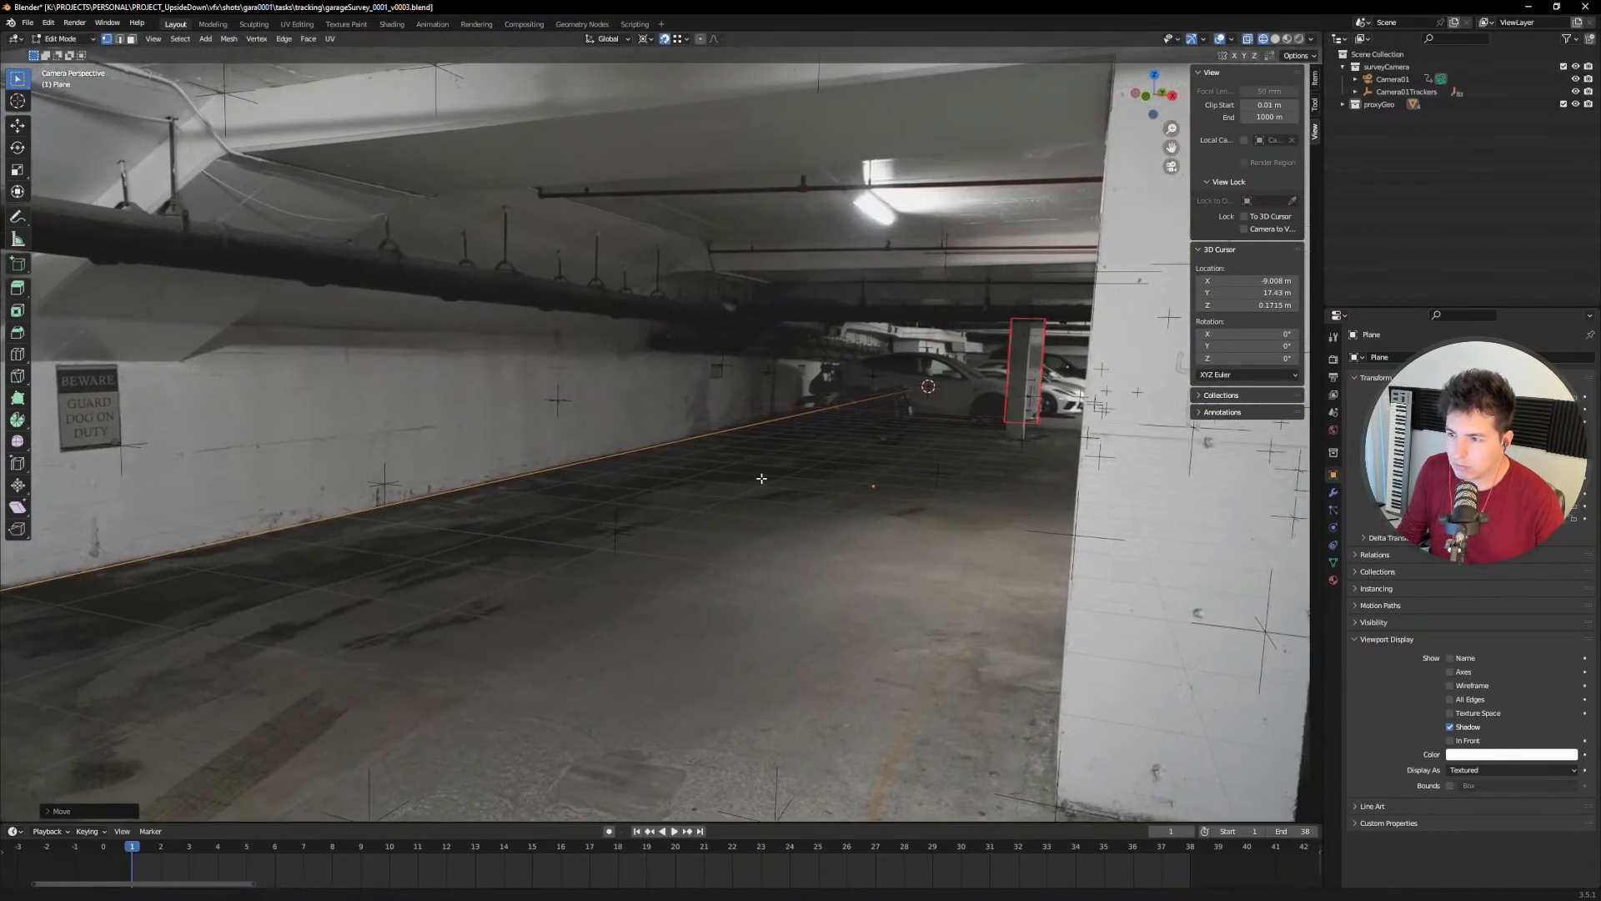
{"action": "scroll", "coordinate": [890, 445], "scroll_direction": "up", "scroll_amount": 2}
{"action": "scroll", "coordinate": [889, 445], "scroll_direction": "down", "scroll_amount": 2}
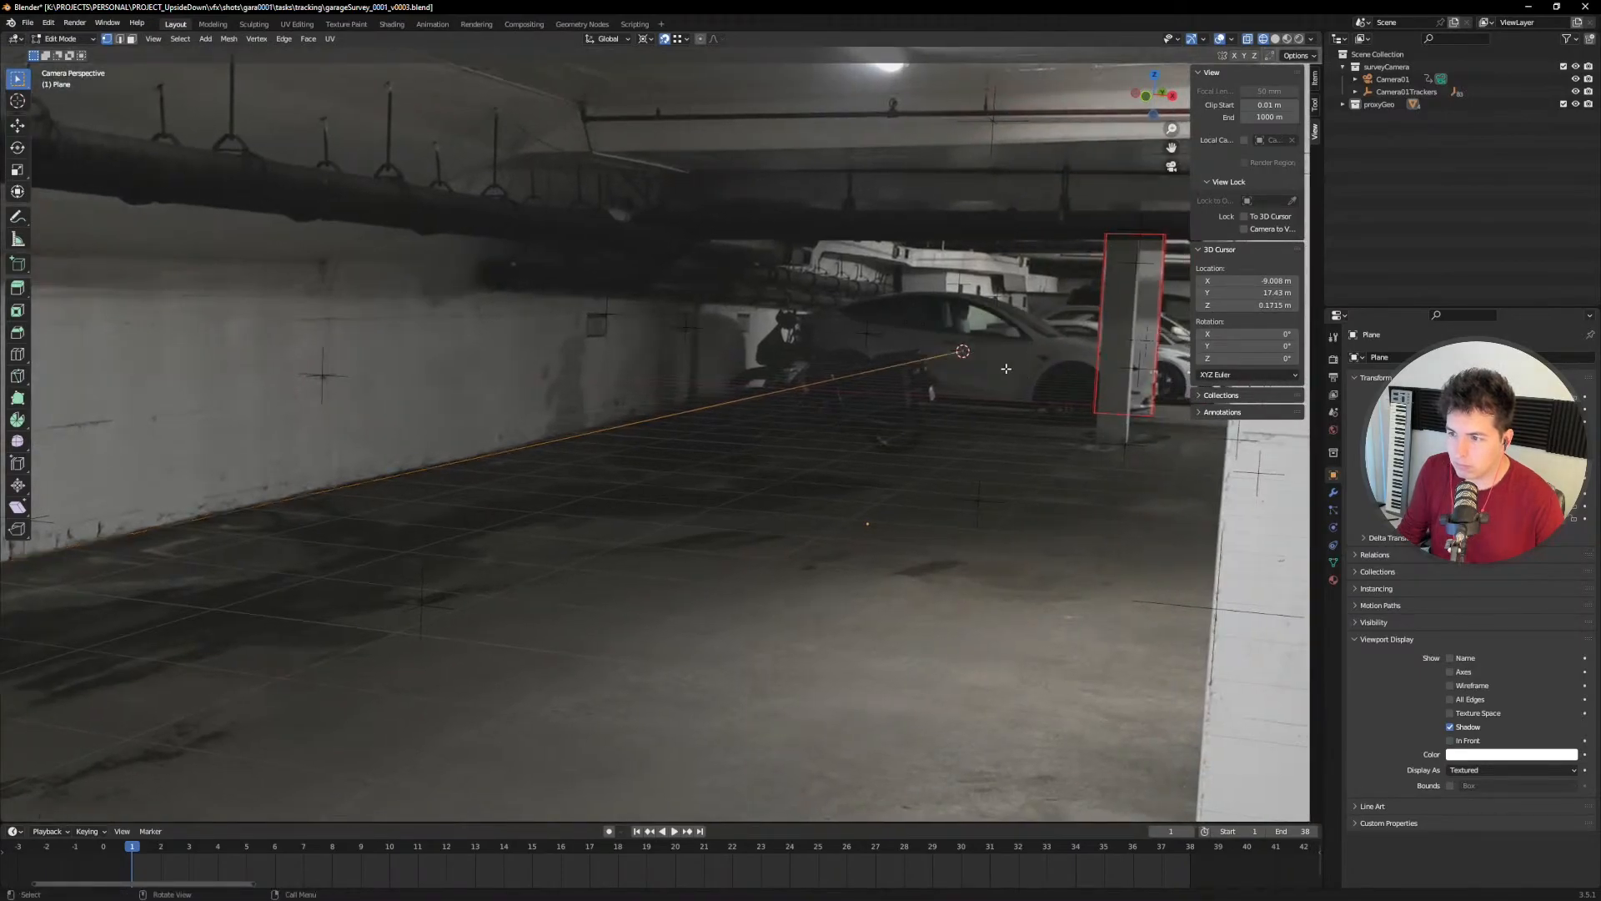
{"action": "key", "text": "g"}
{"action": "key", "text": "z"}
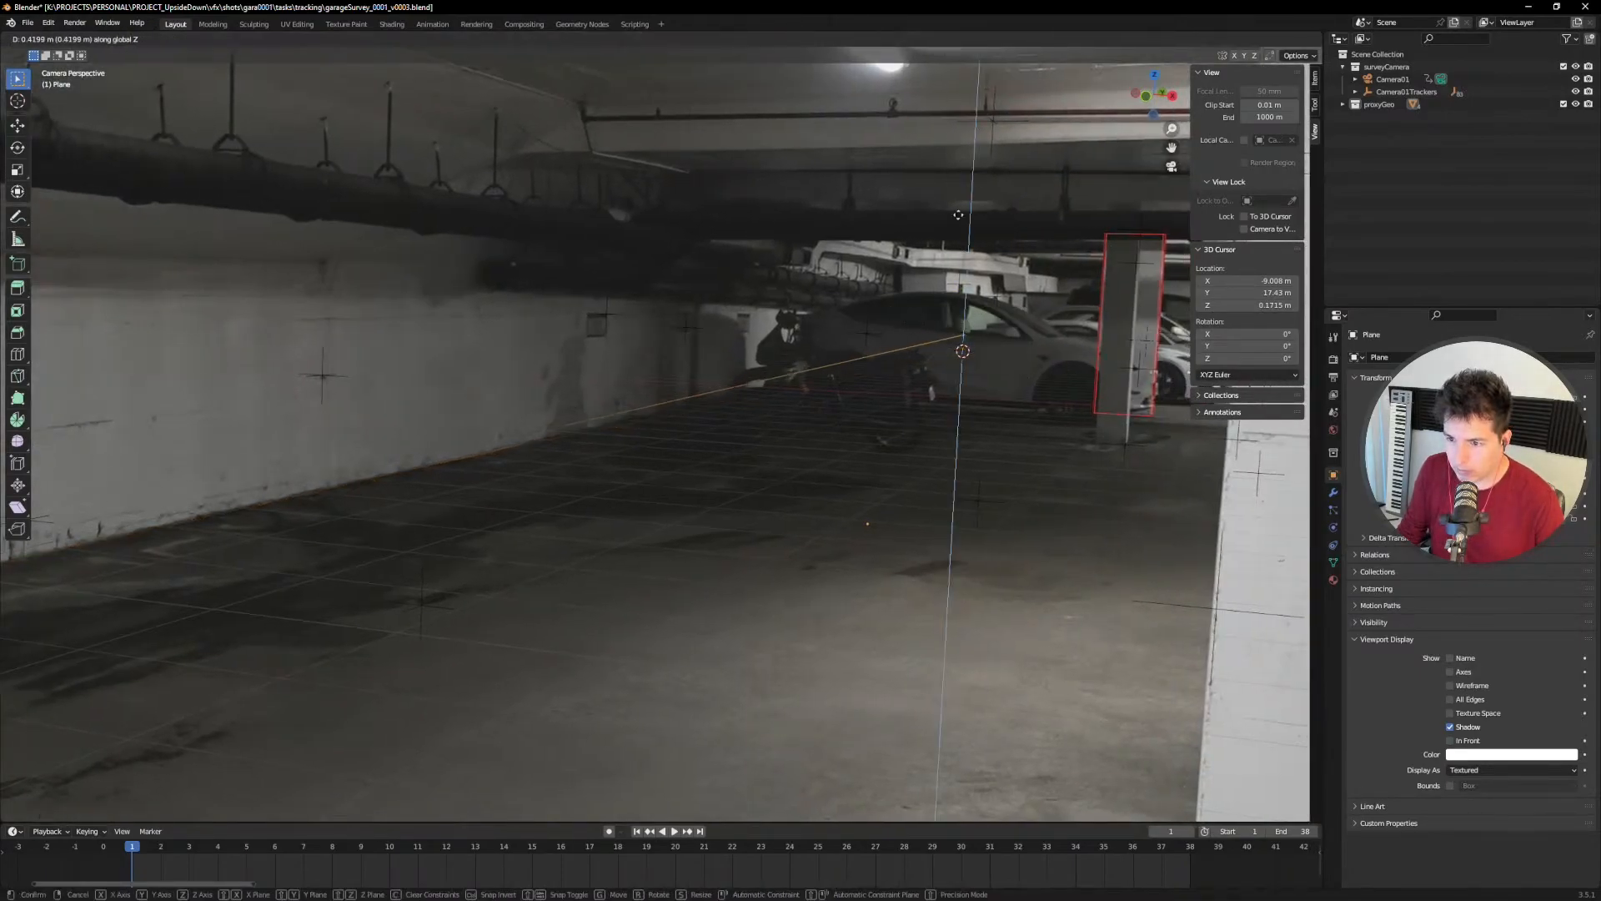
{"action": "left_click", "coordinate": [968, 318]}
{"action": "scroll", "coordinate": [634, 463], "scroll_direction": "down", "scroll_amount": 5}
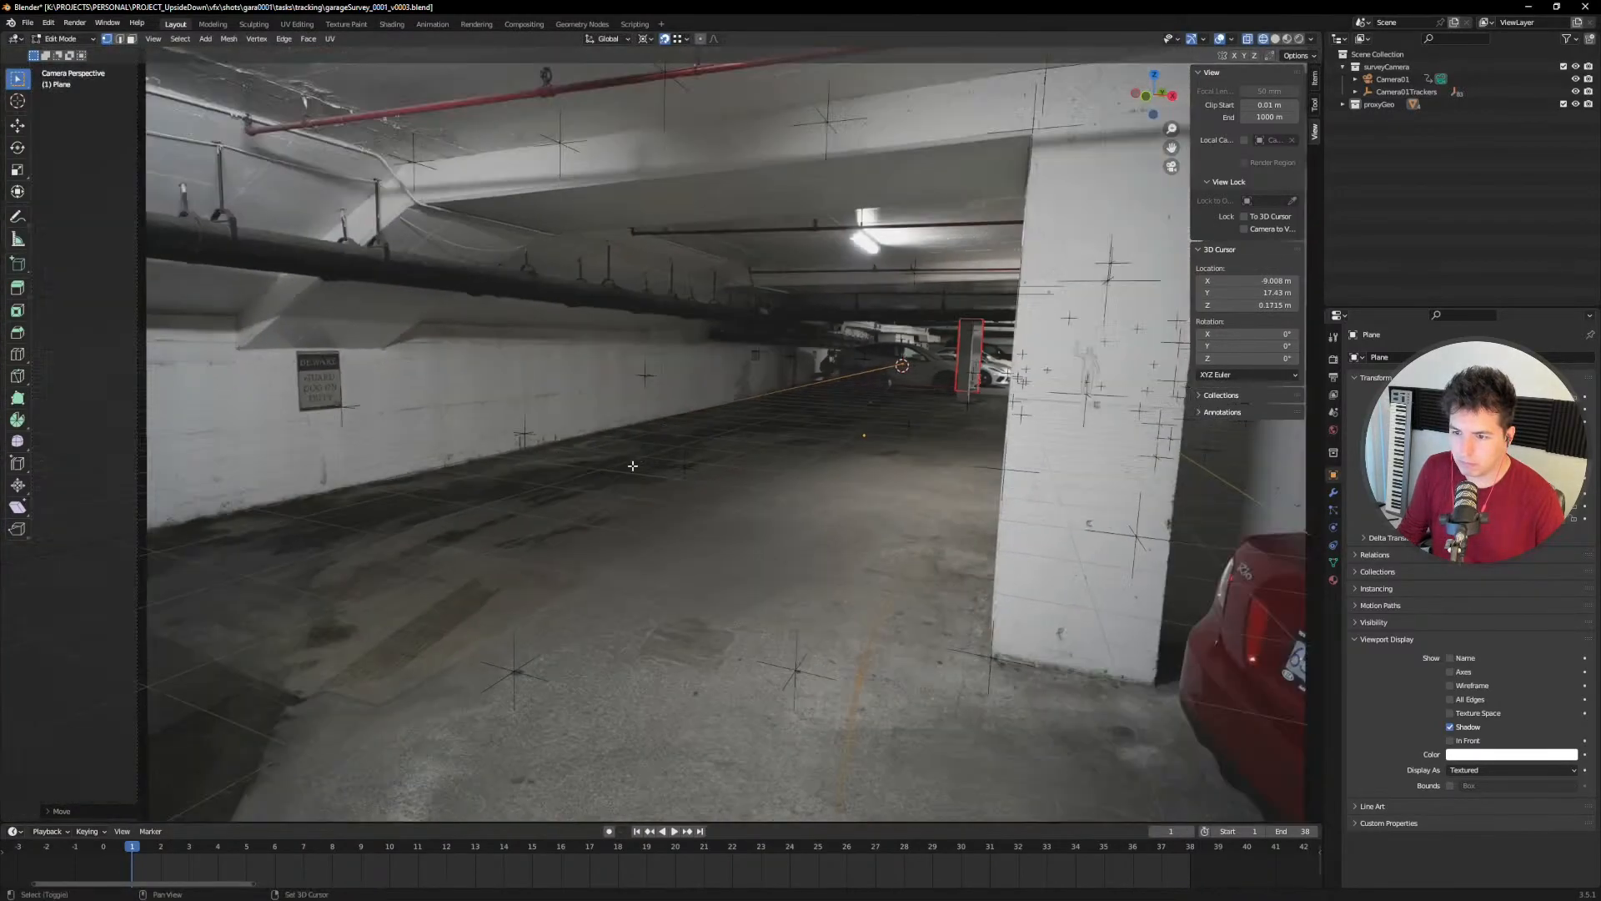
{"action": "middle_click_drag", "start_coordinate": [633, 463], "coordinate": [675, 448], "text": "shift"}
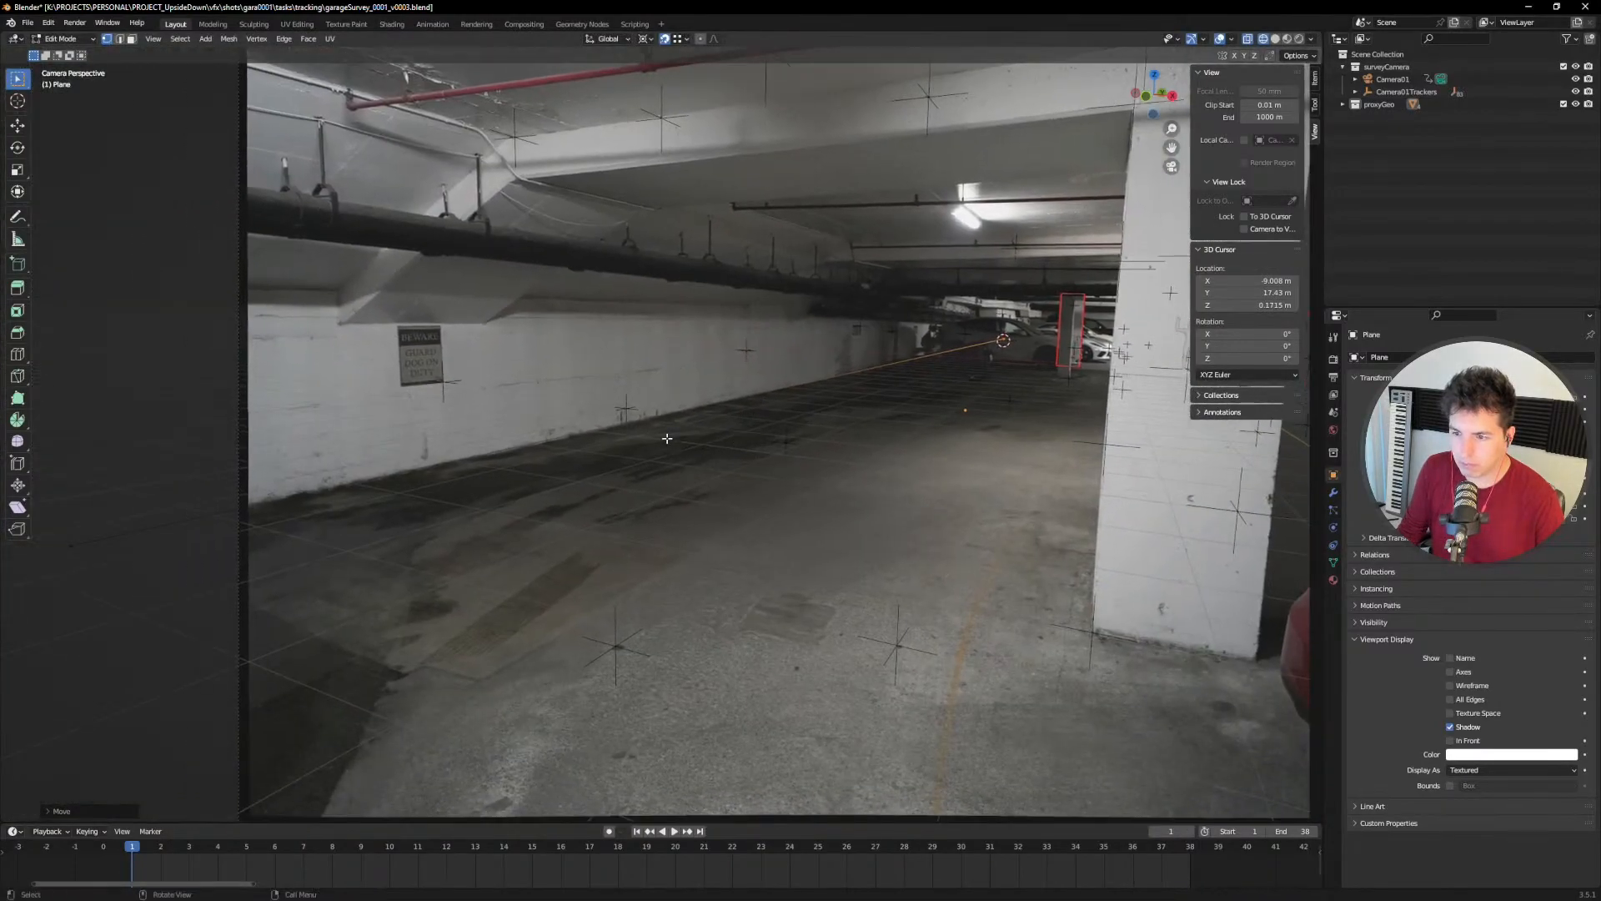
Step: Add three evenly spaced loop cuts to the wall edge without sliding them
{"action": "key", "text": "Tab"}
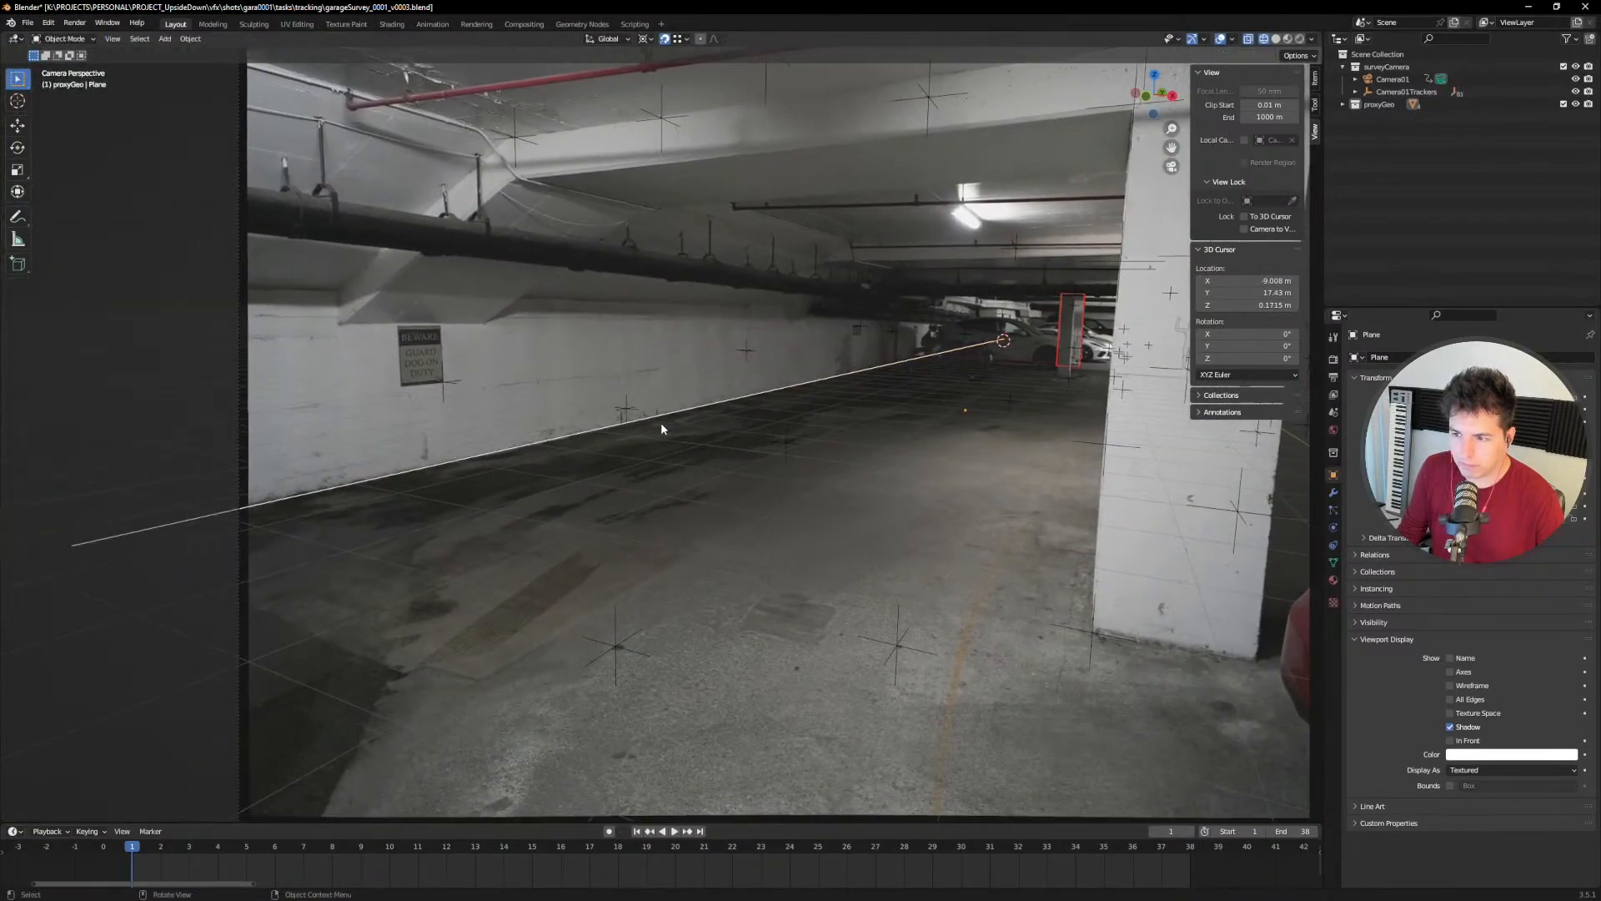
{"action": "key", "text": "Tab"}
{"action": "key", "text": "ctrl+r"}
{"action": "scroll", "coordinate": [666, 411], "scroll_direction": "up", "scroll_amount": 1}
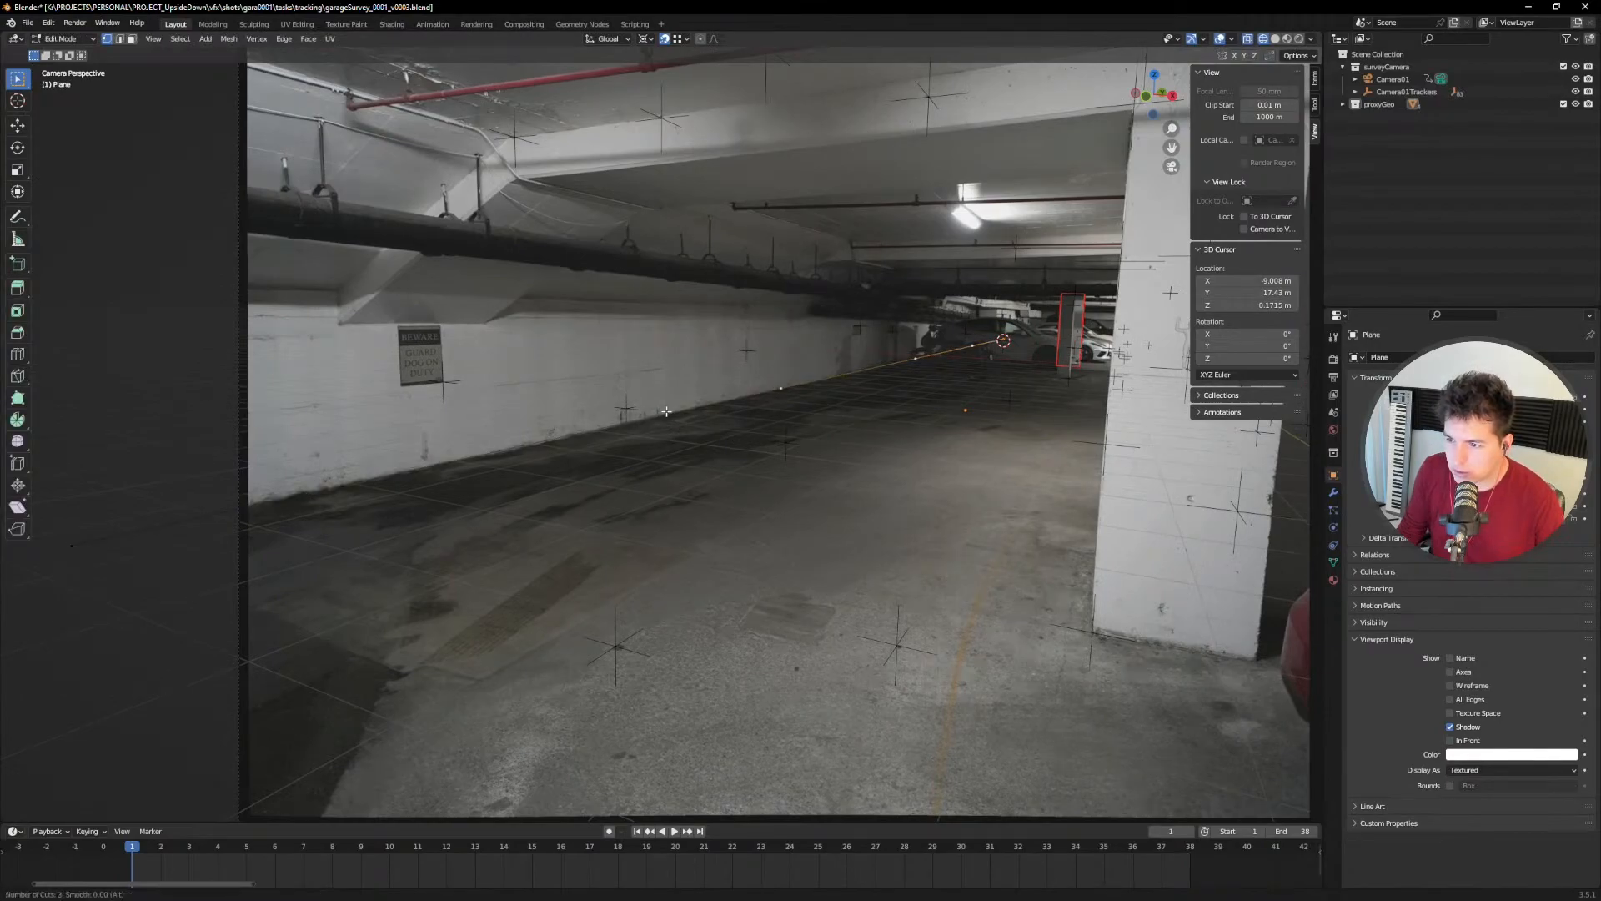
{"action": "left_click", "coordinate": [666, 411]}
{"action": "right_click", "coordinate": [666, 411]}
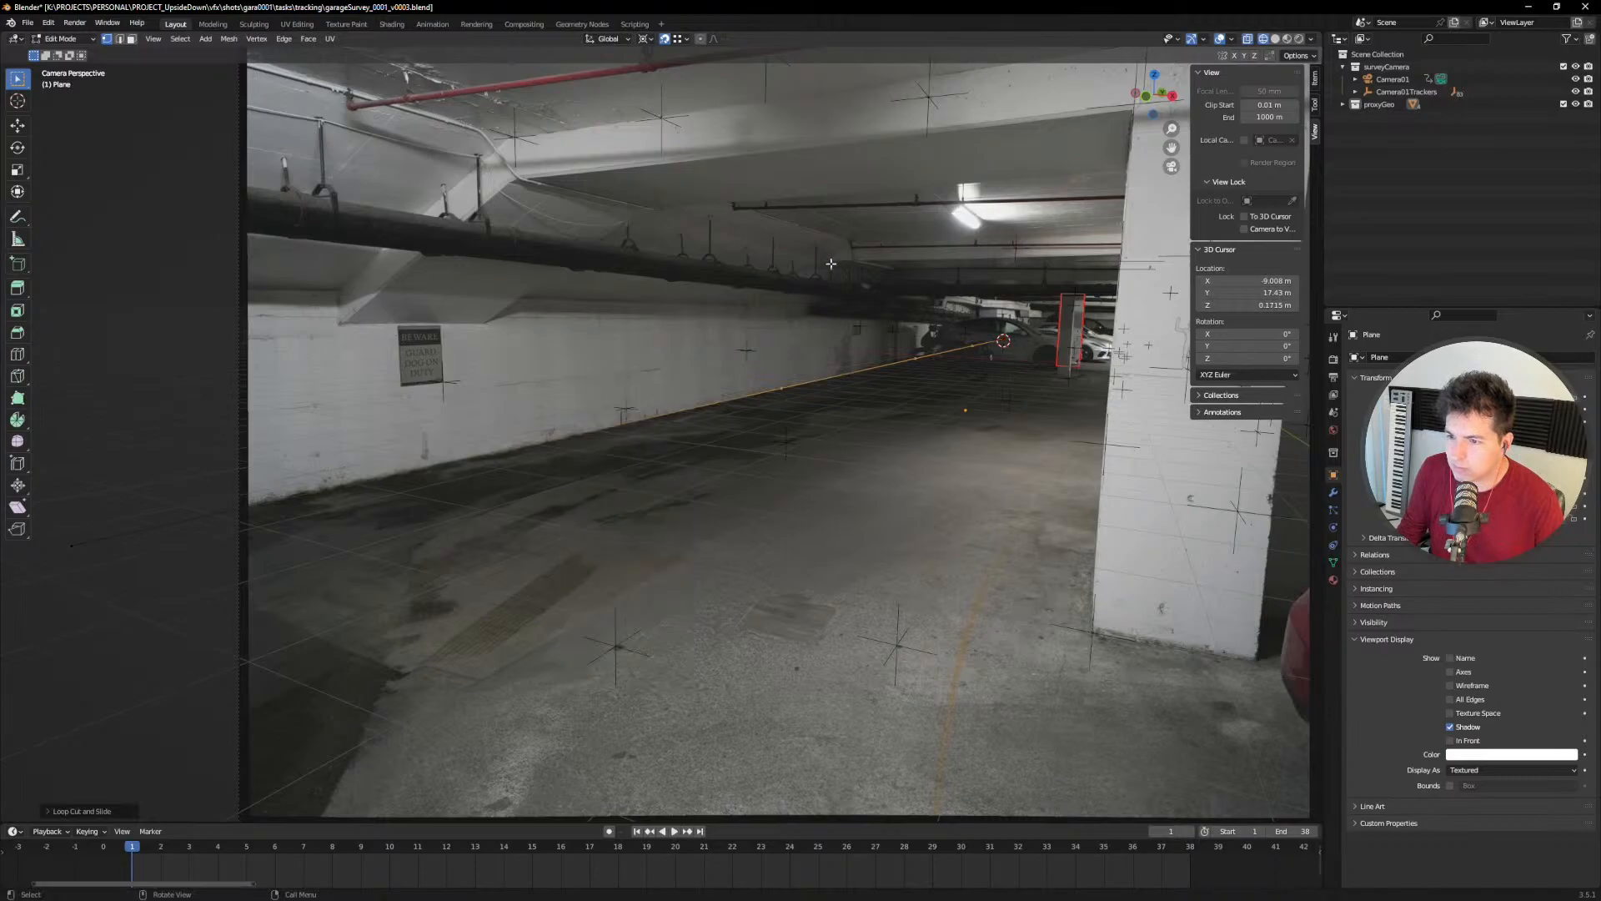
Step: Select an inner vertex of the wall edge and move it along X toward the row of wall trackers
{"action": "left_click", "coordinate": [774, 391]}
{"action": "middle_click_drag", "start_coordinate": [775, 391], "coordinate": [710, 430]}
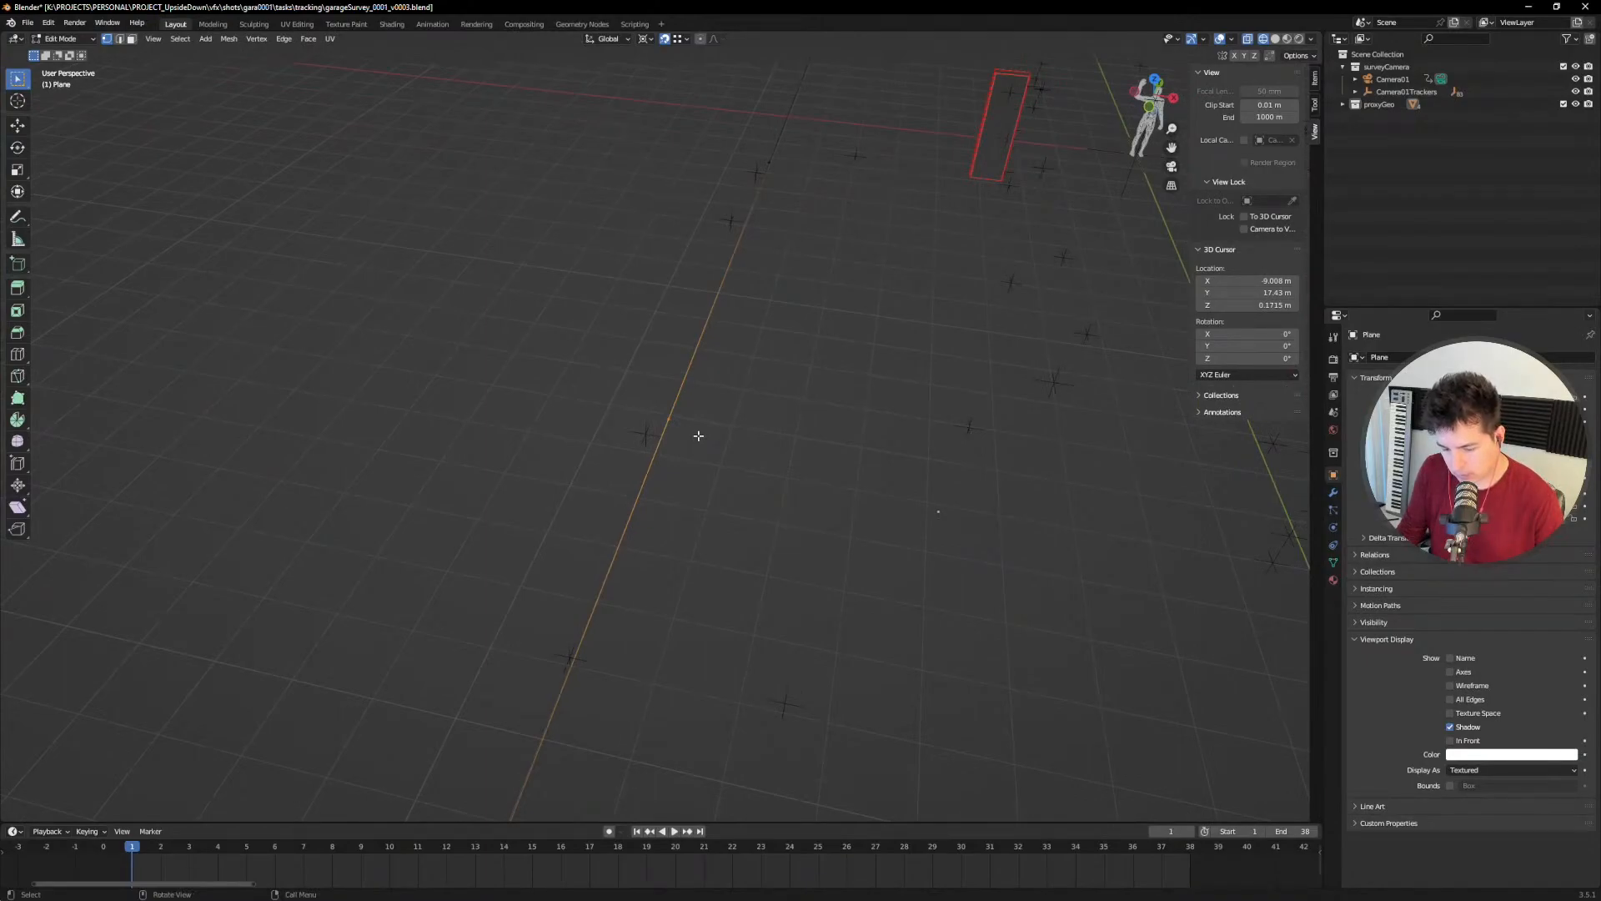
{"action": "key", "text": "g"}
{"action": "key", "text": "x"}
{"action": "left_click", "coordinate": [652, 442]}
{"action": "middle_click_drag", "start_coordinate": [653, 442], "coordinate": [550, 503]}
Step: Try to move another vertex of the wall edge to the neighbouring tracker, and undo the change
{"action": "left_click_drag", "start_coordinate": [973, 408], "coordinate": [1032, 449]}
{"action": "key", "text": "g"}
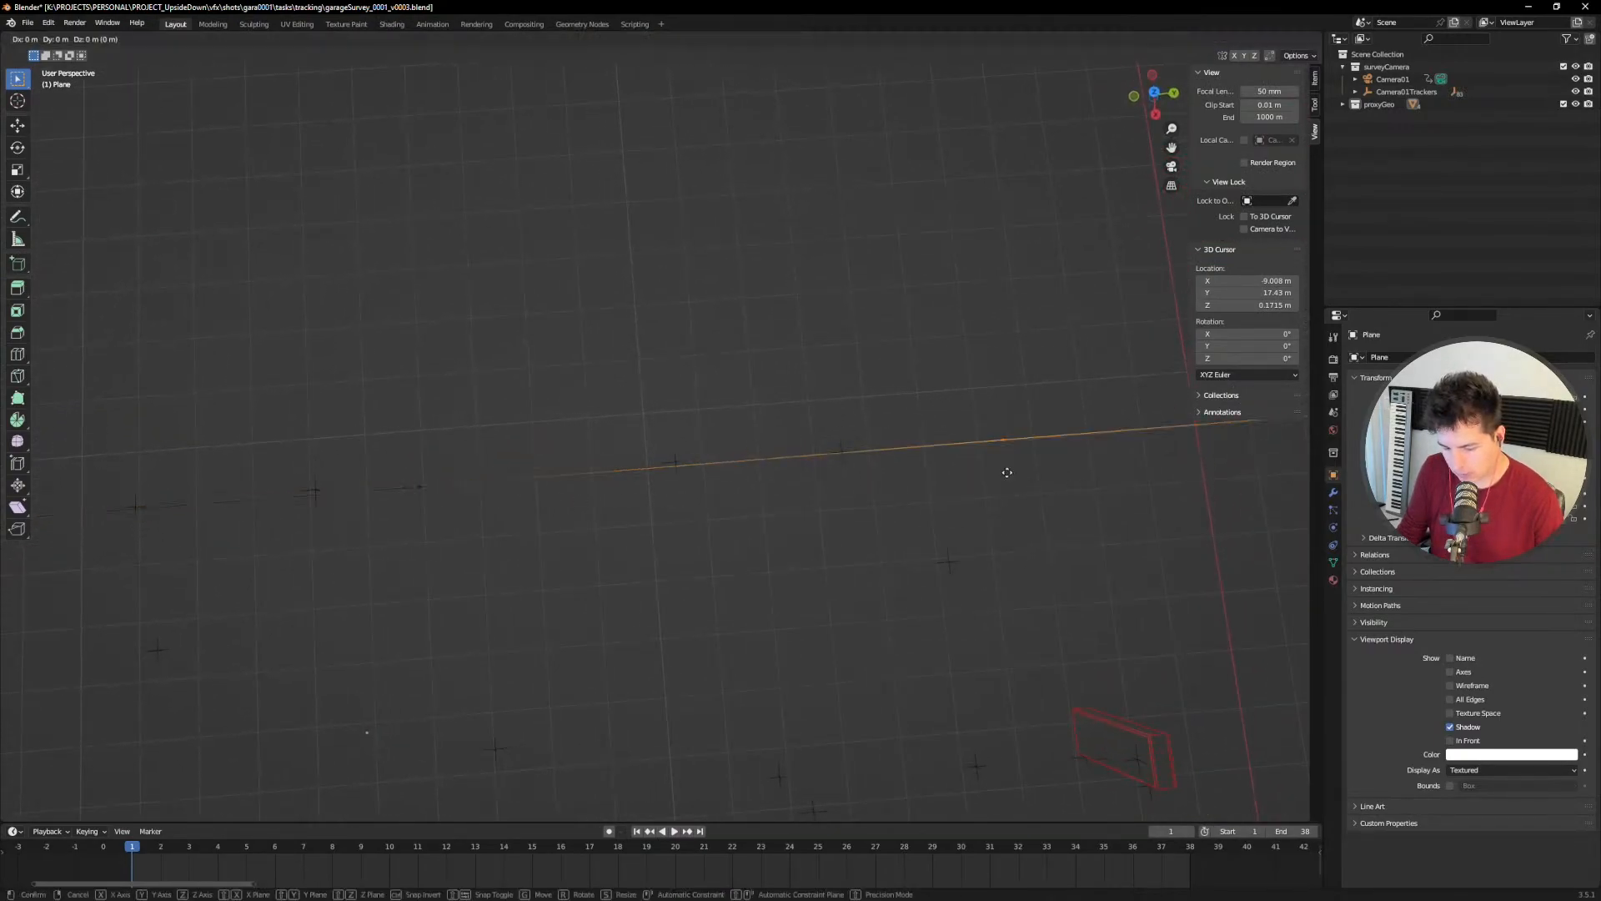
{"action": "left_click", "coordinate": [848, 450]}
{"action": "middle_click_drag", "start_coordinate": [847, 450], "coordinate": [852, 406]}
{"action": "key", "text": "ctrl+z"}
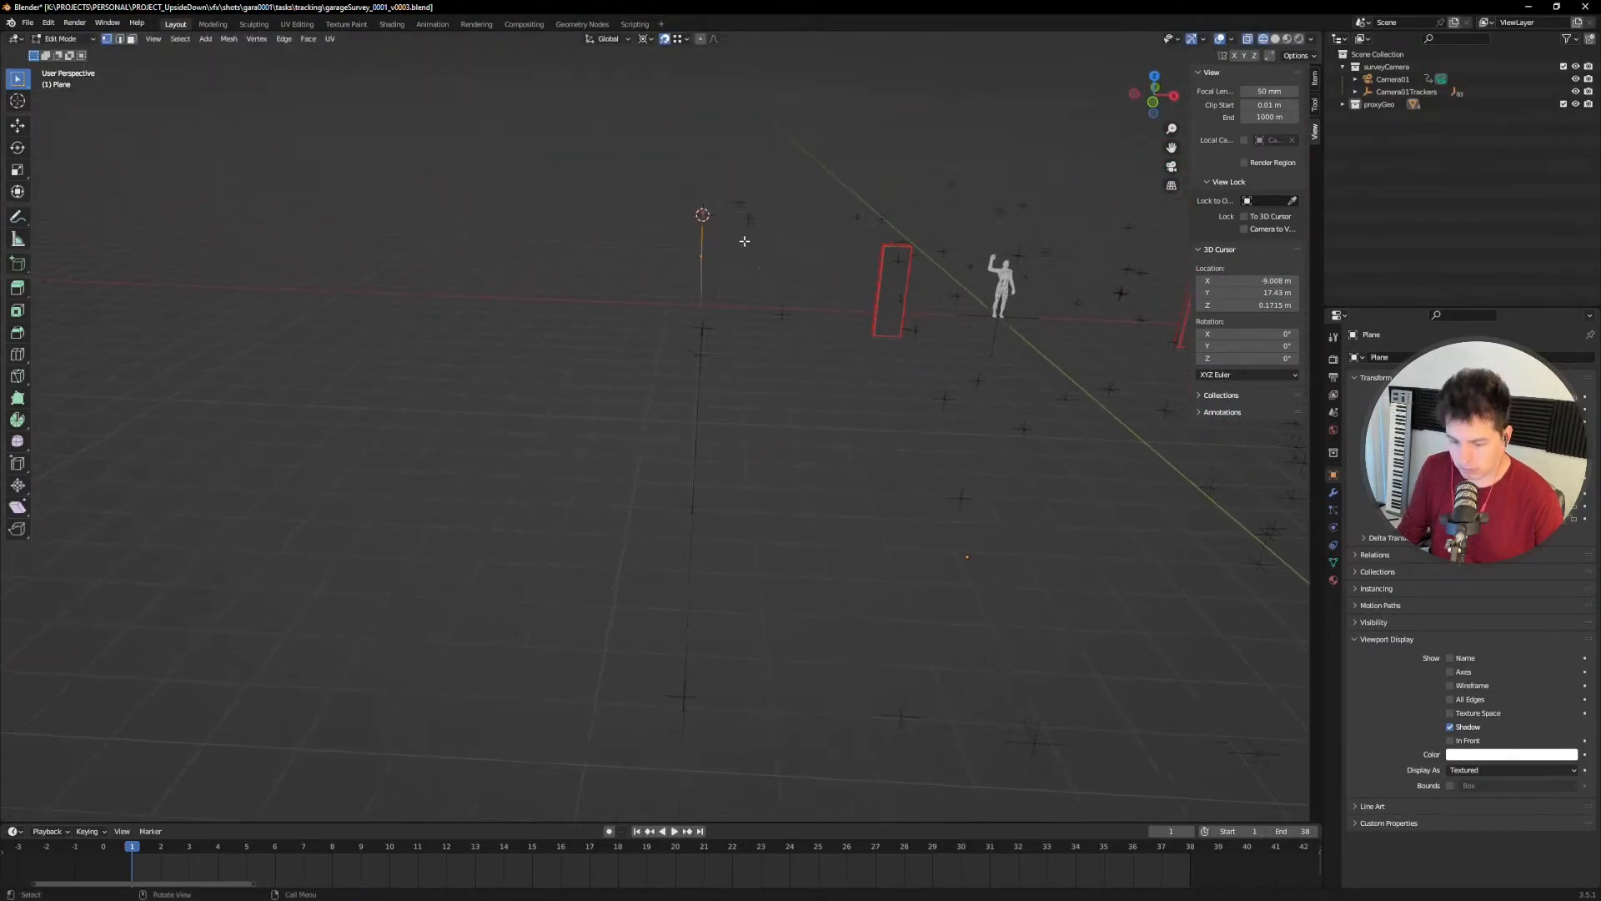
Step: Move the far end vertex of the wall edge about 0.1 m along X
{"action": "key", "text": "g"}
{"action": "key", "text": "x"}
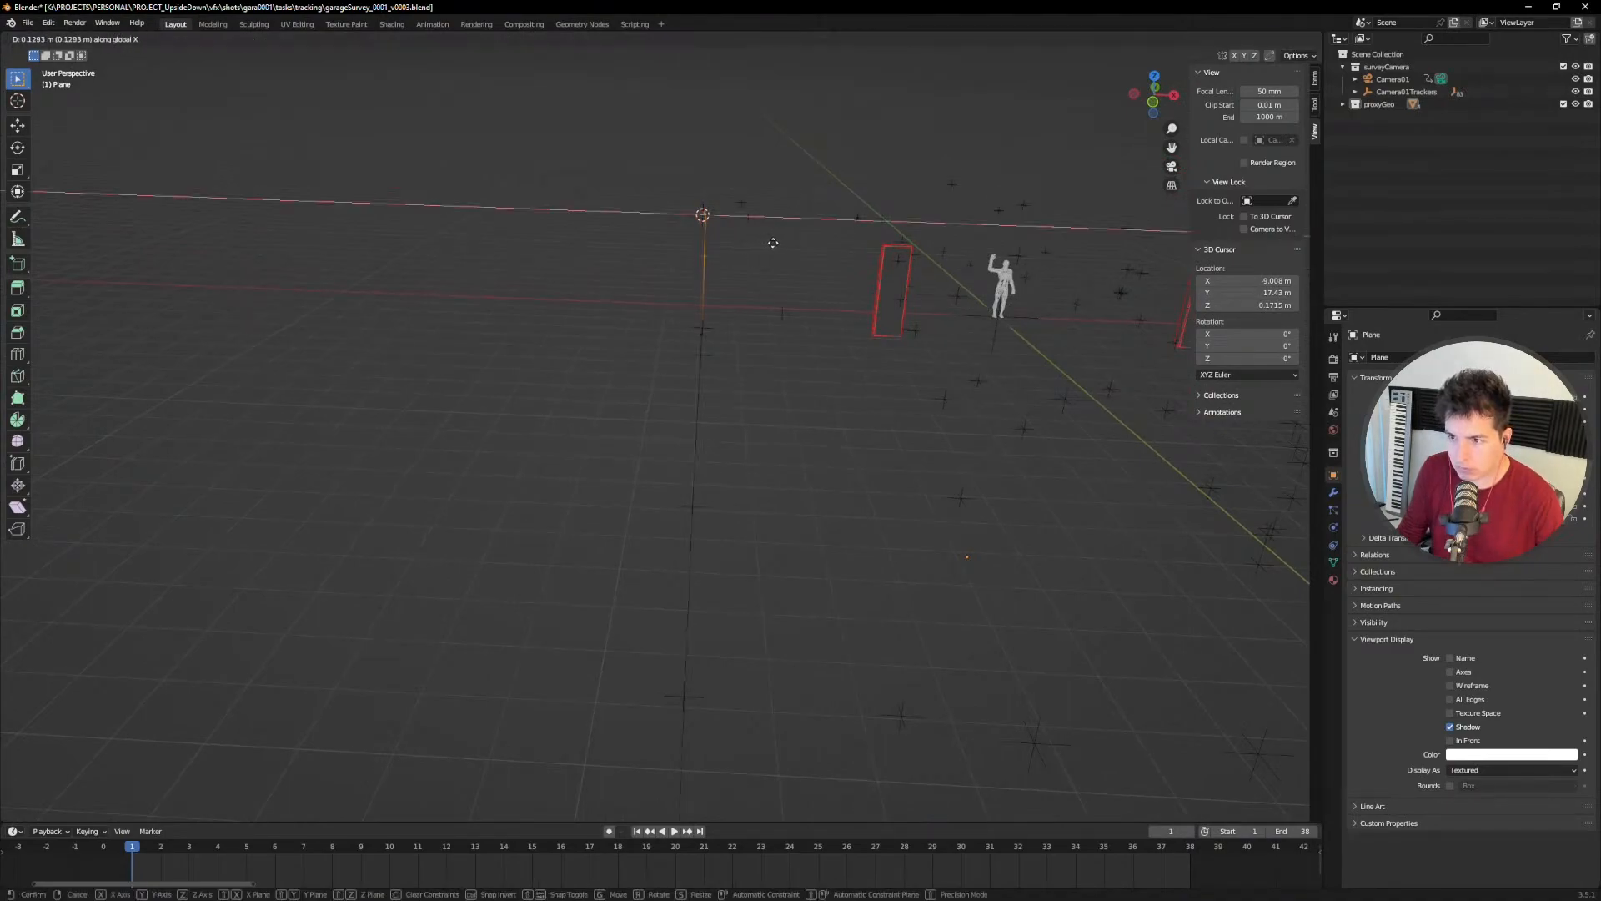
{"action": "left_click", "coordinate": [768, 241]}
{"action": "middle_click_drag", "start_coordinate": [768, 241], "coordinate": [782, 355]}
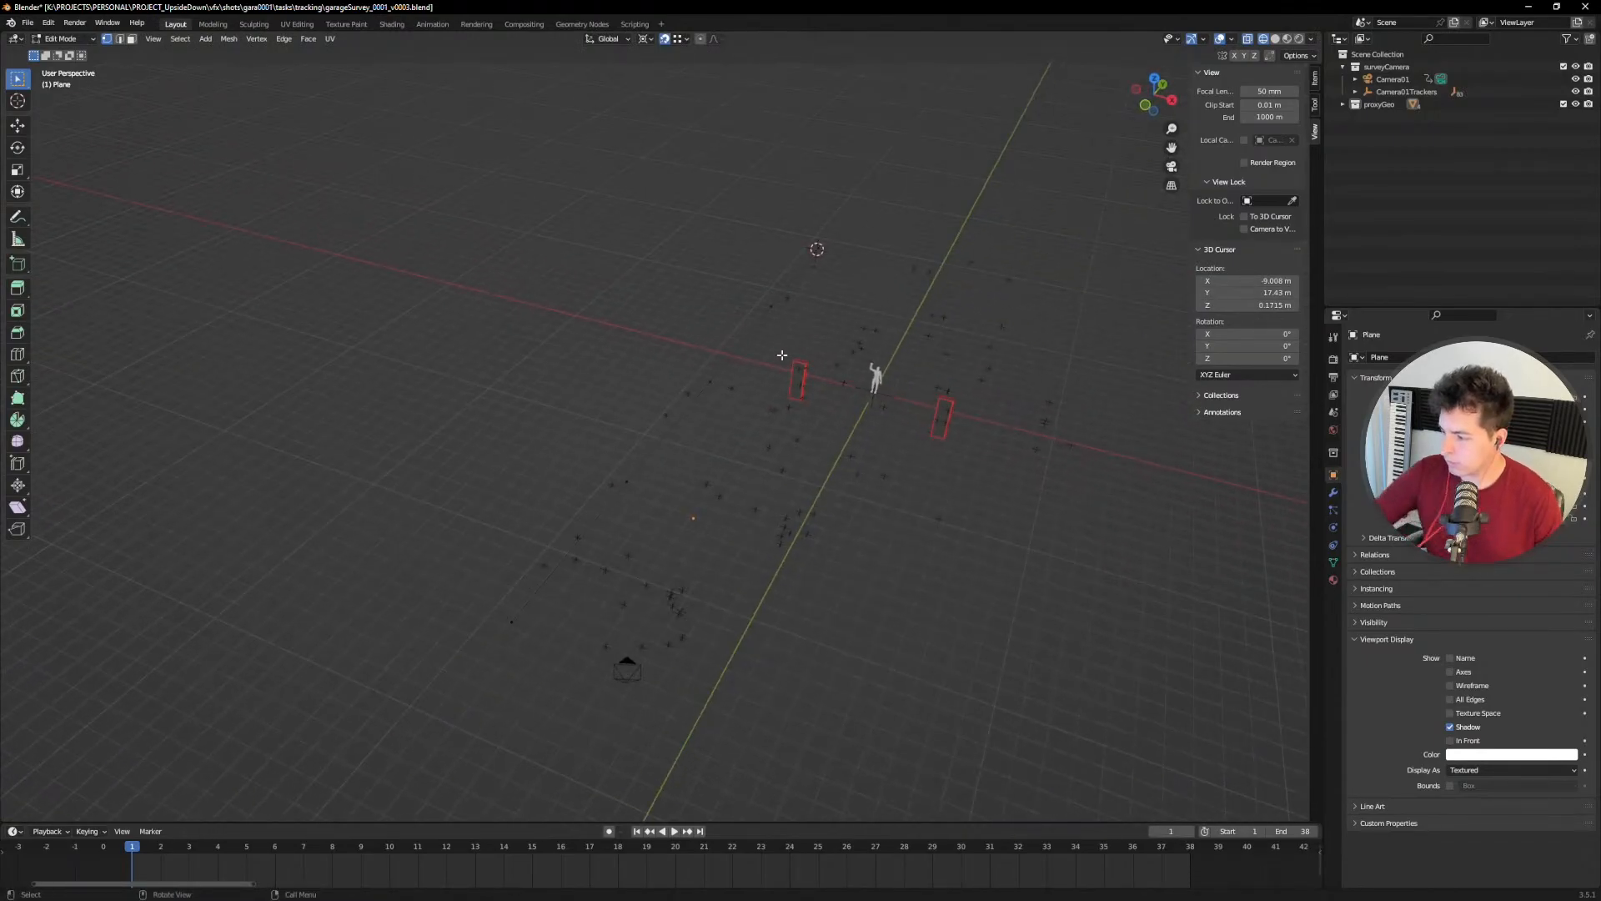
Step: Extrude the far end vertex about 19 m along positive X to form the back wall's base edge
{"action": "middle_click_drag", "start_coordinate": [781, 355], "coordinate": [746, 432]}
{"action": "middle_click_drag", "start_coordinate": [747, 182], "coordinate": [723, 298]}
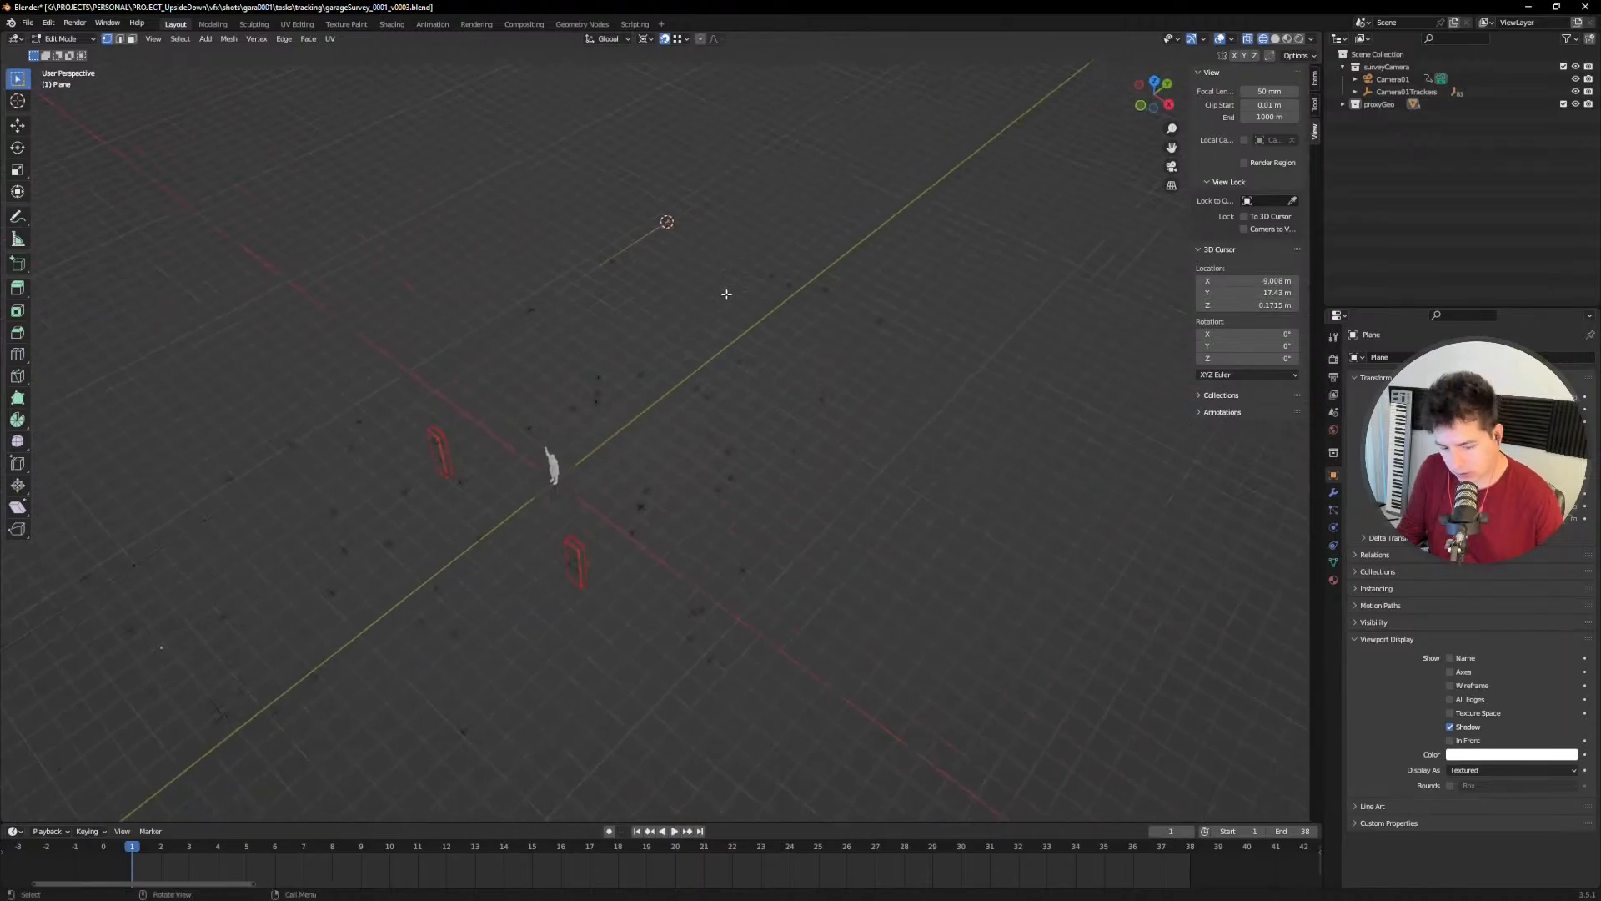
{"action": "key", "text": "g"}
{"action": "key", "text": "x"}
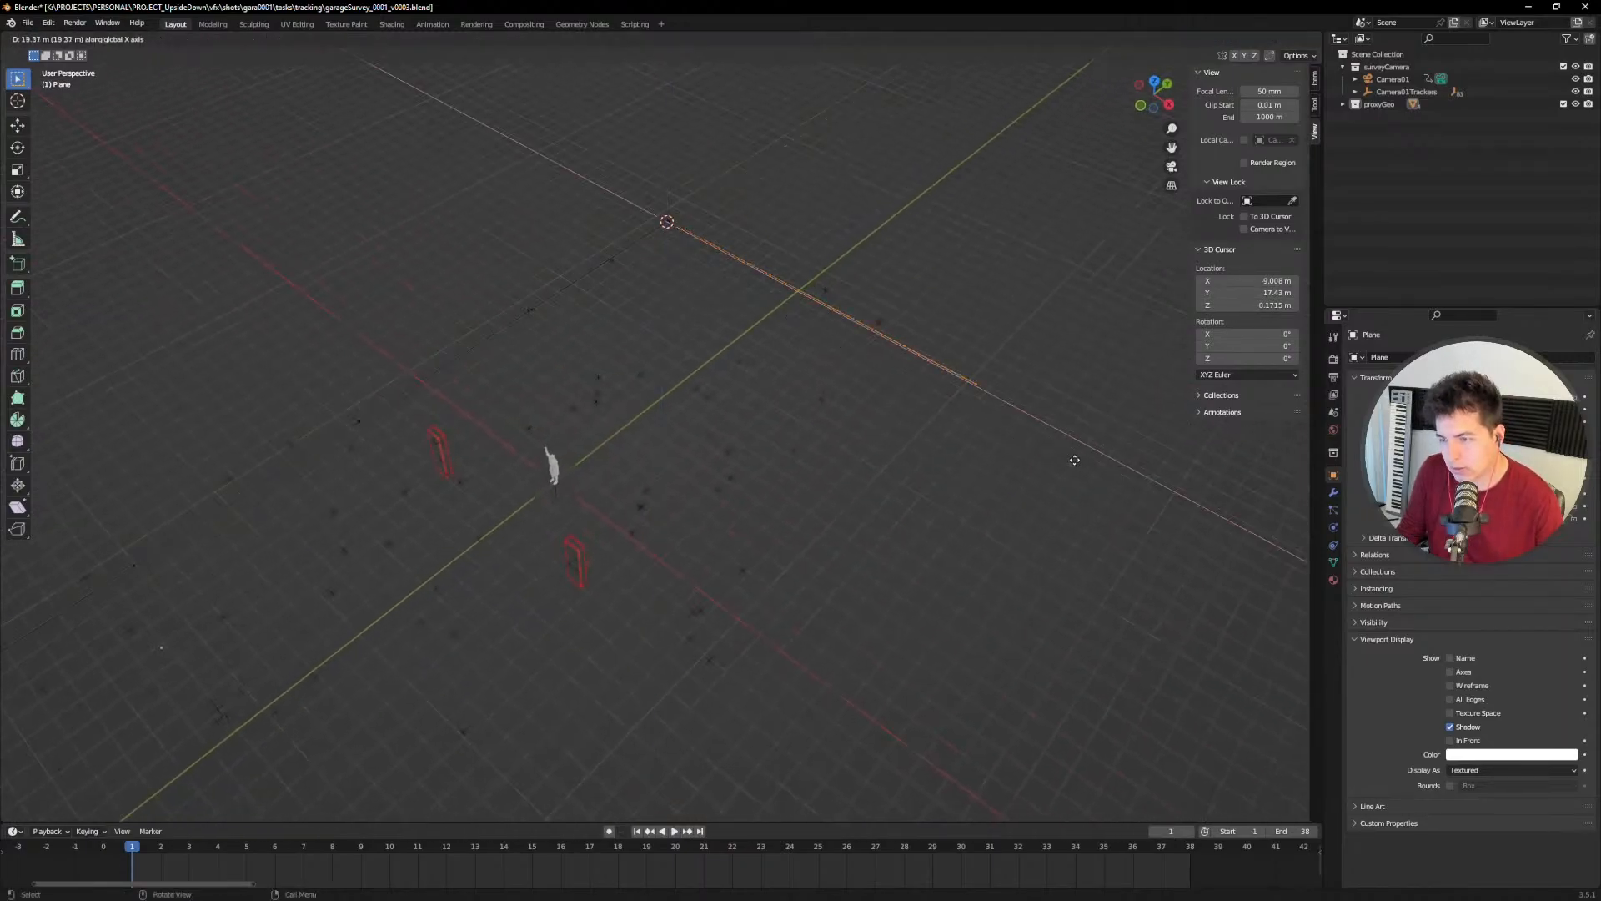
{"action": "left_click", "coordinate": [1084, 465]}
Step: Through the camera at frame 15, move the back wall's extruded end vertex about 2 m along X
{"action": "key", "text": "KP_0"}
{"action": "left_click_drag", "start_coordinate": [172, 846], "coordinate": [532, 847]}
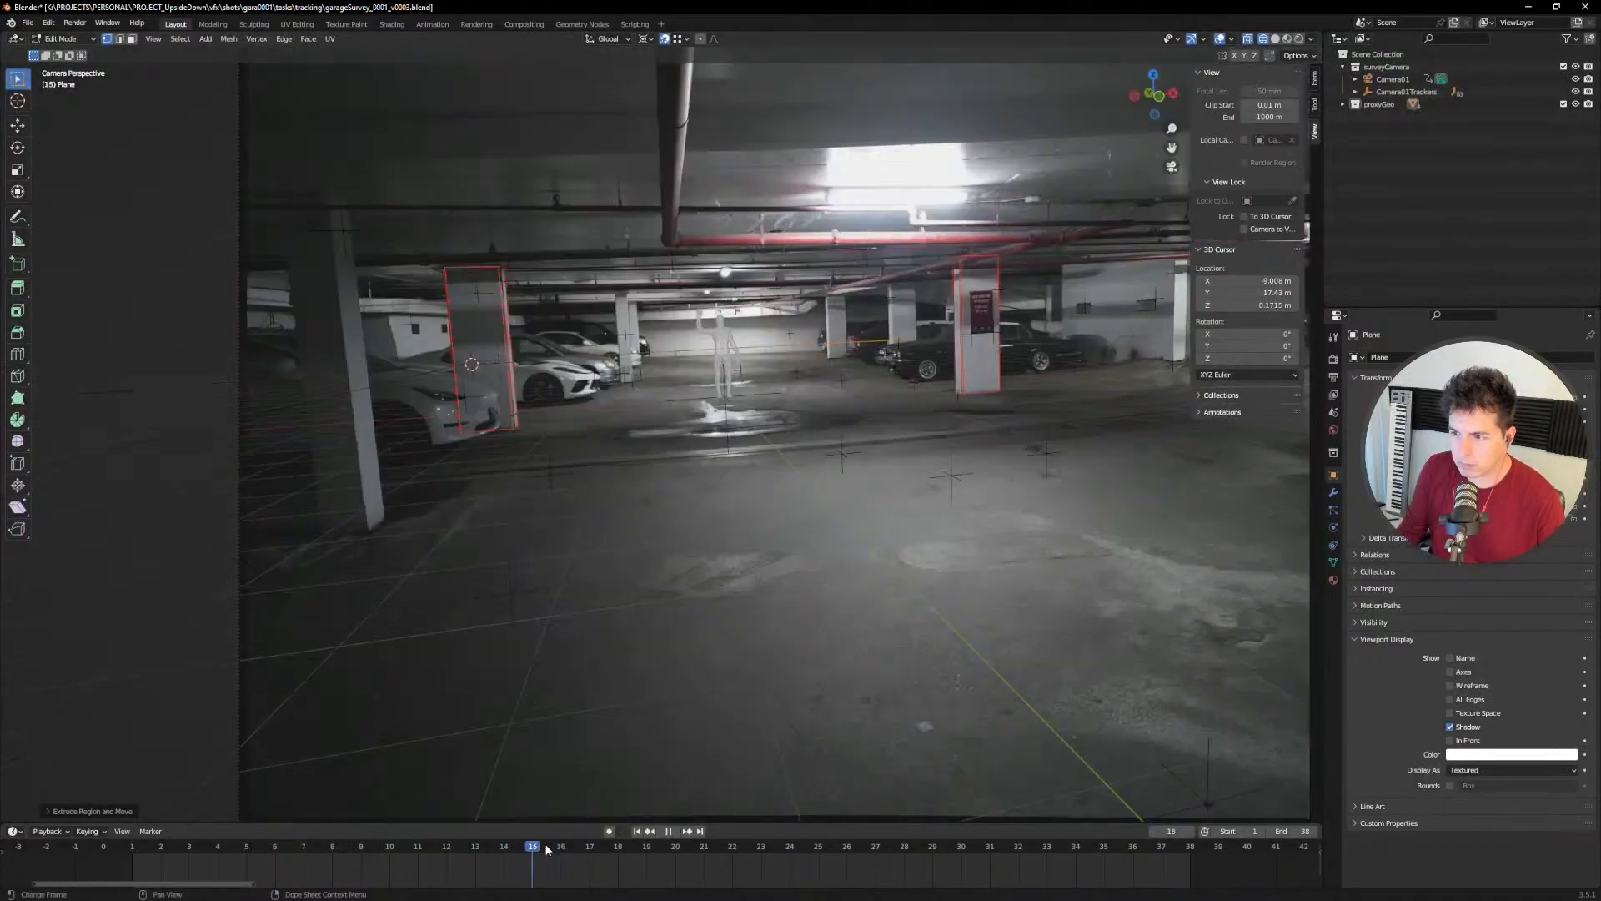
{"action": "scroll", "coordinate": [596, 385], "scroll_direction": "up", "scroll_amount": 4}
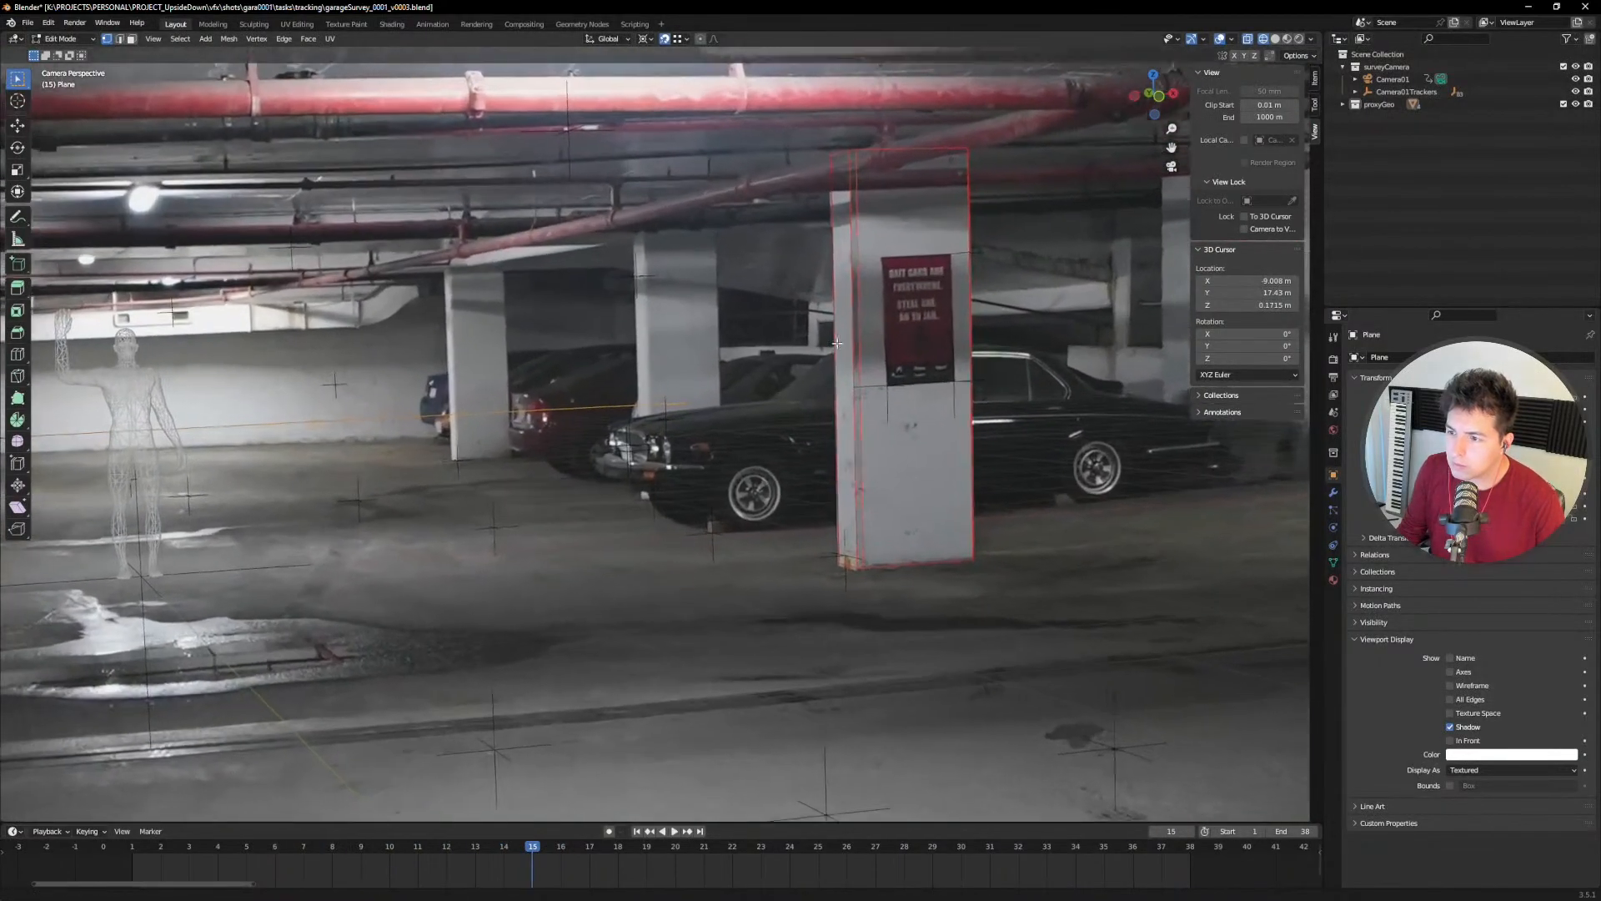
{"action": "middle_click_drag", "start_coordinate": [882, 386], "coordinate": [900, 352], "text": "shift"}
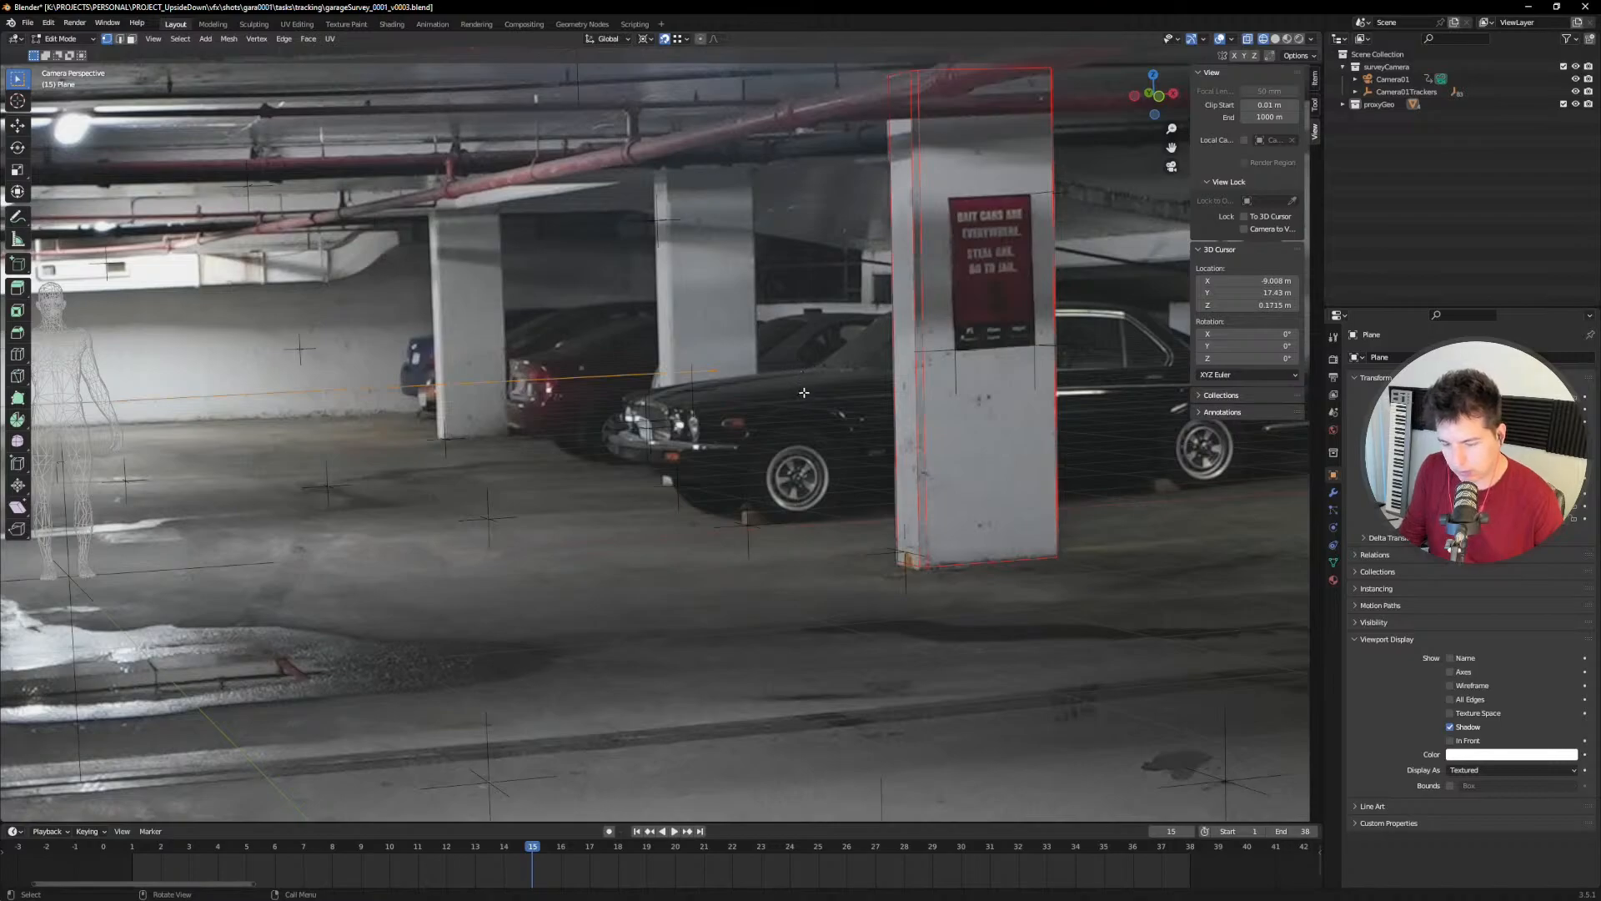
{"action": "key", "text": "g"}
{"action": "key", "text": "y"}
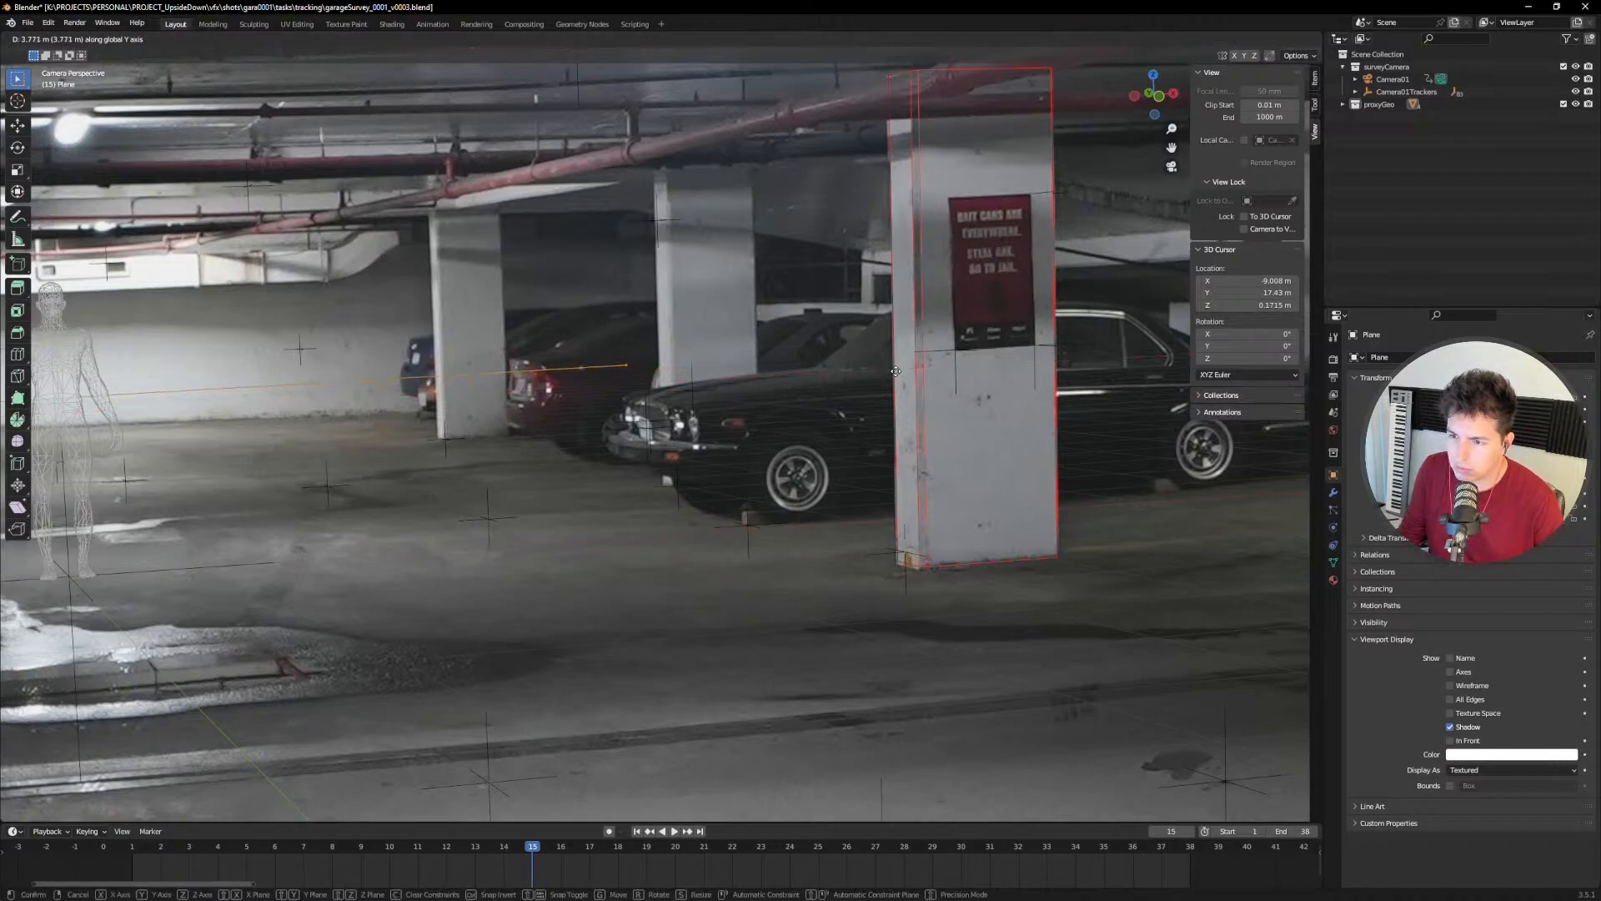
{"action": "key", "text": "x"}
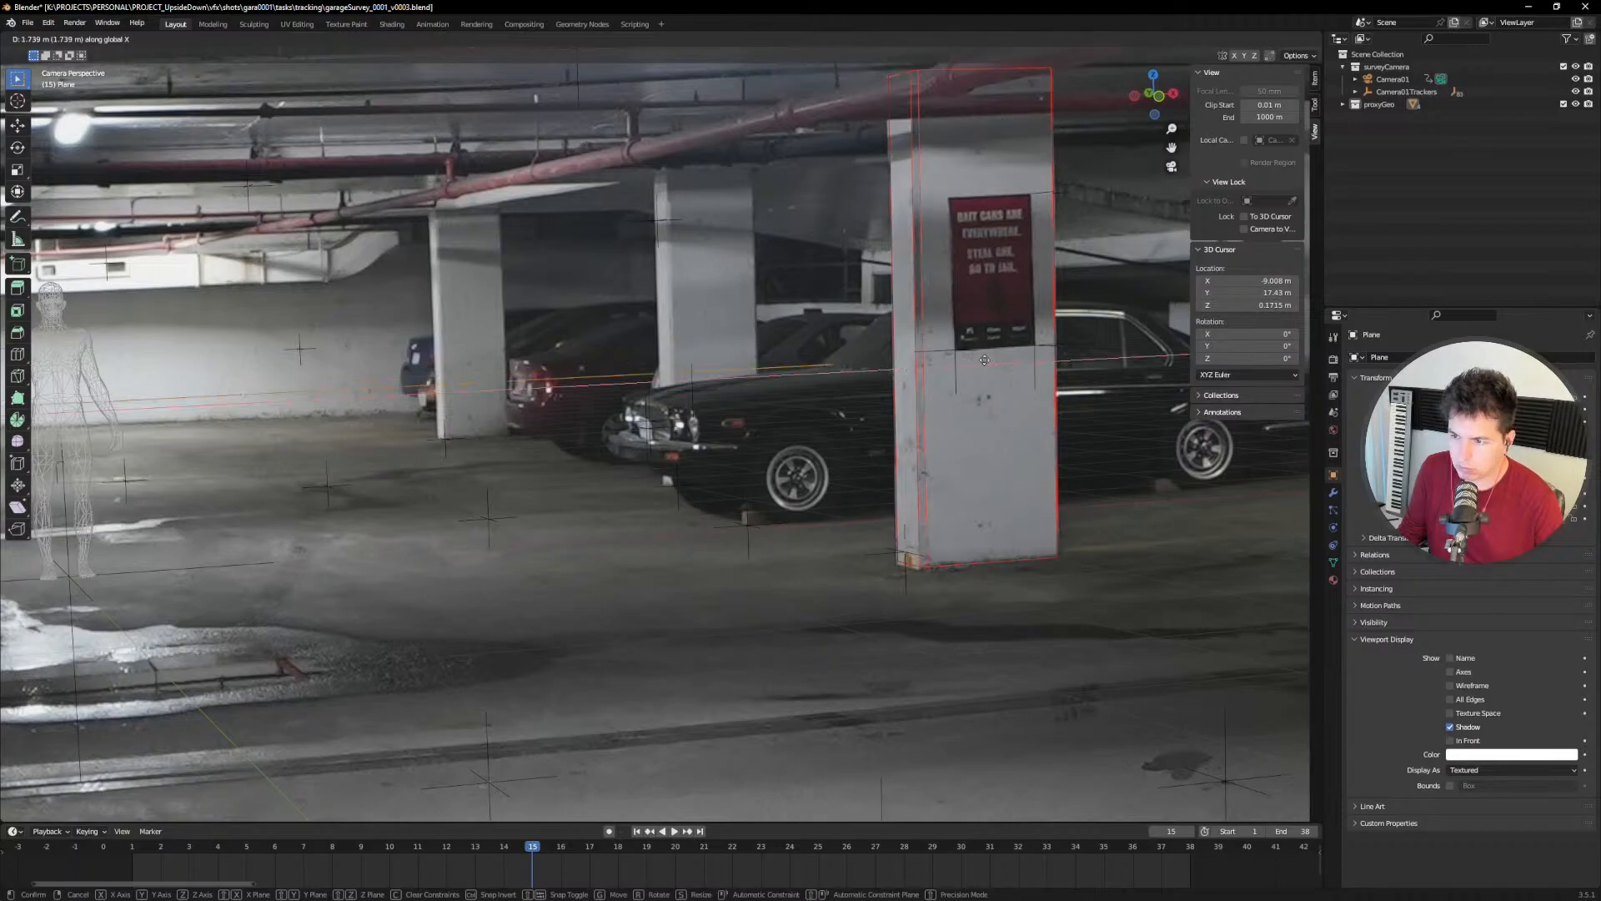
{"action": "left_click", "coordinate": [1012, 361]}
Step: Lower the back wall edge's end vertex about 0.5 m along Z in the camera view
{"action": "scroll", "coordinate": [992, 364], "scroll_direction": "down", "scroll_amount": 5}
{"action": "middle_click_drag", "start_coordinate": [805, 400], "coordinate": [851, 407], "text": "shift"}
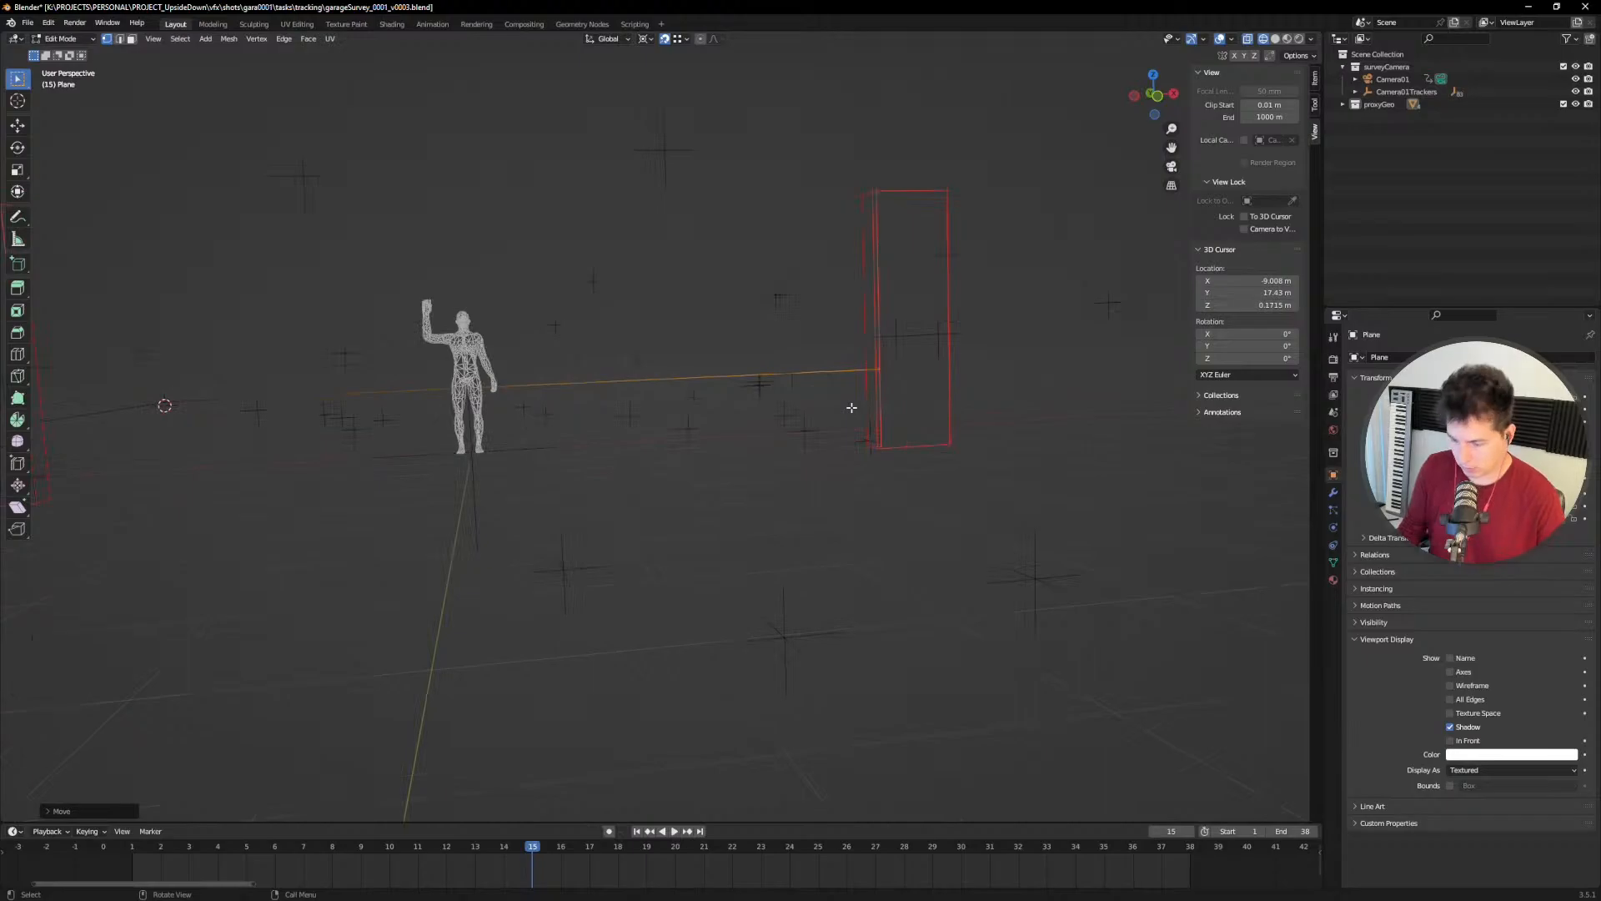
{"action": "key", "text": "KP_0"}
{"action": "scroll", "coordinate": [837, 386], "scroll_direction": "up", "scroll_amount": 3}
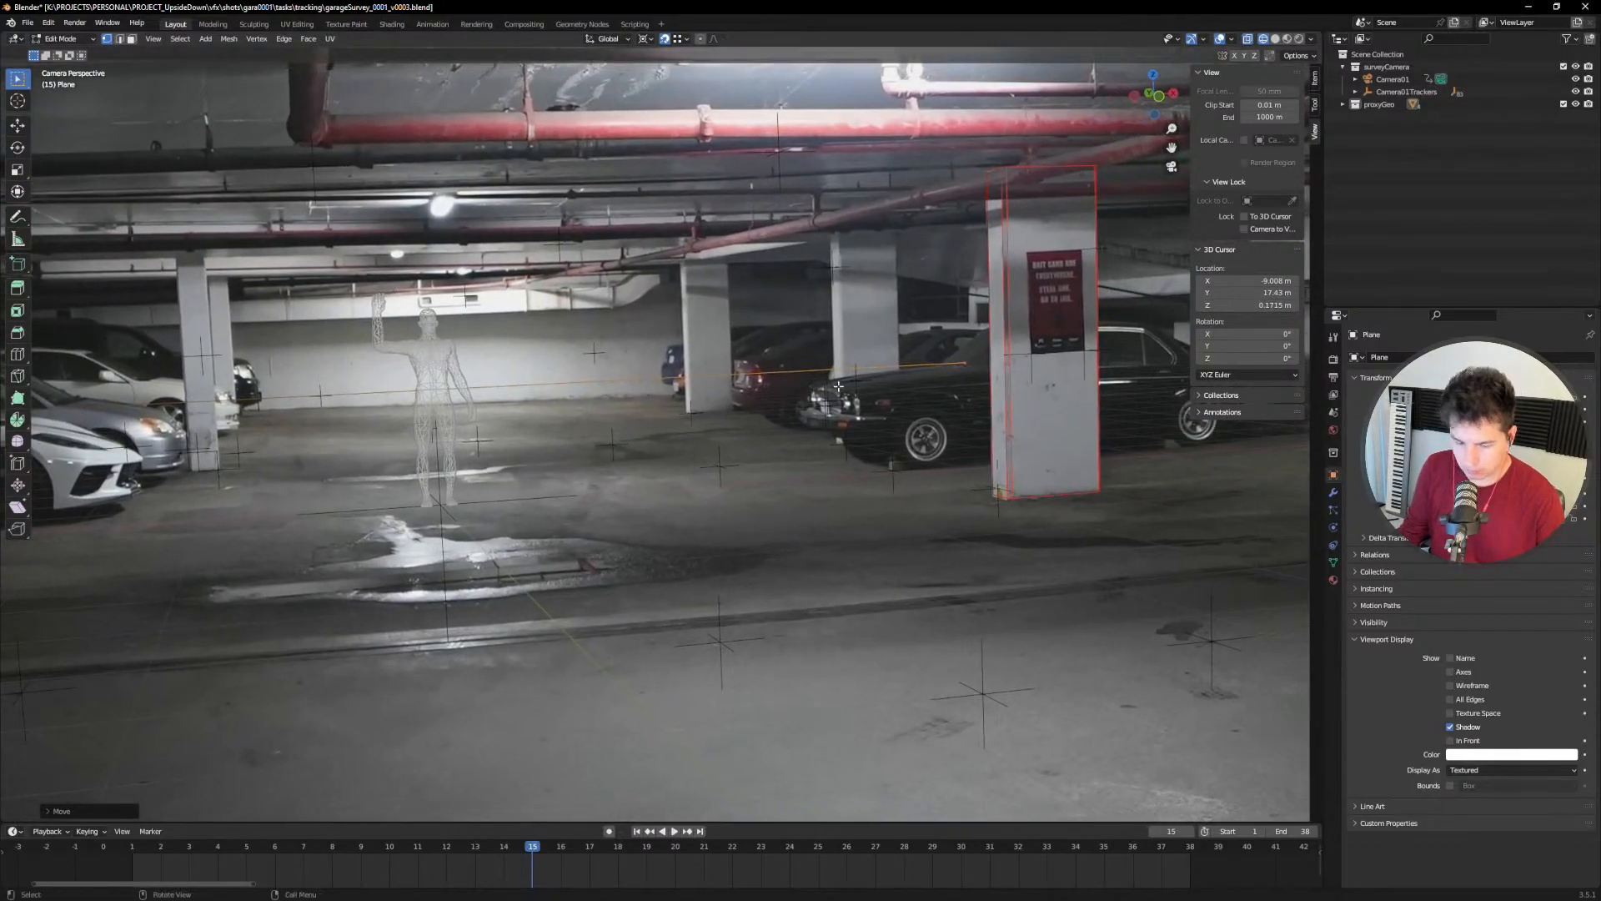
{"action": "key", "text": "g"}
{"action": "key", "text": "z"}
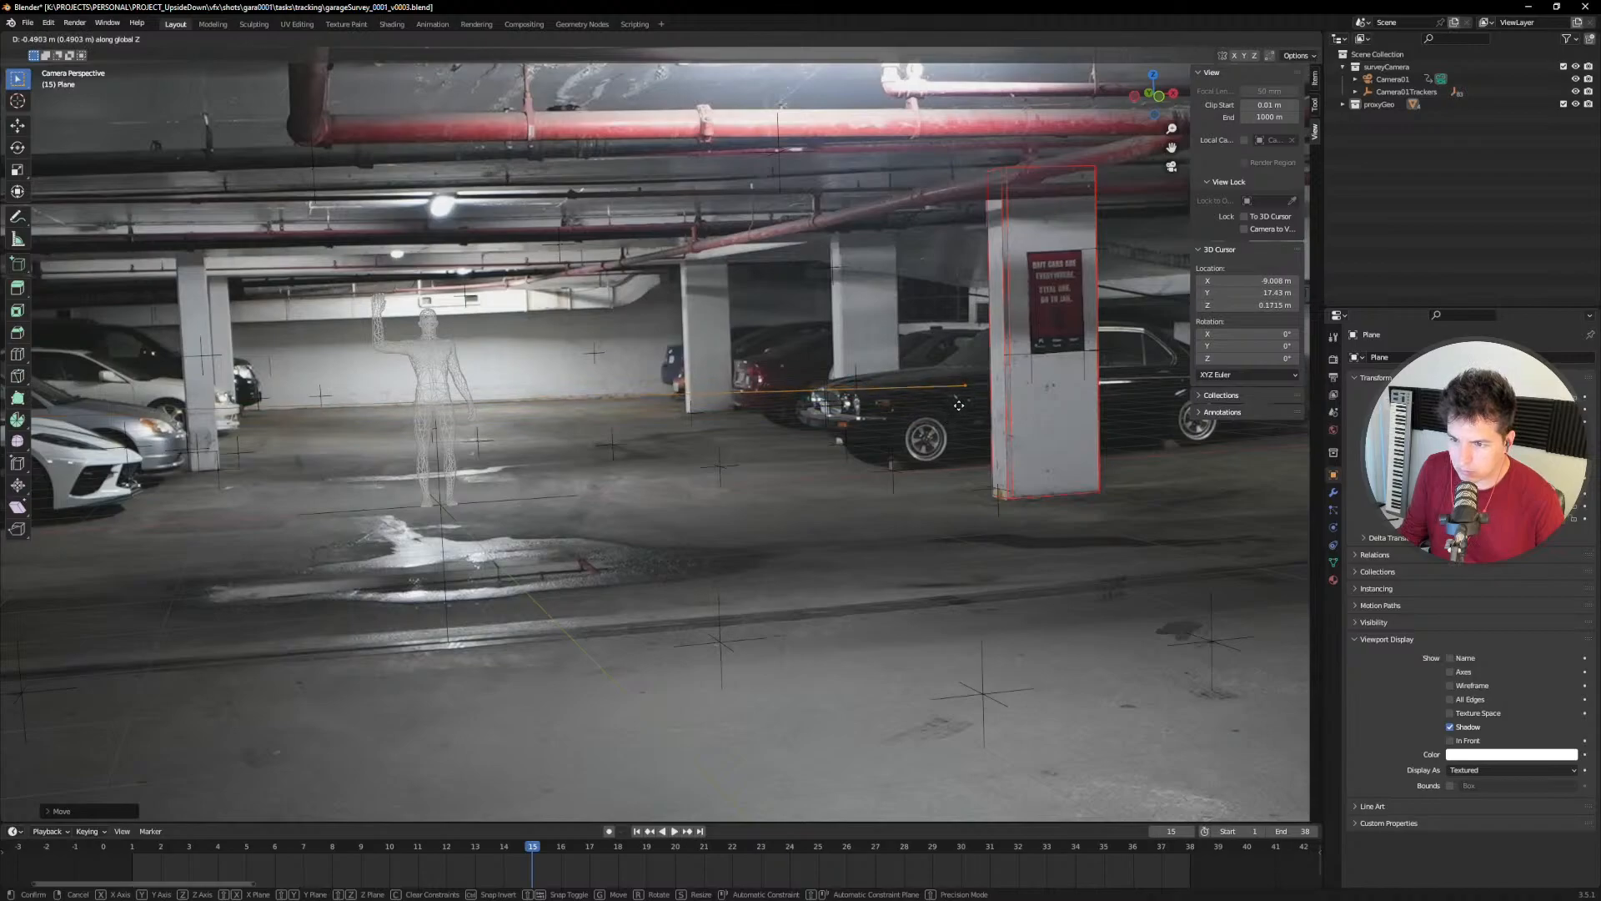
{"action": "left_click", "coordinate": [905, 409]}
Step: Subdivide the back wall's base edge
{"action": "middle_click_drag", "start_coordinate": [343, 409], "coordinate": [763, 391], "text": "shift"}
{"action": "scroll", "coordinate": [763, 392], "scroll_direction": "up", "scroll_amount": 1}
{"action": "scroll", "coordinate": [763, 392], "scroll_direction": "down", "scroll_amount": 2}
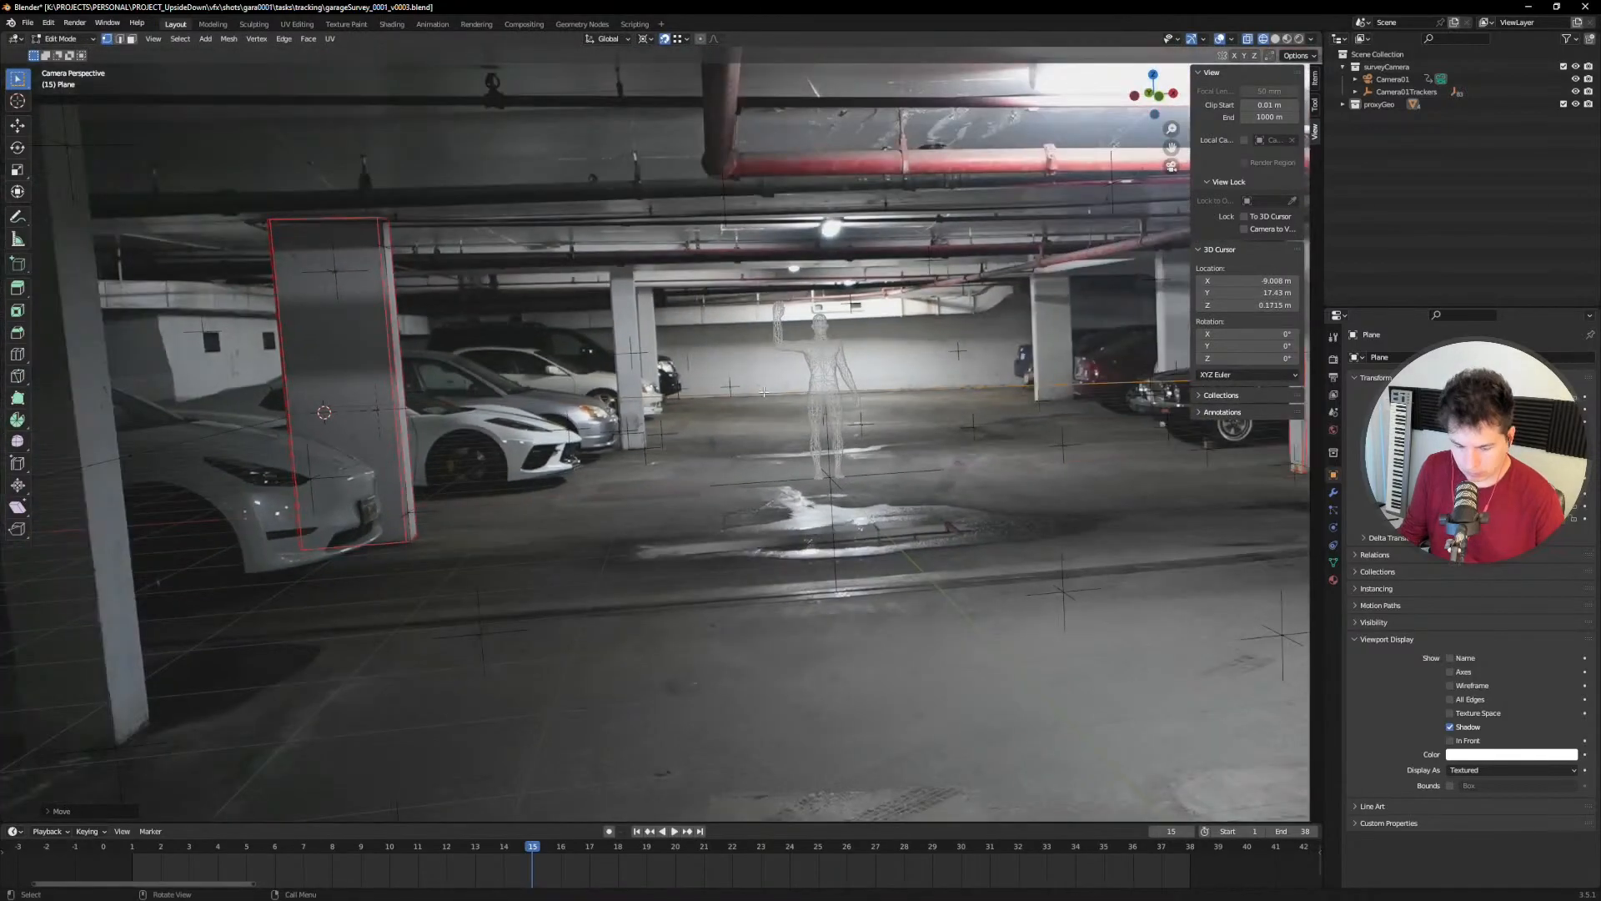
{"action": "right_click", "coordinate": [789, 398]}
{"action": "left_click", "coordinate": [787, 395]}
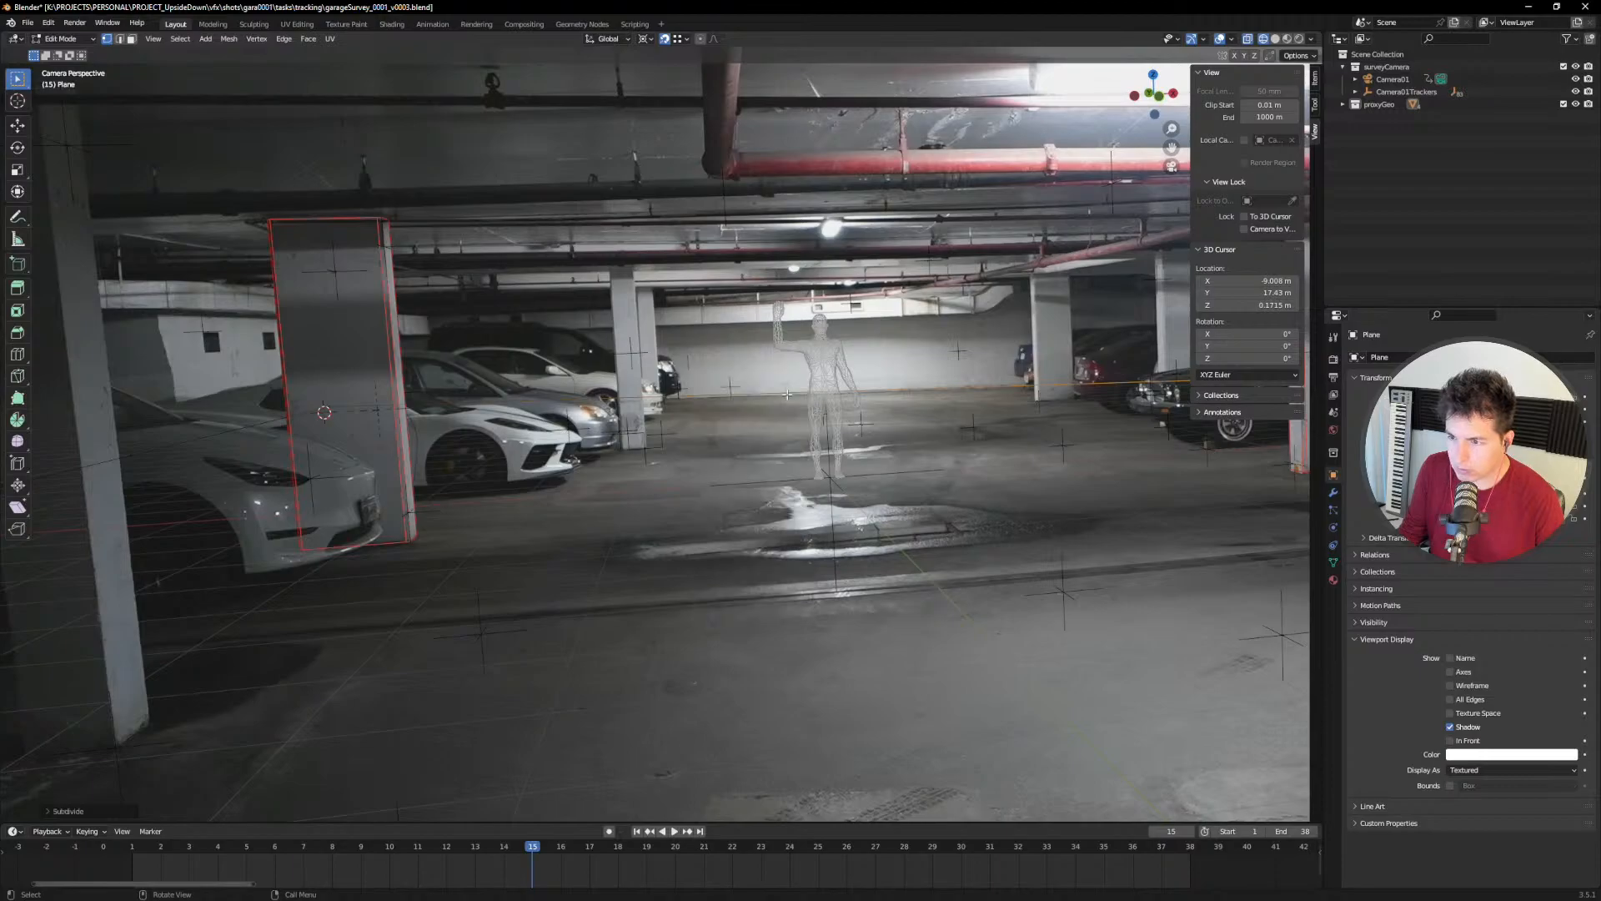
Step: Subdivide the back wall's base edge again and increase the number of cuts
{"action": "middle_click_drag", "start_coordinate": [742, 405], "coordinate": [482, 232]}
{"action": "left_click_drag", "start_coordinate": [426, 209], "coordinate": [365, 252], "text": "shift"}
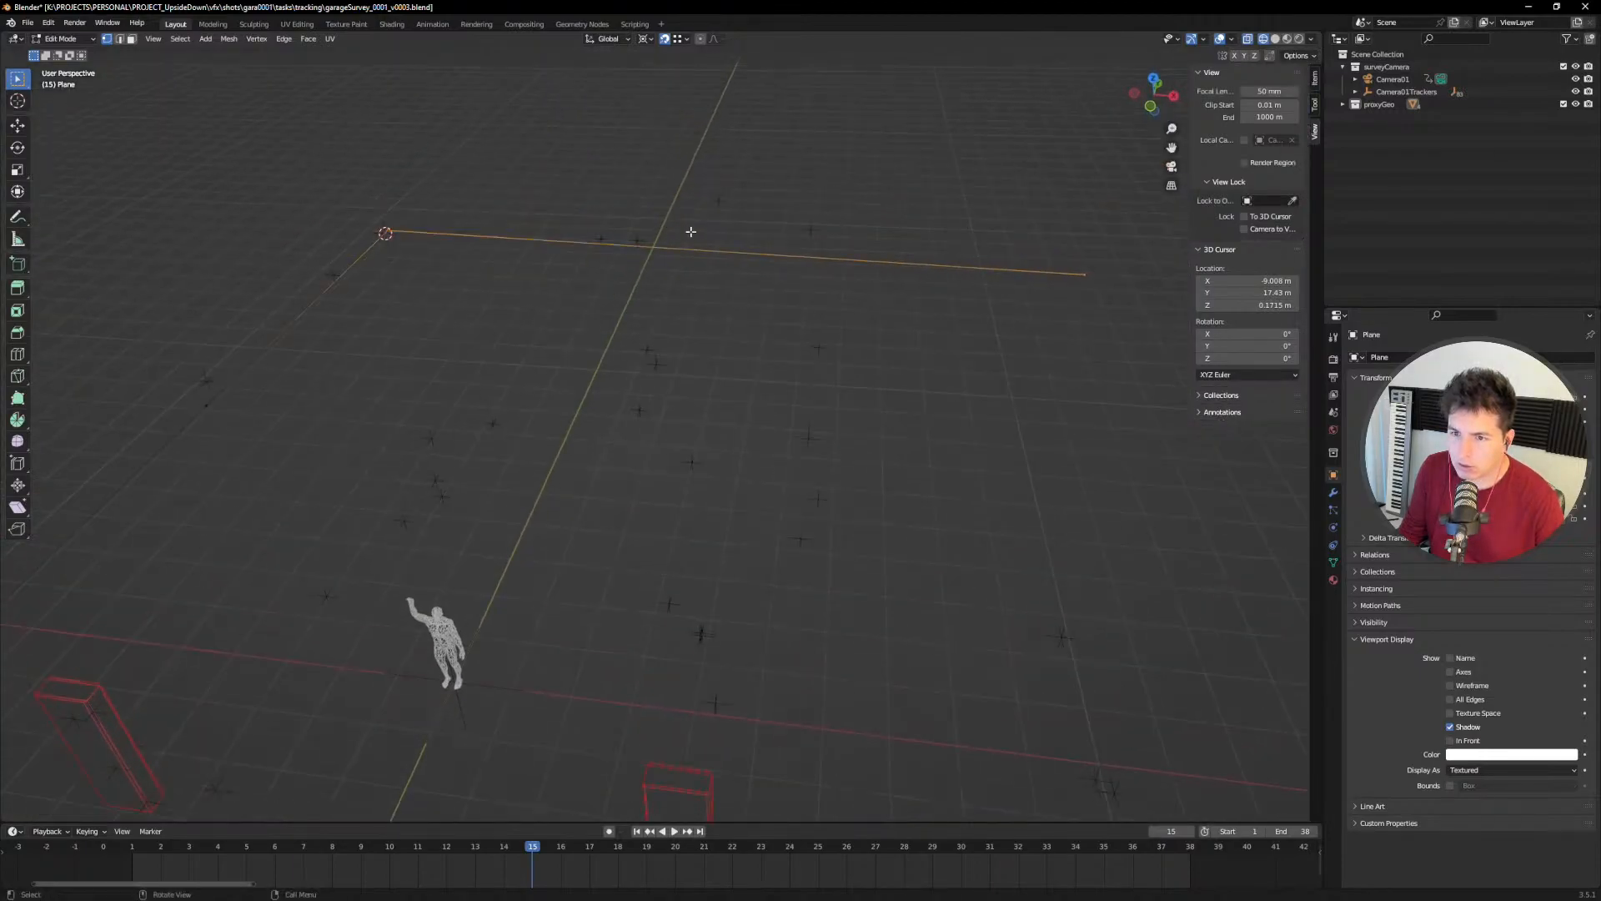
{"action": "right_click", "coordinate": [892, 272]}
{"action": "left_click", "coordinate": [846, 286]}
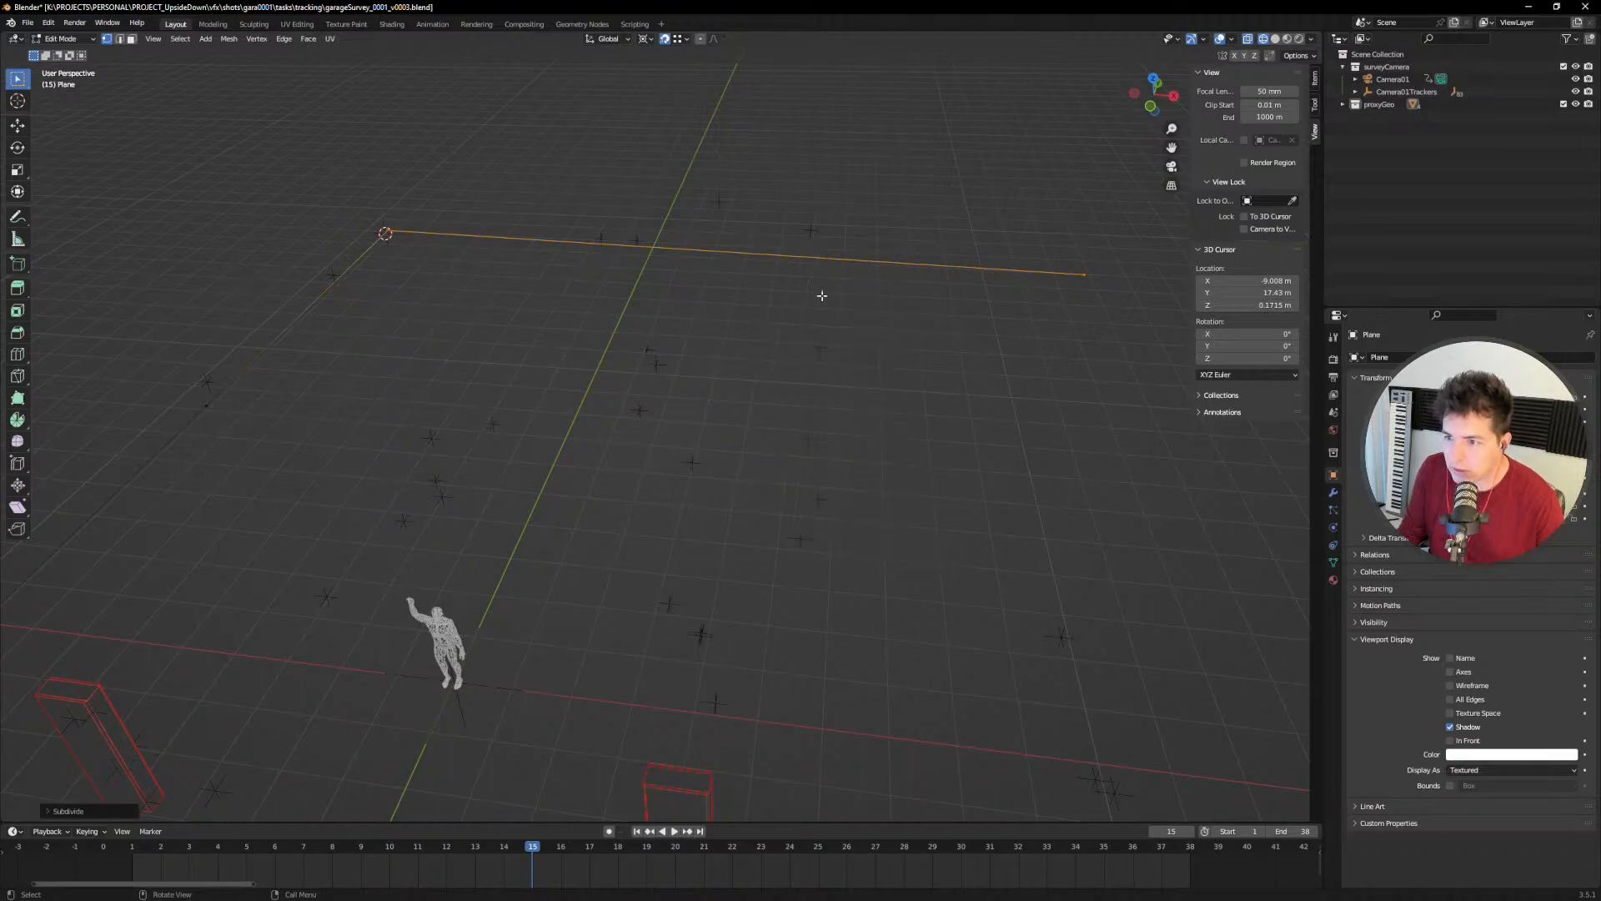
{"action": "left_click", "coordinate": [48, 811]}
{"action": "left_click", "coordinate": [205, 724]}
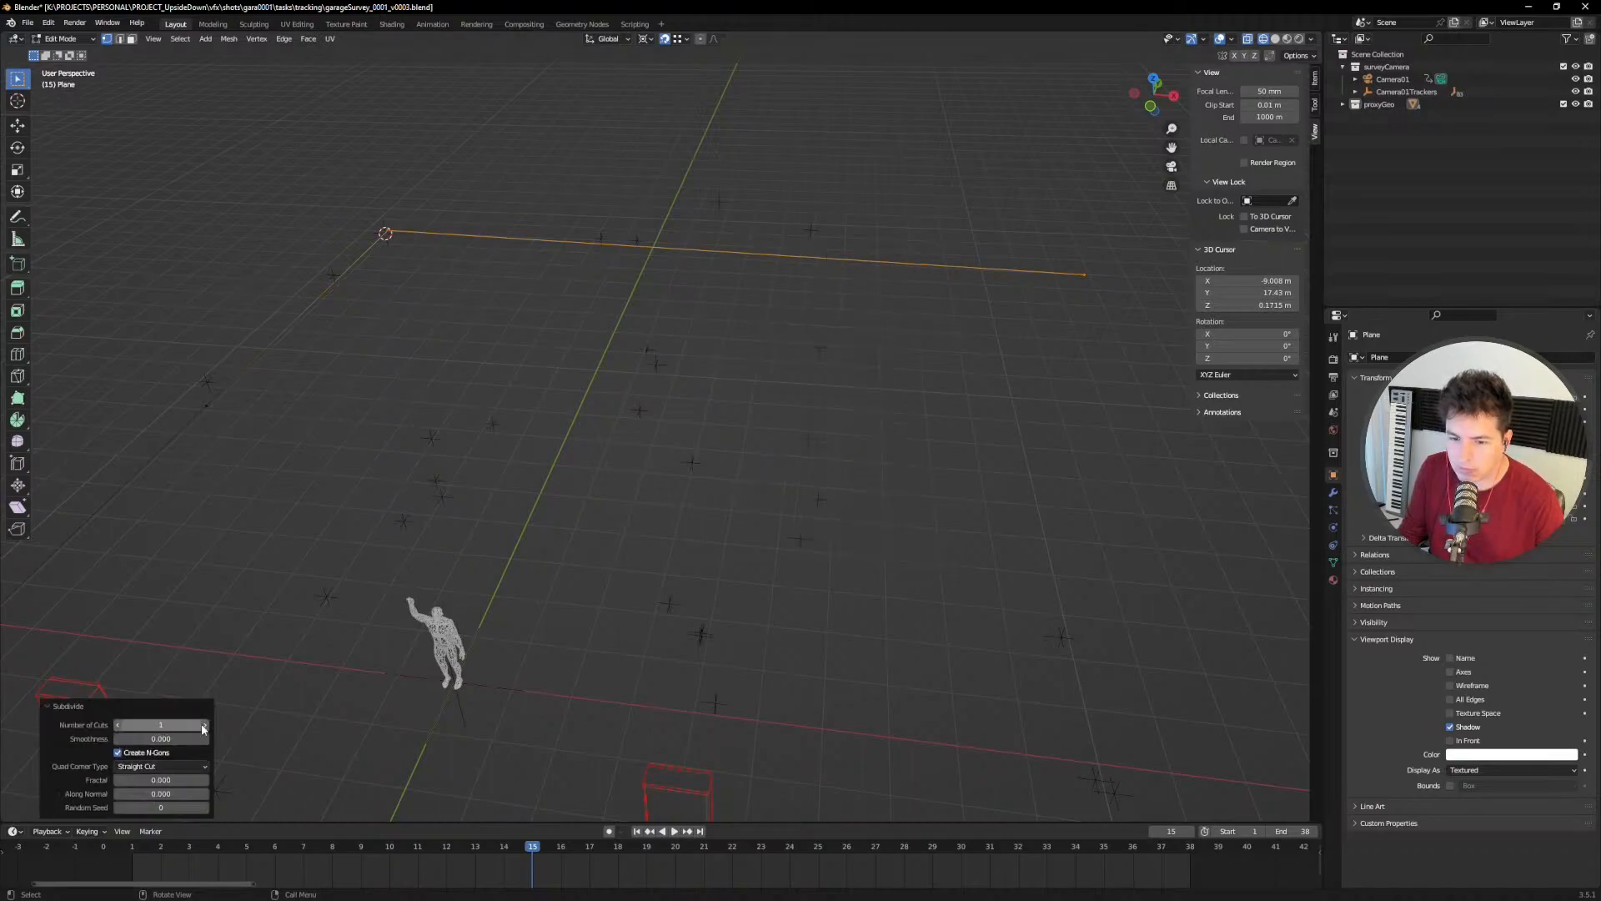
Step: Lower a middle vertex of the back wall's base edge about 0.05 m along Z, matching the wall base in the camera view
{"action": "left_click_drag", "start_coordinate": [716, 226], "coordinate": [736, 268]}
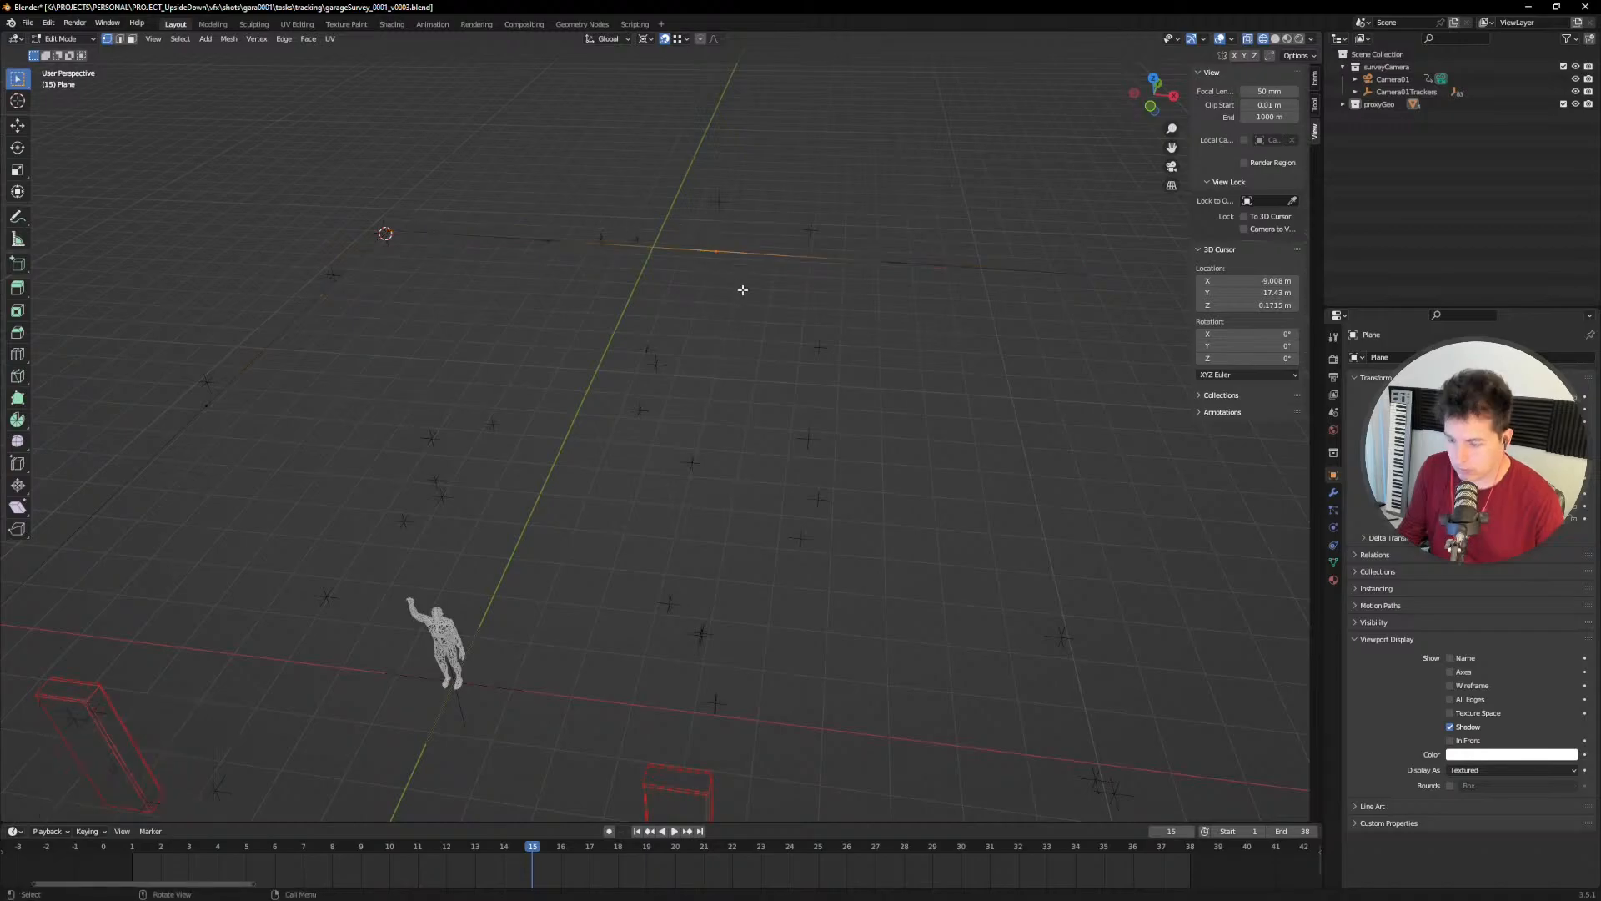
{"action": "key", "text": "KP_0"}
{"action": "middle_click_drag", "start_coordinate": [811, 394], "coordinate": [723, 325], "text": "ctrl"}
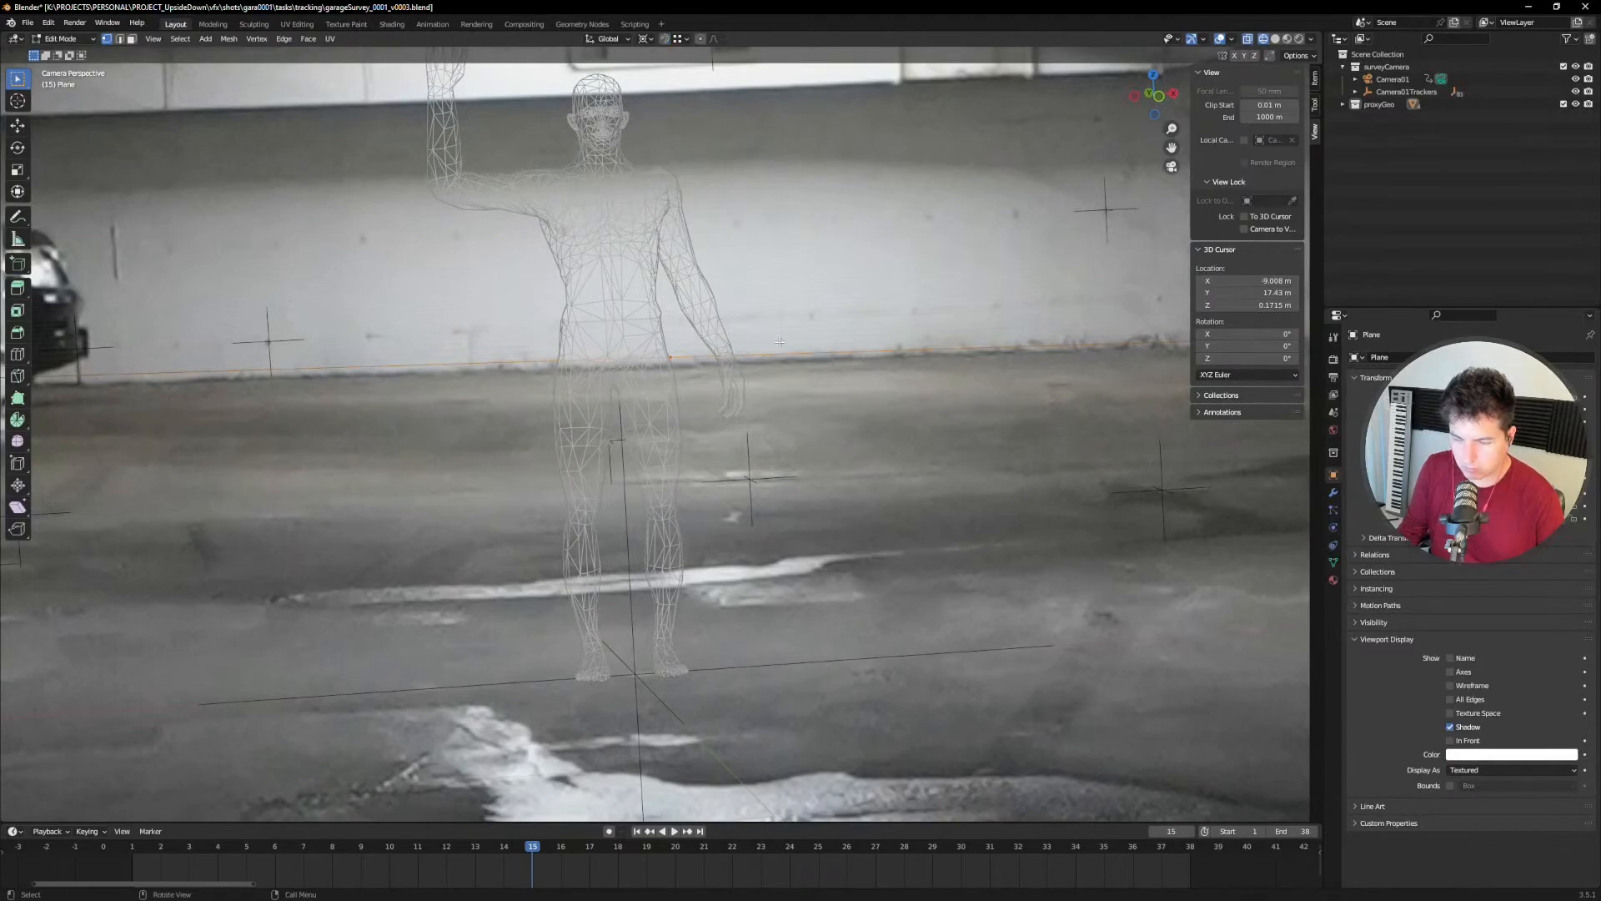
{"action": "key", "text": "g"}
{"action": "key", "text": "z"}
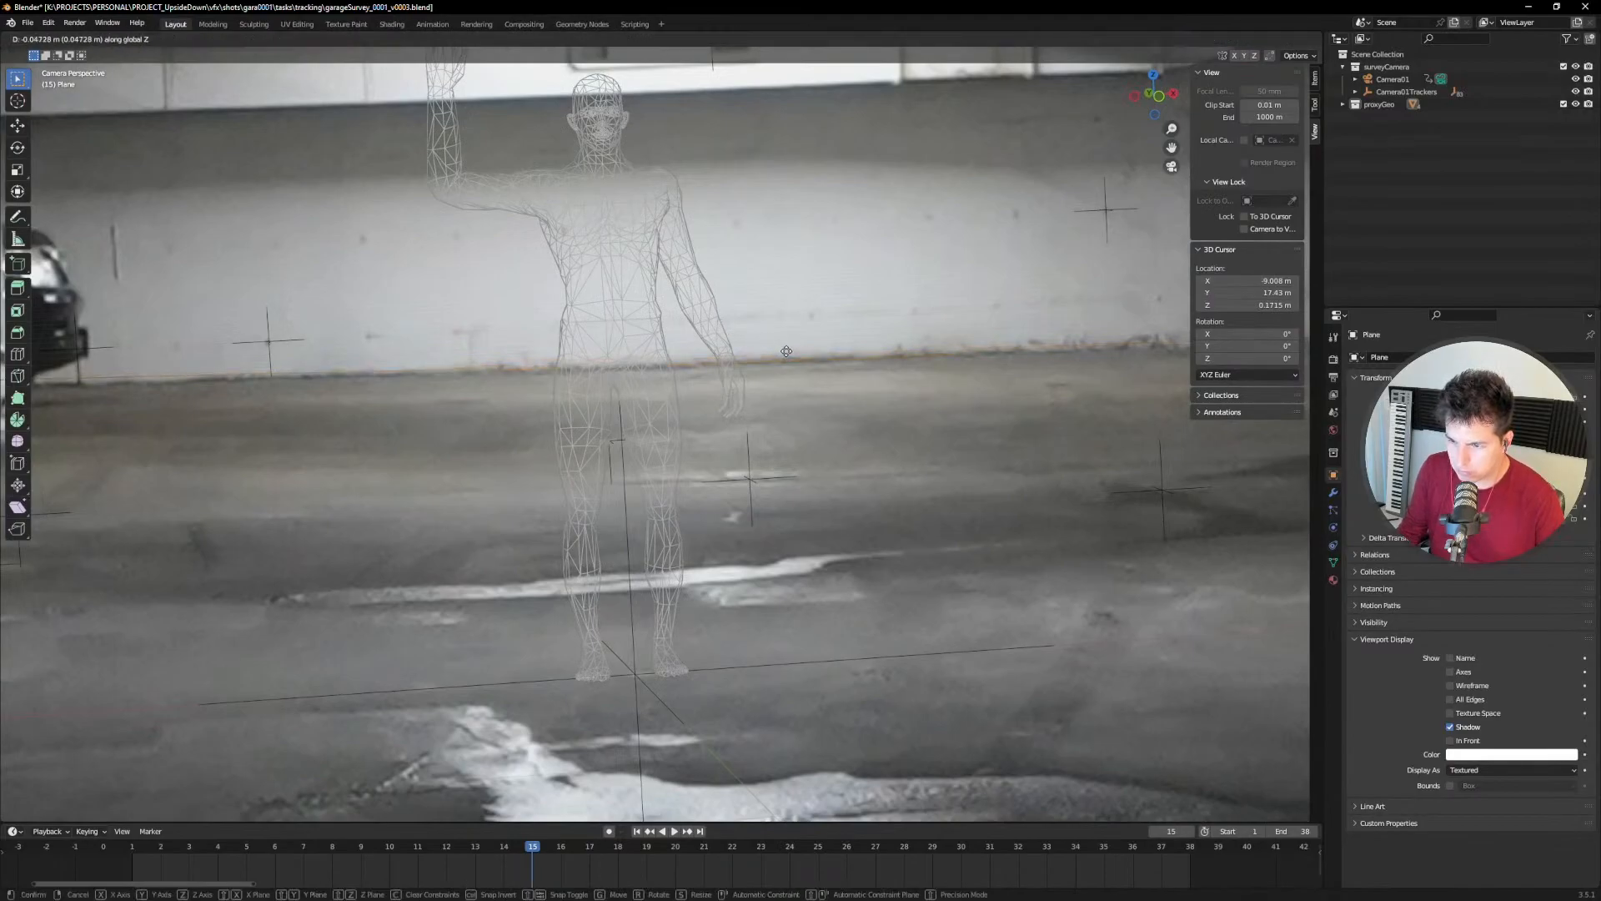
{"action": "left_click", "coordinate": [786, 351]}
{"action": "scroll", "coordinate": [599, 345], "scroll_direction": "down", "scroll_amount": 3}
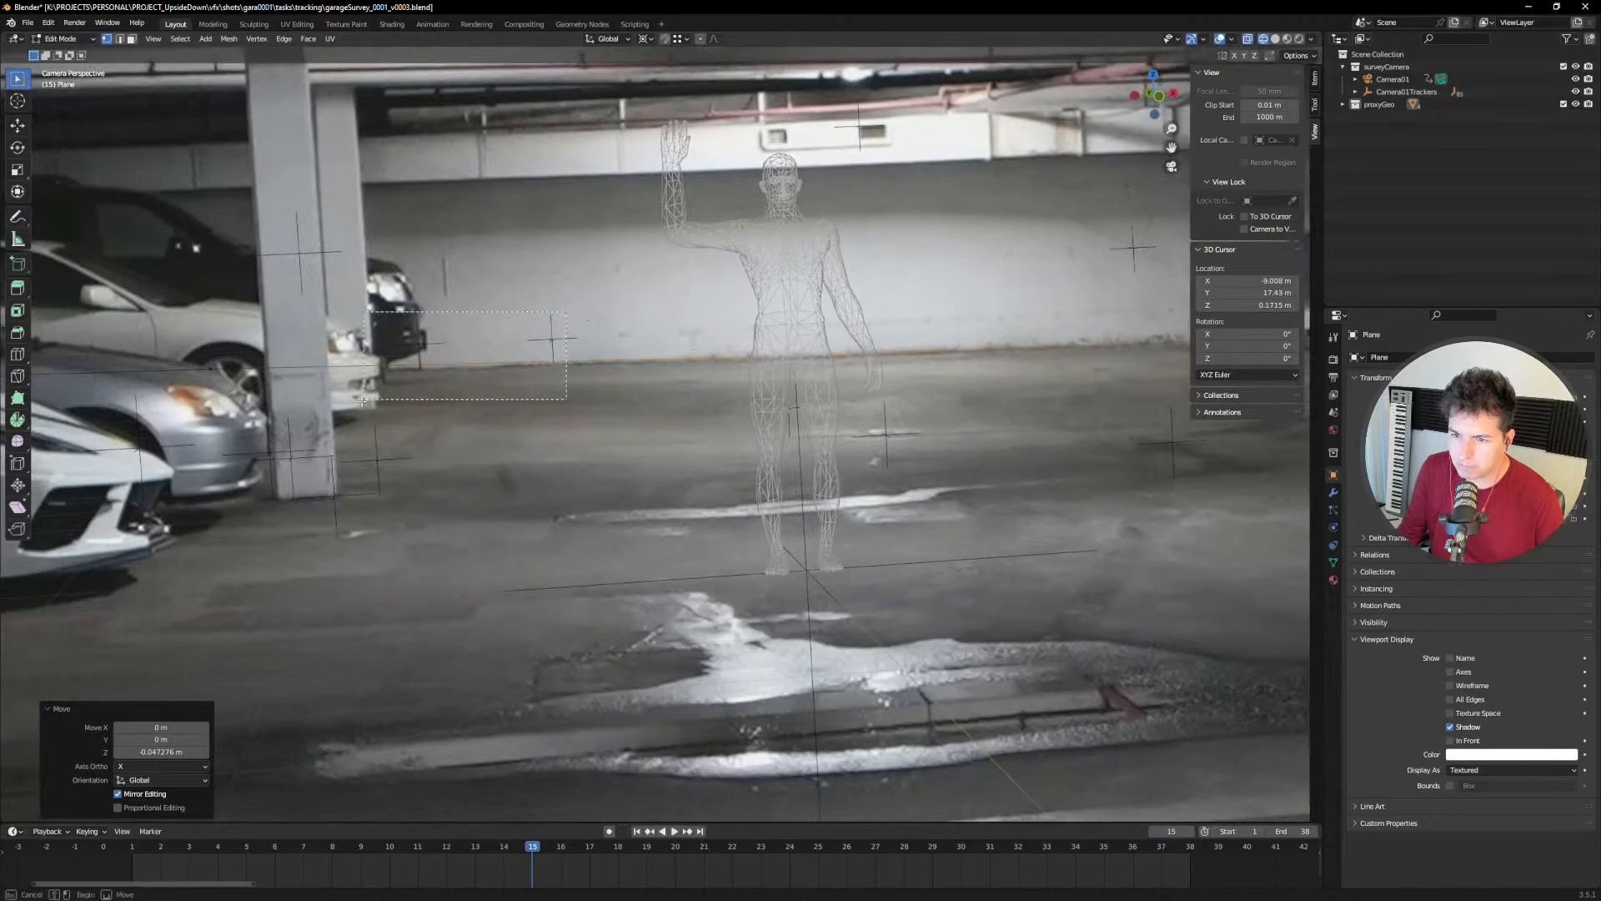
Step: Examine the back wall's base edge and its vertices in the free view and through the camera at frame 15
{"action": "left_click", "coordinate": [321, 423]}
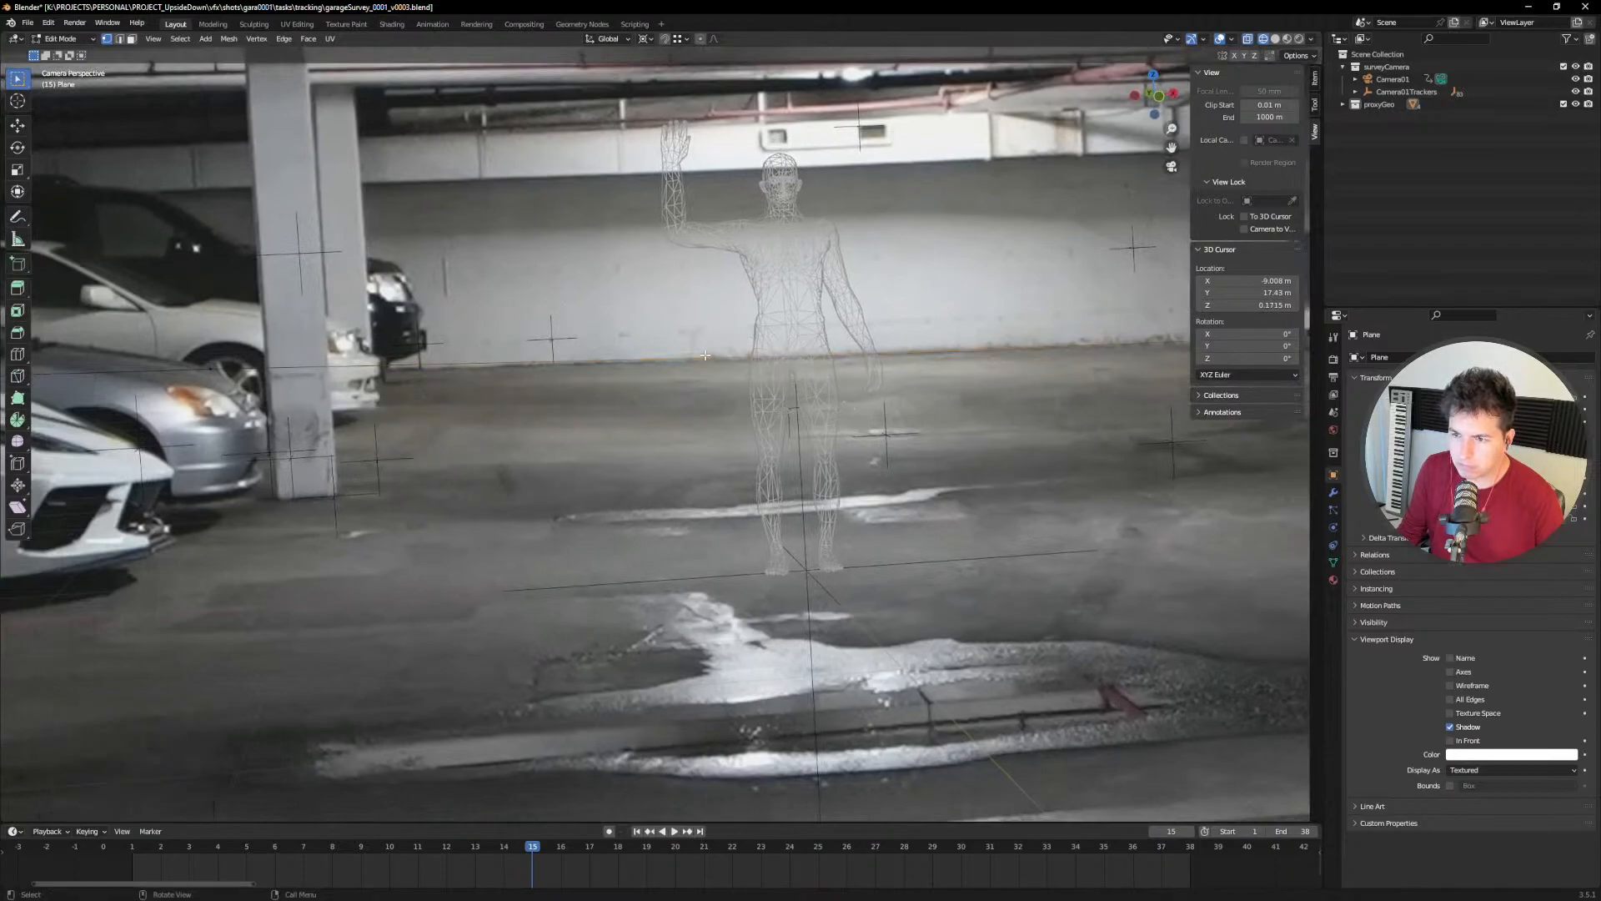
{"action": "key", "text": "KP_0"}
{"action": "left_click_drag", "start_coordinate": [456, 126], "coordinate": [518, 181]}
{"action": "middle_click_drag", "start_coordinate": [544, 166], "coordinate": [513, 278]}
{"action": "middle_click_drag", "start_coordinate": [601, 342], "coordinate": [712, 361]}
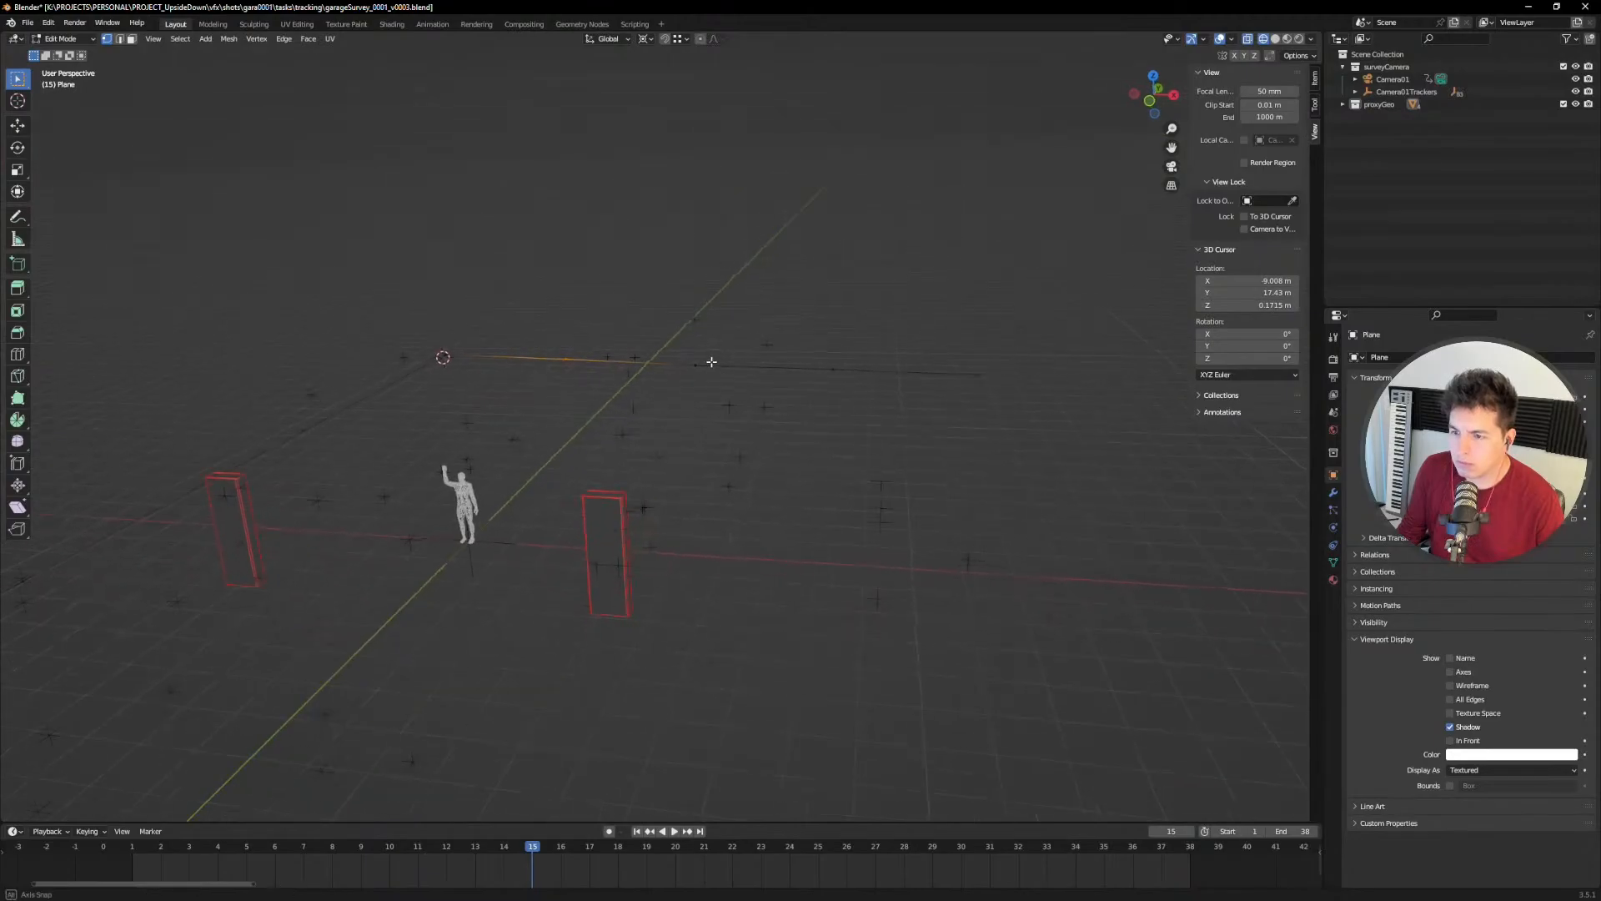
{"action": "key", "text": "KP_0"}
{"action": "scroll", "coordinate": [723, 444], "scroll_direction": "down", "scroll_amount": 9}
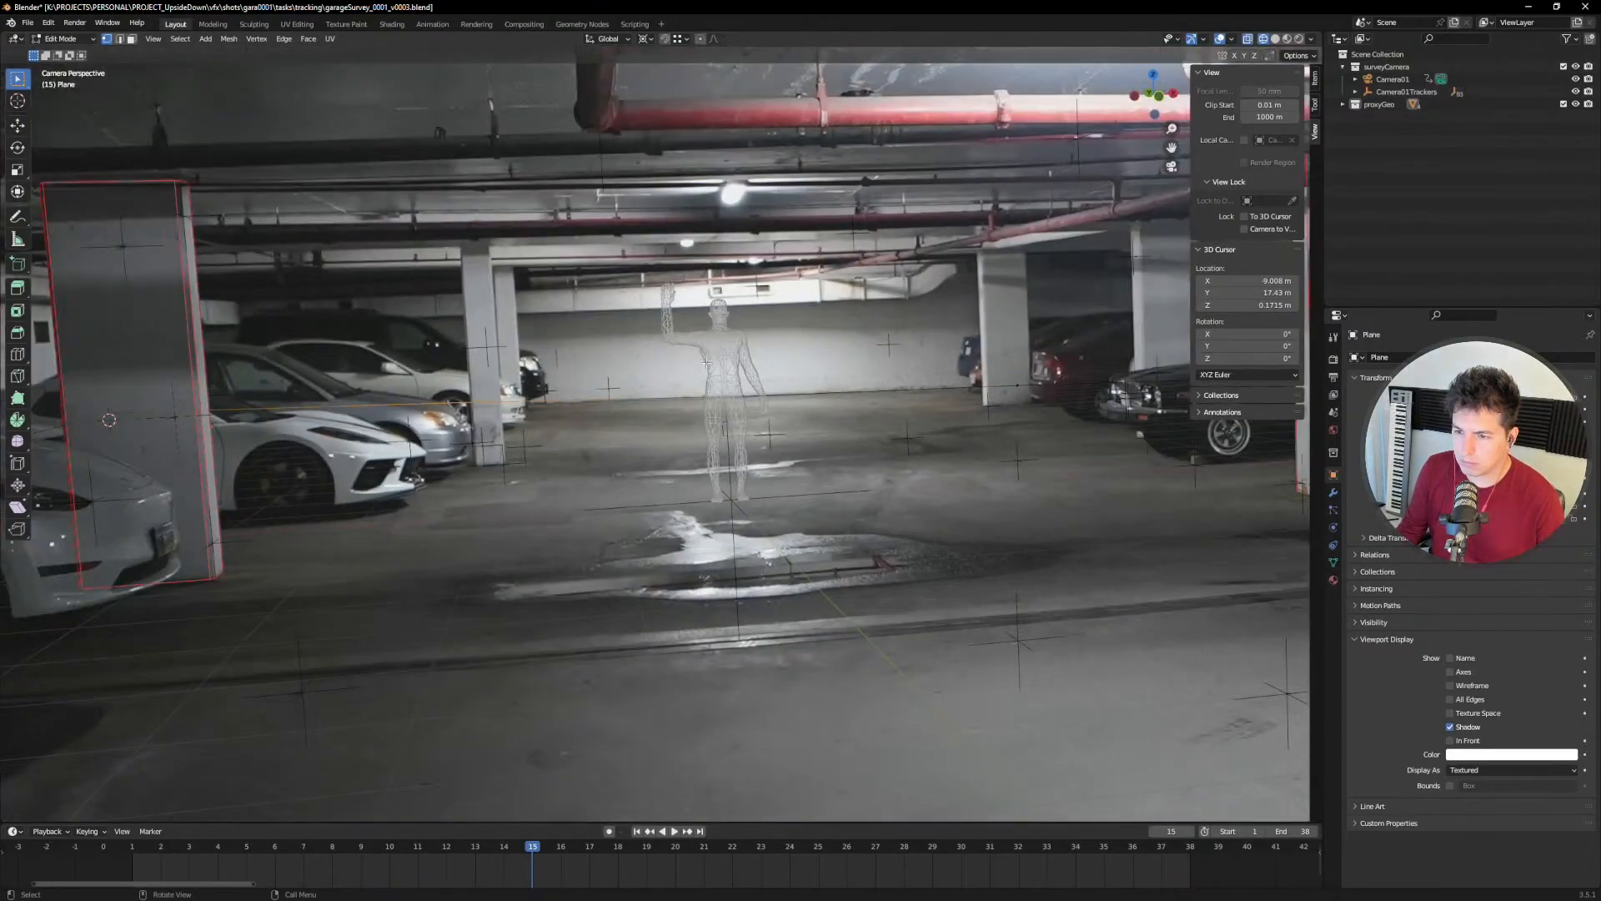
{"action": "scroll", "coordinate": [723, 444], "scroll_direction": "down", "scroll_amount": 4}
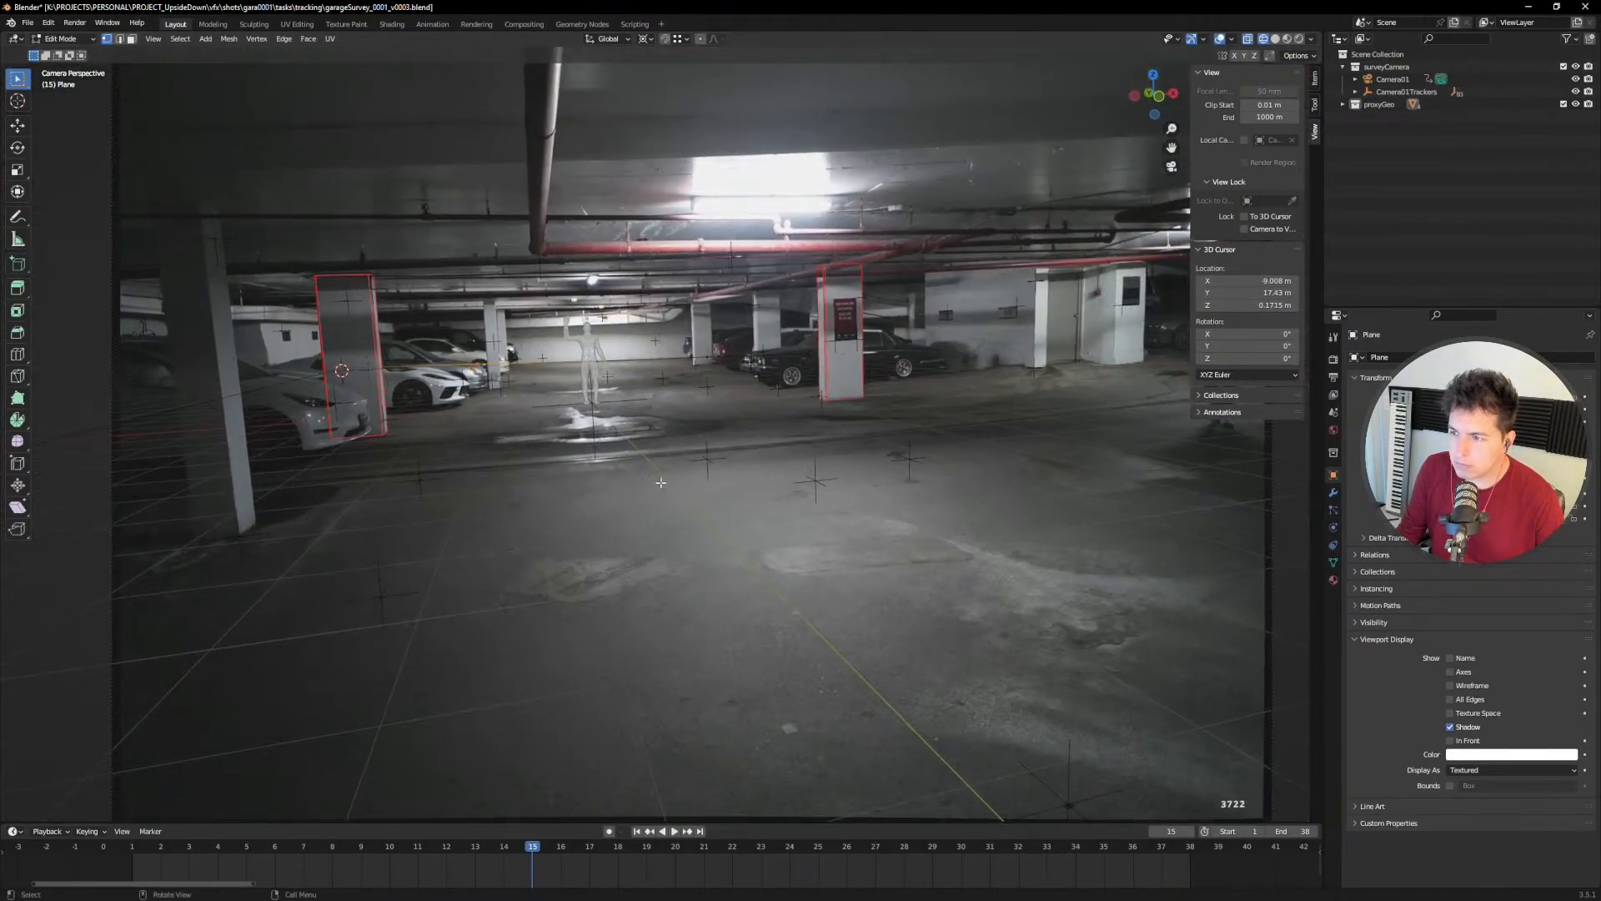
Step: At frame 5, leave edit mode and select the trackers at the base of the large near pillar
{"action": "left_click_drag", "start_coordinate": [546, 849], "coordinate": [254, 867]}
{"action": "key", "text": "space"}
{"action": "key", "text": "space"}
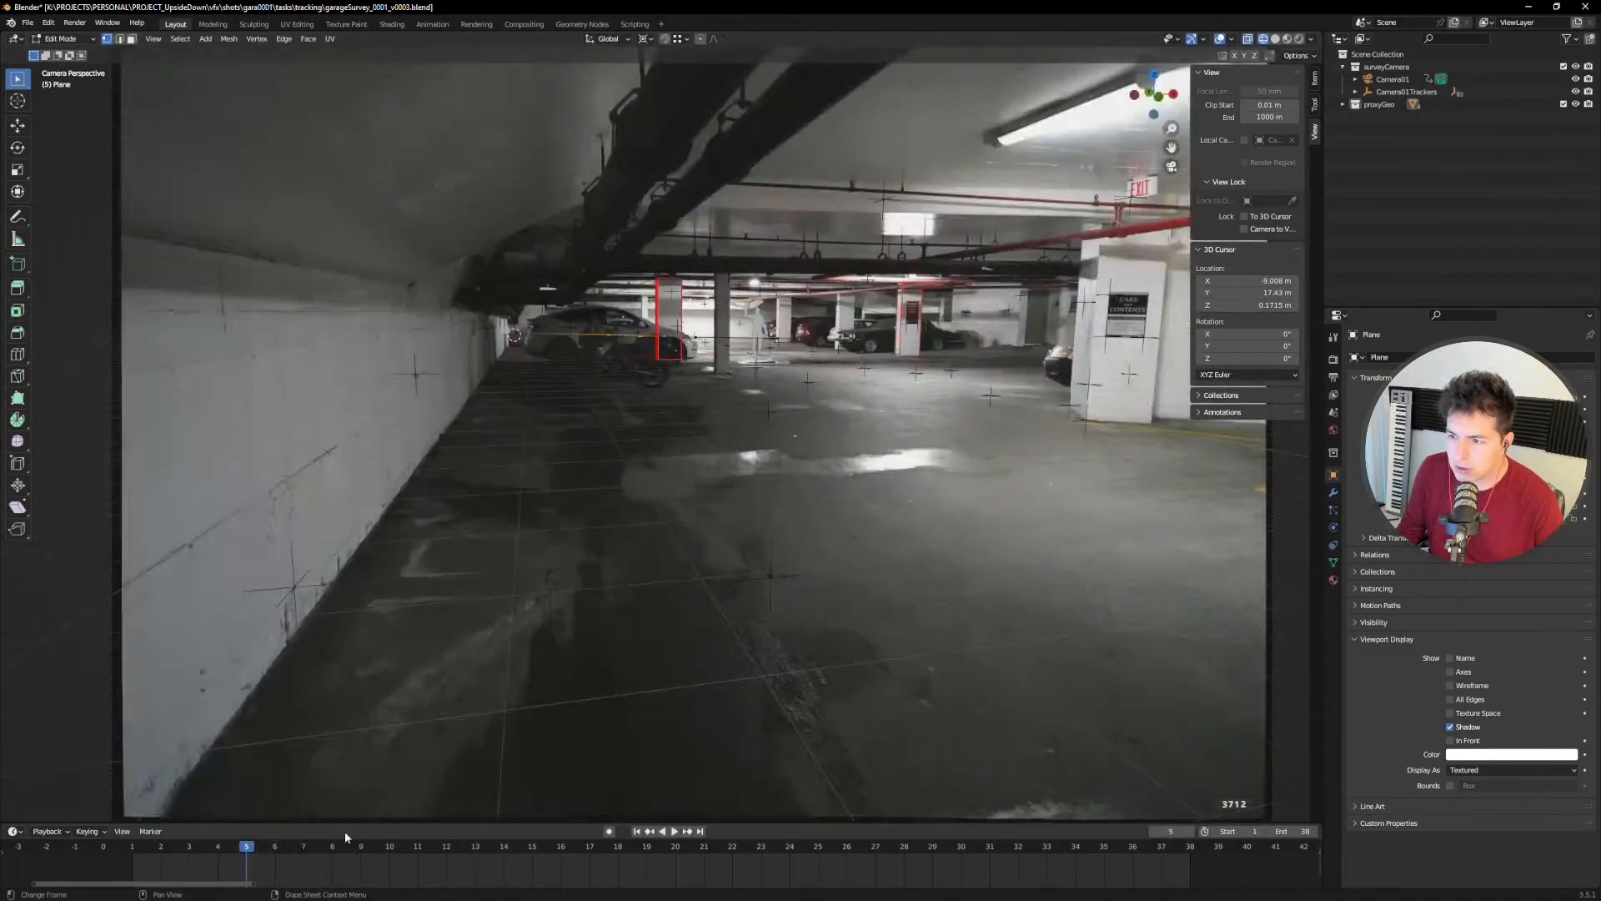
{"action": "key", "text": "Tab"}
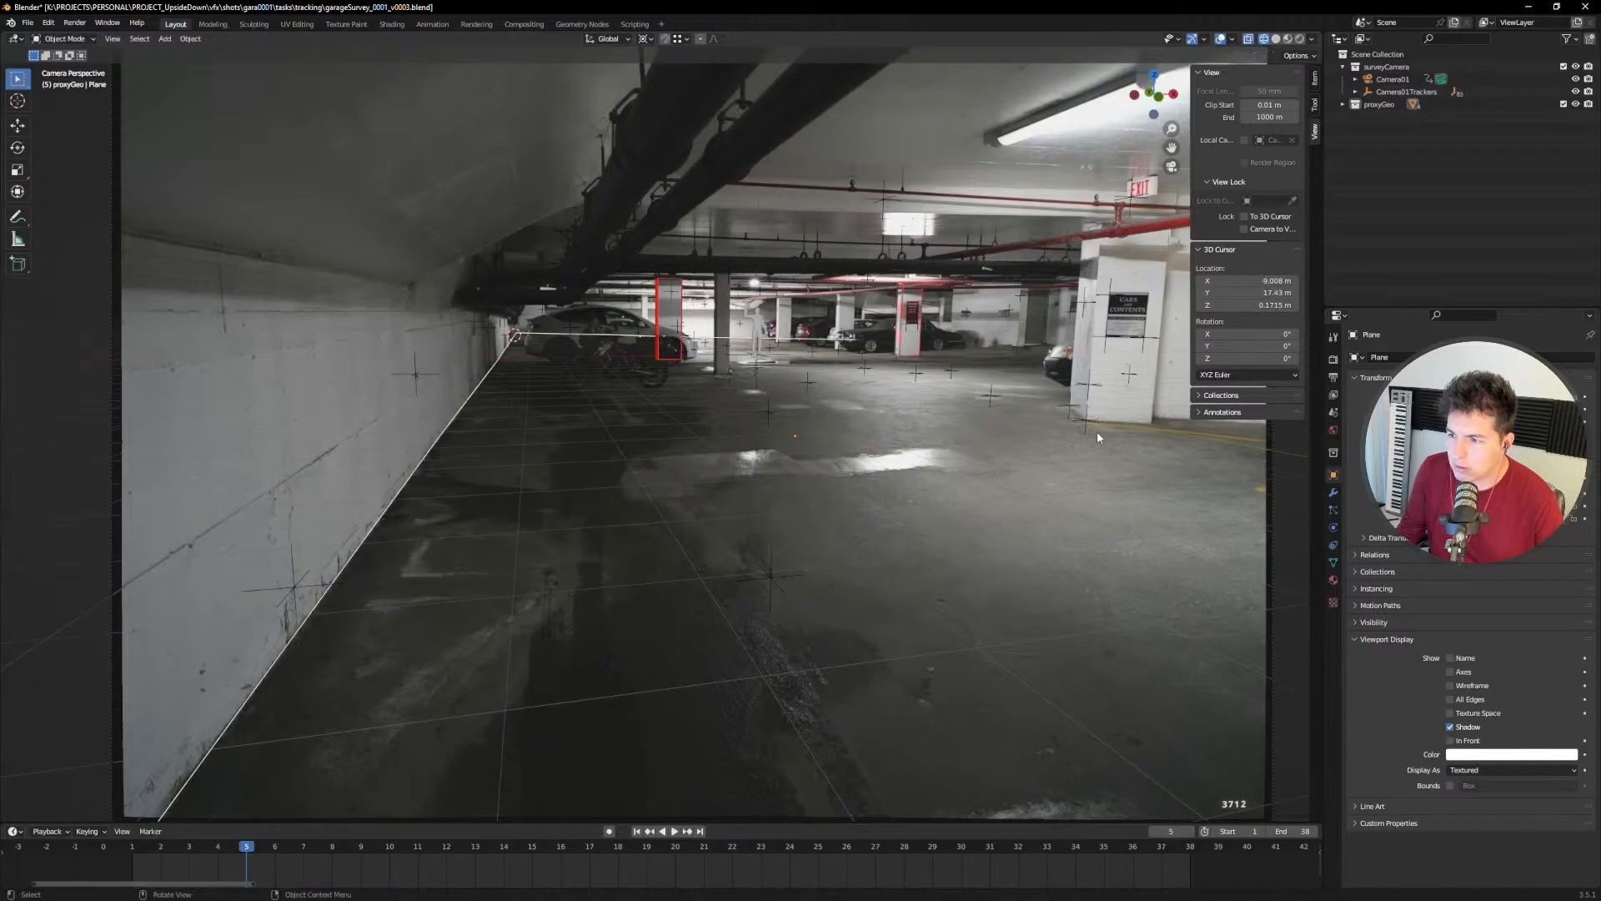
{"action": "left_click_drag", "start_coordinate": [1047, 395], "coordinate": [1079, 421]}
{"action": "scroll", "coordinate": [1027, 344], "scroll_direction": "up", "scroll_amount": 4}
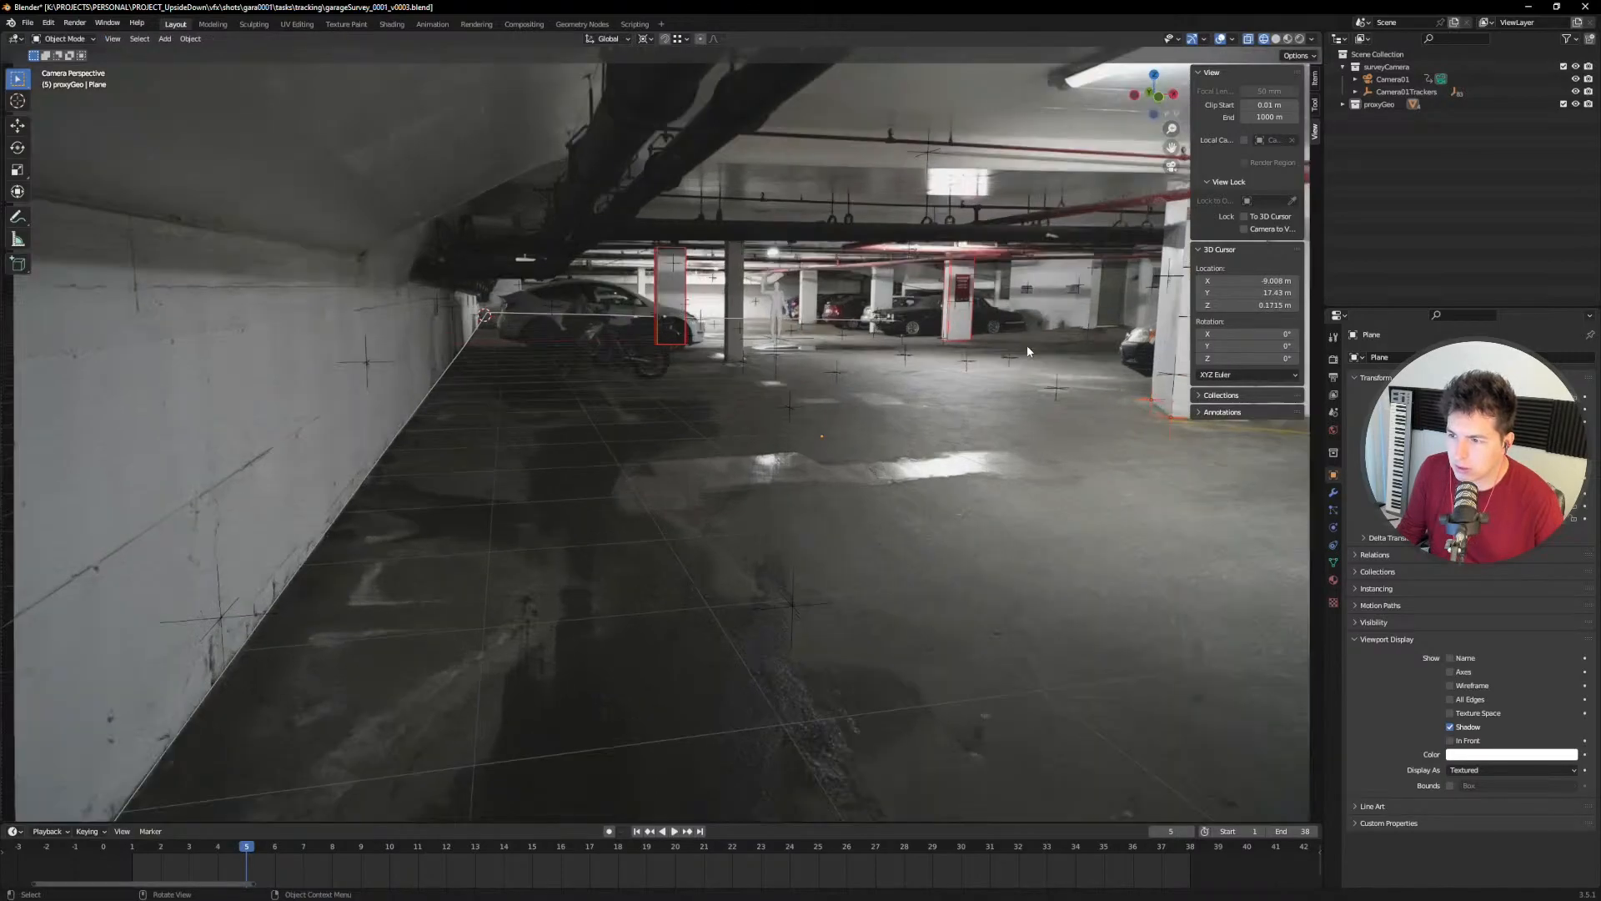
{"action": "scroll", "coordinate": [883, 409], "scroll_direction": "up", "scroll_amount": 2}
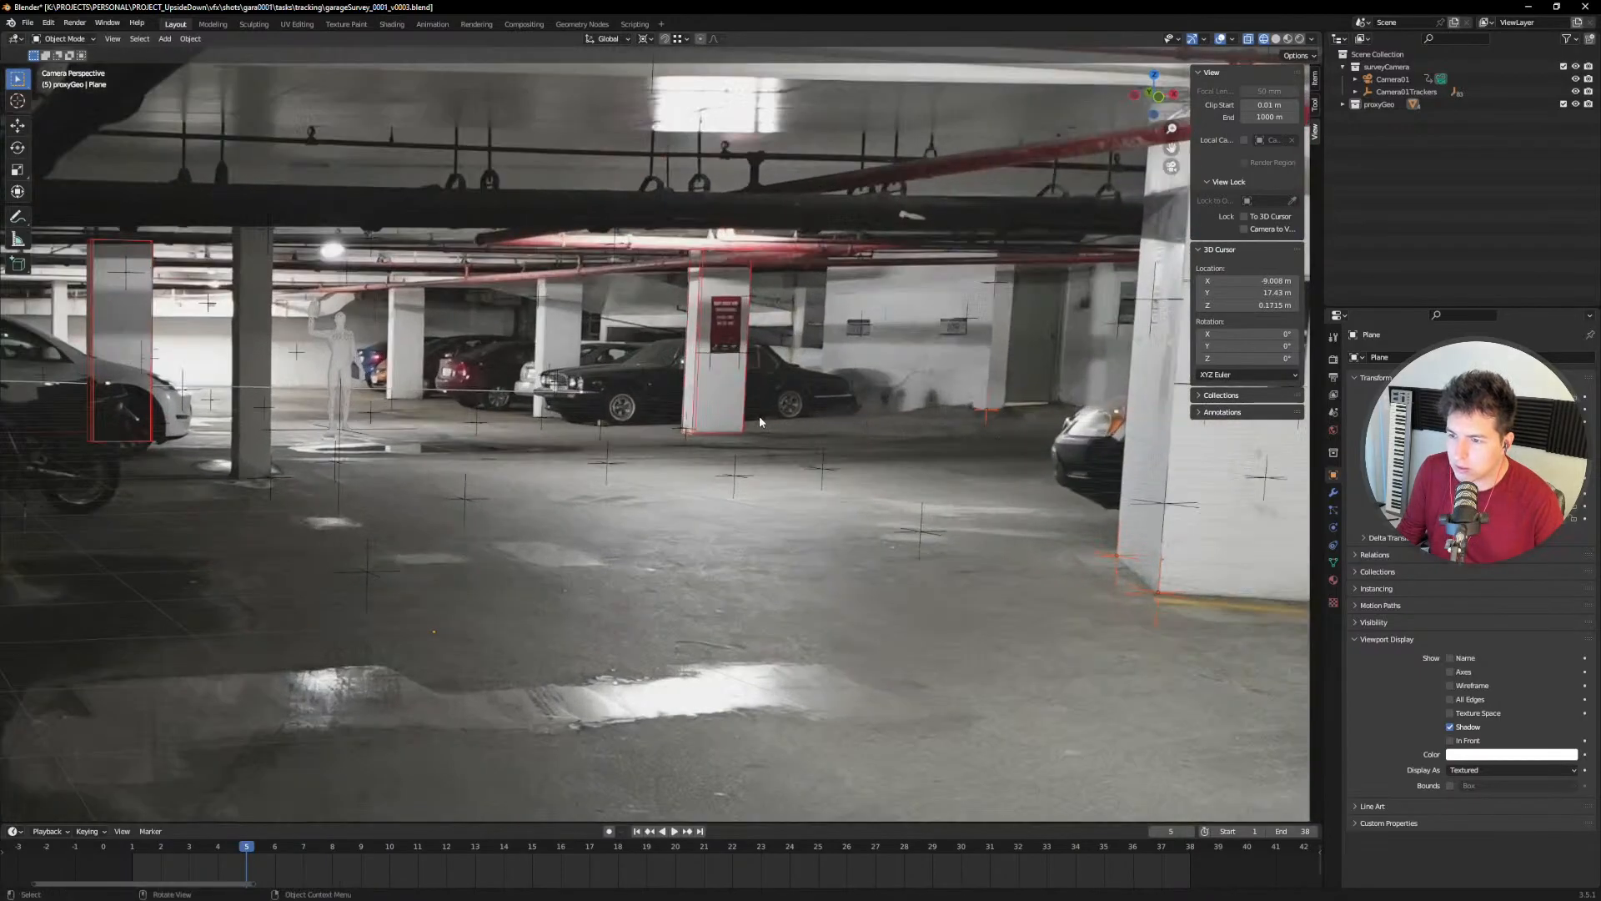
Step: Add the trackers at the bases of the remaining pillars to the selection in the frame 5 camera view
{"action": "scroll", "coordinate": [734, 419], "scroll_direction": "up", "scroll_amount": 2}
{"action": "scroll", "coordinate": [692, 438], "scroll_direction": "up", "scroll_amount": 3}
{"action": "middle_click_drag", "start_coordinate": [506, 420], "coordinate": [751, 437], "text": "shift"}
{"action": "left_click_drag", "start_coordinate": [570, 384], "coordinate": [530, 417], "text": "shift"}
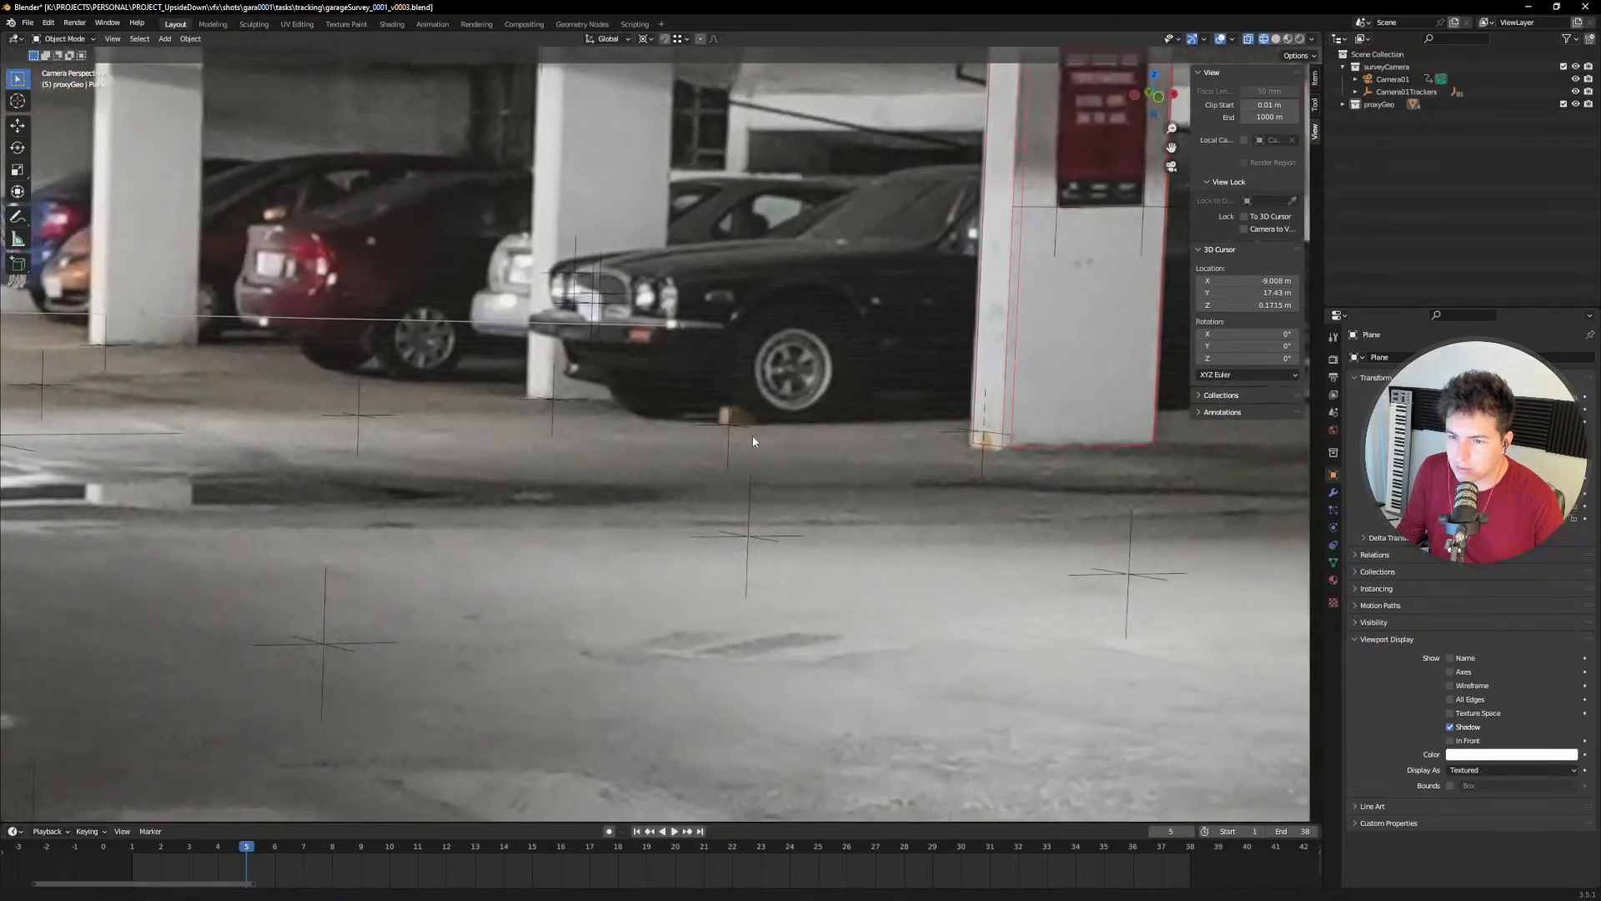
{"action": "middle_click_drag", "start_coordinate": [431, 414], "coordinate": [824, 441], "text": "shift"}
{"action": "left_click_drag", "start_coordinate": [498, 369], "coordinate": [533, 404], "text": "shift"}
{"action": "middle_click_drag", "start_coordinate": [298, 543], "coordinate": [637, 472], "text": "shift"}
{"action": "left_click_drag", "start_coordinate": [459, 528], "coordinate": [550, 579], "text": "shift"}
{"action": "scroll", "coordinate": [580, 493], "scroll_direction": "down", "scroll_amount": 3}
{"action": "scroll", "coordinate": [586, 491], "scroll_direction": "down", "scroll_amount": 9}
{"action": "scroll", "coordinate": [620, 502], "scroll_direction": "down", "scroll_amount": 1}
{"action": "middle_click_drag", "start_coordinate": [627, 550], "coordinate": [637, 487], "text": "shift"}
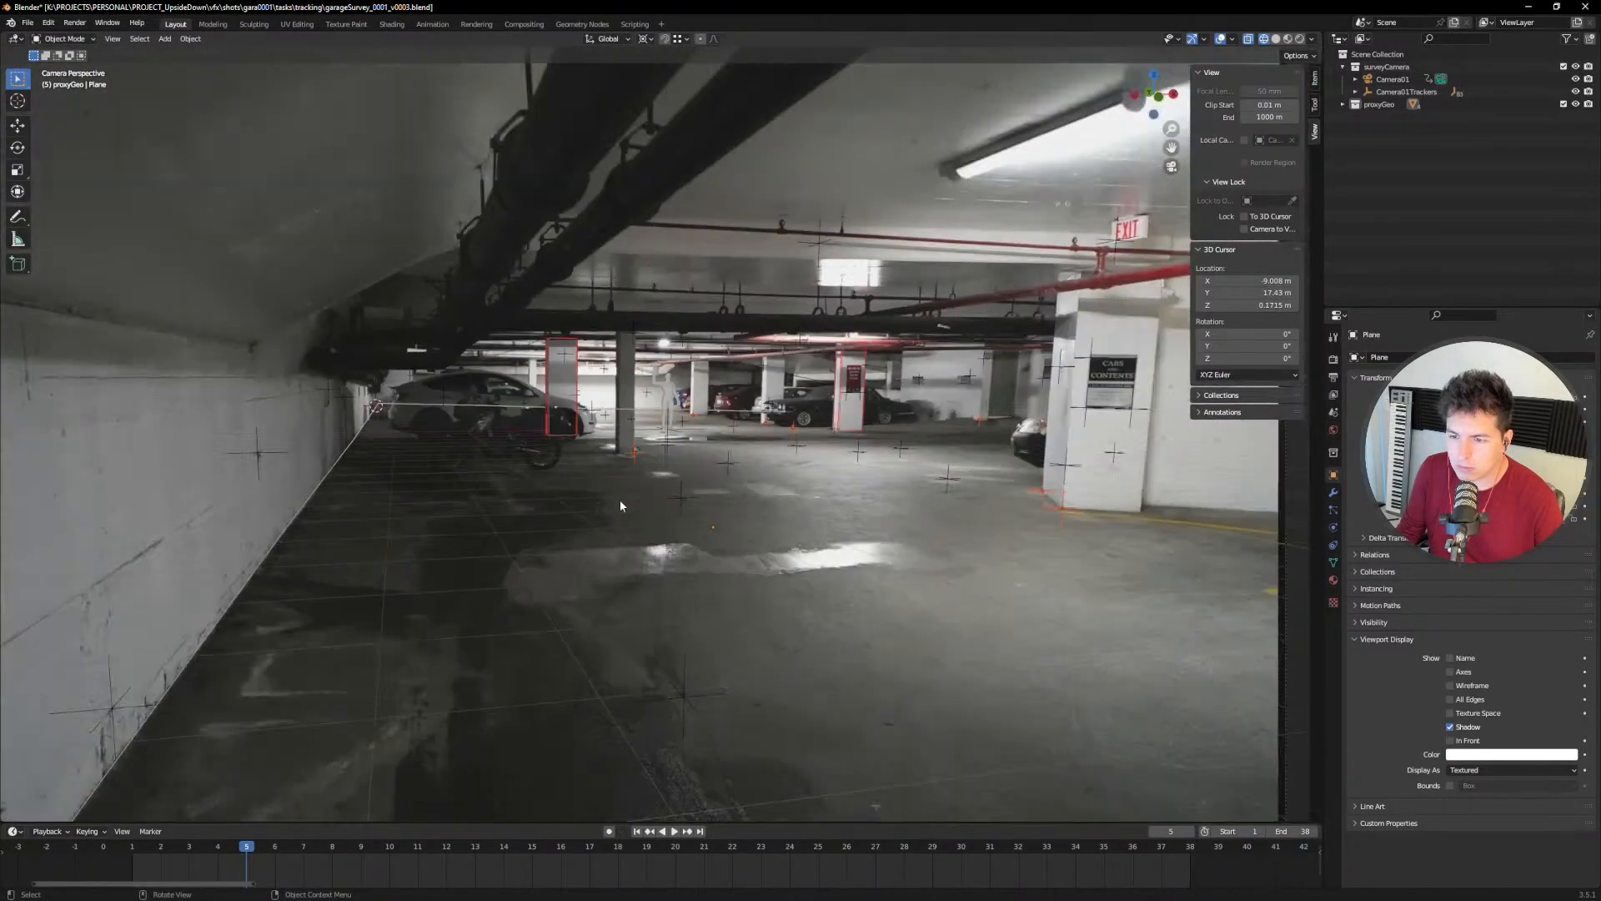
Step: At frame 16, set the pivot to individual origins and scale the selected pillar trackers up about 3.3 times
{"action": "left_click_drag", "start_coordinate": [282, 843], "coordinate": [559, 849]}
{"action": "scroll", "coordinate": [840, 362], "scroll_direction": "up", "scroll_amount": 6}
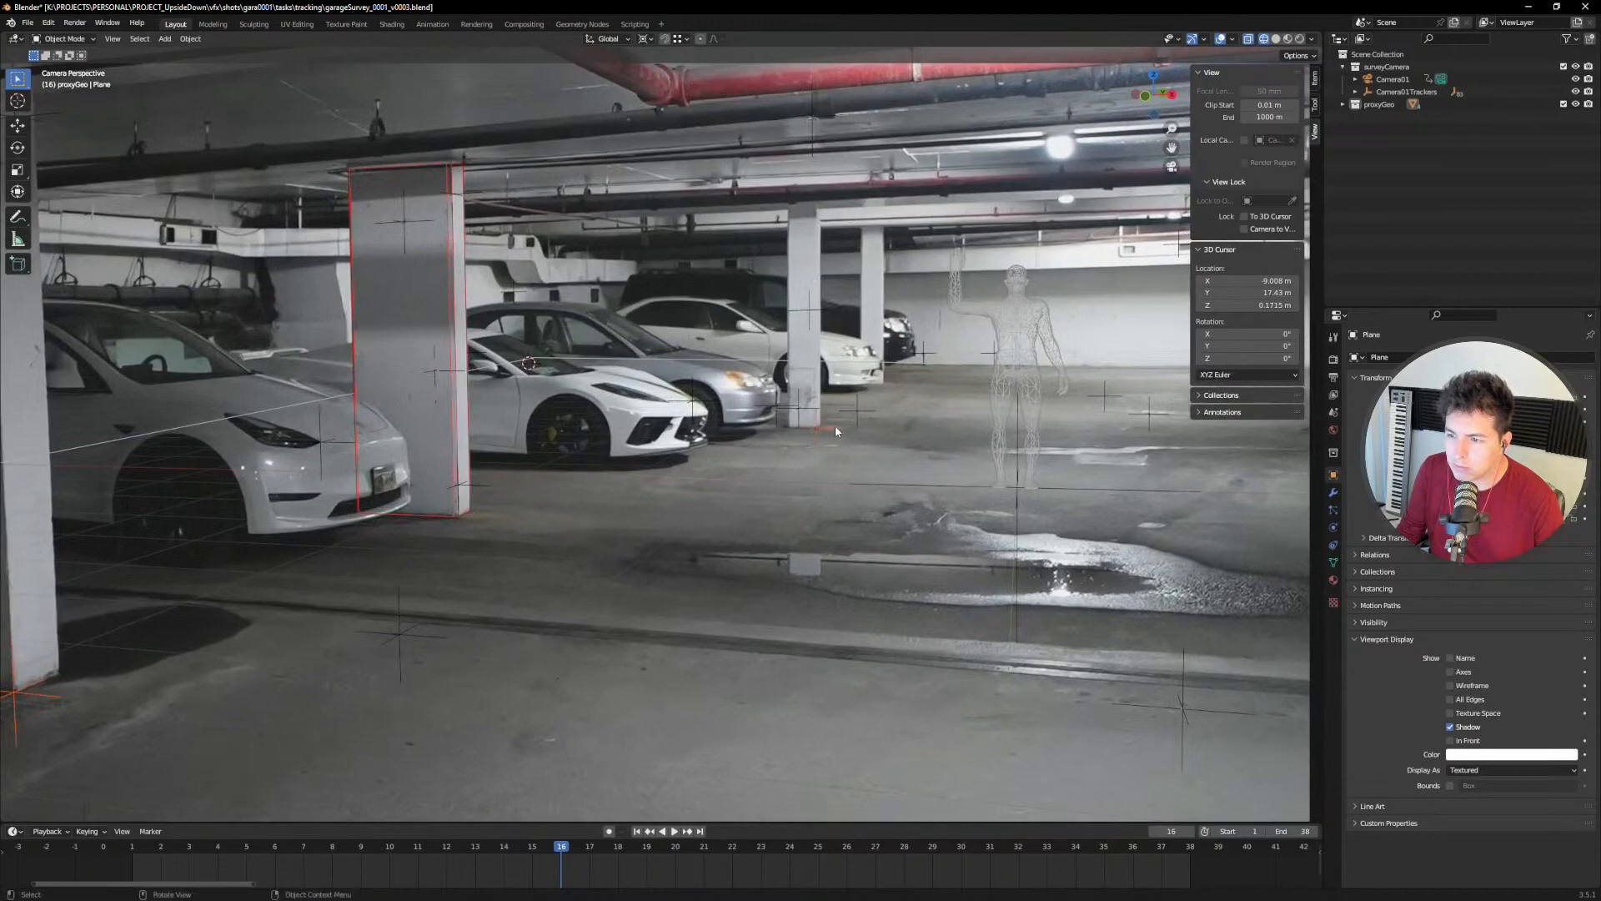
{"action": "scroll", "coordinate": [839, 432], "scroll_direction": "down", "scroll_amount": 3}
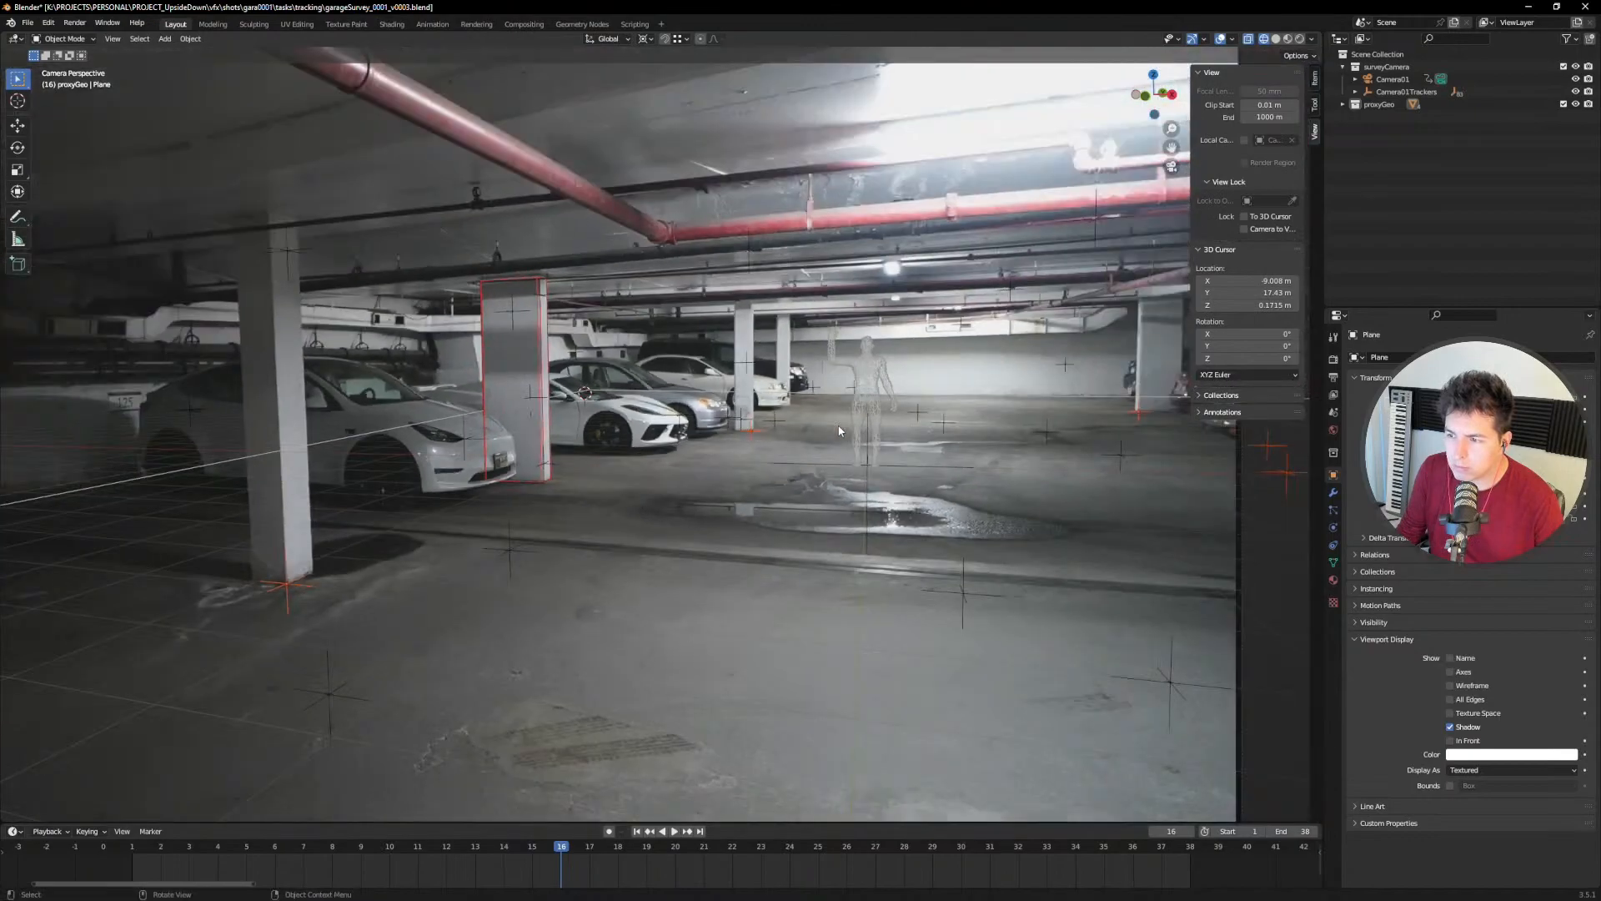
{"action": "scroll", "coordinate": [839, 431], "scroll_direction": "down", "scroll_amount": 4}
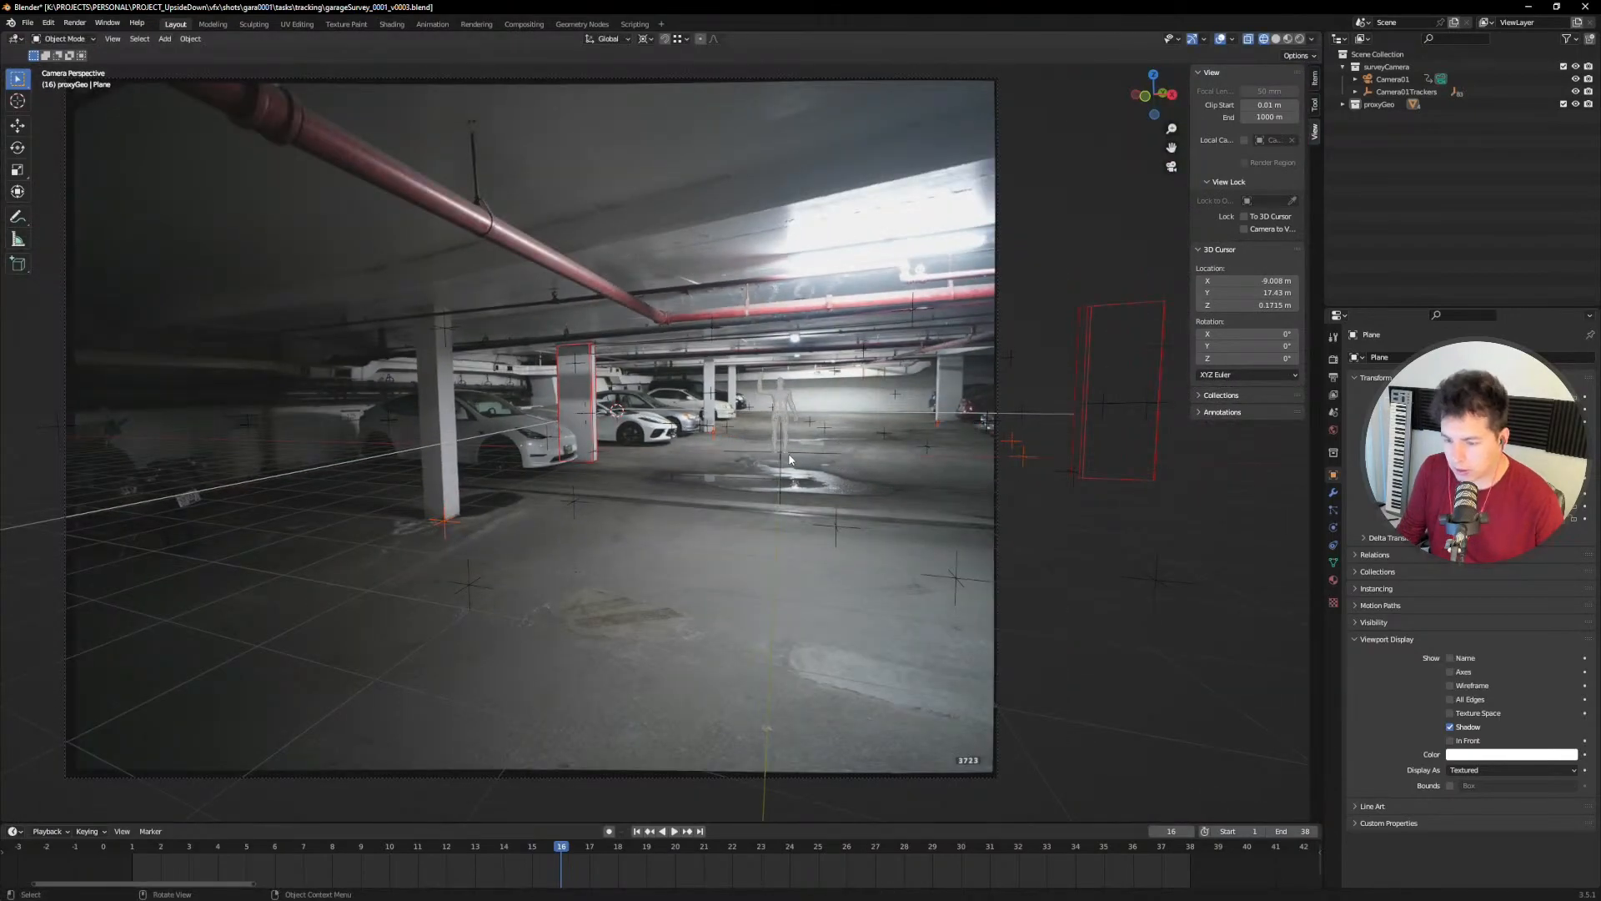
{"action": "key", "text": "comma"}
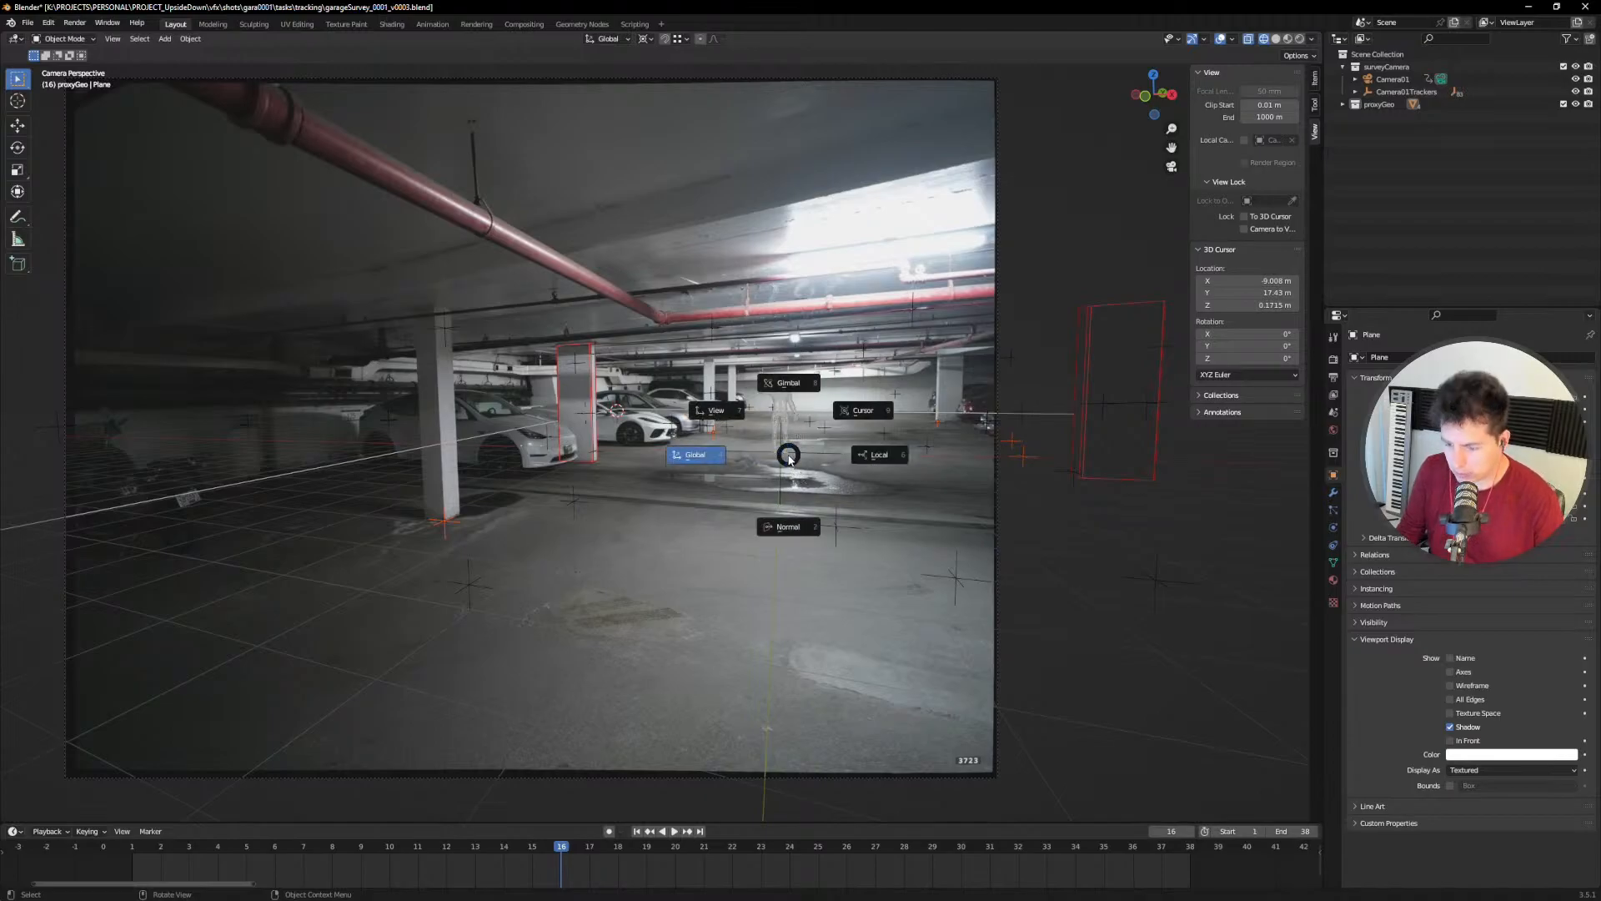
{"action": "key", "text": "Escape"}
{"action": "key", "text": "period"}
{"action": "left_click", "coordinate": [791, 530]}
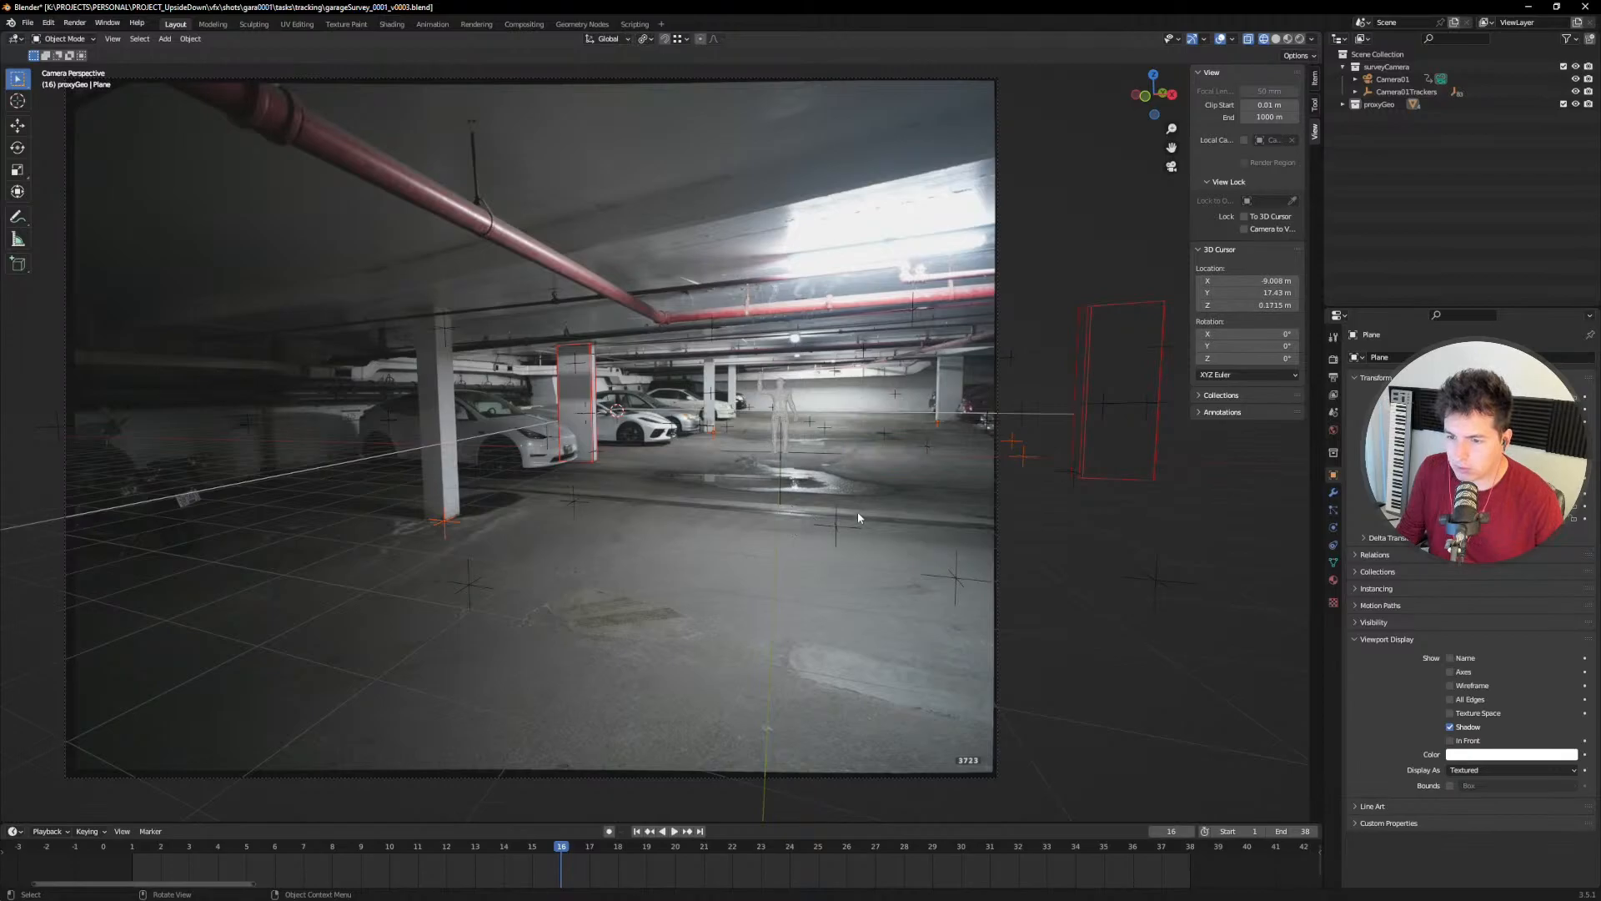
{"action": "key", "text": "s"}
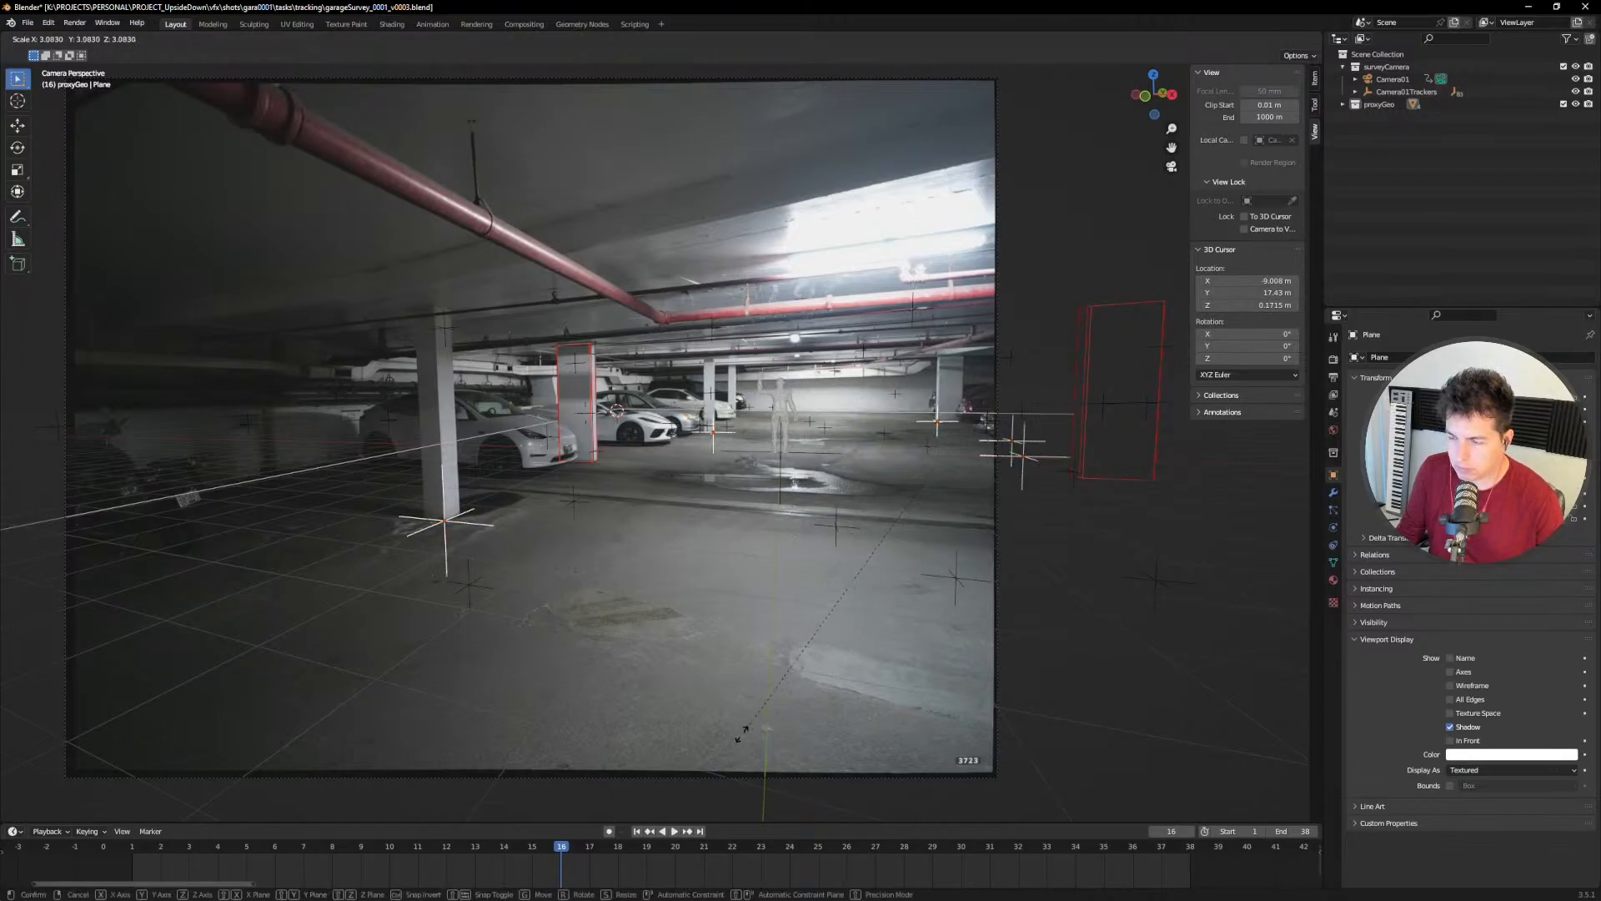
{"action": "left_click", "coordinate": [718, 742]}
Step: Scale the selected pillar trackers up further while viewing the garage layout from above
{"action": "middle_click_drag", "start_coordinate": [718, 743], "coordinate": [656, 512]}
{"action": "middle_click_drag", "start_coordinate": [676, 527], "coordinate": [727, 451]}
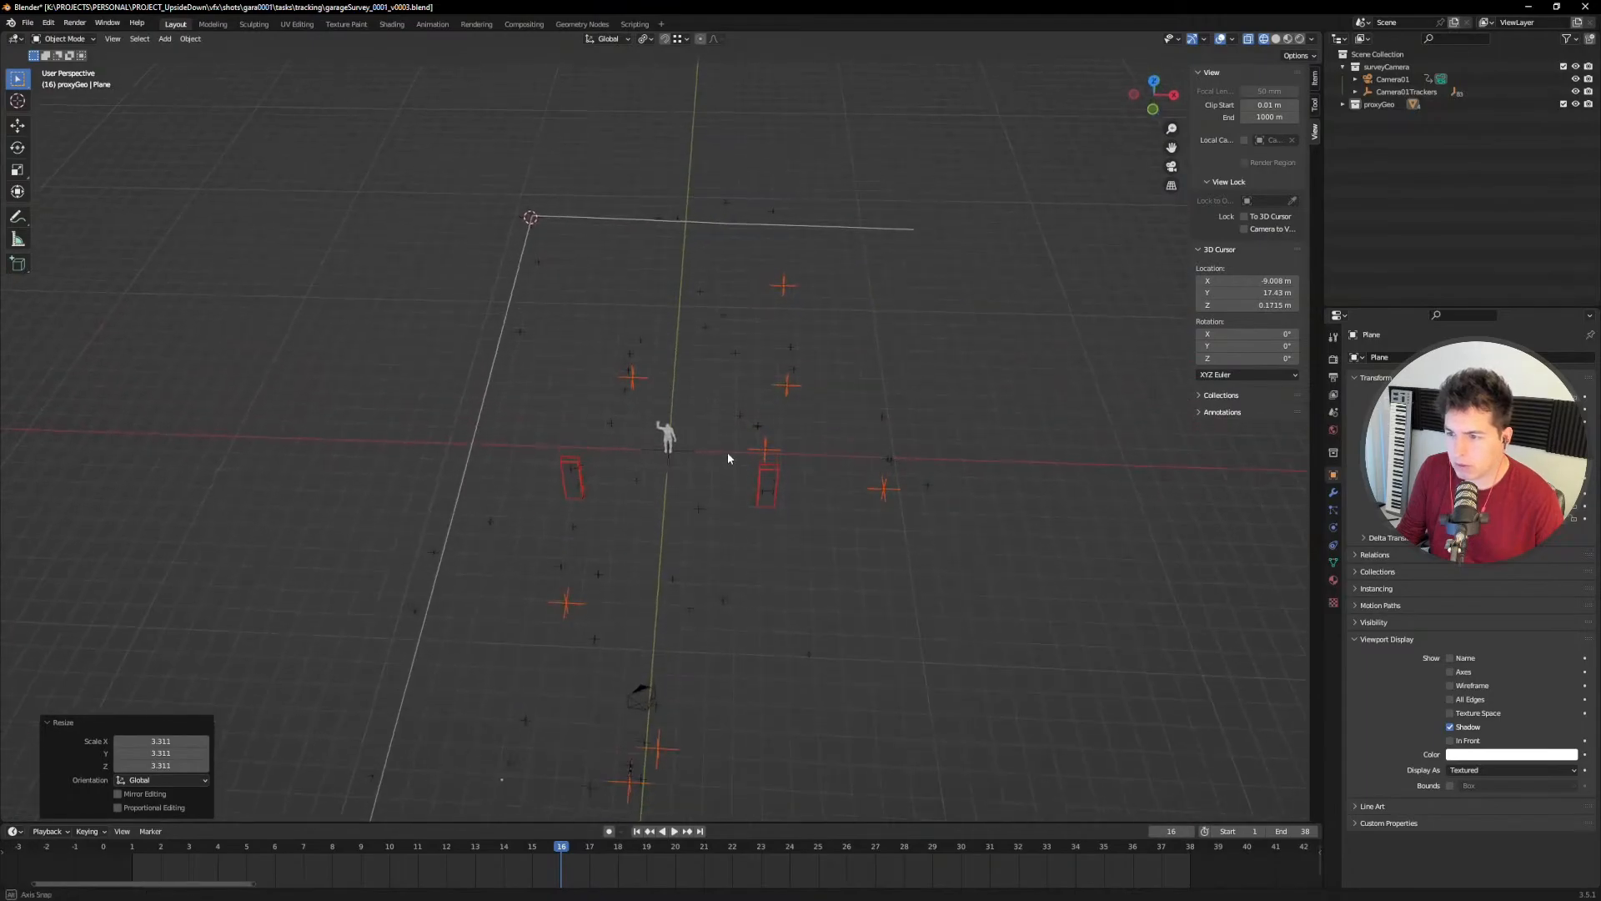
{"action": "key", "text": "s"}
{"action": "left_click", "coordinate": [745, 440]}
Step: Deselect the trackers, enter edit mode on the wall plane and select the back wall edge's free end vertex
{"action": "middle_click_drag", "start_coordinate": [709, 562], "coordinate": [582, 425]}
{"action": "left_click", "coordinate": [728, 502]}
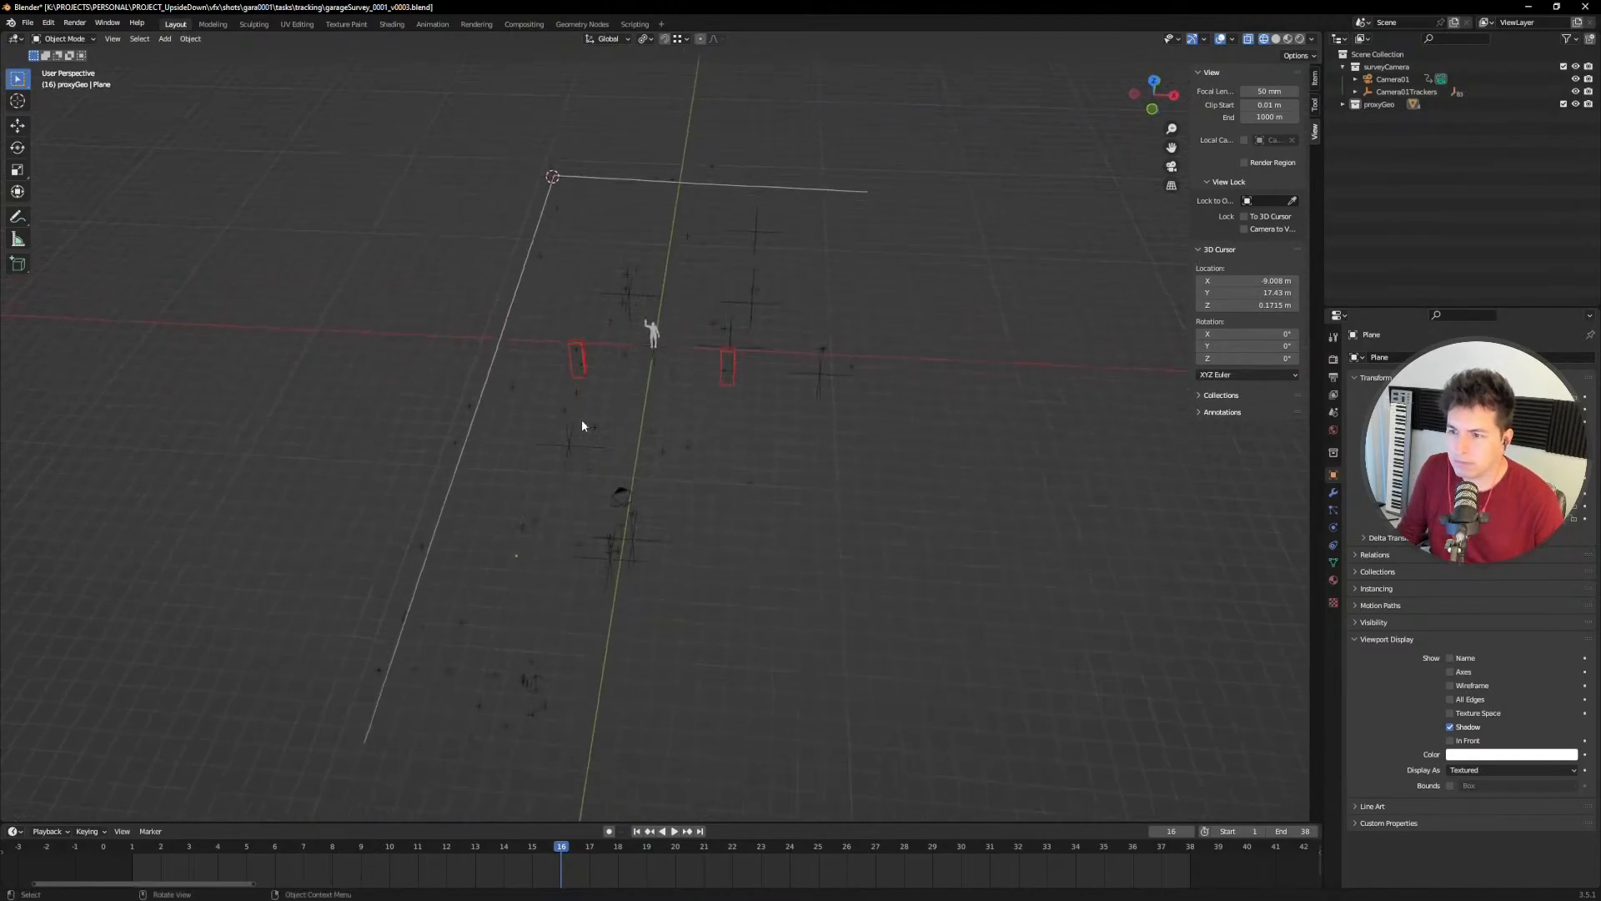
{"action": "key", "text": "Tab"}
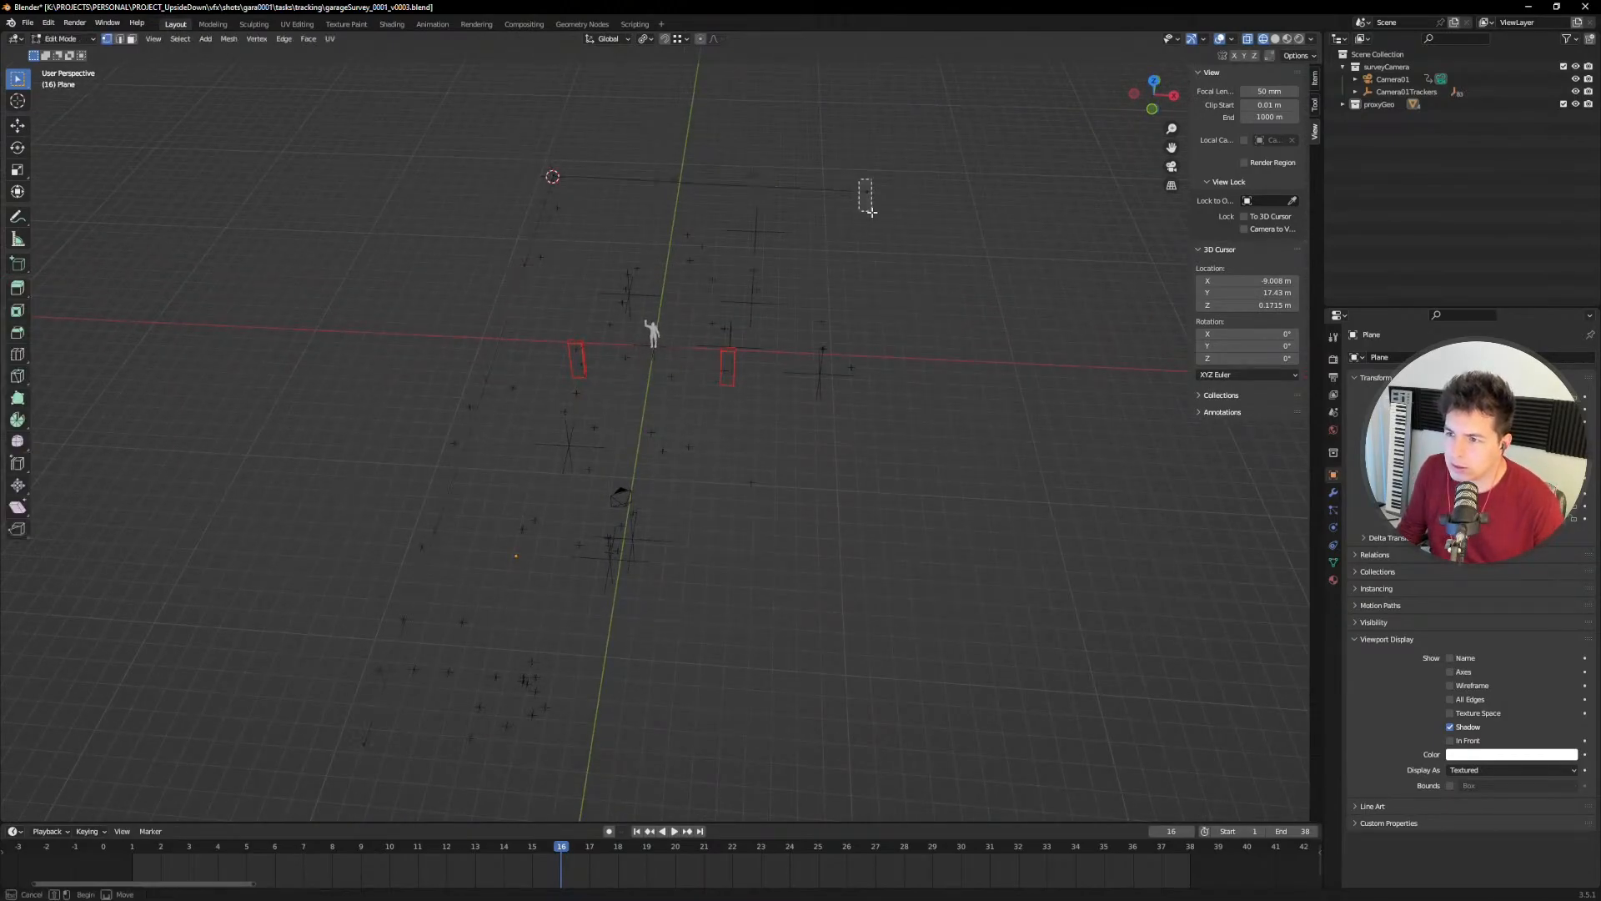
{"action": "middle_click_drag", "start_coordinate": [867, 248], "coordinate": [861, 389]}
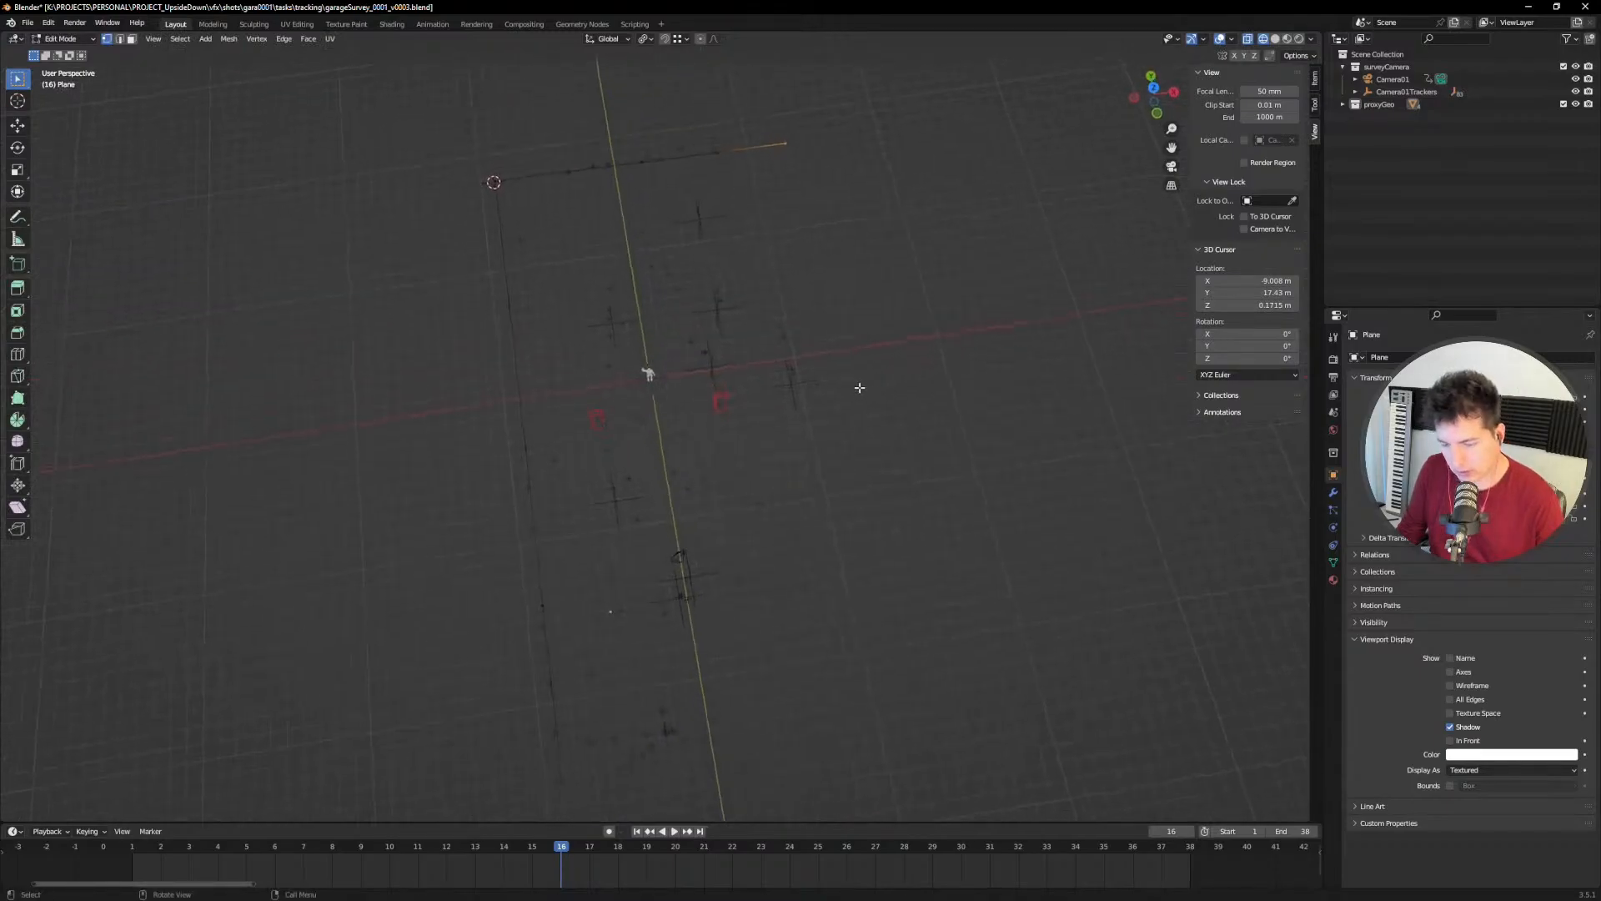
{"action": "key", "text": "e"}
{"action": "key", "text": "y"}
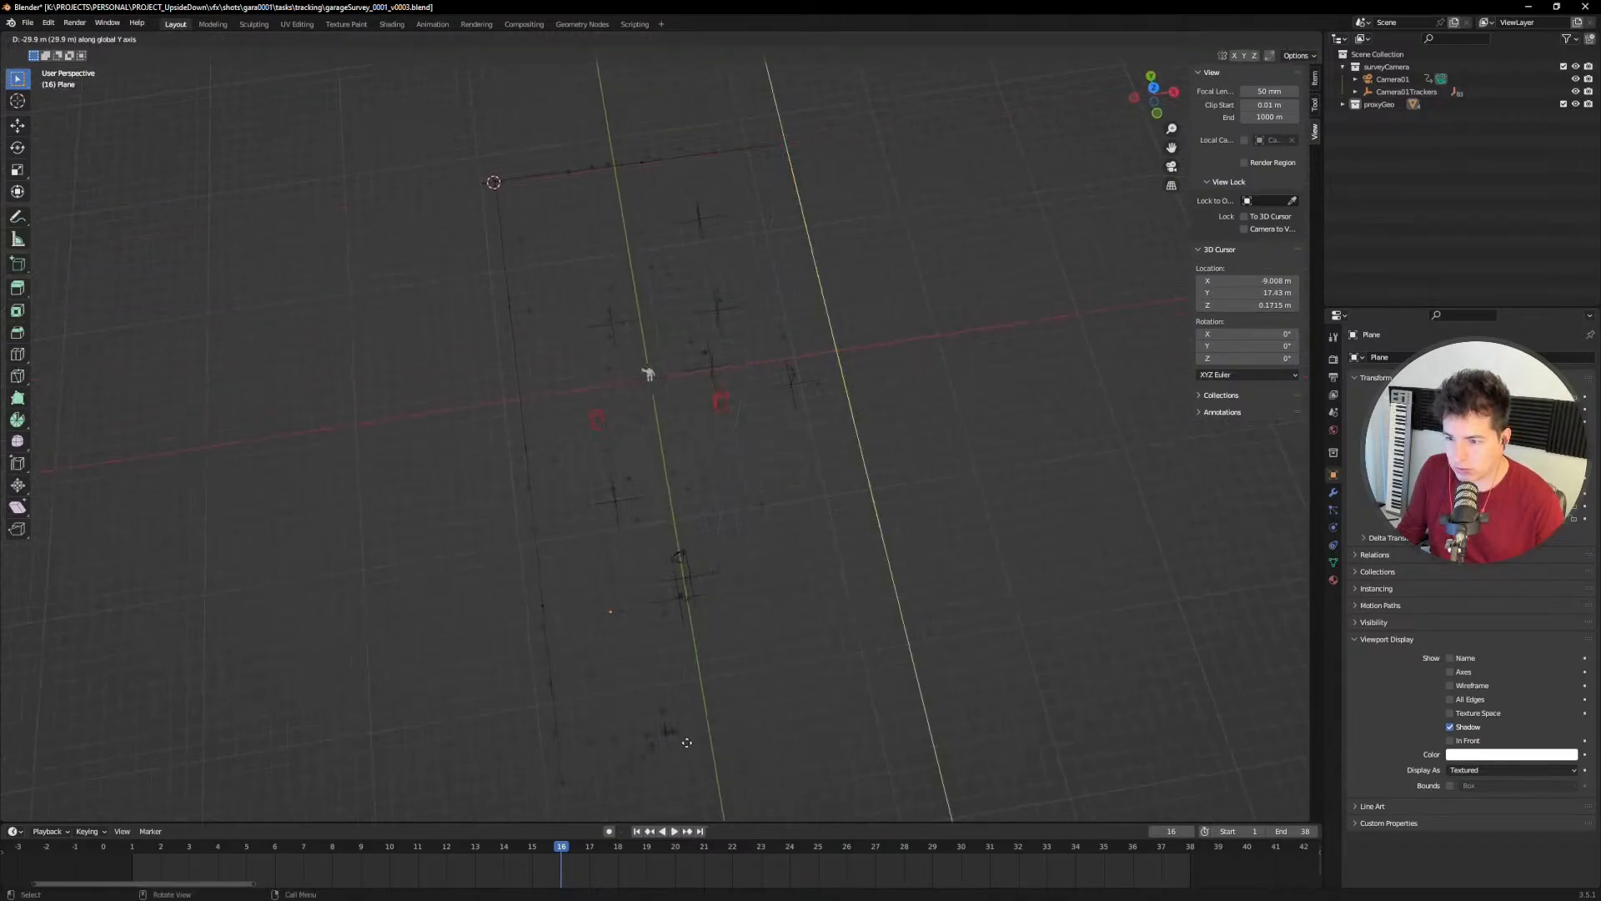
{"action": "left_click", "coordinate": [573, 790]}
{"action": "key", "text": "ctrl+z"}
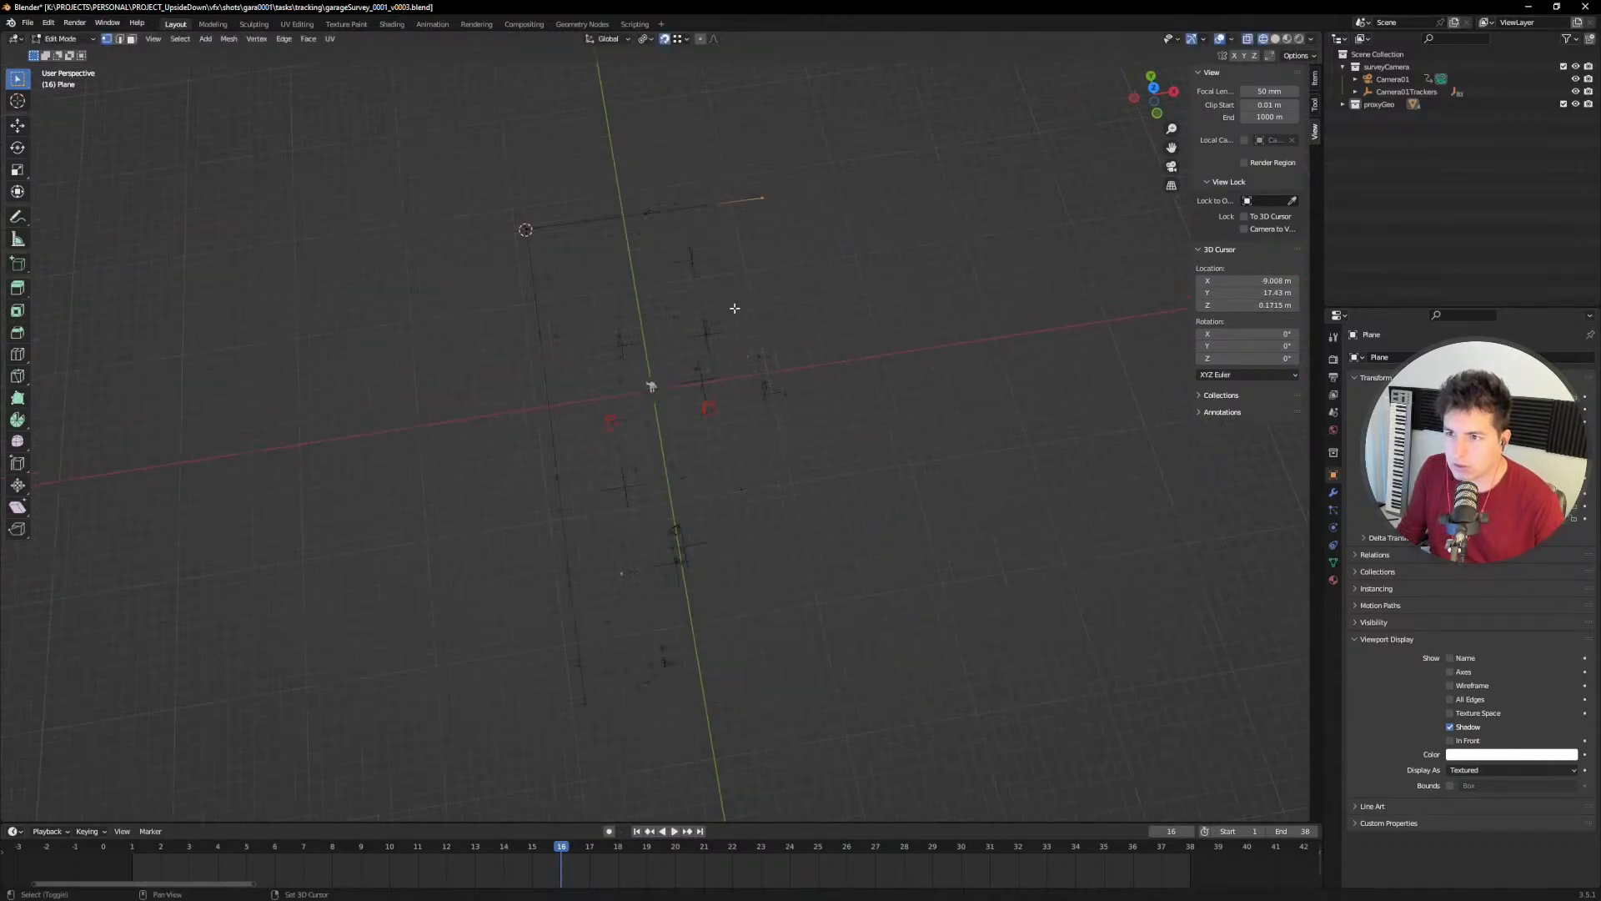
Step: Extrude the back wall's end vertex along negative Y, level with the left wall's near end, forming the right wall's base edge
{"action": "middle_click_drag", "start_coordinate": [687, 76], "coordinate": [765, 296]}
{"action": "key", "text": "e"}
{"action": "key", "text": "y"}
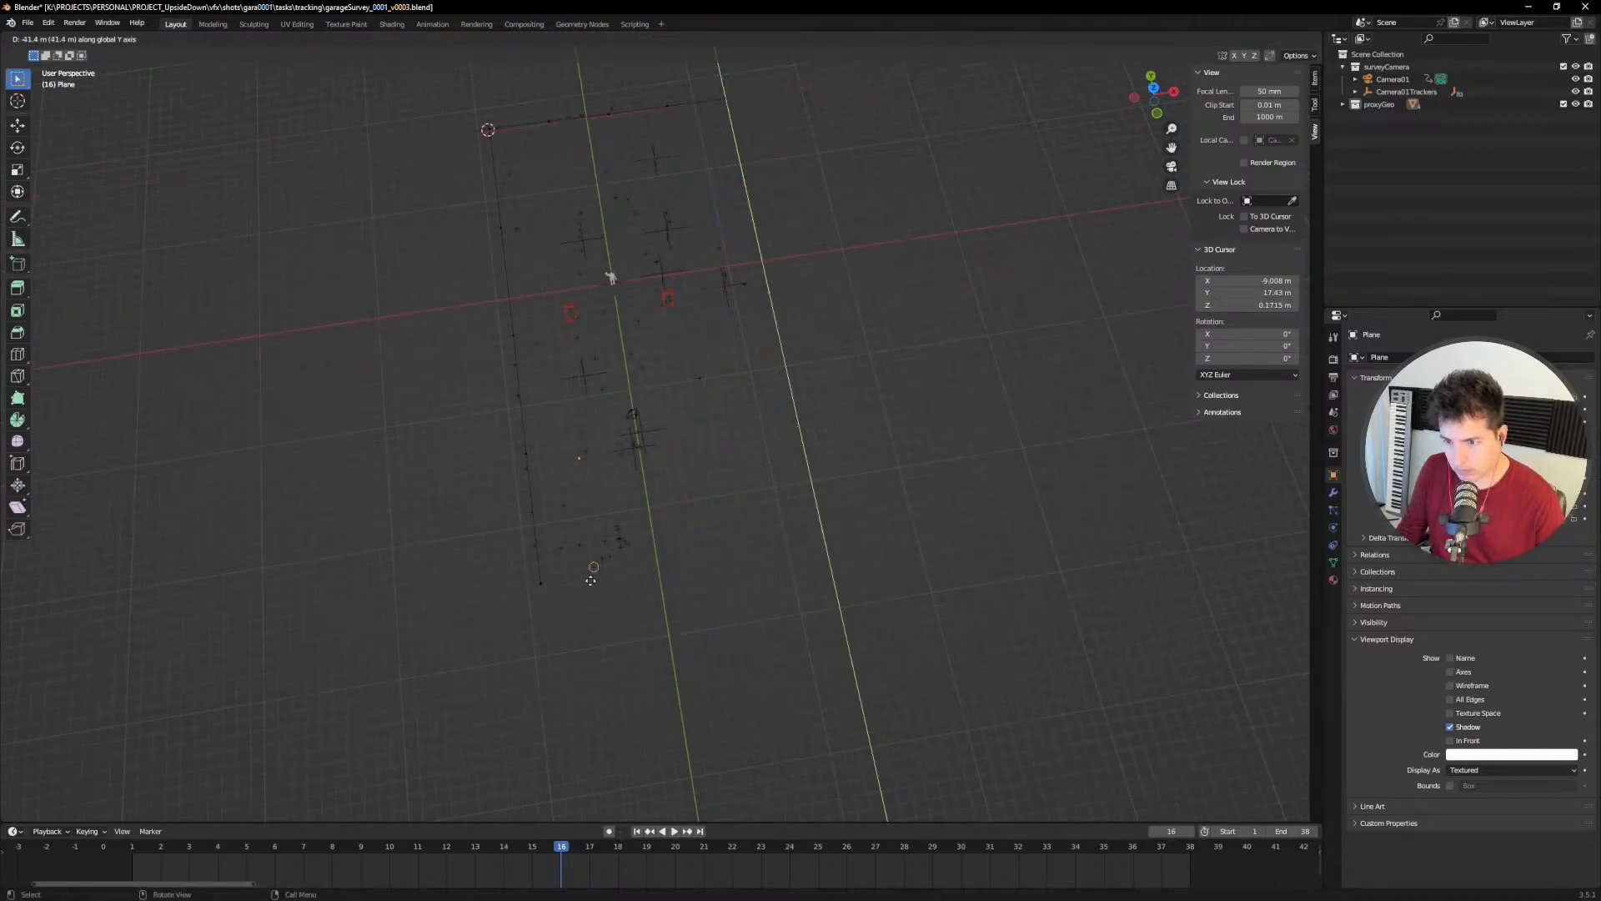
{"action": "left_click", "coordinate": [541, 586]}
Step: Connect the near end vertices of the right and left walls with an edge to close the garage outline
{"action": "middle_click_drag", "start_coordinate": [793, 520], "coordinate": [782, 494]}
{"action": "left_click", "coordinate": [807, 464]}
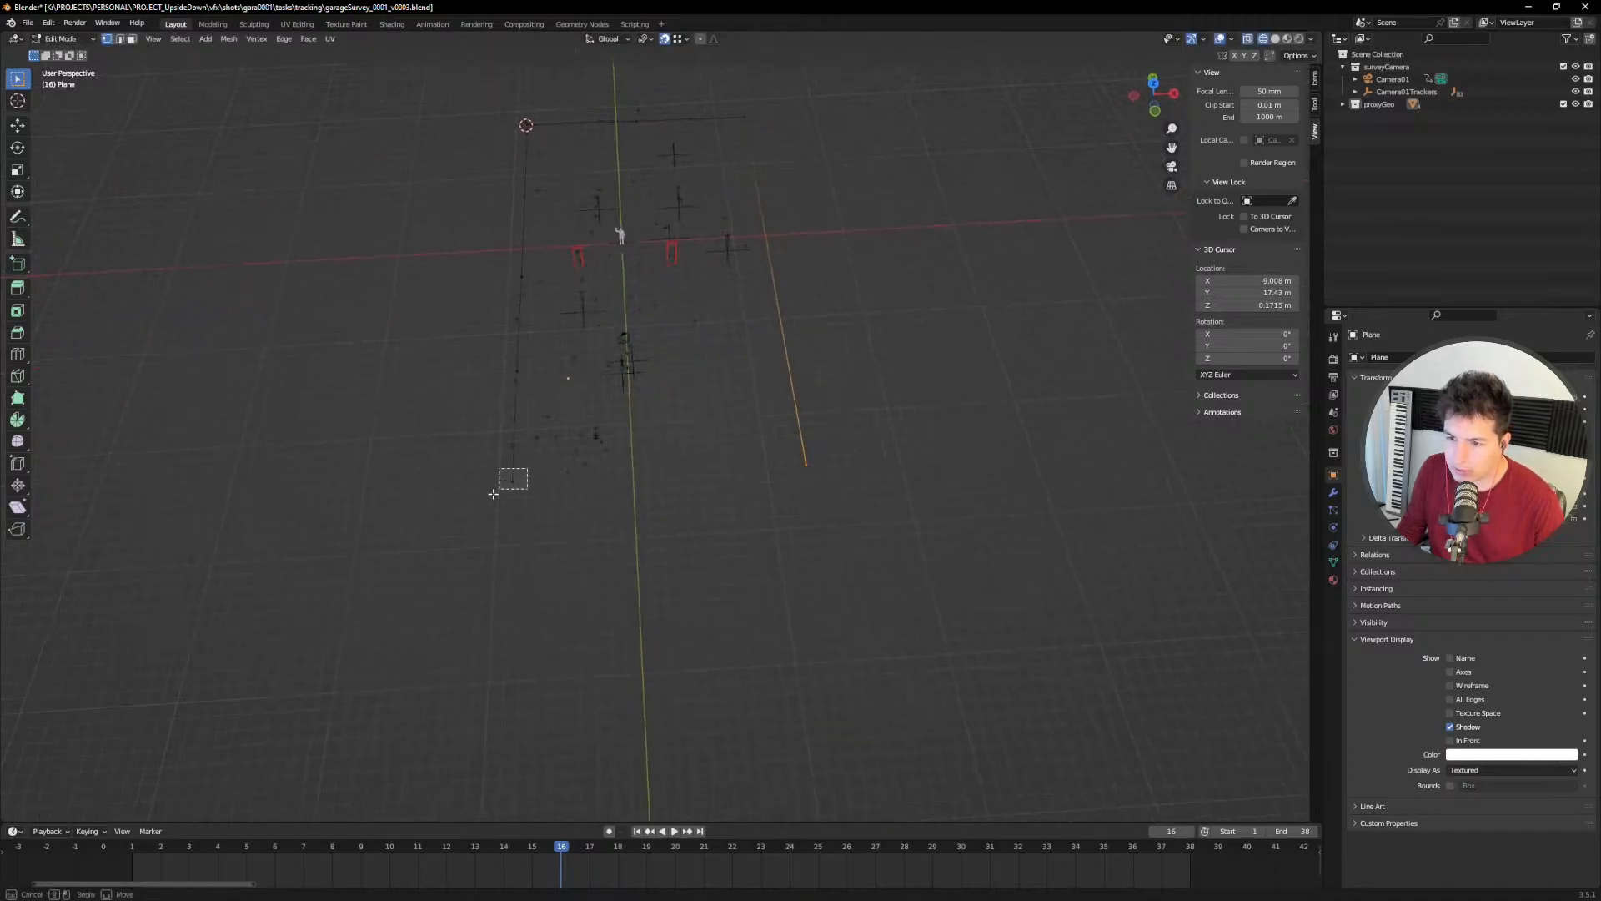
{"action": "middle_click_drag", "start_coordinate": [805, 362], "coordinate": [756, 434], "text": "shift"}
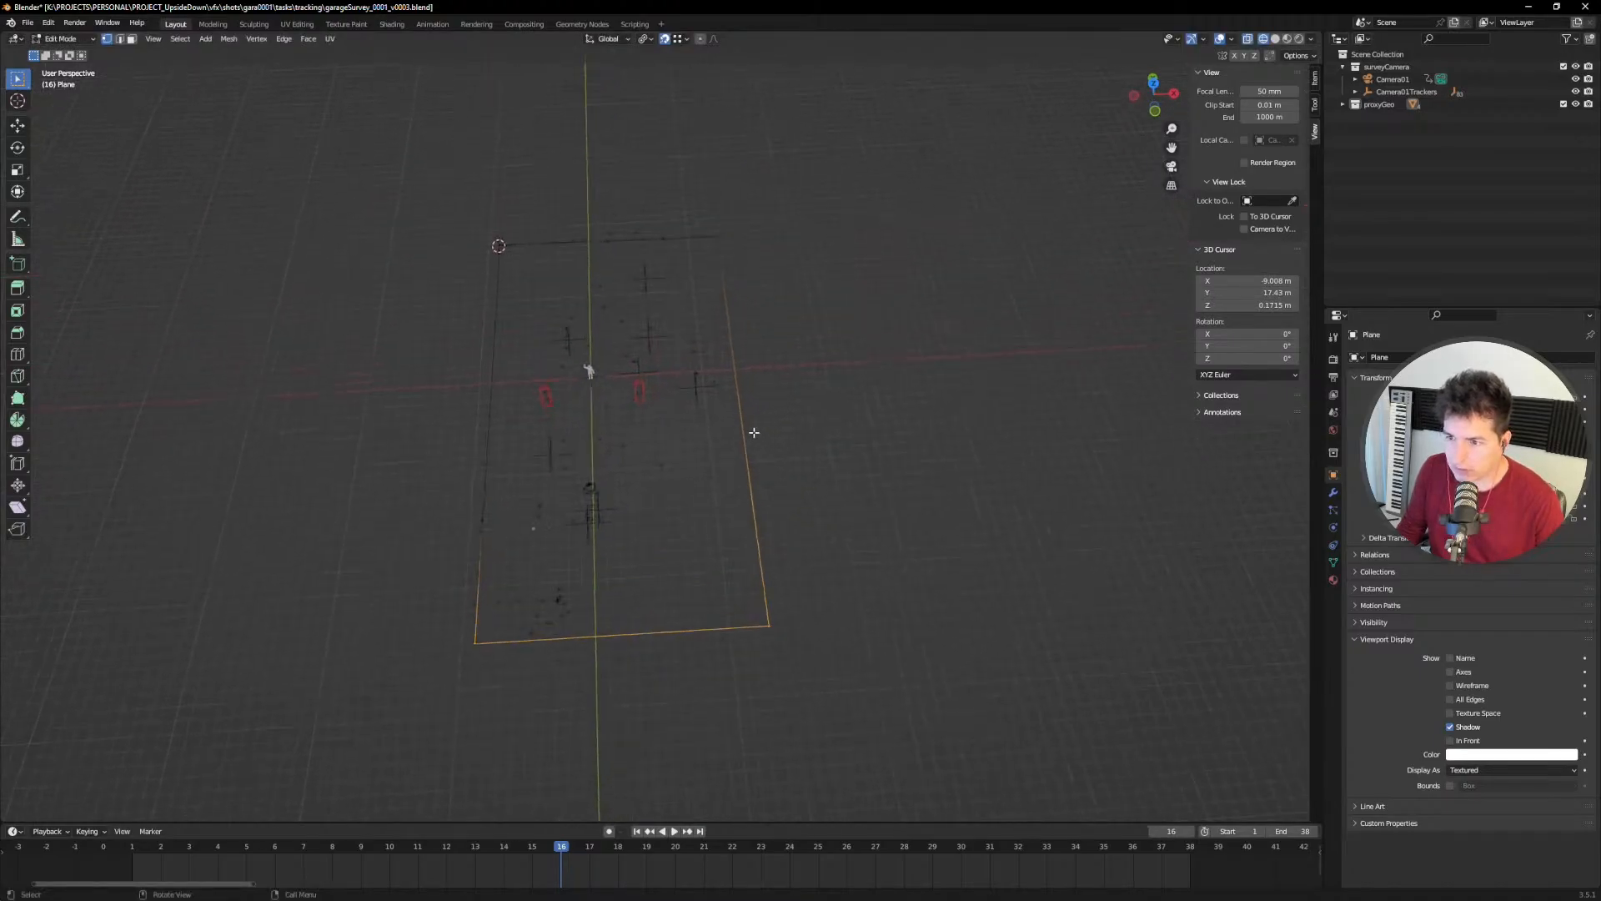
Step: Subdivide the right wall's base edge and the near closing edge with 1 cut
{"action": "left_click", "coordinate": [718, 238], "text": "shift"}
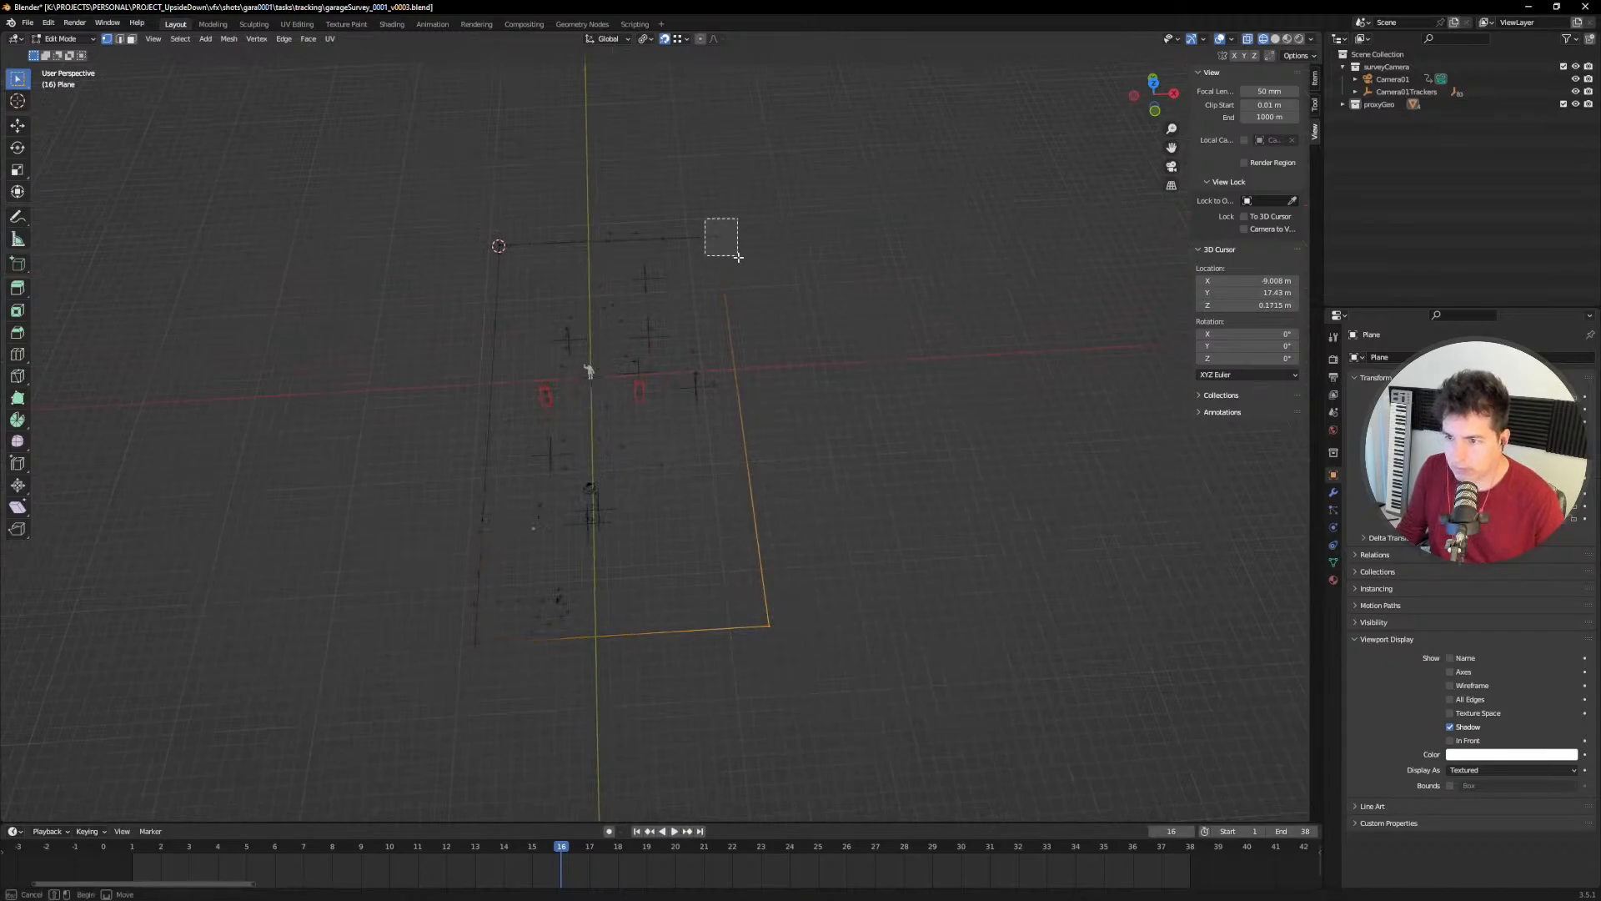
{"action": "right_click", "coordinate": [727, 292]}
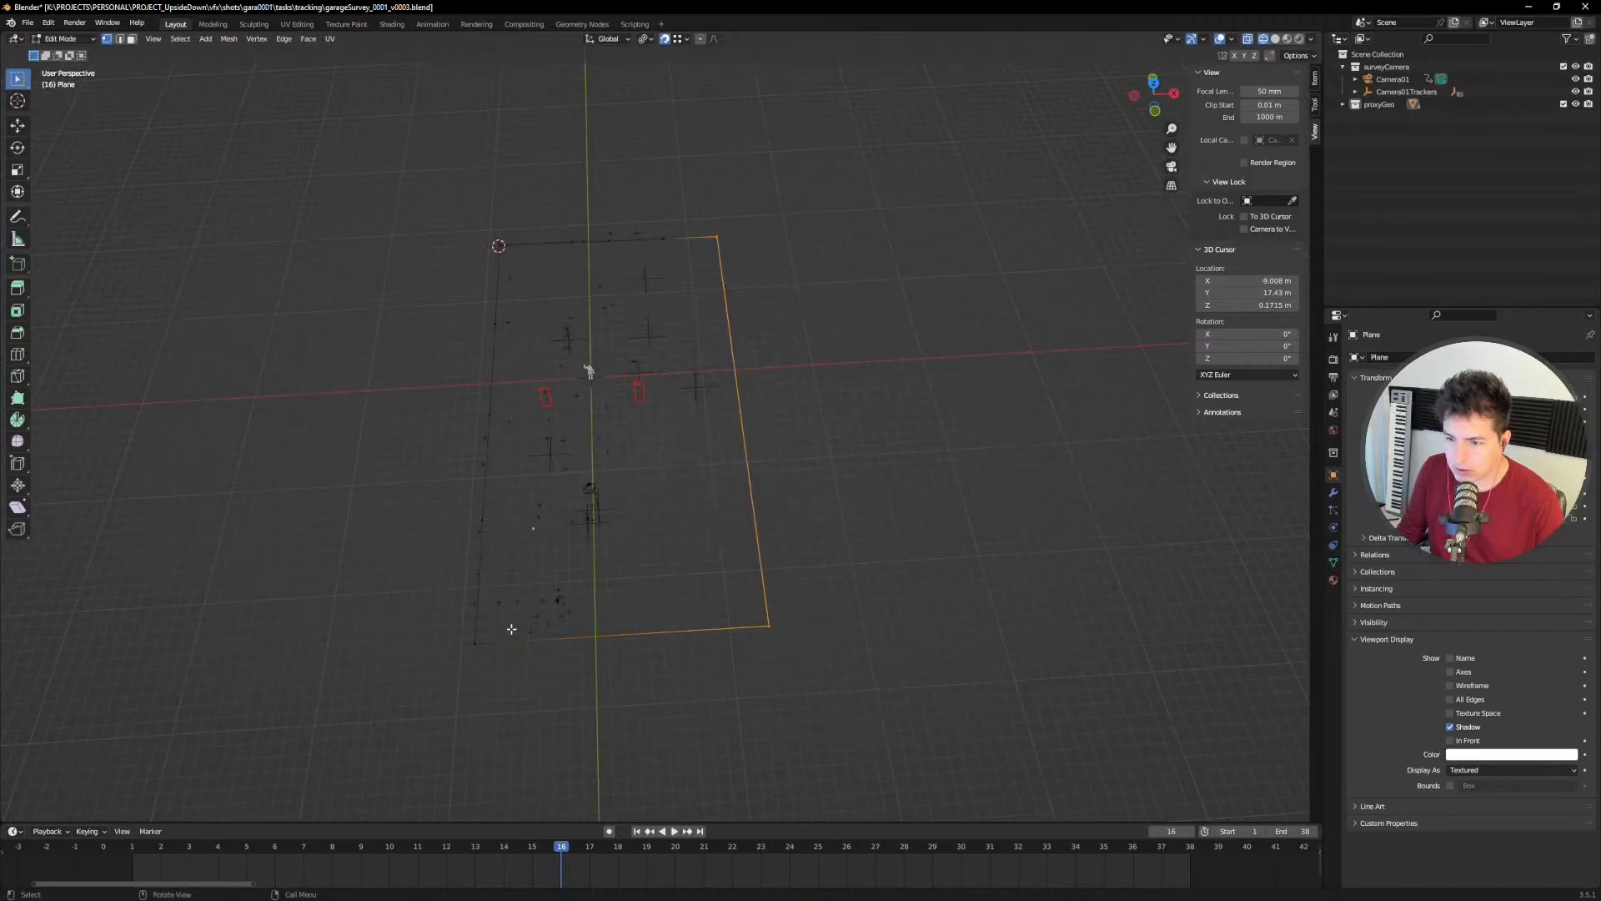
{"action": "right_click", "coordinate": [765, 452]}
{"action": "left_click", "coordinate": [765, 452]}
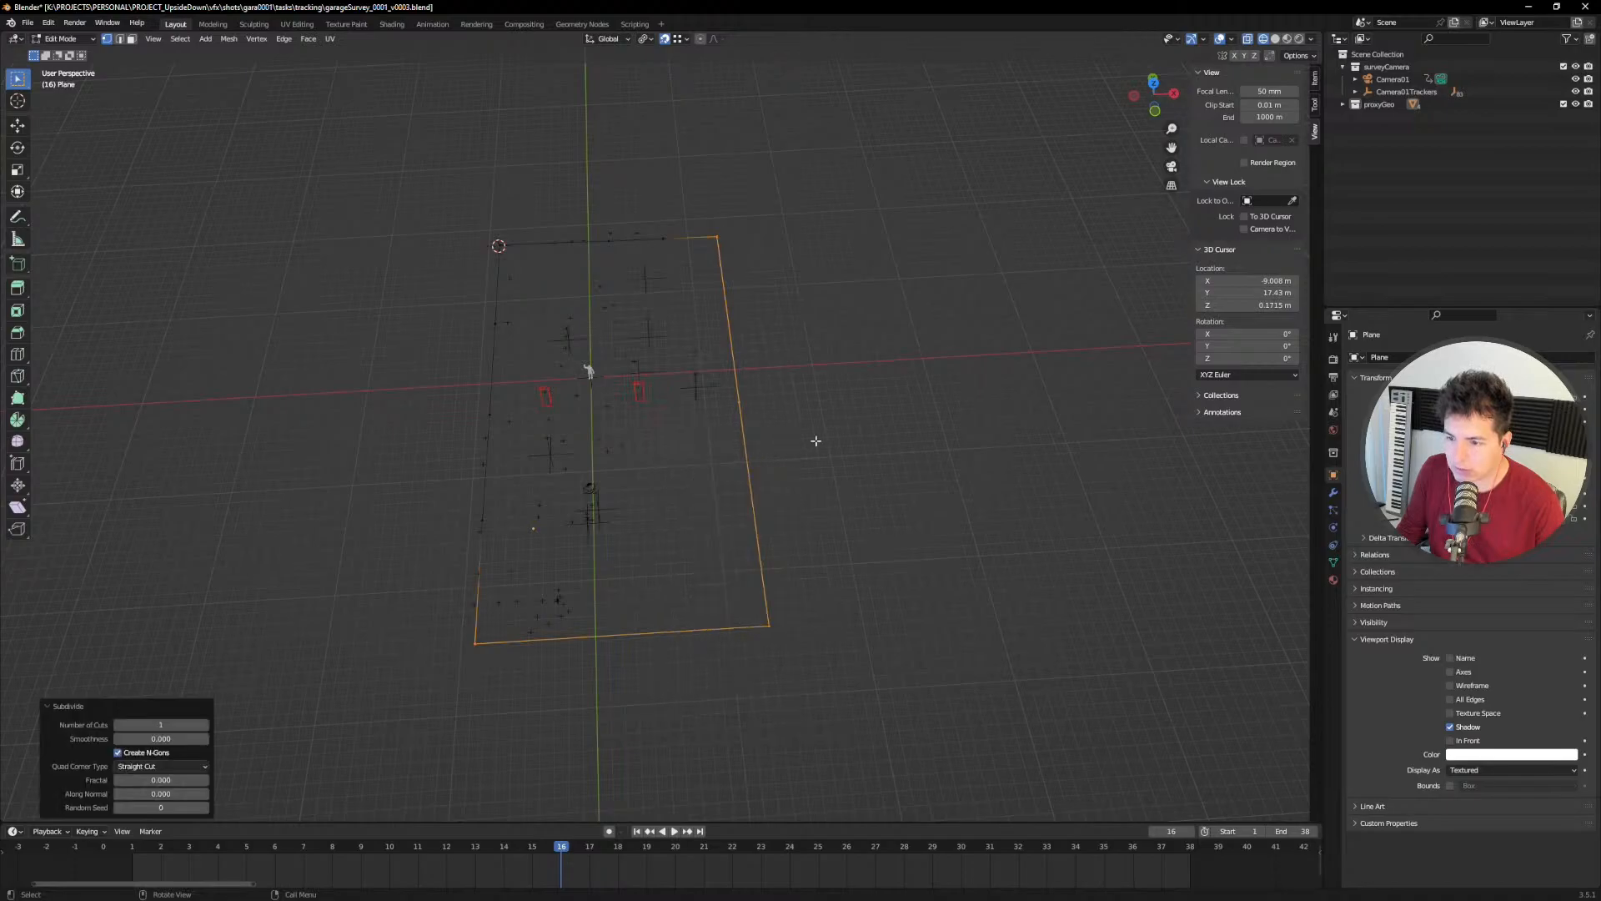
Step: Increase the subdivision of the right wall's and near closing edges to 3 cuts, and clear the selection
{"action": "scroll", "coordinate": [807, 450], "scroll_direction": "up", "scroll_amount": 2}
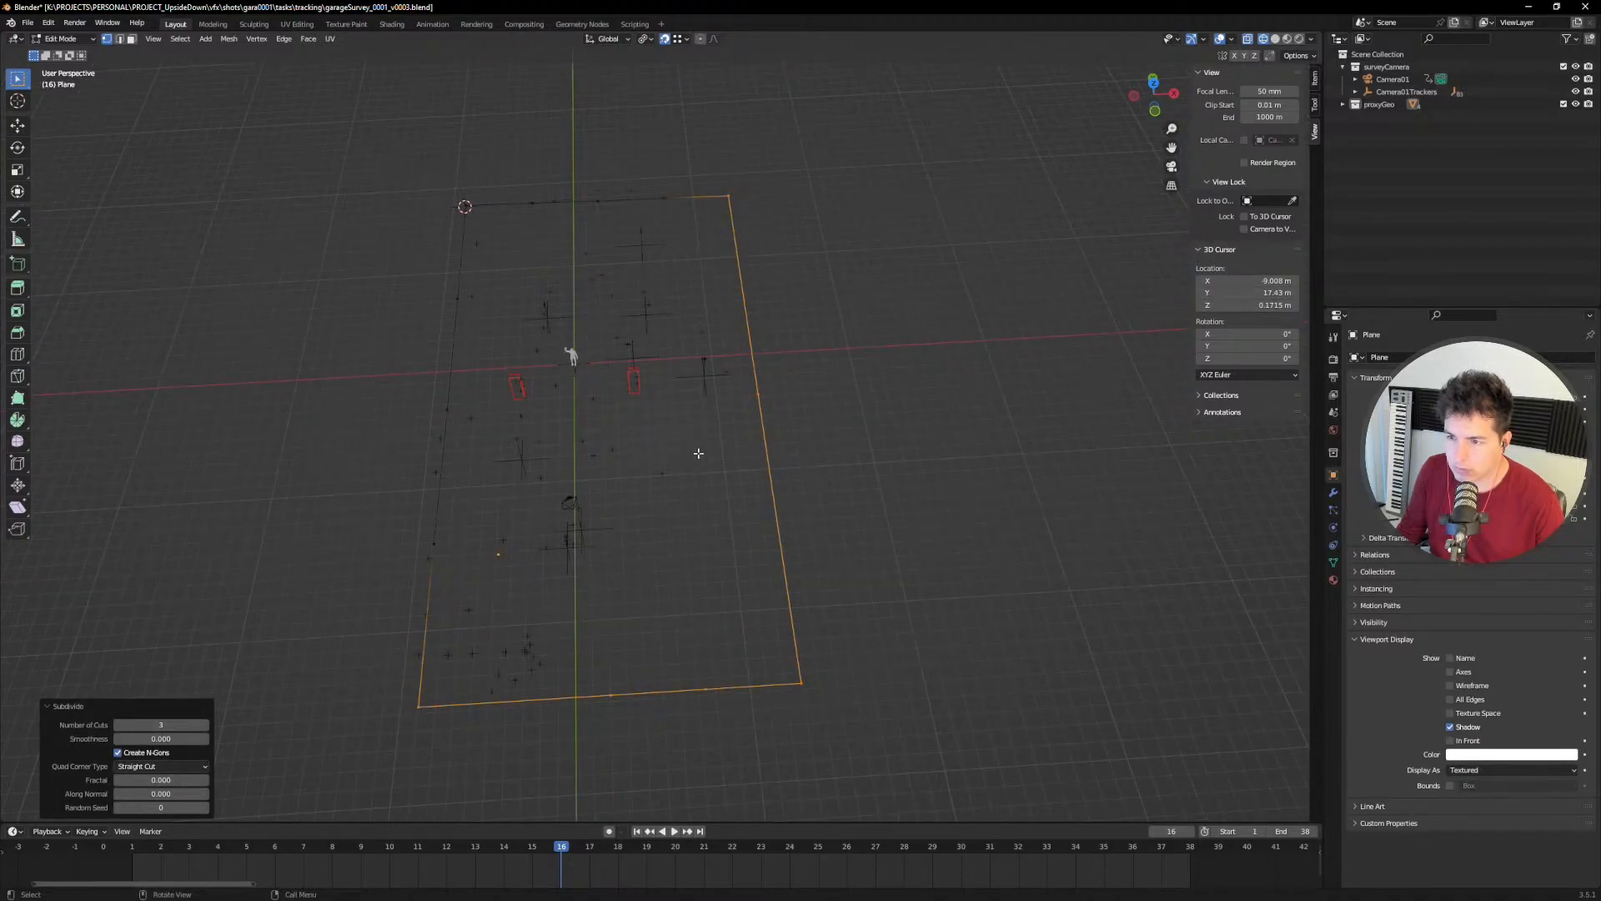
{"action": "left_click", "coordinate": [741, 429]}
{"action": "middle_click_drag", "start_coordinate": [740, 436], "coordinate": [759, 422]}
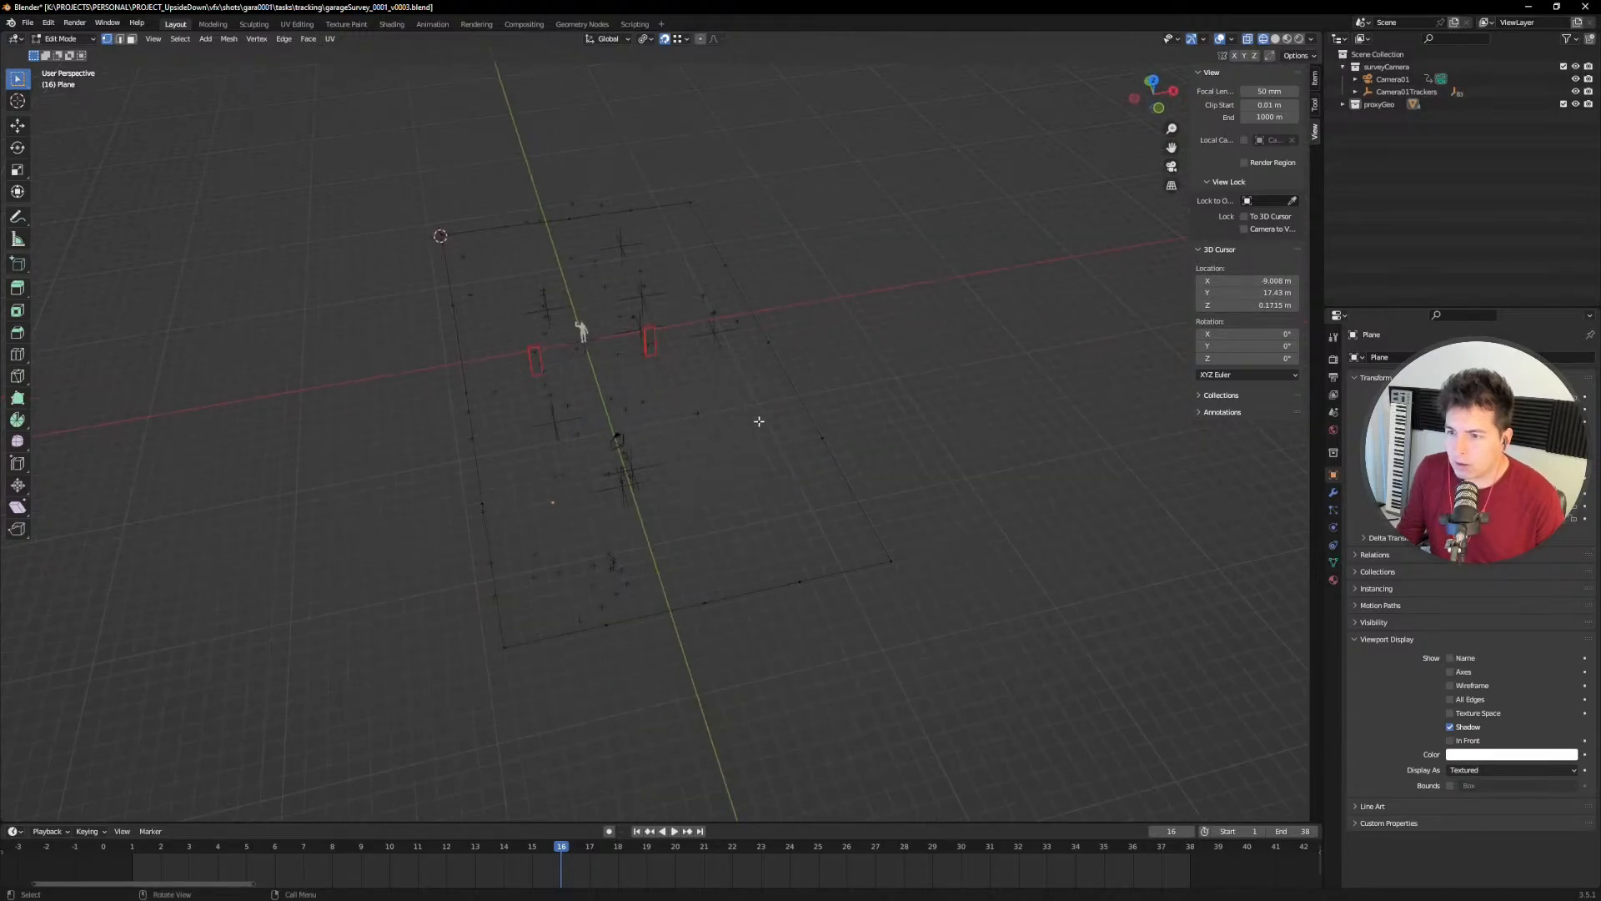
{"action": "middle_click_drag", "start_coordinate": [646, 435], "coordinate": [666, 431]}
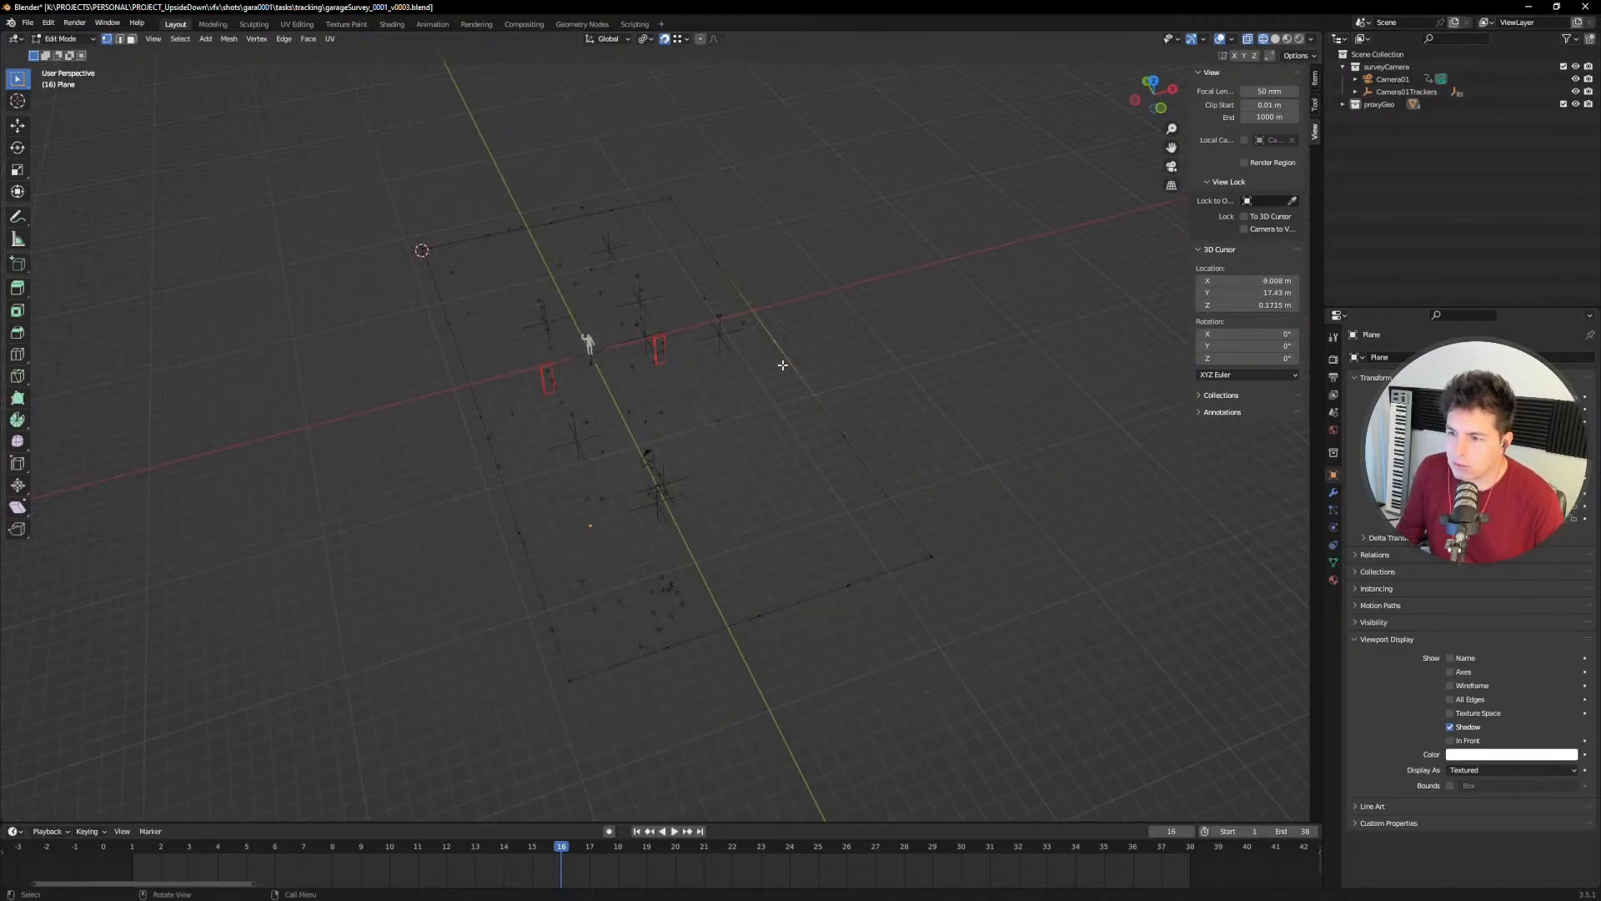
Step: At frame 11 of the camera view, select the tracker at the white wall's base corner and return to editing the plane
{"action": "key", "text": "KP_0"}
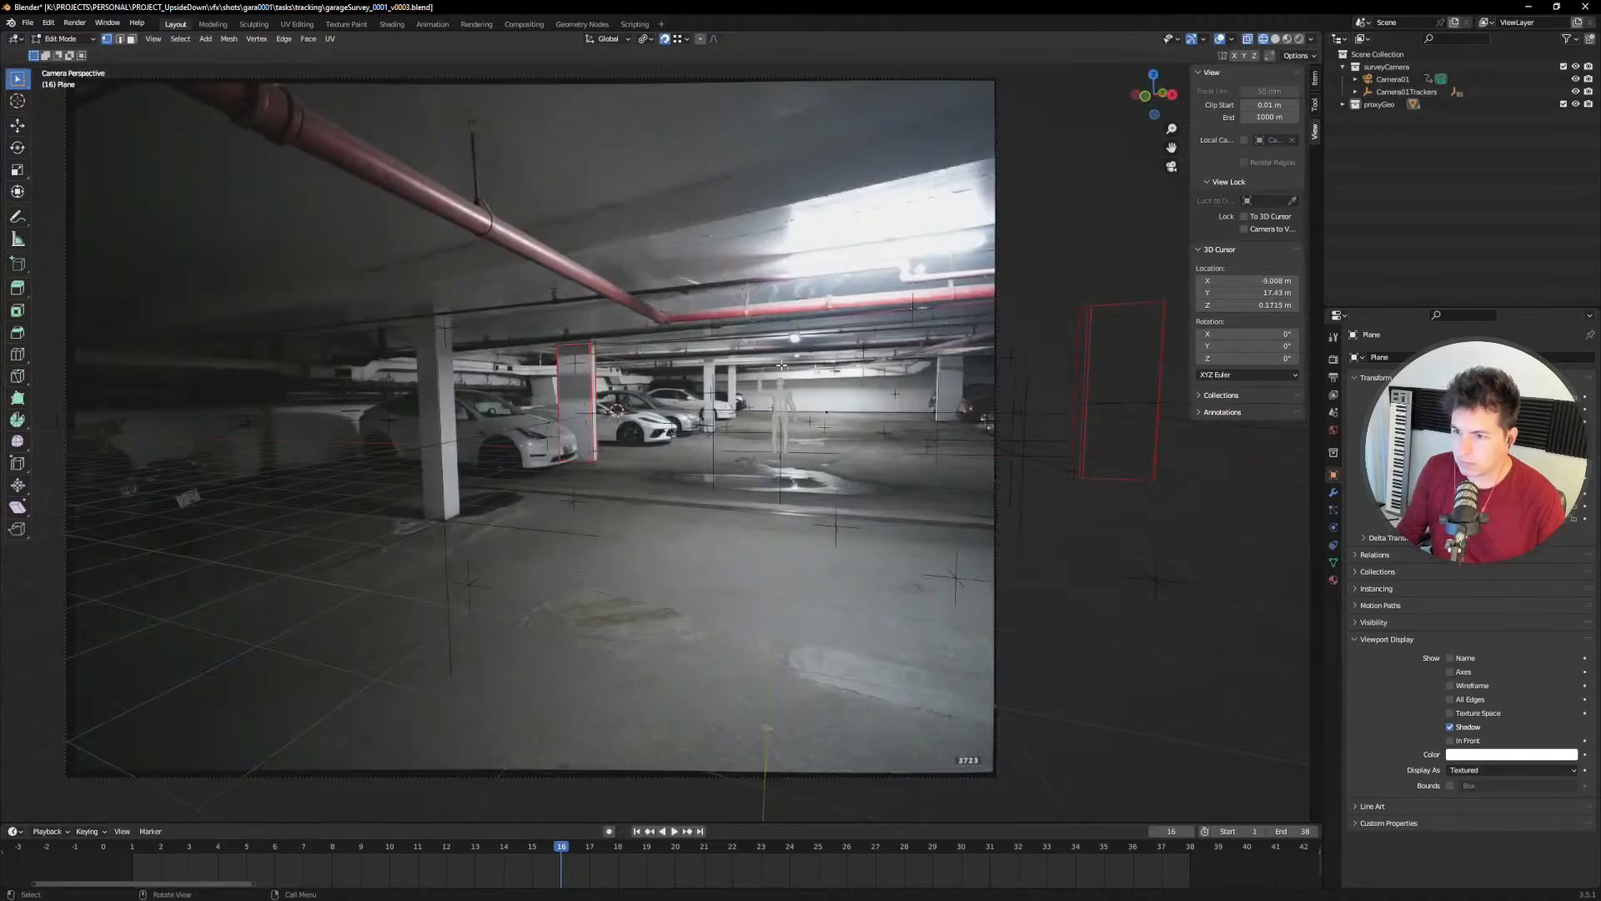
{"action": "left_click_drag", "start_coordinate": [250, 846], "coordinate": [418, 848]}
{"action": "scroll", "coordinate": [764, 299], "scroll_direction": "up", "scroll_amount": 5}
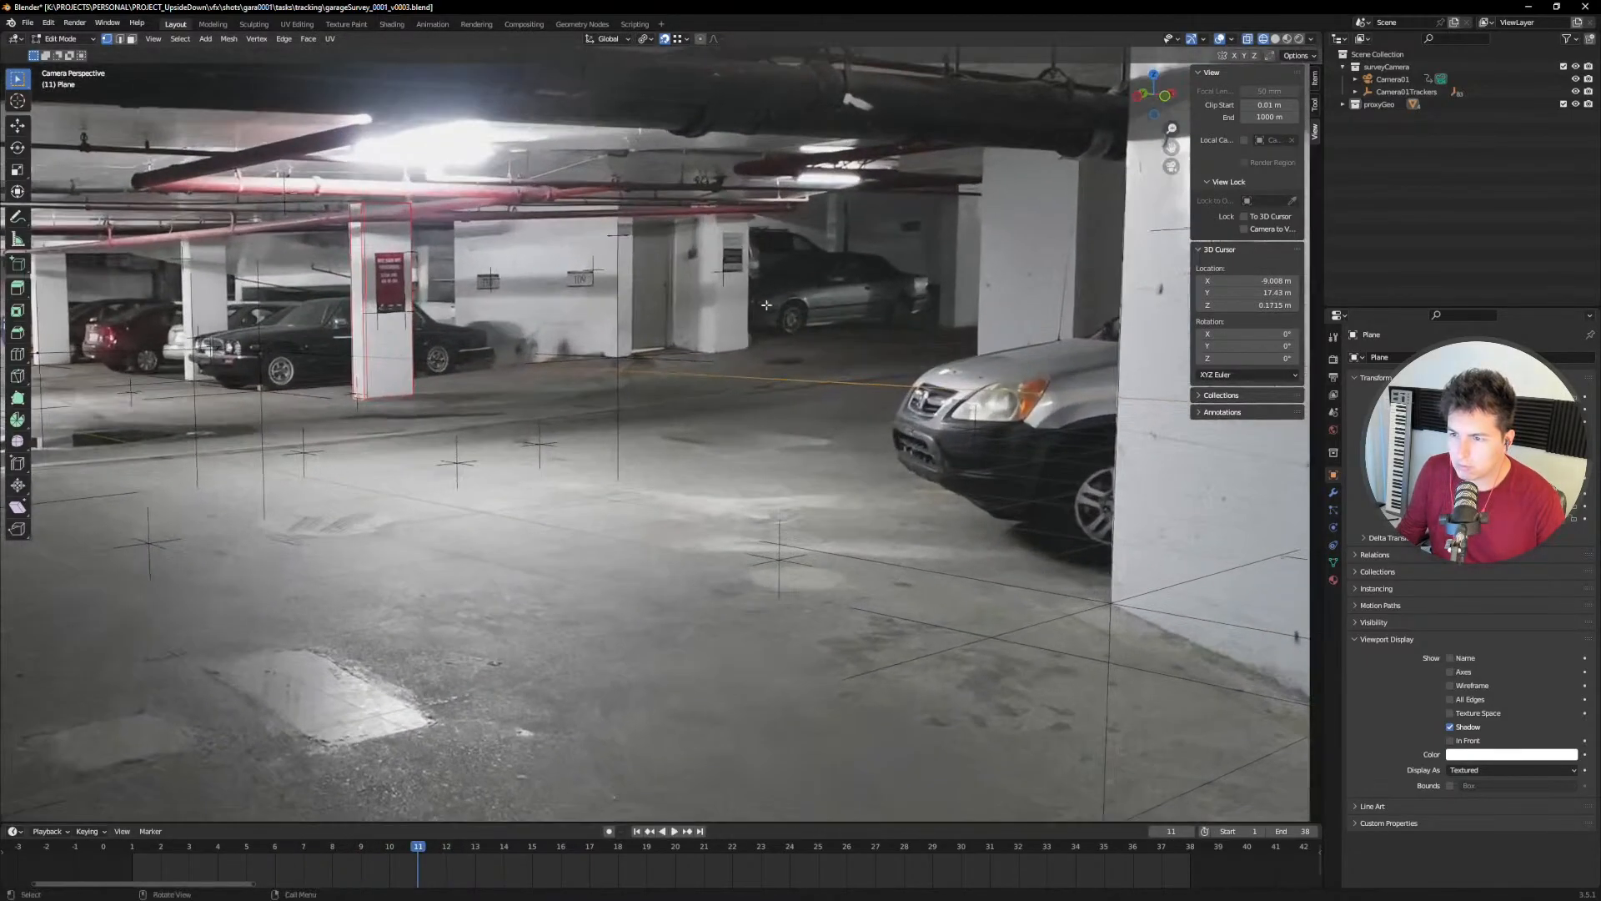
{"action": "mouse_move", "coordinate": [771, 396]}
{"action": "middle_mouse_down"}
{"action": "mouse_move", "coordinate": [779, 422]}
{"action": "mouse_move", "coordinate": [727, 399]}
{"action": "mouse_move", "coordinate": [760, 421]}
{"action": "middle_mouse_up"}
{"action": "left_click", "coordinate": [757, 406]}
{"action": "key", "text": "Tab"}
{"action": "left_click_drag", "start_coordinate": [747, 414], "coordinate": [759, 436]}
{"action": "middle_click_drag", "start_coordinate": [759, 435], "coordinate": [690, 329]}
{"action": "key", "text": "Tab"}
Step: Select the right wall's base vertices and raise them along Z towards the height of the selected tracker
{"action": "left_click_drag", "start_coordinate": [687, 318], "coordinate": [772, 583]}
{"action": "middle_click_drag", "start_coordinate": [773, 584], "coordinate": [708, 422]}
{"action": "key", "text": "g"}
{"action": "key", "text": "z"}
{"action": "left_click", "coordinate": [662, 359]}
{"action": "middle_click_drag", "start_coordinate": [660, 356], "coordinate": [731, 410]}
{"action": "key", "text": "ctrl+z"}
{"action": "scroll", "coordinate": [776, 383], "scroll_direction": "down", "scroll_amount": 1}
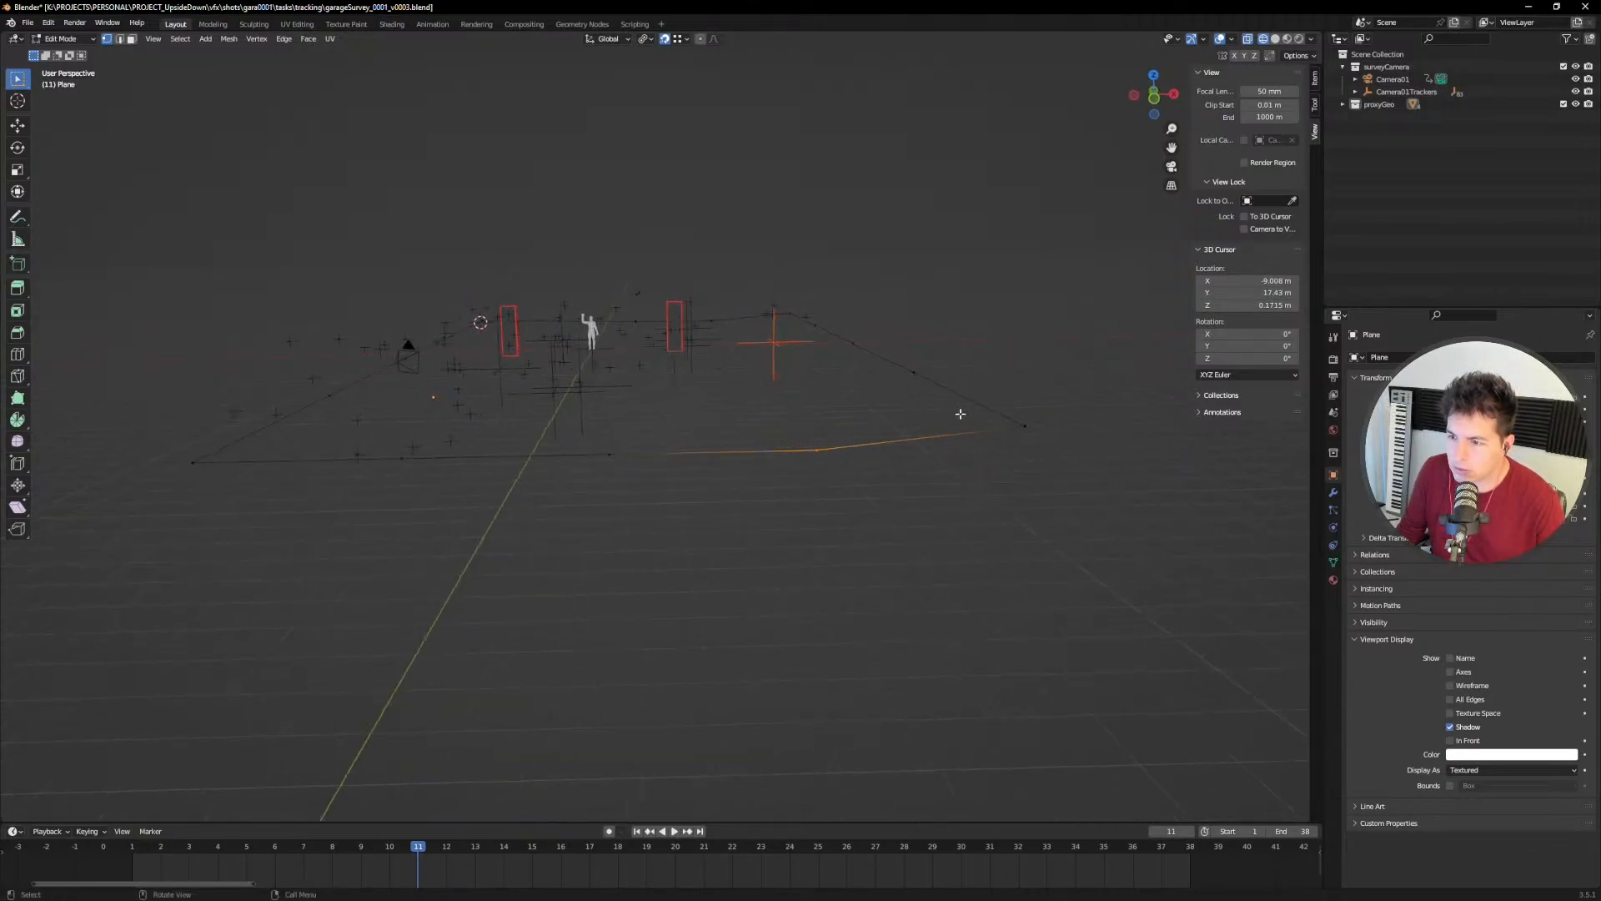
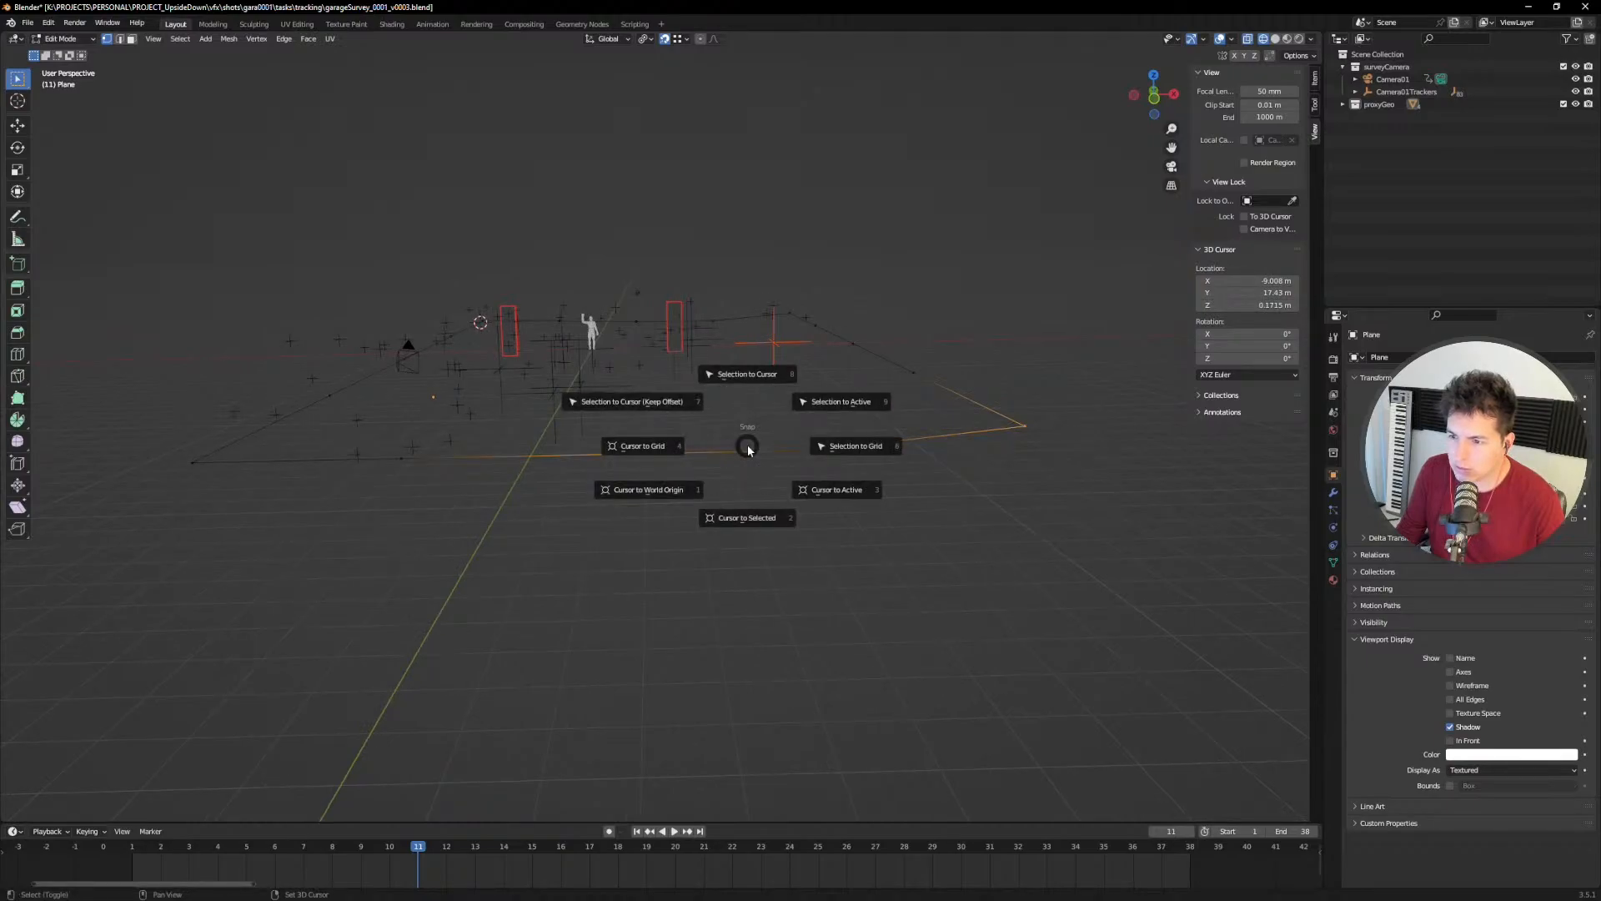
Step: Place the 3D cursor midway between the near-edge vertex's two neighbours and snap that vertex onto it
{"action": "left_click", "coordinate": [759, 491]}
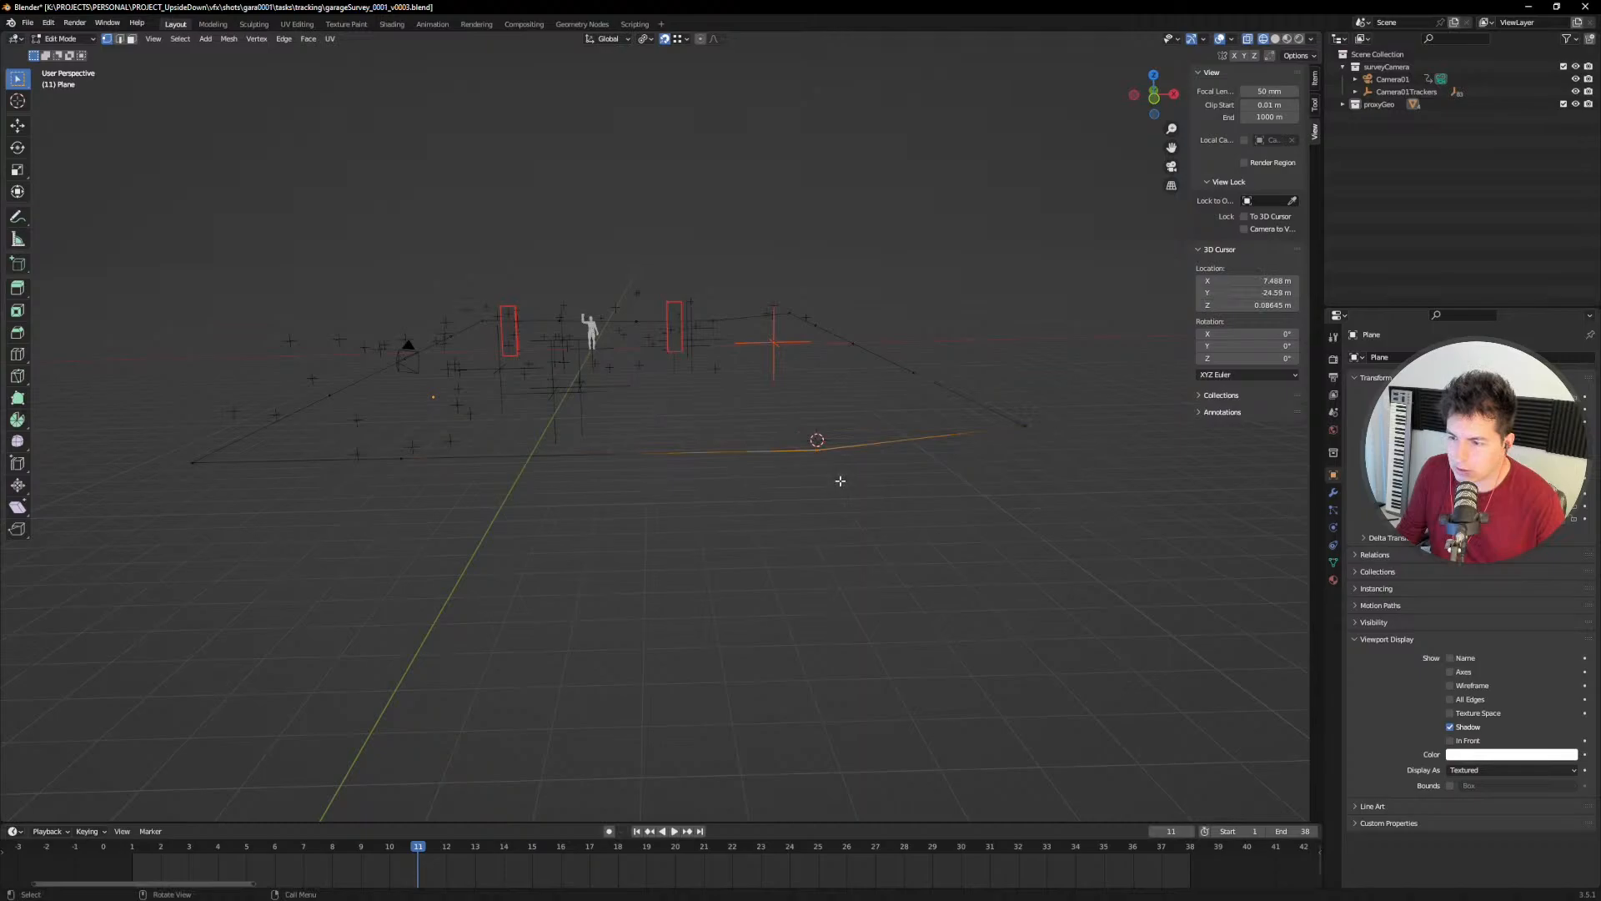
{"action": "key", "text": "shift+s"}
{"action": "left_click", "coordinate": [839, 409]}
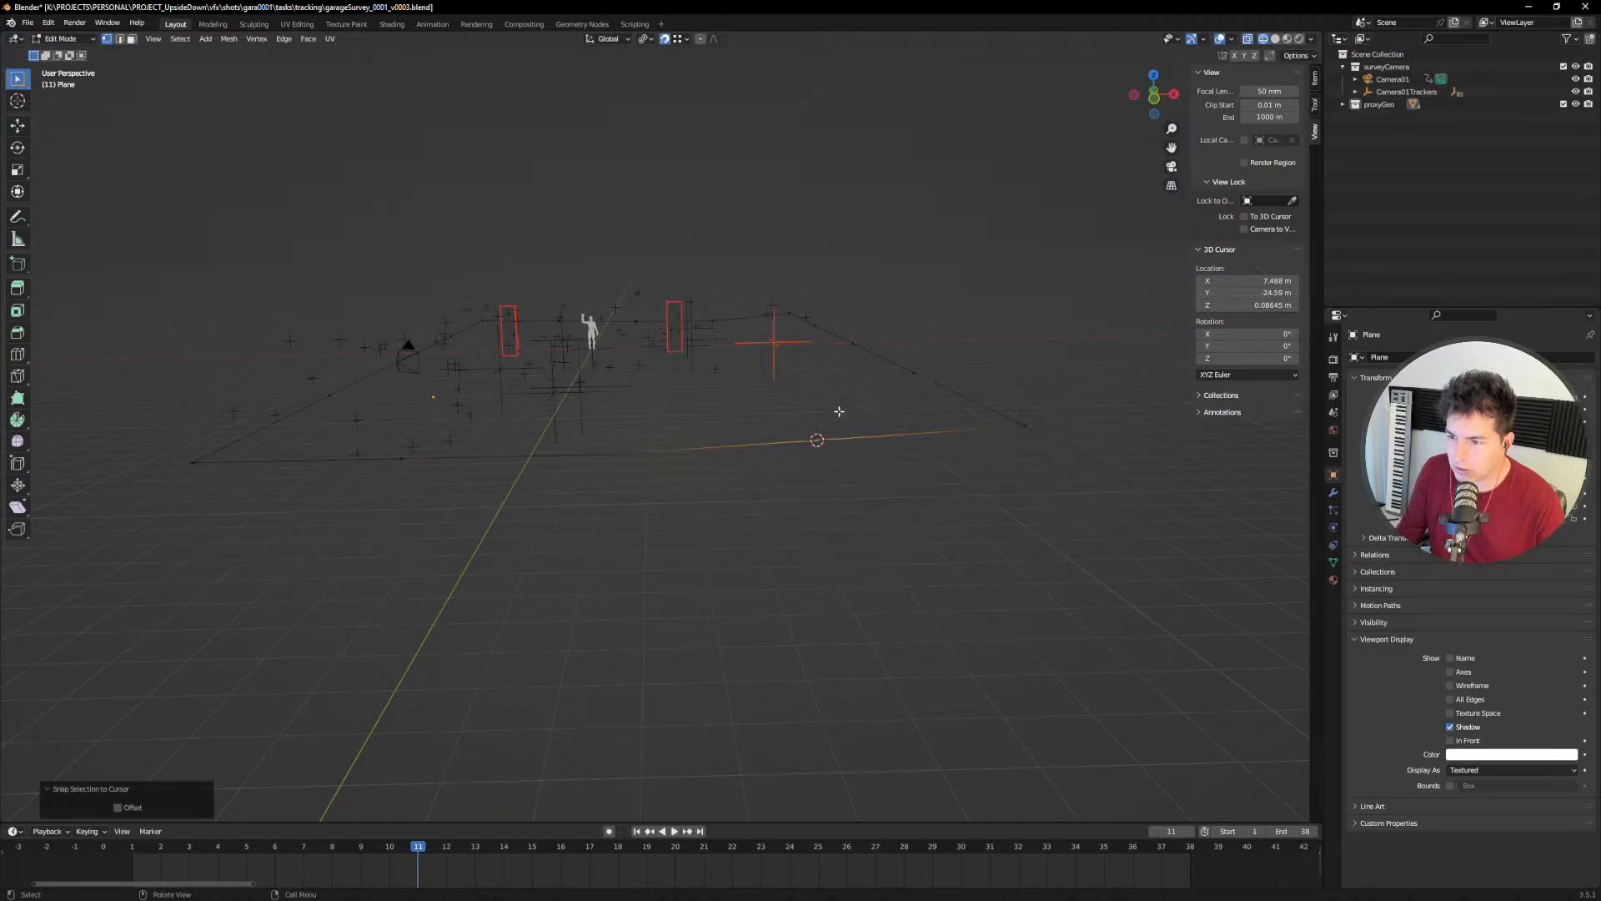
Step: Straighten the back edge beside the right corner by snapping its vertex to the 3D cursor placed midway between its neighbours
{"action": "middle_click_drag", "start_coordinate": [725, 334], "coordinate": [677, 354]}
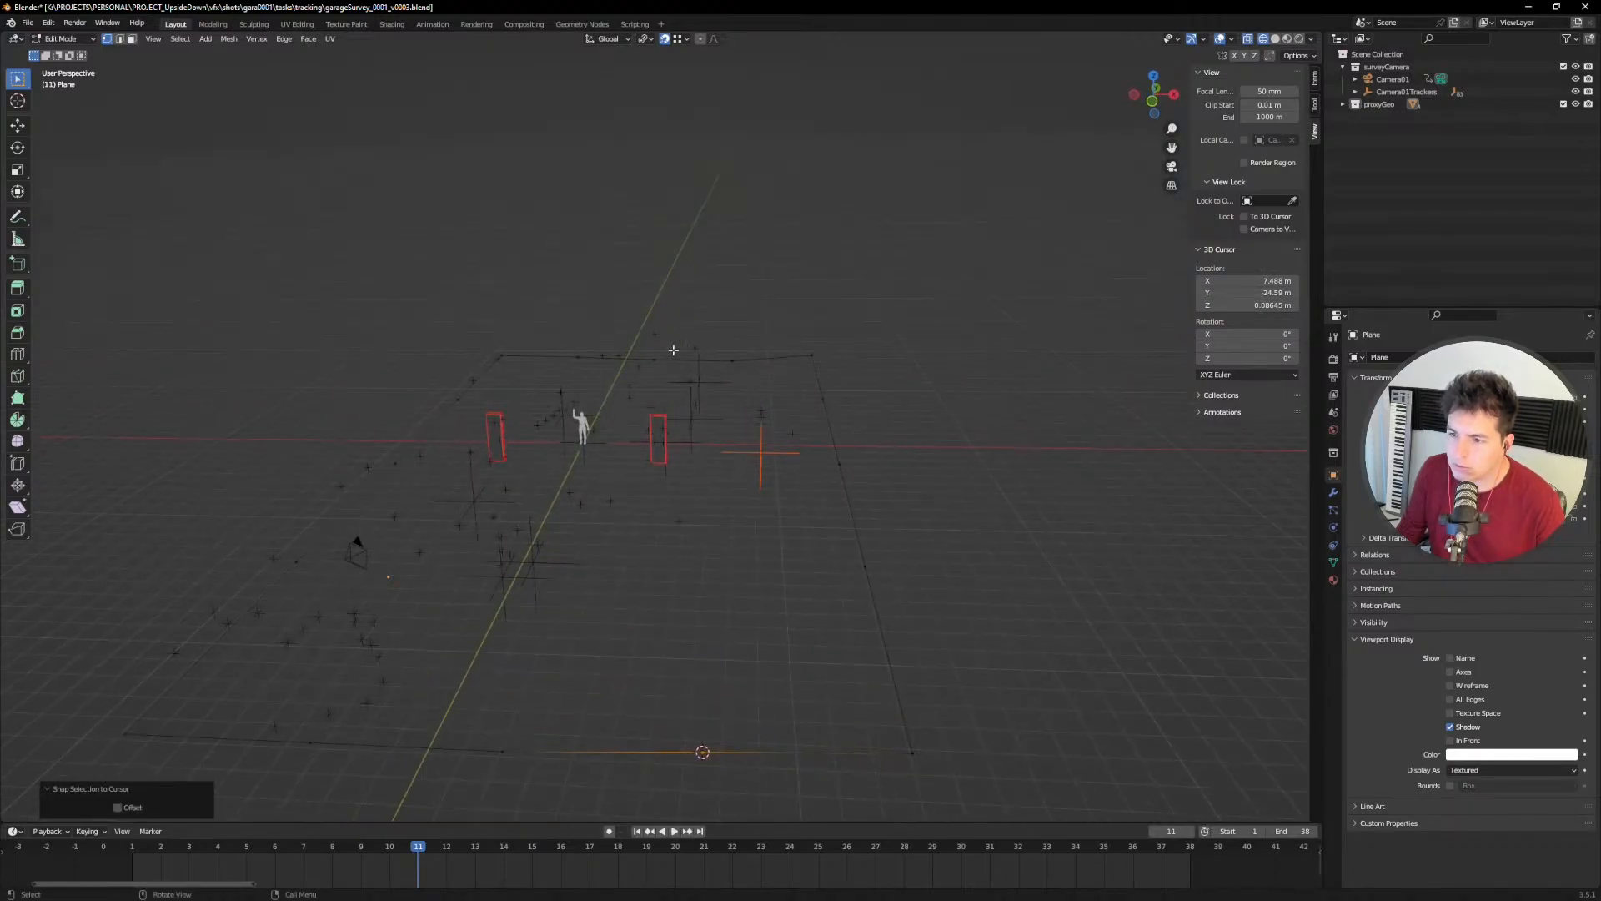
{"action": "left_click", "coordinate": [813, 357]}
{"action": "key", "text": "shift+s"}
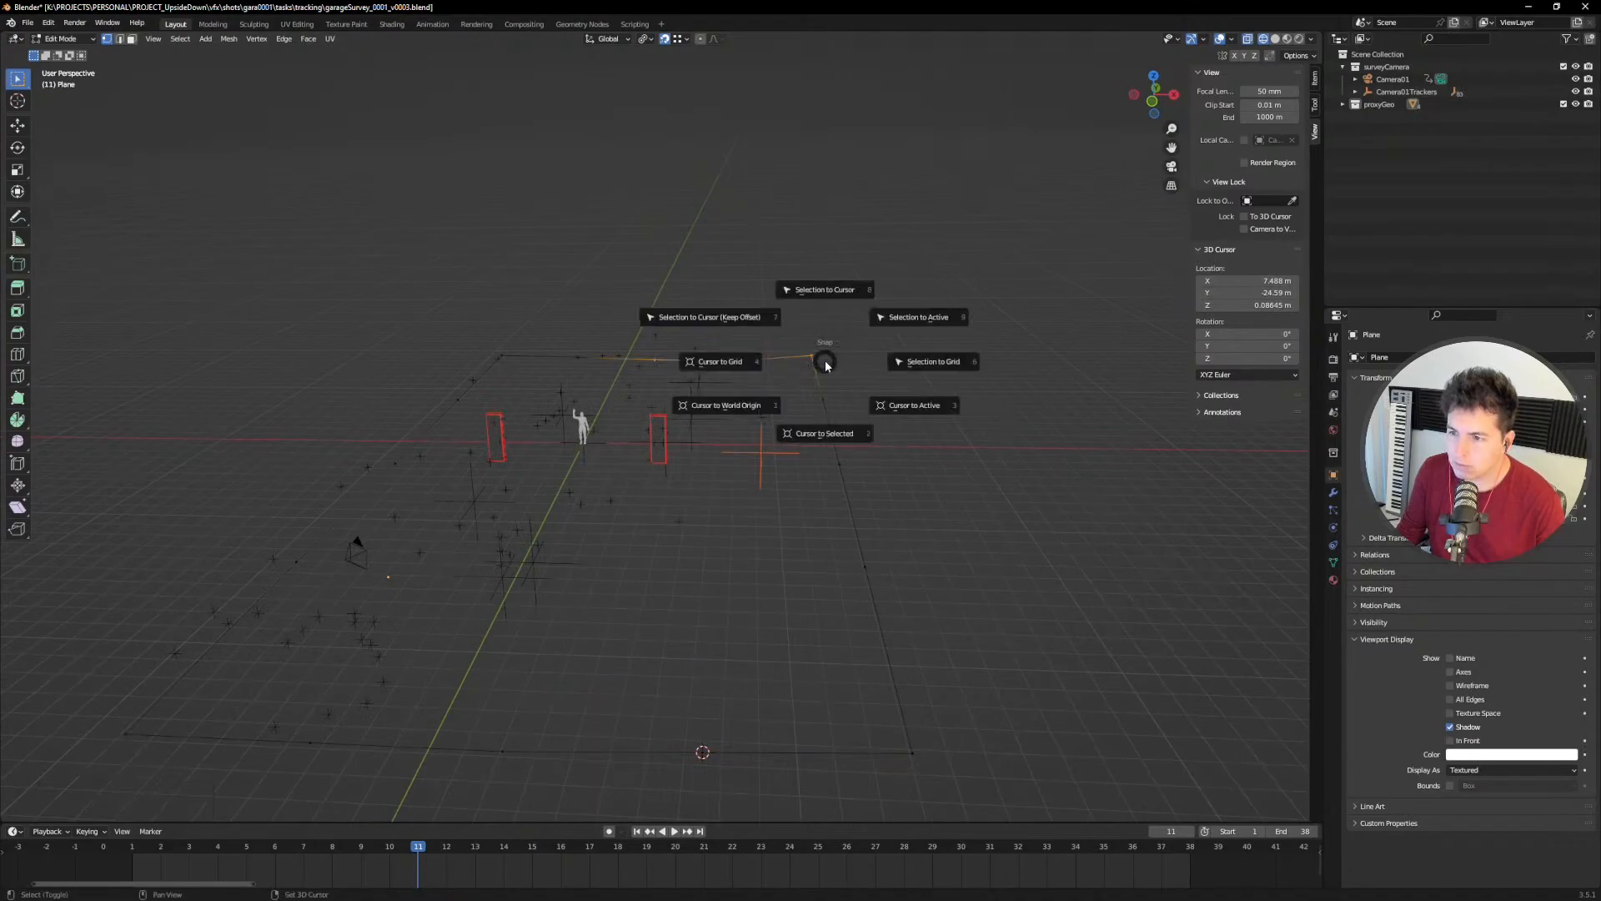
{"action": "left_click", "coordinate": [813, 432]}
{"action": "key", "text": "shift+s"}
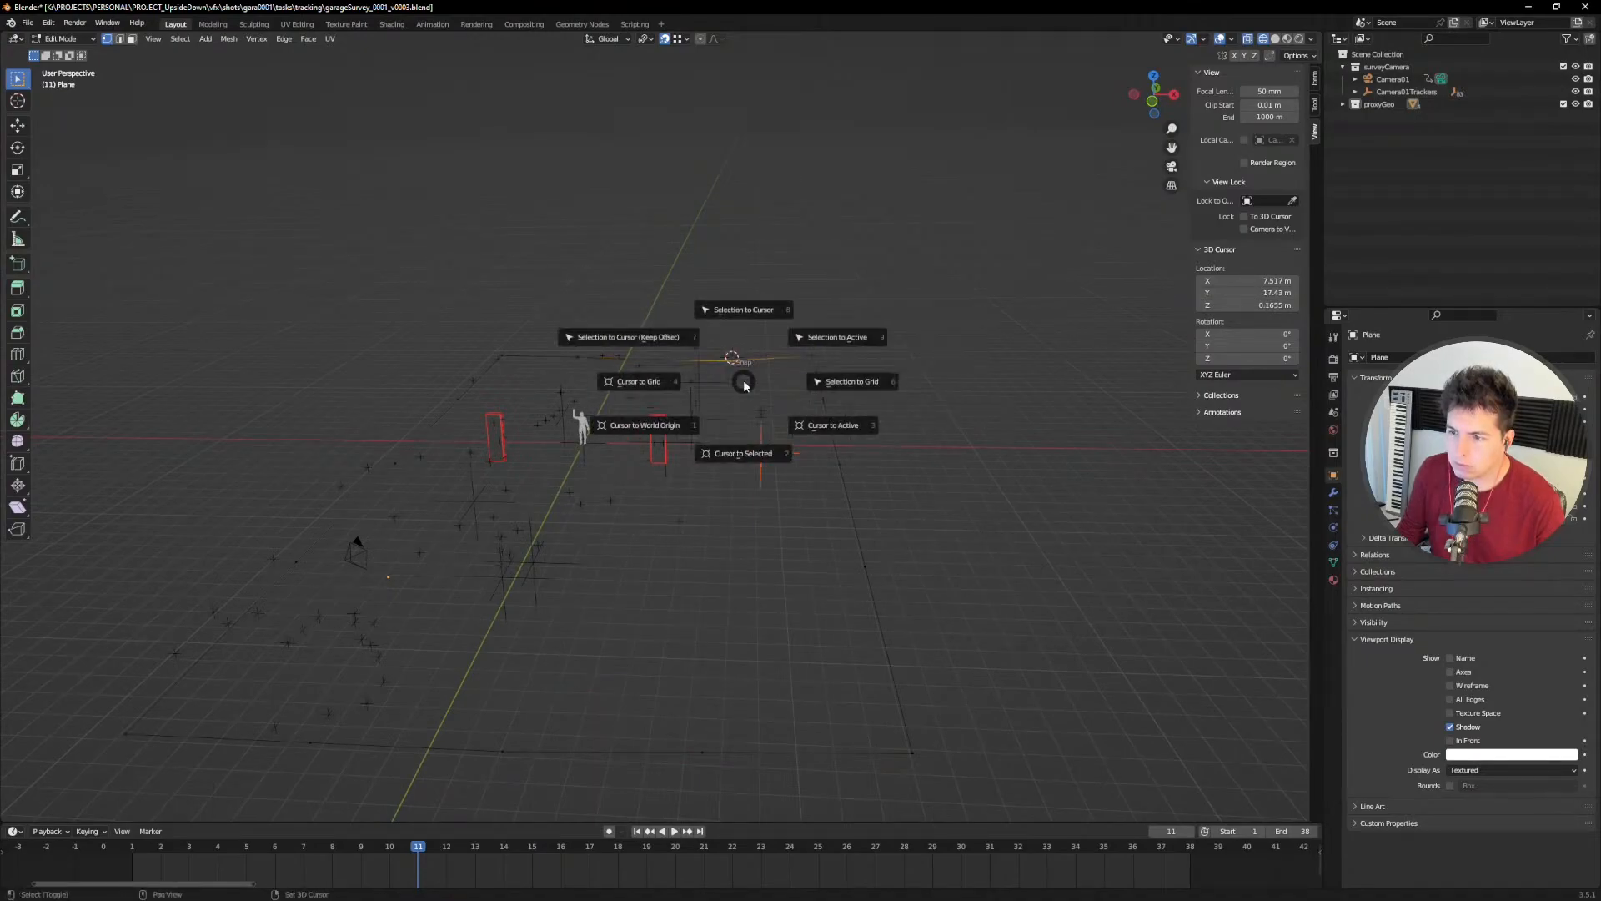
{"action": "left_click", "coordinate": [734, 309]}
{"action": "middle_click_drag", "start_coordinate": [738, 387], "coordinate": [749, 373]}
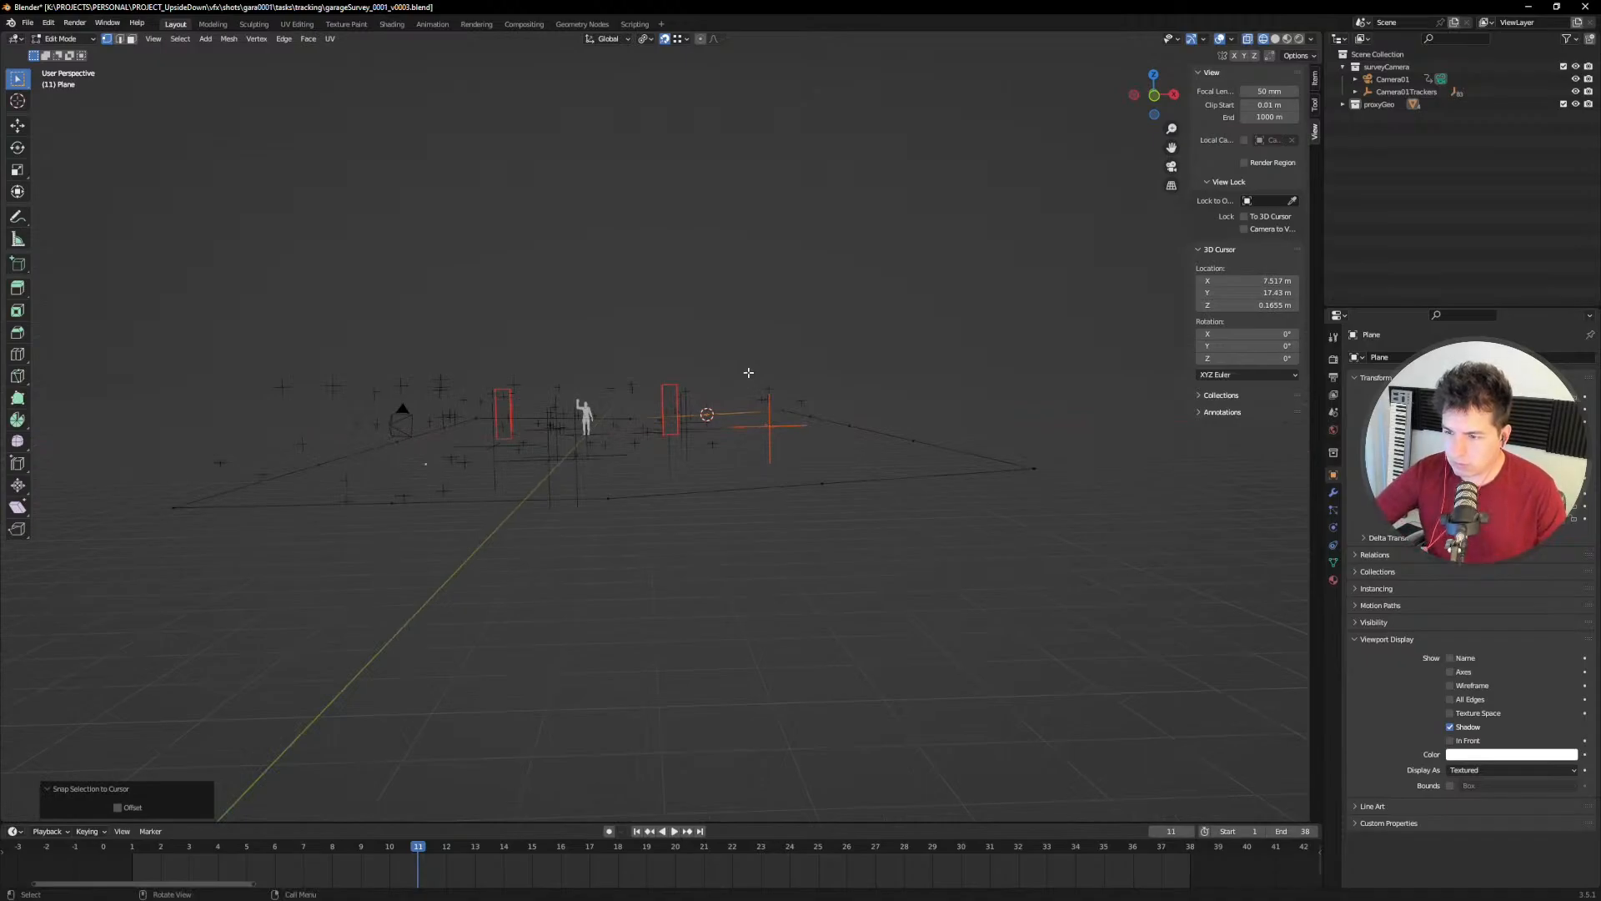
{"action": "middle_click_drag", "start_coordinate": [748, 373], "coordinate": [549, 385]}
{"action": "key", "text": "Tab"}
{"action": "key", "text": "Tab"}
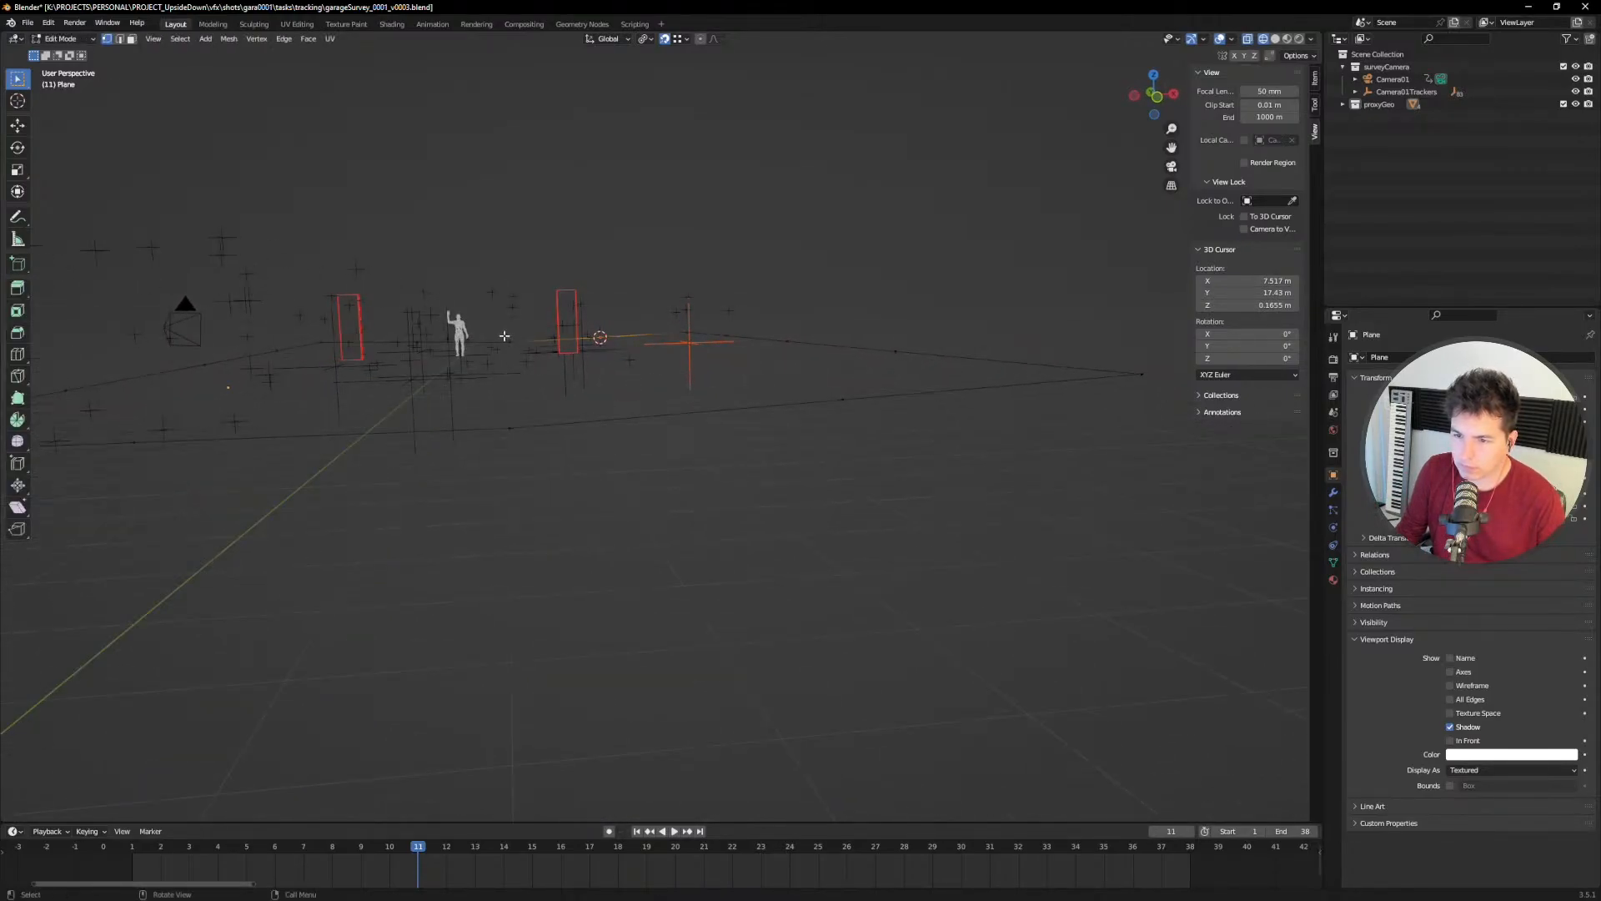
Step: At frame 23 of the camera view, move the back edge's vertex behind the dark red car along Z
{"action": "key", "text": "KP_0"}
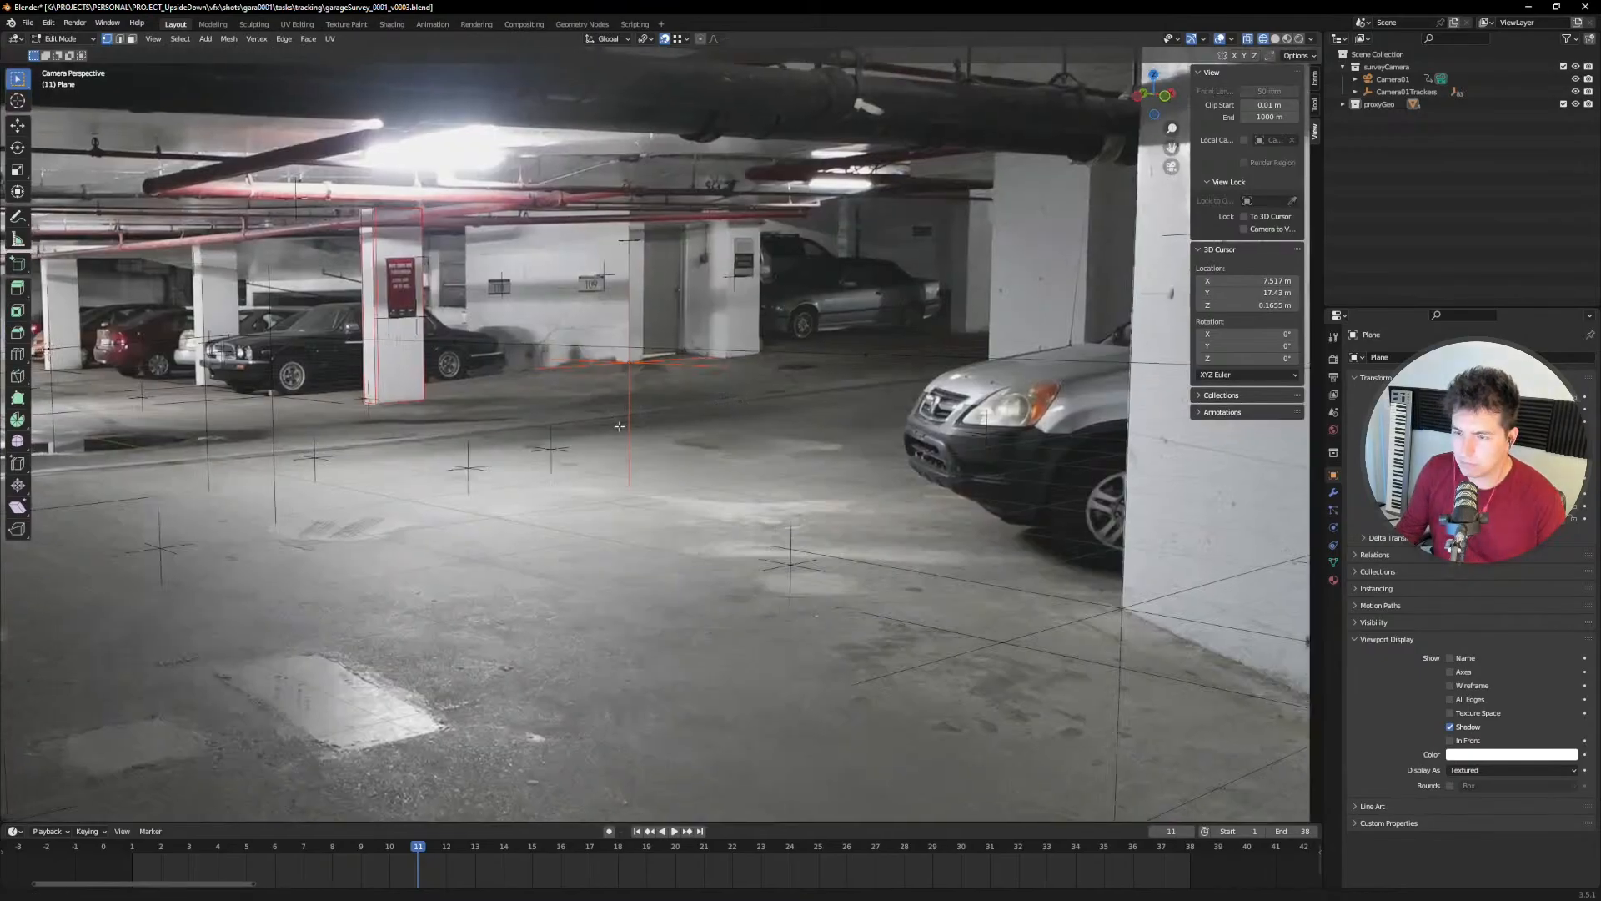
{"action": "middle_click_drag", "start_coordinate": [612, 399], "coordinate": [687, 412], "text": "shift"}
{"action": "left_click_drag", "start_coordinate": [450, 852], "coordinate": [773, 847]}
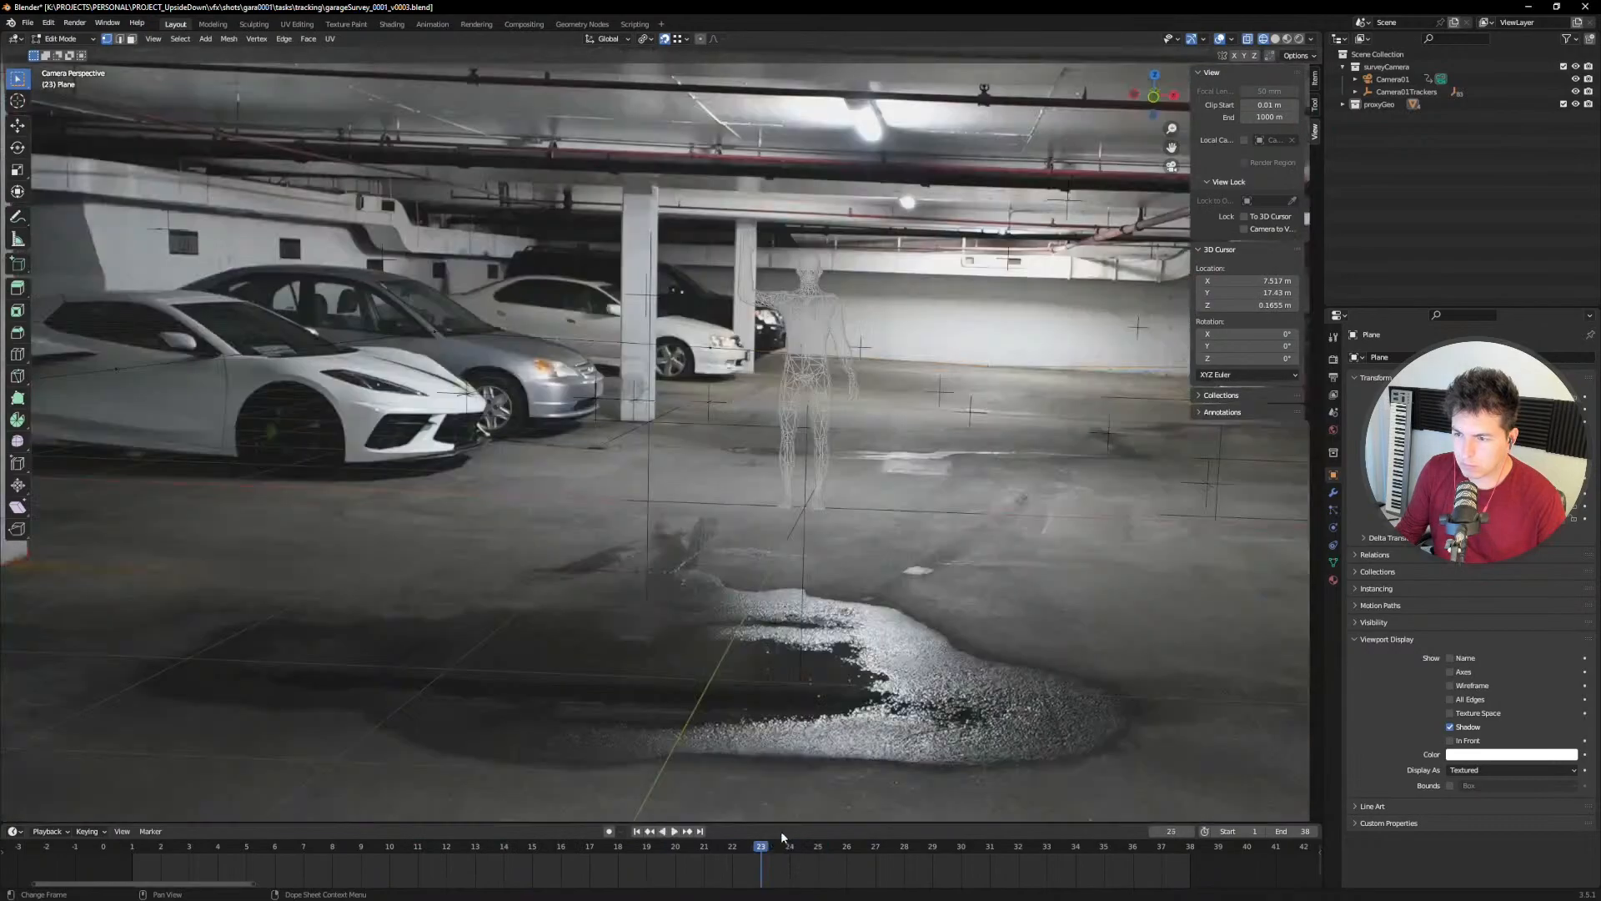
{"action": "middle_click_drag", "start_coordinate": [943, 401], "coordinate": [647, 434], "text": "shift"}
{"action": "scroll", "coordinate": [667, 429], "scroll_direction": "up", "scroll_amount": 3}
{"action": "middle_click_drag", "start_coordinate": [1043, 353], "coordinate": [730, 372], "text": "shift"}
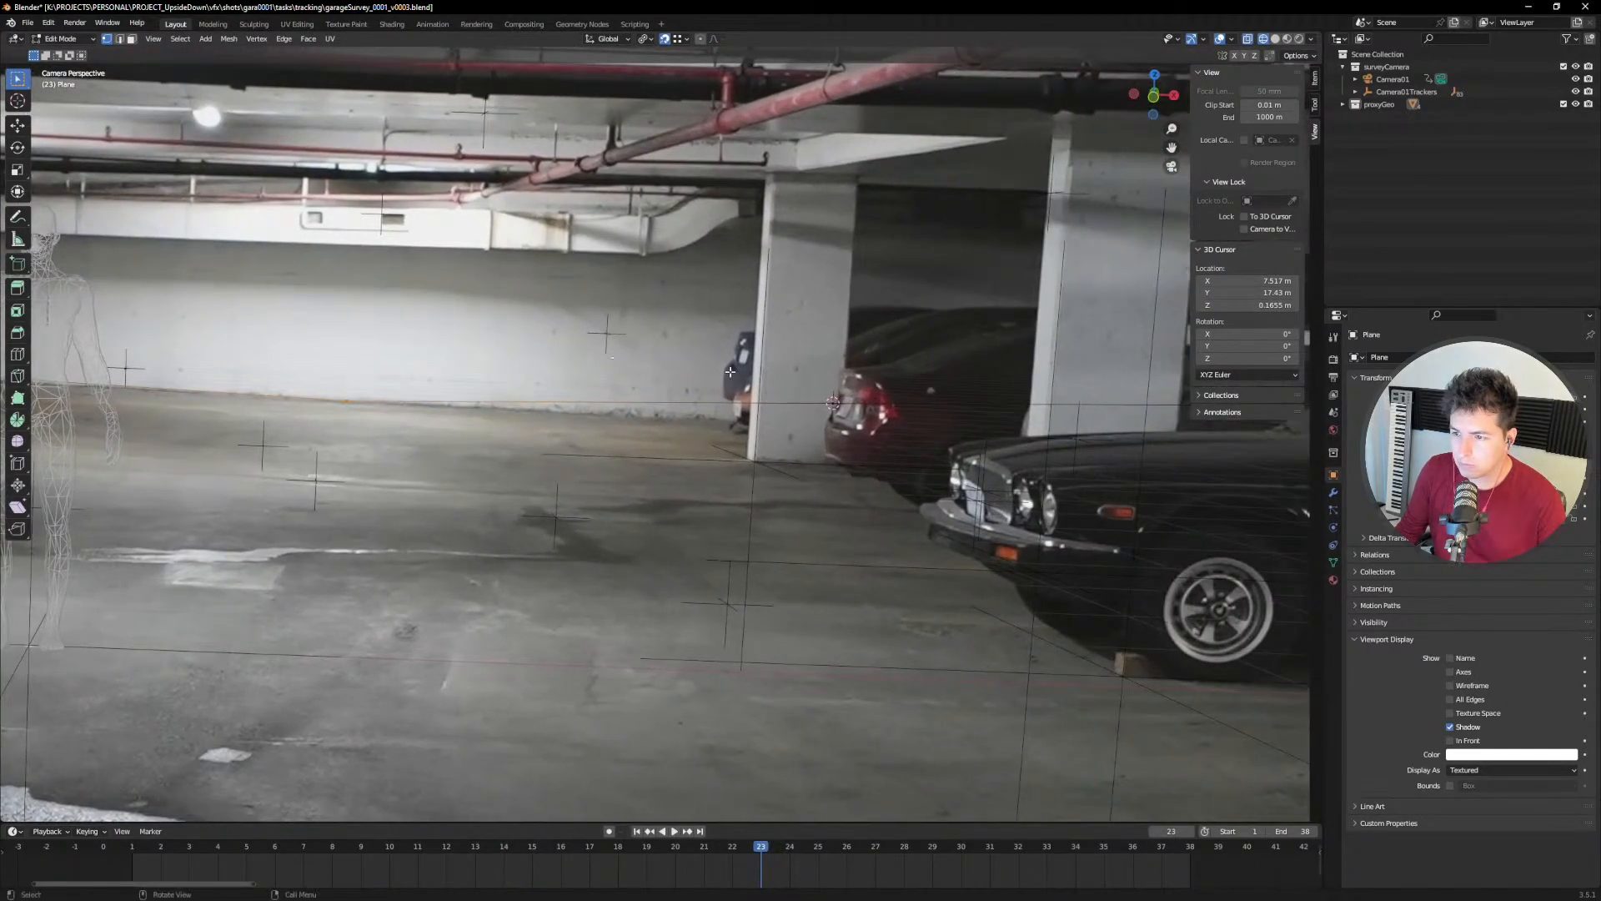
{"action": "left_click_drag", "start_coordinate": [844, 363], "coordinate": [919, 453]}
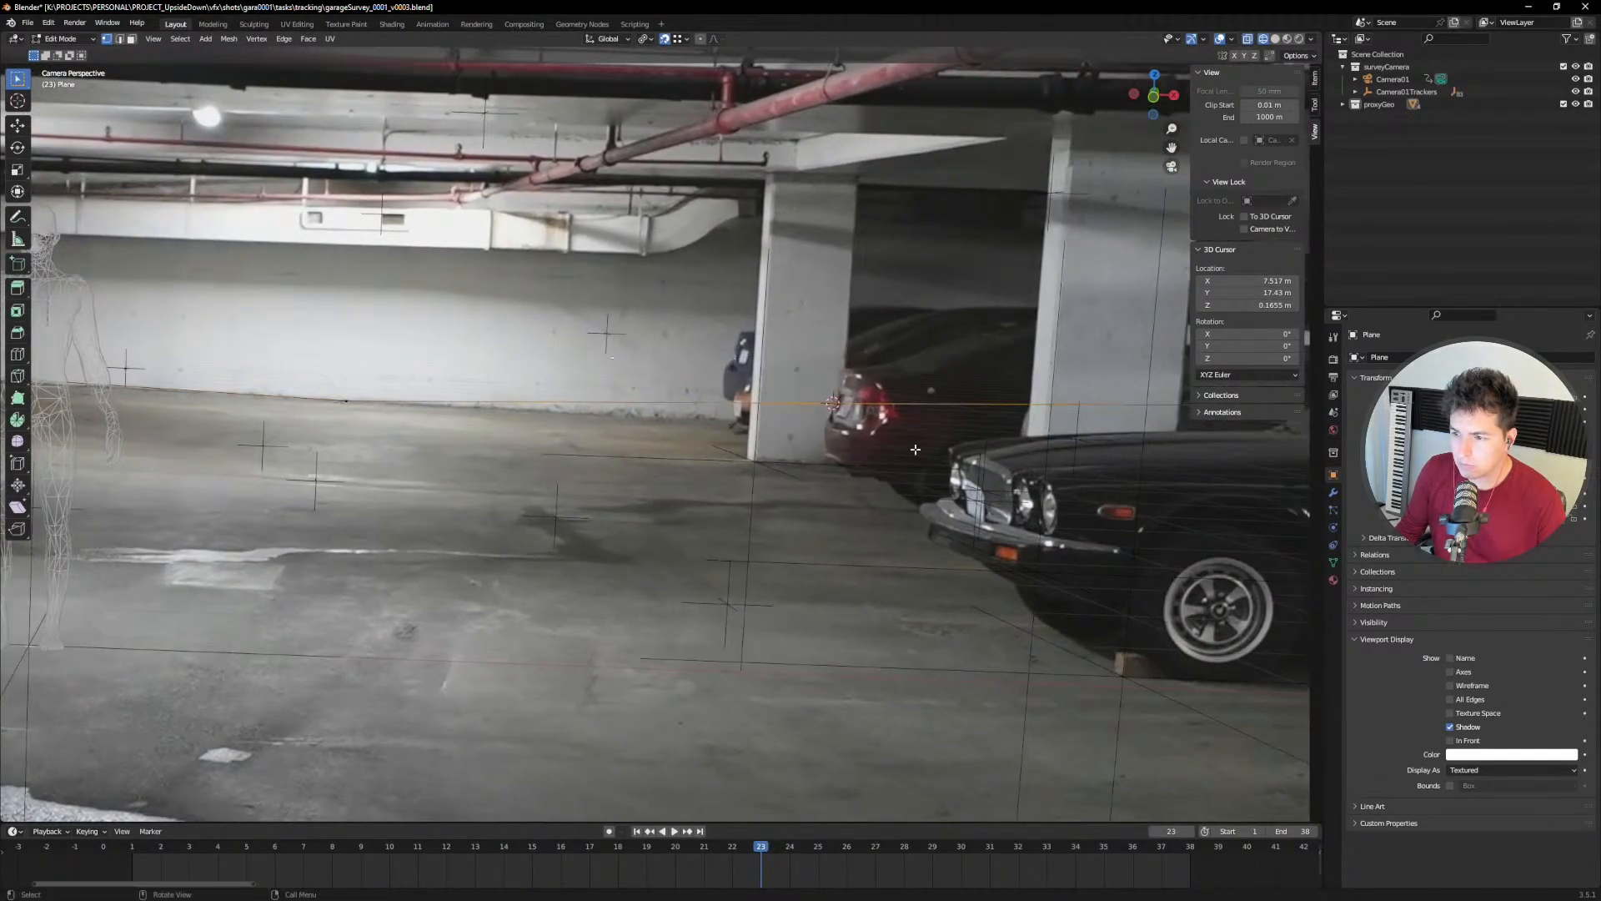
{"action": "key", "text": "g"}
{"action": "key", "text": "z"}
{"action": "left_click", "coordinate": [841, 451]}
Step: Lower the back edge's vertex near the white car by 0.0224 m along Z to follow the wall base
{"action": "middle_click_drag", "start_coordinate": [726, 446], "coordinate": [1236, 441], "text": "shift"}
{"action": "left_click_drag", "start_coordinate": [500, 333], "coordinate": [281, 427]}
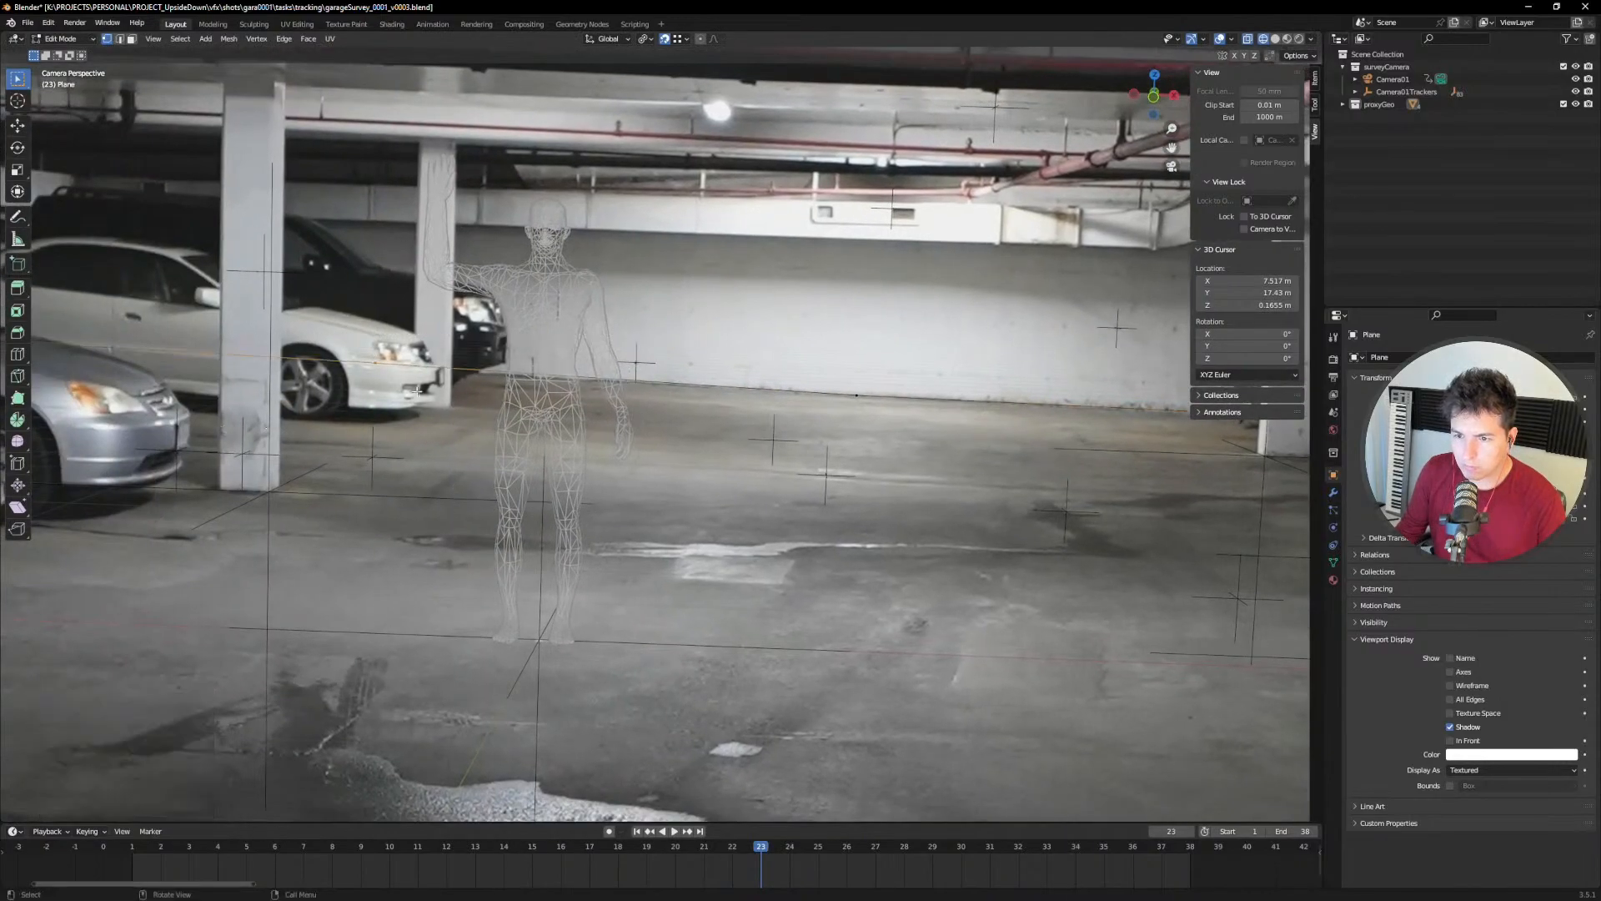
{"action": "key", "text": "g"}
{"action": "key", "text": "z"}
{"action": "left_click", "coordinate": [419, 404]}
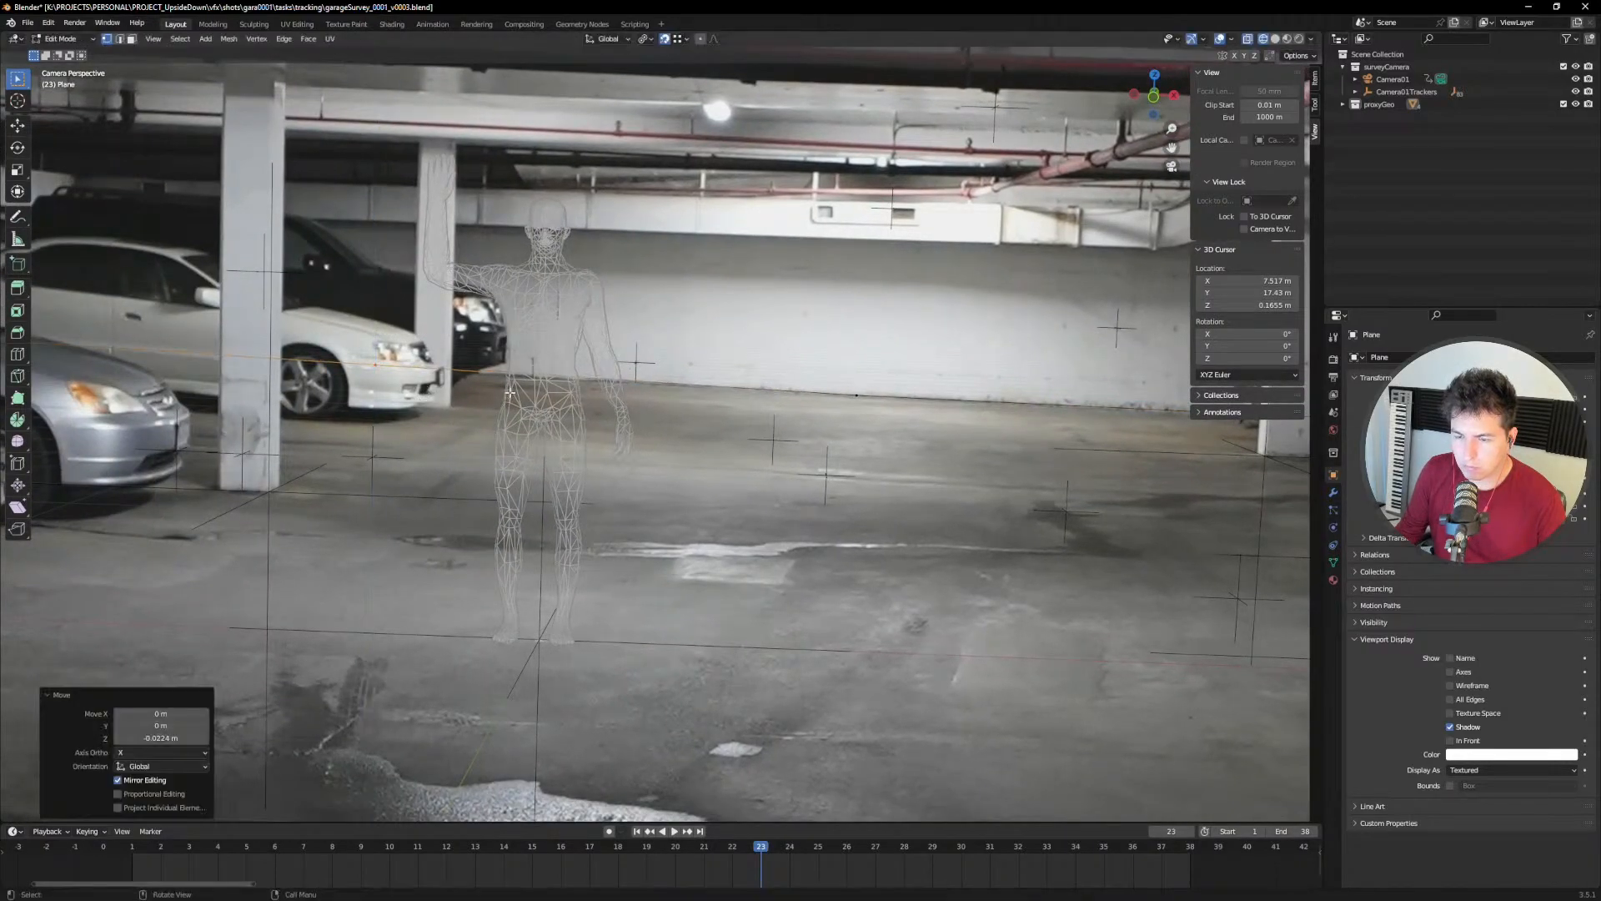
{"action": "scroll", "coordinate": [682, 723], "scroll_direction": "down", "scroll_amount": 6}
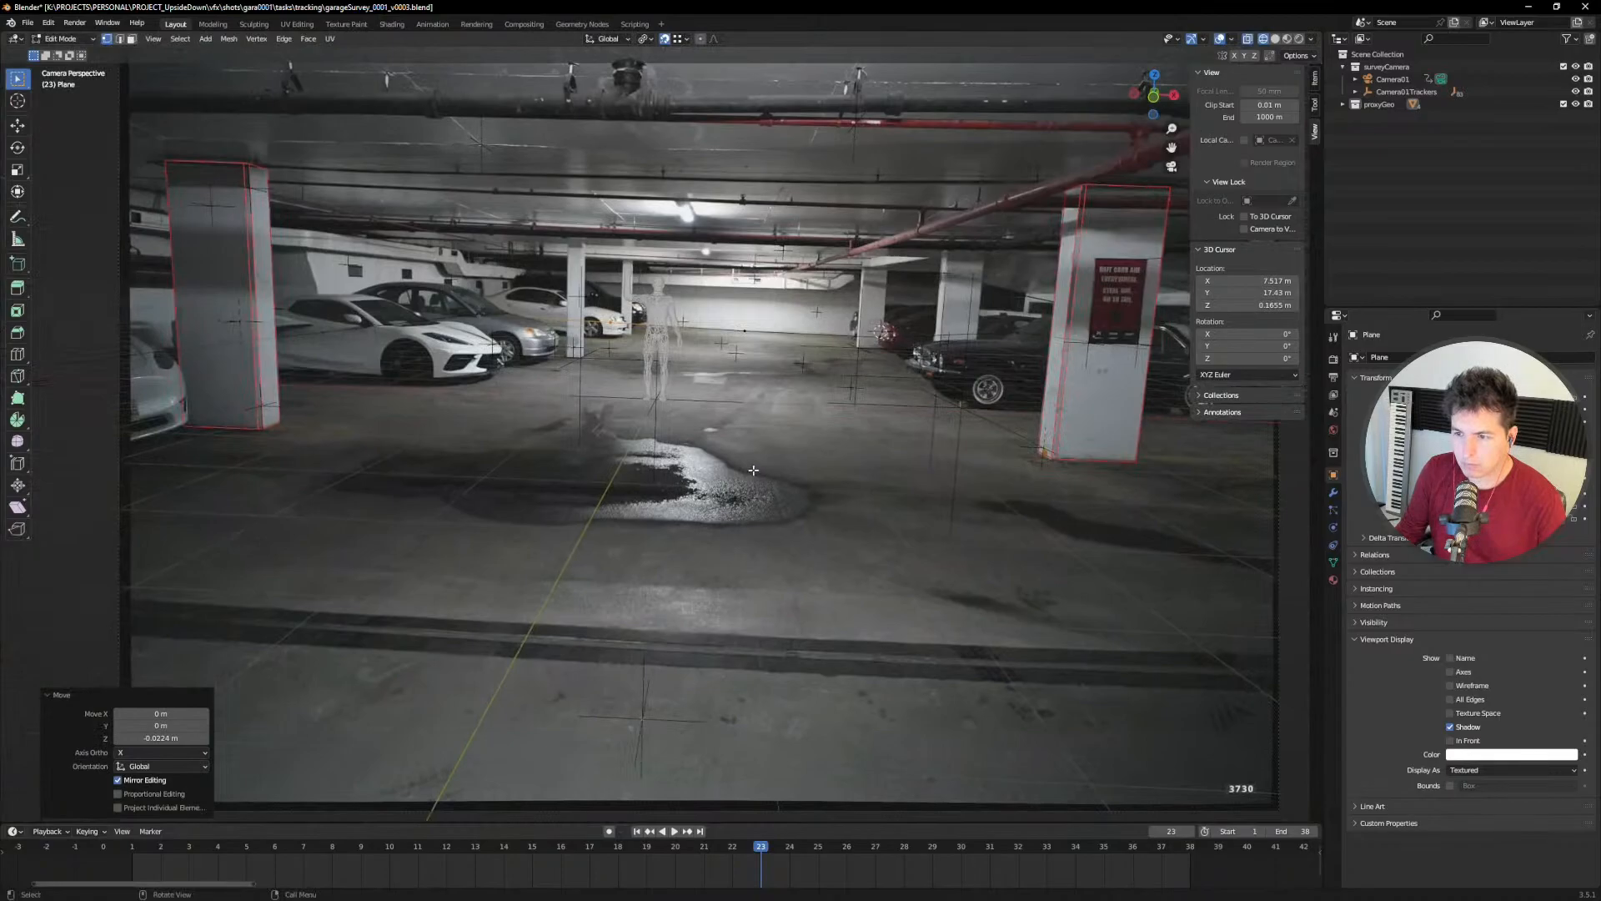
Step: At frame 1 of the camera view, raise the near closing edge's selected vertex slightly along Z
{"action": "middle_click_drag", "start_coordinate": [753, 470], "coordinate": [597, 508]}
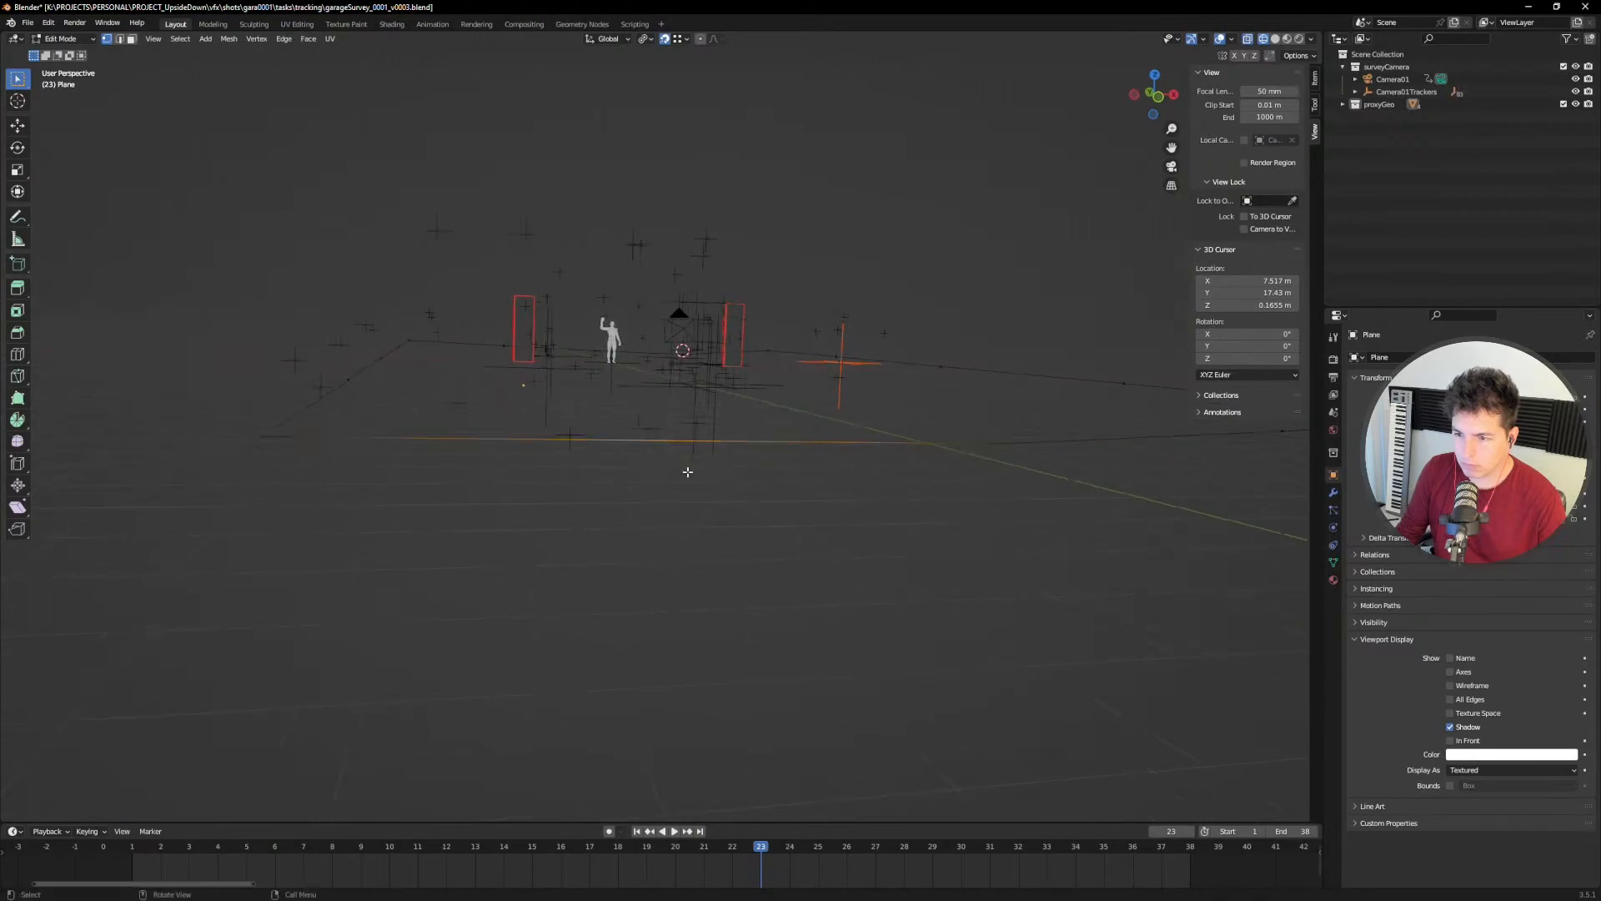
{"action": "key", "text": "KP_0"}
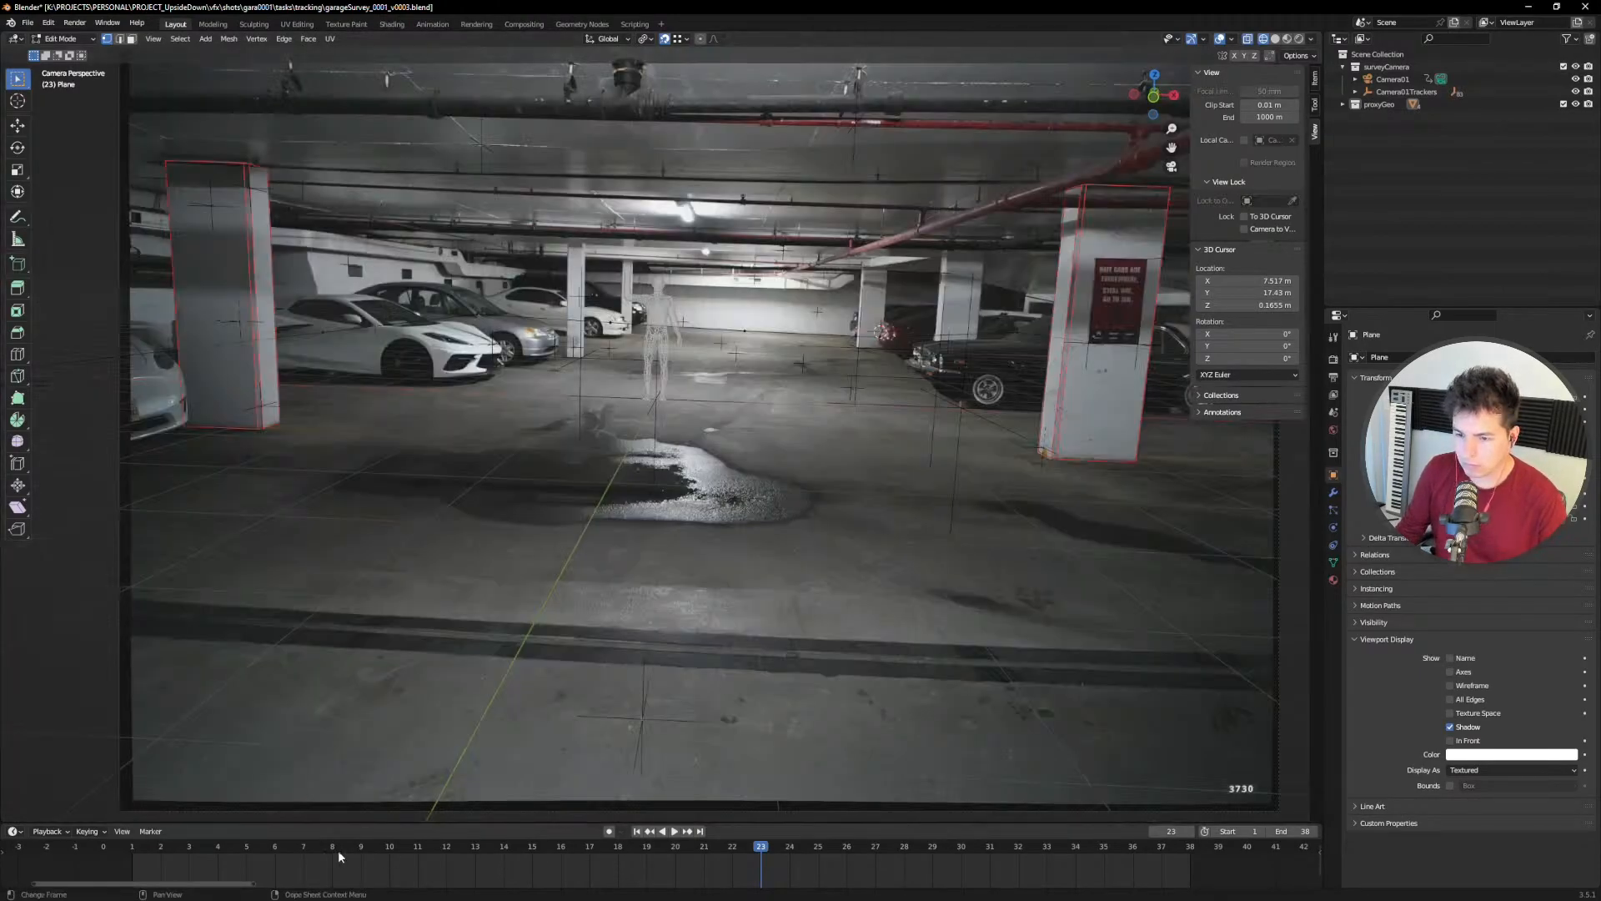
{"action": "left_click", "coordinate": [223, 852]}
{"action": "key", "text": "space"}
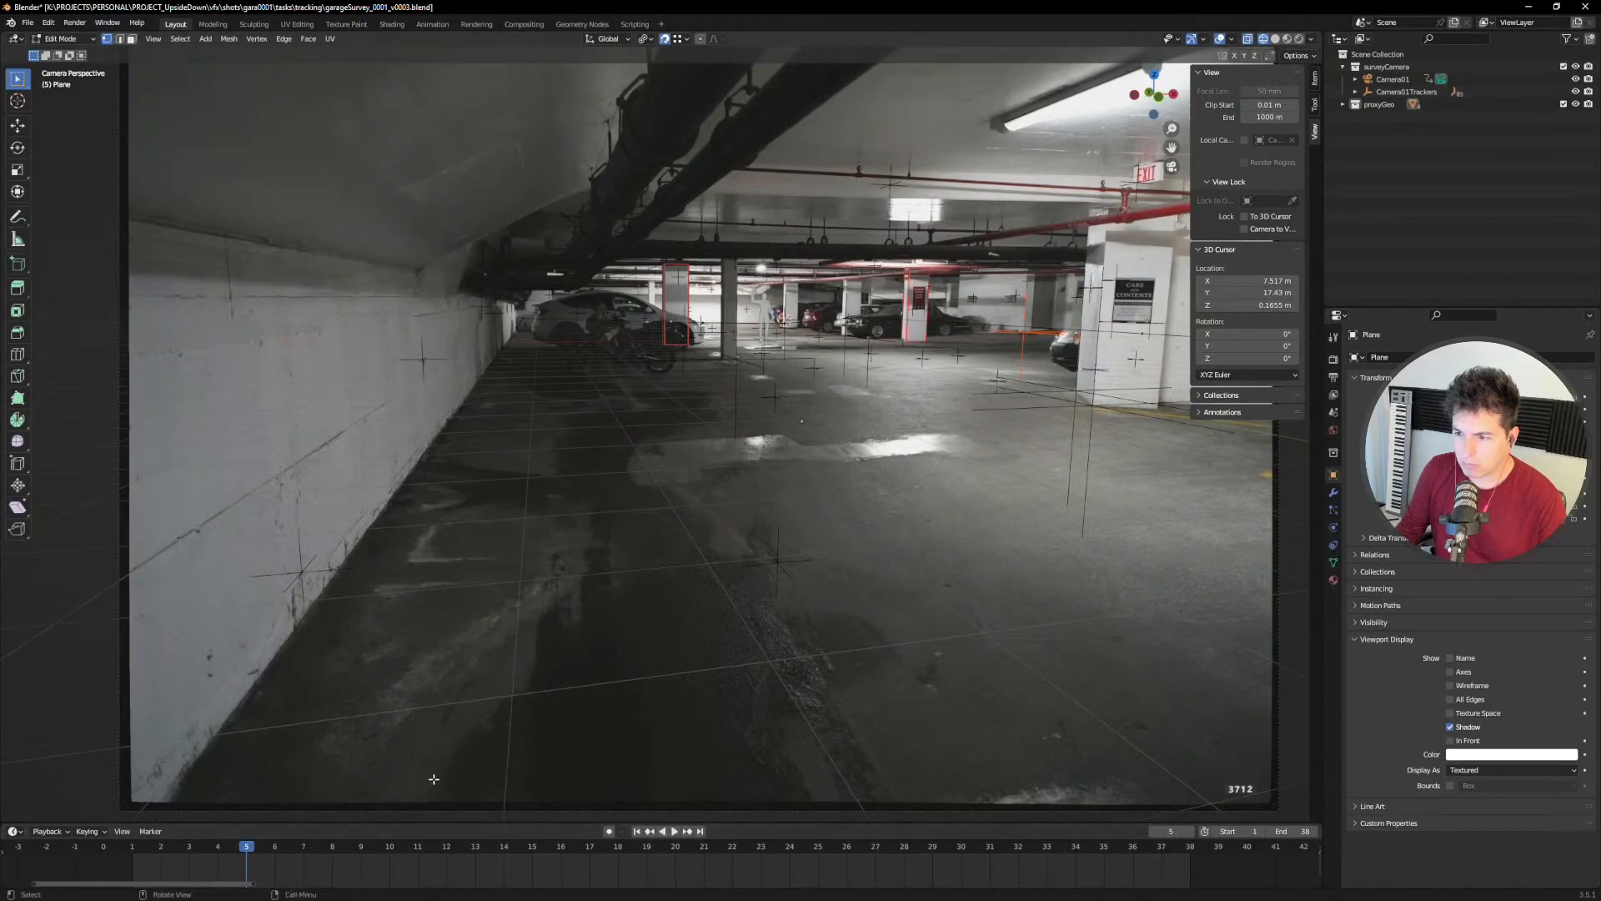
{"action": "left_click_drag", "start_coordinate": [171, 852], "coordinate": [141, 848]}
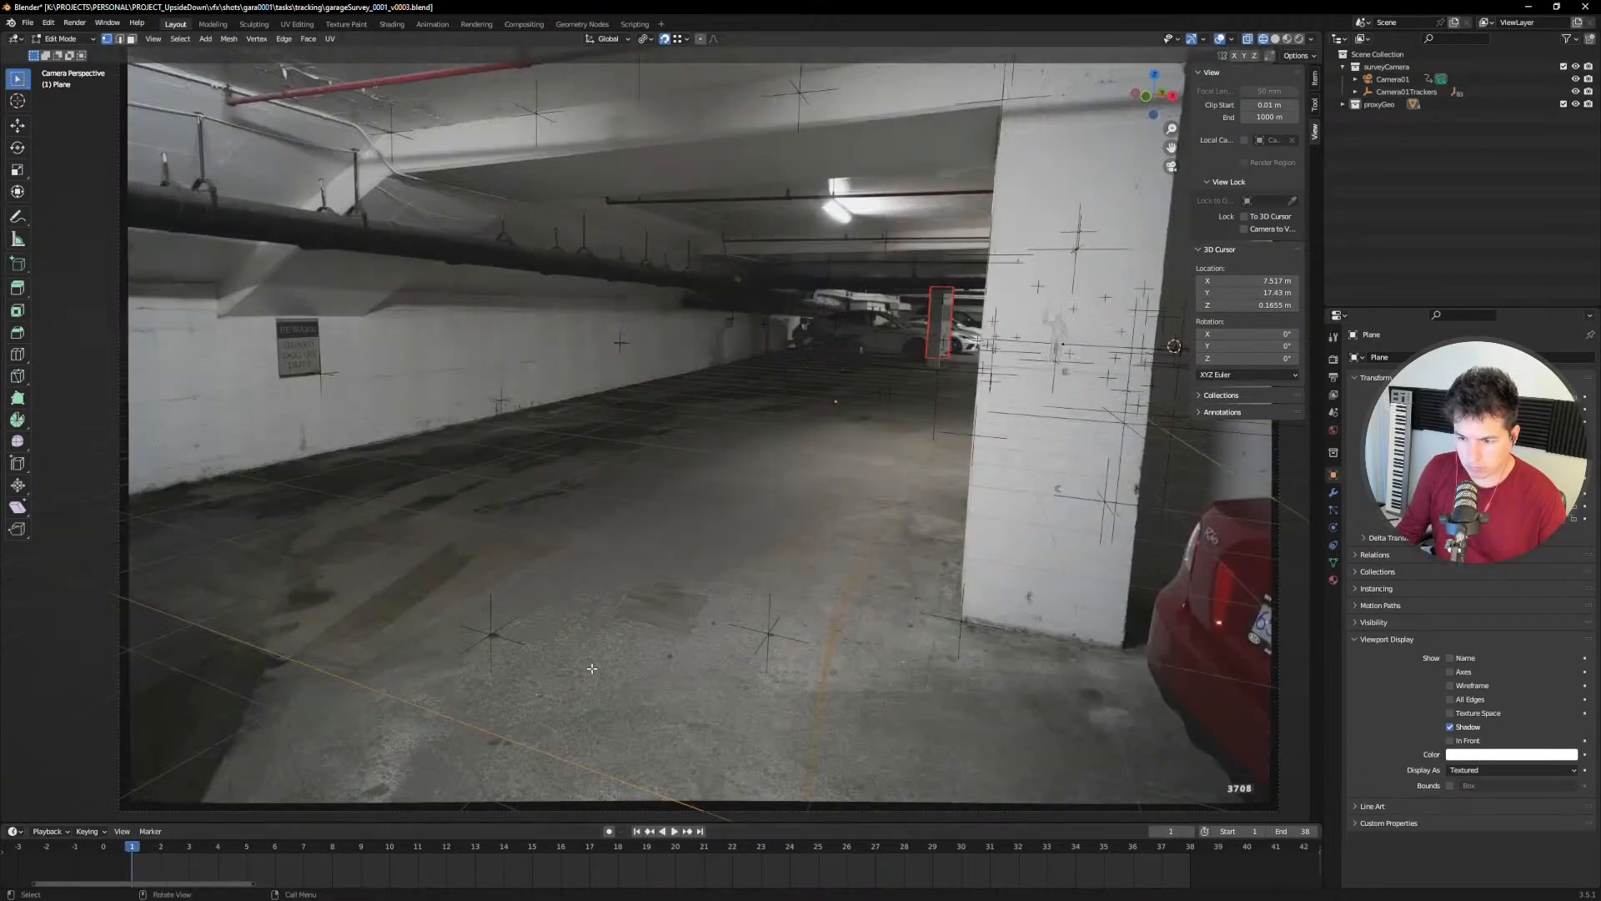
{"action": "scroll", "coordinate": [588, 667], "scroll_direction": "down", "scroll_amount": 3}
{"action": "key", "text": "g"}
{"action": "key", "text": "z"}
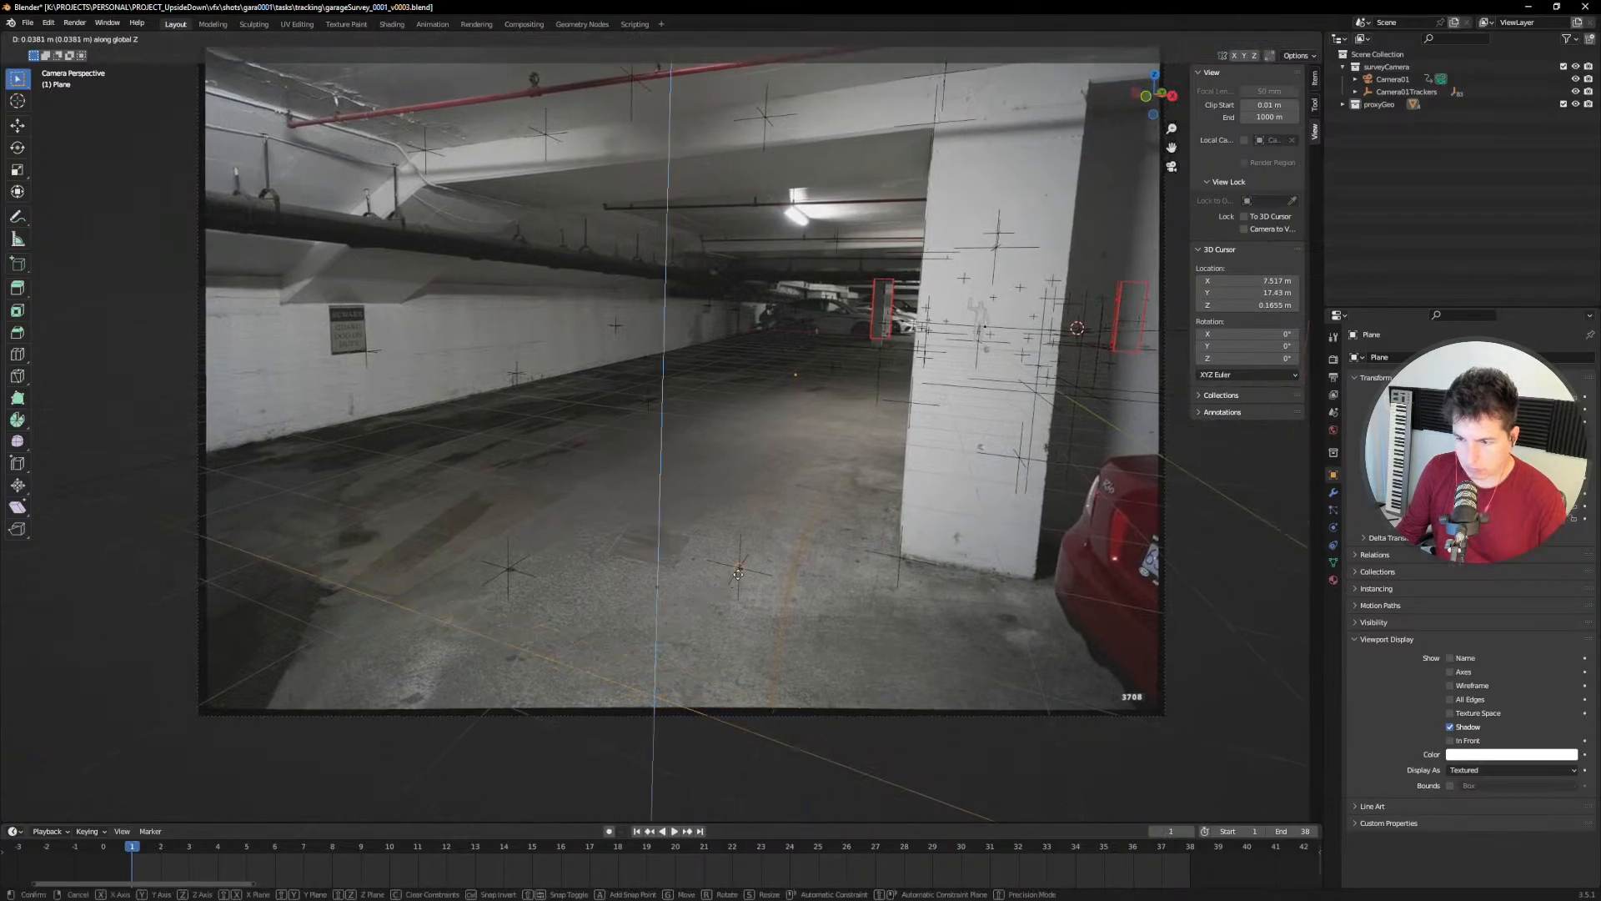
{"action": "left_click", "coordinate": [740, 567]}
Step: Straighten the near closing edge by snapping its middle vertex to the 3D cursor placed midway between its two neighbours
{"action": "middle_click_drag", "start_coordinate": [662, 585], "coordinate": [714, 478]}
{"action": "scroll", "coordinate": [671, 590], "scroll_direction": "down", "scroll_amount": 5}
{"action": "scroll", "coordinate": [540, 475], "scroll_direction": "up", "scroll_amount": 4}
{"action": "scroll", "coordinate": [605, 495], "scroll_direction": "down", "scroll_amount": 3}
{"action": "left_click_drag", "start_coordinate": [872, 437], "coordinate": [970, 480]}
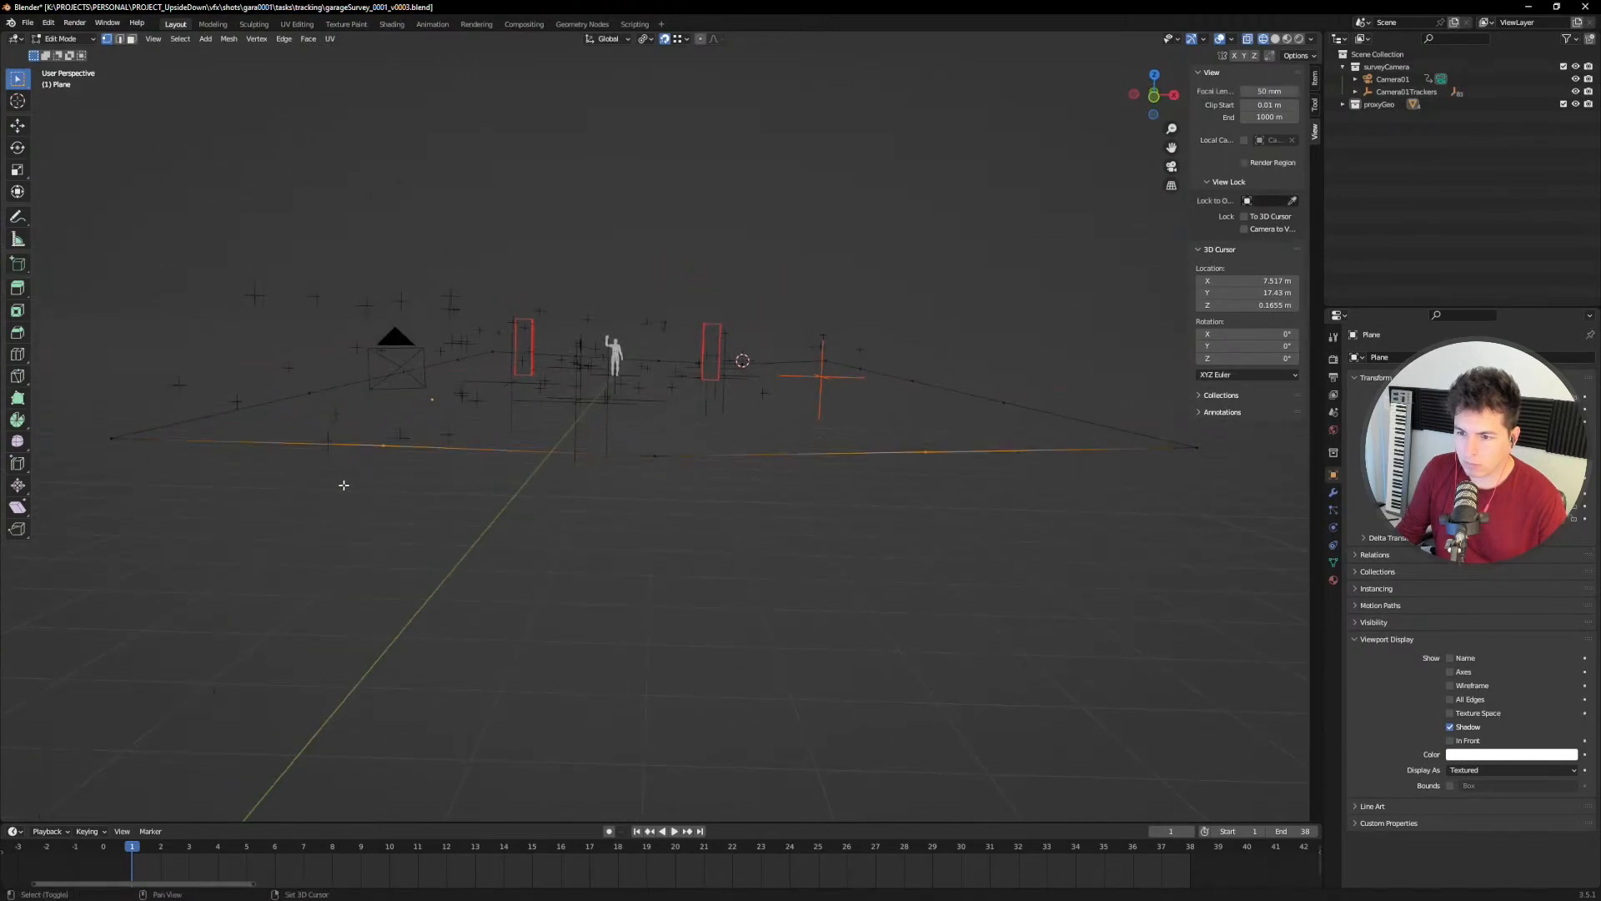
{"action": "key", "text": "shift+a"}
{"action": "key", "text": "Escape"}
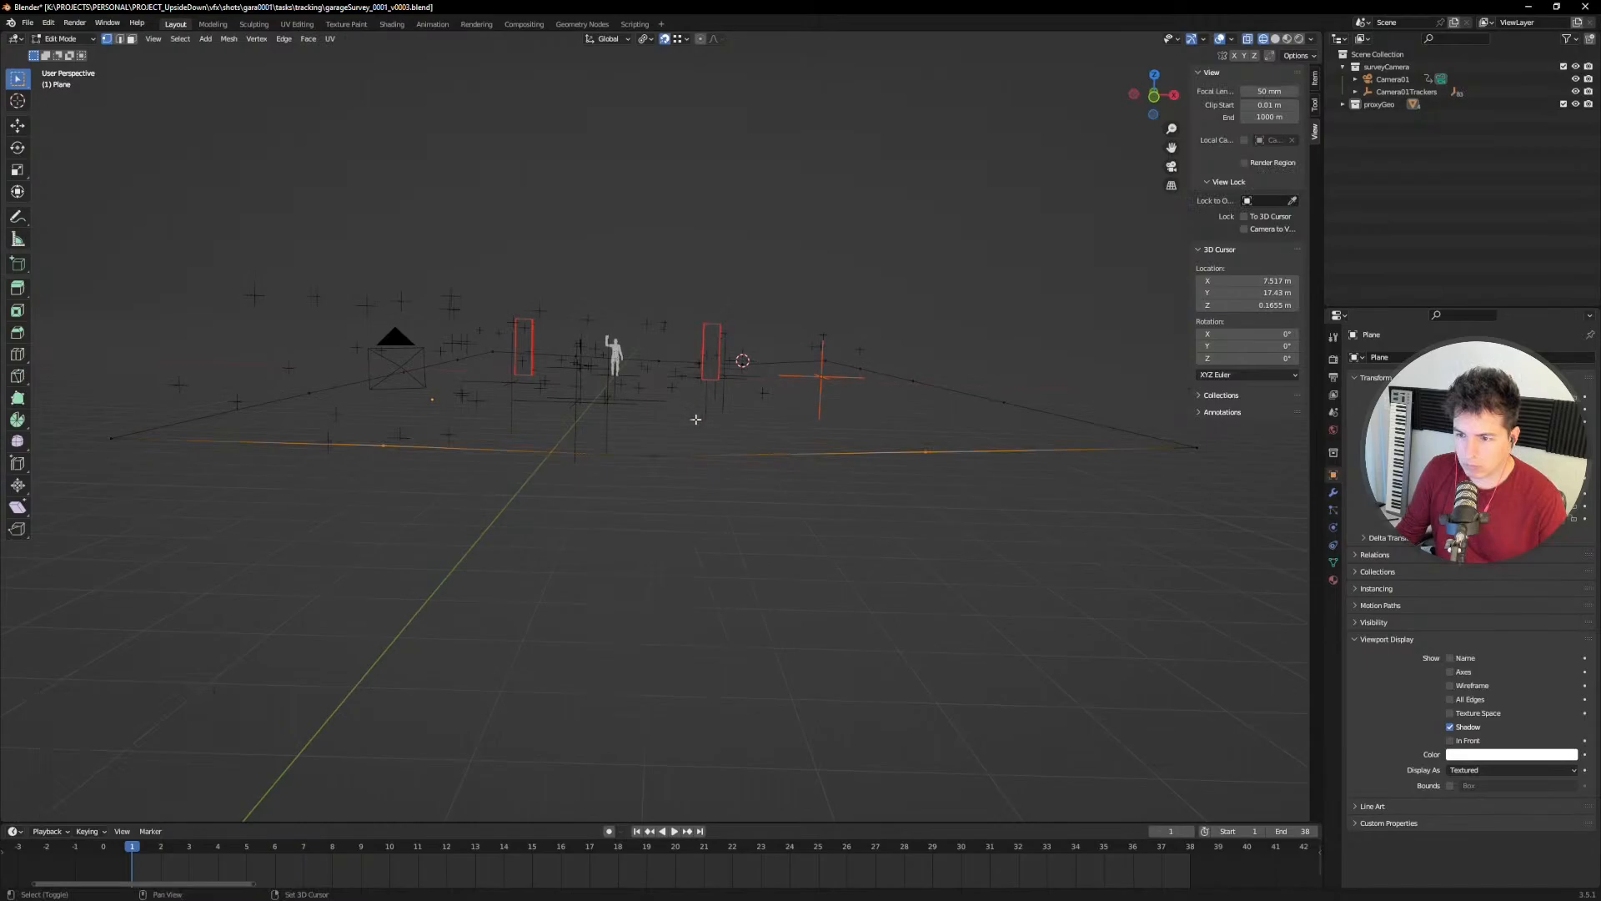
{"action": "key", "text": "shift+s"}
{"action": "left_click", "coordinate": [686, 488]}
{"action": "key", "text": "shift+s"}
{"action": "left_click", "coordinate": [652, 437]}
Step: Leave edit mode and check the outline through the camera by playing the survey images from frame 1, ending on frame 7
{"action": "middle_click_drag", "start_coordinate": [652, 437], "coordinate": [693, 223]}
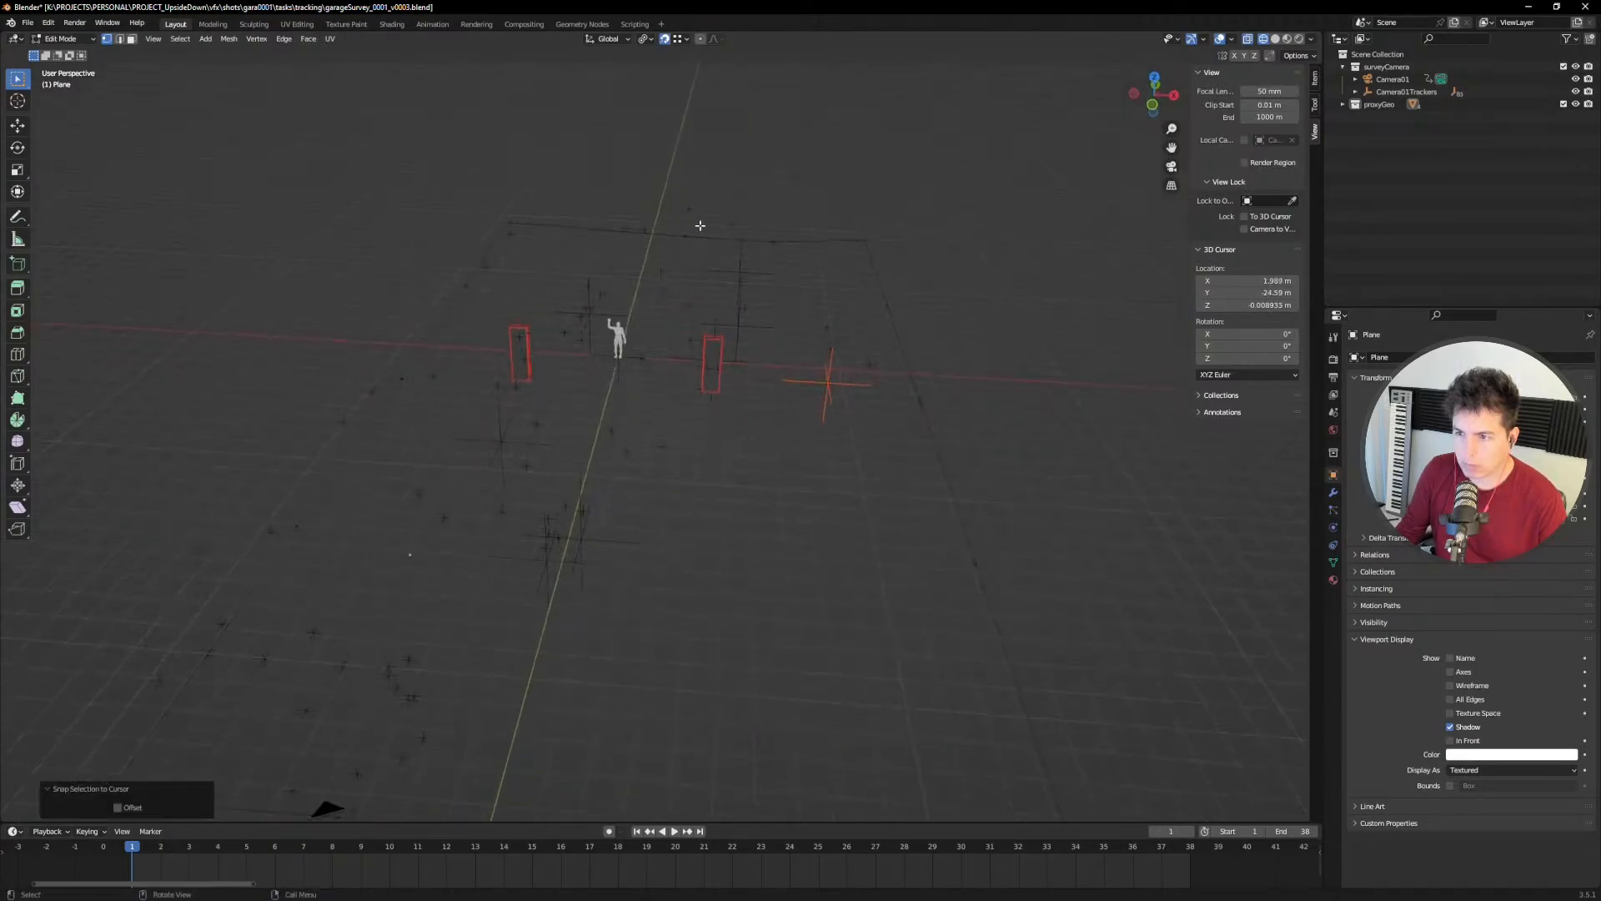
{"action": "left_click", "coordinate": [613, 236]}
{"action": "middle_click_drag", "start_coordinate": [787, 269], "coordinate": [830, 288]}
{"action": "scroll", "coordinate": [831, 288], "scroll_direction": "up", "scroll_amount": 1}
{"action": "middle_click_drag", "start_coordinate": [408, 443], "coordinate": [436, 469], "text": "shift"}
{"action": "key", "text": "Tab"}
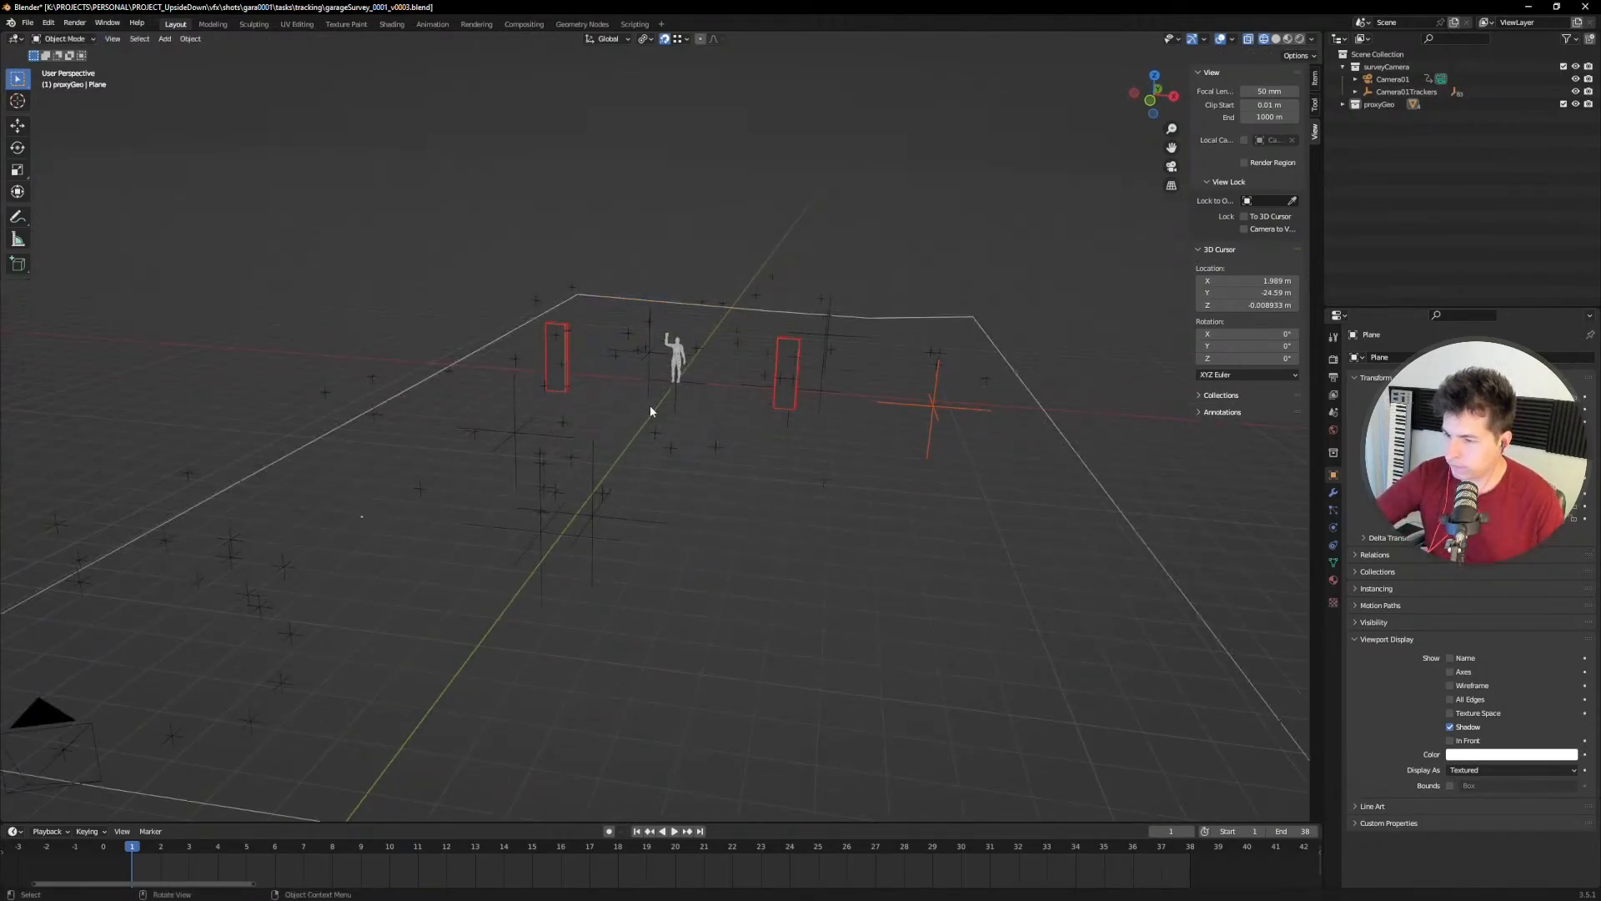
{"action": "scroll", "coordinate": [654, 405], "scroll_direction": "down", "scroll_amount": 4}
{"action": "middle_click_drag", "start_coordinate": [668, 417], "coordinate": [694, 402]}
{"action": "key", "text": "KP_0"}
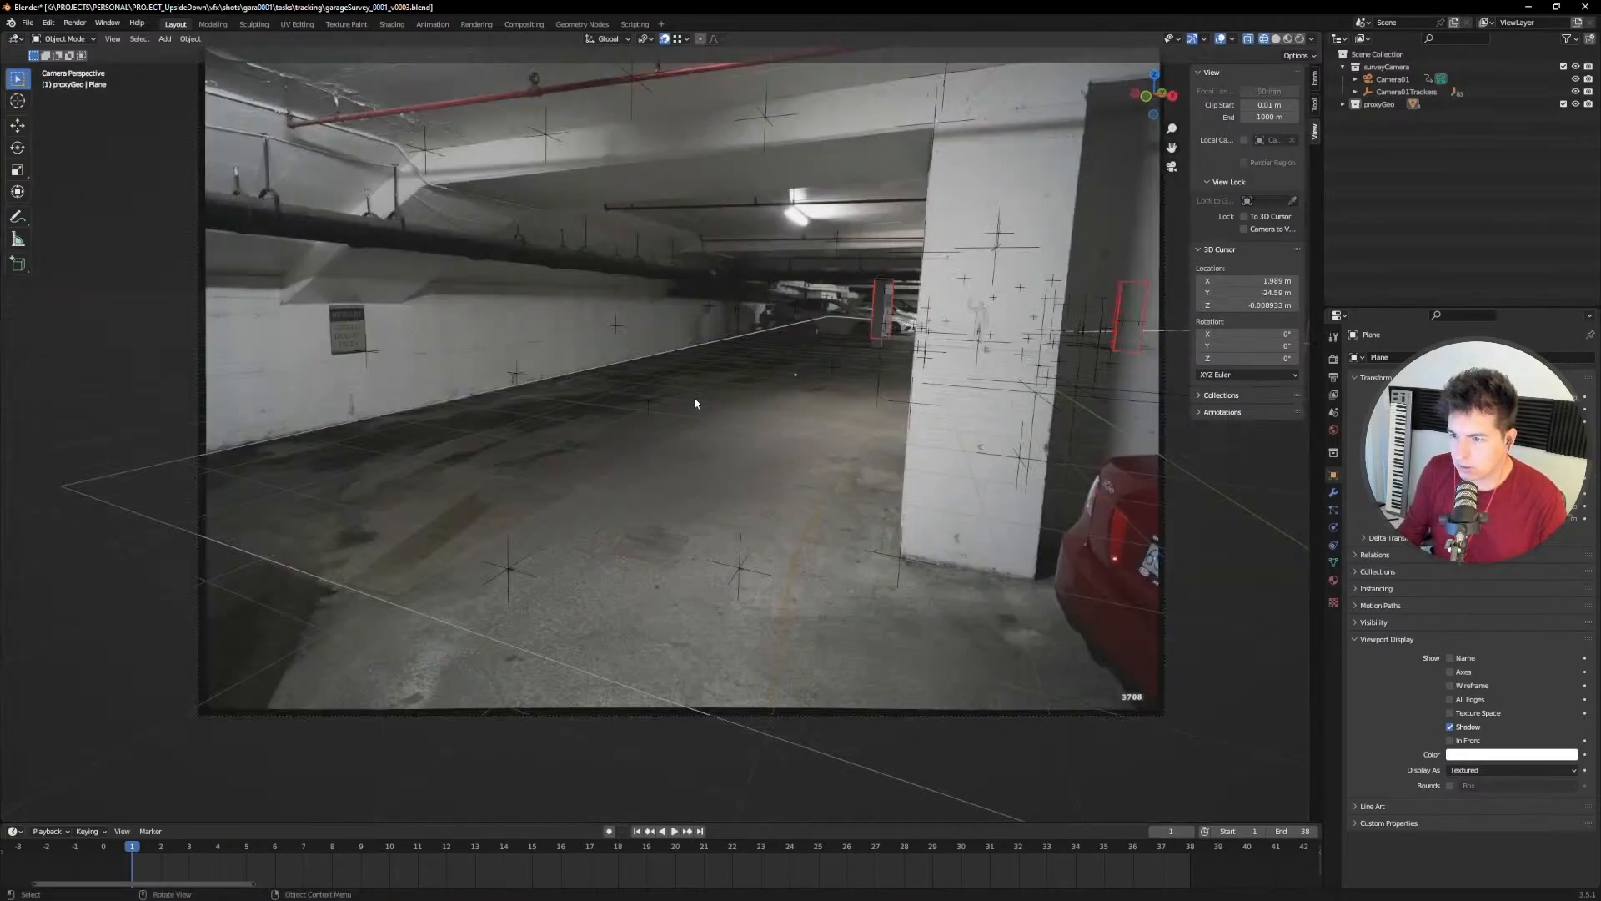
{"action": "key", "text": "space"}
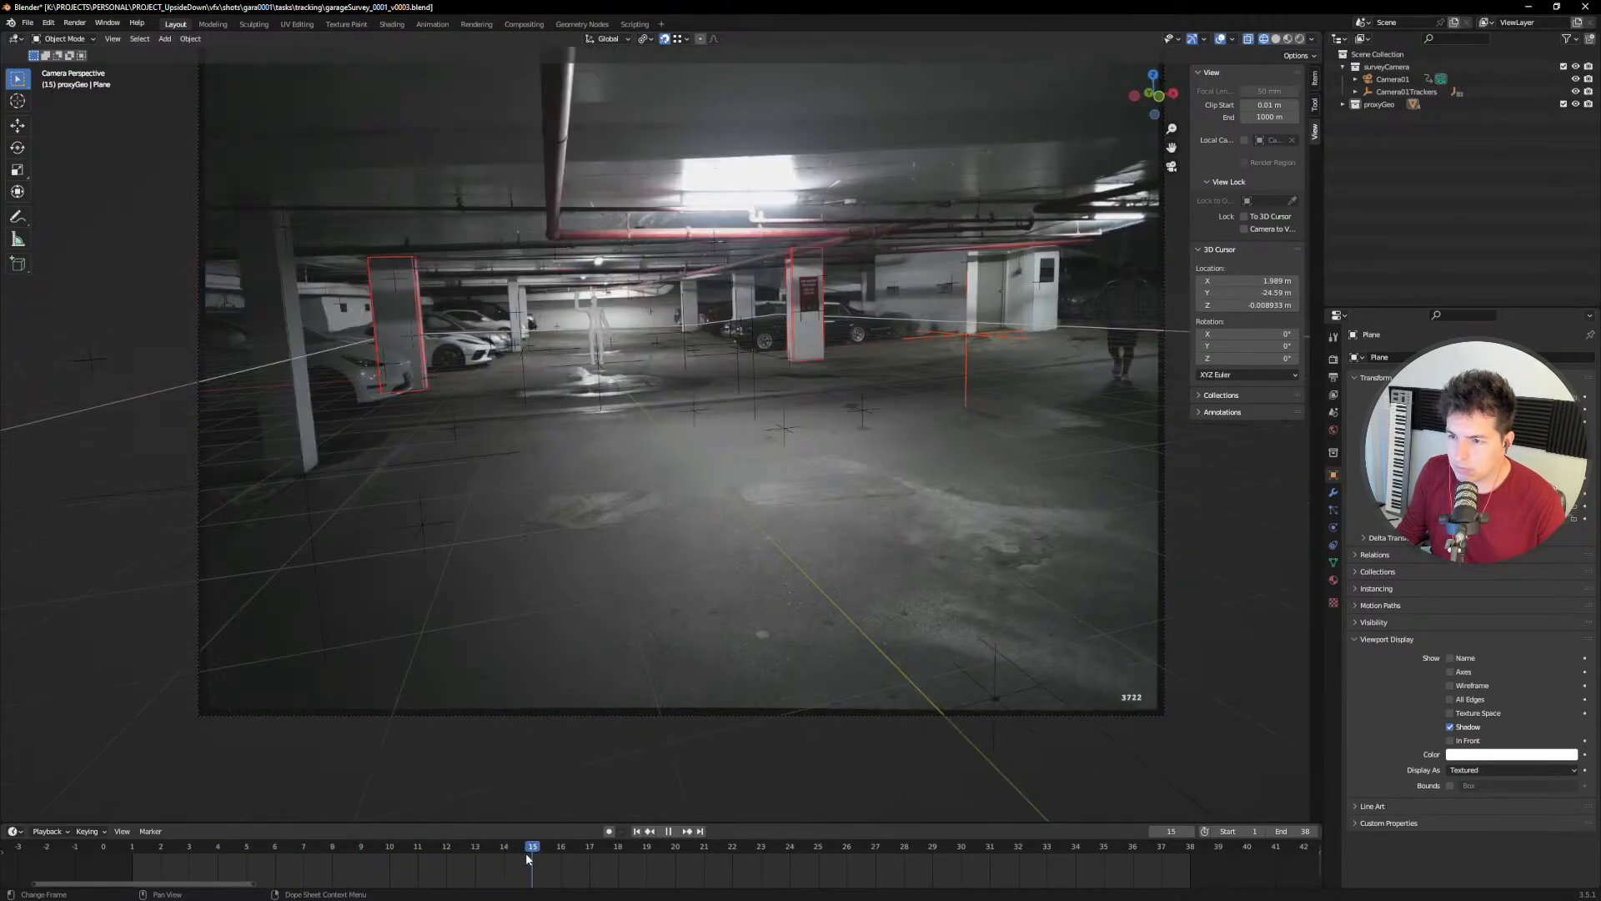
{"action": "left_click_drag", "start_coordinate": [526, 854], "coordinate": [306, 862]}
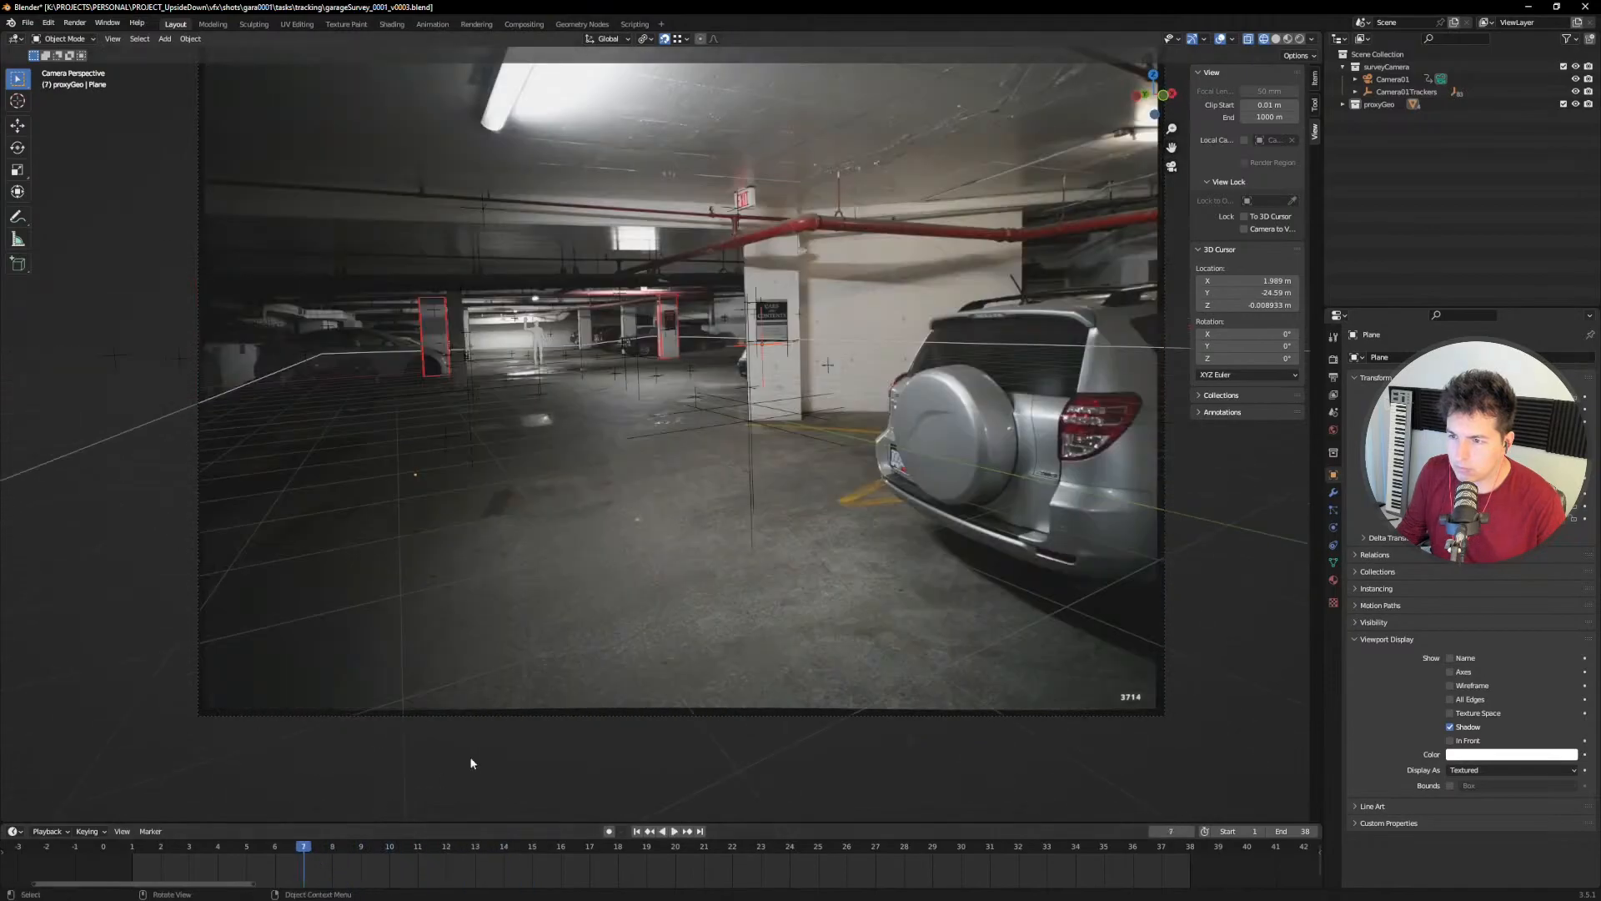
Step: Fill the whole closed wall-base outline with a Grid Fill surface using span 4 and offset 0
{"action": "mouse_move", "coordinate": [627, 409]}
{"action": "middle_mouse_down"}
{"action": "mouse_move", "coordinate": [607, 425]}
{"action": "mouse_move", "coordinate": [630, 424]}
{"action": "middle_mouse_up"}
{"action": "scroll", "coordinate": [631, 424], "scroll_direction": "down", "scroll_amount": 2}
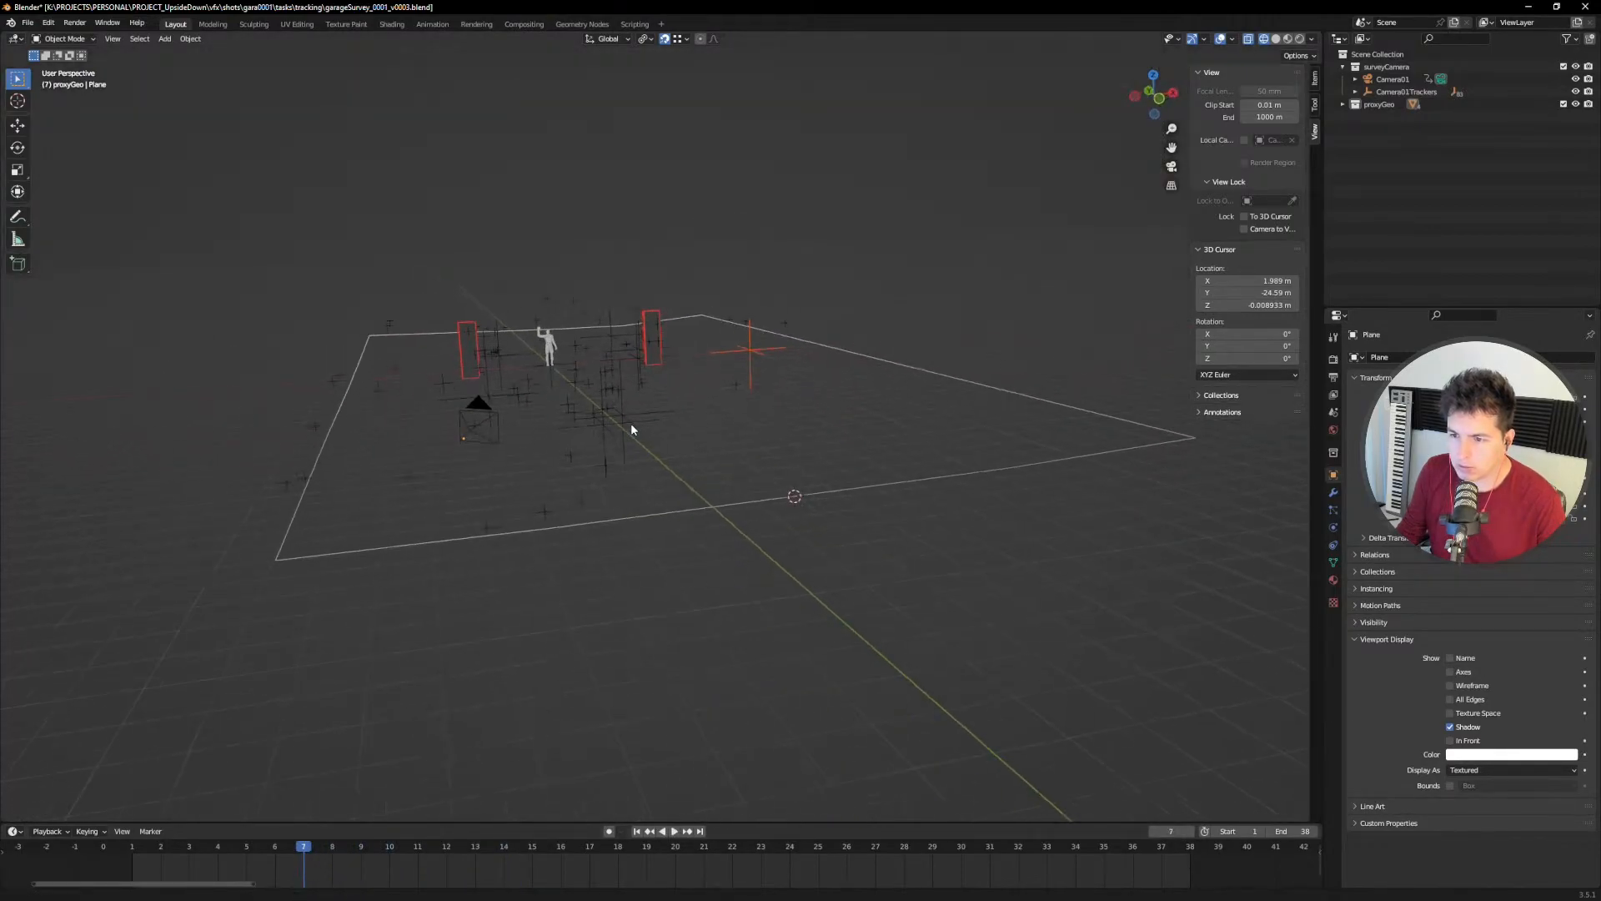
{"action": "middle_click_drag", "start_coordinate": [875, 428], "coordinate": [856, 473]}
{"action": "key", "text": "Tab"}
{"action": "key", "text": "a"}
{"action": "key", "text": "KP_Decimal"}
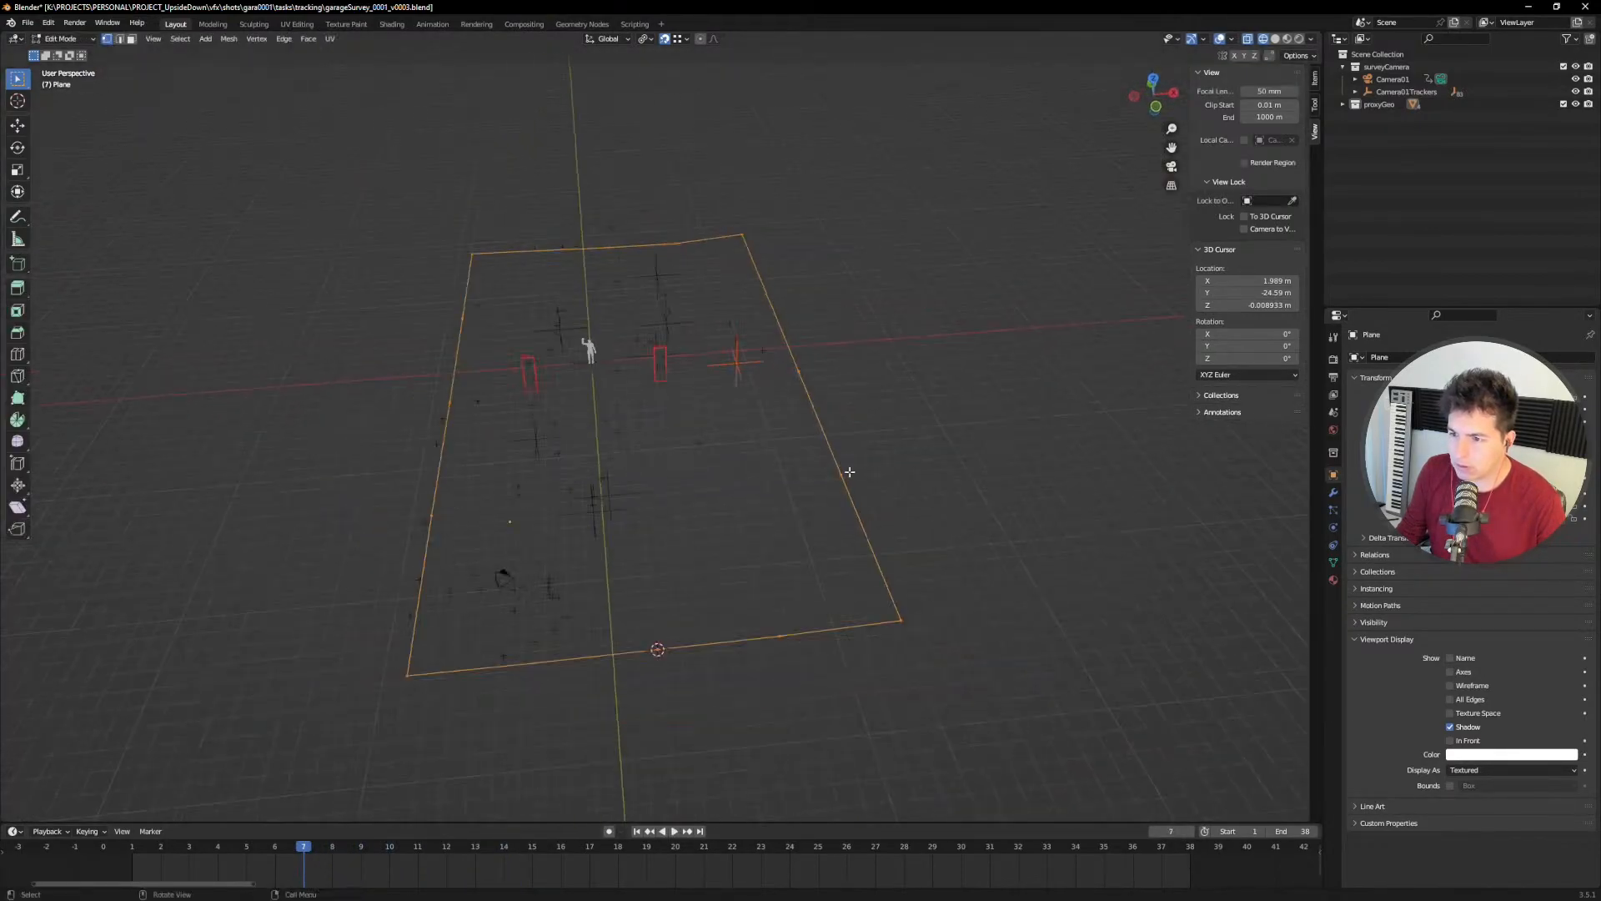
{"action": "key", "text": "F3"}
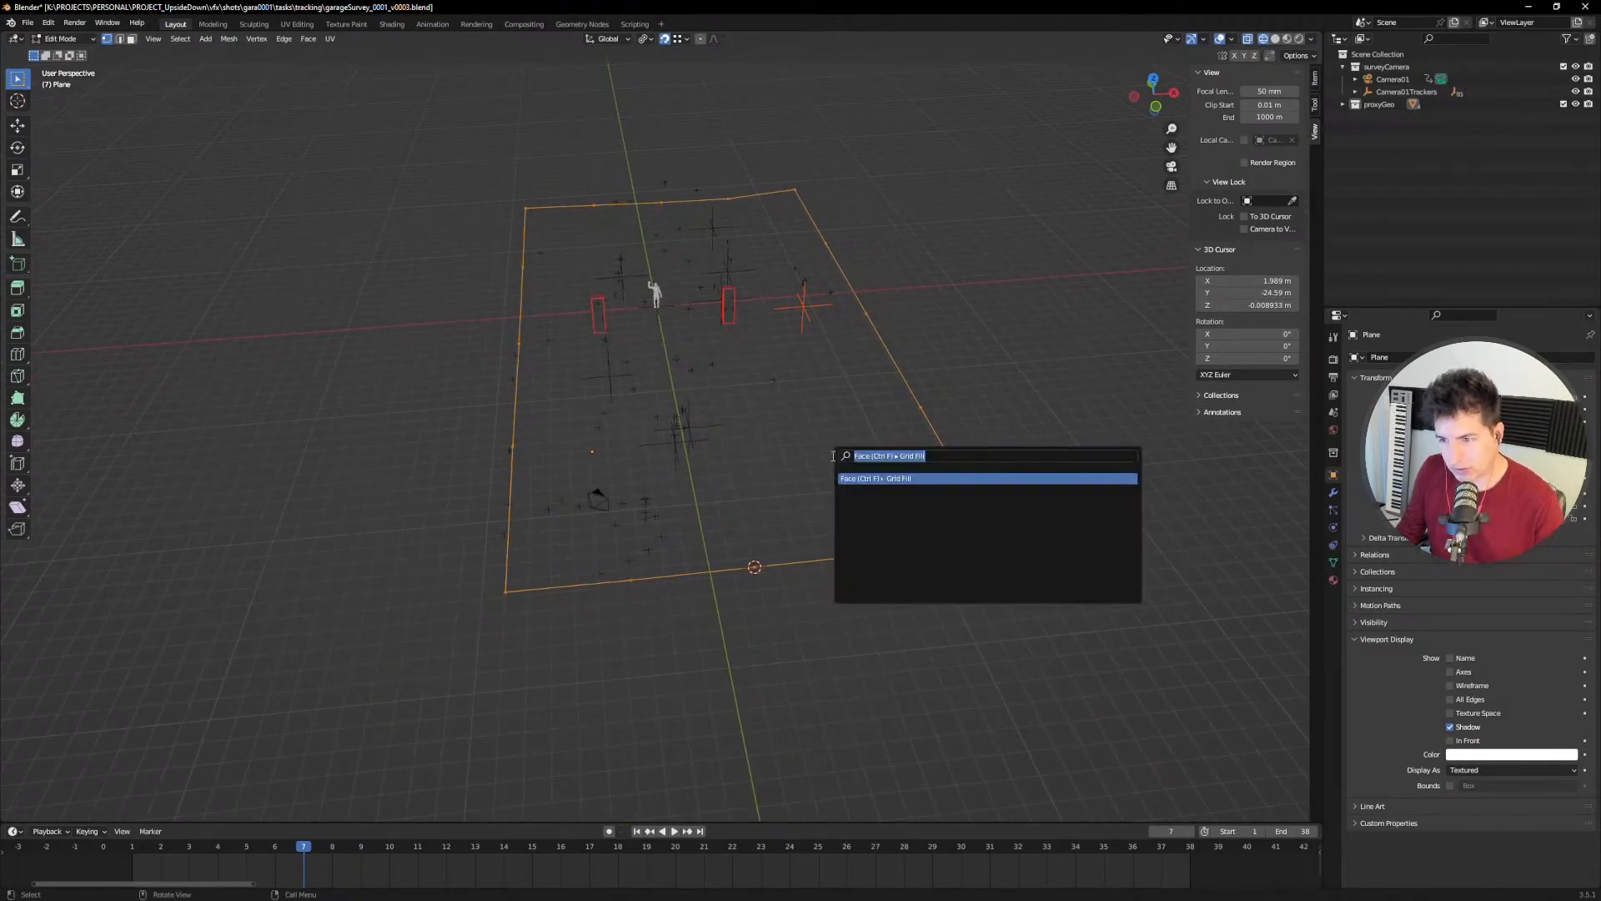
{"action": "left_click", "coordinate": [869, 478]}
{"action": "middle_click_drag", "start_coordinate": [792, 432], "coordinate": [794, 371]}
{"action": "scroll", "coordinate": [613, 378], "scroll_direction": "up", "scroll_amount": 4}
{"action": "scroll", "coordinate": [627, 329], "scroll_direction": "up", "scroll_amount": 3}
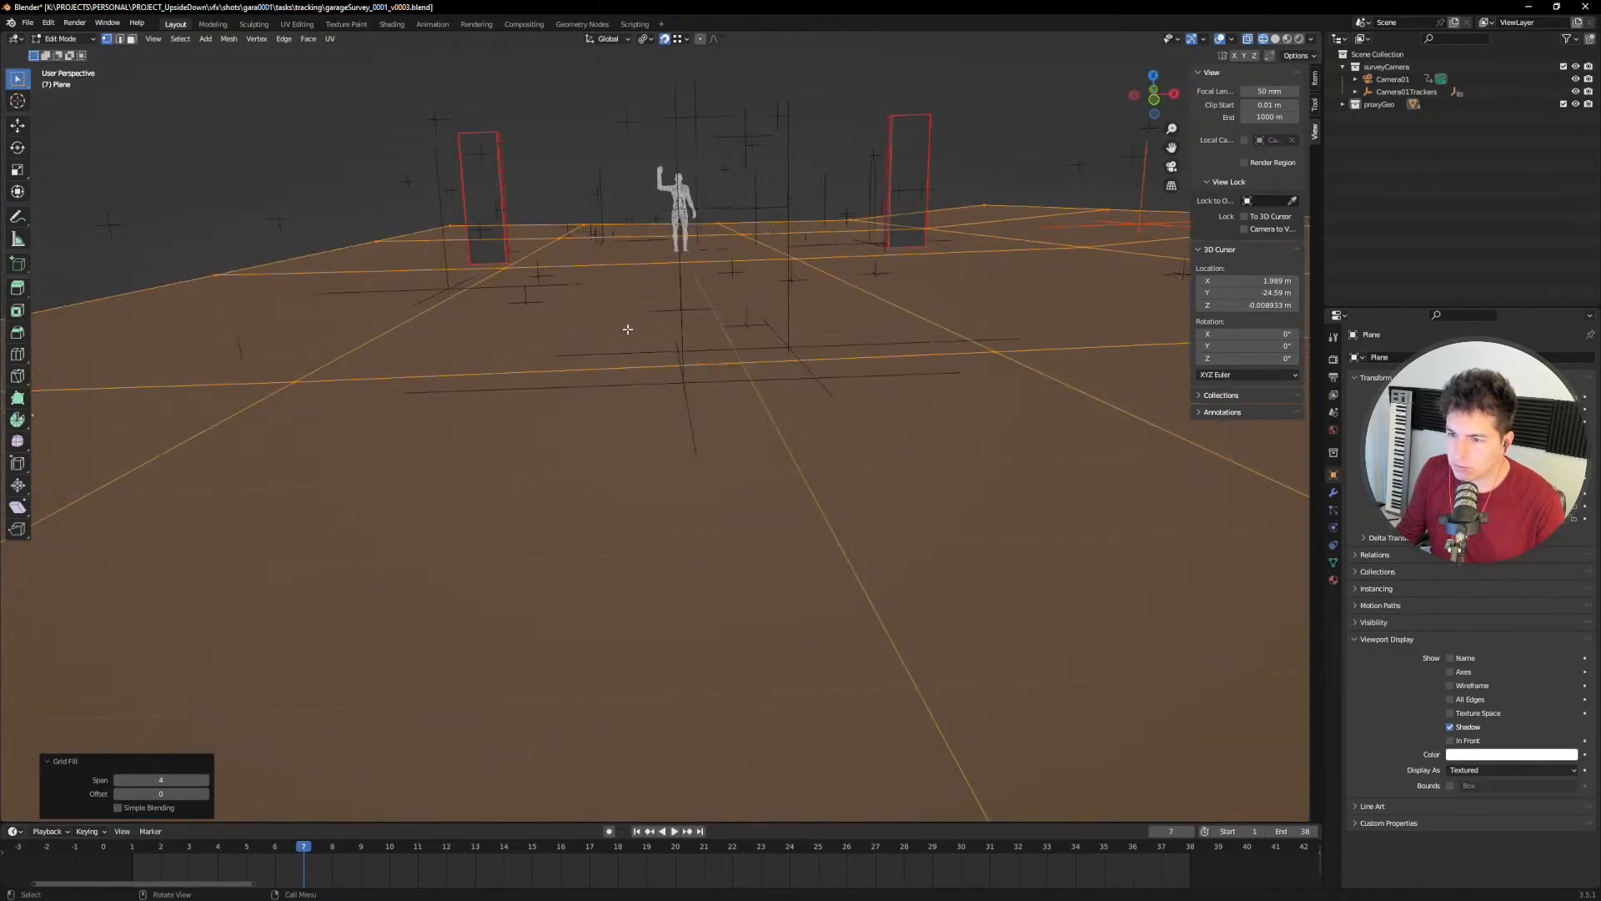
{"action": "scroll", "coordinate": [627, 329], "scroll_direction": "down", "scroll_amount": 7}
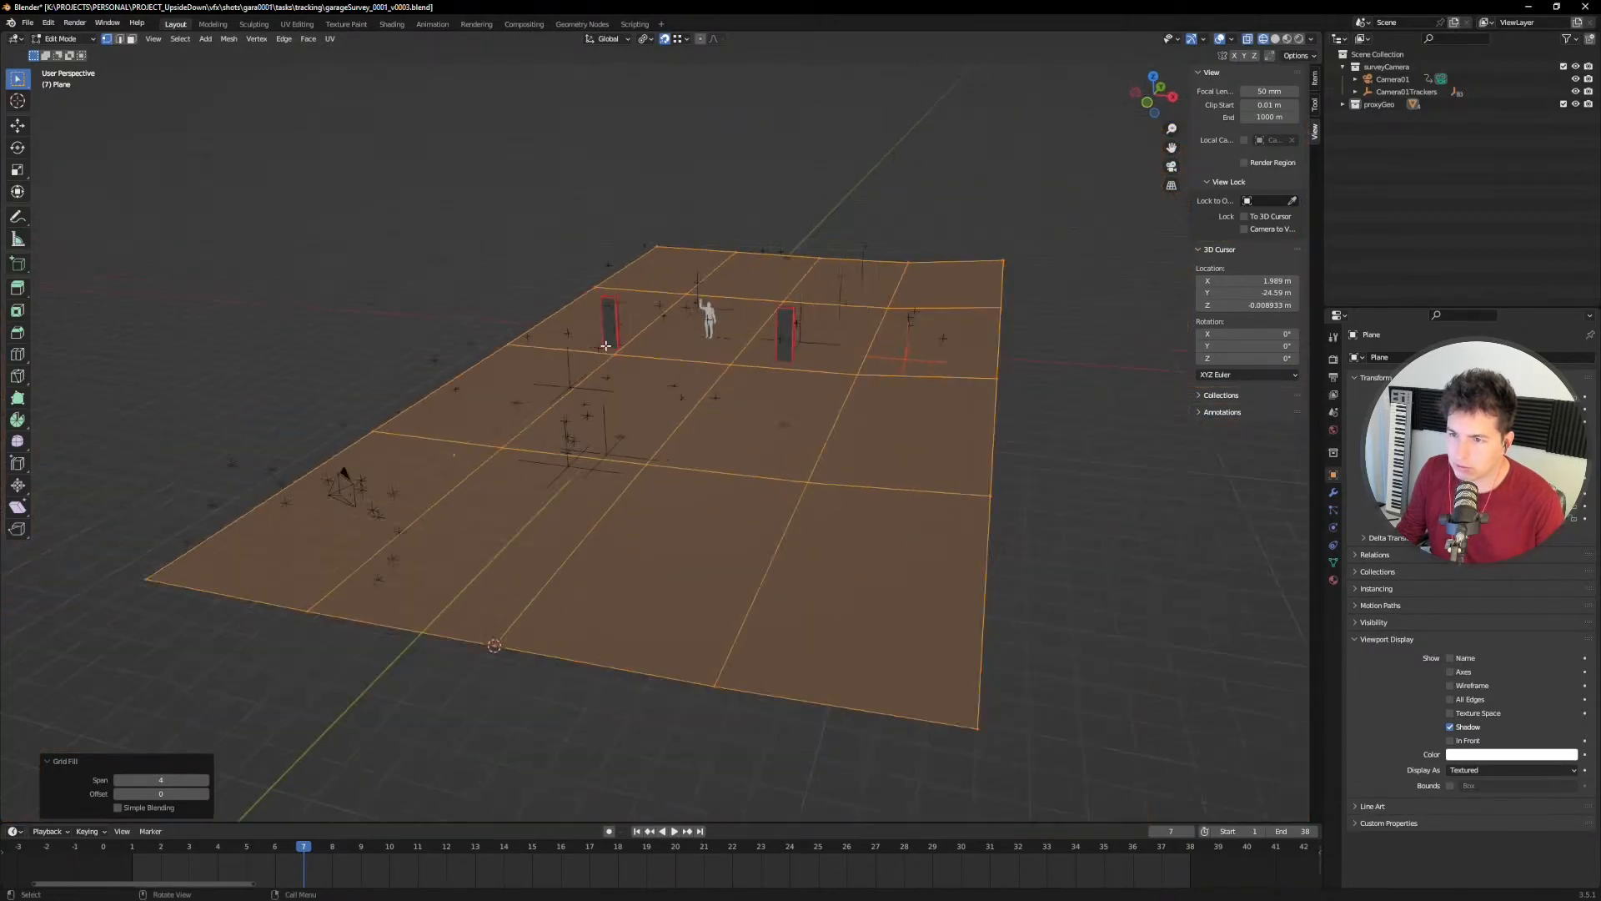
{"action": "middle_click_drag", "start_coordinate": [697, 417], "coordinate": [738, 424]}
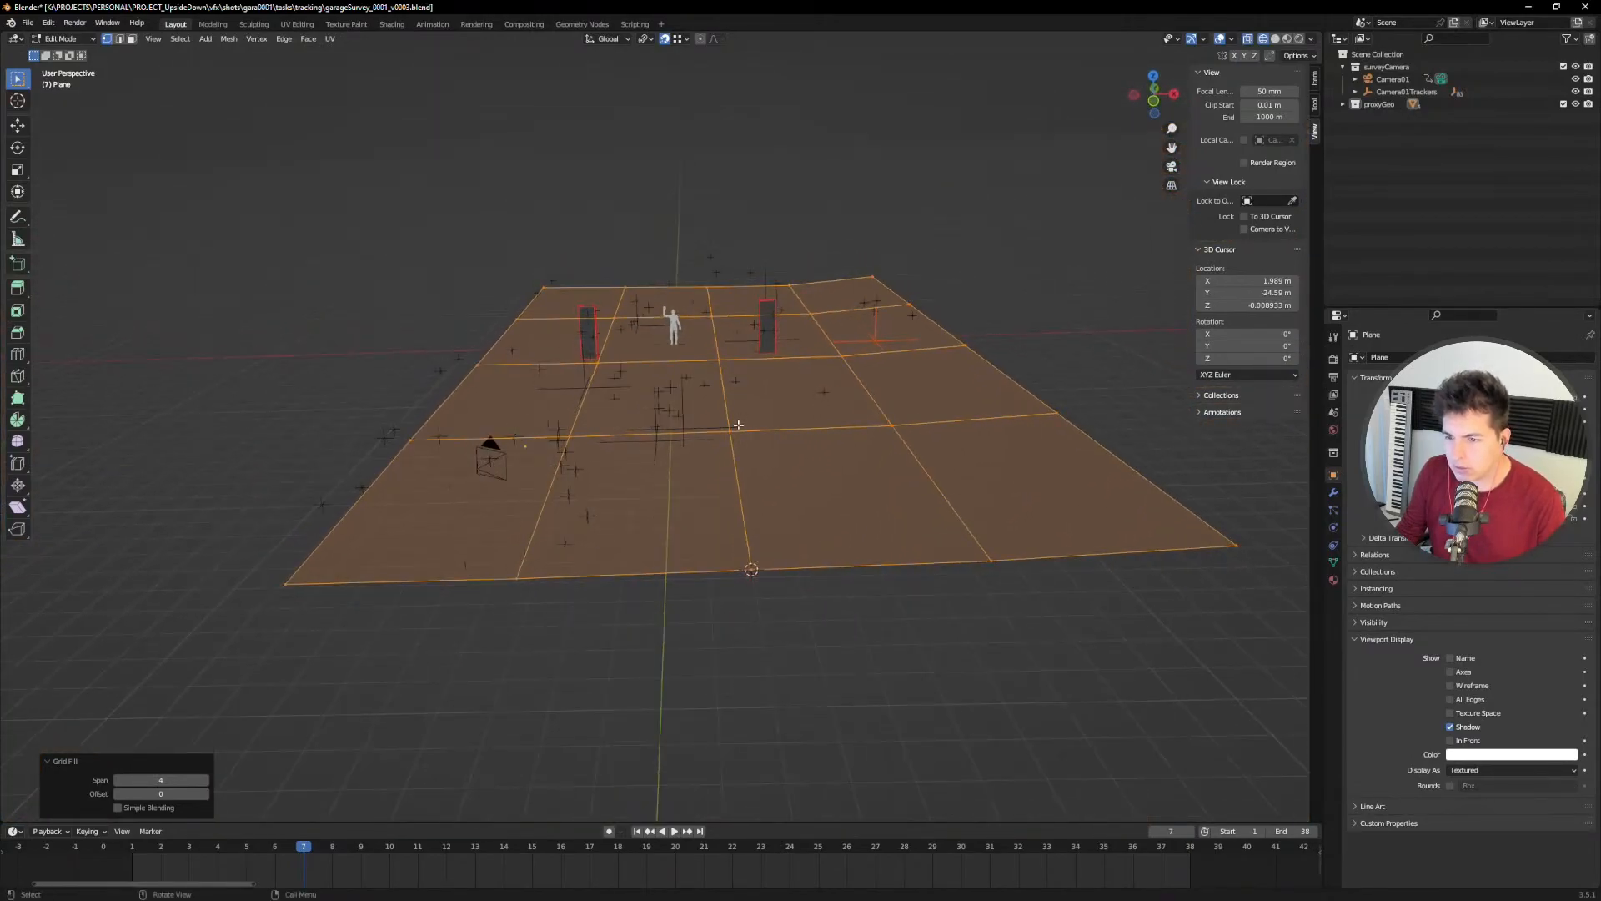
Step: Try subdividing the whole floor grid, and undo it
{"action": "right_click", "coordinate": [808, 428]}
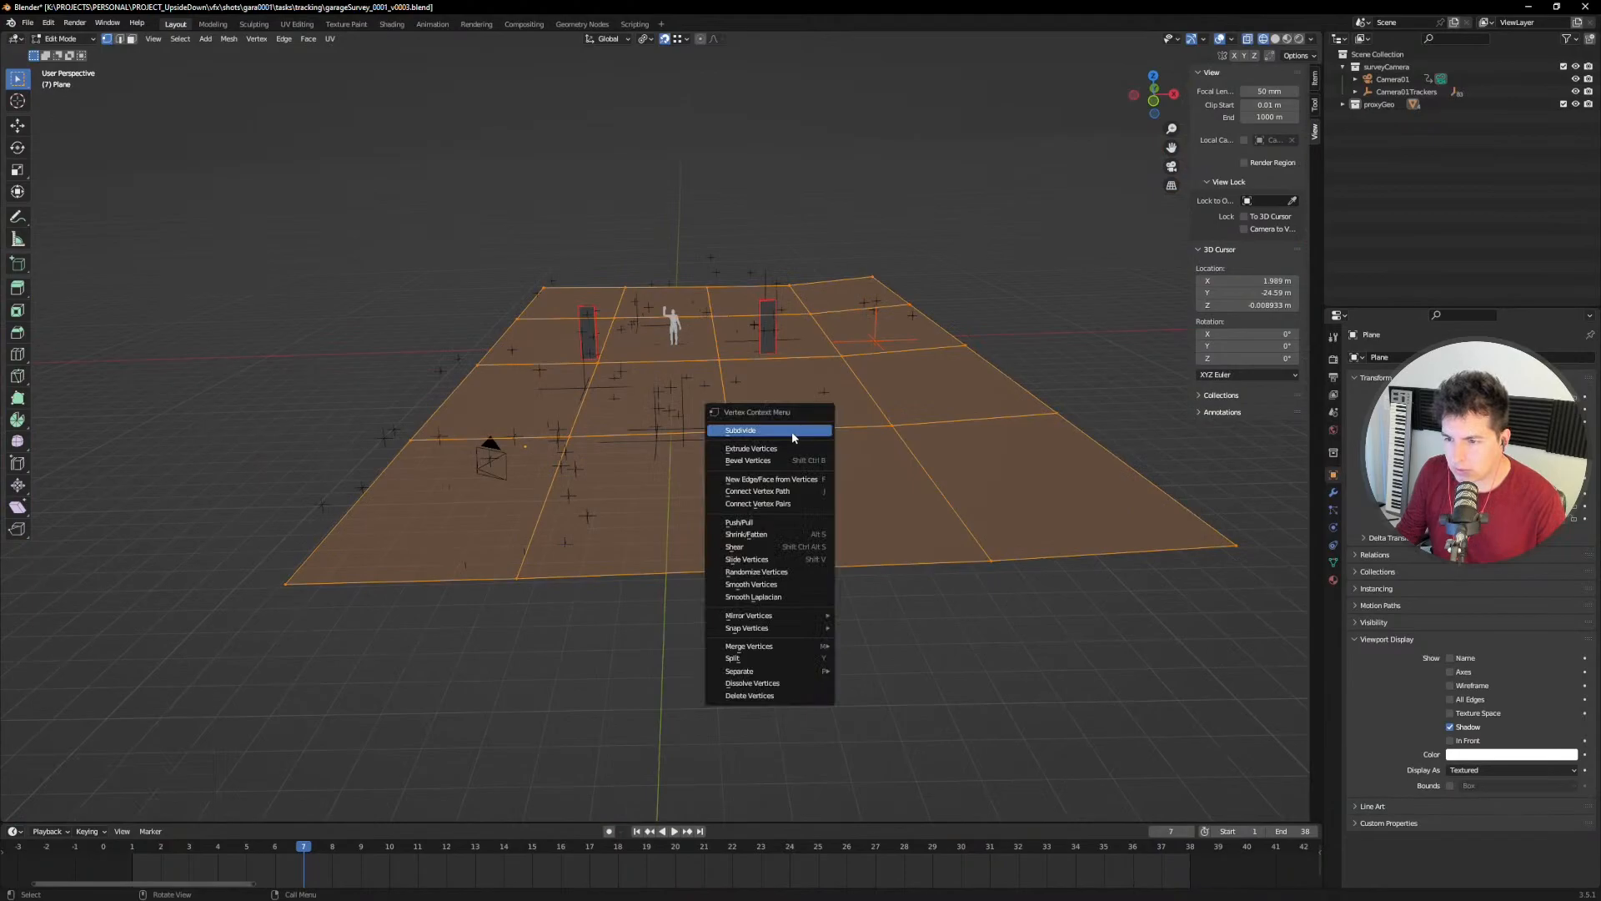
{"action": "left_click", "coordinate": [792, 431]}
{"action": "middle_click_drag", "start_coordinate": [792, 437], "coordinate": [858, 436]}
{"action": "key", "text": "ctrl+z"}
{"action": "key", "text": "ctrl+r"}
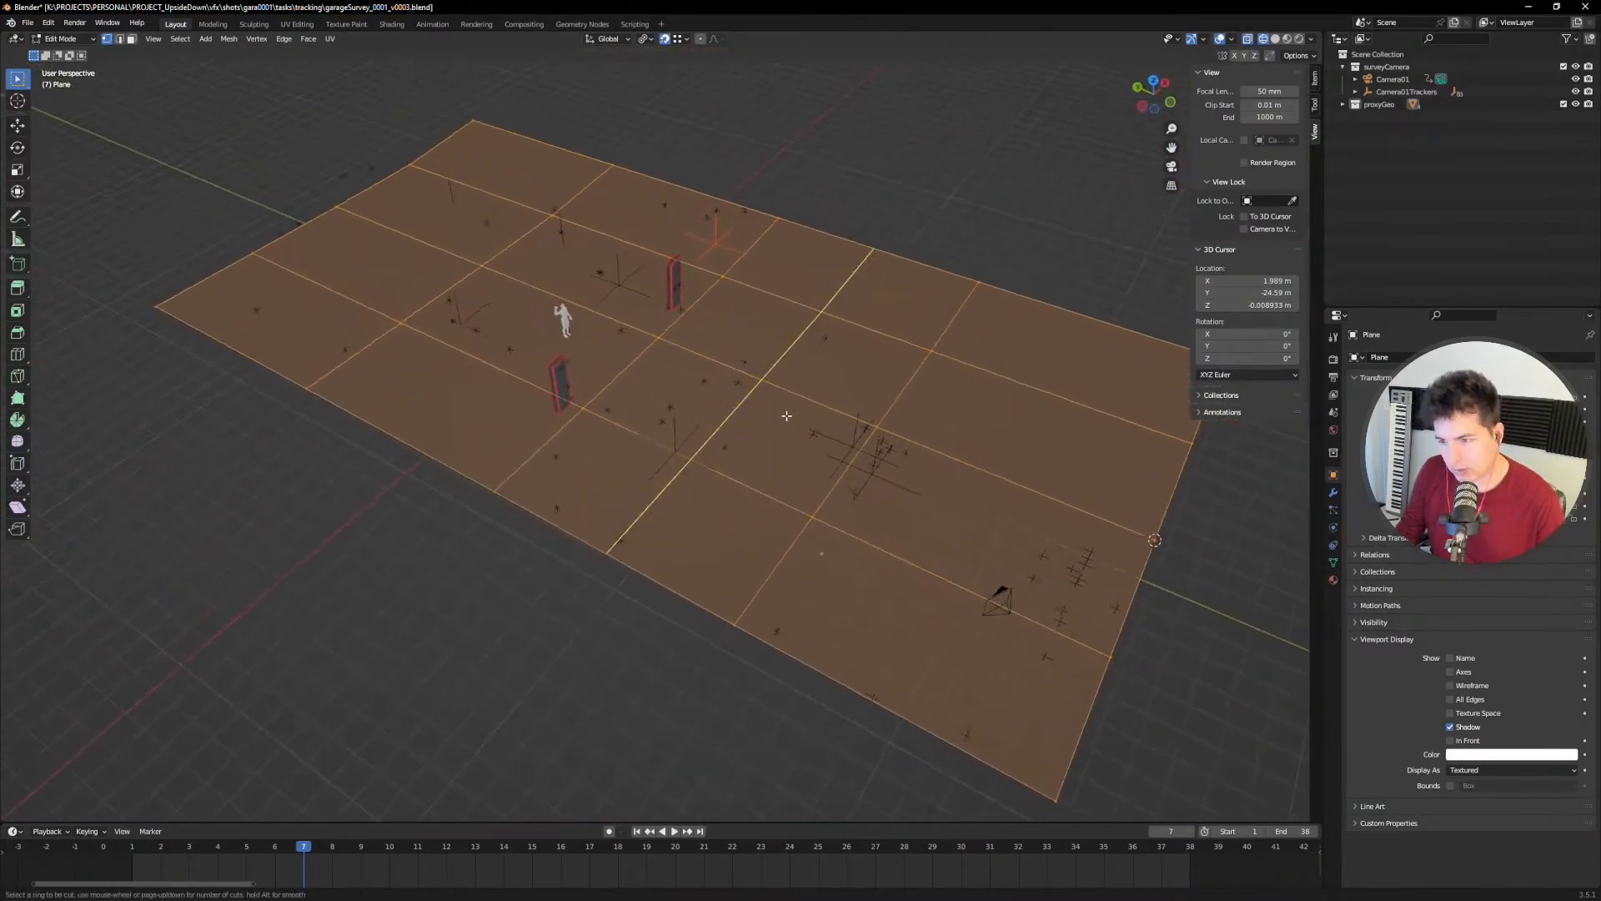
{"action": "key", "text": "Escape"}
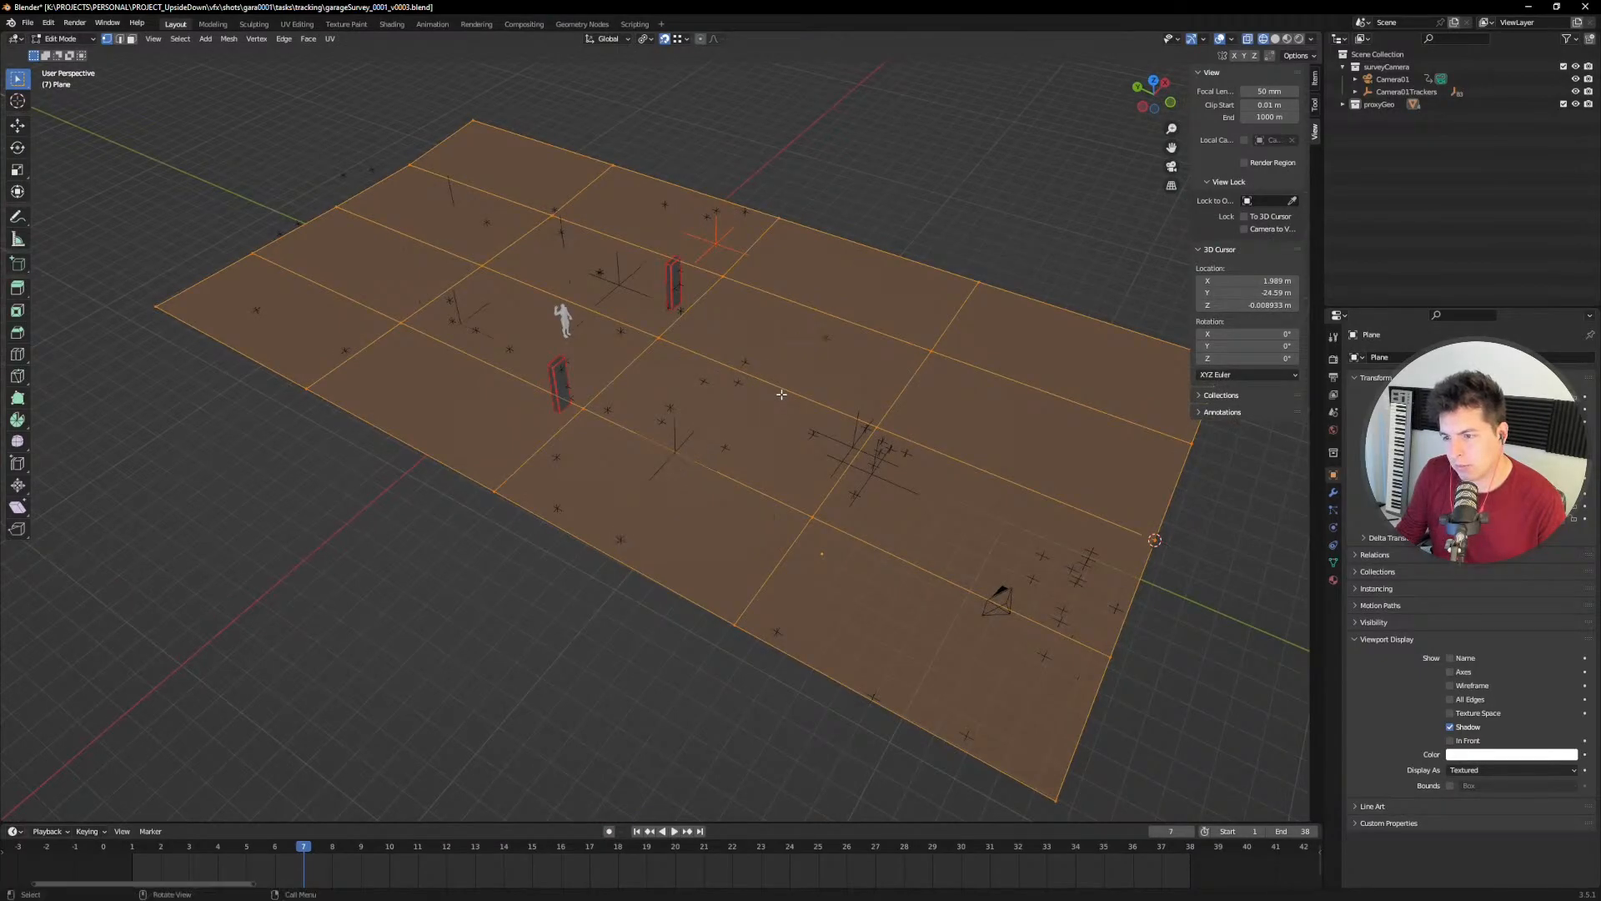
Step: Add centred loop cuts across the floor grid's width to halve its elongated cells, without sliding them
{"action": "key", "text": "ctrl+r"}
{"action": "left_click", "coordinate": [909, 442]}
{"action": "right_click", "coordinate": [908, 442]}
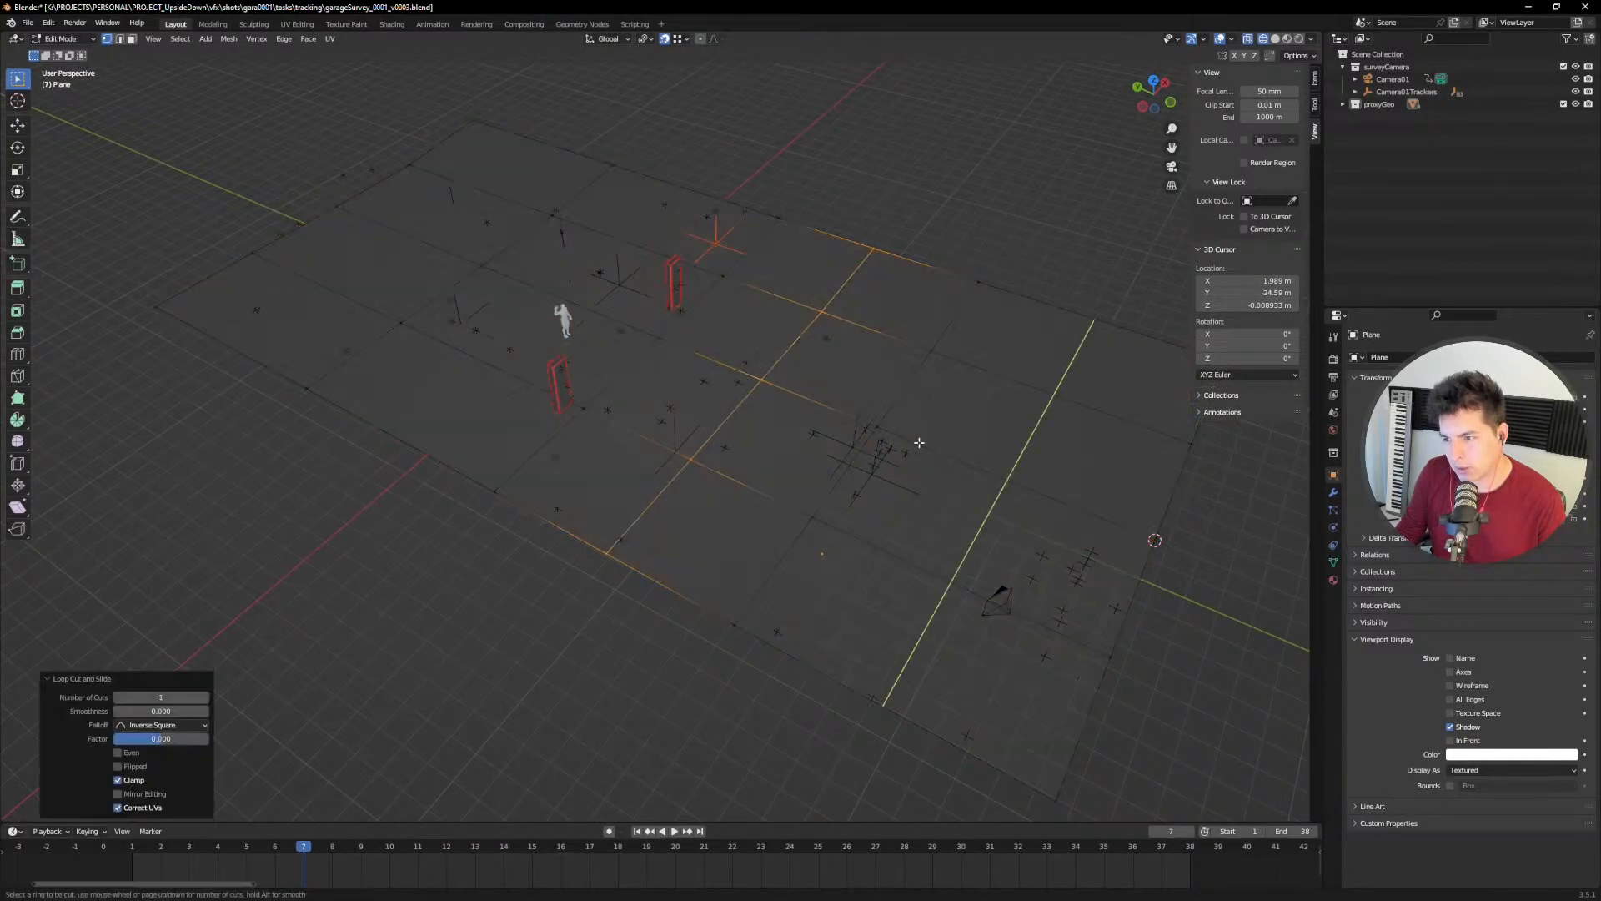
{"action": "key", "text": "ctrl+r"}
{"action": "left_click", "coordinate": [596, 315]}
{"action": "right_click", "coordinate": [596, 315]}
{"action": "key", "text": "ctrl+r"}
{"action": "left_click", "coordinate": [422, 242]}
{"action": "right_click", "coordinate": [422, 242]}
Step: Subdivide the entire floor mesh with one cut and a smoothness of 1
{"action": "middle_click_drag", "start_coordinate": [536, 284], "coordinate": [792, 417]}
{"action": "key", "text": "a"}
{"action": "right_click", "coordinate": [823, 401]}
{"action": "left_click", "coordinate": [823, 401]}
{"action": "middle_click_drag", "start_coordinate": [823, 401], "coordinate": [545, 516]}
{"action": "middle_click_drag", "start_coordinate": [743, 432], "coordinate": [350, 600]}
{"action": "mouse_move", "coordinate": [142, 738]}
{"action": "left_mouse_down"}
{"action": "mouse_move", "coordinate": [159, 738]}
{"action": "mouse_move", "coordinate": [142, 738]}
{"action": "left_mouse_up"}
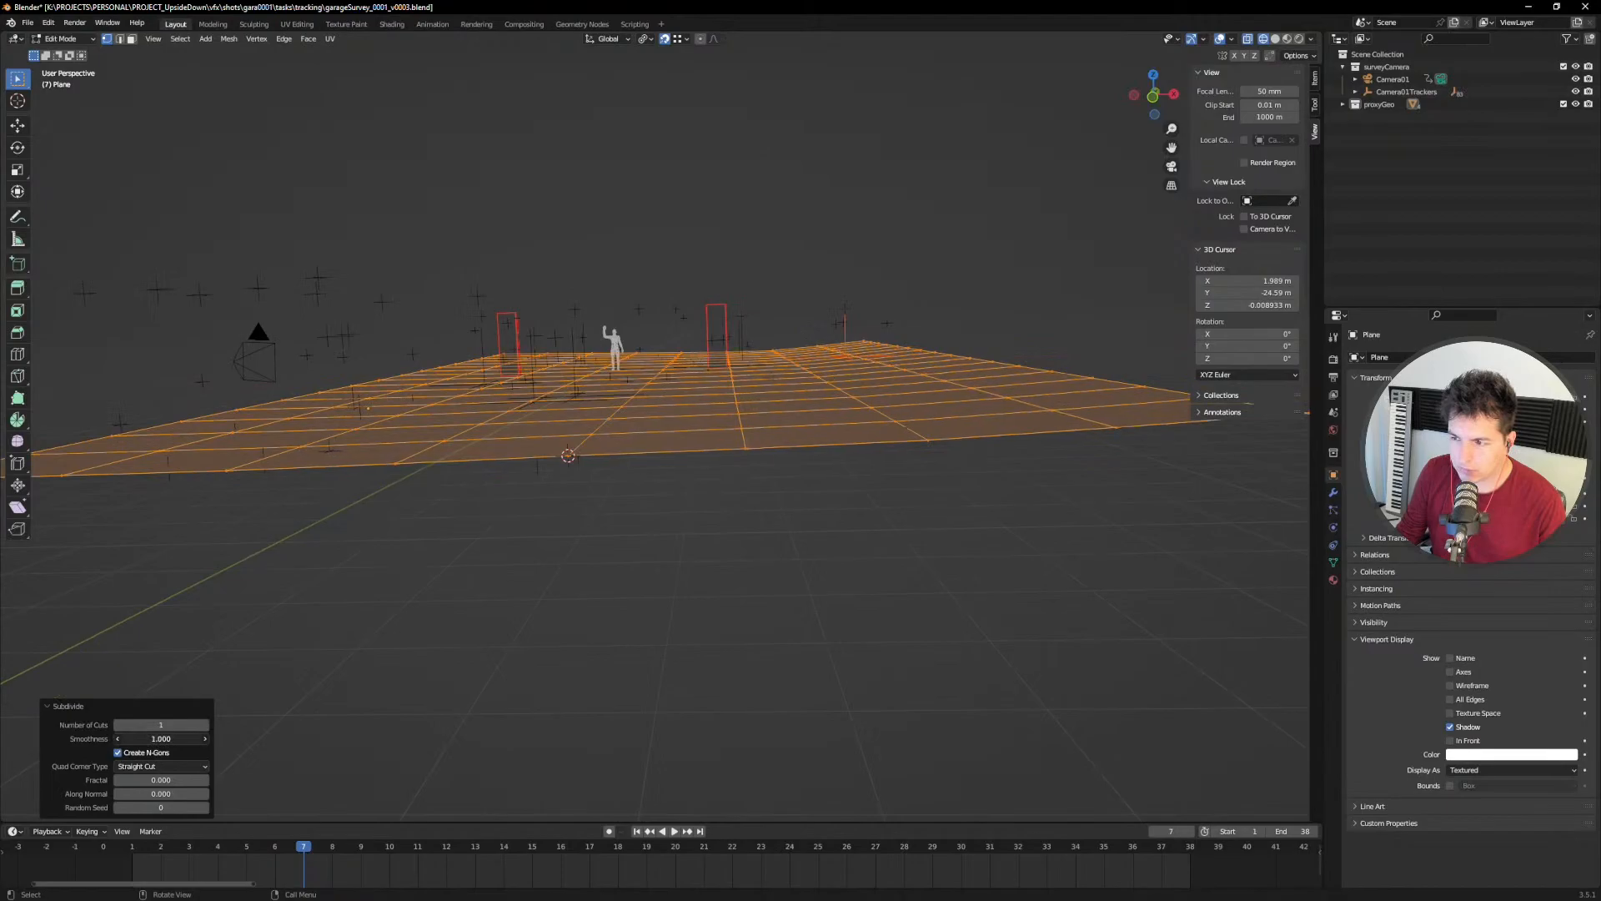
{"action": "mouse_move", "coordinate": [789, 436]}
{"action": "middle_mouse_down"}
{"action": "mouse_move", "coordinate": [743, 443]}
{"action": "mouse_move", "coordinate": [786, 444]}
{"action": "middle_mouse_up"}
Step: Through the camera, compare the floor grid with the survey images, going to frame 19 and examining the floor trackers near the dark seam
{"action": "key", "text": "KP_0"}
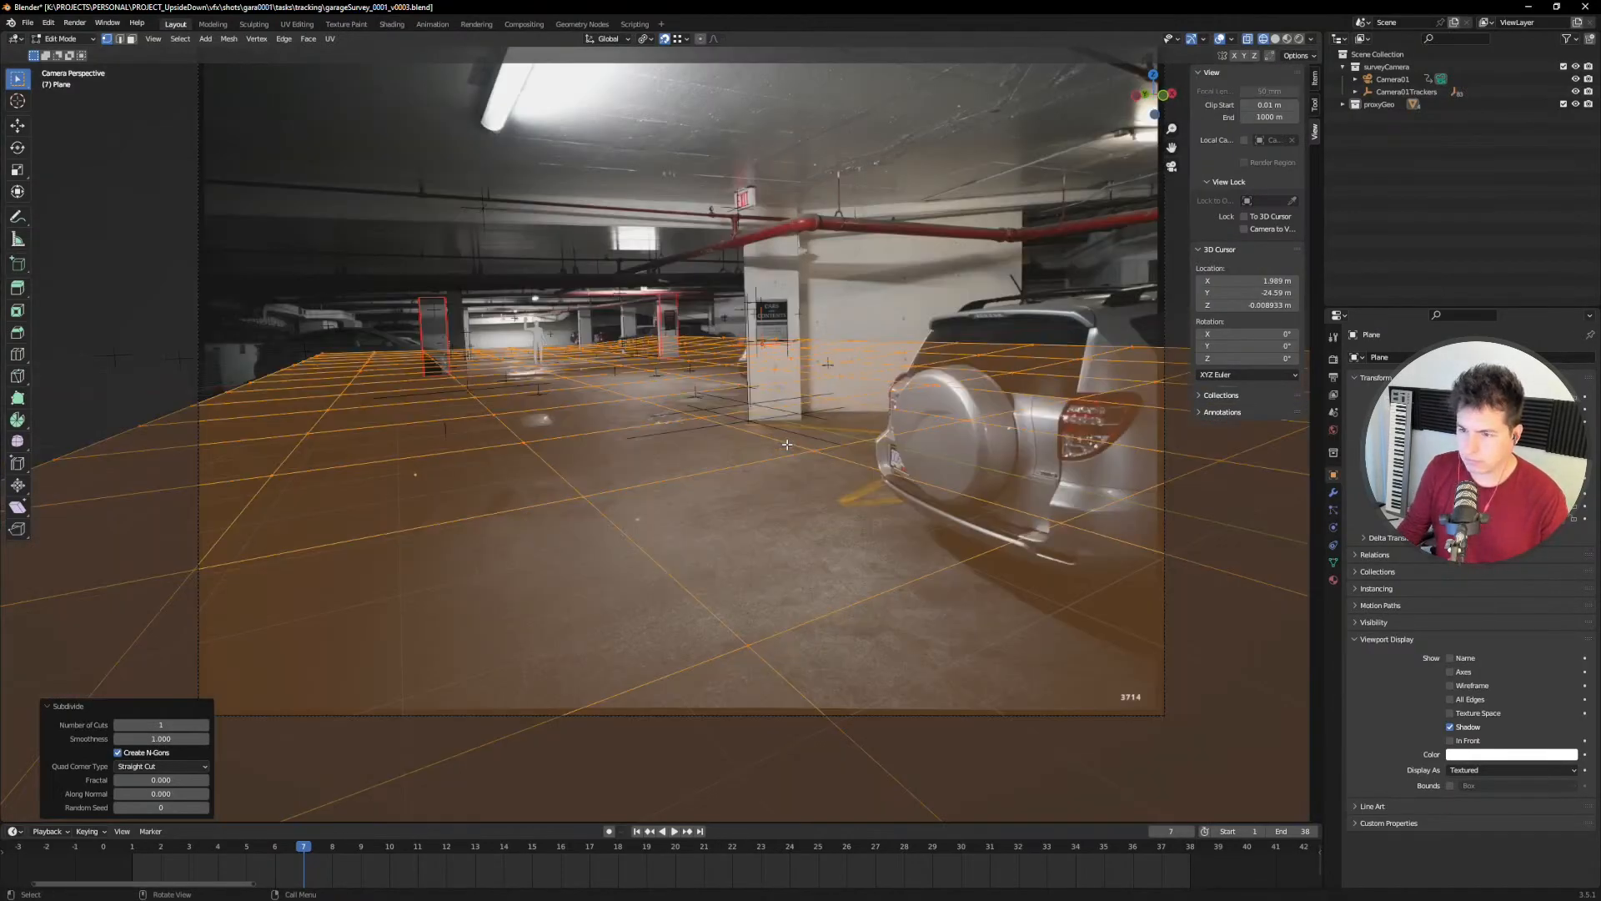
{"action": "scroll", "coordinate": [474, 454], "scroll_direction": "up", "scroll_amount": 1}
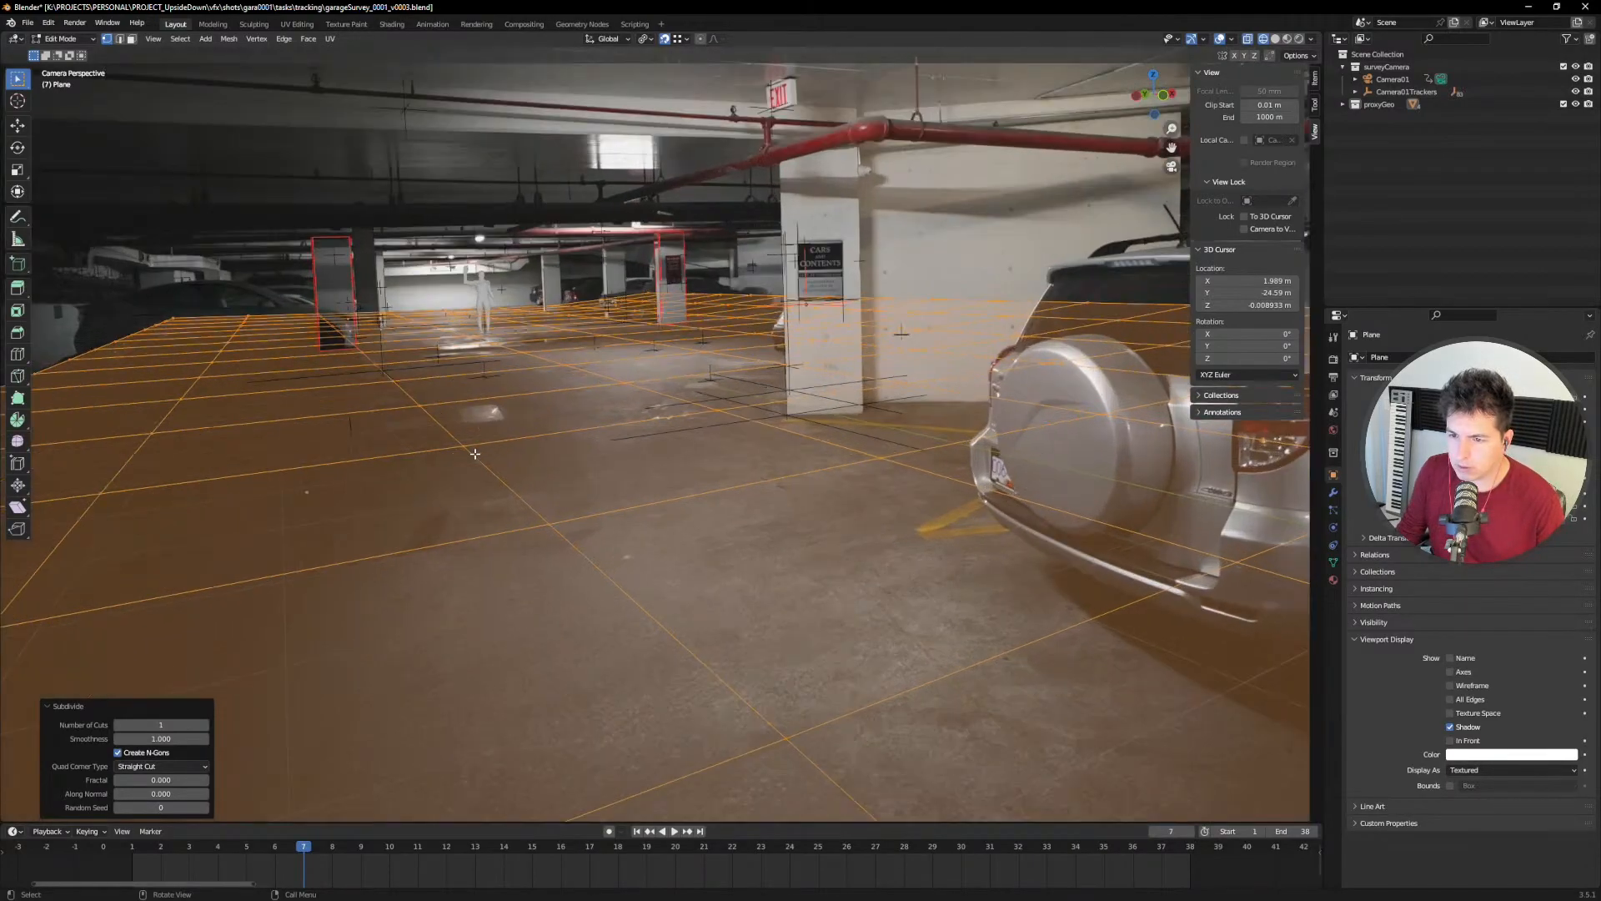
{"action": "left_click", "coordinate": [505, 455]}
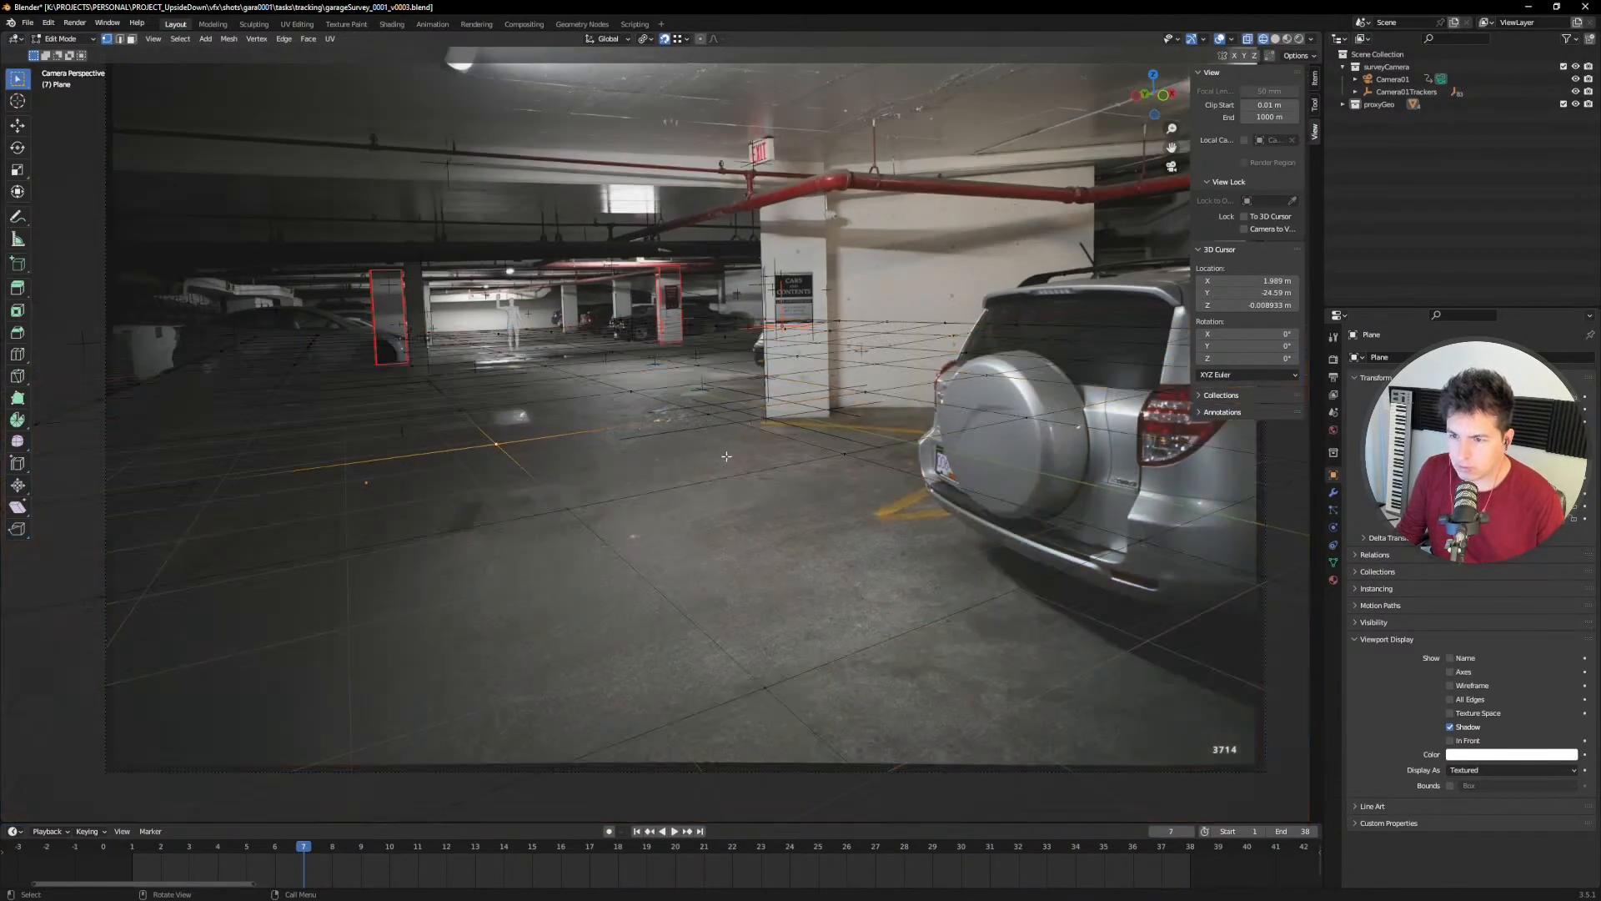
{"action": "left_click_drag", "start_coordinate": [524, 850], "coordinate": [633, 854]}
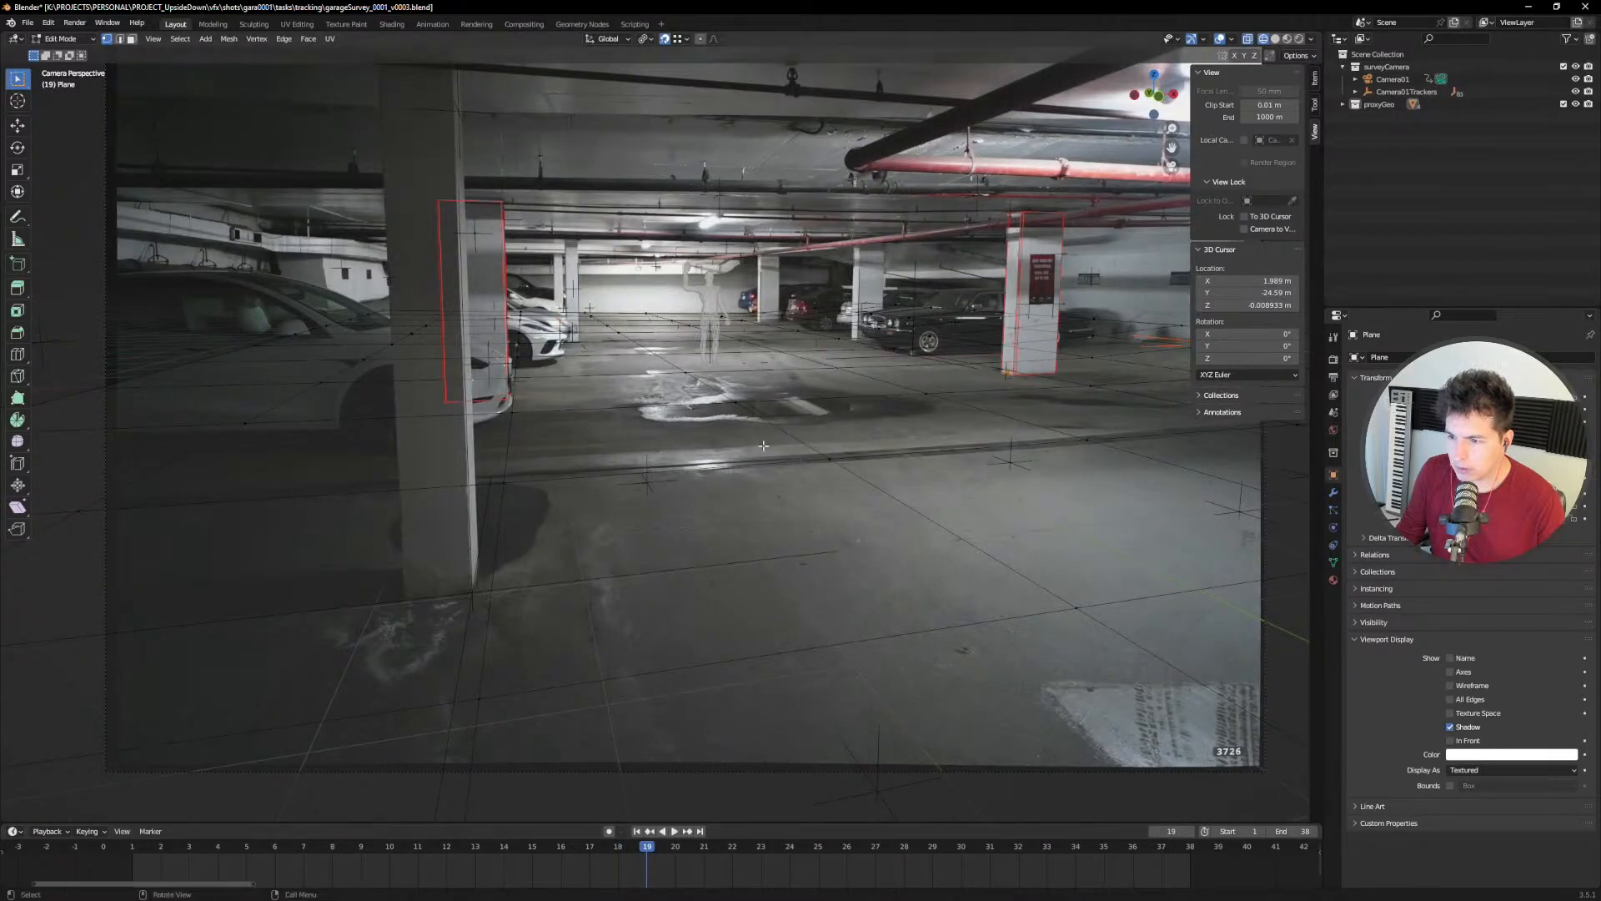
{"action": "middle_click_drag", "start_coordinate": [1015, 462], "coordinate": [801, 456], "text": "shift"}
{"action": "middle_click_drag", "start_coordinate": [805, 444], "coordinate": [872, 347], "text": "ctrl"}
{"action": "middle_click_drag", "start_coordinate": [879, 500], "coordinate": [730, 314], "text": "shift"}
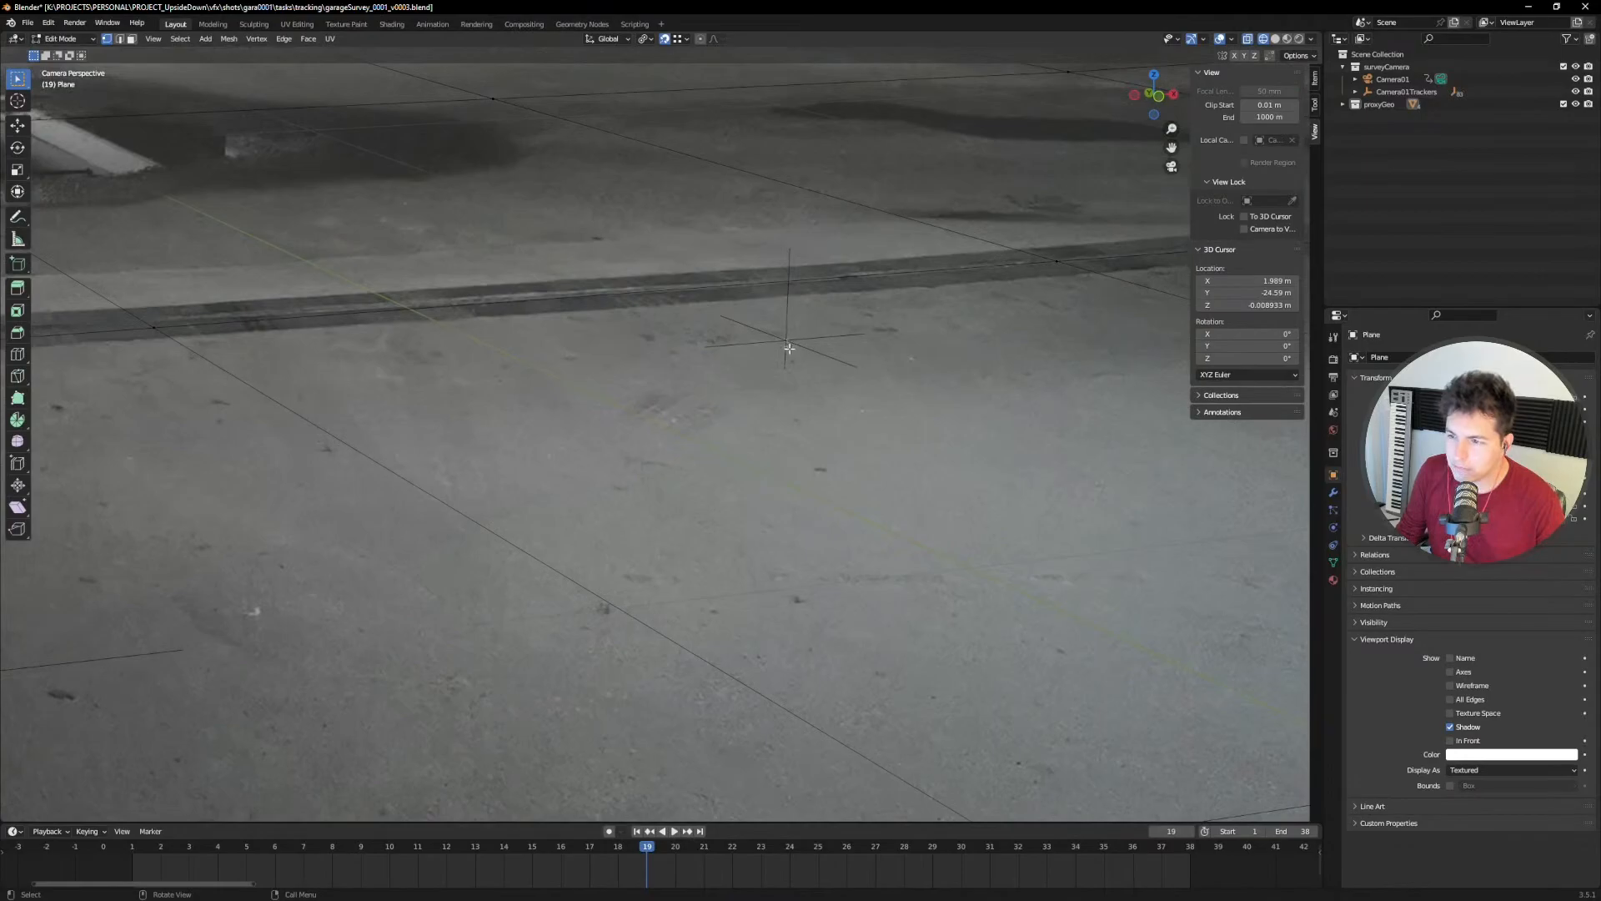
{"action": "scroll", "coordinate": [786, 365], "scroll_direction": "down", "scroll_amount": 5}
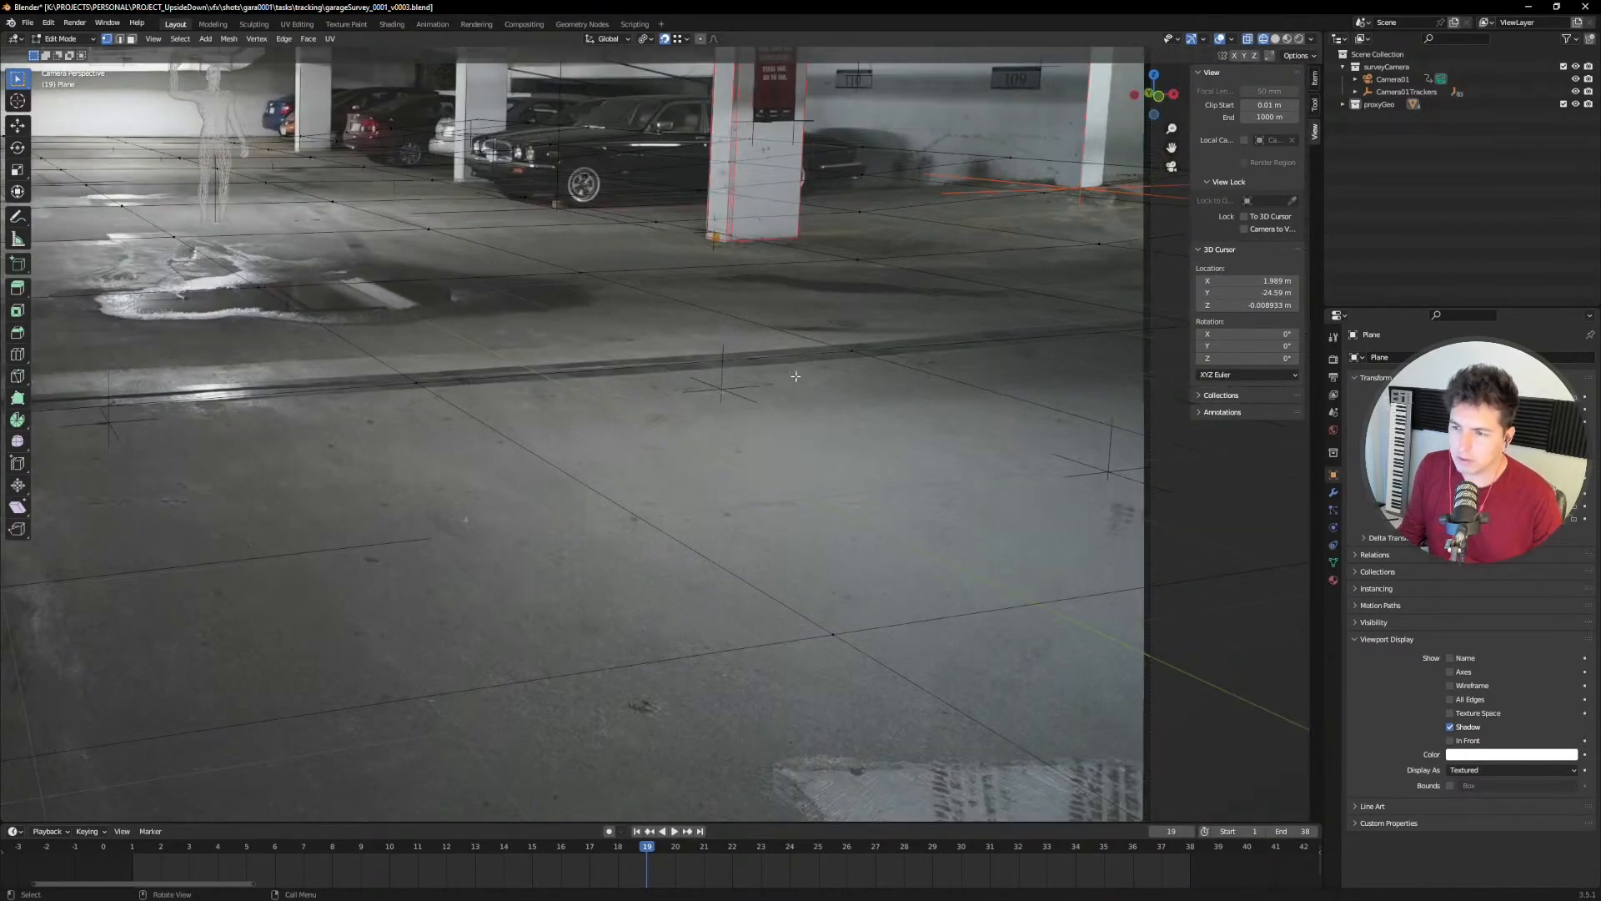
{"action": "middle_click_drag", "start_coordinate": [790, 353], "coordinate": [788, 414], "text": "ctrl"}
Step: Move the two floor vertices along the dark seam about 0.049 m in X and 0.066 m in Z, using smooth proportional editing of size 8.14 m
{"action": "left_click_drag", "start_coordinate": [828, 356], "coordinate": [447, 419]}
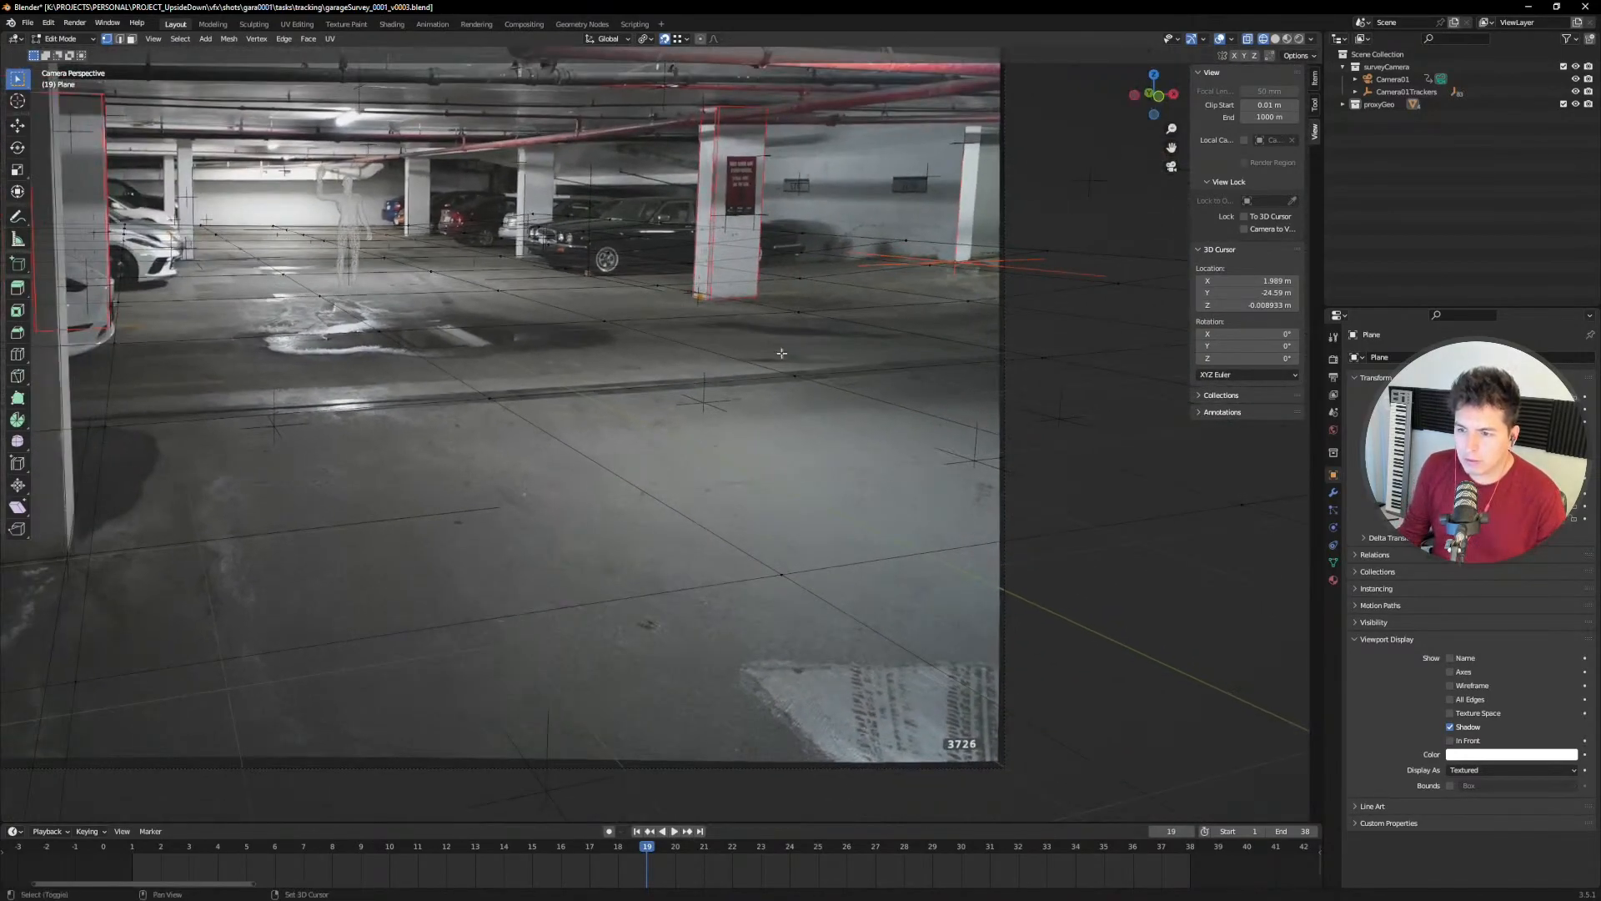
{"action": "scroll", "coordinate": [657, 401], "scroll_direction": "down", "scroll_amount": 1}
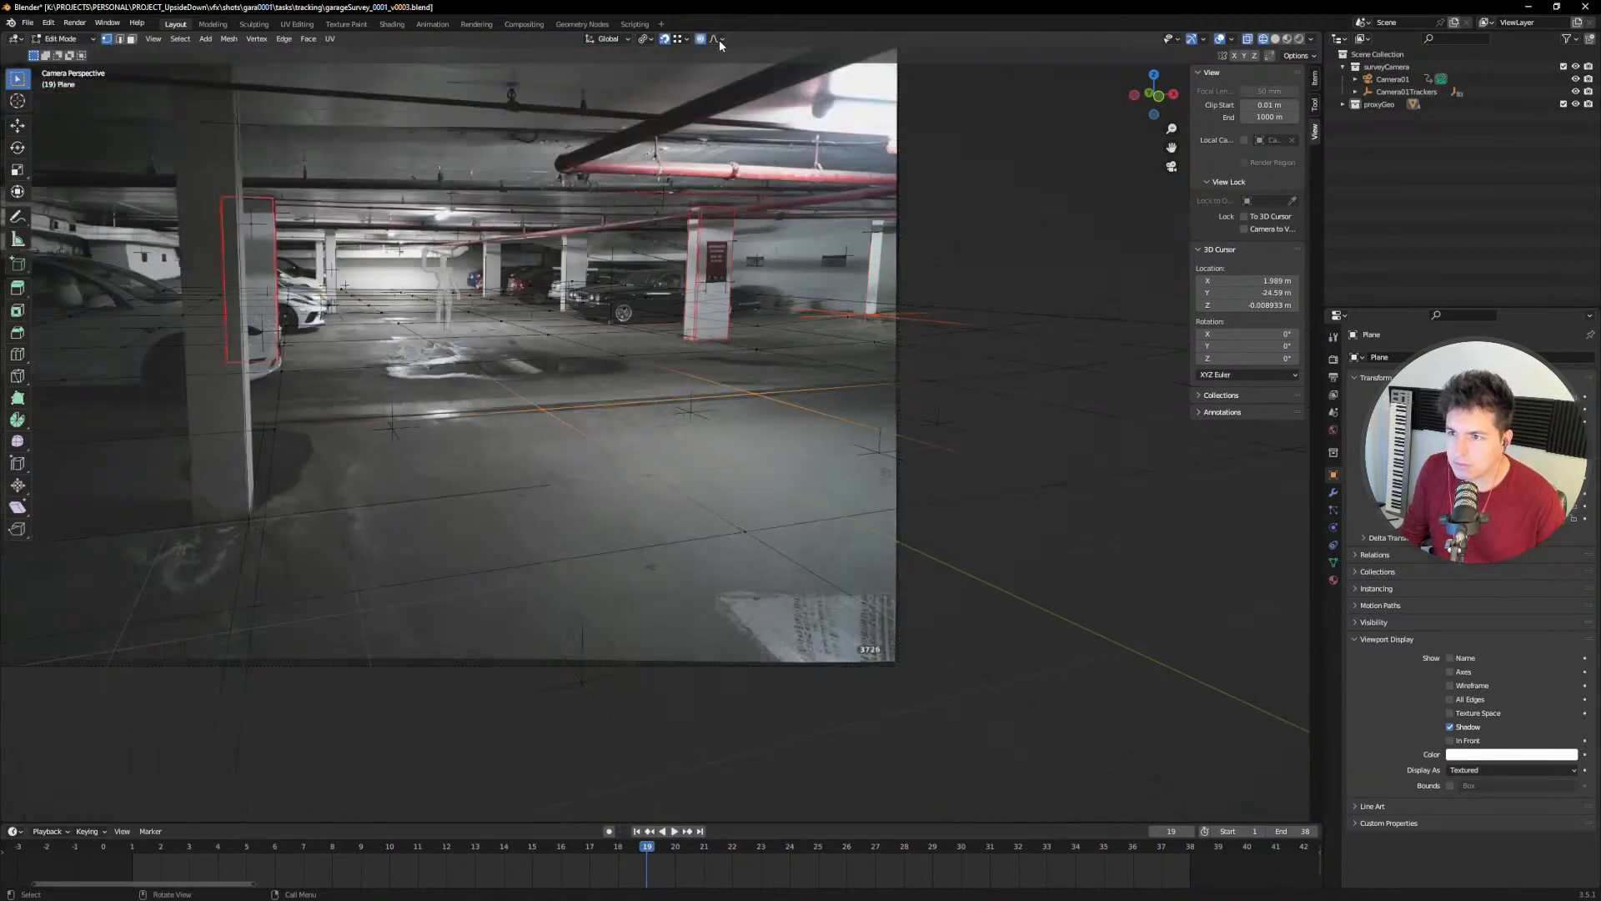
{"action": "key", "text": "g"}
{"action": "scroll", "coordinate": [742, 399], "scroll_direction": "up", "scroll_amount": 3}
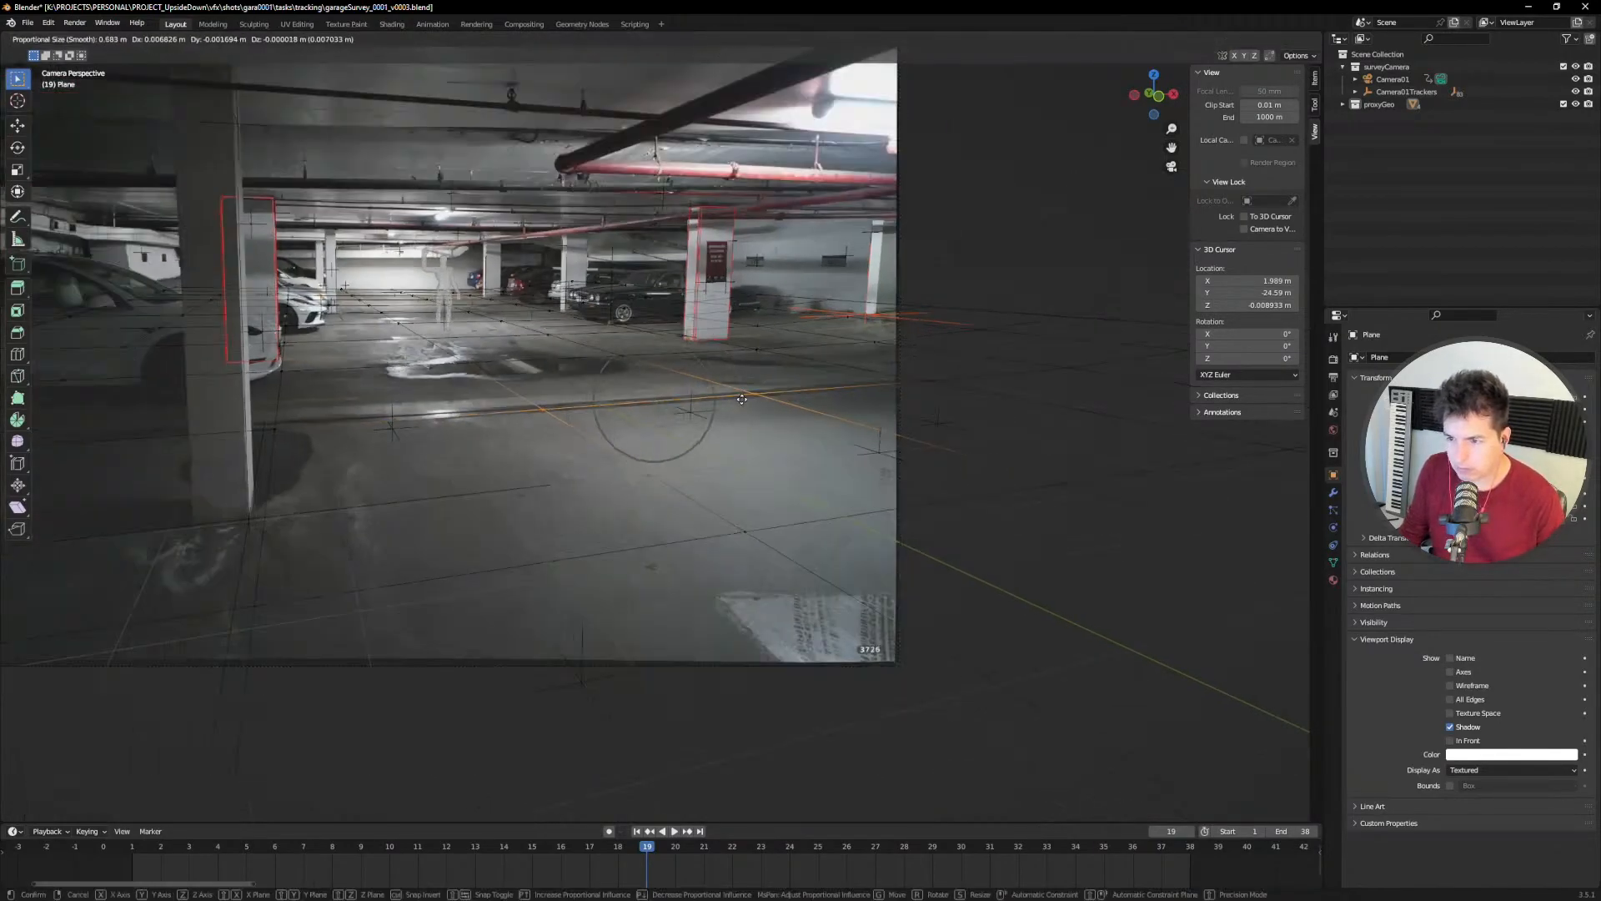
{"action": "scroll", "coordinate": [741, 399], "scroll_direction": "down", "scroll_amount": 8}
{"action": "scroll", "coordinate": [741, 399], "scroll_direction": "down", "scroll_amount": 8}
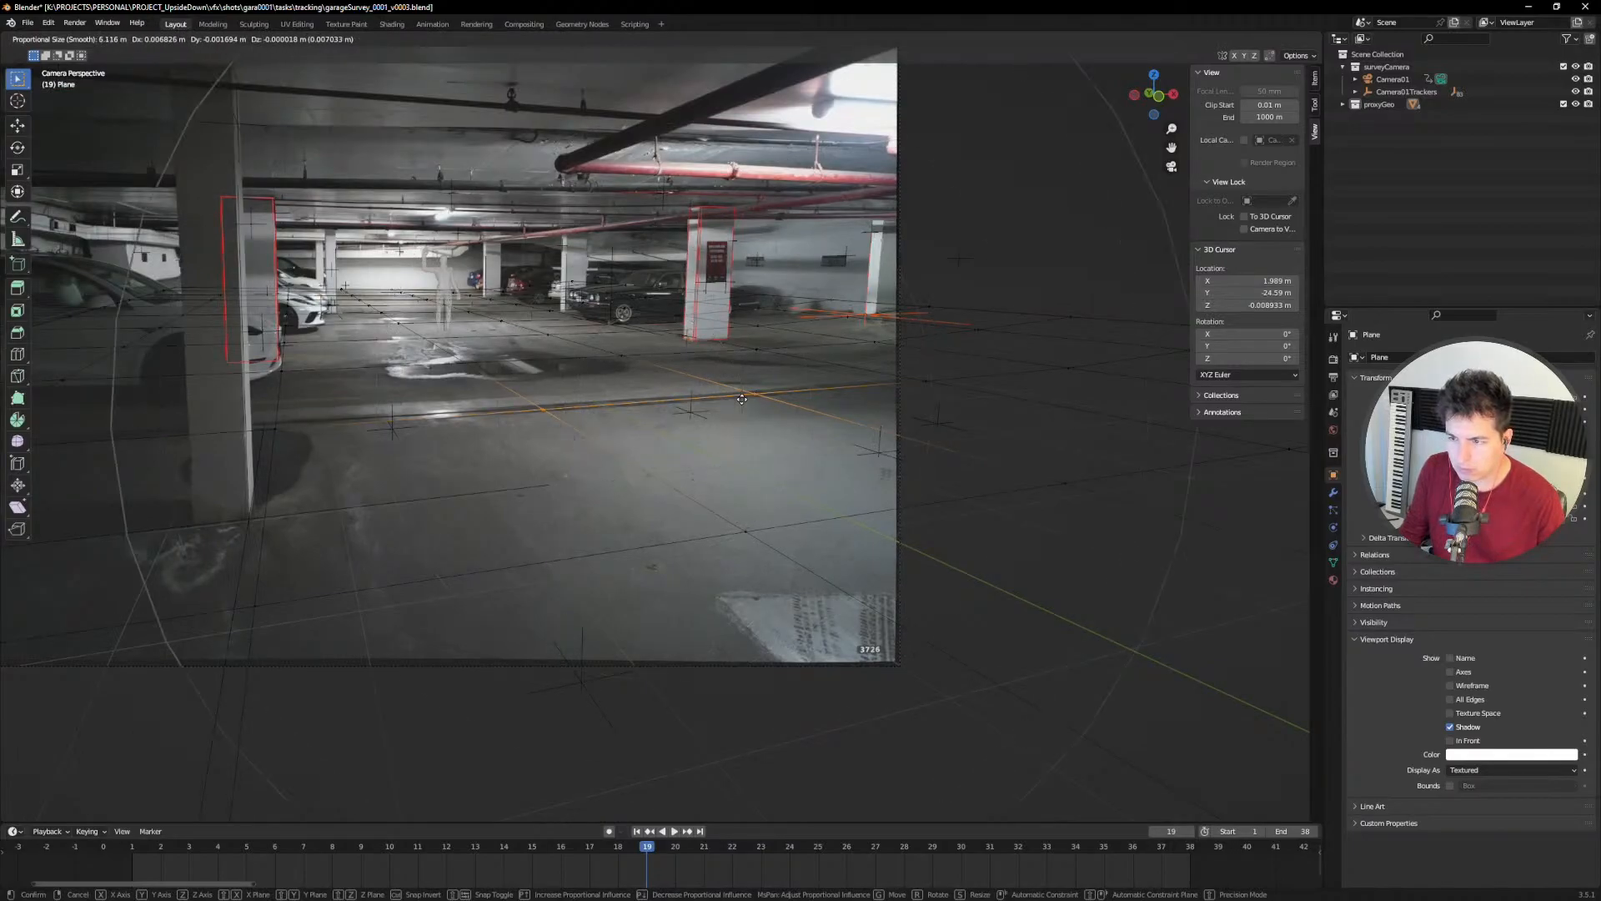
{"action": "scroll", "coordinate": [742, 392], "scroll_direction": "down", "scroll_amount": 4}
{"action": "scroll", "coordinate": [744, 392], "scroll_direction": "up", "scroll_amount": 2}
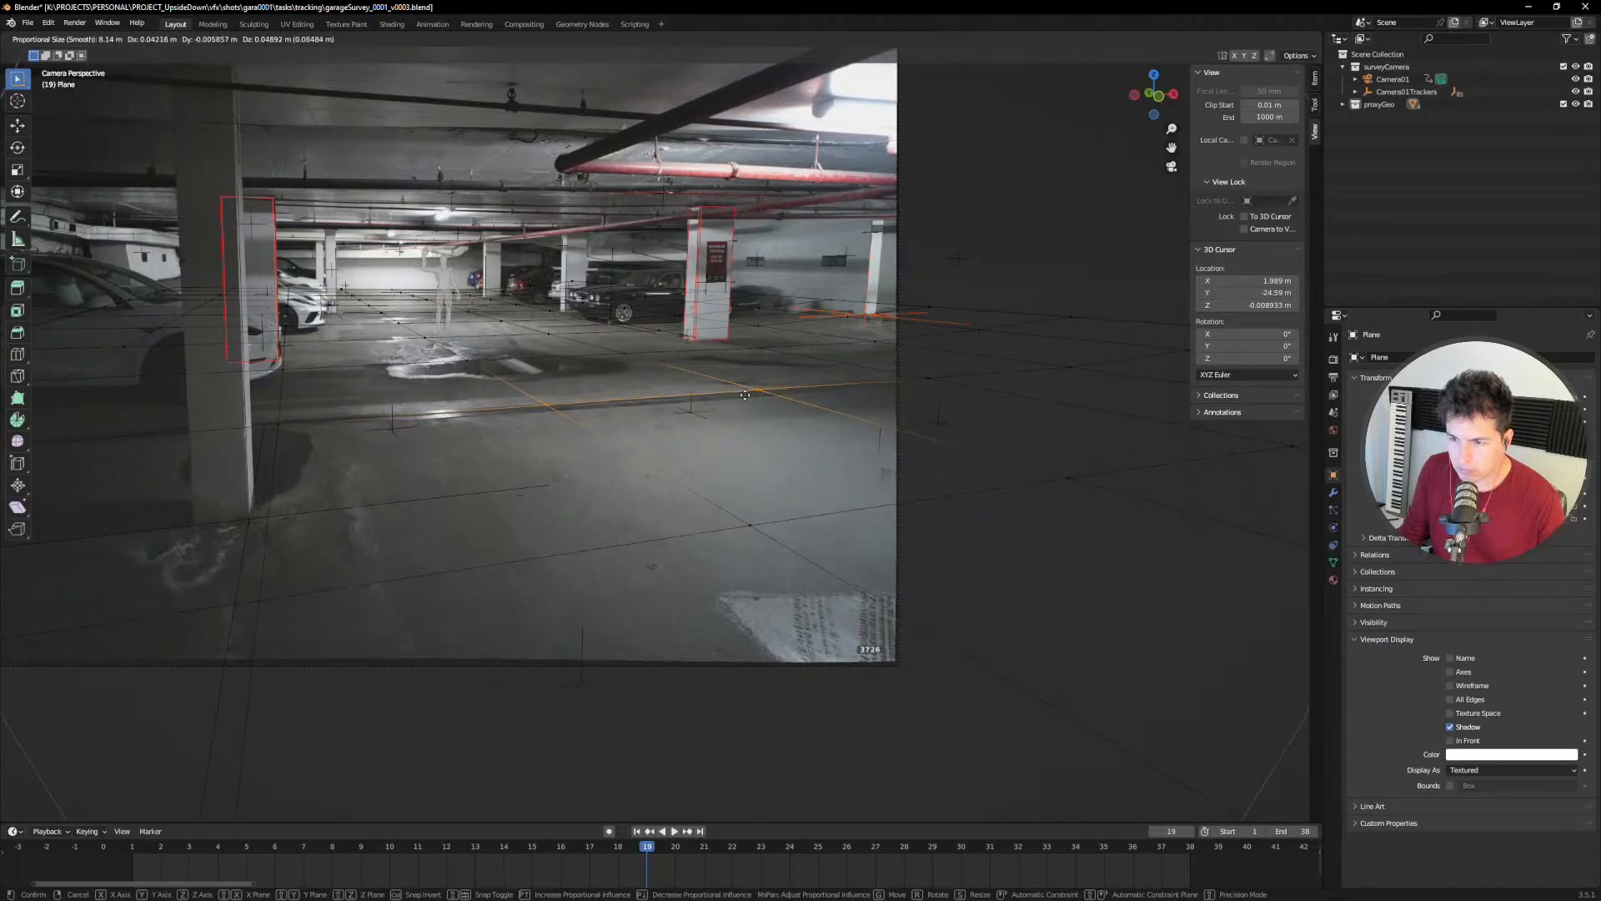
{"action": "left_click", "coordinate": [750, 380]}
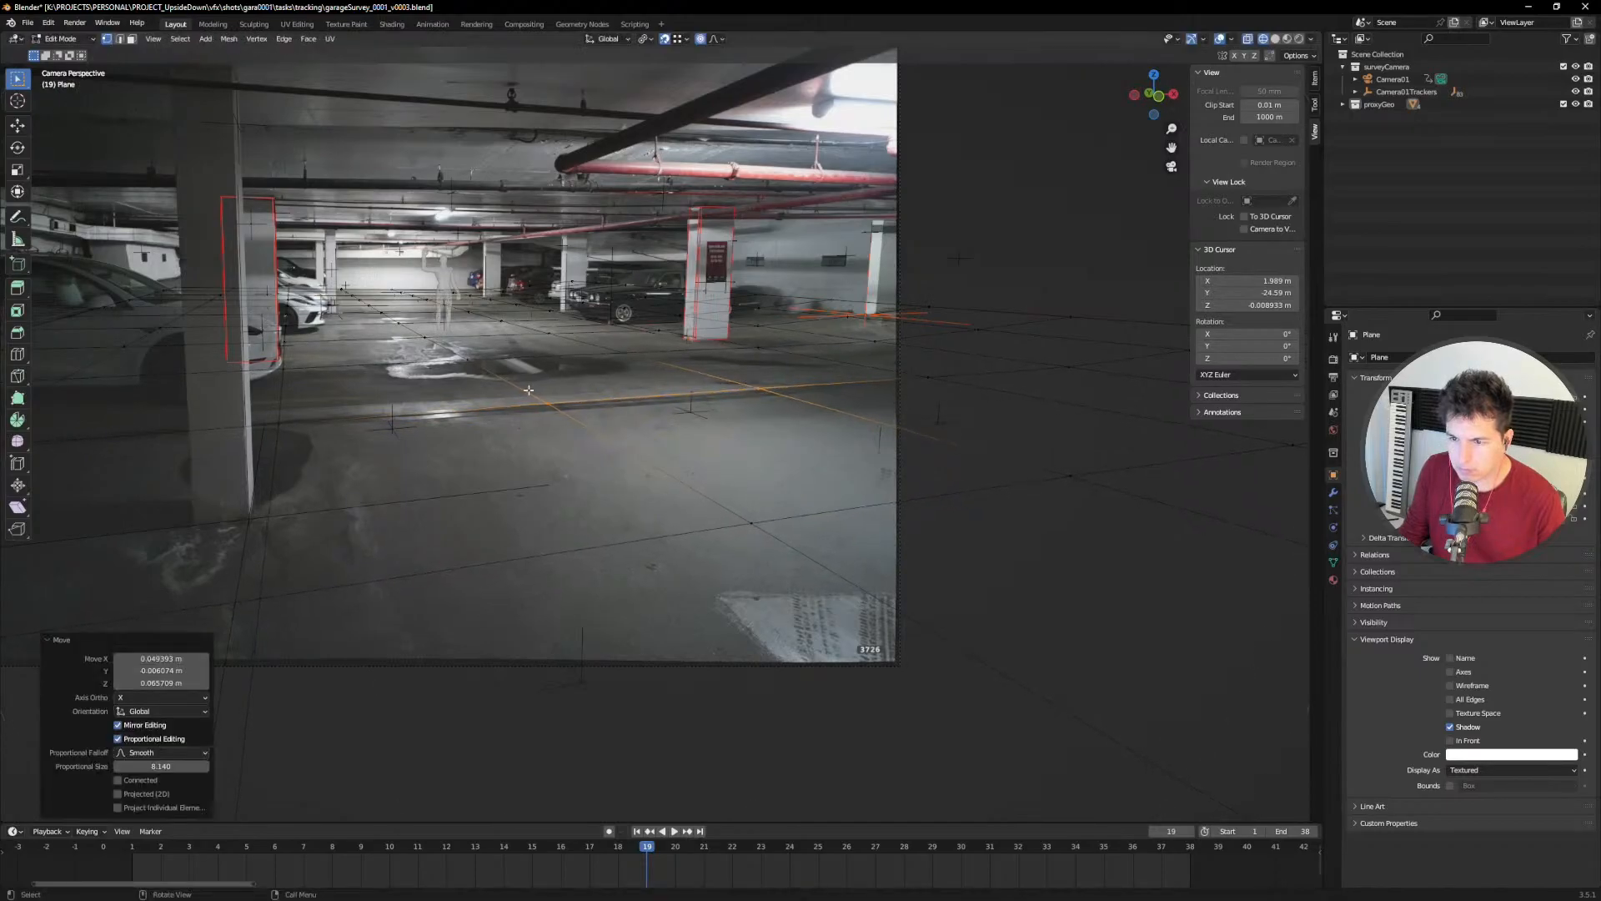
Step: At frame 24, lower the floor vertex between the puddle and the sign pillar along Z, with a proportional size of 4.595 m
{"action": "middle_click_drag", "start_coordinate": [551, 392], "coordinate": [839, 398], "text": "shift"}
{"action": "key", "text": "space"}
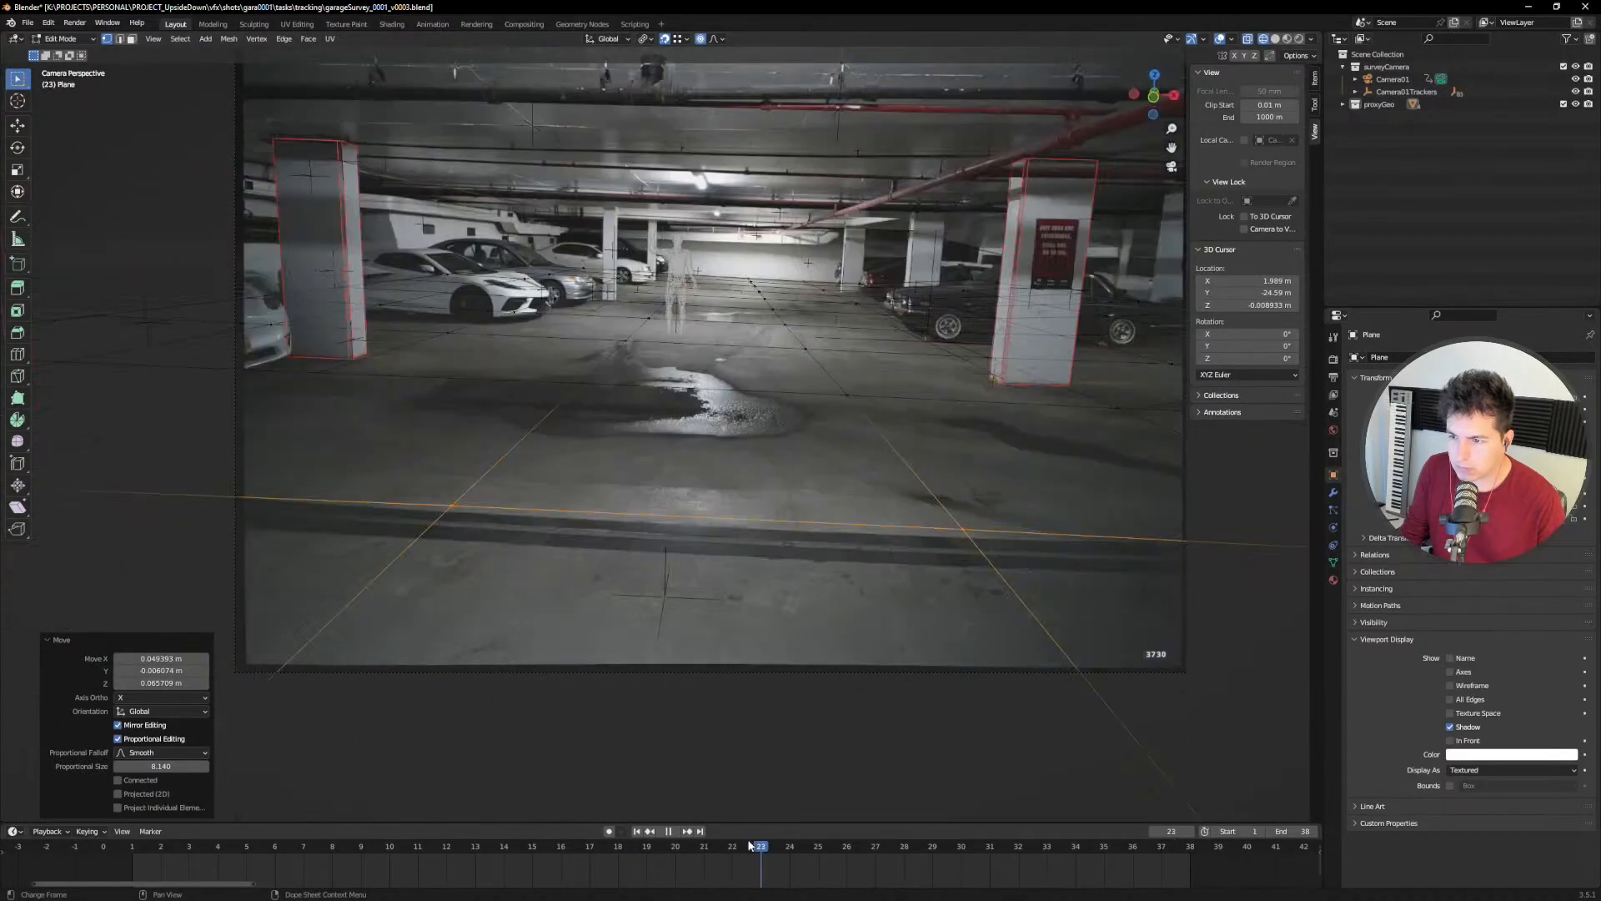
{"action": "key", "text": "space"}
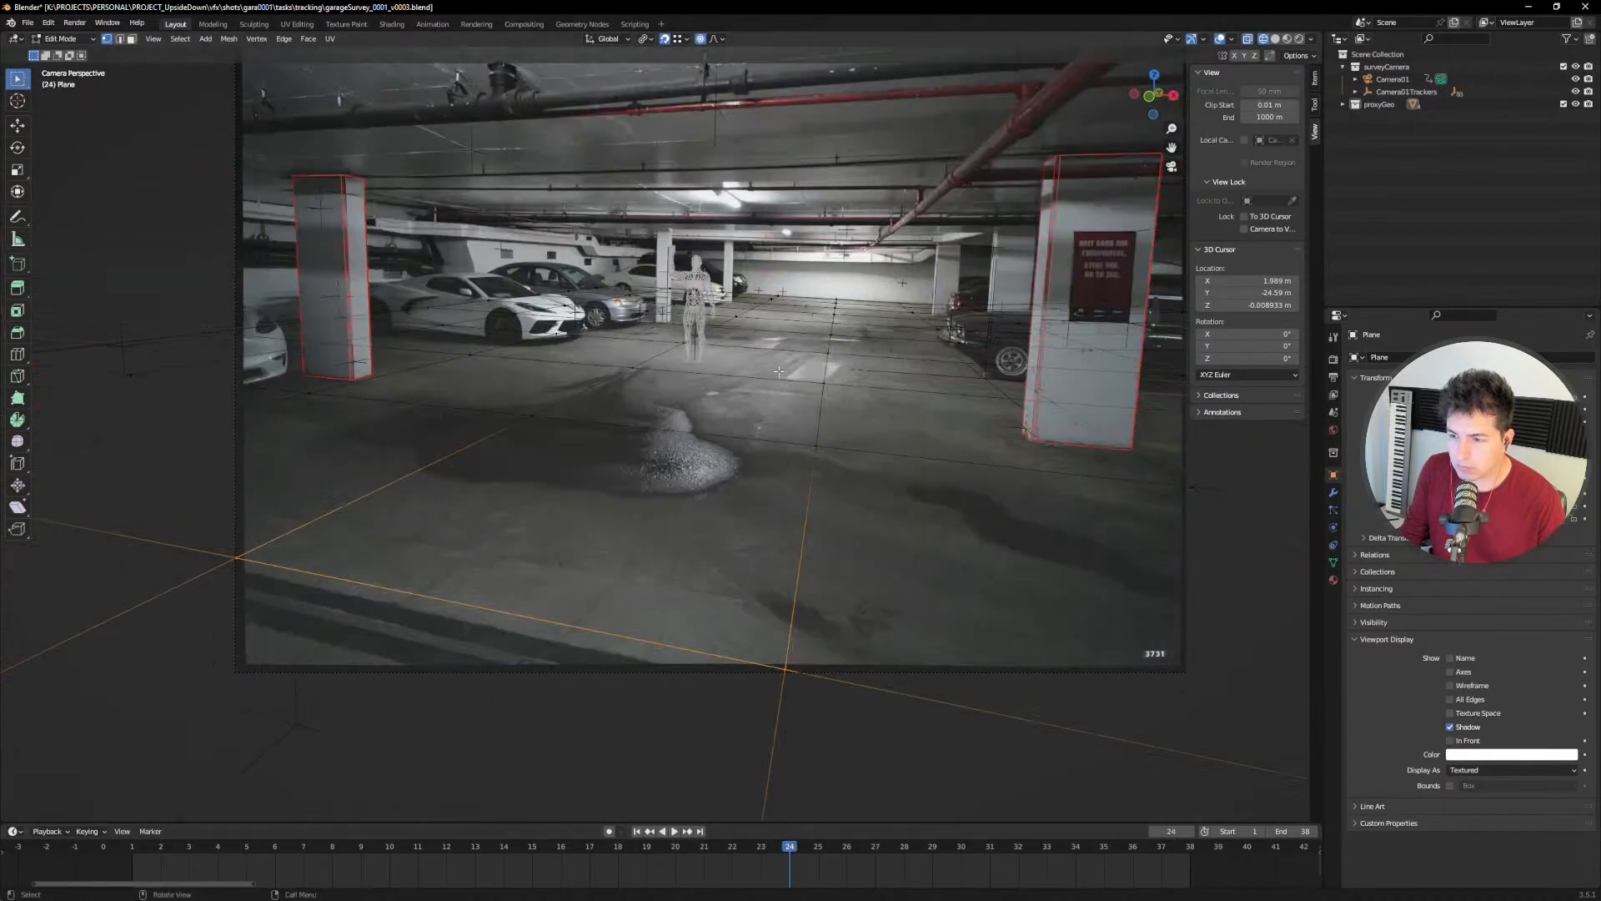
{"action": "key", "text": "g"}
{"action": "key", "text": "z"}
{"action": "scroll", "coordinate": [870, 377], "scroll_direction": "up", "scroll_amount": 6}
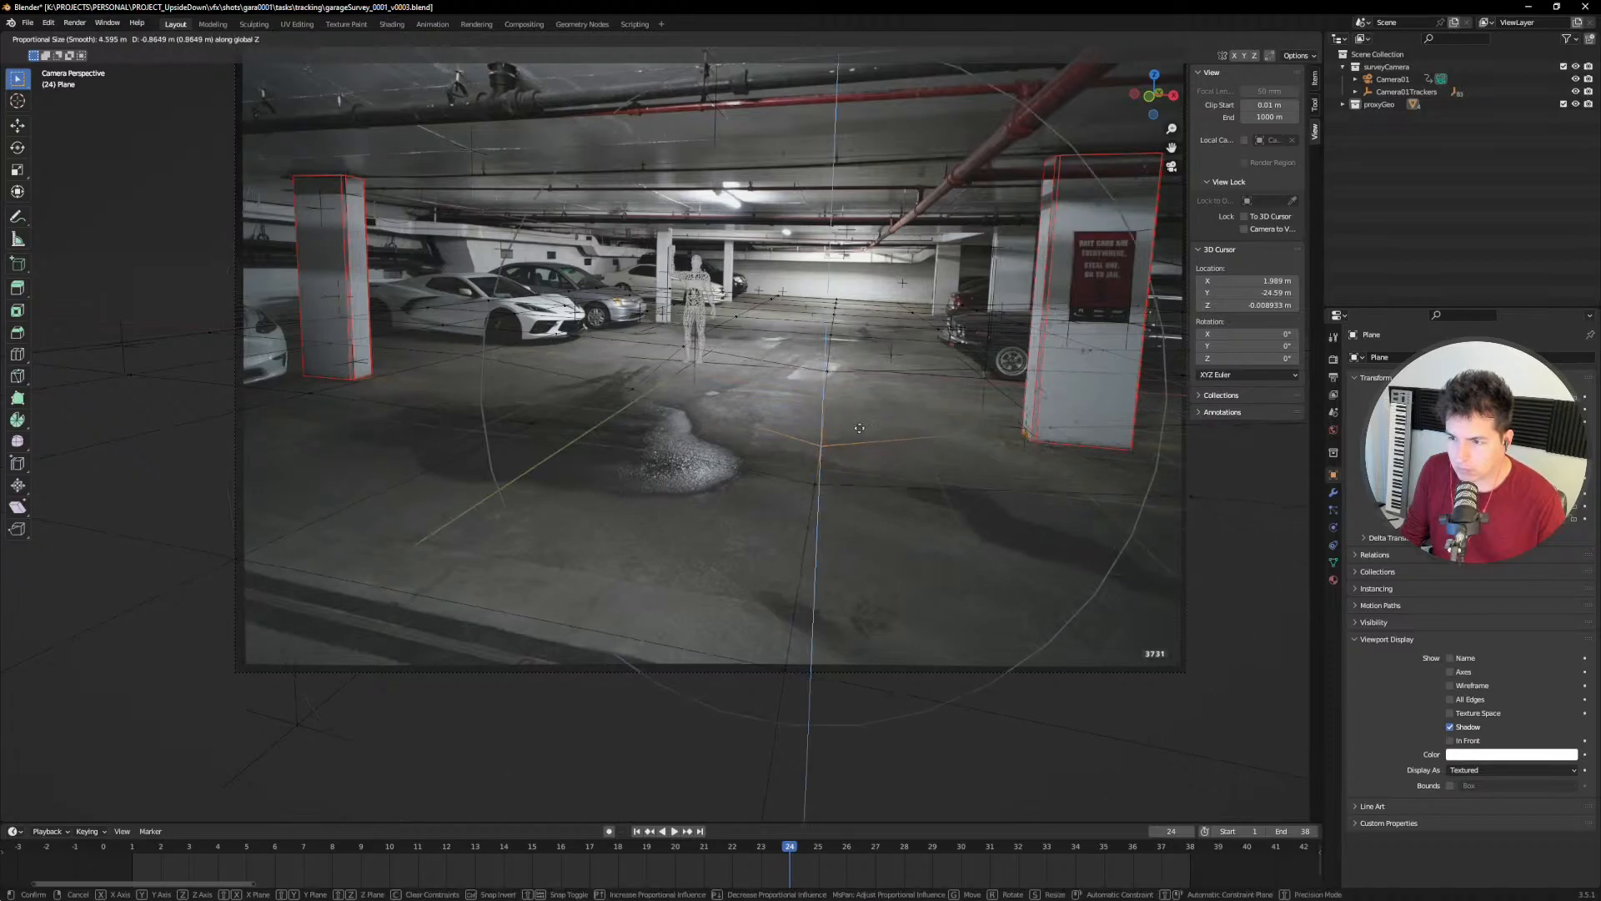
{"action": "left_click", "coordinate": [859, 432]}
Step: Lower the floor vertex at the dark streak near the human figure by about 0.026 m along Z with proportional editing
{"action": "scroll", "coordinate": [672, 286], "scroll_direction": "up", "scroll_amount": 4}
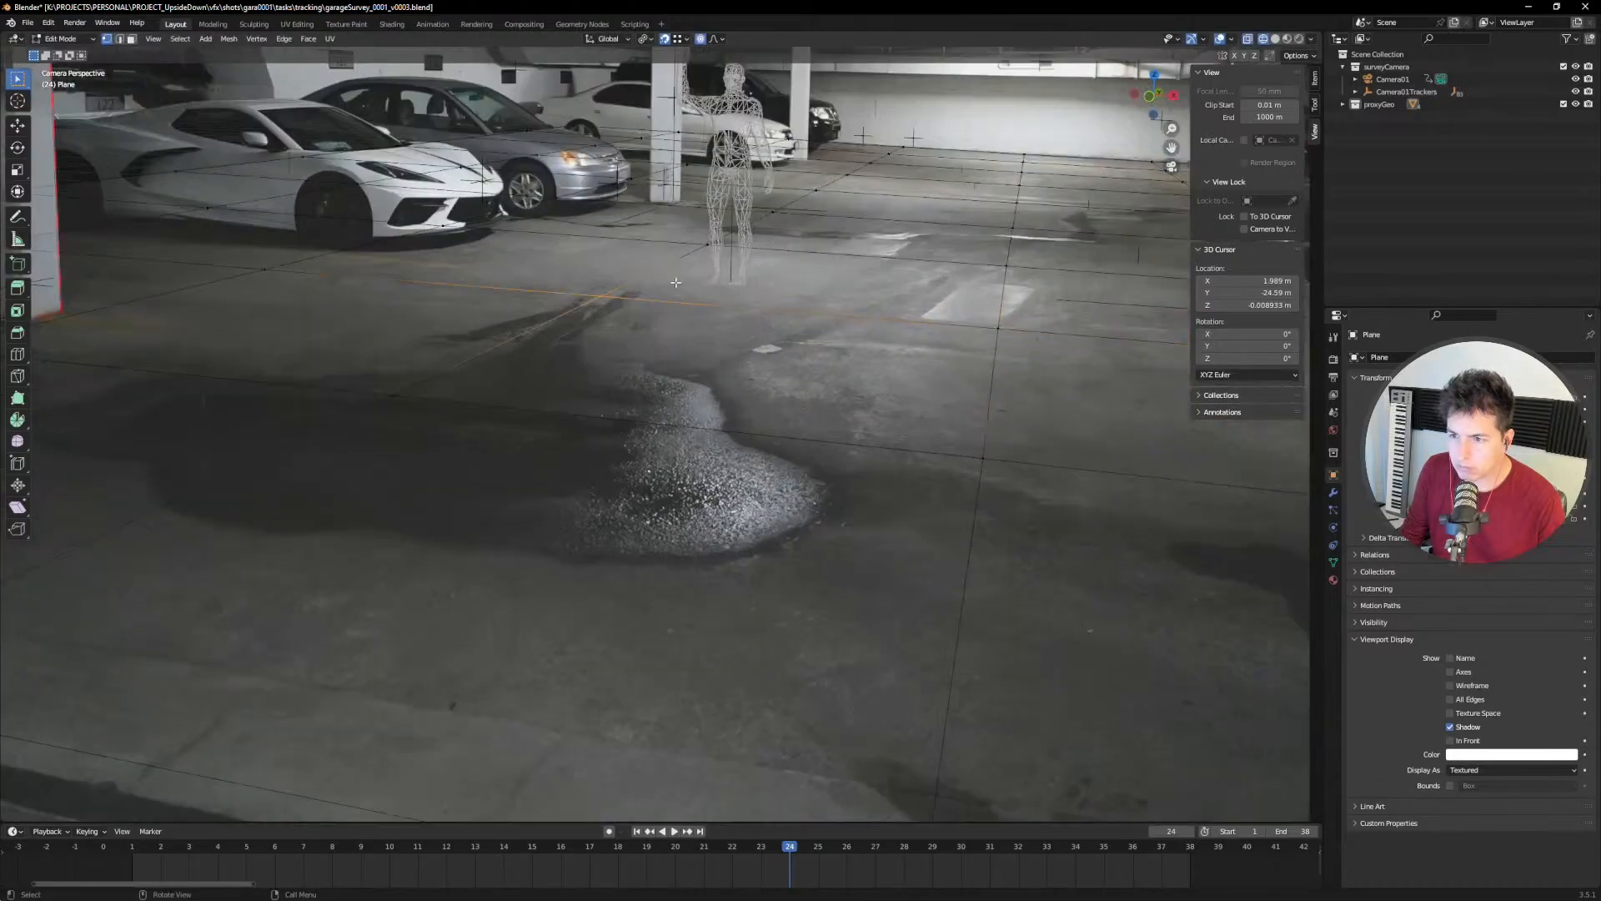
{"action": "key", "text": "g"}
{"action": "key", "text": "z"}
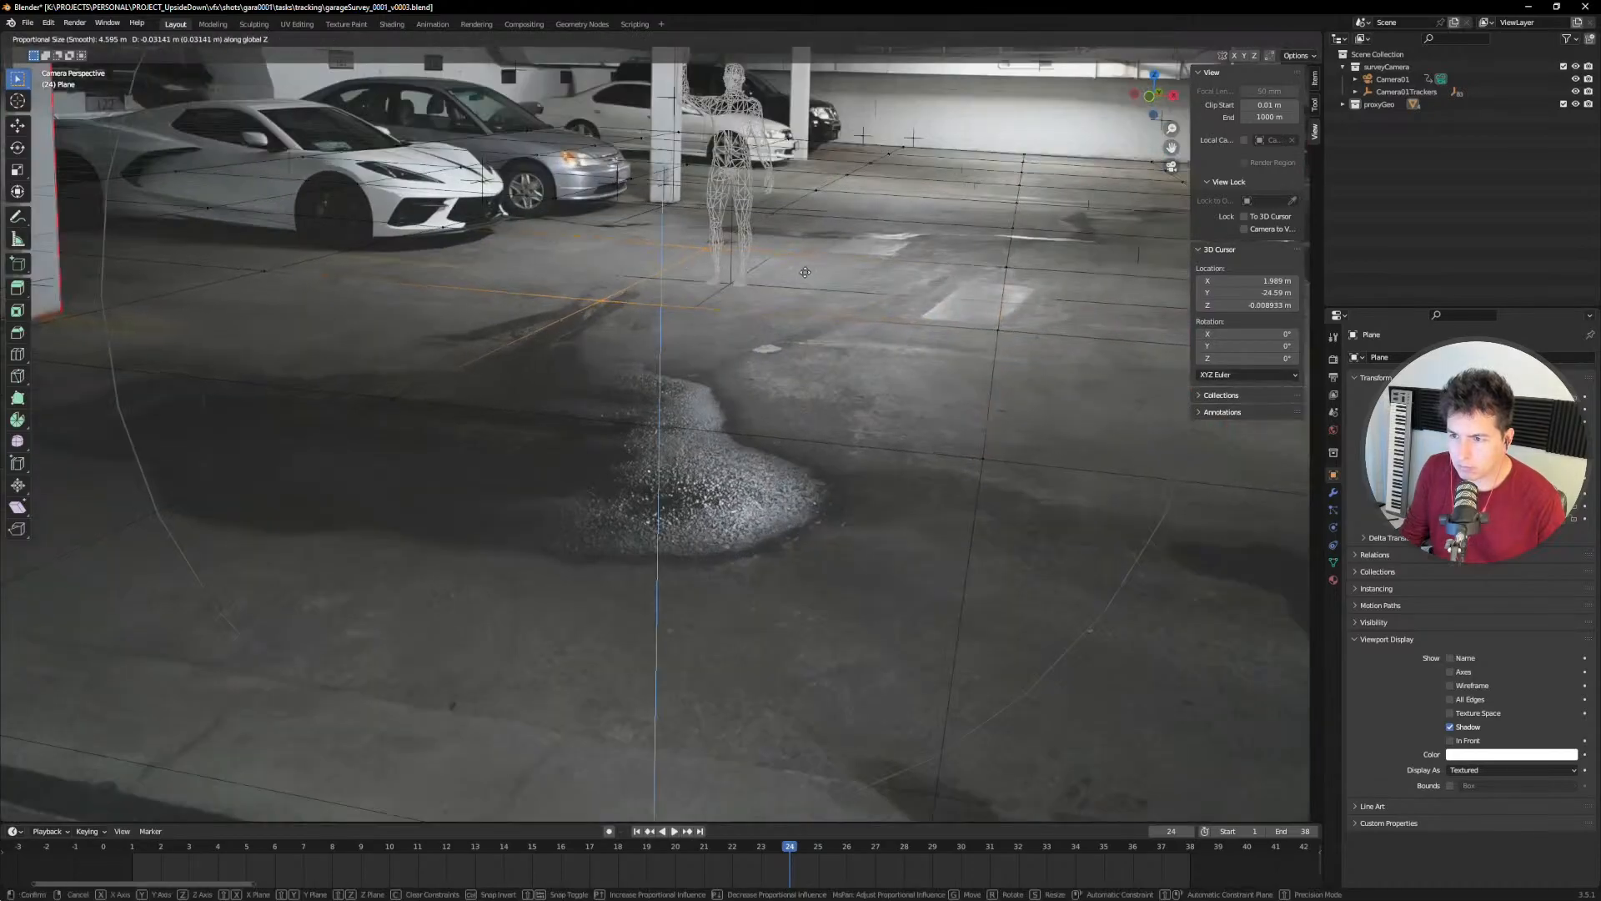
{"action": "left_click", "coordinate": [804, 271]}
Step: Lower the farther floor vertex near the thin light strip by about 0.145 m along Z with a proportional size of 9.85 m
{"action": "scroll", "coordinate": [775, 325], "scroll_direction": "down", "scroll_amount": 4}
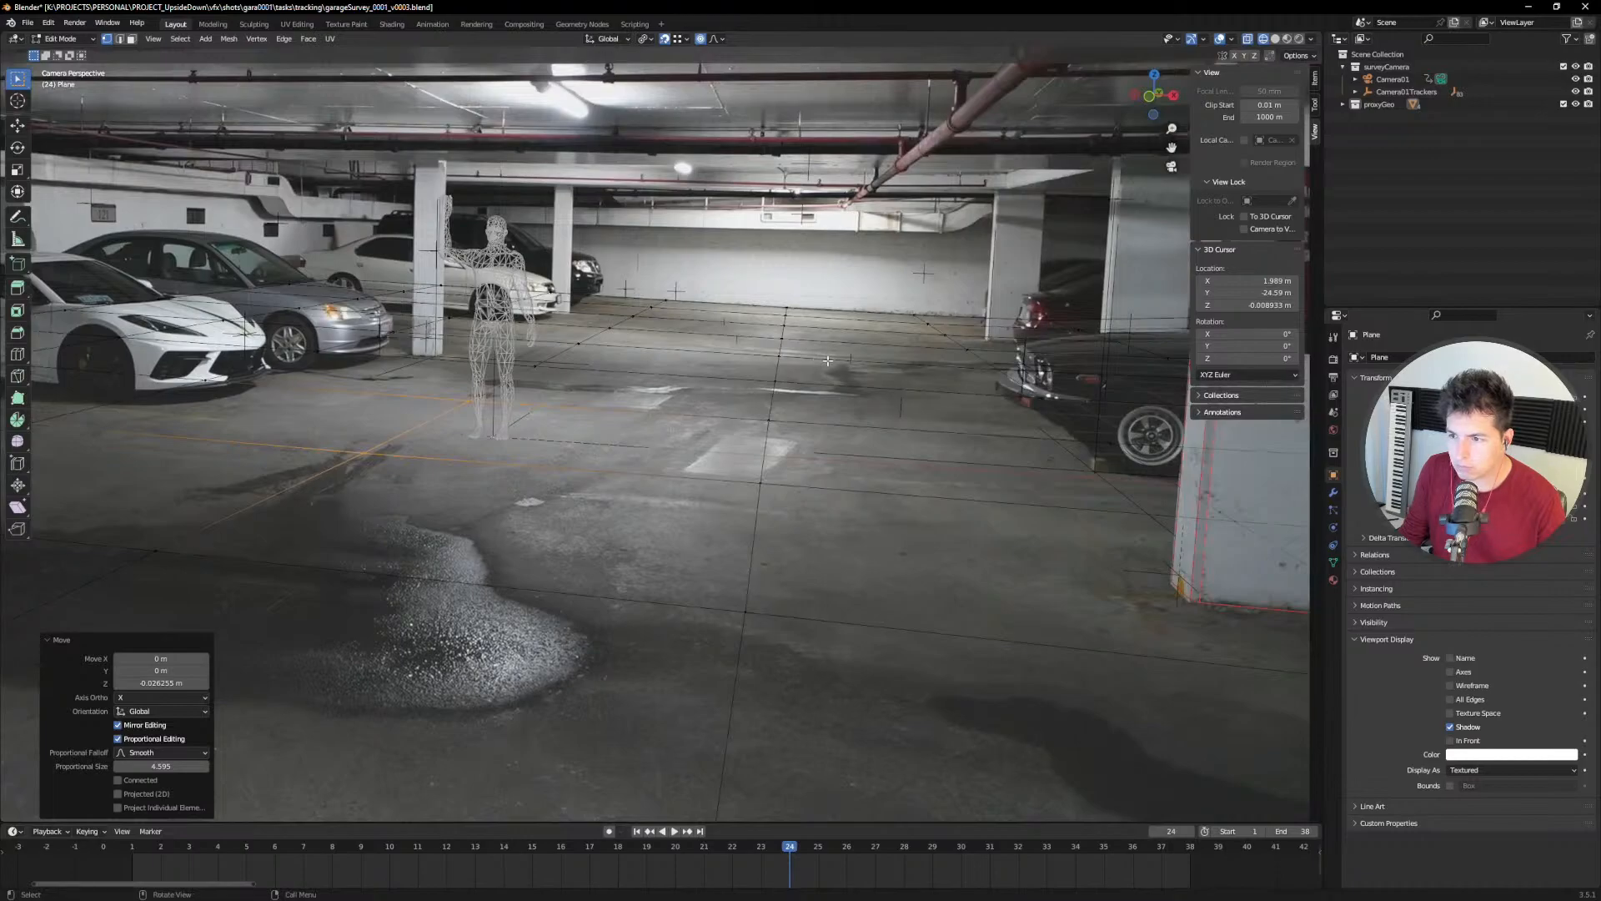
{"action": "key", "text": "g"}
{"action": "key", "text": "z"}
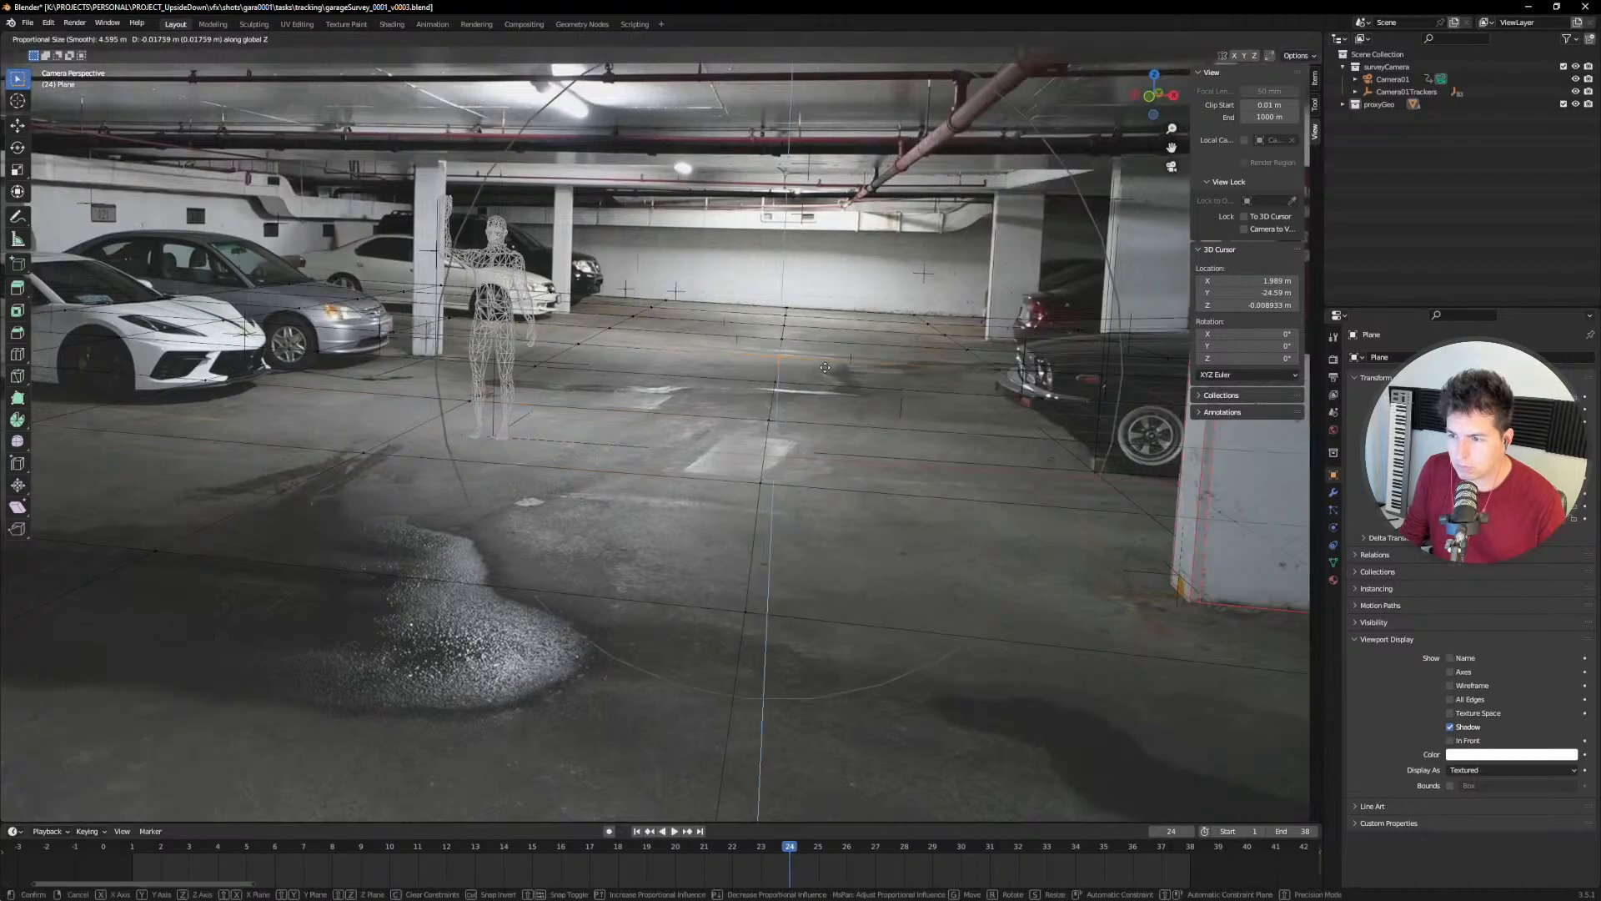
{"action": "scroll", "coordinate": [824, 372], "scroll_direction": "down", "scroll_amount": 5}
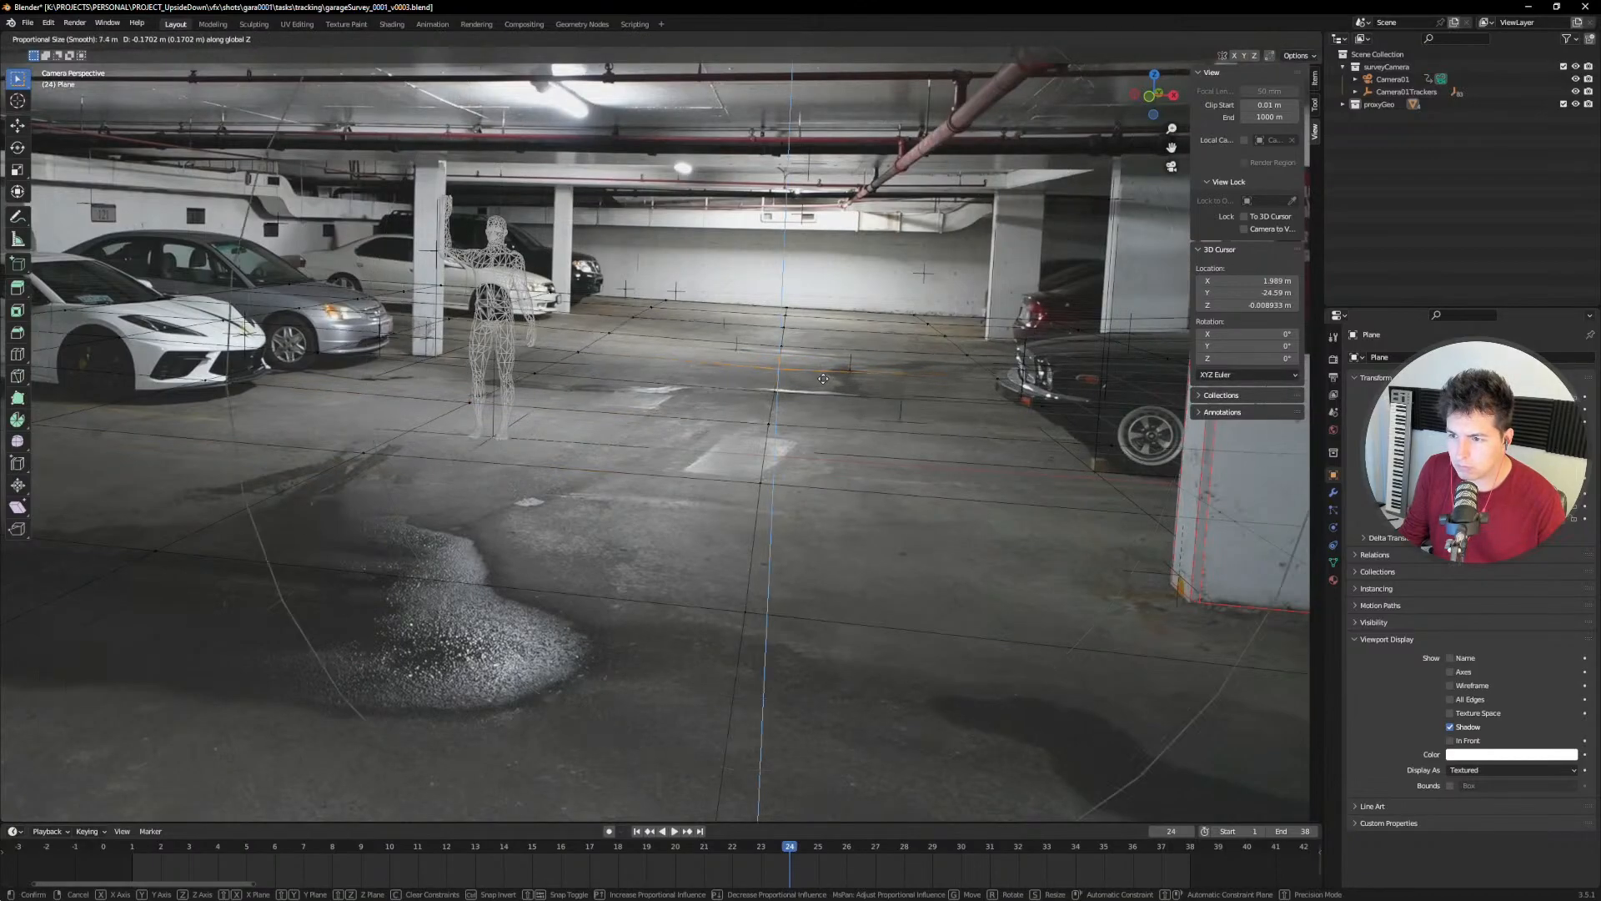
{"action": "scroll", "coordinate": [823, 378], "scroll_direction": "down", "scroll_amount": 2}
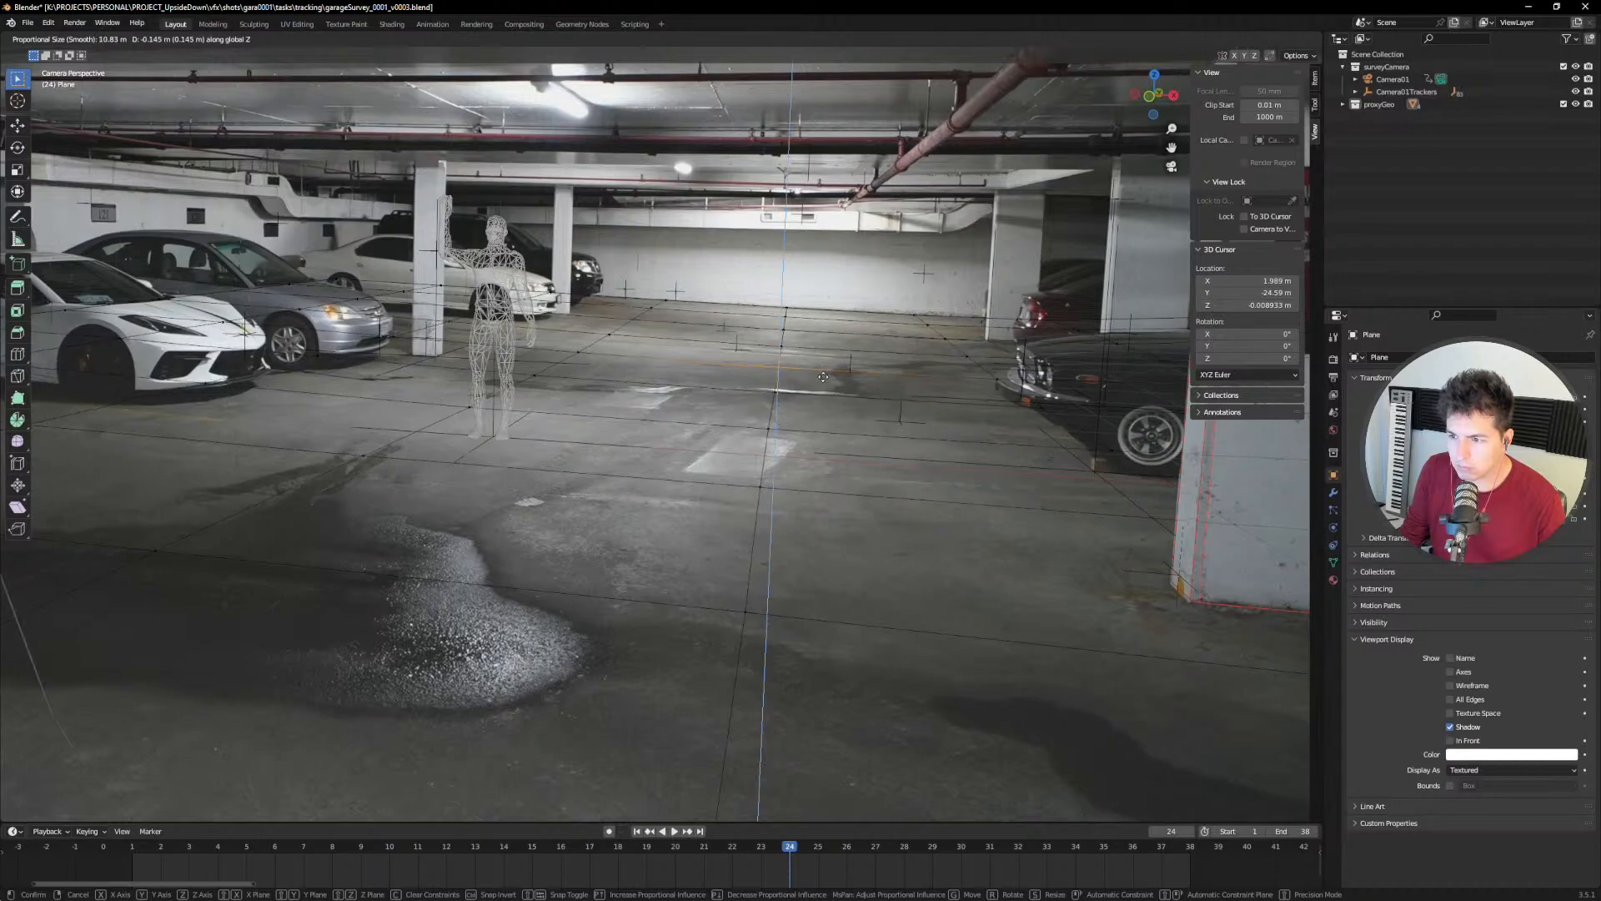
{"action": "scroll", "coordinate": [823, 377], "scroll_direction": "down", "scroll_amount": 1}
{"action": "left_click", "coordinate": [823, 377]}
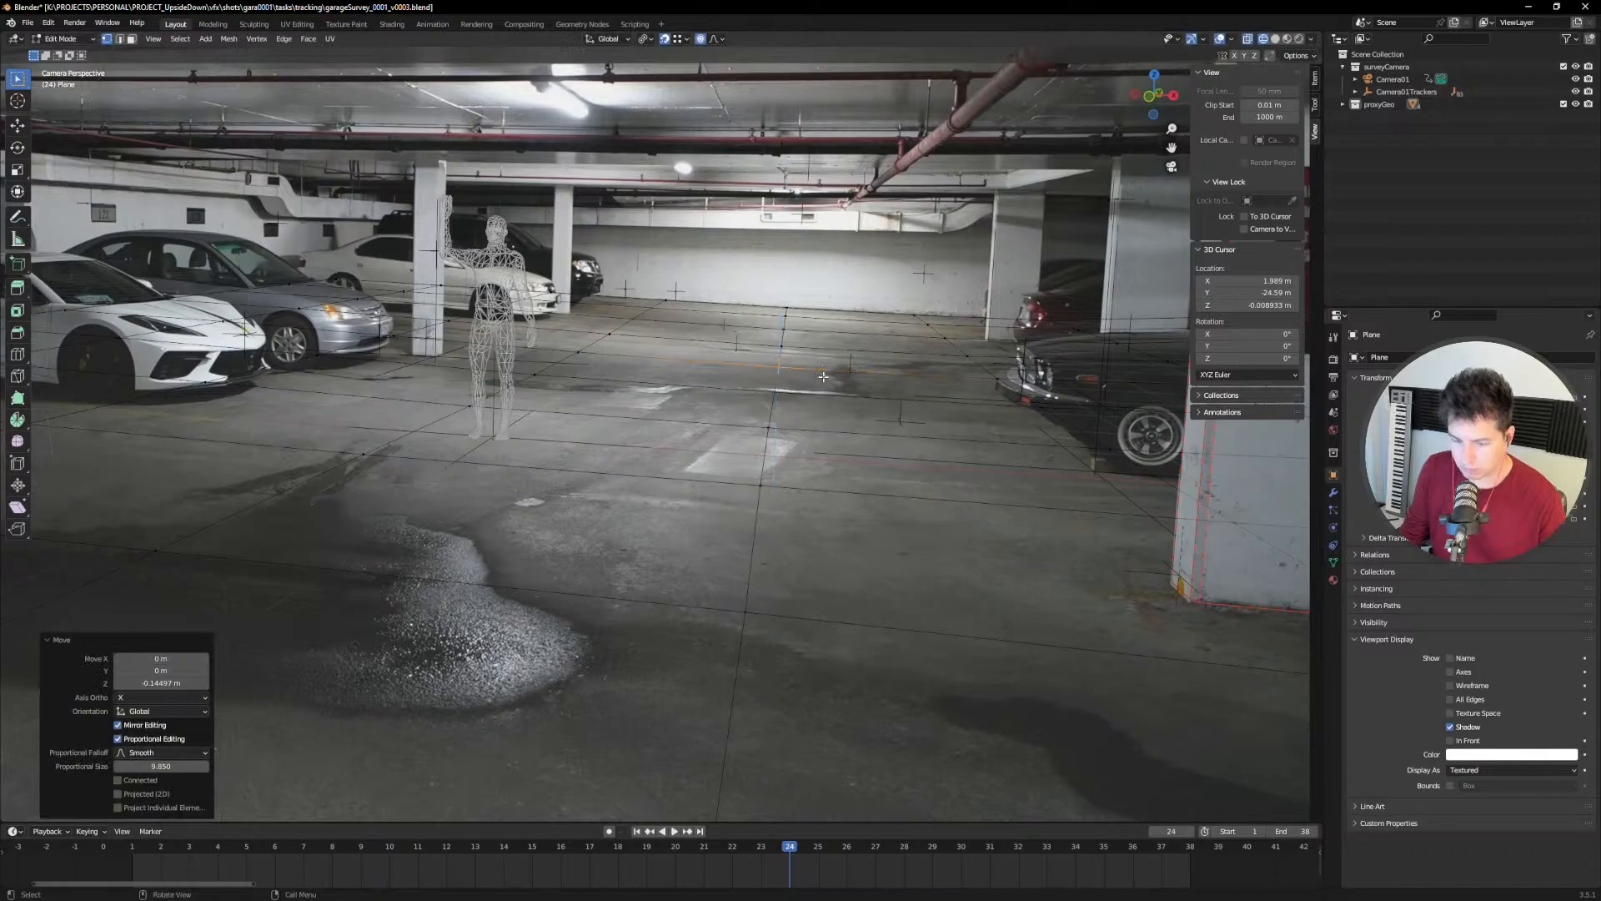
Step: Try a trackball rotation of the floor around the selected vertex with proportional editing, and undo it
{"action": "key", "text": "r"}
{"action": "key", "text": "r"}
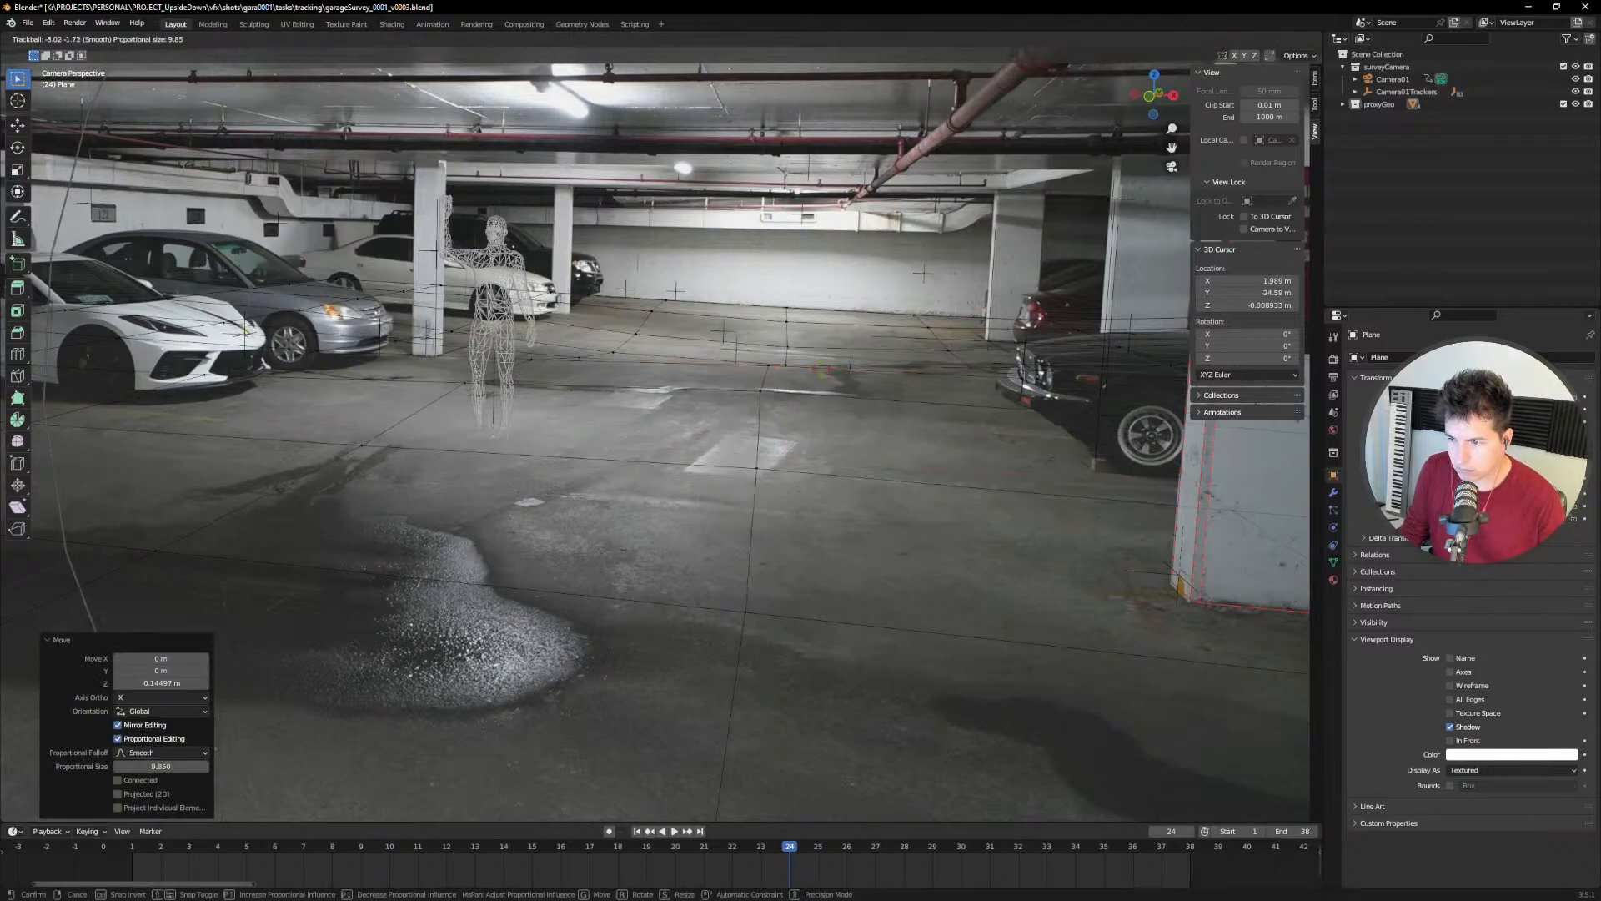
{"action": "left_click", "coordinate": [821, 376]}
{"action": "key", "text": "ctrl+z"}
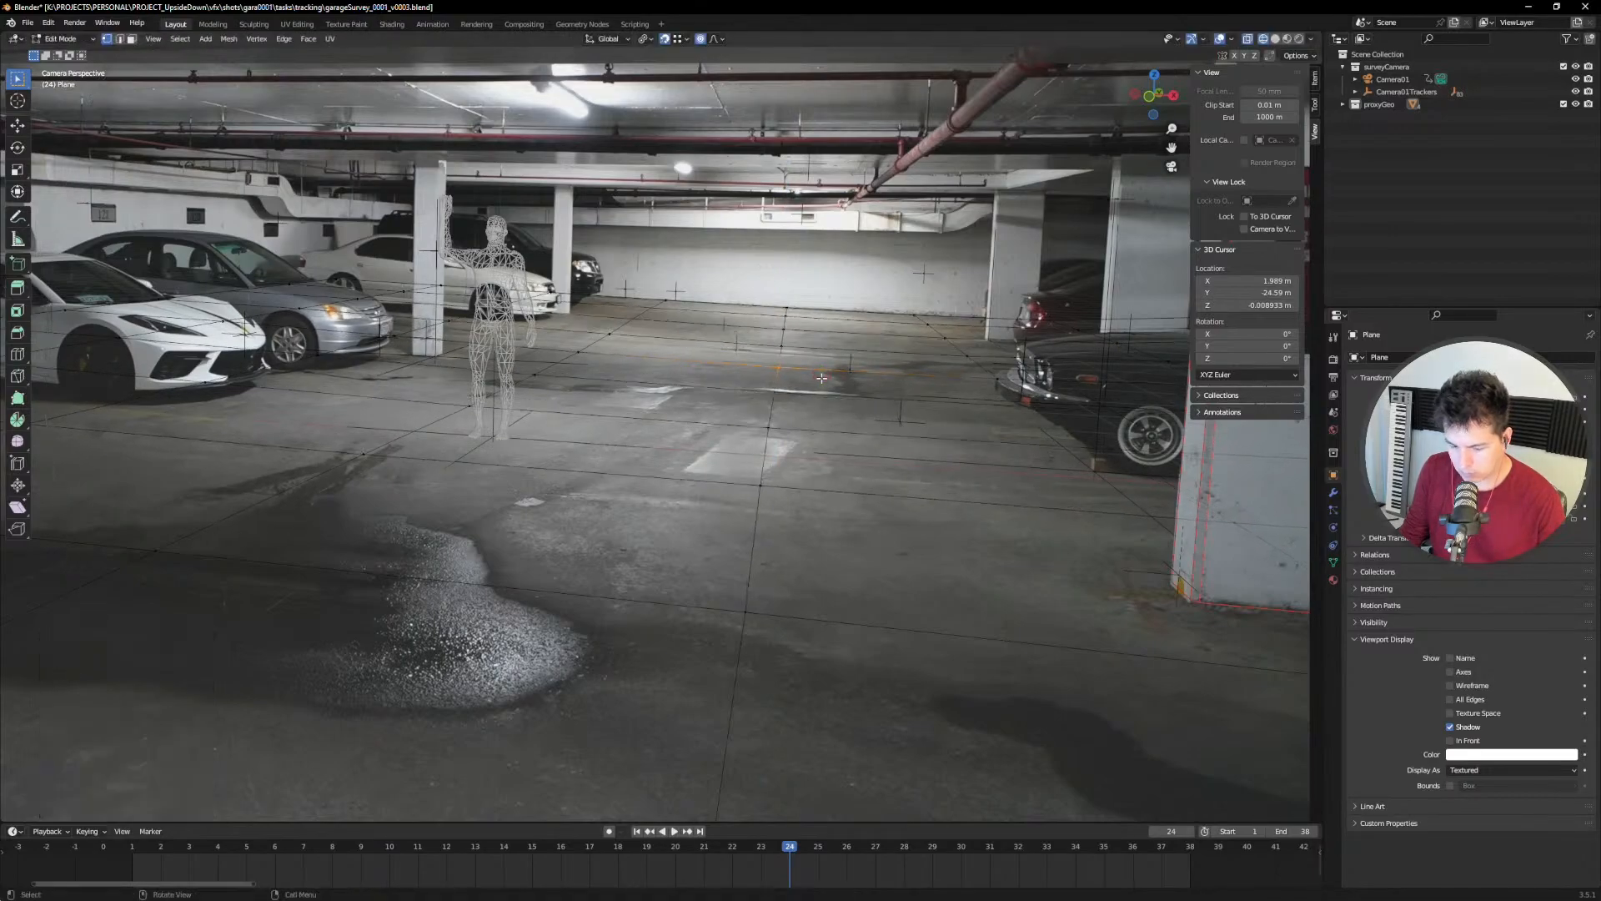
Step: Trackball-rotate the floor around the selected far vertex by -0.592° and 0.0764°, and raise it about 0.018 m with proportional size 9.85 m
{"action": "key", "text": "r"}
{"action": "key", "text": "r"}
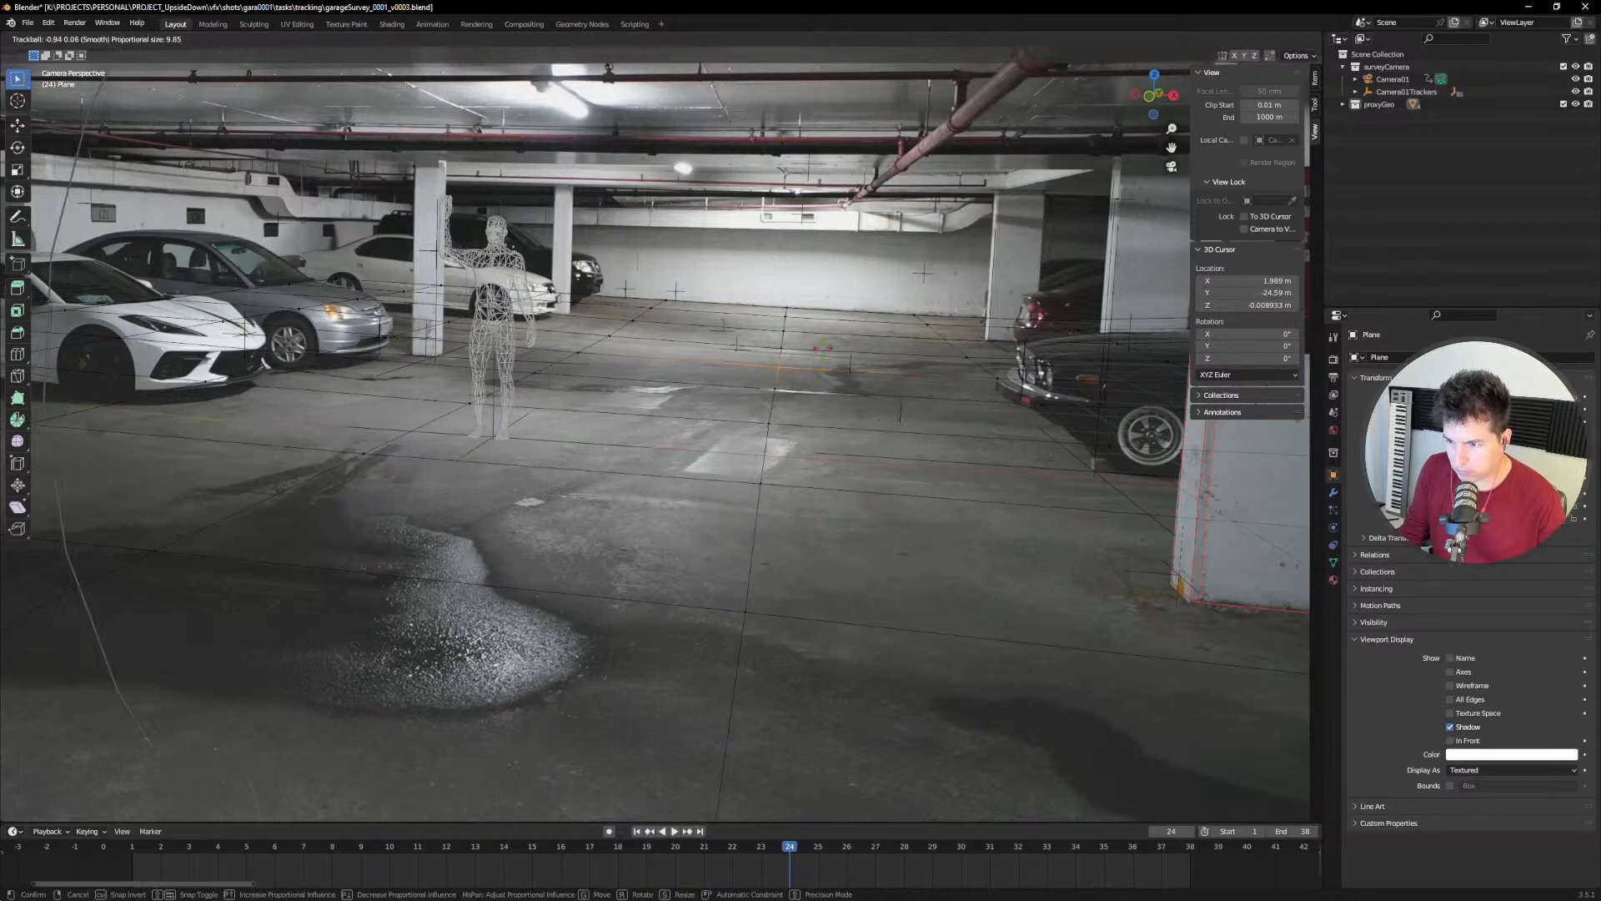
{"action": "left_click", "coordinate": [824, 356]}
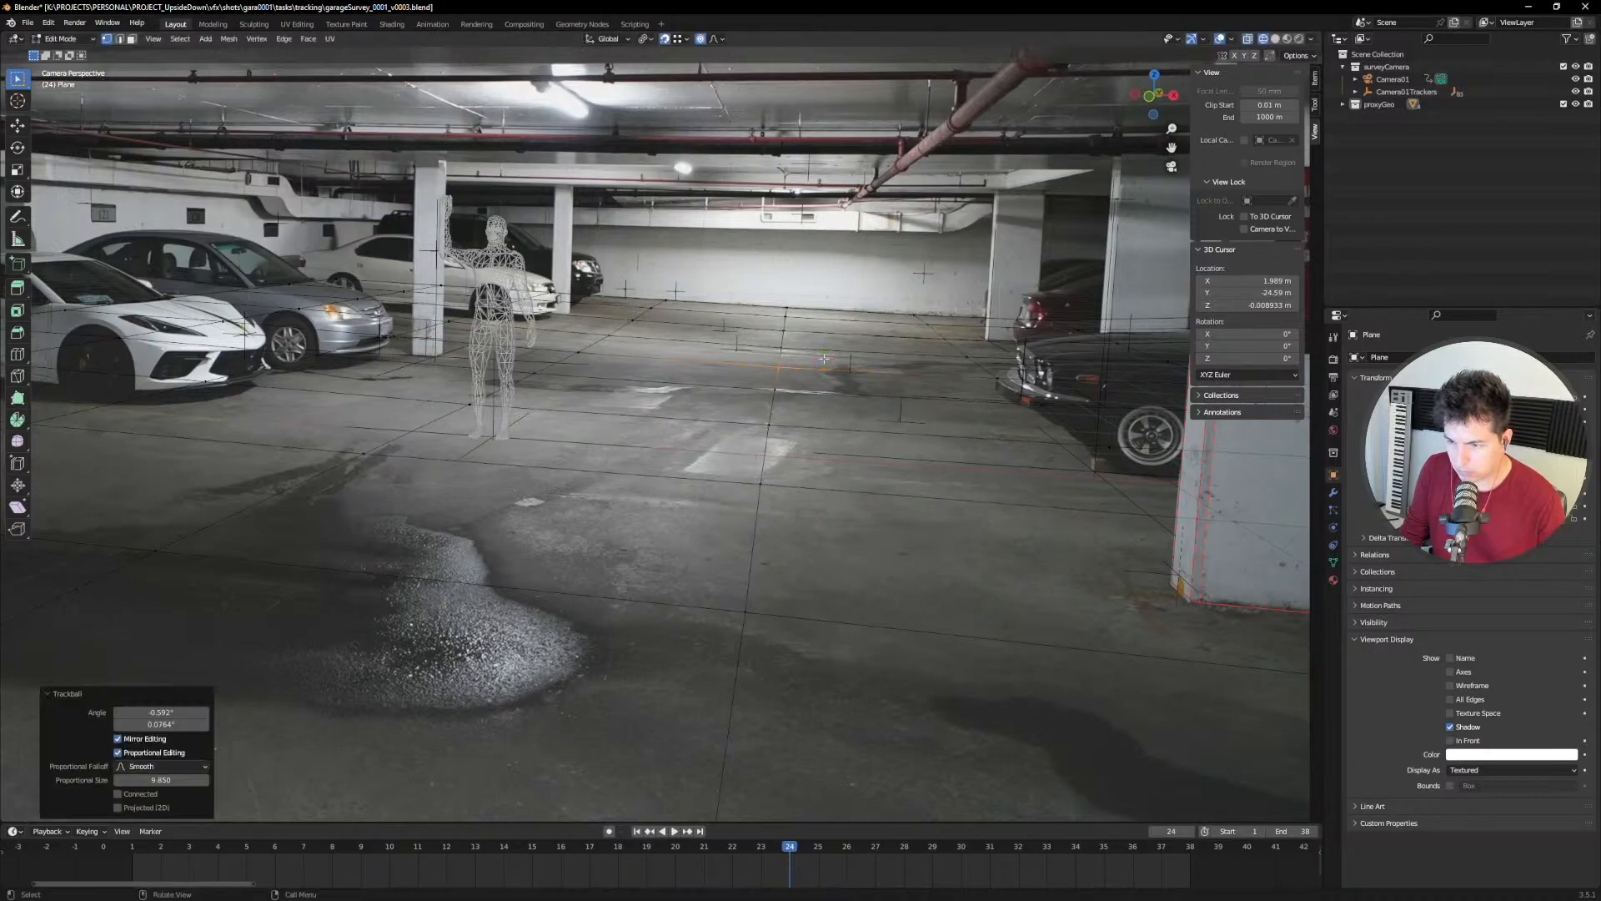
{"action": "key", "text": "g"}
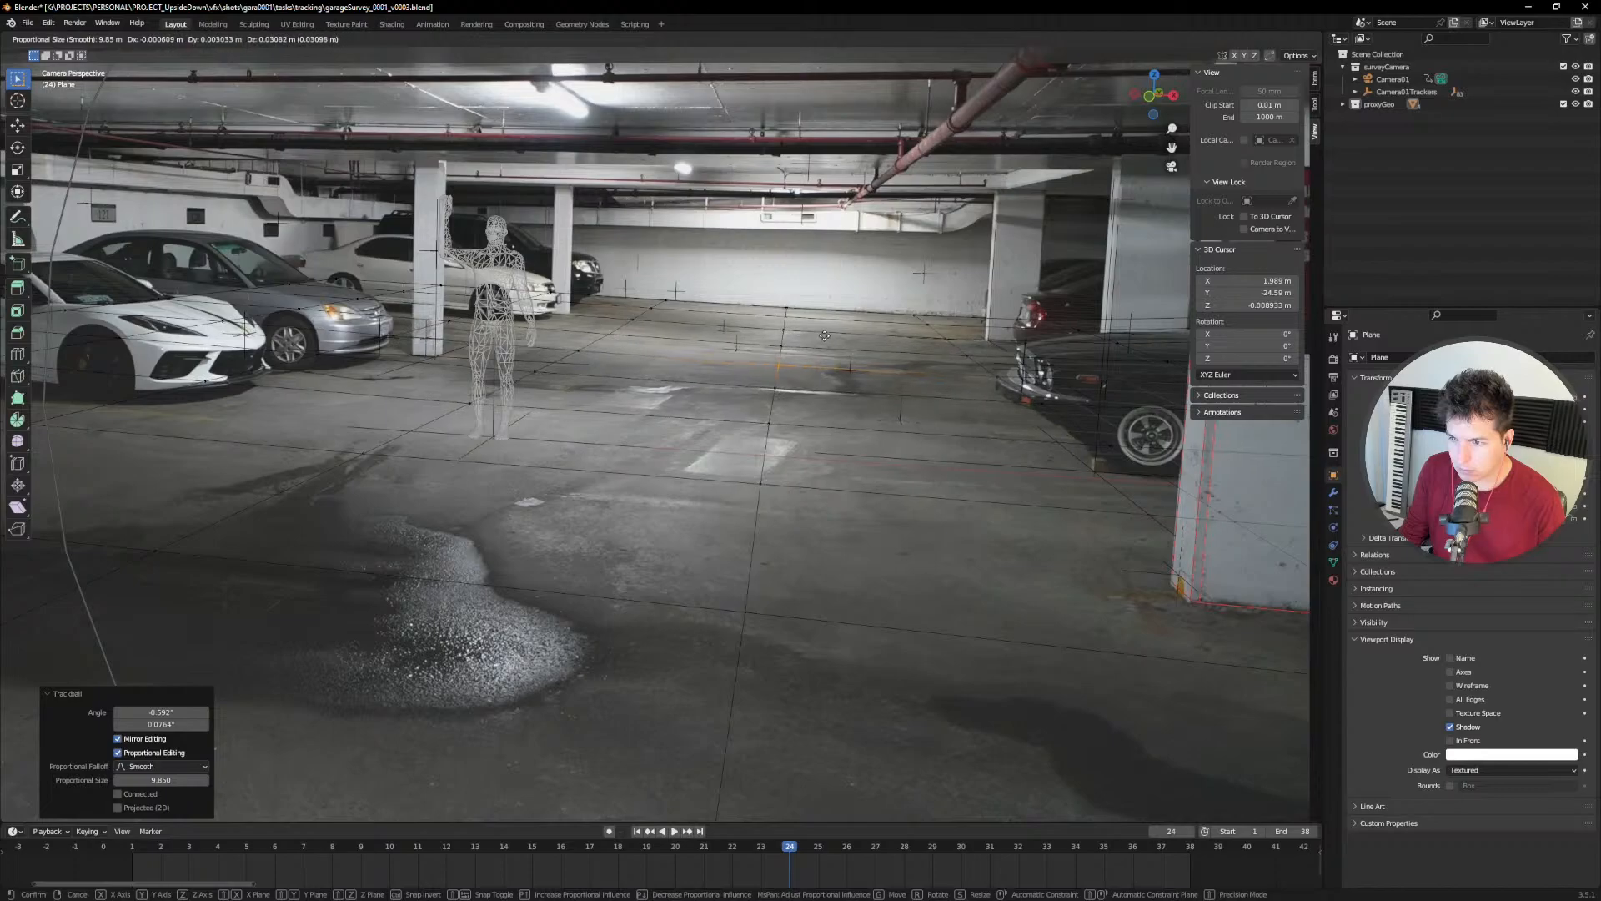
{"action": "left_click", "coordinate": [824, 344]}
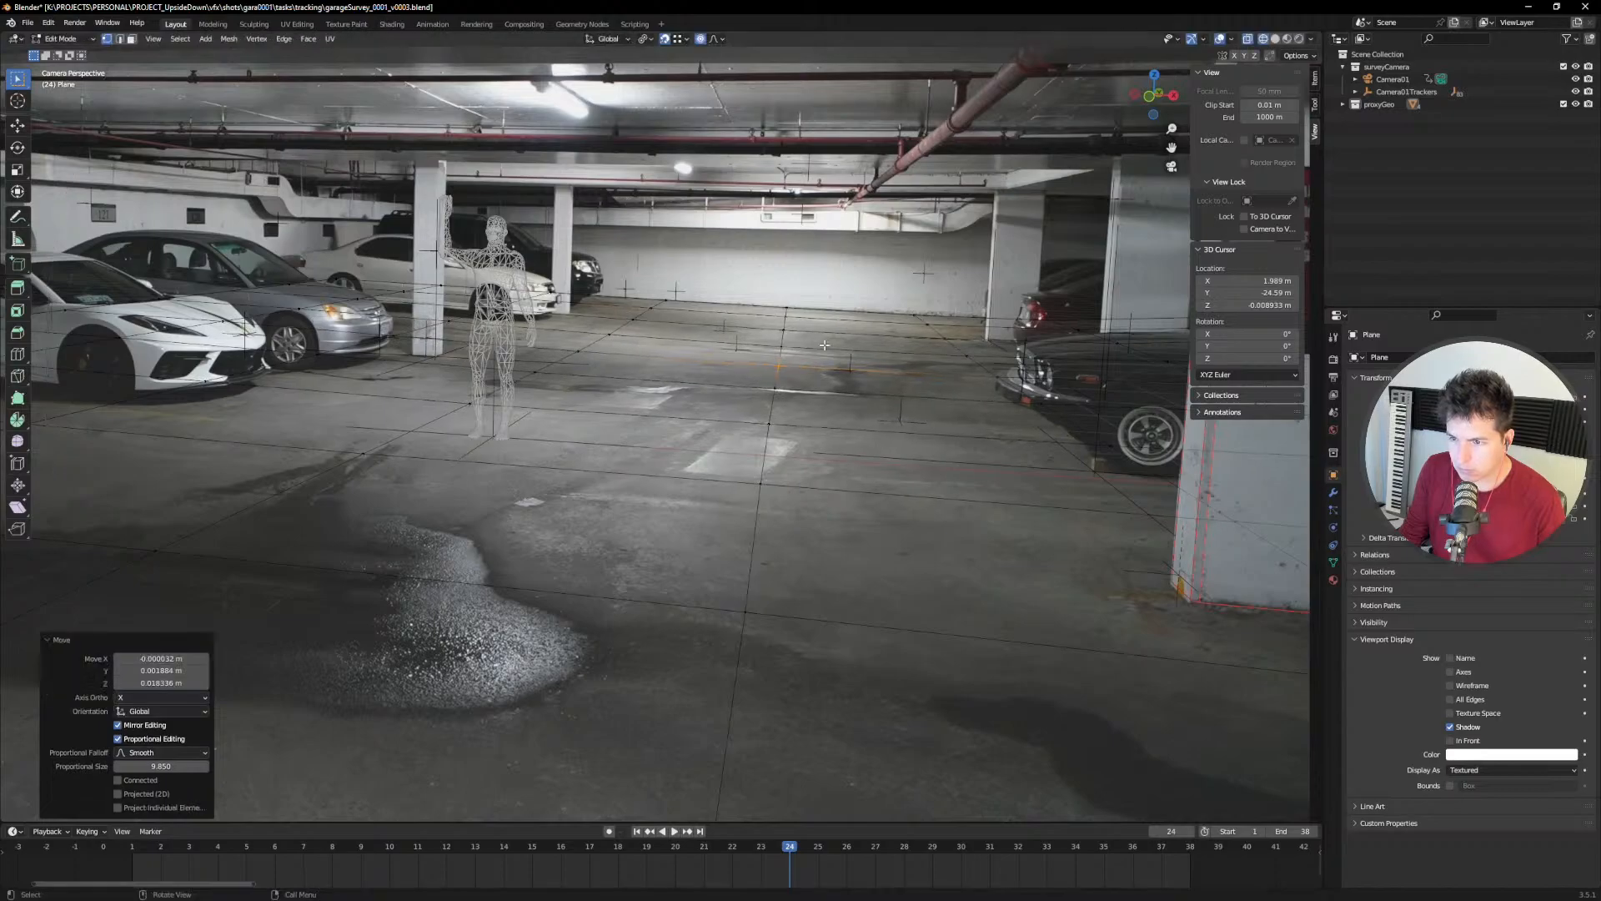
{"action": "scroll", "coordinate": [842, 408], "scroll_direction": "down", "scroll_amount": 4}
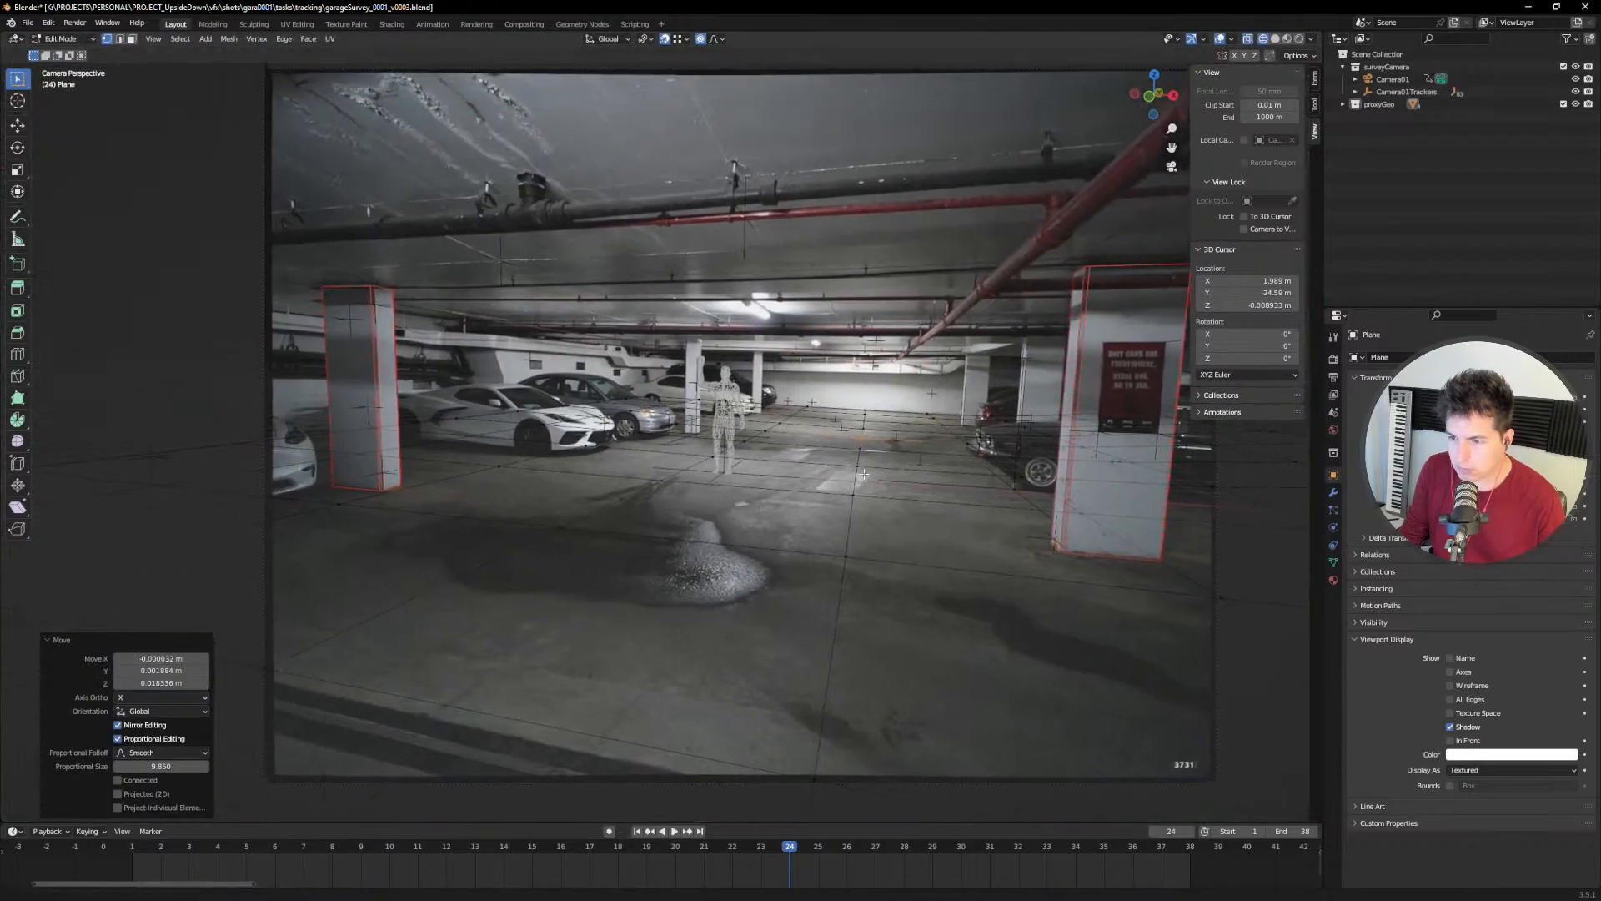
Step: Inspect the floor along the numbered wall at frame 29, and select the floor object in a free perspective view
{"action": "left_click_drag", "start_coordinate": [743, 853], "coordinate": [921, 896]}
{"action": "scroll", "coordinate": [735, 447], "scroll_direction": "up", "scroll_amount": 6}
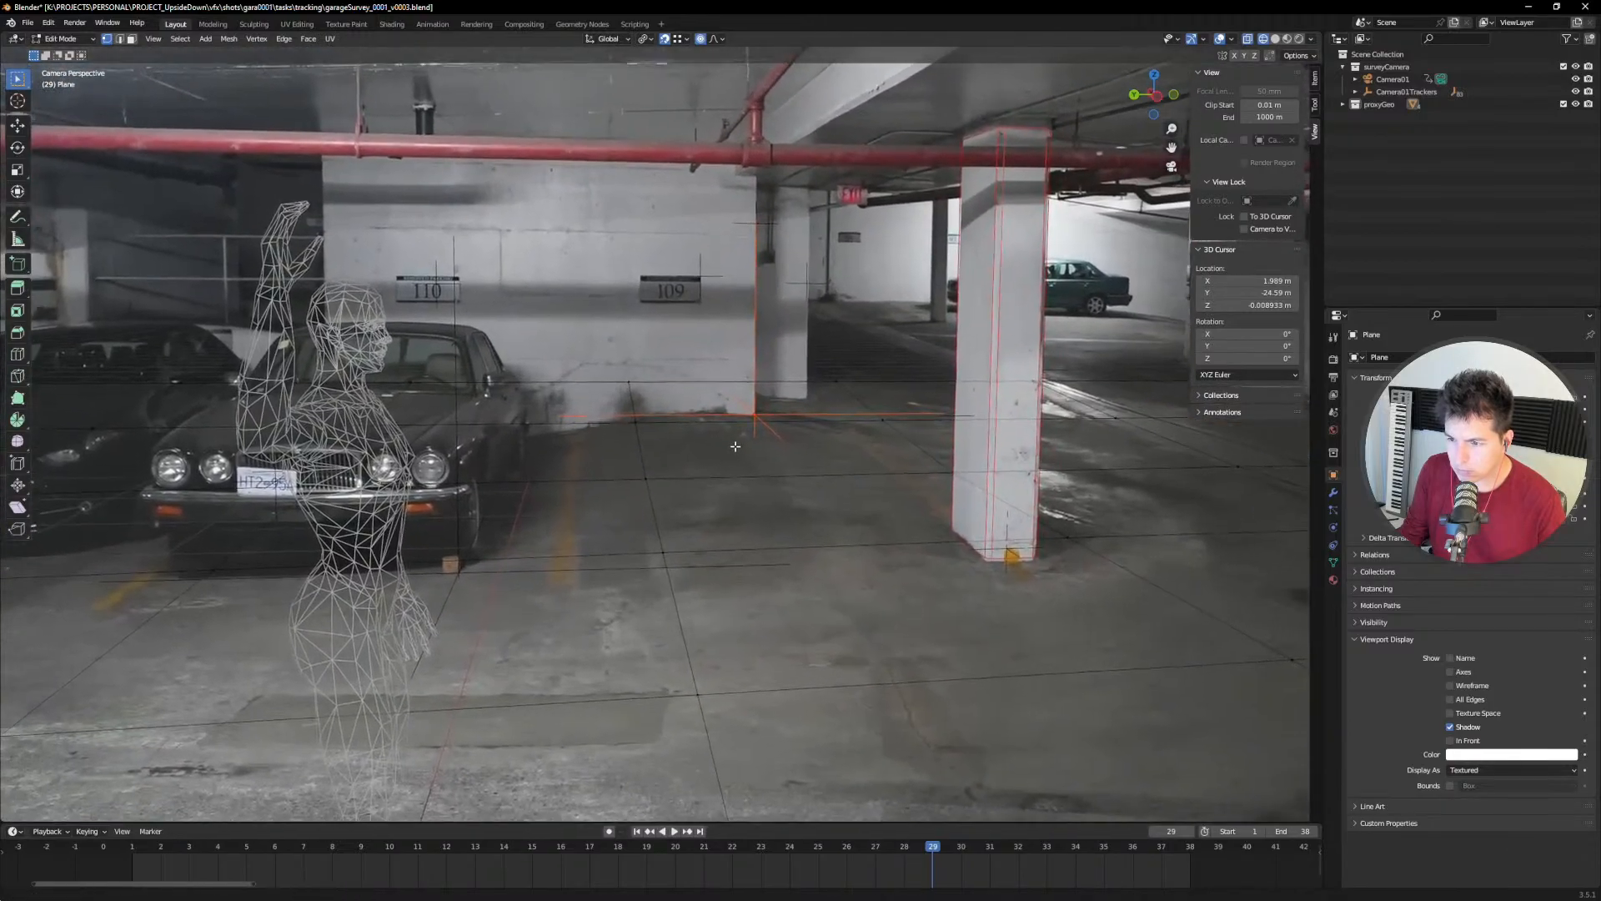
{"action": "middle_click_drag", "start_coordinate": [735, 446], "coordinate": [697, 442], "text": "shift"}
{"action": "key", "text": "Tab"}
{"action": "left_click", "coordinate": [752, 415]}
{"action": "key", "text": "grave"}
{"action": "left_click", "coordinate": [879, 528]}
{"action": "middle_click_drag", "start_coordinate": [829, 526], "coordinate": [745, 520]}
{"action": "left_click", "coordinate": [764, 495]}
Step: Raise the floor edge by the 110 sign wall by about 0.284 m along Z with a proportional size of 5.054 m
{"action": "key", "text": "Tab"}
{"action": "key", "text": "2"}
{"action": "left_click", "coordinate": [788, 483]}
{"action": "scroll", "coordinate": [763, 489], "scroll_direction": "down", "scroll_amount": 3}
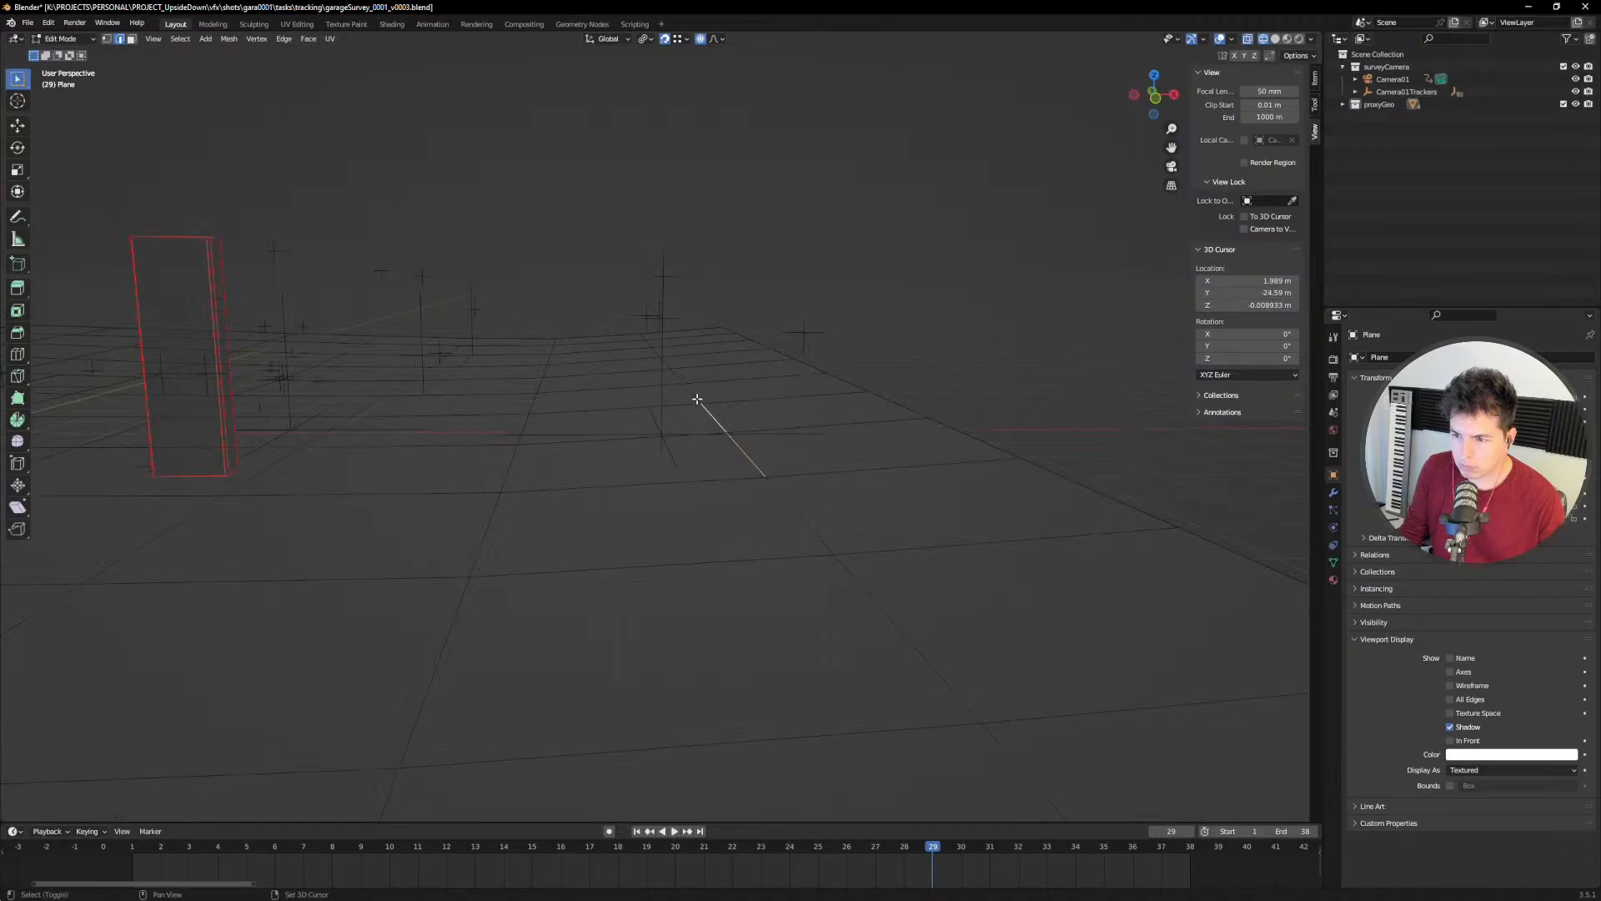
{"action": "key", "text": "g"}
{"action": "key", "text": "z"}
{"action": "scroll", "coordinate": [737, 407], "scroll_direction": "up", "scroll_amount": 9}
{"action": "scroll", "coordinate": [734, 395], "scroll_direction": "down", "scroll_amount": 1}
{"action": "scroll", "coordinate": [734, 397], "scroll_direction": "down", "scroll_amount": 1}
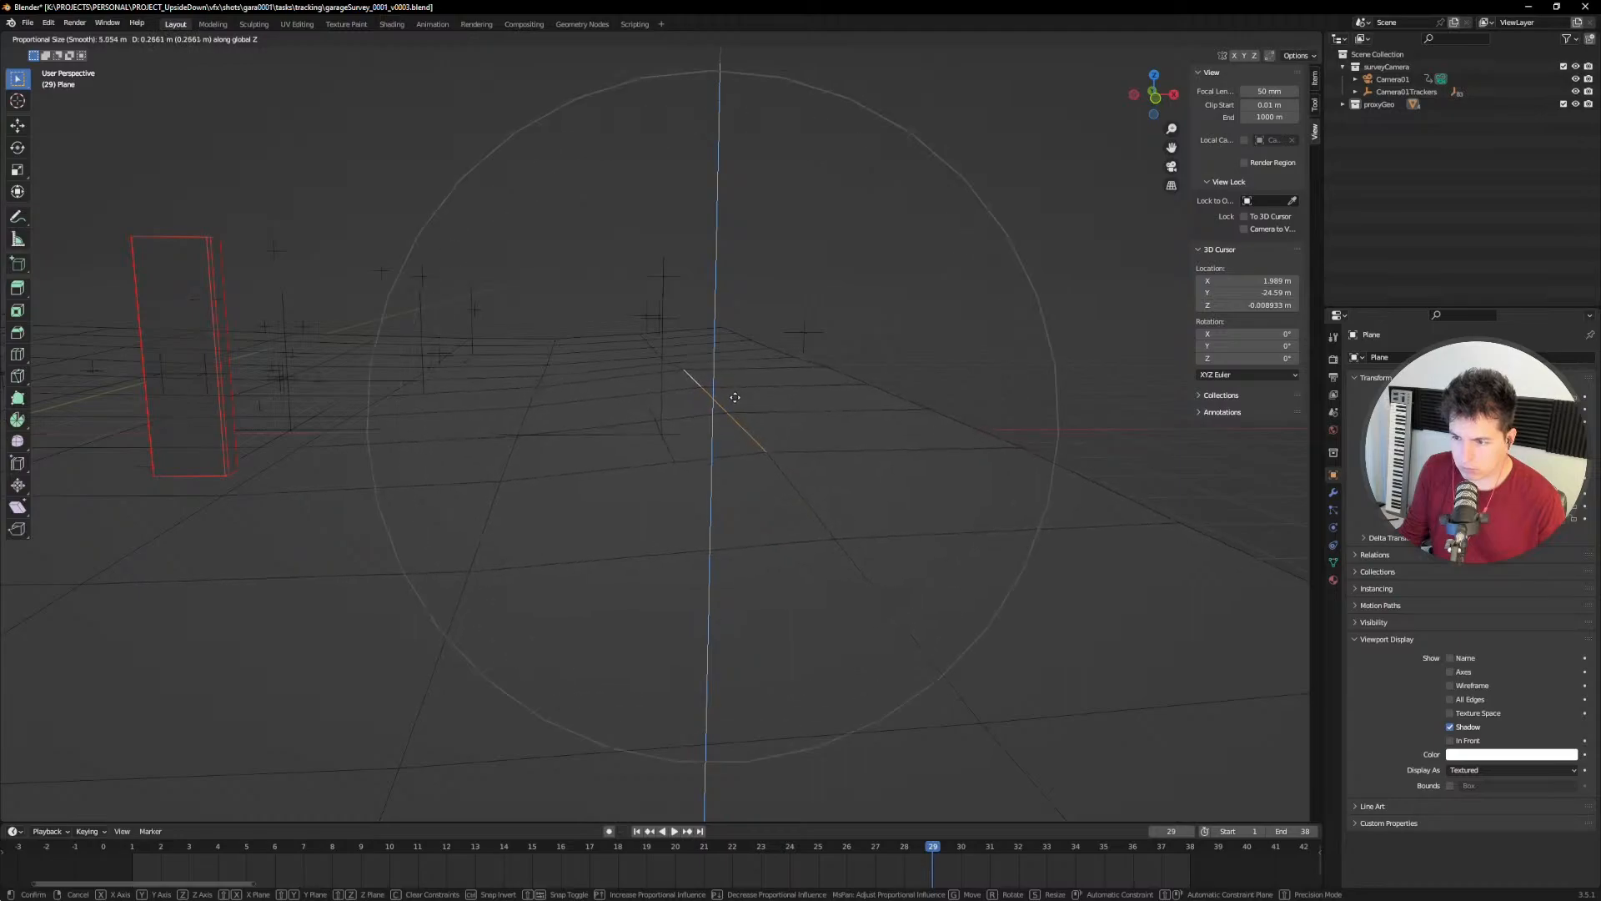
{"action": "left_click", "coordinate": [735, 395]}
{"action": "middle_click_drag", "start_coordinate": [737, 405], "coordinate": [779, 417]}
{"action": "key", "text": "KP_0"}
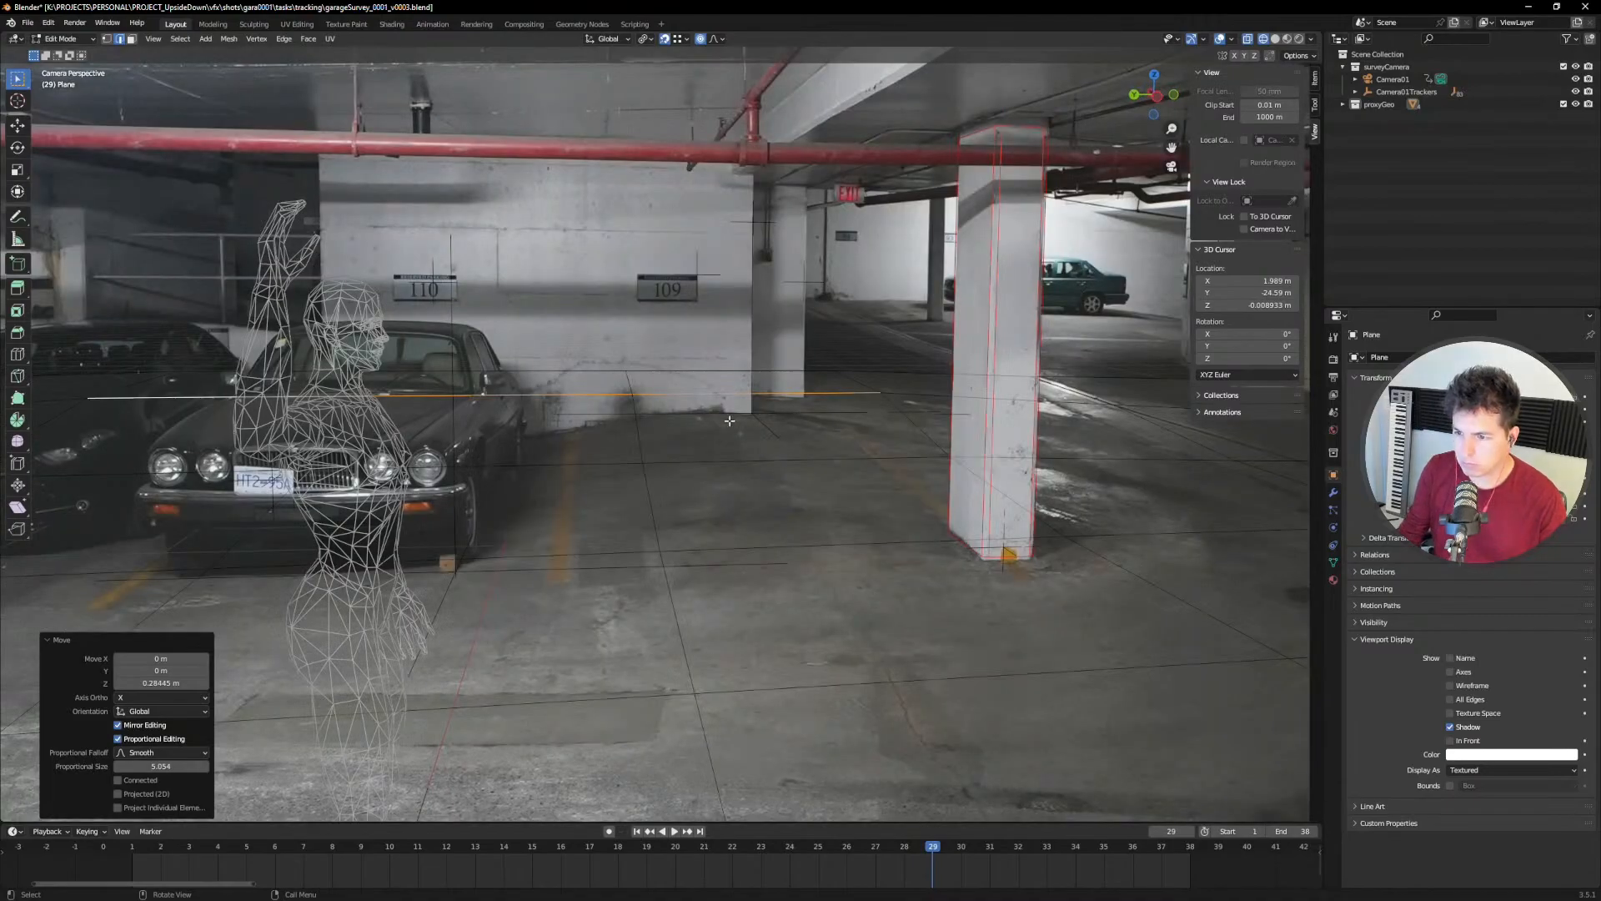
Step: Lower the floor vertex over the dark car beside the figure by about 0.58 m along Z, with a proportional size of 4.177 m
{"action": "scroll", "coordinate": [730, 426], "scroll_direction": "up", "scroll_amount": 1}
{"action": "scroll", "coordinate": [729, 430], "scroll_direction": "down", "scroll_amount": 3}
{"action": "middle_click_drag", "start_coordinate": [723, 438], "coordinate": [901, 354], "text": "shift"}
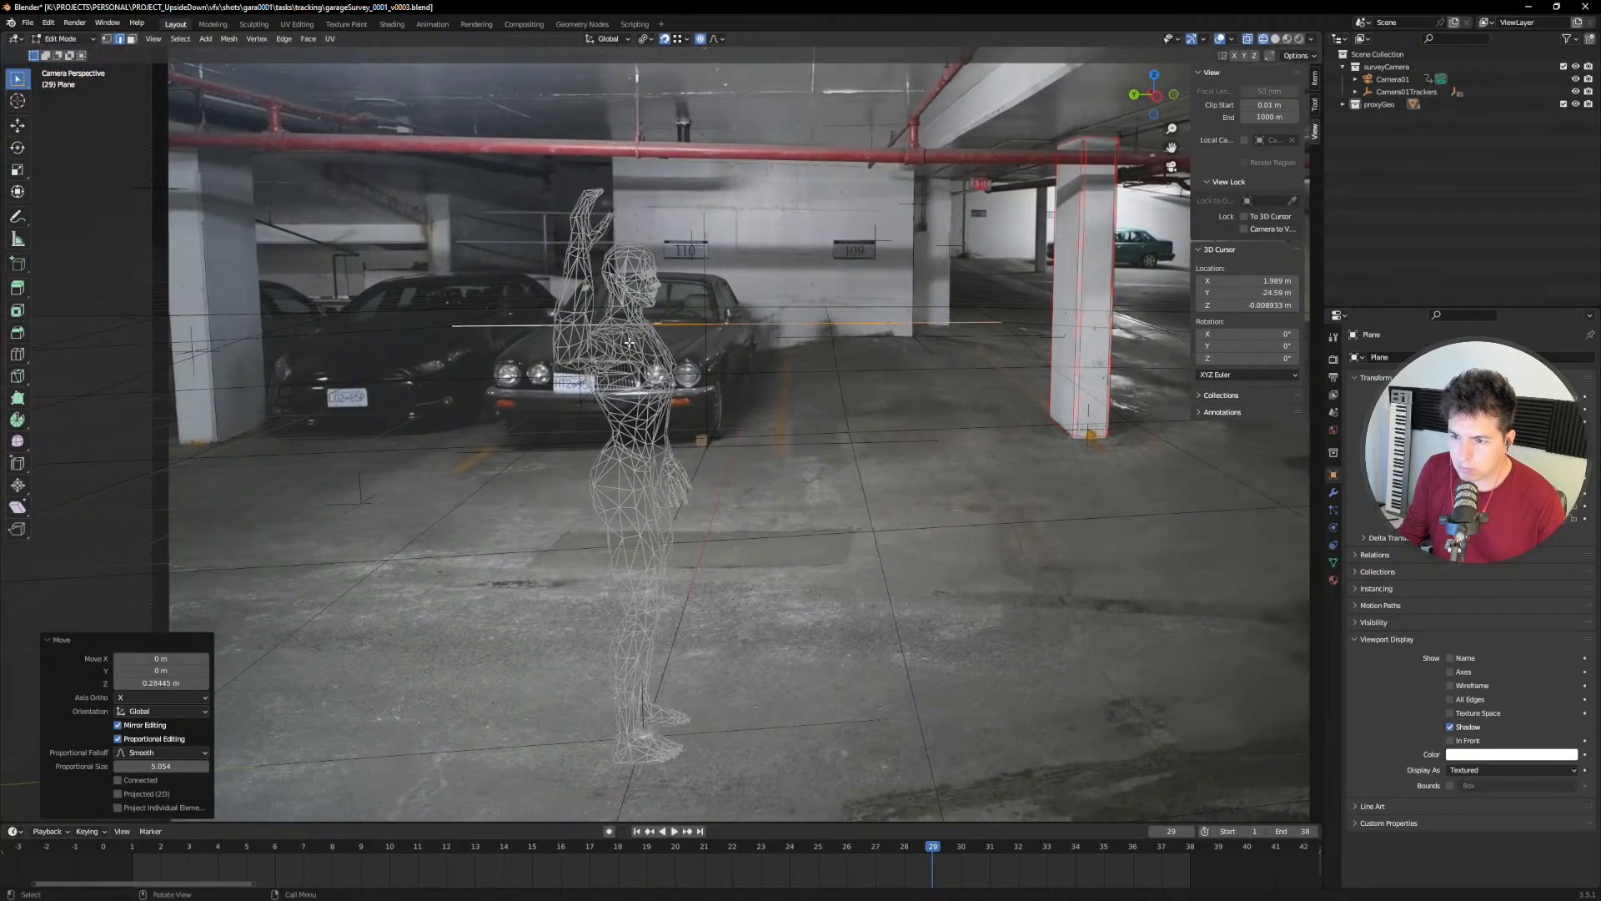
{"action": "key", "text": "1"}
{"action": "left_click", "coordinate": [650, 338]}
{"action": "left_click", "coordinate": [450, 325], "text": "shift"}
{"action": "left_click_drag", "start_coordinate": [406, 298], "coordinate": [562, 317], "text": "shift"}
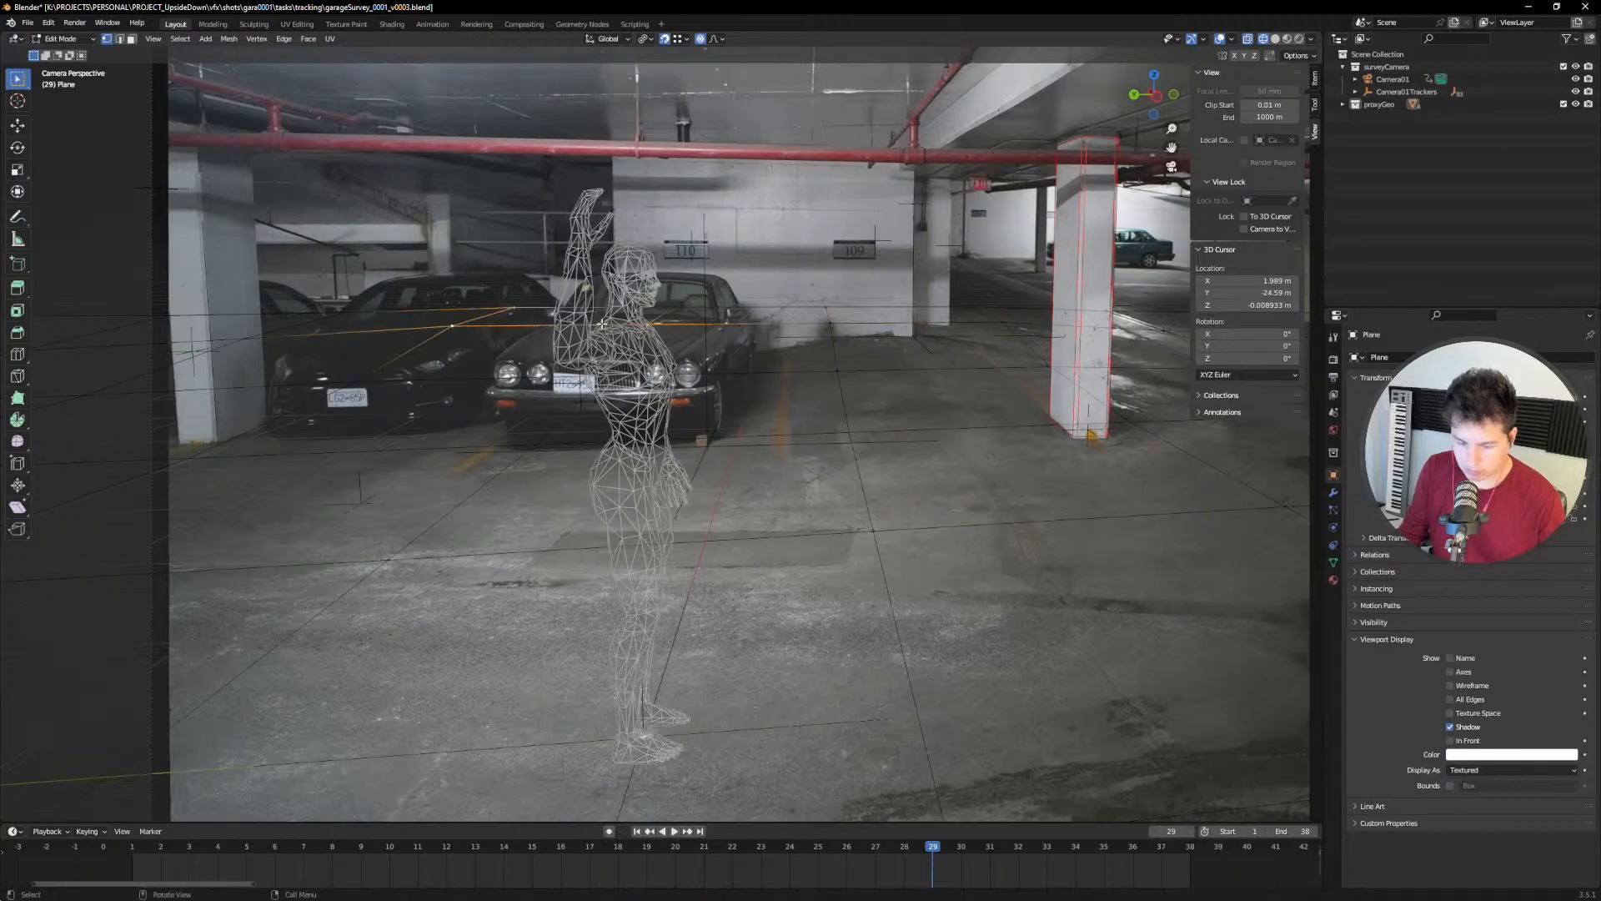
{"action": "key", "text": "g"}
{"action": "key", "text": "z"}
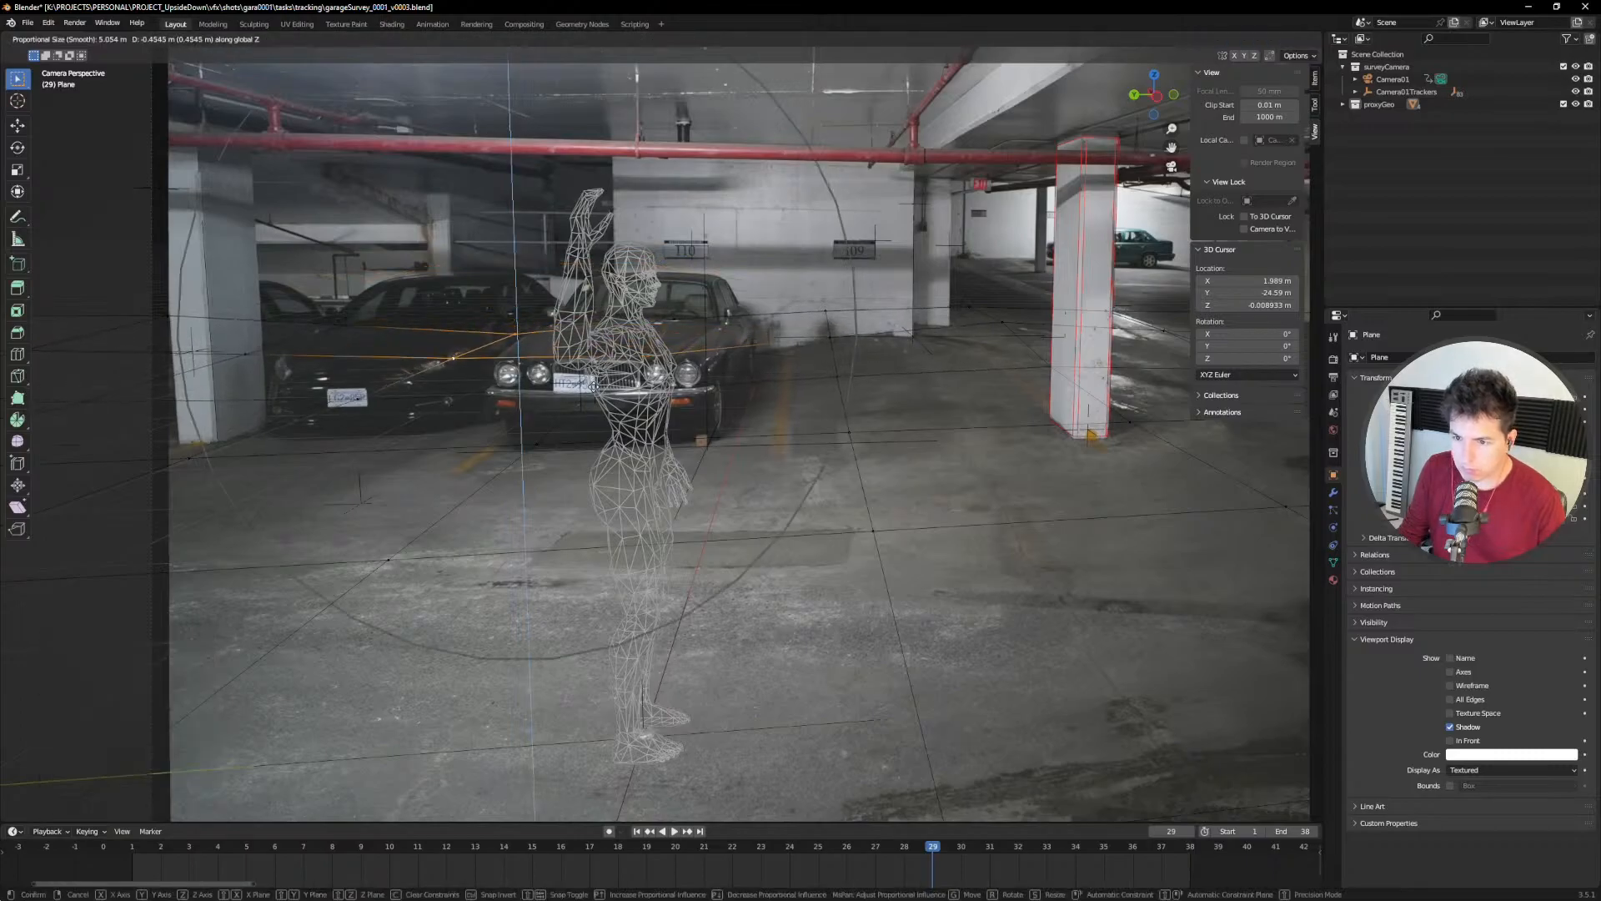
{"action": "scroll", "coordinate": [592, 393], "scroll_direction": "down", "scroll_amount": 1}
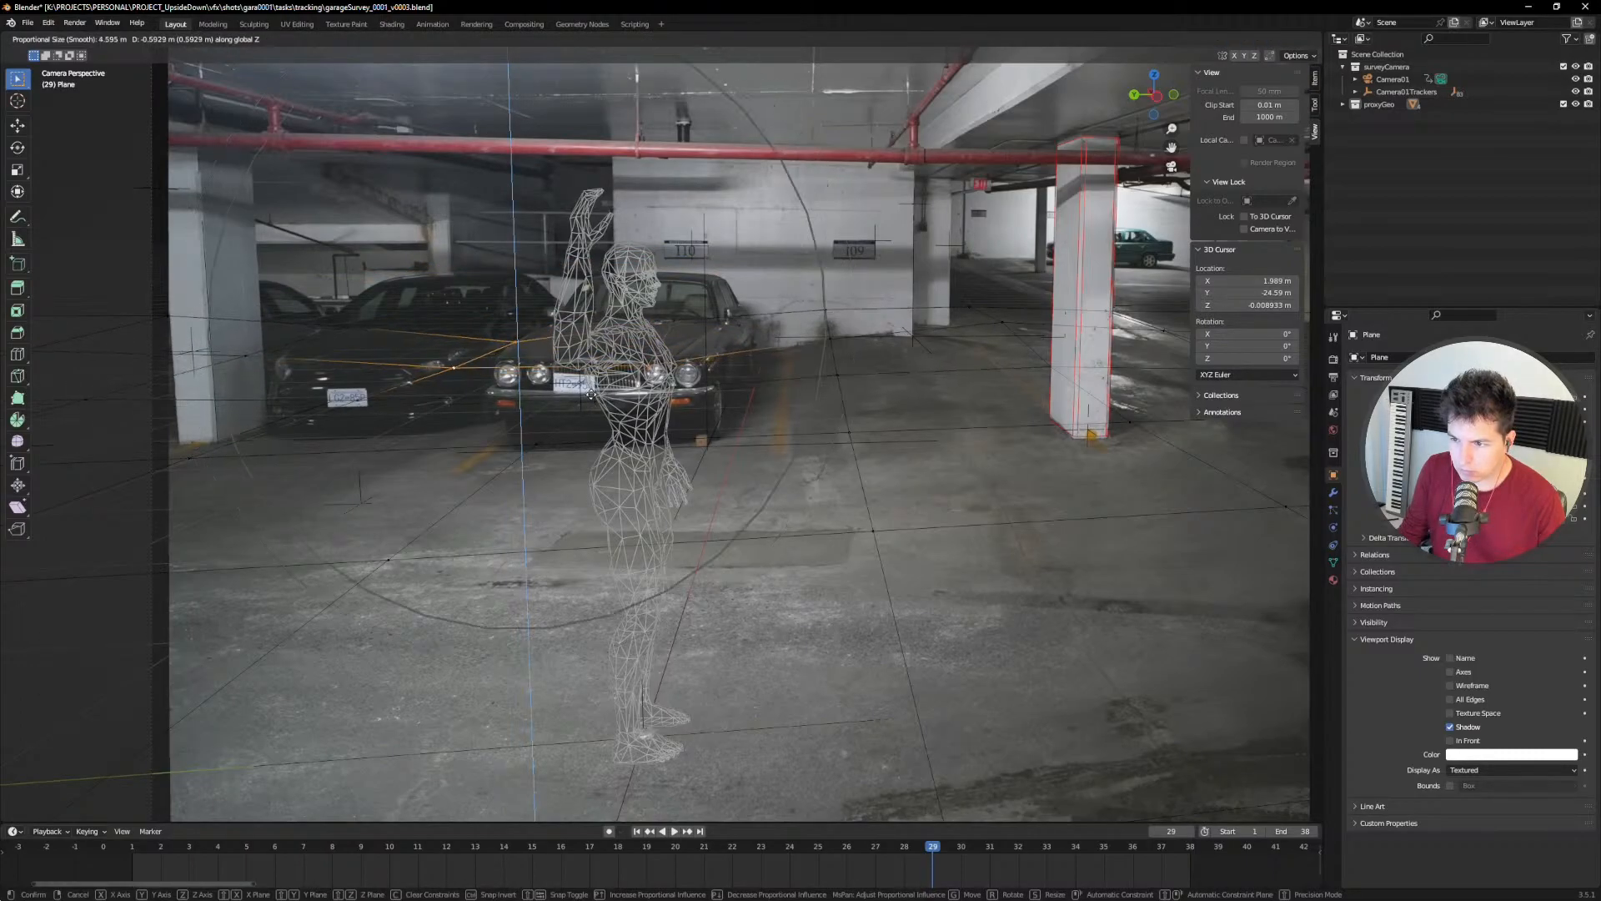
{"action": "scroll", "coordinate": [590, 393], "scroll_direction": "up", "scroll_amount": 3}
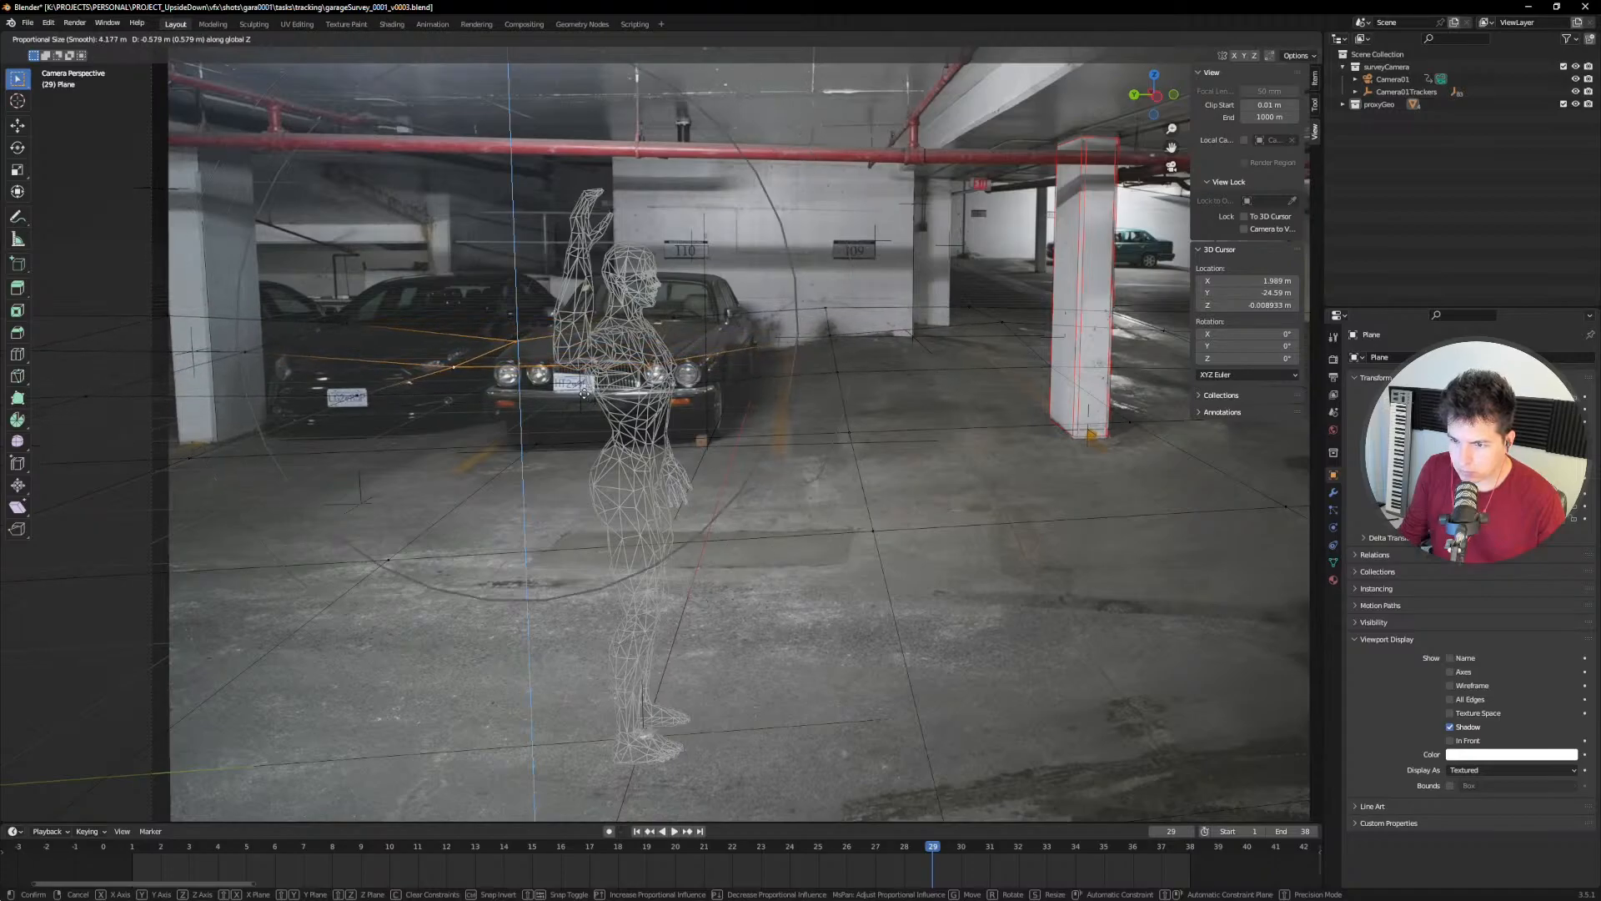
{"action": "left_click", "coordinate": [589, 395]}
Step: Lower the raised floor vertex near the car wall by about 0.316 m along Z with proportional editing off
{"action": "middle_click_drag", "start_coordinate": [588, 394], "coordinate": [692, 394]}
{"action": "left_click", "coordinate": [654, 403]}
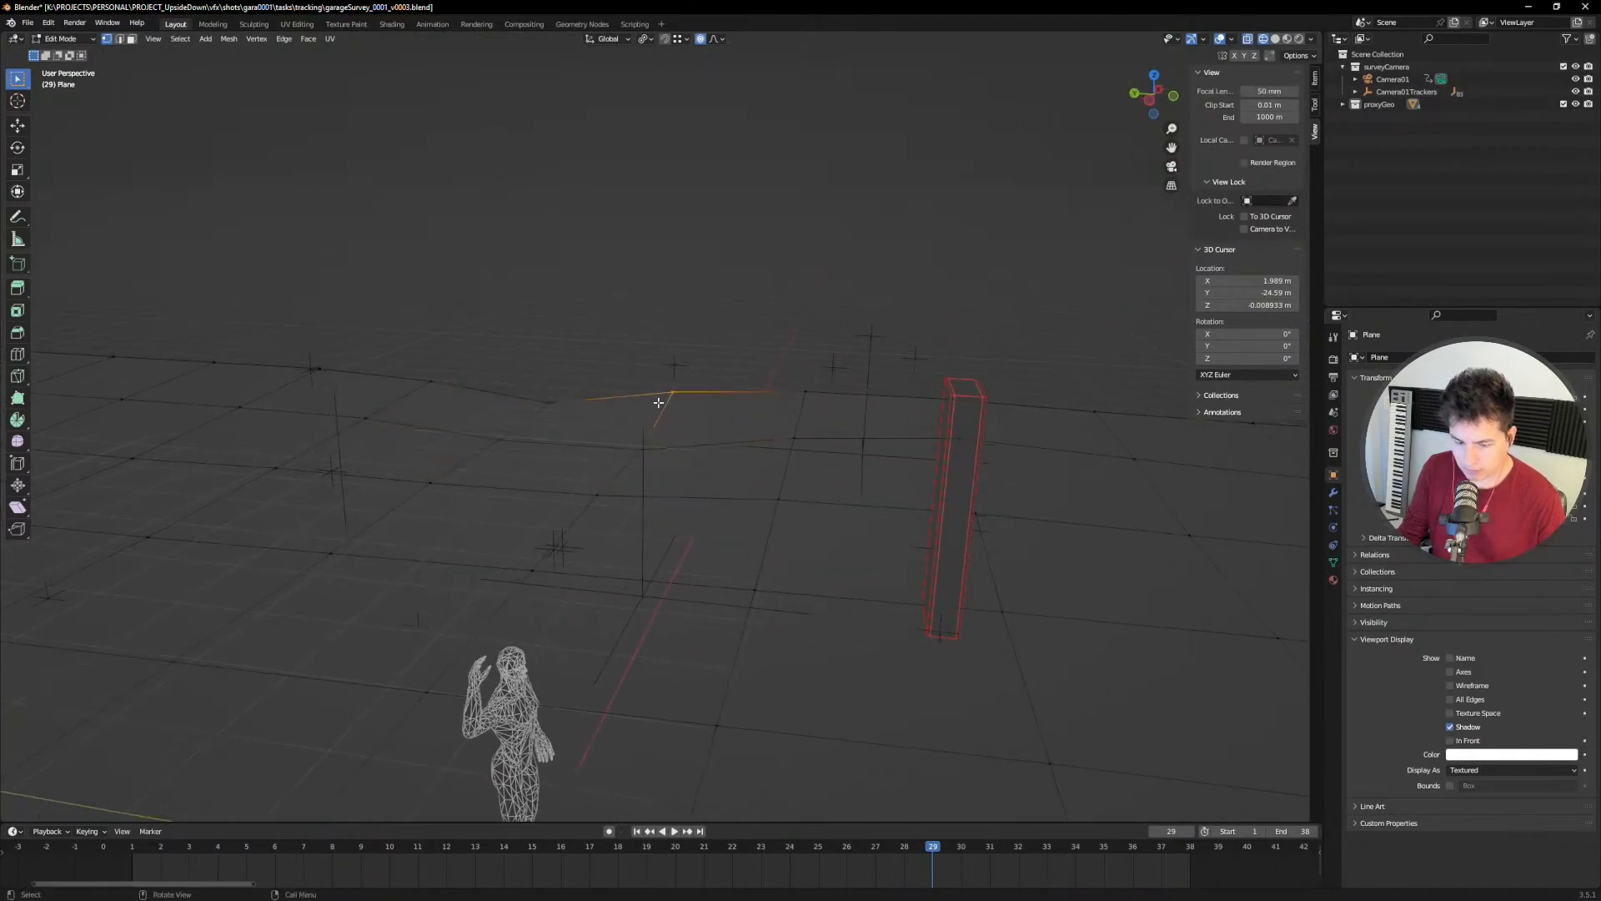
{"action": "middle_click_drag", "start_coordinate": [659, 403], "coordinate": [627, 423]}
{"action": "key", "text": "g"}
{"action": "key", "text": "z"}
{"action": "left_click", "coordinate": [693, 414]}
{"action": "key", "text": "KP_0"}
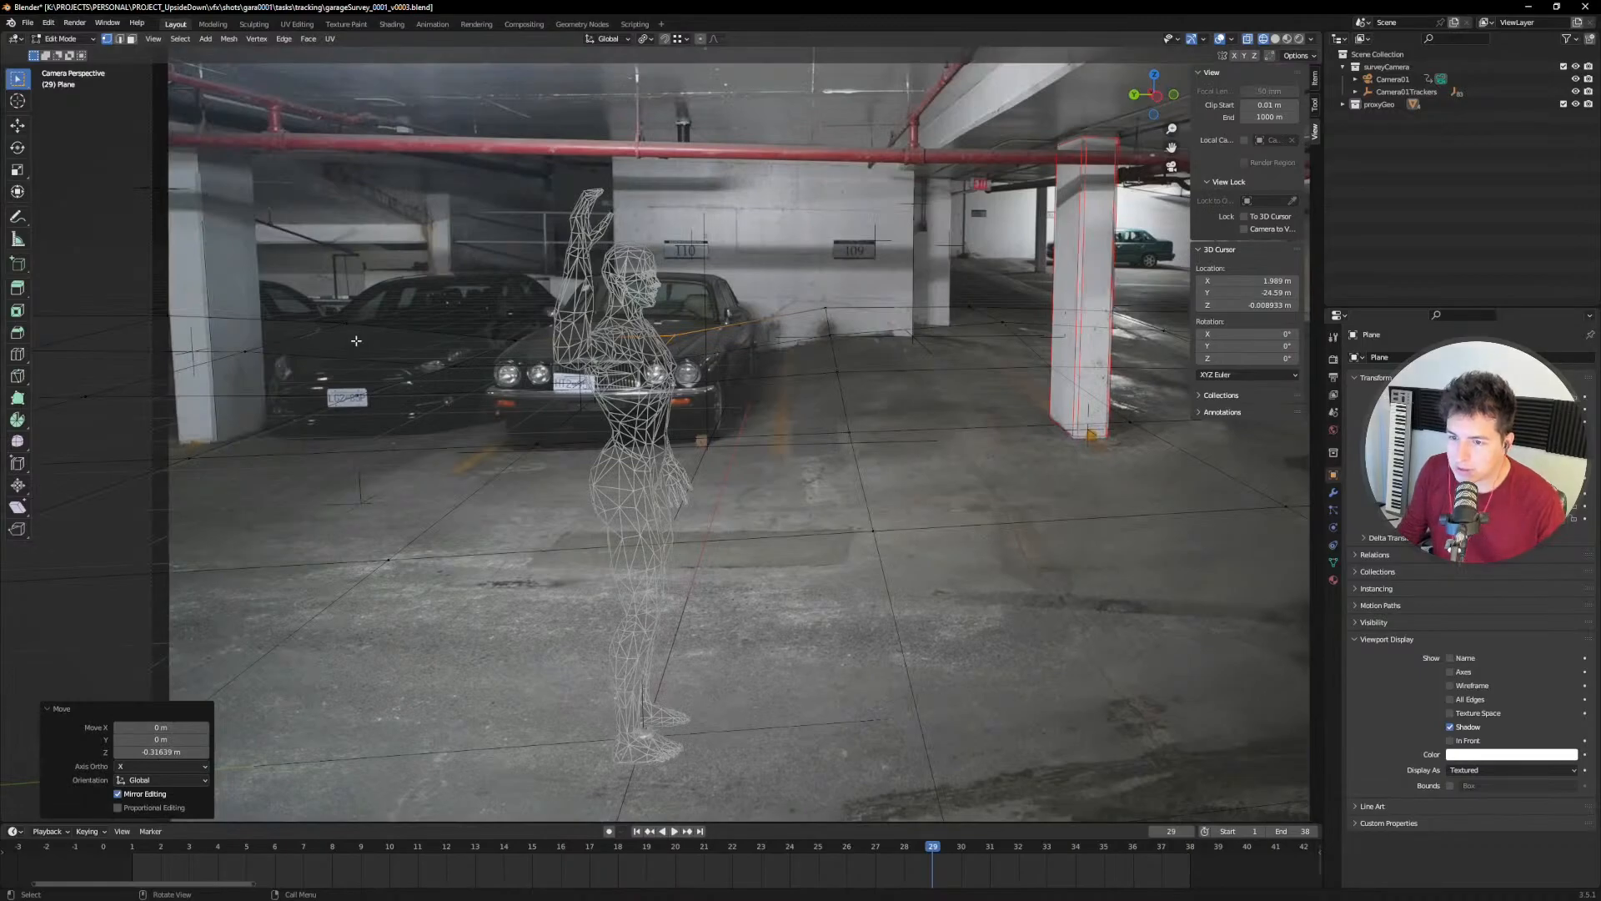
Step: Compare the floor mesh with the survey images at frames 32, 27 and 28, including the area around the pillar base
{"action": "left_click_drag", "start_coordinate": [903, 846], "coordinate": [1018, 847]}
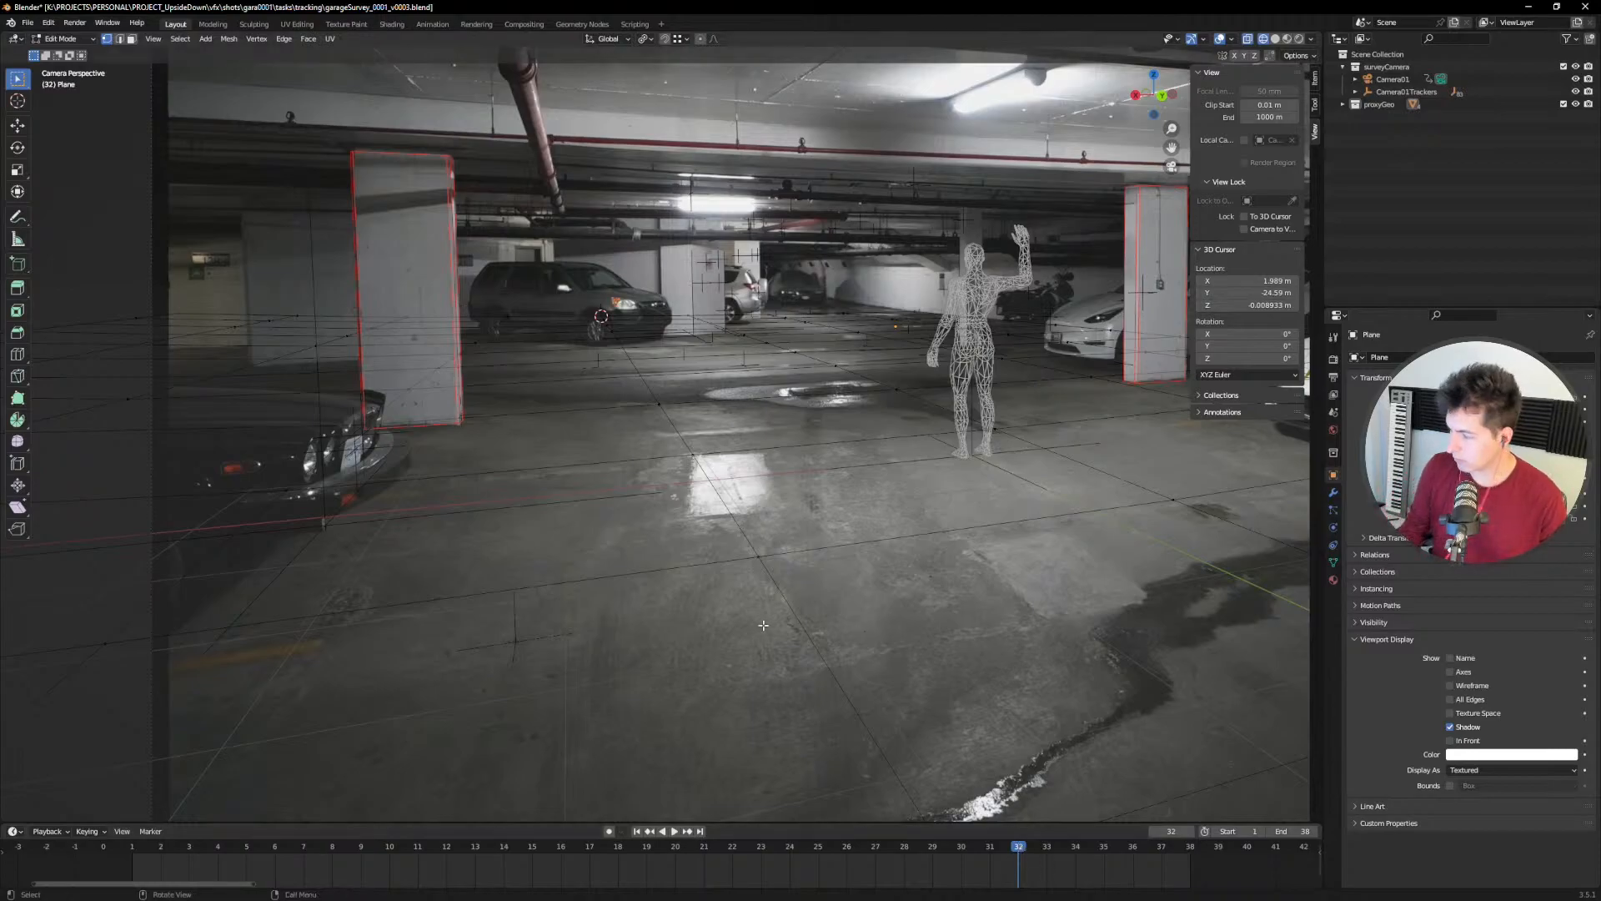
{"action": "middle_click_drag", "start_coordinate": [816, 602], "coordinate": [704, 600], "text": "ctrl"}
{"action": "middle_click_drag", "start_coordinate": [804, 525], "coordinate": [595, 603], "text": "shift"}
{"action": "left_click_drag", "start_coordinate": [994, 859], "coordinate": [863, 871]}
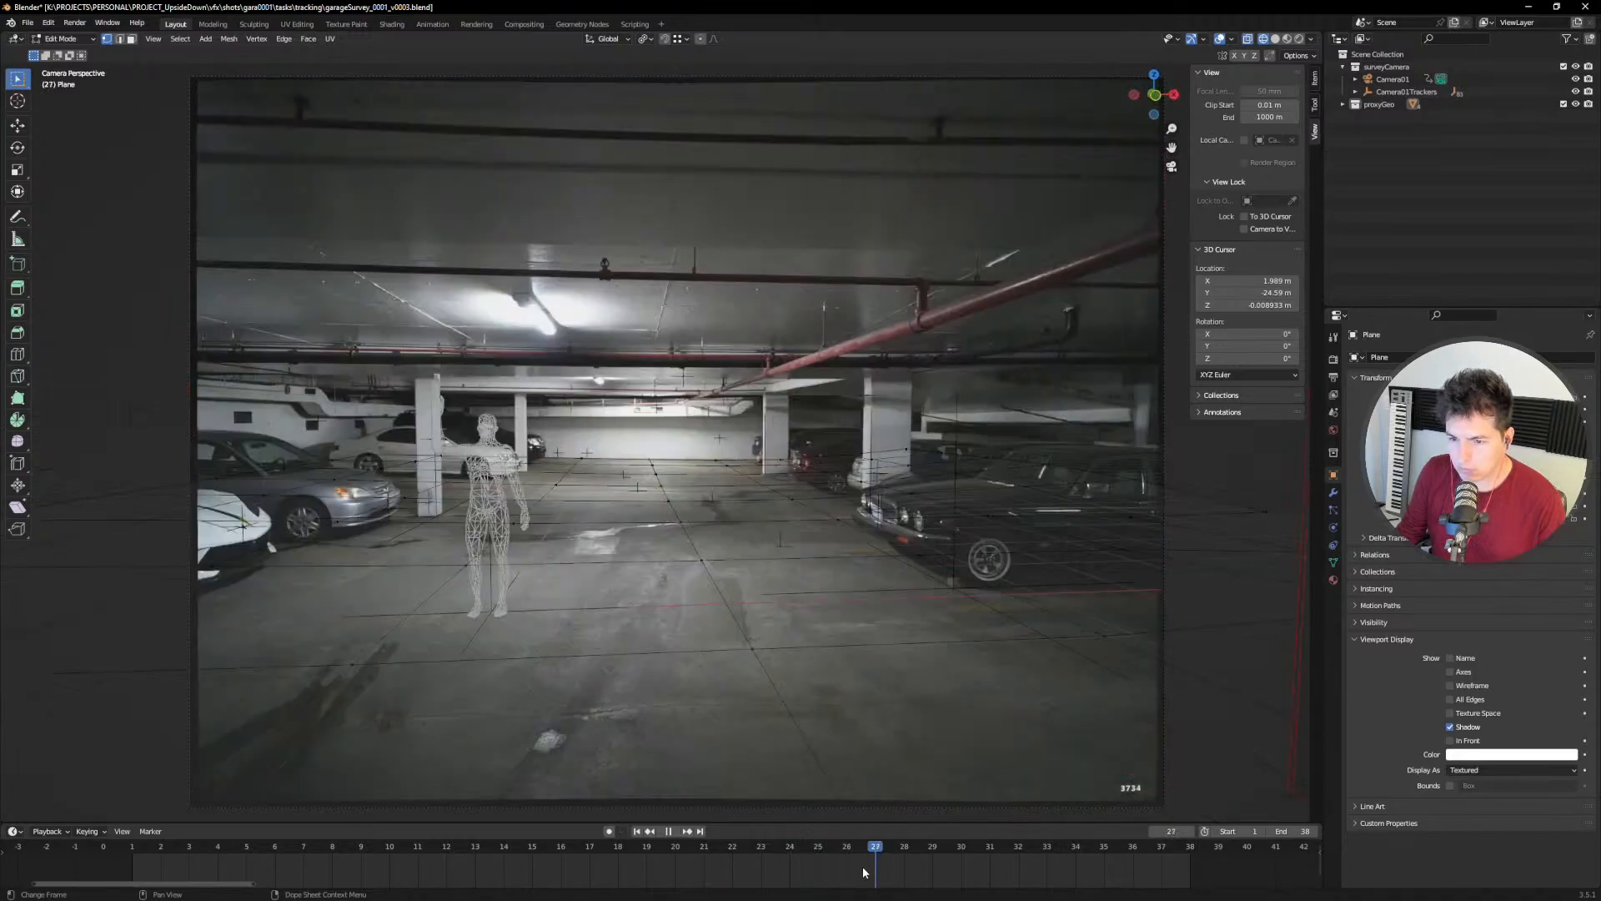
{"action": "left_click_drag", "start_coordinate": [872, 872], "coordinate": [893, 872]}
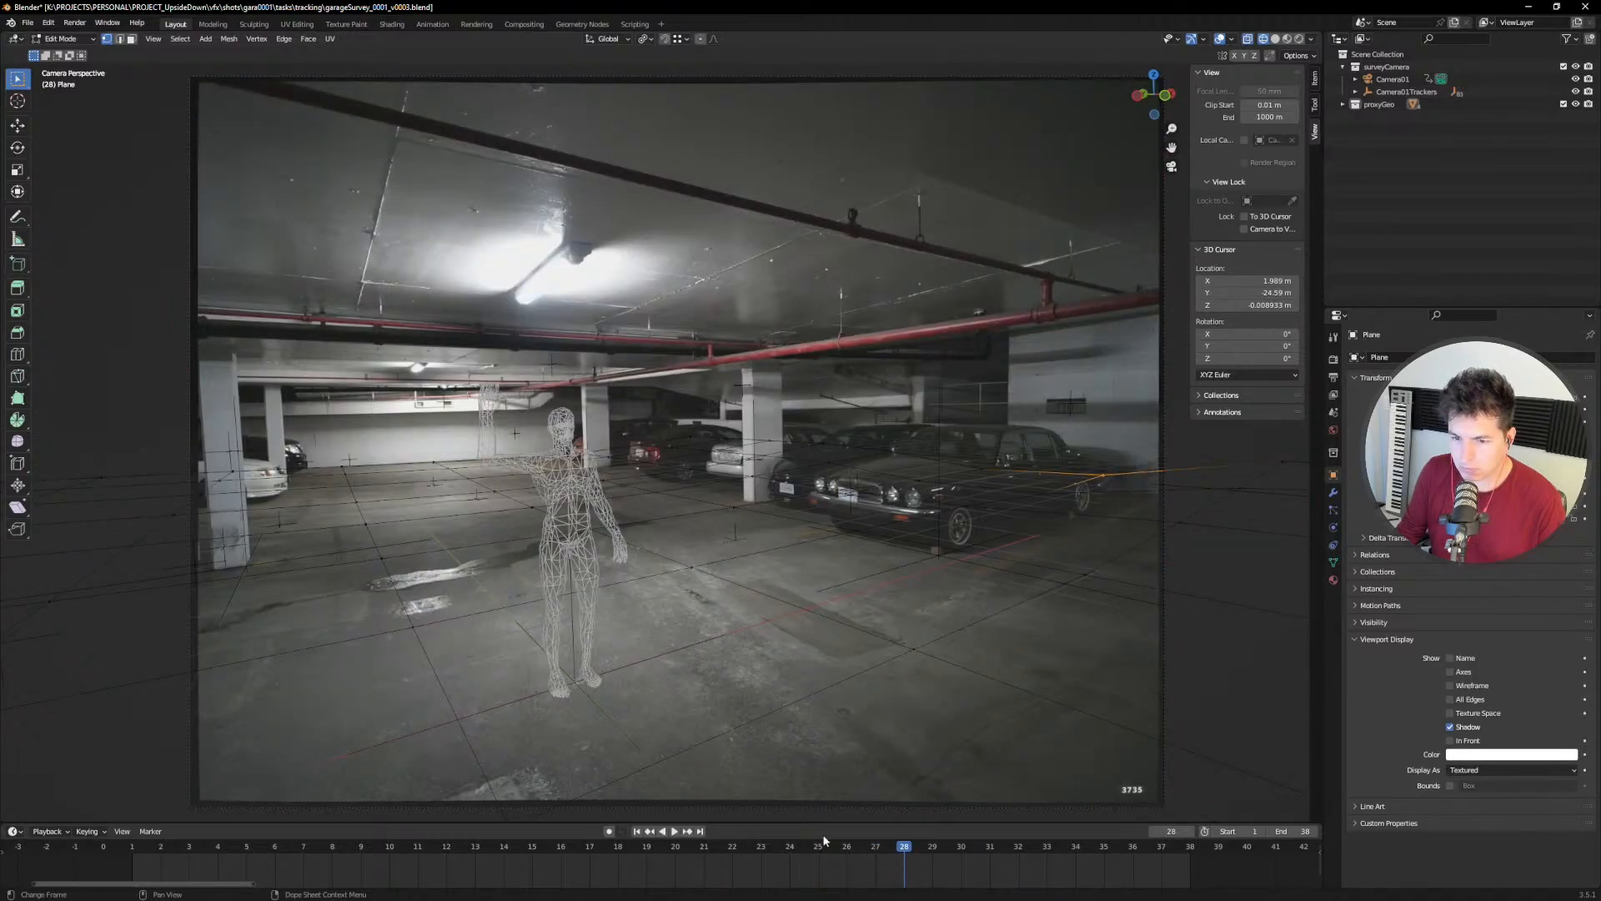
{"action": "scroll", "coordinate": [584, 650], "scroll_direction": "up", "scroll_amount": 2}
{"action": "middle_click_drag", "start_coordinate": [96, 634], "coordinate": [668, 493], "text": "shift"}
{"action": "scroll", "coordinate": [702, 471], "scroll_direction": "up", "scroll_amount": 5}
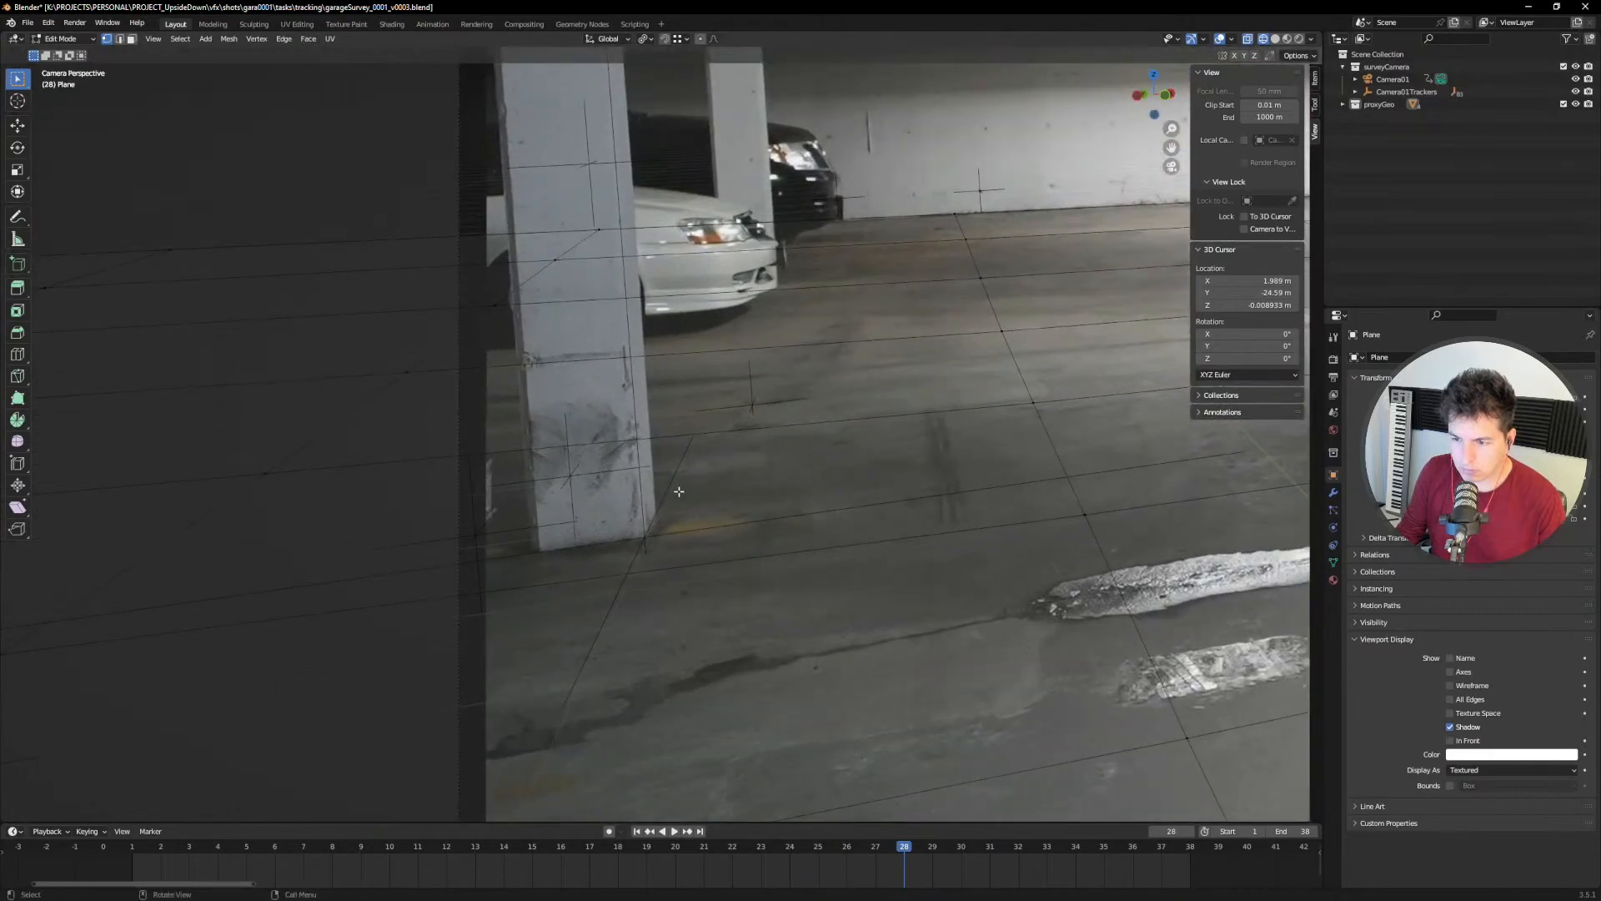
{"action": "key", "text": "Tab"}
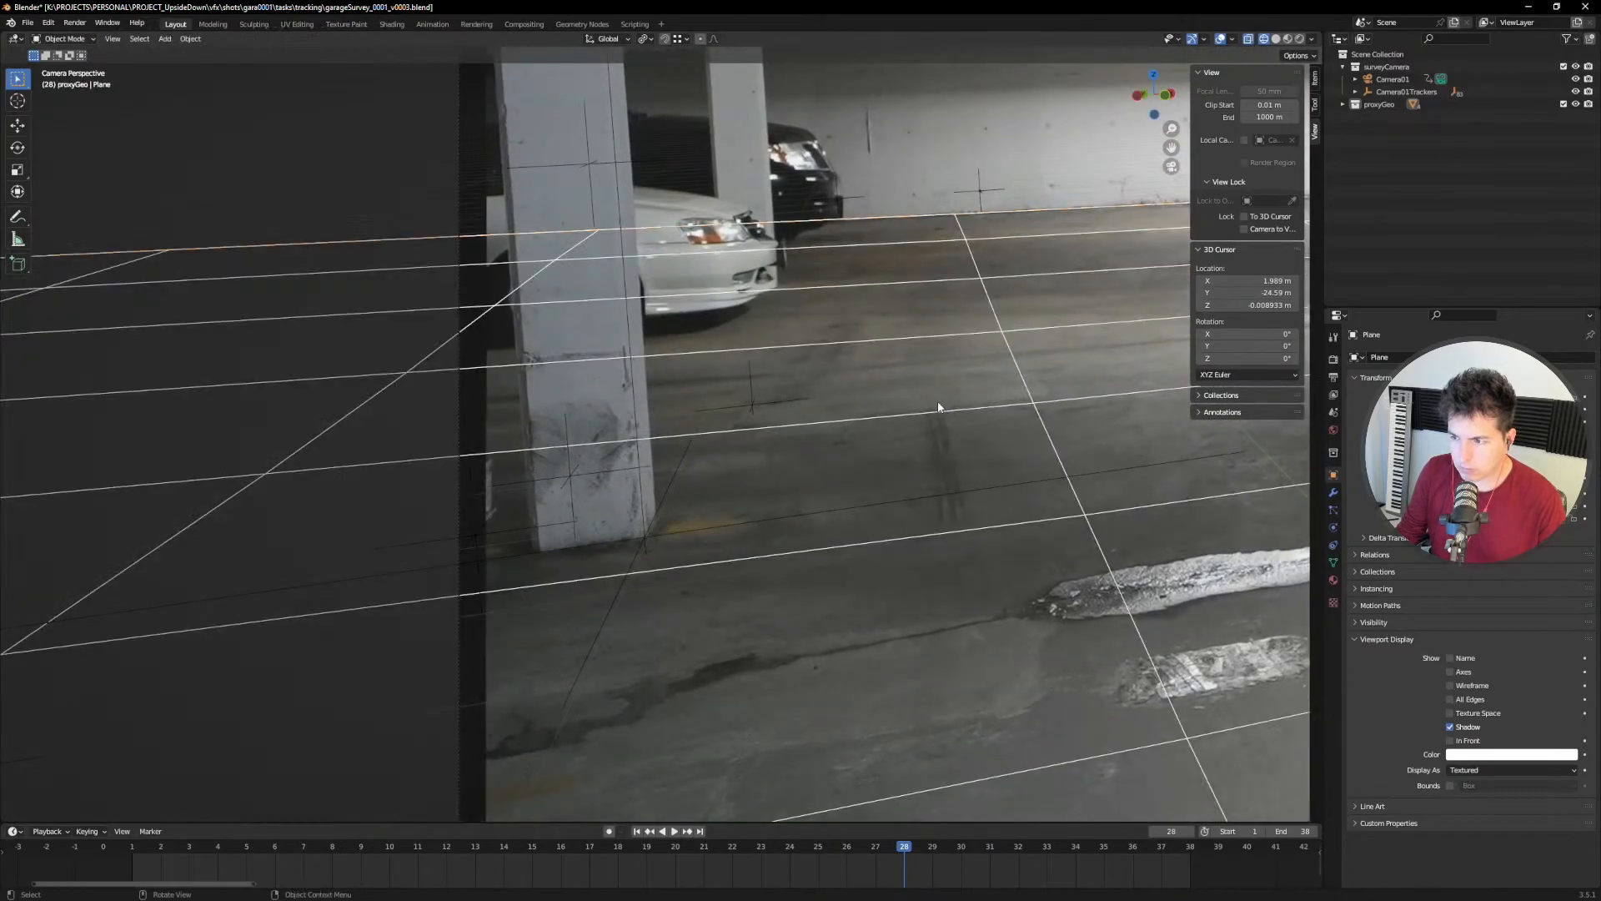
{"action": "key", "text": "Tab"}
{"action": "key", "text": "Tab"}
{"action": "scroll", "coordinate": [530, 491], "scroll_direction": "down", "scroll_amount": 3}
Step: At frame 28, raise the floor vertex outside the image beside the pillar by about 0.093 m along Z, with proportional size 6.116 m
{"action": "key", "text": "Tab"}
{"action": "left_click", "coordinate": [432, 456]}
{"action": "key", "text": "z"}
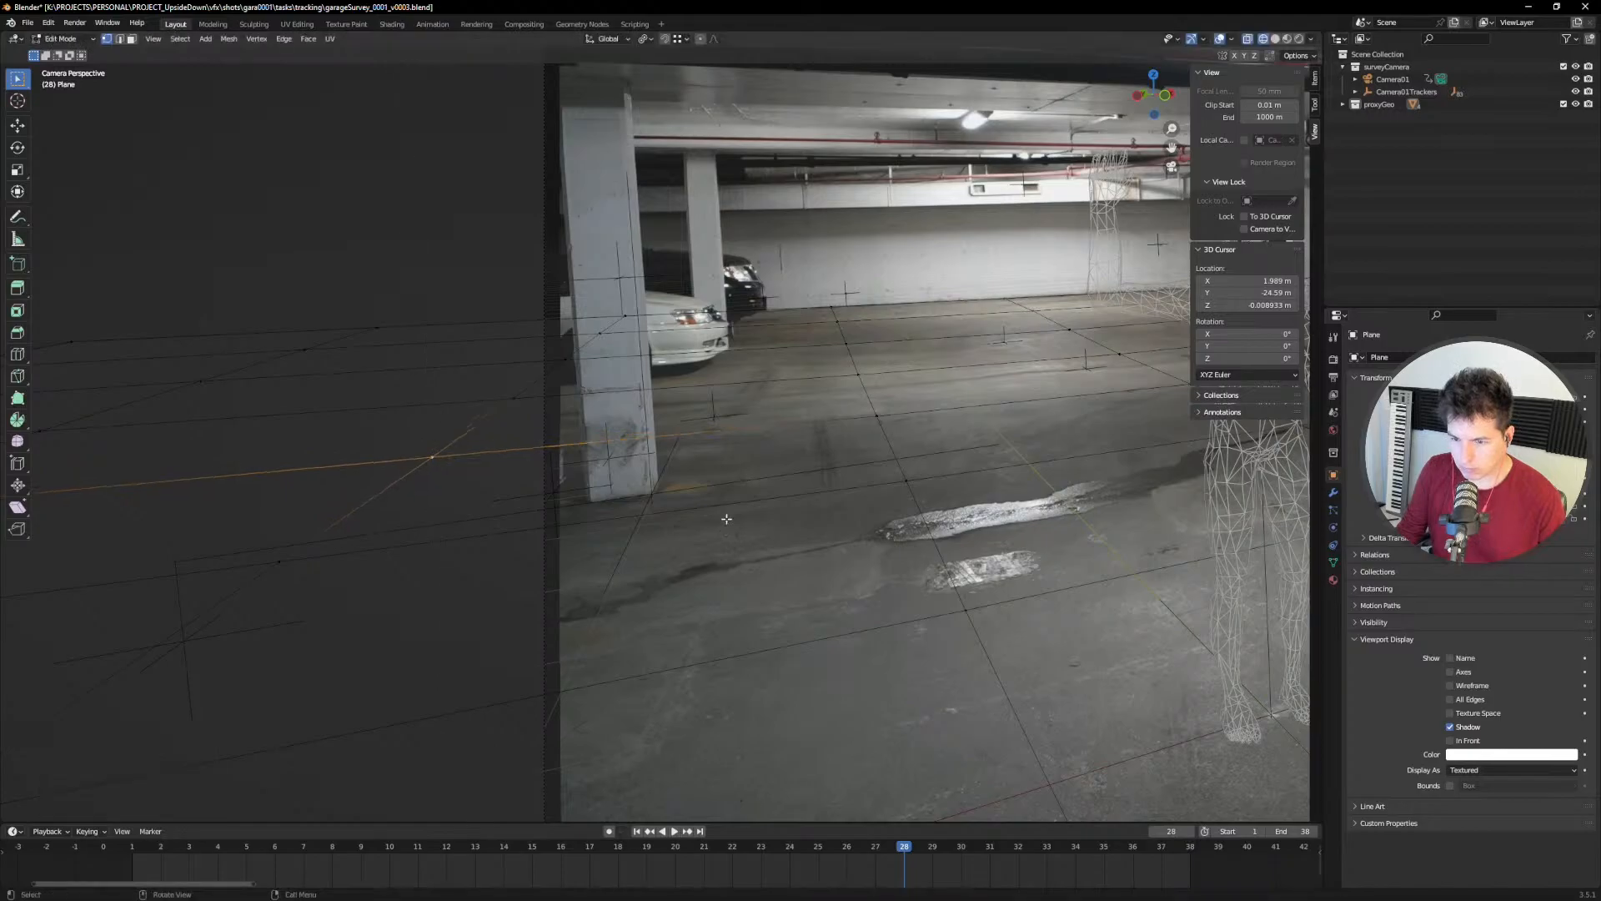
{"action": "key", "text": "o"}
{"action": "scroll", "coordinate": [727, 518], "scroll_direction": "down", "scroll_amount": 3}
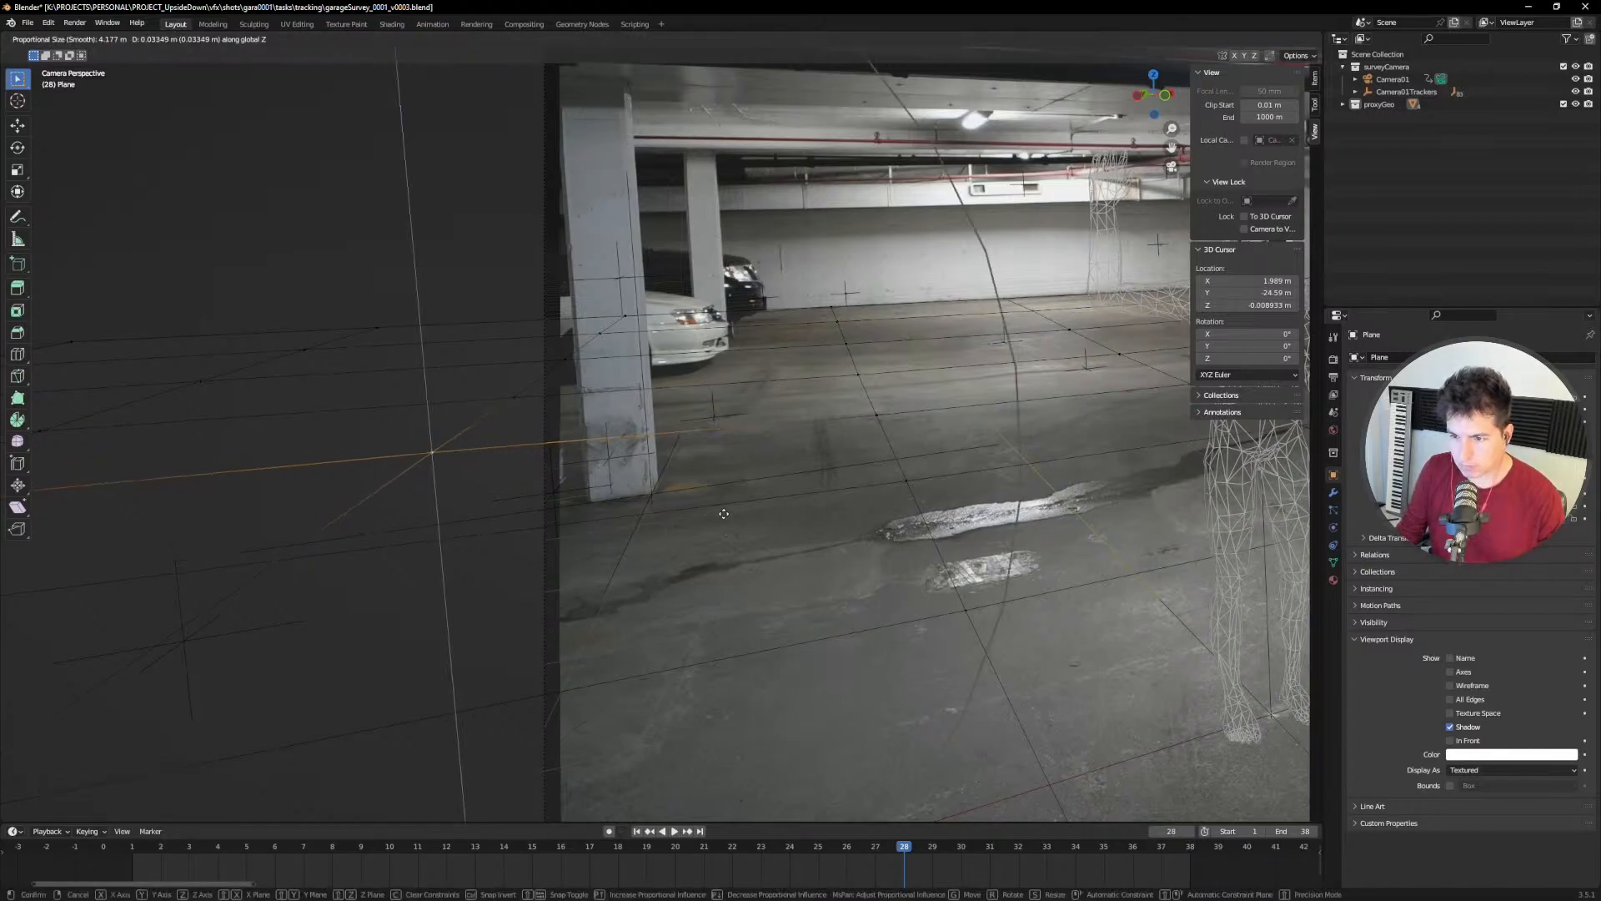
{"action": "scroll", "coordinate": [722, 512], "scroll_direction": "down", "scroll_amount": 1}
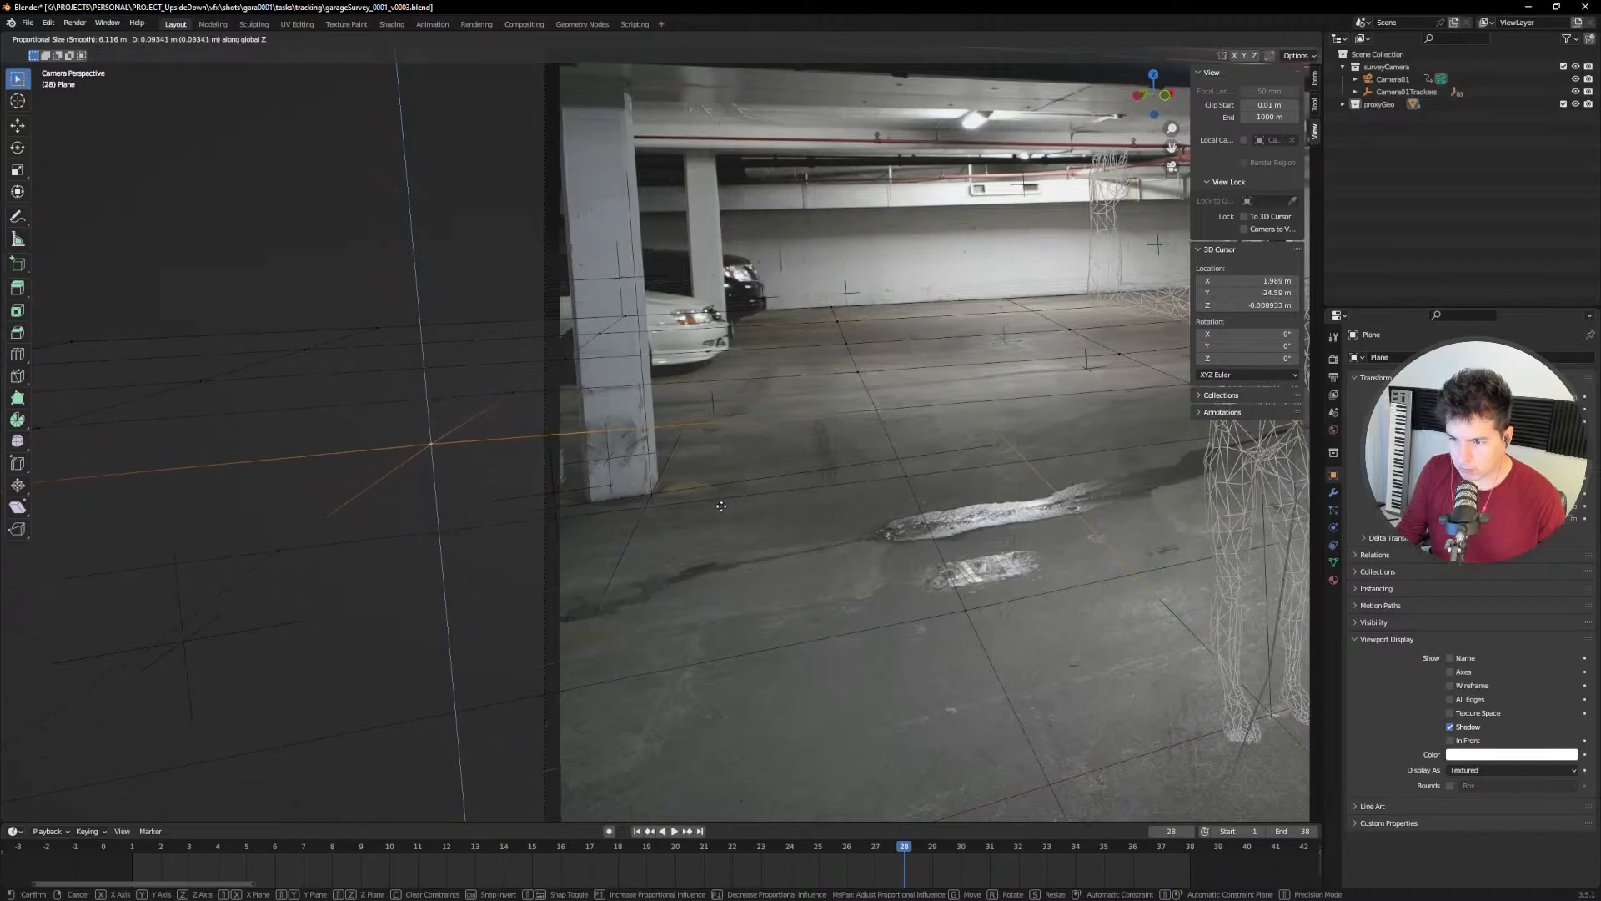
{"action": "left_click", "coordinate": [721, 506]}
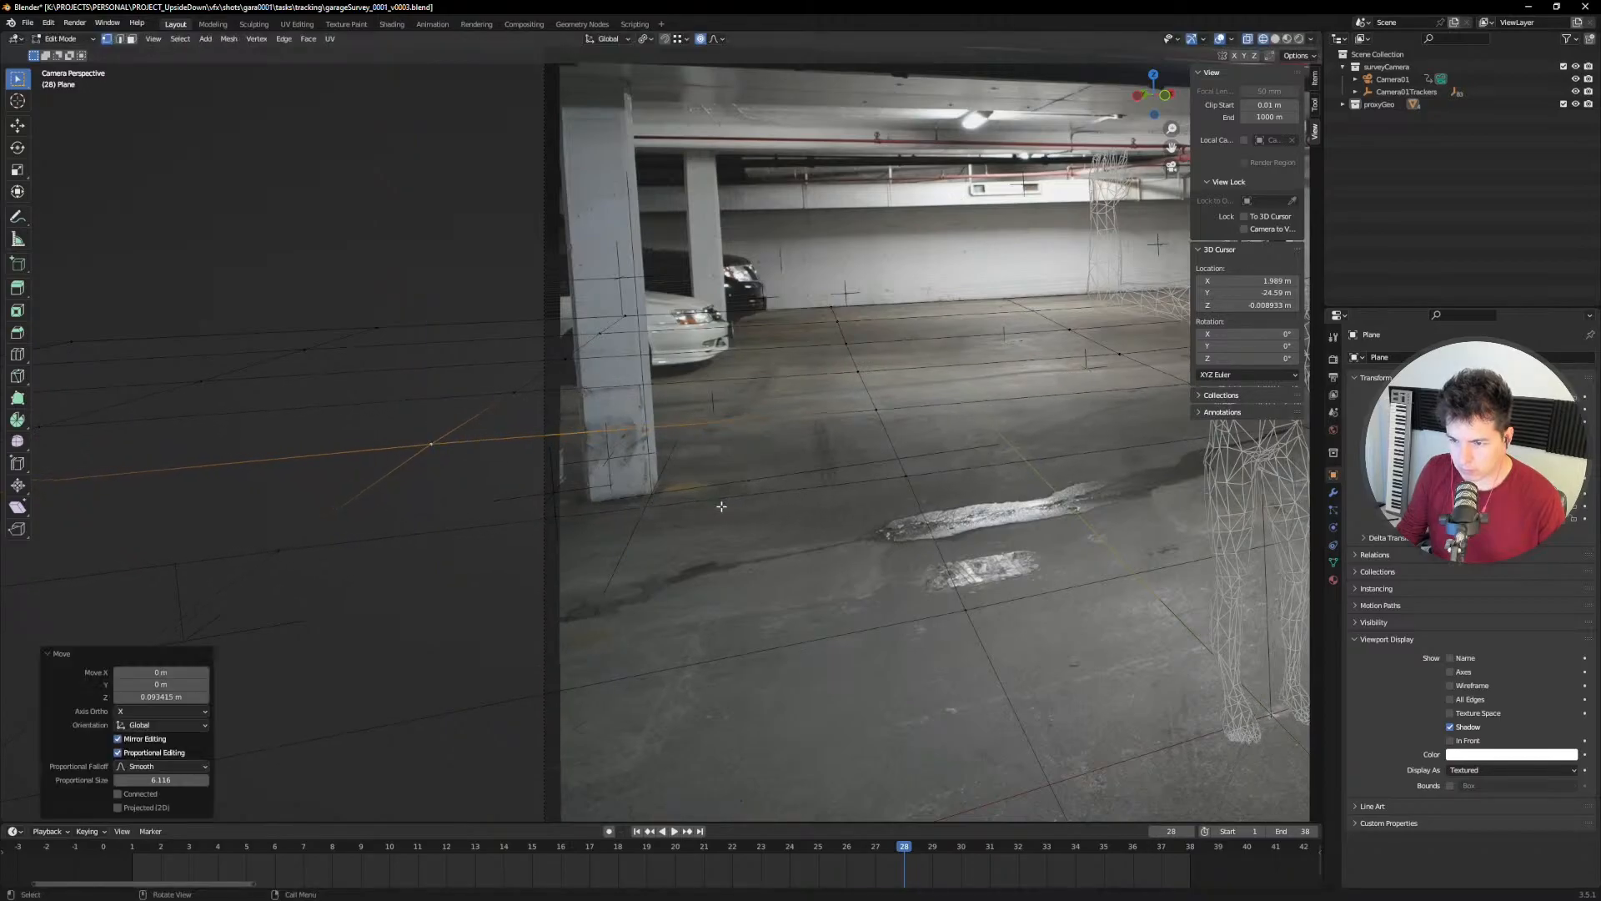
Step: Rotate the floor around that vertex by -1.19° about X and lower it about 0.021 m along Z with proportional editing
{"action": "key", "text": "r"}
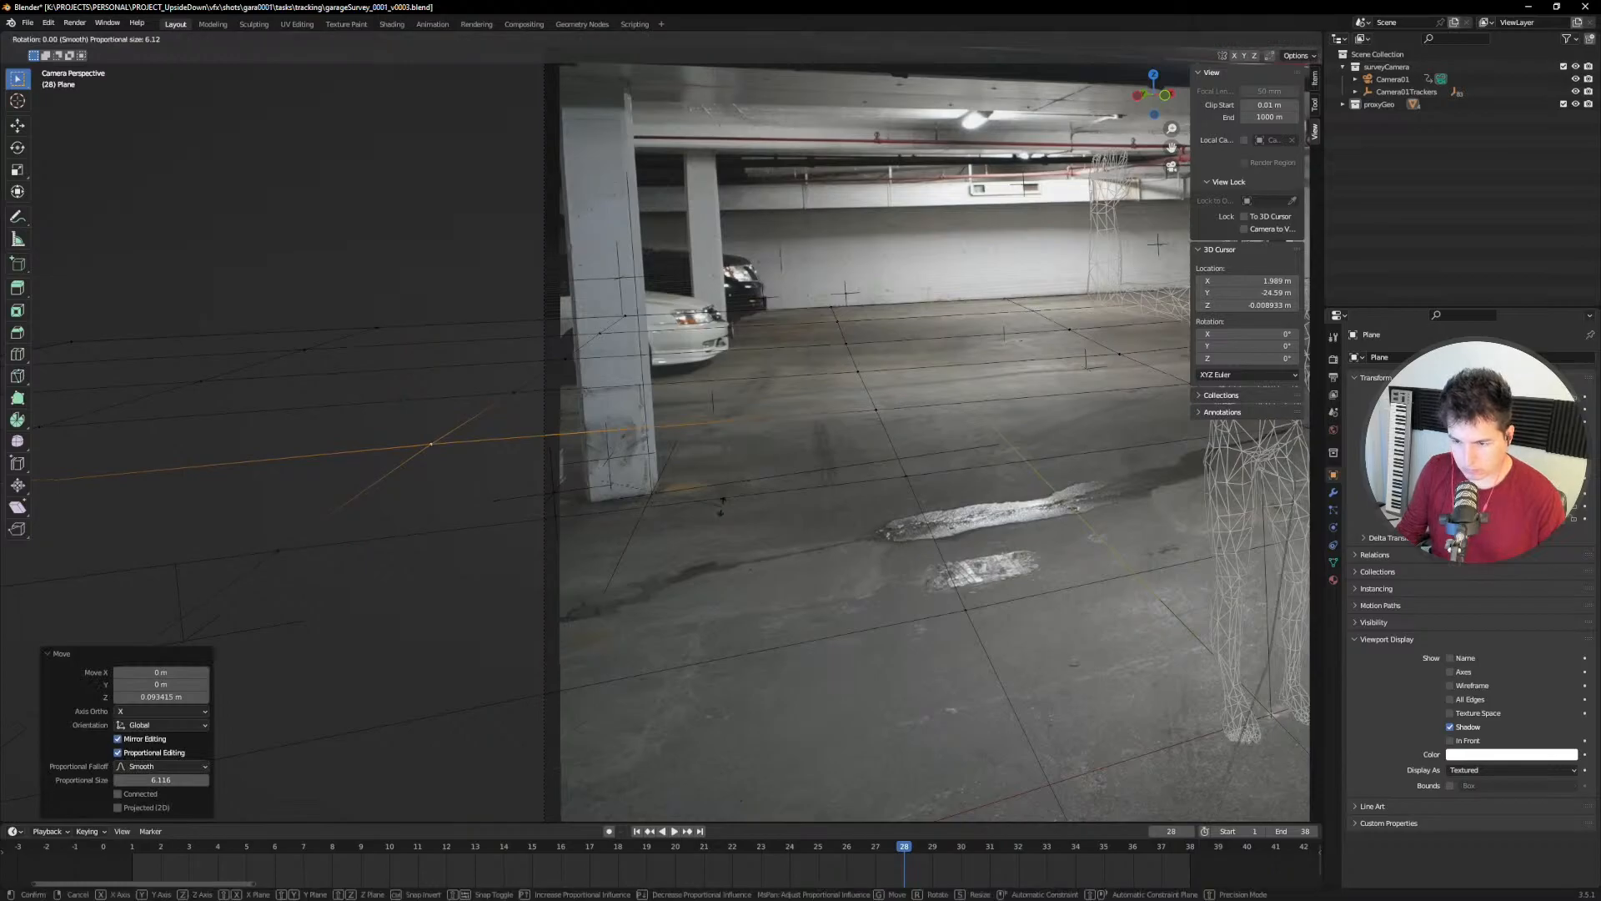
{"action": "key", "text": "x"}
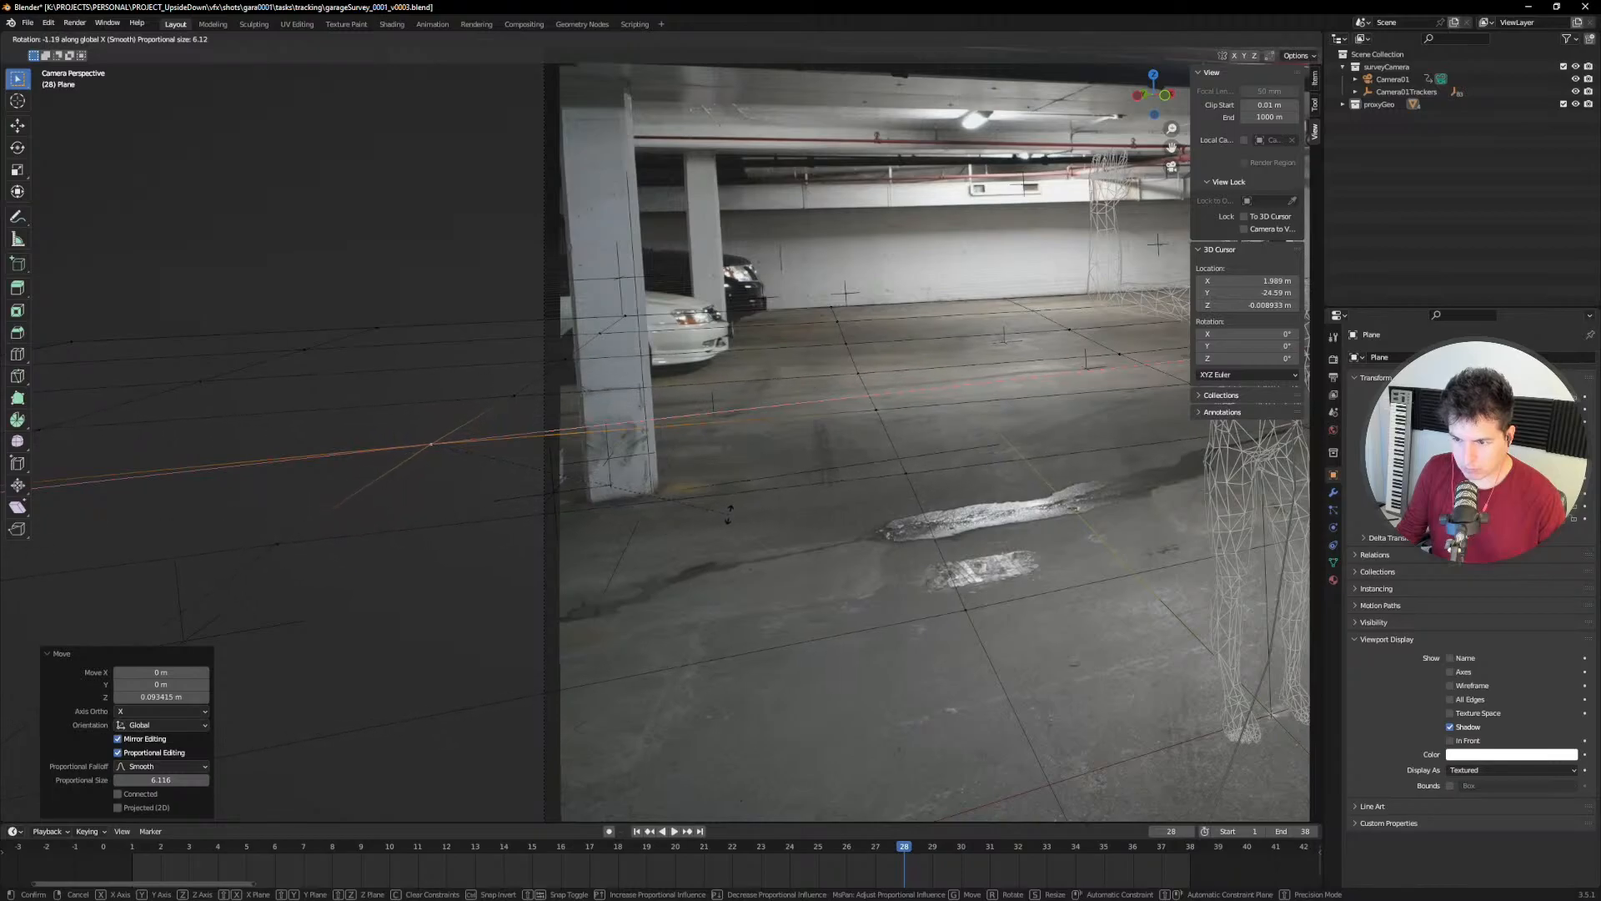
{"action": "left_click", "coordinate": [728, 514]}
{"action": "key", "text": "g"}
{"action": "key", "text": "z"}
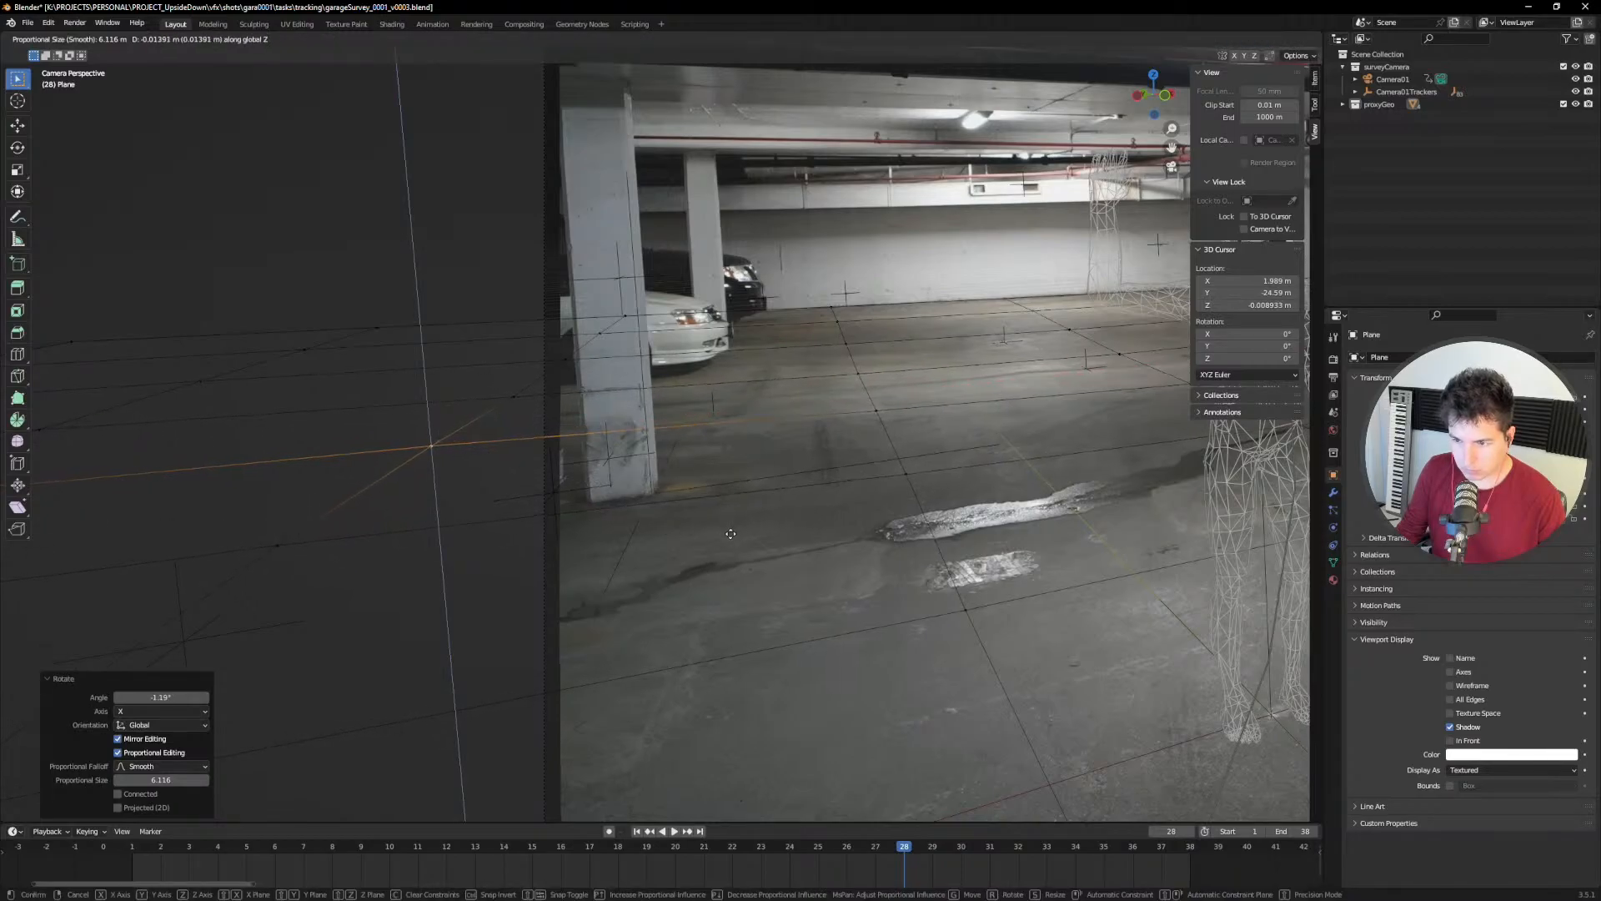
{"action": "left_click", "coordinate": [728, 543]}
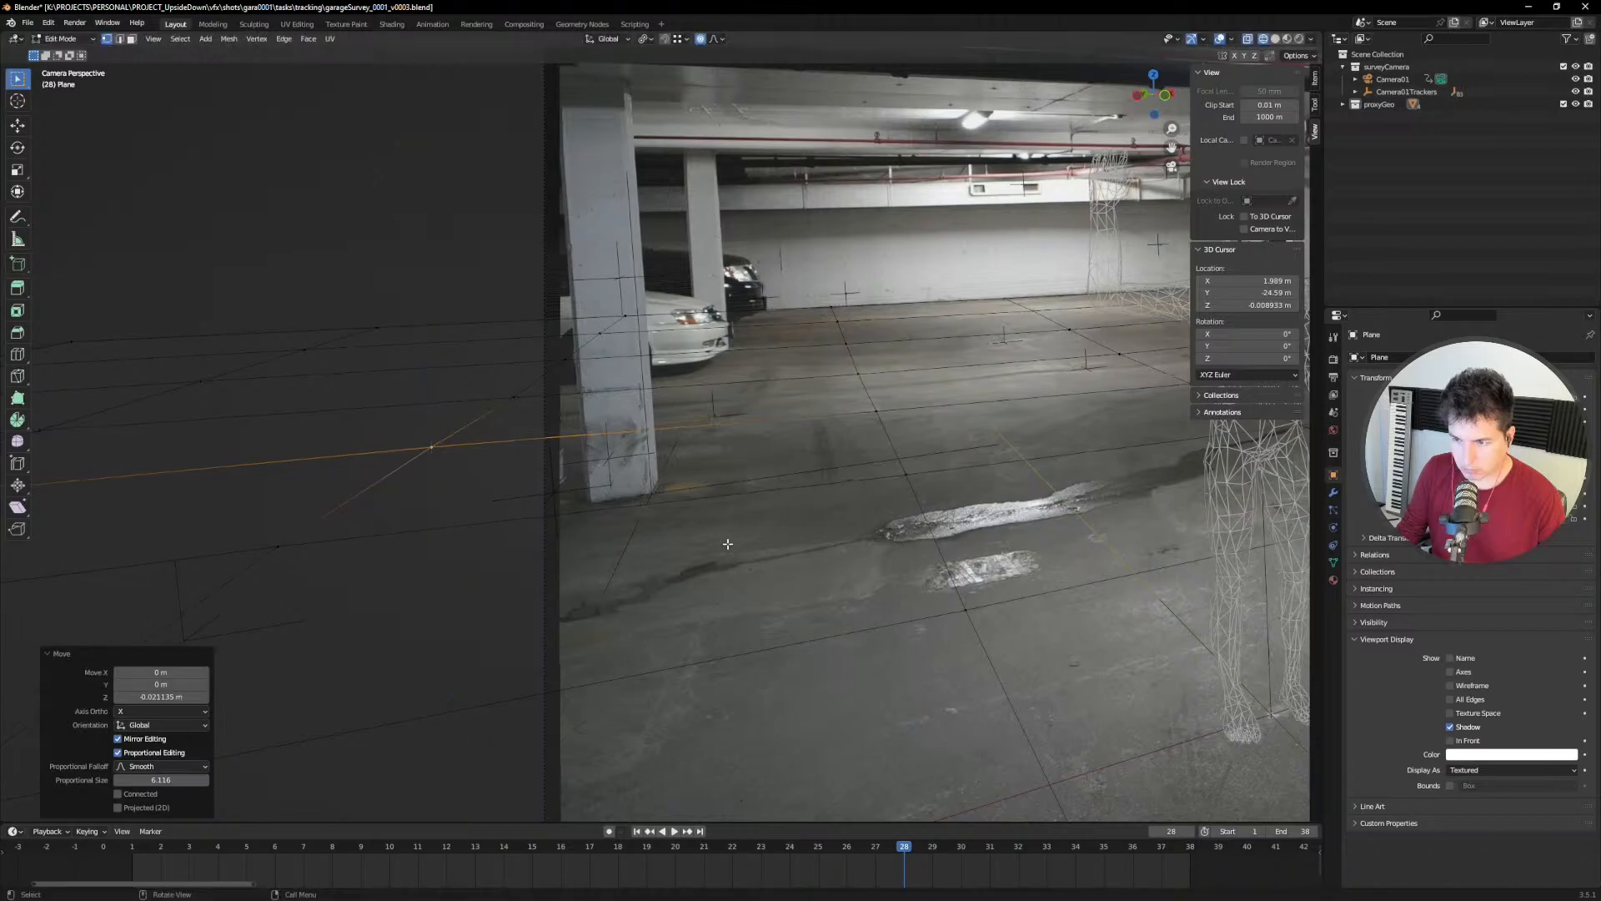
Step: Select the whole floor mesh and check its fit against the survey image at frame 22 in solid and wireframe shading
{"action": "scroll", "coordinate": [571, 501], "scroll_direction": "down", "scroll_amount": 3}
{"action": "middle_click_drag", "start_coordinate": [570, 501], "coordinate": [516, 551], "text": "shift"}
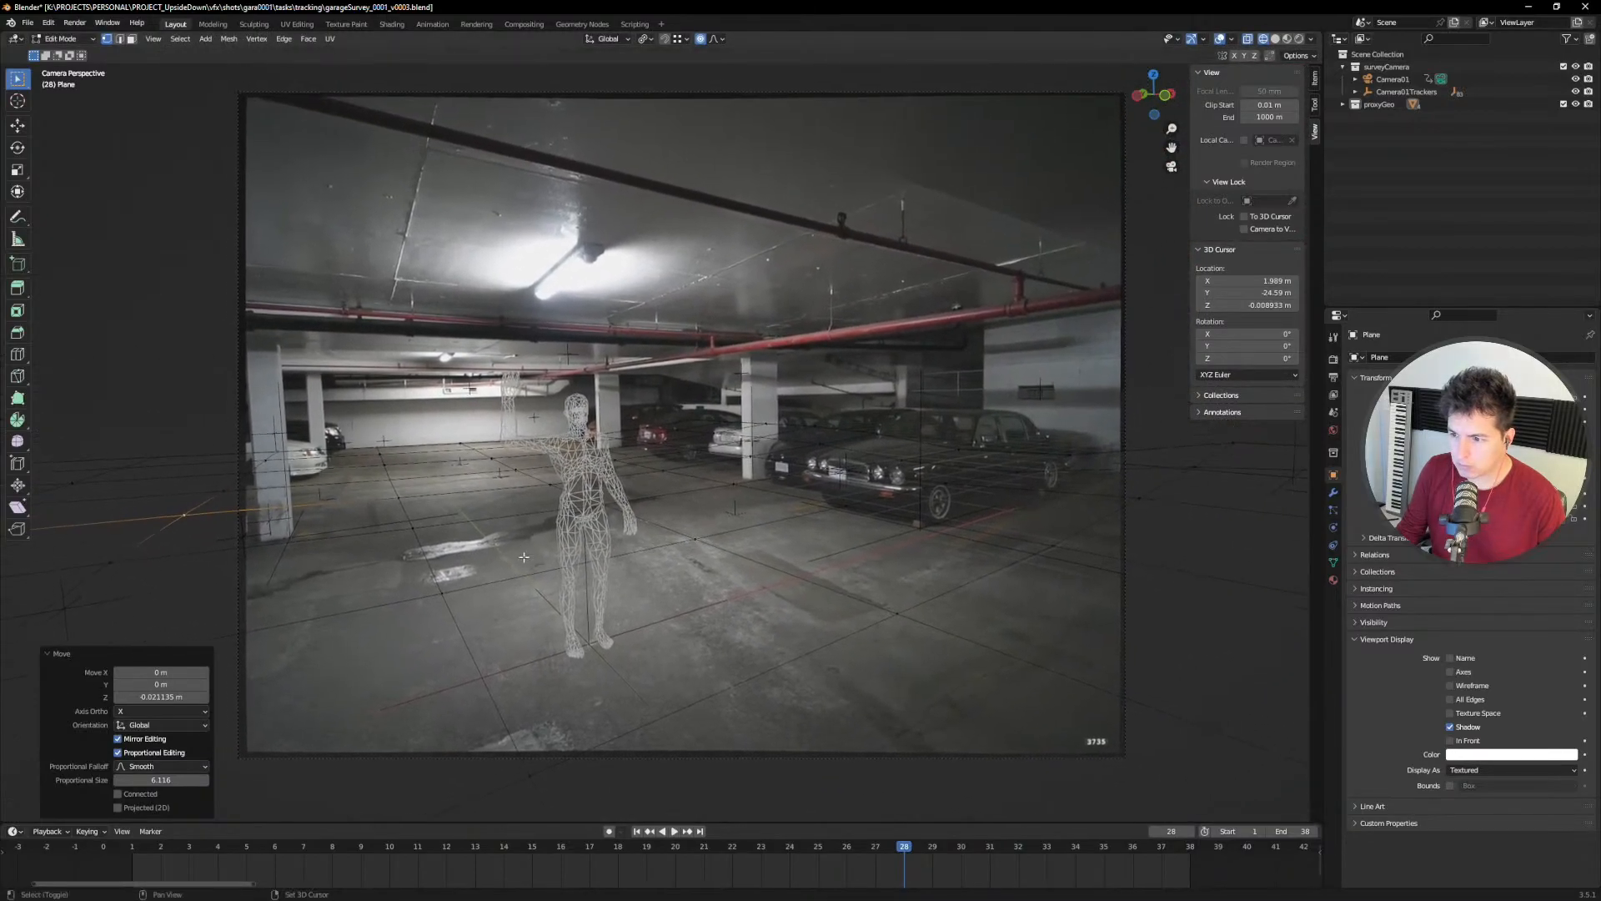
{"action": "key", "text": "a"}
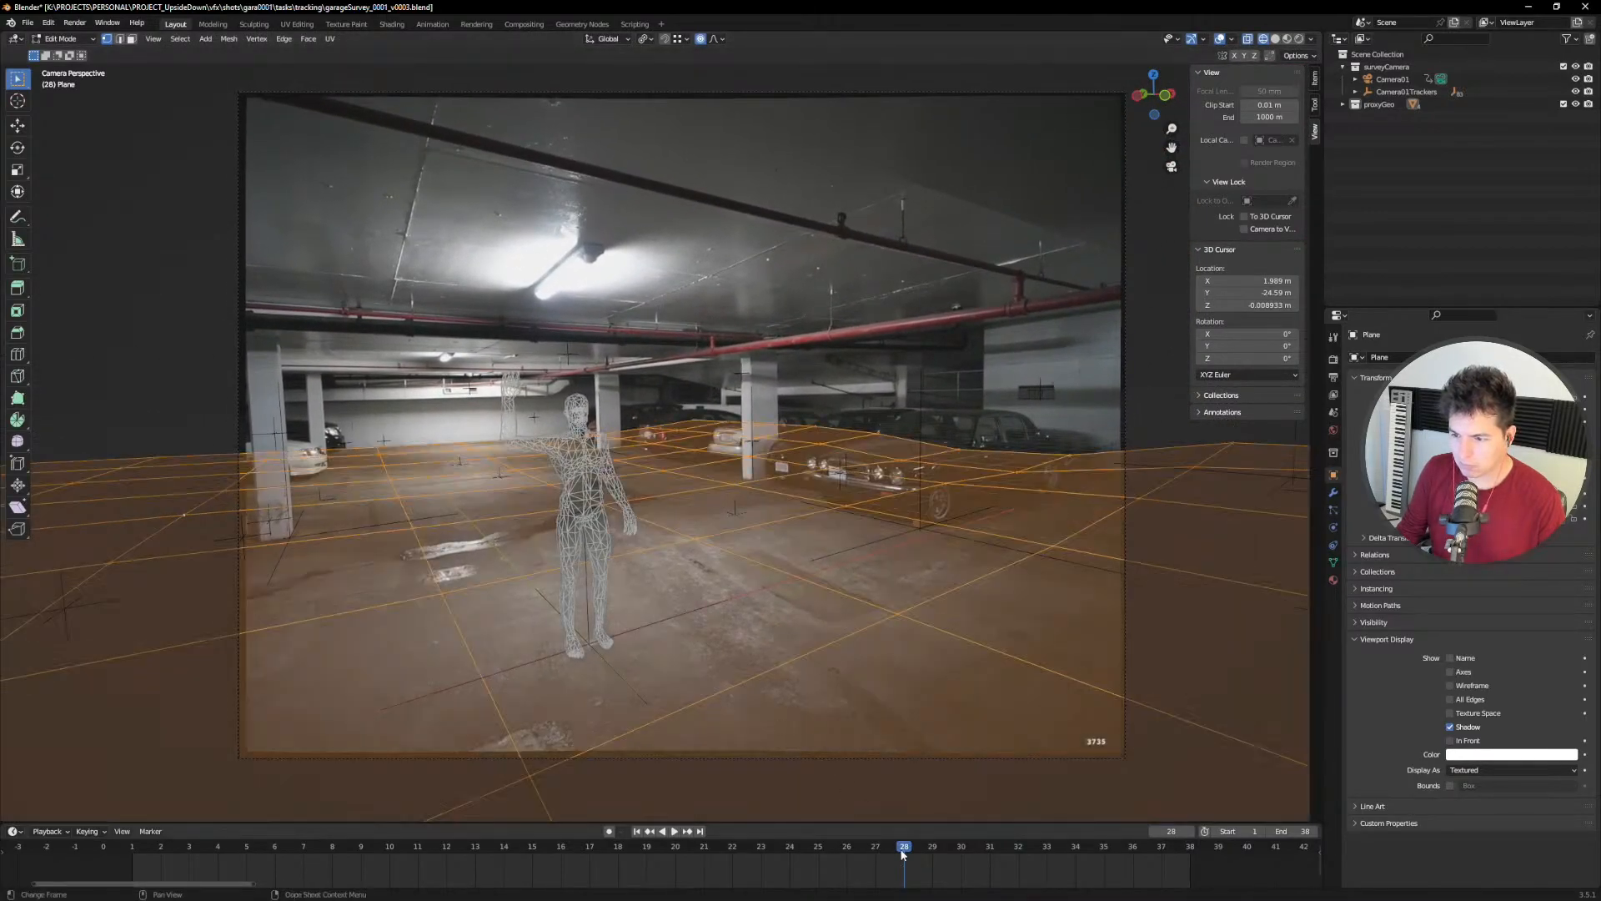
{"action": "left_click_drag", "start_coordinate": [902, 854], "coordinate": [723, 845]}
{"action": "scroll", "coordinate": [839, 531], "scroll_direction": "up", "scroll_amount": 3}
{"action": "middle_click_drag", "start_coordinate": [839, 530], "coordinate": [773, 433], "text": "shift"}
{"action": "key", "text": "z"}
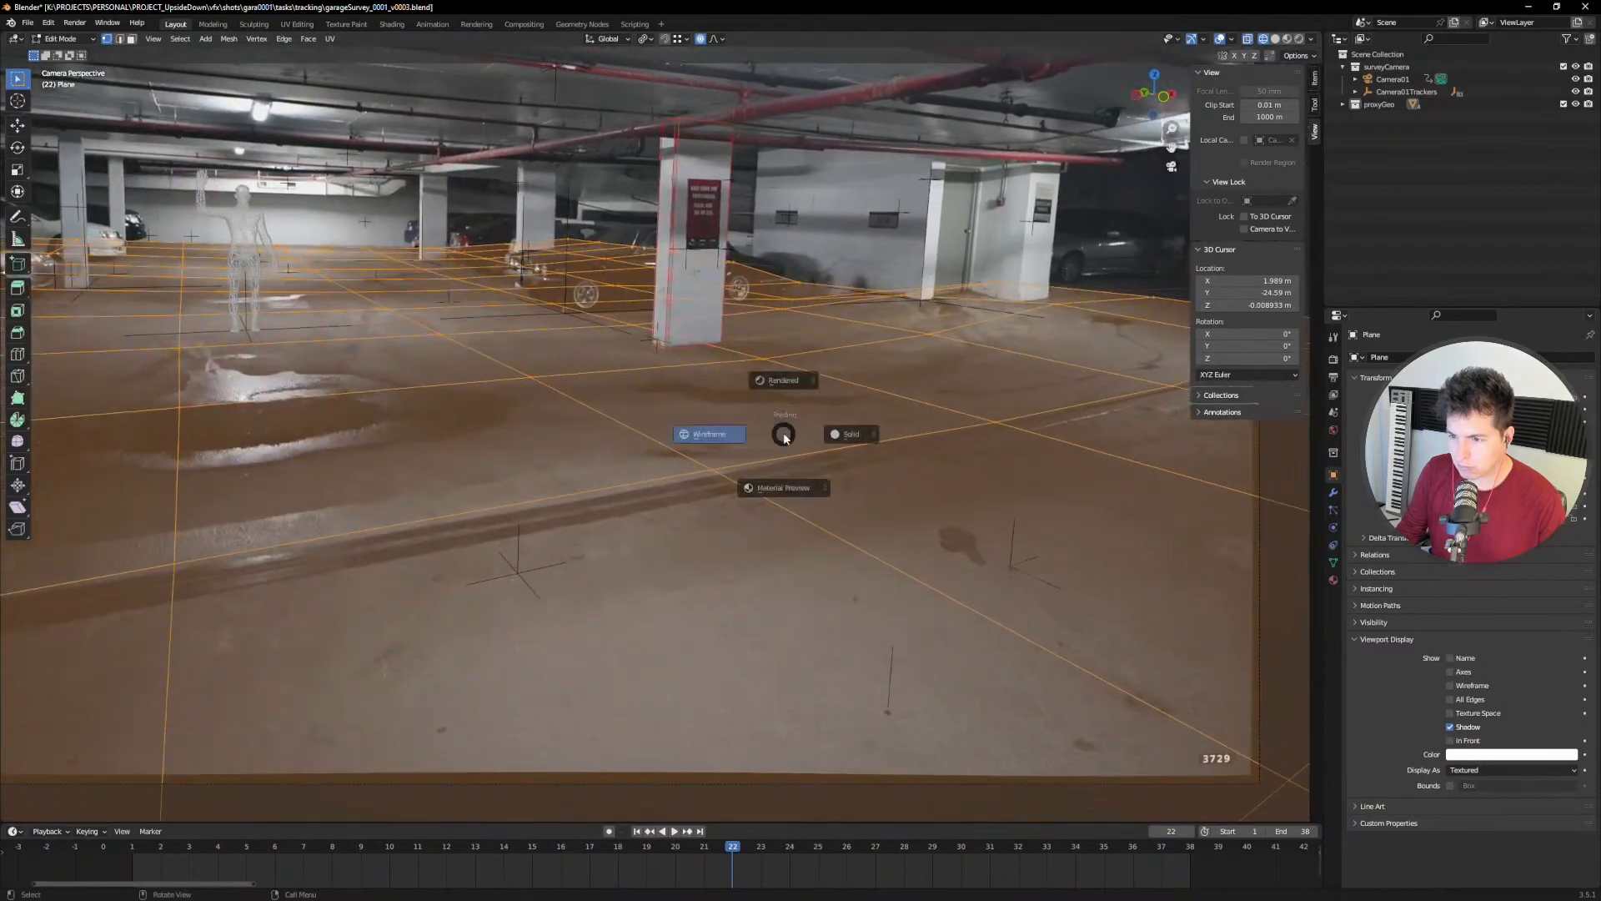
{"action": "left_click", "coordinate": [859, 437]}
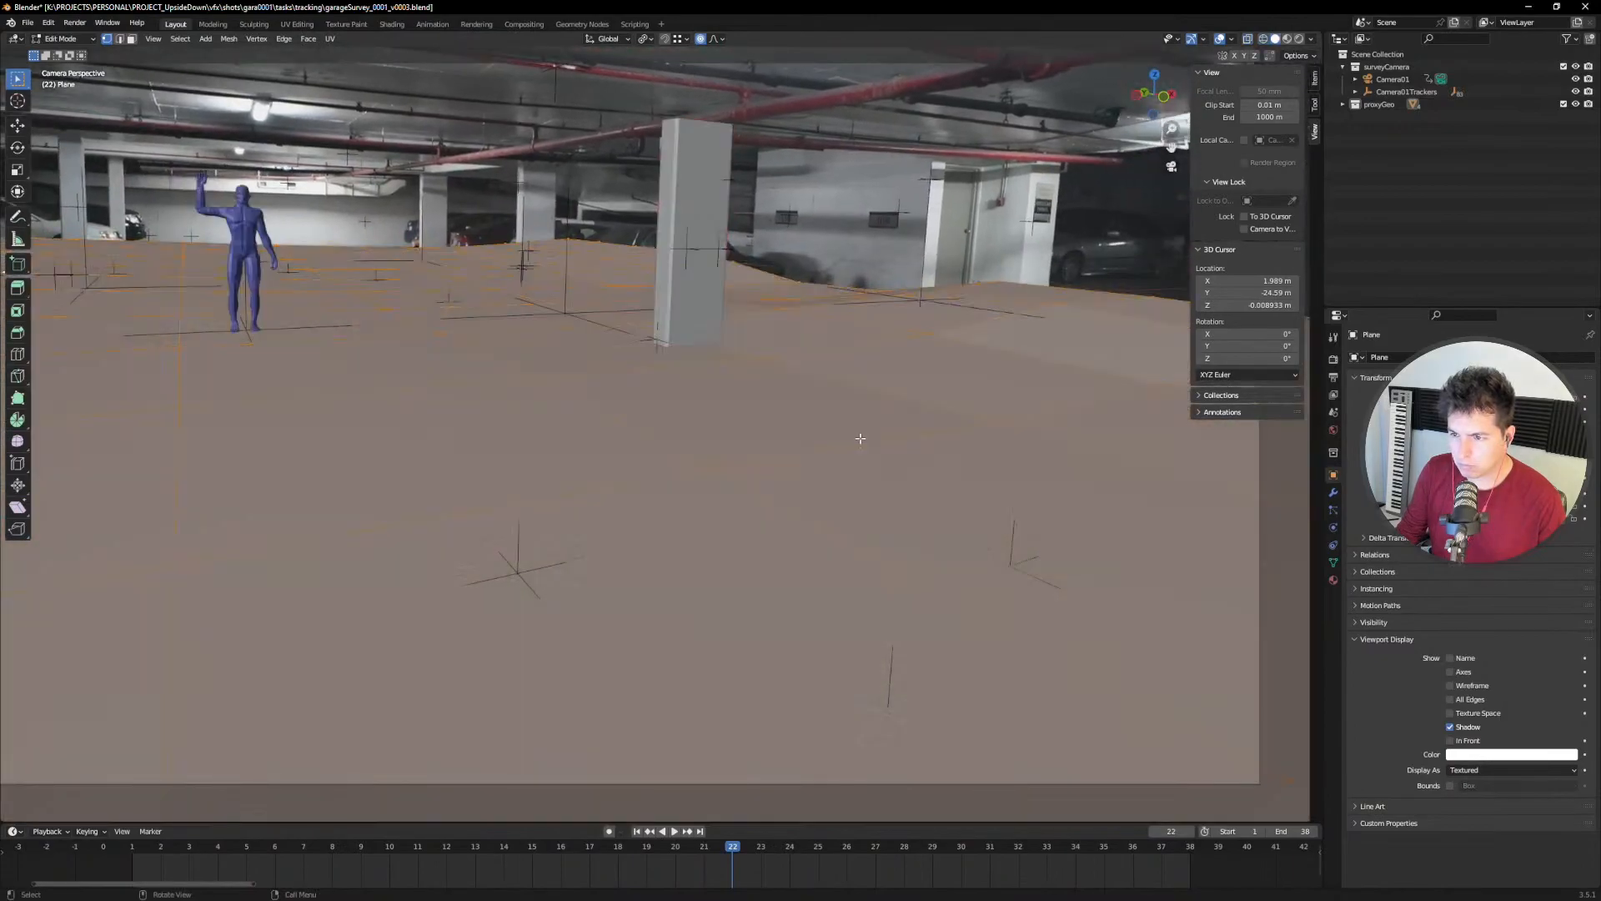
{"action": "key", "text": "z"}
{"action": "left_click", "coordinate": [762, 433]}
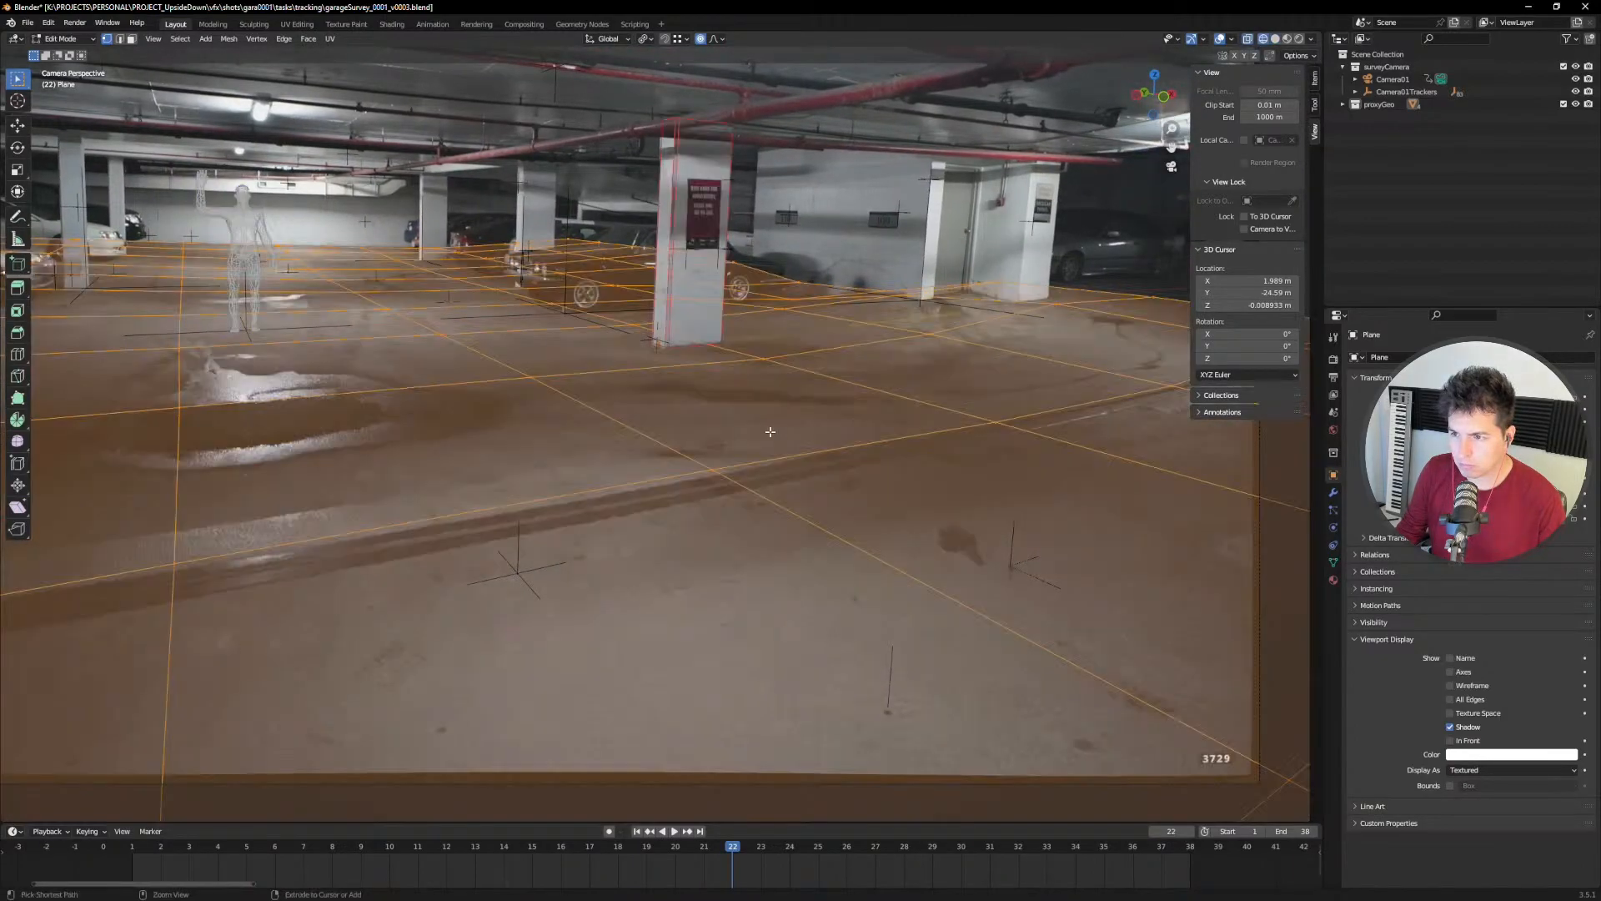
{"action": "middle_click_drag", "start_coordinate": [760, 480], "coordinate": [615, 529], "text": "ctrl"}
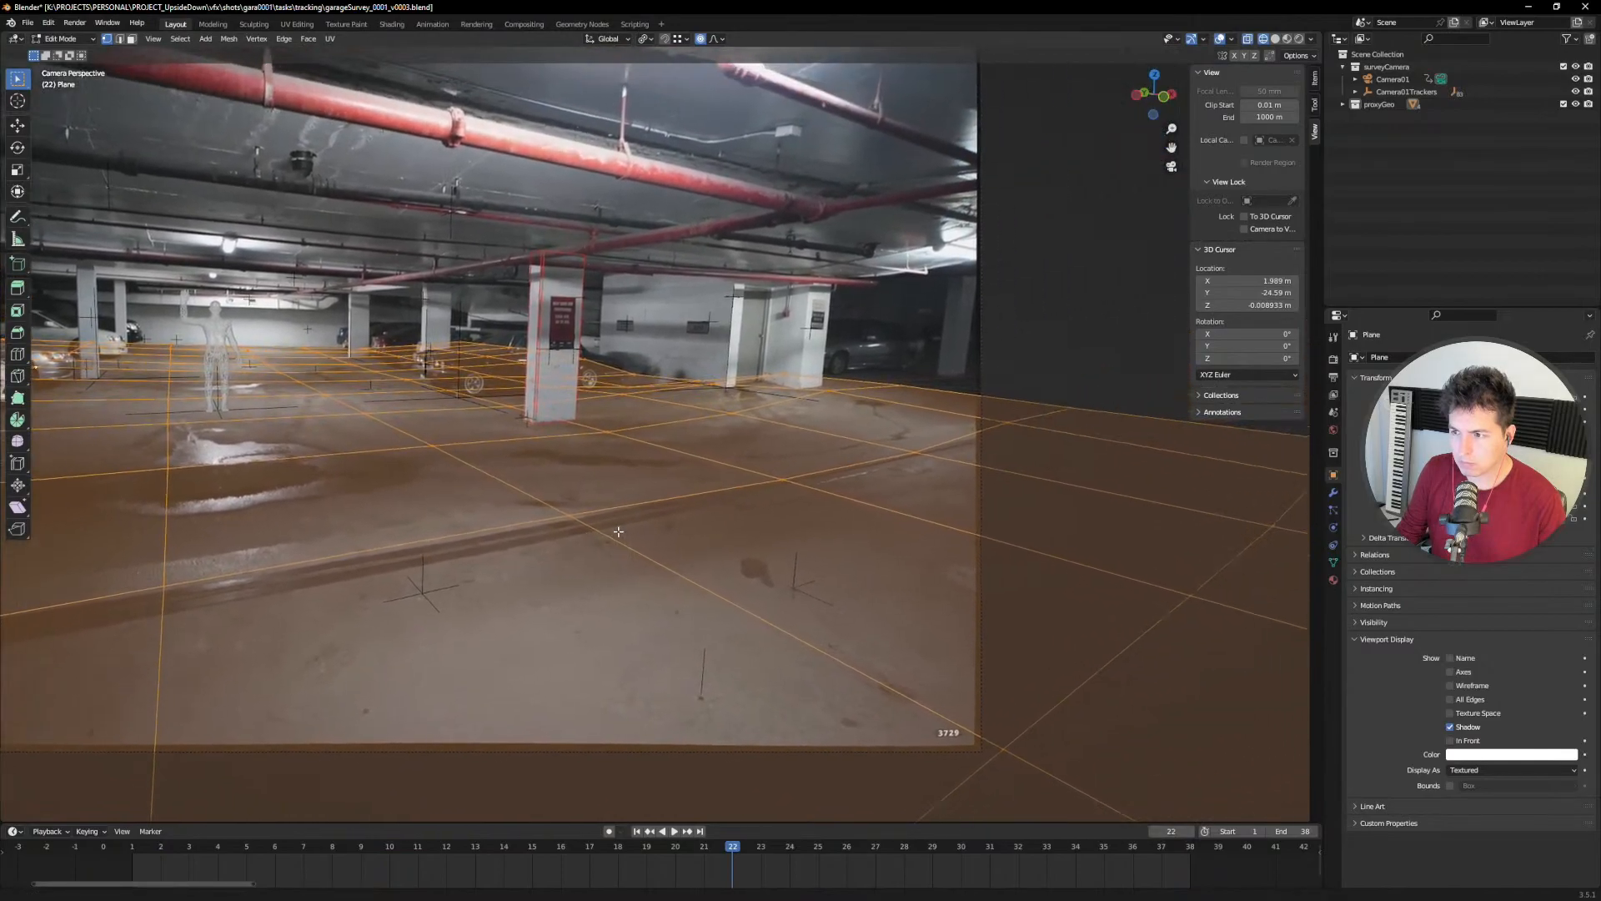
Step: At frame 22, select the floor vertex beside the far doorway pillar and try lowering it about 0.075 m along Z with proportional editing
{"action": "middle_click_drag", "start_coordinate": [838, 444], "coordinate": [855, 402], "text": "ctrl"}
{"action": "scroll", "coordinate": [855, 402], "scroll_direction": "up", "scroll_amount": 3}
{"action": "left_click", "coordinate": [846, 395]}
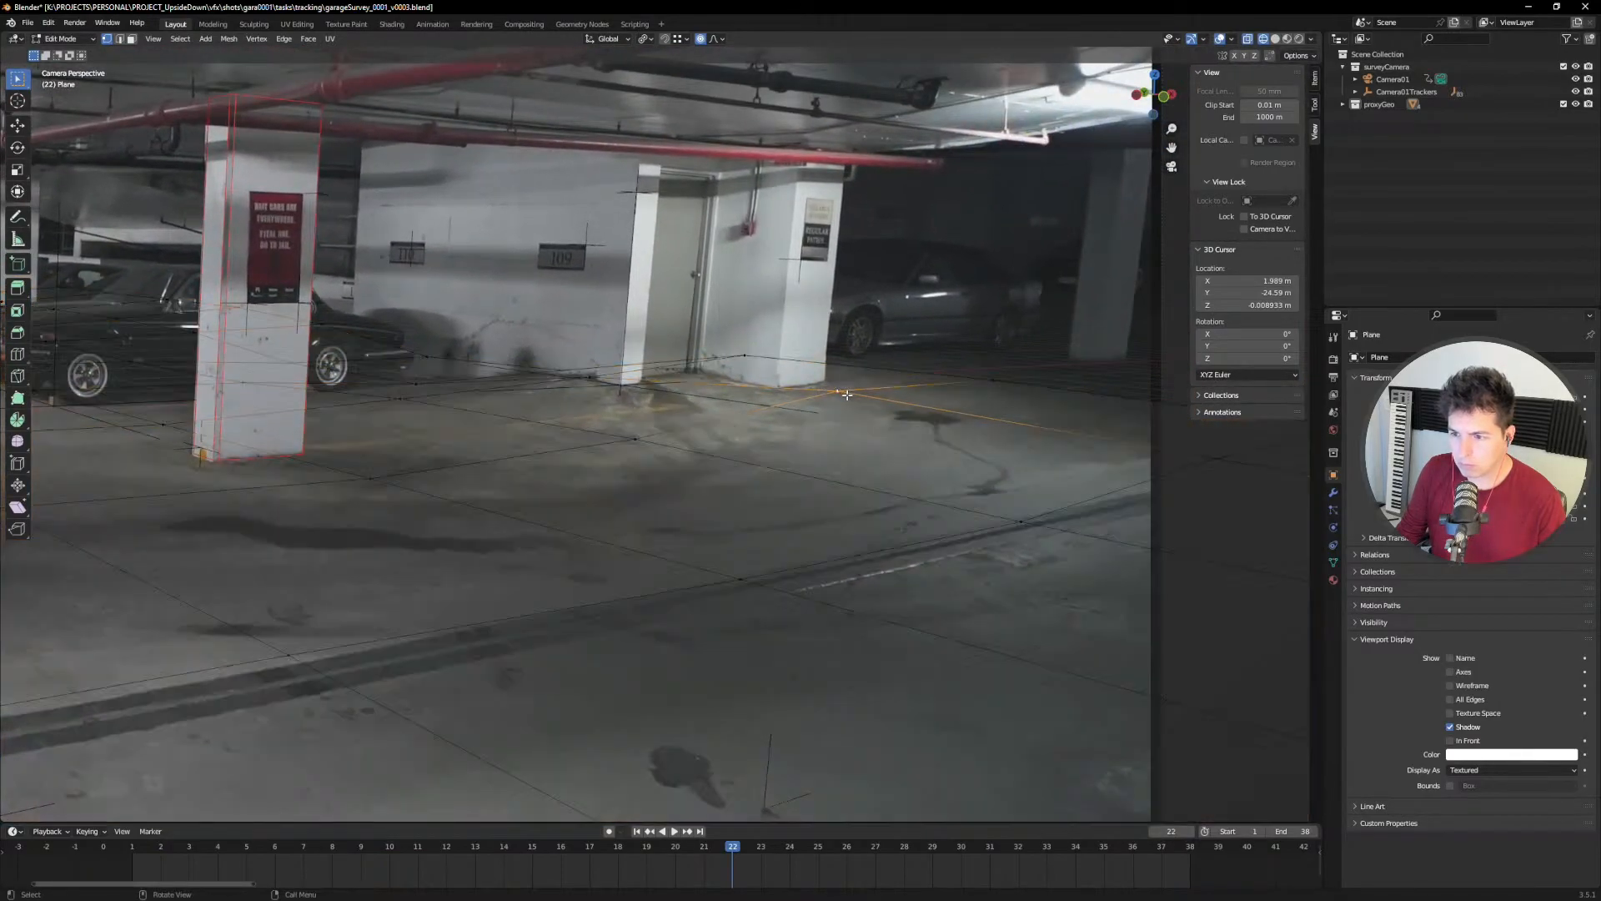
{"action": "key", "text": "g"}
{"action": "key", "text": "z"}
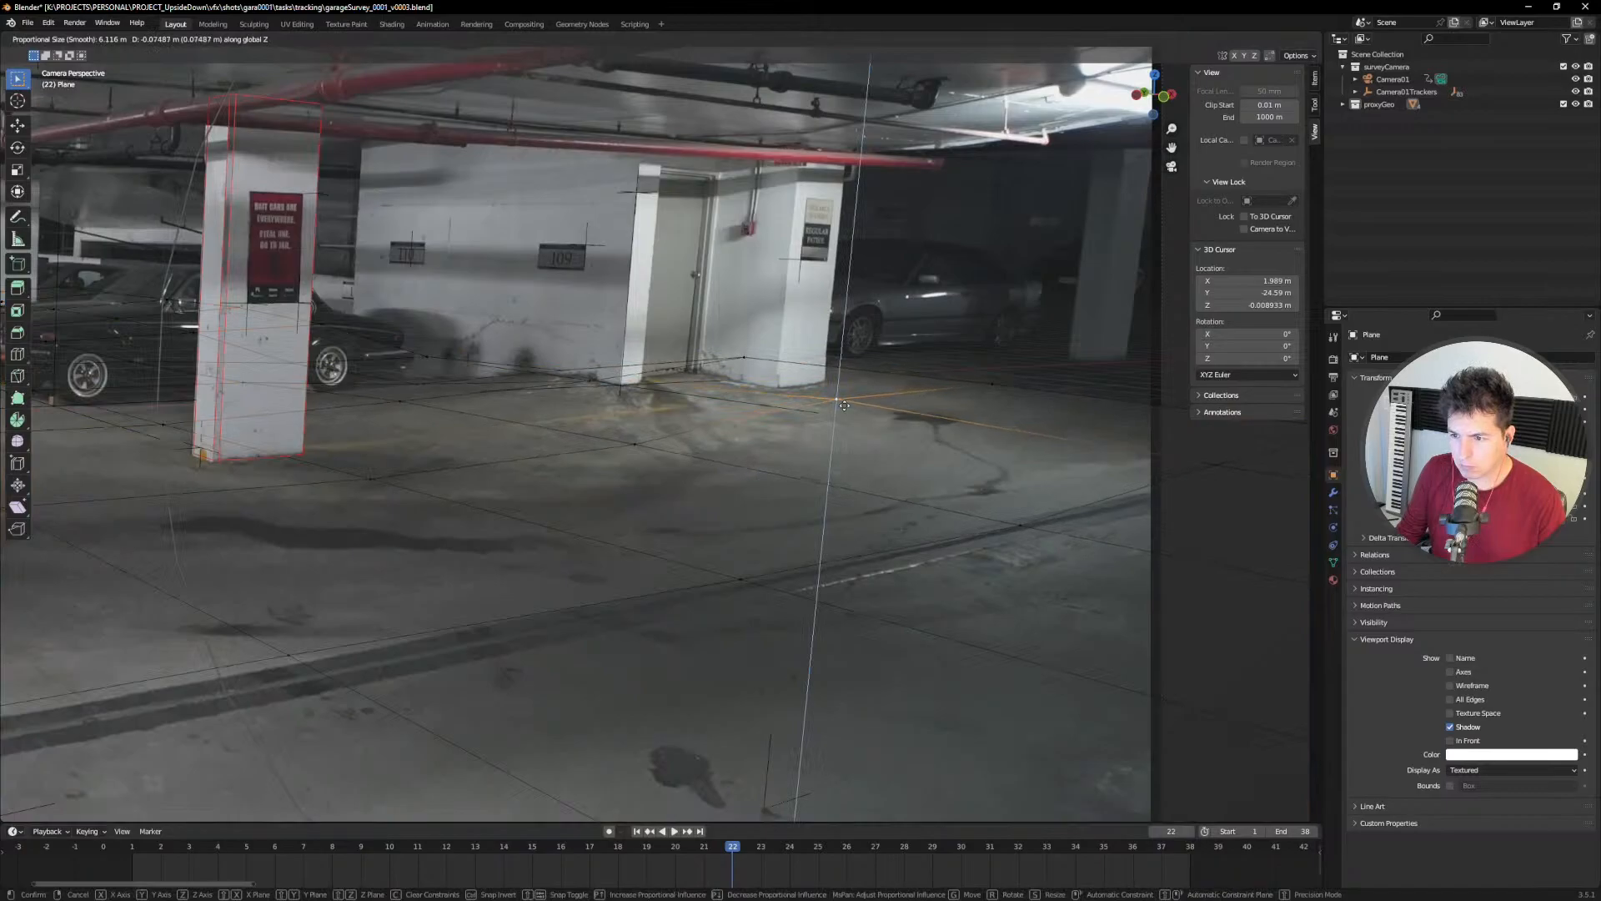
{"action": "left_click", "coordinate": [844, 406]}
{"action": "key", "text": "ctrl+z"}
Step: Lower the floor vertex beside the far doorway pillar about 0.023 m along Z without proportional editing
{"action": "key", "text": "g"}
{"action": "key", "text": "z"}
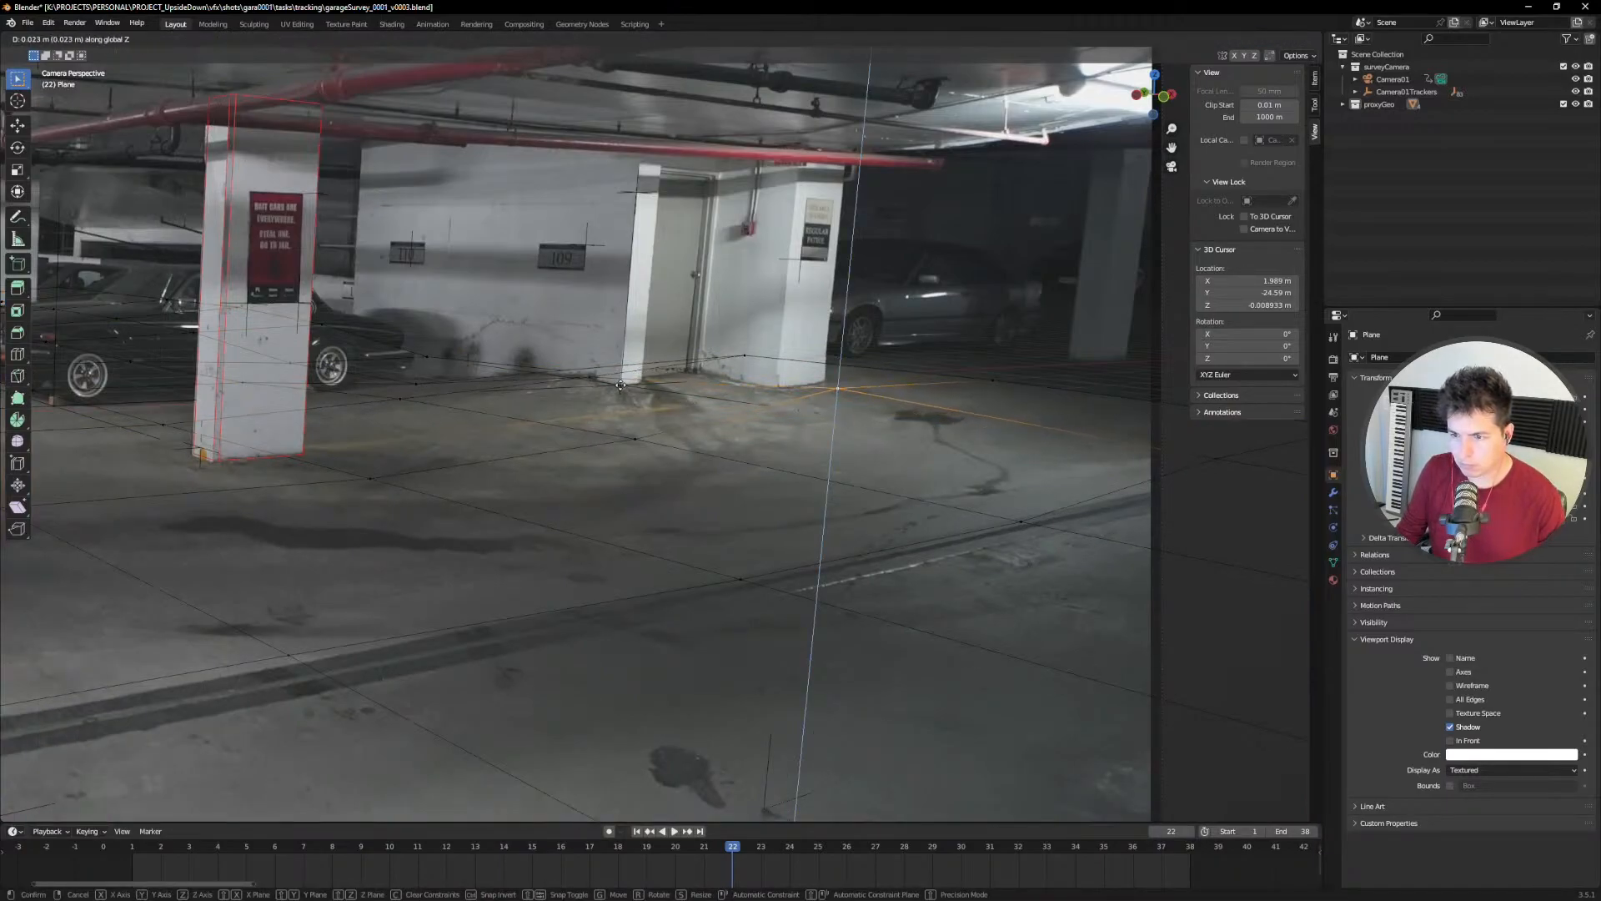
{"action": "left_click", "coordinate": [640, 406]}
{"action": "key", "text": "shift+Tab"}
{"action": "key", "text": "g"}
{"action": "key", "text": "z"}
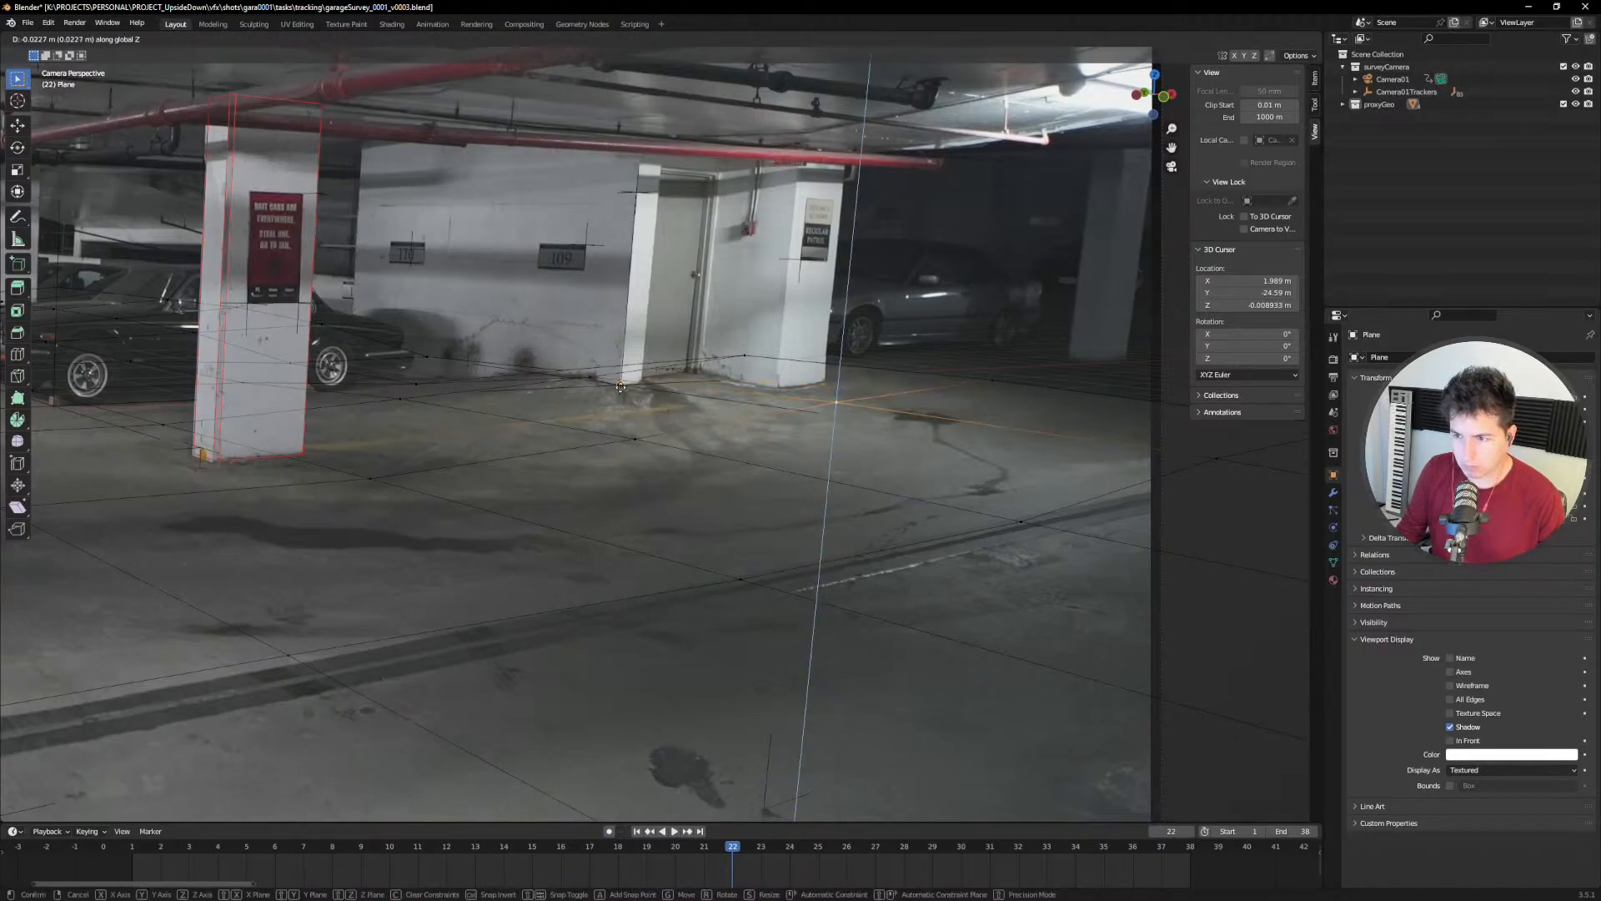
{"action": "left_click", "coordinate": [621, 386]}
Step: Review the whole floor against the survey images from frame 22 to frame 24, ending in object mode
{"action": "scroll", "coordinate": [873, 456], "scroll_direction": "down", "scroll_amount": 5}
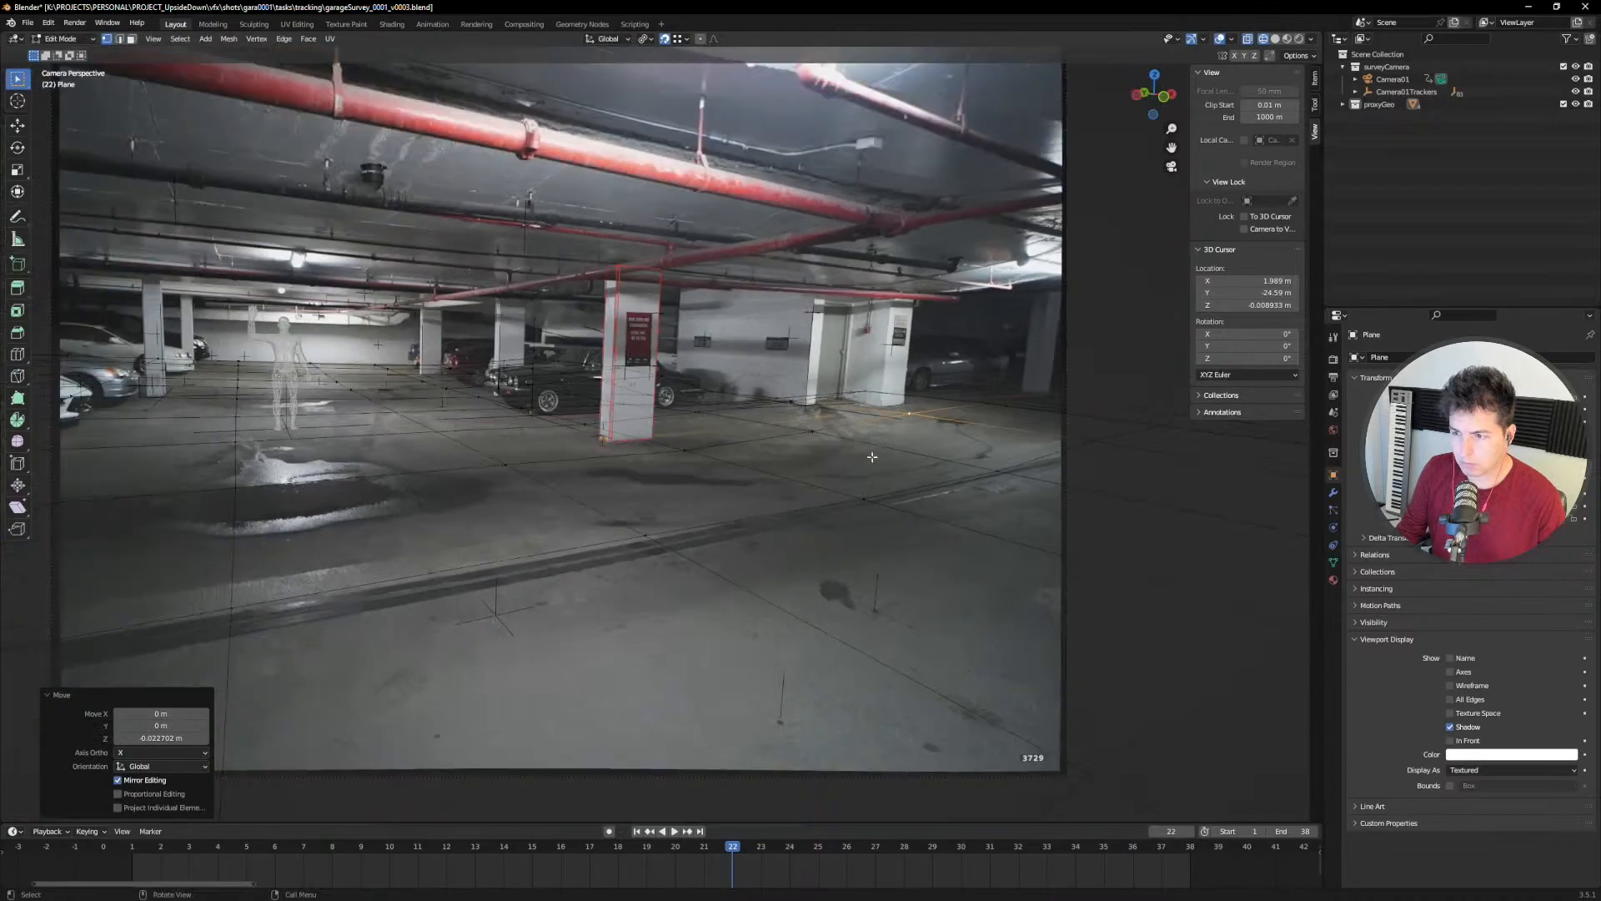
{"action": "scroll", "coordinate": [873, 457], "scroll_direction": "down", "scroll_amount": 5}
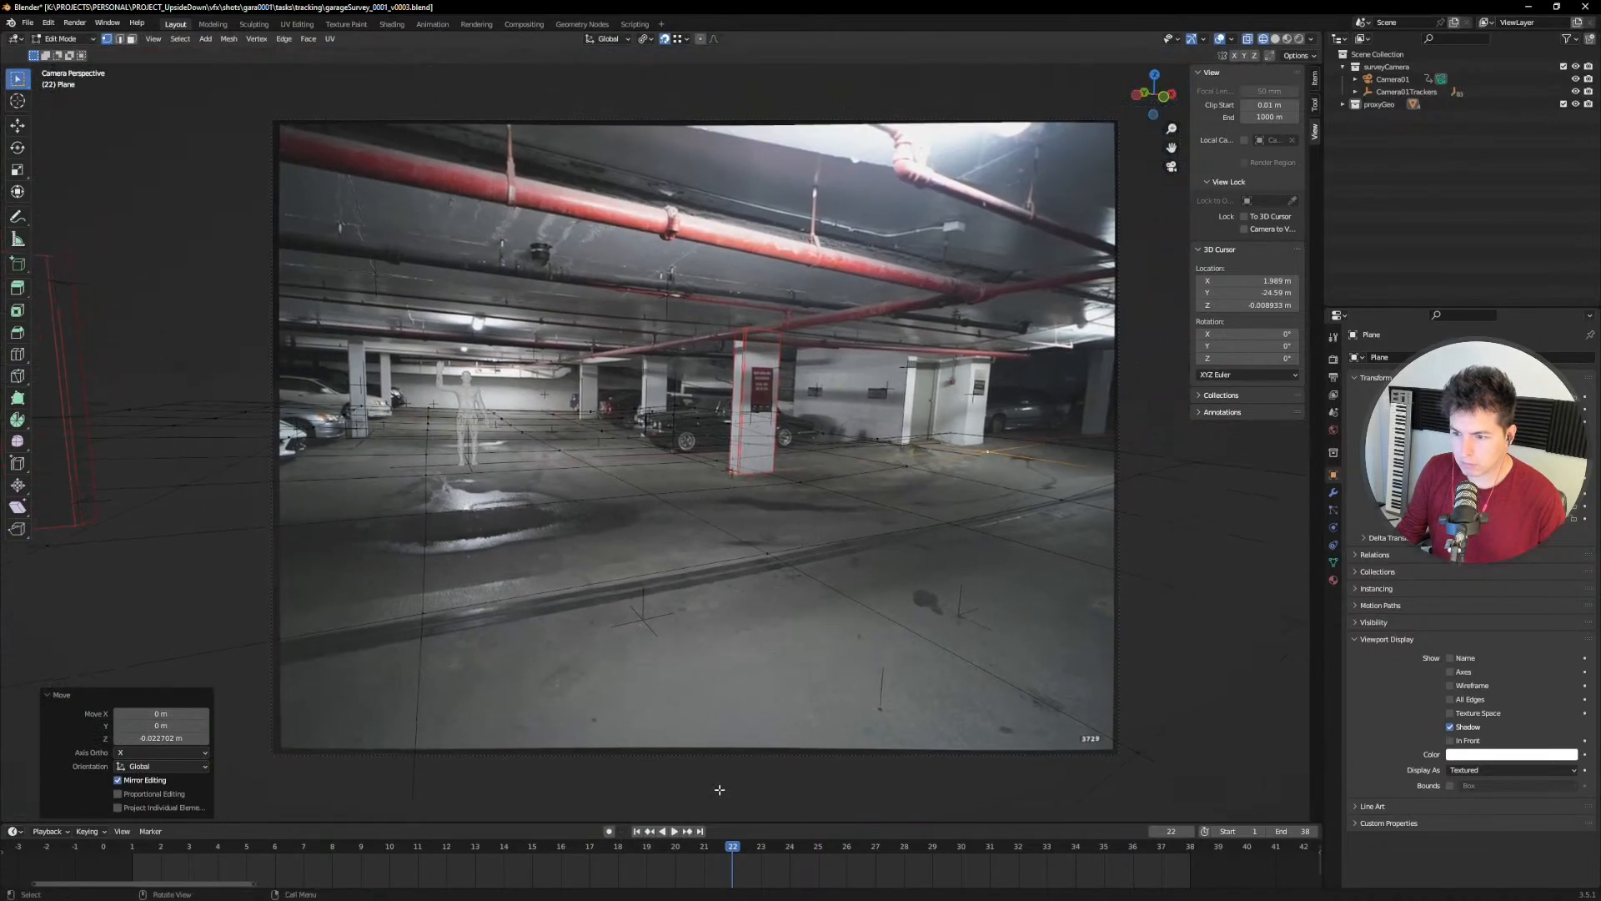
{"action": "key", "text": "space"}
{"action": "mouse_move", "coordinate": [731, 850]}
{"action": "left_mouse_down"}
{"action": "mouse_move", "coordinate": [597, 852]}
{"action": "mouse_move", "coordinate": [1121, 845]}
{"action": "mouse_move", "coordinate": [802, 847]}
{"action": "left_mouse_up"}
{"action": "key", "text": "Tab"}
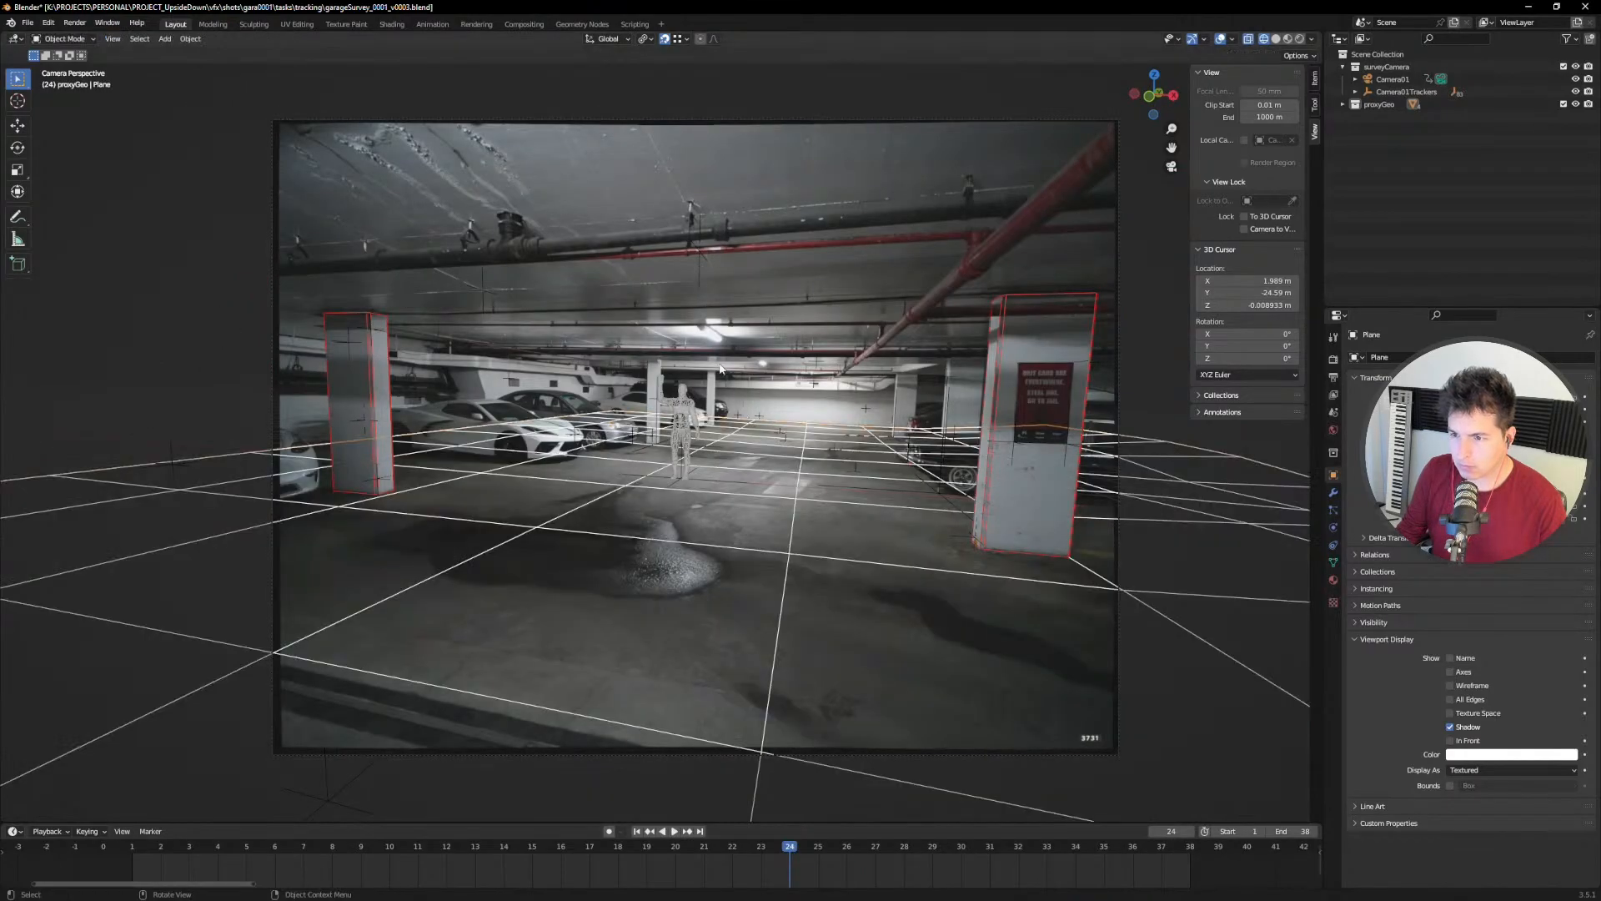
Step: Set the floor plane's viewport display color to a saturated yellow-orange
{"action": "left_click", "coordinate": [737, 450]}
{"action": "left_click", "coordinate": [808, 565]}
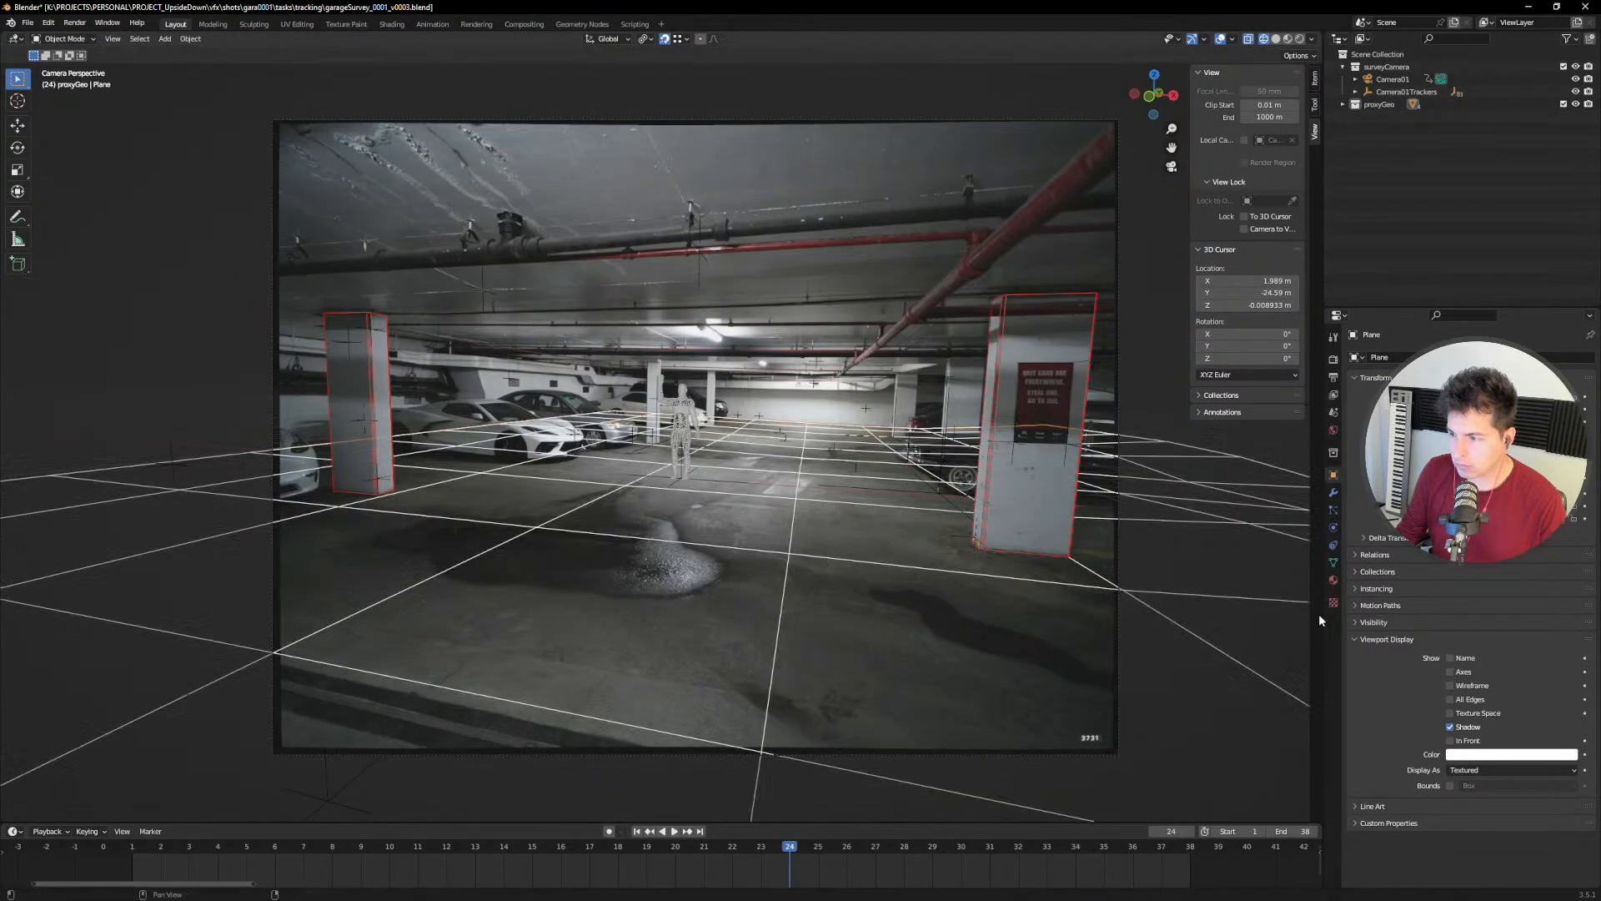
{"action": "left_click", "coordinate": [1484, 753]}
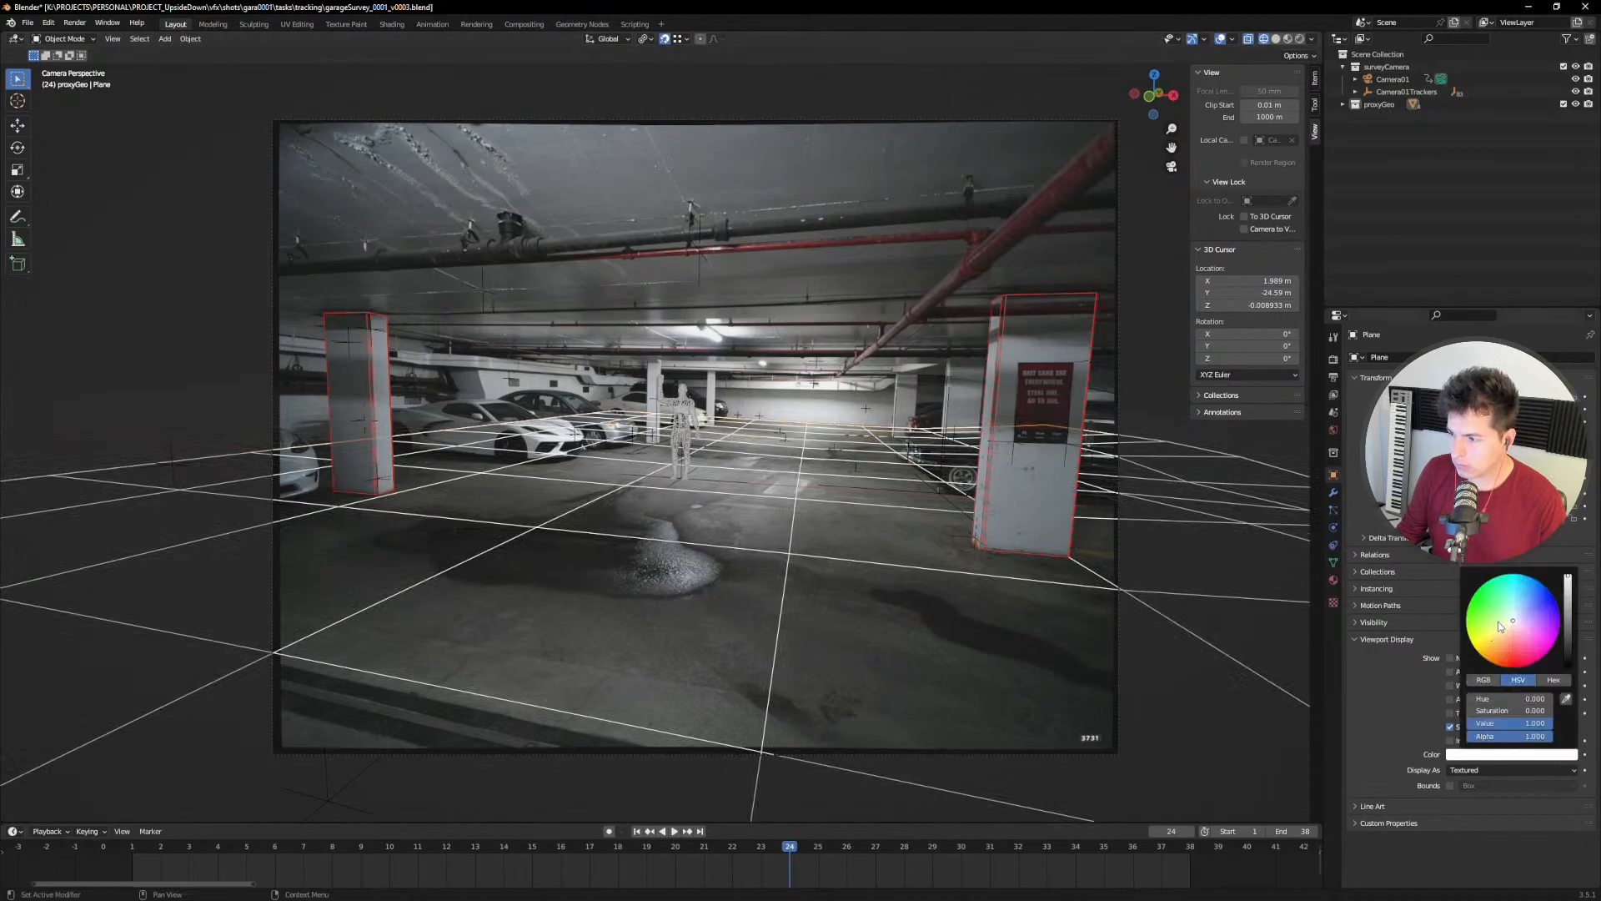
{"action": "left_click", "coordinate": [1520, 607]}
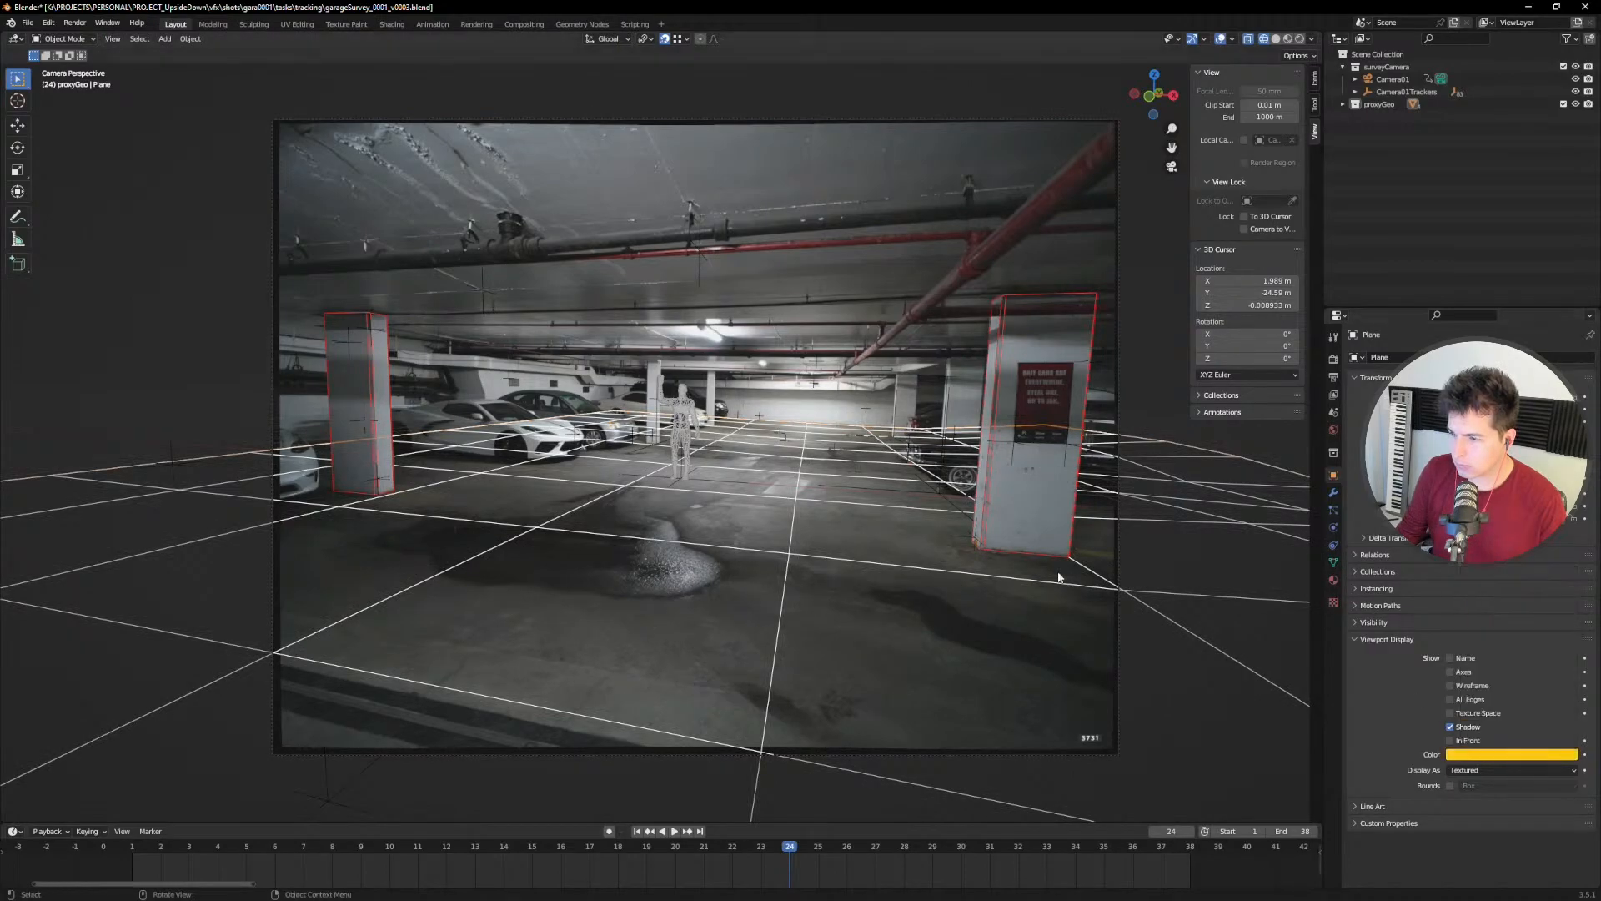
{"action": "left_click", "coordinate": [814, 411]}
{"action": "left_click", "coordinate": [818, 504]}
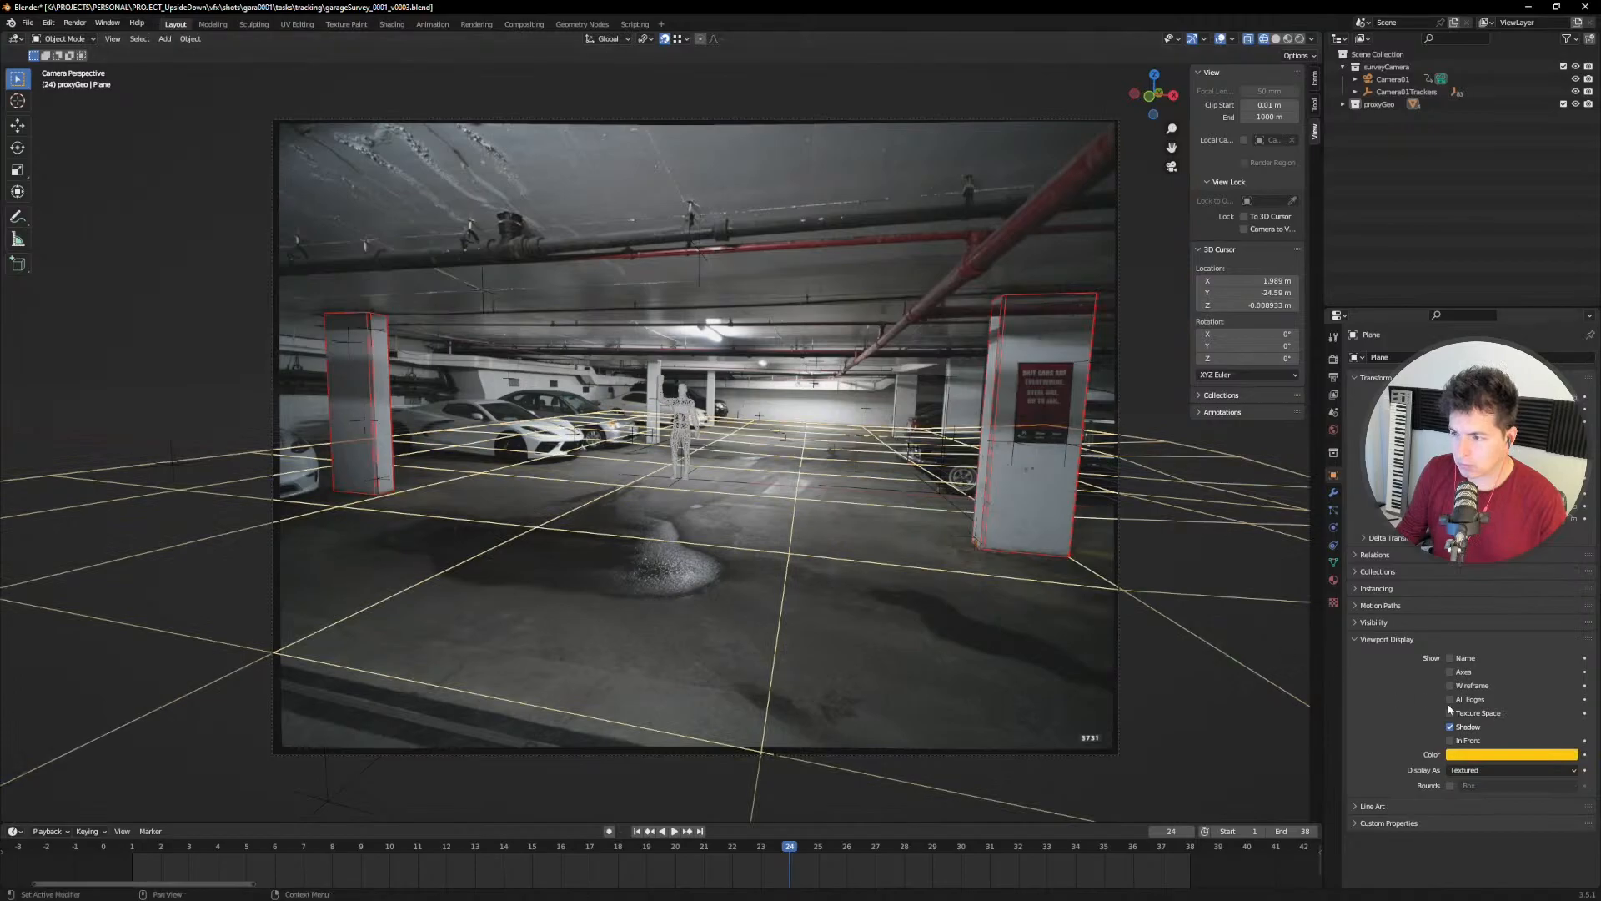
Step: Raise the brightness value of the floor's viewport display color to 2
{"action": "left_click", "coordinate": [1485, 754]}
{"action": "left_click", "coordinate": [1499, 722]}
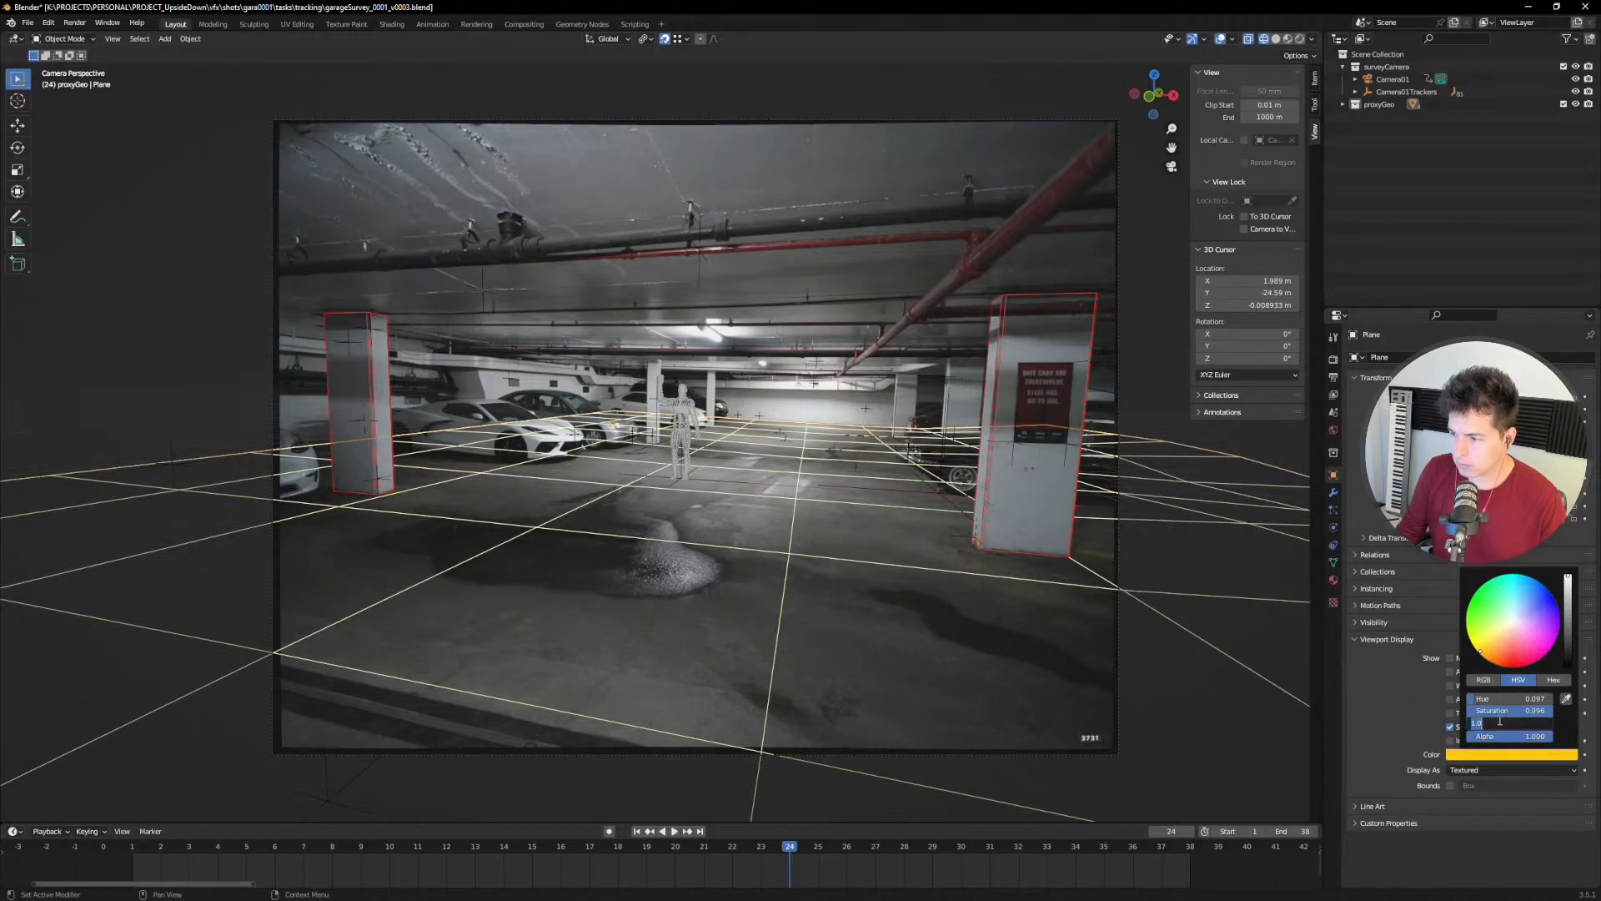
{"action": "type", "text": "2"}
{"action": "key", "text": "Return"}
{"action": "left_click", "coordinate": [775, 396]}
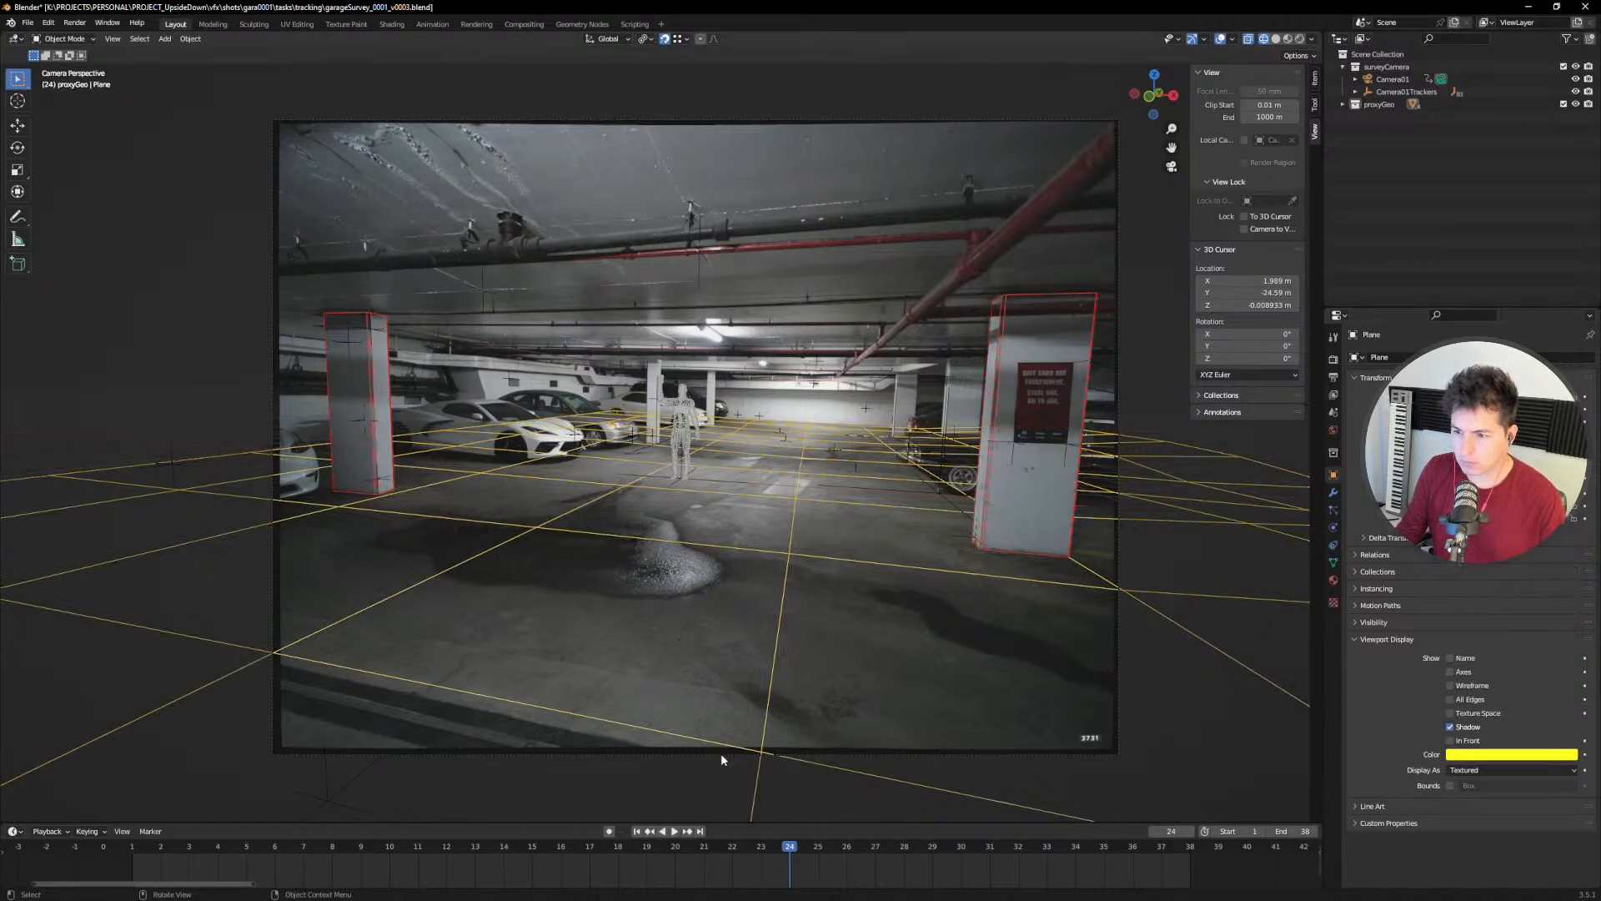
Step: Save the file and review the floor's fit at earlier frames, ending in edit mode at frame 18
{"action": "key", "text": "Left"}
{"action": "key", "text": "ctrl+s"}
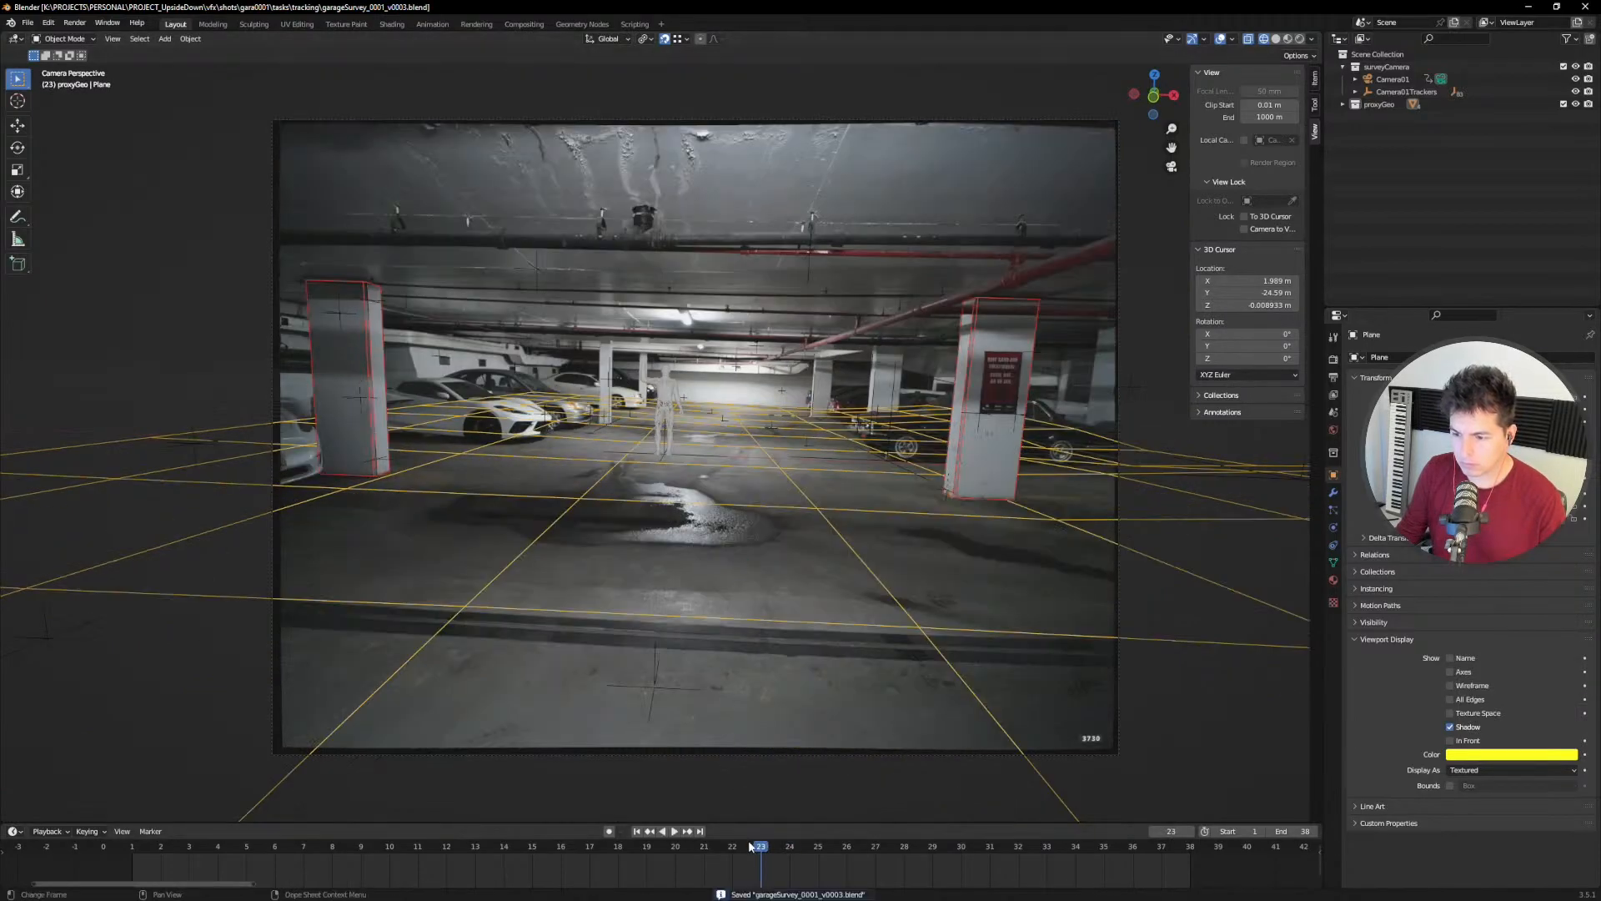
{"action": "left_click", "coordinate": [687, 850]}
{"action": "scroll", "coordinate": [708, 523], "scroll_direction": "up", "scroll_amount": 2}
{"action": "left_click", "coordinate": [662, 830]}
{"action": "mouse_move", "coordinate": [641, 848]}
{"action": "left_mouse_down"}
{"action": "mouse_move", "coordinate": [579, 849]}
{"action": "mouse_move", "coordinate": [668, 853]}
{"action": "left_mouse_up"}
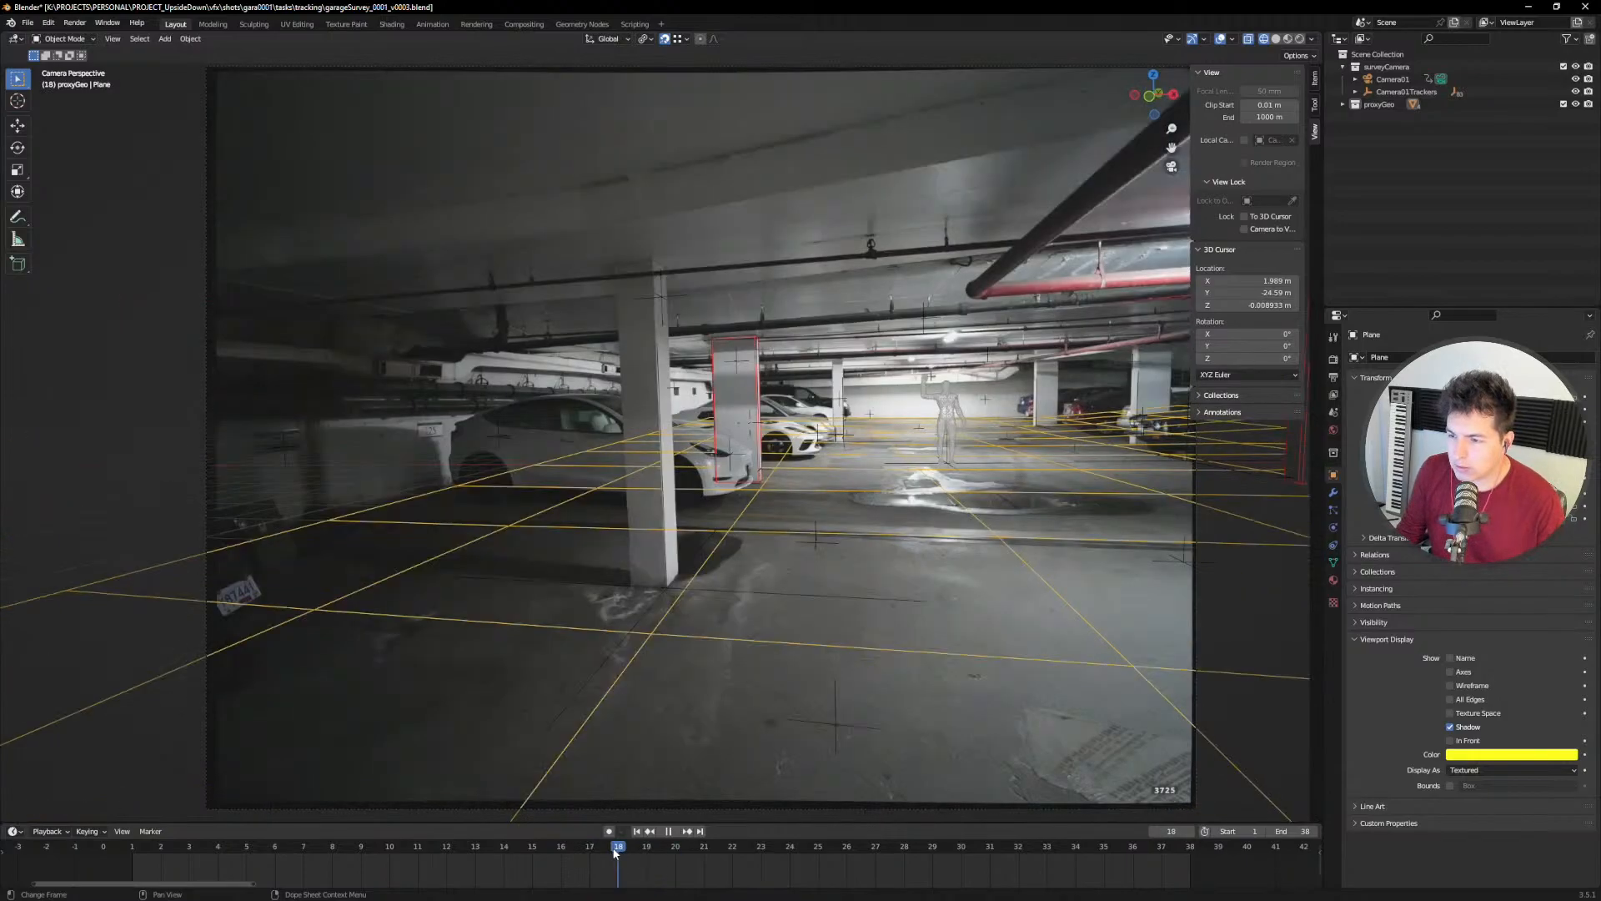
{"action": "key", "text": "Tab"}
{"action": "key", "text": "space"}
{"action": "key", "text": "space"}
Step: Extrude the border edges along the floor's long side and far end about 3.74 m up along Z as two walls
{"action": "middle_click_drag", "start_coordinate": [638, 484], "coordinate": [609, 533]}
{"action": "scroll", "coordinate": [610, 497], "scroll_direction": "down", "scroll_amount": 4}
{"action": "scroll", "coordinate": [610, 533], "scroll_direction": "down", "scroll_amount": 3}
{"action": "middle_click_drag", "start_coordinate": [380, 744], "coordinate": [499, 557]}
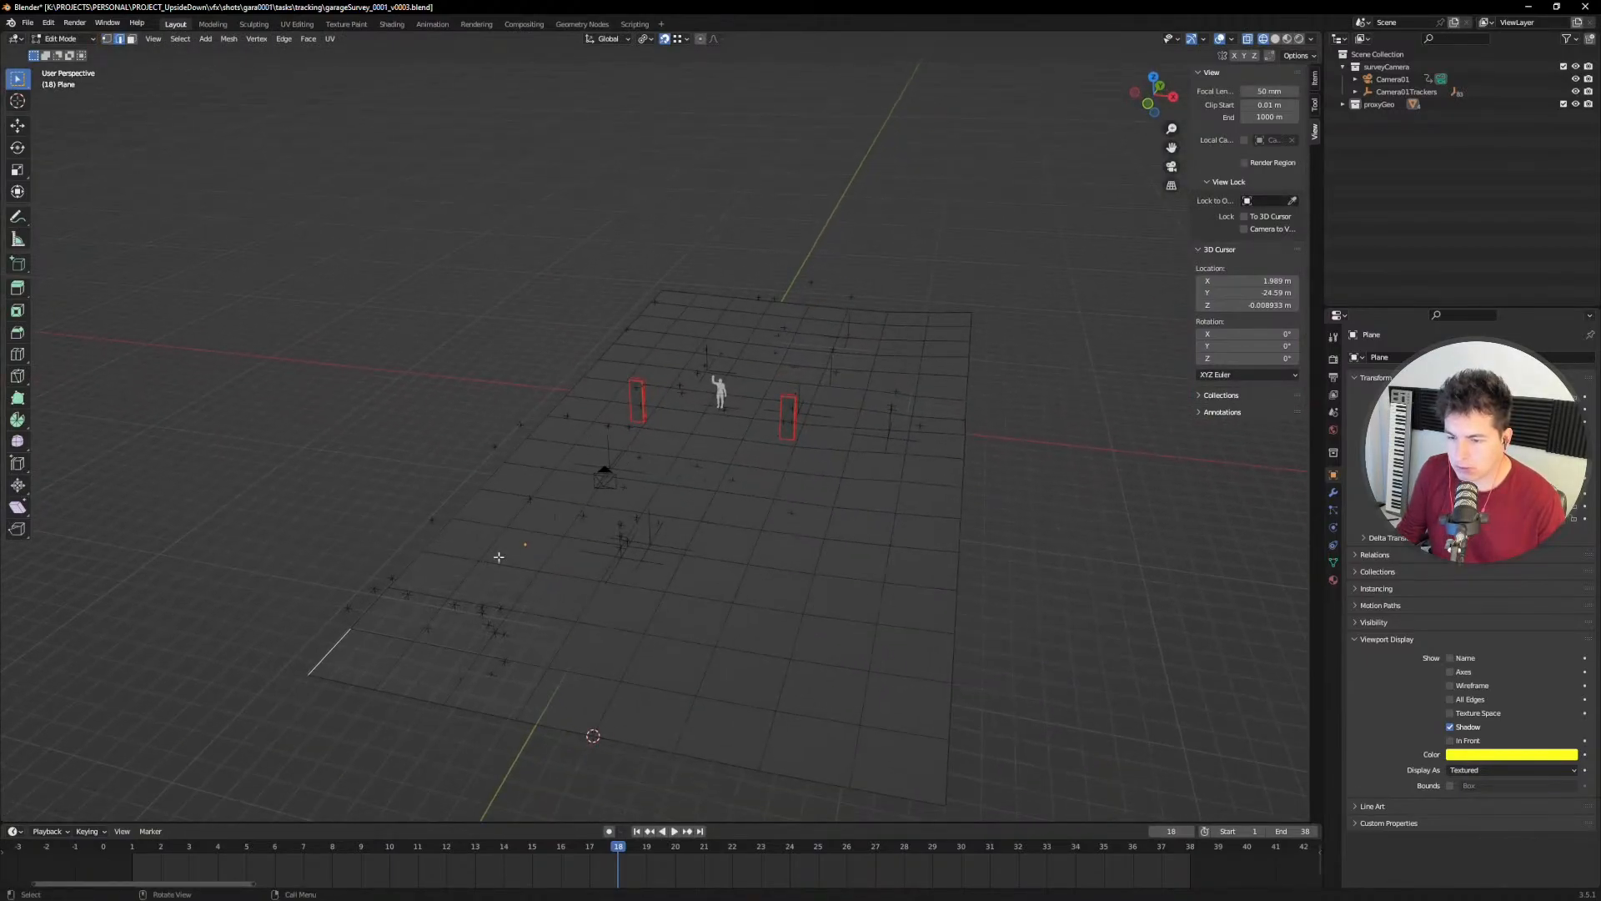
{"action": "left_click", "coordinate": [923, 326], "text": "ctrl"}
{"action": "middle_click_drag", "start_coordinate": [809, 360], "coordinate": [813, 332]}
{"action": "scroll", "coordinate": [823, 331], "scroll_direction": "down", "scroll_amount": 1}
{"action": "key", "text": "e"}
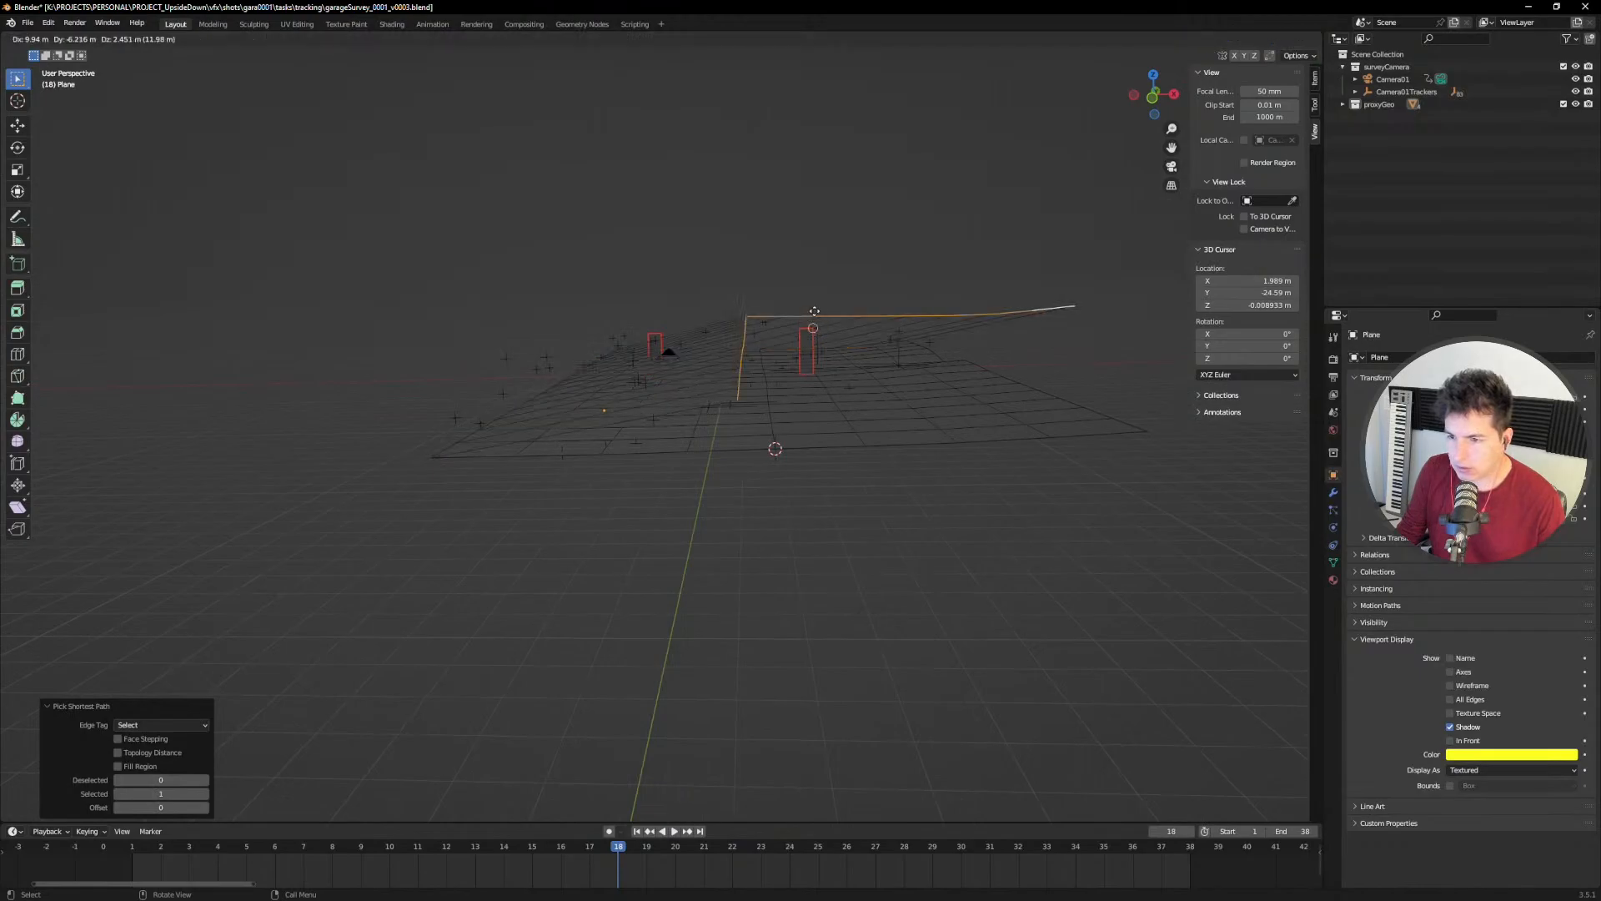
{"action": "key", "text": "z"}
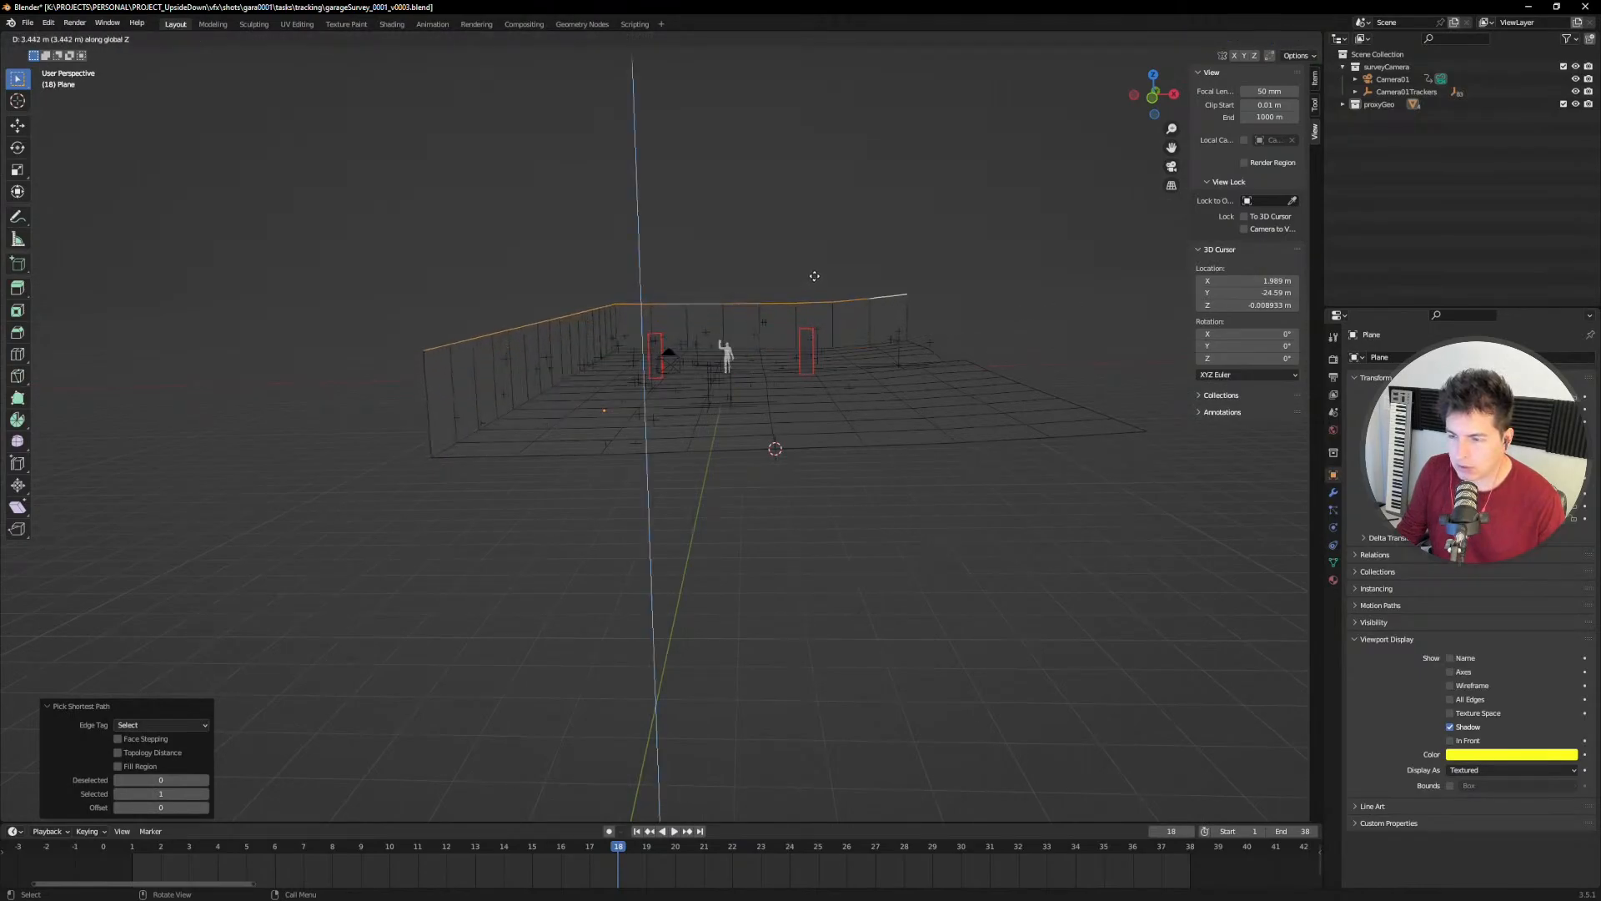
{"action": "left_click", "coordinate": [813, 271]}
{"action": "middle_click_drag", "start_coordinate": [739, 264], "coordinate": [743, 280]}
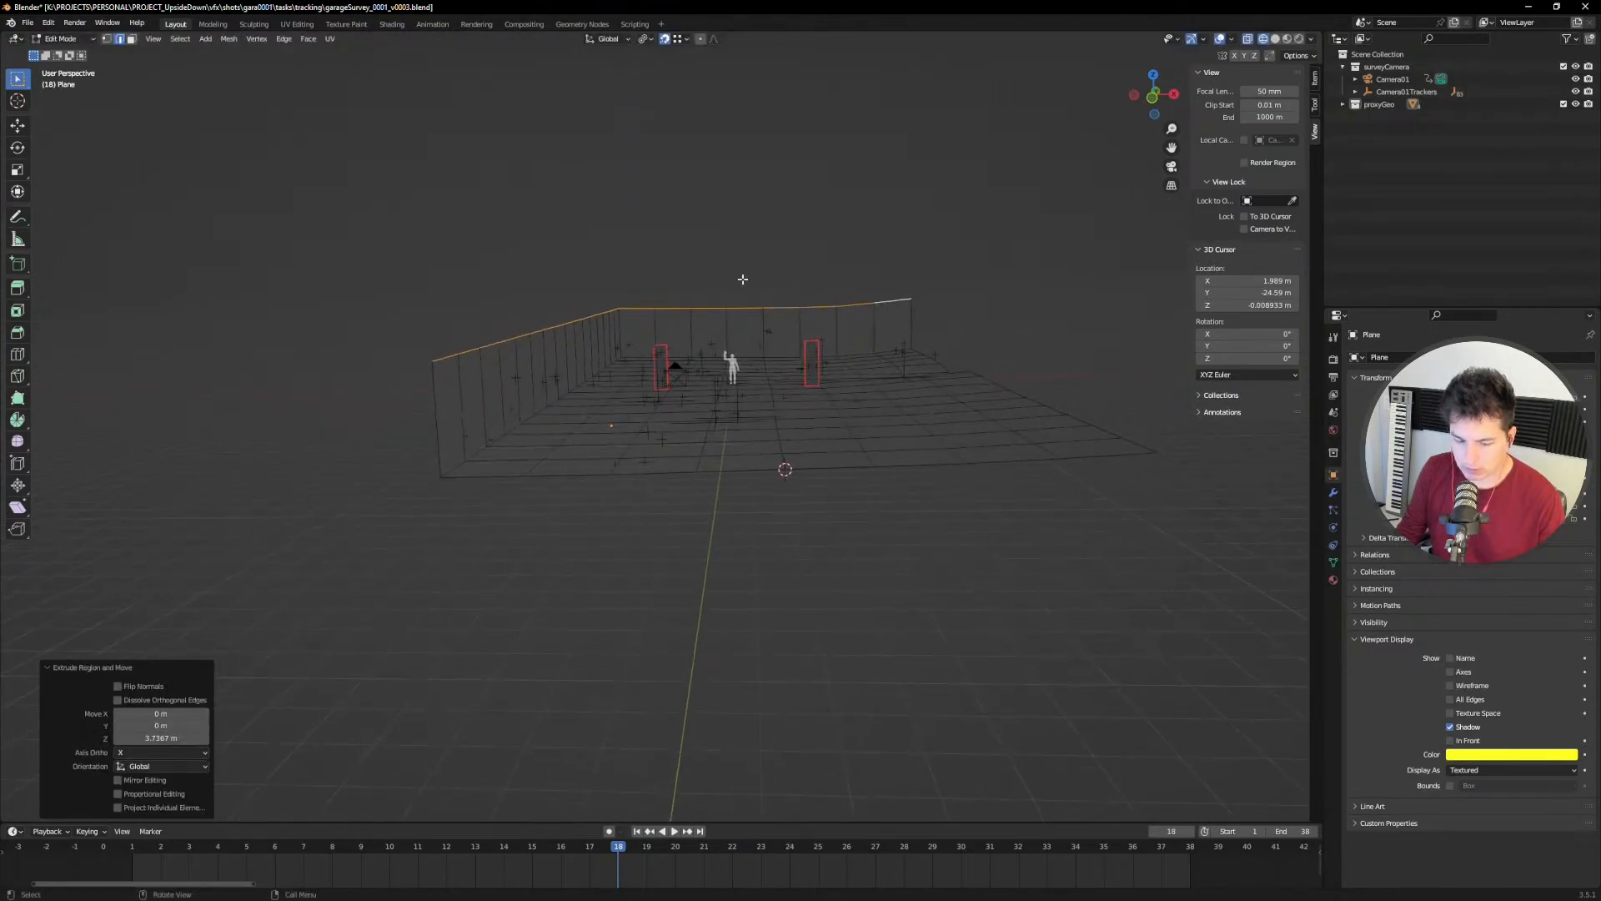
Step: Flatten the selected top edge of the extruded garage walls by scaling it to 0 along Z
{"action": "key", "text": "s"}
{"action": "key", "text": "z"}
{"action": "key", "text": "0"}
{"action": "key", "text": "Return"}
Step: View the scene through the camera at frame 25, framing the wall edge near the column and parked cars
{"action": "scroll", "coordinate": [768, 316], "scroll_direction": "up", "scroll_amount": 3}
{"action": "key", "text": "KP_0"}
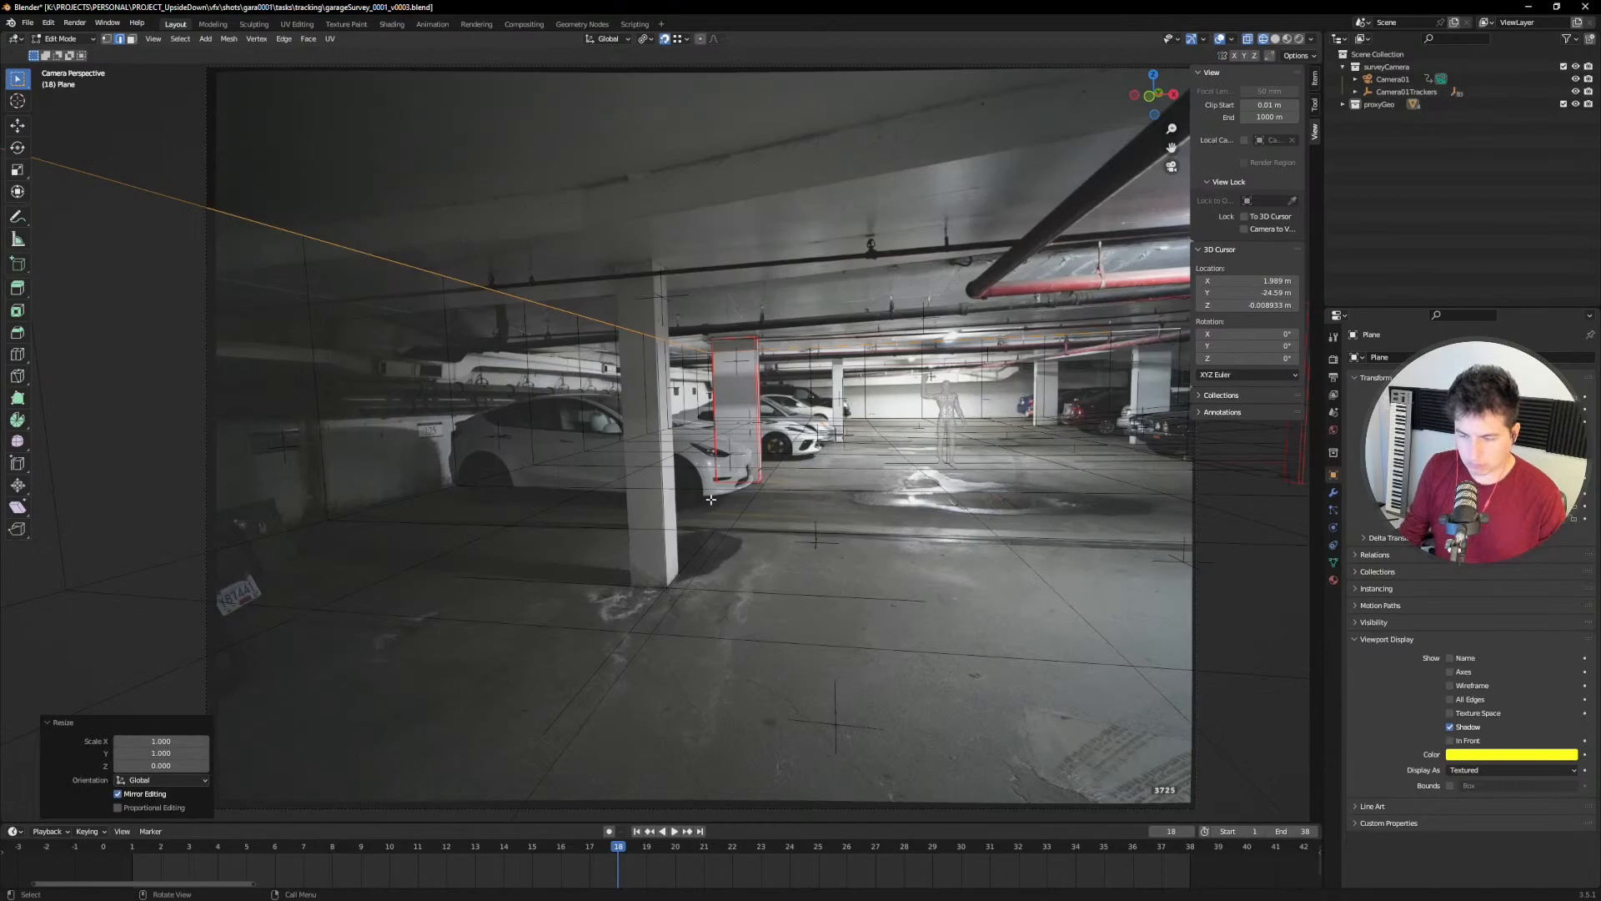
{"action": "left_click_drag", "start_coordinate": [643, 853], "coordinate": [818, 838]}
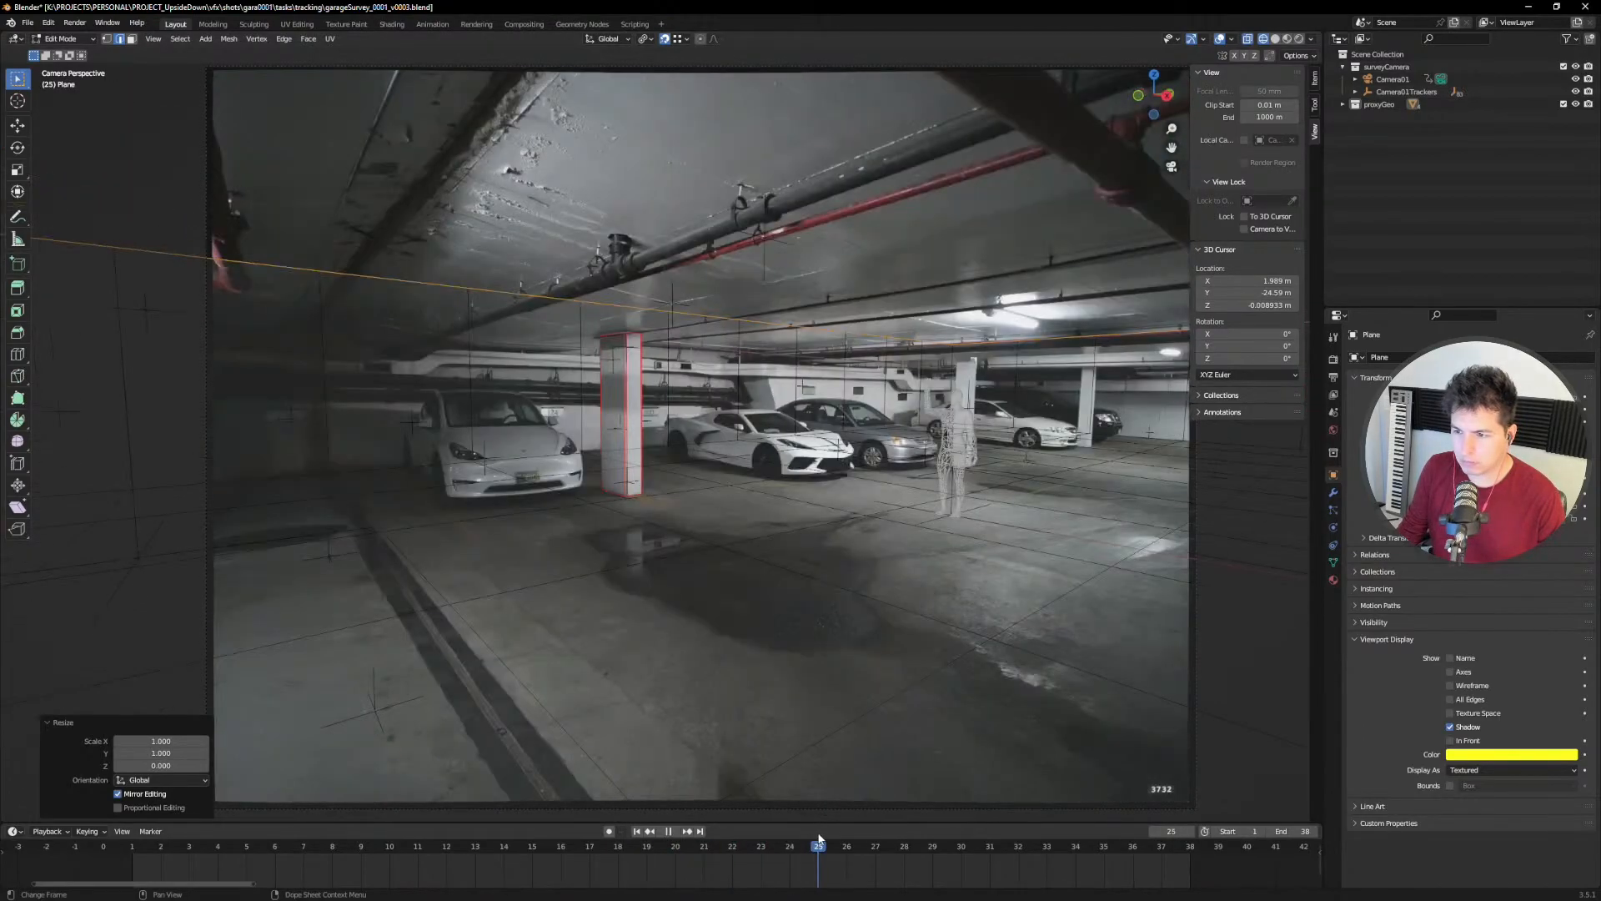
{"action": "middle_click_drag", "start_coordinate": [818, 498], "coordinate": [624, 461], "text": "shift"}
{"action": "scroll", "coordinate": [711, 347], "scroll_direction": "up", "scroll_amount": 2}
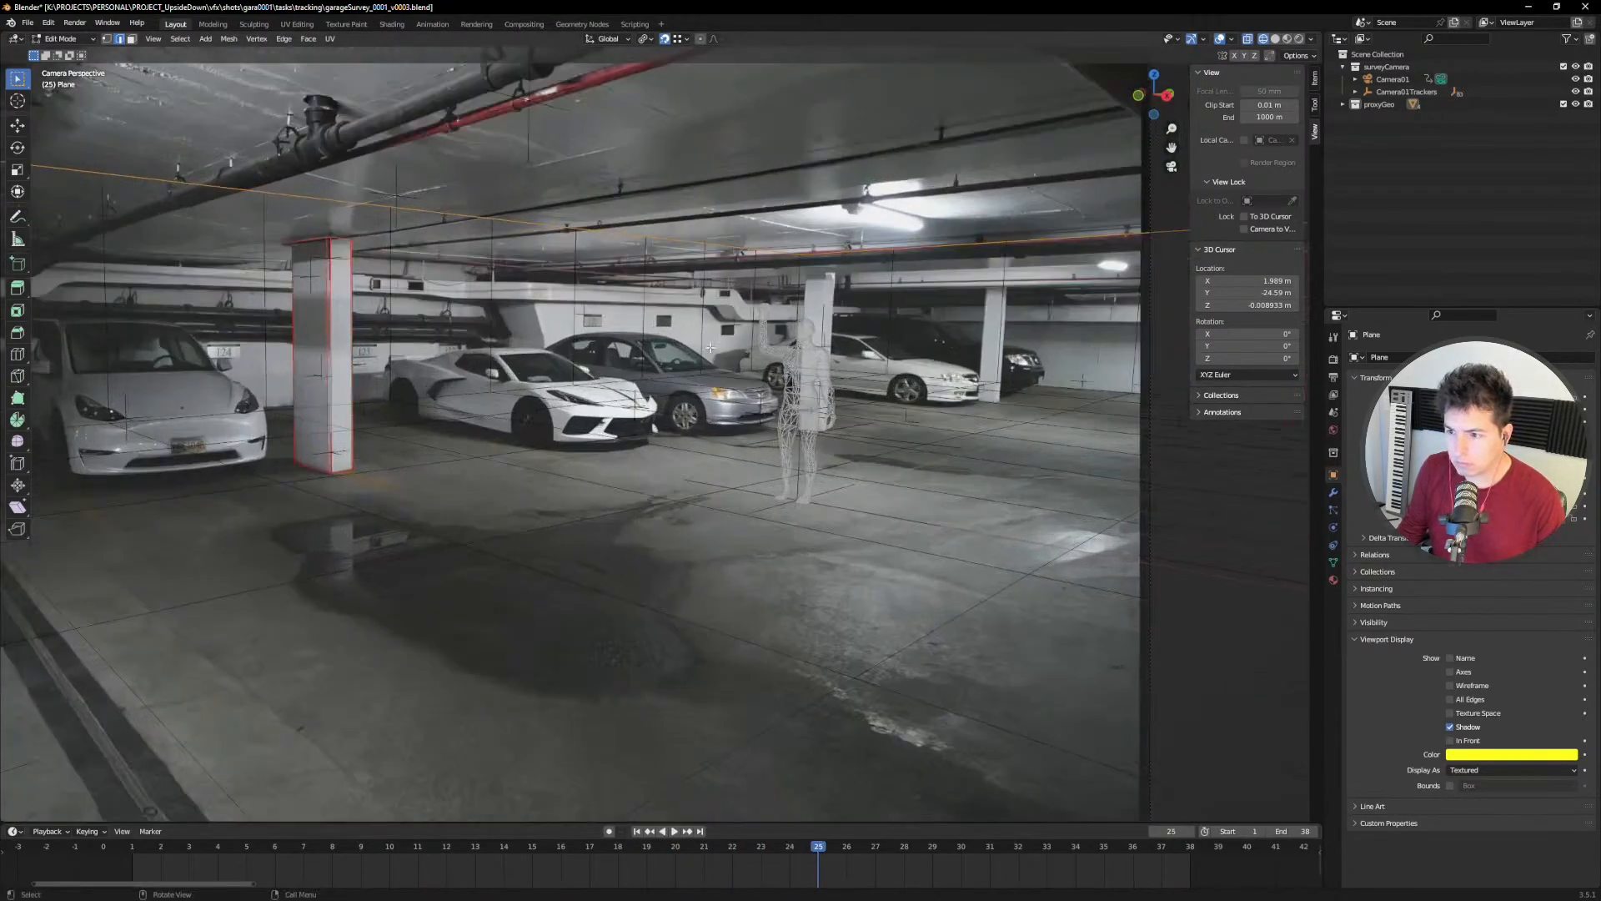
{"action": "key", "text": "g"}
{"action": "key", "text": "z"}
{"action": "left_click", "coordinate": [801, 319]}
{"action": "key", "text": "ctrl+z"}
Step: Lower the walls' top edge along Z by about 0.96 m to match the wall in the footage
{"action": "key", "text": "g"}
{"action": "key", "text": "z"}
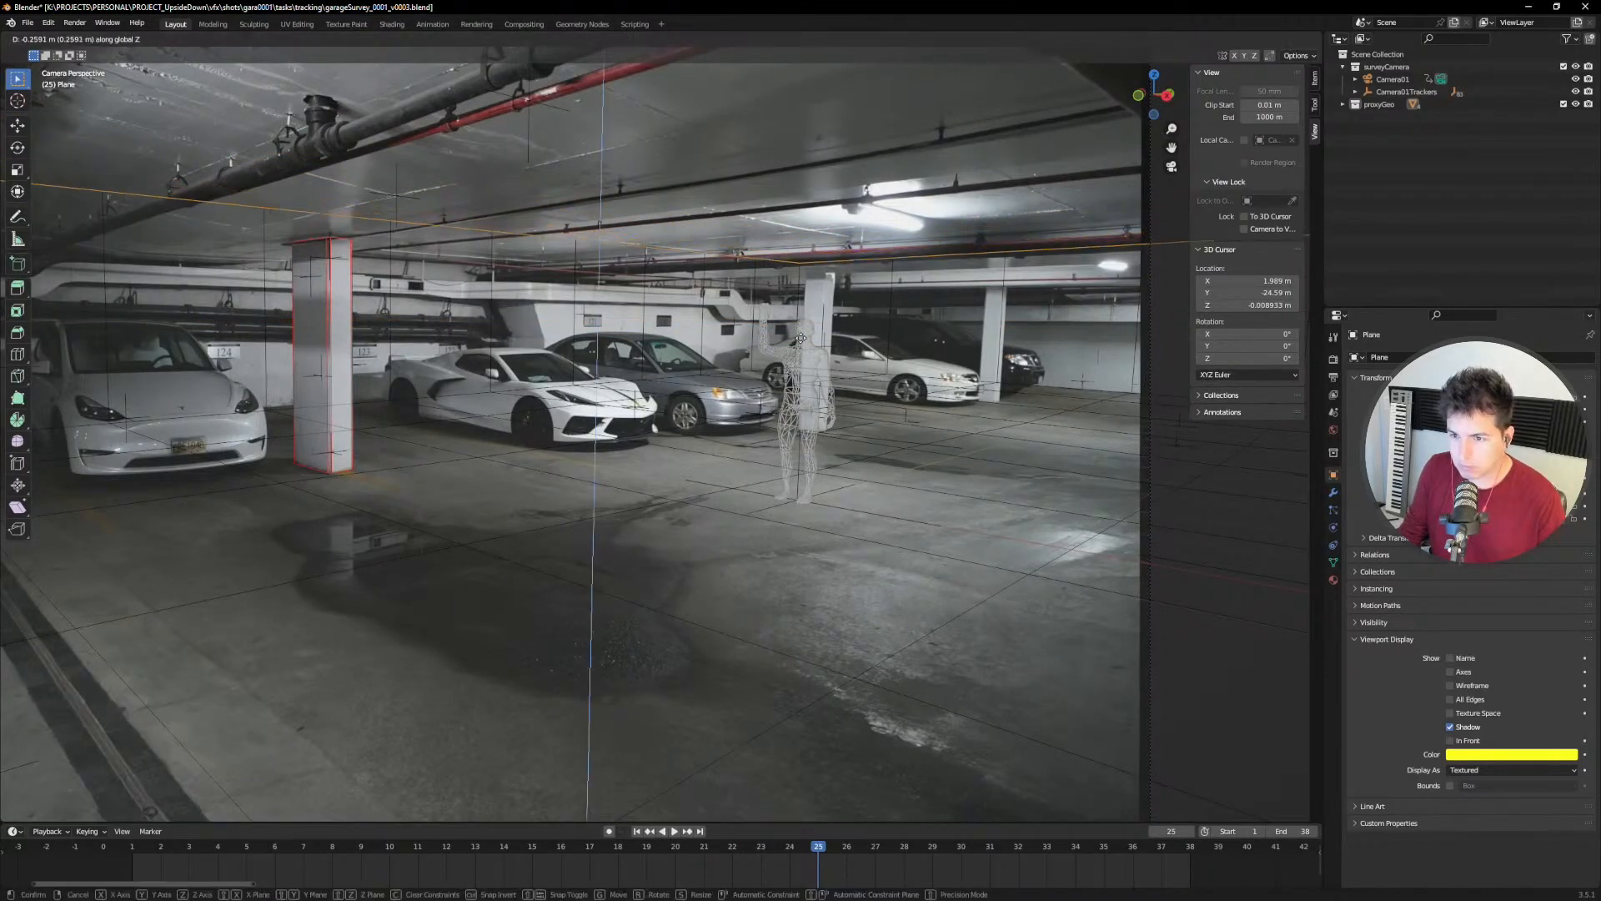
{"action": "left_click", "coordinate": [805, 377]}
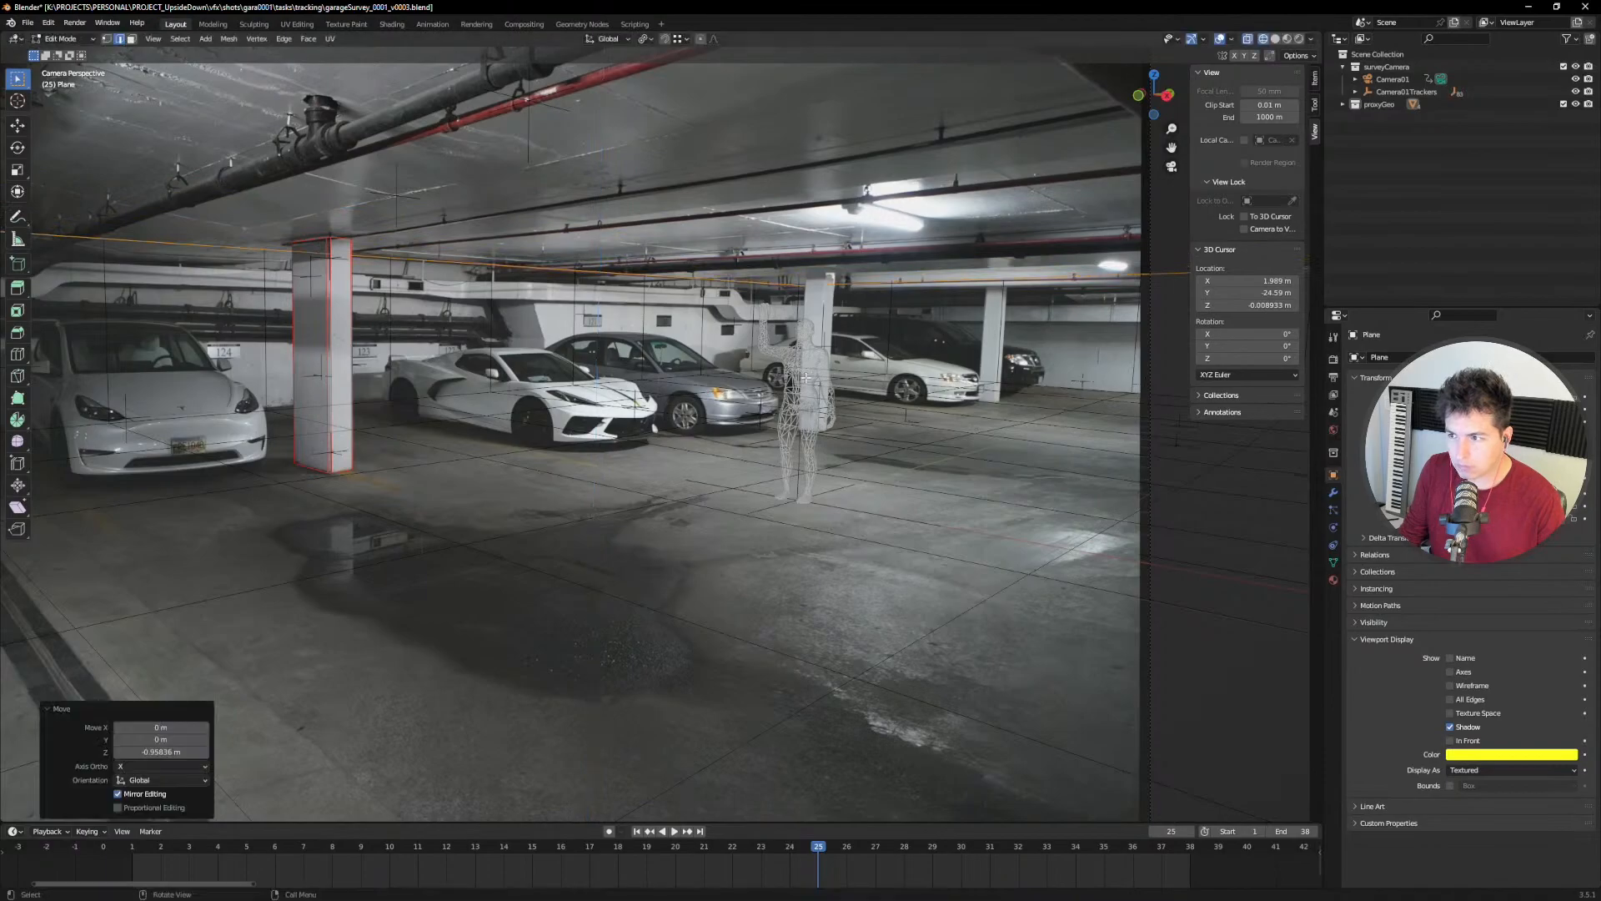
Step: Check the wall edge beside the column and lower it along Z by about another 0.02 m
{"action": "scroll", "coordinate": [761, 389], "scroll_direction": "up", "scroll_amount": 5}
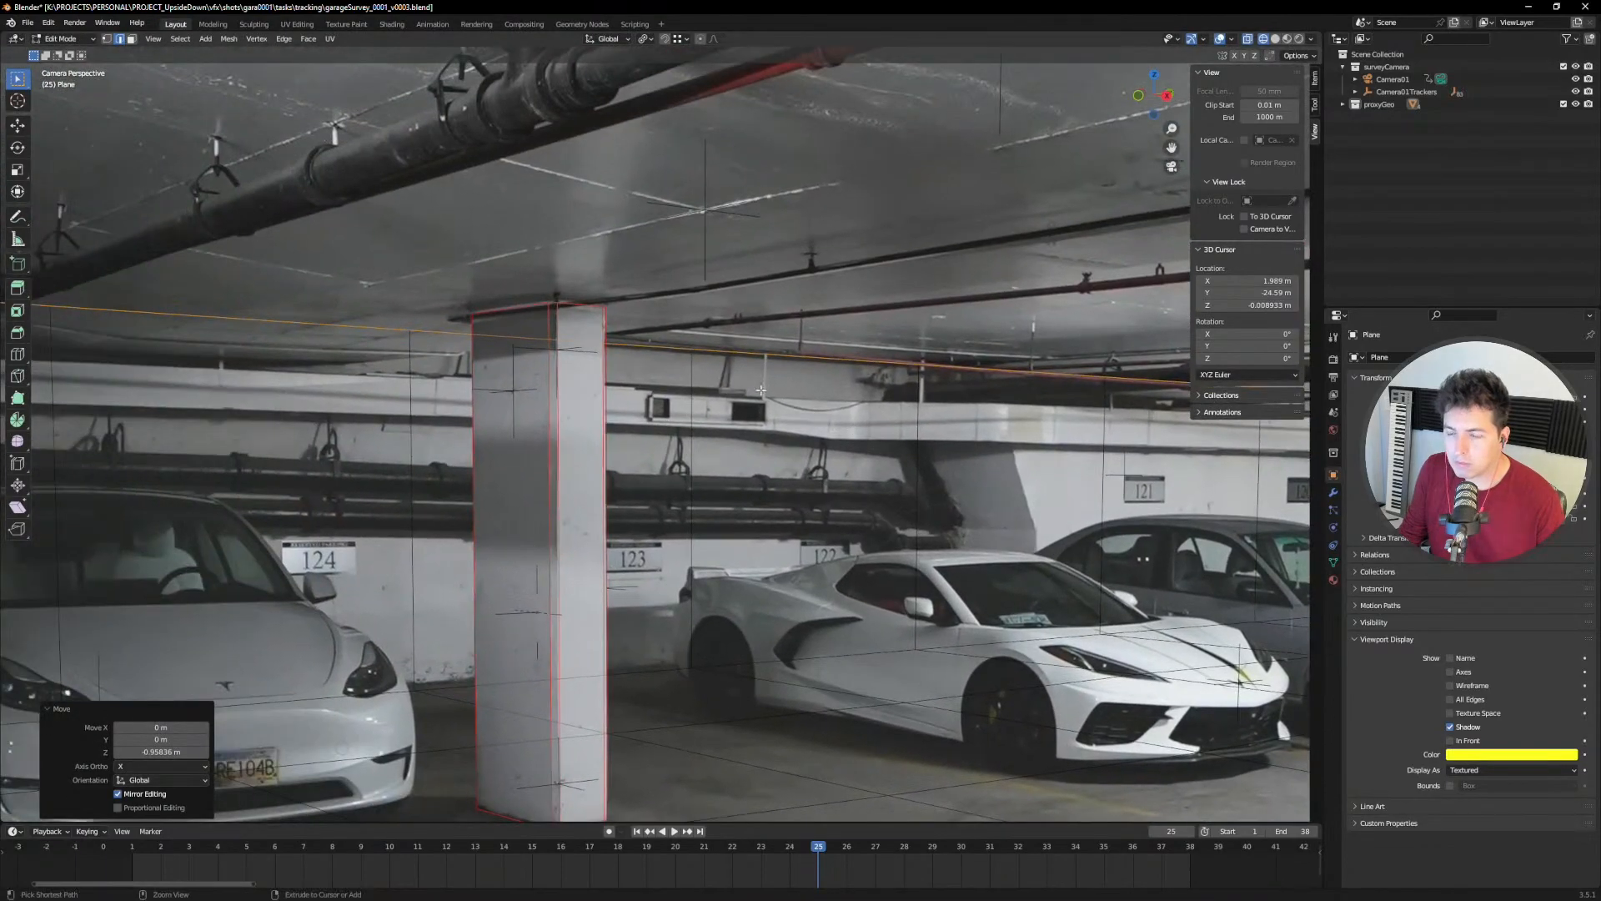
{"action": "scroll", "coordinate": [761, 390], "scroll_direction": "up", "scroll_amount": 2}
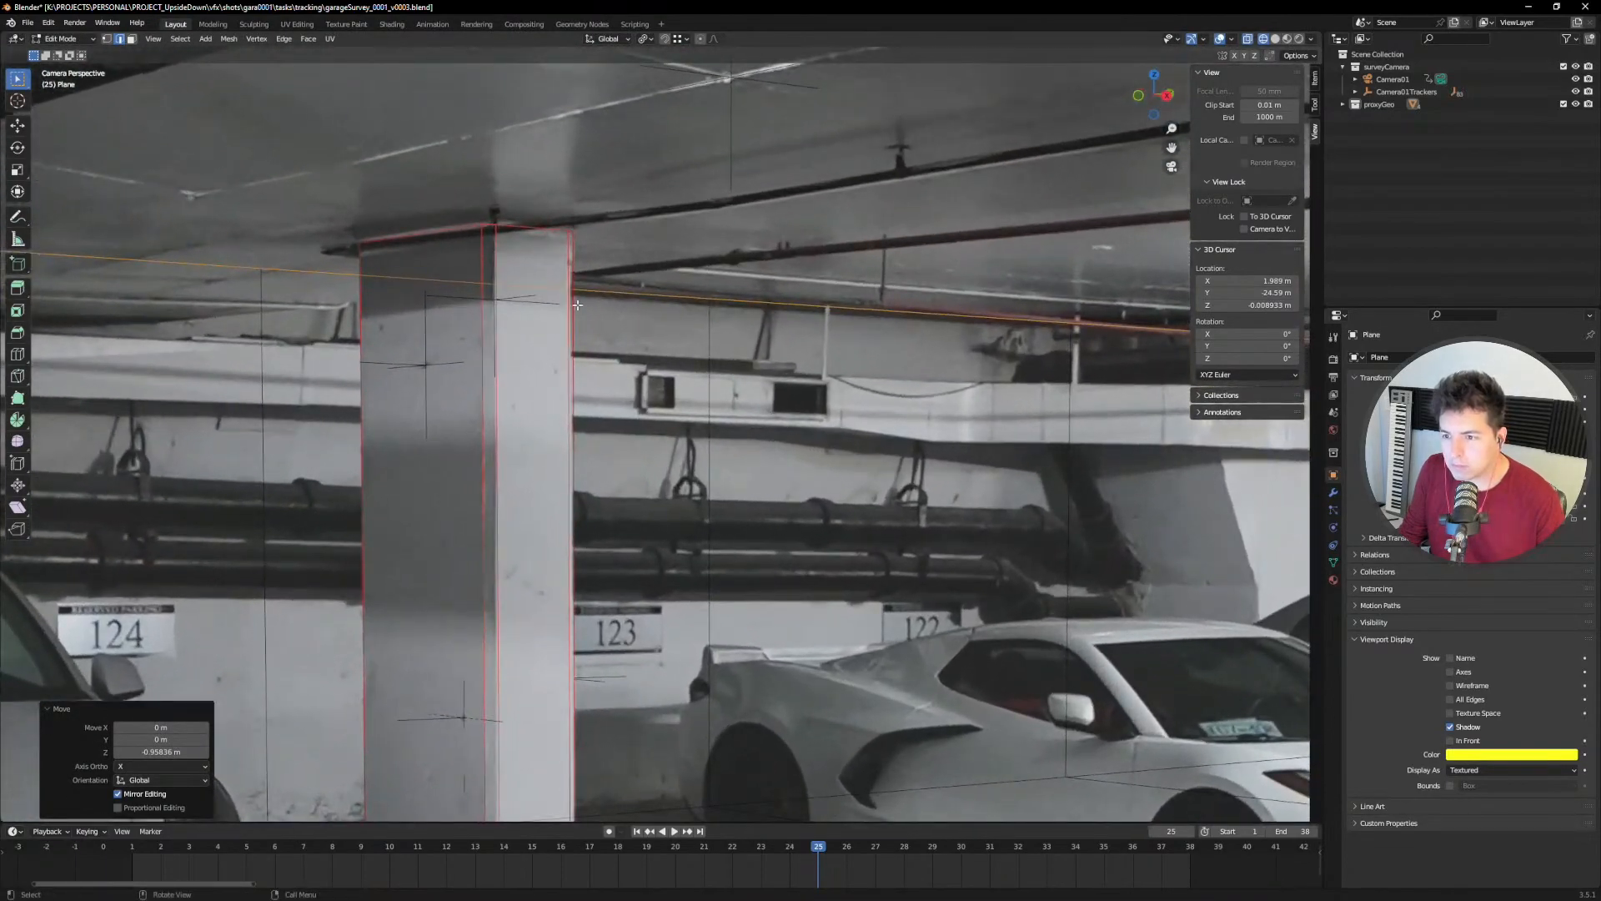
{"action": "scroll", "coordinate": [802, 405], "scroll_direction": "down", "scroll_amount": 8}
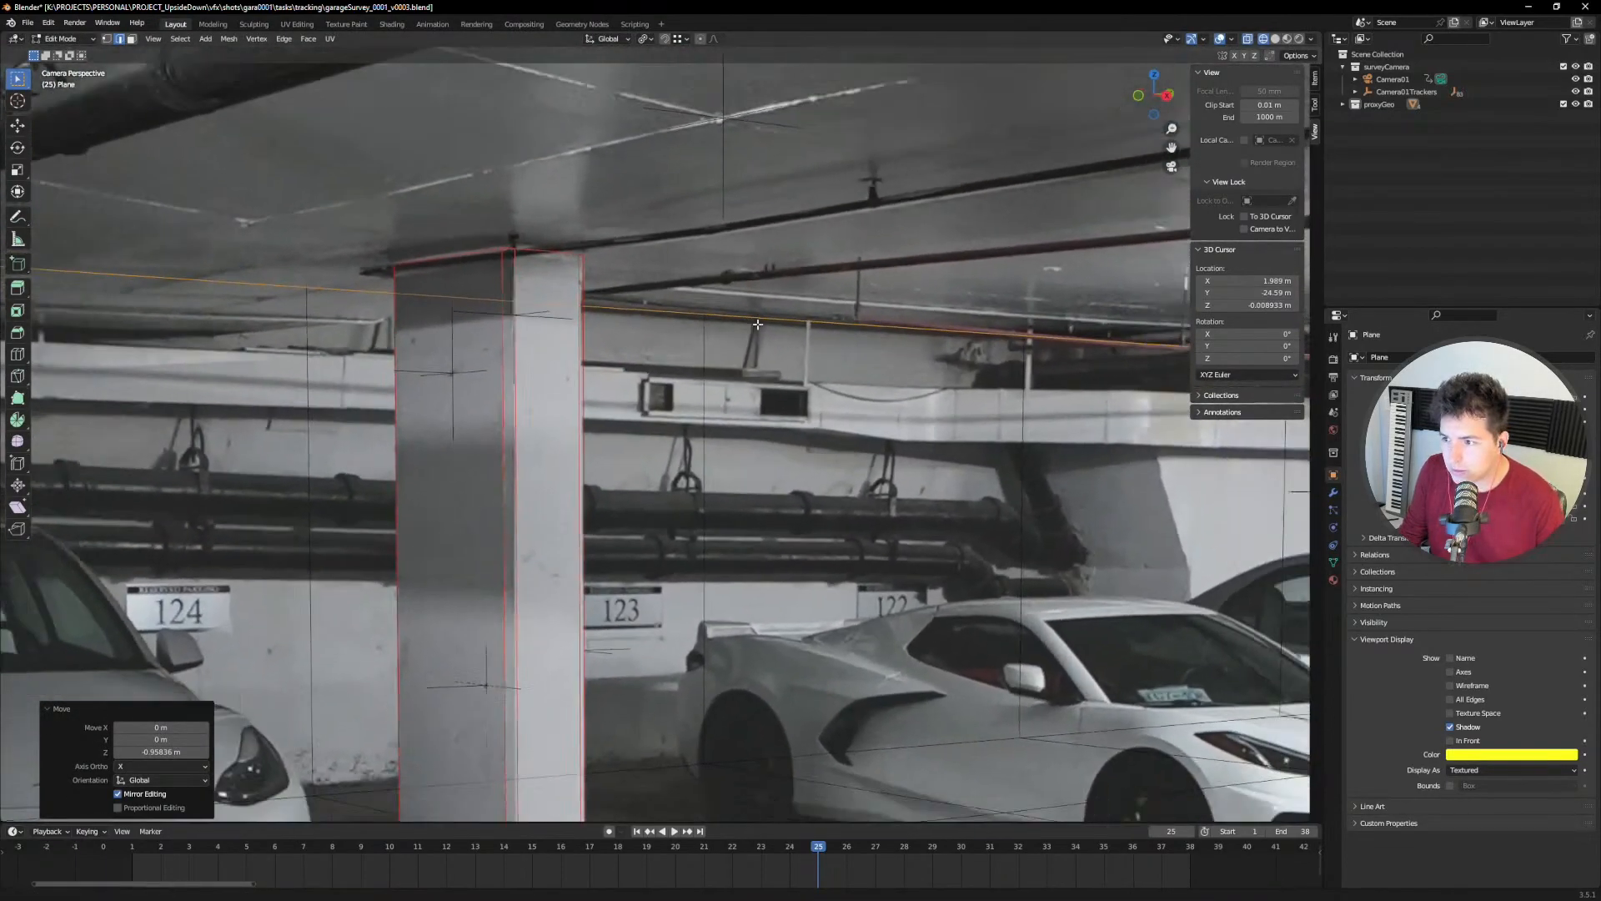
{"action": "key", "text": "g"}
{"action": "key", "text": "z"}
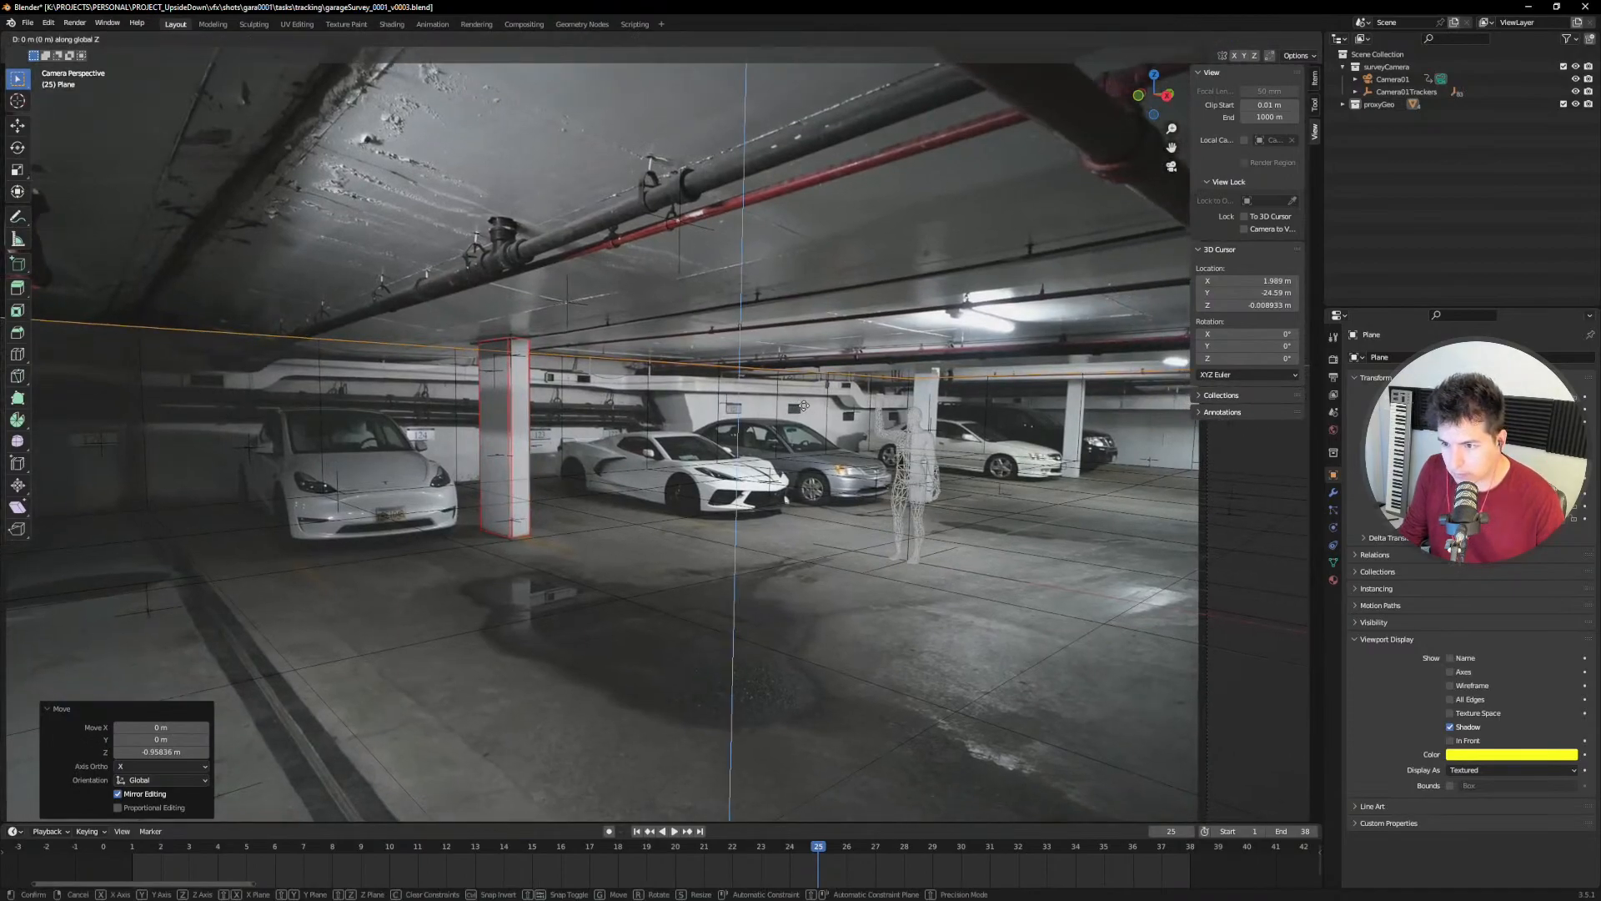
{"action": "left_click", "coordinate": [805, 416]}
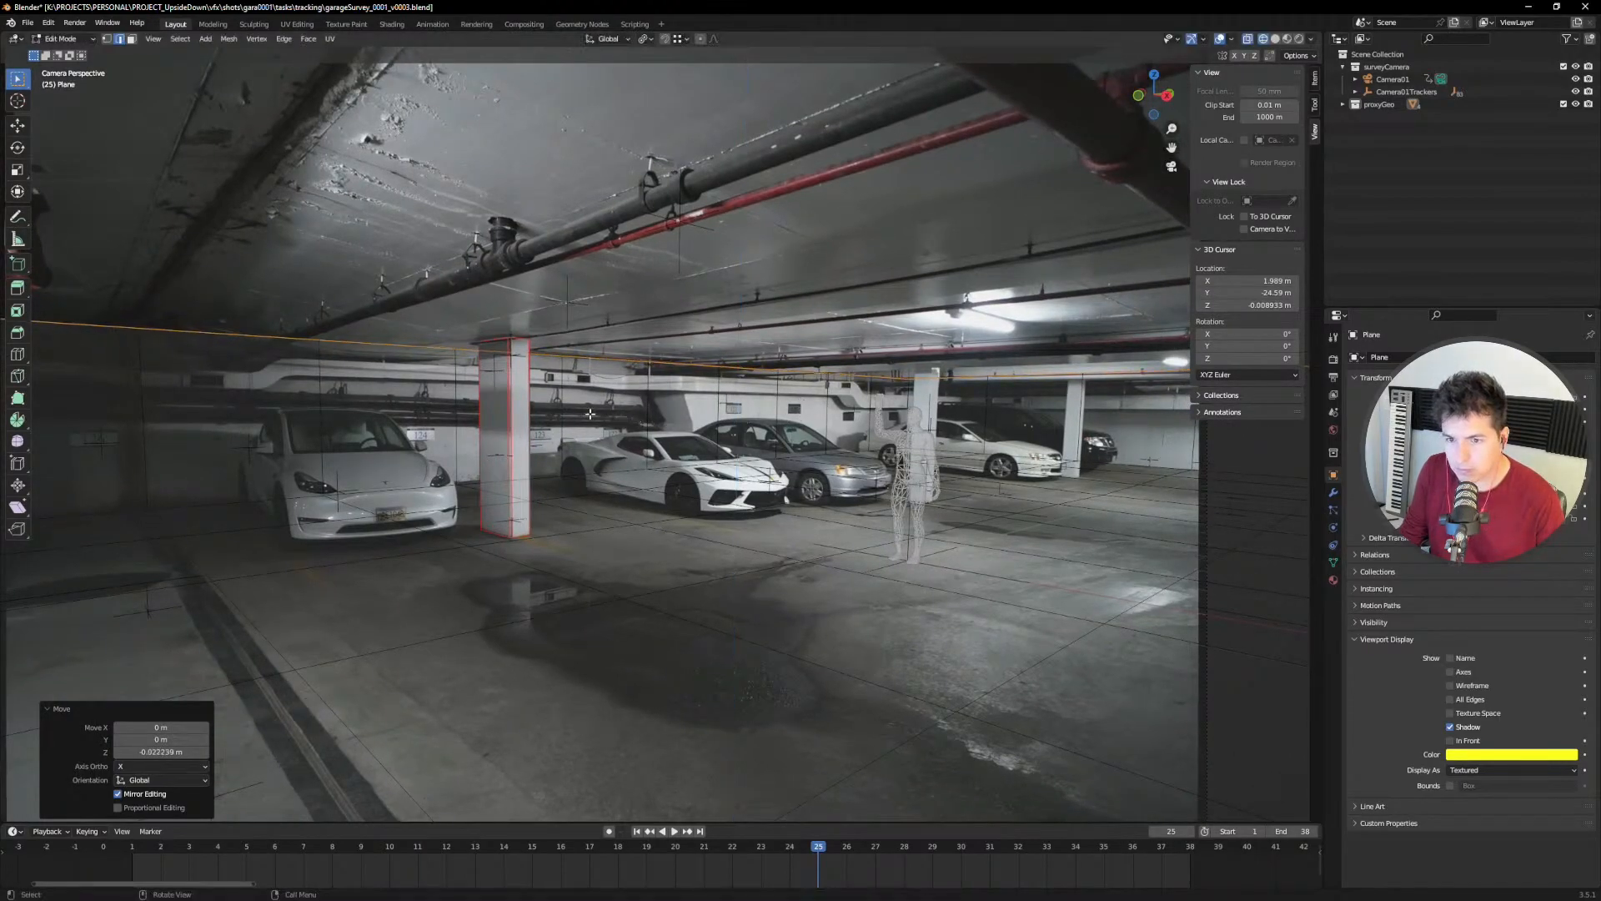
Step: Examine how the walls line up with the footage, including at frame 27, and inspect the mesh from outside the camera
{"action": "middle_click_drag", "start_coordinate": [168, 341], "coordinate": [647, 367], "text": "shift"}
{"action": "middle_click_drag", "start_coordinate": [647, 367], "coordinate": [533, 527], "text": "ctrl"}
{"action": "middle_click_drag", "start_coordinate": [534, 527], "coordinate": [512, 485], "text": "shift"}
{"action": "middle_click_drag", "start_coordinate": [668, 415], "coordinate": [628, 320], "text": "shift"}
{"action": "middle_click_drag", "start_coordinate": [927, 417], "coordinate": [734, 480], "text": "ctrl"}
{"action": "middle_click_drag", "start_coordinate": [725, 462], "coordinate": [764, 334], "text": "shift"}
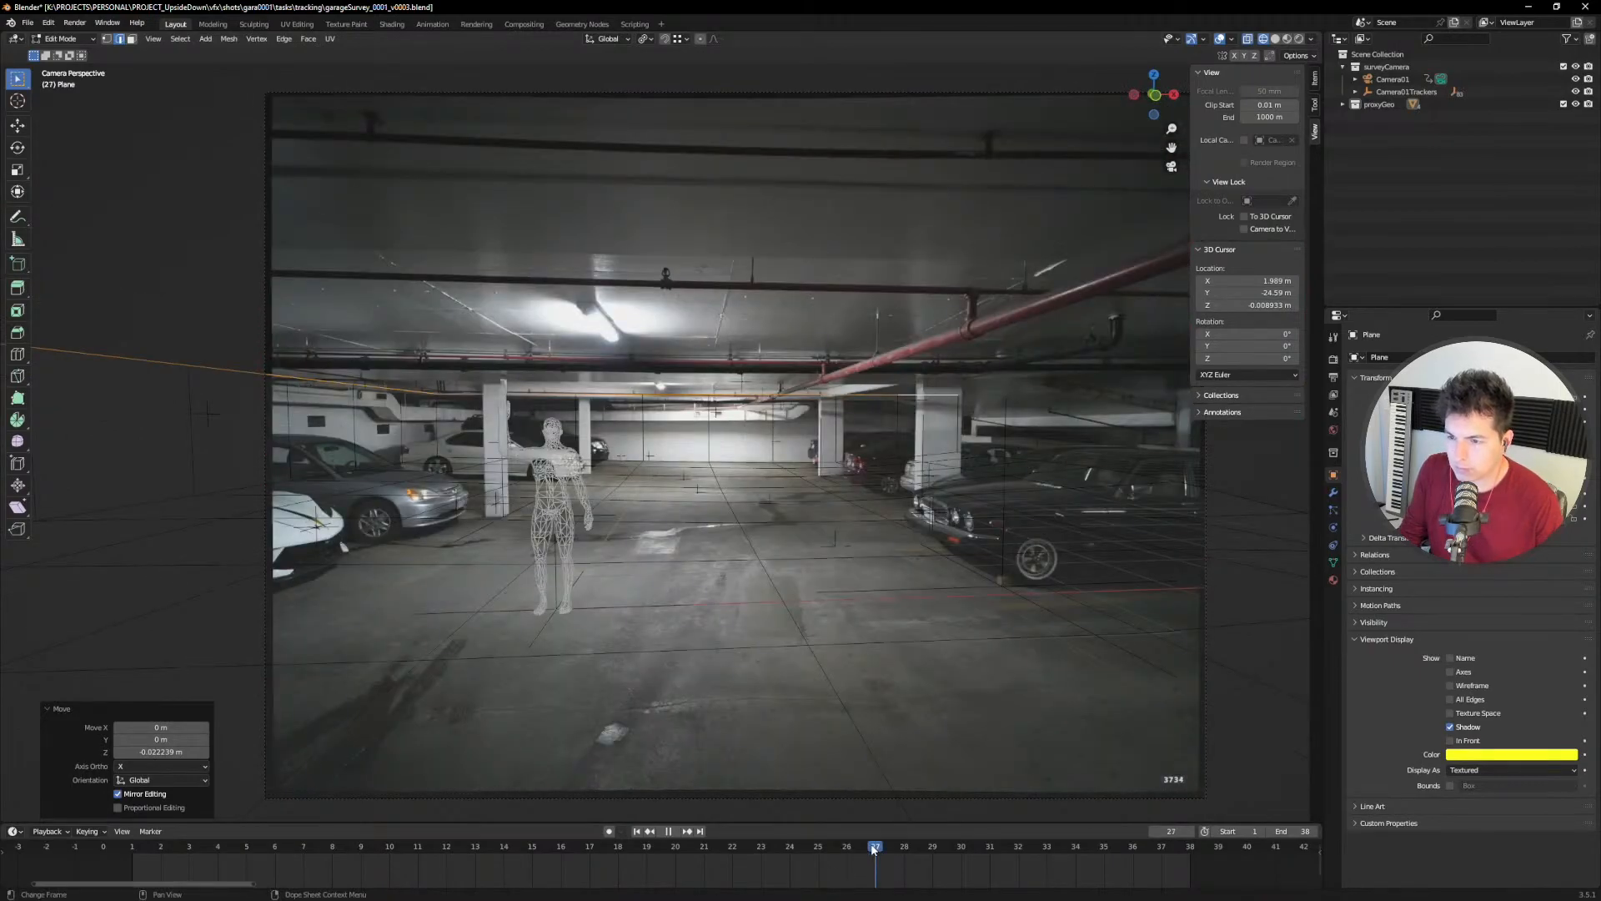
{"action": "key", "text": "space"}
{"action": "key", "text": "Tab"}
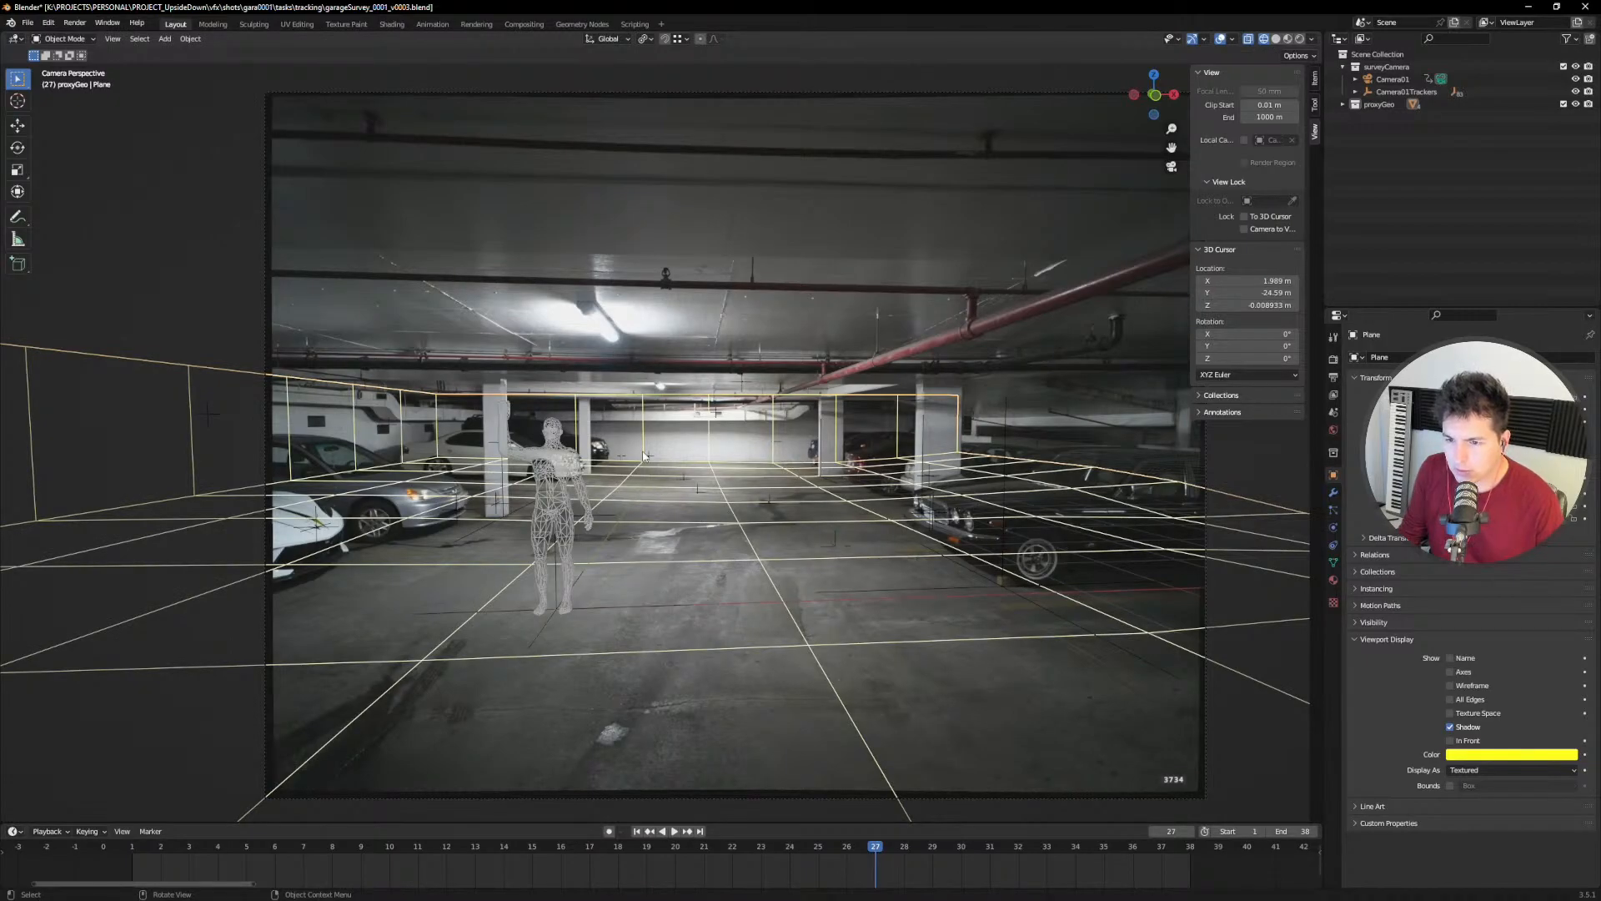
{"action": "key", "text": "Tab"}
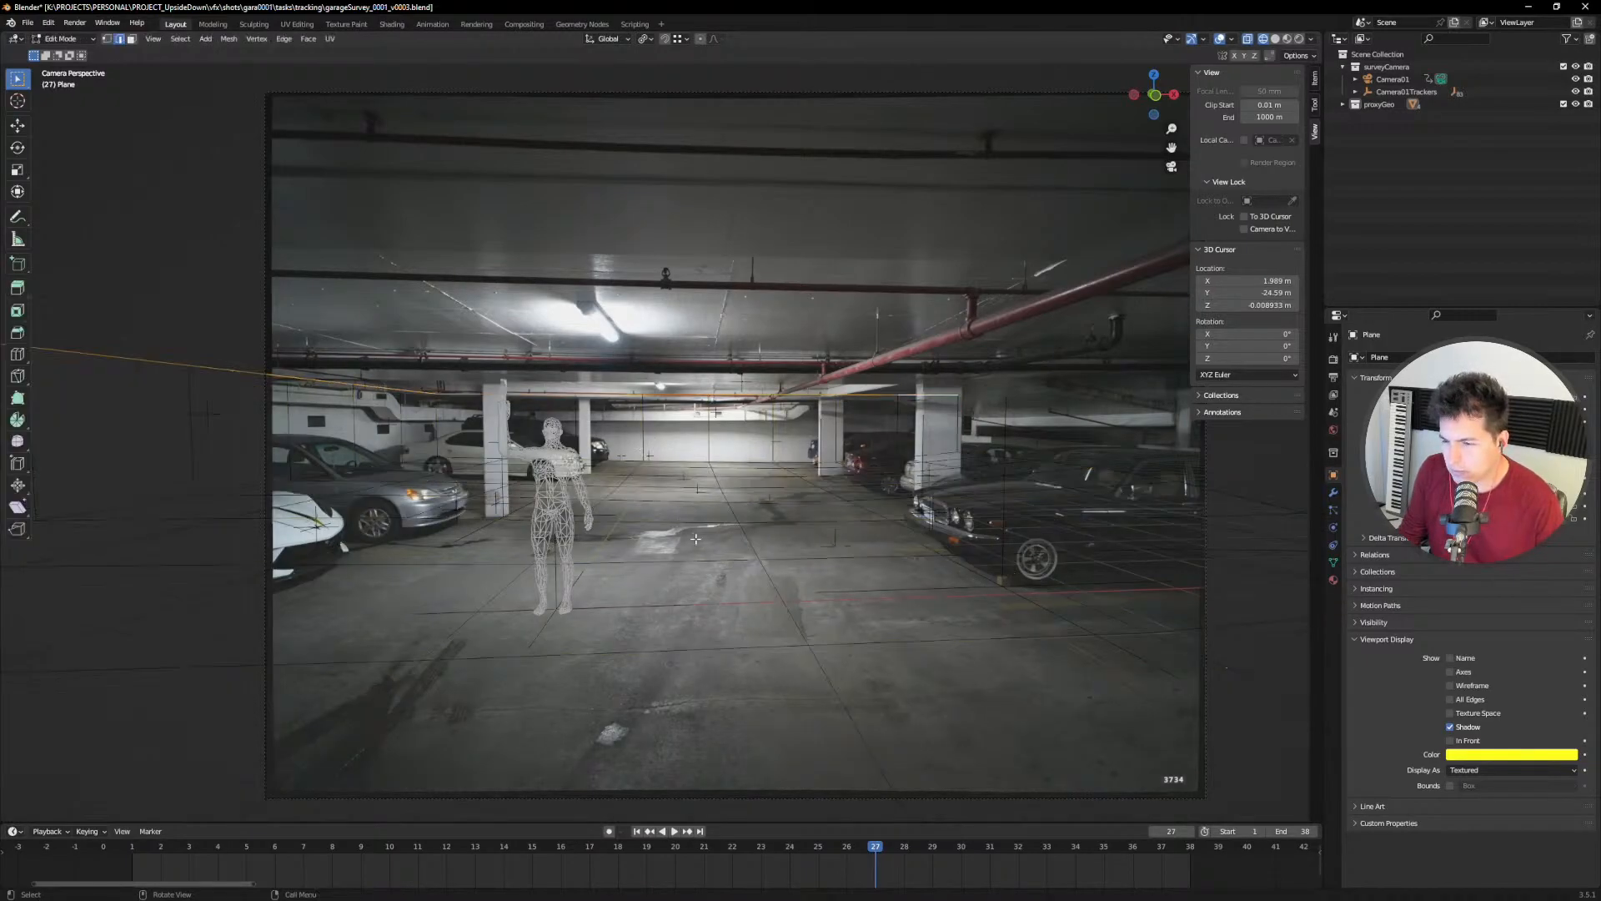
{"action": "middle_click_drag", "start_coordinate": [683, 513], "coordinate": [662, 453]}
{"action": "scroll", "coordinate": [683, 529], "scroll_direction": "down", "scroll_amount": 11}
{"action": "key", "text": "Tab"}
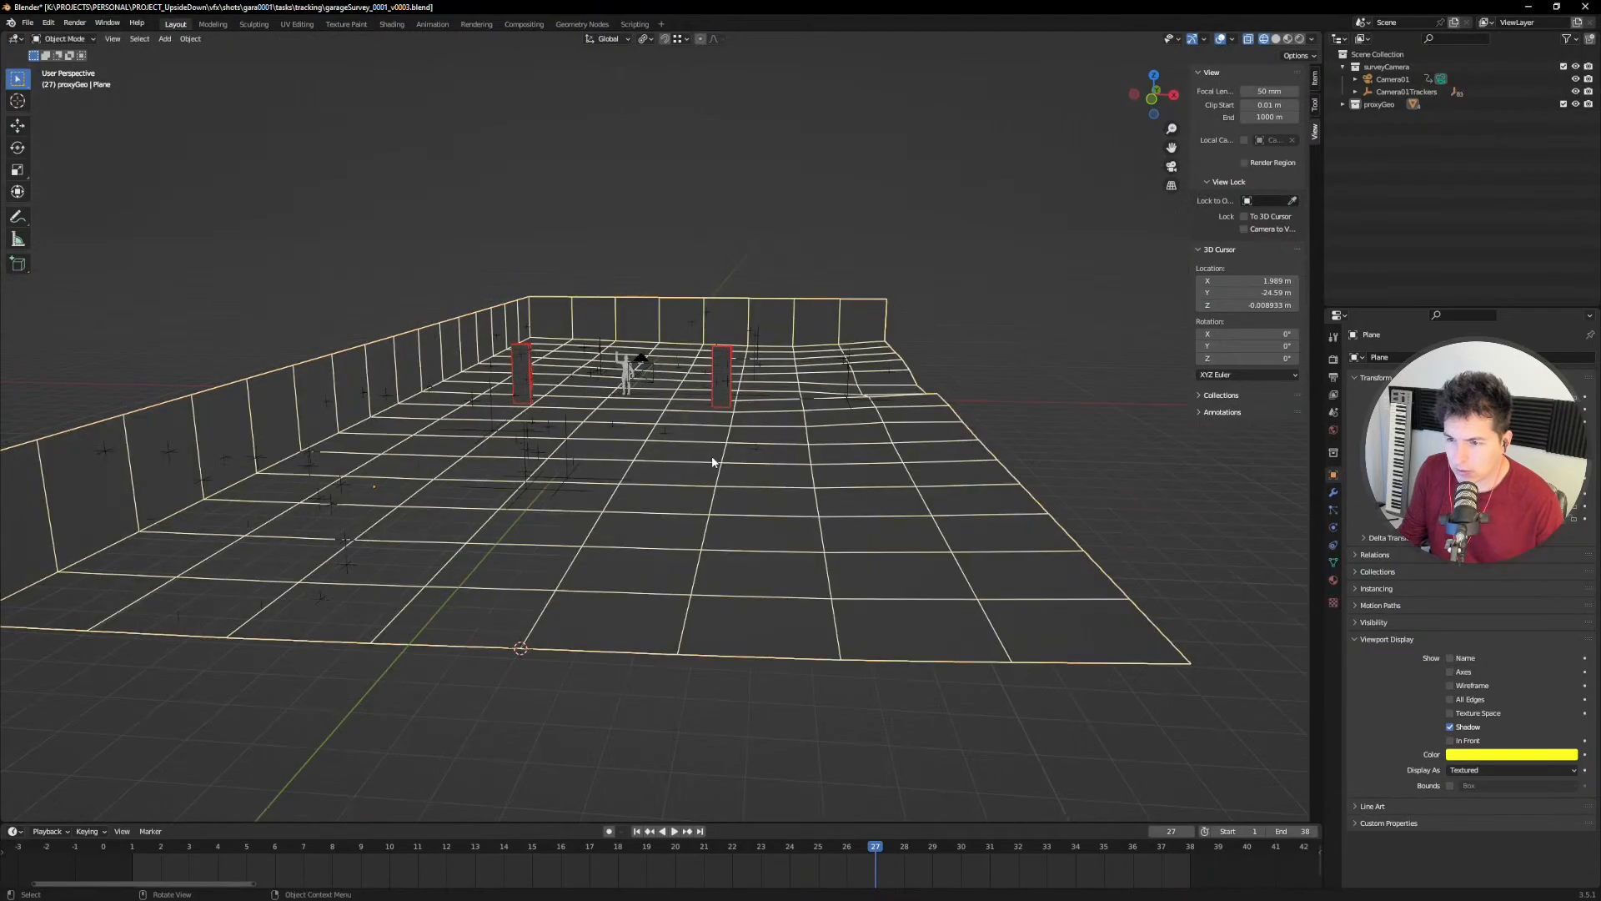
{"action": "right_click", "coordinate": [711, 457]}
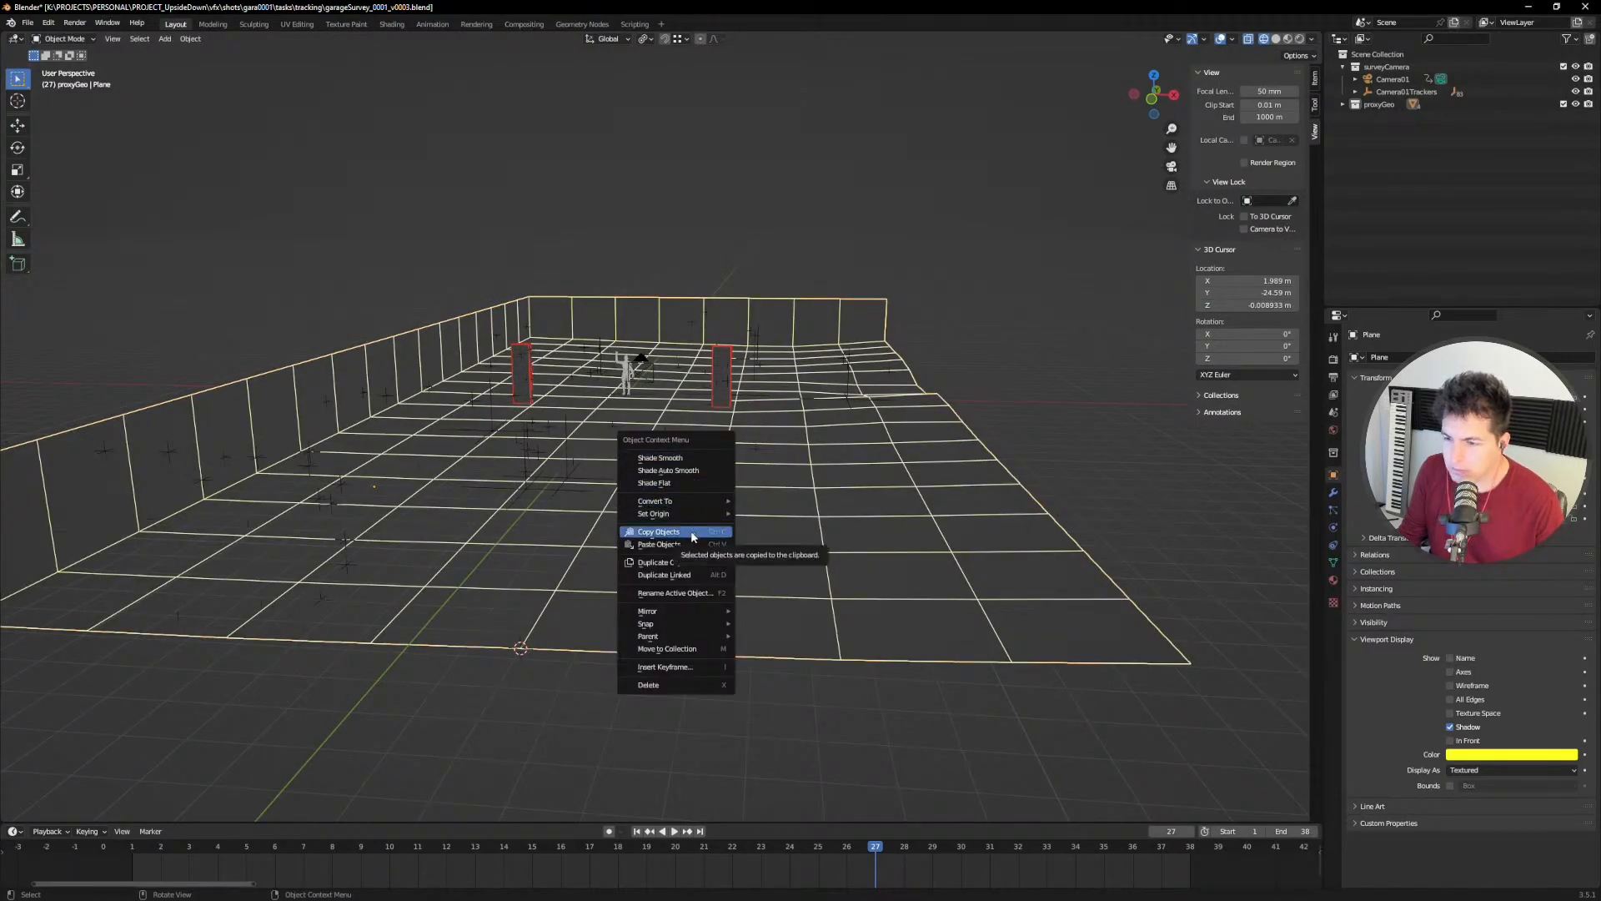
{"action": "left_click", "coordinate": [607, 440]}
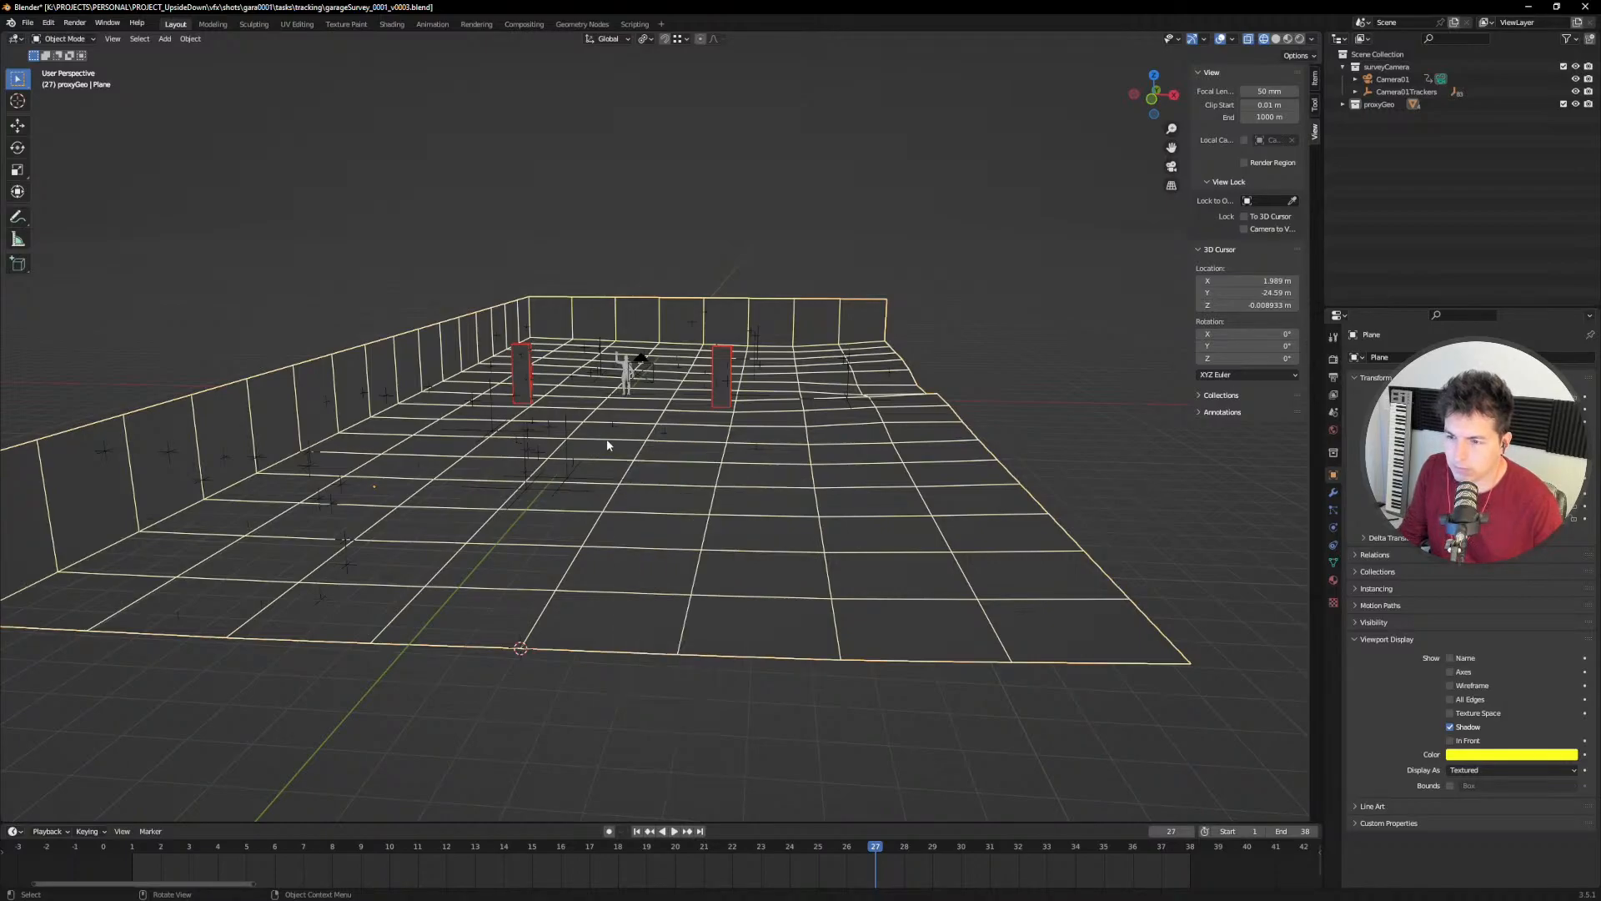
{"action": "key", "text": "Tab"}
Step: Subdivide all faces of the floor and wall mesh with the smoothness set to 0
{"action": "key", "text": "a"}
{"action": "right_click", "coordinate": [707, 458]}
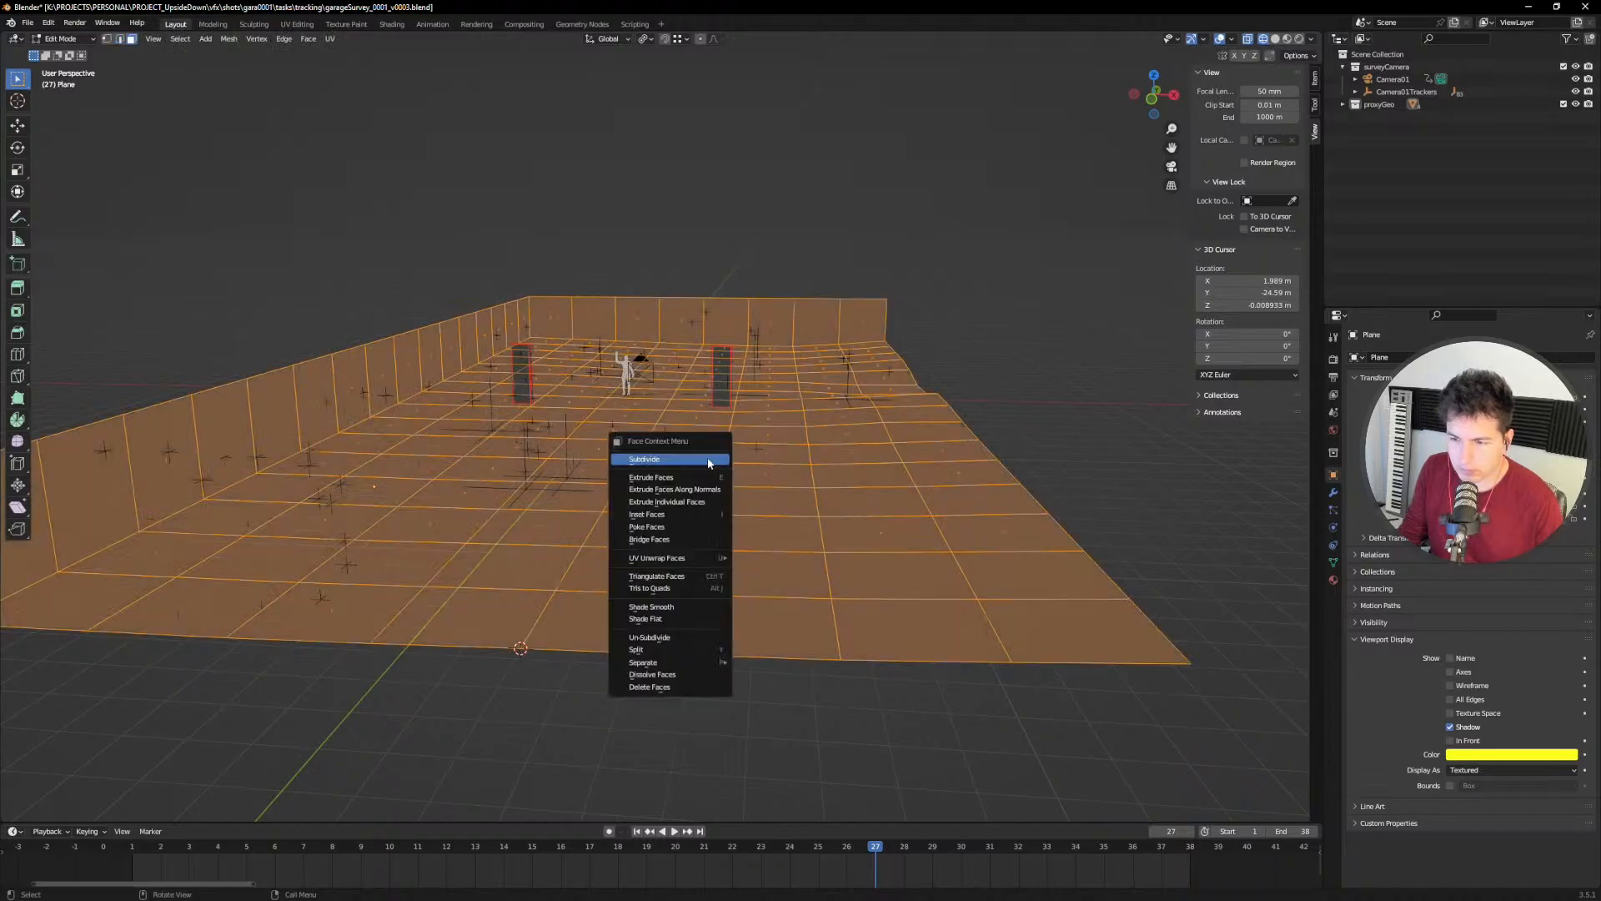
{"action": "left_click", "coordinate": [707, 458]}
{"action": "middle_click_drag", "start_coordinate": [623, 471], "coordinate": [679, 454]}
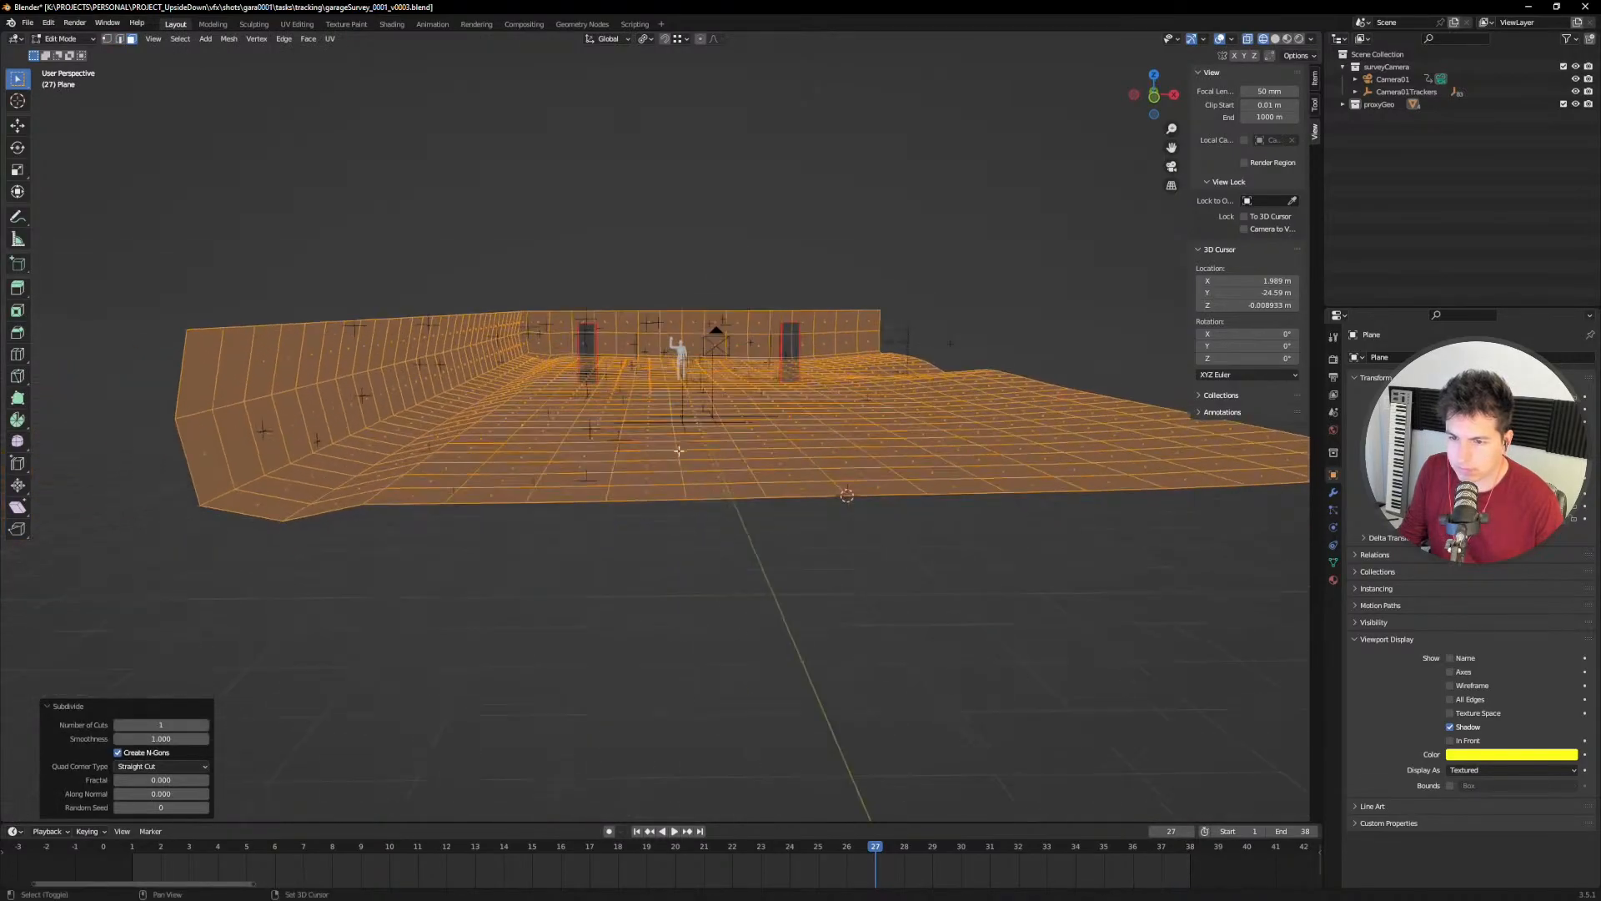
{"action": "left_click_drag", "start_coordinate": [171, 739], "coordinate": [91, 739]}
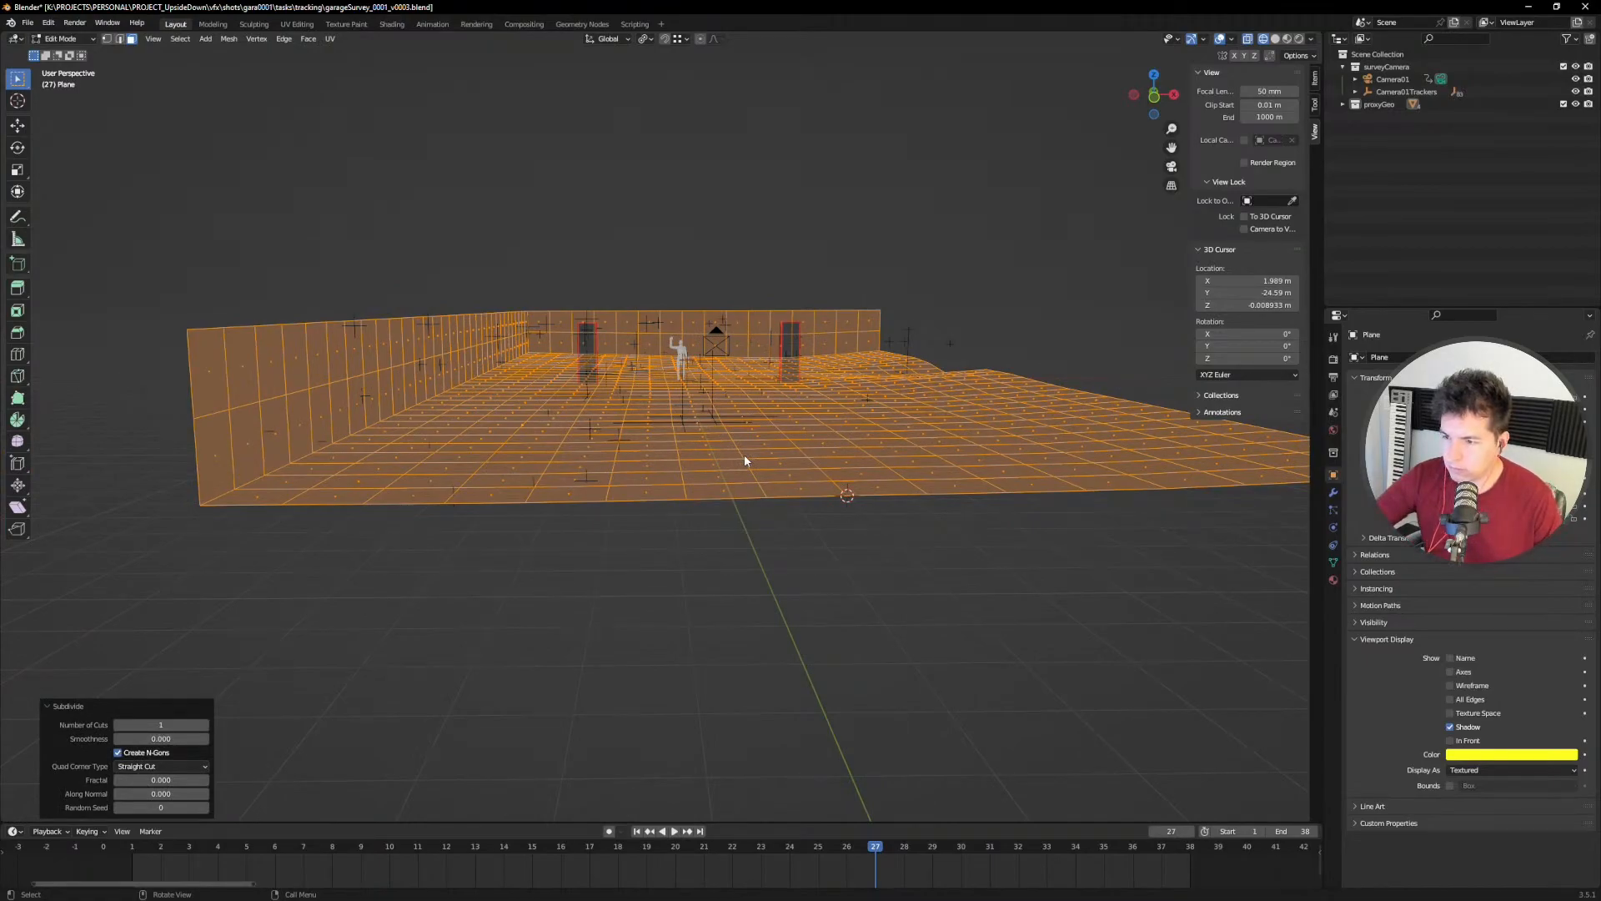
Step: Return to Object Mode and the camera view, give the floor and wall mesh a light blue viewport colour, and deselect it
{"action": "left_click", "coordinate": [772, 479]}
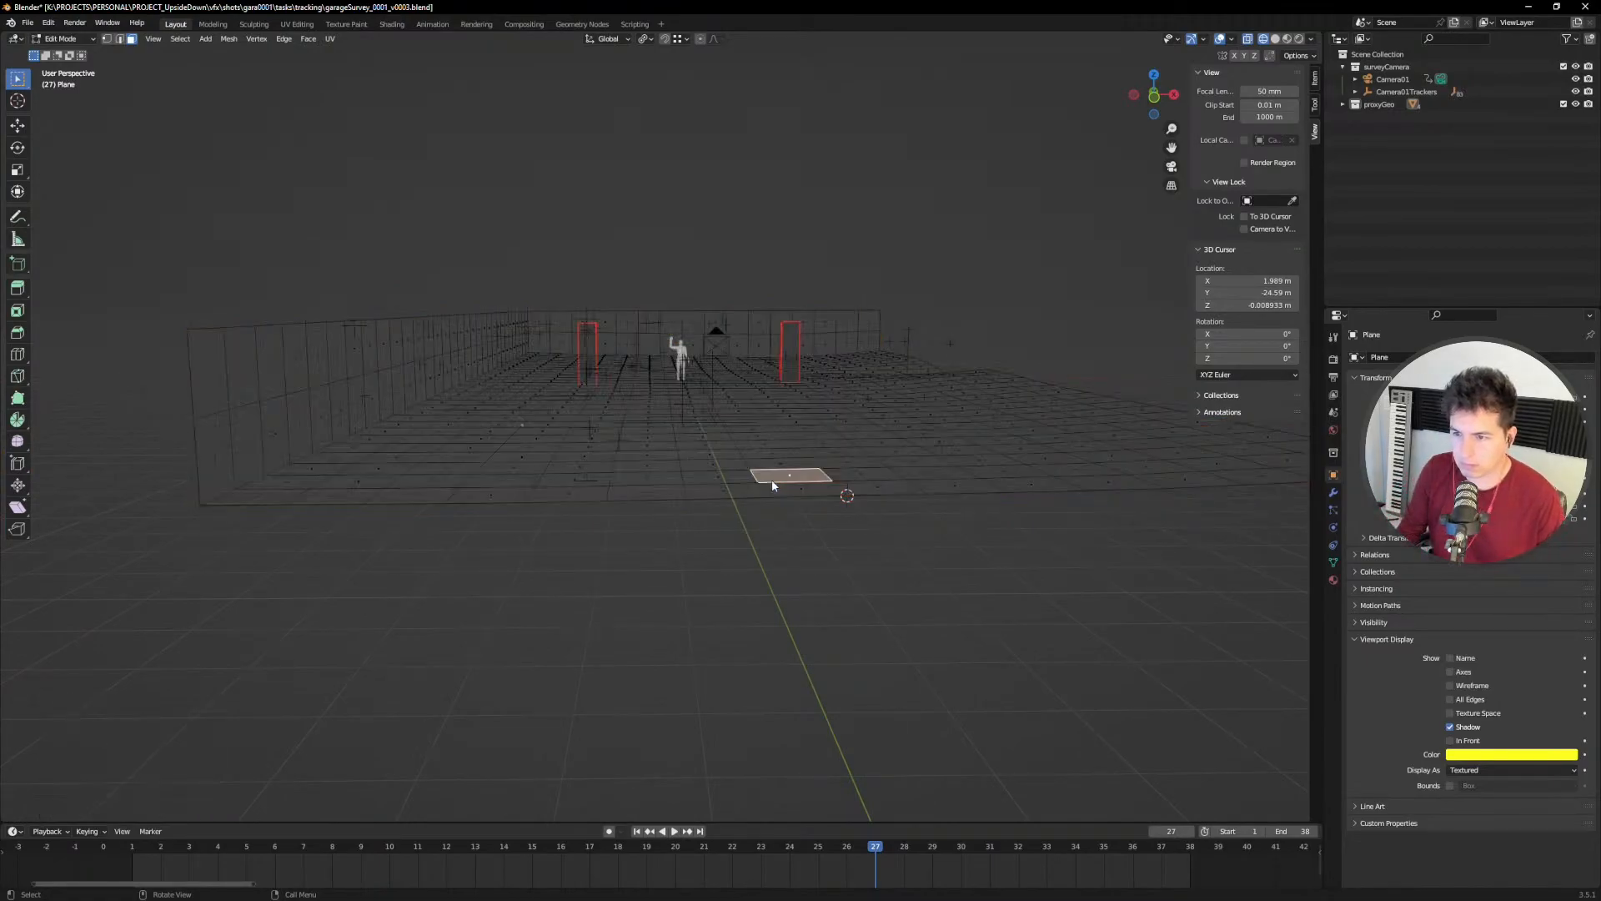
{"action": "key", "text": "KP_0"}
{"action": "key", "text": "Tab"}
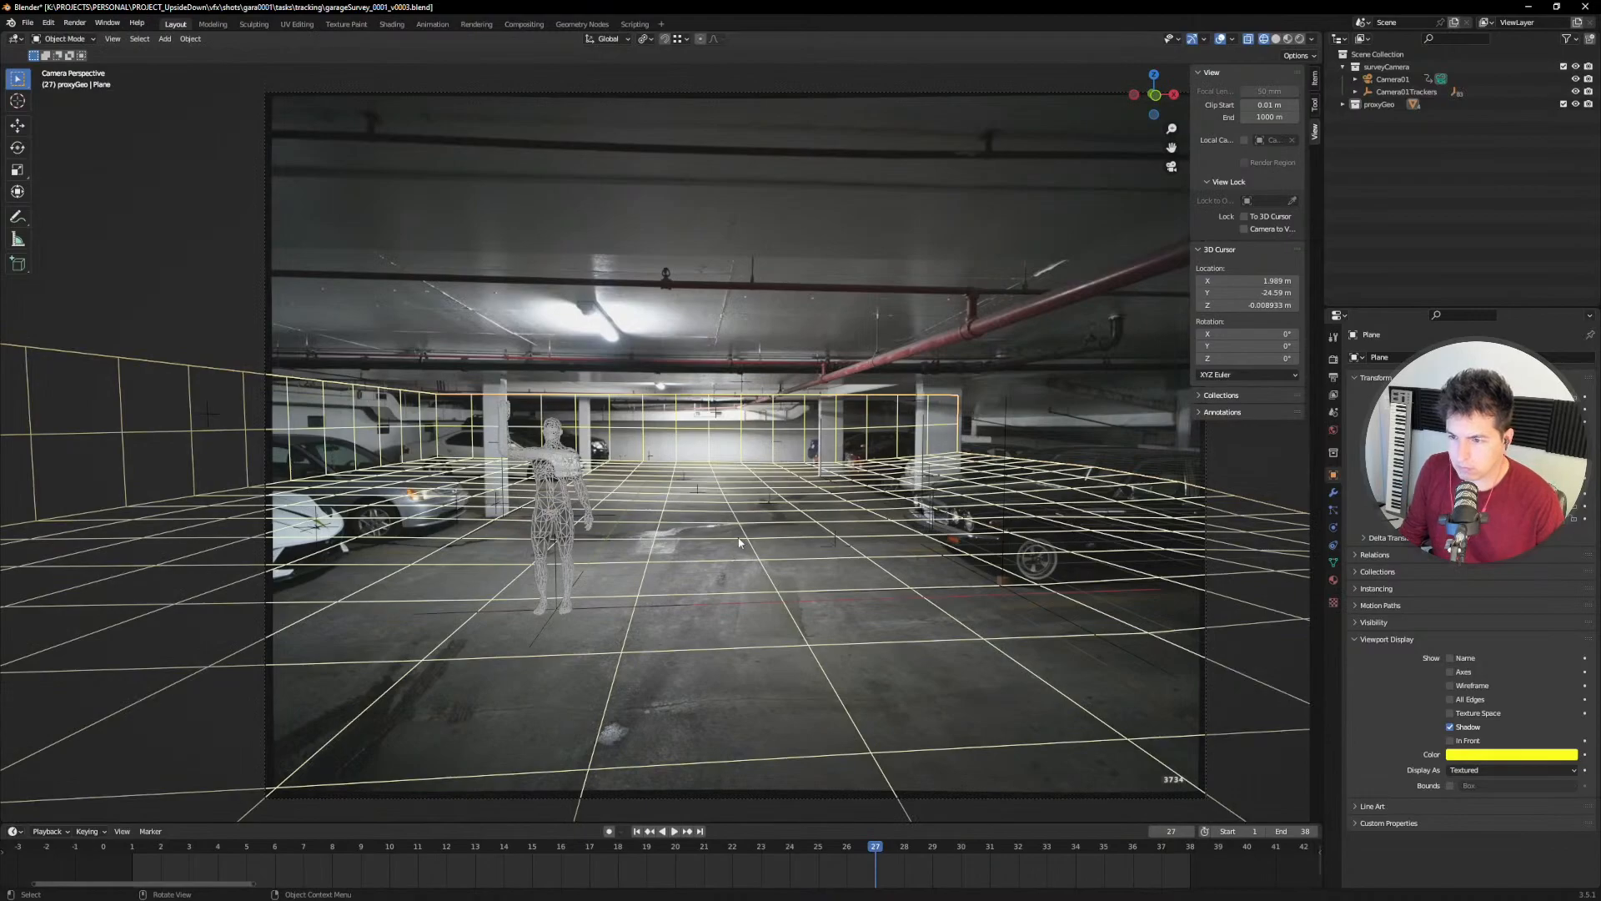
{"action": "scroll", "coordinate": [737, 546], "scroll_direction": "up", "scroll_amount": 1}
{"action": "left_click", "coordinate": [1468, 758]}
{"action": "left_click_drag", "start_coordinate": [1526, 601], "coordinate": [1529, 577]}
{"action": "key", "text": "alt+a"}
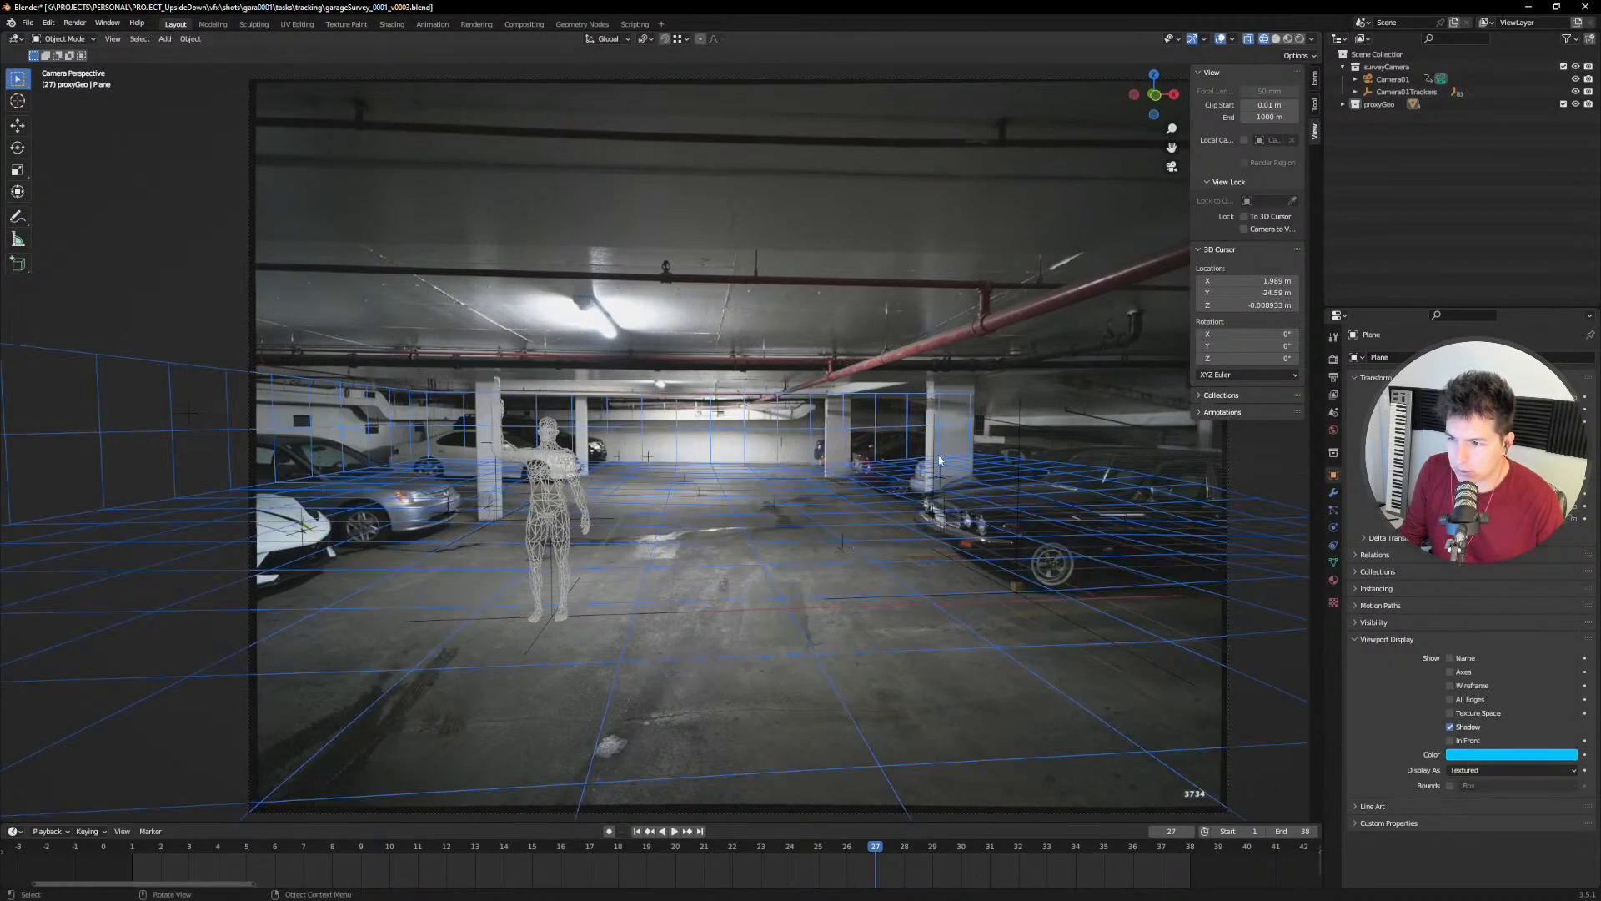
Step: At frame 23, duplicate the box around the column with the red sign and place the copy above it
{"action": "left_click", "coordinate": [662, 828]}
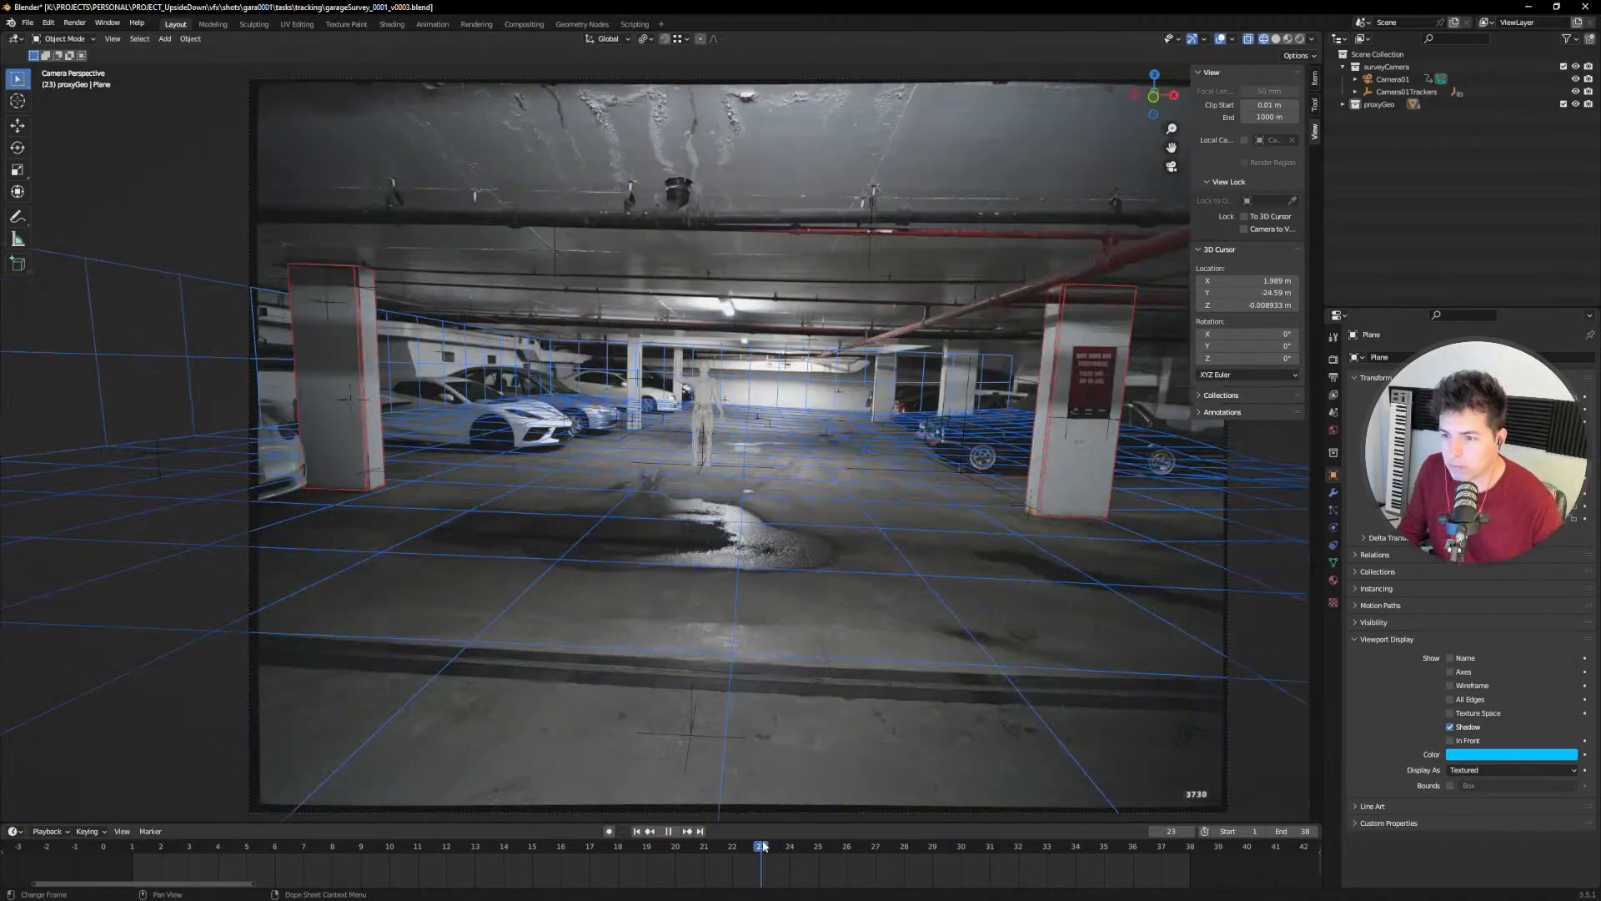
{"action": "key", "text": "space"}
{"action": "left_click", "coordinate": [369, 458]}
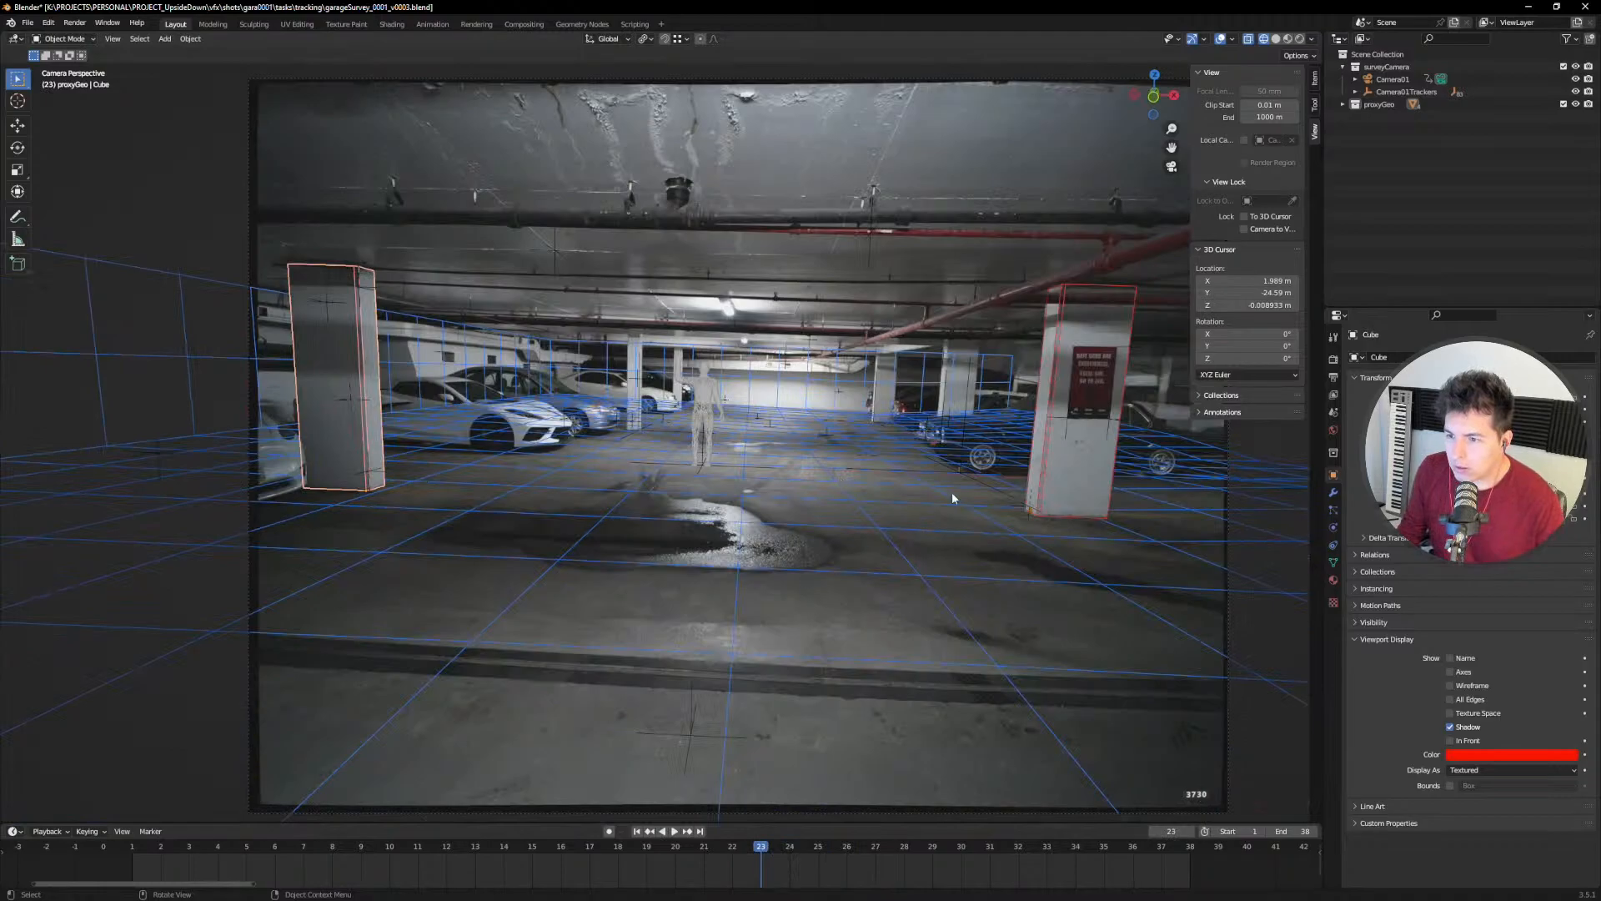
{"action": "left_click", "coordinate": [1057, 470]}
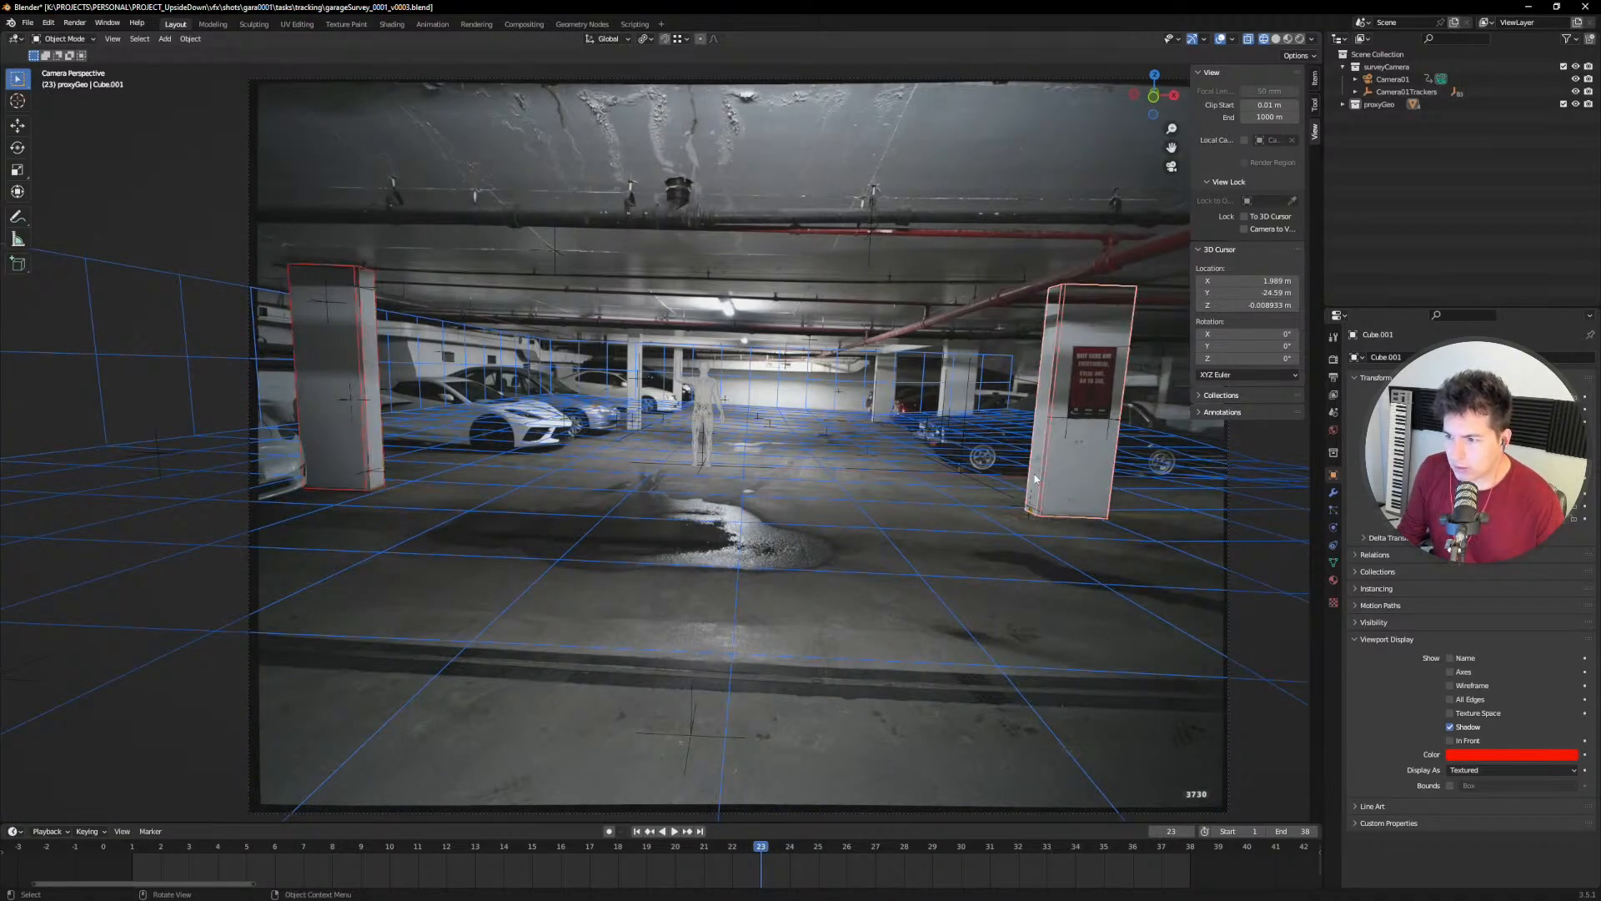
{"action": "key", "text": "shift+d"}
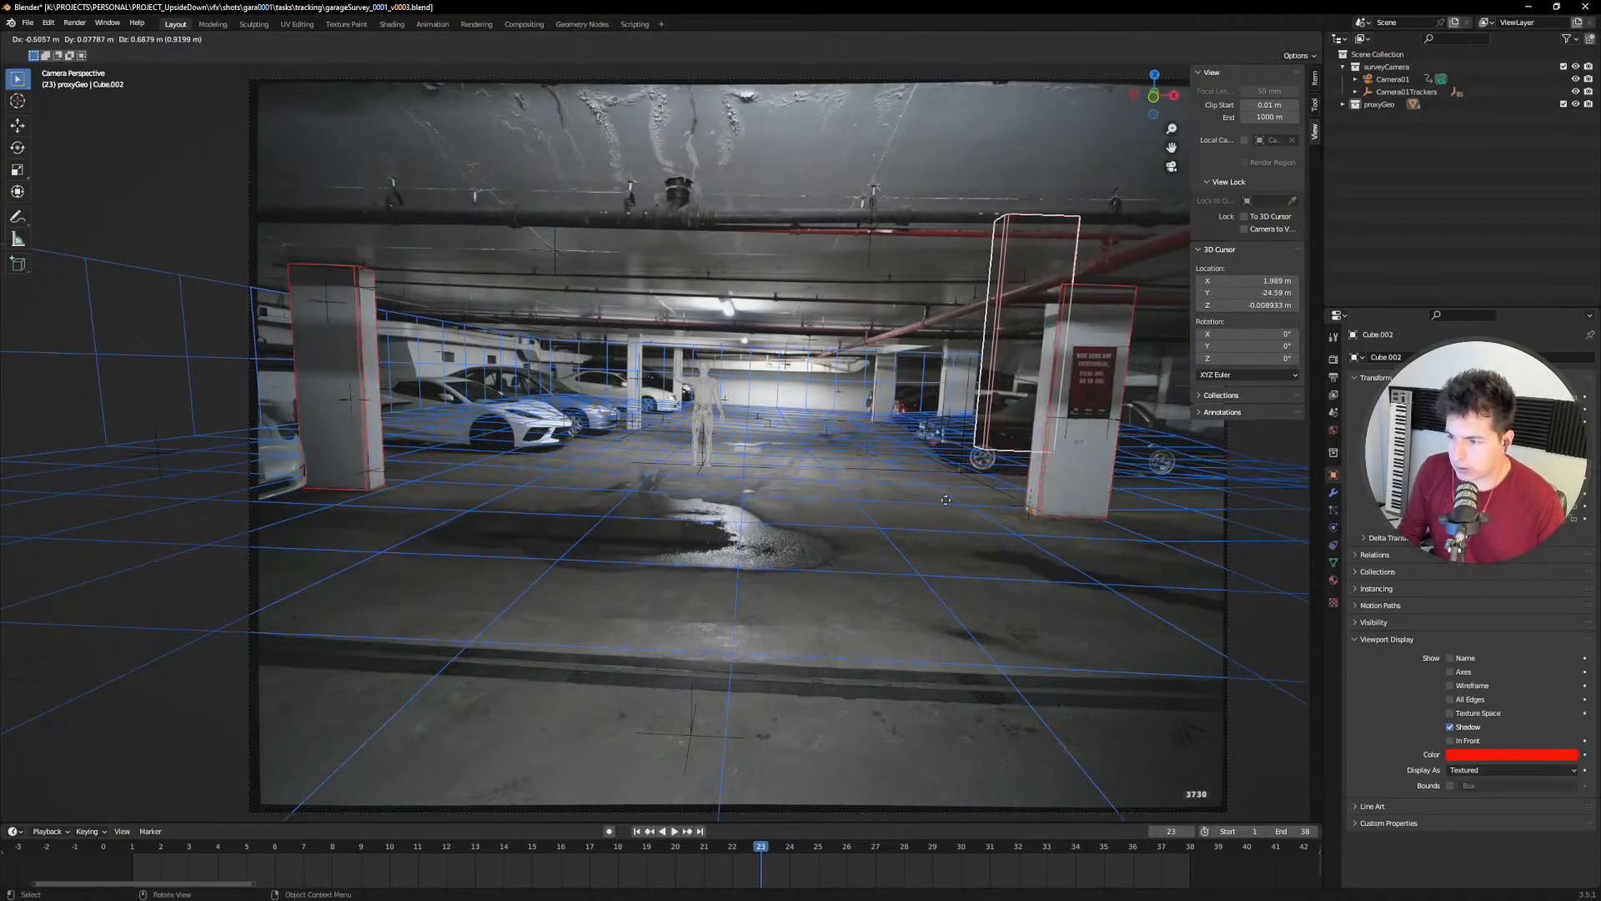
{"action": "left_click", "coordinate": [950, 412]}
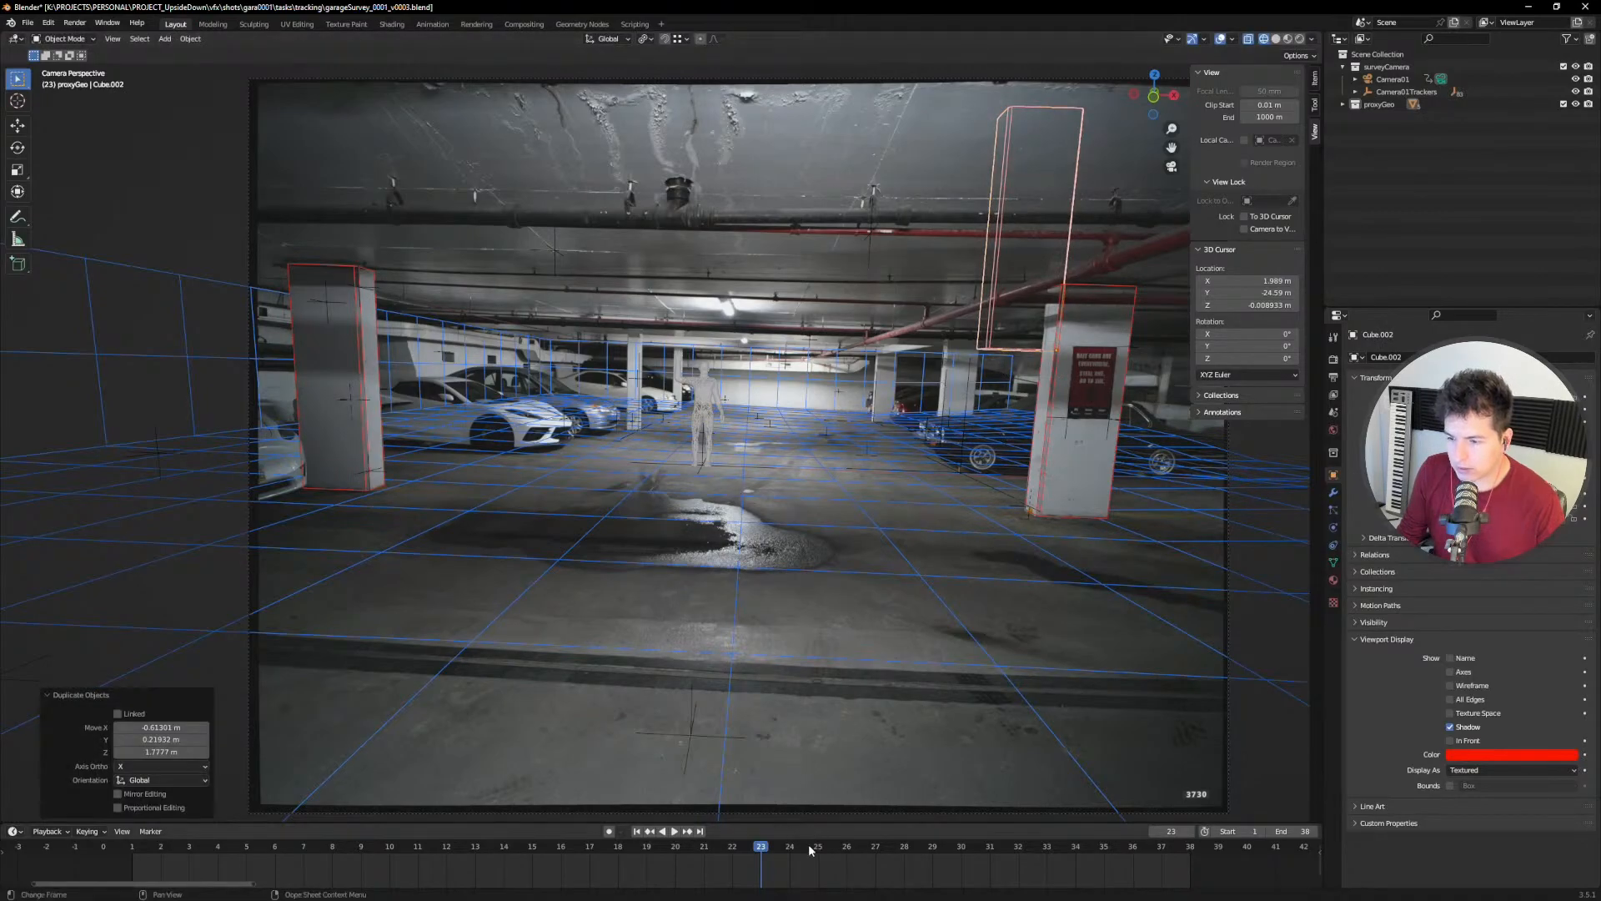
Step: Go to frame 33 and snap the duplicated column box onto the tracking point on the large nearby column
{"action": "key", "text": "space"}
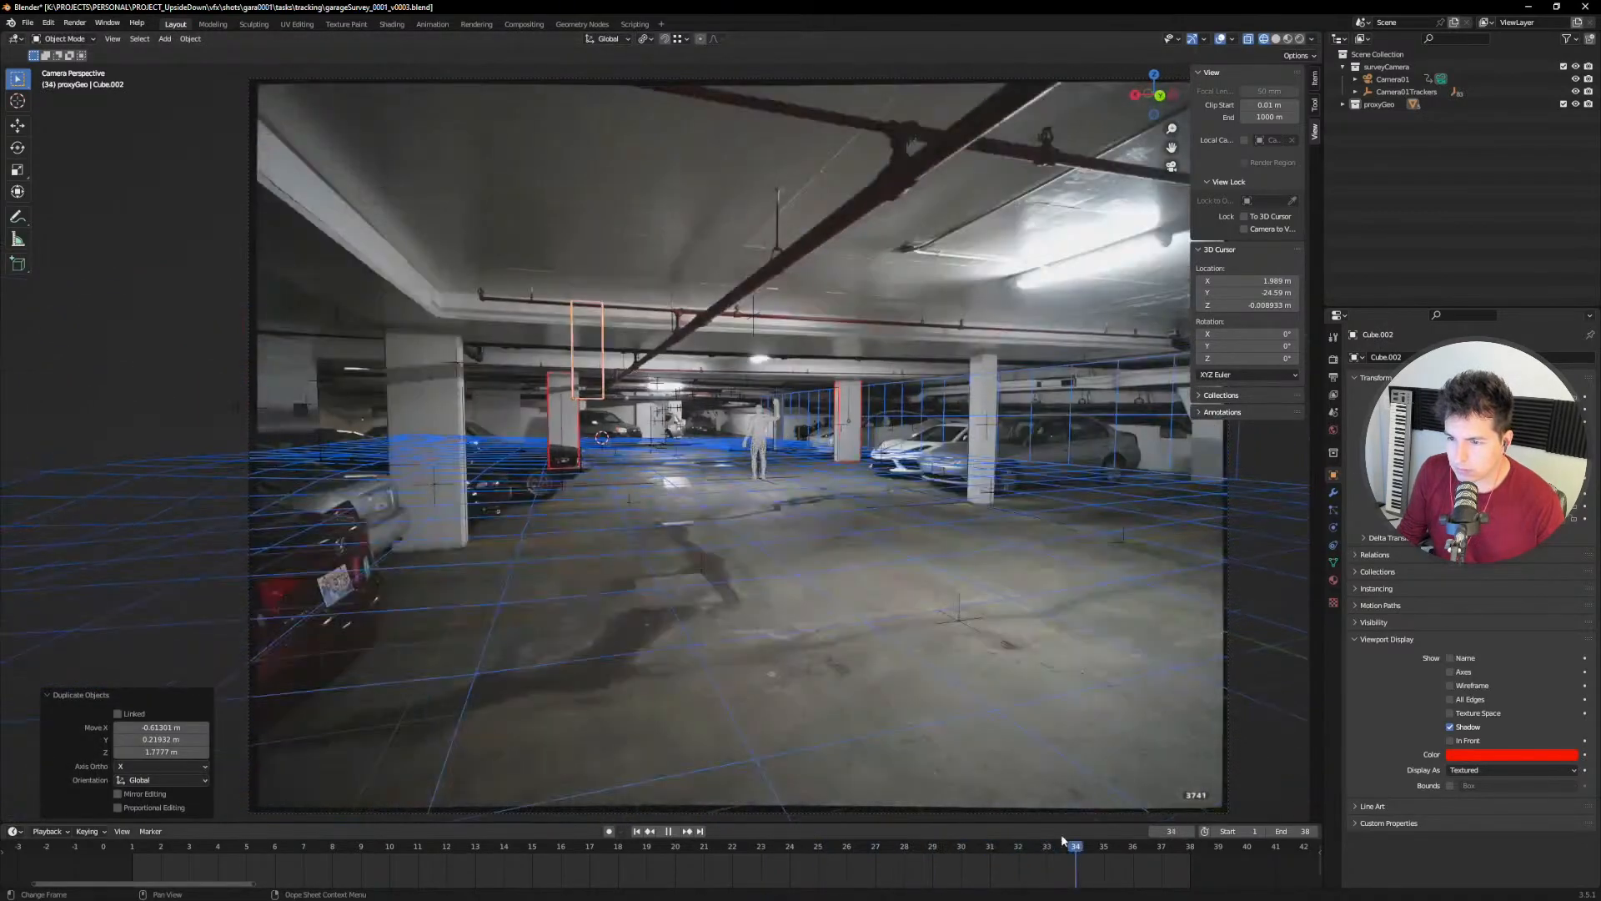
{"action": "left_click_drag", "start_coordinate": [1064, 842], "coordinate": [1051, 844]}
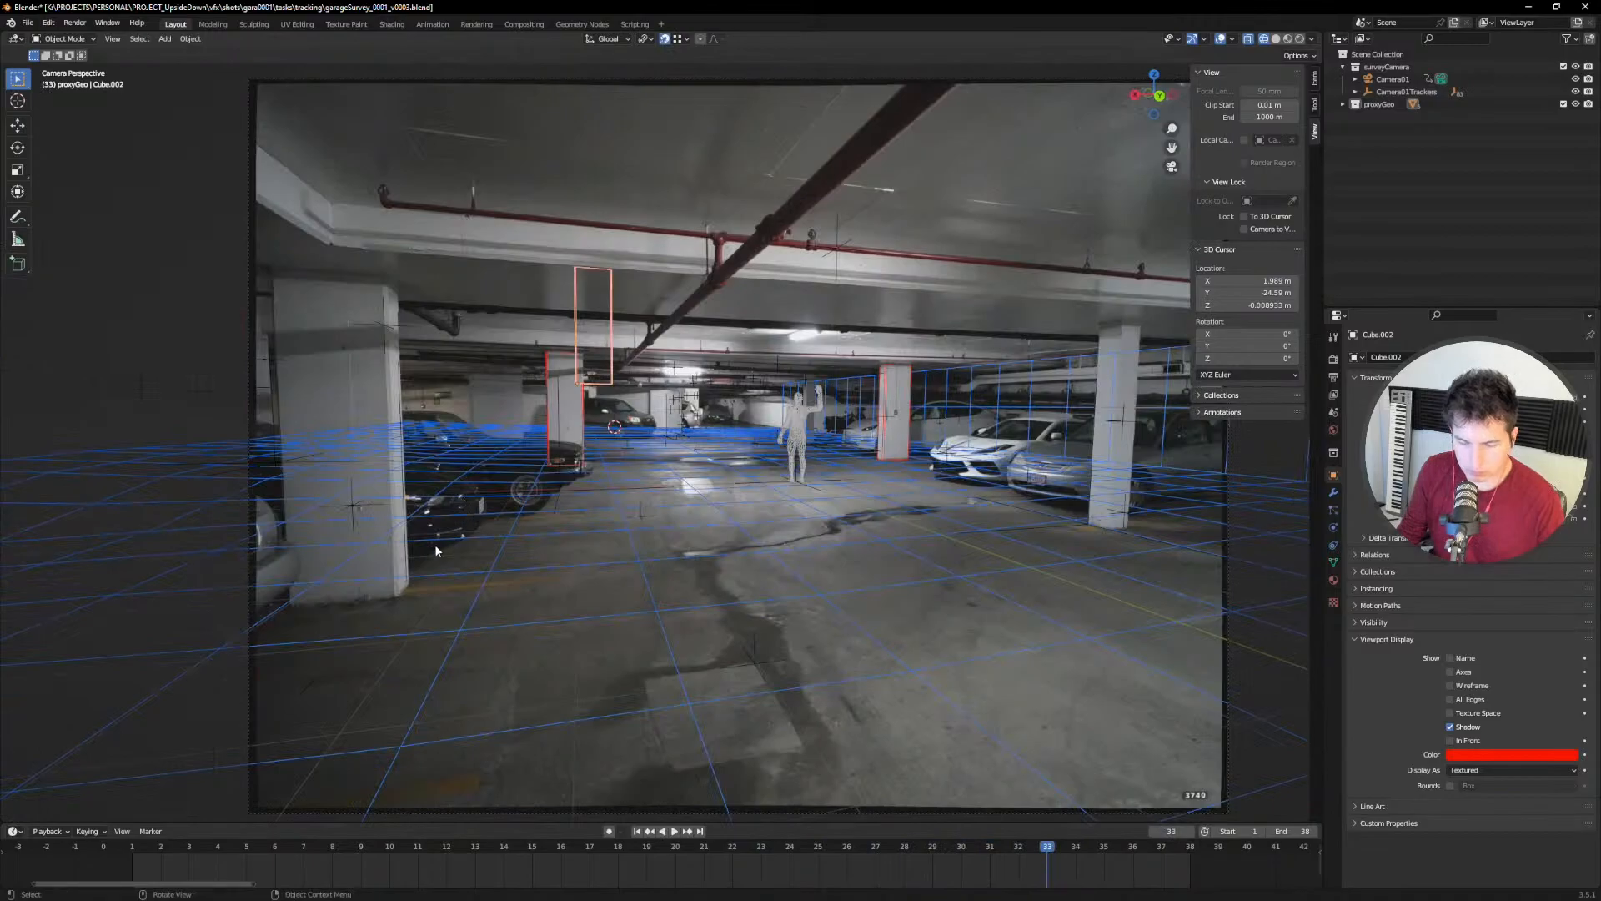
{"action": "key", "text": "g"}
{"action": "left_click", "coordinate": [377, 510]}
Step: Inspect the duplicated box's placement from around the scene and up close through the camera
{"action": "middle_click_drag", "start_coordinate": [442, 506], "coordinate": [679, 483]}
{"action": "key", "text": "grave"}
{"action": "left_click", "coordinate": [724, 540]}
{"action": "middle_click_drag", "start_coordinate": [724, 541], "coordinate": [733, 445]}
{"action": "scroll", "coordinate": [844, 566], "scroll_direction": "down", "scroll_amount": 8}
{"action": "scroll", "coordinate": [668, 548], "scroll_direction": "up", "scroll_amount": 5}
{"action": "key", "text": "KP_0"}
{"action": "middle_click_drag", "start_coordinate": [584, 448], "coordinate": [867, 450], "text": "ctrl"}
{"action": "middle_click_drag", "start_coordinate": [639, 492], "coordinate": [665, 527], "text": "shift"}
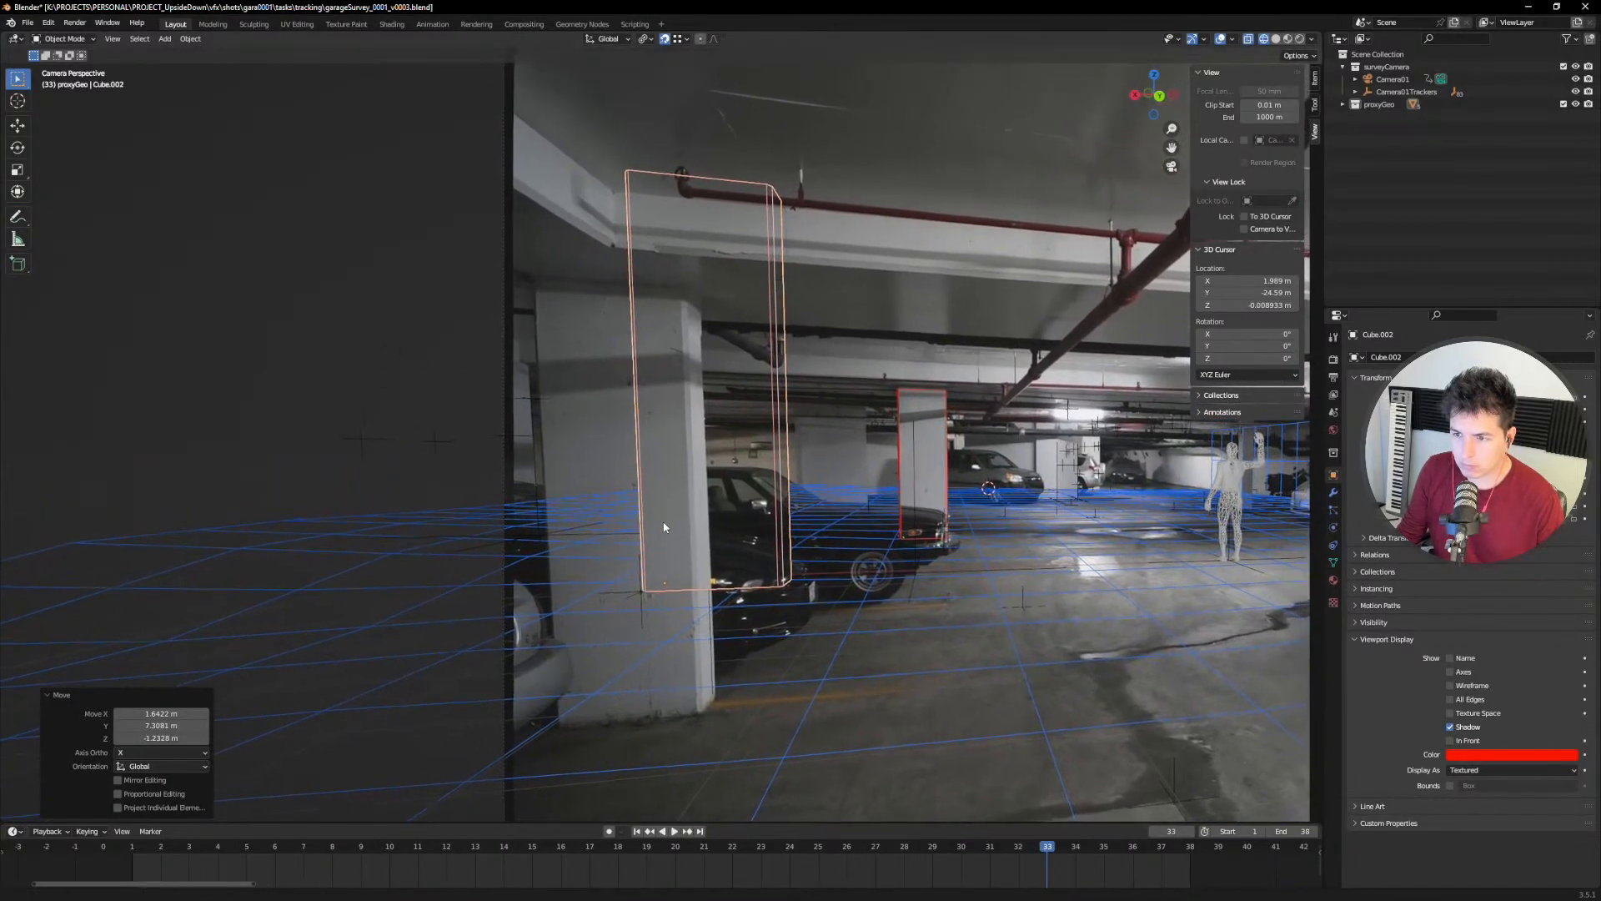
Step: Turn off snapping and move the box about 0.47 m in X and -0.76 m in Z, locking Y, onto the column
{"action": "key", "text": "shift+Tab"}
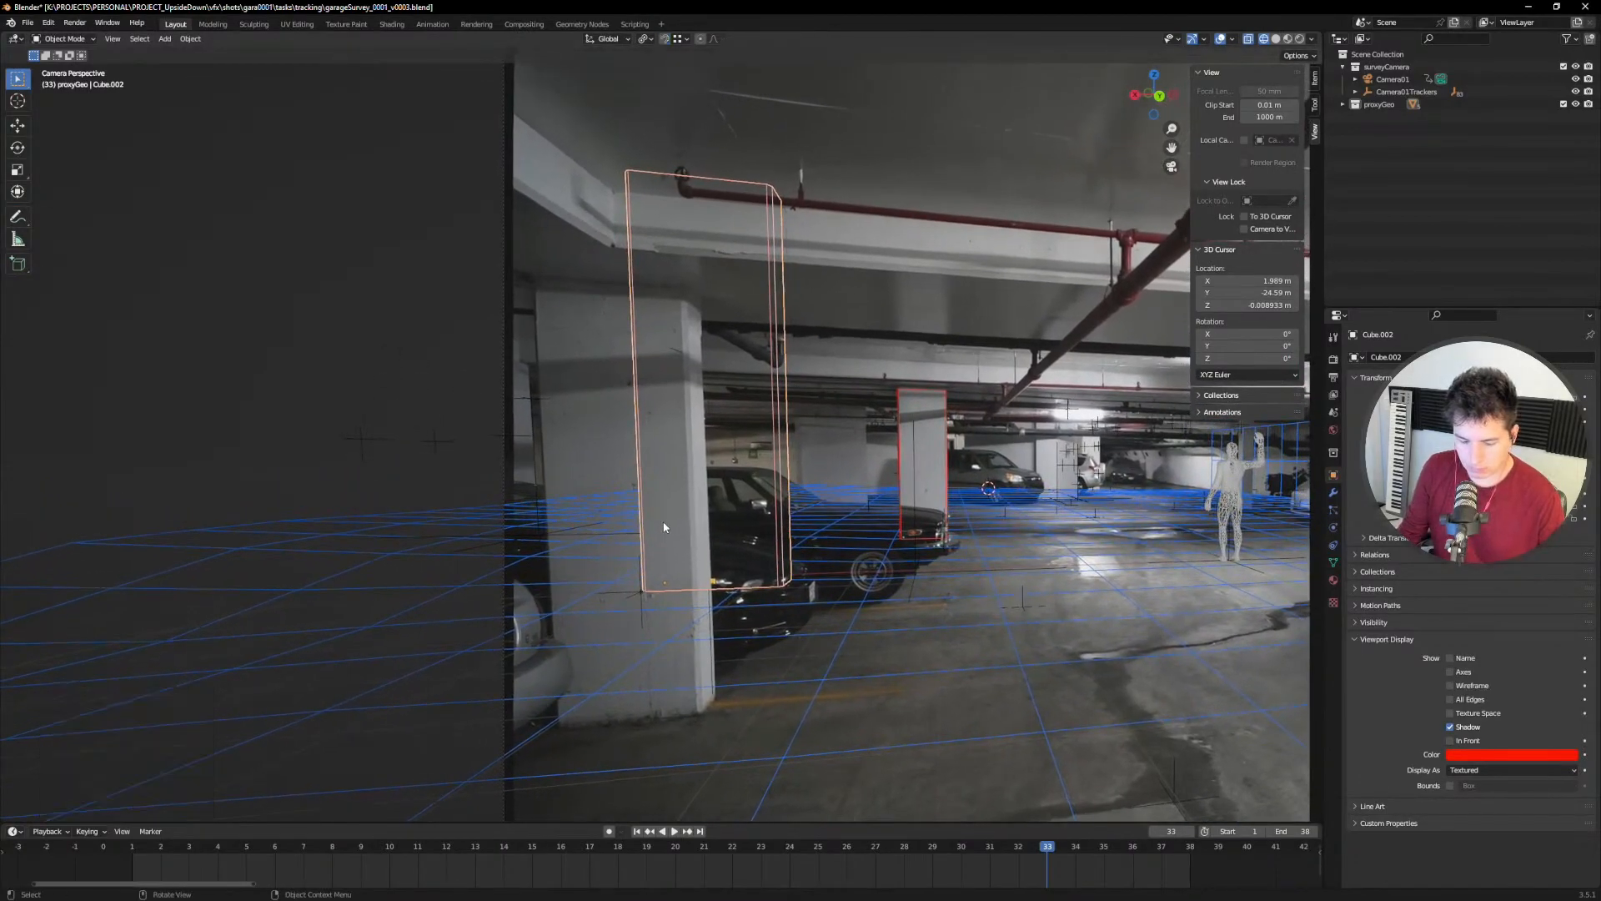
{"action": "key", "text": "g"}
{"action": "key", "text": "shift+y"}
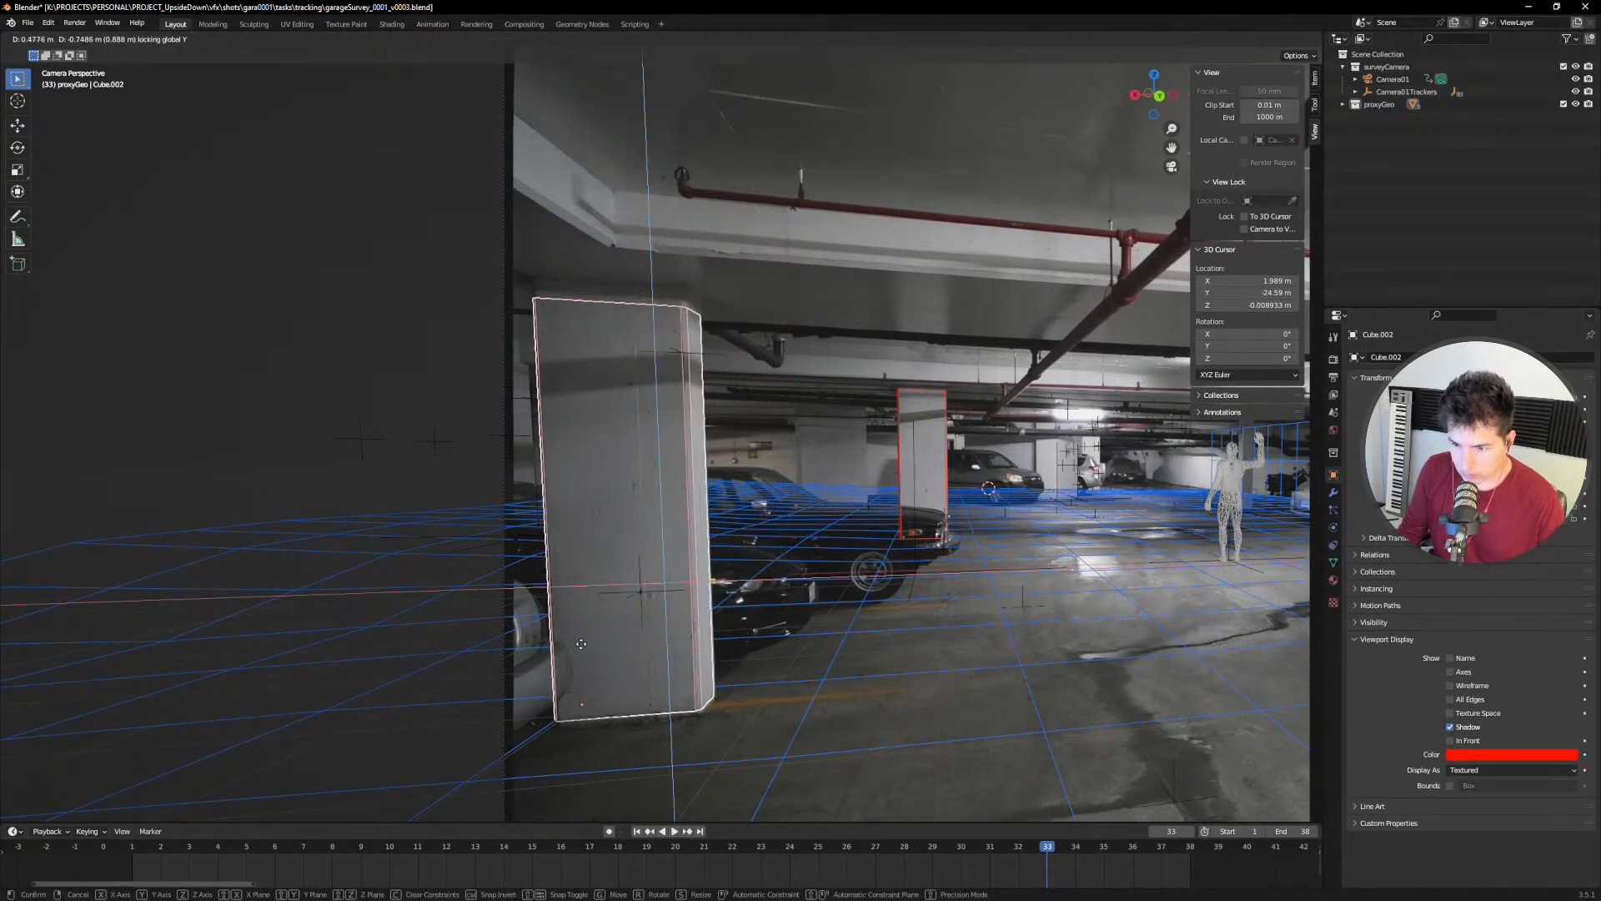
{"action": "left_click", "coordinate": [581, 646]}
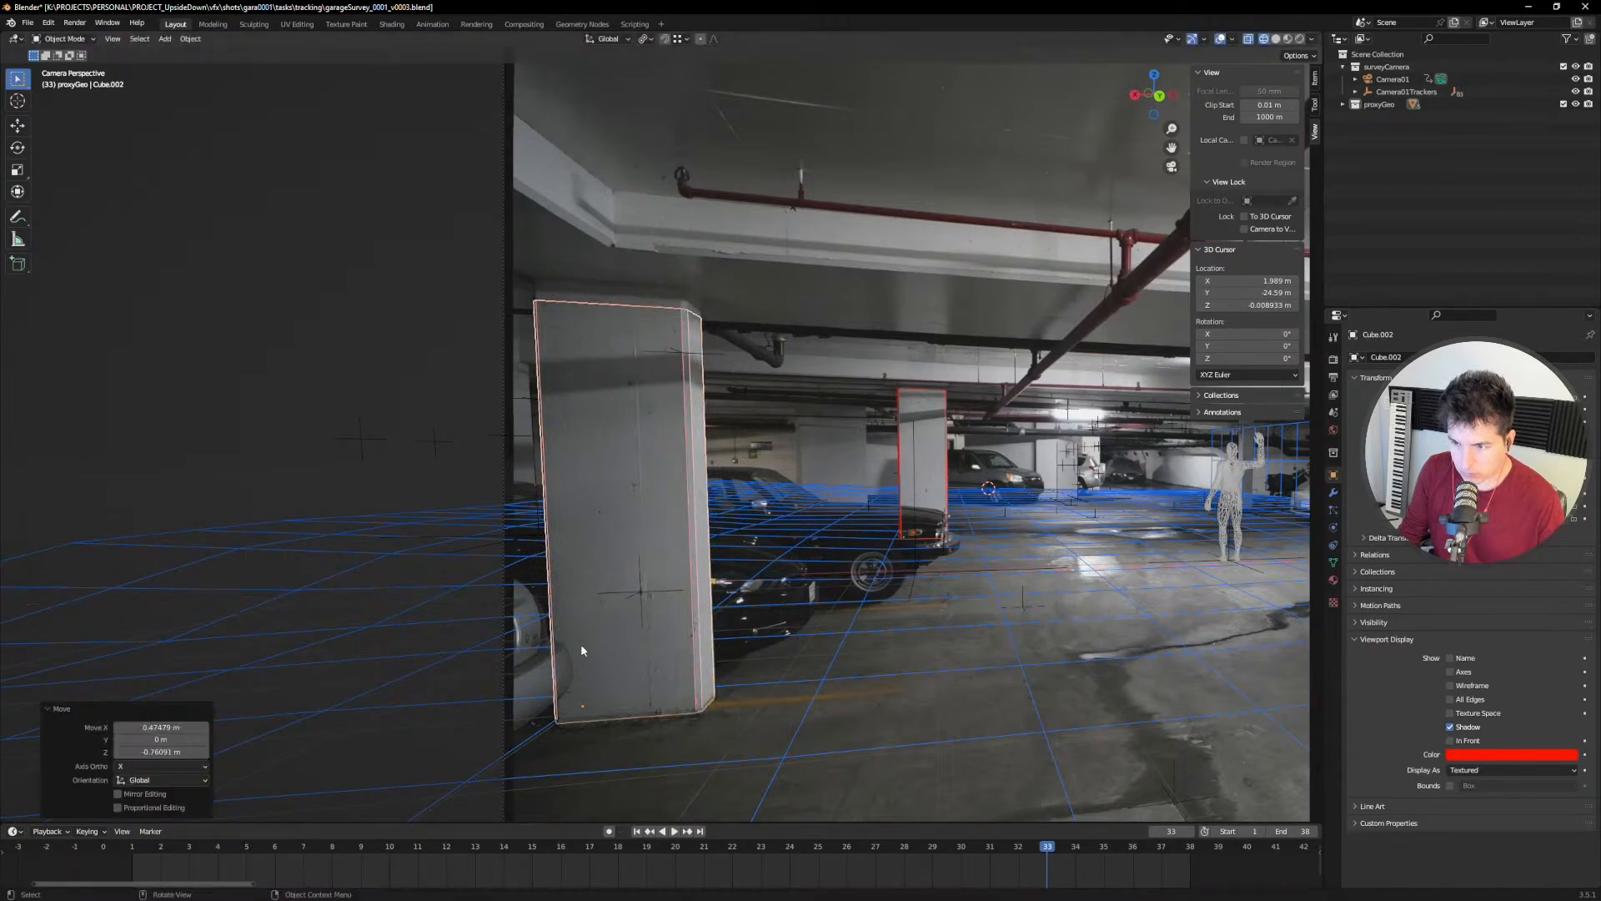
{"action": "scroll", "coordinate": [741, 421], "scroll_direction": "up", "scroll_amount": 2}
{"action": "middle_click_drag", "start_coordinate": [604, 462], "coordinate": [698, 433], "text": "shift"}
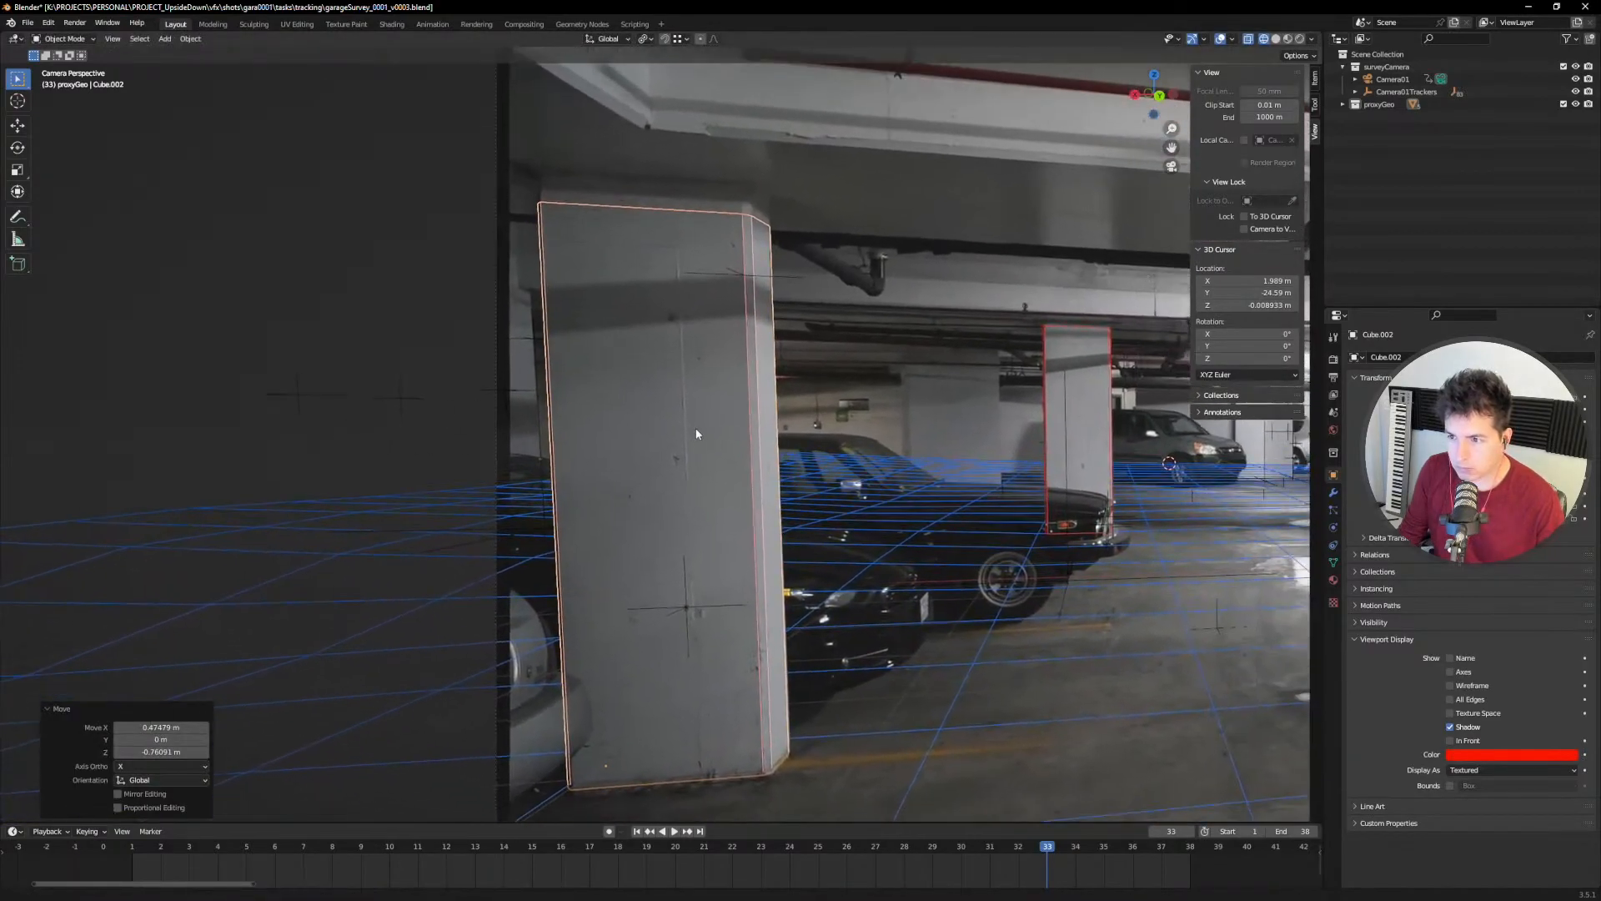
{"action": "key", "text": "g"}
{"action": "key", "text": "z"}
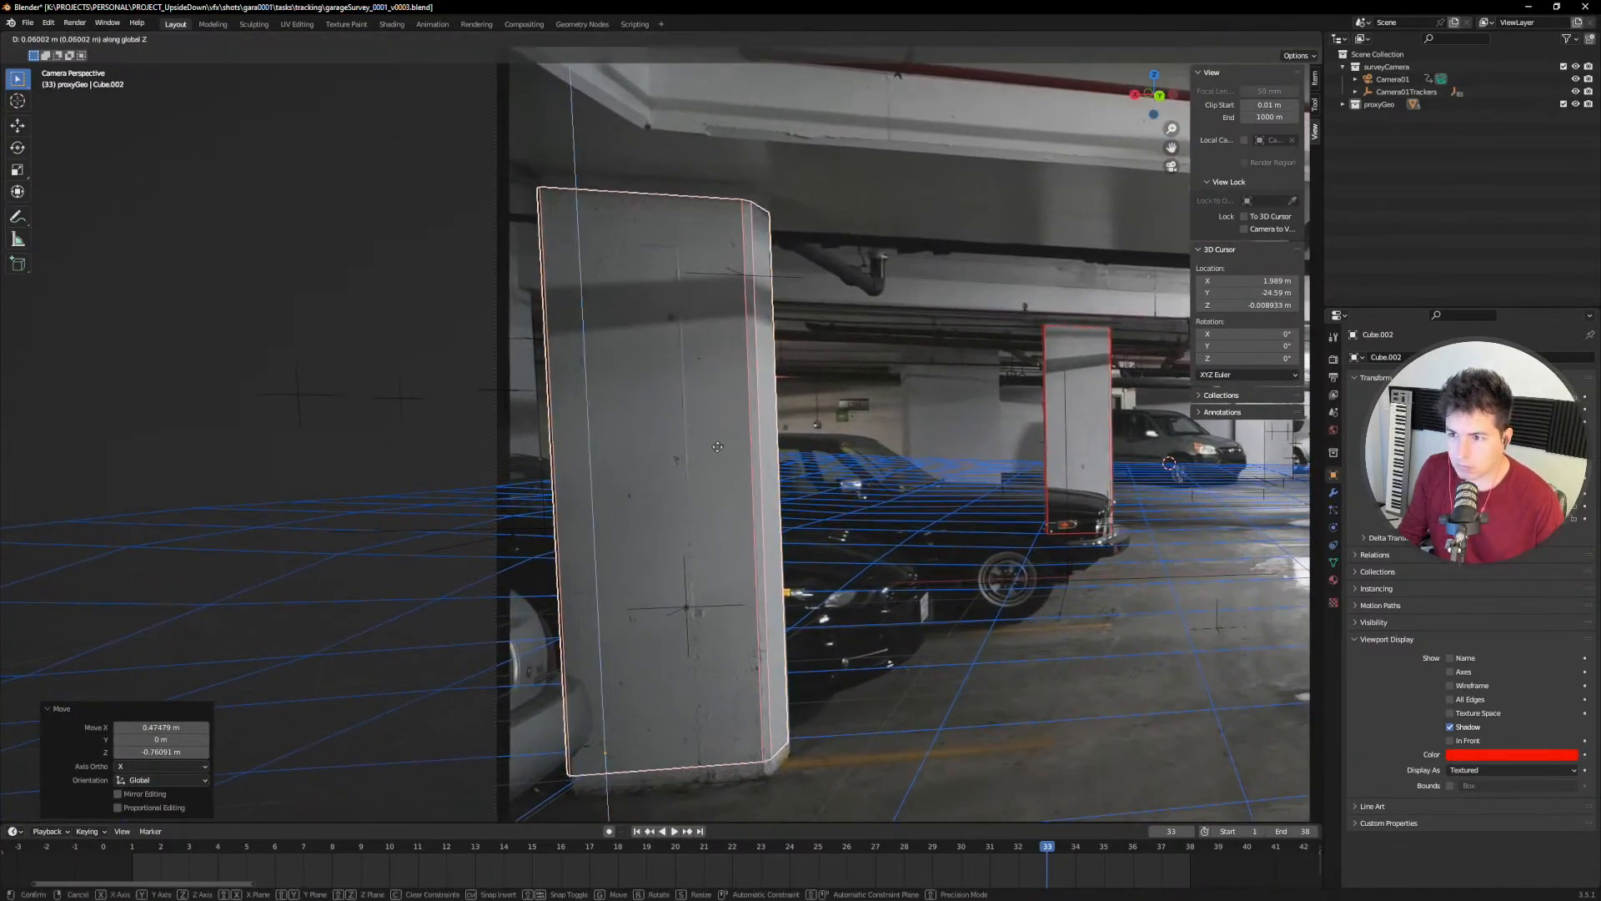
{"action": "right_click", "coordinate": [717, 447]}
Step: Scale the box on the large nearby column along Z by about 1.049 to match the column's height
{"action": "key", "text": "s"}
{"action": "key", "text": "z"}
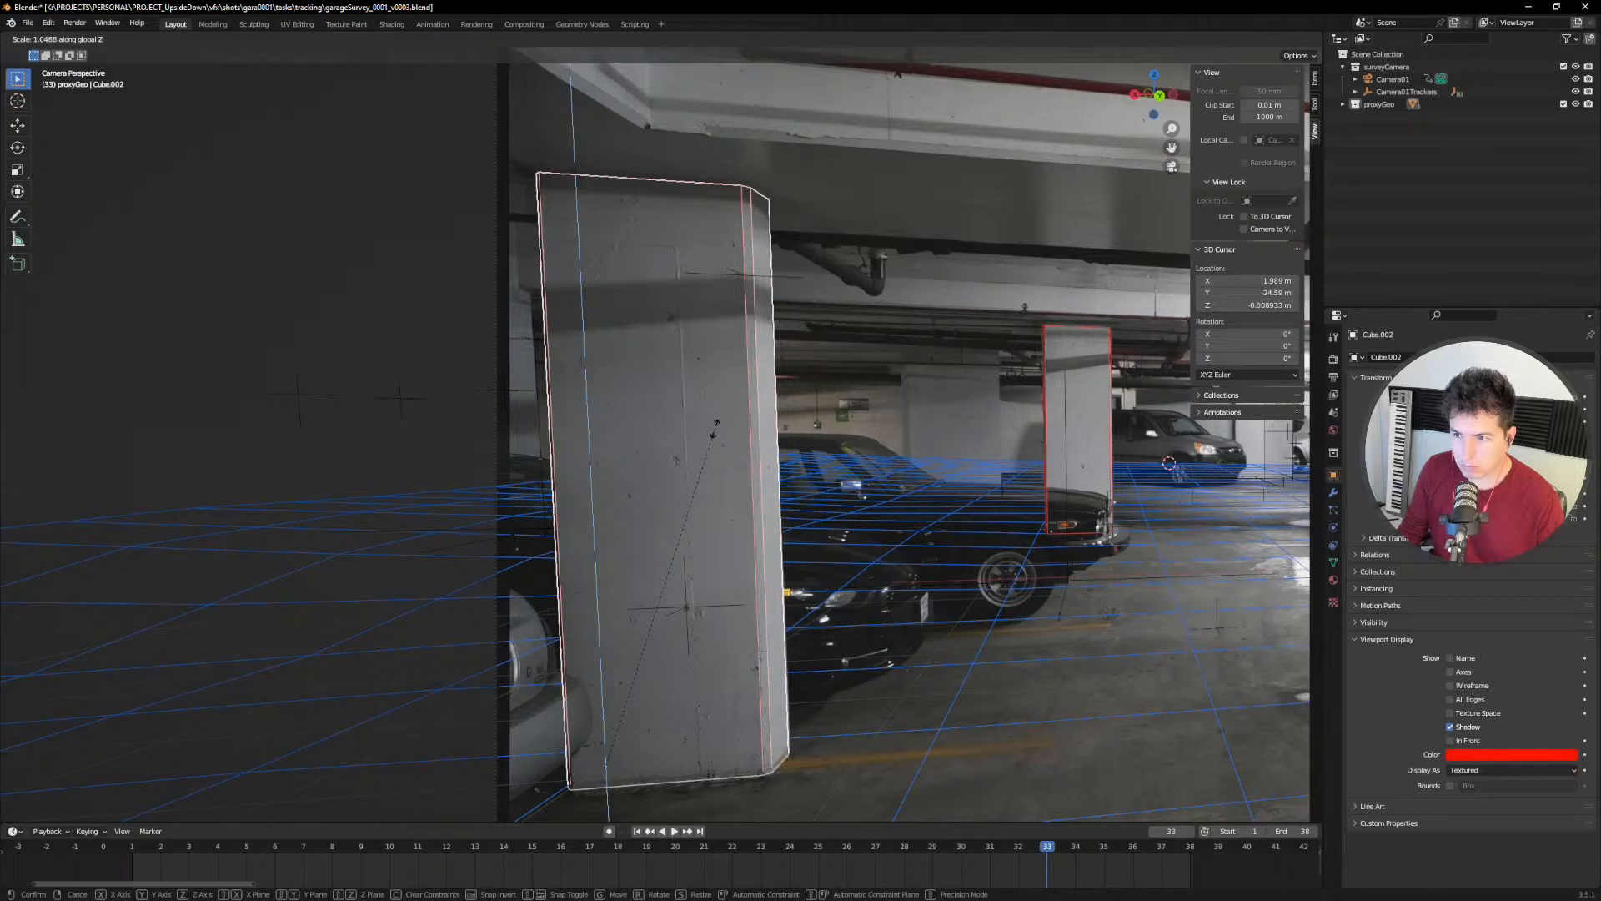
{"action": "left_click", "coordinate": [715, 428]}
{"action": "scroll", "coordinate": [709, 448], "scroll_direction": "down", "scroll_amount": 3}
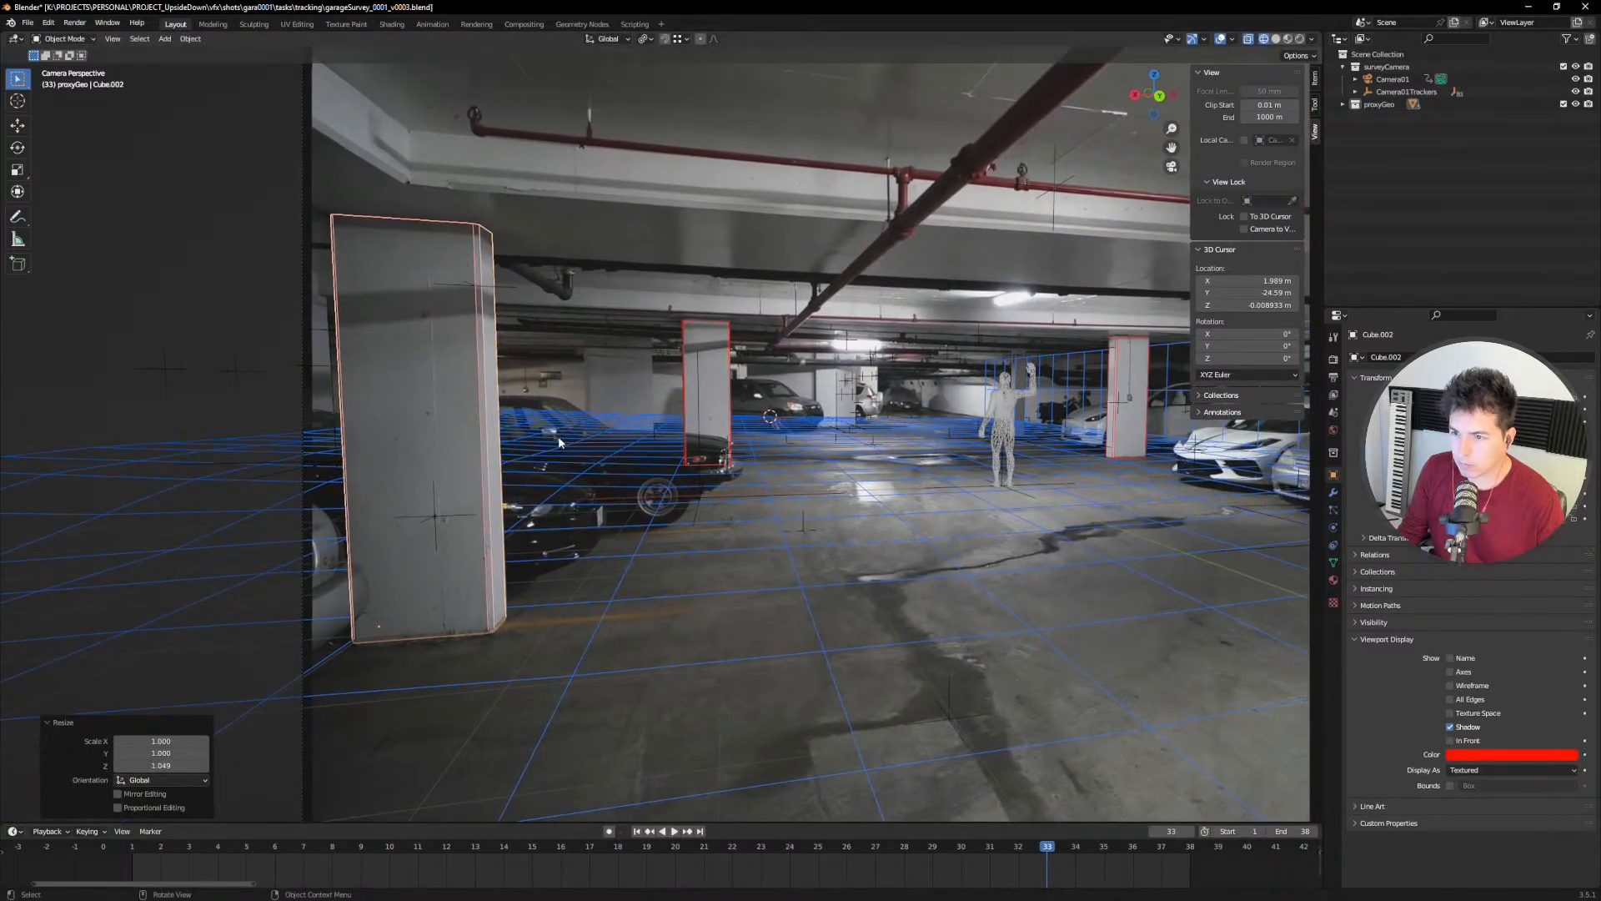
{"action": "scroll", "coordinate": [559, 442], "scroll_direction": "down", "scroll_amount": 3}
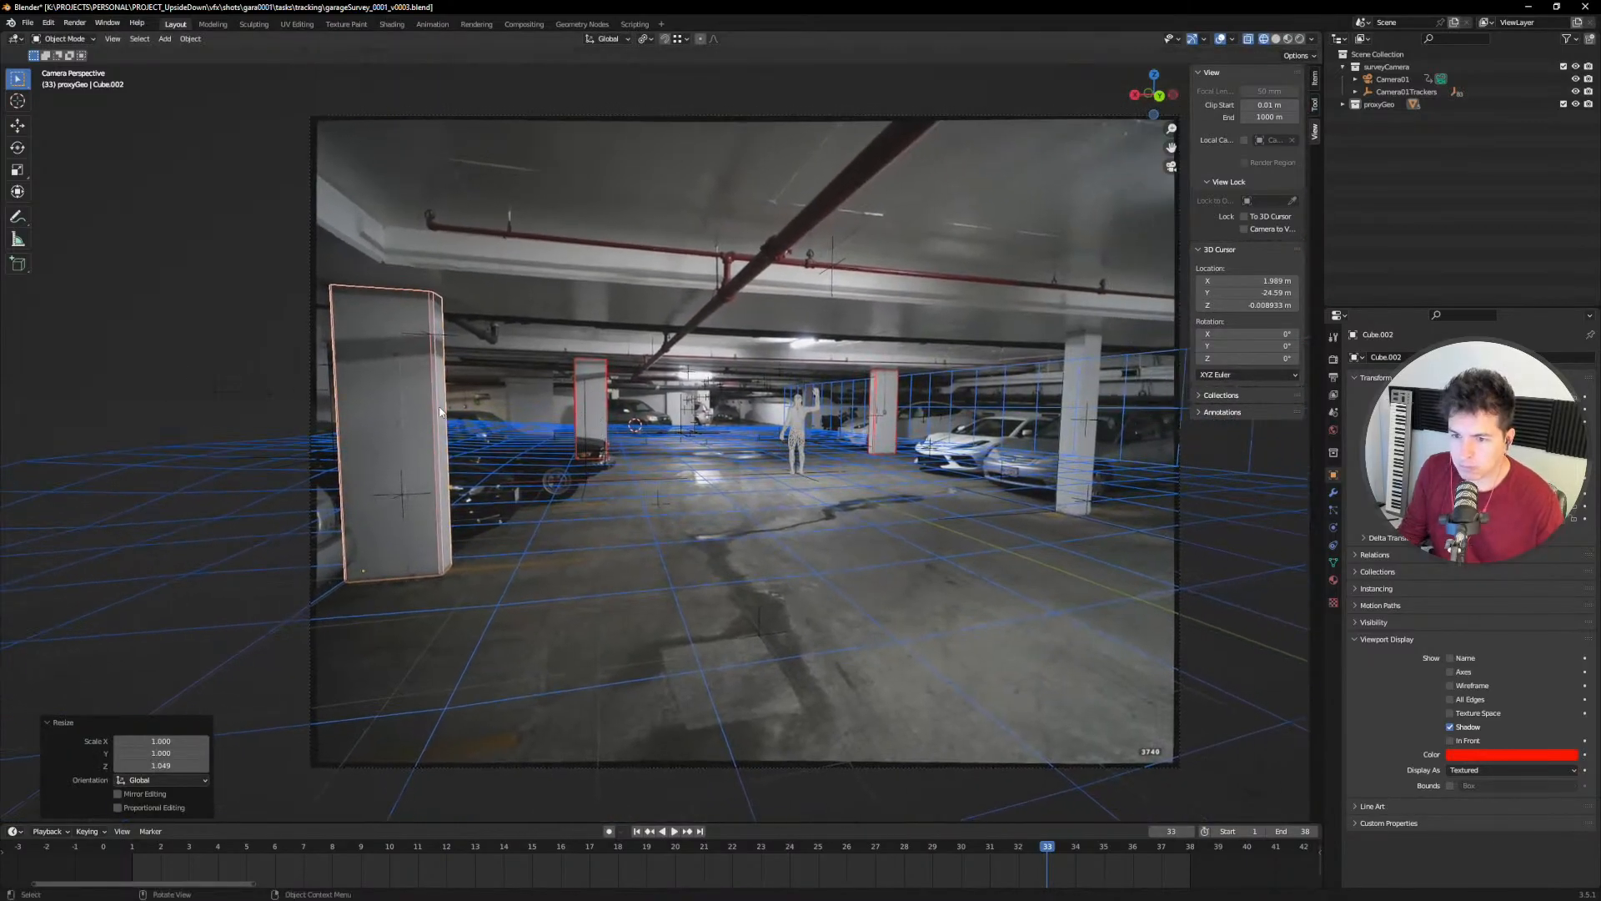
Step: Check the nearby column box against the footage at frame 29, up close and in full view, and return to frame 33
{"action": "left_click_drag", "start_coordinate": [972, 847], "coordinate": [918, 858]}
{"action": "middle_click_drag", "start_coordinate": [336, 433], "coordinate": [793, 269], "text": "shift"}
{"action": "middle_click_drag", "start_coordinate": [1071, 271], "coordinate": [707, 595], "text": "shift"}
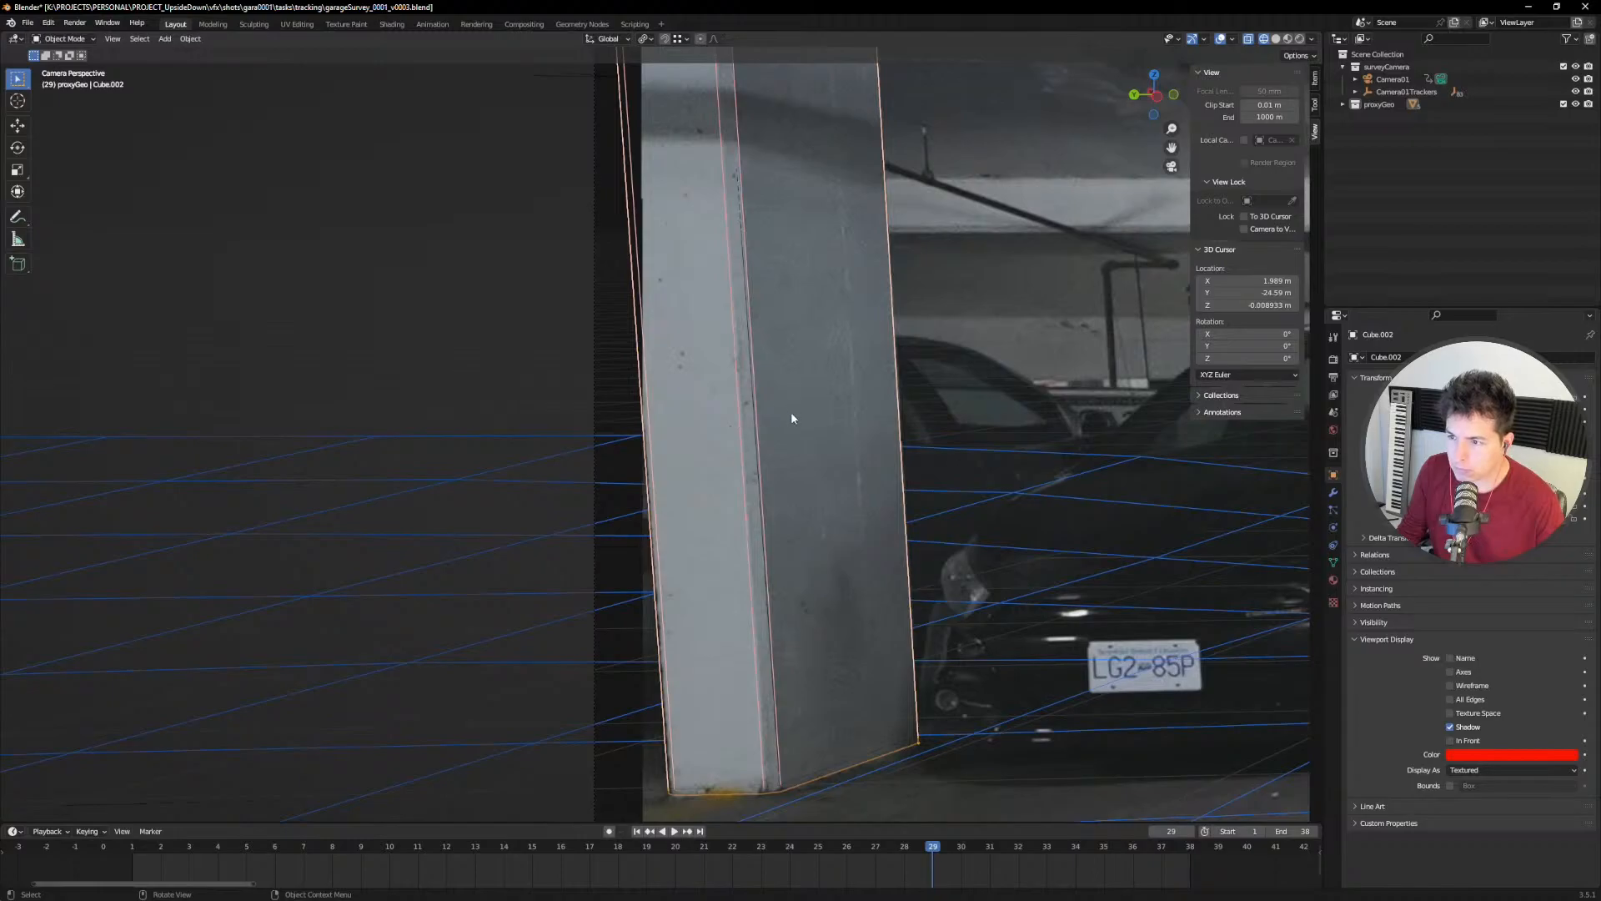
{"action": "middle_click_drag", "start_coordinate": [660, 334], "coordinate": [739, 536], "text": "ctrl"}
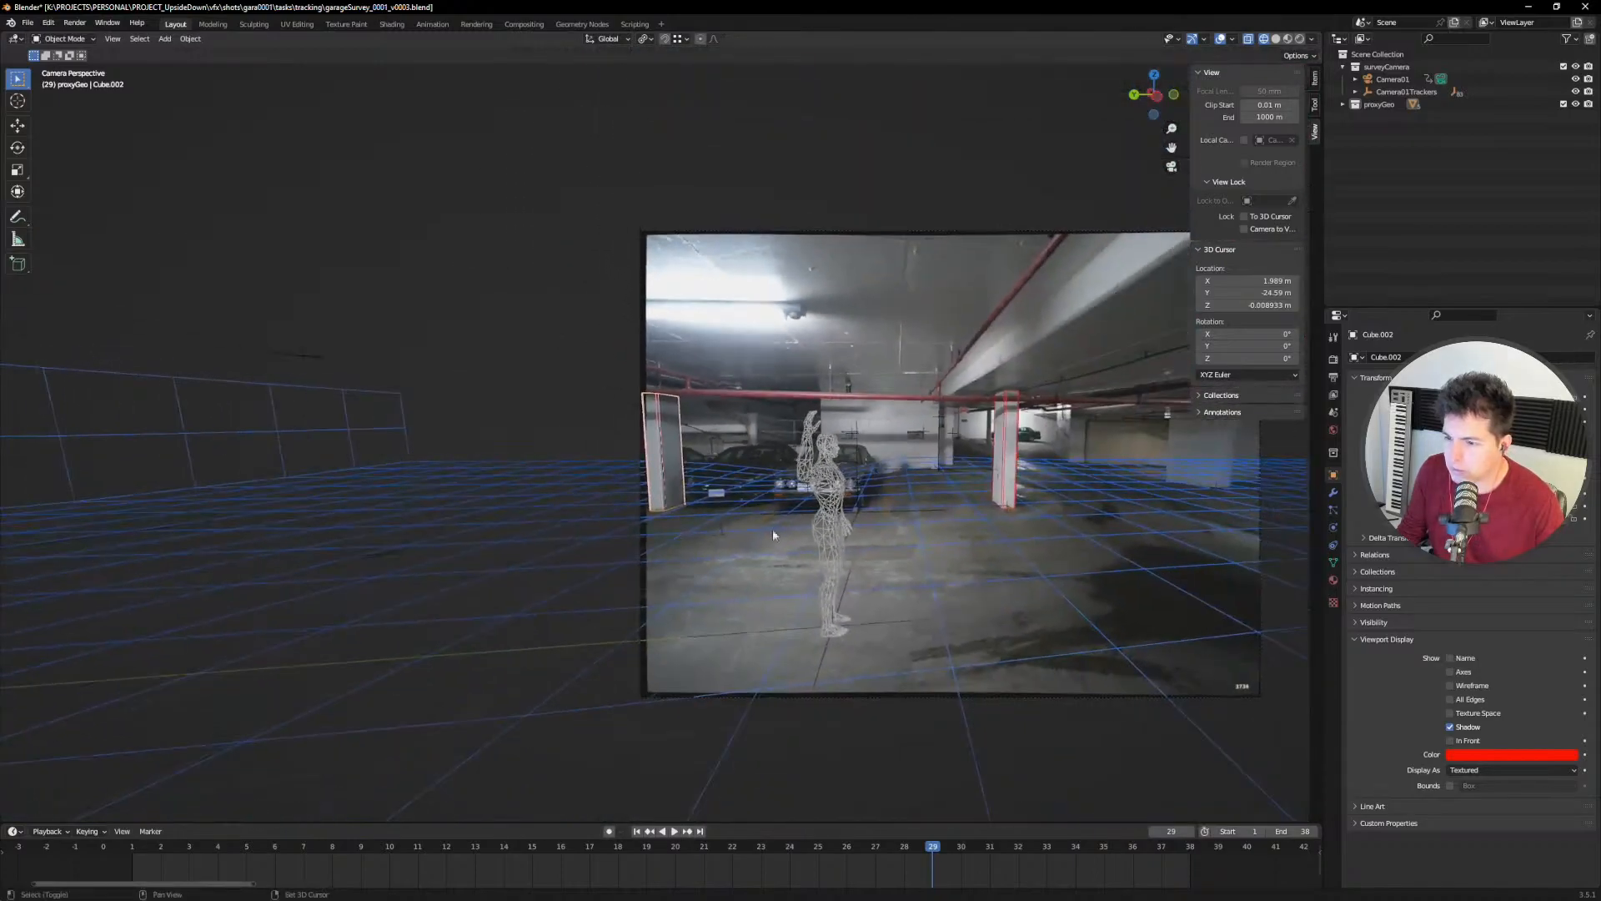
{"action": "middle_click_drag", "start_coordinate": [904, 533], "coordinate": [643, 511], "text": "shift"}
{"action": "middle_click_drag", "start_coordinate": [886, 790], "coordinate": [897, 757], "text": "ctrl"}
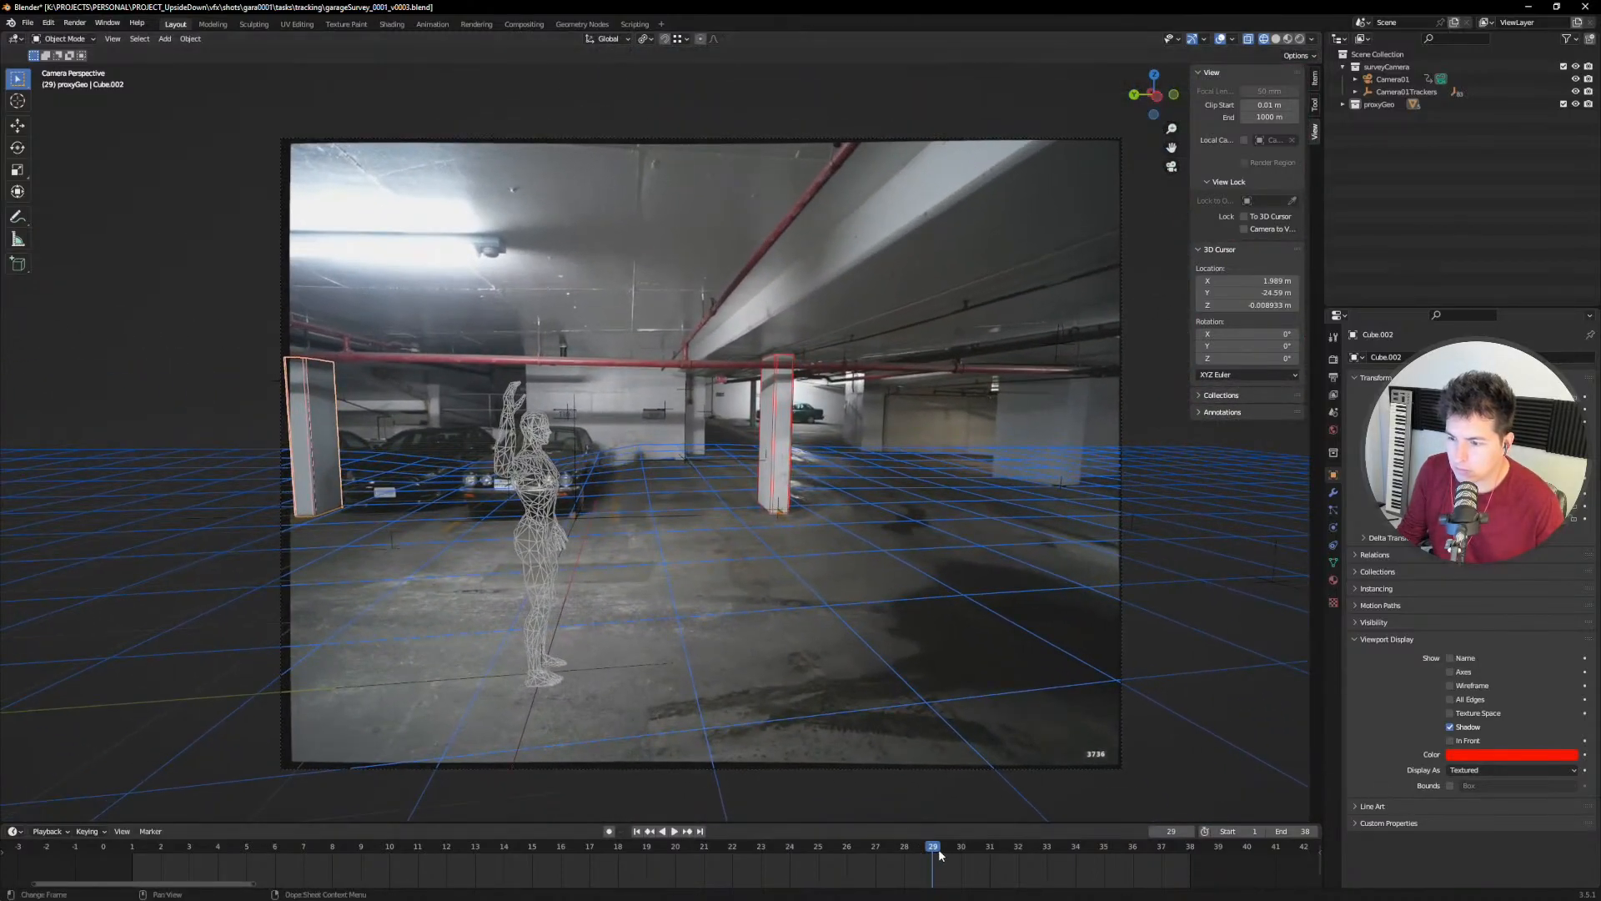
{"action": "key", "text": "space"}
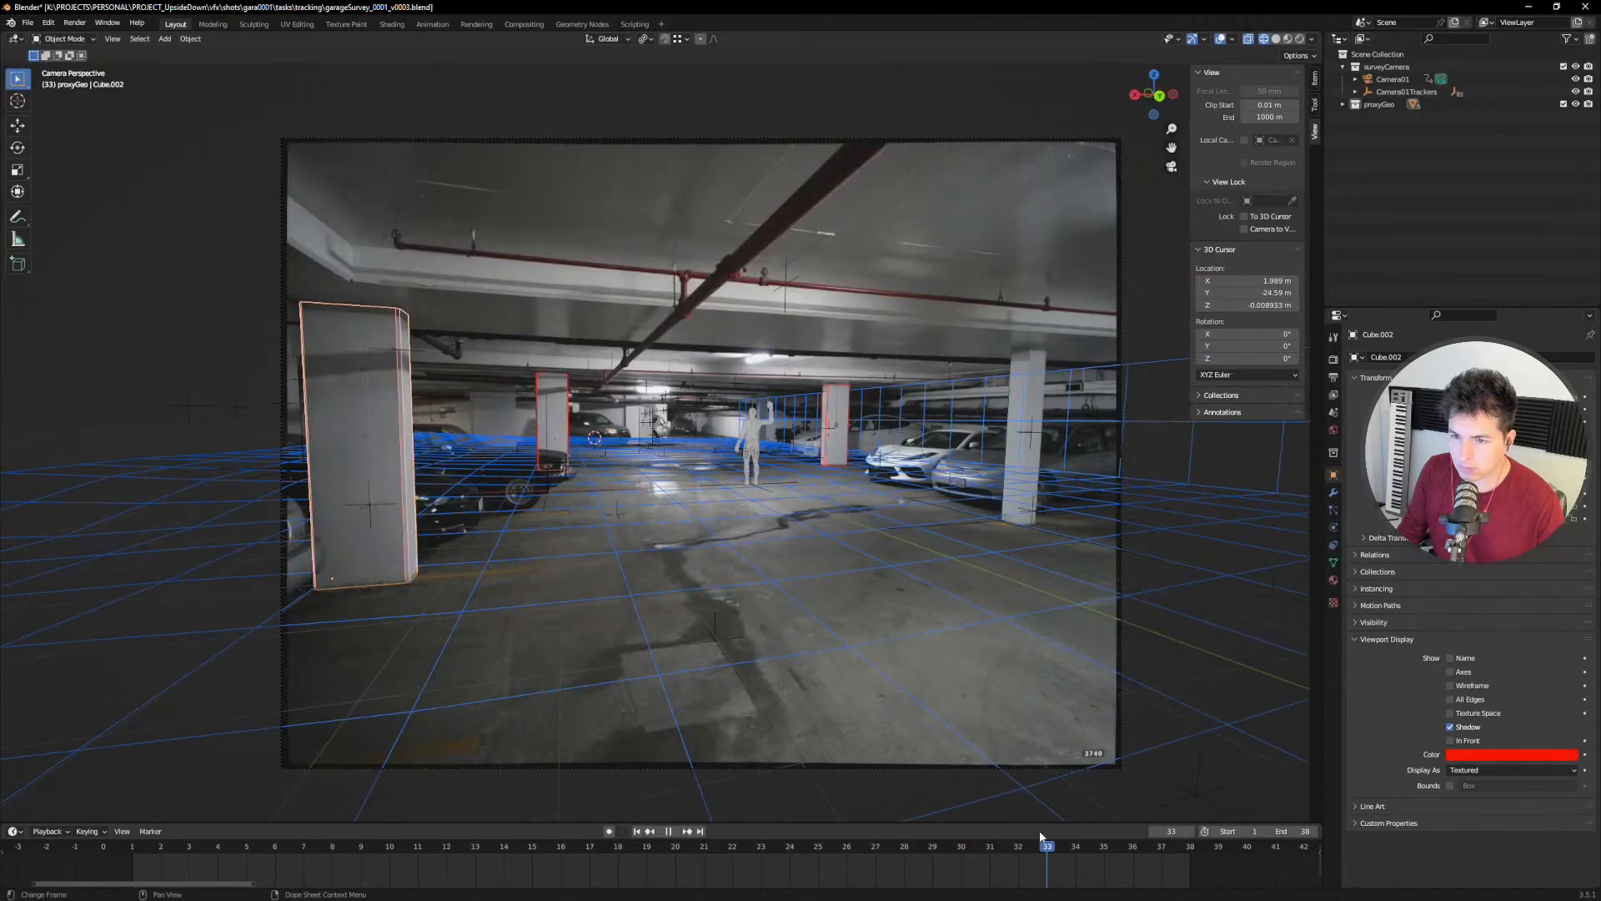
Step: Add three evenly spaced horizontal loop cuts to the box on the large nearby column
{"action": "key", "text": "Tab"}
{"action": "key", "text": "ctrl+r"}
{"action": "scroll", "coordinate": [396, 436], "scroll_direction": "up", "scroll_amount": 2}
{"action": "left_click", "coordinate": [397, 436]}
{"action": "key", "text": "Tab"}
Step: Add three horizontal loop cuts to the boxes around the two more distant columns as well
{"action": "left_click", "coordinate": [559, 424]}
{"action": "key", "text": "Tab"}
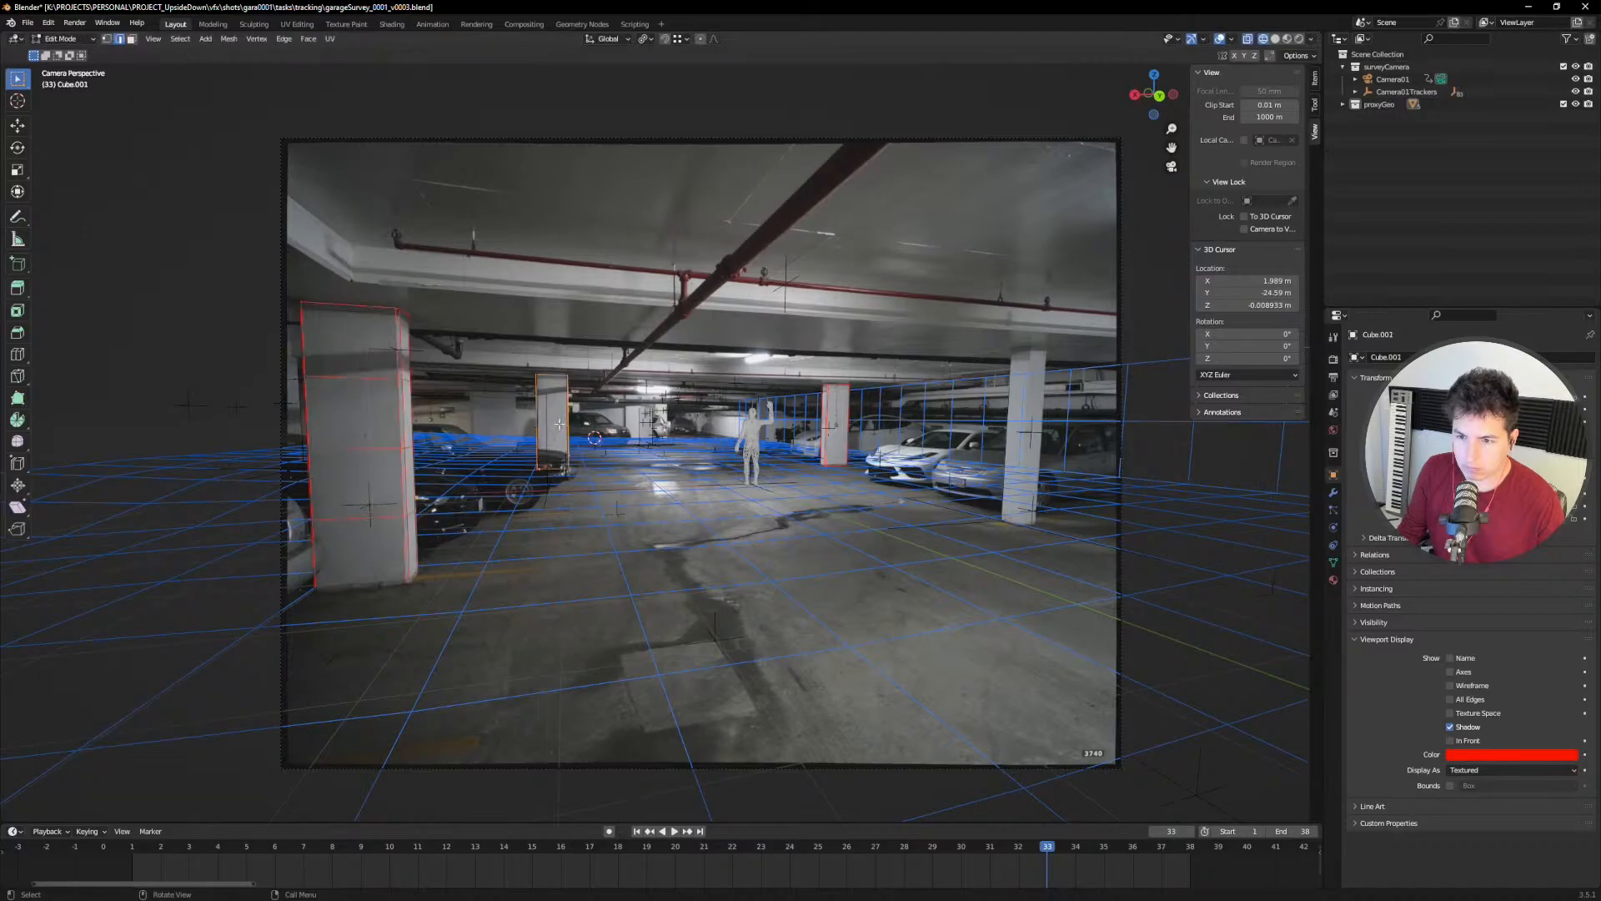
{"action": "key", "text": "Tab"}
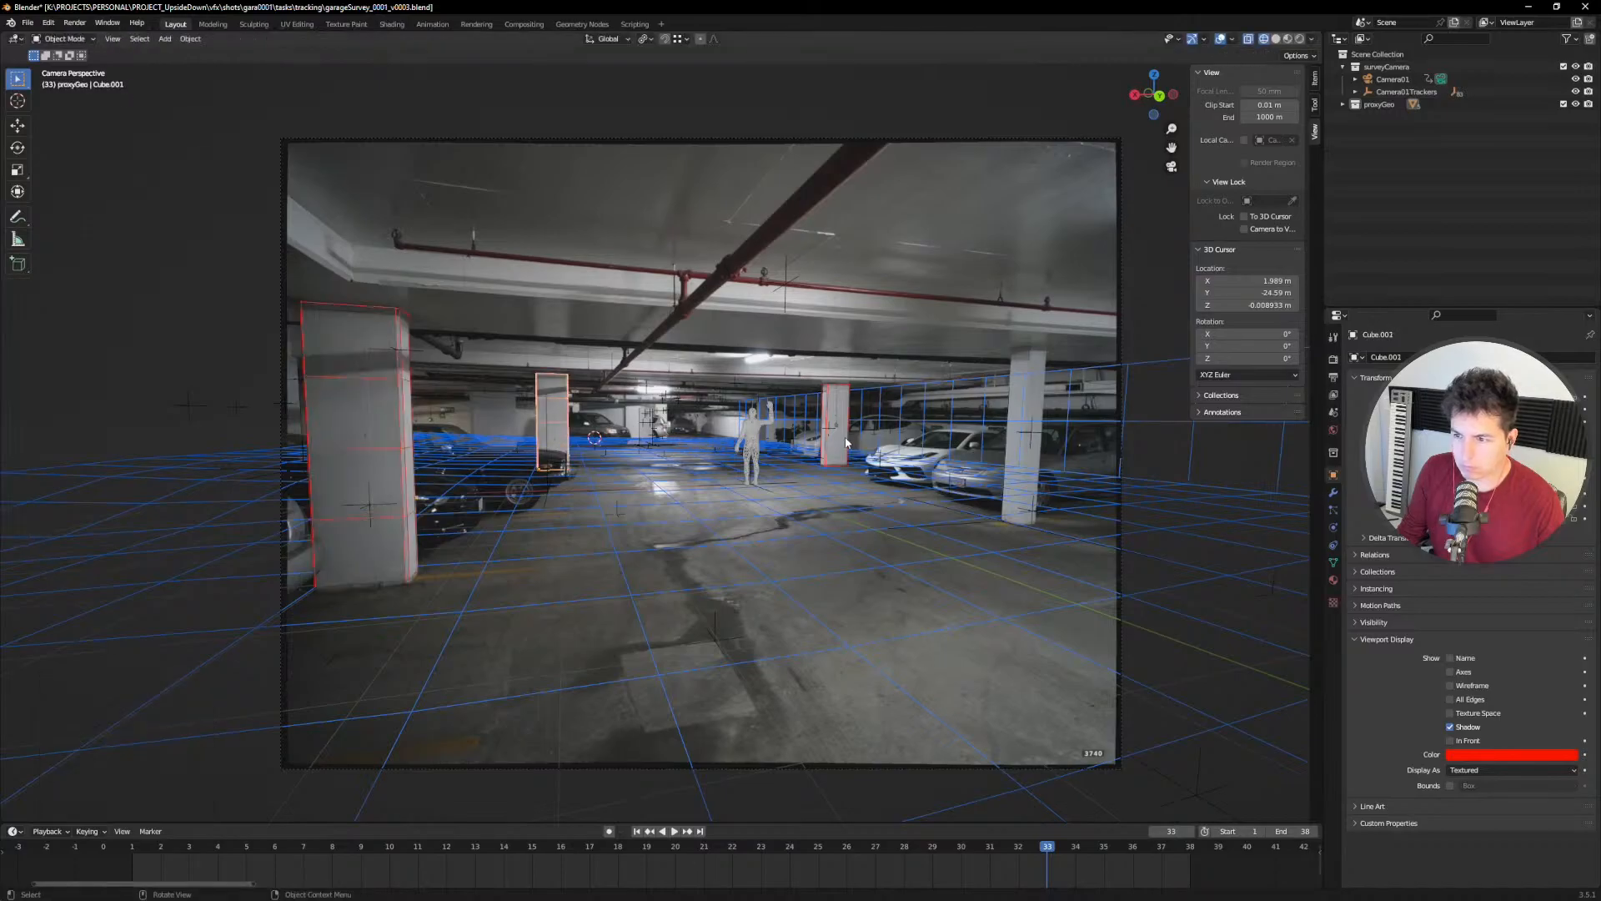
{"action": "left_click", "coordinate": [846, 442]}
{"action": "key", "text": "Tab"}
{"action": "key", "text": "ctrl+r"}
{"action": "left_click", "coordinate": [841, 436]}
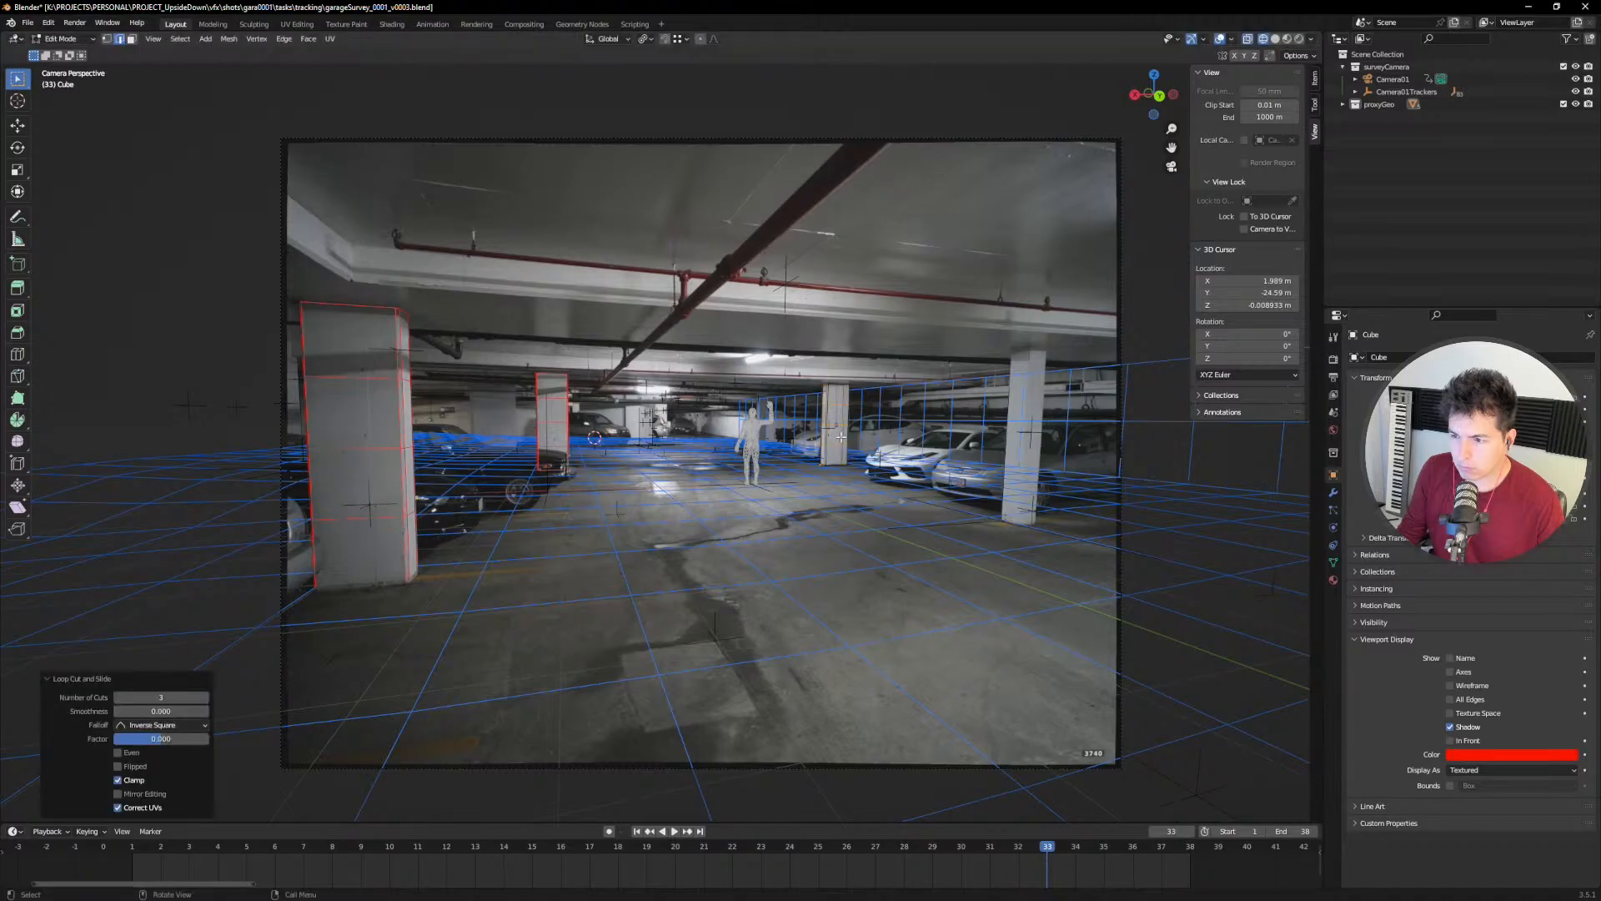
{"action": "key", "text": "Tab"}
Step: Go to frame 18 and add a cube for the narrow column in front of the parked cars
{"action": "left_click_drag", "start_coordinate": [1007, 844], "coordinate": [622, 855]}
{"action": "scroll", "coordinate": [784, 557], "scroll_direction": "up", "scroll_amount": 8}
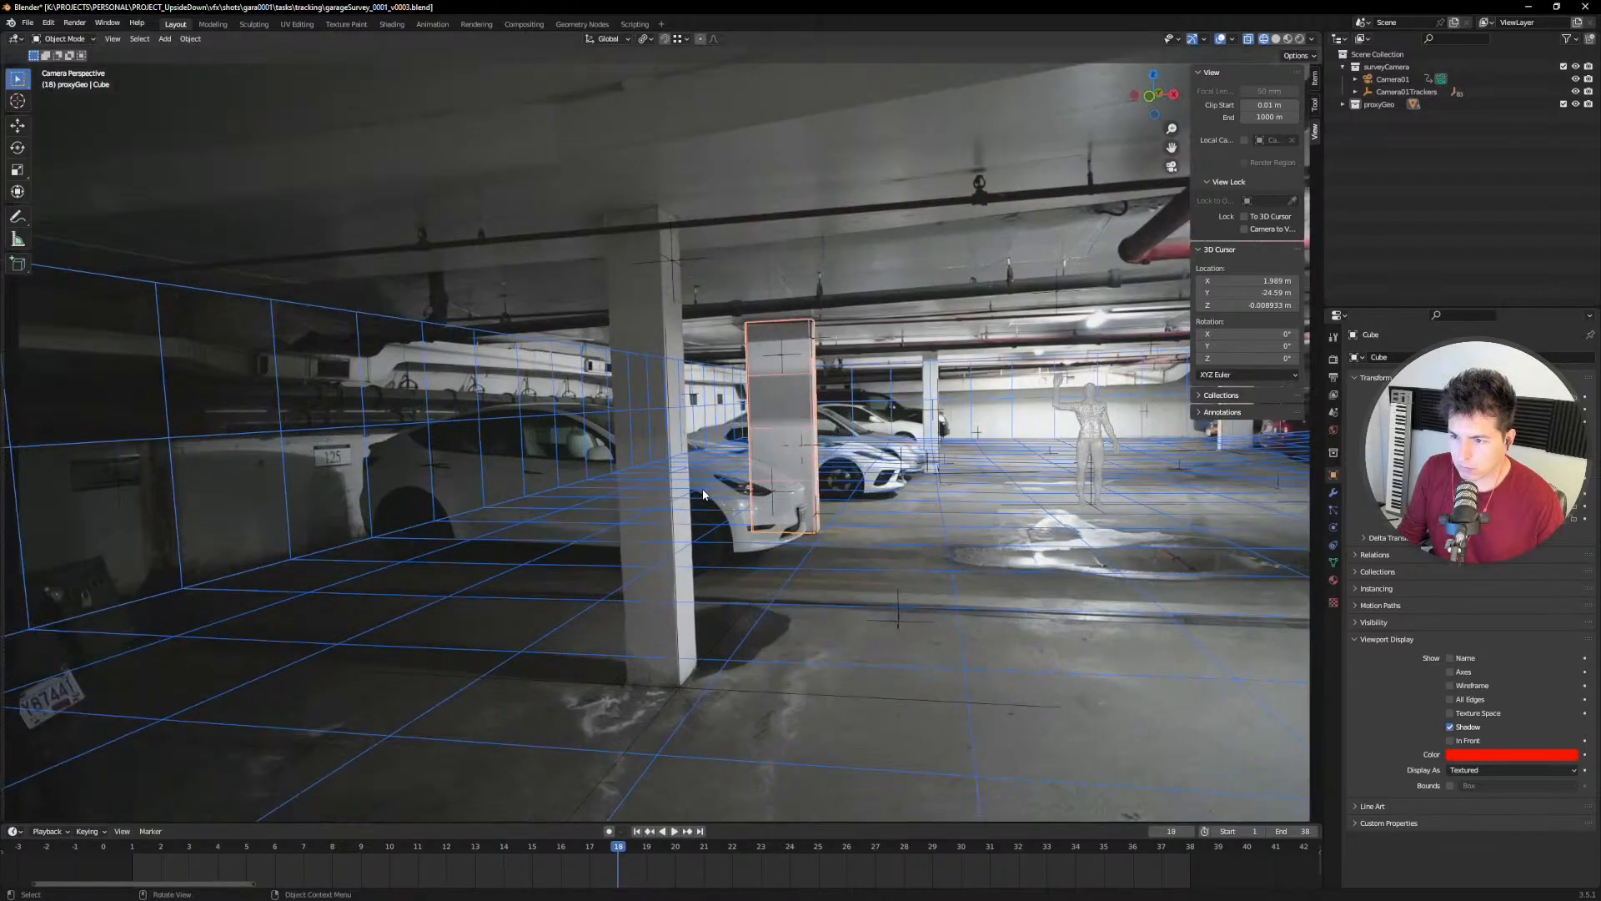
{"action": "scroll", "coordinate": [642, 542], "scroll_direction": "down", "scroll_amount": 8}
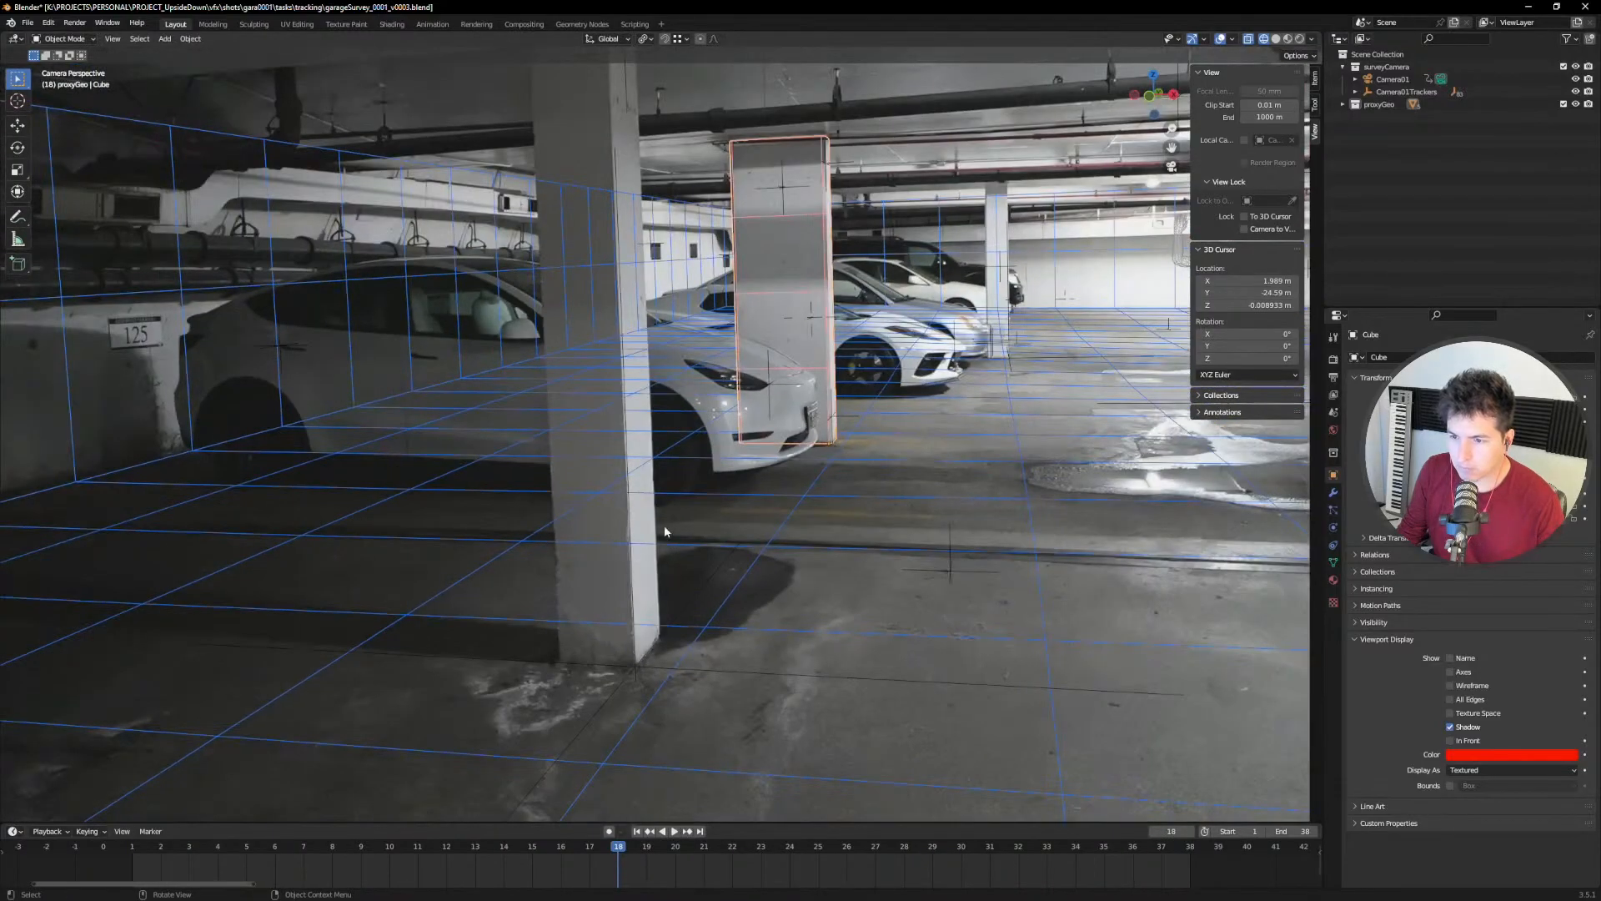
{"action": "key", "text": "shift+a"}
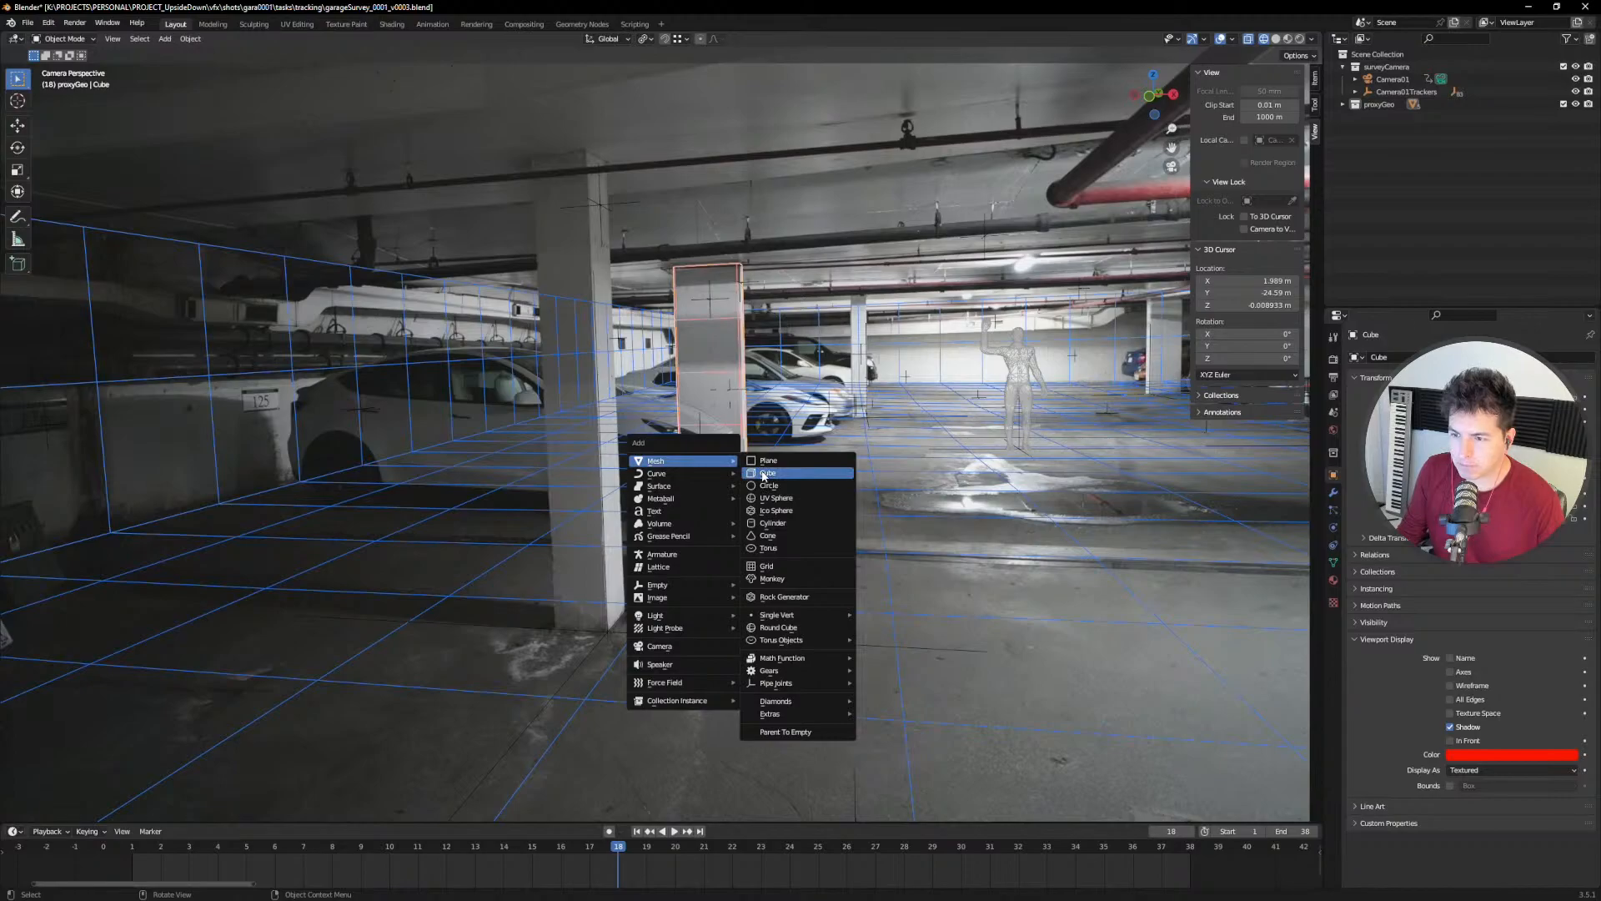
{"action": "left_click", "coordinate": [762, 473]}
Step: Turn on snapping, scale the cube down, and snap it to the tracking point near the top of the narrow column
{"action": "key", "text": "shift+Tab"}
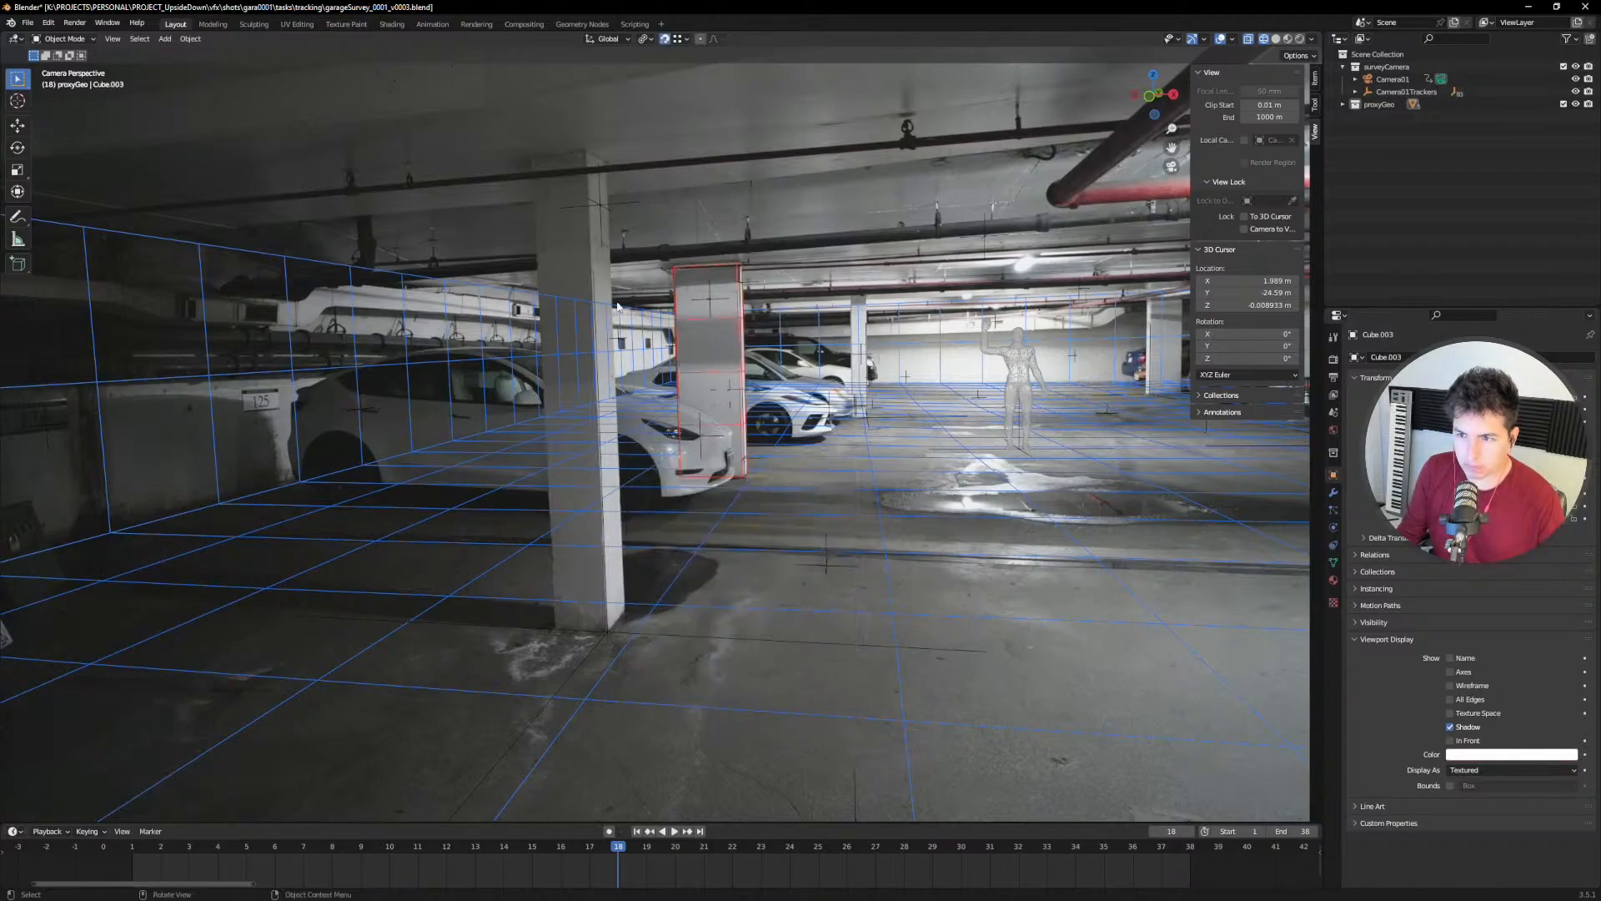
{"action": "key", "text": "g"}
{"action": "left_click", "coordinate": [658, 315]}
{"action": "key", "text": "s"}
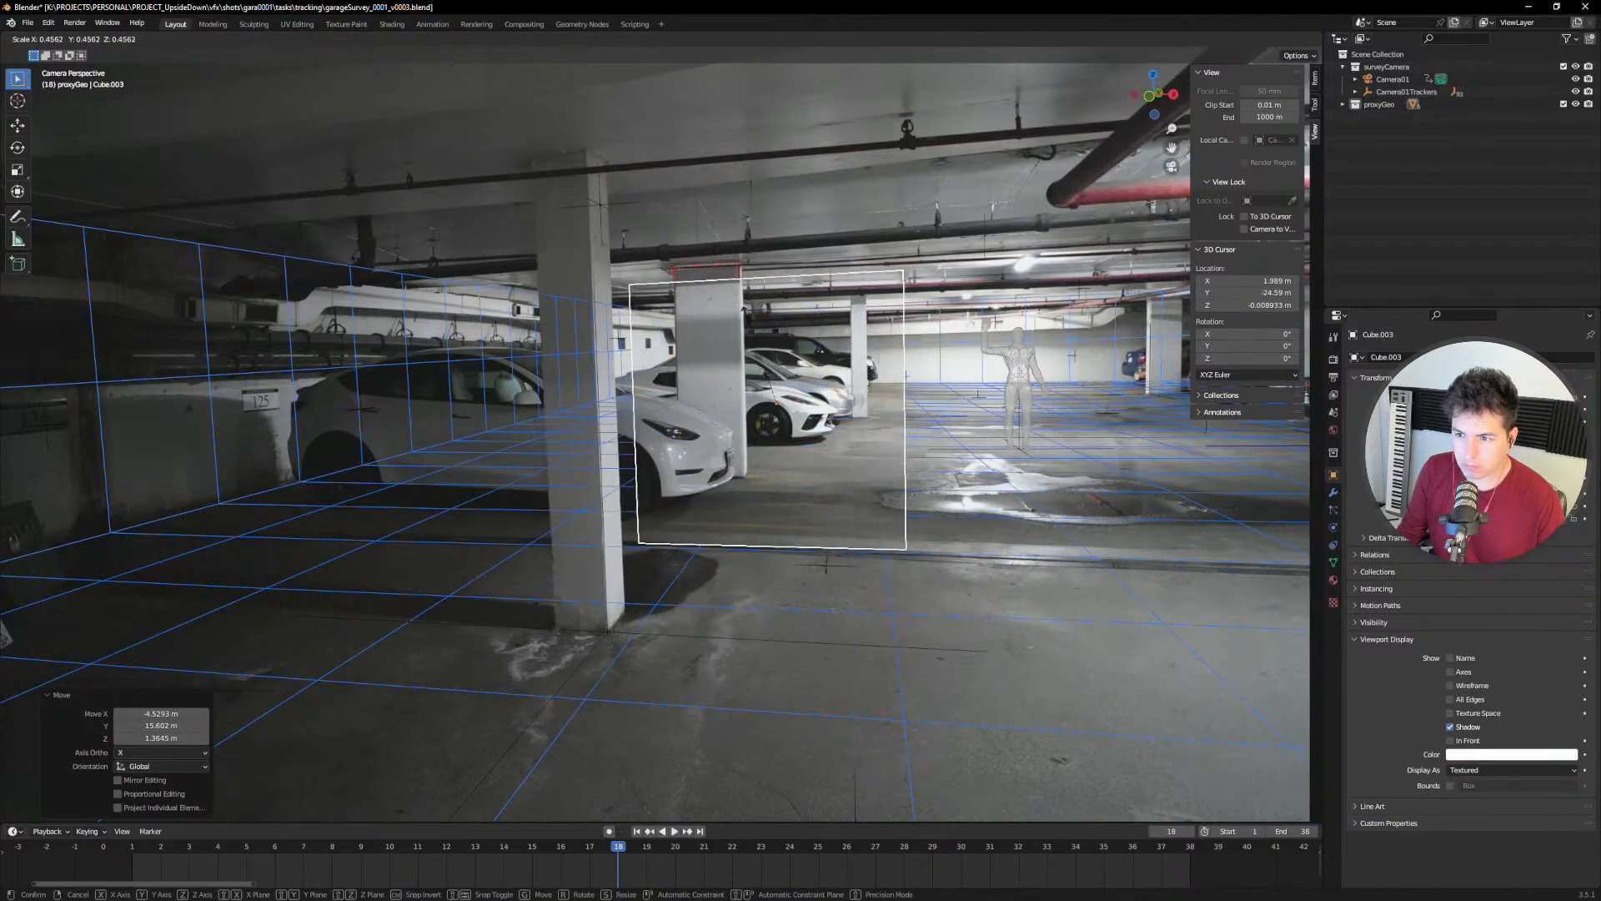
{"action": "left_click", "coordinate": [772, 382]}
{"action": "key", "text": "g"}
{"action": "left_click", "coordinate": [613, 223]}
{"action": "scroll", "coordinate": [712, 388], "scroll_direction": "up", "scroll_amount": 3}
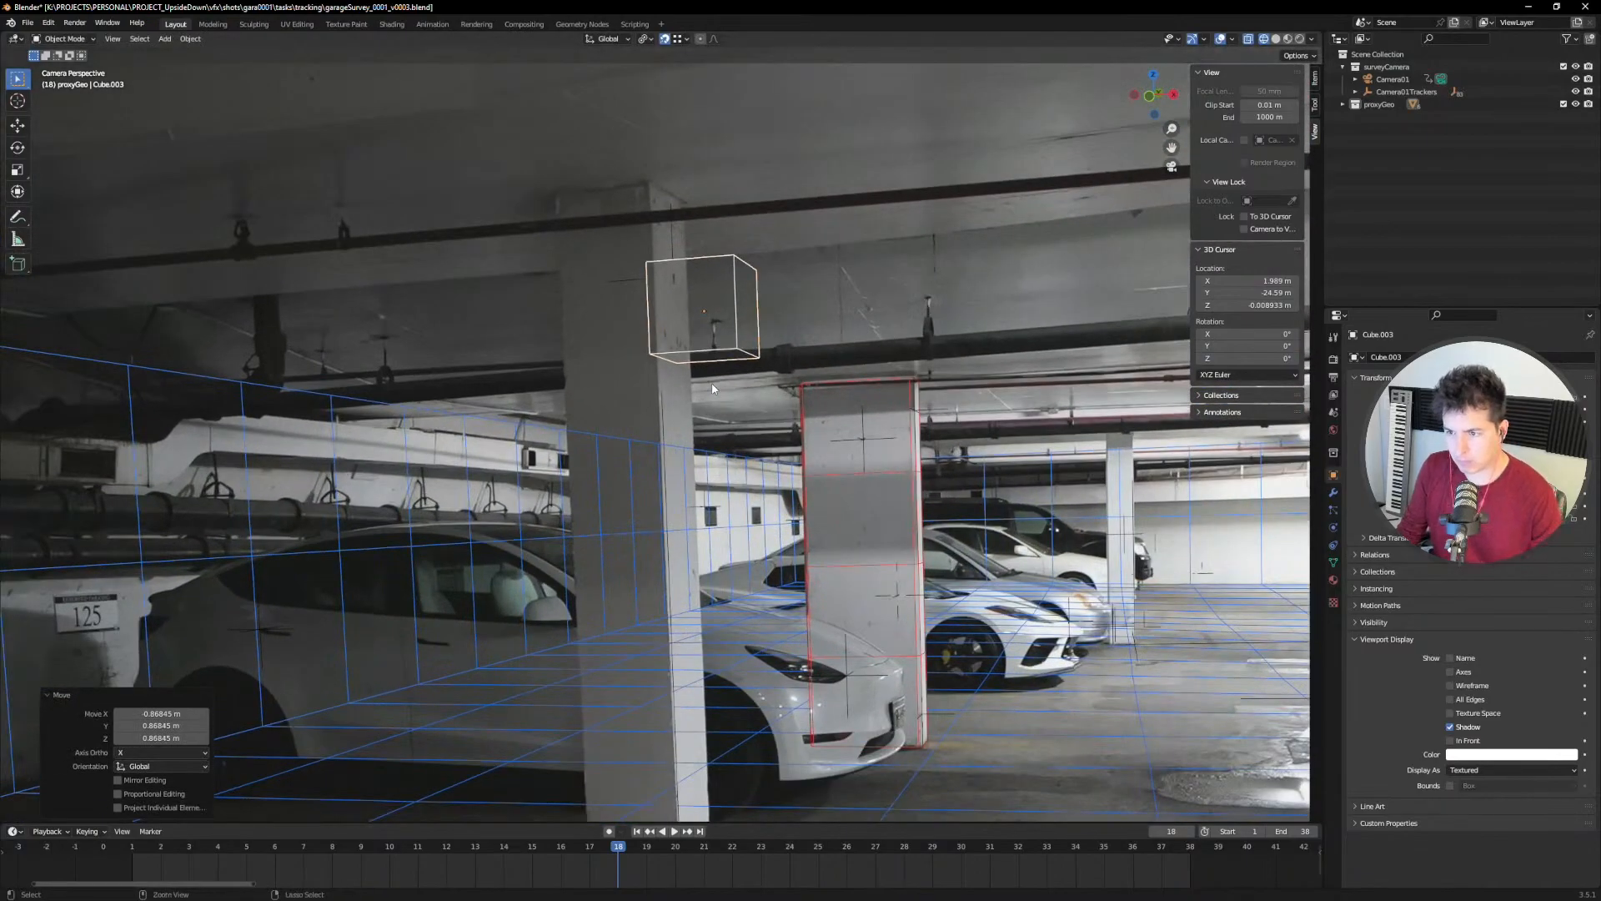
Step: Move only the small cube's origin onto its lower corner
{"action": "key", "text": "ctrl+period"}
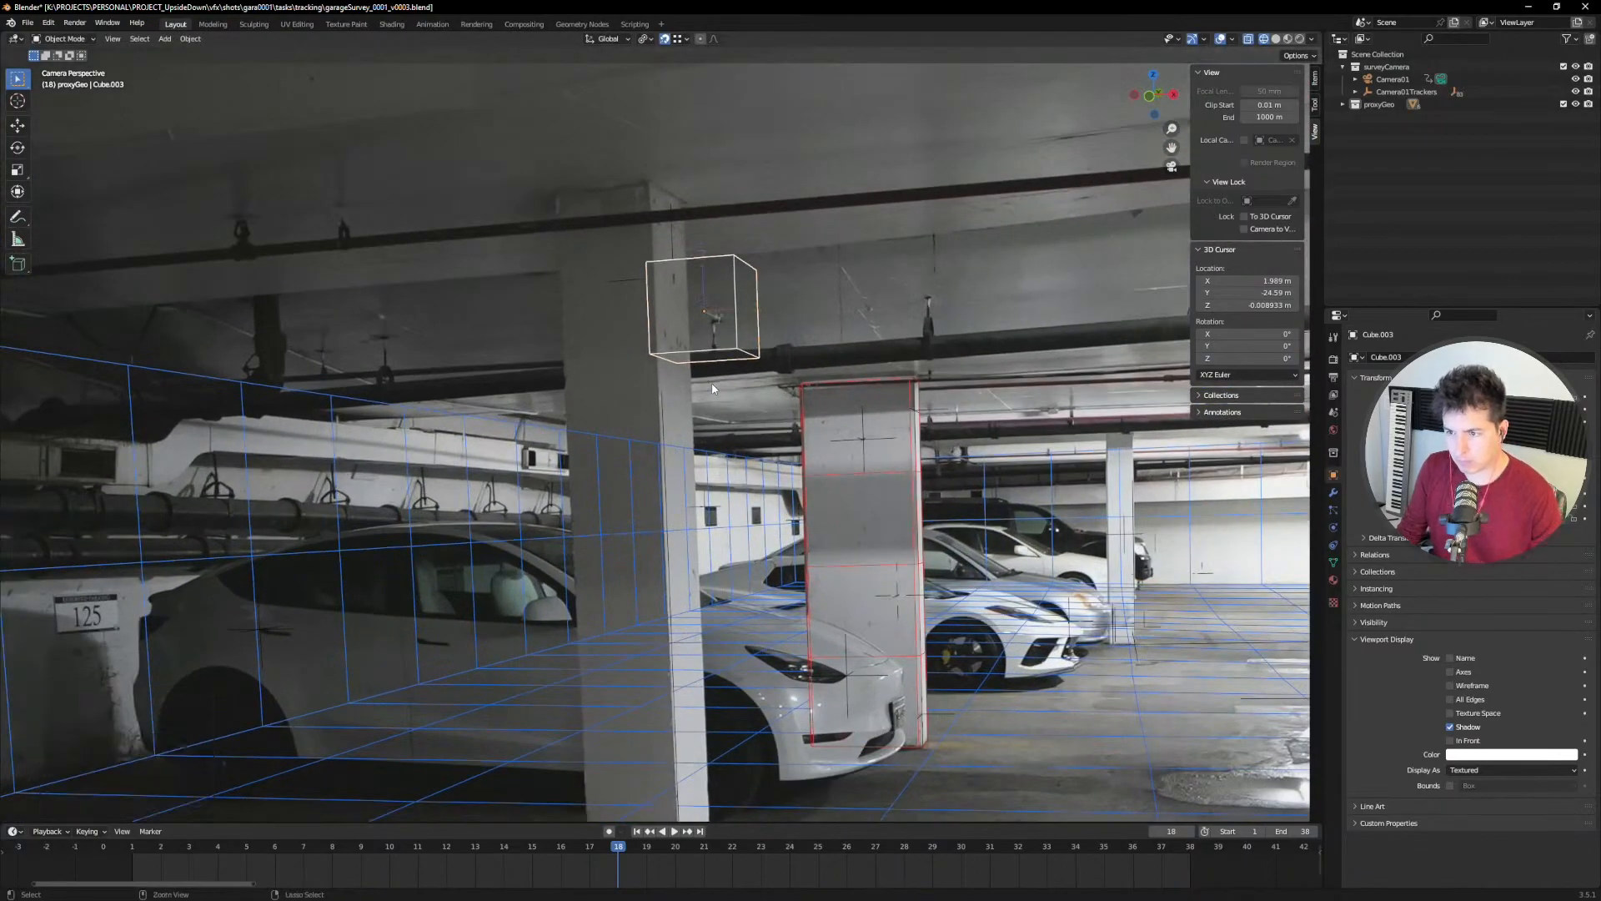
{"action": "key", "text": "g"}
{"action": "left_click", "coordinate": [753, 359]}
{"action": "key", "text": "ctrl+period"}
Step: Set snapping to use Center and snap the cube by its origin corner to the tracking point near the column's top
{"action": "key", "text": "g"}
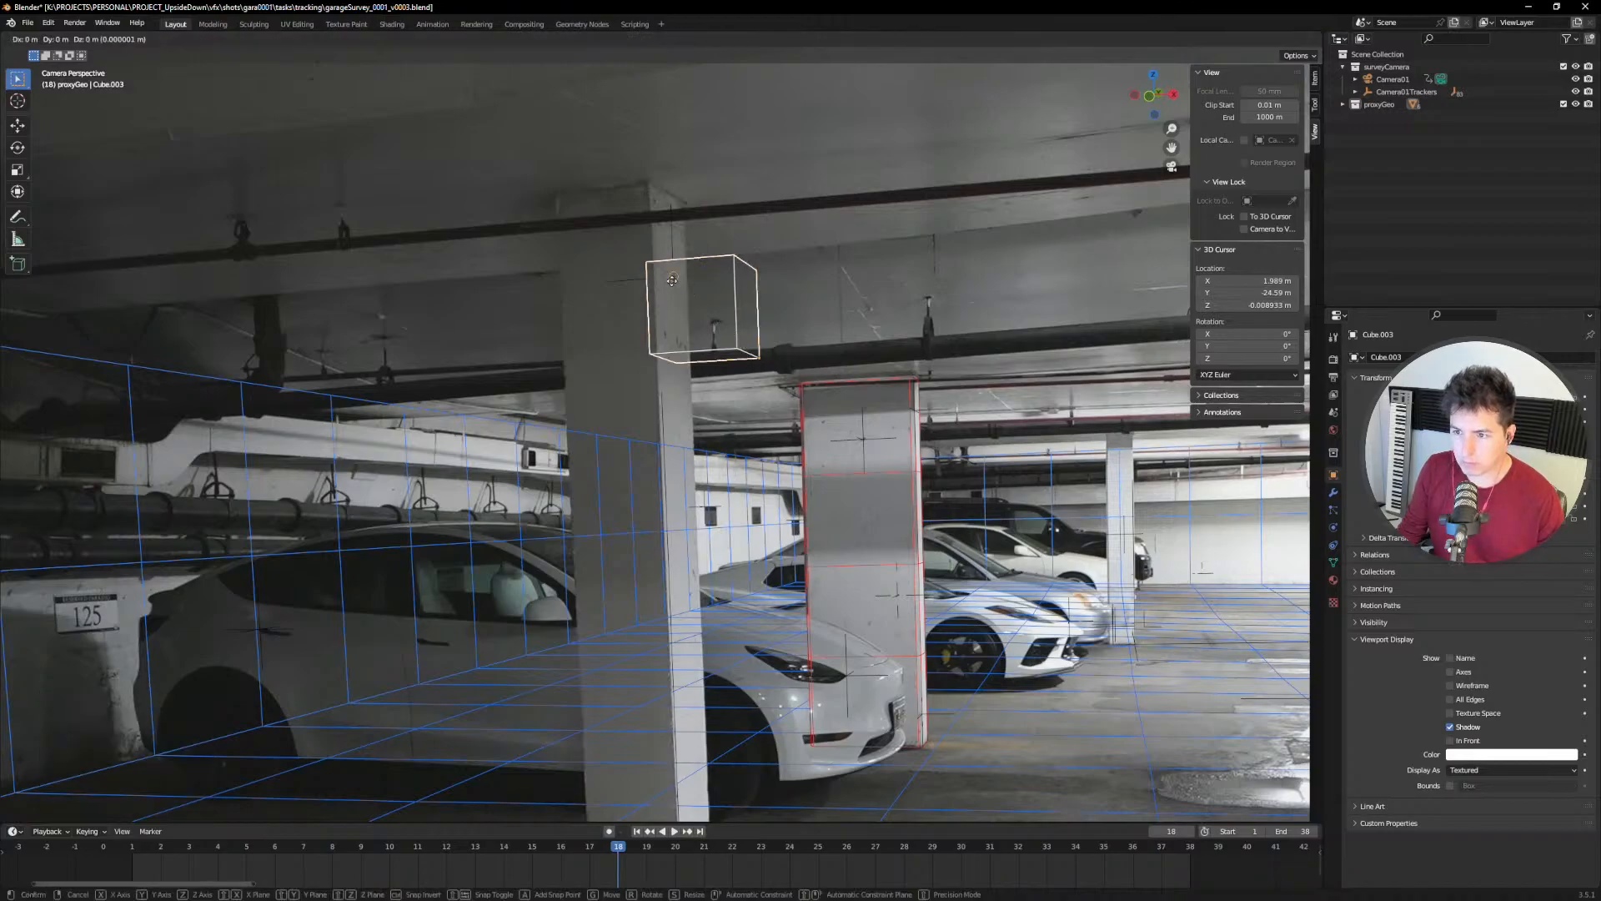
{"action": "left_click", "coordinate": [672, 278]}
{"action": "left_click", "coordinate": [679, 39]}
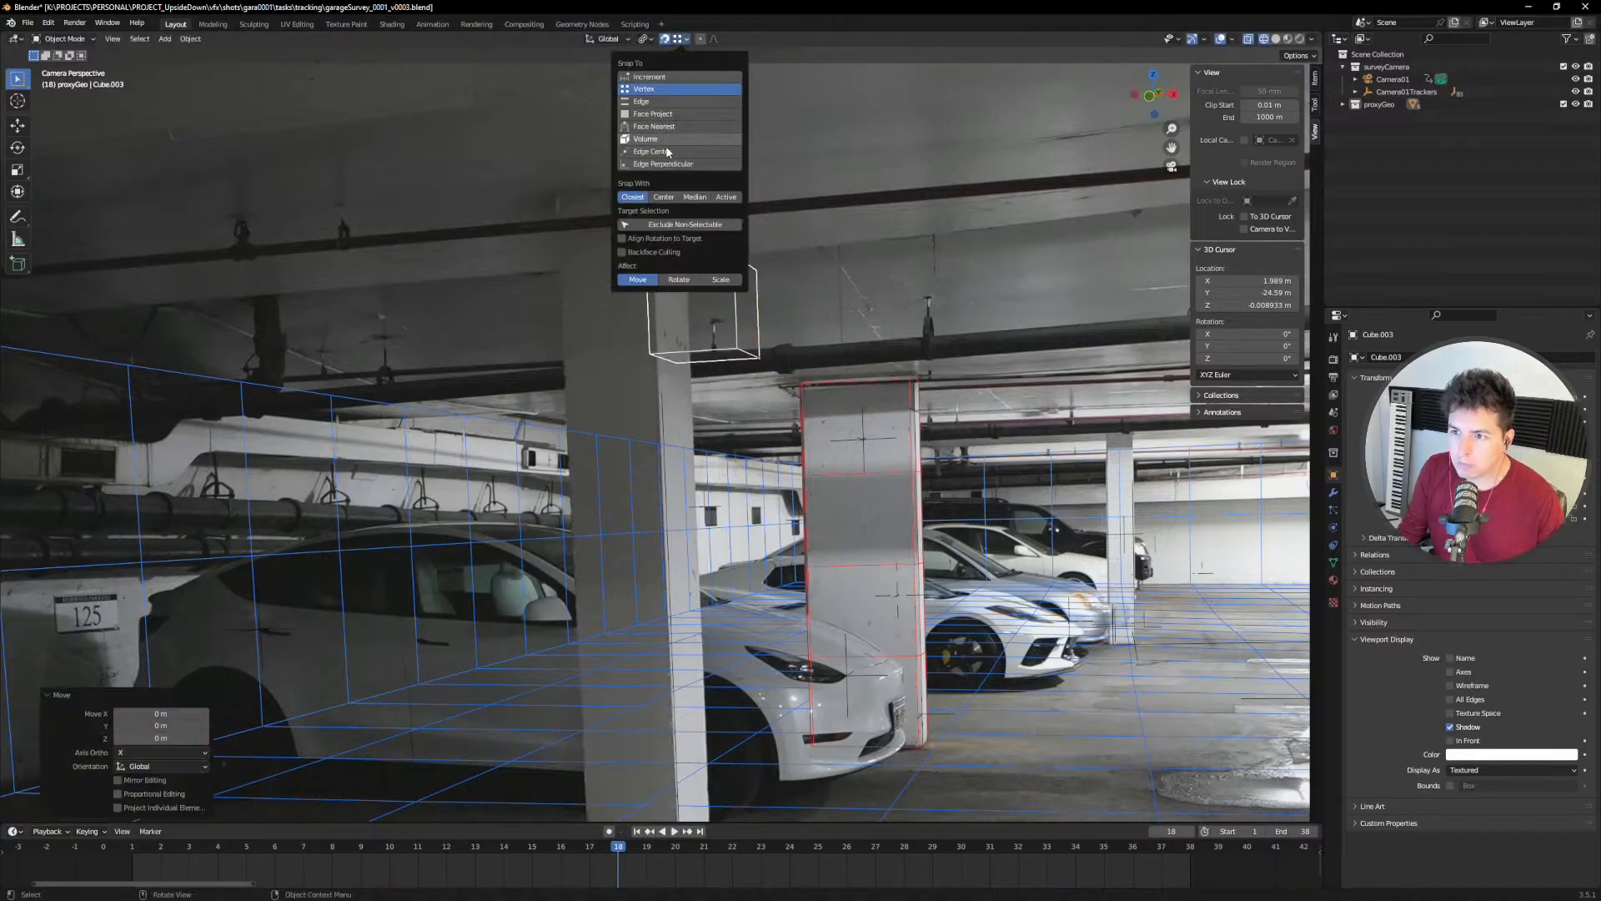
{"action": "left_click", "coordinate": [664, 198]}
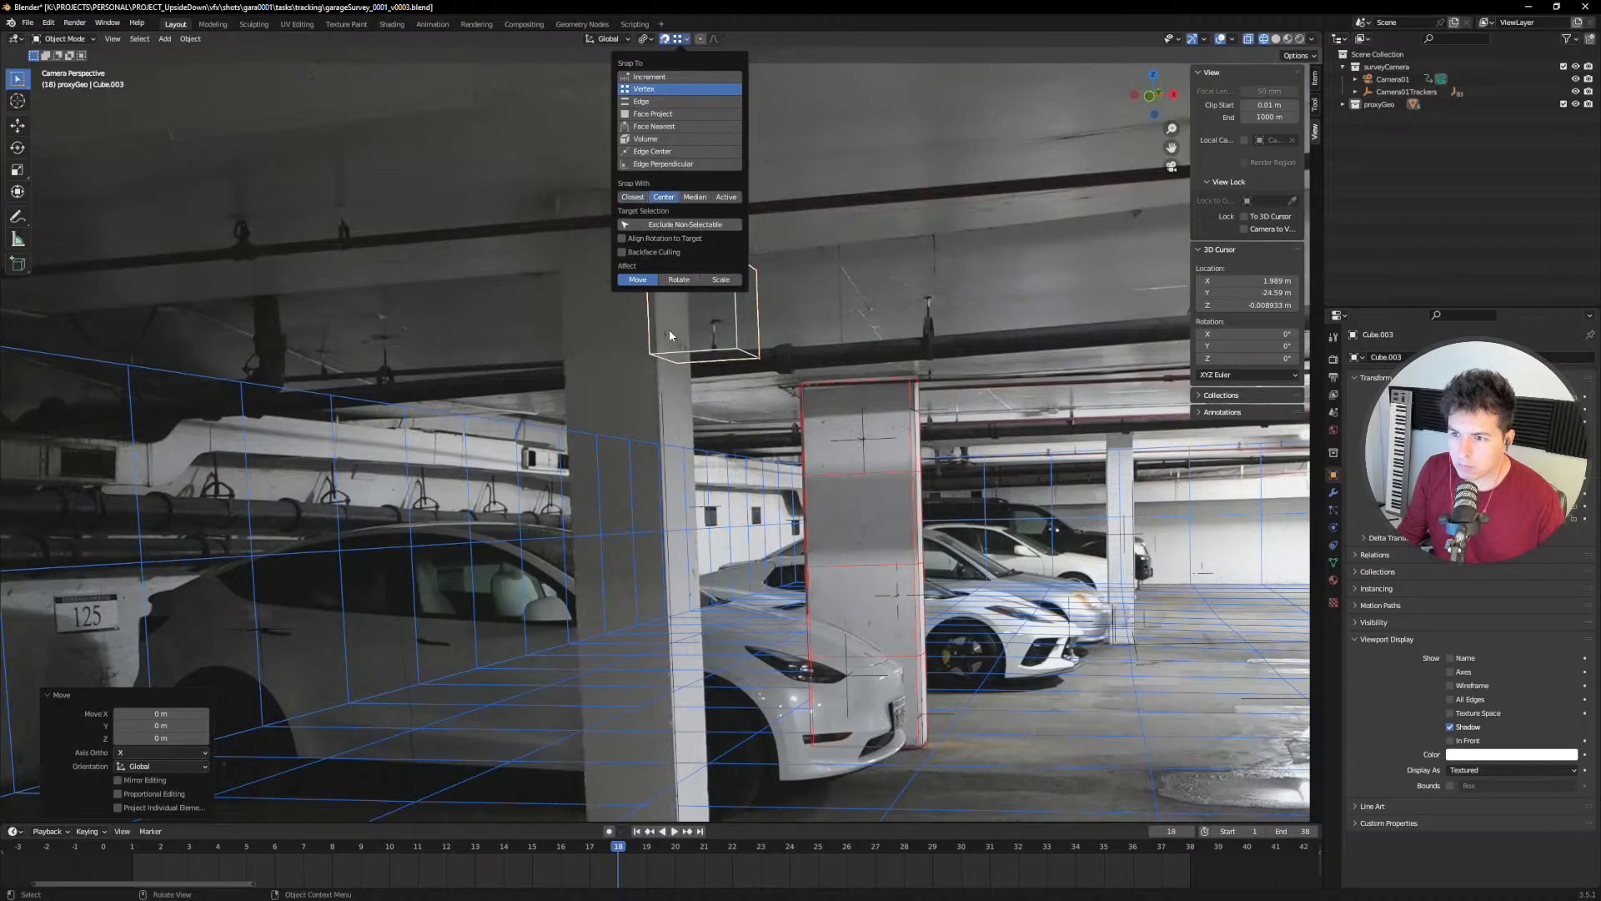
{"action": "key", "text": "g"}
{"action": "left_click", "coordinate": [679, 311]}
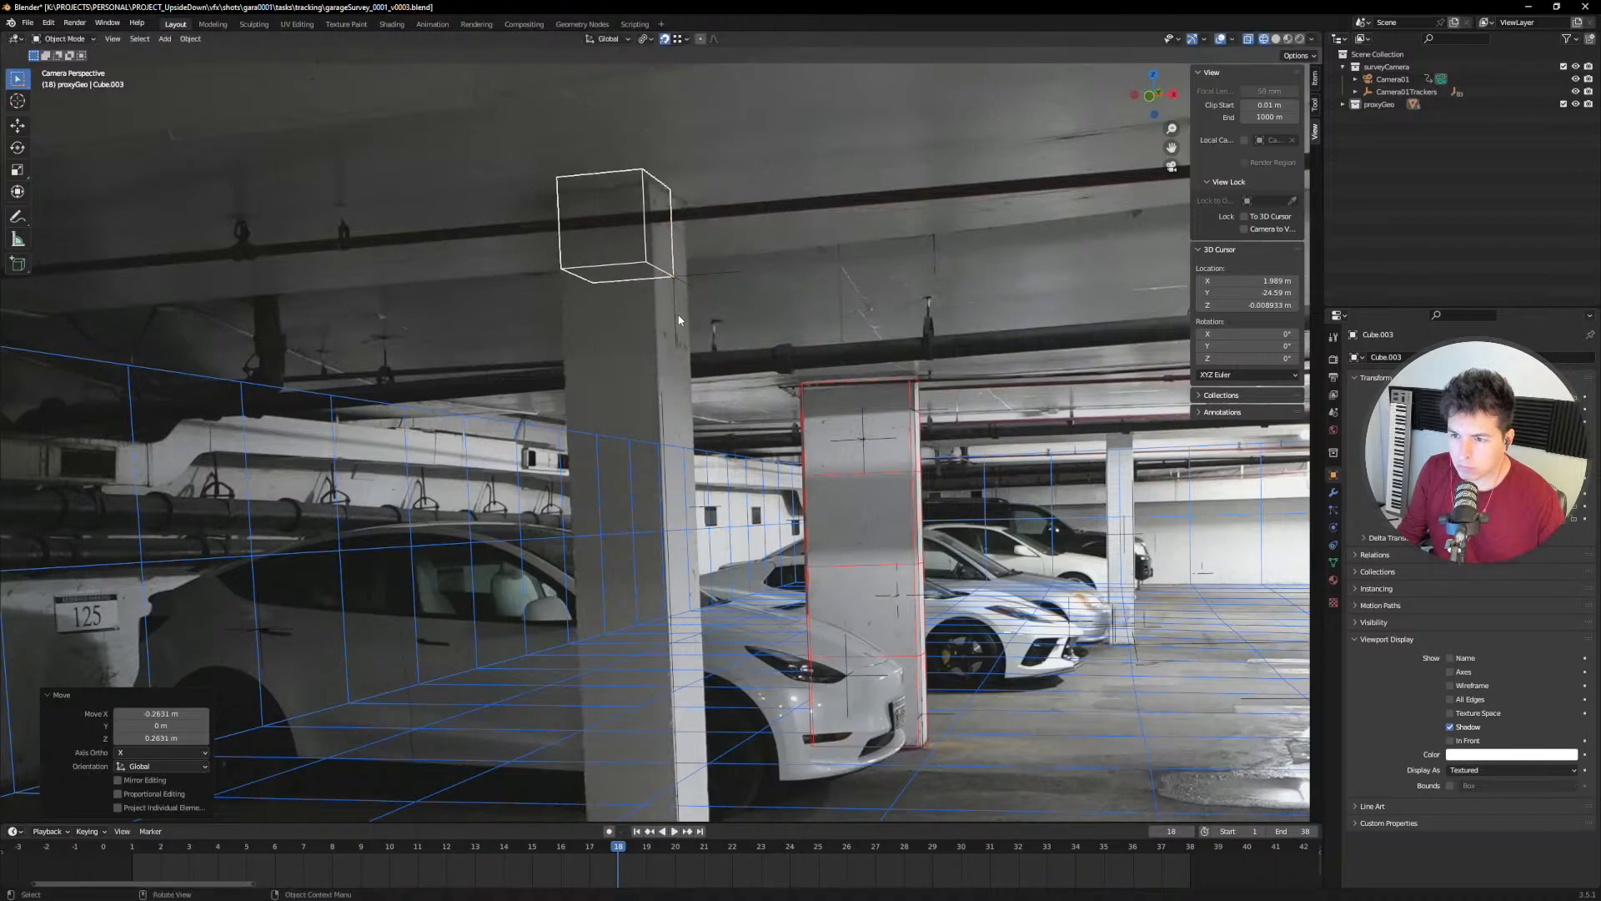
Step: Move only the cube's origin to its lower front corner, facing the camera
{"action": "scroll", "coordinate": [741, 401], "scroll_direction": "down", "scroll_amount": 3}
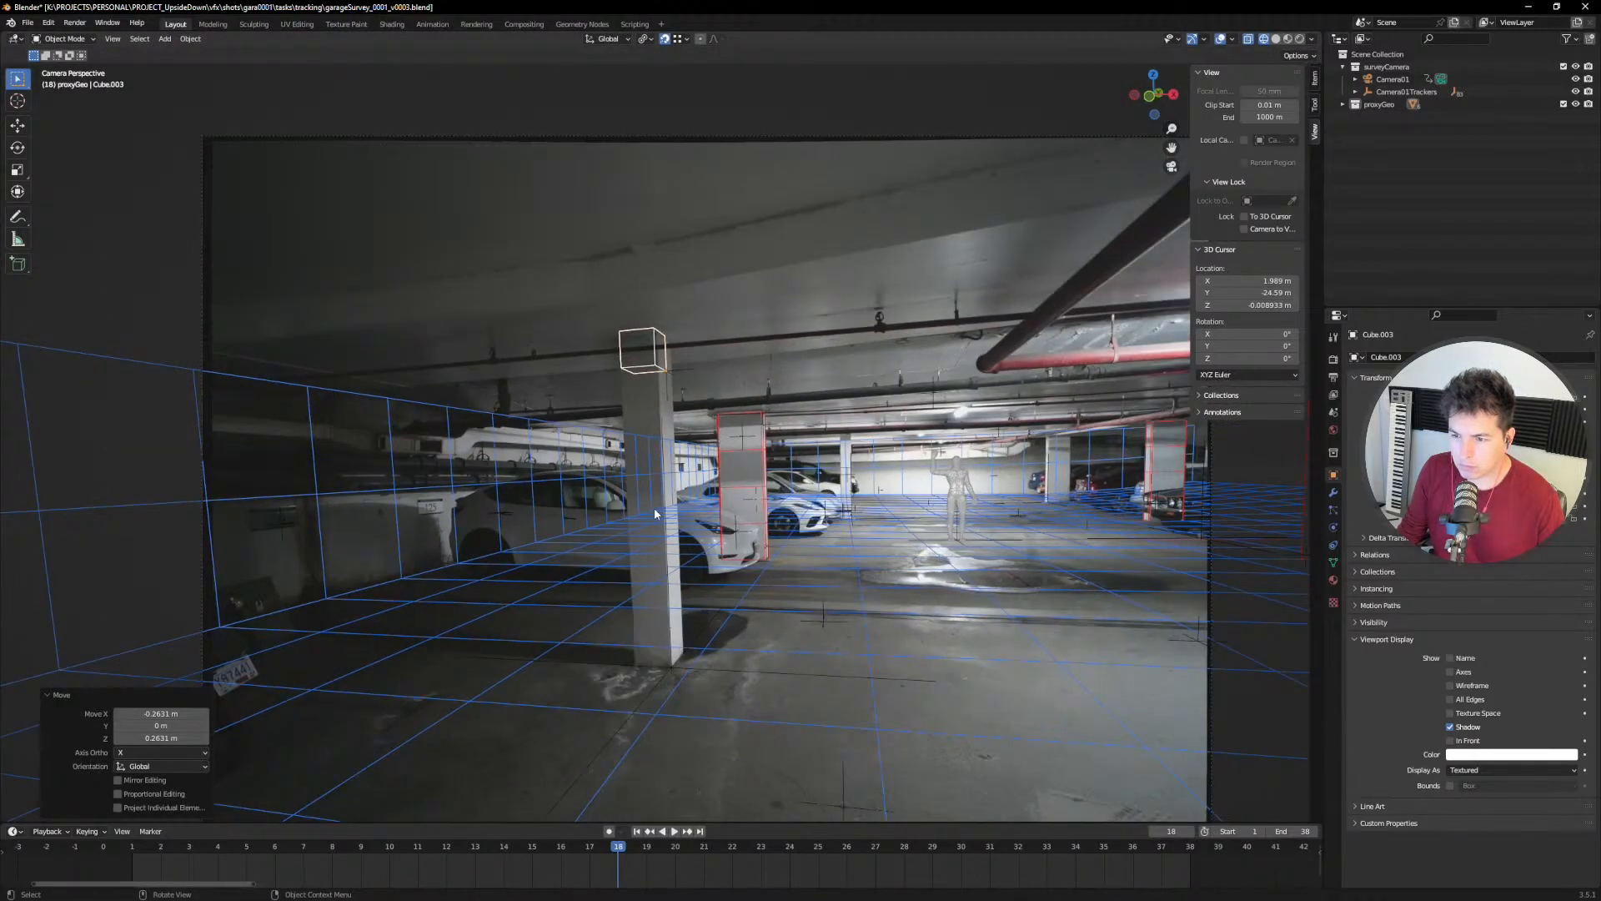
{"action": "scroll", "coordinate": [668, 699], "scroll_direction": "up", "scroll_amount": 4}
{"action": "scroll", "coordinate": [666, 694], "scroll_direction": "down", "scroll_amount": 3}
{"action": "scroll", "coordinate": [672, 418], "scroll_direction": "up", "scroll_amount": 3}
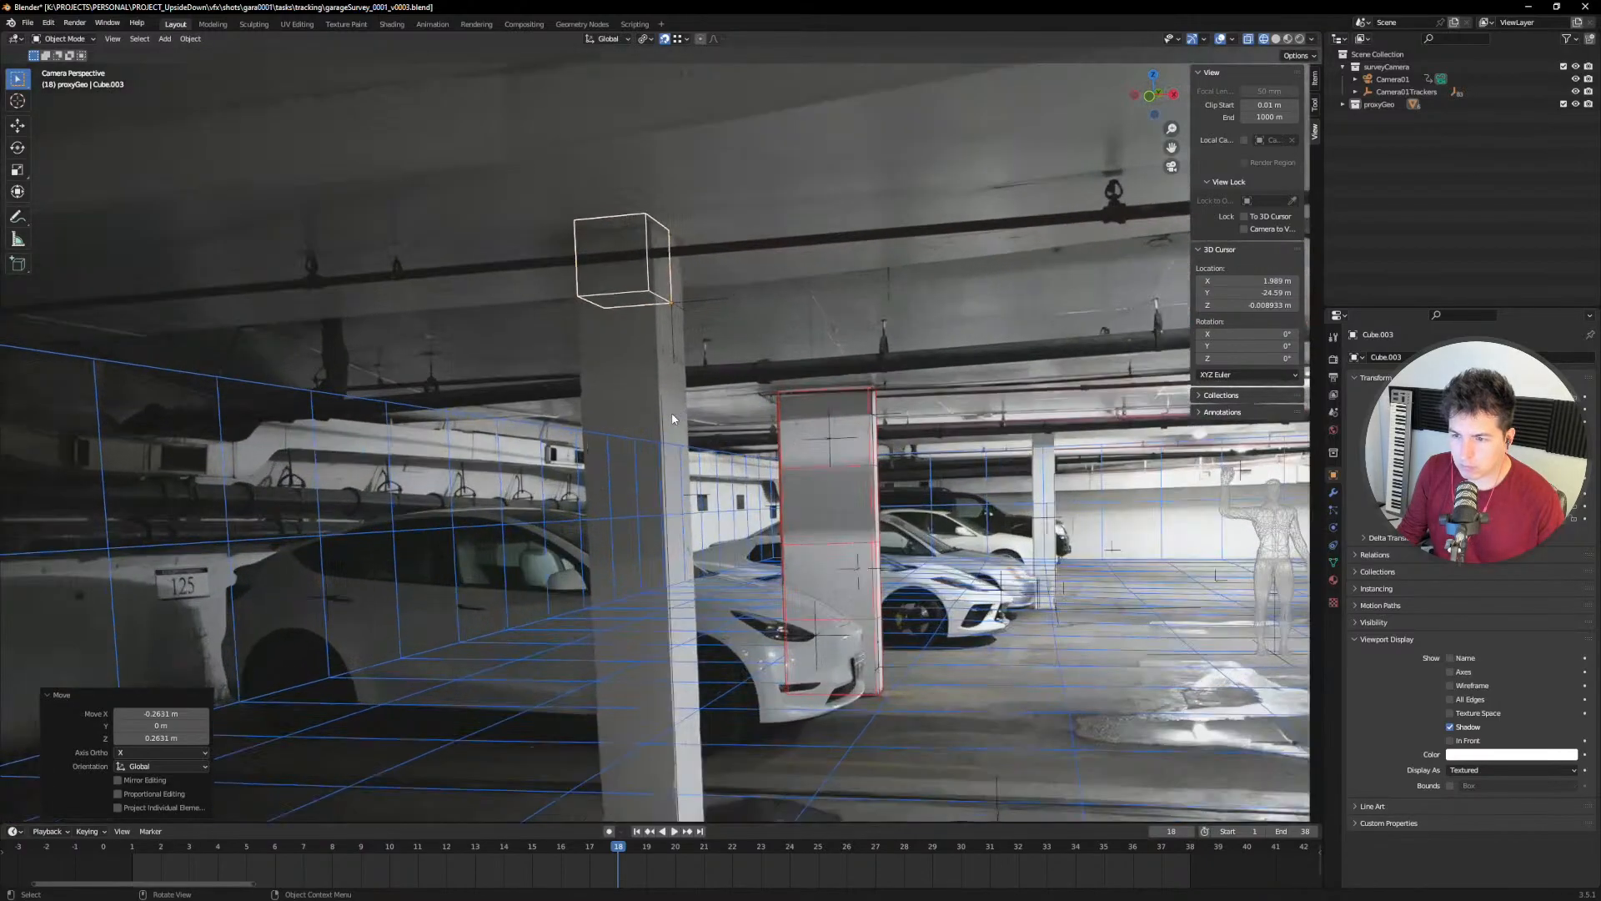
{"action": "scroll", "coordinate": [671, 414], "scroll_direction": "up", "scroll_amount": 1}
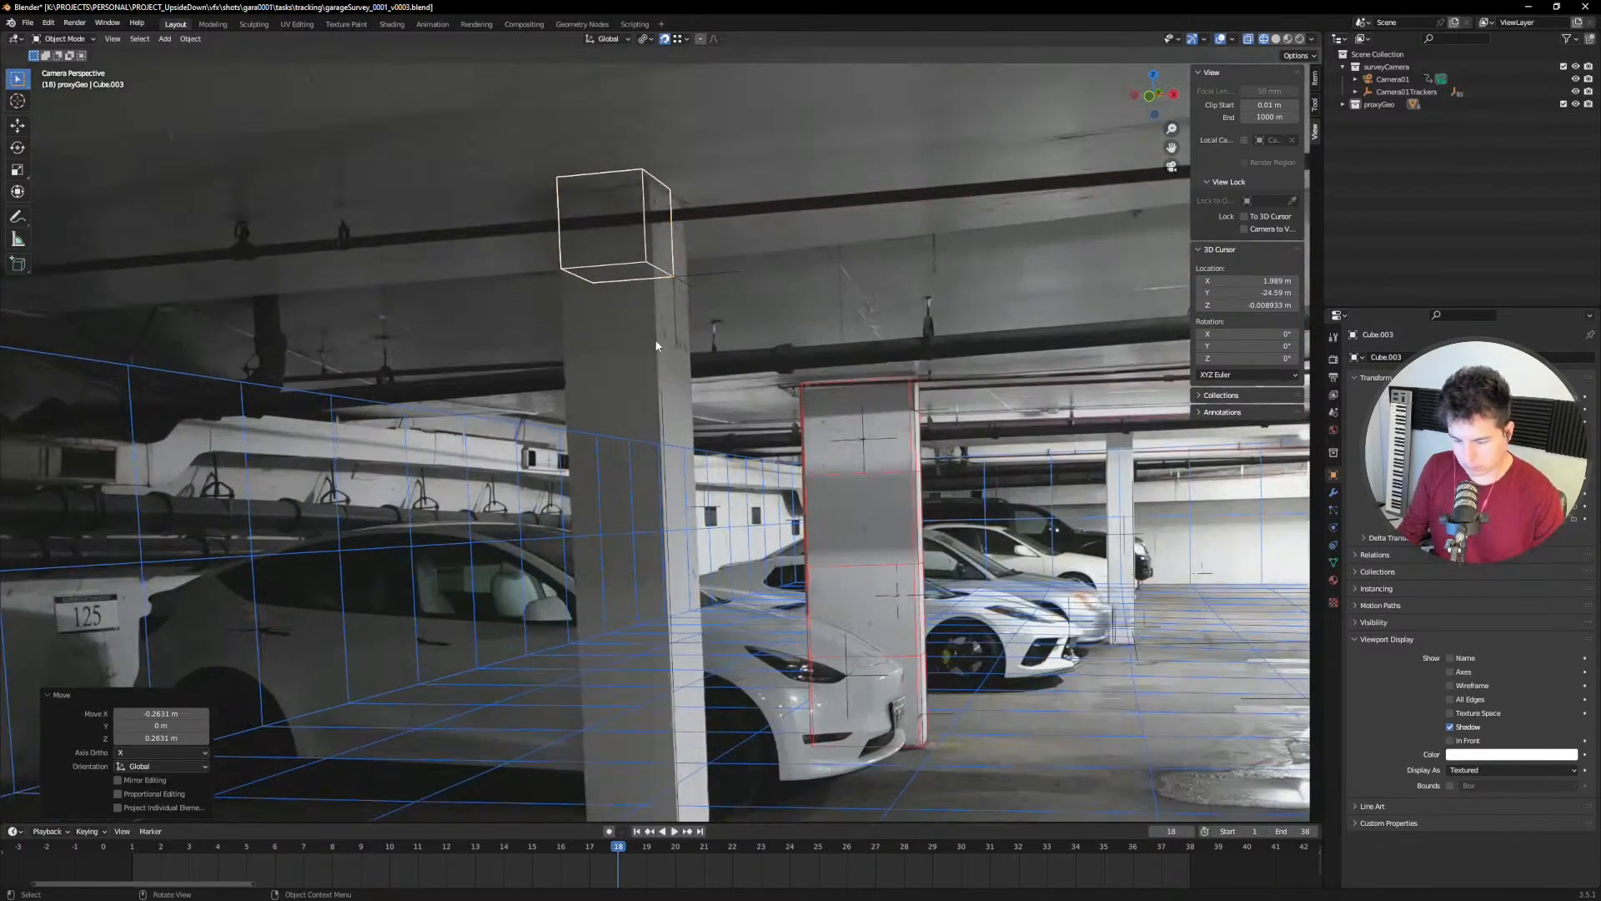
{"action": "key", "text": "ctrl+period"}
{"action": "key", "text": "g"}
{"action": "left_click", "coordinate": [644, 266]}
{"action": "key", "text": "ctrl+period"}
Step: Snap the cube down to the base of the narrow column, moving it about -2.27 m in Z
{"action": "scroll", "coordinate": [646, 273], "scroll_direction": "down", "scroll_amount": 3}
{"action": "key", "text": "g"}
{"action": "left_click", "coordinate": [667, 682]}
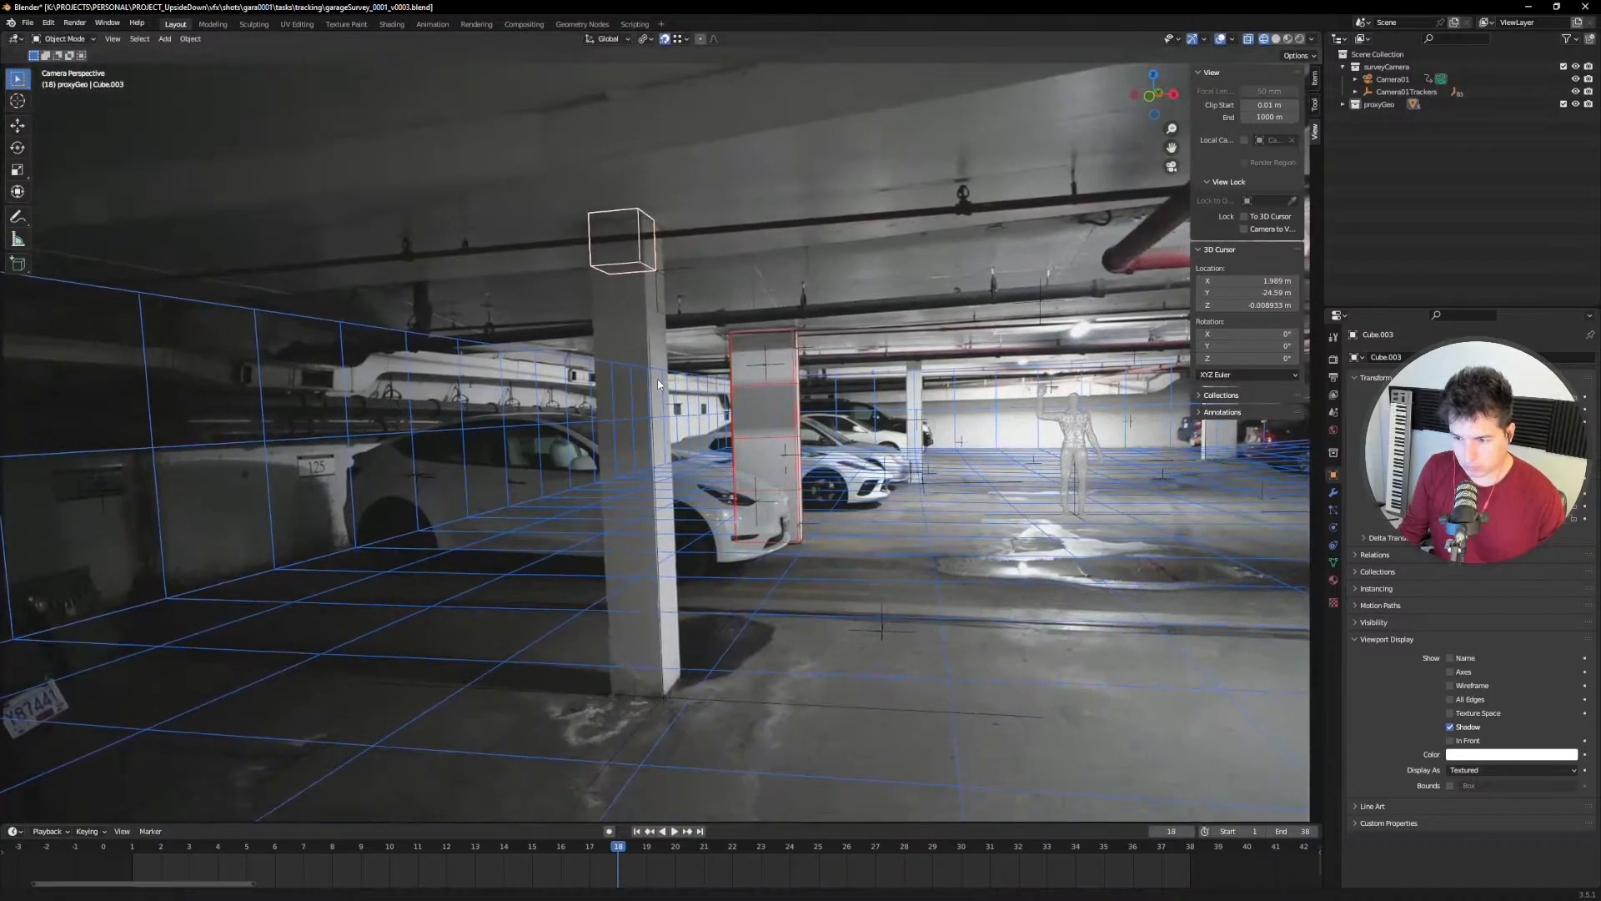
Step: Stretch the cube up to the column's top by scaling it along Z by 6.643 and again by 1.434
{"action": "key", "text": "s"}
{"action": "key", "text": "z"}
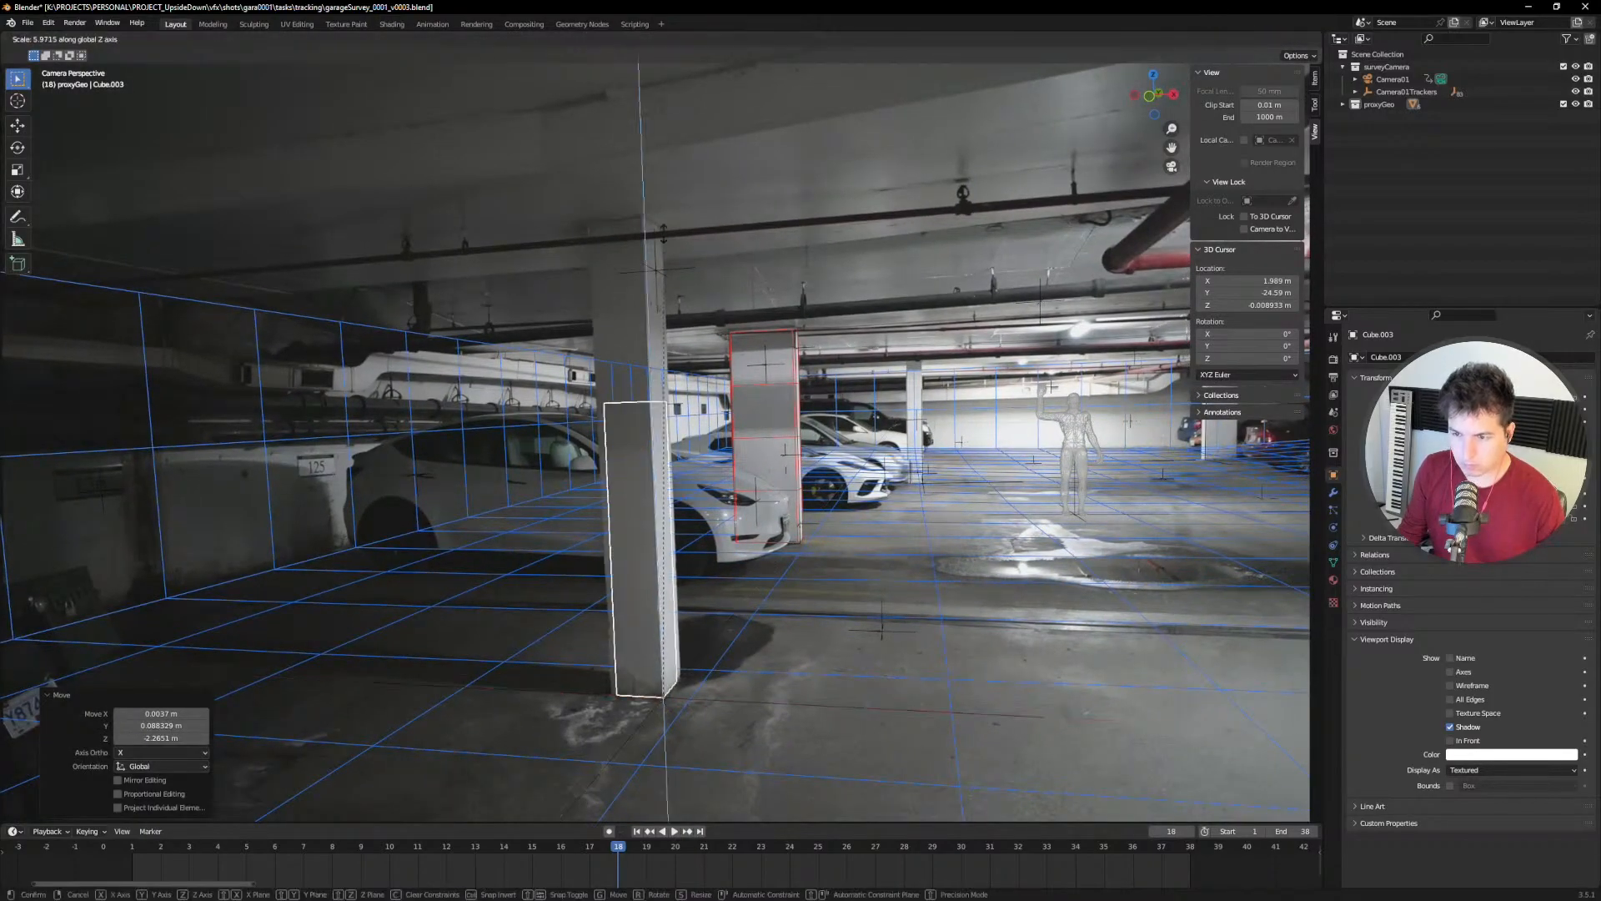
{"action": "left_click", "coordinate": [640, 308]}
{"action": "key", "text": "s"}
{"action": "key", "text": "z"}
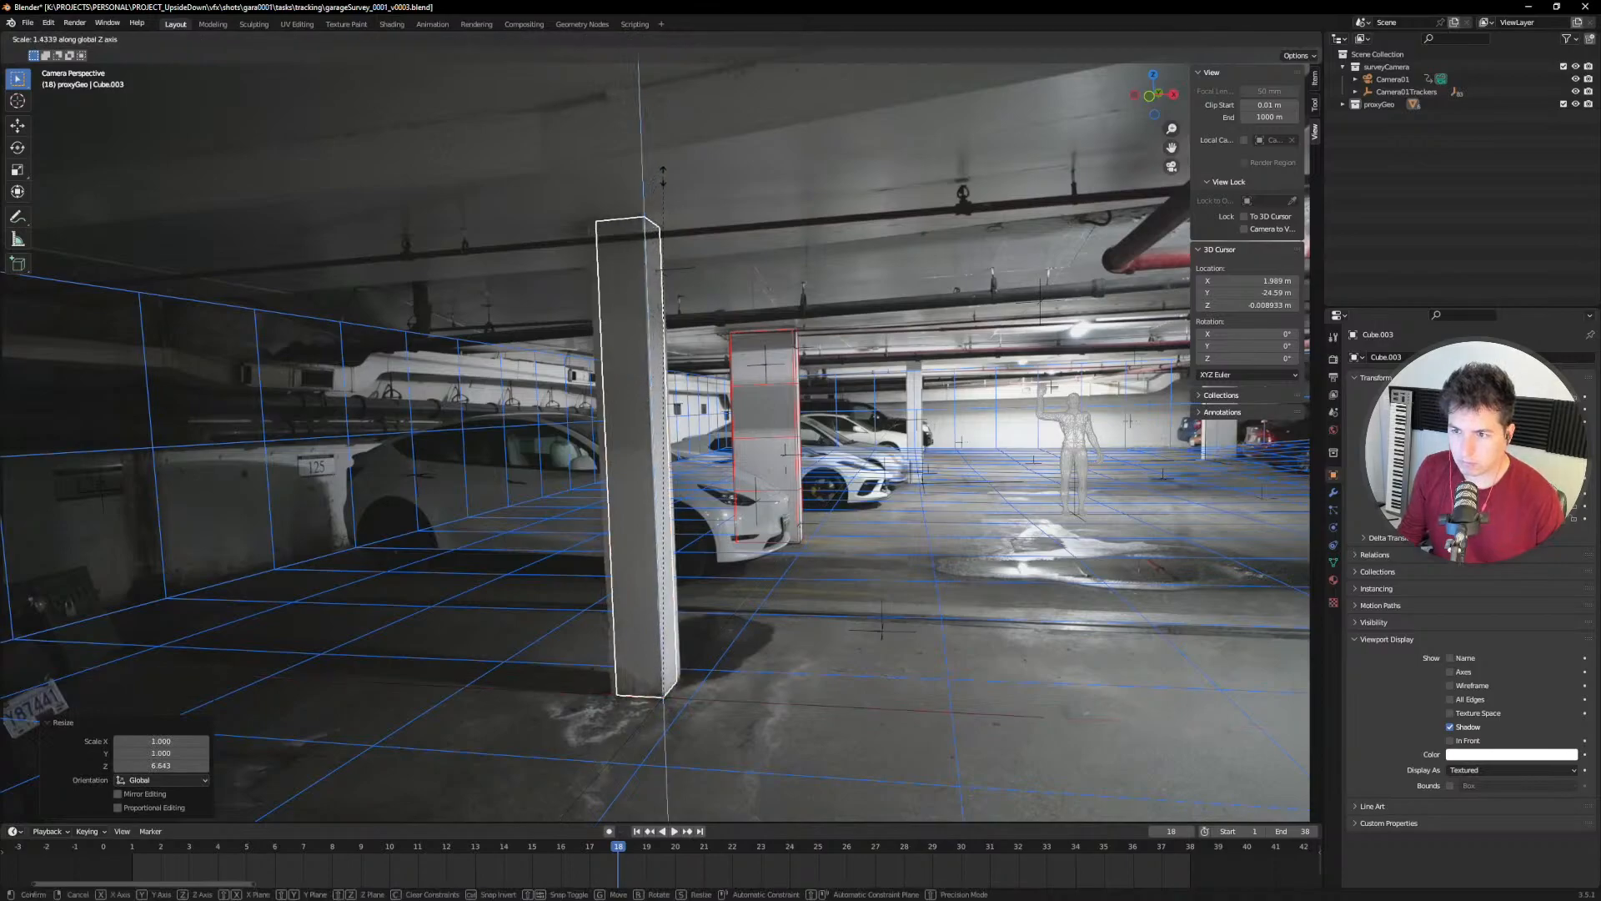
{"action": "left_click", "coordinate": [644, 227]}
Step: Rotate the narrow column box about -0.09° around Y to follow the column's edges
{"action": "scroll", "coordinate": [653, 218], "scroll_direction": "up", "scroll_amount": 4}
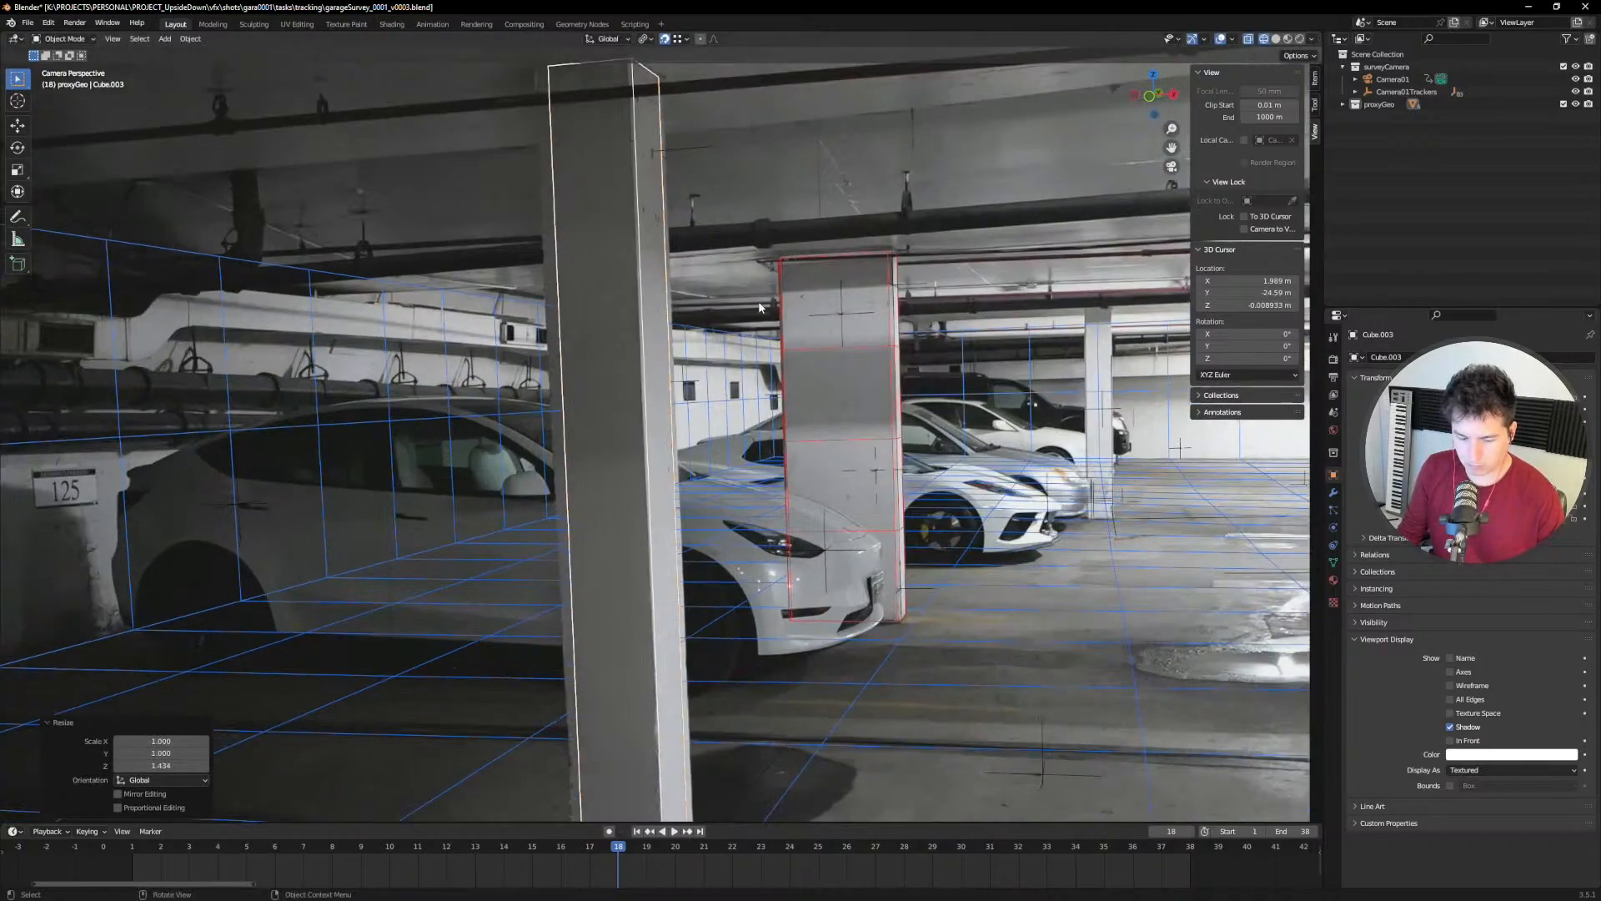
{"action": "key", "text": "r"}
{"action": "key", "text": "y"}
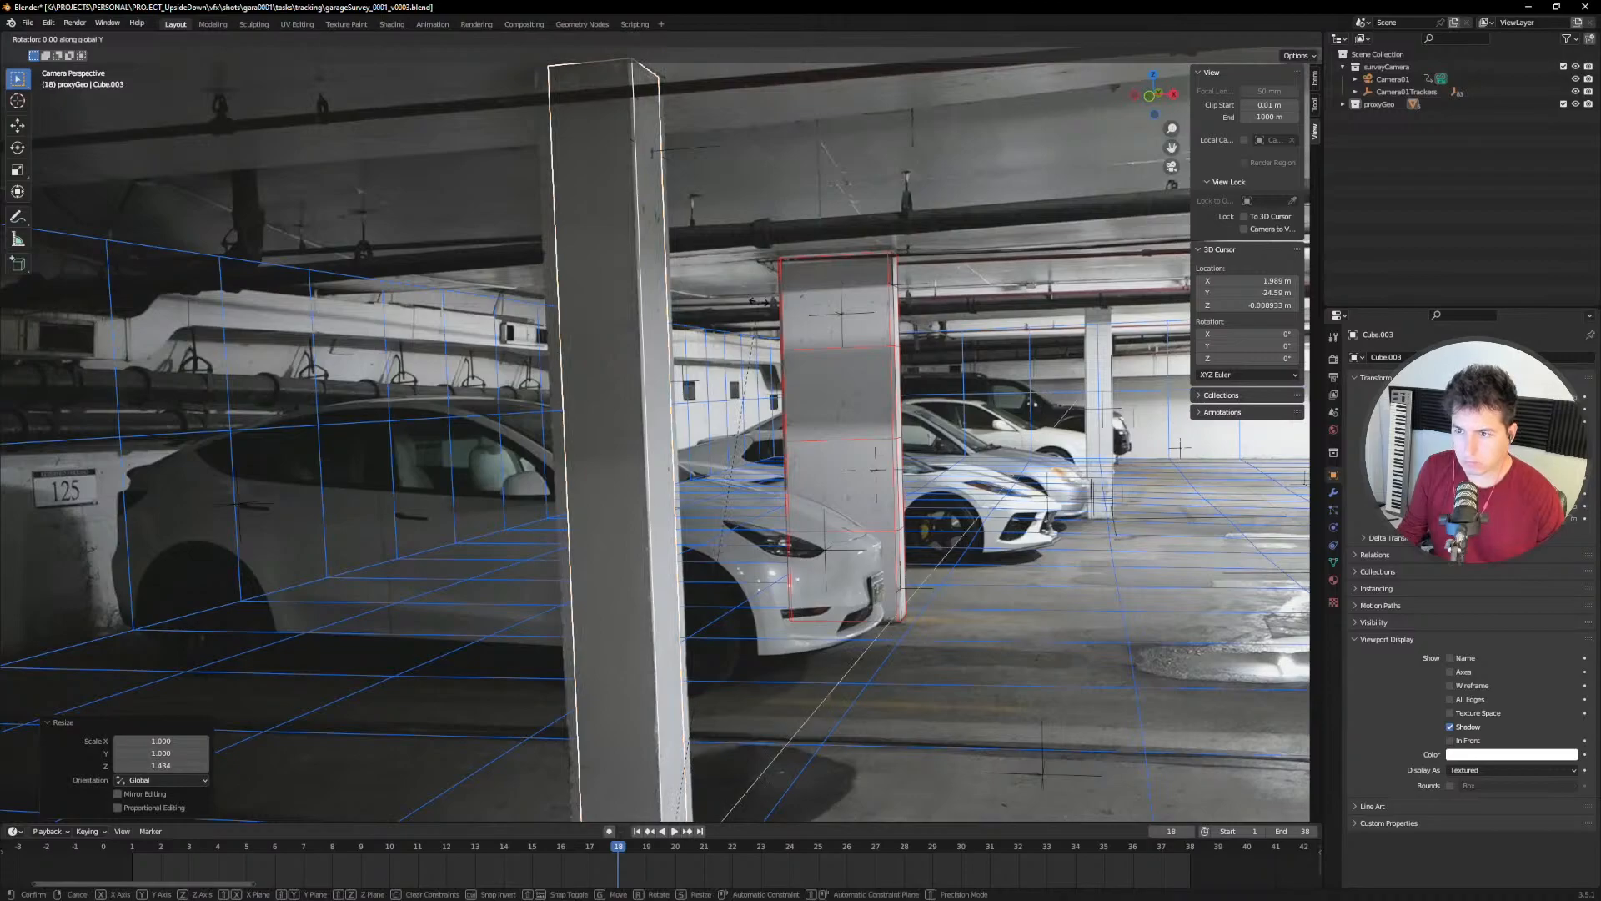
{"action": "left_click", "coordinate": [733, 268]}
Step: Widen the narrow column box by scaling it about 1.117 in X and Y, locking Z
{"action": "scroll", "coordinate": [707, 346], "scroll_direction": "up", "scroll_amount": 5}
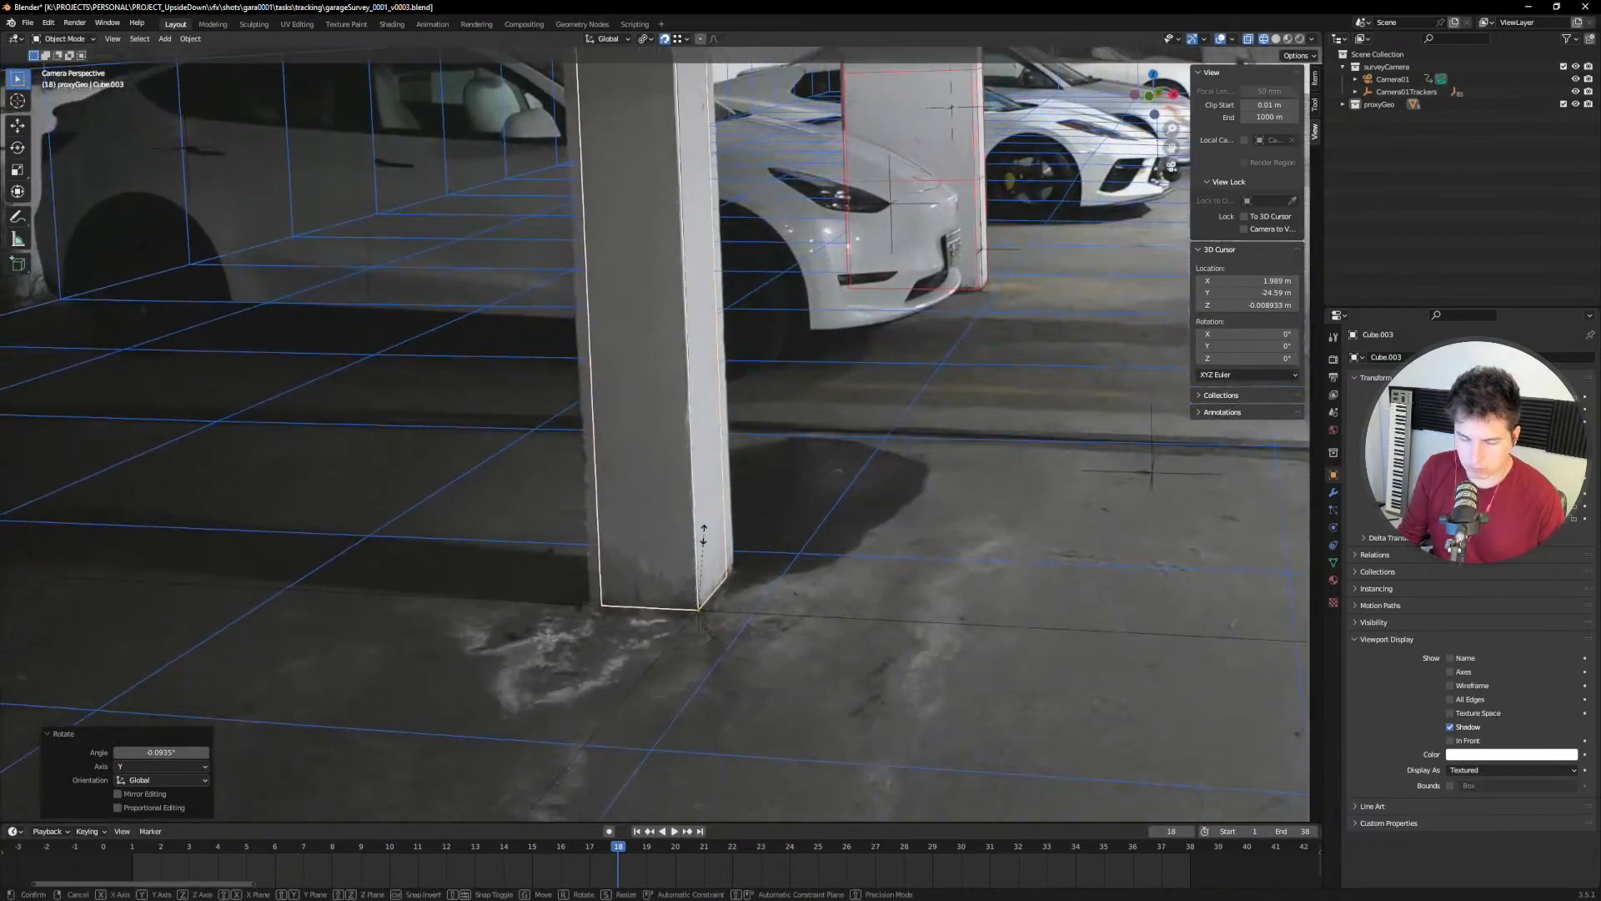
{"action": "key", "text": "s"}
{"action": "key", "text": "shift+z"}
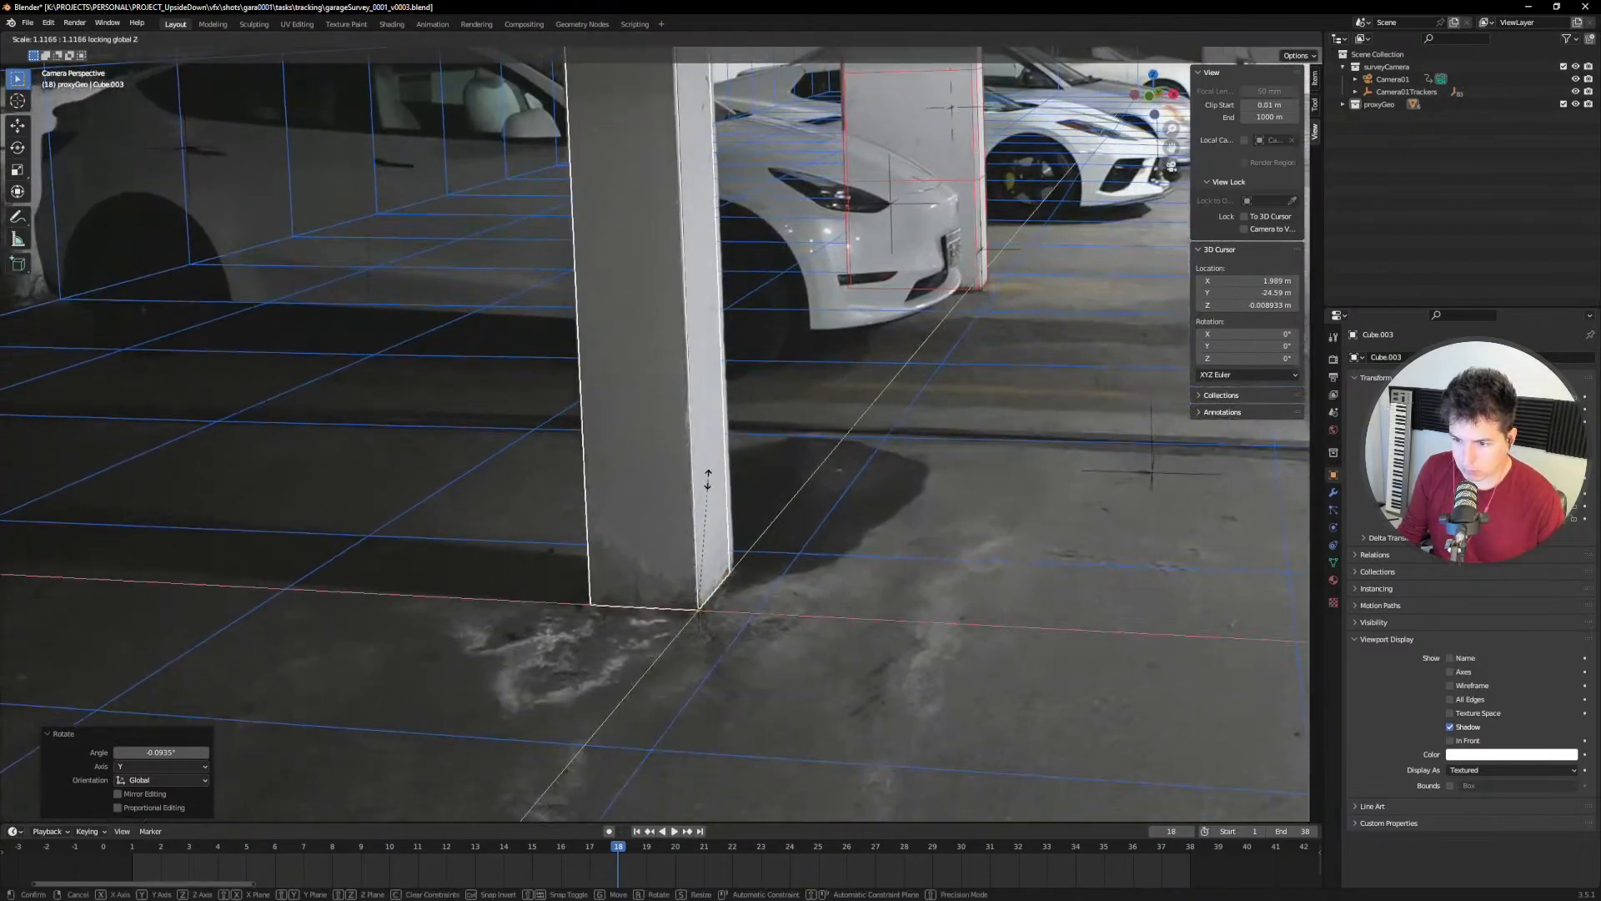
{"action": "left_click", "coordinate": [708, 477]}
{"action": "scroll", "coordinate": [708, 477], "scroll_direction": "down", "scroll_amount": 8}
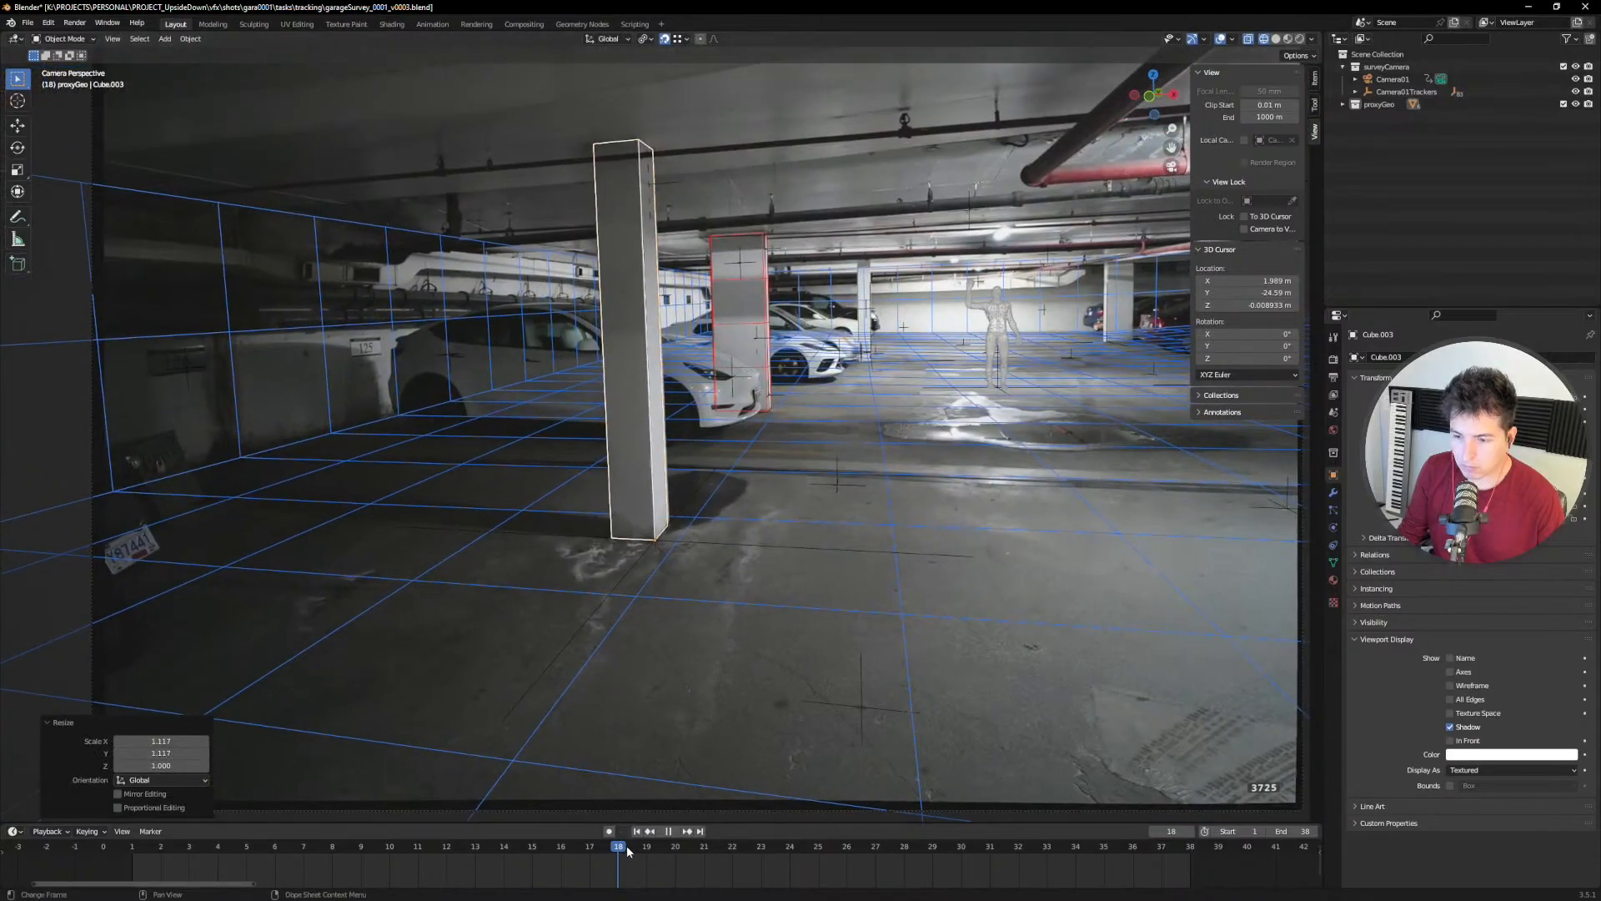
Step: Go to frame 31 to check the narrow column box against the footage from another camera position
{"action": "left_click_drag", "start_coordinate": [627, 849], "coordinate": [981, 821]}
{"action": "middle_click_drag", "start_coordinate": [967, 292], "coordinate": [859, 355], "text": "shift"}
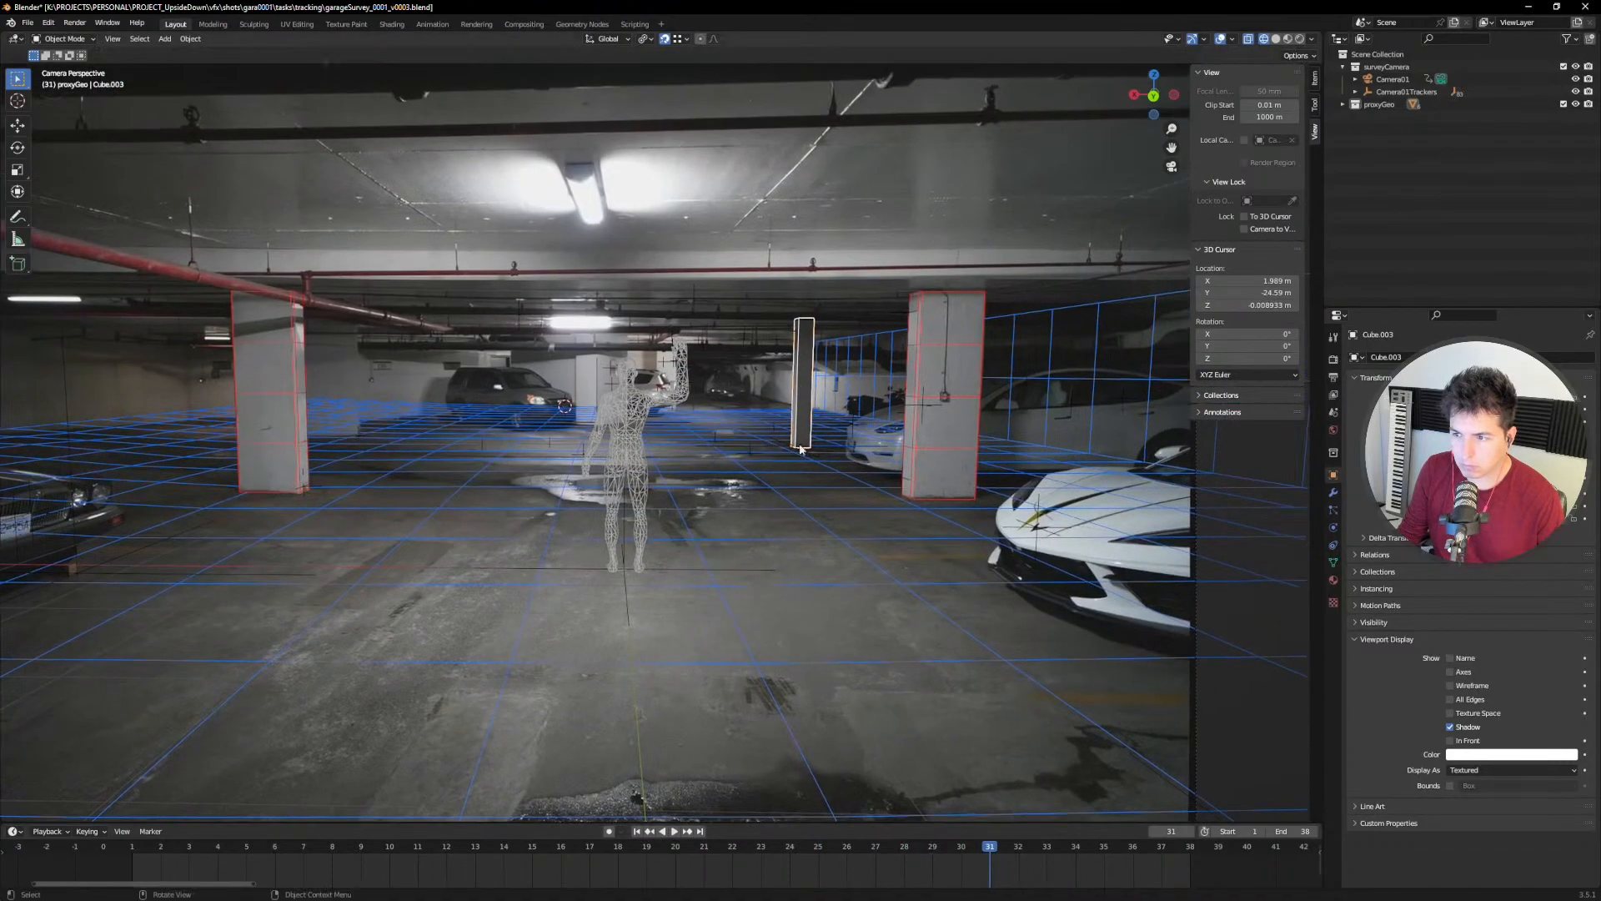
Step: Widen the narrow column box along X by scaling it 1.036 to match the column's edges
{"action": "scroll", "coordinate": [859, 352], "scroll_direction": "up", "scroll_amount": 9}
{"action": "middle_click_drag", "start_coordinate": [1143, 267], "coordinate": [655, 421], "text": "shift"}
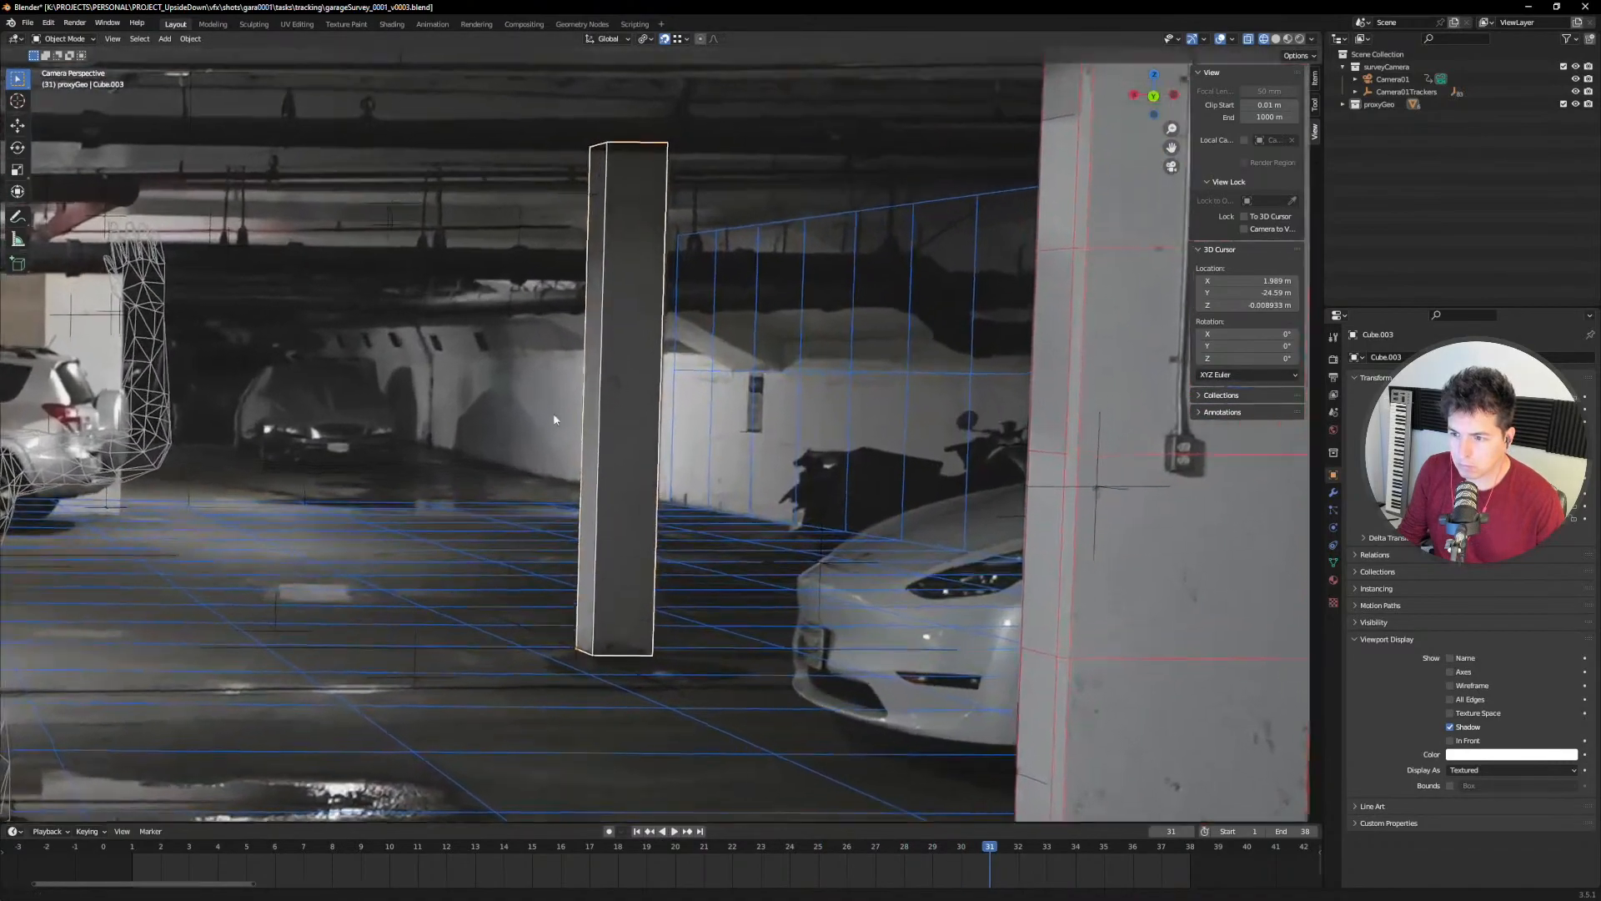
{"action": "scroll", "coordinate": [577, 367], "scroll_direction": "up", "scroll_amount": 5}
{"action": "scroll", "coordinate": [607, 338], "scroll_direction": "down", "scroll_amount": 3}
{"action": "key", "text": "s"}
{"action": "key", "text": "x"}
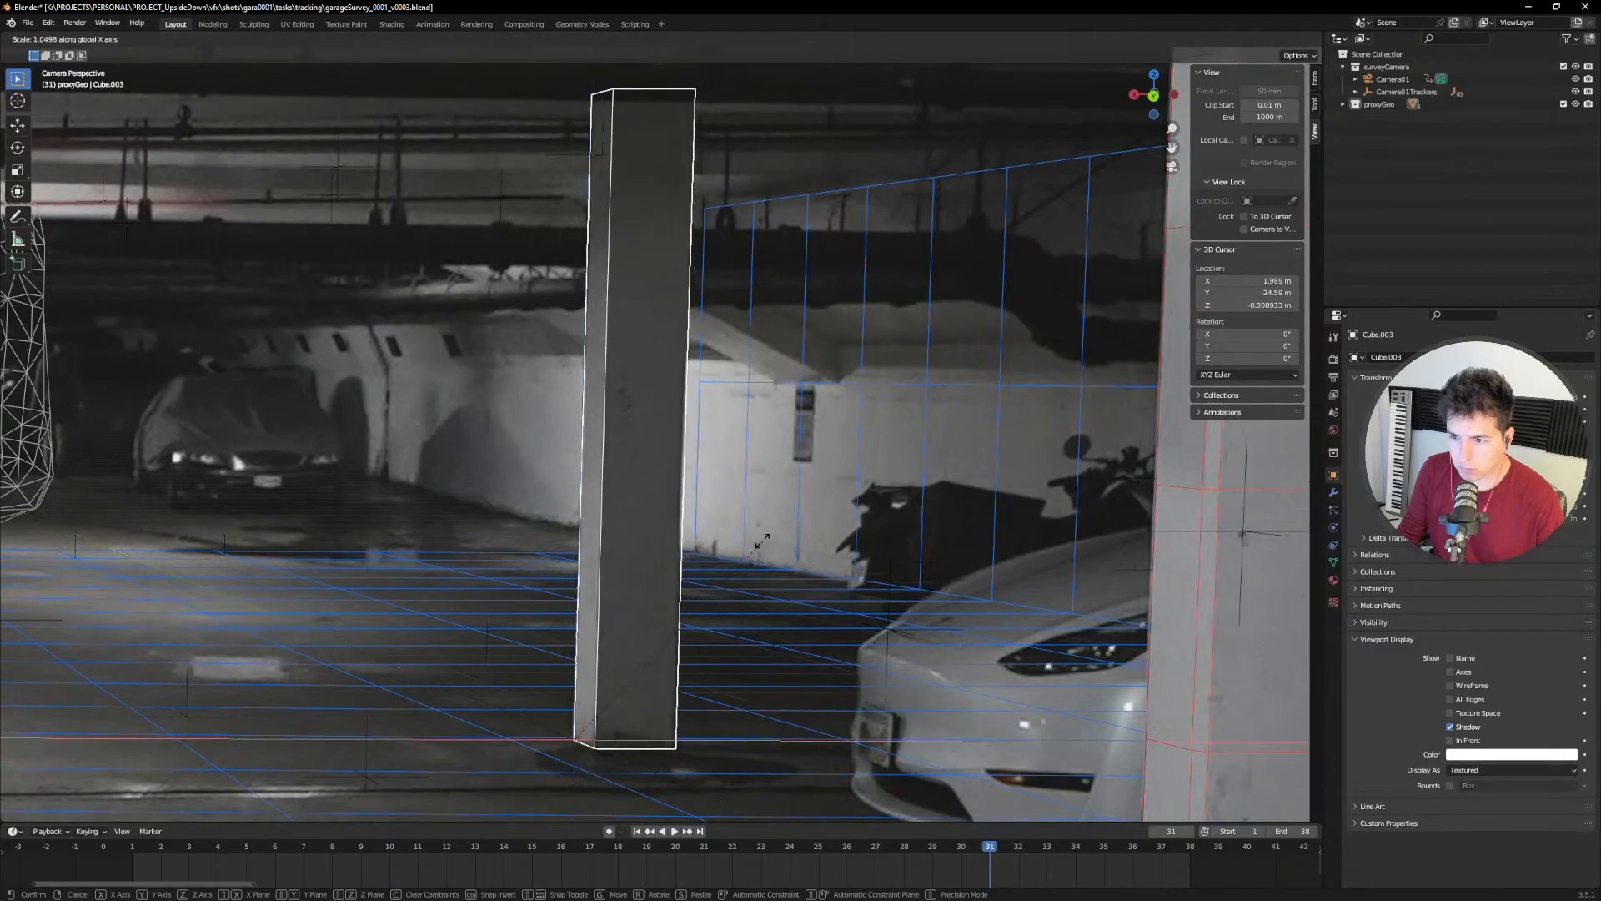
{"action": "left_click", "coordinate": [753, 540]}
{"action": "scroll", "coordinate": [754, 540], "scroll_direction": "down", "scroll_amount": 6}
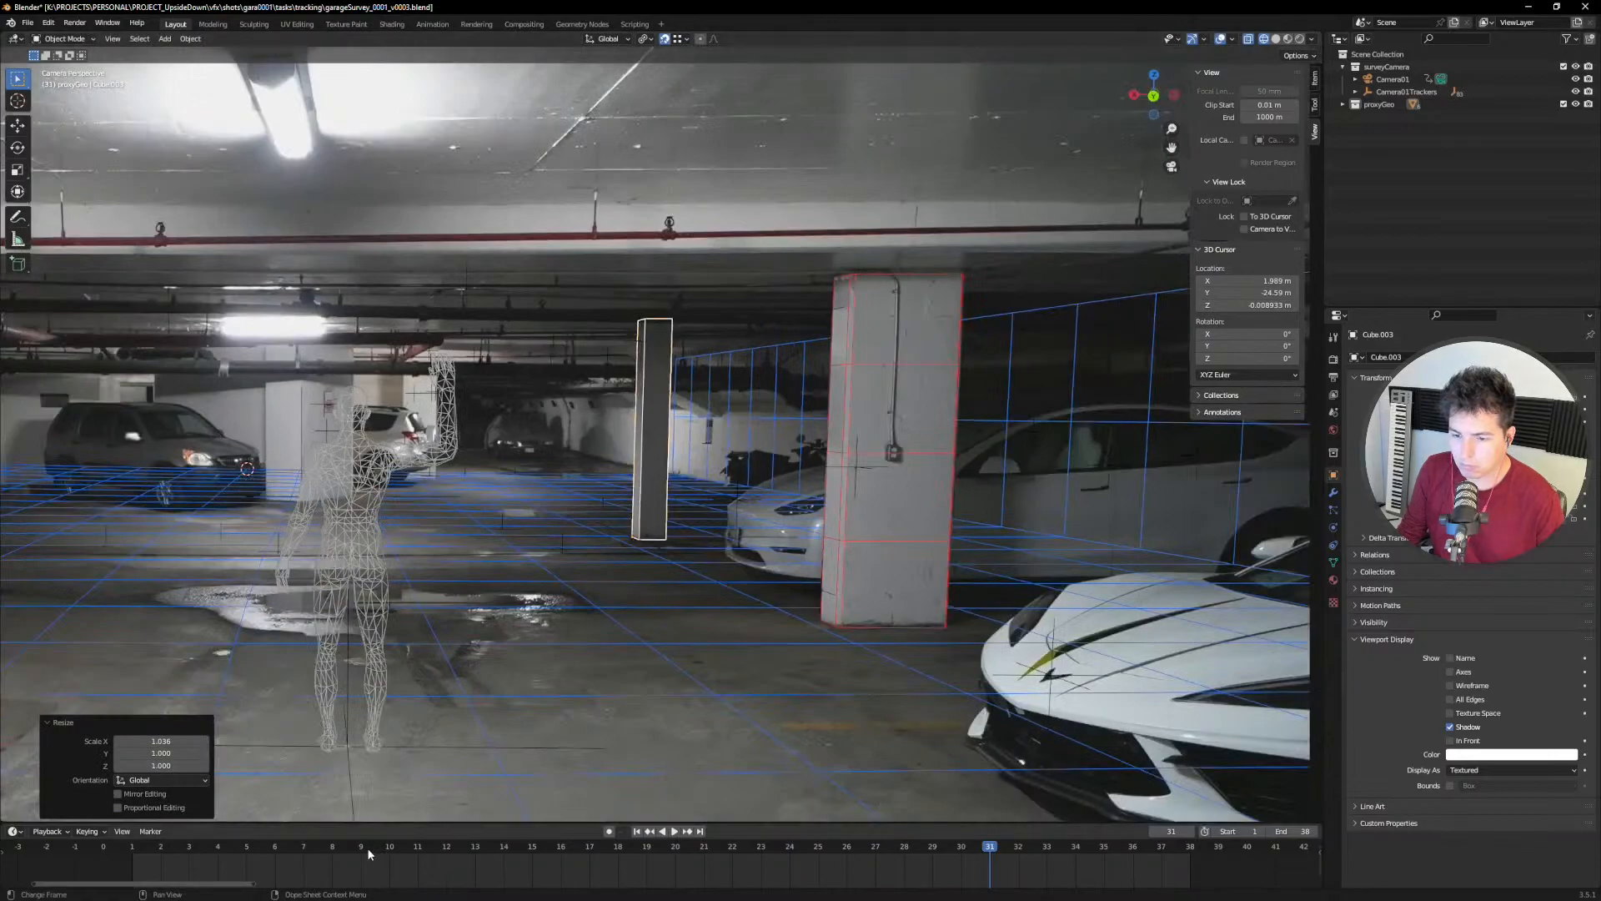
Step: Go to frame 9 and copy the red viewport display colour from the neighbouring column box to the narrow column box
{"action": "left_click", "coordinate": [363, 847]}
{"action": "key", "text": "space"}
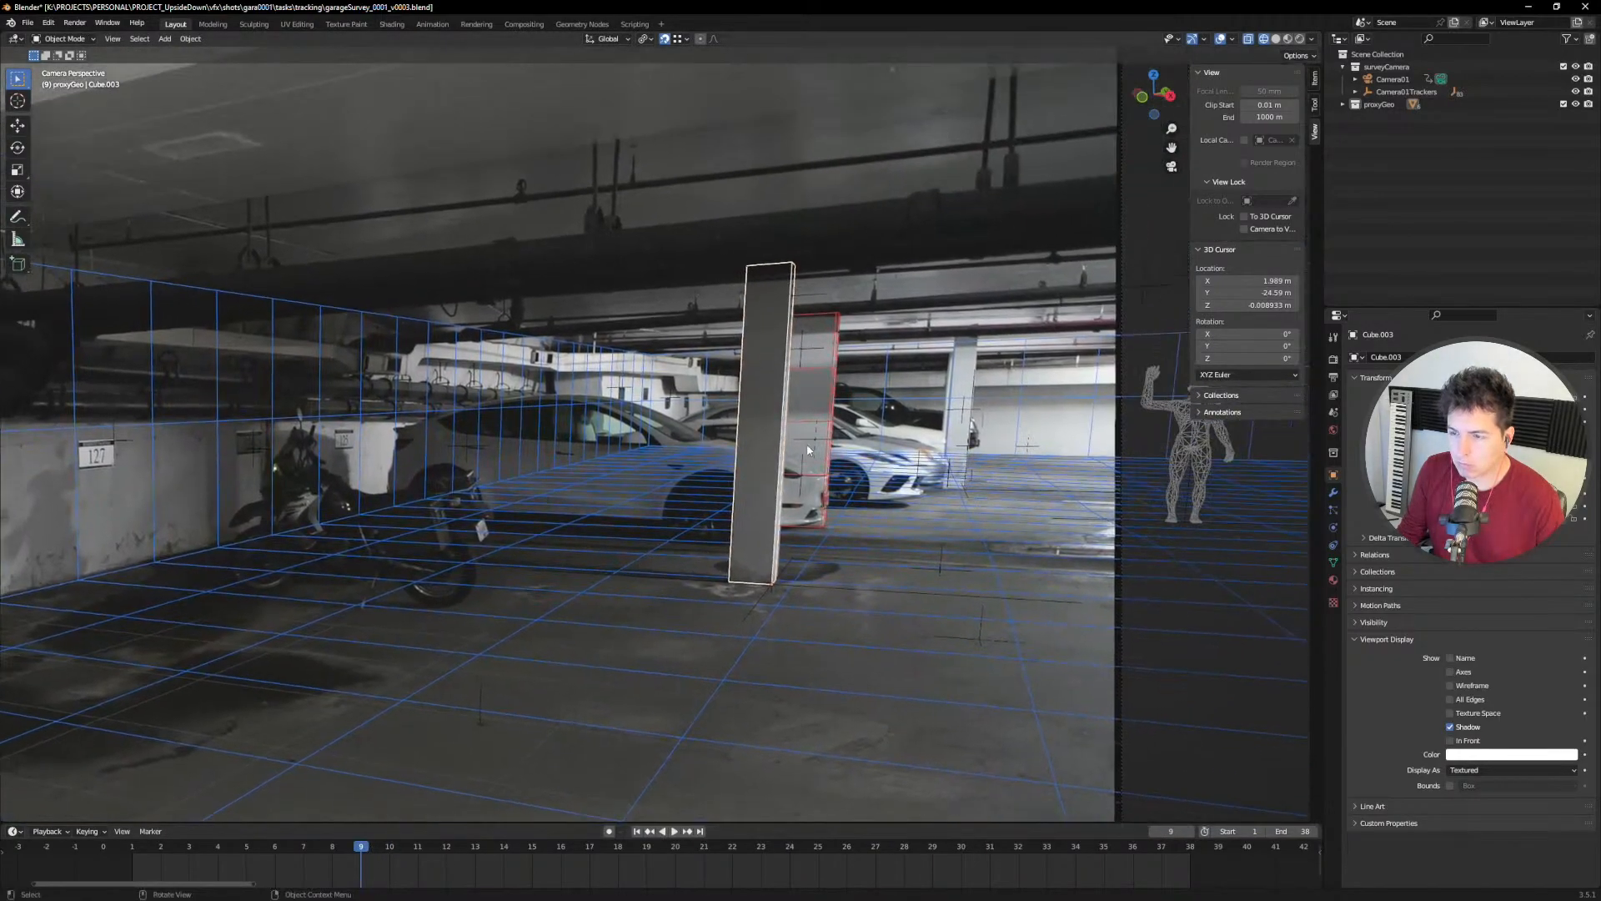
{"action": "key", "text": "Escape"}
{"action": "middle_click_drag", "start_coordinate": [792, 335], "coordinate": [683, 436], "text": "shift"}
{"action": "middle_click_drag", "start_coordinate": [684, 436], "coordinate": [667, 338], "text": "ctrl"}
{"action": "left_click", "coordinate": [518, 389]}
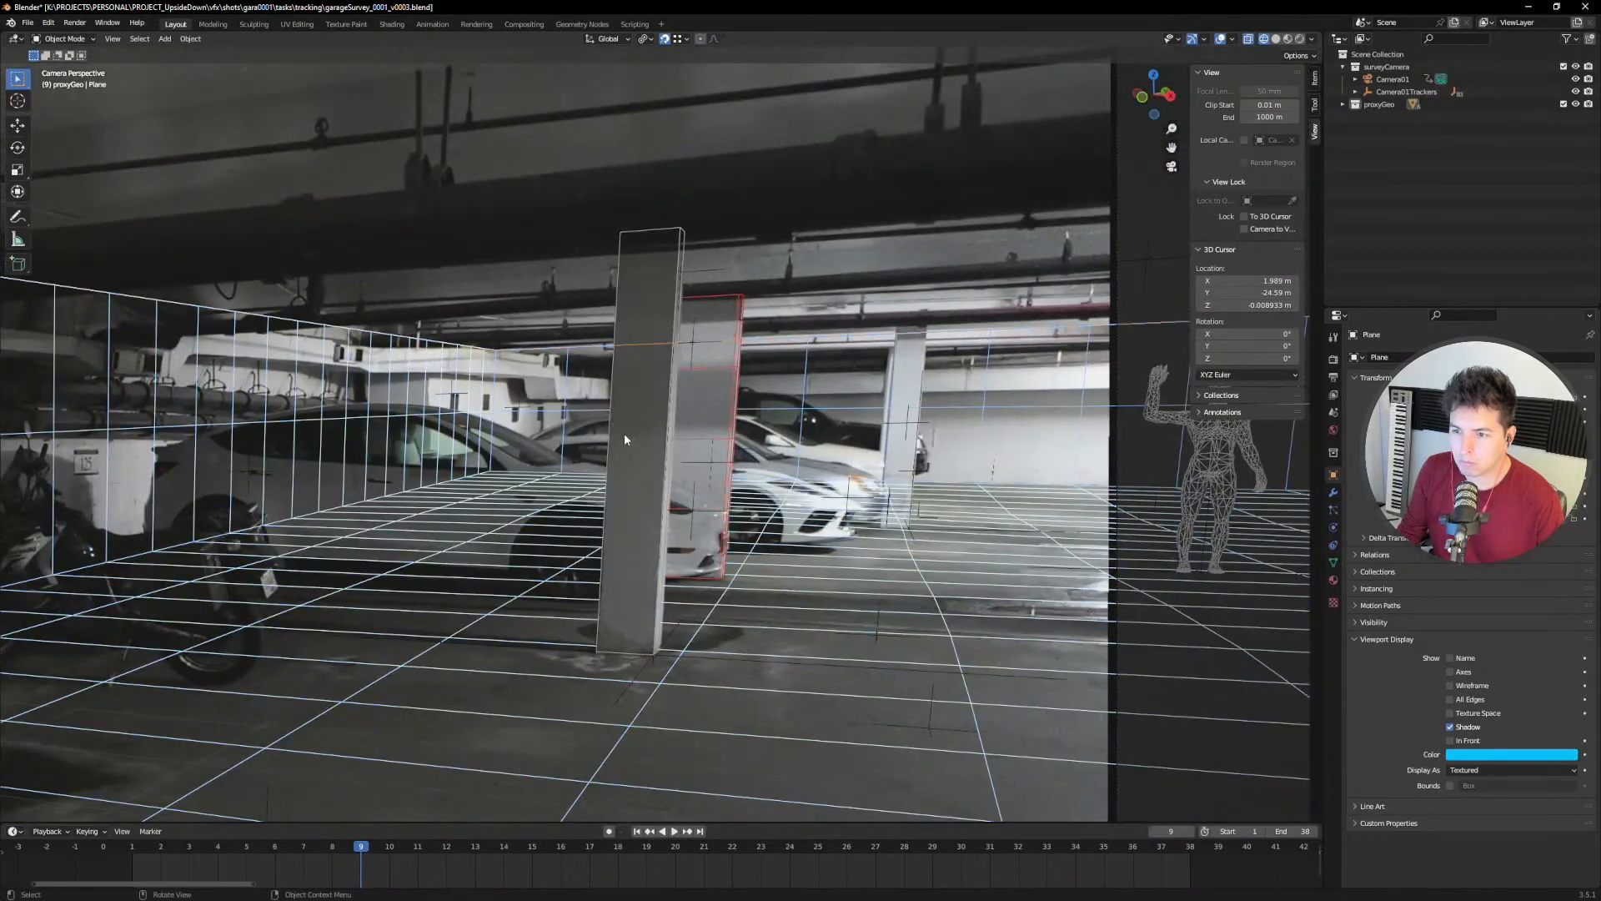
{"action": "left_click", "coordinate": [625, 434]}
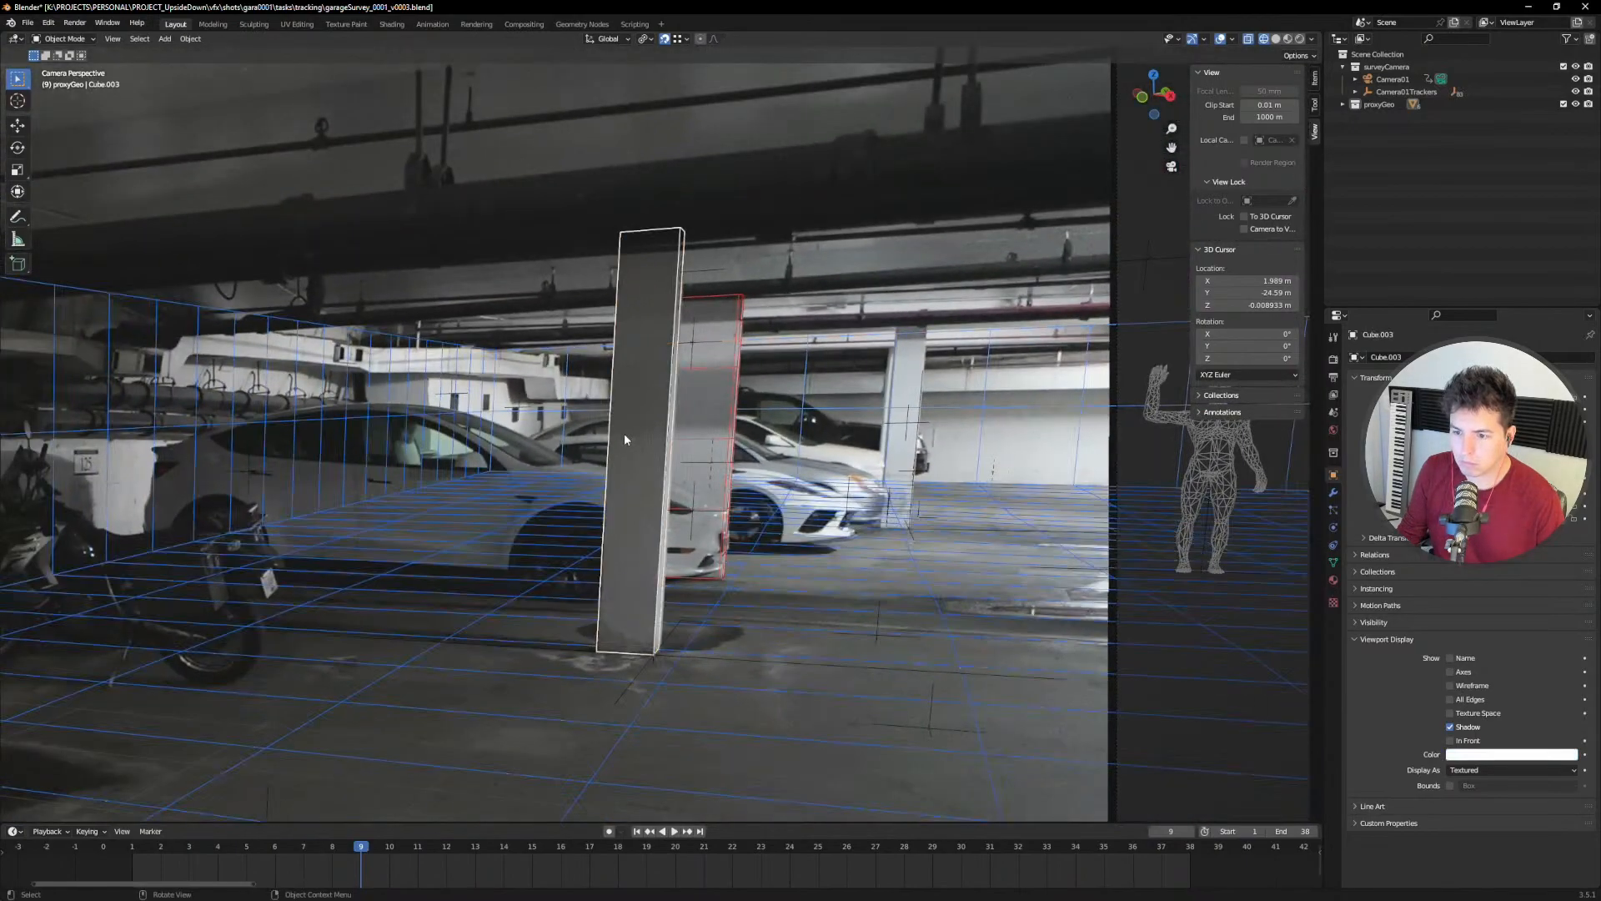
{"action": "left_click", "coordinate": [758, 407]}
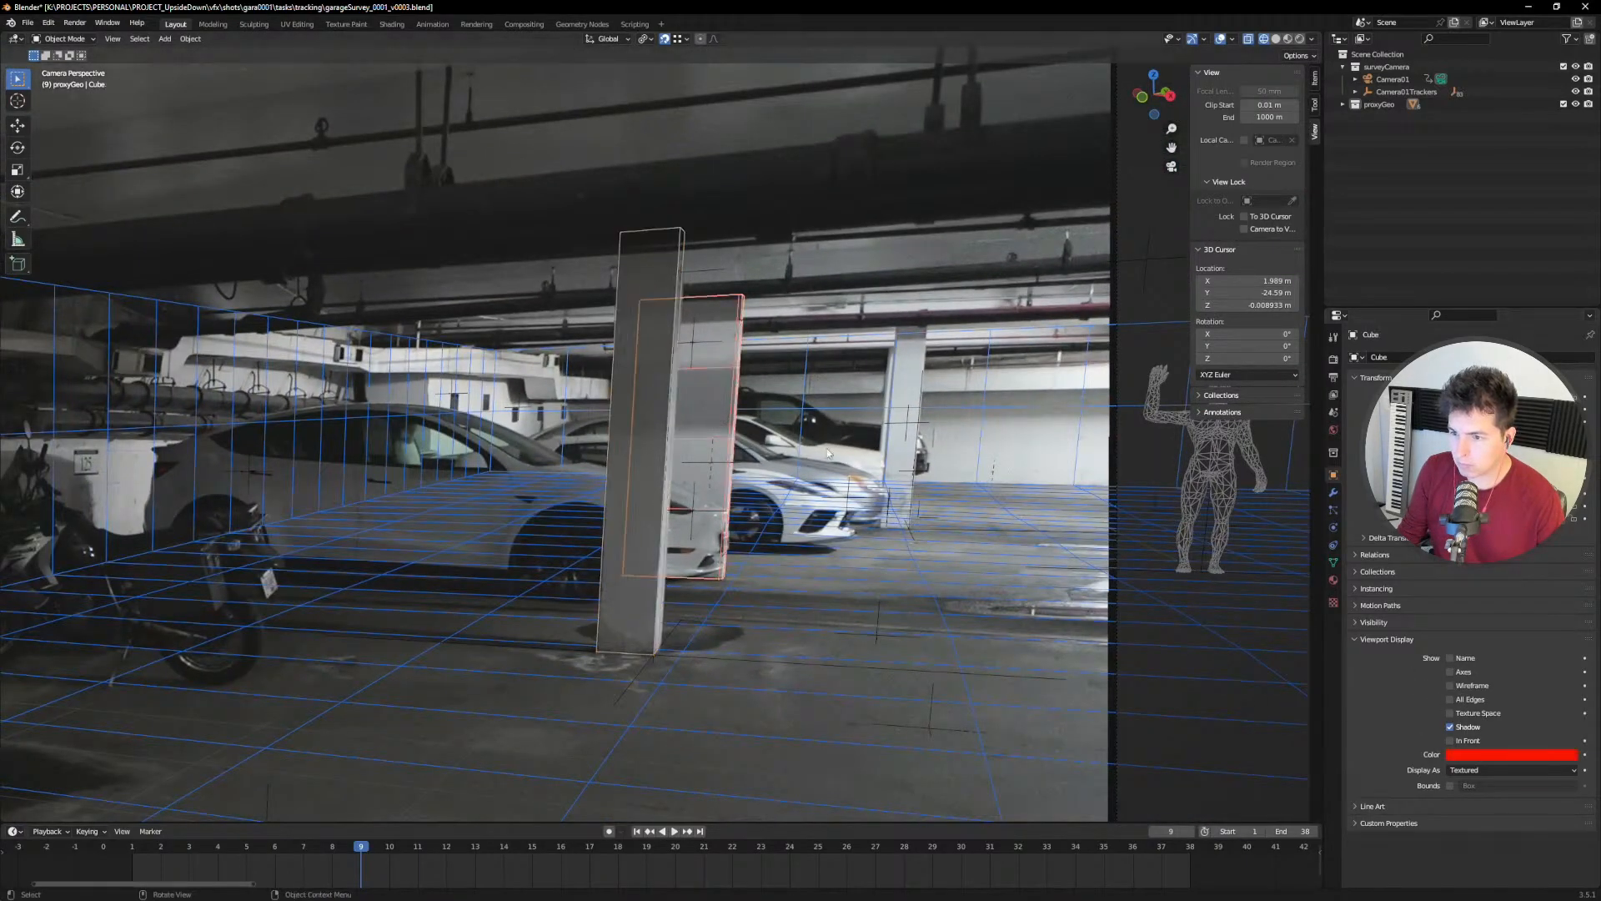
{"action": "left_click", "coordinate": [628, 448]}
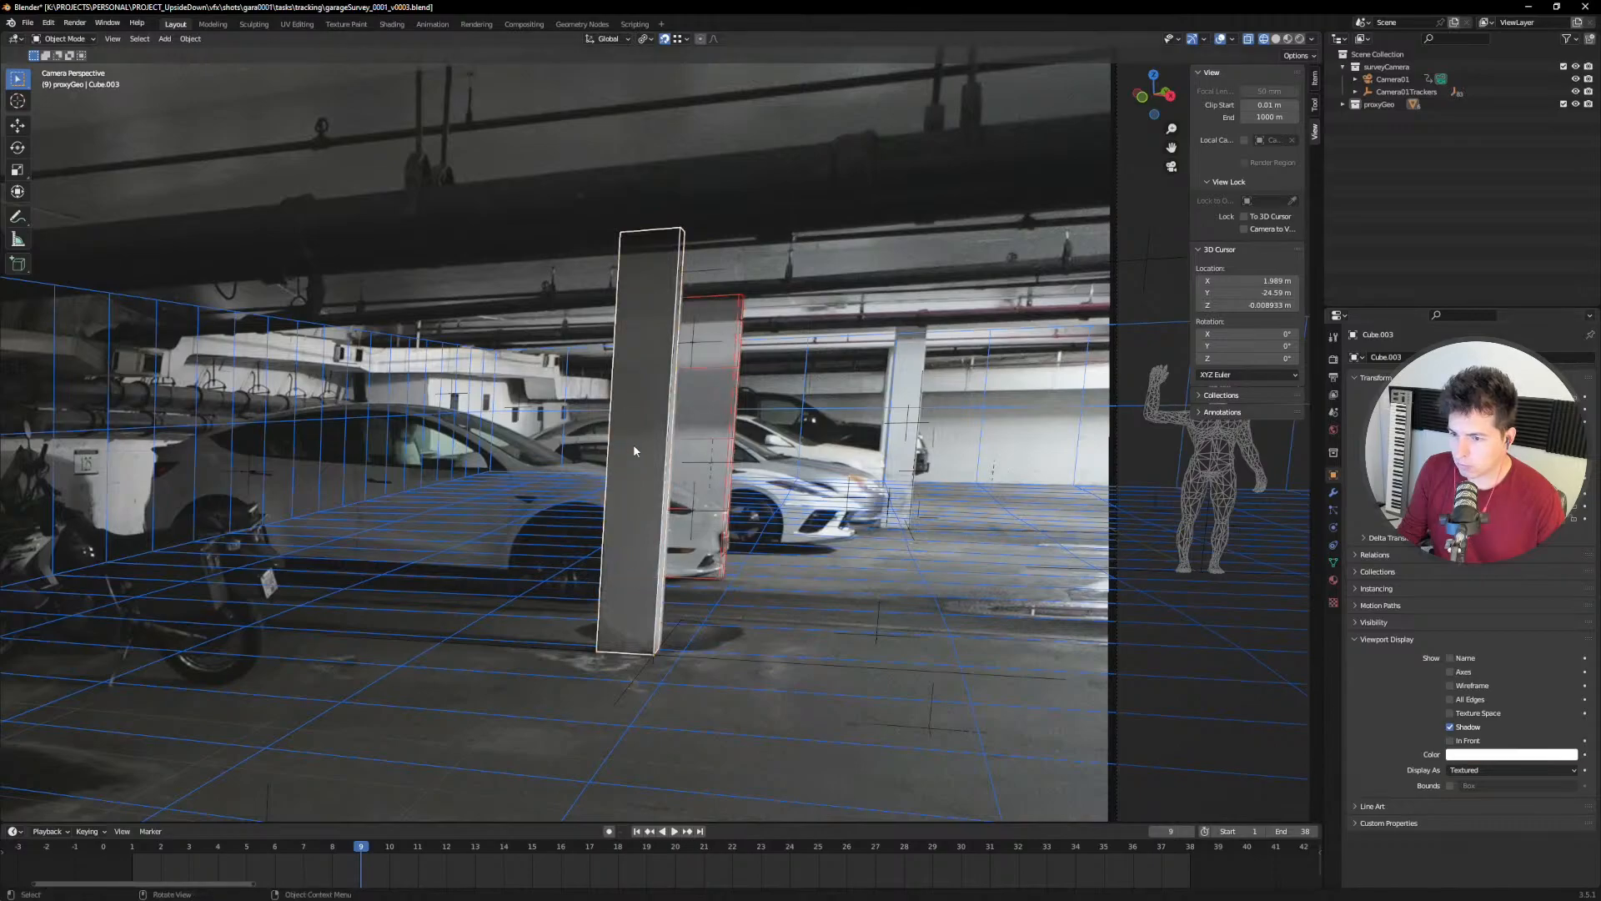
{"action": "key", "text": "ctrl+v"}
{"action": "left_click", "coordinate": [1494, 754]}
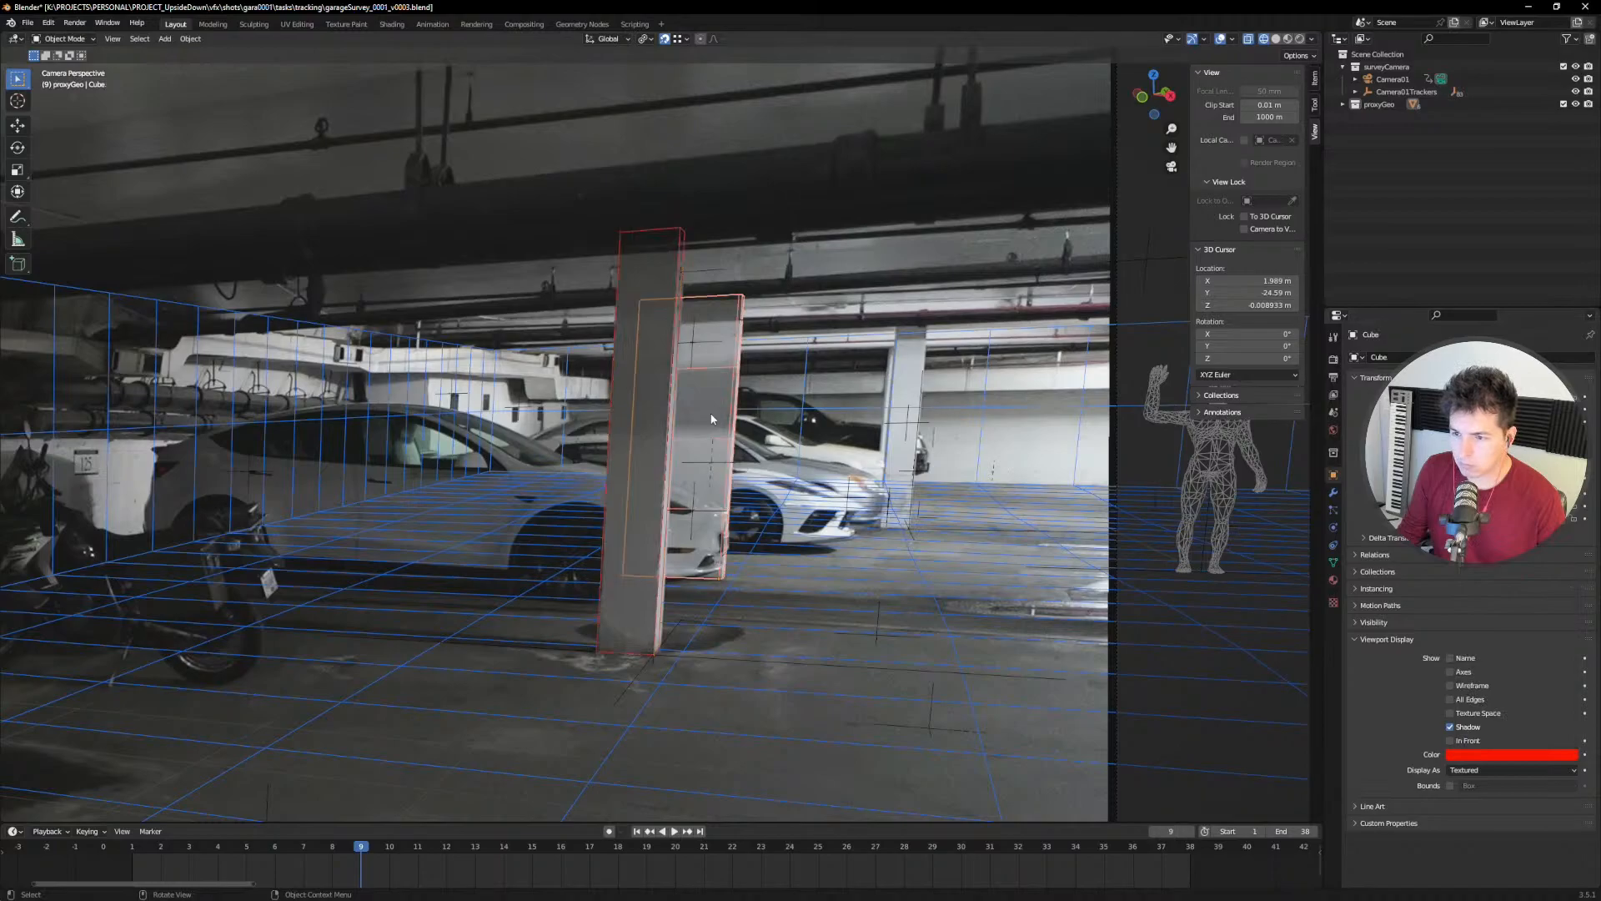
Step: Add three horizontal loop cuts along the narrow column box's height, return to Object Mode and deselect it
{"action": "key", "text": "Tab"}
{"action": "key", "text": "ctrl+r"}
{"action": "scroll", "coordinate": [647, 433], "scroll_direction": "up", "scroll_amount": 2}
{"action": "left_click", "coordinate": [647, 433]}
{"action": "right_click", "coordinate": [648, 433]}
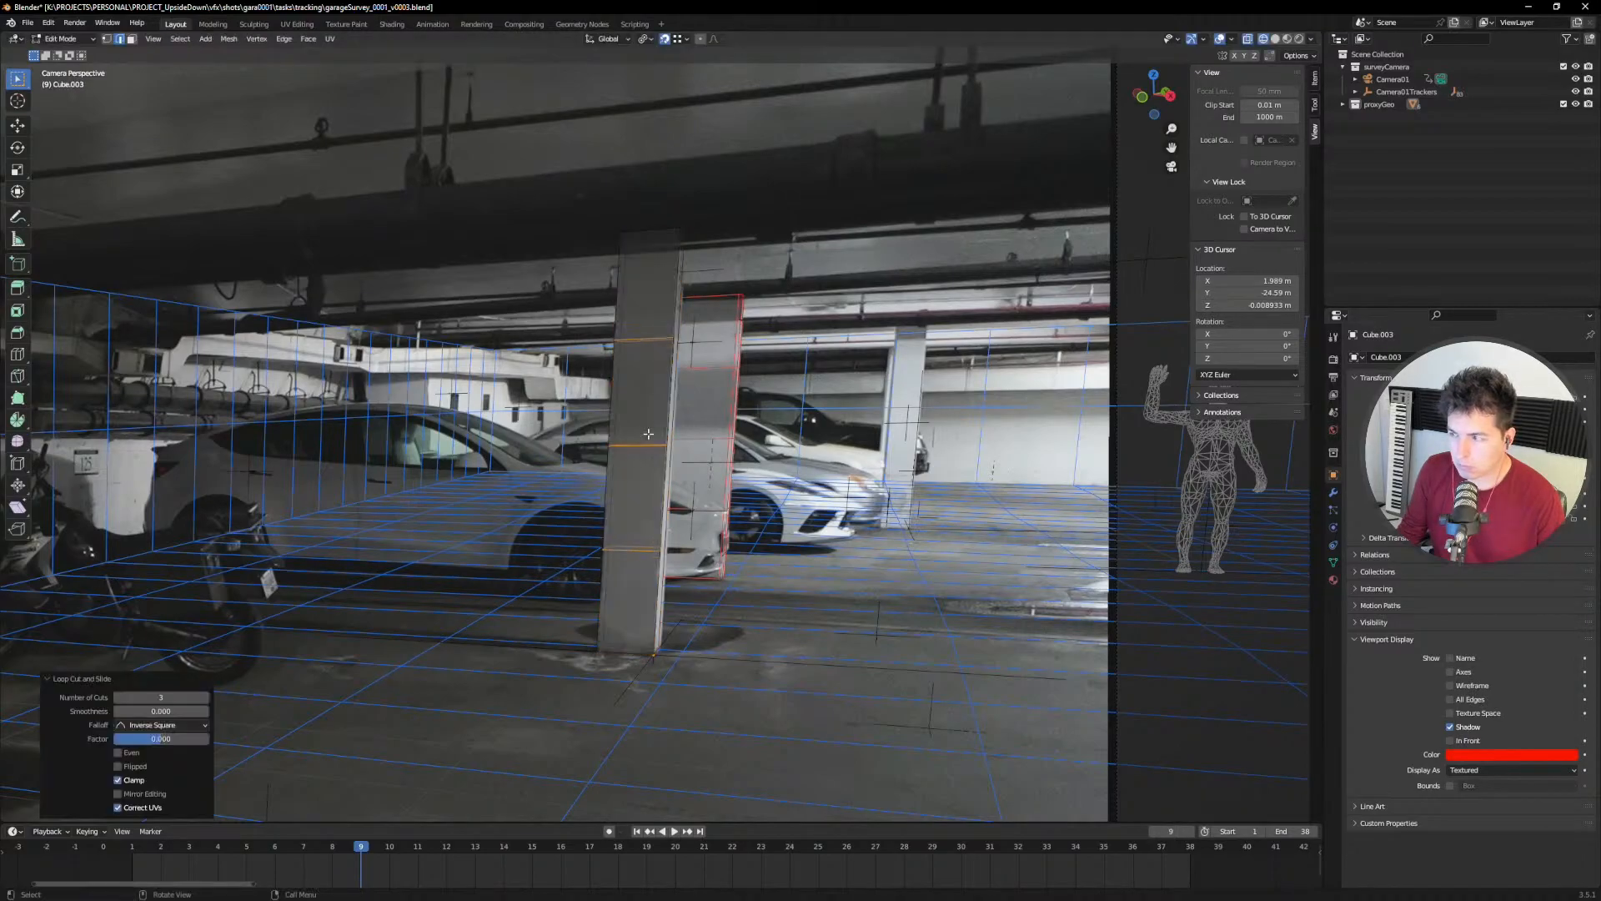
{"action": "key", "text": "Tab"}
{"action": "scroll", "coordinate": [588, 383], "scroll_direction": "down", "scroll_amount": 2}
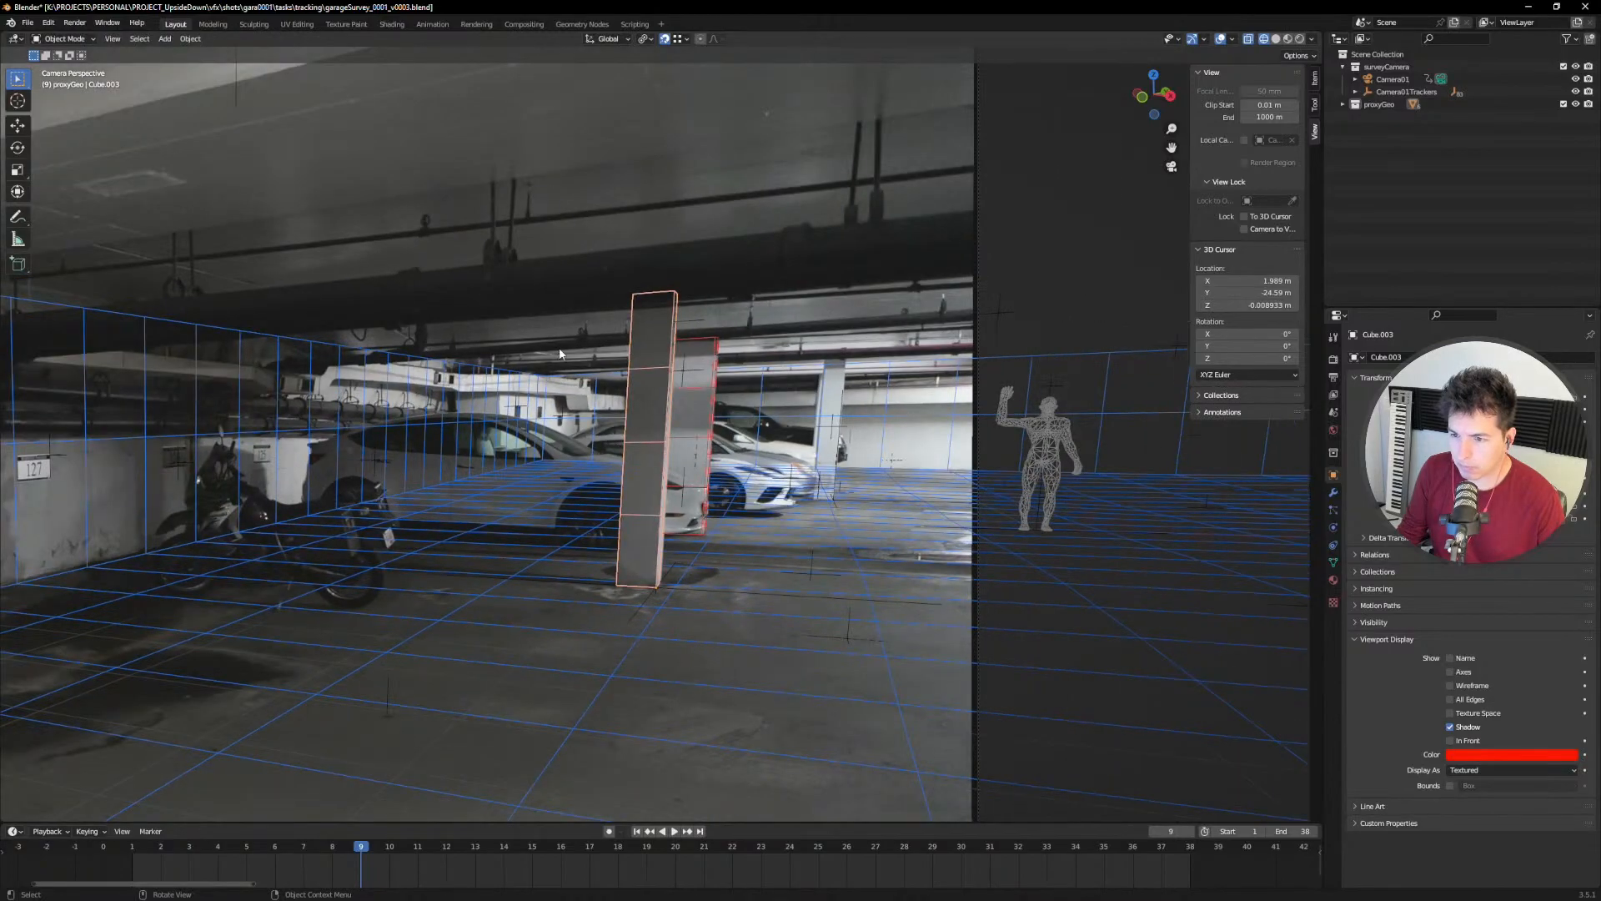
{"action": "left_click", "coordinate": [560, 354]}
Step: Scrub the timeline to frame 18 to check the column boxes against the footage, and save the file
{"action": "scroll", "coordinate": [610, 357], "scroll_direction": "down", "scroll_amount": 3}
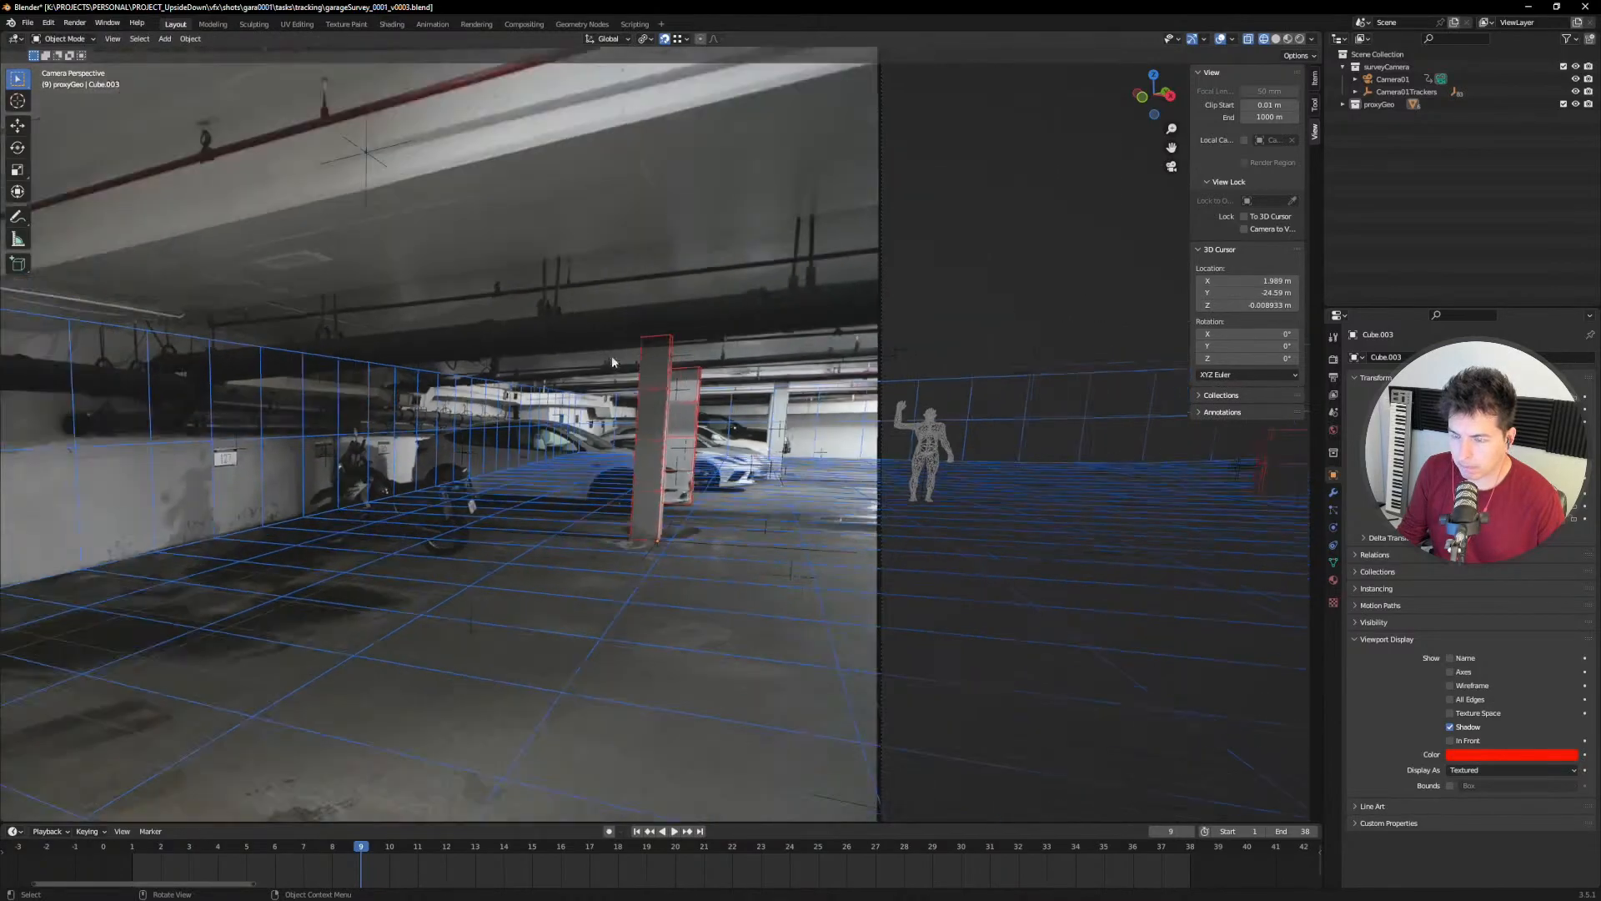
{"action": "middle_click_drag", "start_coordinate": [457, 594], "coordinate": [736, 544], "text": "shift"}
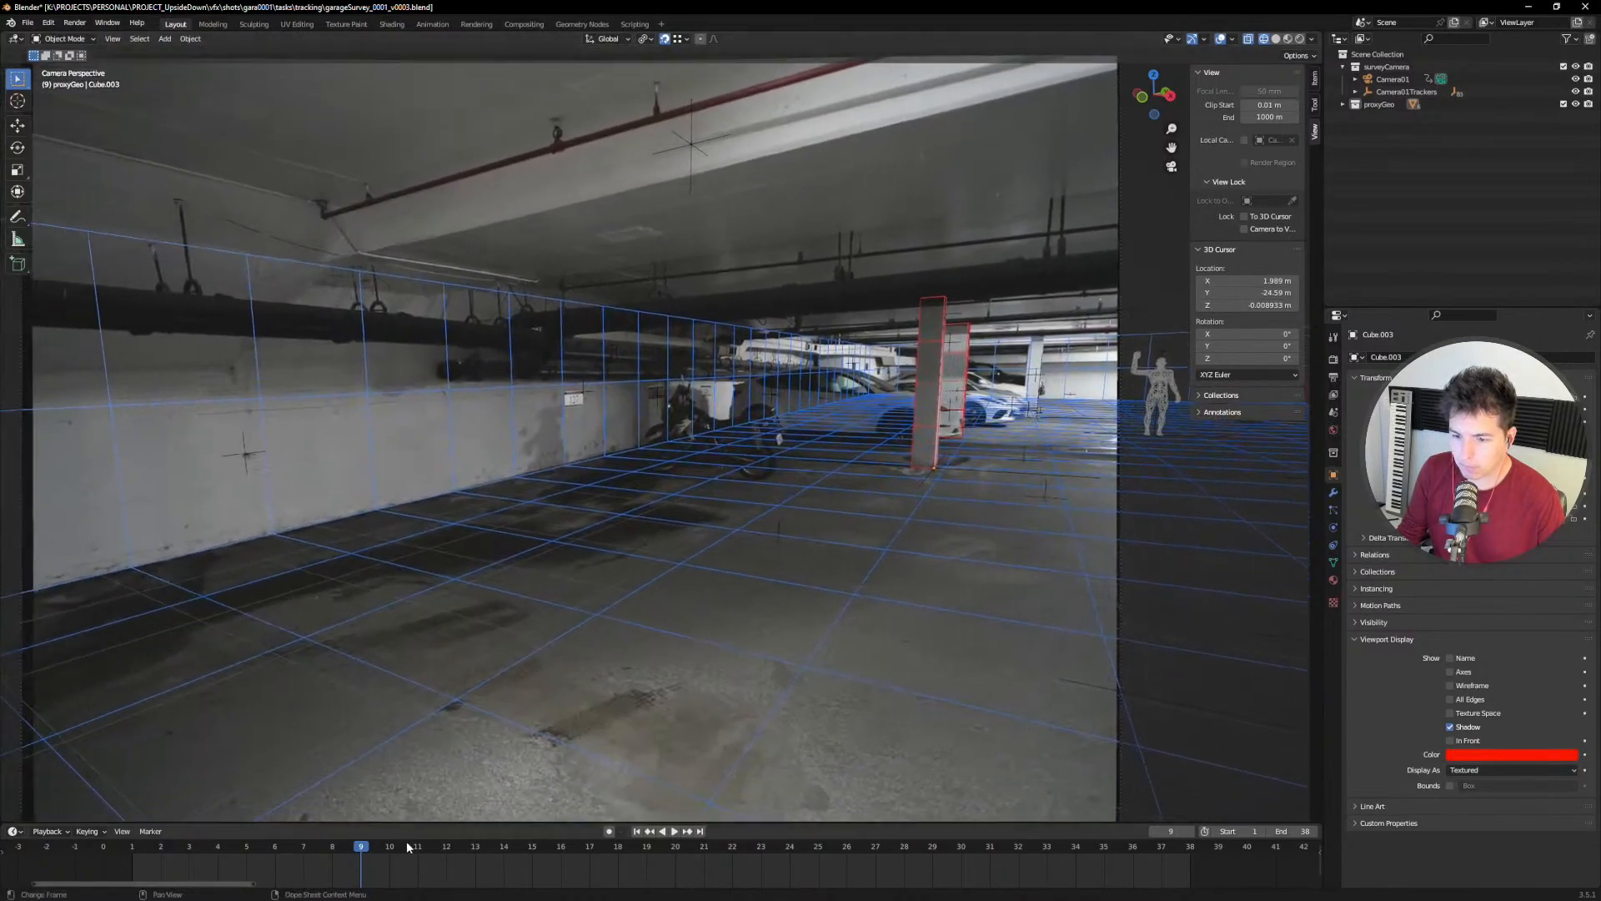
{"action": "left_click_drag", "start_coordinate": [407, 841], "coordinate": [619, 852]}
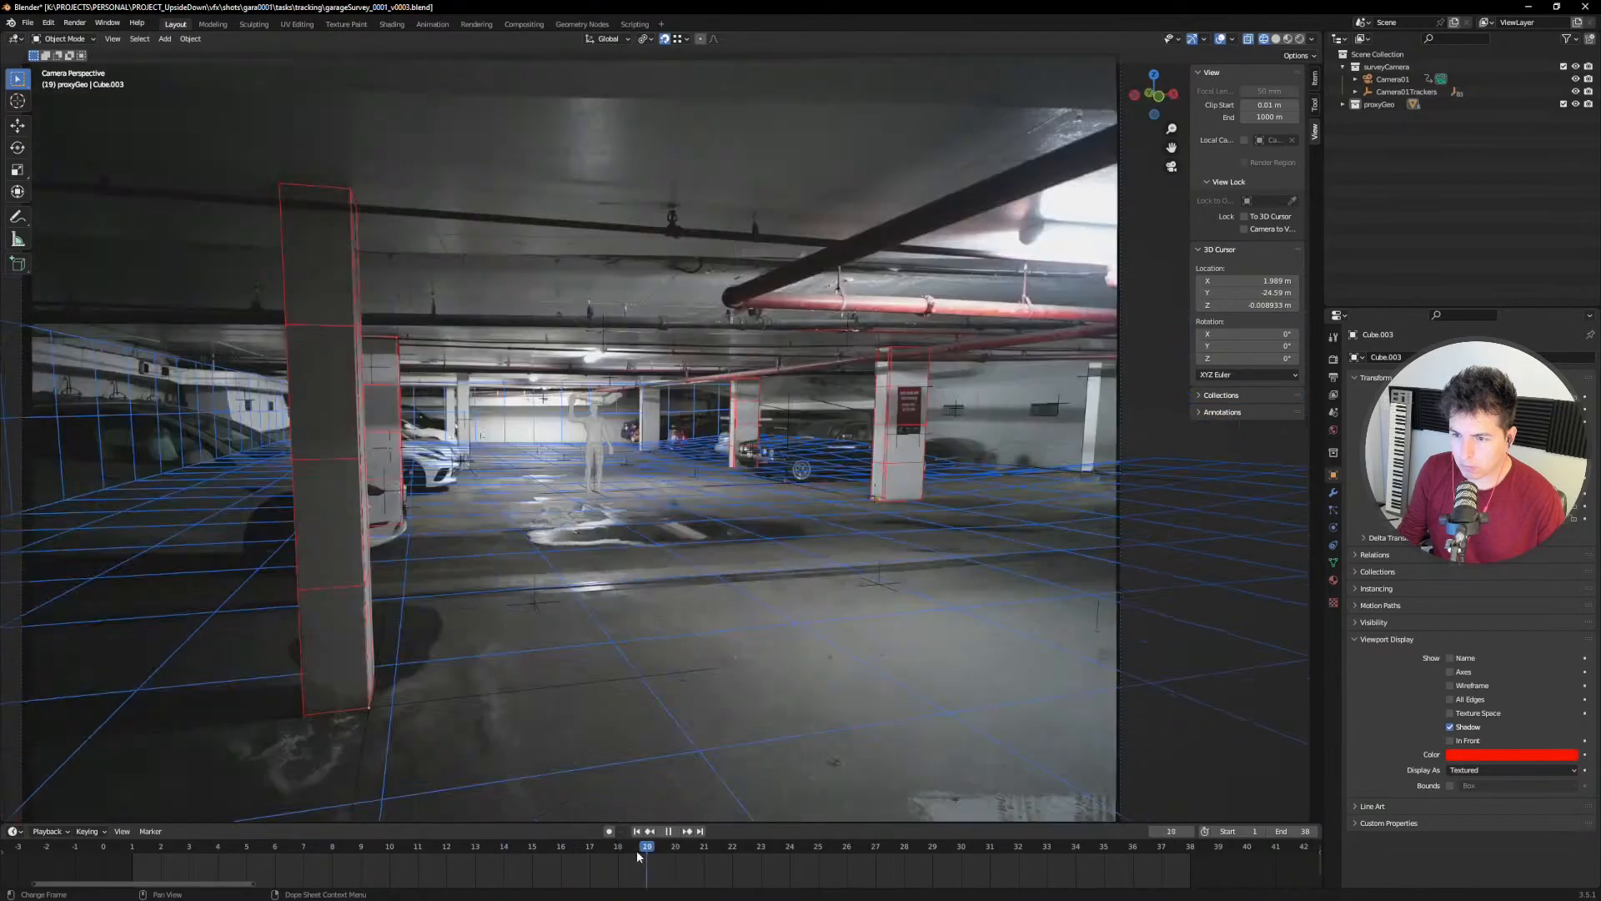
{"action": "key", "text": "Escape"}
{"action": "key", "text": "ctrl+s"}
Step: Duplicate the narrow column box, snap the copy to the tracker on the column beside the silver sedan, and go to frame 33
{"action": "left_click", "coordinate": [523, 511]}
{"action": "key", "text": "shift+d"}
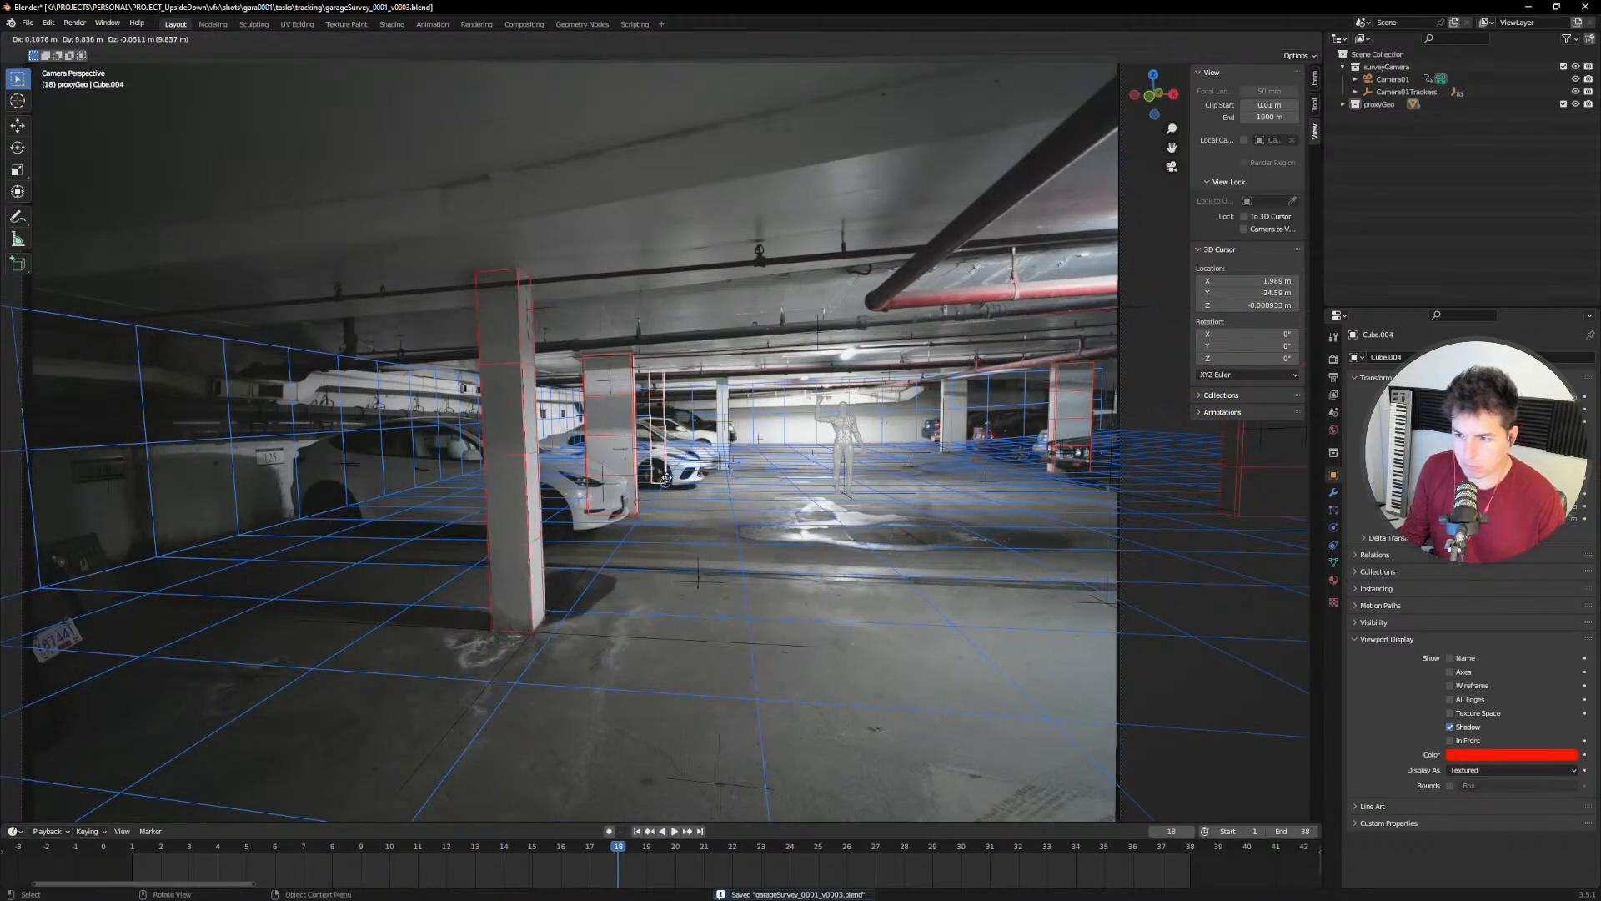
{"action": "left_click", "coordinate": [724, 424]}
{"action": "left_click_drag", "start_coordinate": [689, 843], "coordinate": [1046, 874]}
{"action": "scroll", "coordinate": [769, 585], "scroll_direction": "up", "scroll_amount": 8}
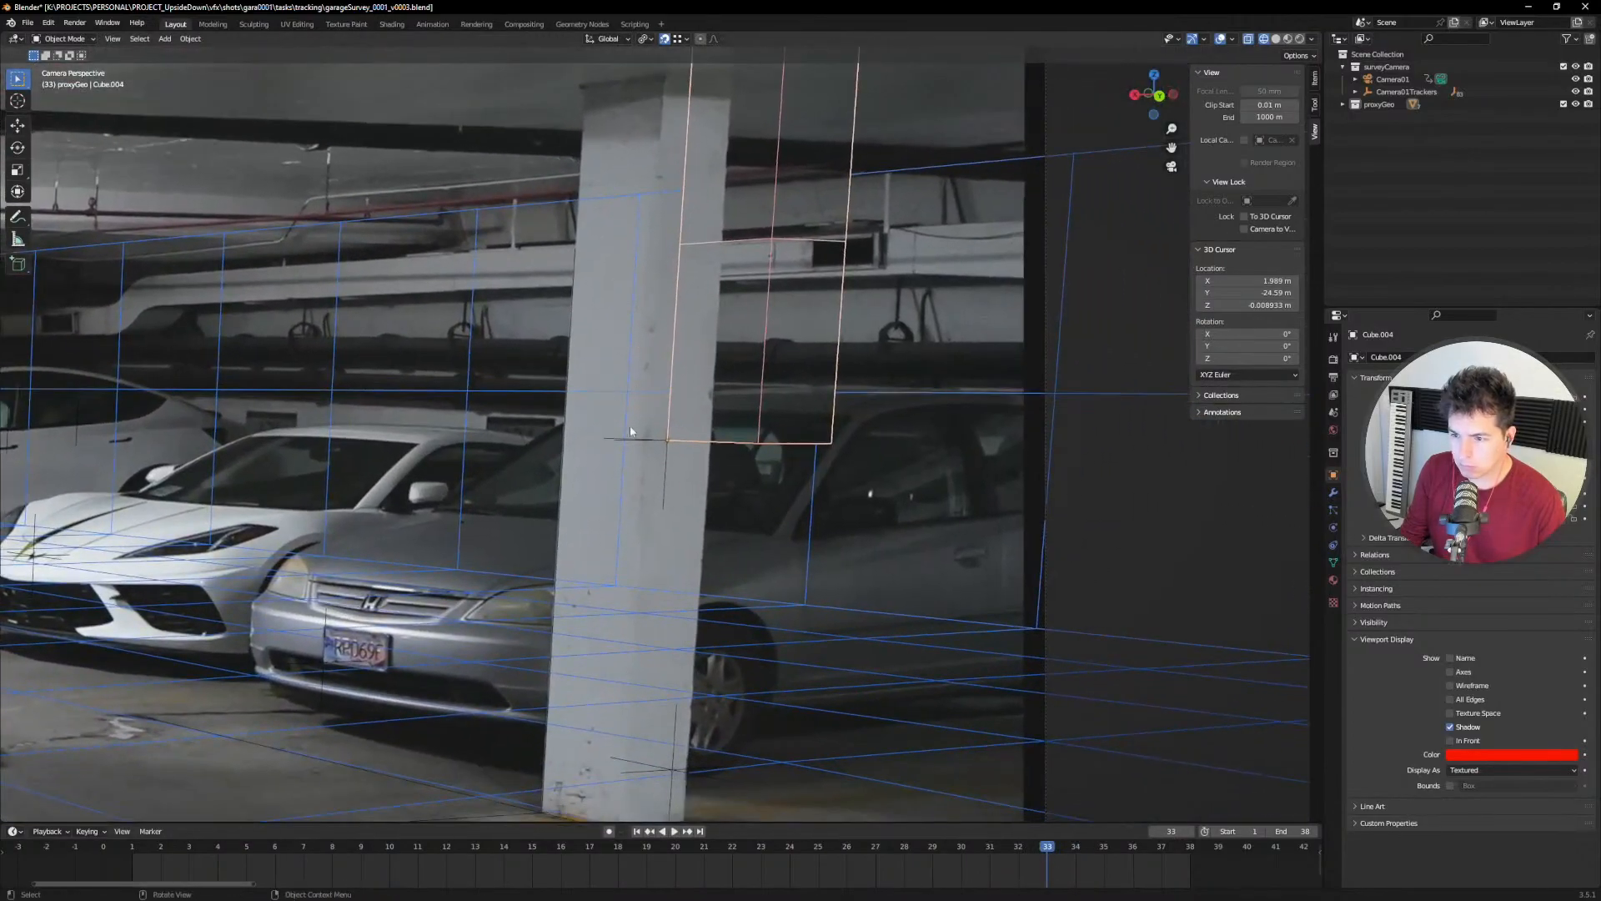
{"action": "scroll", "coordinate": [659, 438], "scroll_direction": "down", "scroll_amount": 3}
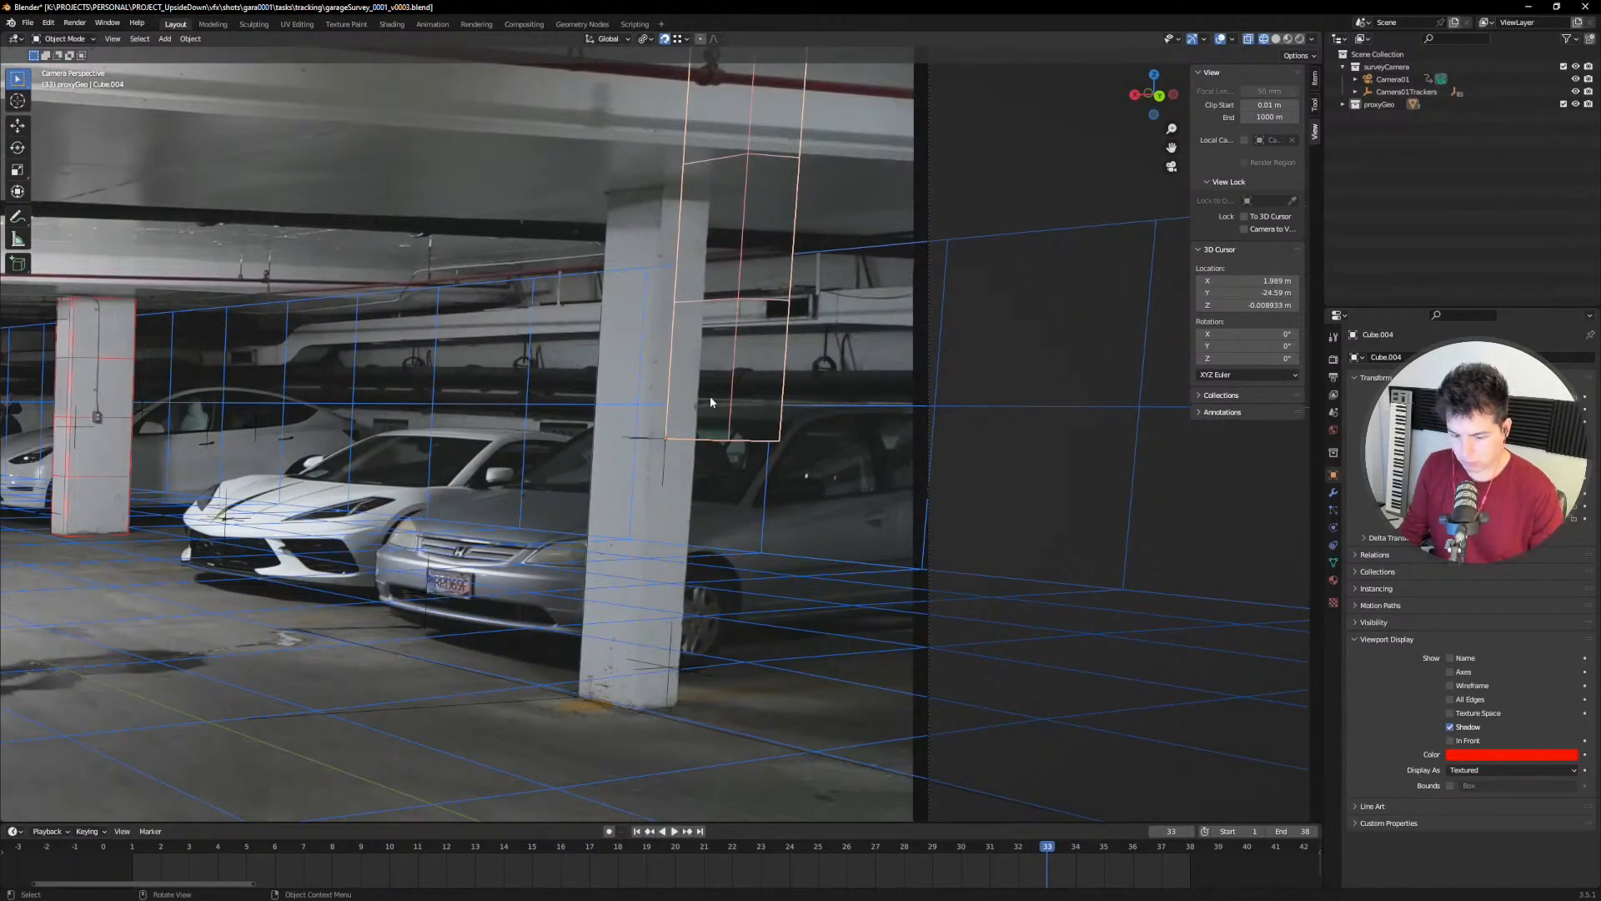
Step: Move only the copied box's origin to the front corner vertex of its middle edge loop
{"action": "key", "text": "ctrl+period"}
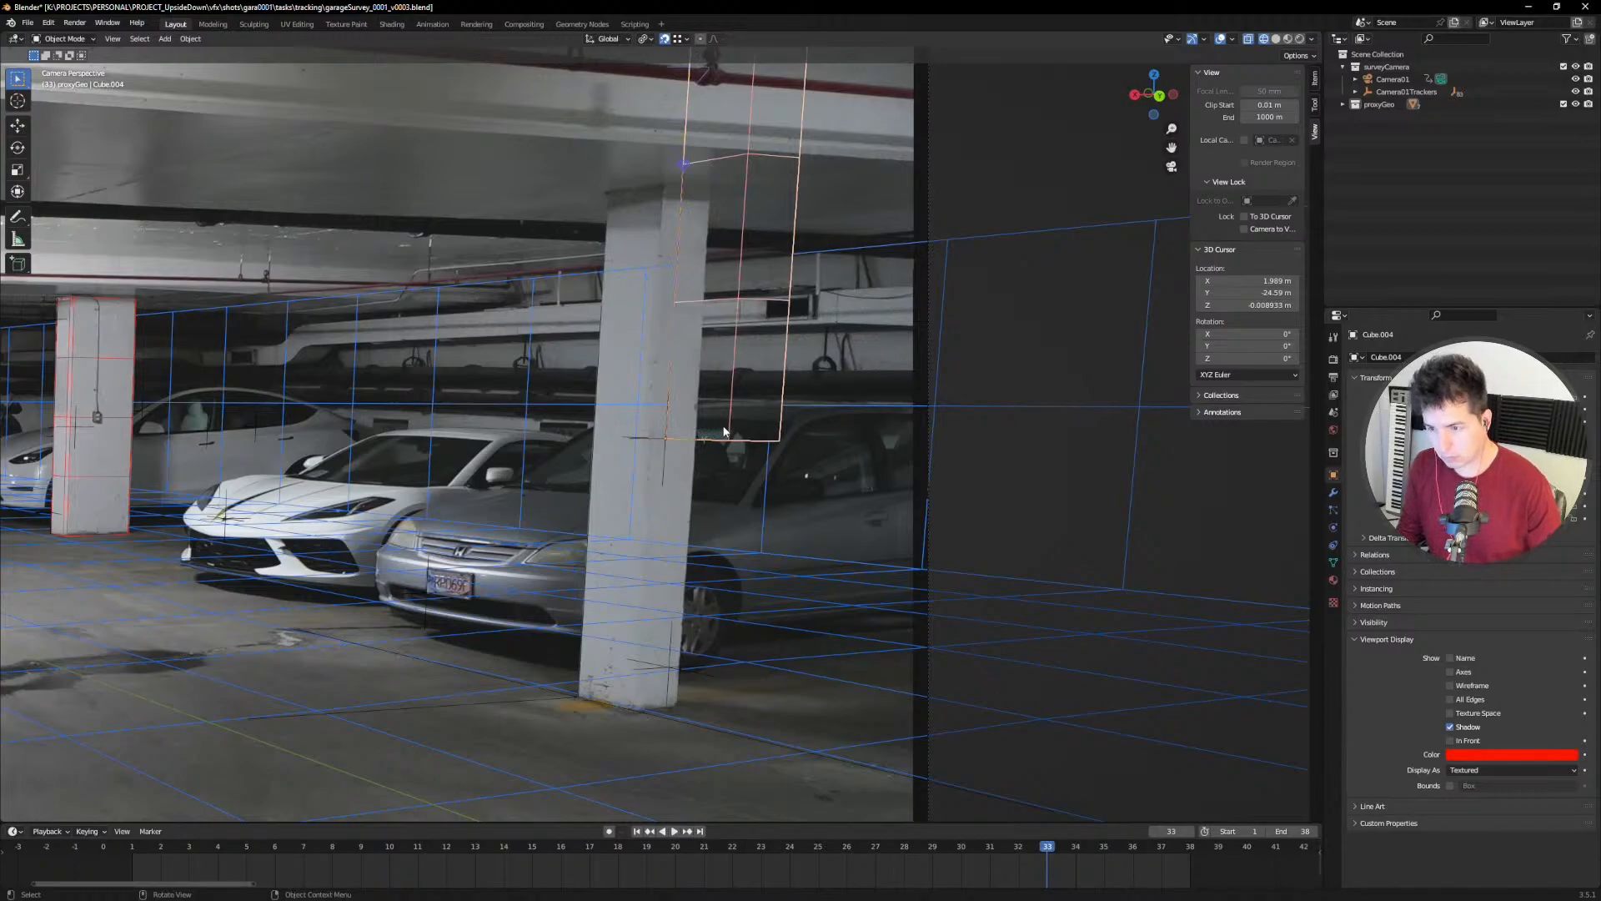
{"action": "key", "text": "g"}
{"action": "left_click", "coordinate": [749, 155]}
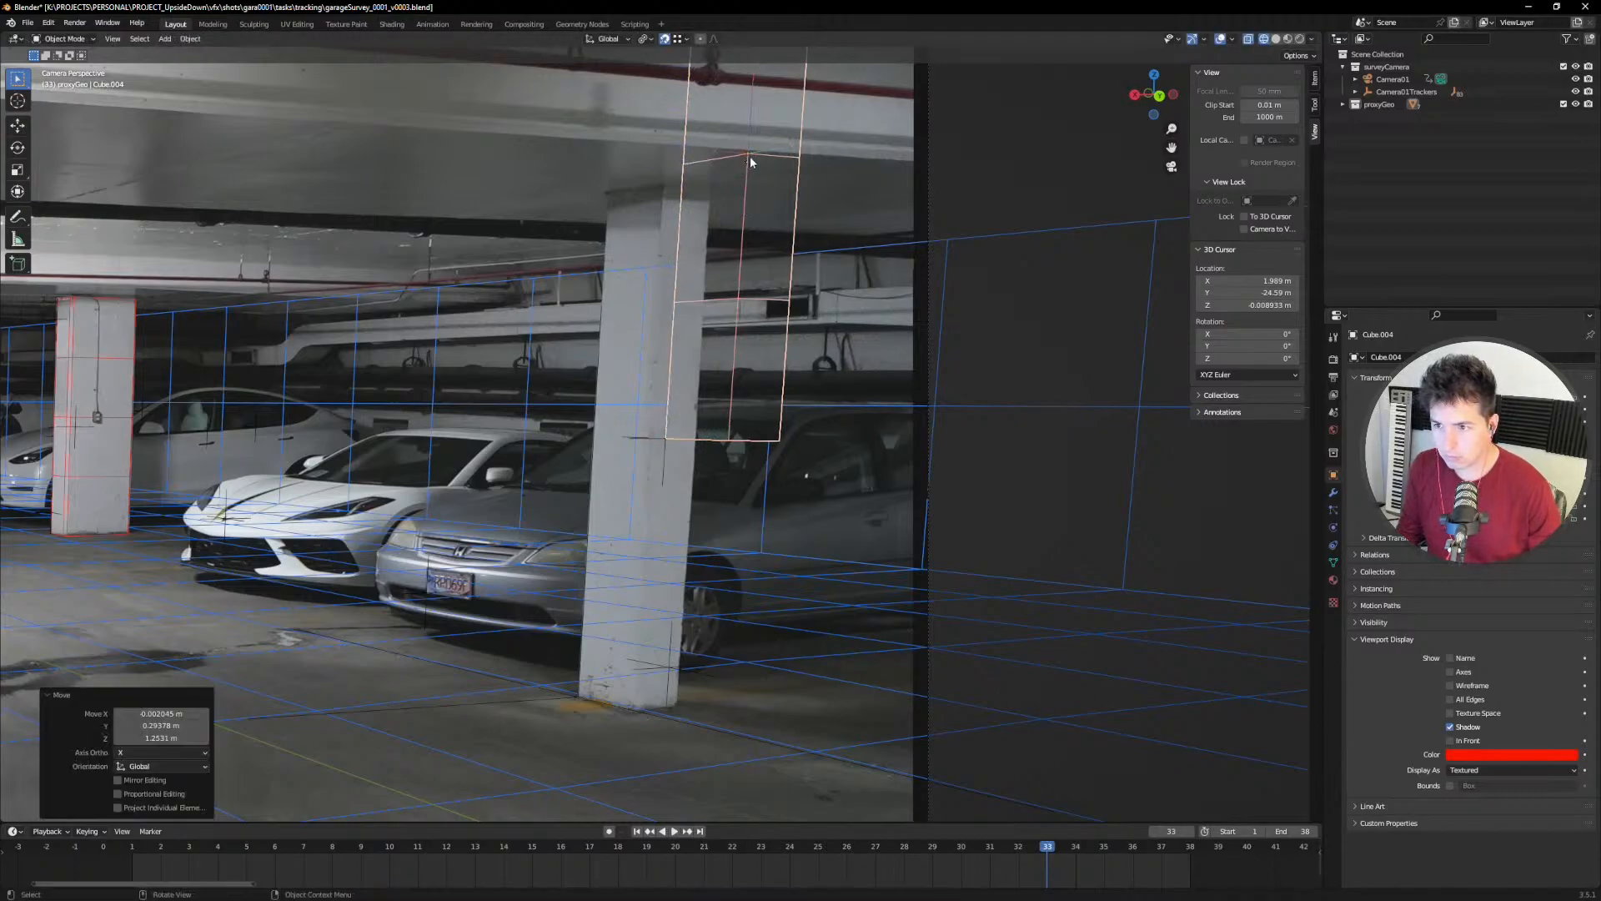
Step: Turn off origin-only transforms and snap the copied box by its new origin onto the column's tracker
{"action": "key", "text": "ctrl+period"}
{"action": "key", "text": "g"}
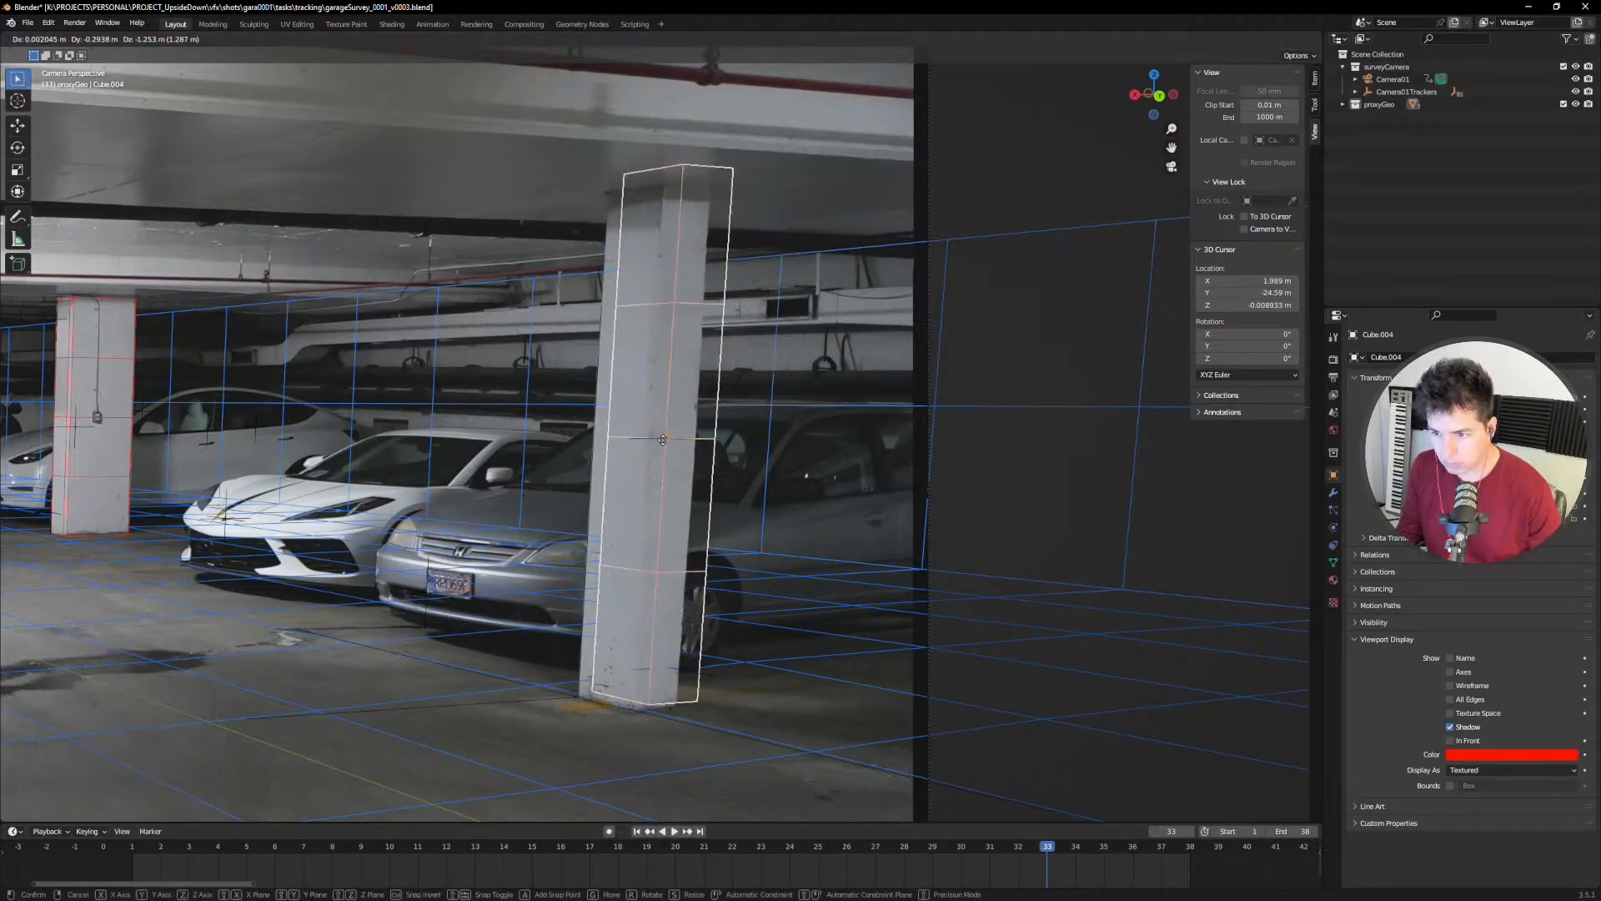
{"action": "left_click", "coordinate": [682, 472]}
{"action": "scroll", "coordinate": [677, 474], "scroll_direction": "up", "scroll_amount": 2}
{"action": "middle_click_drag", "start_coordinate": [675, 439], "coordinate": [675, 435], "text": "shift"}
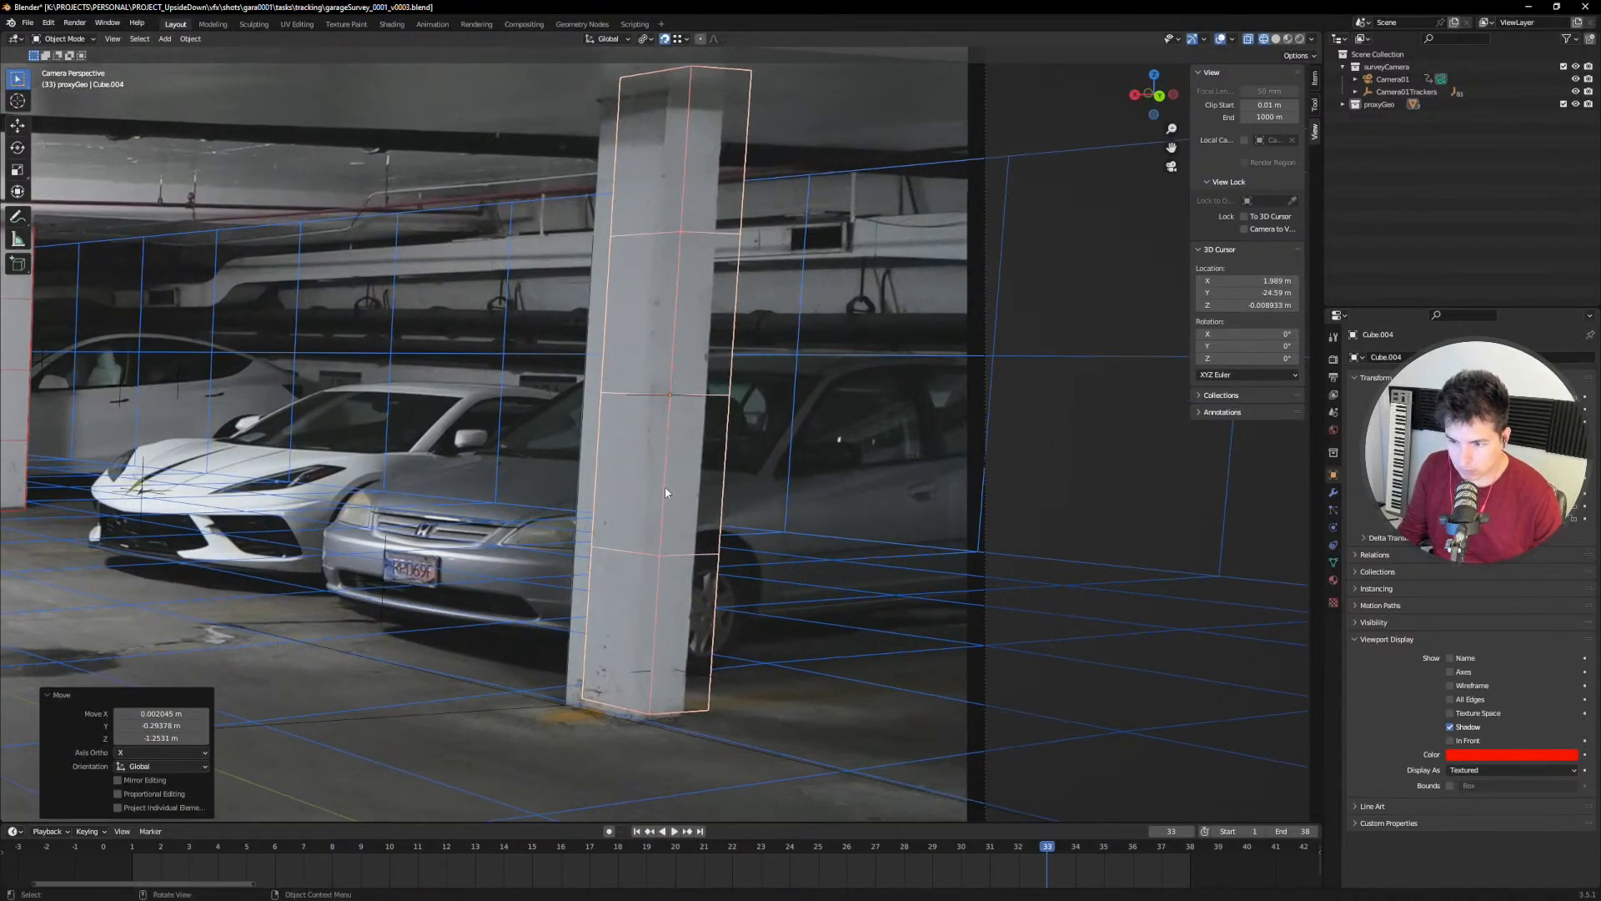
{"action": "key", "text": "g"}
{"action": "key", "text": "x"}
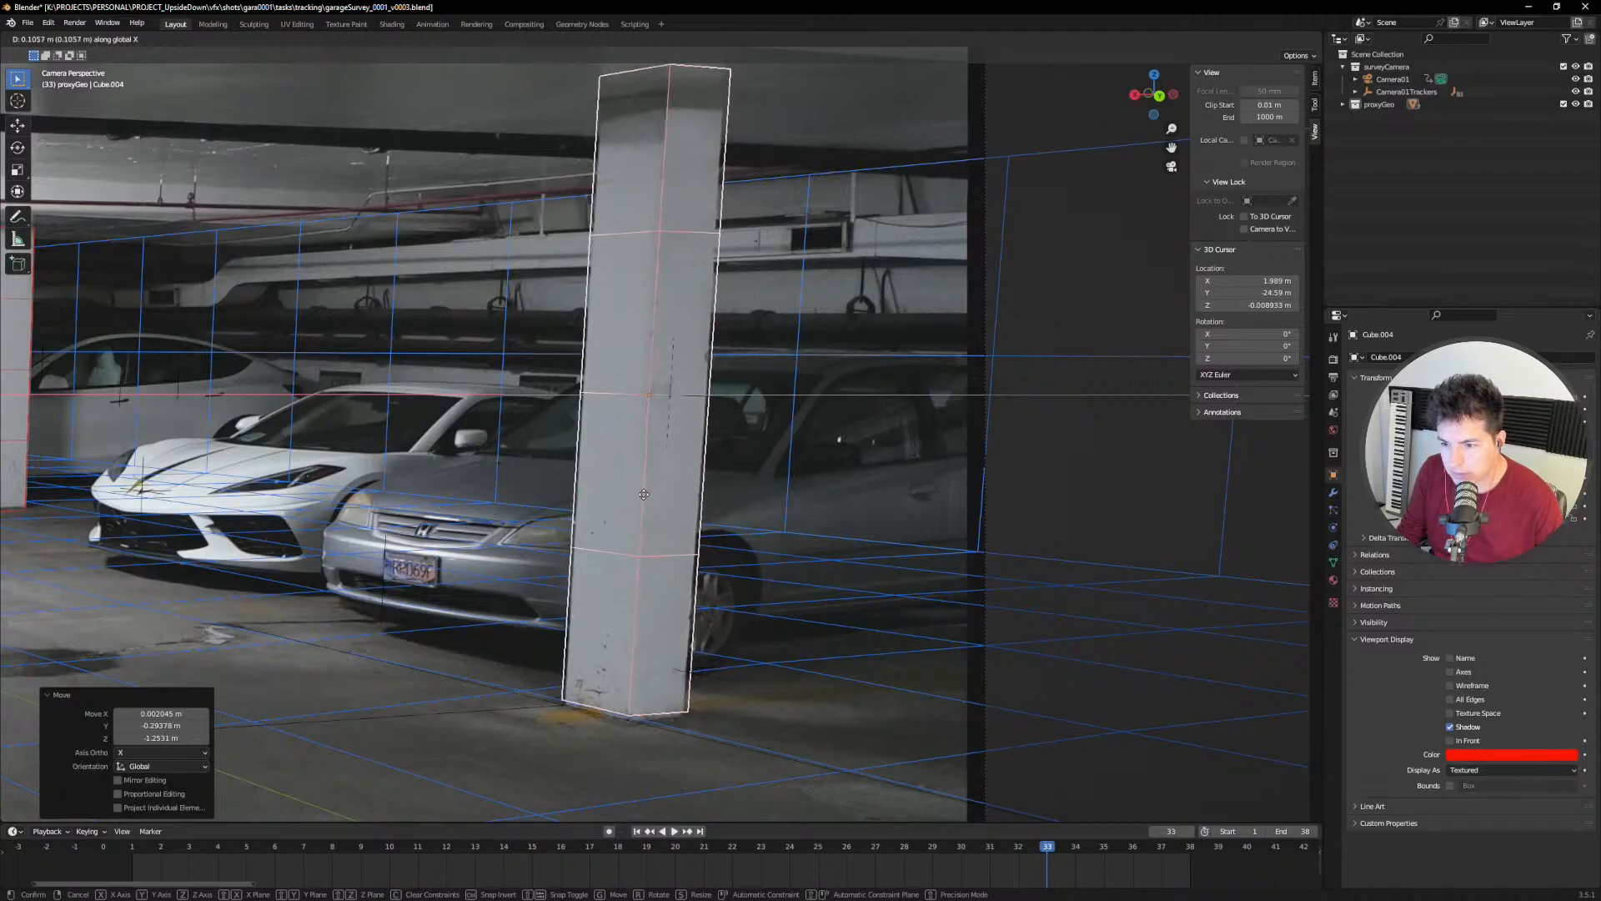
{"action": "right_click", "coordinate": [647, 494]}
Step: Move the copied column box about 0.006 m along Z and about 0.107 m along X to fit the column
{"action": "key", "text": "g"}
{"action": "key", "text": "z"}
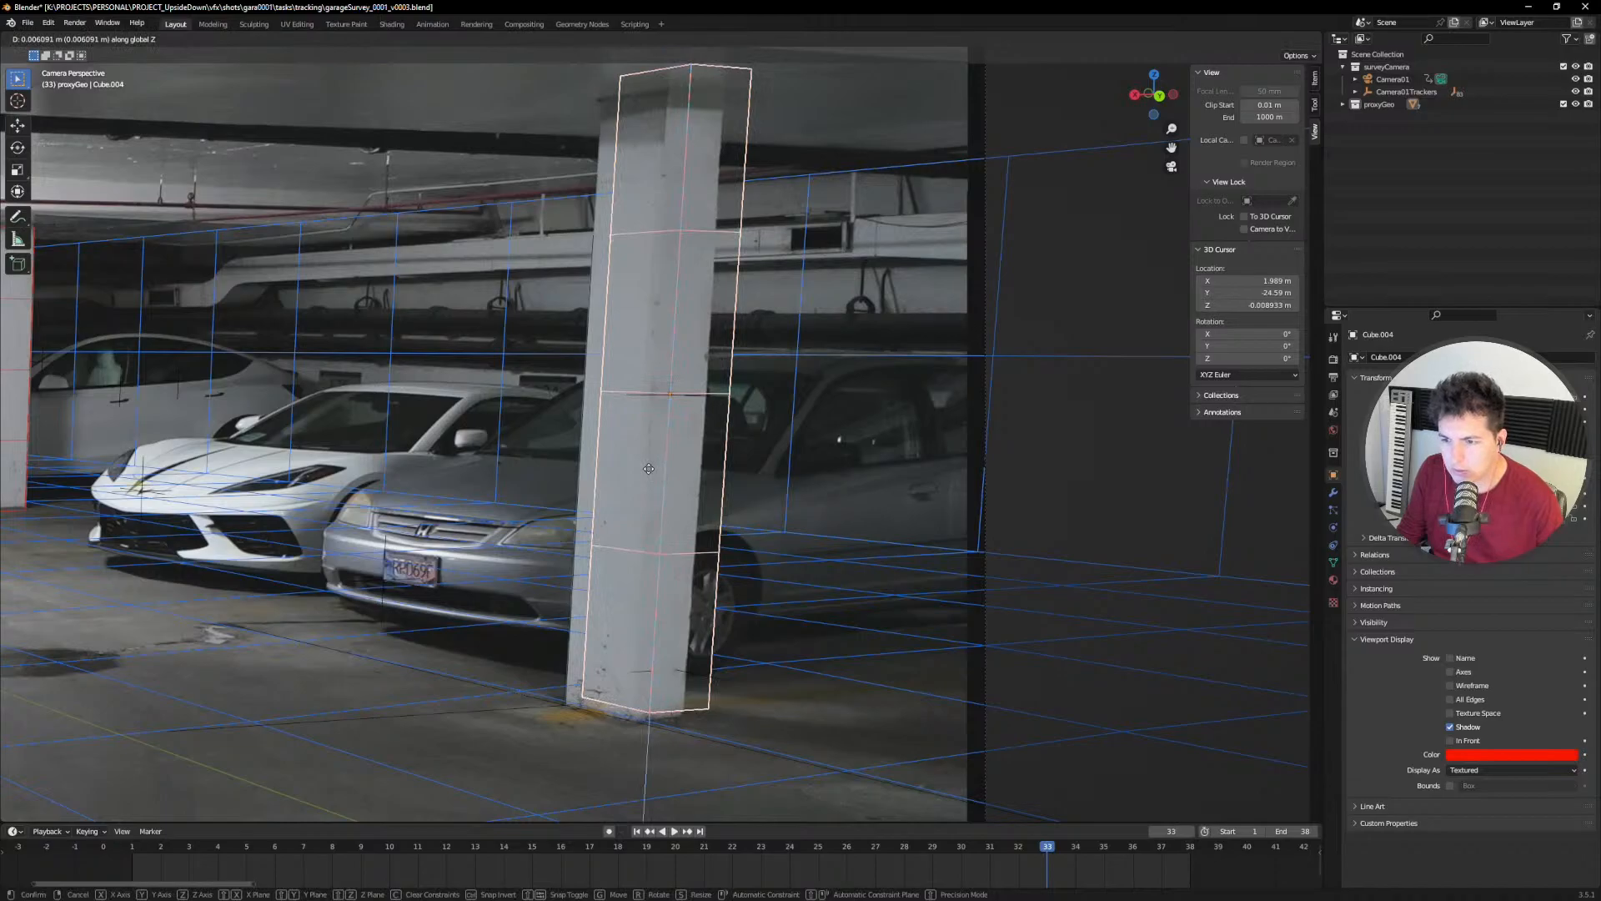
{"action": "left_click", "coordinate": [649, 469]}
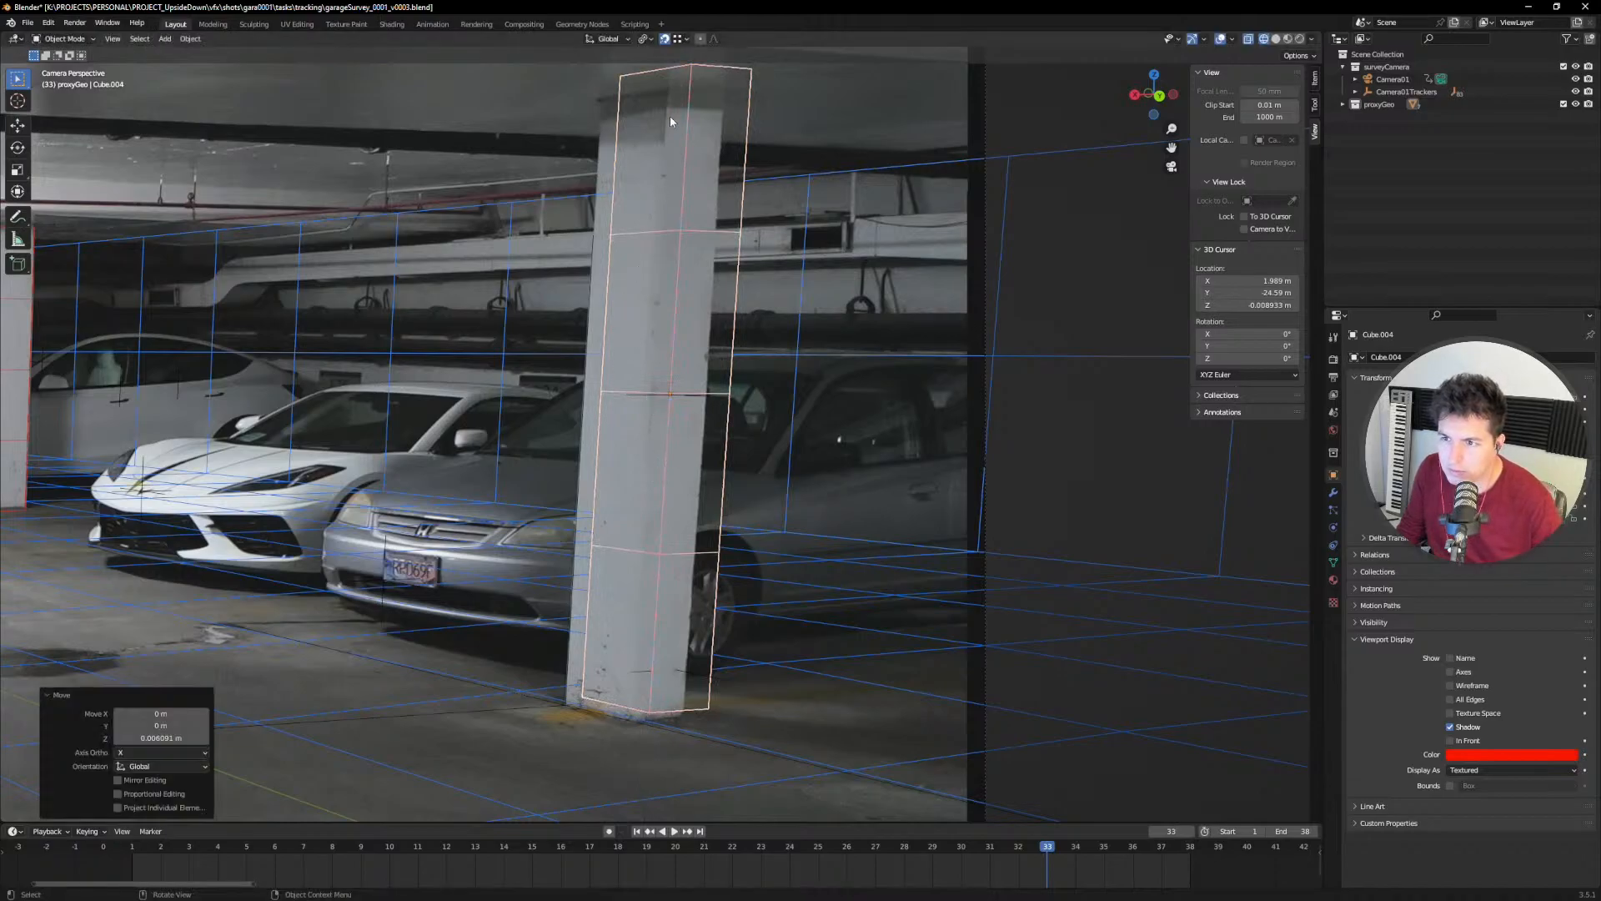
{"action": "key", "text": "g"}
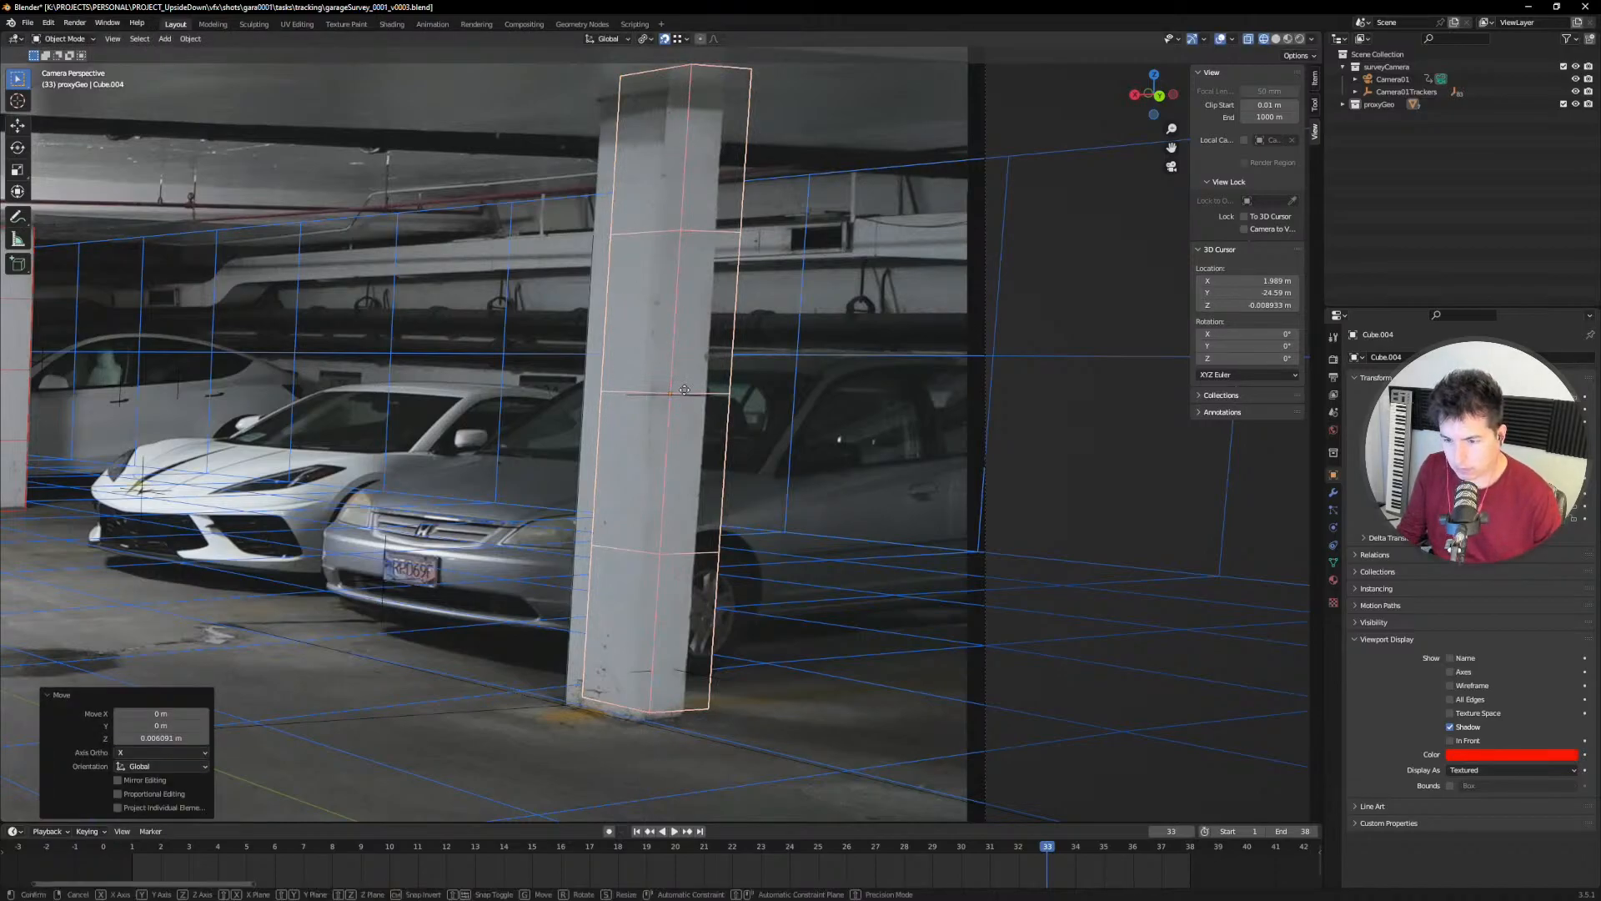
{"action": "key", "text": "x"}
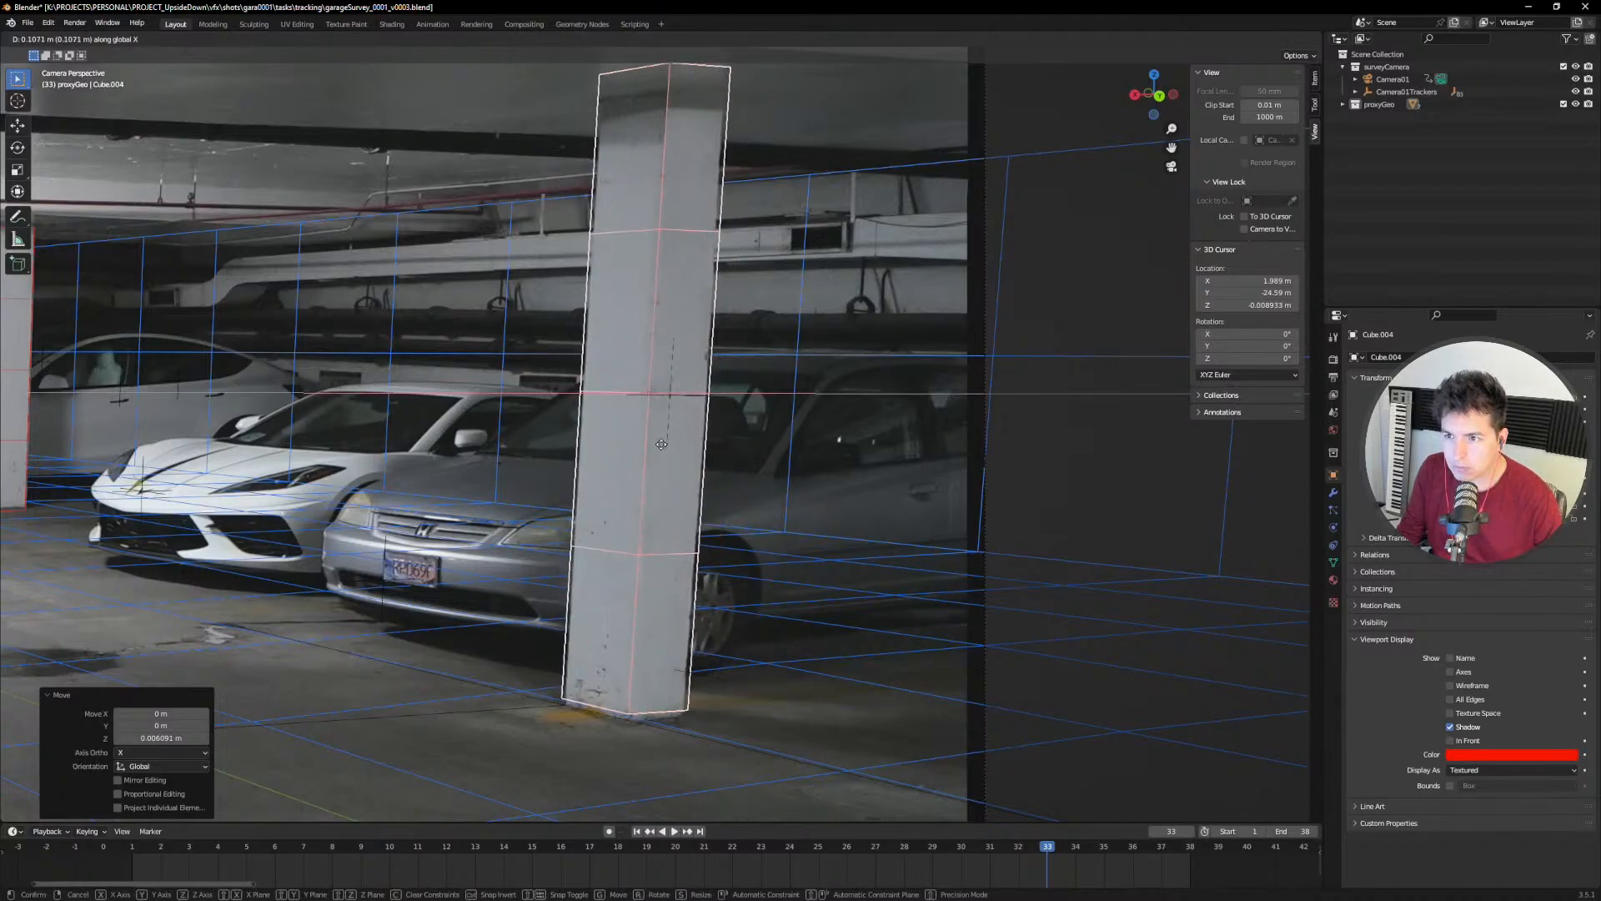
{"action": "left_click", "coordinate": [661, 442]}
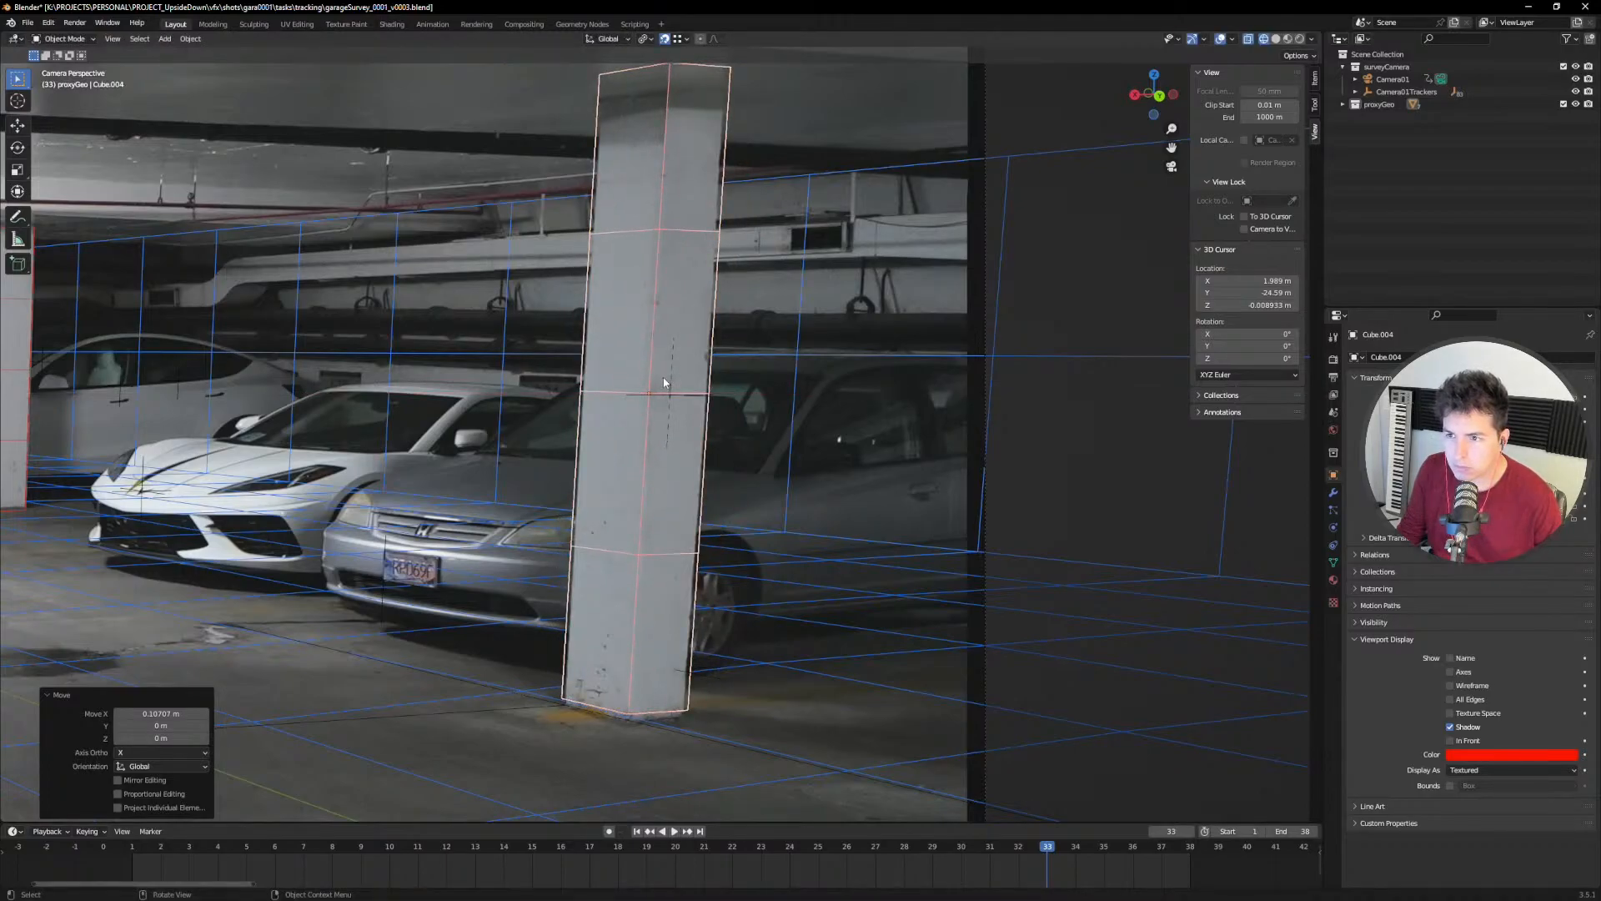
Step: Move the copied box aside to inspect the column's bare top in the footage, and undo that move
{"action": "scroll", "coordinate": [671, 206], "scroll_direction": "up", "scroll_amount": 3}
{"action": "middle_click_drag", "start_coordinate": [671, 206], "coordinate": [667, 573], "text": "shift"}
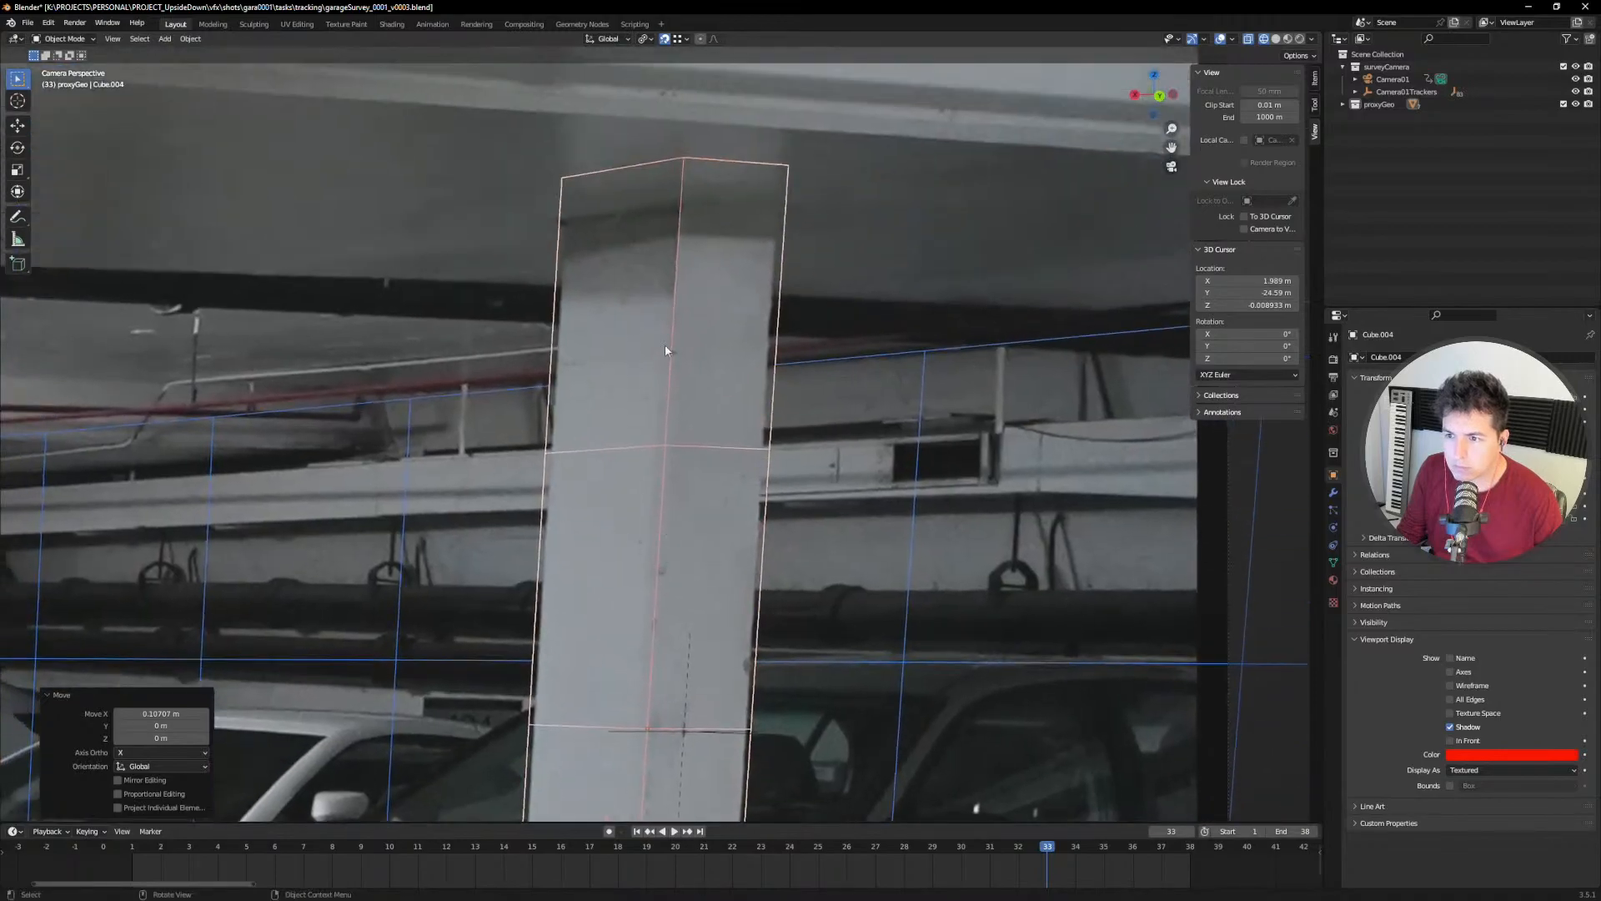
{"action": "scroll", "coordinate": [673, 342], "scroll_direction": "up", "scroll_amount": 1}
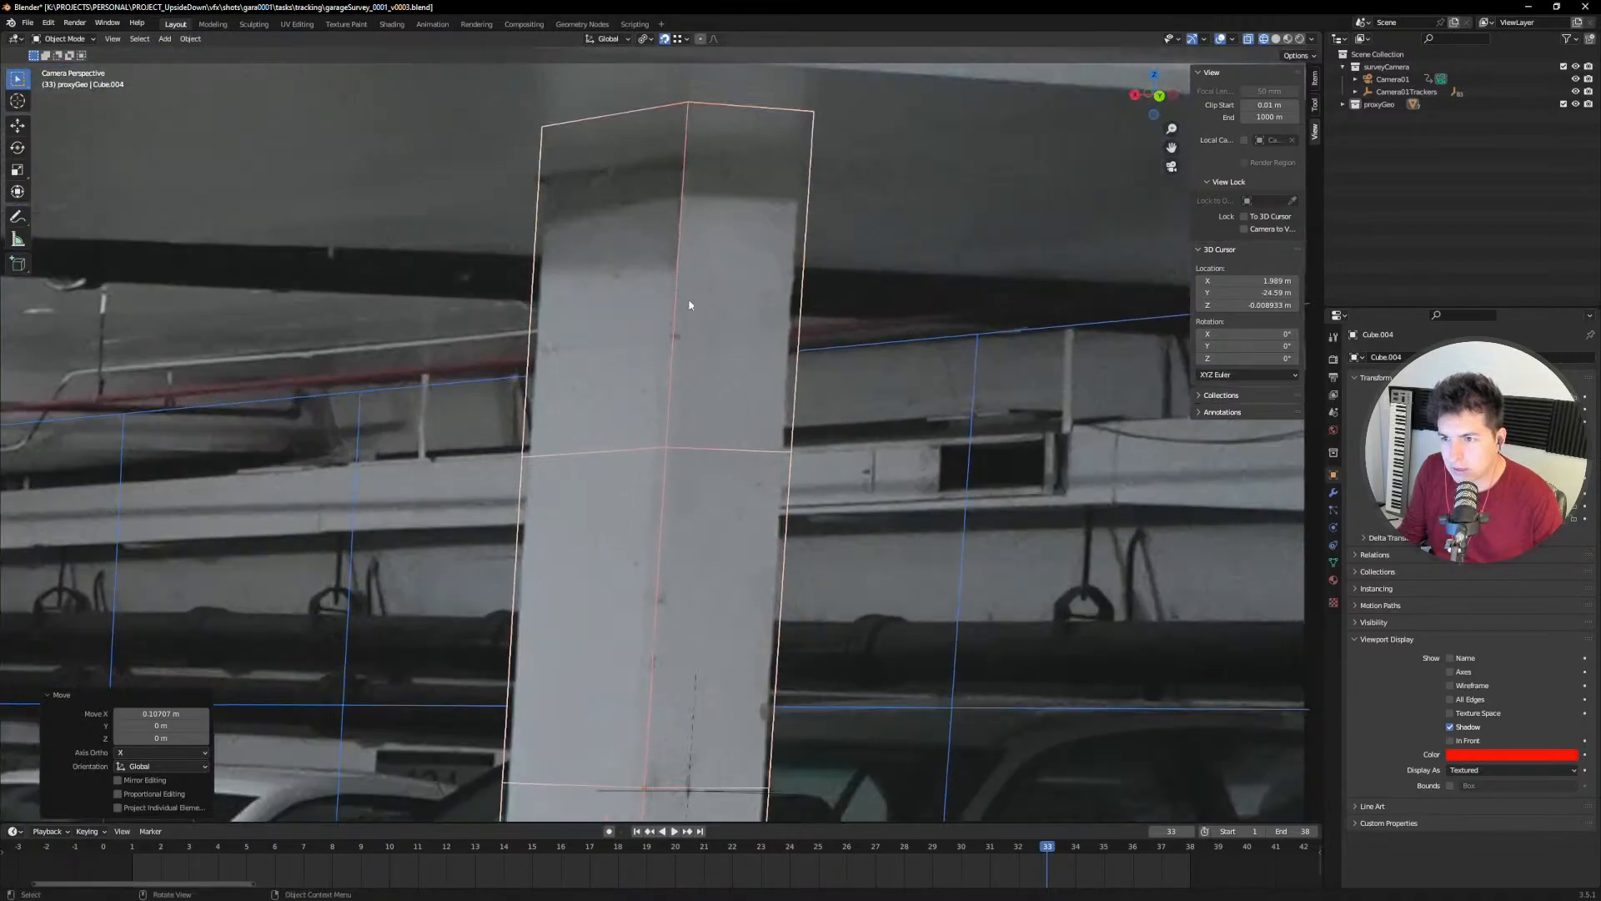
{"action": "key", "text": "g"}
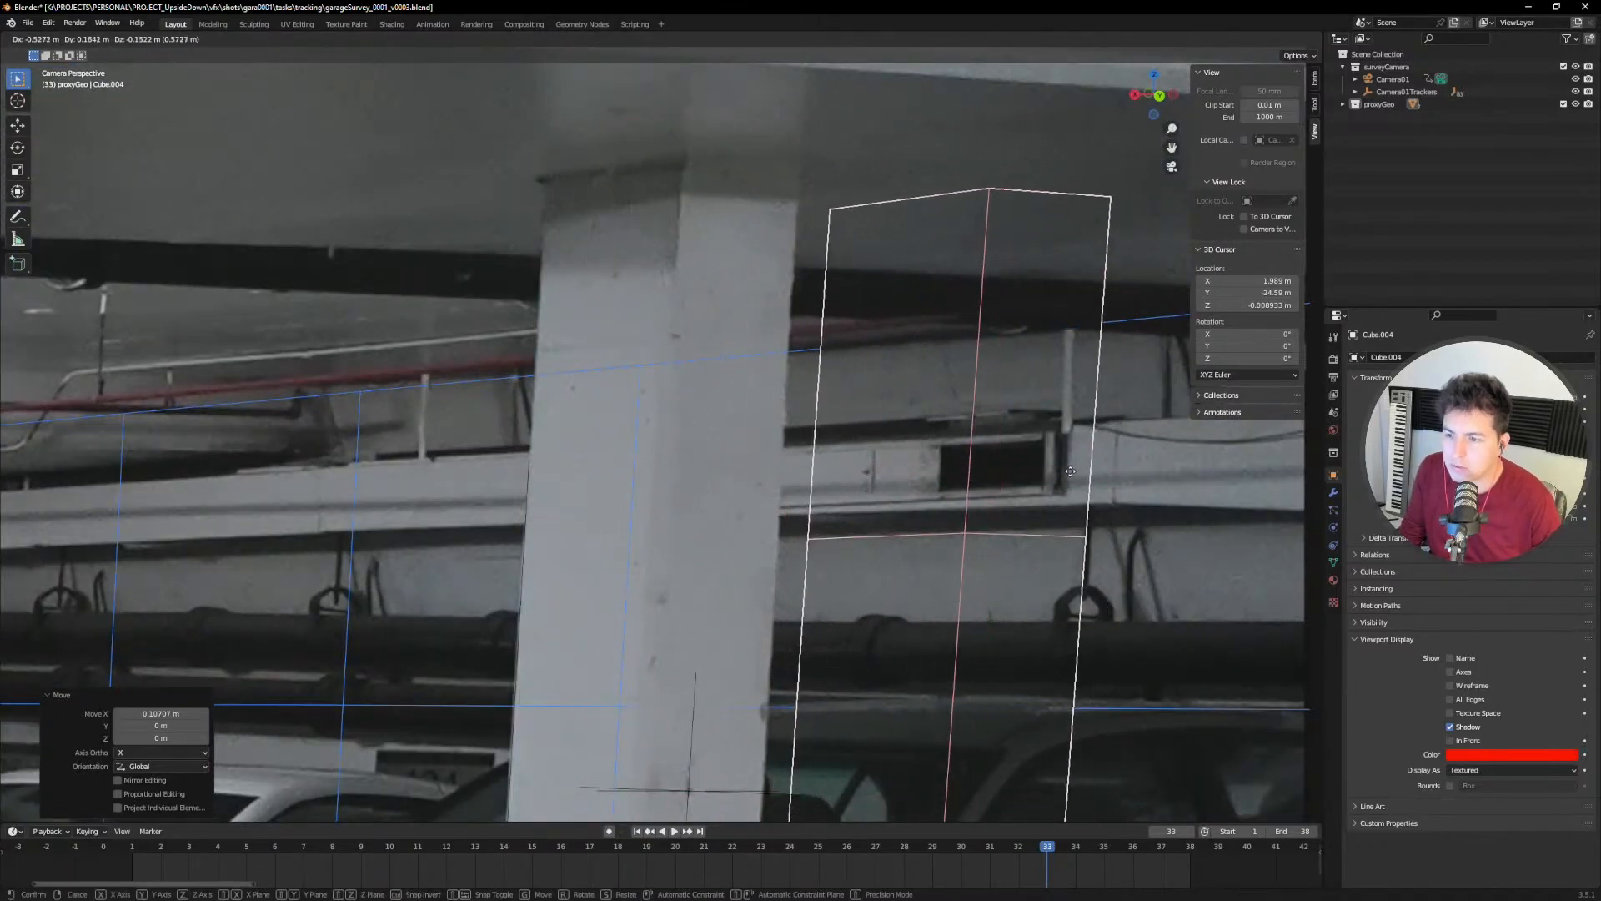
{"action": "left_click", "coordinate": [1067, 473]}
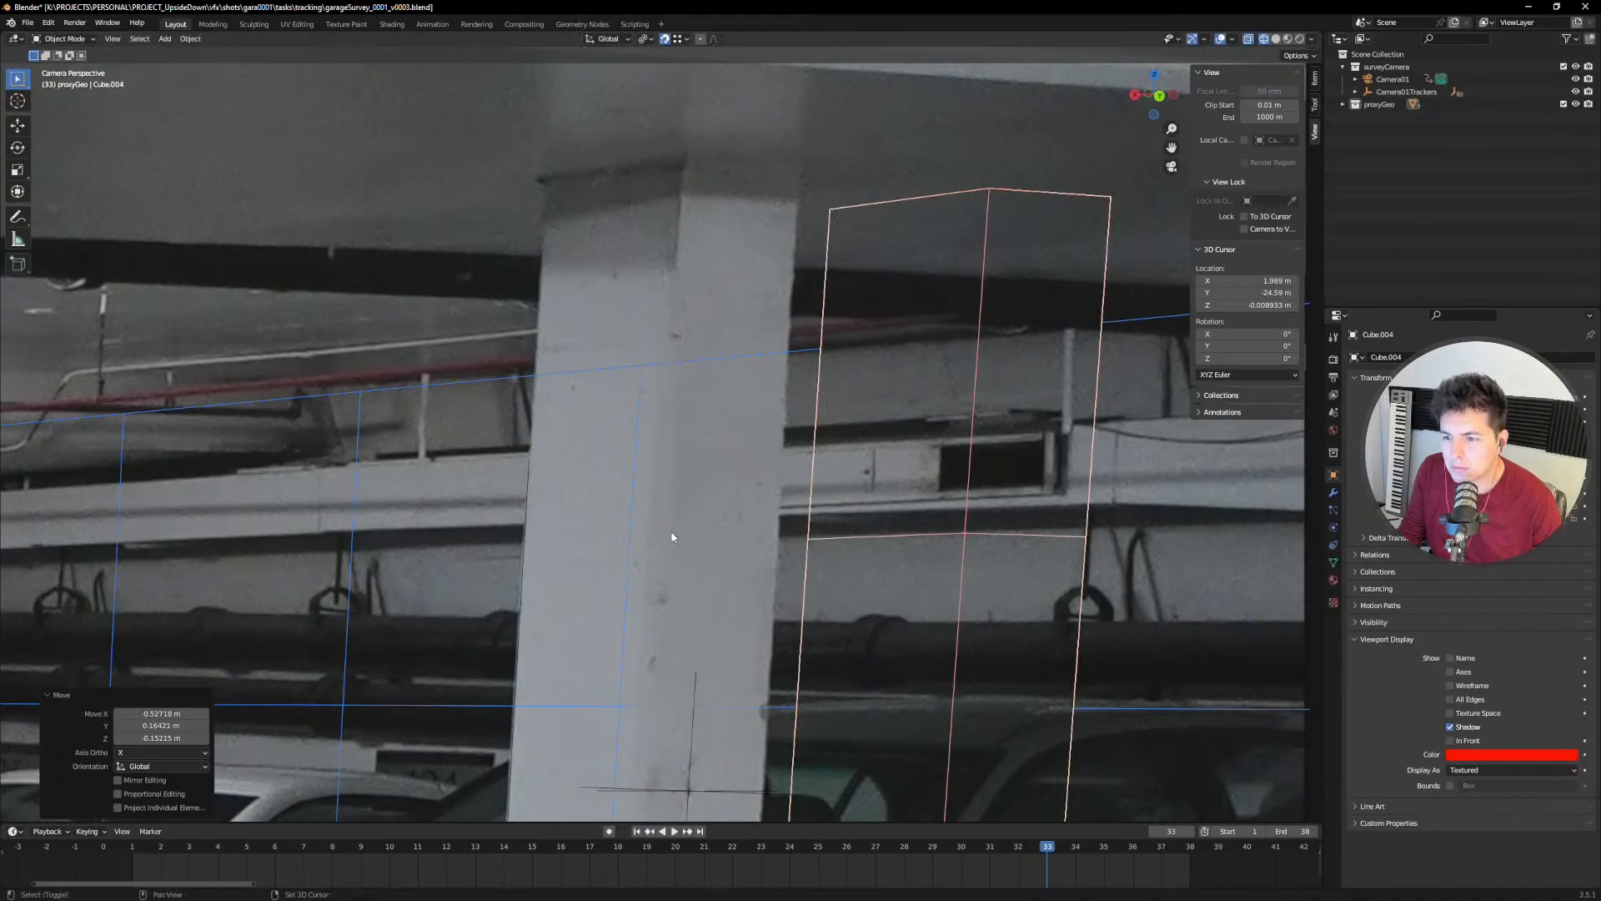
{"action": "middle_click_drag", "start_coordinate": [668, 533], "coordinate": [625, 372], "text": "shift"}
{"action": "scroll", "coordinate": [628, 429], "scroll_direction": "down", "scroll_amount": 3}
{"action": "key", "text": "ctrl+z"}
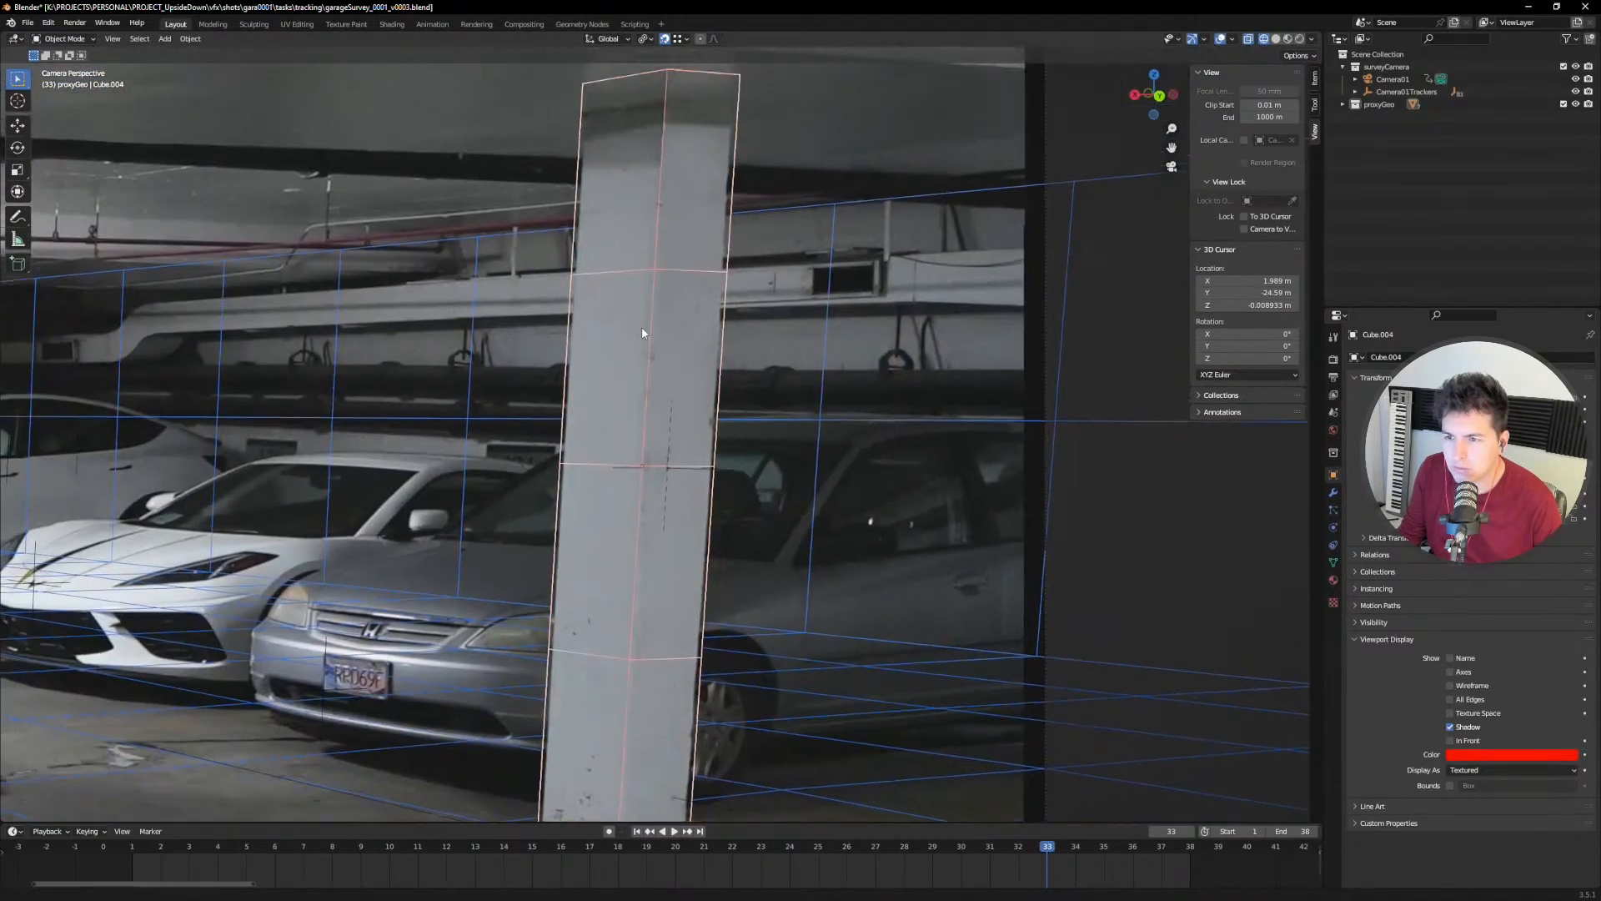
Step: Lower the copied column box about 0.027 m along Z to line up with the column's base
{"action": "scroll", "coordinate": [662, 257], "scroll_direction": "down", "scroll_amount": 2}
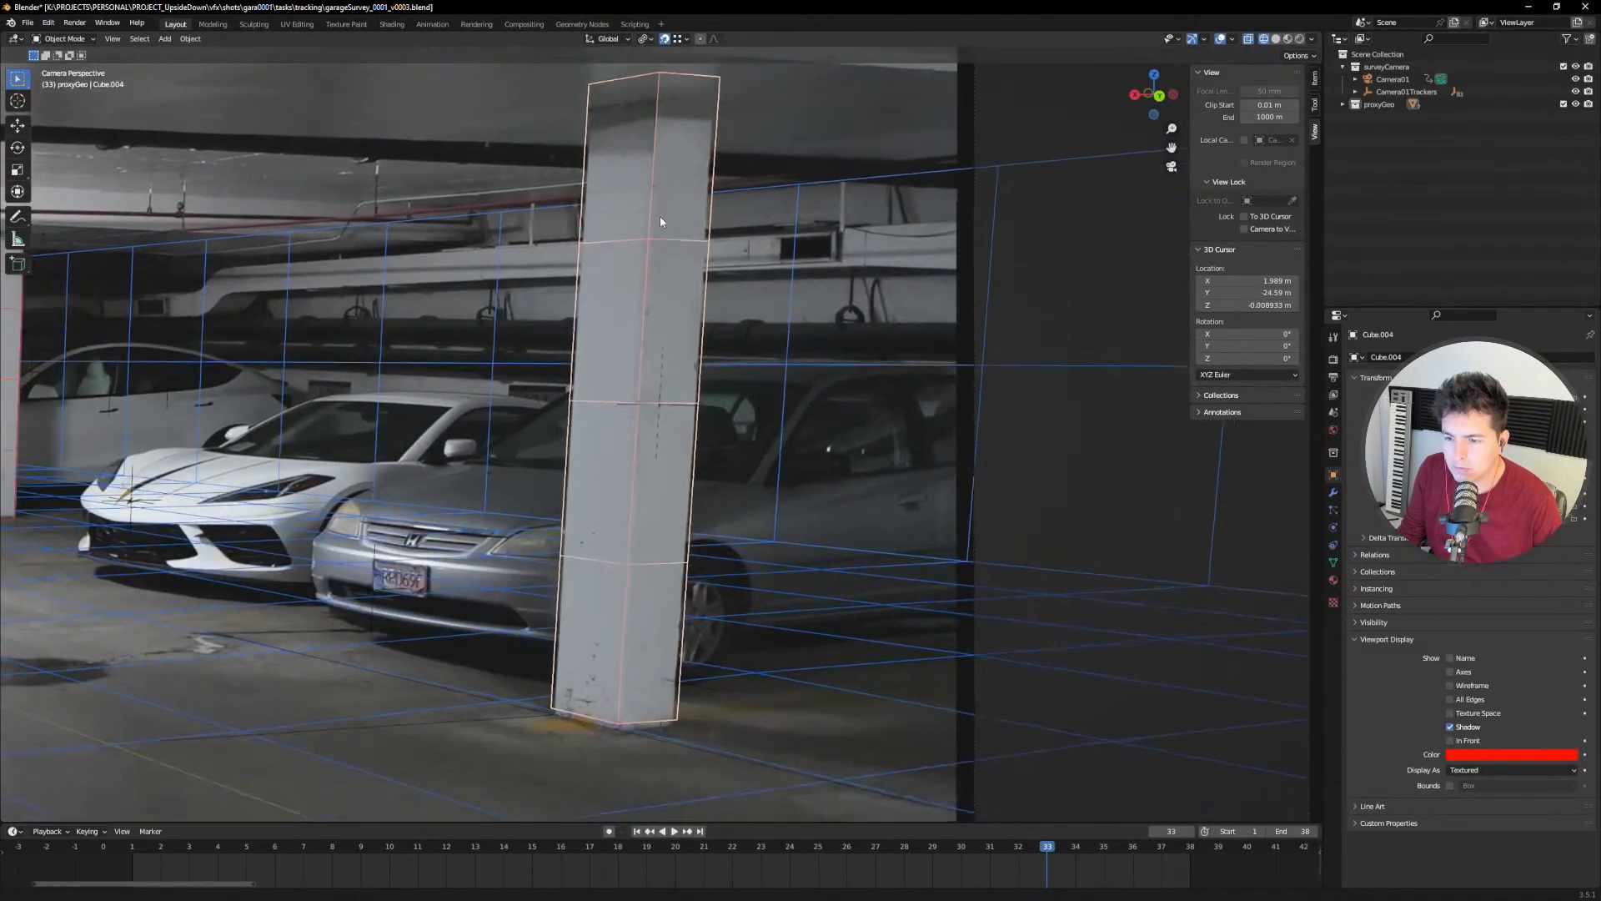
{"action": "middle_click_drag", "start_coordinate": [660, 222], "coordinate": [660, 212], "text": "shift"}
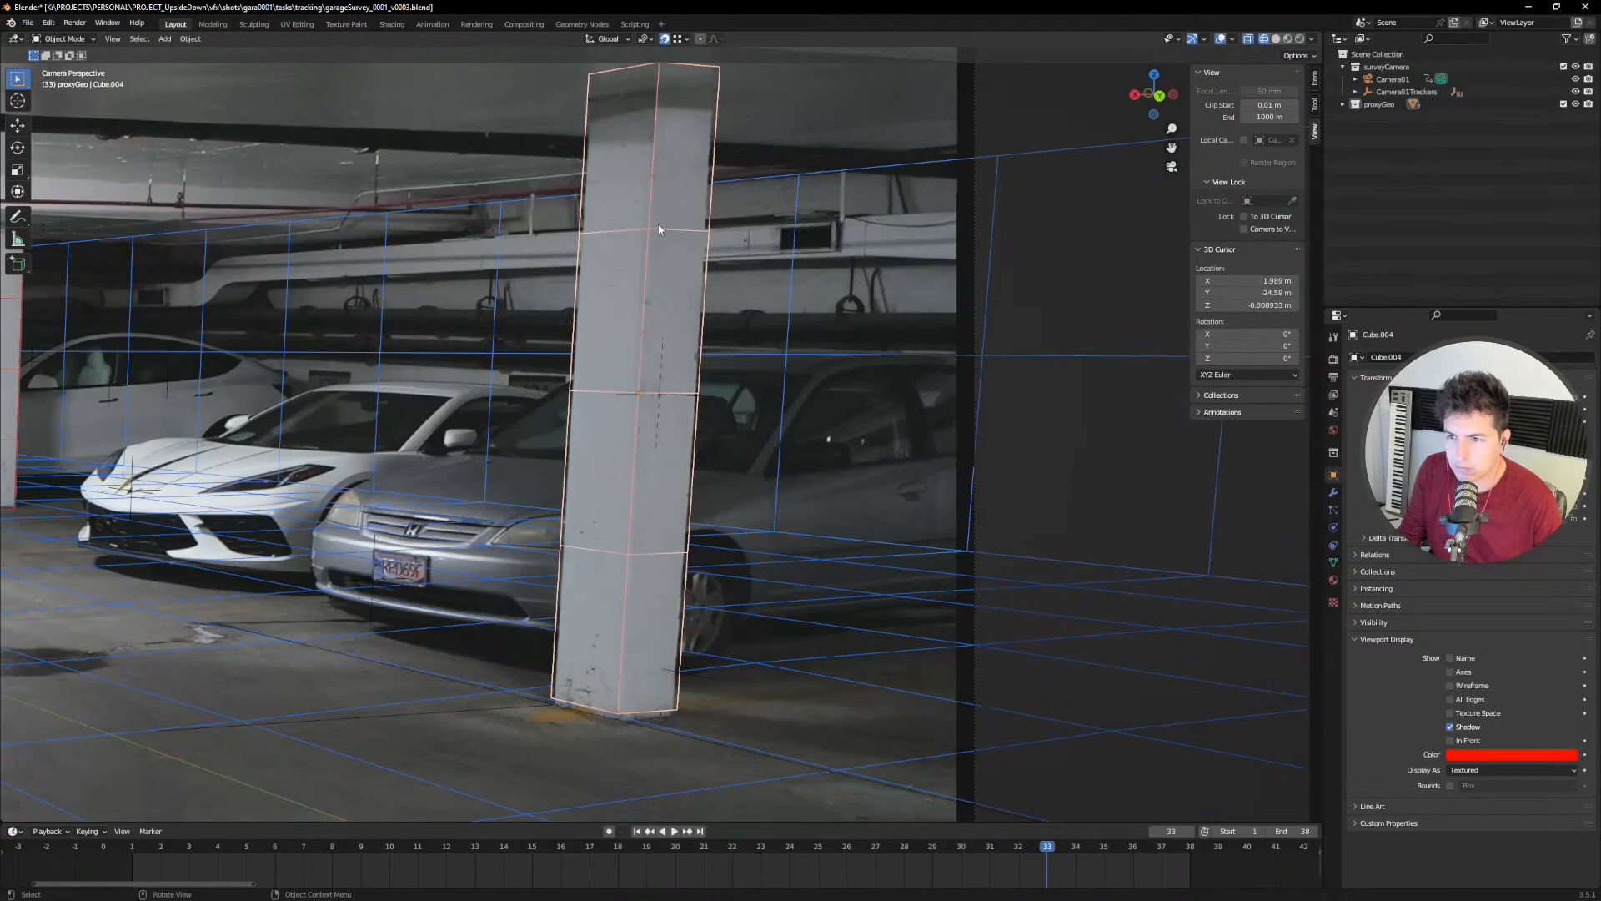
{"action": "key", "text": "g"}
{"action": "key", "text": "z"}
{"action": "left_click", "coordinate": [657, 231]}
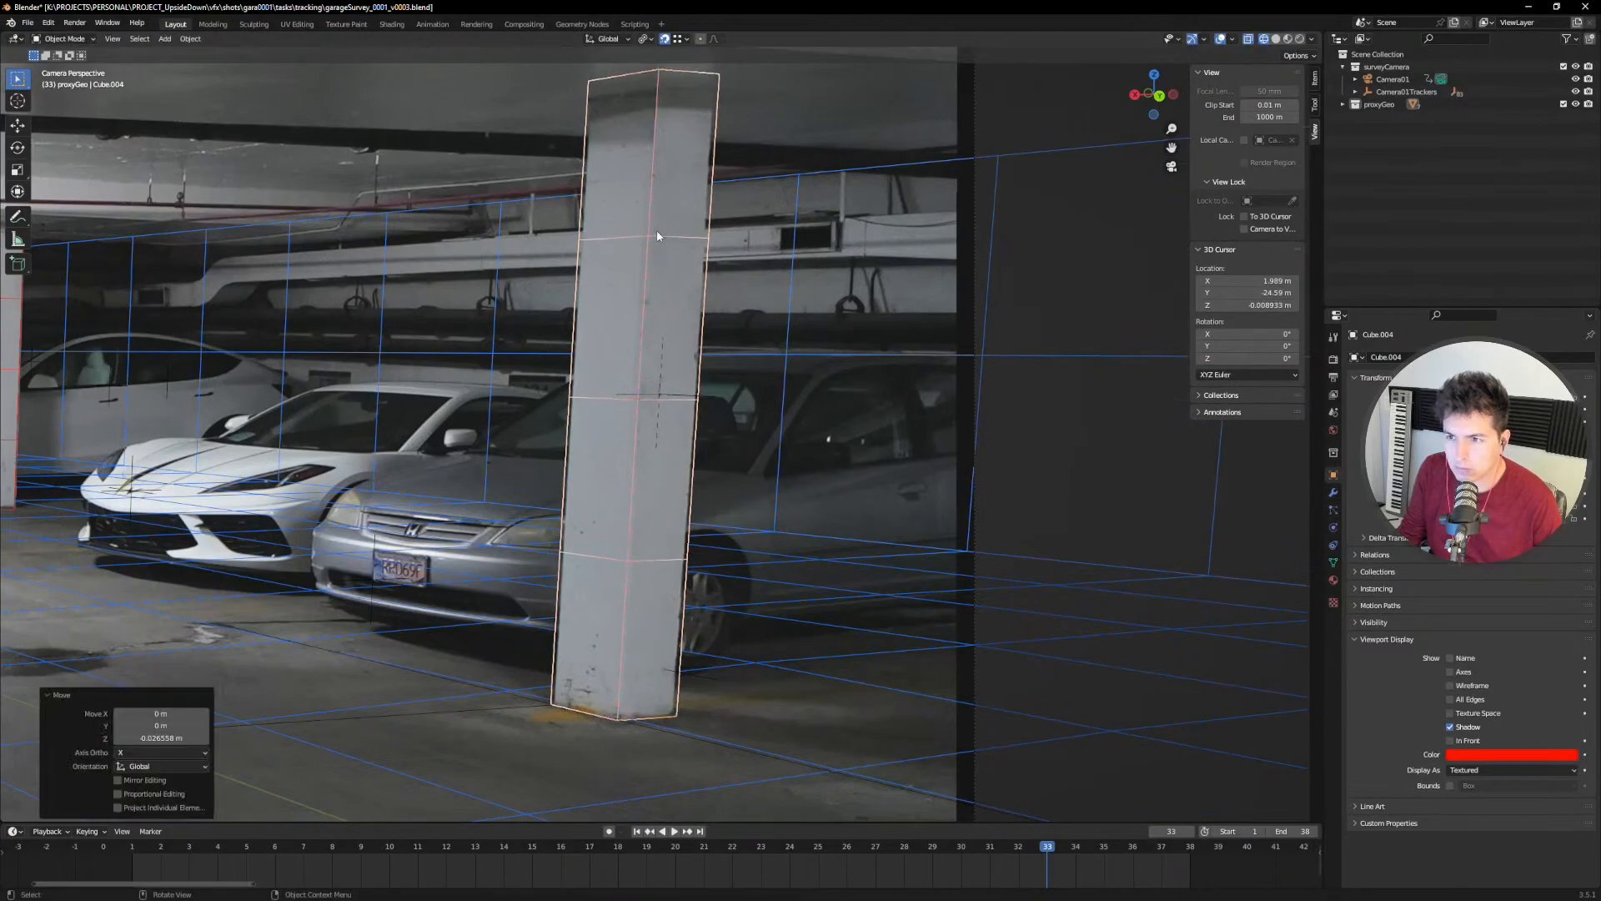
Step: Try moving the column box's selected geometry along Z in Edit Mode, and undo that move
{"action": "key", "text": "Tab"}
{"action": "key", "text": "g"}
{"action": "key", "text": "z"}
{"action": "left_click", "coordinate": [627, 718]}
{"action": "key", "text": "ctrl+z"}
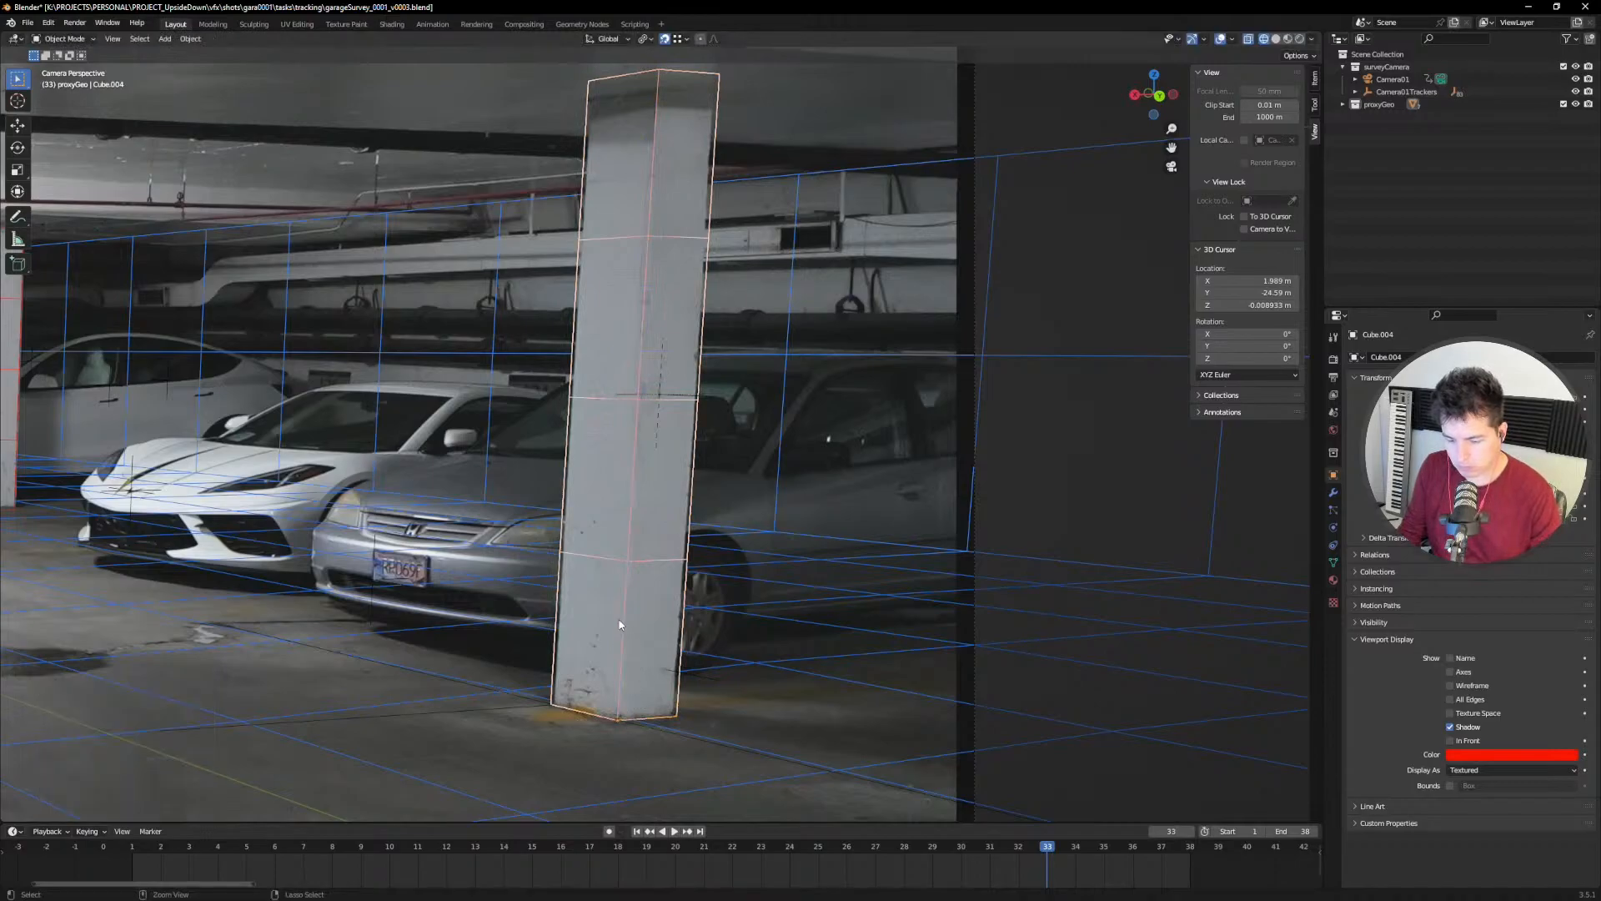
Step: Scale the column box along Z by about 0.97 so its height fits the column in the footage
{"action": "key", "text": "s"}
{"action": "key", "text": "z"}
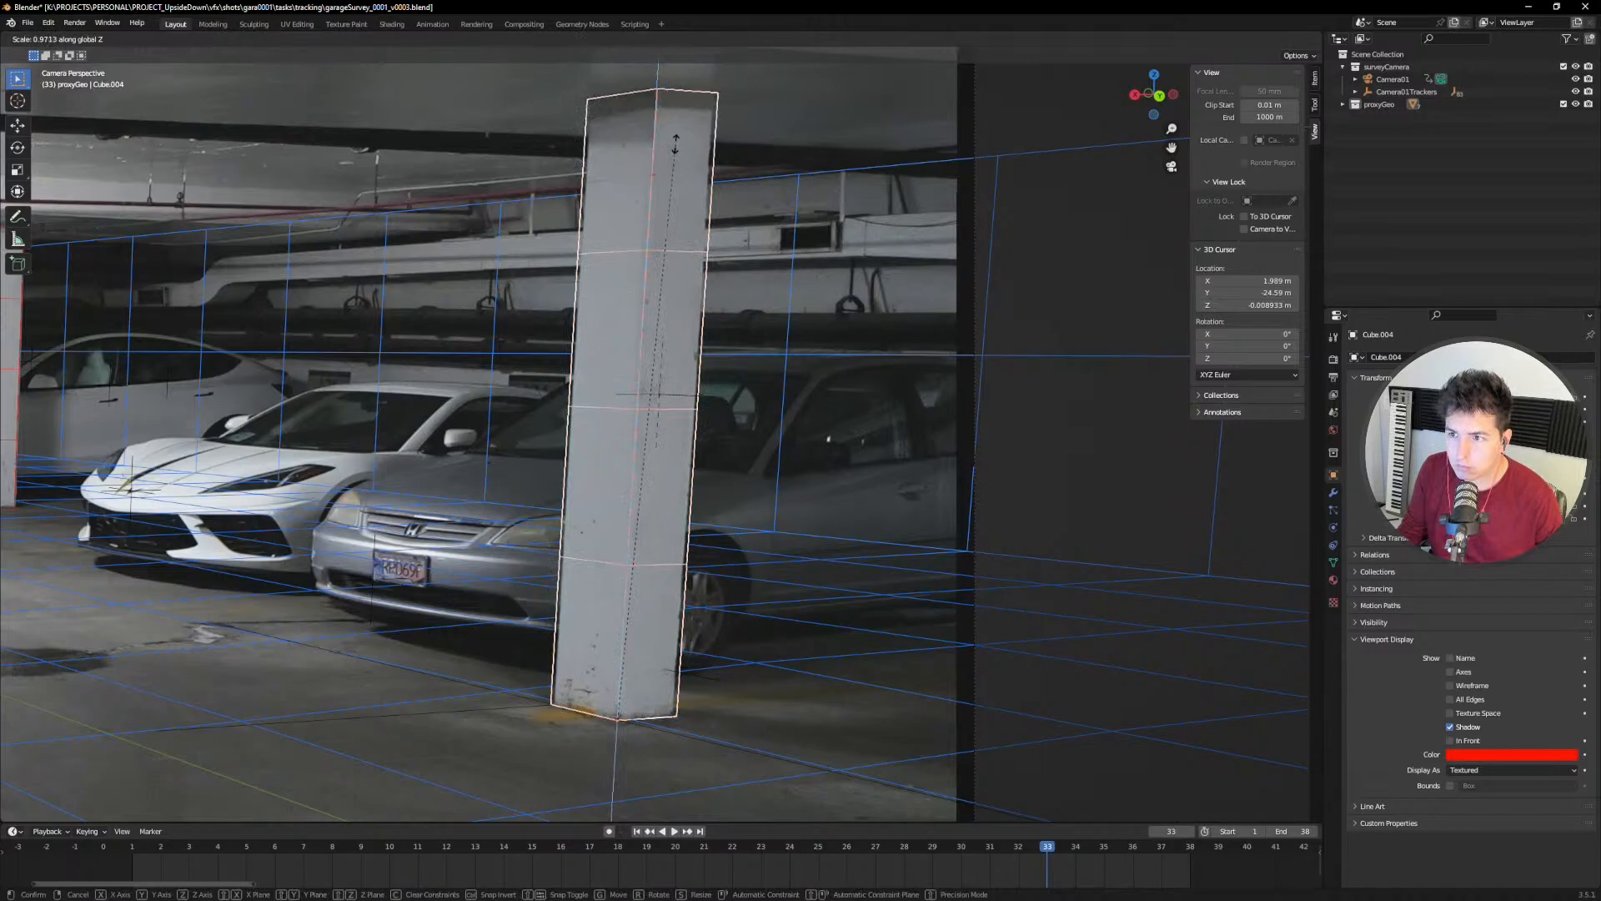
{"action": "left_click", "coordinate": [676, 146]}
Step: Select all four vertical corner edges of the column box in Edit Mode and return to Object Mode
{"action": "key", "text": "Tab"}
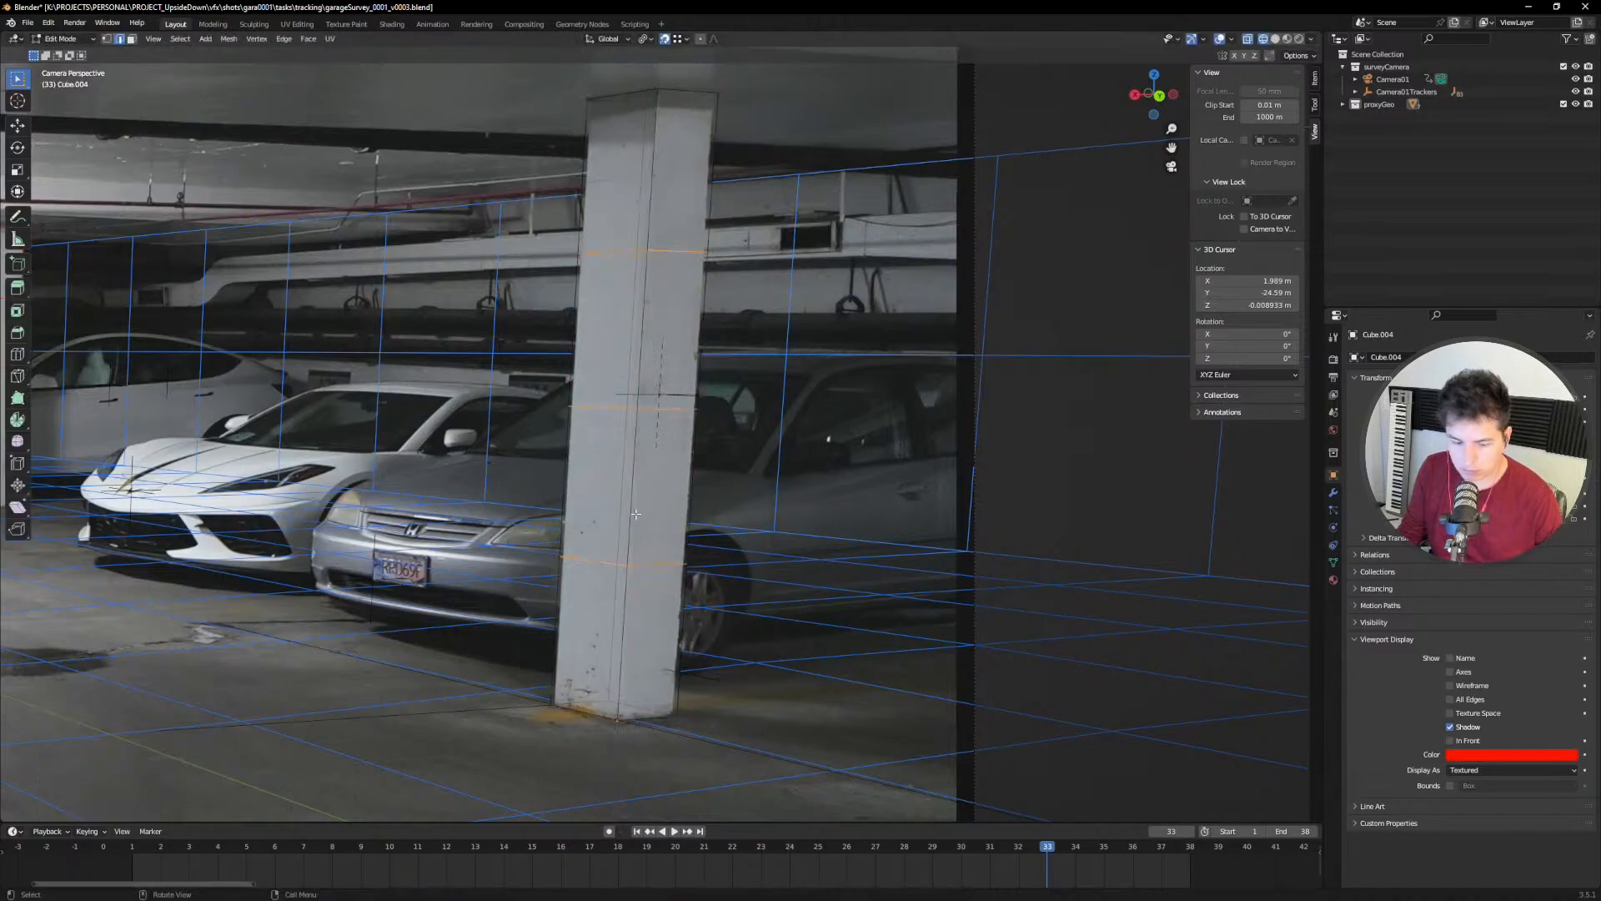
{"action": "left_click", "coordinate": [620, 588]}
{"action": "left_click_drag", "start_coordinate": [747, 179], "coordinate": [499, 238]}
{"action": "left_click_drag", "start_coordinate": [531, 334], "coordinate": [771, 291], "text": "shift"}
{"action": "left_click_drag", "start_coordinate": [749, 453], "coordinate": [538, 477], "text": "shift"}
{"action": "left_click_drag", "start_coordinate": [519, 630], "coordinate": [733, 582], "text": "shift"}
{"action": "key", "text": "ctrl+b"}
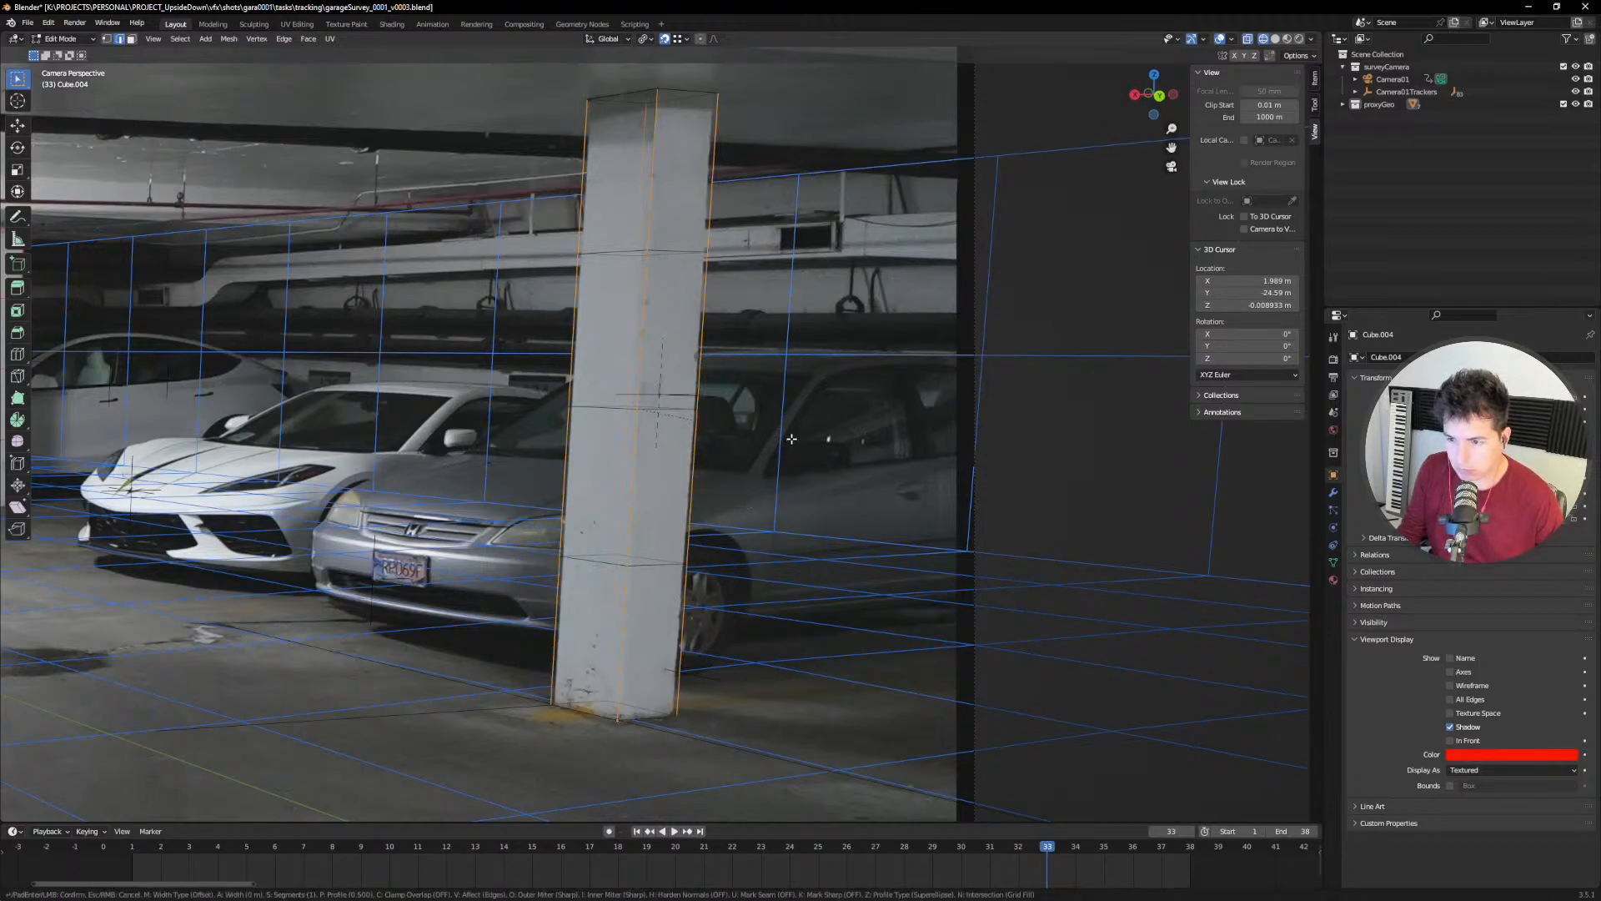
{"action": "key", "text": "Escape"}
{"action": "key", "text": "Tab"}
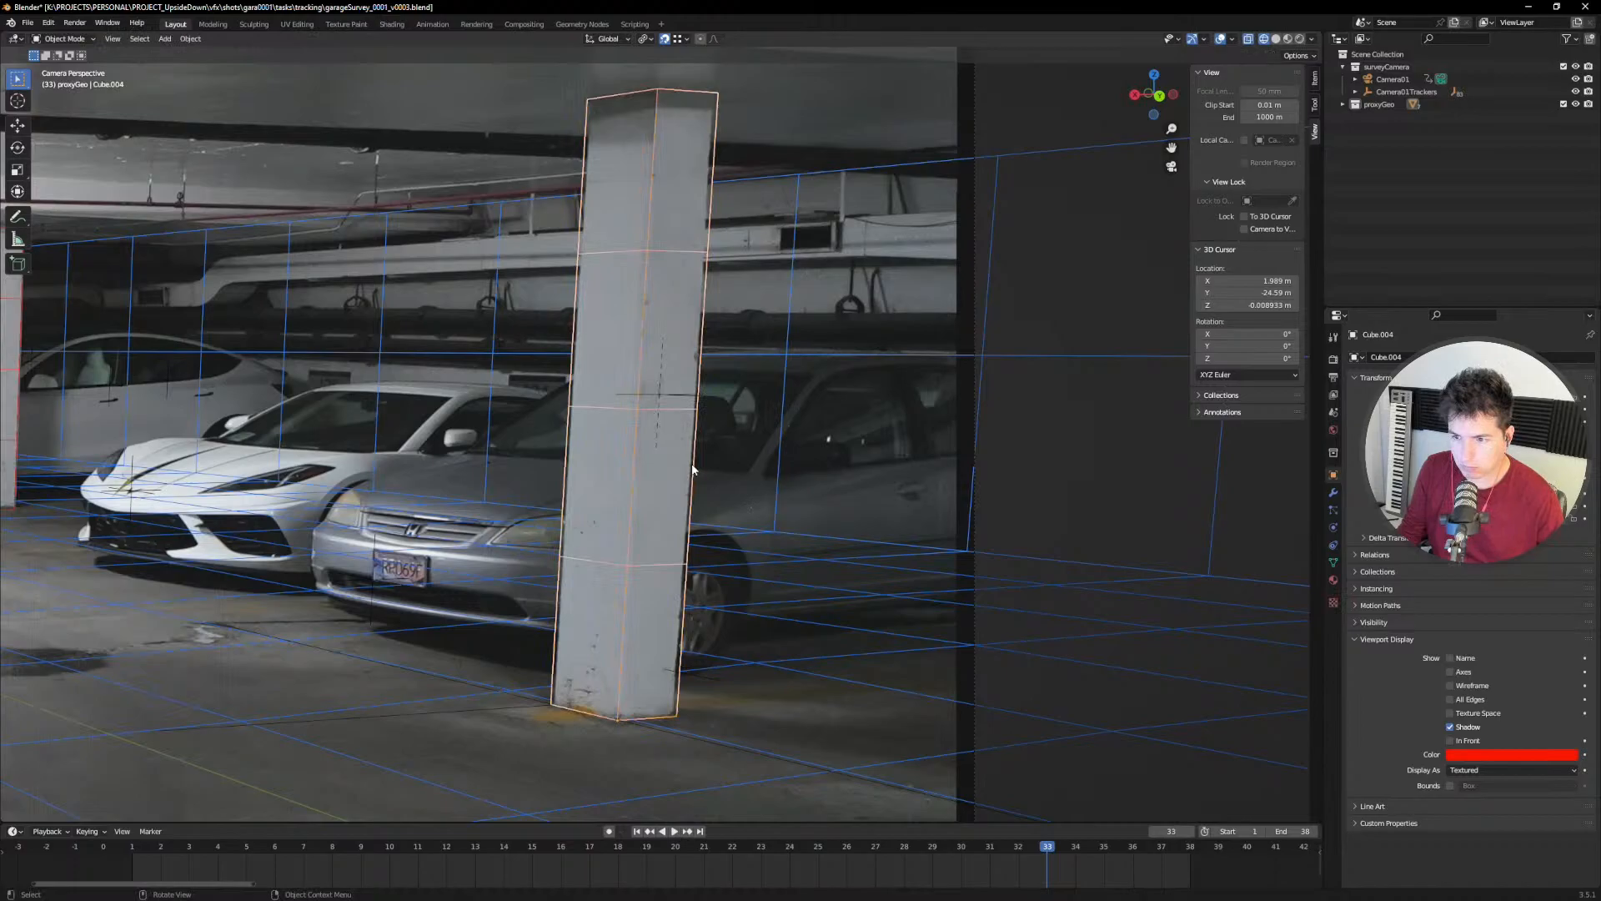
Step: Apply the column box's scale and bevel its vertical edges with a width of about 0.019 m and one segment
{"action": "right_click", "coordinate": [674, 472]}
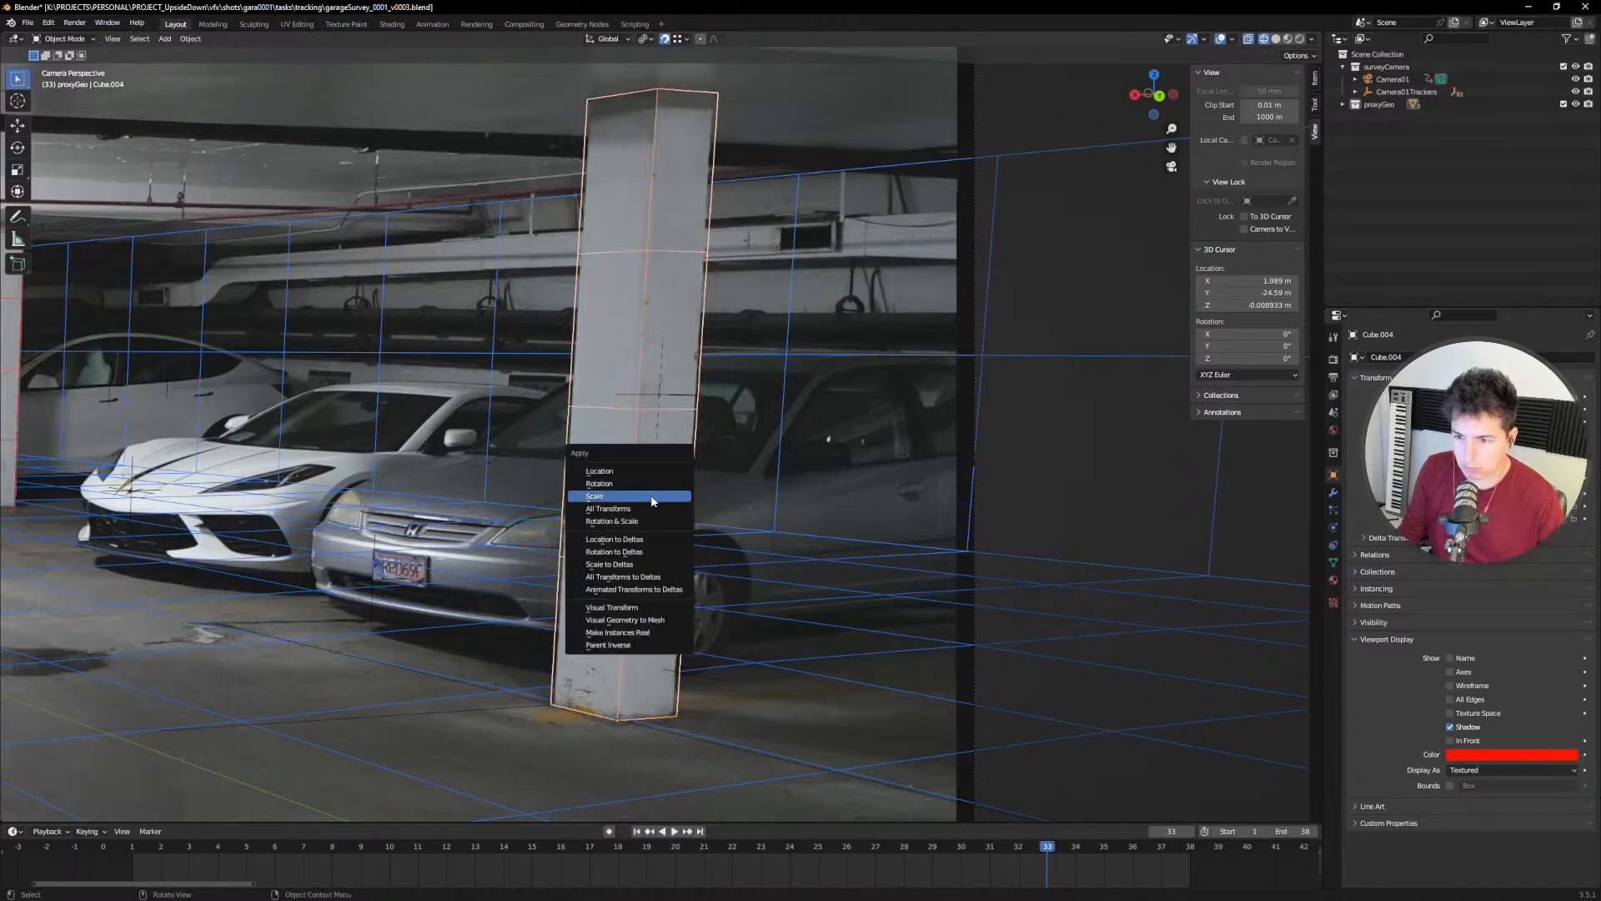
{"action": "key", "text": "Escape"}
{"action": "key", "text": "Tab"}
{"action": "key", "text": "ctrl+b"}
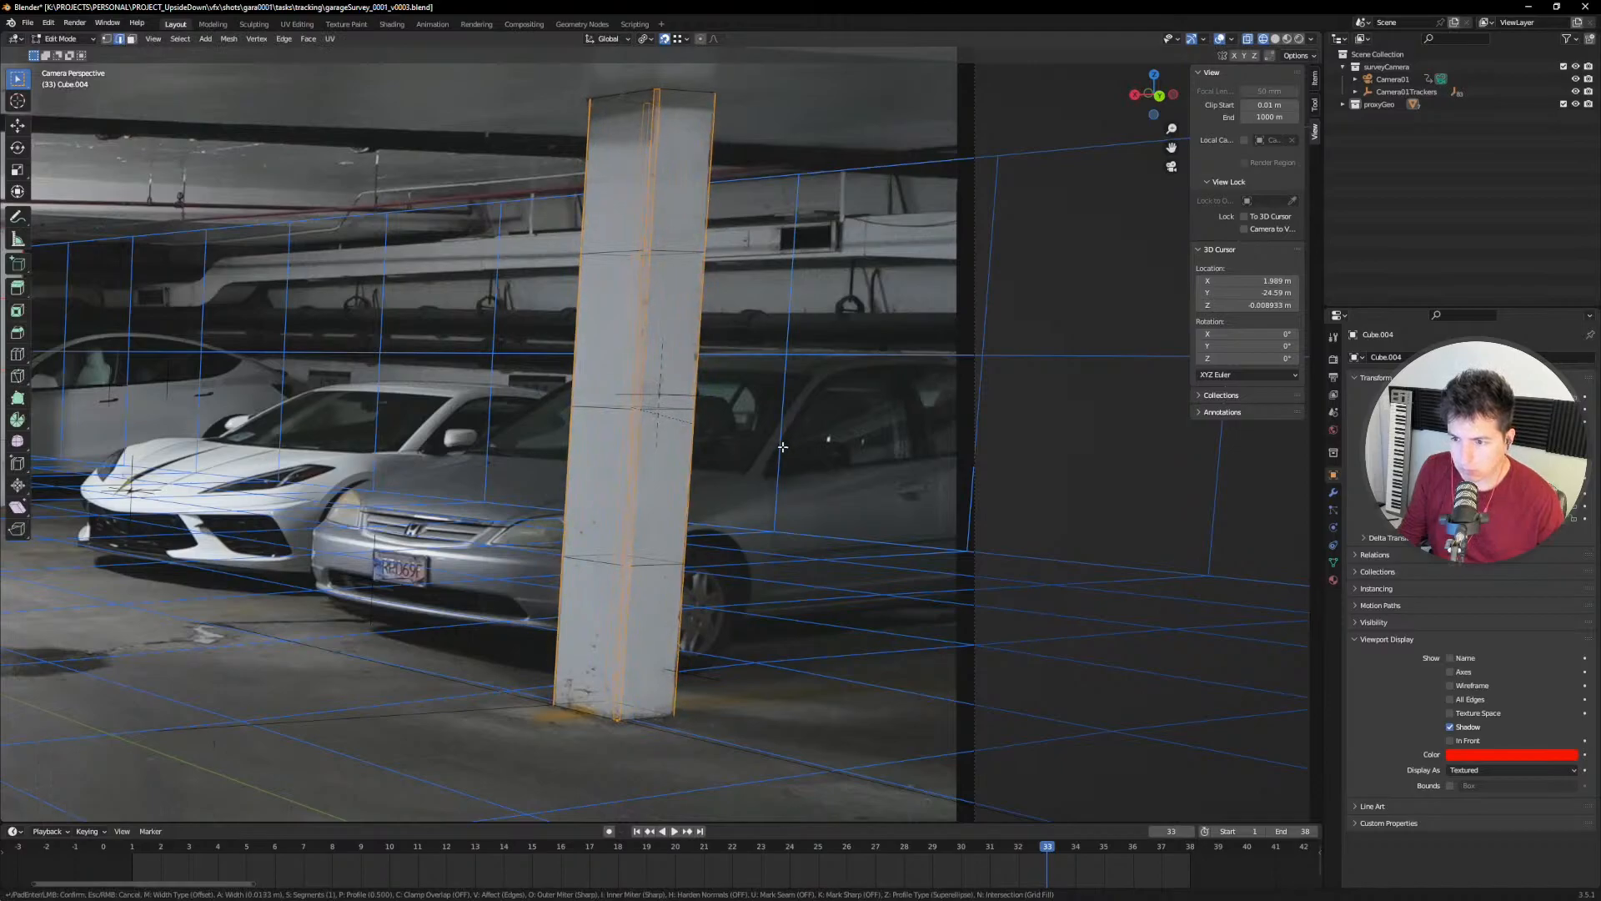
{"action": "left_click", "coordinate": [785, 446]}
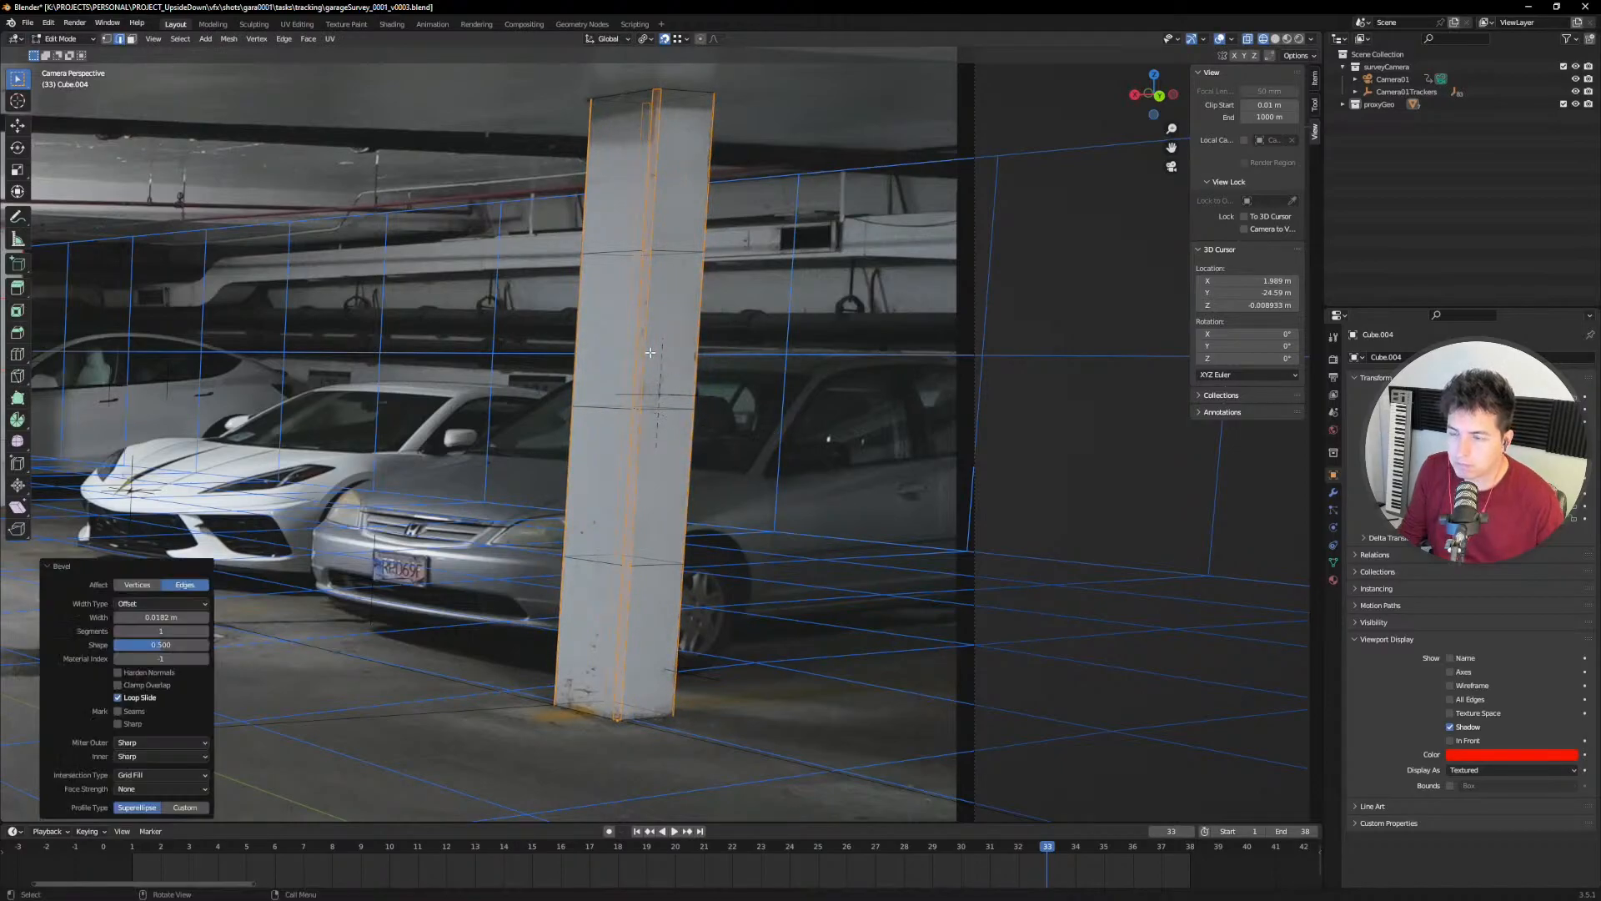
{"action": "key", "text": "Tab"}
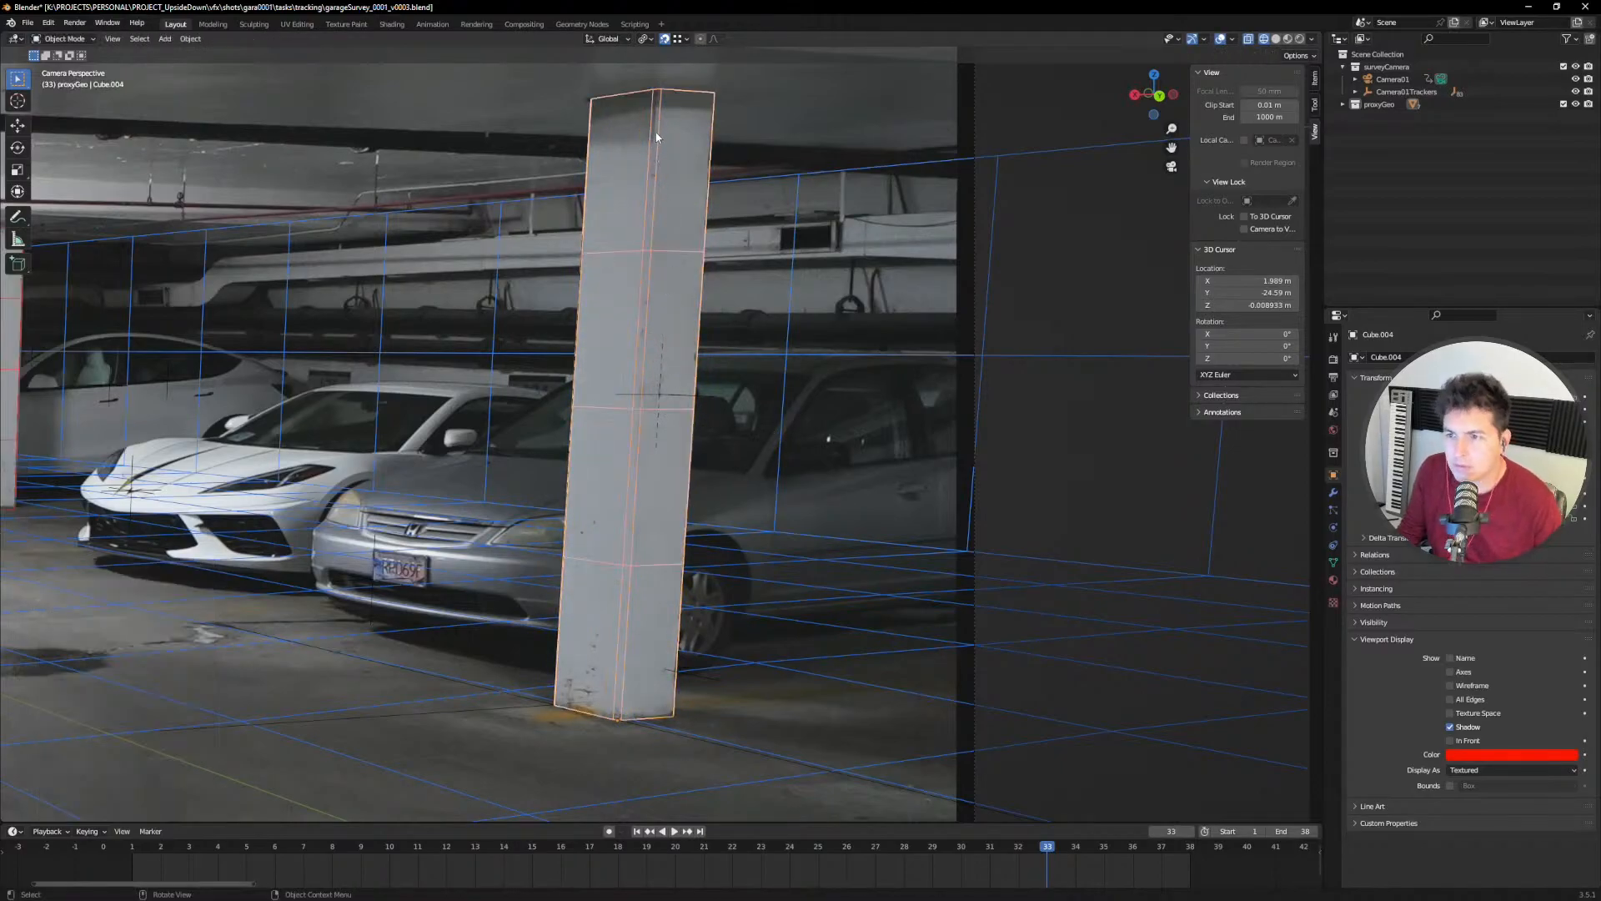
Step: Save the Blender file with the fitted column box
{"action": "middle_click_drag", "start_coordinate": [656, 114], "coordinate": [554, 249], "text": "ctrl"}
{"action": "middle_click_drag", "start_coordinate": [555, 249], "coordinate": [837, 221], "text": "shift"}
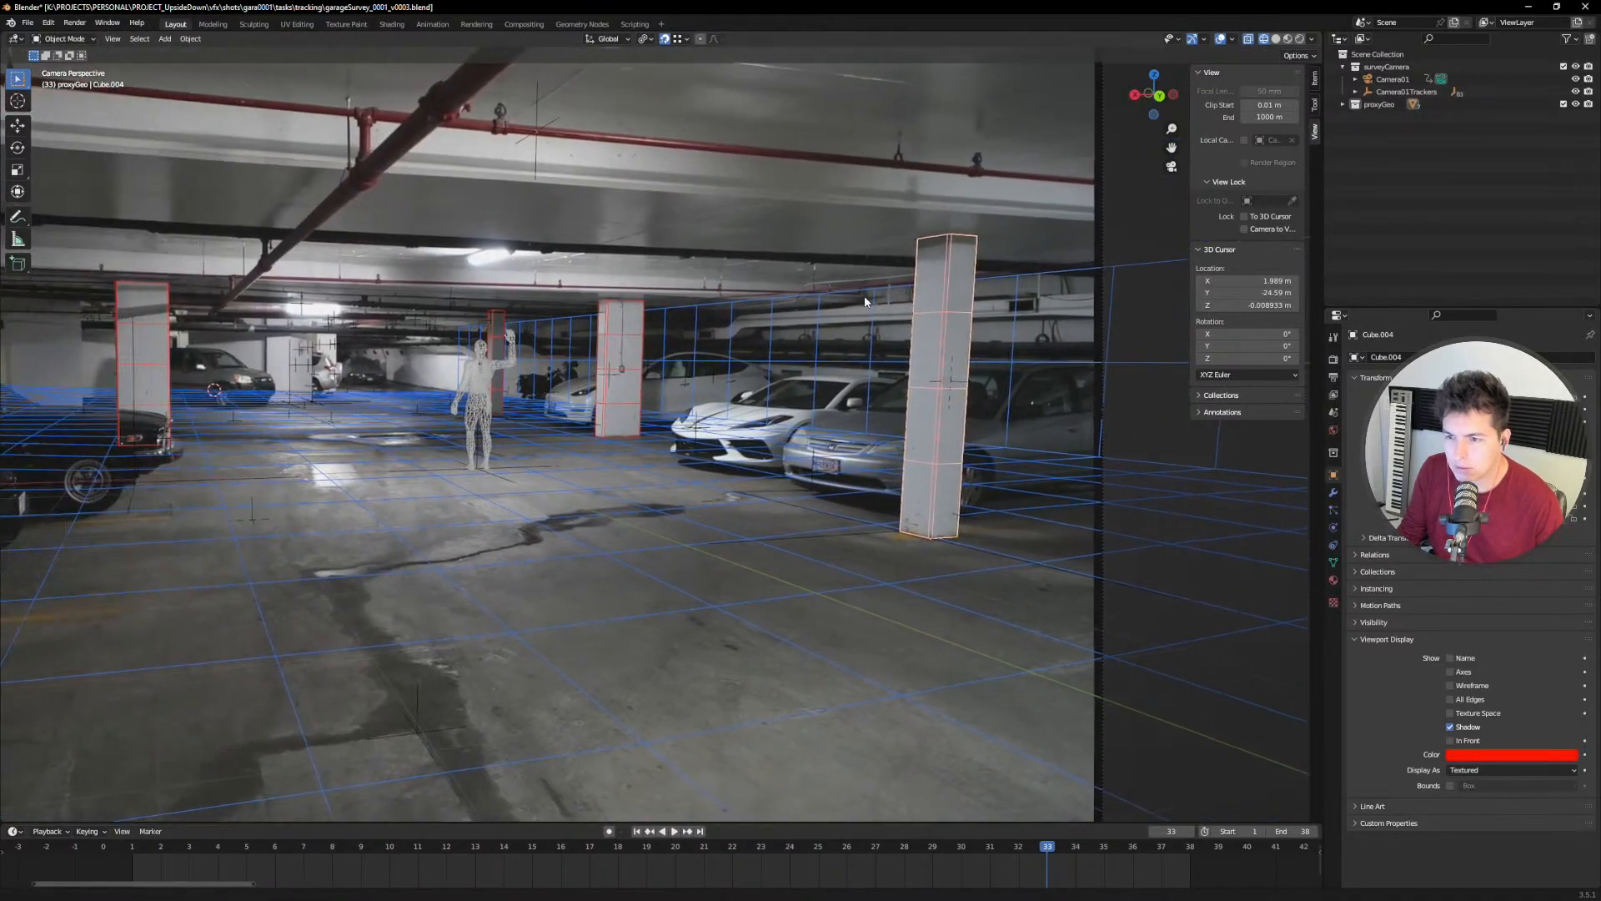
{"action": "key", "text": "ctrl+s"}
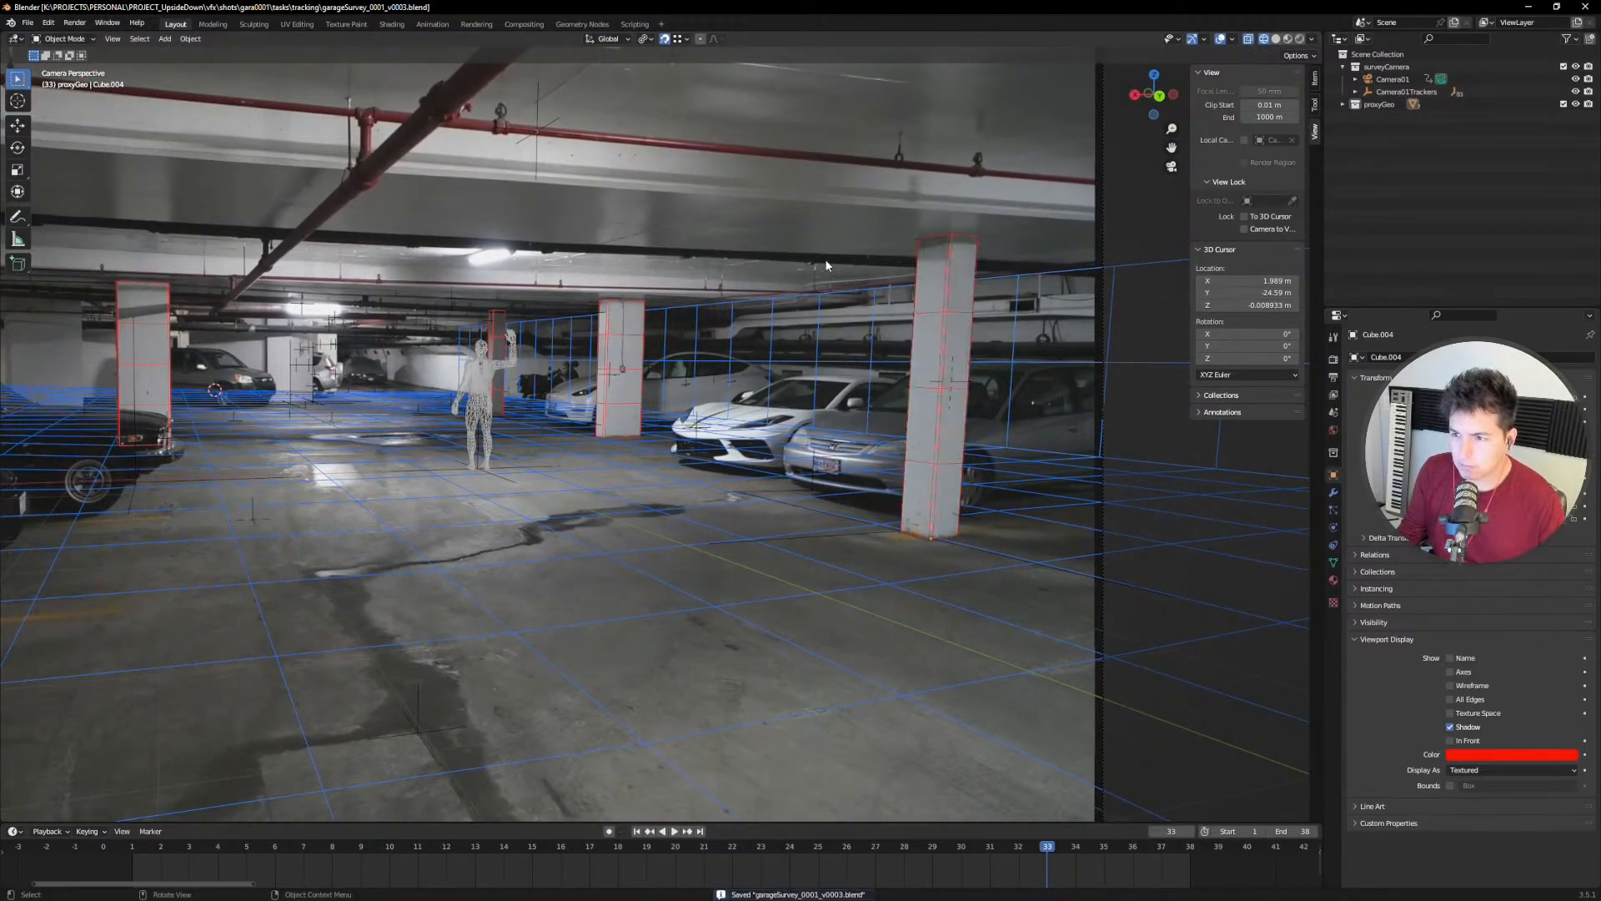
Step: Check the alignment of the column boxes with the survey footage at frames 27 and 34
{"action": "key", "text": "Home"}
{"action": "left_click_drag", "start_coordinate": [1044, 848], "coordinate": [886, 850]}
{"action": "scroll", "coordinate": [702, 188], "scroll_direction": "up", "scroll_amount": 5}
{"action": "middle_click_drag", "start_coordinate": [608, 432], "coordinate": [676, 277], "text": "shift"}
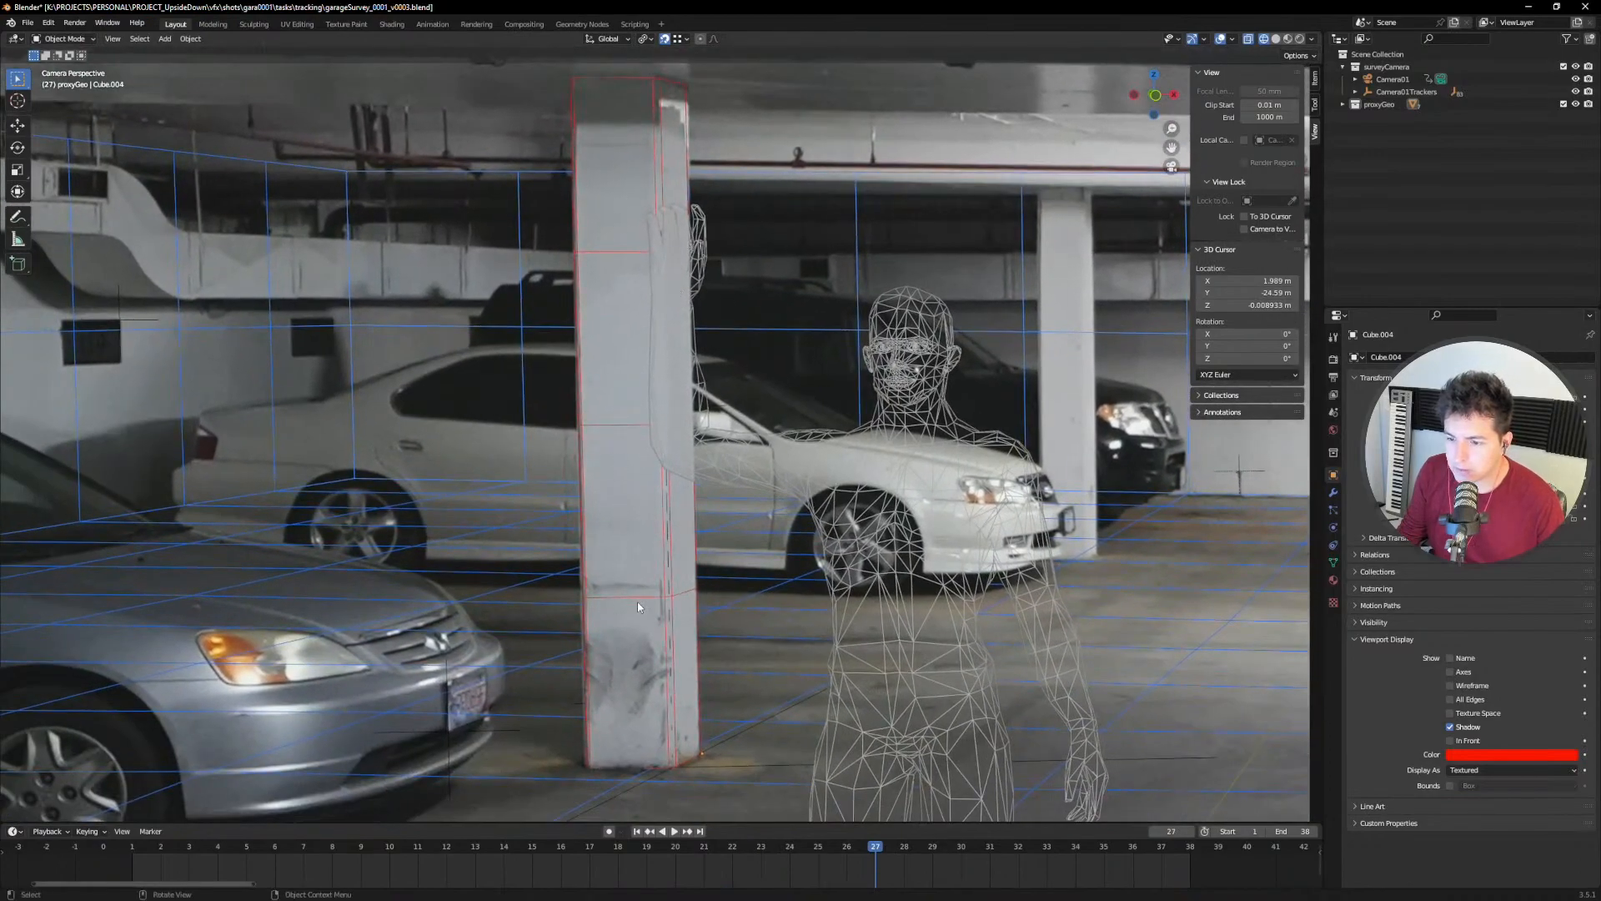
{"action": "scroll", "coordinate": [637, 602], "scroll_direction": "down", "scroll_amount": 8}
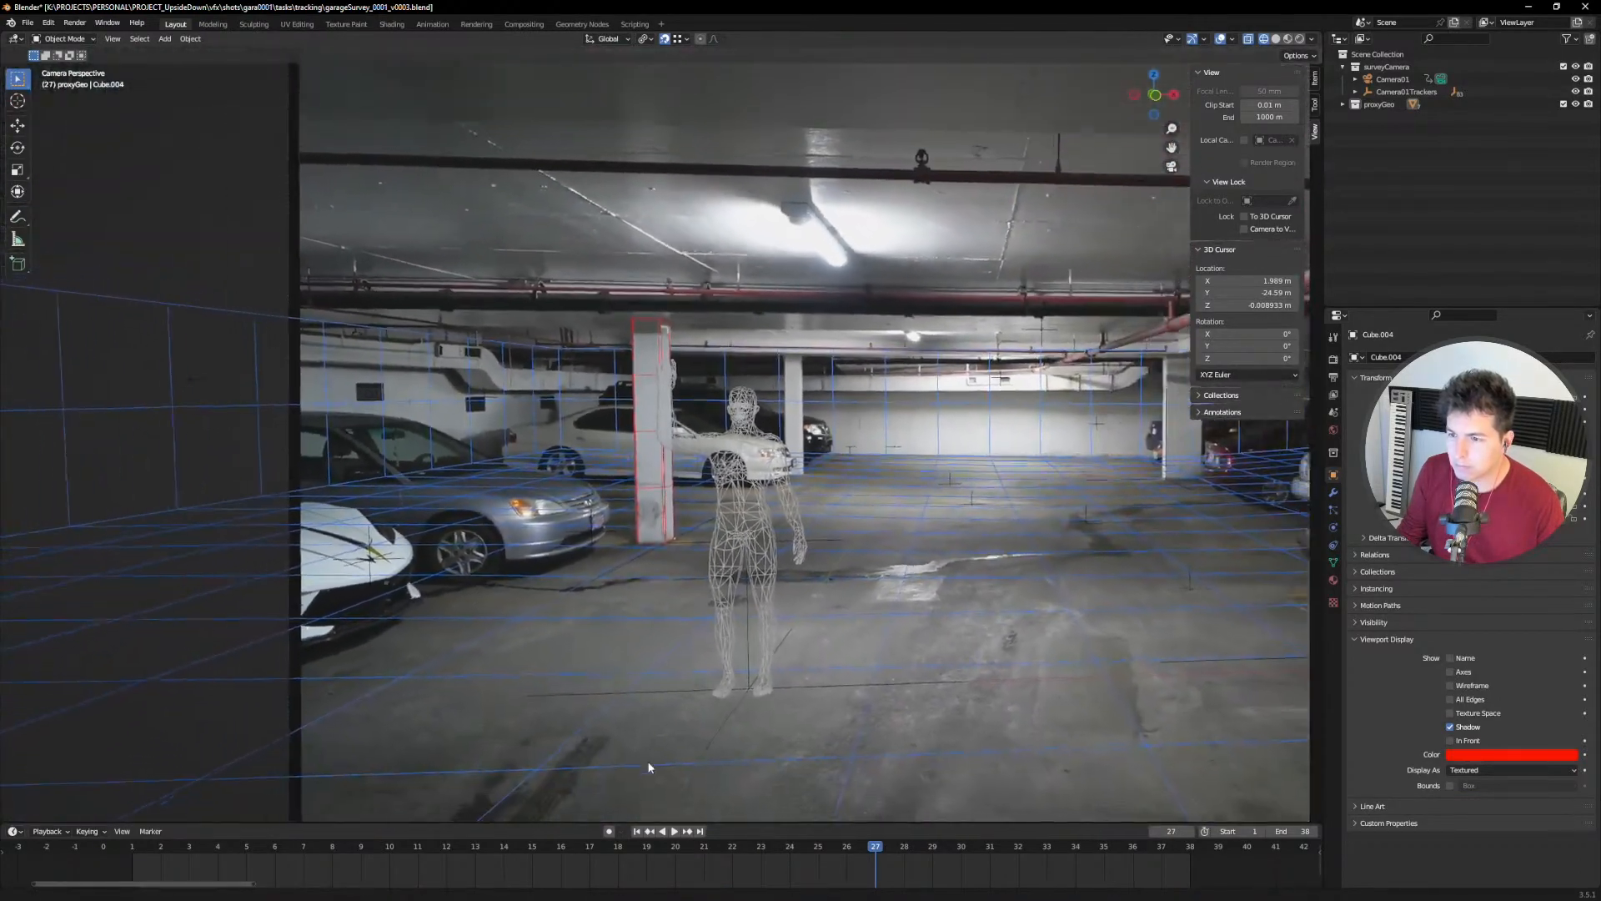
{"action": "middle_click_drag", "start_coordinate": [638, 577], "coordinate": [516, 545], "text": "shift"}
{"action": "left_click", "coordinate": [528, 463]}
{"action": "mouse_move", "coordinate": [607, 435]}
{"action": "middle_mouse_down", "text": "shift"}
{"action": "mouse_move", "coordinate": [625, 337]}
{"action": "mouse_move", "coordinate": [612, 441]}
{"action": "middle_mouse_up", "text": "shift"}
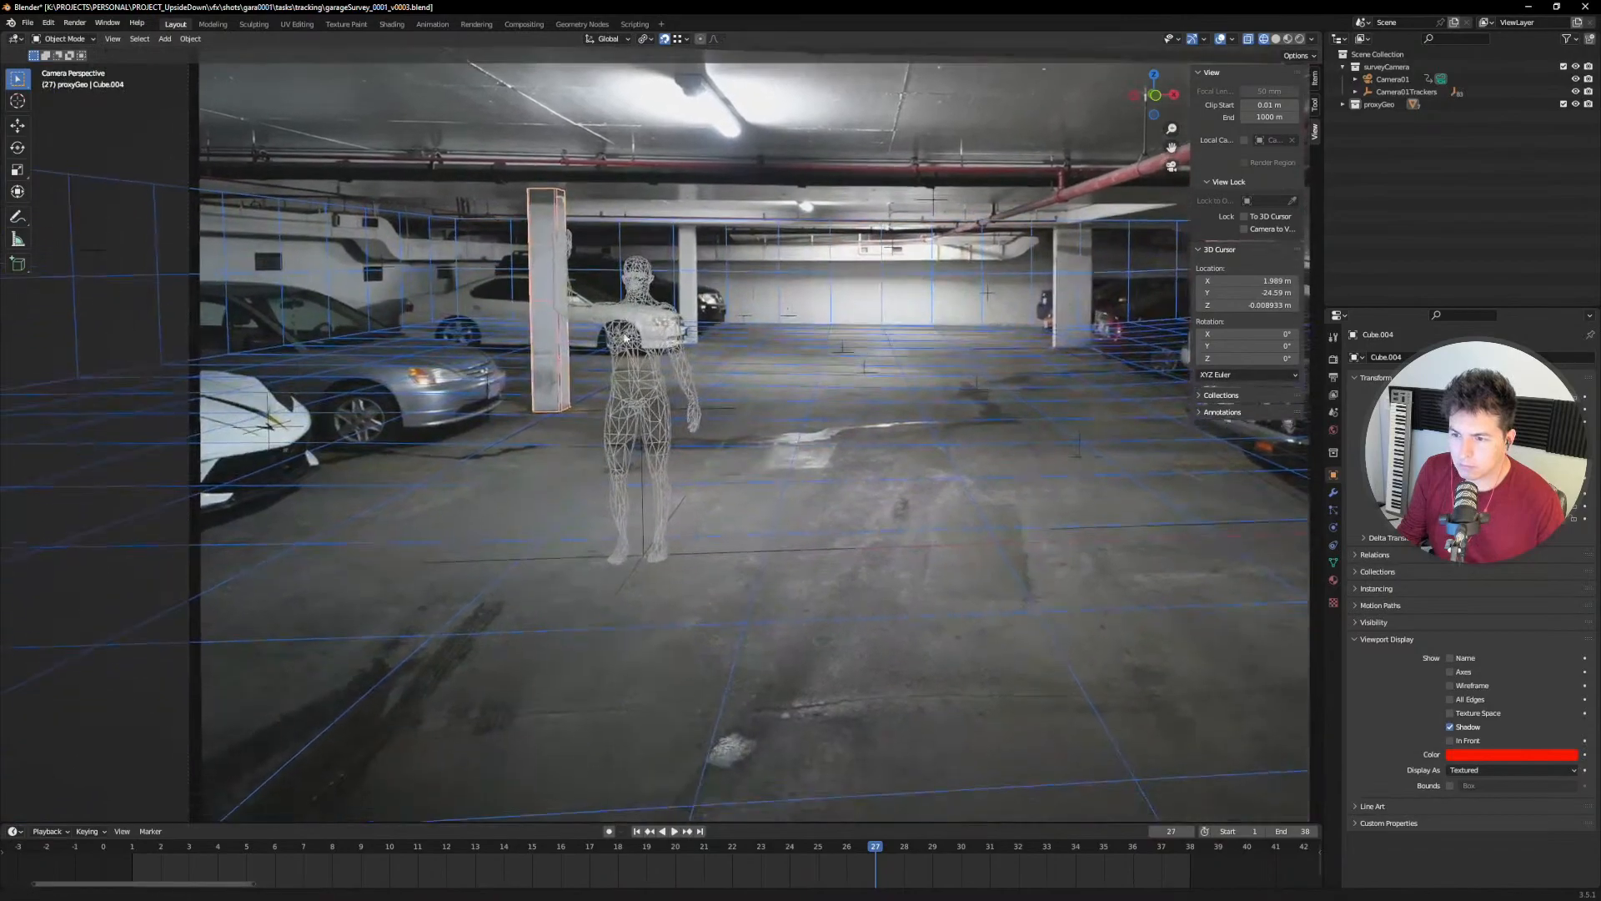
{"action": "middle_click_drag", "start_coordinate": [612, 441], "coordinate": [696, 517], "text": "ctrl"}
{"action": "left_click_drag", "start_coordinate": [904, 854], "coordinate": [1076, 849]}
{"action": "middle_click_drag", "start_coordinate": [583, 467], "coordinate": [642, 523]}
{"action": "key", "text": "KP_0"}
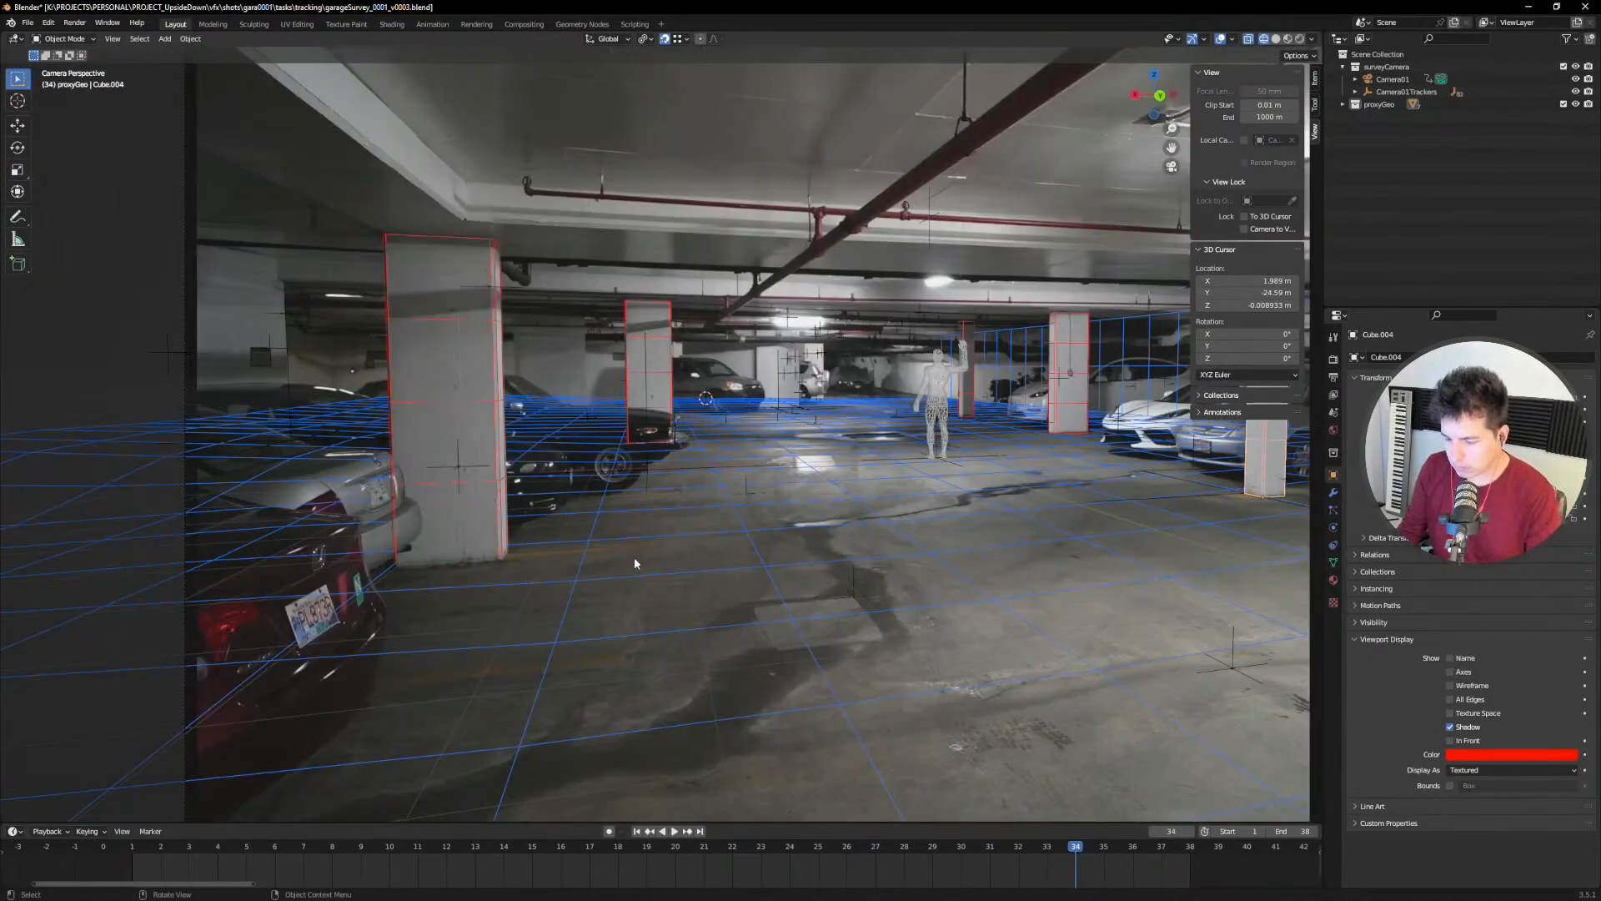
Step: Go to frame 38 and select the tracker on the large column behind the black car
{"action": "key", "text": "Home"}
{"action": "left_click_drag", "start_coordinate": [1085, 851], "coordinate": [1194, 857]}
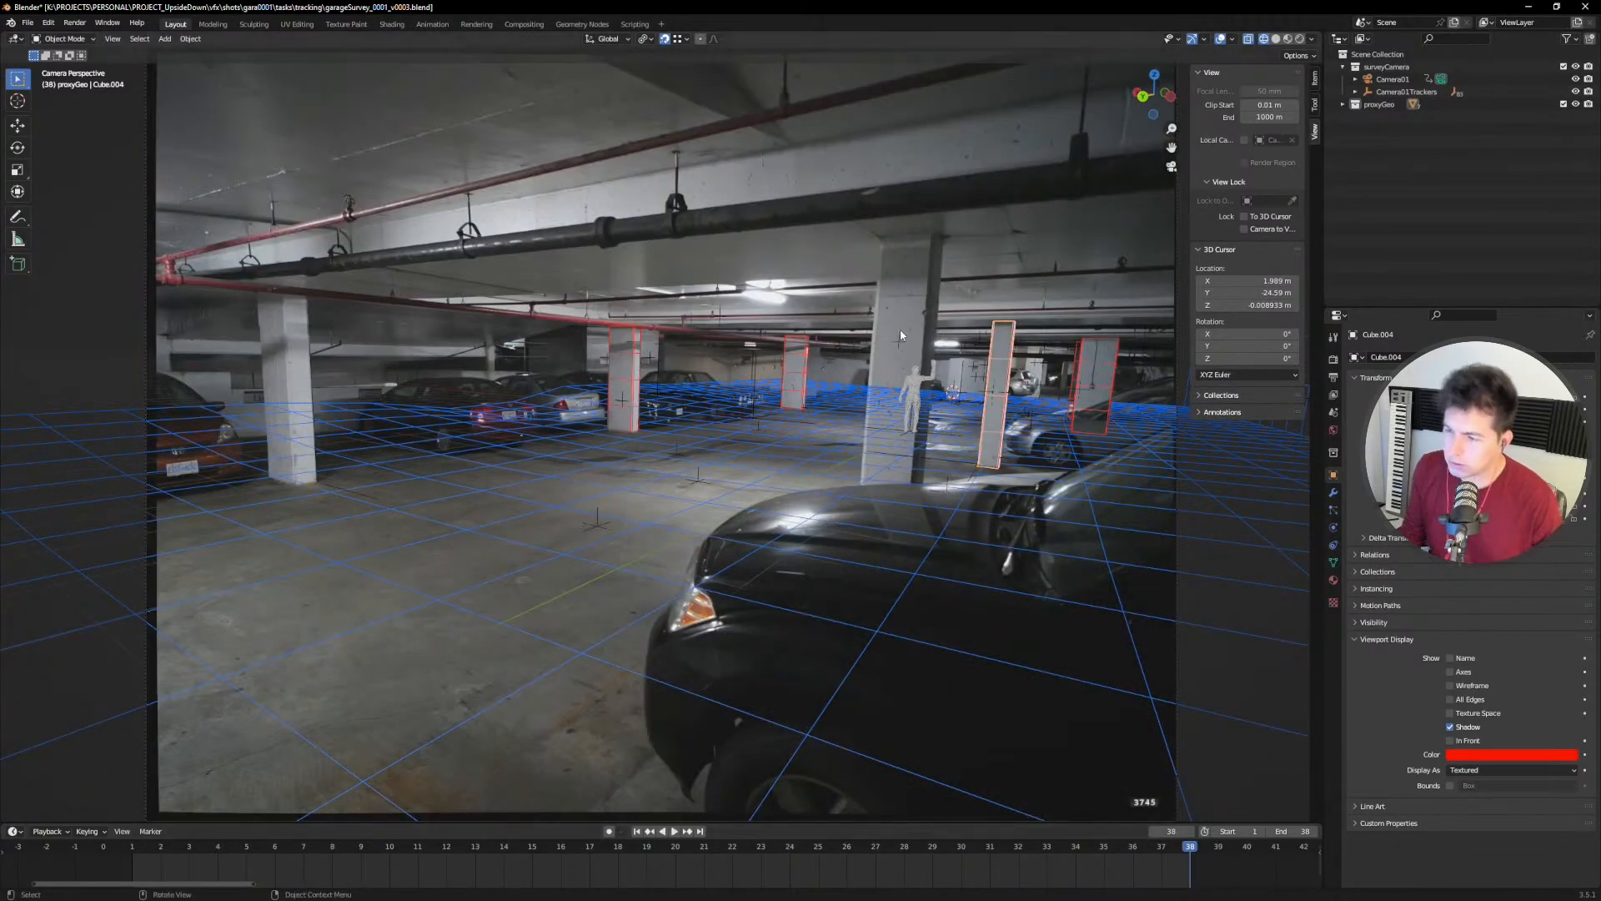
{"action": "left_click", "coordinate": [897, 358]}
{"action": "mouse_move", "coordinate": [1189, 856]}
{"action": "left_mouse_down"}
{"action": "mouse_move", "coordinate": [1159, 847]}
{"action": "mouse_move", "coordinate": [1180, 848]}
{"action": "left_mouse_up"}
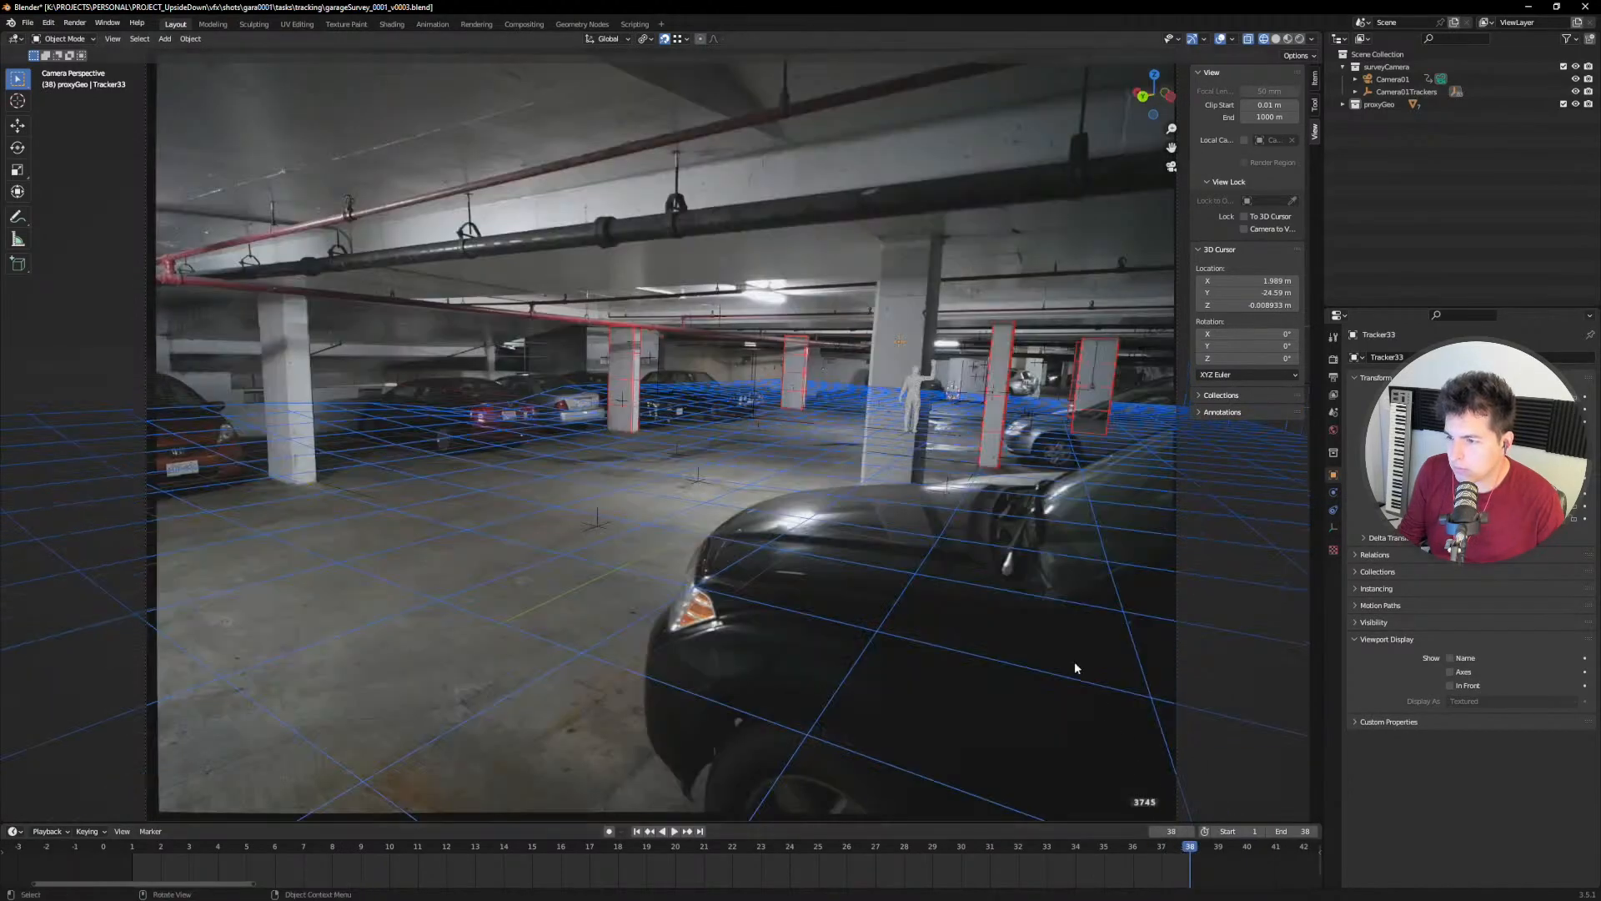
{"action": "middle_click_drag", "start_coordinate": [923, 394], "coordinate": [852, 426], "text": "shift"}
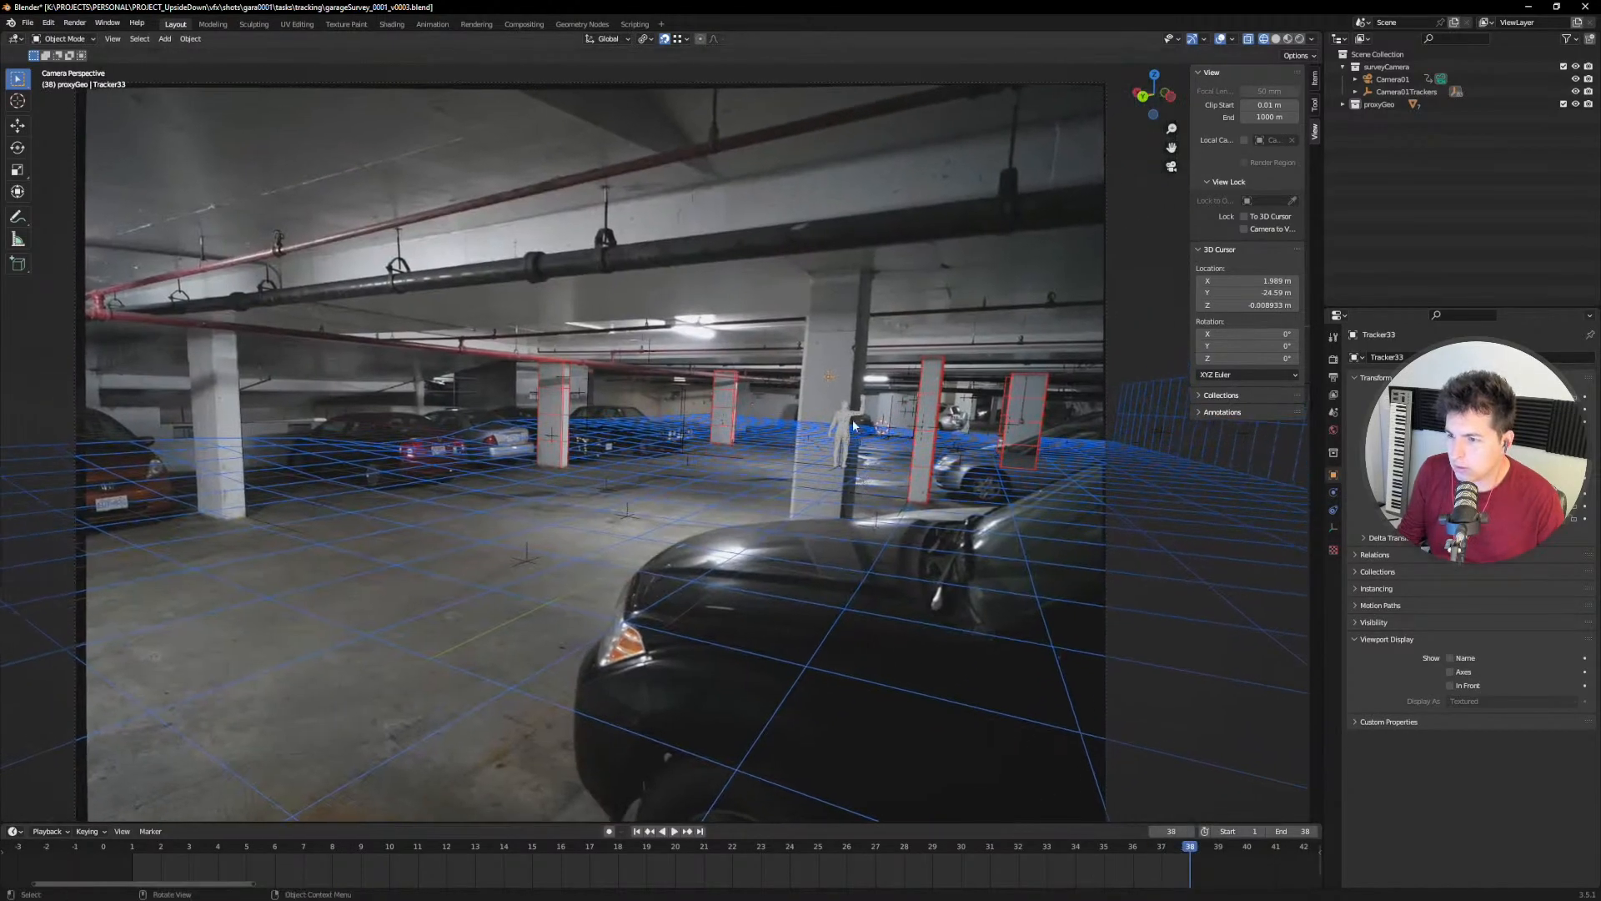
{"action": "scroll", "coordinate": [843, 423], "scroll_direction": "up", "scroll_amount": 3}
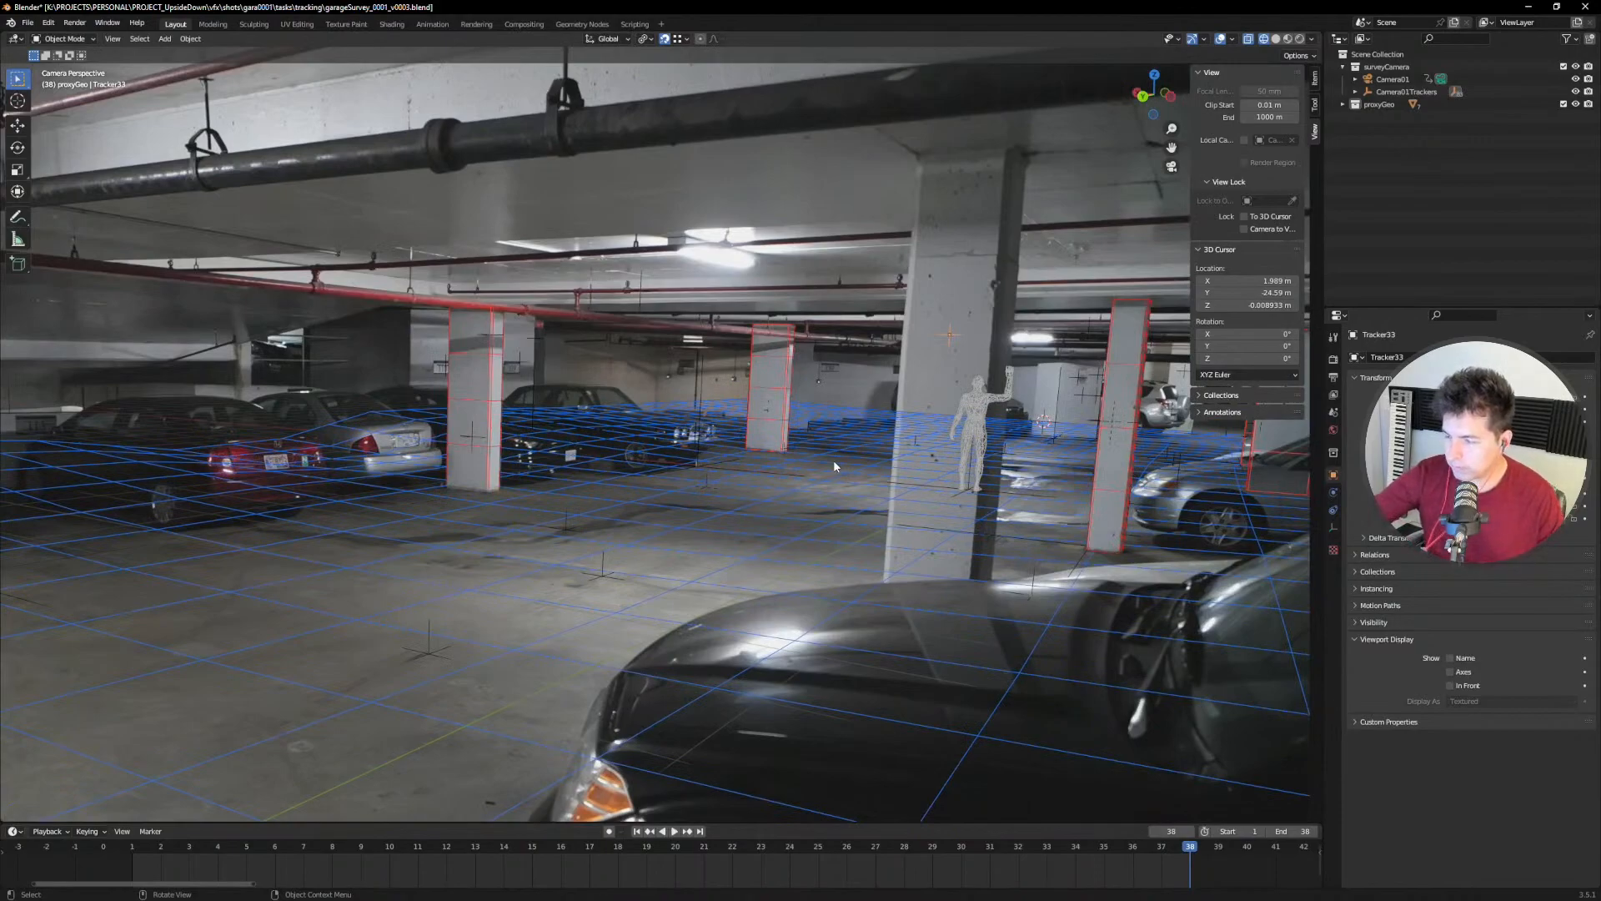
{"action": "scroll", "coordinate": [848, 394], "scroll_direction": "down", "scroll_amount": 2}
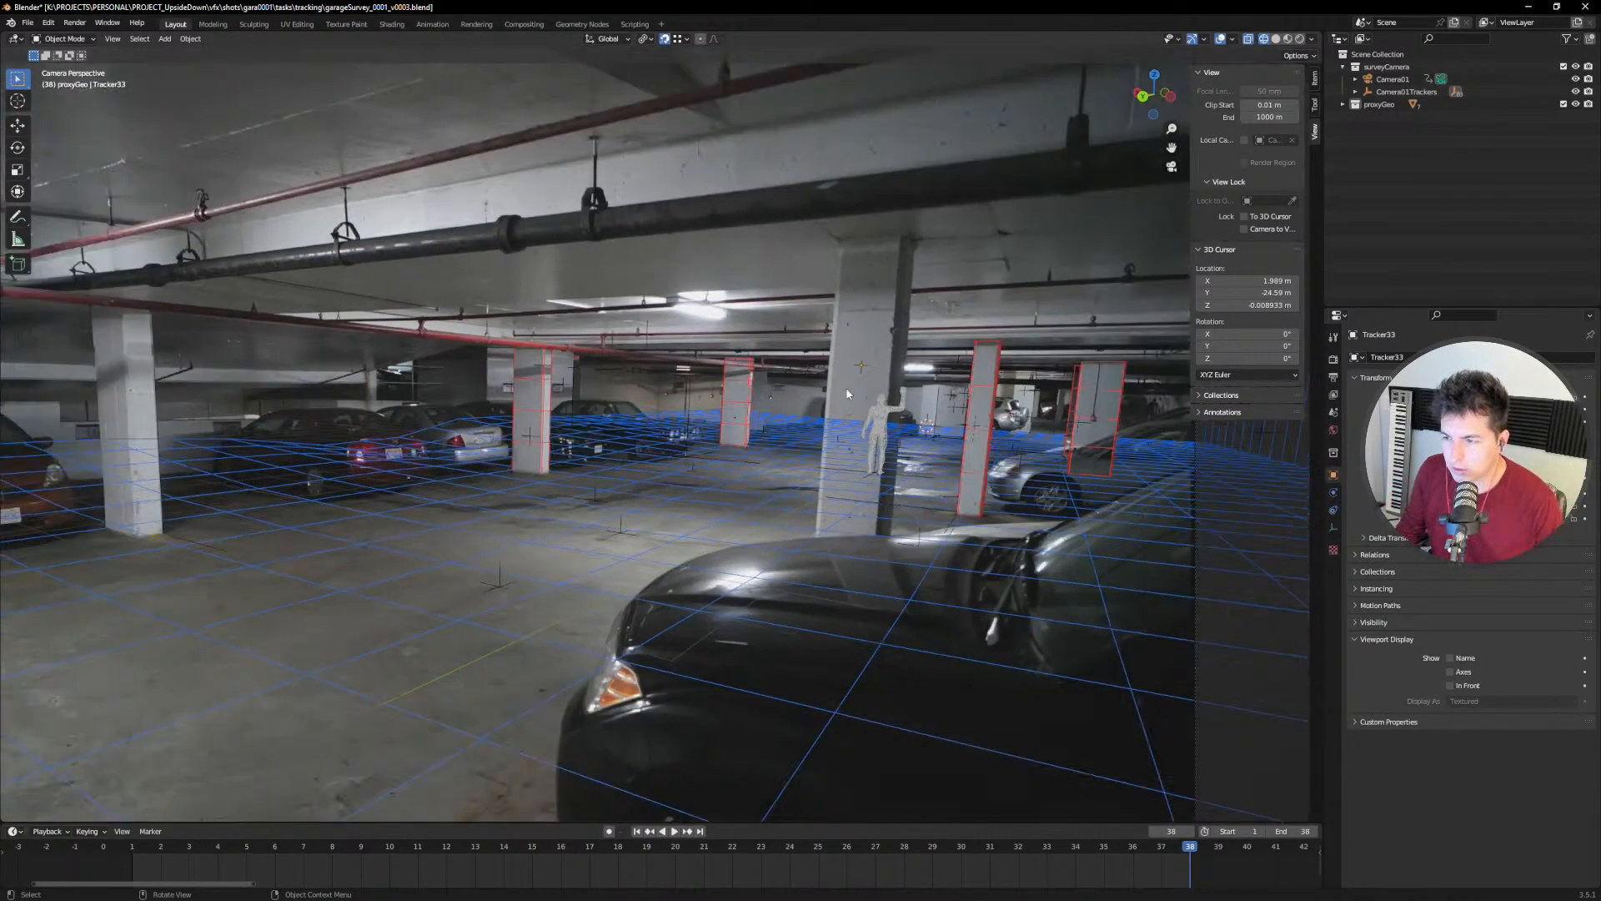
{"action": "middle_click_drag", "start_coordinate": [692, 489], "coordinate": [709, 430], "text": "shift"}
Step: Place the 3D cursor over the black car's hood in the camera view
{"action": "key", "text": "shift+a"}
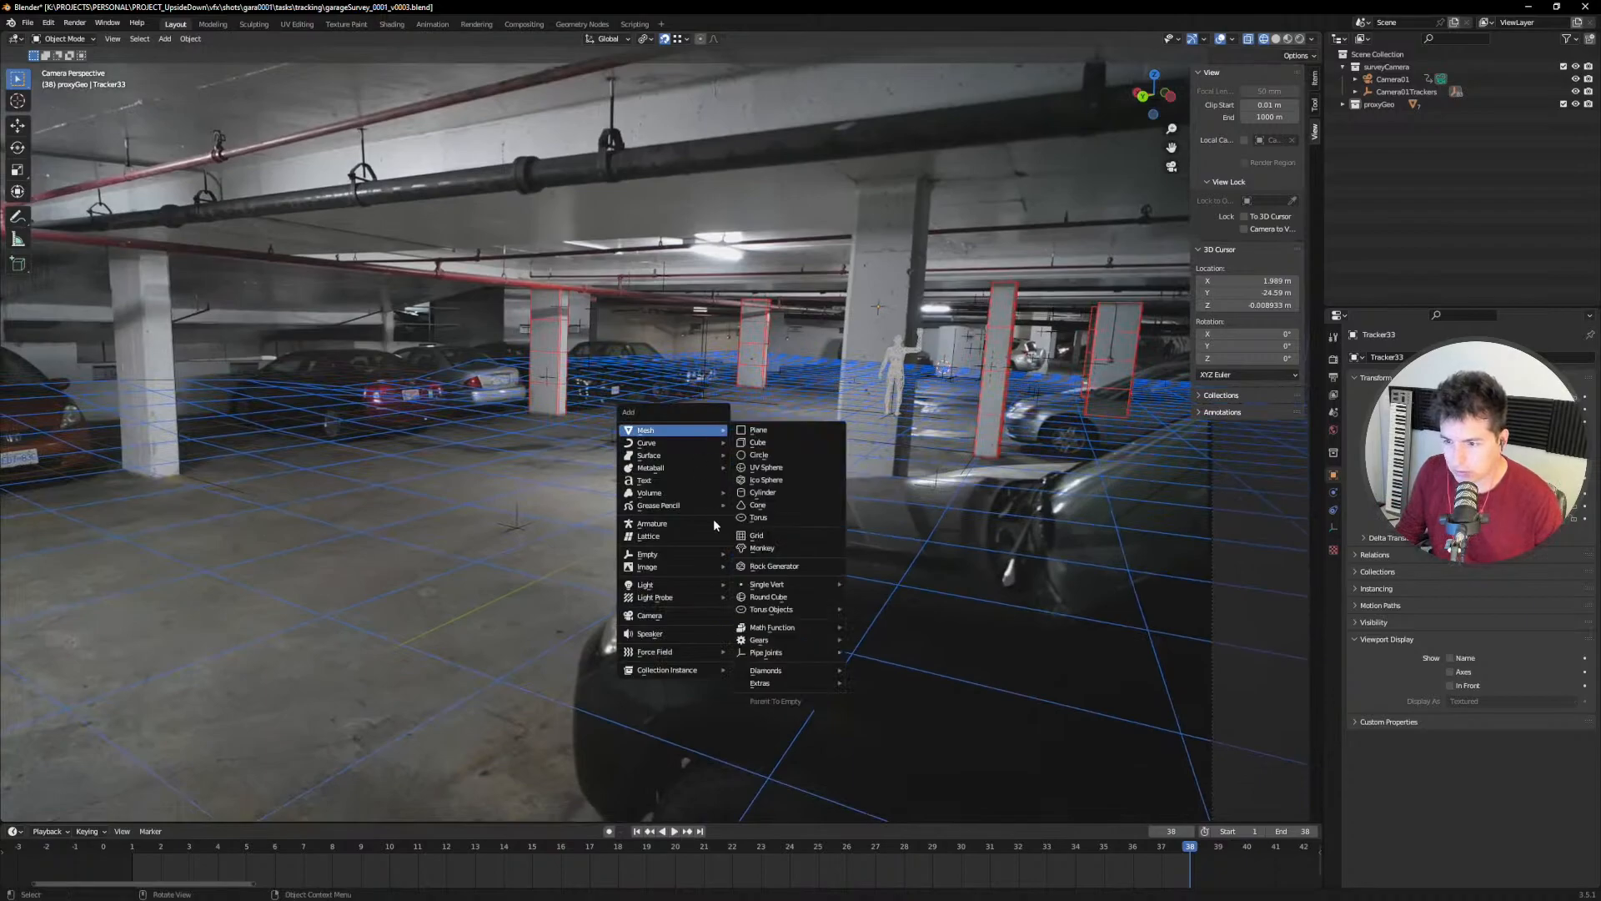
{"action": "right_click", "coordinate": [802, 339], "text": "shift"}
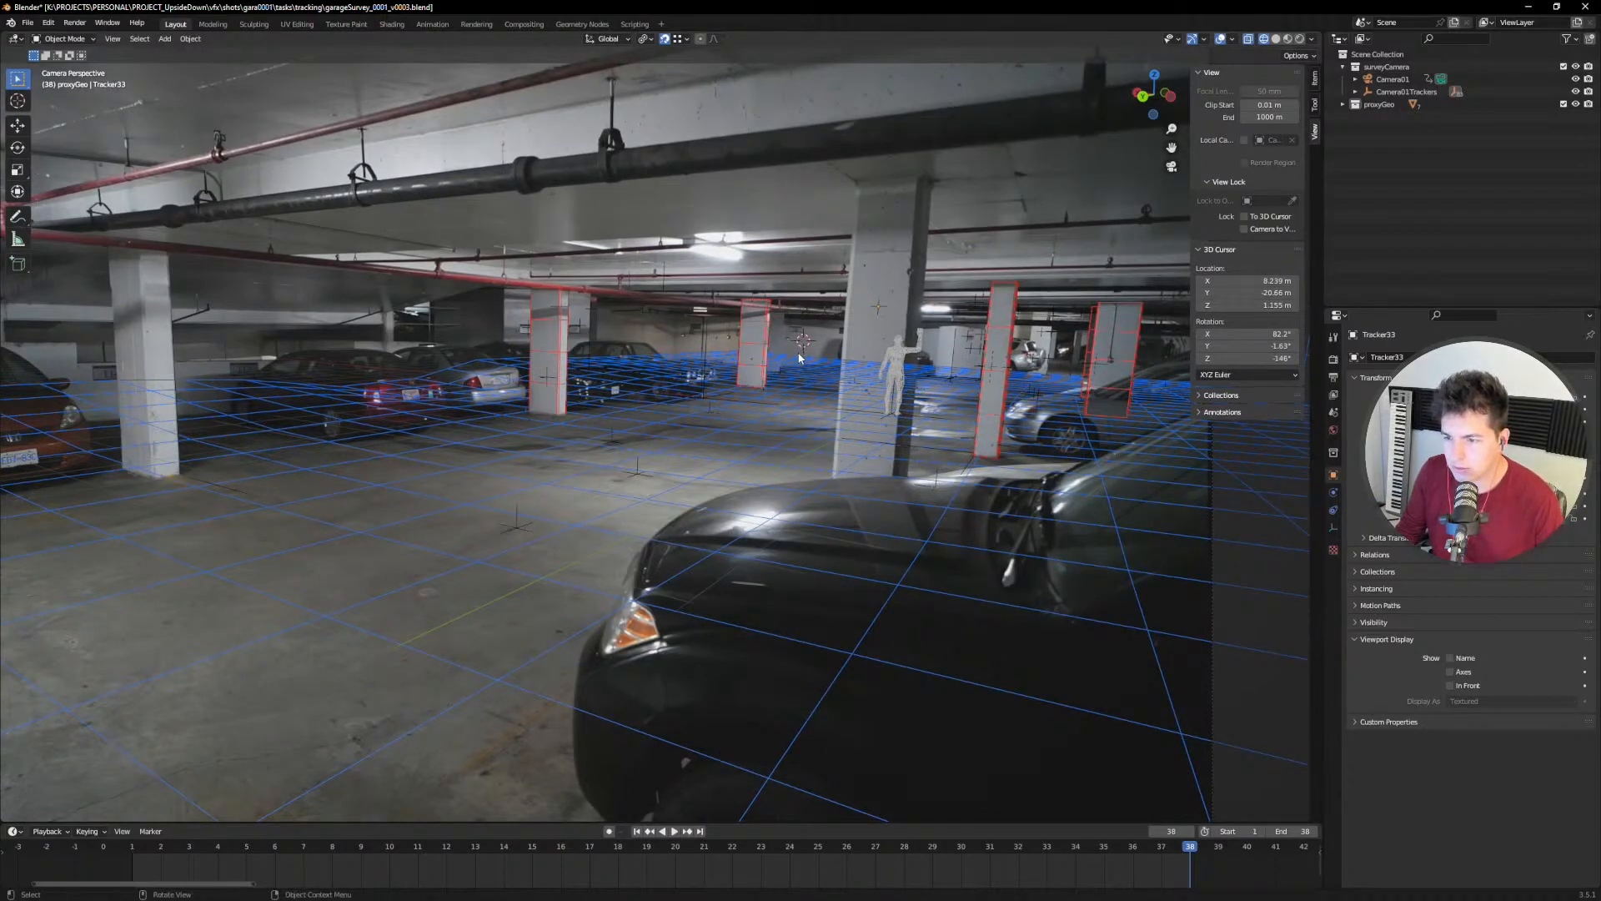
{"action": "key", "text": "shift+s"}
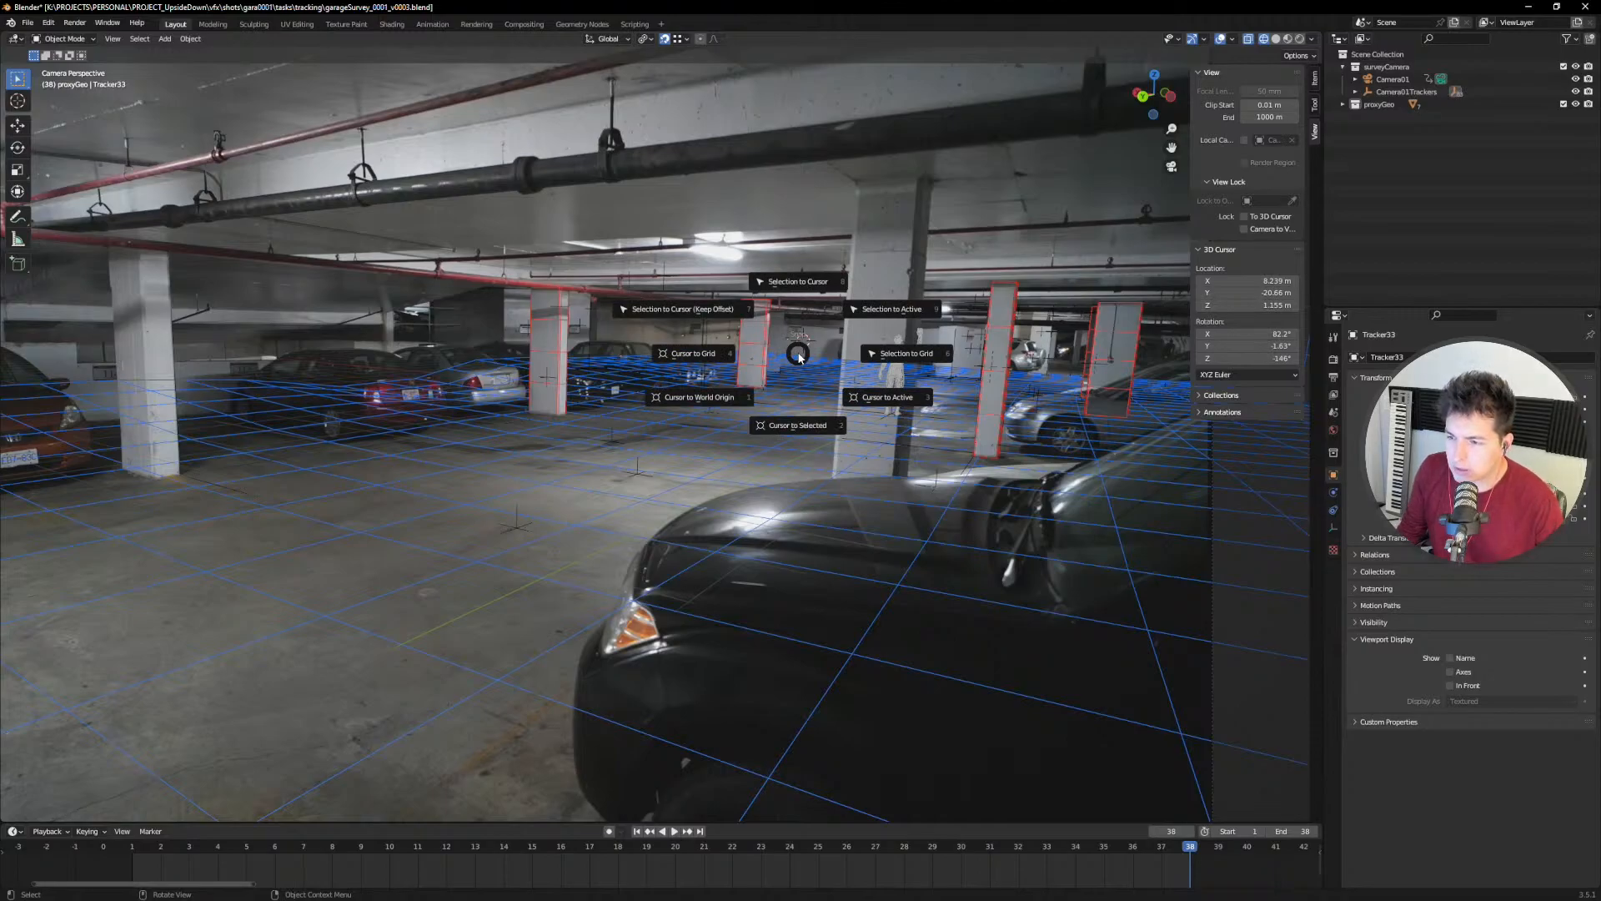
{"action": "right_click", "coordinate": [787, 522], "text": "shift"}
{"action": "right_click_drag", "start_coordinate": [772, 526], "coordinate": [769, 586], "text": "shift"}
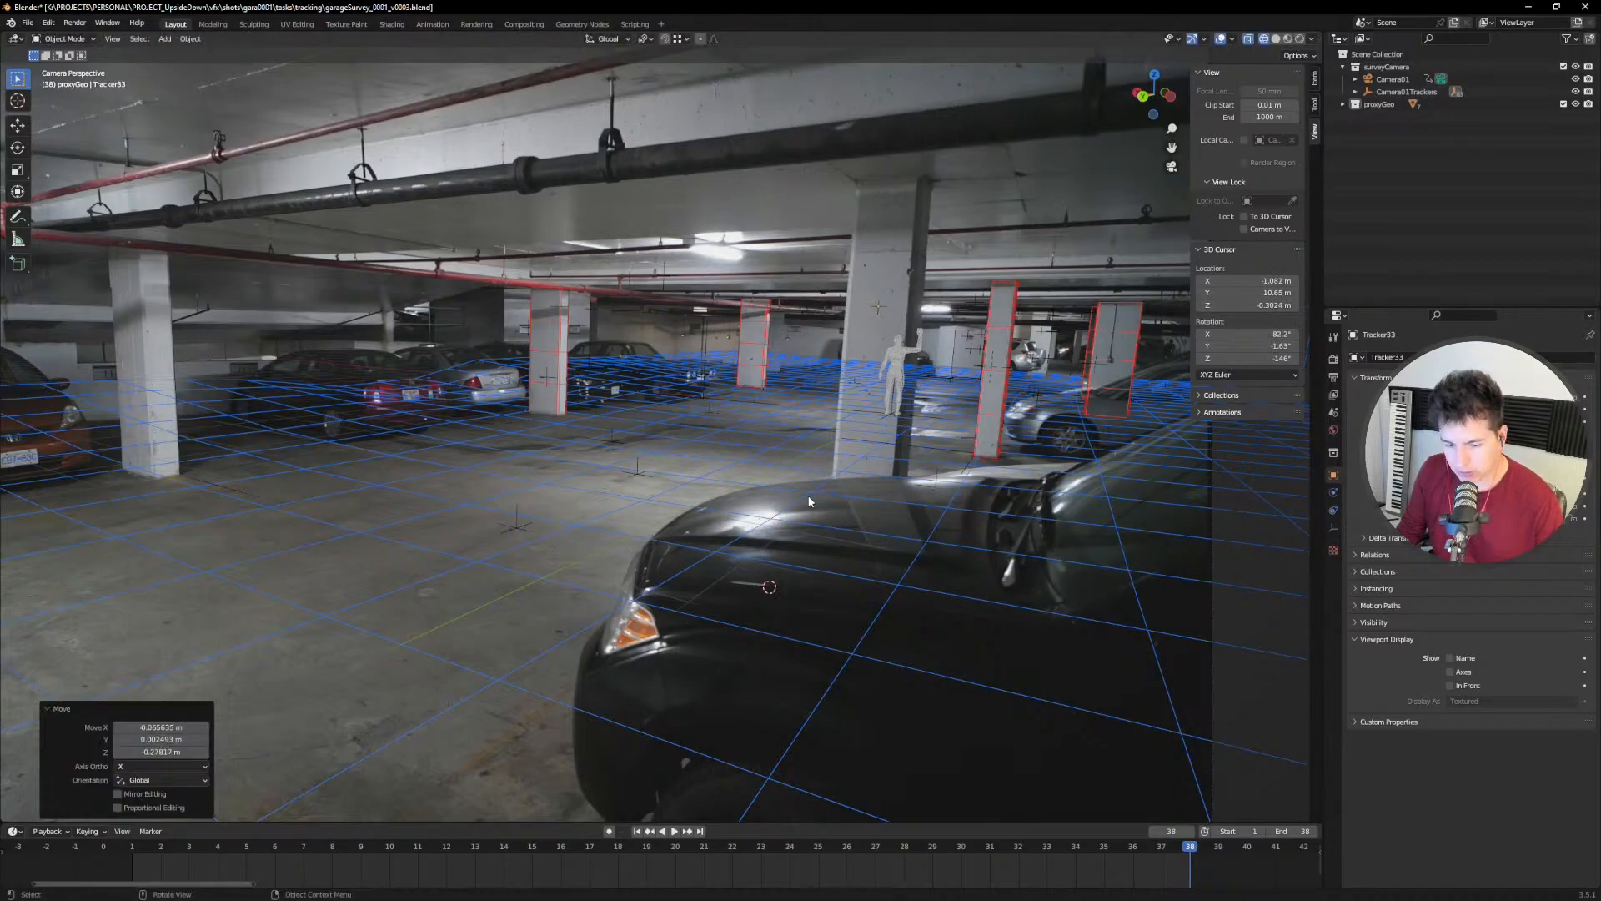
{"action": "key", "text": "shift+s"}
{"action": "key", "text": "Escape"}
Step: Add a plain-axes empty at the 3D cursor and move it up to the large column behind the black car
{"action": "key", "text": "shift+a"}
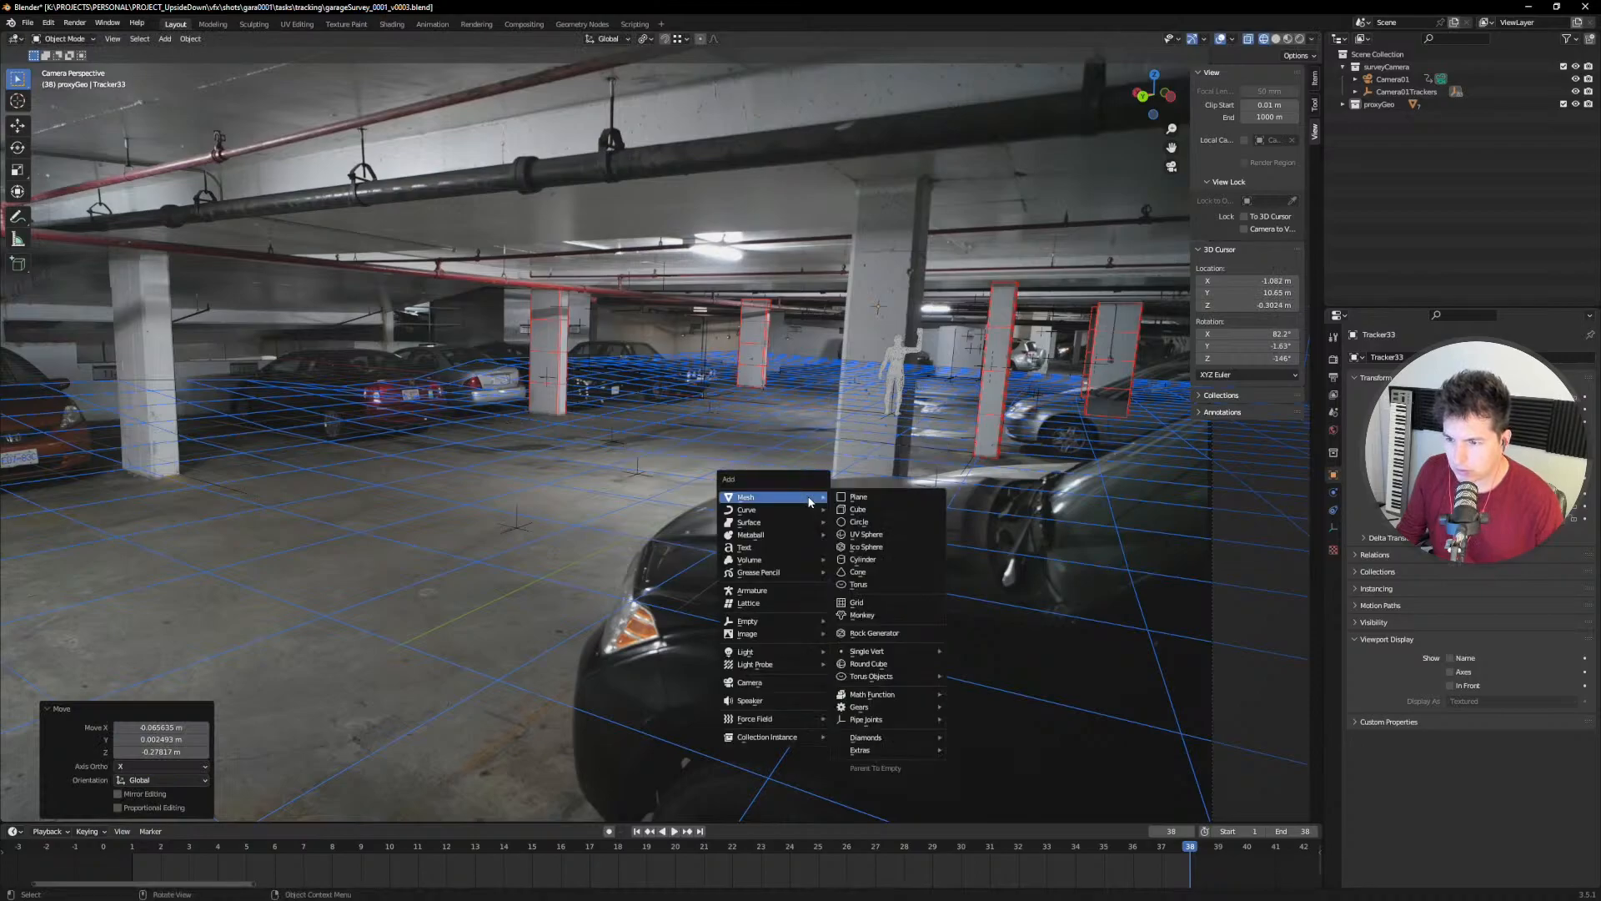
{"action": "mouse_move", "coordinate": [799, 621]}
{"action": "left_click", "coordinate": [857, 619]}
{"action": "key", "text": "g"}
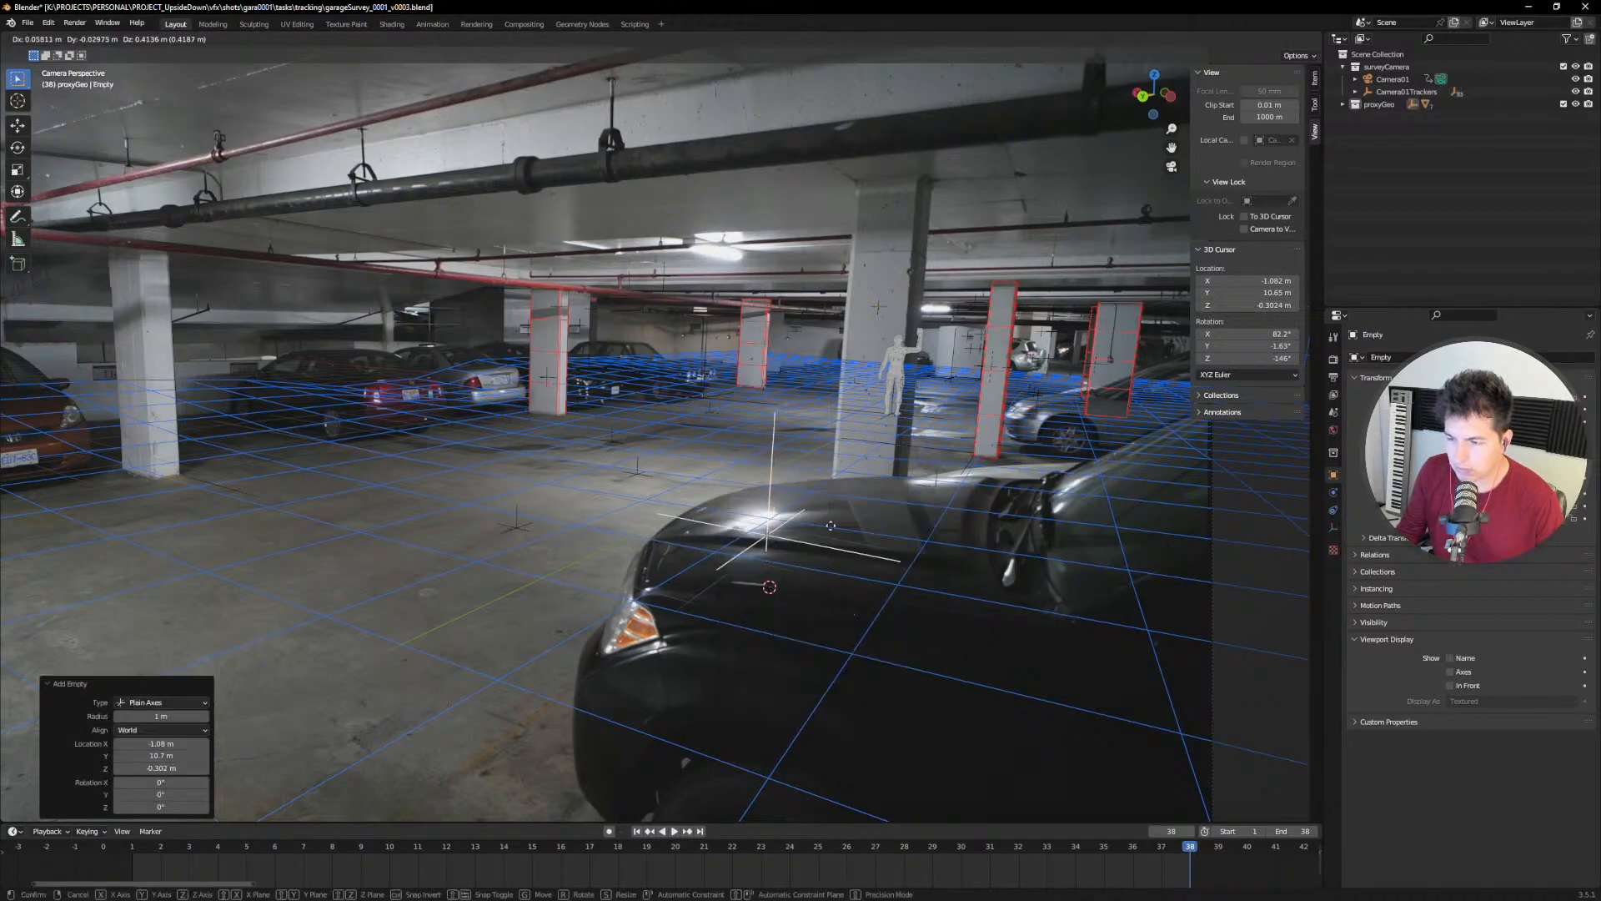
{"action": "left_click", "coordinate": [877, 422]}
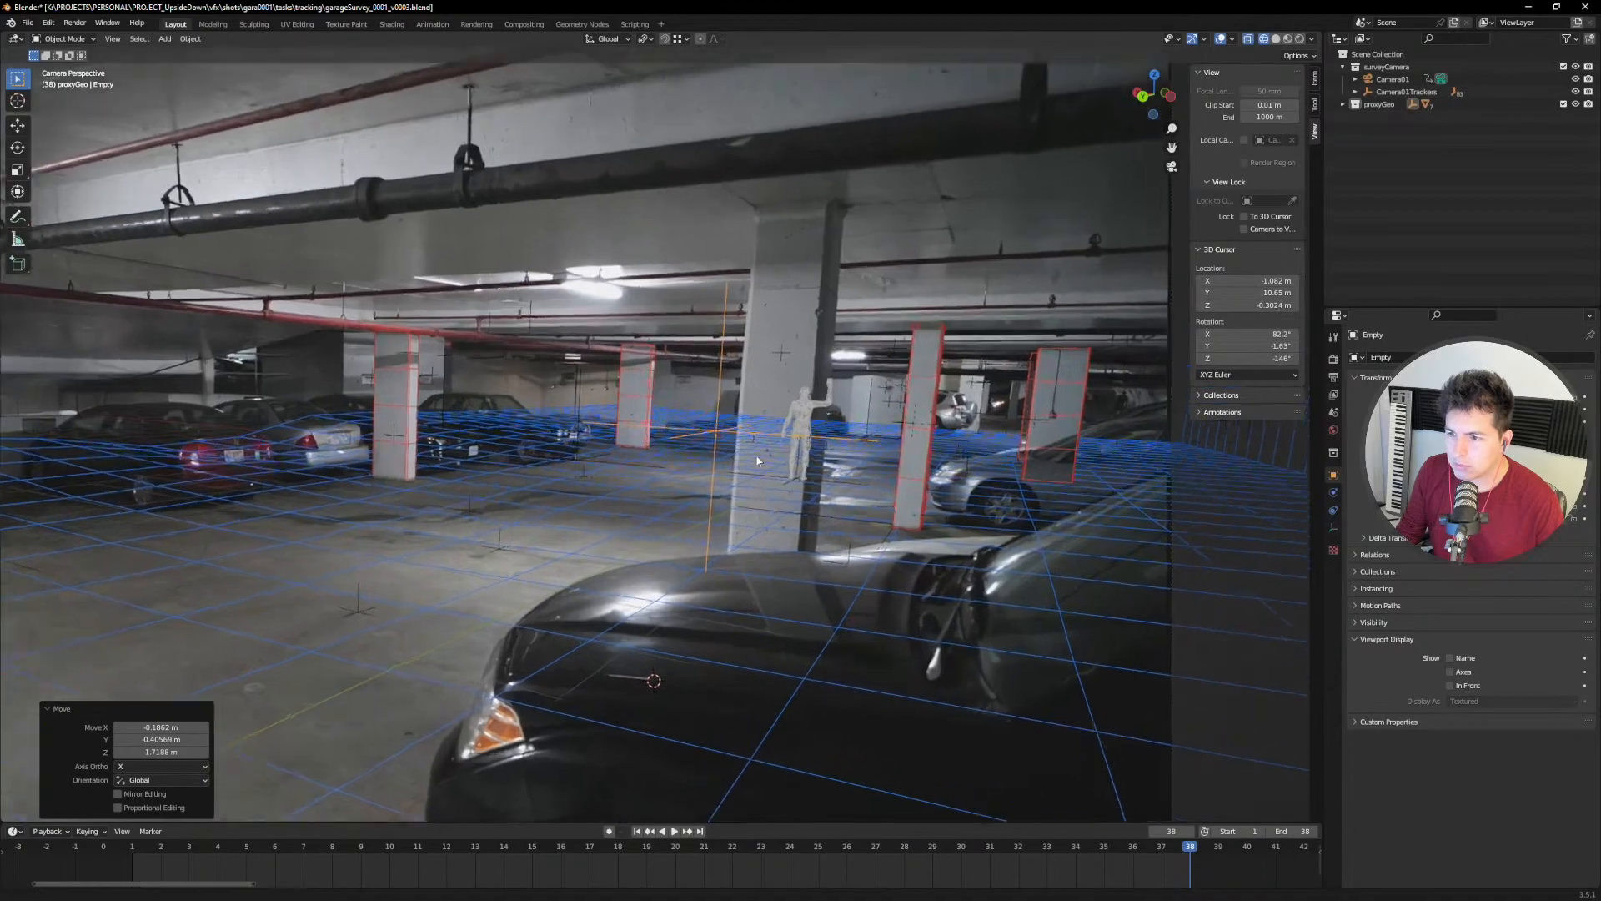
Step: Move the empty about 0.15 m to line its vertical axis up with the column's left edge
{"action": "scroll", "coordinate": [756, 469], "scroll_direction": "up", "scroll_amount": 6}
{"action": "key", "text": "g"}
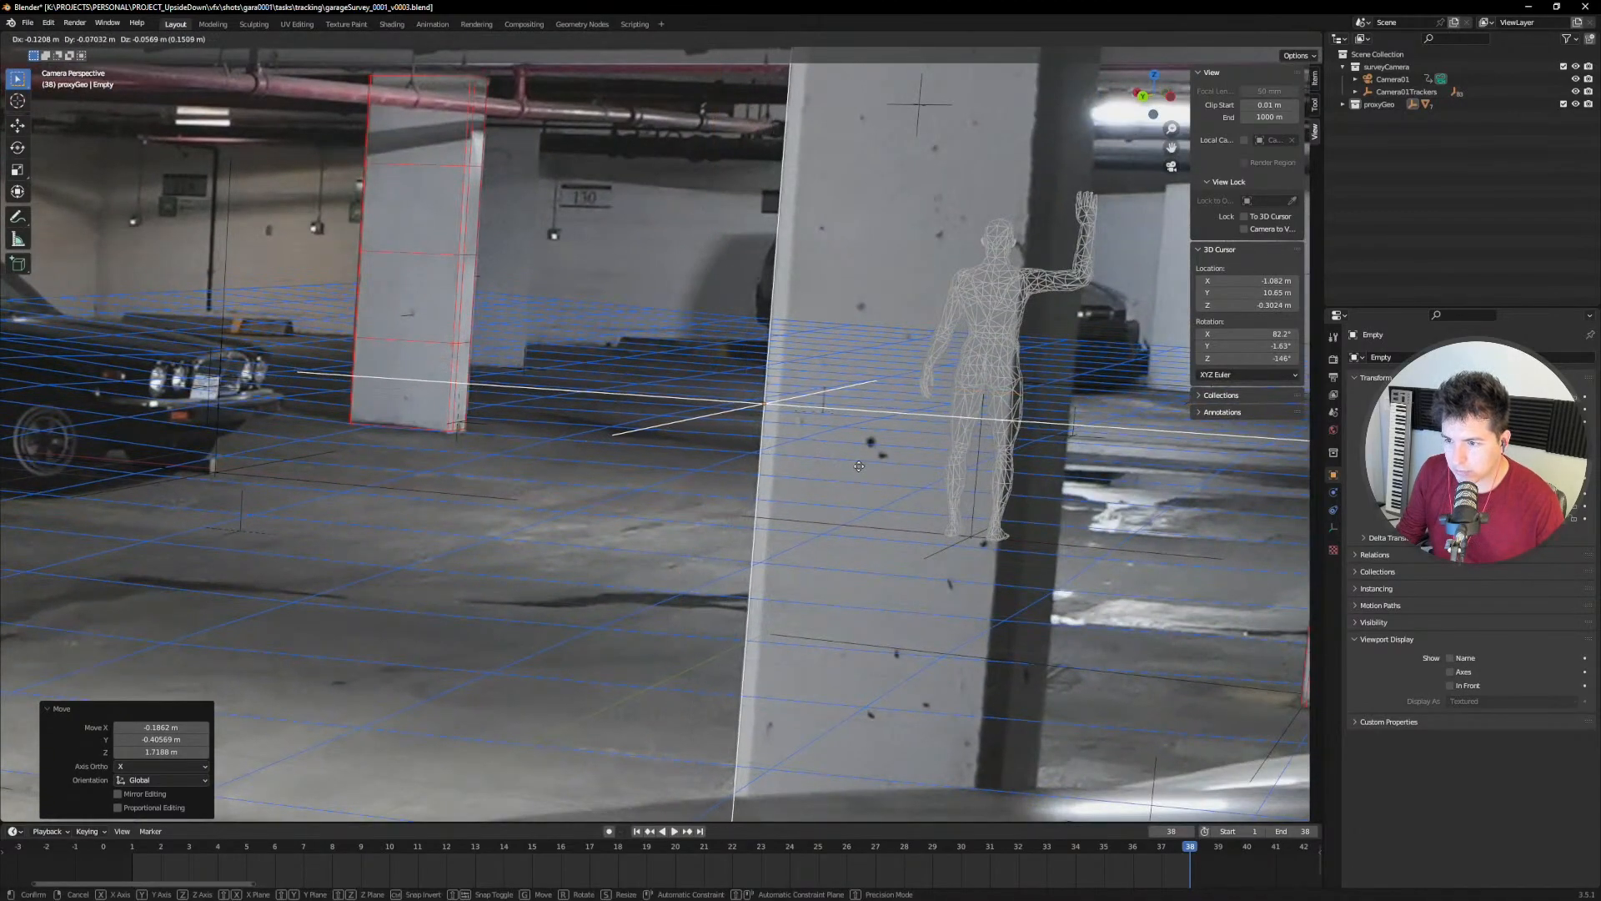
{"action": "left_click", "coordinate": [860, 469]}
{"action": "scroll", "coordinate": [826, 430], "scroll_direction": "down", "scroll_amount": 6}
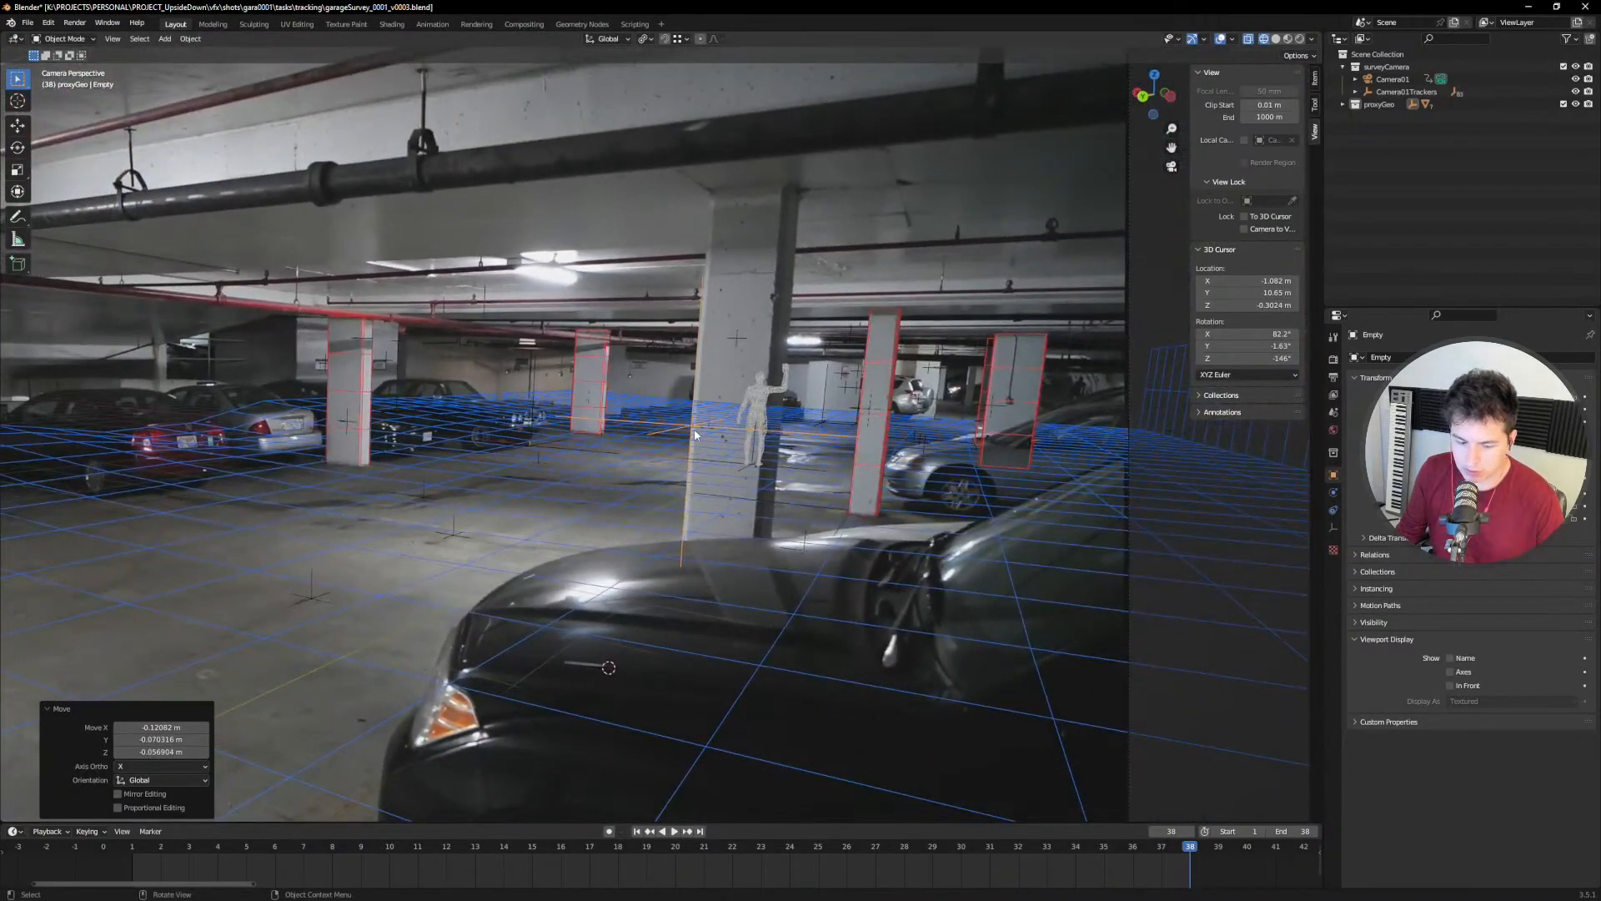
Step: Snap the 3D cursor to Camera01 and reselect the empty on the column's edge
{"action": "scroll", "coordinate": [694, 429], "scroll_direction": "down", "scroll_amount": 3}
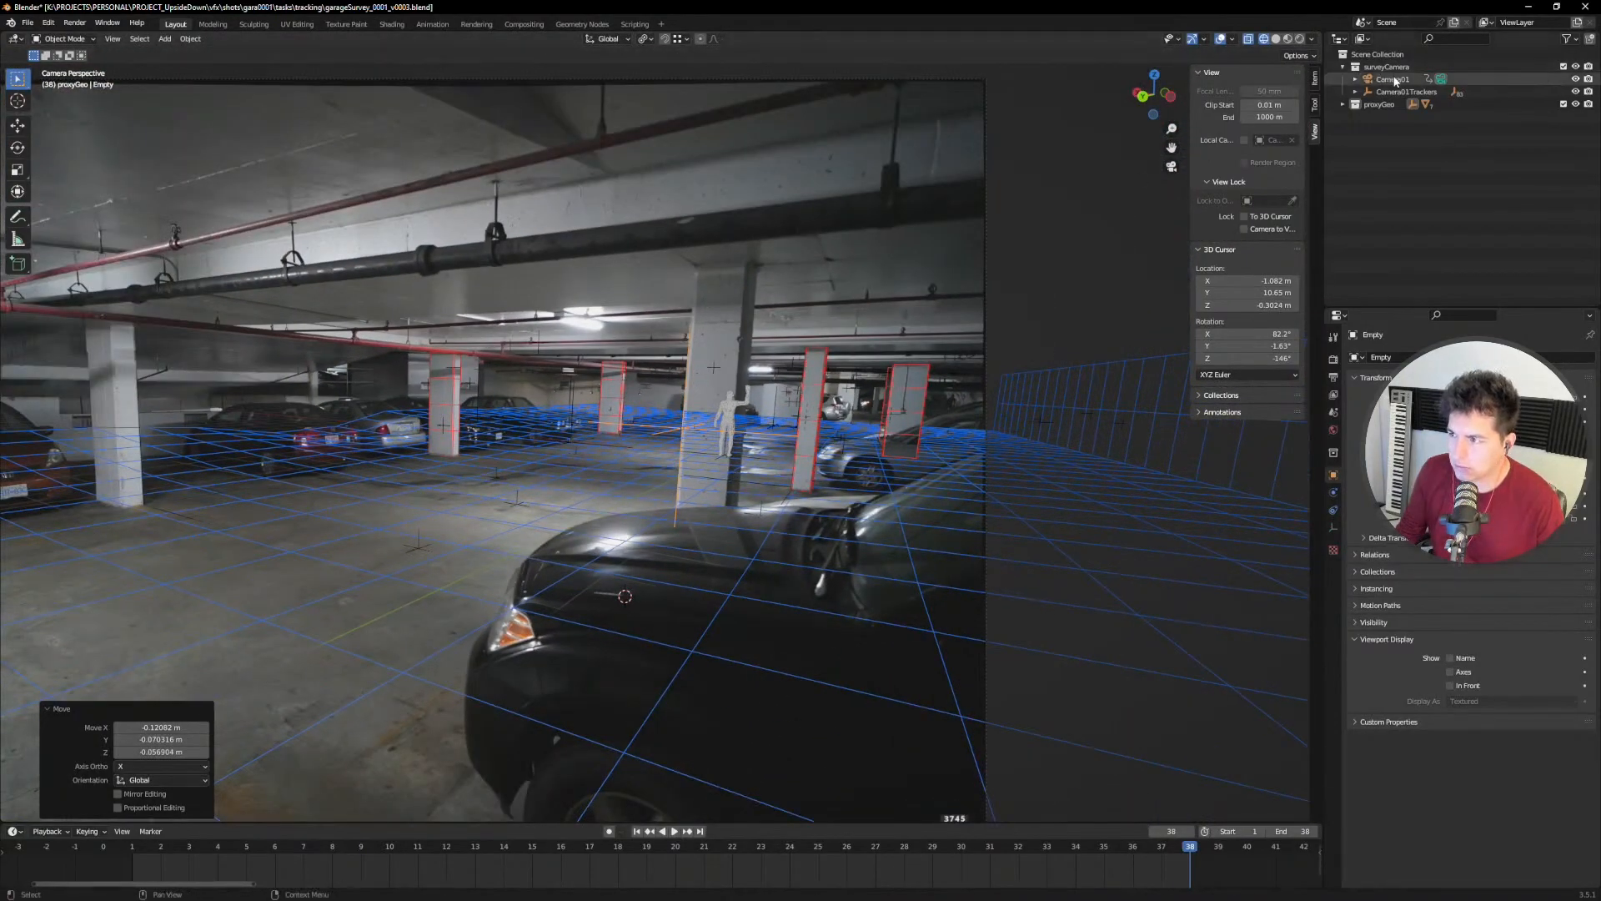
{"action": "left_click", "coordinate": [1394, 80]}
{"action": "key", "text": "shift+s"}
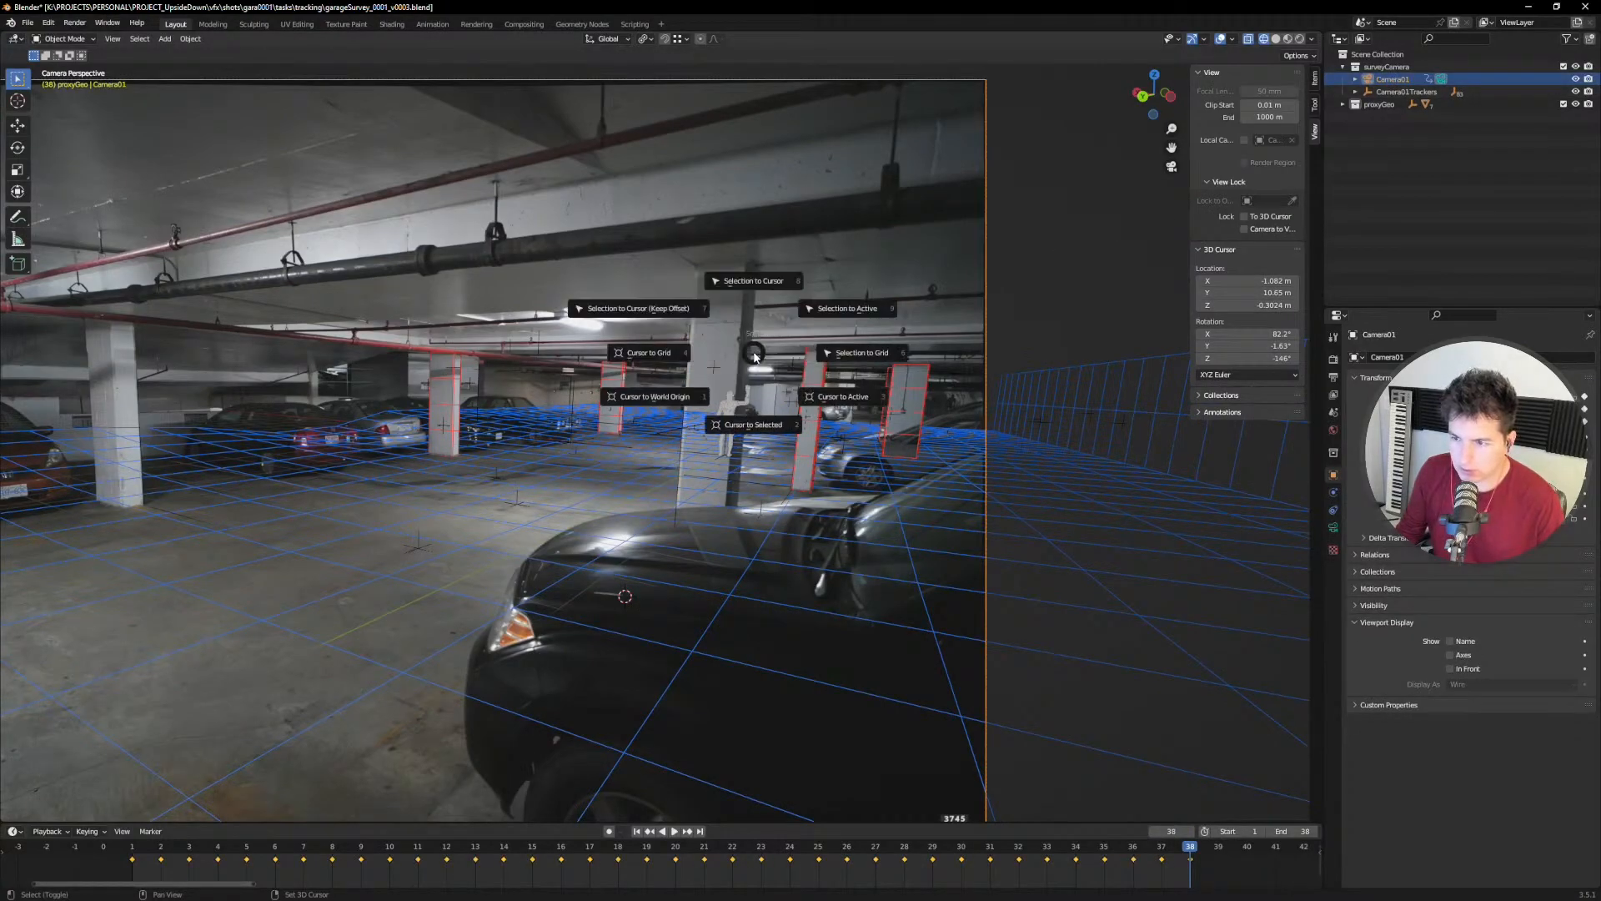
{"action": "left_click", "coordinate": [756, 425]}
{"action": "scroll", "coordinate": [746, 409], "scroll_direction": "down", "scroll_amount": 2}
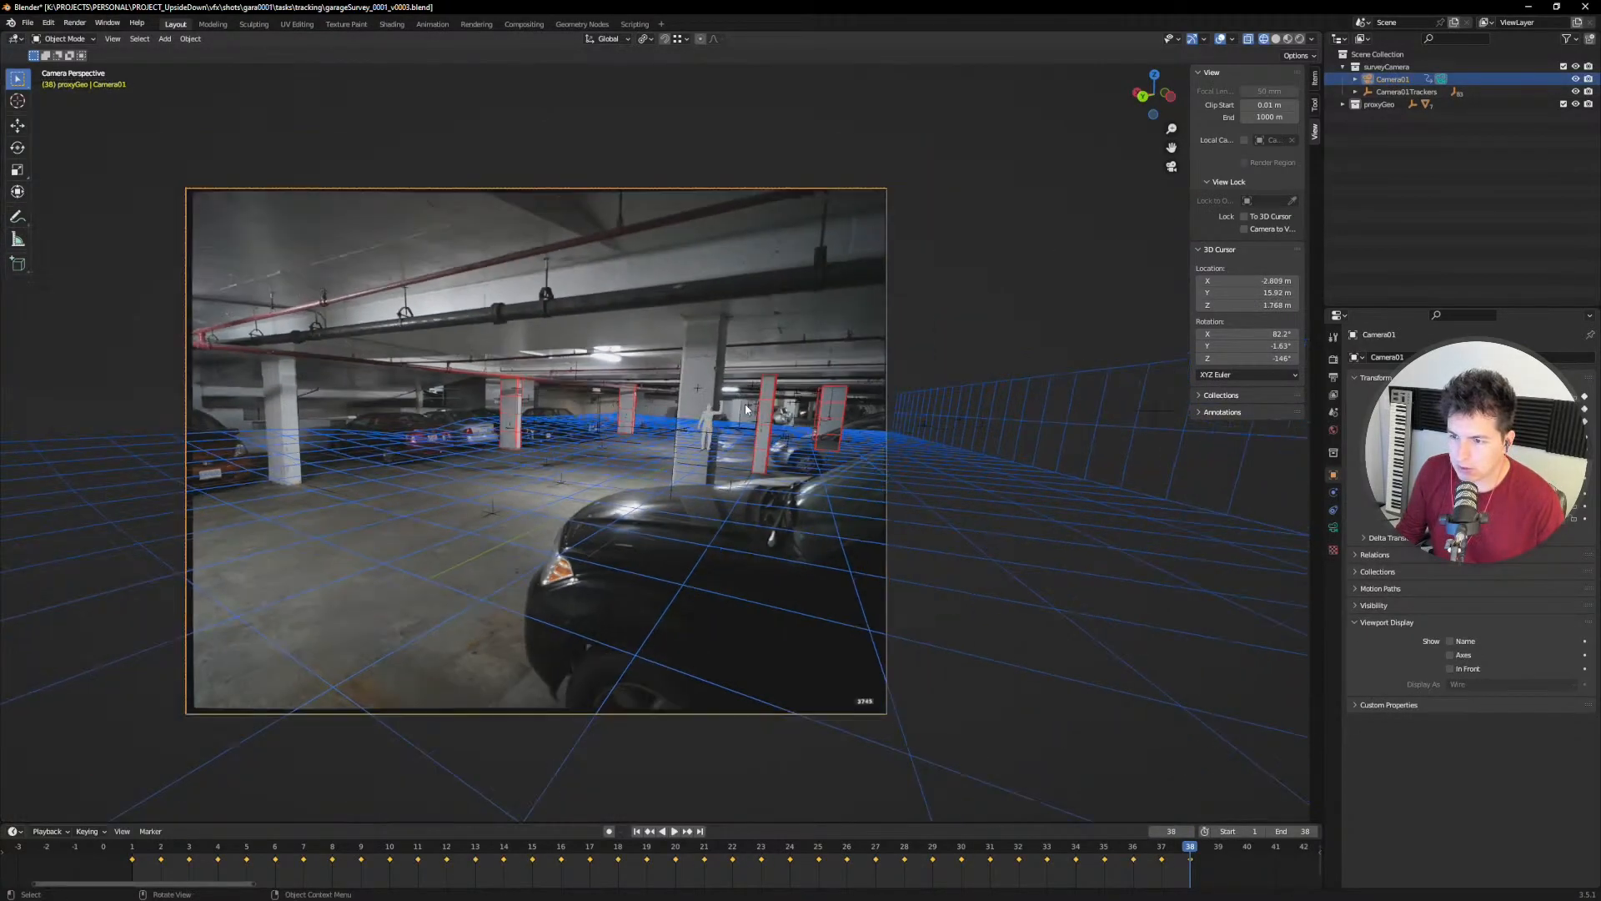
{"action": "left_click", "coordinate": [676, 438]}
{"action": "scroll", "coordinate": [678, 436], "scroll_direction": "up", "scroll_amount": 2}
Step: Try scaling the empty up by about 1.64 around its own origin, and undo that scaling
{"action": "key", "text": "s"}
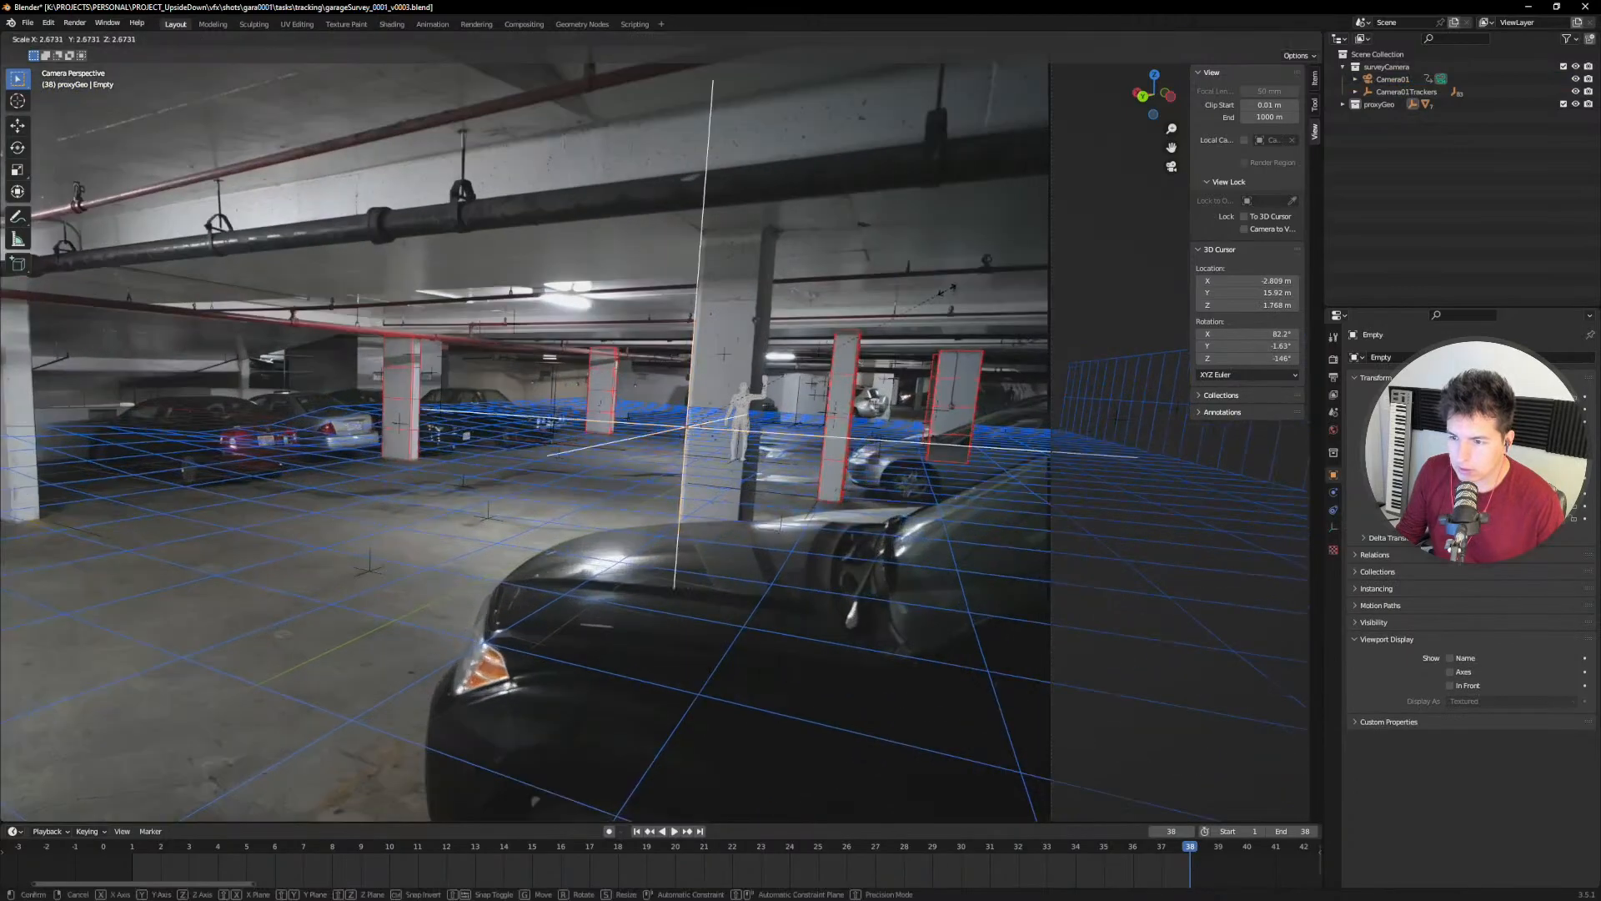
{"action": "left_click", "coordinate": [863, 391]}
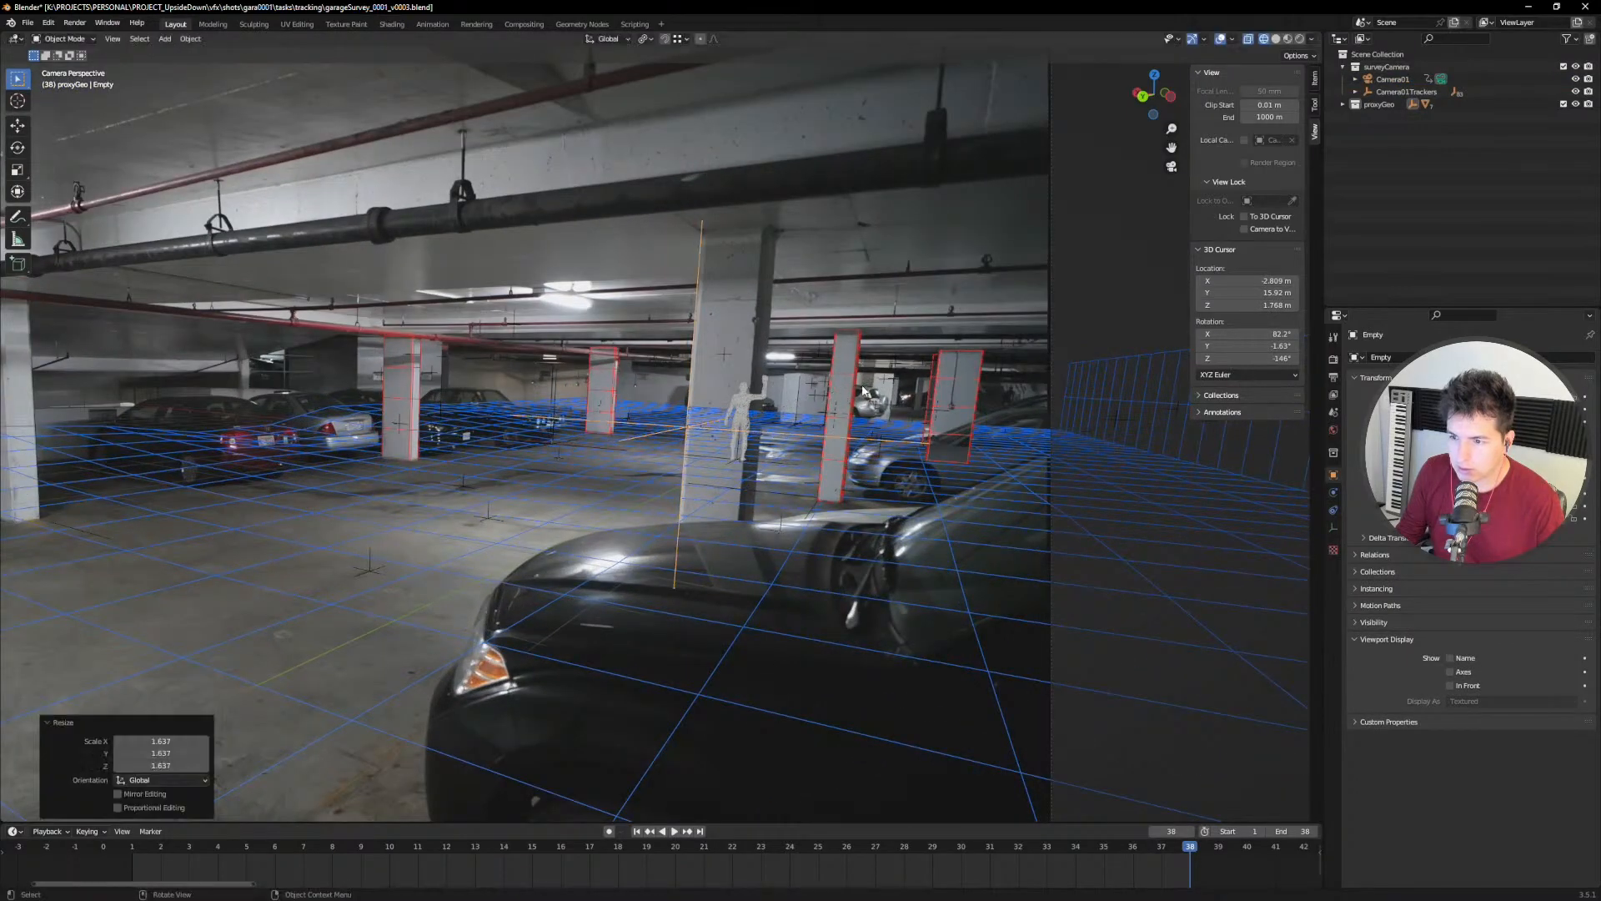
{"action": "key", "text": "ctrl+z"}
Step: Set the transform pivot point to the 3D Cursor and scale the empty up by about 1.8 from the camera position
{"action": "left_click", "coordinate": [644, 39]}
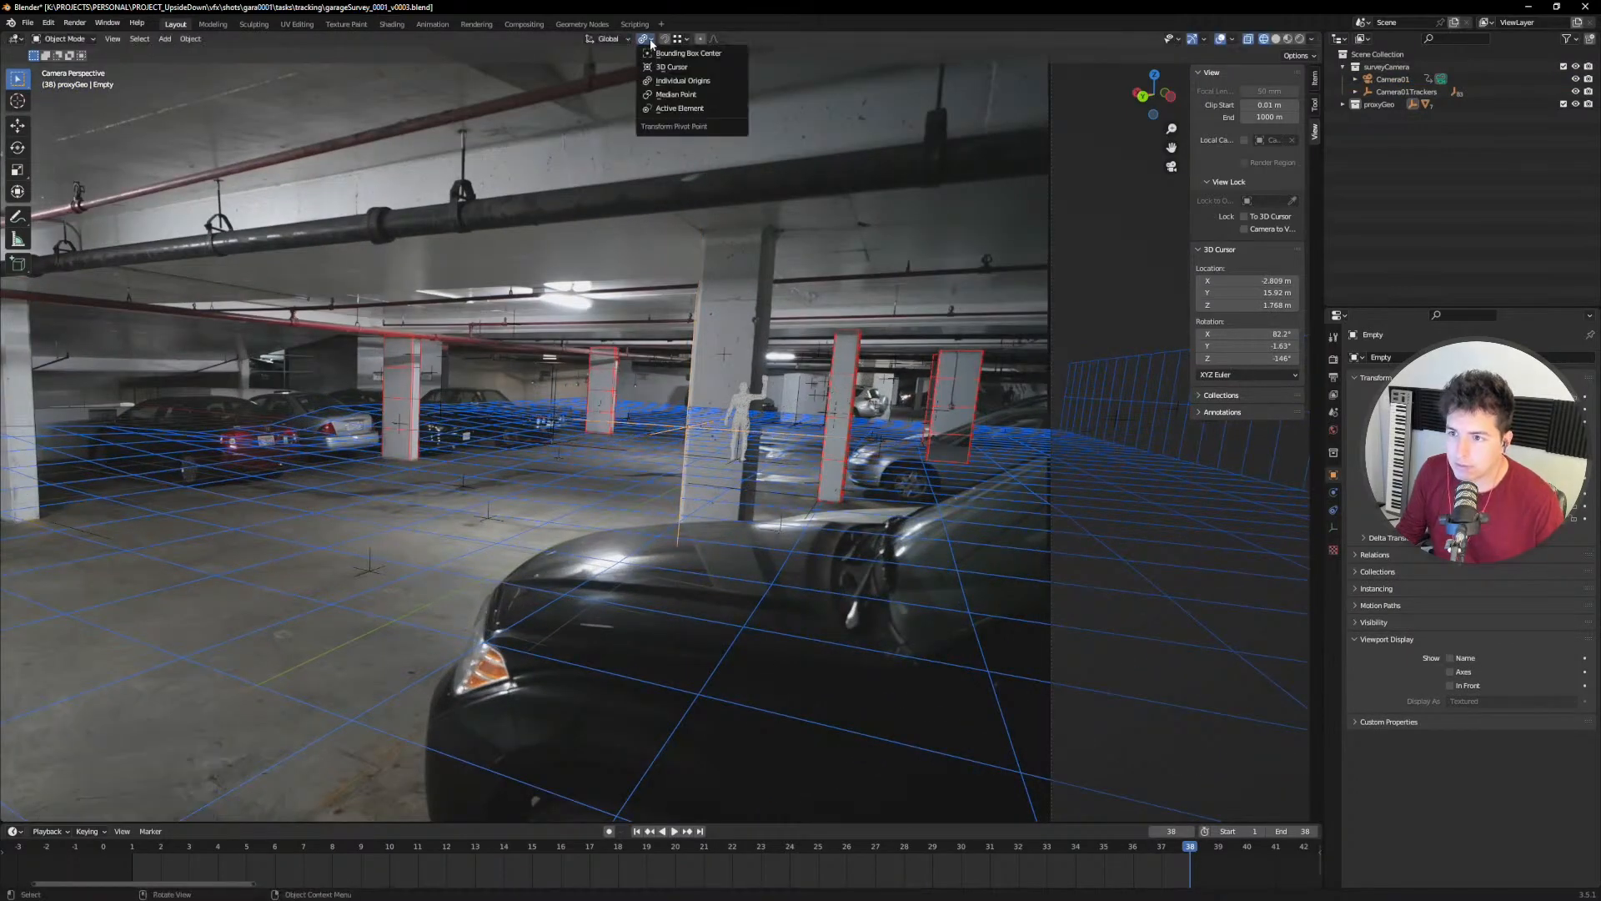
{"action": "left_click", "coordinate": [667, 65]}
{"action": "key", "text": "s"}
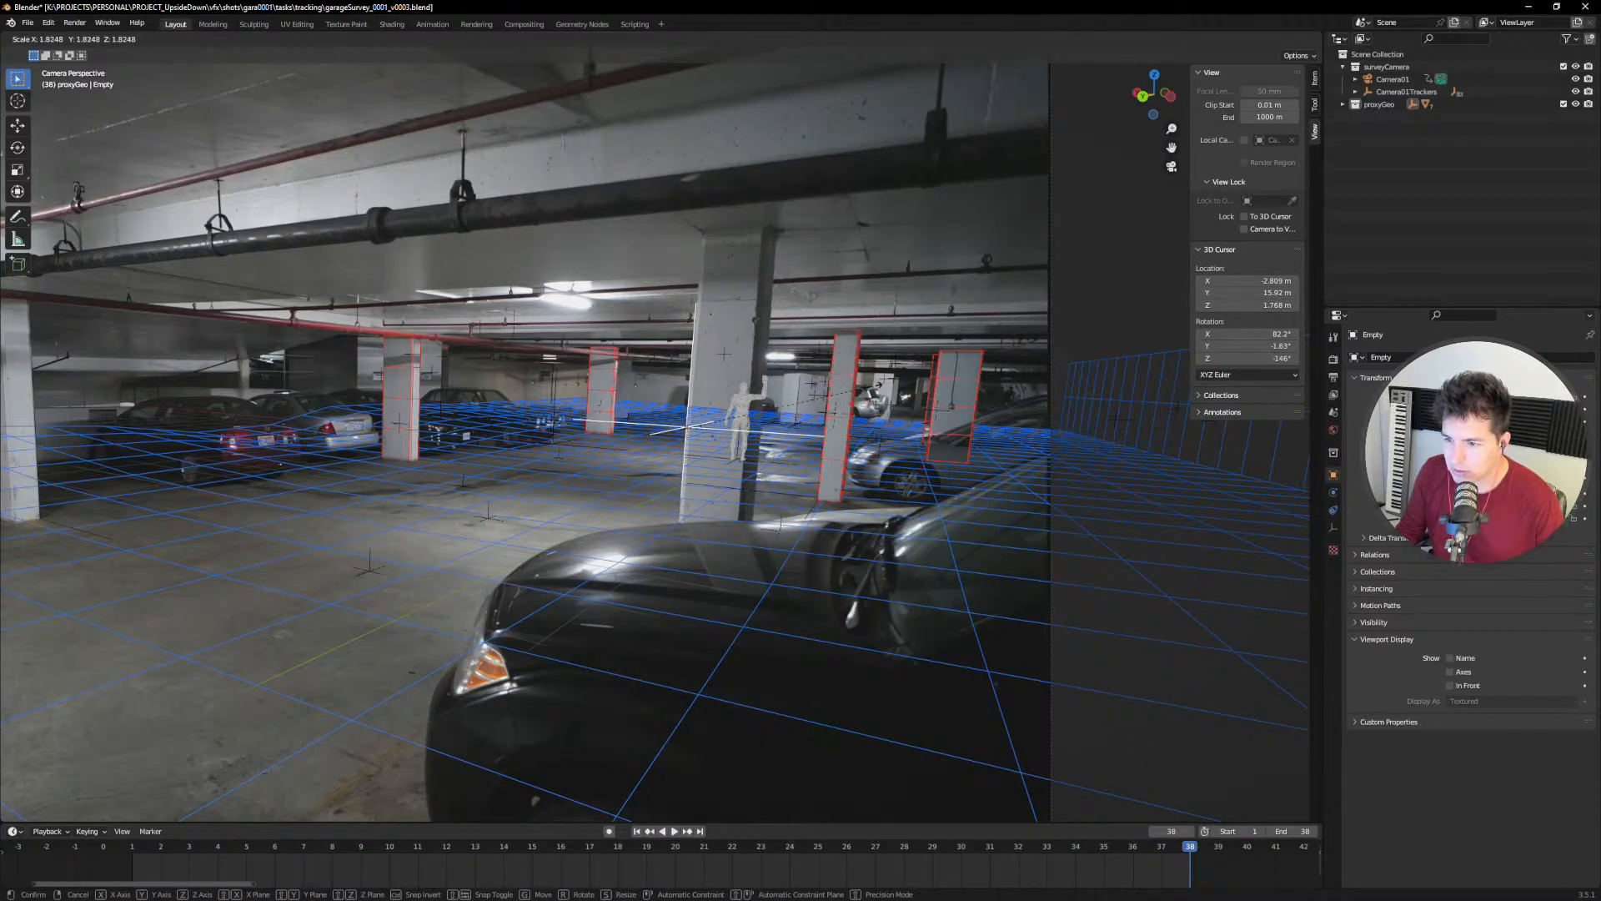
{"action": "left_click", "coordinate": [746, 542]}
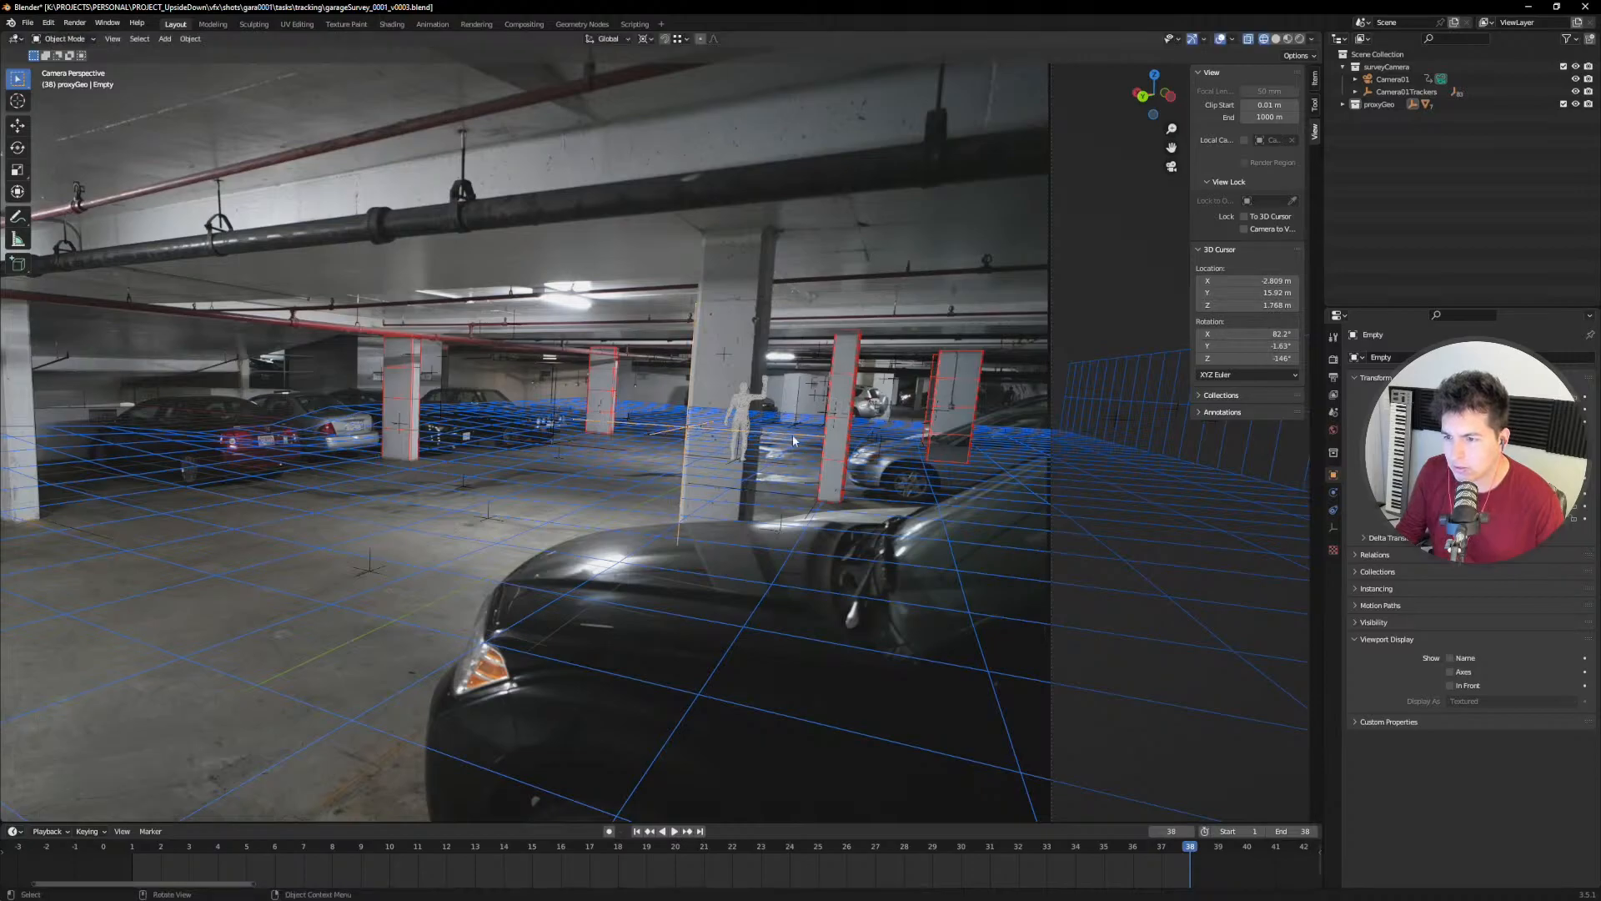
Step: At frame 28, scale the empty by about 0.631 from the 3D cursor to meet the far column's edge by the back wall
{"action": "scroll", "coordinate": [746, 542], "scroll_direction": "down", "scroll_amount": 2}
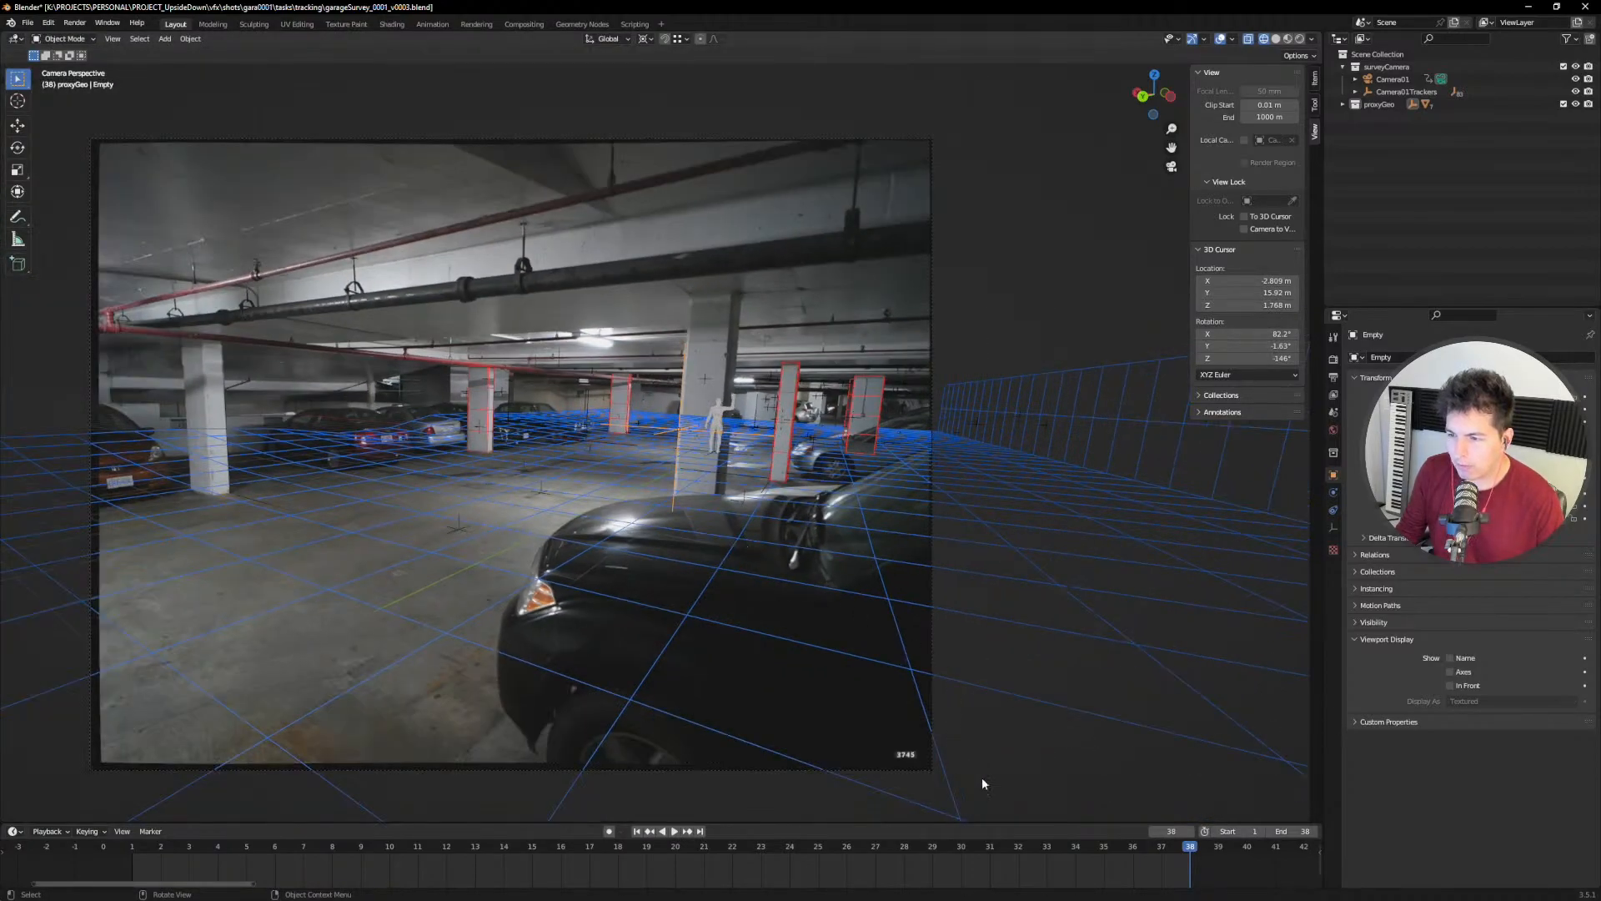
{"action": "left_click_drag", "start_coordinate": [1082, 849], "coordinate": [908, 857]}
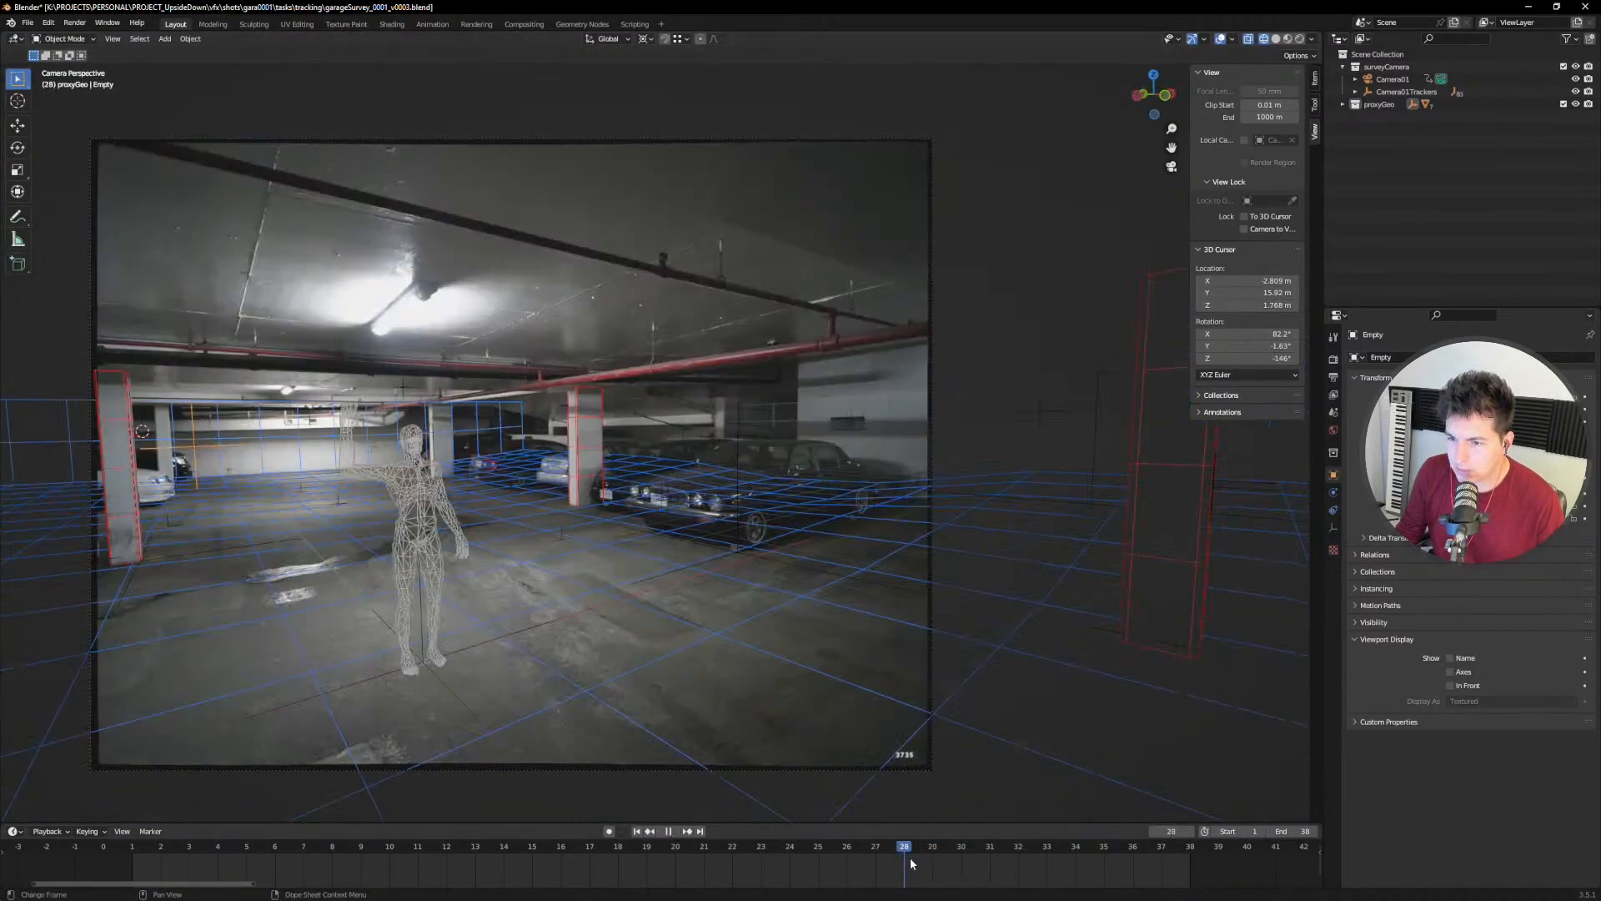
{"action": "key", "text": "Home"}
{"action": "scroll", "coordinate": [663, 357], "scroll_direction": "up", "scroll_amount": 6}
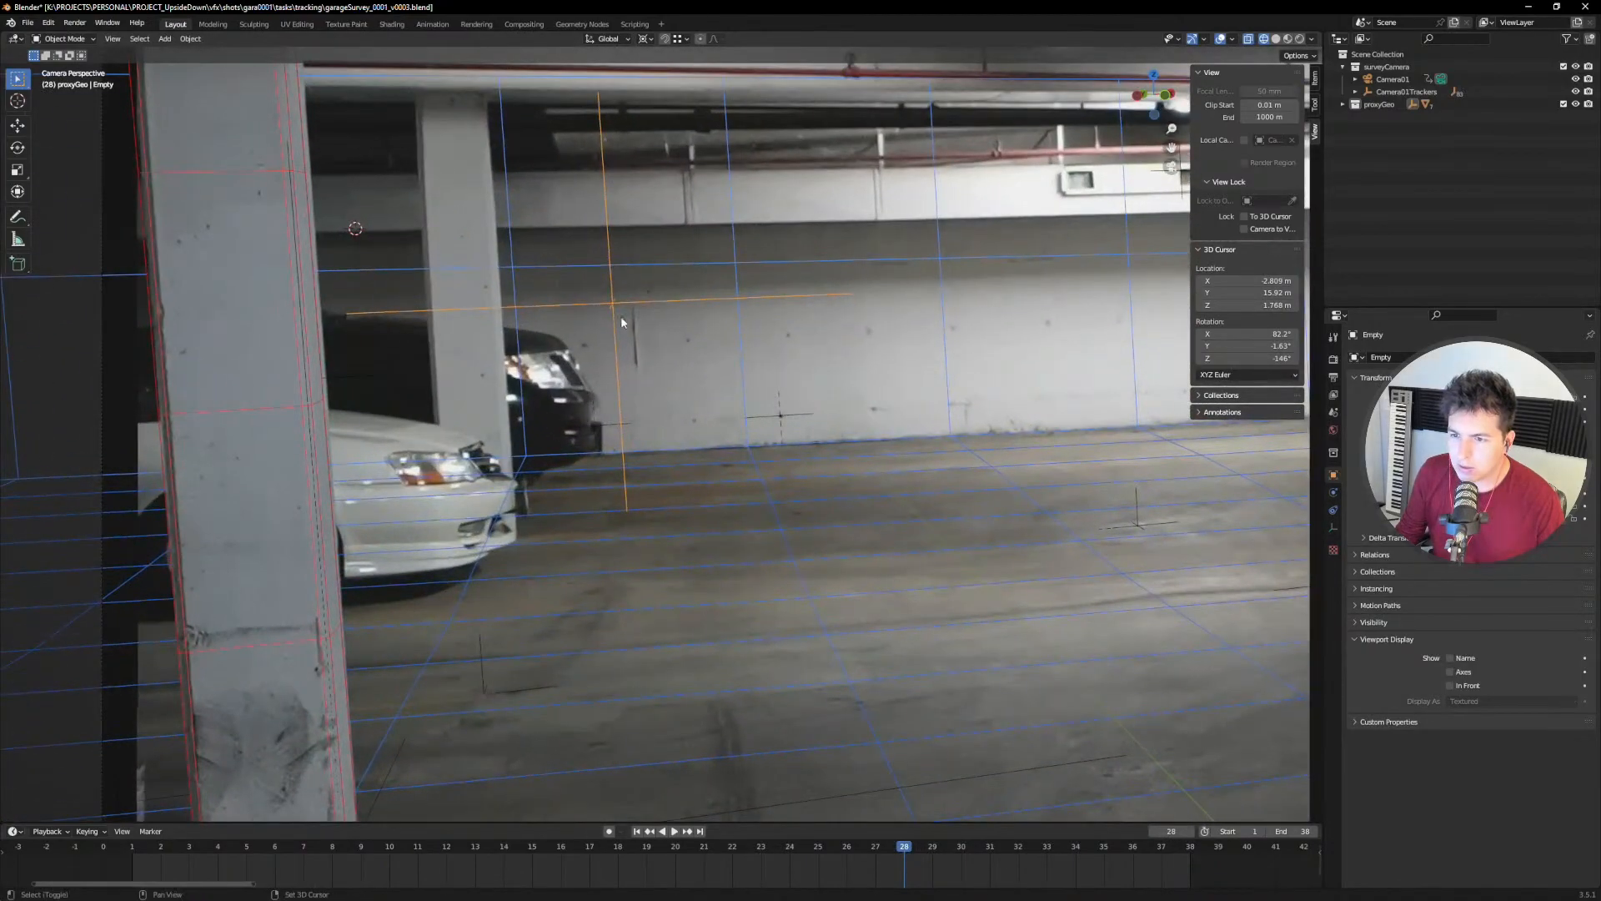
{"action": "key", "text": "s"}
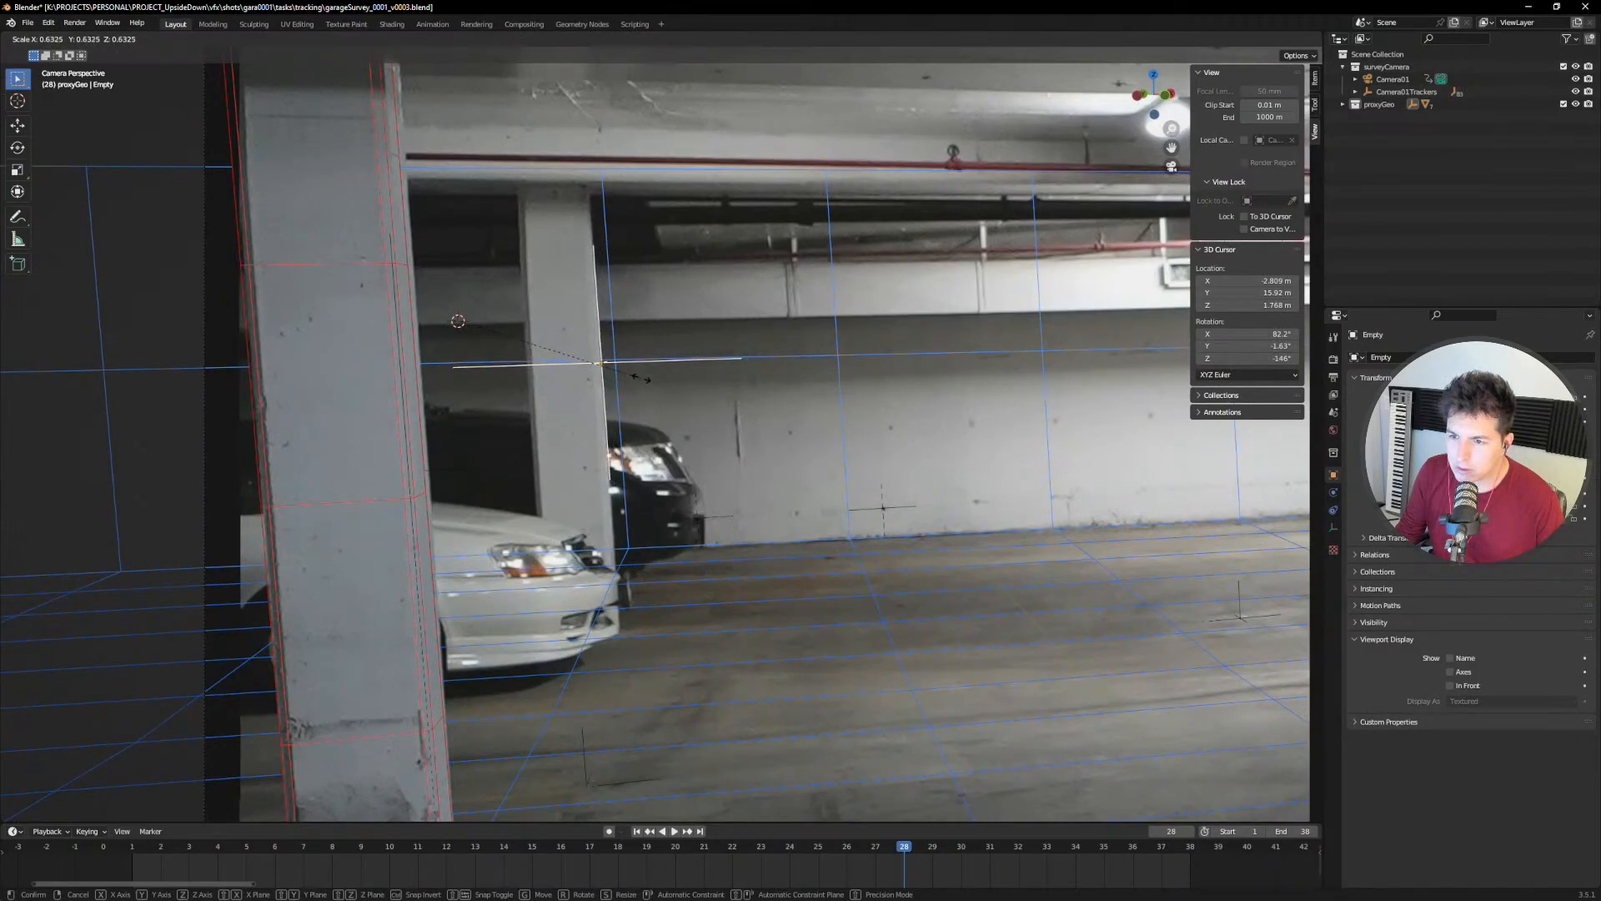
{"action": "left_click", "coordinate": [635, 376]}
{"action": "scroll", "coordinate": [629, 425], "scroll_direction": "down", "scroll_amount": 5}
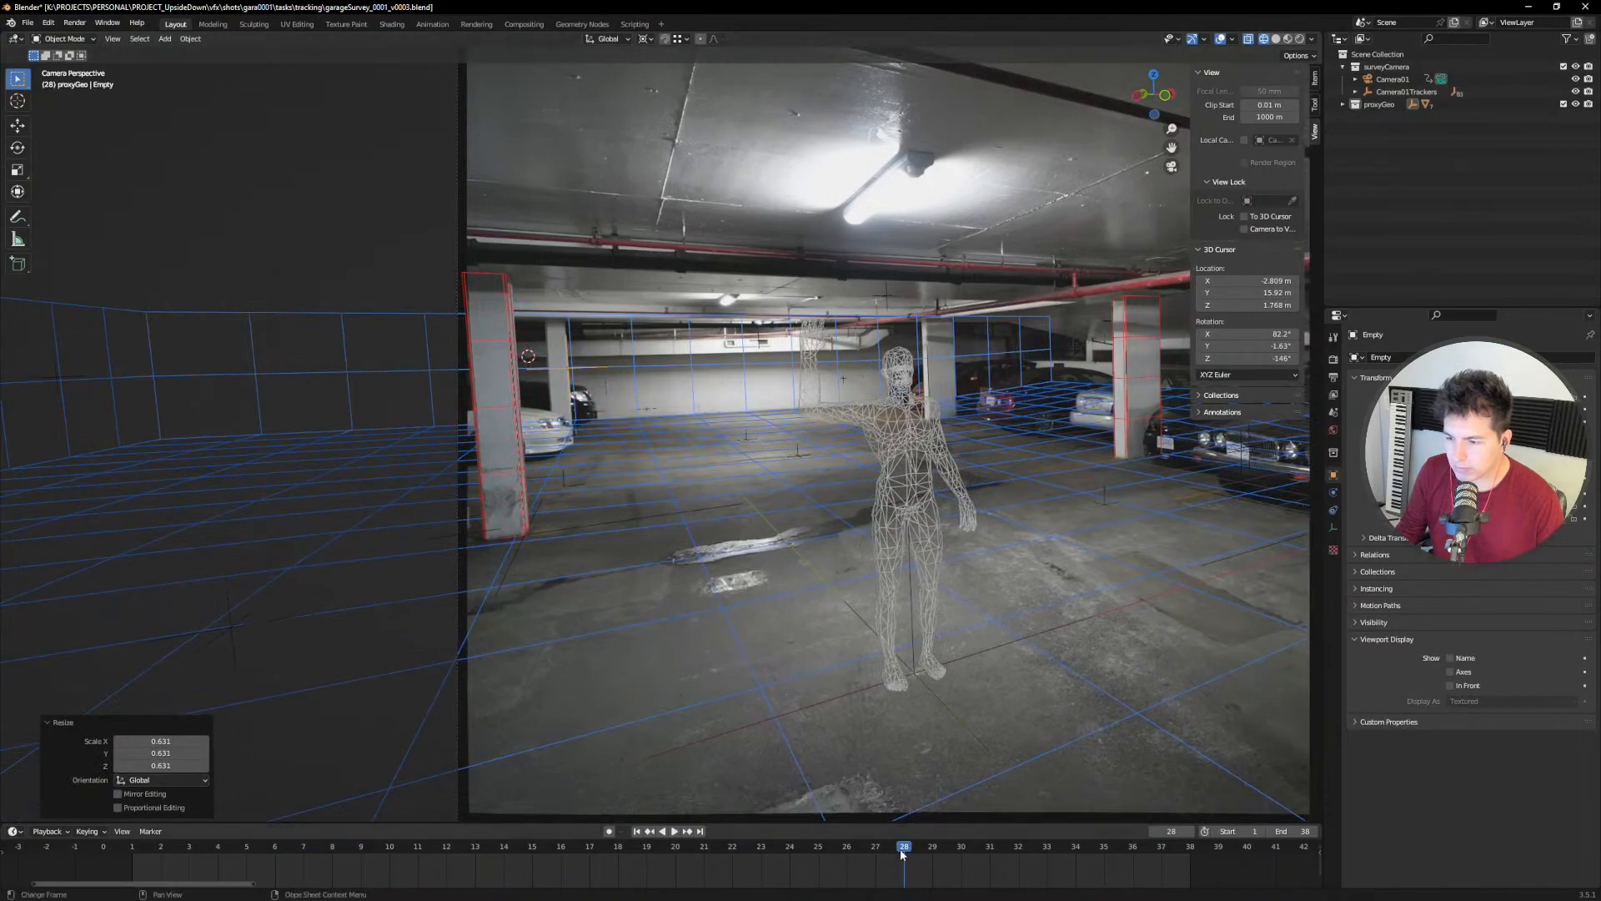
Step: Compare the empty's alignment at frames 27 and 26, then scale it by about 0.937 from the 3D cursor at frame 26
{"action": "left_click", "coordinate": [875, 850]}
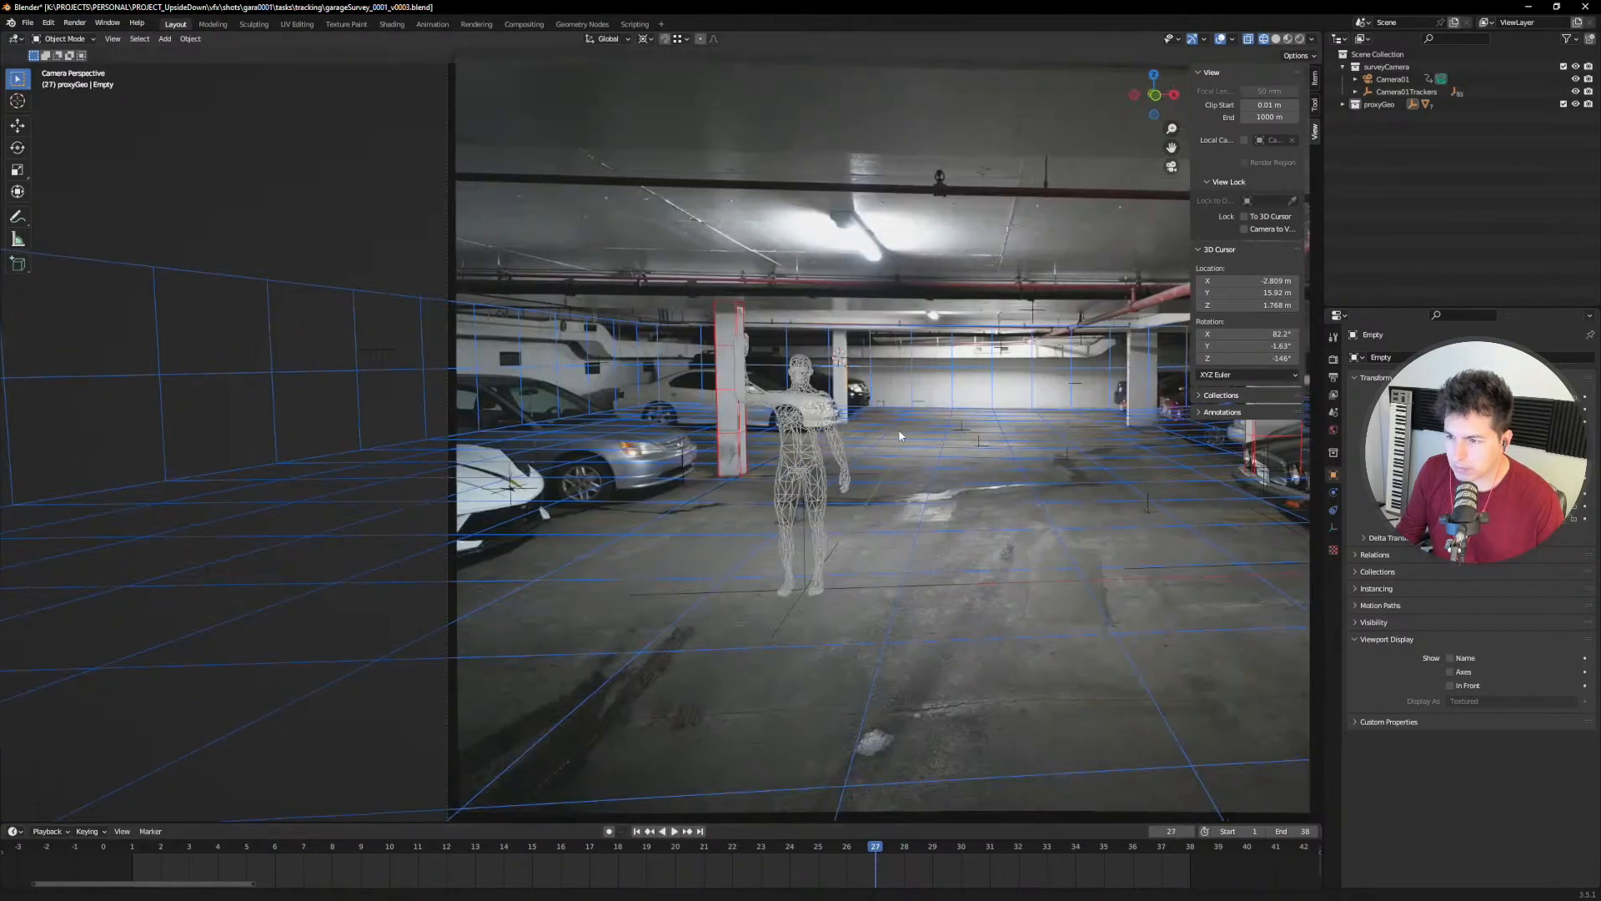
{"action": "scroll", "coordinate": [834, 207], "scroll_direction": "up", "scroll_amount": 6}
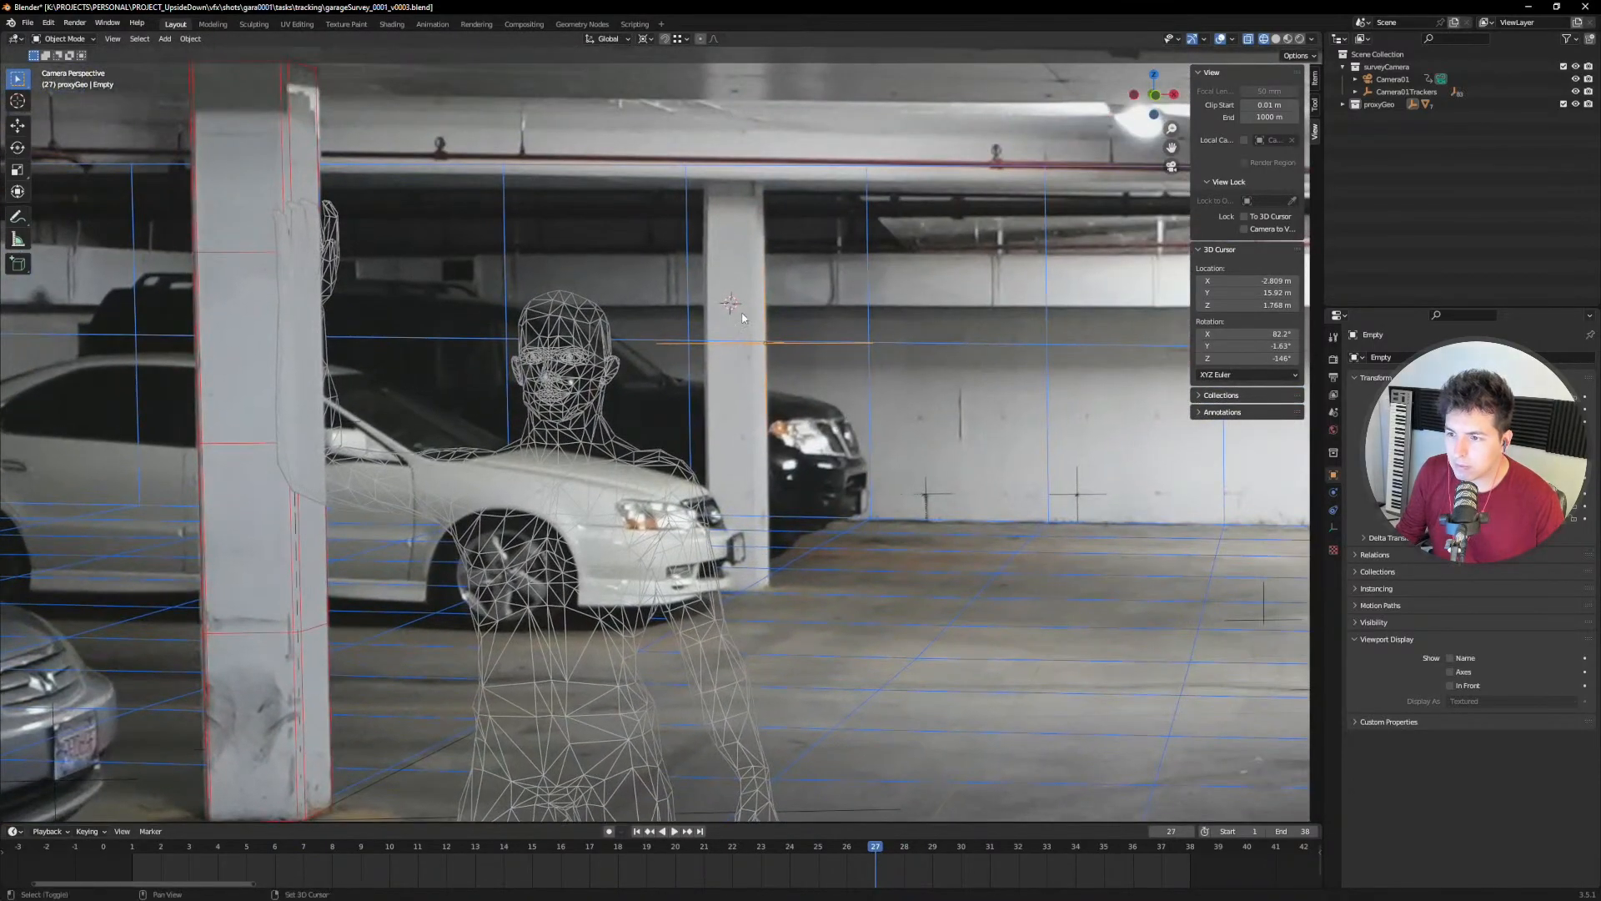
{"action": "scroll", "coordinate": [739, 314], "scroll_direction": "down", "scroll_amount": 6}
{"action": "left_click", "coordinate": [859, 846]}
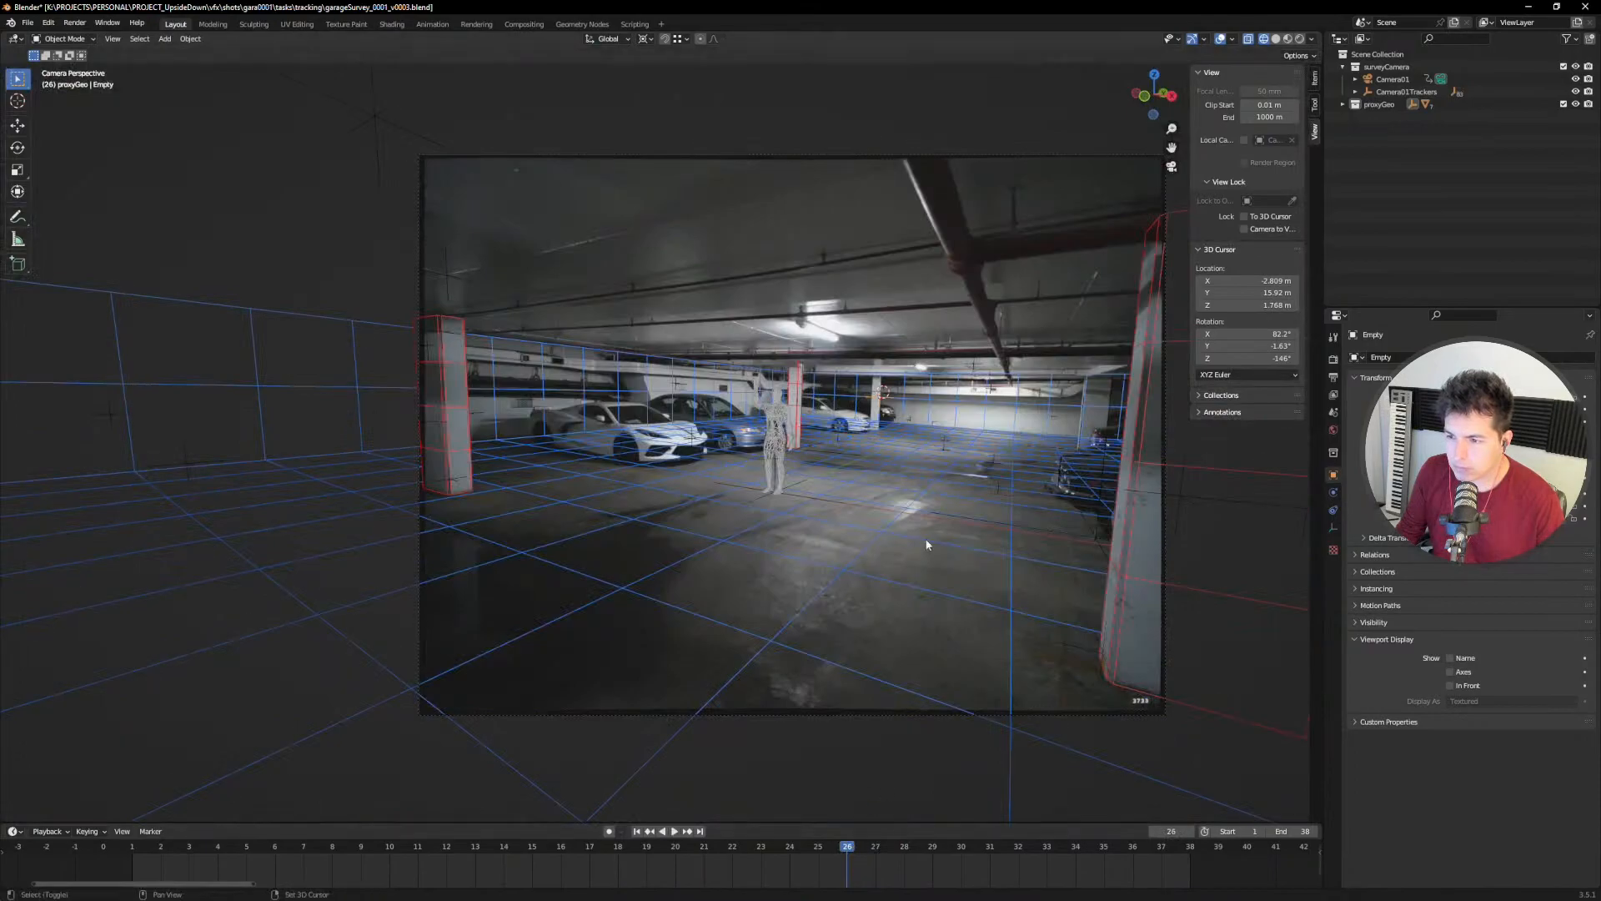
{"action": "scroll", "coordinate": [701, 367], "scroll_direction": "up", "scroll_amount": 5}
{"action": "scroll", "coordinate": [700, 367], "scroll_direction": "up", "scroll_amount": 4}
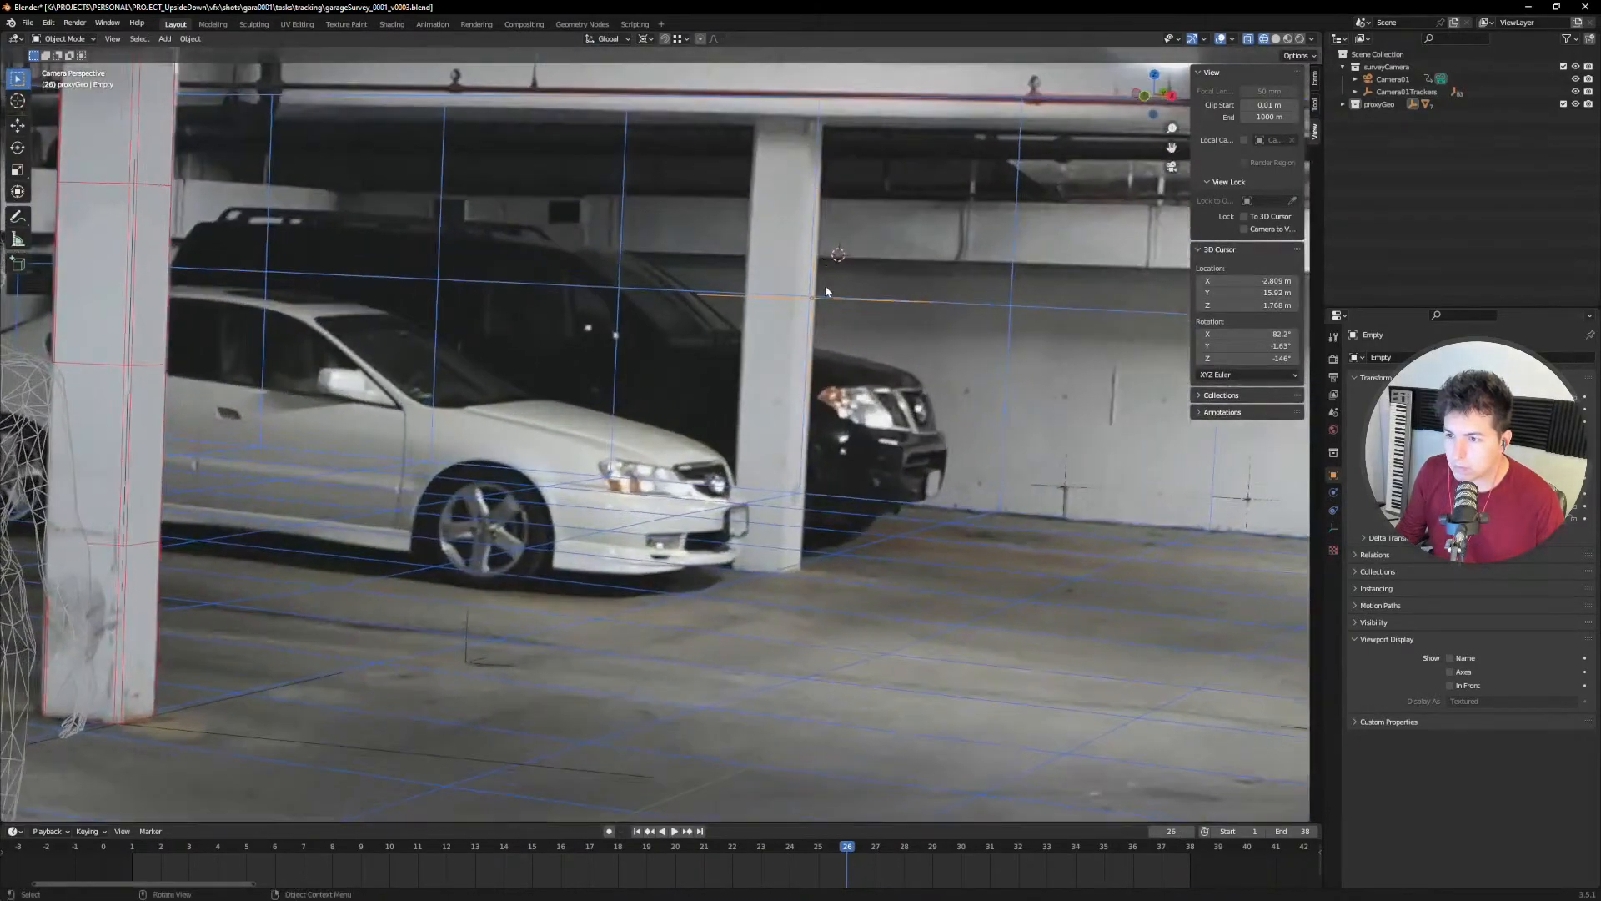
{"action": "key", "text": "s"}
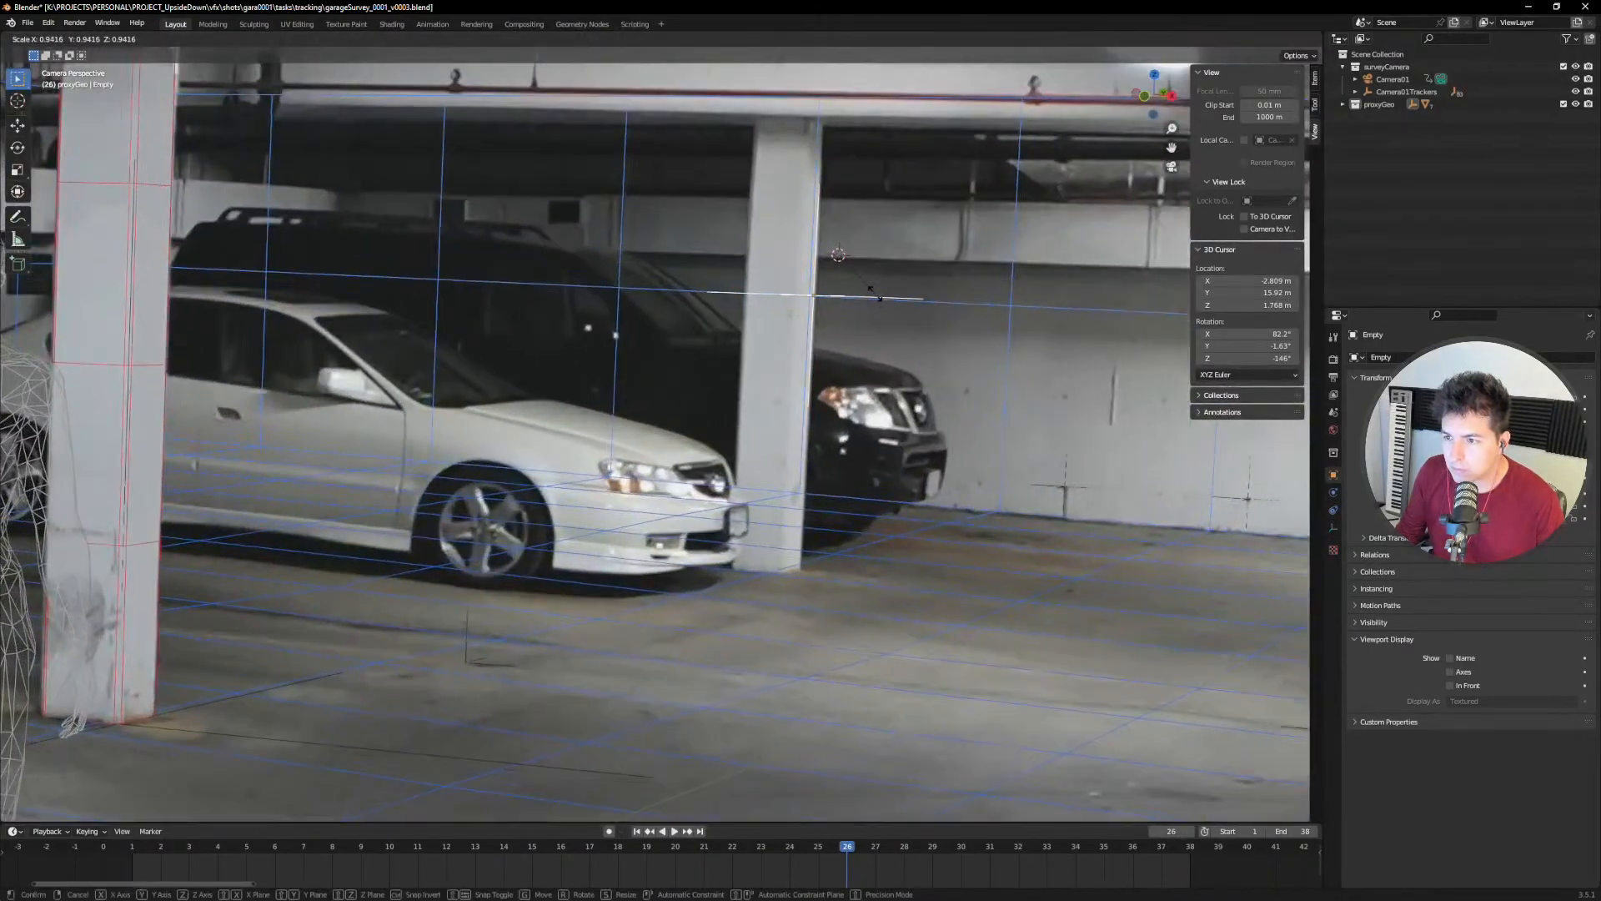
{"action": "left_click", "coordinate": [874, 289]}
{"action": "scroll", "coordinate": [842, 307], "scroll_direction": "down", "scroll_amount": 8}
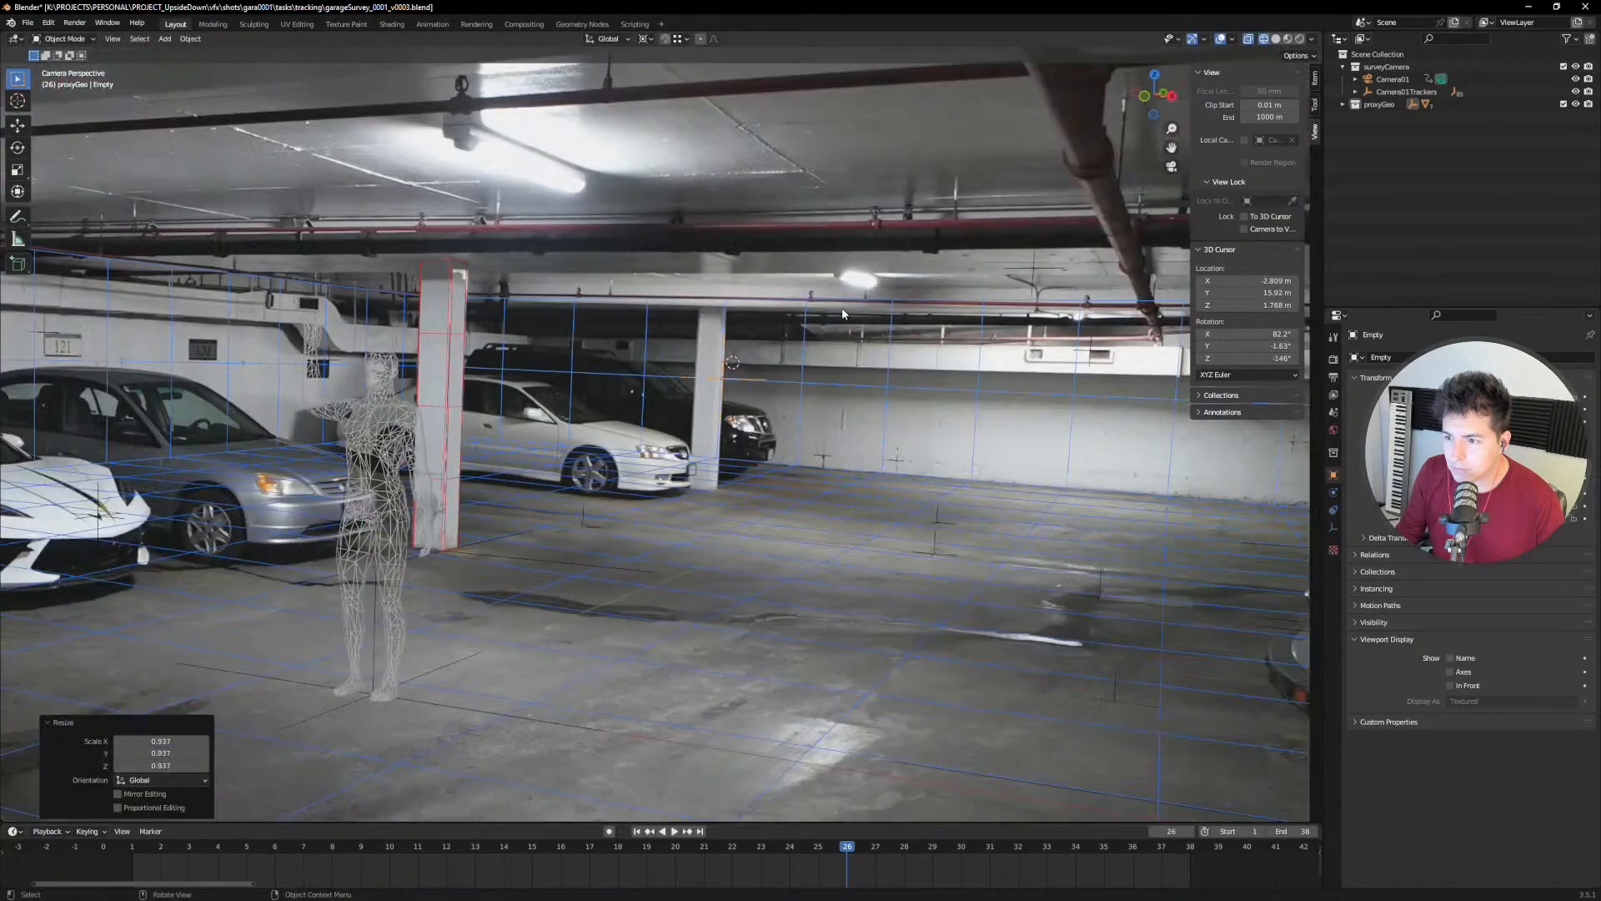
Step: At frame 27, scale the empty by about 1.073 from the 3D cursor to align it with the far column's edge
{"action": "key", "text": "Left"}
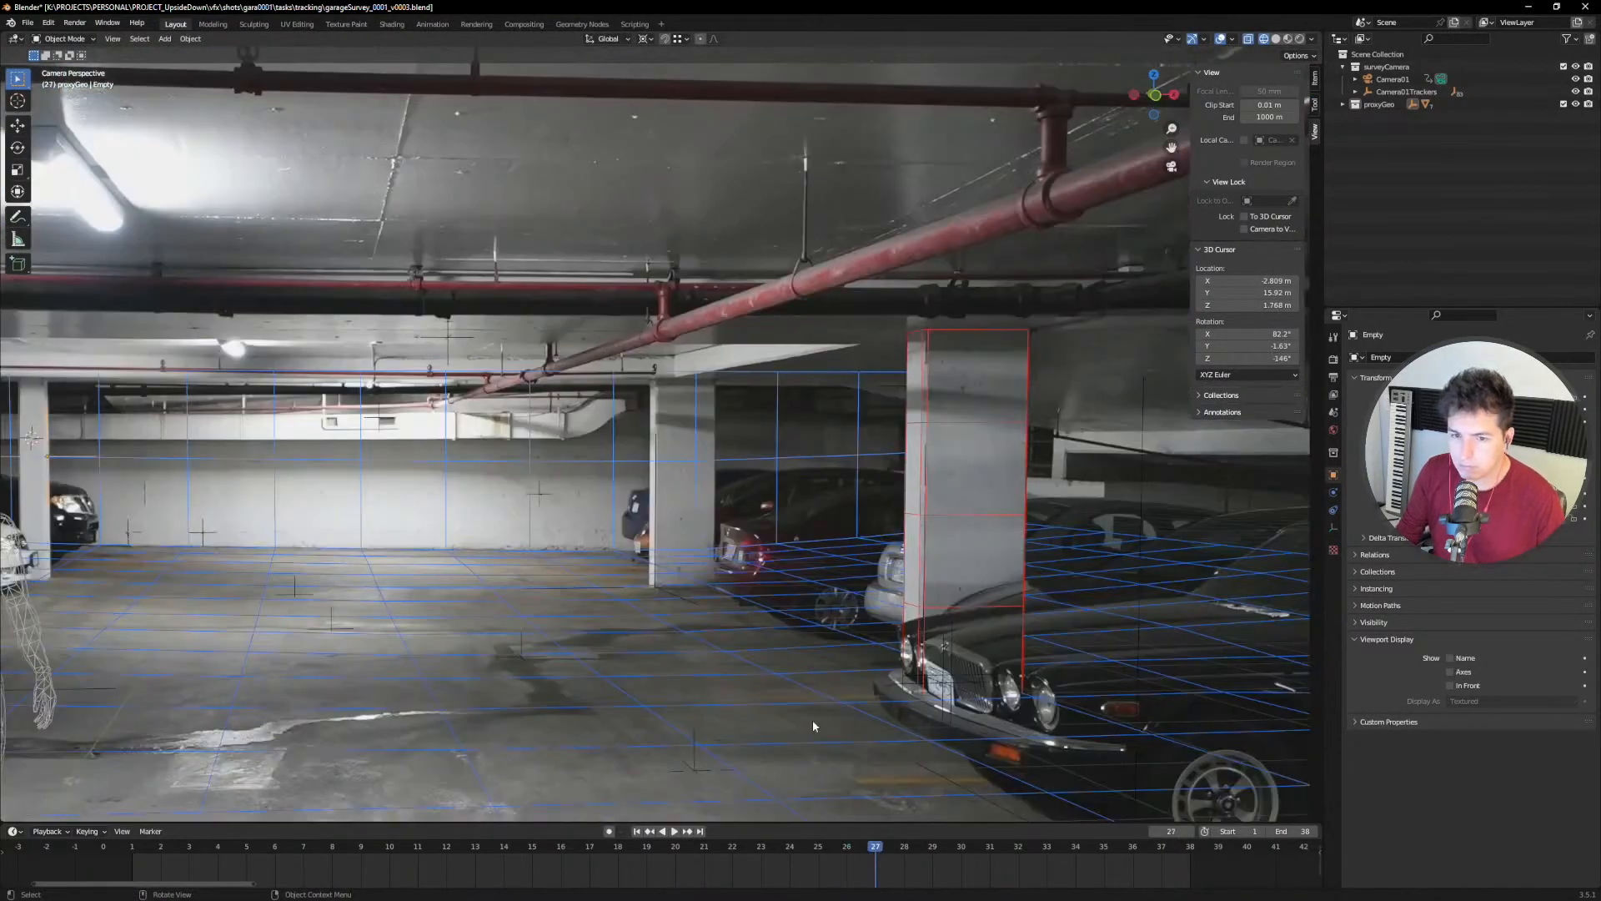
{"action": "key", "text": "Right"}
{"action": "key", "text": "Right"}
{"action": "scroll", "coordinate": [781, 408], "scroll_direction": "up", "scroll_amount": 6}
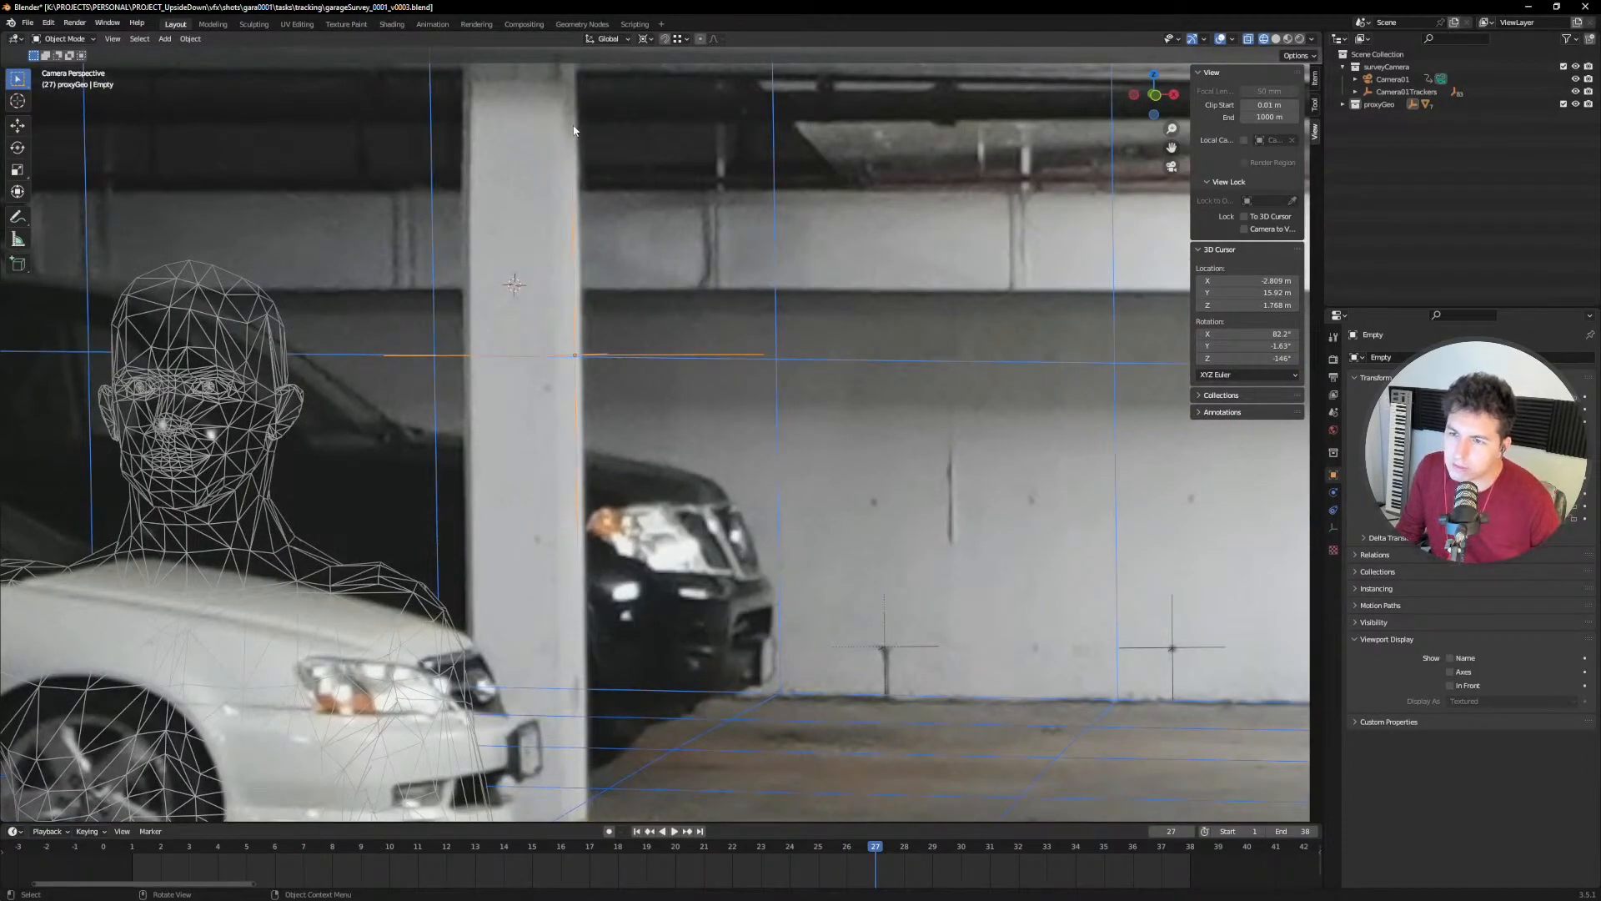
{"action": "key", "text": "s"}
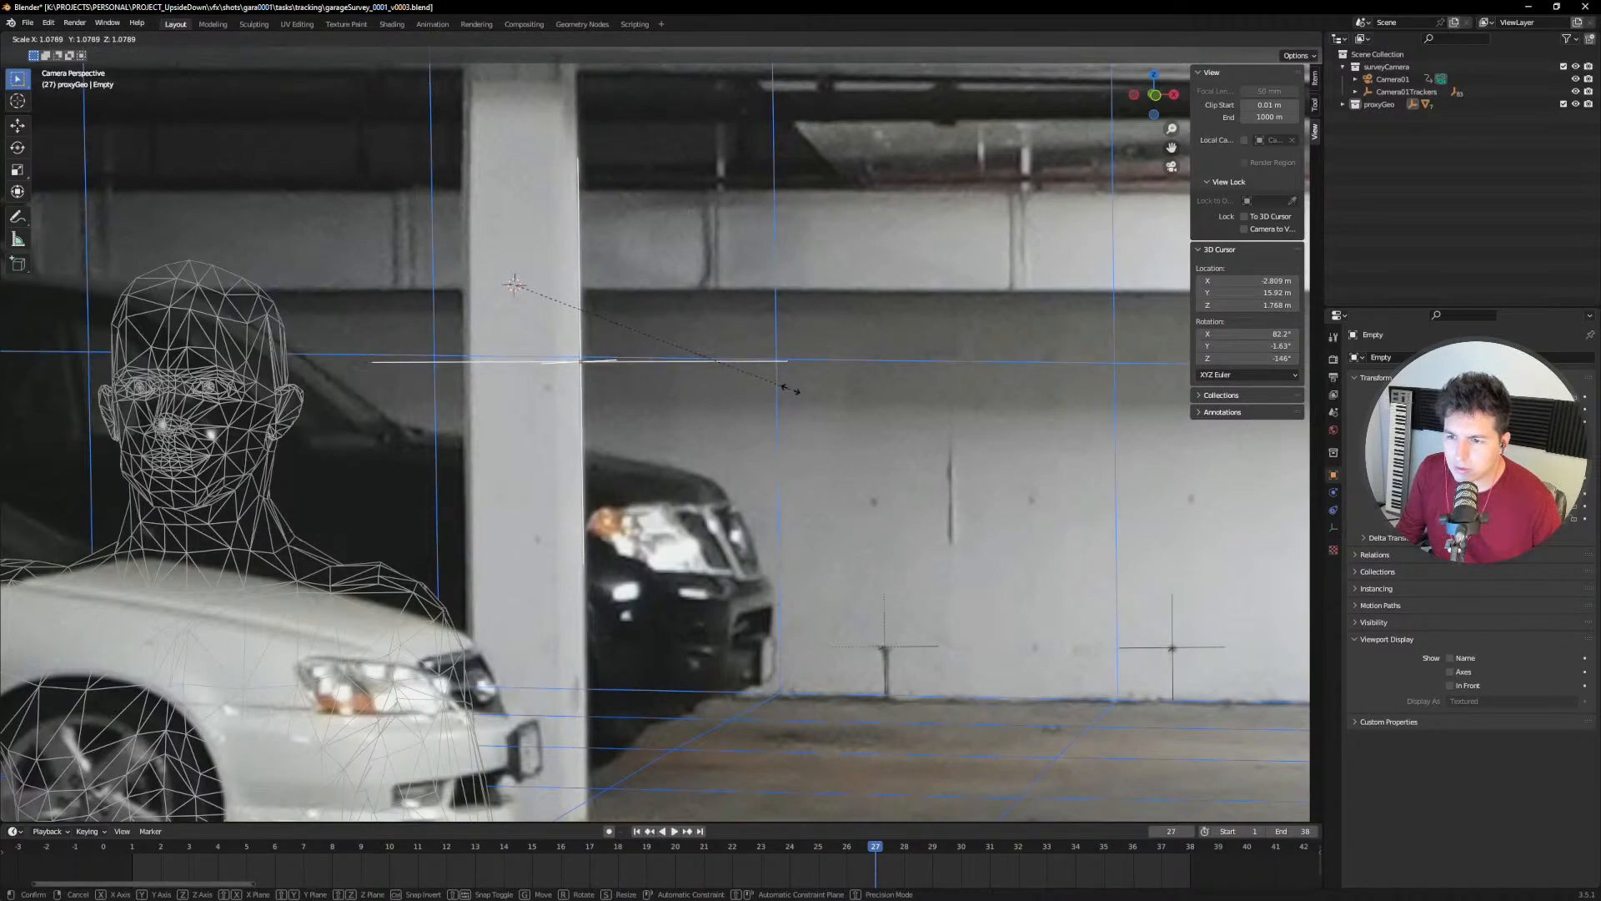
{"action": "left_click", "coordinate": [784, 386]}
{"action": "scroll", "coordinate": [753, 378], "scroll_direction": "down", "scroll_amount": 6}
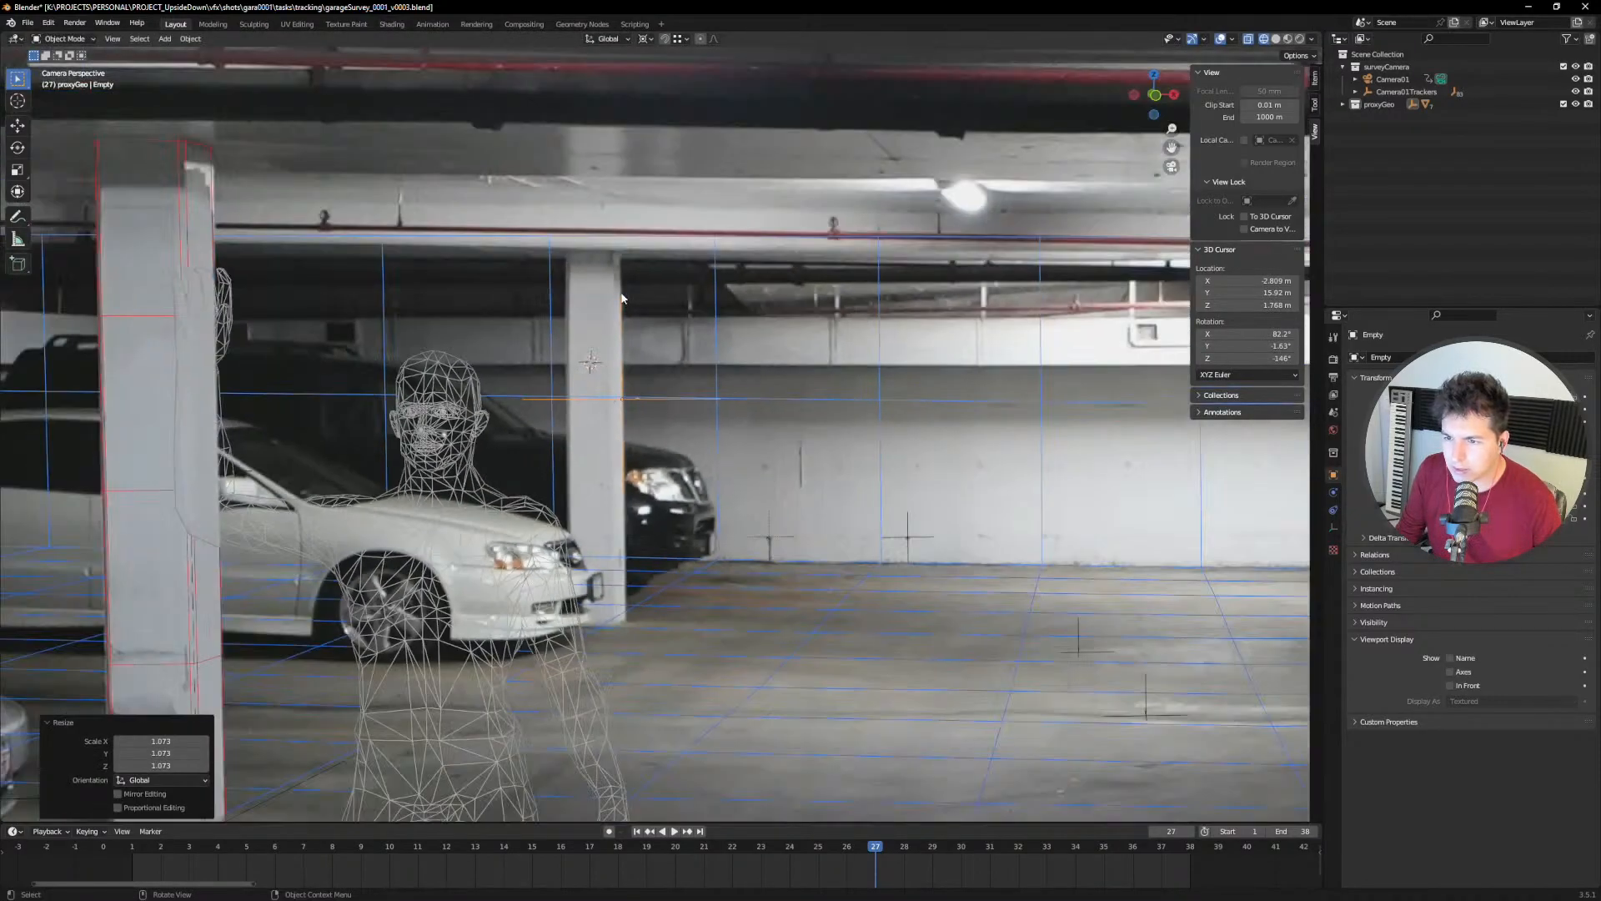
{"action": "scroll", "coordinate": [604, 379], "scroll_direction": "down", "scroll_amount": 2}
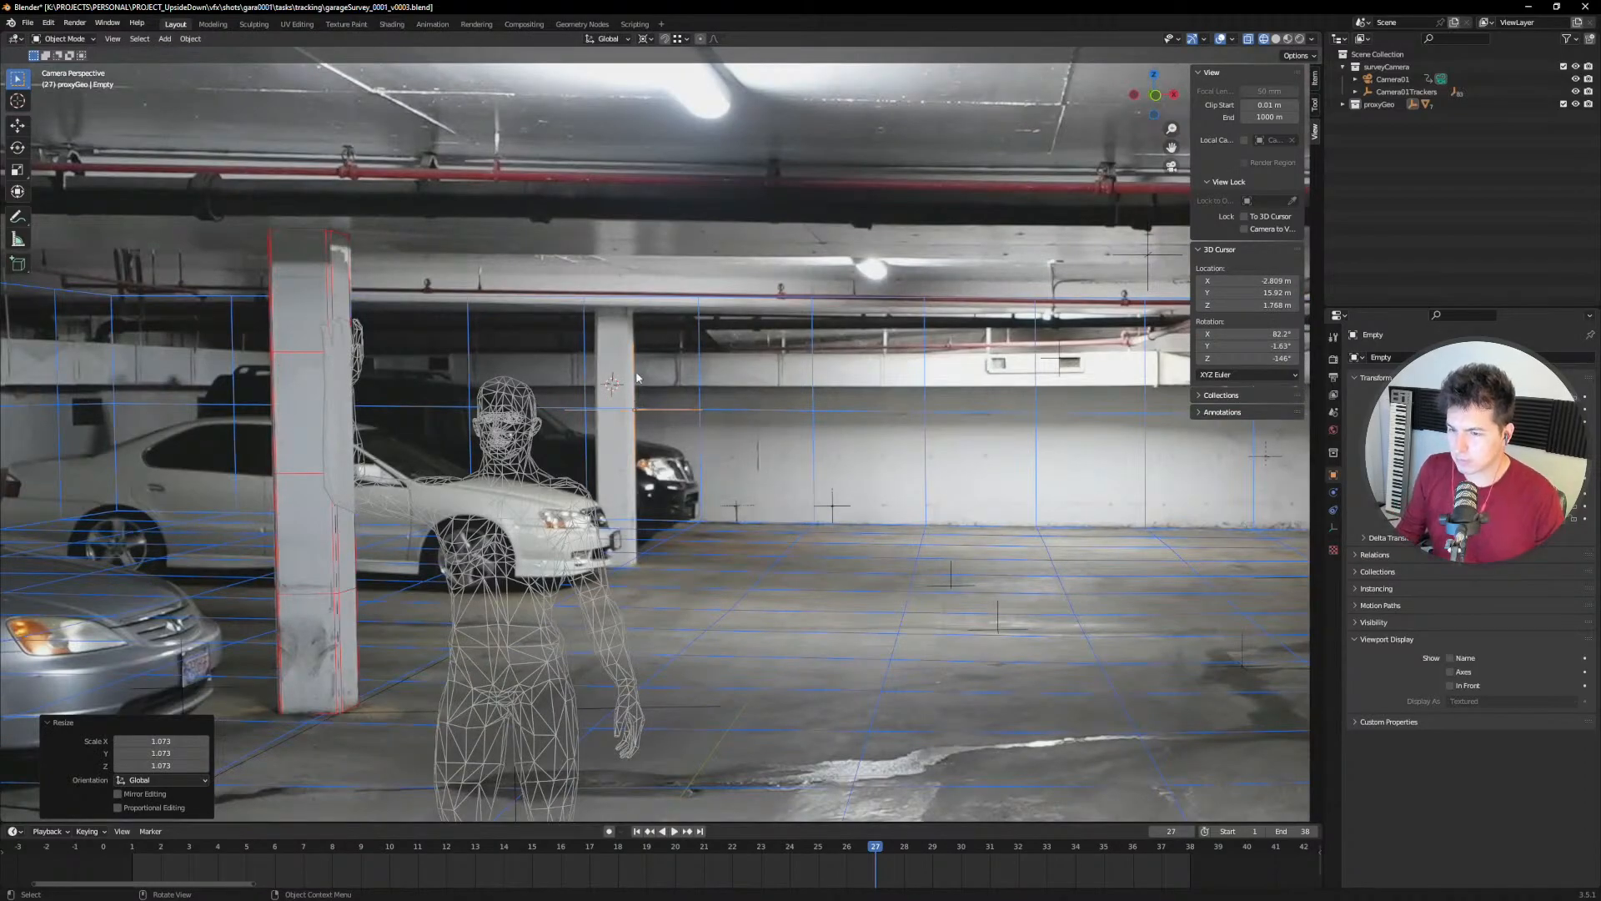
{"action": "scroll", "coordinate": [637, 380], "scroll_direction": "down", "scroll_amount": 7}
Step: Go to frame 24 and duplicate the slim proxy column beside the human figure, placing the copy next to the original
{"action": "middle_click_drag", "start_coordinate": [656, 523], "coordinate": [502, 487], "text": "shift"}
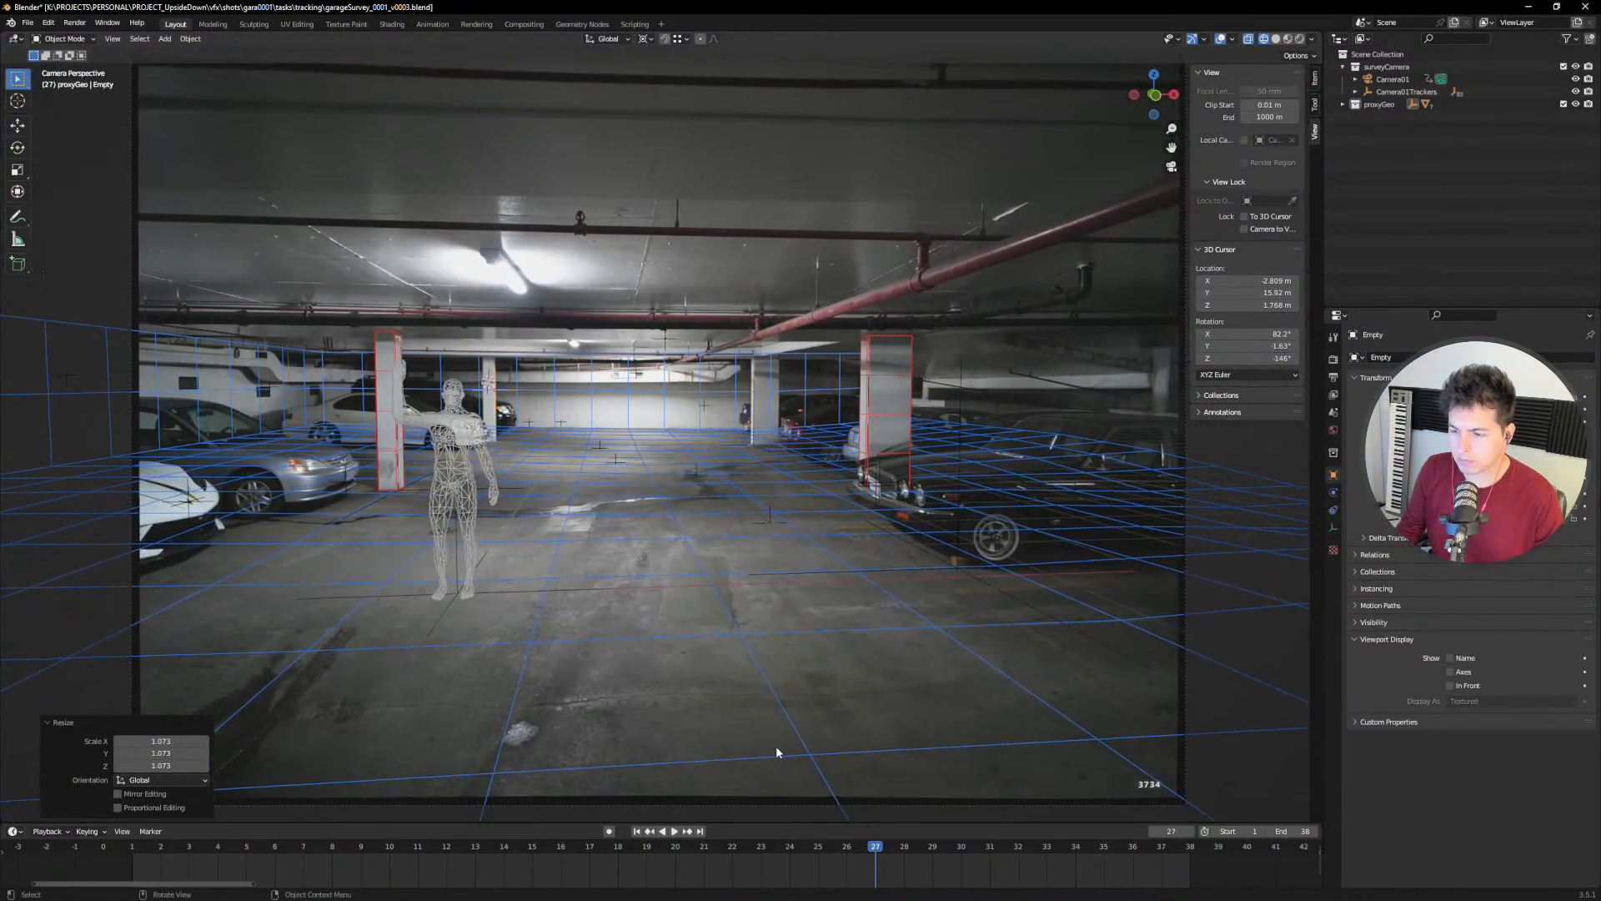
{"action": "left_click", "coordinate": [674, 830]}
{"action": "left_click", "coordinate": [848, 858]}
{"action": "left_click_drag", "start_coordinate": [842, 858], "coordinate": [800, 849]}
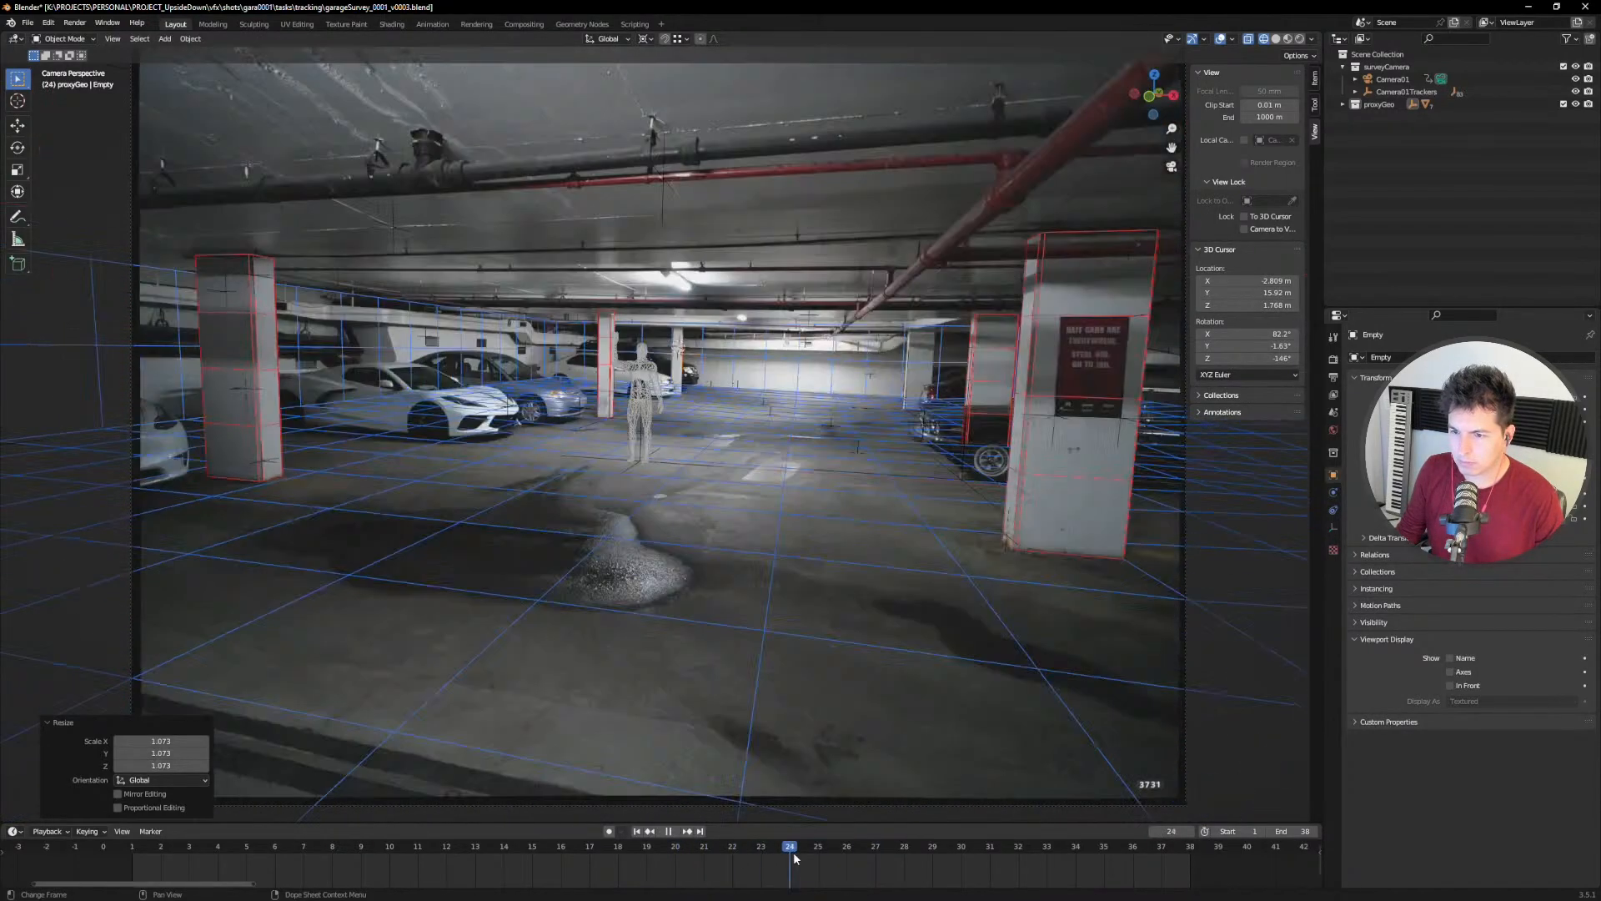
{"action": "key", "text": "Escape"}
{"action": "left_click", "coordinate": [597, 377]}
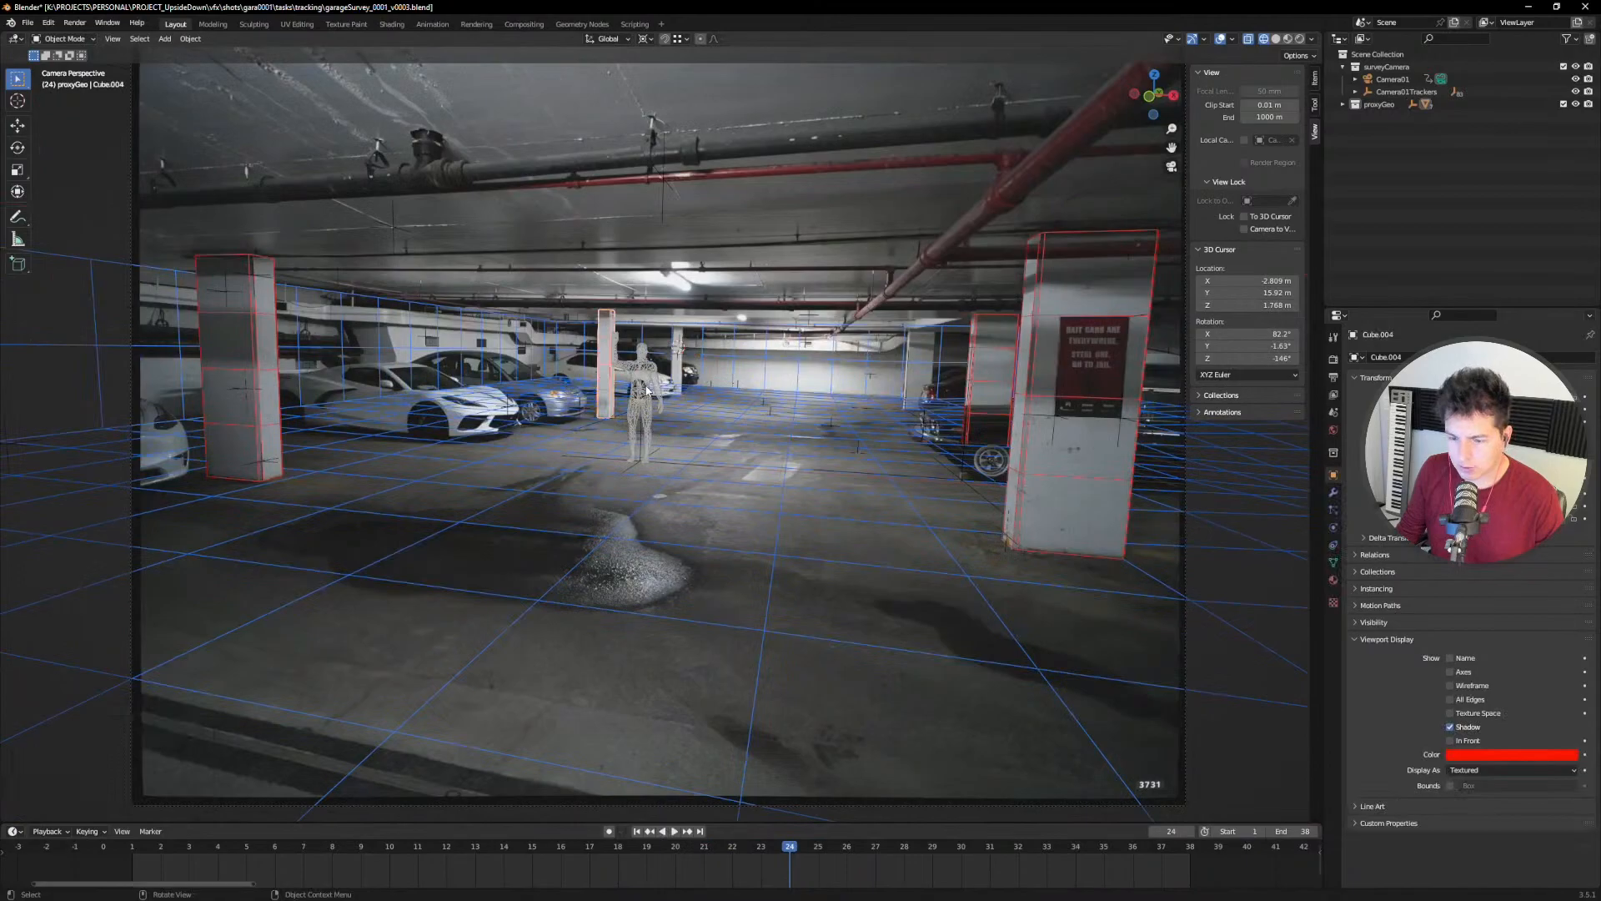
{"action": "middle_click_drag", "start_coordinate": [689, 387], "coordinate": [610, 383]}
{"action": "key", "text": "shift+d"}
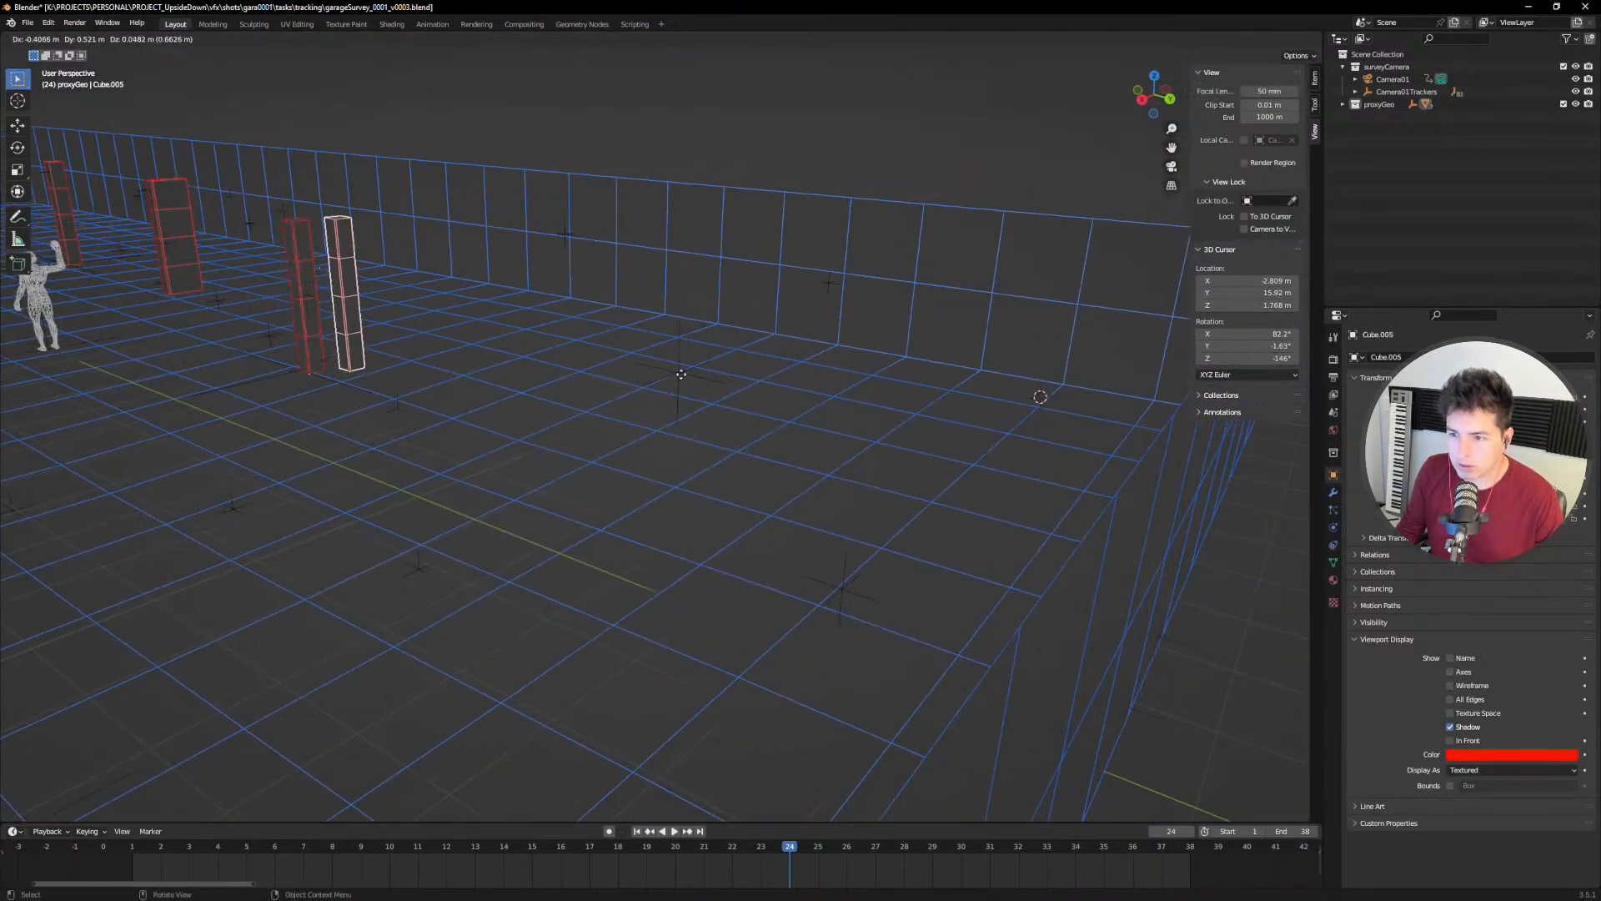
{"action": "left_click", "coordinate": [681, 378]}
Step: Try to move the duplicated column to the empty with snapping
{"action": "key", "text": "g"}
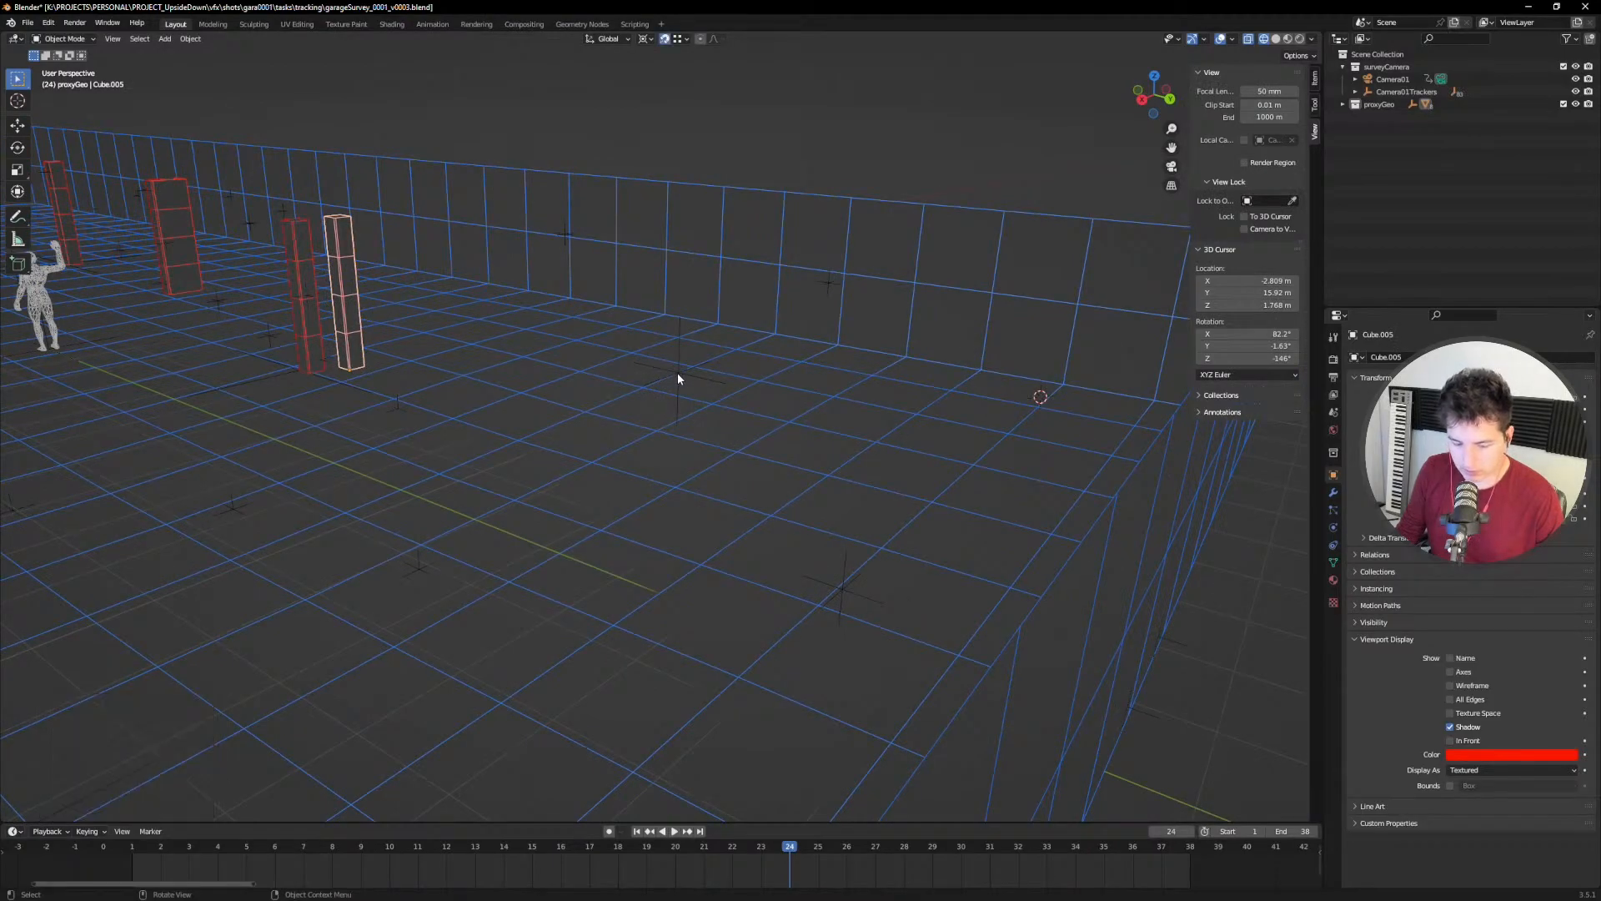
{"action": "left_click", "coordinate": [677, 373]}
{"action": "middle_click_drag", "start_coordinate": [481, 359], "coordinate": [665, 375], "text": "shift"}
{"action": "key", "text": "g"}
{"action": "left_click", "coordinate": [724, 332]}
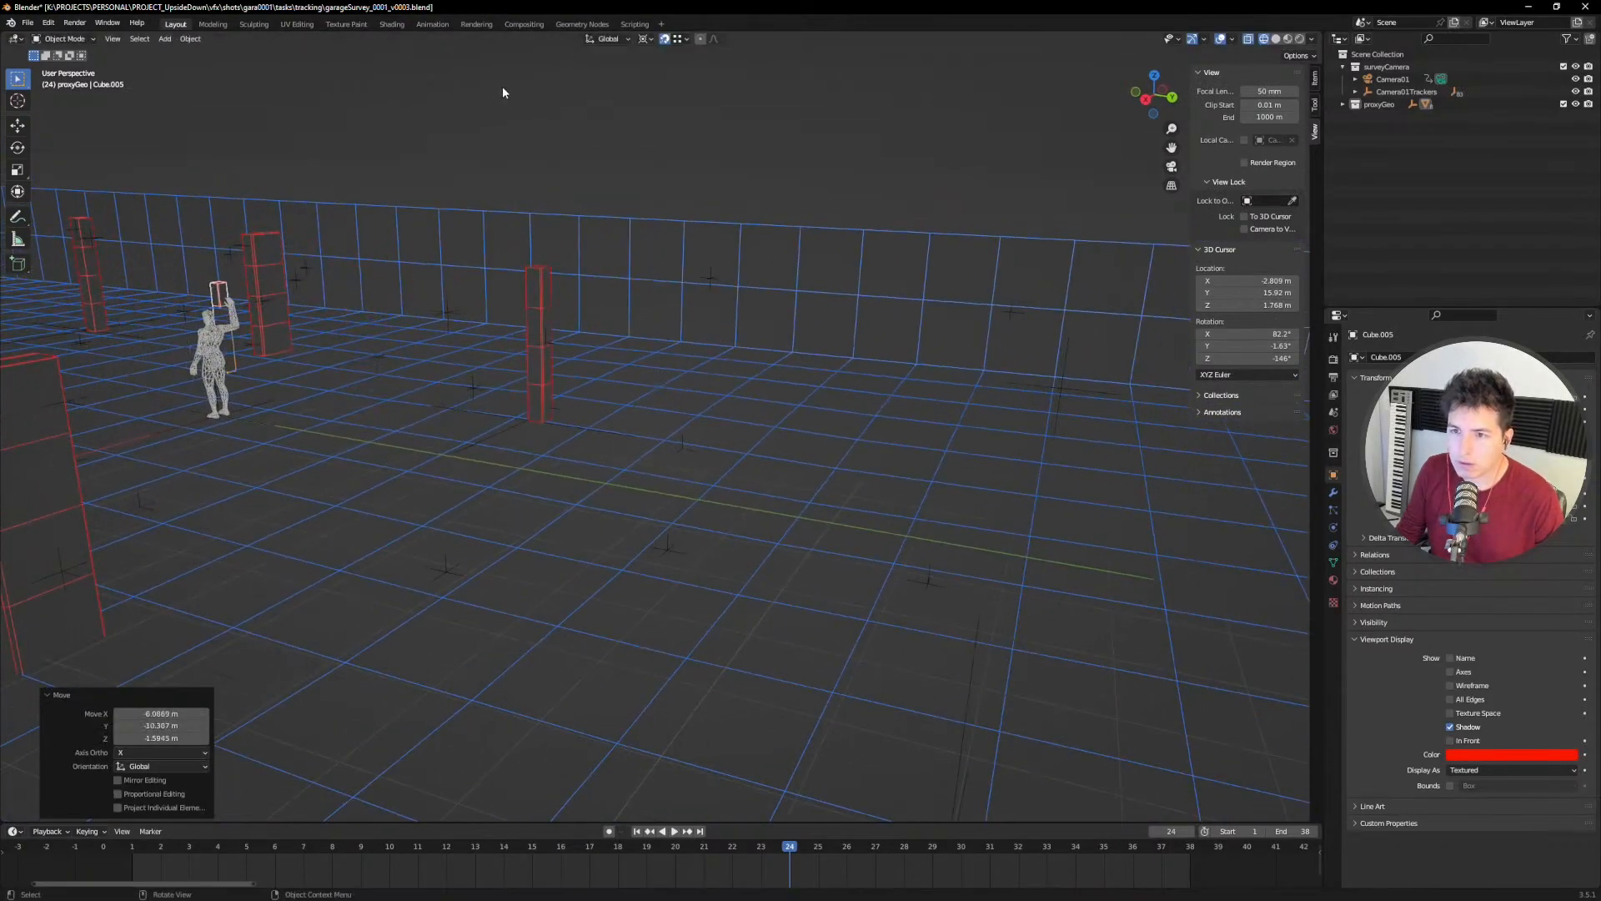
Step: Set the pivot point to Bounding Box Center and snap the duplicated column onto the empty
{"action": "left_click", "coordinate": [647, 38]}
{"action": "left_click", "coordinate": [659, 55]}
{"action": "key", "text": "g"}
{"action": "left_click", "coordinate": [1059, 386]}
{"action": "middle_click_drag", "start_coordinate": [1059, 386], "coordinate": [722, 469], "text": "shift"}
Step: Lower the duplicated column about 1.47 m along Z so it stands on the floor plane
{"action": "key", "text": "g"}
{"action": "key", "text": "z"}
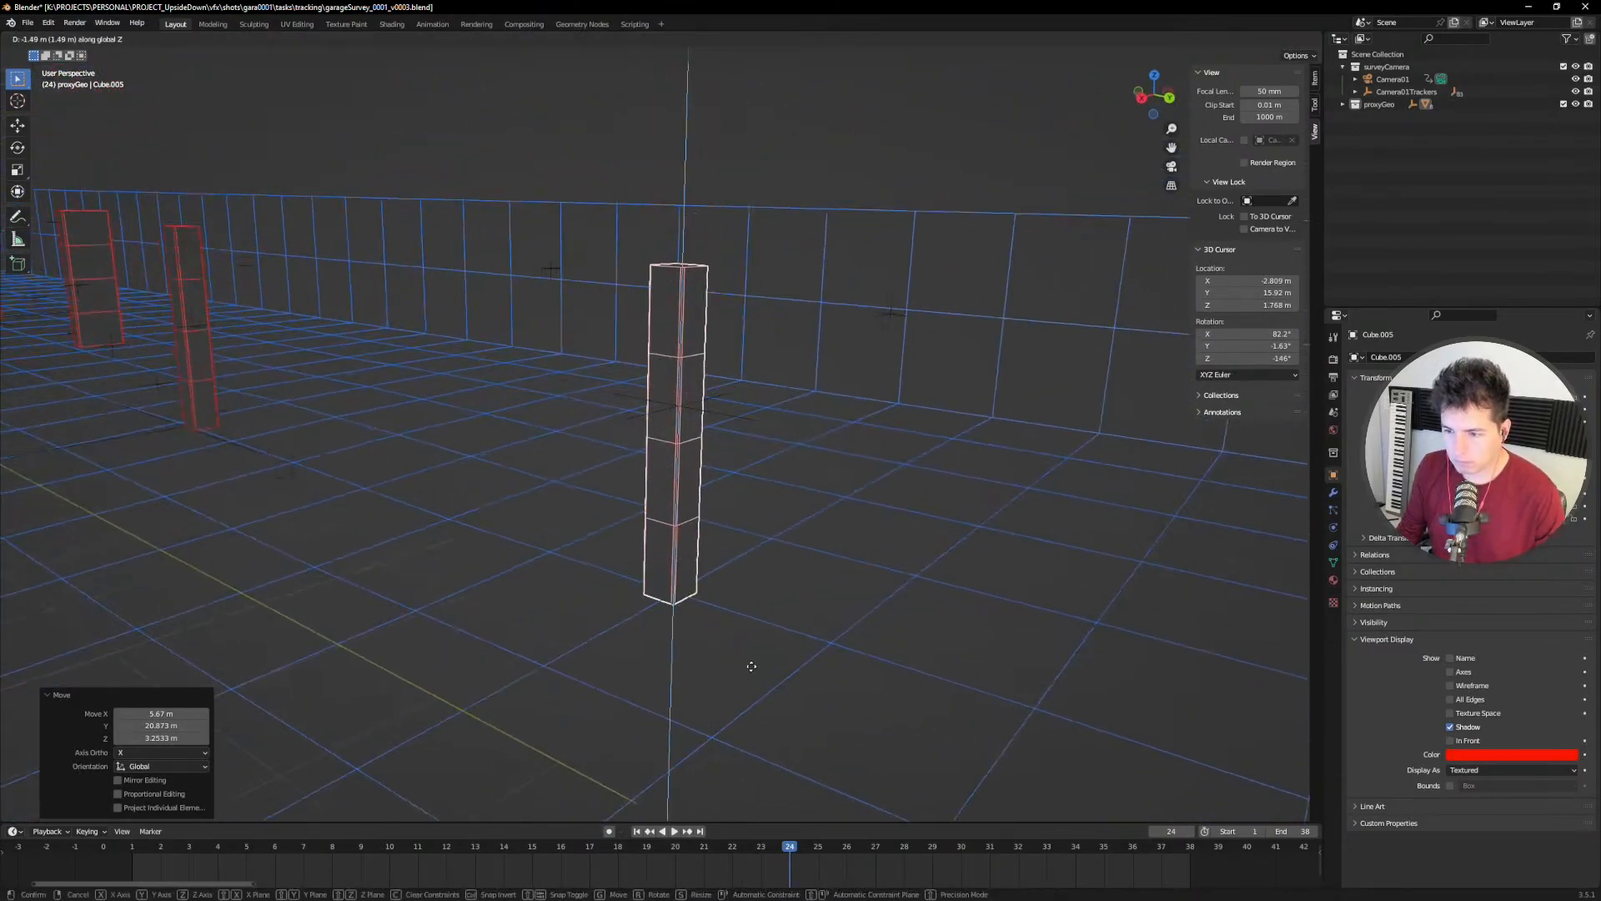
{"action": "left_click", "coordinate": [747, 664]}
{"action": "middle_click_drag", "start_coordinate": [747, 665], "coordinate": [847, 463]}
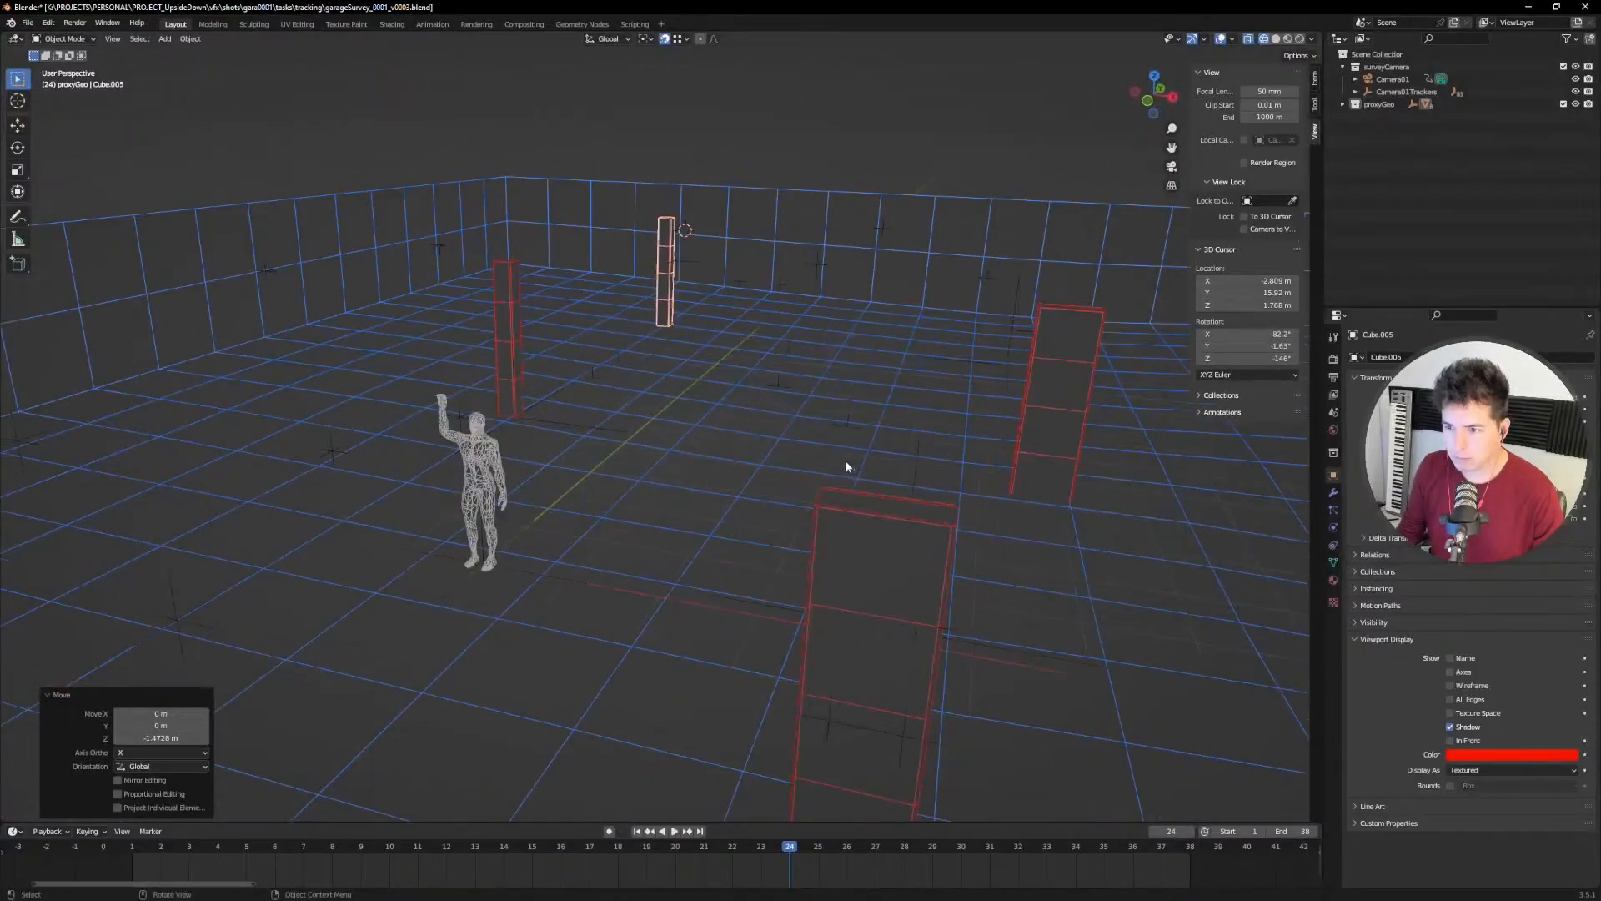
Step: In the camera view, move the duplicated column about 0.016 m along Z to match the base of the filmed column
{"action": "key", "text": "KP_0"}
{"action": "middle_click_drag", "start_coordinate": [715, 367], "coordinate": [664, 273], "text": "ctrl"}
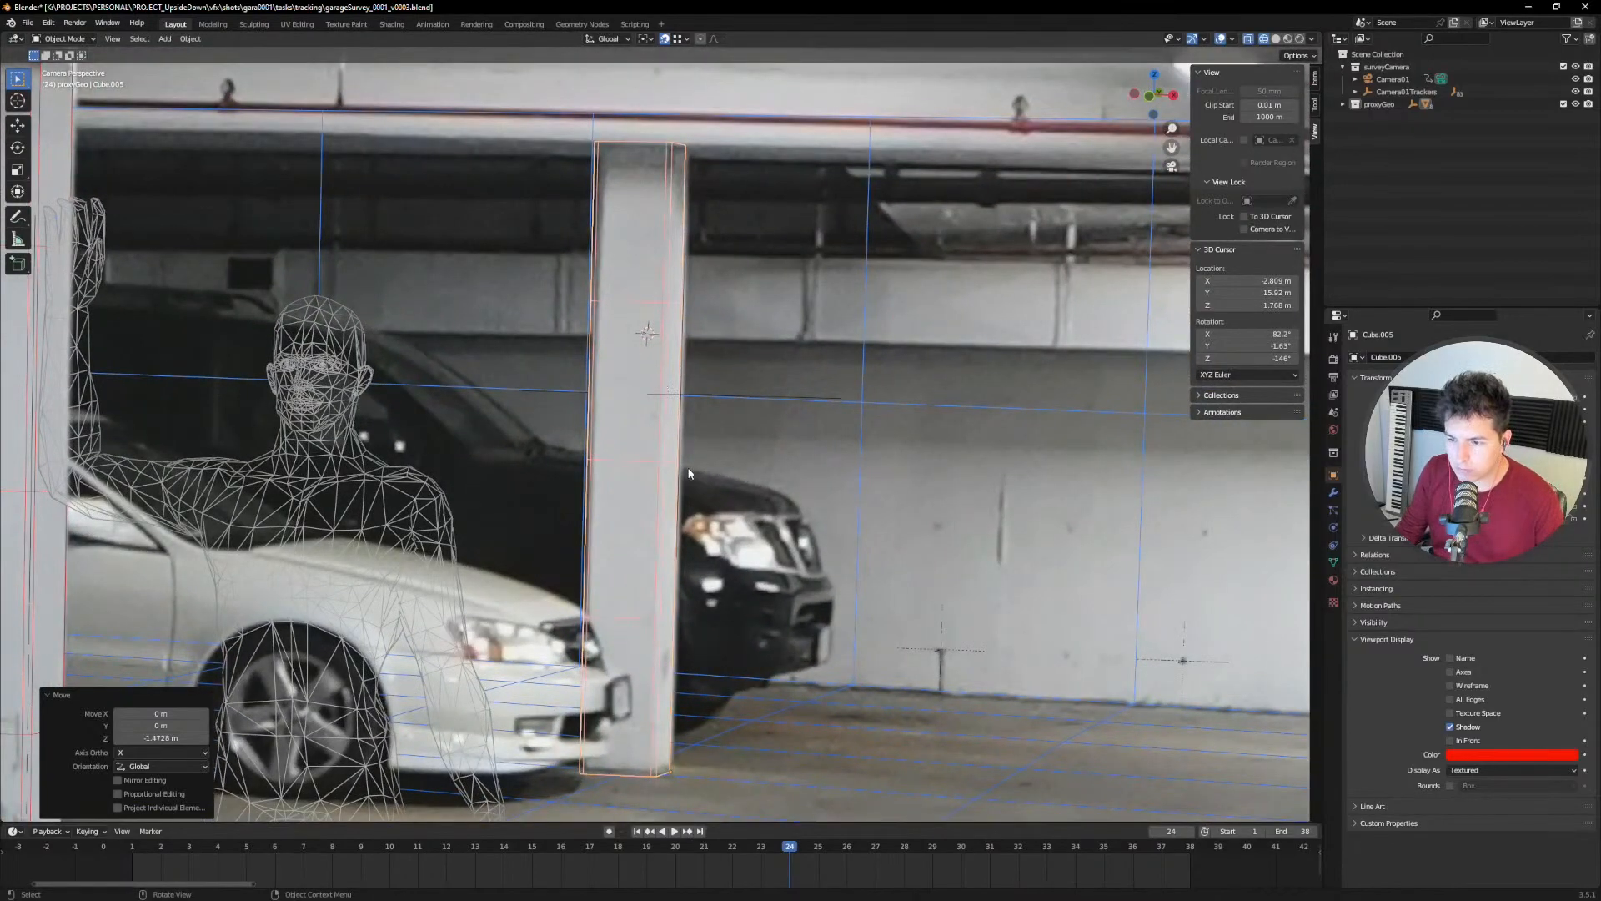
{"action": "middle_click_drag", "start_coordinate": [669, 774], "coordinate": [710, 527], "text": "shift"}
{"action": "middle_click_drag", "start_coordinate": [711, 527], "coordinate": [722, 481], "text": "shift"}
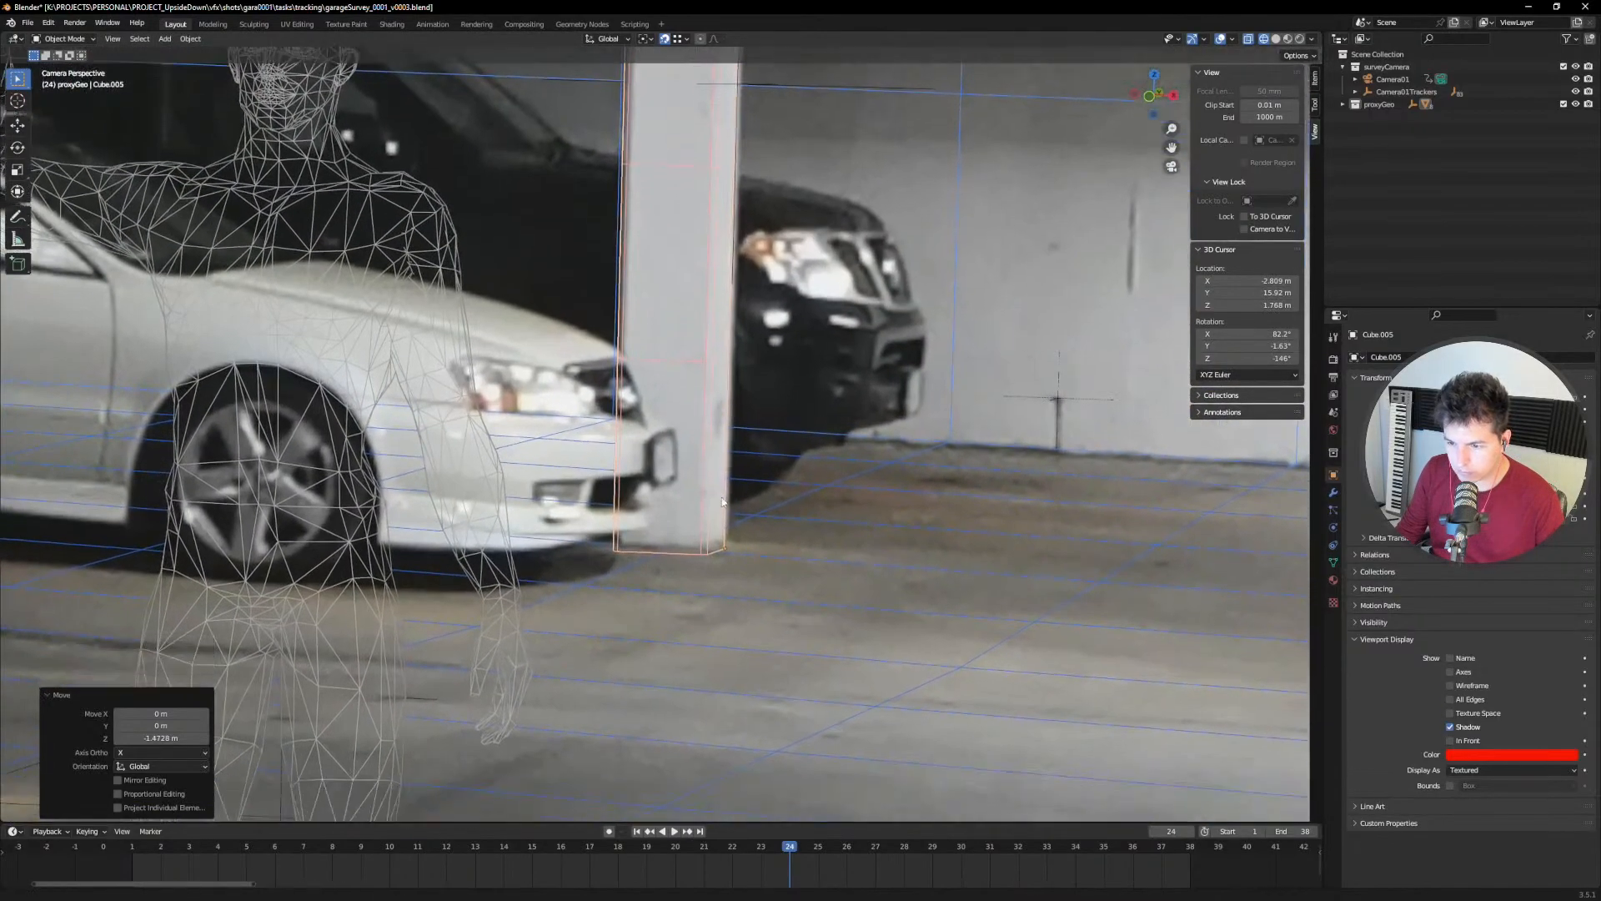
{"action": "key", "text": "g"}
{"action": "key", "text": "z"}
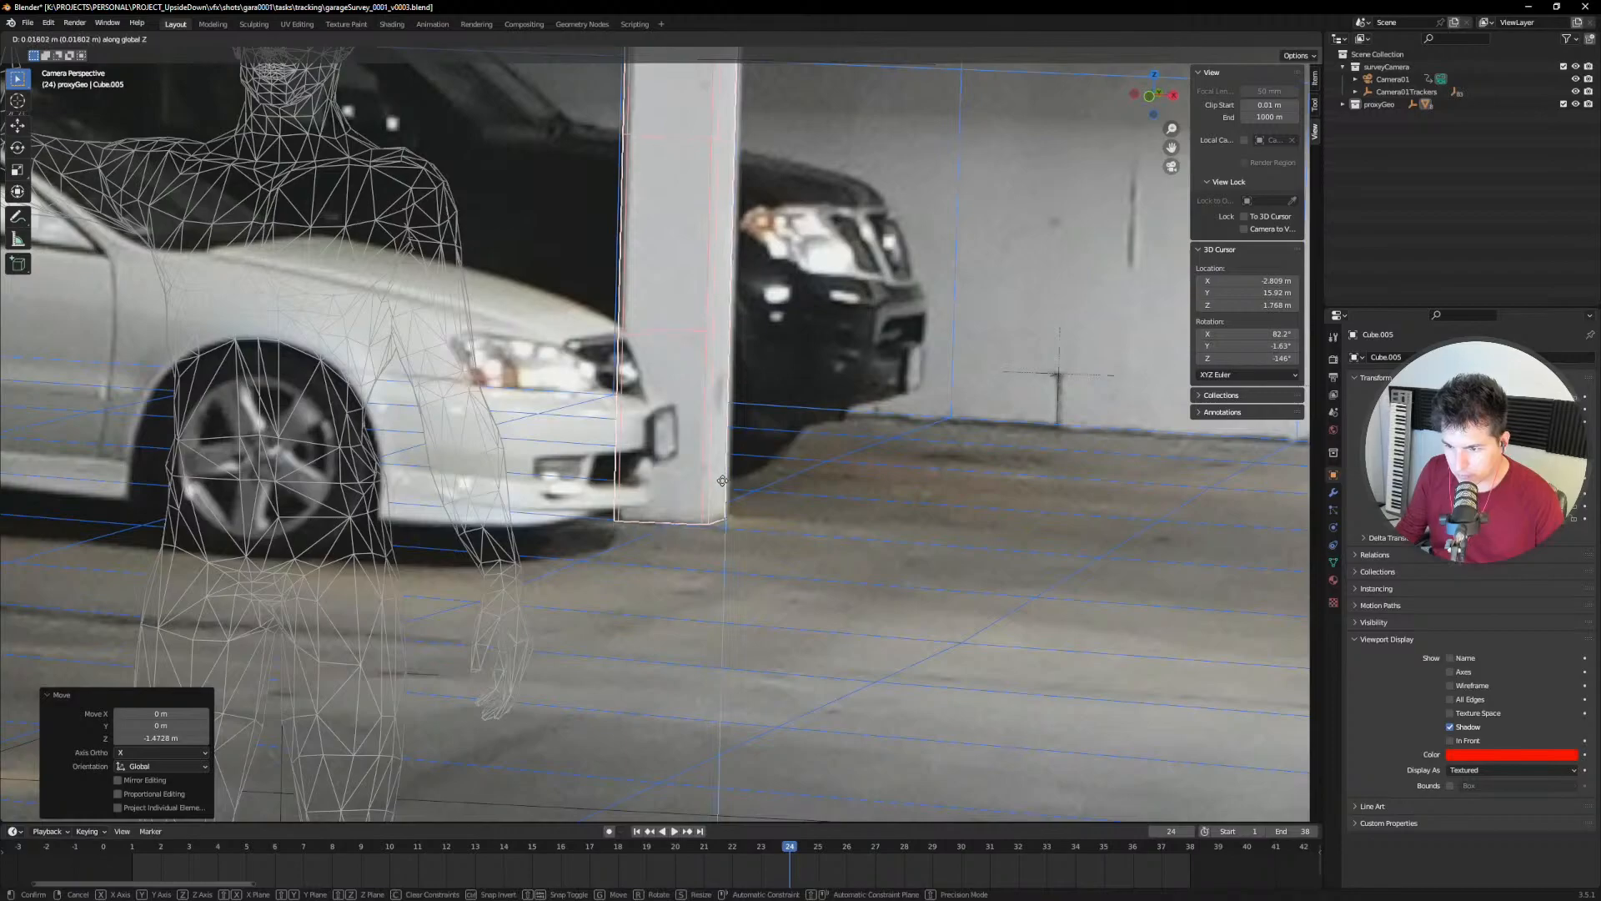
{"action": "left_click", "coordinate": [723, 482]}
Step: Switch to vertex editing on the floor plane and try moving the vertex nearest the duplicated column's base
{"action": "key", "text": "Tab"}
{"action": "key", "text": "alt+q"}
{"action": "key", "text": "1"}
{"action": "left_click", "coordinate": [679, 531]}
{"action": "key", "text": "g"}
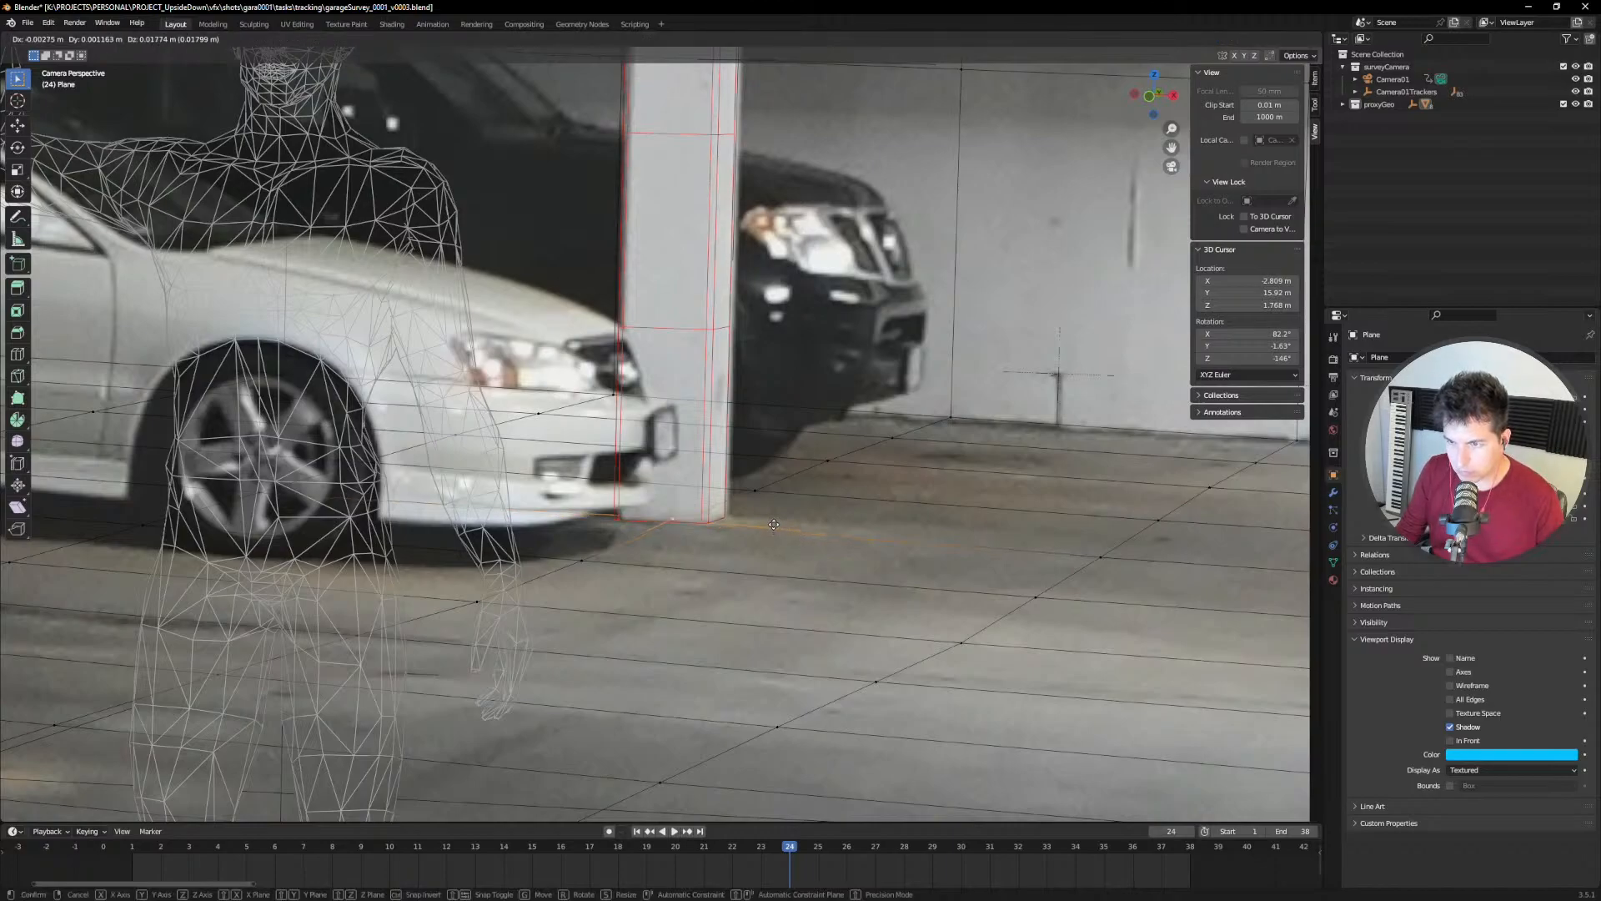
{"action": "left_click", "coordinate": [773, 523]}
Step: Turn on proportional editing and raise the selected floor vertex about 0.026 m along Z with a smooth falloff size of about 6.12
{"action": "key", "text": "o"}
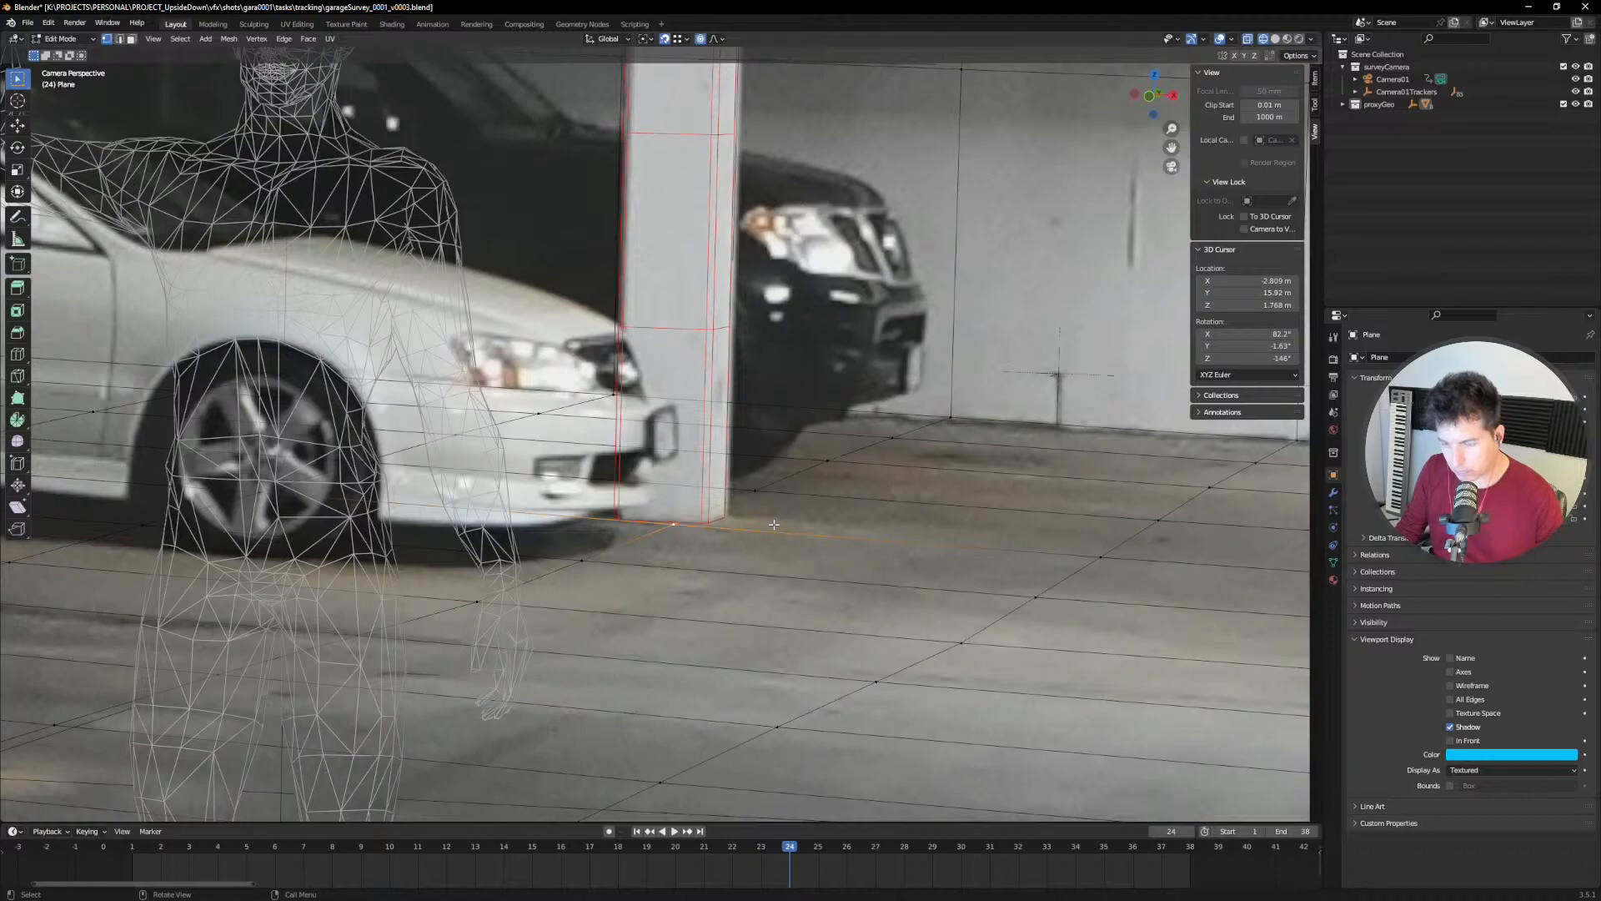
{"action": "key", "text": "g"}
{"action": "key", "text": "z"}
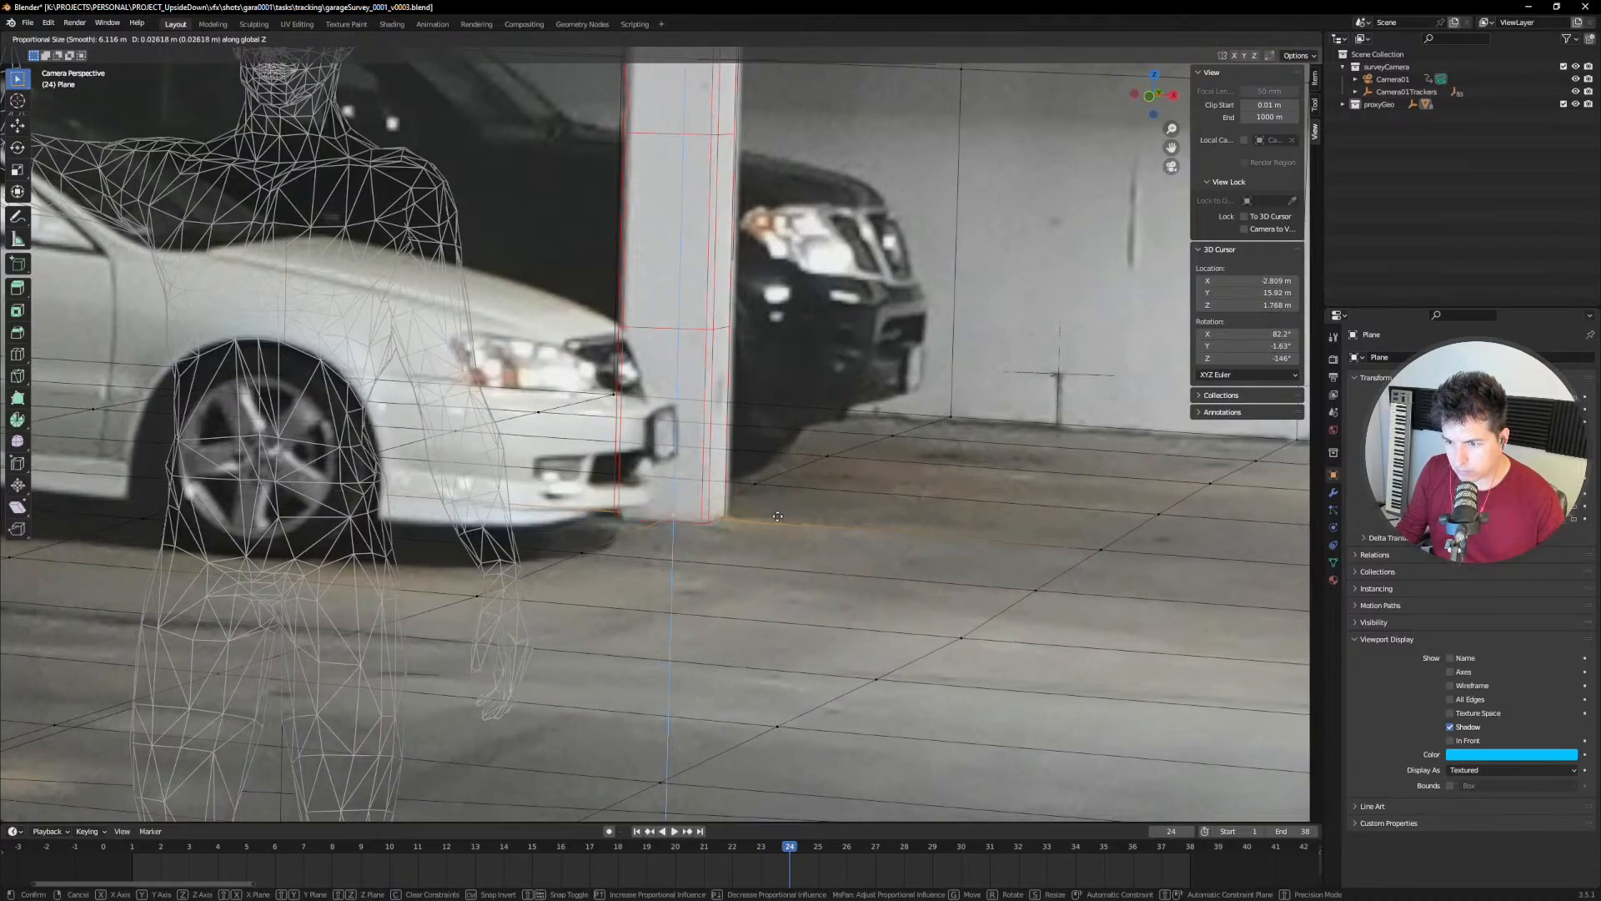
{"action": "left_click", "coordinate": [777, 516]}
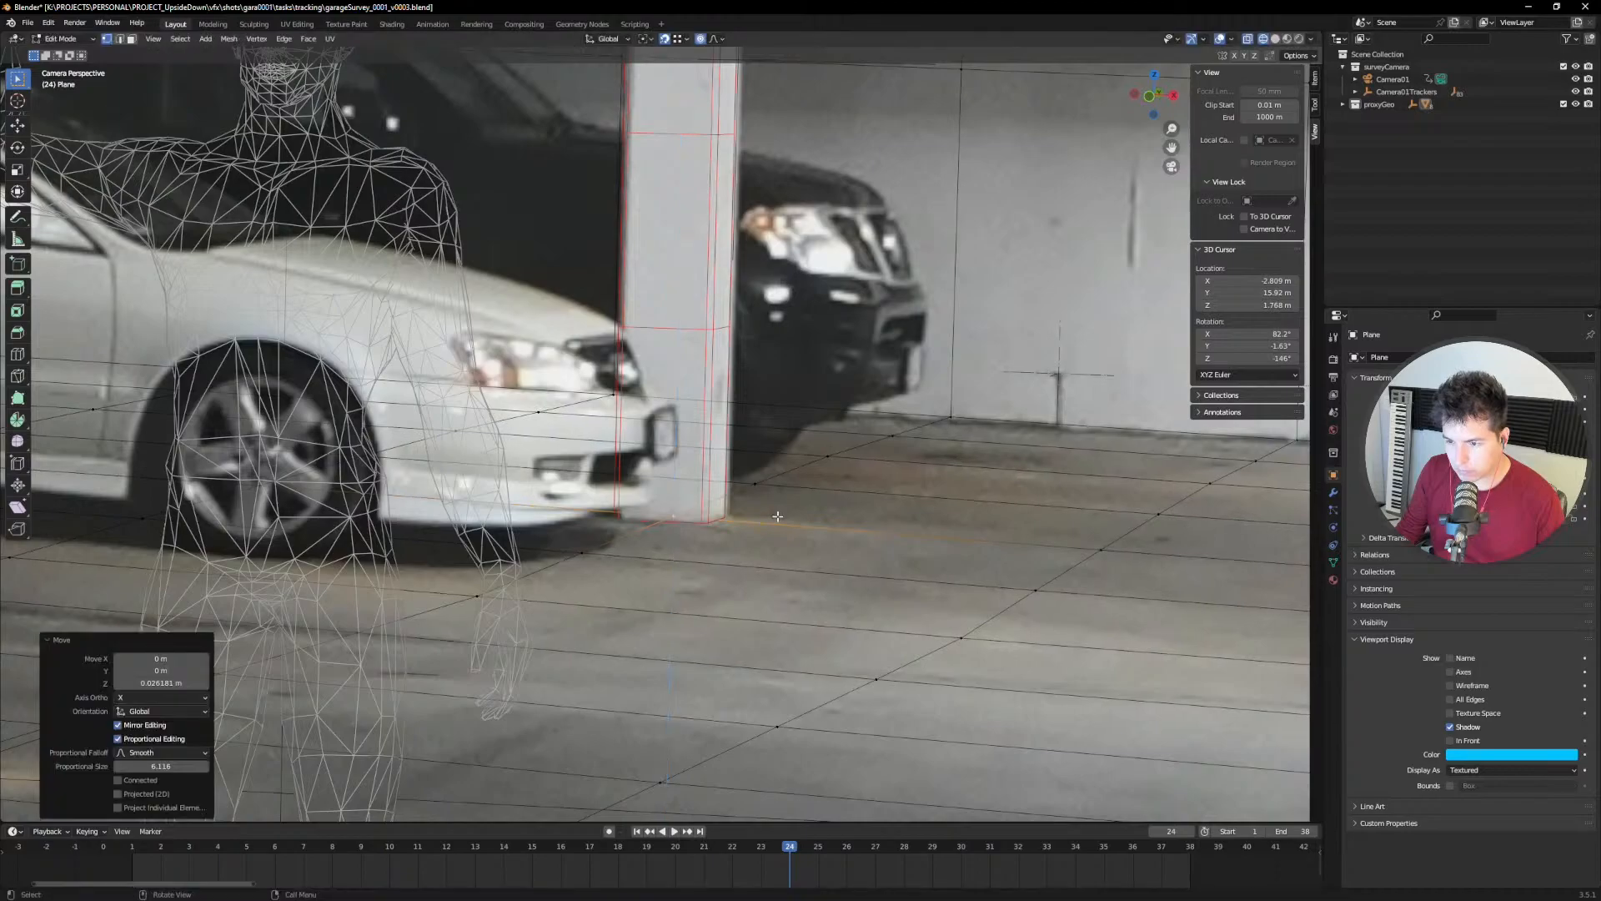
{"action": "scroll", "coordinate": [777, 517], "scroll_direction": "down", "scroll_amount": 8}
{"action": "key", "text": "Tab"}
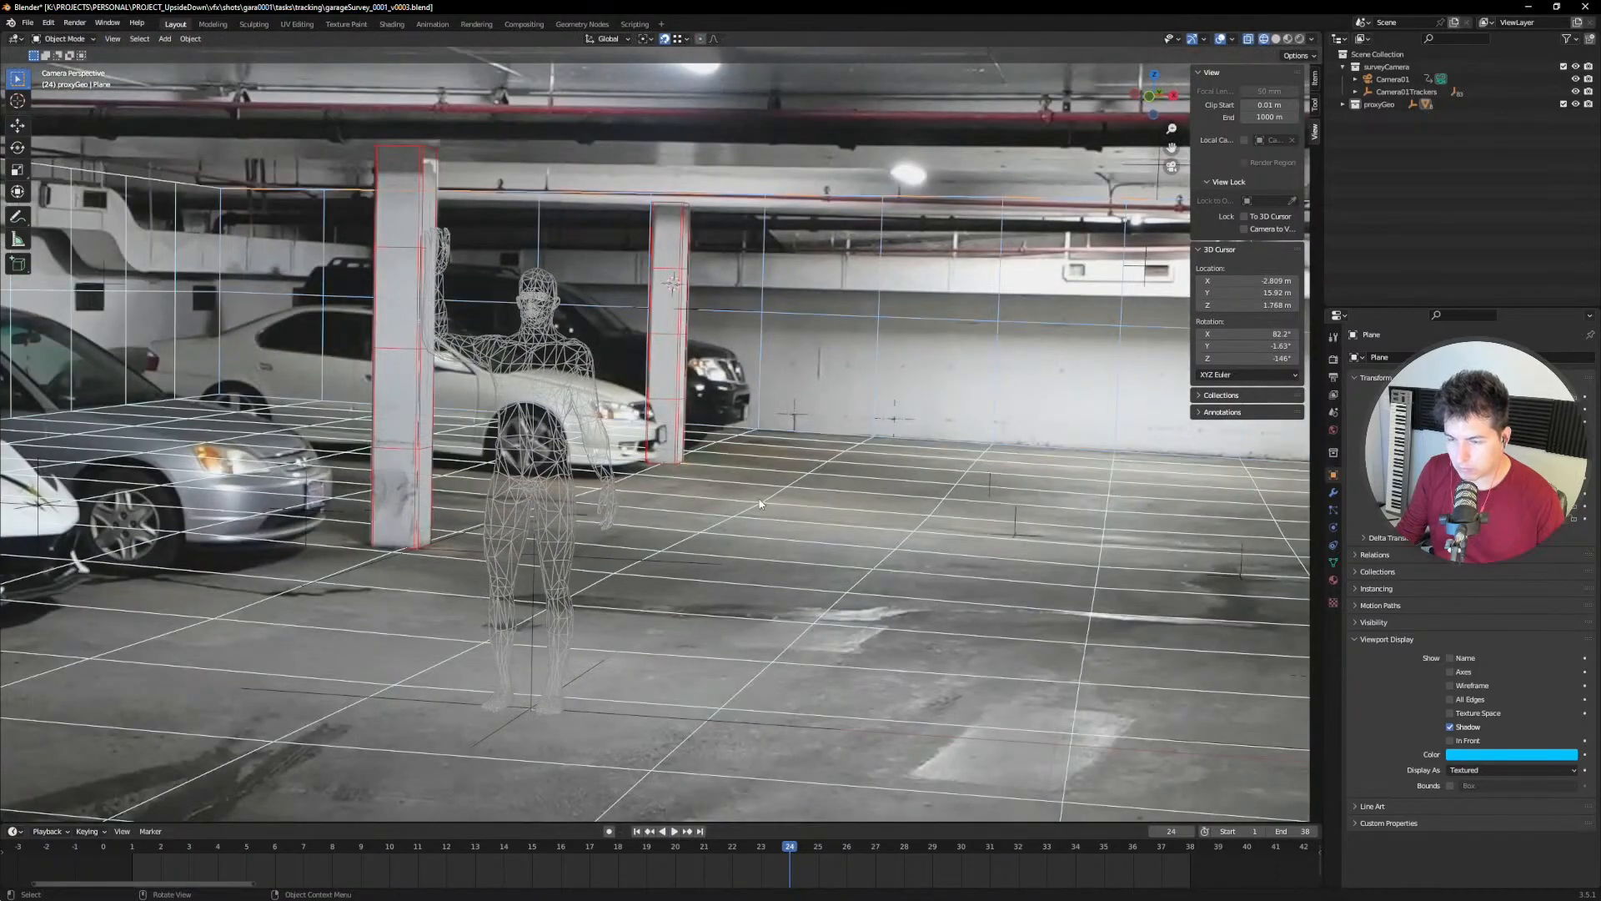
Step: Save the Blender file with the adjusted floor plane
{"action": "scroll", "coordinate": [760, 504], "scroll_direction": "down", "scroll_amount": 5}
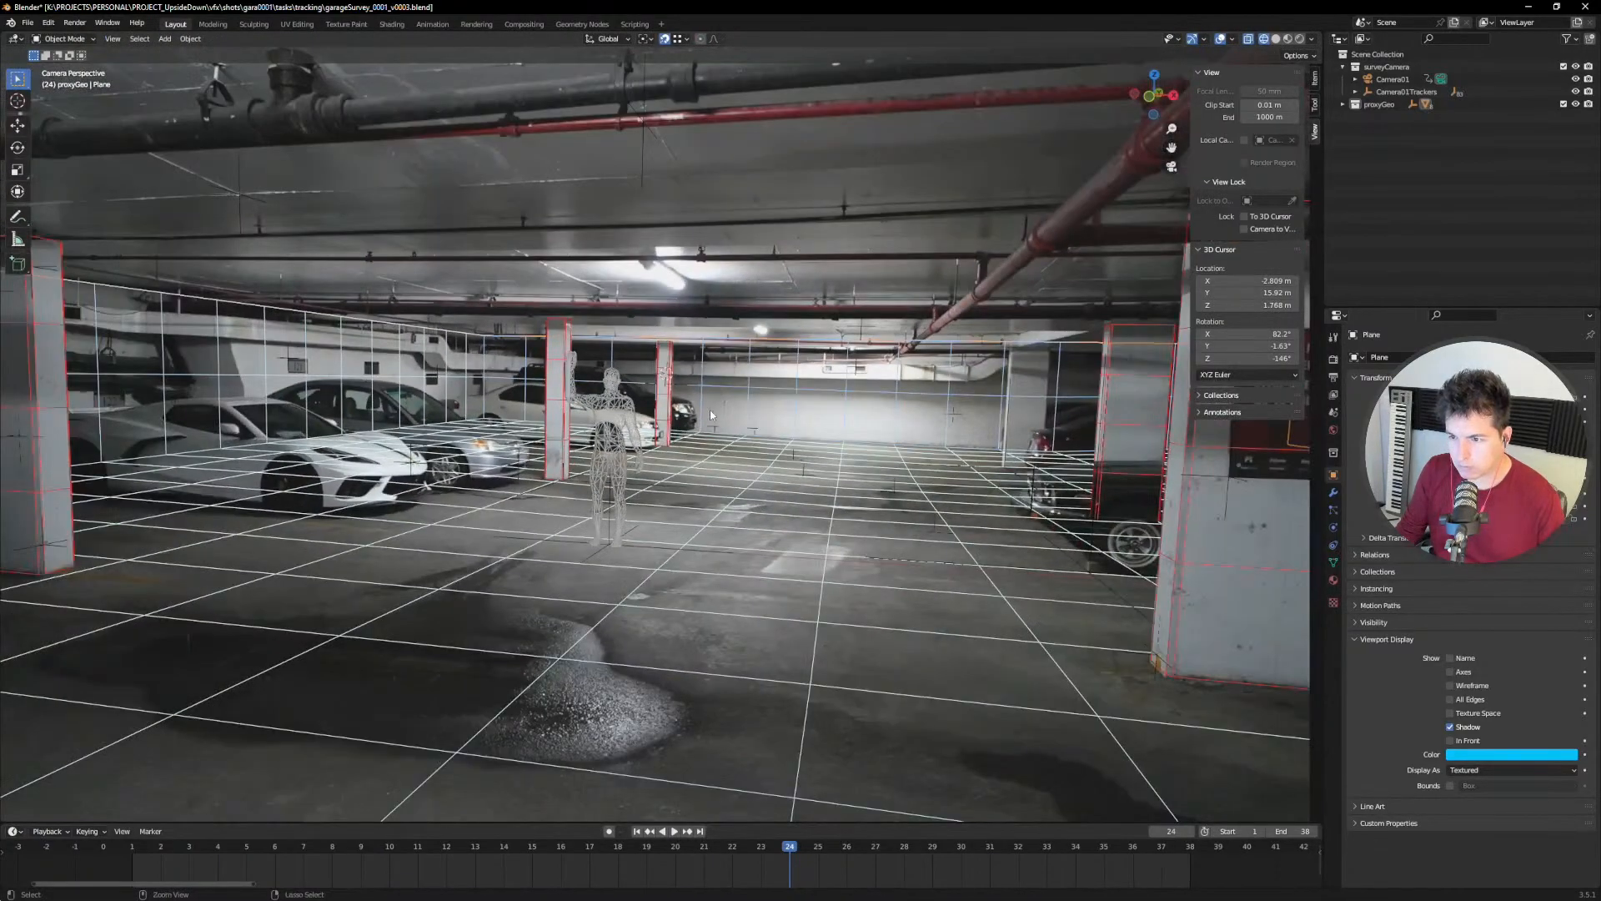
{"action": "key", "text": "ctrl+s"}
{"action": "scroll", "coordinate": [757, 474], "scroll_direction": "down", "scroll_amount": 5}
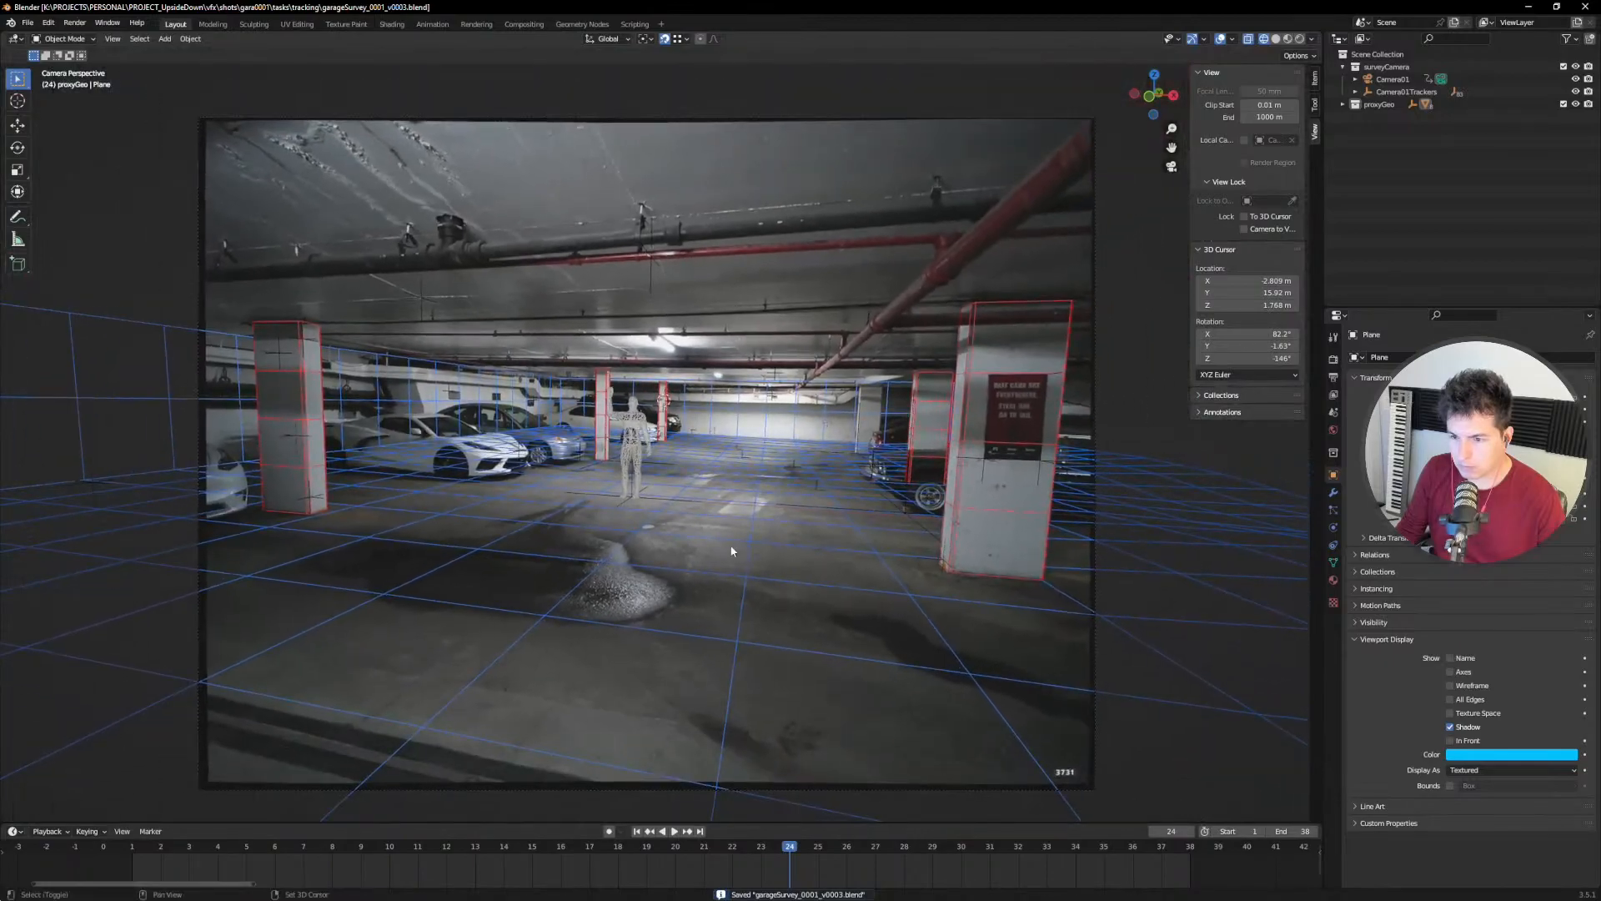
Step: Scrub and play through the survey frames to check the proxy geometry against the footage, stopping on frame 20
{"action": "left_click_drag", "start_coordinate": [765, 851], "coordinate": [713, 834]}
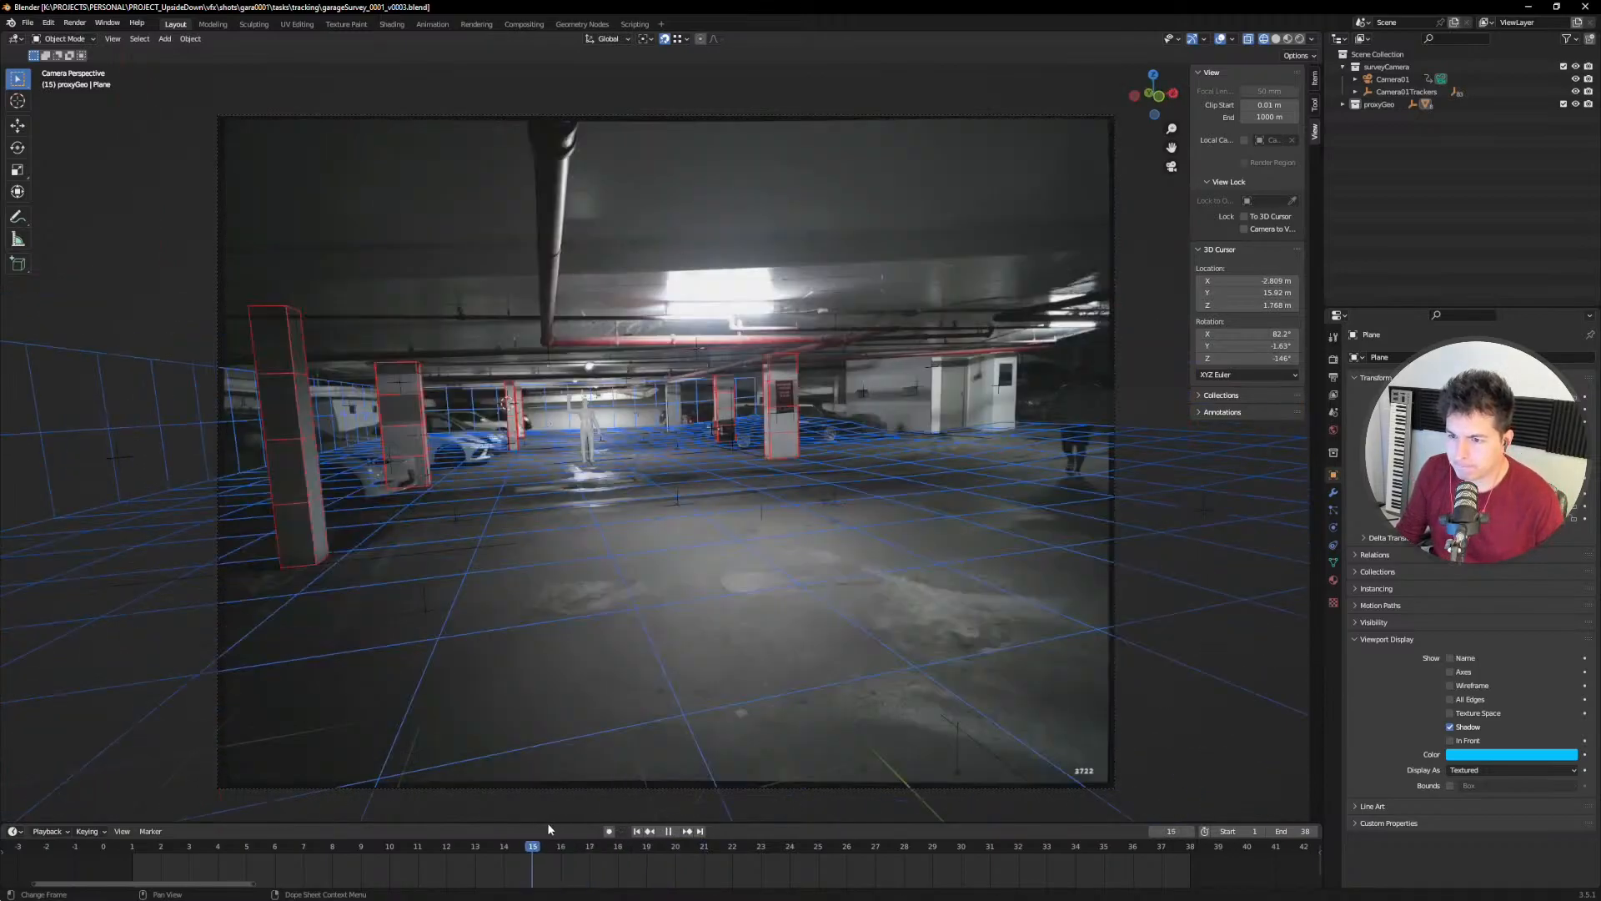
{"action": "left_click_drag", "start_coordinate": [547, 824], "coordinate": [547, 819]}
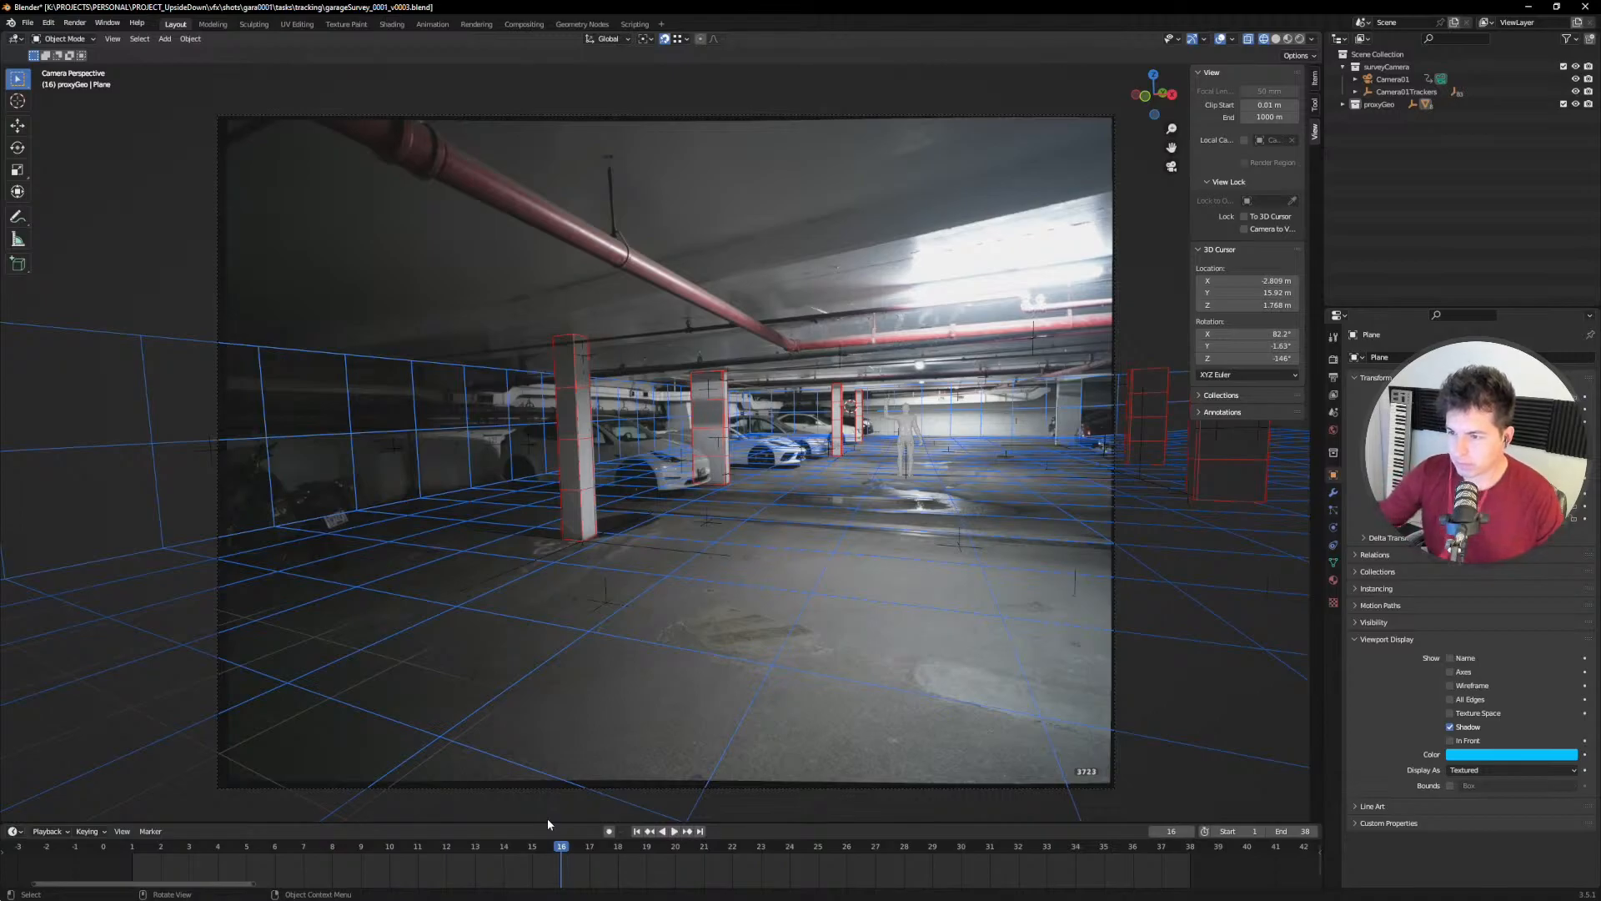
{"action": "left_click_drag", "start_coordinate": [565, 851], "coordinate": [671, 792]}
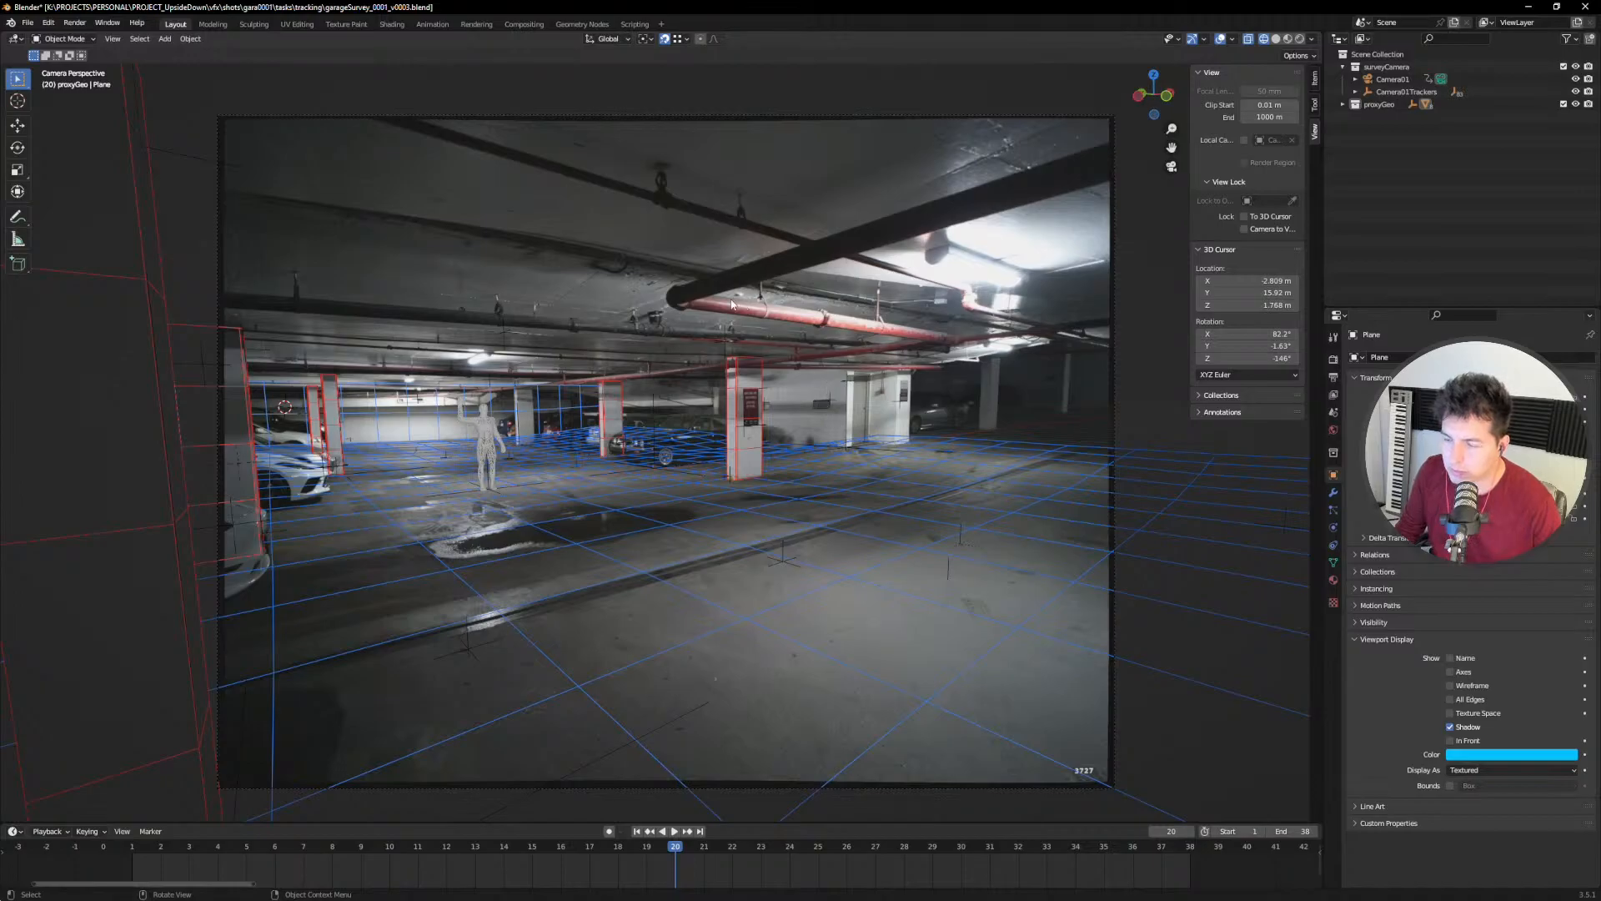
{"action": "middle_click_drag", "start_coordinate": [459, 417], "coordinate": [574, 455], "text": "shift"}
{"action": "key", "text": "space"}
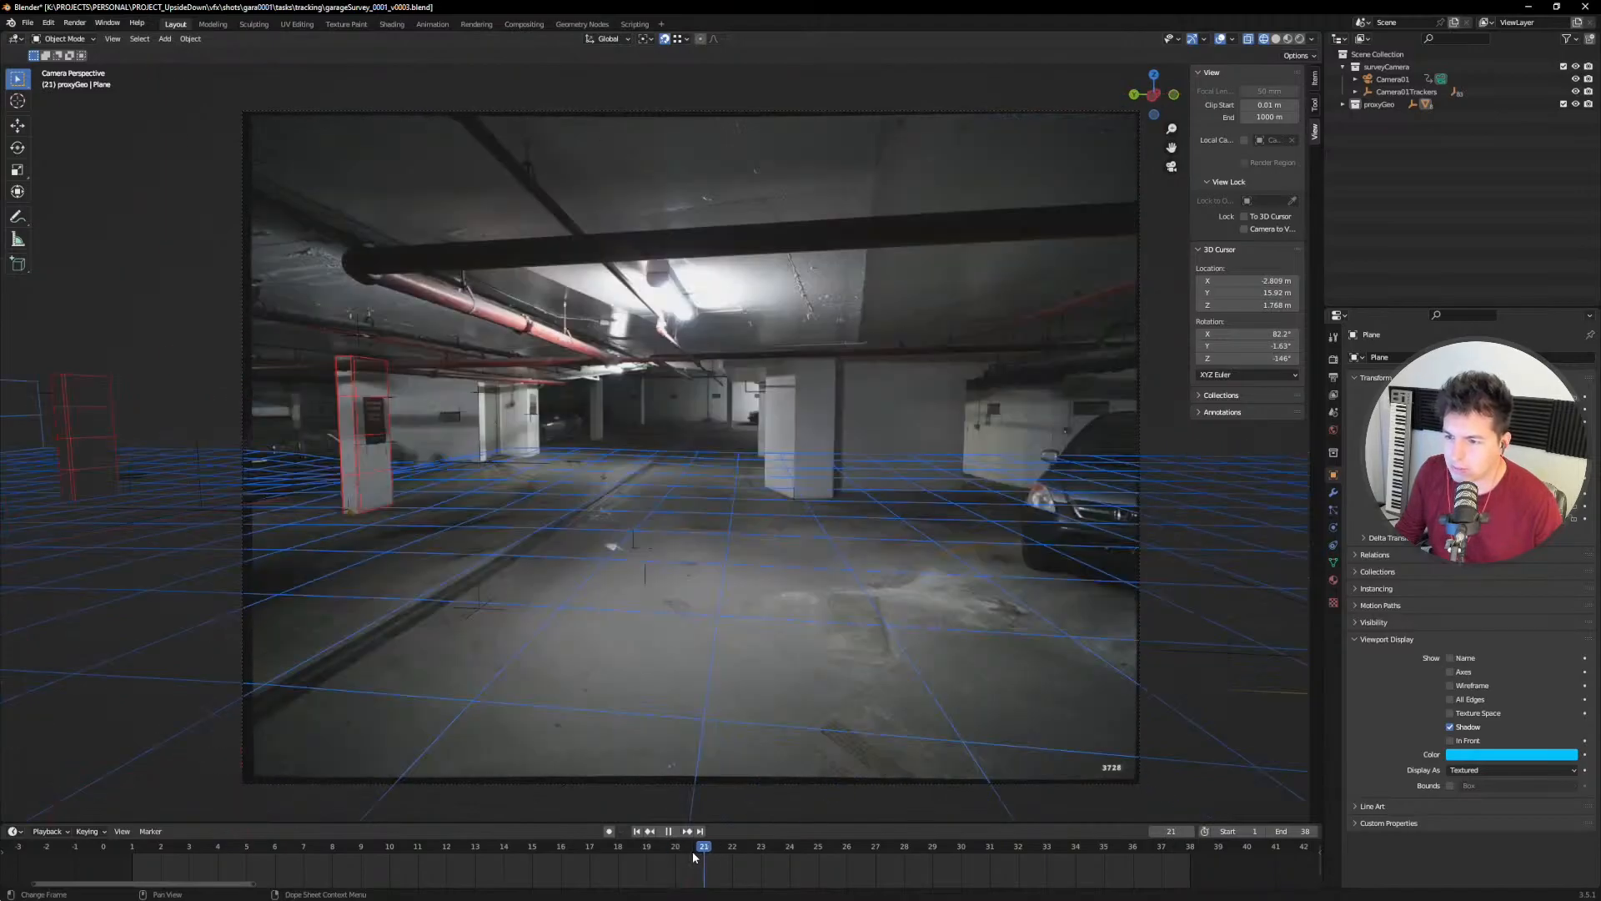
{"action": "key", "text": "Escape"}
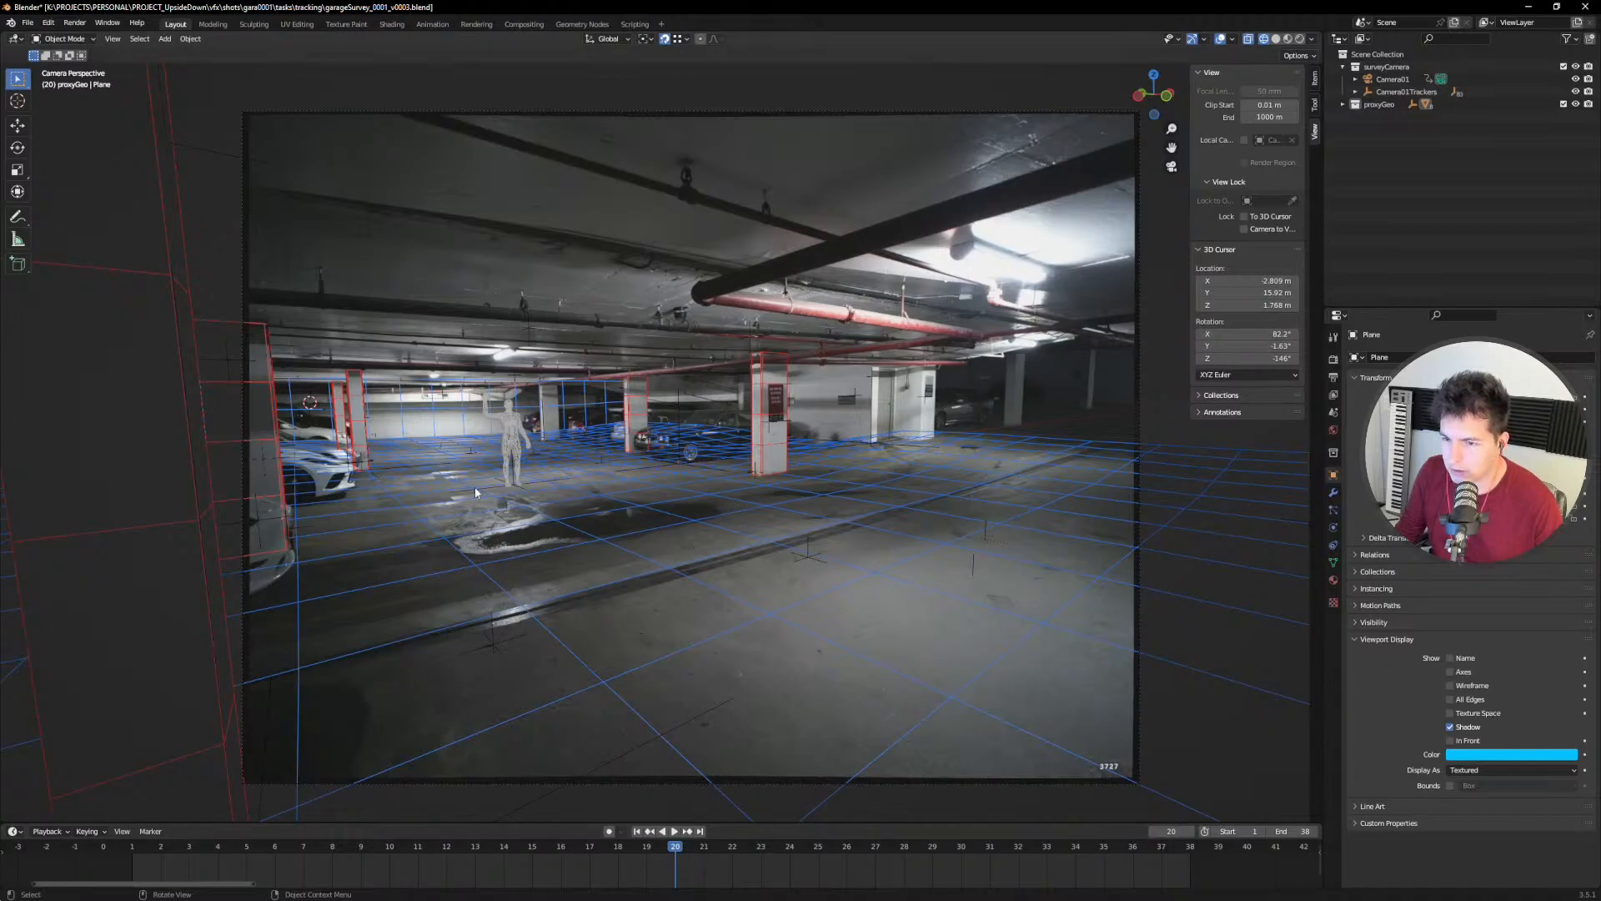
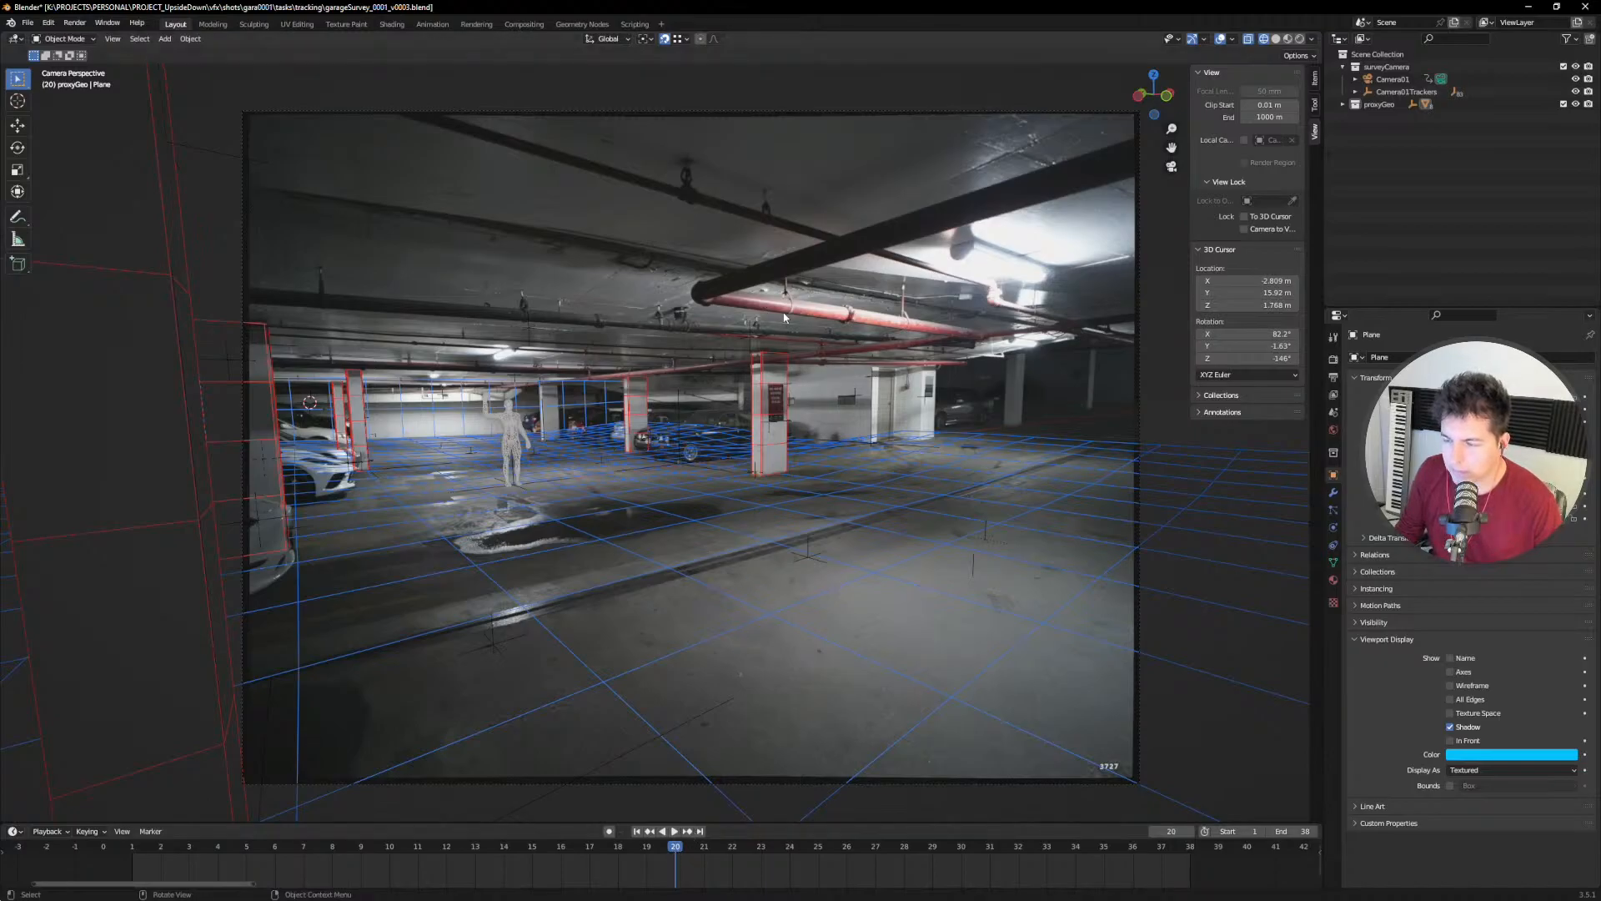
Step: Examine the red and black ceiling pipes near the sign column closely in the frame 20 footage
{"action": "scroll", "coordinate": [784, 321], "scroll_direction": "up", "scroll_amount": 8}
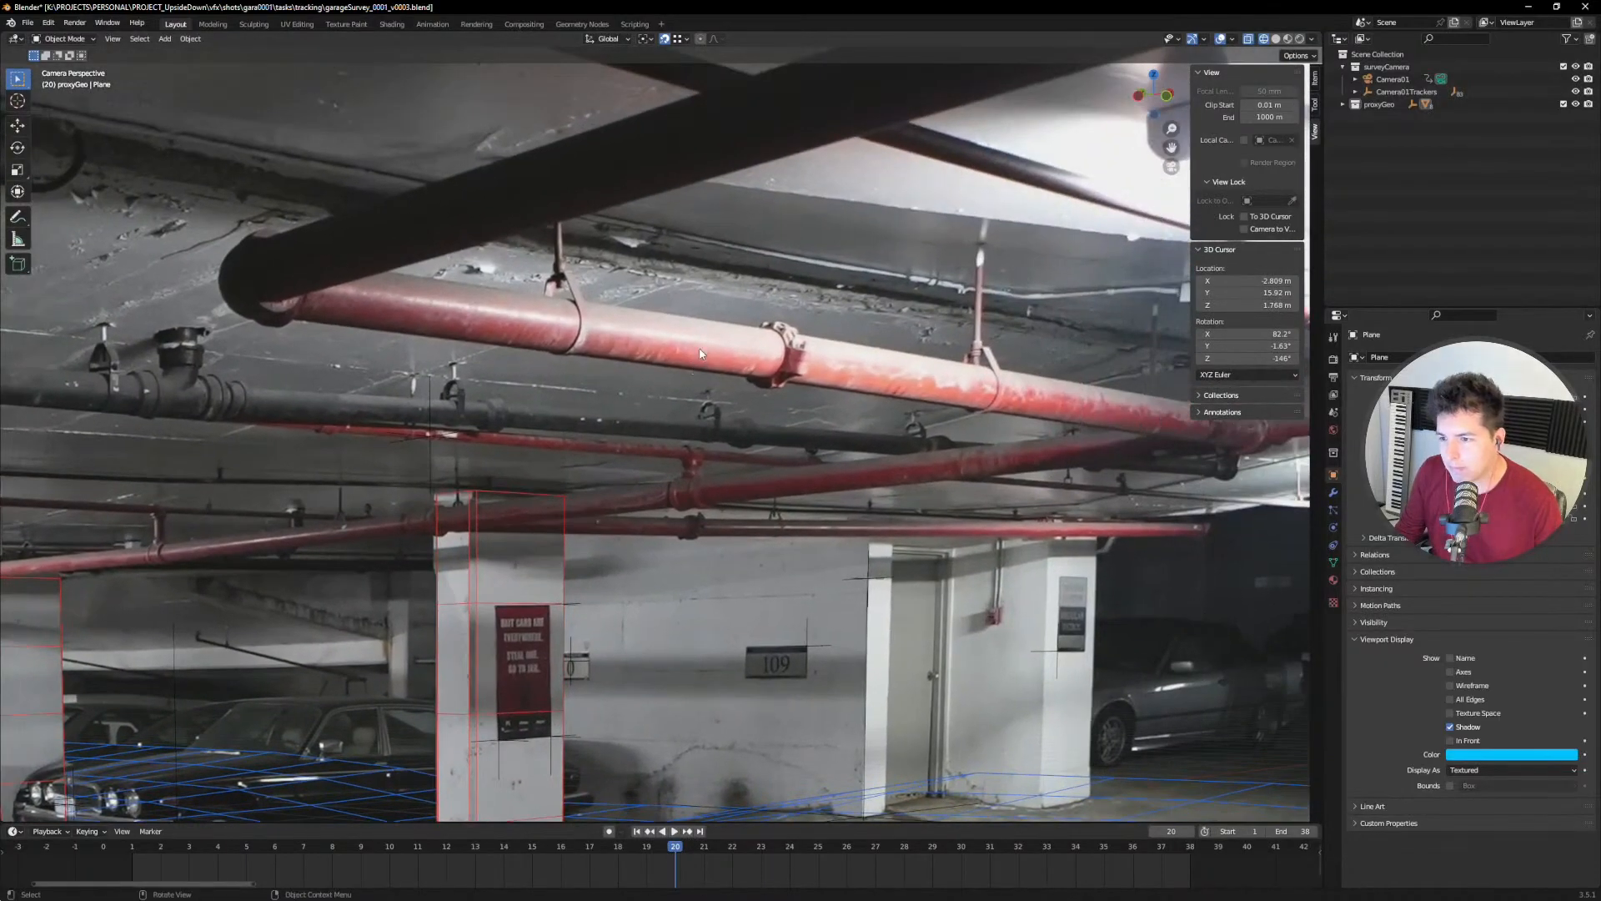
{"action": "scroll", "coordinate": [652, 336], "scroll_direction": "up", "scroll_amount": 6}
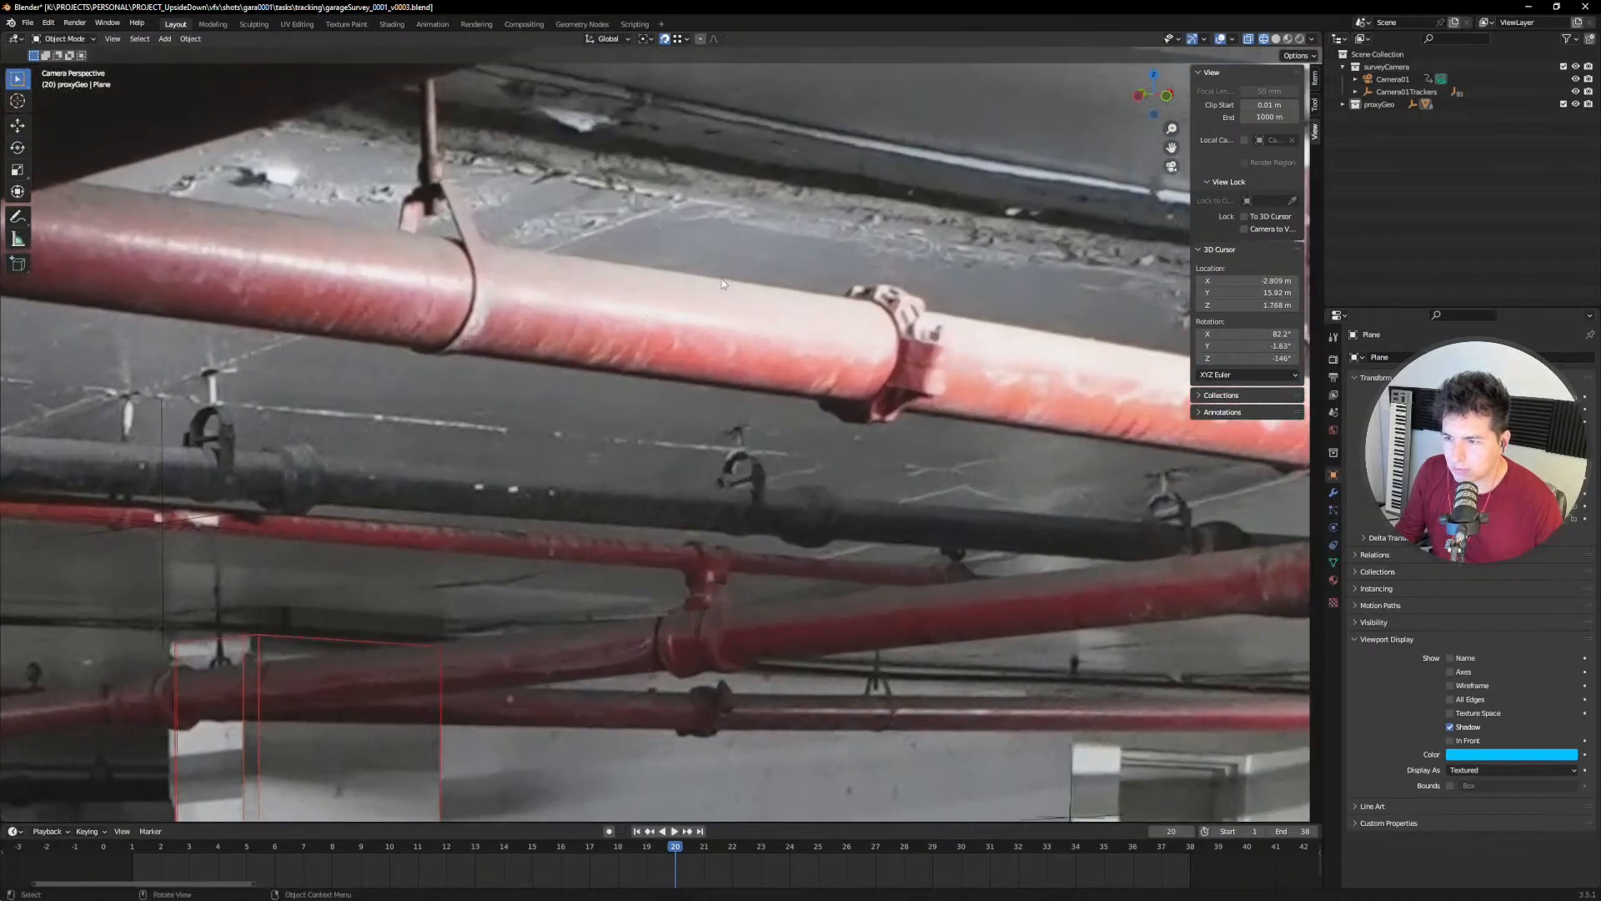
{"action": "scroll", "coordinate": [699, 379], "scroll_direction": "down", "scroll_amount": 4}
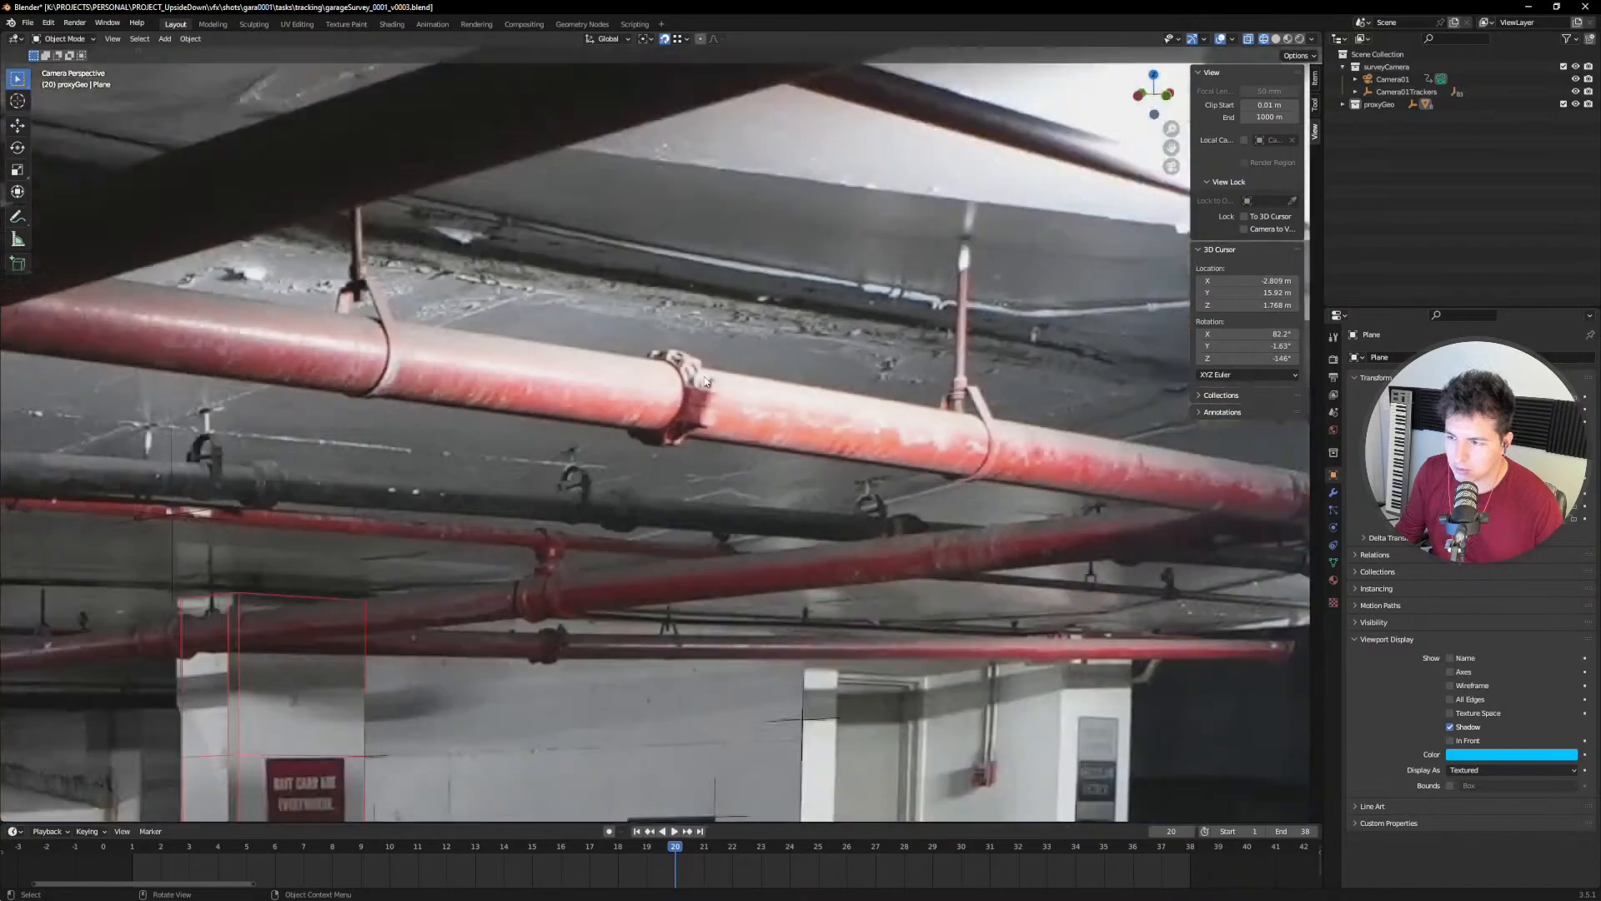
{"action": "scroll", "coordinate": [705, 381], "scroll_direction": "down", "scroll_amount": 5}
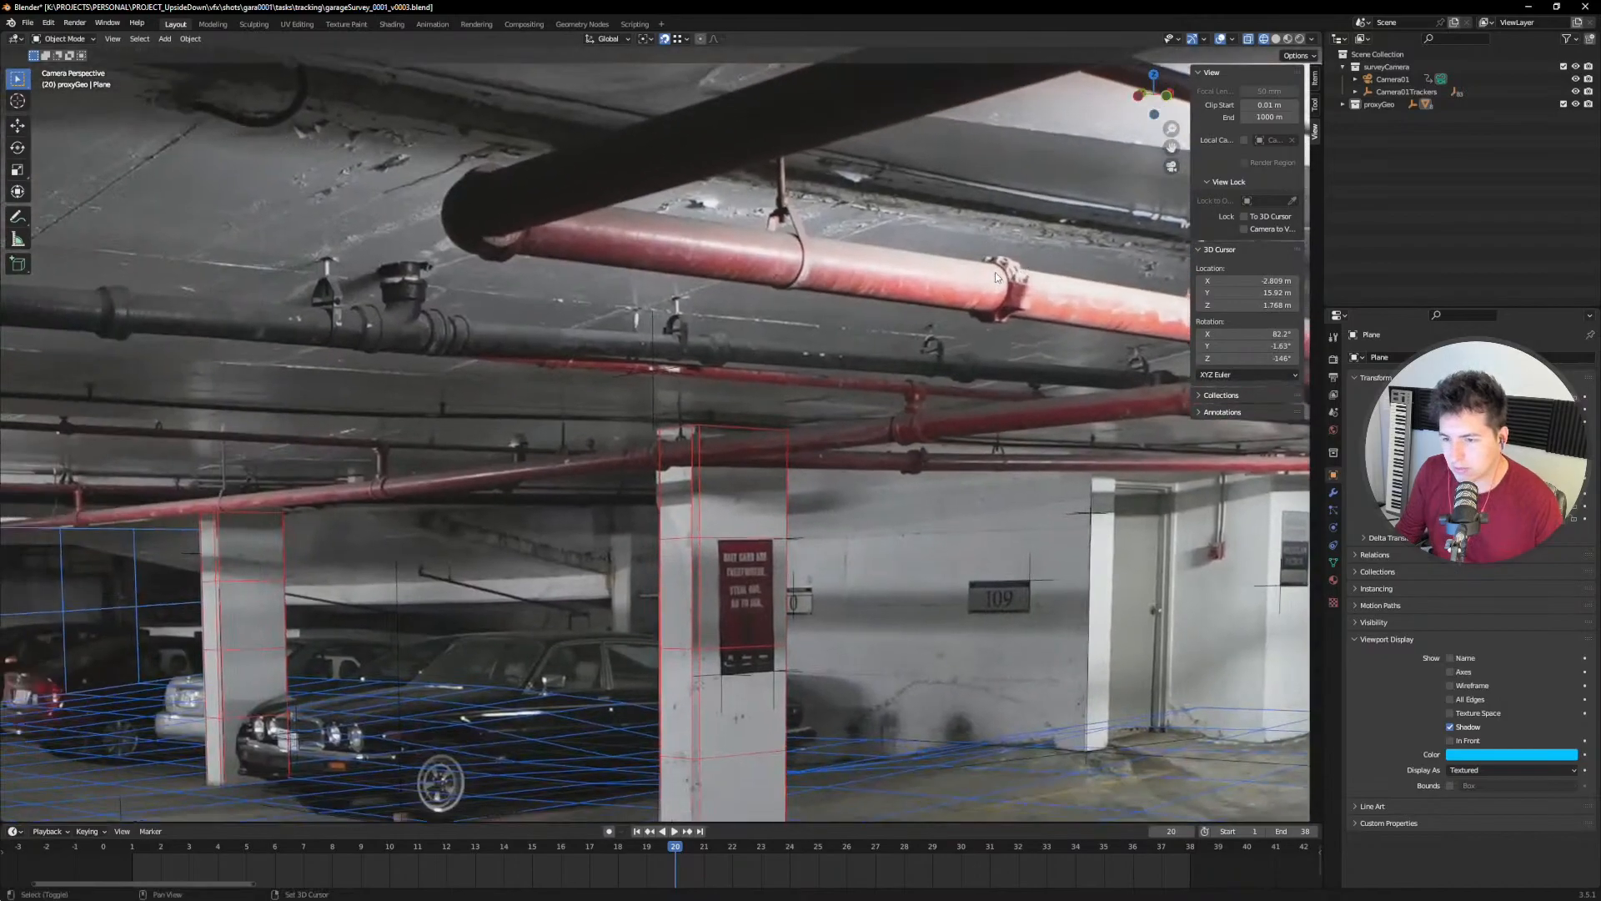
{"action": "scroll", "coordinate": [677, 335], "scroll_direction": "up", "scroll_amount": 8}
{"action": "scroll", "coordinate": [677, 335], "scroll_direction": "down", "scroll_amount": 10}
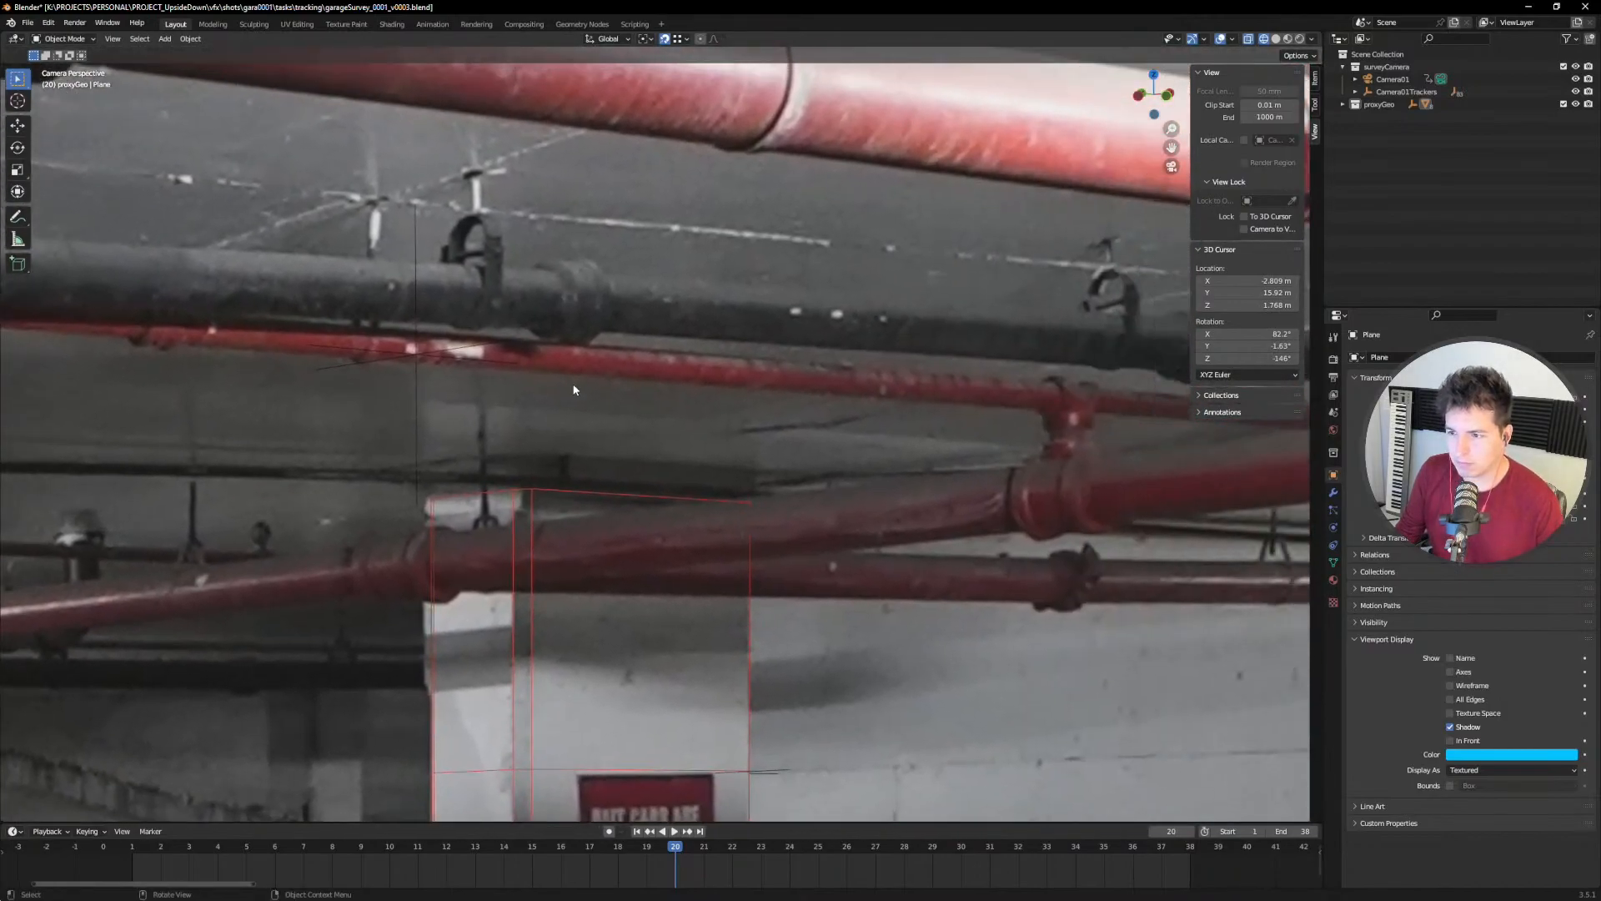
{"action": "scroll", "coordinate": [659, 309], "scroll_direction": "down", "scroll_amount": 3}
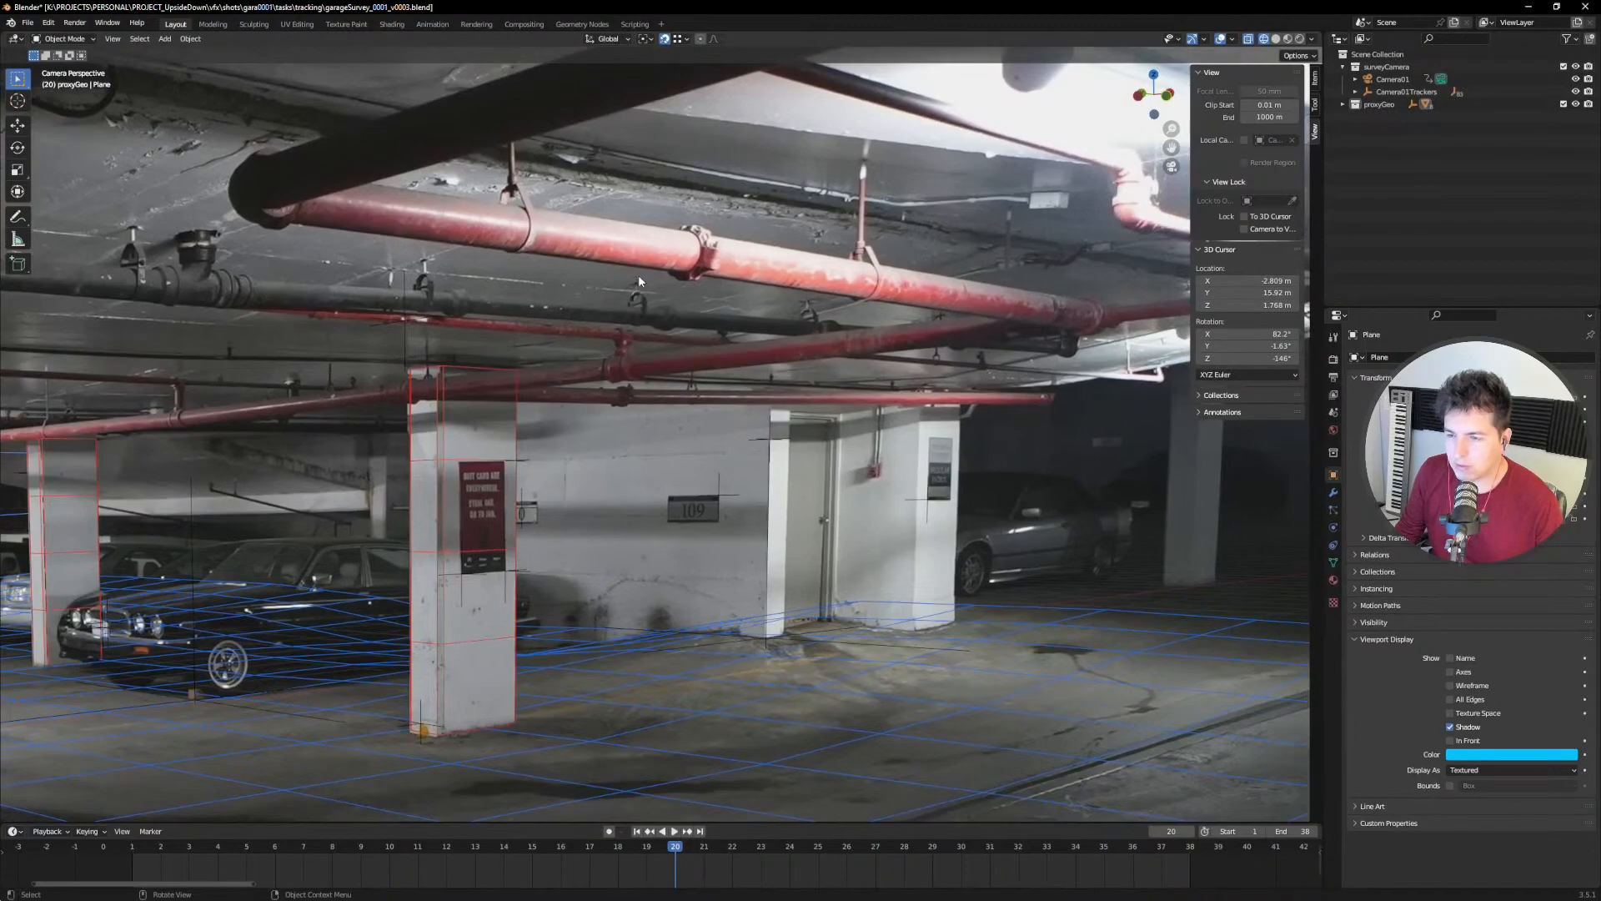
{"action": "scroll", "coordinate": [642, 284], "scroll_direction": "down", "scroll_amount": 2}
{"action": "scroll", "coordinate": [665, 328], "scroll_direction": "down", "scroll_amount": 4}
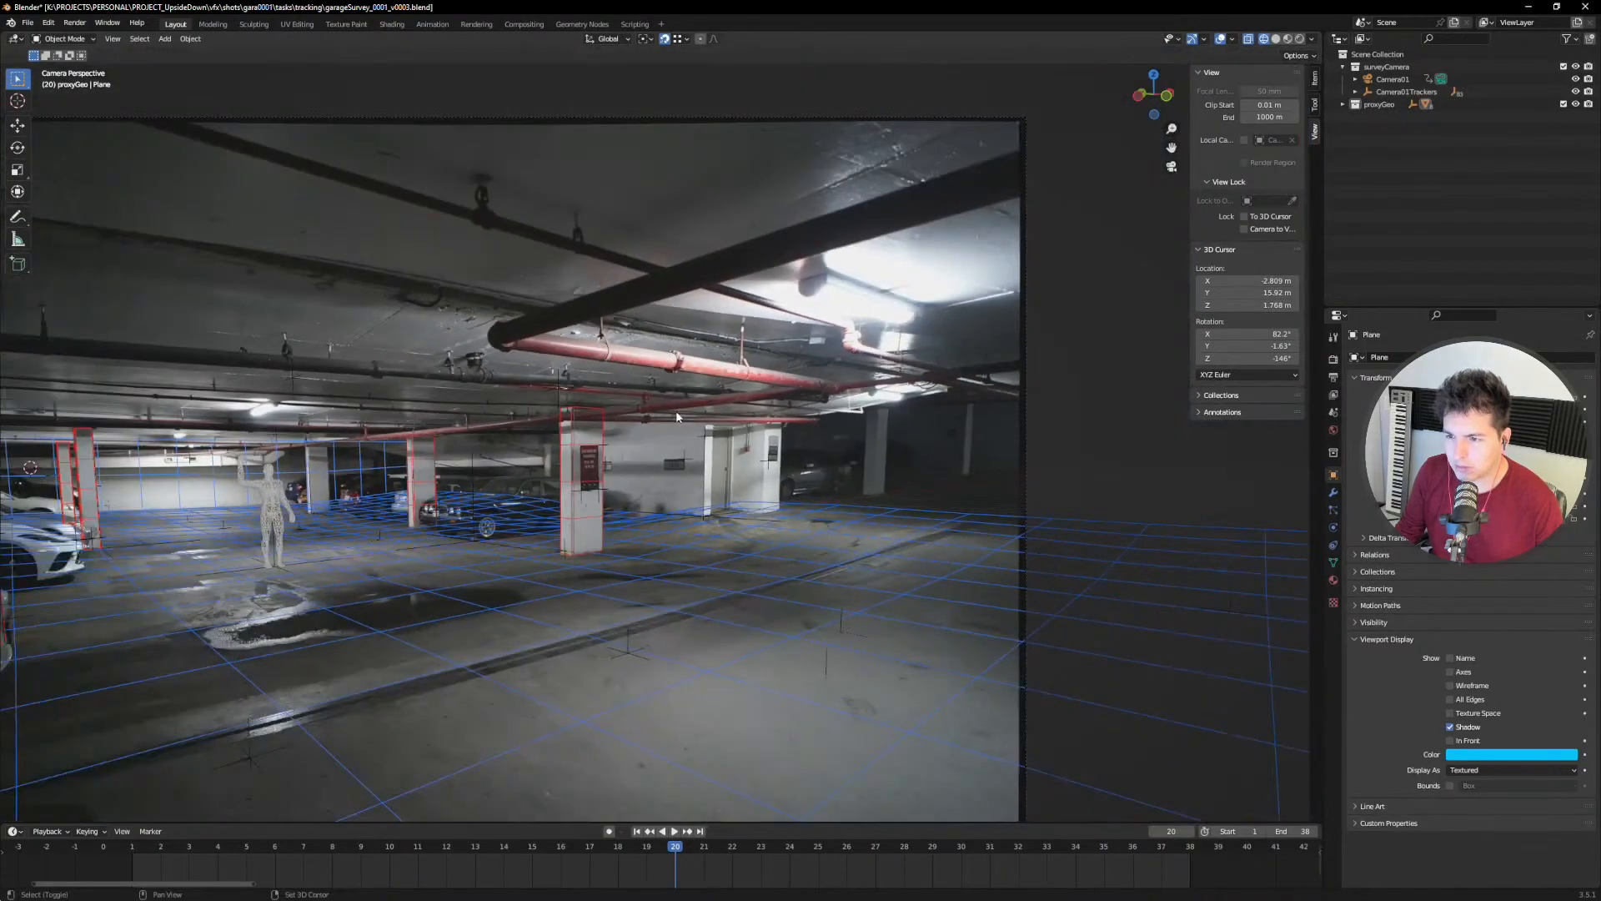
Step: Add a mesh circle with 32 vertices and a 1 m radius, and move it in front of the column with the sign
{"action": "scroll", "coordinate": [692, 332], "scroll_direction": "up", "scroll_amount": 2}
{"action": "key", "text": "shift+a"}
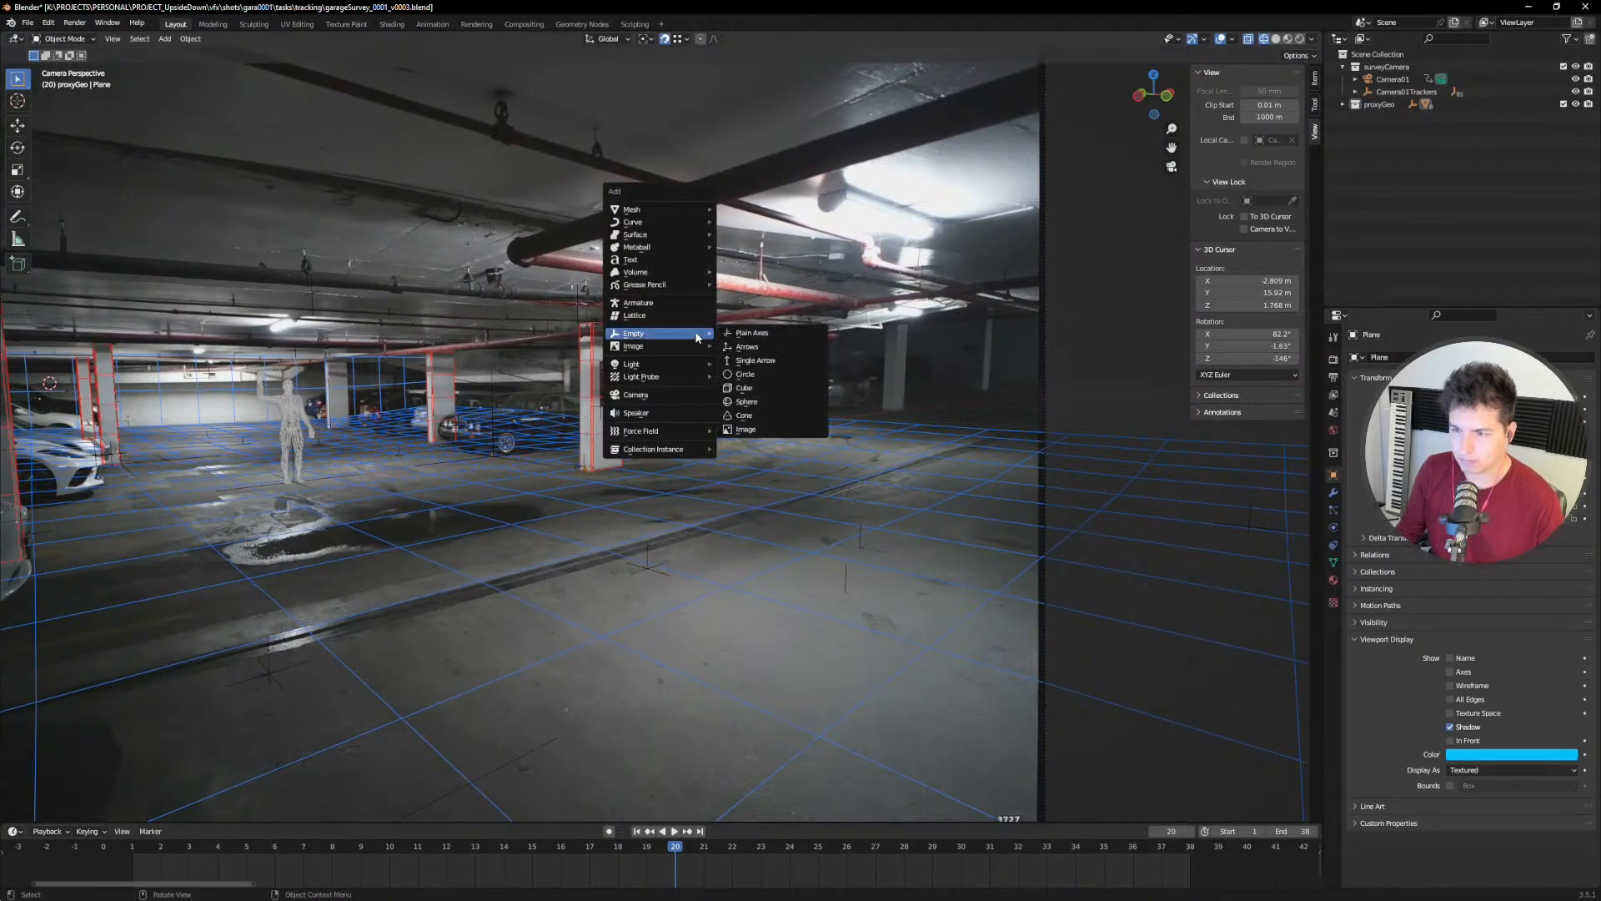
{"action": "mouse_move", "coordinate": [692, 215]}
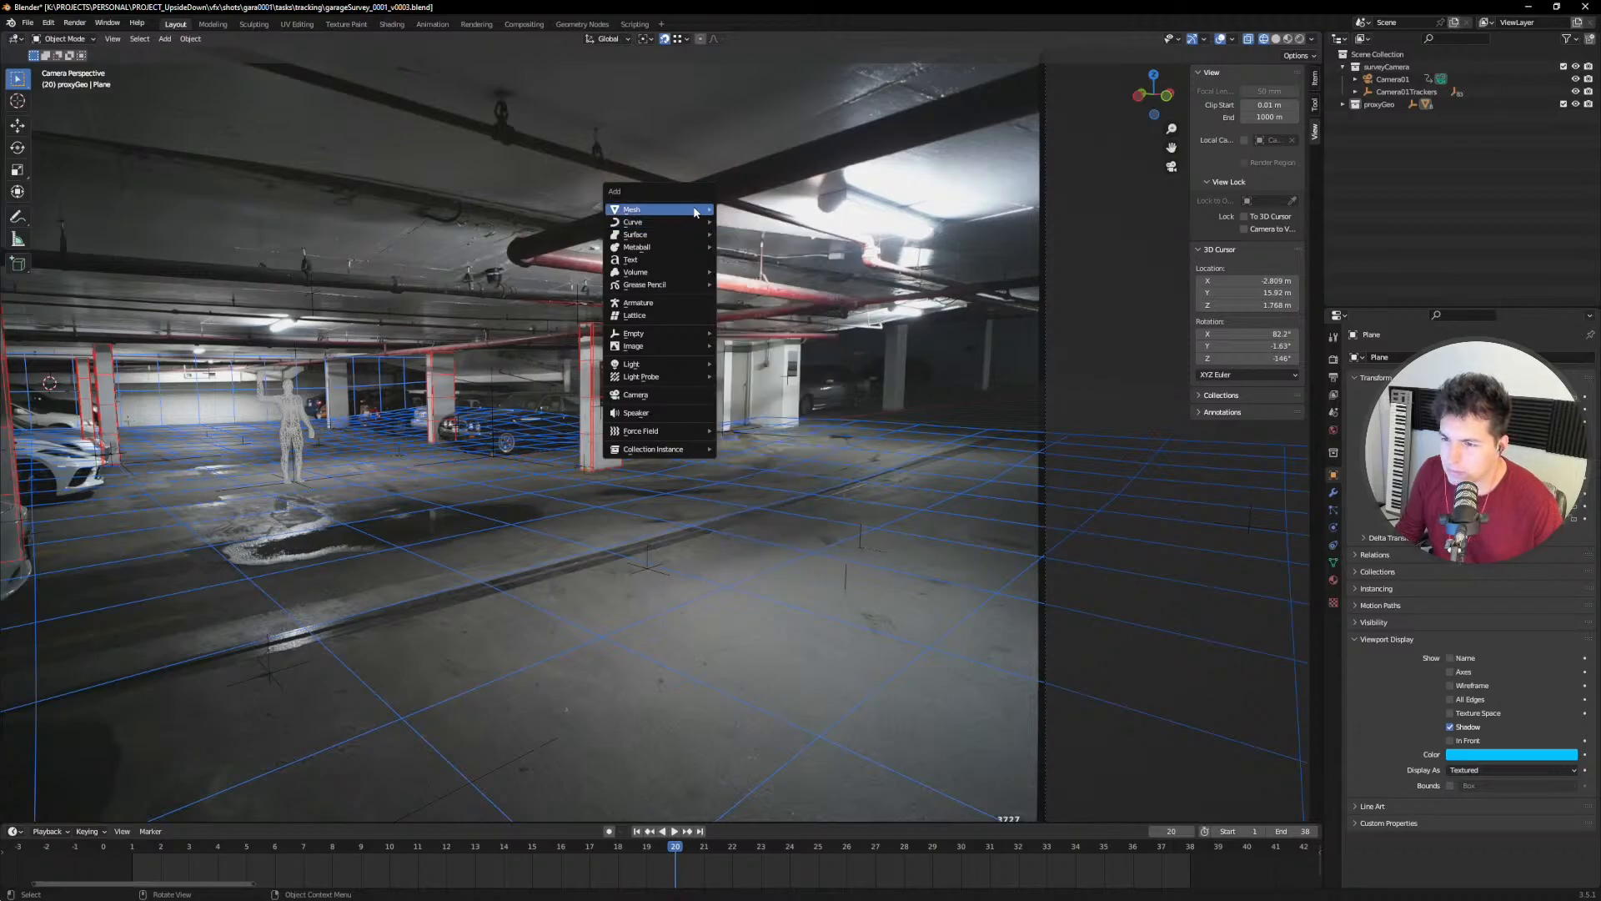
{"action": "left_click", "coordinate": [754, 234]}
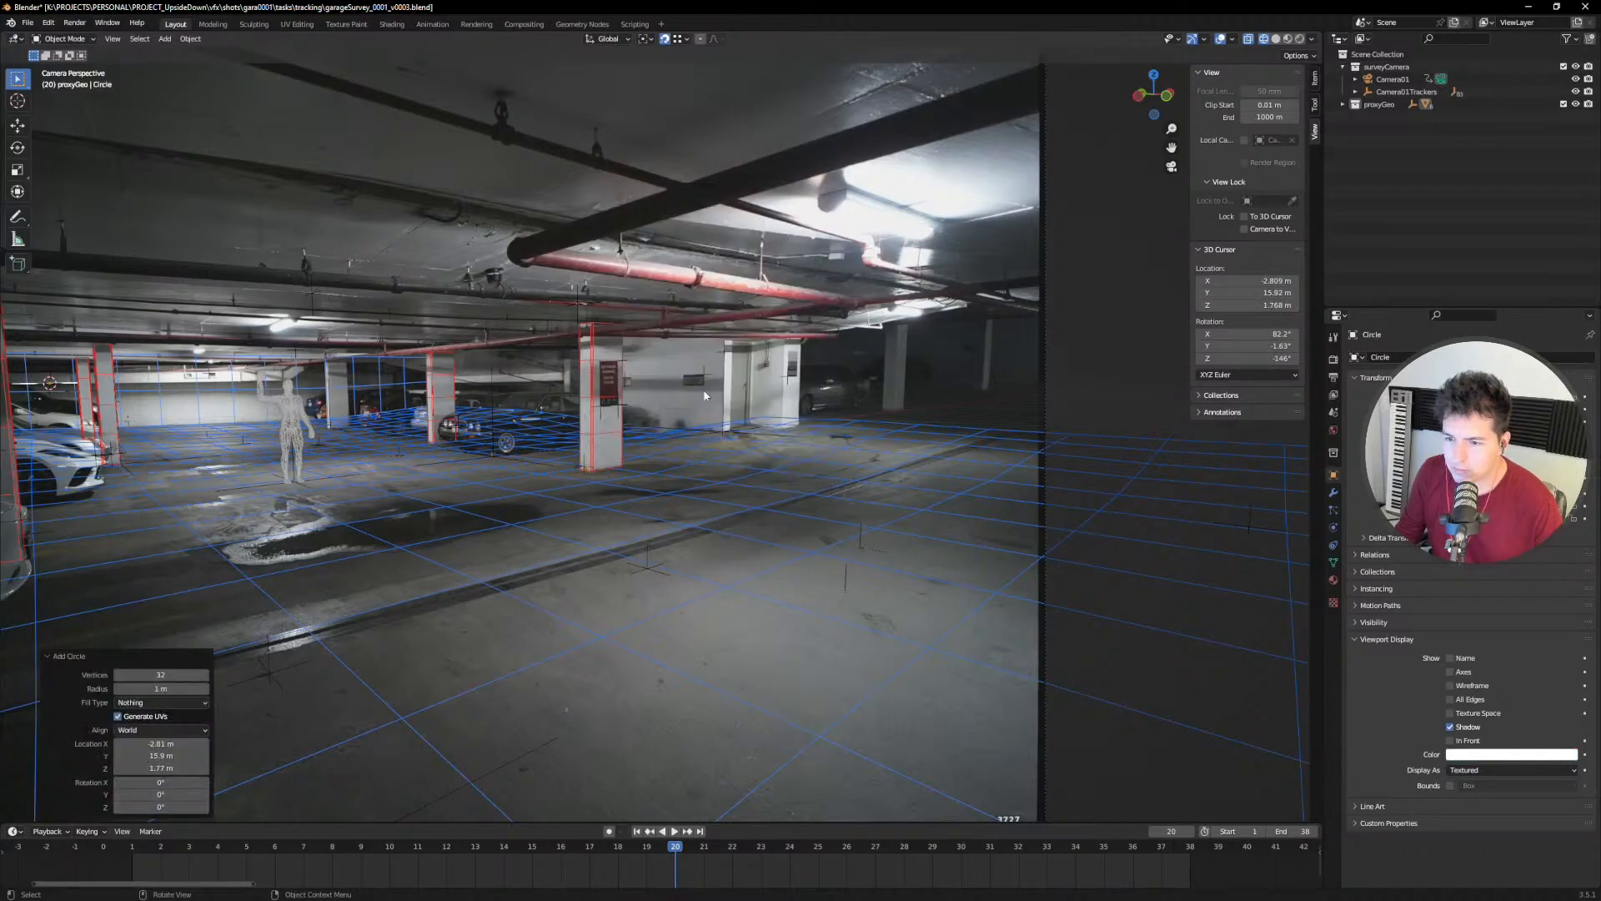
{"action": "scroll", "coordinate": [671, 367], "scroll_direction": "down", "scroll_amount": 2}
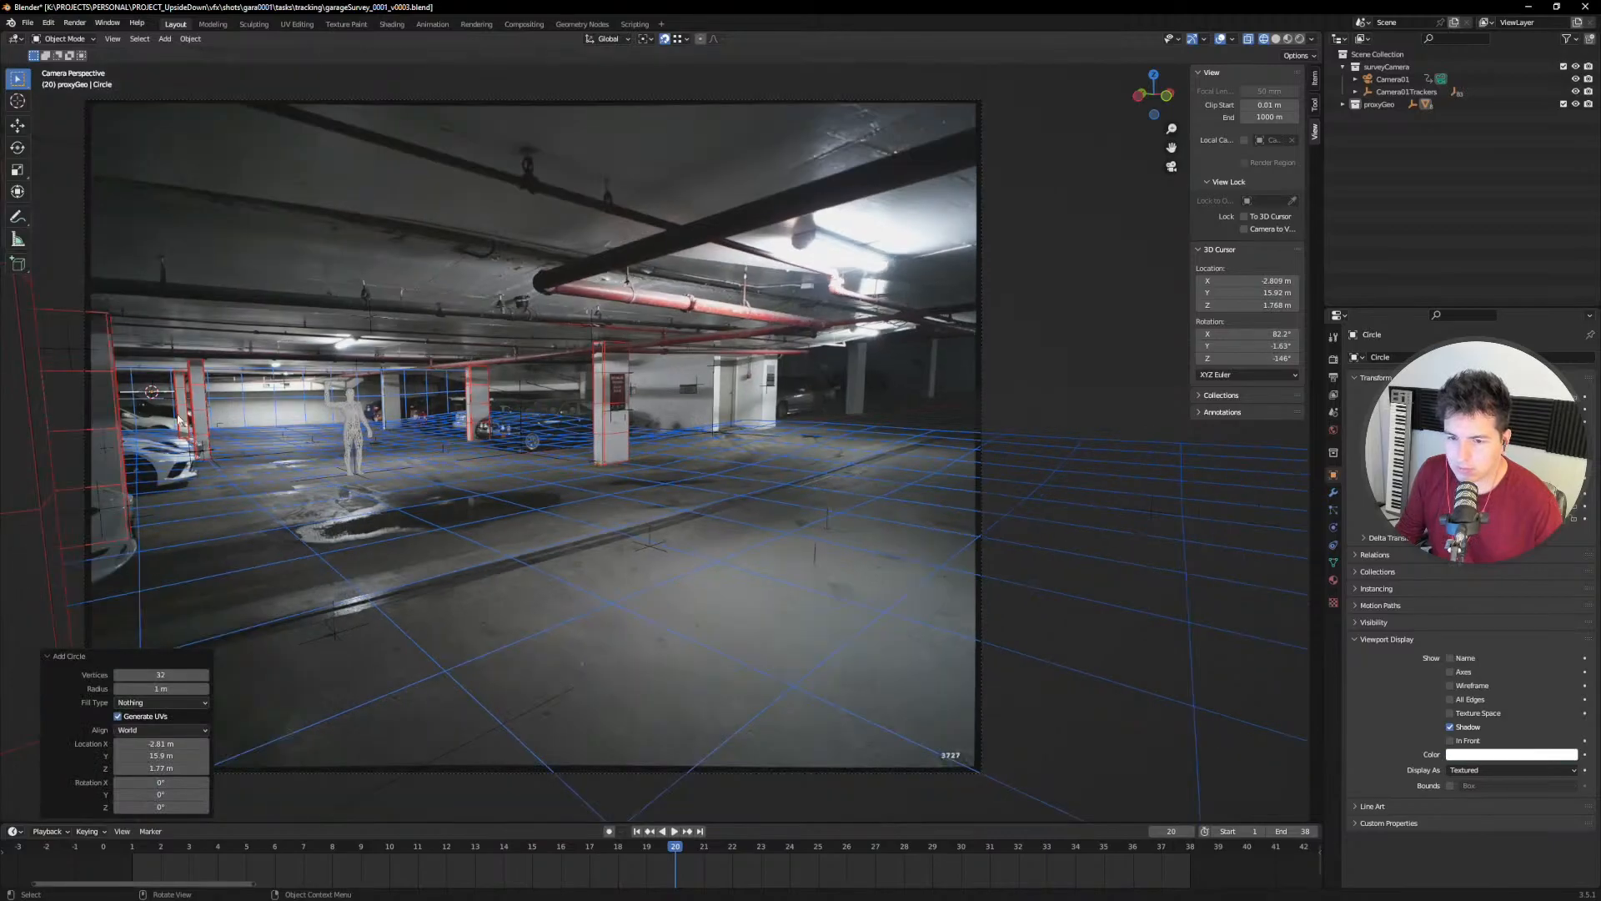
{"action": "key", "text": "g"}
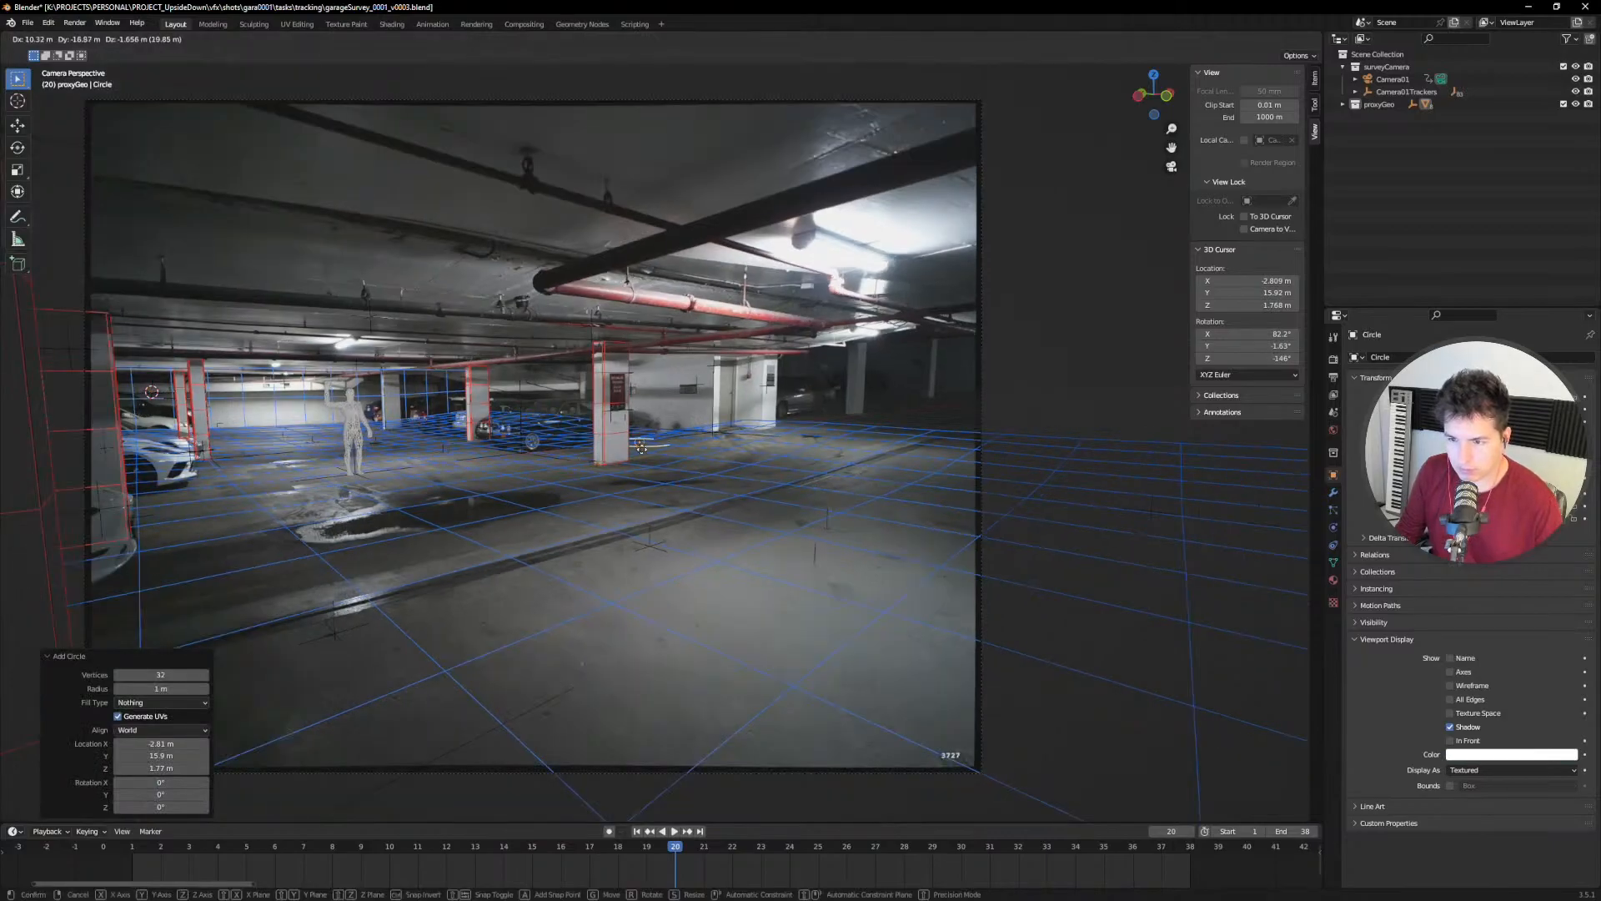
{"action": "left_click", "coordinate": [619, 496]}
Step: Raise the circle about 1.47 m beside the sign column and rotate it 90° about the Y axis
{"action": "scroll", "coordinate": [613, 493], "scroll_direction": "up", "scroll_amount": 4}
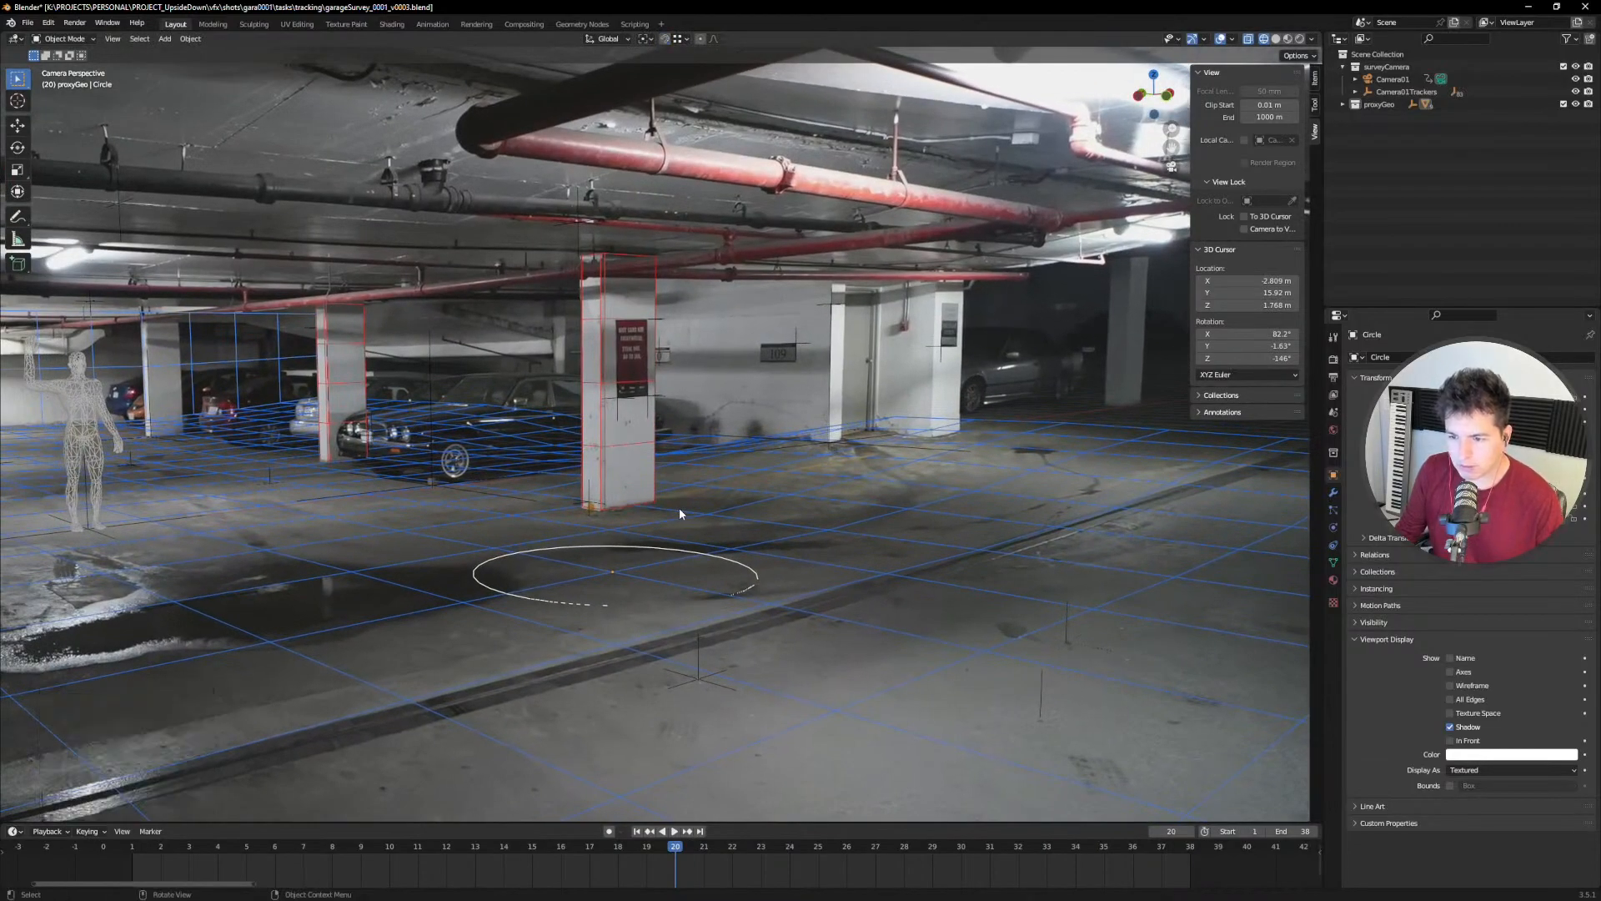
{"action": "key", "text": "g"}
{"action": "left_click", "coordinate": [805, 304]}
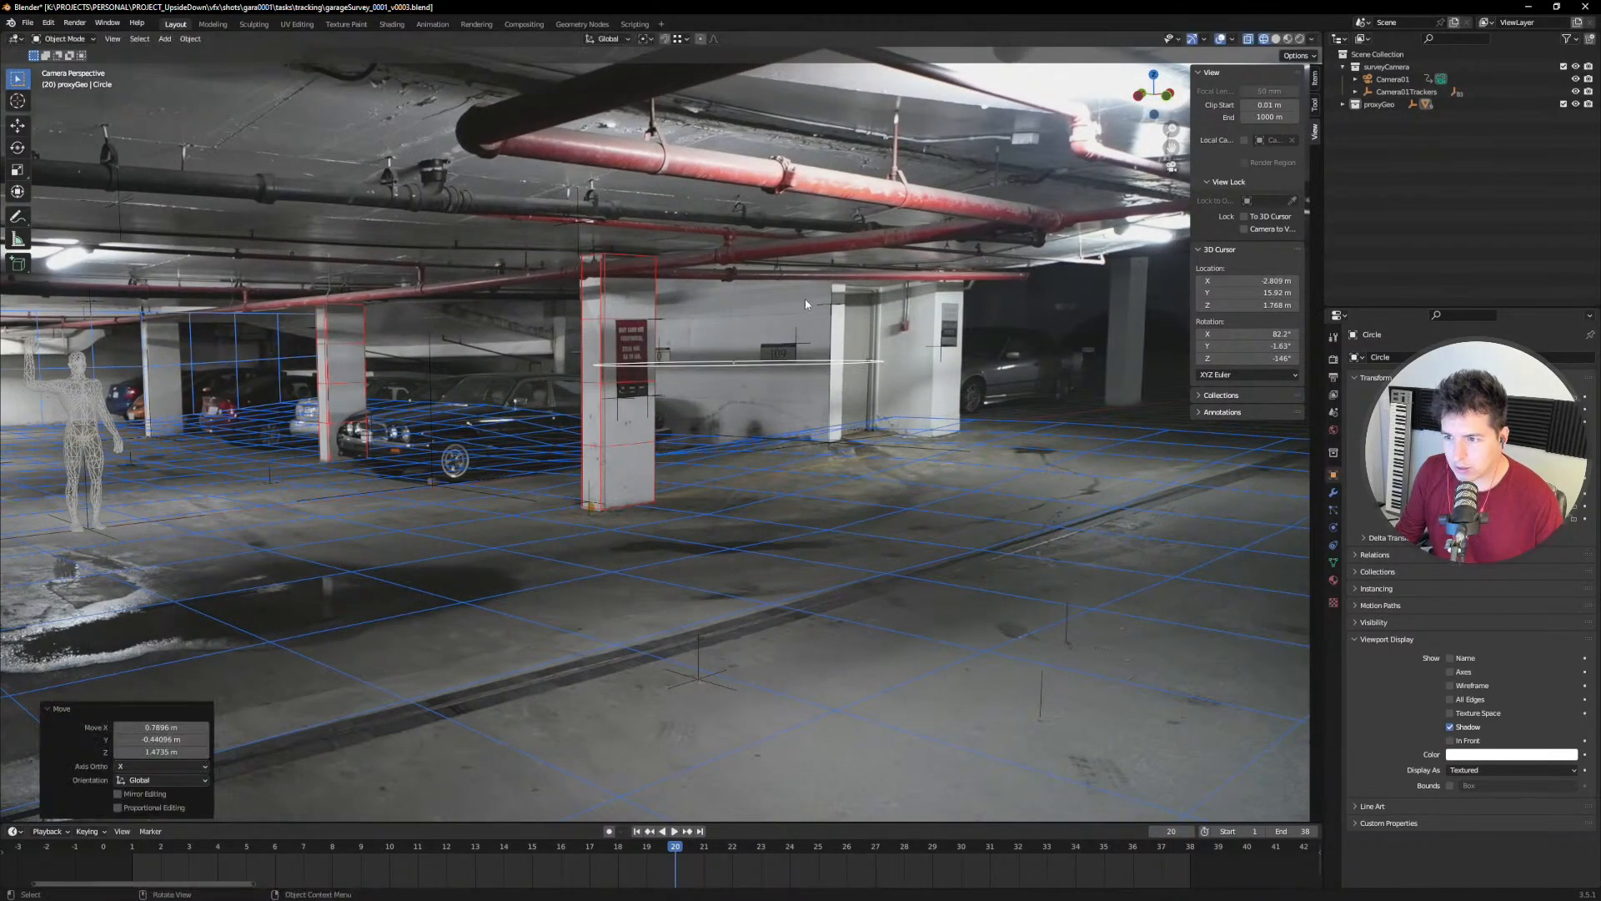
{"action": "key", "text": "r"}
{"action": "type", "text": "y"}
{"action": "type", "text": "90"}
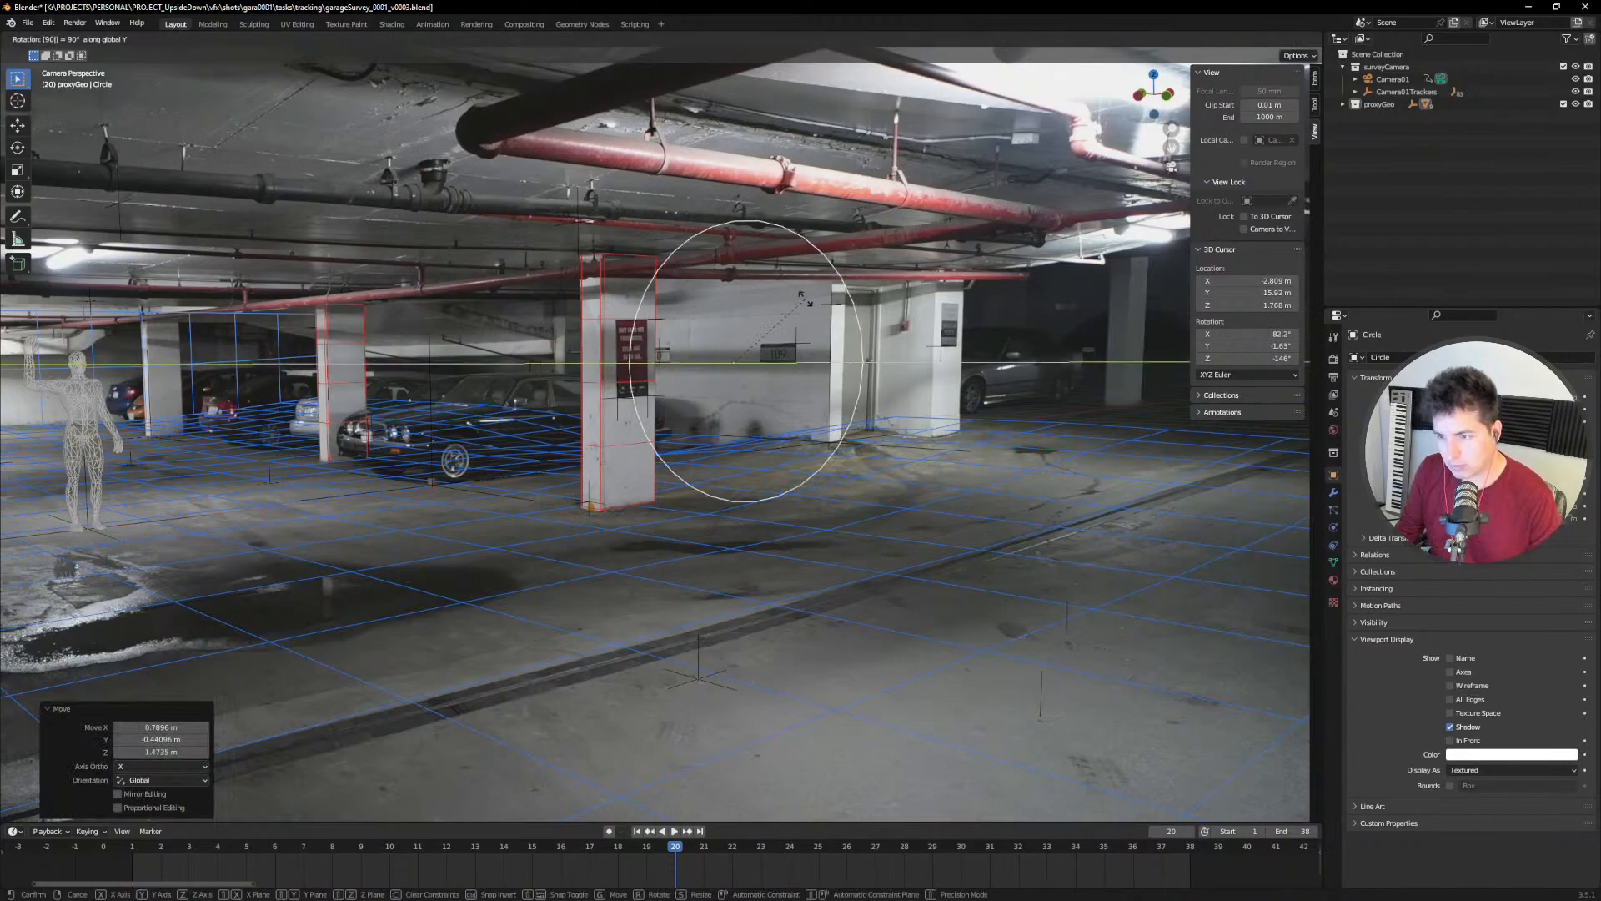
{"action": "key", "text": "Return"}
Step: In the camera view, raise the circle about 1.37 m onto the red ceiling pipe and scale it down to about 0.109
{"action": "middle_click_drag", "start_coordinate": [804, 299], "coordinate": [687, 379]}
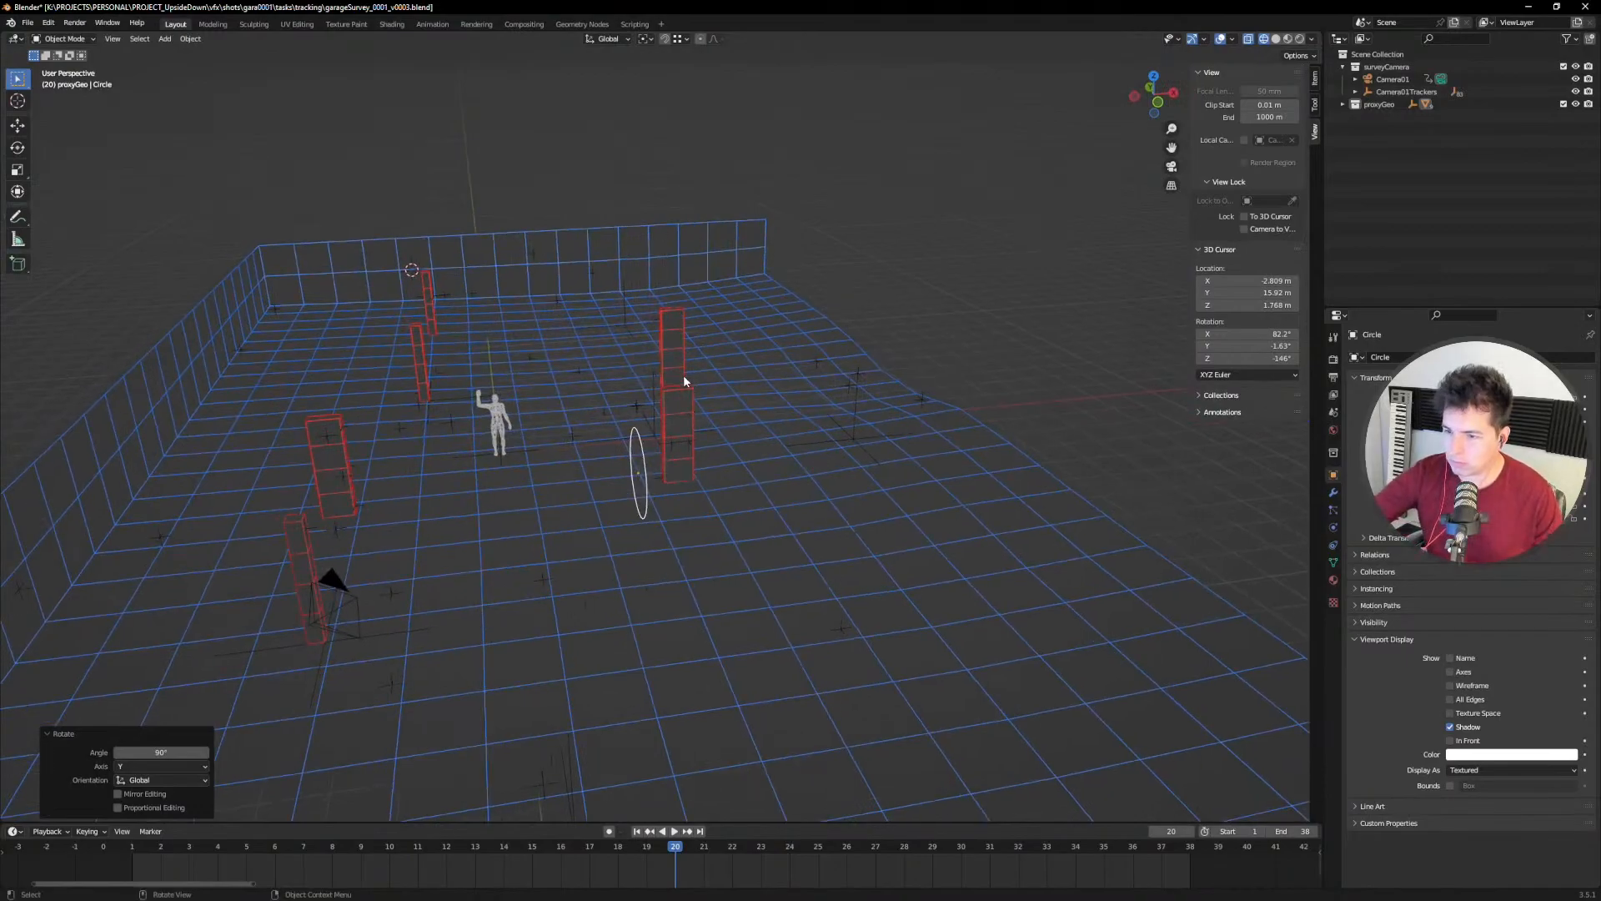
{"action": "middle_click_drag", "start_coordinate": [683, 380], "coordinate": [741, 322]}
{"action": "key", "text": "KP_0"}
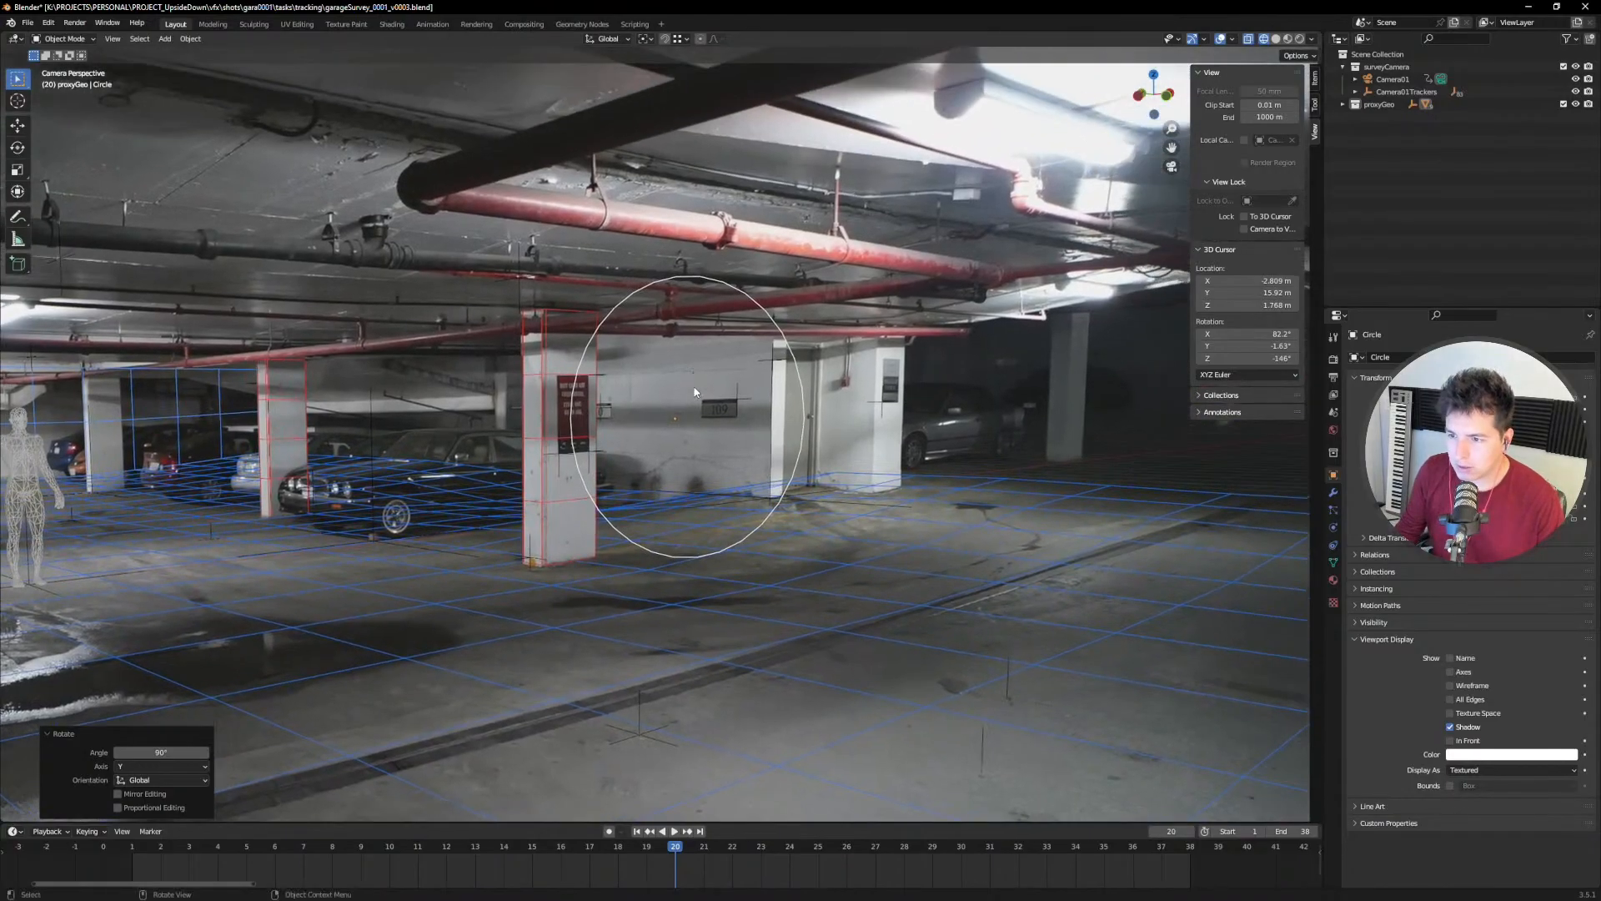
{"action": "key", "text": "g"}
{"action": "left_click", "coordinate": [778, 175]}
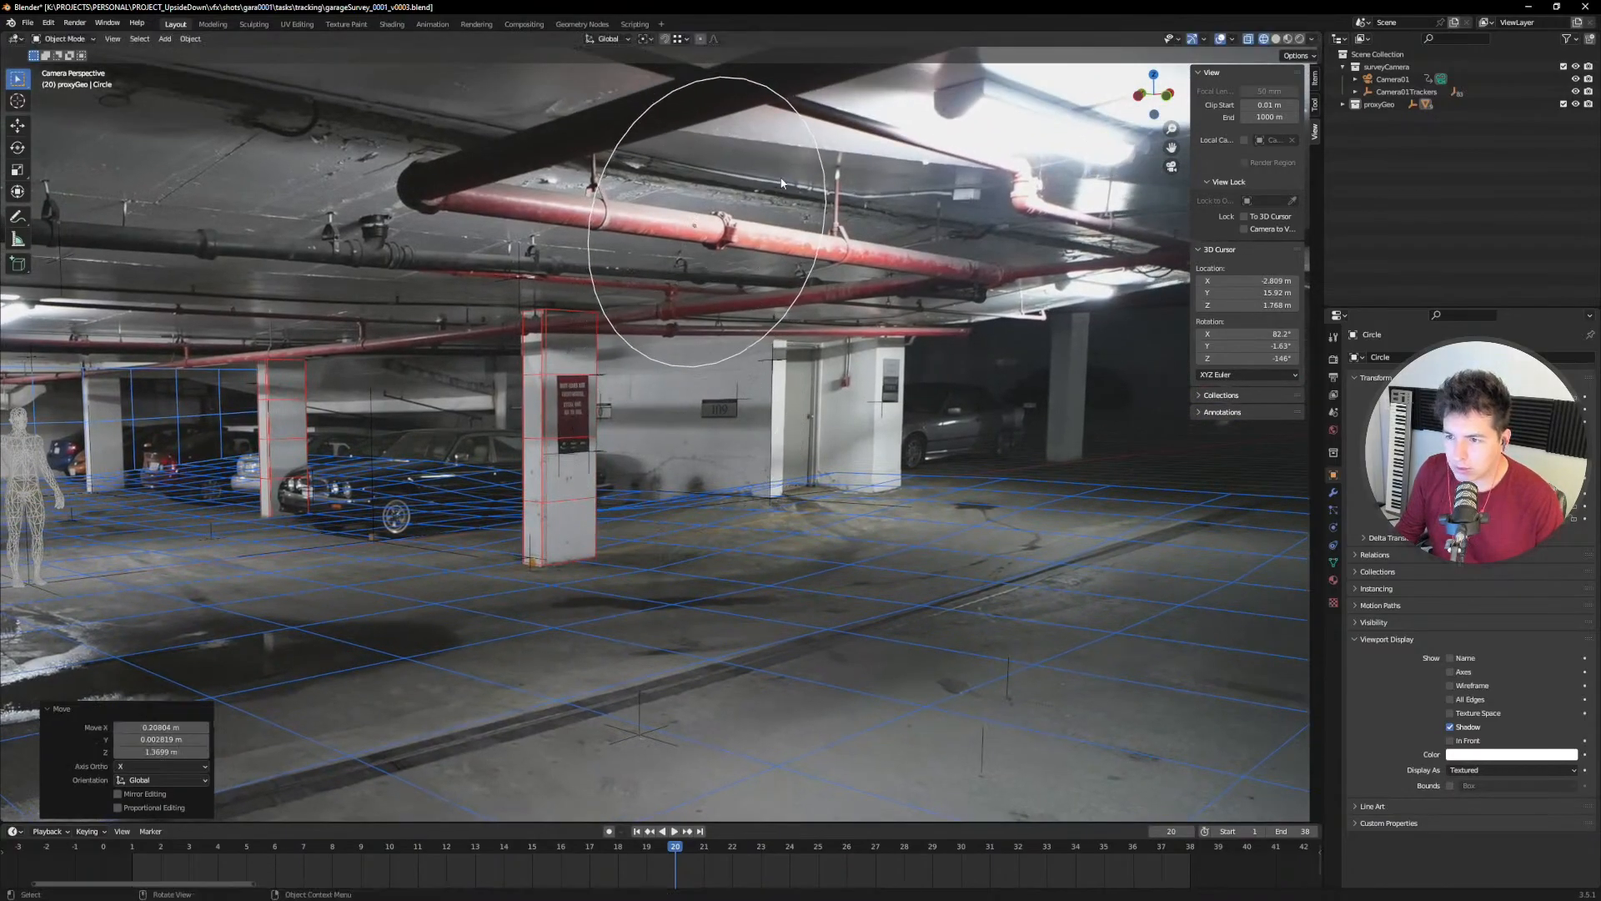
{"action": "middle_click_drag", "start_coordinate": [763, 236], "coordinate": [760, 345], "text": "shift"}
{"action": "scroll", "coordinate": [761, 343], "scroll_direction": "up", "scroll_amount": 4}
{"action": "key", "text": "s"}
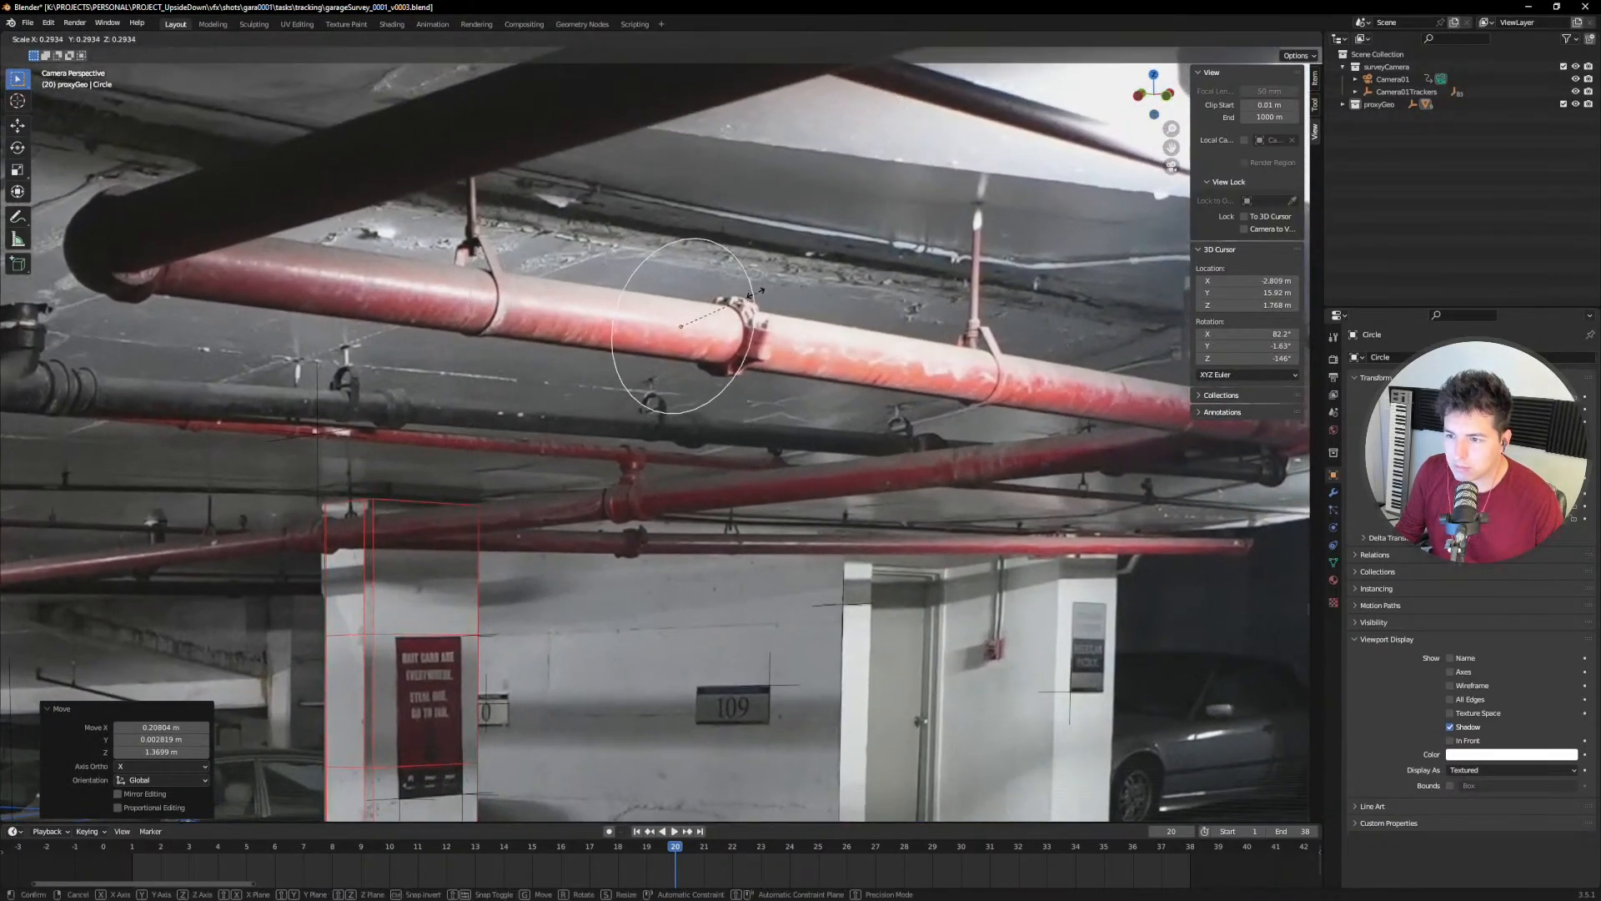
{"action": "left_click", "coordinate": [703, 304]}
Step: Fine-tune the circle's position and size to match the red pipe's outline just before its coupling
{"action": "scroll", "coordinate": [707, 311], "scroll_direction": "up", "scroll_amount": 4}
{"action": "key", "text": "g"}
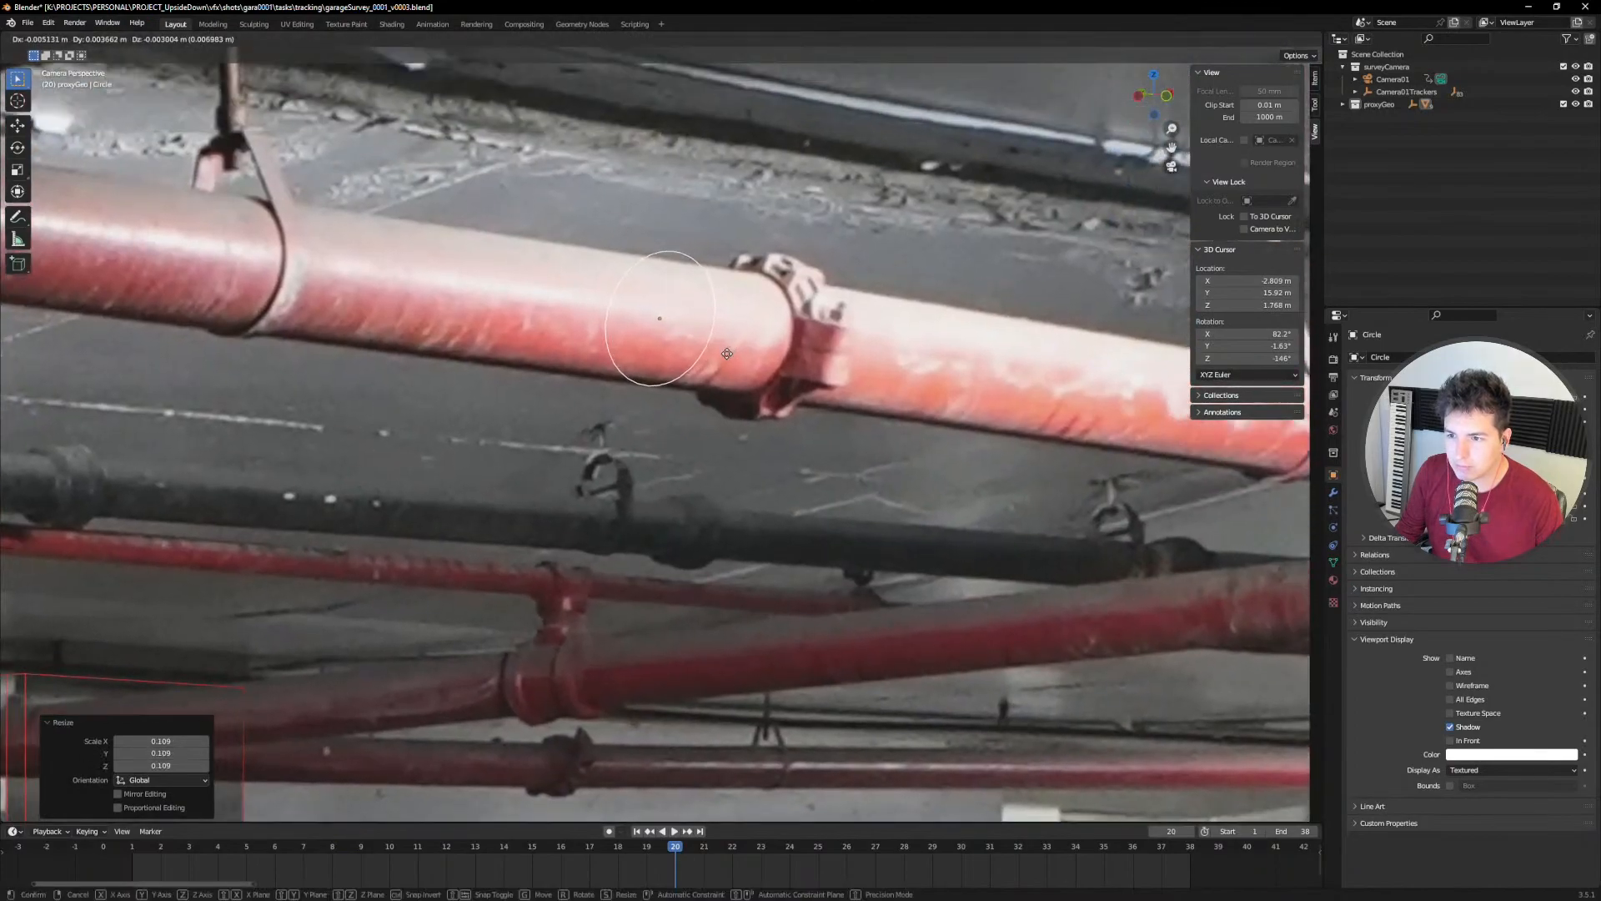
{"action": "left_click", "coordinate": [720, 357]}
{"action": "key", "text": "s"}
{"action": "left_click", "coordinate": [809, 348]}
{"action": "key", "text": "g"}
{"action": "left_click", "coordinate": [811, 347]}
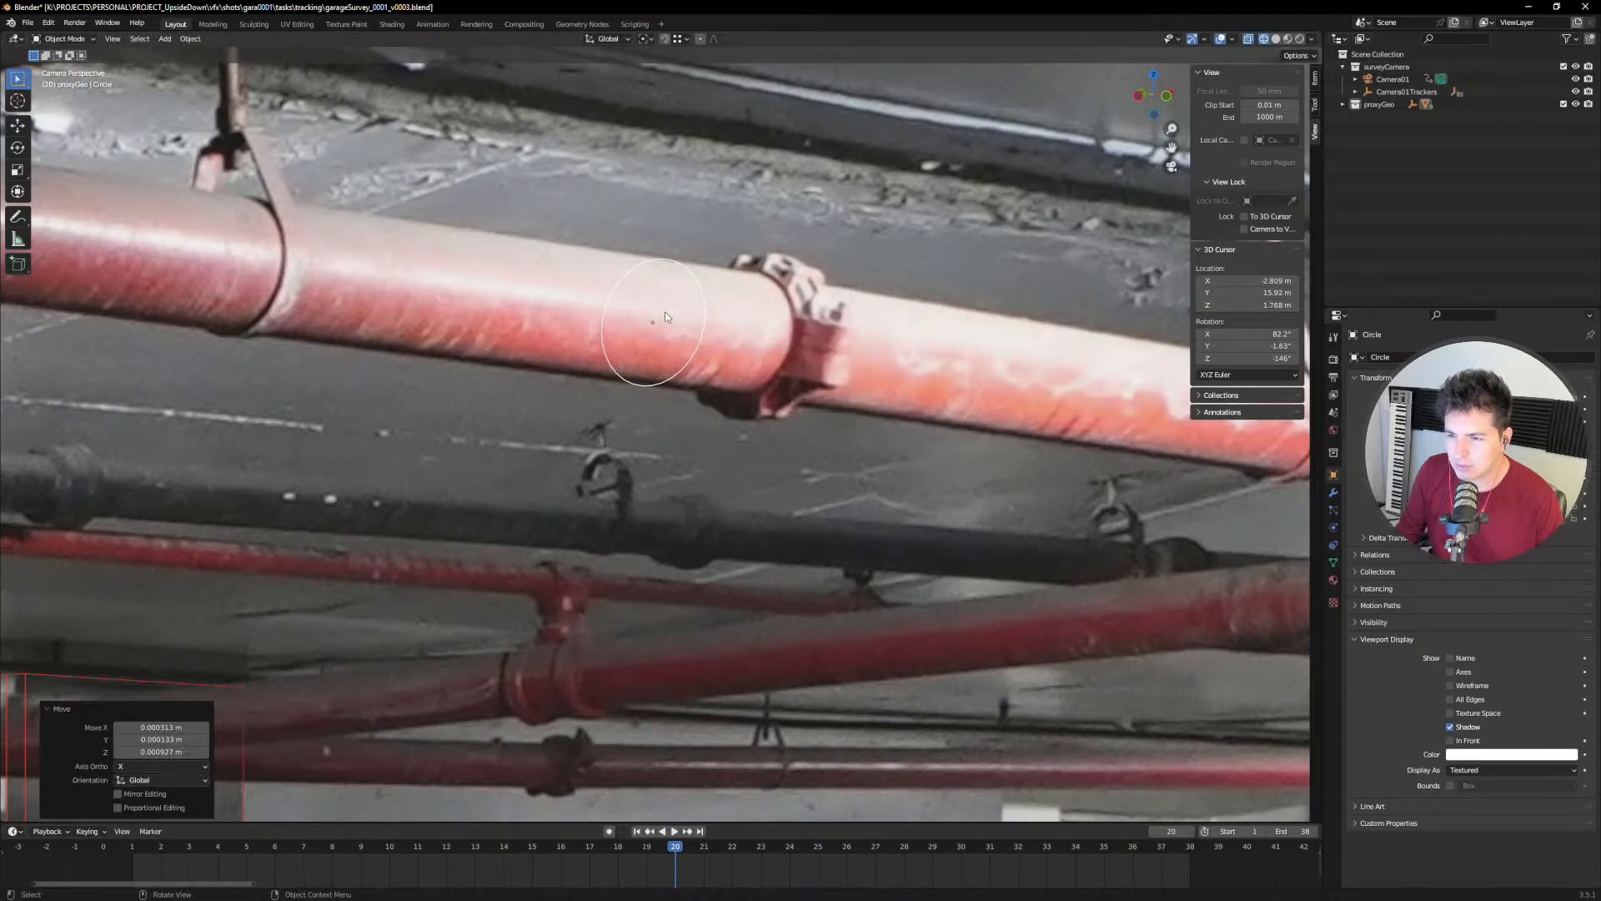
{"action": "key", "text": "g"}
{"action": "left_click", "coordinate": [759, 275]}
{"action": "key", "text": "s"}
{"action": "left_click", "coordinate": [757, 274]}
{"action": "key", "text": "g"}
{"action": "left_click", "coordinate": [755, 289]}
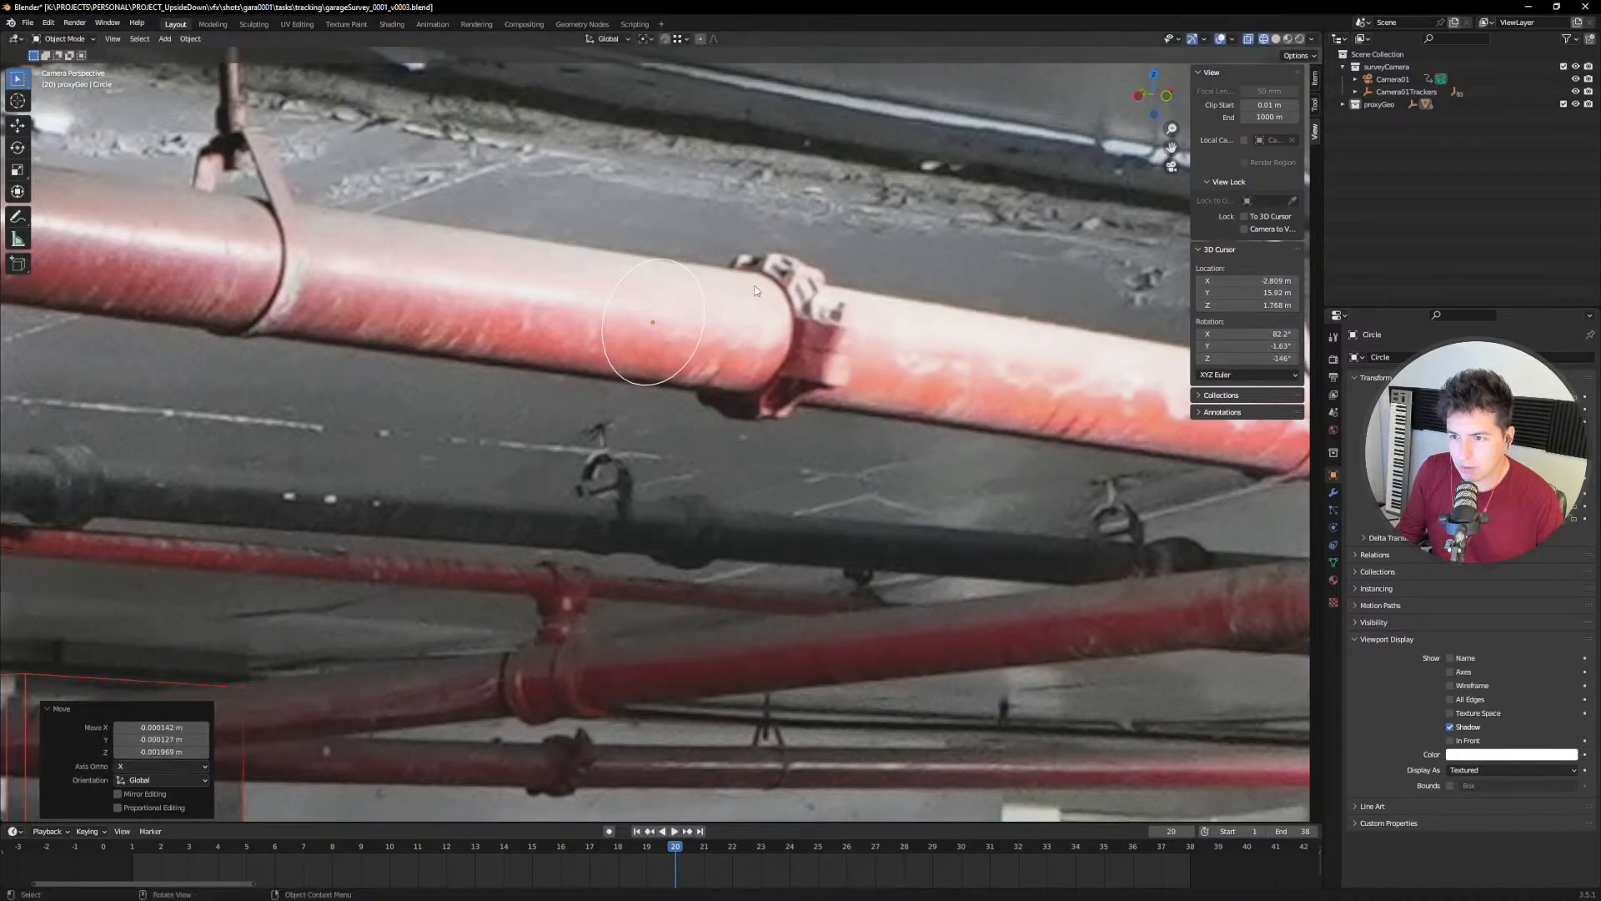
Step: Move the circle along the red pipe to its elbow end, about -1.113 m in X, 0.902 m in Y and 0.234 m in Z
{"action": "scroll", "coordinate": [755, 289], "scroll_direction": "down", "scroll_amount": 5}
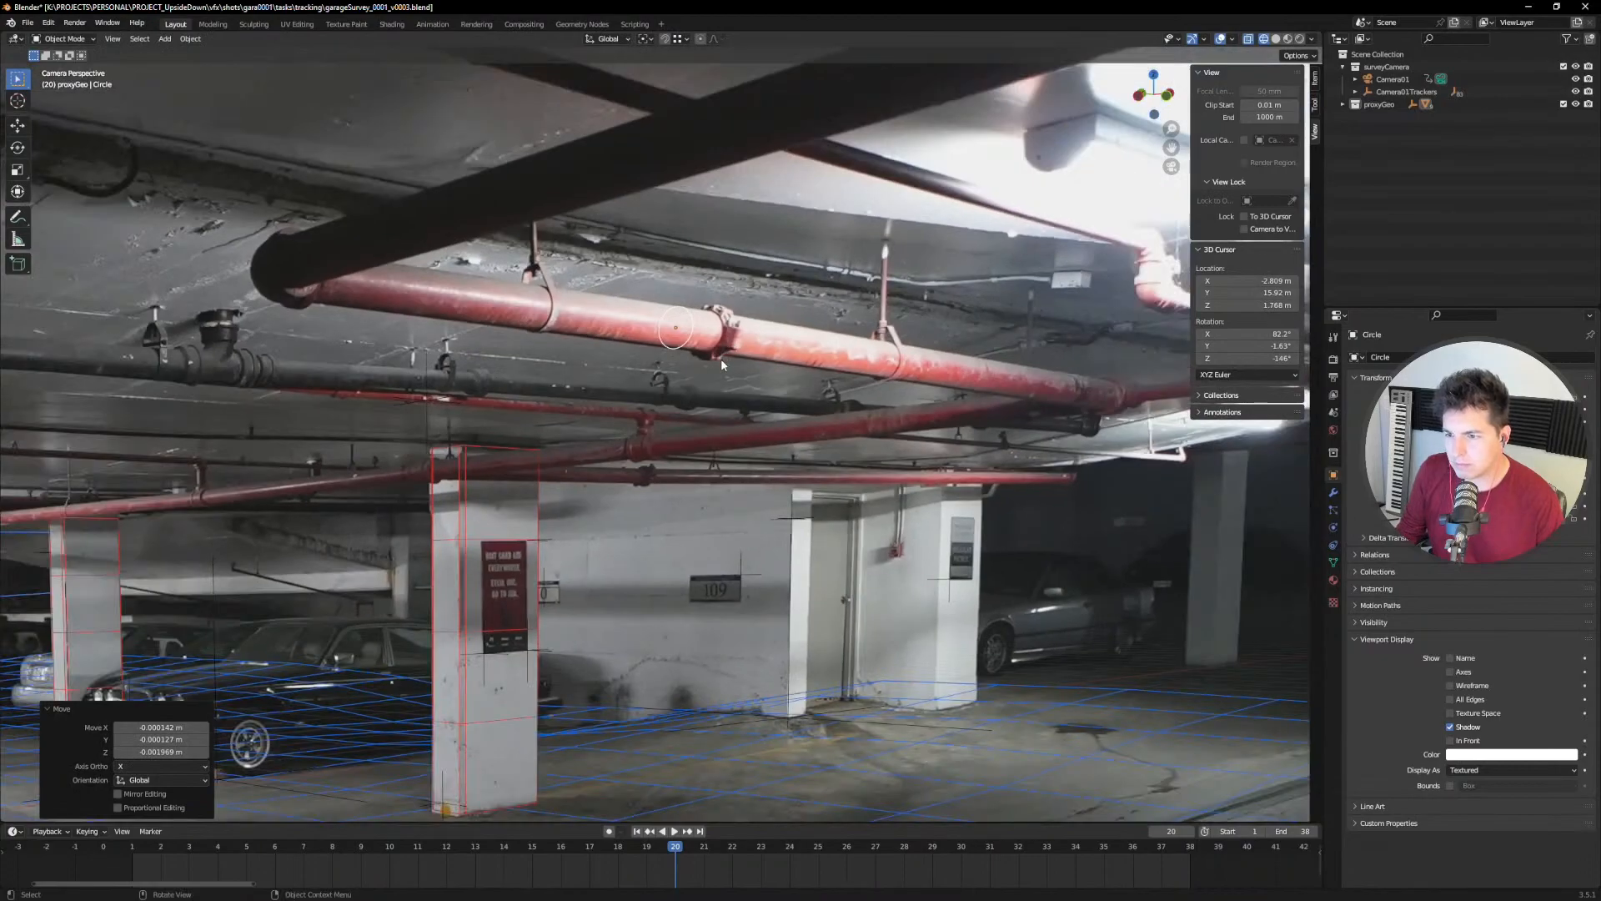
{"action": "middle_click_drag", "start_coordinate": [363, 287], "coordinate": [768, 414], "text": "shift"}
{"action": "key", "text": "g"}
{"action": "left_click", "coordinate": [482, 290]}
{"action": "scroll", "coordinate": [517, 288], "scroll_direction": "up", "scroll_amount": 4}
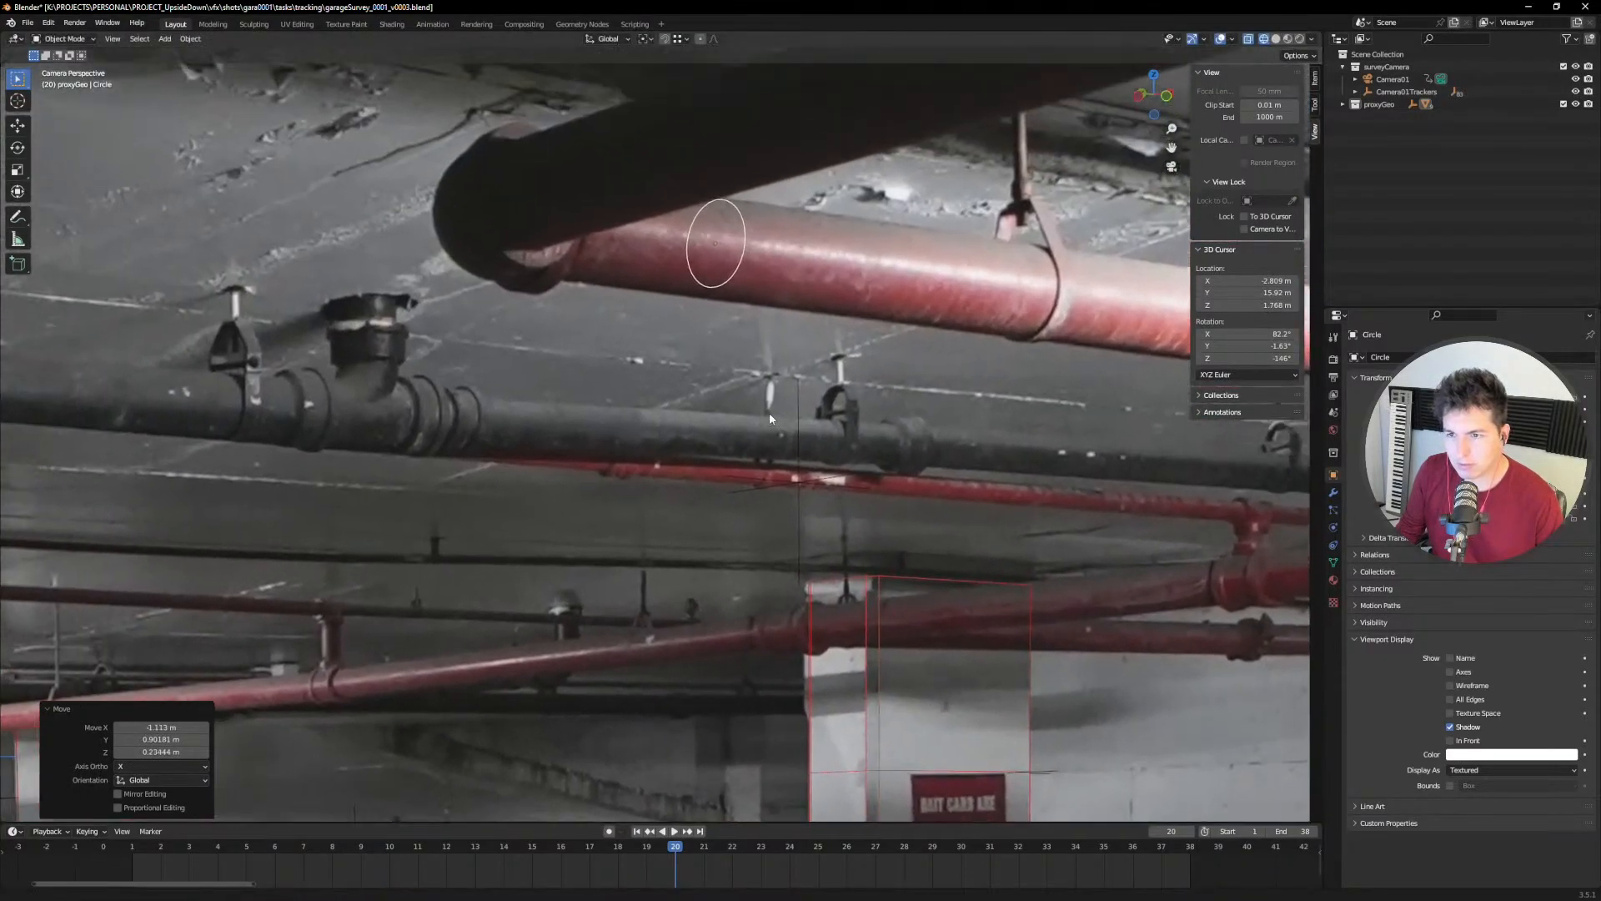
Step: Fine-tune the circle's position and size to match the red pipe's outline near its elbow end
{"action": "key", "text": "g"}
{"action": "left_click", "coordinate": [822, 313]}
{"action": "key", "text": "s"}
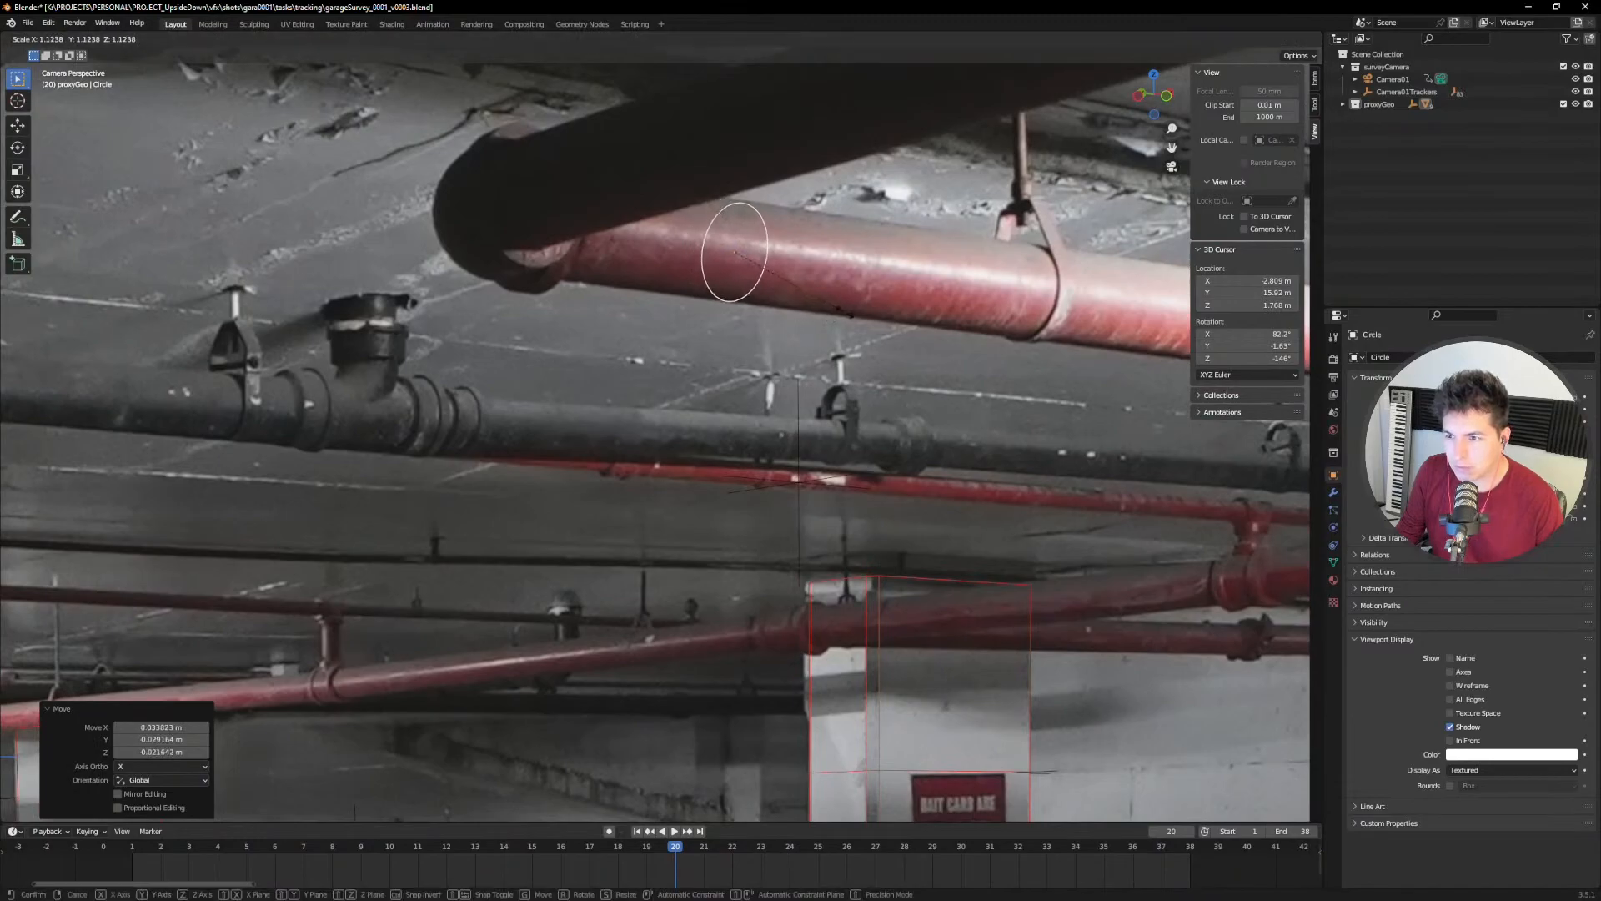
{"action": "left_click", "coordinate": [845, 312]}
{"action": "key", "text": "g"}
{"action": "left_click", "coordinate": [851, 307]}
{"action": "key", "text": "s"}
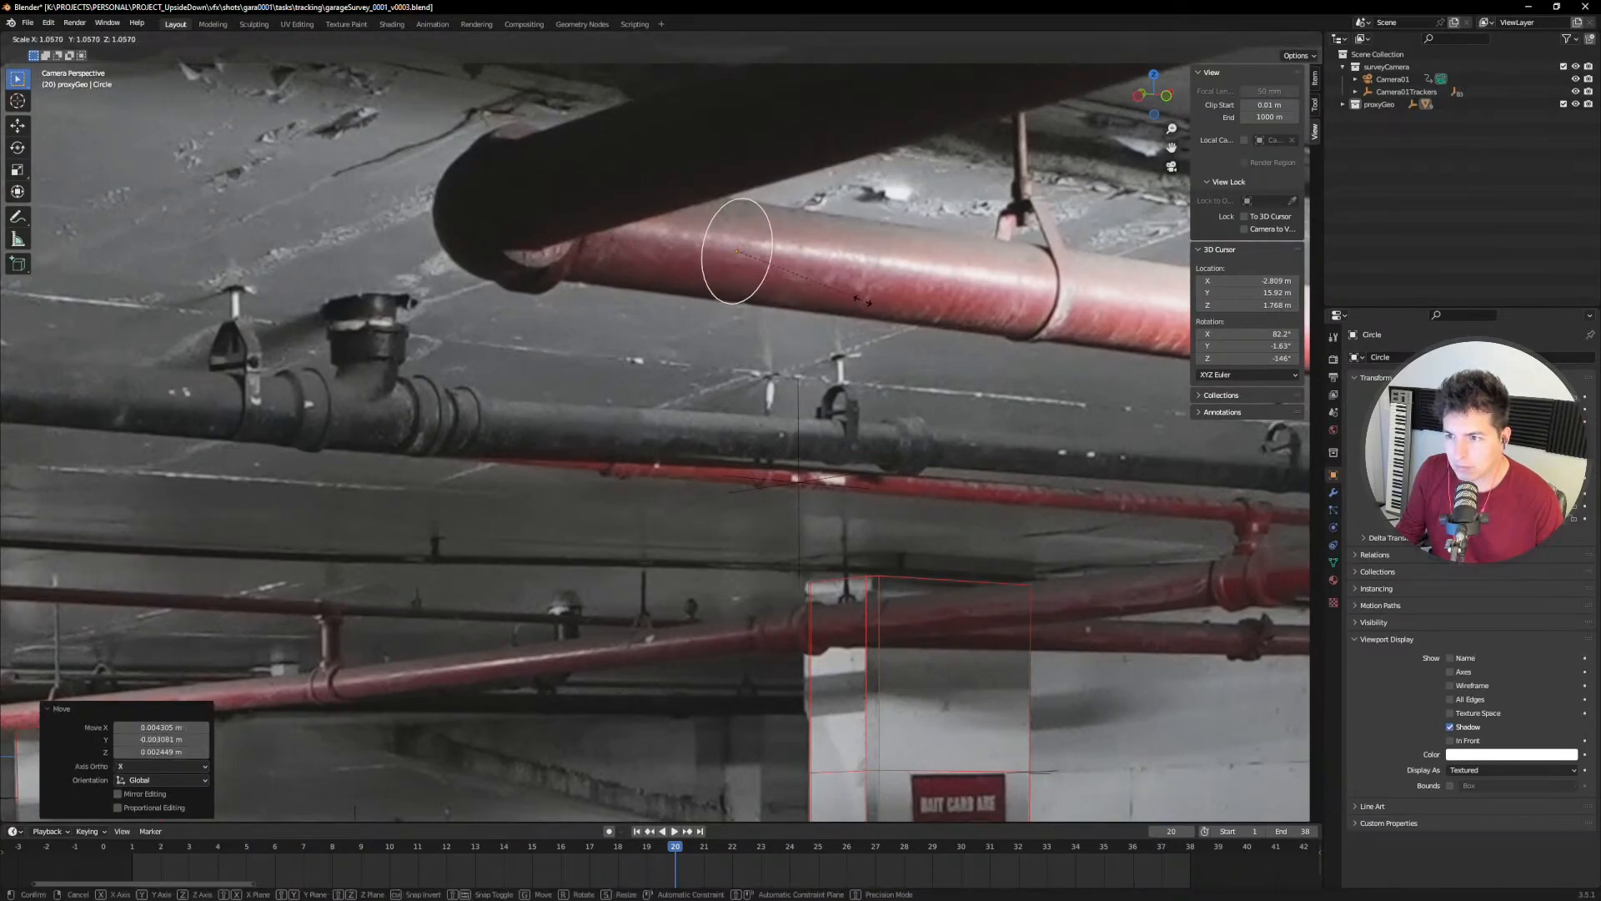
{"action": "left_click", "coordinate": [857, 301]}
{"action": "key", "text": "g"}
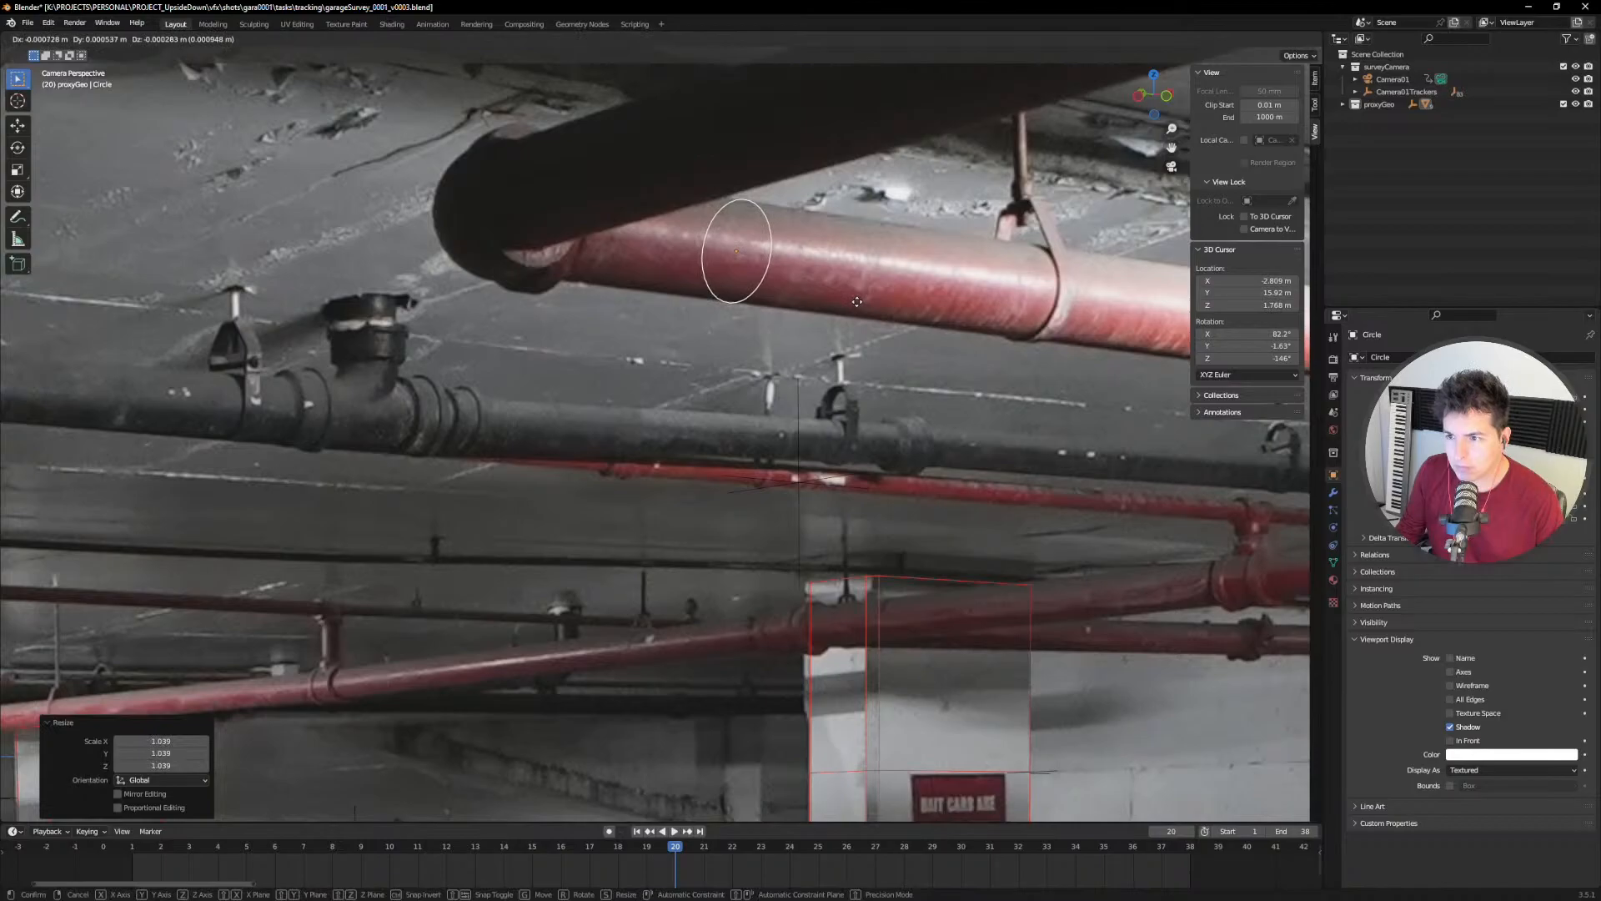
{"action": "left_click", "coordinate": [858, 302]}
{"action": "scroll", "coordinate": [857, 300], "scroll_direction": "down", "scroll_amount": 6}
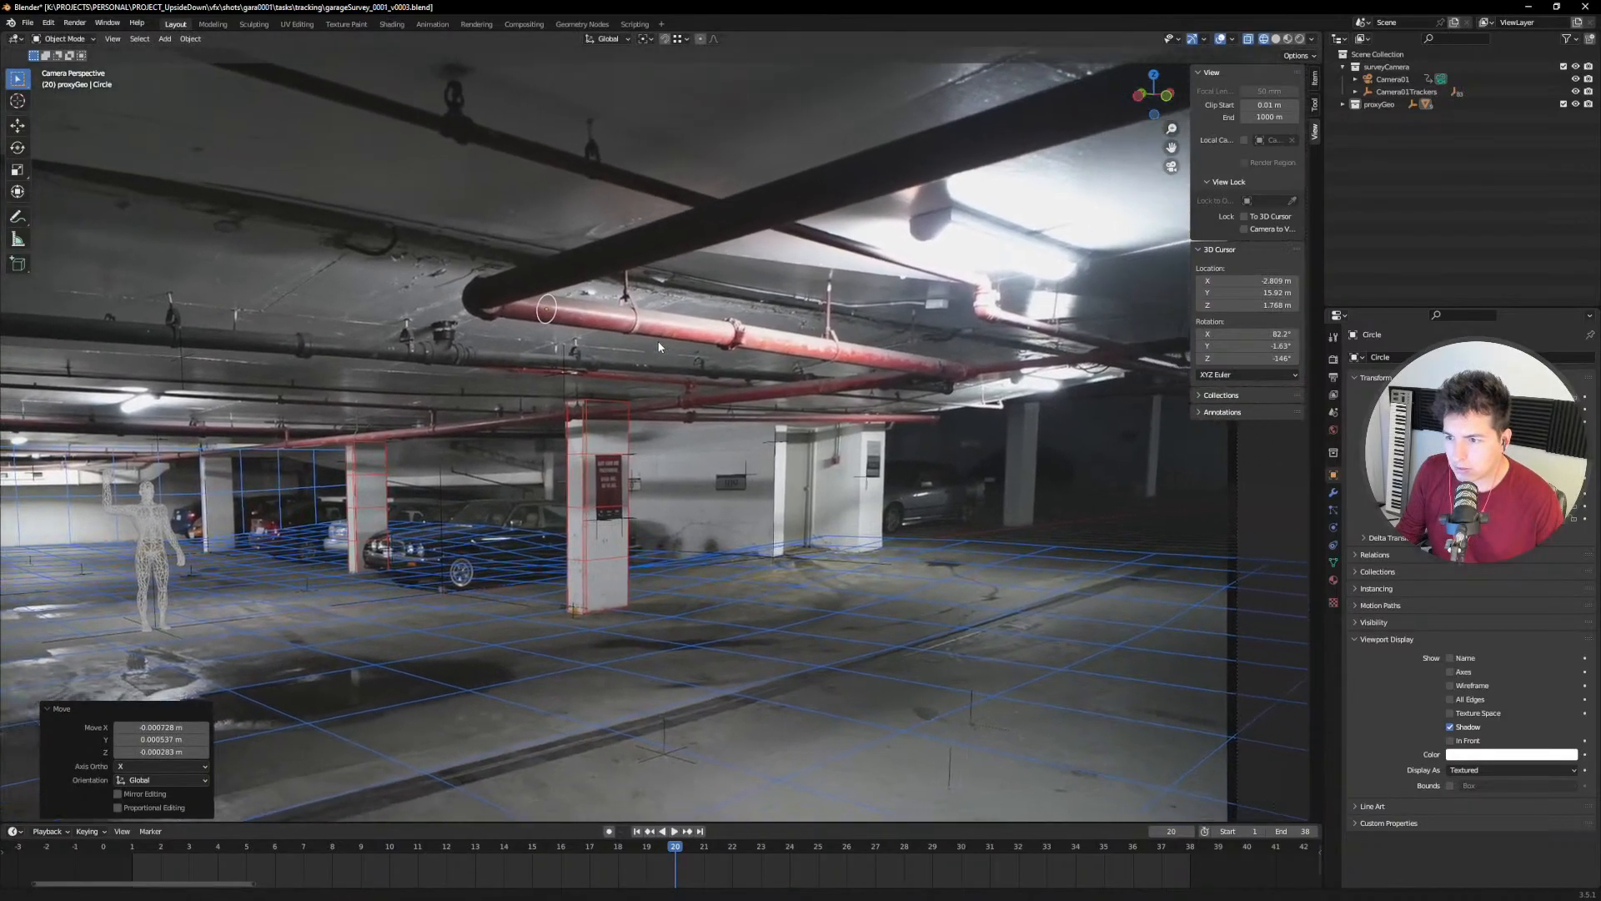
{"action": "middle_click_drag", "start_coordinate": [659, 347], "coordinate": [645, 317], "text": "shift"}
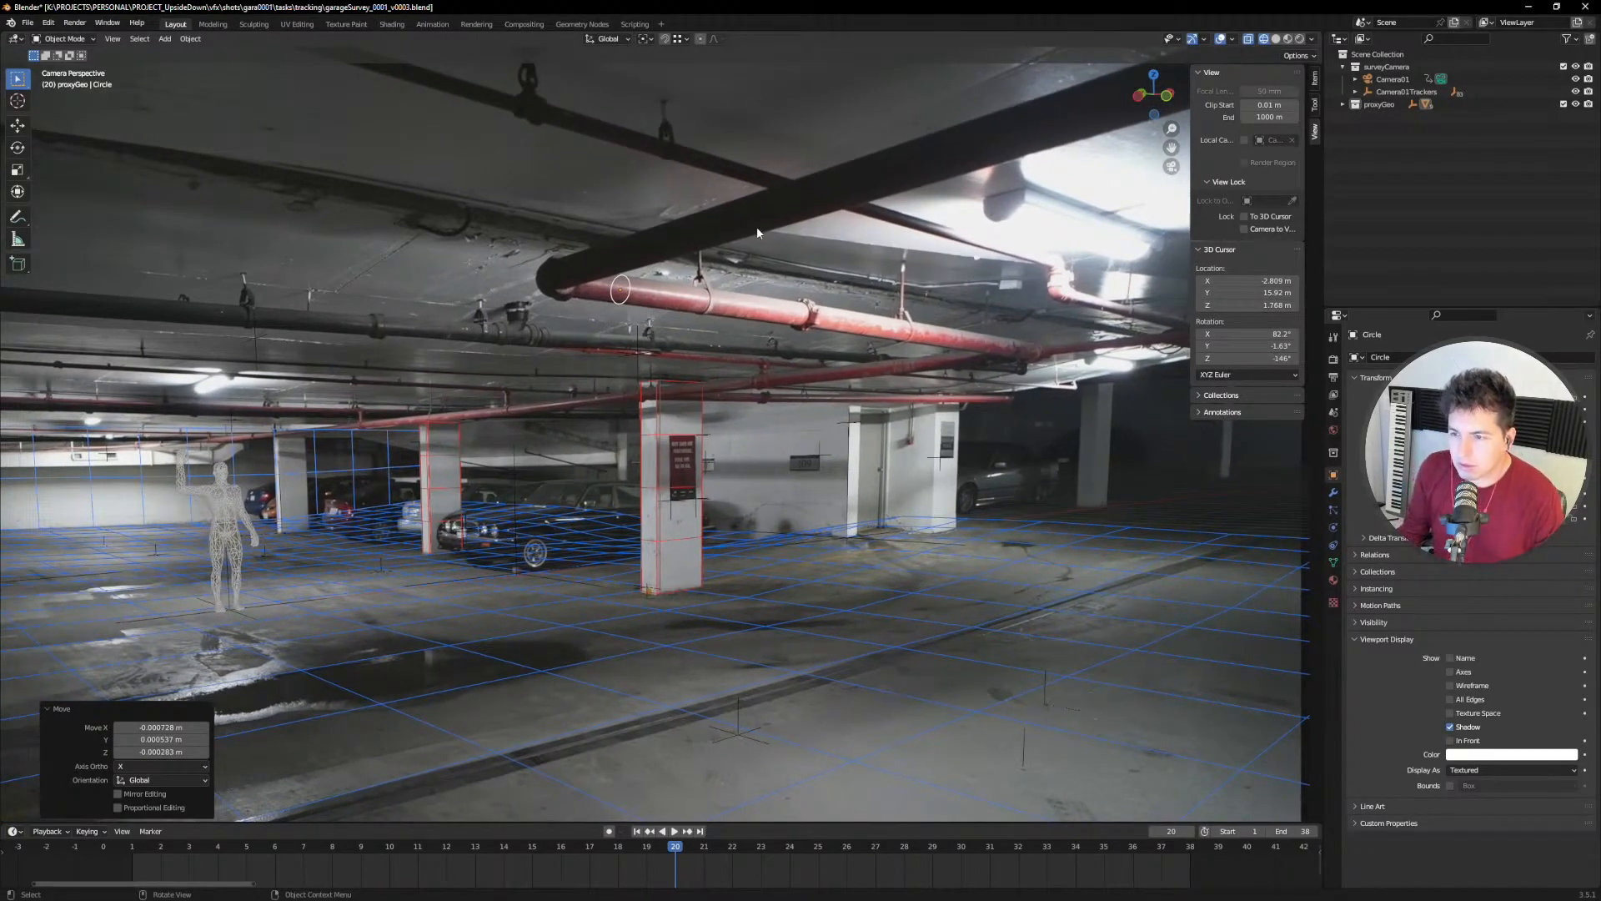
Step: Select Camera01 and snap the 3D cursor to it at frame 20
{"action": "left_click", "coordinate": [1392, 80]}
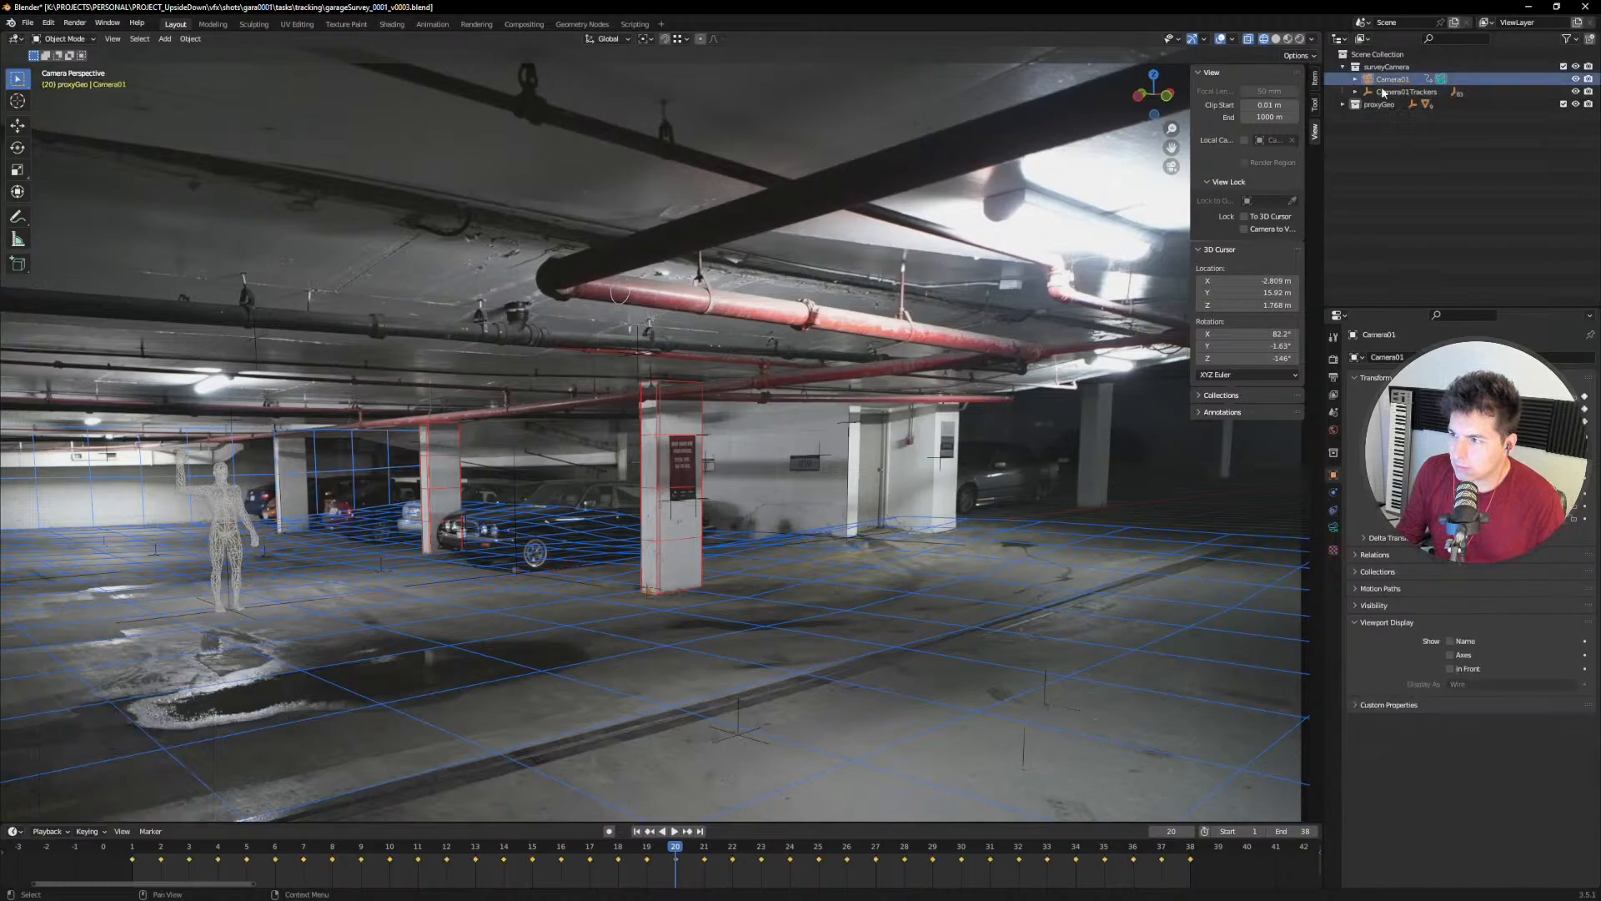
{"action": "key", "text": "shift+s"}
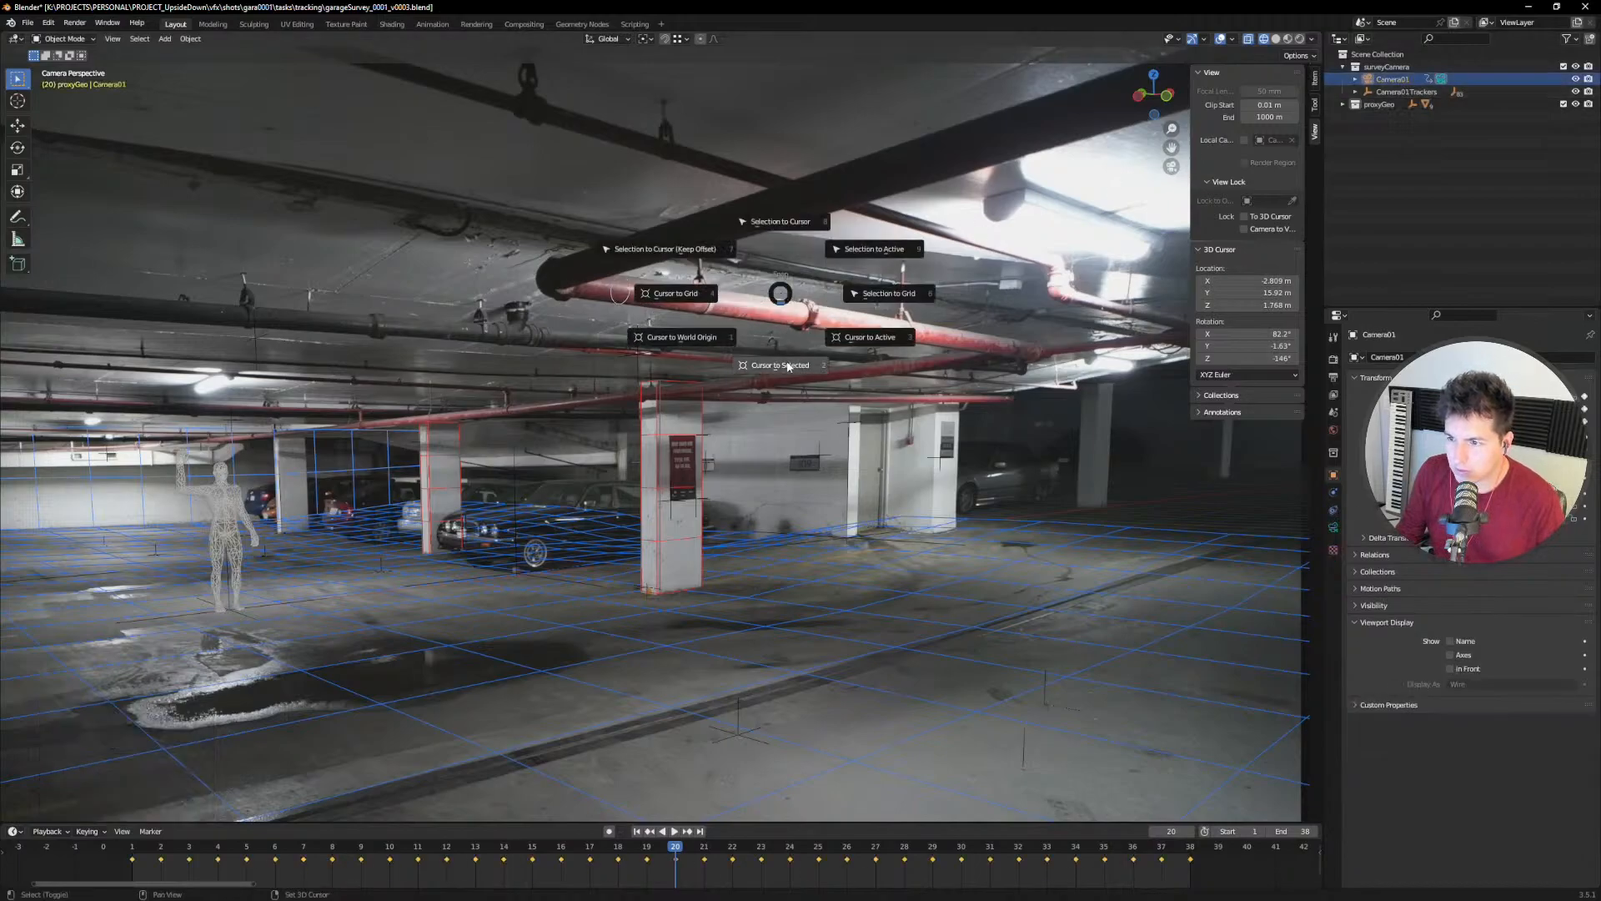
{"action": "left_click", "coordinate": [784, 366]}
Step: Select the circle on the red pipe and scale it with the 3D cursor as the pivot point
{"action": "scroll", "coordinate": [624, 290], "scroll_direction": "up", "scroll_amount": 2}
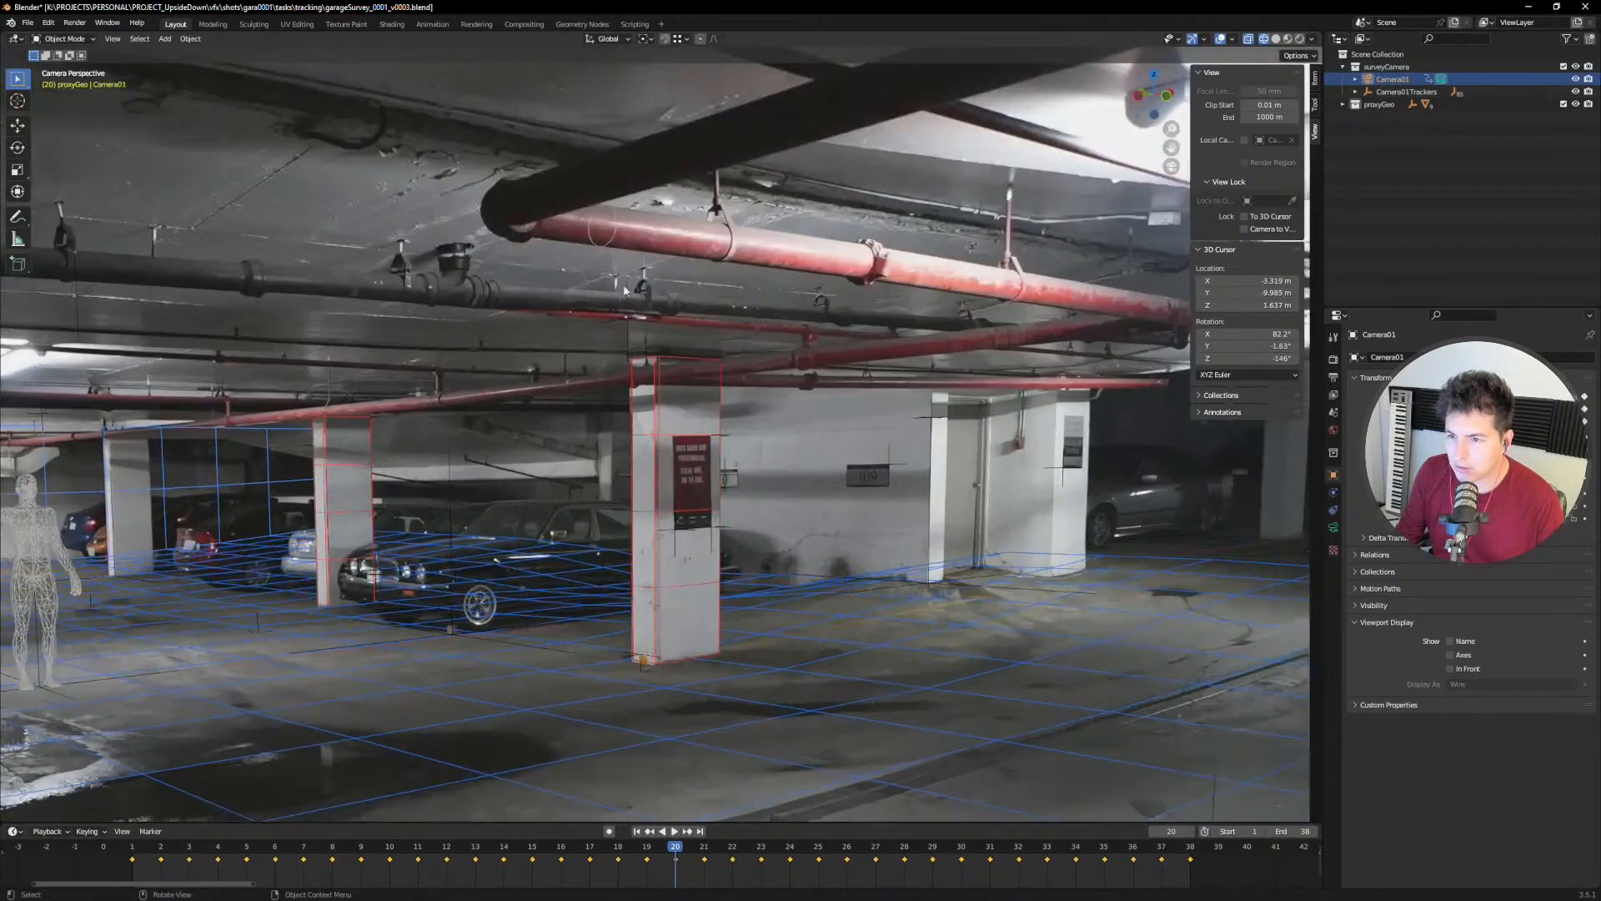
{"action": "left_click", "coordinate": [610, 242]}
{"action": "left_click", "coordinate": [653, 43]}
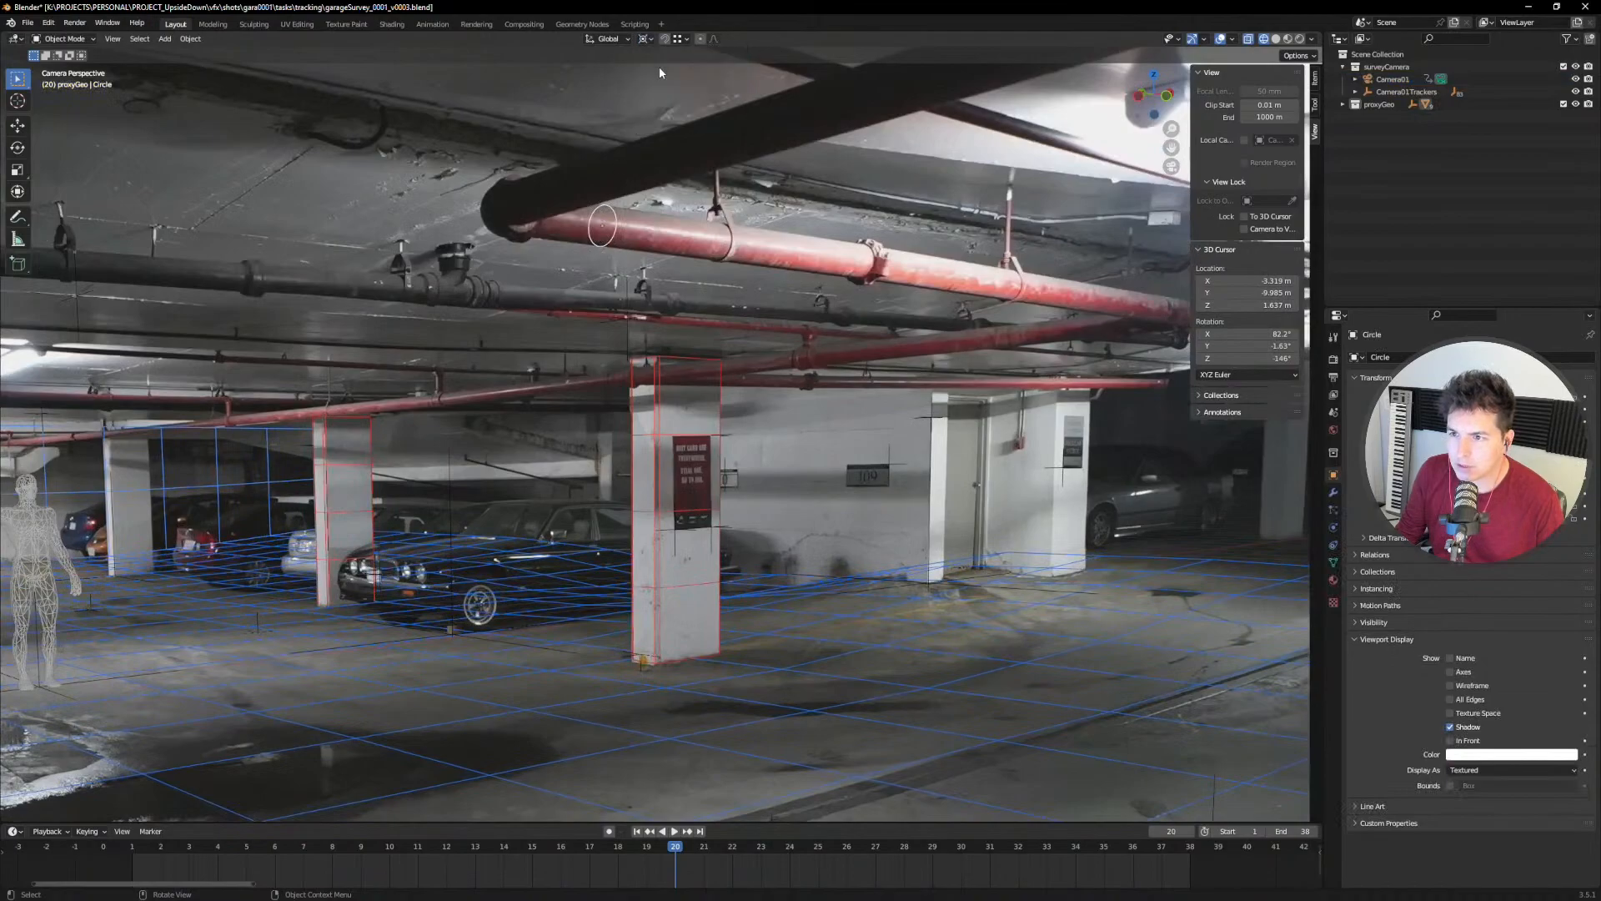
{"action": "key", "text": "s"}
{"action": "left_click", "coordinate": [802, 313]}
Step: At frame 18, scale the circle about the 3D cursor by 0.605 and again by about 0.78, placing it on the red pipe
{"action": "scroll", "coordinate": [690, 393], "scroll_direction": "down", "scroll_amount": 3}
{"action": "left_click_drag", "start_coordinate": [673, 849], "coordinate": [774, 821]}
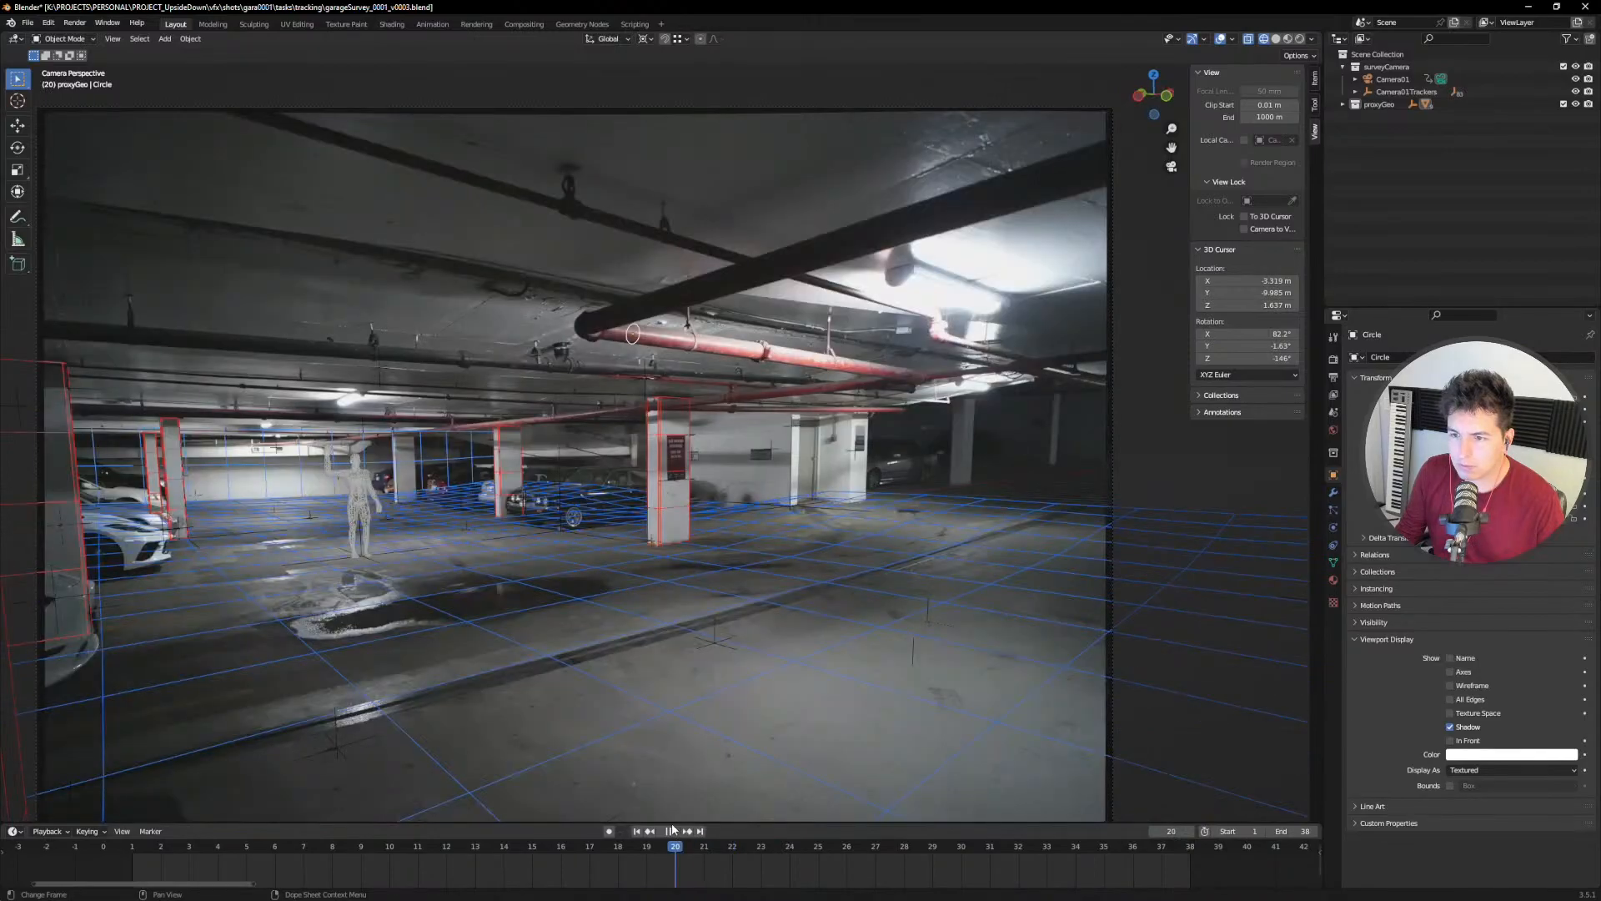
{"action": "left_click_drag", "start_coordinate": [672, 827], "coordinate": [624, 829]}
{"action": "middle_click_drag", "start_coordinate": [974, 467], "coordinate": [640, 492], "text": "shift"}
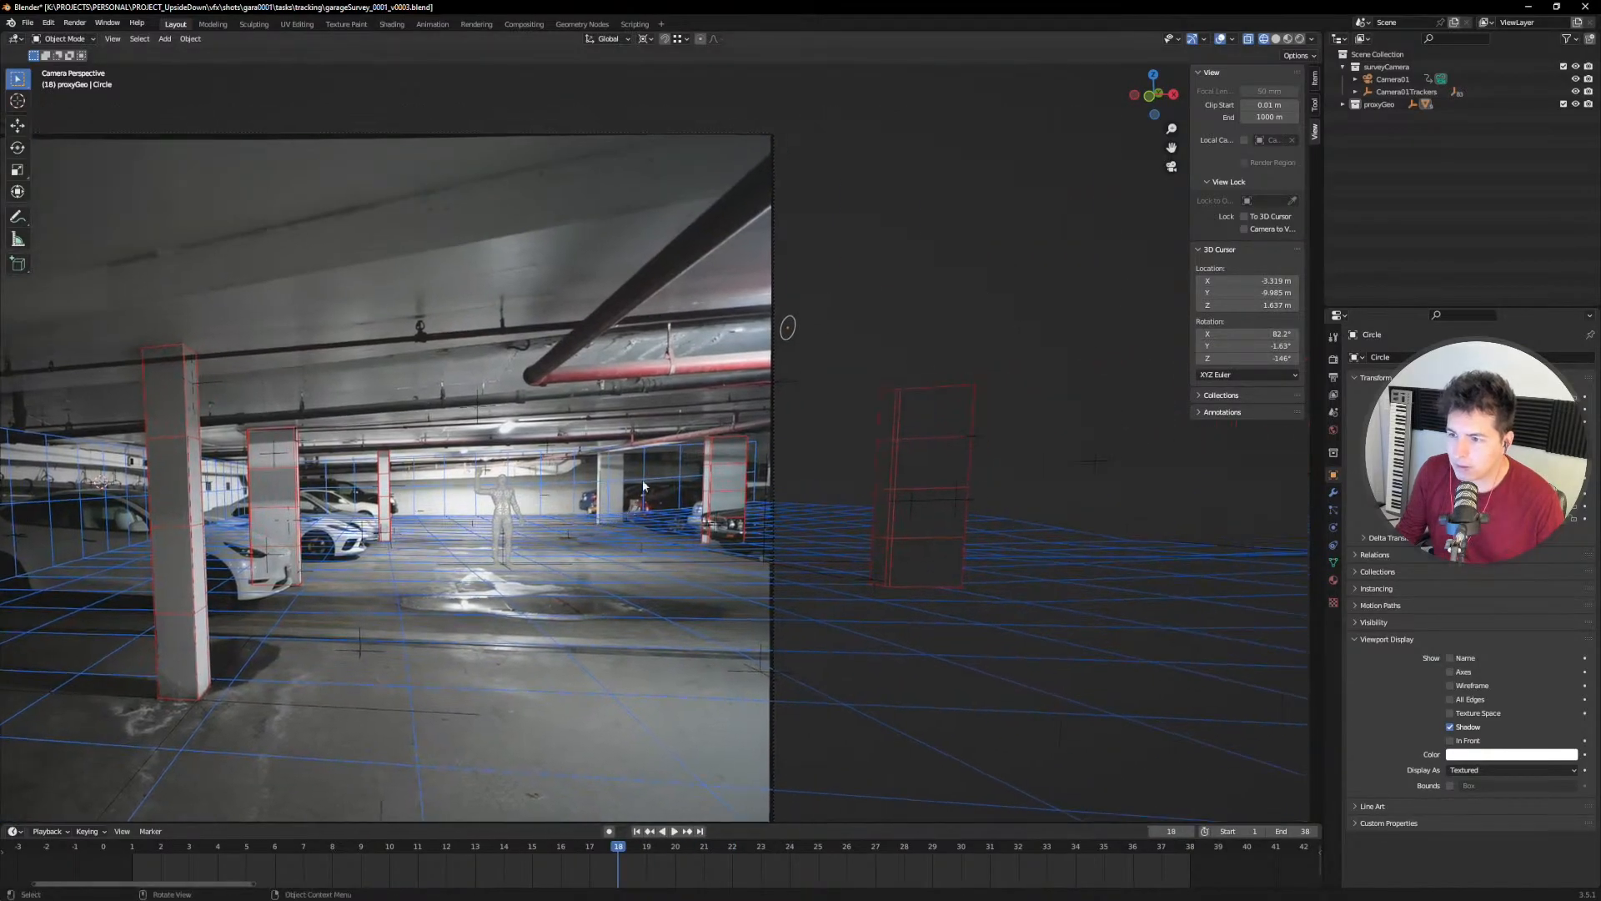
{"action": "scroll", "coordinate": [639, 494], "scroll_direction": "up", "scroll_amount": 5}
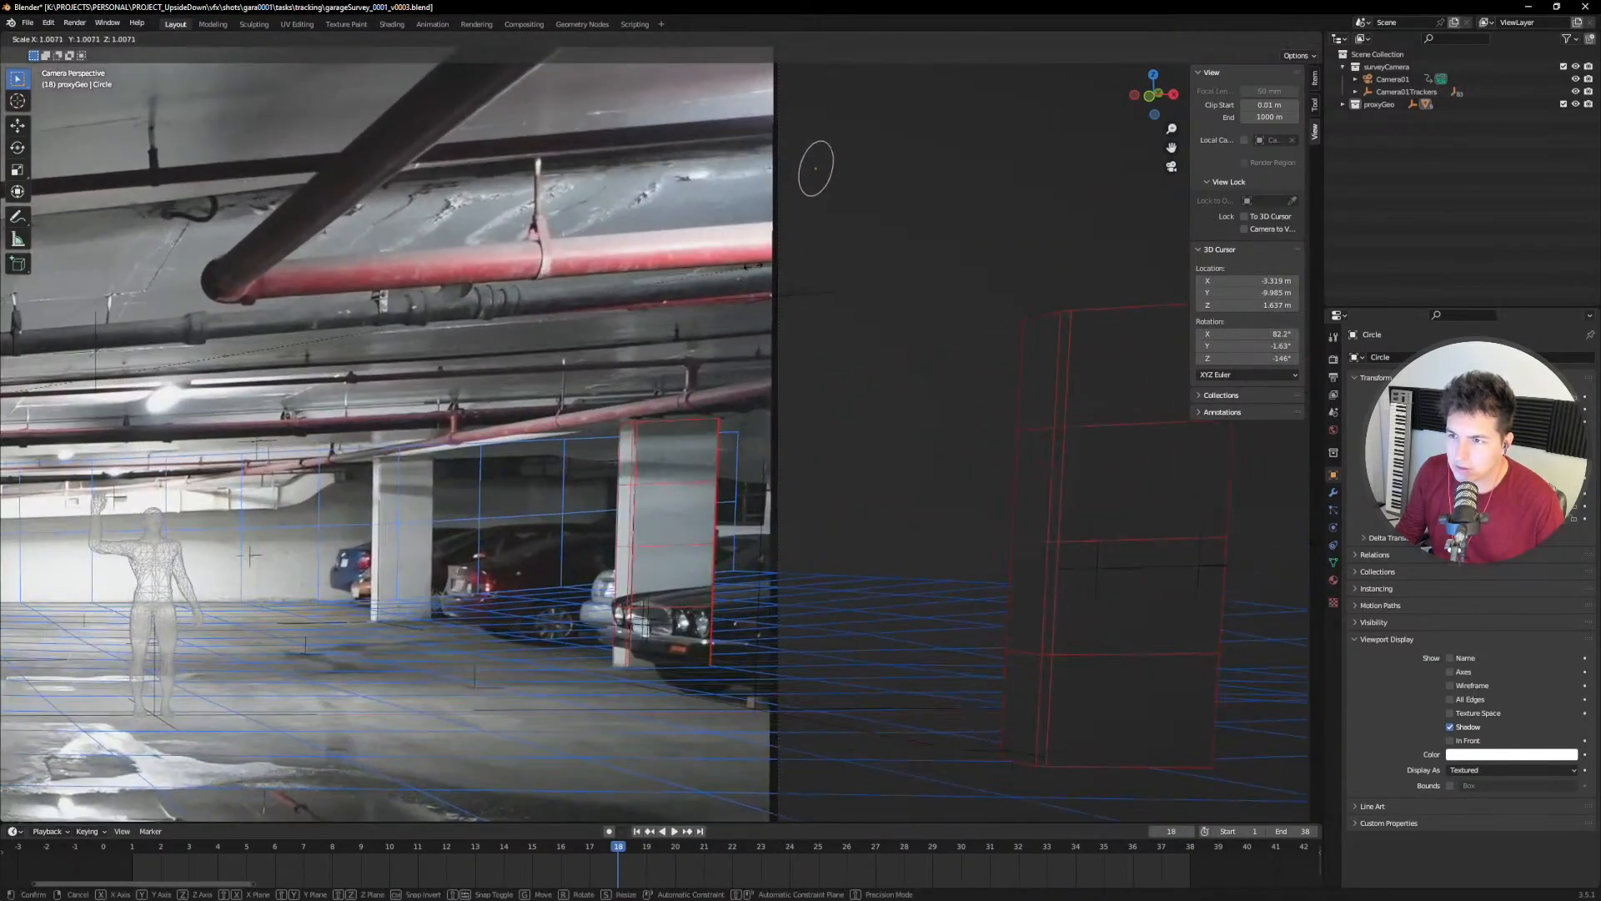
{"action": "key", "text": "s"}
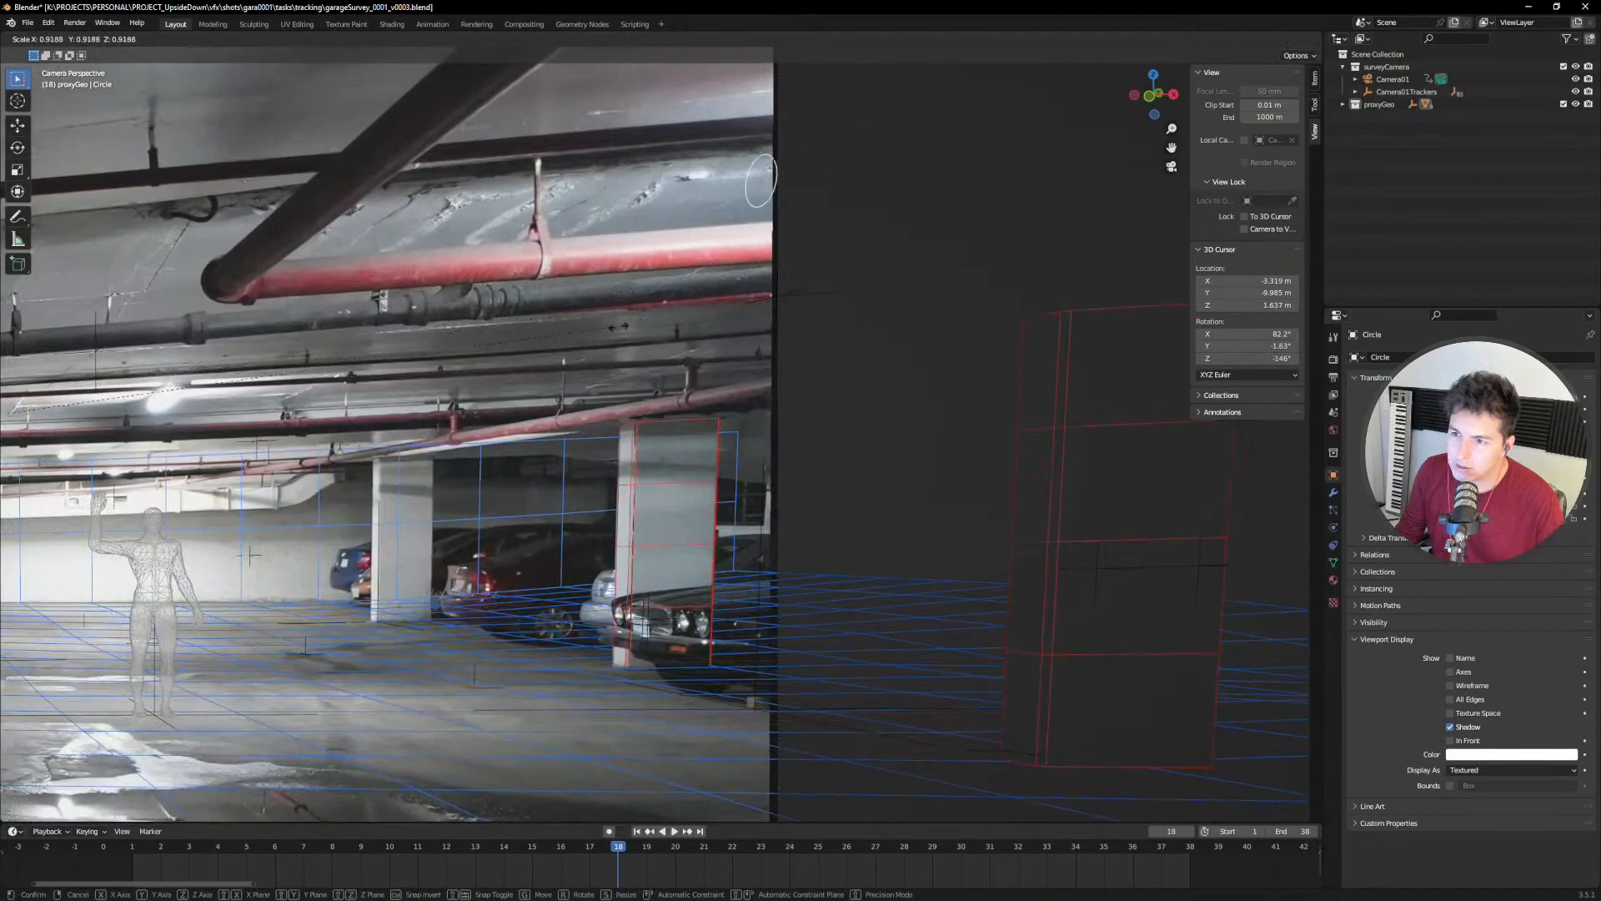
{"action": "left_click", "coordinate": [383, 330]}
{"action": "middle_click_drag", "start_coordinate": [383, 330], "coordinate": [647, 404], "text": "shift"}
{"action": "scroll", "coordinate": [647, 403], "scroll_direction": "up", "scroll_amount": 4}
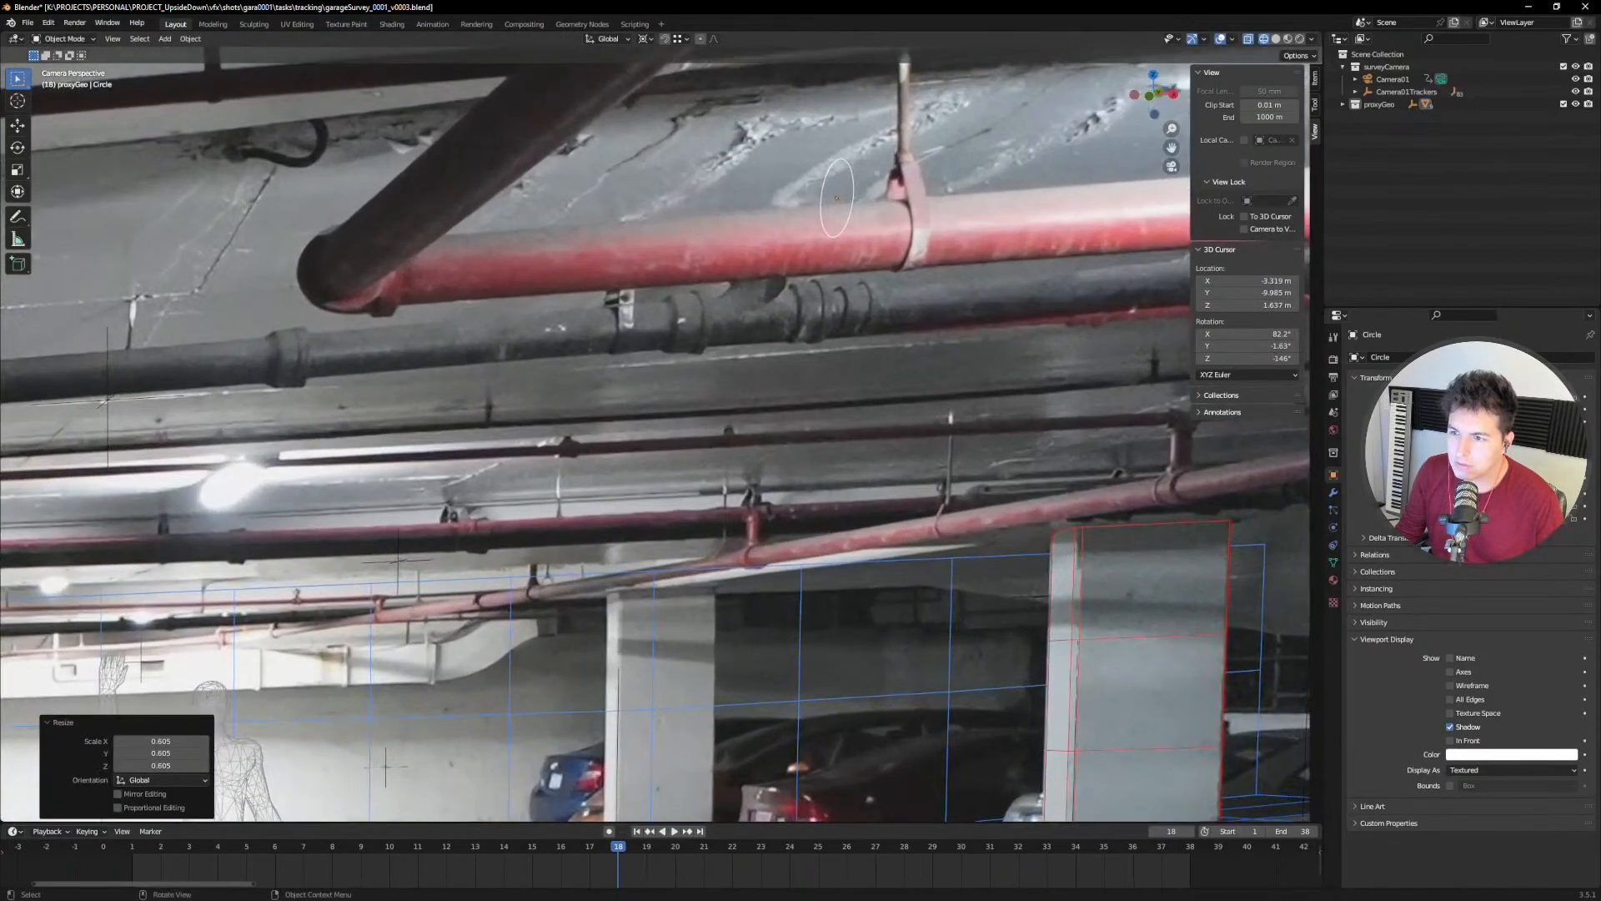
{"action": "key", "text": "s"}
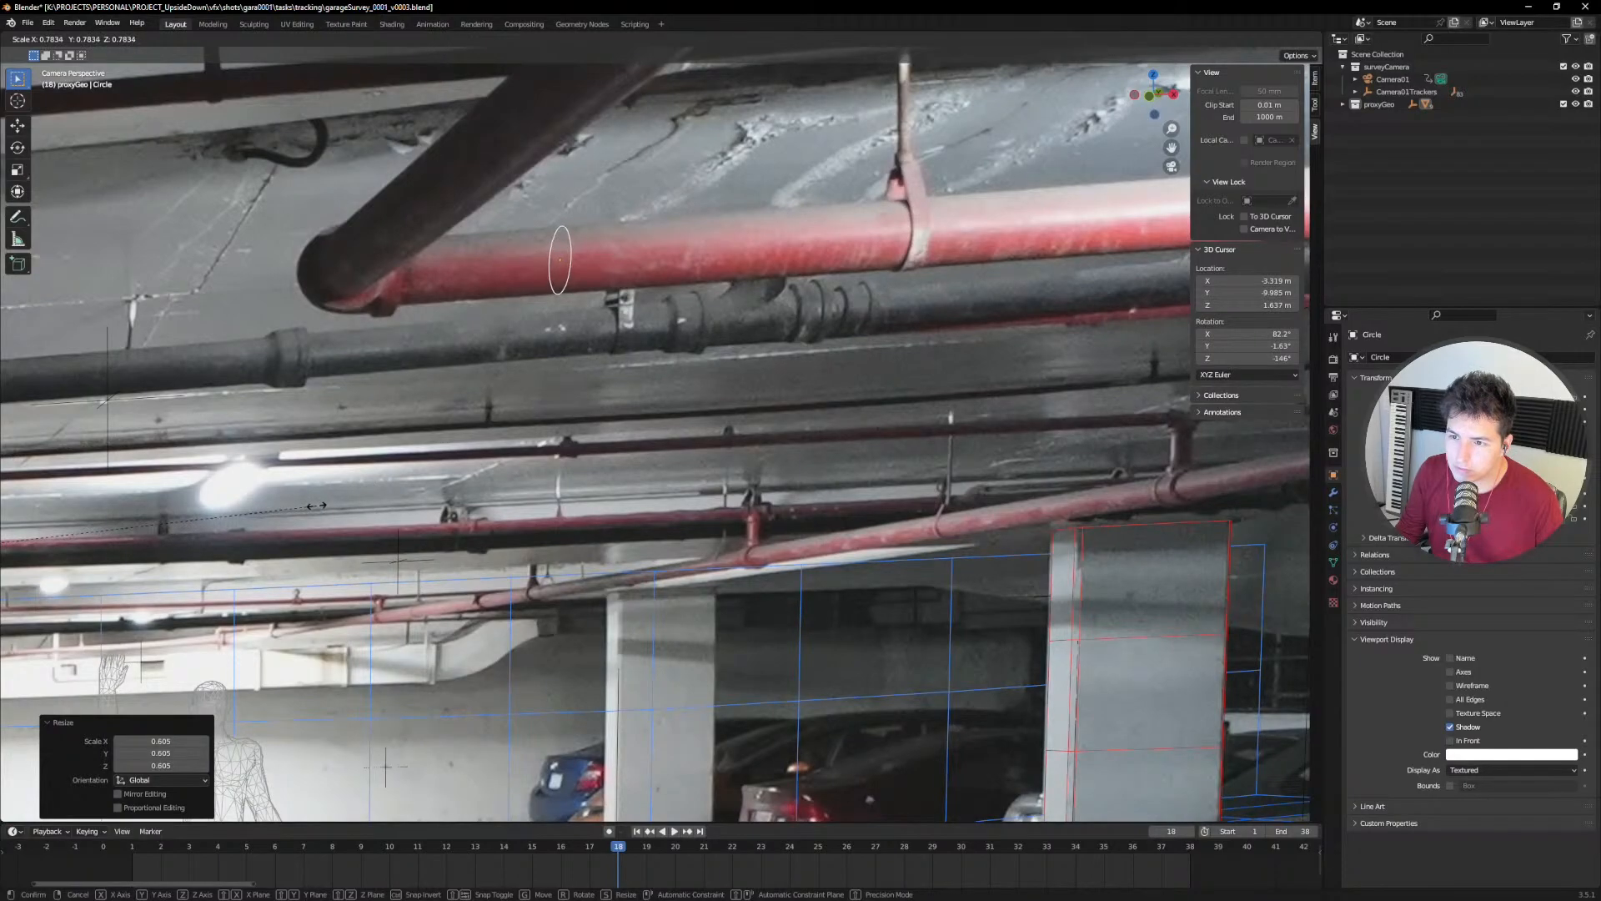
{"action": "left_click", "coordinate": [316, 505]}
Step: Compare the circle with the red pipe in the footage at frames 18 and 17
{"action": "scroll", "coordinate": [810, 378], "scroll_direction": "down", "scroll_amount": 6}
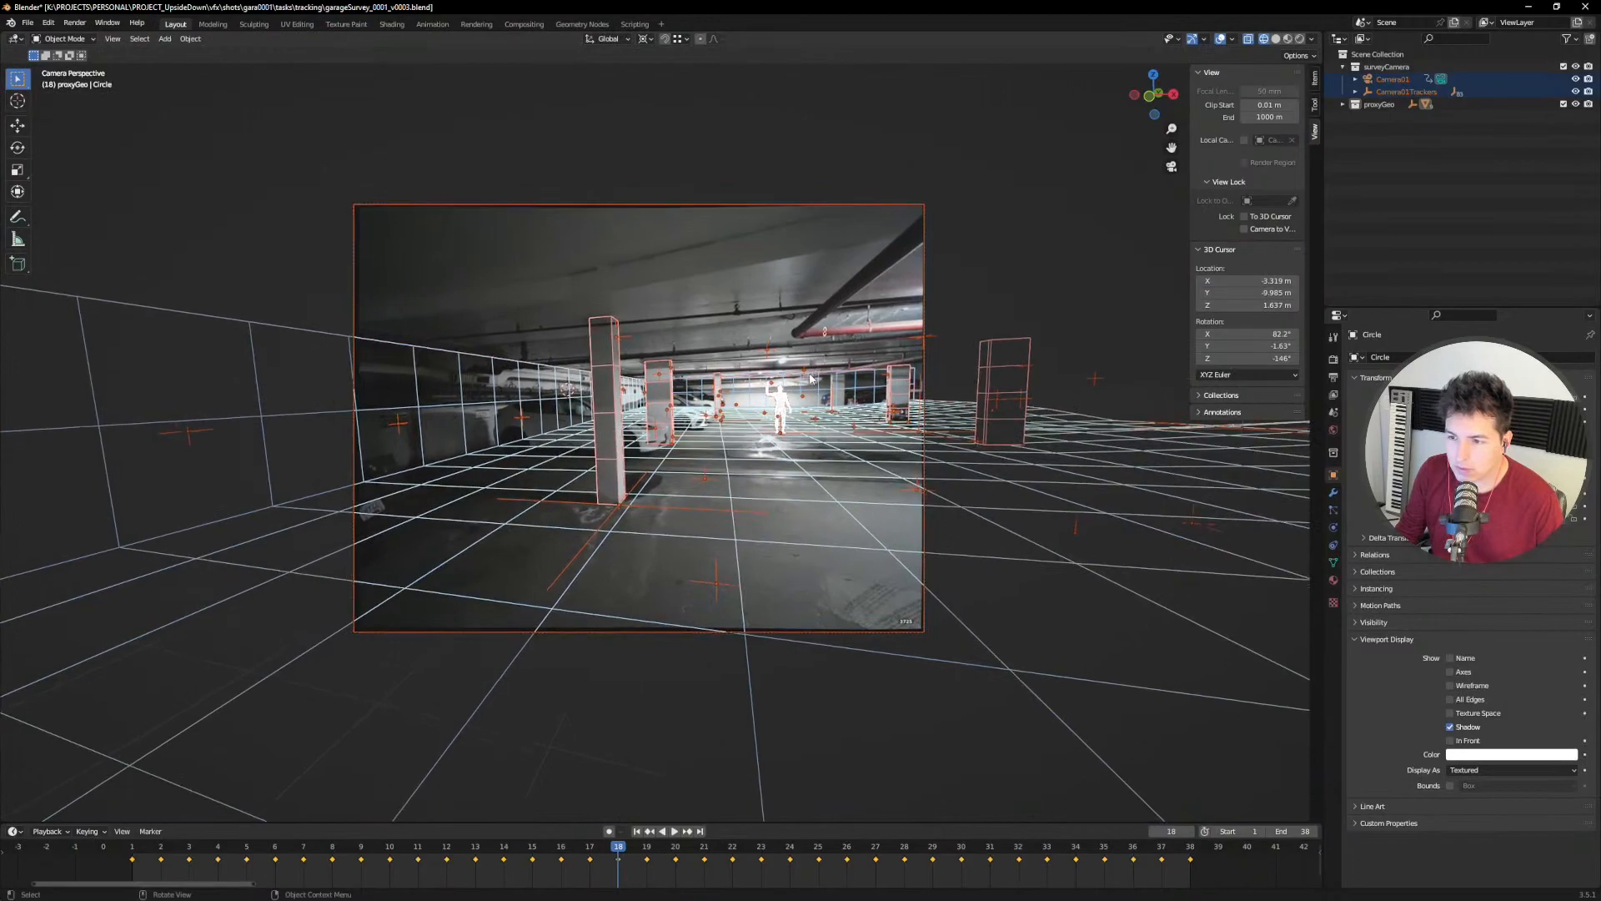
{"action": "scroll", "coordinate": [813, 316], "scroll_direction": "up", "scroll_amount": 5}
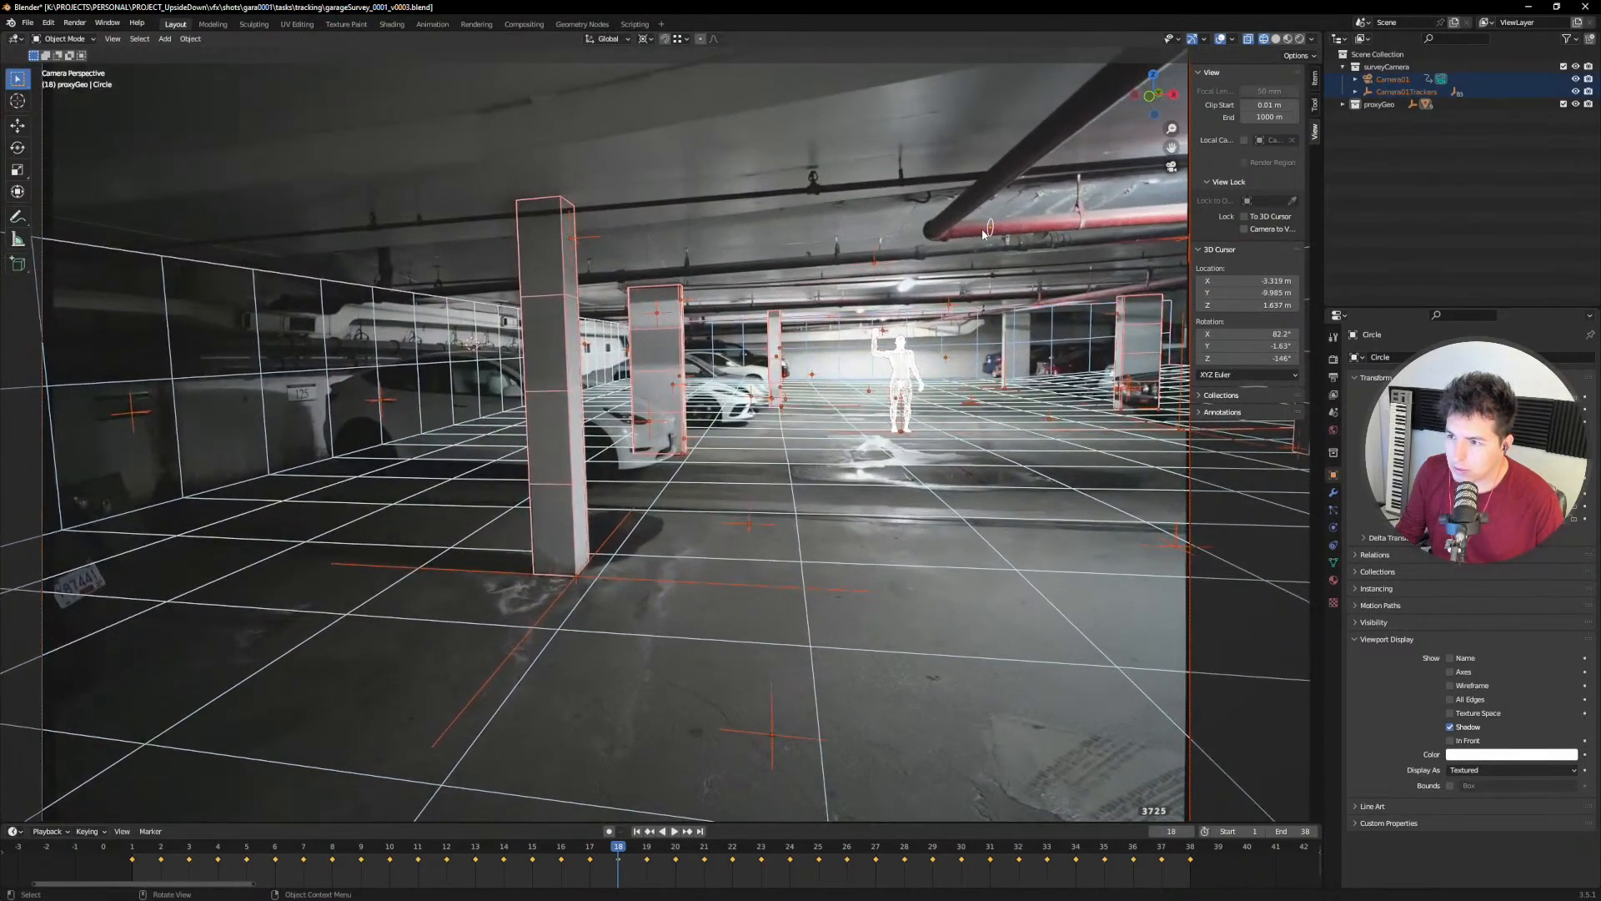
{"action": "left_click", "coordinate": [991, 244]}
{"action": "left_click_drag", "start_coordinate": [615, 845], "coordinate": [601, 845]}
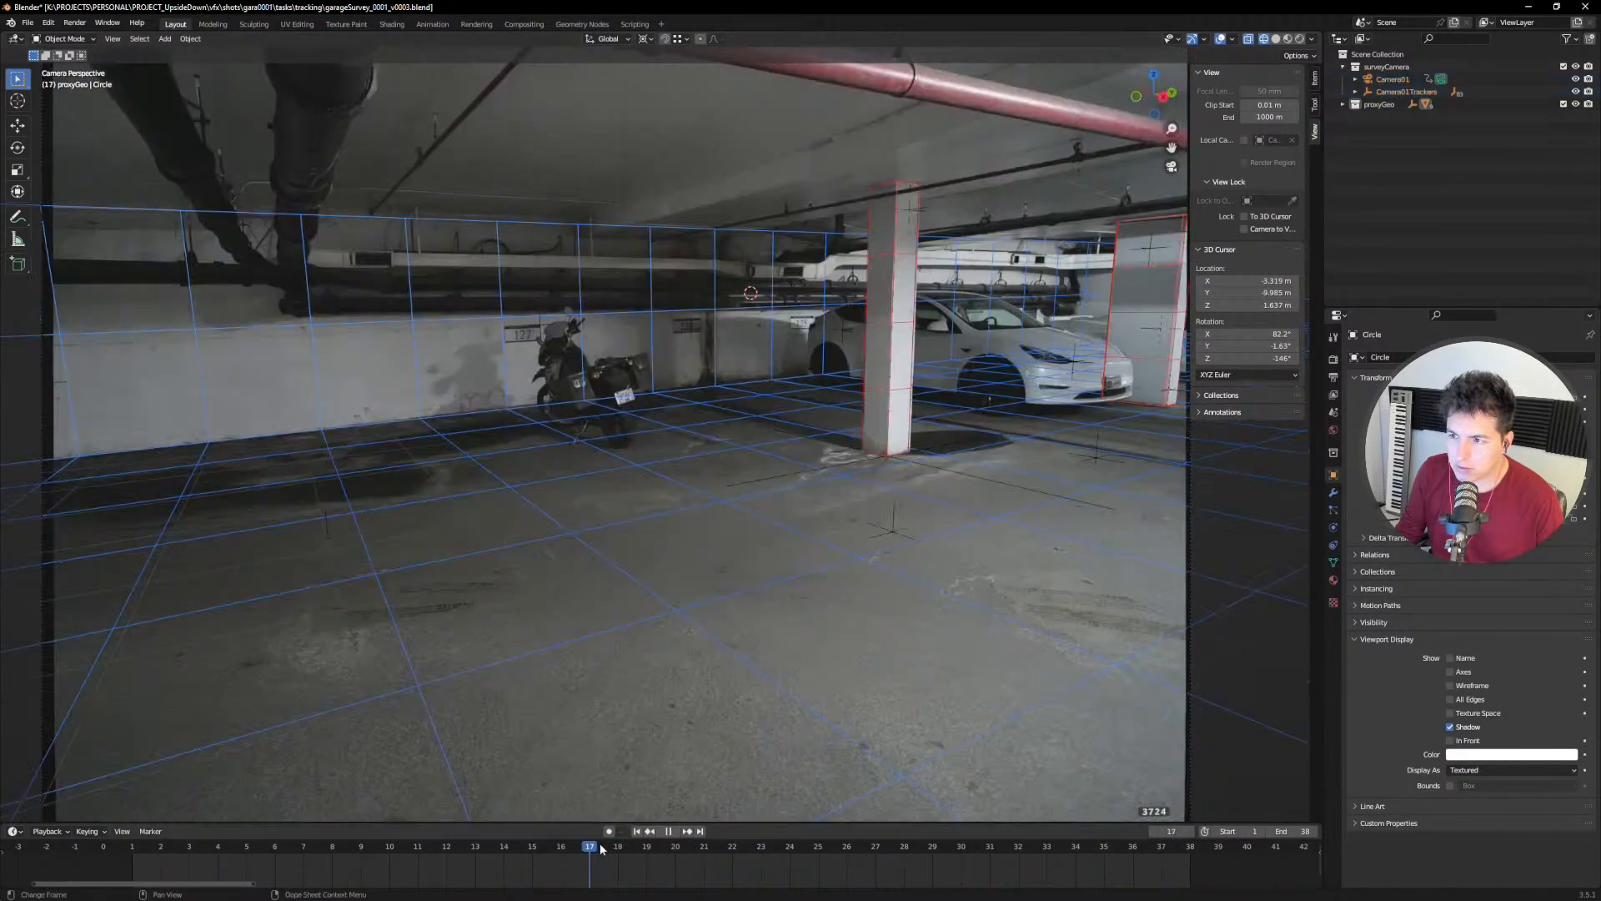
{"action": "scroll", "coordinate": [763, 530], "scroll_direction": "down", "scroll_amount": 4}
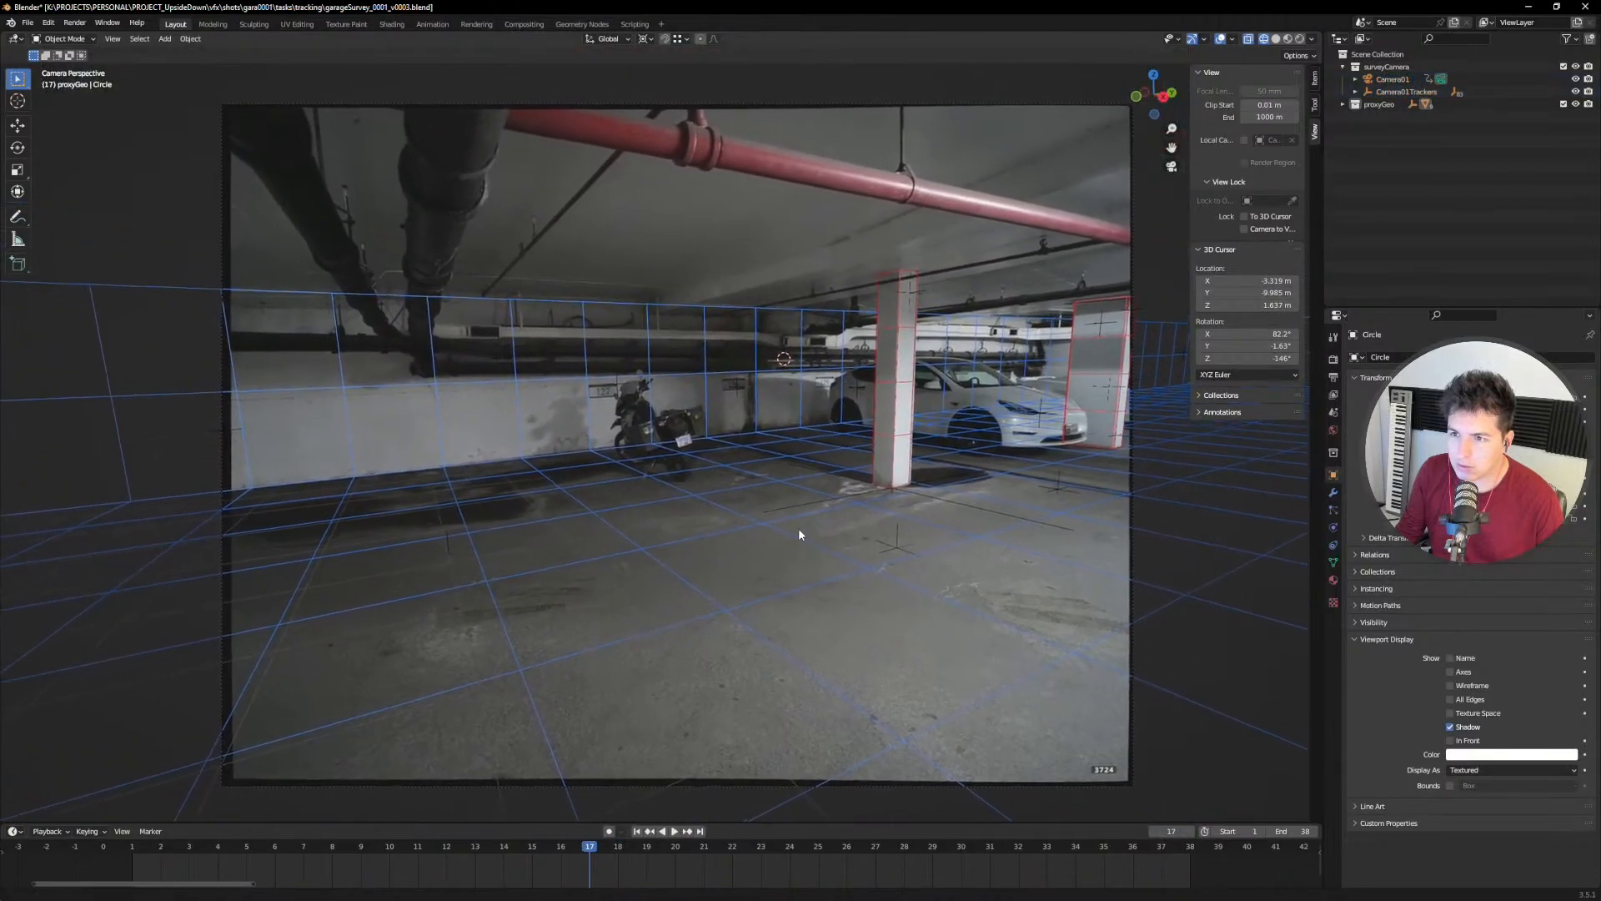
Step: At frame 21, scale the circle about the 3D cursor by 1.014 to line up with the red pipe
{"action": "left_click_drag", "start_coordinate": [619, 846], "coordinate": [699, 849]}
{"action": "scroll", "coordinate": [504, 428], "scroll_direction": "up", "scroll_amount": 4}
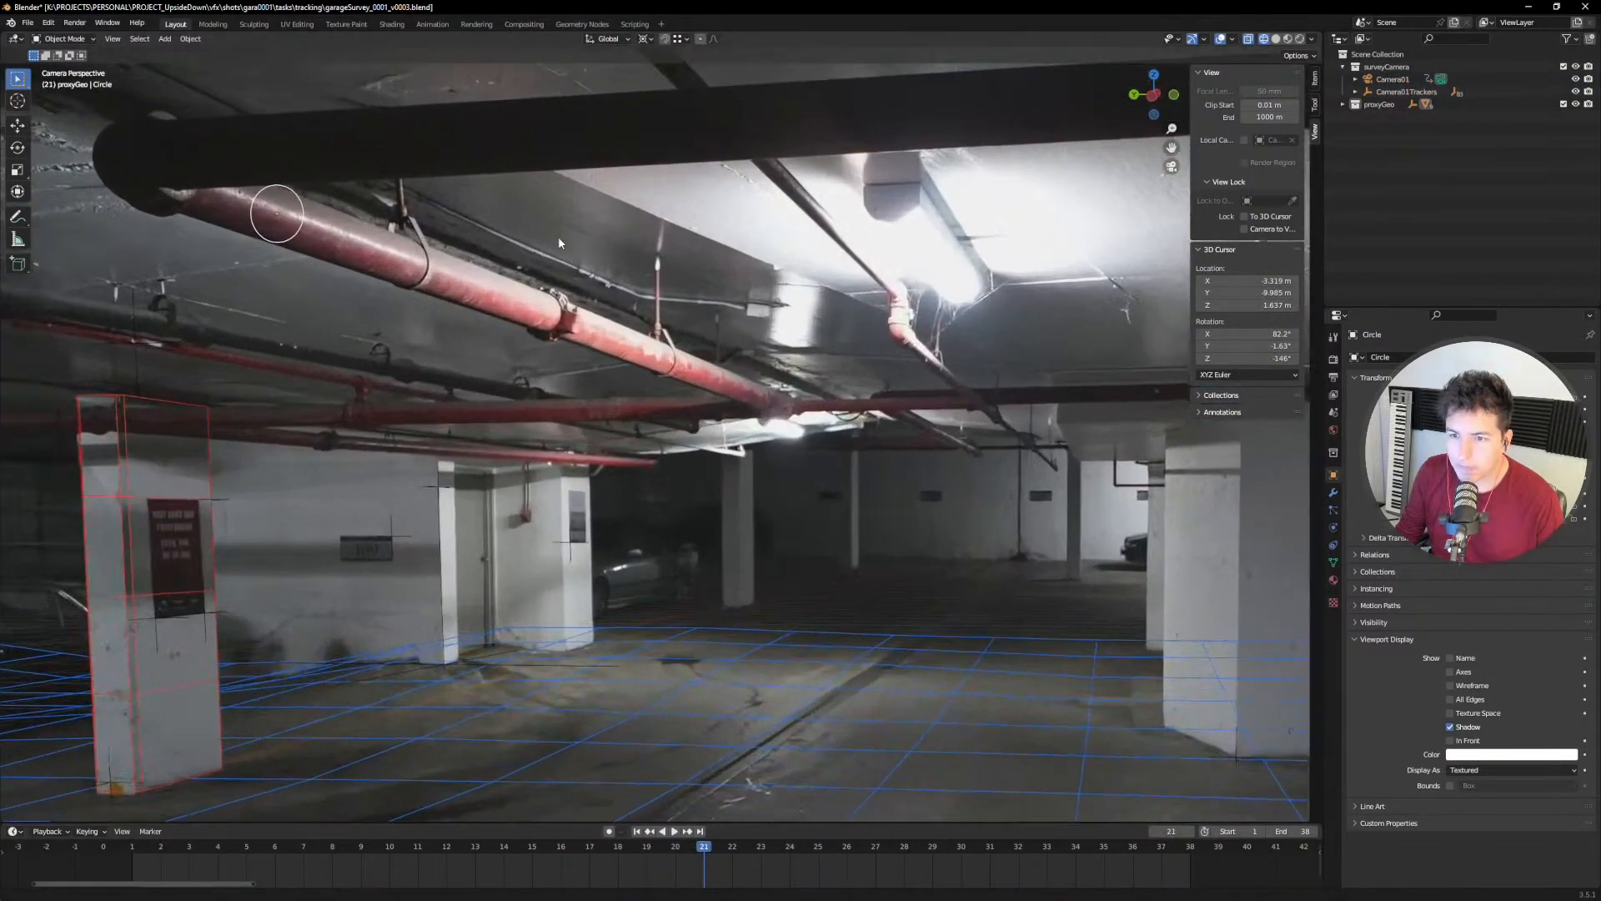
{"action": "scroll", "coordinate": [593, 342], "scroll_direction": "up", "scroll_amount": 3}
{"action": "middle_click_drag", "start_coordinate": [593, 342], "coordinate": [727, 252], "text": "shift"}
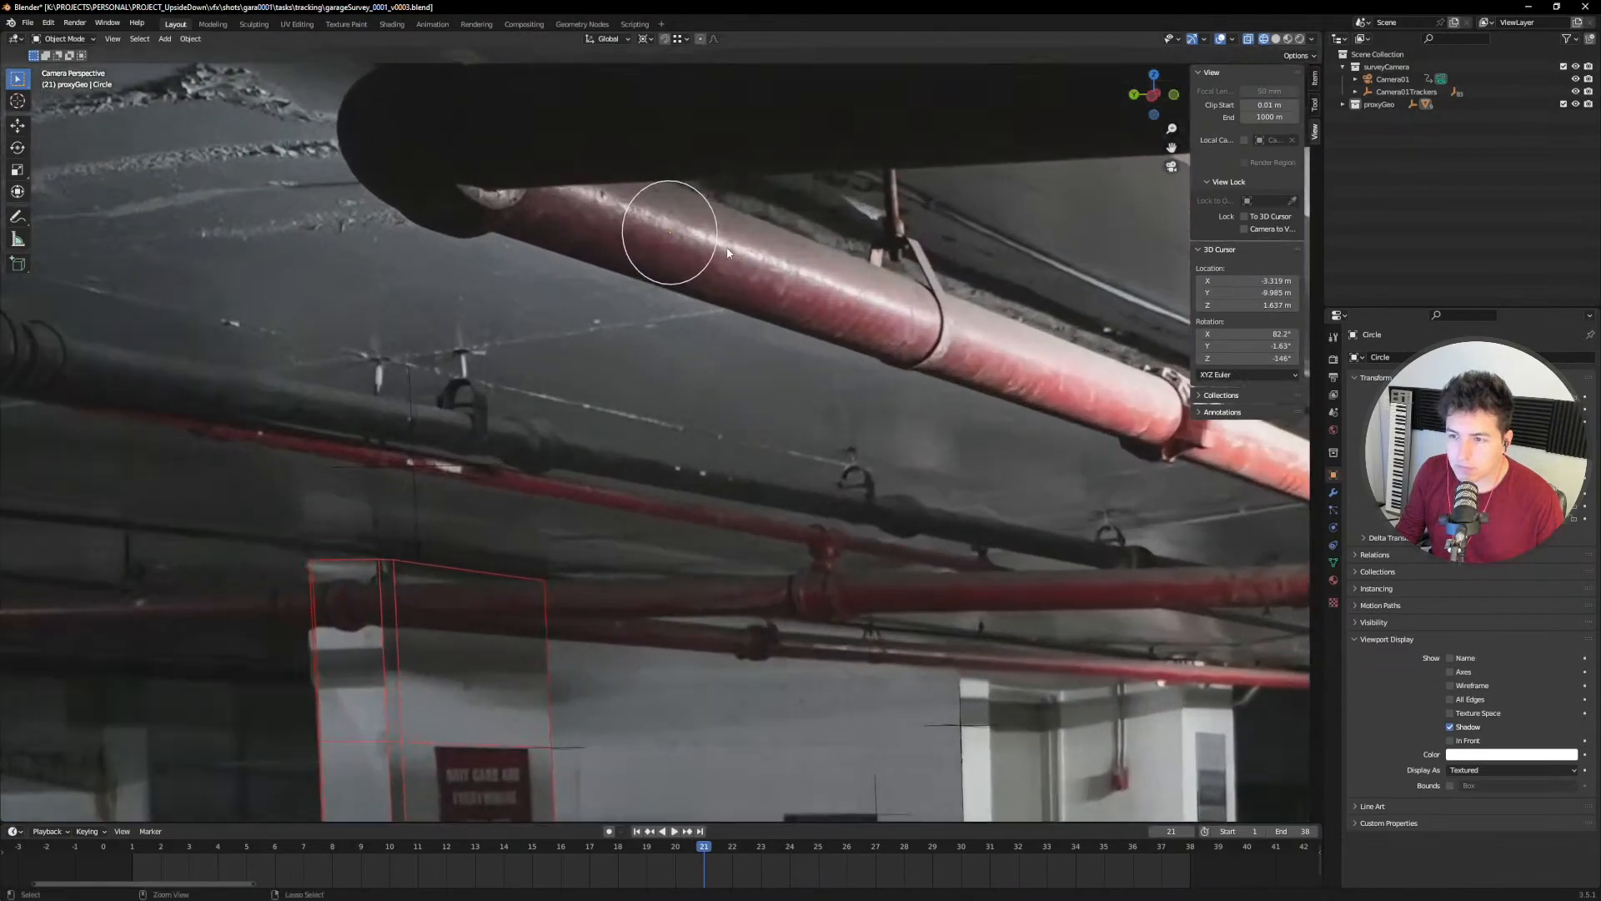
{"action": "key", "text": "s"}
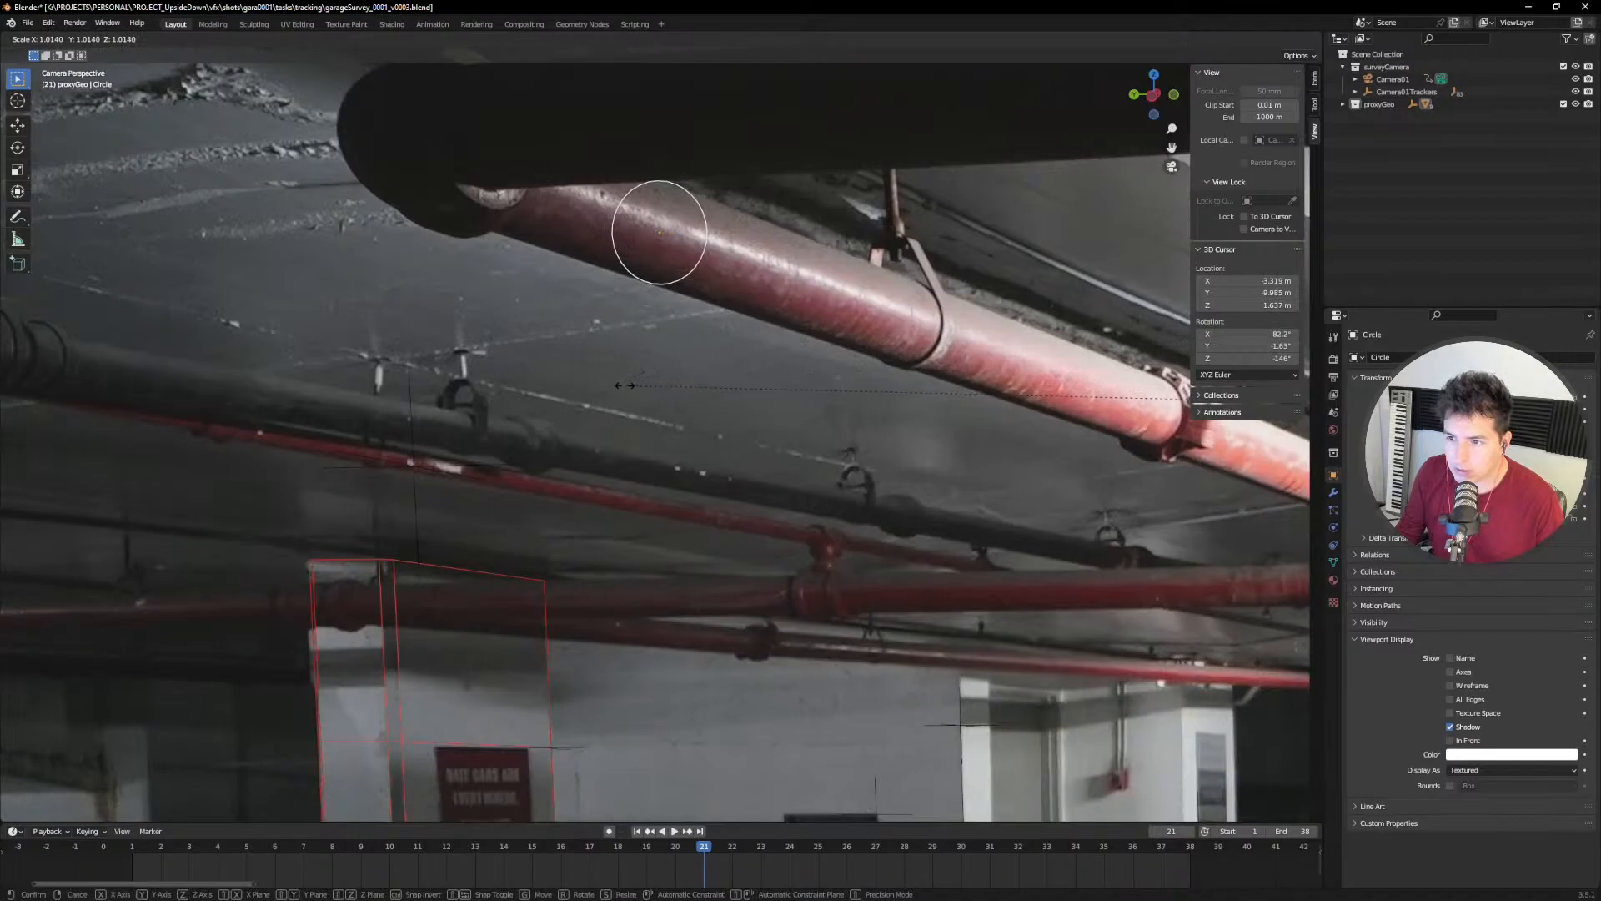
{"action": "left_click", "coordinate": [624, 385]}
Step: Examine the circle's fit against the red pipe in the camera view at frame 20
{"action": "middle_click_drag", "start_coordinate": [624, 384], "coordinate": [826, 537], "text": "ctrl"}
{"action": "middle_click_drag", "start_coordinate": [825, 537], "coordinate": [739, 492], "text": "shift"}
{"action": "key", "text": "Home"}
{"action": "left_click_drag", "start_coordinate": [694, 849], "coordinate": [684, 854]}
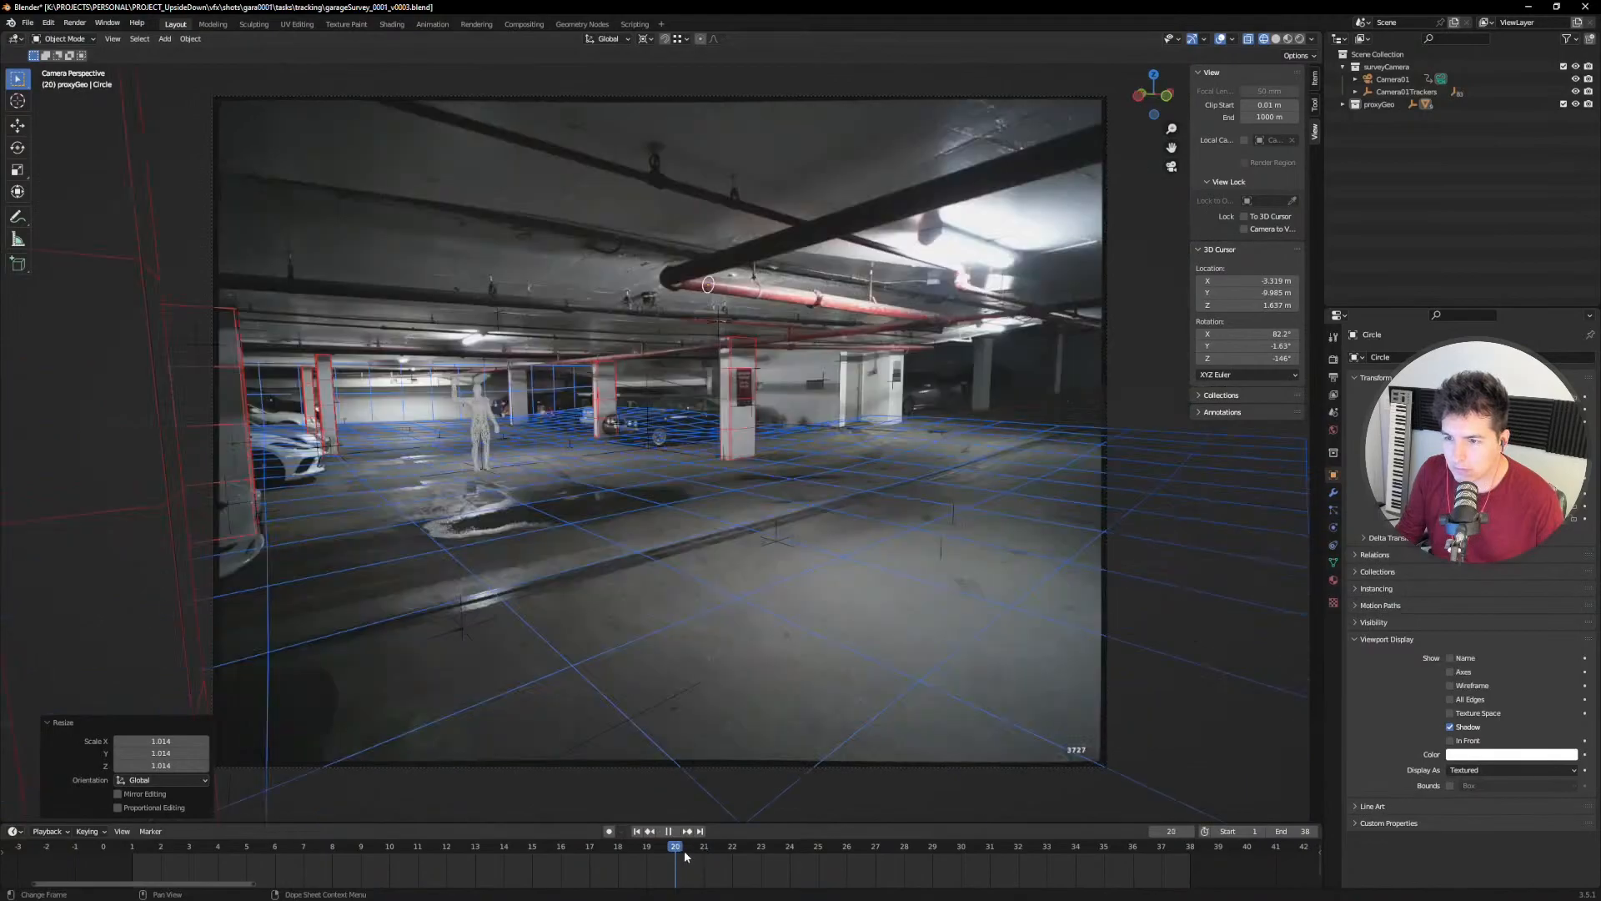
{"action": "scroll", "coordinate": [742, 235], "scroll_direction": "up", "scroll_amount": 7}
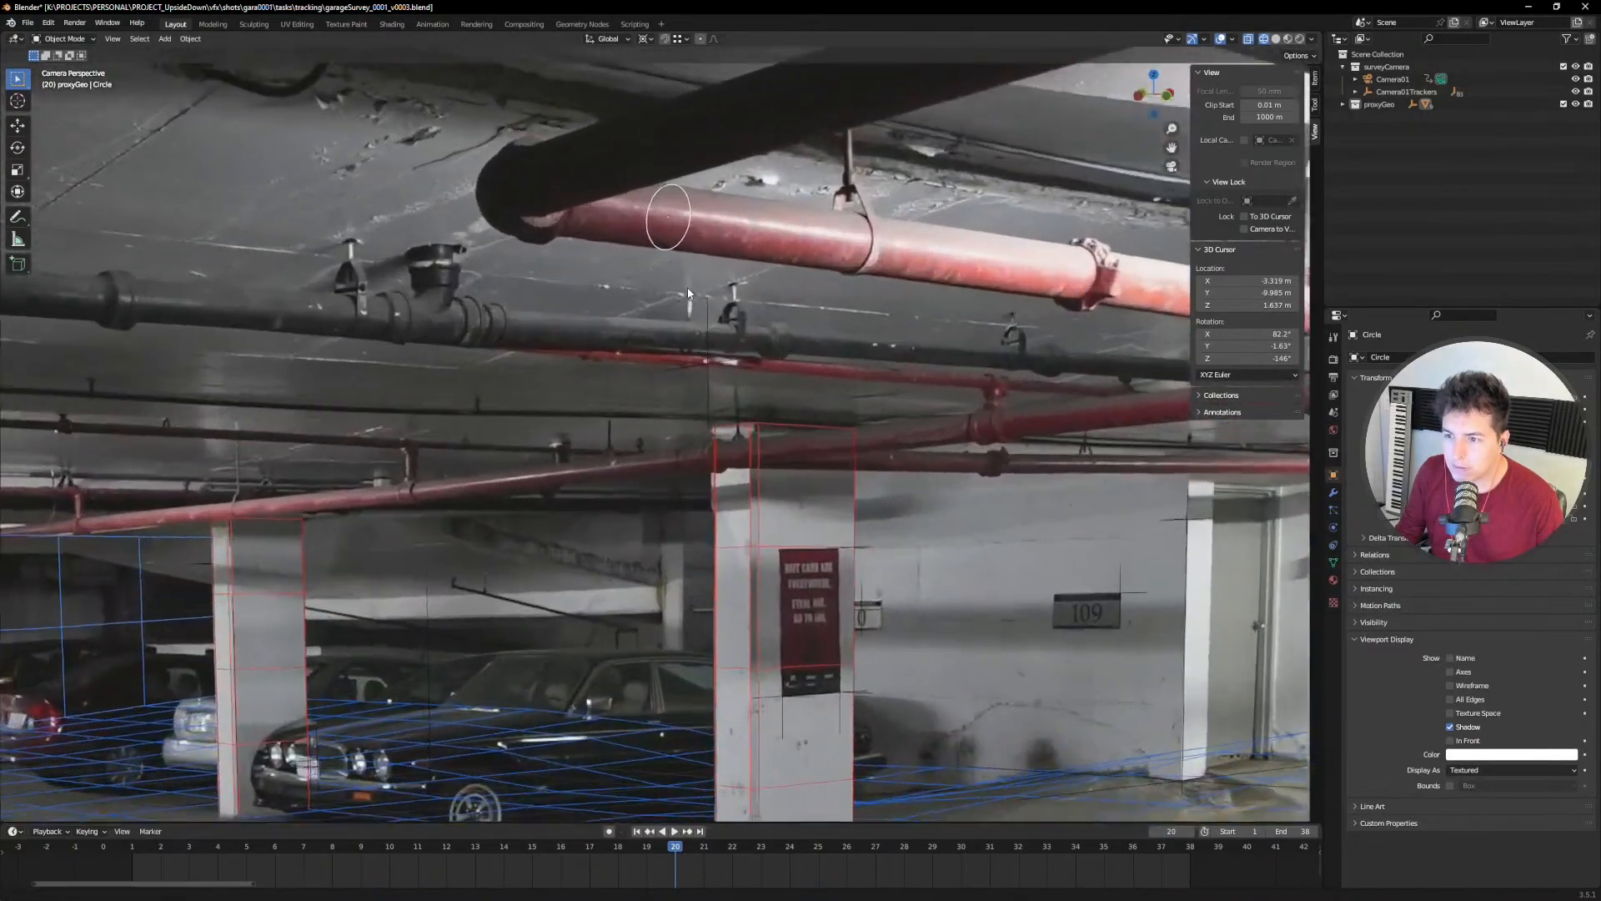
{"action": "scroll", "coordinate": [652, 399], "scroll_direction": "down", "scroll_amount": 8}
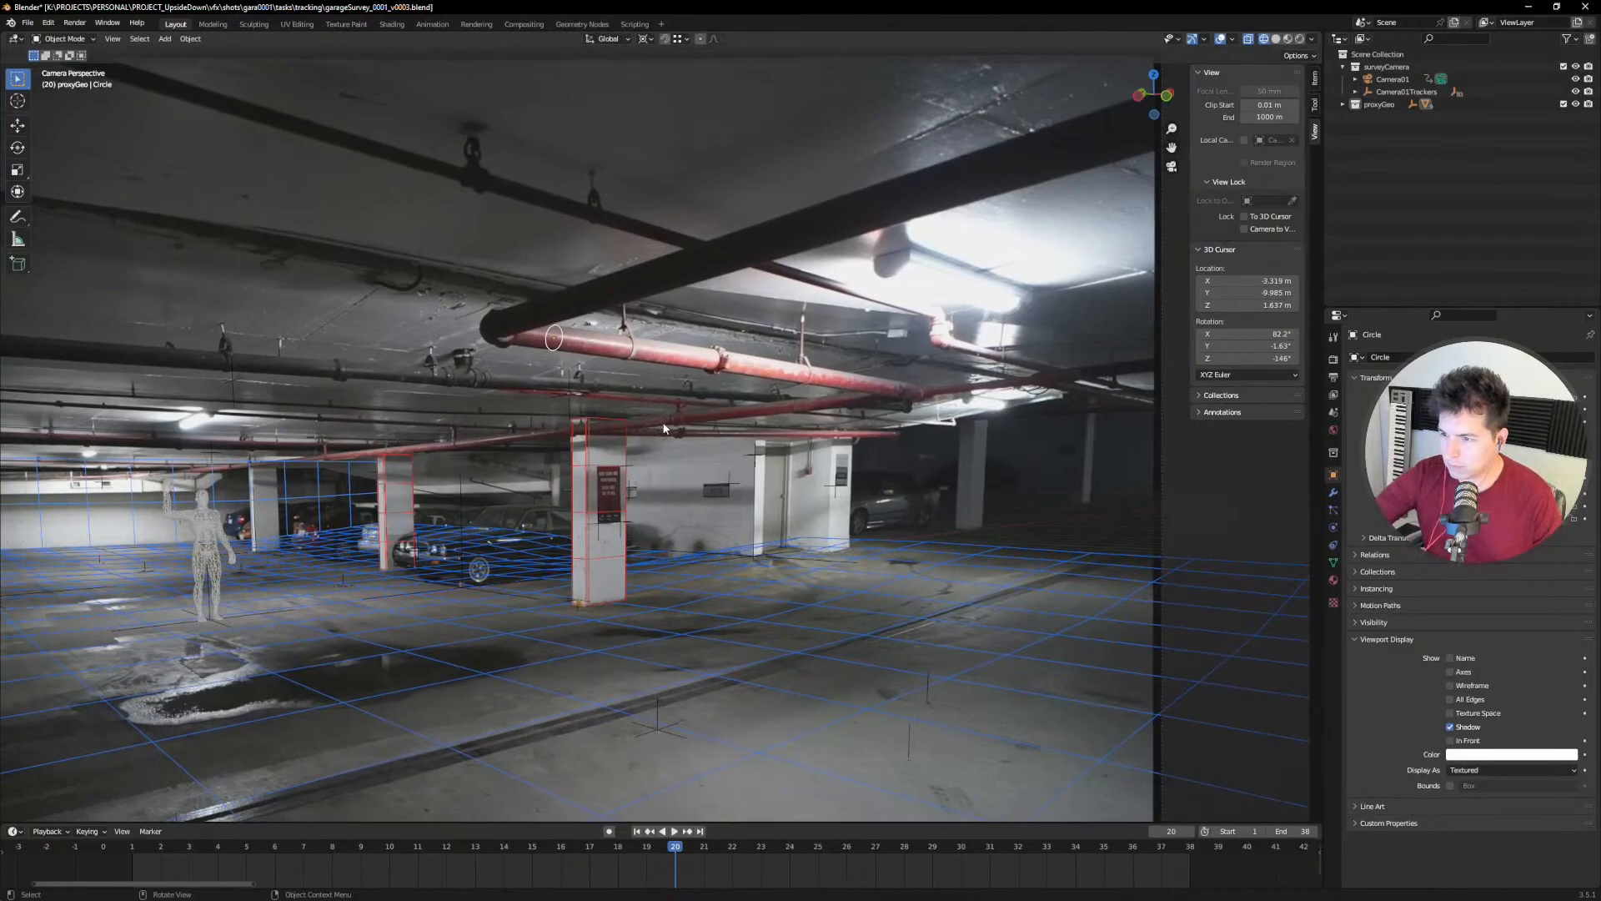
Step: Duplicate the circle and offset the copy about 0.275 m in X, -0.223 m in Y and -0.145 m in Z
{"action": "left_click", "coordinate": [560, 350]}
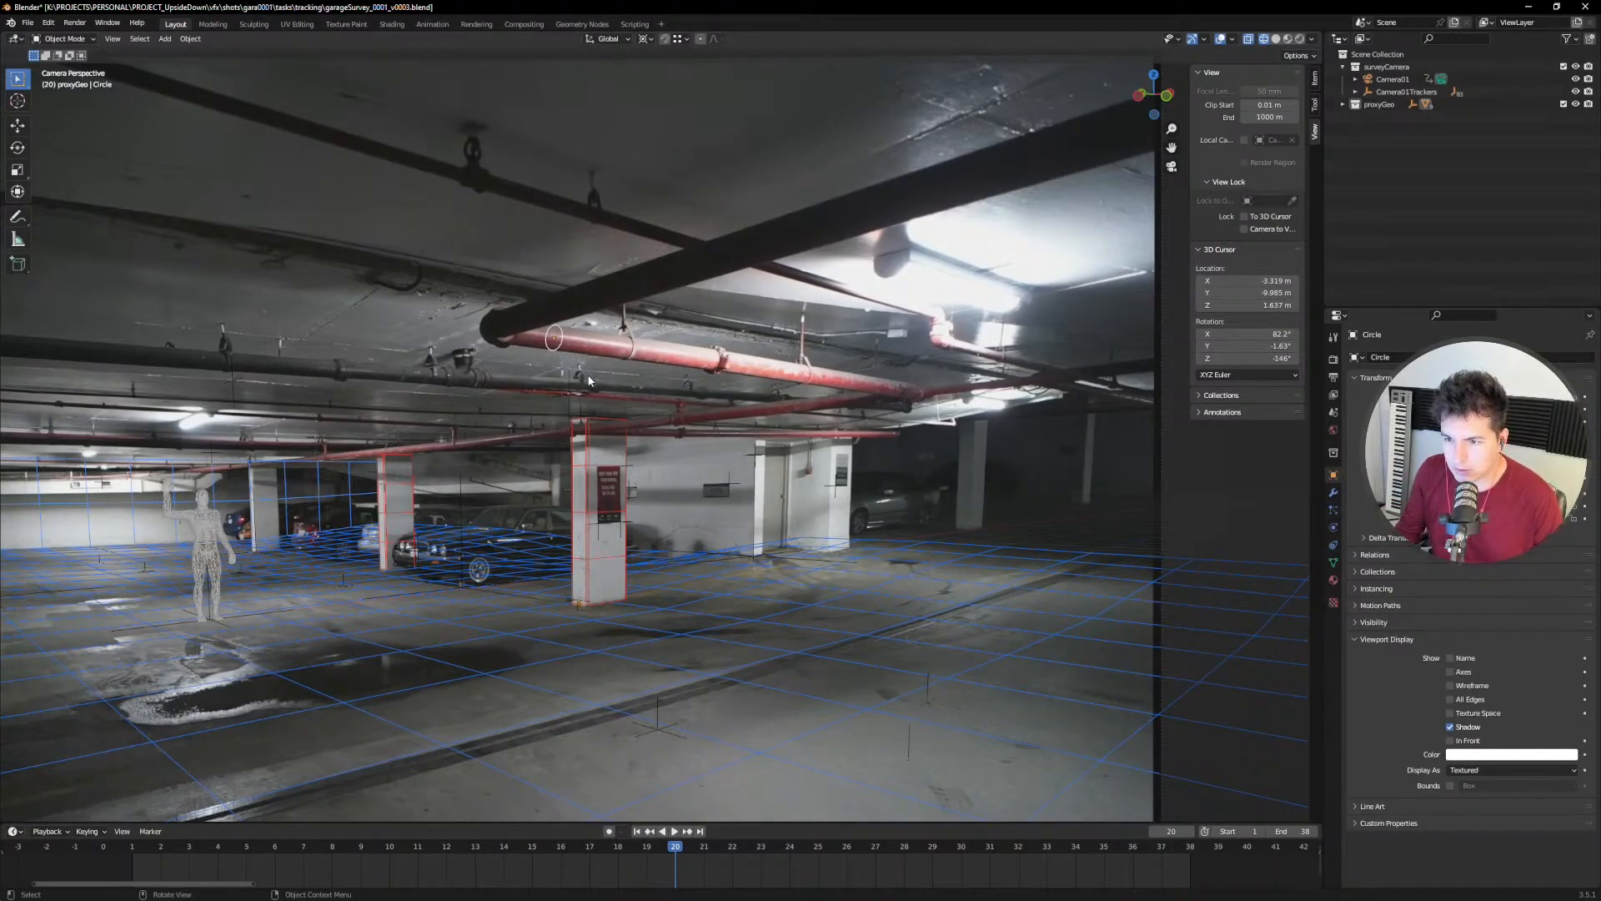
{"action": "key", "text": "shift+d"}
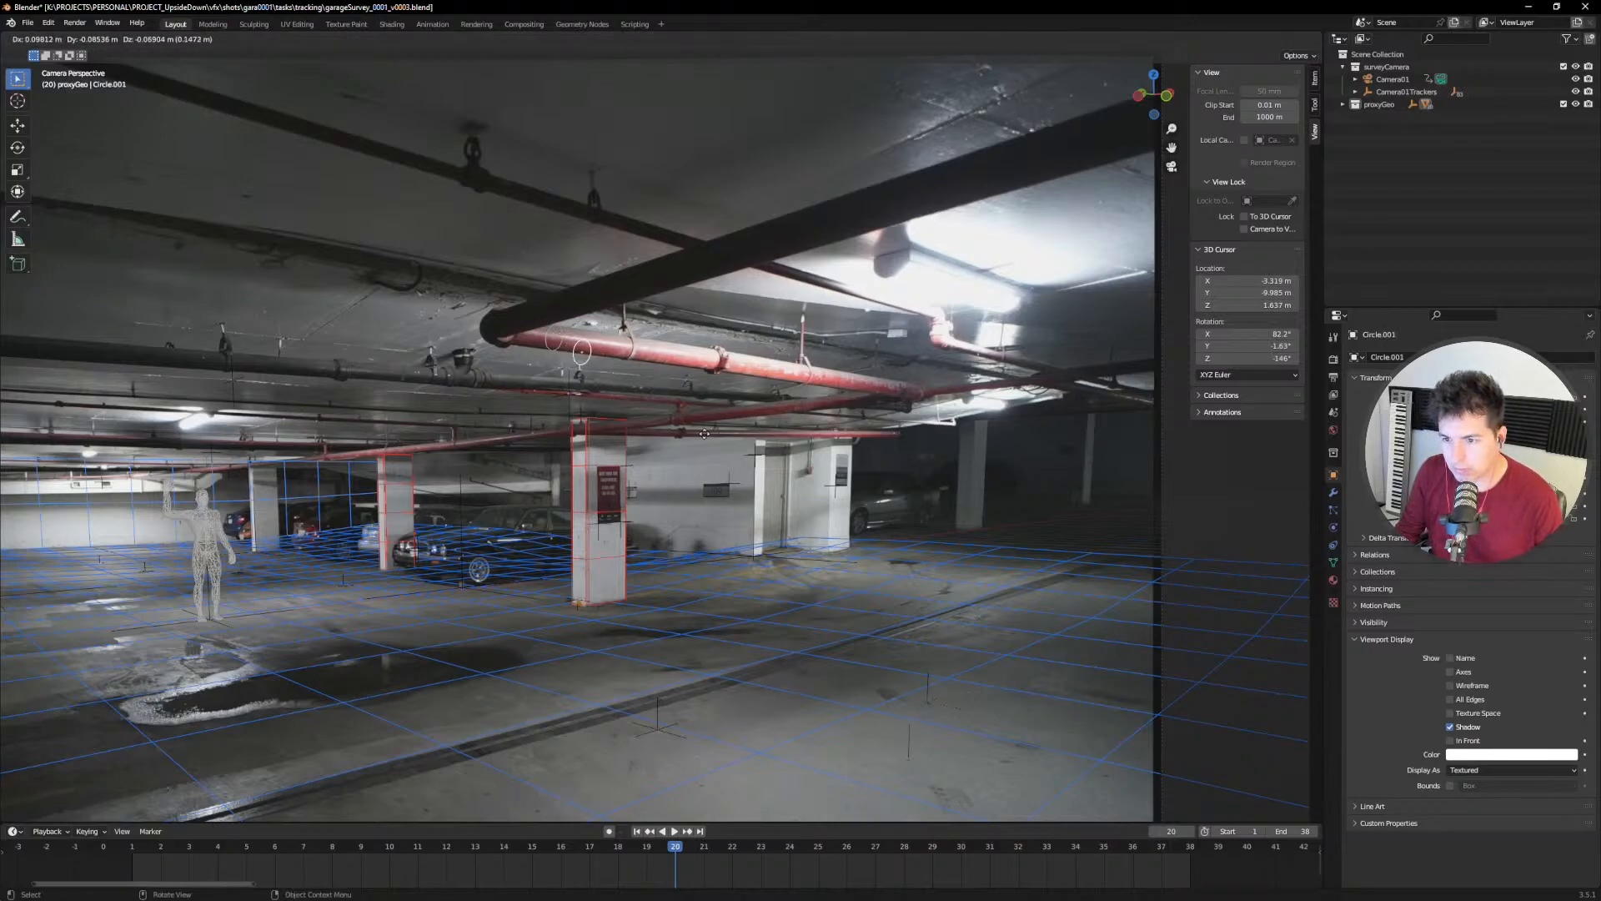
{"action": "left_click", "coordinate": [667, 411]}
Step: Scale the duplicate circle with 3D Cursor as the pivot, and readjust the transform pivot point
{"action": "left_click", "coordinate": [644, 38]}
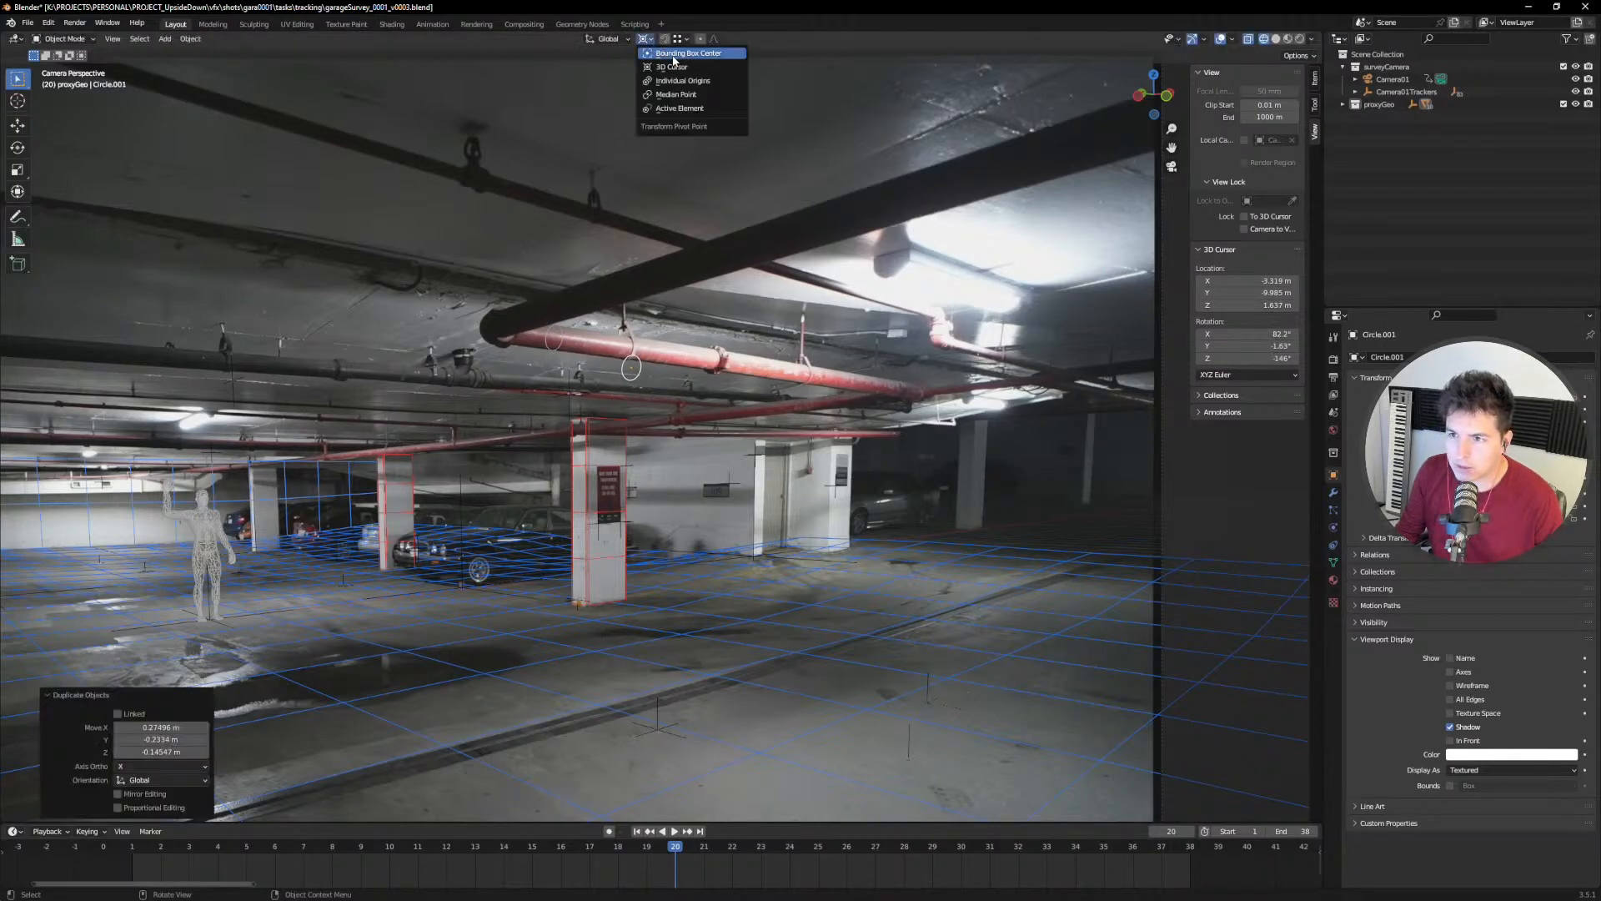
{"action": "left_click", "coordinate": [677, 69]}
{"action": "key", "text": "s"}
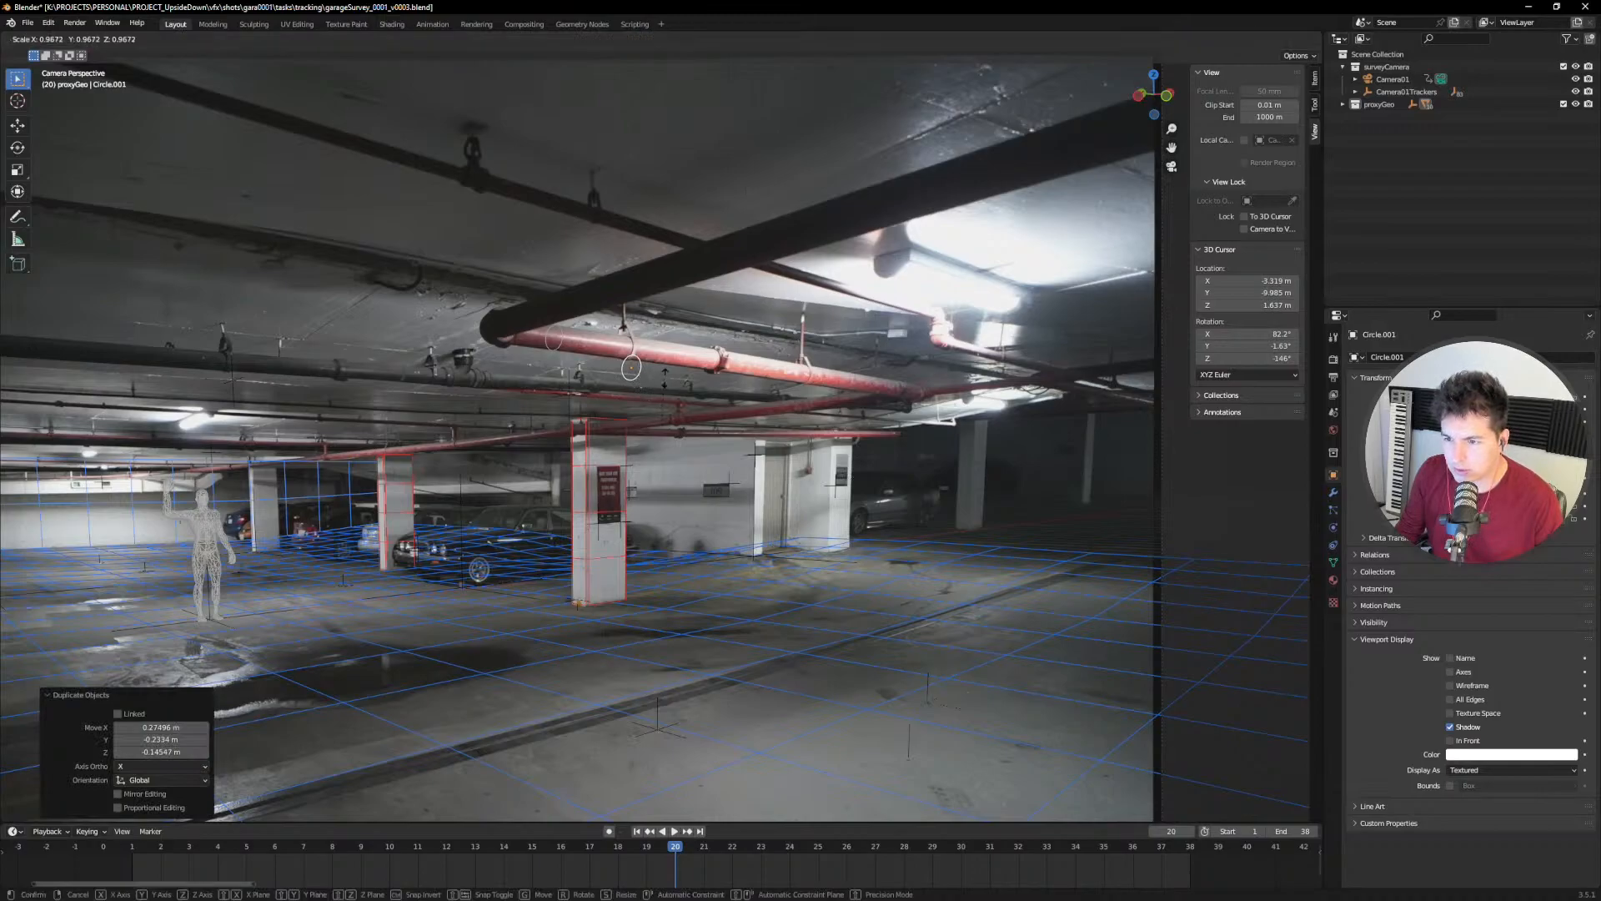
{"action": "left_click", "coordinate": [885, 409]}
{"action": "left_click", "coordinate": [645, 39]}
{"action": "left_click", "coordinate": [677, 92]}
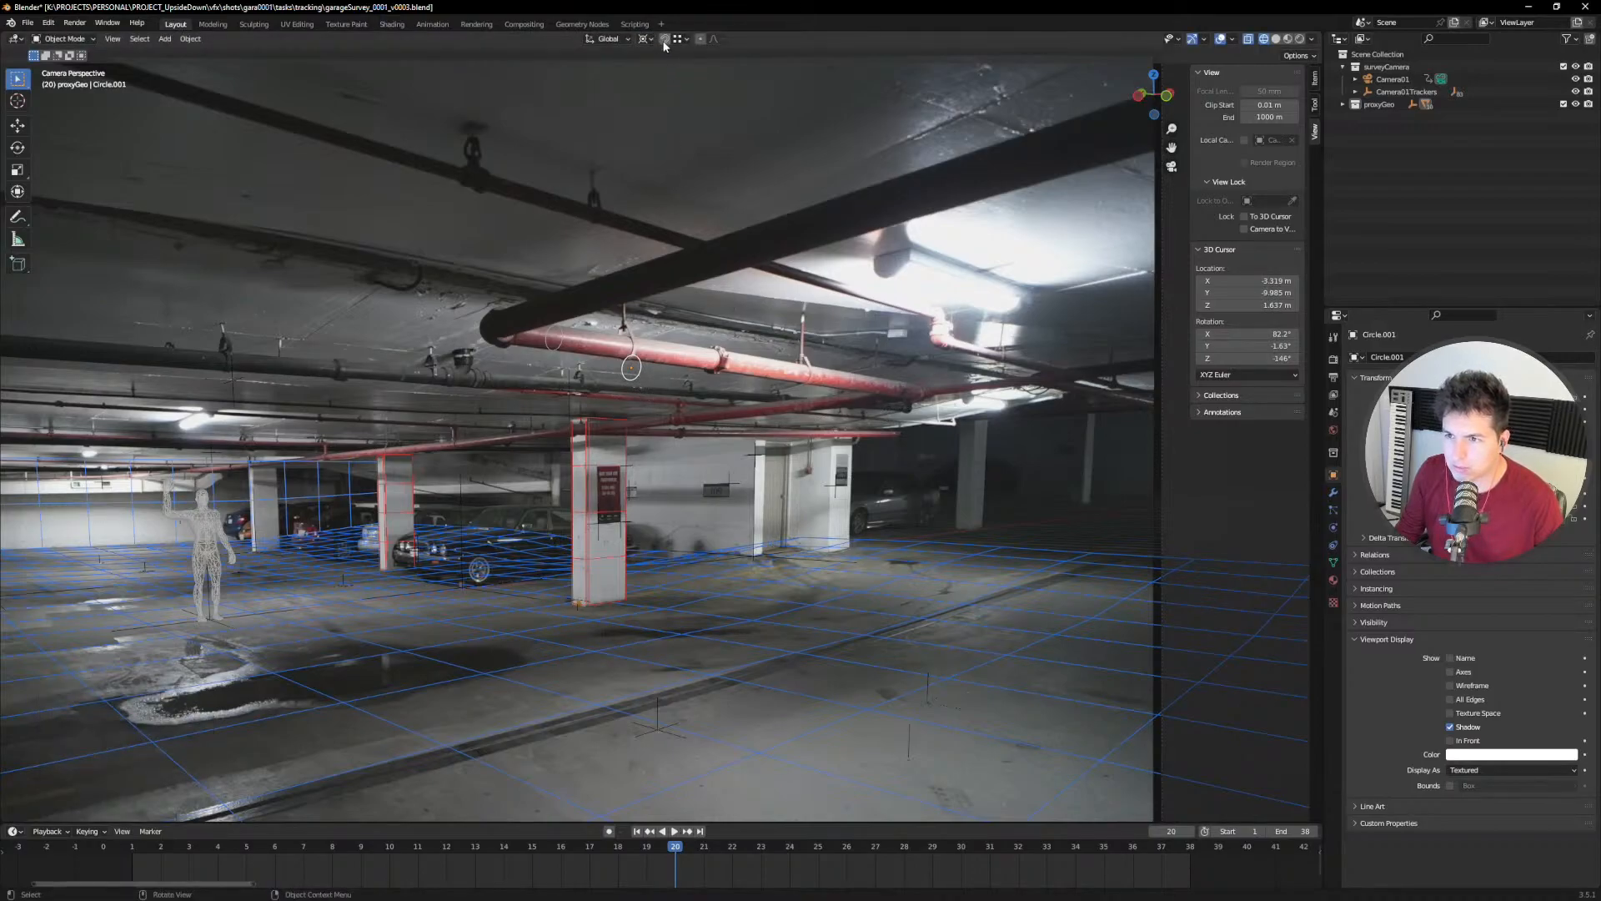
{"action": "left_click", "coordinate": [665, 43]}
{"action": "left_click", "coordinate": [684, 61]}
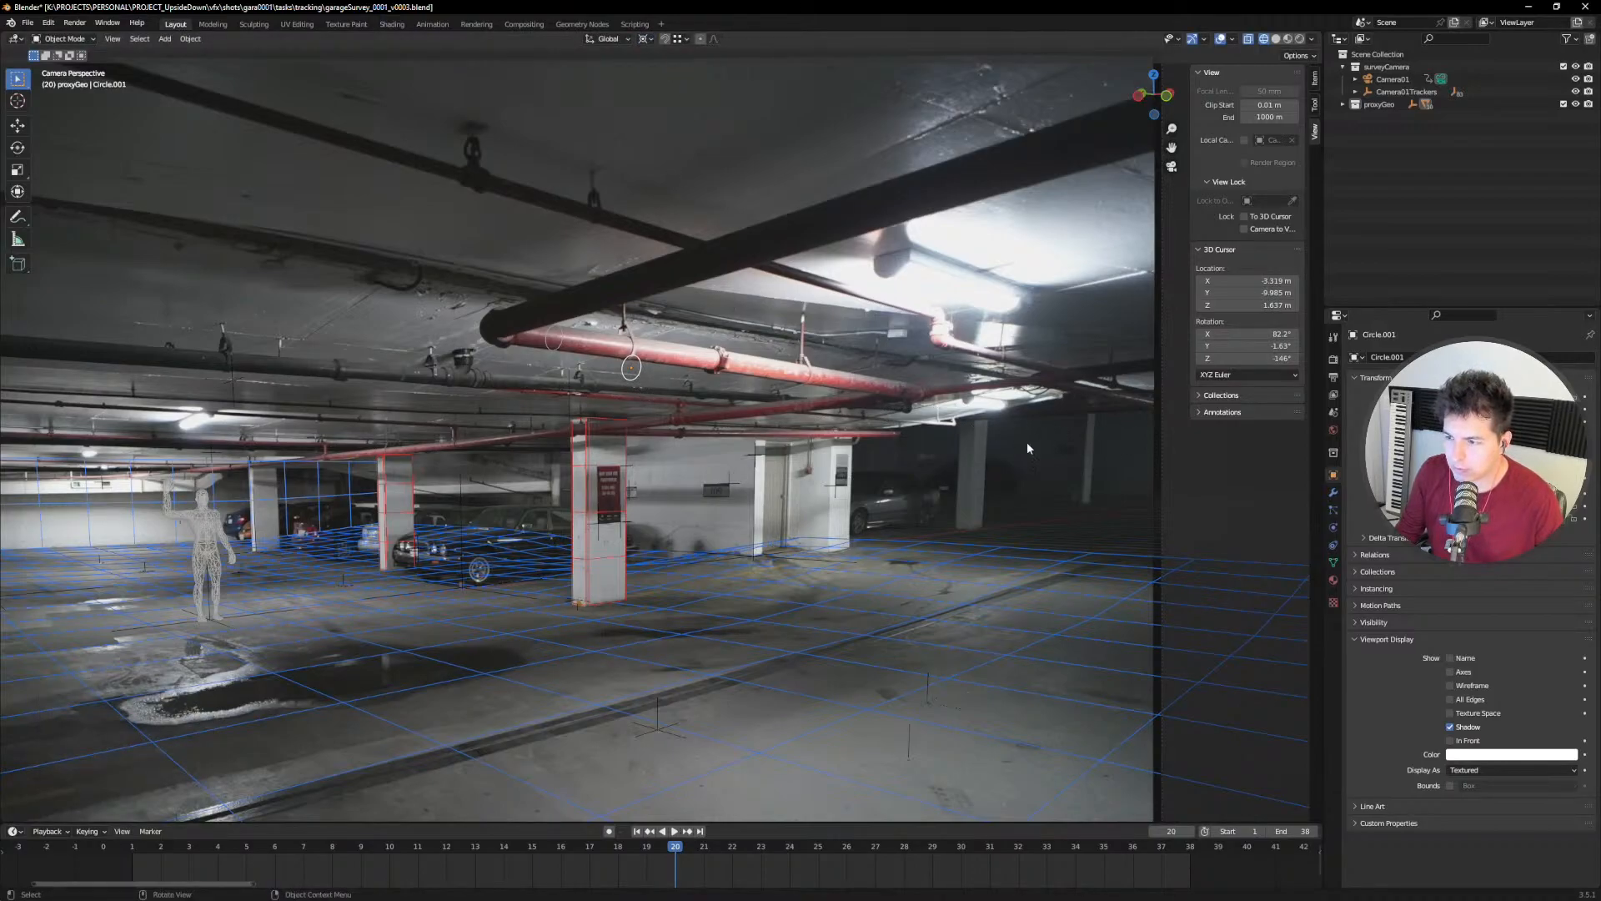
Step: Slide the duplicate circle along the red pipe past its flanged coupling toward the next hanger
{"action": "scroll", "coordinate": [692, 372], "scroll_direction": "up", "scroll_amount": 2}
{"action": "key", "text": "g"}
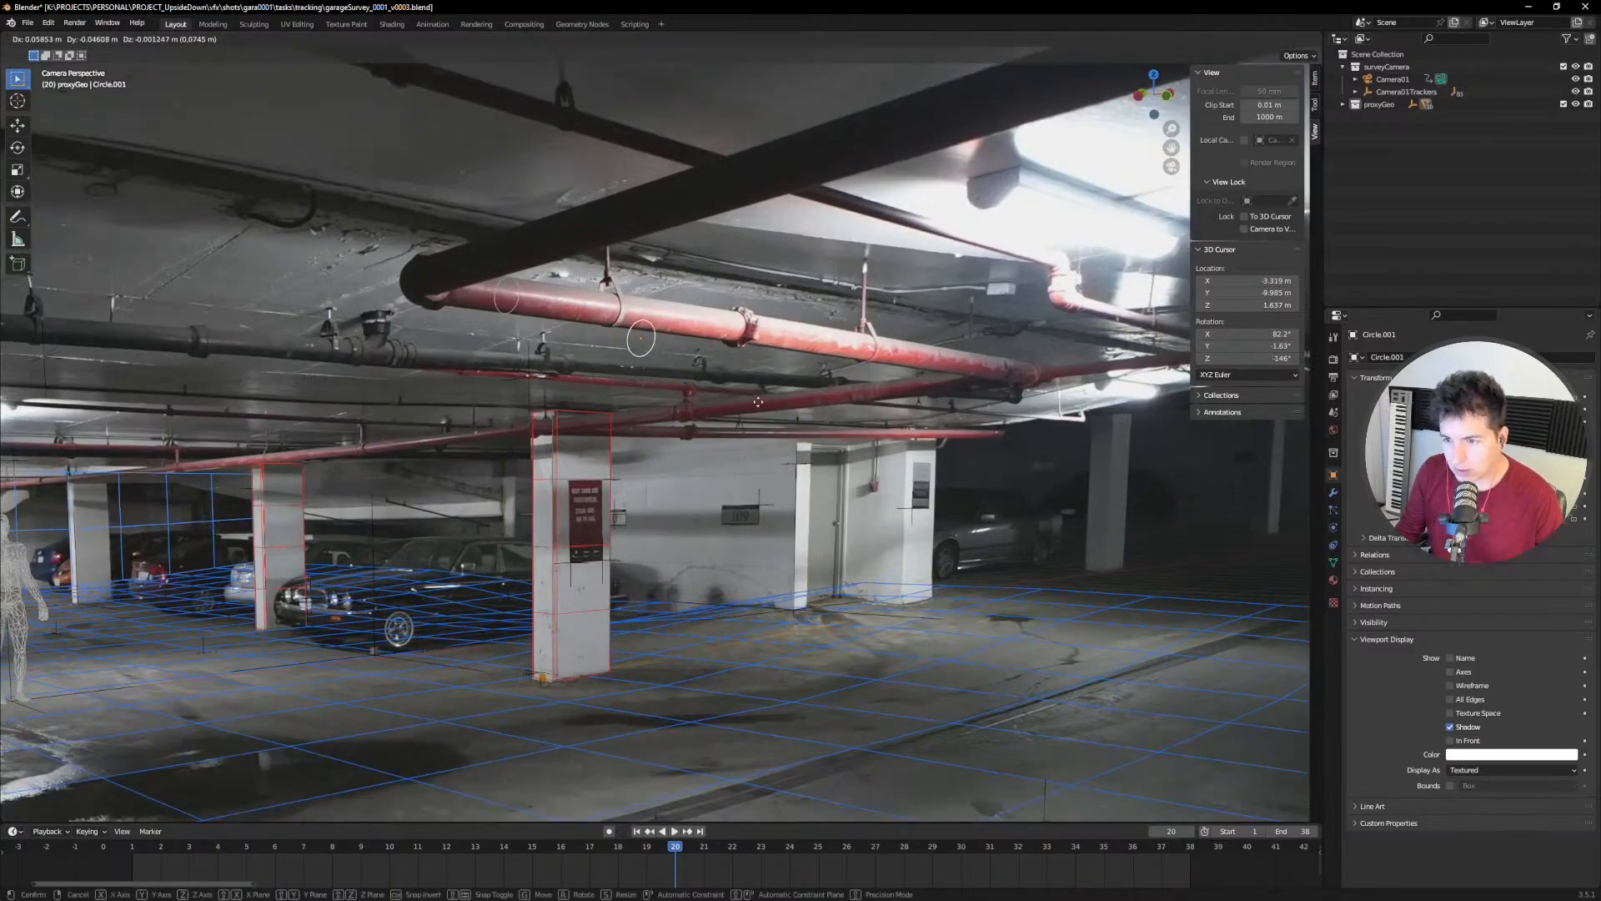
{"action": "left_click", "coordinate": [711, 108]}
{"action": "middle_click_drag", "start_coordinate": [842, 374], "coordinate": [530, 335], "text": "shift"}
{"action": "key", "text": "g"}
{"action": "left_click", "coordinate": [637, 355]}
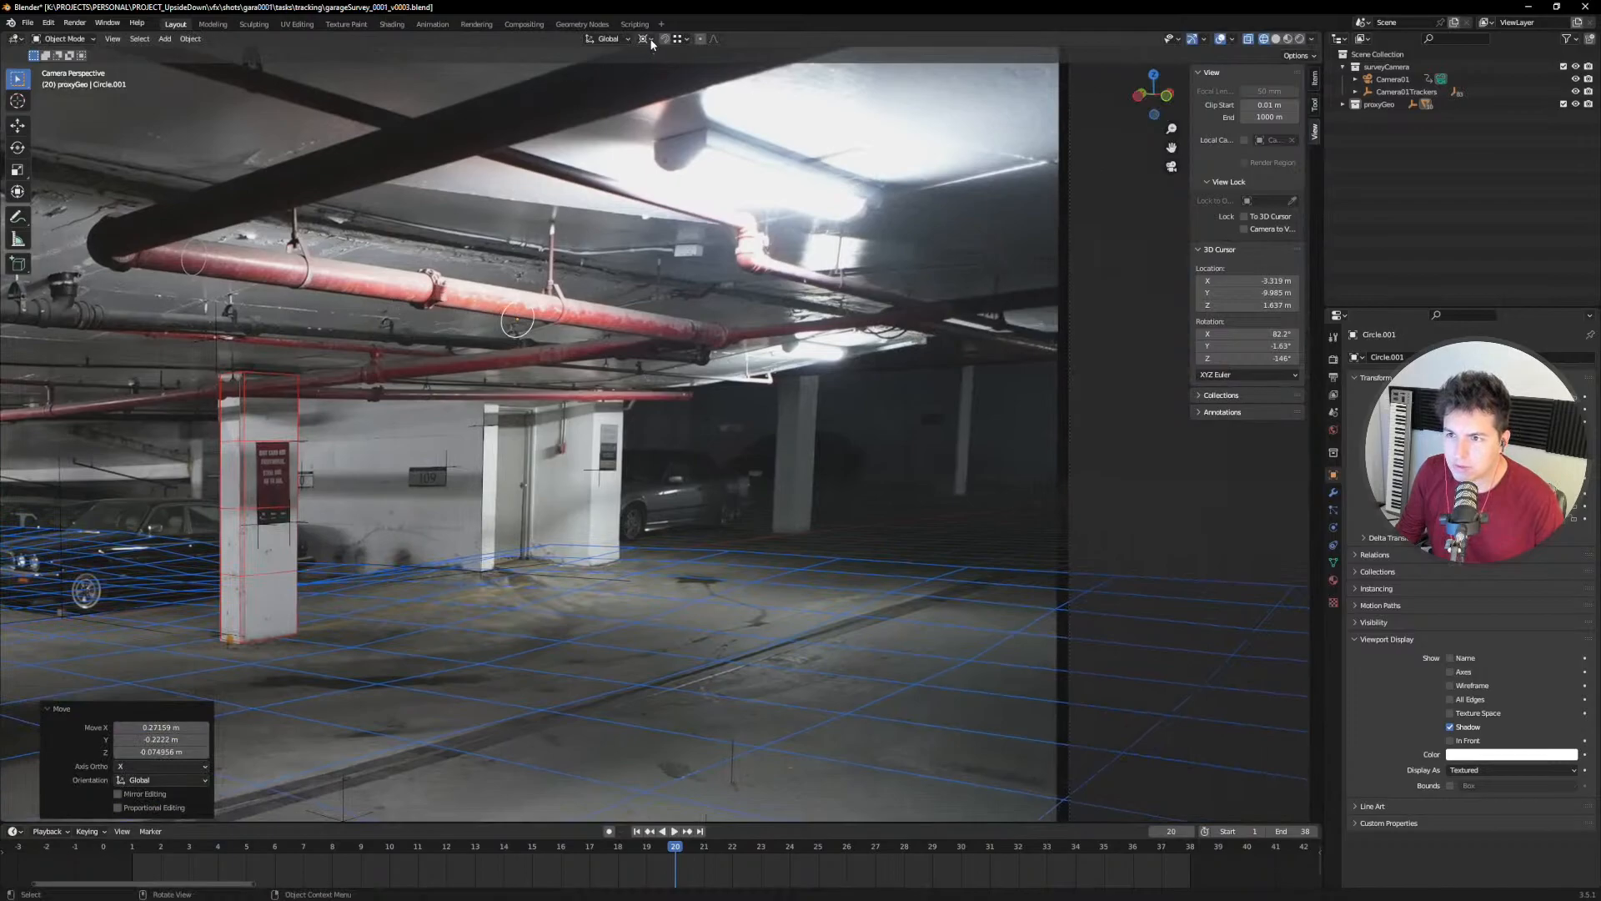
Step: Move the duplicate circle along the red pipe, past the last hanger, onto the coupling just before the pipe junction
{"action": "left_click", "coordinate": [651, 39]}
{"action": "key", "text": "g"}
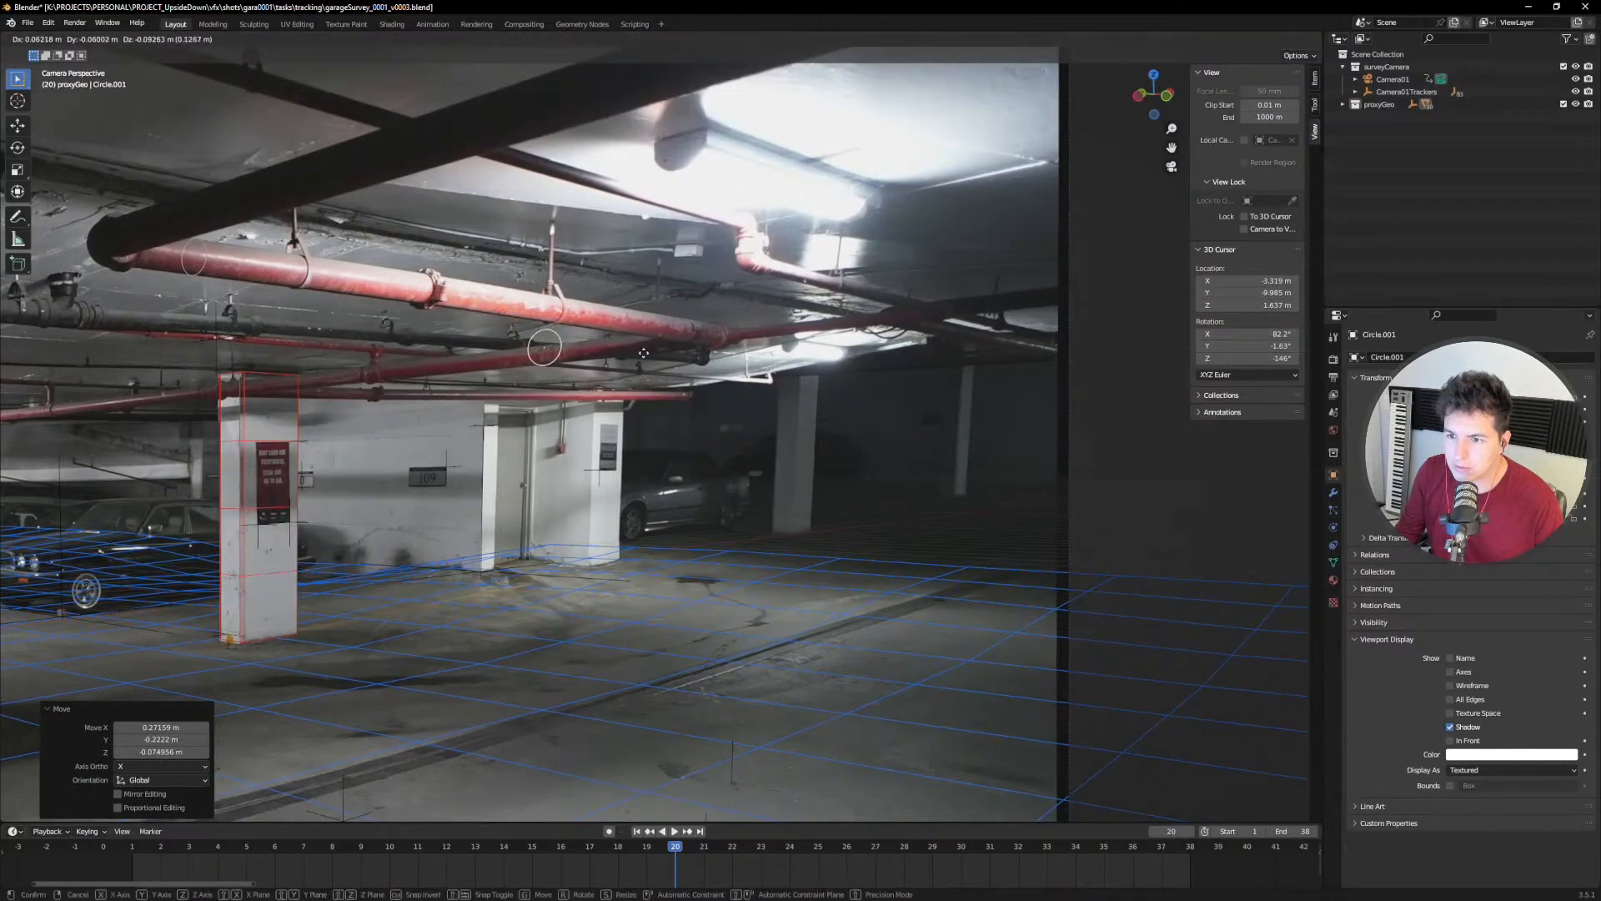
{"action": "left_click", "coordinate": [737, 354]}
{"action": "middle_click_drag", "start_coordinate": [737, 354], "coordinate": [676, 423], "text": "ctrl"}
{"action": "key", "text": "g"}
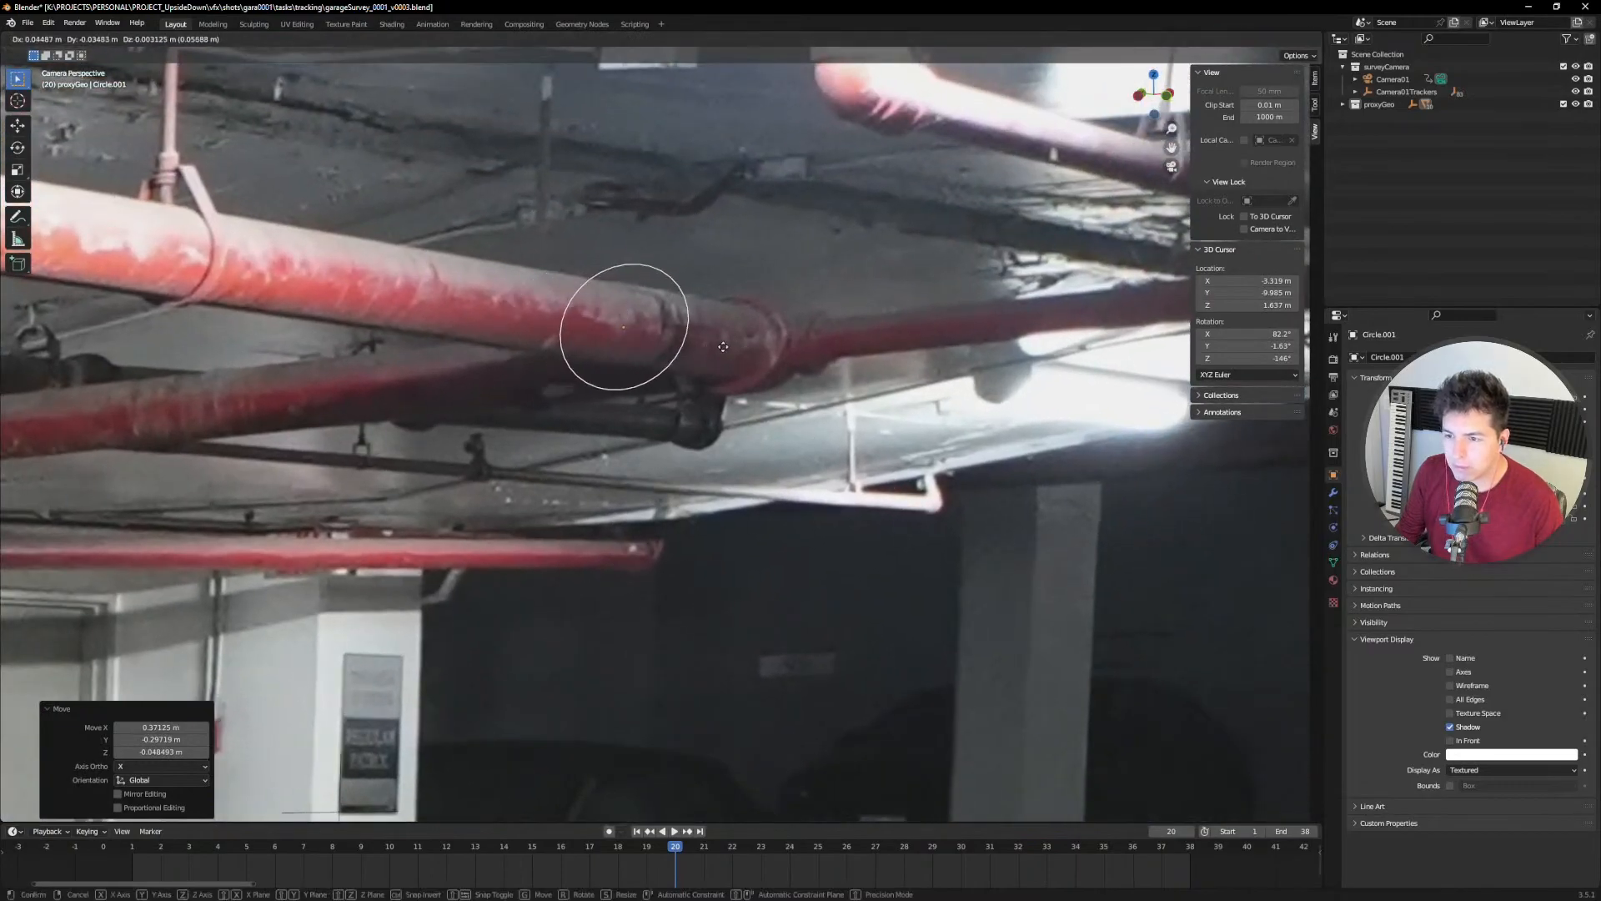
{"action": "left_click", "coordinate": [794, 352]}
{"action": "middle_click_drag", "start_coordinate": [794, 352], "coordinate": [848, 365], "text": "ctrl"}
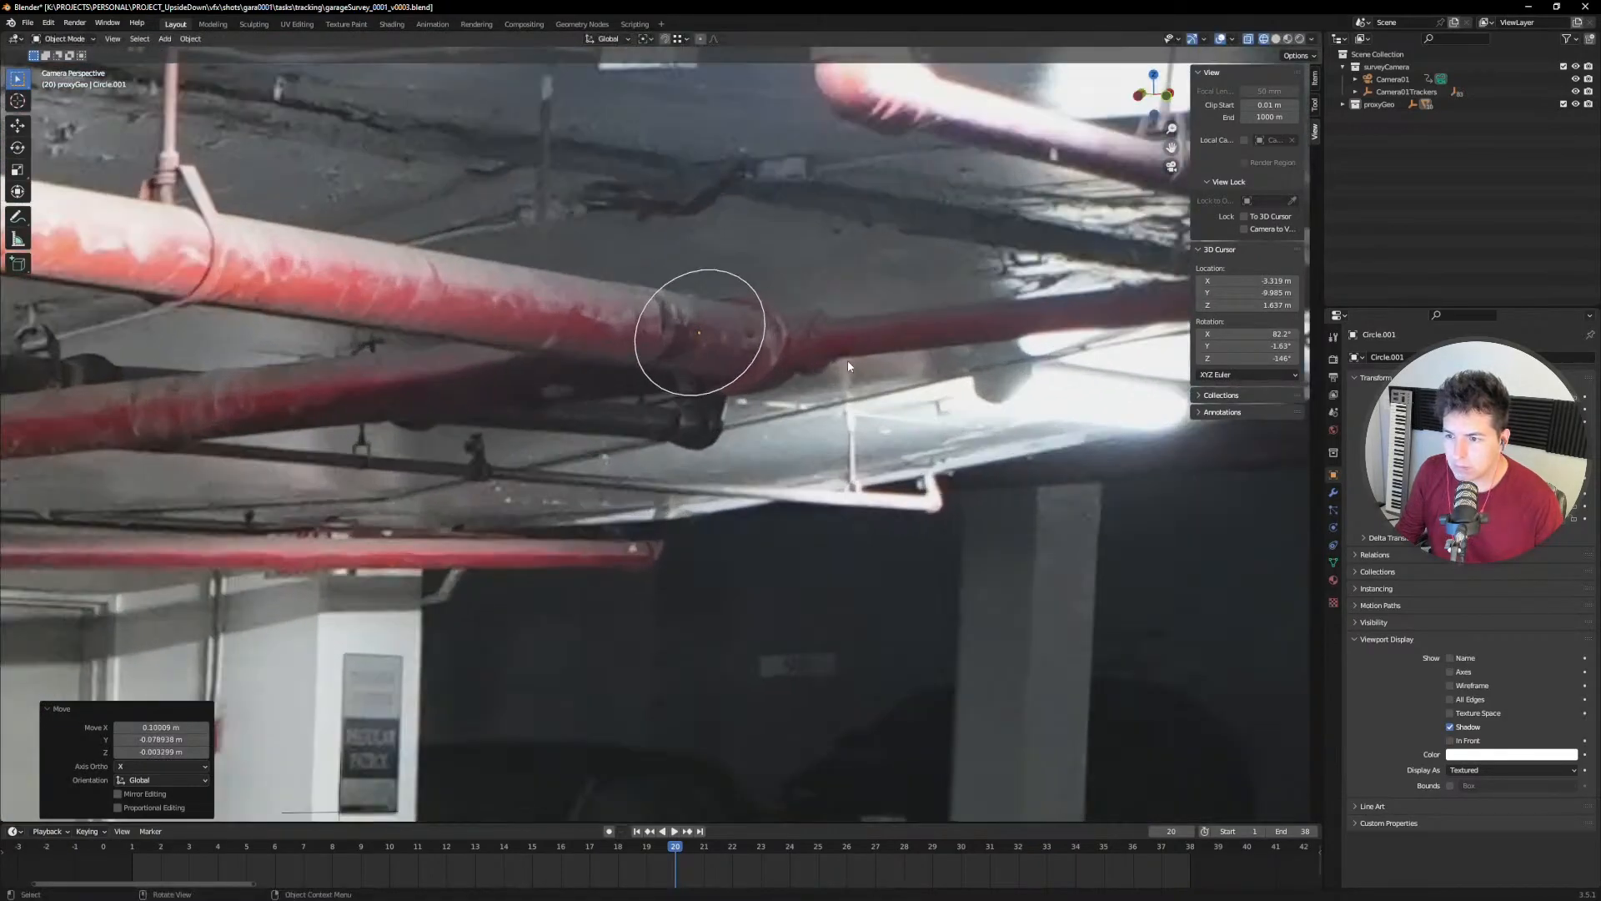
Step: Scale the duplicate circle by 0.636 and nudge it to fit the coupling just before the pipe junction
{"action": "key", "text": "s"}
{"action": "left_click", "coordinate": [792, 354]}
{"action": "key", "text": "g"}
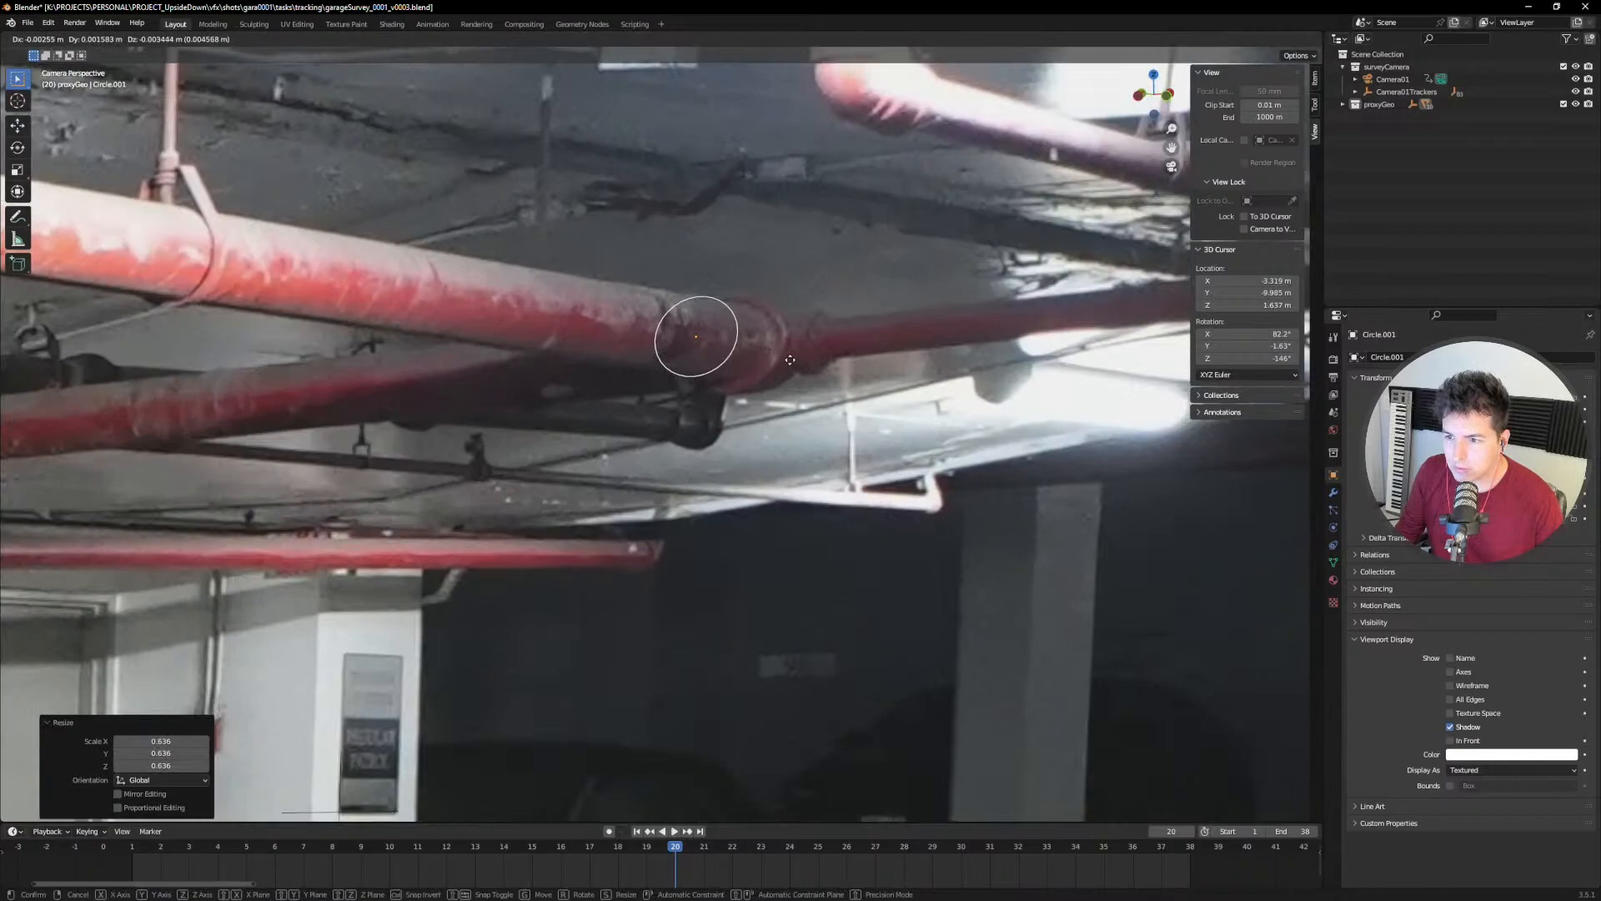
{"action": "left_click", "coordinate": [790, 361]}
{"action": "key", "text": "s"}
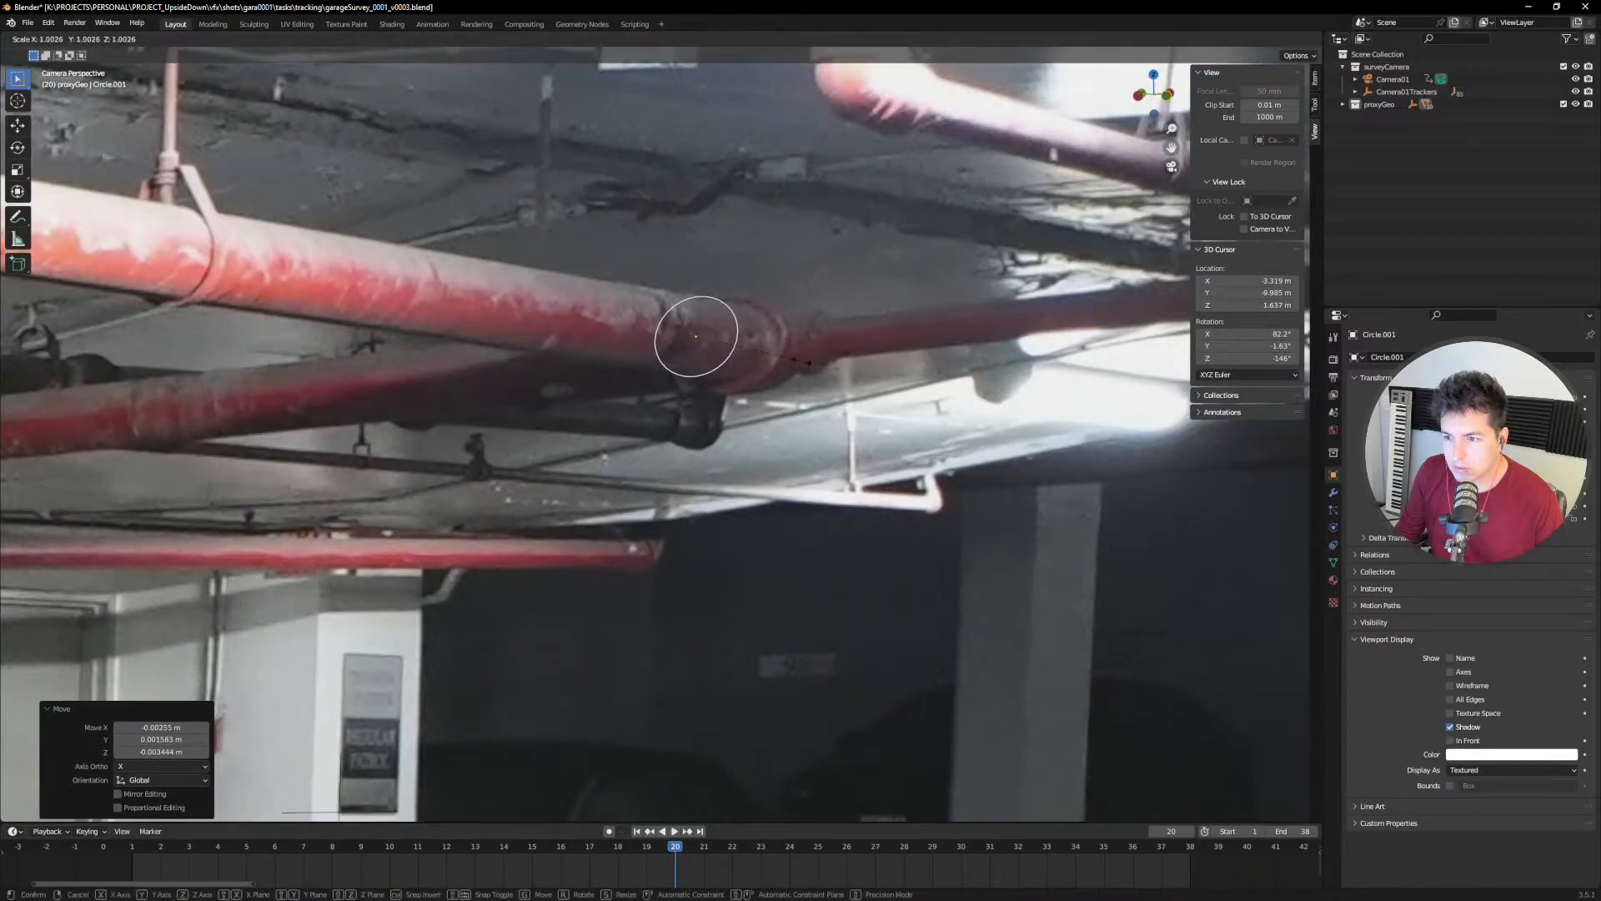
{"action": "left_click", "coordinate": [802, 365]}
{"action": "key", "text": "g"}
{"action": "left_click", "coordinate": [799, 367]}
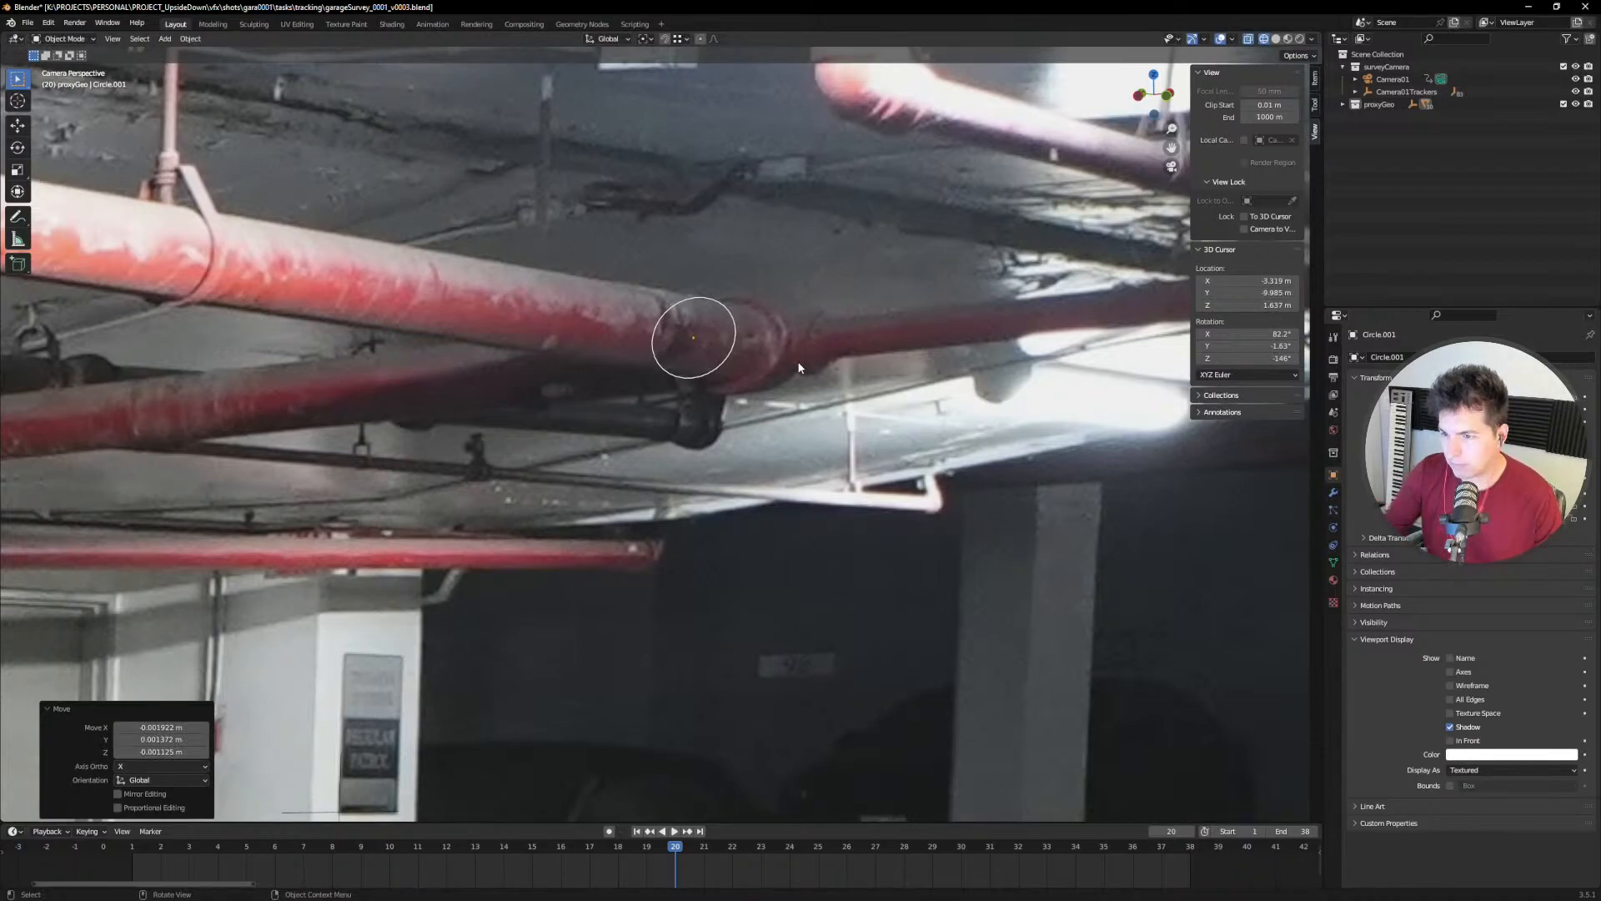
Step: Snap the 3D cursor to Camera01, set the pivot point to 3D Cursor, and reselect the duplicate circle
{"action": "scroll", "coordinate": [769, 320], "scroll_direction": "down", "scroll_amount": 6}
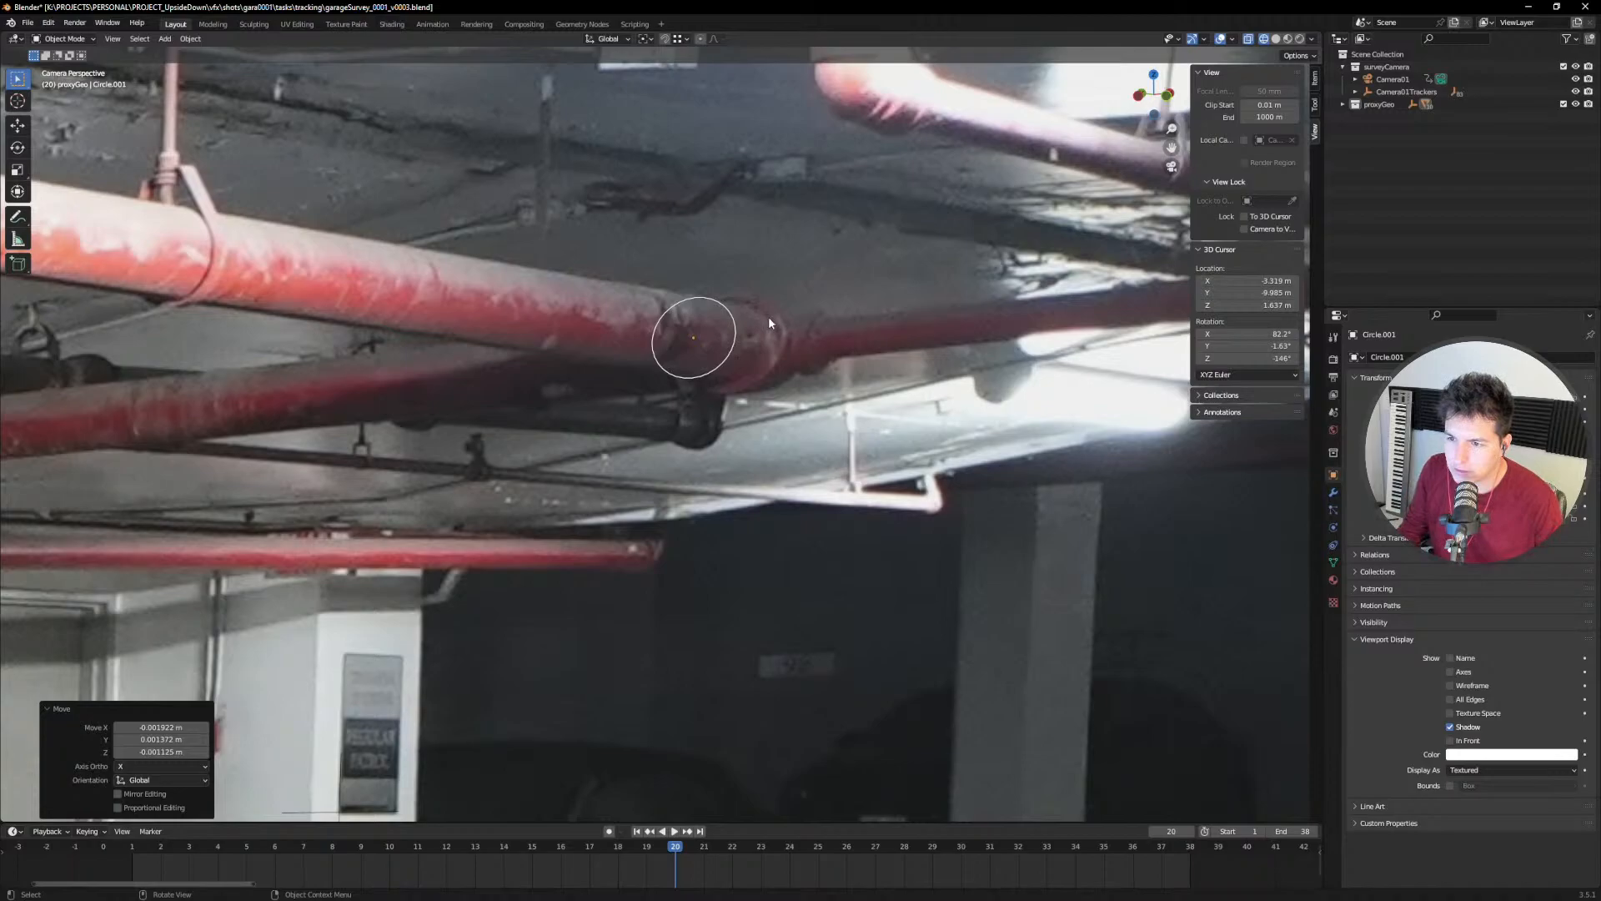
{"action": "scroll", "coordinate": [697, 403], "scroll_direction": "down", "scroll_amount": 2}
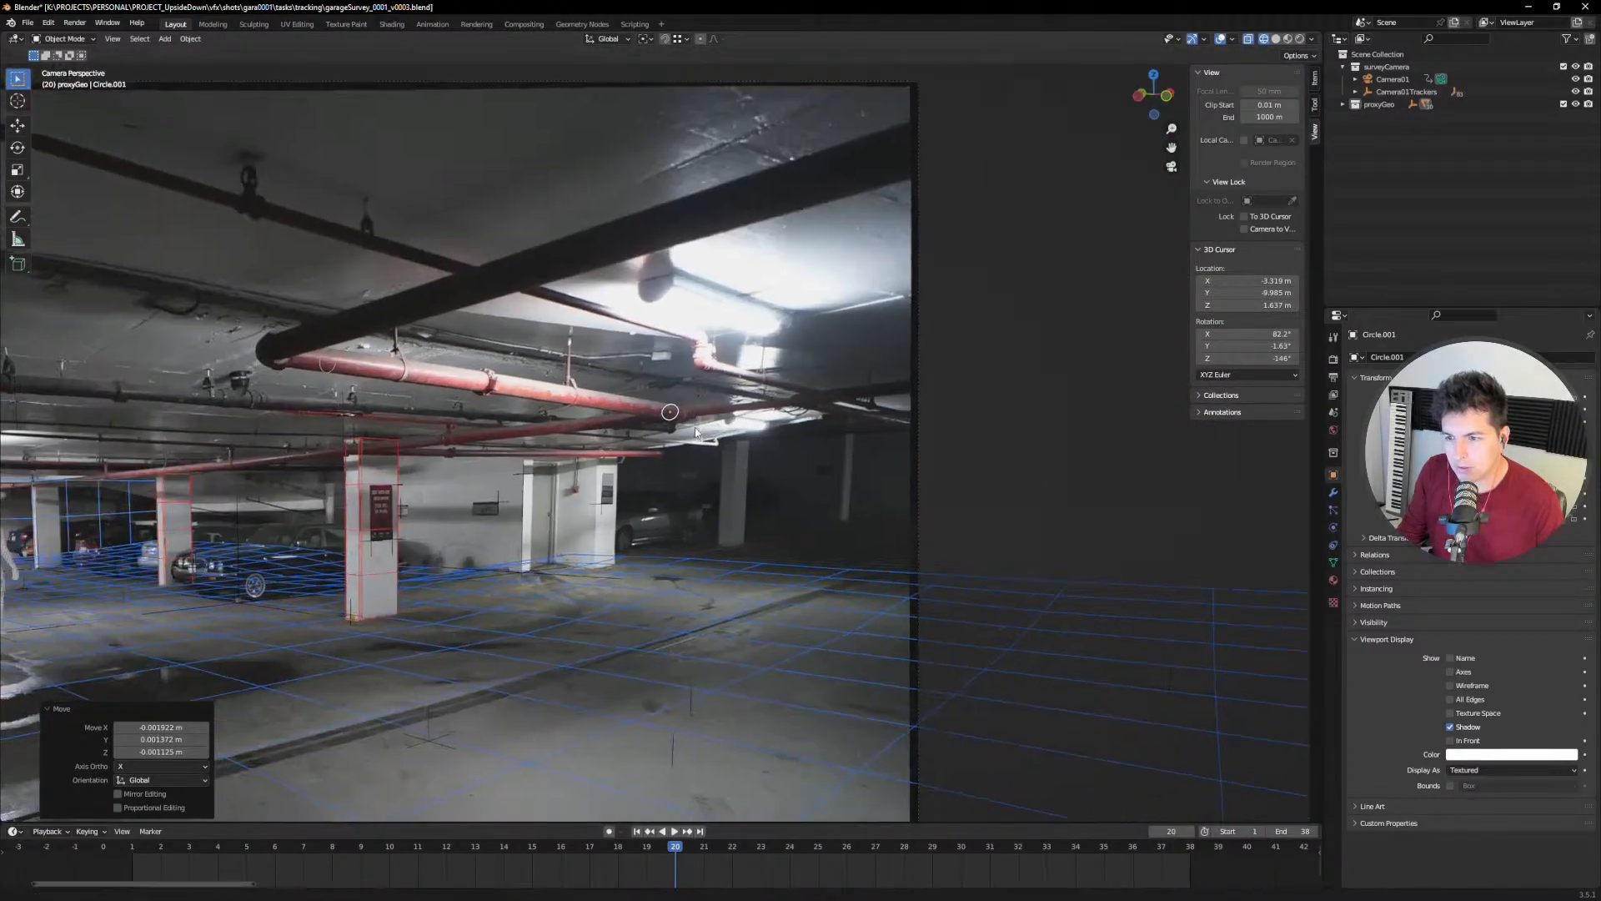
{"action": "scroll", "coordinate": [754, 389], "scroll_direction": "up", "scroll_amount": 1}
{"action": "left_click", "coordinate": [1373, 78]}
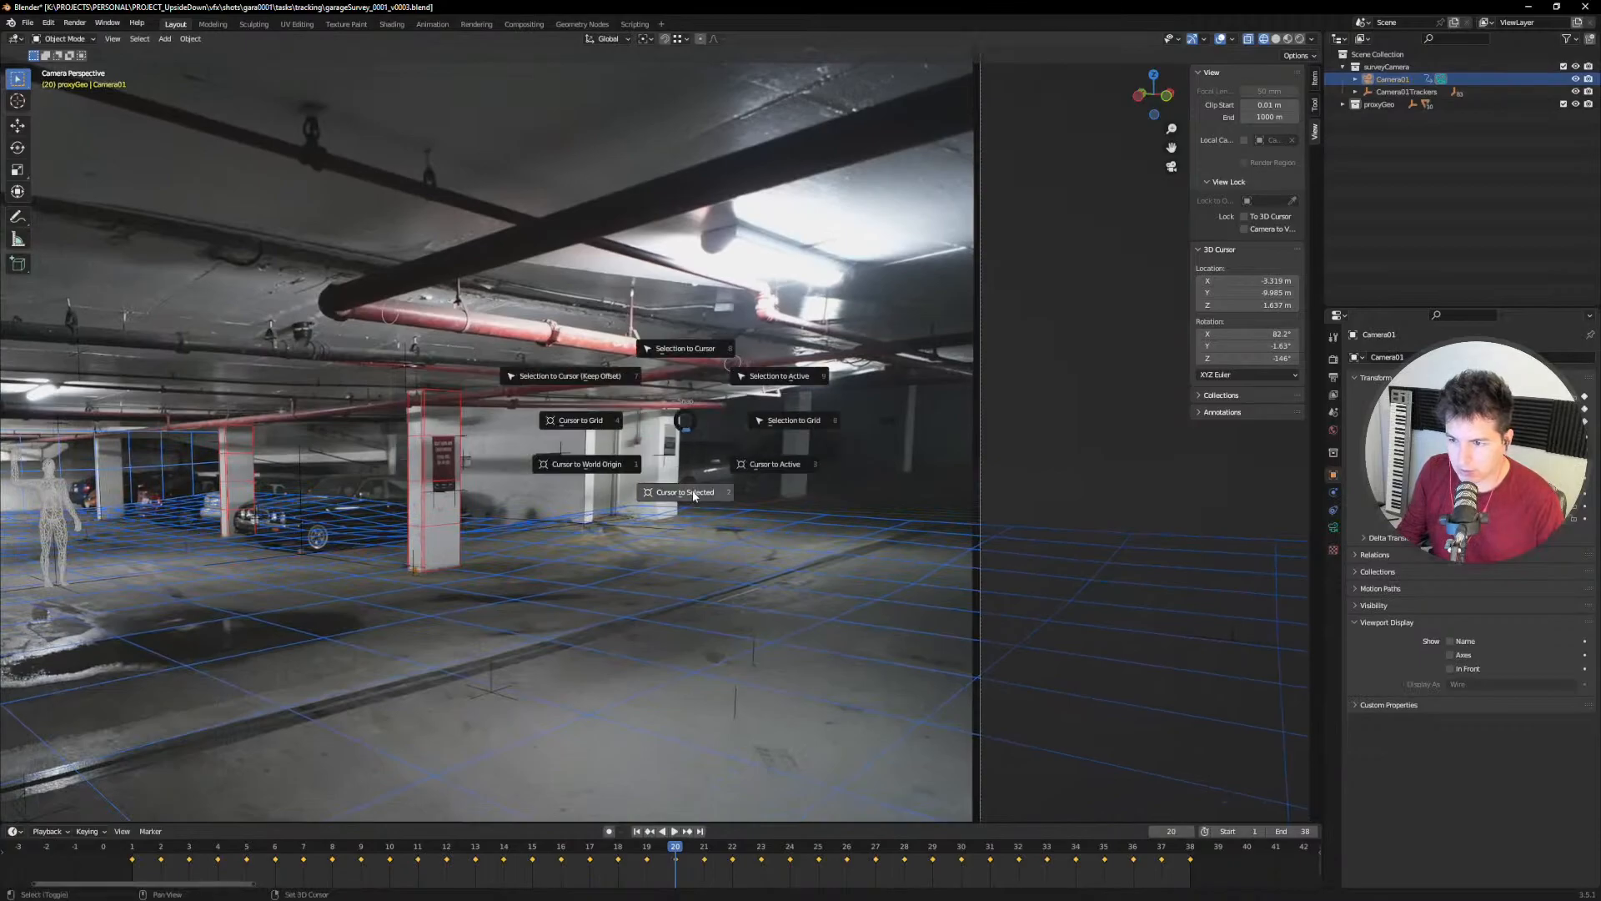
{"action": "left_click", "coordinate": [646, 39]}
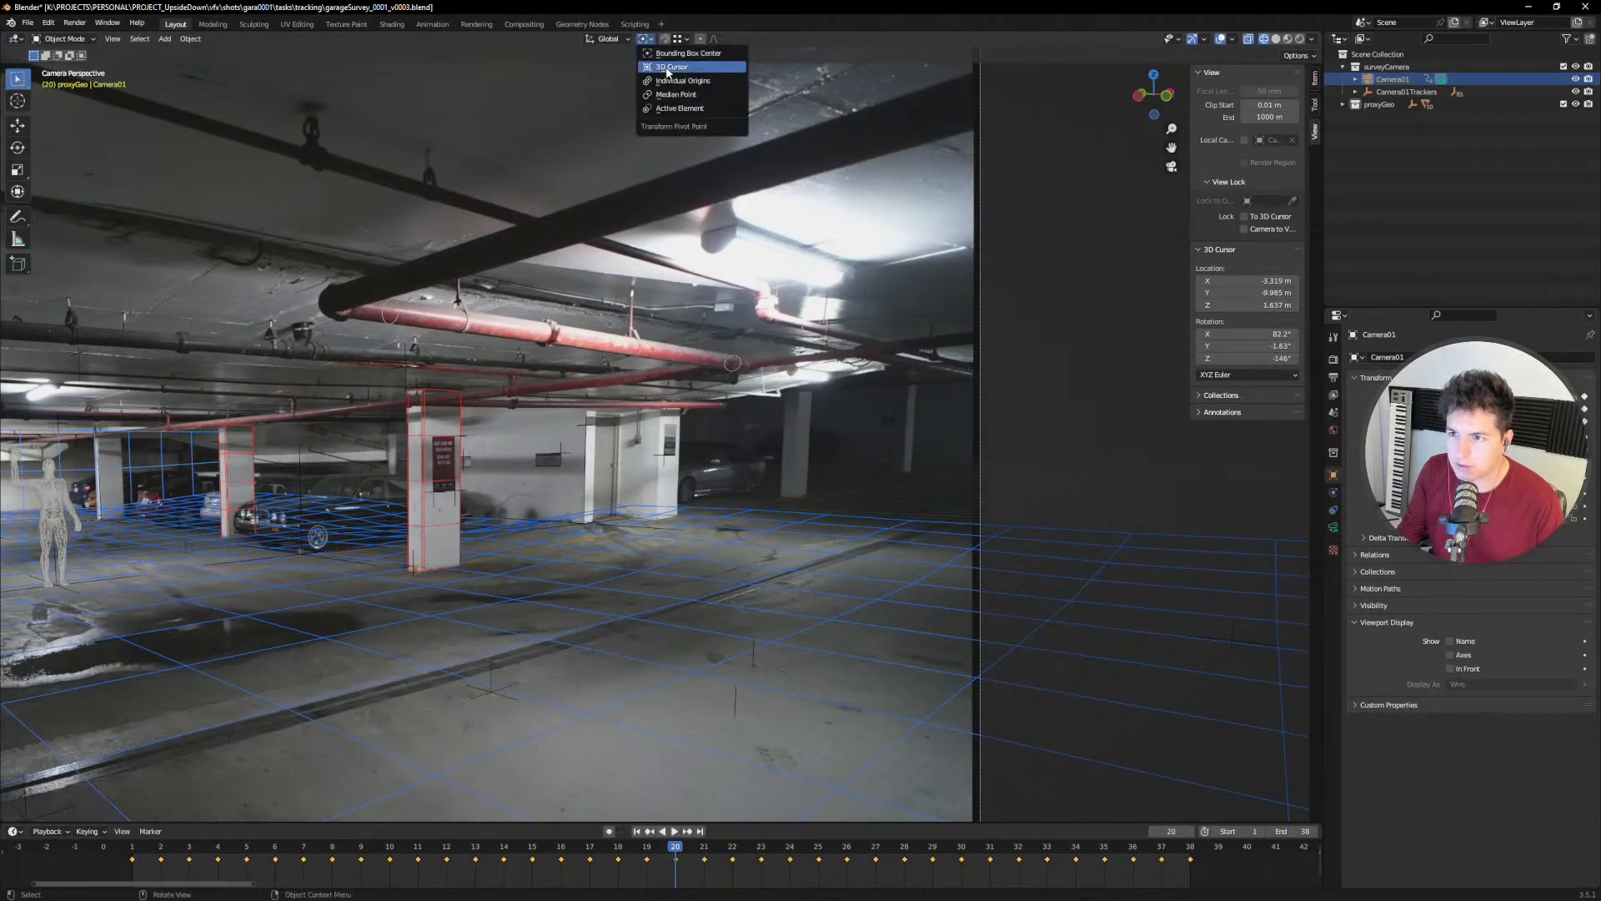
{"action": "left_click", "coordinate": [667, 67]}
{"action": "left_click", "coordinate": [738, 361]}
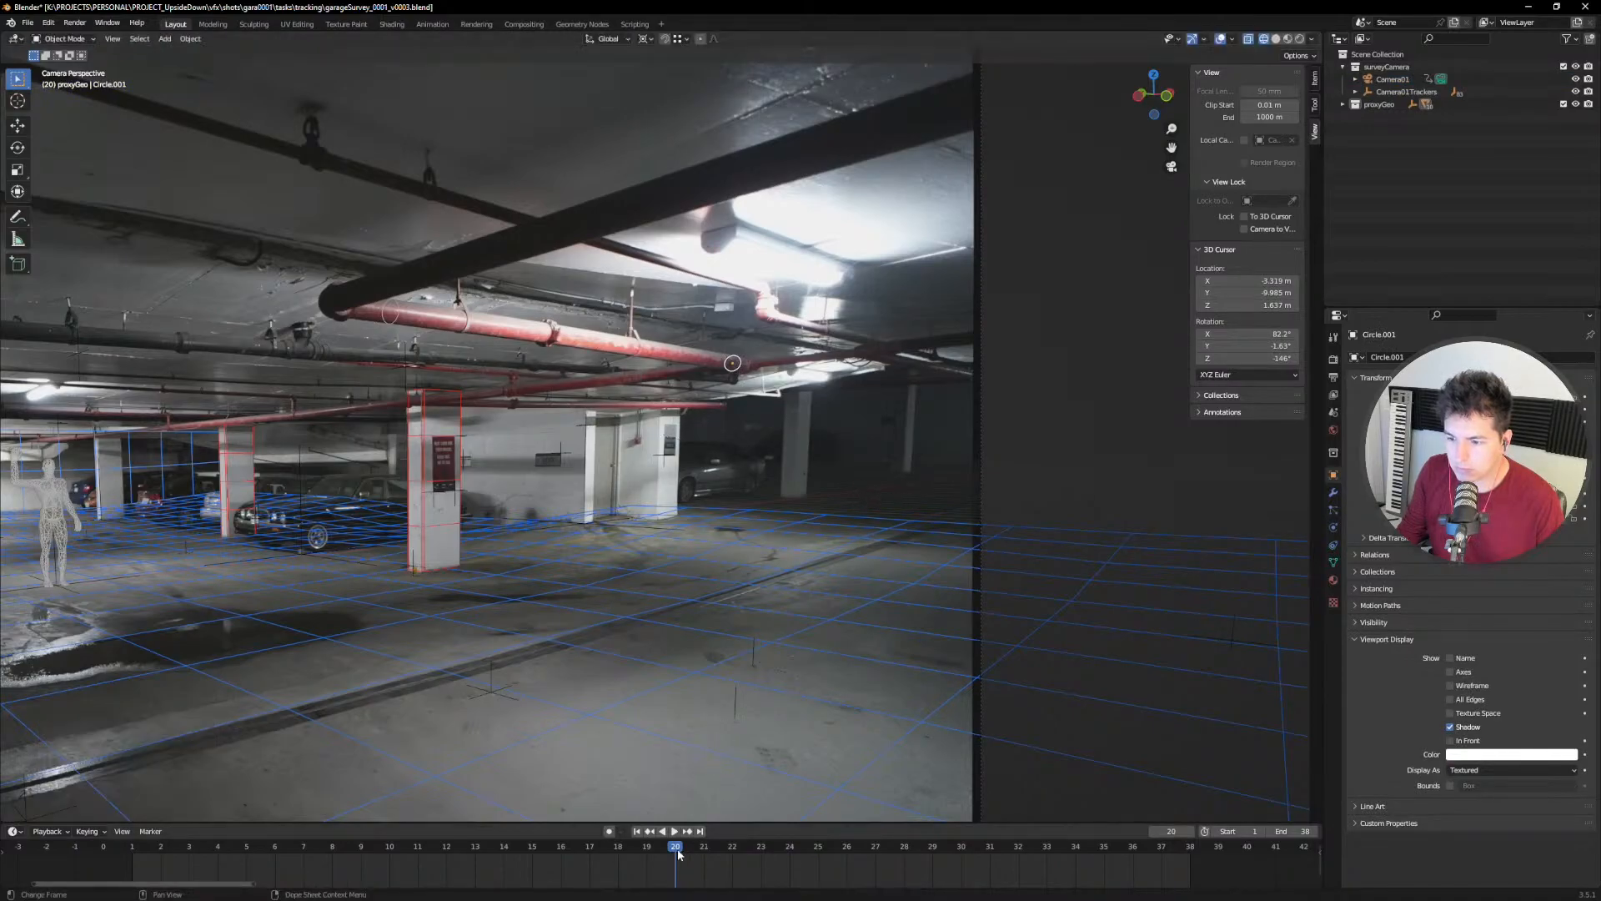
Step: At frame 21, scale the duplicate circle by about 1.6 from the 3D cursor to align it with the red pipe's far end
{"action": "left_click_drag", "start_coordinate": [689, 853], "coordinate": [705, 850]}
{"action": "middle_click_drag", "start_coordinate": [269, 422], "coordinate": [758, 372], "text": "shift"}
{"action": "scroll", "coordinate": [609, 405], "scroll_direction": "up", "scroll_amount": 5}
{"action": "middle_click_drag", "start_coordinate": [609, 404], "coordinate": [653, 424], "text": "shift"}
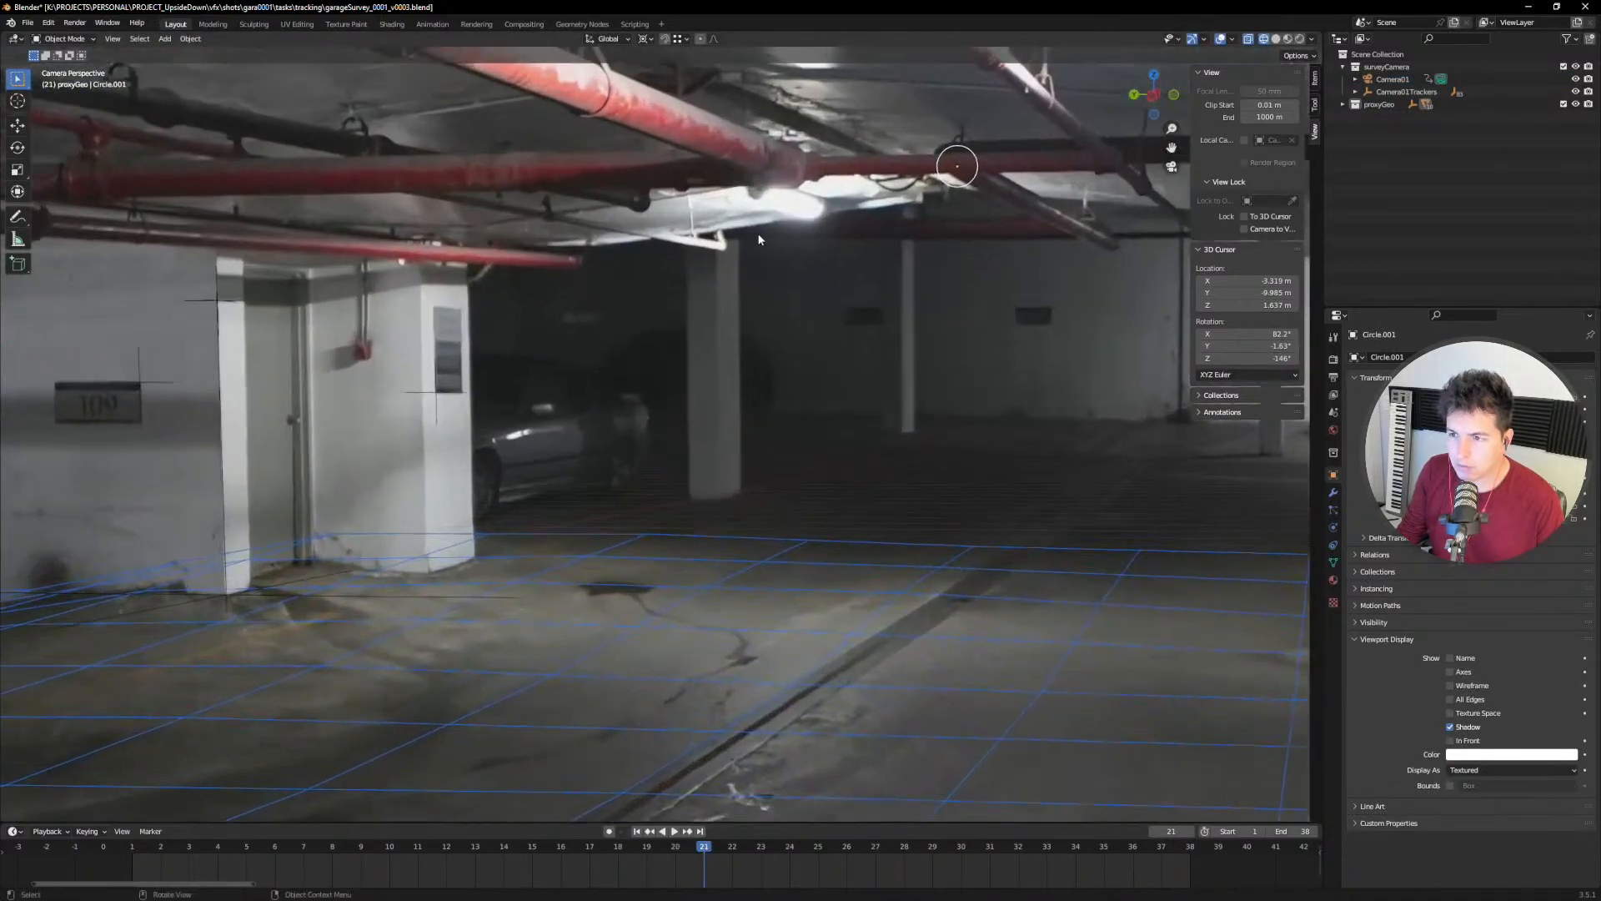
{"action": "key", "text": "s"}
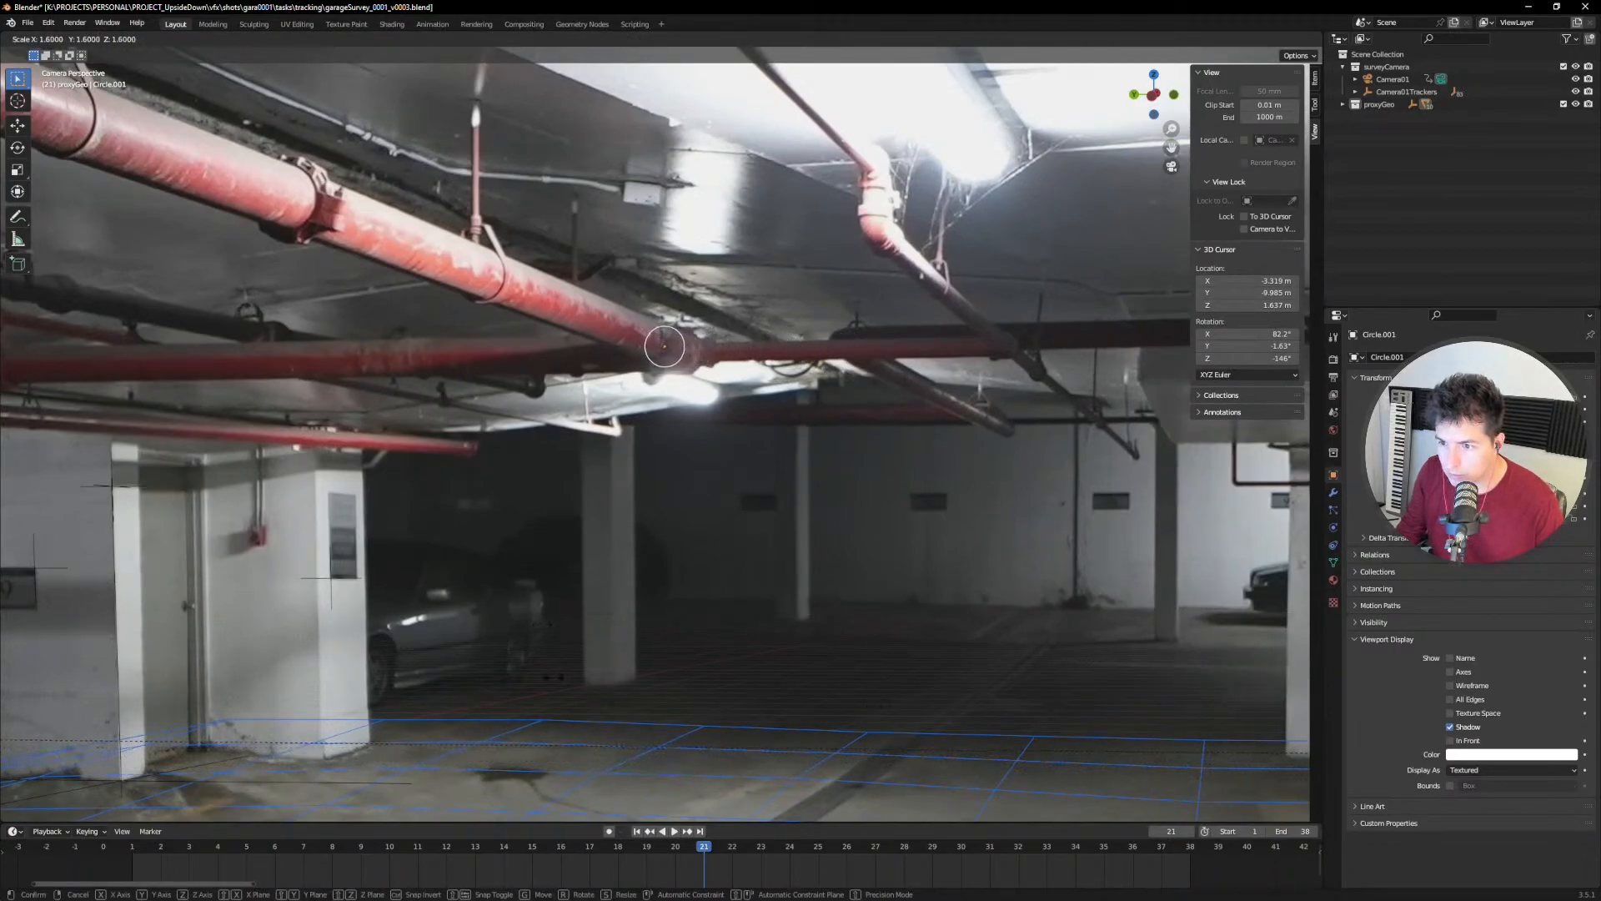
{"action": "left_click", "coordinate": [514, 466]}
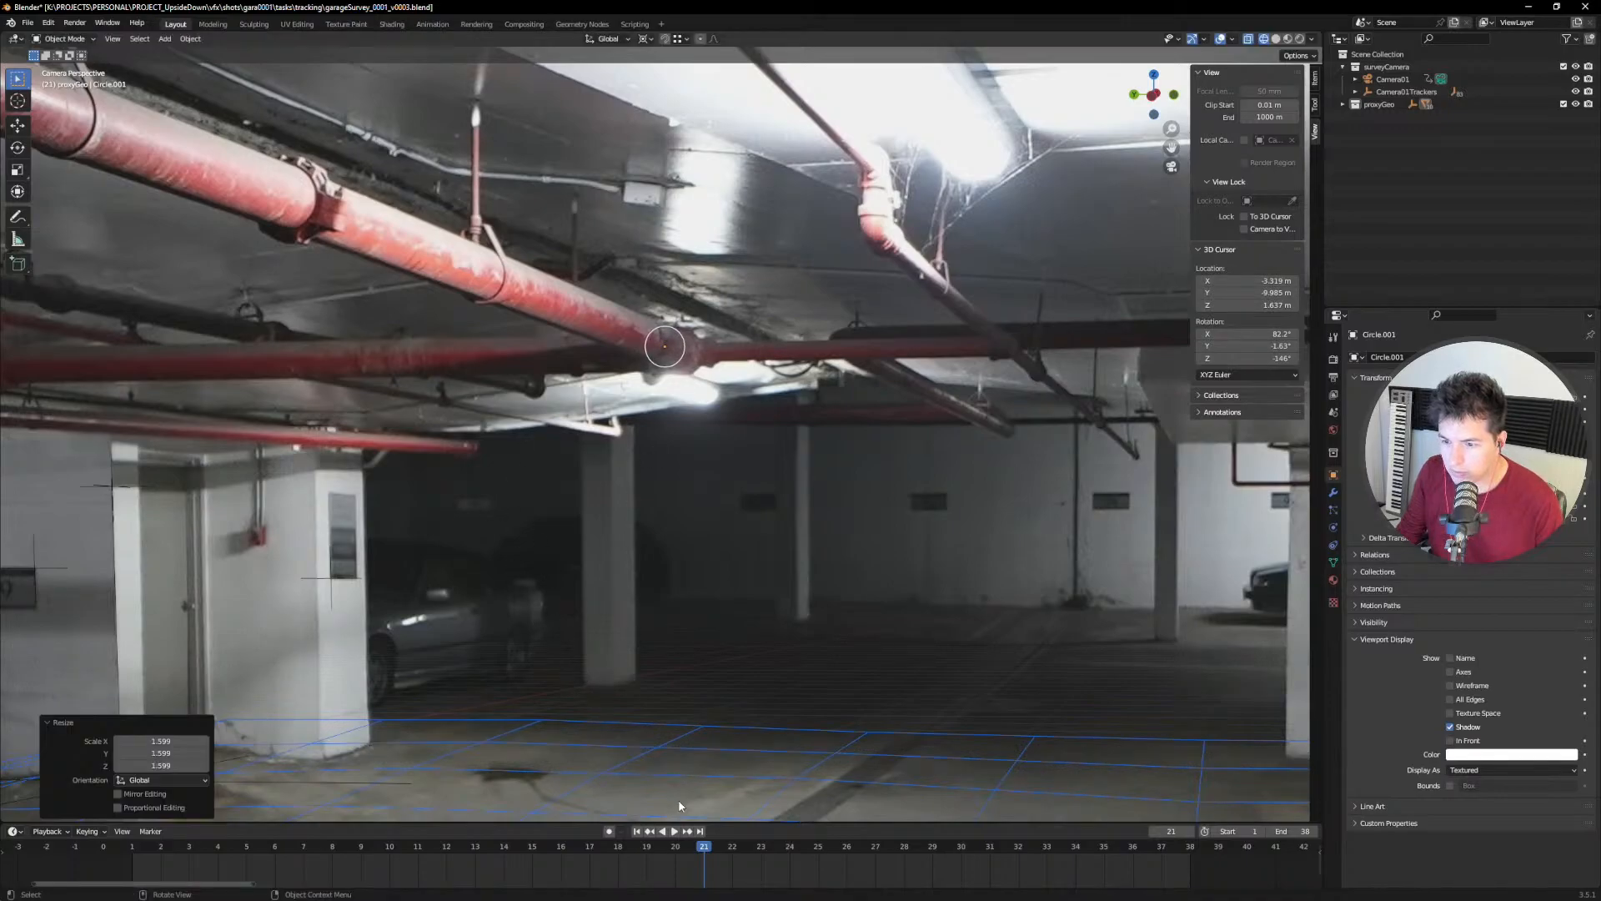
Step: Examine the duplicate circle's alignment with the red pipe's coupling at frame 20
{"action": "left_click", "coordinate": [687, 848]}
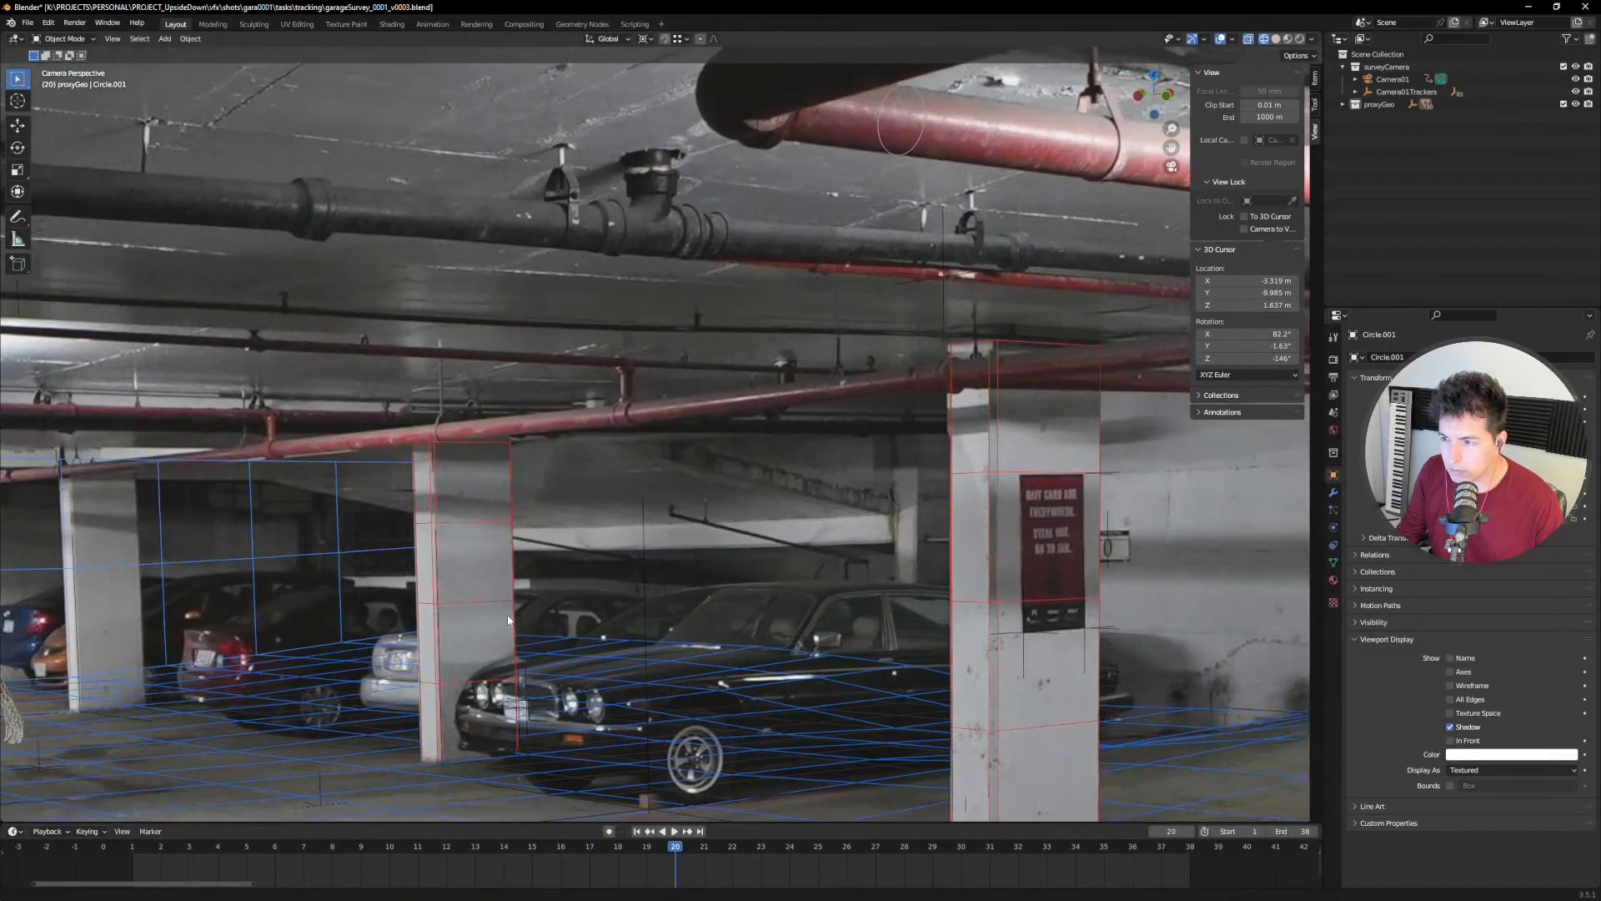
{"action": "middle_click_drag", "start_coordinate": [555, 622], "coordinate": [38, 582], "text": "shift"}
{"action": "middle_click_drag", "start_coordinate": [727, 517], "coordinate": [250, 568], "text": "shift"}
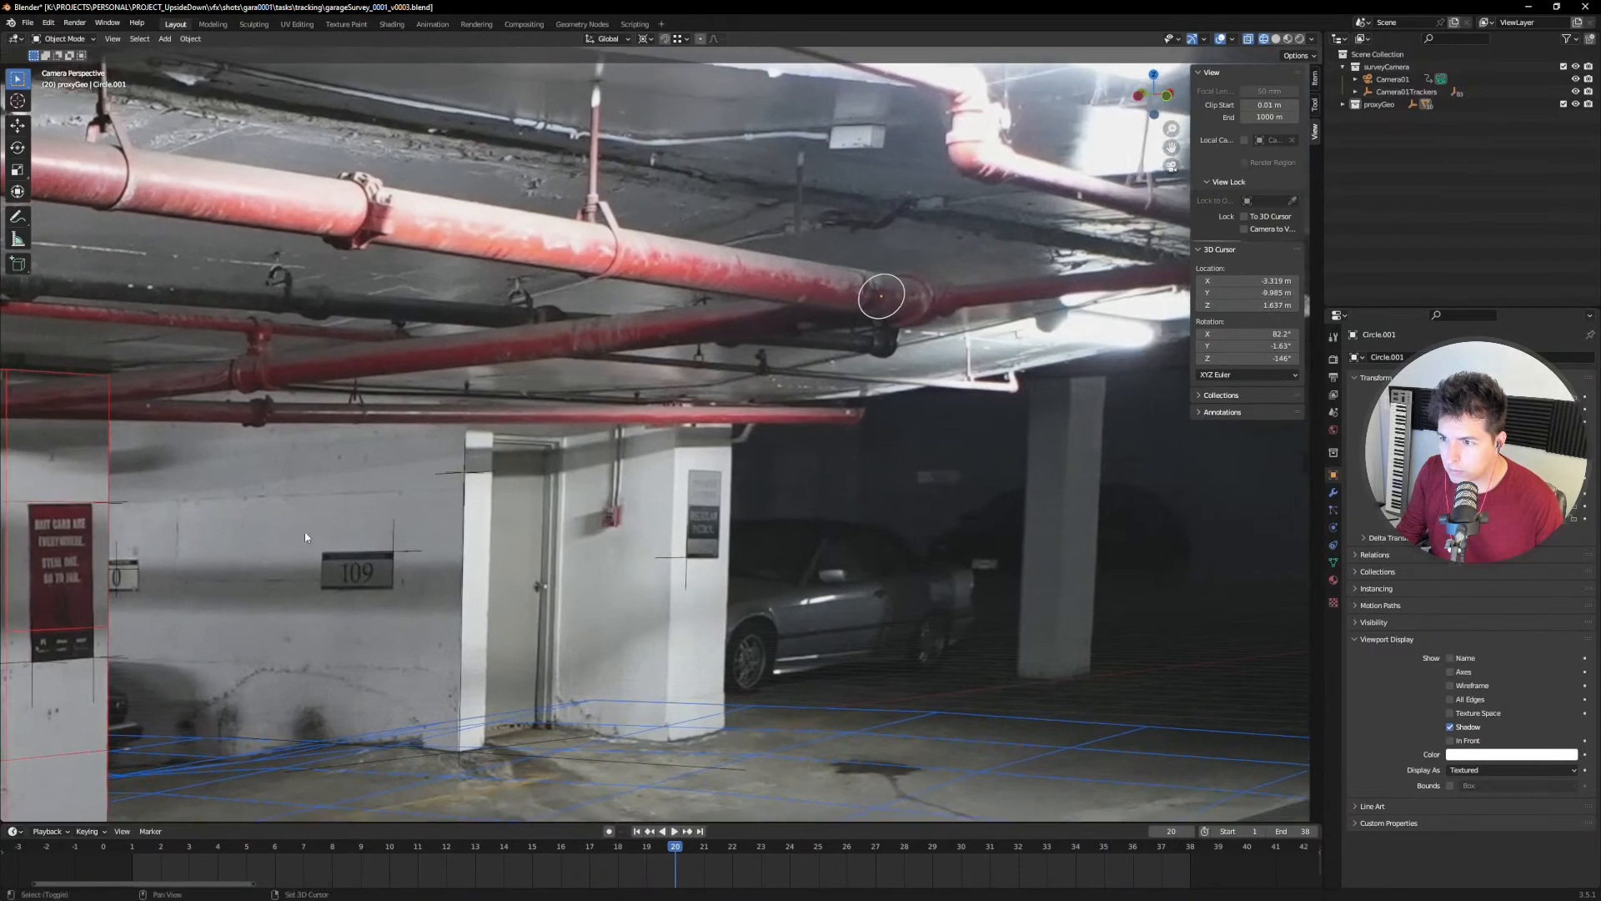
{"action": "scroll", "coordinate": [922, 298], "scroll_direction": "up", "scroll_amount": 2}
{"action": "middle_click_drag", "start_coordinate": [922, 299], "coordinate": [554, 464], "text": "shift"}
{"action": "scroll", "coordinate": [555, 400], "scroll_direction": "up", "scroll_amount": 4}
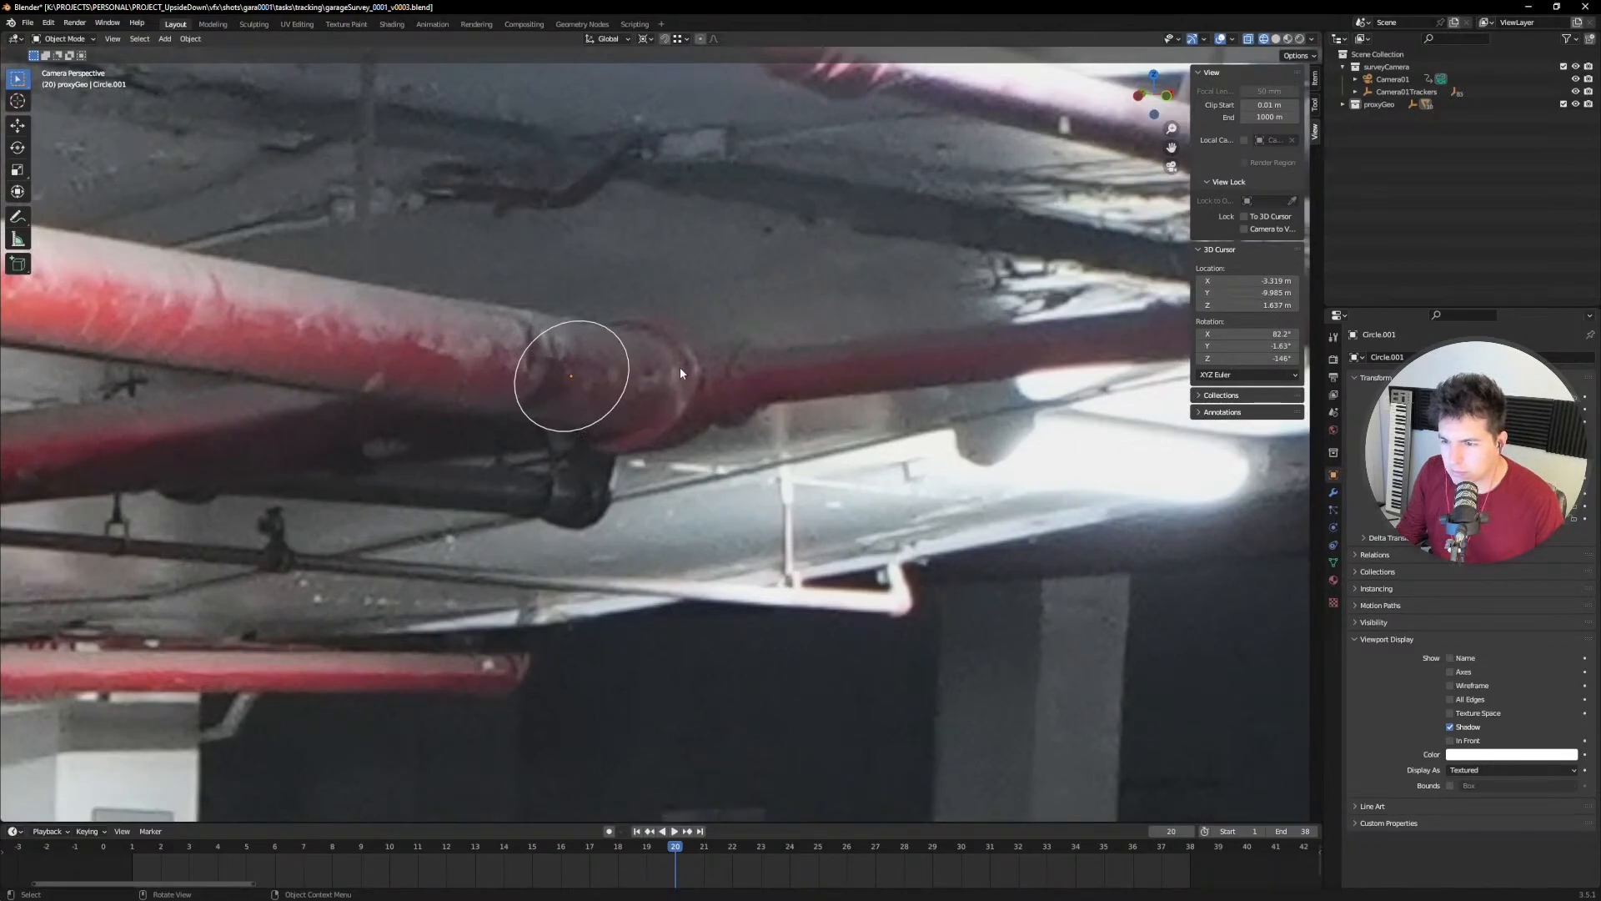
{"action": "scroll", "coordinate": [679, 369], "scroll_direction": "down", "scroll_amount": 7}
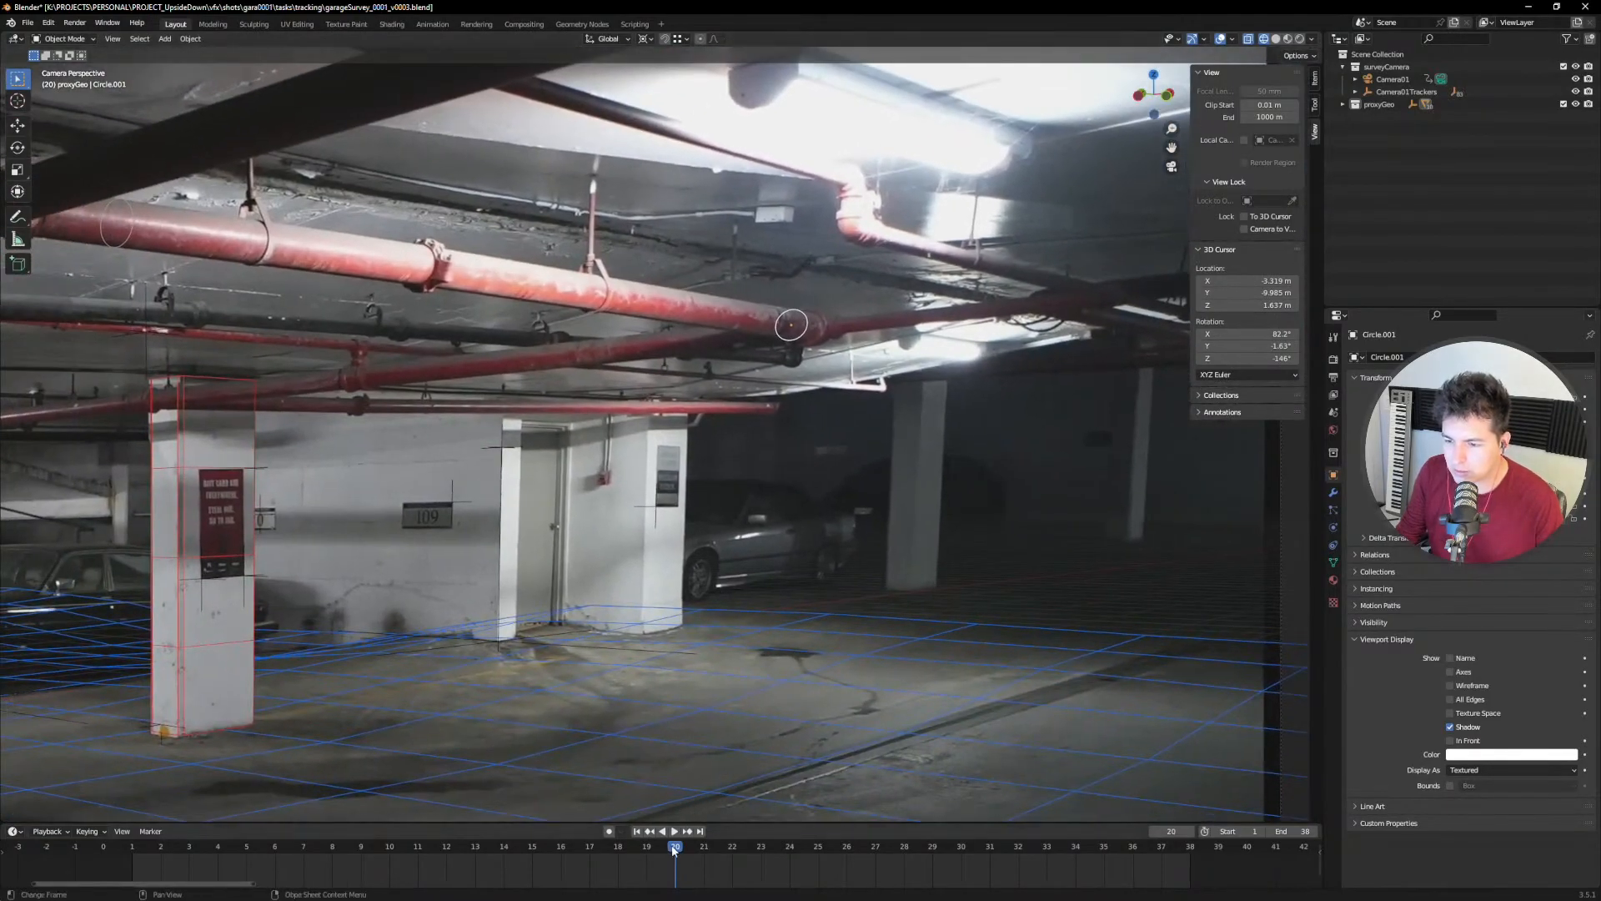
Step: Compare the circles' positions with the red pipe's two ends at frames 19, 15 and 14
{"action": "left_click_drag", "start_coordinate": [662, 848], "coordinate": [657, 849]}
{"action": "middle_click_drag", "start_coordinate": [832, 659], "coordinate": [739, 643], "text": "shift"}
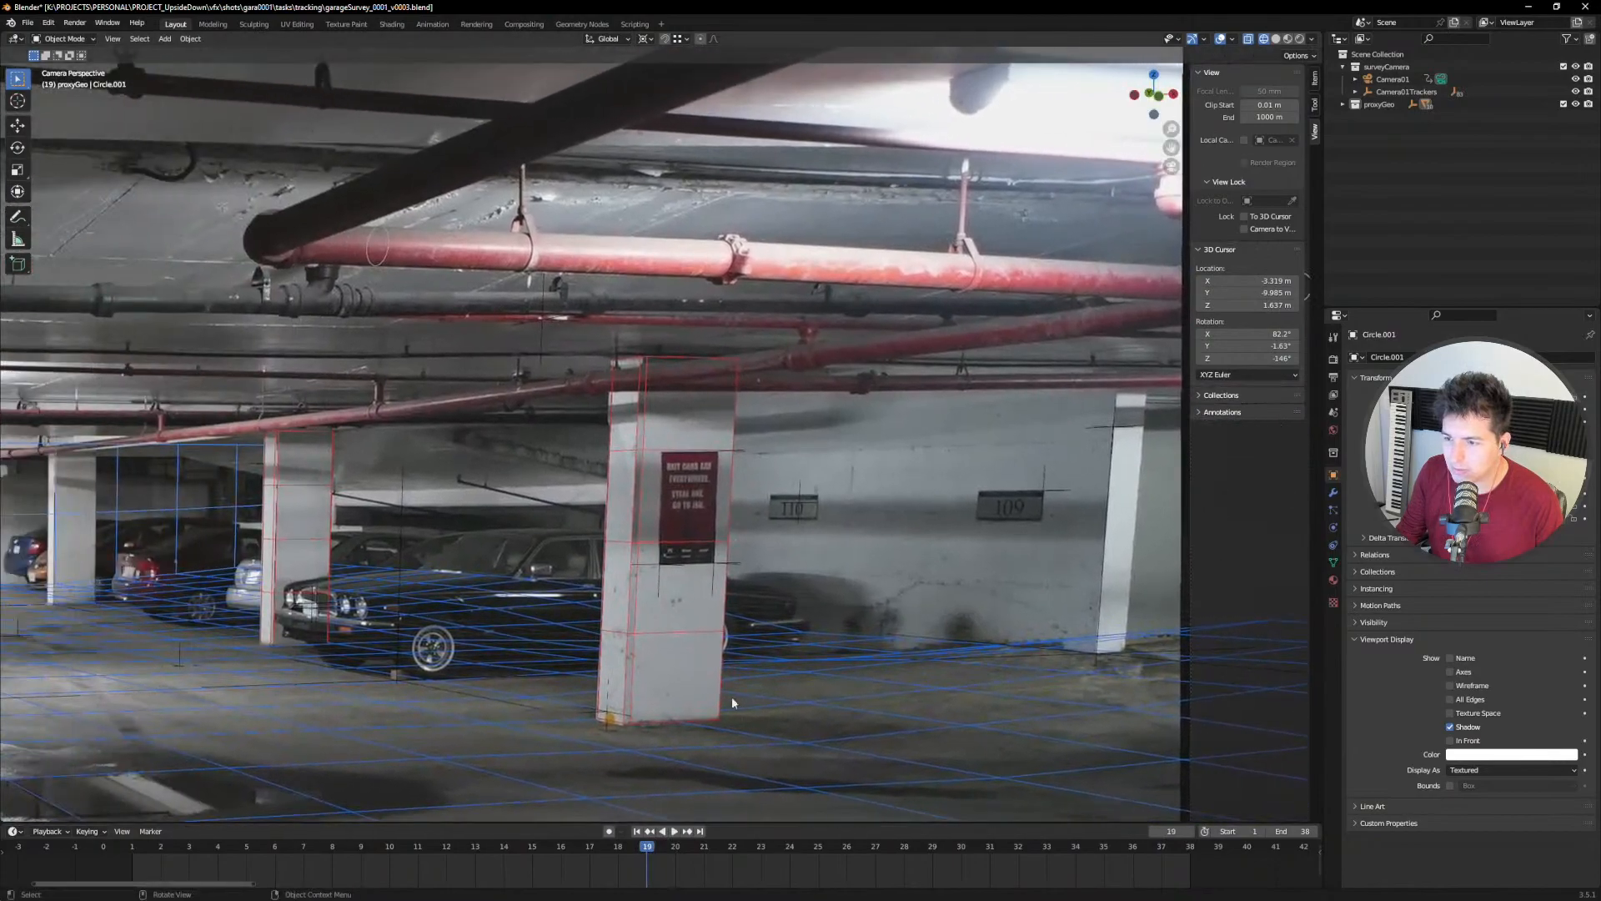
{"action": "left_click_drag", "start_coordinate": [638, 848], "coordinate": [538, 850]}
{"action": "scroll", "coordinate": [732, 578], "scroll_direction": "down", "scroll_amount": 3}
{"action": "scroll", "coordinate": [739, 599], "scroll_direction": "up", "scroll_amount": 10}
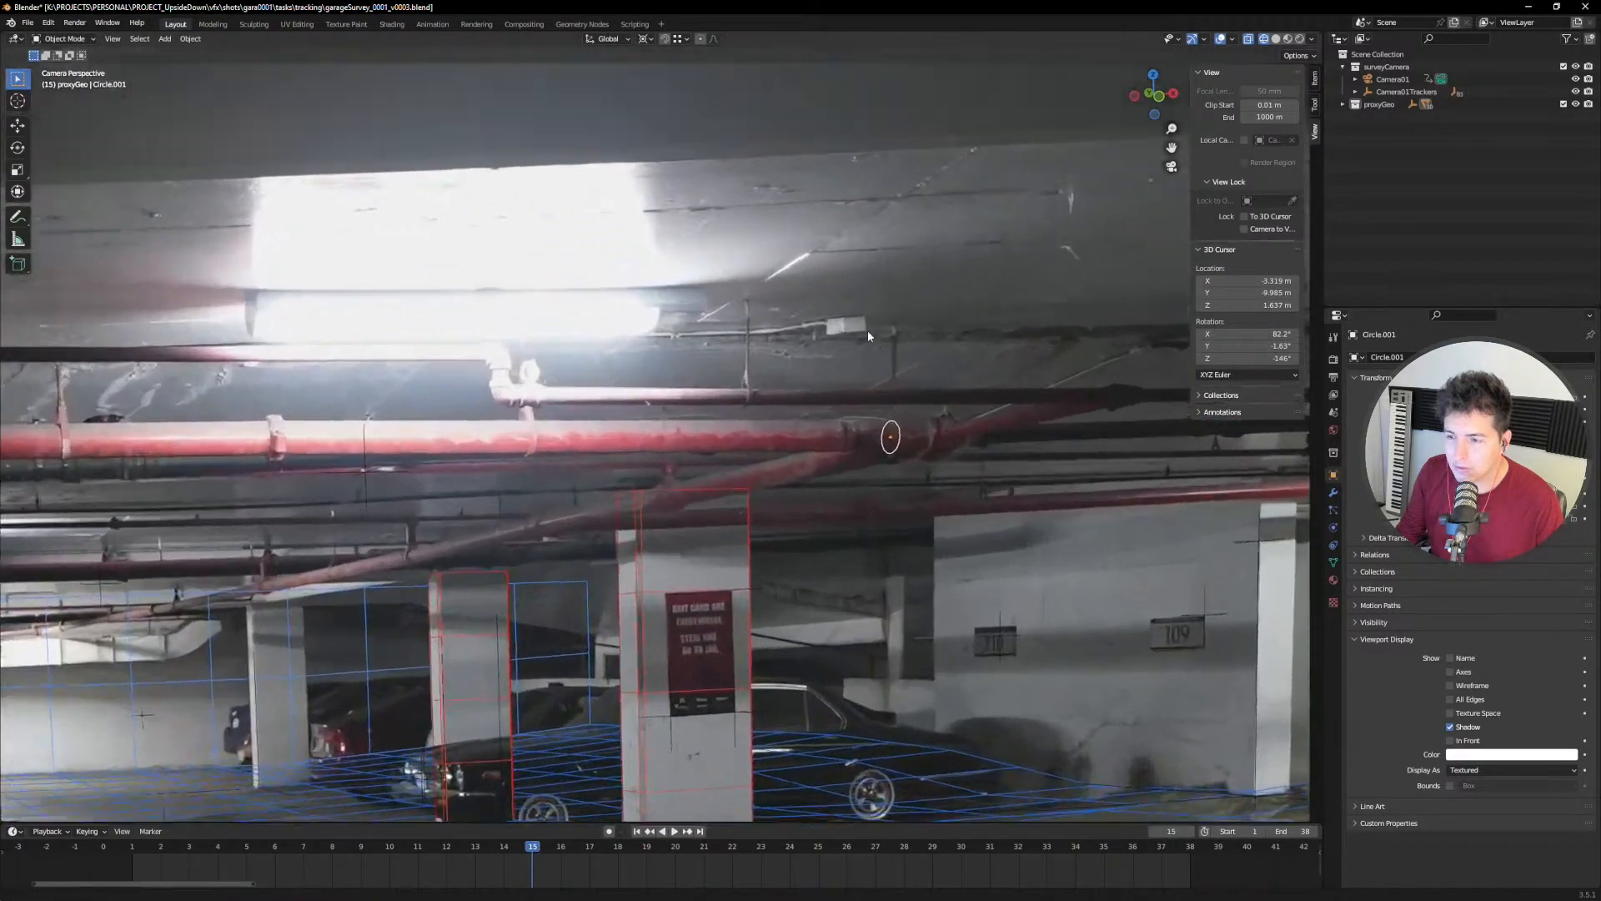
{"action": "scroll", "coordinate": [872, 392], "scroll_direction": "down", "scroll_amount": 10}
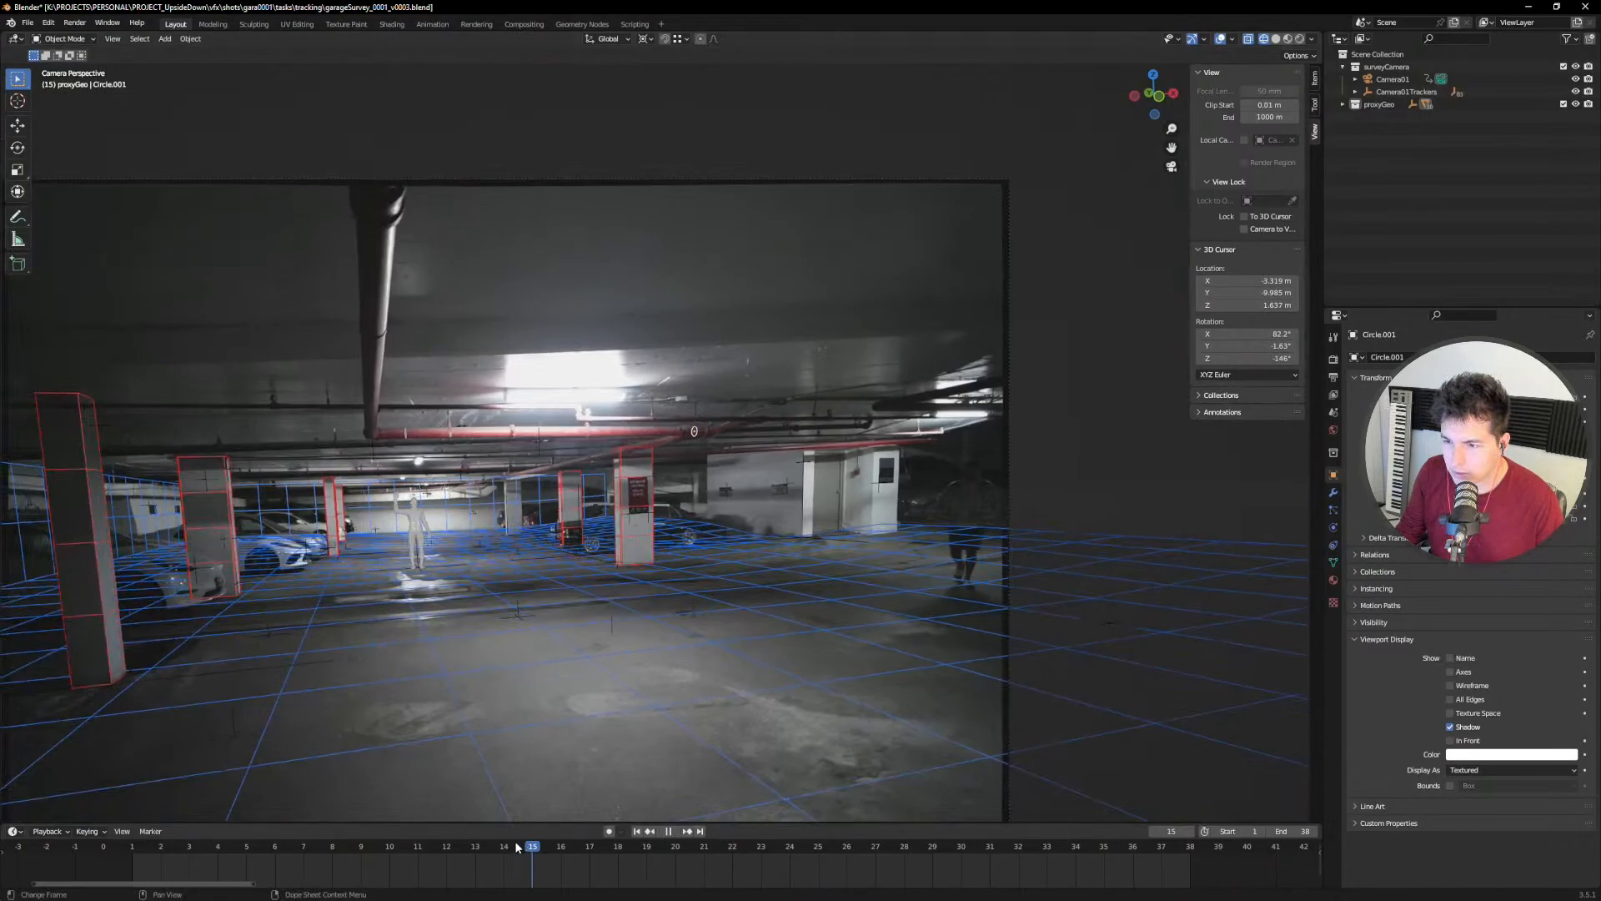
{"action": "left_click_drag", "start_coordinate": [517, 847], "coordinate": [504, 847]}
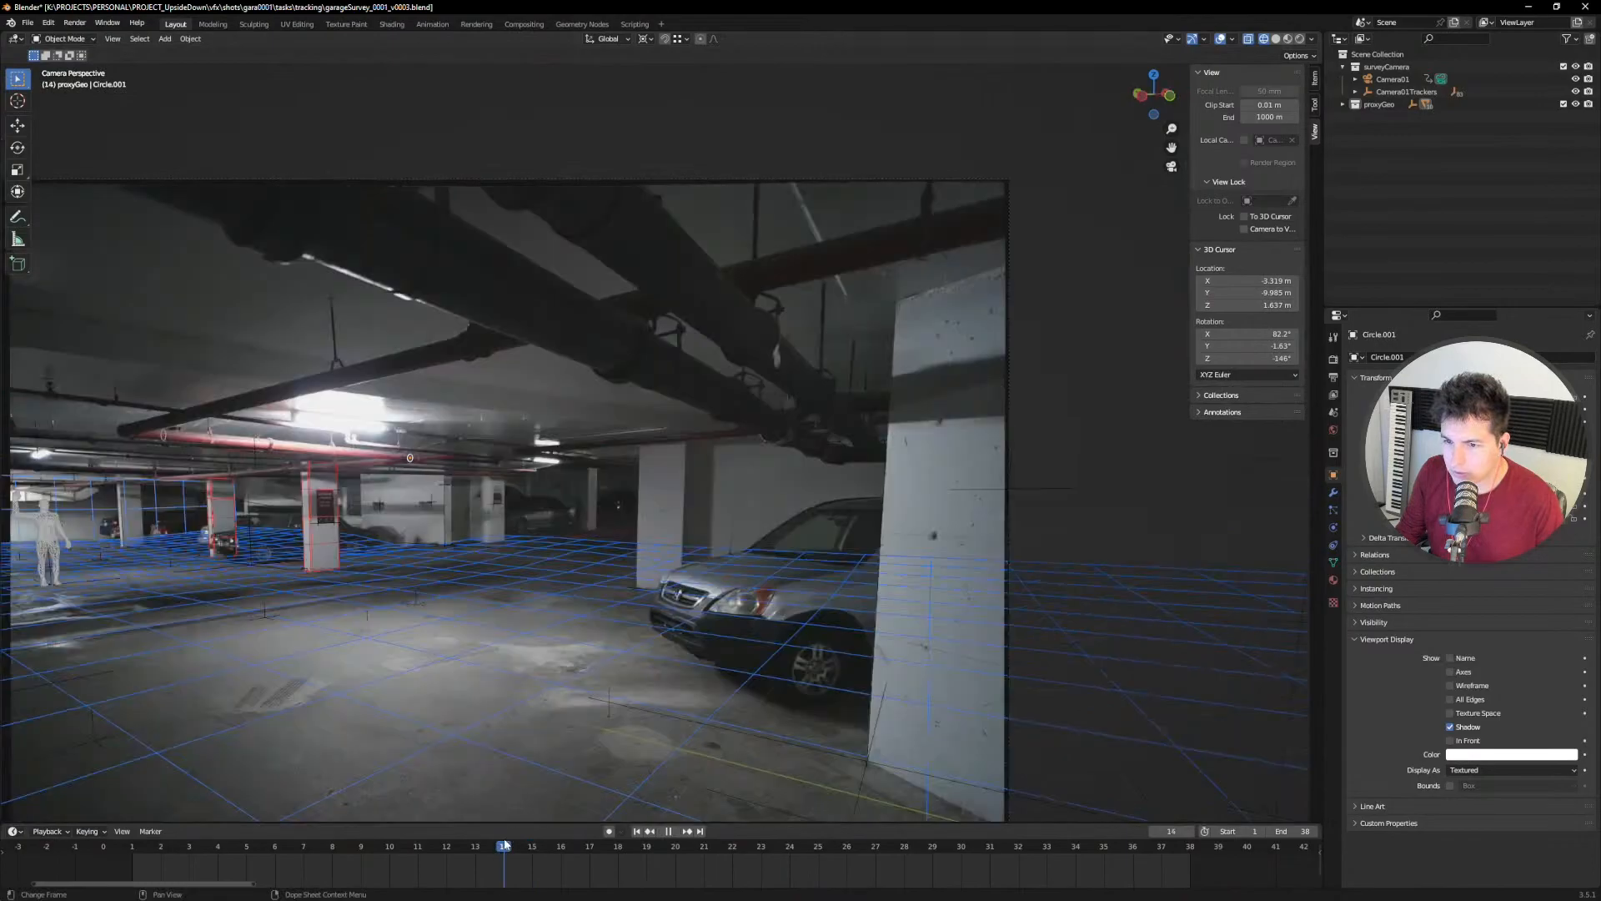
{"action": "scroll", "coordinate": [617, 351], "scroll_direction": "up", "scroll_amount": 8}
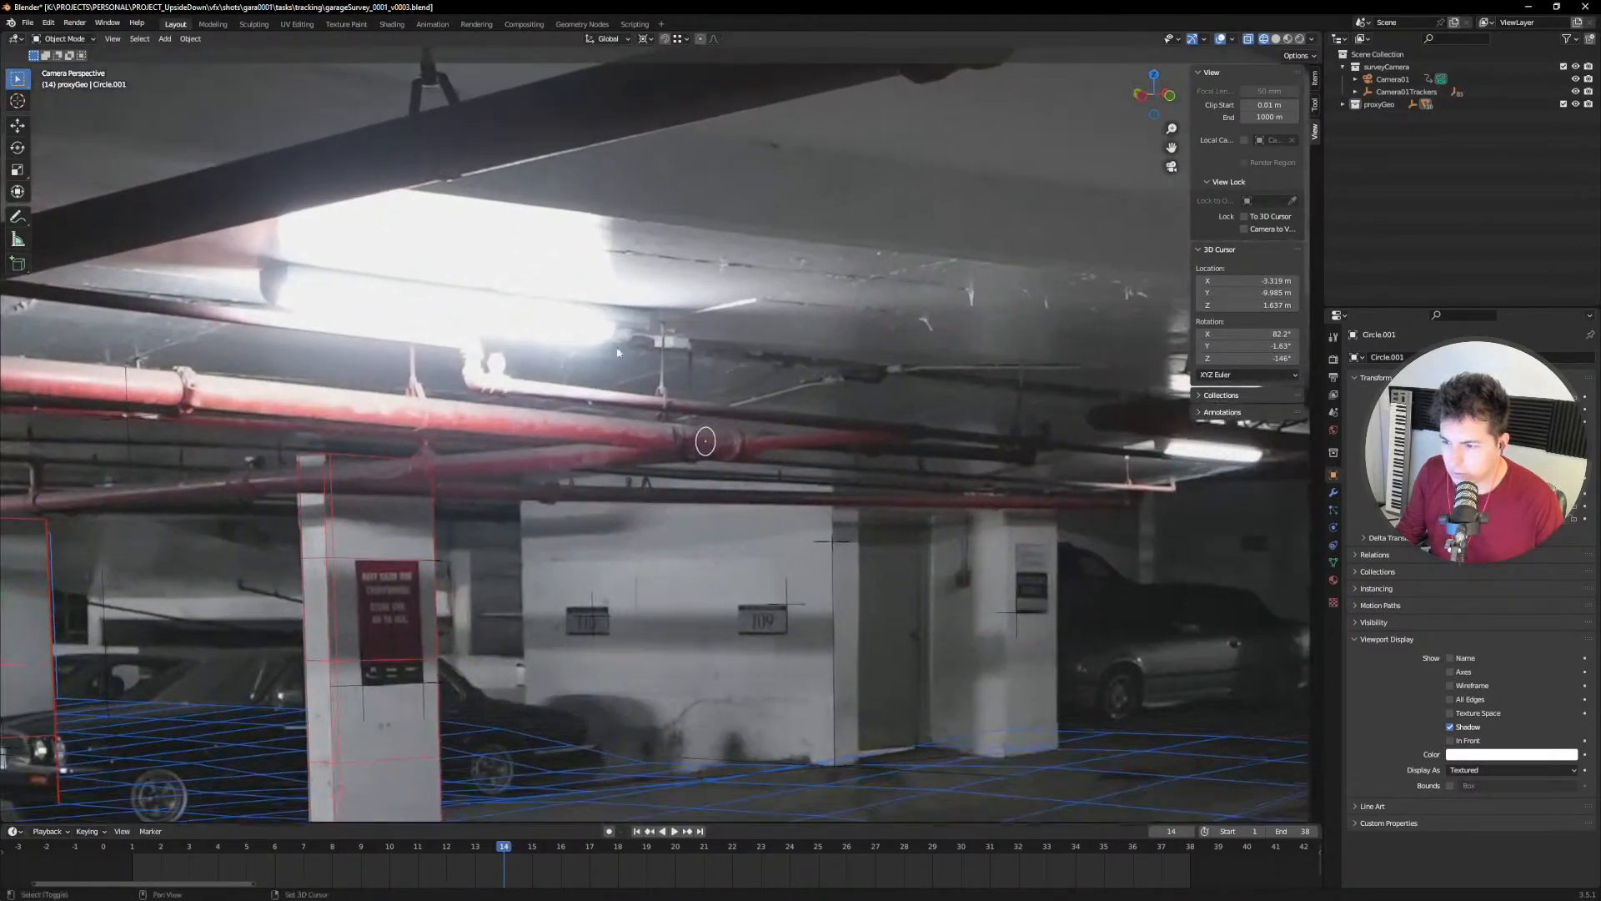
{"action": "scroll", "coordinate": [708, 235], "scroll_direction": "up", "scroll_amount": 2}
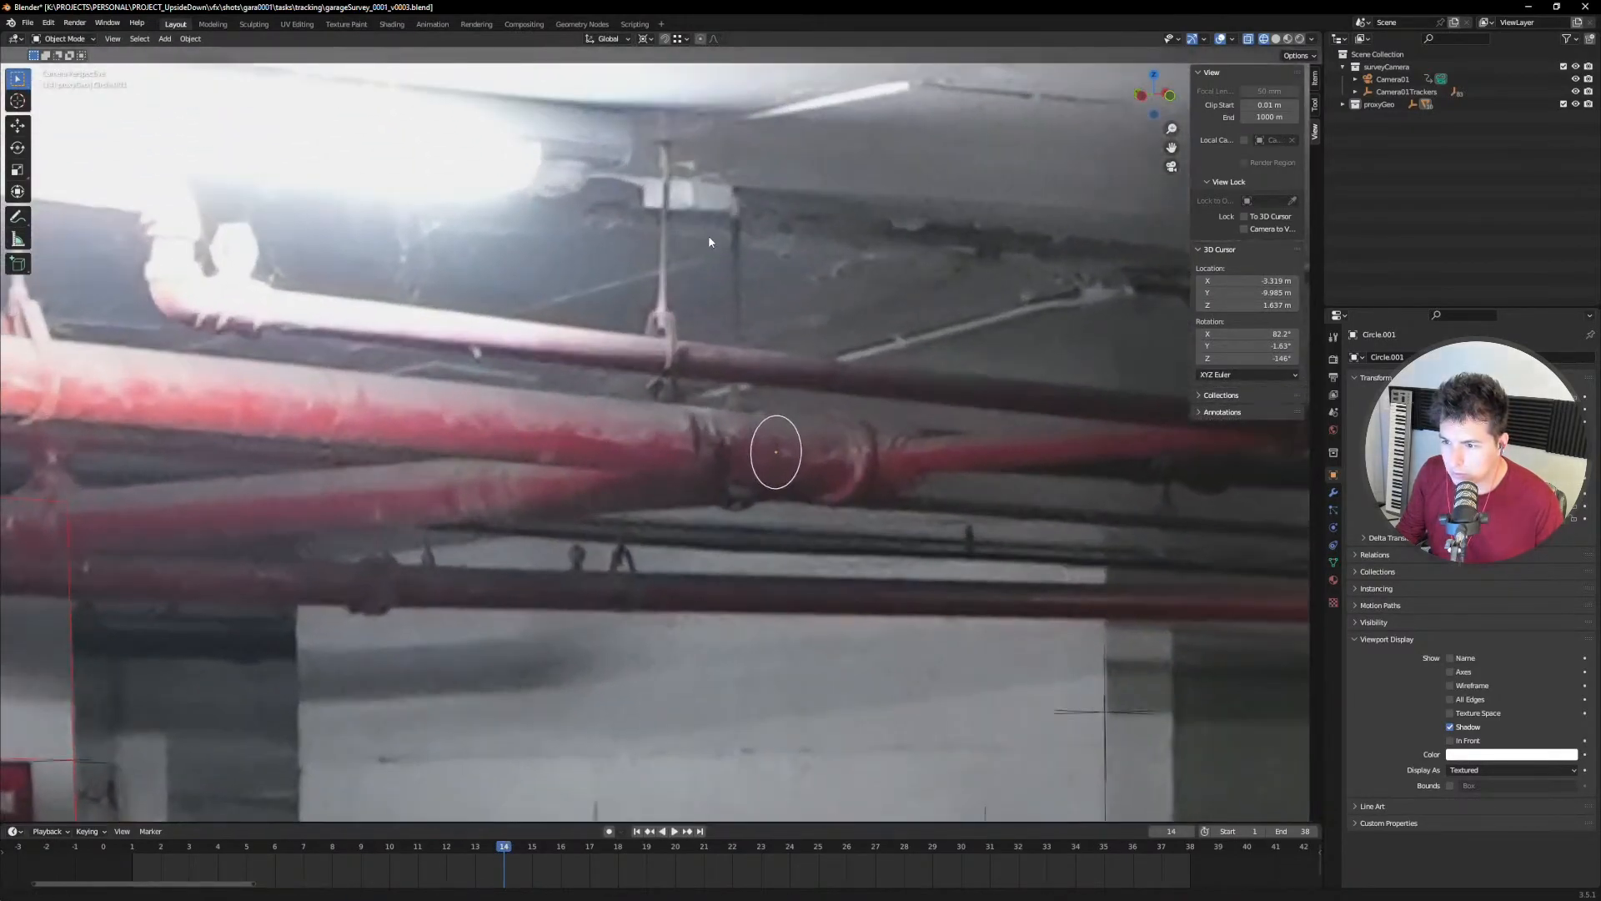
{"action": "scroll", "coordinate": [708, 235], "scroll_direction": "down", "scroll_amount": 10}
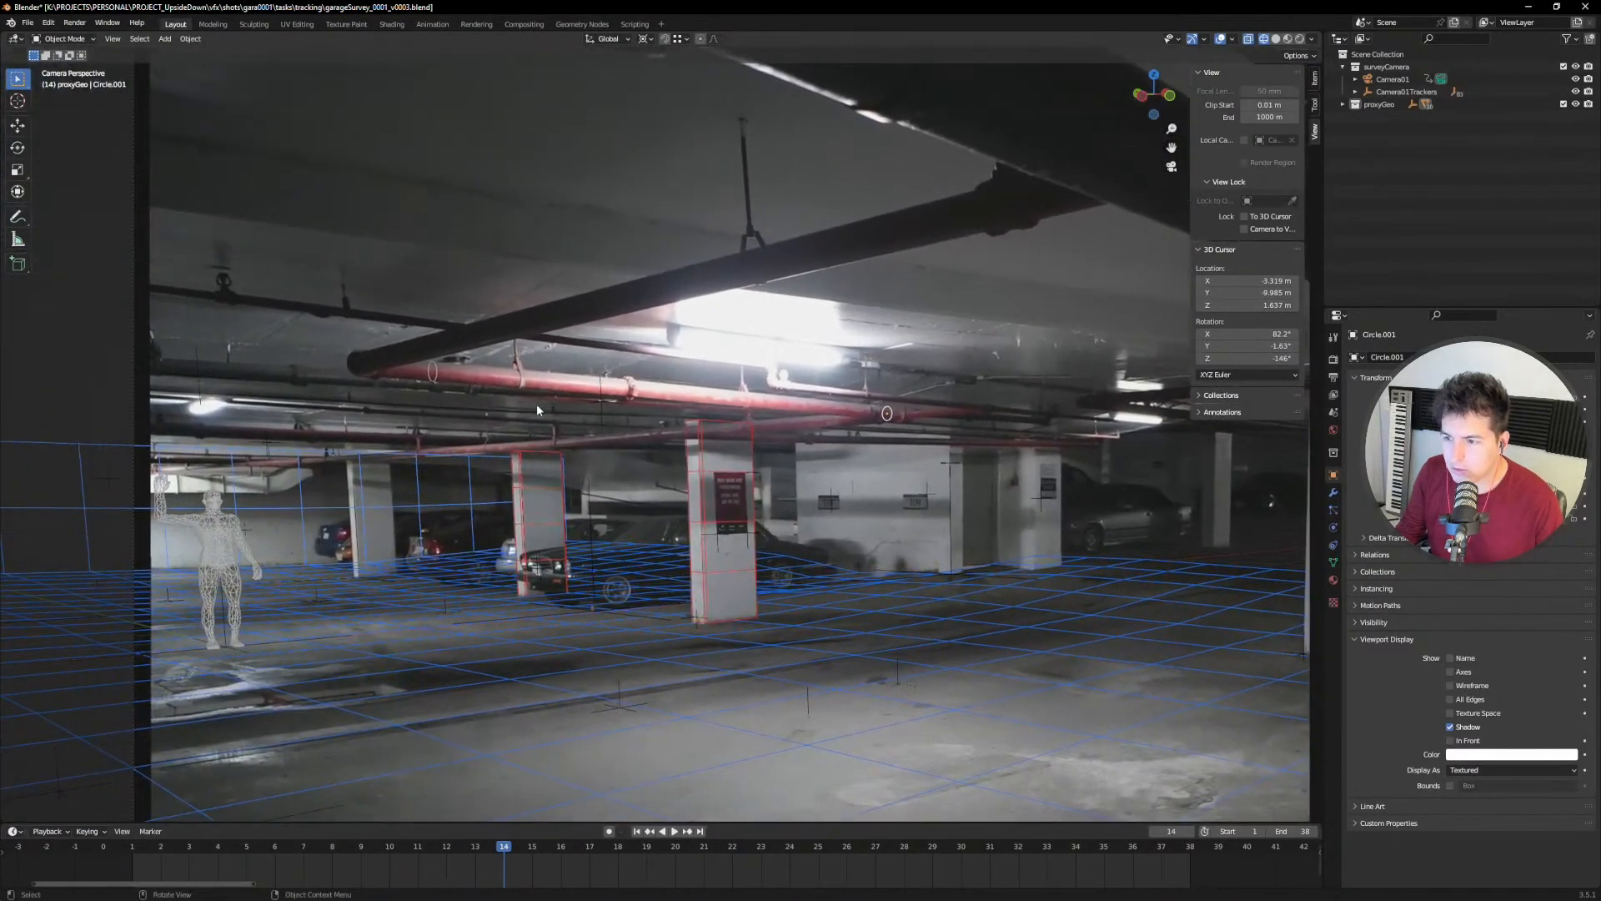
Step: Join the two pipe circles into one mesh and enter Edit Mode
{"action": "left_click", "coordinate": [433, 372]}
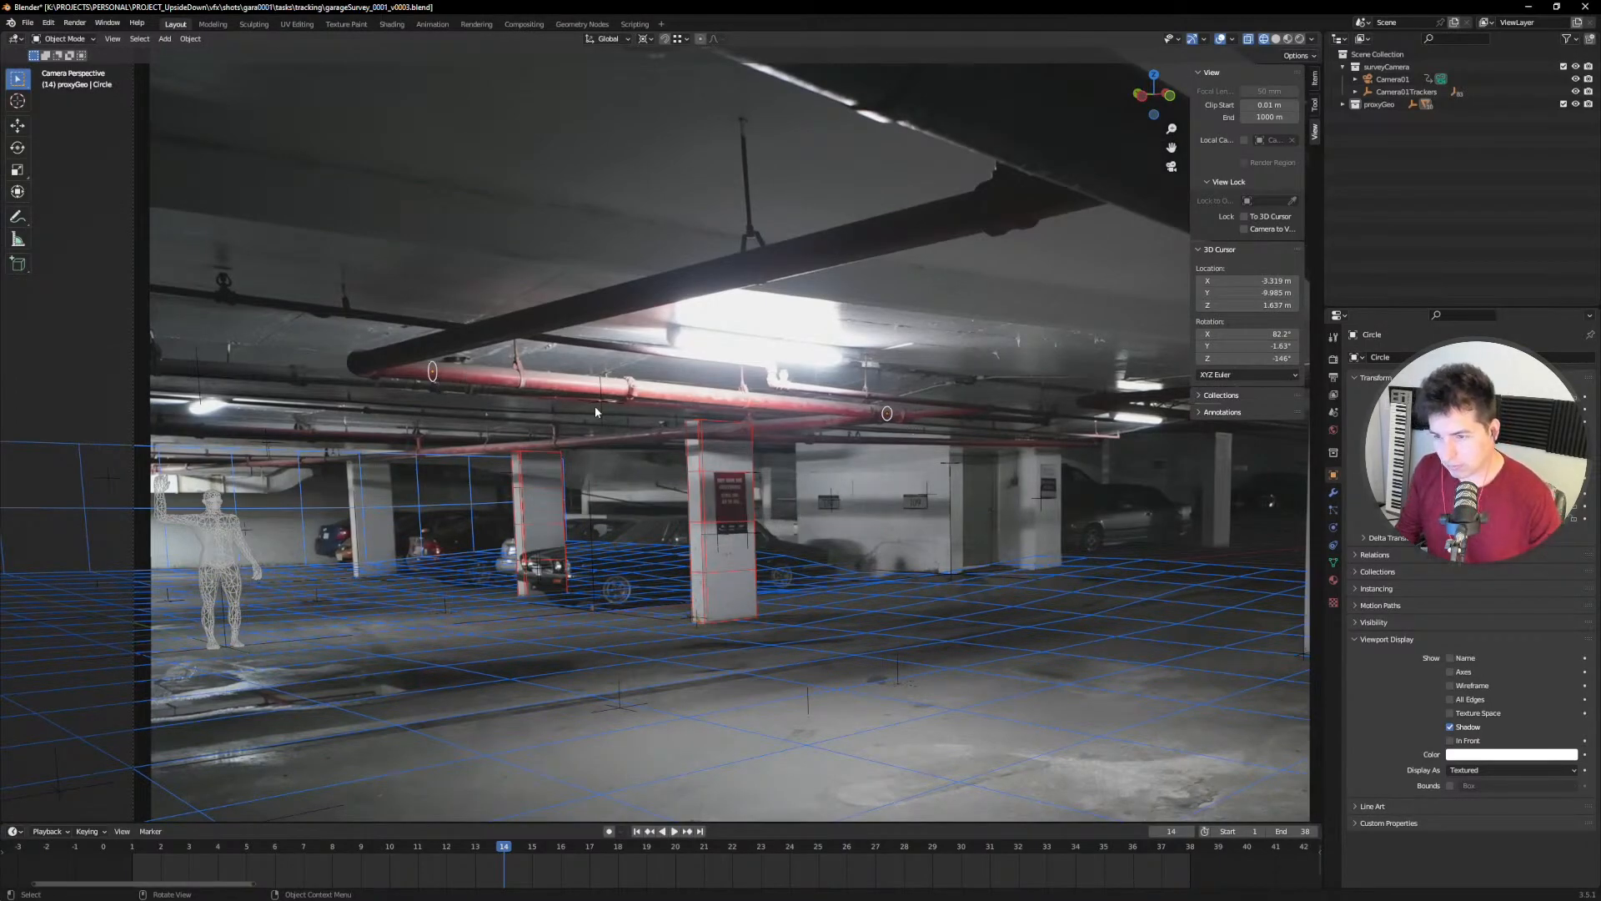
{"action": "key", "text": "Tab"}
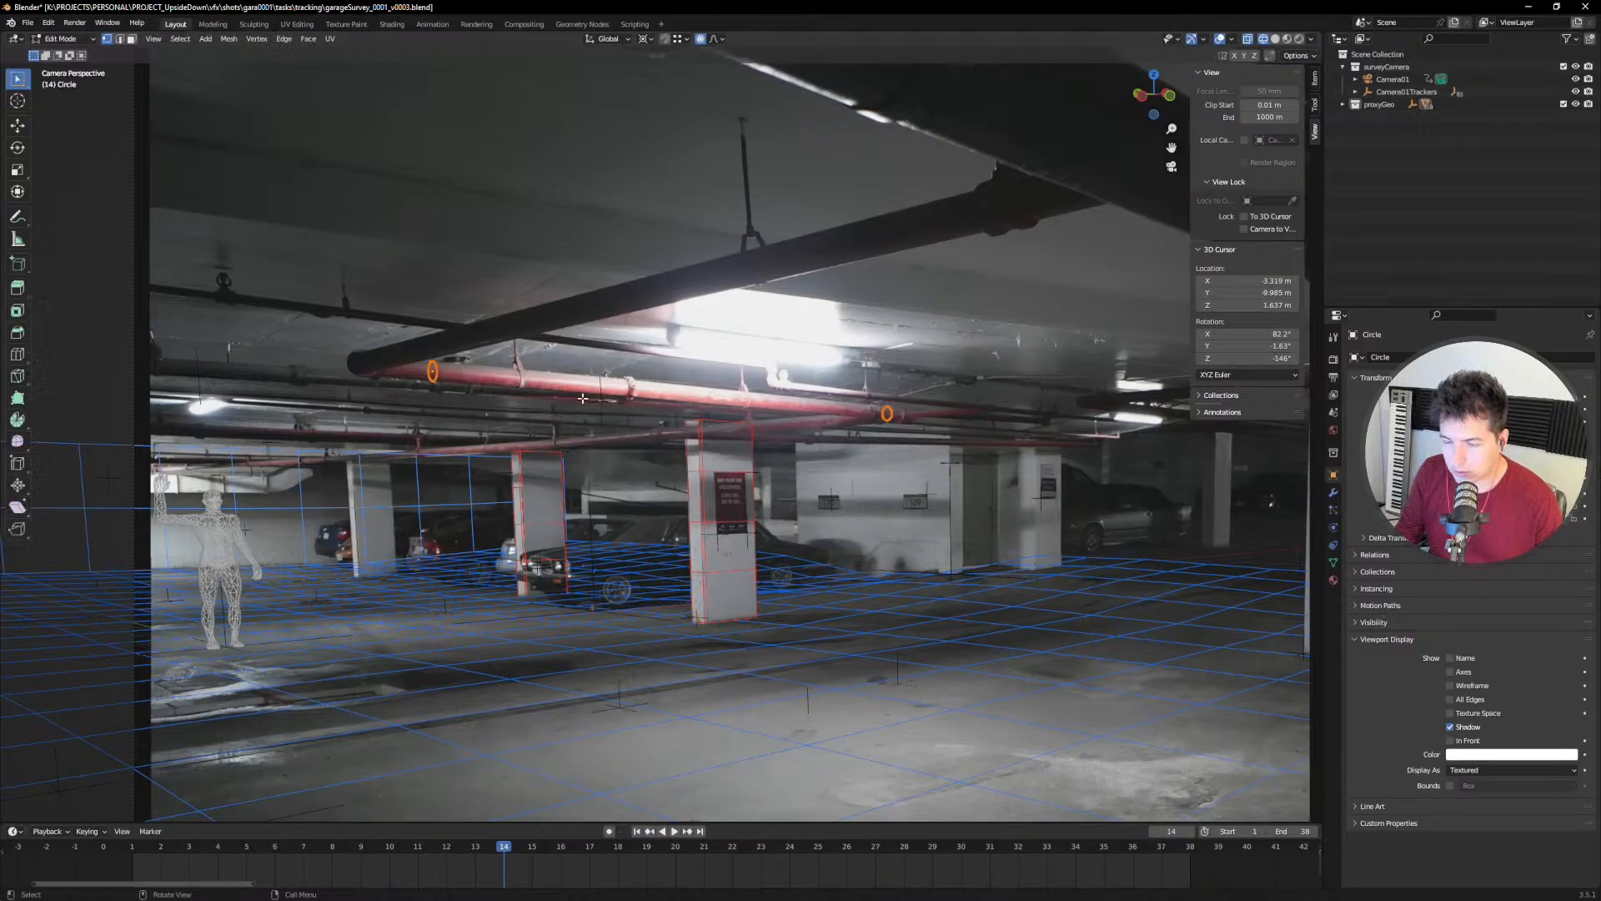
{"action": "scroll", "coordinate": [473, 389], "scroll_direction": "up", "scroll_amount": 3}
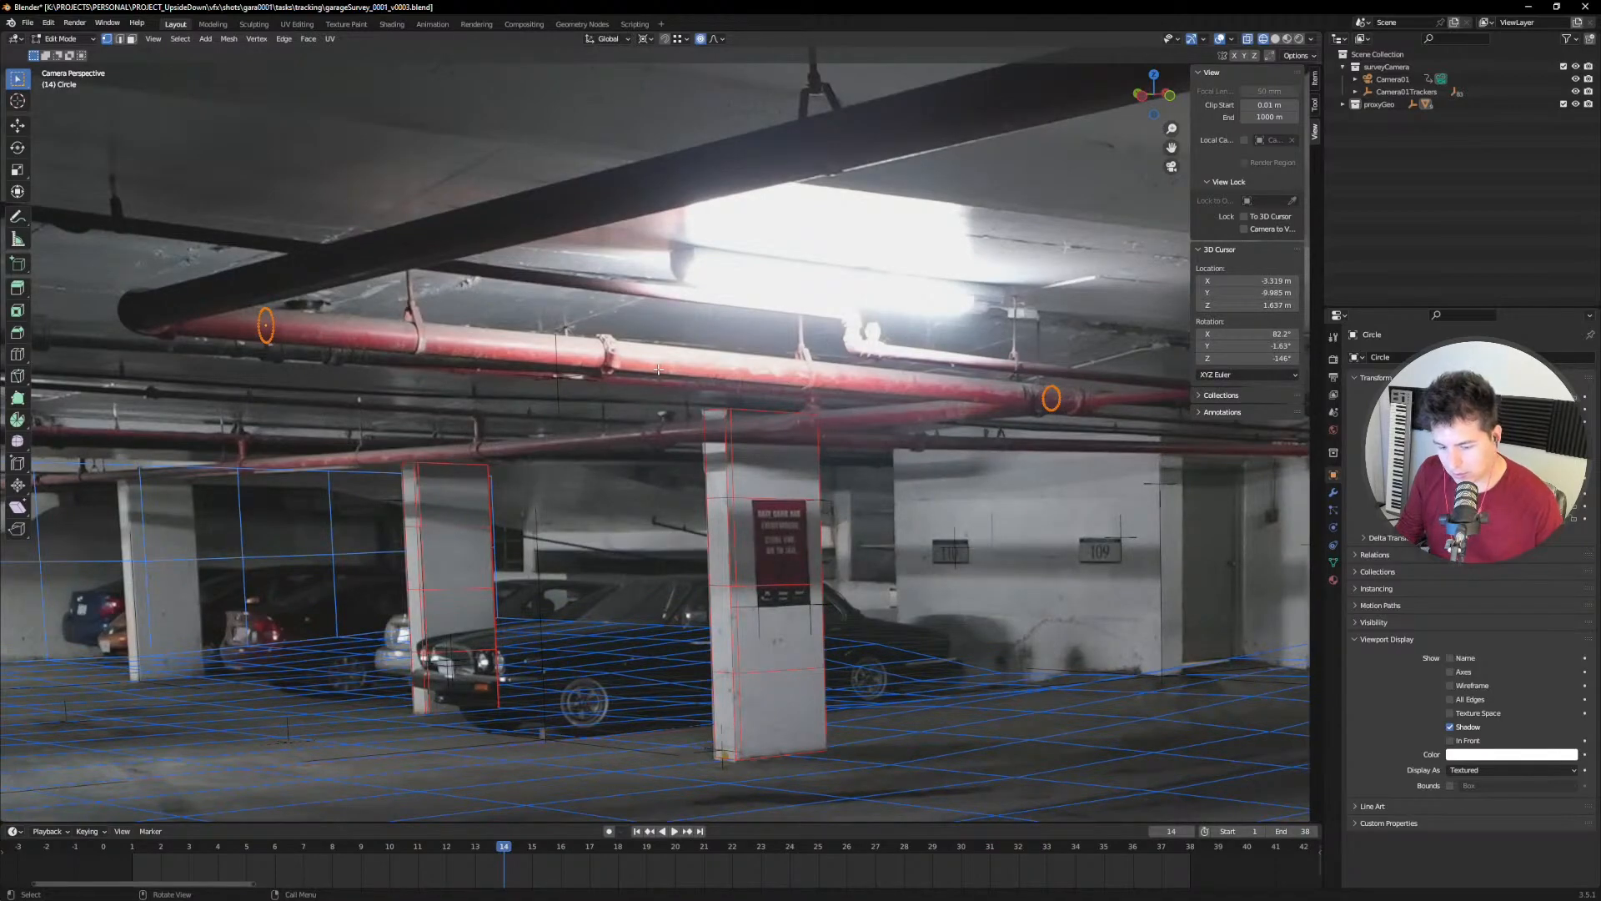
Step: Try to fill between the two circle loops with Grid Fill
{"action": "key", "text": "F3"}
{"action": "key", "text": "Return"}
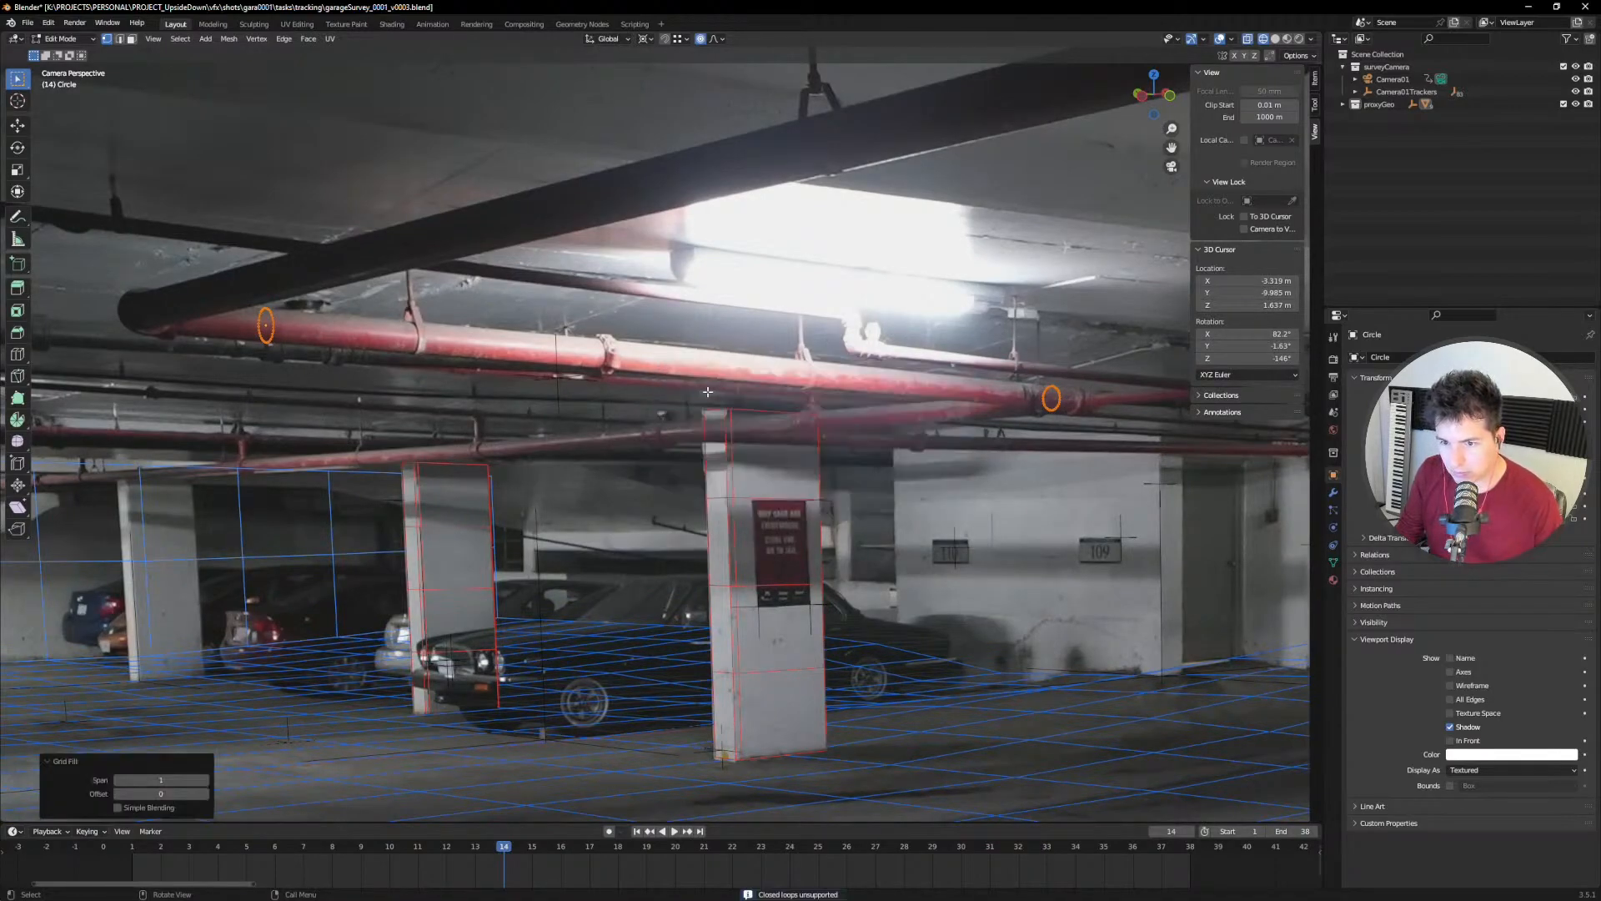
{"action": "right_click", "coordinate": [633, 355]}
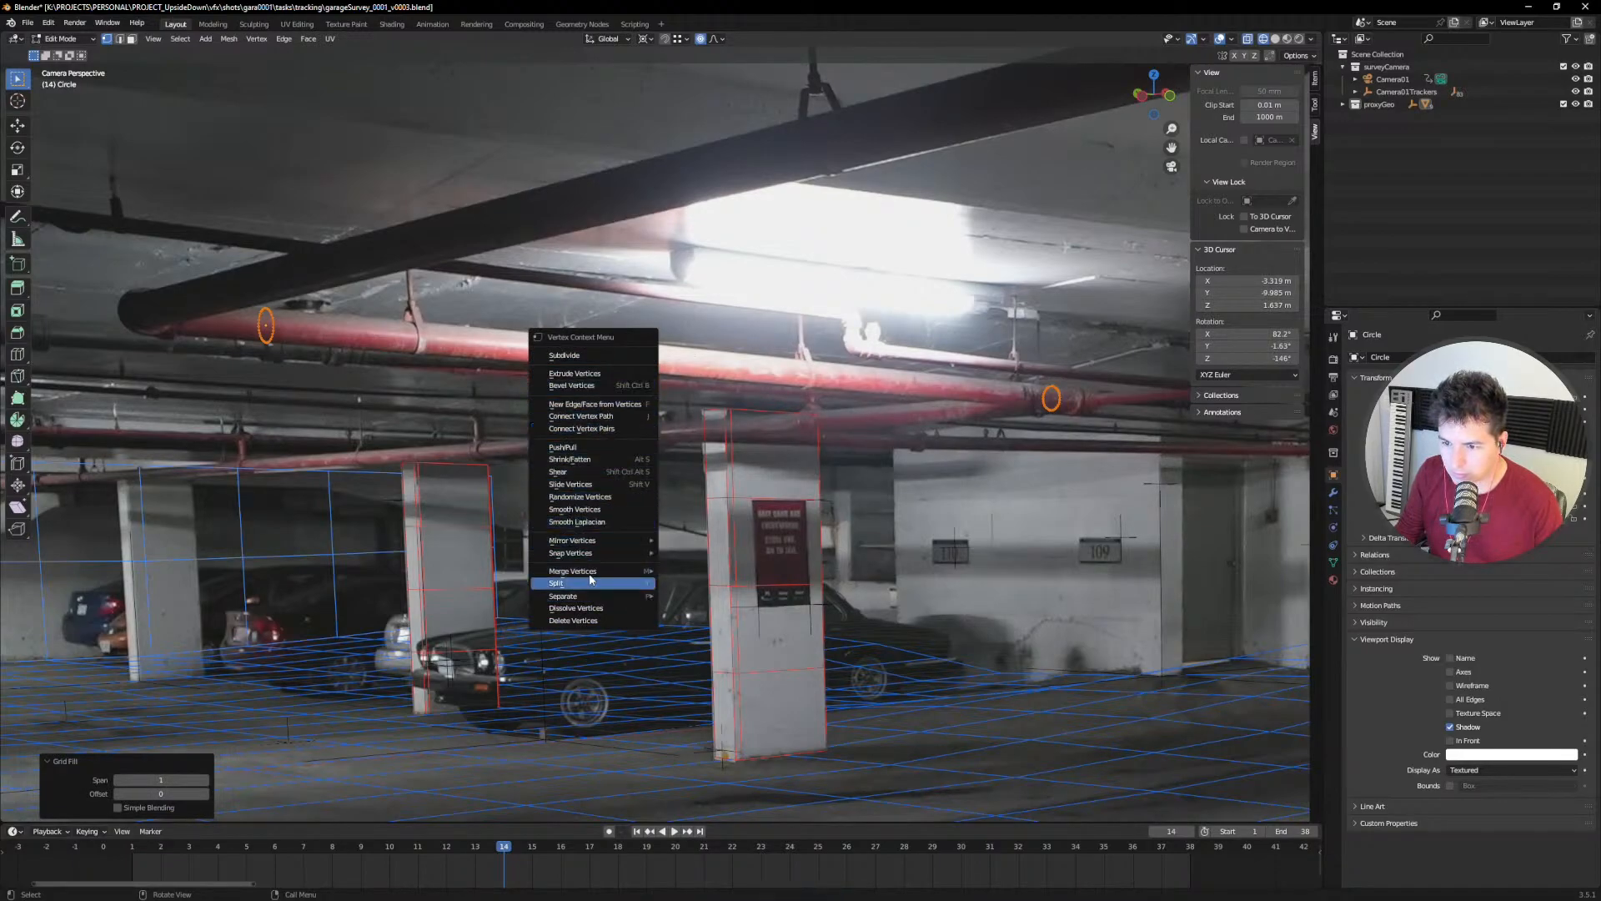
Step: Connect the two circle loops into a pipe in edge select mode with Bridge Edge Loops
{"action": "key", "text": "2"}
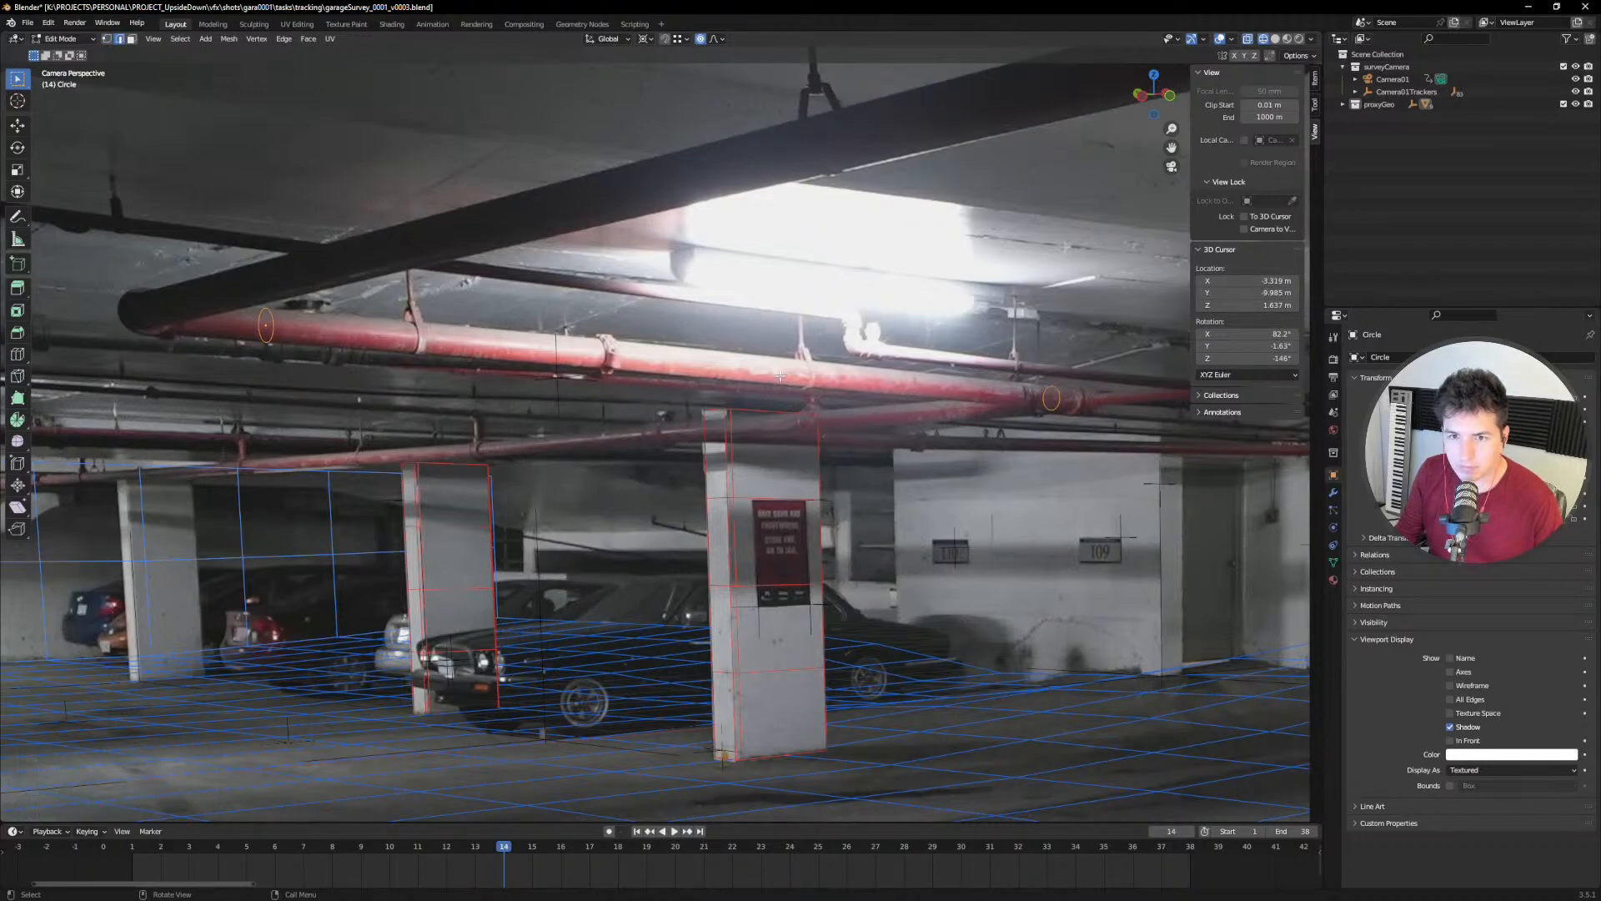
{"action": "right_click", "coordinate": [780, 379]}
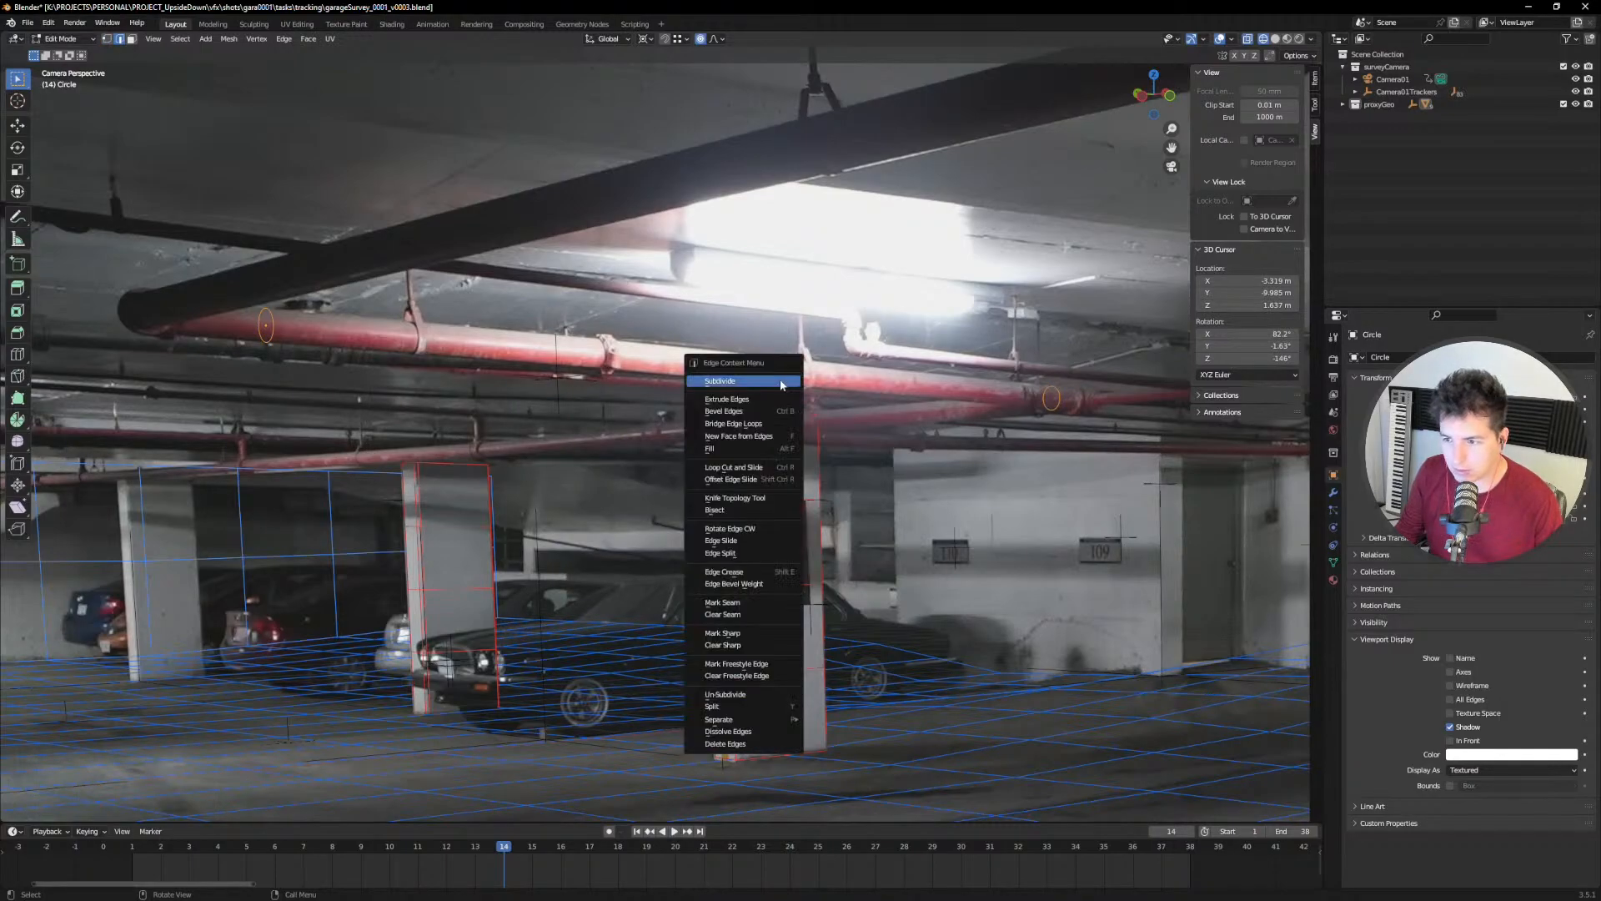
{"action": "left_click", "coordinate": [763, 423]}
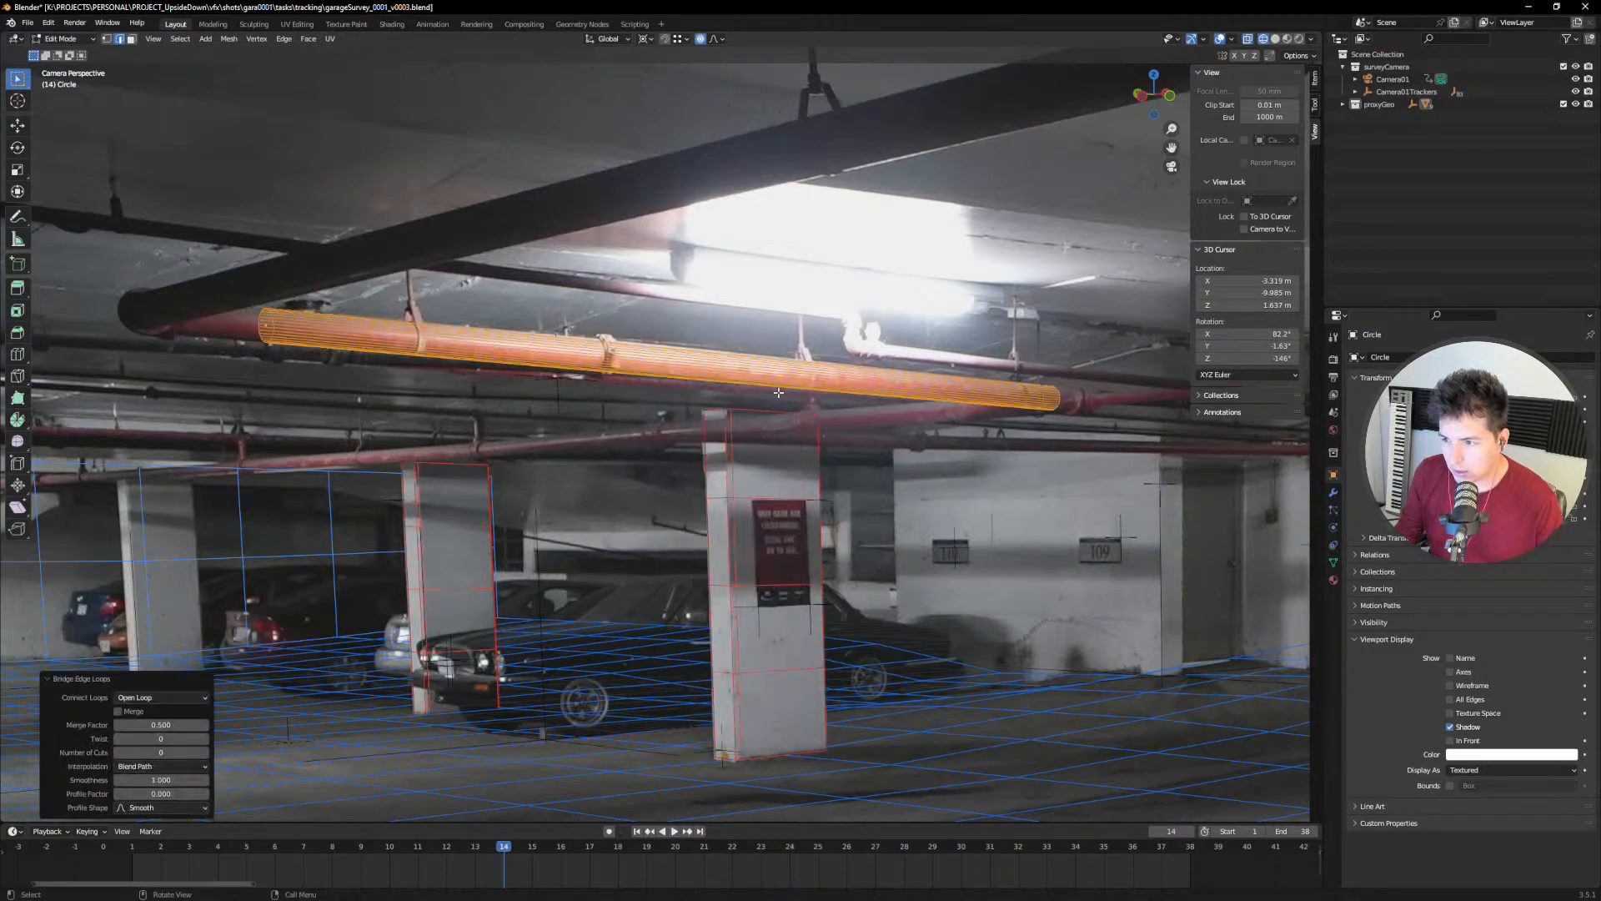
Step: Add a series of evenly spaced loop cuts along the pipe's length without sliding them, and return to Object Mode
{"action": "key", "text": "ctrl+r"}
{"action": "scroll", "coordinate": [688, 369], "scroll_direction": "up", "scroll_amount": 5}
{"action": "scroll", "coordinate": [688, 368], "scroll_direction": "up", "scroll_amount": 9}
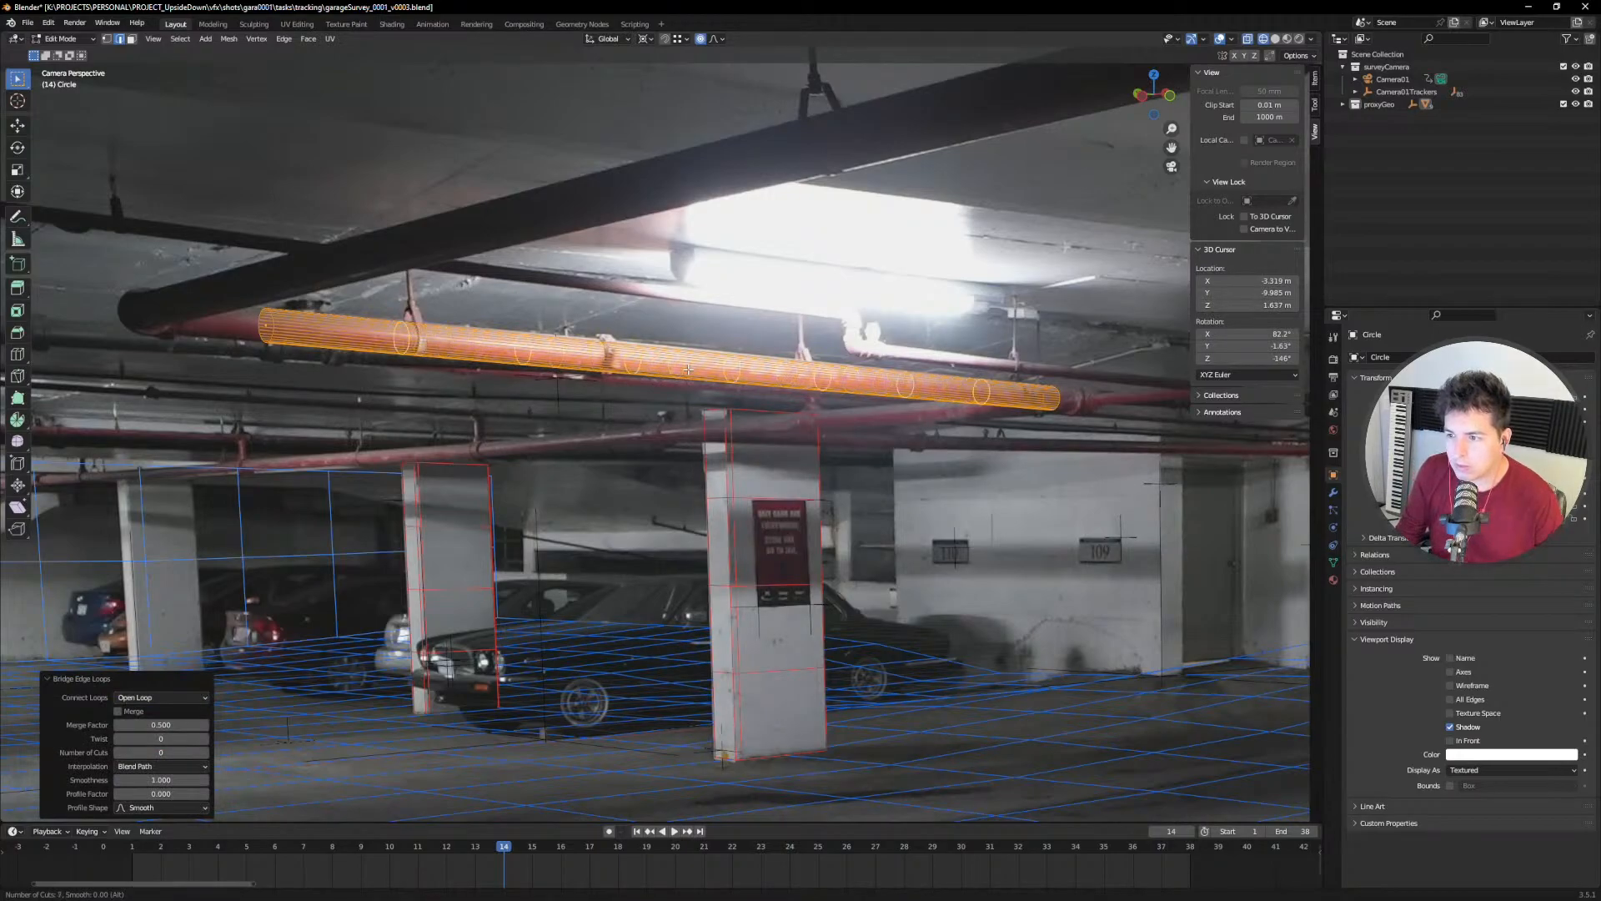
{"action": "scroll", "coordinate": [688, 368], "scroll_direction": "up", "scroll_amount": 1}
{"action": "left_click", "coordinate": [688, 368]}
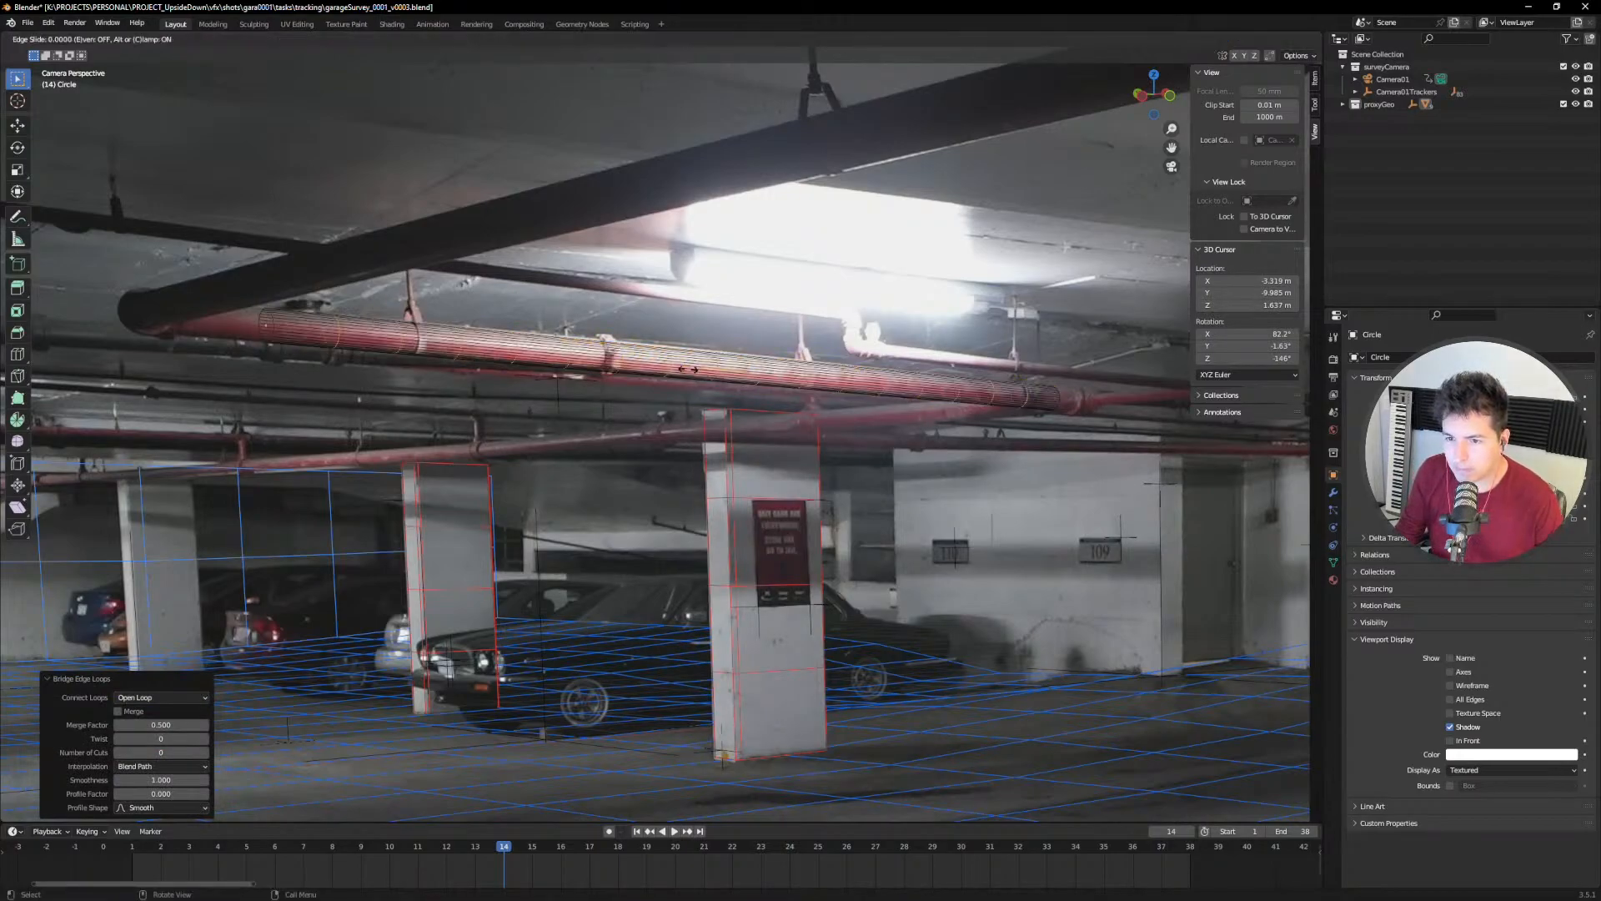
{"action": "right_click", "coordinate": [536, 374]}
{"action": "key", "text": "Tab"}
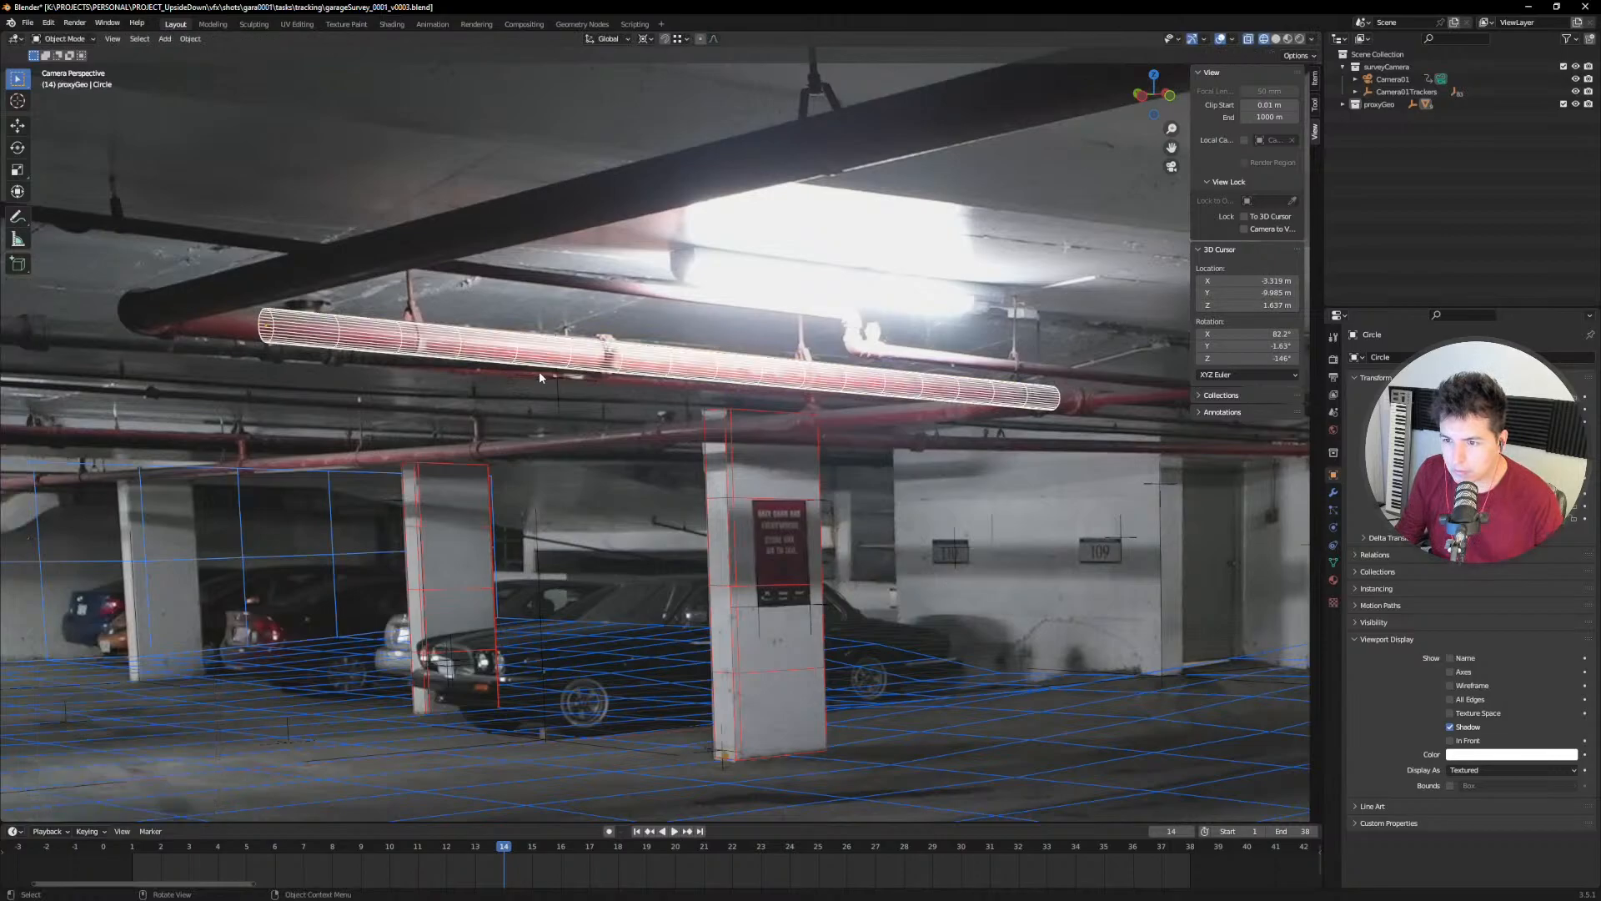
Step: Remove every second lengthwise edge loop around the pipe's circumference to reduce its mesh density, and return to Object Mode
{"action": "middle_click_drag", "start_coordinate": [611, 371], "coordinate": [455, 297]}
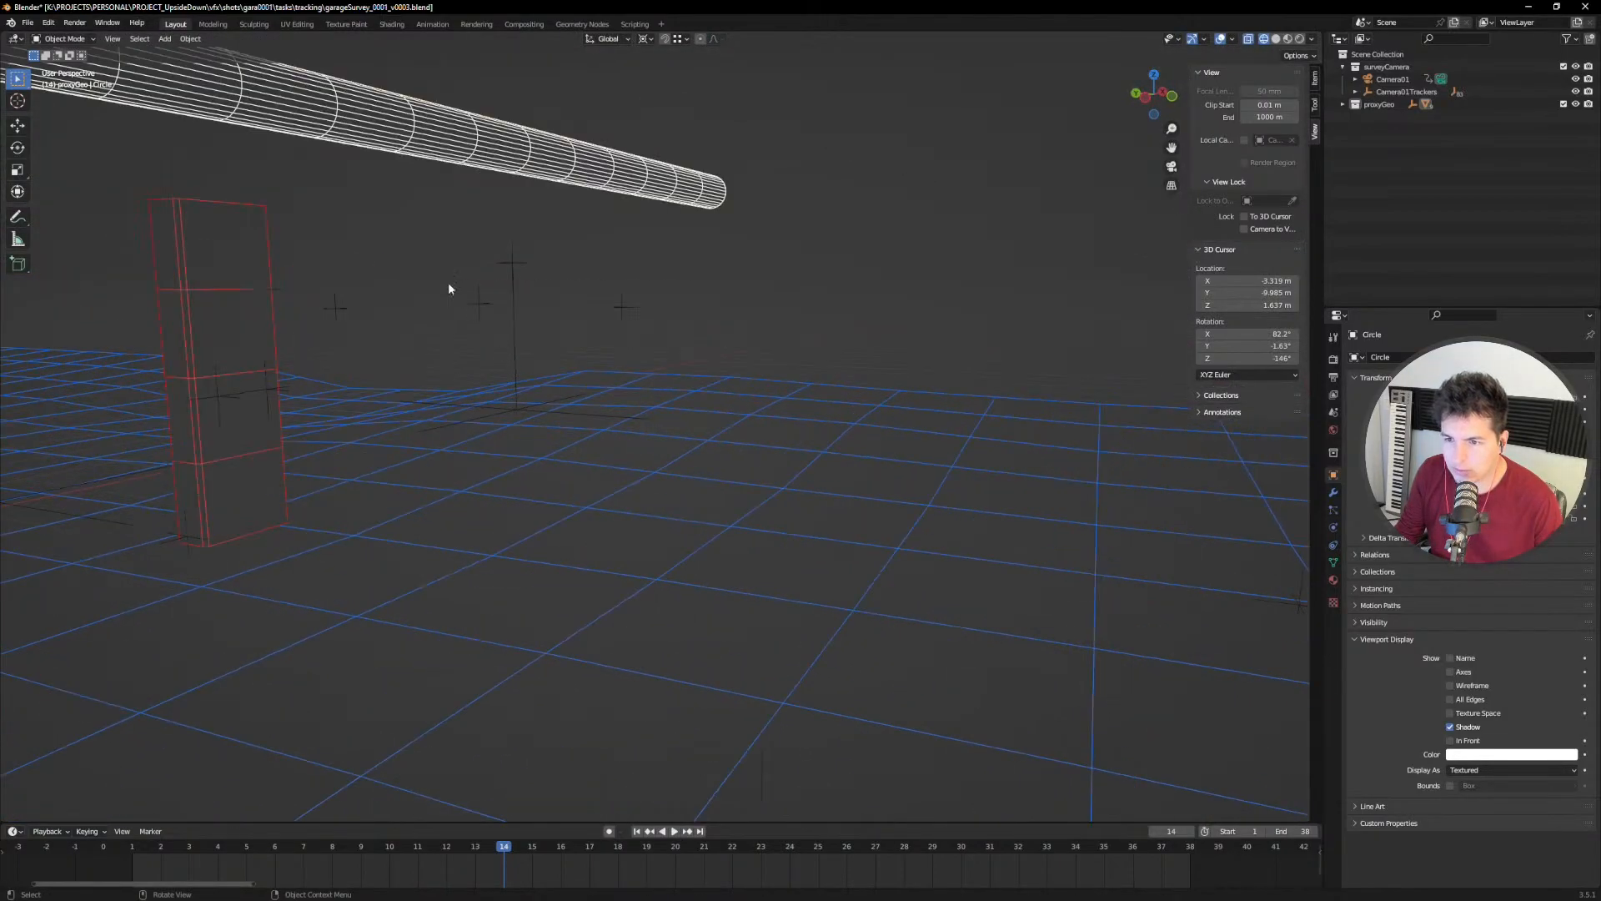
{"action": "key", "text": "grave"}
{"action": "left_click", "coordinate": [595, 210]}
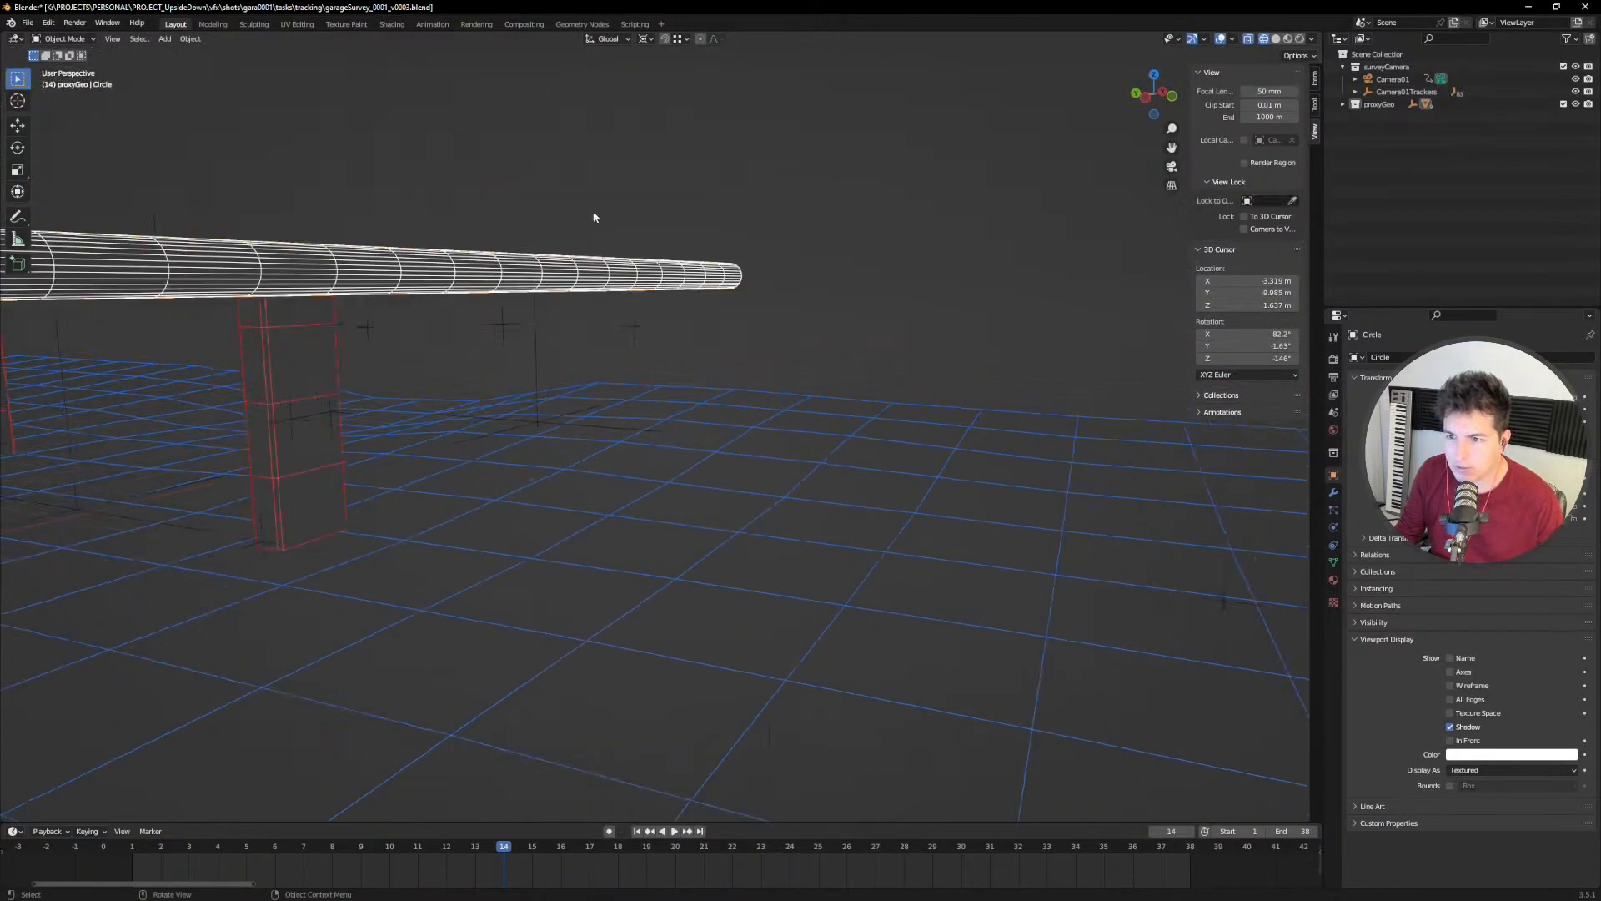
{"action": "scroll", "coordinate": [825, 442], "scroll_direction": "up", "scroll_amount": 3}
{"action": "middle_click_drag", "start_coordinate": [824, 441], "coordinate": [879, 379]}
{"action": "key", "text": "grave"}
{"action": "key", "text": "Escape"}
{"action": "key", "text": "Tab"}
{"action": "middle_click_drag", "start_coordinate": [783, 453], "coordinate": [819, 498]}
{"action": "left_click", "coordinate": [844, 649]}
{"action": "left_click", "coordinate": [845, 635], "text": "alt"}
{"action": "left_click", "coordinate": [790, 622], "text": "alt+shift"}
{"action": "left_click", "coordinate": [763, 615], "text": "alt+shift"}
{"action": "left_click", "coordinate": [727, 576], "text": "alt+shift"}
{"action": "left_click", "coordinate": [714, 553], "text": "alt+shift"}
{"action": "left_click", "coordinate": [721, 509], "text": "alt+shift"}
{"action": "middle_click_drag", "start_coordinate": [722, 509], "coordinate": [697, 540]}
{"action": "left_click", "coordinate": [594, 405], "text": "alt+shift"}
{"action": "left_click", "coordinate": [616, 373], "text": "alt+shift"}
{"action": "left_click", "coordinate": [645, 352], "text": "alt+shift"}
{"action": "left_click", "coordinate": [675, 346], "text": "alt+shift"}
{"action": "middle_click_drag", "start_coordinate": [675, 347], "coordinate": [926, 412]}
{"action": "left_click", "coordinate": [967, 438], "text": "alt+shift"}
{"action": "left_click", "coordinate": [975, 475], "text": "alt+shift"}
{"action": "left_click", "coordinate": [979, 512], "text": "alt+shift"}
{"action": "left_click", "coordinate": [961, 550], "text": "alt+shift"}
{"action": "left_click", "coordinate": [944, 573], "text": "alt+shift"}
{"action": "middle_click_drag", "start_coordinate": [944, 573], "coordinate": [936, 583]}
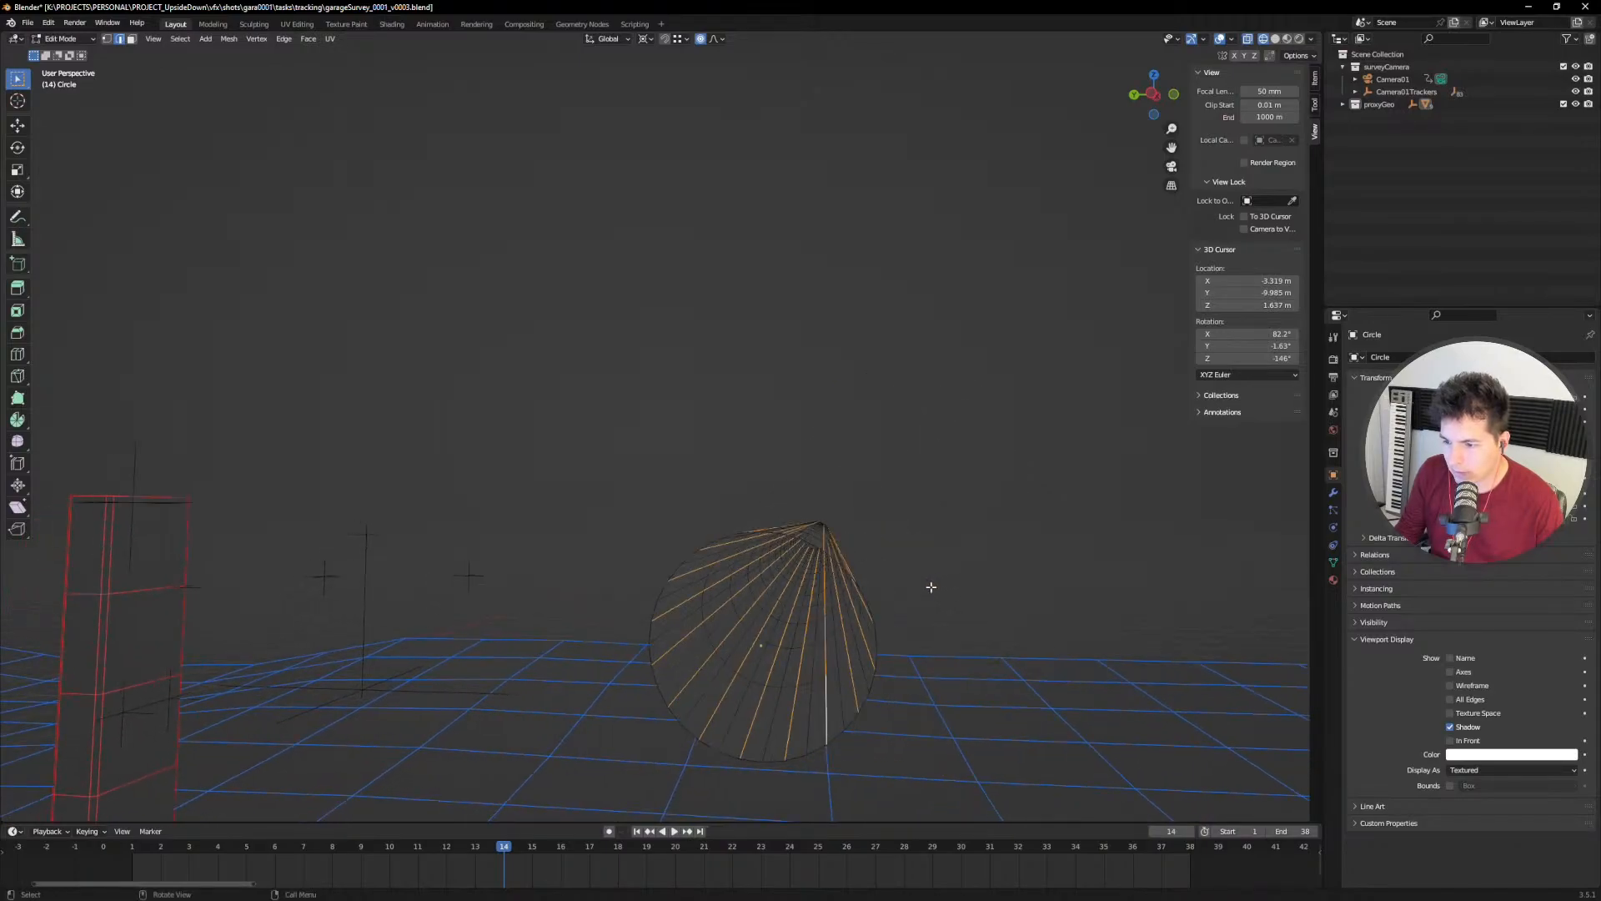
{"action": "key", "text": "z"}
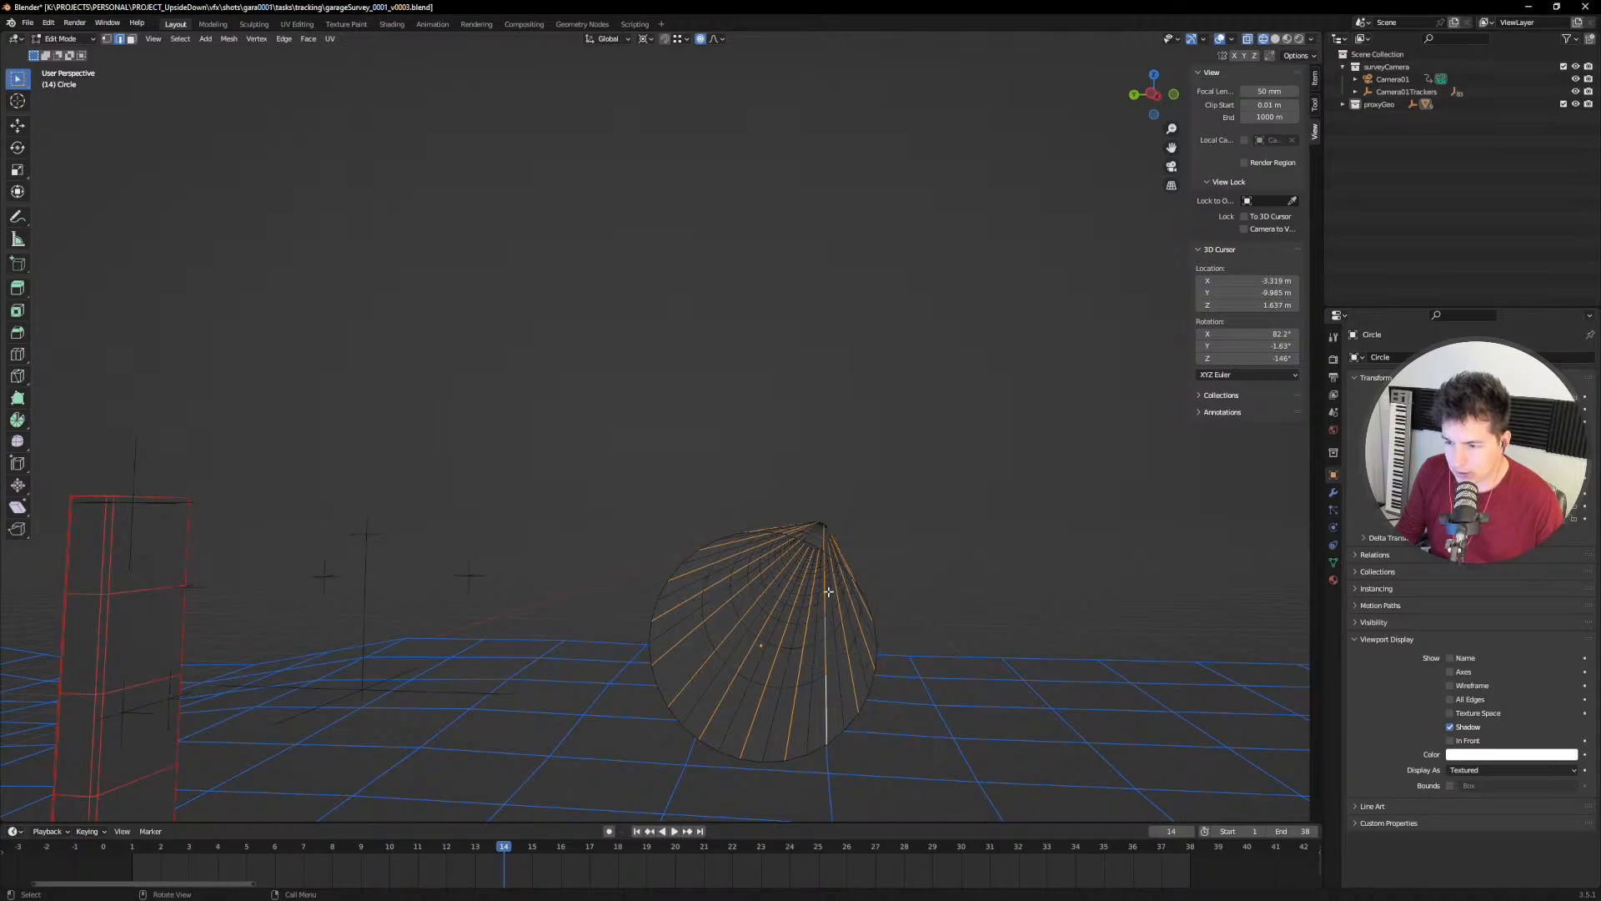
{"action": "key", "text": "x"}
{"action": "left_click", "coordinate": [815, 677]}
{"action": "middle_click_drag", "start_coordinate": [821, 593], "coordinate": [768, 415]}
{"action": "key", "text": "Tab"}
Step: In the camera view, set the pipe's viewport display color to yellow with hue 0.117, saturation 1.000 and value 3
{"action": "key", "text": "KP_0"}
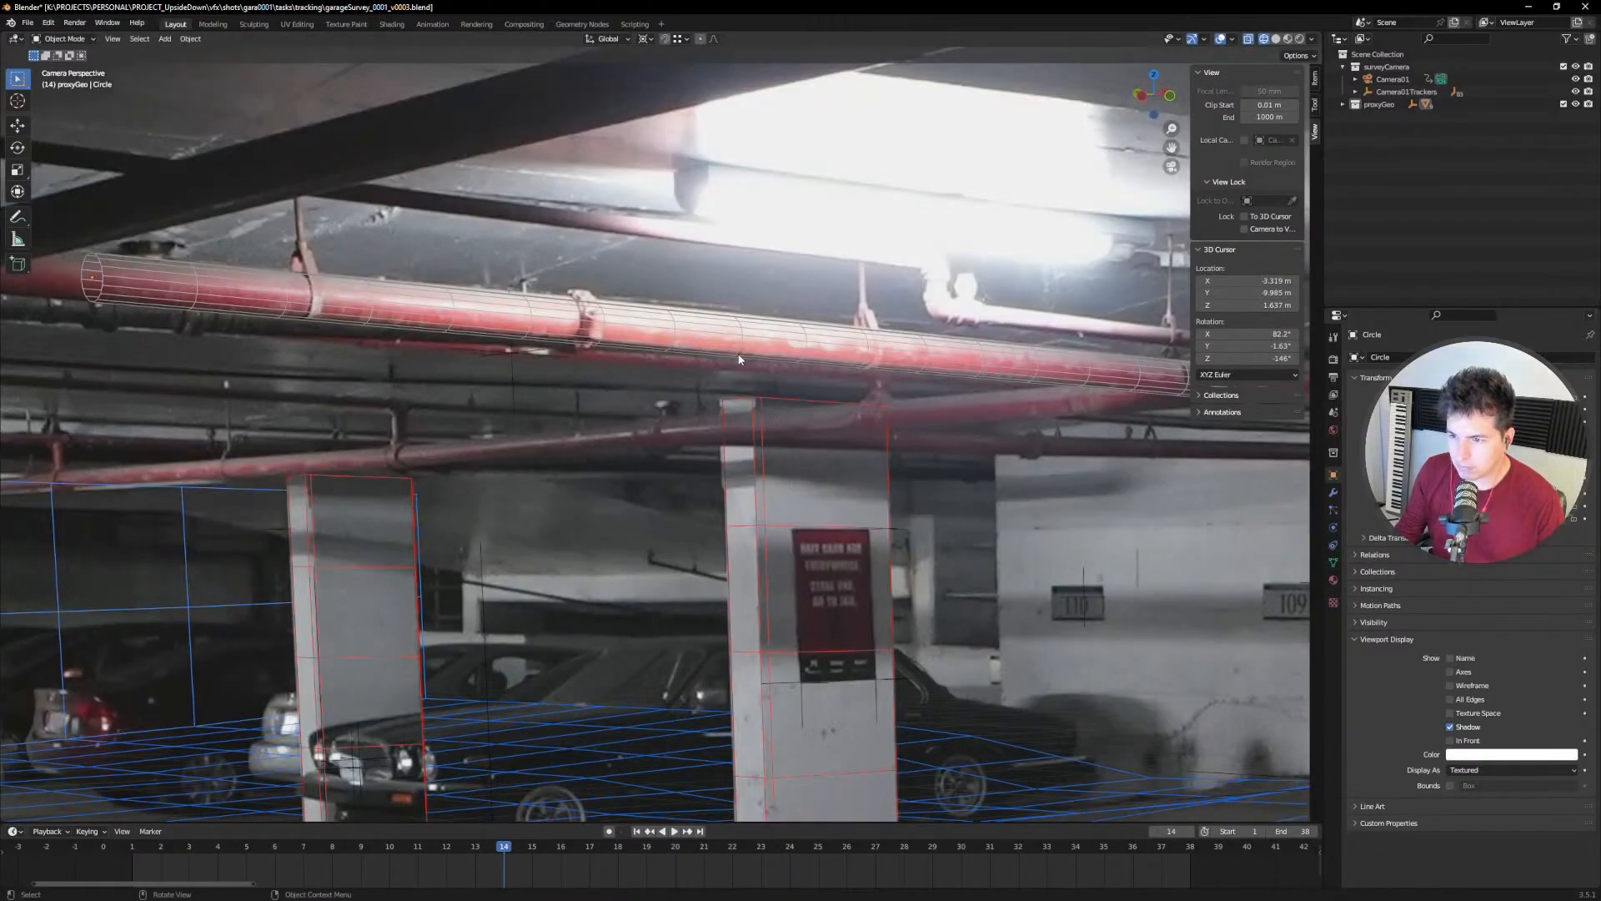
{"action": "left_click", "coordinate": [737, 356]}
{"action": "scroll", "coordinate": [739, 356], "scroll_direction": "down", "scroll_amount": 3}
{"action": "middle_click_drag", "start_coordinate": [742, 357], "coordinate": [869, 359], "text": "shift"}
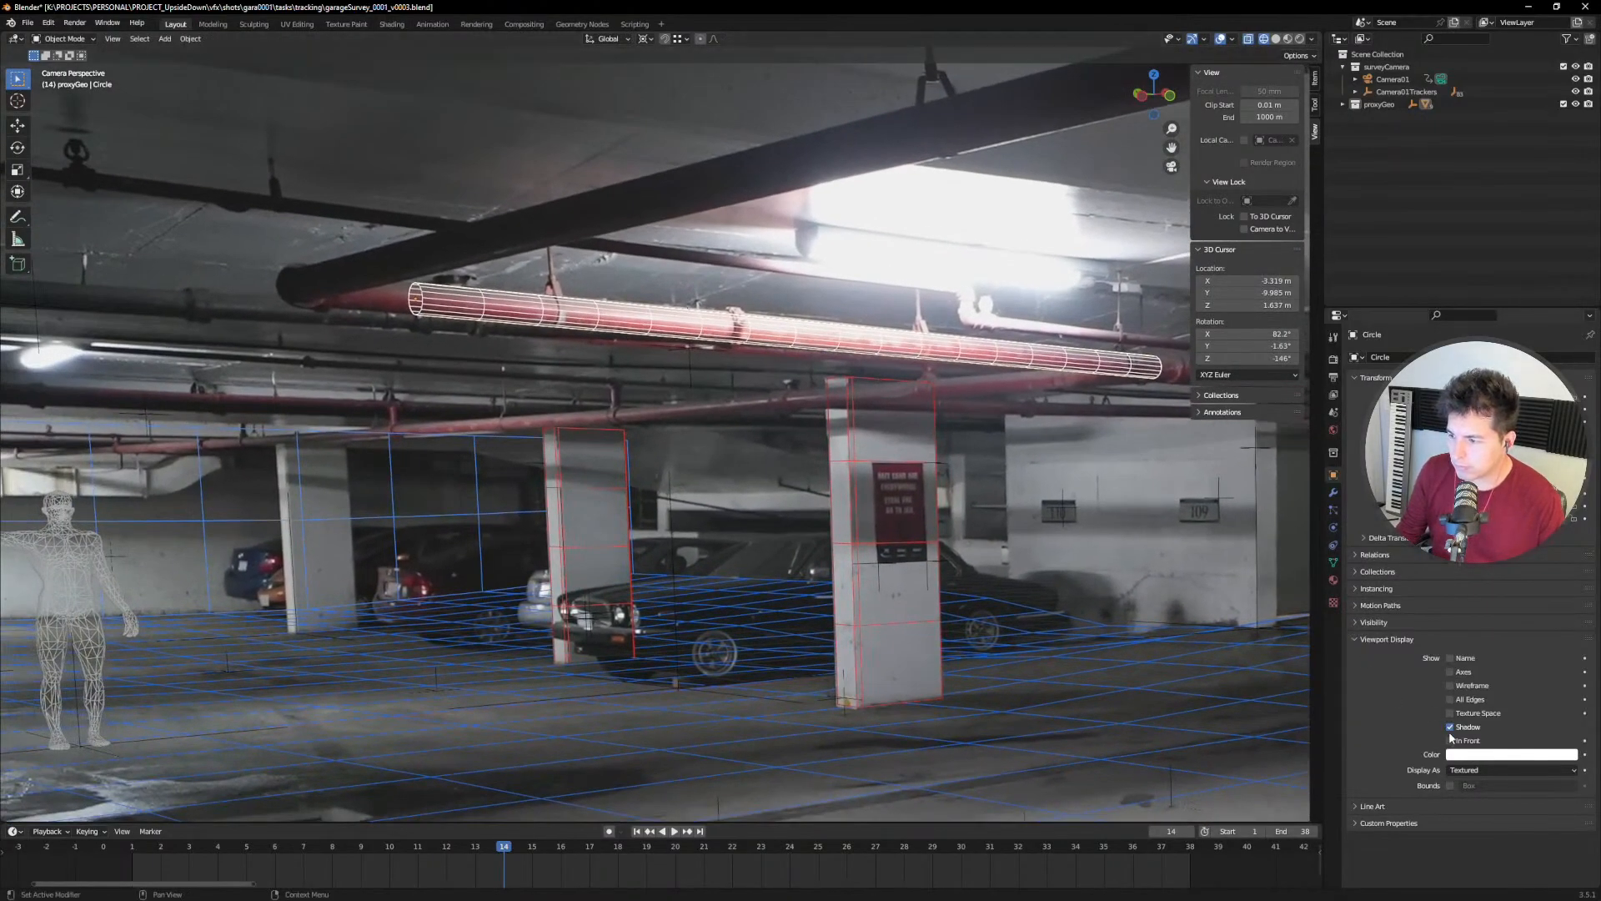
{"action": "left_click", "coordinate": [1468, 754]}
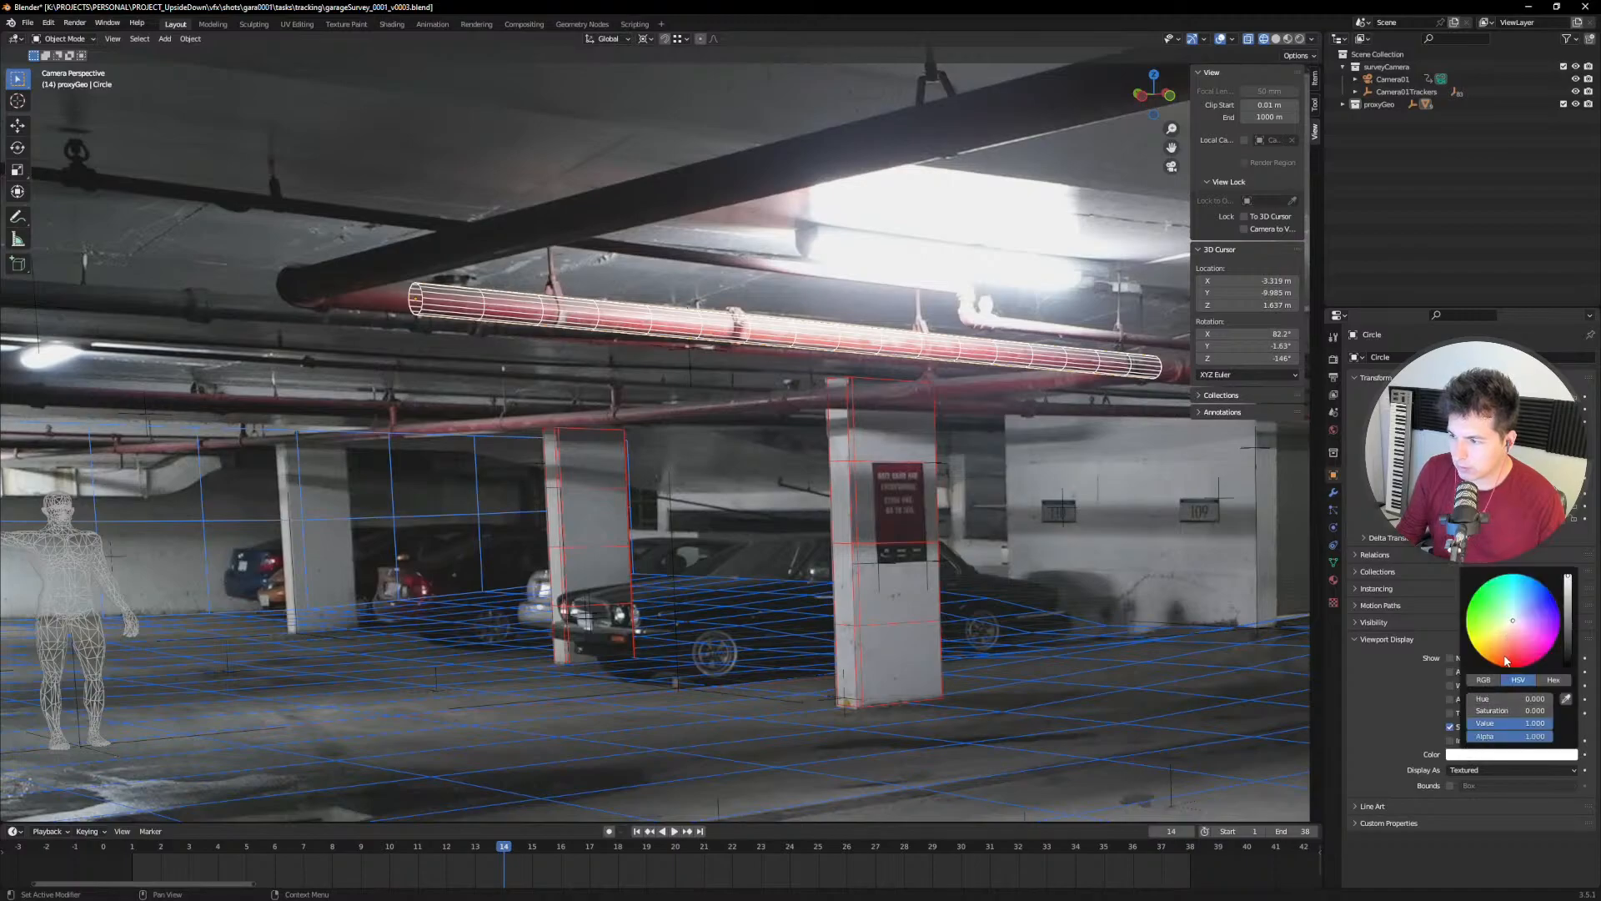
{"action": "left_click", "coordinate": [1506, 662]}
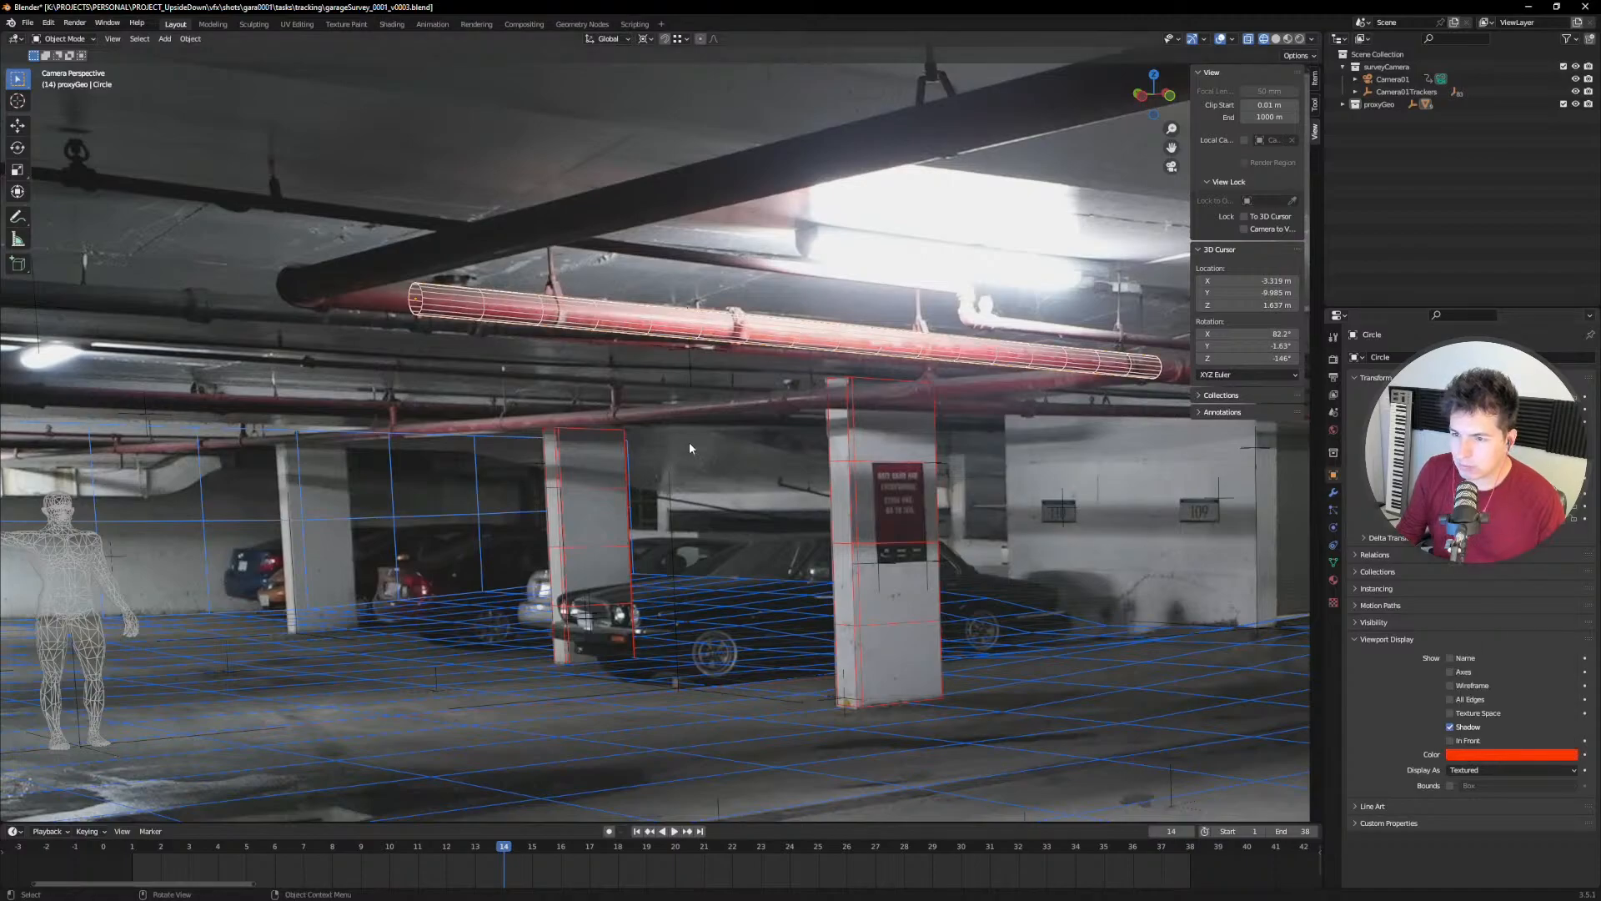
{"action": "left_click", "coordinate": [1474, 756]}
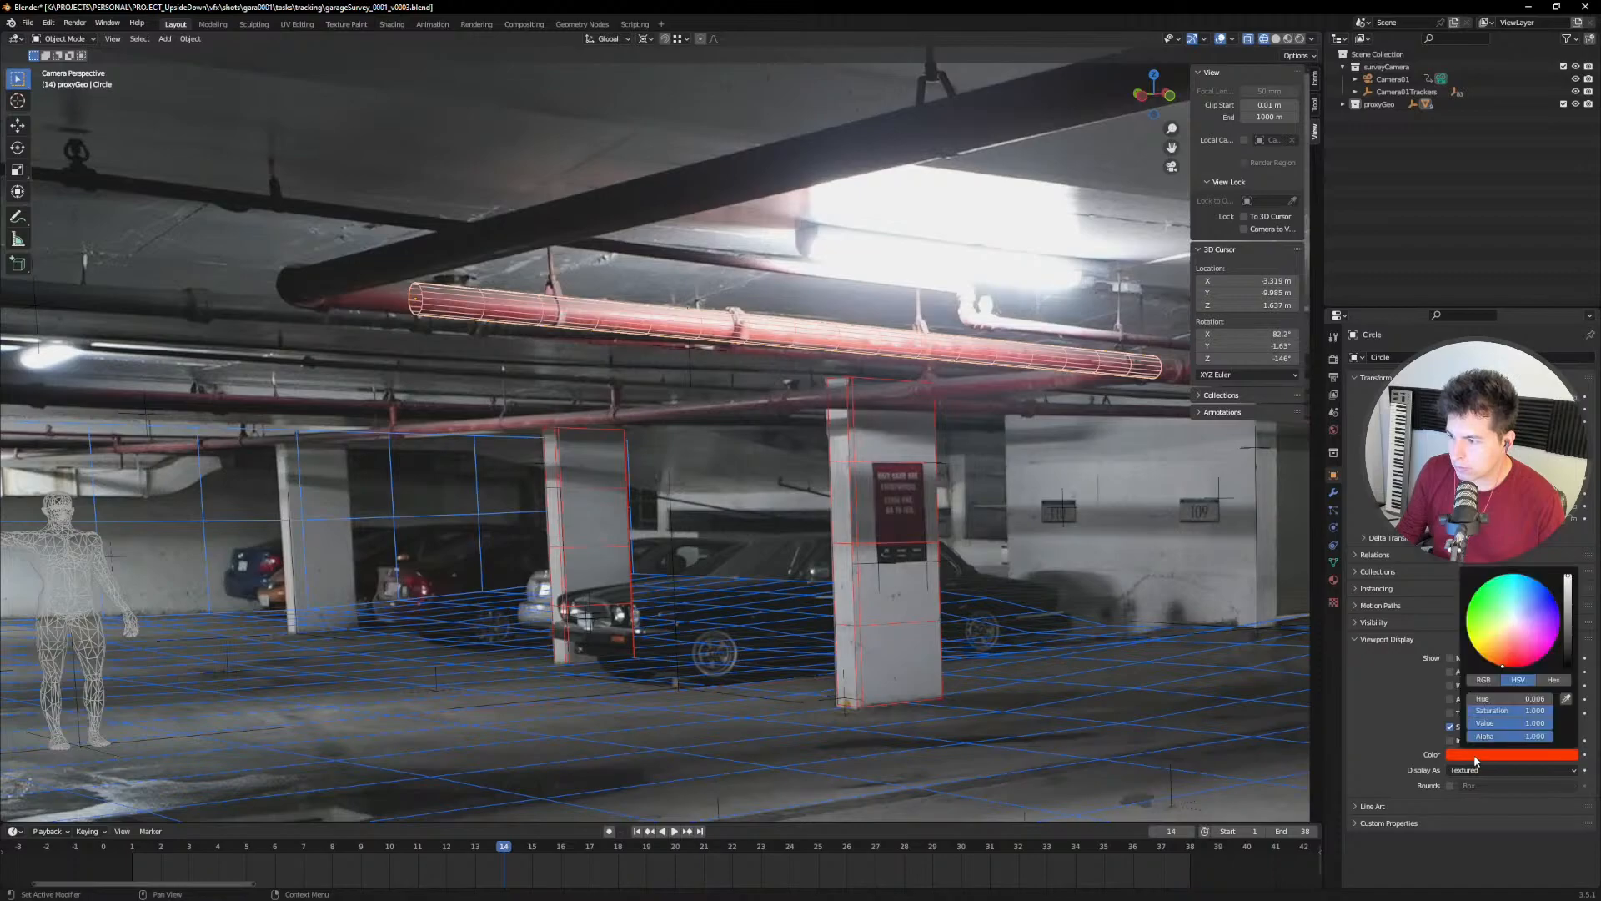
{"action": "left_click", "coordinate": [1475, 649]}
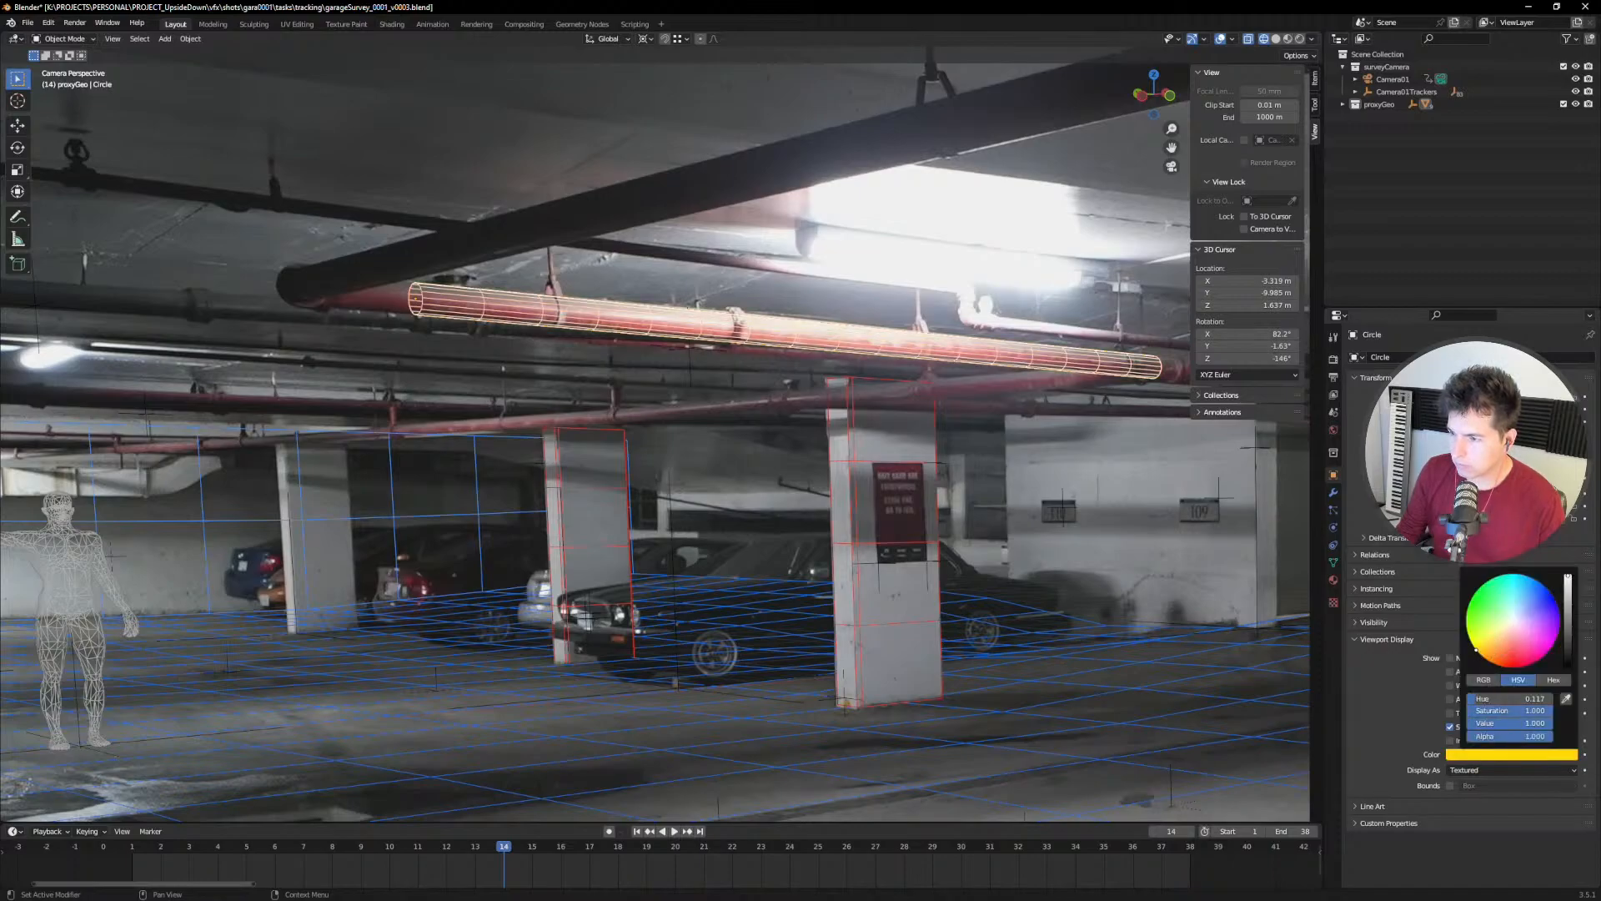
{"action": "left_click", "coordinate": [1501, 723]}
{"action": "type", "text": "3"}
{"action": "key", "text": "Return"}
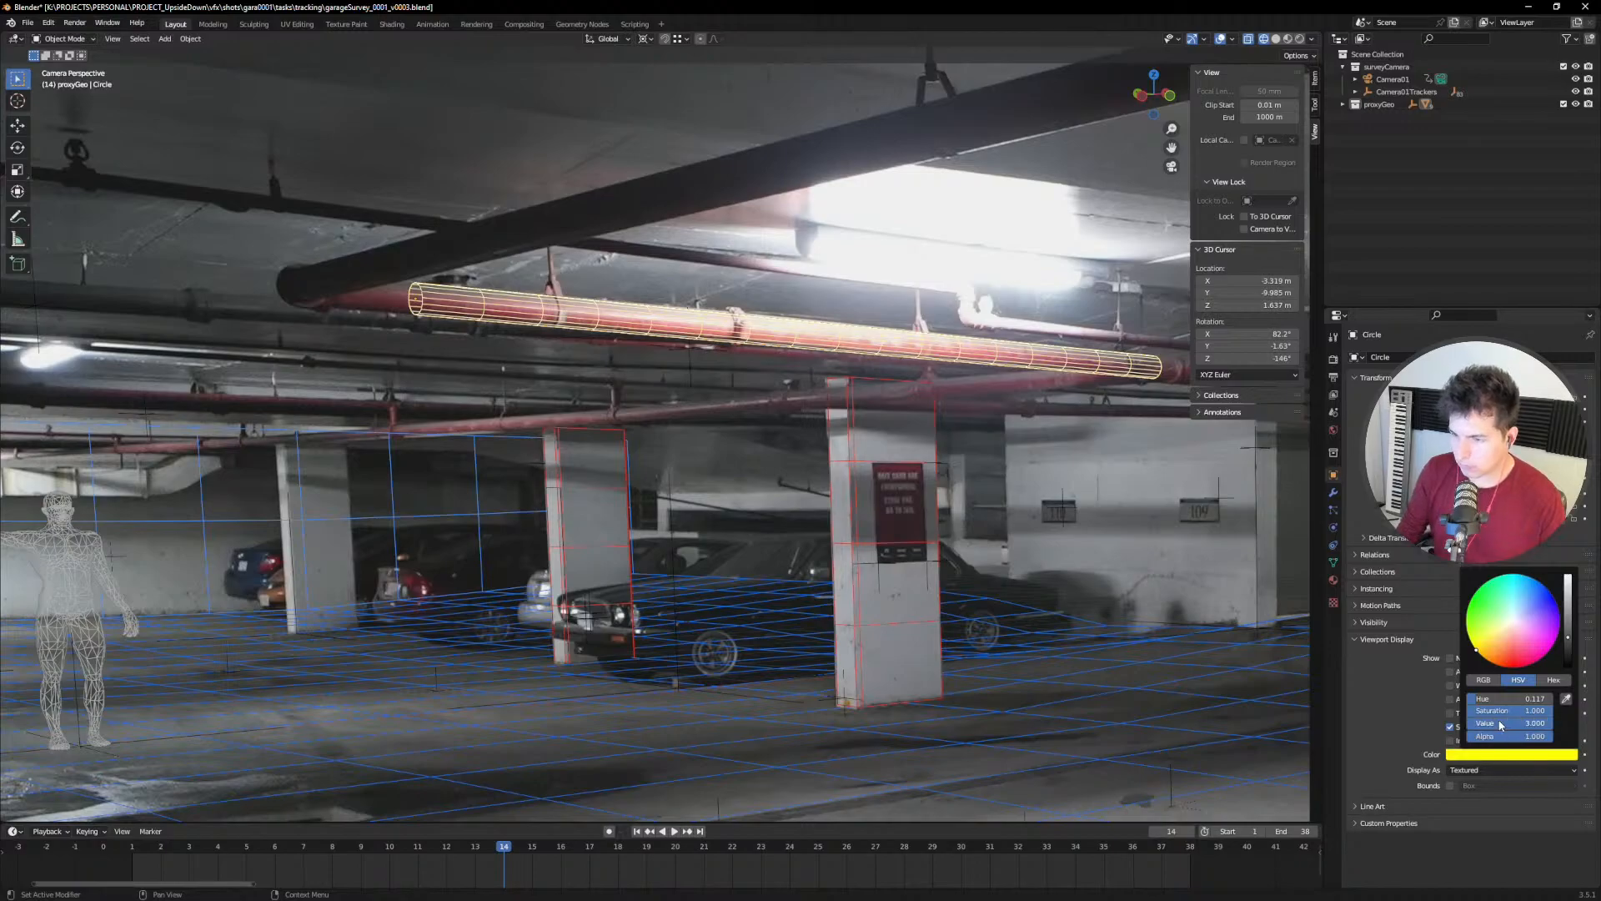
Step: Raise the pipe's middle vertex ring about 0.0104 m along Z using smooth proportional editing with a size of about 2.144 m
{"action": "key", "text": "Tab"}
{"action": "scroll", "coordinate": [756, 337], "scroll_direction": "up", "scroll_amount": 5}
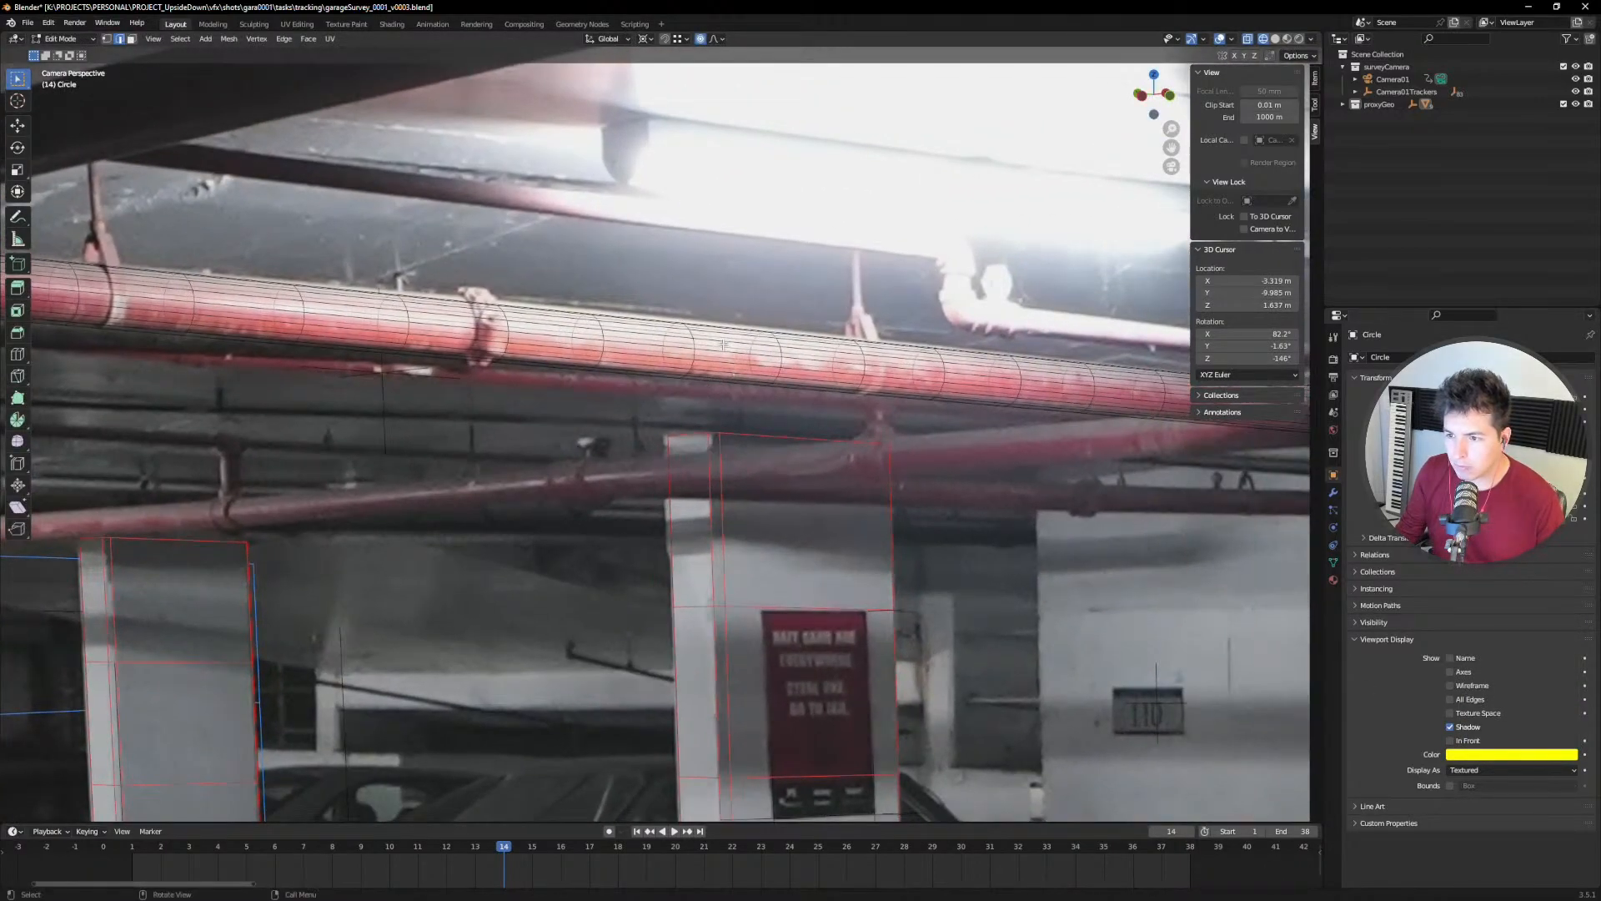
{"action": "key", "text": "1"}
{"action": "left_click_drag", "start_coordinate": [731, 301], "coordinate": [803, 419]}
{"action": "left_click_drag", "start_coordinate": [627, 280], "coordinate": [724, 408]}
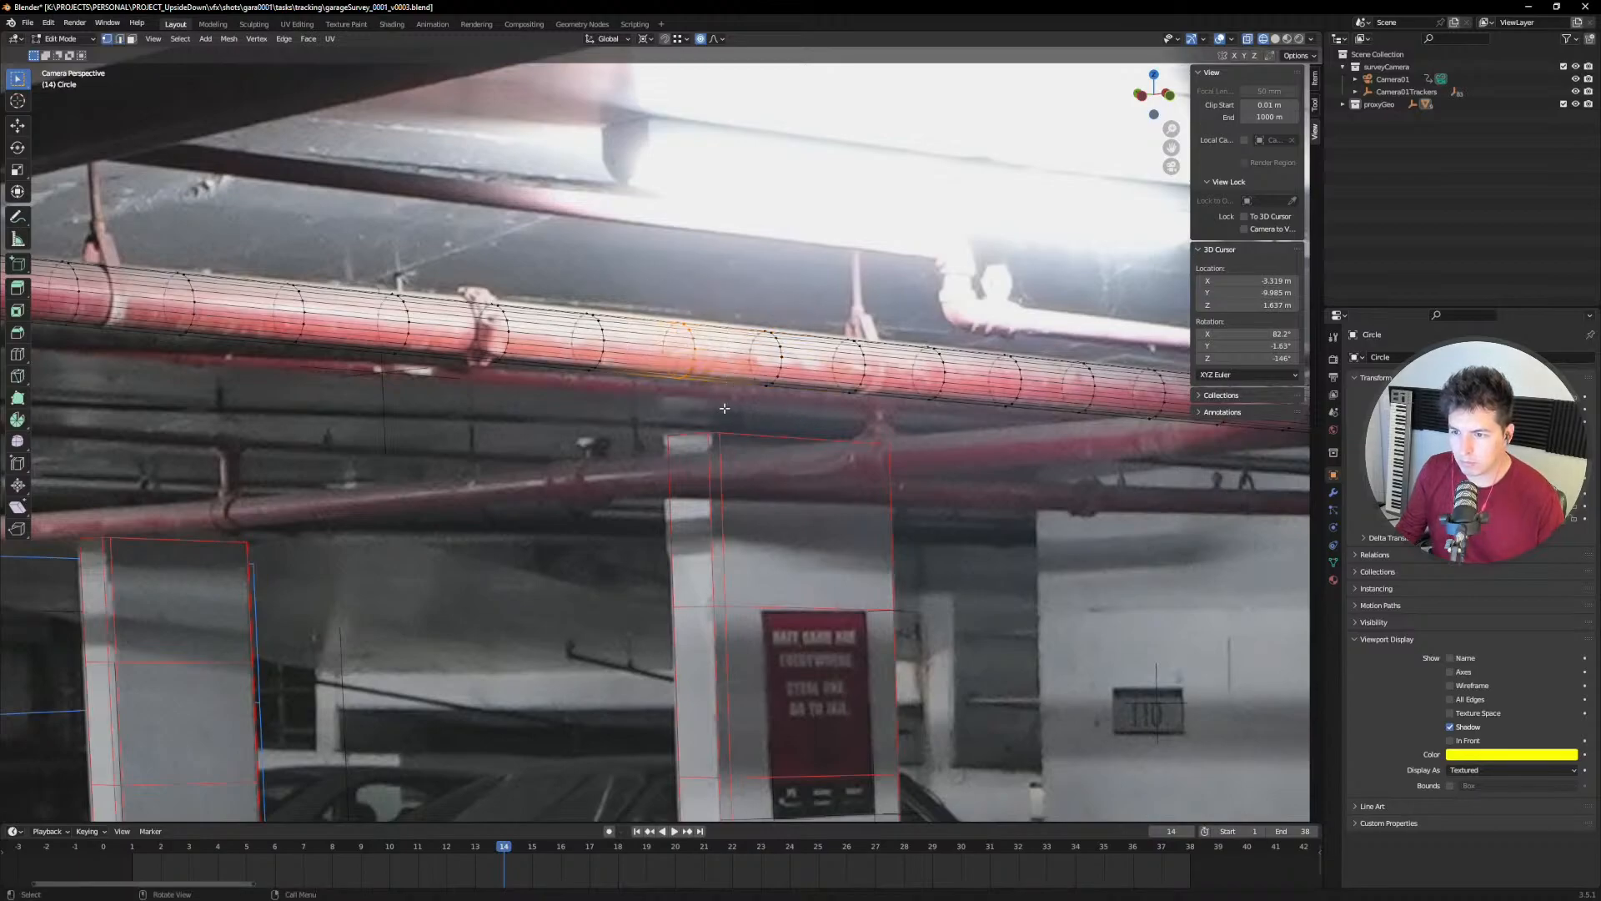
{"action": "key", "text": "g"}
{"action": "key", "text": "z"}
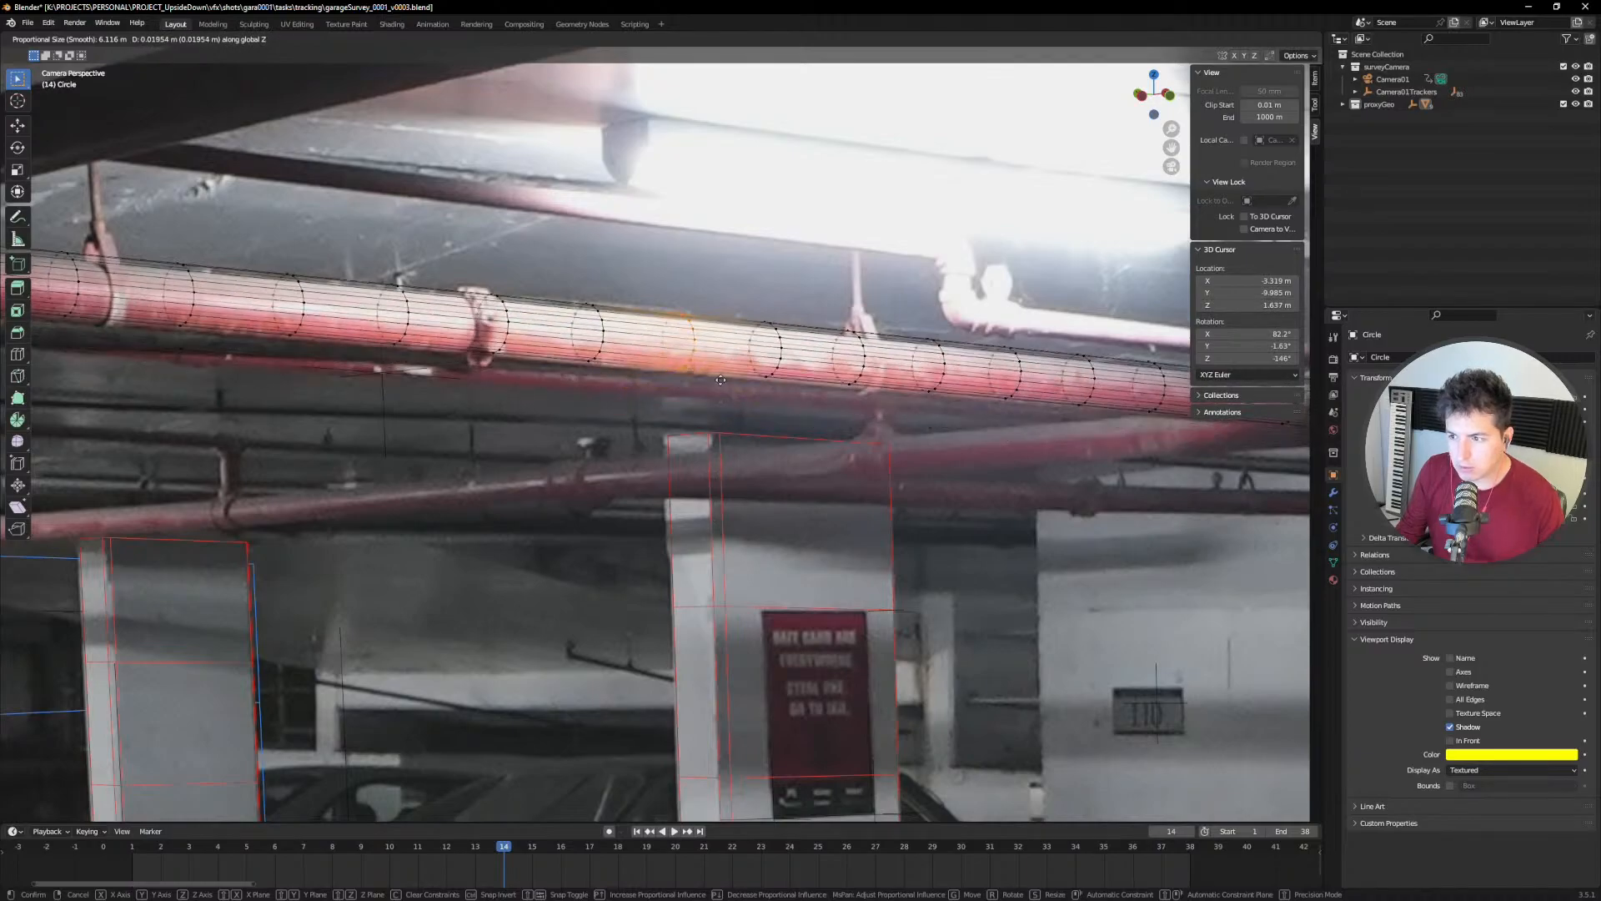
{"action": "scroll", "coordinate": [716, 393], "scroll_direction": "up", "scroll_amount": 9}
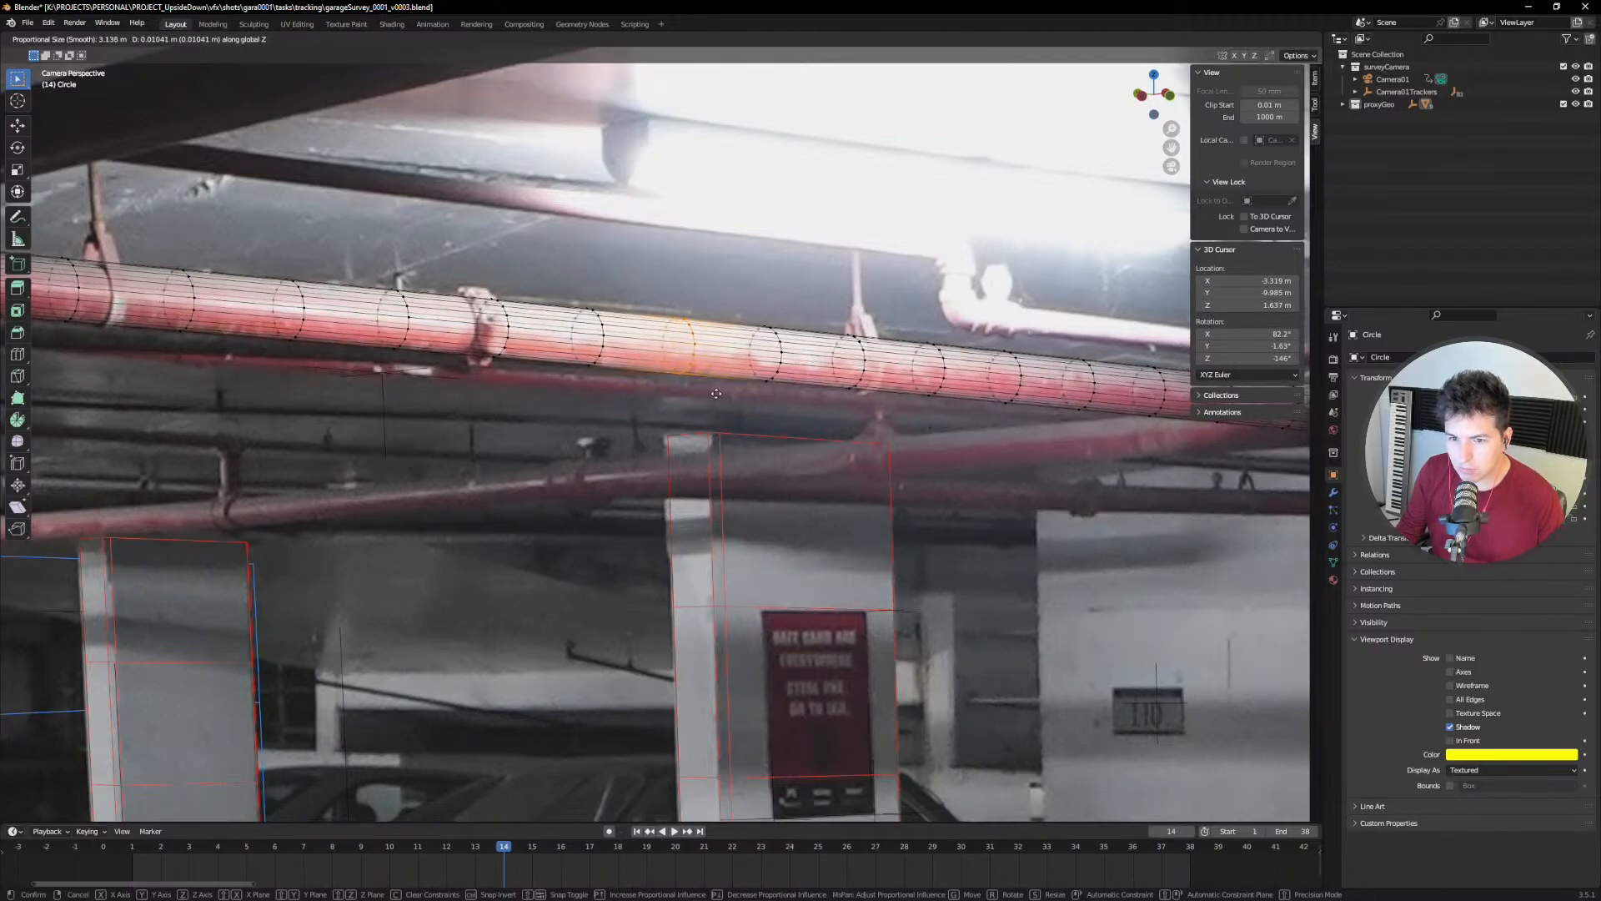
{"action": "scroll", "coordinate": [715, 393], "scroll_direction": "down", "scroll_amount": 1}
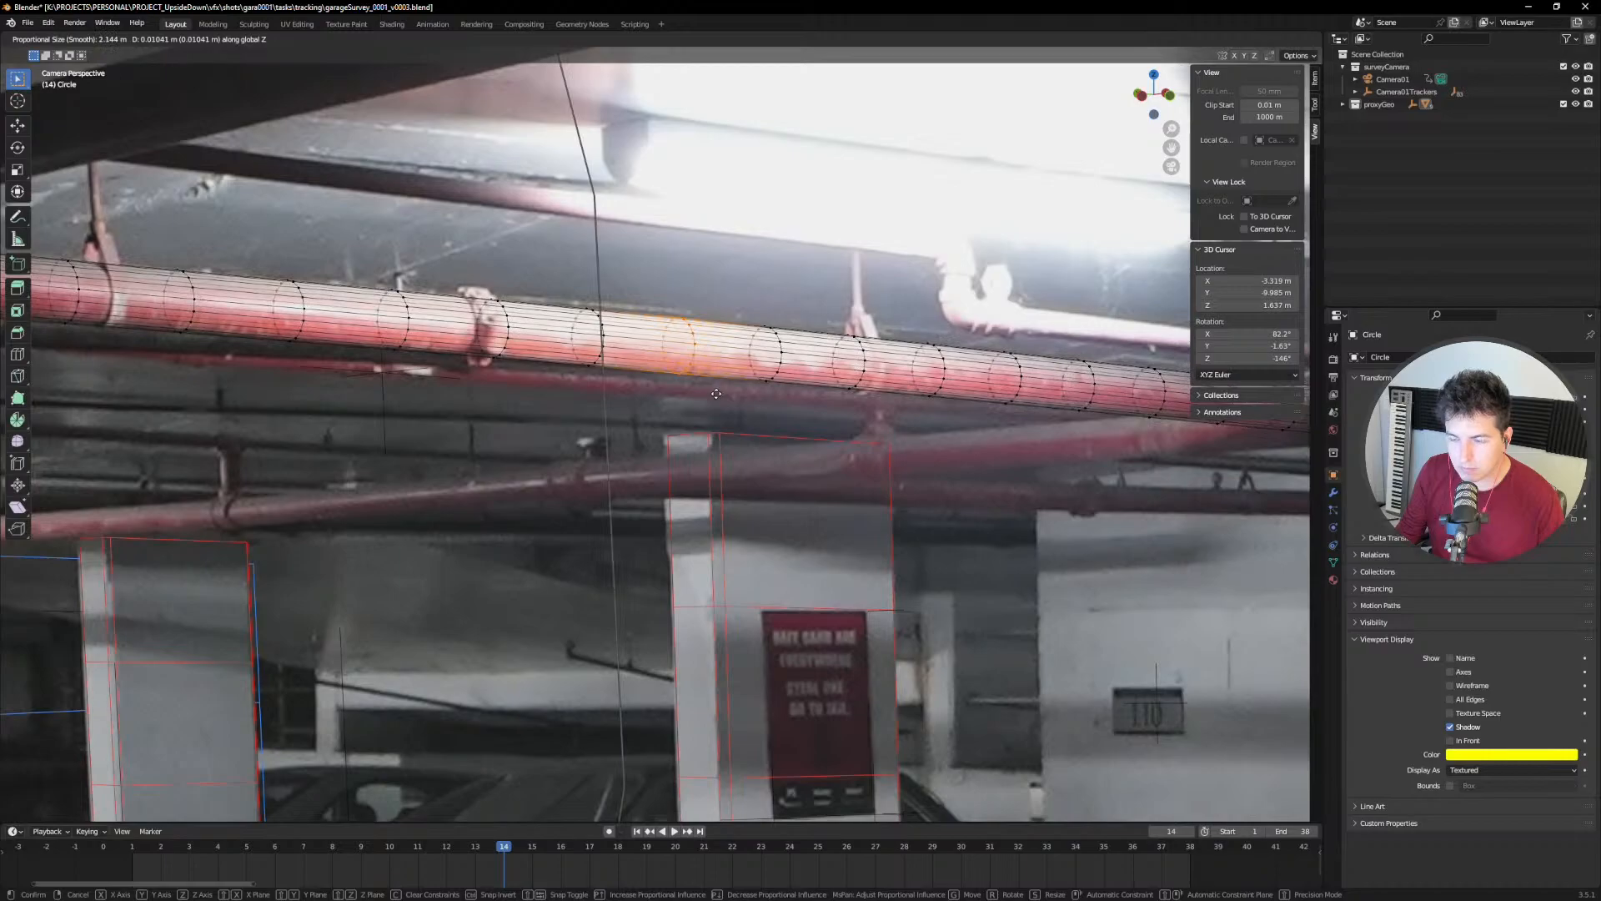
{"action": "left_click", "coordinate": [716, 393]}
{"action": "scroll", "coordinate": [716, 396], "scroll_direction": "down", "scroll_amount": 5}
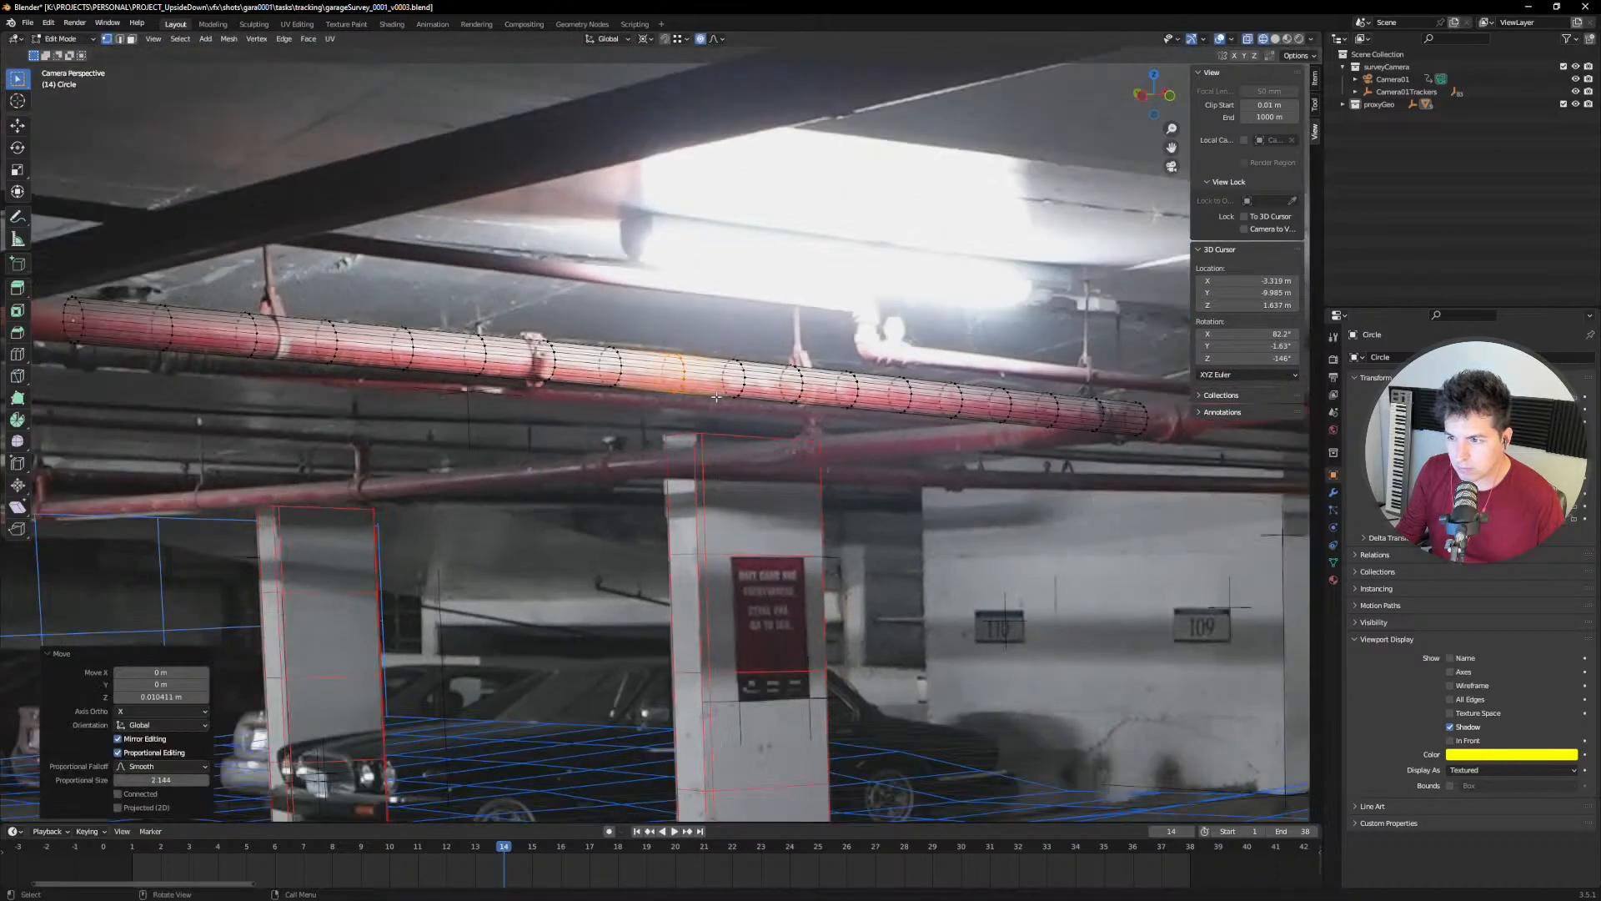
{"action": "key", "text": "Tab"}
{"action": "left_click_drag", "start_coordinate": [618, 346], "coordinate": [638, 421]}
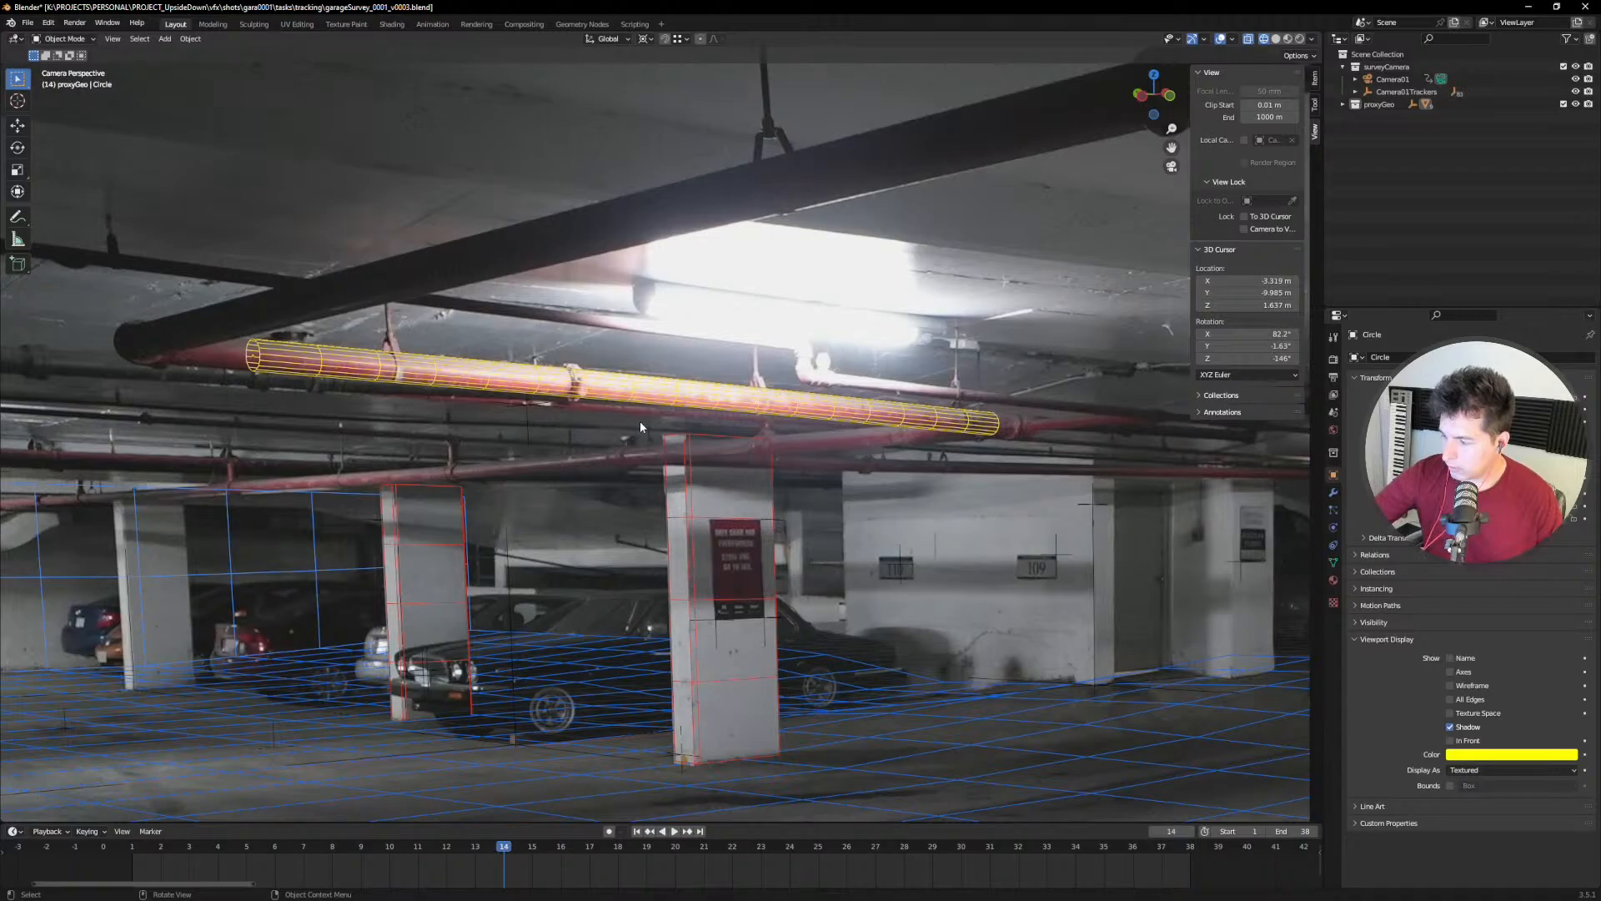
Step: Step and play the footage from frame 14 to frame 25 to check the pipe's alignment from other camera positions
{"action": "scroll", "coordinate": [653, 411], "scroll_direction": "down", "scroll_amount": 3}
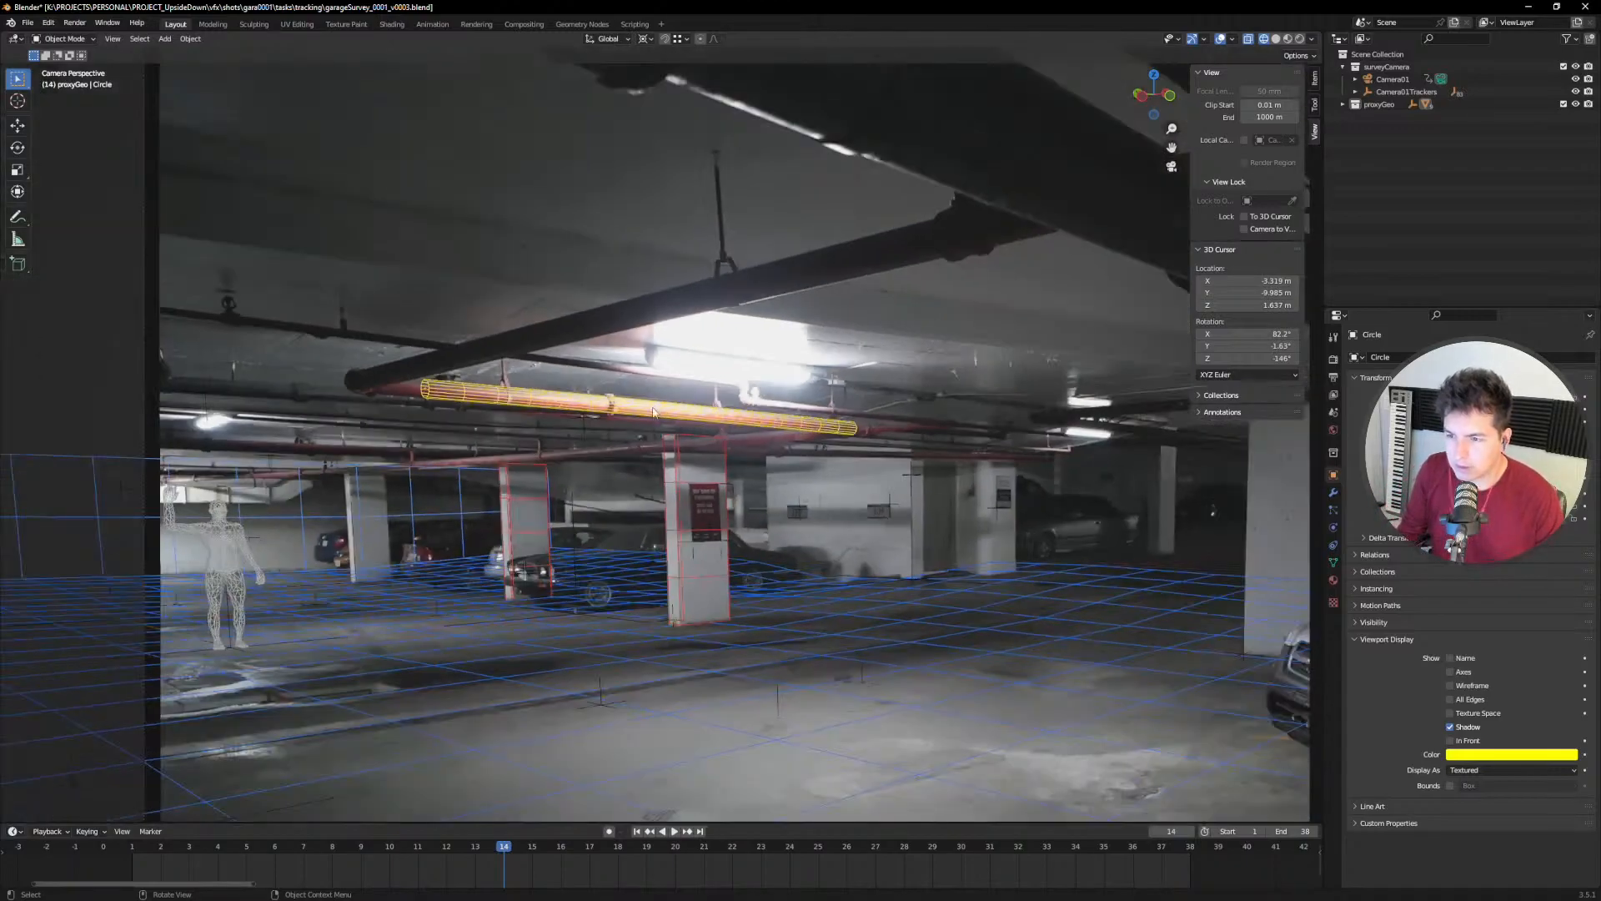
{"action": "scroll", "coordinate": [653, 411], "scroll_direction": "down", "scroll_amount": 3}
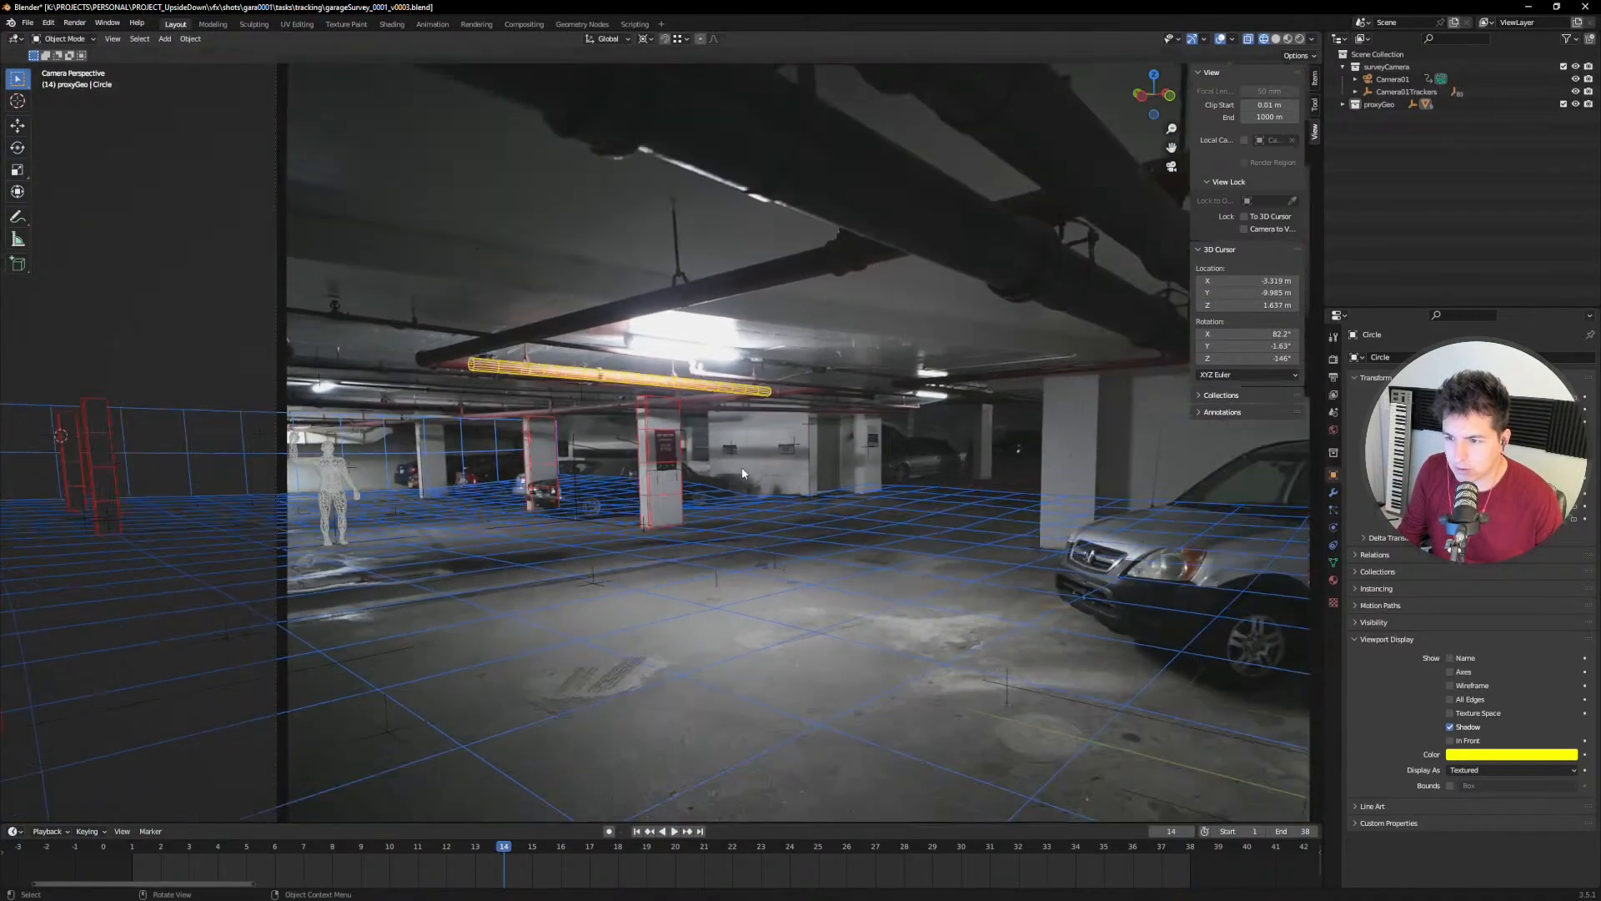
{"action": "key", "text": "Left"}
{"action": "key", "text": "Right"}
{"action": "key", "text": "Right"}
{"action": "key", "text": "Right"}
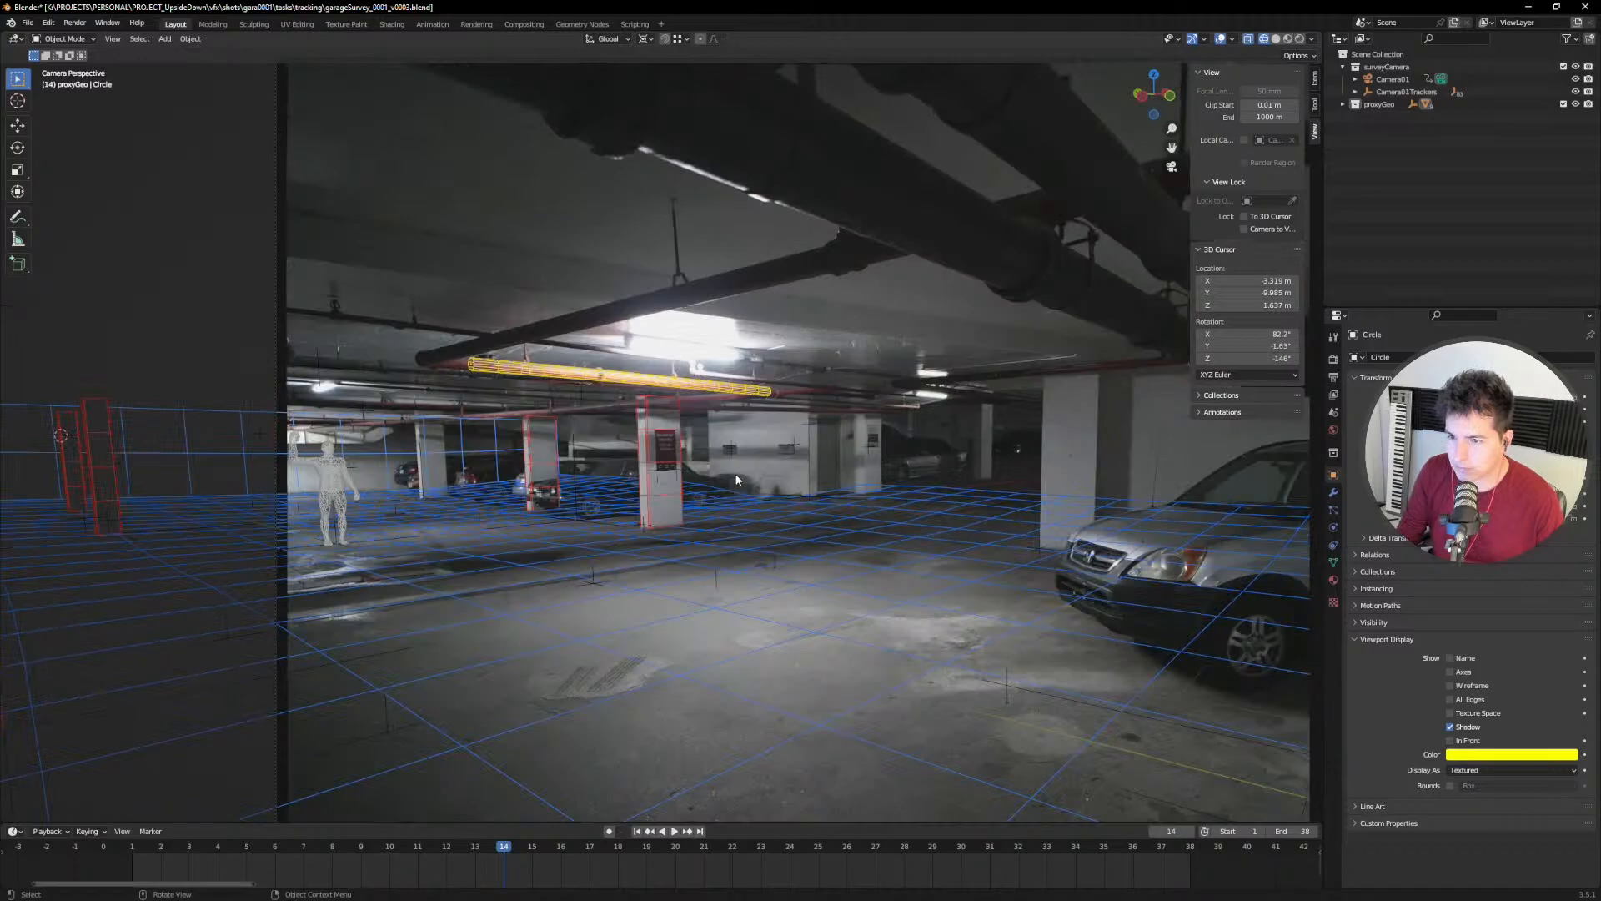
{"action": "key", "text": "Right"}
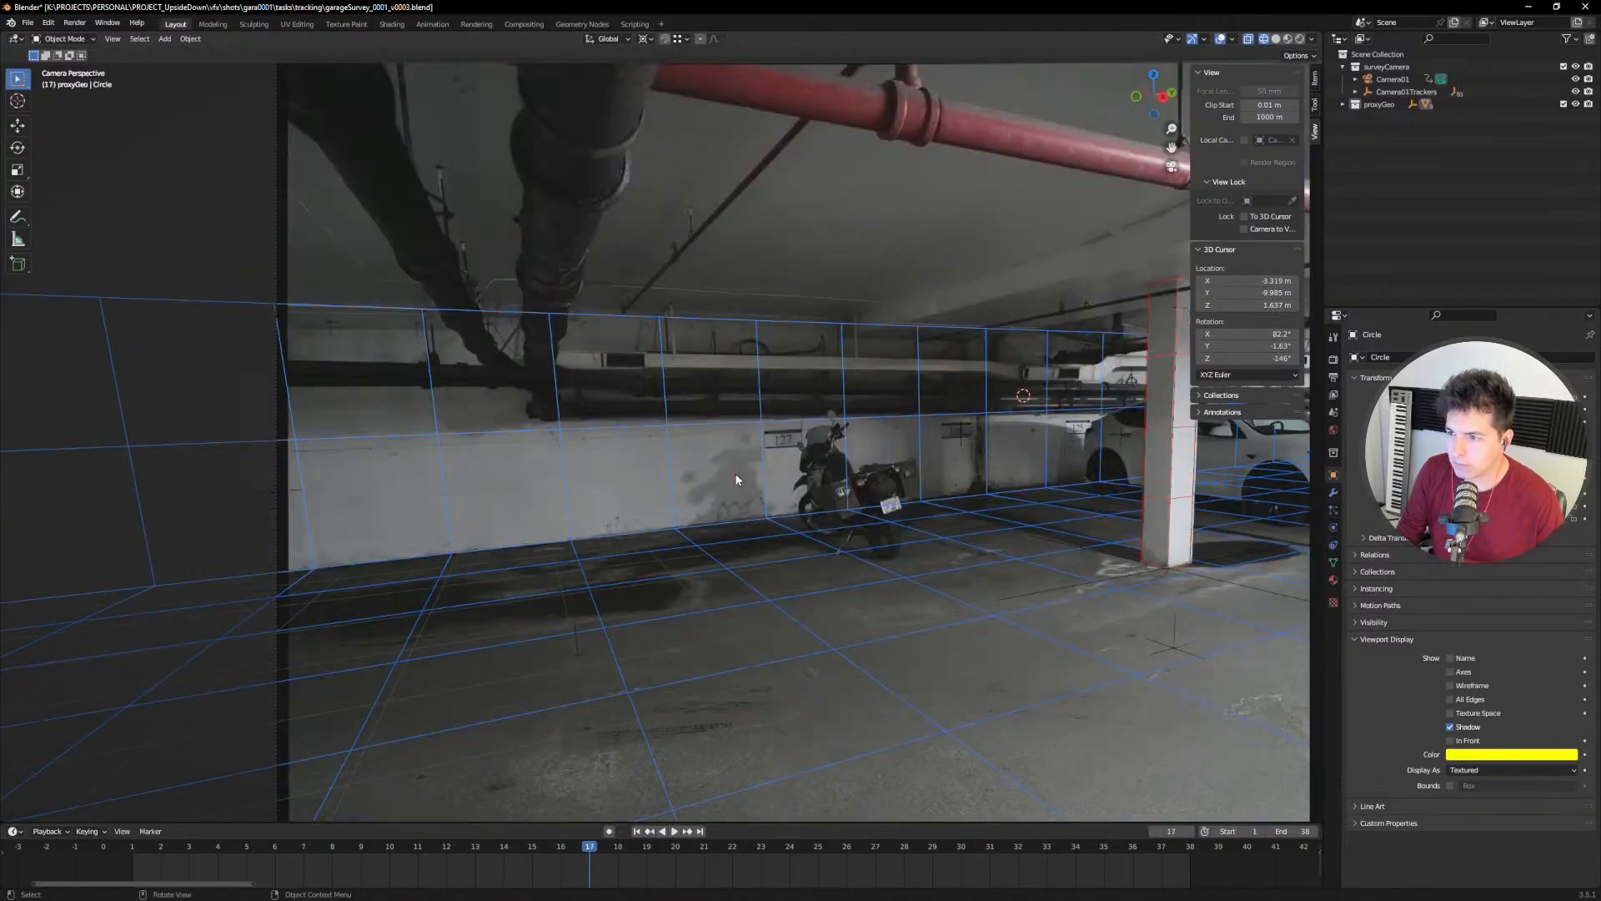
{"action": "key", "text": "Home"}
{"action": "key", "text": "space"}
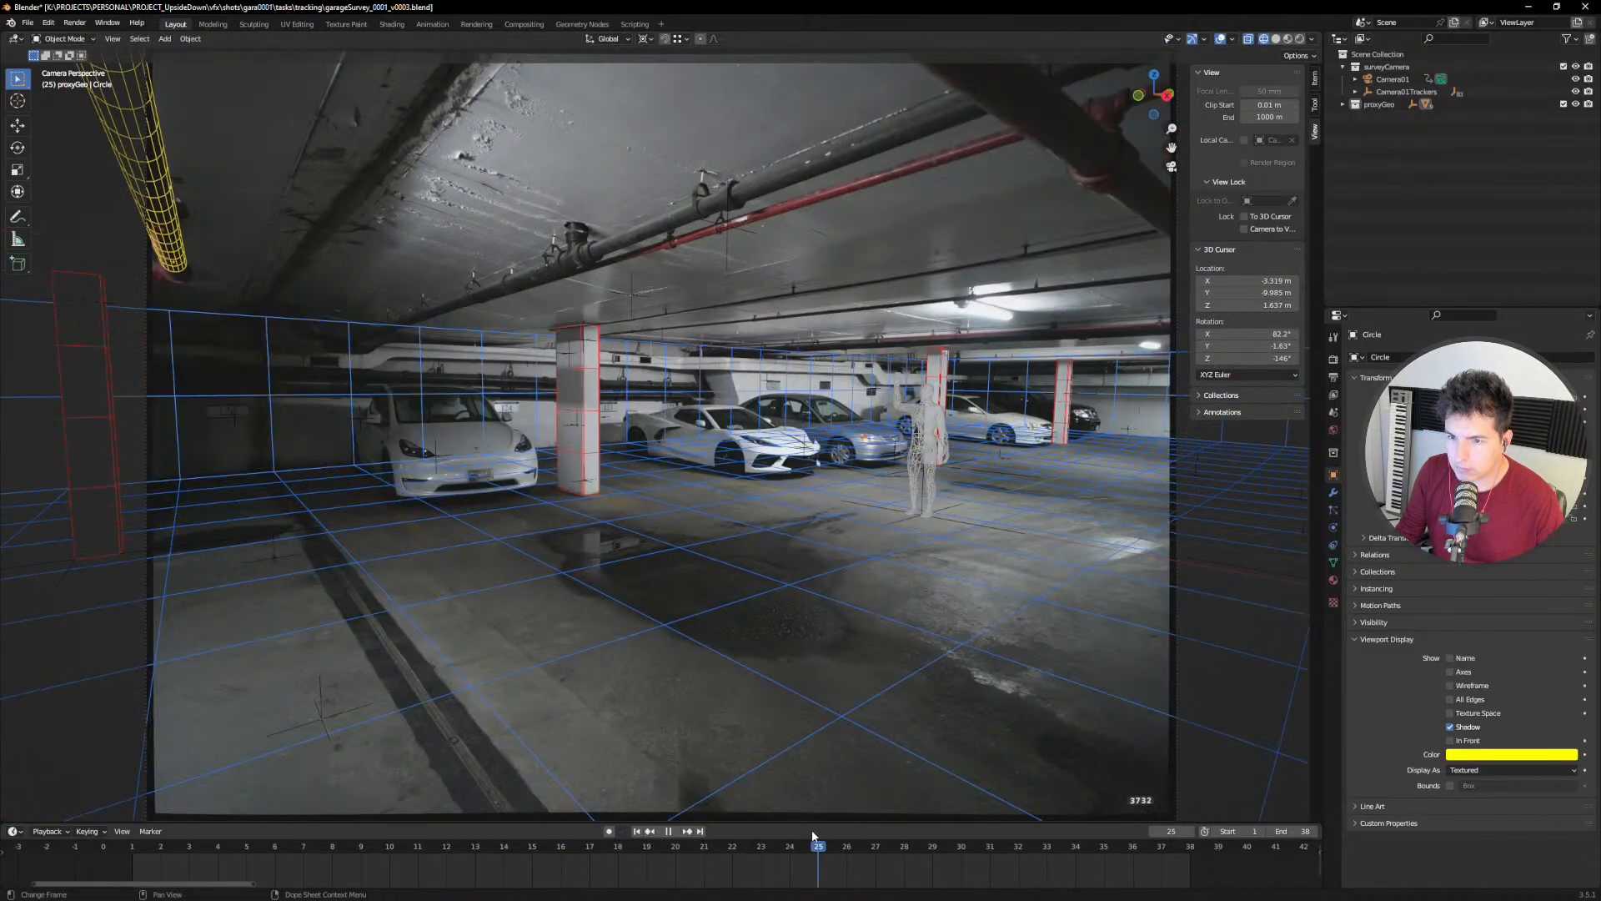
{"action": "key", "text": "space"}
Step: Compare the end of the pipe mesh closely with the red pipe in the footage at frame 25
{"action": "scroll", "coordinate": [560, 503], "scroll_direction": "up", "scroll_amount": 6}
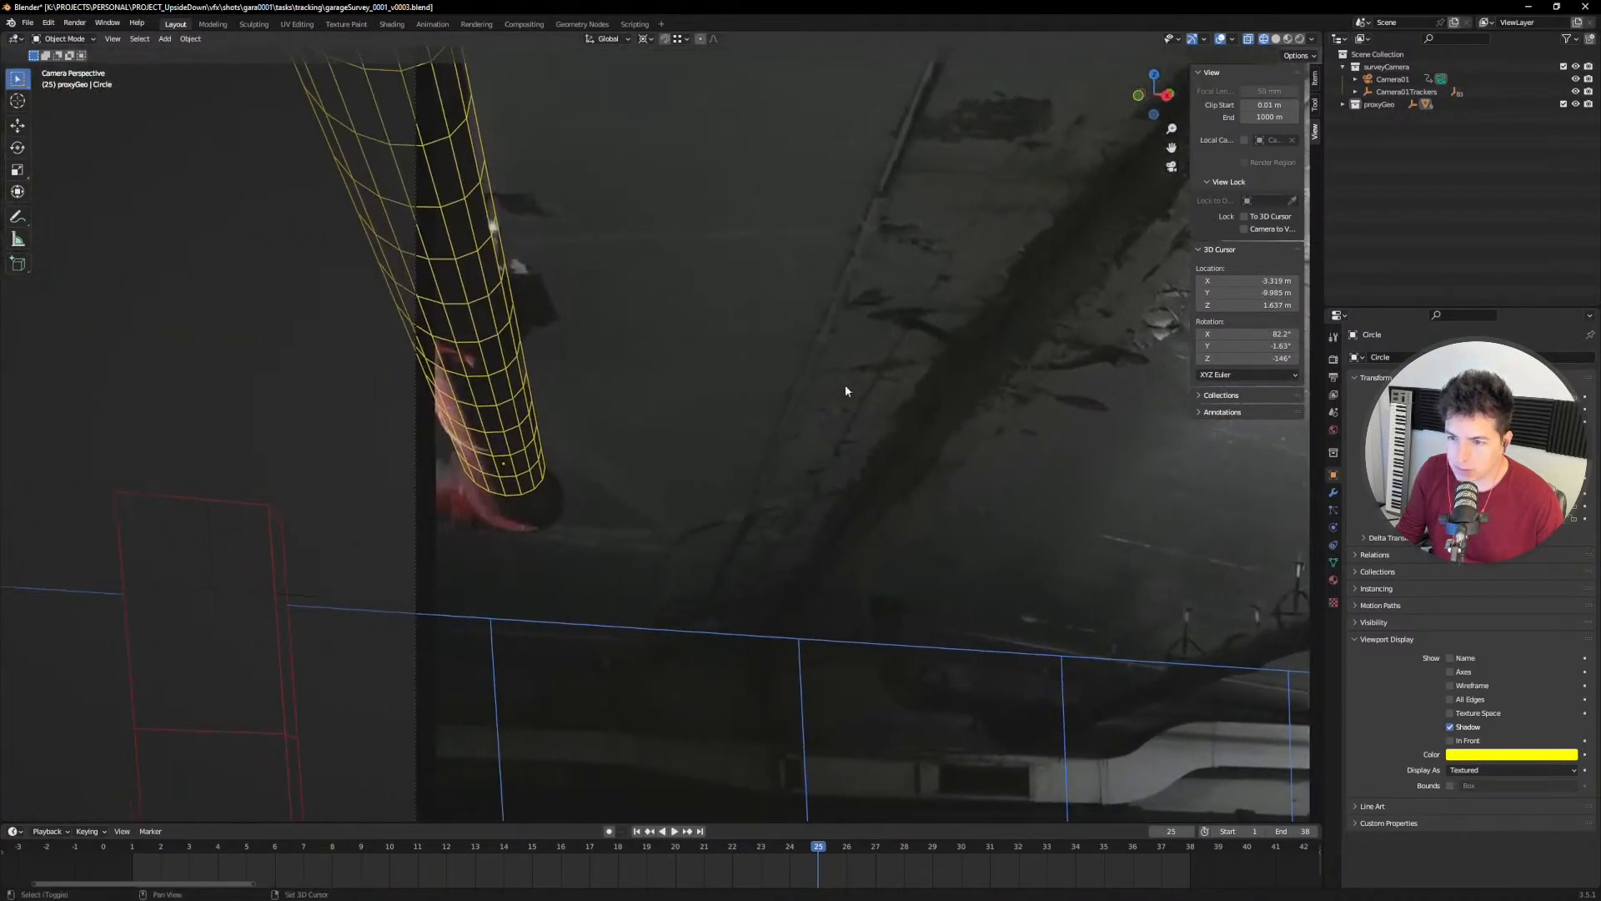
{"action": "scroll", "coordinate": [567, 373], "scroll_direction": "up", "scroll_amount": 4}
{"action": "middle_click_drag", "start_coordinate": [434, 377], "coordinate": [694, 280], "text": "shift"}
{"action": "scroll", "coordinate": [692, 383], "scroll_direction": "up", "scroll_amount": 6}
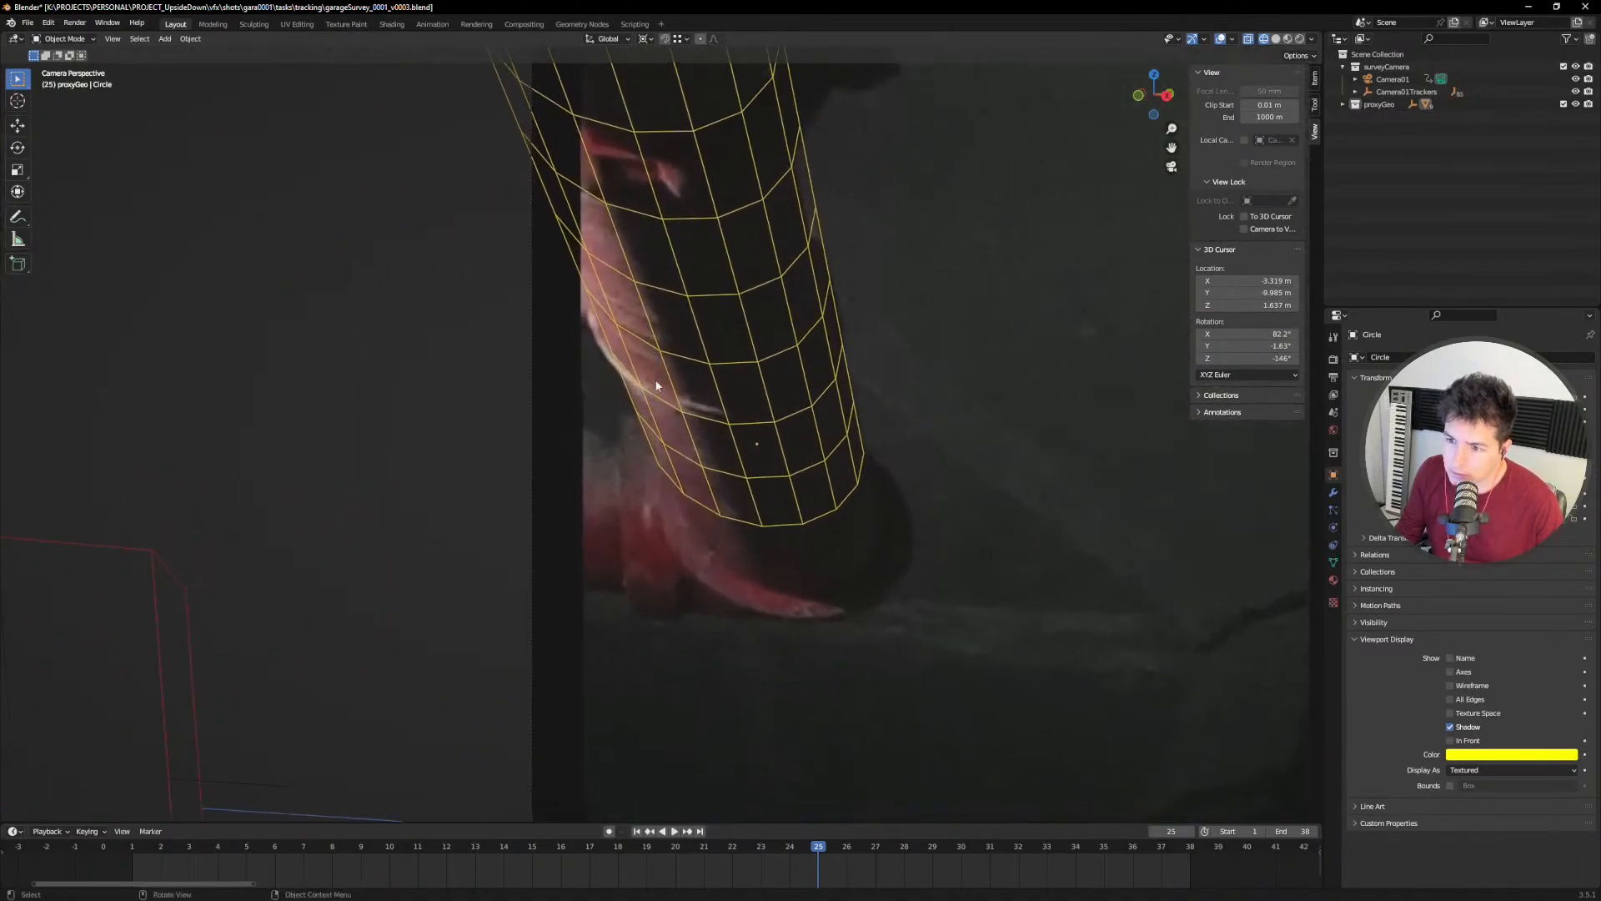
{"action": "middle_click_drag", "start_coordinate": [807, 184], "coordinate": [800, 235], "text": "shift"}
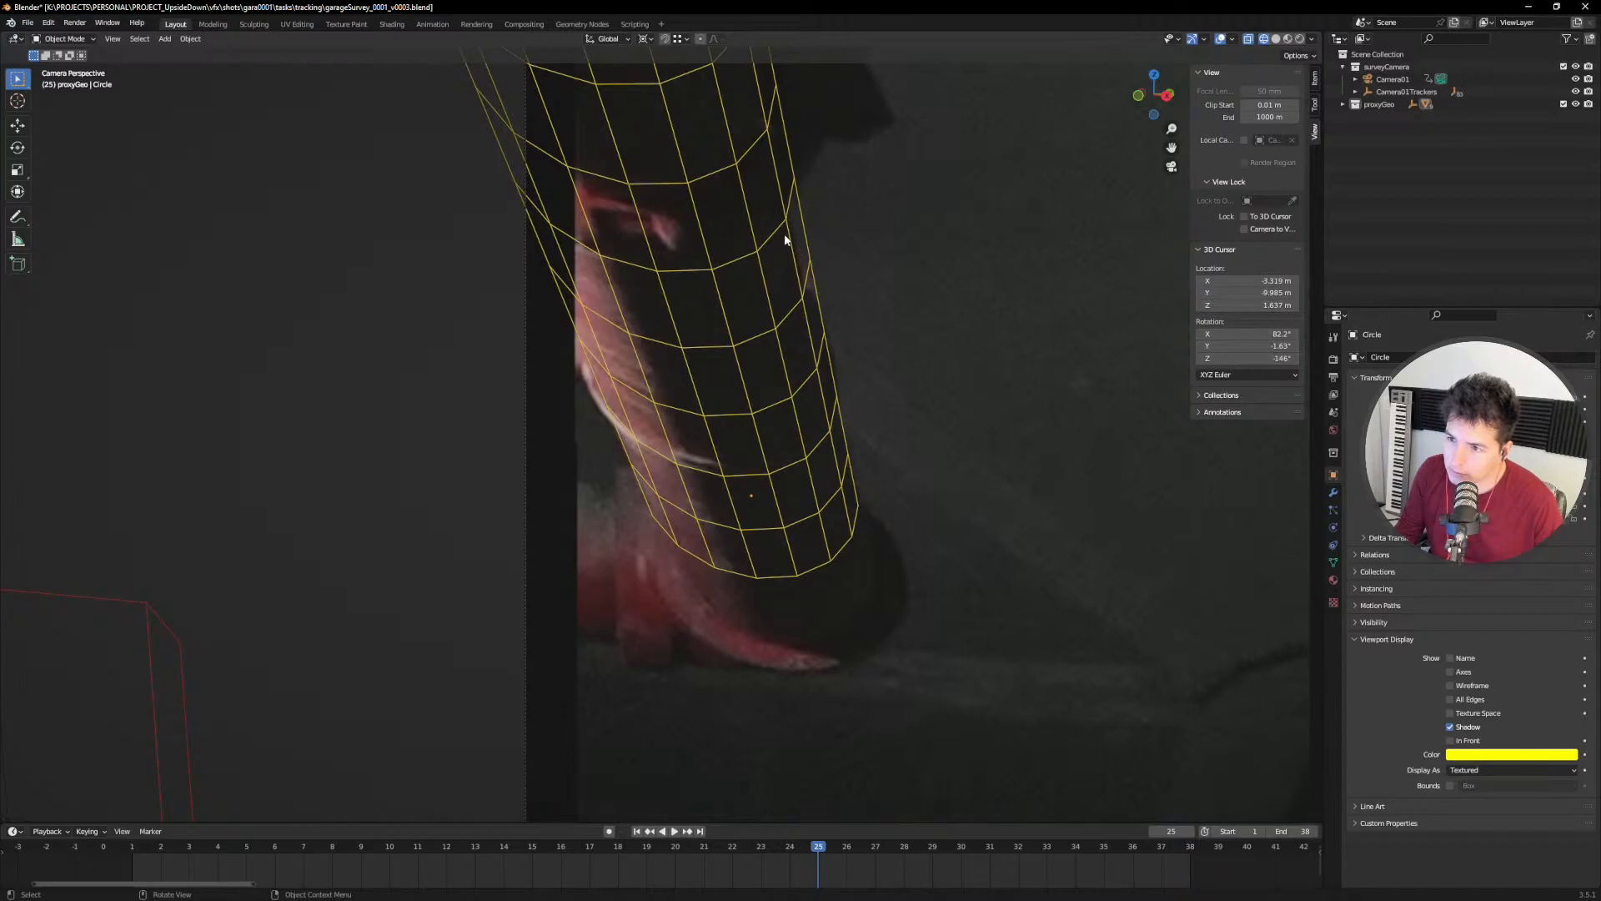
{"action": "scroll", "coordinate": [783, 242], "scroll_direction": "down", "scroll_amount": 8}
{"action": "scroll", "coordinate": [583, 246], "scroll_direction": "down", "scroll_amount": 3}
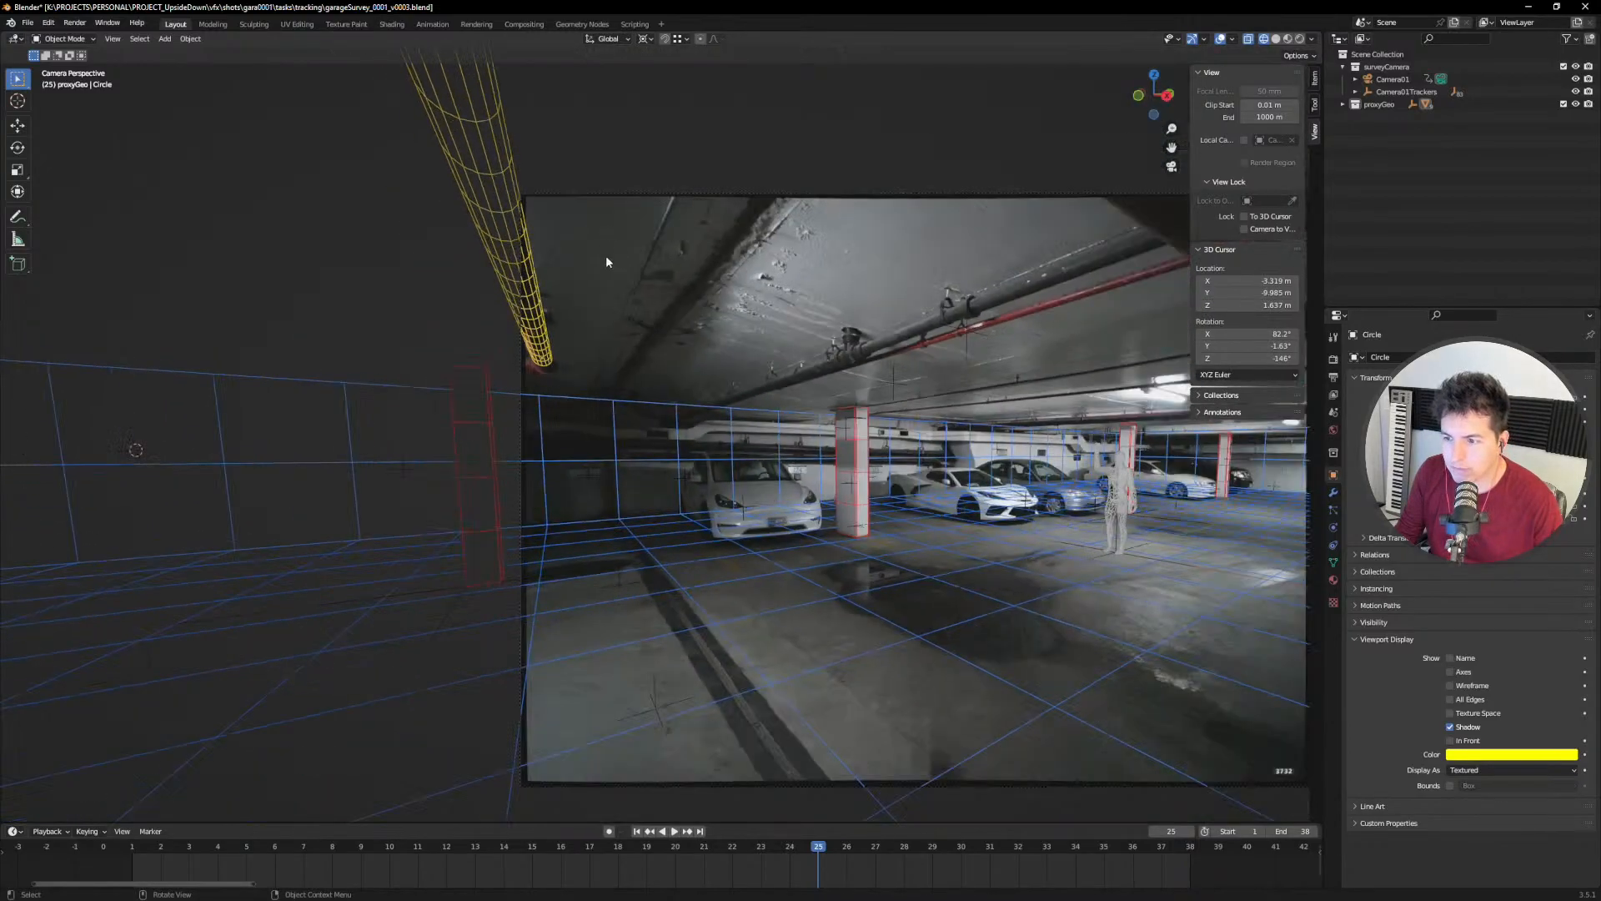
{"action": "scroll", "coordinate": [584, 310], "scroll_direction": "up", "scroll_amount": 8}
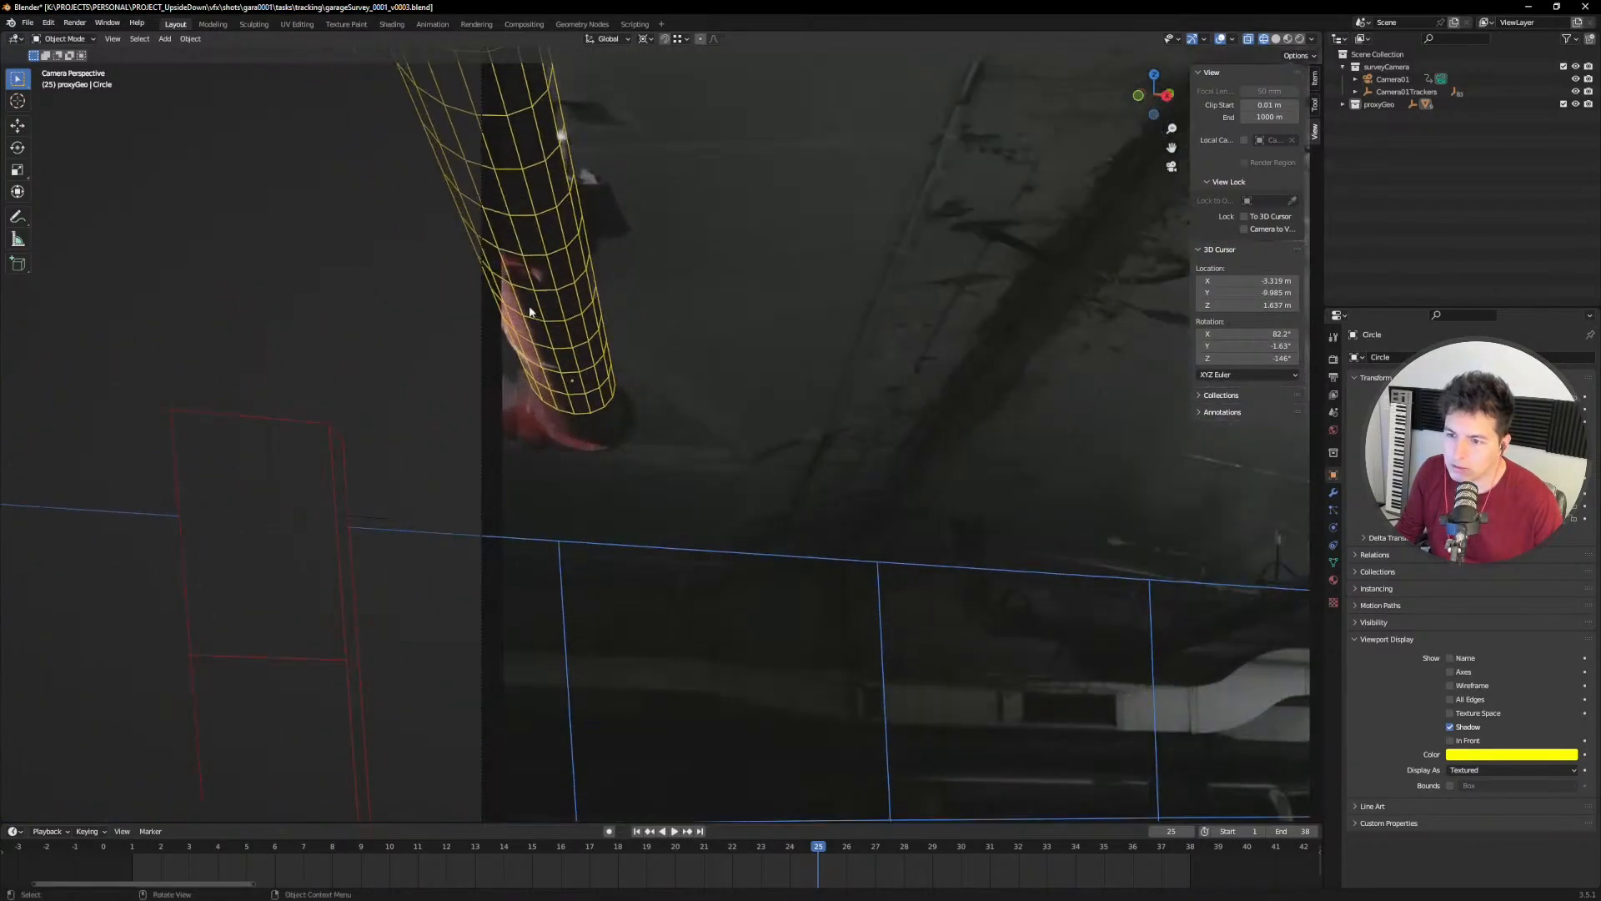
{"action": "scroll", "coordinate": [518, 373], "scroll_direction": "up", "scroll_amount": 3}
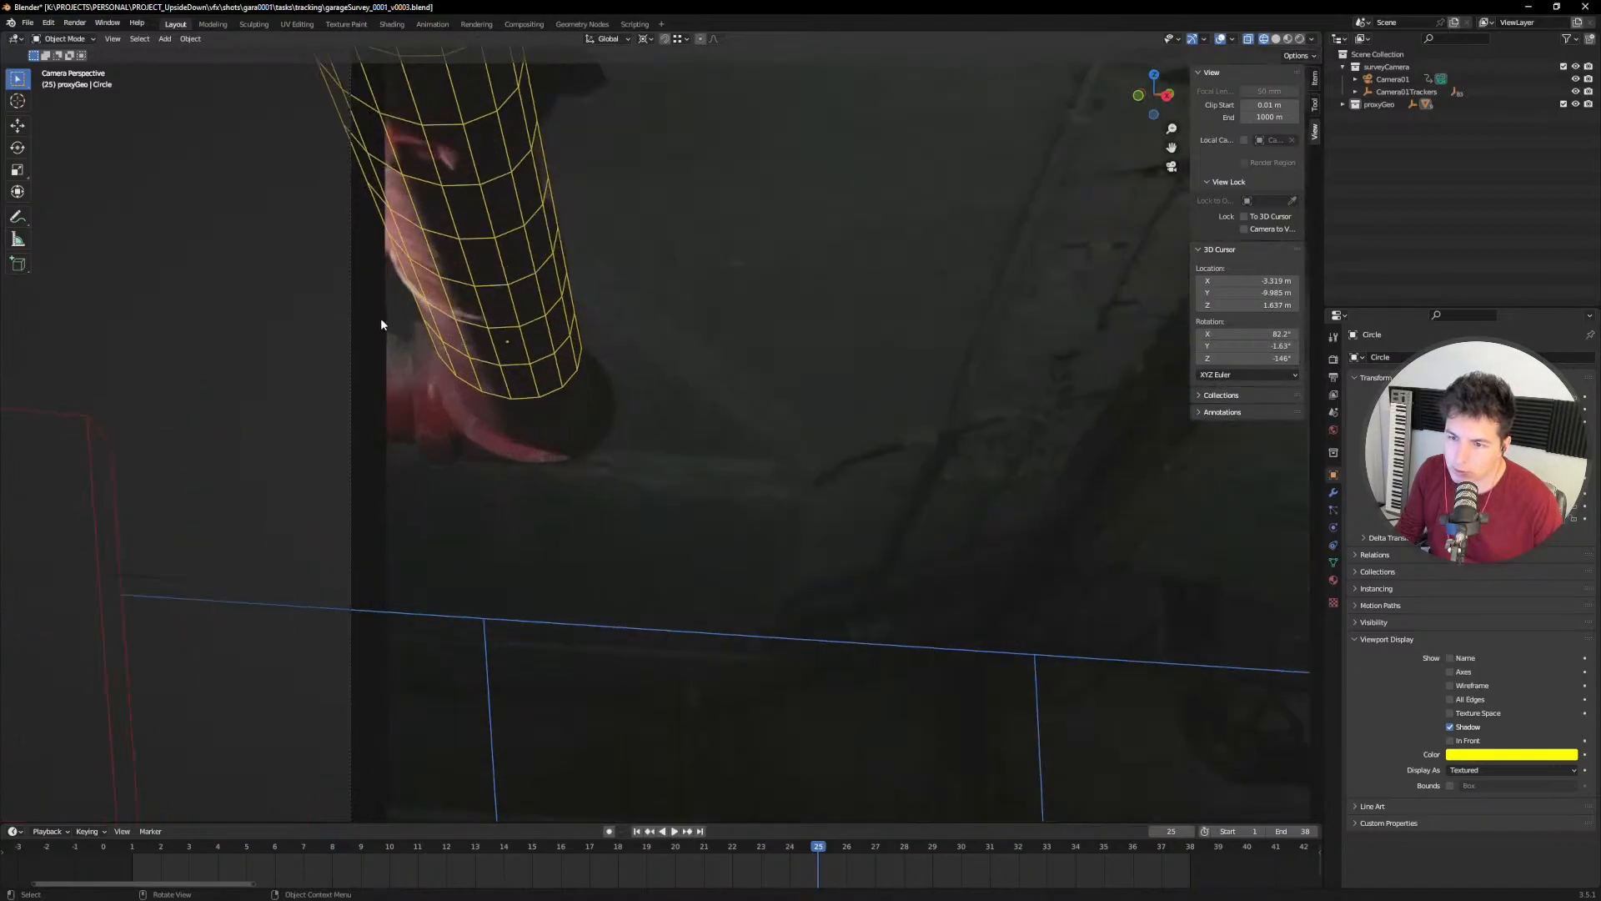
{"action": "scroll", "coordinate": [554, 251], "scroll_direction": "down", "scroll_amount": 8}
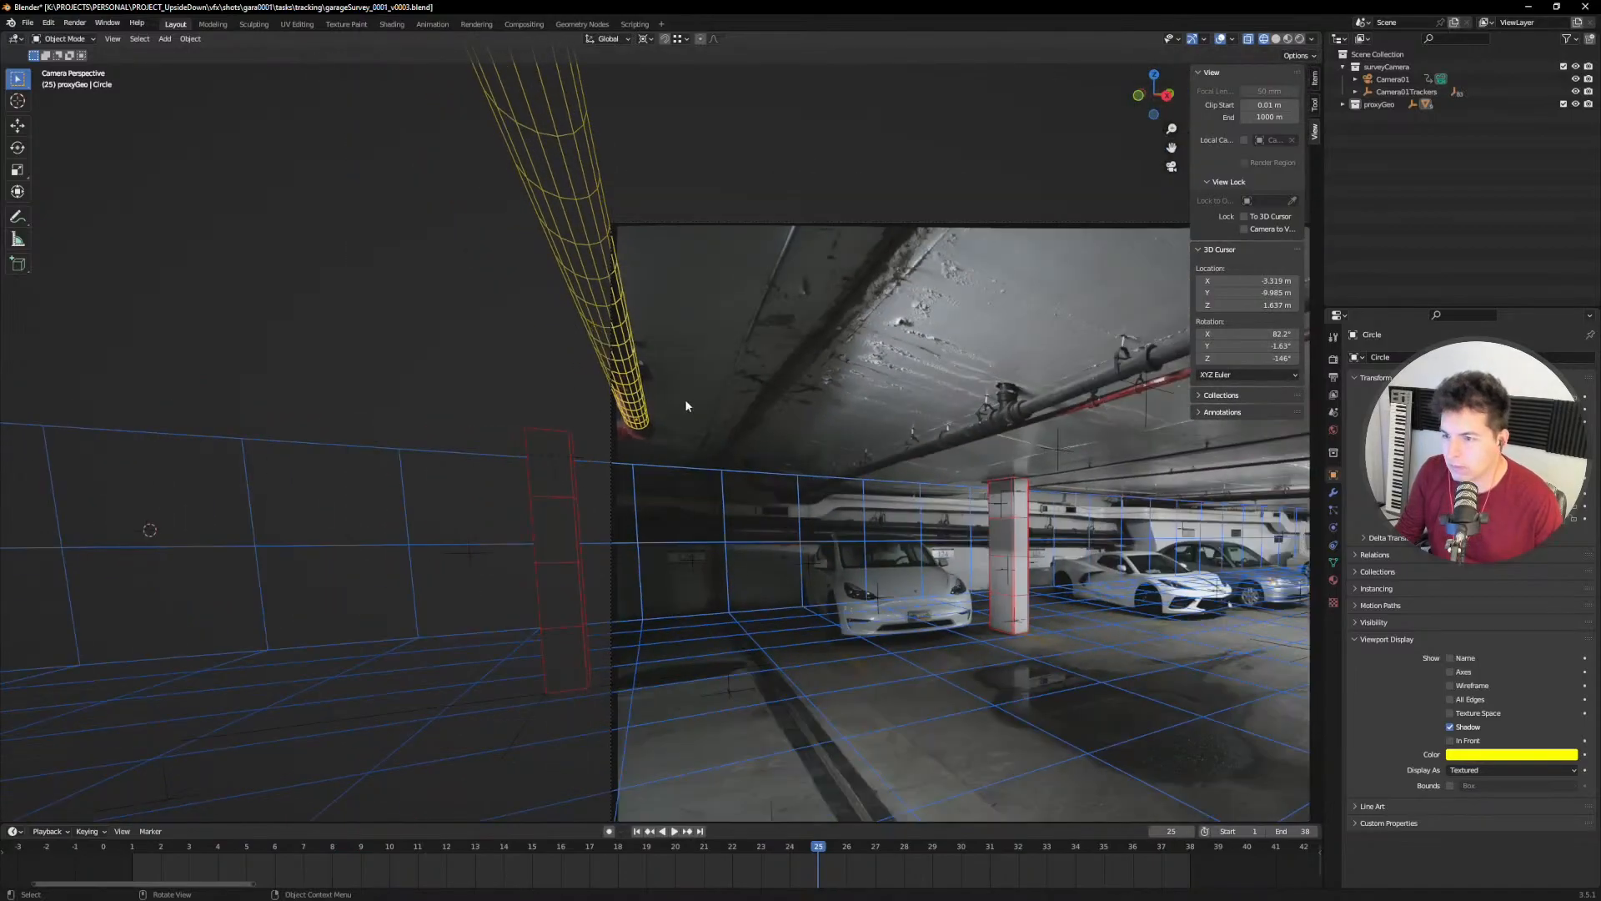
Step: Go back through frame 21 to frame 19 and check the pipe against the footage there
{"action": "left_click_drag", "start_coordinate": [811, 846], "coordinate": [768, 844]}
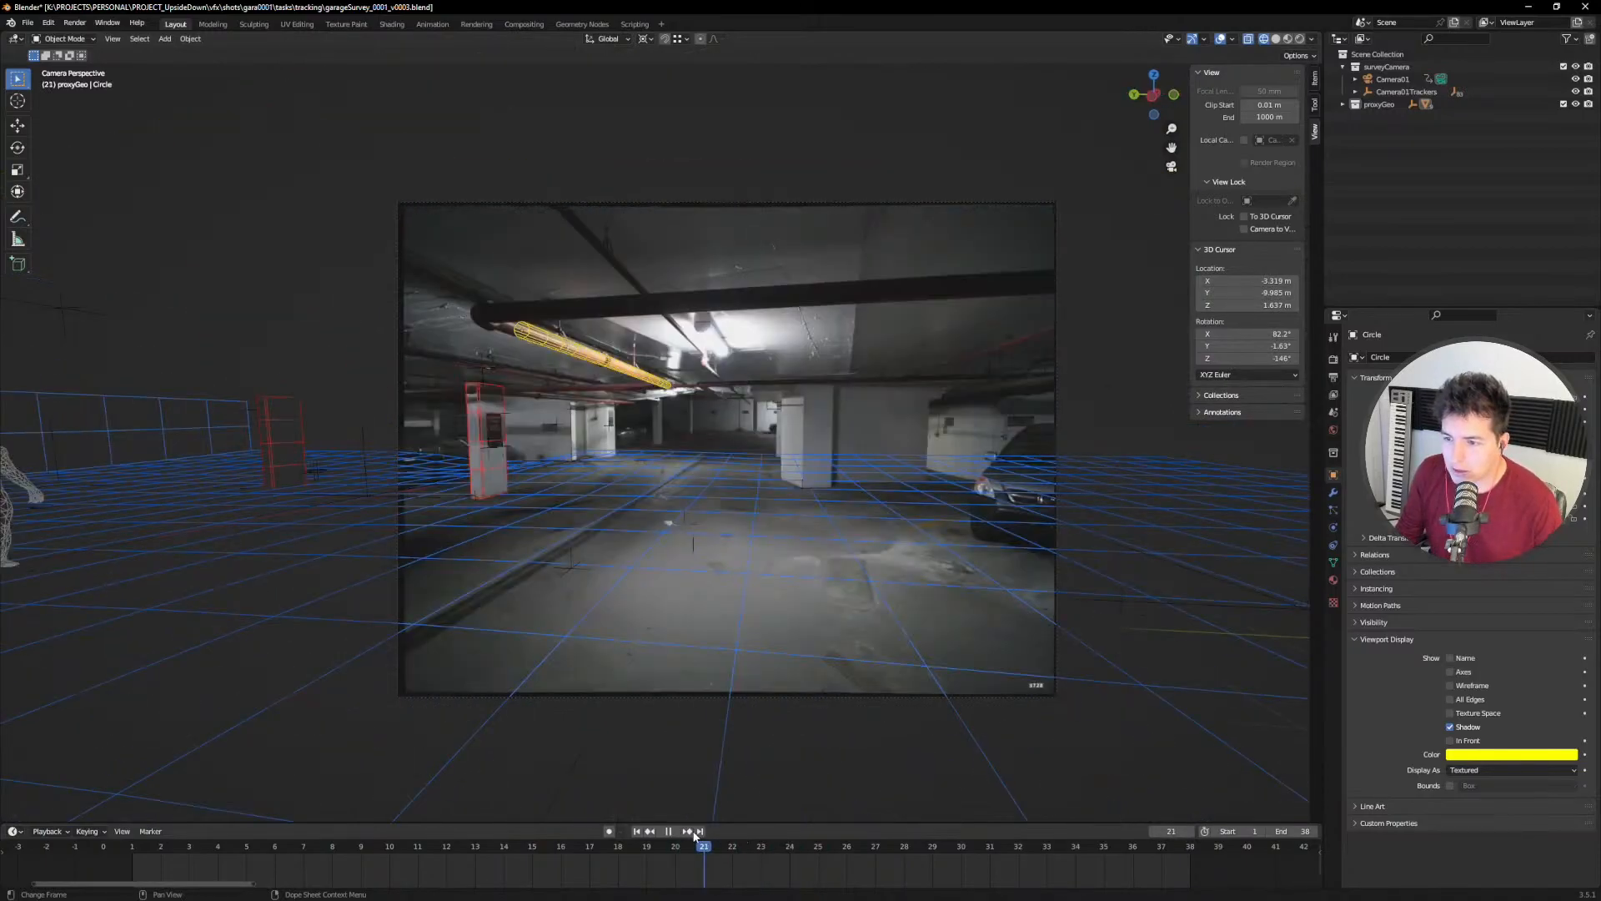
{"action": "left_click", "coordinate": [668, 830]}
{"action": "scroll", "coordinate": [783, 490], "scroll_direction": "up", "scroll_amount": 4}
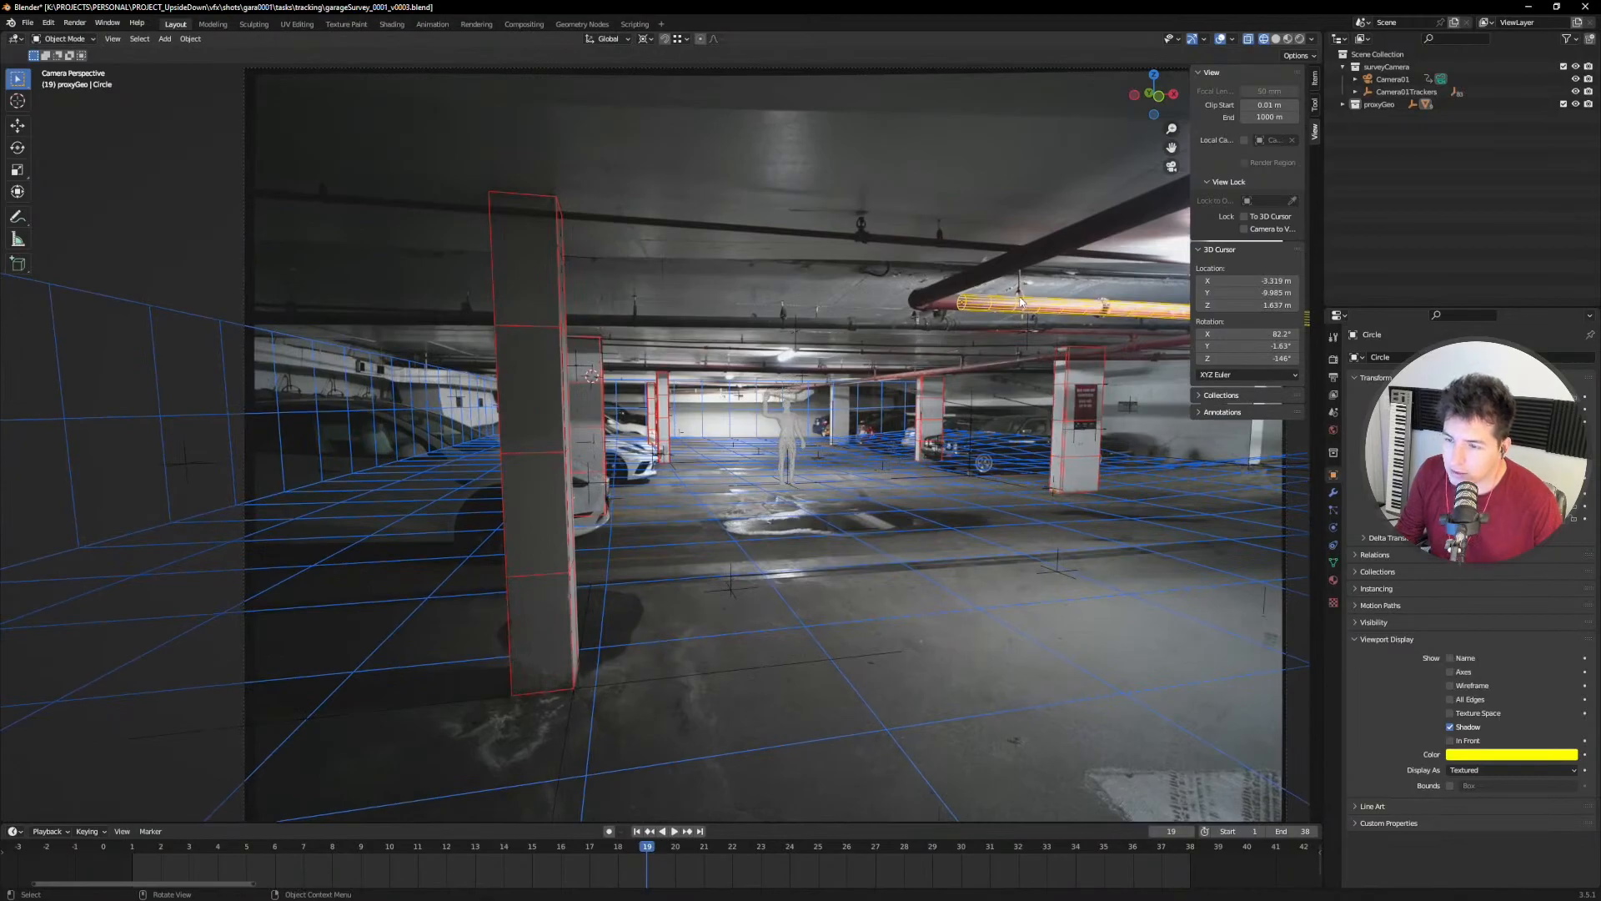
Step: Check the pipe against the footage from frame 19 to frame 25, return to frame 17 and save the file
{"action": "middle_click_drag", "start_coordinate": [880, 343], "coordinate": [775, 303], "text": "shift"}
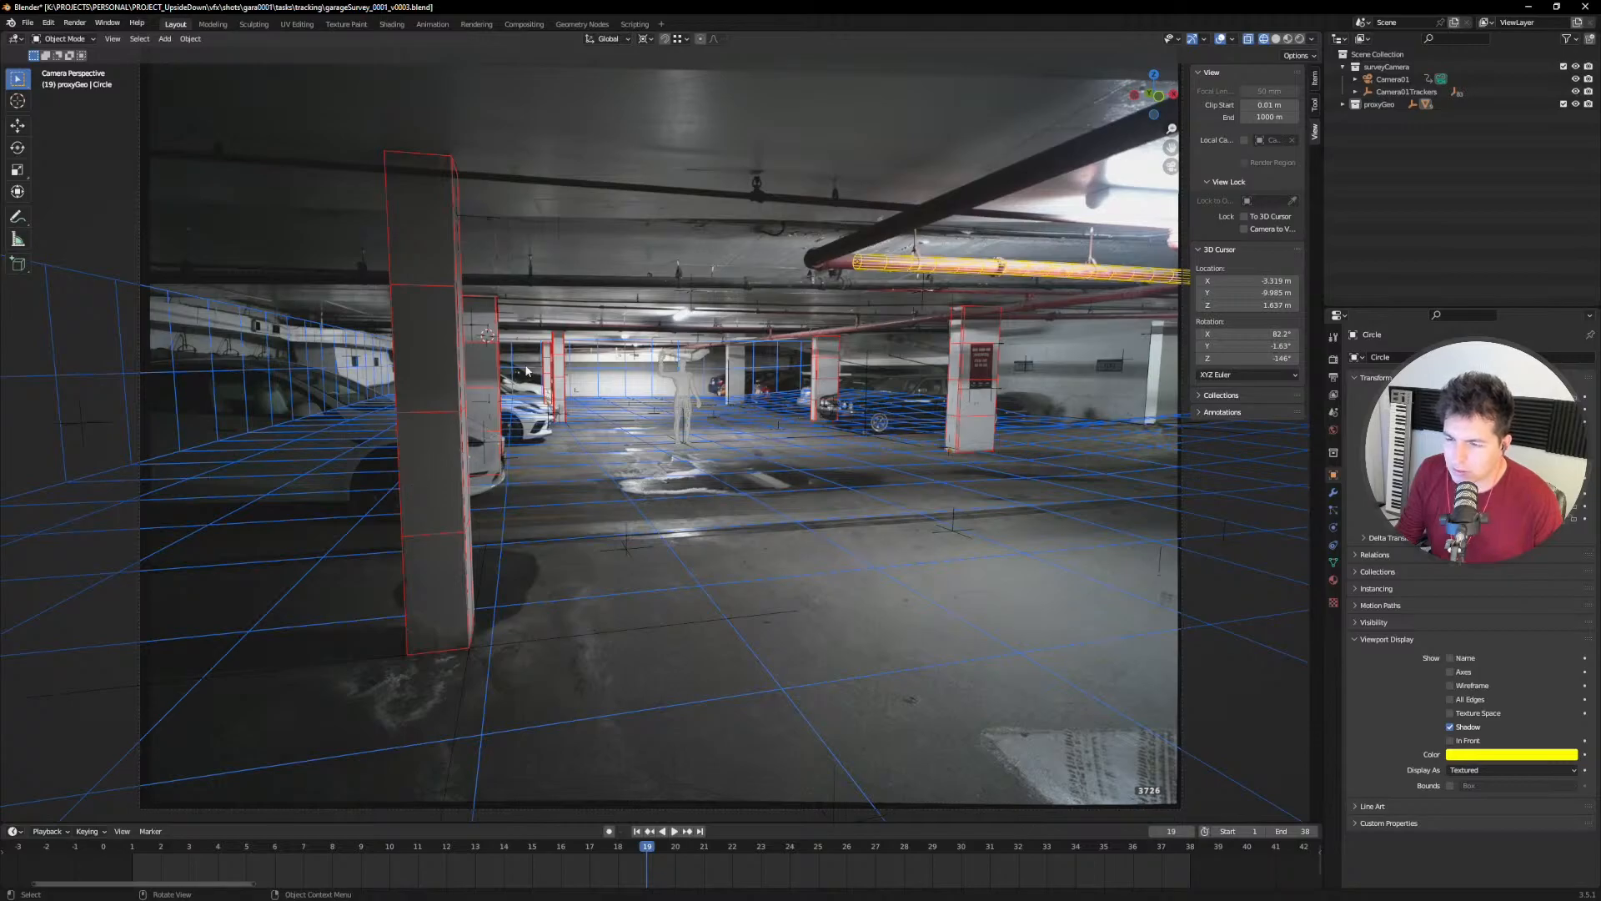
{"action": "left_click_drag", "start_coordinate": [655, 848], "coordinate": [737, 828]}
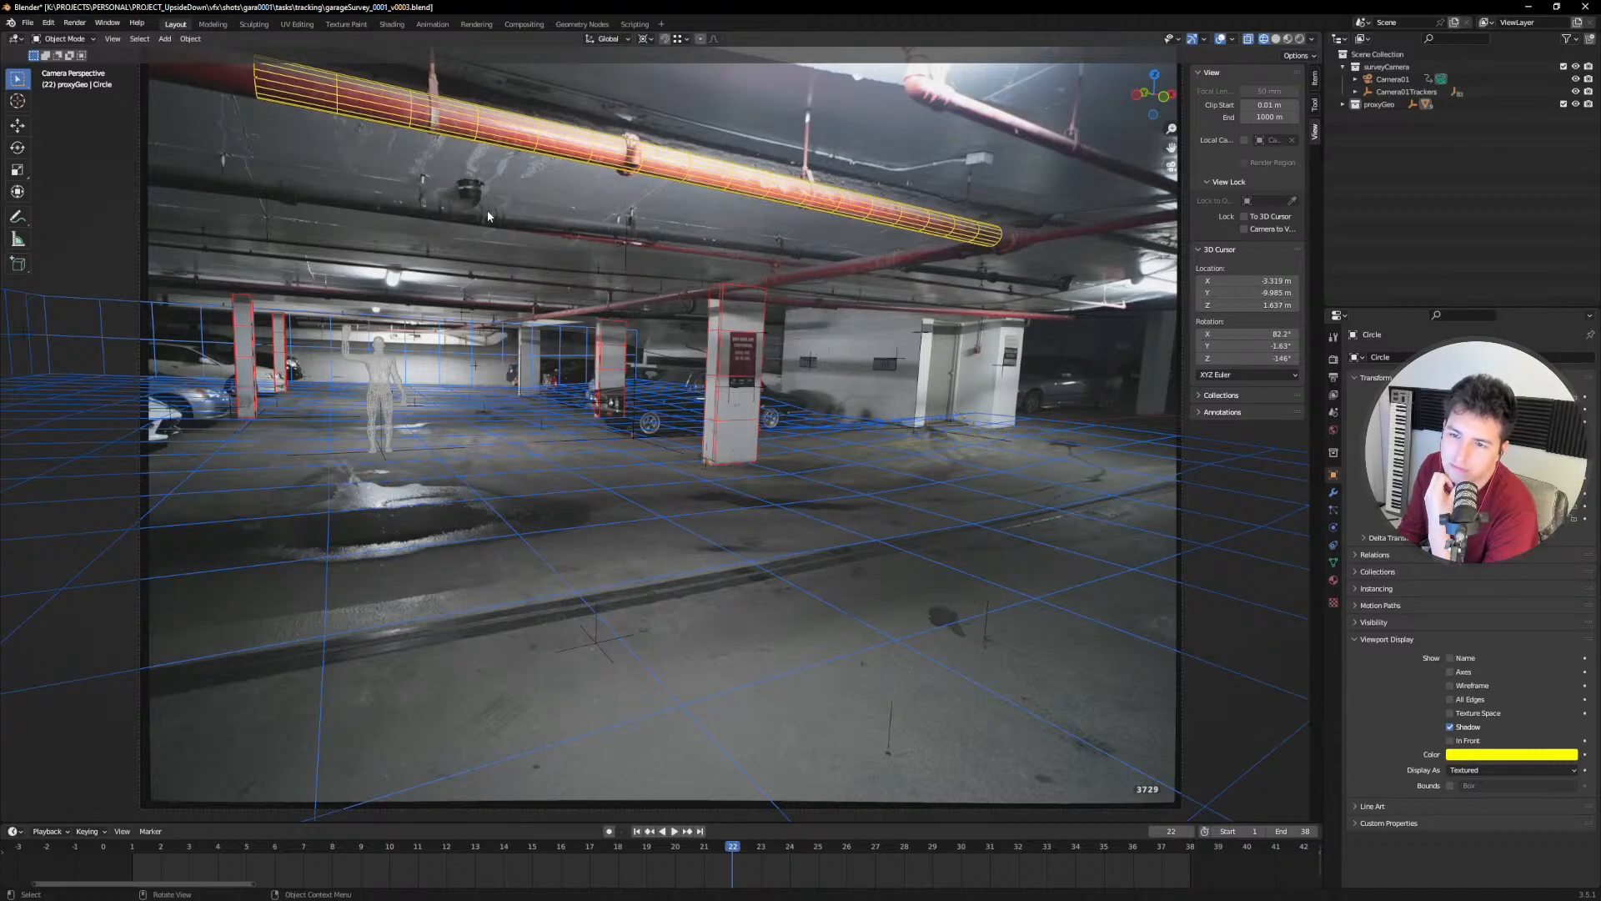
{"action": "key", "text": "space"}
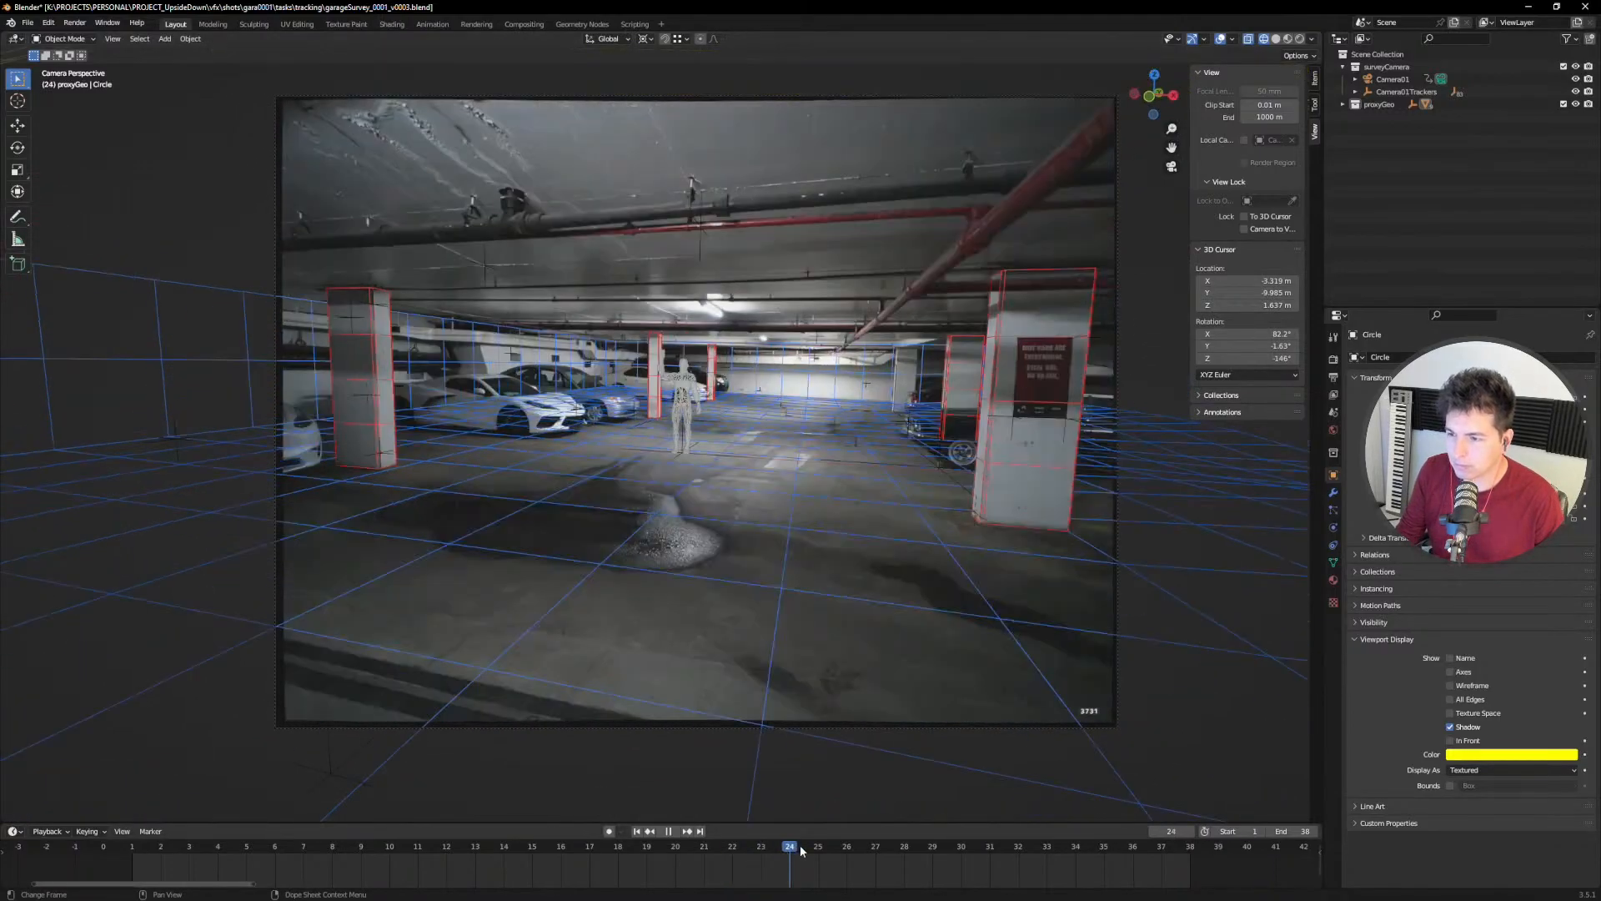
{"action": "key", "text": "space"}
{"action": "key", "text": "ctrl+s"}
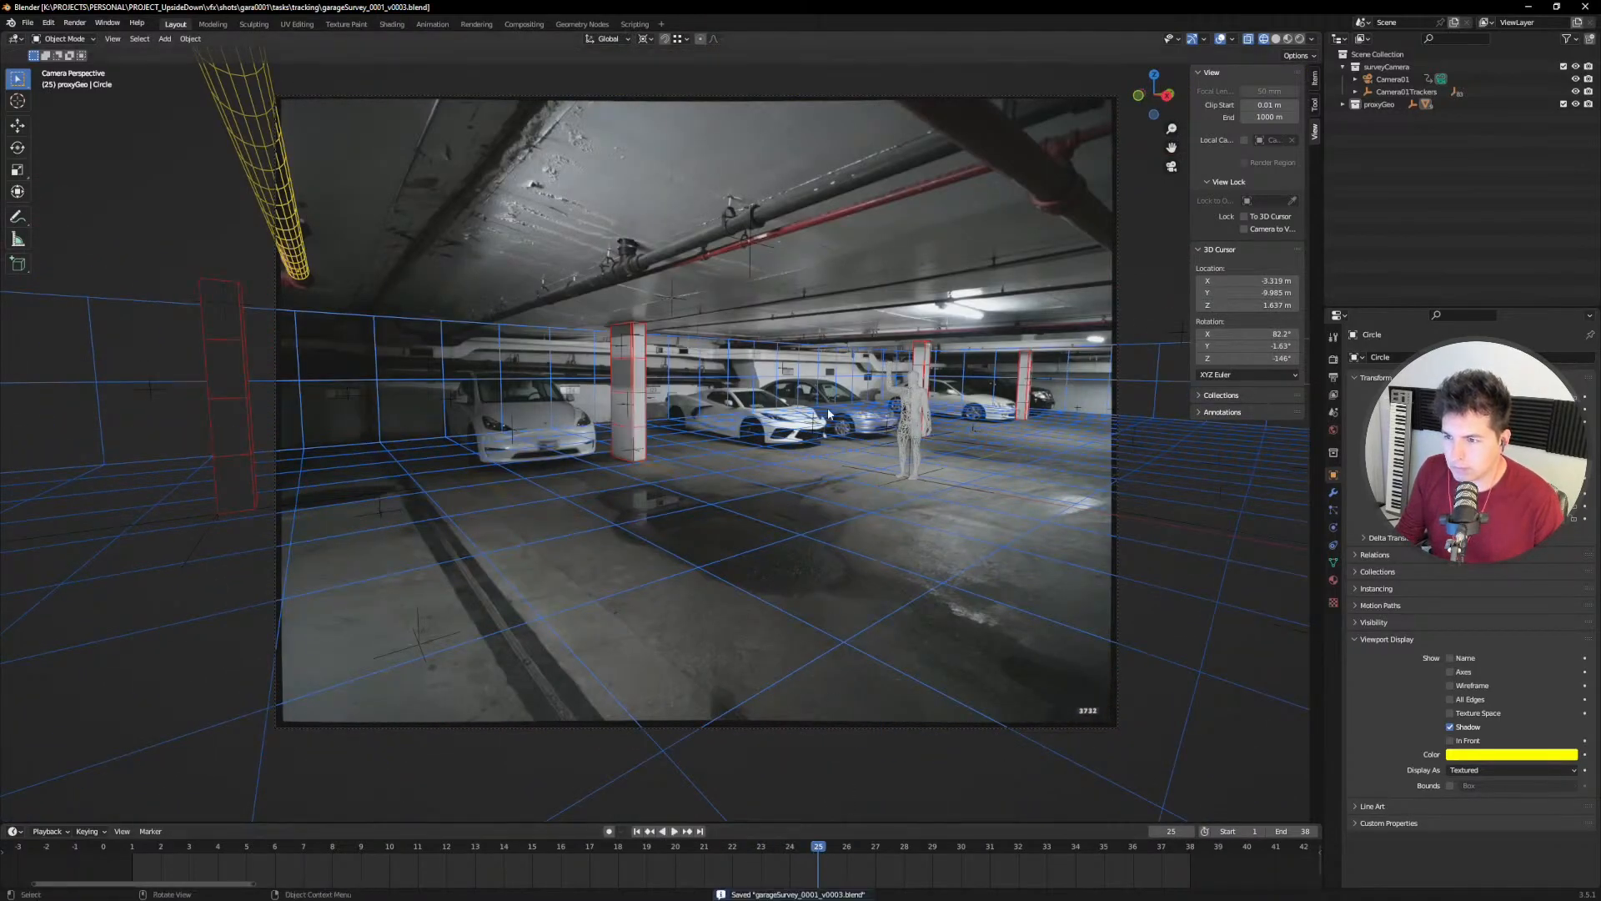
{"action": "left_click_drag", "start_coordinate": [802, 838], "coordinate": [590, 850]}
{"action": "key", "text": "ctrl+s"}
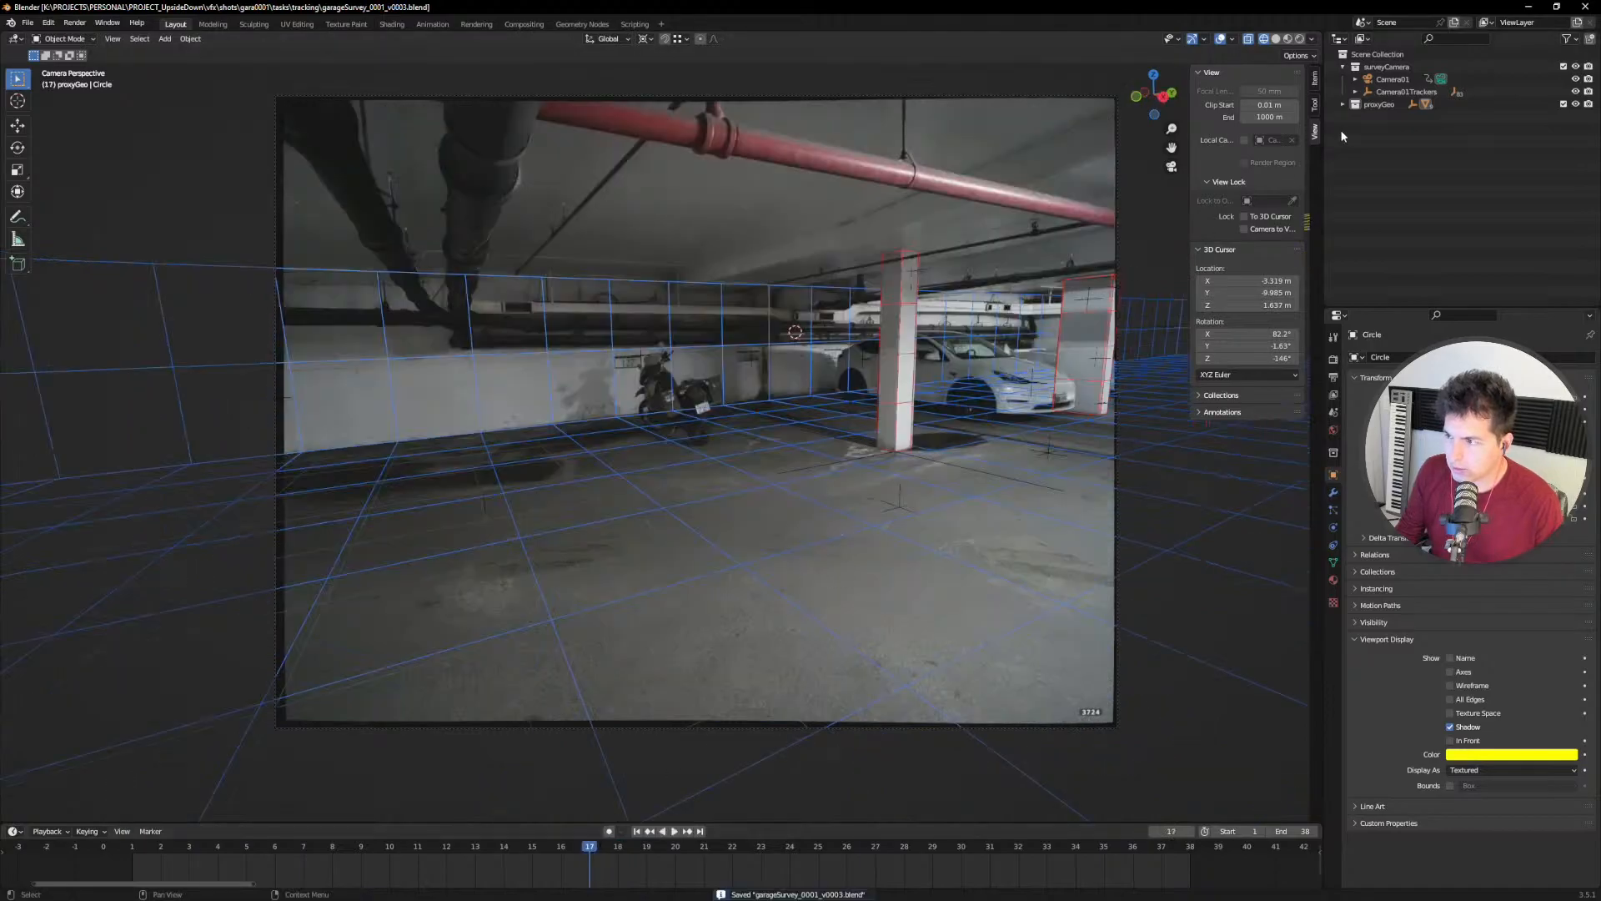
Step: Expand the proxyGeo collection, pick out the column beside the white car at frames 17 and 15, and save the file
{"action": "left_click", "coordinate": [1343, 105]}
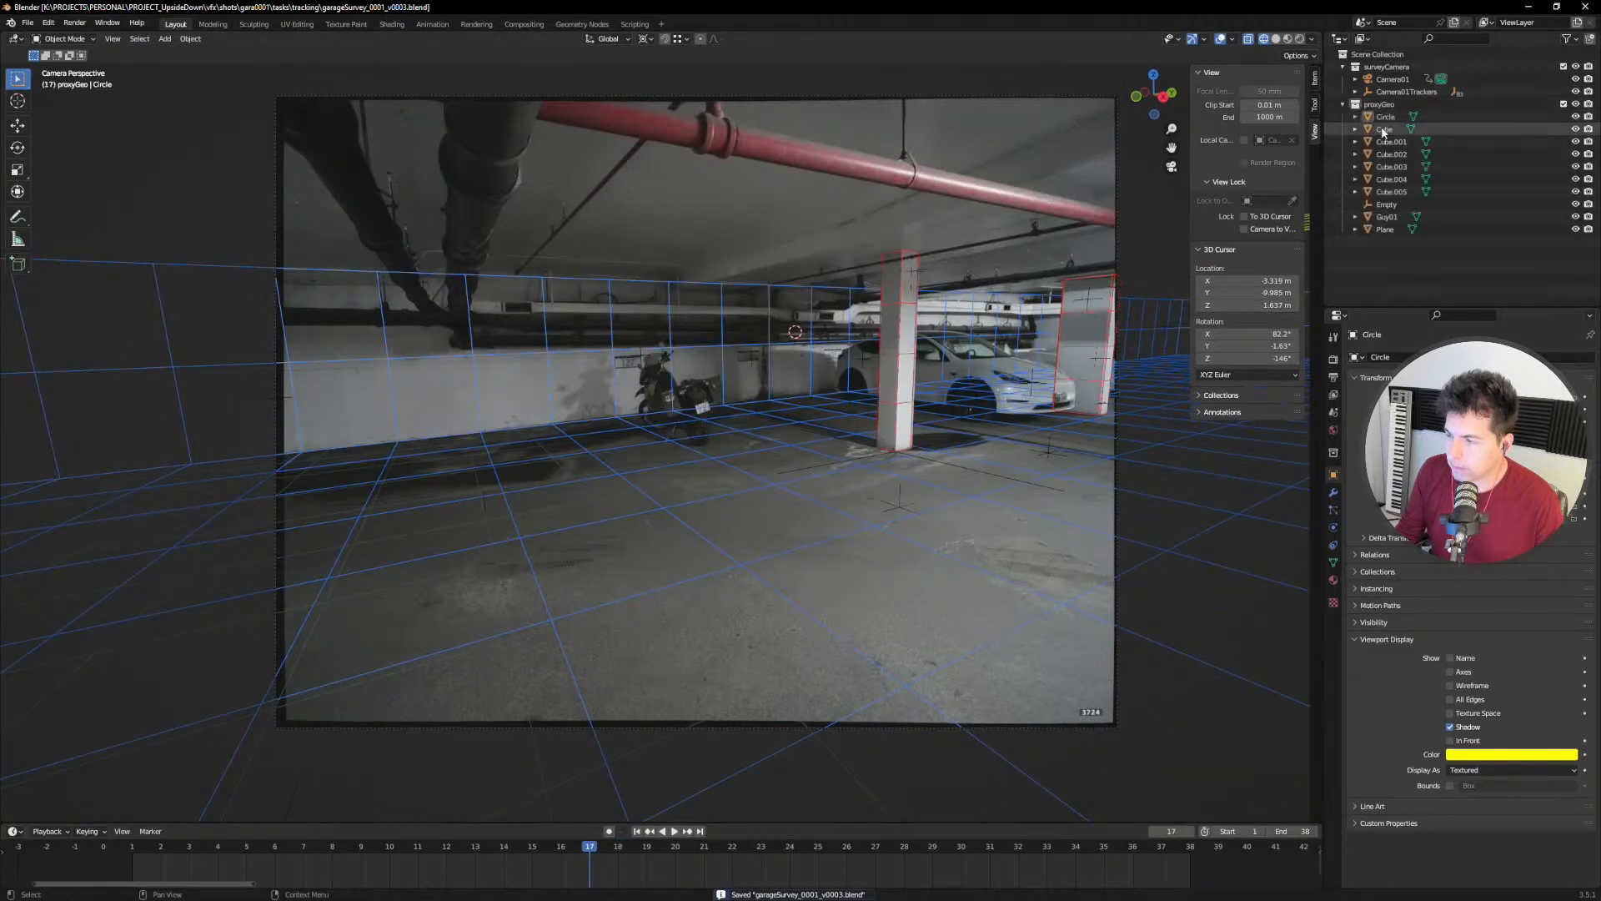
{"action": "left_click", "coordinate": [904, 323]}
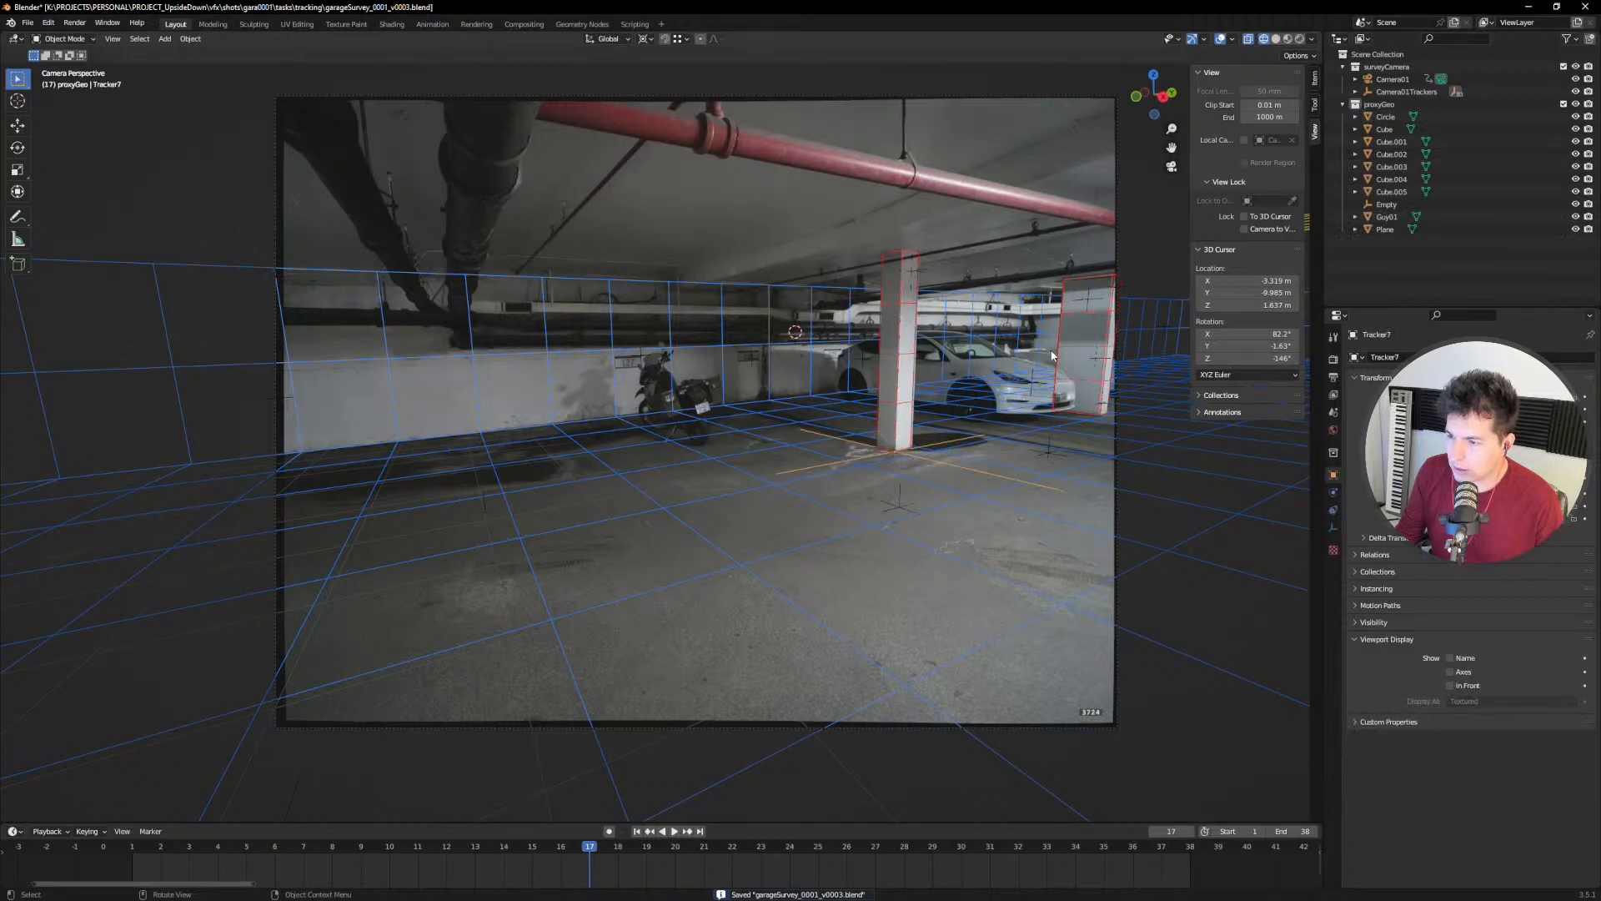
{"action": "left_click", "coordinate": [1068, 341]}
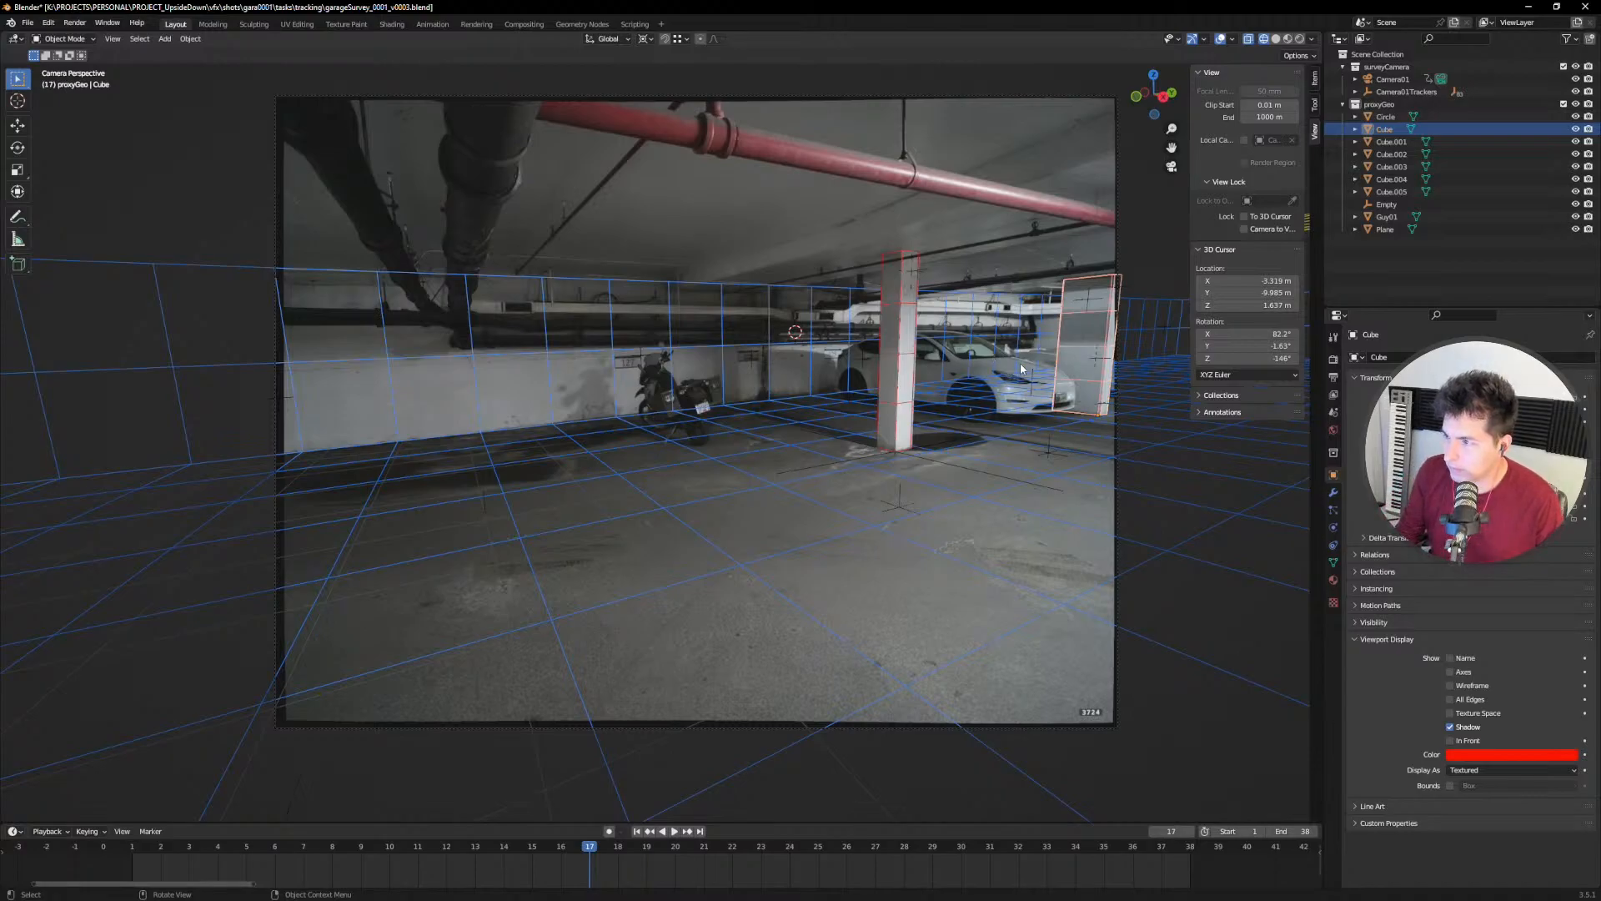
{"action": "left_click", "coordinate": [518, 847]}
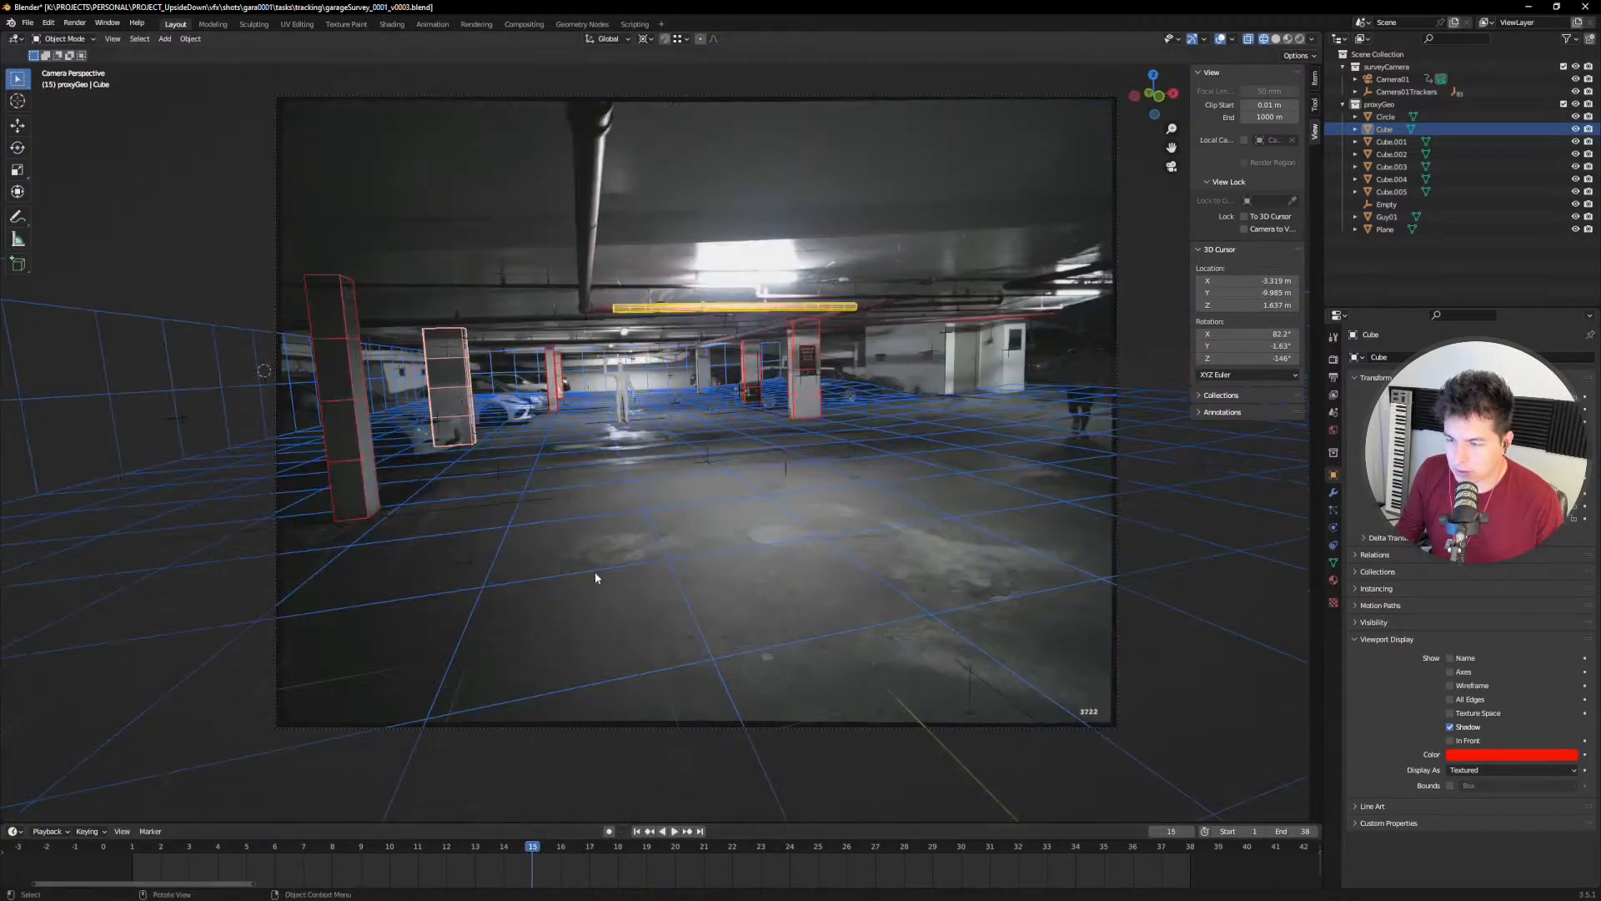
{"action": "left_click", "coordinate": [547, 330]}
{"action": "key", "text": "ctrl+s"}
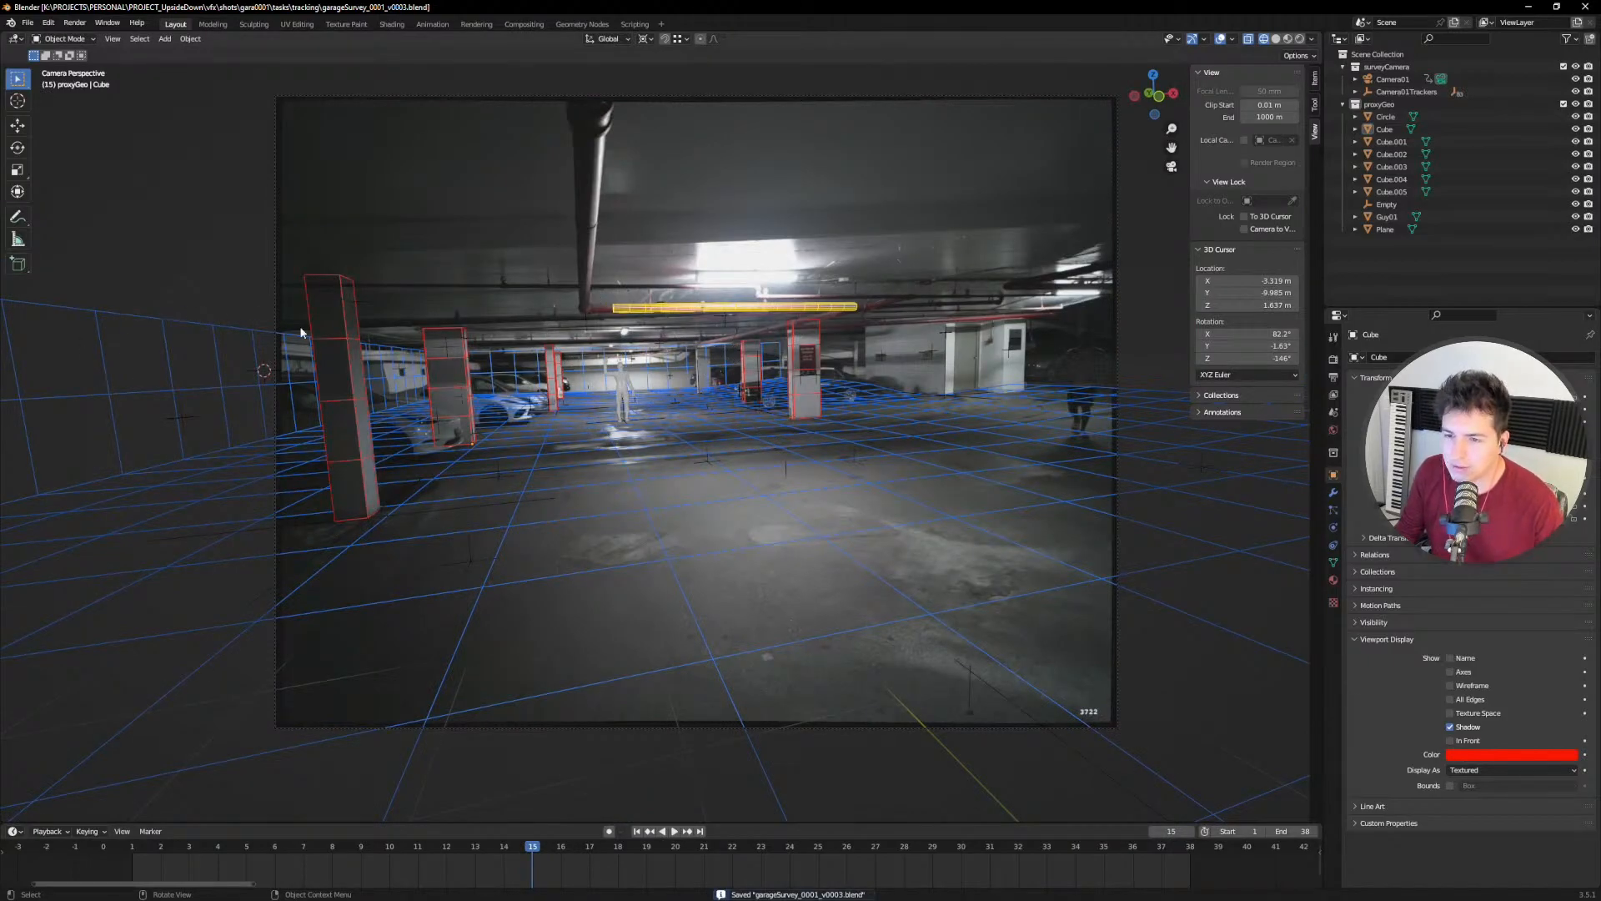
Step: Inspect the column proxies at frame 15 and select the floor and wall plane mesh
{"action": "scroll", "coordinate": [752, 451], "scroll_direction": "up", "scroll_amount": 4}
{"action": "scroll", "coordinate": [752, 450], "scroll_direction": "down", "scroll_amount": 2}
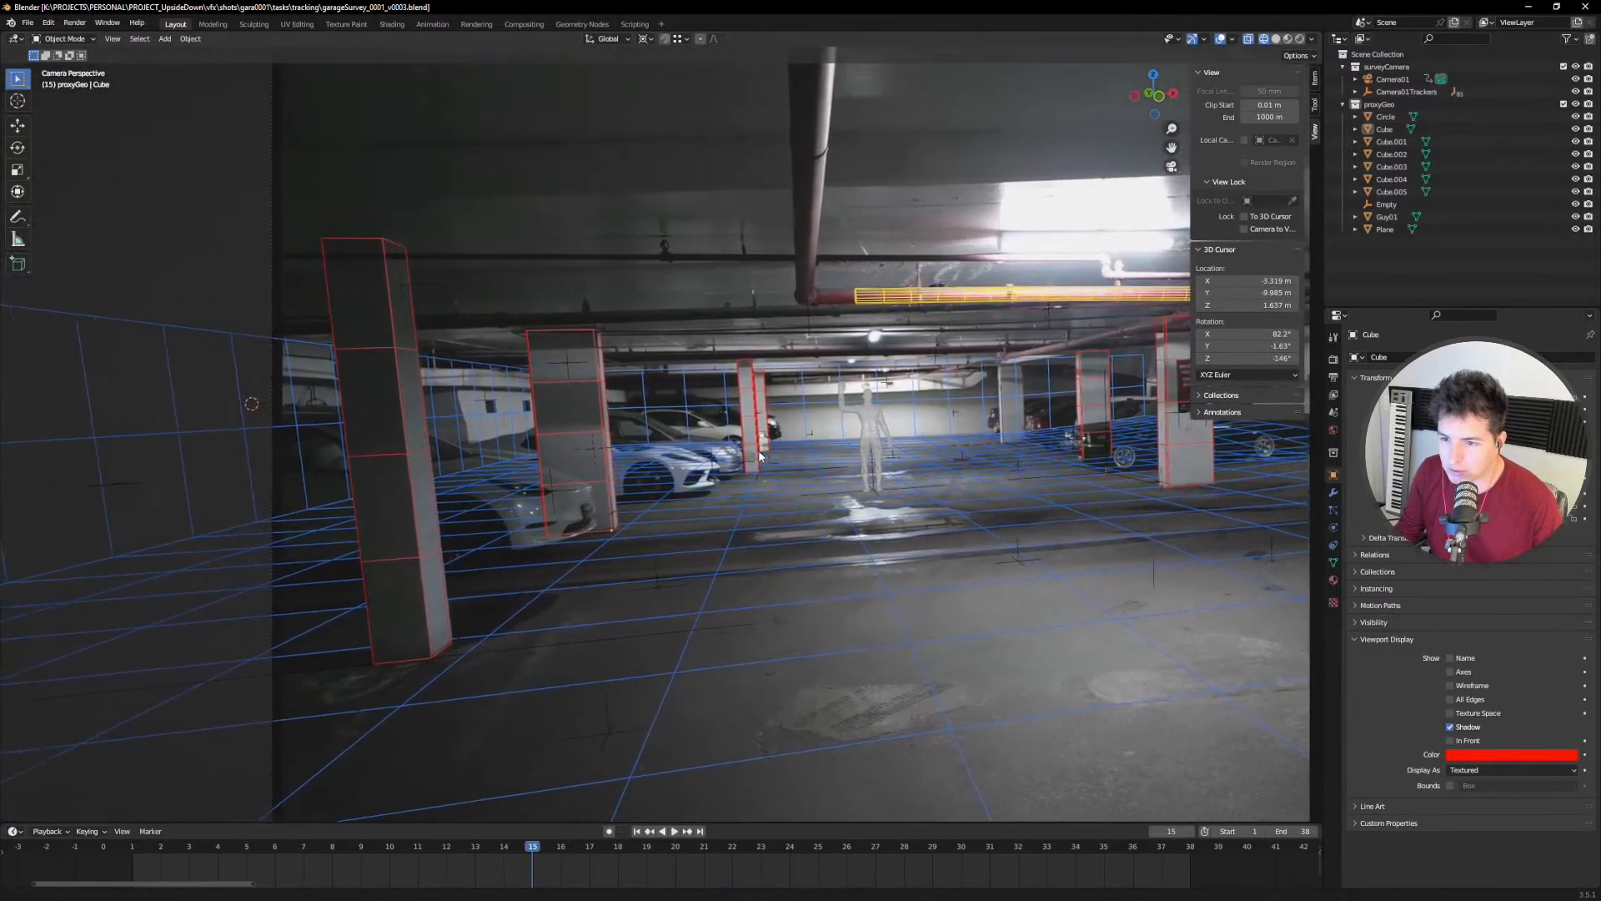
{"action": "middle_click_drag", "start_coordinate": [752, 451], "coordinate": [799, 444], "text": "shift"}
{"action": "left_click", "coordinate": [608, 362]}
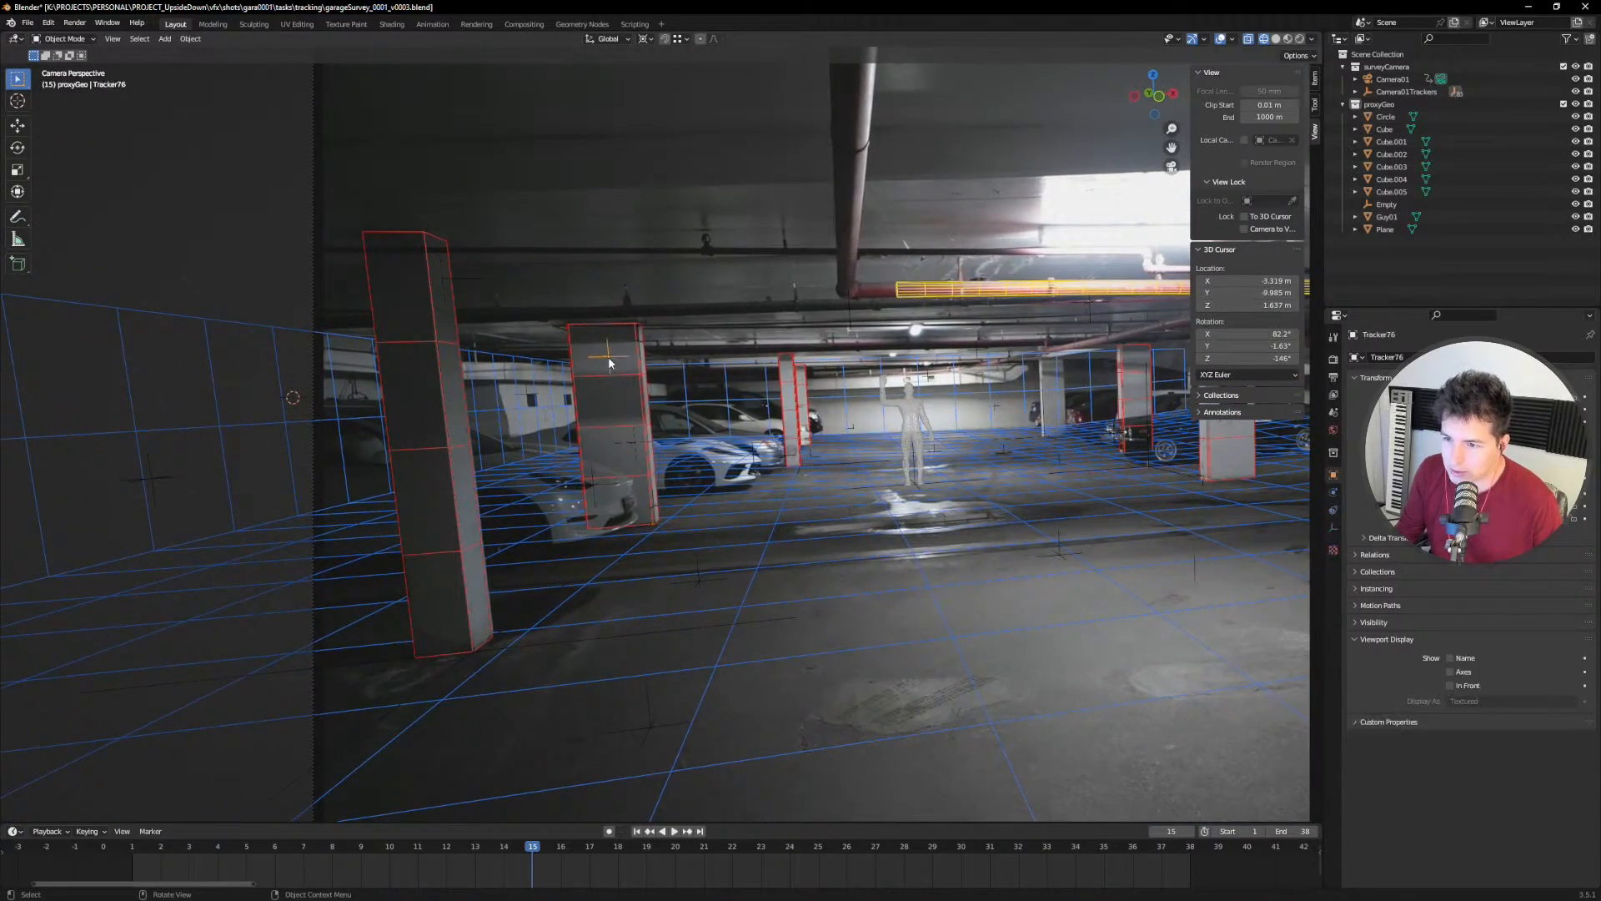
{"action": "left_click", "coordinate": [639, 390]}
{"action": "left_click", "coordinate": [837, 404]}
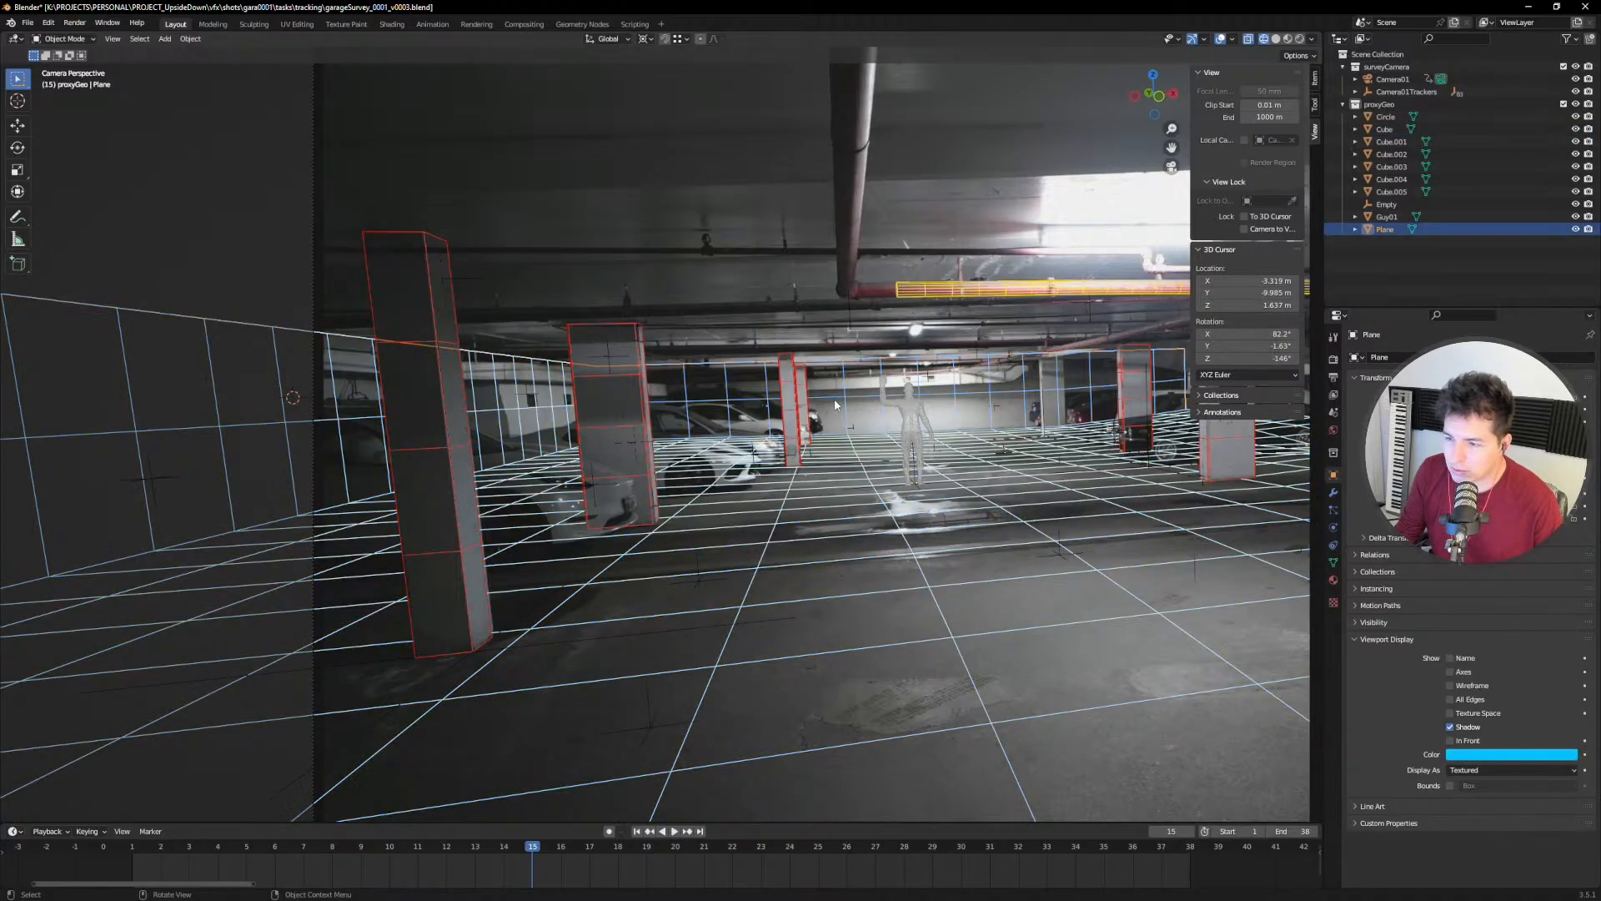
Step: Examine the ceiling pipe closely at frame 15 and play the footage to frame 21 to check the alignment
{"action": "scroll", "coordinate": [813, 389], "scroll_direction": "up", "scroll_amount": 4}
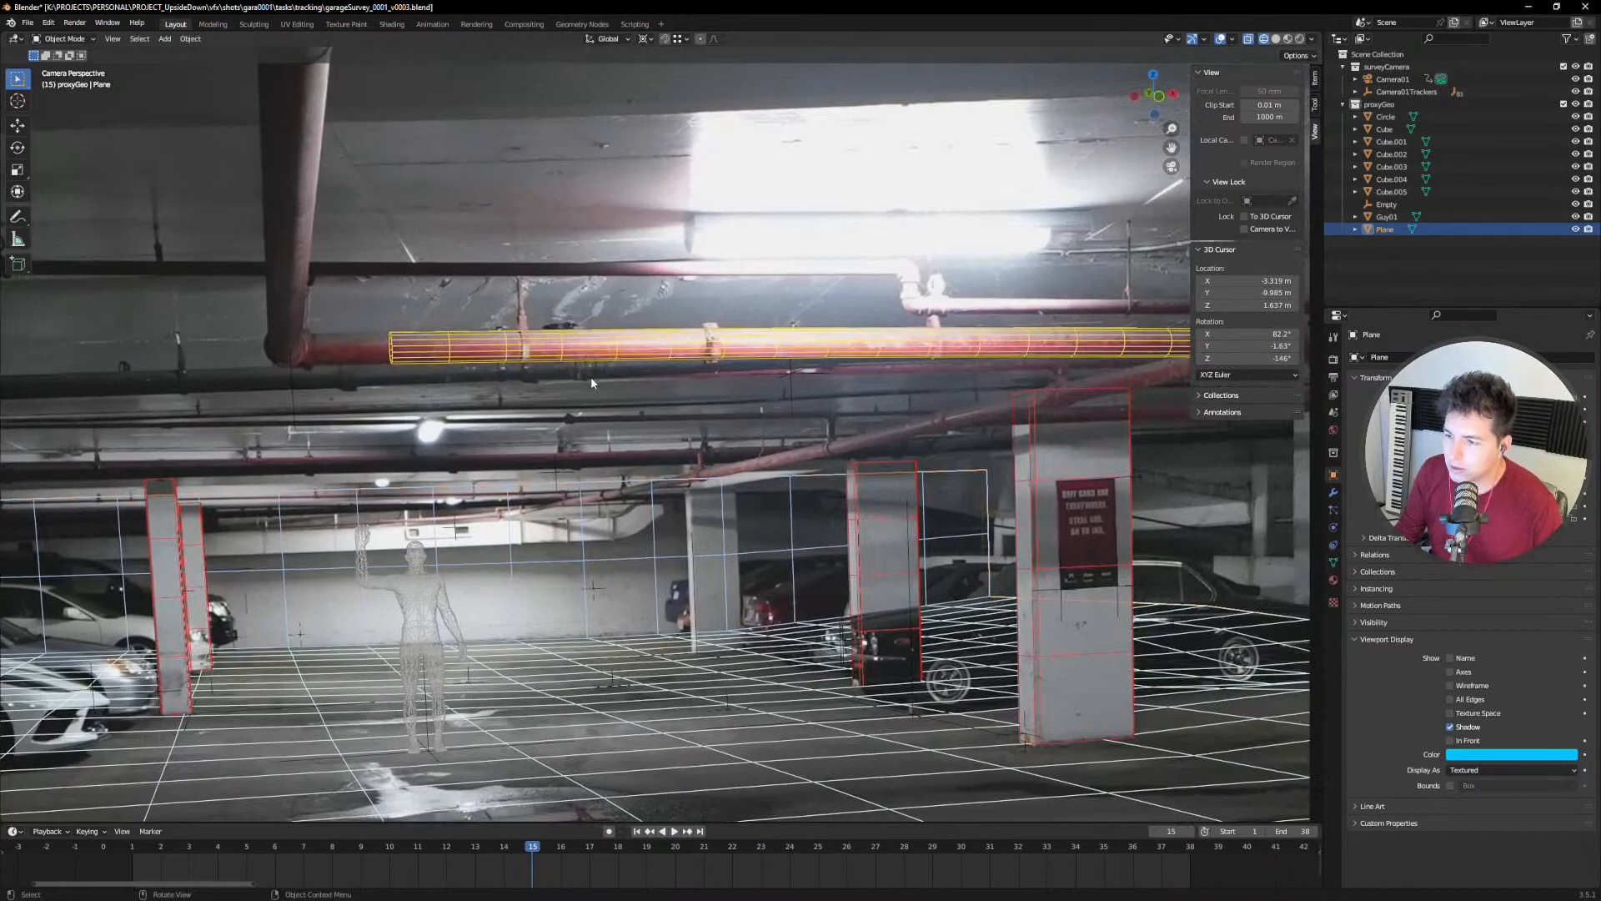
{"action": "scroll", "coordinate": [968, 496], "scroll_direction": "down", "scroll_amount": 3}
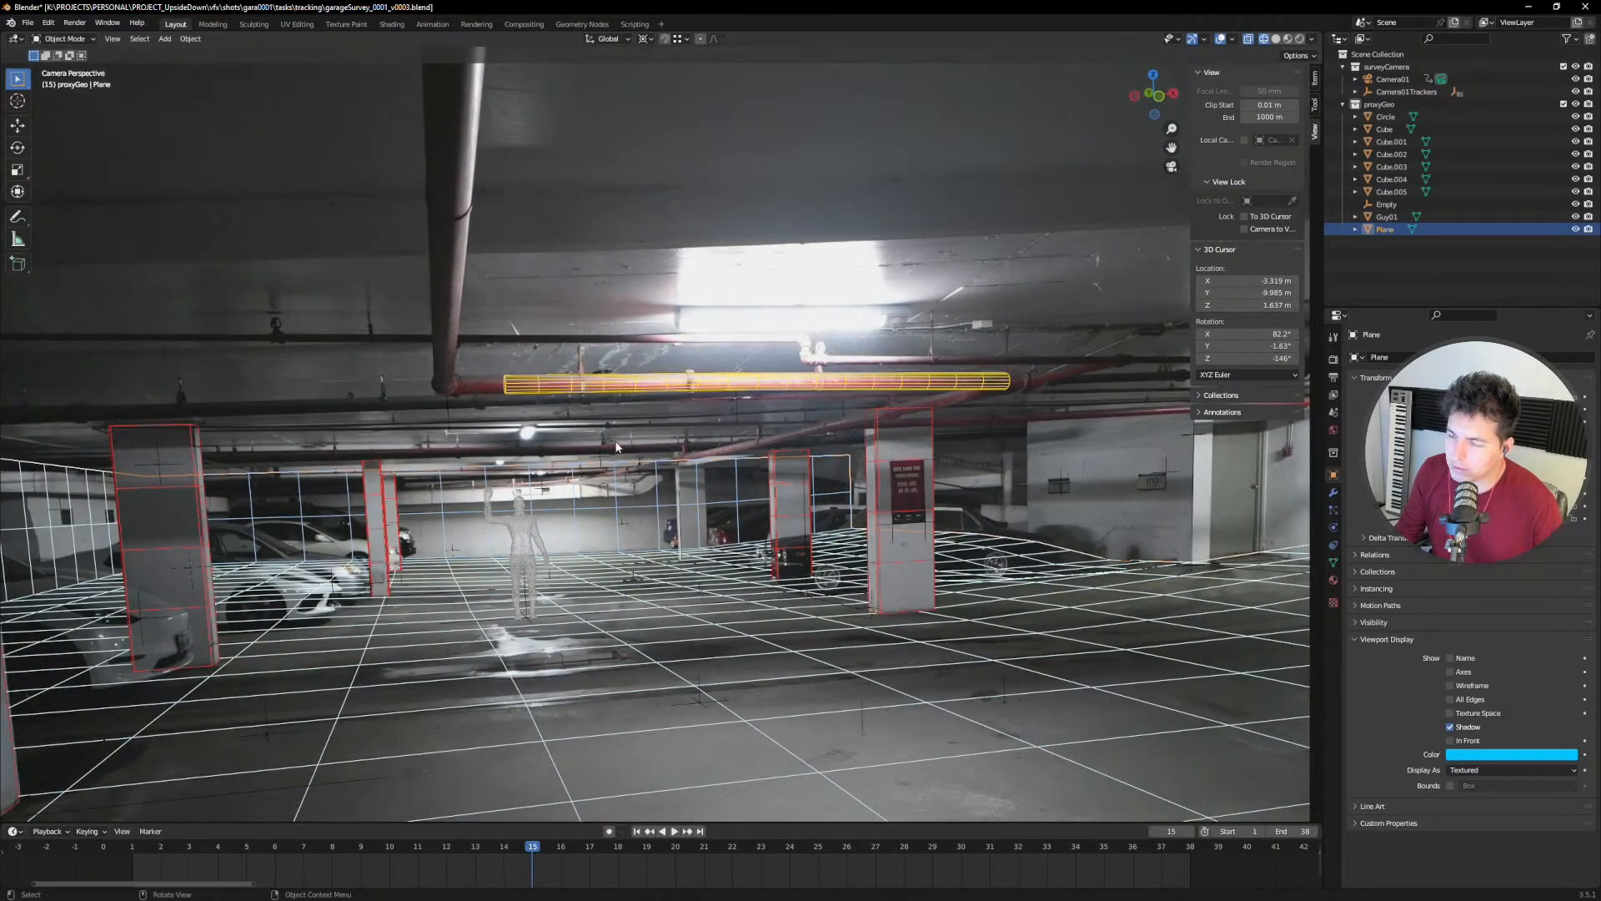
{"action": "scroll", "coordinate": [644, 458], "scroll_direction": "up", "scroll_amount": 3}
{"action": "scroll", "coordinate": [644, 458], "scroll_direction": "down", "scroll_amount": 3}
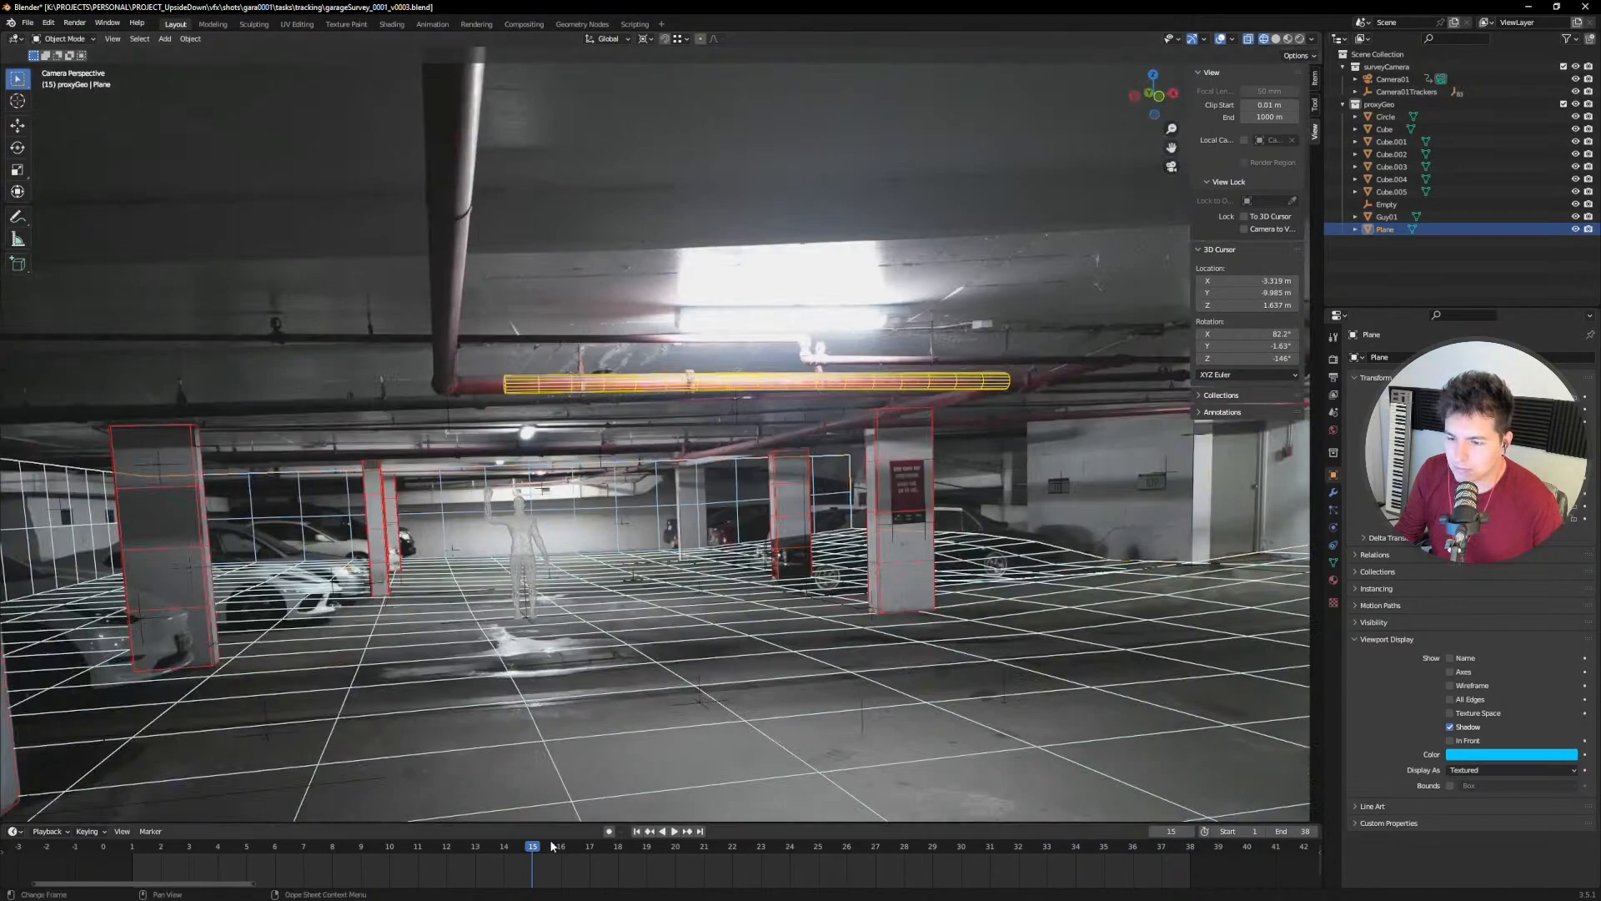
{"action": "key", "text": "space"}
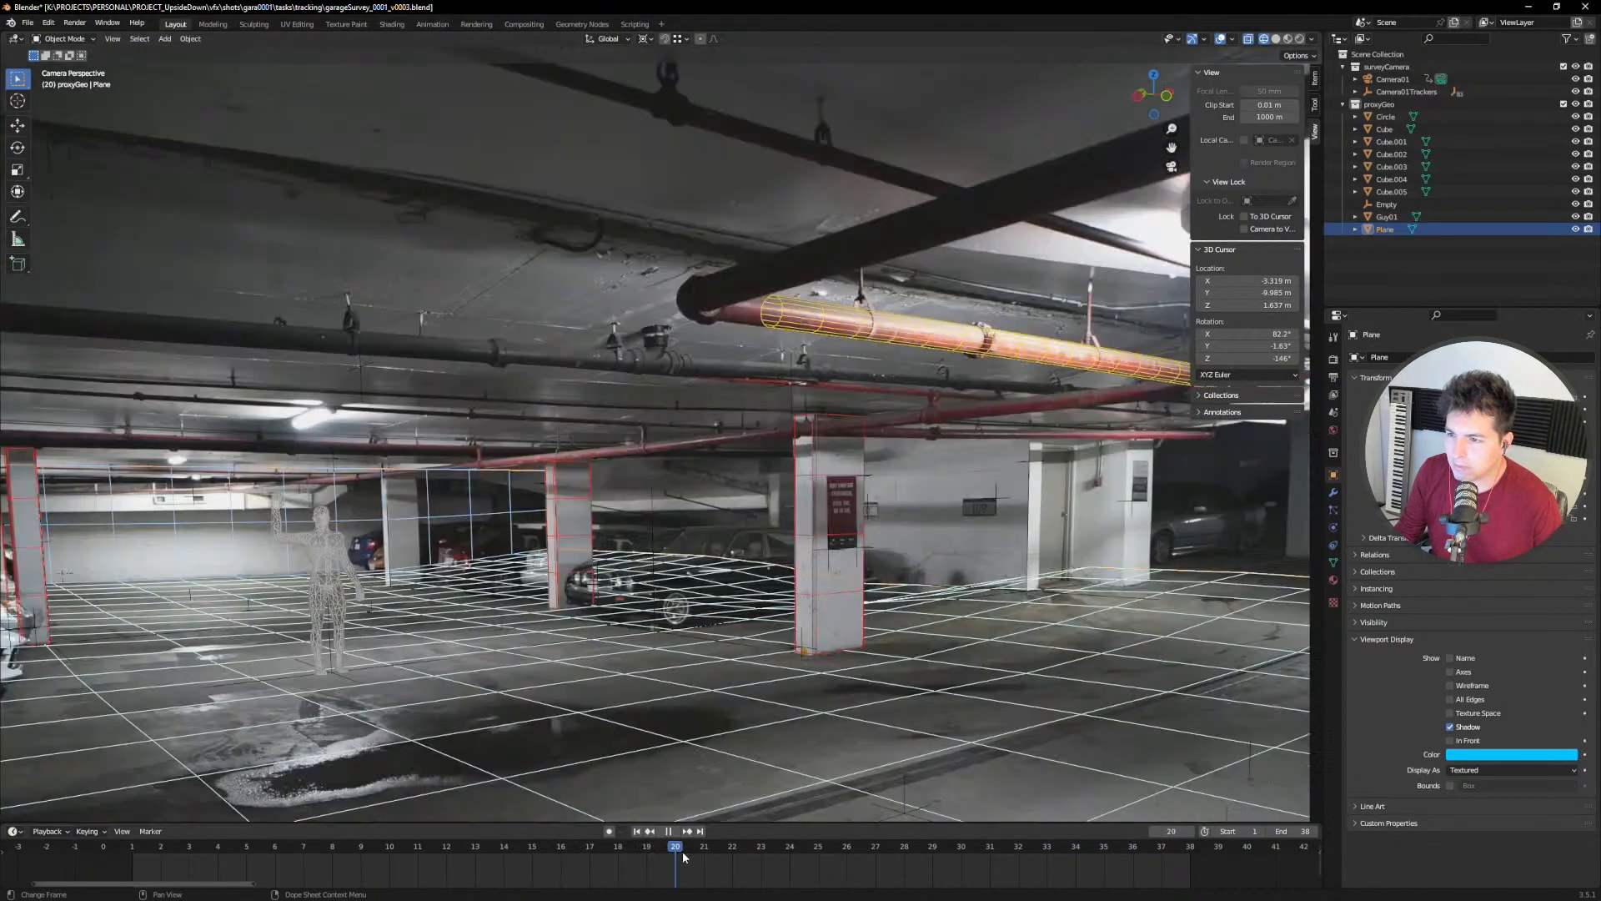
{"action": "key", "text": "space"}
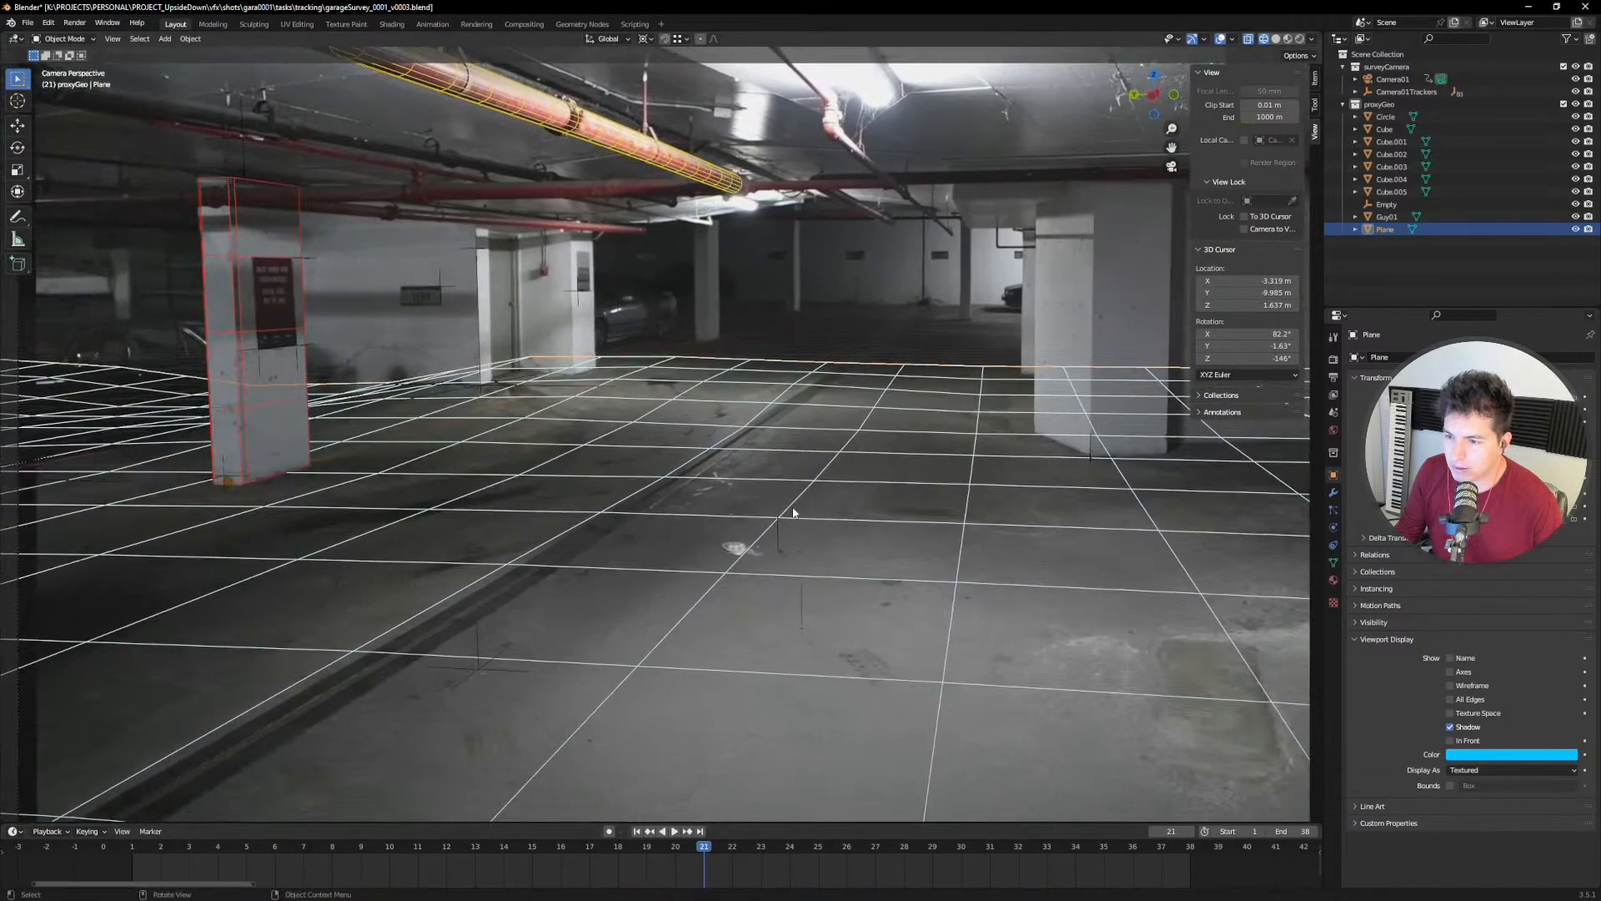
{"action": "key", "text": "alt+a"}
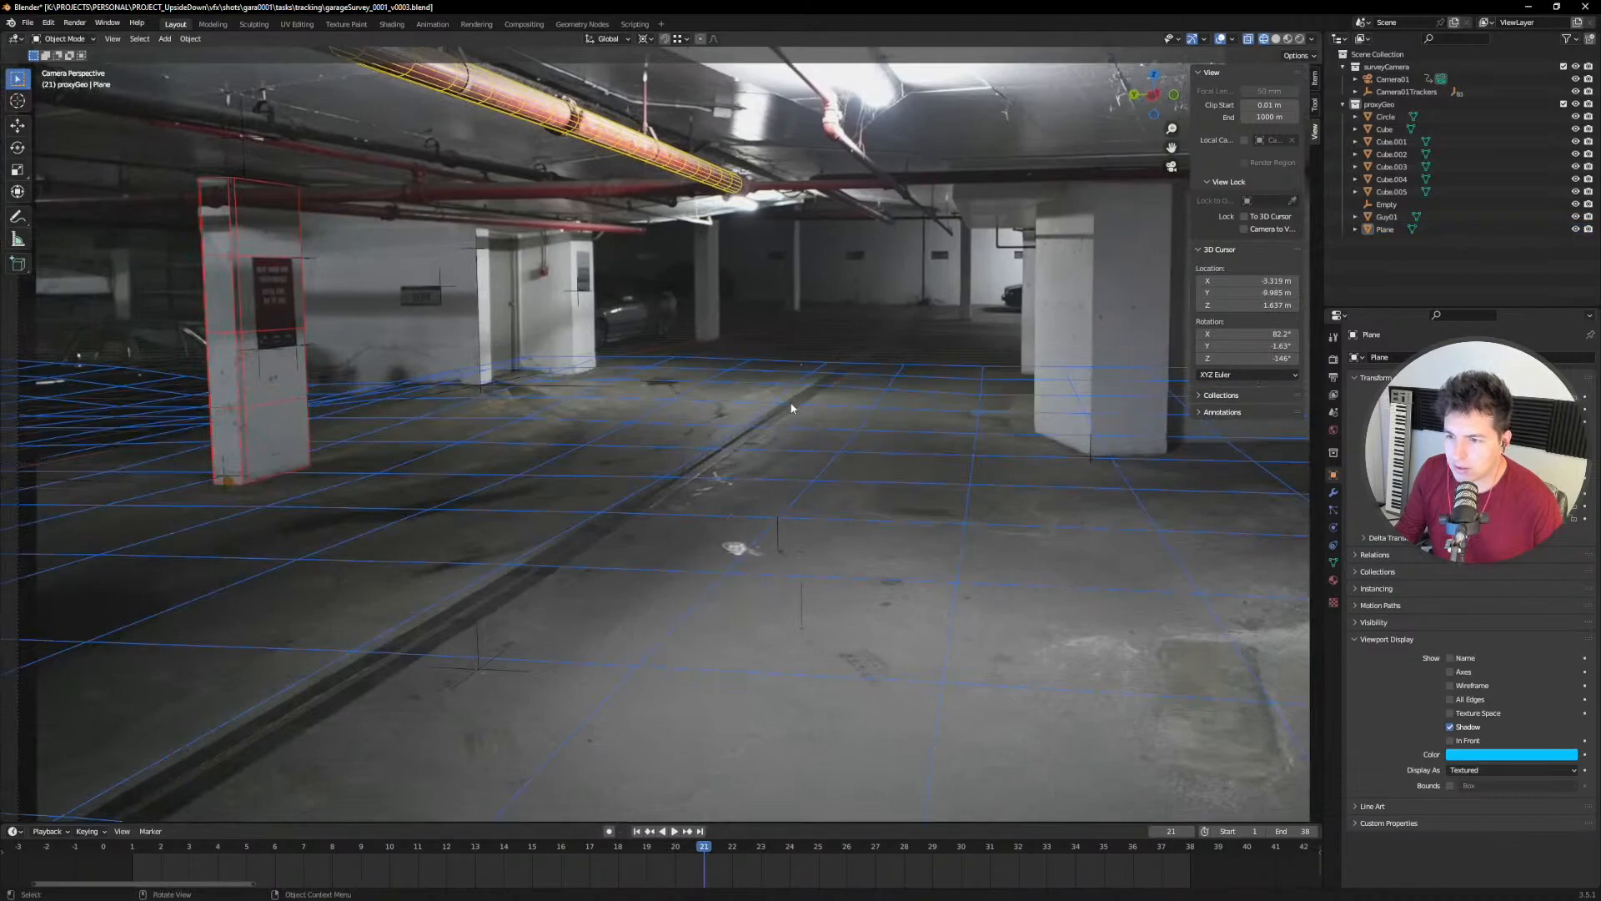
{"action": "key", "text": "shift+a"}
{"action": "mouse_move", "coordinate": [755, 412]}
{"action": "left_click", "coordinate": [850, 451]}
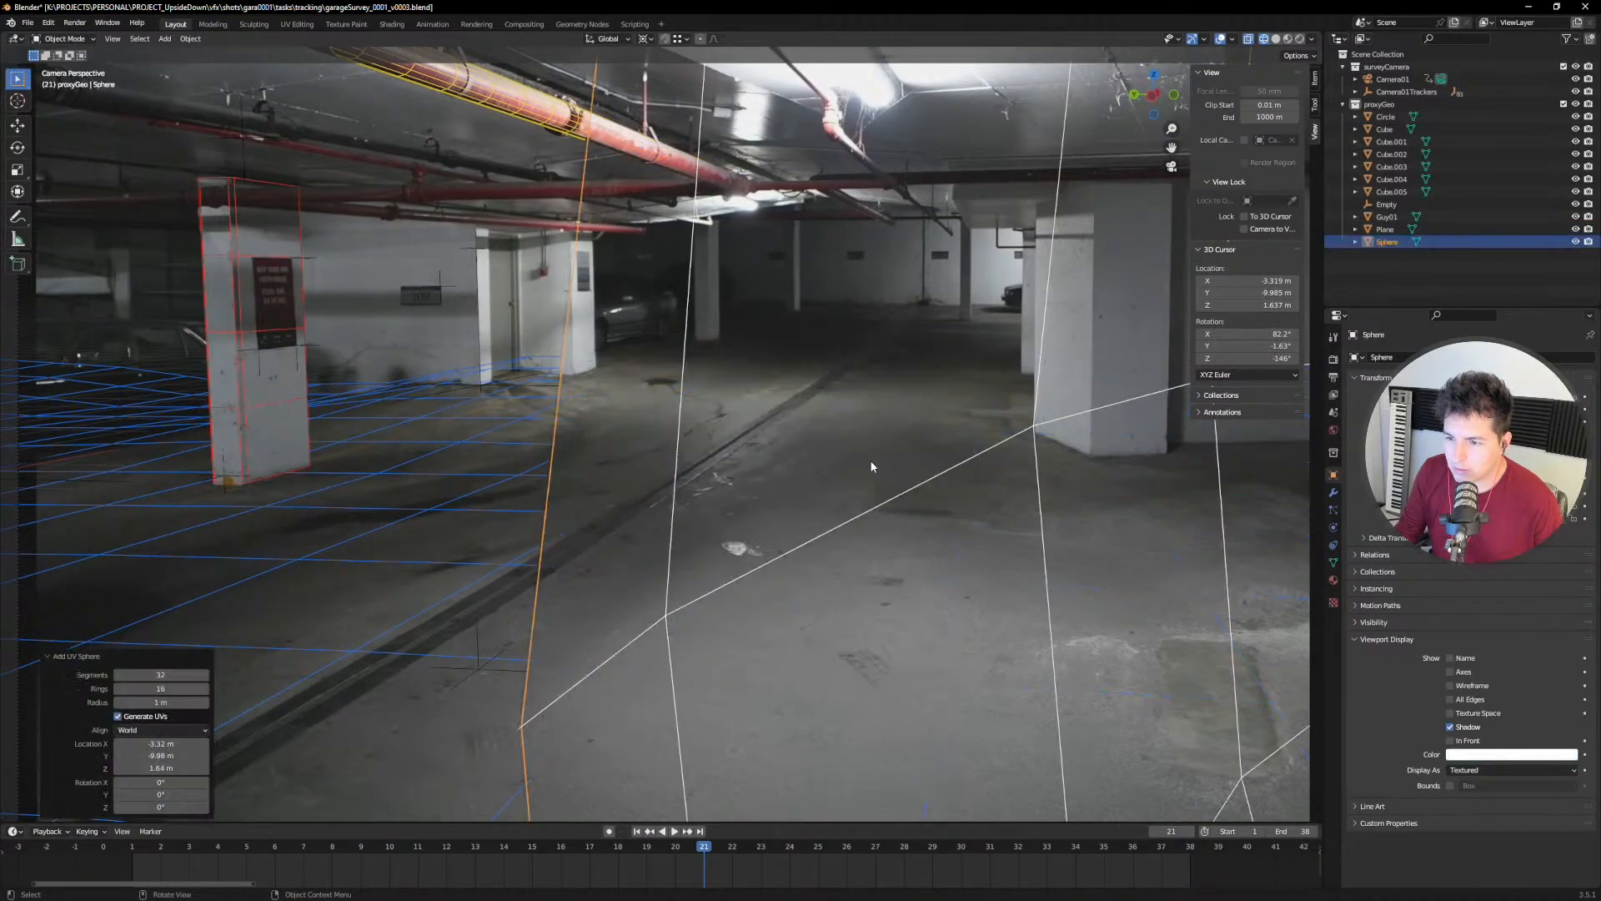
{"action": "key", "text": "s"}
{"action": "left_click", "coordinate": [709, 494]}
{"action": "key", "text": "g"}
{"action": "left_click", "coordinate": [445, 363]}
{"action": "key", "text": "ctrl+z"}
{"action": "scroll", "coordinate": [613, 412], "scroll_direction": "down", "scroll_amount": 5}
{"action": "key", "text": "ctrl+z"}
{"action": "key", "text": "ctrl+z"}
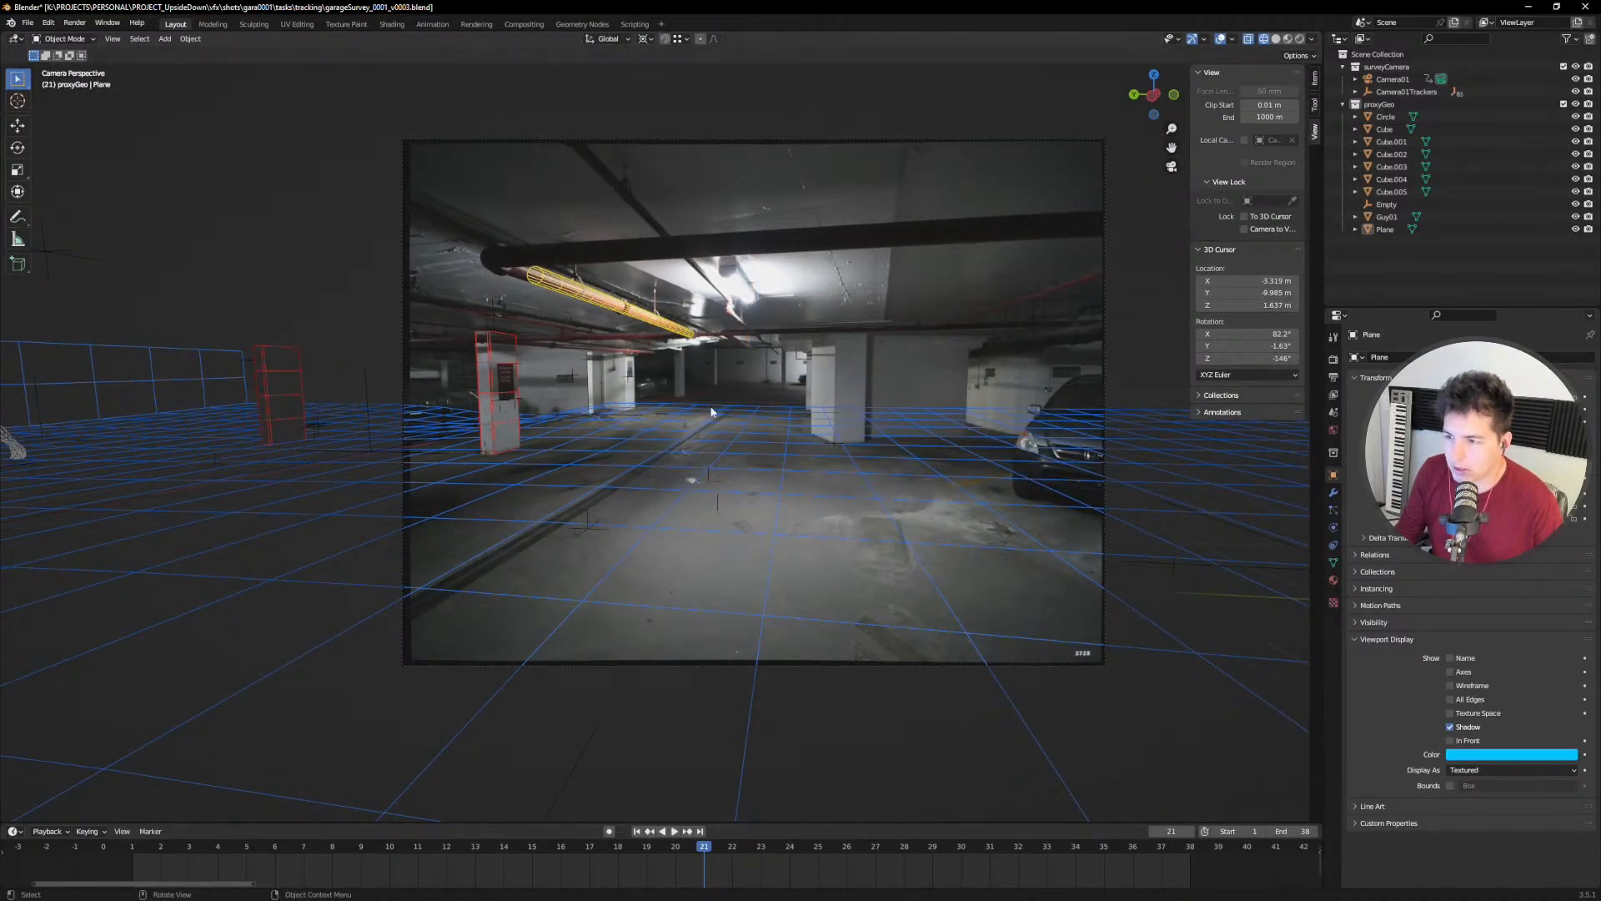
Step: At frame 8, select the tracker marker beneath the exit sign and save the file
{"action": "left_click_drag", "start_coordinate": [652, 848], "coordinate": [332, 847]}
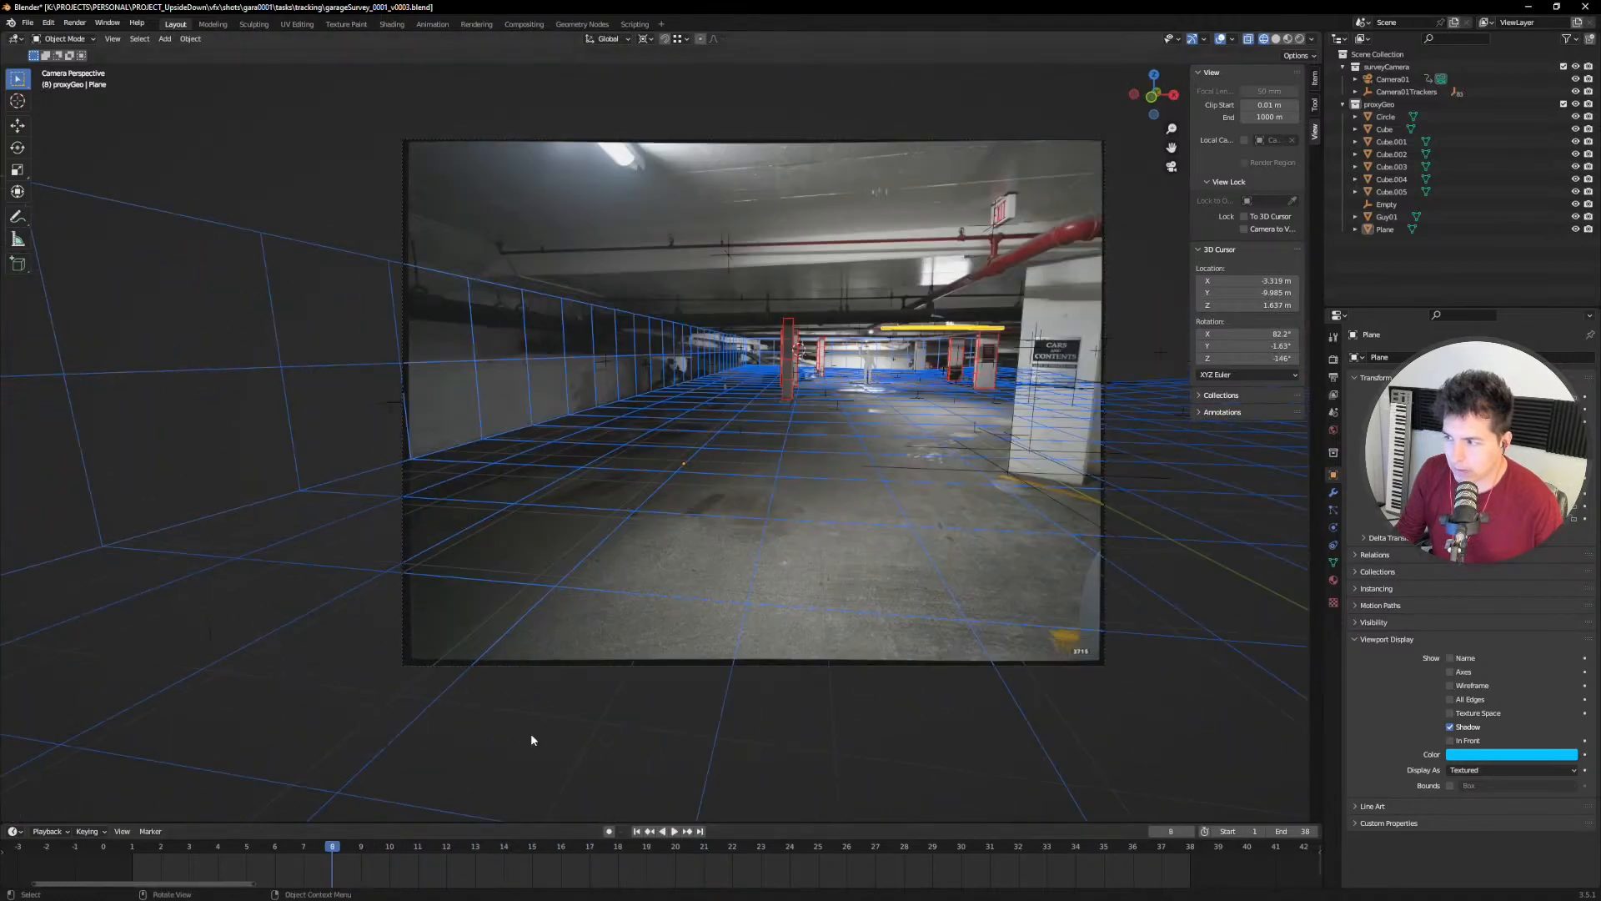
{"action": "key", "text": "ctrl+s"}
{"action": "mouse_move", "coordinate": [784, 444]}
{"action": "middle_mouse_down", "text": "shift"}
{"action": "mouse_move", "coordinate": [795, 399]}
{"action": "mouse_move", "coordinate": [780, 445]}
{"action": "middle_mouse_up", "text": "shift"}
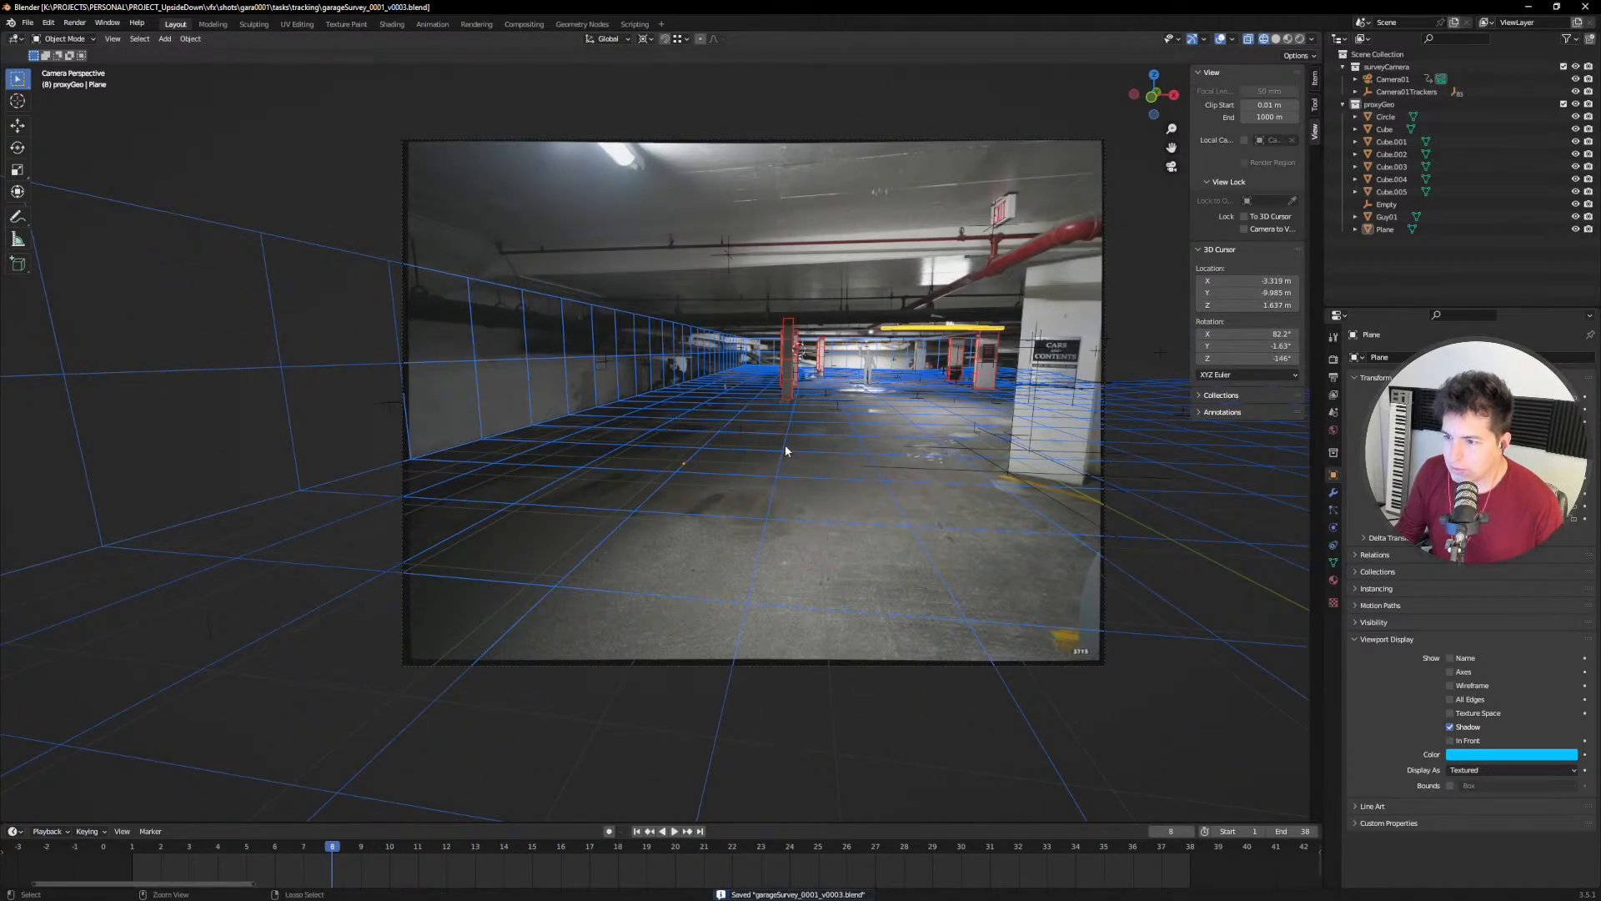
{"action": "middle_click_drag", "start_coordinate": [784, 436], "coordinate": [697, 428], "text": "ctrl"}
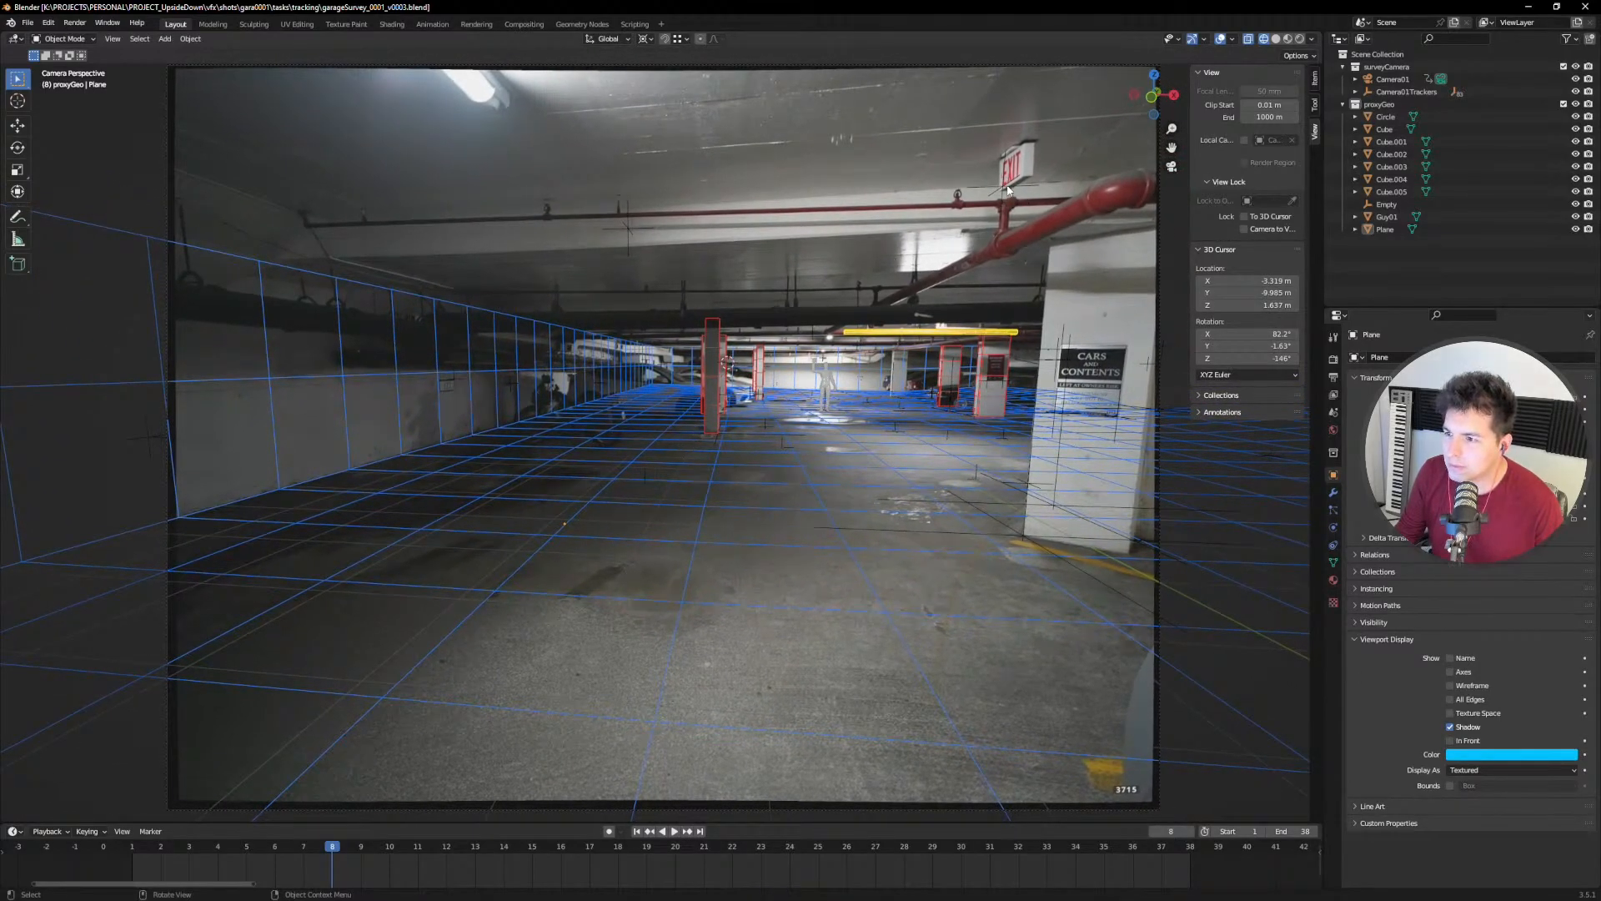
{"action": "left_click", "coordinate": [1007, 186]}
{"action": "key", "text": "ctrl+s"}
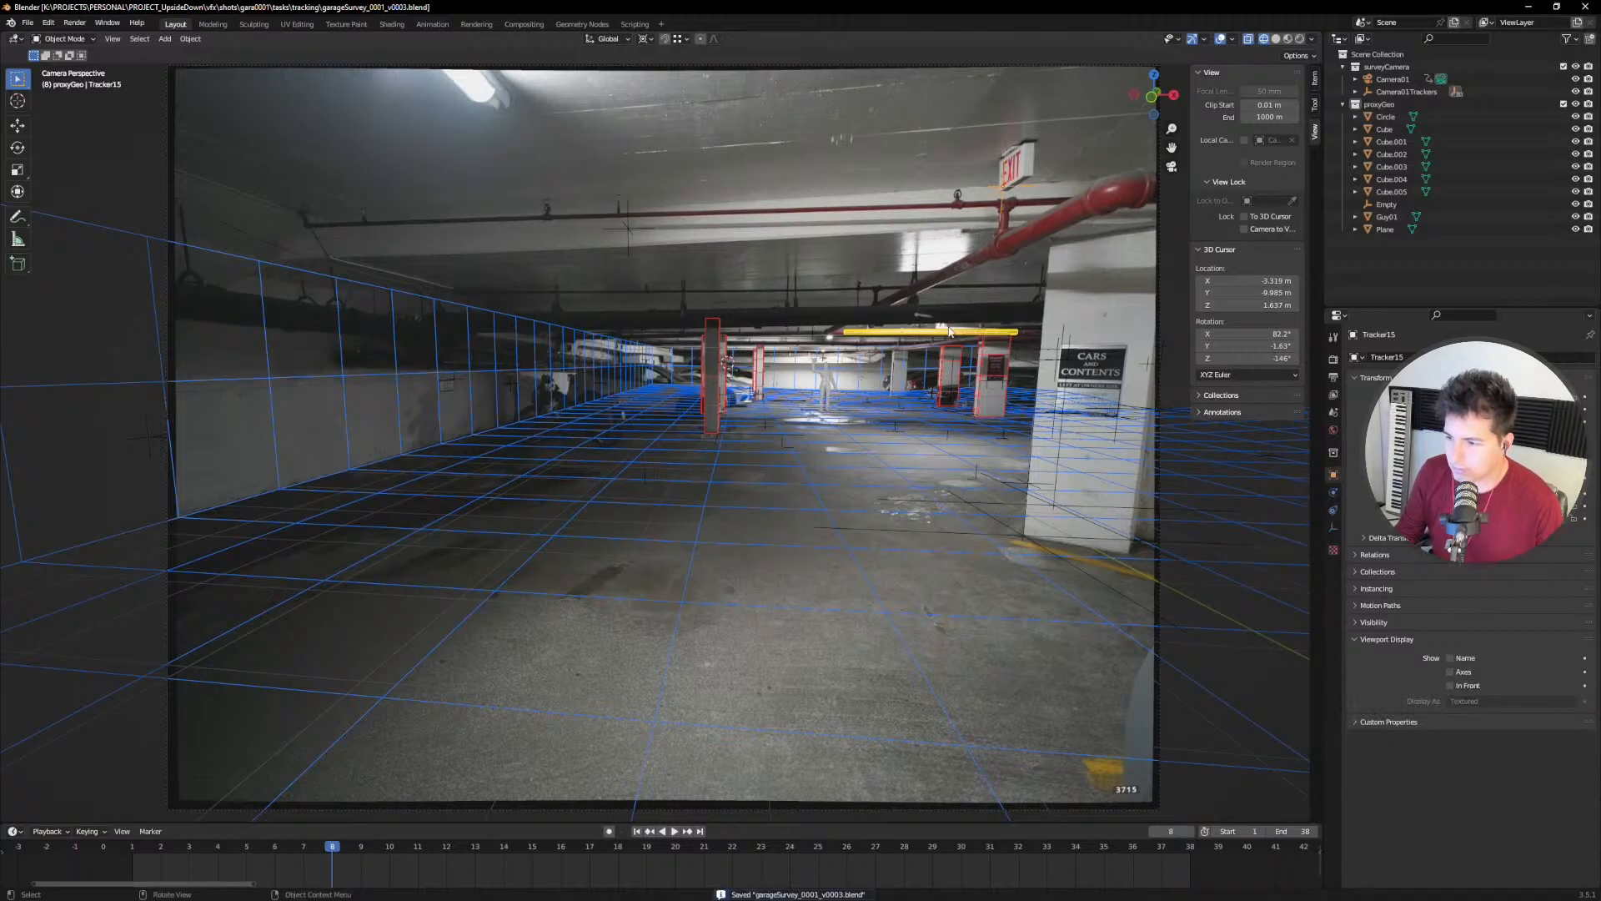